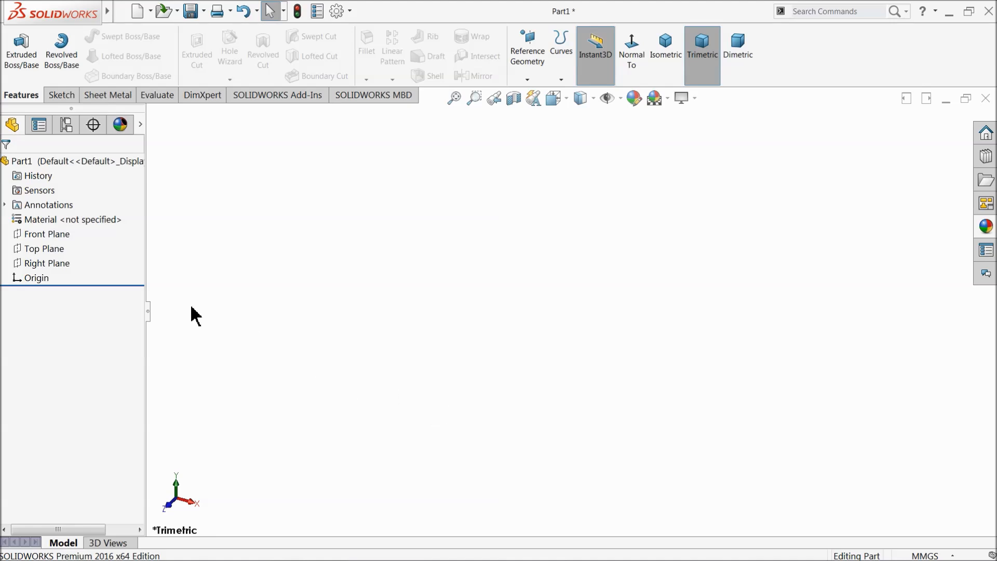
Step: Sketch a closed profile on the Front Plane: horizontal top line, vertical line about 92 mm long to the origin, arc of about 32 mm radius, slanted closing line
click(36, 233)
click(77, 218)
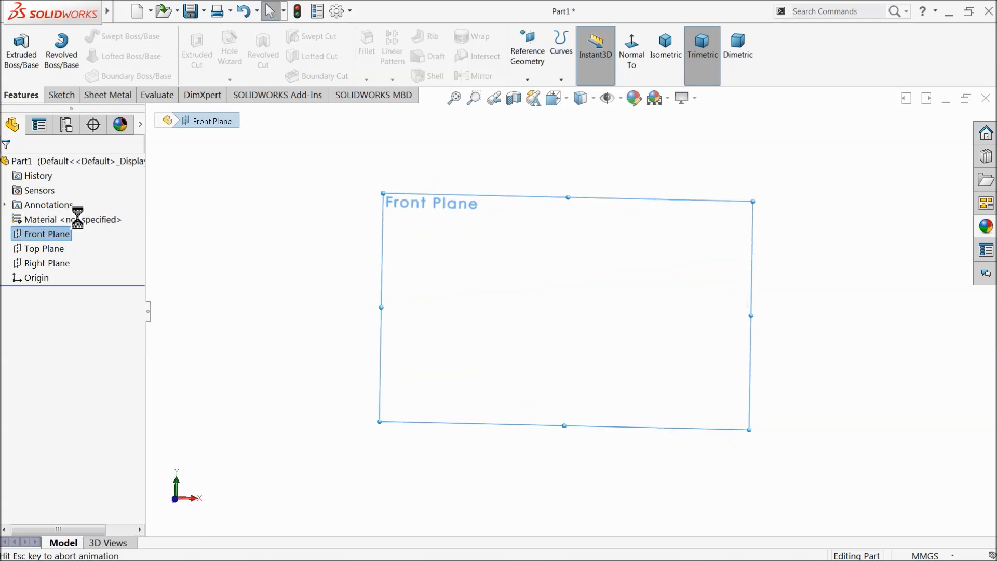
click(83, 36)
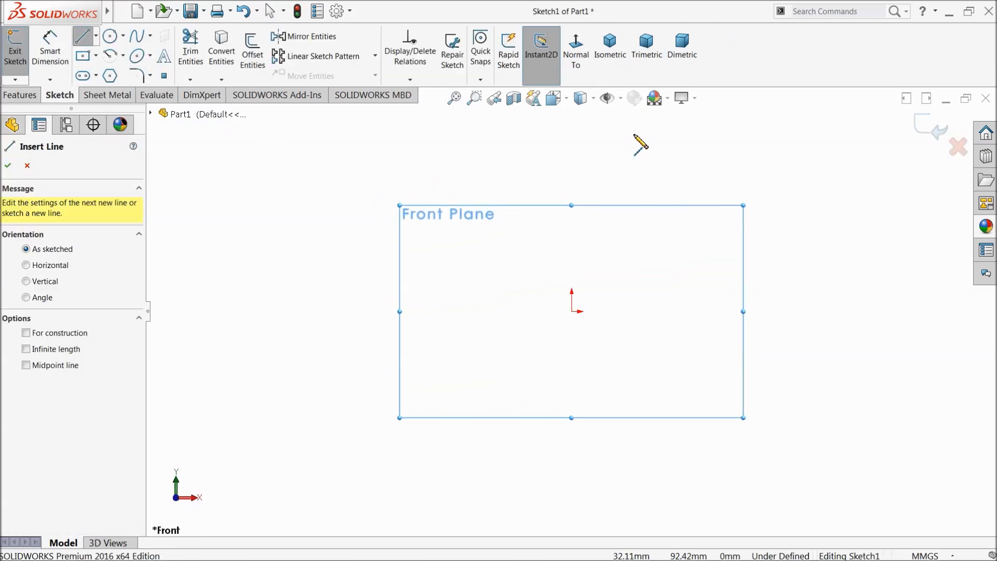
click(634, 134)
click(572, 133)
click(572, 311)
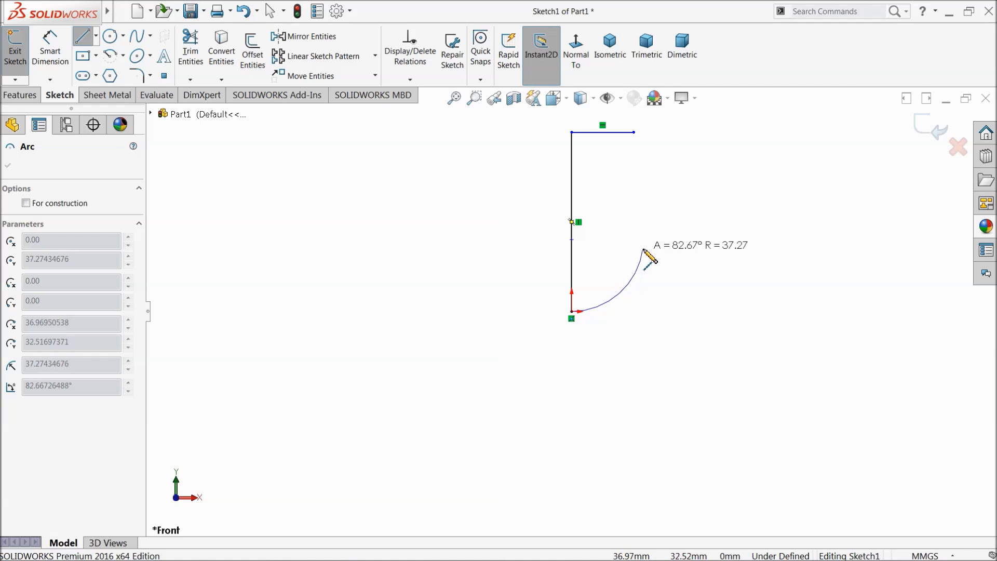
click(616, 207)
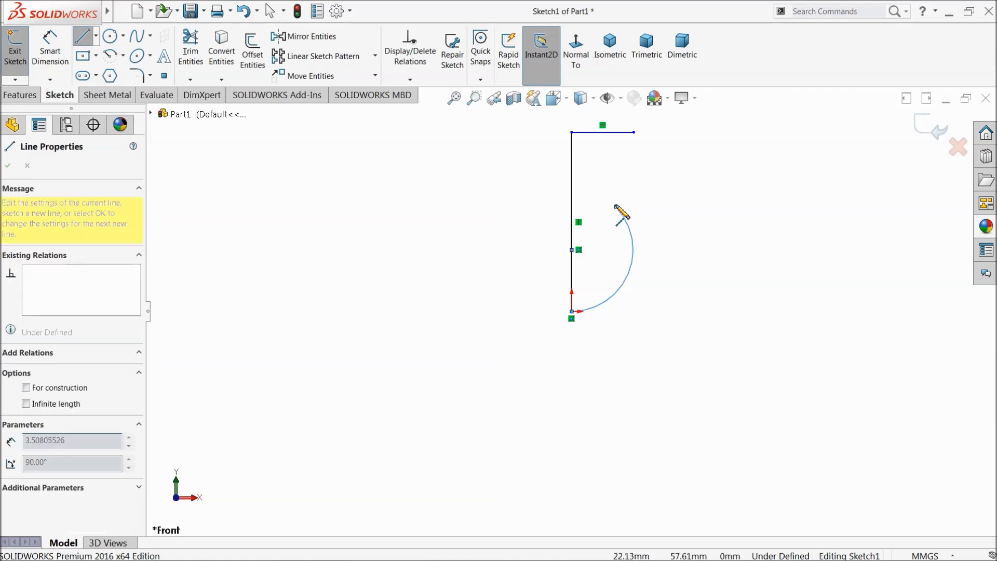
click(634, 133)
right_click(659, 156)
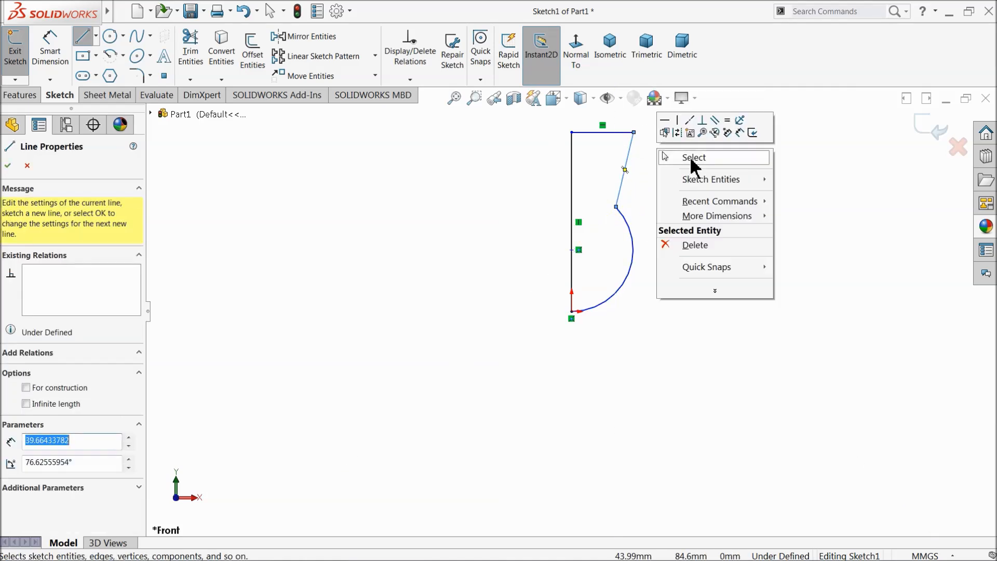
click(692, 158)
Step: Shorten the profile's top line and make the slanted closing line vertical
scroll(618, 186, down, 4)
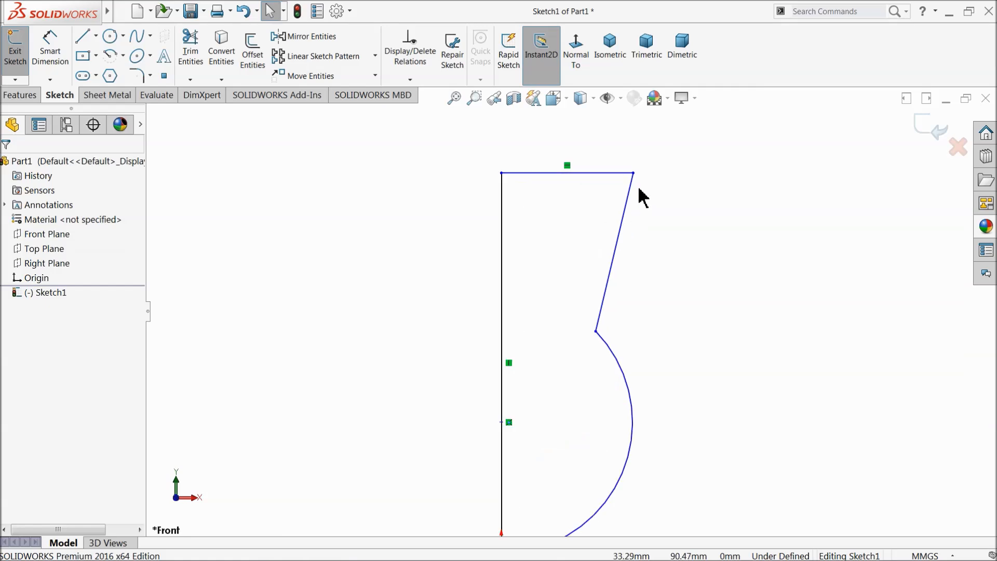
drag(634, 175, 589, 169)
click(592, 204)
click(630, 163)
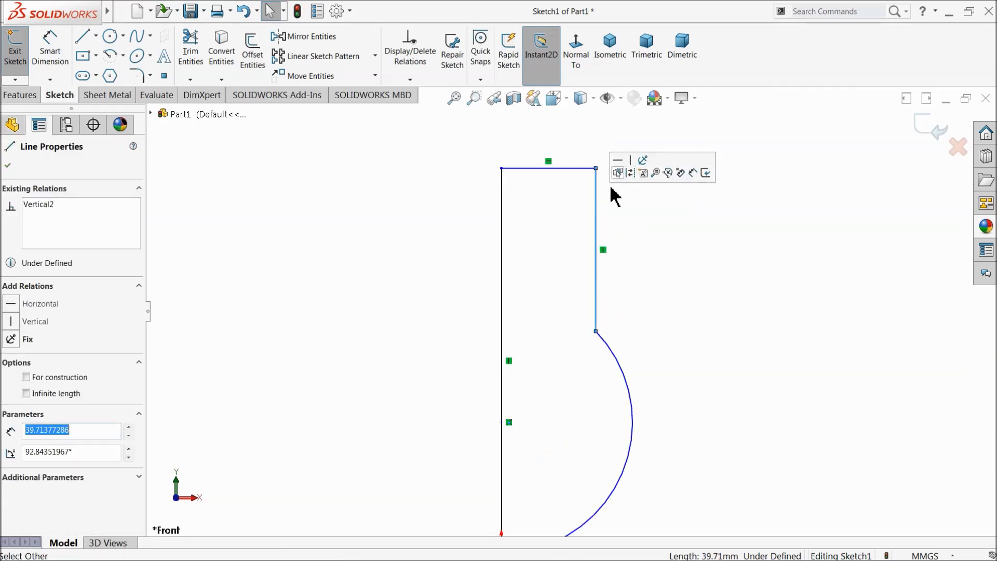
click(470, 226)
Step: Dimension the profile's arc with a radius of 8 mm
scroll(547, 353, up, 3)
scroll(521, 318, down, 2)
click(55, 63)
click(616, 375)
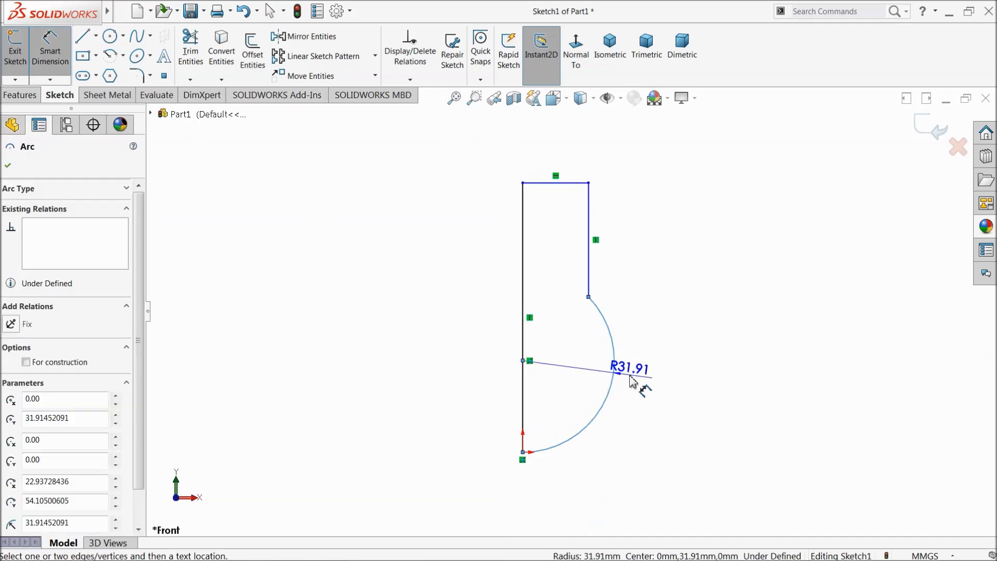
click(652, 390)
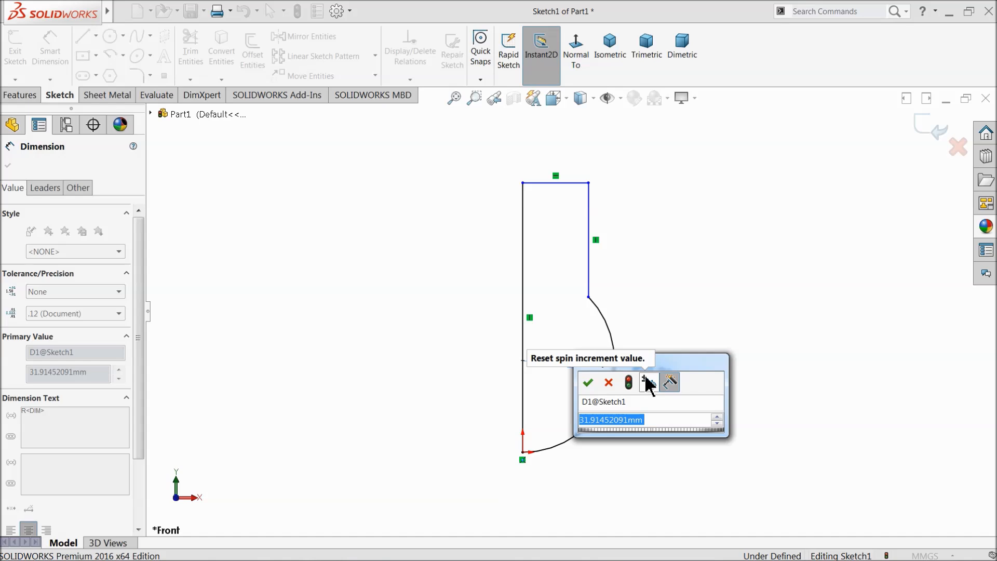
text(8)
key(Return)
Step: Dimension the profile's top horizontal line to 6.8 mm
click(561, 184)
click(560, 162)
text(6.8)
click(494, 157)
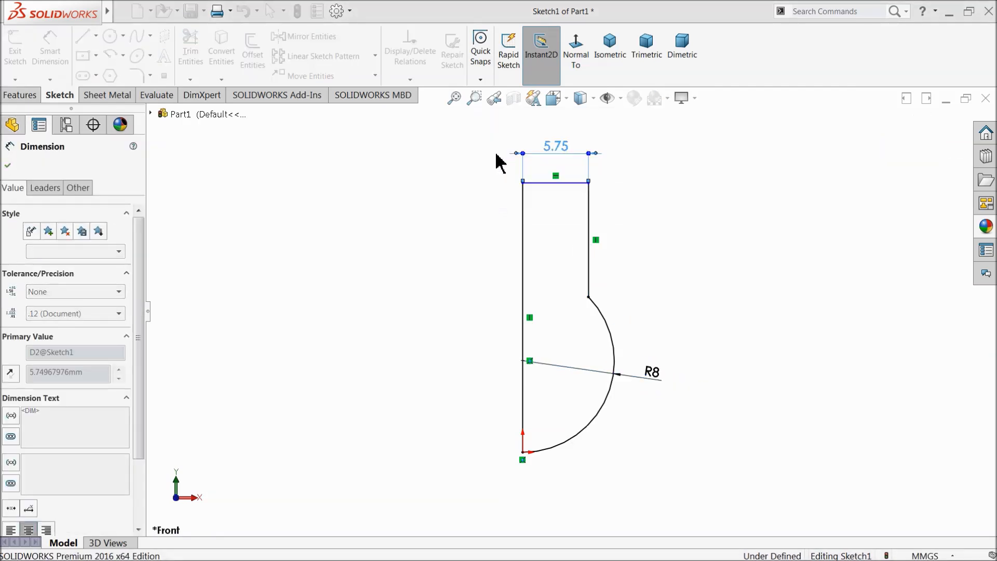
Step: Dimension the long vertical line through the origin to 28.02 mm
click(523, 279)
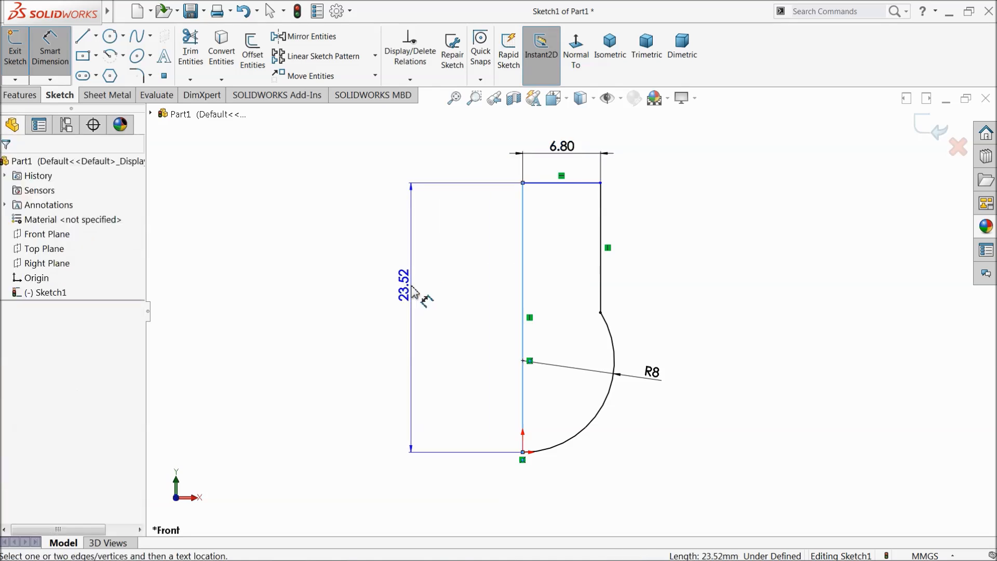
click(410, 281)
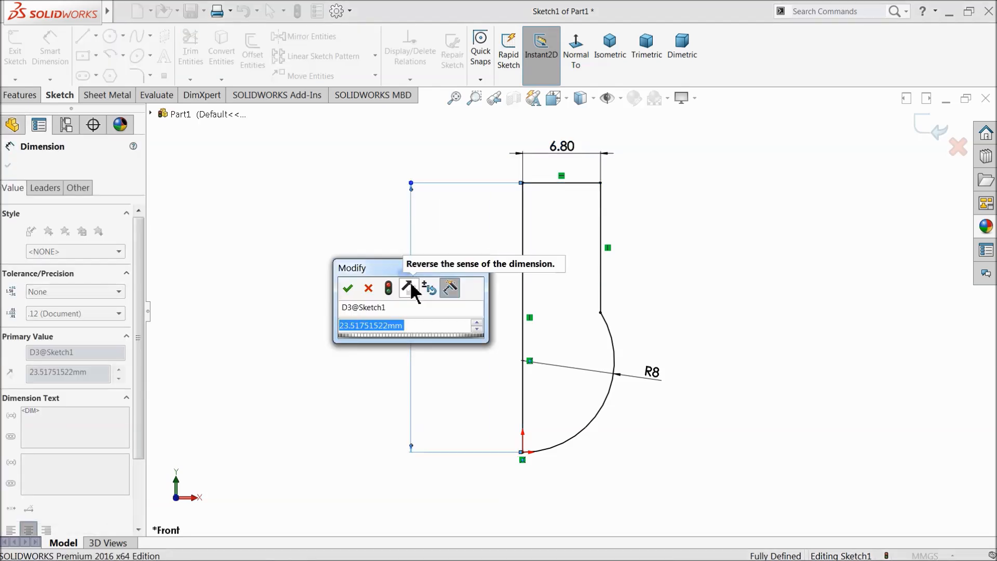
text(28.02)
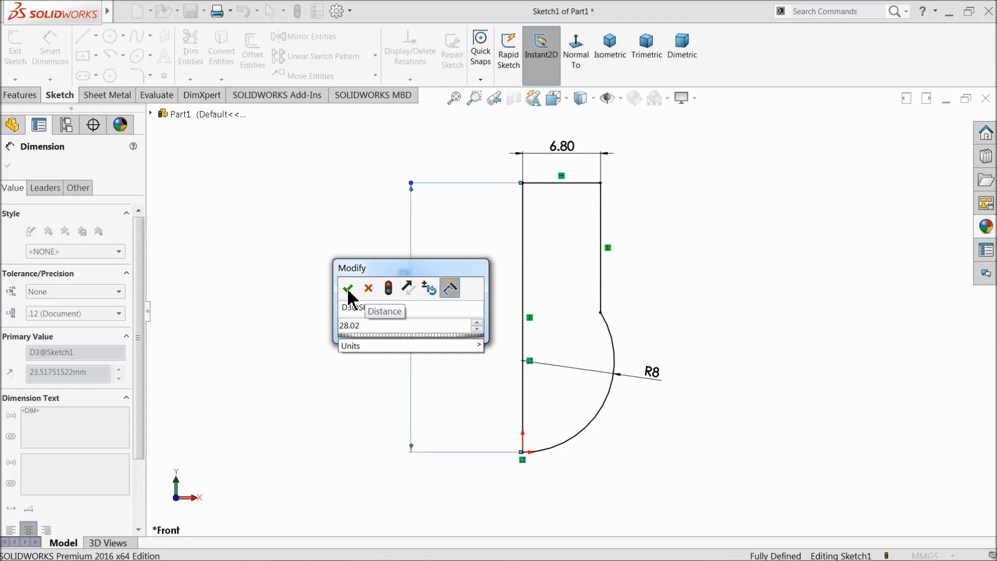
click(348, 290)
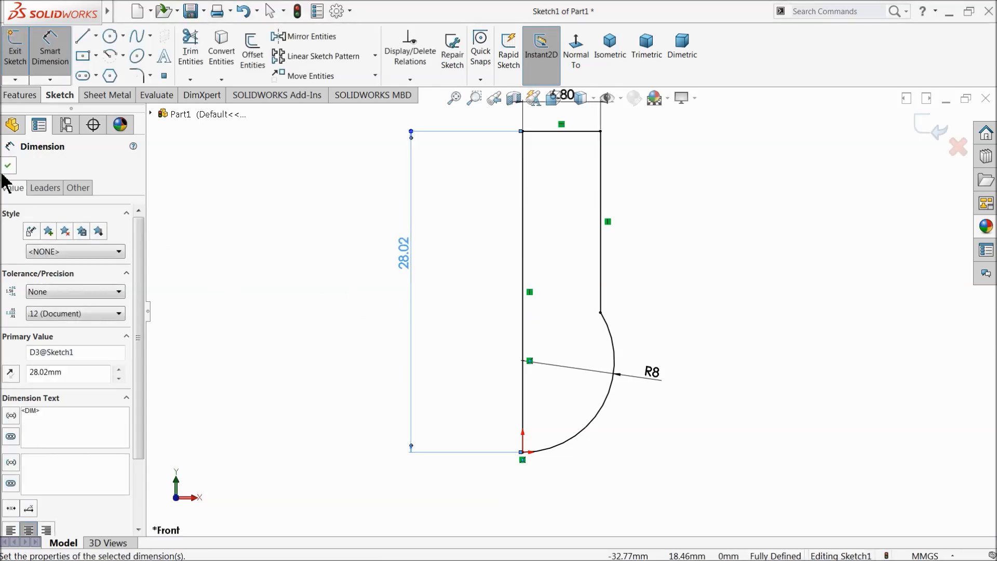
click(8, 166)
Step: Extrude the profile as a blind boss 25 mm deep toward the front of the Front Plane
click(32, 95)
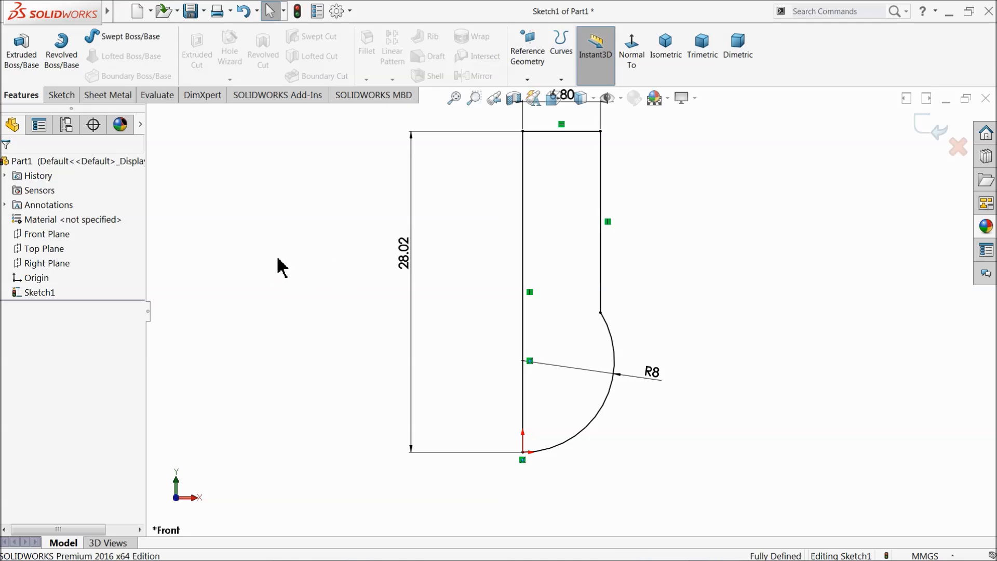
click(21, 58)
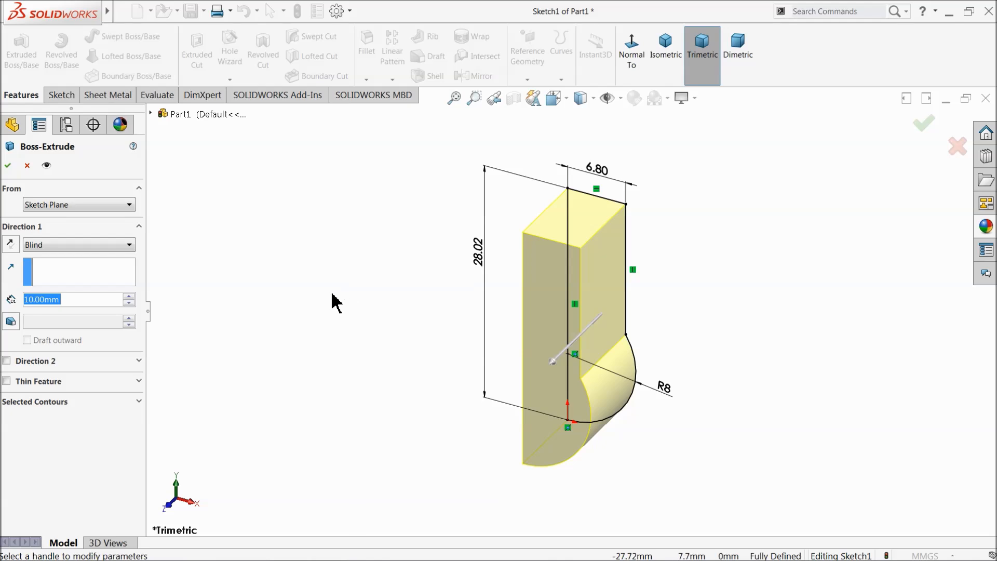
click(10, 245)
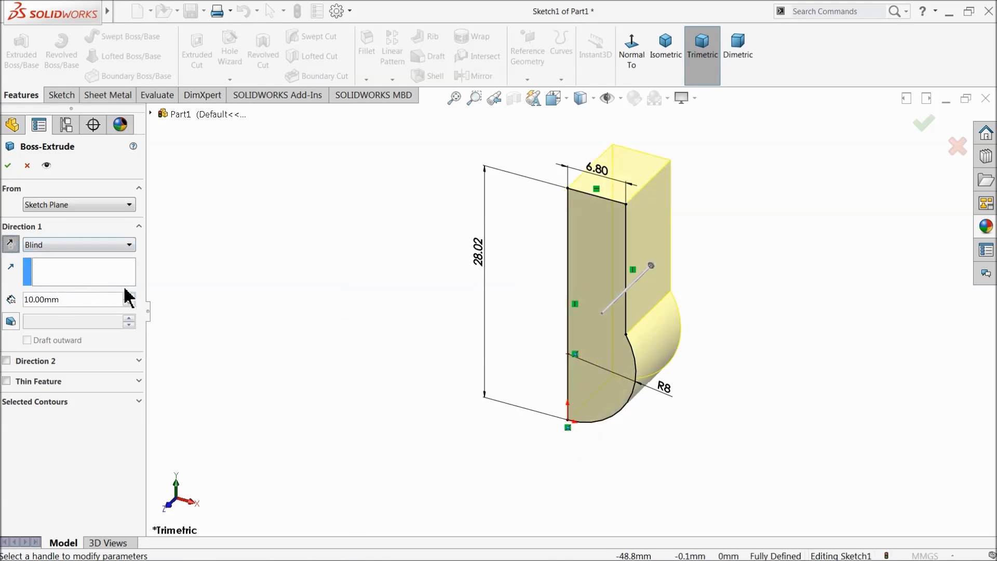
click(10, 245)
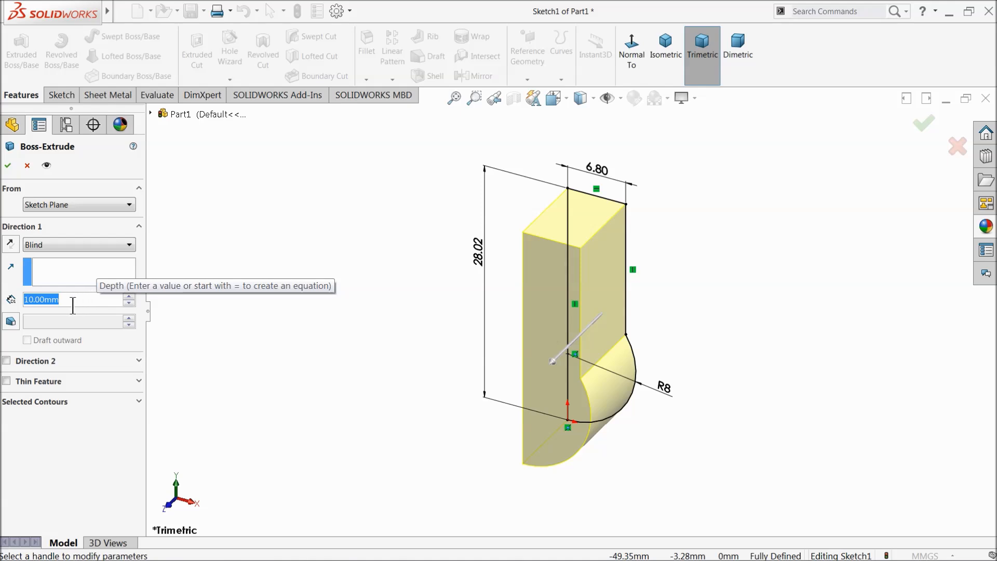
text(25)
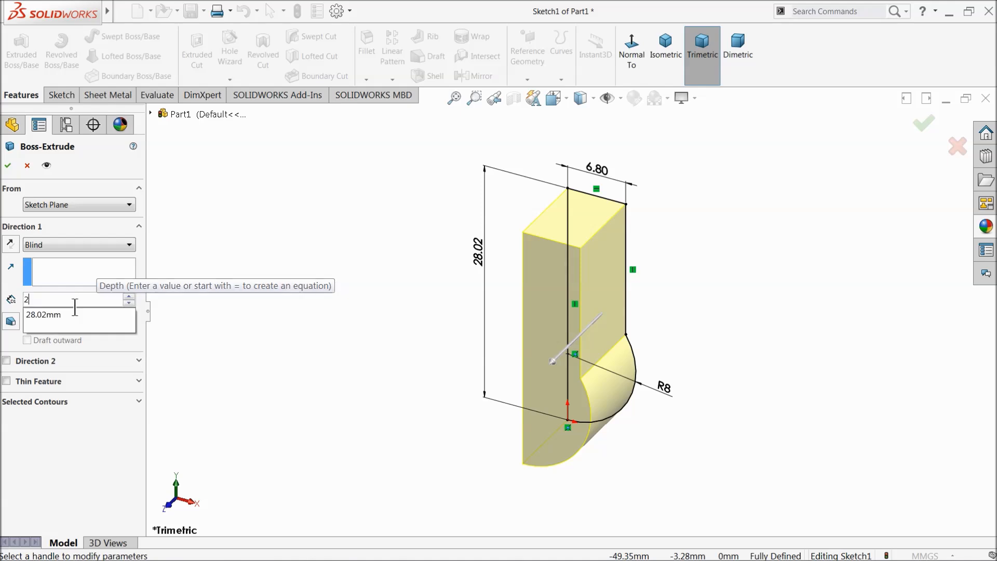
key(Return)
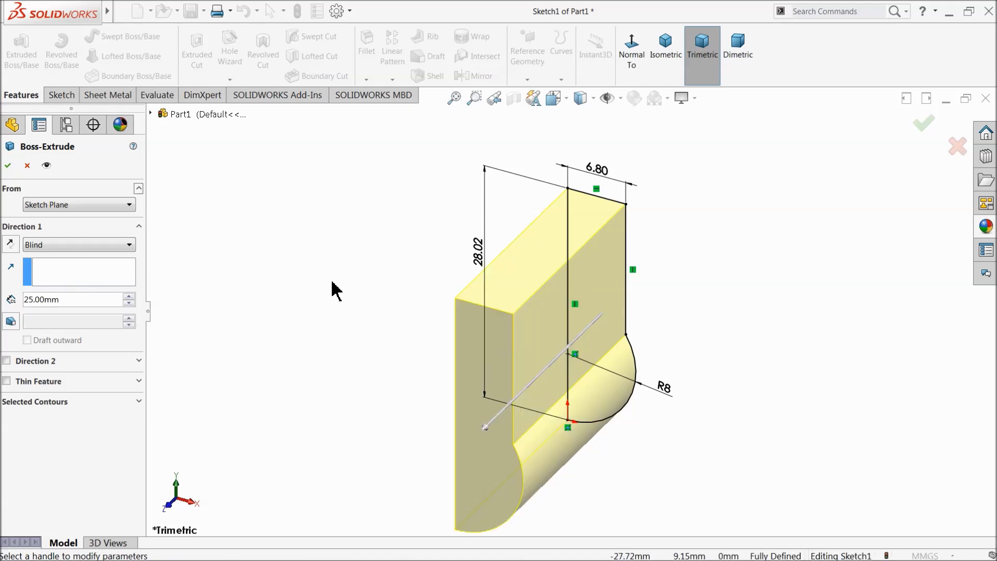
scroll(545, 380, up, 3)
scroll(609, 362, down, 2)
scroll(557, 319, down, 1)
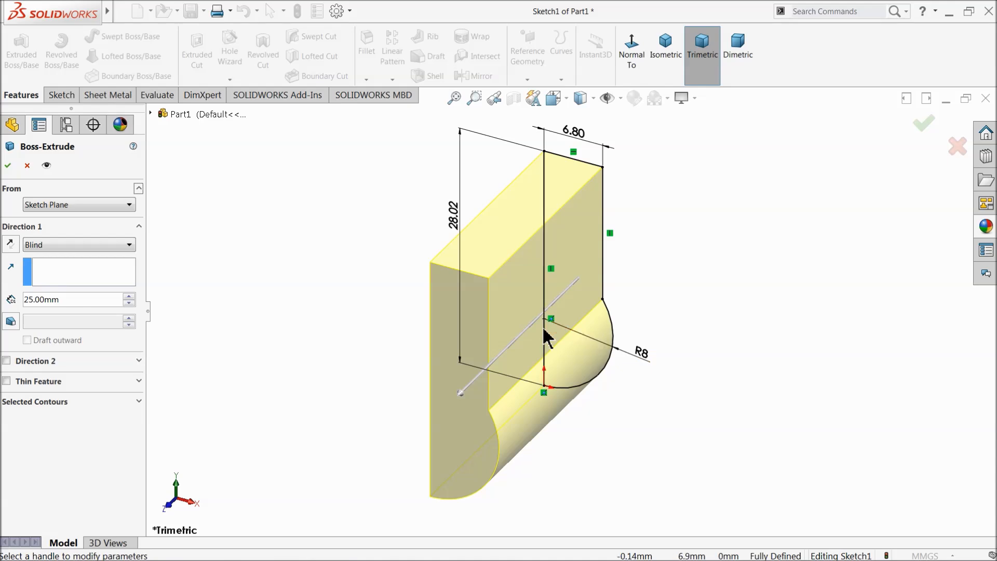
click(8, 165)
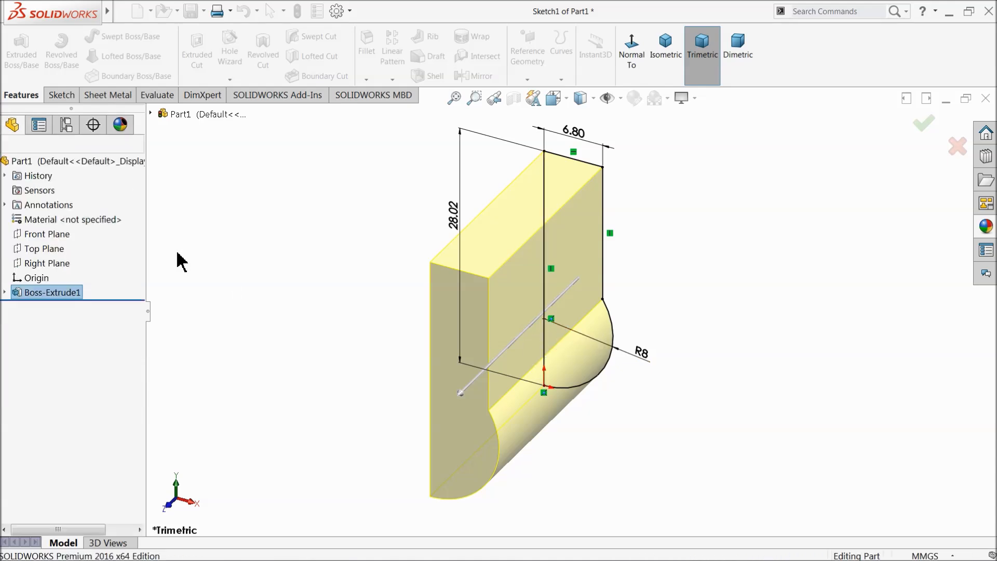
click(317, 276)
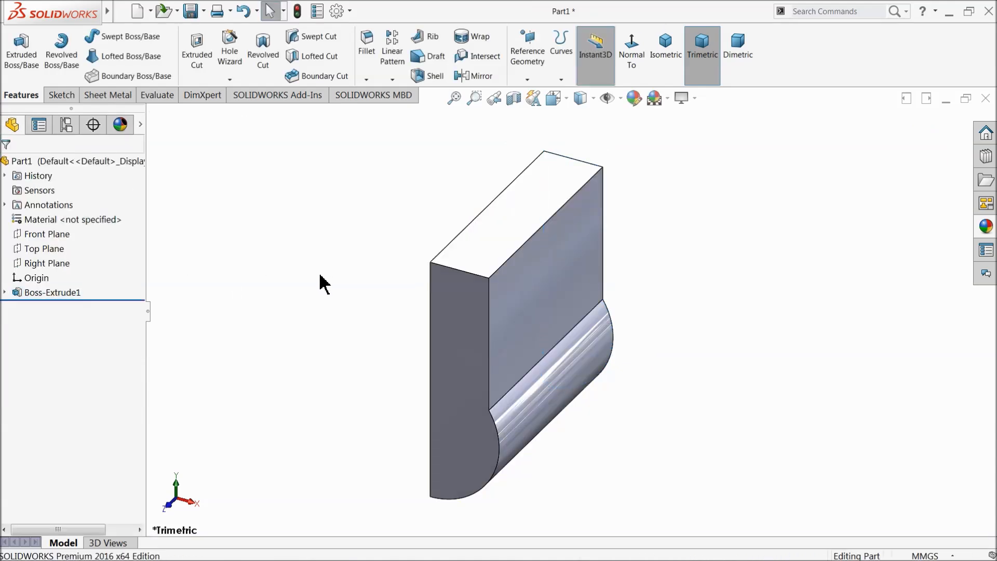
Step: Sketch two circles on the block's top face, about 9.3 mm and 8.1 mm in diameter, centred on the long straight outer edge
click(492, 248)
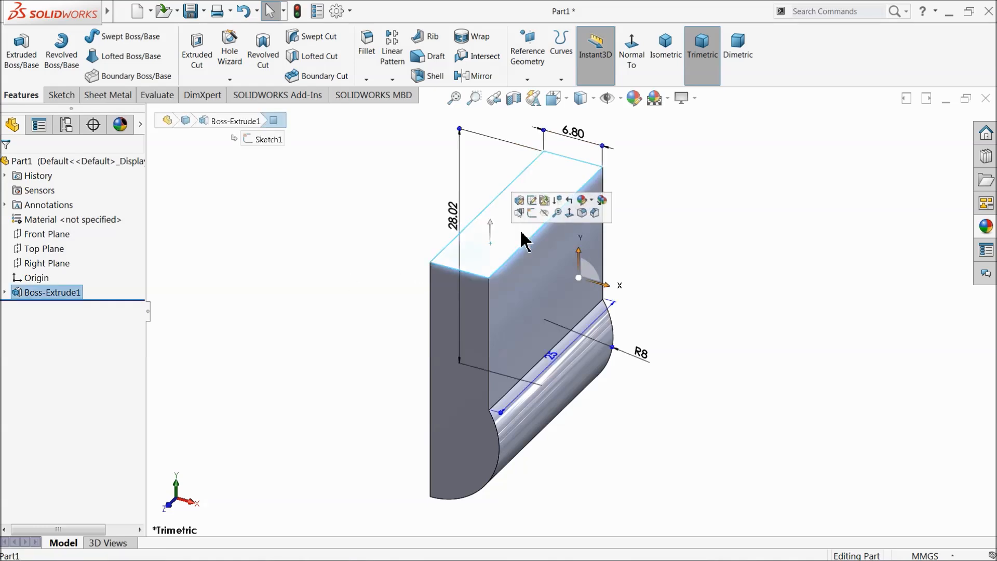
click(533, 208)
click(578, 58)
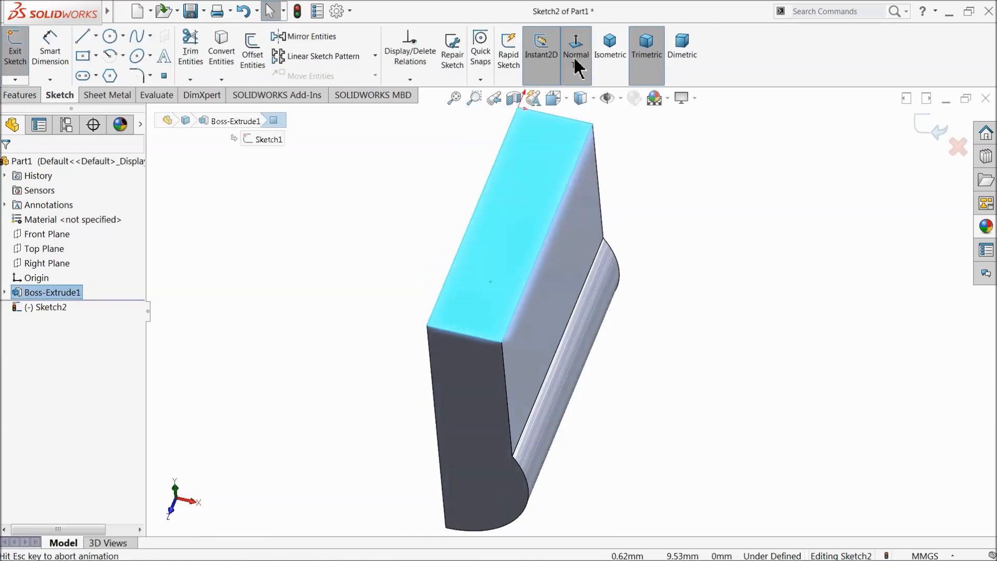
click(110, 36)
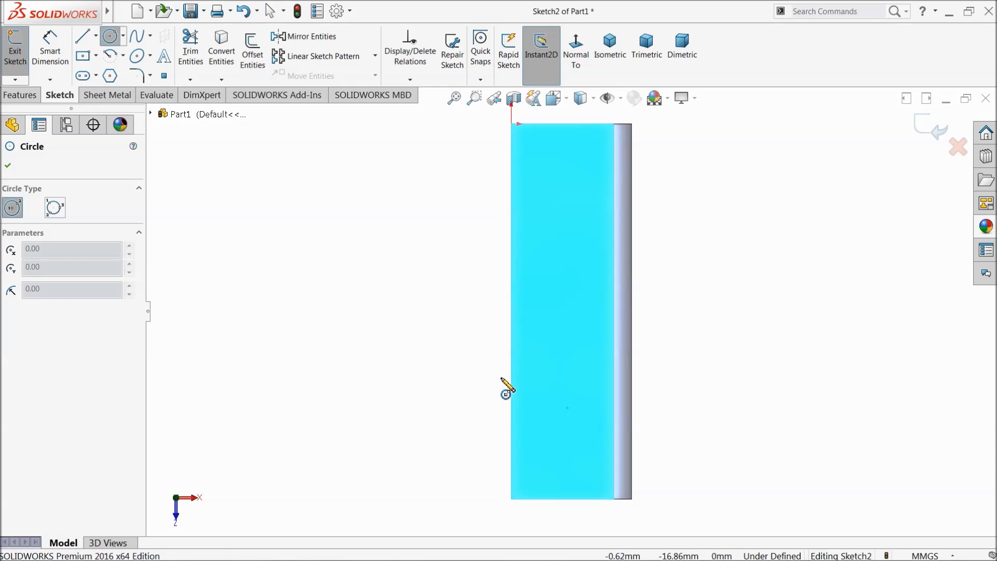
drag(512, 361, 526, 292)
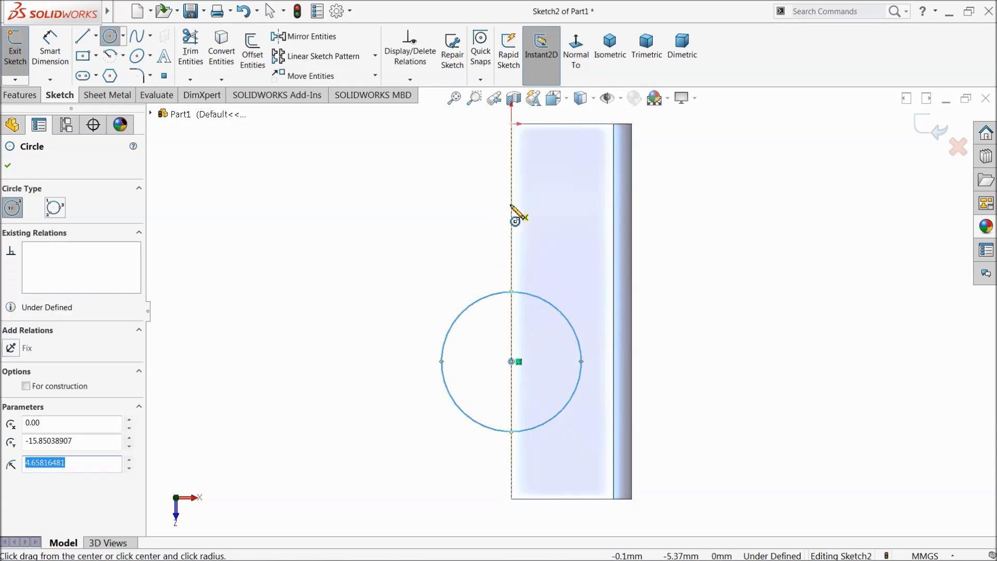
click(511, 204)
click(550, 158)
right_click(319, 174)
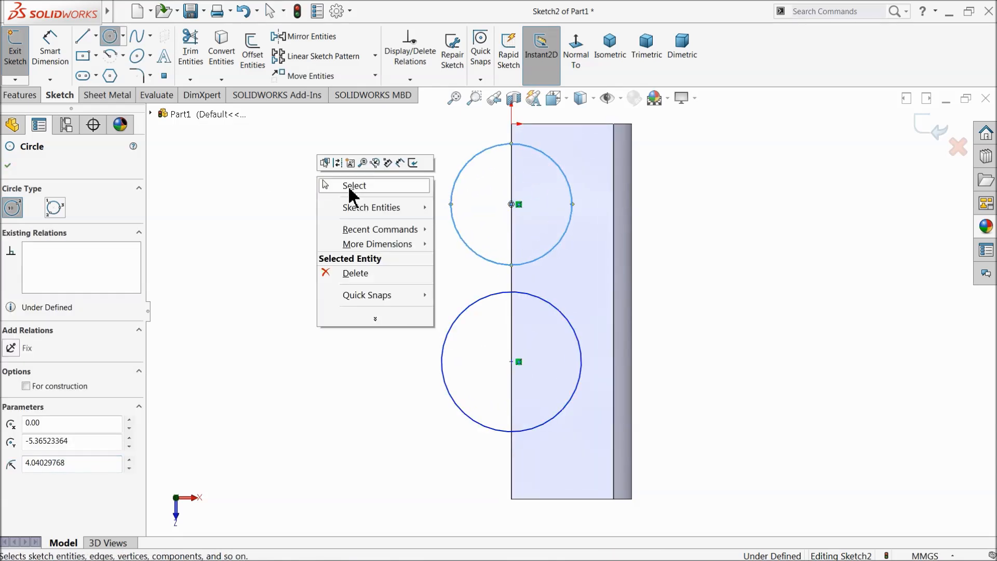
click(343, 186)
Step: Apply an equal relation to the two circles
click(533, 264)
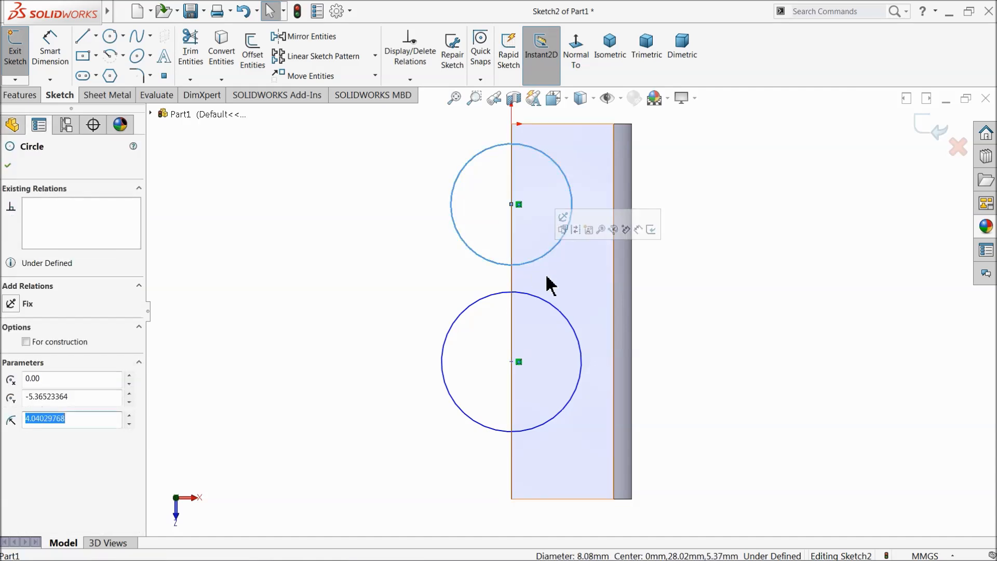
ctrl+click(540, 301)
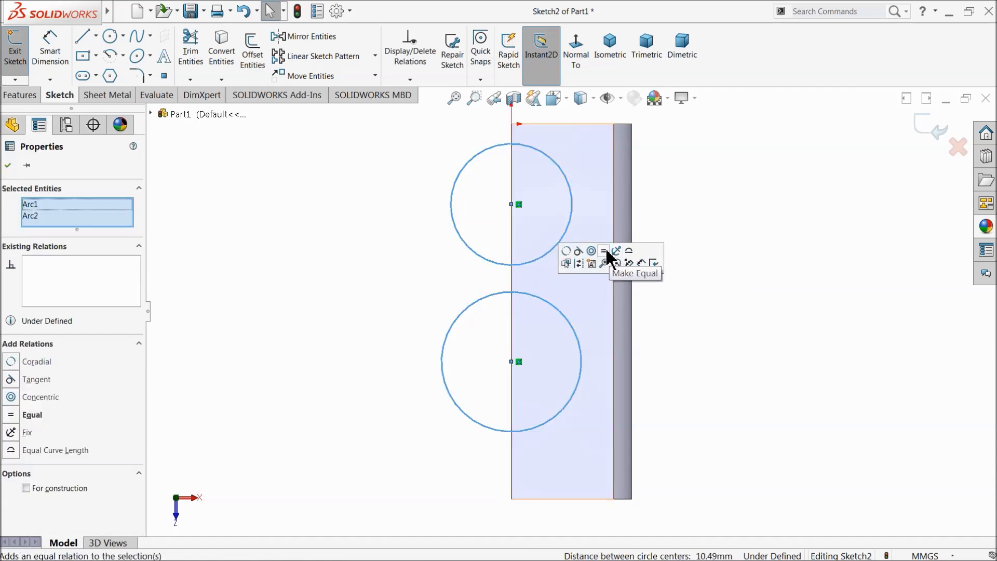
click(630, 264)
Step: Dimension the distance between the two circle centres to 12 mm
click(50, 49)
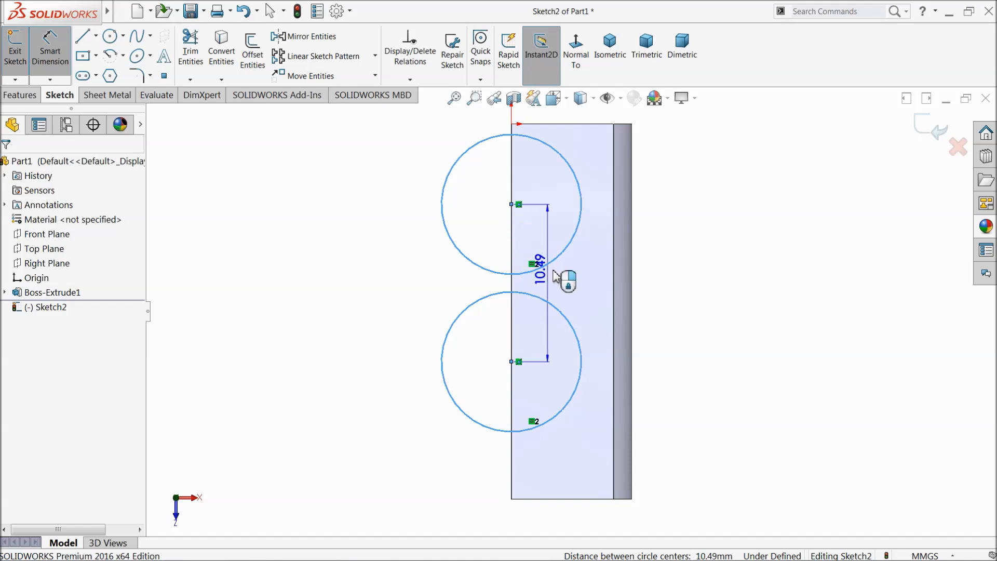
click(387, 283)
text(12)
key(Return)
Step: Dimension the lower circle's diameter to 10 mm
click(569, 327)
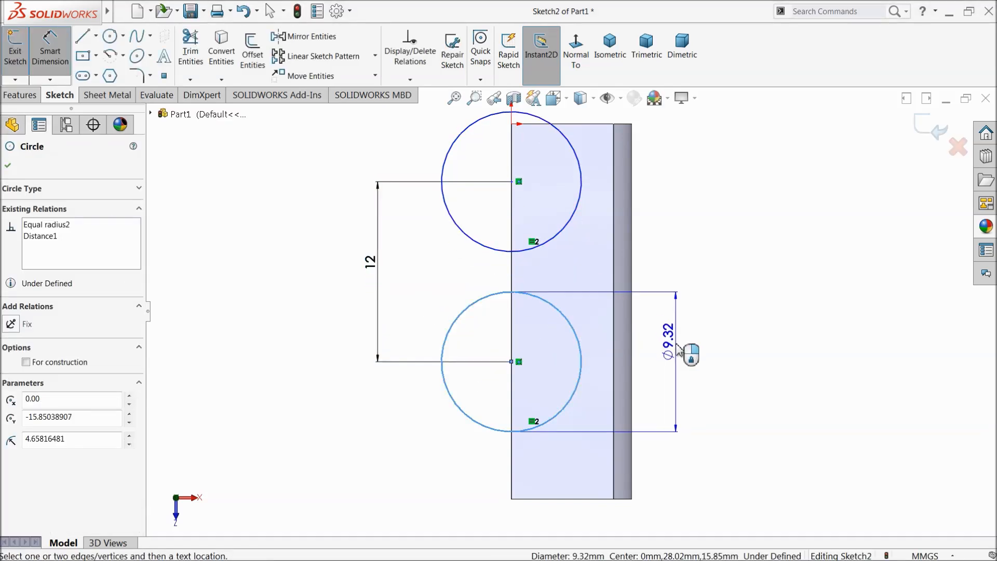
click(676, 347)
text(10)
key(Return)
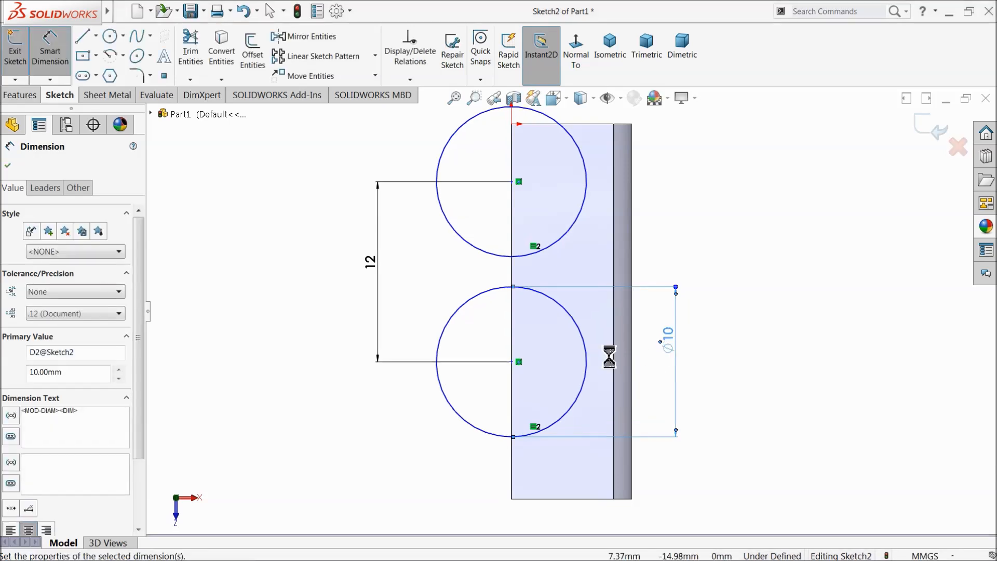
Step: Dimension the distance from the lower circle's centre to the block's short bottom edge as 6.59 mm
click(487, 387)
click(511, 362)
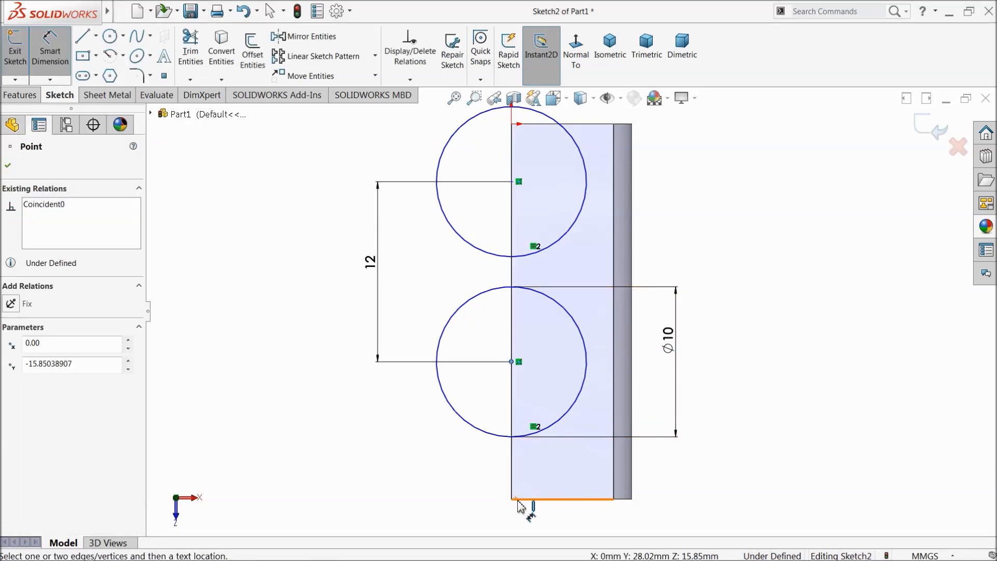
click(518, 499)
click(408, 451)
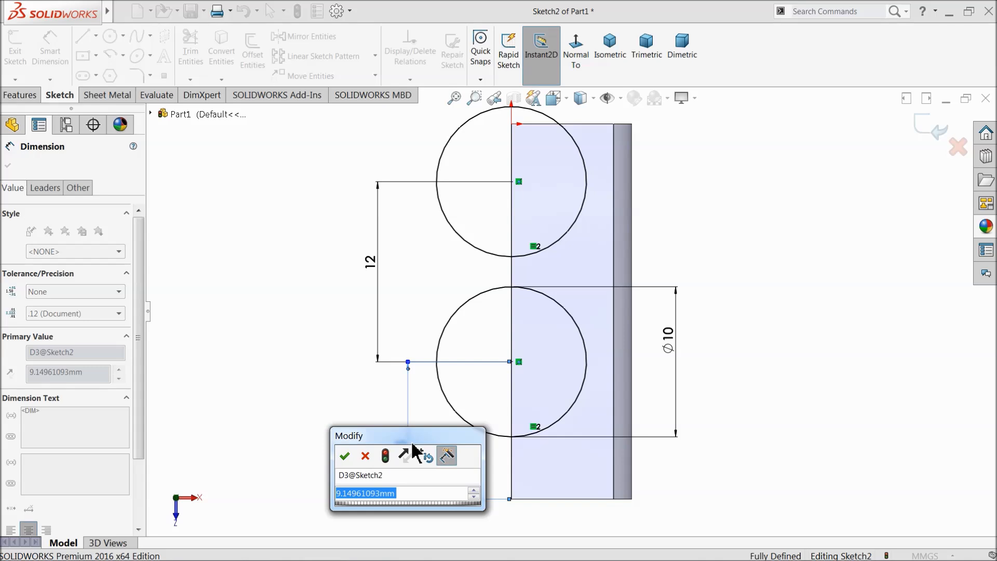
text(6.59)
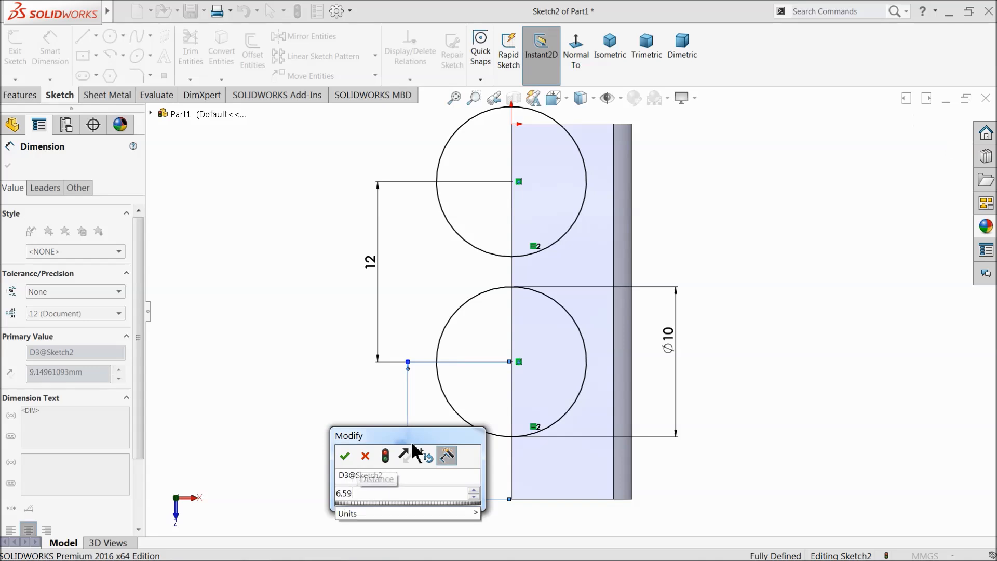
click(344, 457)
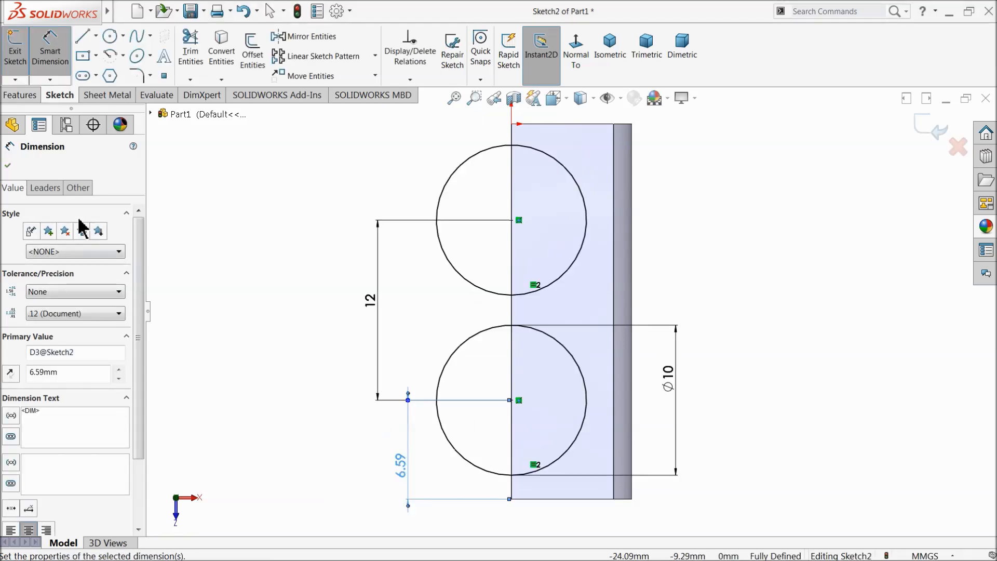
click(9, 167)
Step: Cut-extrude the two circles 20 mm blind down into the block from its top face
click(25, 96)
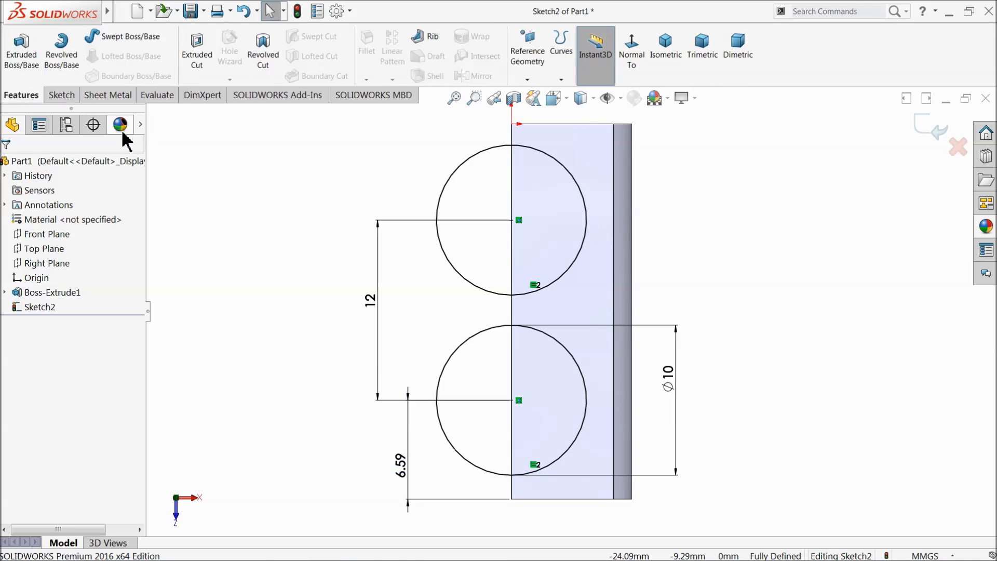
click(196, 54)
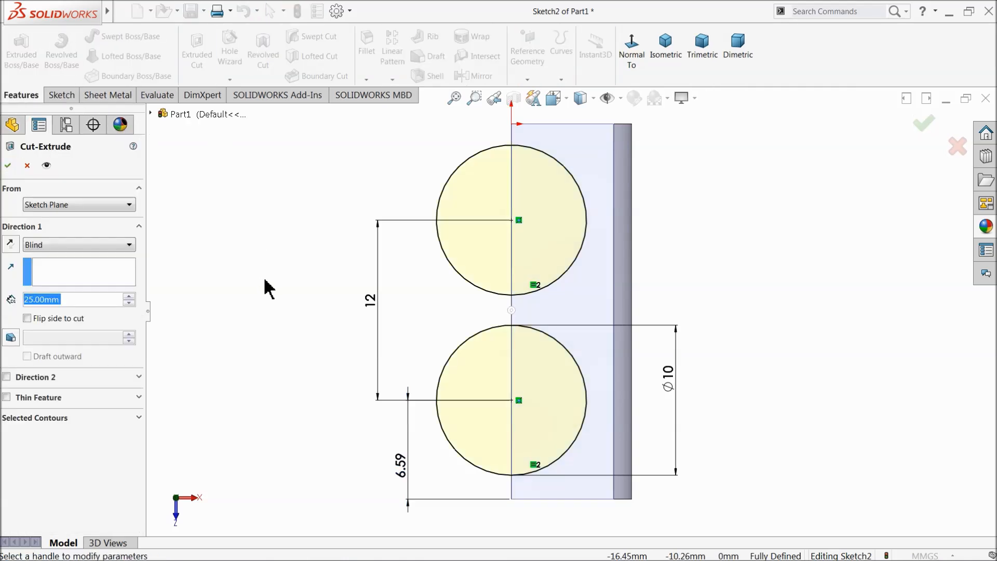
middle_drag(272, 300, 247, 188)
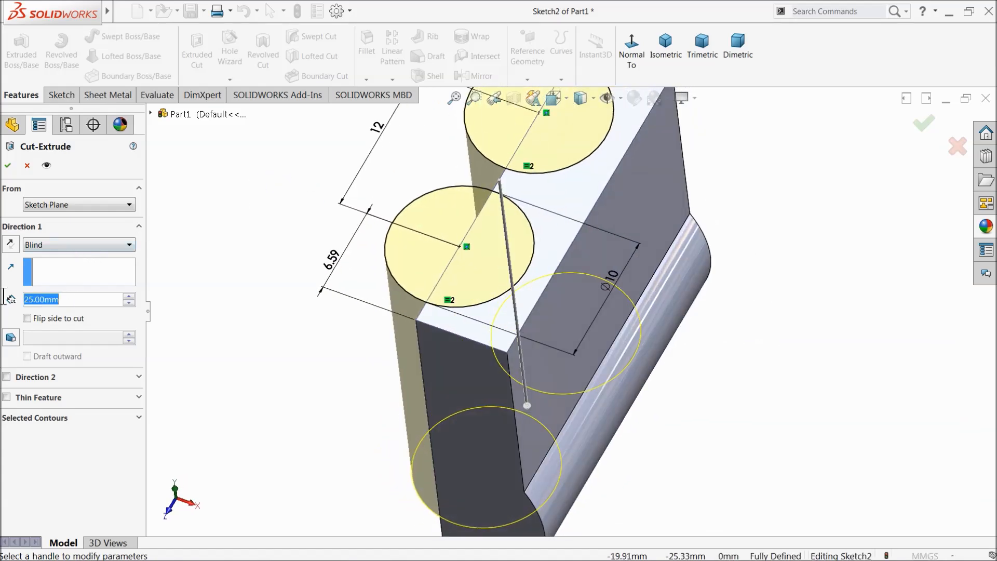
text(20)
key(Return)
middle_drag(263, 323, 393, 349)
click(8, 166)
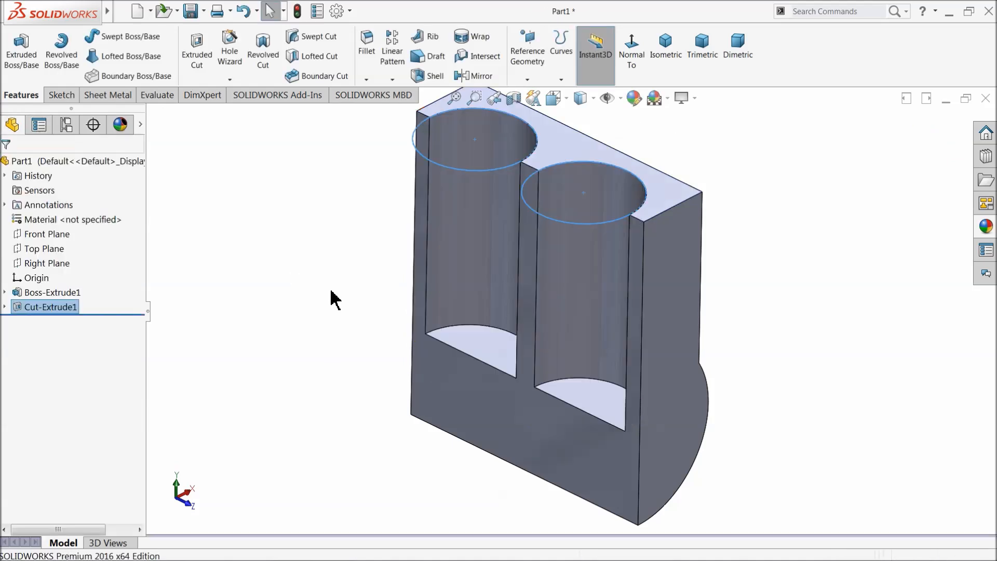
Step: Sketch a circle about 13 mm in diameter on the block's profile end face, centred on the rounded bottom's arc centre
middle_drag(325, 289, 343, 305)
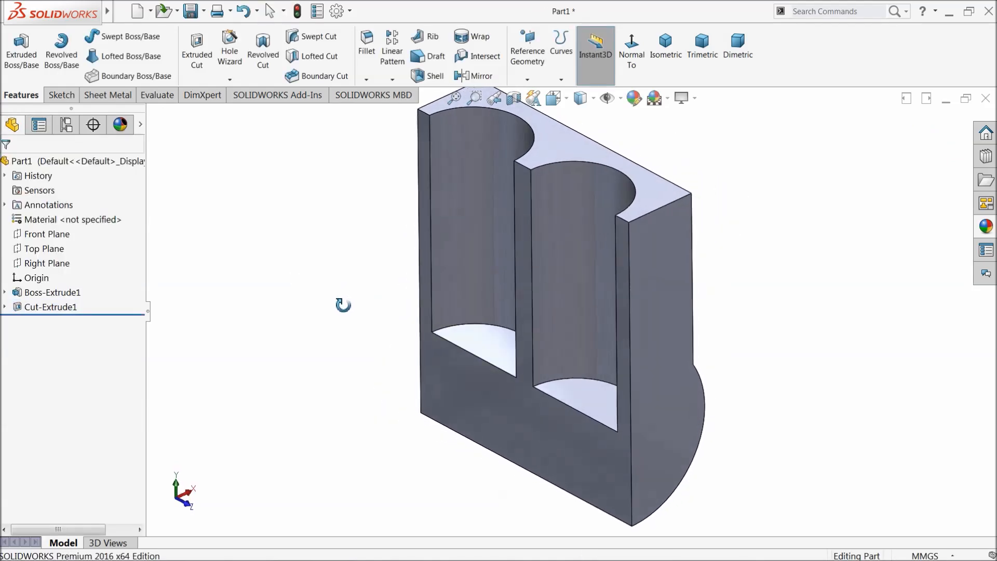
click(653, 415)
click(690, 382)
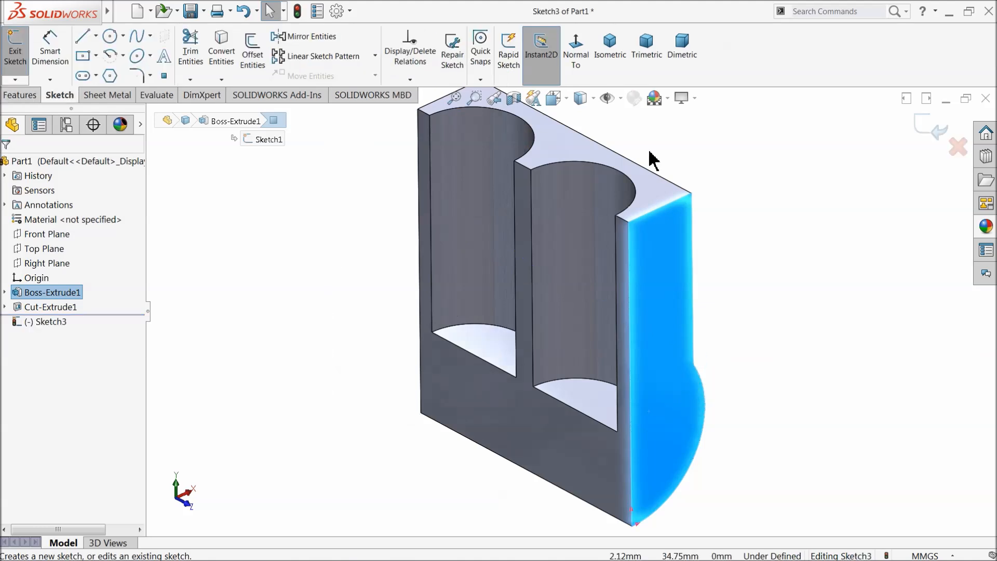
click(581, 61)
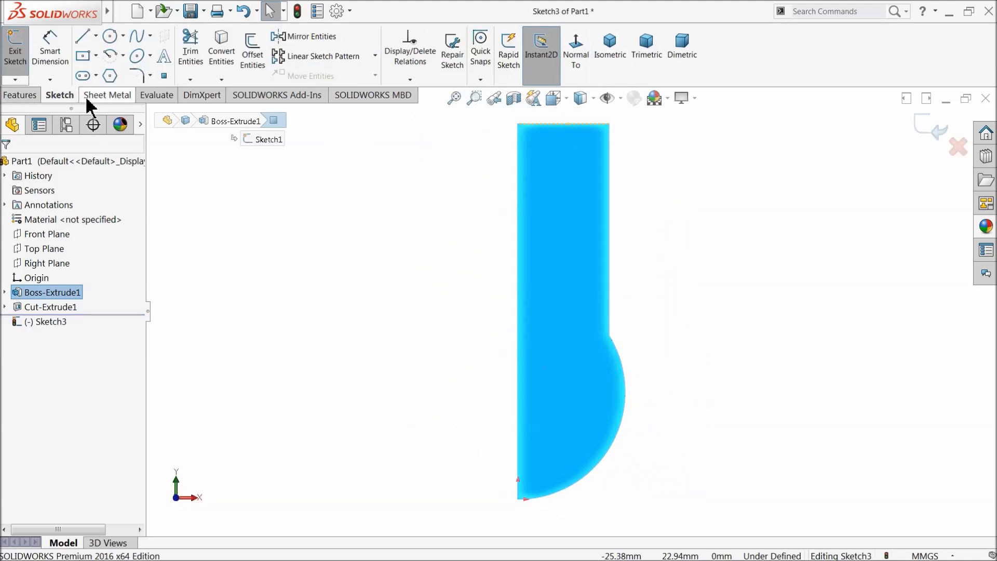
click(110, 36)
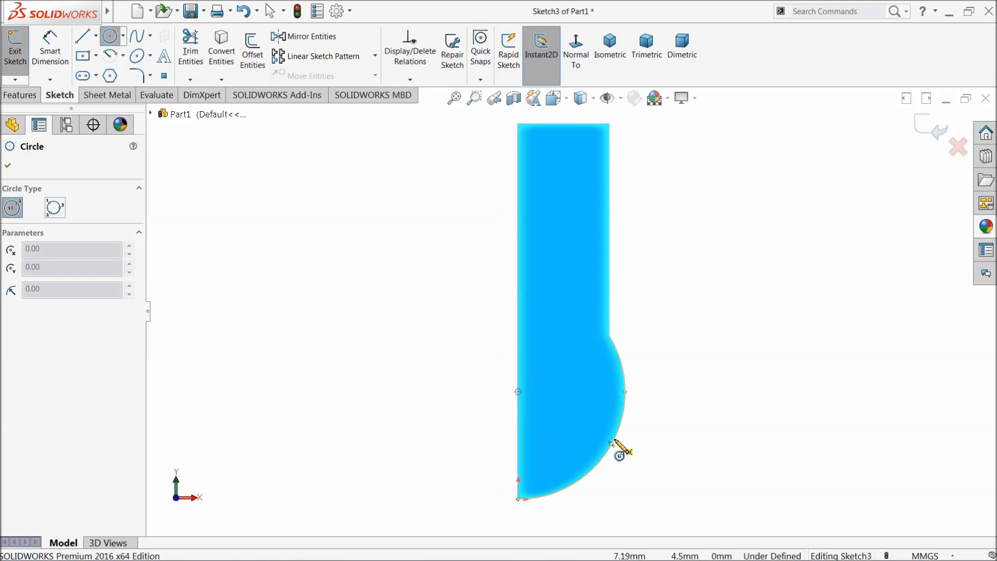
scroll(614, 441, down, 3)
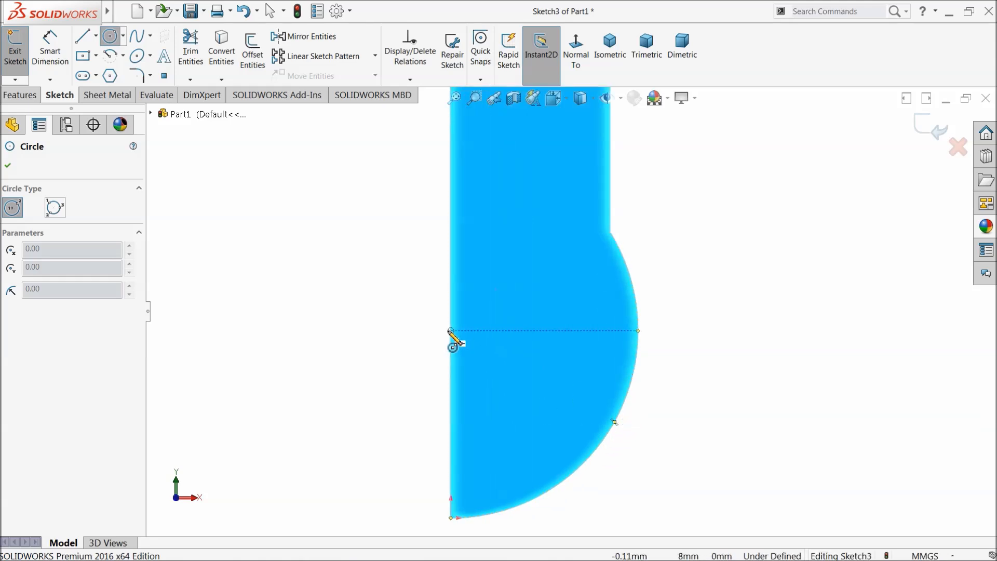
mouse_move(451, 331)
mouse_down()
mouse_move(519, 280)
mouse_move(561, 225)
mouse_up()
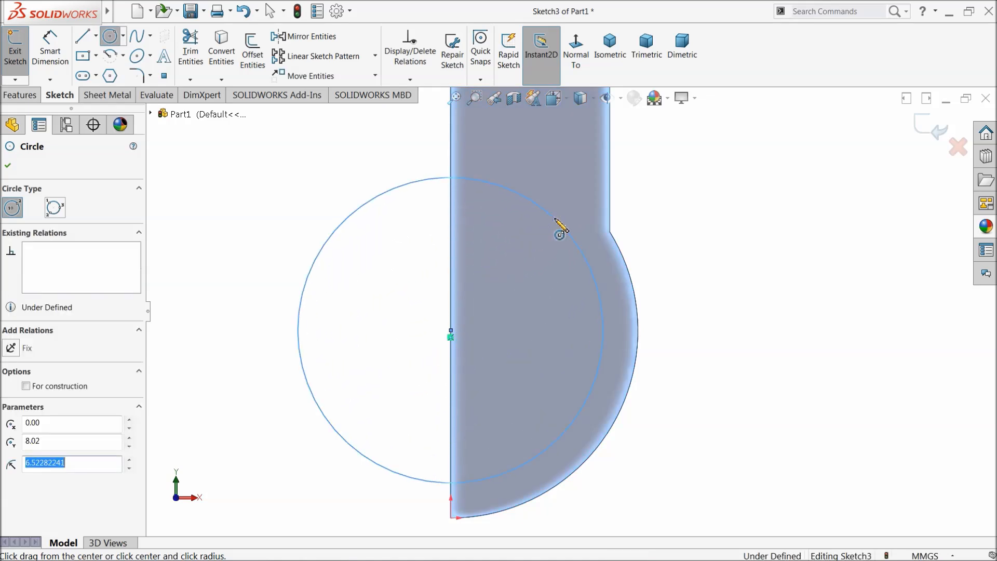
Step: Dimension the end-face circle's diameter to 14 mm
click(50, 47)
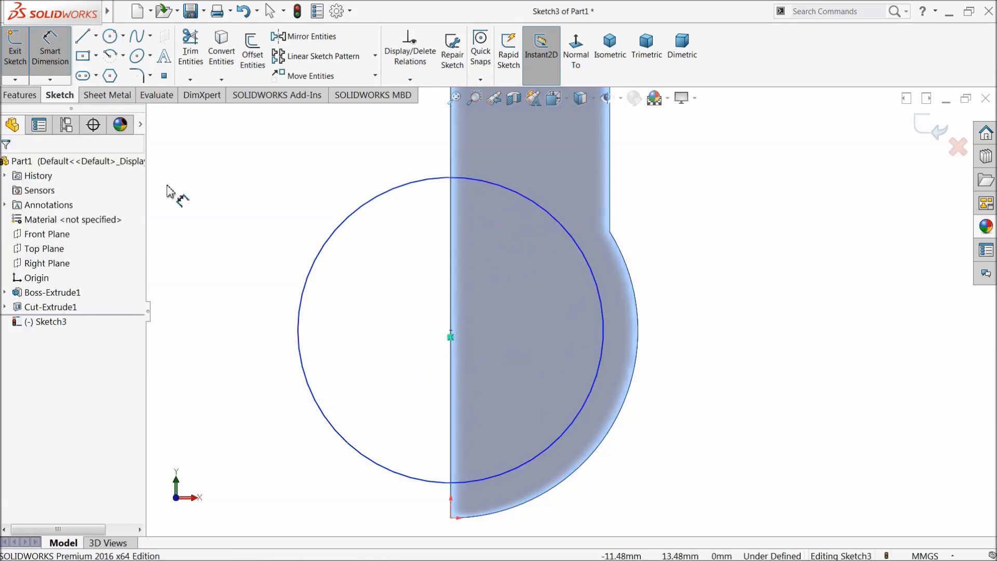
click(300, 310)
click(265, 309)
text(14)
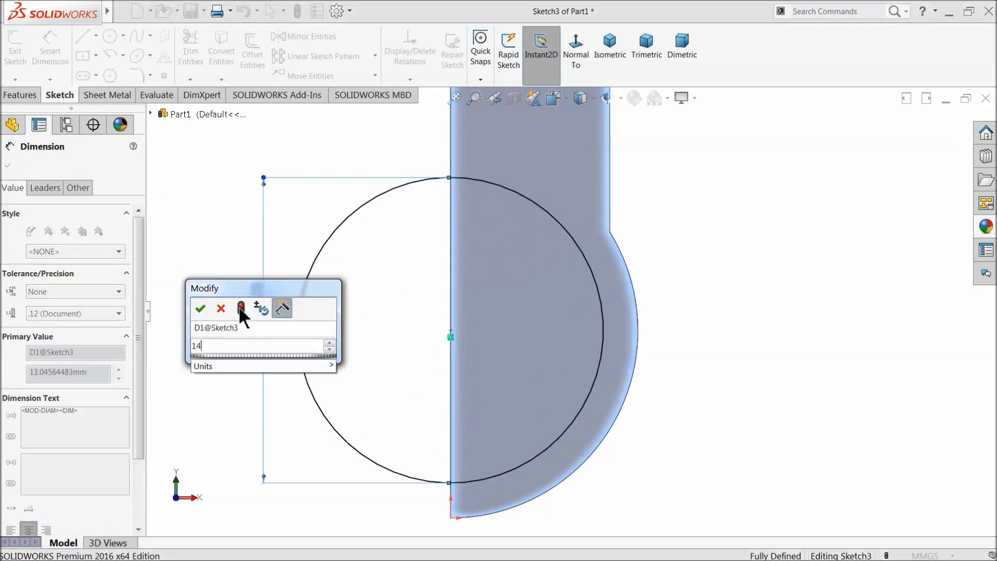
click(196, 310)
click(8, 165)
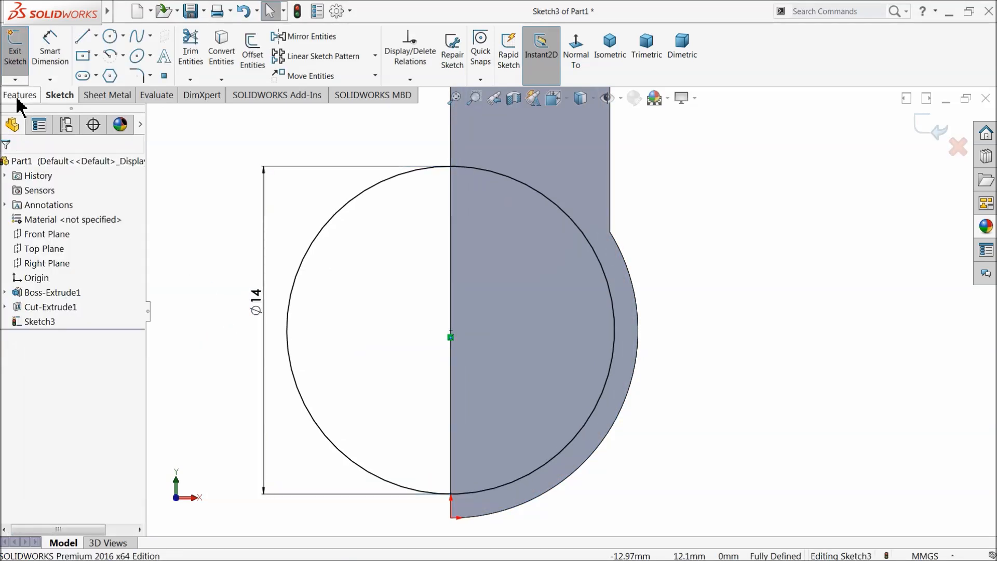
Step: Cut-extrude the 14 mm circle Through All along the length of the block
click(20, 94)
click(196, 52)
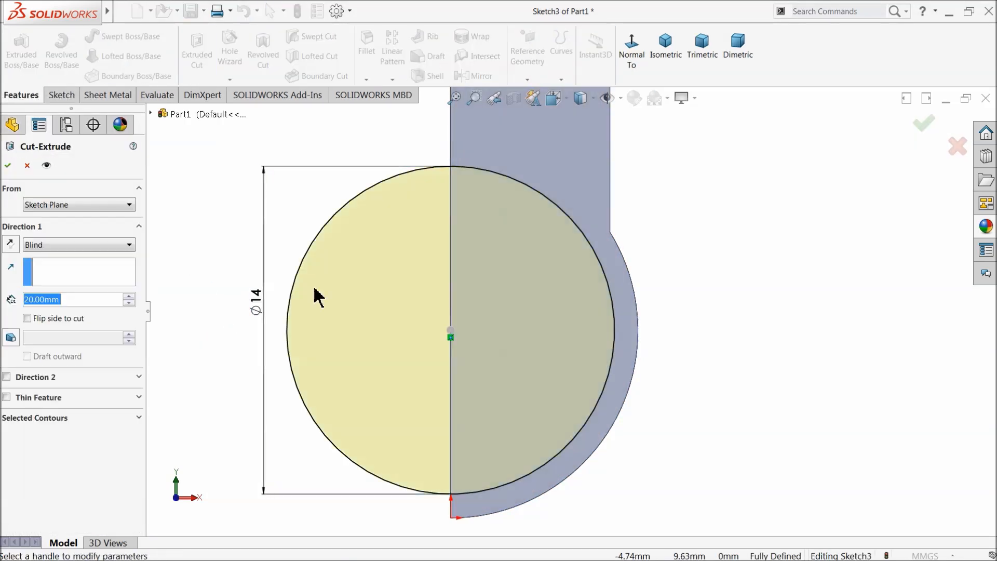
click(70, 245)
click(68, 270)
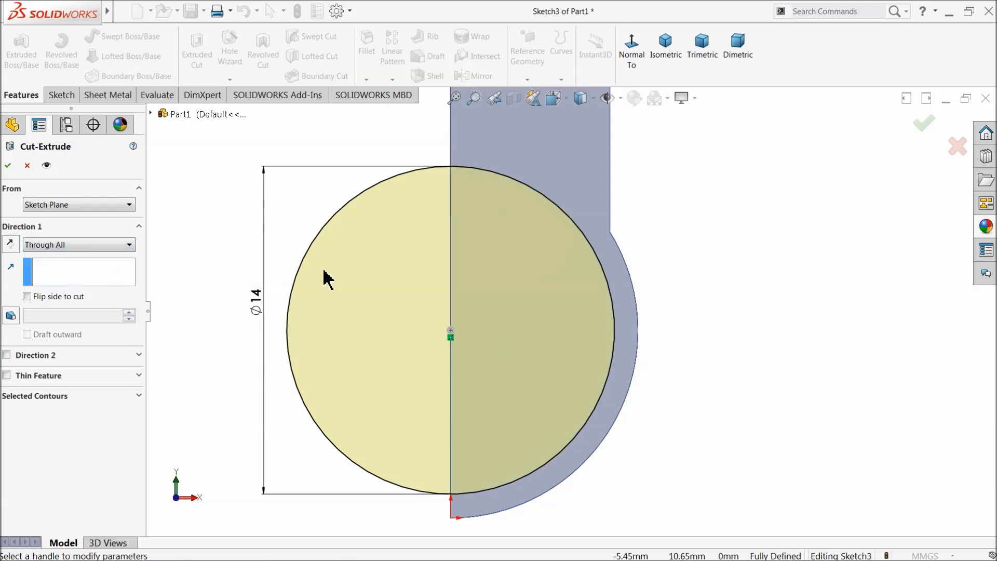
middle_drag(313, 281, 392, 327)
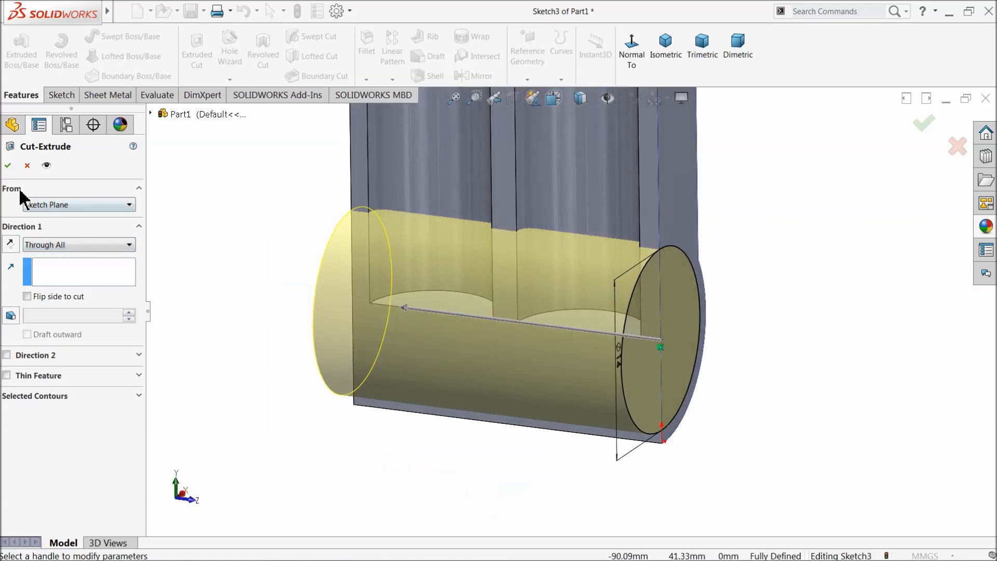
click(269, 290)
mouse_move(269, 289)
middle_down()
mouse_move(298, 283)
mouse_move(332, 203)
mouse_move(285, 296)
mouse_move(267, 292)
mouse_move(279, 276)
mouse_move(287, 357)
middle_up()
scroll(278, 300, up, 3)
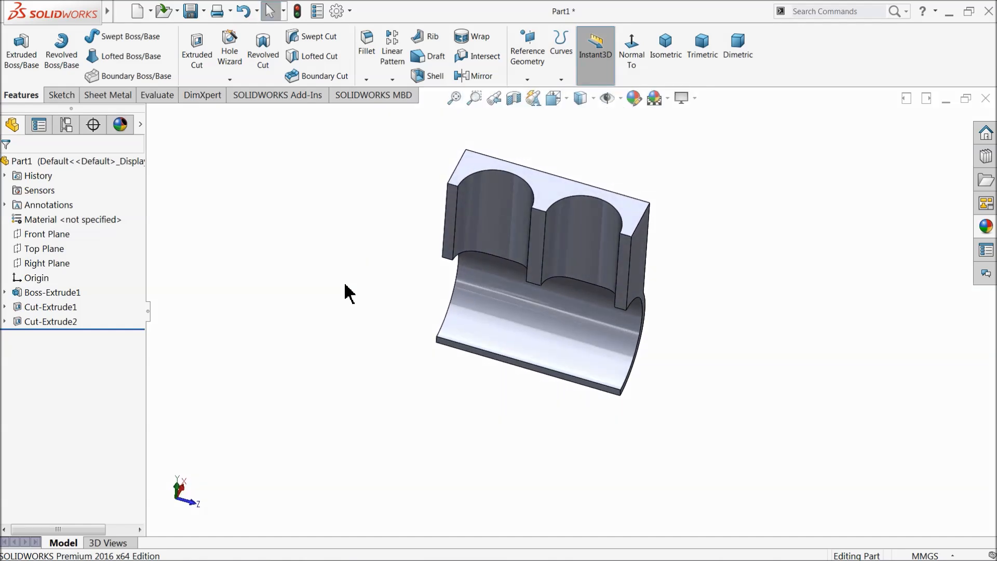
scroll(345, 293, down, 2)
scroll(501, 249, up, 2)
scroll(746, 257, down, 1)
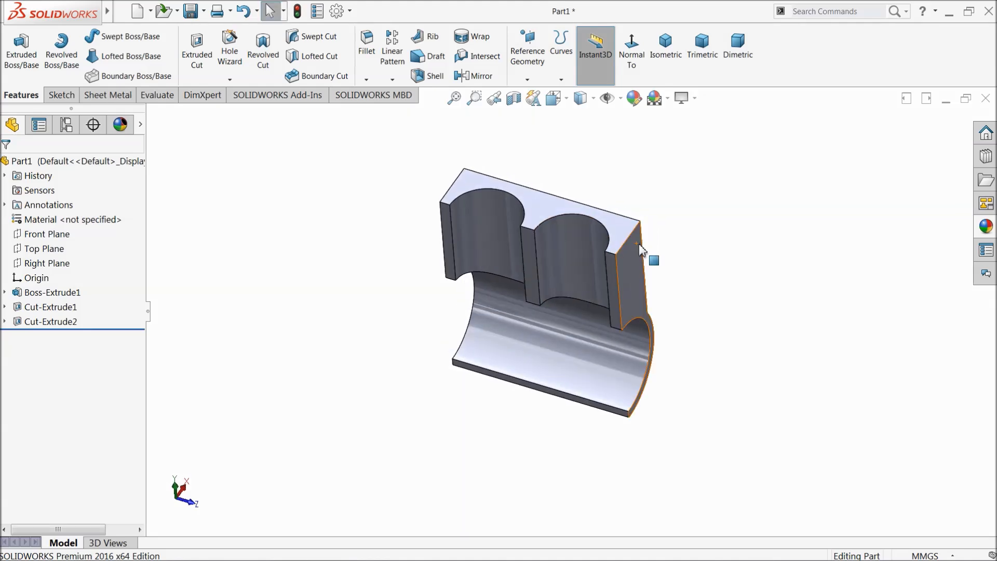
Step: Create a reference plane offset 1.5 mm from the block's top face, flipped to lie below it inside the part
scroll(646, 257, down, 4)
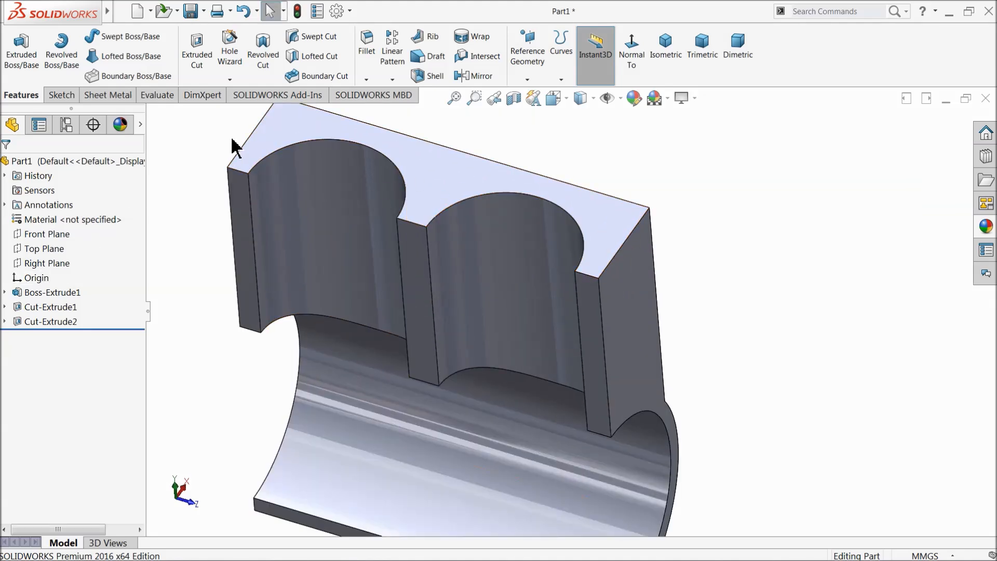
click(331, 133)
click(527, 57)
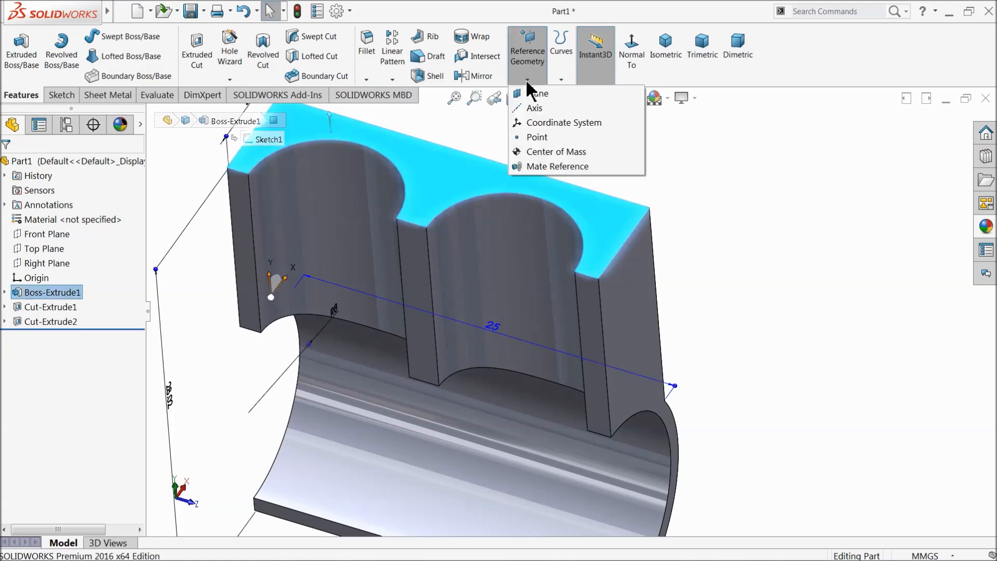
click(534, 95)
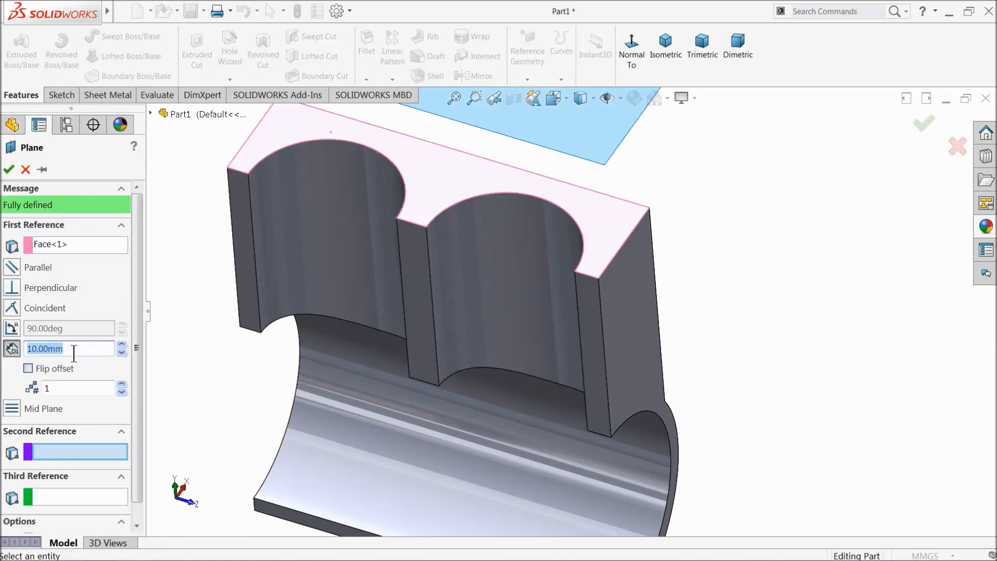
text(1.5)
key(Return)
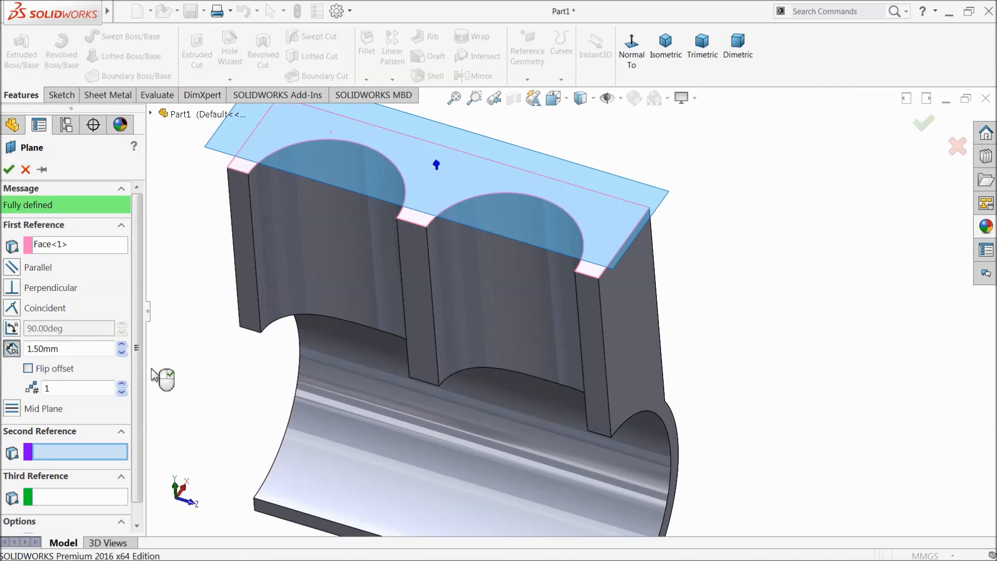
click(28, 369)
middle_drag(193, 351, 218, 321)
scroll(218, 320, up, 3)
scroll(600, 228, down, 4)
scroll(581, 284, up, 3)
scroll(434, 308, down, 3)
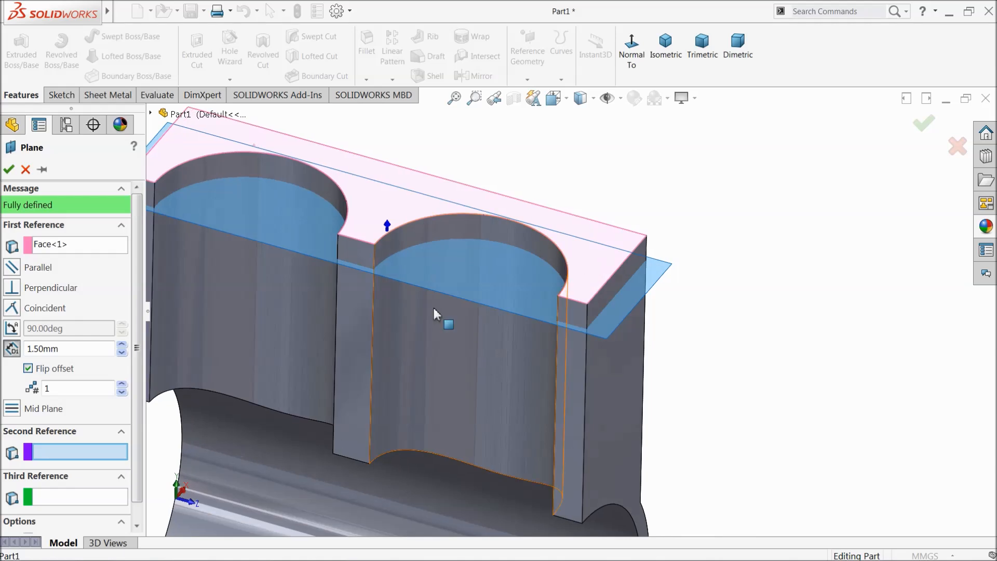
click(8, 169)
Step: Start a sketch on the new plane and offset the upper pocket's semicircular edge outward by 1.8 mm
scroll(530, 296, up, 4)
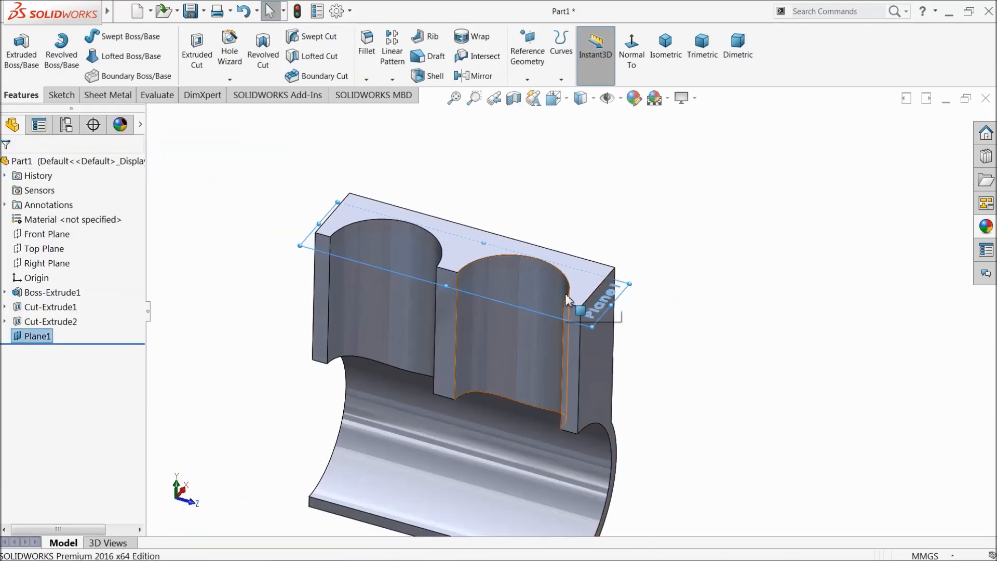
click(61, 95)
click(17, 48)
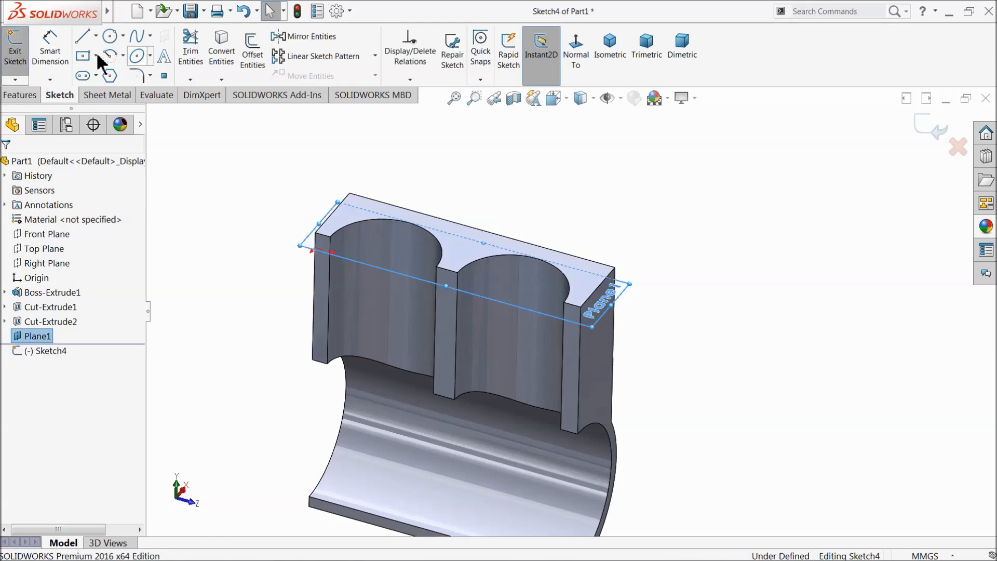
click(576, 54)
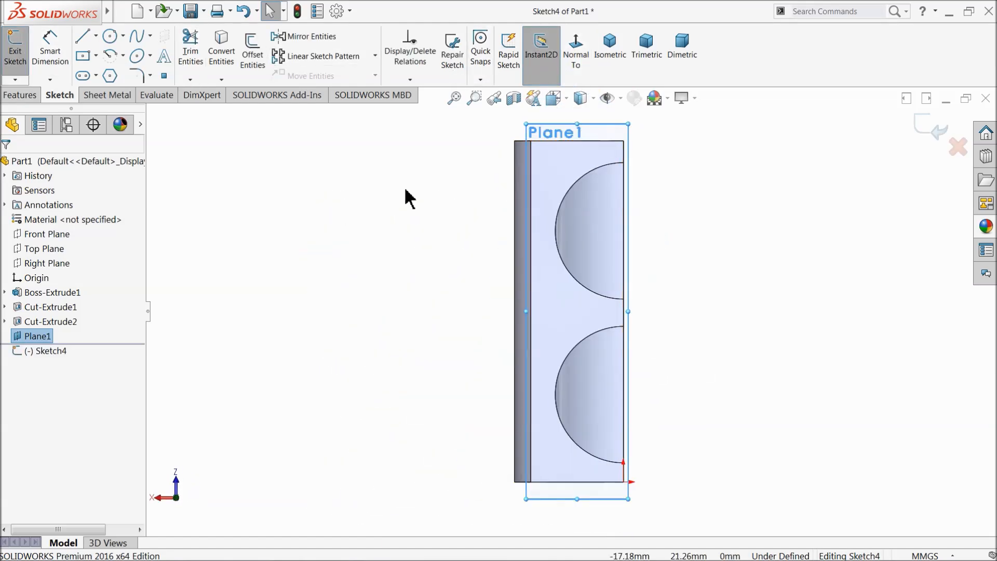
click(372, 197)
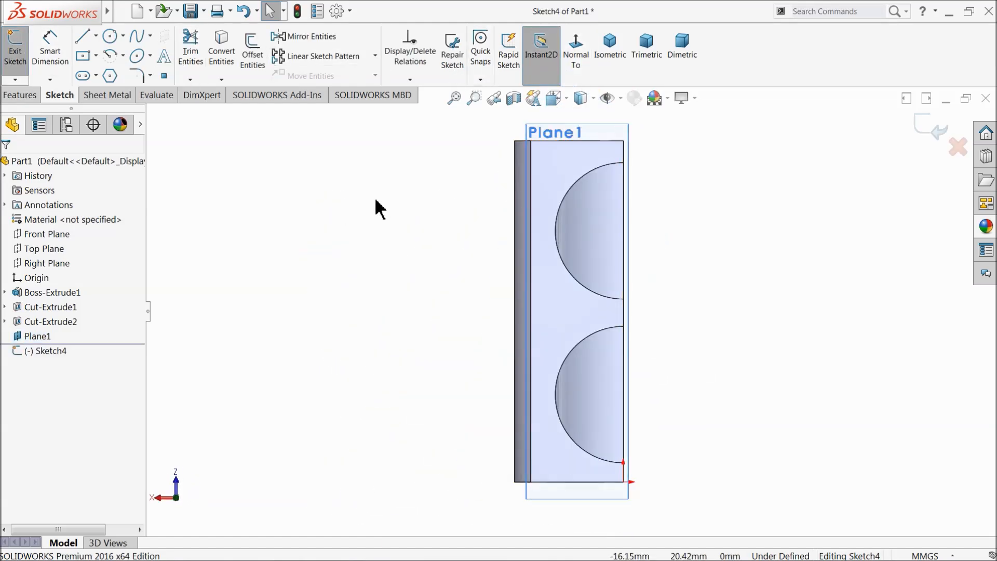
click(560, 227)
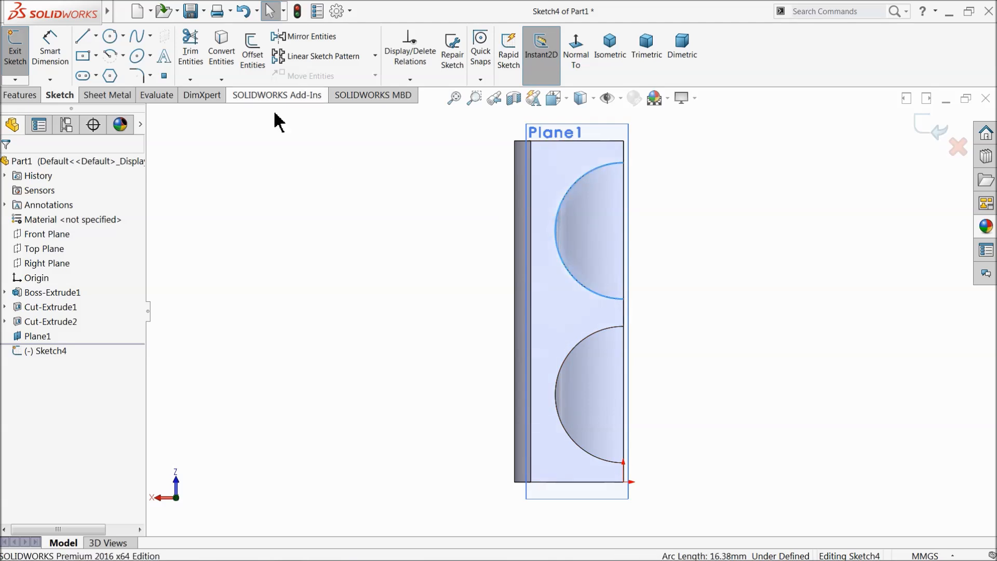
click(253, 65)
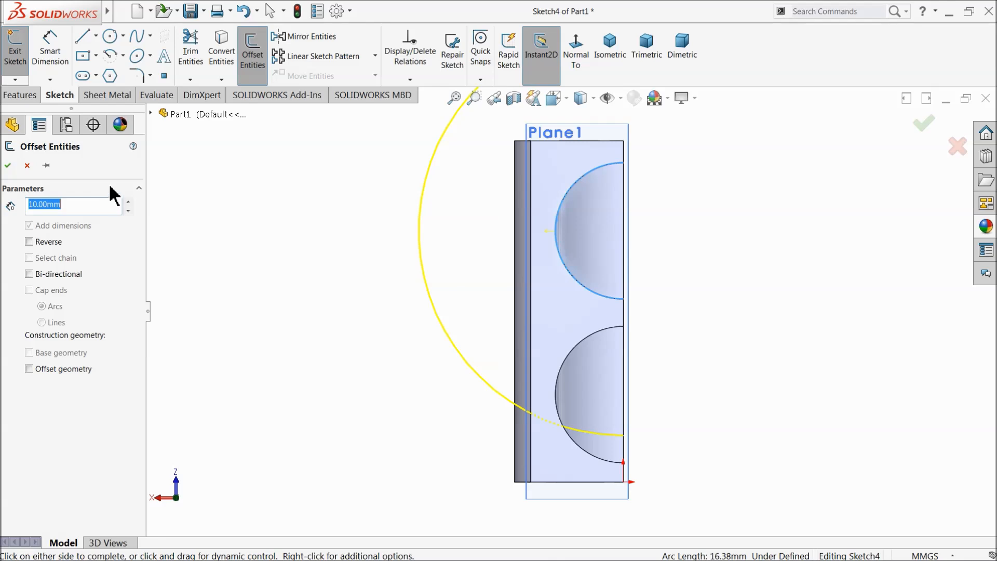
text(1.8)
key(Return)
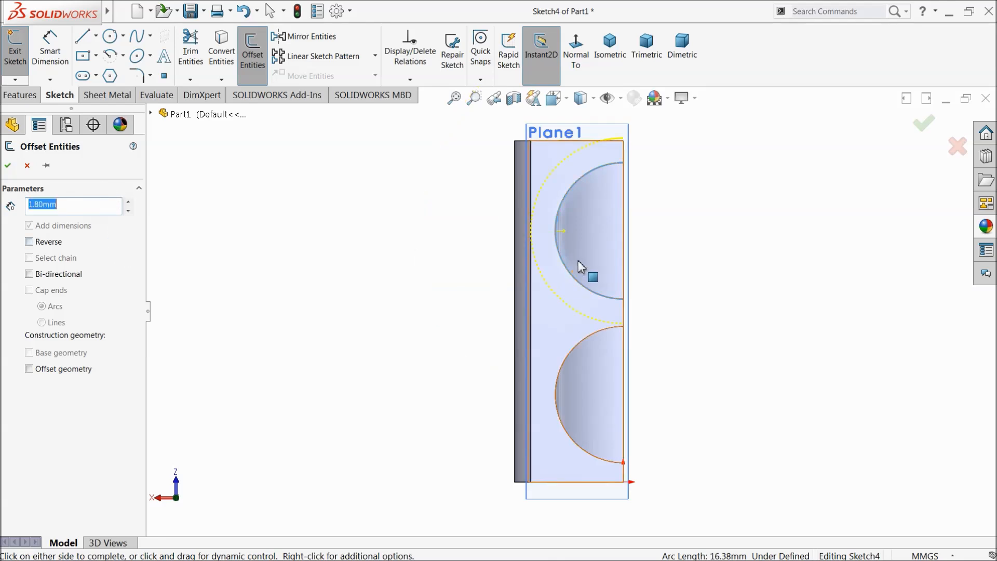
click(5, 166)
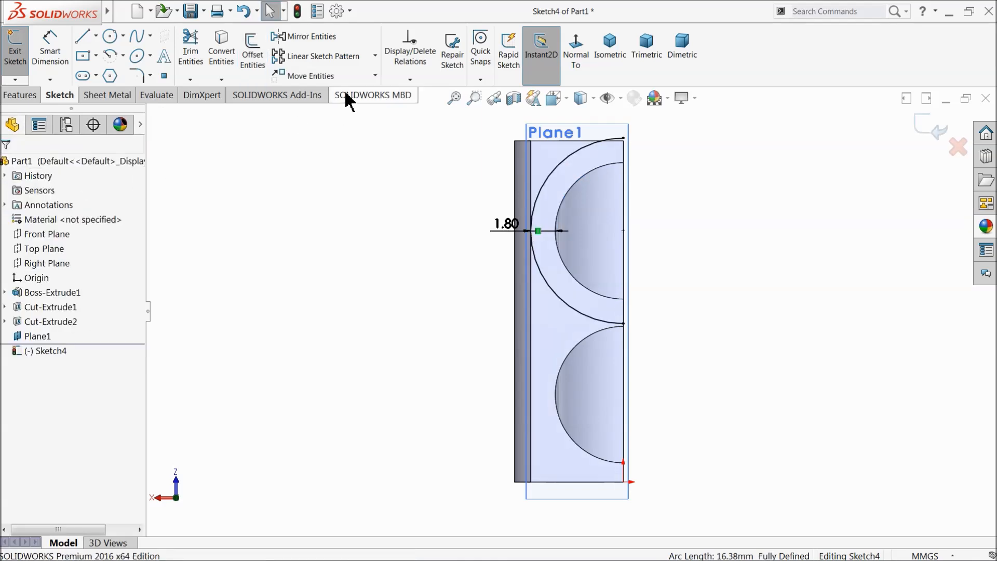
Step: Offset the lower pocket's semicircular edge outward by 1.8 mm
click(562, 369)
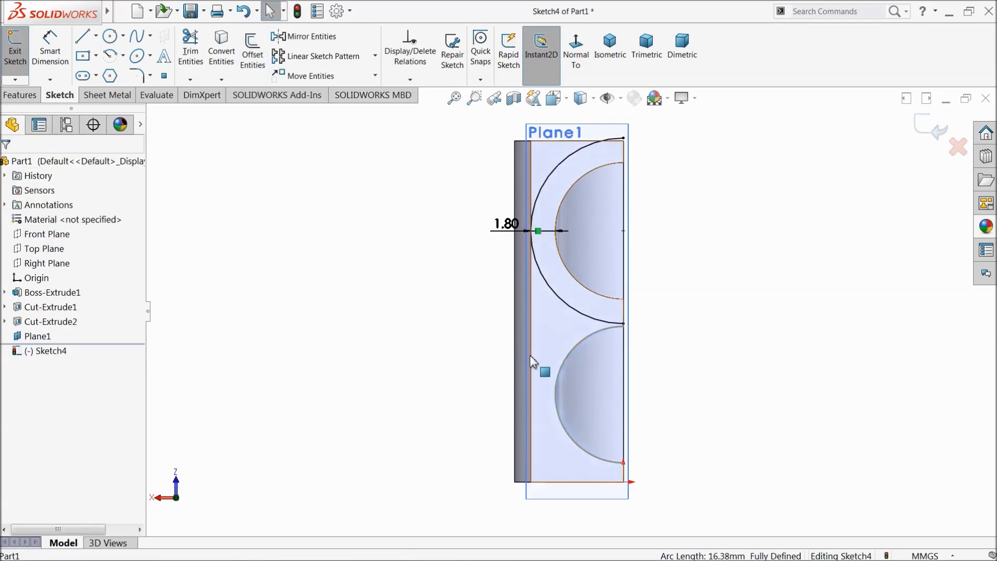
click(250, 58)
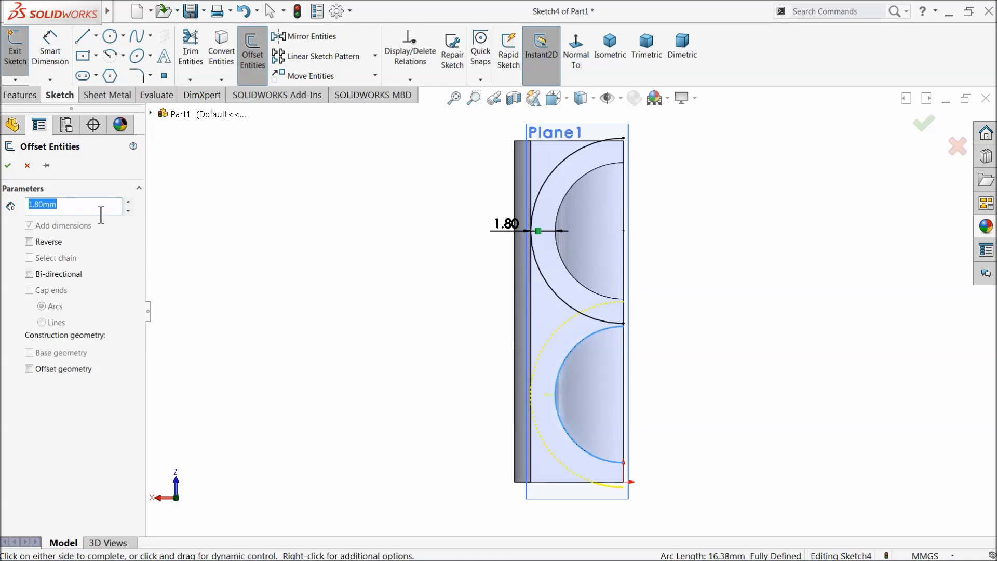
click(8, 165)
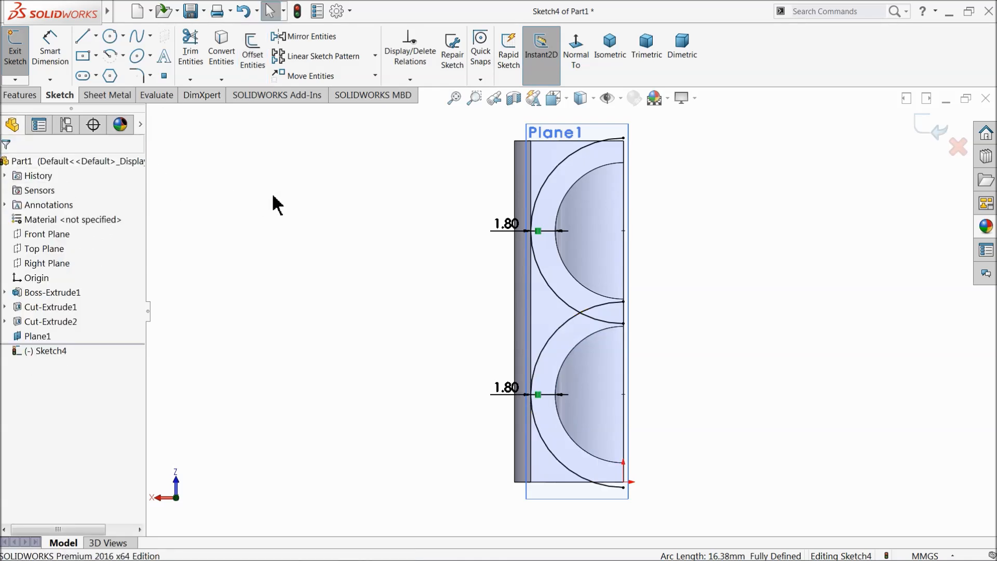
Step: Connect the outer ends of the two offset arcs with a three-line open box about 10.5 mm wide, reaching beyond the block's curved side
click(83, 37)
scroll(608, 229, down, 2)
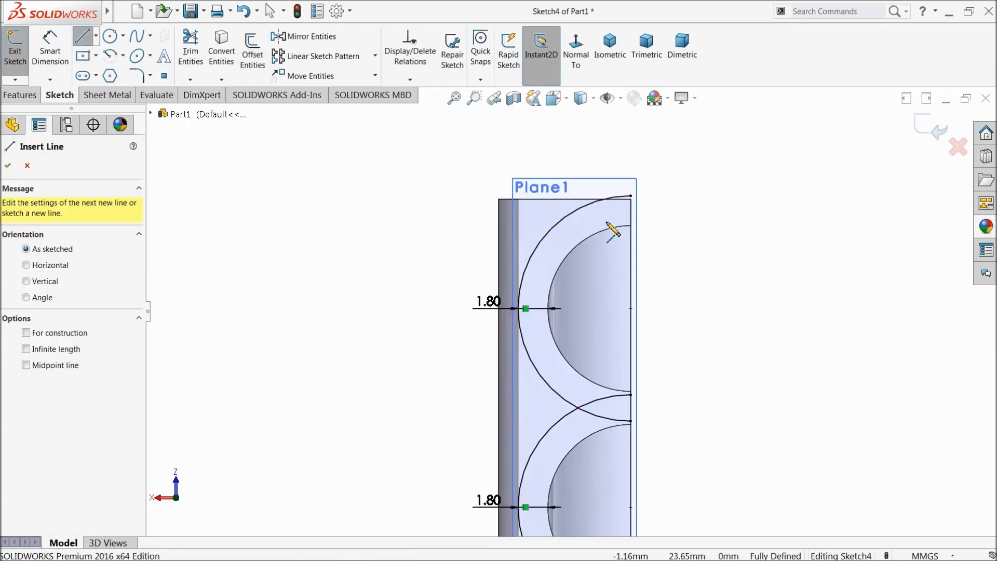
click(631, 196)
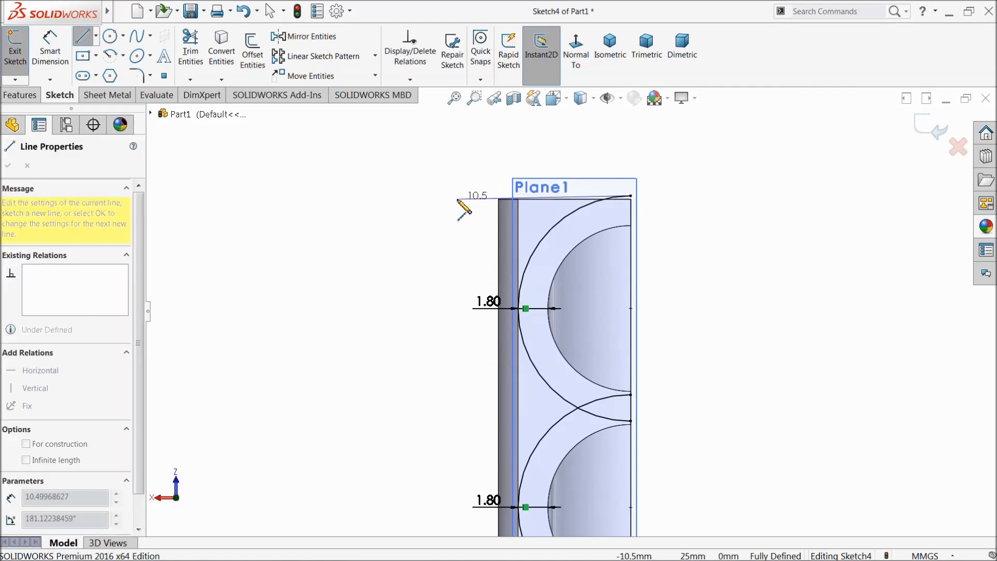
scroll(456, 338, up, 3)
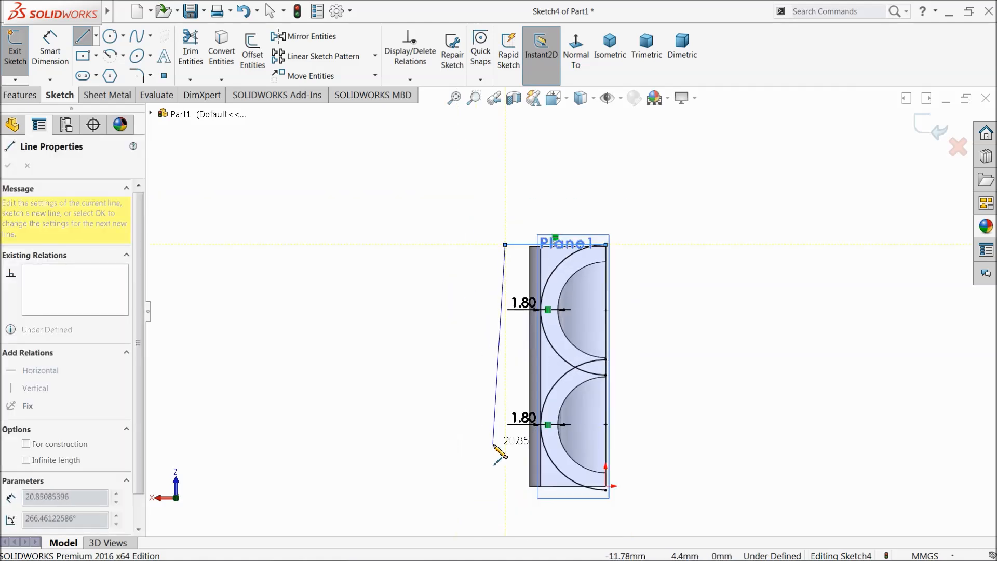
scroll(500, 458, down, 4)
scroll(568, 472, up, 3)
scroll(574, 480, down, 3)
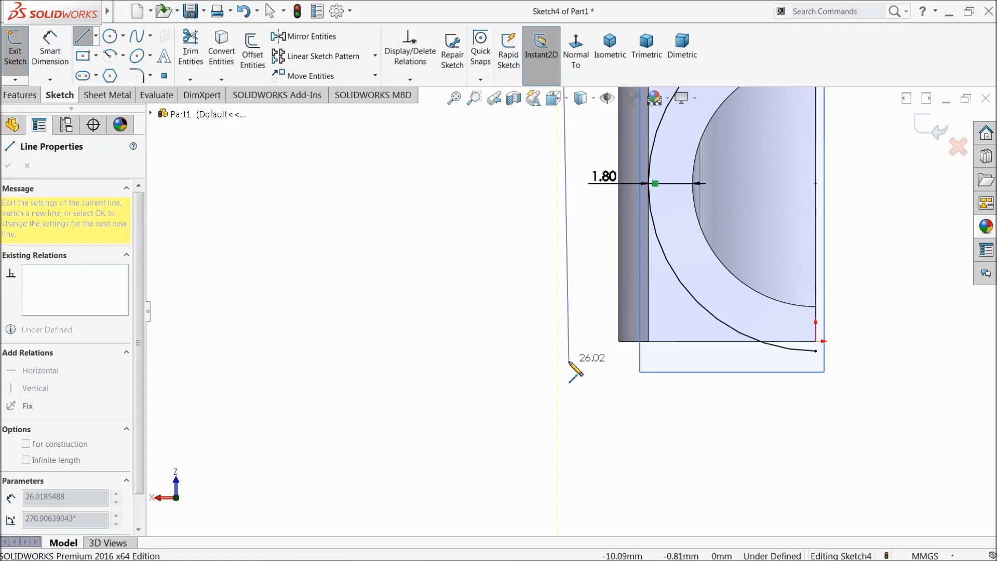
click(556, 351)
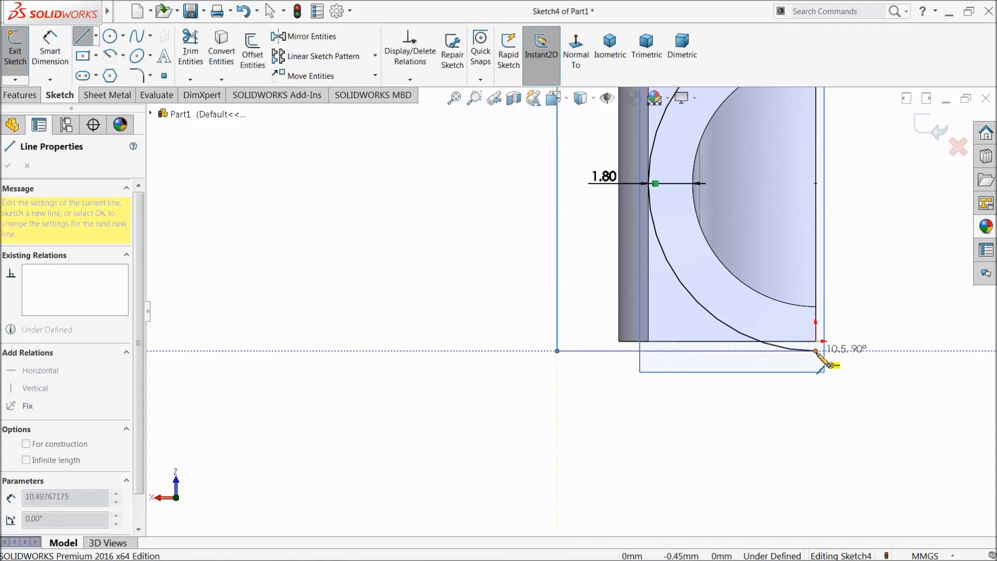
click(816, 351)
right_click(418, 345)
click(450, 355)
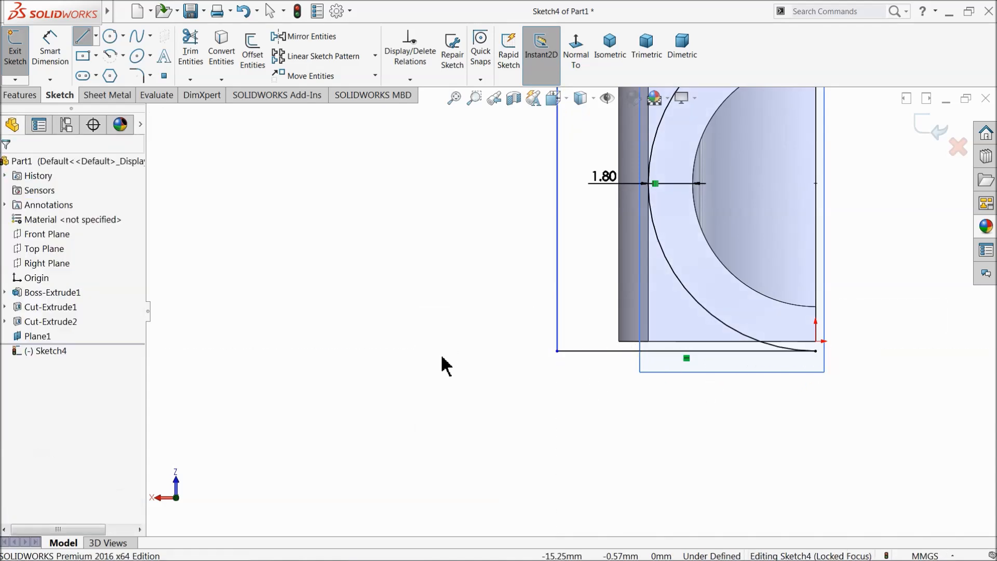
Step: Trim the overlapping ends of the two offset arcs back to their intersection between the pockets
scroll(451, 356, up, 4)
scroll(638, 270, up, 2)
scroll(657, 216, down, 3)
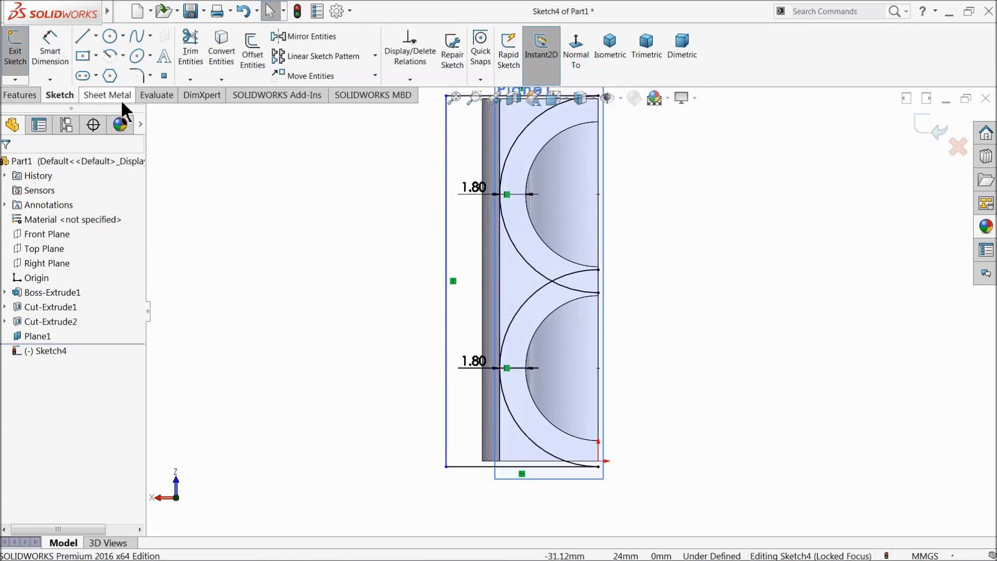
click(191, 64)
scroll(583, 273, down, 3)
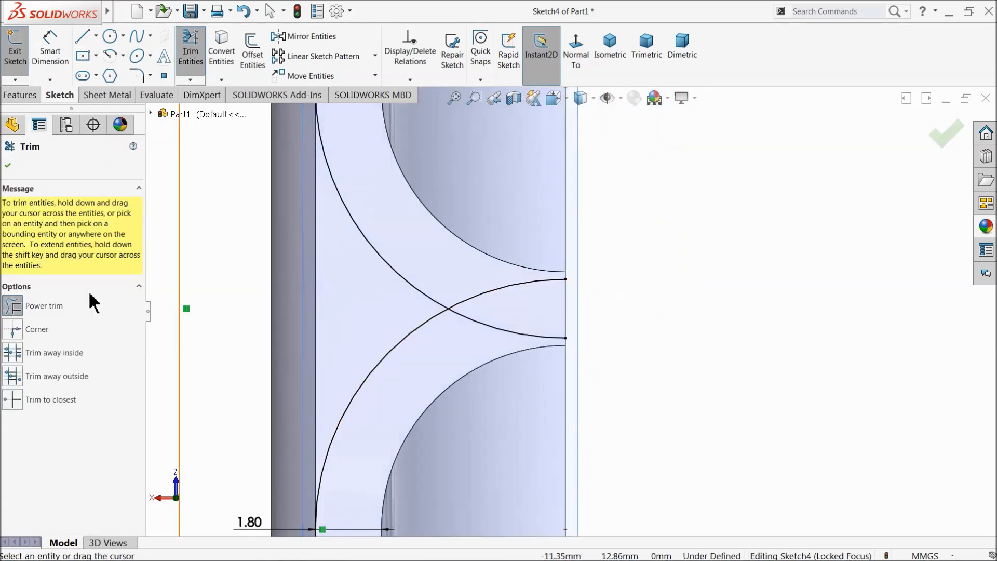
scroll(525, 361, down, 2)
drag(539, 367, 540, 333)
scroll(540, 365, up, 4)
scroll(553, 415, down, 1)
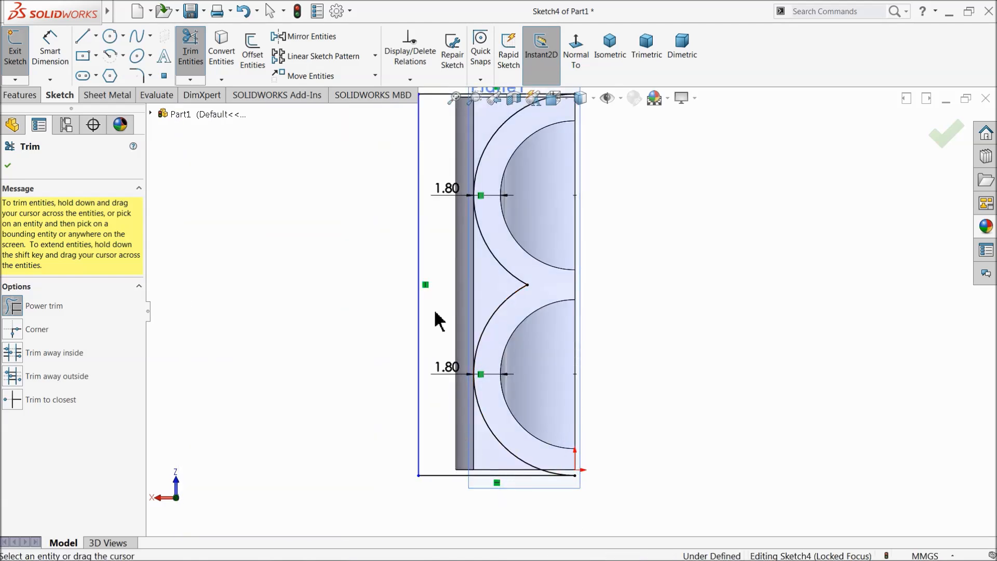
click(8, 166)
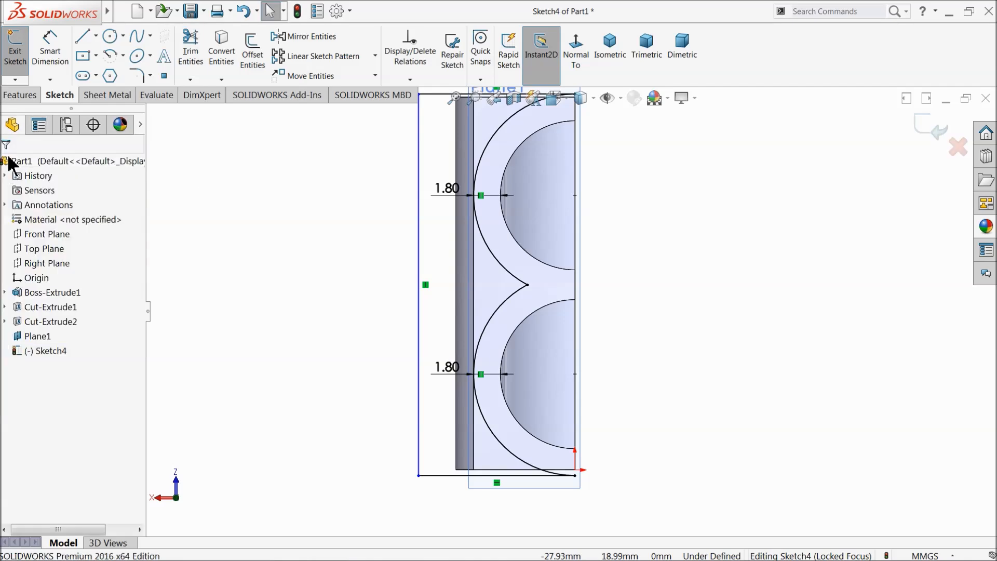
Step: Cut-extrude the closed profile downward from the offset plane to a blind depth of 9 mm
click(24, 95)
click(199, 71)
middle_drag(329, 316, 365, 245)
scroll(559, 253, down, 2)
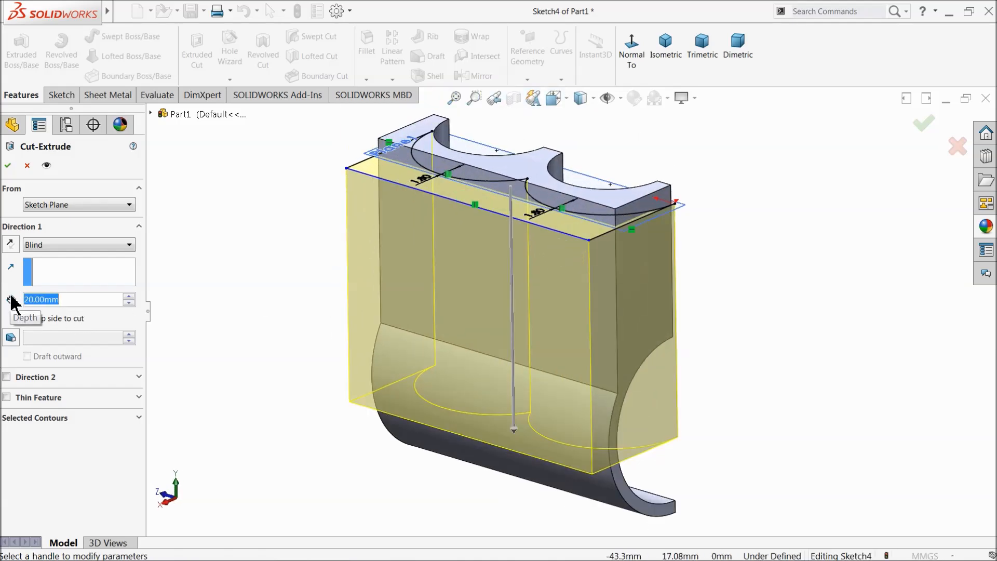
text(9)
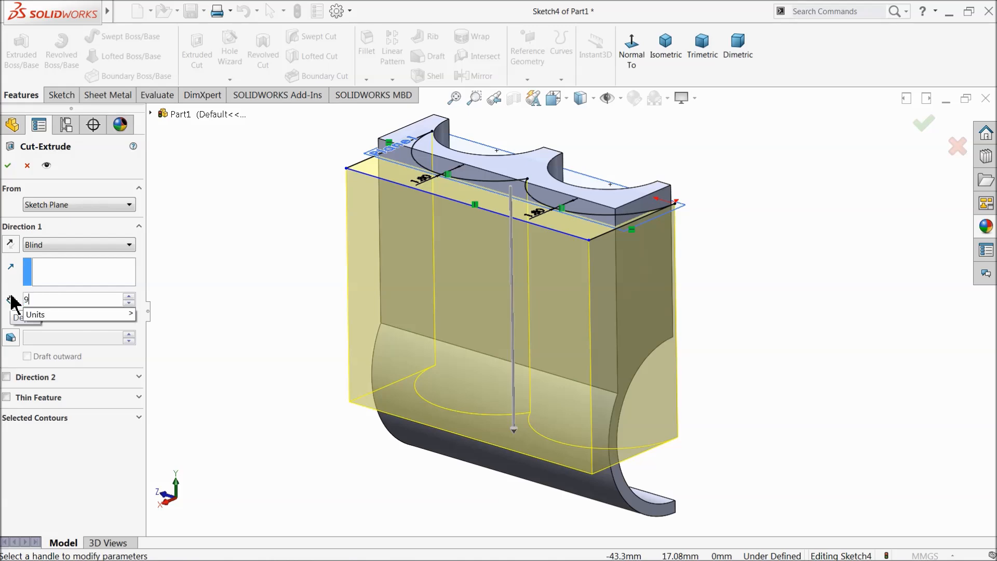
key(Return)
mouse_move(273, 294)
middle_down()
mouse_move(251, 267)
mouse_move(245, 278)
mouse_move(273, 284)
middle_up()
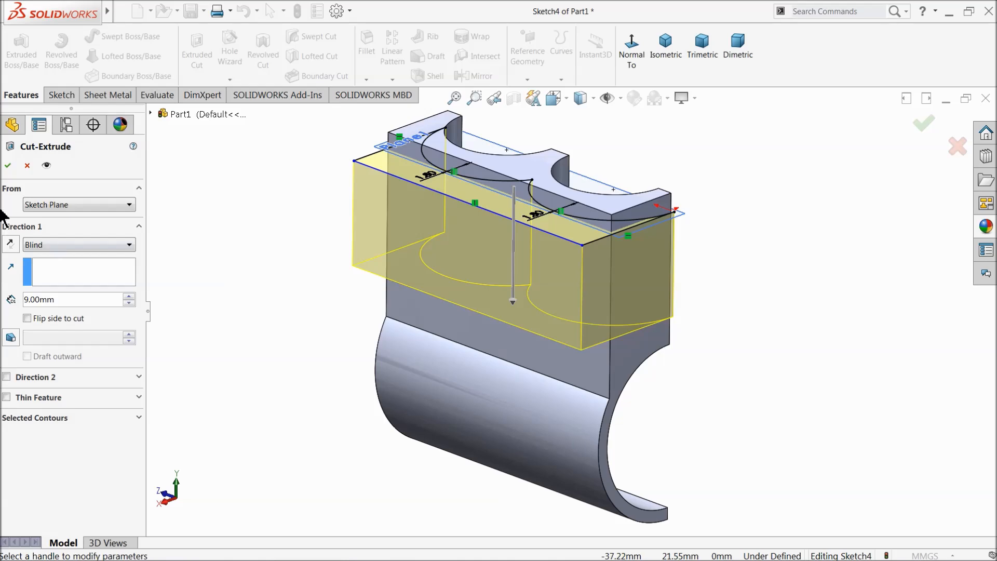
click(8, 166)
Step: Hide the offset reference plane below the part's top face
middle_drag(281, 289, 361, 292)
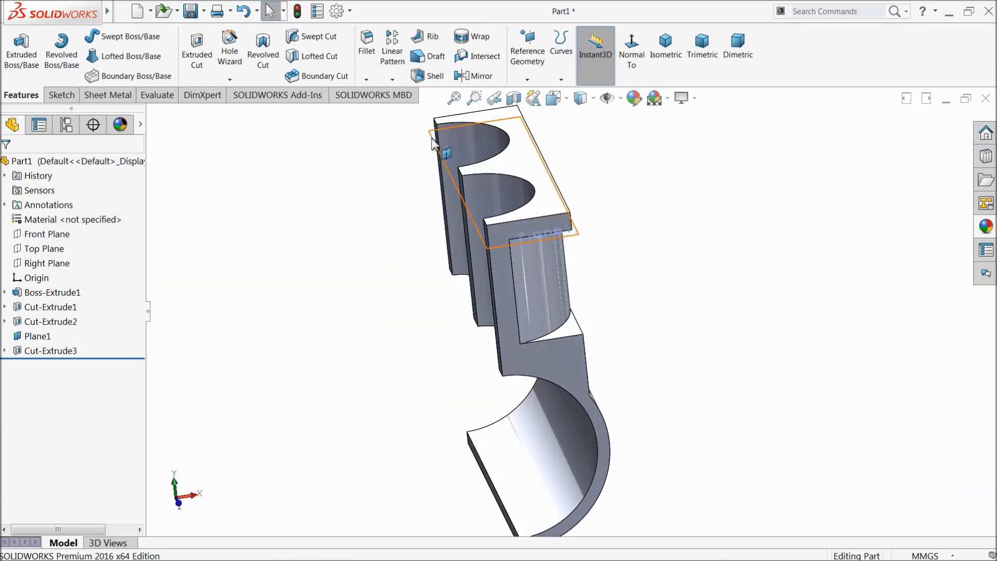
click(434, 137)
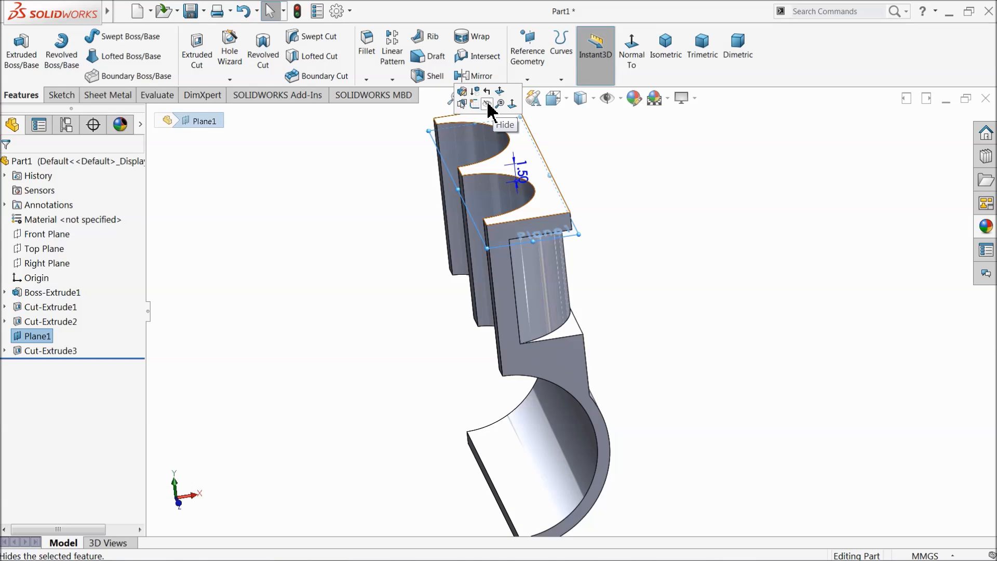
click(488, 106)
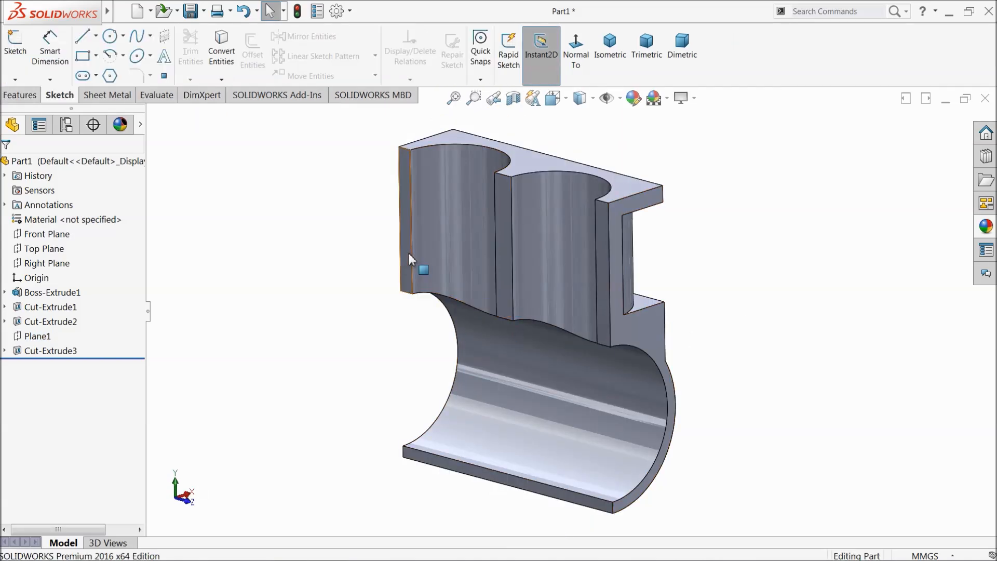
Step: Start a sketch on the narrow flat face beside the end pocket and draw an upright rectangle about 0.6 by 11 mm
click(408, 253)
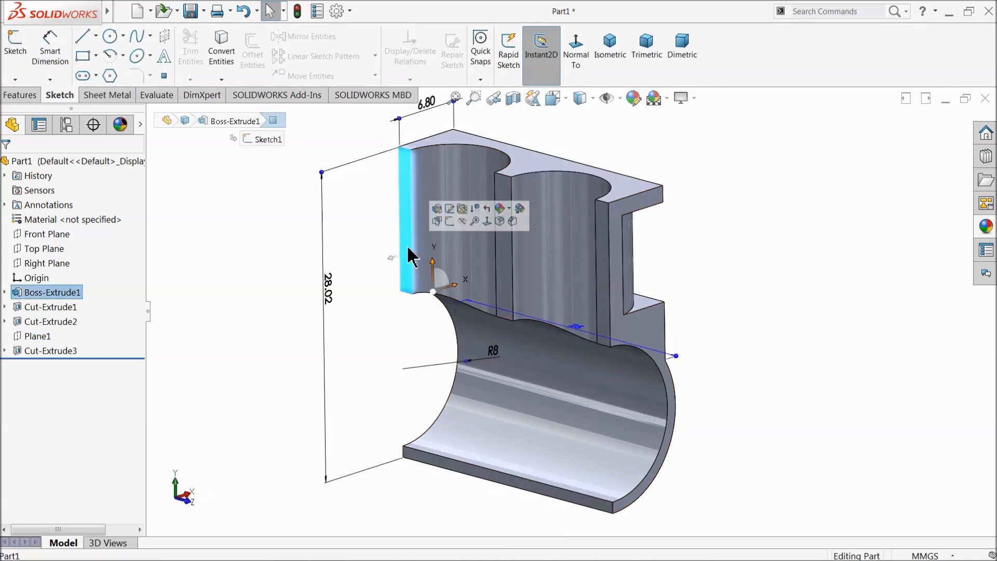
click(452, 225)
click(574, 57)
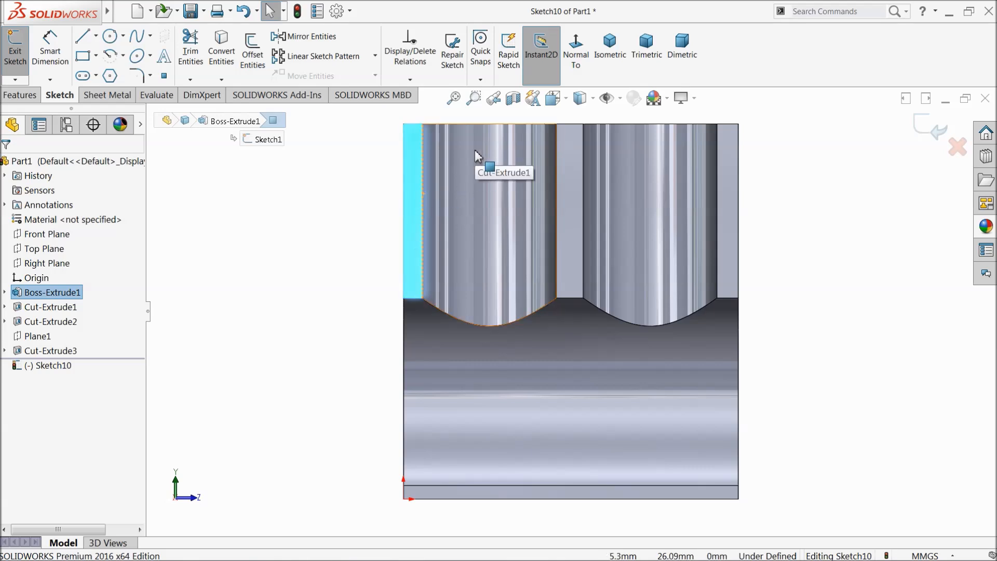
scroll(384, 140, down, 1)
click(83, 57)
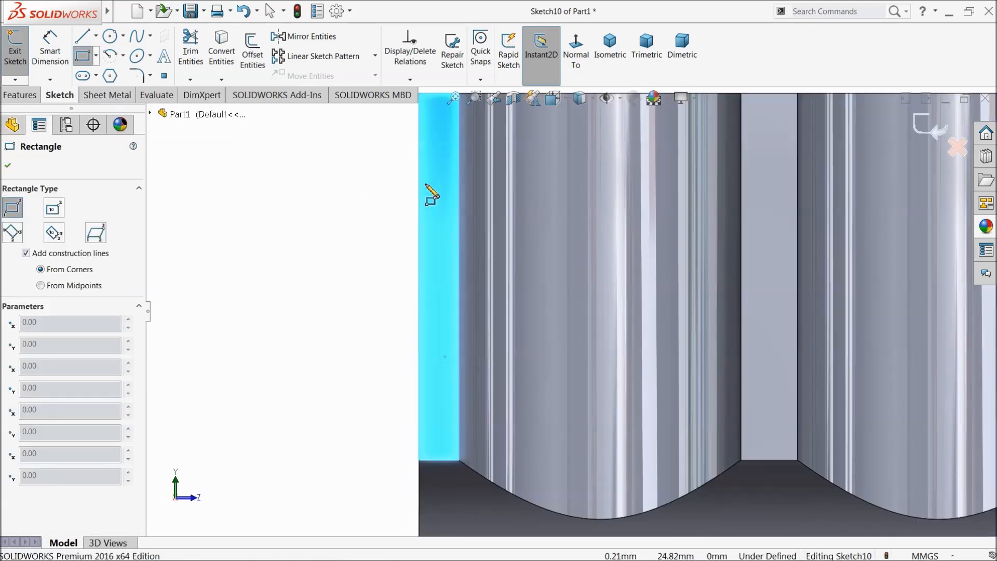
click(449, 118)
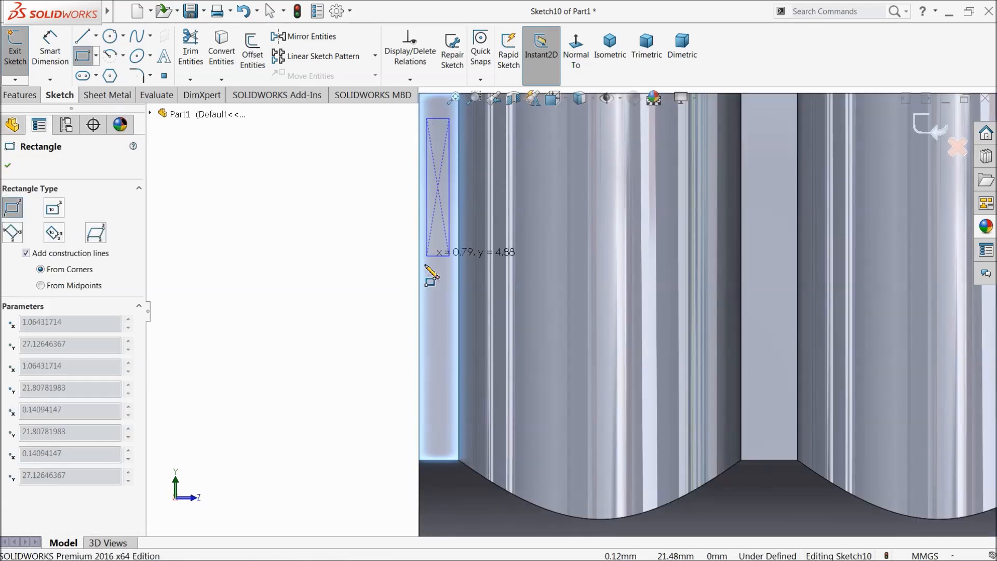
click(431, 422)
Step: Dimension the upright rectangle to 10 mm long and 0.505 mm wide
click(48, 66)
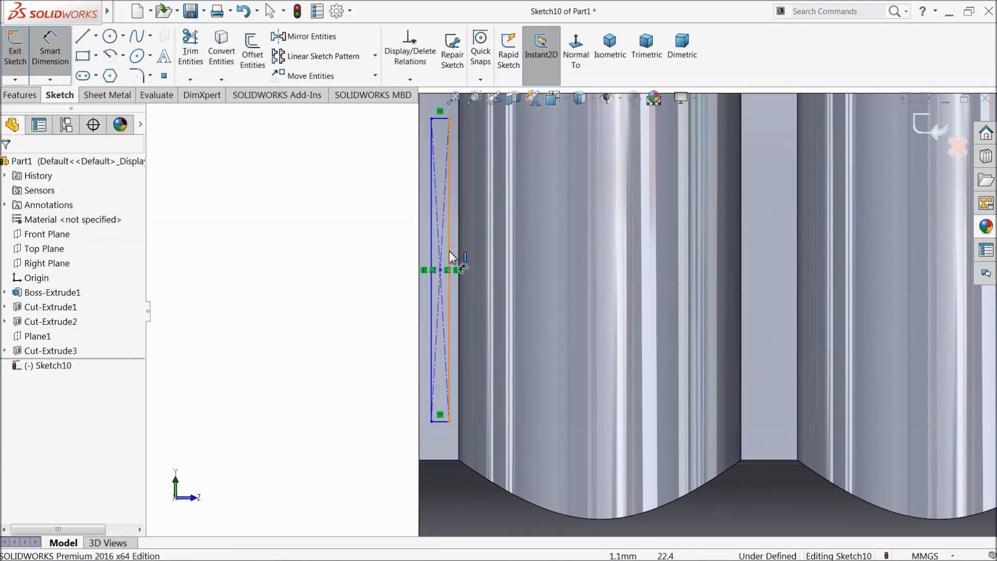
click(450, 256)
click(518, 260)
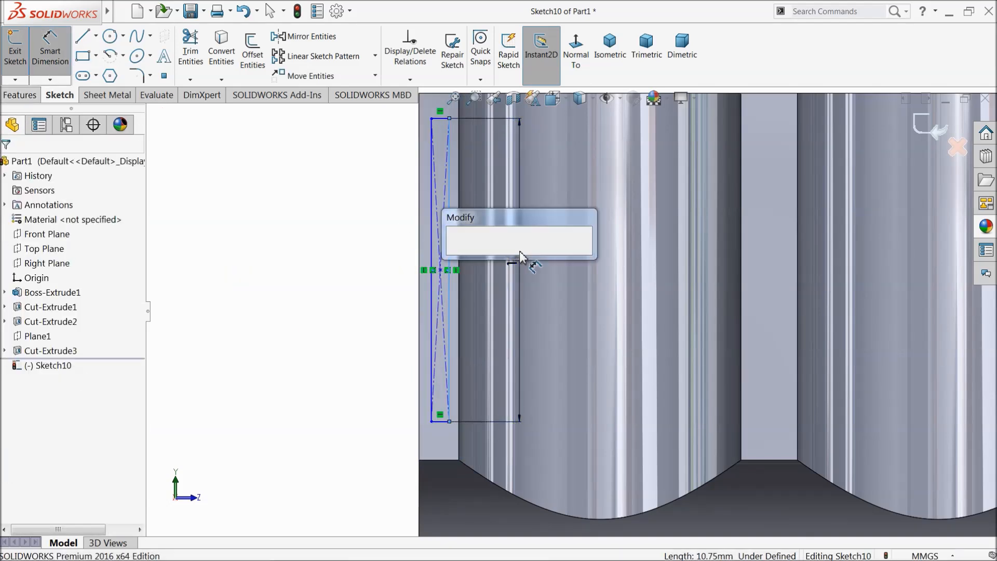
key(Return)
scroll(511, 249, down, 6)
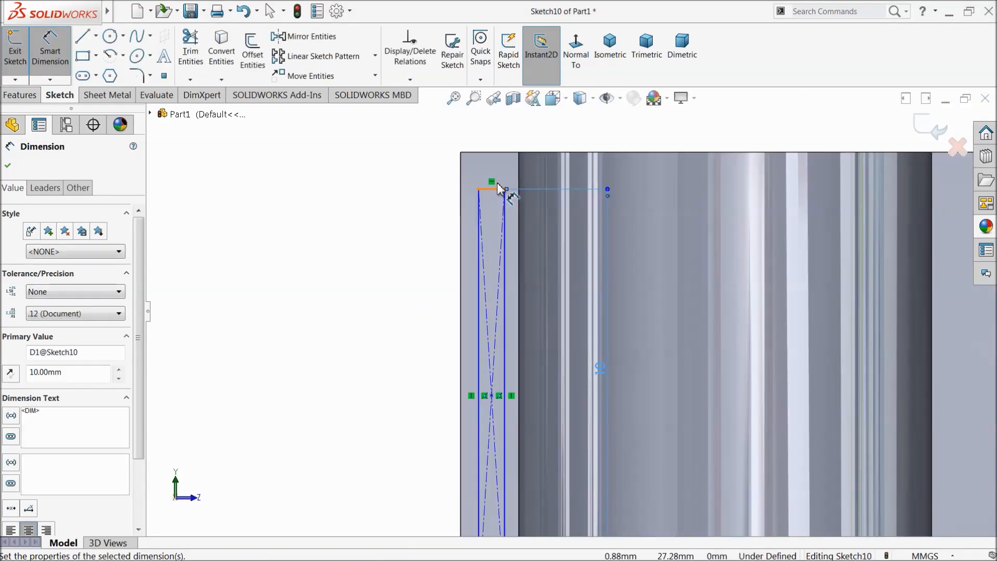
click(509, 242)
click(506, 209)
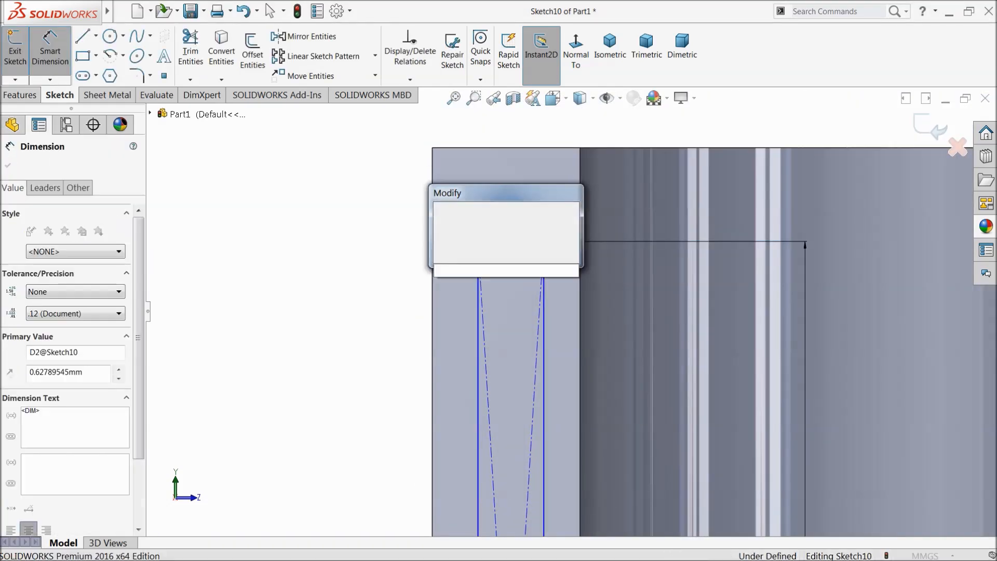
text(0.505)
click(448, 213)
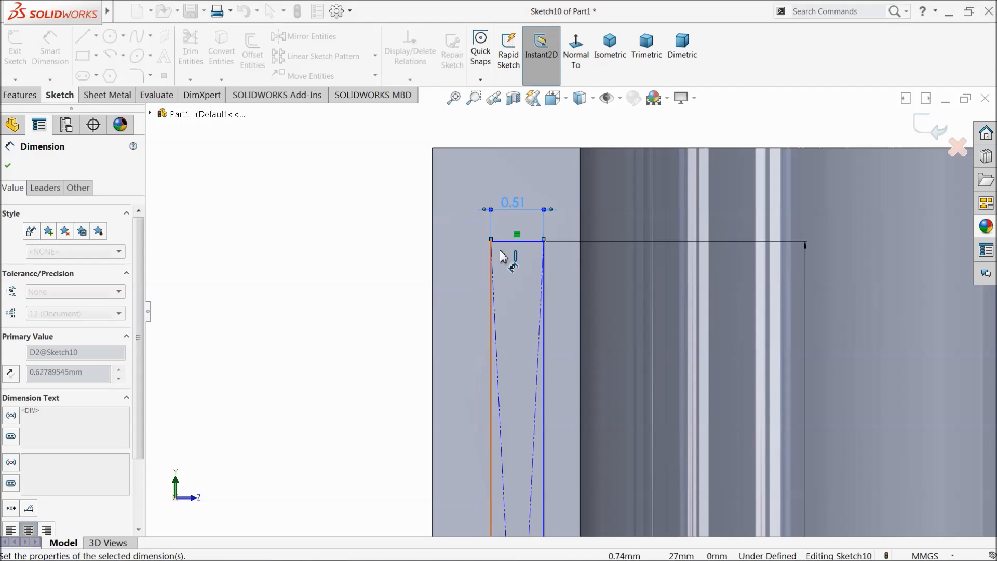
Step: Dimension the rectangle's pocket-side long edge 0.68 mm from the outer edge of the narrow face
click(435, 250)
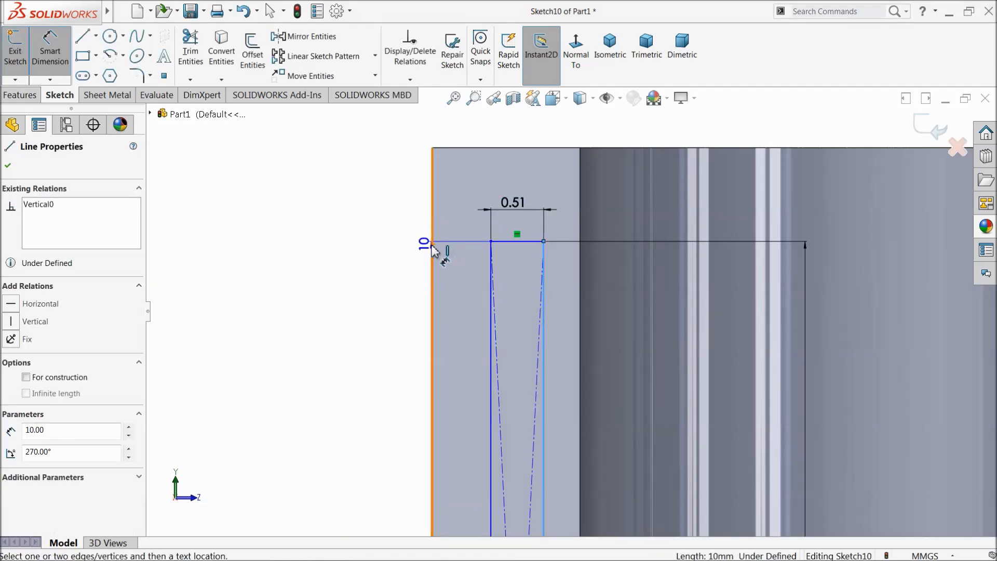
click(433, 246)
click(472, 126)
text(0.68)
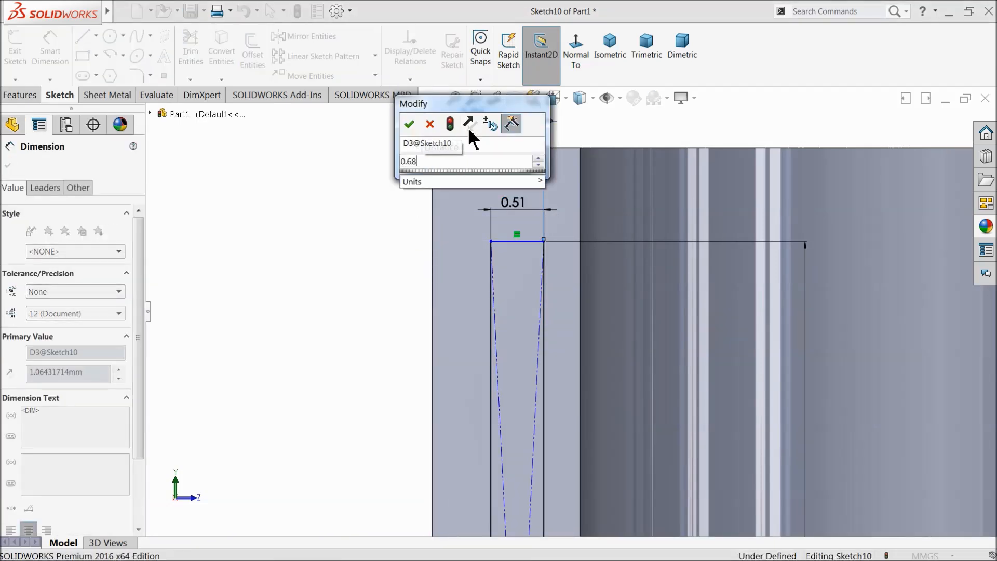
key(Return)
Step: Dimension the rectangle's upper short side 0.85 mm below the top edge of the block
click(465, 241)
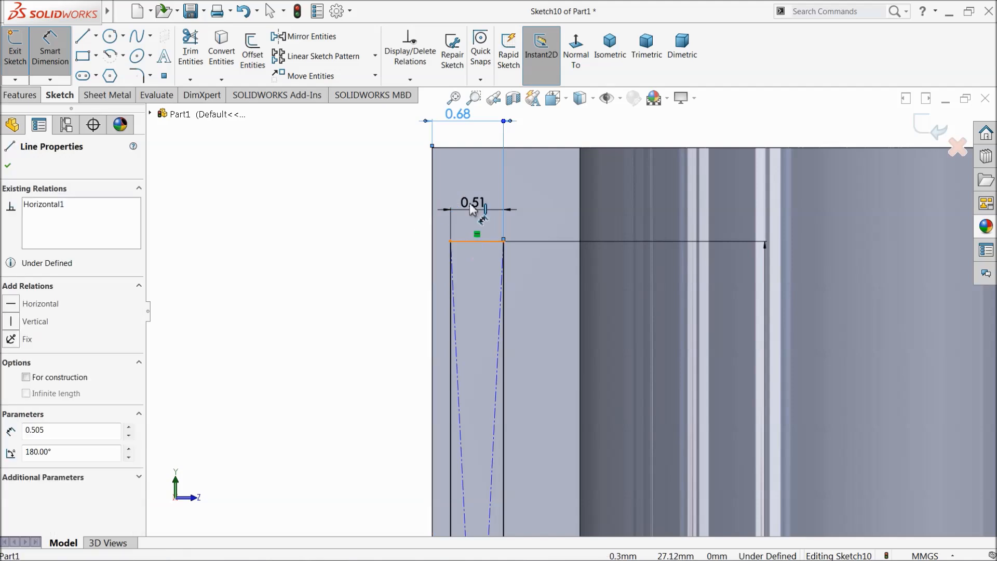
click(452, 148)
click(419, 179)
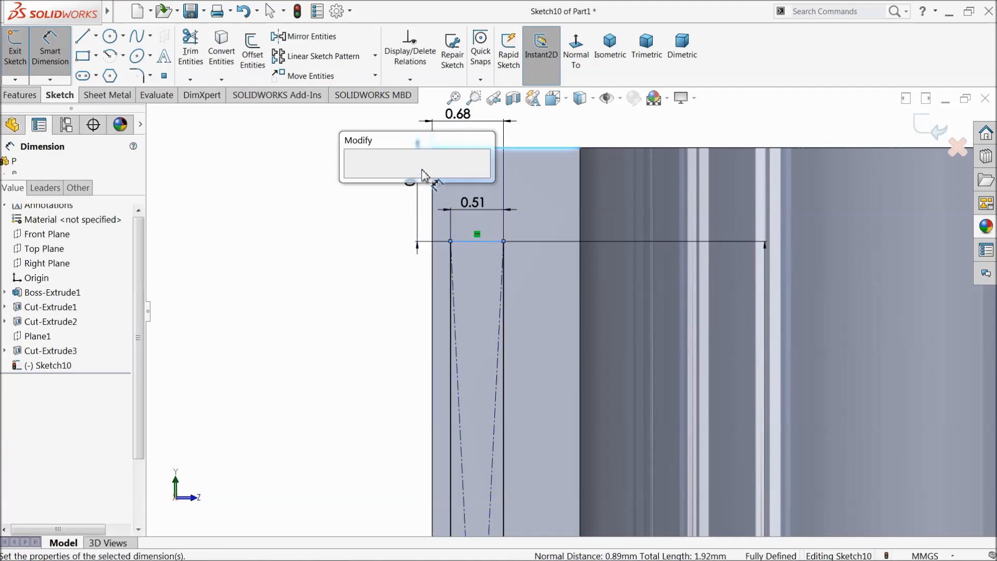
text(0.85)
key(Return)
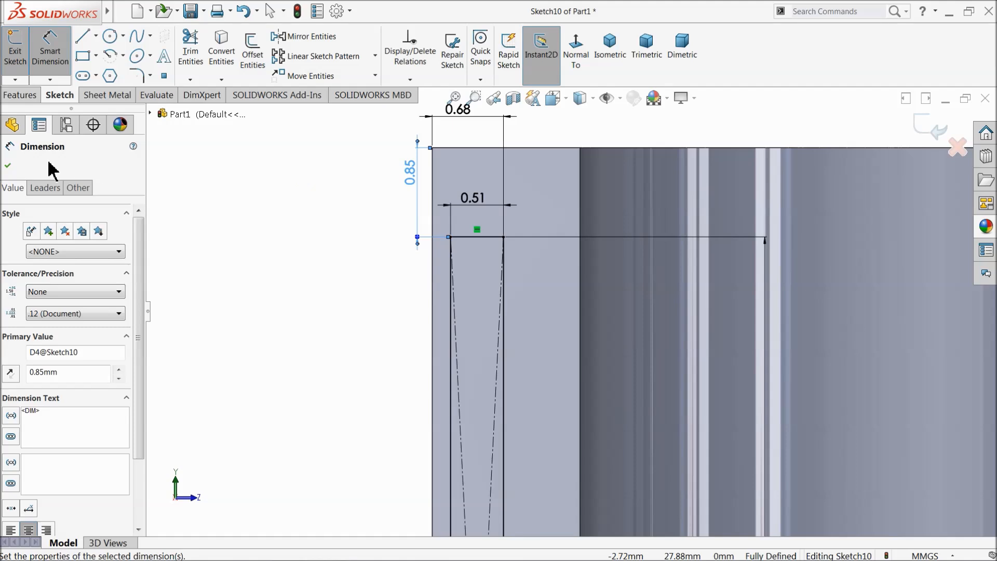
click(8, 166)
Step: Draw two flat rectangles about 1.5 by 0.35 mm, extending outward from the upper part of the upright rectangle's outer long edge
click(90, 58)
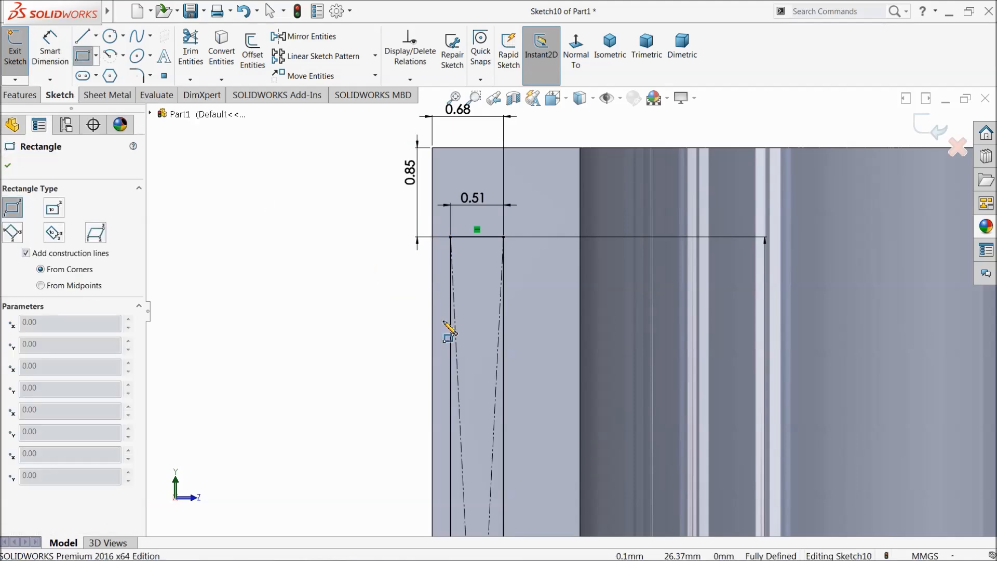
click(450, 332)
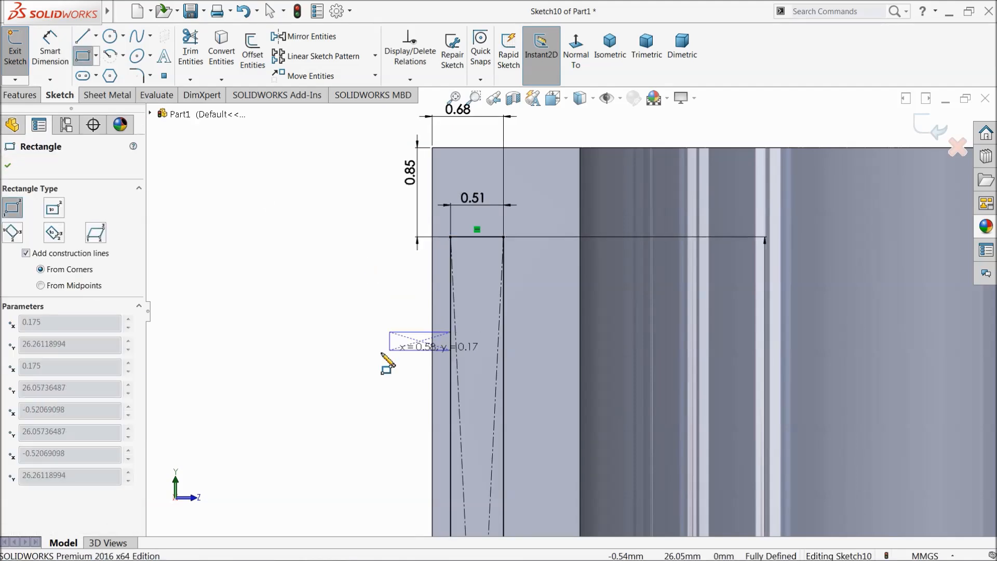
click(297, 369)
scroll(576, 425, up, 3)
scroll(568, 384, down, 3)
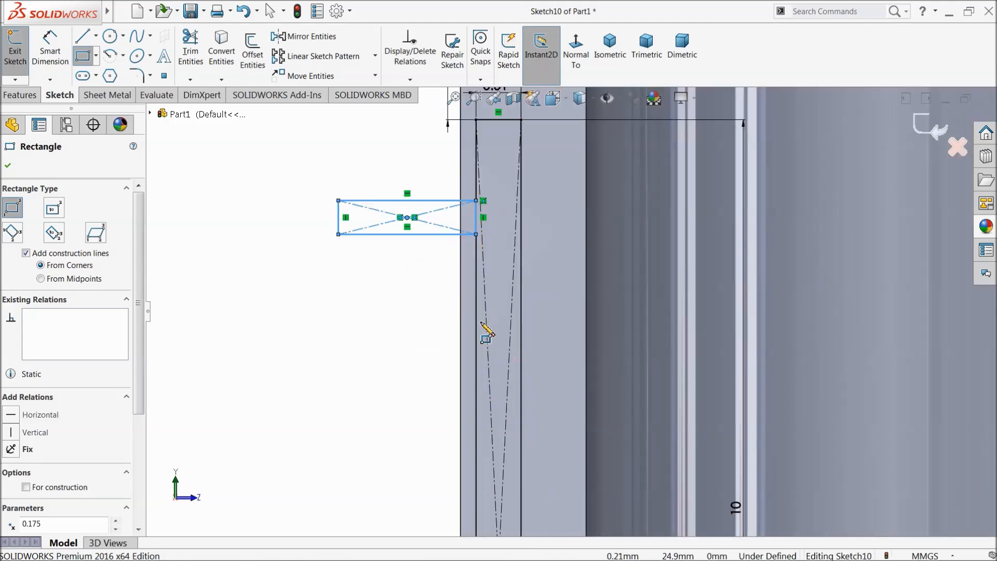
click(475, 322)
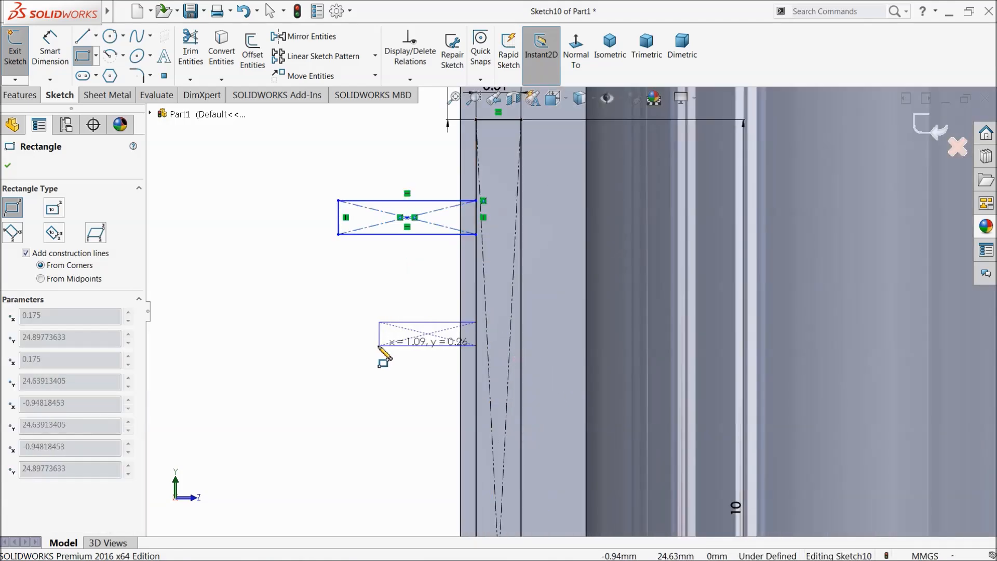
click(345, 352)
scroll(512, 412, up, 2)
scroll(551, 358, down, 2)
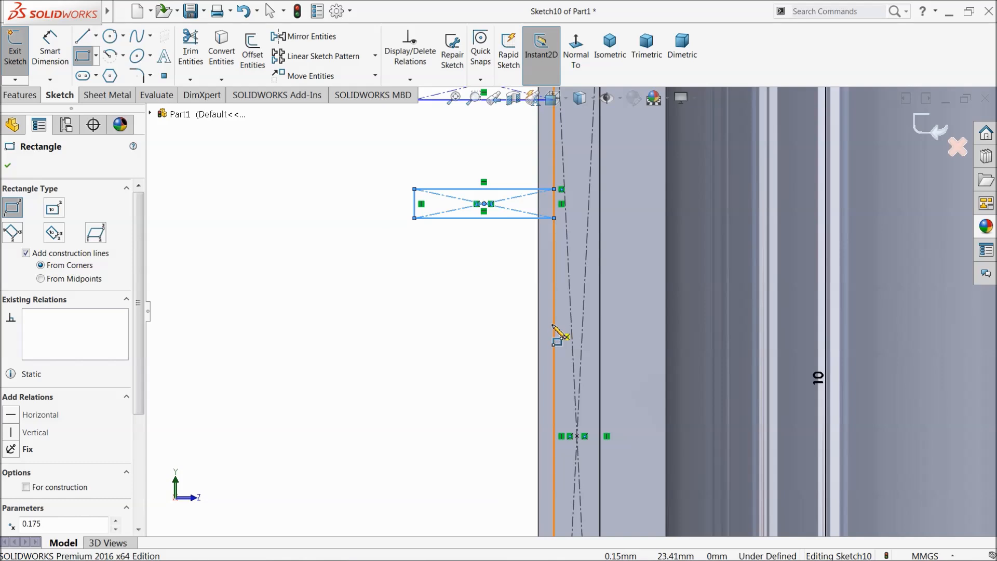
Step: Draw two more flat rectangles of about 1.5 by 0.35 mm below the first pair, starting on the same long edge
click(553, 326)
click(417, 358)
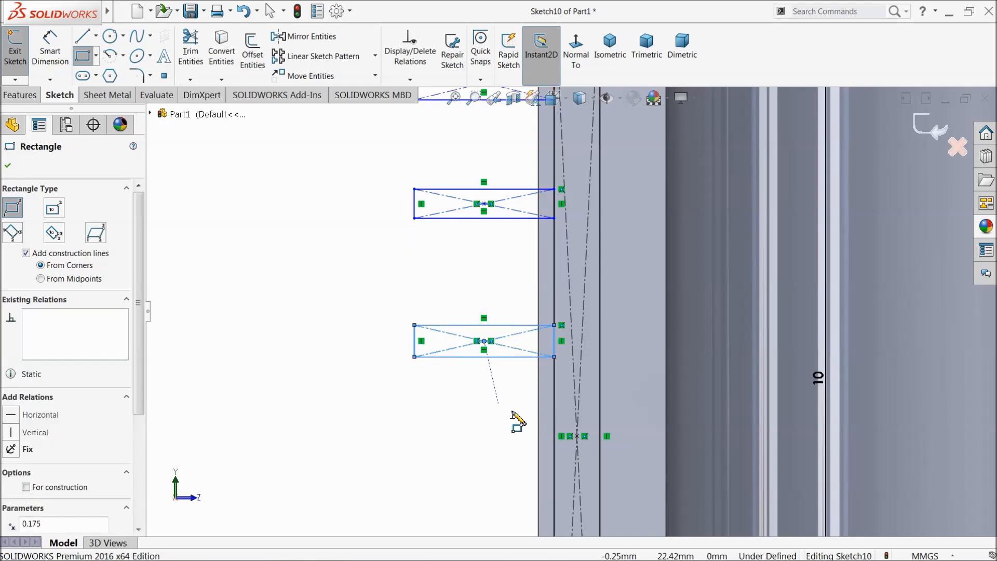
click(554, 447)
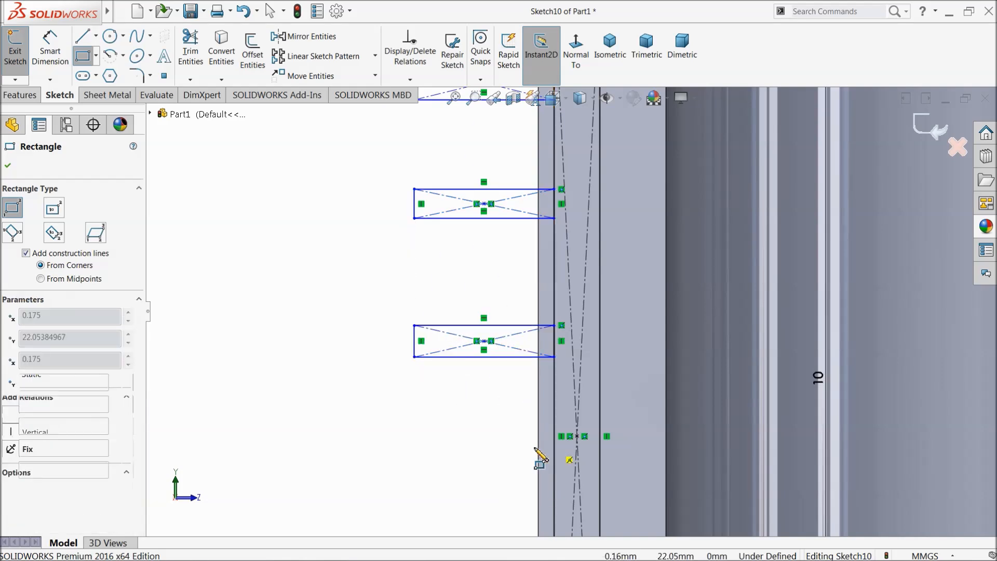
click(414, 474)
right_click(320, 351)
click(353, 354)
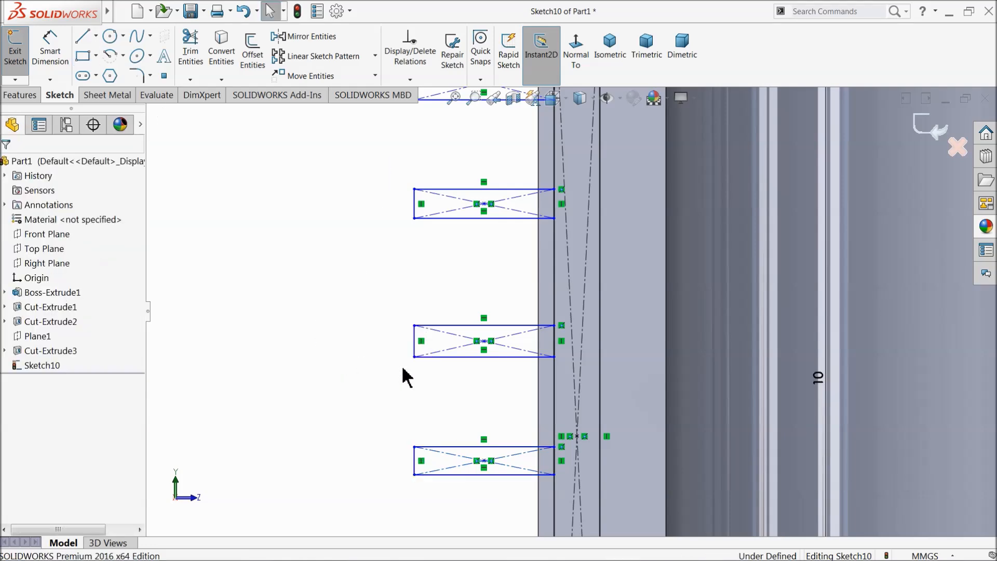
Step: Make the outer short sides of all four small rectangles equal
scroll(436, 378, up, 2)
scroll(540, 398, down, 4)
scroll(519, 425, down, 2)
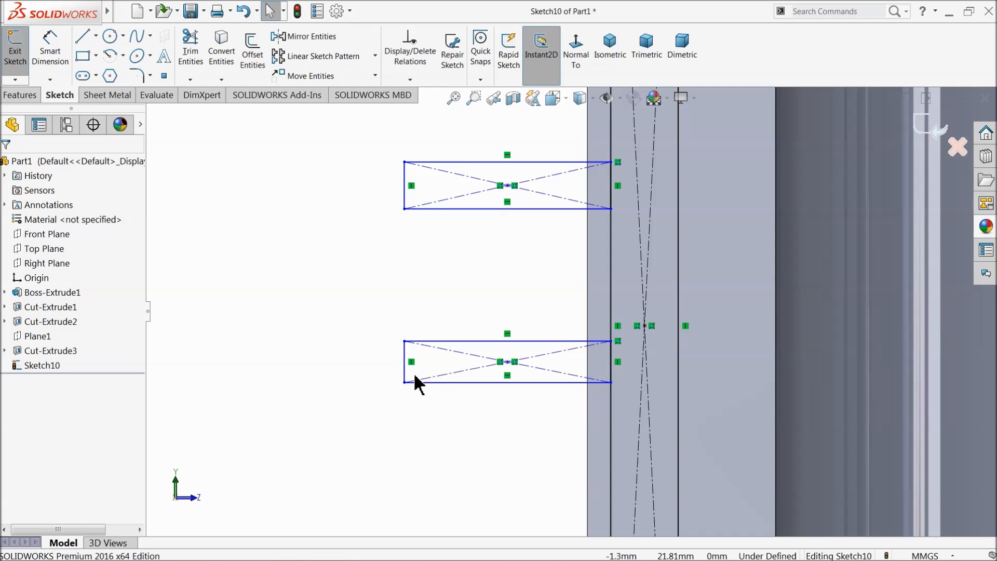
click(404, 371)
ctrl+click(405, 199)
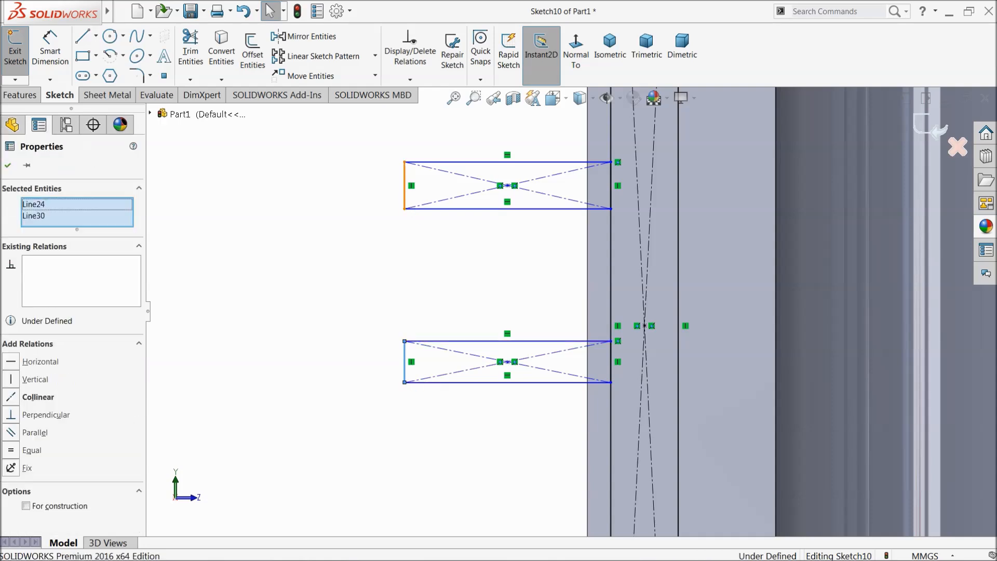
scroll(389, 189, up, 3)
scroll(531, 176, down, 2)
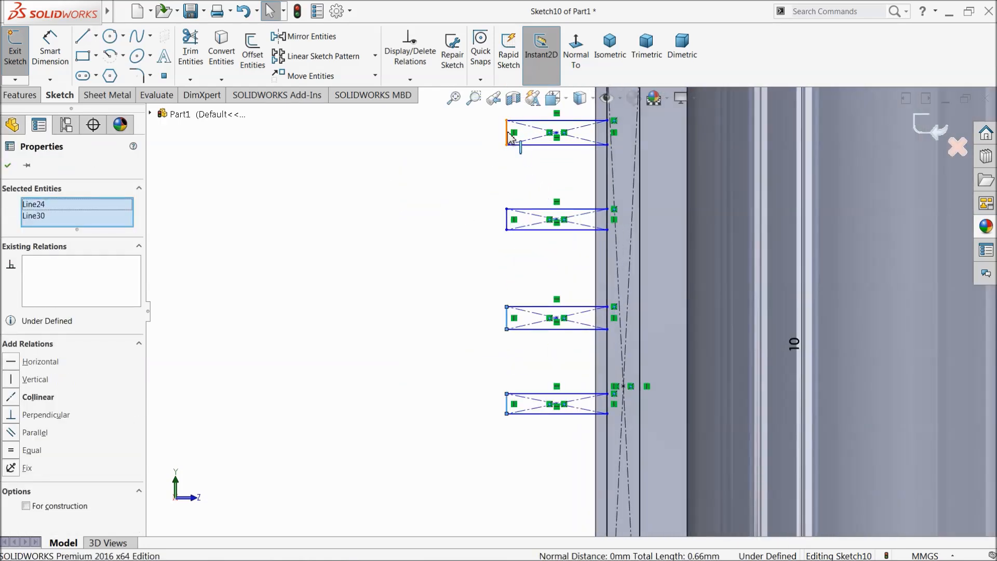
ctrl+click(508, 219)
ctrl+click(508, 223)
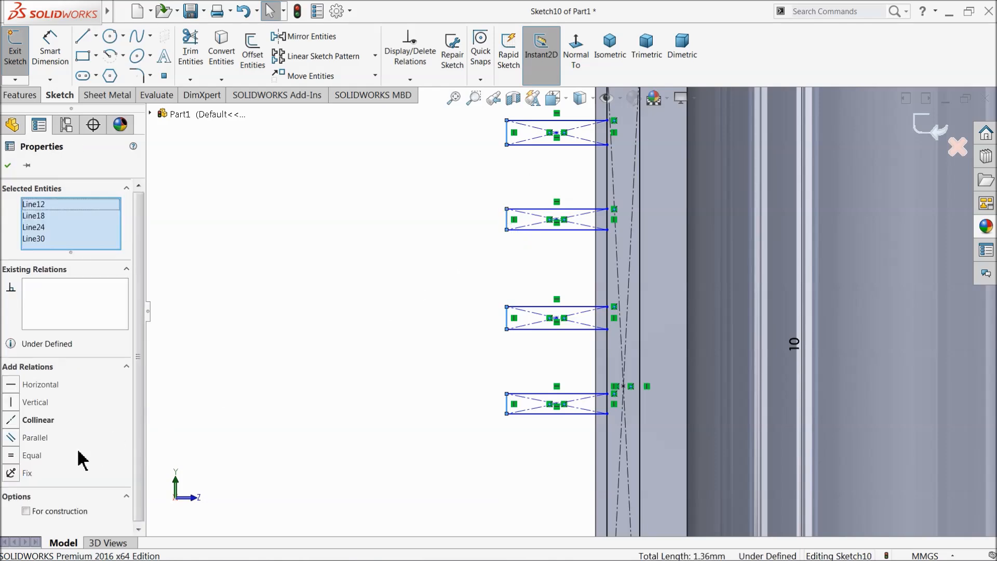
click(44, 456)
click(317, 343)
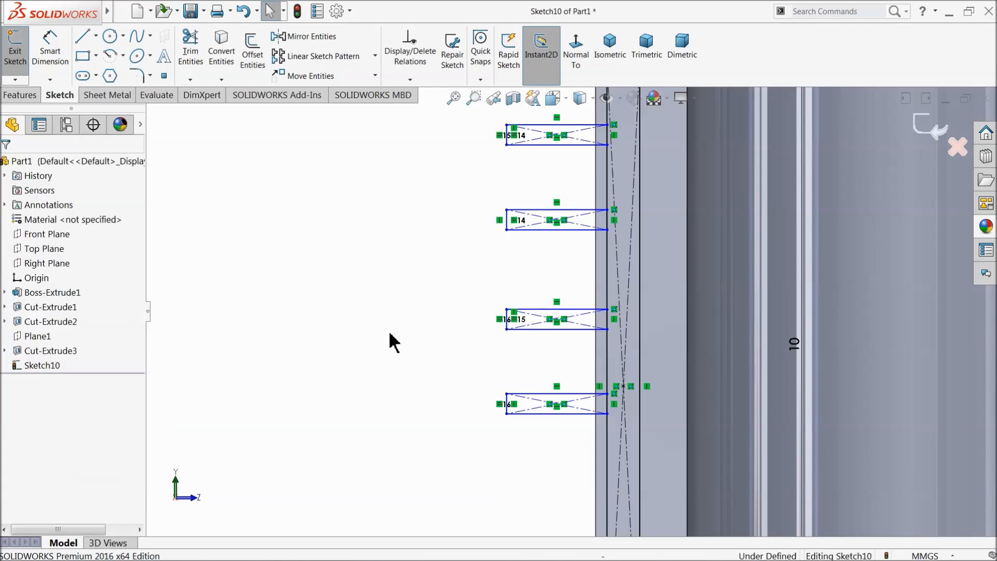
Step: Make the lower long edges of the four small rectangles equal
click(547, 145)
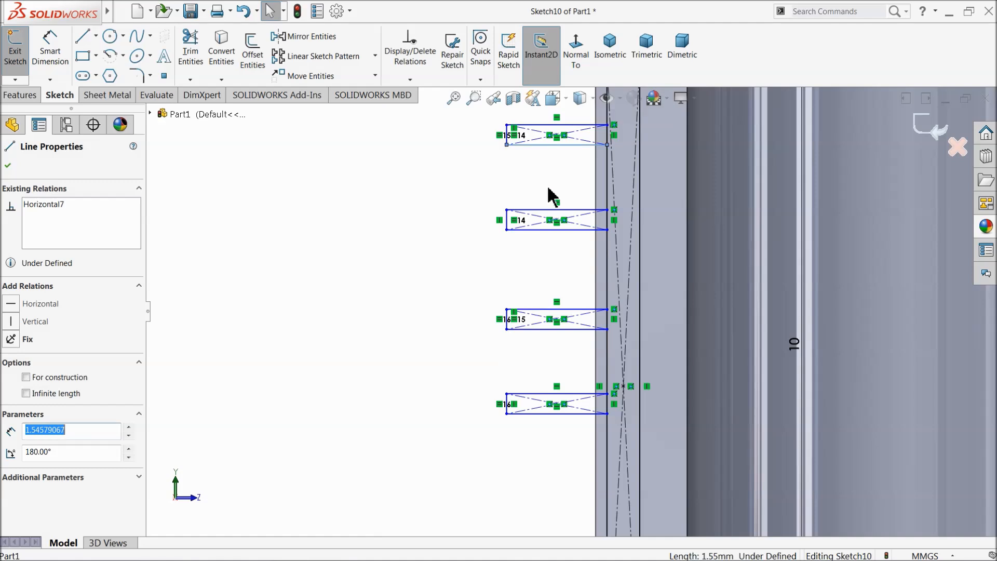
ctrl+click(548, 230)
ctrl+click(555, 330)
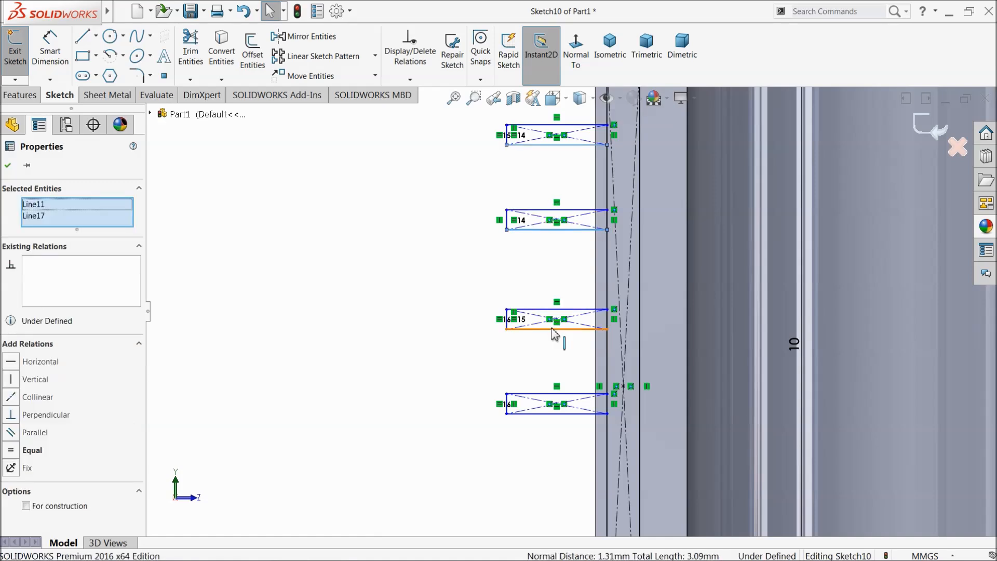
ctrl+click(543, 413)
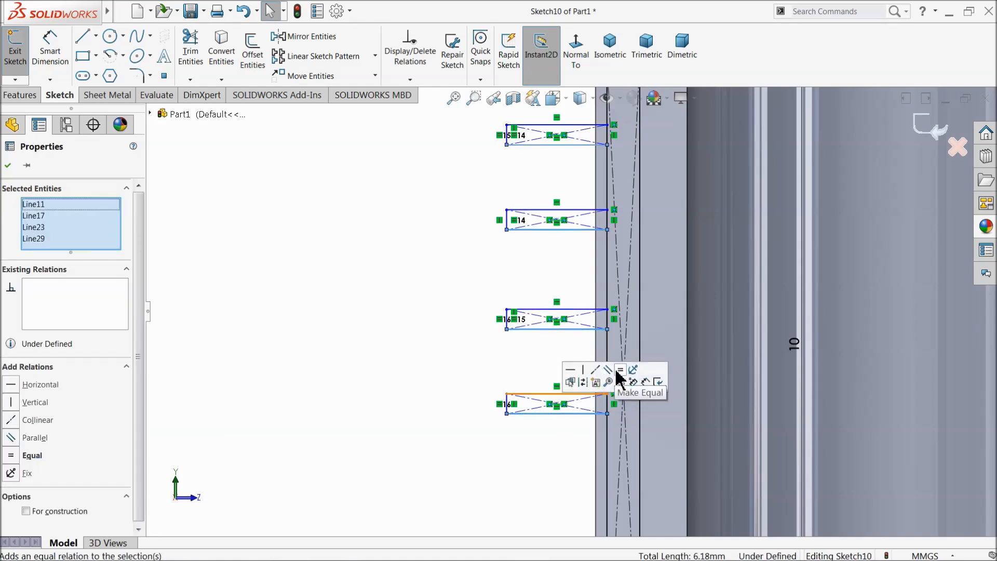
click(620, 370)
click(441, 323)
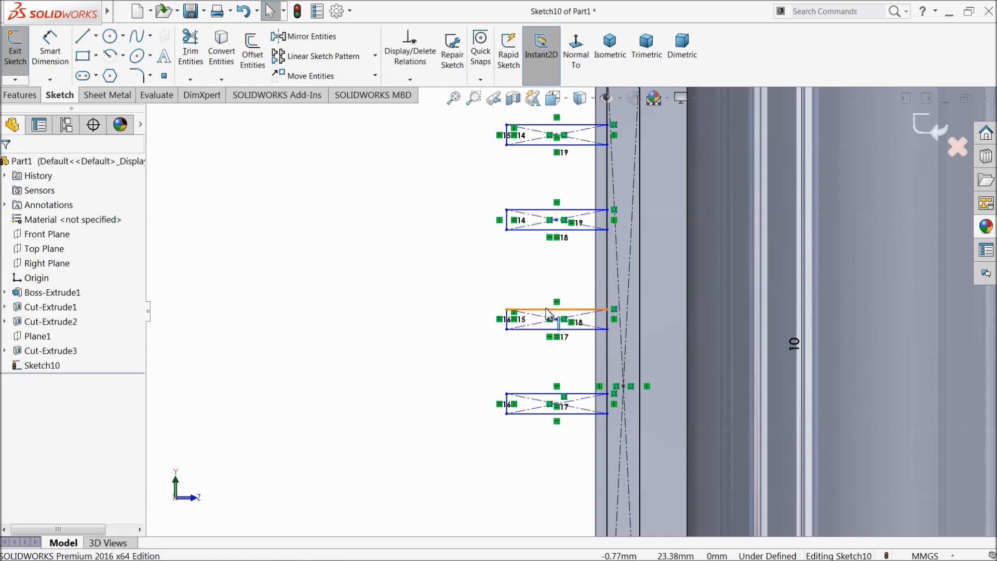
Step: Make the upper long edges of the four small rectangles equal
click(546, 310)
ctrl+click(542, 394)
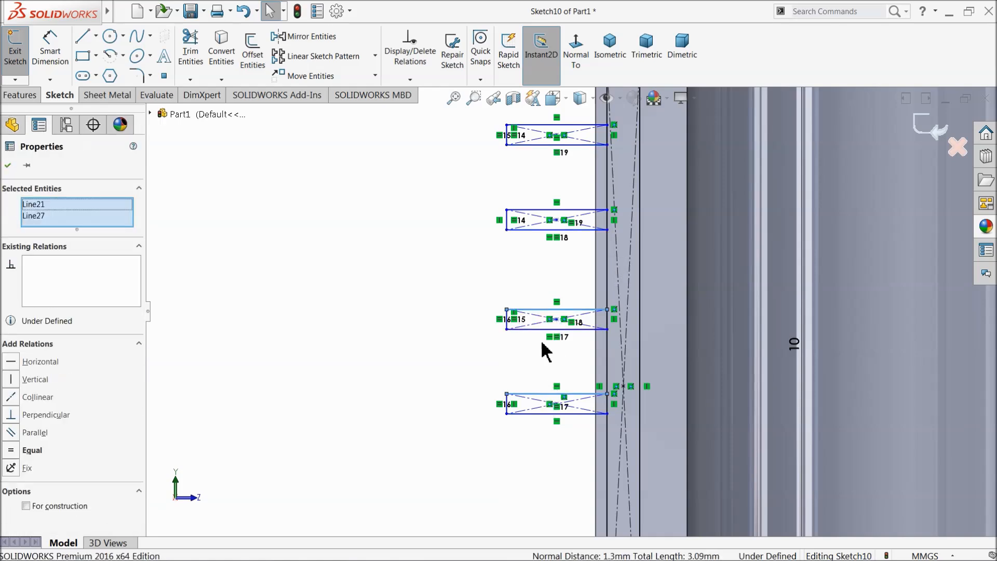
ctrl+click(548, 222)
ctrl+click(609, 217)
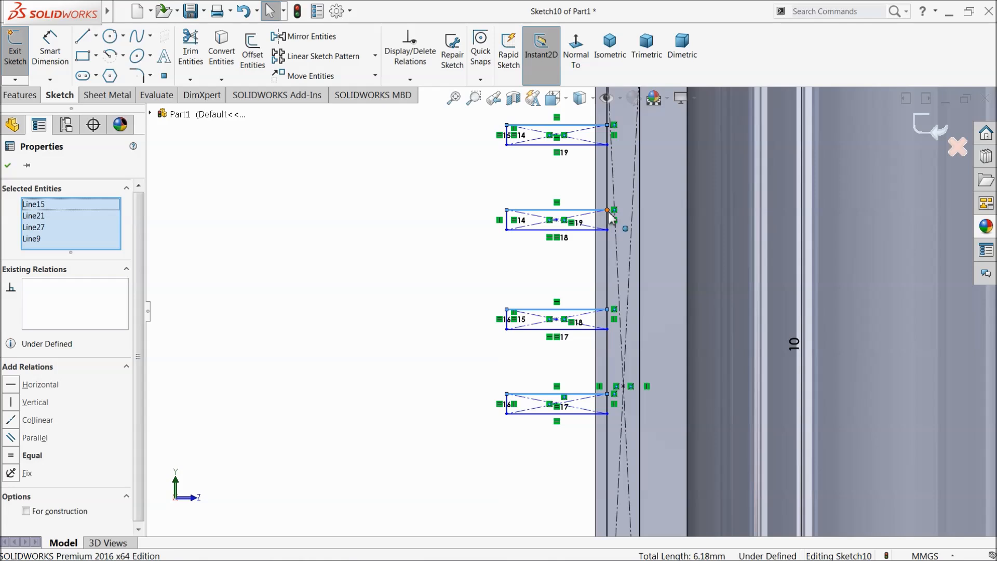
click(32, 455)
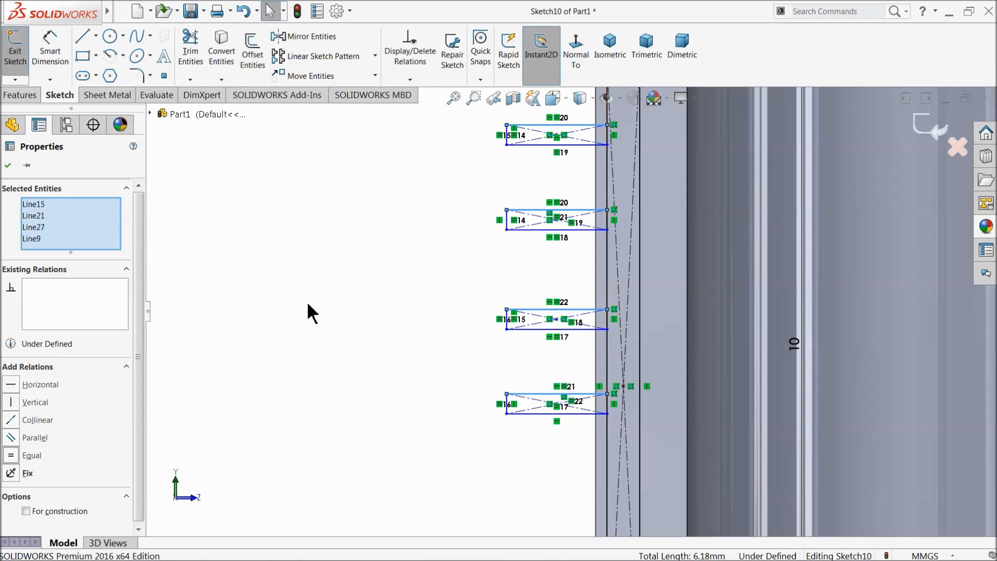
click(309, 311)
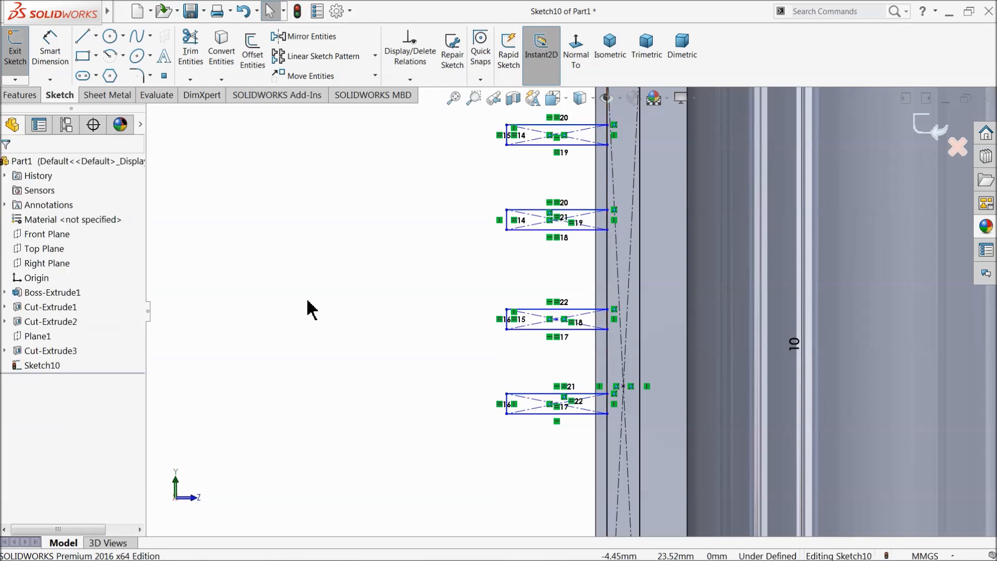
Step: Dimension the topmost small rectangle's outer short side 1.75 mm from the pocket-side long edge of the upright rectangle
click(109, 36)
scroll(553, 236, up, 5)
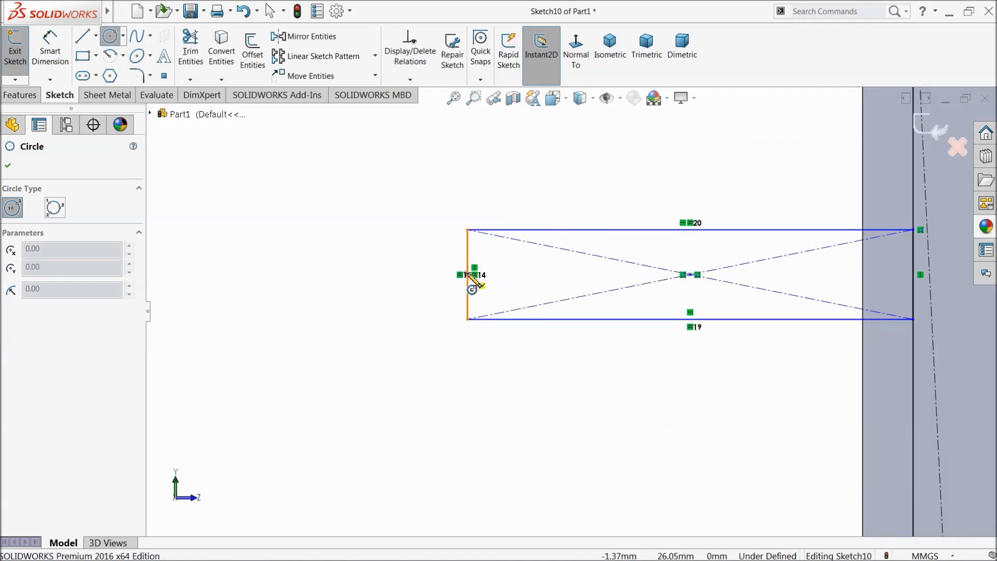
click(50, 48)
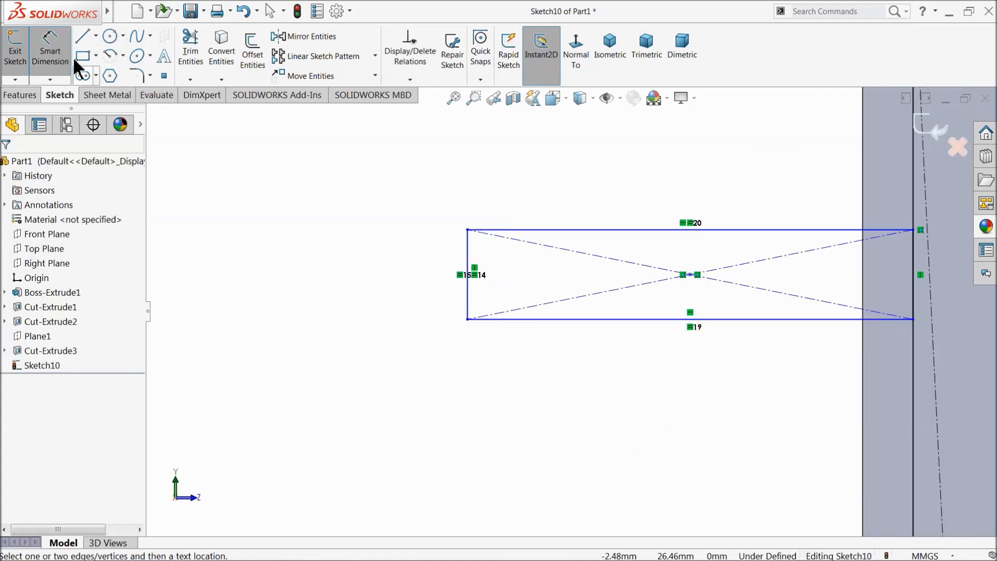
scroll(540, 262, down, 4)
scroll(566, 296, down, 4)
scroll(680, 348, up, 3)
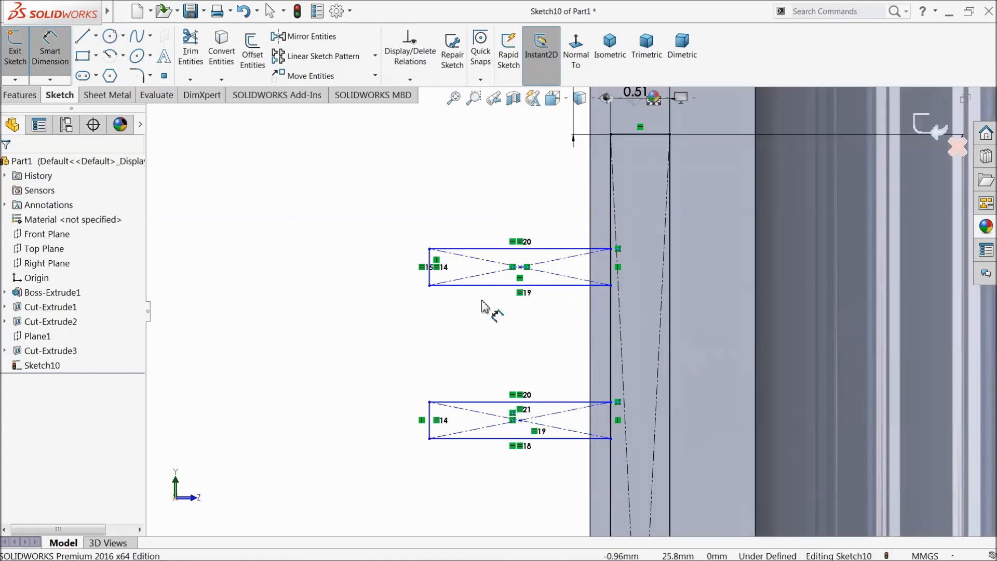
click(430, 281)
click(671, 300)
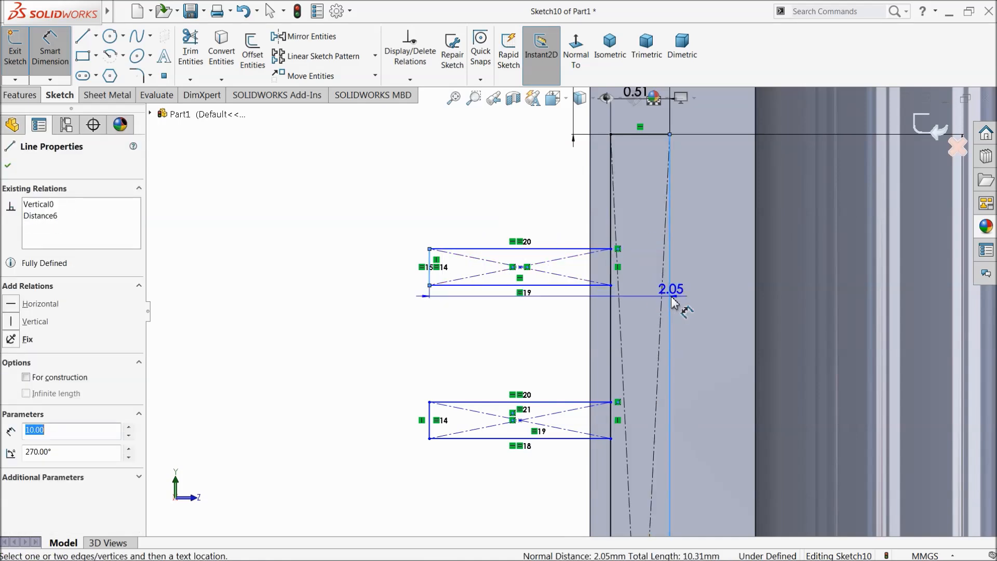
click(548, 340)
text(1.7)
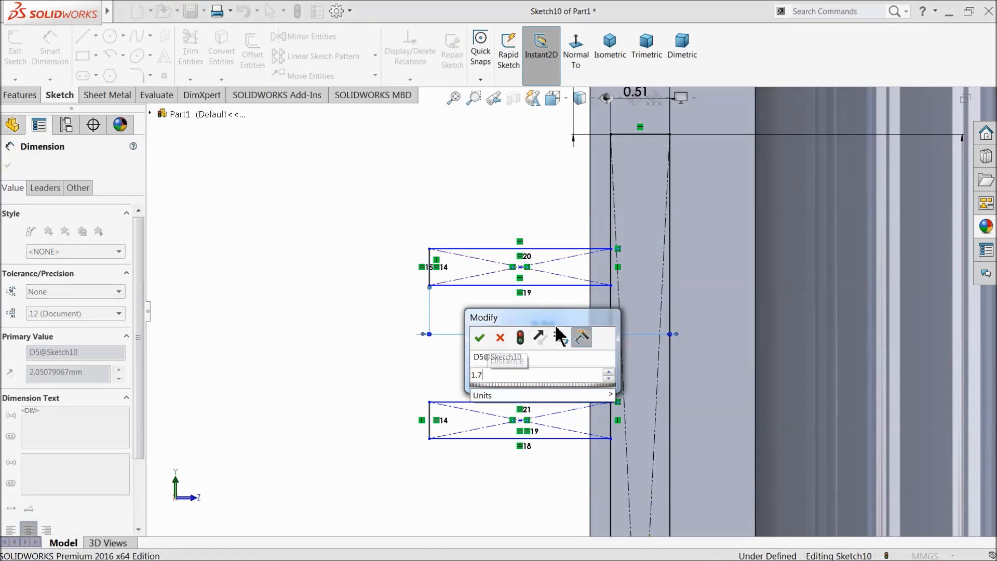
text(5)
key(Return)
scroll(482, 329, up, 7)
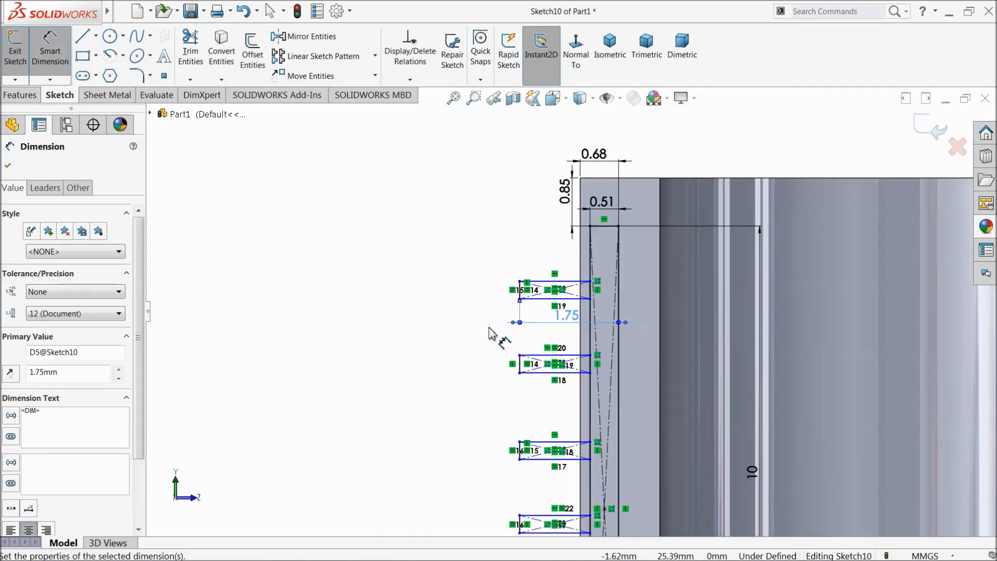
Step: Dimension the topmost small rectangle's outer short side to 0.8 mm
scroll(611, 386, down, 3)
scroll(555, 333, down, 2)
click(362, 234)
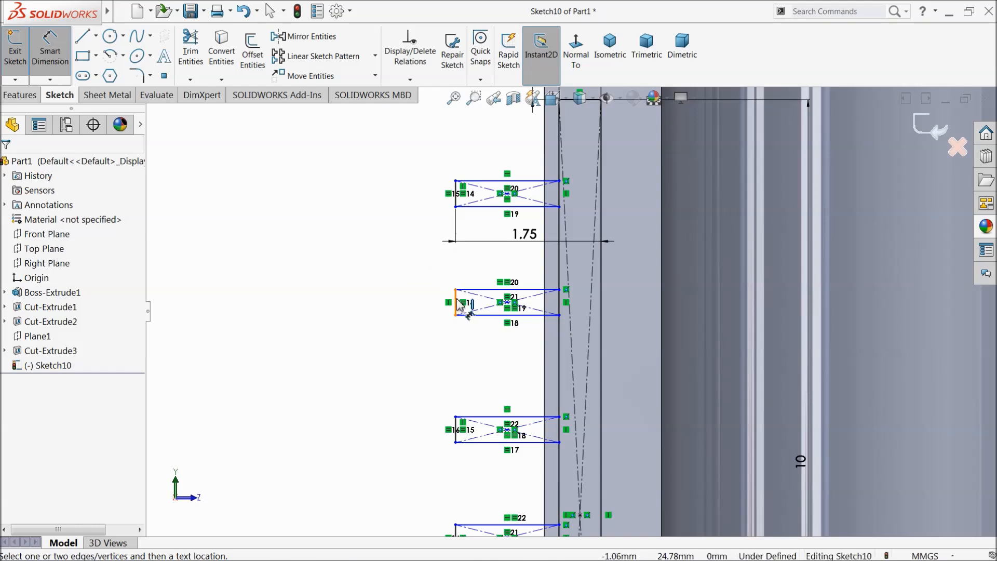
scroll(457, 299, down, 2)
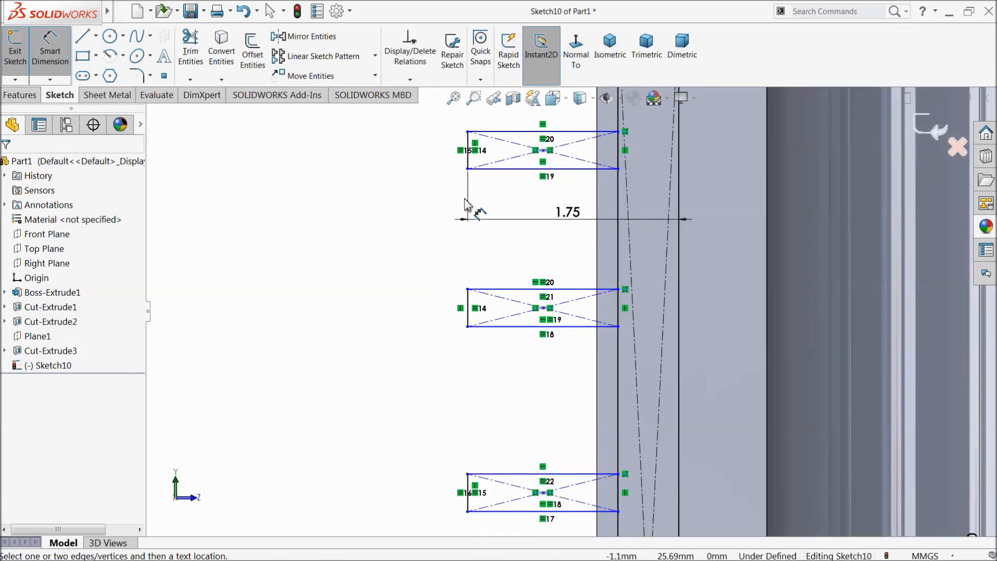
click(469, 159)
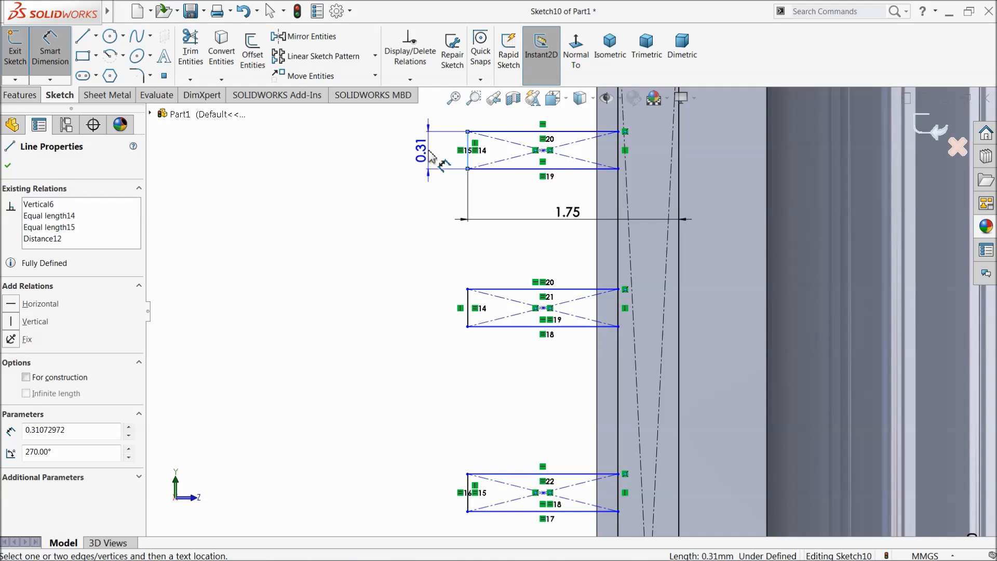
click(429, 156)
text(0.8)
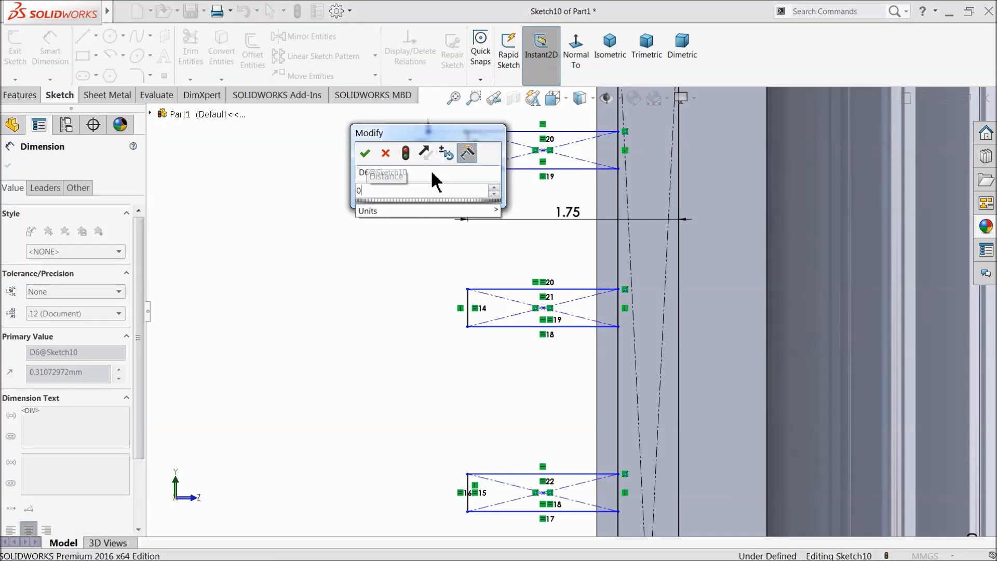
key(Return)
scroll(419, 215, up, 4)
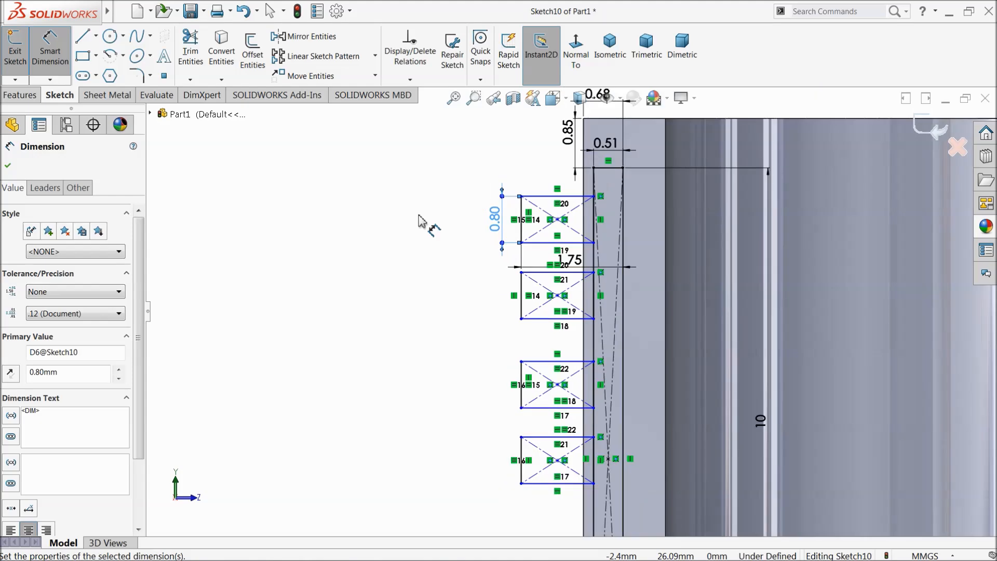
Step: Set the length of the topmost small rectangle's outer short side to 0.6 mm
scroll(572, 293, up, 1)
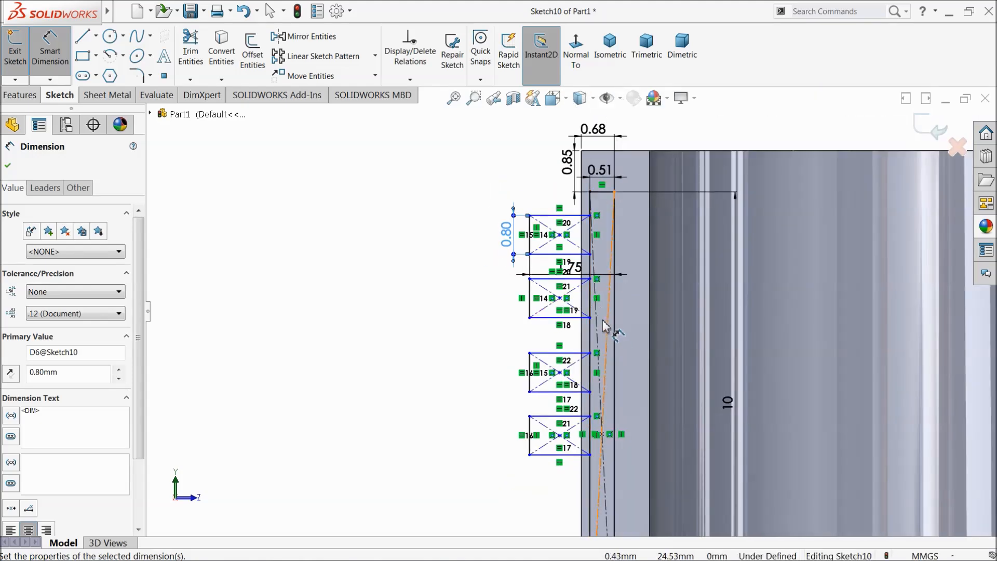
scroll(535, 275, down, 3)
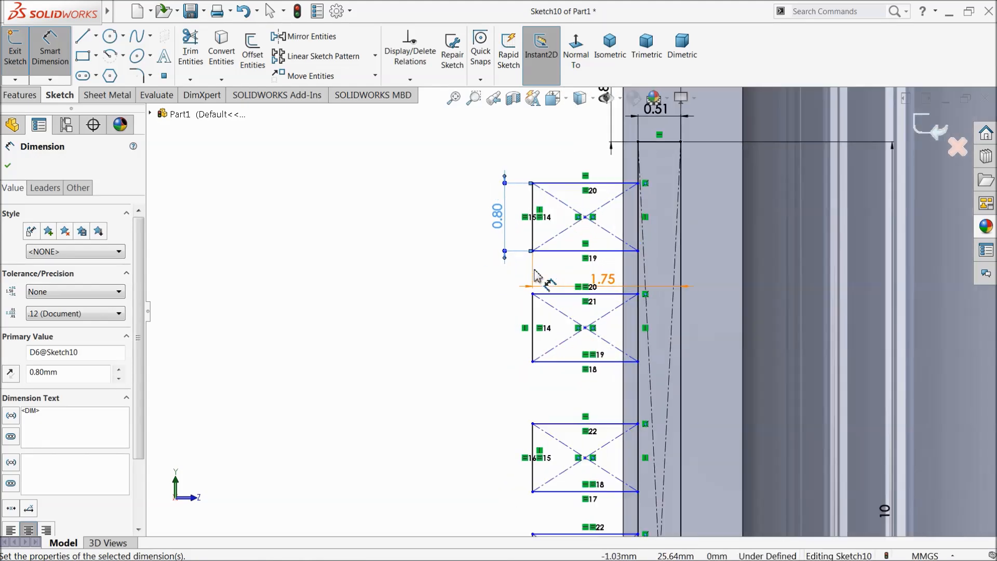
key(Escape)
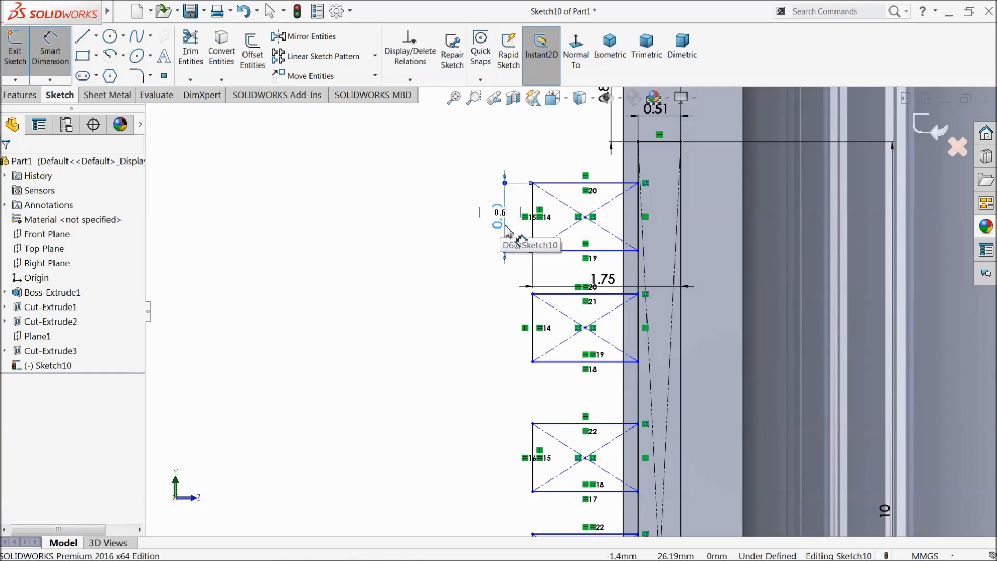
key(Return)
Step: Dimension the topmost small rectangle's upper long edge 2.15 mm below the top edge of the part
scroll(434, 266, up, 3)
scroll(579, 210, down, 3)
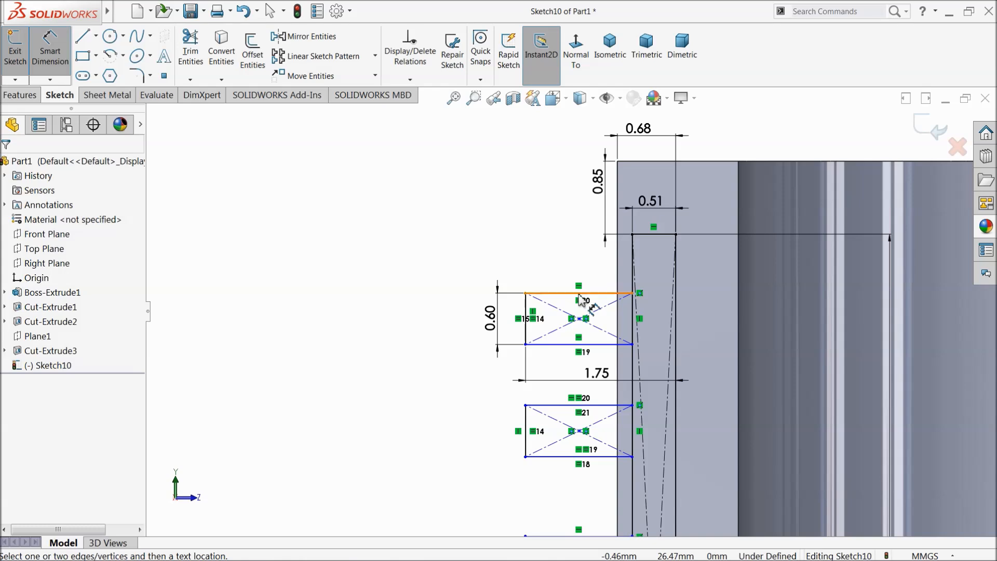
click(582, 294)
click(670, 161)
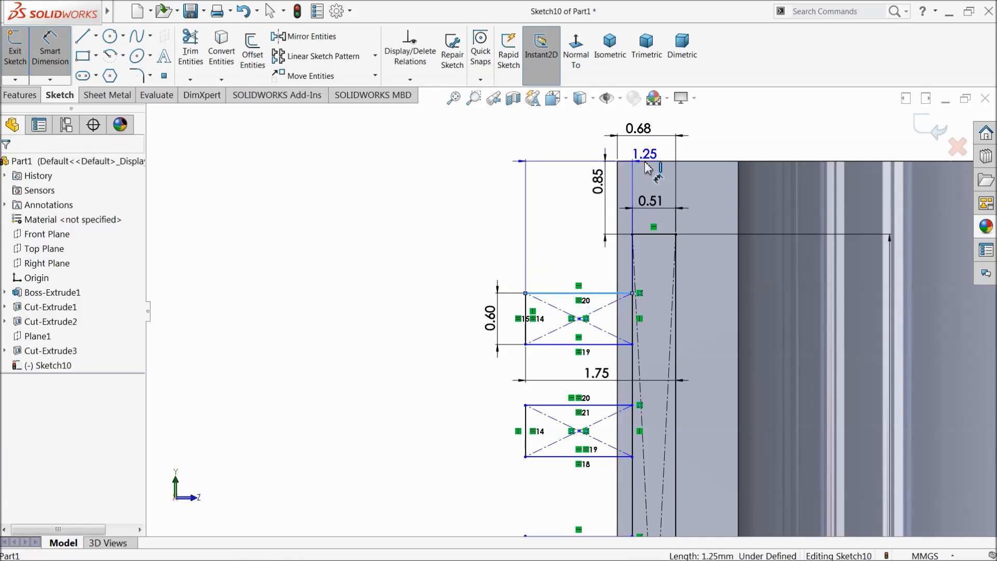
click(386, 205)
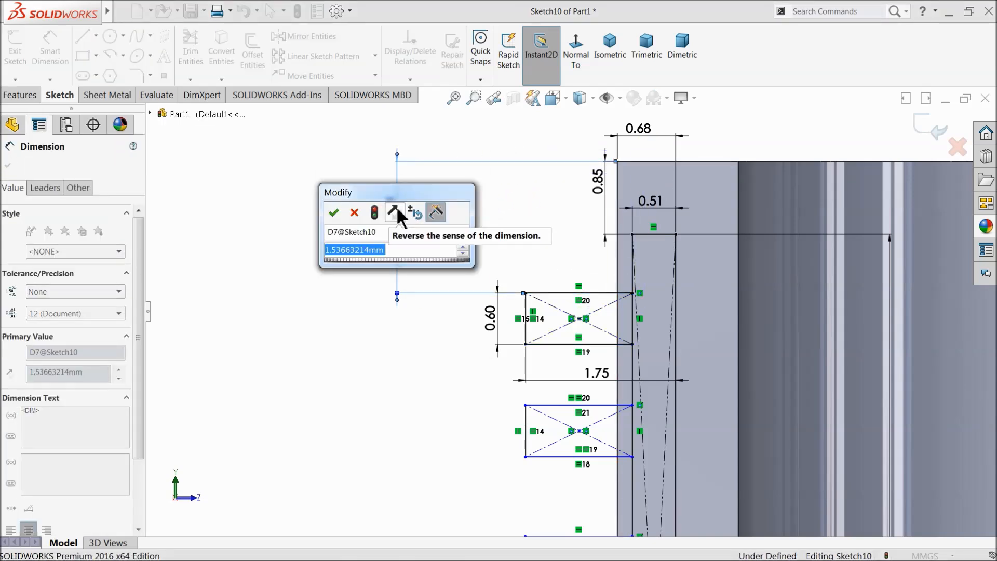
text(2.15)
key(Return)
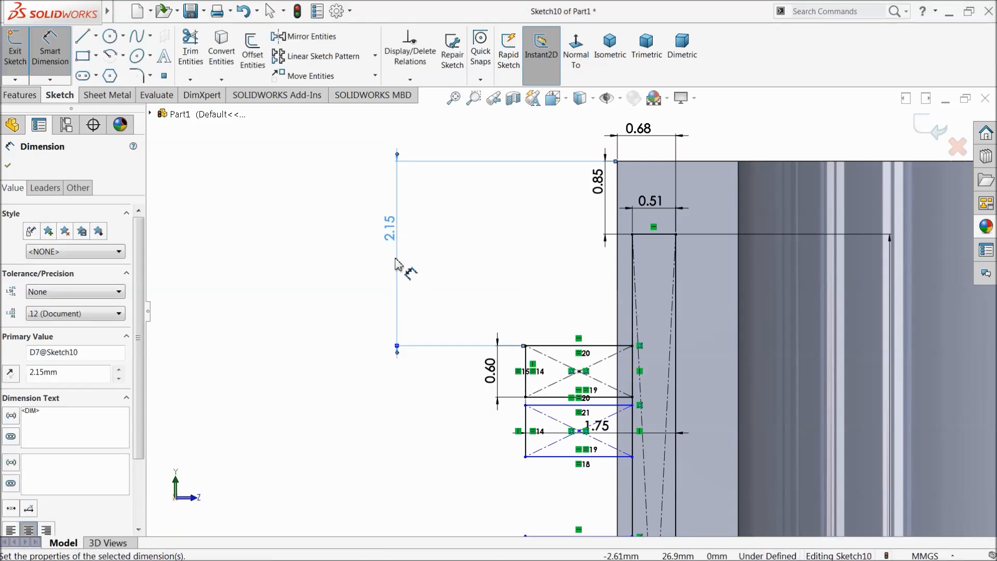
Step: Dimension the vertical distance between the centre points of the topmost and second small rectangles to 2.5 mm
scroll(407, 306, up, 2)
scroll(523, 390, down, 4)
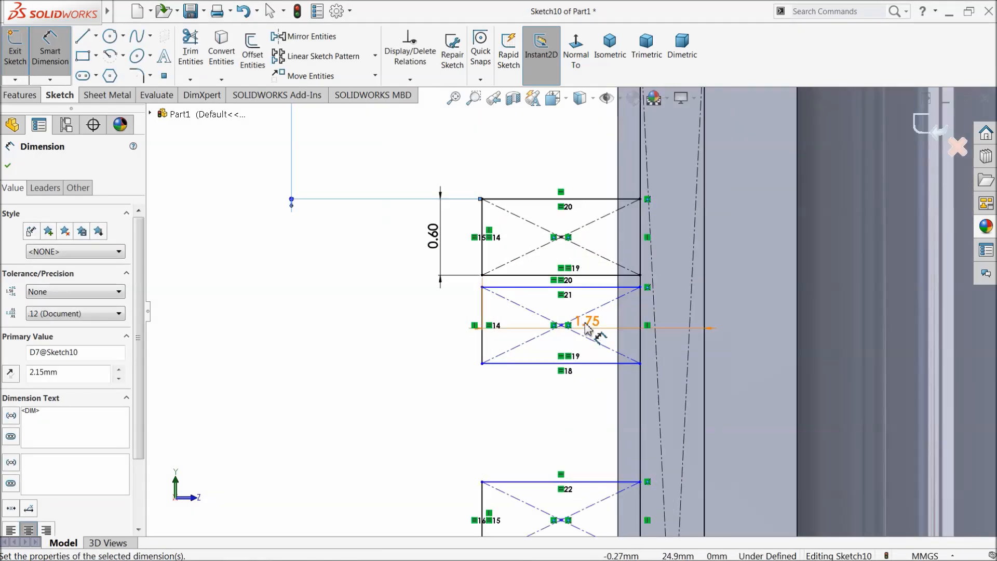
scroll(551, 374, up, 3)
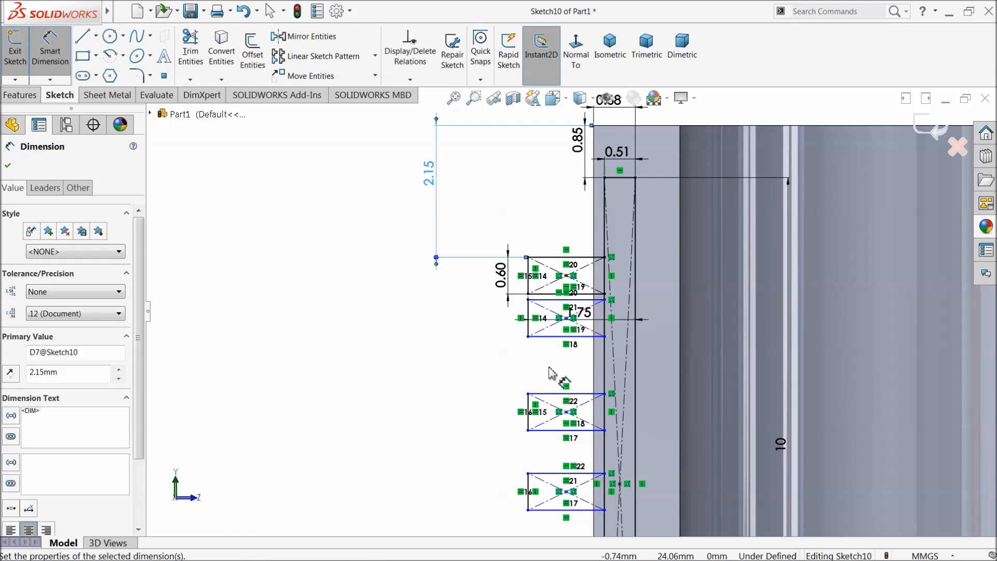
scroll(552, 369, down, 3)
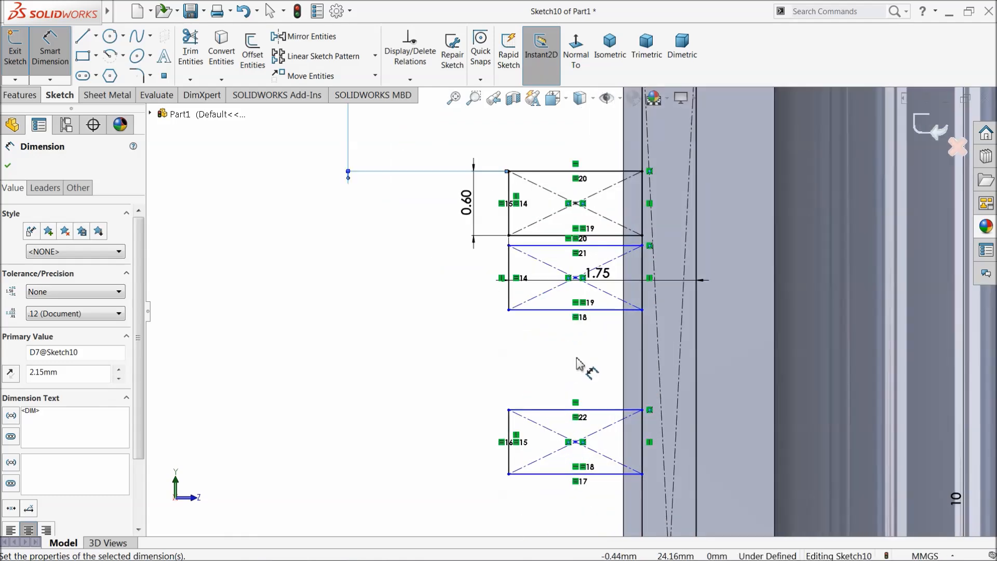
click(576, 204)
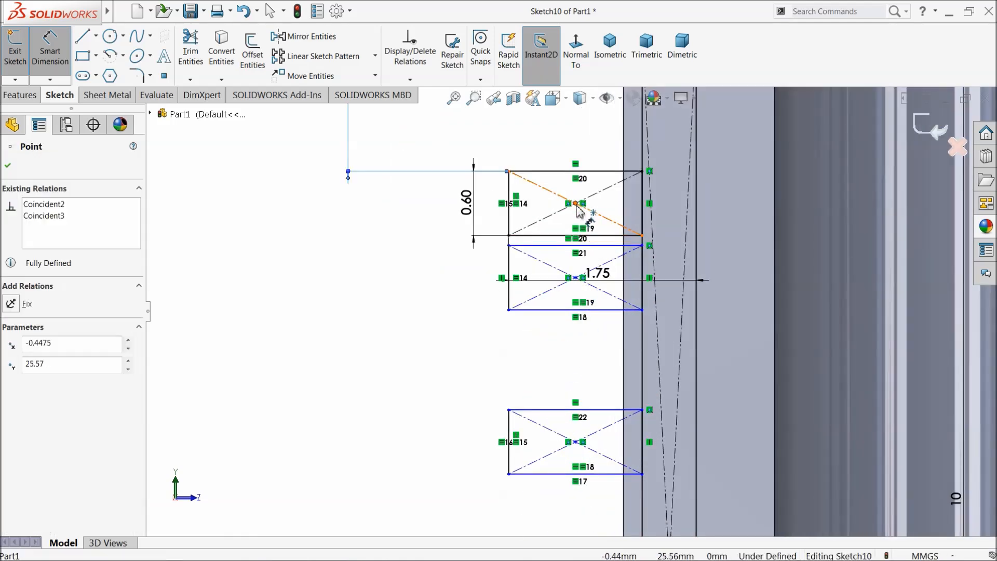
click(576, 278)
click(440, 259)
text(2.5)
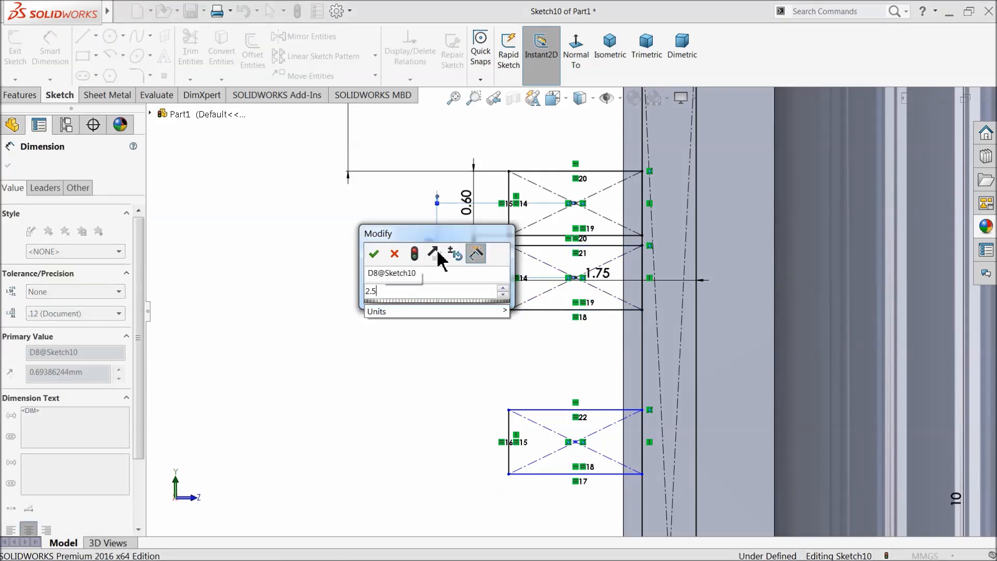
key(Return)
Step: Move the lowest small rectangle down along the upright rectangle's outer edge and pull the third one clear below the second
scroll(522, 423, up, 1)
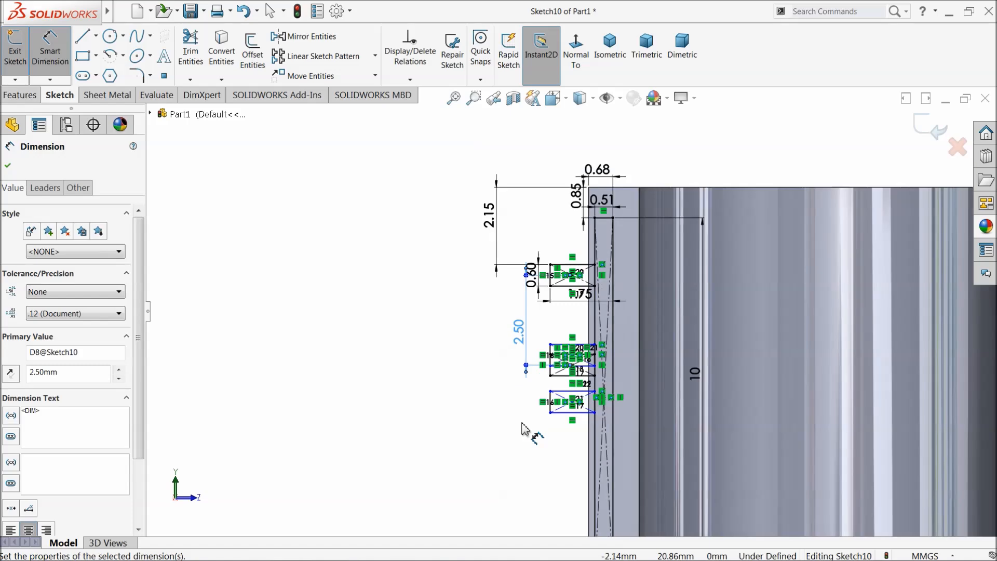
scroll(522, 422, down, 2)
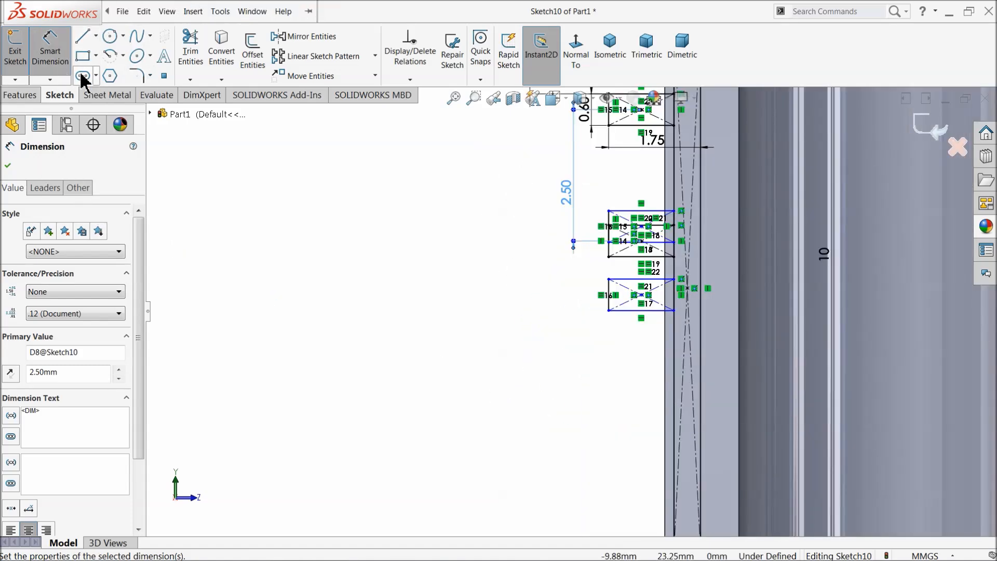
click(50, 66)
scroll(726, 363, down, 2)
drag(620, 271, 620, 455)
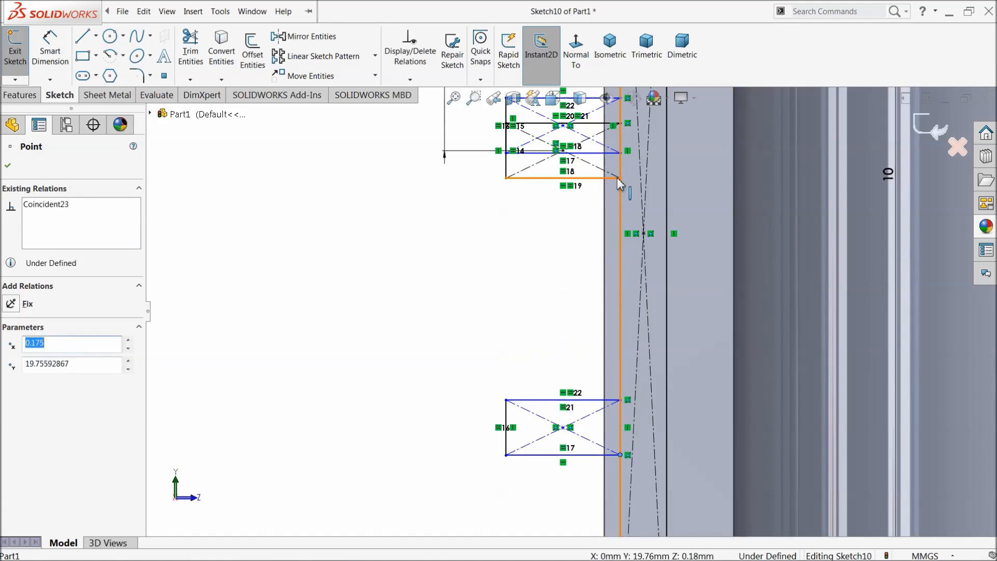
scroll(603, 189, down, 3)
scroll(592, 254, down, 1)
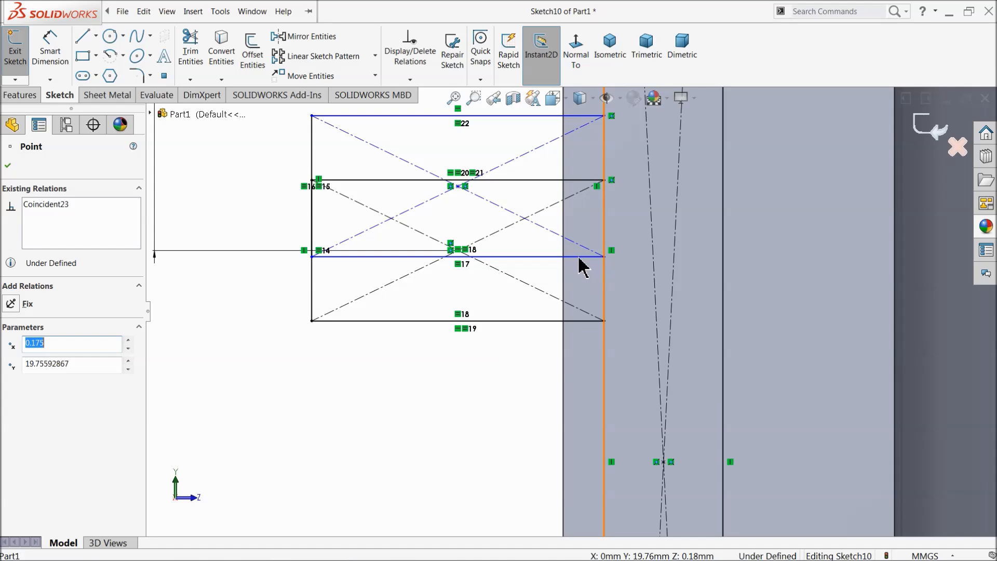
mouse_move(604, 256)
mouse_down()
mouse_move(583, 346)
mouse_move(573, 514)
mouse_up()
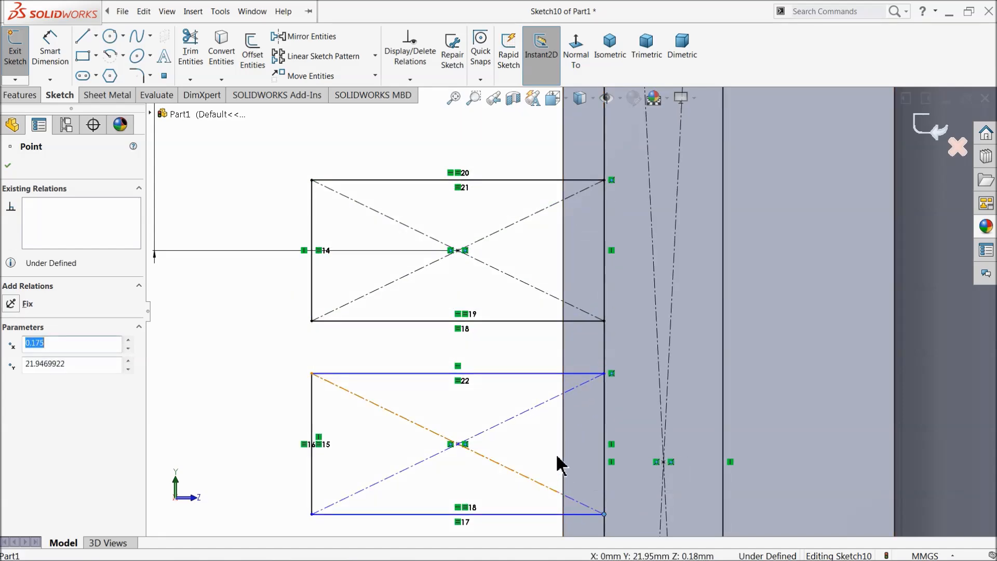
Step: Move the third and lowest small rectangles farther down to space the four rectangles roughly evenly
scroll(571, 439, up, 5)
scroll(573, 387, down, 2)
drag(584, 329, 567, 435)
scroll(582, 435, up, 4)
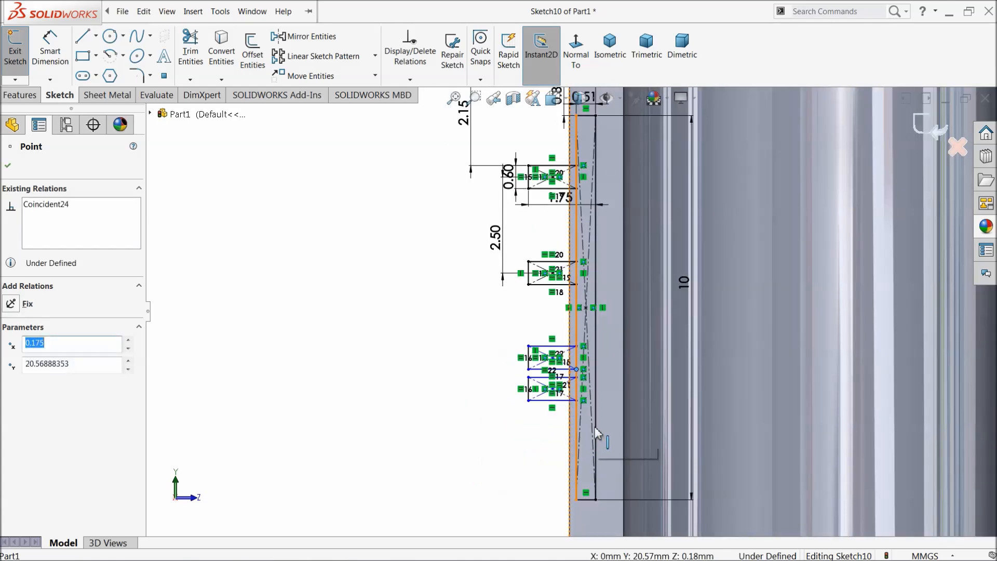
scroll(596, 436, down, 4)
drag(550, 347, 550, 475)
click(47, 48)
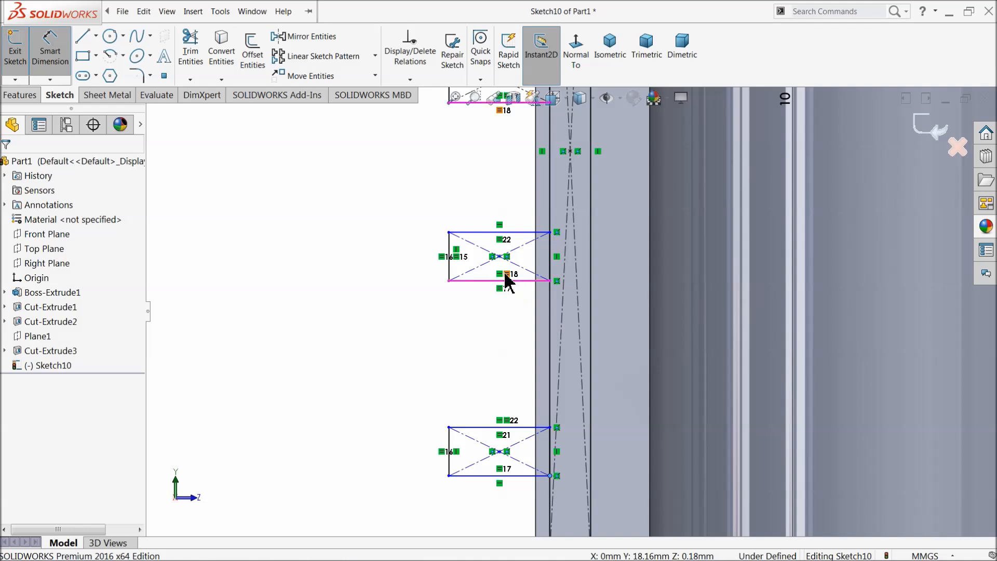
click(498, 256)
click(500, 451)
click(395, 373)
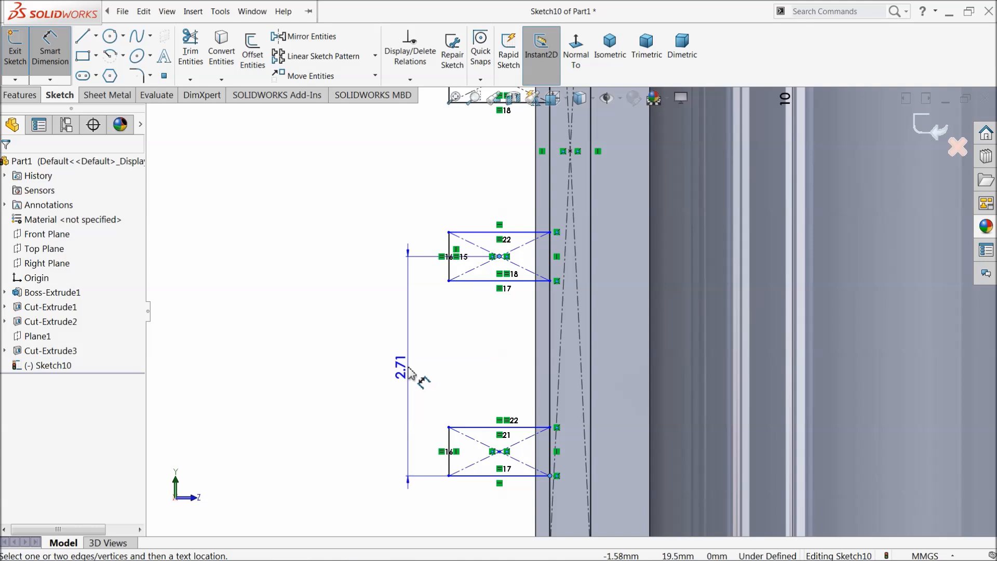
key(Escape)
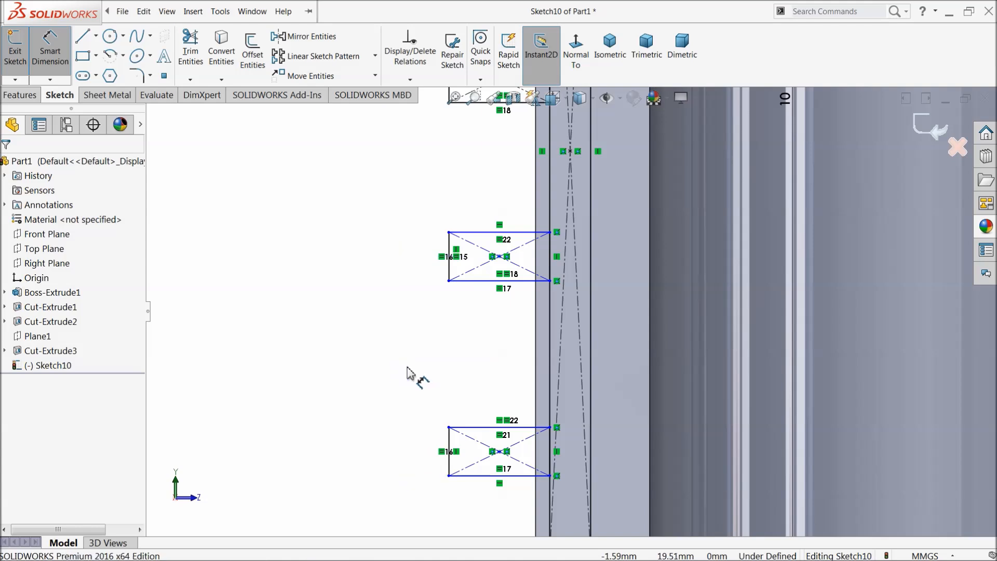
Step: Dimension the vertical distance between the centre points of the third and lowest small rectangles to 2.5 mm
click(499, 257)
click(499, 451)
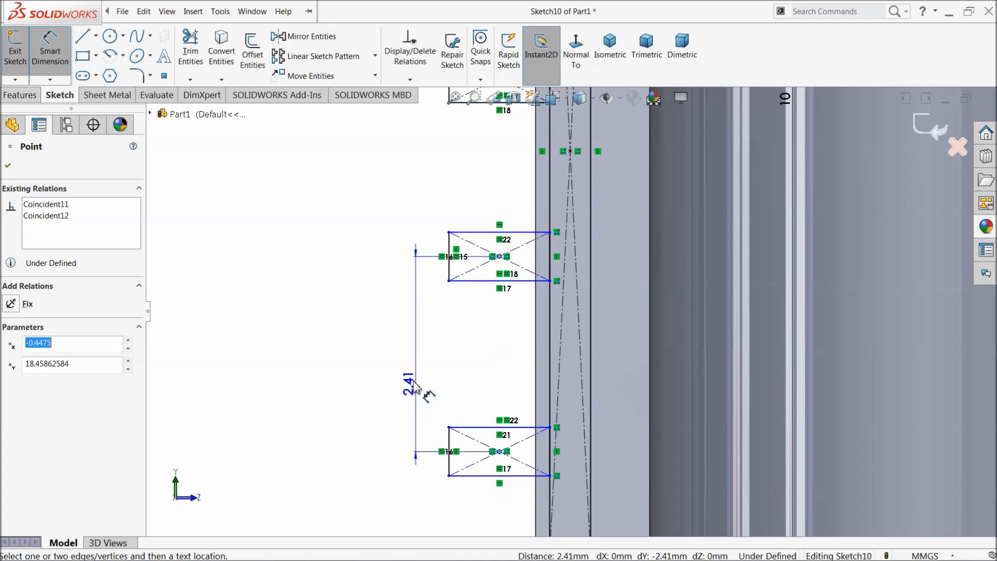
click(387, 361)
text(2.5)
key(Return)
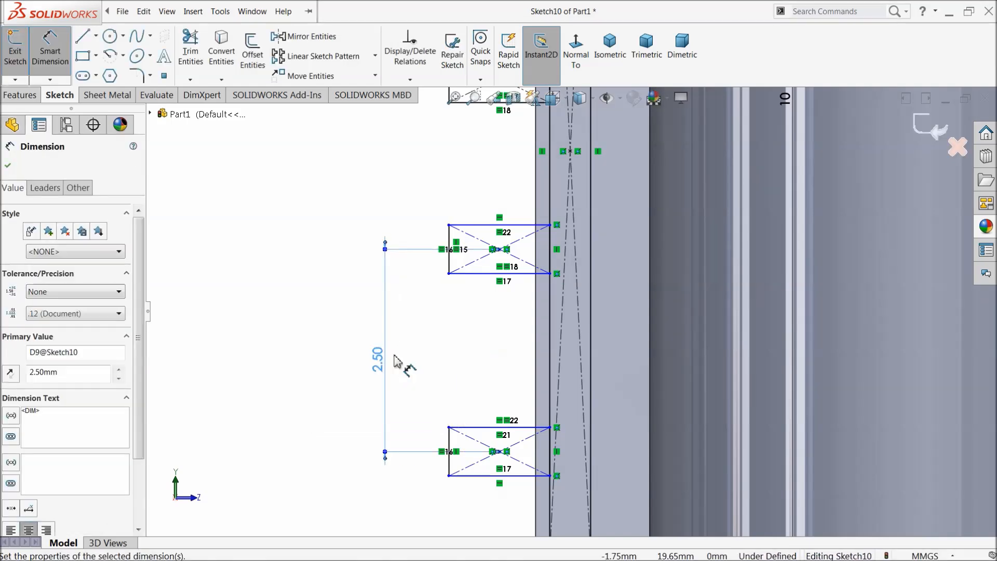
Step: Dimension the vertical distance between the centre points of the second and third small rectangles to 2.5 mm
scroll(379, 310, up, 2)
scroll(524, 181, down, 3)
click(511, 346)
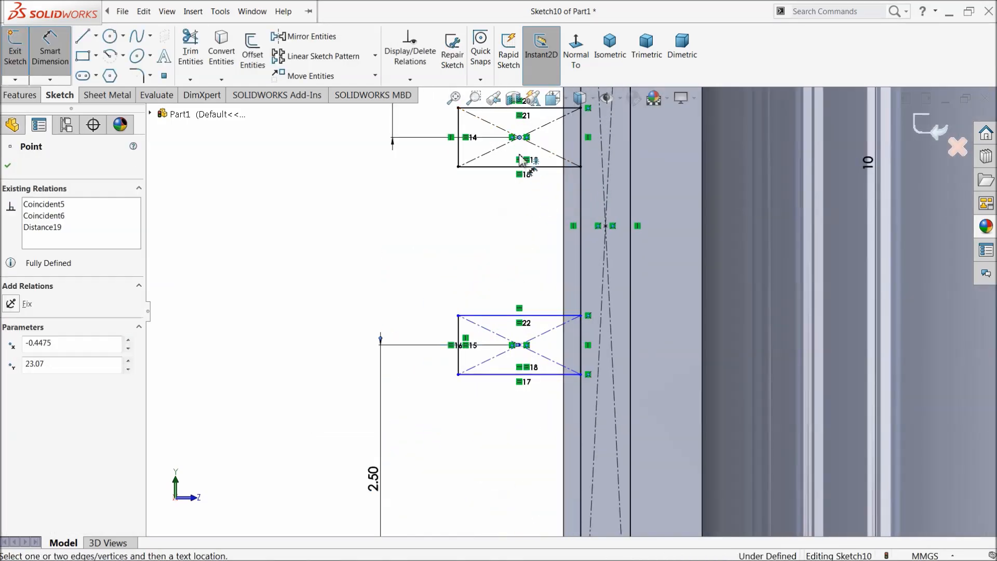
click(519, 137)
click(369, 277)
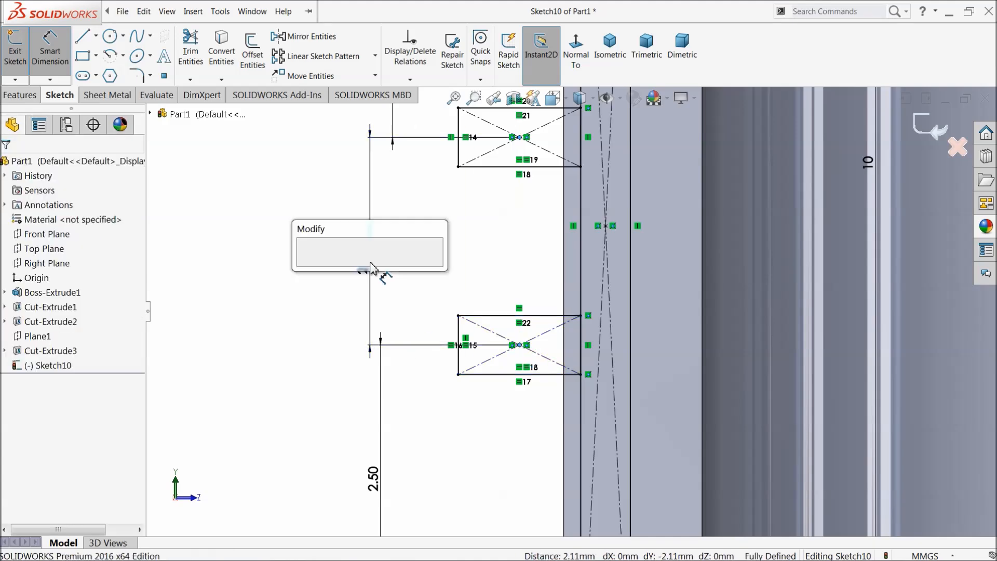
text(2.5)
click(307, 265)
Step: Change the topmost small rectangle's short-side dimension to 0.8 mm
scroll(395, 270, up, 3)
scroll(519, 218, down, 5)
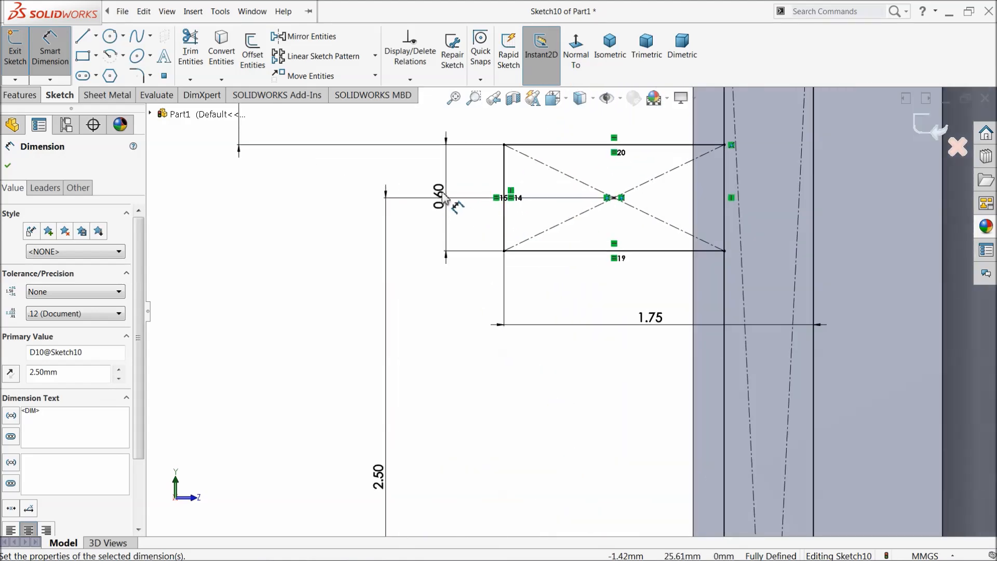
click(441, 196)
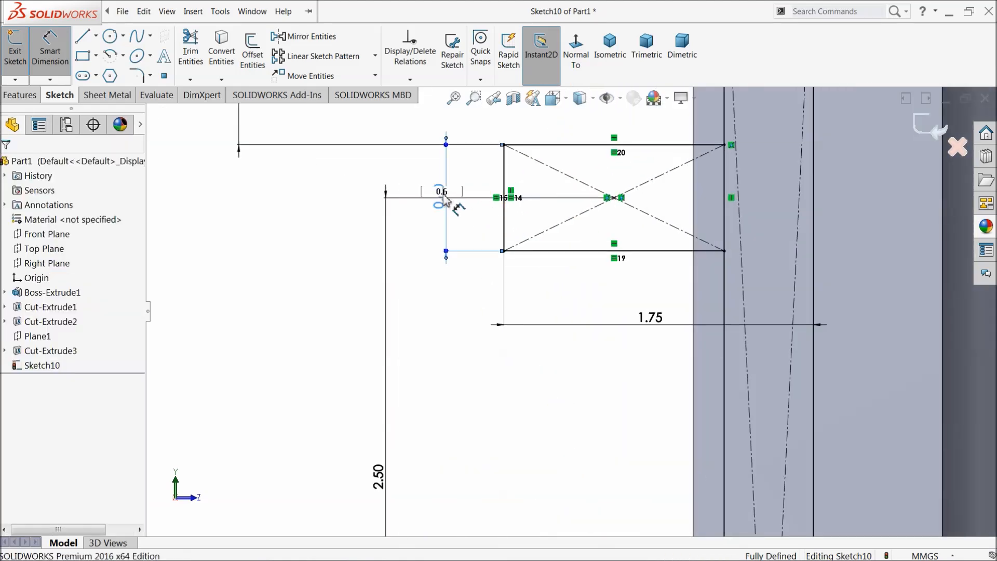
text(8)
key(Return)
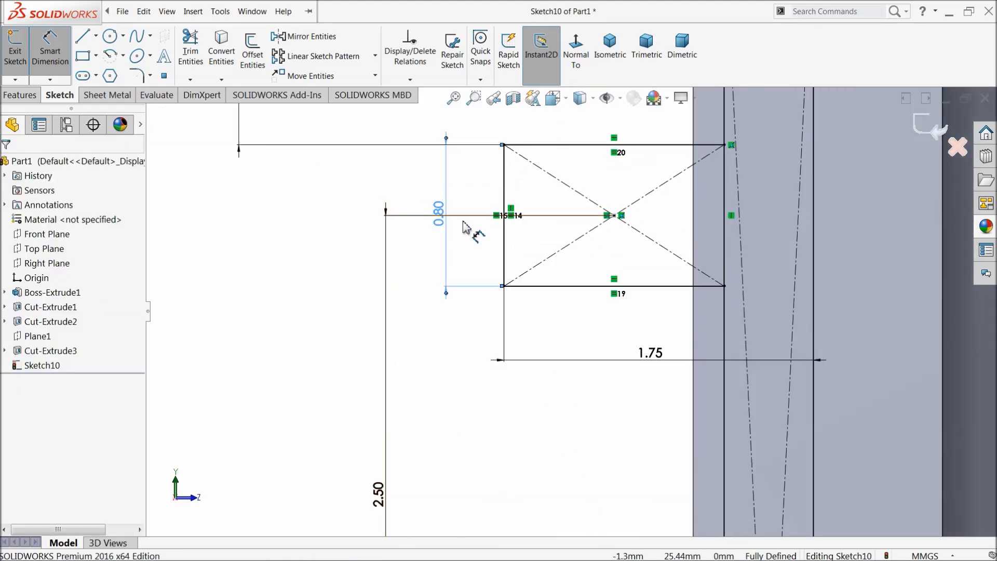
Step: Draw a circle centred on the midpoint of the topmost small rectangle's outer short side, passing through that side's upper corner
scroll(364, 306, up, 5)
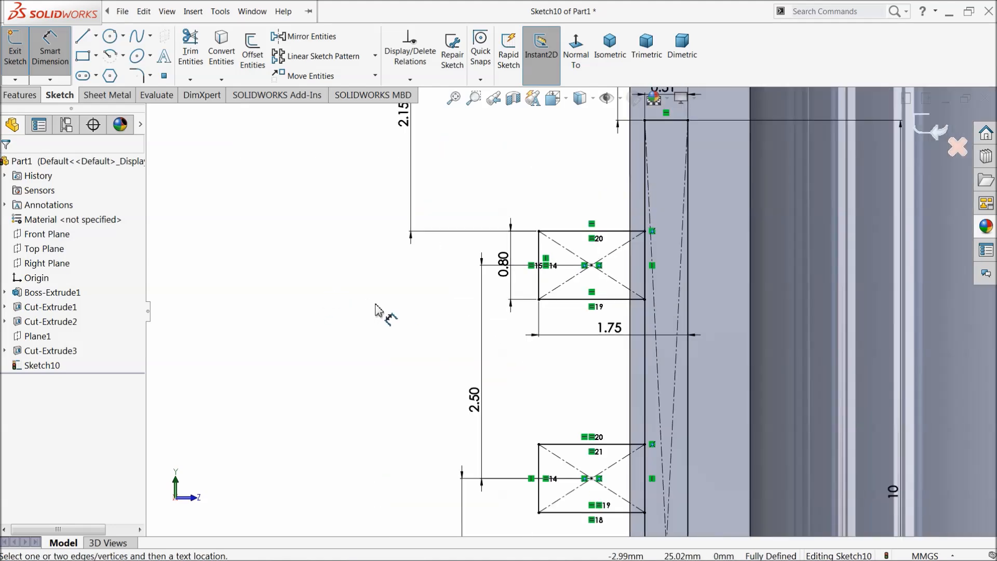
scroll(561, 404, down, 2)
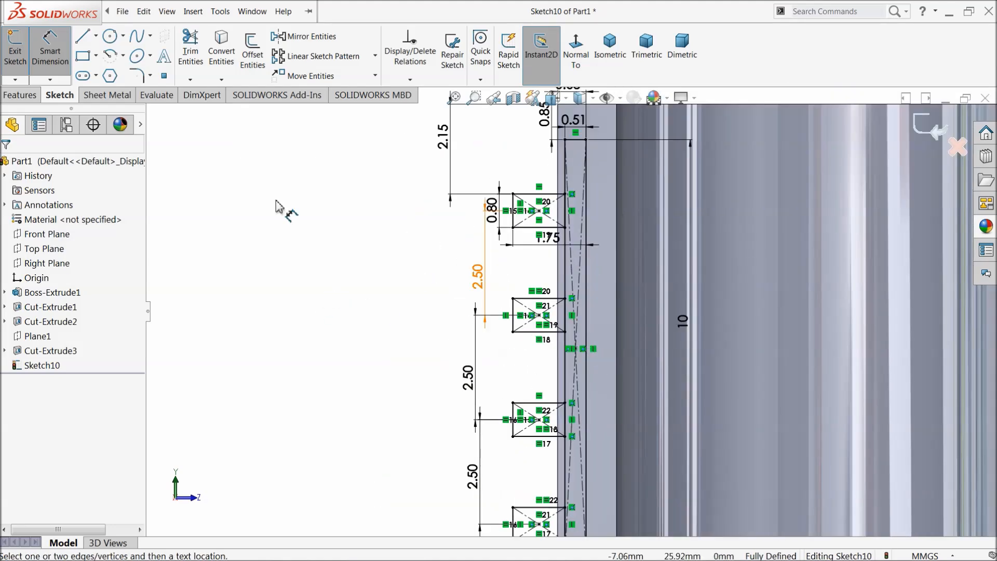
click(109, 36)
scroll(516, 255, down, 5)
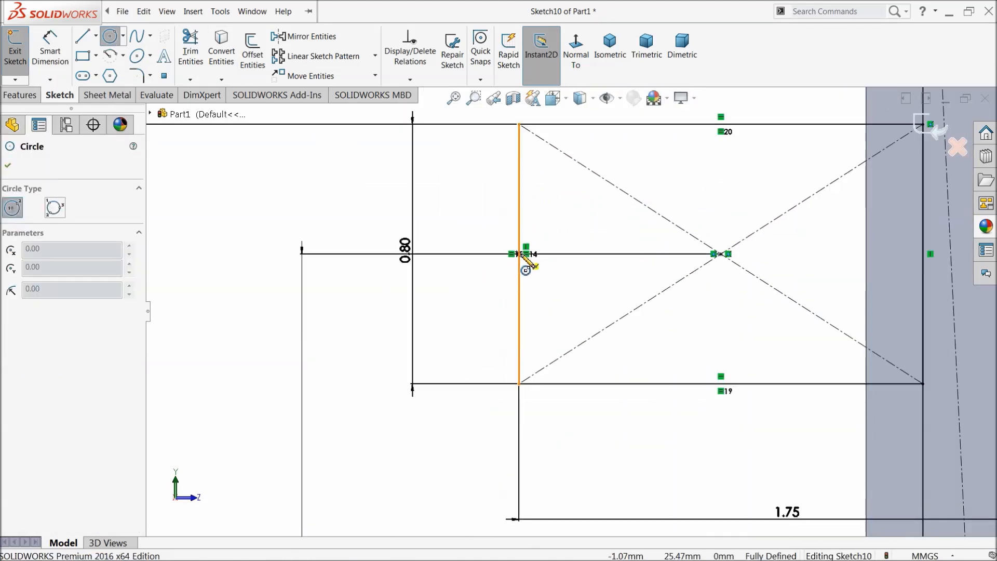
click(519, 254)
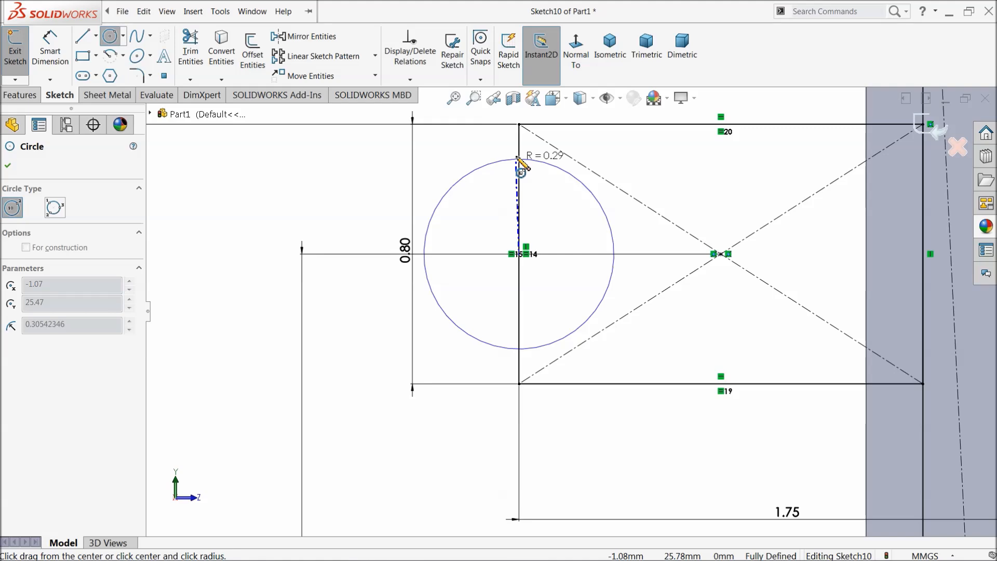
click(521, 126)
Step: Draw a 0.4 mm radius circle centred on the midpoint of the second small rectangle's outer short side, through its upper corner
scroll(556, 378, up, 6)
scroll(556, 375, down, 5)
scroll(556, 375, down, 2)
click(496, 278)
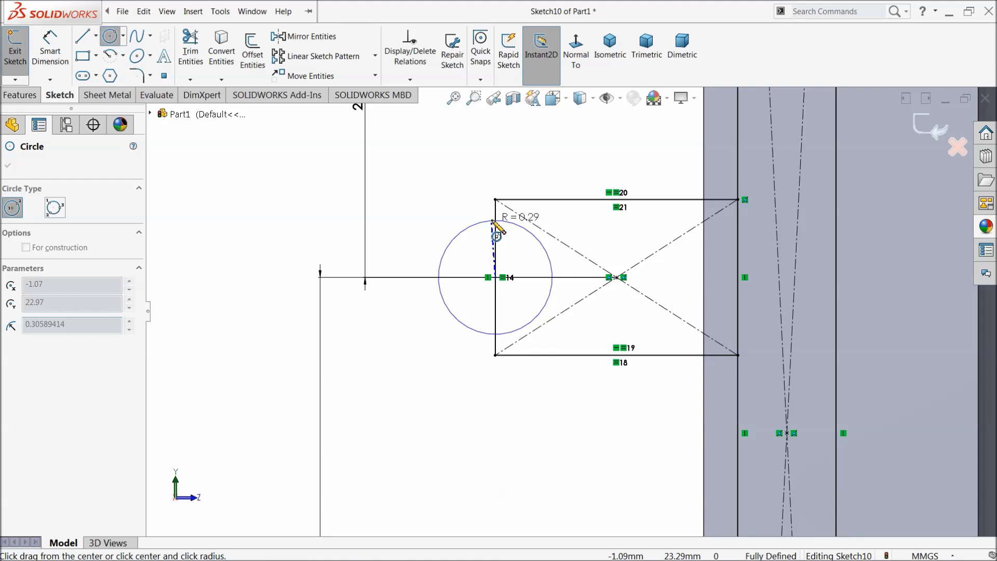
click(502, 211)
Step: Draw 0.4 mm radius circles centred on the midpoints of the third and fourth small rectangles' outer short sides, through their upper corners
scroll(543, 402, up, 4)
scroll(561, 413, down, 2)
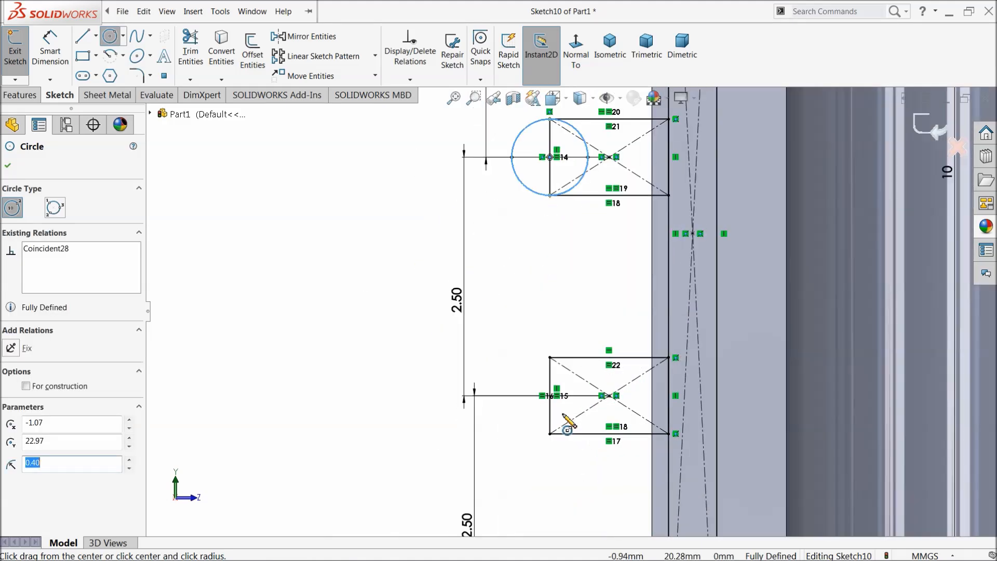
click(549, 396)
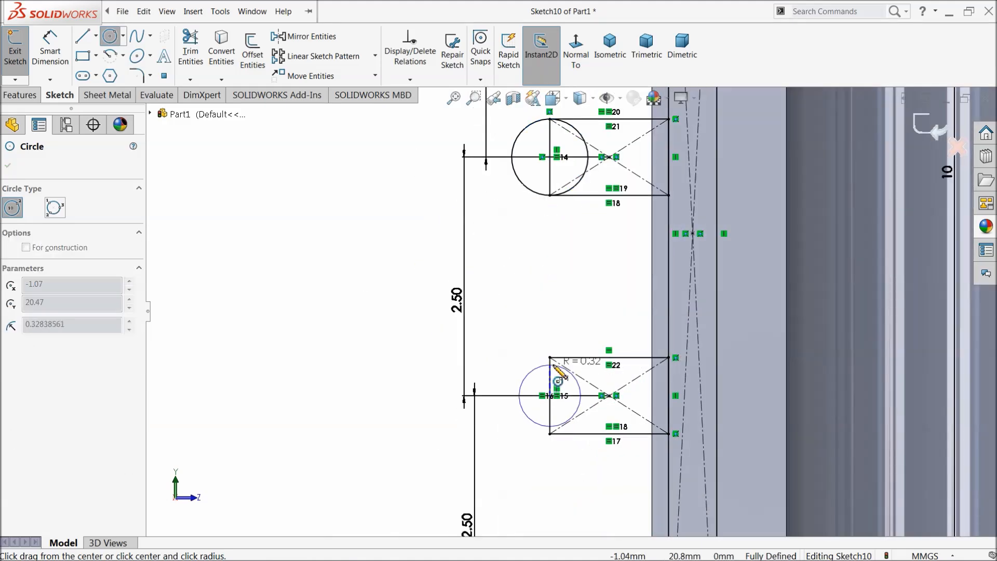
click(575, 425)
scroll(572, 458, up, 3)
scroll(574, 447, down, 3)
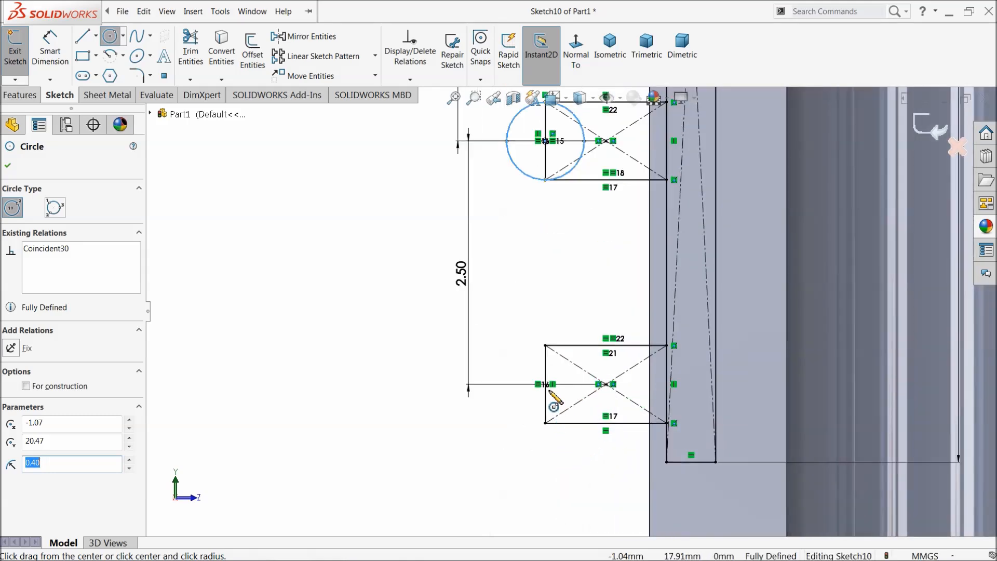
click(545, 384)
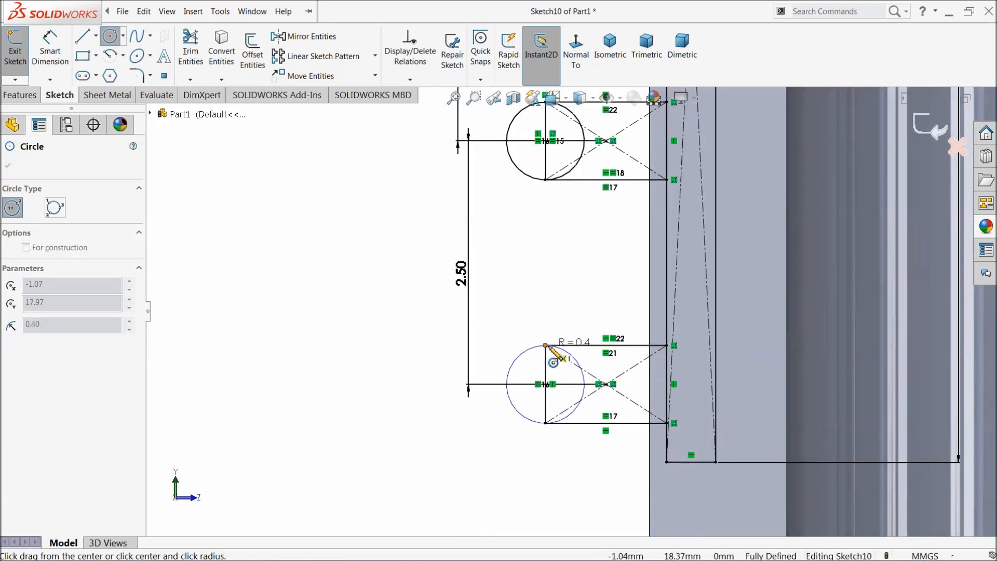
click(552, 360)
Step: Trim the inner arcs and outer short sides of the fourth and third teeth to leave rounded ends
click(190, 52)
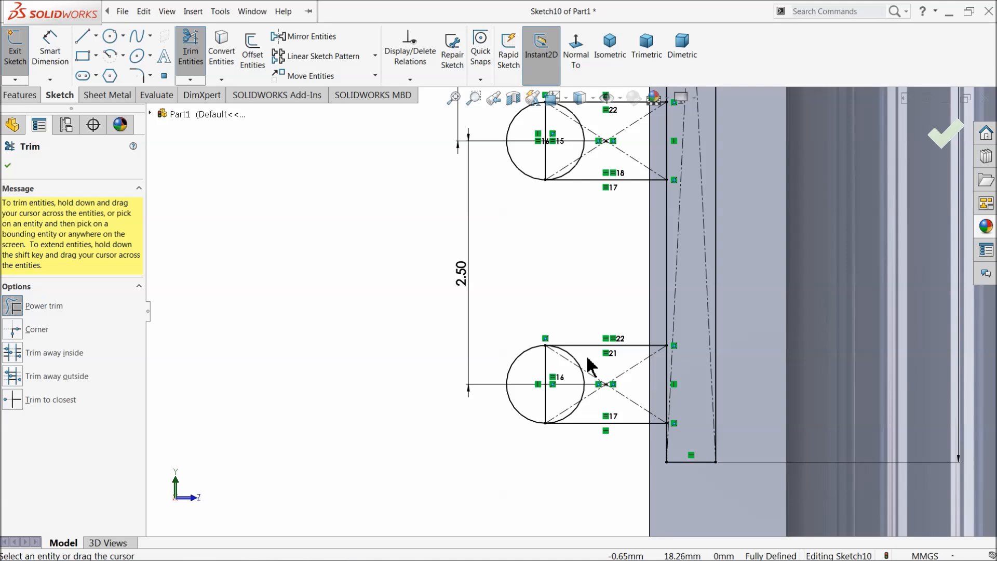
drag(550, 378, 547, 379)
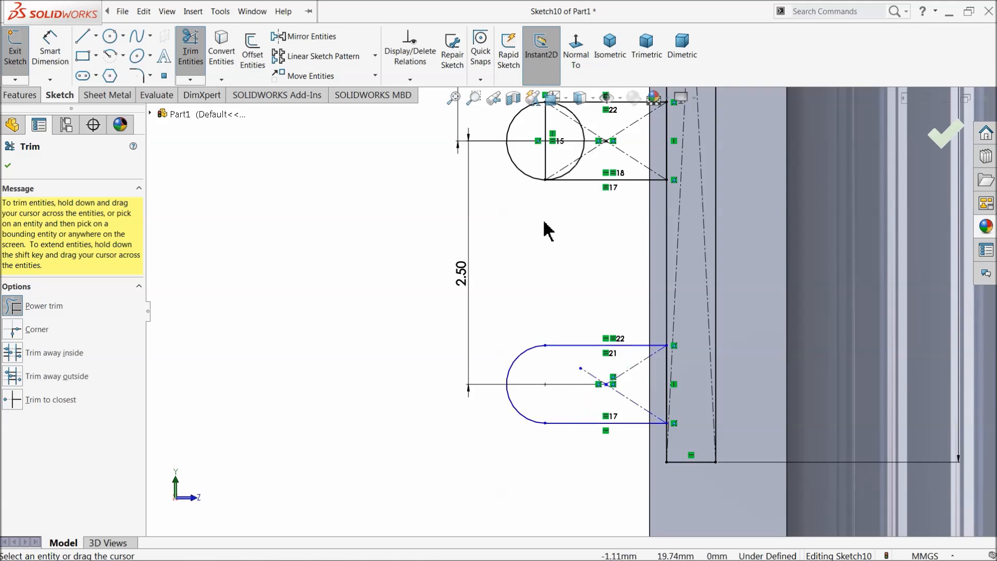
drag(562, 164, 547, 155)
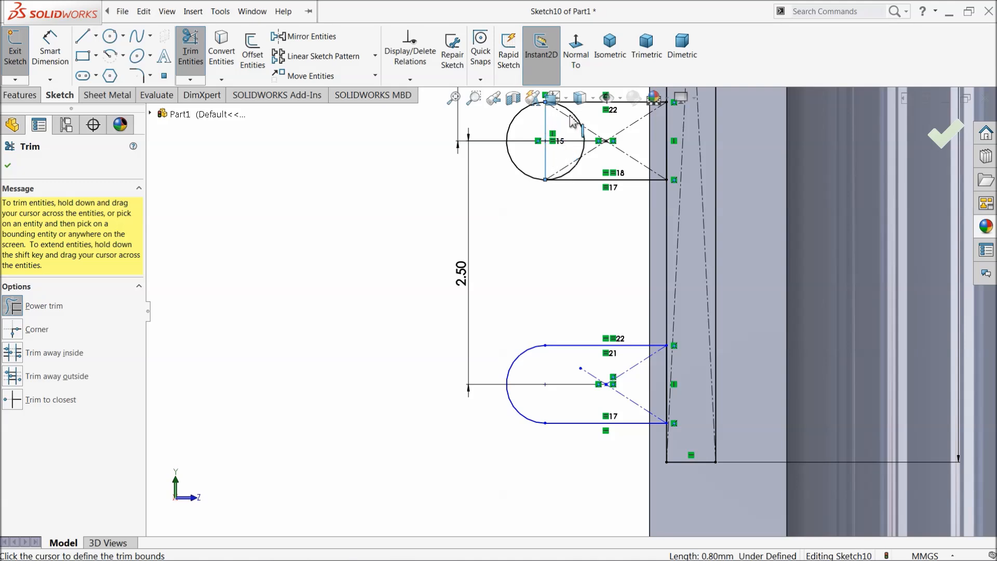
drag(582, 116, 544, 132)
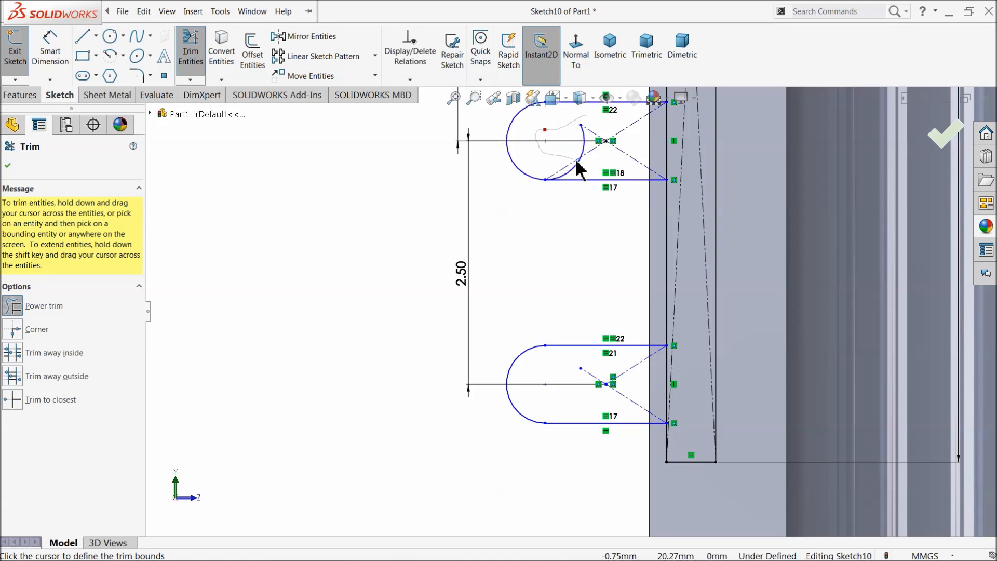
Step: Trim the inner arcs and outer short sides of the second and topmost teeth, and finish trimming
scroll(583, 210, up, 3)
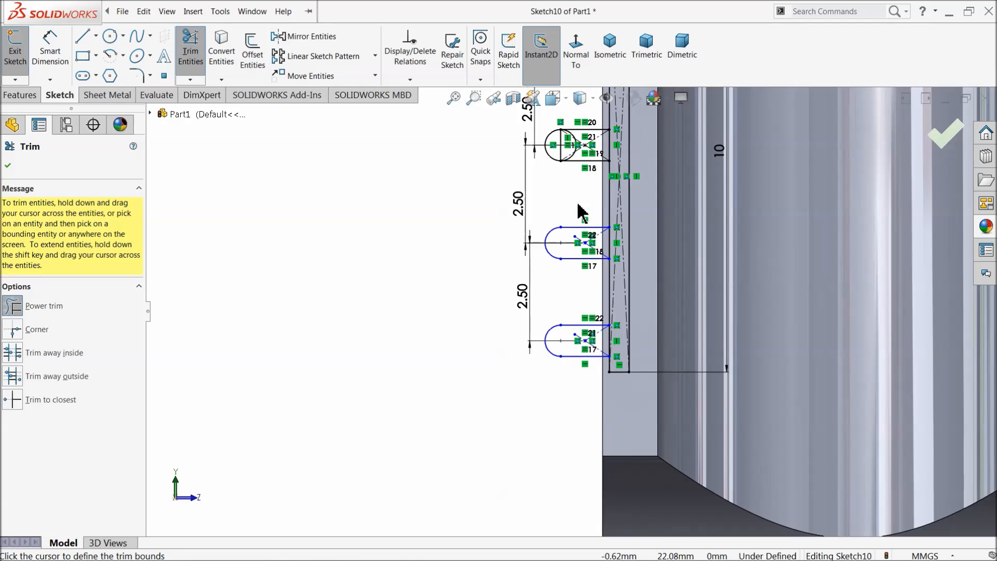
scroll(571, 218, down, 5)
mouse_move(530, 214)
mouse_down()
mouse_move(572, 285)
mouse_move(559, 283)
mouse_up()
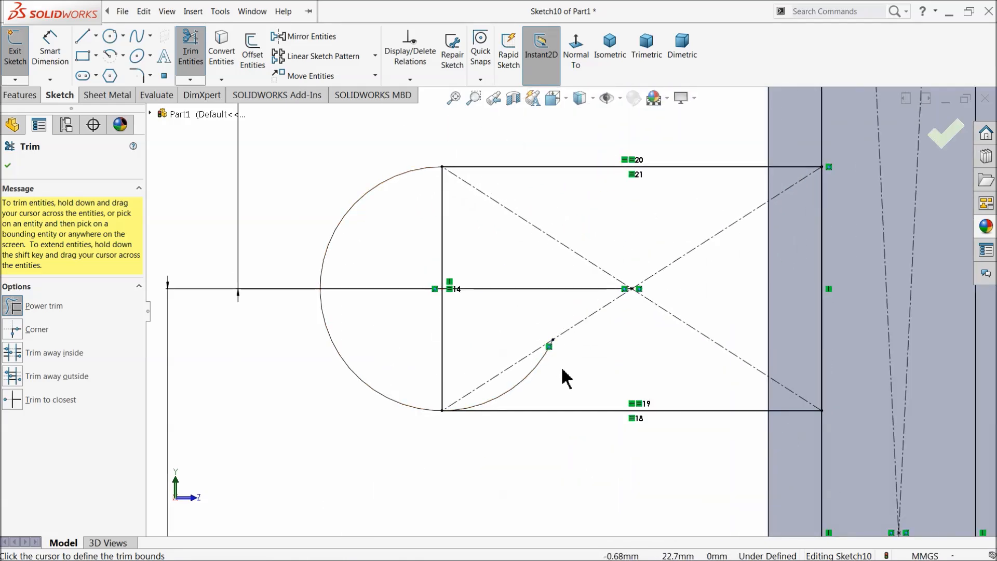
drag(468, 346, 441, 335)
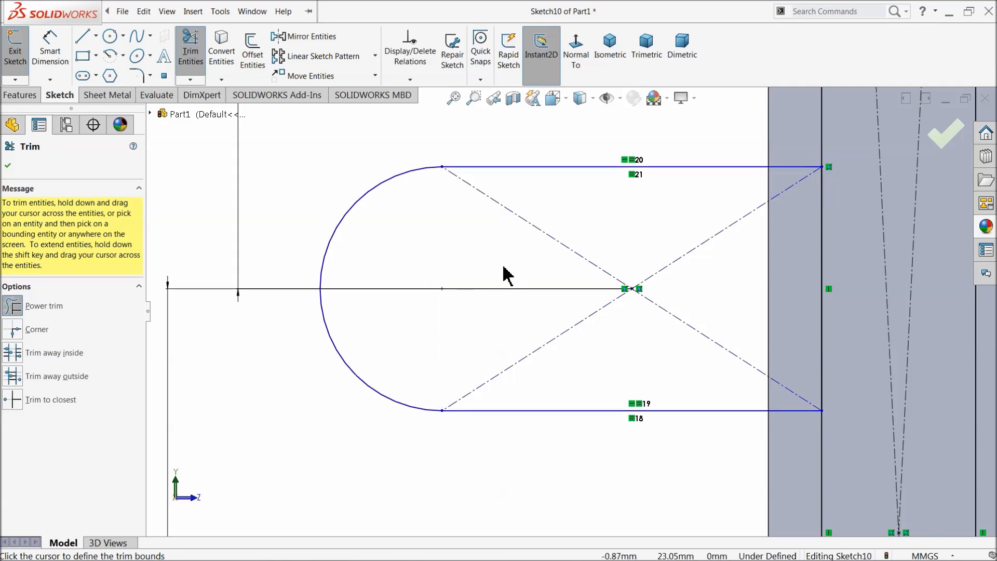
scroll(507, 268, up, 6)
scroll(569, 245, down, 8)
mouse_move(567, 249)
mouse_down()
mouse_move(530, 282)
mouse_move(529, 295)
mouse_up()
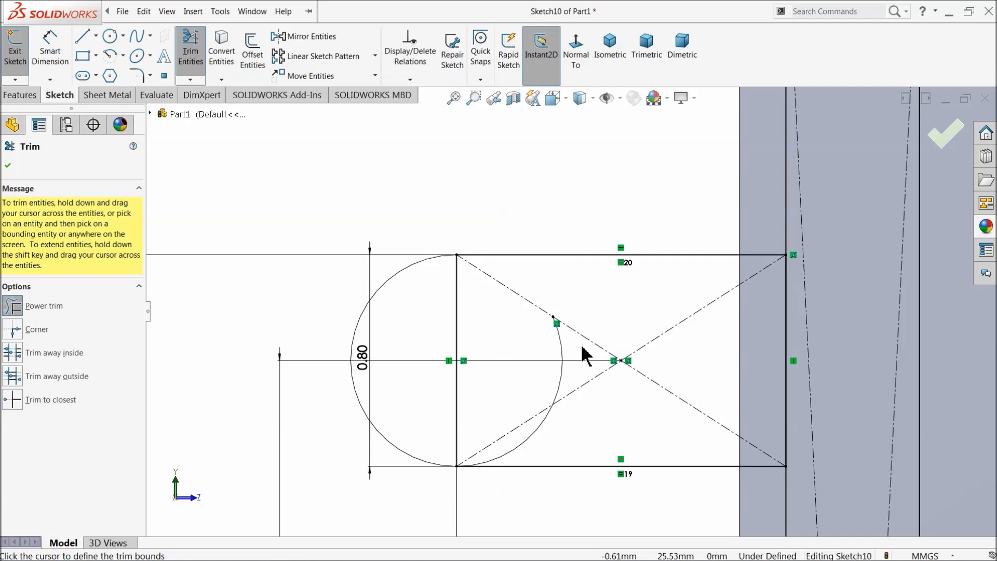
drag(527, 433, 455, 406)
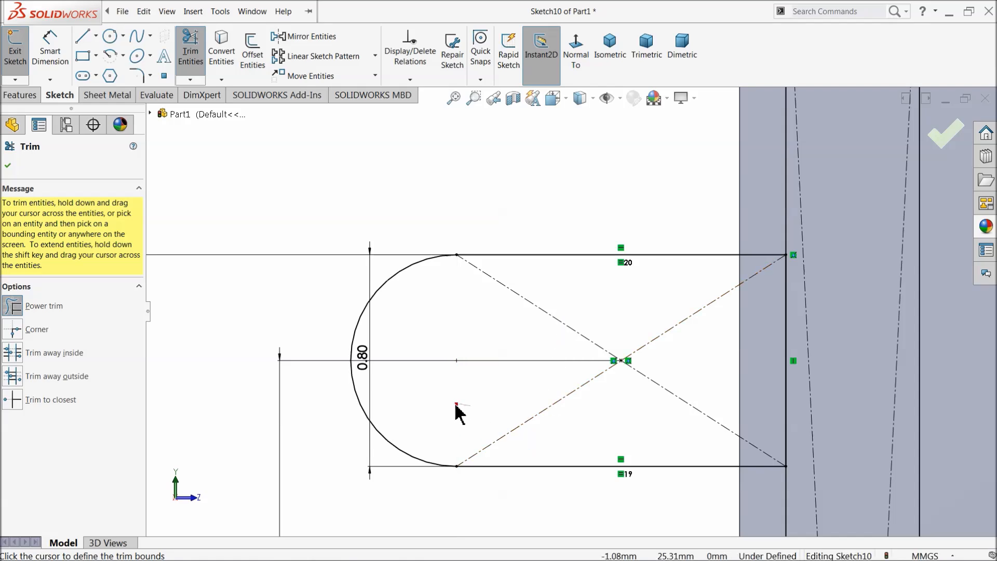
scroll(525, 334, up, 10)
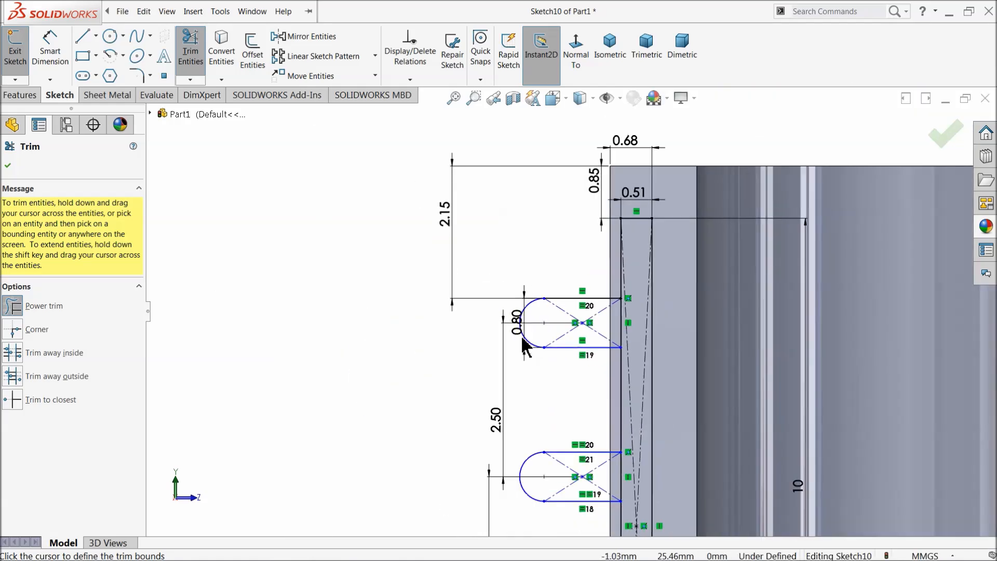
scroll(583, 345, down, 3)
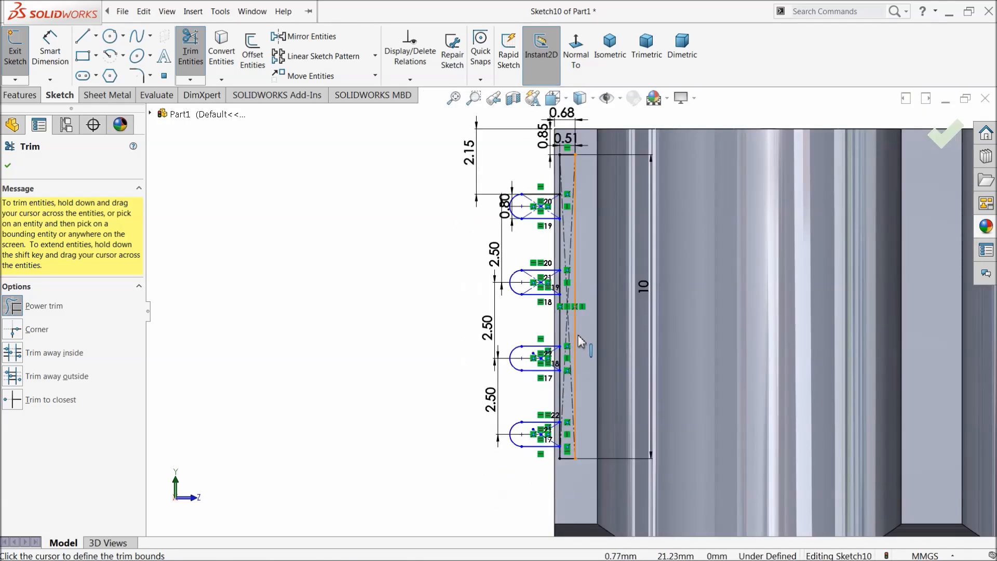
scroll(574, 311, up, 1)
click(6, 167)
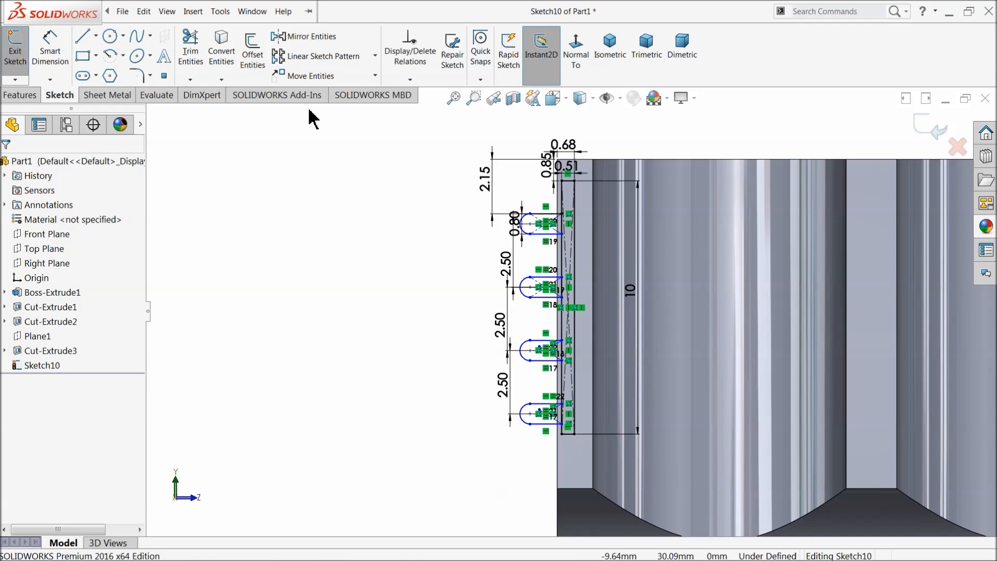
Step: Try to fully define all entities in the sketch with automatically calculated relations and dimensions
click(410, 79)
click(430, 123)
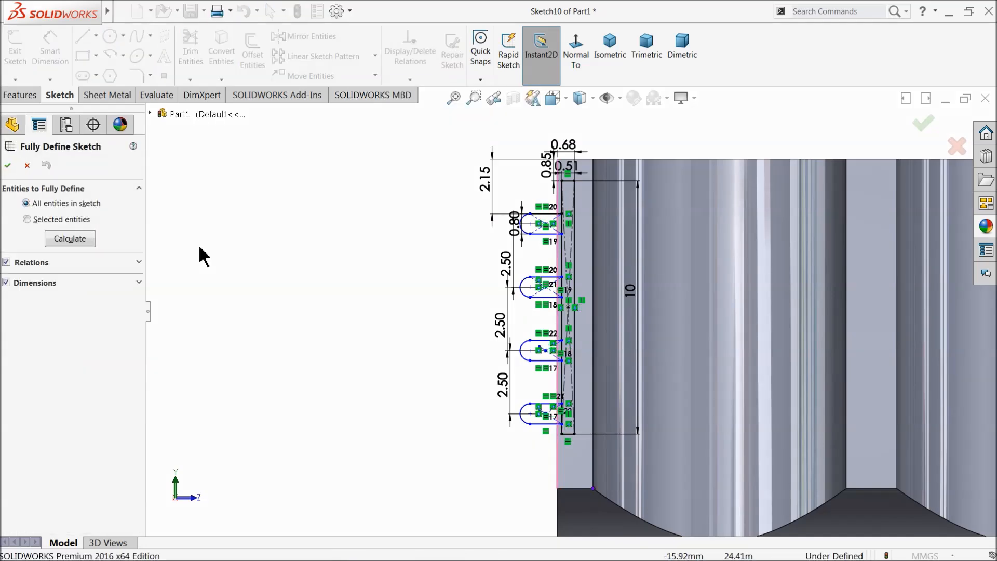
click(87, 241)
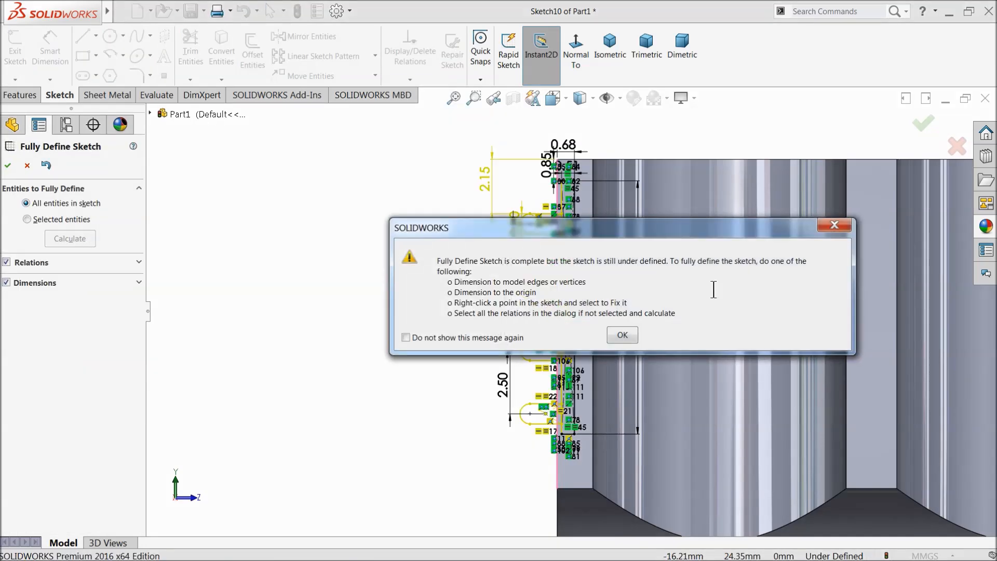
click(834, 225)
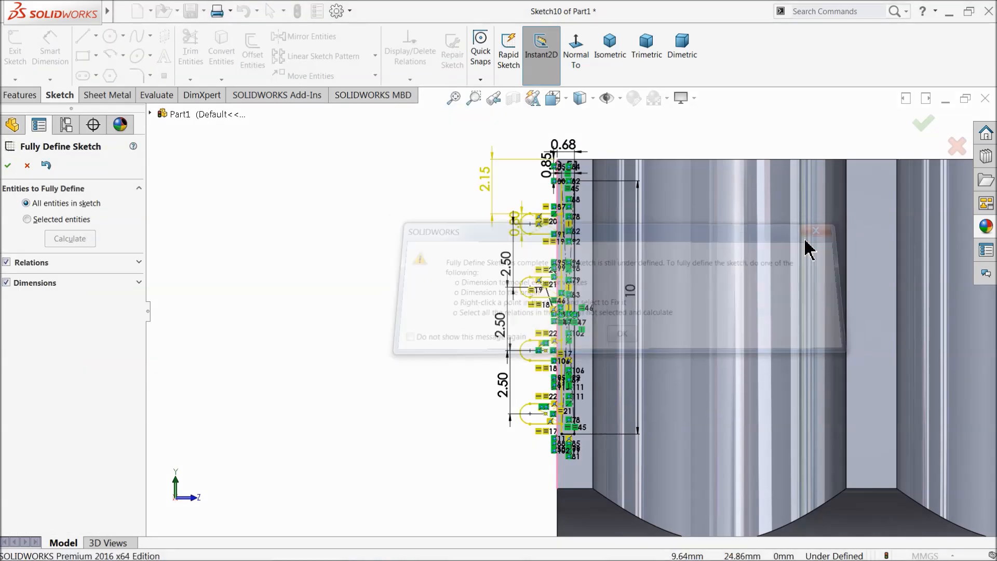
click(34, 167)
Step: Draw a vertical centreline about 2 mm long upward from the midpoint of the first circular pocket's top edge
scroll(602, 293, down, 2)
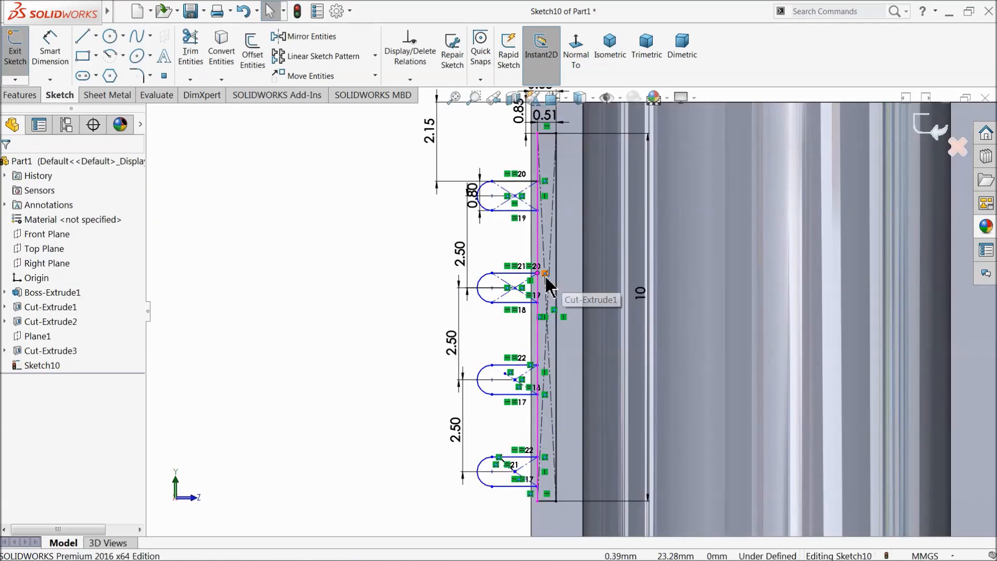
scroll(546, 280, up, 2)
scroll(544, 276, down, 2)
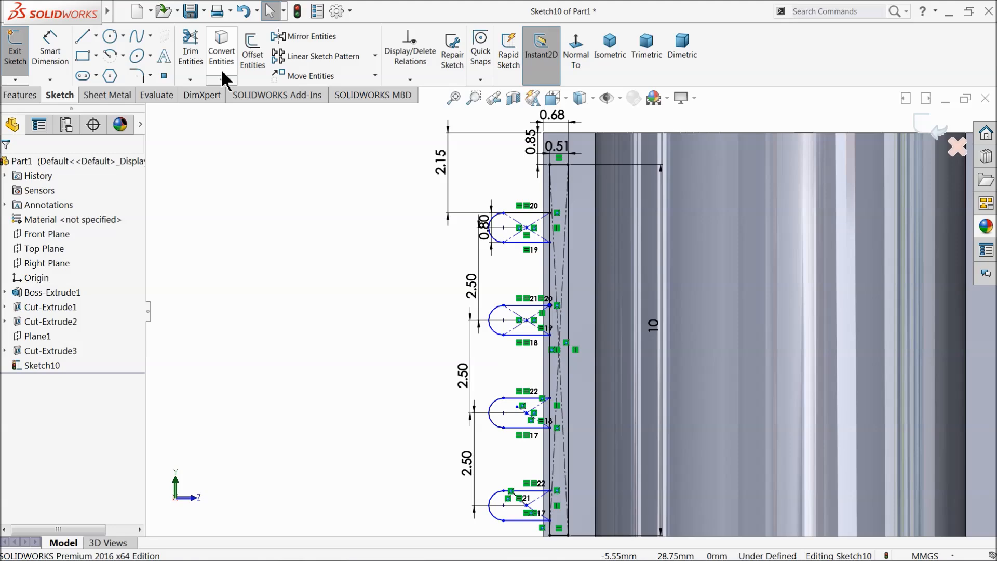
click(96, 35)
click(112, 69)
scroll(678, 251, up, 2)
scroll(590, 237, down, 3)
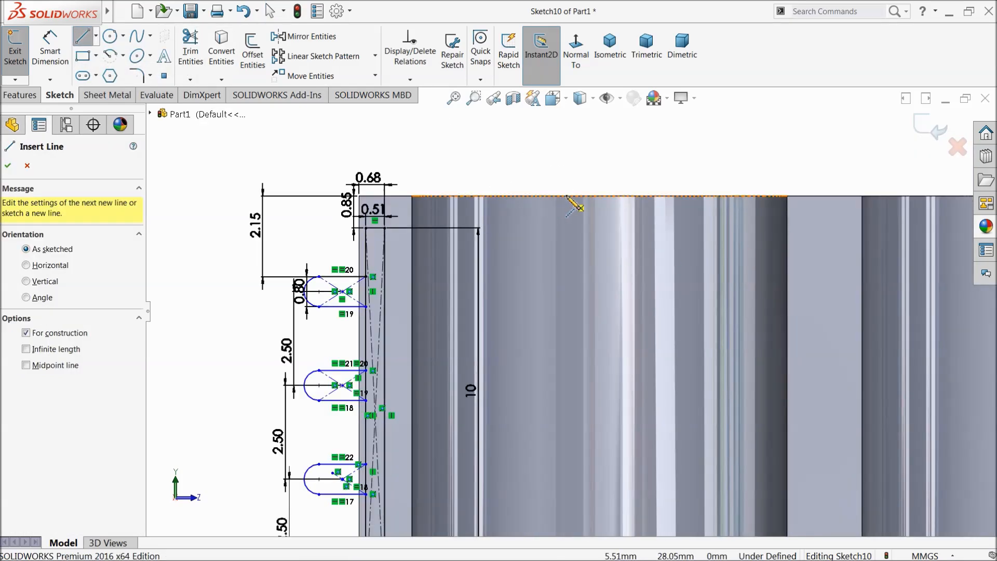
click(599, 195)
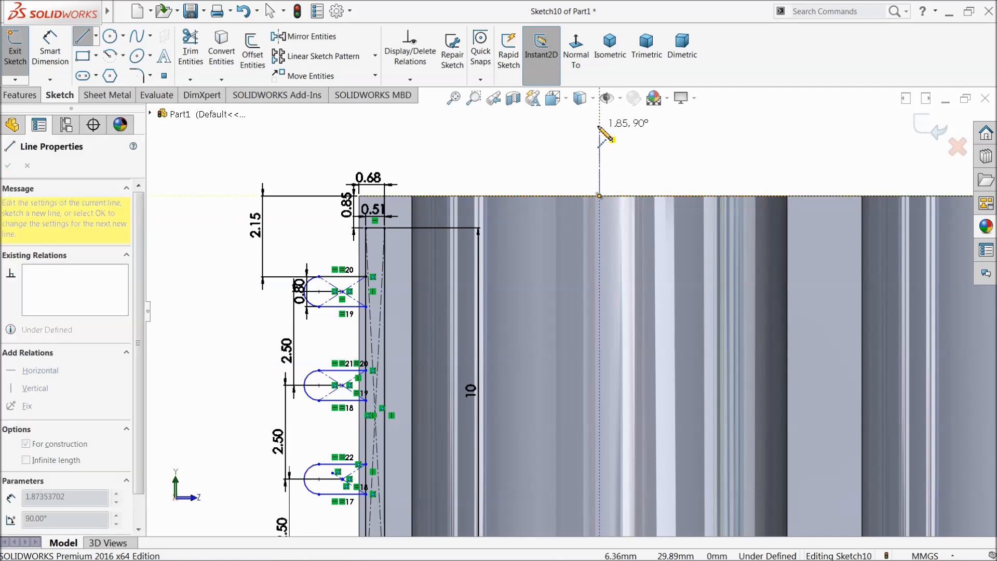
click(600, 121)
right_click(664, 129)
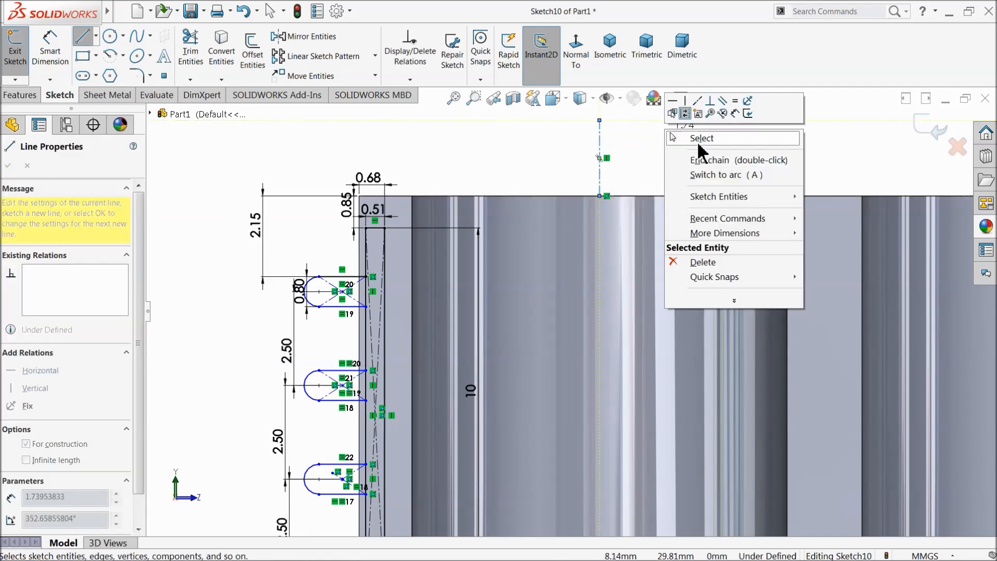
click(696, 136)
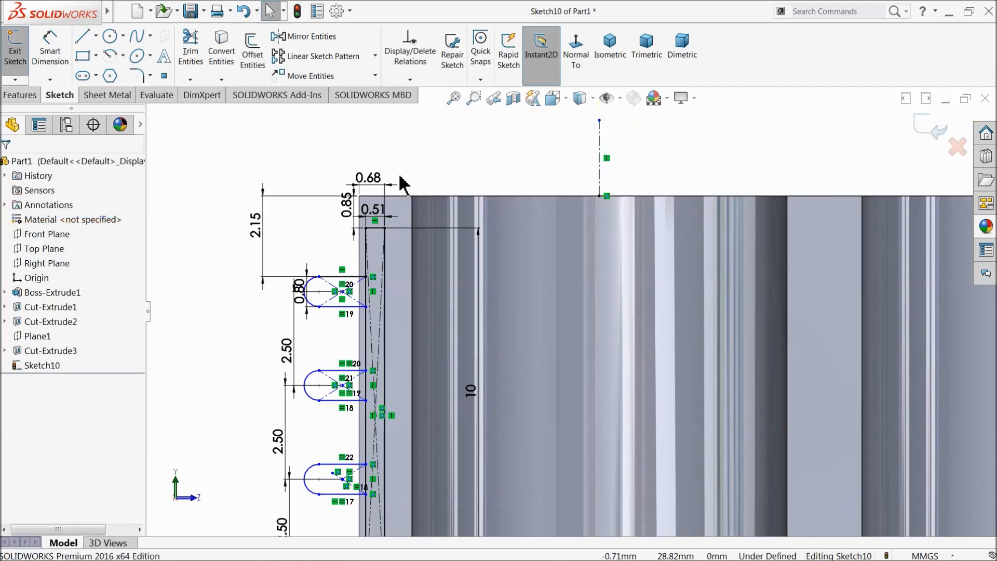
Step: Start a revolved boss and select the long narrow strip and the full regions of the top two teeth as contours
click(18, 96)
click(61, 63)
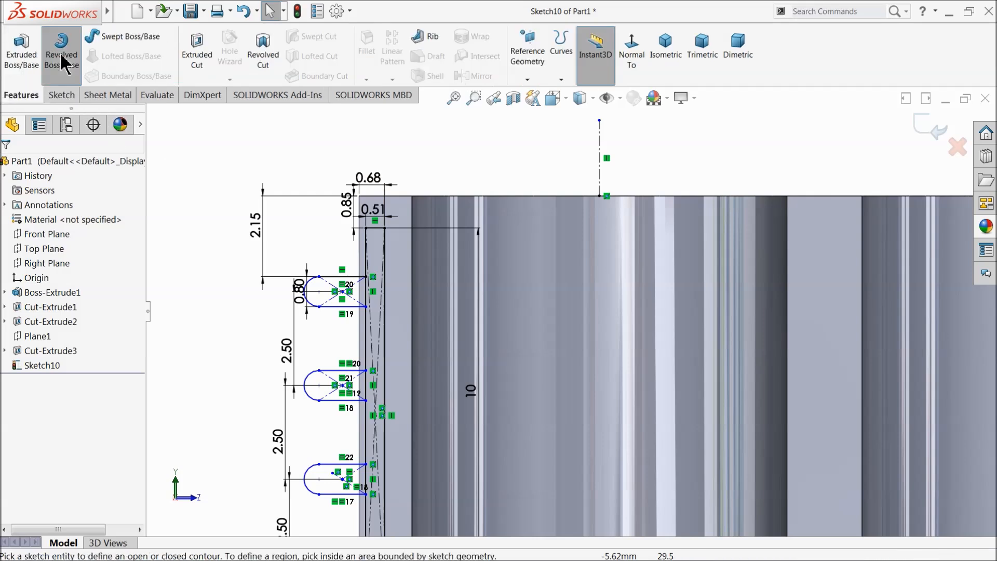
click(101, 378)
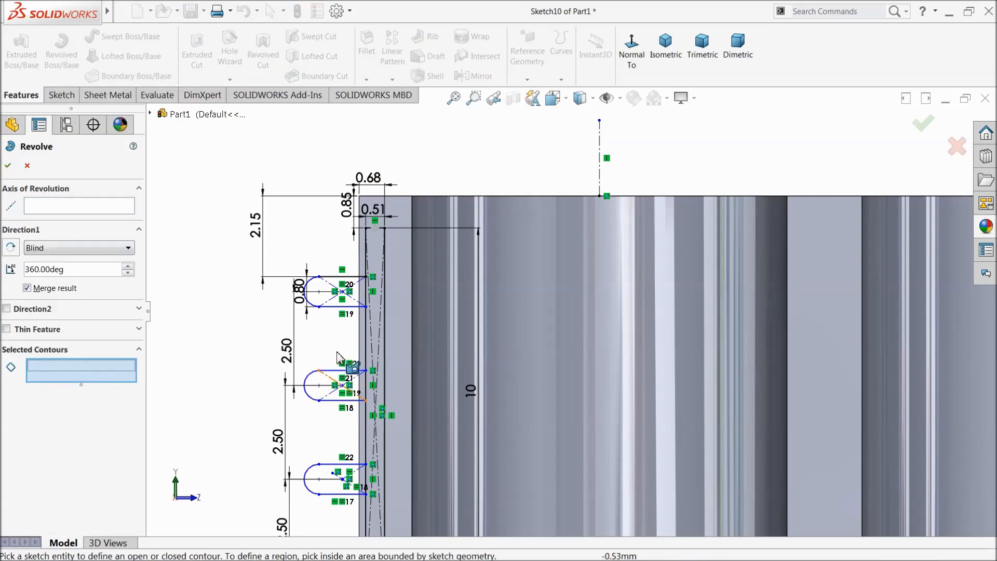
click(356, 307)
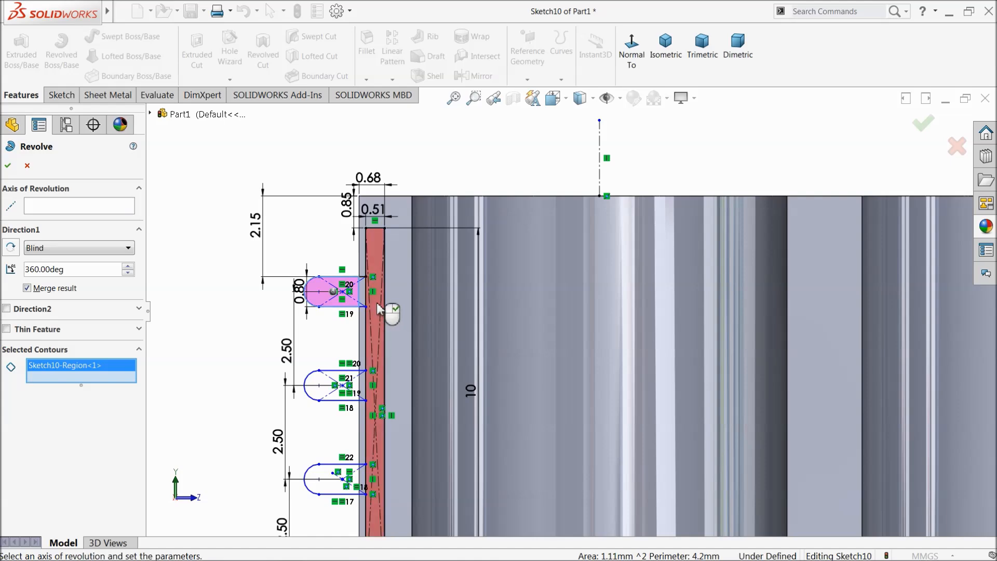
click(377, 309)
scroll(378, 307, down, 4)
click(435, 285)
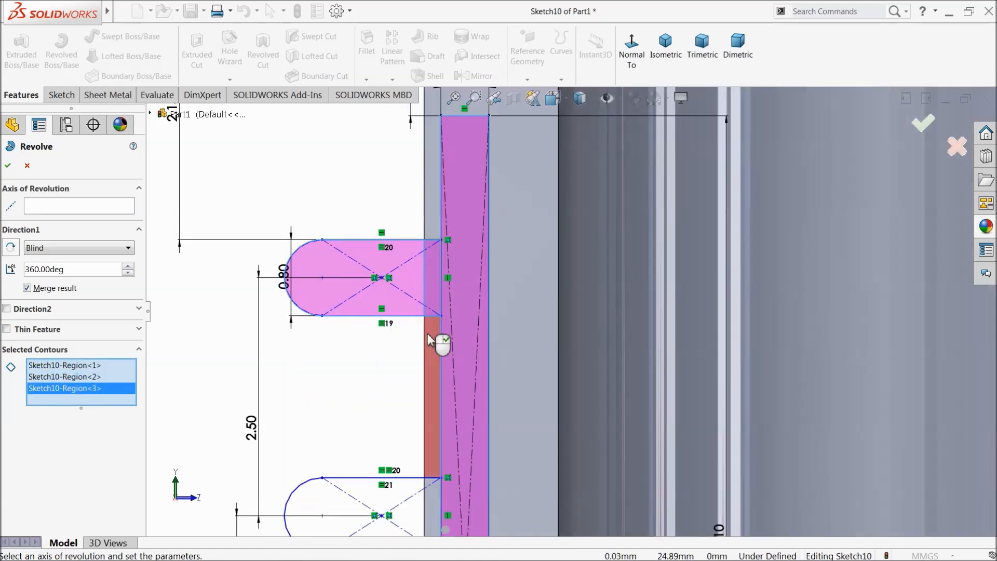
scroll(429, 332, up, 4)
scroll(501, 433, down, 4)
click(501, 402)
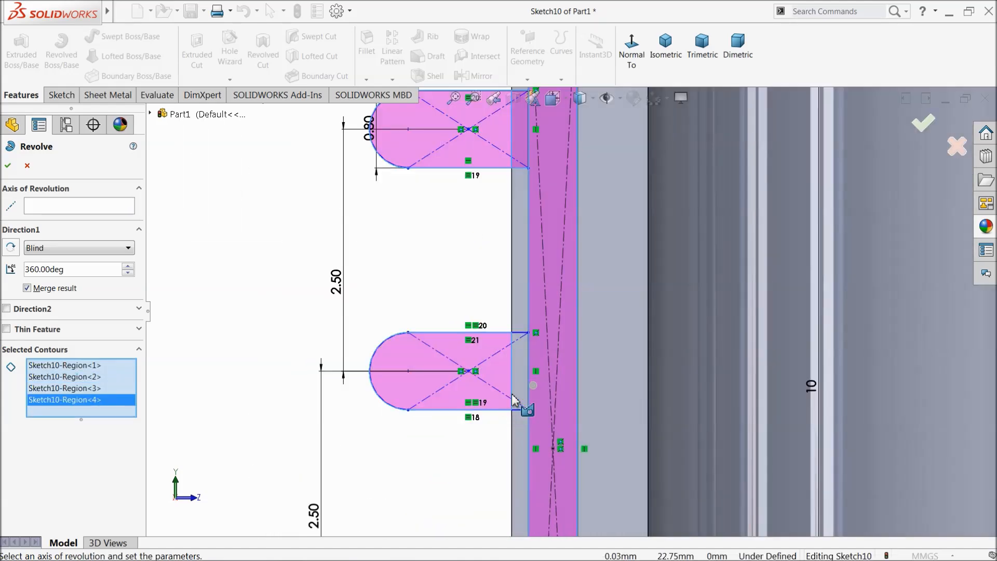
click(519, 401)
Step: Add the outer and inner regions of the third and fourth teeth to the revolve contours
scroll(540, 402, up, 3)
scroll(560, 453, down, 3)
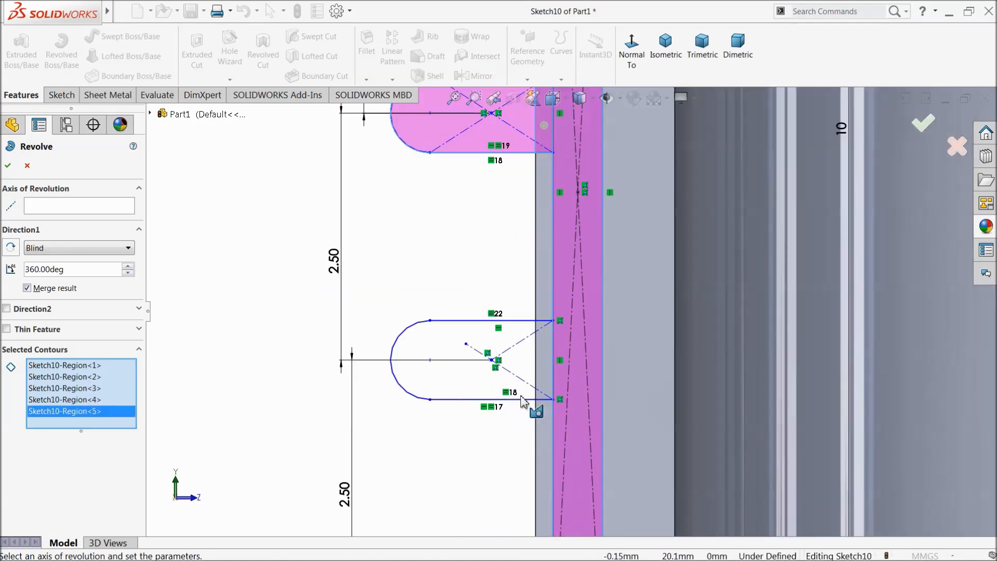
click(535, 387)
click(551, 374)
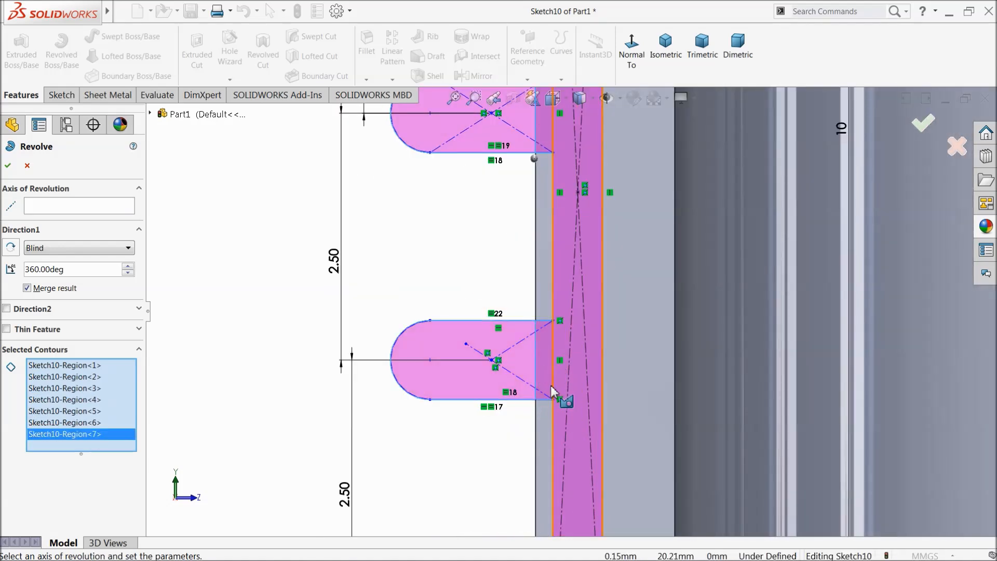
scroll(581, 431, up, 3)
scroll(597, 457, down, 3)
click(554, 428)
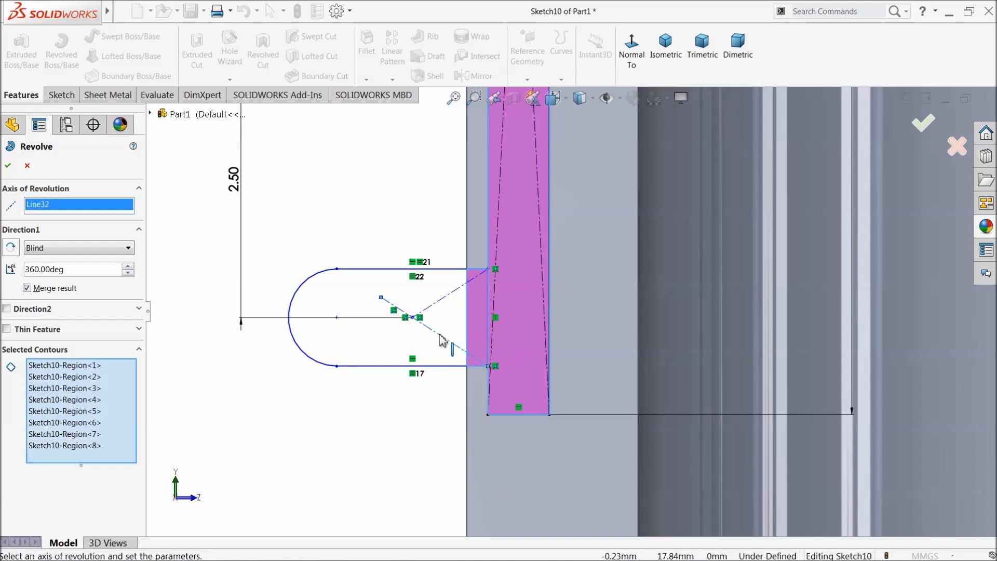
click(429, 353)
Step: Replace the revolve's axis with the short vertical centreline above the first circular pocket
click(95, 209)
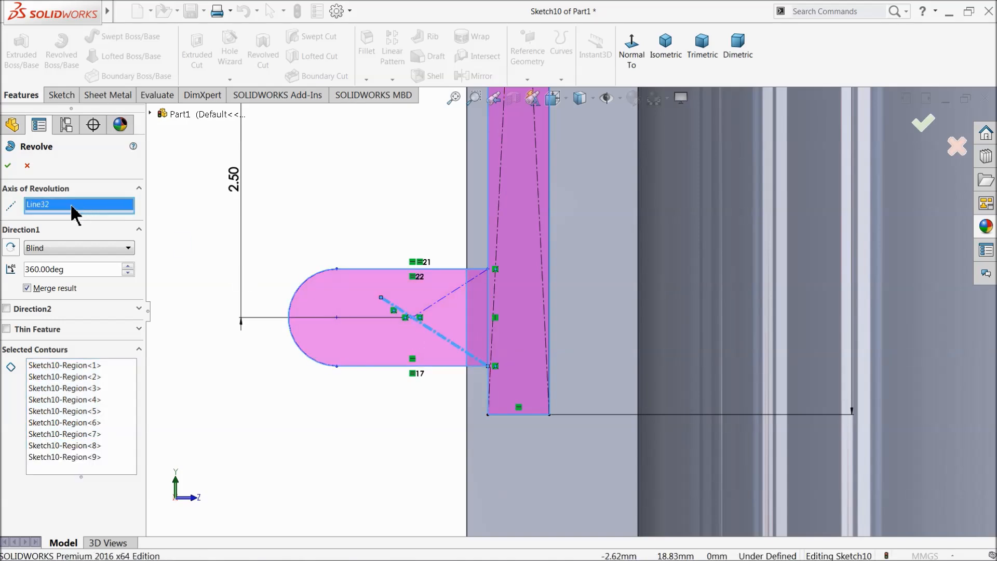
key(f)
scroll(663, 201, down, 3)
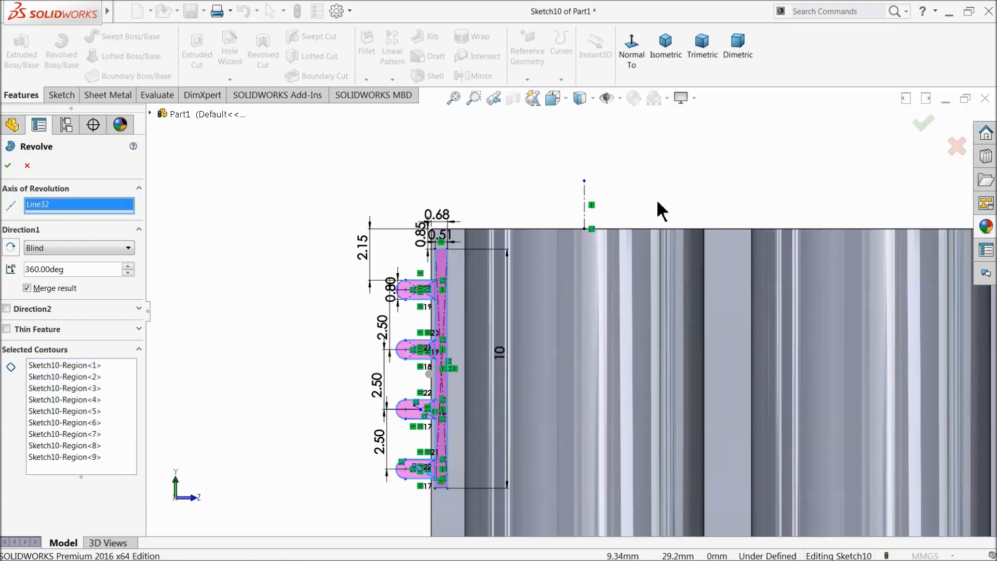
right_click(64, 213)
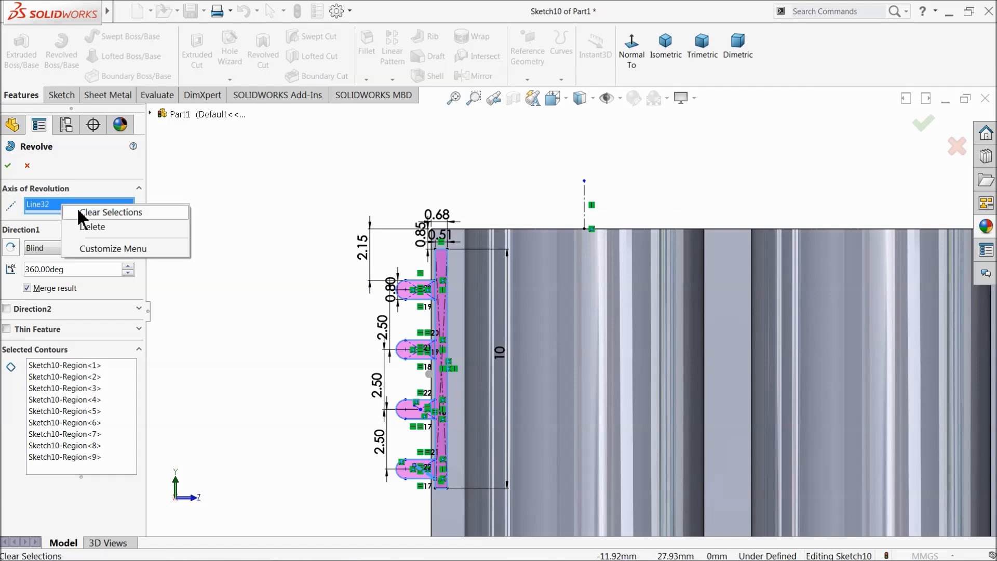
click(93, 212)
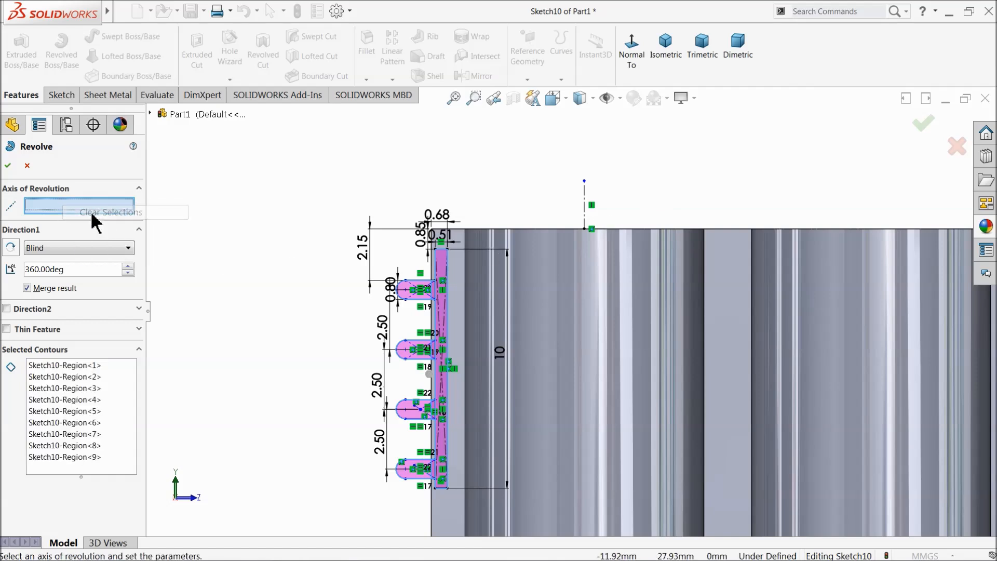
click(584, 214)
scroll(400, 216, up, 3)
middle_drag(400, 216, 456, 260)
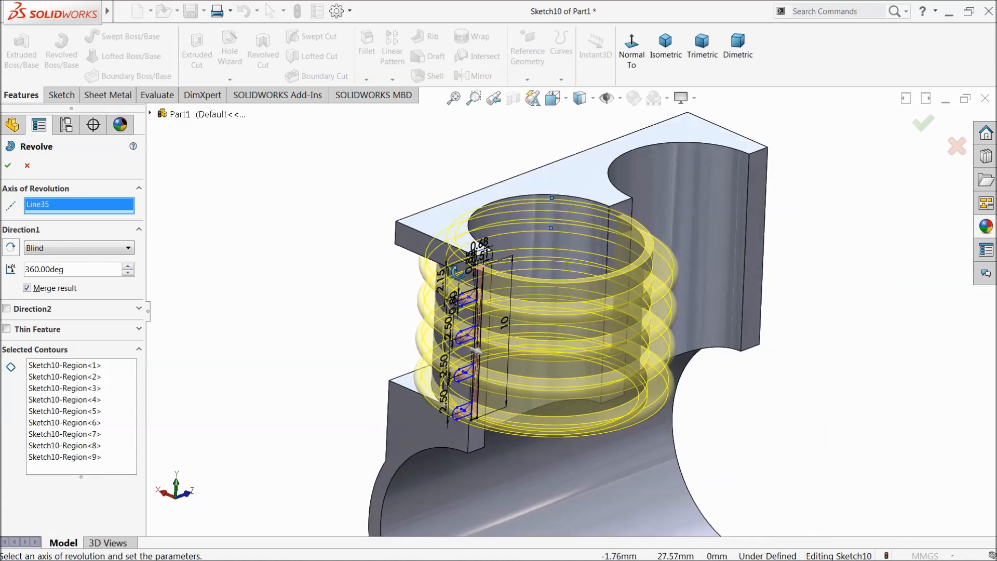
Step: Set the revolve angle to 156°, reverse its direction so the rings wrap around the outside of the pocket wall, and accept the feature
scroll(460, 325, down, 2)
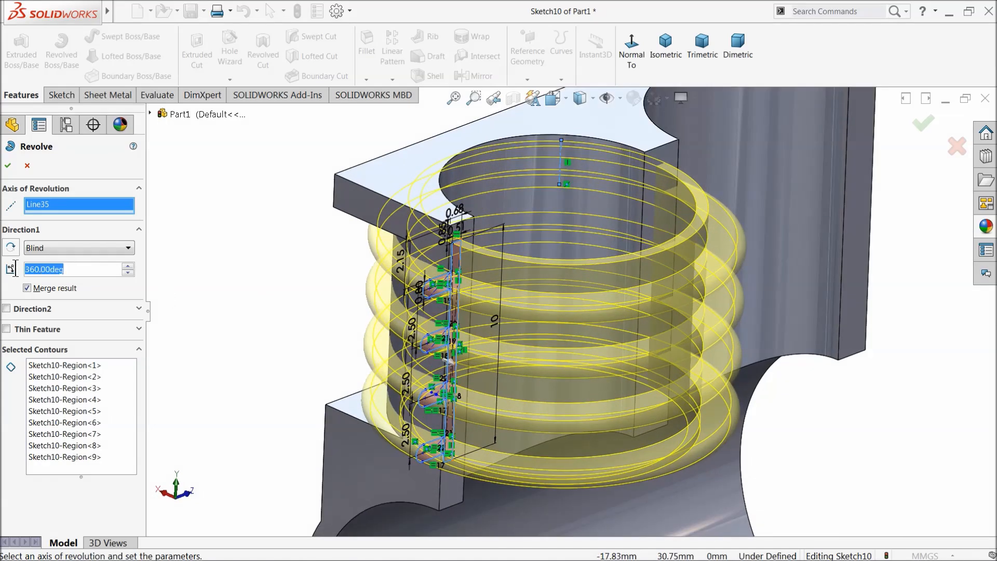
text(156)
key(Return)
mouse_move(230, 268)
middle_down()
mouse_move(267, 273)
mouse_move(231, 264)
middle_up()
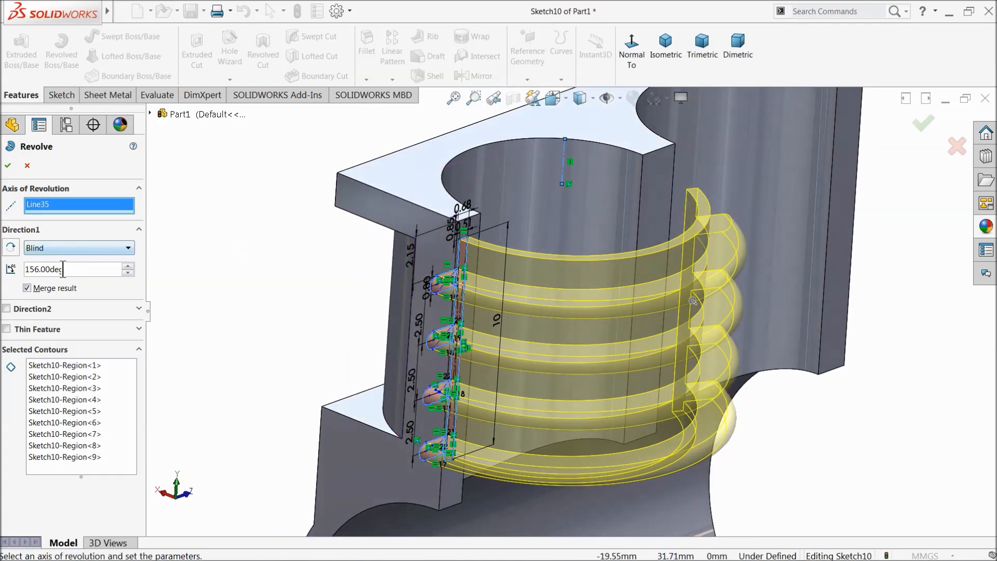
click(10, 248)
mouse_move(243, 268)
middle_down()
mouse_move(272, 249)
mouse_move(244, 249)
middle_up()
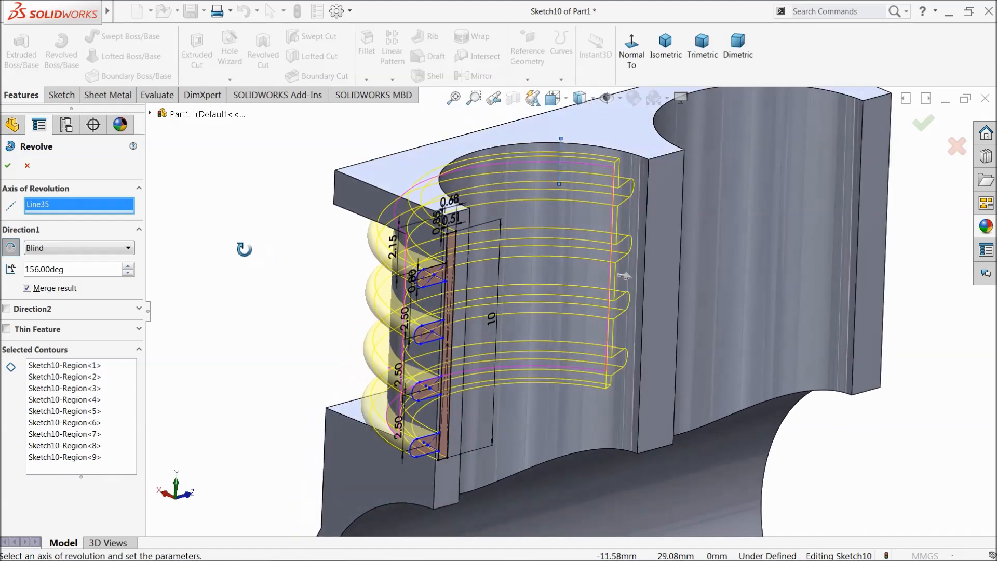
click(7, 166)
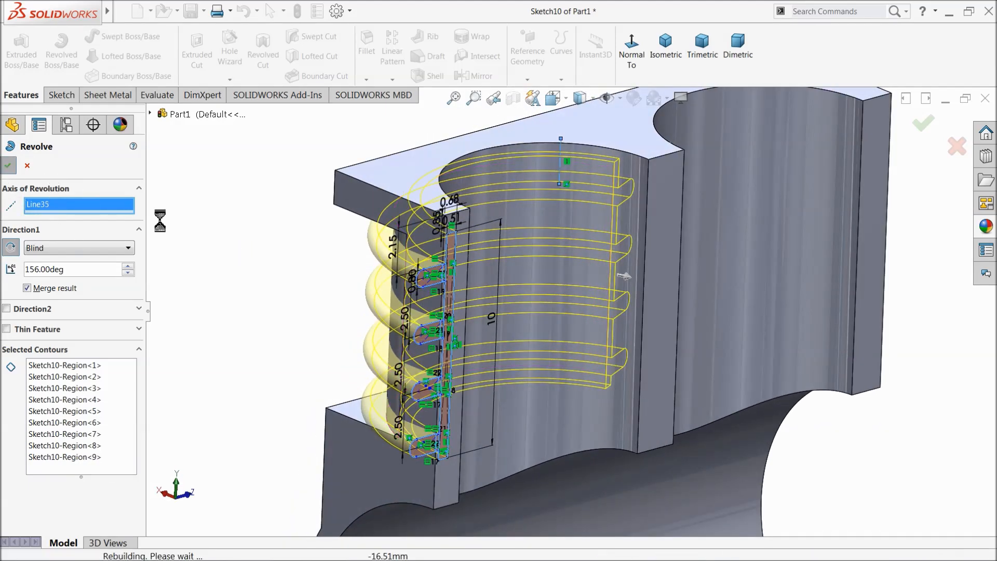
Step: Start a linear pattern along the long outer edge of the top plate
middle_drag(308, 288, 442, 424)
scroll(428, 363, up, 4)
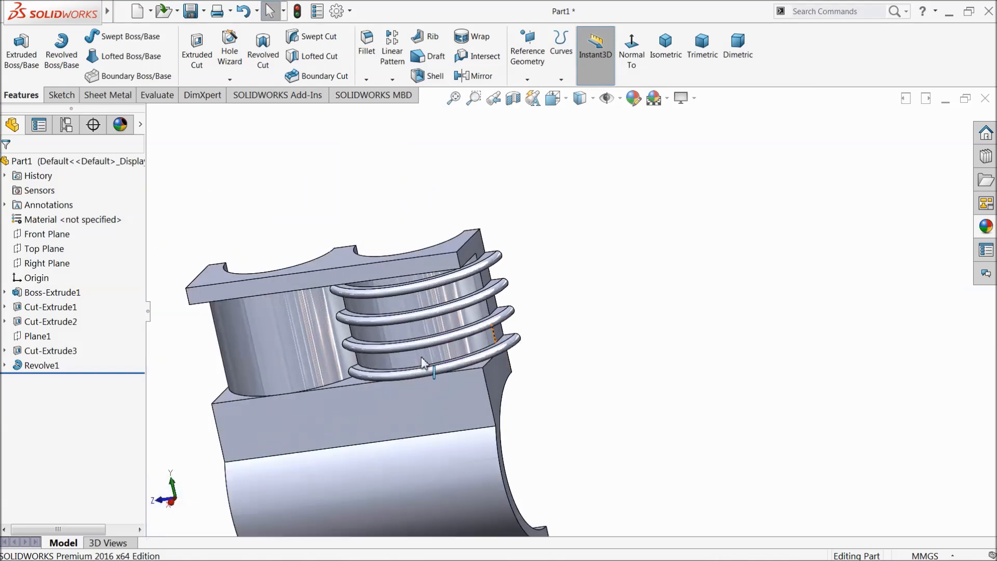
mouse_move(530, 316)
middle_down()
mouse_move(561, 378)
mouse_move(536, 326)
middle_up()
scroll(537, 324, up, 2)
scroll(368, 311, down, 4)
middle_drag(423, 309, 432, 264)
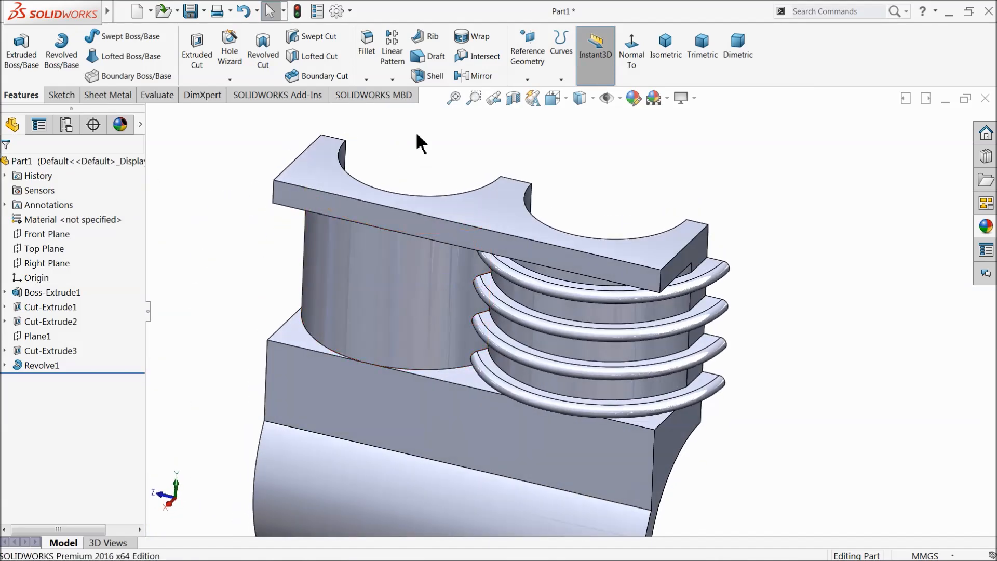
click(391, 80)
click(396, 92)
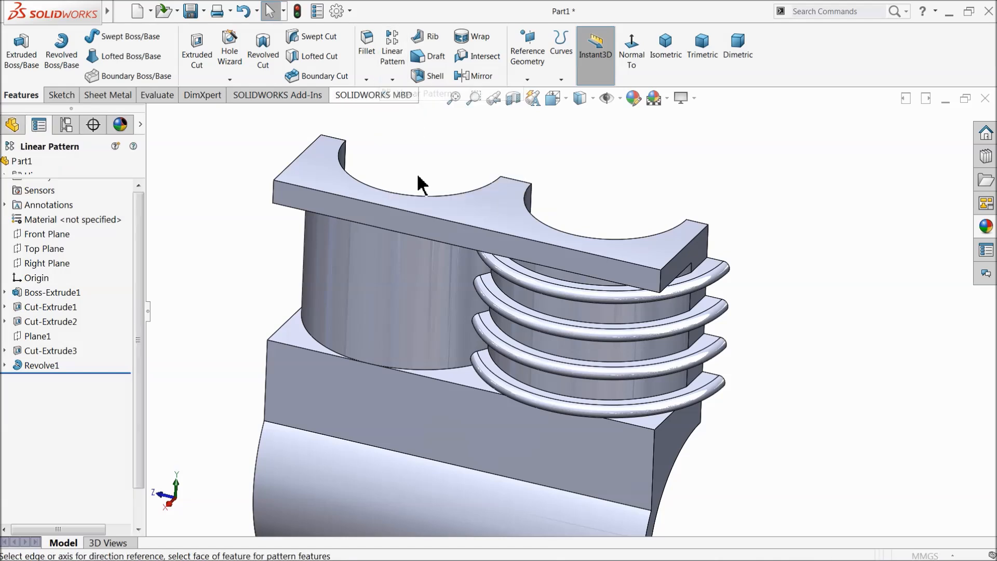
click(467, 226)
Step: Pattern the revolved rings along the chosen edge with 2 instances at 10 mm spacing
click(70, 355)
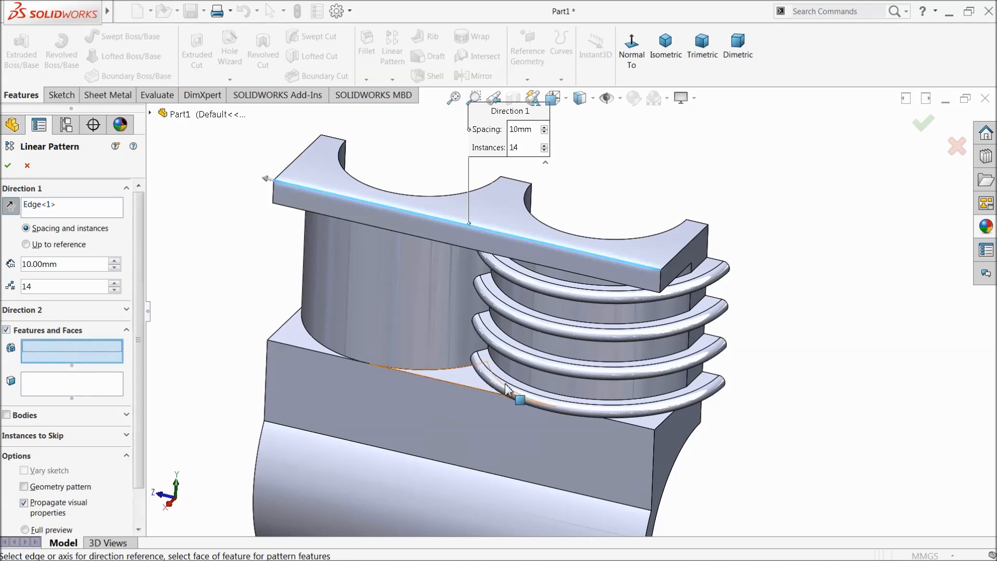
click(599, 377)
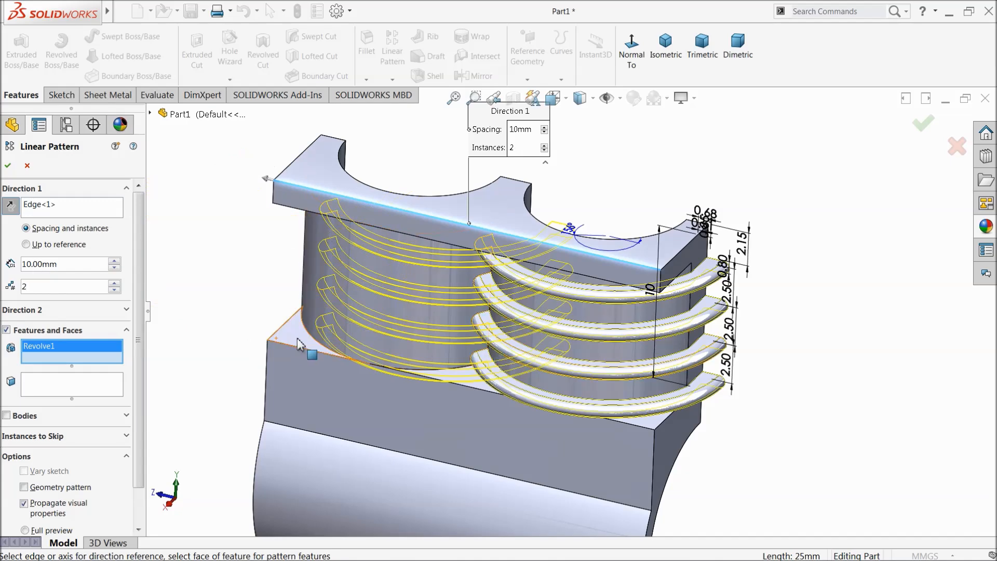
scroll(607, 351, down, 2)
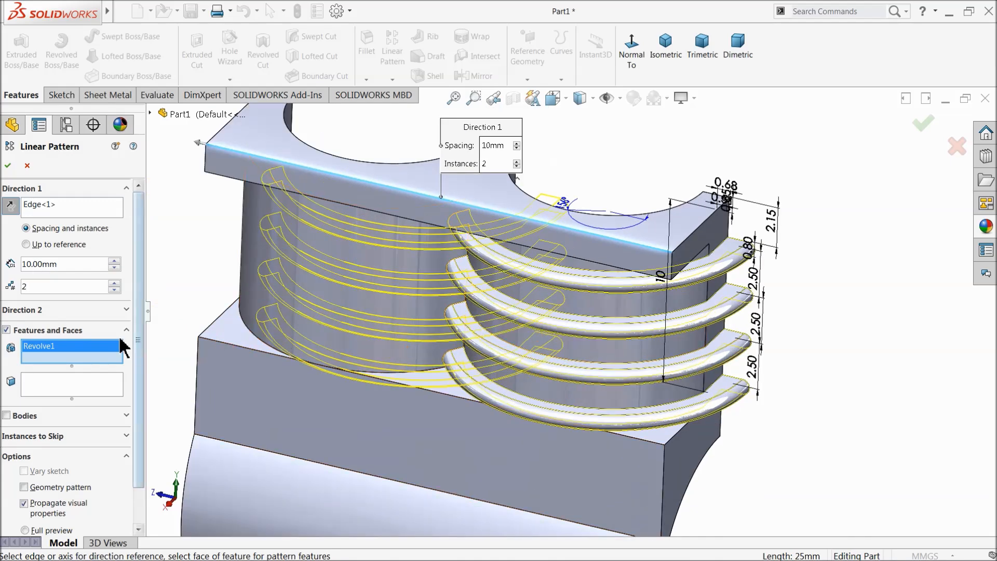
click(7, 166)
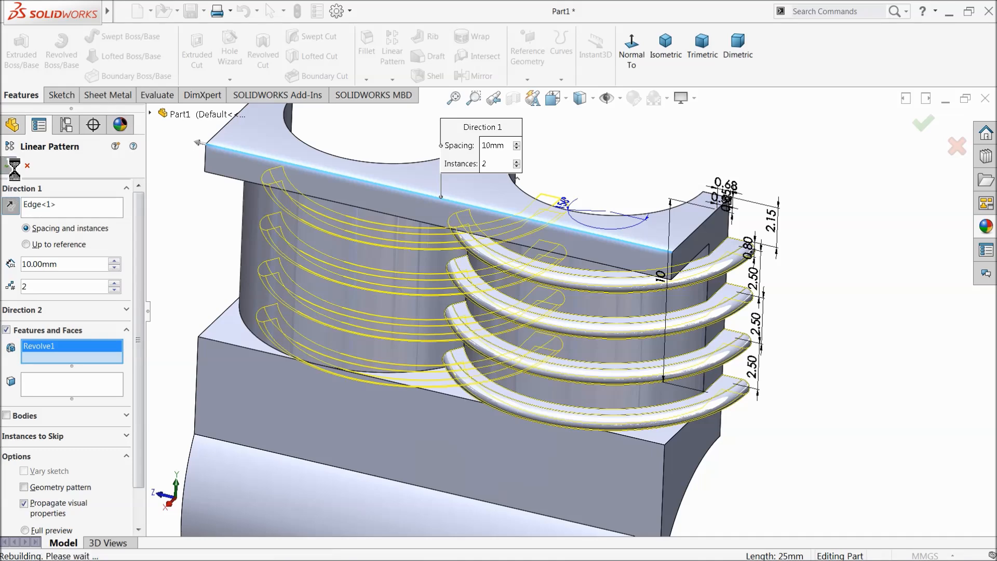
Step: Edit the linear pattern of the rings and set its spacing to 12 mm
middle_drag(212, 318, 337, 322)
click(31, 380)
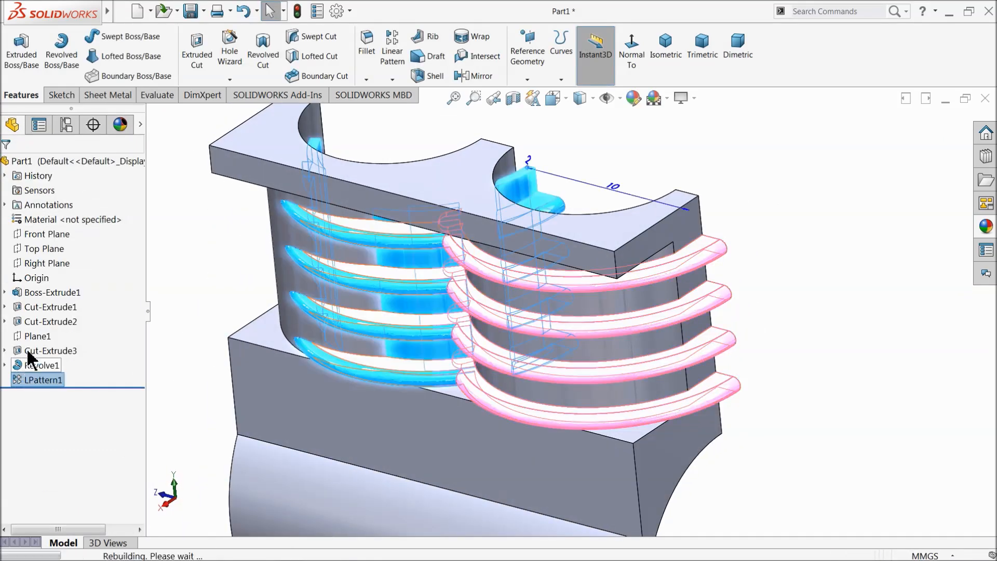
click(21, 353)
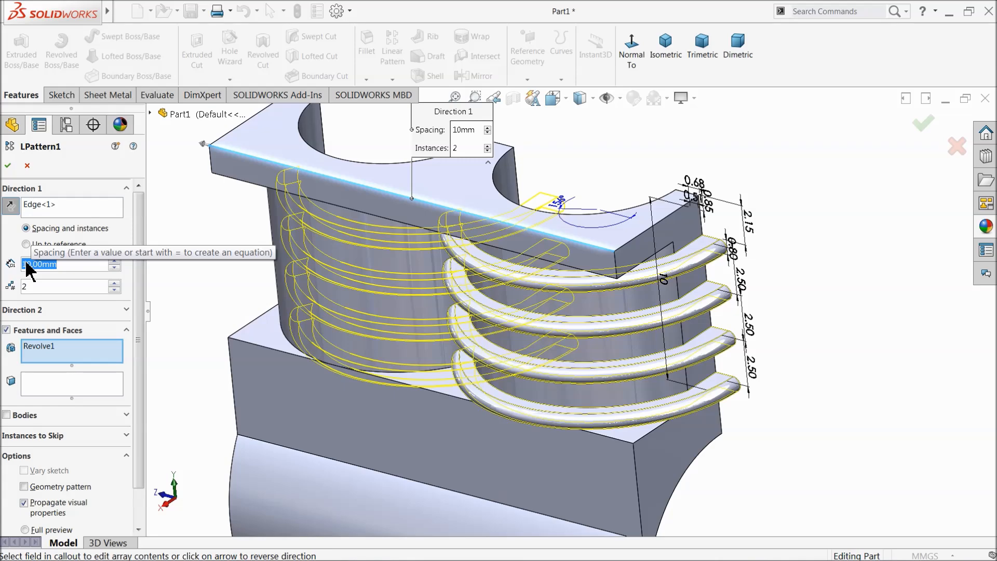
text(12)
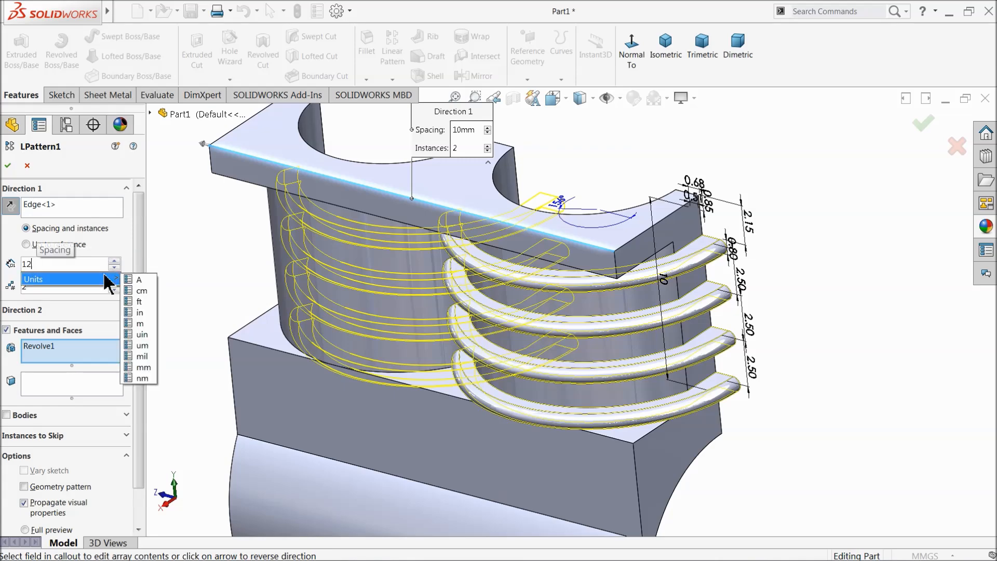
key(Return)
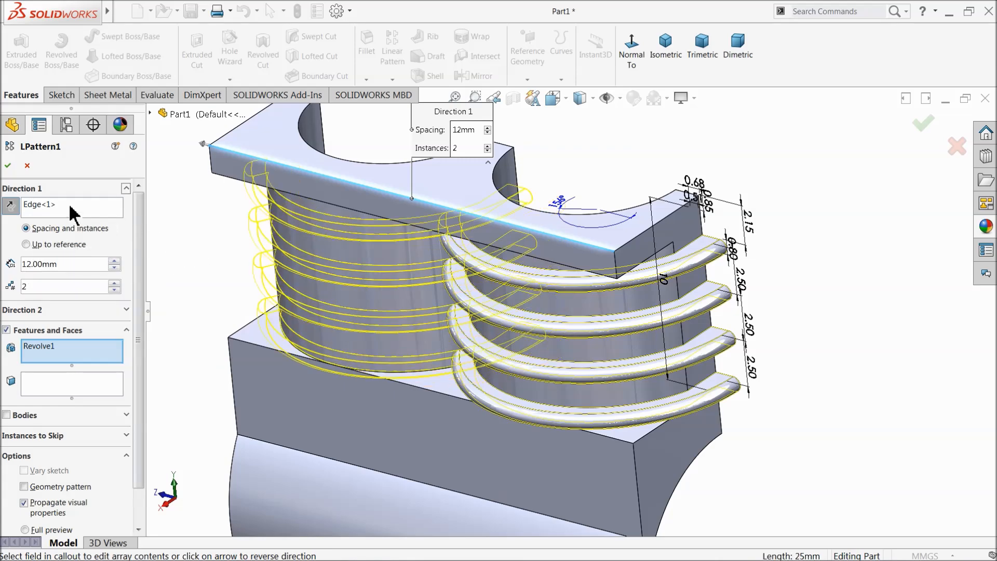
click(9, 167)
Step: Sketch a circle of 5 mm radius on the top plate's upper face, centred on the first pocket and matching its rim
middle_drag(263, 281, 486, 307)
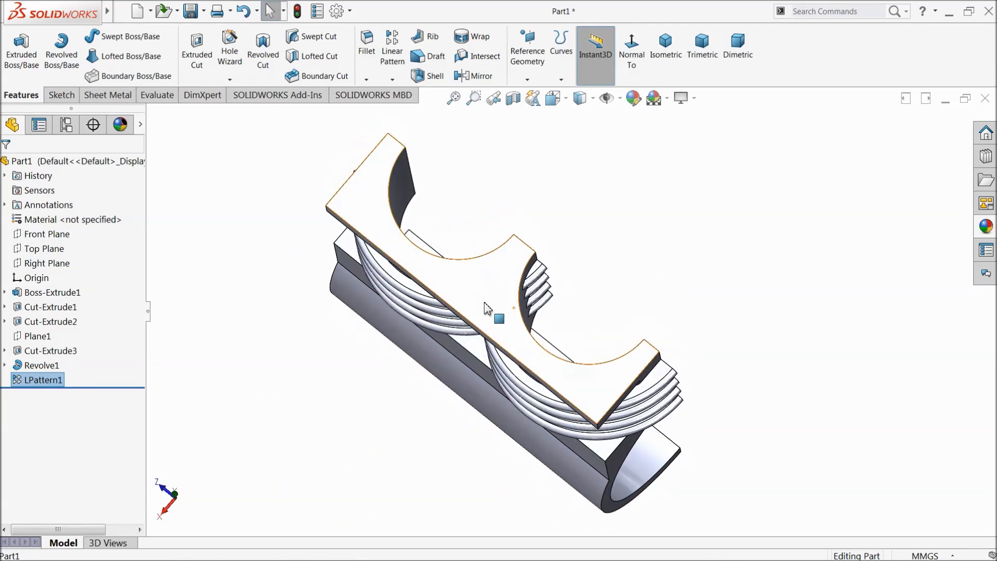
scroll(485, 308, down, 3)
click(537, 300)
click(578, 269)
click(110, 38)
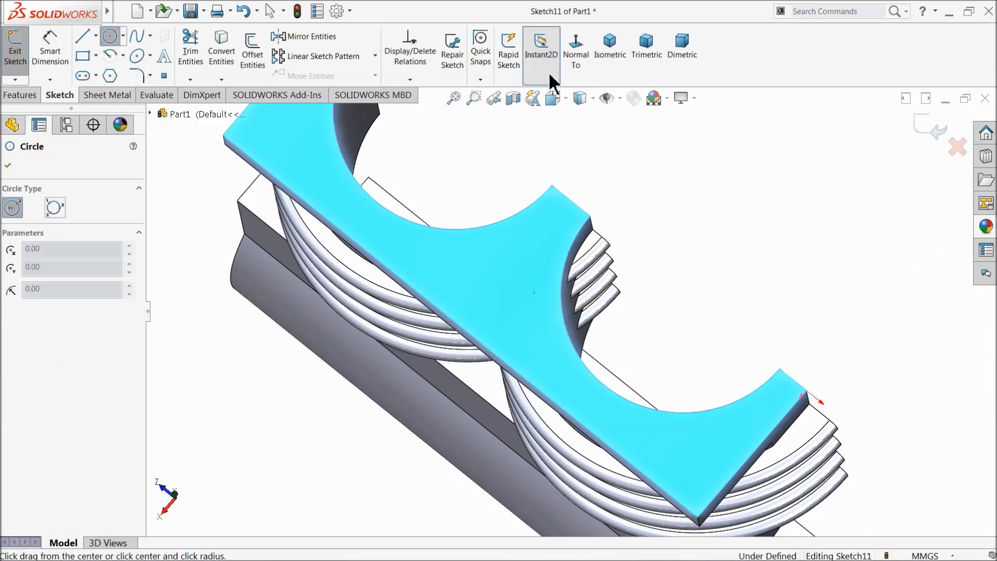
click(577, 58)
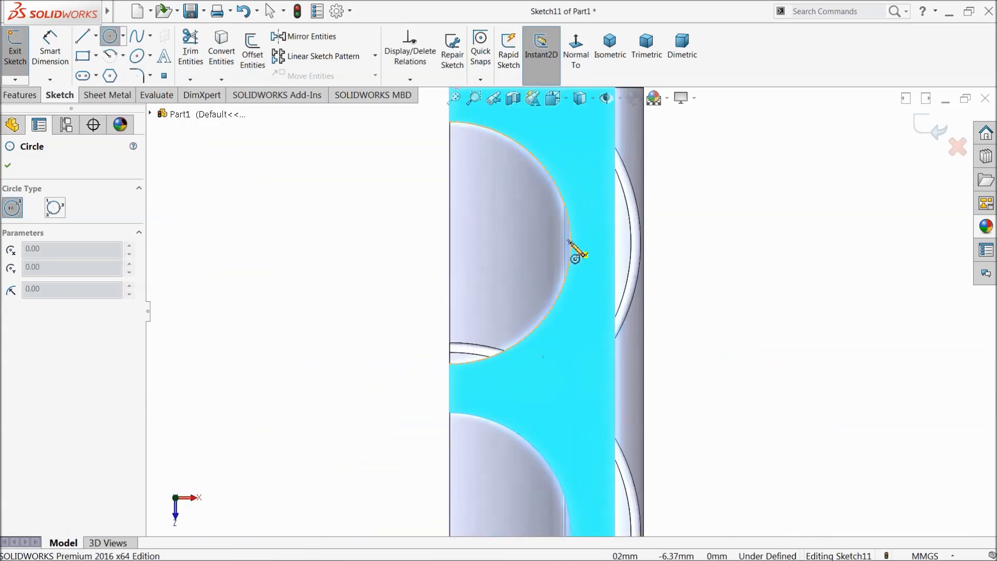
click(450, 243)
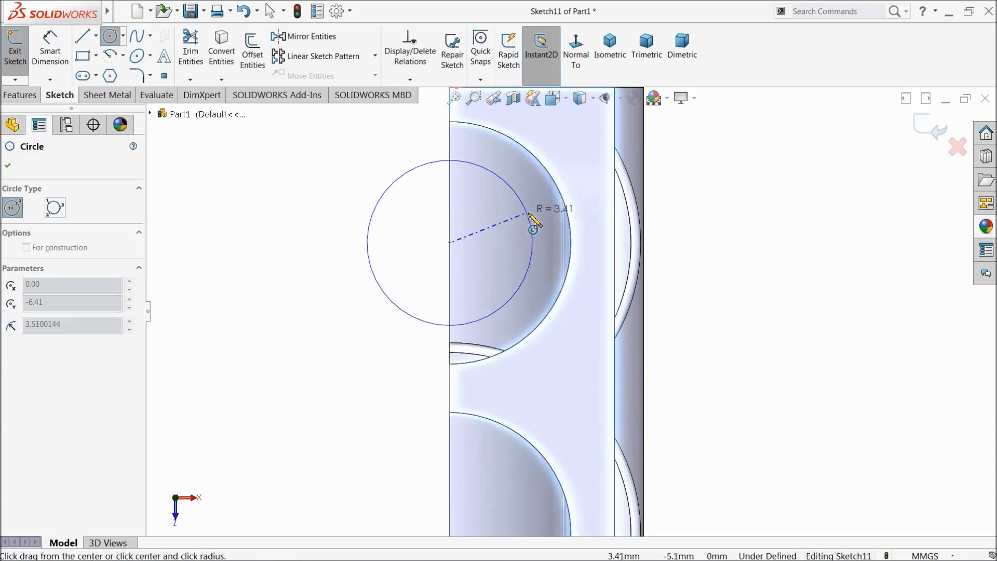
click(571, 216)
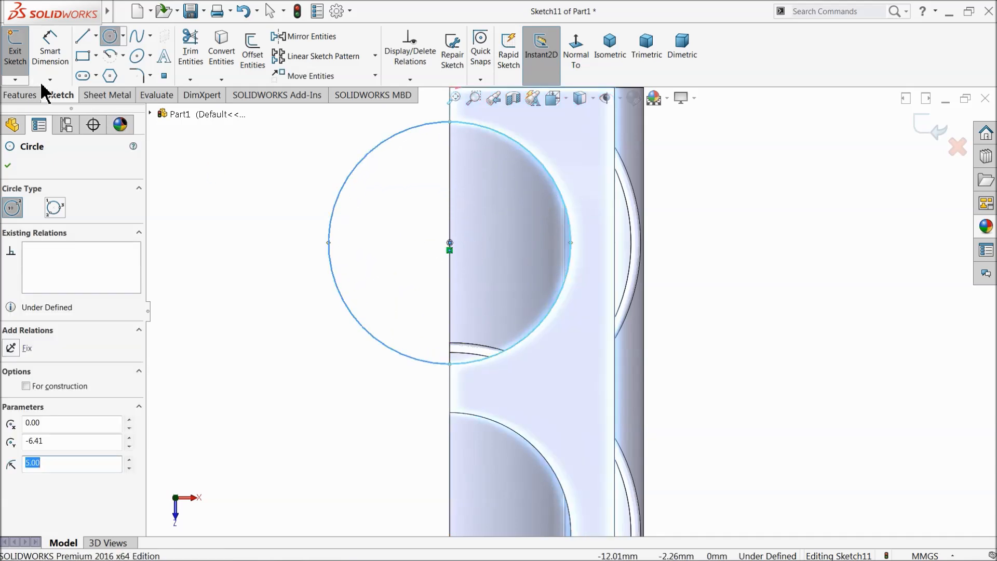
Step: Cut the circle 15 mm deep through the first pocket with an Extruded Cut to clear the protruding ring material
click(21, 96)
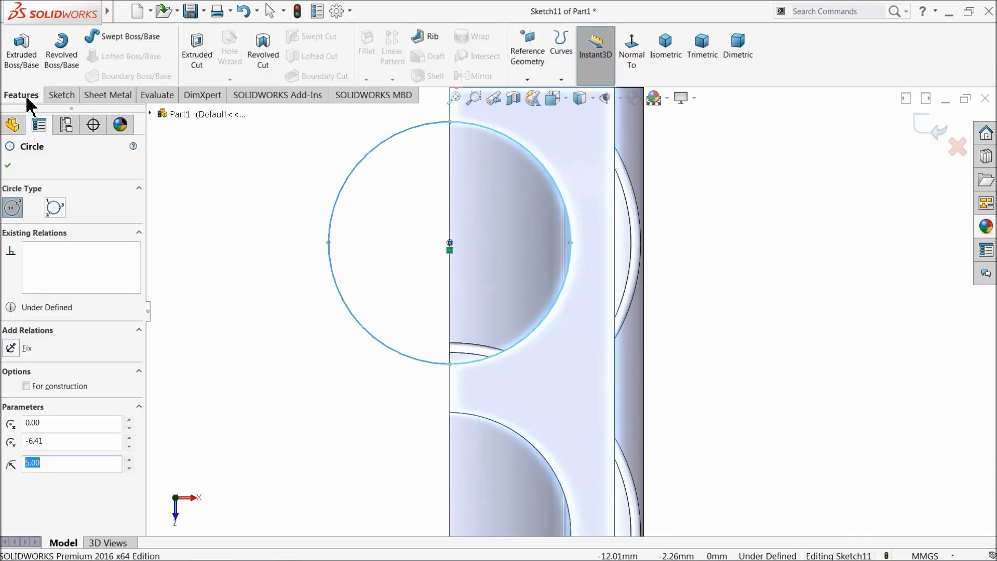
click(197, 55)
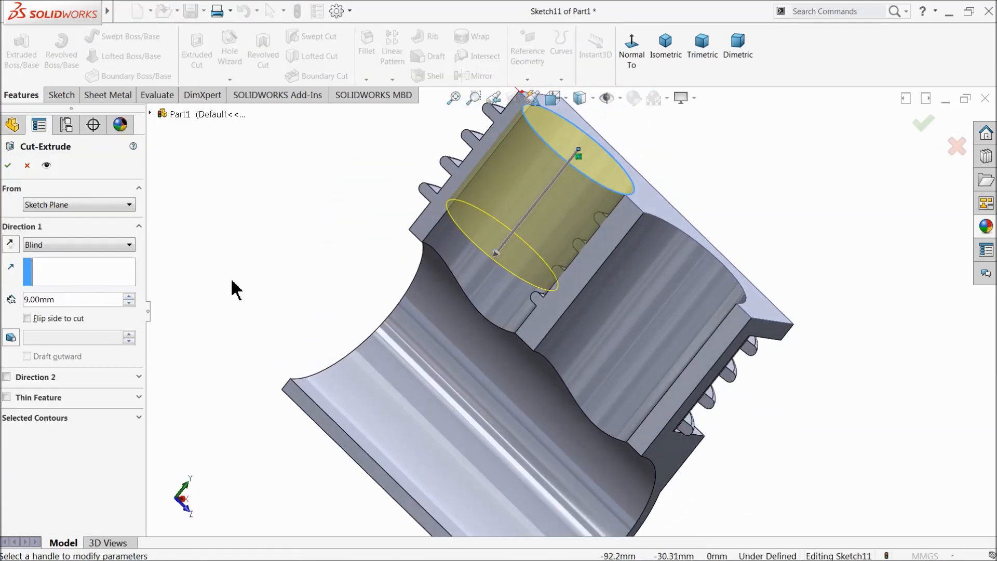
middle_drag(236, 290, 249, 267)
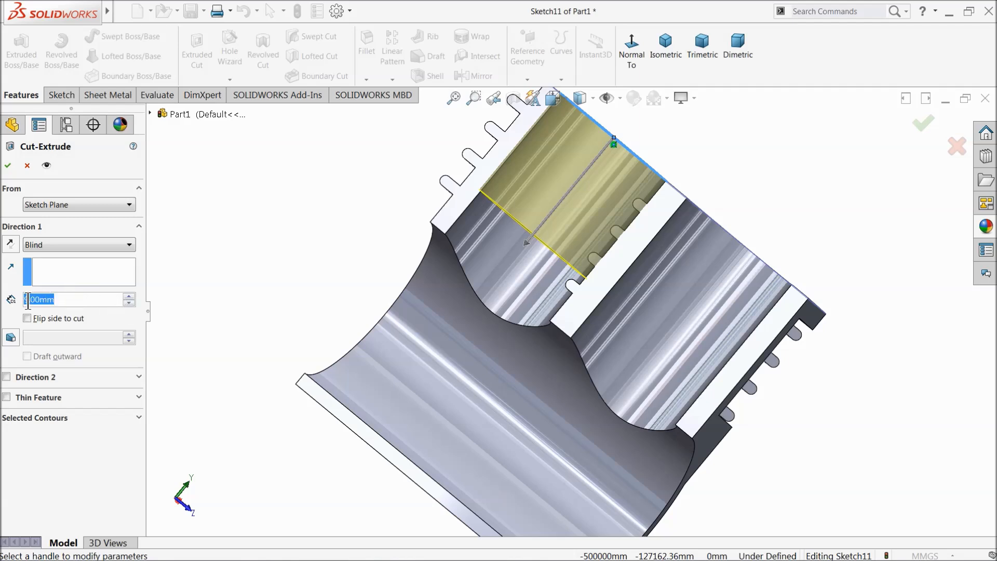
text(15)
key(Return)
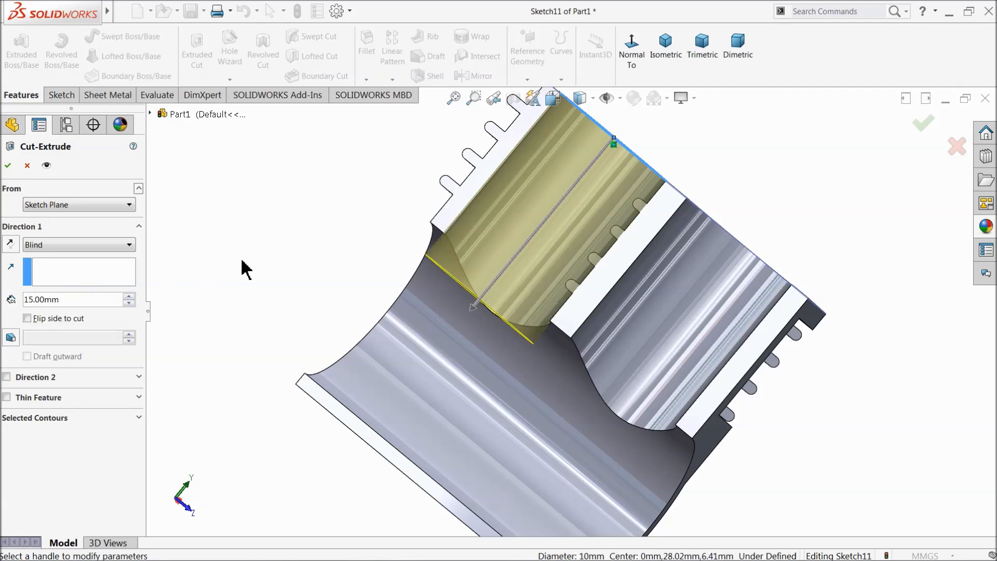
click(9, 166)
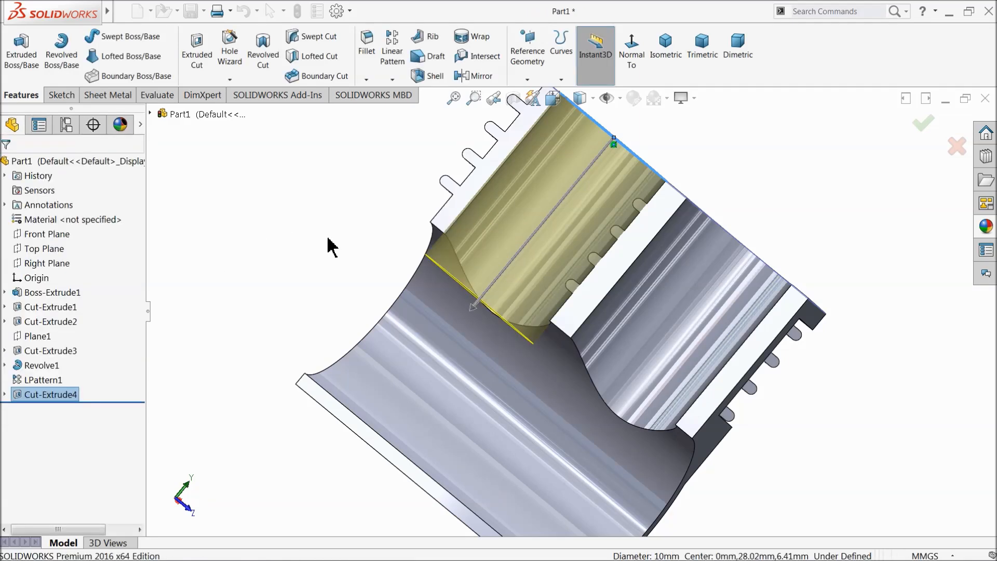
Step: Sketch two concentric circles on the body's front end face, centred on the bore, with the larger one matching the bore edge
middle_drag(329, 244, 438, 305)
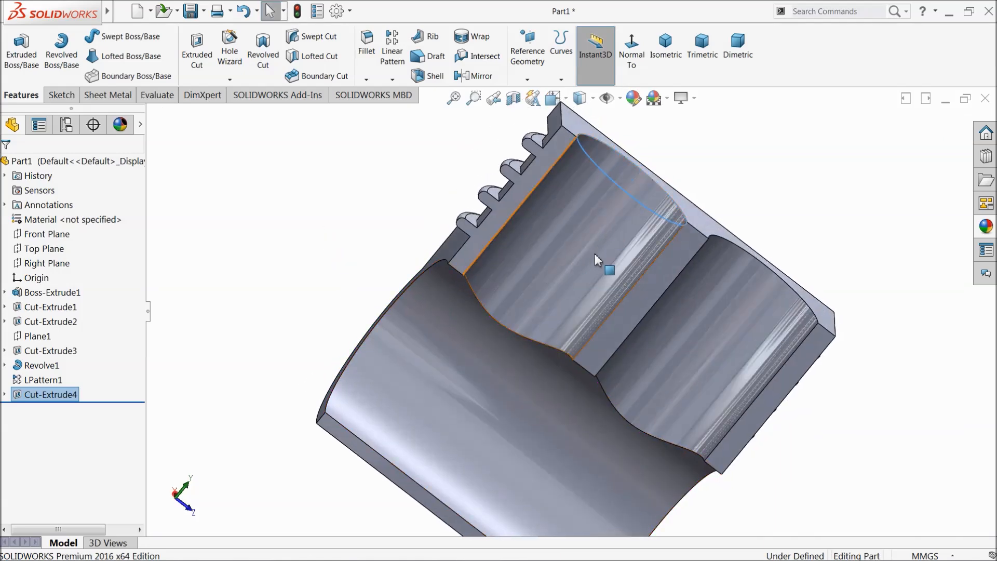
click(374, 245)
middle_drag(395, 236, 407, 289)
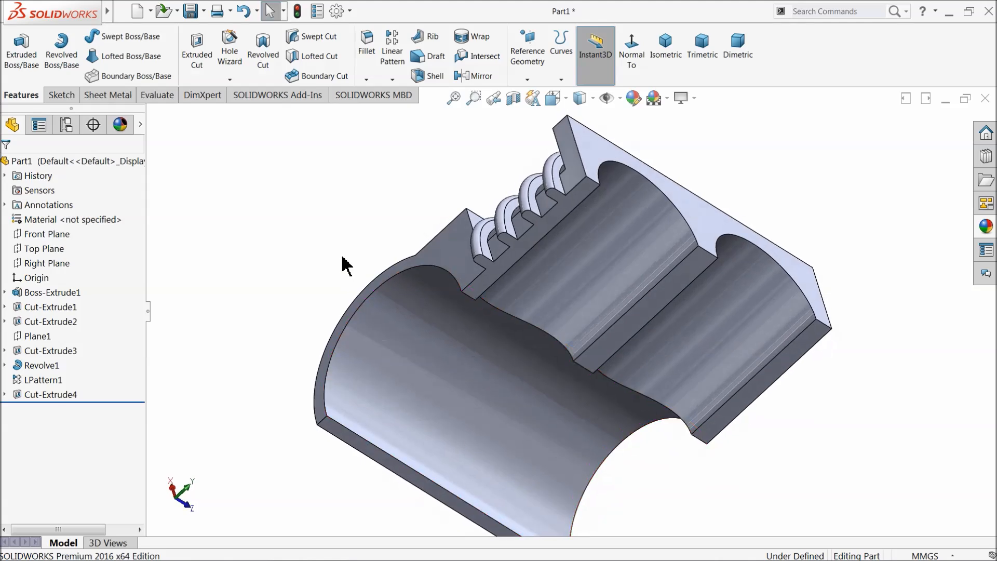
click(671, 74)
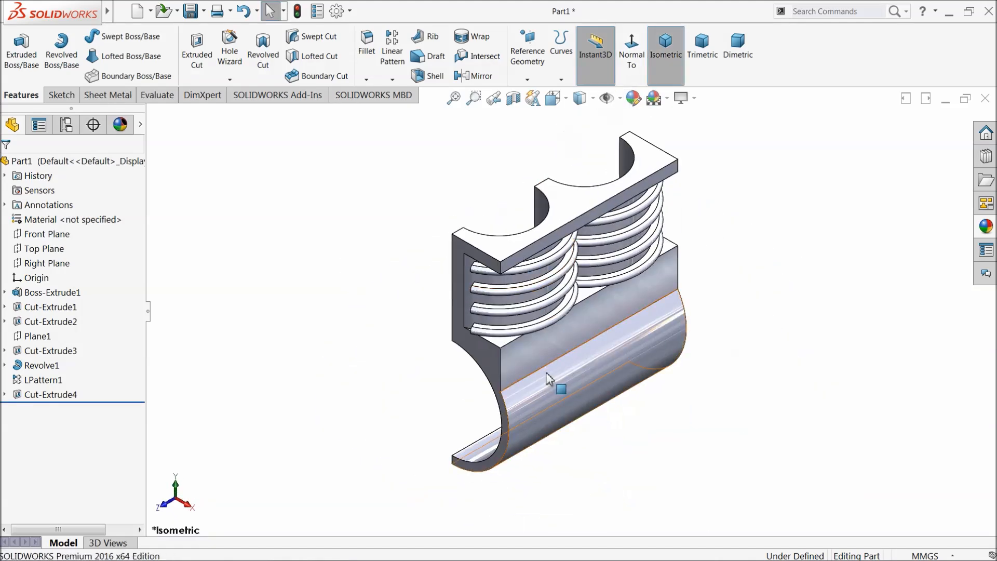
middle_drag(486, 379, 426, 344)
scroll(425, 344, down, 5)
click(378, 275)
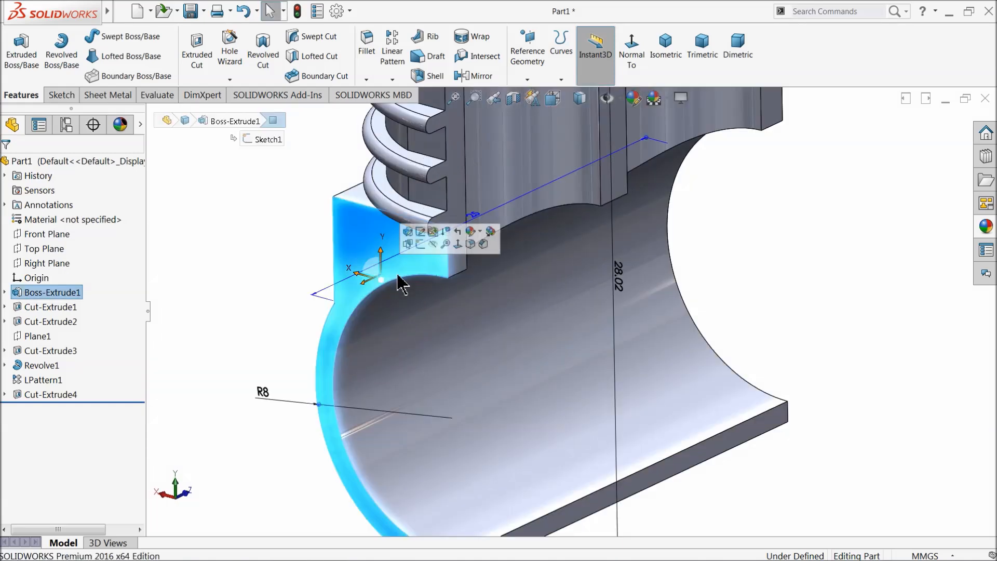
click(417, 246)
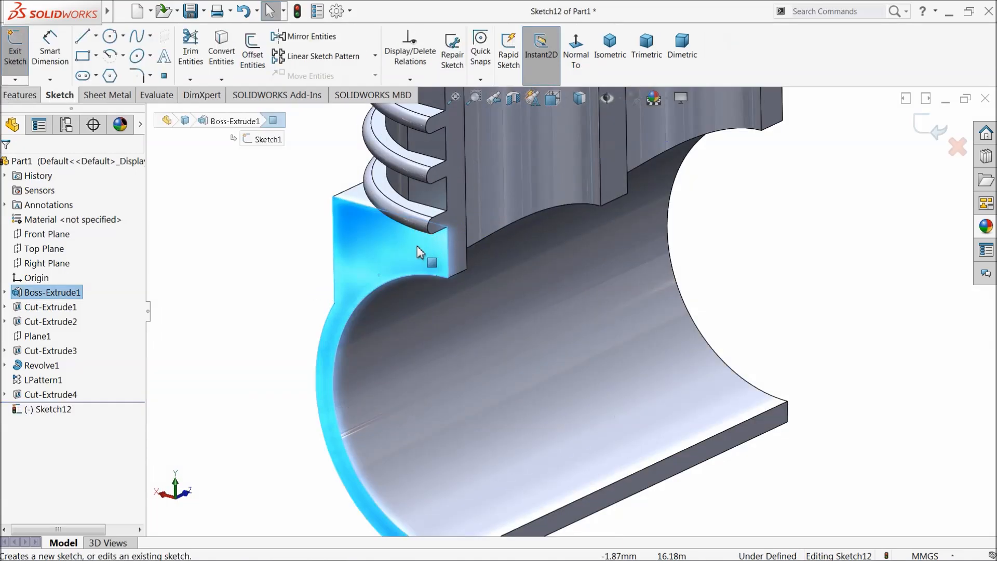
click(575, 67)
click(110, 36)
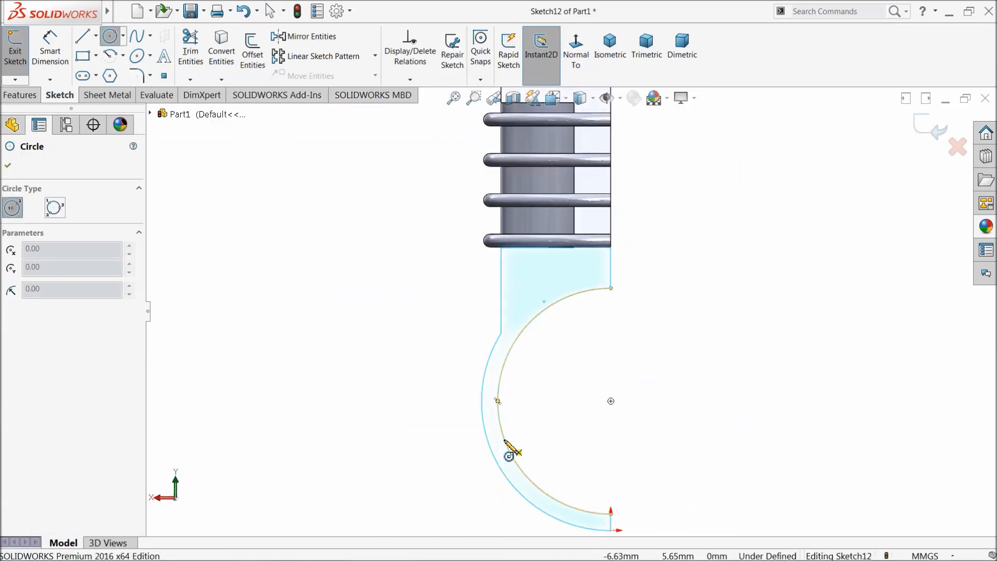
mouse_move(611, 402)
mouse_down()
mouse_move(597, 367)
mouse_move(538, 319)
mouse_up()
drag(611, 401, 579, 366)
Step: Dimension the inner circle to 5 mm diameter and the outer circle to 14 mm diameter
click(50, 50)
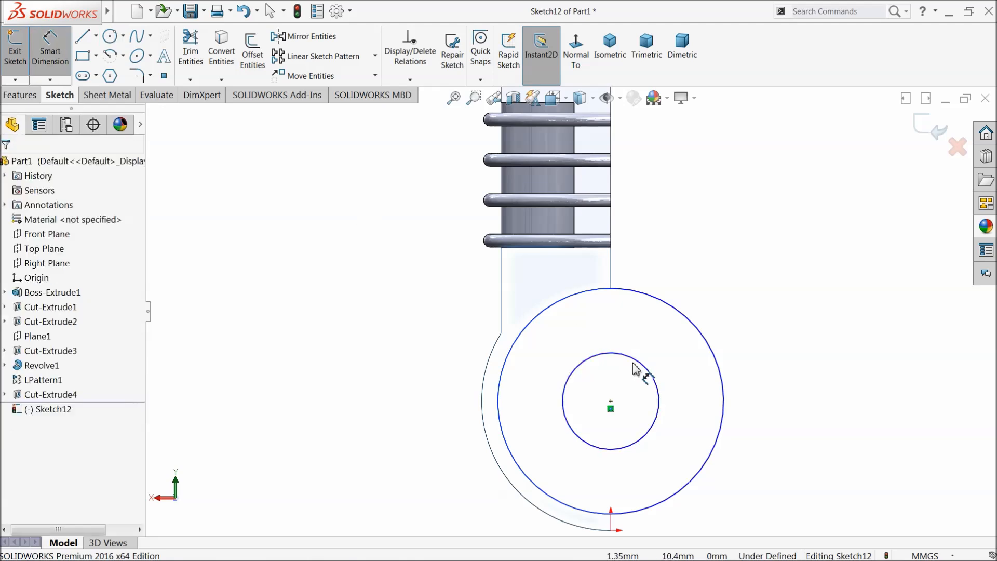
click(639, 369)
click(633, 347)
key(Return)
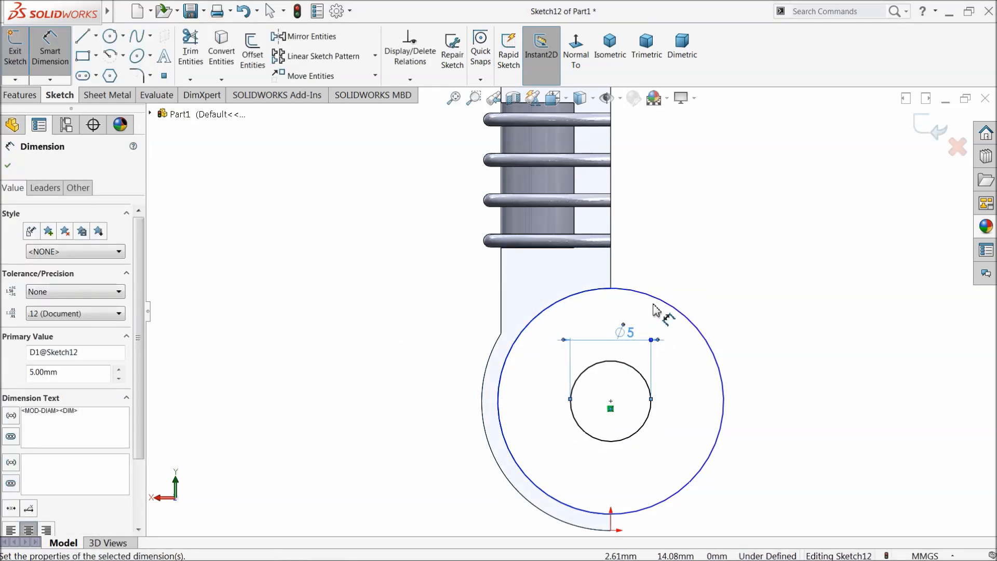
click(663, 302)
click(659, 266)
click(587, 273)
Step: Extrude the ring profile as a merged boss, 0.5 mm in the first direction and 1 mm in the second direction
click(22, 97)
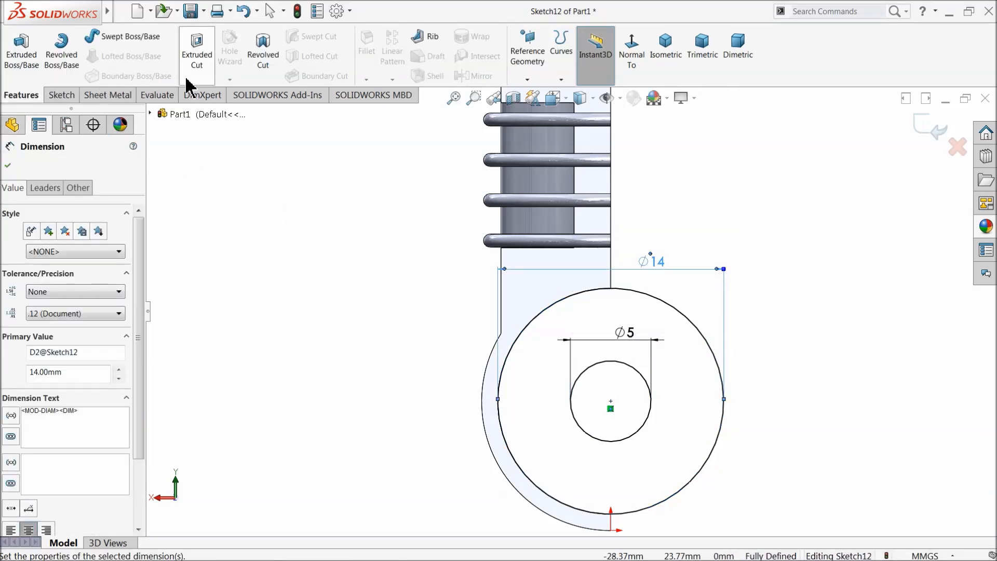
click(21, 49)
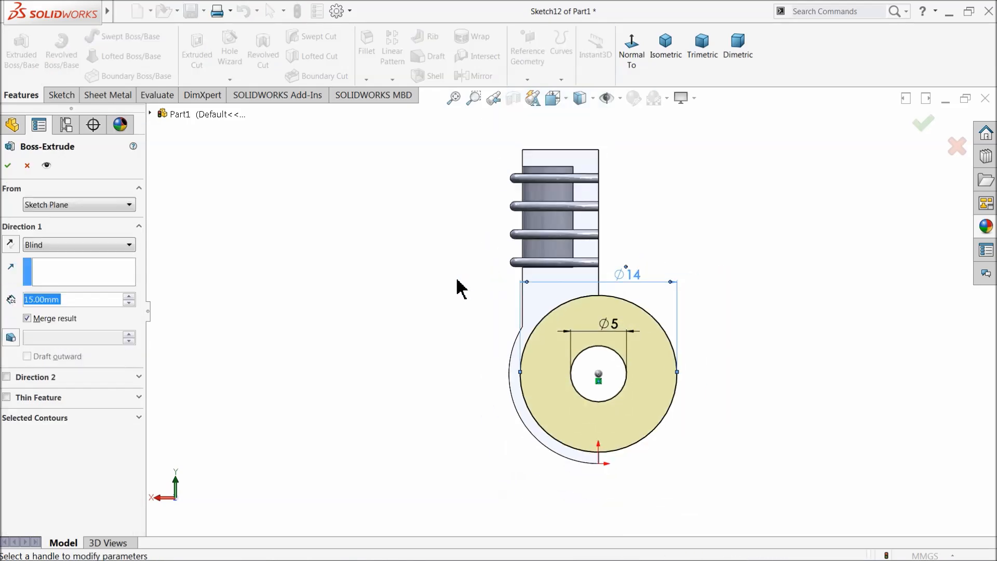
text(0.5)
key(Return)
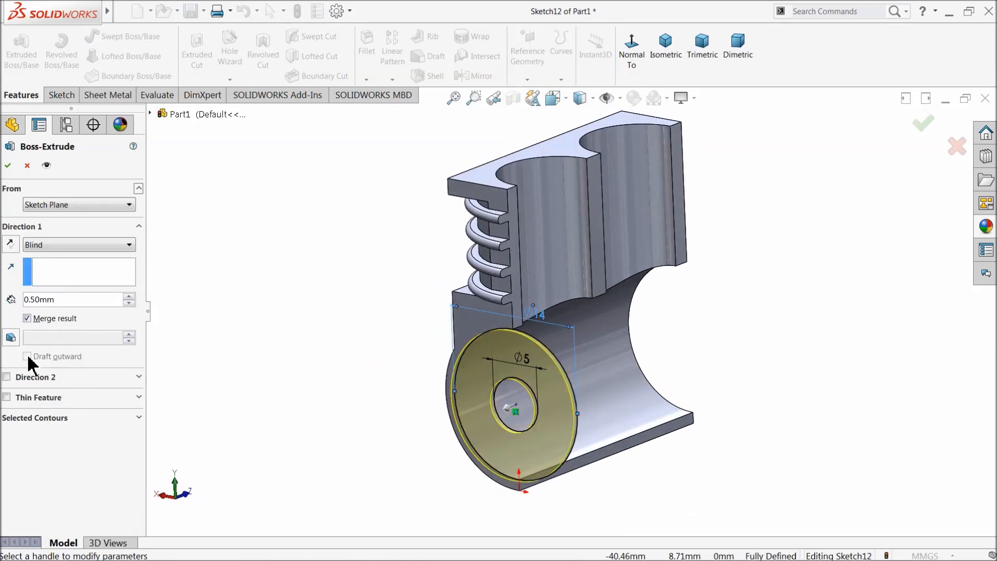
click(6, 377)
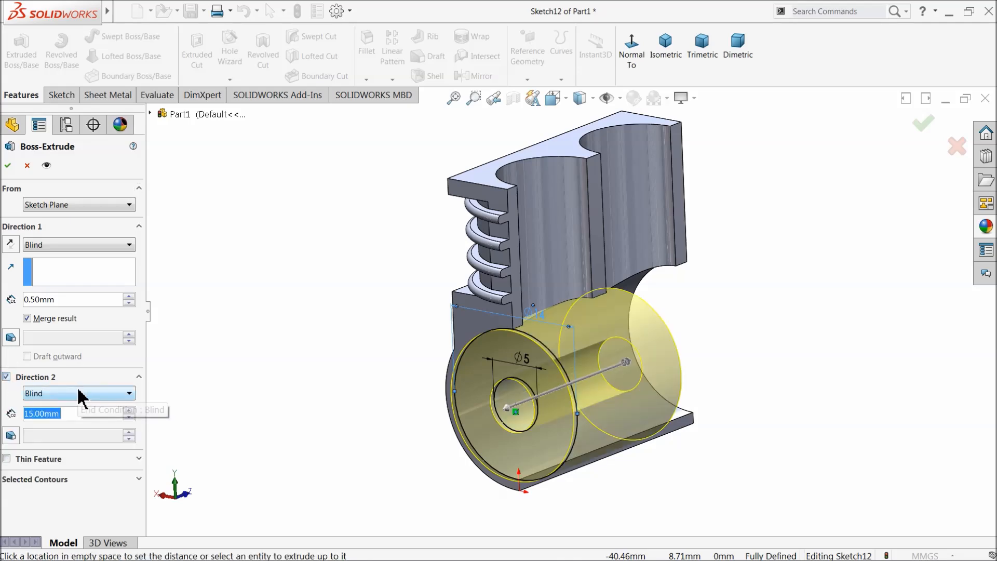
text(1)
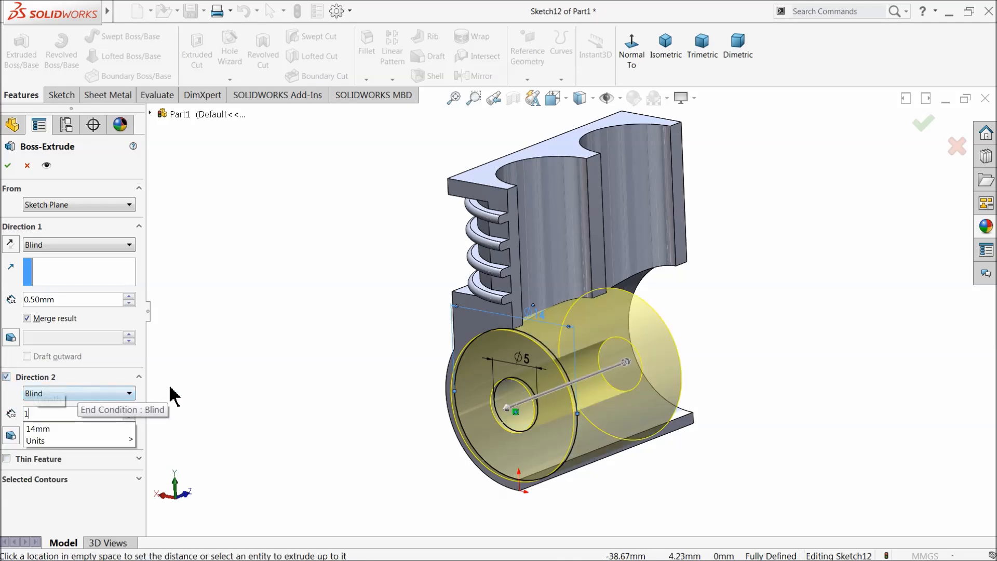
key(Return)
middle_drag(289, 336, 283, 372)
scroll(552, 401, down, 3)
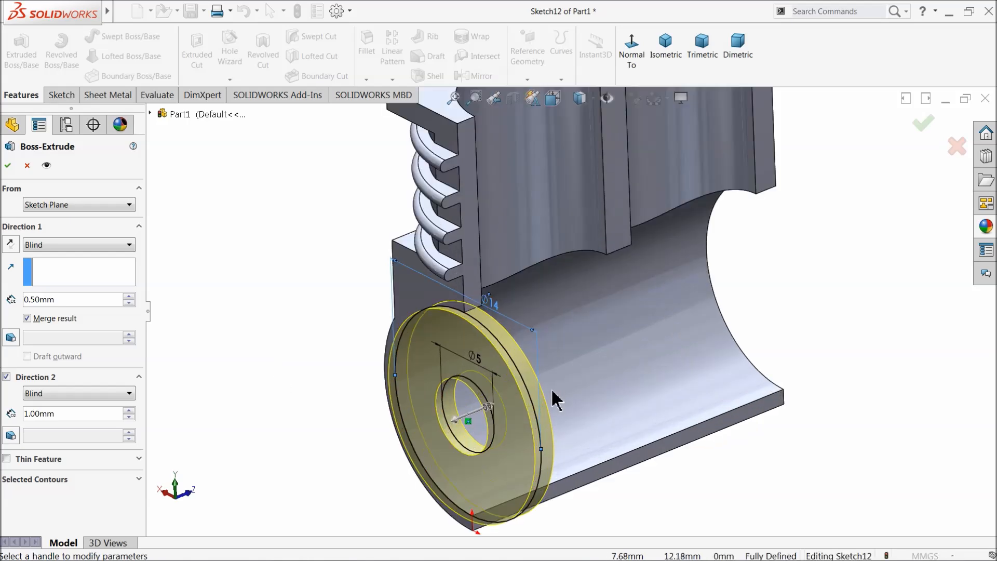
click(6, 169)
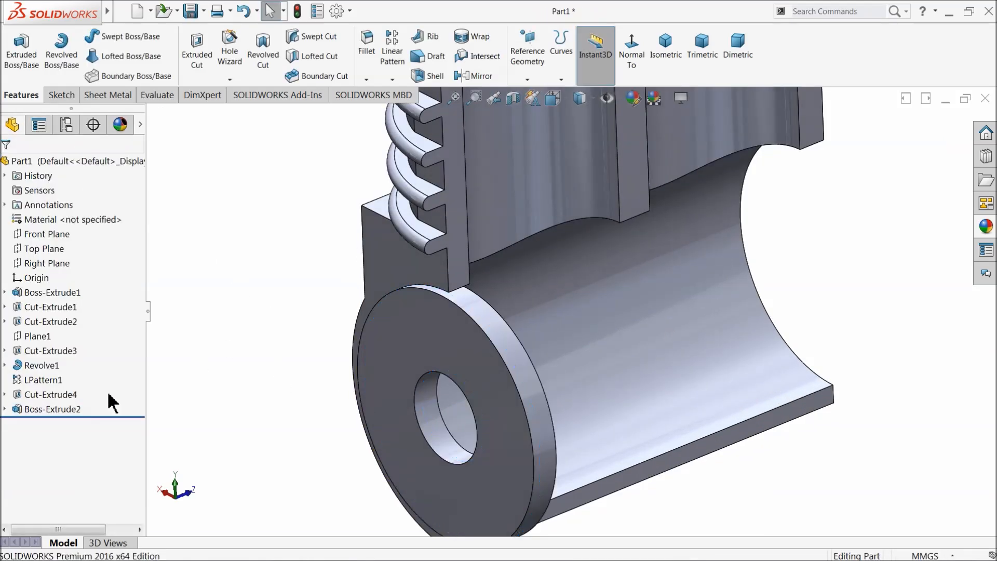
Step: Linear-pattern the extruded disc along the body's lower straight edge with 3 instances at 12 mm spacing
click(36, 410)
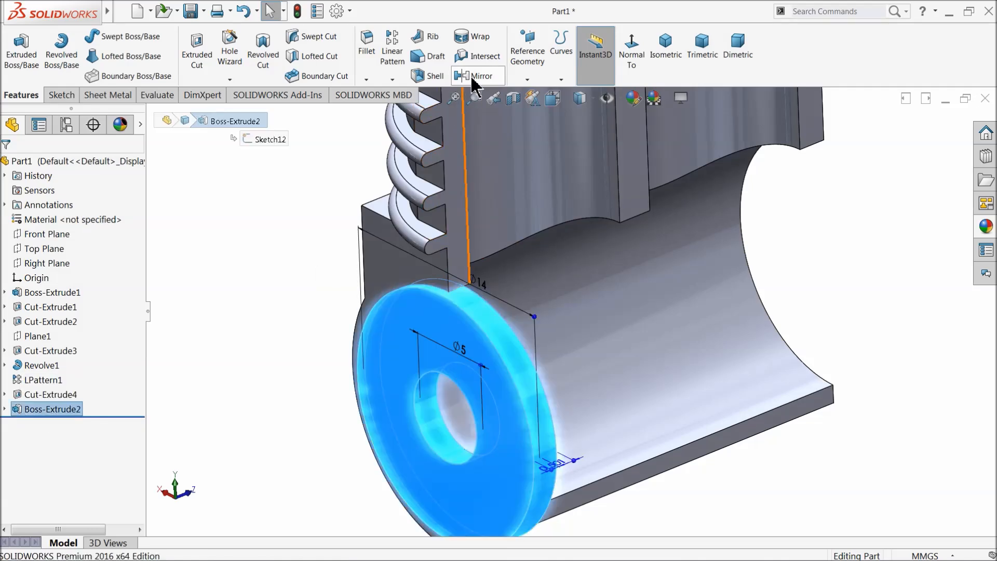
click(391, 55)
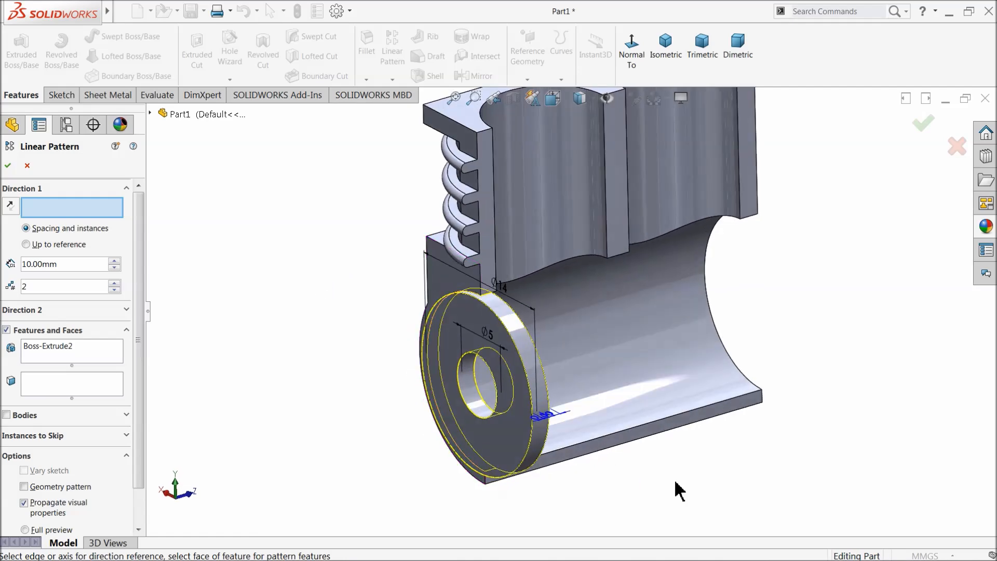
scroll(678, 490, down, 2)
click(582, 399)
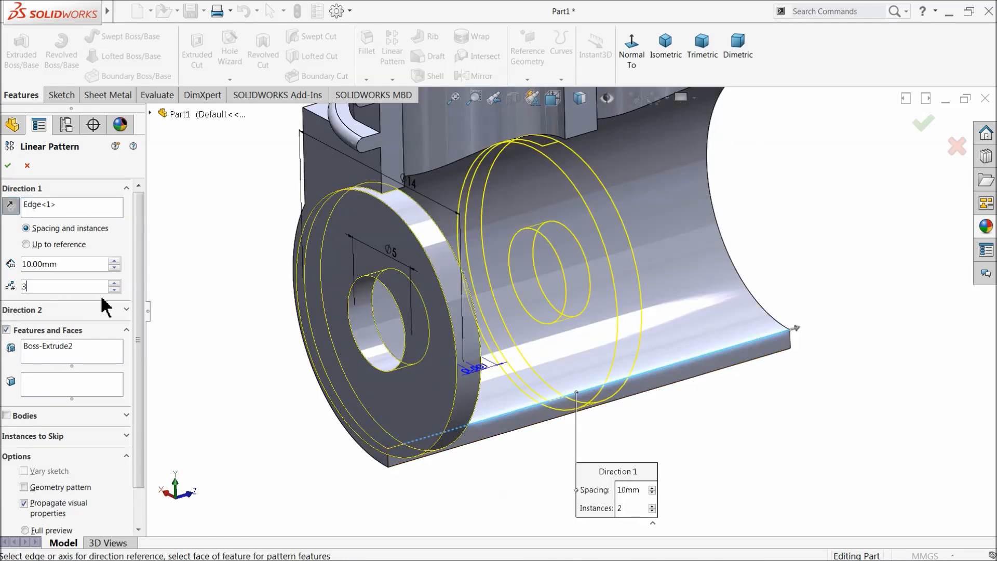
text(12)
key(Return)
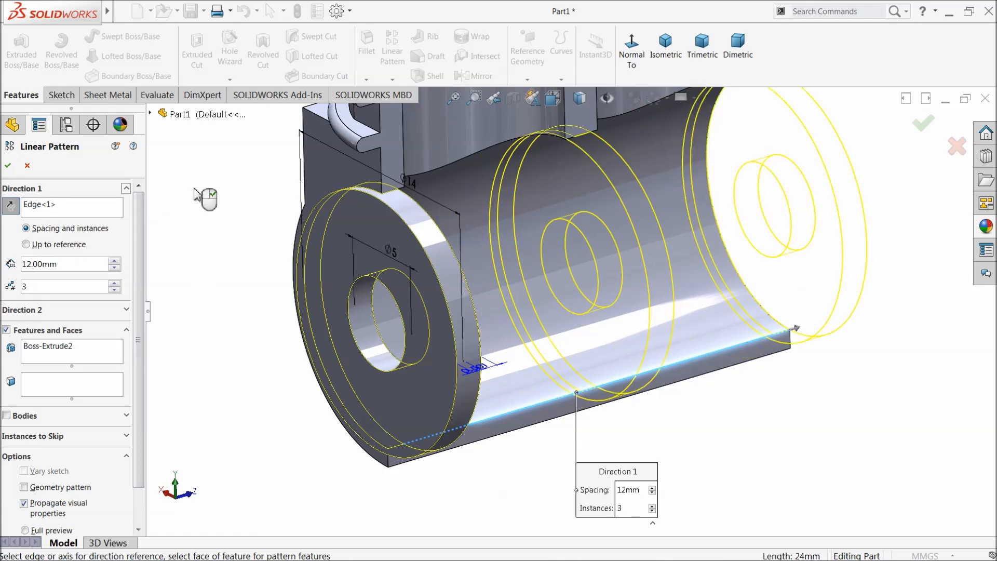
middle_drag(239, 299, 247, 318)
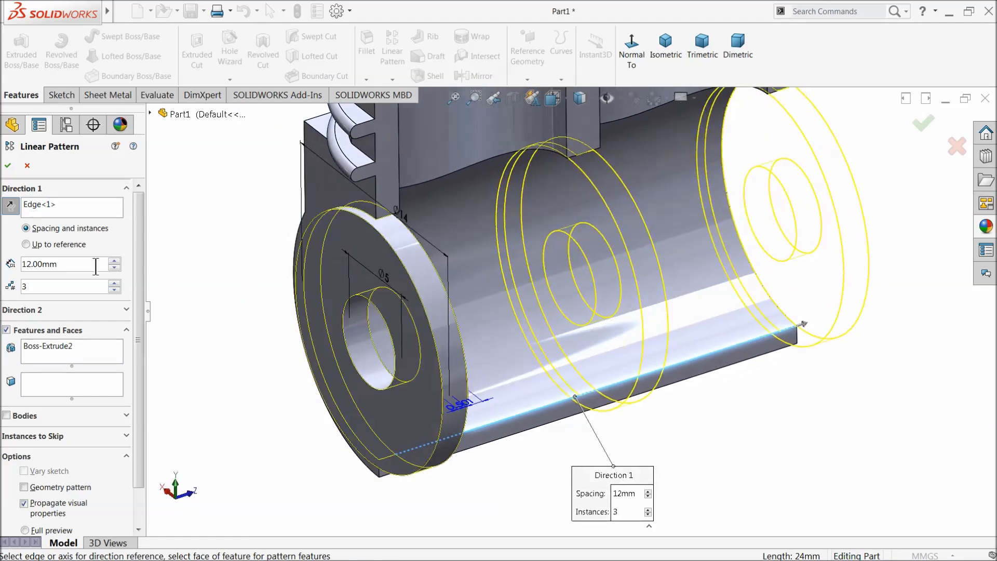
click(8, 166)
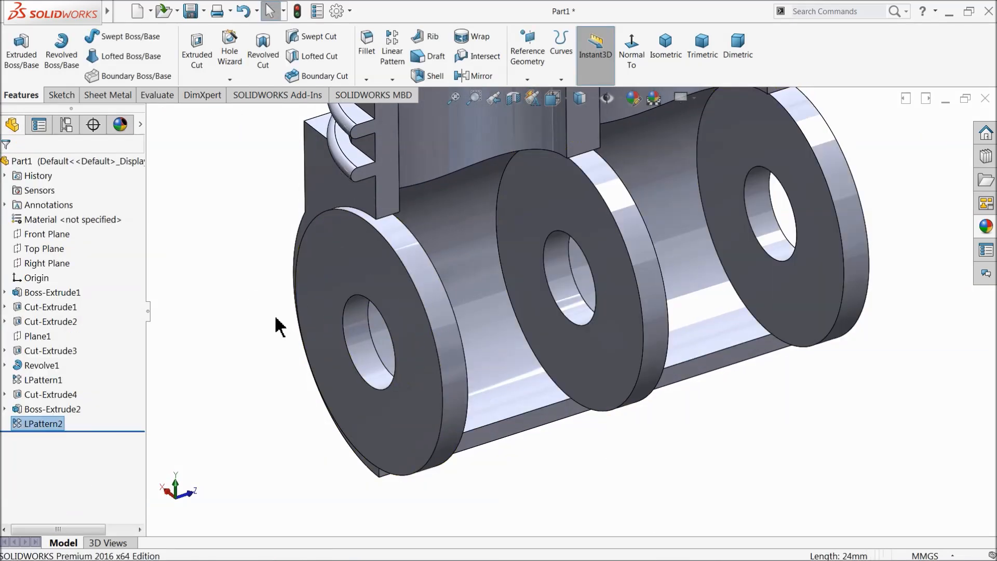
Step: Start a sketch on the body's opposite end face and convert the 5 mm hole edge into sketch geometry
middle_drag(277, 322, 389, 341)
middle_drag(568, 329, 670, 318)
scroll(703, 313, down, 3)
click(612, 322)
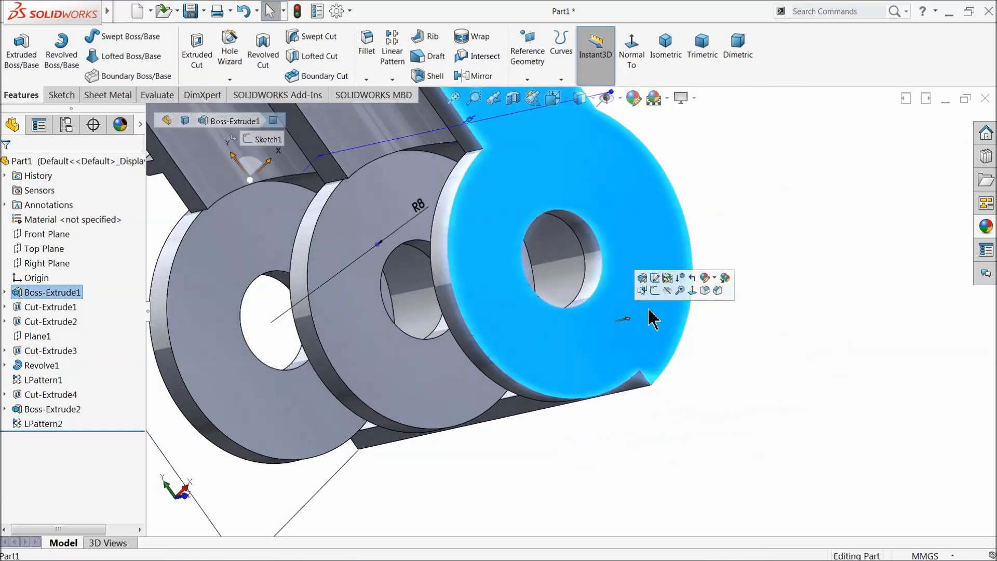
click(654, 291)
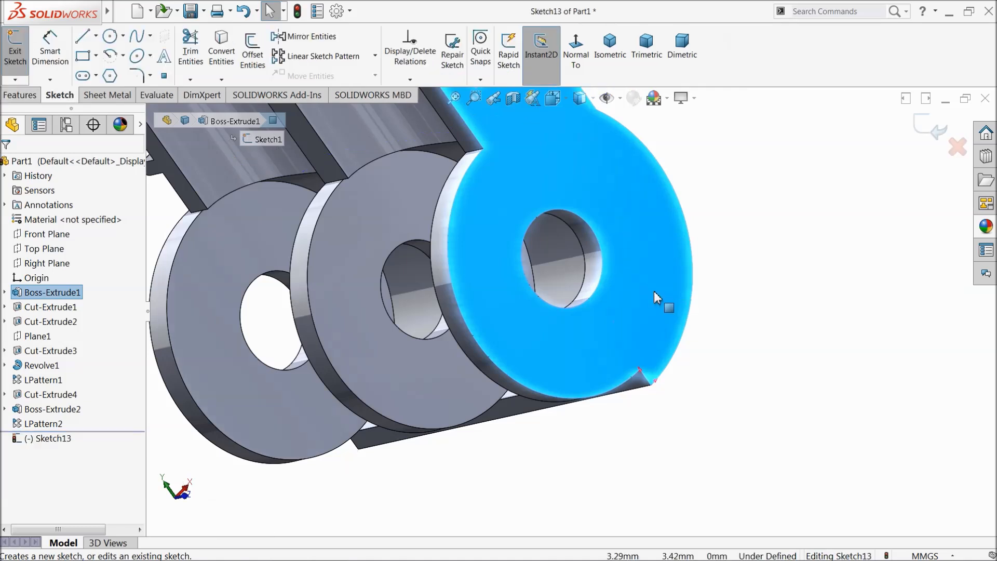
click(521, 250)
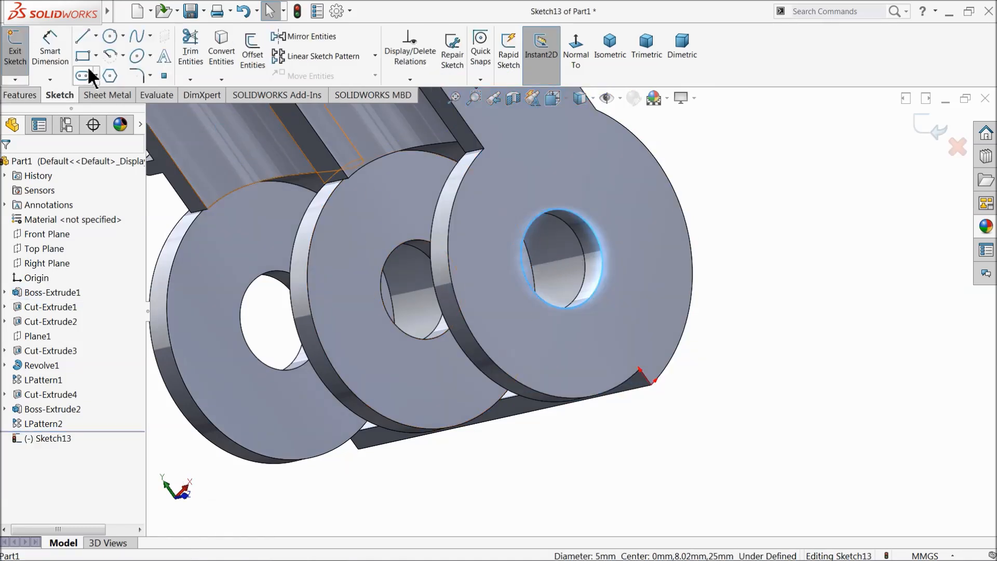
click(226, 54)
scroll(318, 213, up, 2)
mouse_move(367, 288)
middle_down()
mouse_move(408, 260)
mouse_move(398, 263)
middle_up()
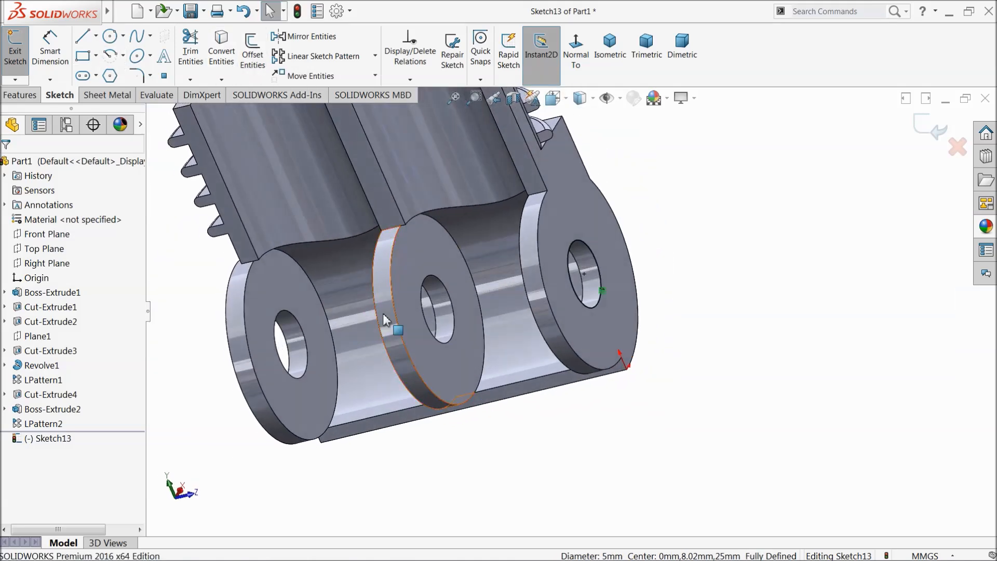
Step: Convert the inner face outline of the disc at the far end into the same sketch
scroll(352, 372, down, 2)
click(347, 370)
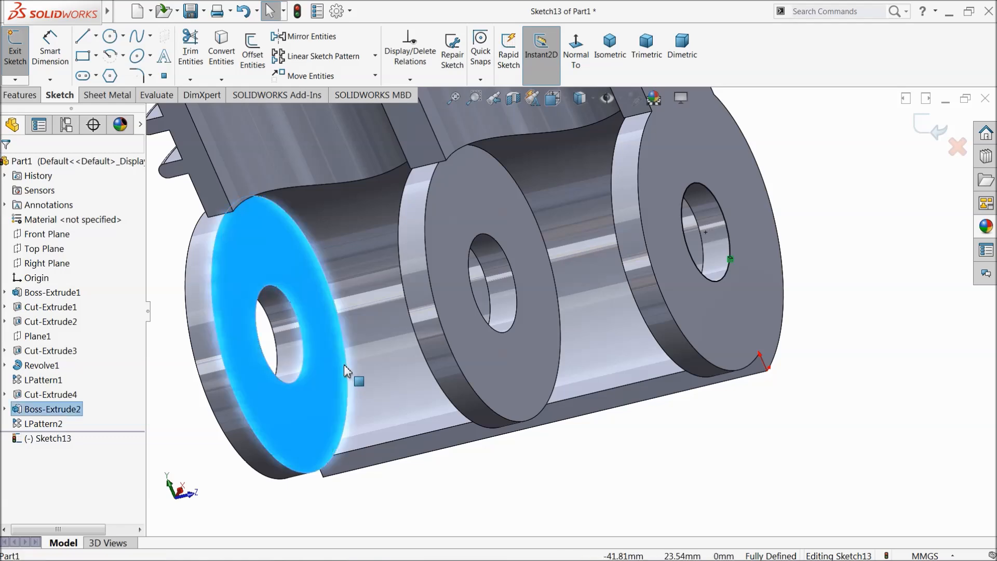
click(220, 57)
mouse_move(734, 286)
middle_down()
mouse_move(704, 292)
mouse_move(726, 259)
middle_up()
scroll(726, 259, down, 3)
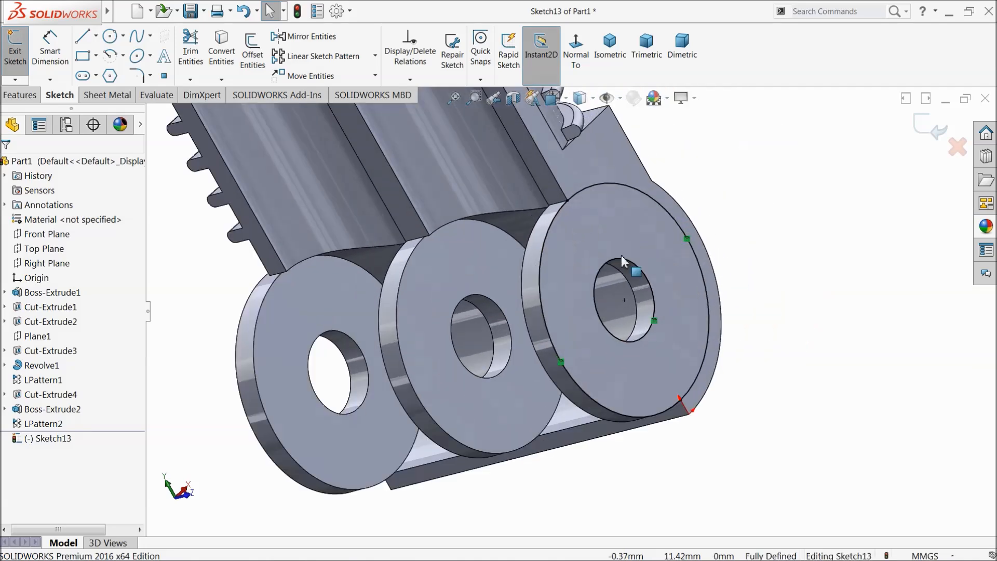
Step: Extrude the converted ring profile 0.2 mm outward as a merged boss
click(21, 95)
click(22, 58)
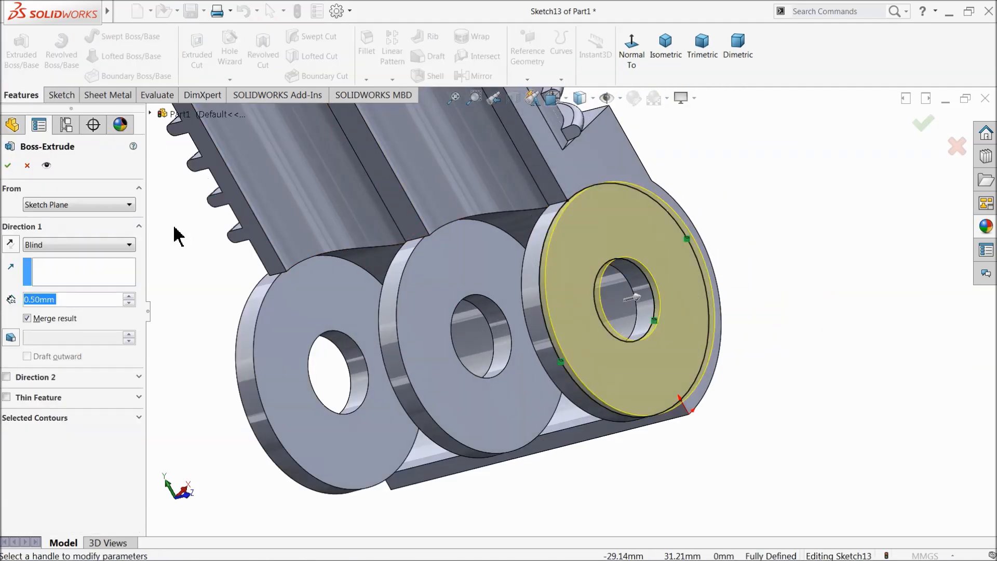
text(0.2)
key(Return)
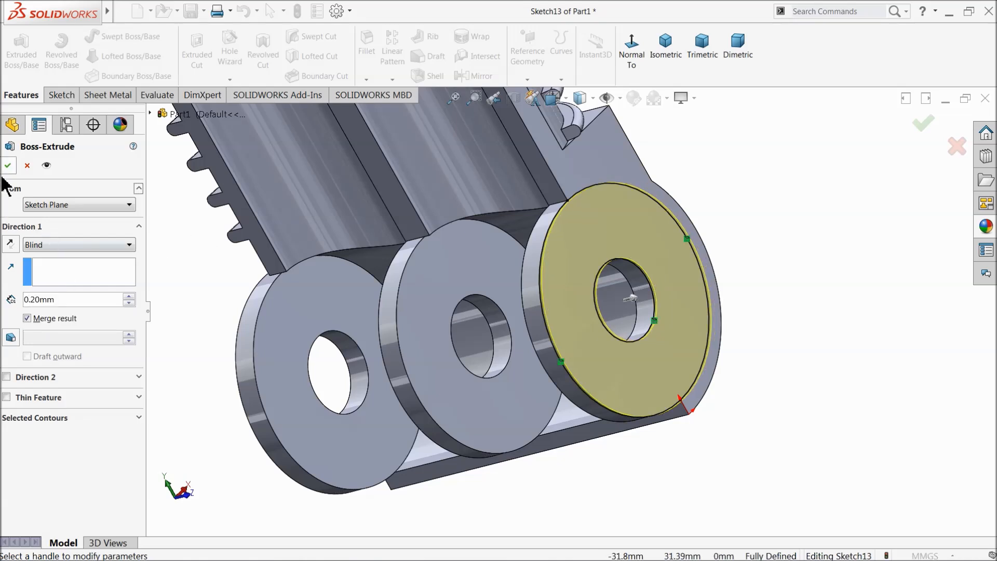
click(8, 166)
Step: Start a sketch on the outer face of the first disc and convert its 5 mm hole edge into sketch geometry
middle_drag(223, 260, 312, 322)
scroll(357, 377, down, 5)
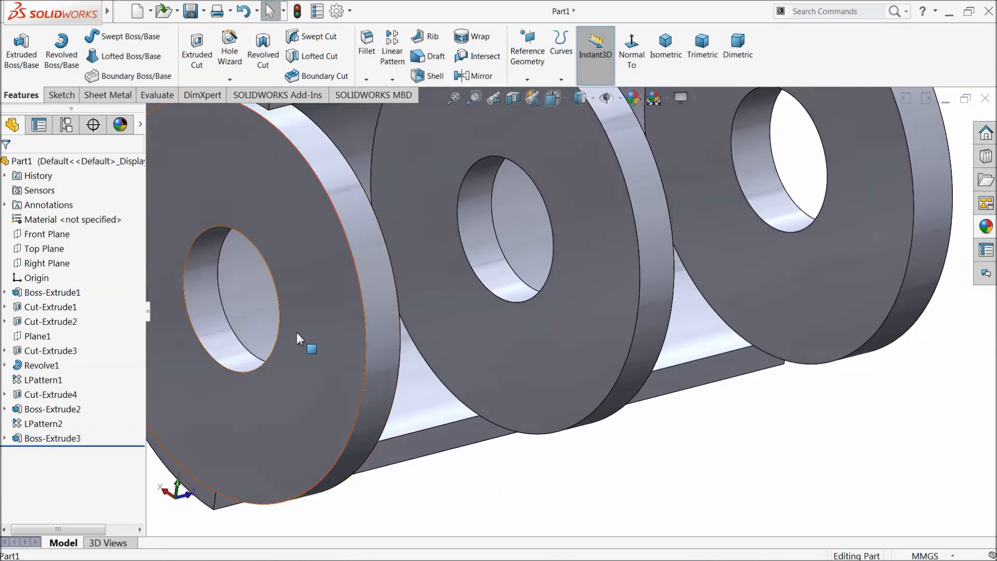
click(310, 337)
click(346, 295)
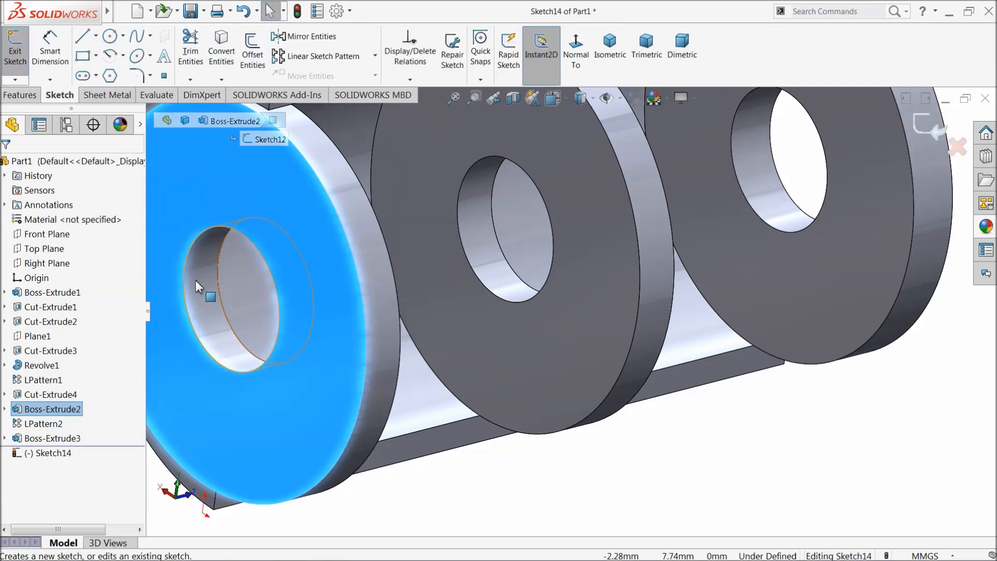
click(580, 55)
scroll(606, 383, down, 3)
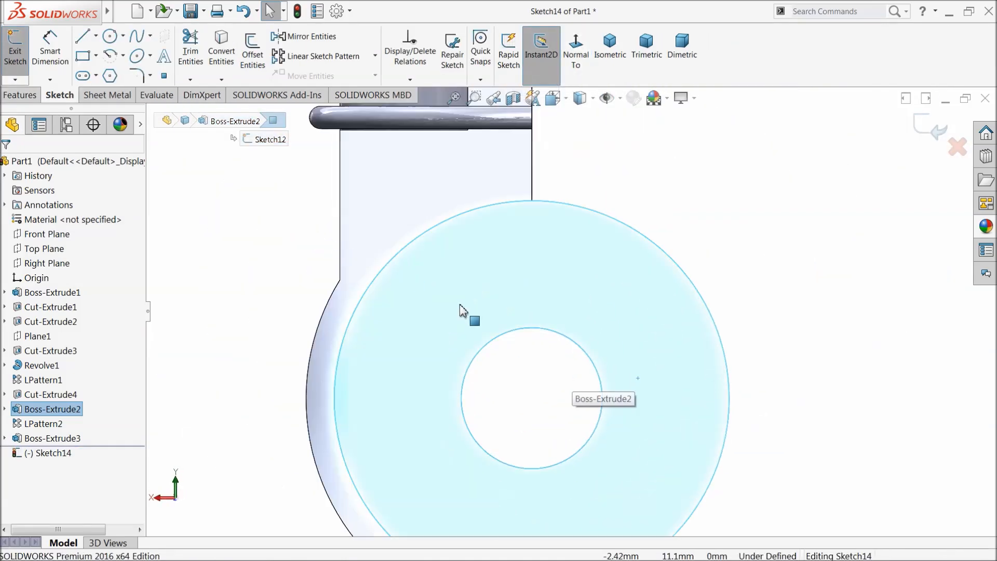
click(486, 348)
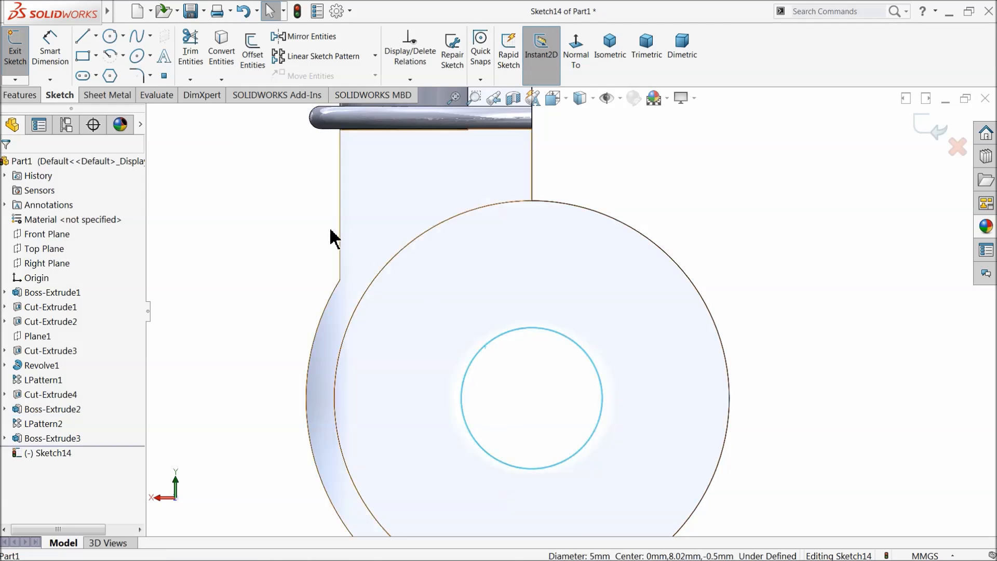
click(222, 49)
Step: Draw a circle concentric with the converted hole edge on the first disc's outer face and dimension its diameter to 4 mm
click(110, 36)
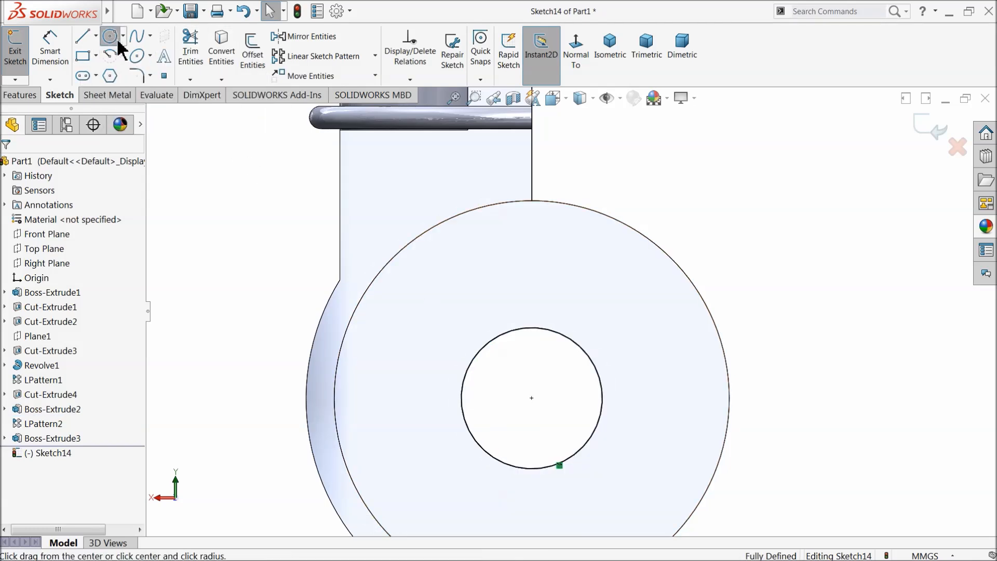
scroll(544, 372, up, 3)
scroll(543, 373, down, 3)
click(530, 331)
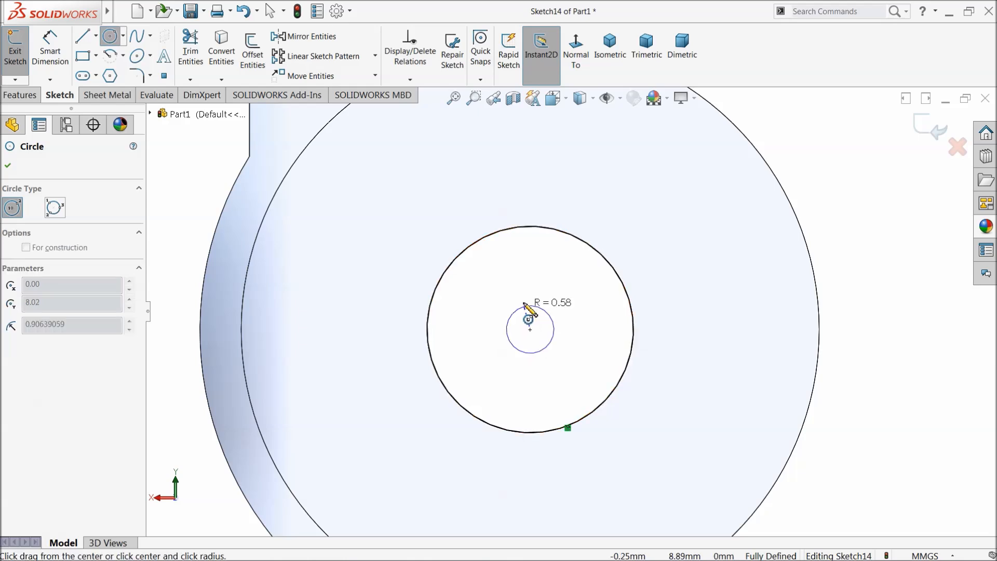
click(510, 254)
click(61, 66)
click(468, 275)
click(379, 286)
text(4)
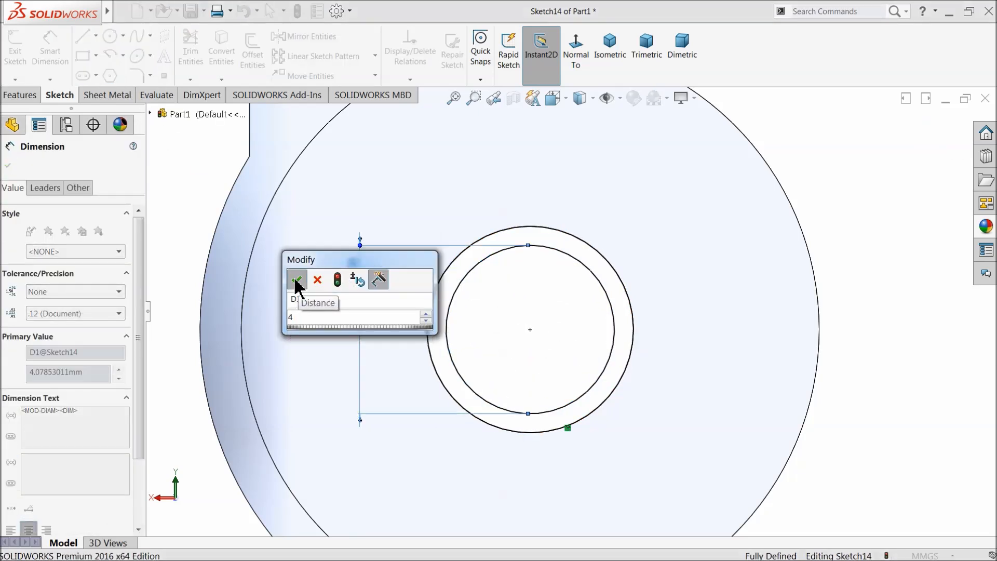
click(295, 281)
click(8, 169)
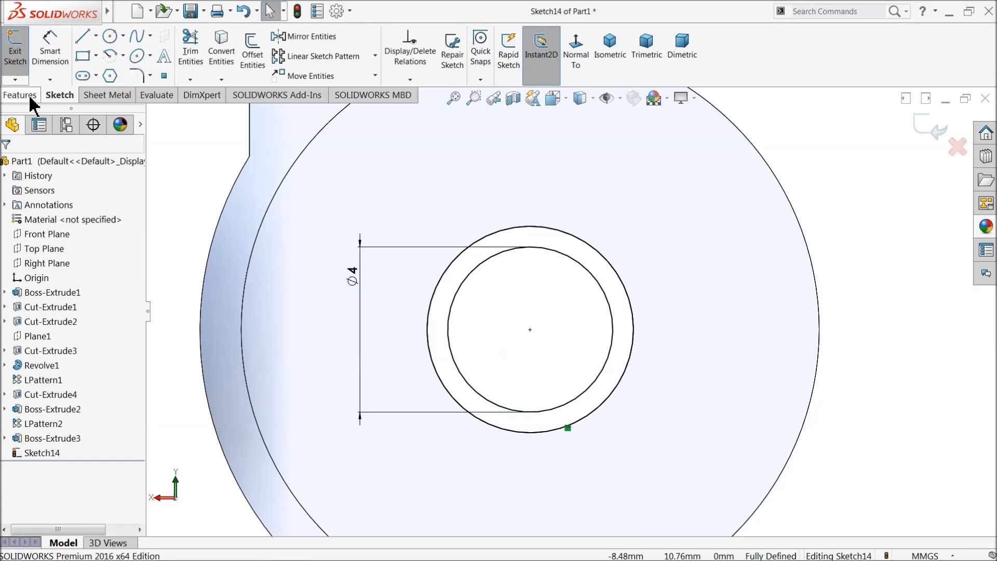
Step: Begin a merged boss extrusion of the ring sketch with a blind depth of 0.5 mm outward from the disc face
click(19, 95)
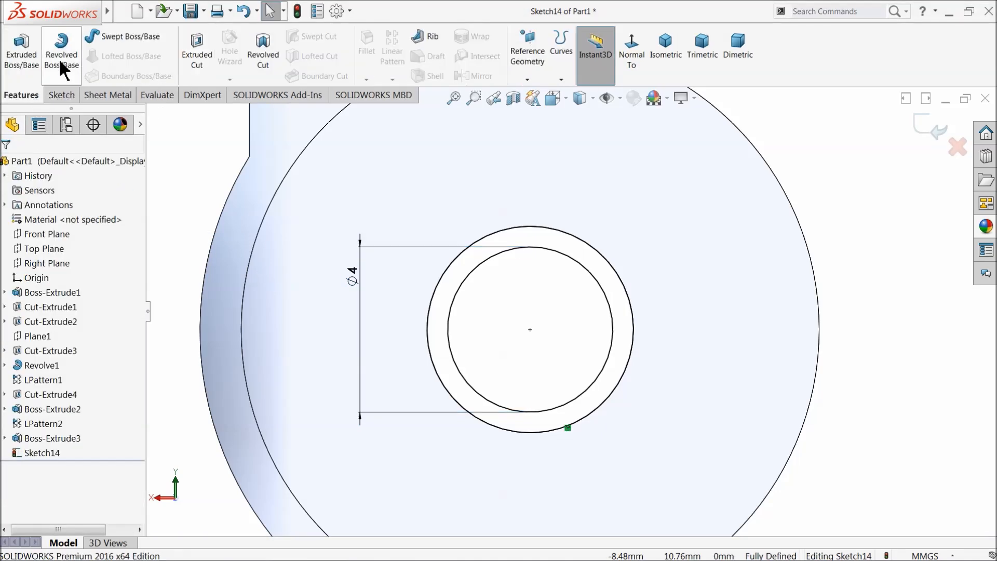
click(22, 54)
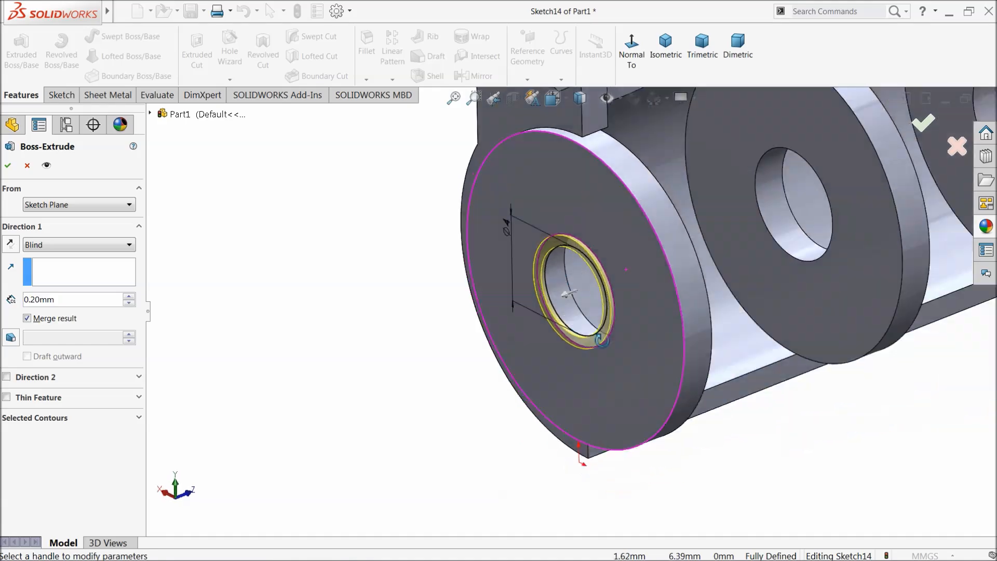
middle_drag(601, 340, 605, 341)
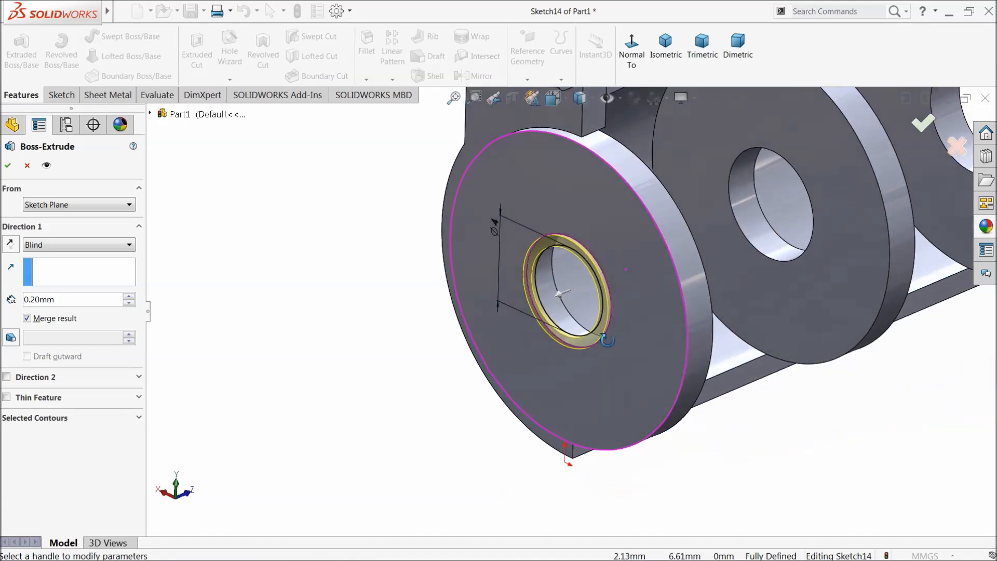
scroll(599, 336, up, 2)
scroll(659, 287, down, 2)
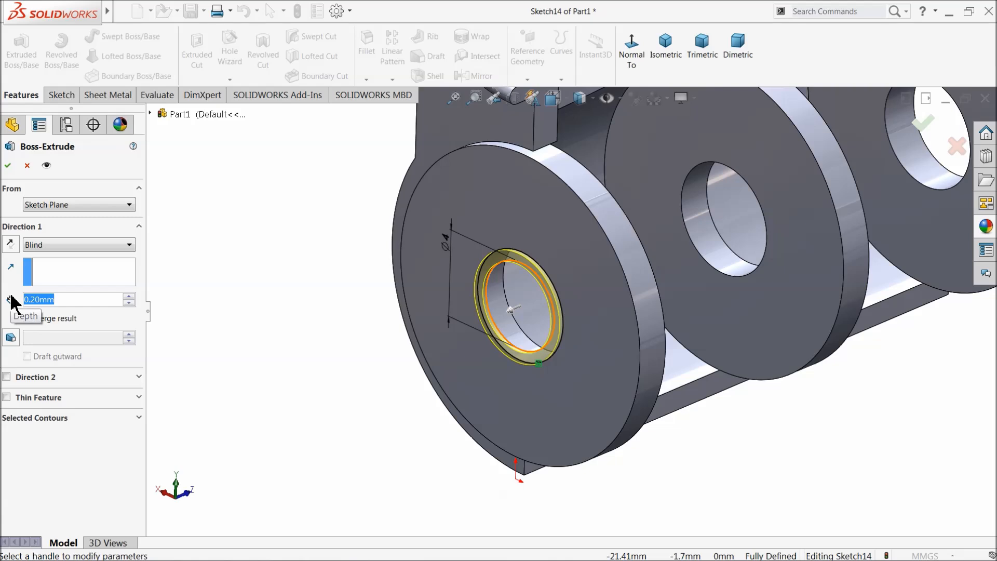
text(0.5)
key(Return)
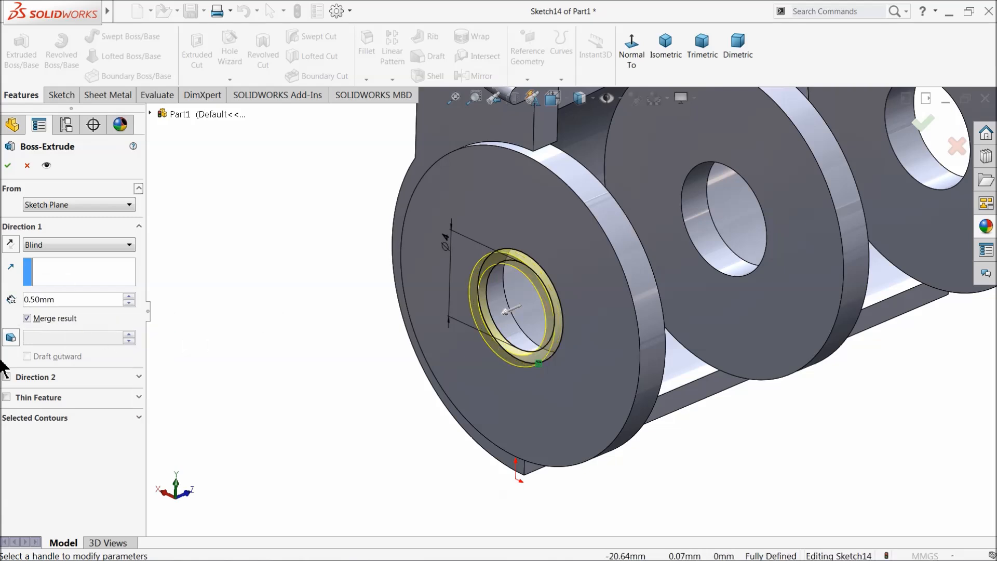
Step: Add a second extrusion direction through the disc with a blind depth of 1.6 mm and complete the ring boss
click(6, 377)
text(1.6)
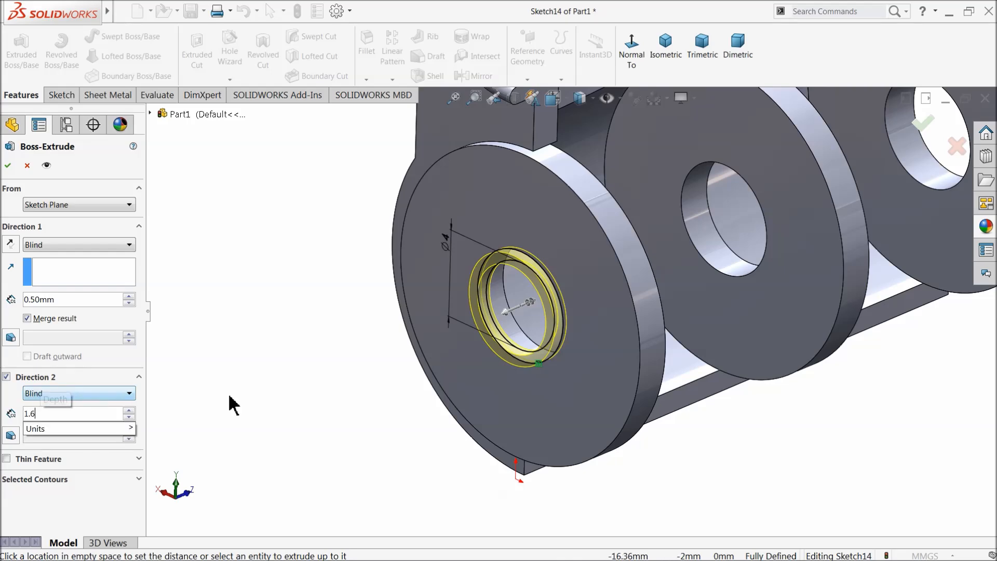
key(Return)
middle_drag(270, 367, 249, 375)
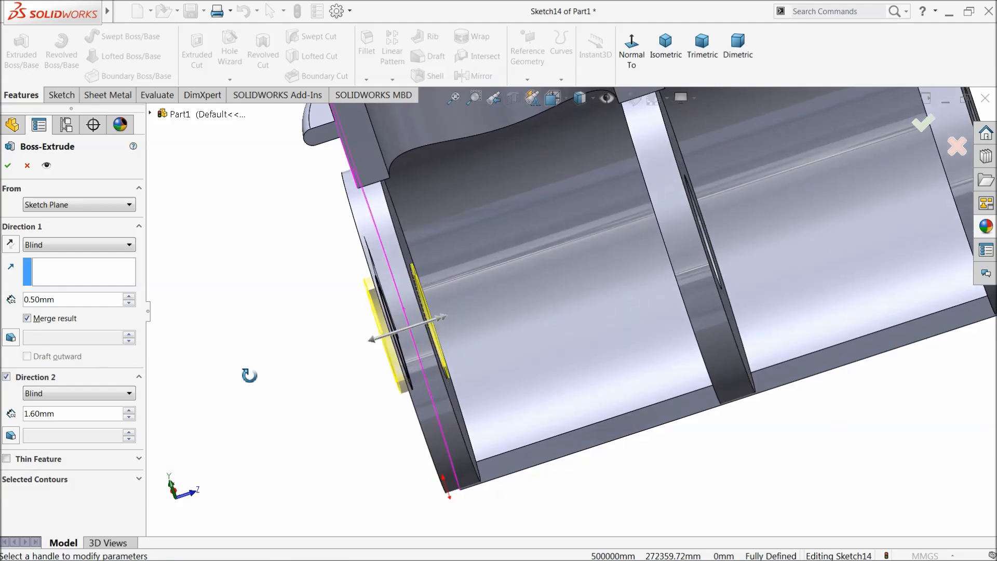
middle_drag(249, 375, 247, 376)
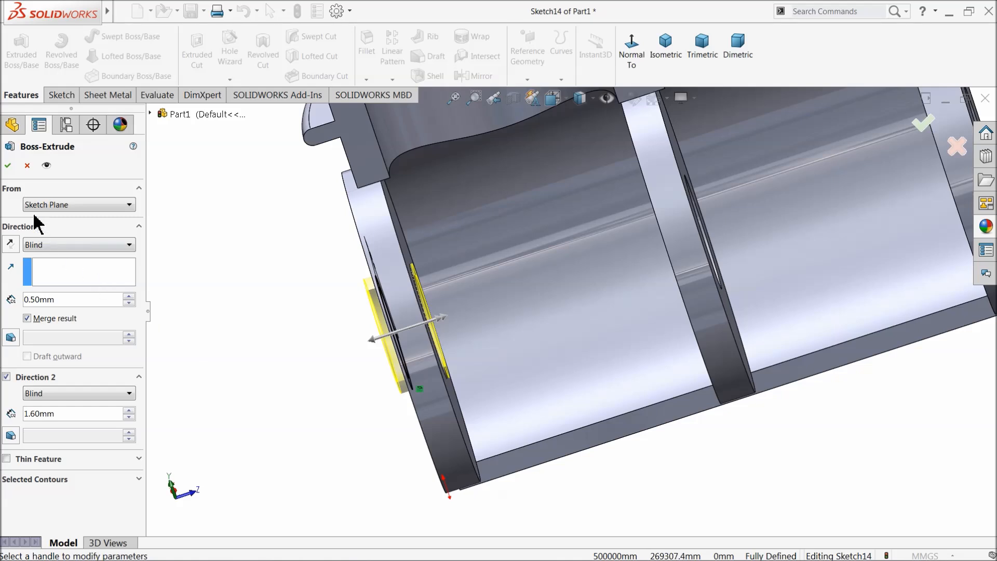
click(9, 166)
Step: Apply the standard blue colour to the new ring boss in the first disc's hole
middle_drag(247, 334, 301, 345)
click(45, 453)
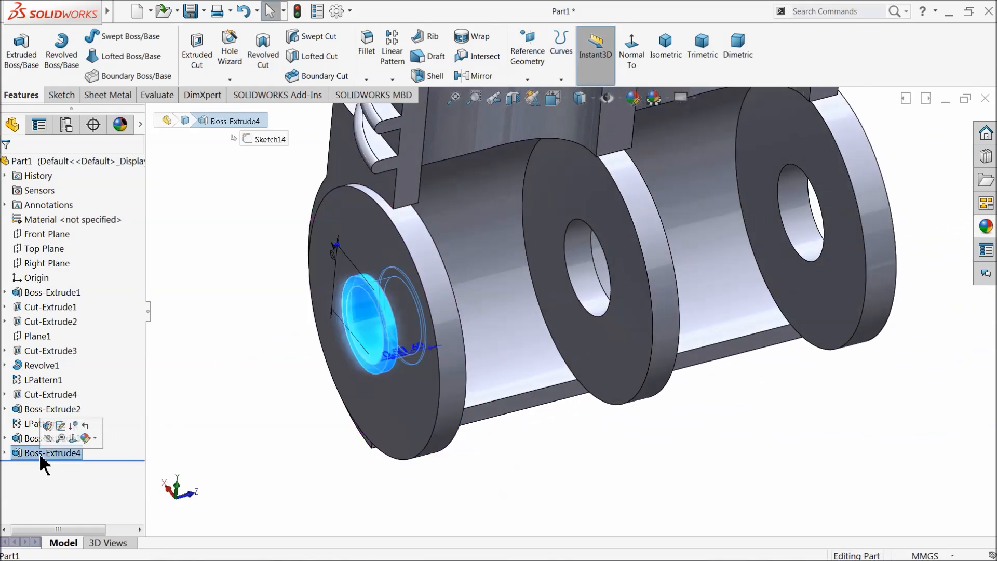
scroll(522, 206, up, 3)
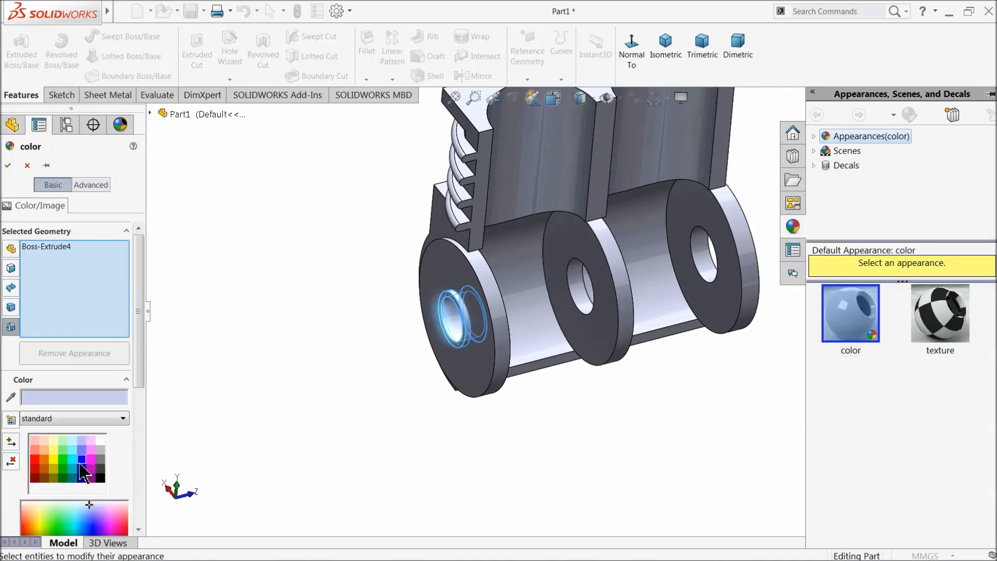
click(82, 460)
click(8, 165)
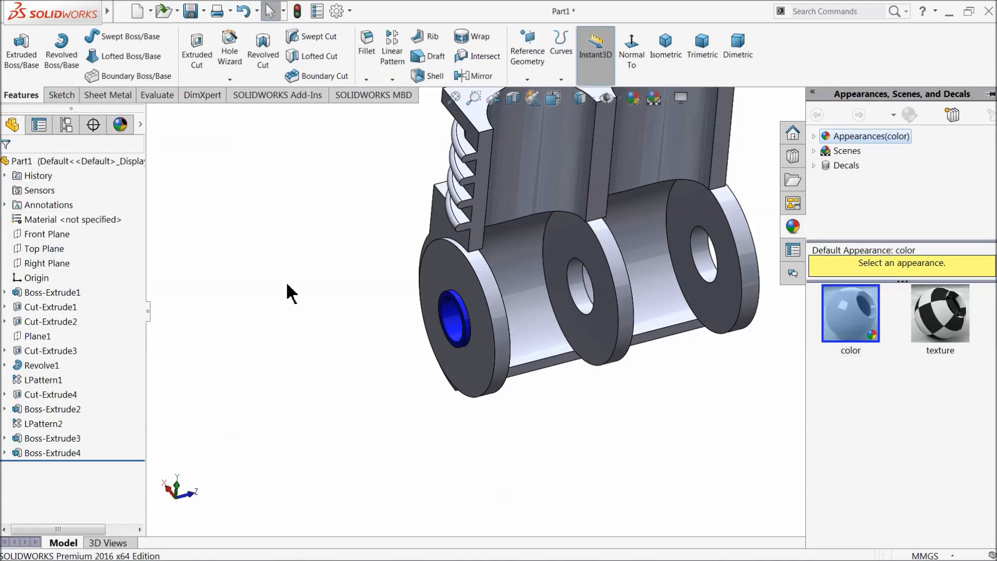
Step: Linearly pattern the blue ring boss along the body's lower edge towards the other discs, with 3 instances spaced 12.22 mm
click(58, 453)
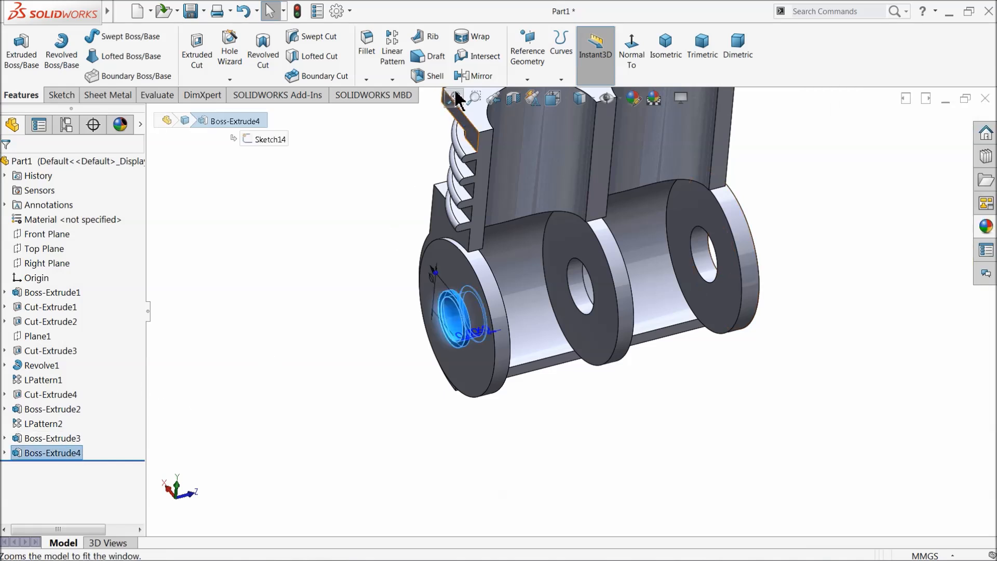
click(392, 49)
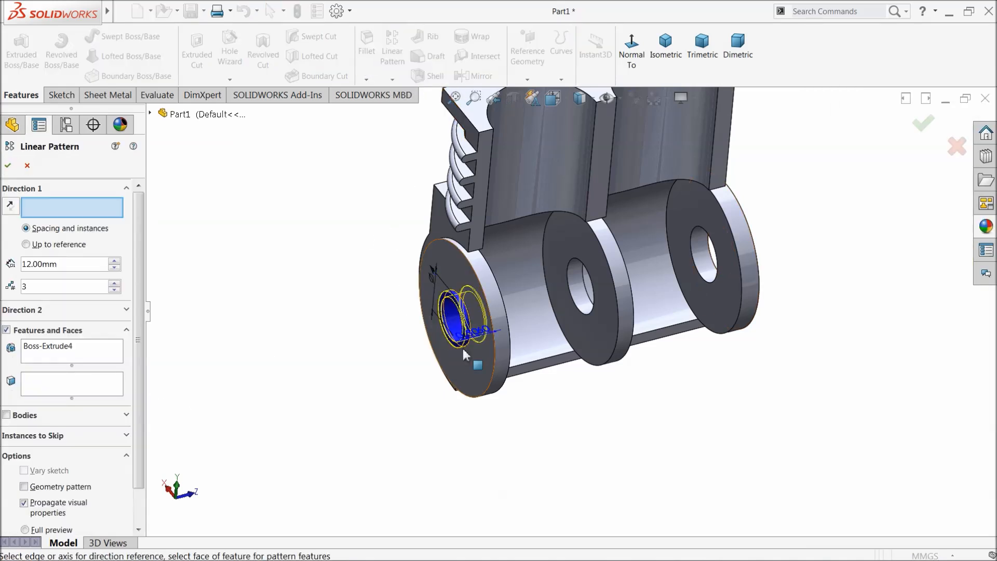
click(543, 366)
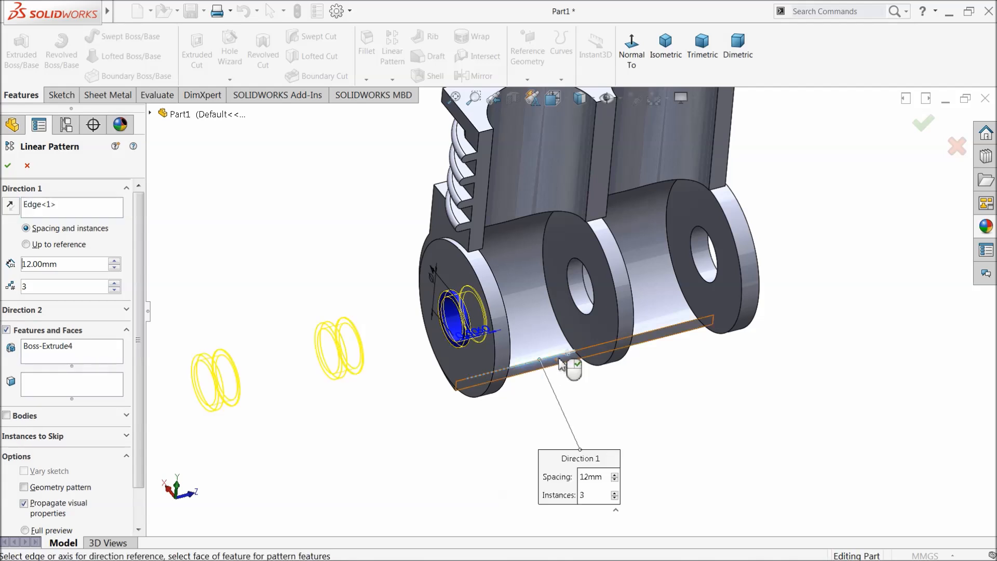
scroll(555, 371, down, 3)
click(10, 206)
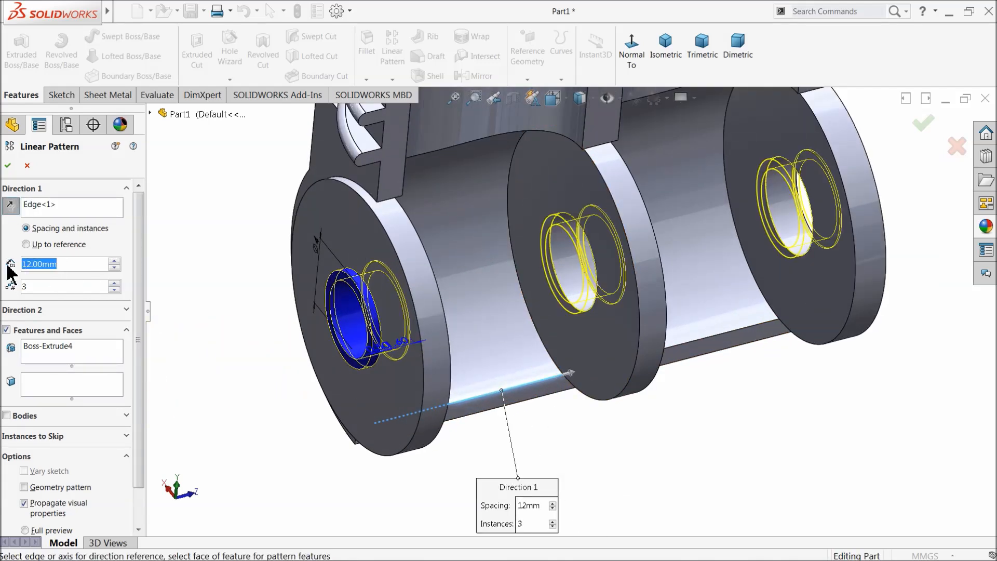
text(12.22)
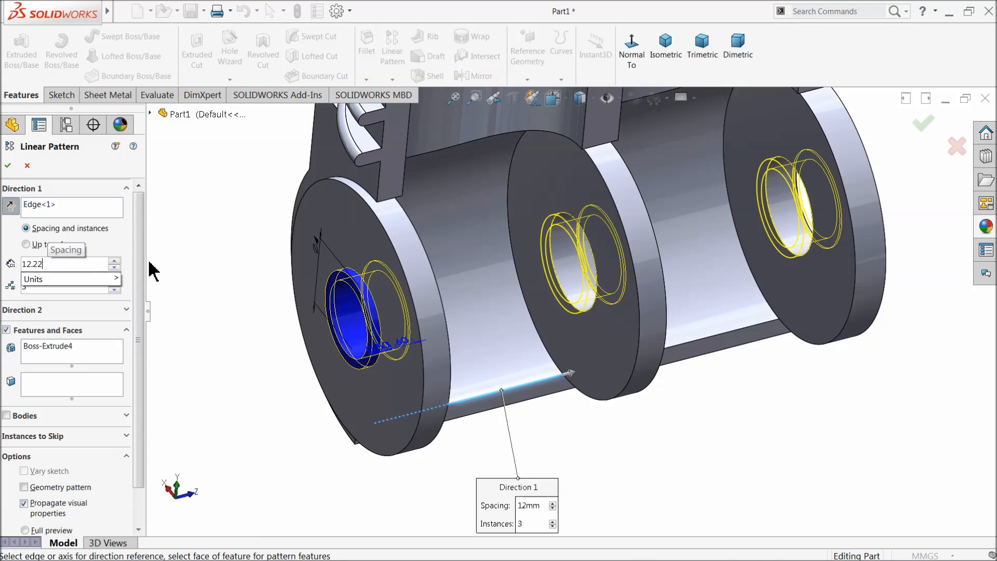
click(204, 238)
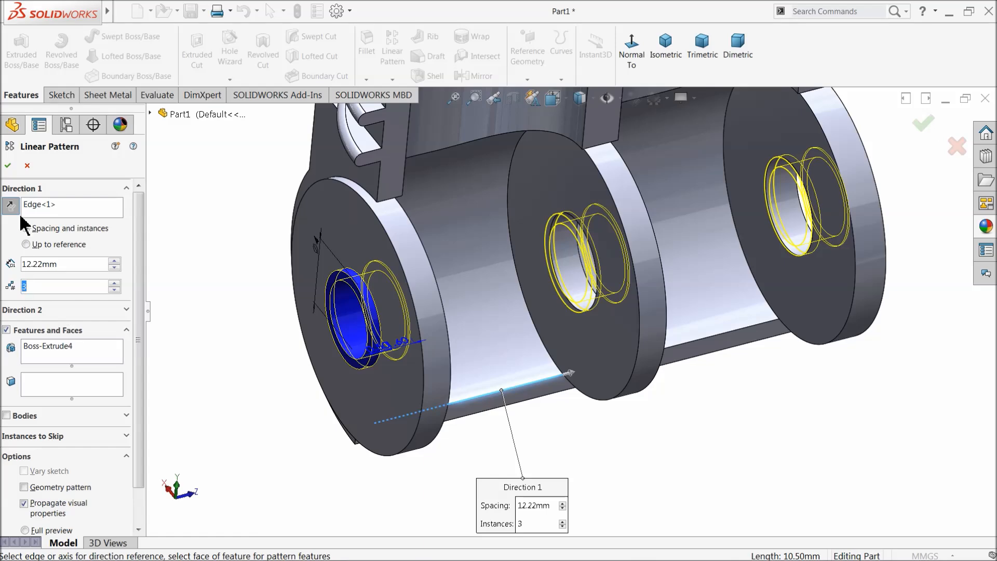
click(8, 166)
Step: Apply the standard cyan colour to the whole part
mouse_move(717, 301)
middle_down()
mouse_move(665, 297)
mouse_move(663, 285)
mouse_move(708, 289)
middle_up()
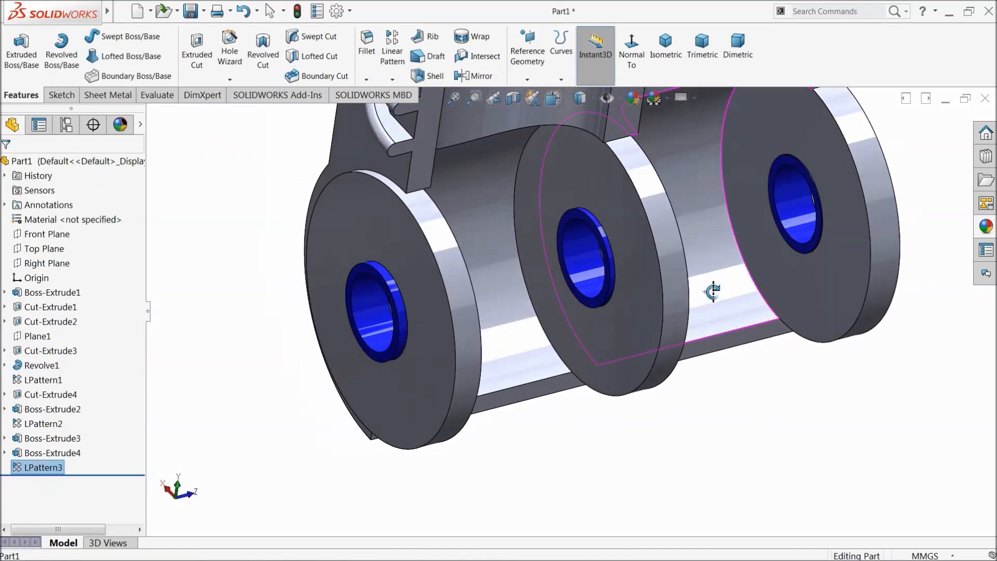
scroll(623, 303, up, 5)
middle_drag(601, 293, 605, 281)
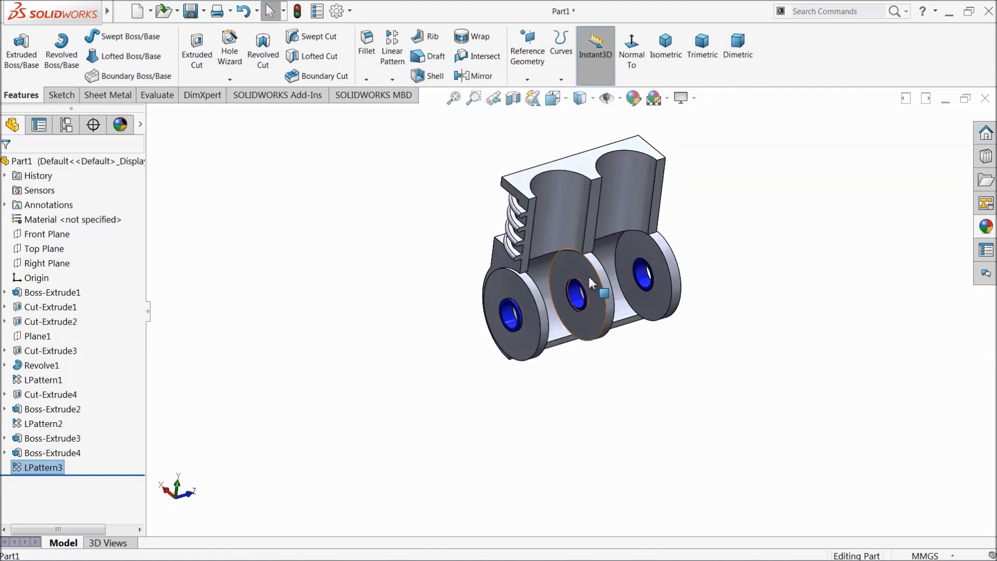
scroll(566, 276, down, 5)
scroll(553, 271, down, 2)
middle_drag(538, 313, 542, 302)
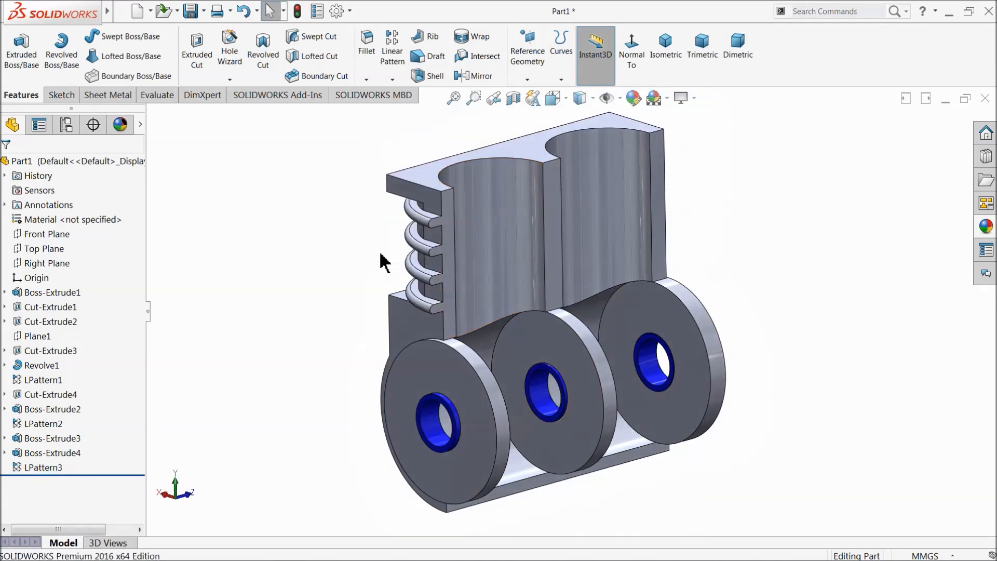
click(125, 164)
click(634, 99)
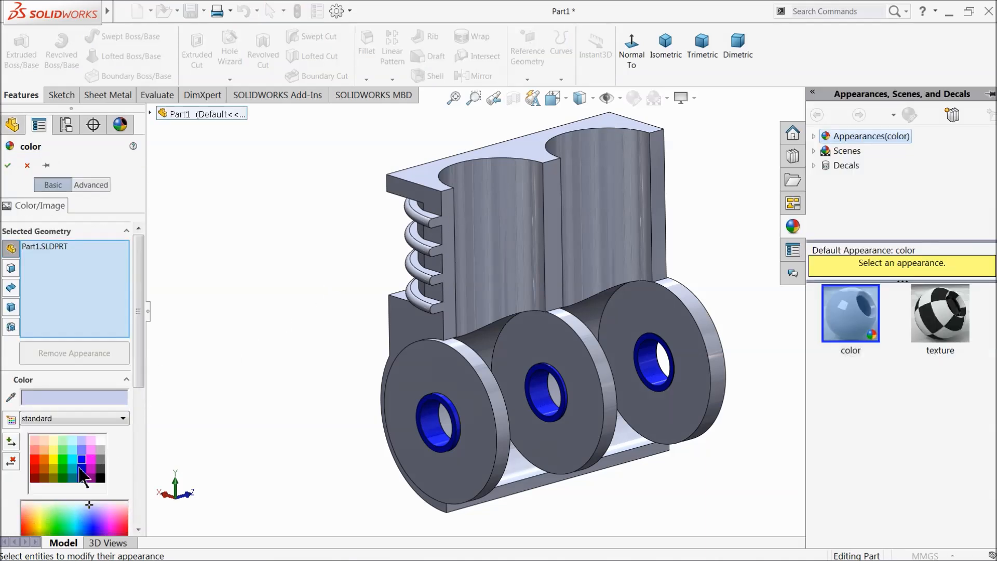
click(74, 459)
Step: Lighten the part's cyan by raising its red component to about 102, and accept the appearance
drag(138, 358, 144, 442)
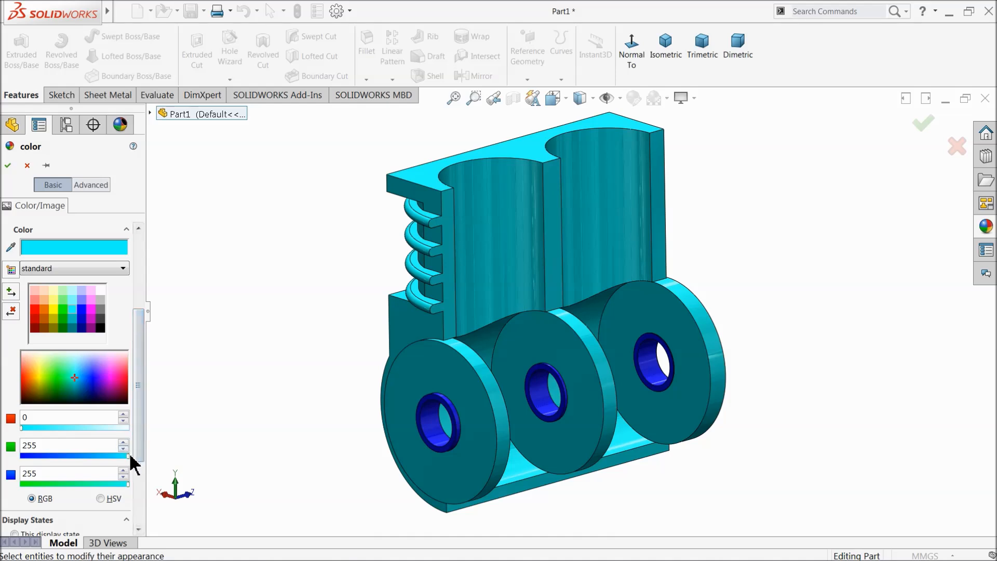
drag(23, 429, 83, 431)
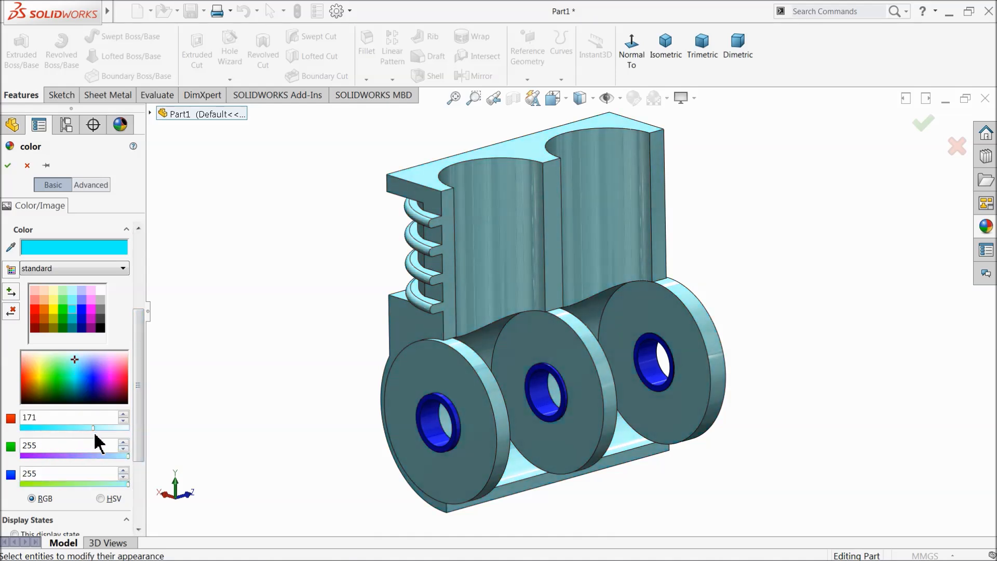
drag(86, 435, 71, 429)
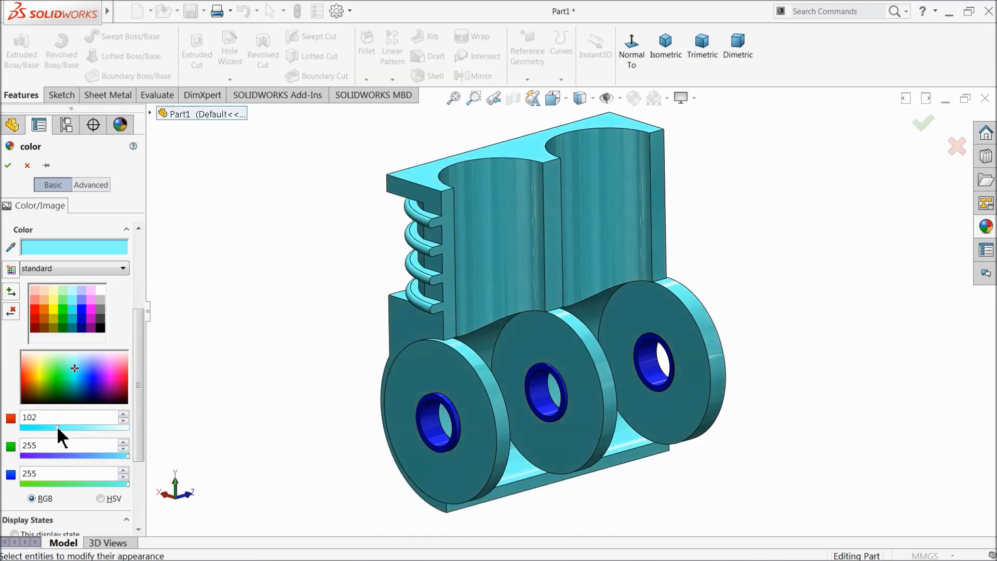
middle_drag(182, 405, 212, 378)
click(8, 166)
Step: Start a sketch on the body's top face and orient the view normal to it
mouse_move(312, 289)
middle_down()
mouse_move(400, 283)
mouse_move(444, 332)
mouse_move(454, 246)
middle_up()
click(453, 245)
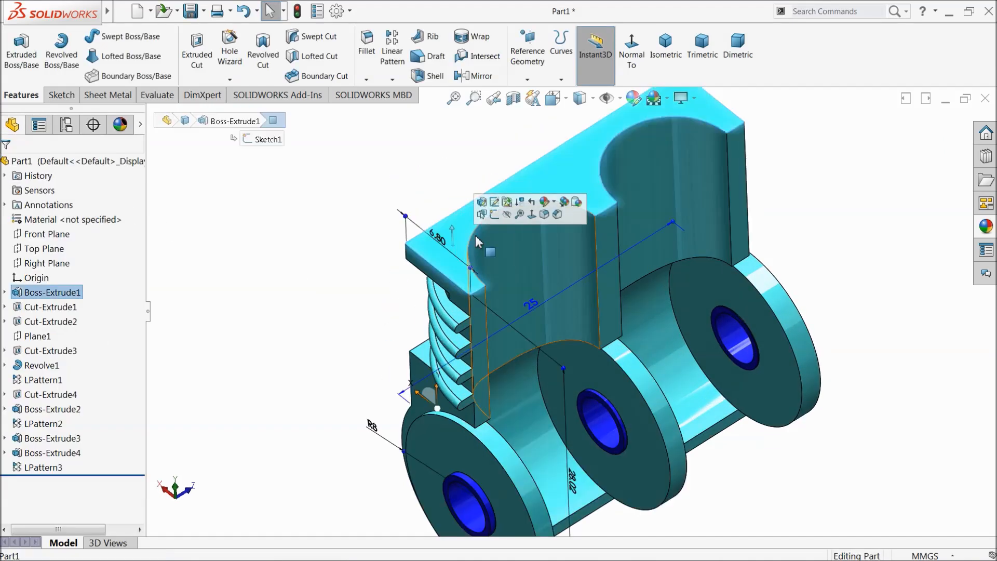
click(492, 211)
click(570, 81)
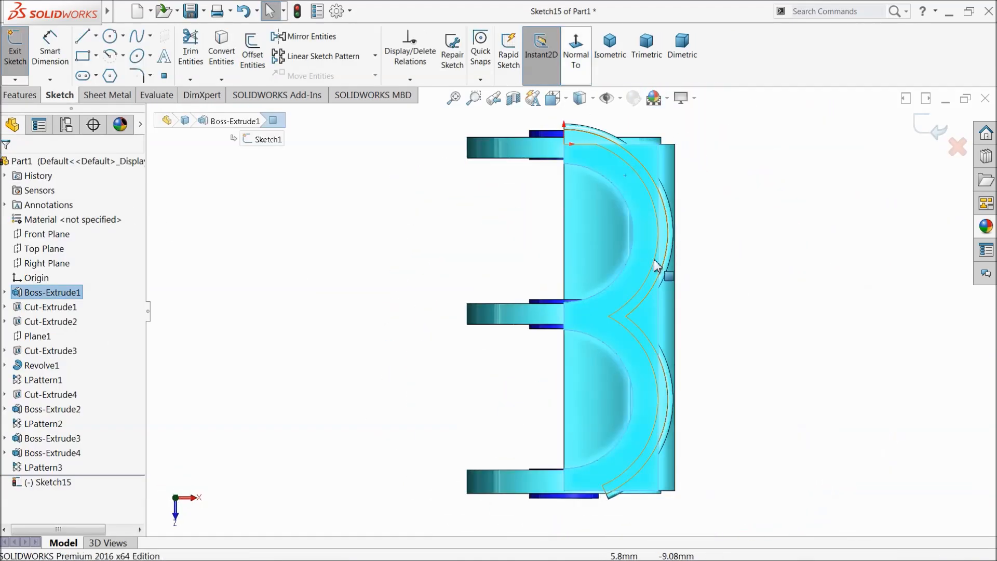
click(478, 194)
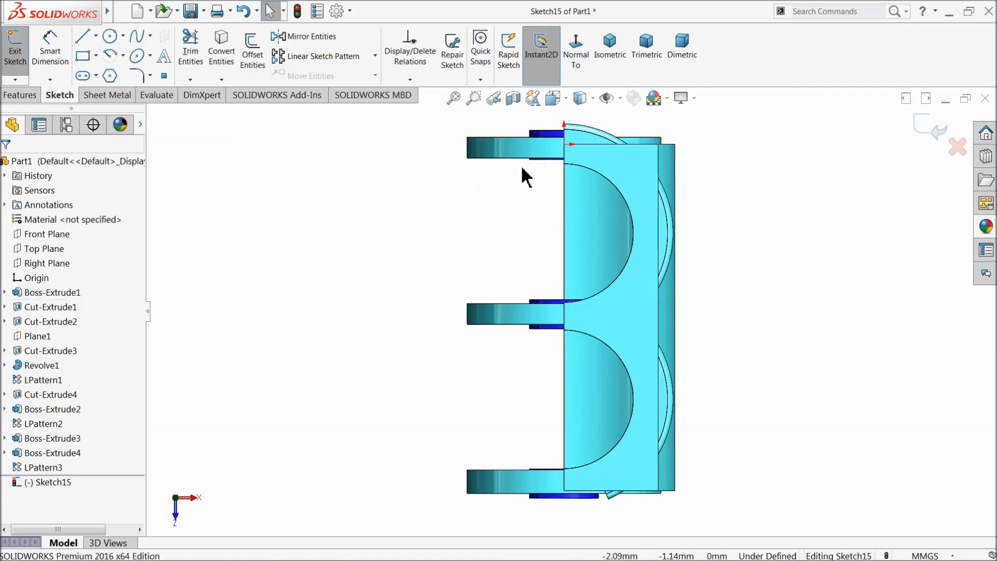
Step: Set the display style to Hidden Lines Visible for sketching over the two circular pockets
click(553, 99)
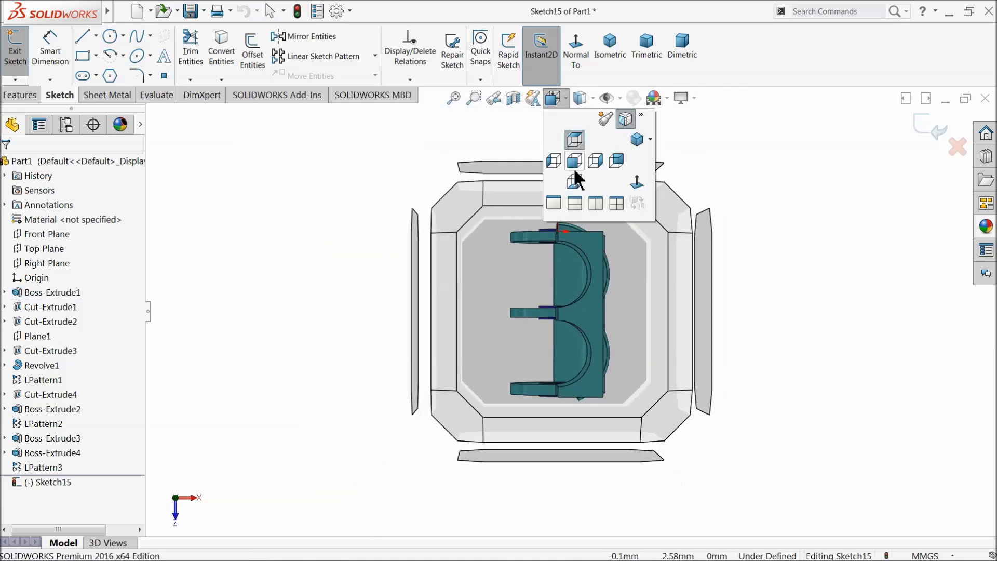
mouse_move(591, 98)
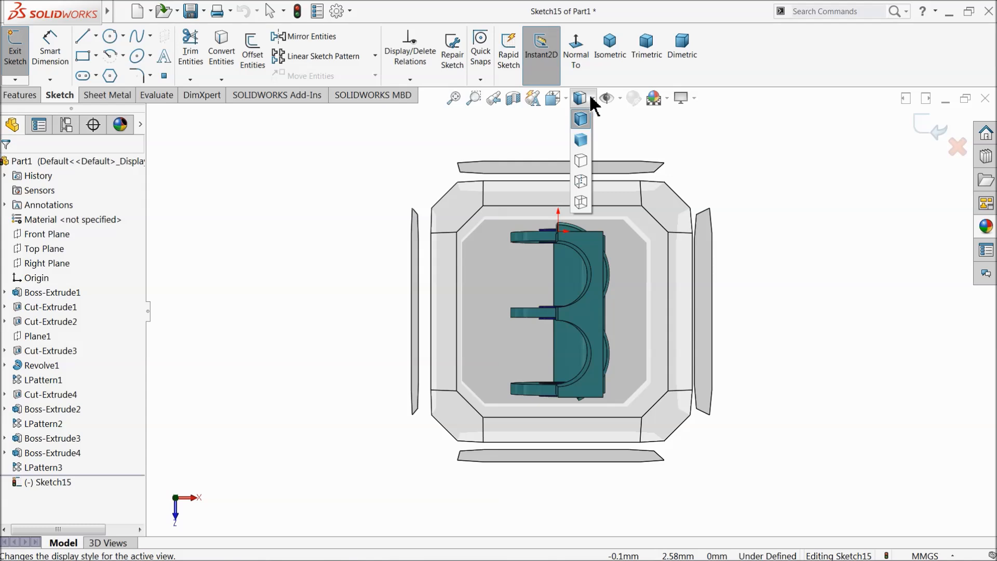
click(580, 182)
scroll(696, 253, down, 2)
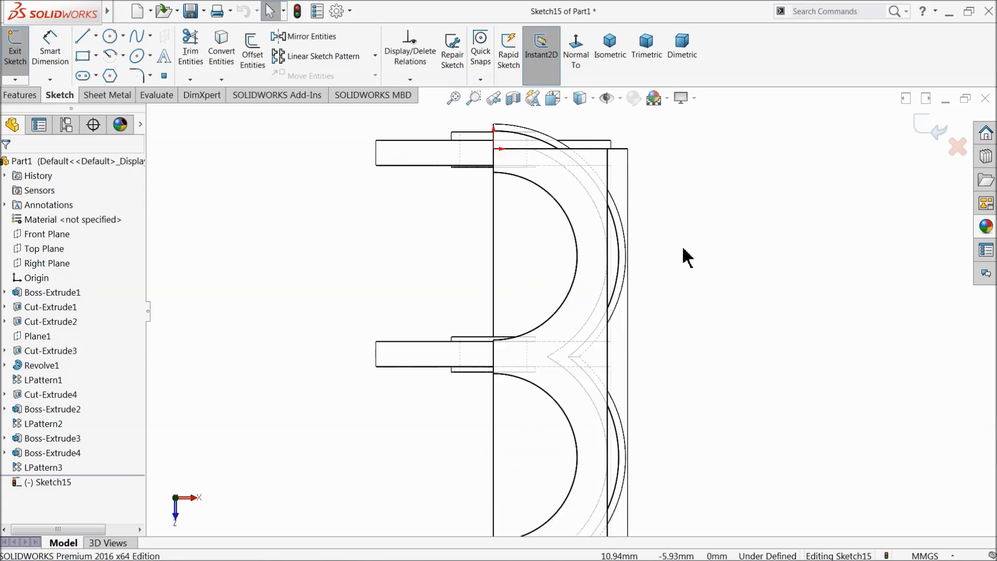
click(567, 297)
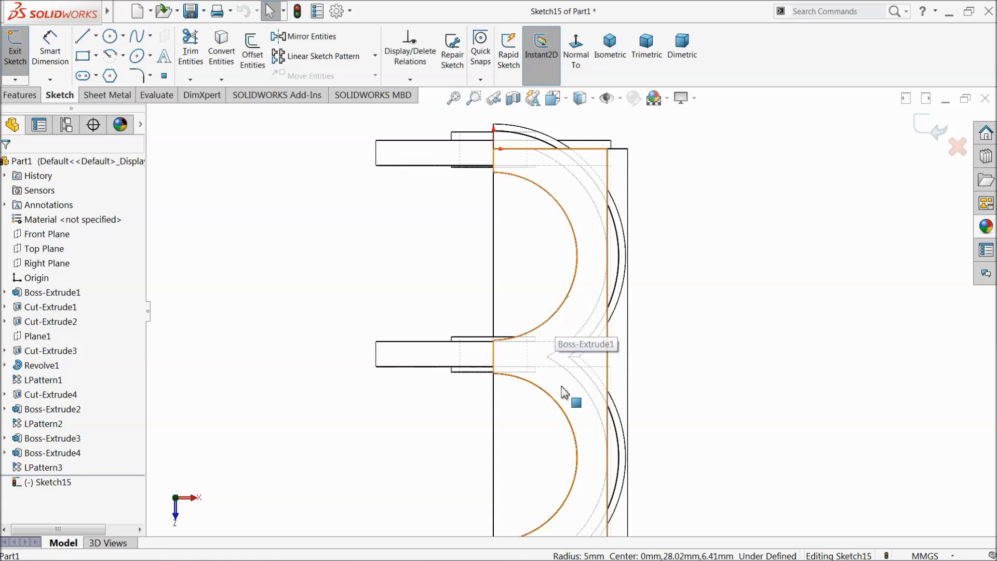
Step: Convert the two circular pocket edges and the hidden 6.8 mm radius arcs around both pockets into sketch entities
ctrl+click(559, 411)
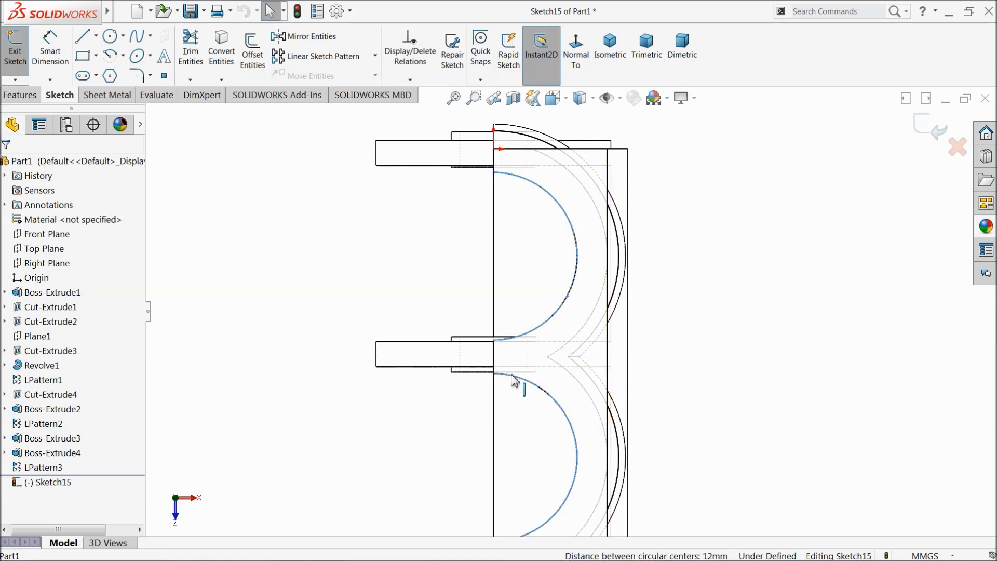
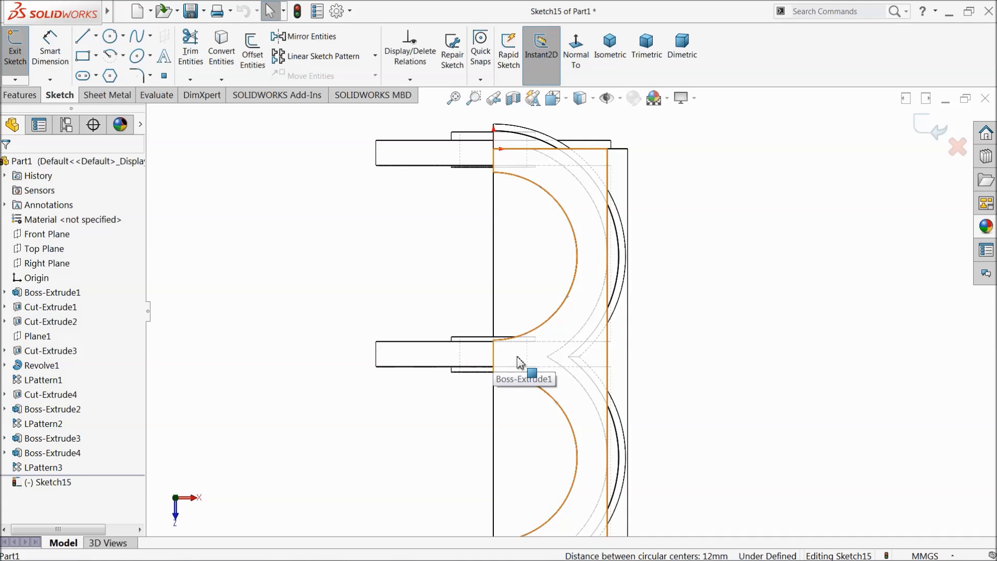
ctrl+click(587, 333)
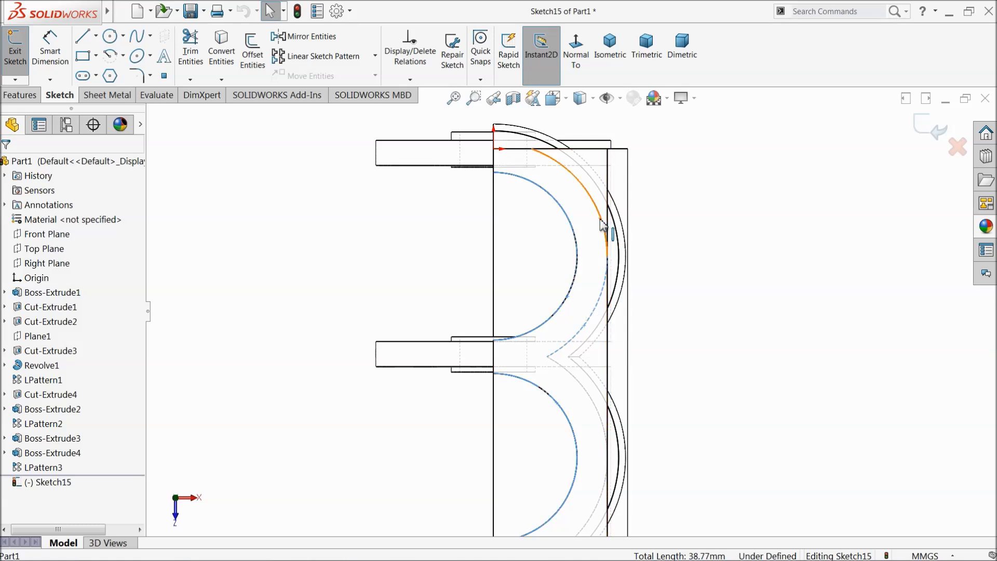
click(221, 49)
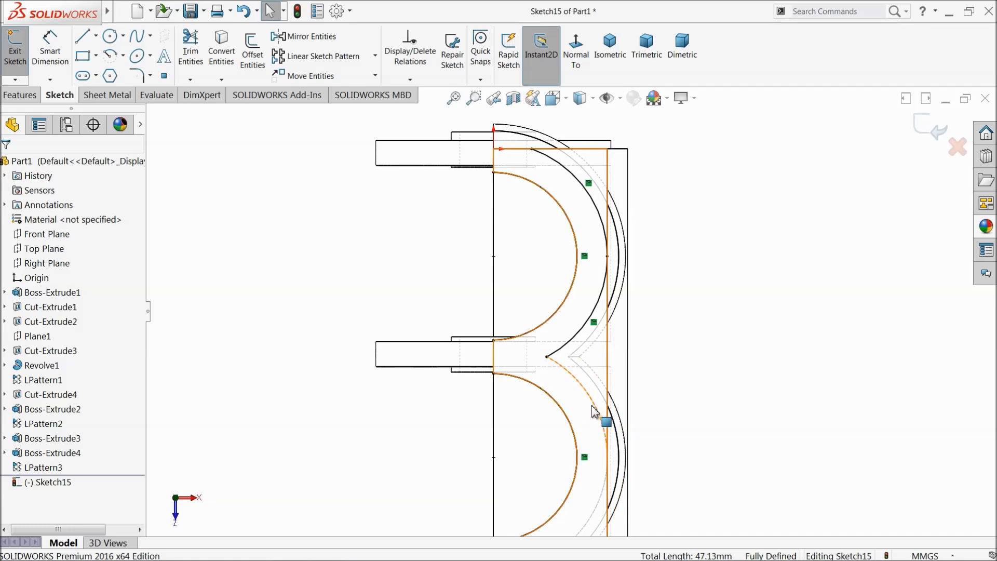
click(594, 407)
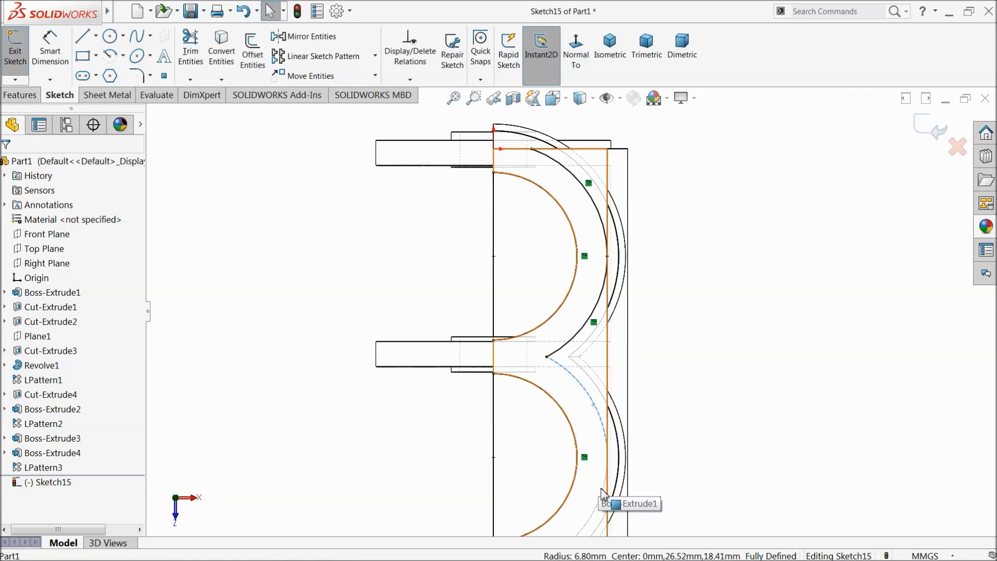
click(223, 52)
Step: Close the profile at the lower pocket's outer end with a vertical line from the pocket arc to the body corner and a horizontal line to the outer arc
scroll(437, 241, up, 1)
scroll(560, 424, down, 1)
scroll(559, 425, down, 5)
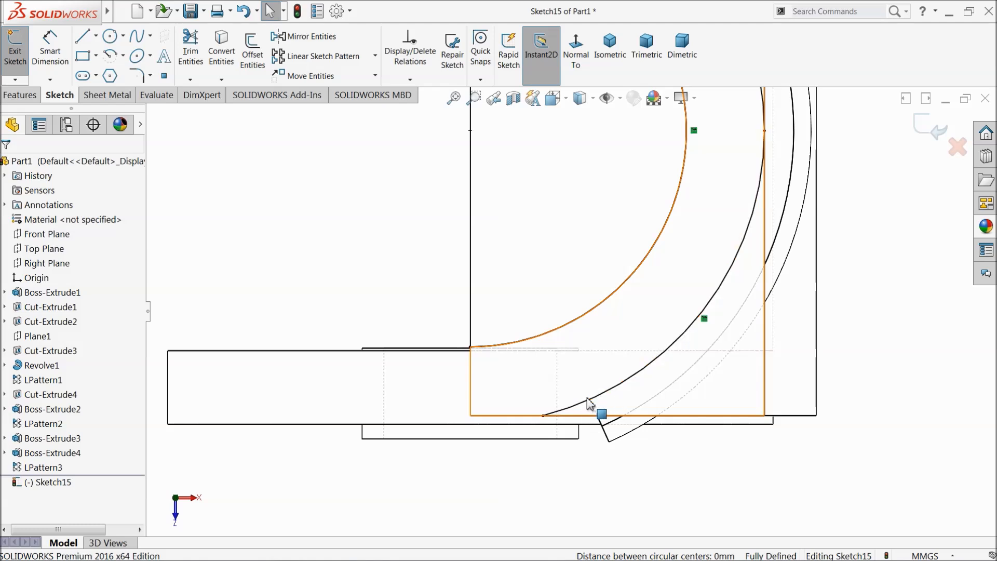
click(84, 37)
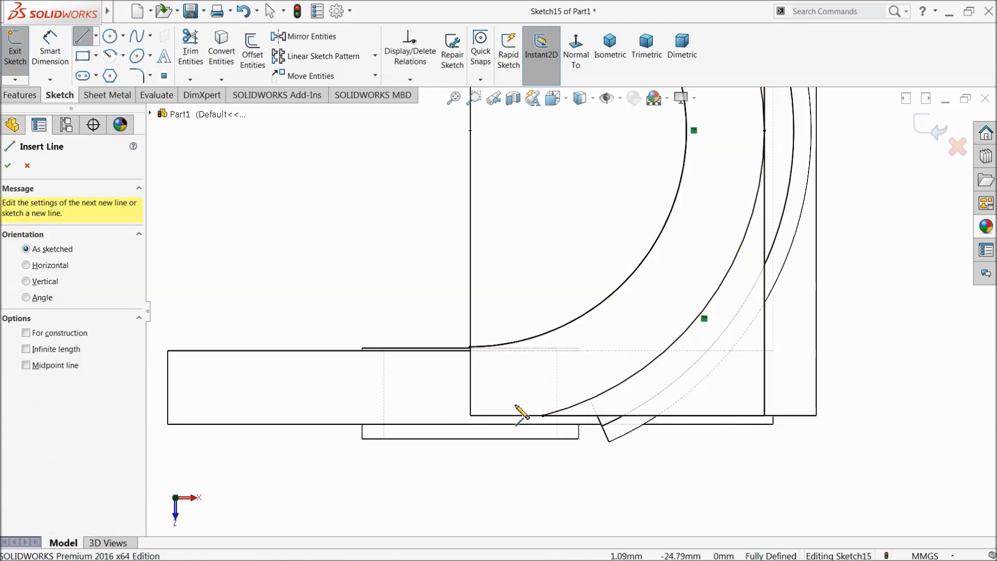
click(470, 346)
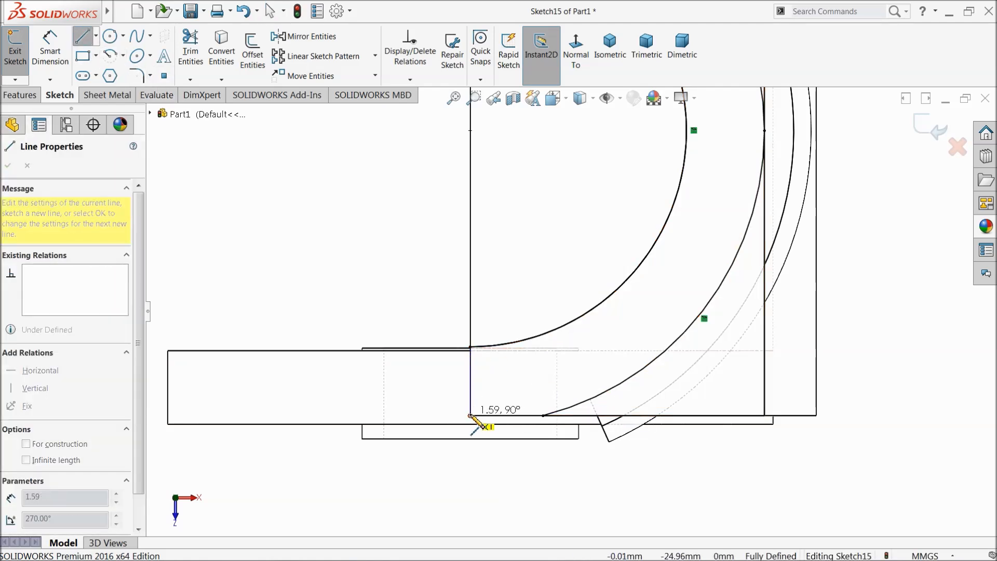
click(471, 416)
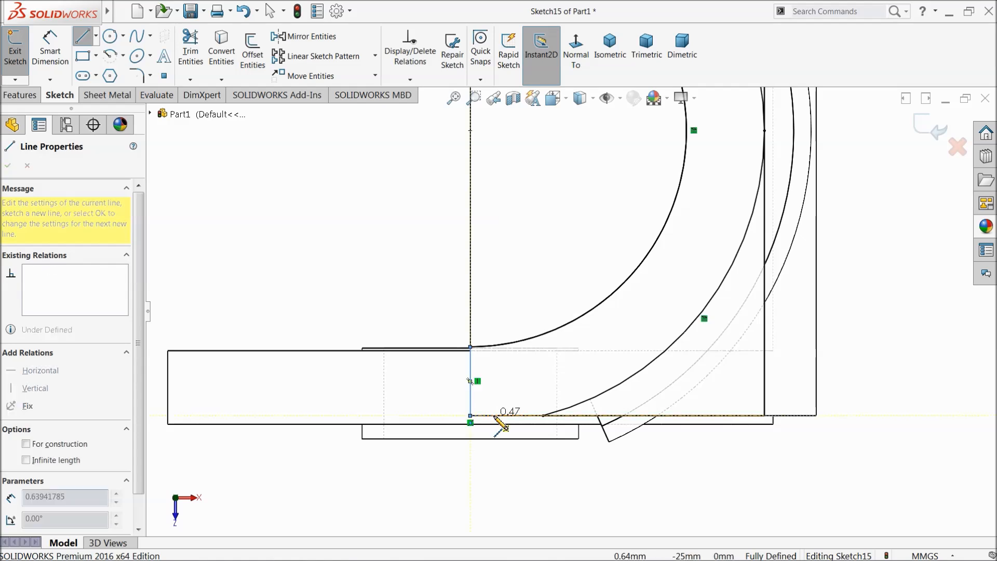
double_click(544, 415)
Step: Close the profile at the origin end with a horizontal line from the outer arc to the origin and a vertical line to the pocket arc
scroll(520, 323, up, 5)
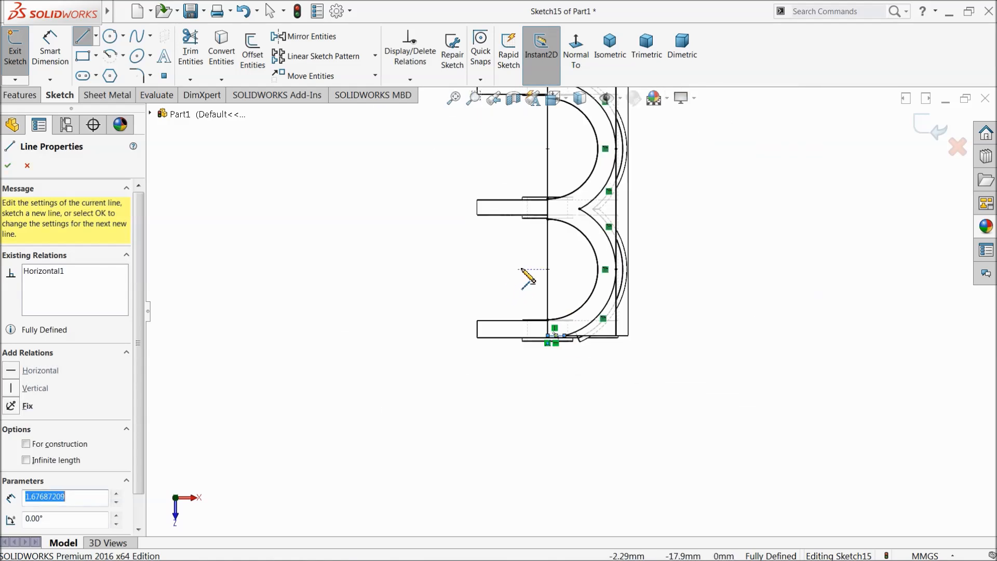
scroll(571, 177, down, 3)
scroll(571, 177, down, 3)
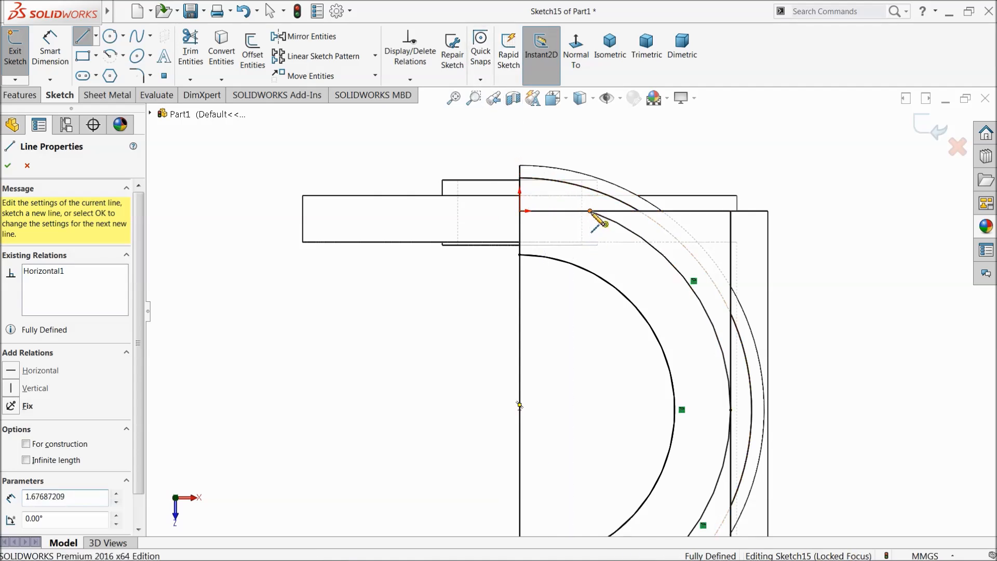
click(590, 211)
click(520, 211)
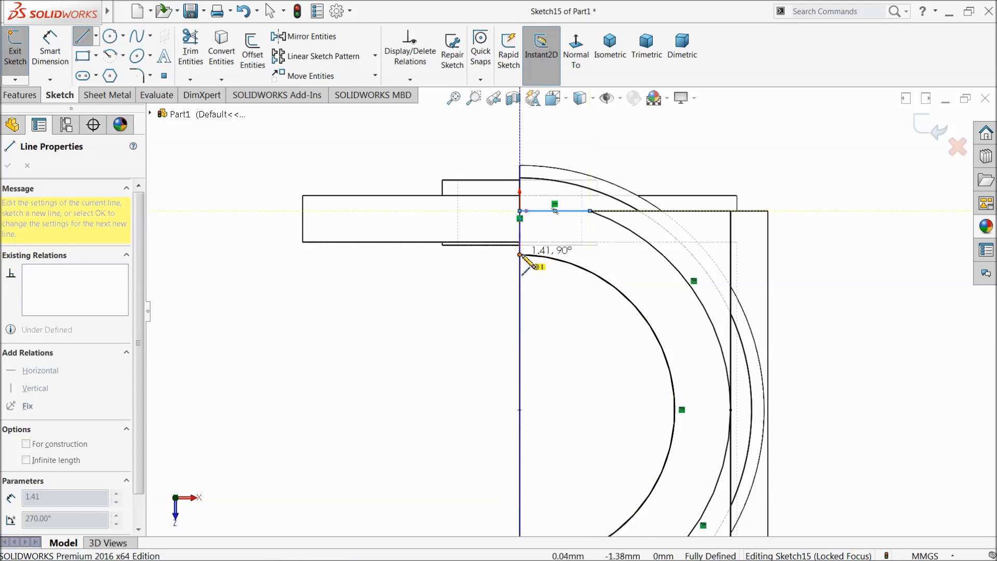
click(520, 254)
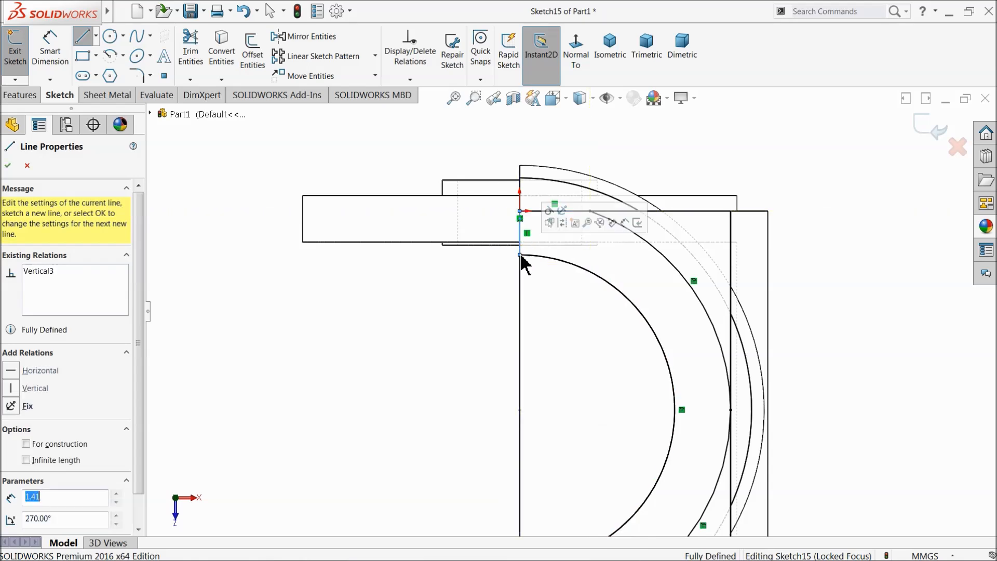
Step: Set the display style to Shaded With Edges, check the outer arc junction at the side edge, and finish the Line command
click(580, 99)
click(580, 118)
scroll(601, 260, down, 8)
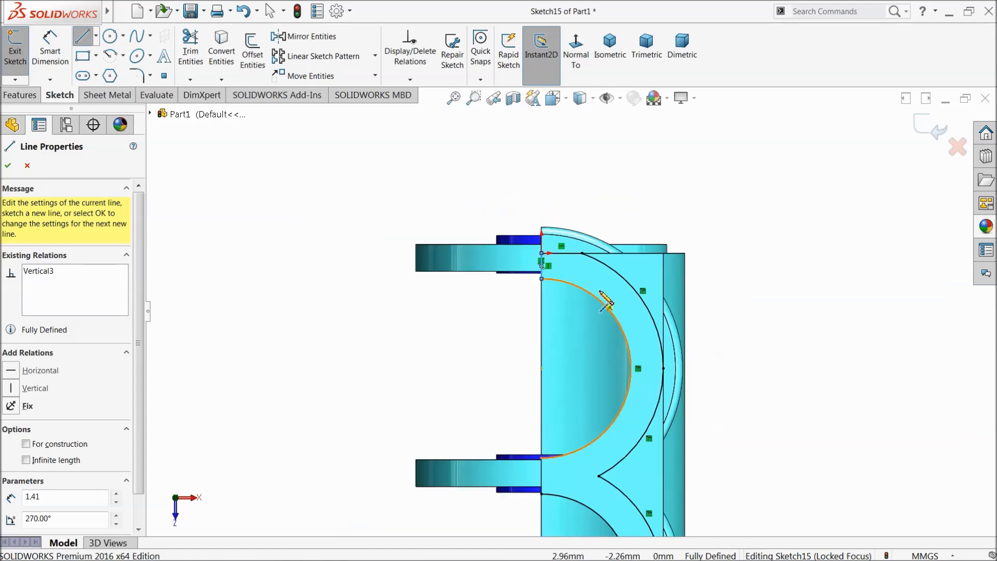
scroll(582, 310, down, 6)
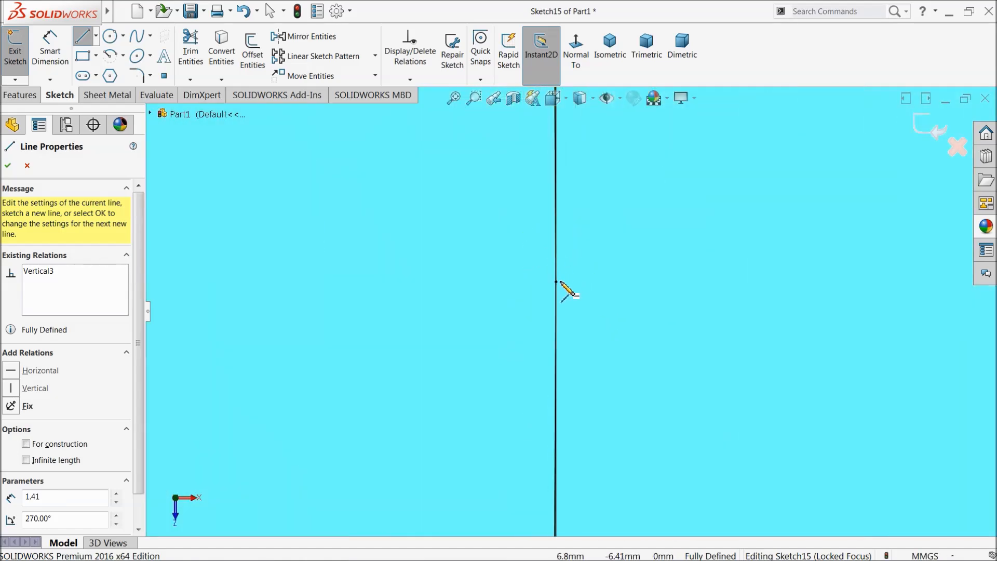
scroll(545, 291, up, 6)
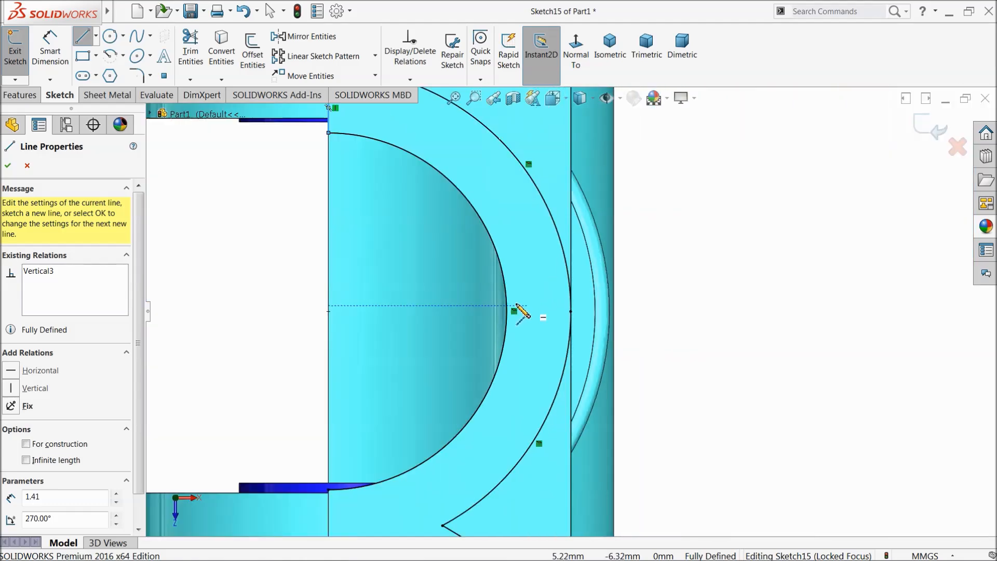
scroll(522, 311, up, 5)
middle_drag(386, 372, 381, 238)
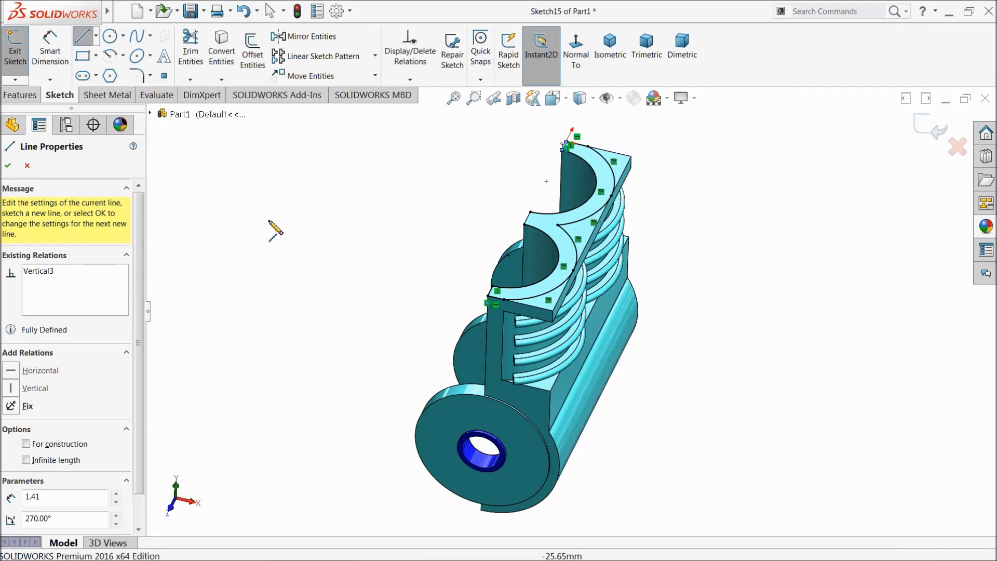
click(8, 165)
click(21, 95)
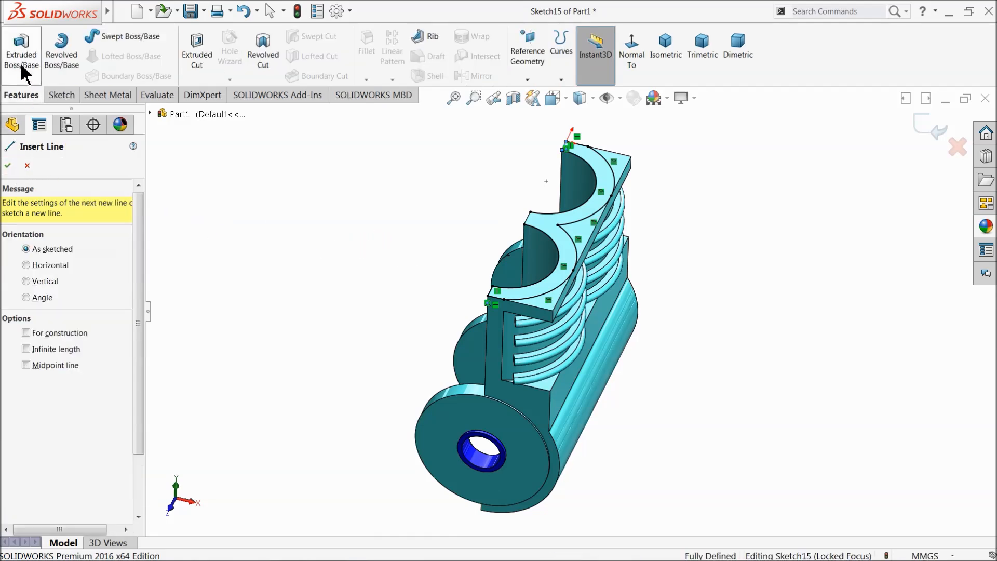
click(21, 52)
scroll(546, 249, down, 3)
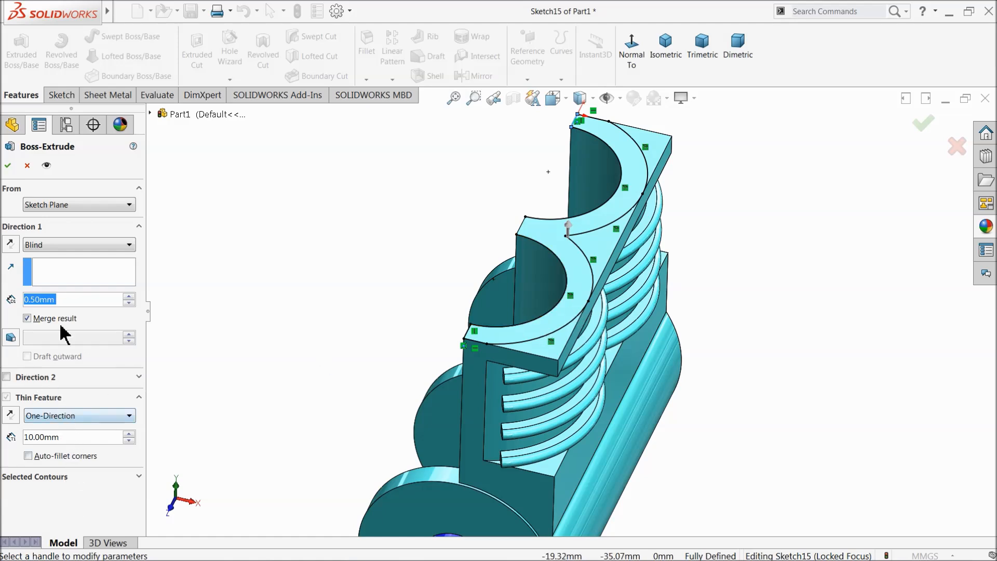
click(26, 166)
Step: Examine the junction of the two outer arcs beside the lower pocket for a gap and check their available relations
scroll(554, 262, down, 5)
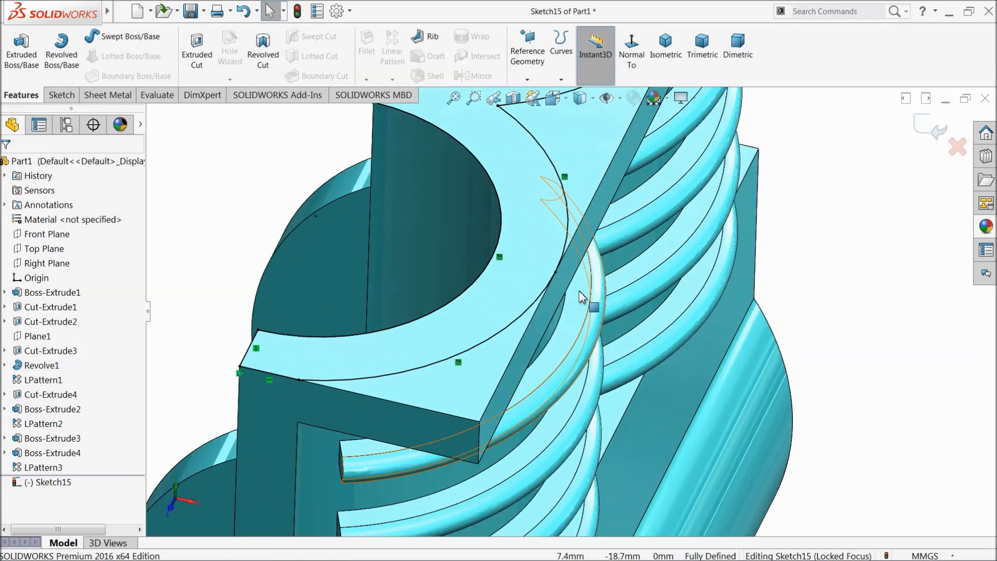
scroll(542, 311, down, 5)
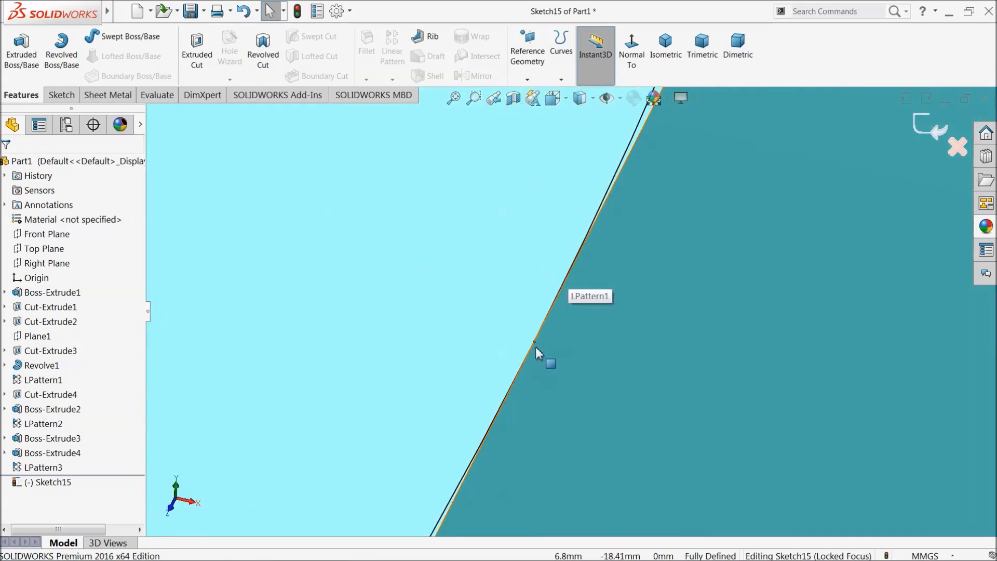
click(534, 352)
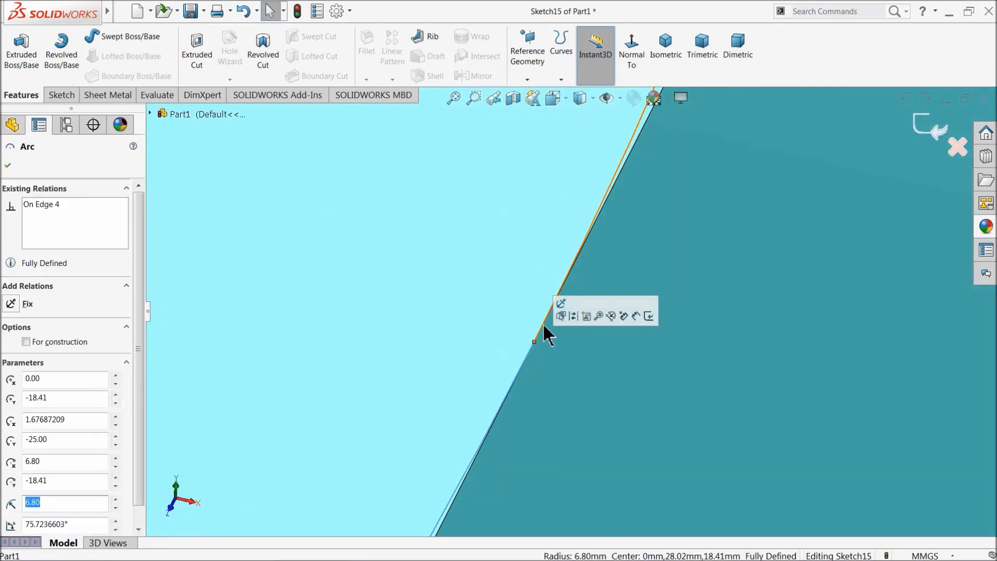
ctrl+click(533, 344)
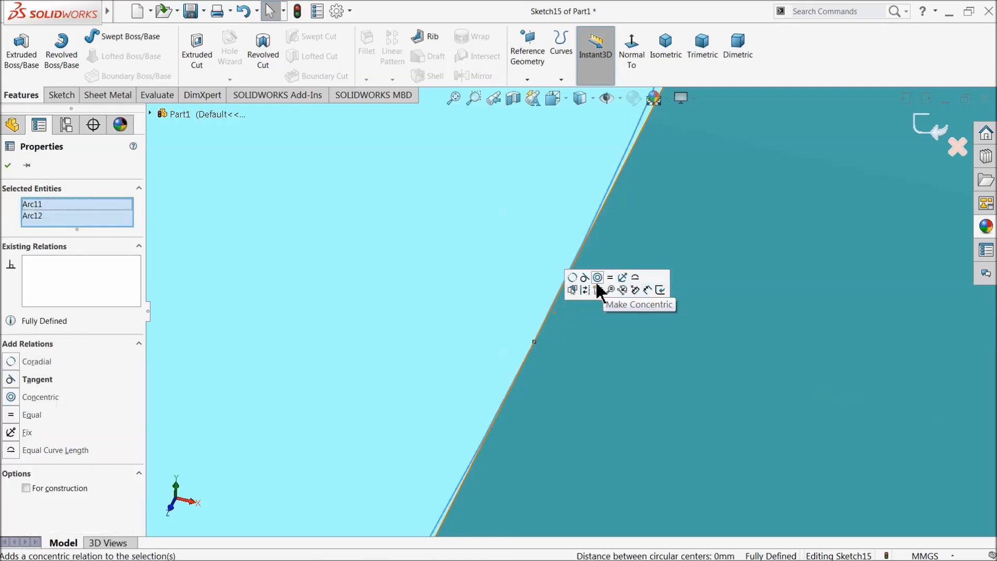
key(Escape)
scroll(542, 350, down, 4)
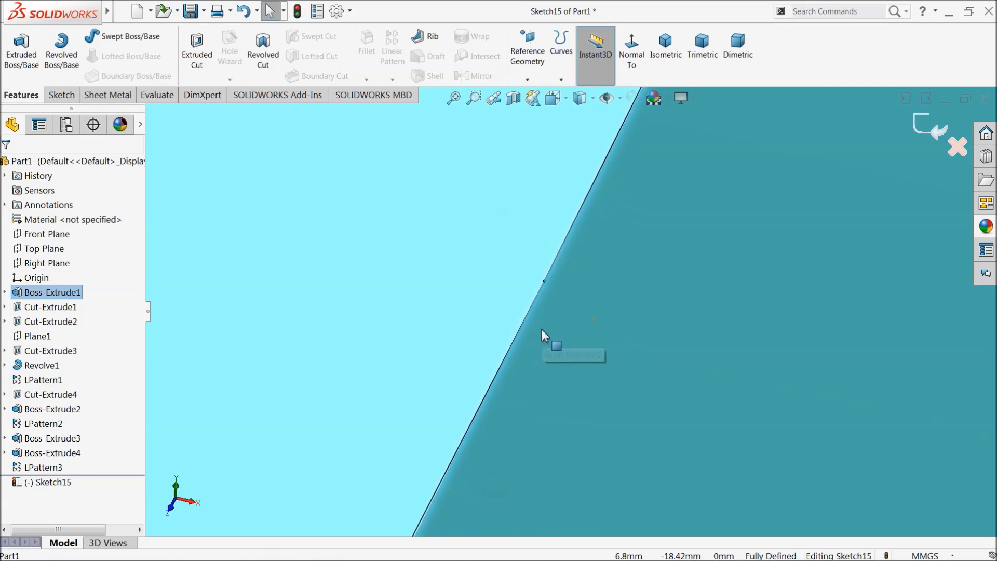
scroll(546, 291, up, 5)
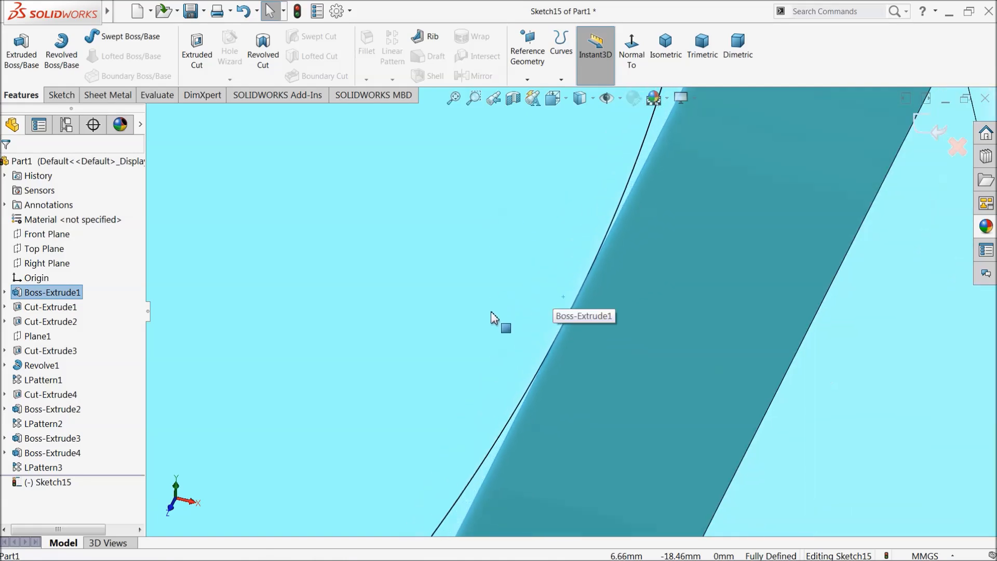
scroll(490, 310, up, 6)
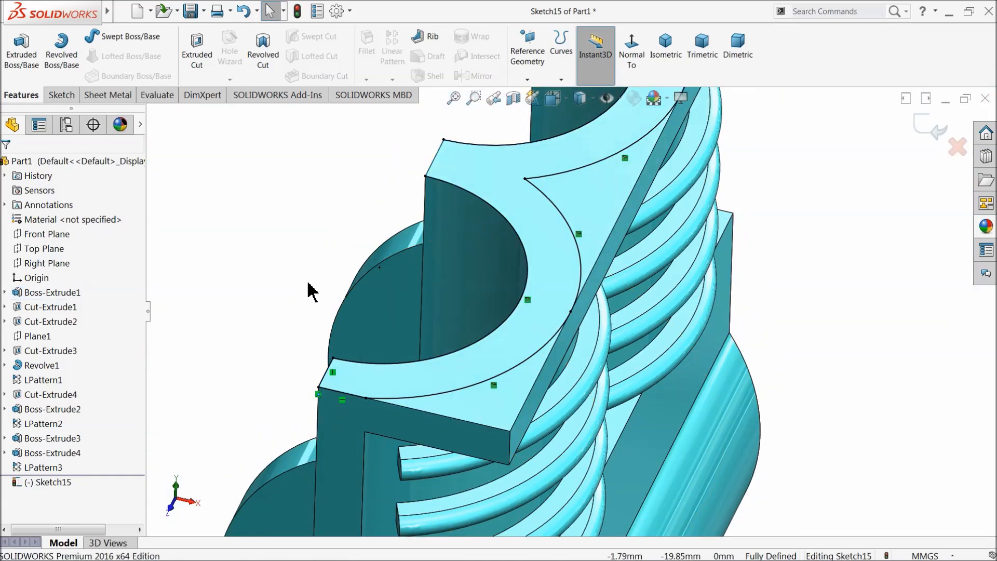
Step: Examine the cusp between the pockets and the shared endpoint of the outer arcs beside the pocket nearest the origin
scroll(496, 246, down, 8)
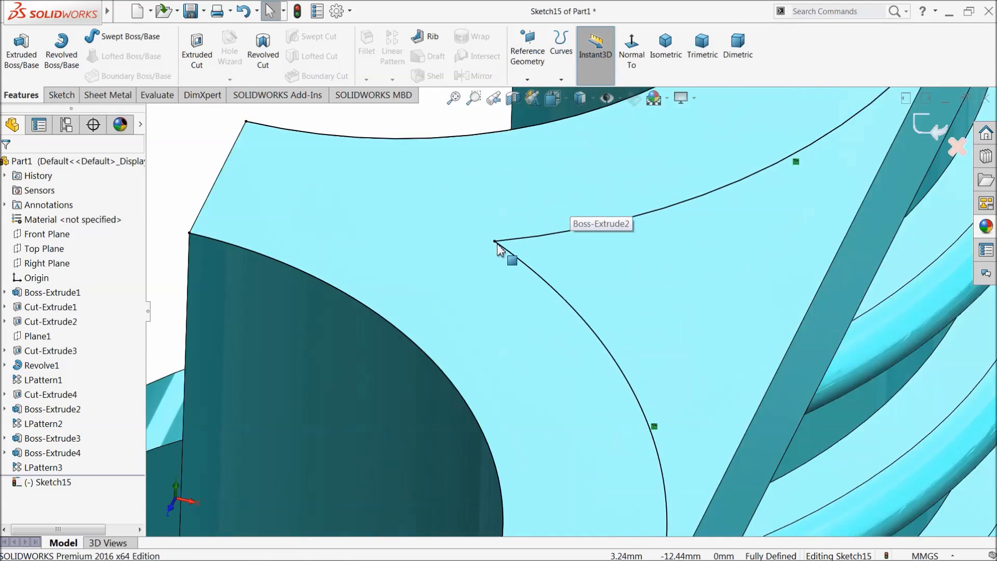
scroll(497, 244, up, 7)
scroll(628, 208, down, 4)
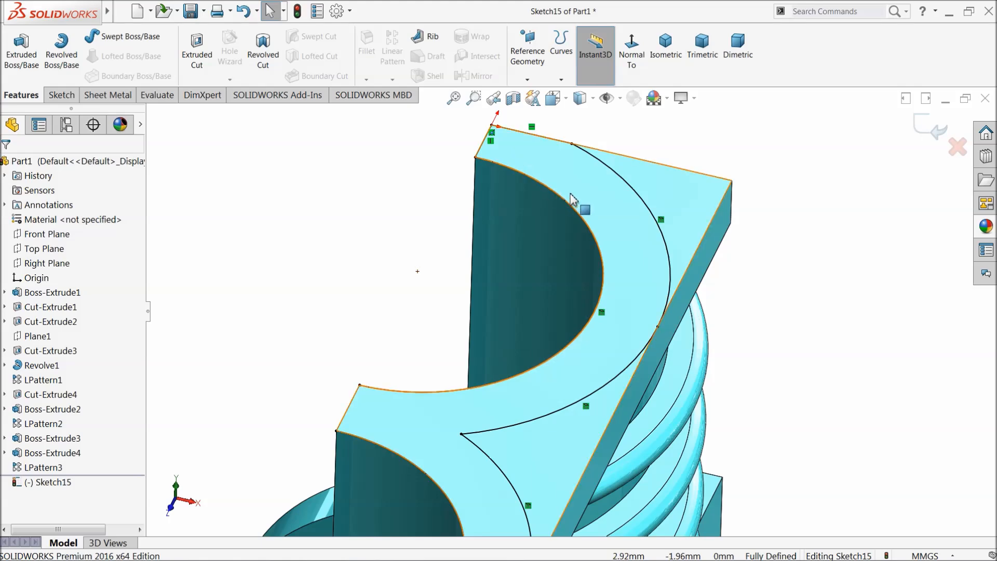
scroll(659, 332, down, 5)
scroll(655, 327, down, 3)
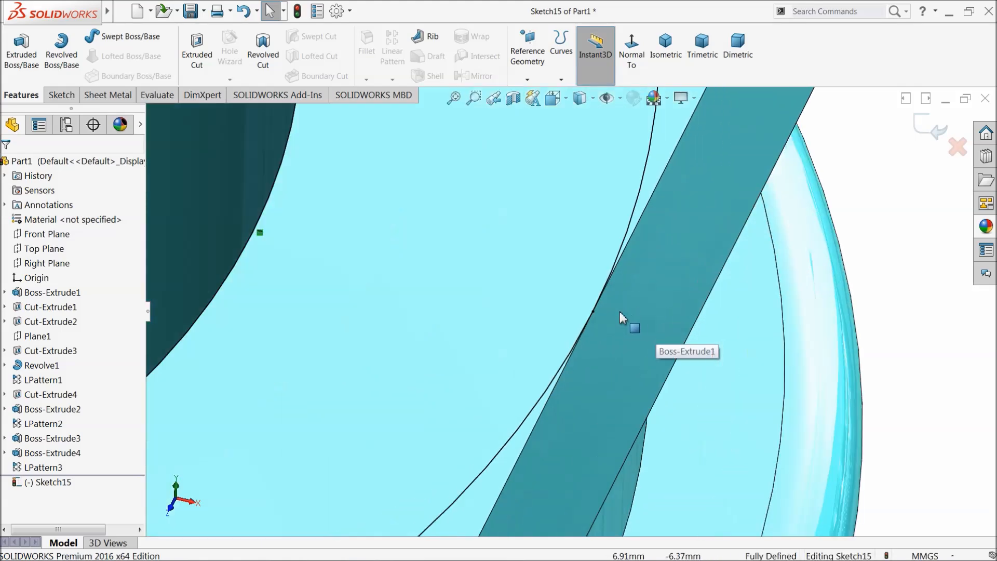
click(593, 312)
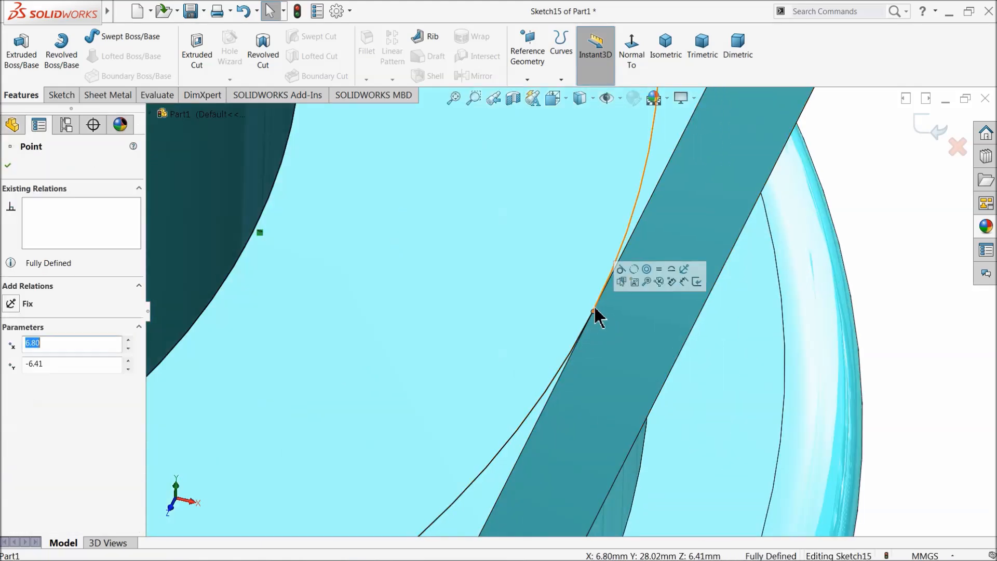
ctrl+click(597, 308)
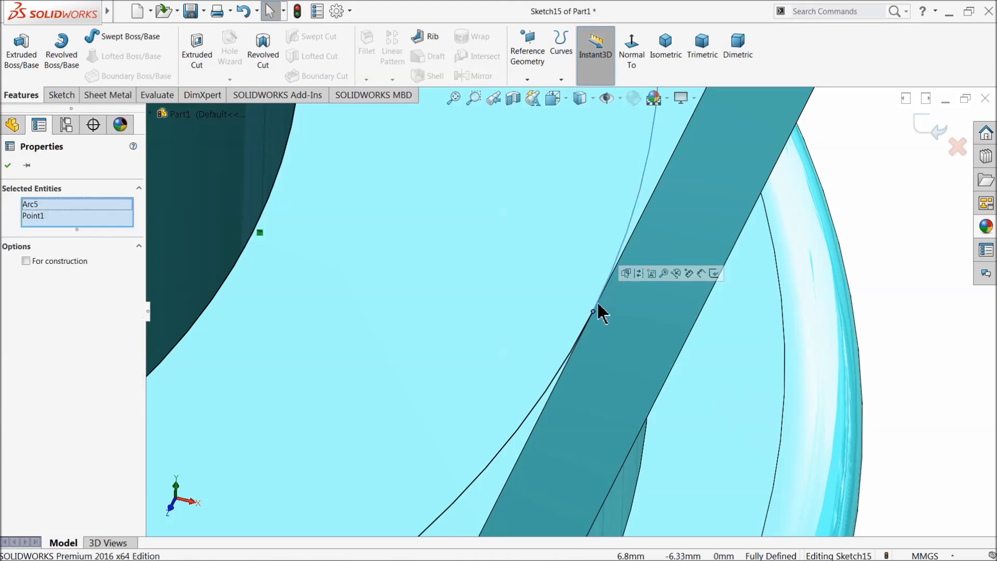
ctrl+click(590, 320)
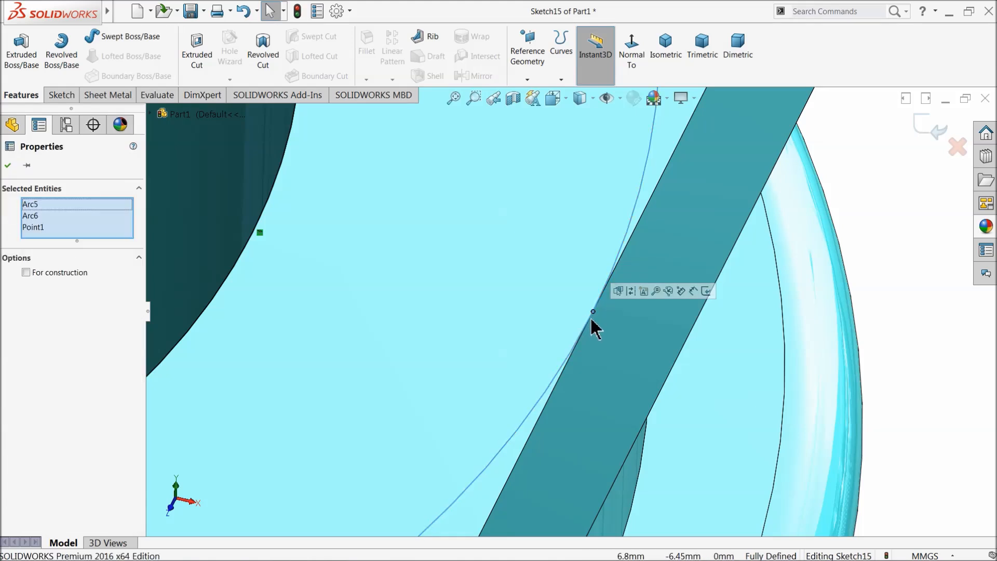
click(897, 246)
scroll(686, 290, up, 5)
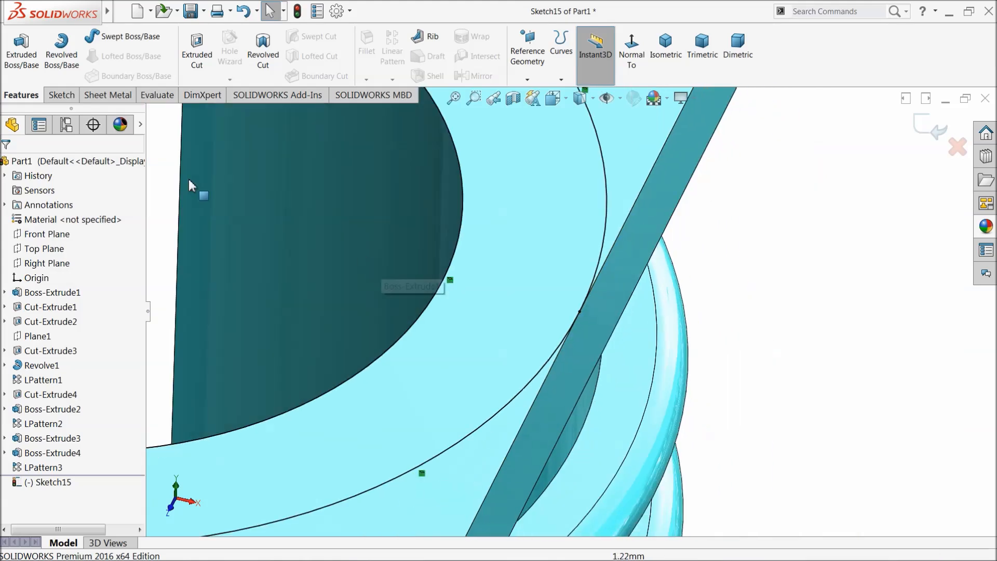
Step: Begin a boss extrusion of the closed rim region around the pockets, with Thin Feature turned off
click(21, 58)
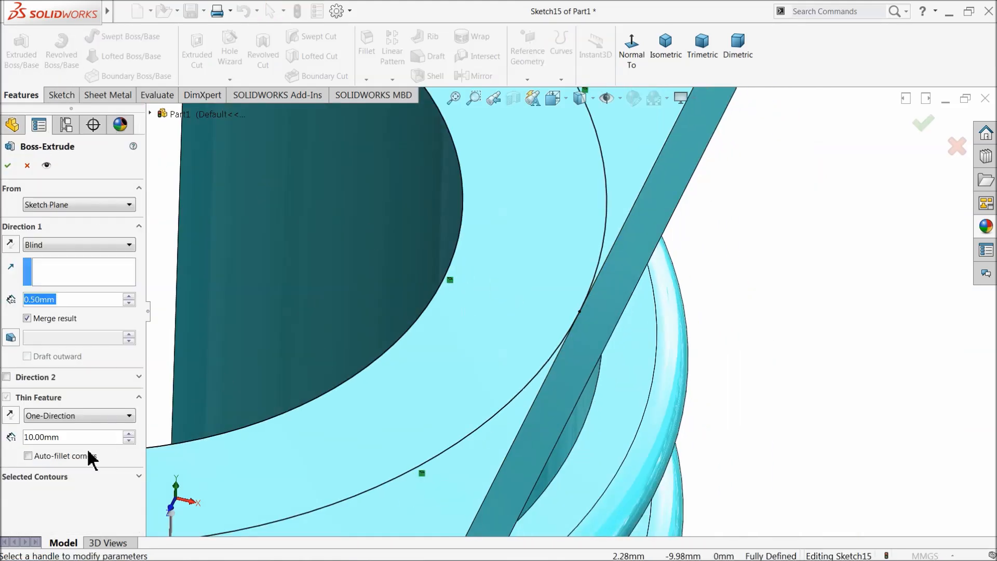
click(67, 476)
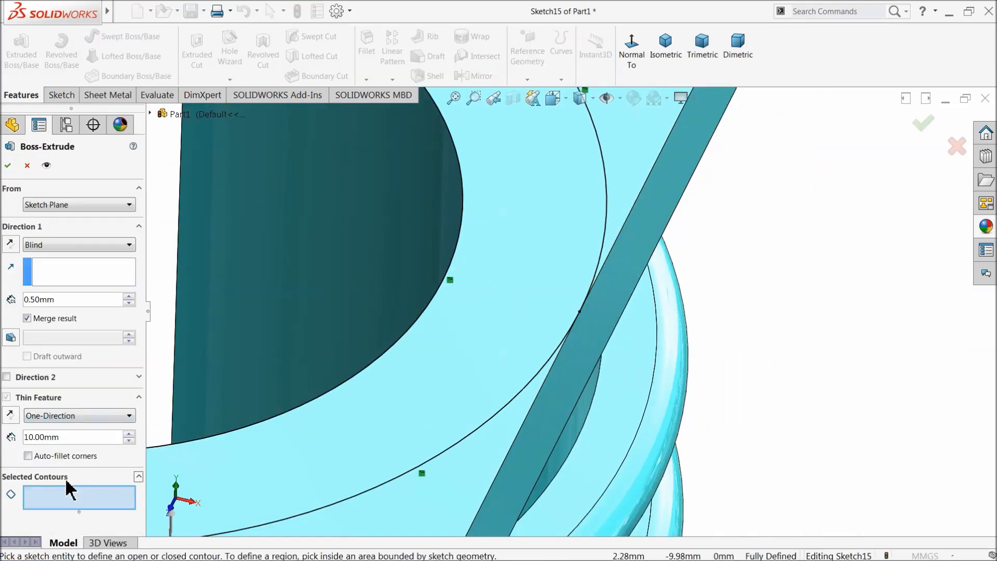
click(487, 357)
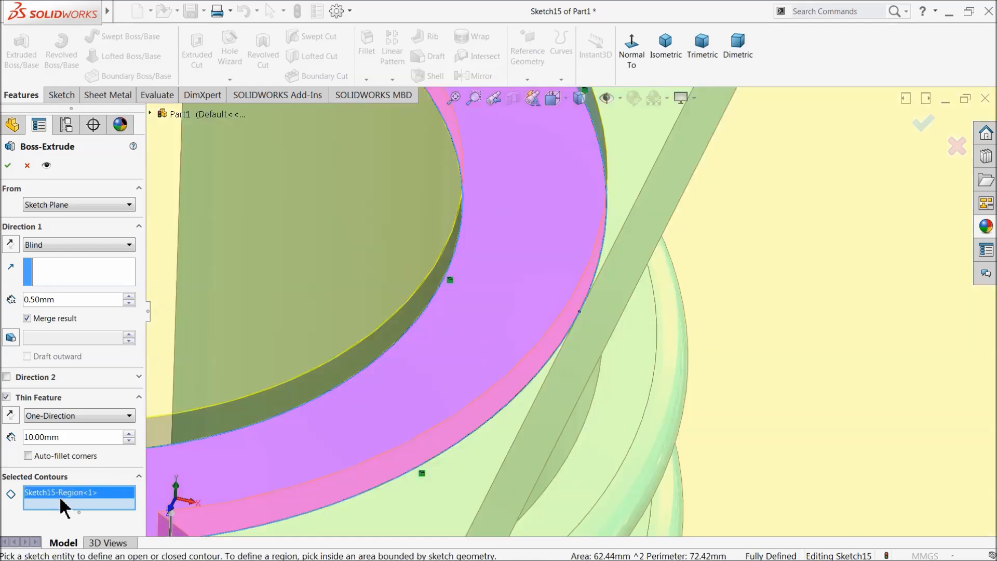
scroll(597, 405, up, 8)
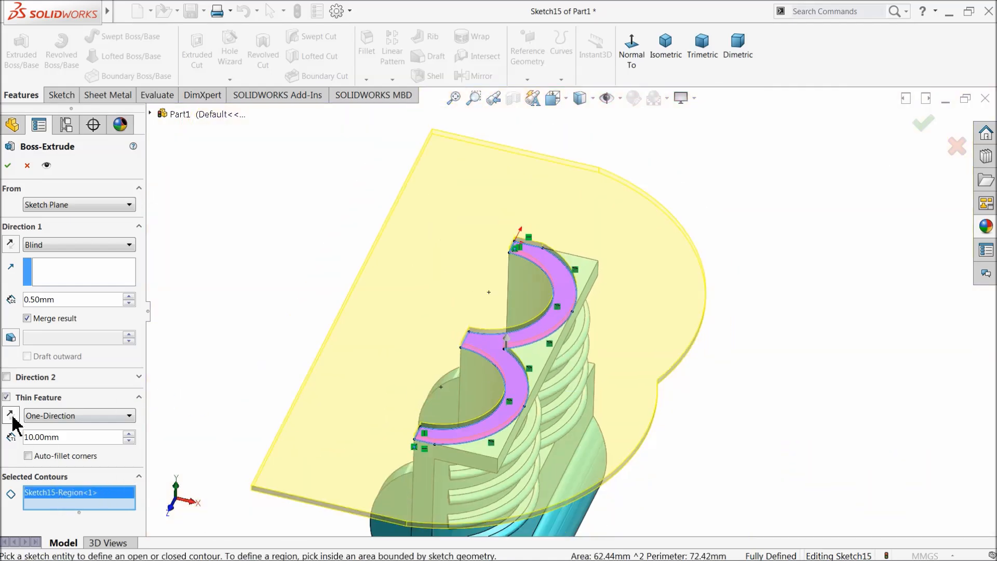
click(6, 398)
scroll(554, 367, down, 2)
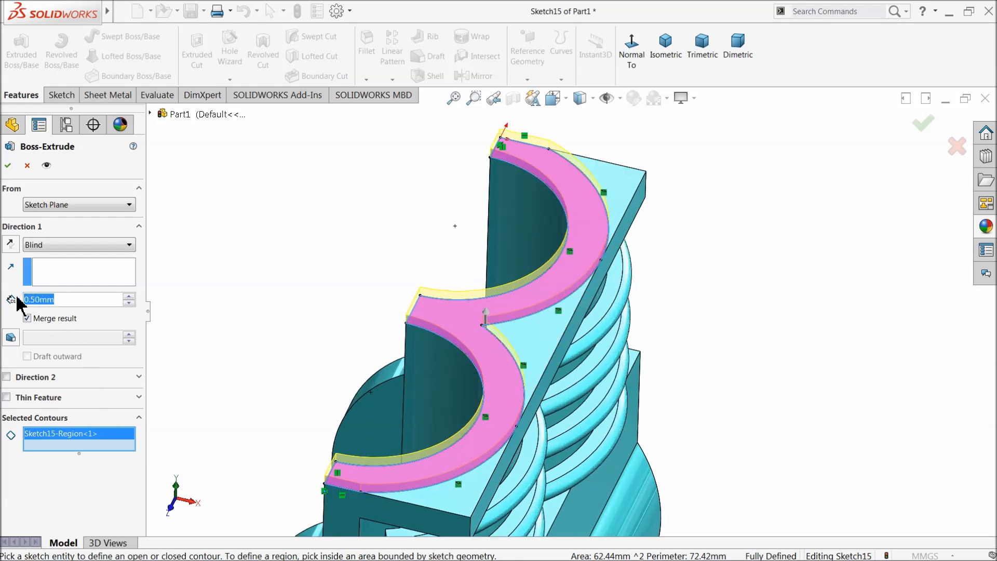
Step: Set the rim's blind depth to 2 mm and create the merged extrusion
text(2)
key(Return)
mouse_move(278, 280)
middle_down()
mouse_move(267, 274)
mouse_move(281, 284)
middle_up()
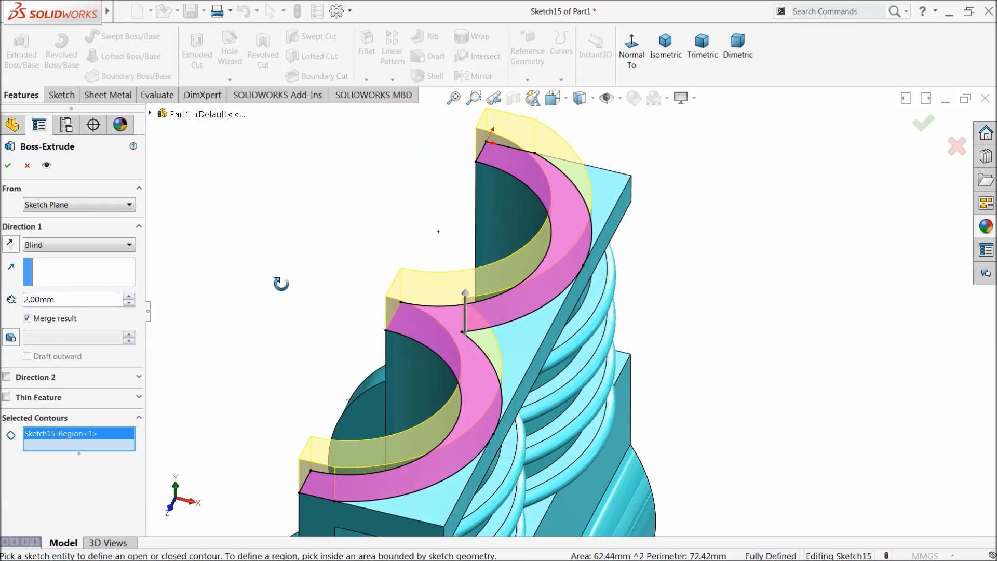
click(8, 166)
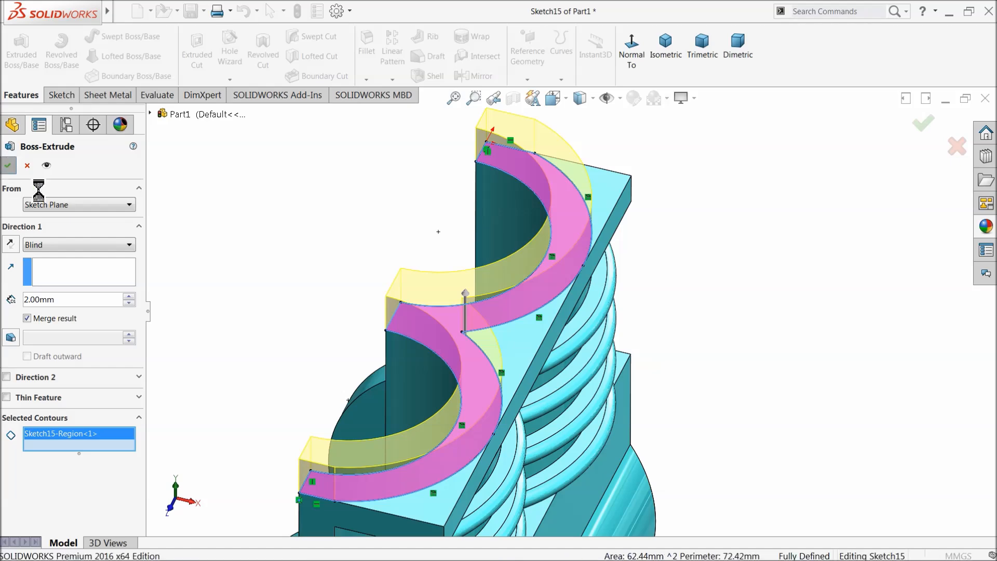
click(266, 317)
mouse_move(267, 322)
middle_down()
mouse_move(263, 296)
mouse_move(269, 312)
middle_up()
scroll(406, 328, up, 8)
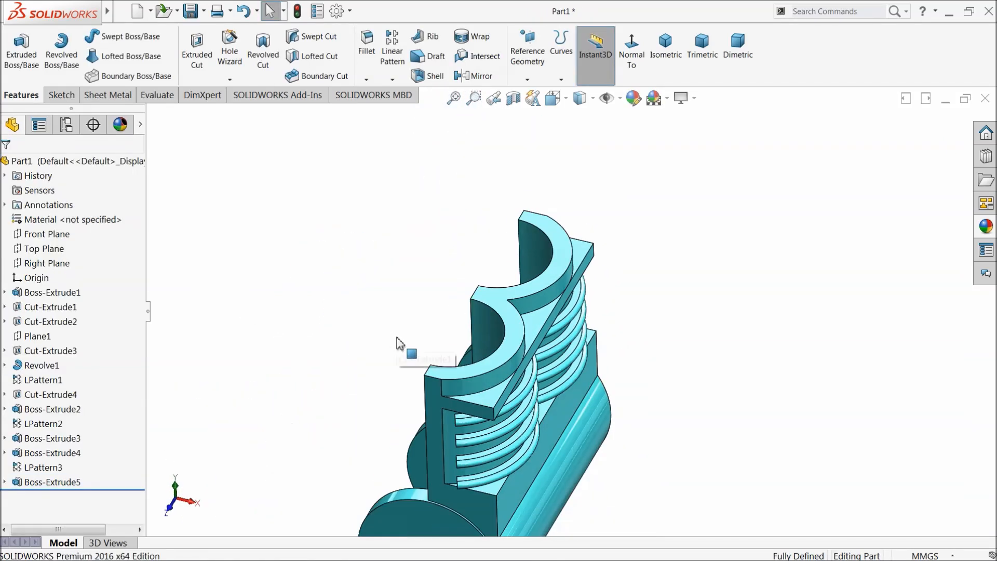
Step: Start a sketch on the body's end face behind the disc and draw a horizontal centerline about 17.5 mm outward from the disc's centre
middle_drag(420, 364, 650, 437)
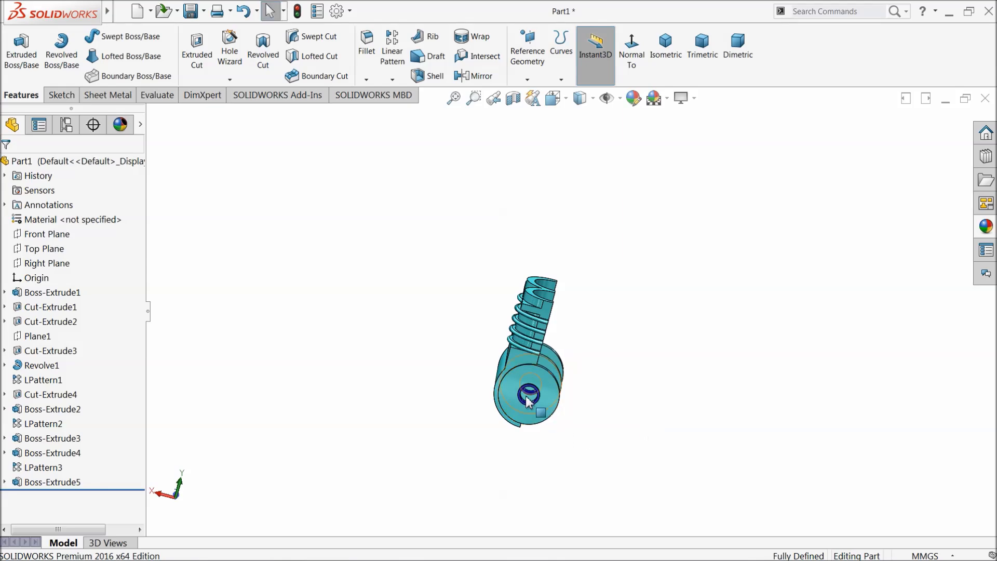
scroll(506, 374, down, 6)
middle_drag(506, 374, 550, 363)
click(536, 316)
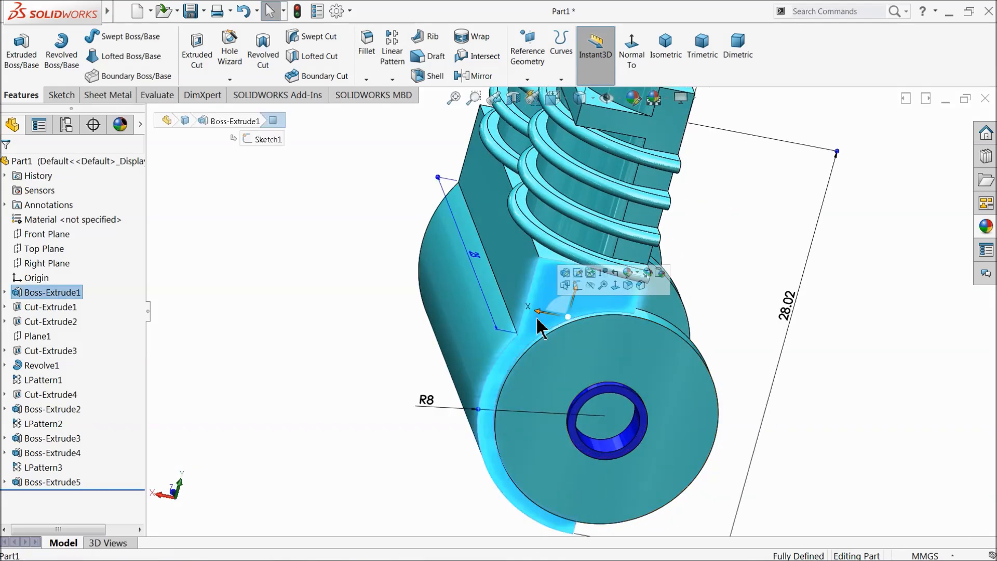
click(578, 285)
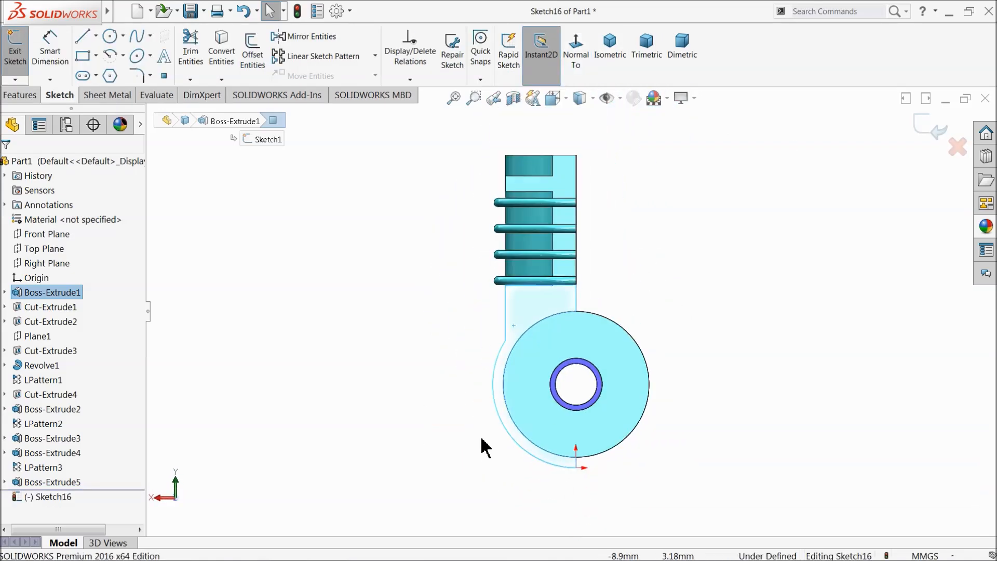
scroll(465, 397, down, 3)
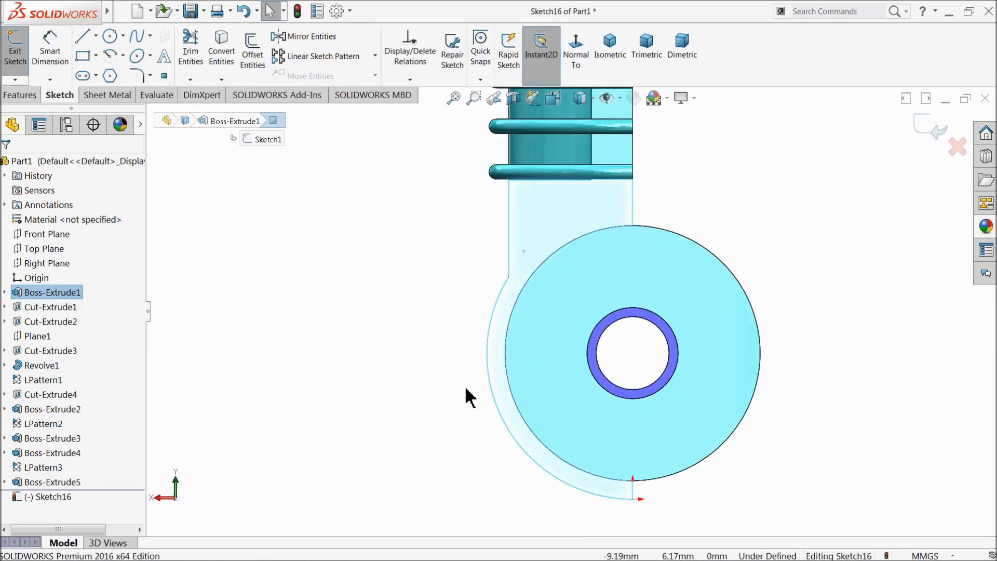
click(98, 35)
click(115, 68)
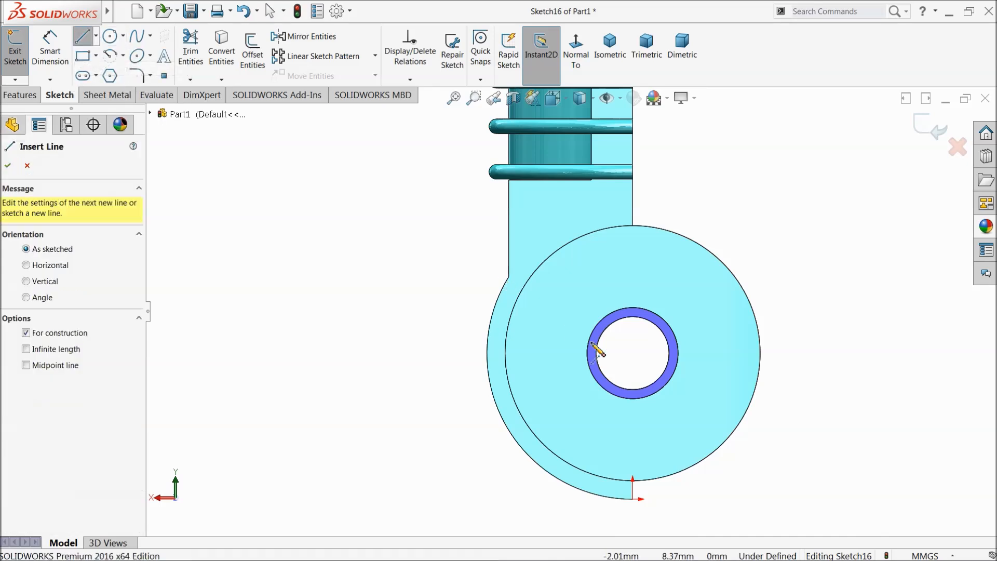
click(632, 353)
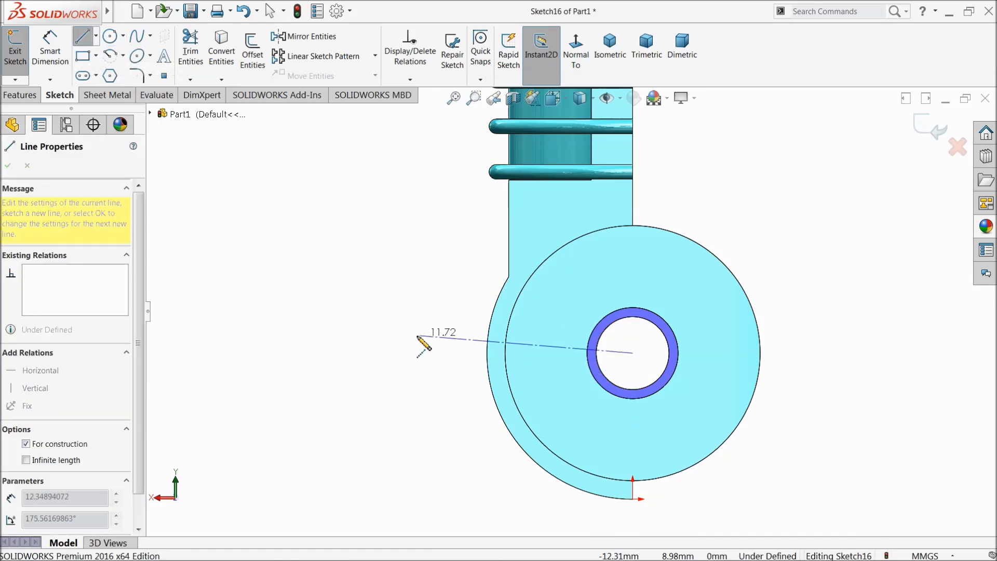
click(314, 353)
right_click(313, 285)
click(347, 289)
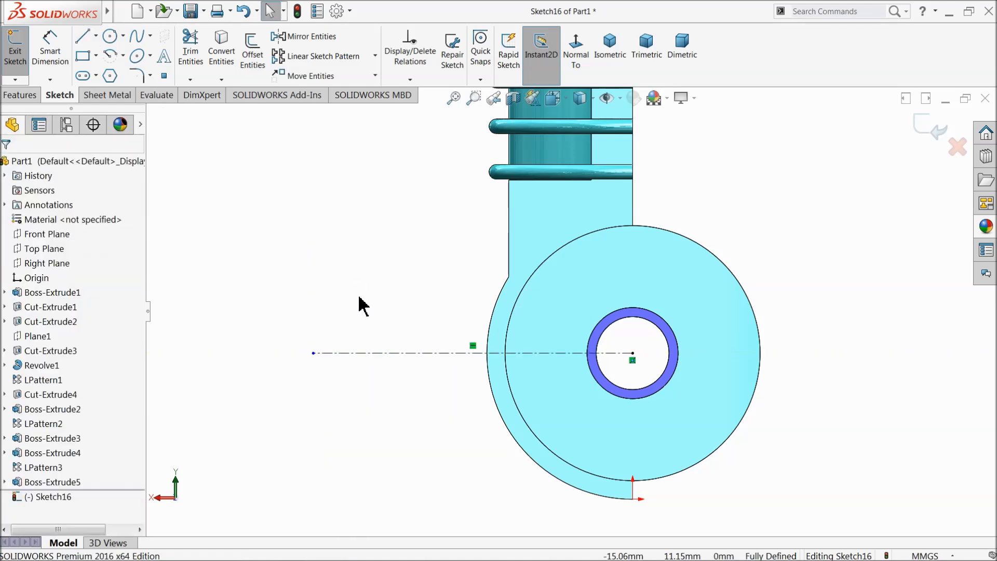
Step: Sketch a second horizontal construction line about 9.2 mm long just below the centerline, ending beneath the centerline's outer end
click(50, 62)
click(97, 36)
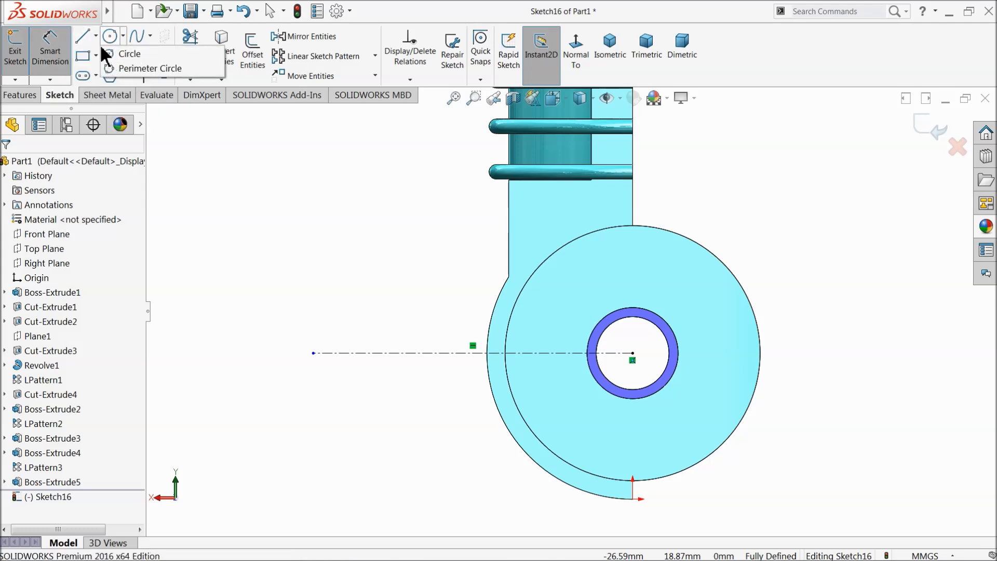
click(480, 366)
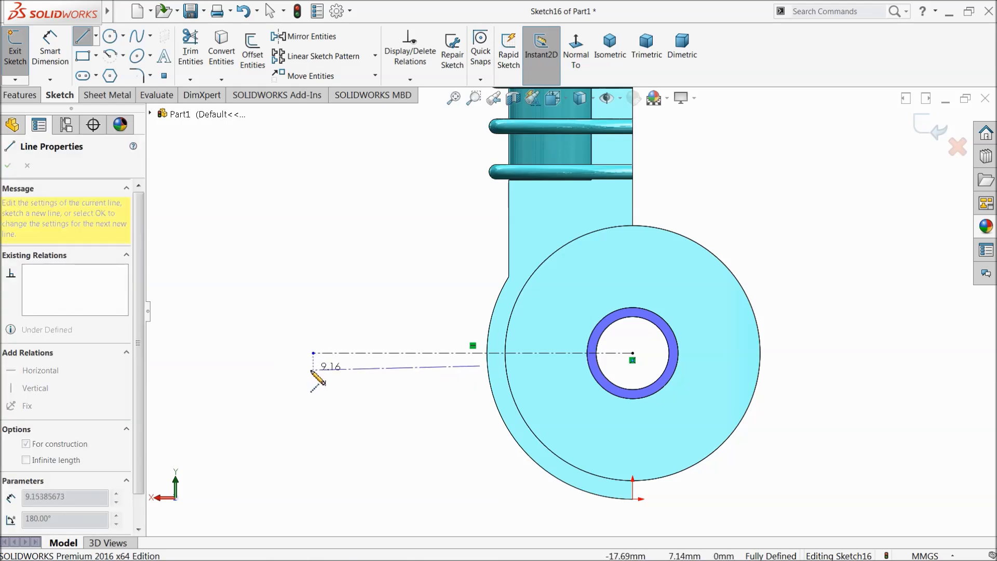
click(314, 365)
right_click(252, 331)
click(288, 341)
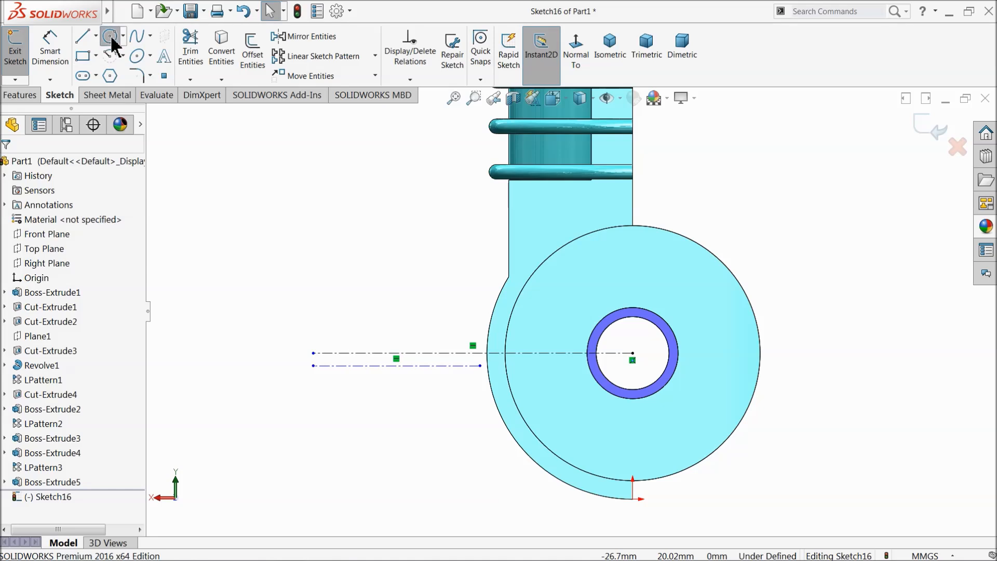
Step: Sketch a circle of about 3 mm radius centred on the outer end of the lower construction line
click(110, 36)
click(313, 366)
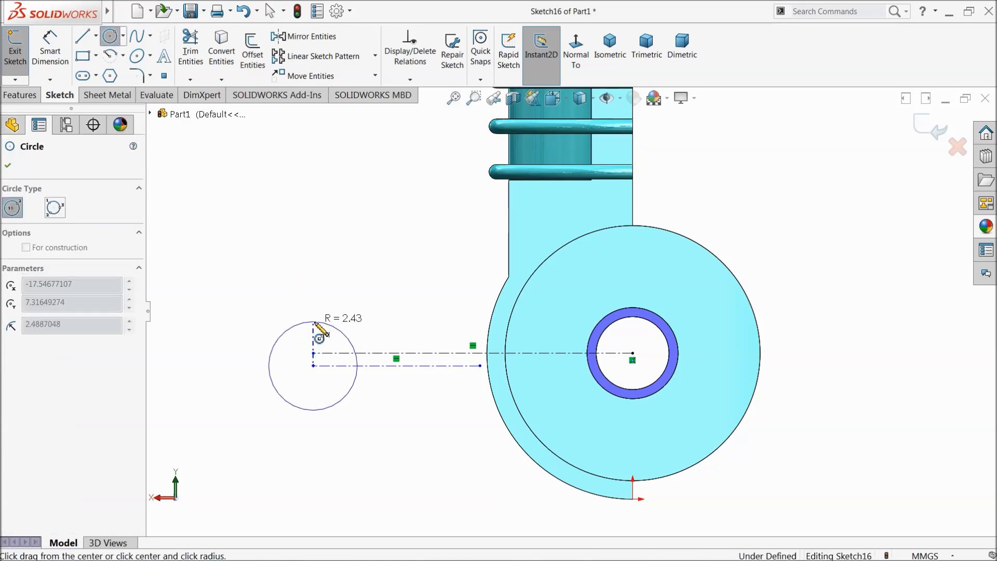
click(318, 312)
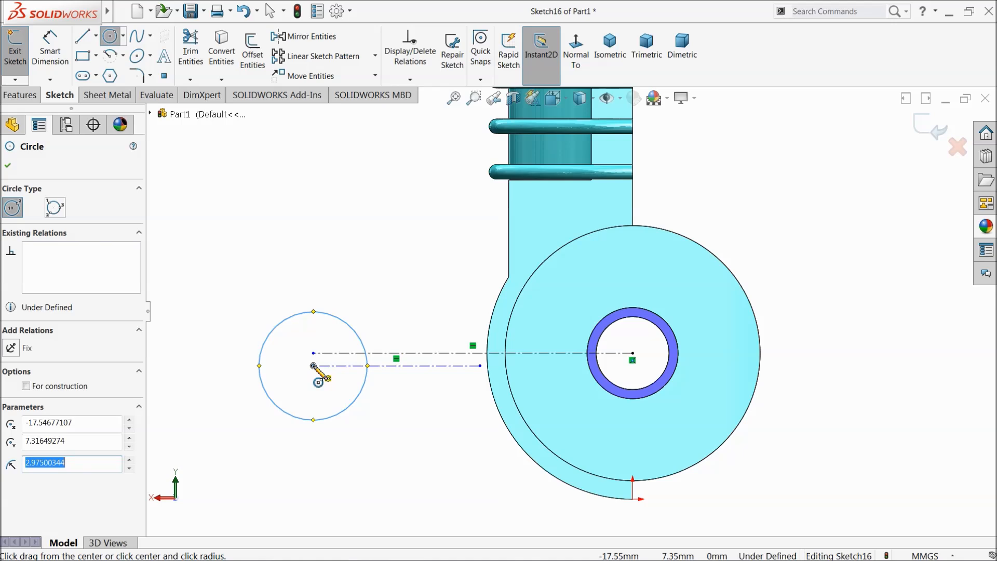
Step: Sketch a sloped line outward from the body's vertical side edge and continue with a tangent arc of about 4.6 mm radius around the circle
click(83, 37)
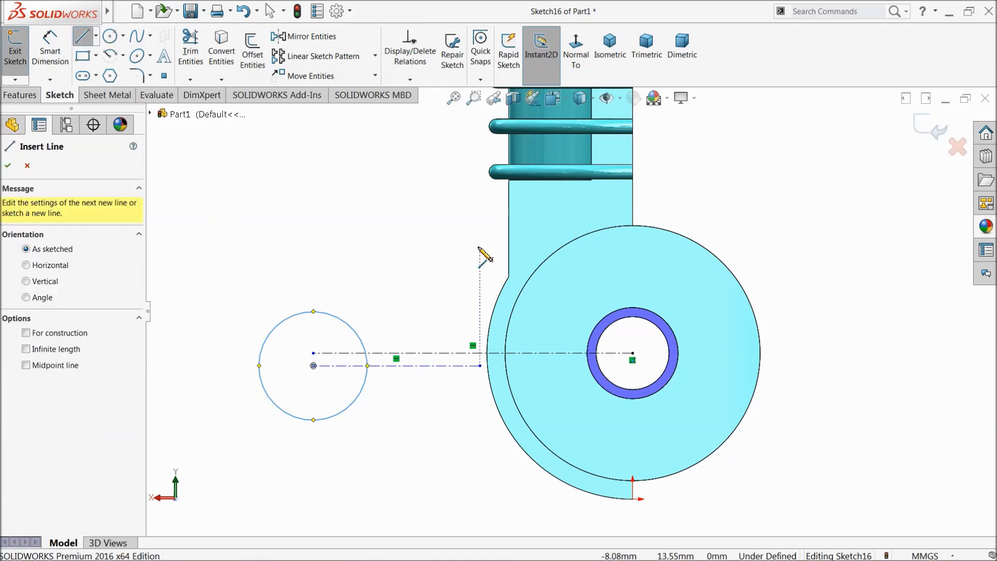
scroll(516, 263, down, 4)
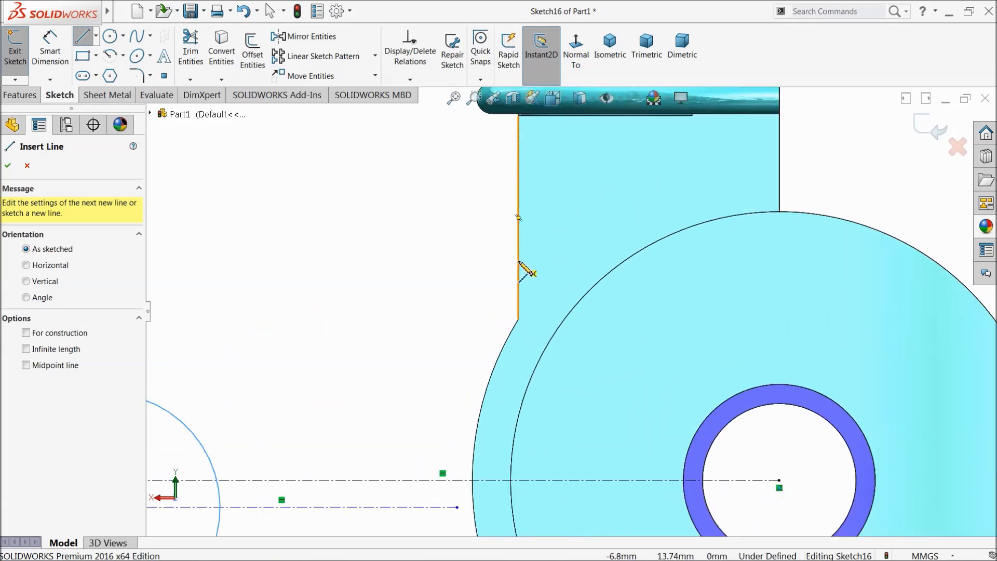
click(519, 261)
scroll(493, 275, up, 2)
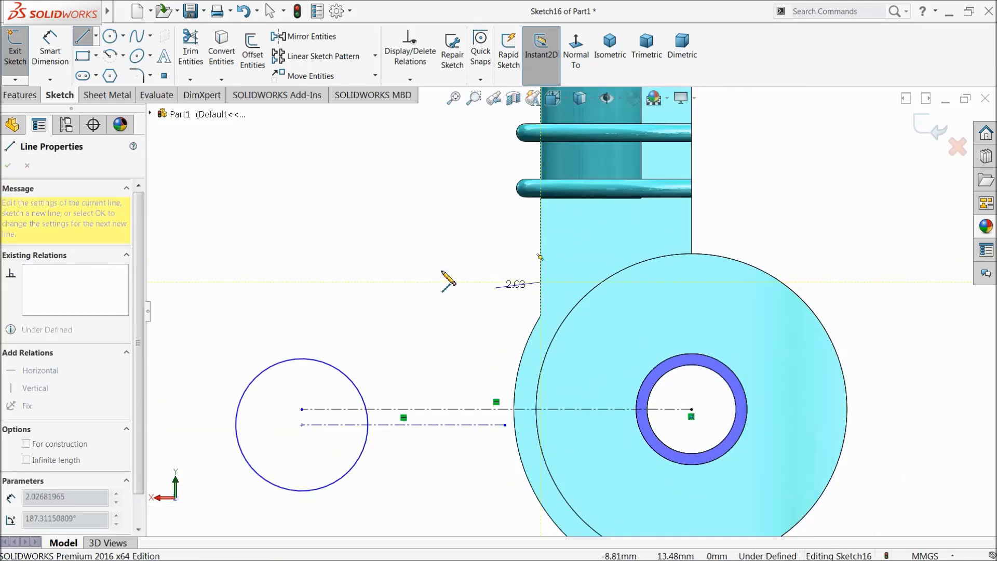
click(292, 316)
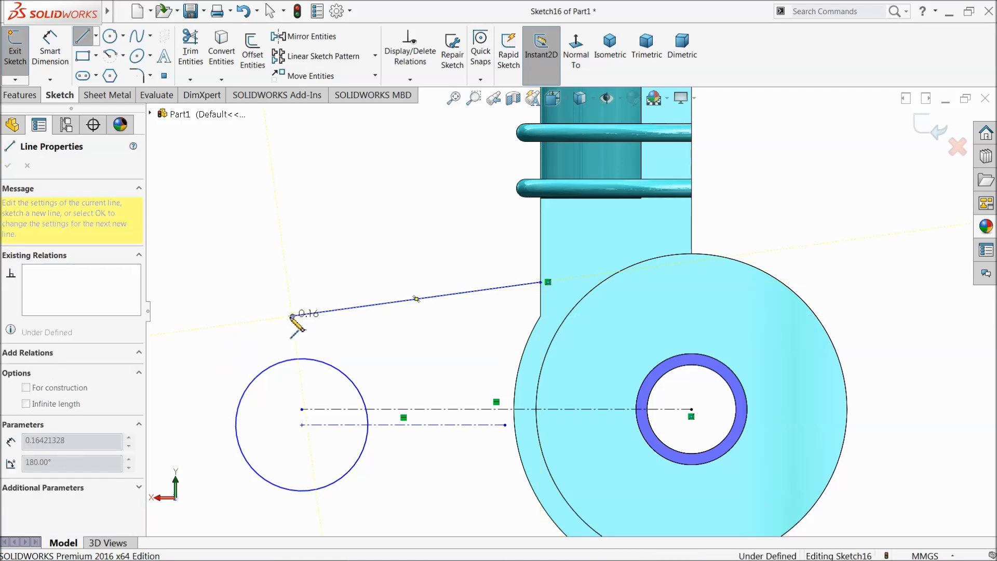
scroll(211, 413, up, 3)
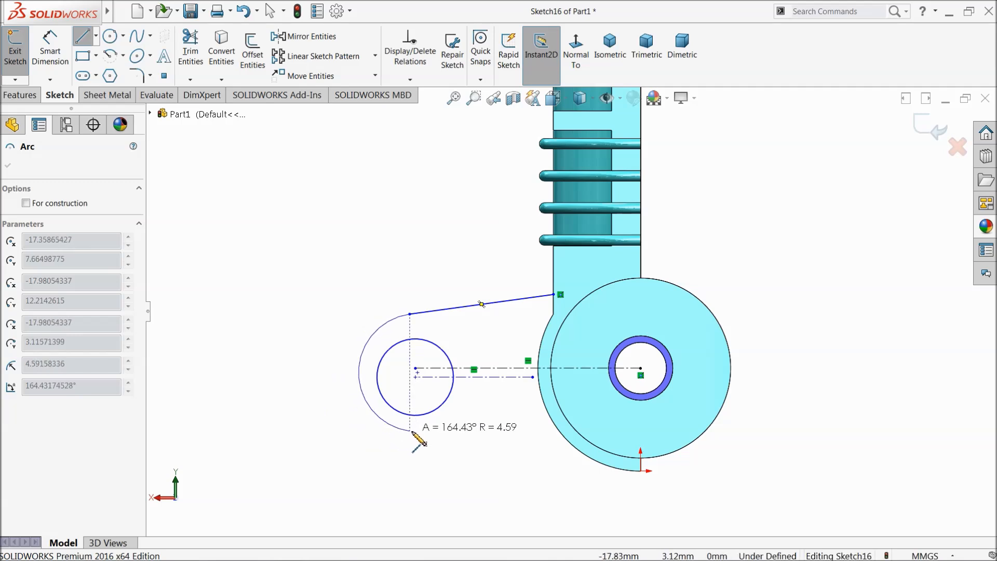
click(410, 430)
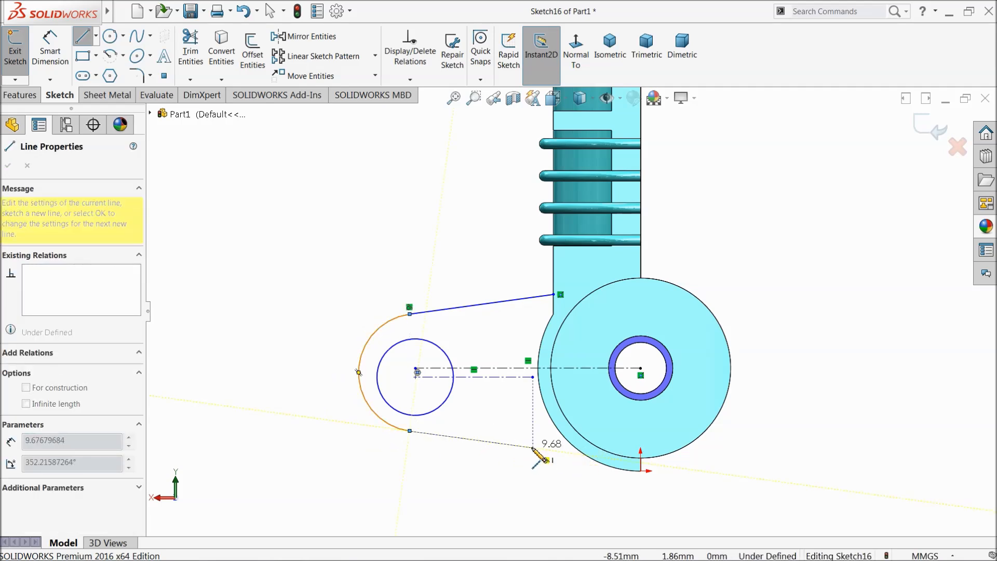
Step: Continue the arm outline with a lower tangent line and a short horizontal line to the body's arc, and convert that arc into the sketch
click(550, 450)
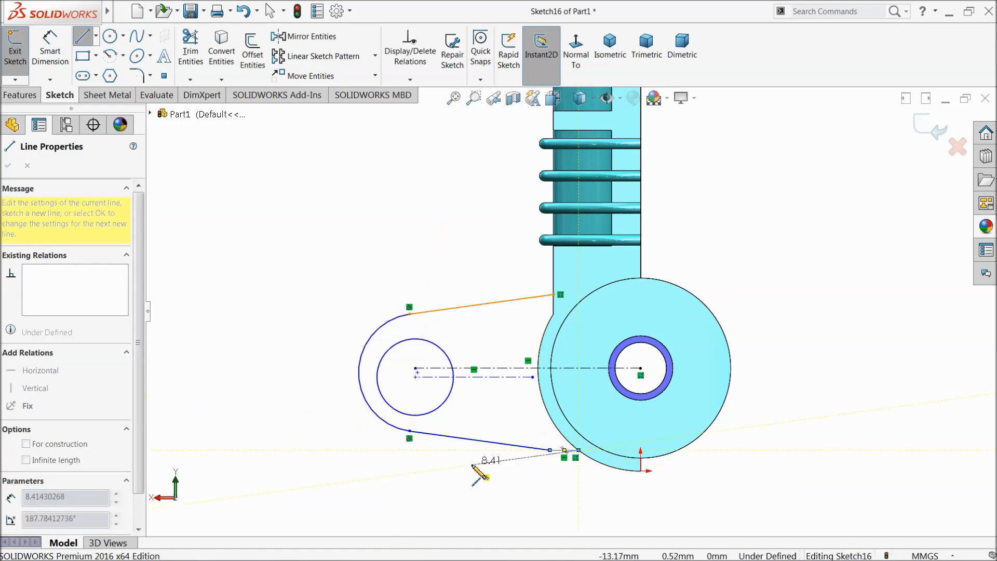
right_click(474, 470)
click(509, 381)
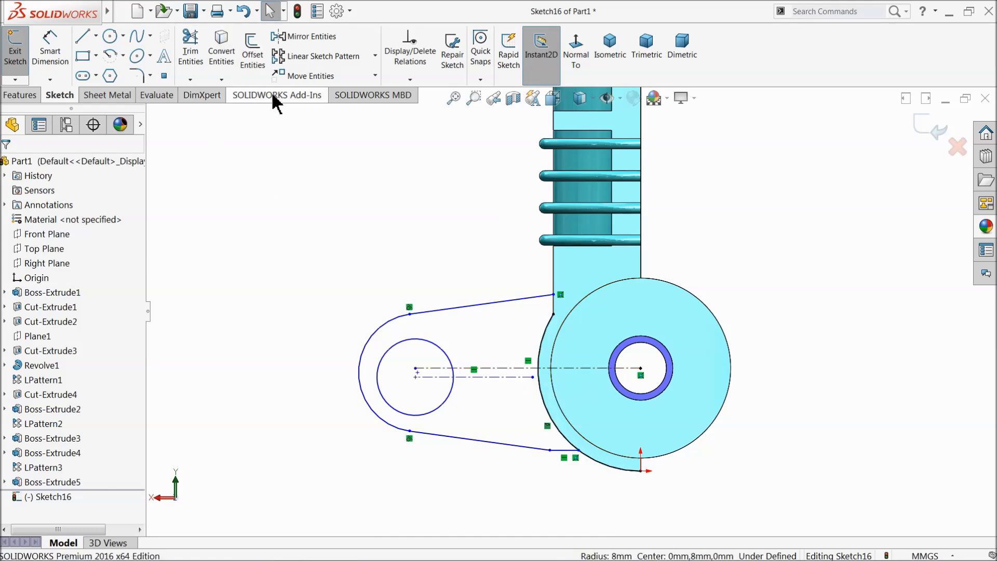
Step: Convert the body's vertical edge into the sketch and power-trim the converted edges beyond the arm's upper and lower lines
click(554, 309)
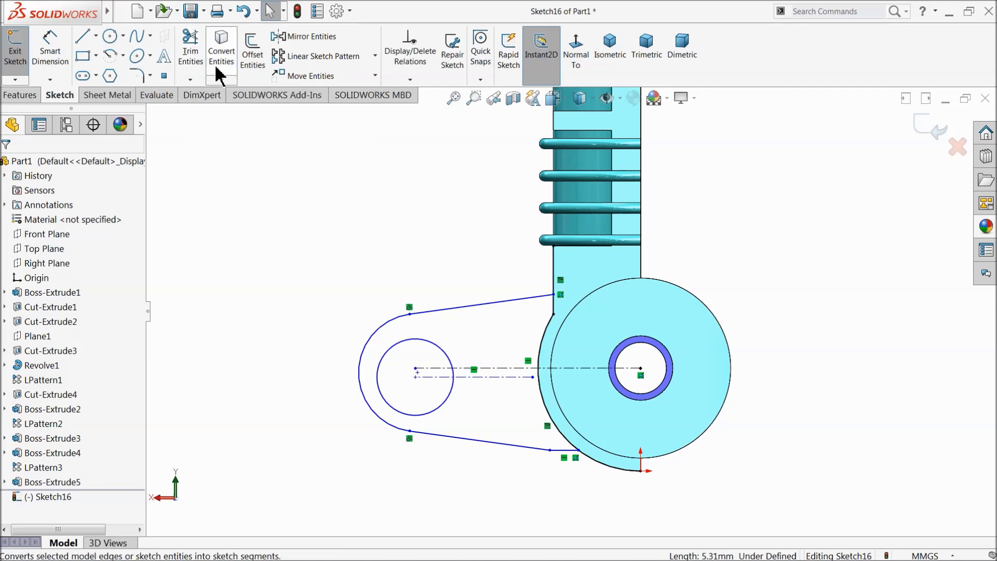
click(190, 56)
scroll(590, 285, down, 3)
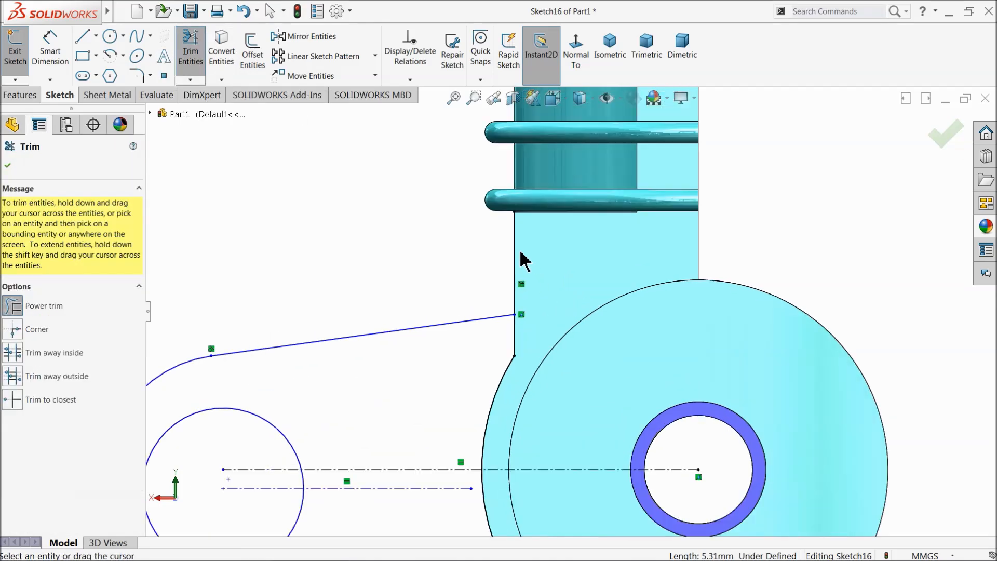
scroll(583, 313, up, 4)
scroll(590, 430, down, 7)
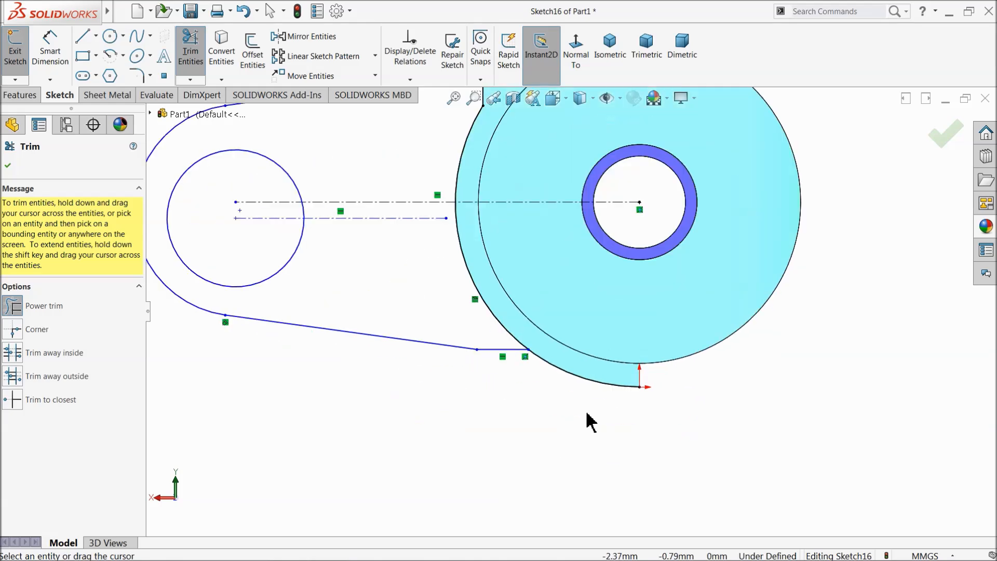
drag(579, 339, 555, 368)
scroll(423, 374, up, 5)
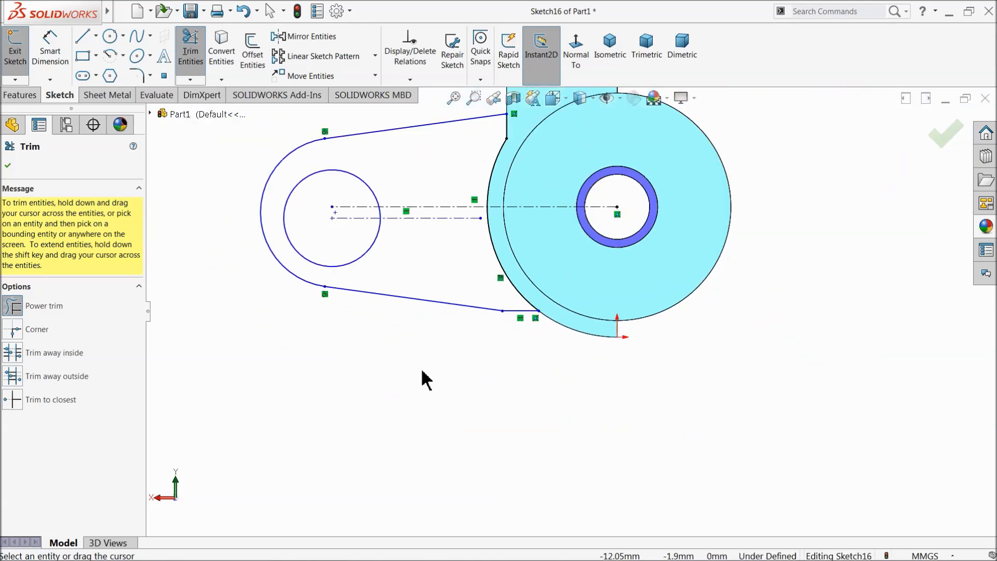
scroll(497, 238, down, 2)
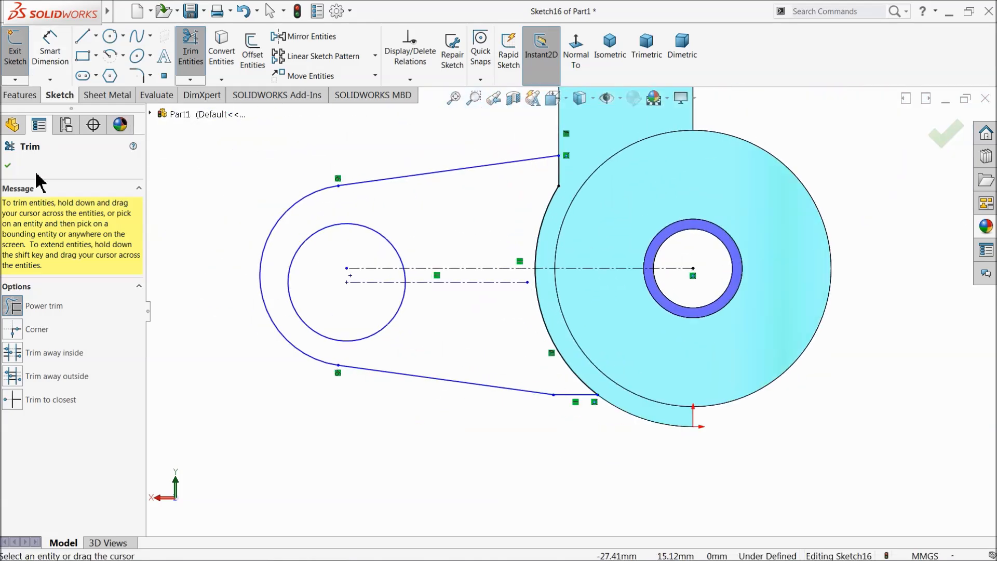
click(8, 166)
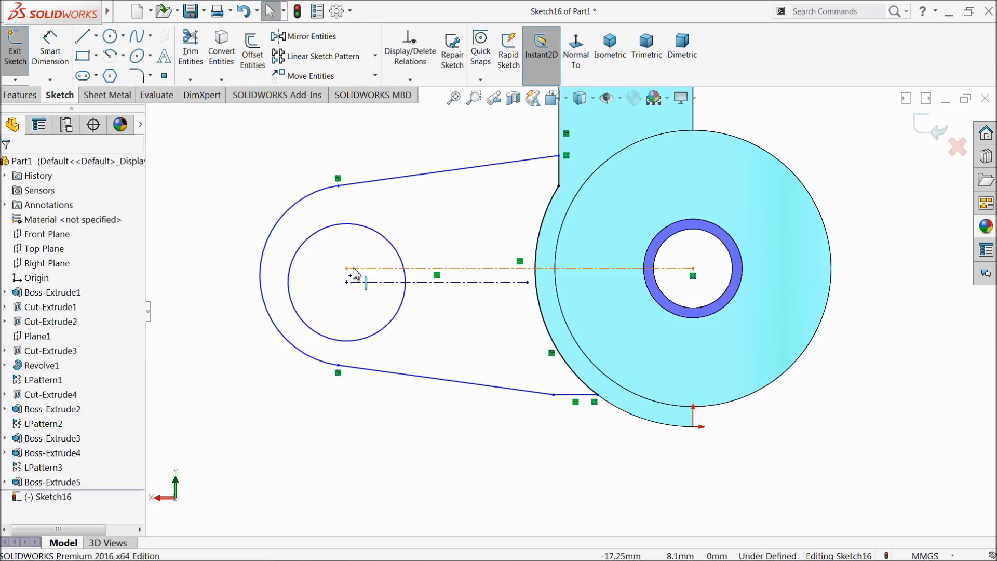
Step: Merge the arm's rounded-end arc centre with the circle's centre point
scroll(358, 281, down, 2)
click(373, 285)
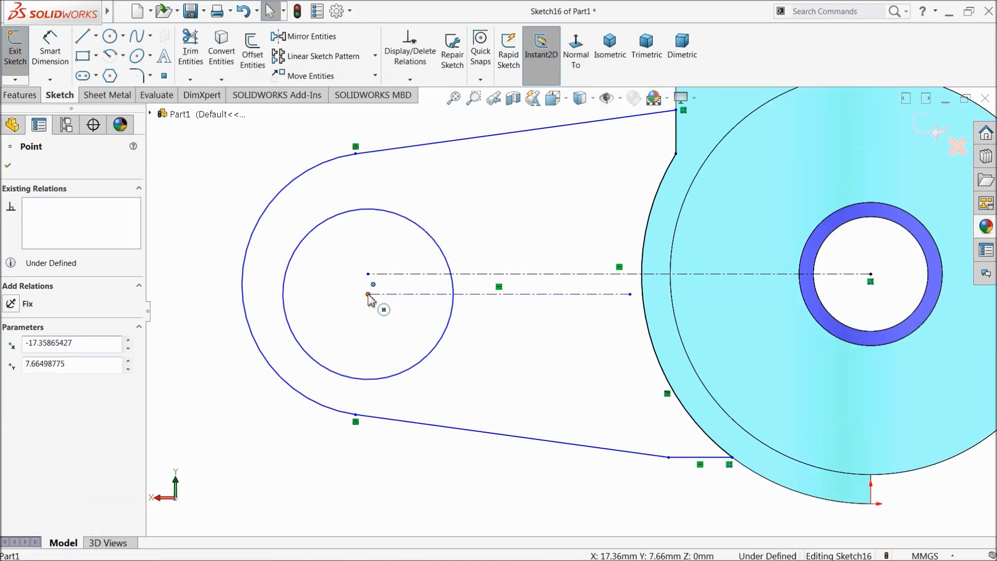
ctrl+click(368, 295)
click(434, 251)
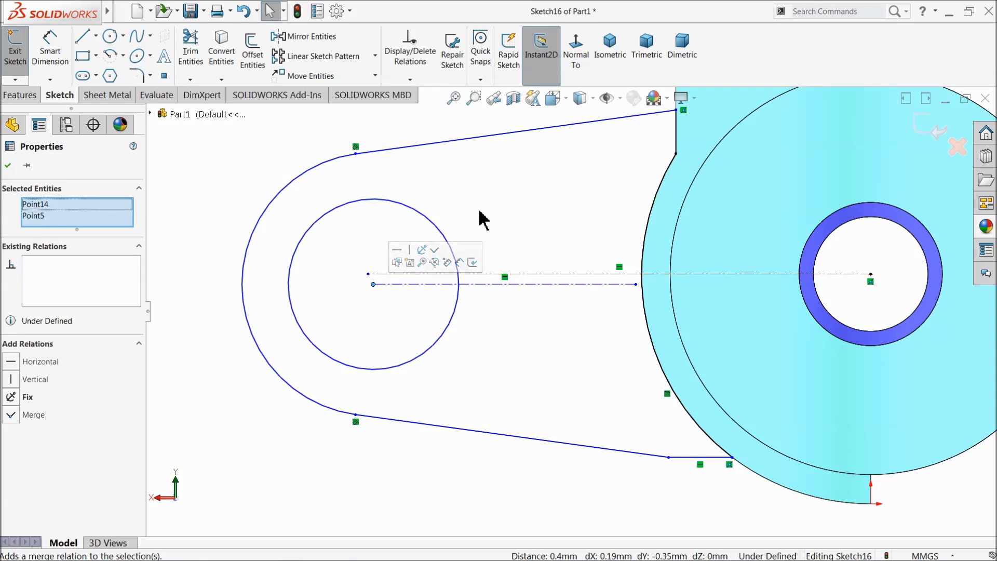
click(322, 409)
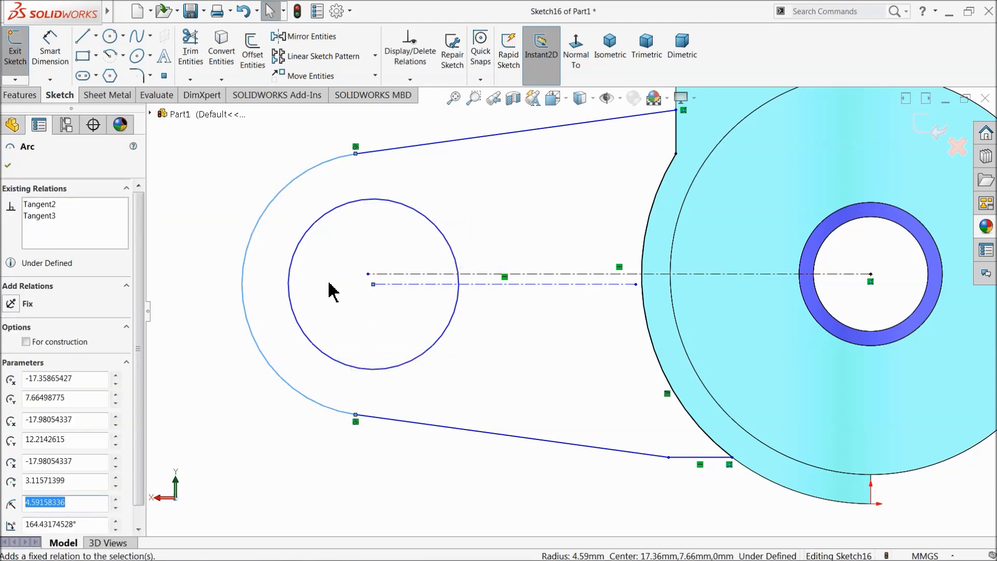
click(50, 48)
scroll(385, 270, down, 2)
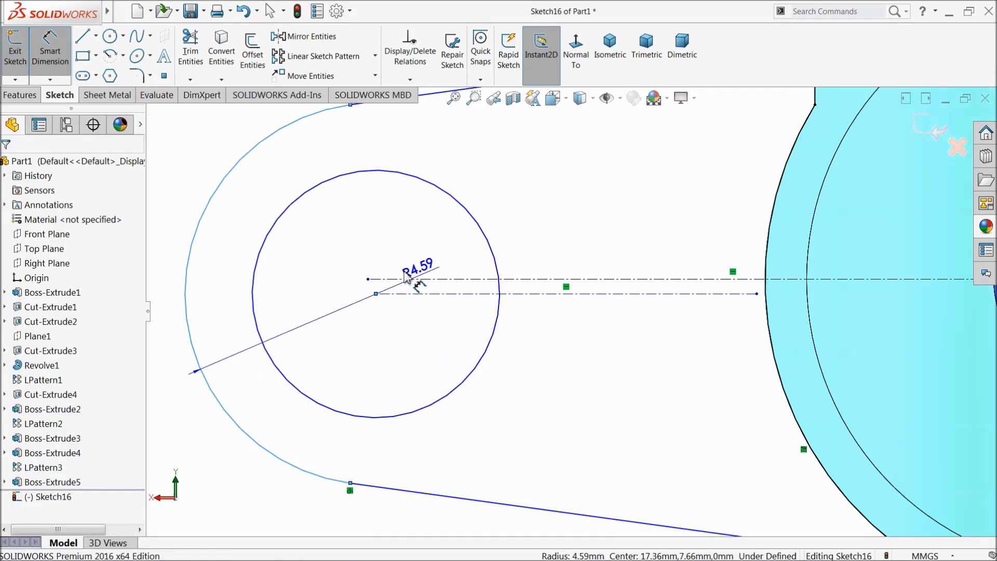
click(406, 279)
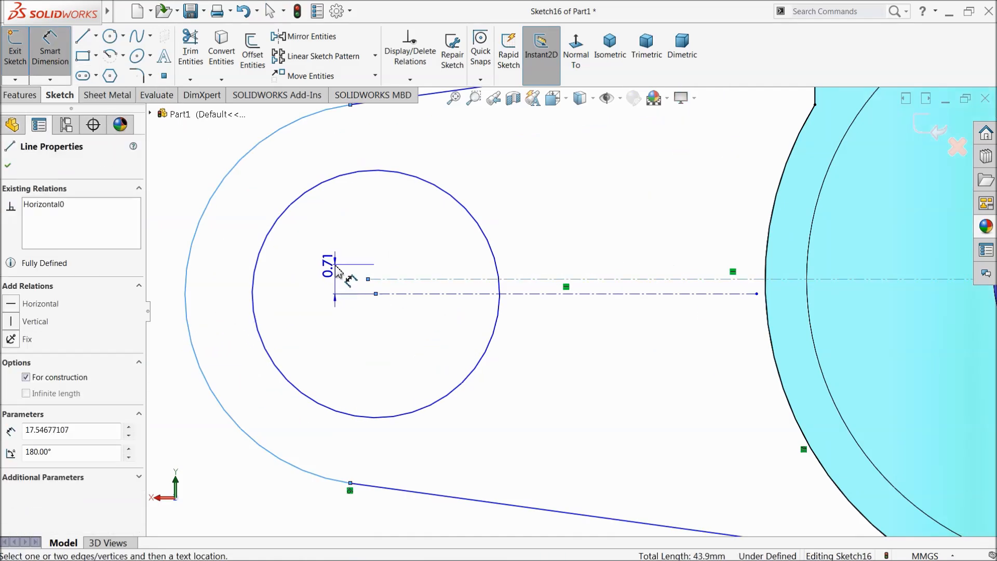
key(Escape)
key(Escape)
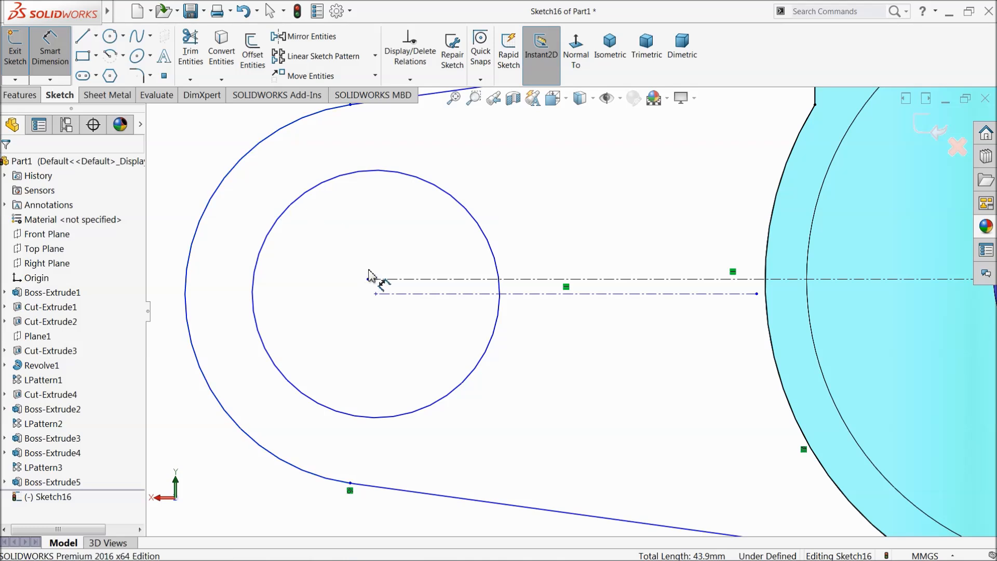
Step: Dimension the vertical distance between the two horizontal centerlines as 0.4425 mm
click(400, 293)
click(395, 280)
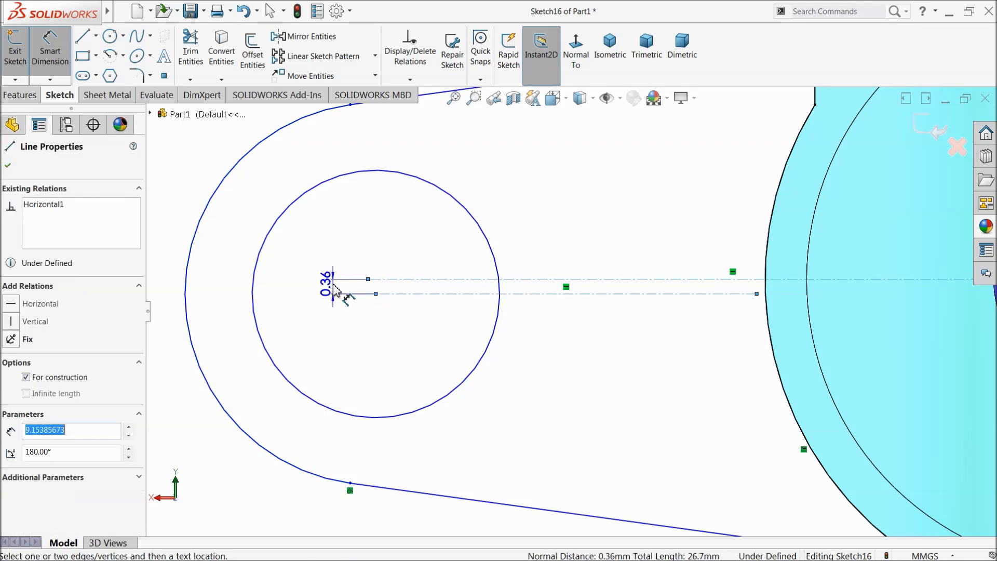
click(334, 290)
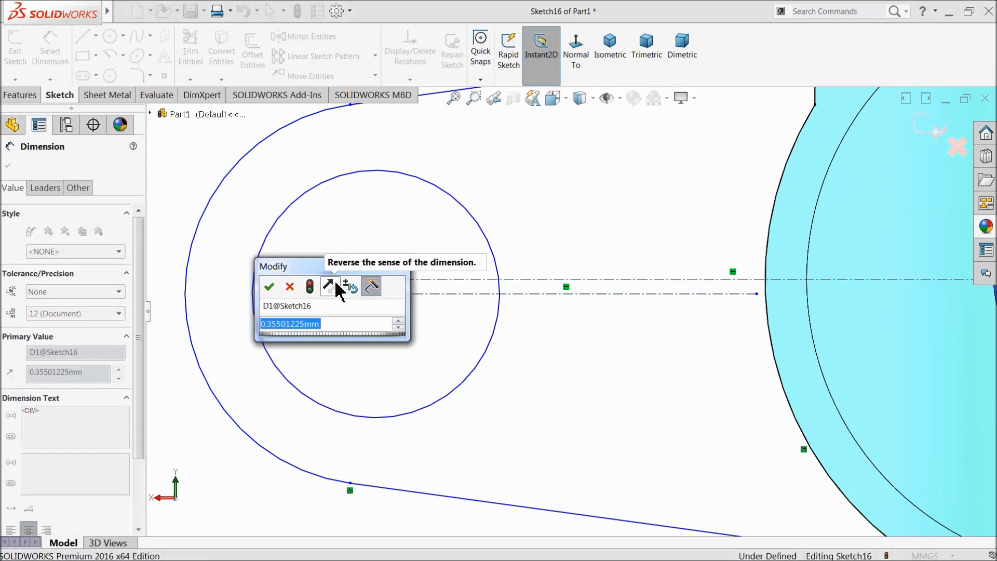
text(0.4425)
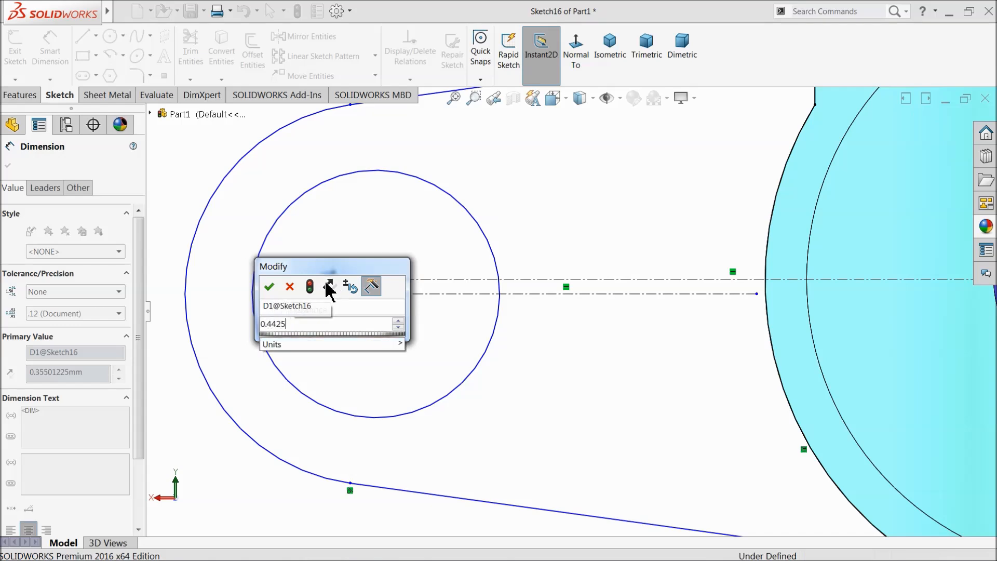
click(269, 287)
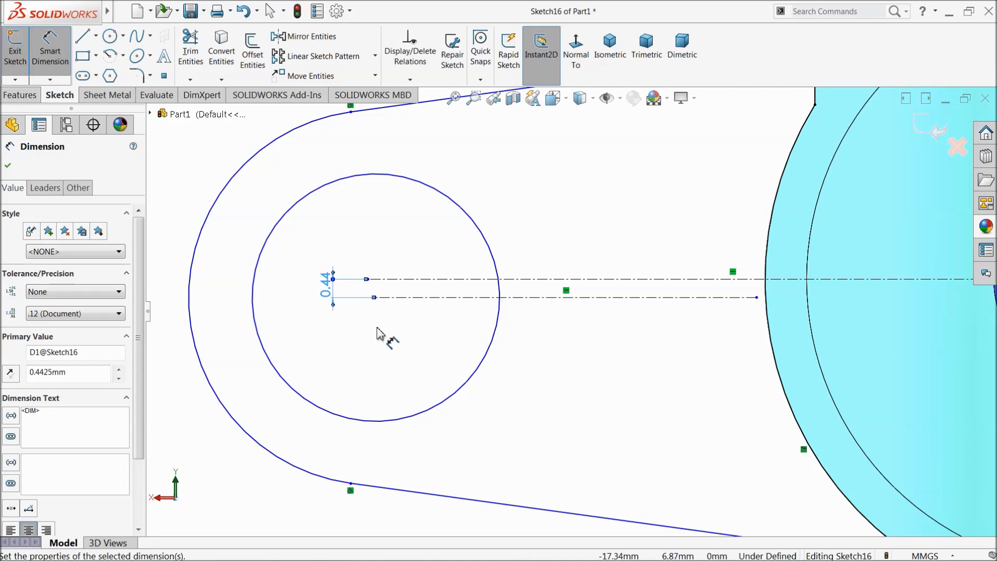
scroll(381, 329, up, 6)
scroll(722, 337, down, 3)
click(348, 460)
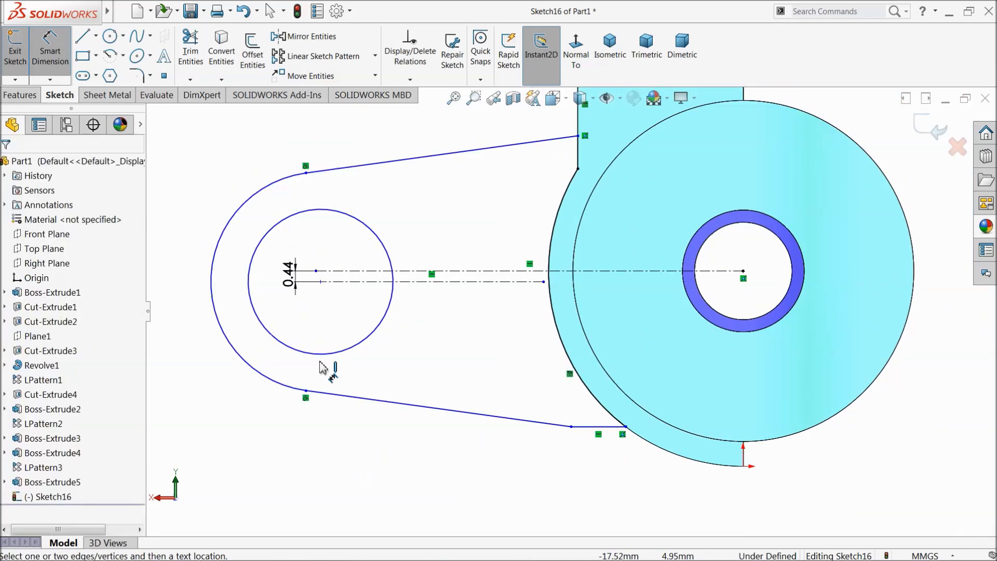
Step: Dimension the horizontal distance between the arm circle's centre and the body's bore centre as 12.944 mm
click(320, 282)
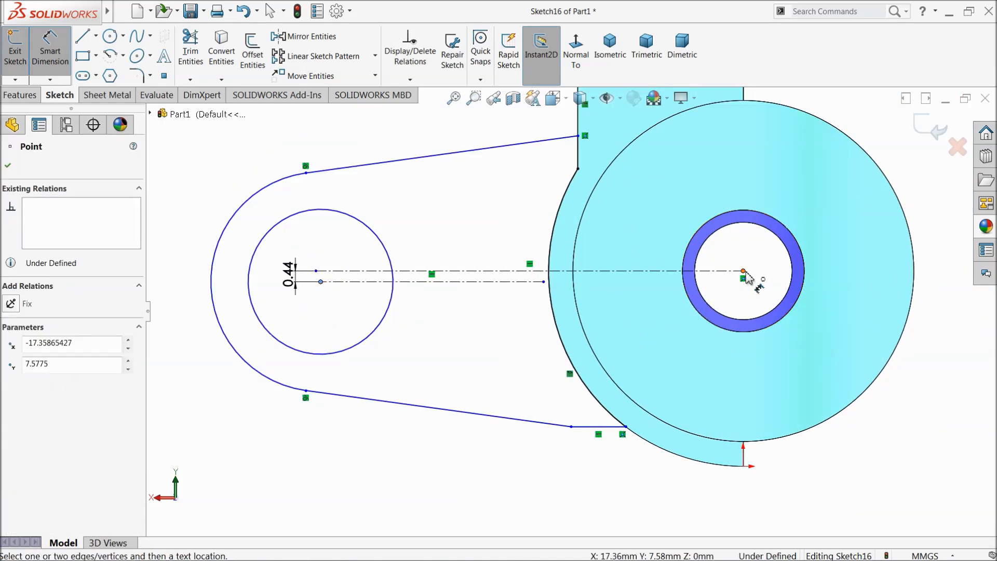
click(743, 271)
click(502, 462)
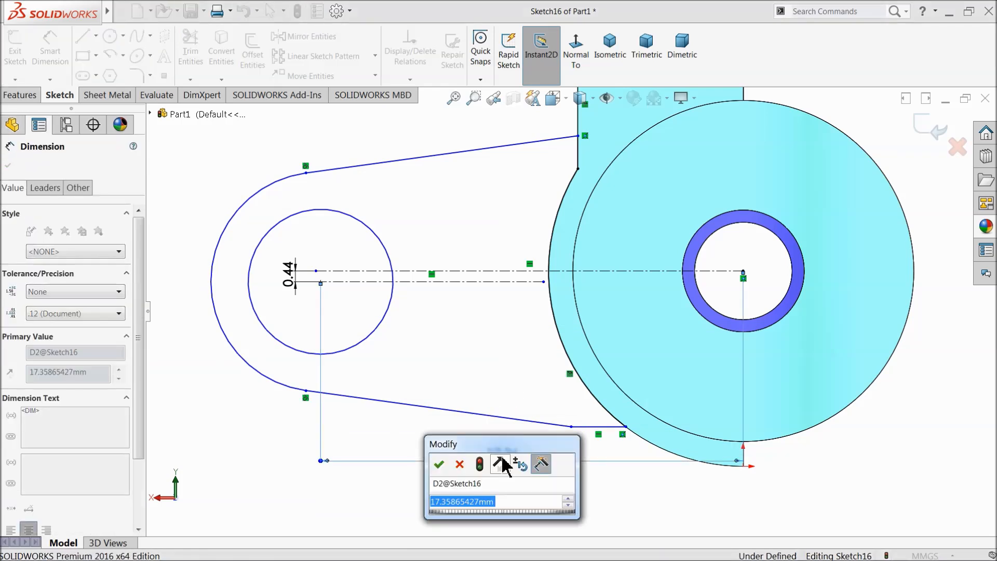
text(12)
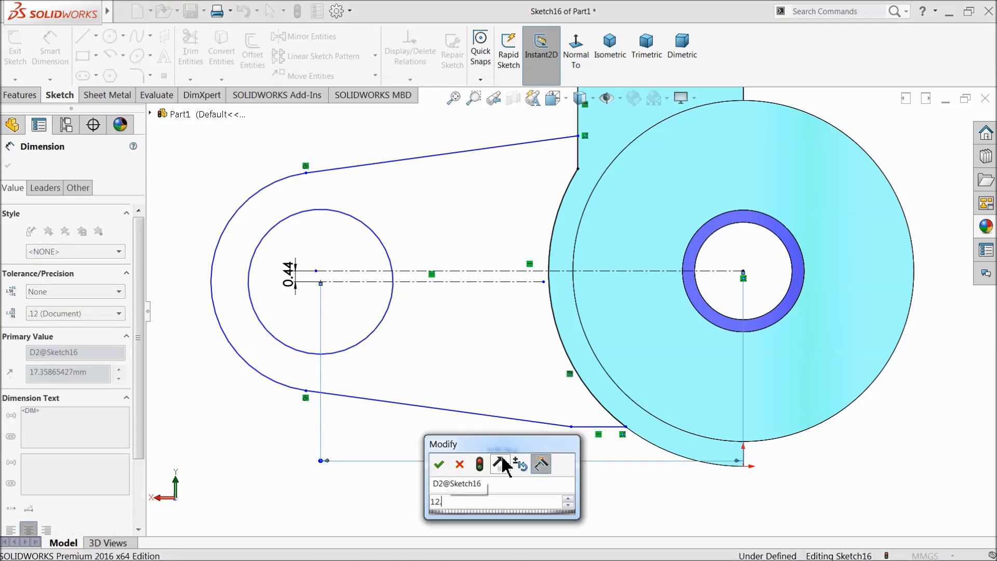
text(.9)
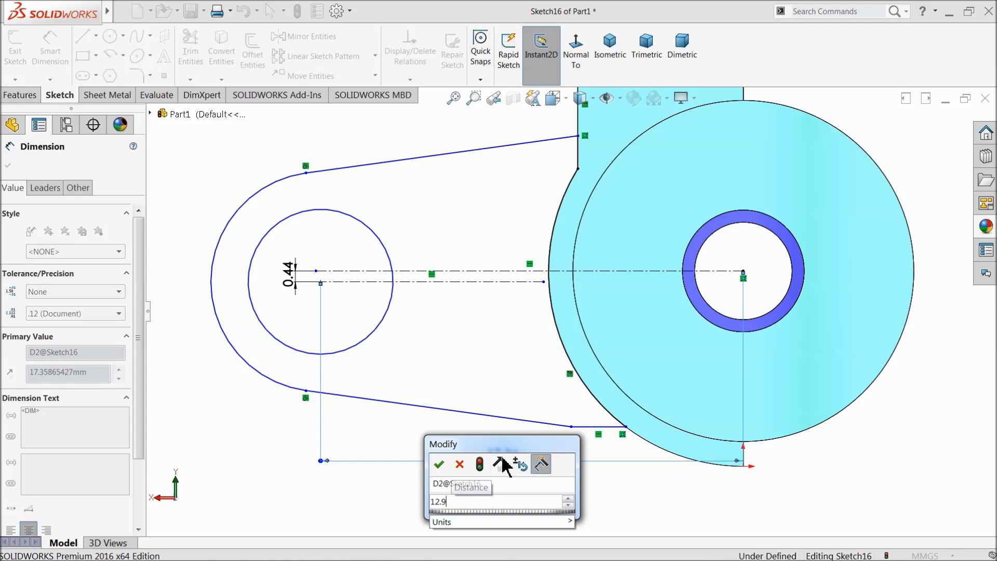
text(44)
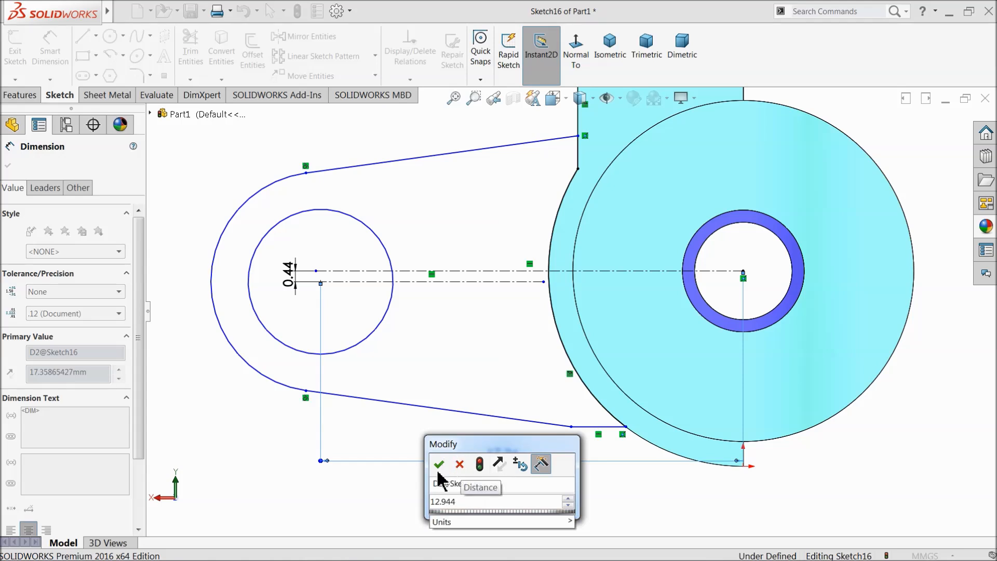
click(439, 467)
Step: Dimension the arm's inner circle with a diameter of 4.026 mm
scroll(255, 382, up, 2)
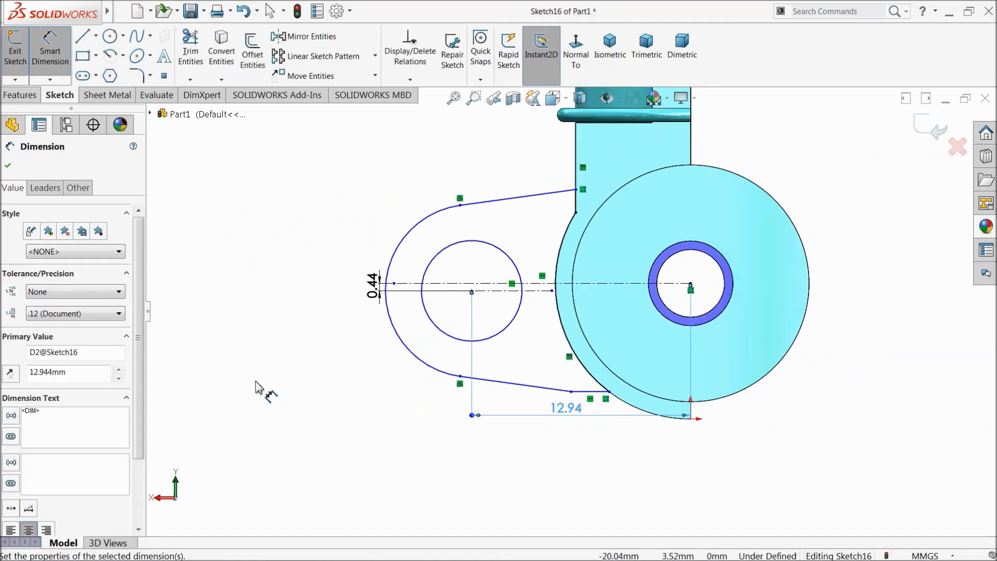
scroll(452, 317, down, 3)
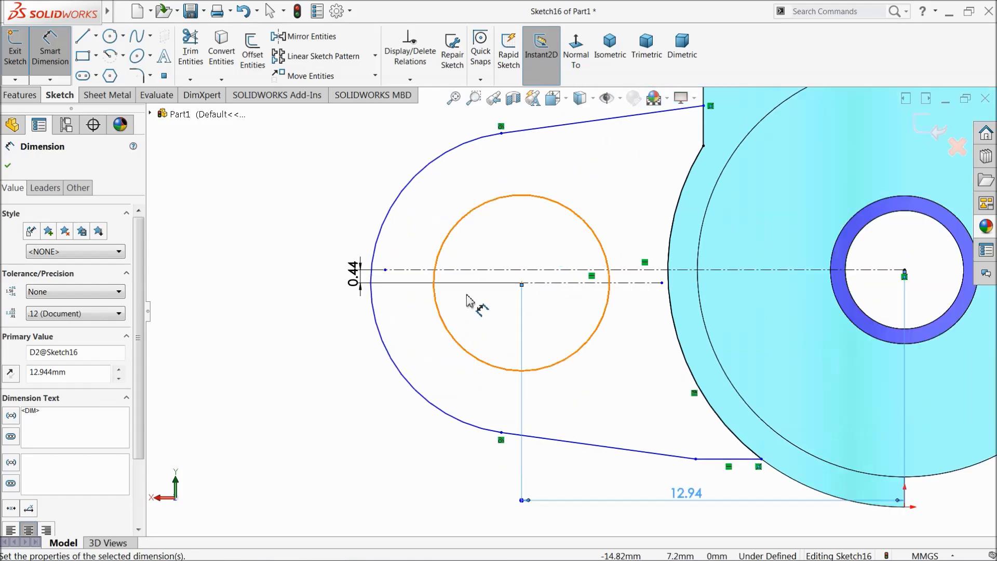
click(455, 234)
click(500, 248)
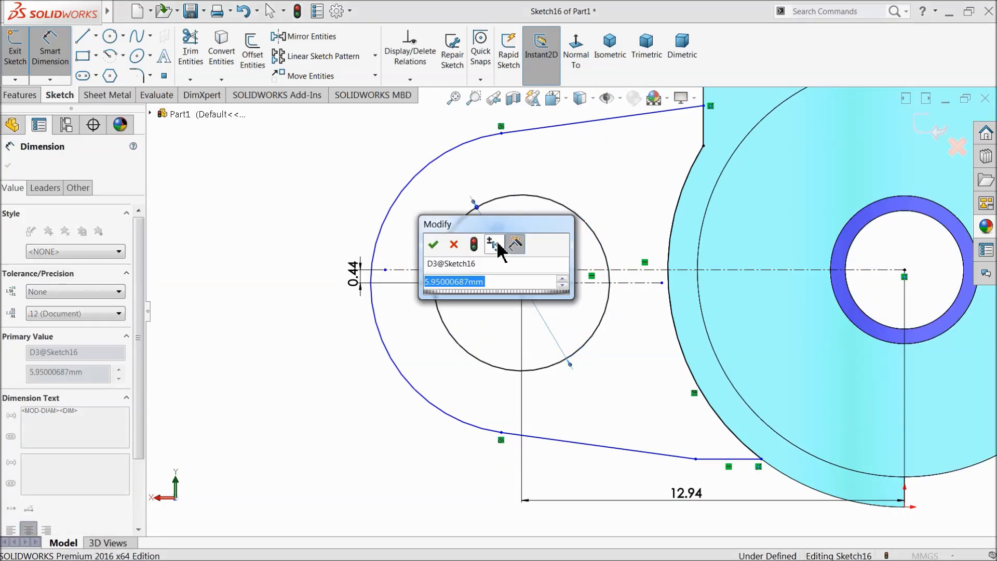
text(4.026)
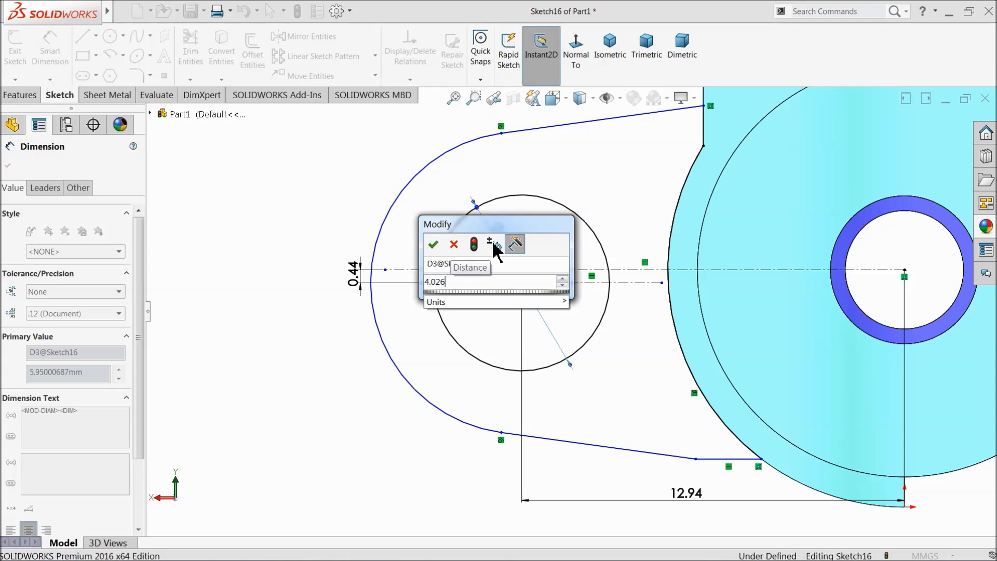
click(435, 246)
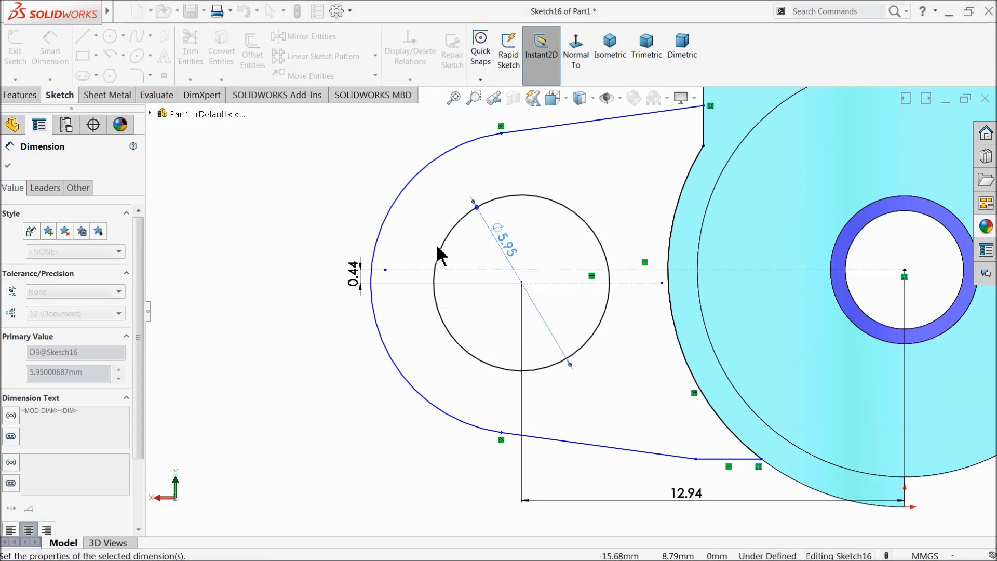
Step: Dimension the radius of the arm's rounded-end arc as 3.707 mm and finish dimensioning
click(383, 220)
click(334, 213)
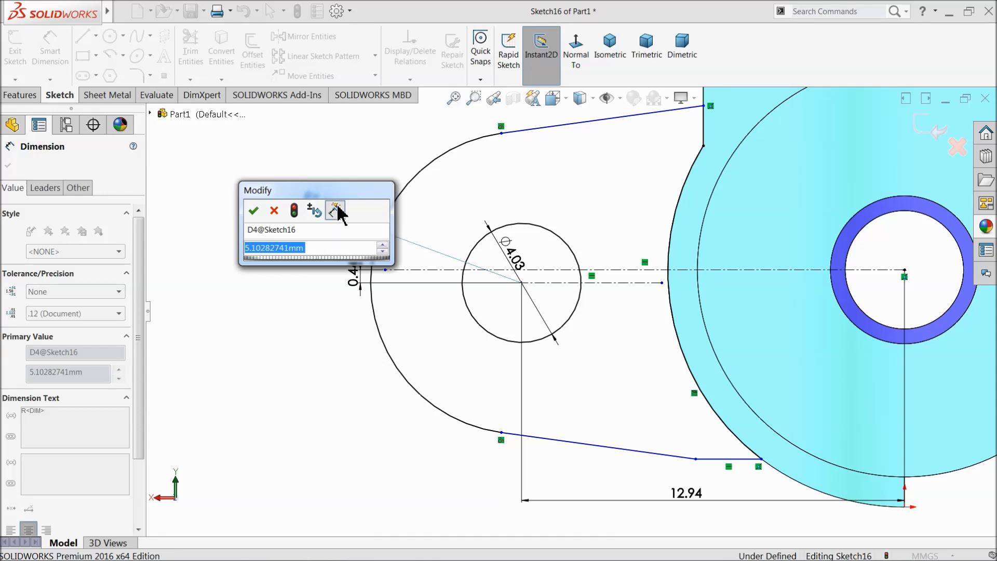
drag(321, 190, 305, 247)
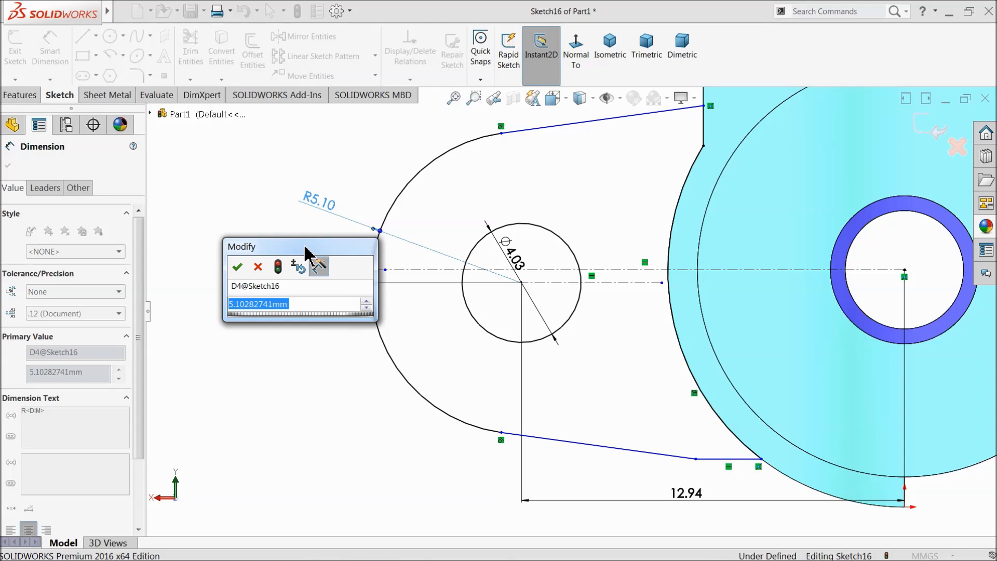
text(3.707)
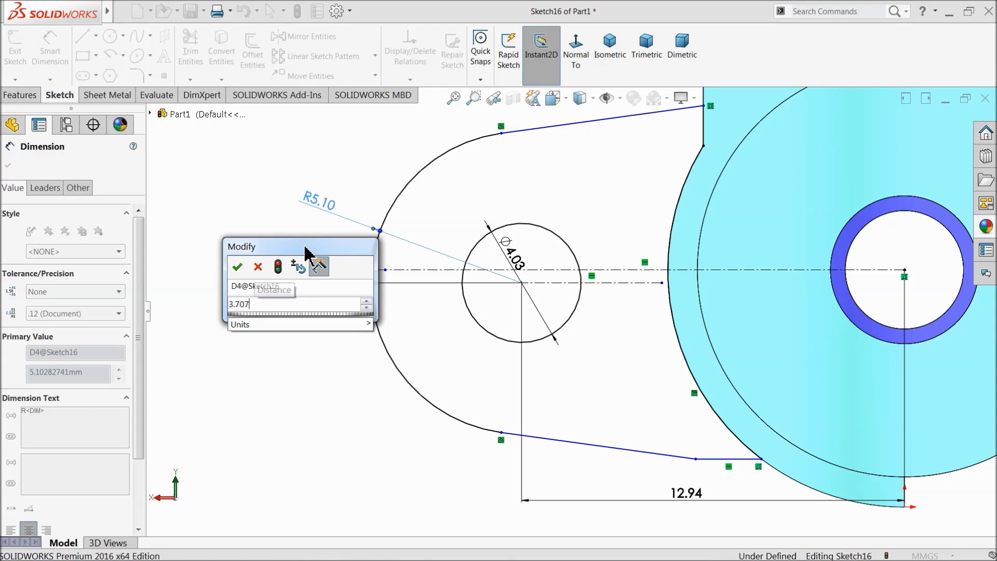
click(239, 268)
scroll(638, 371, up, 2)
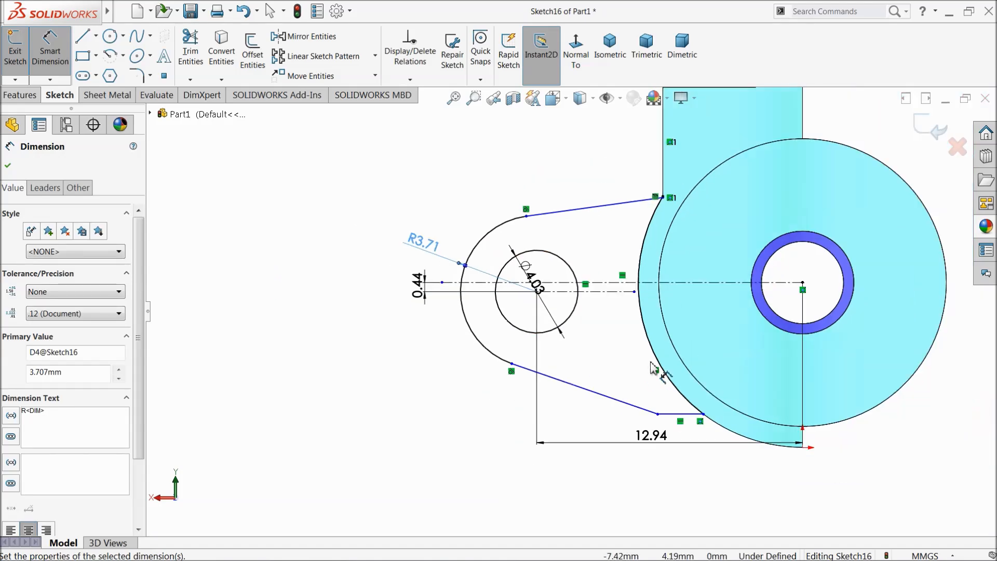
scroll(677, 259, down, 2)
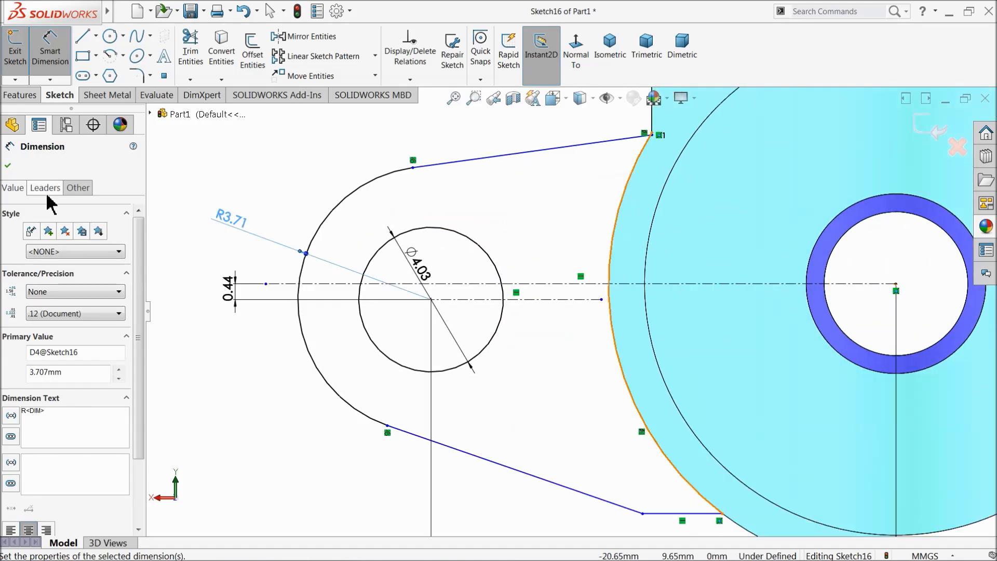
click(9, 166)
Step: Move the upper sloping line's endpoint up along the body's vertical edge, to about 12.56 mm above the origin
scroll(587, 211, down, 5)
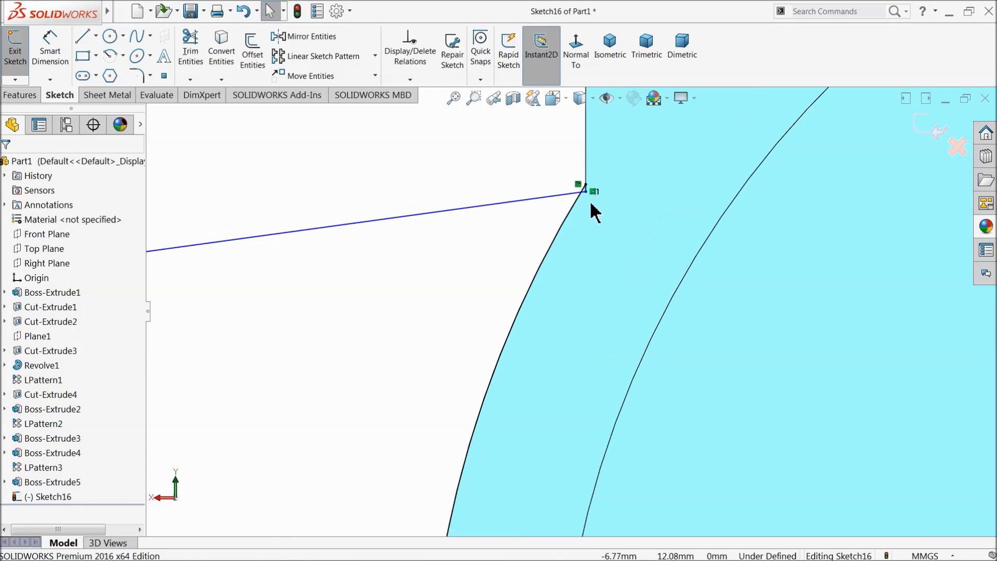
drag(586, 191, 589, 142)
scroll(556, 201, up, 6)
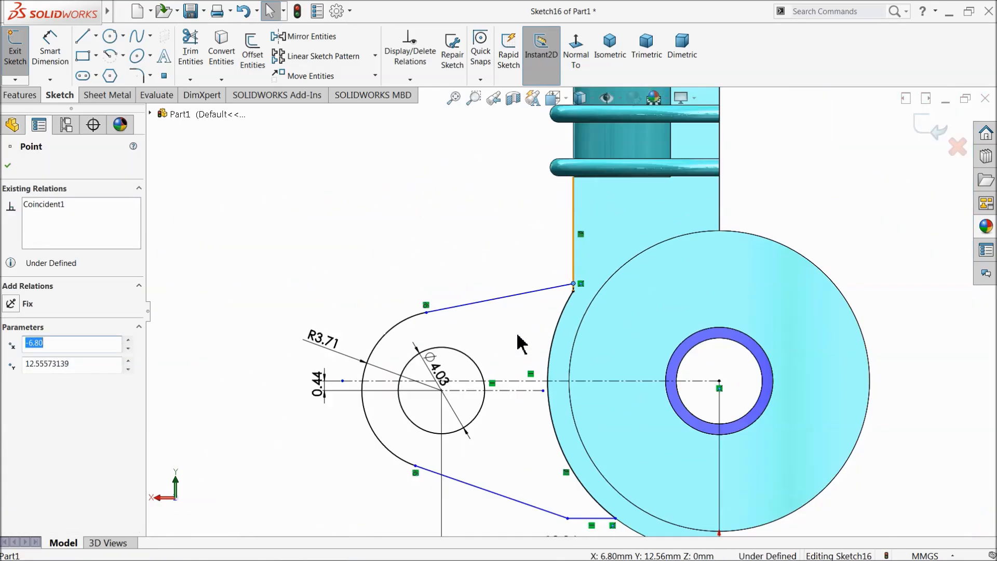
scroll(568, 440, up, 2)
scroll(618, 457, down, 5)
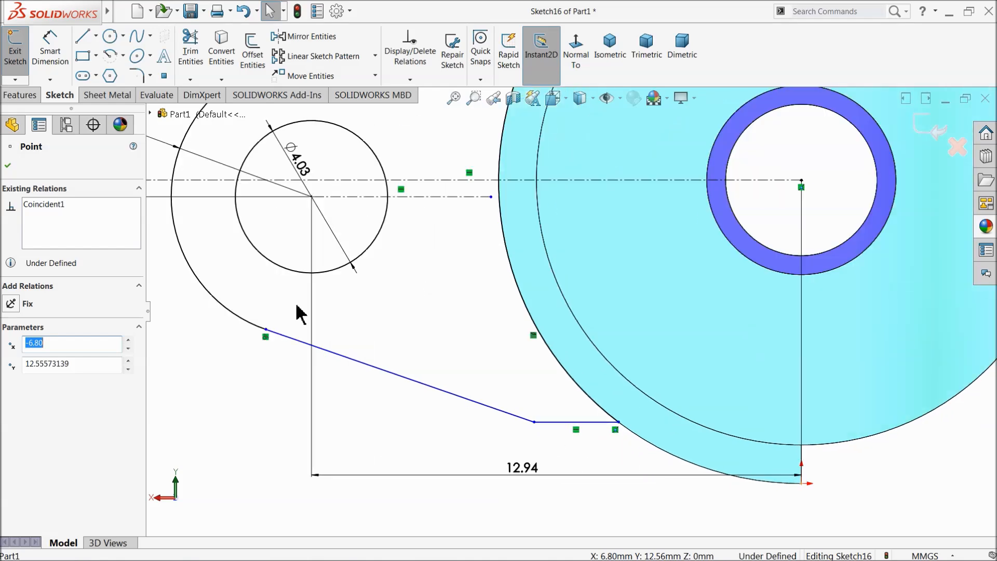
Step: Make the arm's two sloping lines symmetric about the horizontal centreline through the arm circle's centre
click(50, 47)
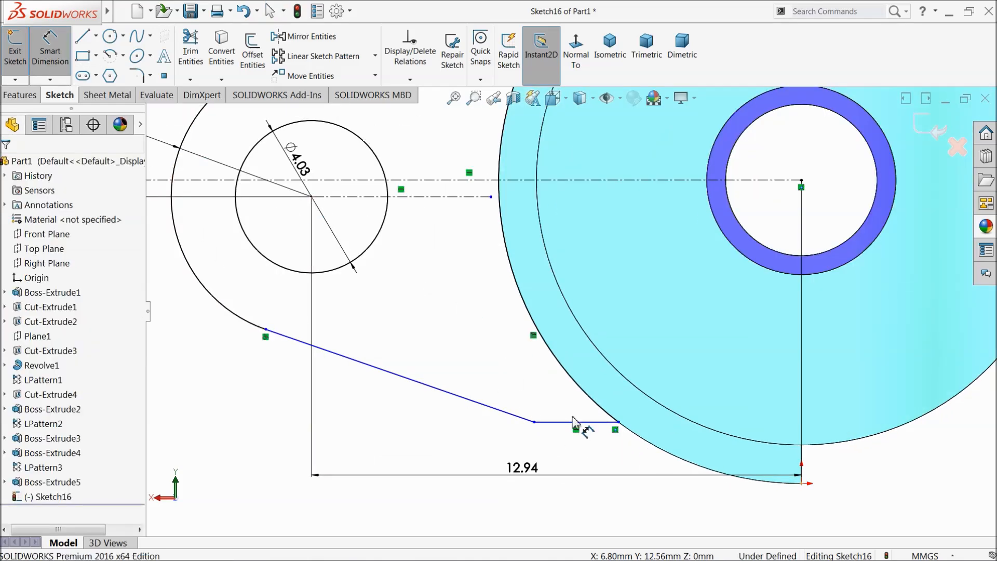
scroll(550, 307, up, 3)
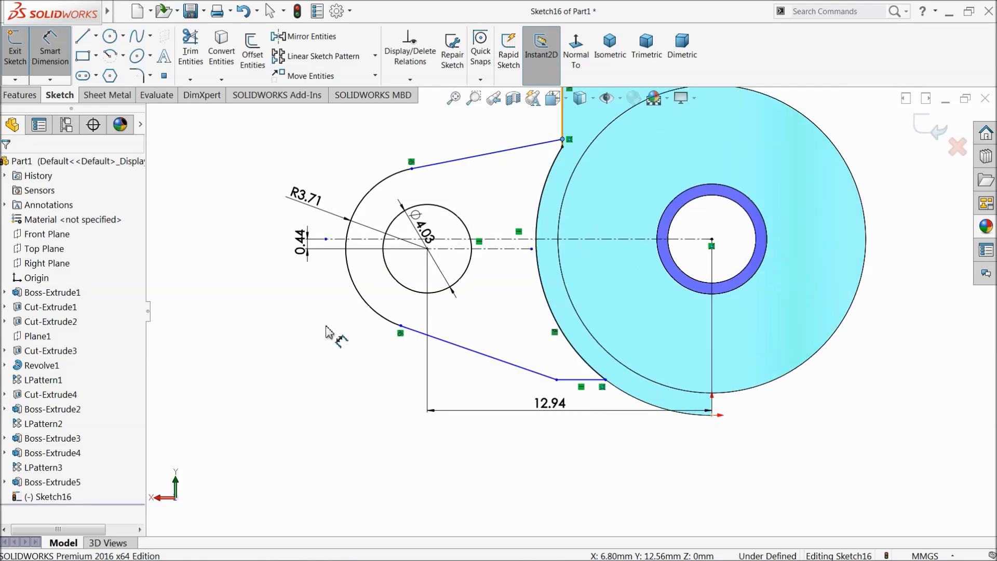
click(50, 46)
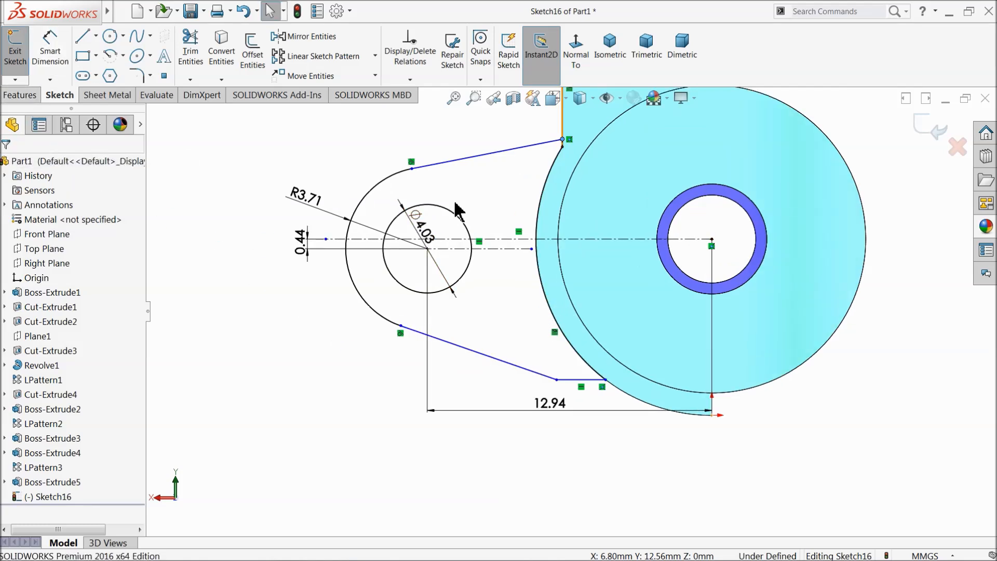
click(455, 162)
ctrl+click(498, 360)
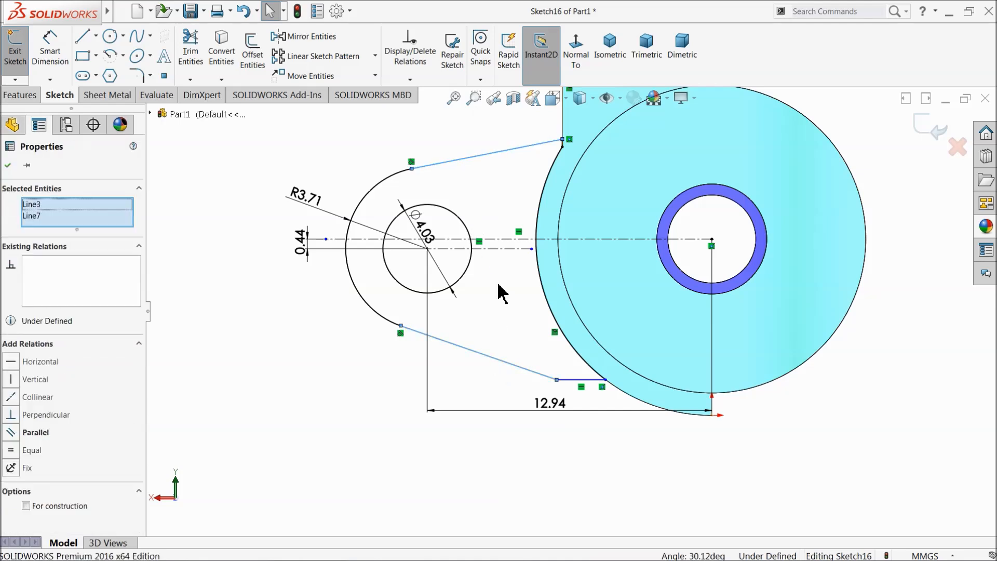
ctrl+click(497, 249)
click(588, 204)
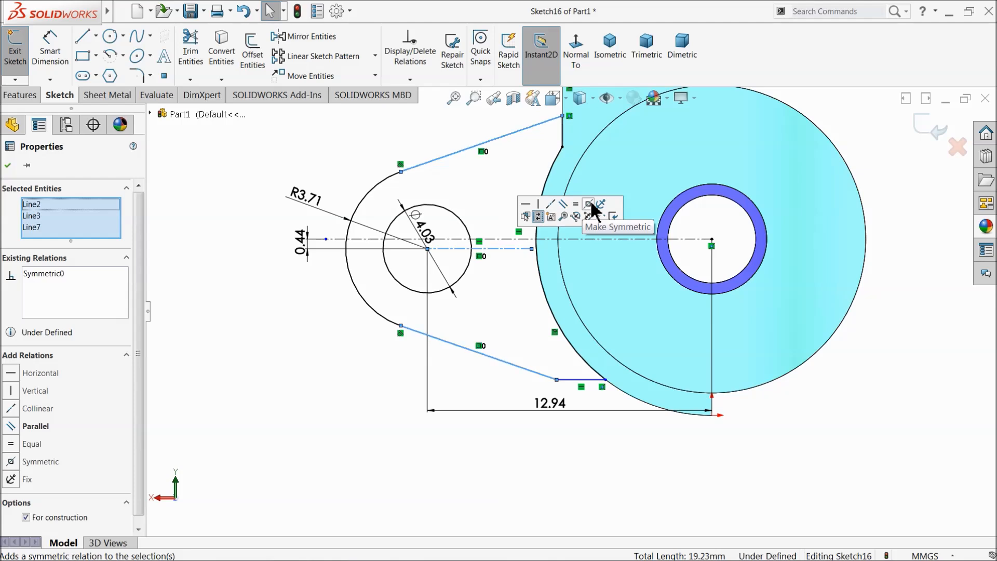
click(8, 165)
scroll(292, 251, up, 1)
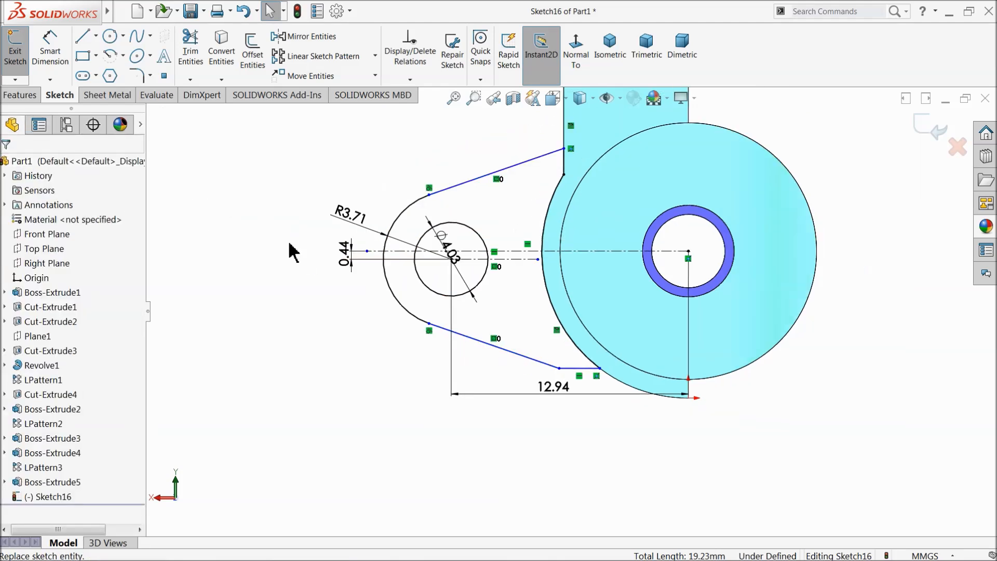
Step: Dimension the angle between the arm's upper and lower sloping lines as 35 degrees
click(50, 49)
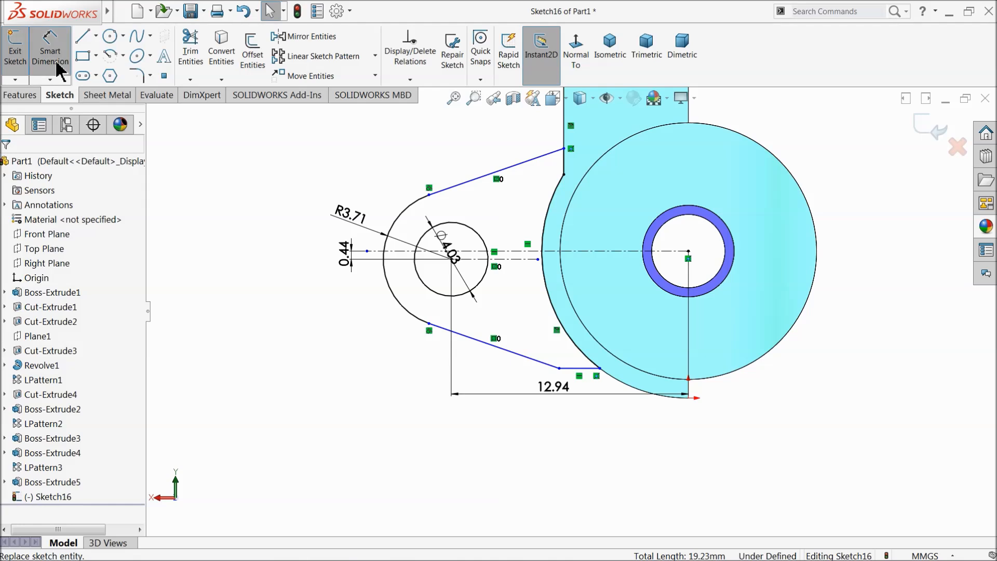
click(479, 186)
click(507, 349)
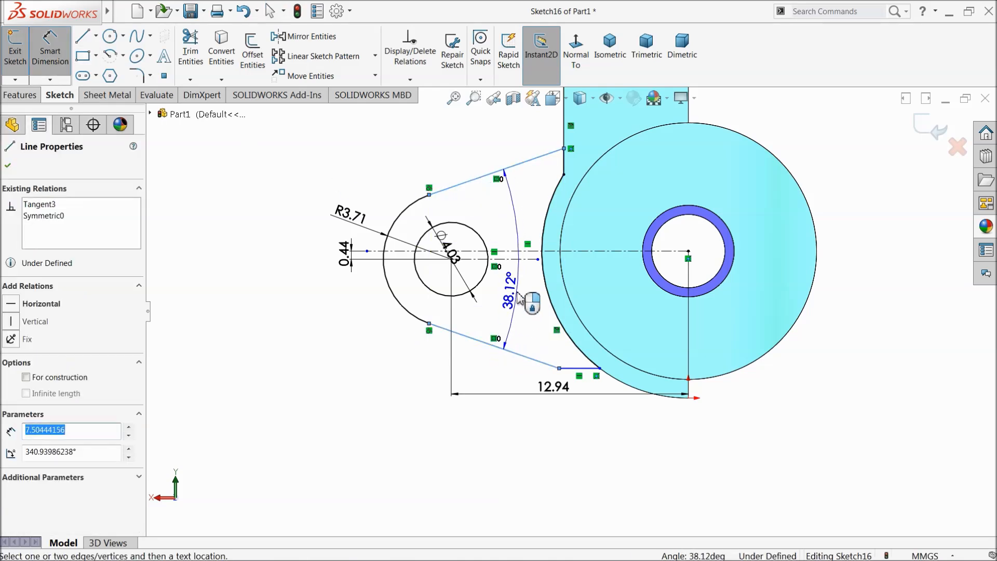
click(519, 300)
text(35)
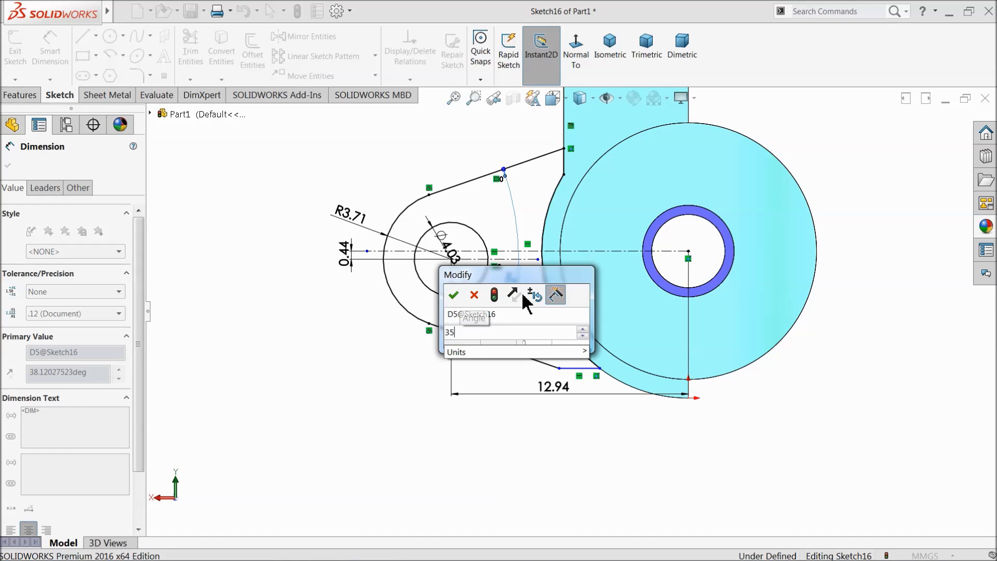
key(Return)
Step: Dimension the length of the short horizontal line joining the lower sloping line to the body, accepting the proposed value
scroll(564, 369, down, 4)
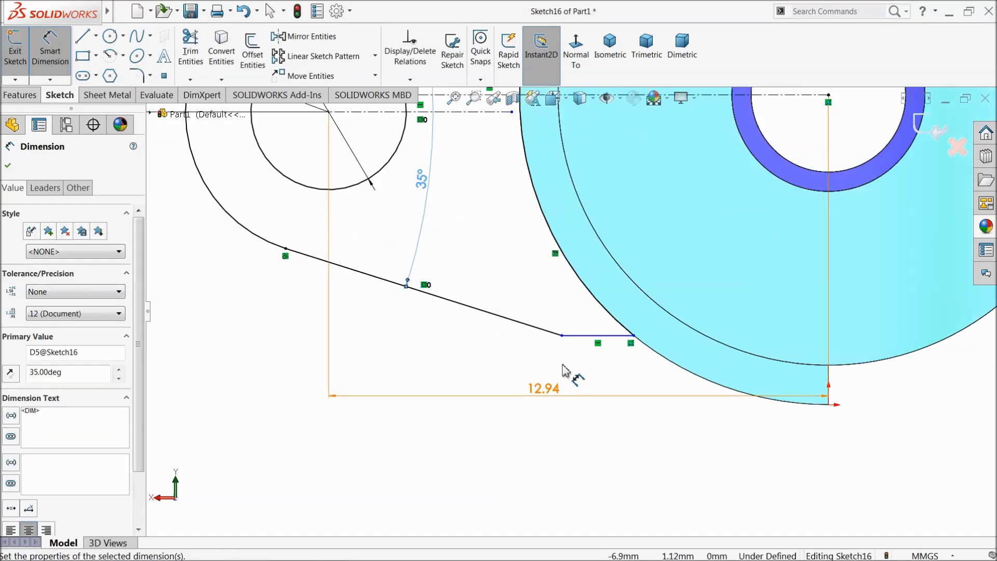
click(592, 336)
click(571, 370)
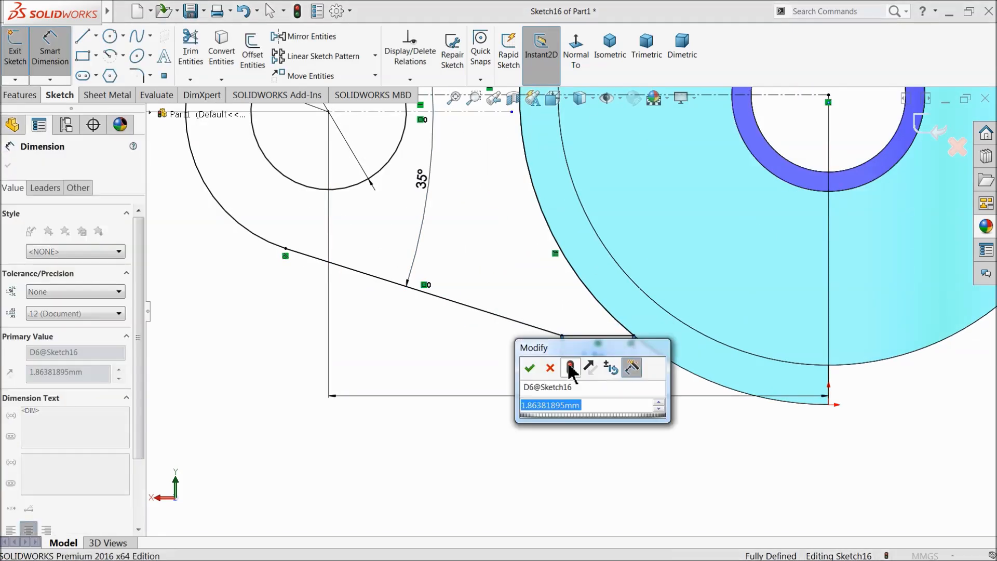
click(529, 367)
scroll(486, 278, up, 5)
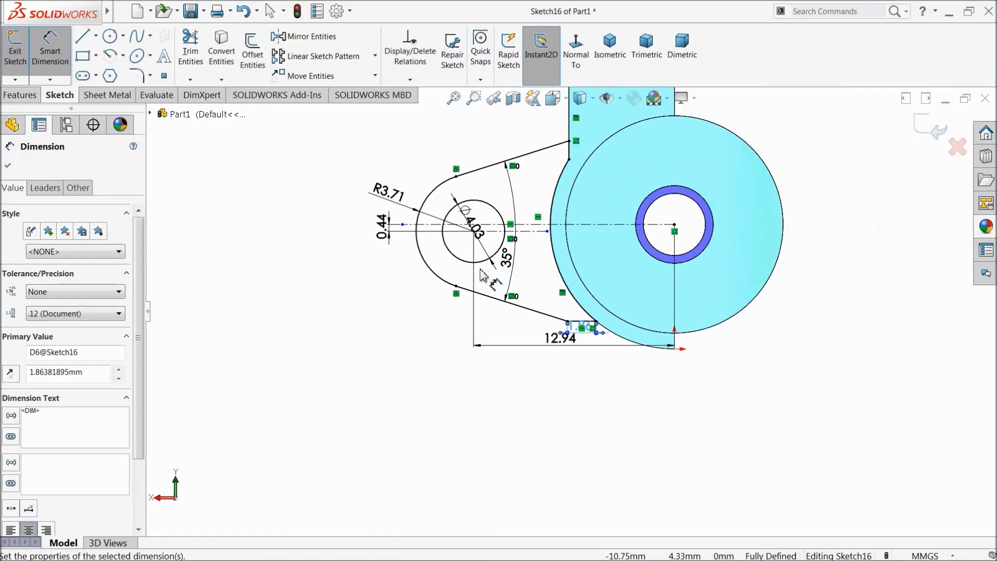
scroll(484, 276, up, 2)
scroll(518, 215, down, 2)
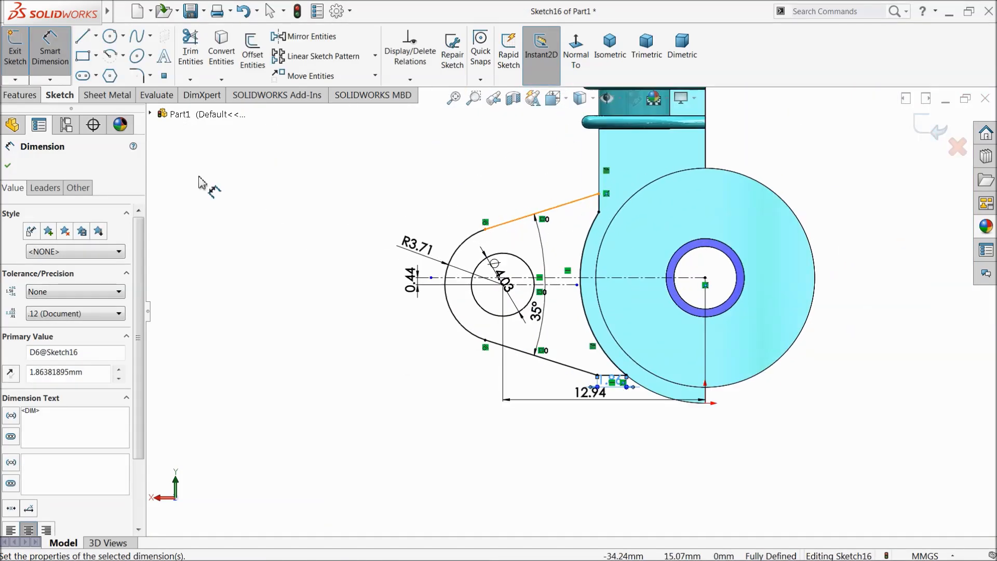
Step: Extrude the side arm sketch as a blind boss 2 mm deep in the reversed direction, merged with the body
click(20, 94)
click(20, 46)
mouse_move(239, 301)
middle_down()
mouse_move(251, 296)
mouse_move(282, 359)
middle_up()
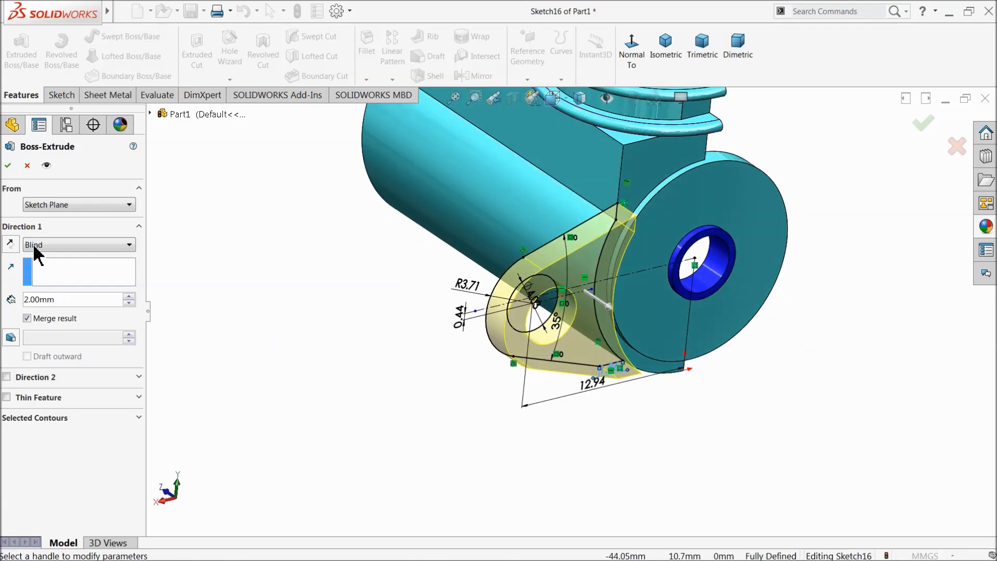
click(10, 243)
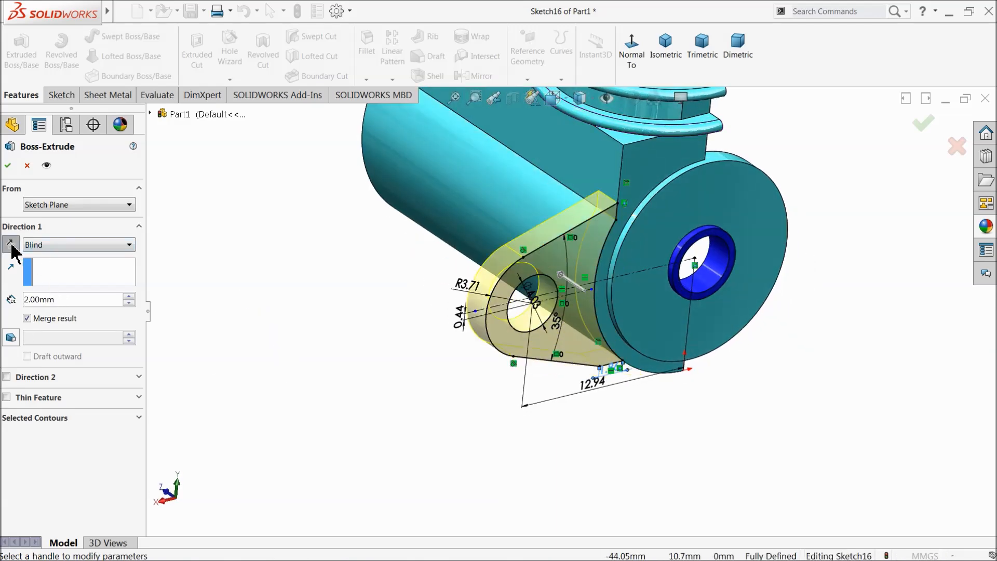
click(8, 167)
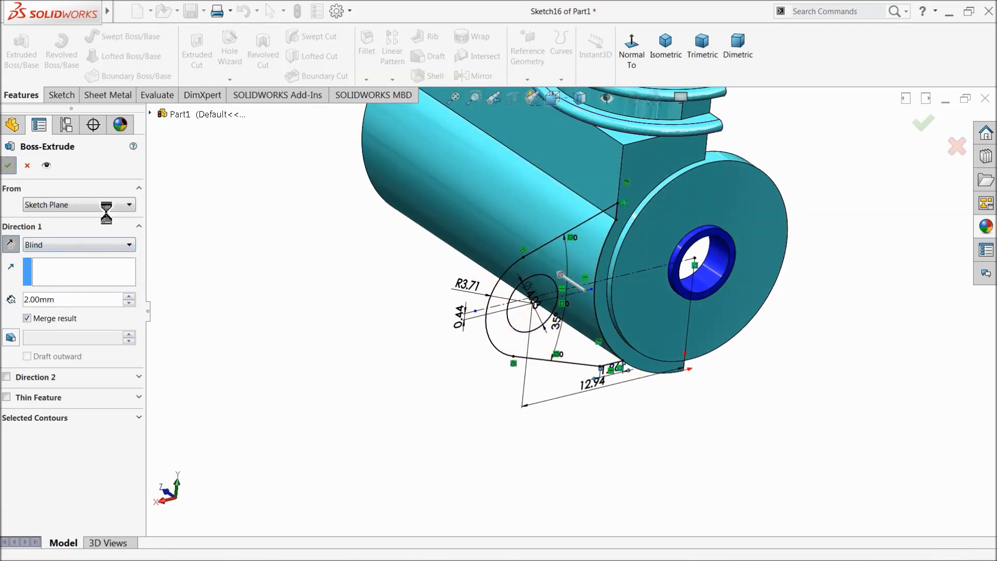
click(311, 305)
scroll(318, 315, up, 2)
mouse_move(318, 316)
middle_down()
mouse_move(354, 322)
mouse_move(329, 310)
middle_up()
scroll(329, 310, up, 3)
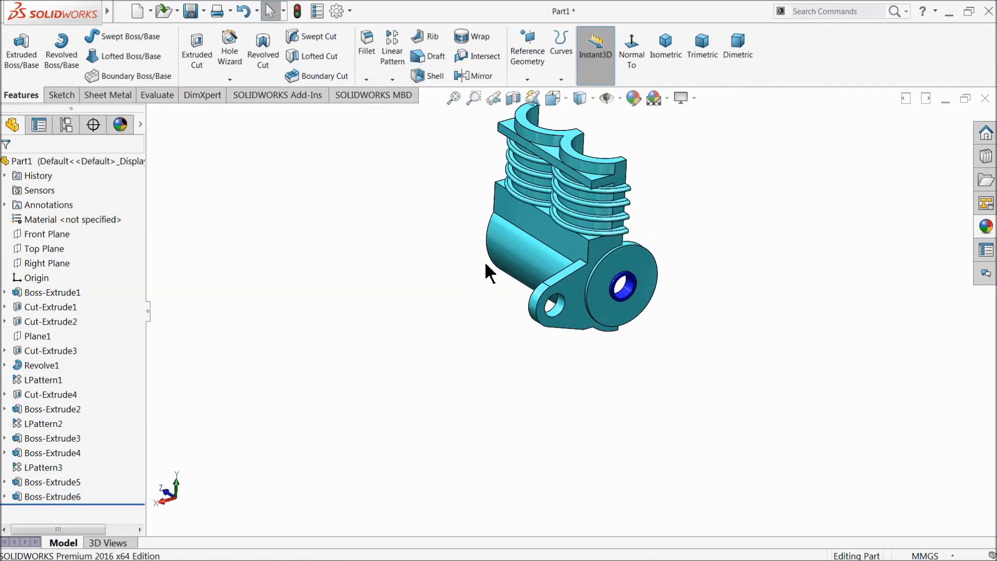
Step: Start a linear pattern using the body's long straight edge above the cylindrical side as its direction
scroll(583, 223, down, 5)
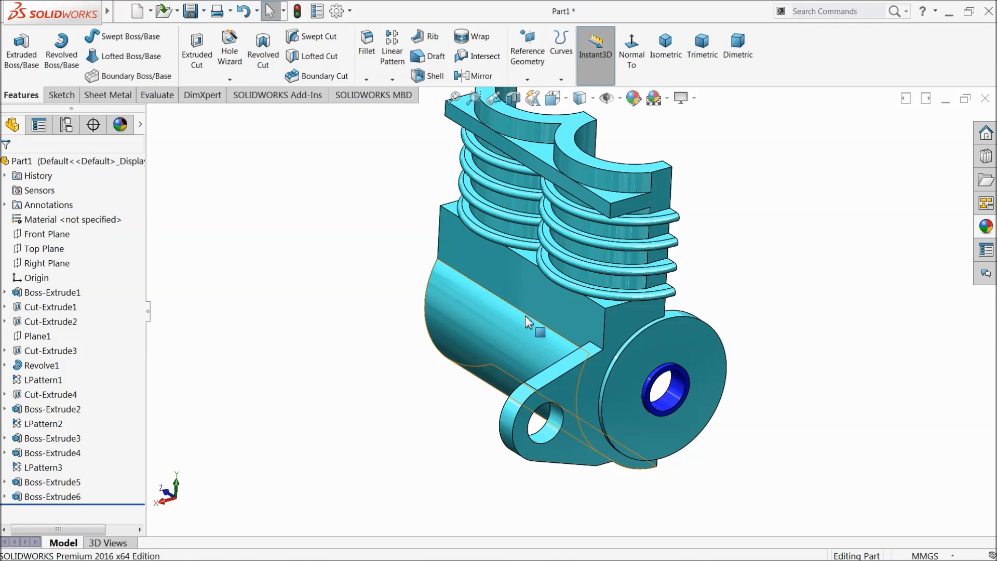
click(527, 323)
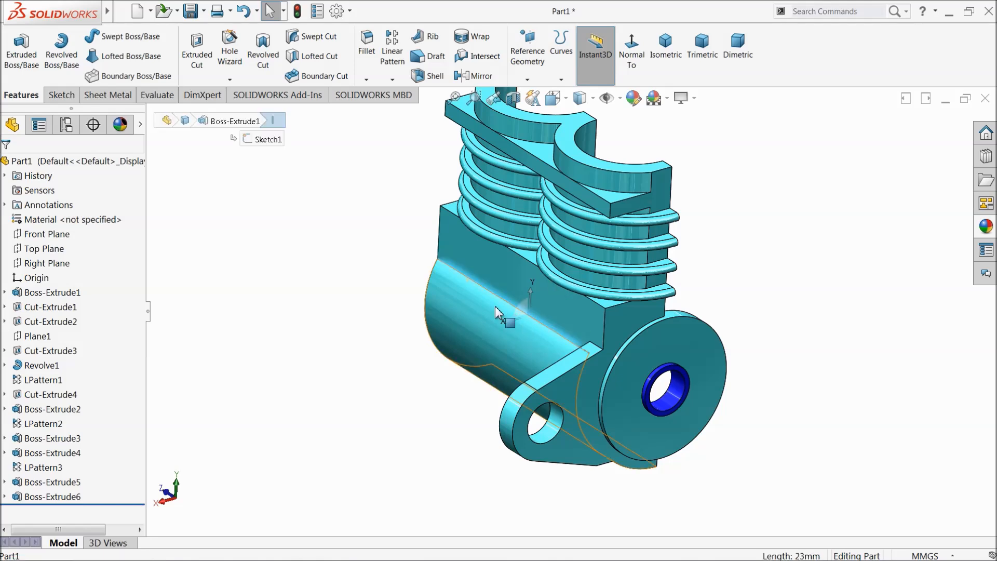
click(392, 57)
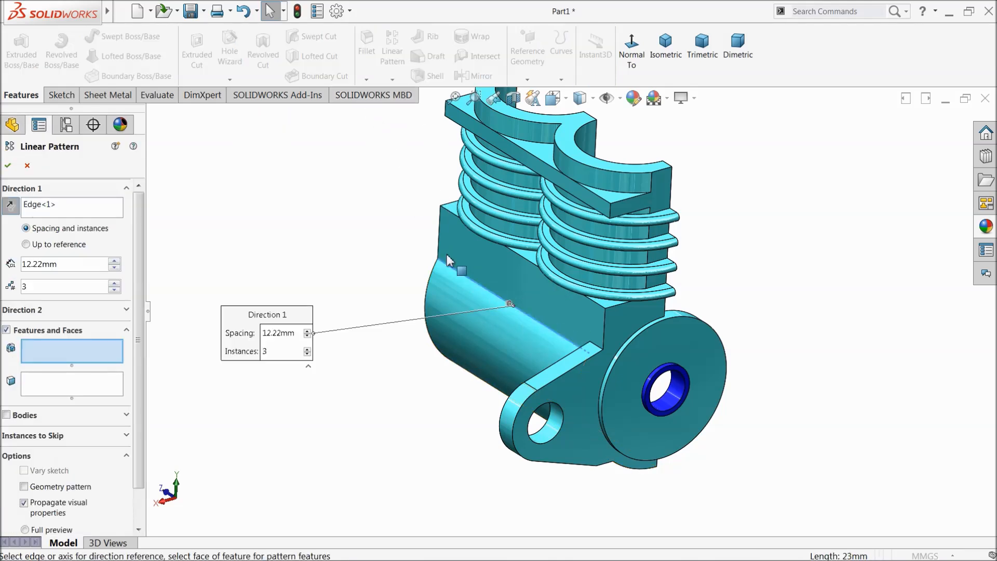
click(569, 388)
right_click(66, 349)
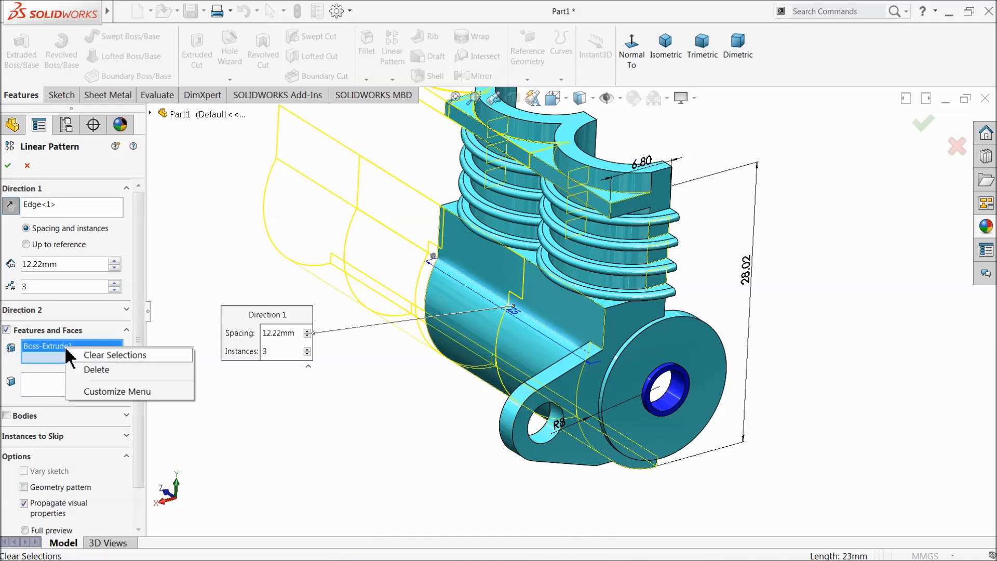
click(99, 370)
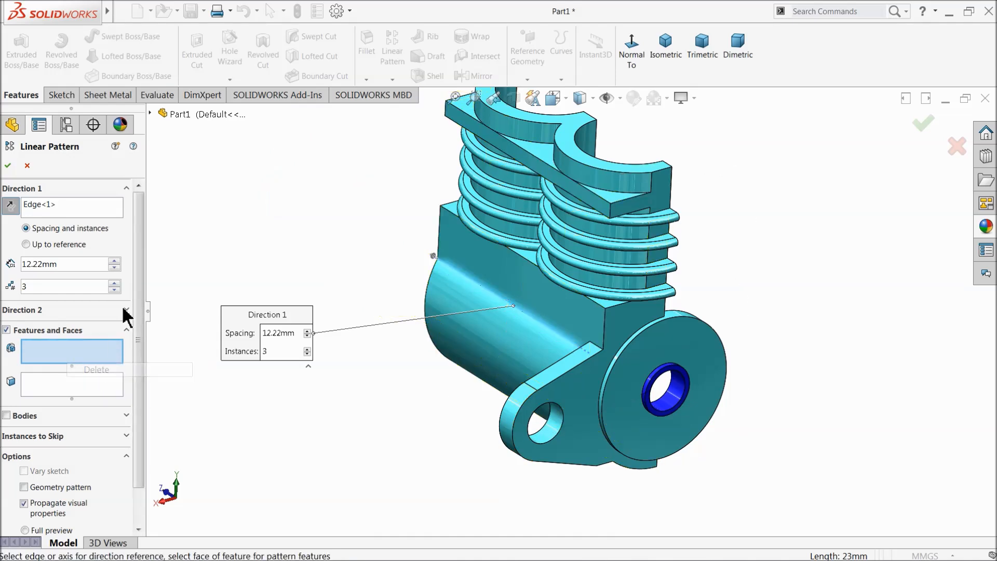
Step: Pattern the side arm extrusion Boss-Extrude6 along the edge with 2 instances spaced 22.8 mm apart
click(152, 115)
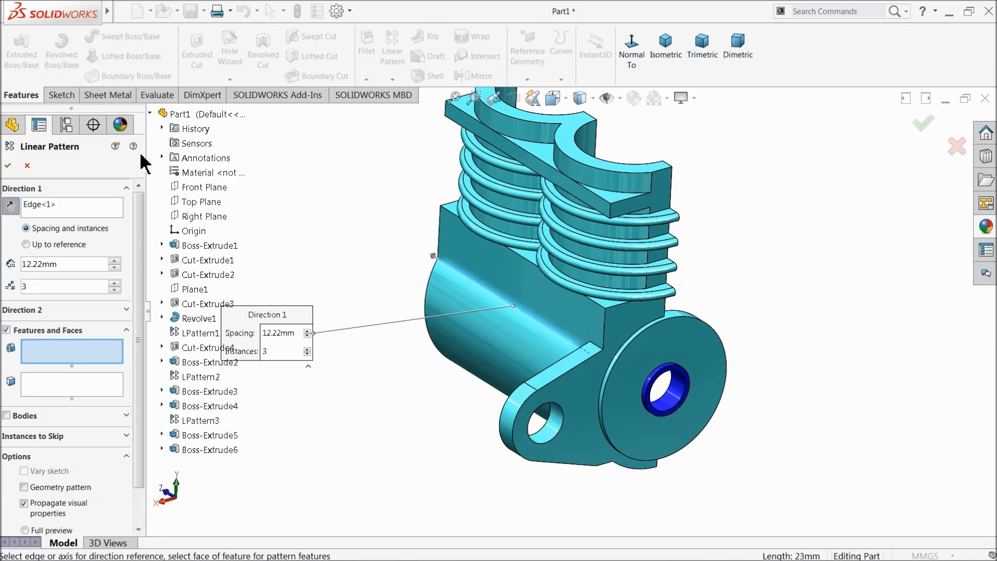
click(208, 451)
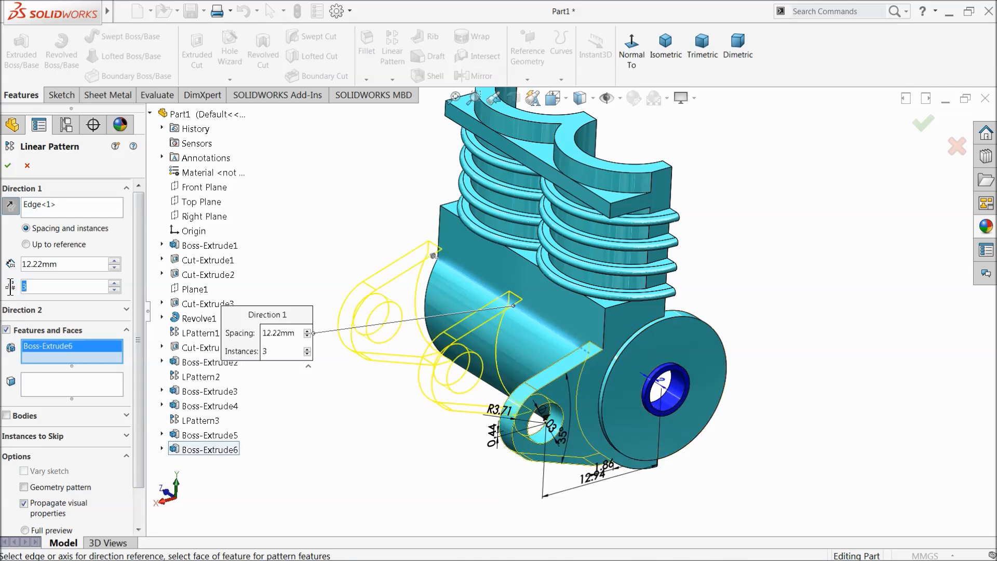
text(2)
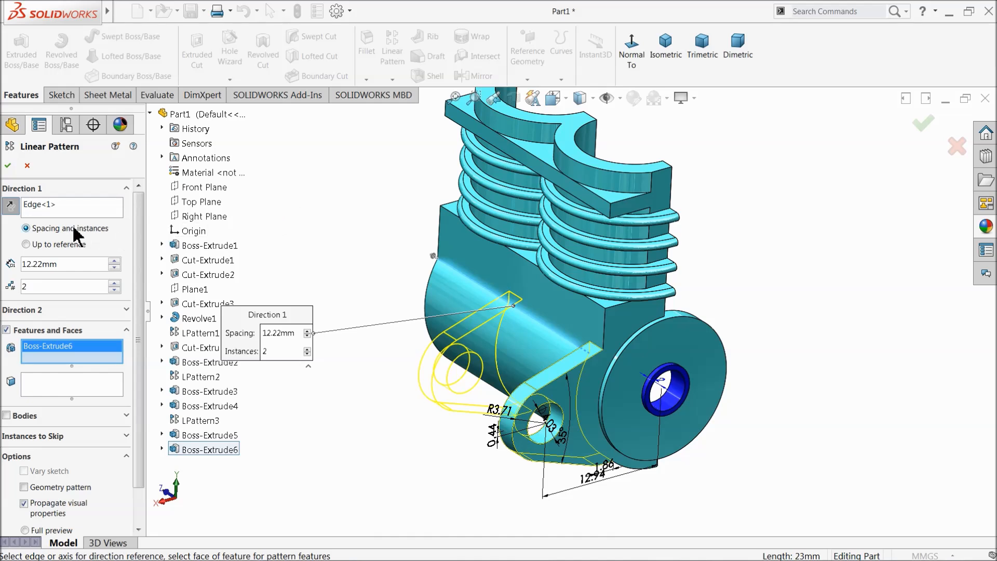
text(22.8)
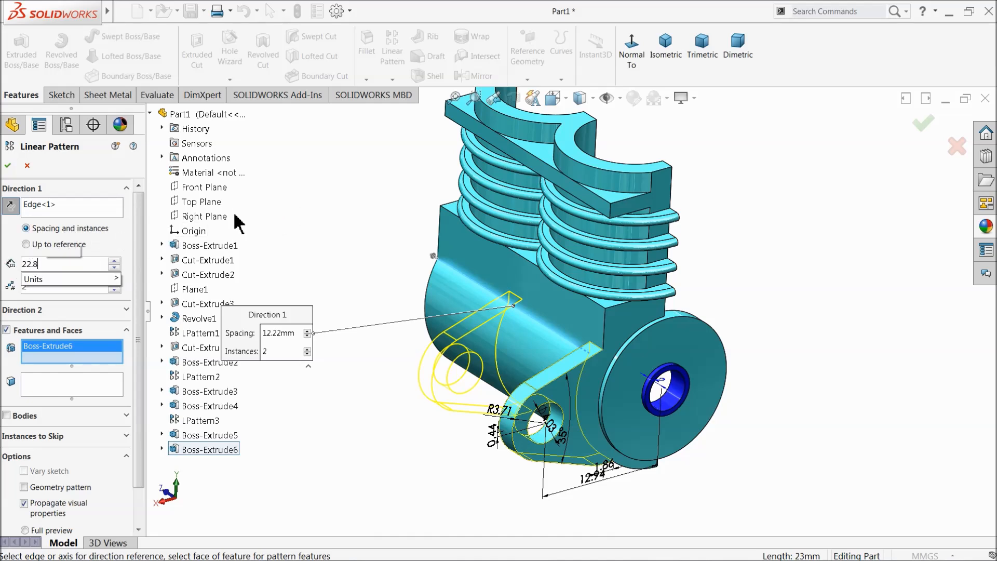
key(Return)
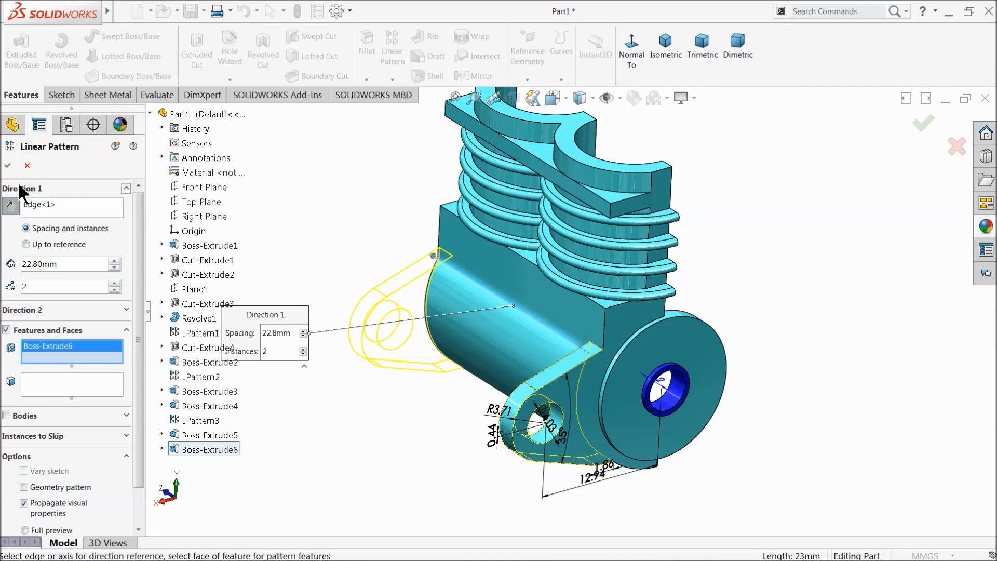
click(8, 166)
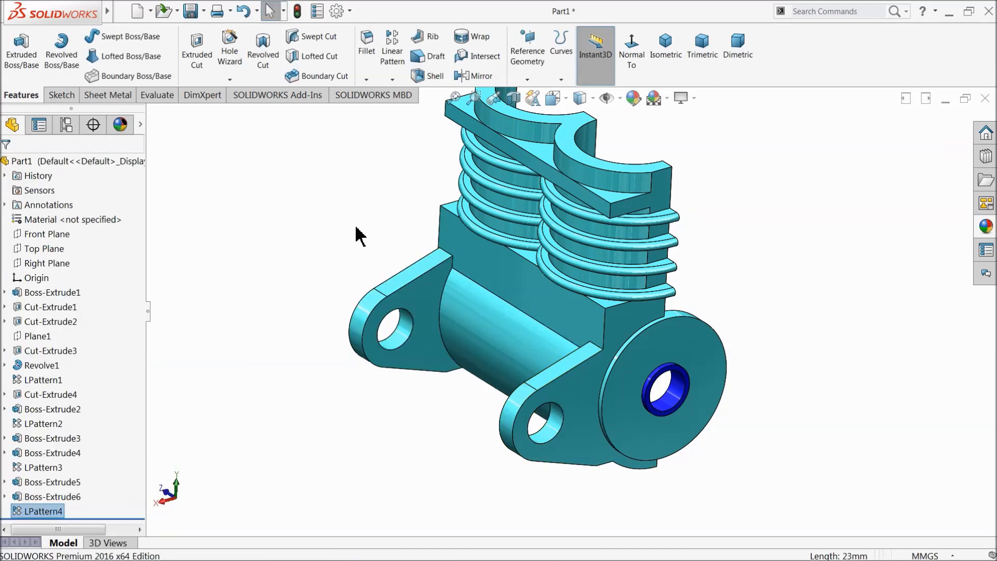
Step: Open a sketch on the near arm's flat outer face and convert the arm hole's circular edge into it
scroll(576, 434, down, 3)
scroll(571, 435, down, 3)
click(537, 415)
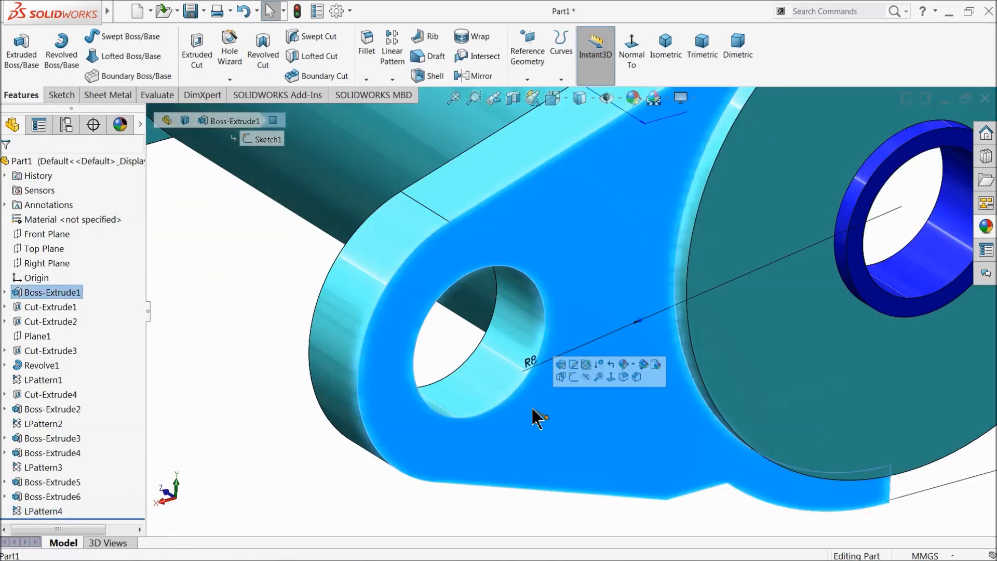
click(589, 382)
click(535, 379)
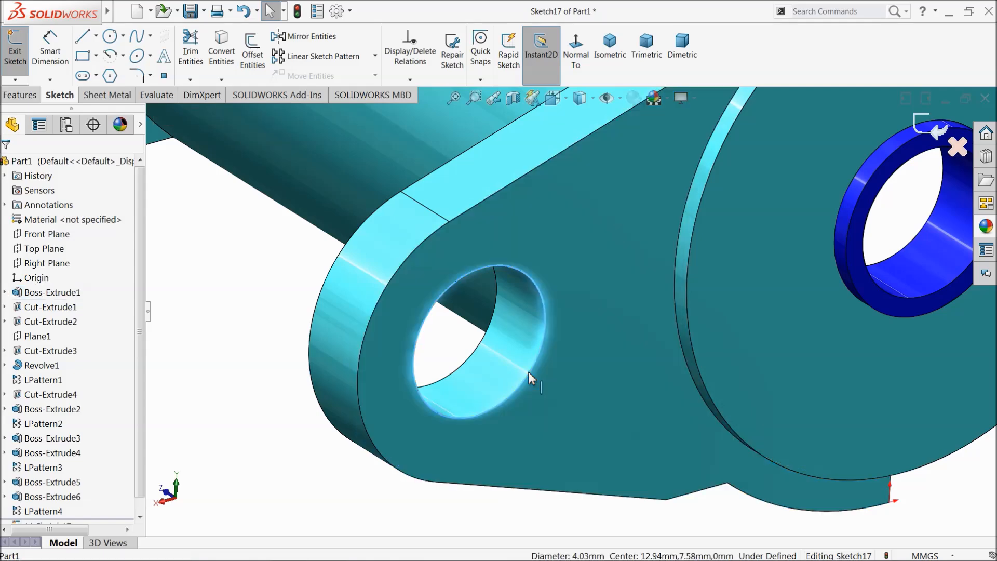
click(222, 47)
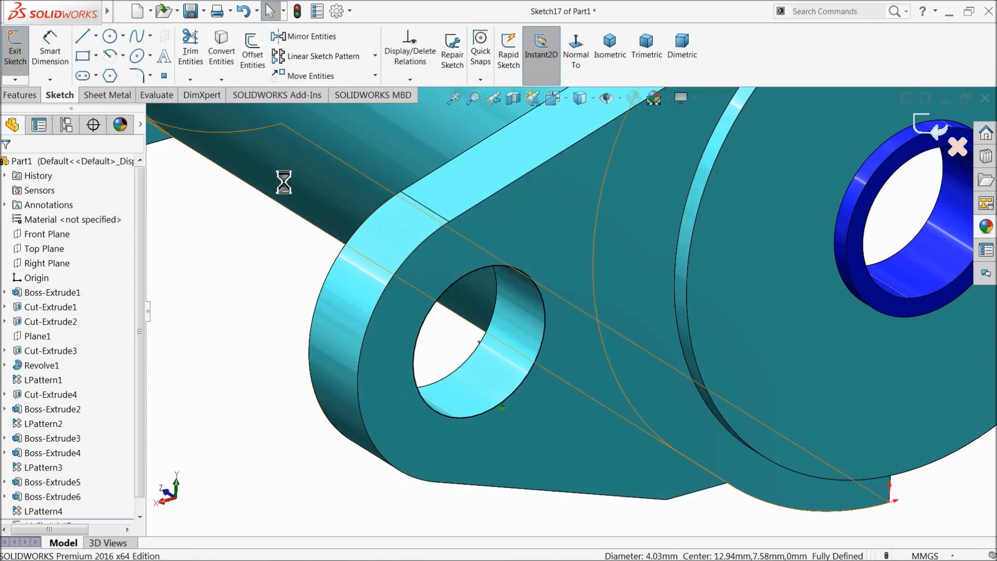
Step: Sketch a circle with a radius of about 1.52 mm inside the arm hole, concentric with it
click(109, 36)
click(479, 342)
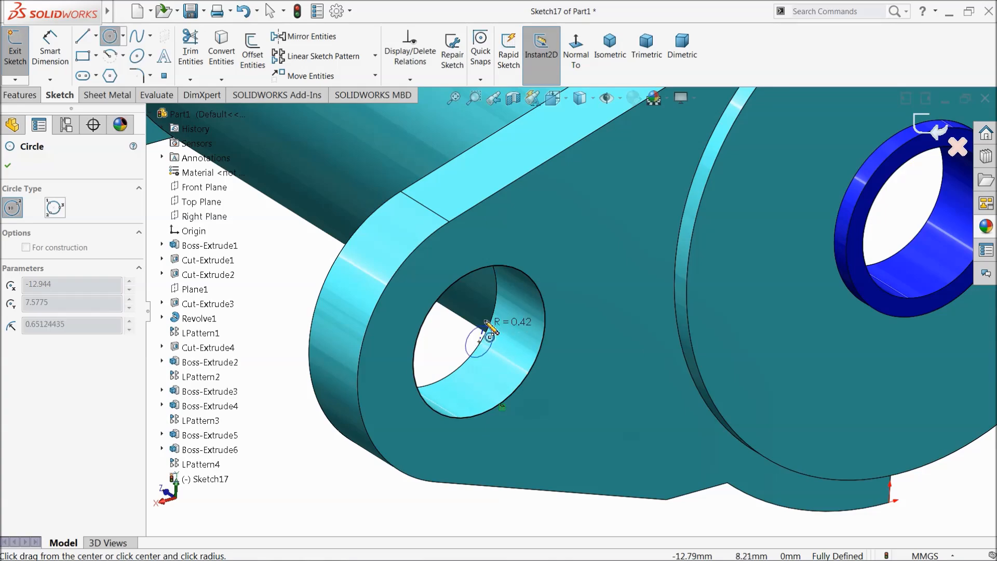
click(501, 287)
Step: Dimension the inner circle in the arm hole to a diameter of 3 mm
middle_drag(517, 372, 476, 302)
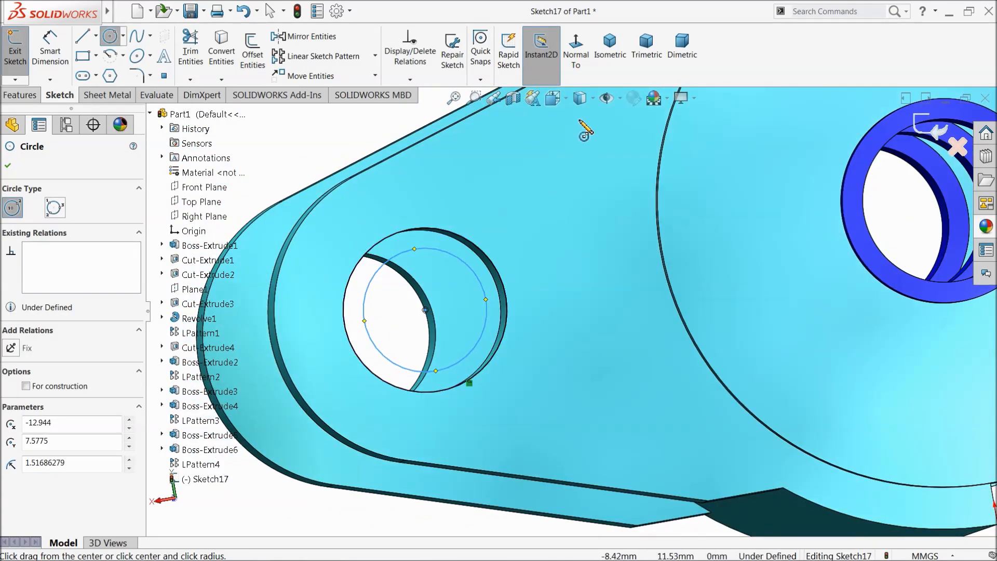
key(ctrl+2)
scroll(489, 418, down, 4)
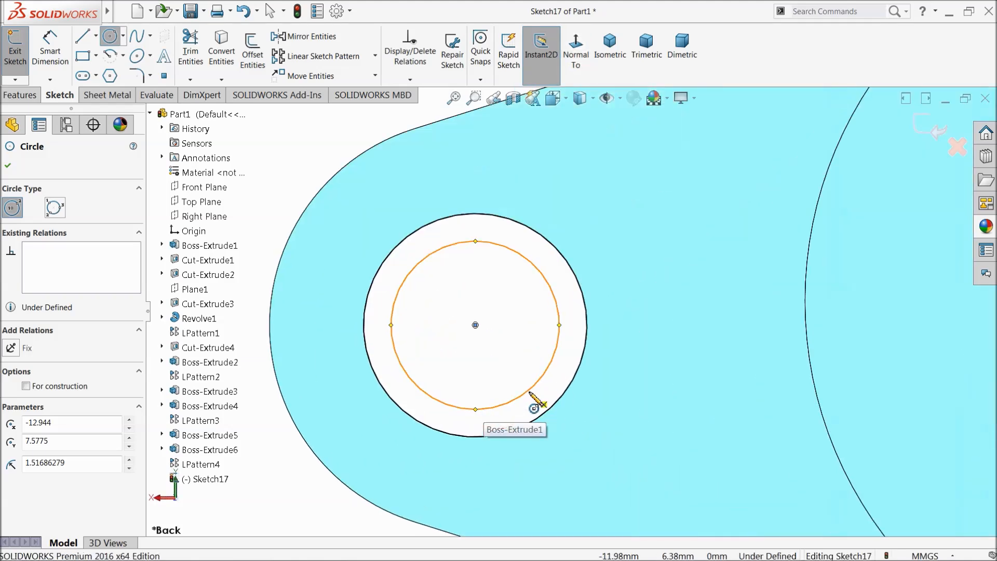
click(50, 49)
click(457, 244)
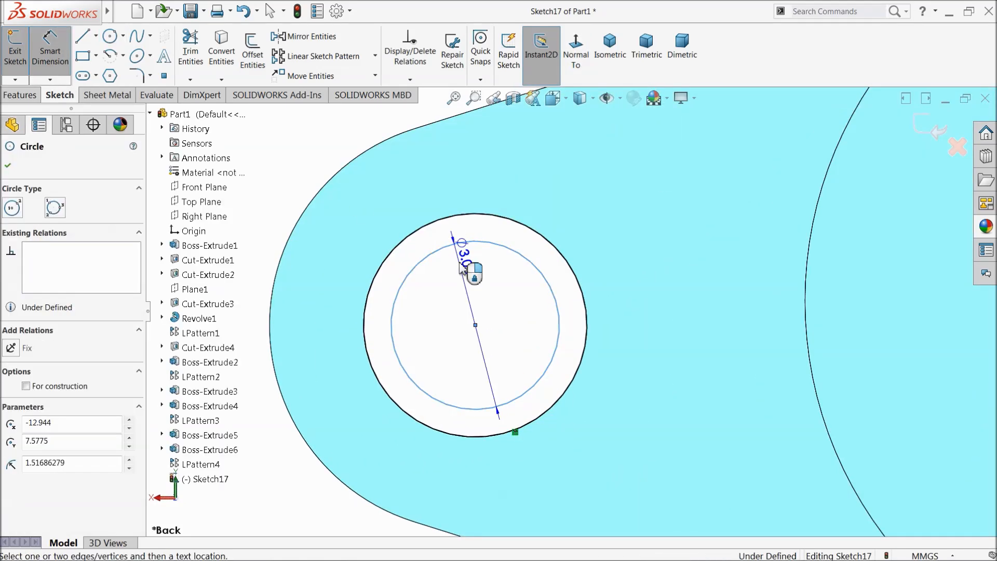
click(475, 281)
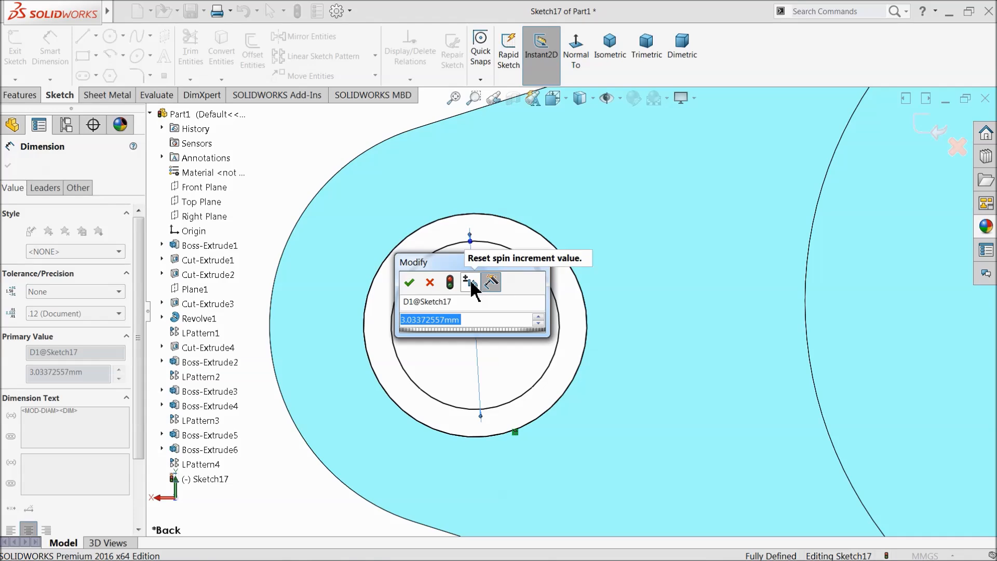
text(3)
key(Return)
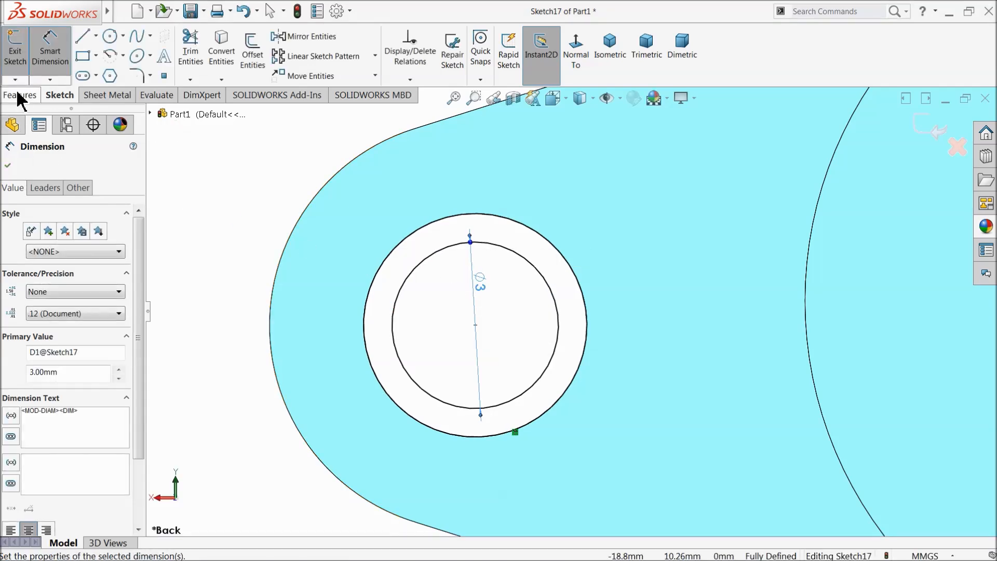
Step: Extrude the ring 0.3 mm outward from the arm face and 2.3 mm in the second direction, merging the result
click(19, 95)
click(20, 52)
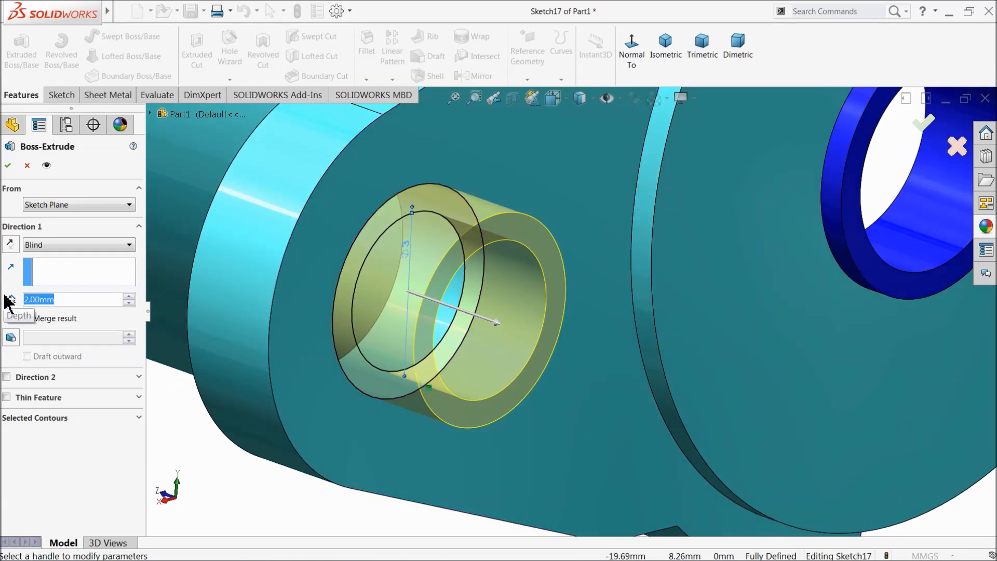
text(0.3)
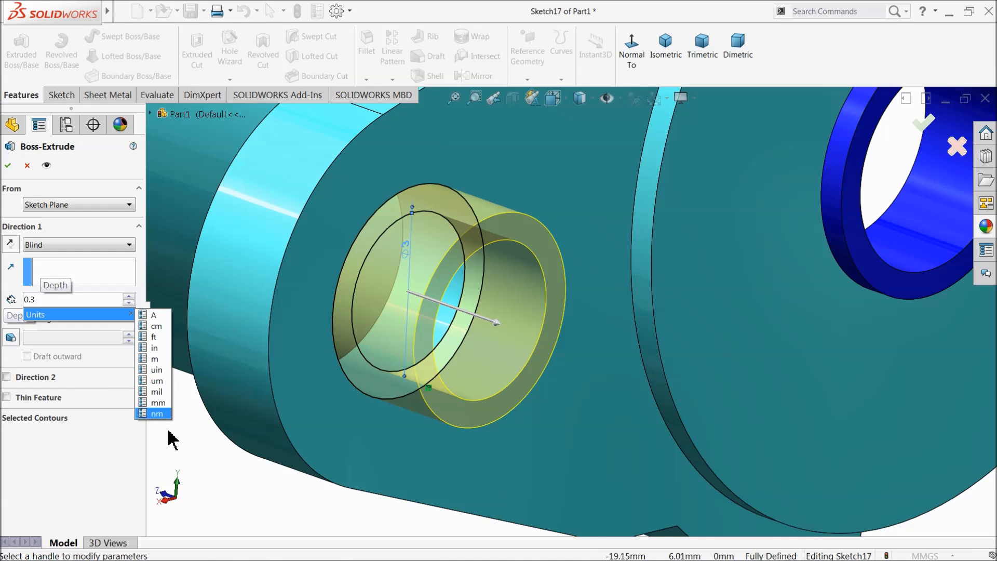
key(Return)
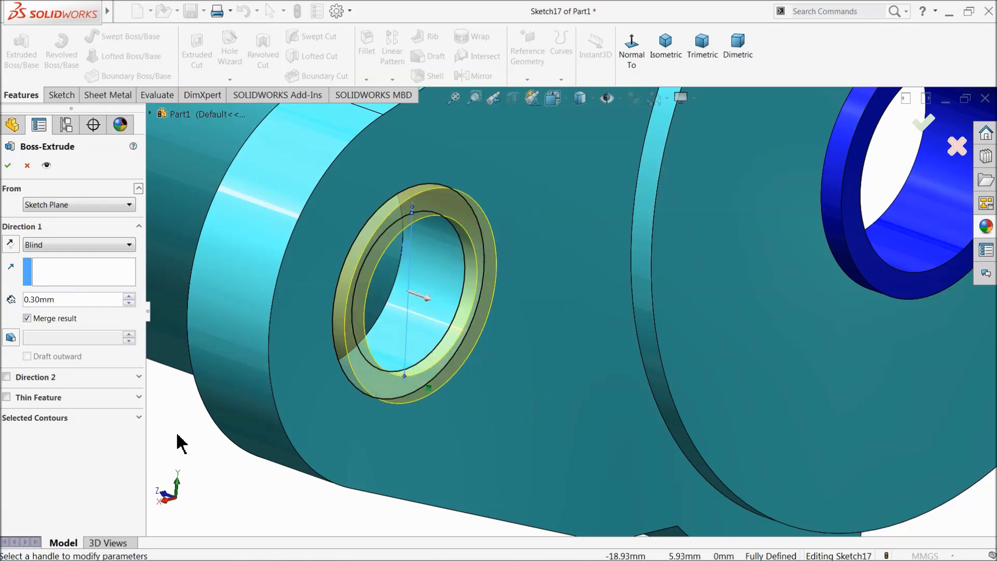
click(6, 377)
text(2.3)
key(Return)
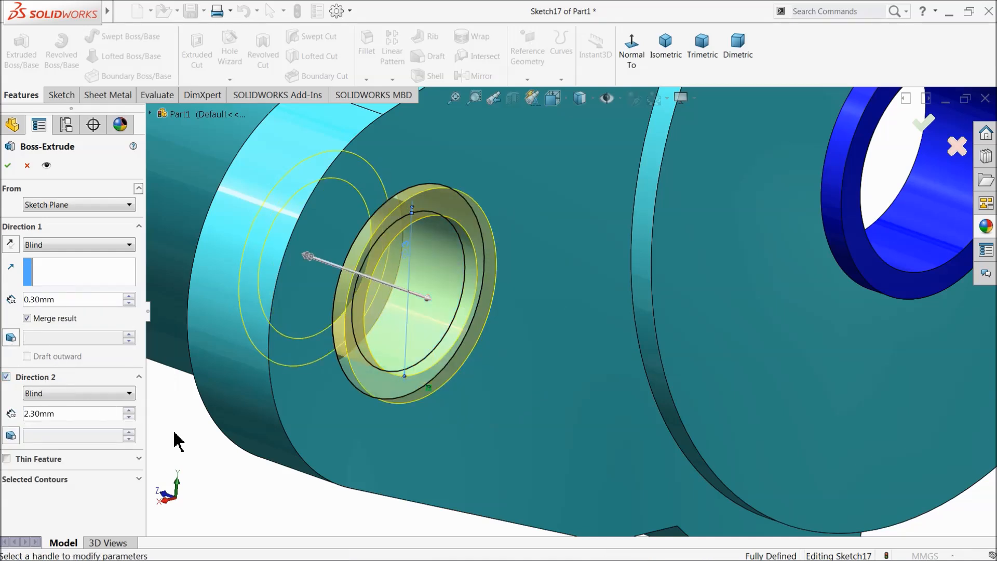
scroll(272, 390, up, 2)
mouse_move(367, 351)
middle_down()
mouse_move(414, 374)
mouse_move(371, 357)
middle_up()
click(8, 165)
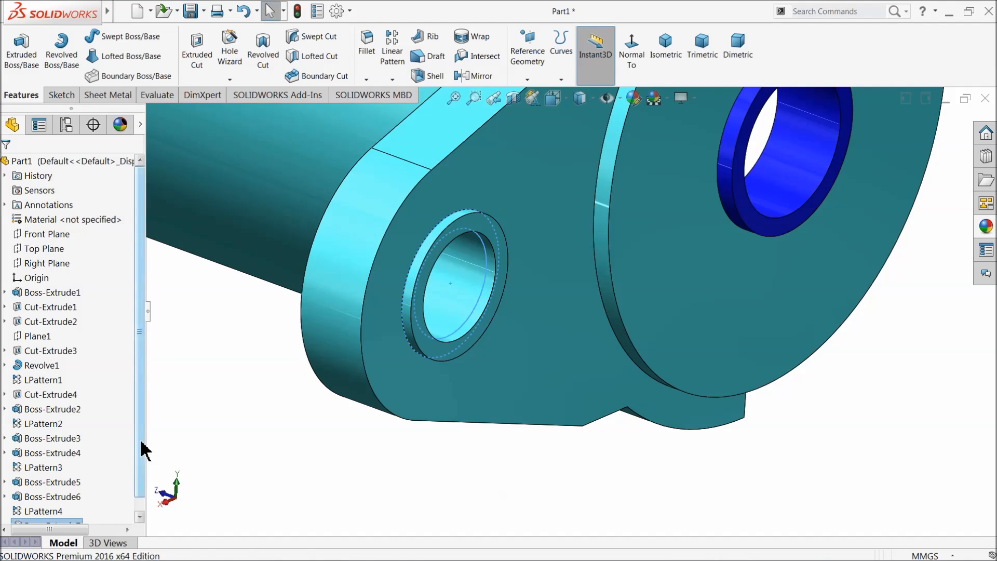
Step: Apply the standard blue color to the ring extrusion Boss-Extrude7 in the near arm's hole
drag(140, 440, 134, 488)
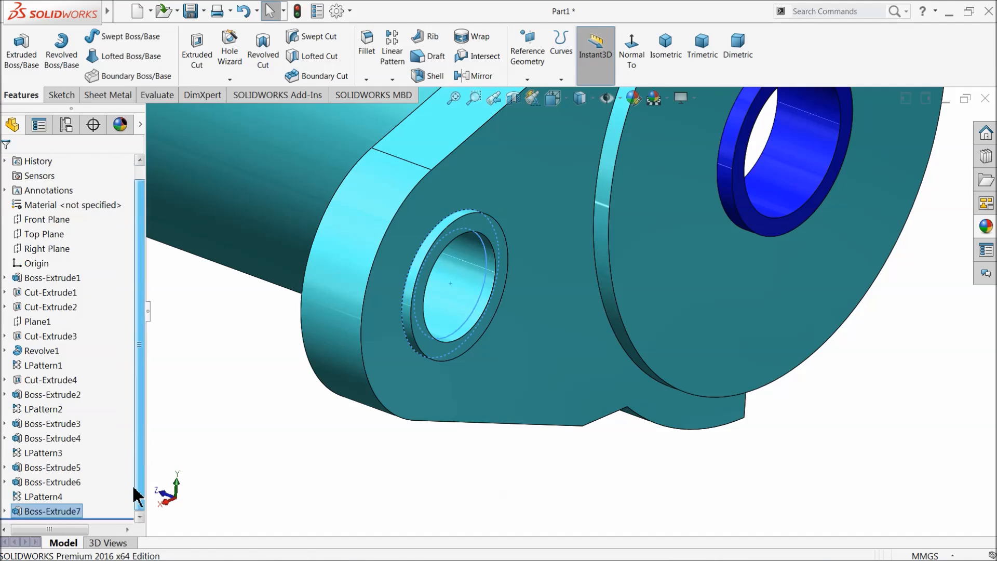
click(634, 98)
click(82, 460)
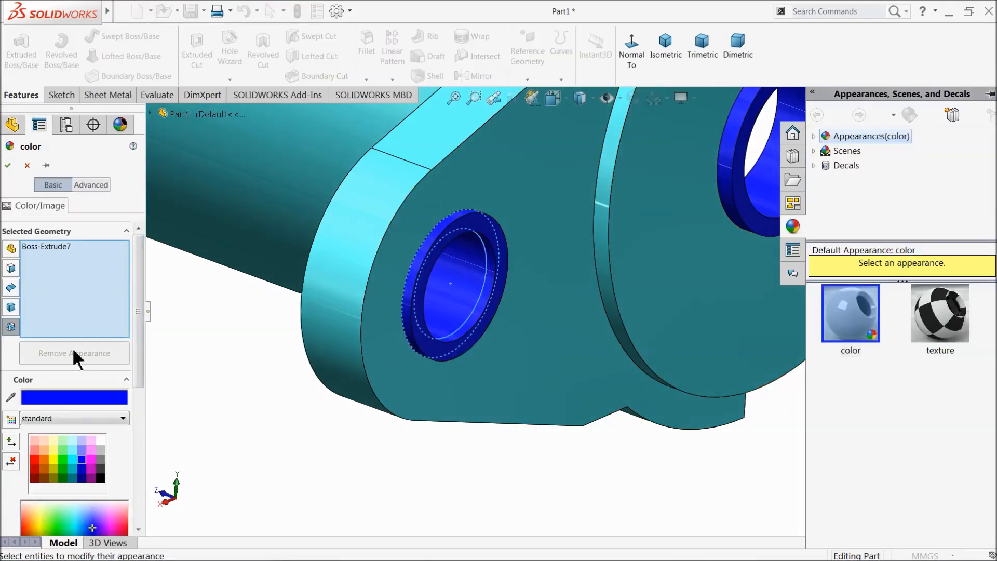
click(9, 165)
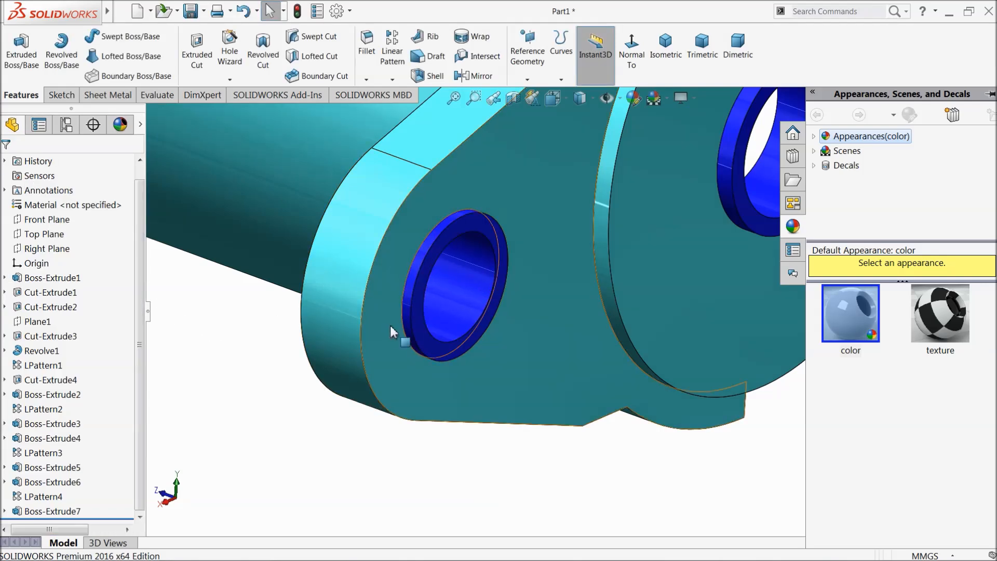
Step: Linear-pattern the blue ring along the body's long straight edge with 2 instances spaced 22.8 mm apart
scroll(395, 333, up, 4)
scroll(400, 327, up, 2)
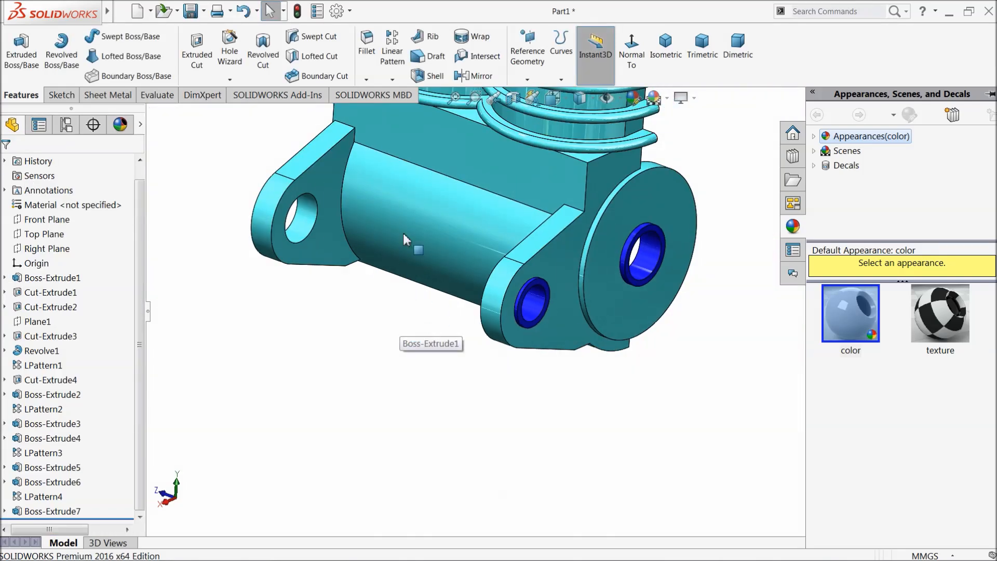
click(394, 63)
click(465, 183)
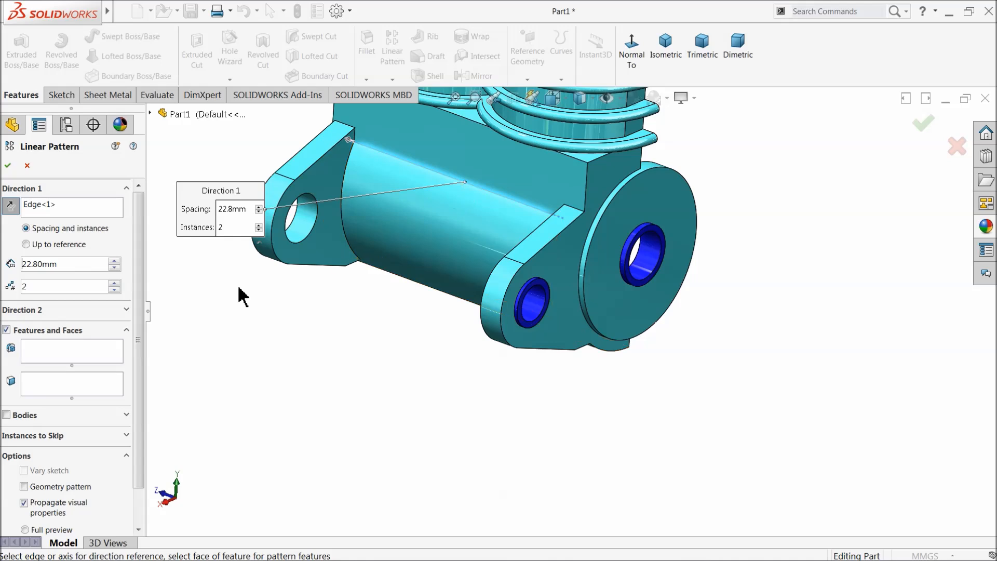
click(92, 354)
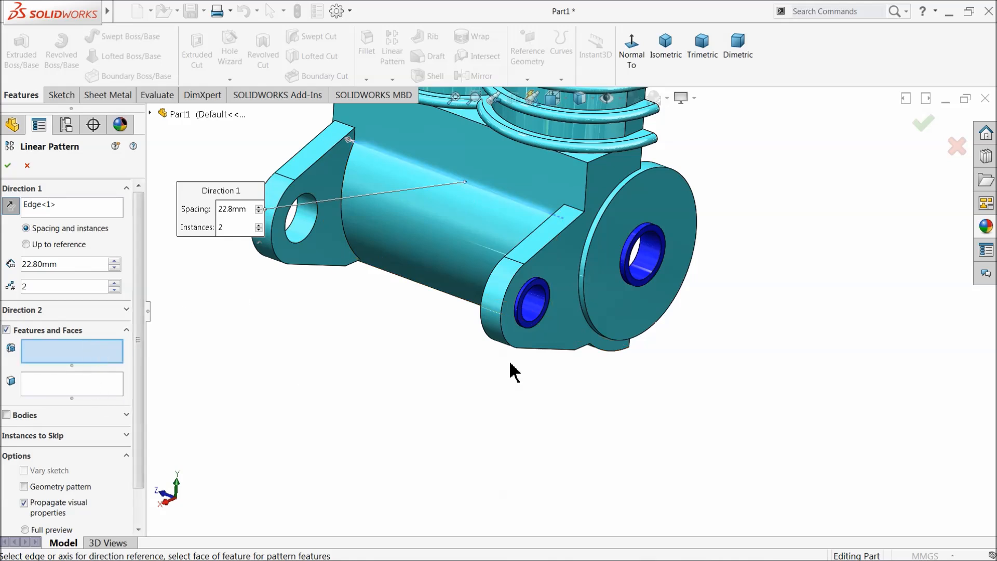
click(535, 311)
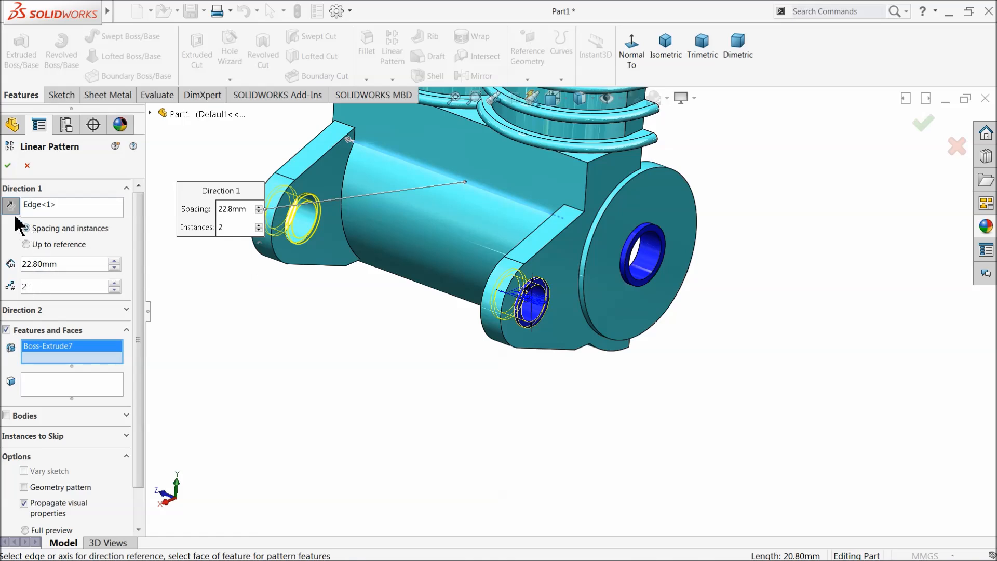
click(8, 165)
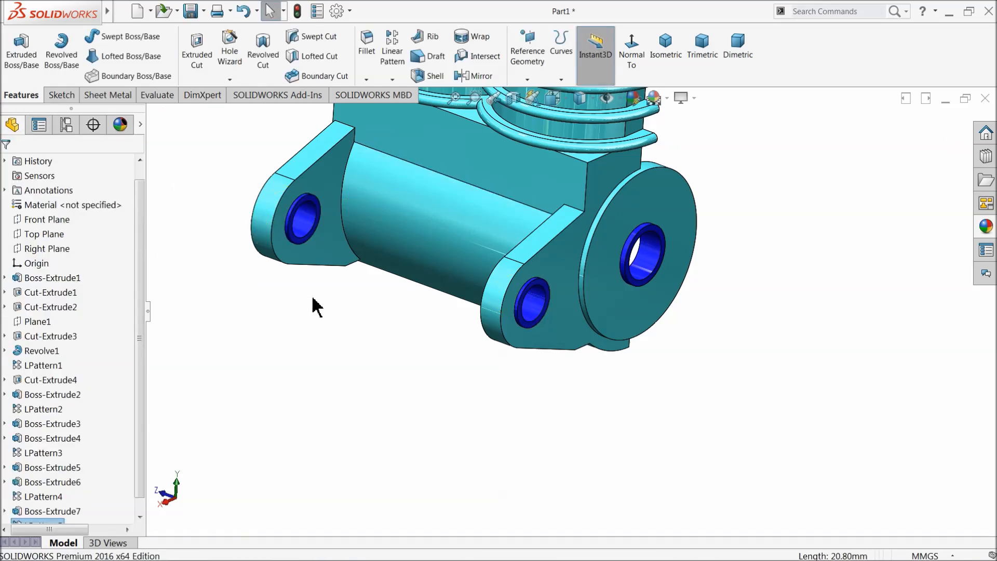
Step: Open a sketch on the near arm's flat outer face and view it straight on
scroll(339, 279, up, 5)
scroll(533, 235, down, 3)
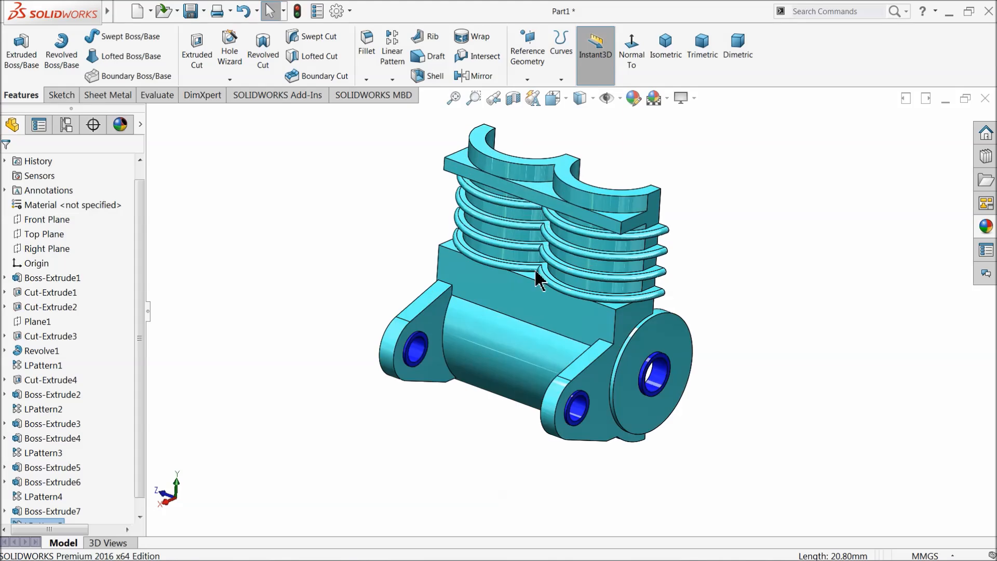
scroll(567, 333, down, 2)
scroll(538, 336, up, 2)
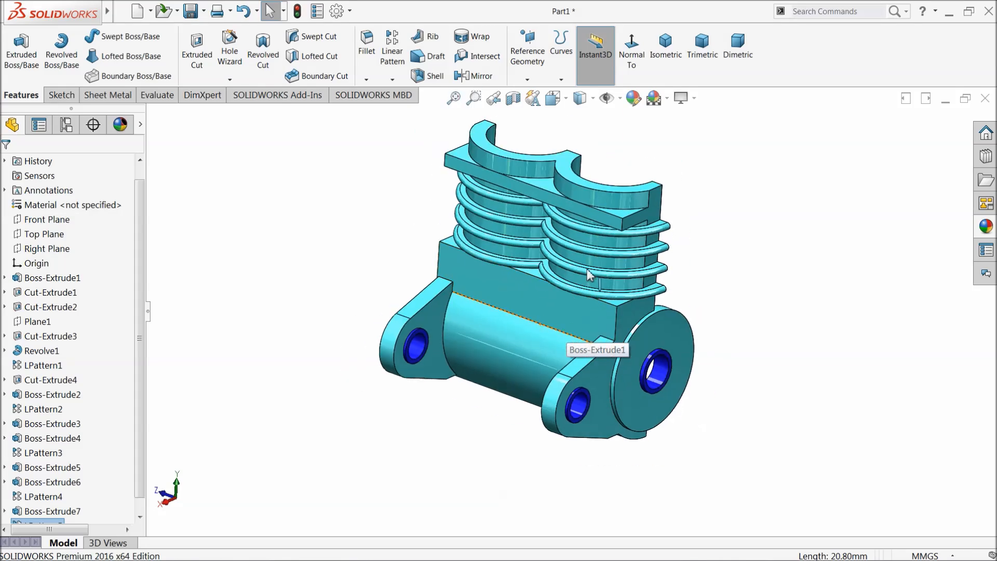
scroll(538, 336, down, 2)
scroll(625, 407, up, 2)
scroll(625, 407, down, 3)
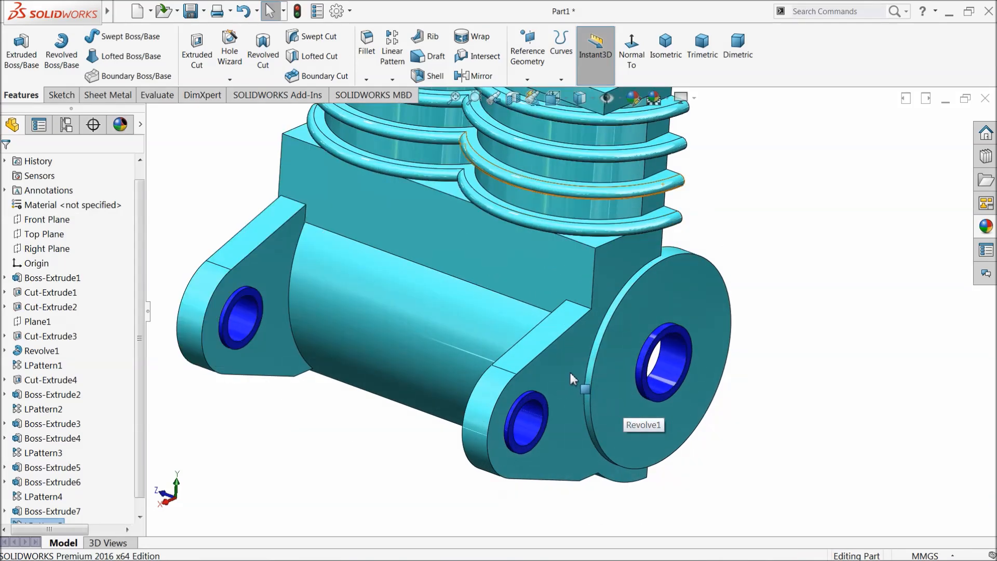
click(564, 376)
click(598, 345)
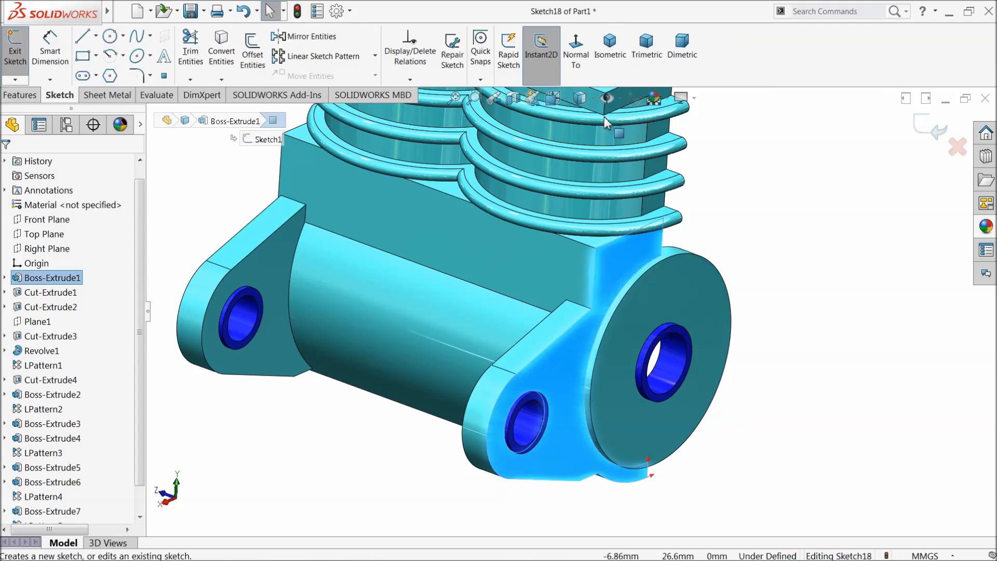
click(576, 50)
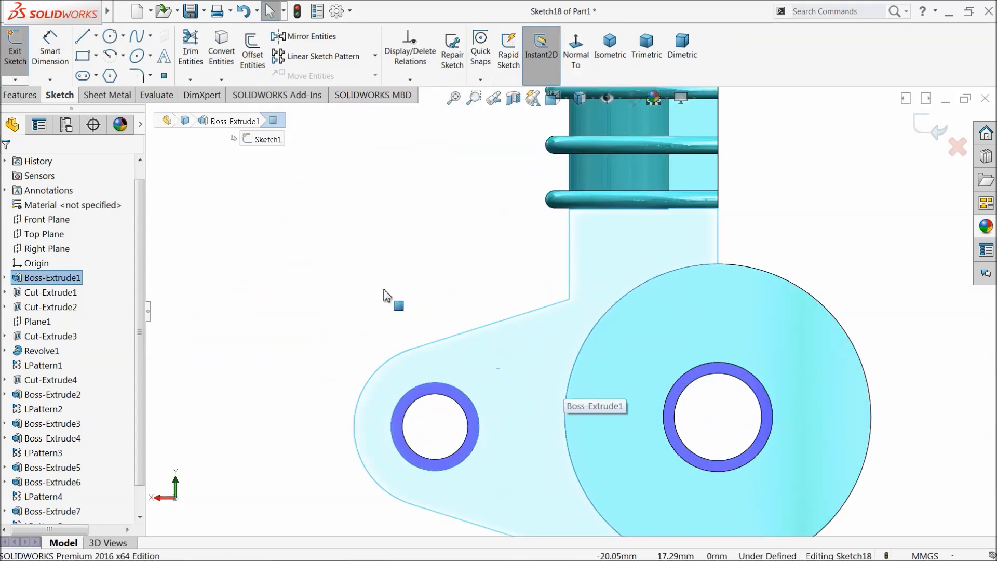
Step: Sketch a closed four-sided profile between the arm hole and the disc, with a horizontal base about 1.99 mm and a vertical side about 2.34 mm
click(82, 36)
scroll(498, 369, down, 3)
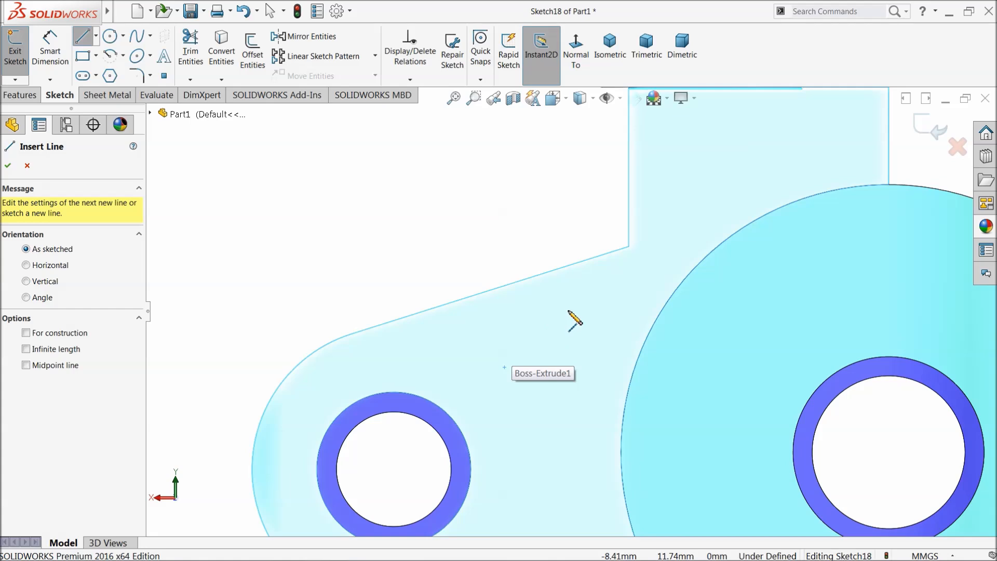
click(566, 310)
click(471, 339)
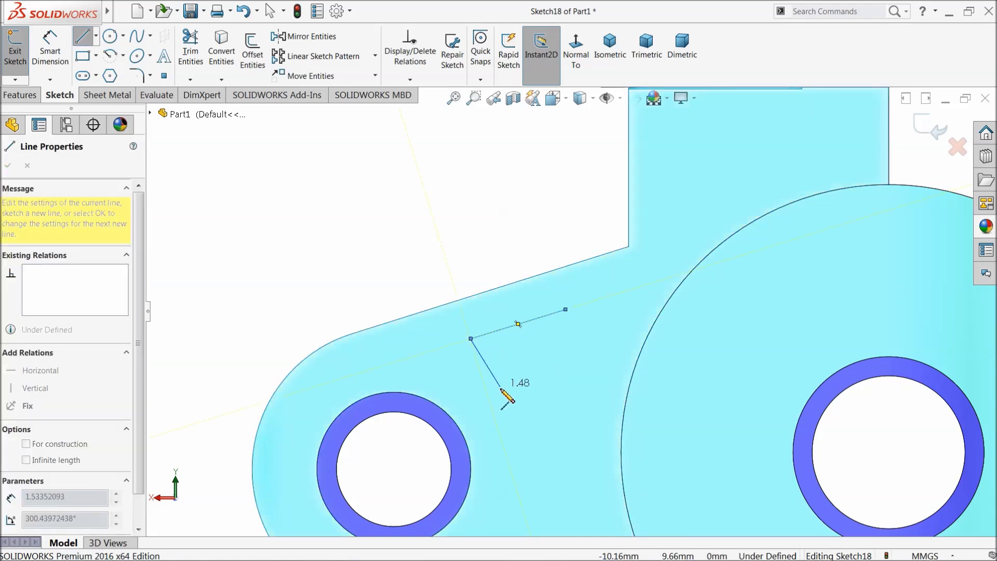
click(489, 399)
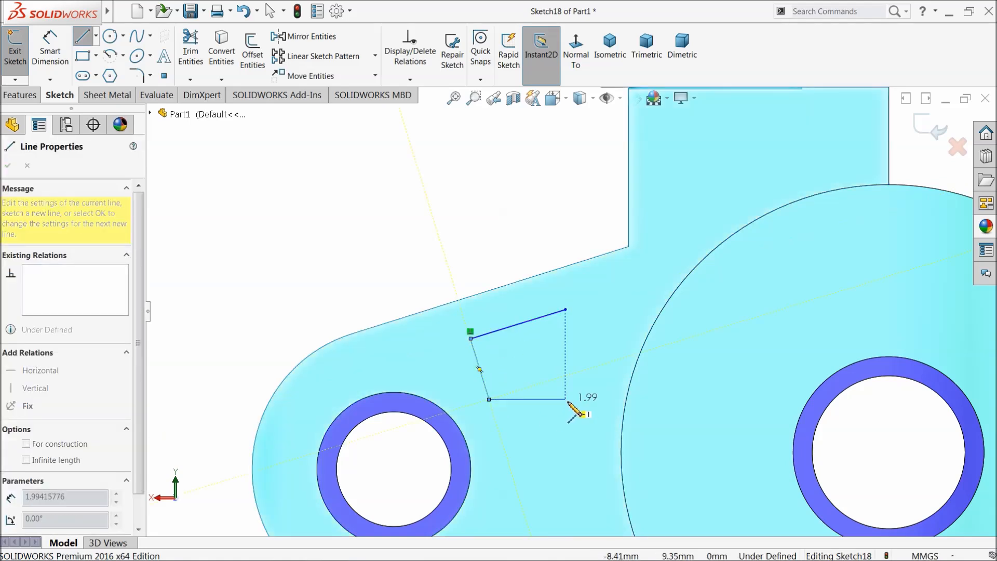
click(566, 399)
click(566, 309)
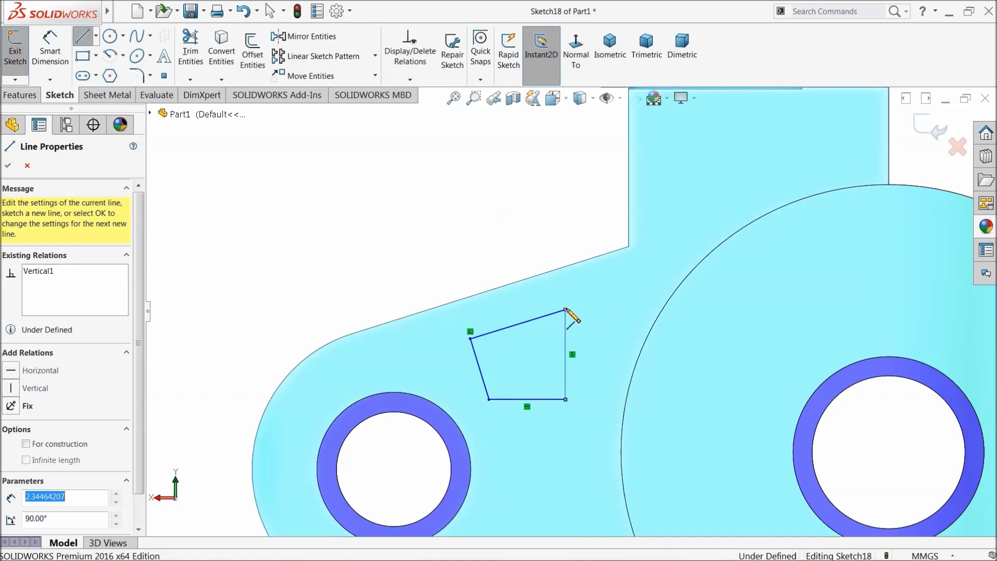
Step: Draw a horizontal construction centerline about 5.65 mm long from the arm hole's center toward the large disc
scroll(569, 322, up, 2)
scroll(583, 381, up, 1)
scroll(611, 411, down, 2)
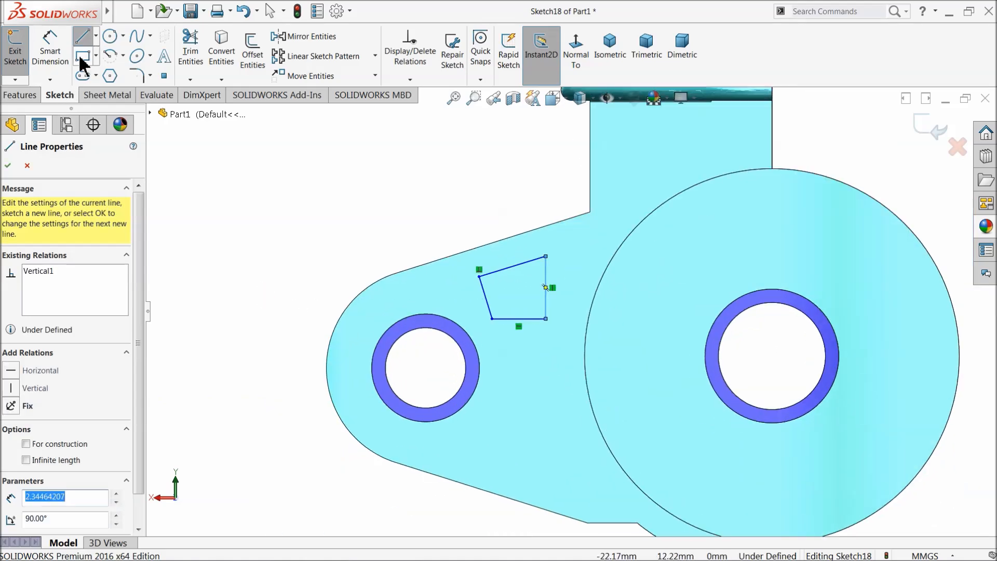
click(96, 35)
click(106, 70)
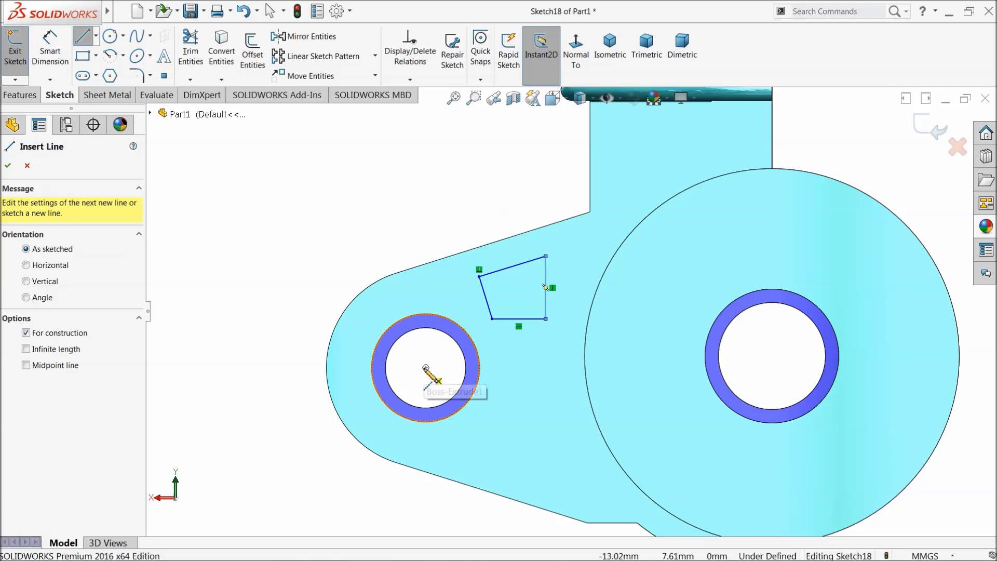
click(425, 368)
click(577, 367)
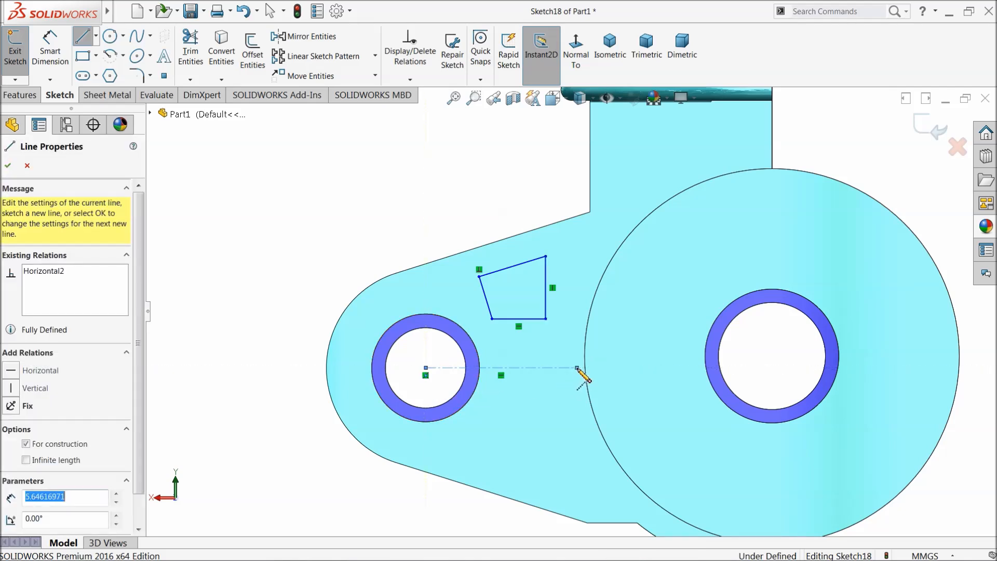
right_click(582, 298)
click(597, 301)
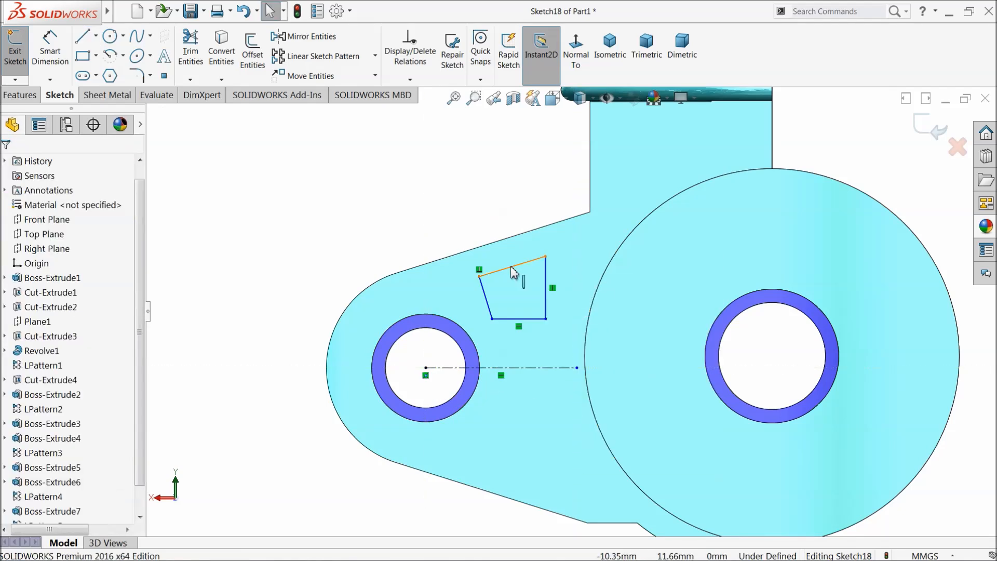
Step: Fillet all four corners of the profile on the arm with a 0.5 mm radius
click(148, 70)
scroll(560, 291, down, 3)
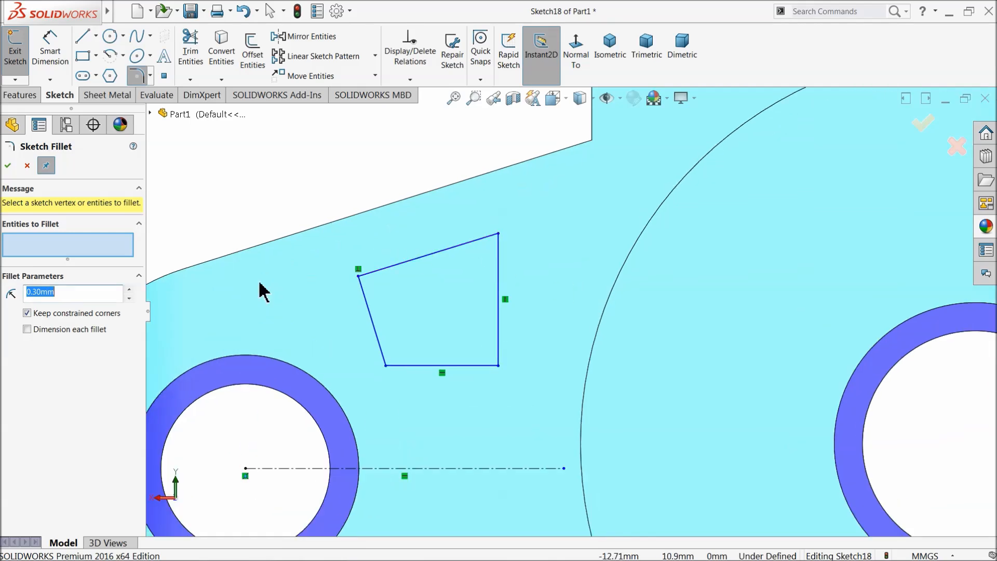
click(499, 237)
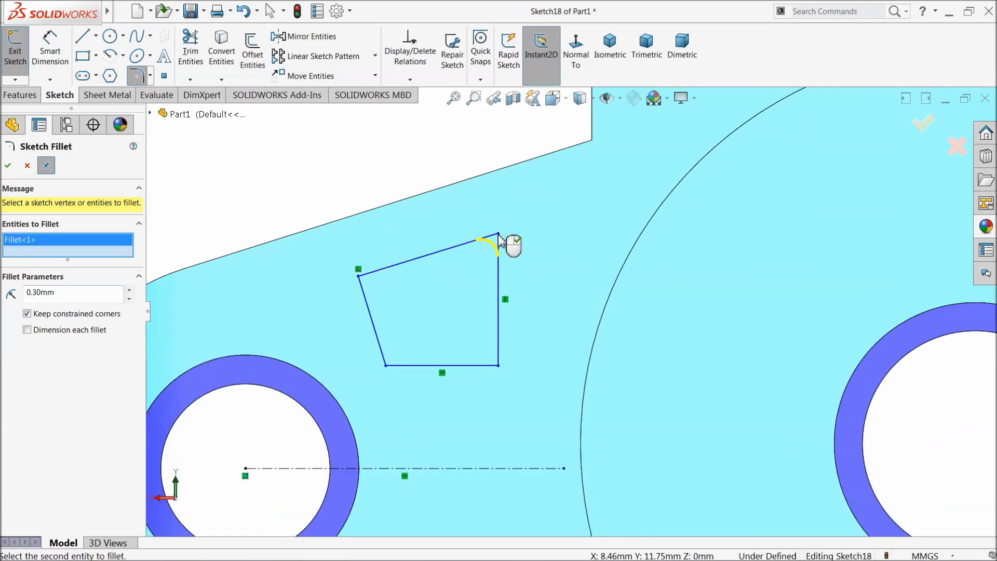
click(499, 366)
click(386, 365)
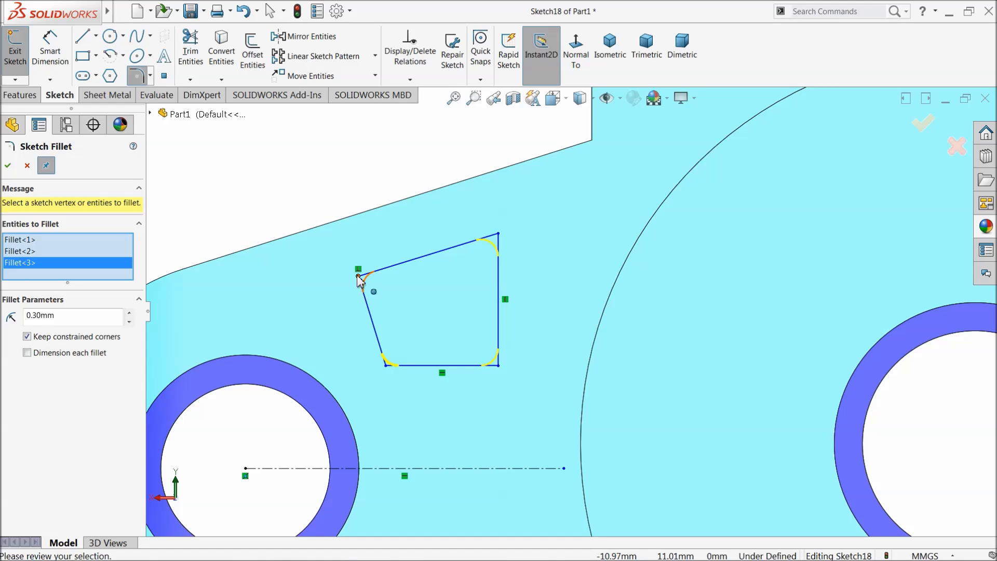
click(359, 278)
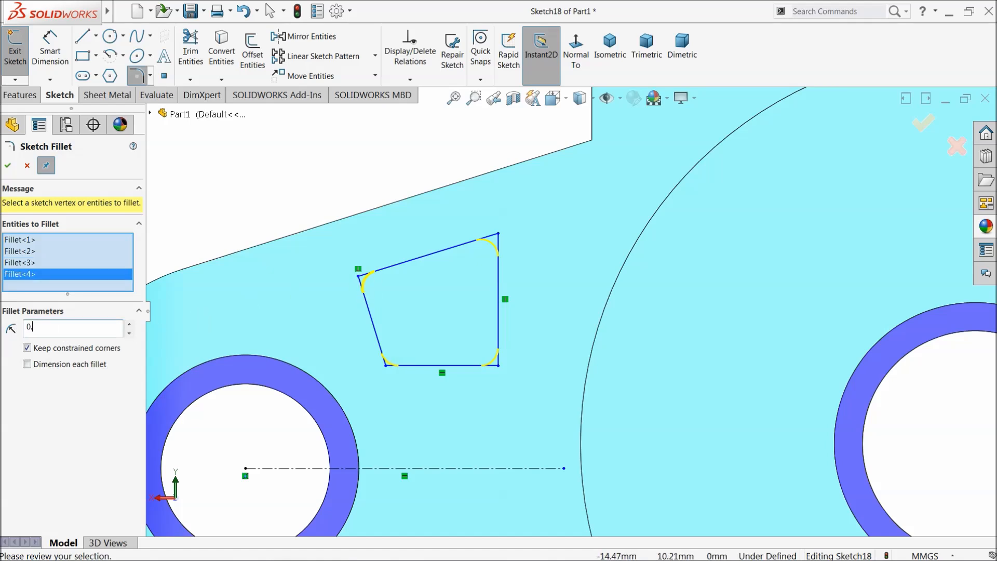
click(8, 166)
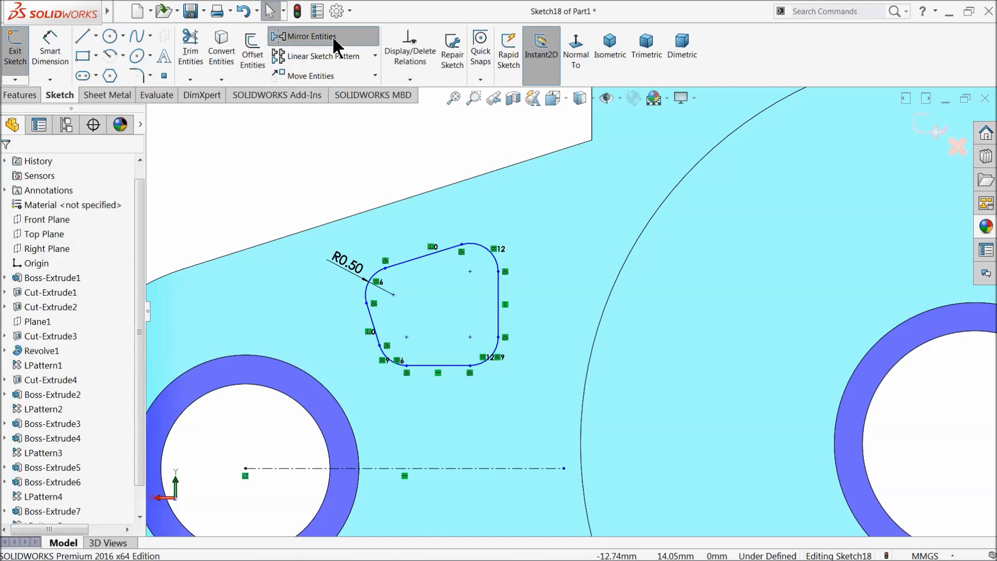
Step: Mirror the complete filleted profile about the horizontal construction centerline
click(291, 36)
mouse_move(551, 191)
mouse_down()
mouse_move(362, 412)
mouse_move(334, 407)
mouse_up()
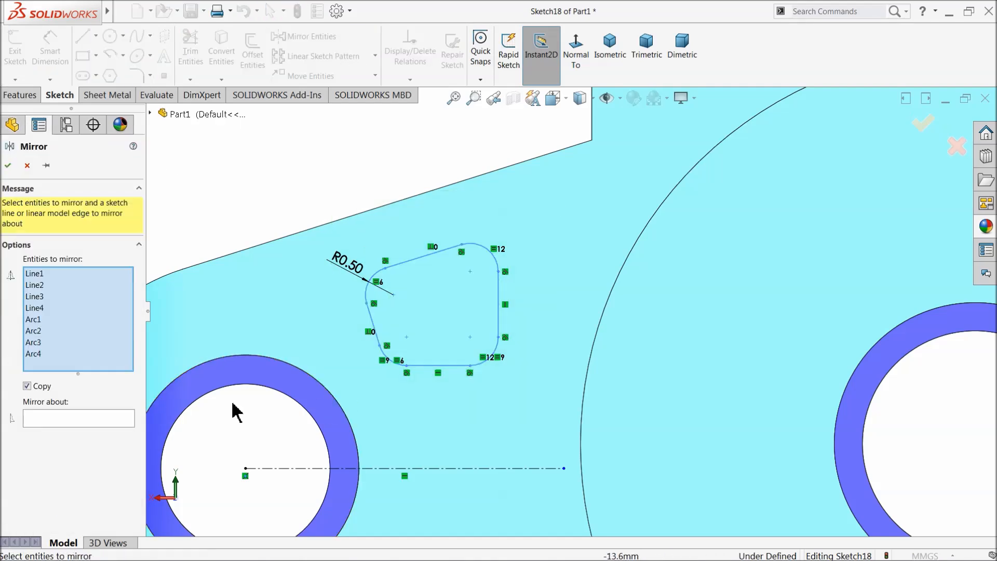
click(450, 469)
scroll(467, 456, up, 3)
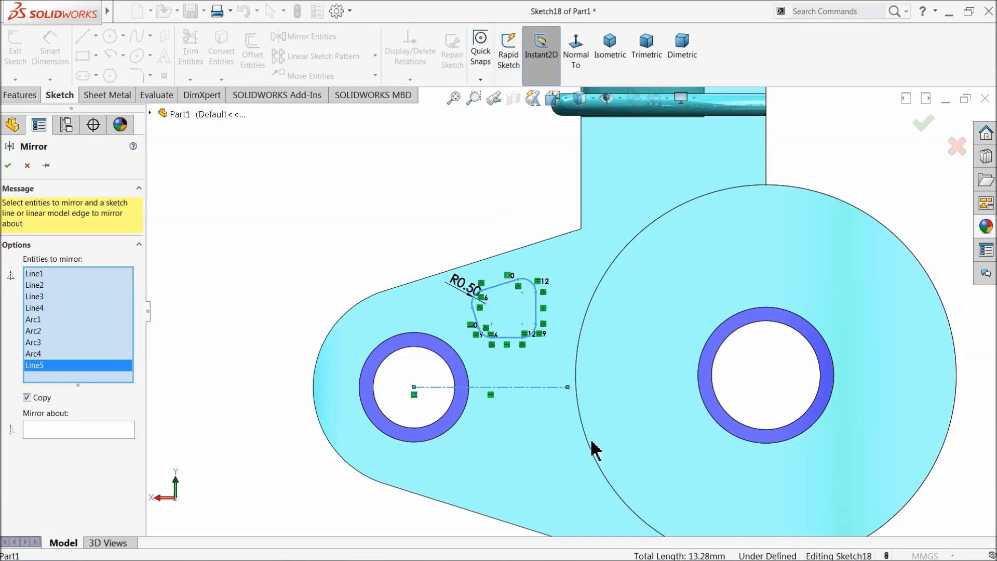
scroll(592, 445, down, 2)
click(111, 431)
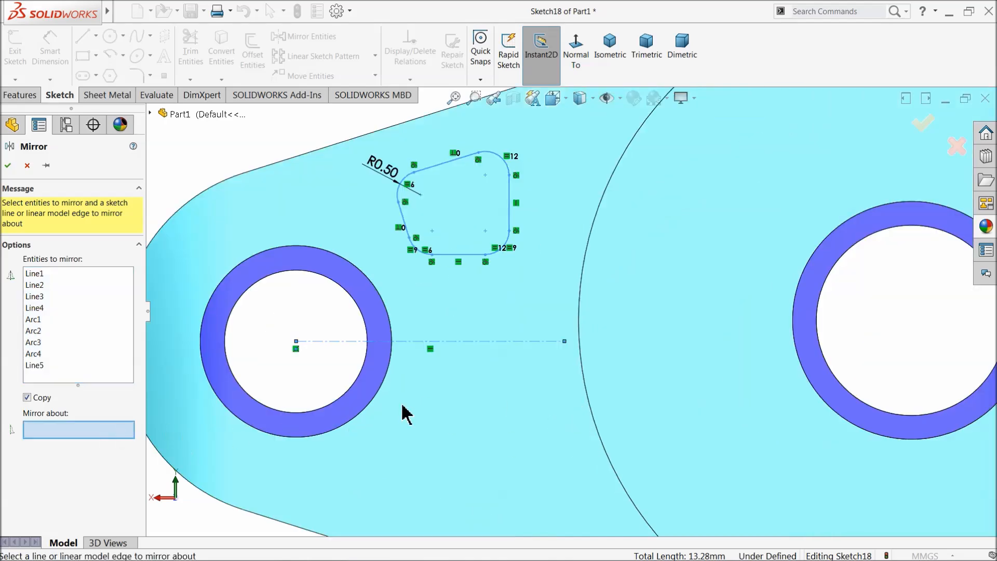
click(465, 342)
scroll(487, 356, up, 2)
scroll(535, 367, down, 2)
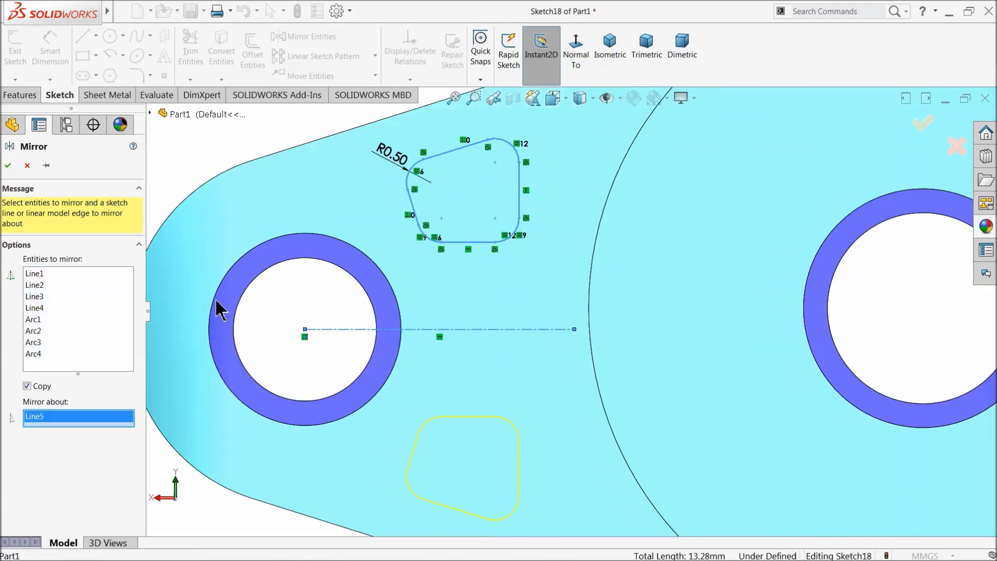
click(9, 166)
scroll(485, 276, up, 4)
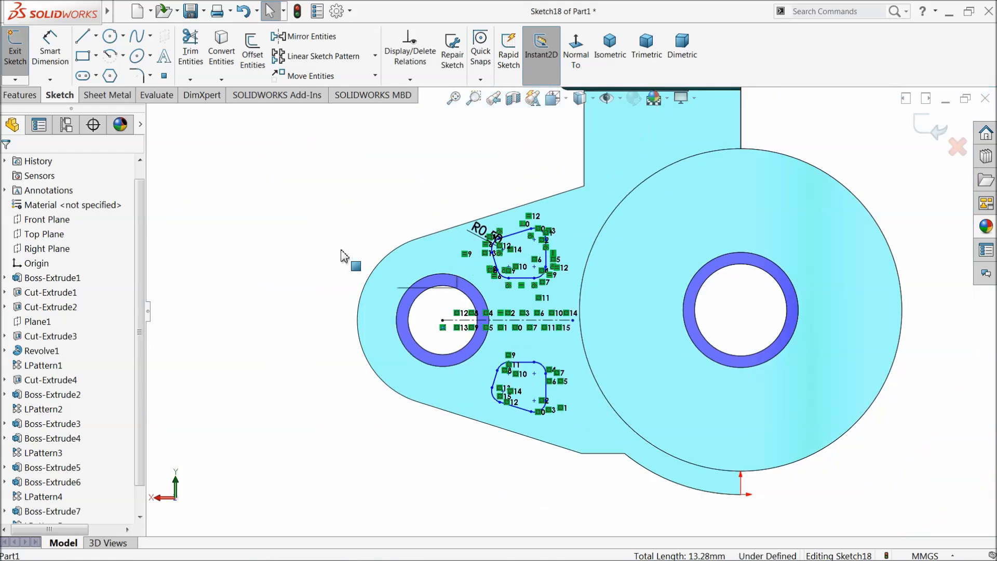
Step: Extrude-cut both filleted profiles Through All, with the direction reversed so the cut runs through both mounting arms
click(20, 95)
click(197, 52)
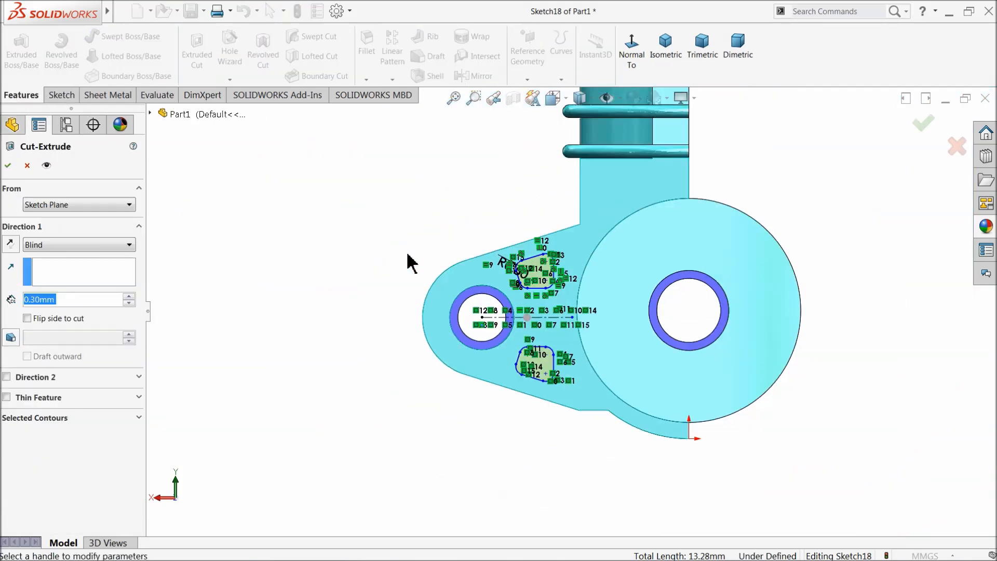
click(40, 248)
click(44, 261)
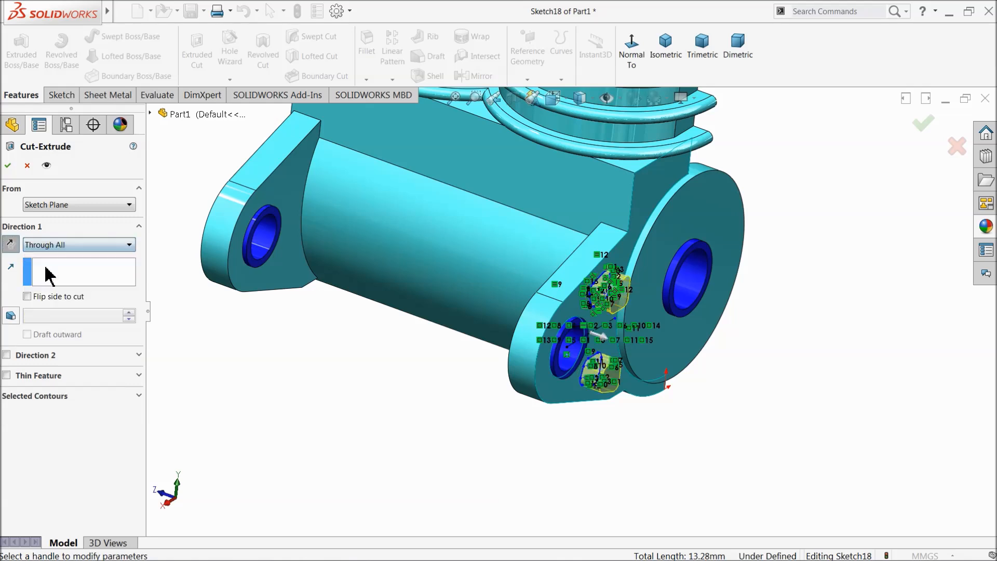
click(11, 243)
middle_drag(296, 265, 292, 236)
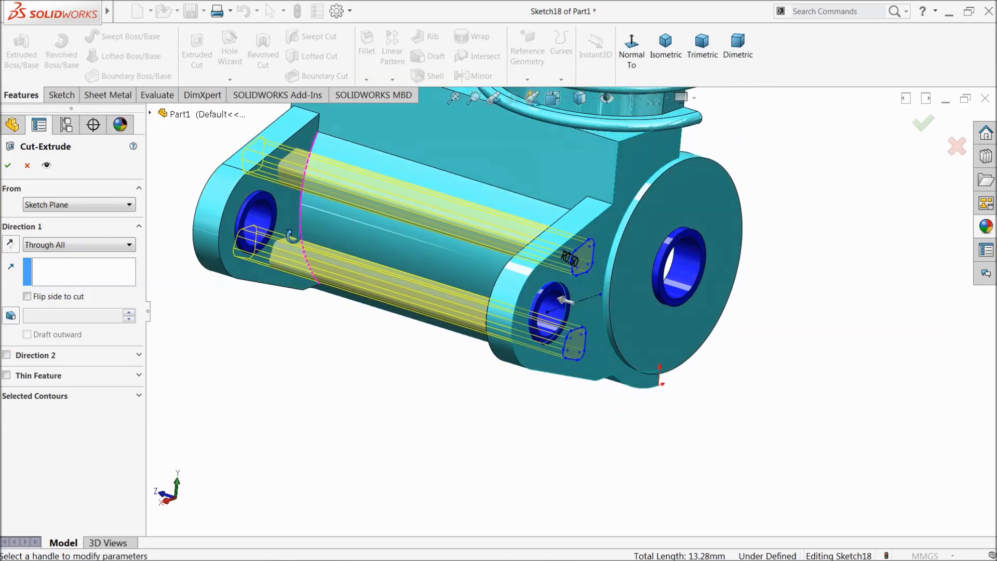
click(9, 166)
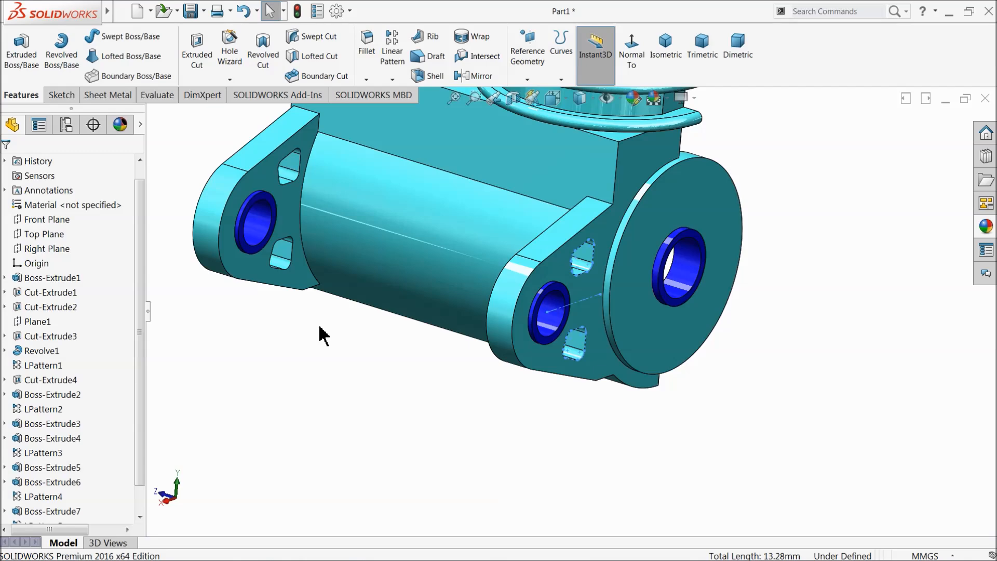
Step: Open a sketch on the flat sectioned face of the cylinder wall beside the fins and view it straight on
mouse_move(313, 330)
middle_down()
mouse_move(301, 322)
mouse_move(307, 338)
middle_up()
scroll(331, 338, up, 5)
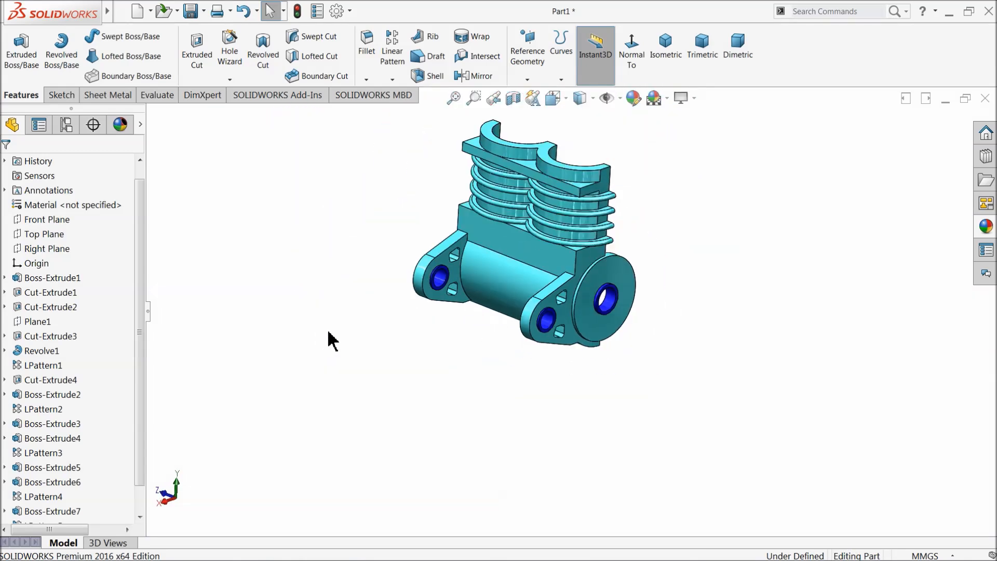
scroll(581, 234, down, 3)
middle_drag(570, 218, 453, 254)
scroll(400, 238, down, 3)
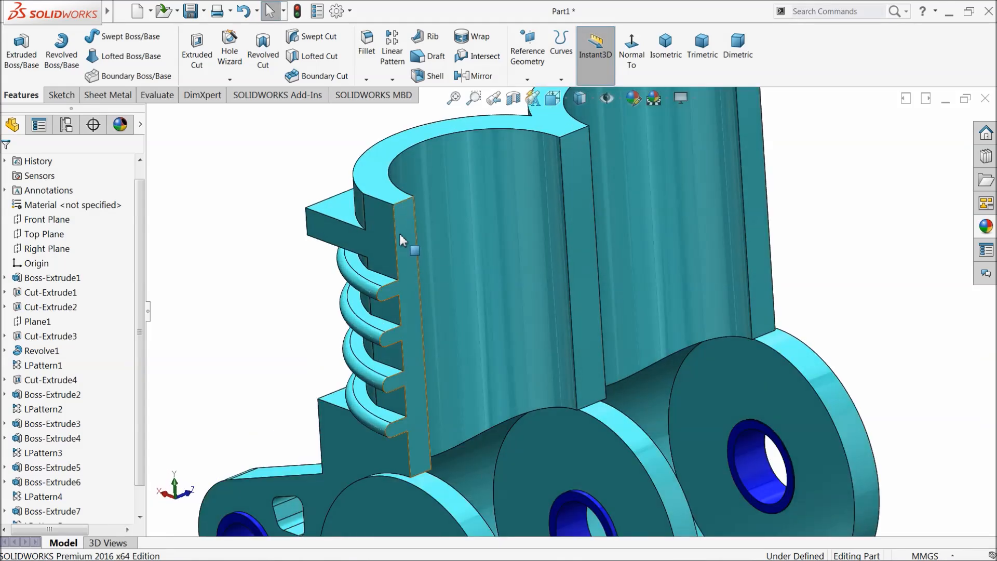
click(400, 235)
click(441, 204)
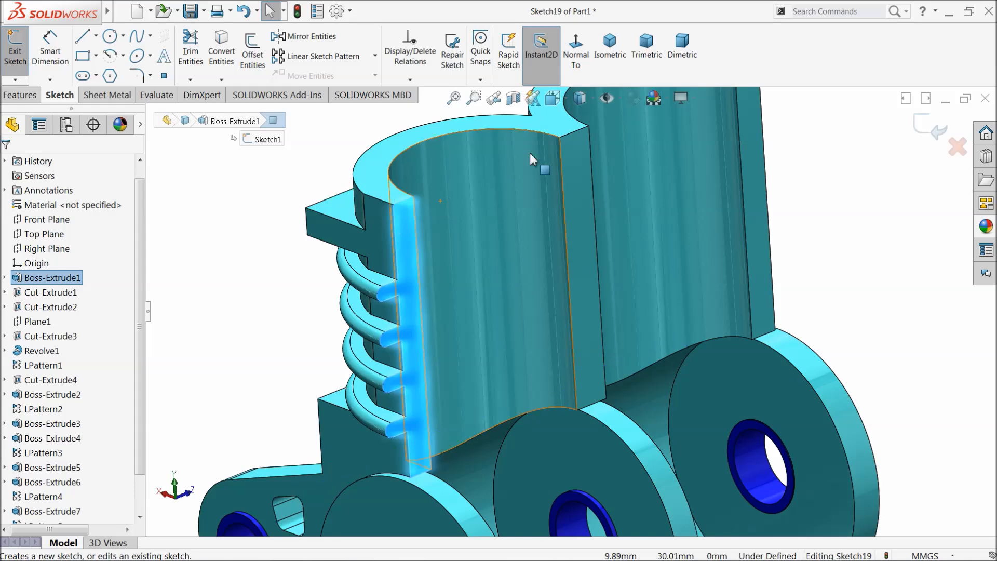
click(576, 45)
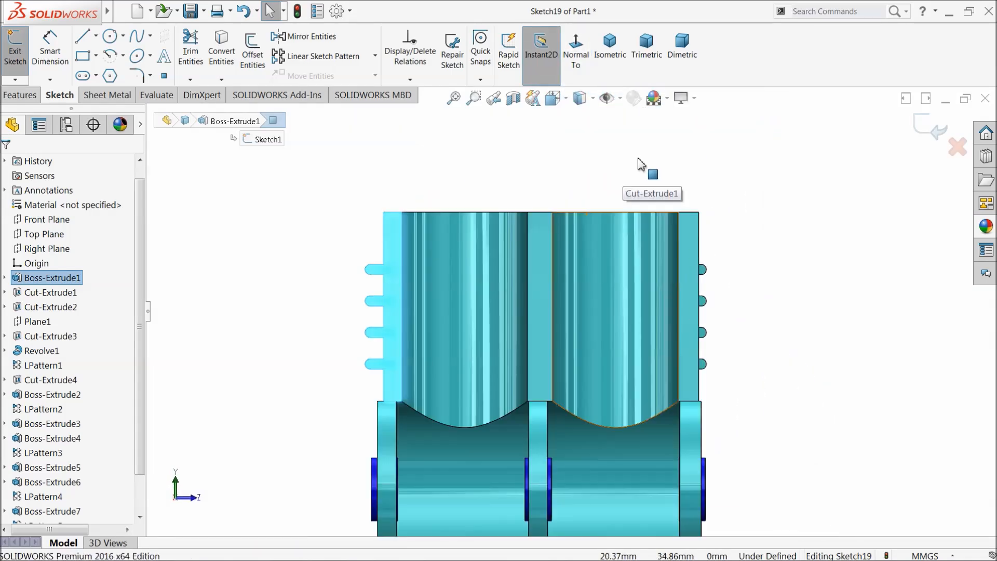
scroll(646, 171, down, 5)
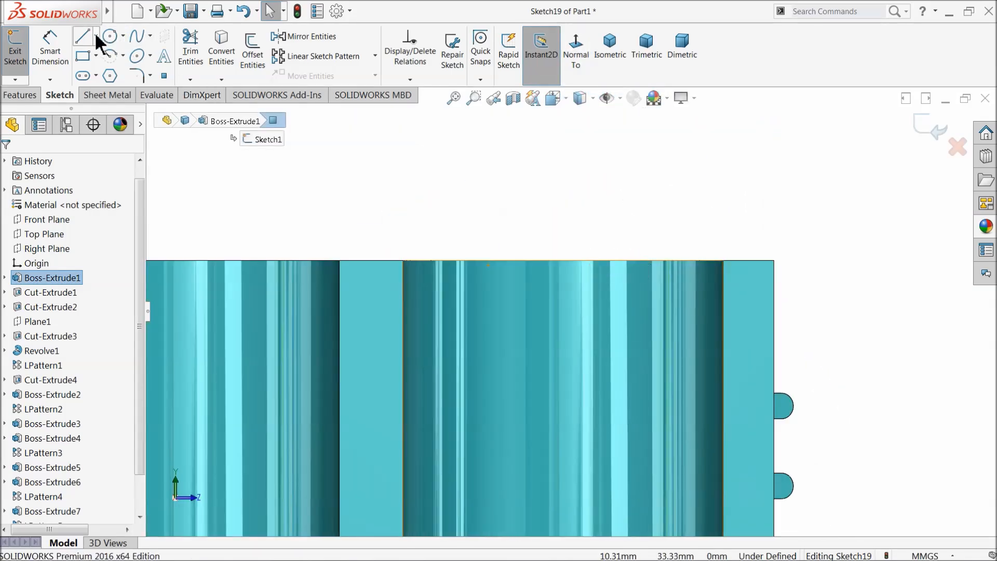
Step: Draw a vertical construction centerline downward from the midpoint of the upper edge of the bore farther along the Z axis
click(96, 36)
click(110, 68)
scroll(534, 266, up, 3)
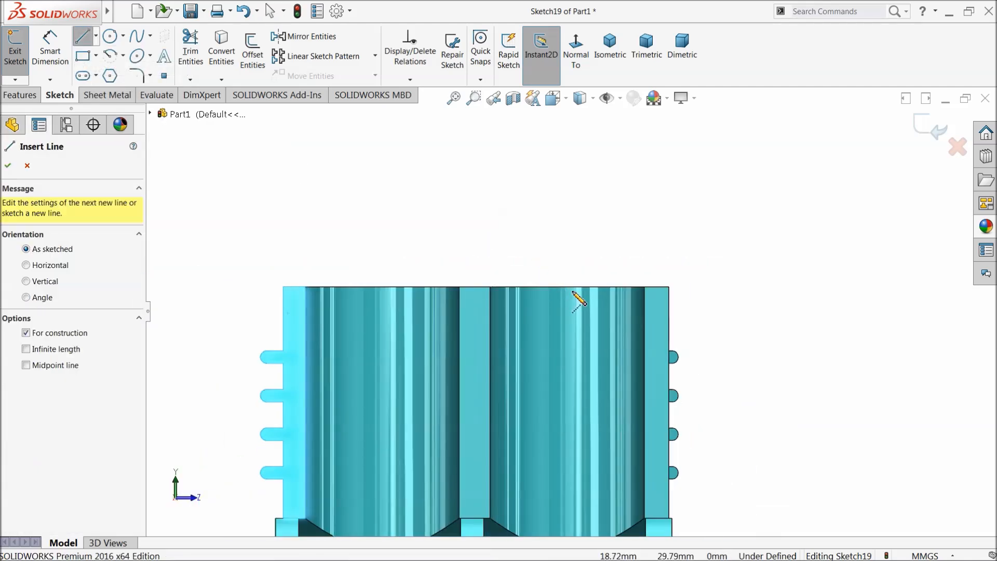
click(567, 287)
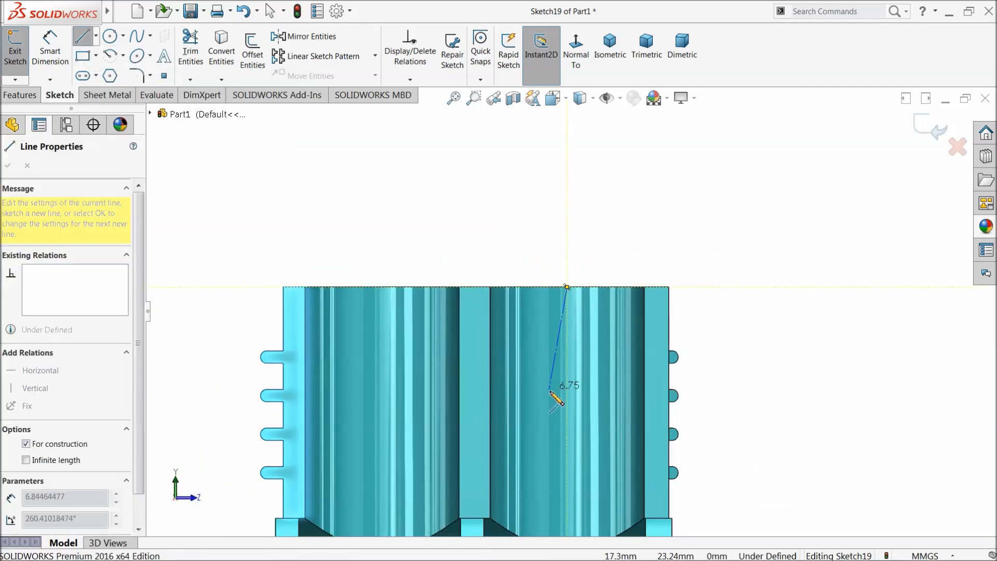
click(567, 418)
right_click(593, 350)
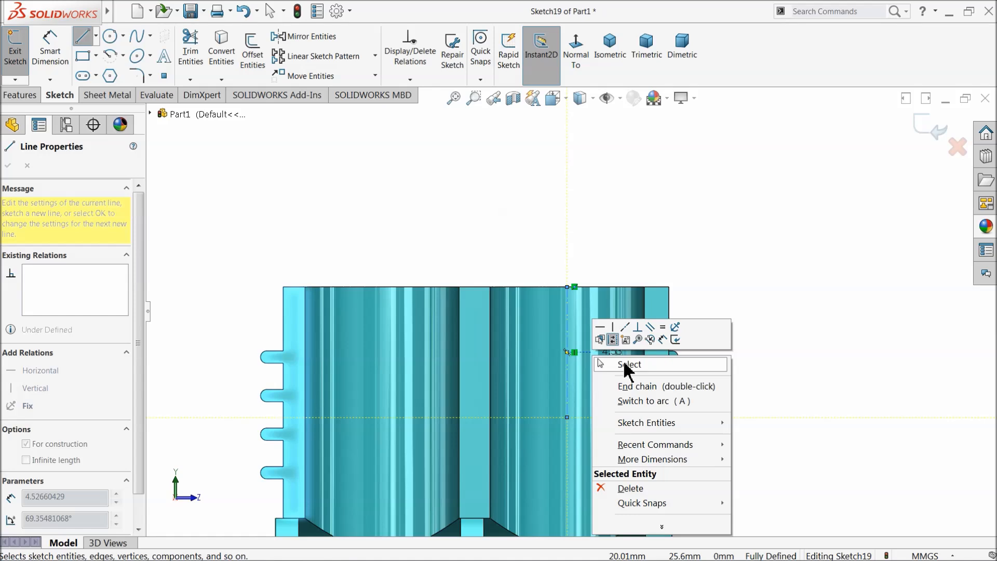
click(622, 359)
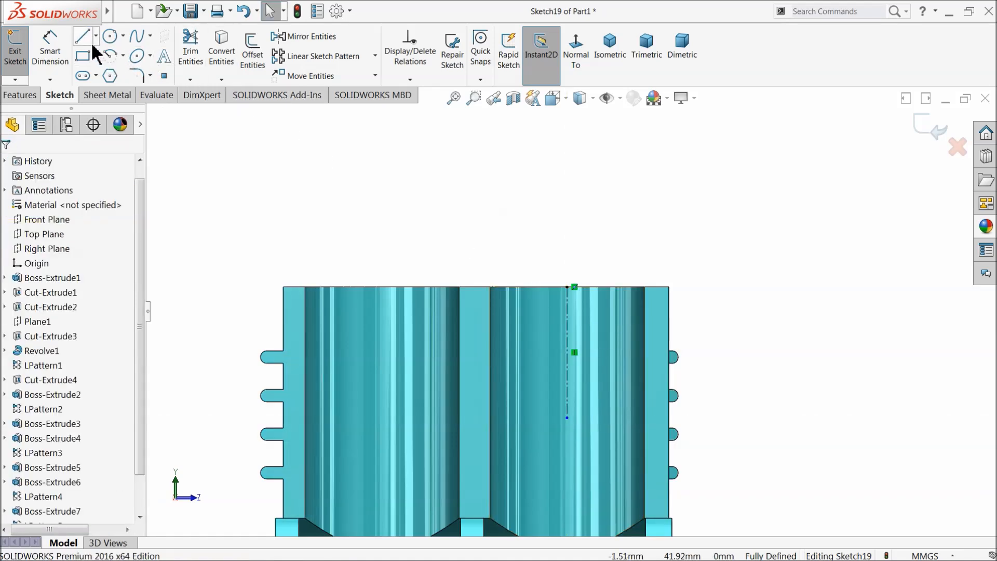
Step: Sketch a 3 Point Arc from the upper edge of the middle wall to a point about 1.5 mm above the centerline's upper end
click(123, 57)
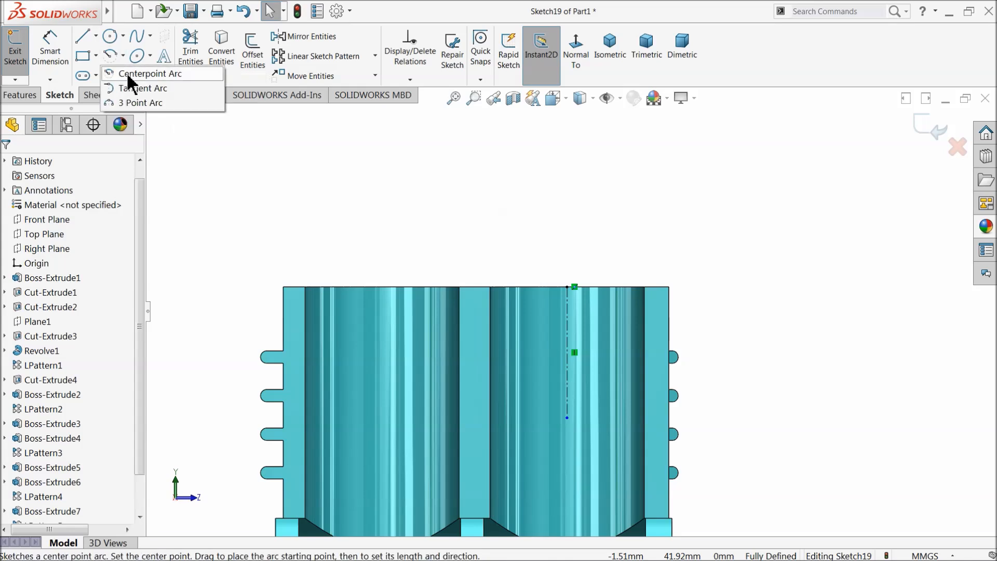
click(133, 103)
scroll(541, 311, down, 5)
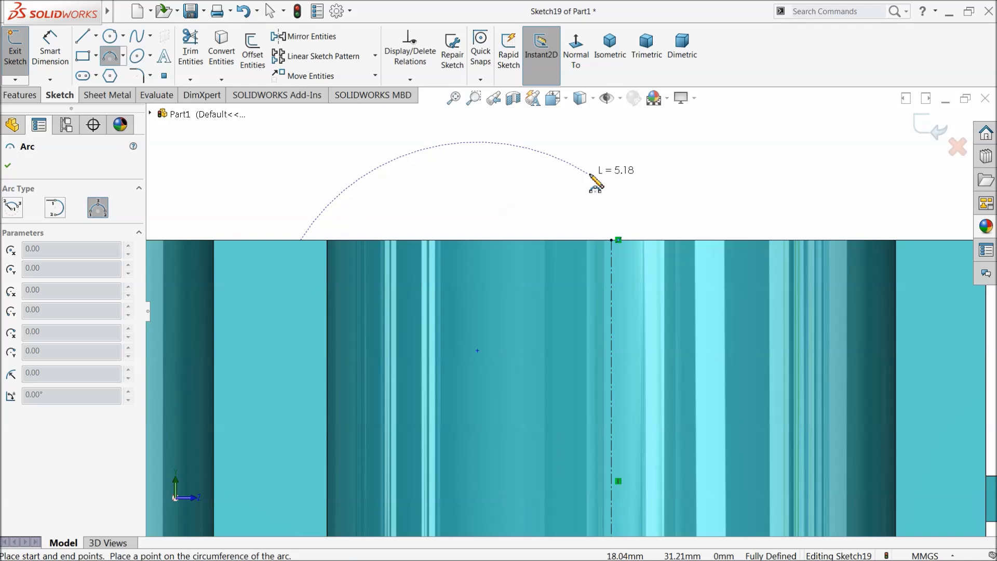
click(612, 156)
click(521, 168)
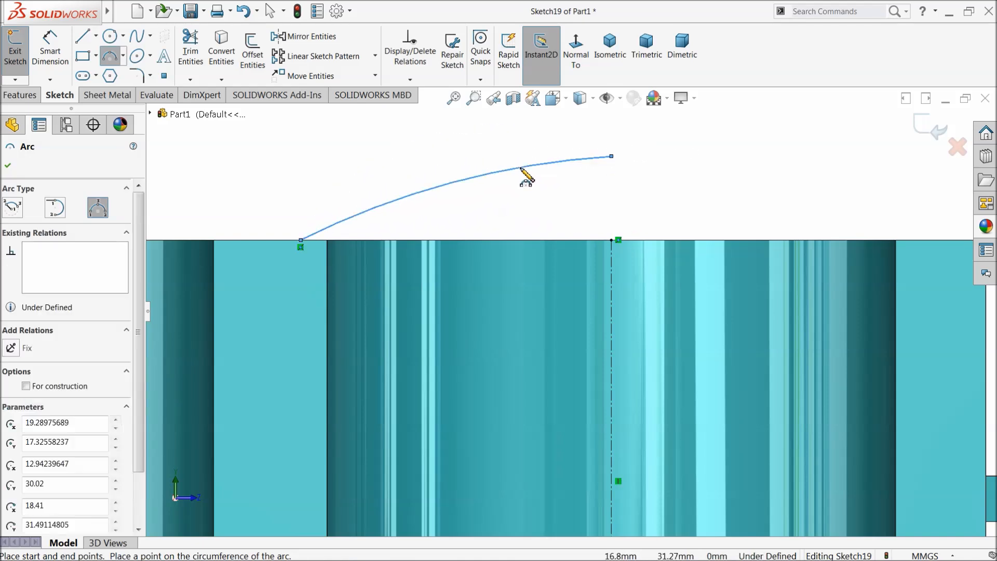
right_click(383, 159)
click(413, 166)
scroll(503, 273, up, 4)
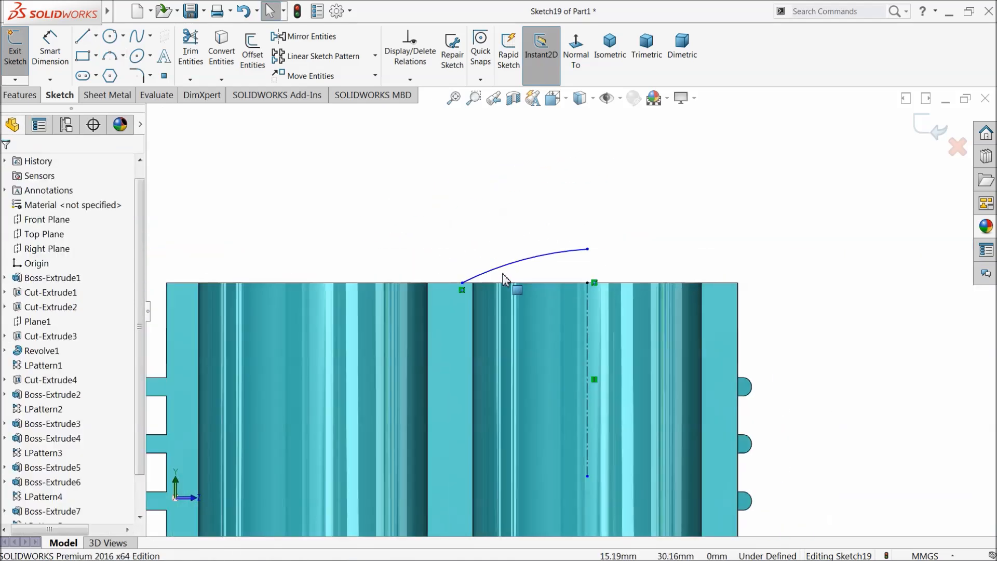
Step: Merge the arc's center with the centerline's lower endpoint and move the arc's free end directly above the centerline
scroll(584, 394, up, 2)
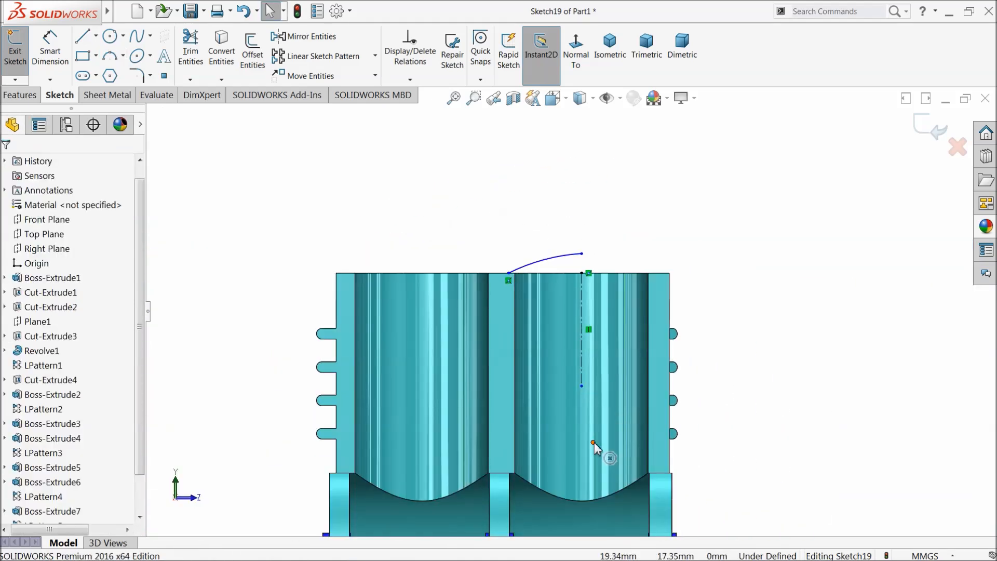
click(593, 442)
click(582, 385)
ctrl+click(582, 385)
click(647, 345)
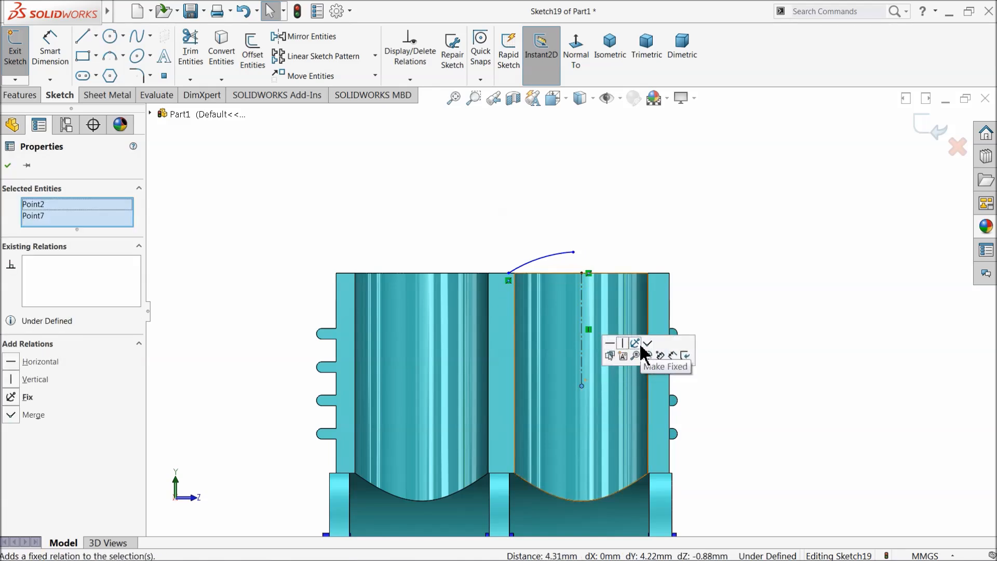
click(628, 252)
scroll(599, 279, down, 5)
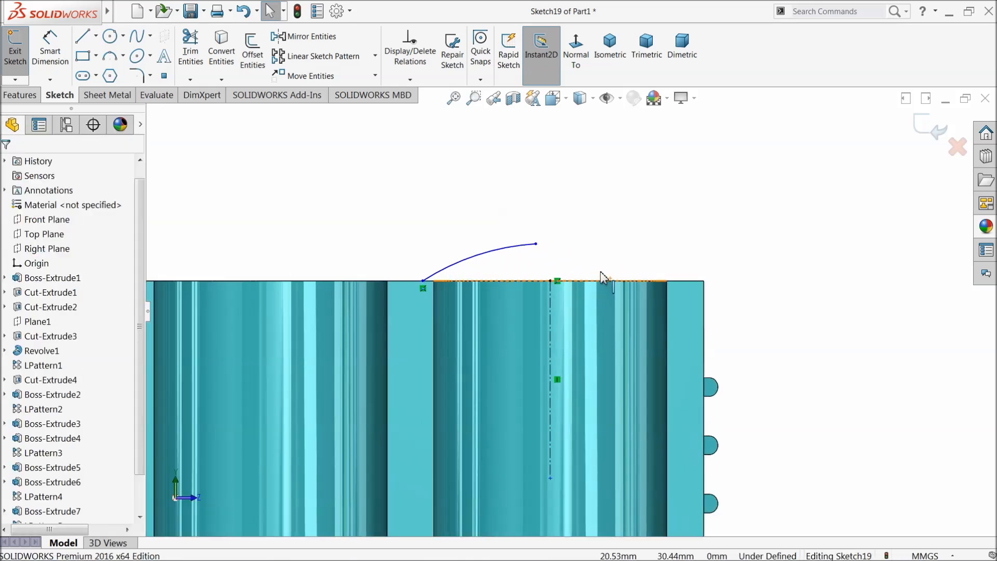
drag(522, 241, 540, 240)
scroll(492, 291, up, 5)
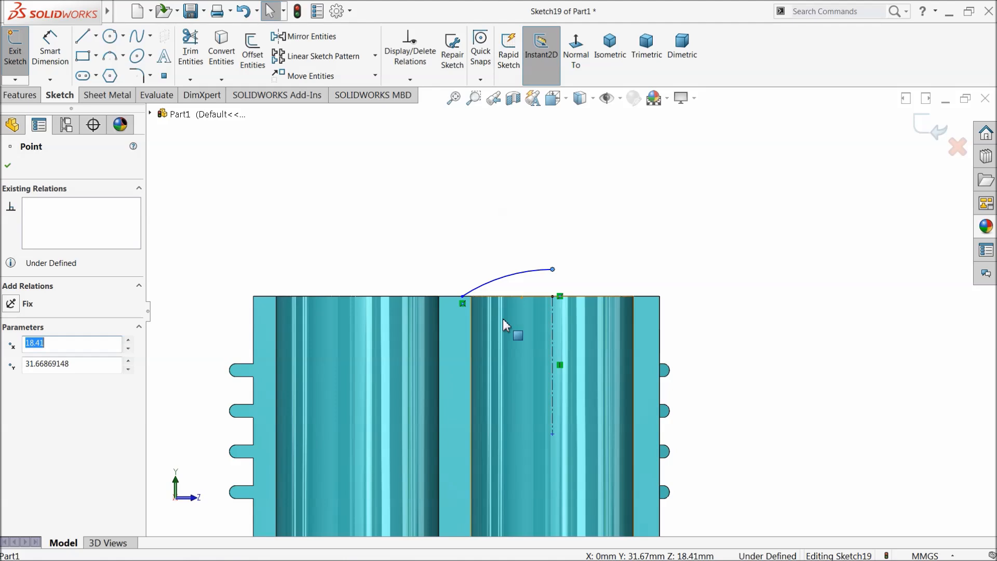
Step: Dimension the vertical distance between the arc's upper end and its center as 10 mm
click(60, 56)
scroll(572, 376, down, 6)
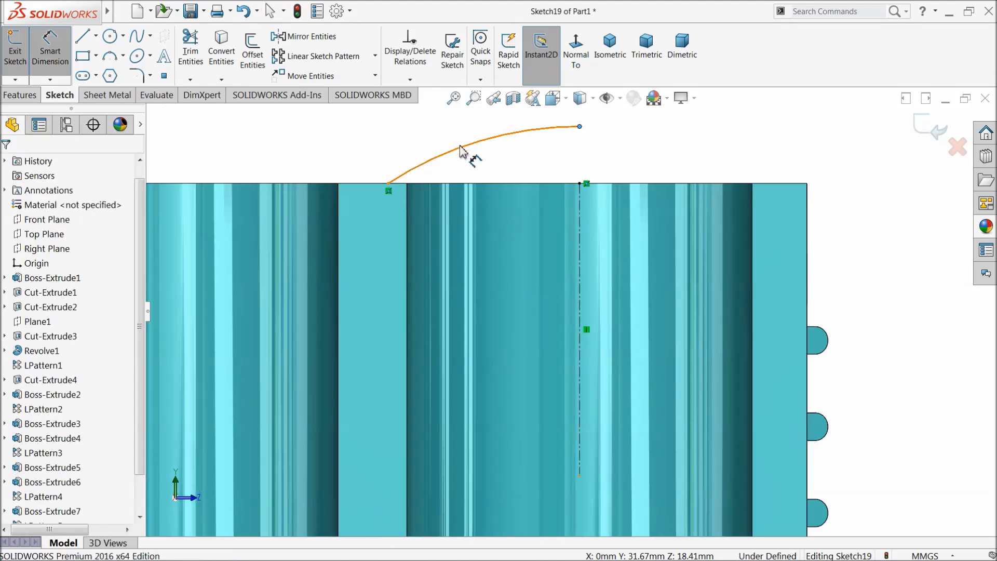
click(463, 152)
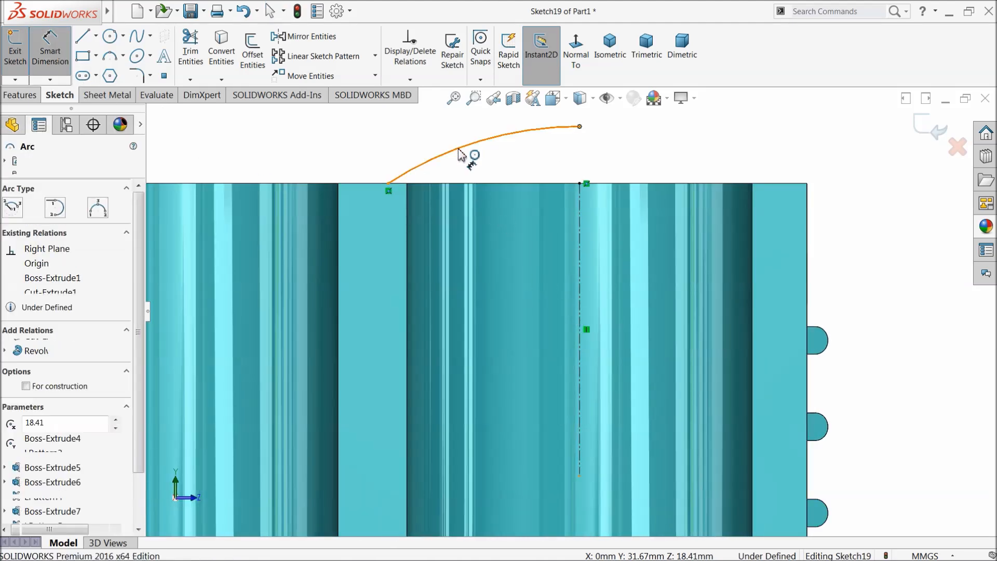
click(450, 139)
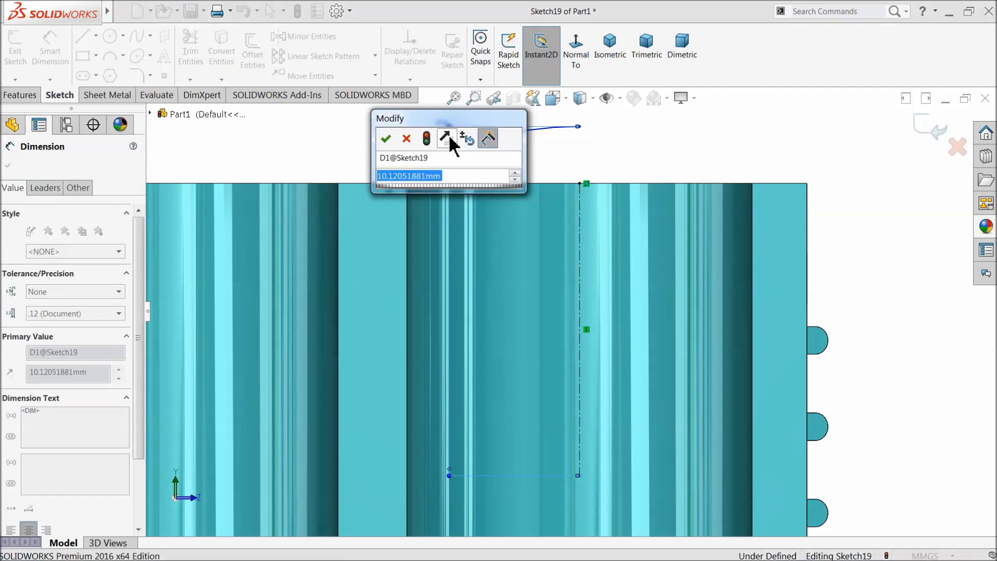
text(10)
key(Return)
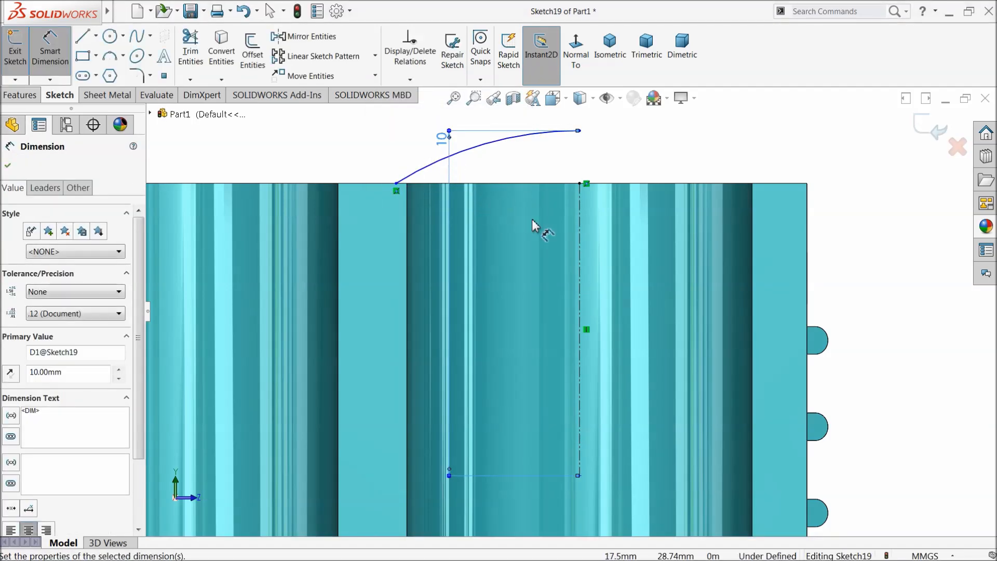
Step: Dimension the vertical distance from the arc's center to the bore's upper edge as 8.5 mm
click(612, 449)
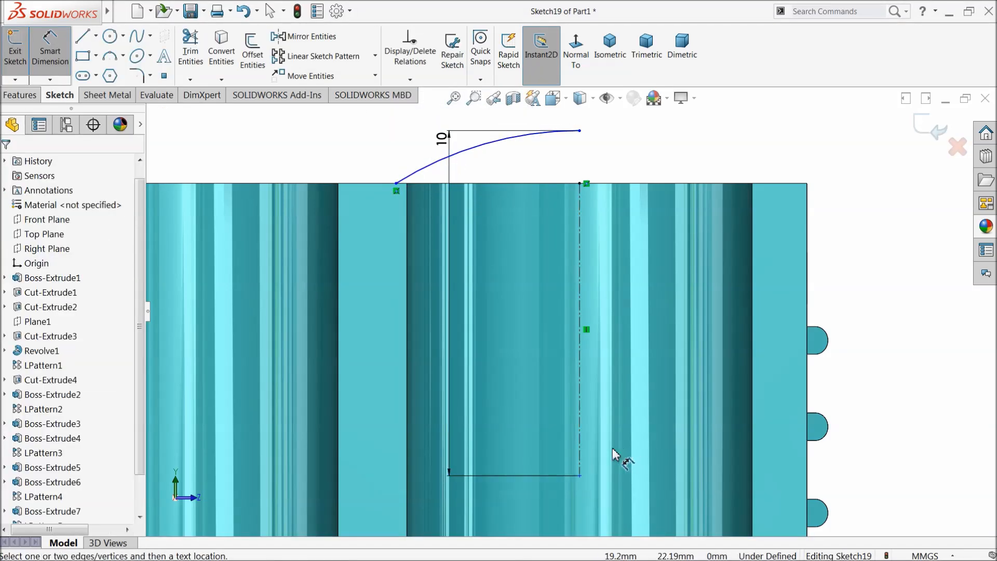
click(581, 476)
click(620, 190)
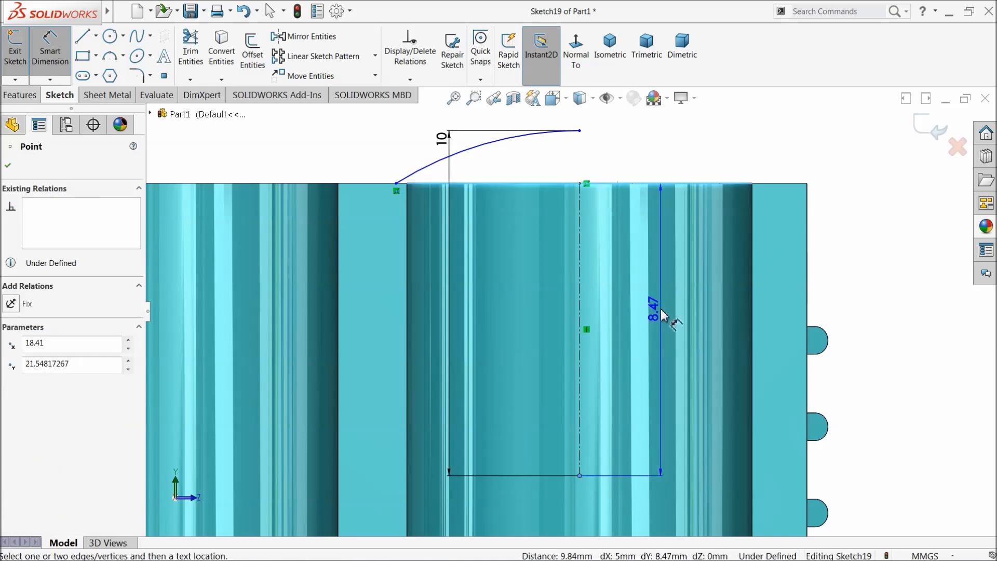
click(668, 321)
text(8.5)
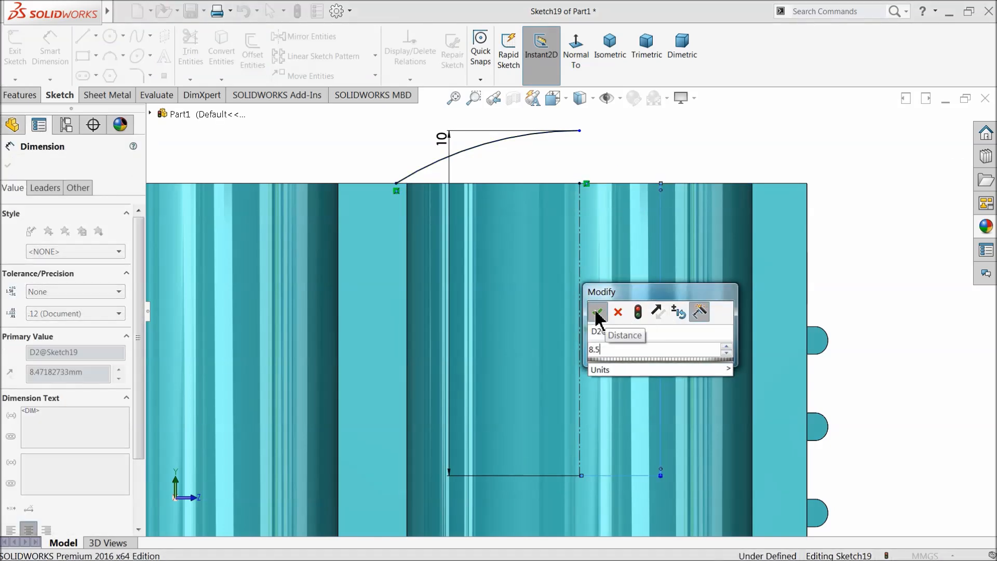
click(597, 313)
click(9, 166)
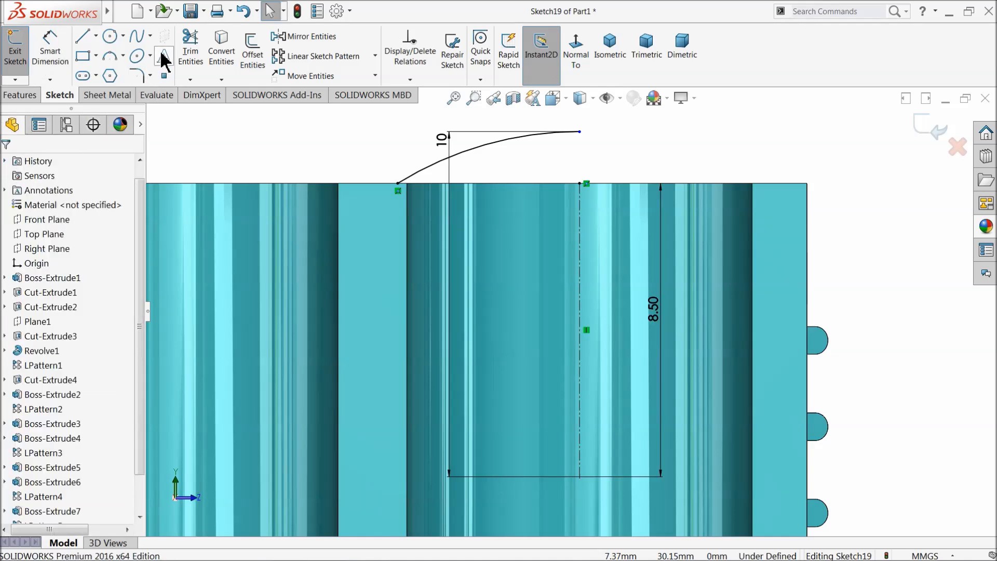
Step: Offset the arc 0.12 mm toward its center with a driving dimension
click(257, 58)
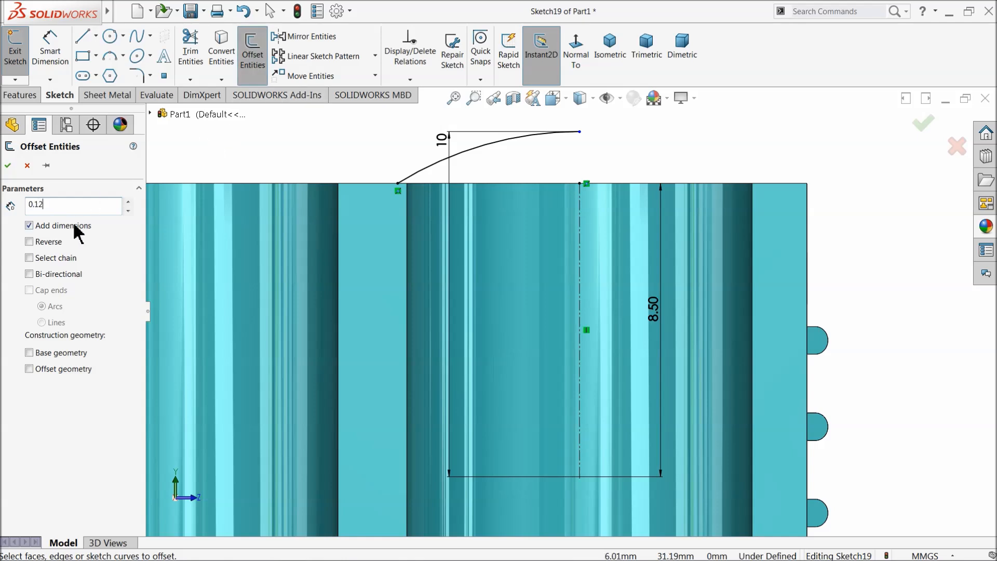
click(460, 155)
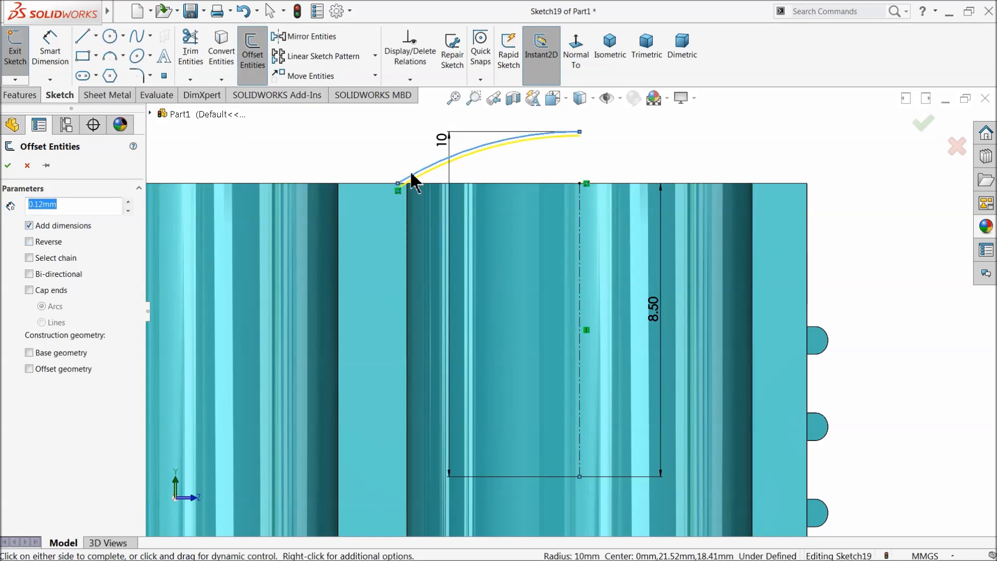
scroll(434, 153, down, 5)
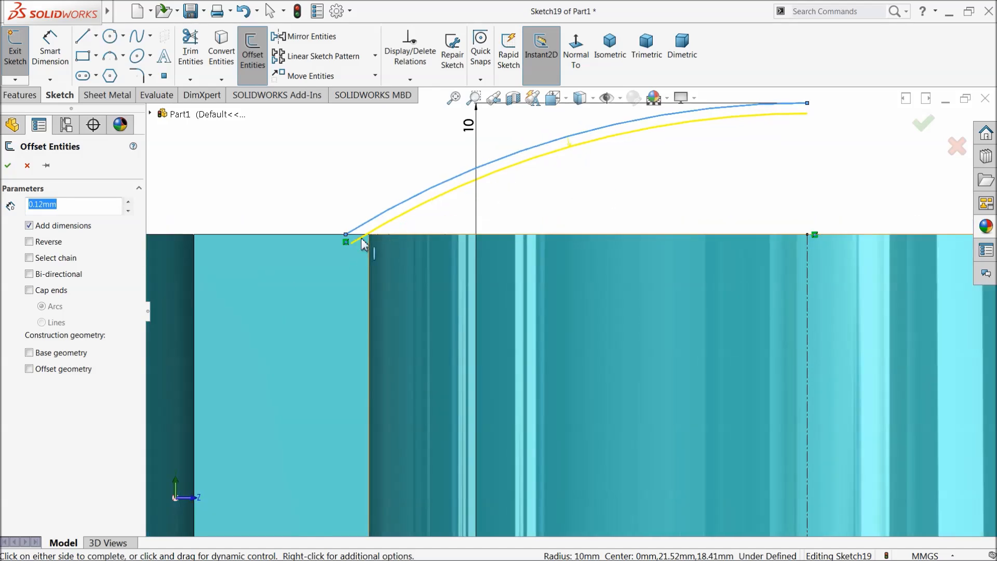
click(7, 166)
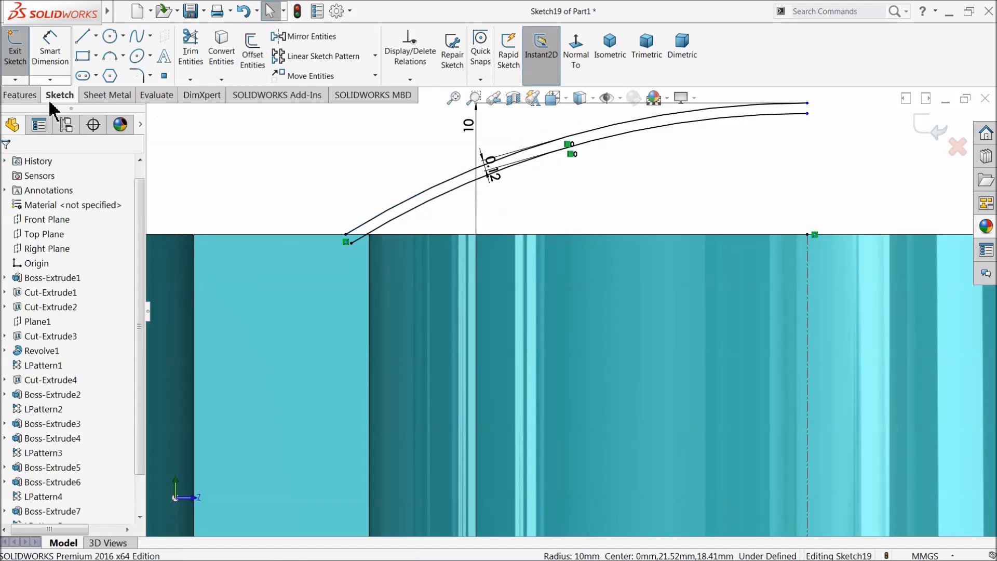
Step: Close the upper ends of the two arcs with a short vertical line above the centerline
click(82, 42)
scroll(417, 222, down, 2)
scroll(457, 223, up, 2)
scroll(831, 174, down, 3)
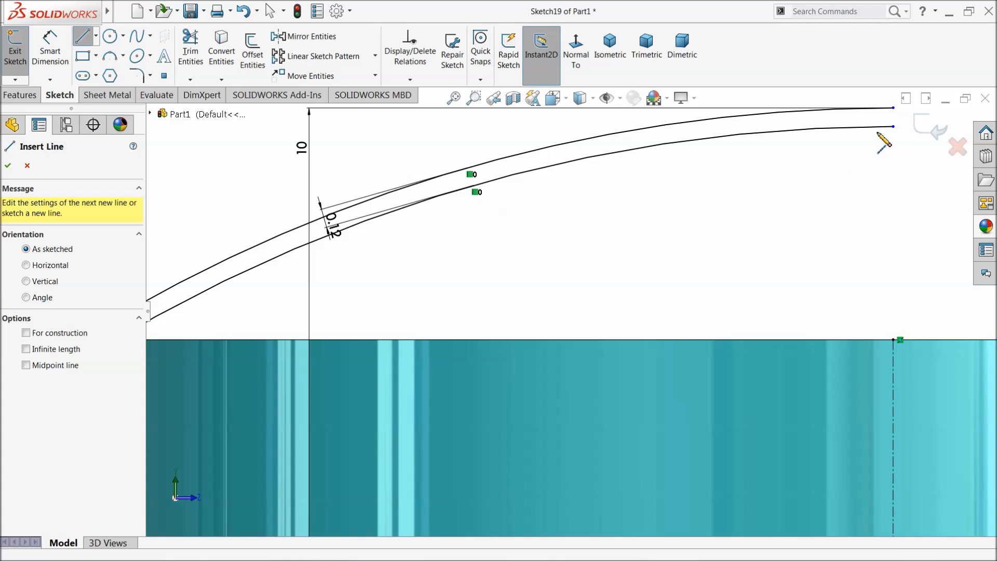
click(893, 108)
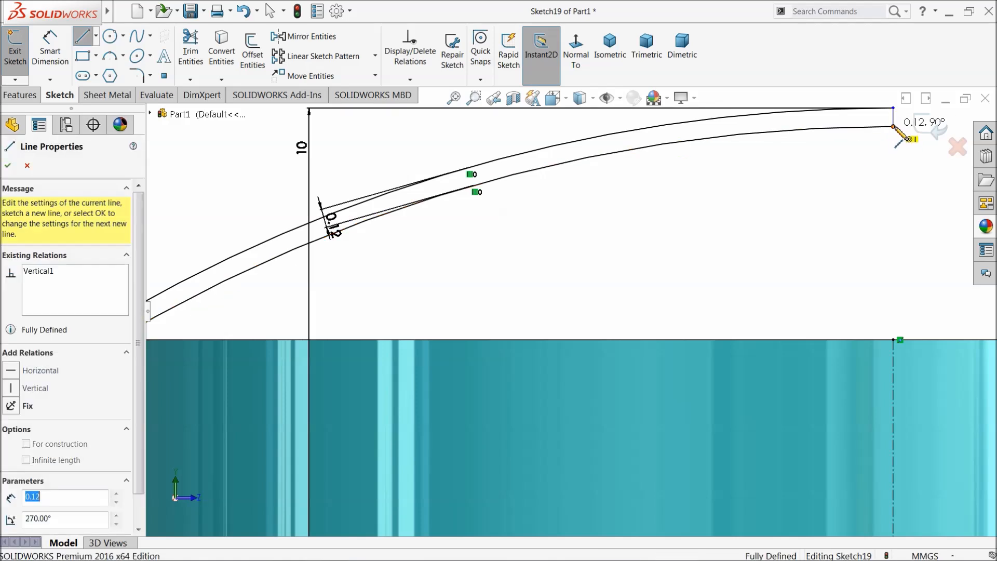
Step: Draw a horizontal line along the middle wall's upper edge from the outer arc's lower end to the inner arc
scroll(341, 345, up, 3)
scroll(292, 334, down, 4)
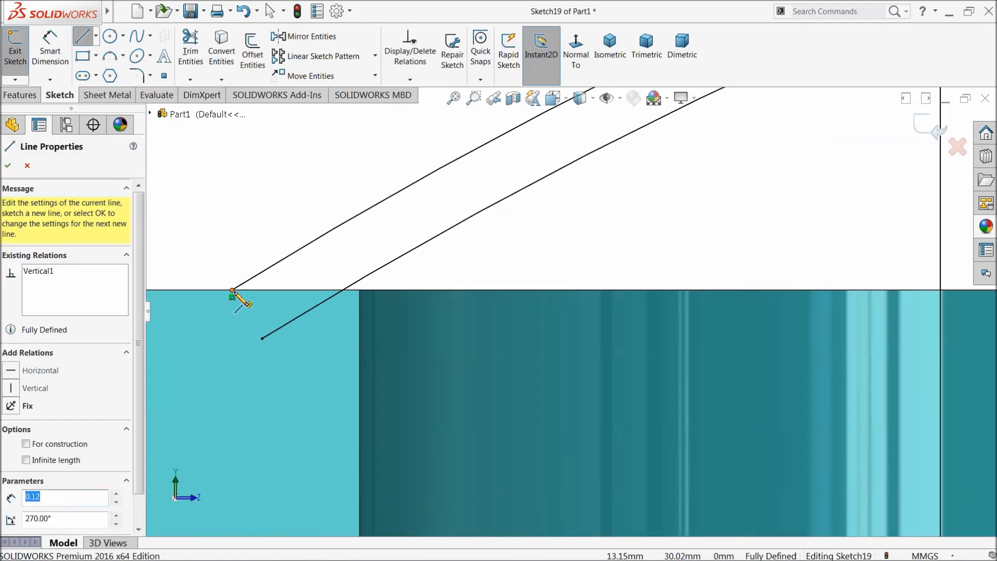
click(232, 290)
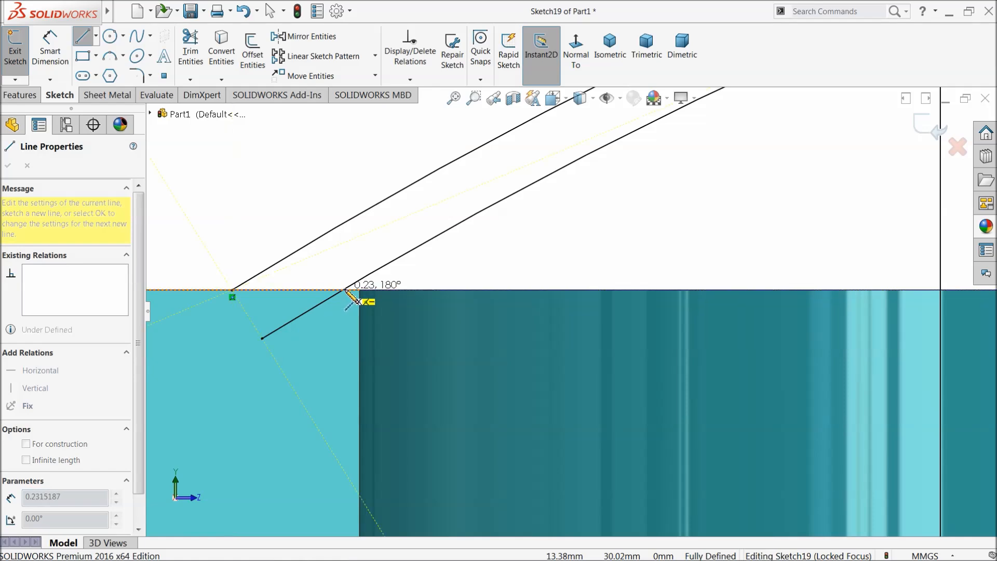
click(342, 290)
right_click(376, 256)
click(378, 258)
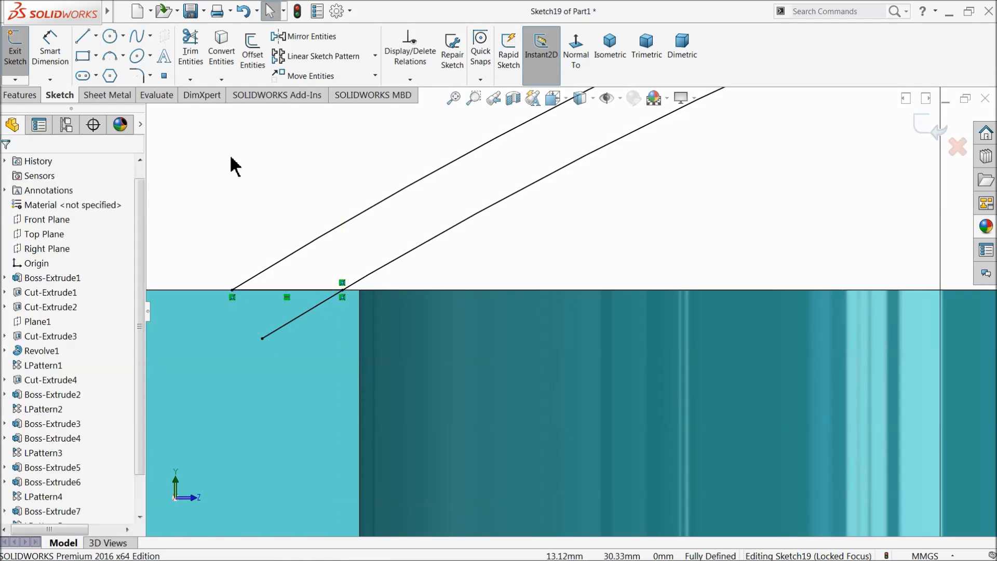
Step: Trim the inner arc's overhang below the wall's upper edge so it ends at the short horizontal line
click(190, 57)
drag(312, 328, 296, 313)
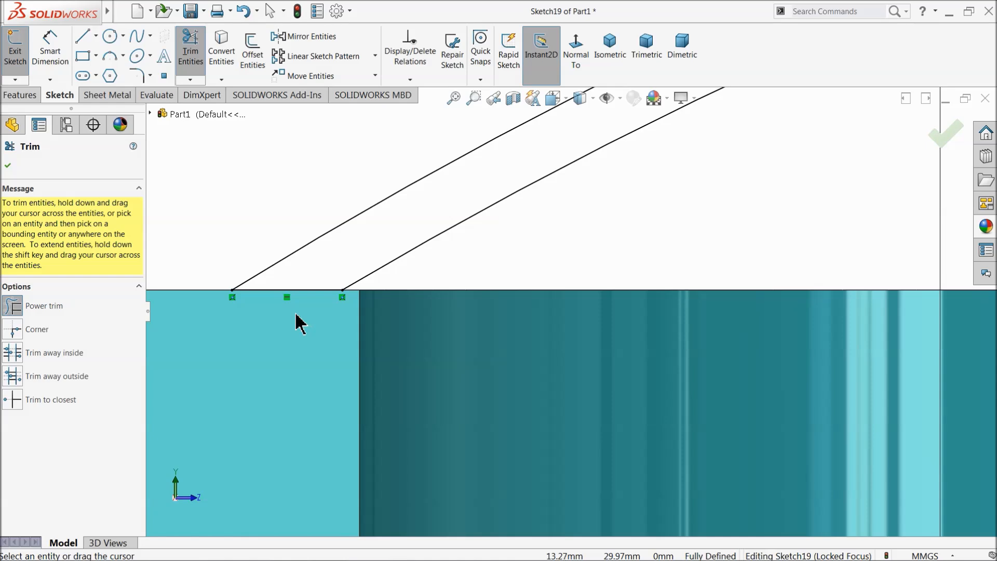
scroll(409, 309, down, 12)
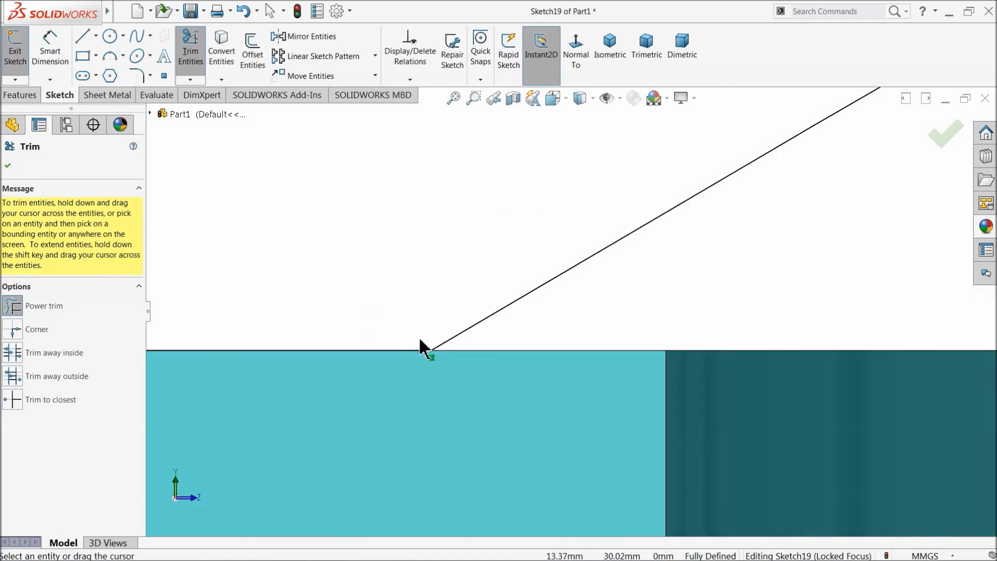
scroll(522, 352, up, 10)
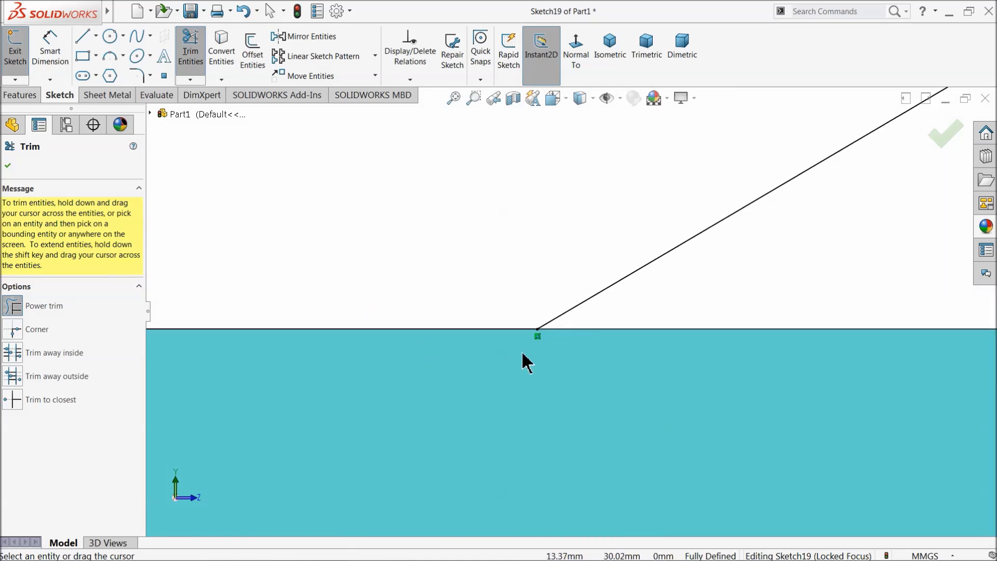
scroll(612, 340, down, 4)
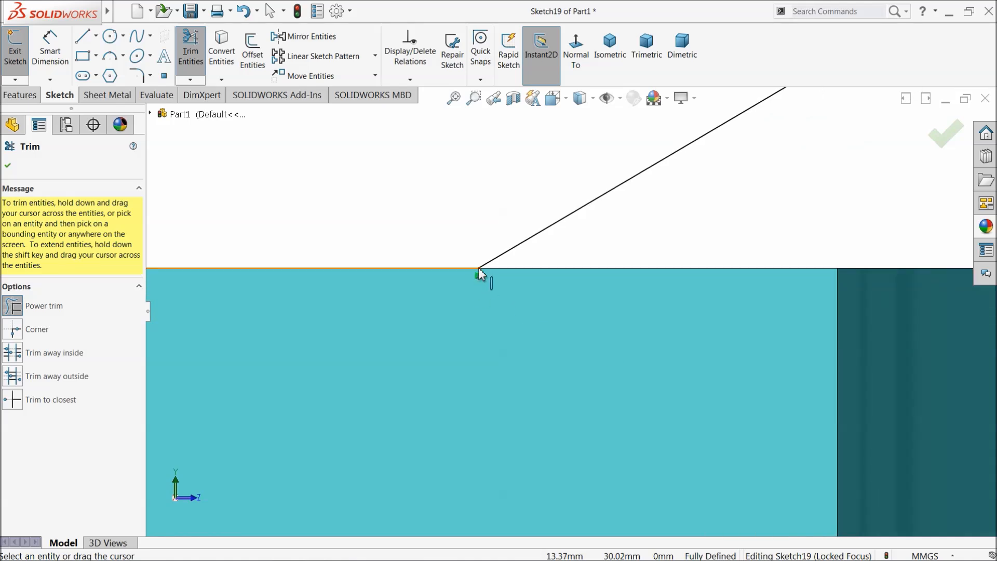
click(477, 269)
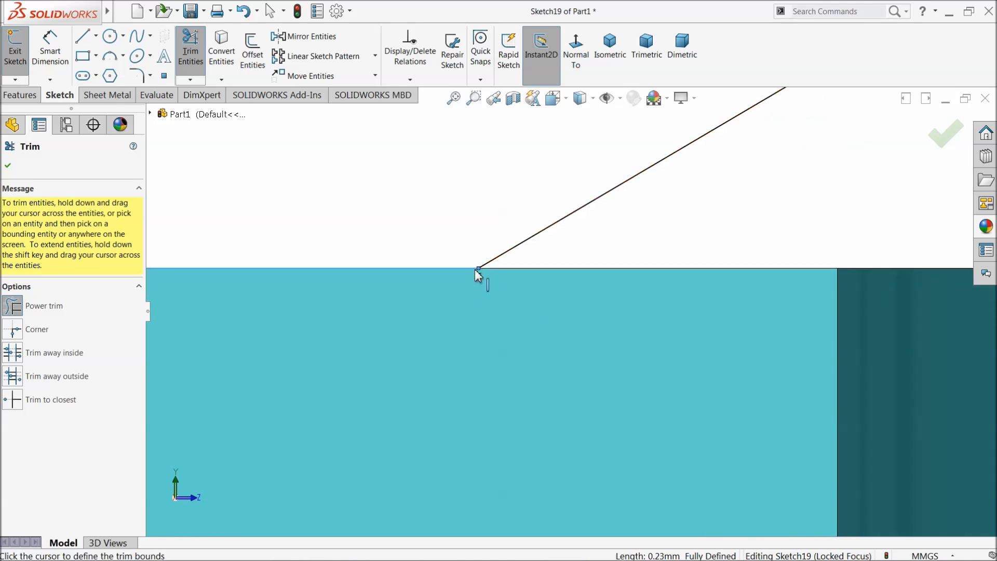
click(501, 254)
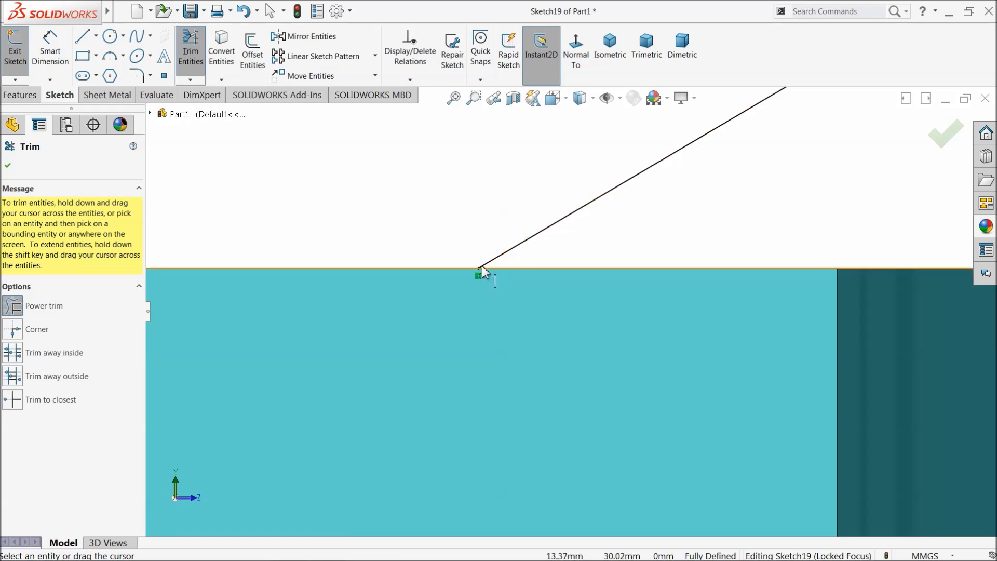
scroll(468, 225, up, 16)
scroll(493, 296, up, 8)
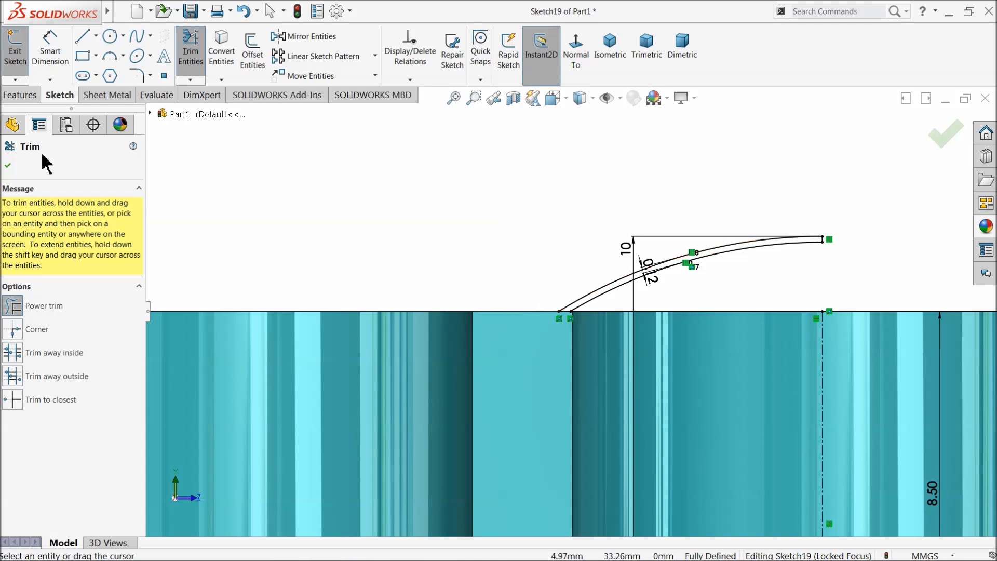
click(8, 166)
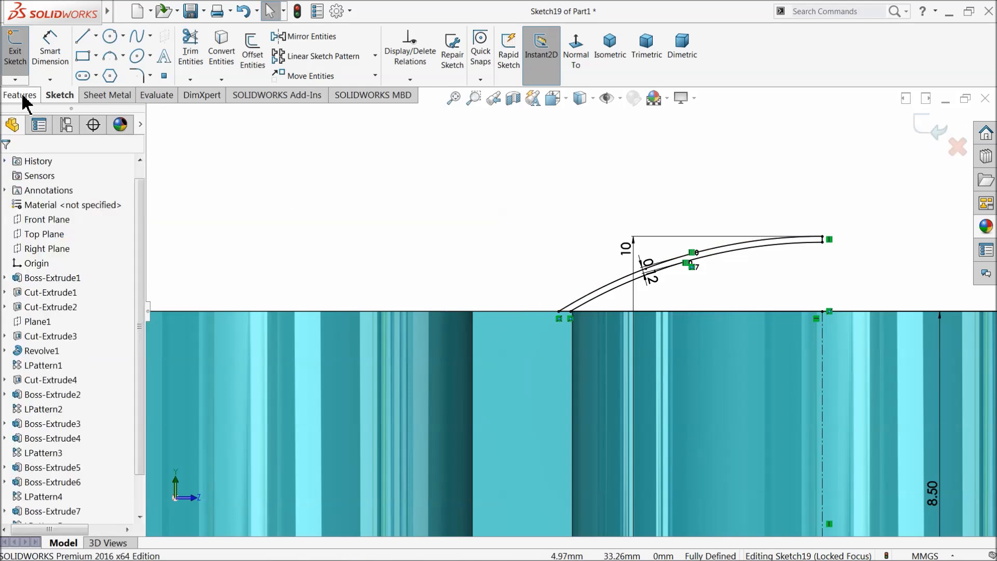
Step: Start a Revolved Boss/Base and select the thin region between the two arcs as its contour
click(31, 95)
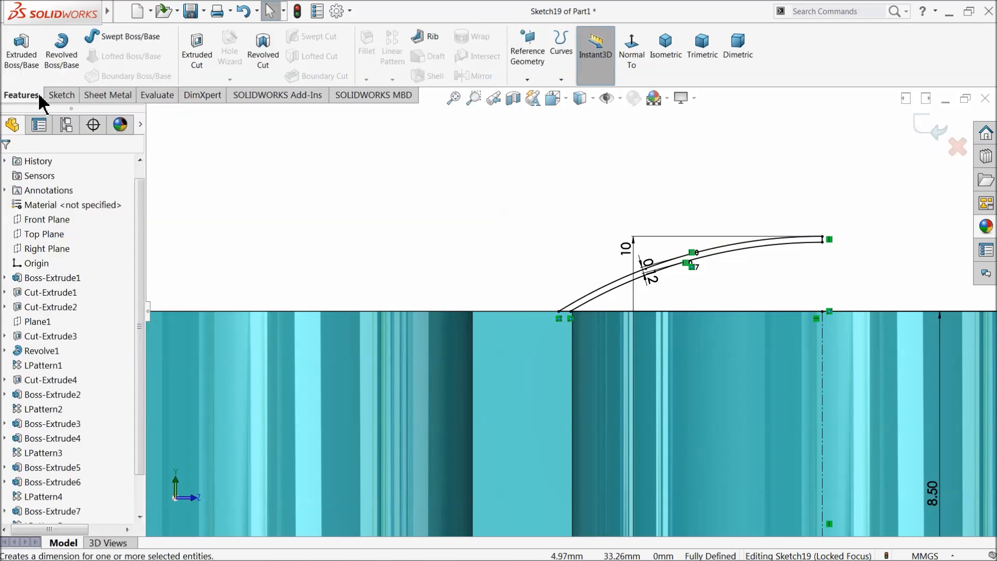
click(60, 61)
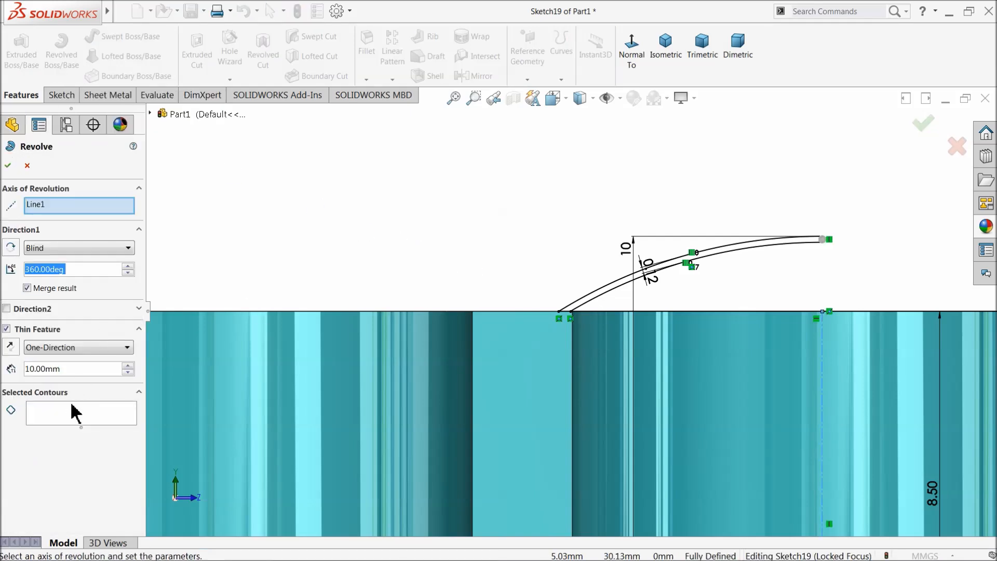
click(75, 413)
scroll(602, 282, down, 5)
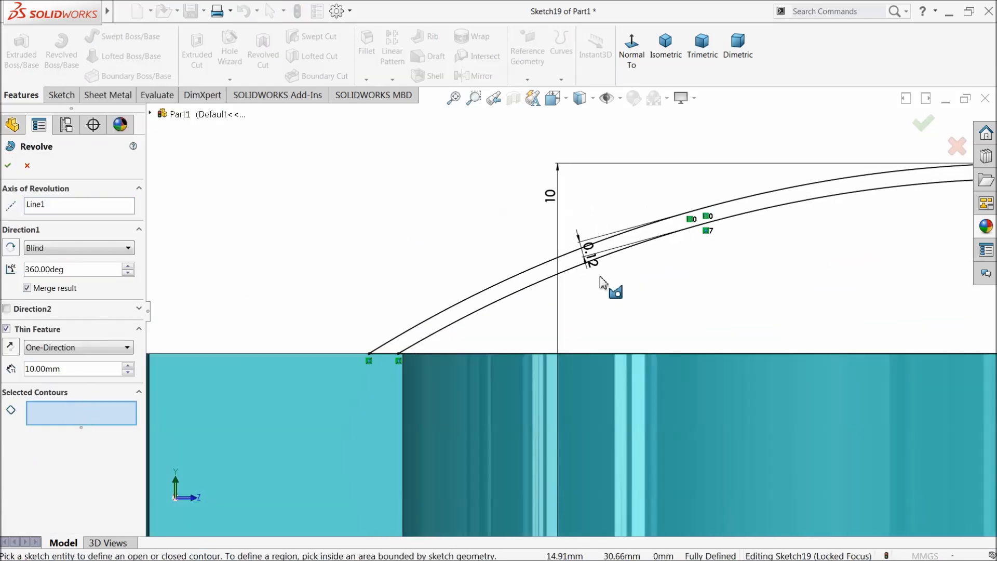
click(529, 284)
scroll(673, 270, up, 3)
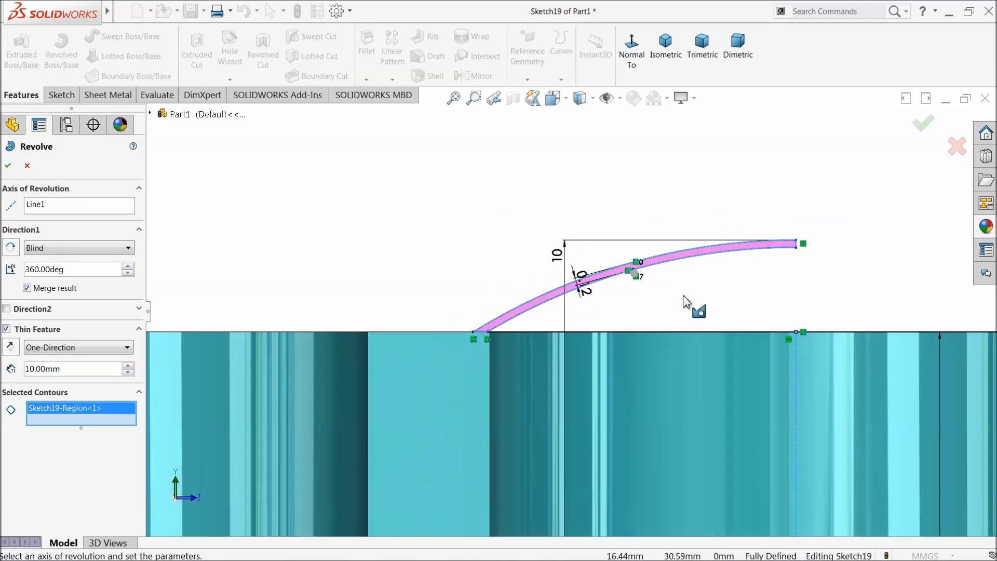
Step: Revolve the selected region 180 degrees about the vertical centerline with Thin Feature turned off
click(60, 209)
scroll(581, 351, up, 4)
middle_drag(534, 298, 561, 361)
scroll(574, 319, down, 4)
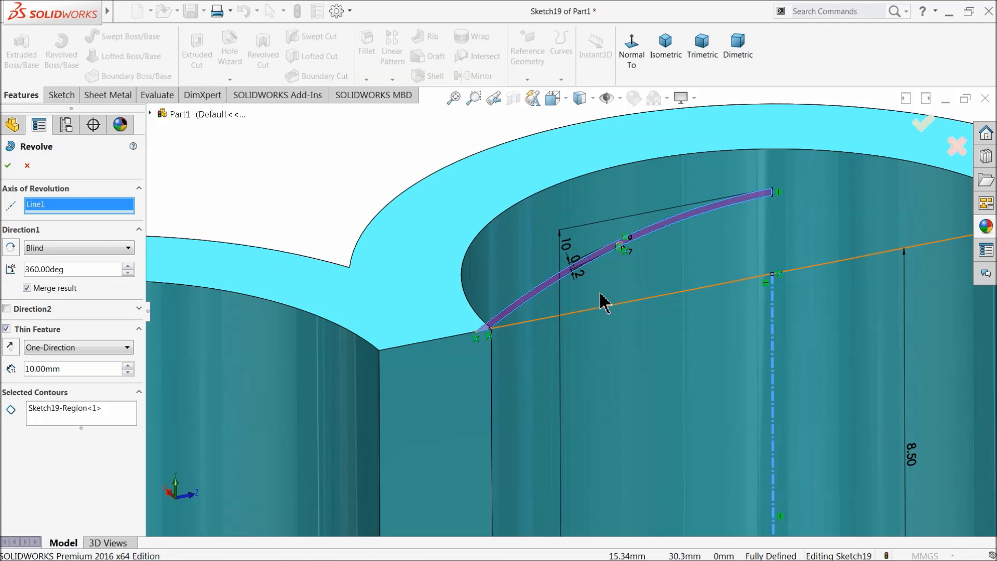
scroll(592, 303, down, 3)
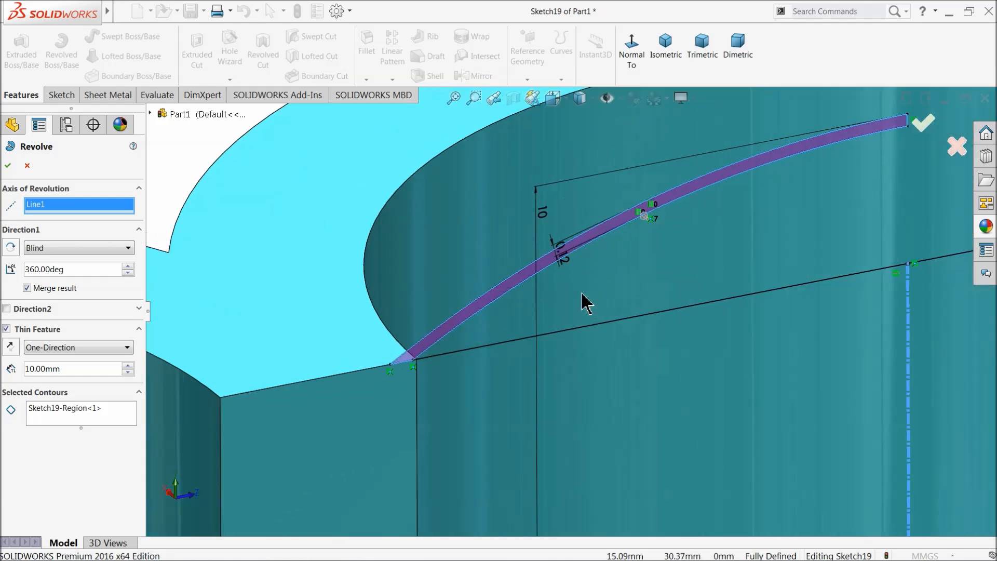
click(6, 330)
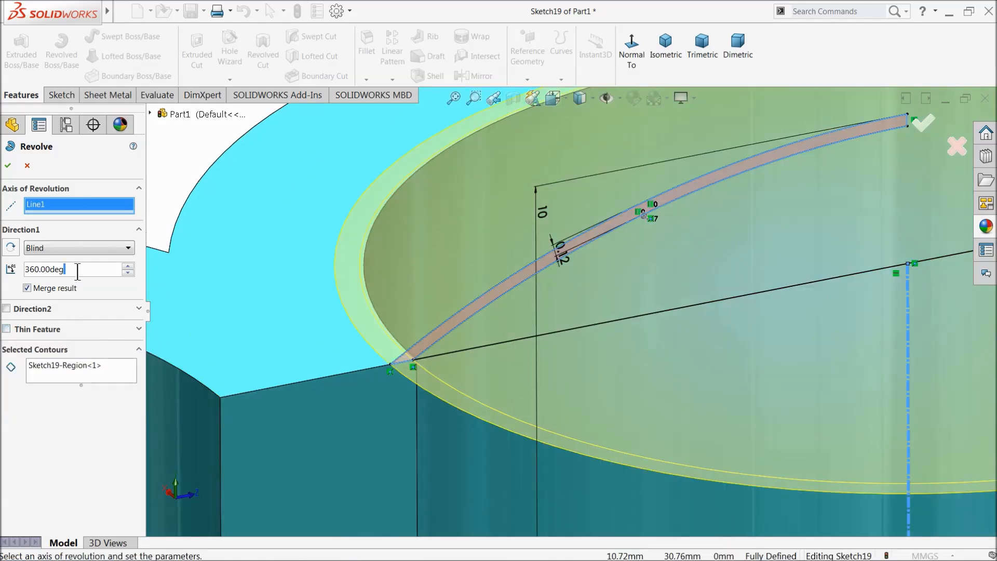
text(180)
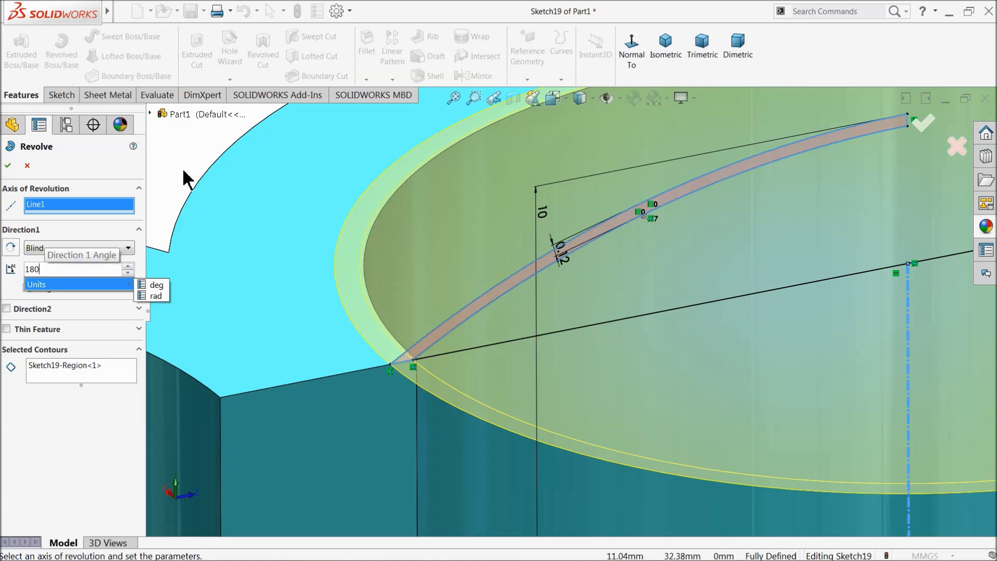
key(Return)
scroll(407, 305, up, 5)
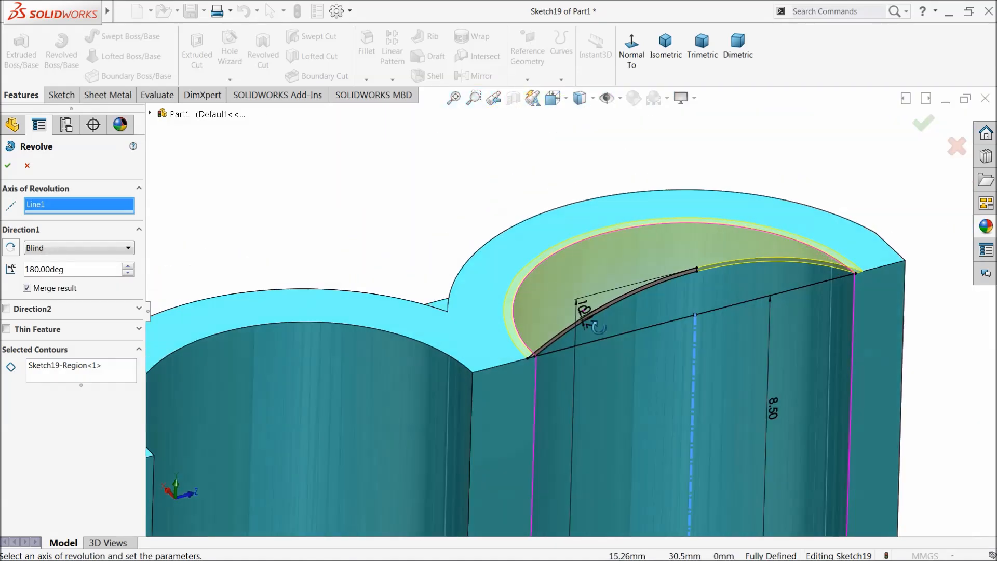
scroll(752, 329, down, 2)
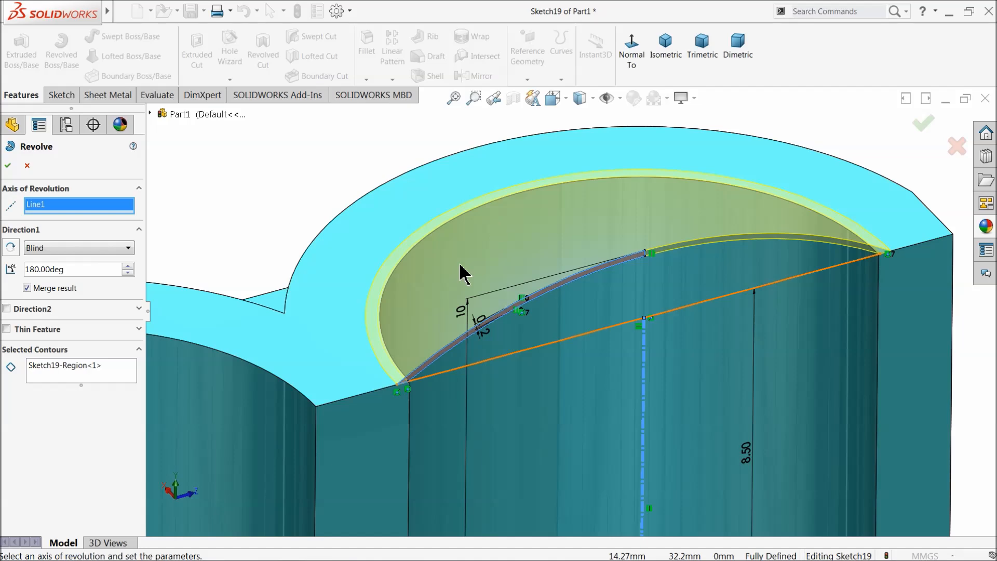
click(8, 166)
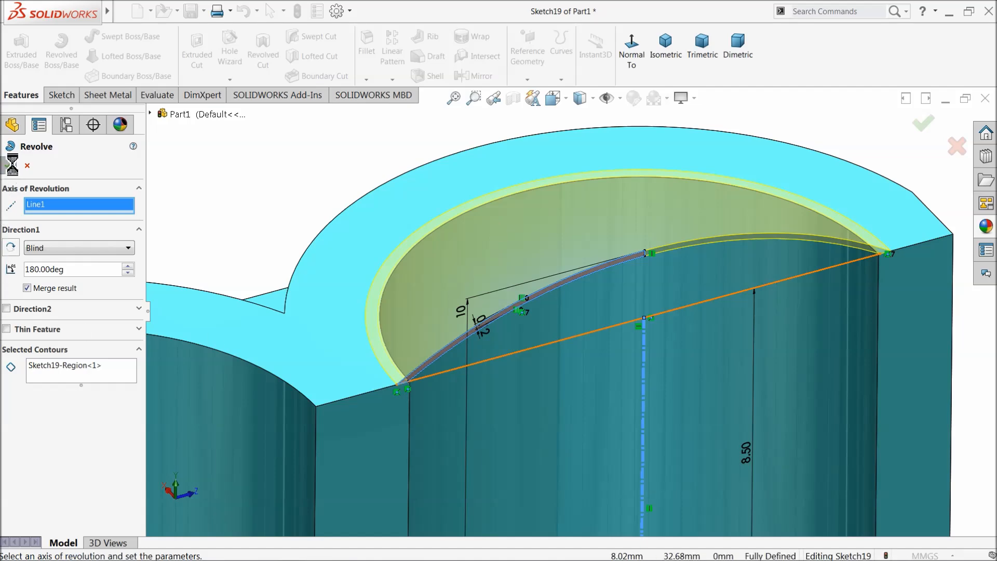
Step: Linear-pattern the revolved half-dome along the middle wall's upper edge toward the other cylinder bore, with 12 mm spacing and 2 instances
scroll(442, 267, up, 3)
mouse_move(444, 280)
middle_down()
mouse_move(438, 251)
mouse_move(436, 283)
middle_up()
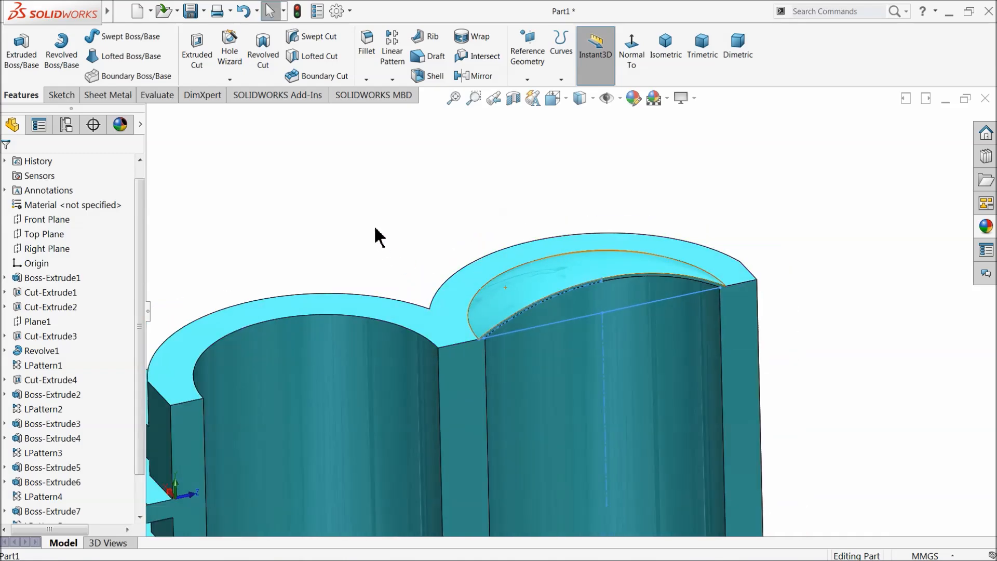
scroll(461, 359, down, 2)
click(474, 335)
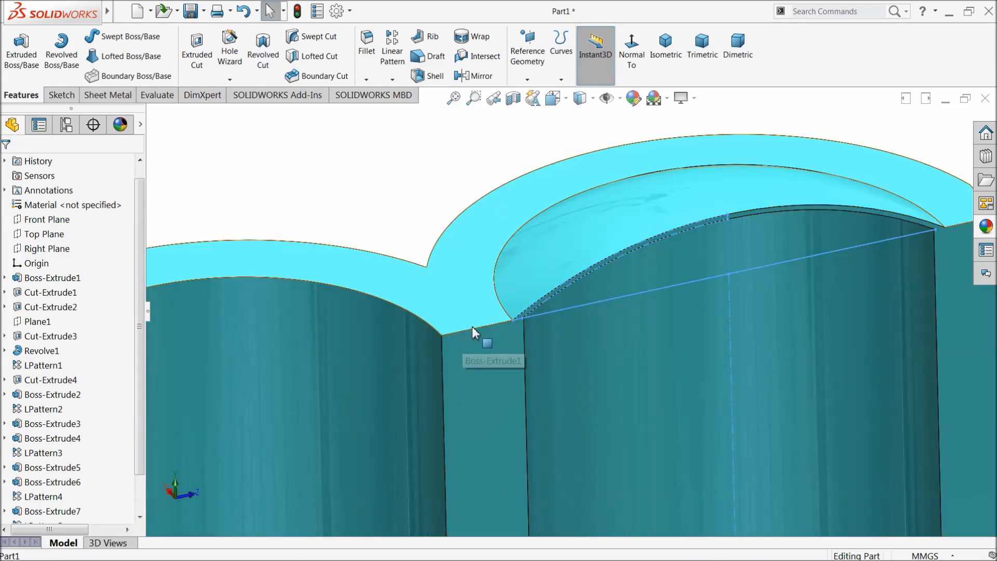
click(390, 57)
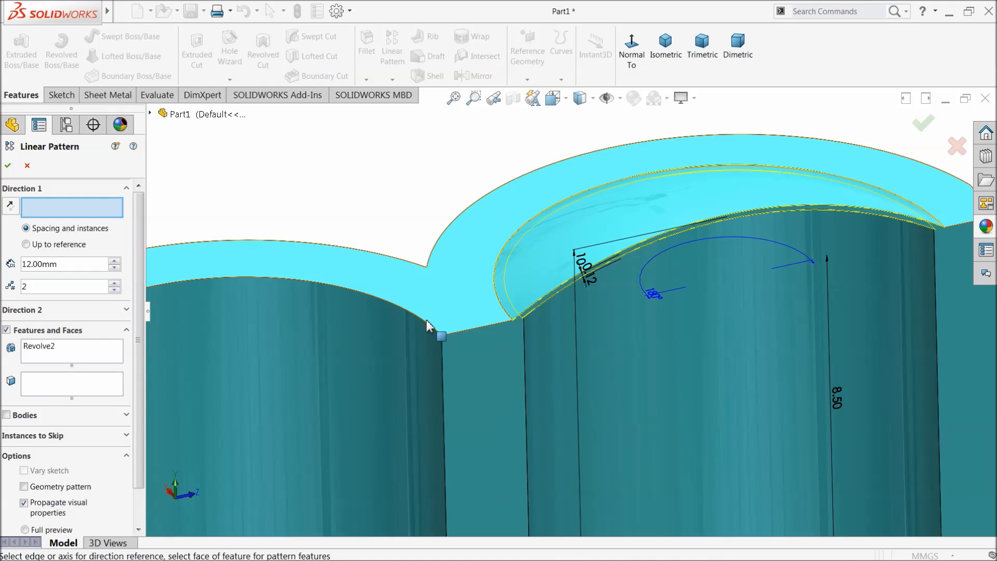
click(465, 332)
click(465, 332)
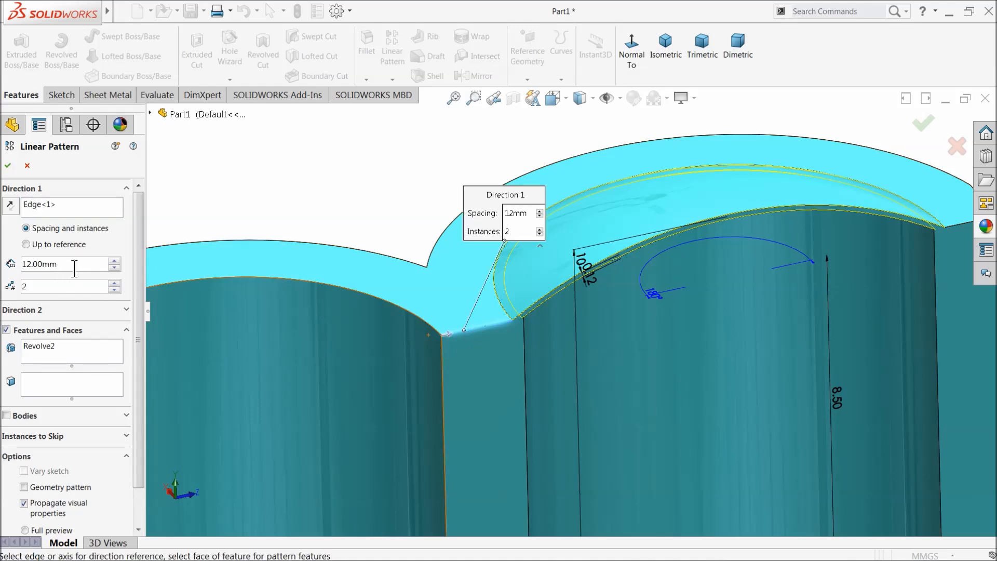
scroll(483, 302, up, 5)
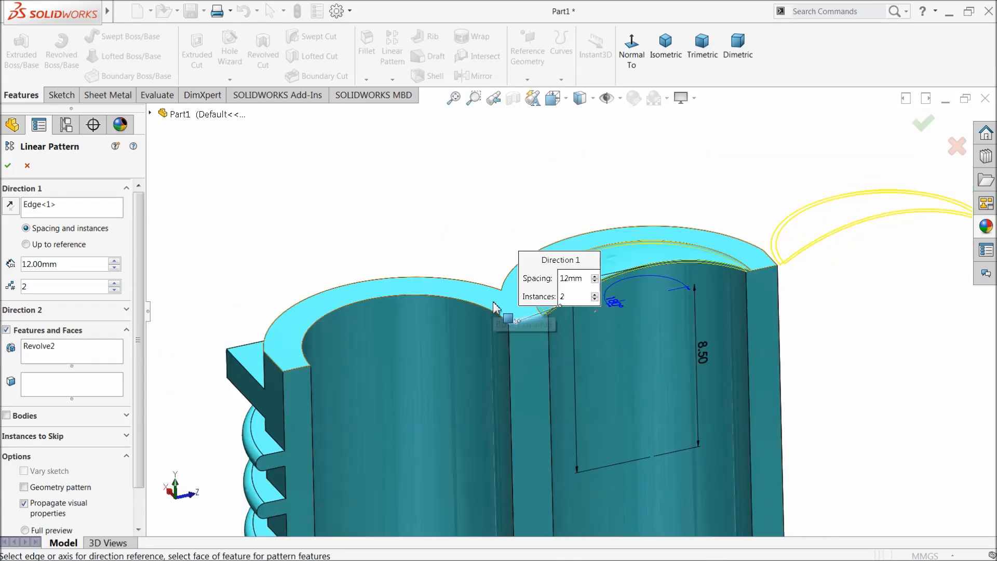
scroll(548, 334, down, 6)
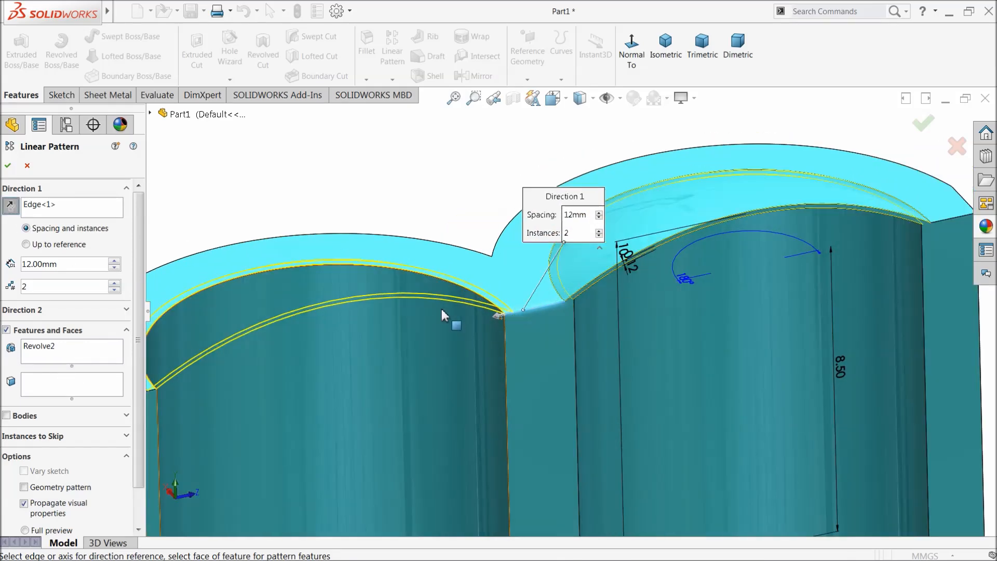
middle_drag(603, 325, 622, 339)
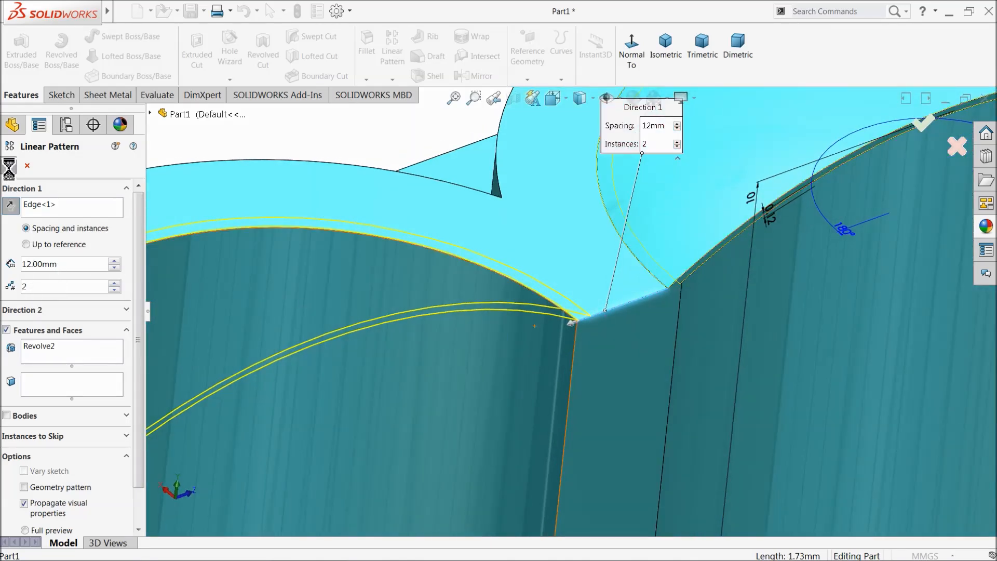
scroll(522, 305, up, 3)
mouse_move(522, 305)
middle_down()
mouse_move(519, 330)
mouse_move(509, 318)
middle_up()
scroll(344, 348, up, 3)
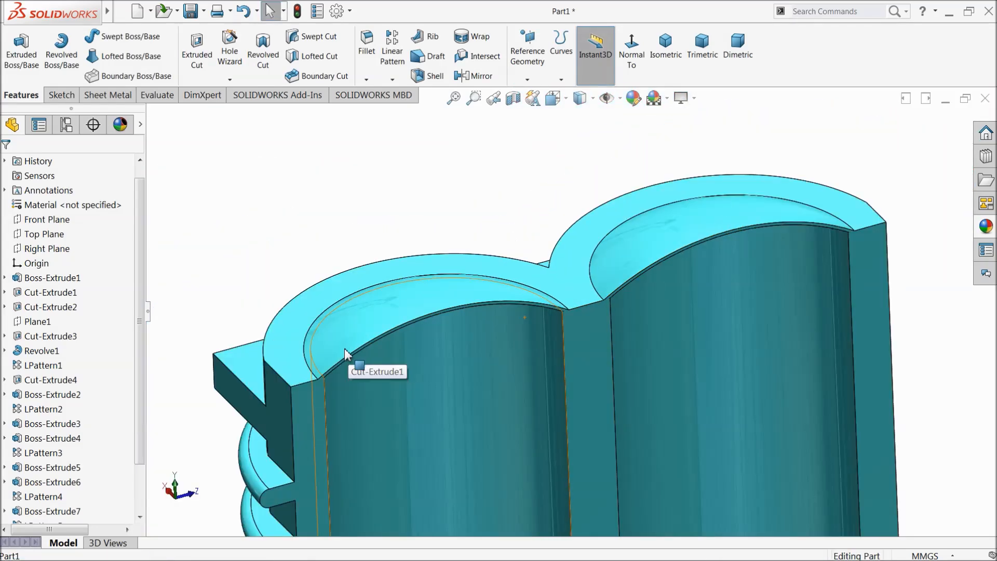
Step: Start a sketch on the cylinders' flat end face and draw a circle about 2.69 mm in diameter centered on the first bore
scroll(344, 348, down, 3)
click(291, 357)
click(330, 338)
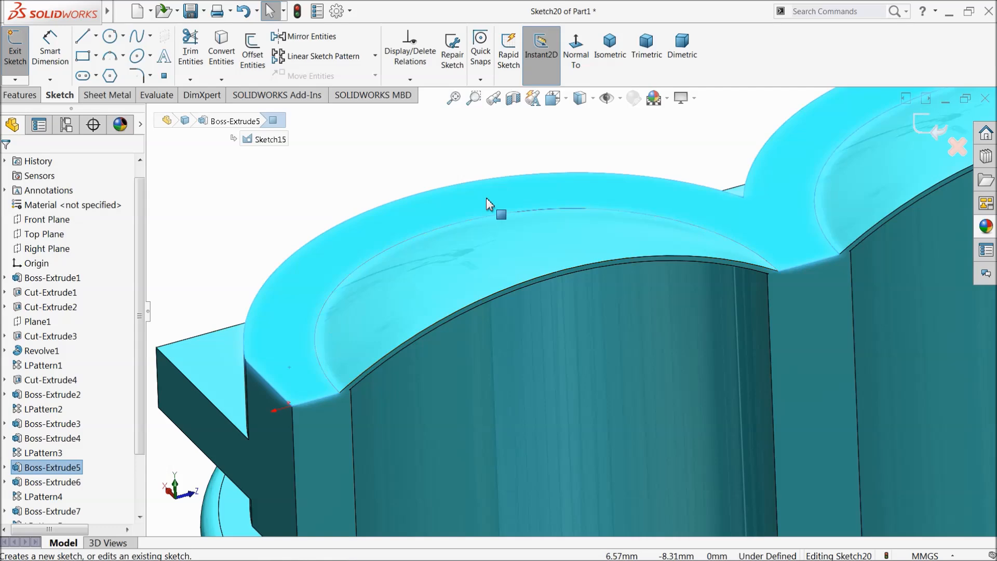
click(575, 57)
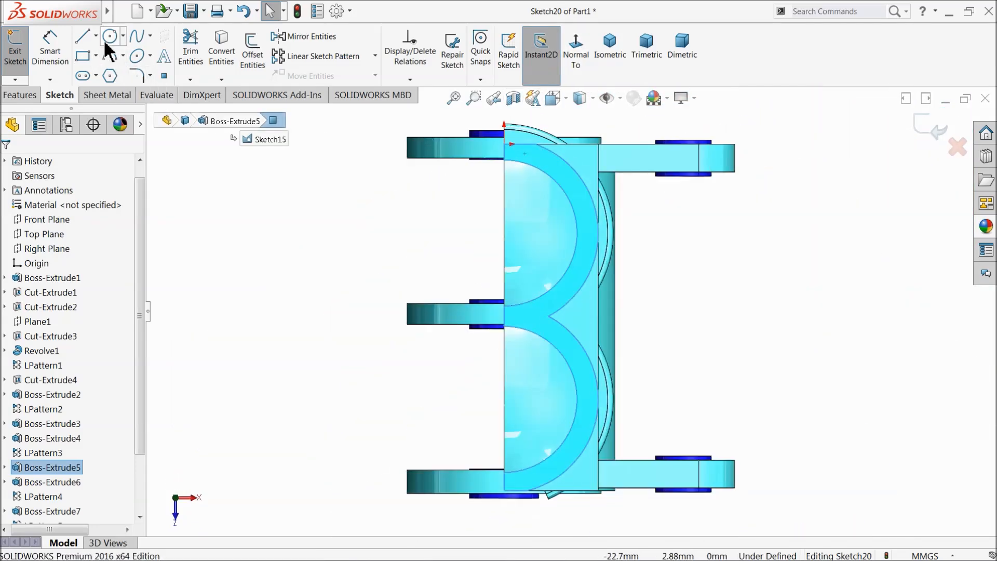
click(109, 37)
scroll(535, 234, down, 3)
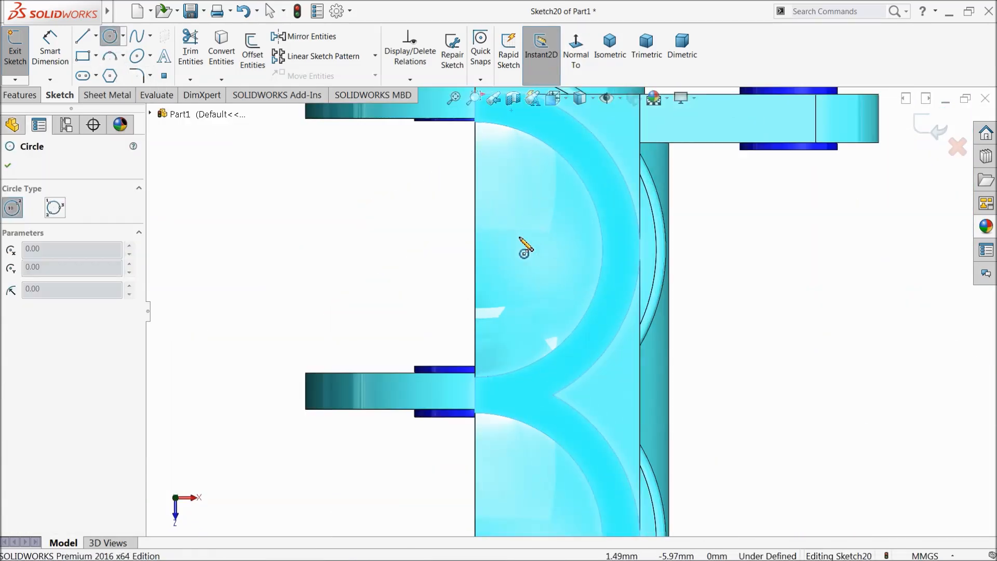
click(474, 249)
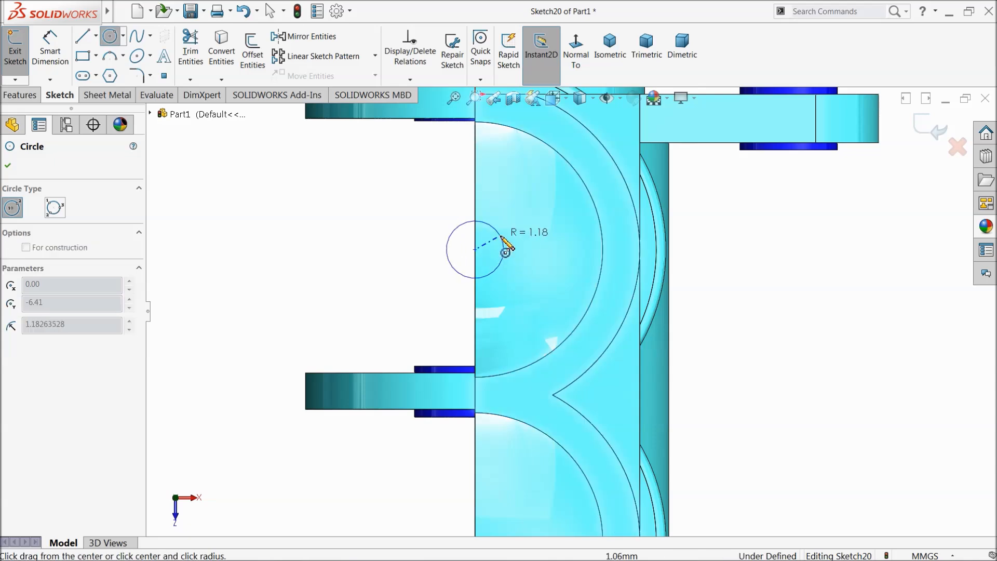
click(507, 249)
Step: Draw a second circle about 2.61 mm in diameter centered on the other bore, on the same straight cut edge
scroll(568, 290, up, 3)
scroll(574, 367, down, 2)
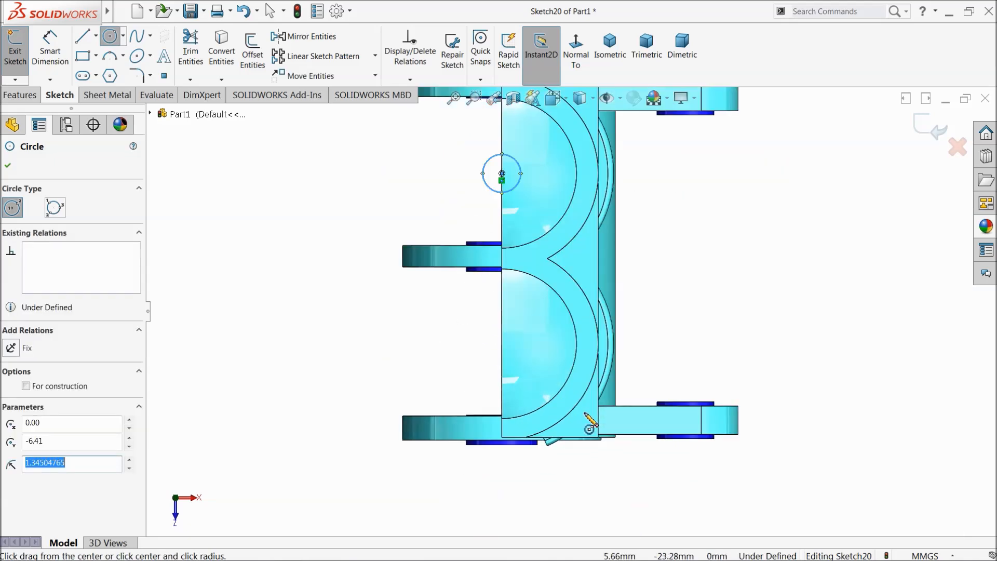
click(485, 325)
click(507, 325)
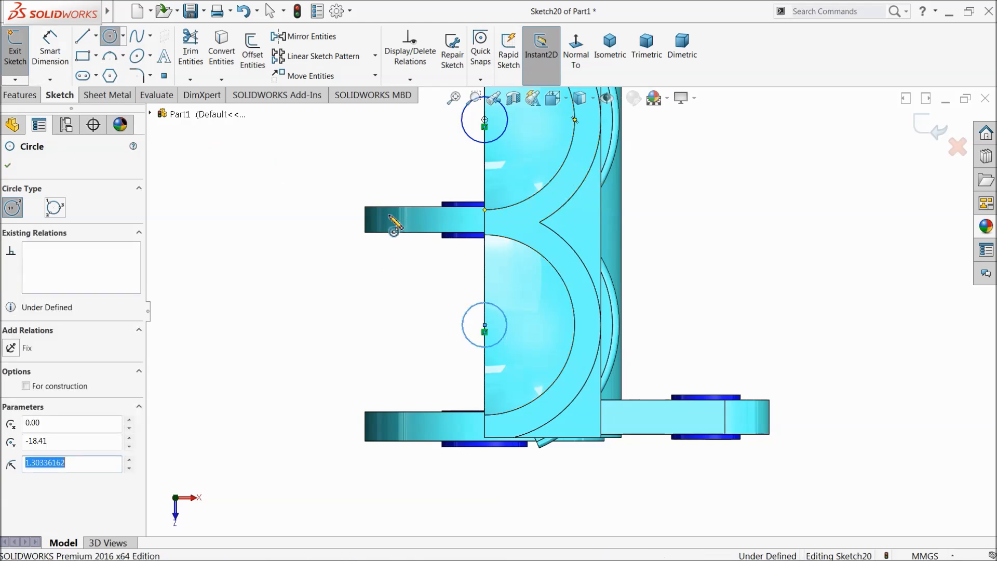
Step: Dimension the first bore's circle to a diameter of 1.99 mm
click(59, 56)
scroll(571, 218, up, 2)
scroll(516, 222, down, 4)
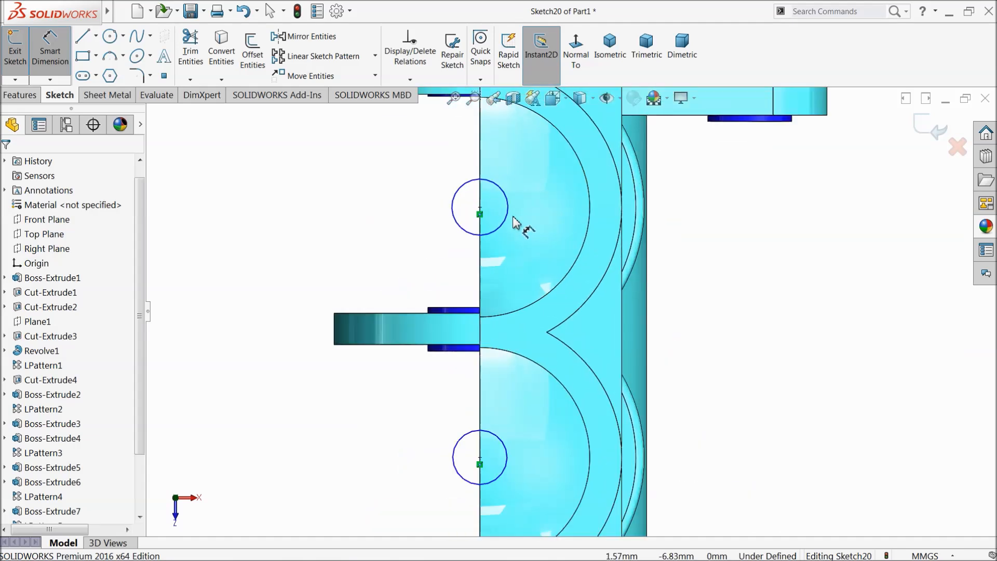
click(507, 218)
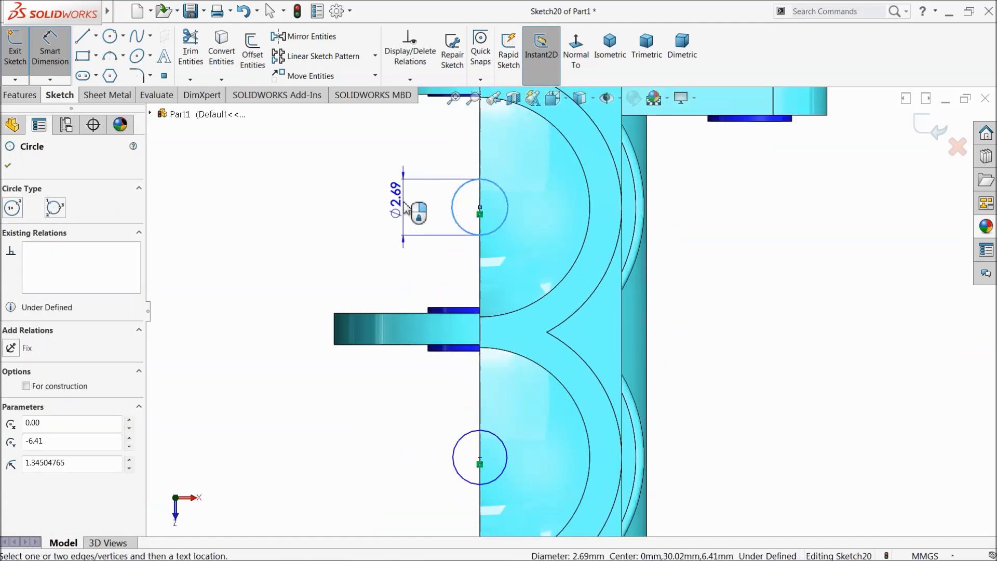
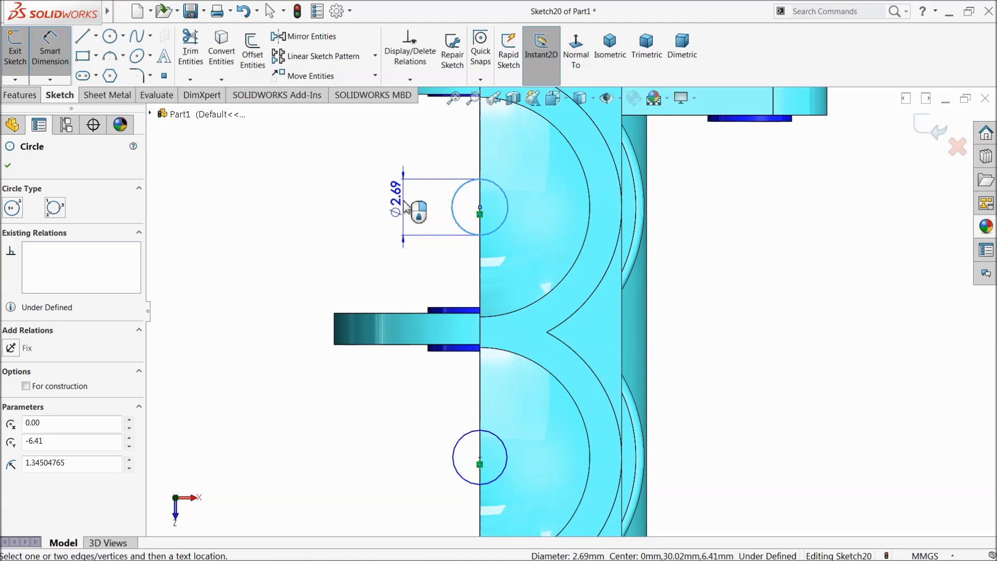
click(405, 203)
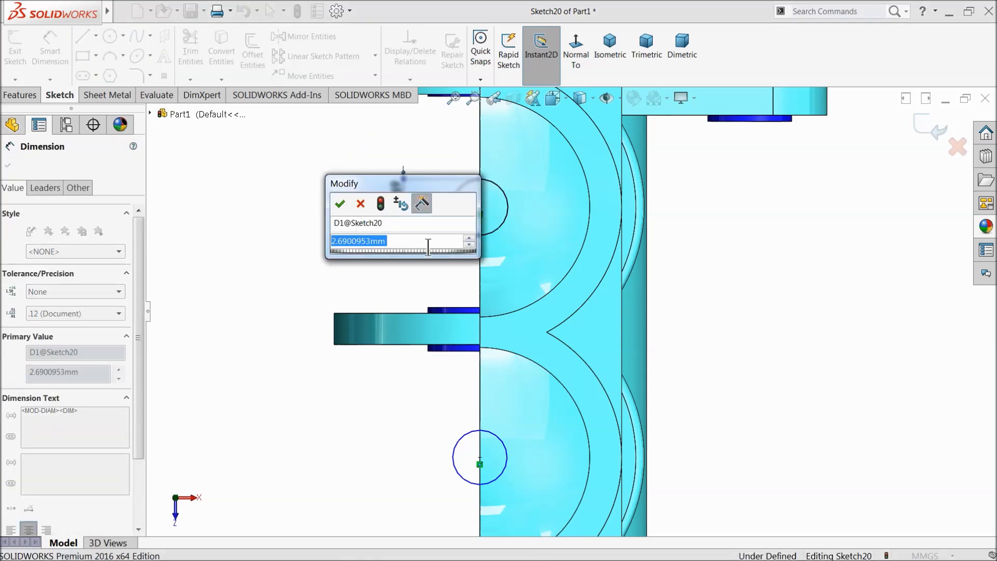
text(1.99)
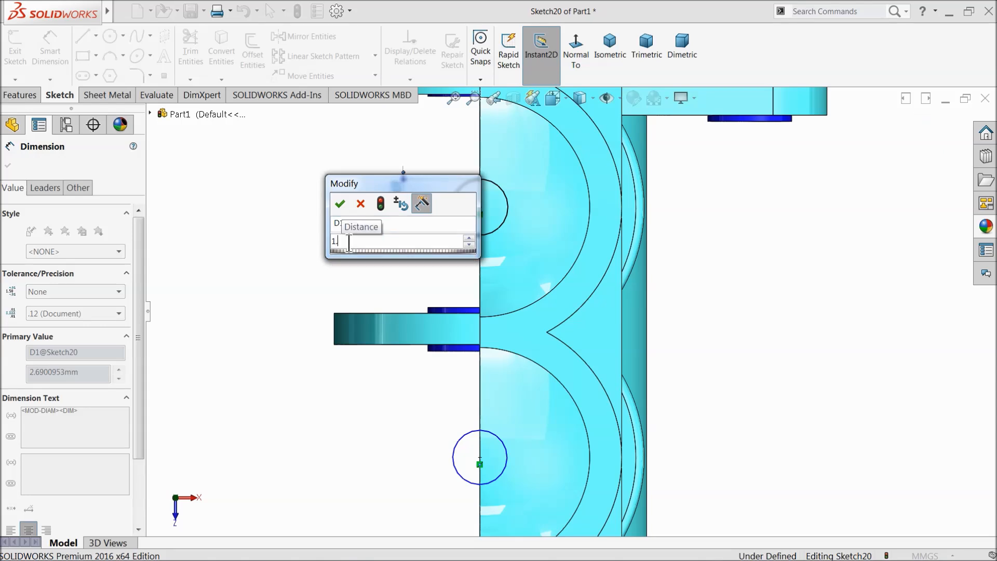
click(340, 205)
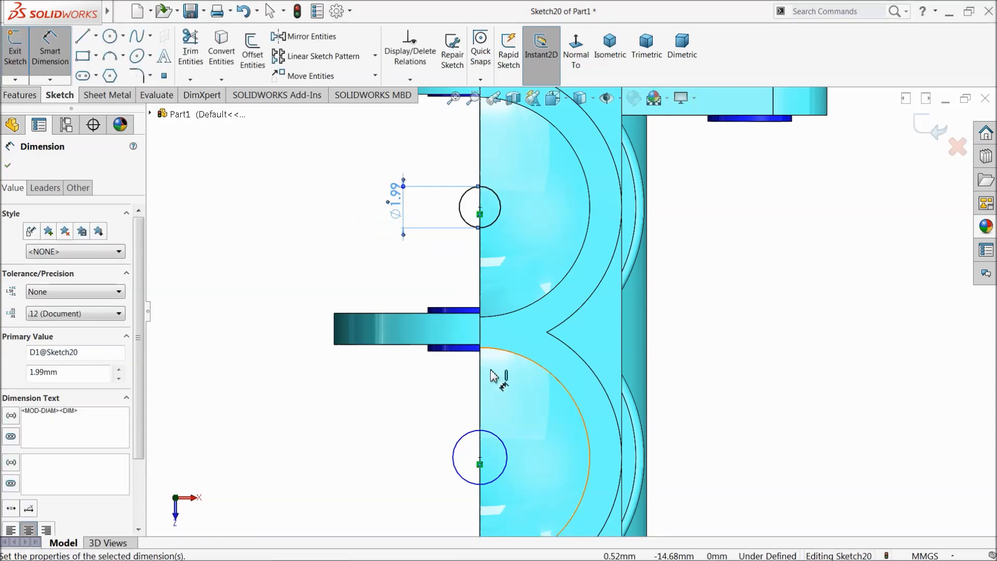
Step: Dimension the second bore's circle to a diameter of 1.99 mm and finish dimensioning
click(465, 445)
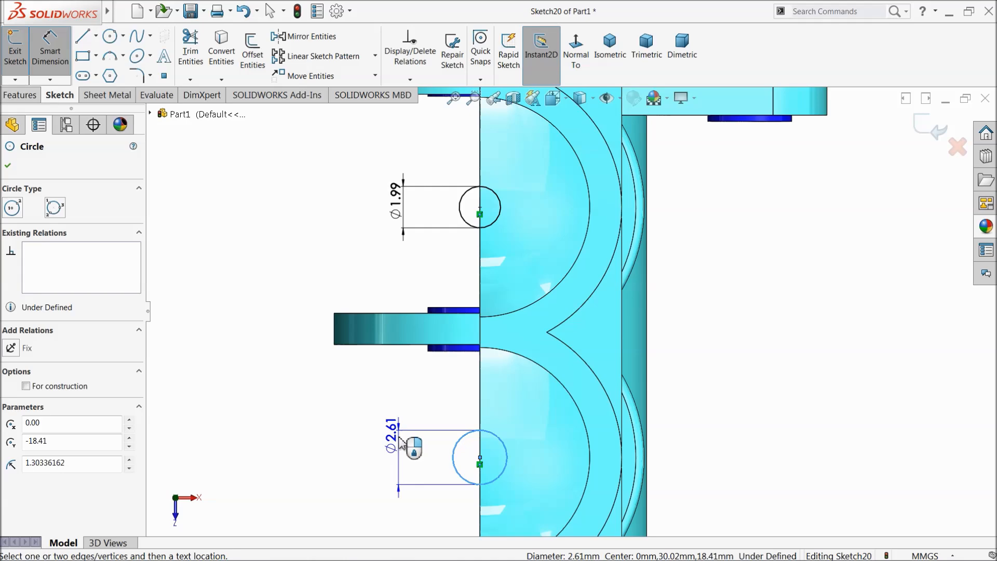
click(397, 439)
text(1.99)
key(Return)
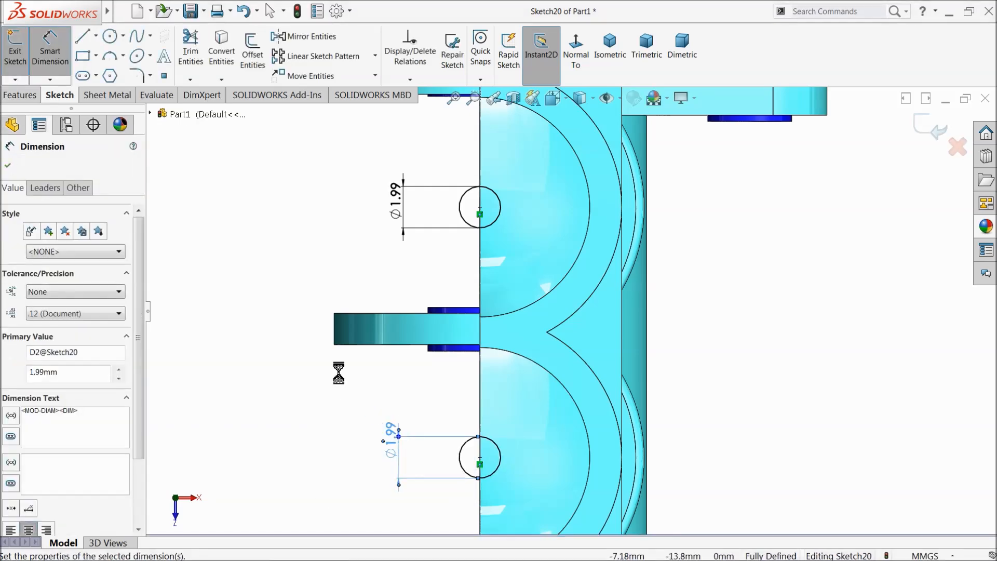
click(8, 167)
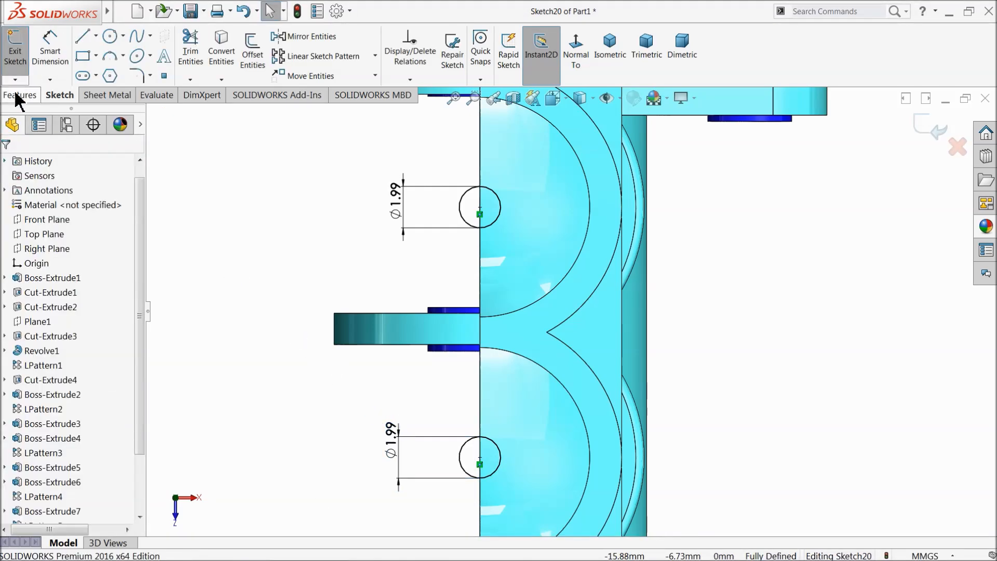
Step: Cut-extrude both circles through the half-domes as a Blind cut 20.30 mm deep in the reversed direction
click(18, 95)
click(197, 52)
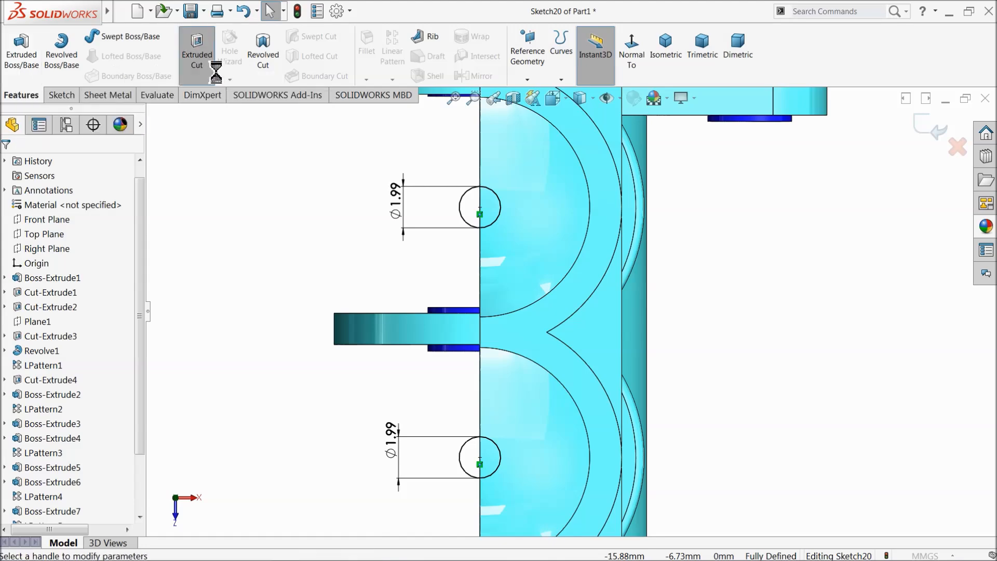
scroll(364, 241, up, 4)
middle_drag(416, 295, 454, 196)
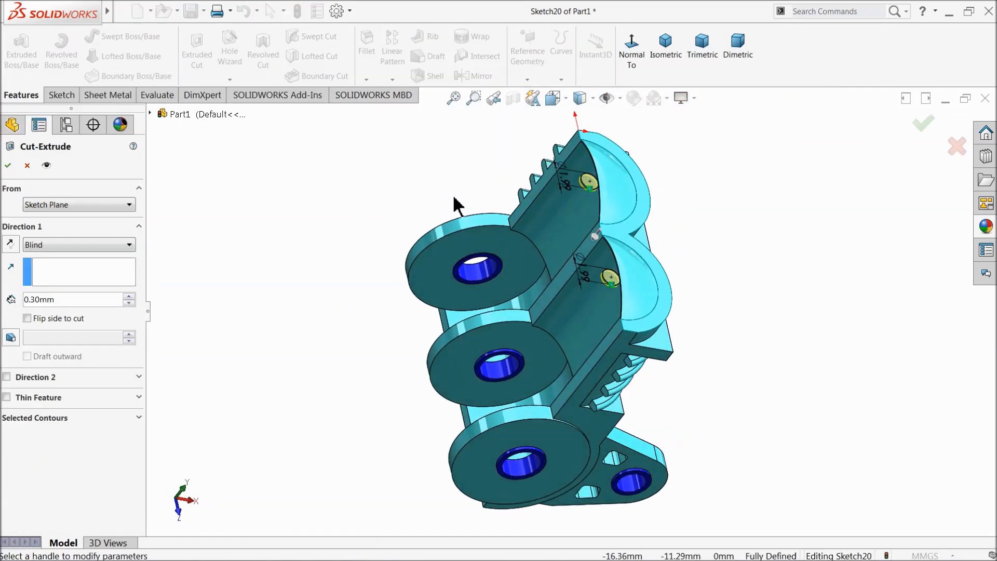
scroll(623, 259, down, 3)
scroll(623, 265, down, 1)
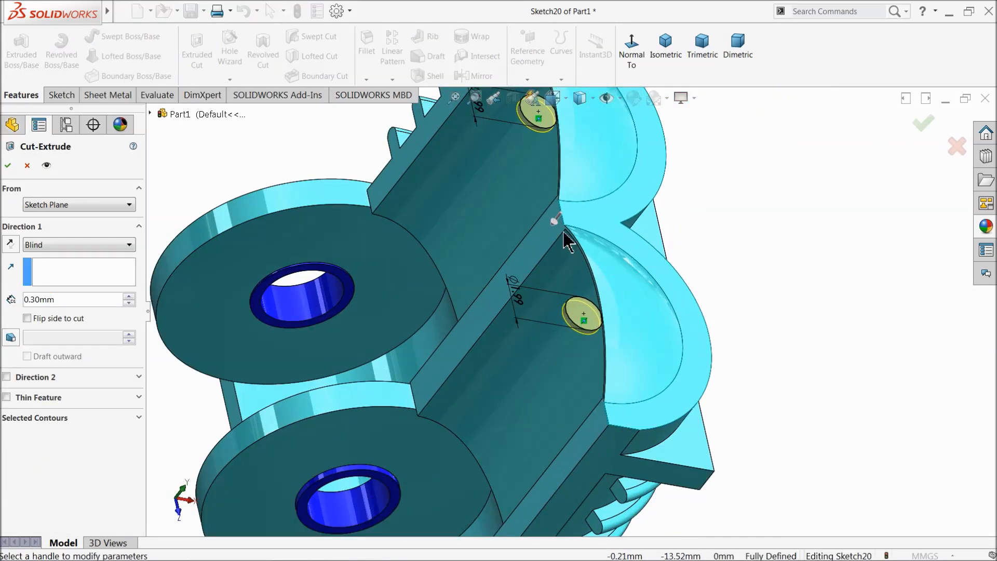
click(12, 247)
double_click(130, 297)
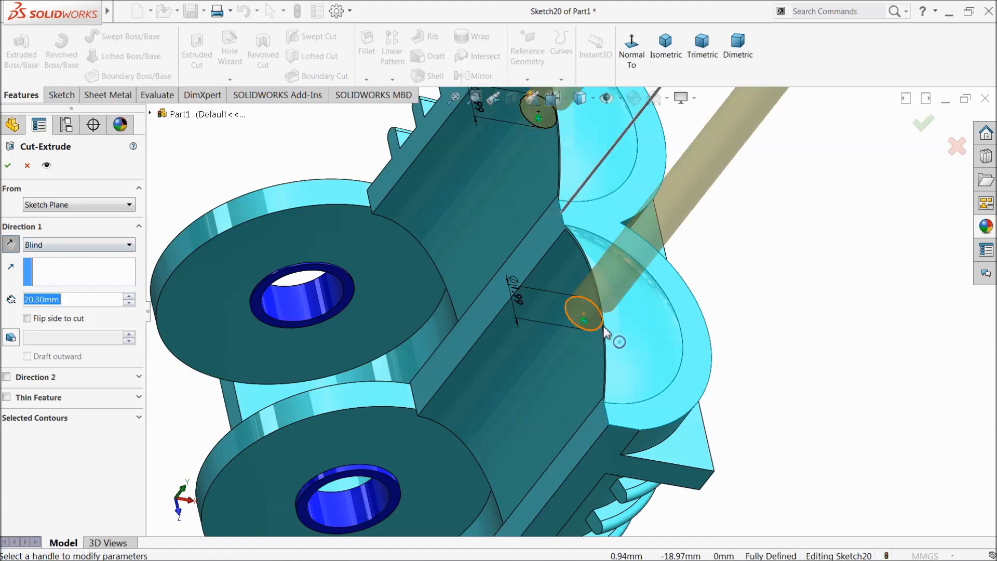
scroll(572, 259, up, 3)
scroll(550, 200, down, 2)
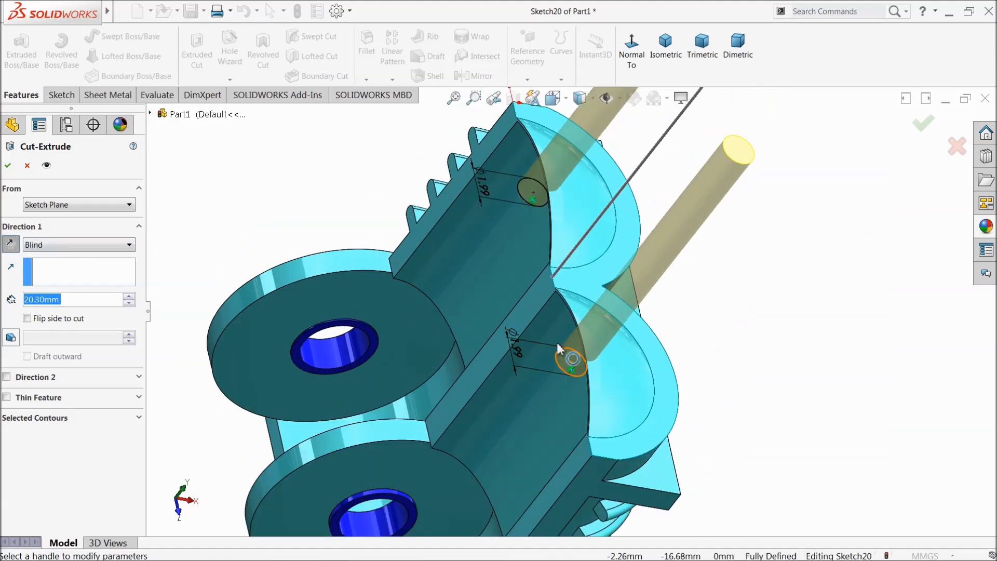
click(7, 165)
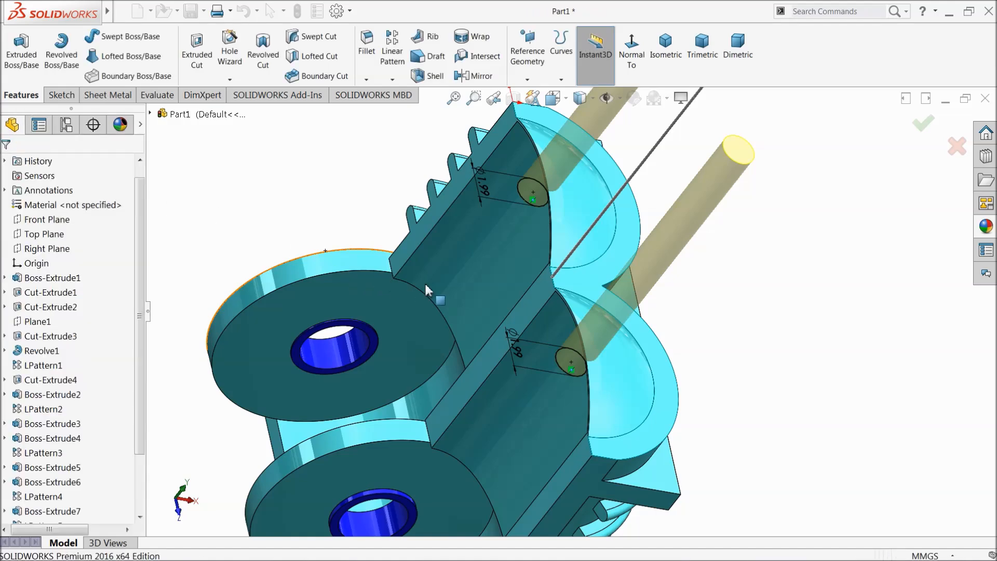
Step: Start a sketch on the cylinders' flat end face and convert the first dome's semicircular hole edge into sketch geometry
mouse_move(431, 284)
middle_down()
mouse_move(436, 301)
mouse_move(458, 296)
middle_up()
scroll(385, 223, down, 2)
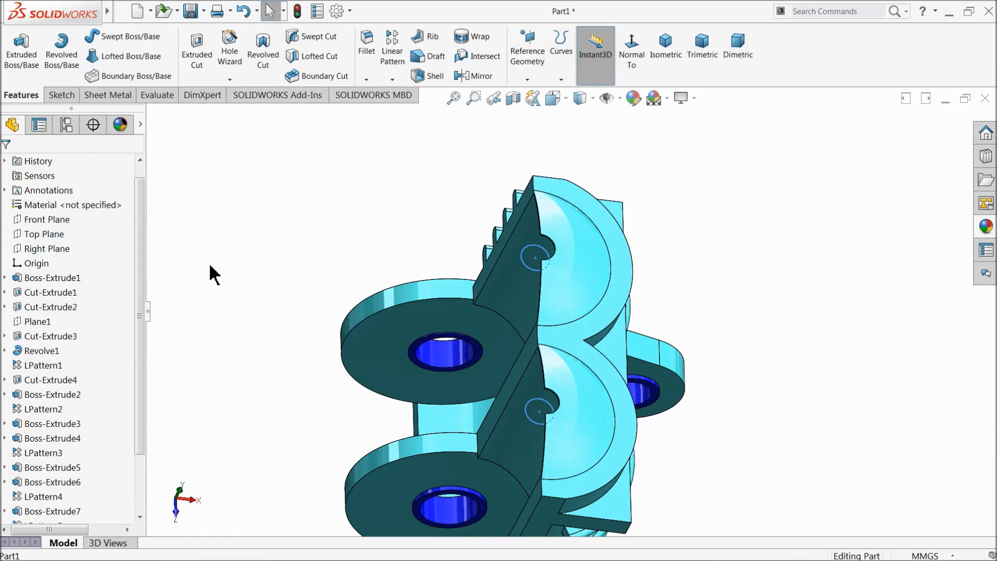
scroll(564, 205, down, 3)
click(559, 204)
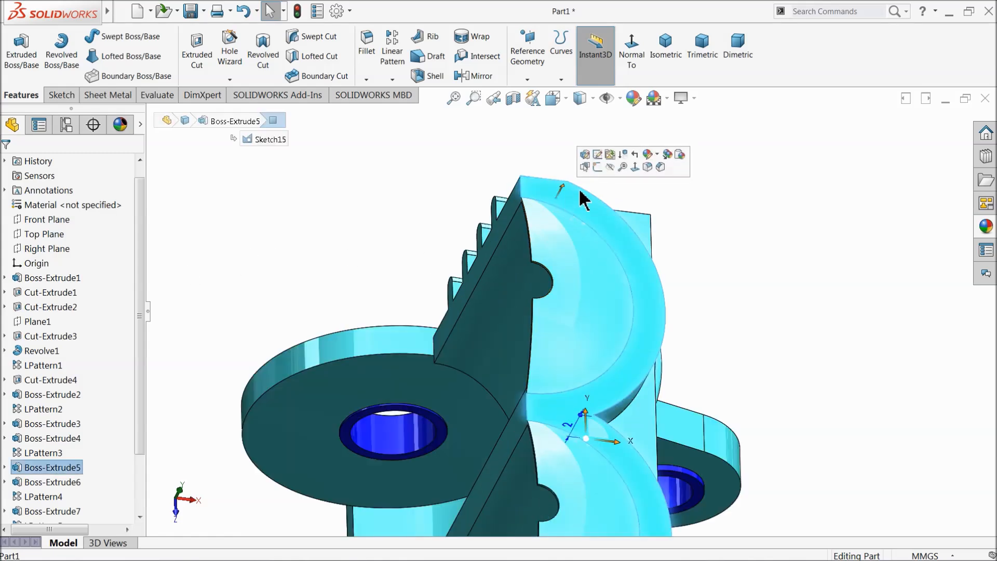
click(594, 167)
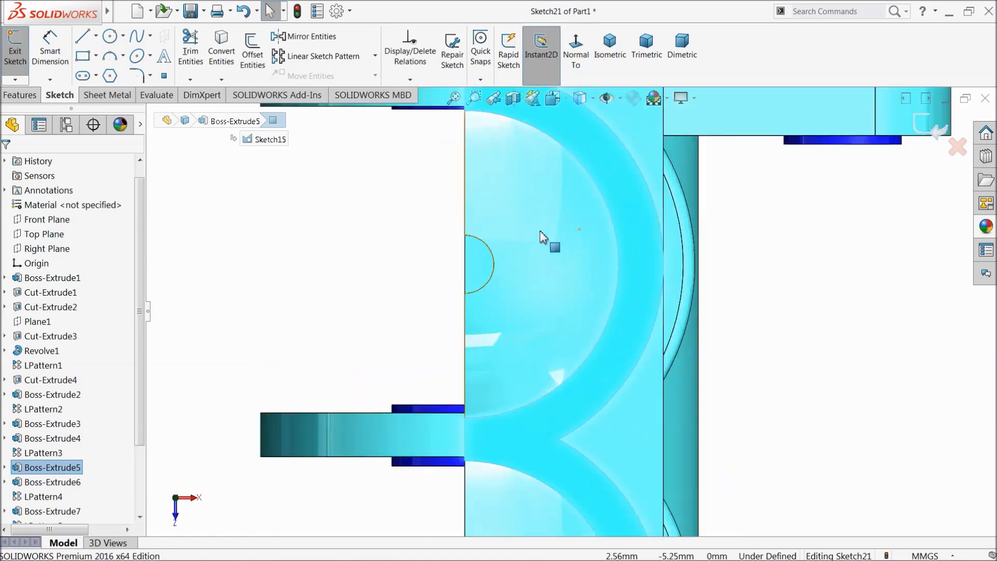
click(492, 265)
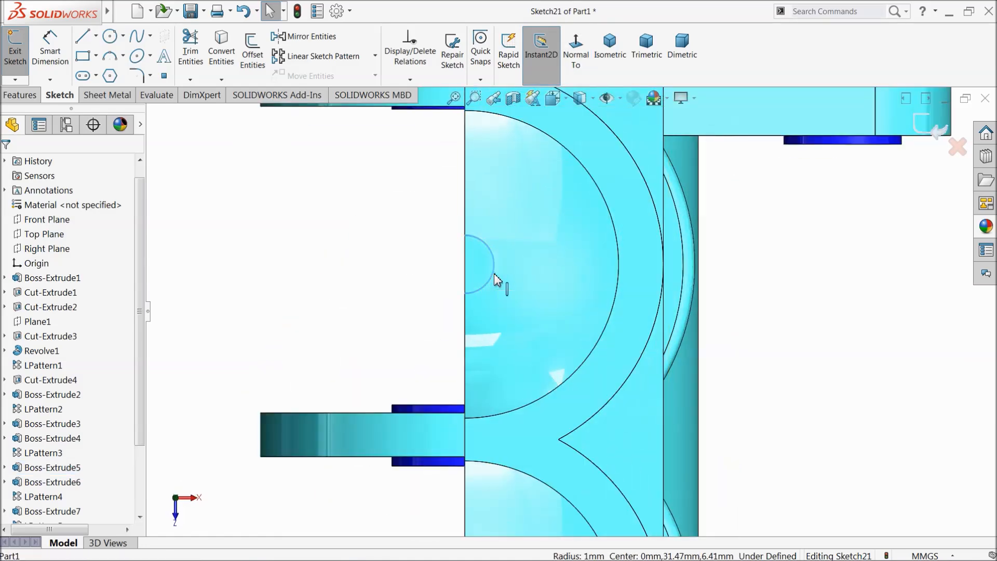
click(224, 62)
scroll(540, 405, up, 5)
scroll(538, 461, down, 5)
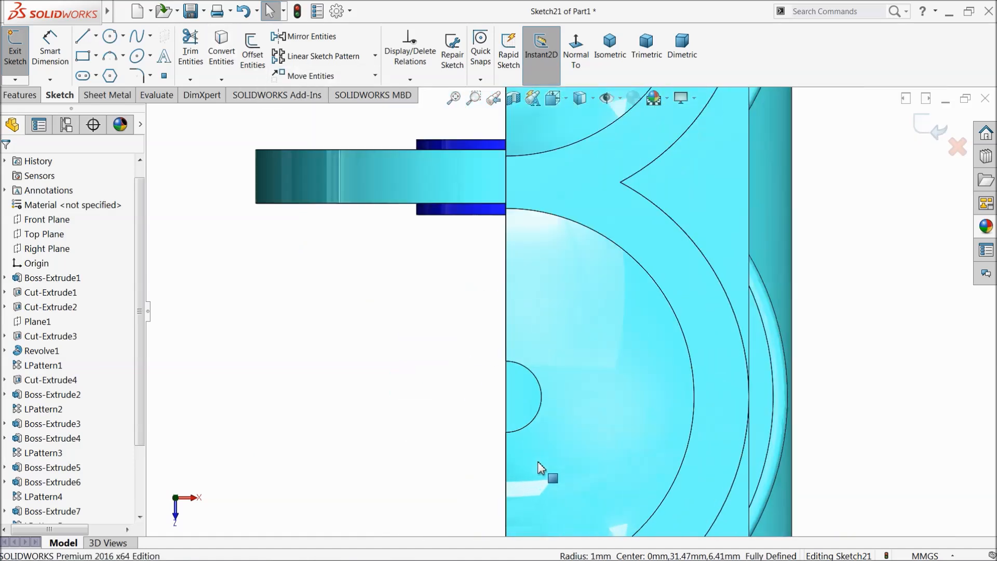
click(539, 408)
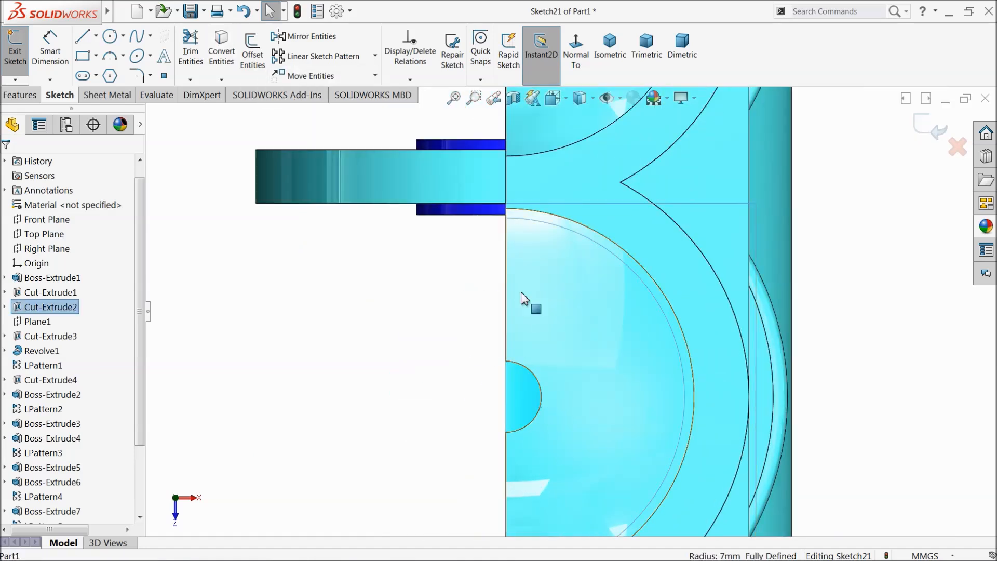
click(221, 65)
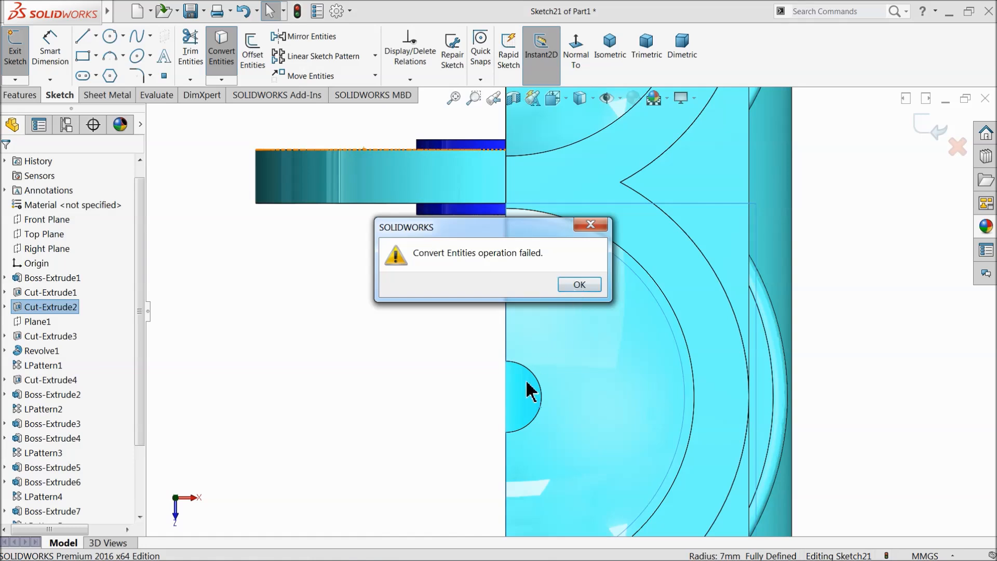
click(585, 288)
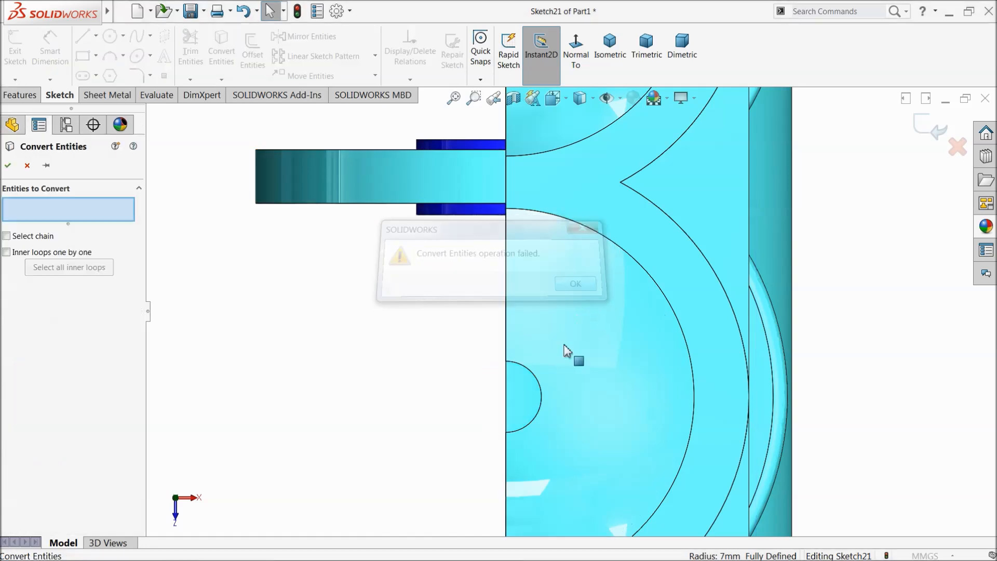
click(540, 387)
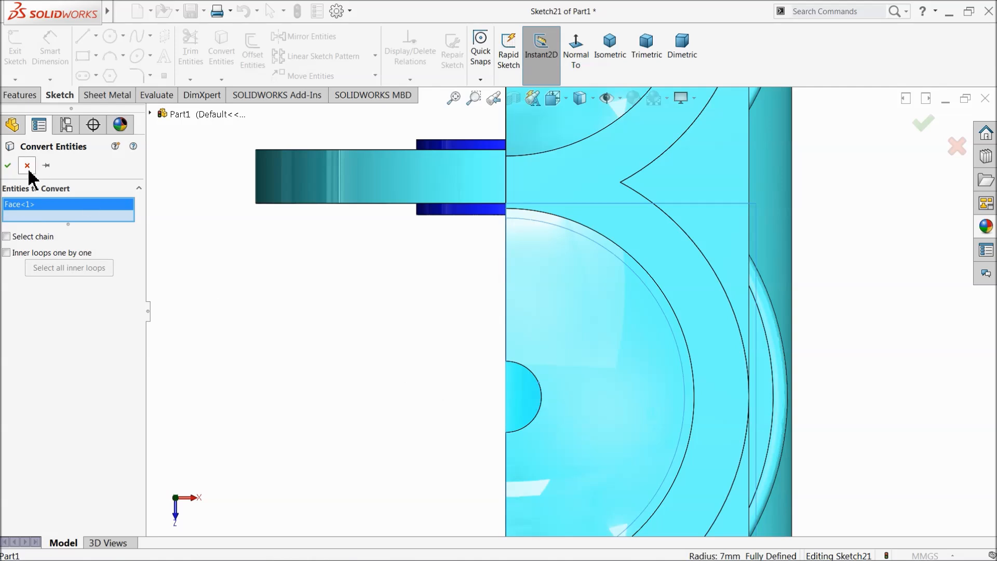
click(11, 165)
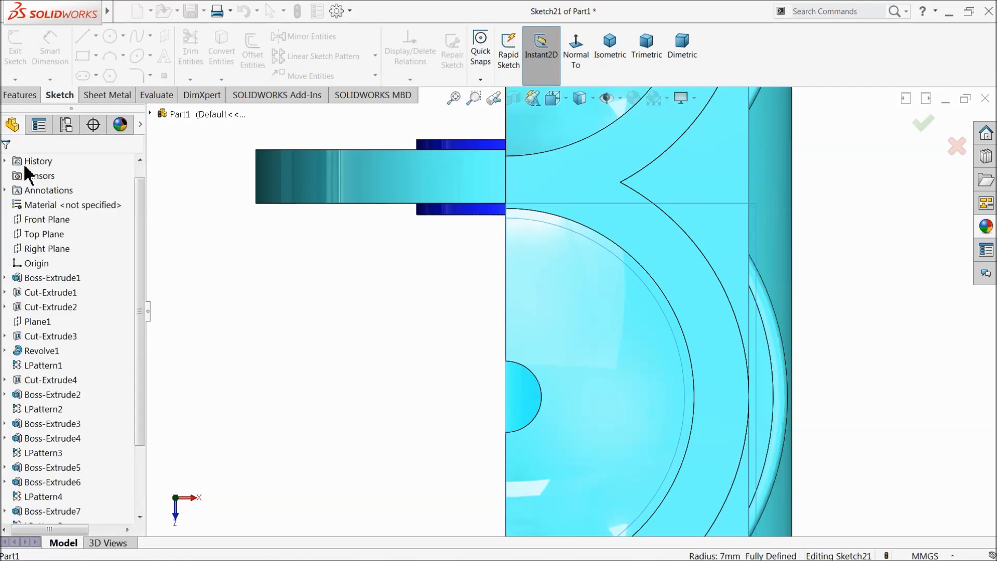
Step: Convert the second dome's semicircular hole edge and sketch a concentric circle of about 0.85 mm radius inside it
click(542, 406)
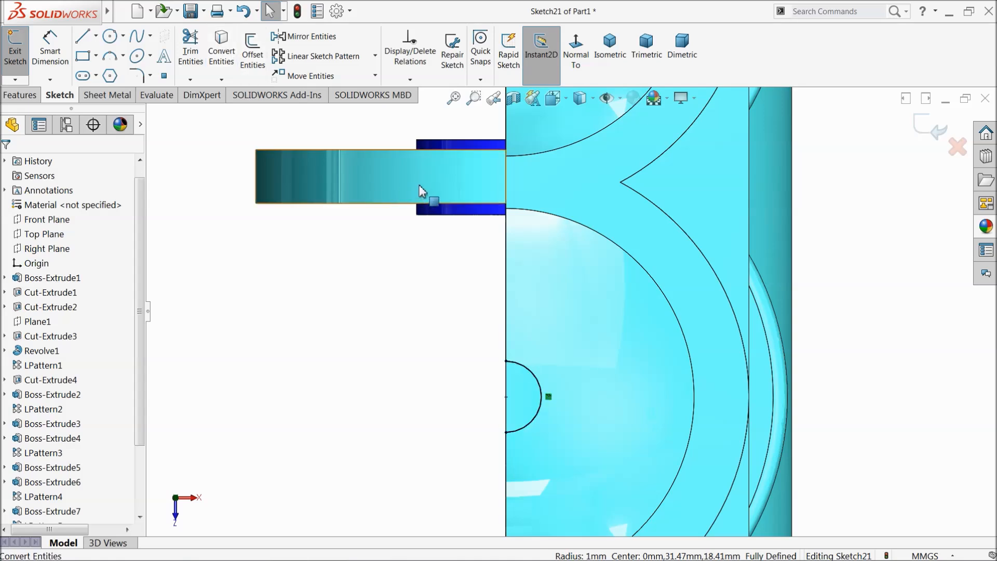
click(108, 36)
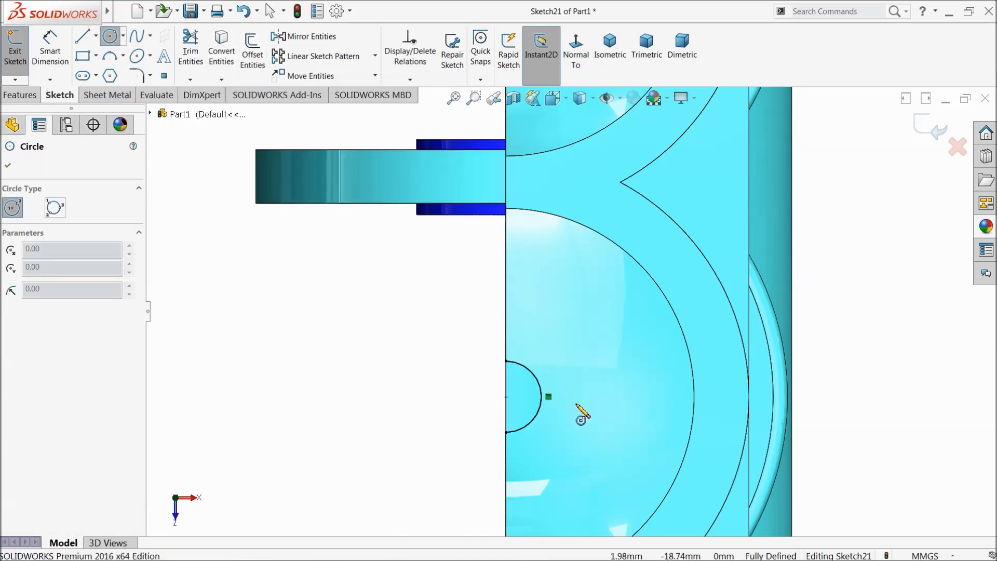
scroll(549, 372, down, 6)
drag(462, 286, 464, 194)
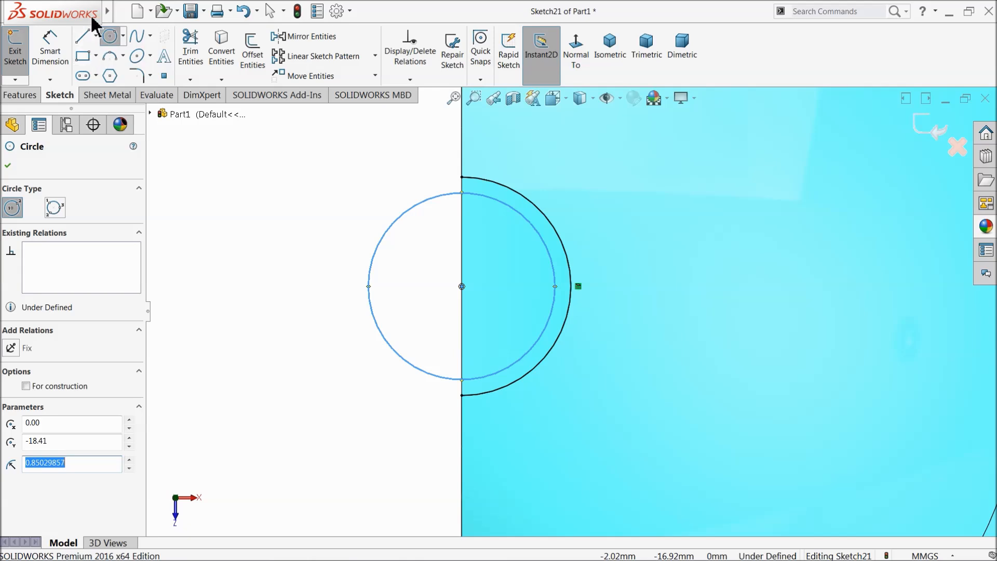
Step: Close the gaps between the second dome's circle and arc with two short vertical lines and trim away the circle's outer half
click(81, 37)
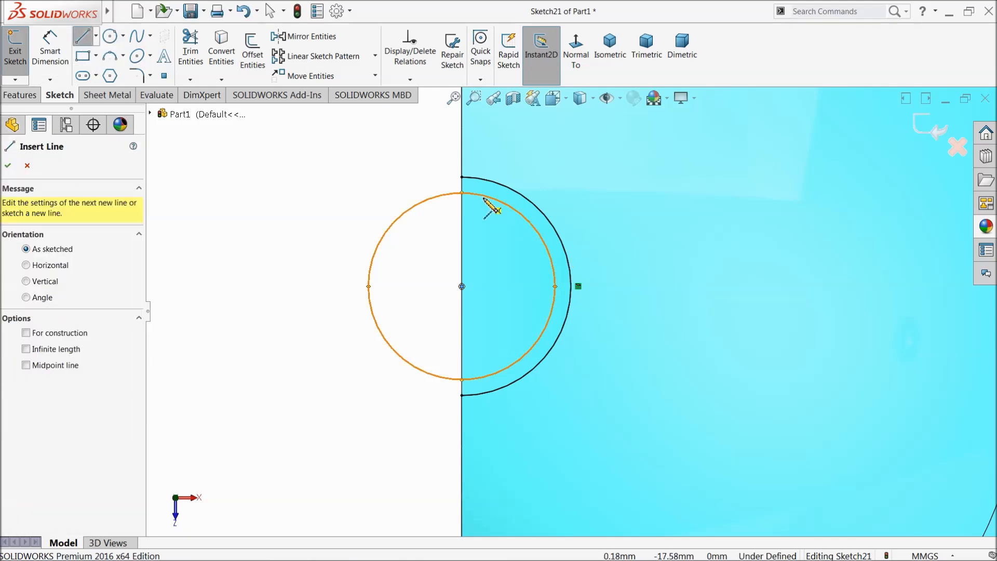
click(462, 193)
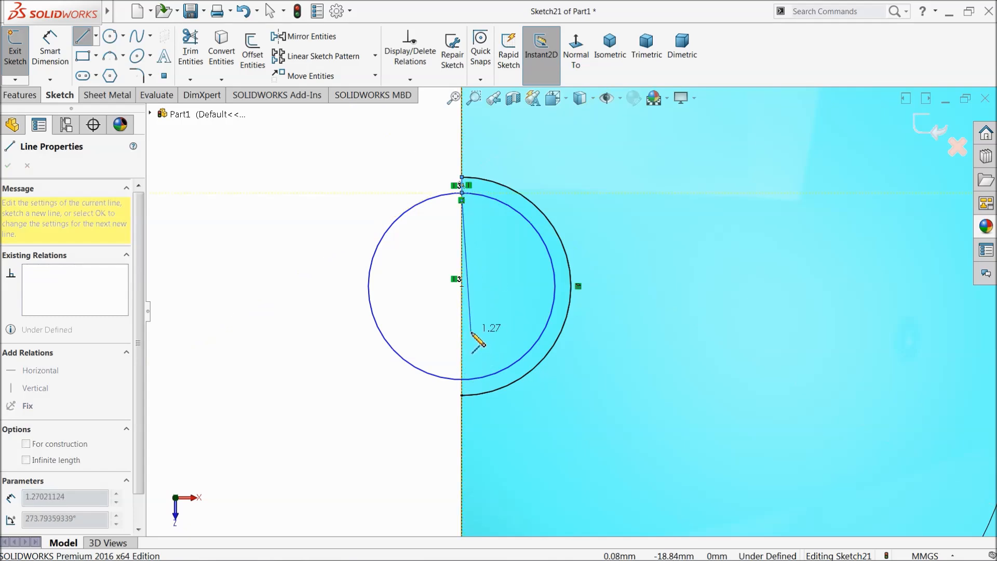
key(Escape)
click(82, 37)
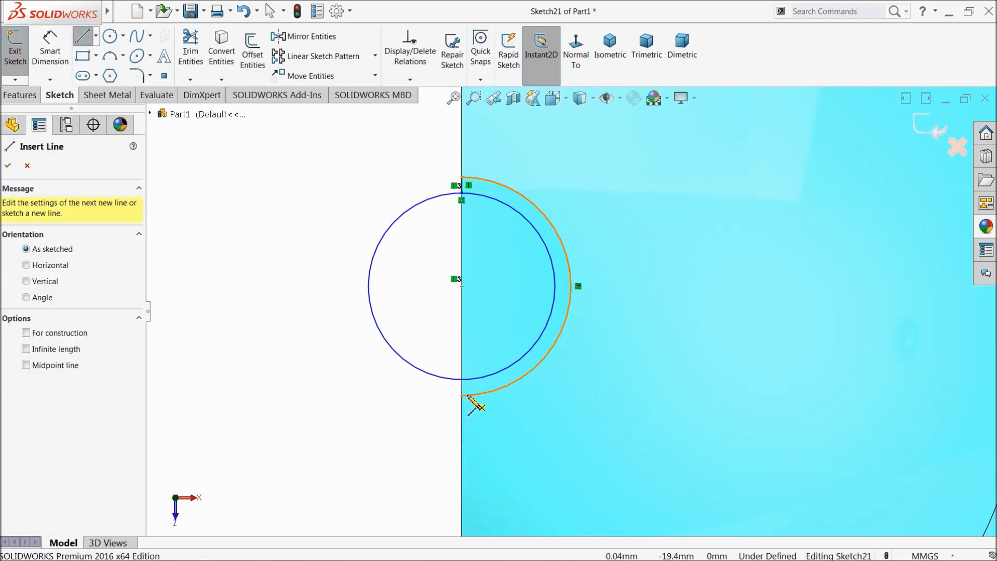
click(461, 380)
click(462, 396)
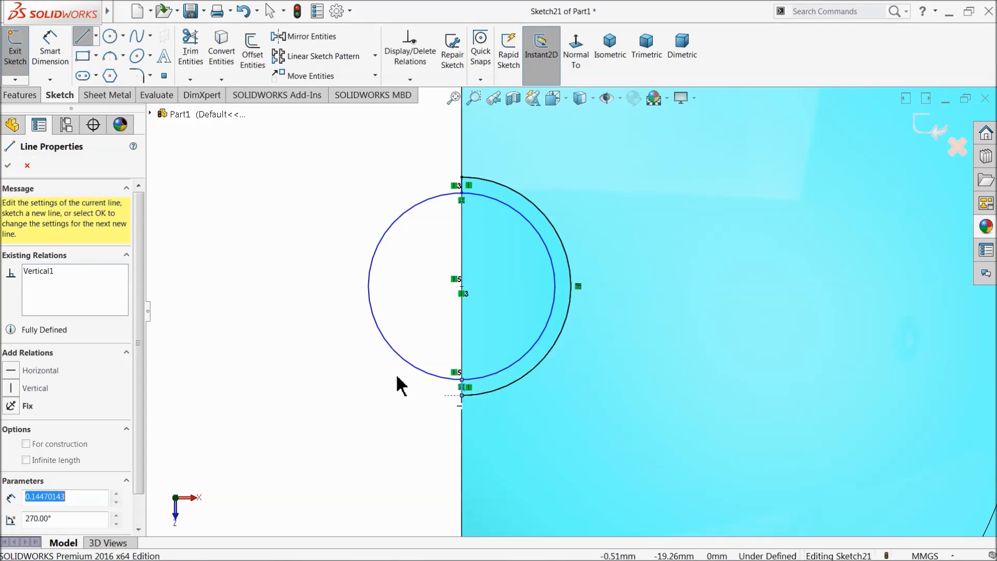
click(191, 47)
drag(358, 228, 417, 265)
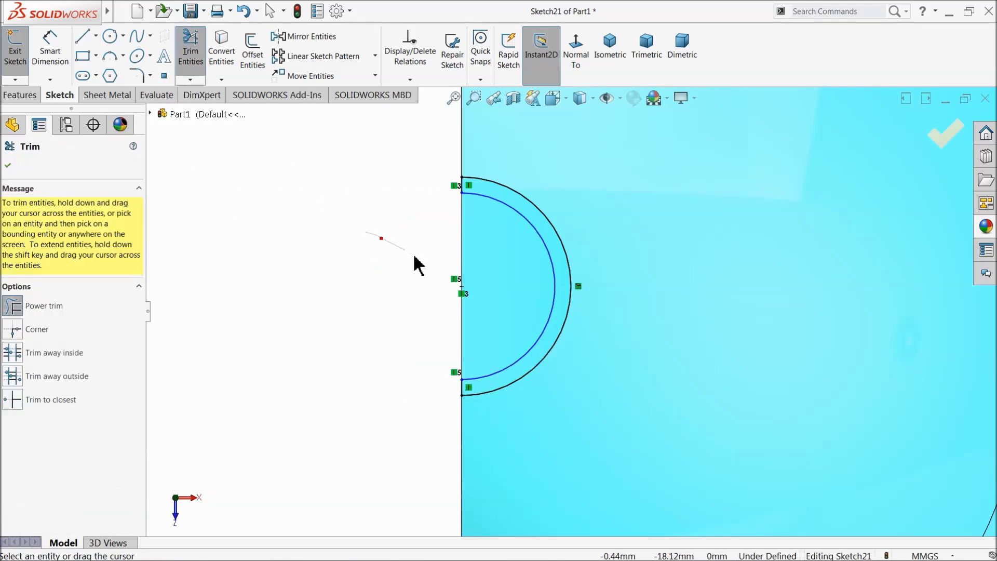
Step: Dimension the second dome's inner arc to a radius of 0.80 mm
click(50, 57)
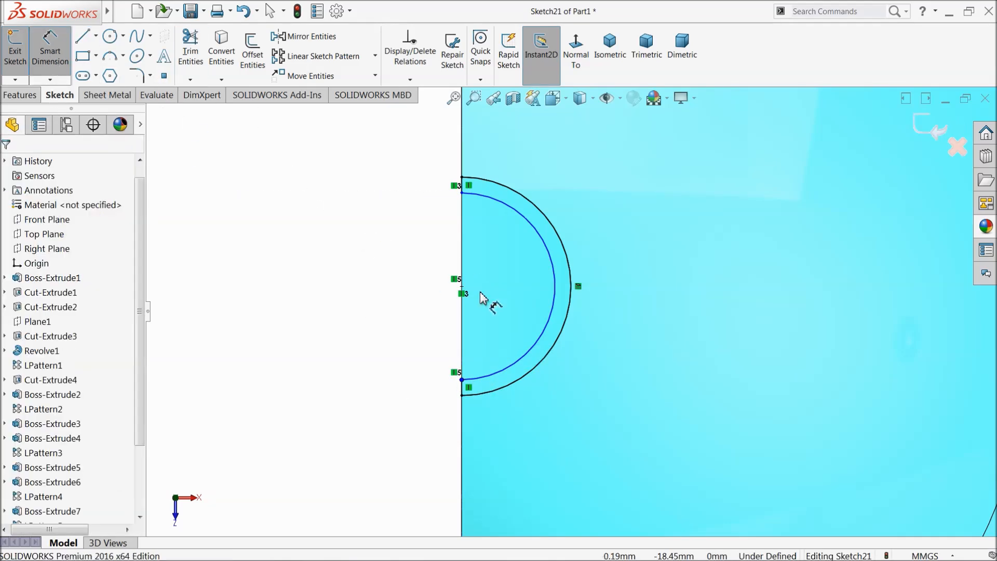
click(551, 249)
click(594, 209)
text(0.85029857mm)
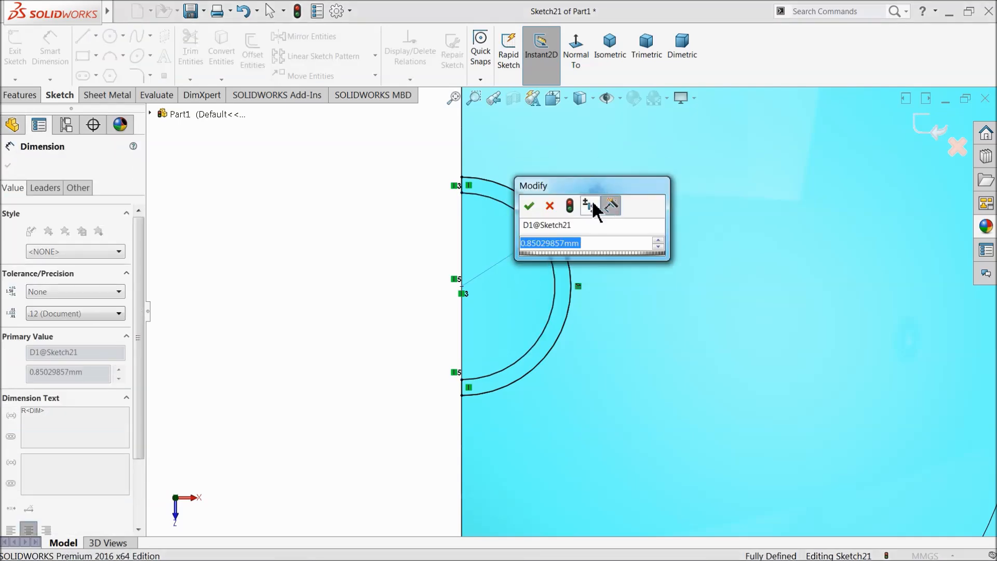
key(Return)
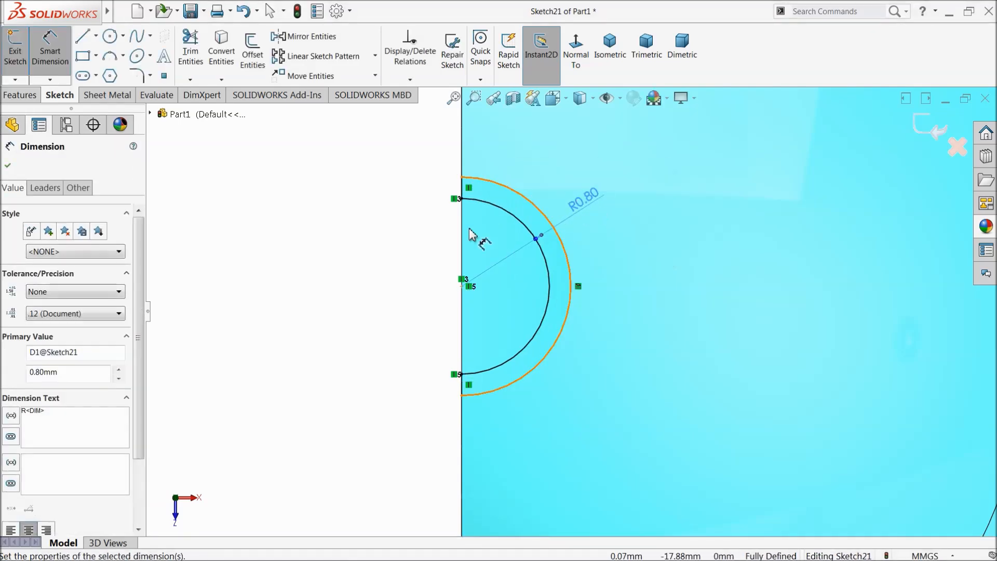
Step: Sketch a concentric circle of about 0.84 mm radius inside the first dome's converted hole arc
scroll(571, 291, up, 6)
scroll(575, 202, down, 8)
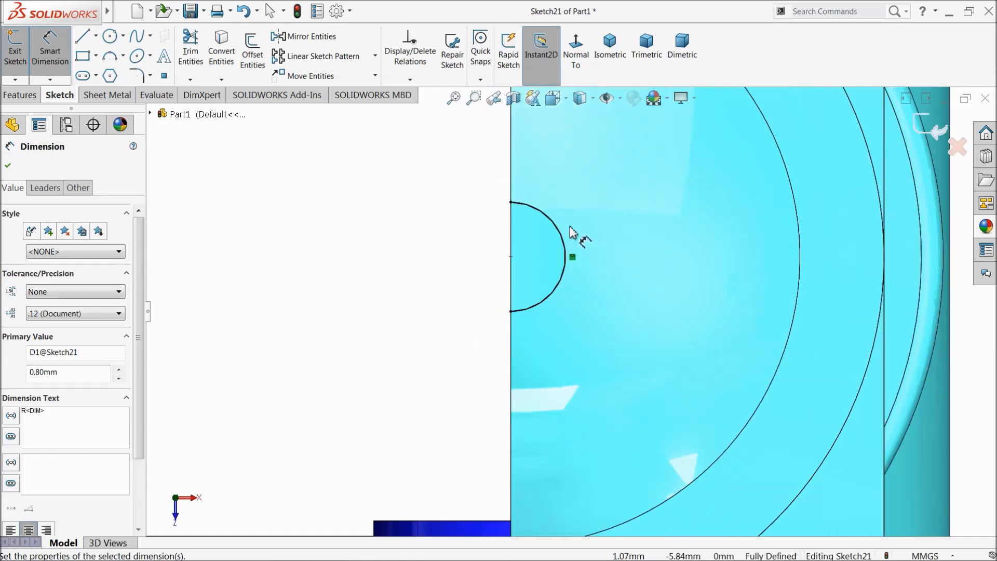
click(109, 36)
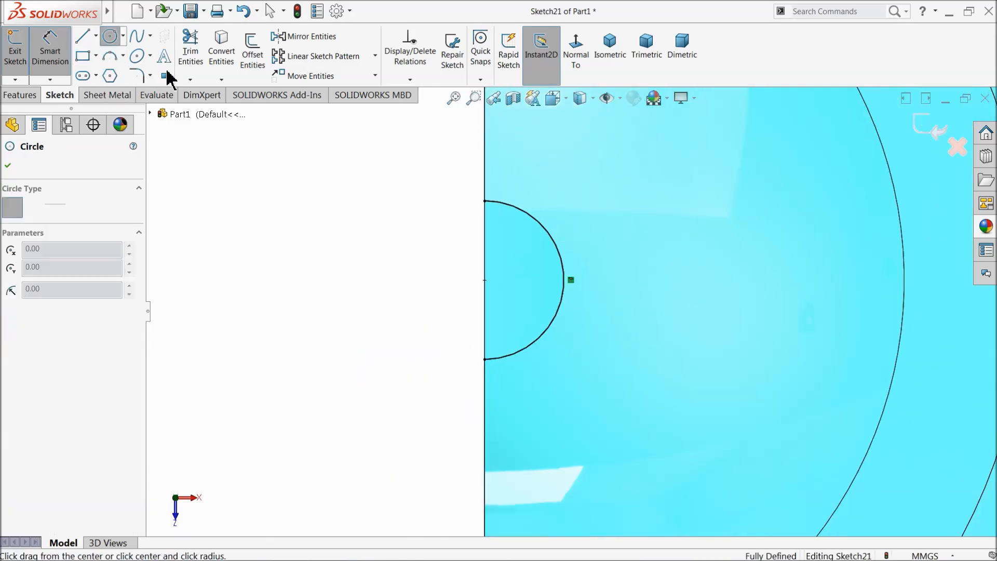
click(485, 281)
click(528, 228)
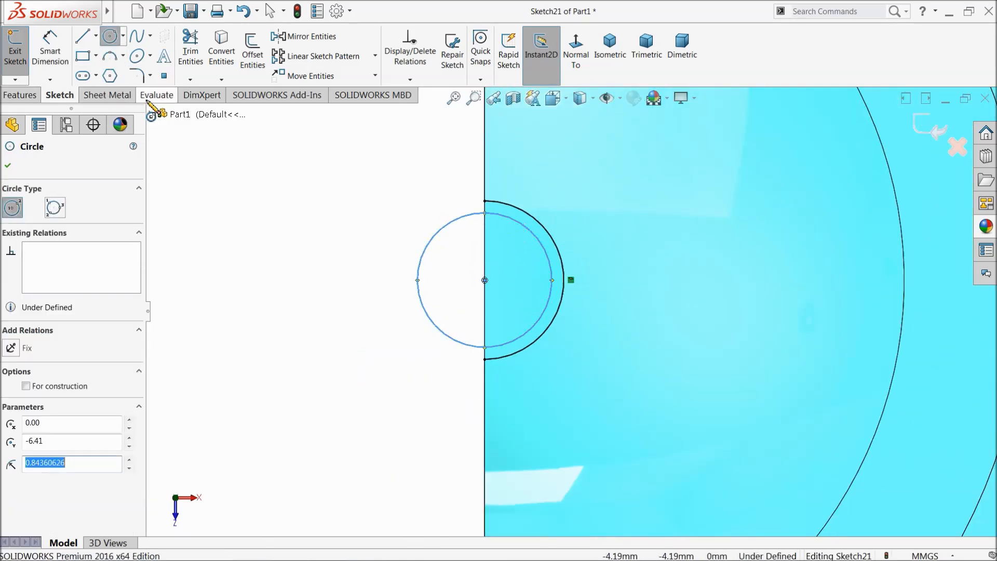
Step: Dimension the first dome's inner circle to a diameter of 1.6 mm
click(56, 63)
click(427, 261)
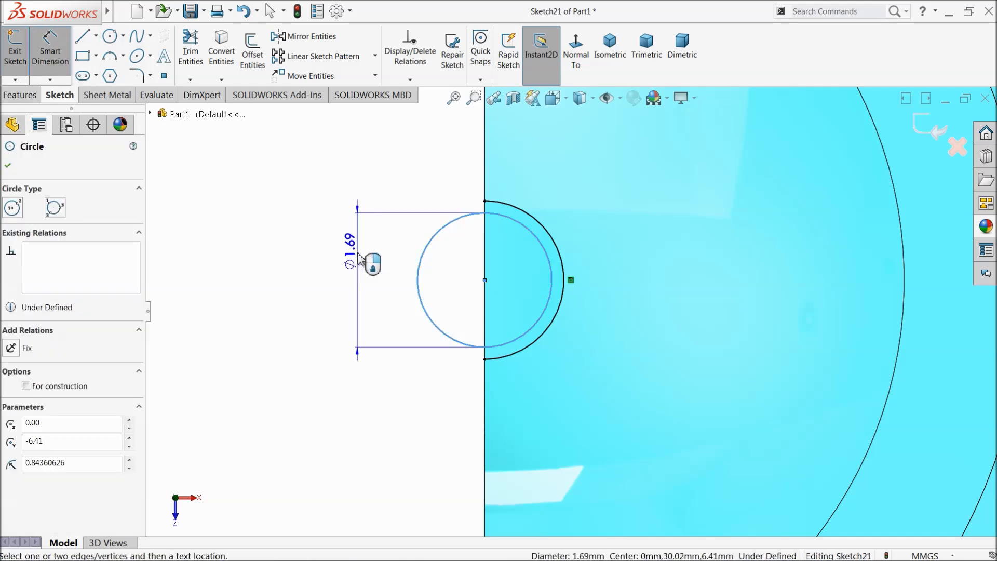
click(360, 259)
text(1)
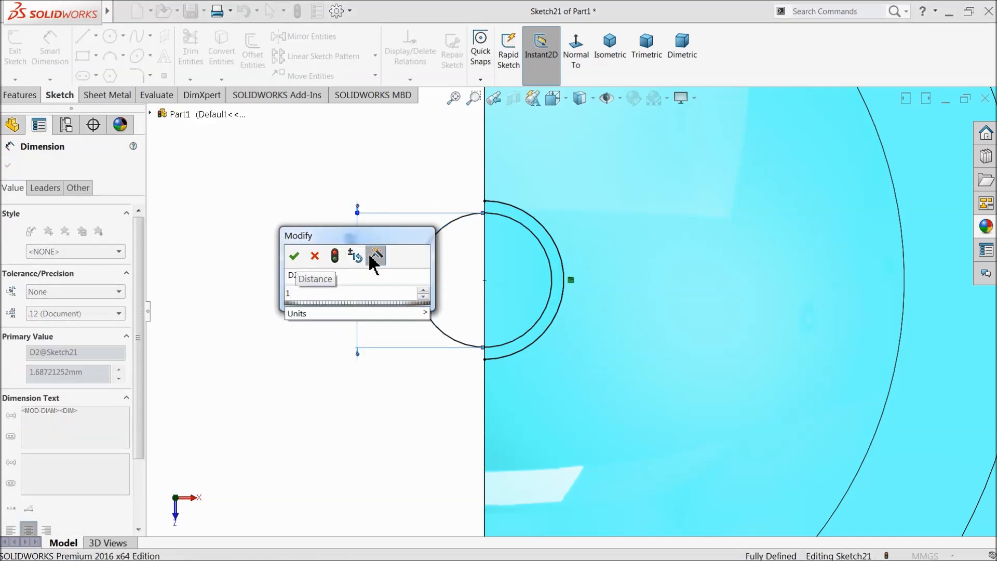
key(BackSpace)
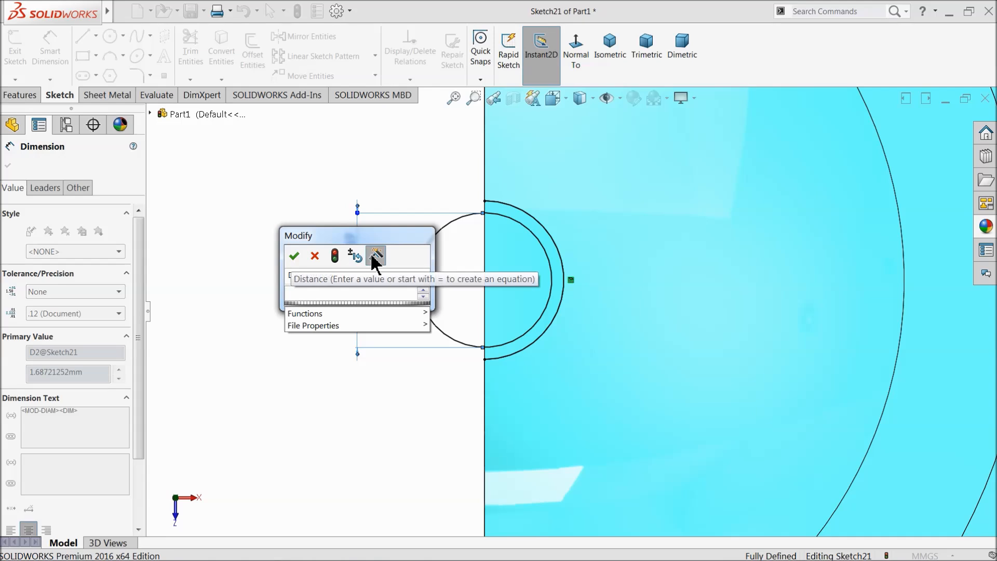
text(1.6)
key(Return)
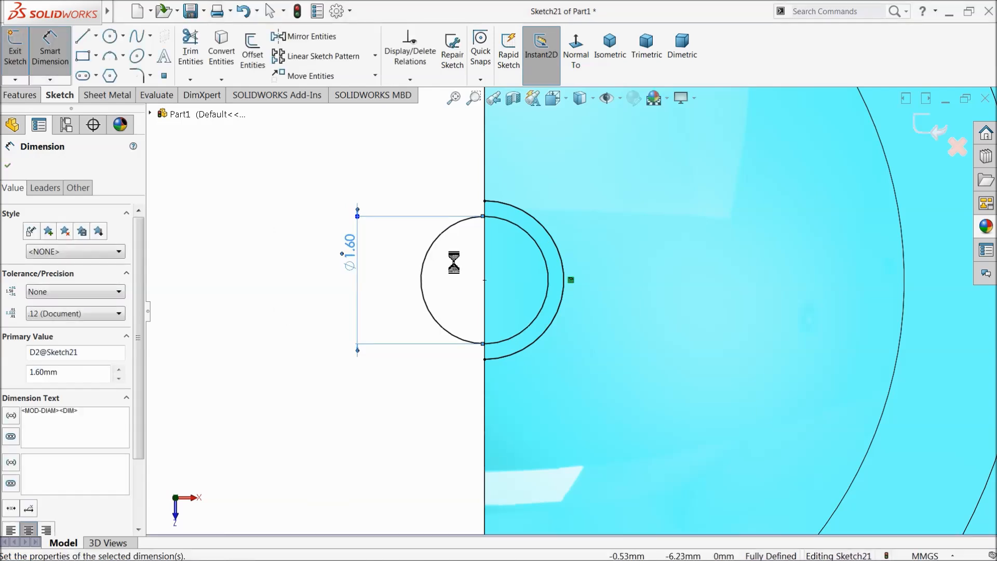
Step: Draw vertical lines along the flat cut edge, joining both ends of the first dome's arc through the circle's upper point
click(83, 36)
scroll(481, 227, down, 4)
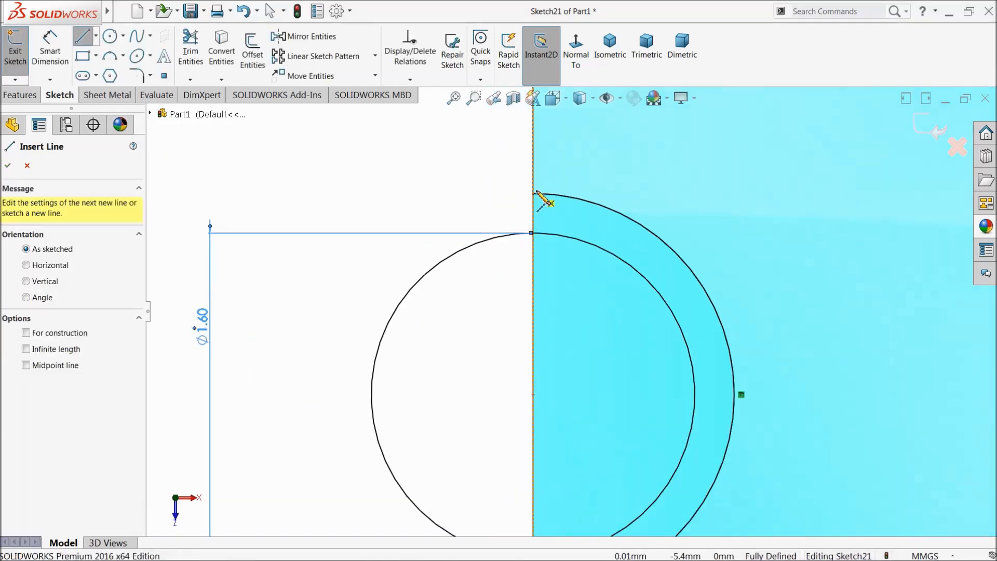
click(533, 195)
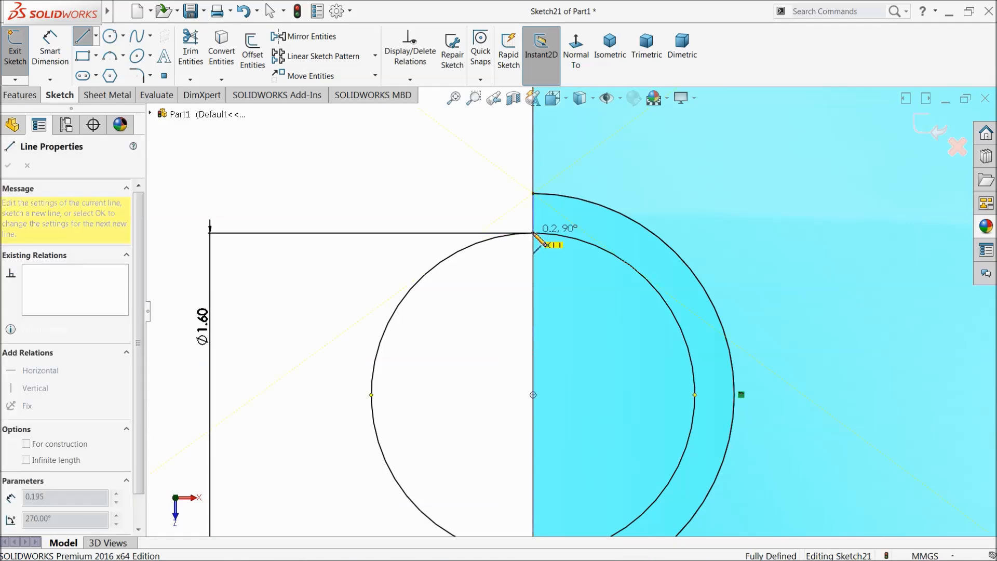
scroll(563, 374, up, 3)
scroll(571, 436, down, 2)
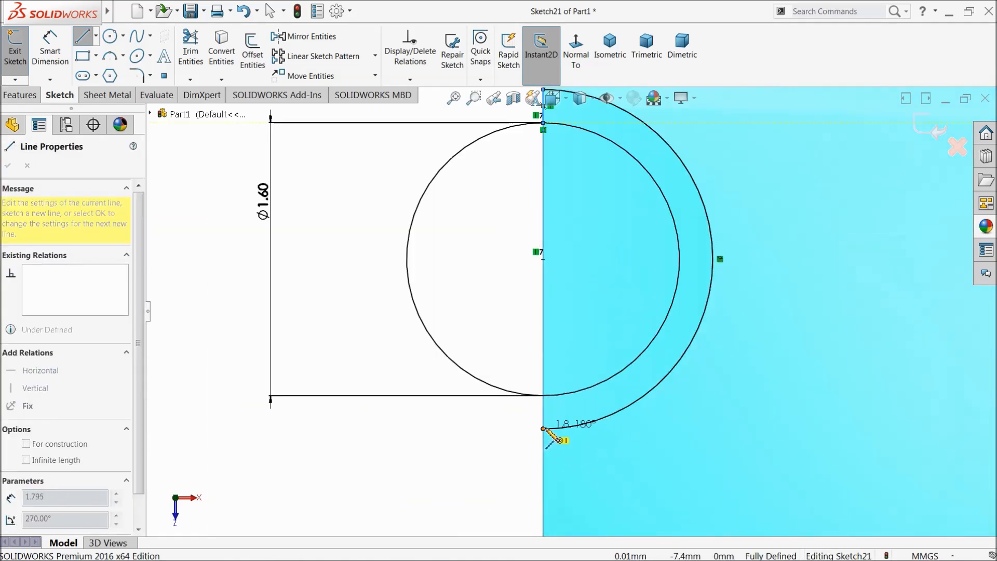
click(543, 429)
right_click(361, 297)
click(371, 301)
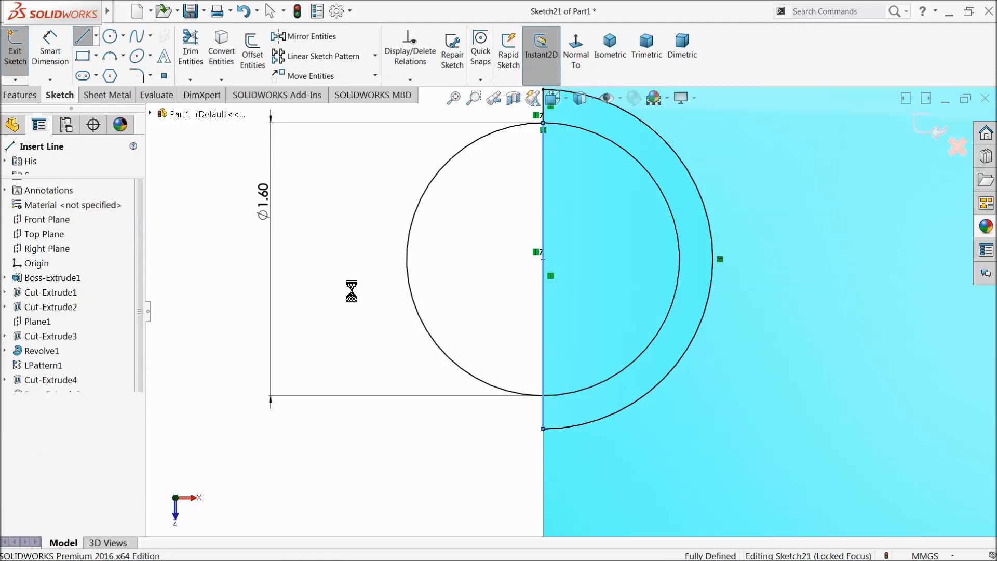
Step: Trim away the outer half of the first dome's circle and the line segment crossing its inside
click(191, 58)
drag(383, 222, 552, 233)
scroll(479, 266, up, 2)
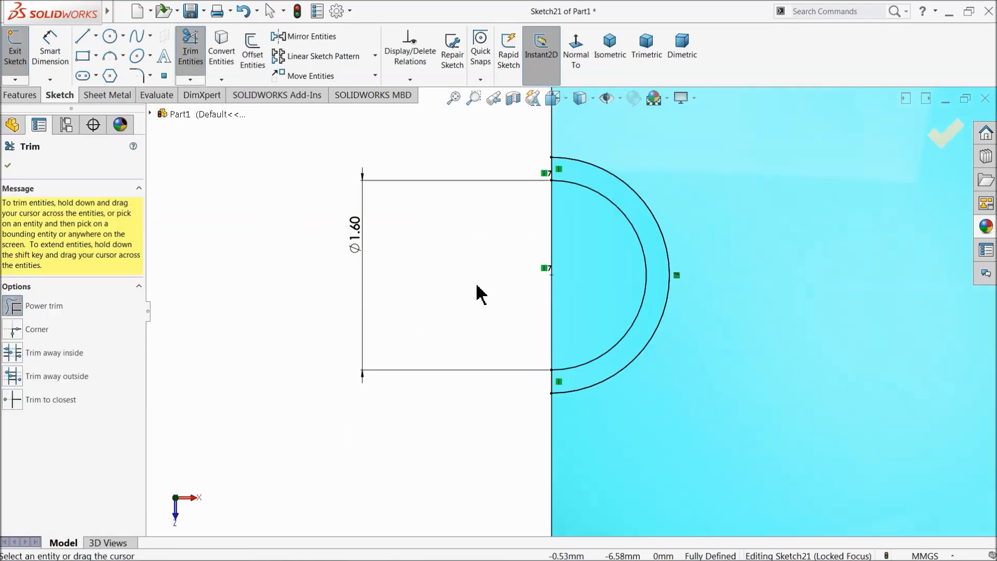
click(7, 166)
Step: Set up a Blind boss extrusion of both half-ring profiles with a depth of 0.8 mm
click(18, 96)
click(21, 52)
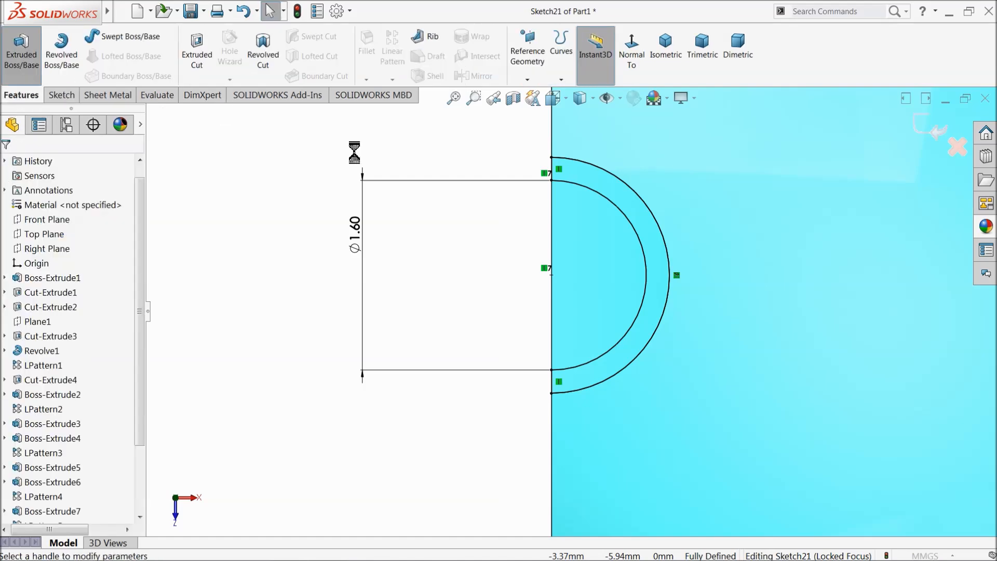
middle_drag(542, 347, 629, 300)
scroll(628, 300, down, 5)
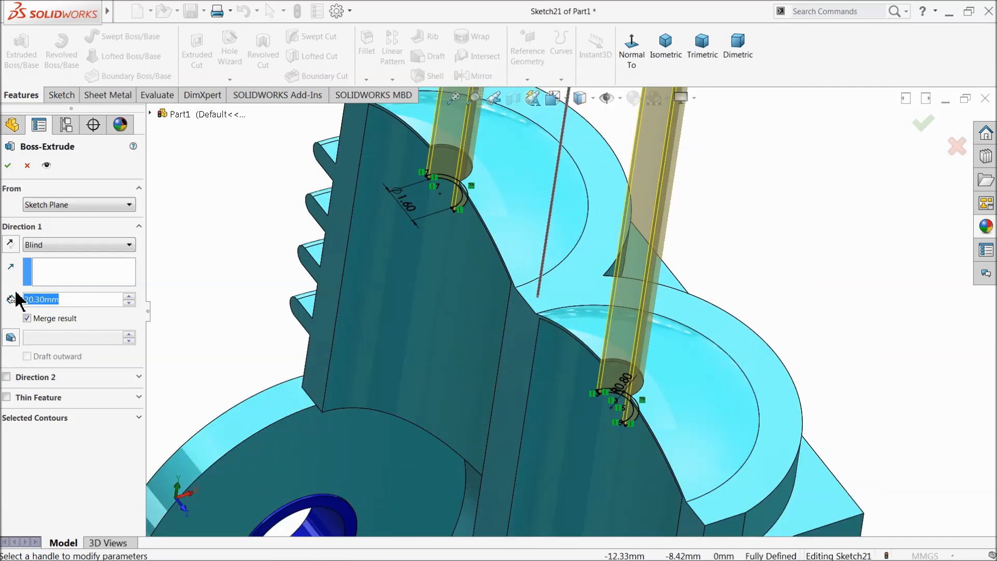
text(0.8)
key(Return)
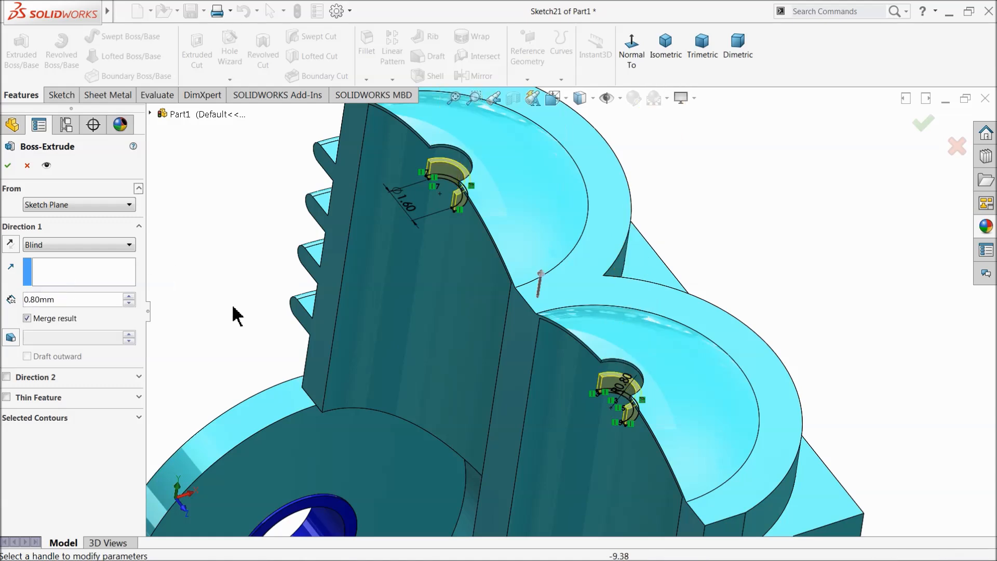
Step: Make the half-ring extrusion start at an Offset of 1.2 mm from the sketch plane
scroll(616, 372, down, 2)
click(50, 205)
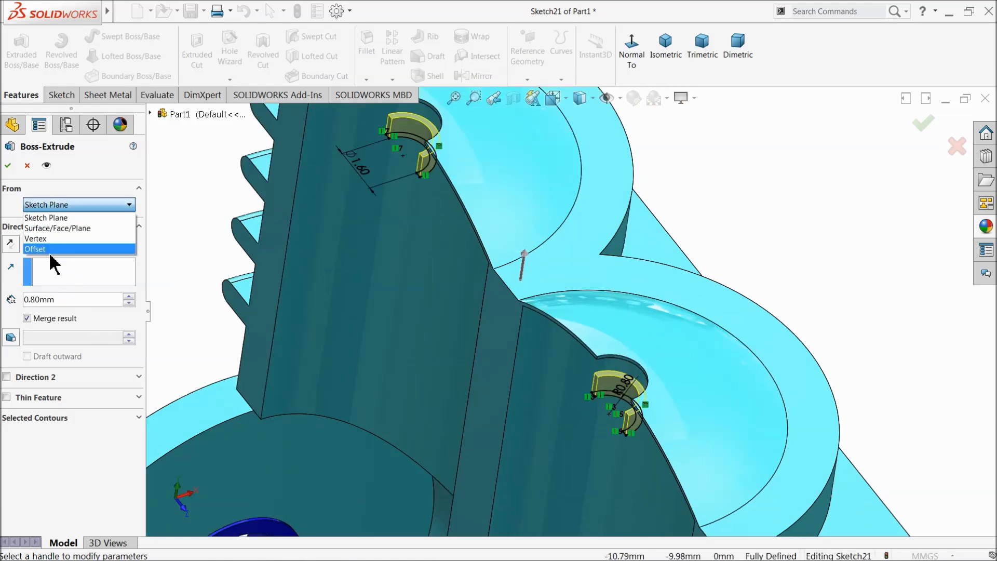
click(49, 248)
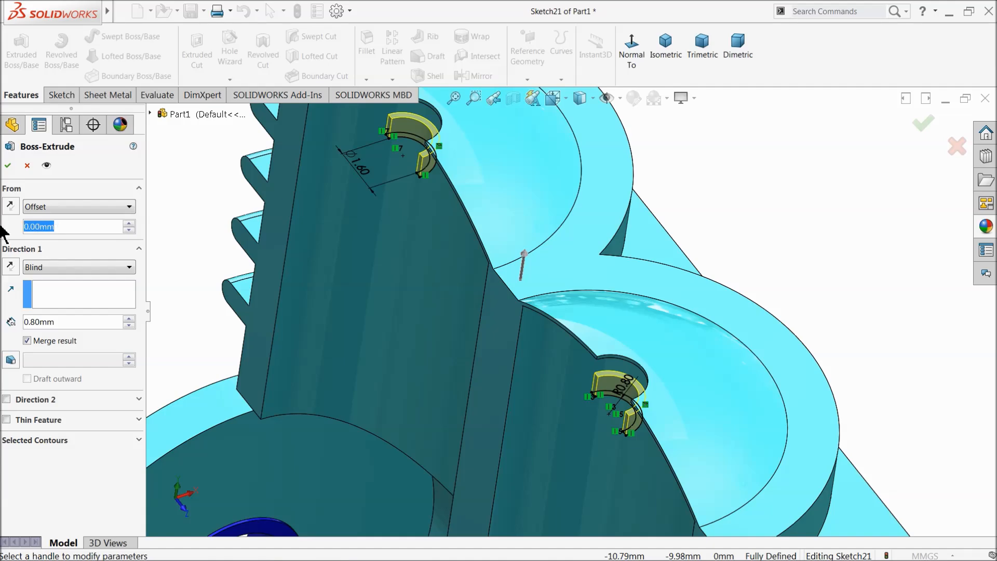
text(1.2)
key(Return)
scroll(628, 428, up, 2)
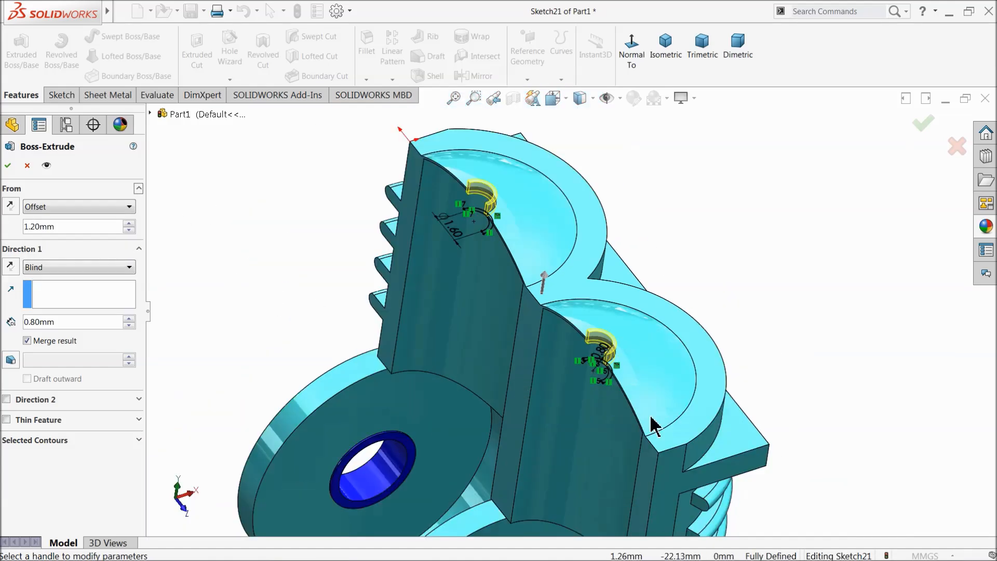
Step: Complete the half-ring boss extrusion over both domes
scroll(574, 353, down, 8)
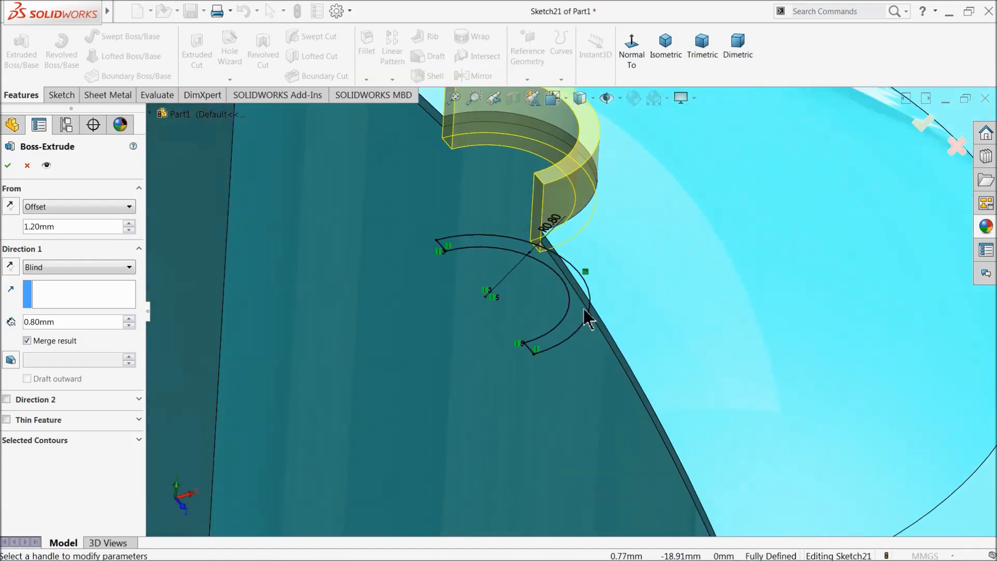
click(6, 166)
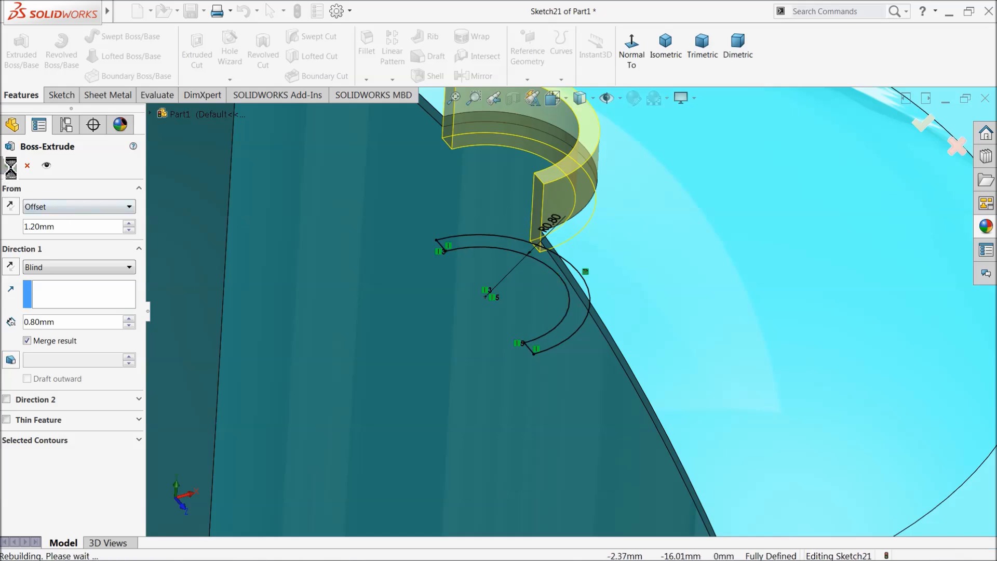
scroll(555, 293, up, 10)
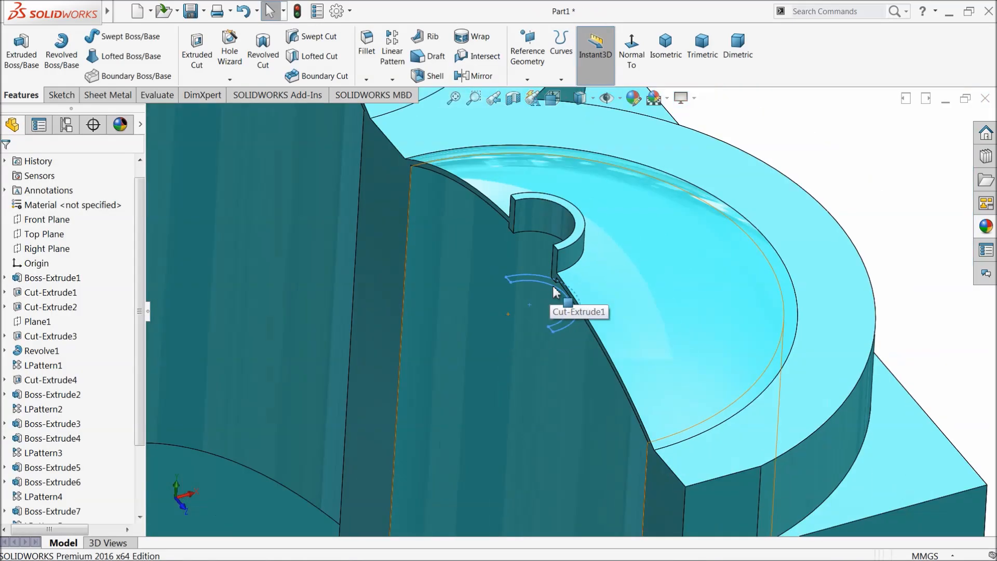
Step: Examine the extruded half-rings on both domes and the finned twin-cylinder part as a whole
scroll(584, 257, down, 3)
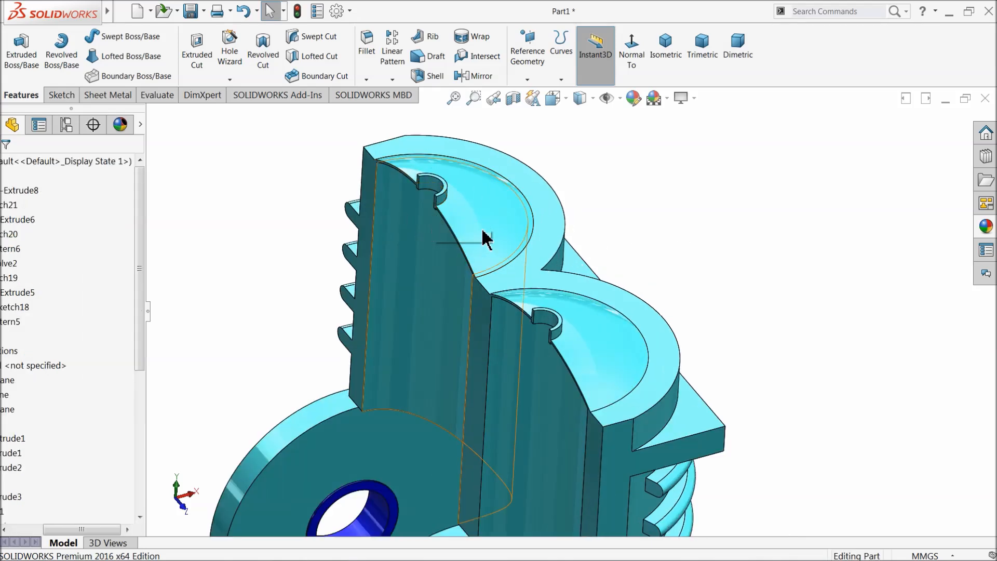
scroll(663, 327, down, 2)
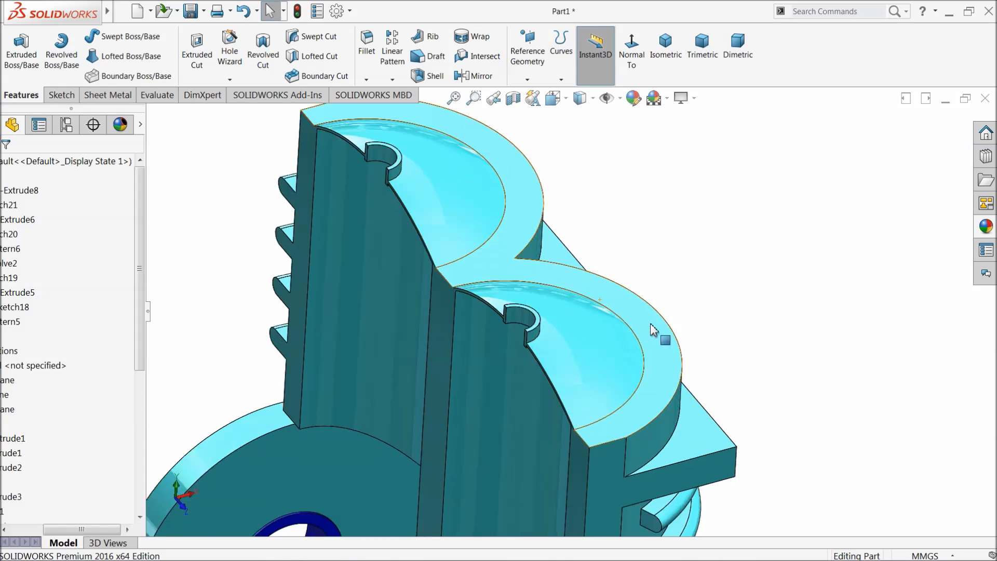
scroll(617, 335, up, 1)
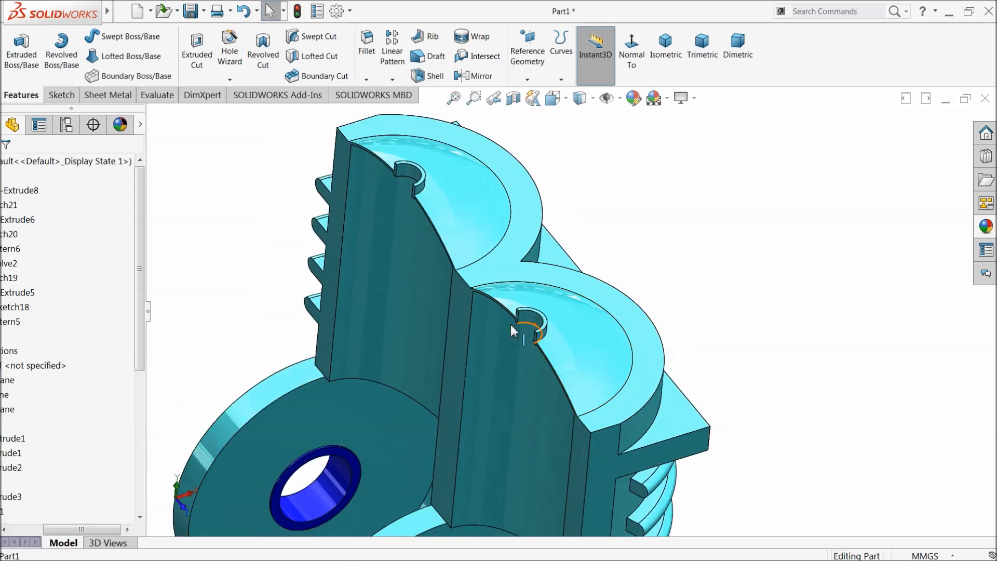
drag(88, 529, 26, 521)
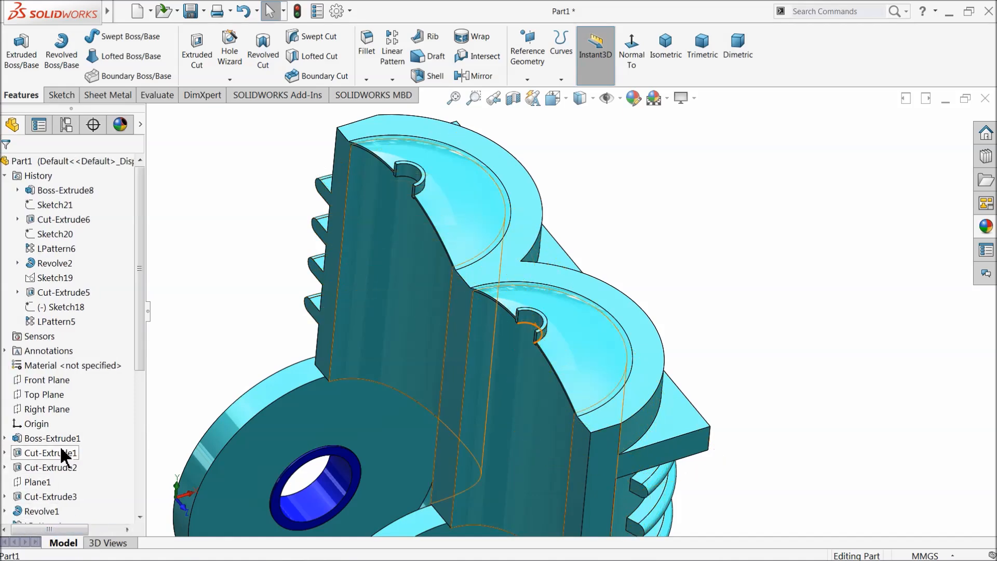
scroll(586, 333, up, 3)
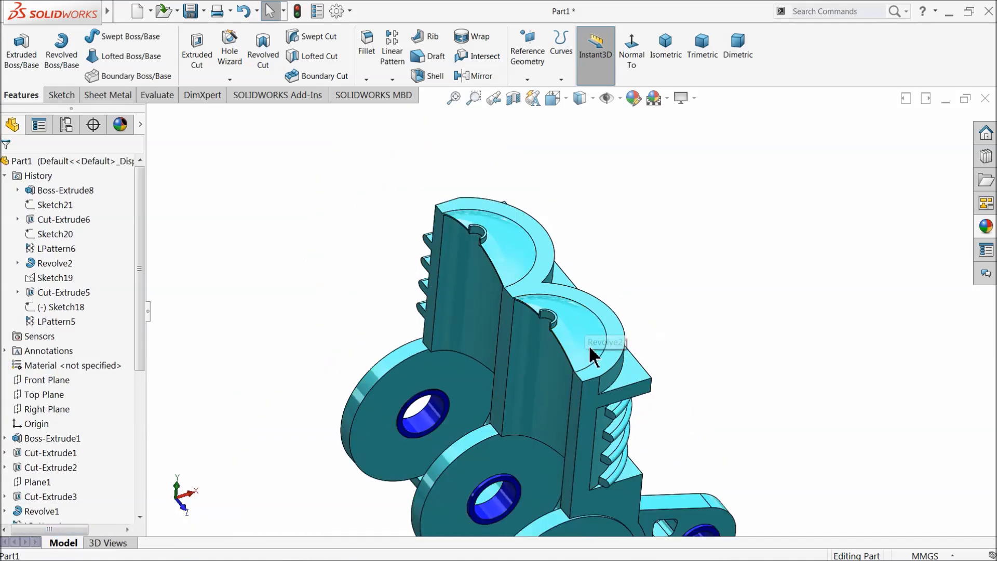
mouse_move(582, 343)
middle_down()
mouse_move(602, 285)
mouse_move(596, 328)
mouse_move(565, 336)
middle_up()
scroll(565, 337, up, 6)
scroll(565, 336, down, 5)
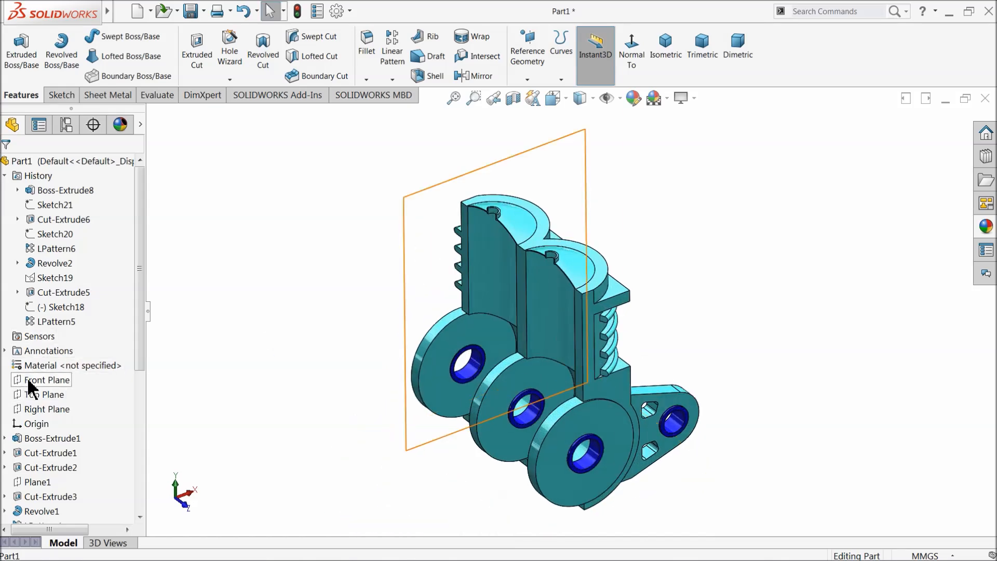
Step: Create a reference plane at 340 degrees to the cylinders' top rim face, passing through the rim's short edge on the flat cut
scroll(555, 219, down, 5)
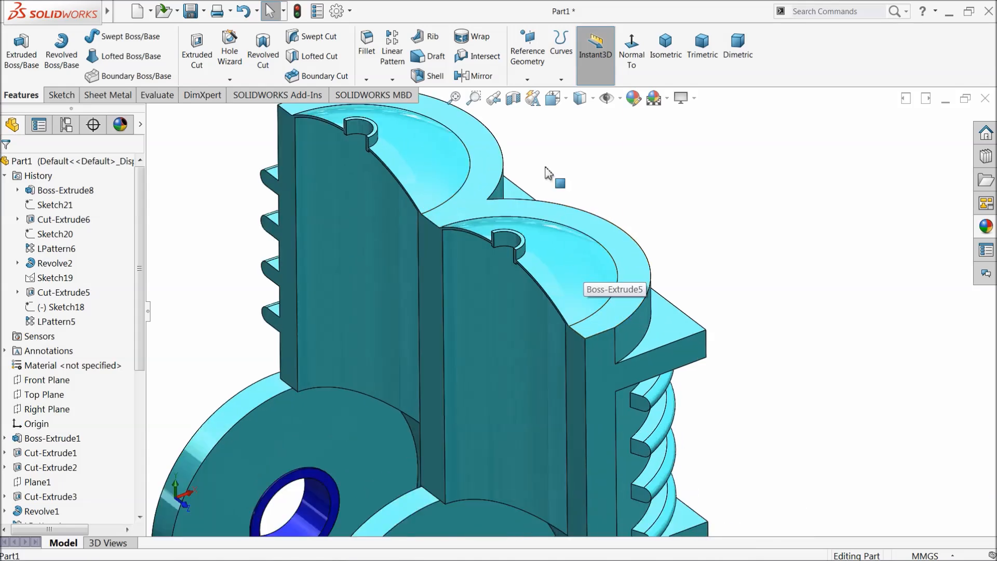
click(527, 80)
click(536, 94)
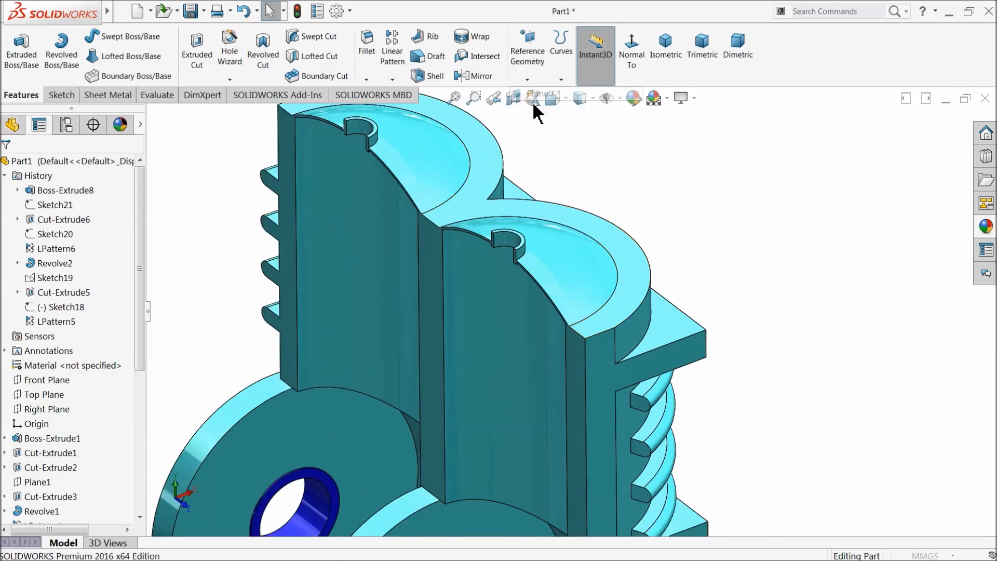
click(628, 299)
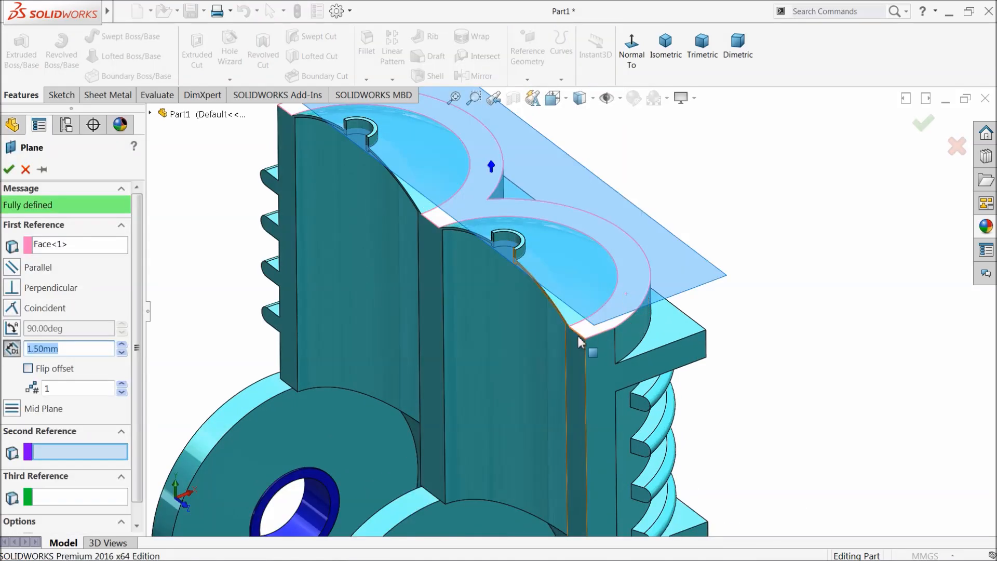
click(580, 339)
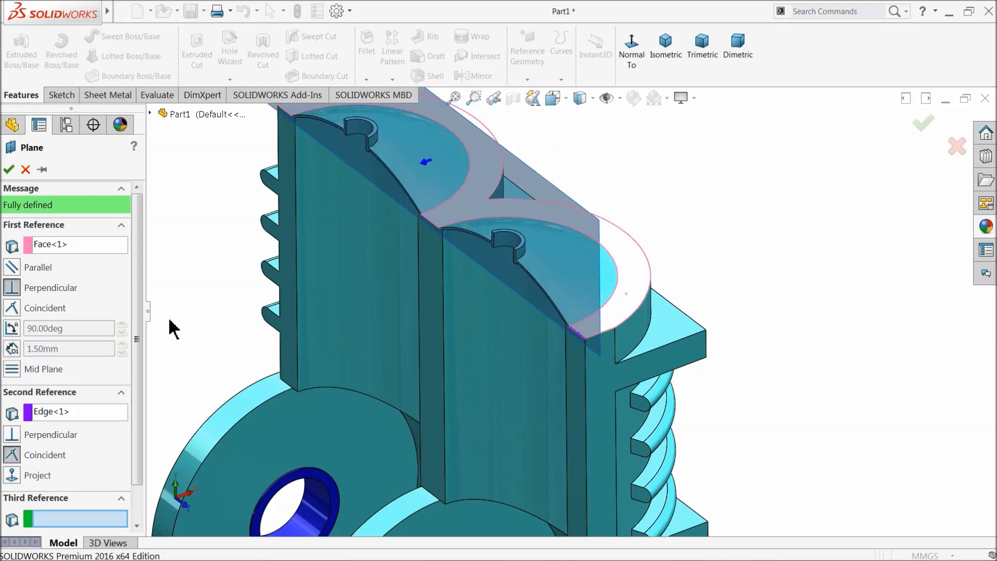
click(11, 328)
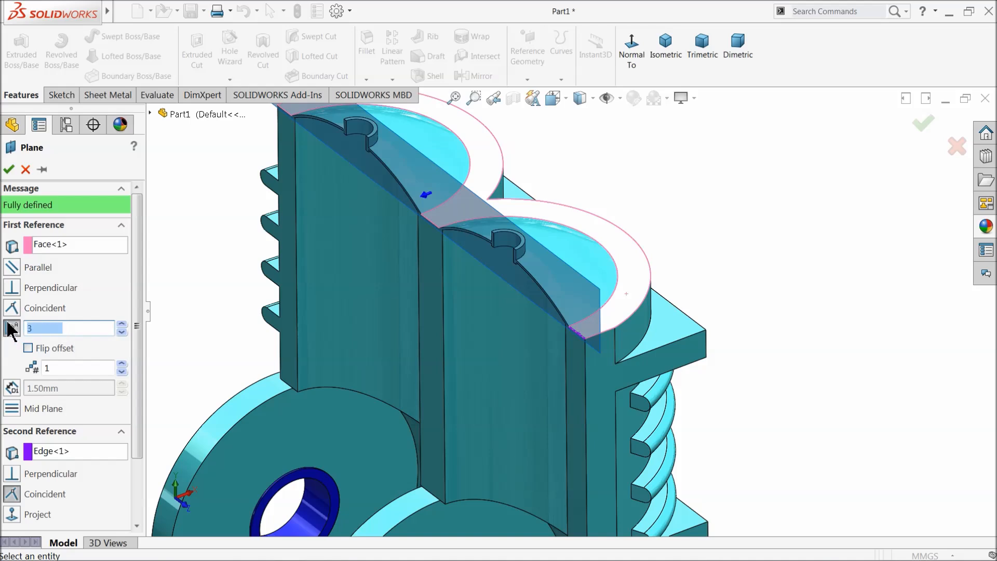
text(340)
key(Return)
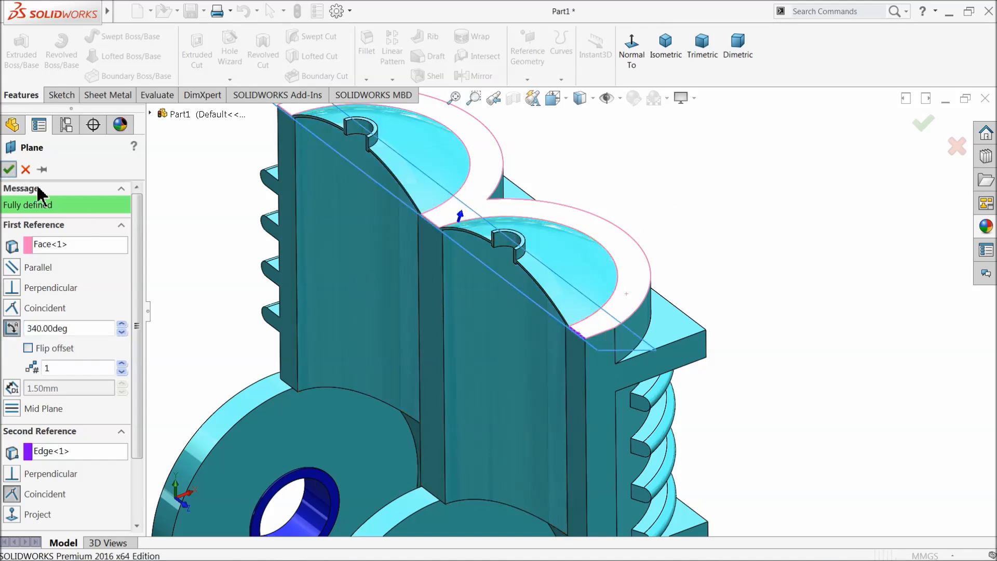
click(8, 169)
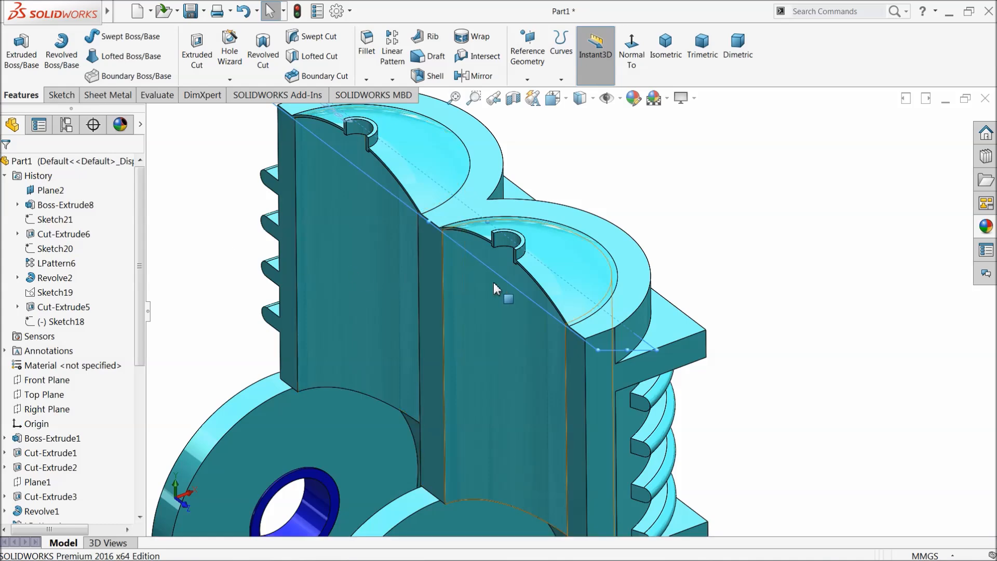
Step: On the new angled plane, sketch a circle on each dome in line with its half-ring, with radii about 0.63 and 0.52 mm
click(61, 95)
click(15, 52)
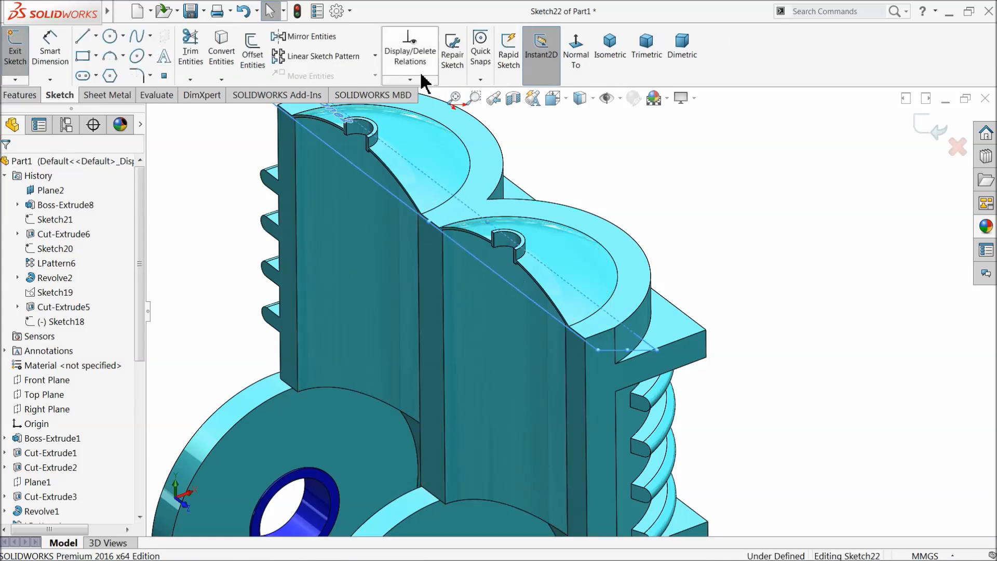
click(576, 52)
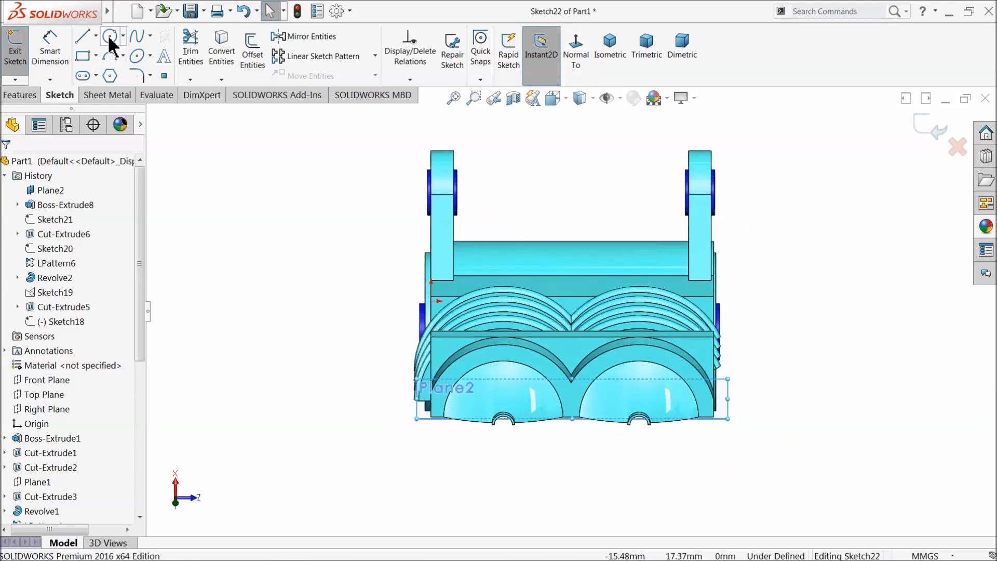
click(110, 36)
scroll(638, 457, down, 3)
scroll(471, 399, down, 3)
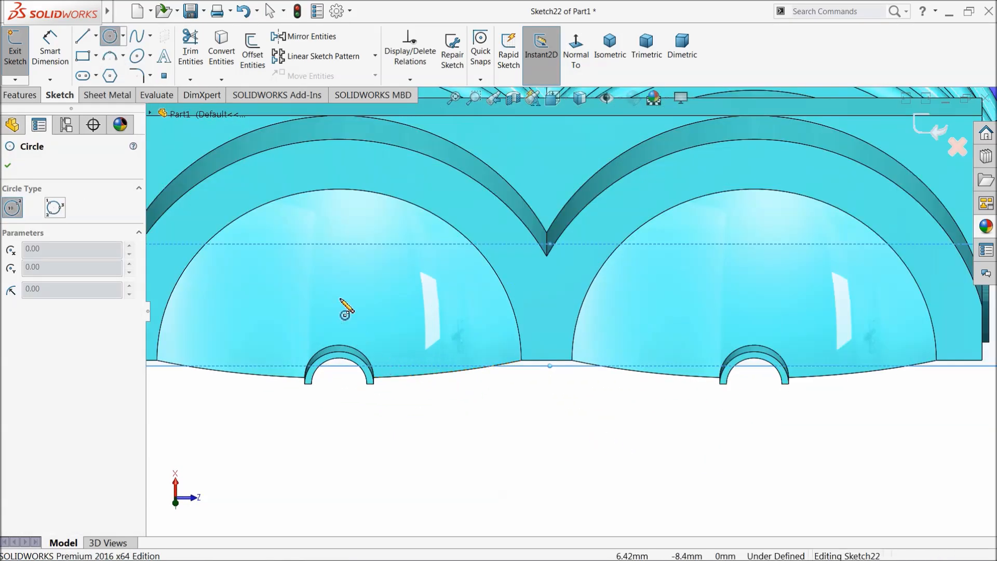
click(339, 281)
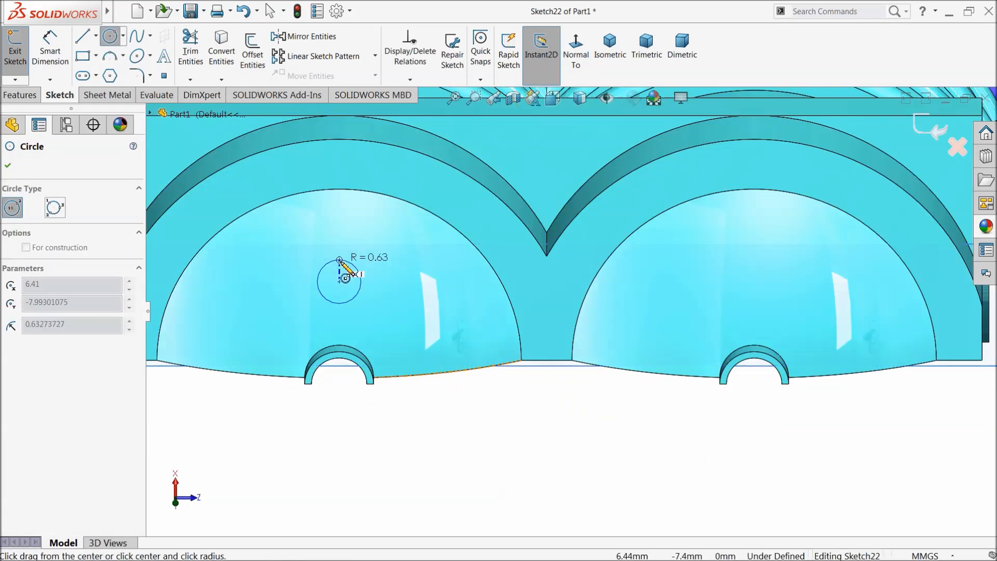
click(354, 266)
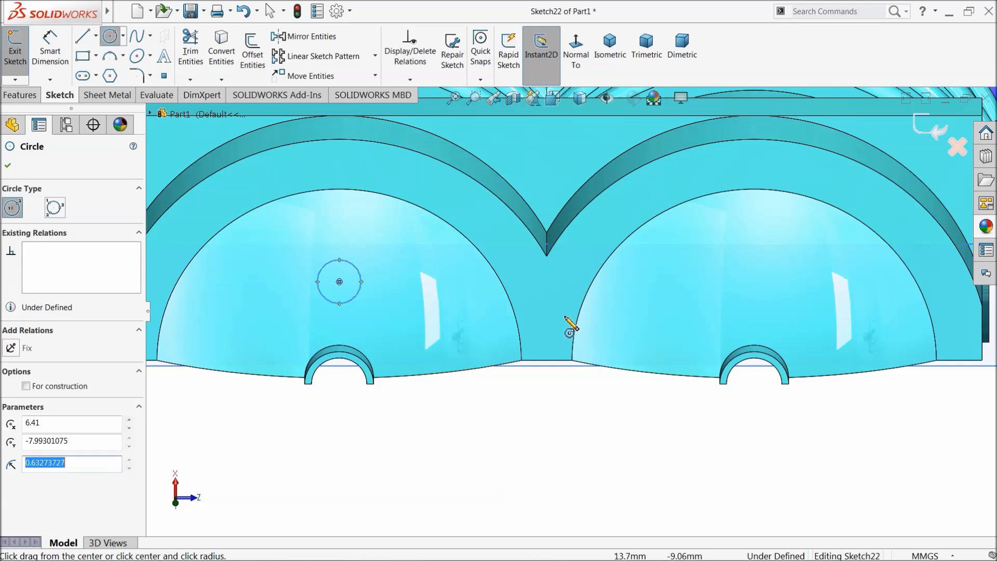
click(754, 282)
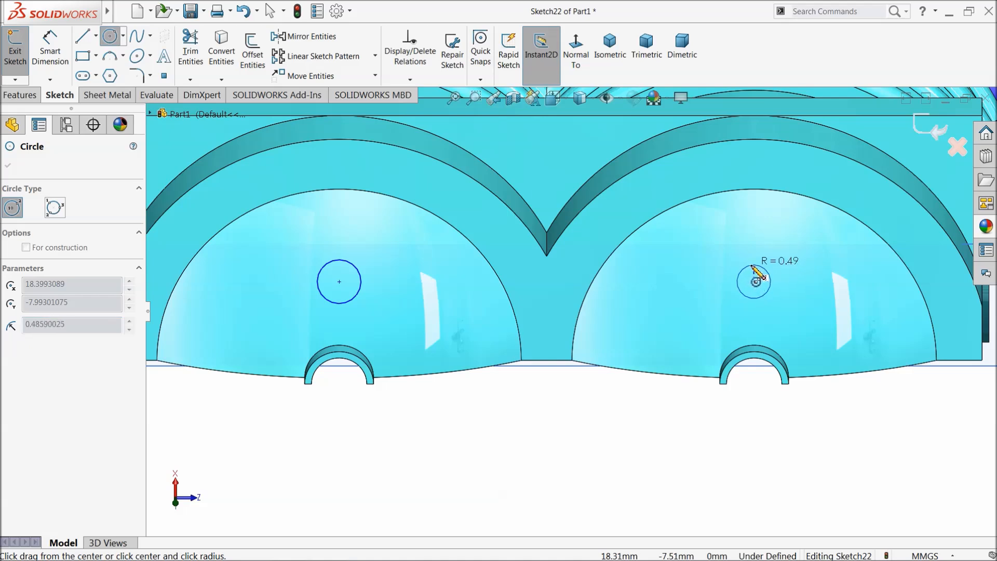
click(753, 264)
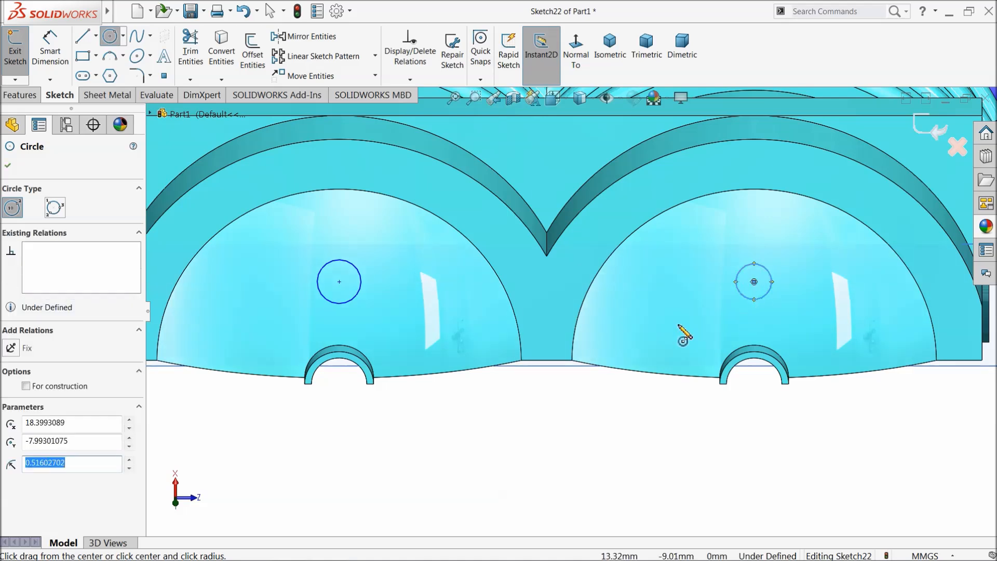
Step: Draw a vertical centerline from the centre of the first dome's half-ring to the centre of its circle
click(96, 35)
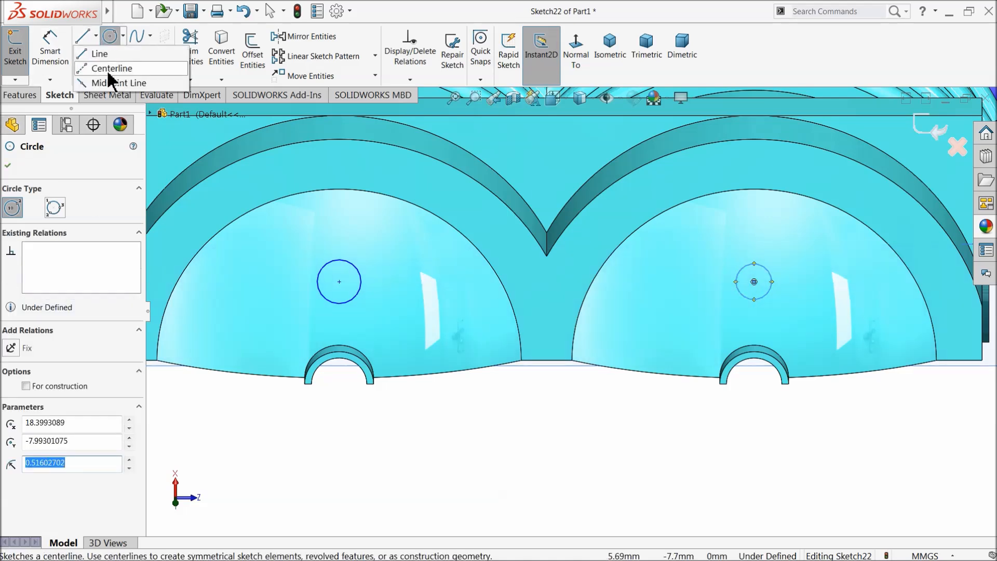
click(104, 66)
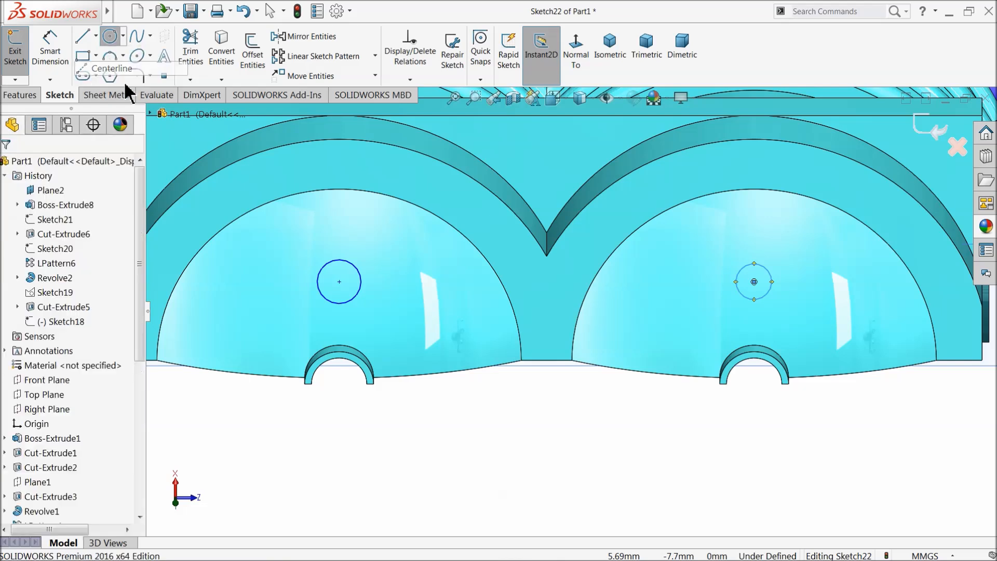
click(340, 385)
click(339, 282)
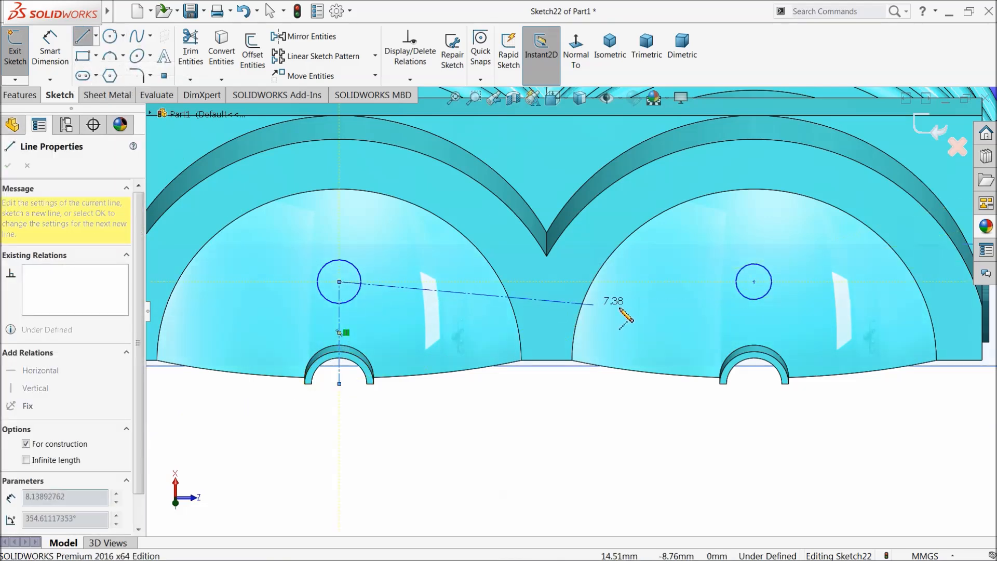
key(Escape)
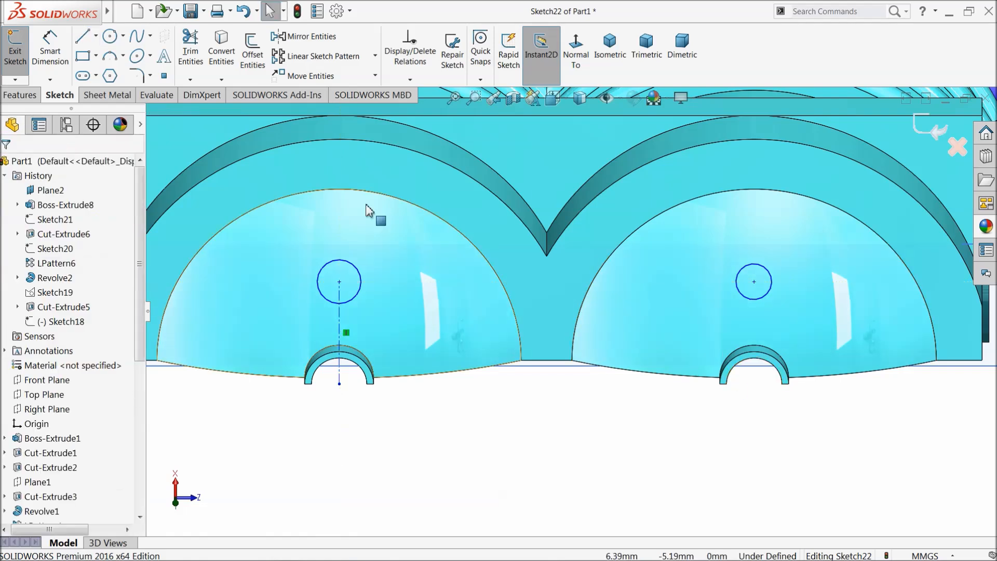
Step: Draw a matching vertical centerline from the second dome's half-ring centre to its circle's centre
click(96, 37)
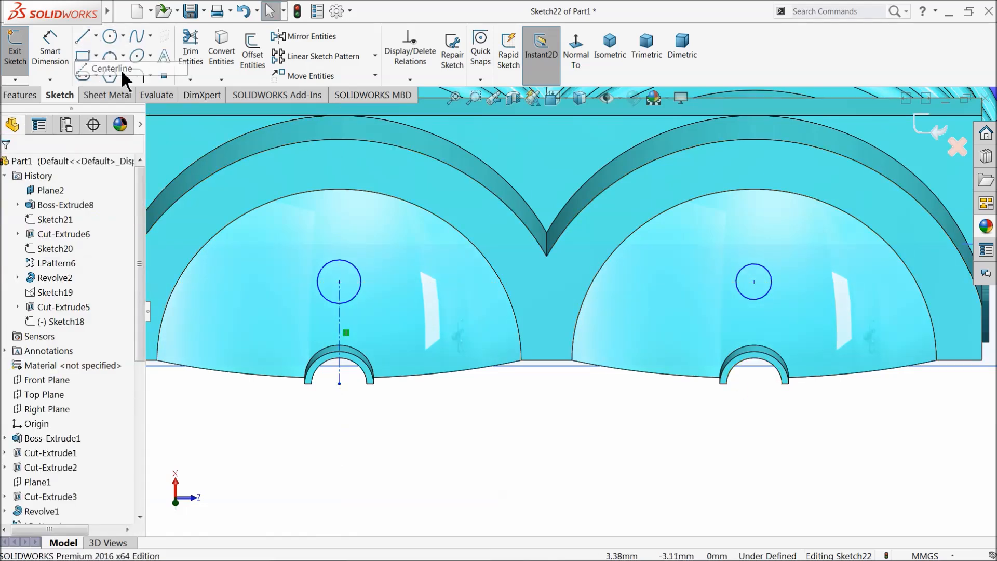
click(104, 67)
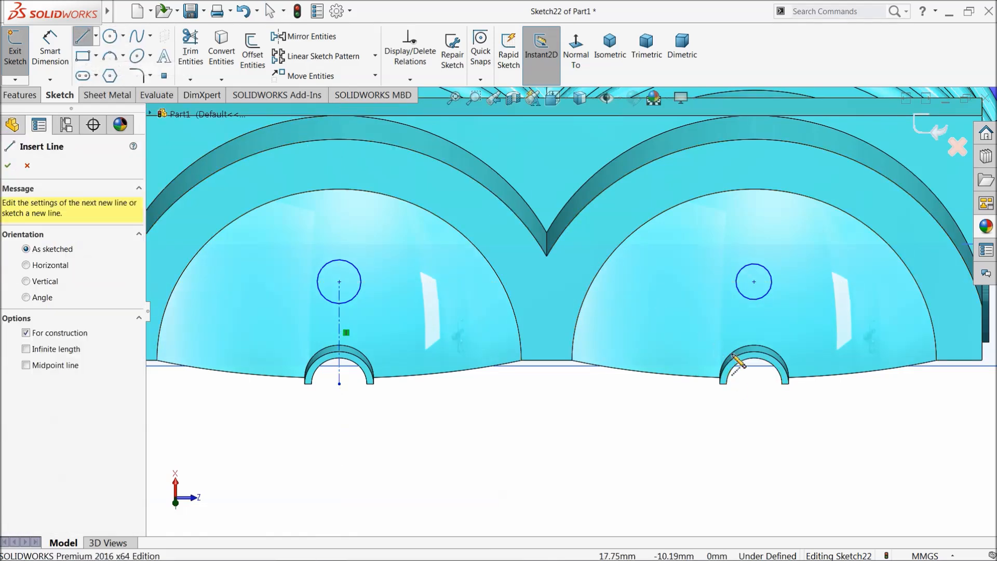
click(754, 385)
click(754, 281)
right_click(668, 298)
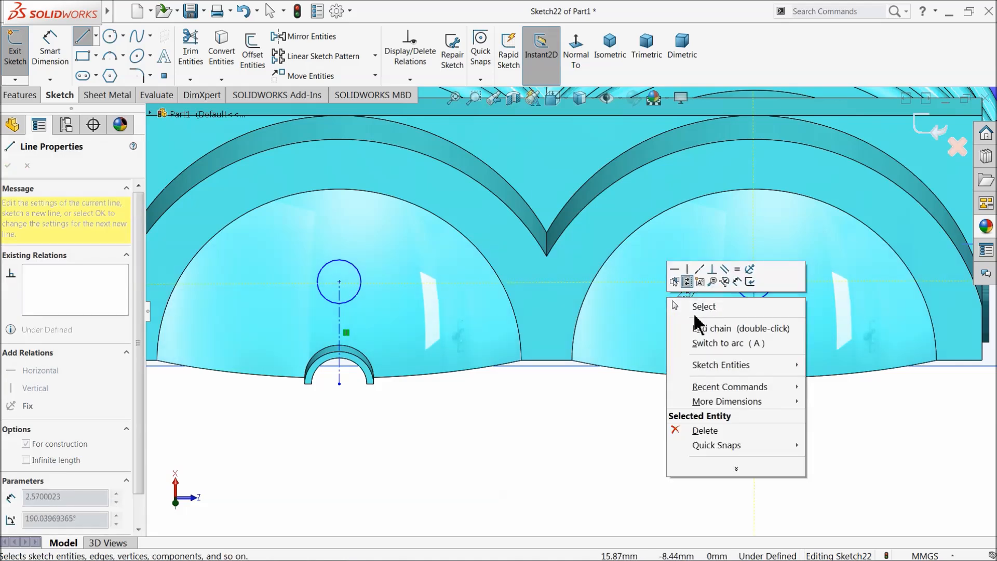
click(701, 309)
click(754, 324)
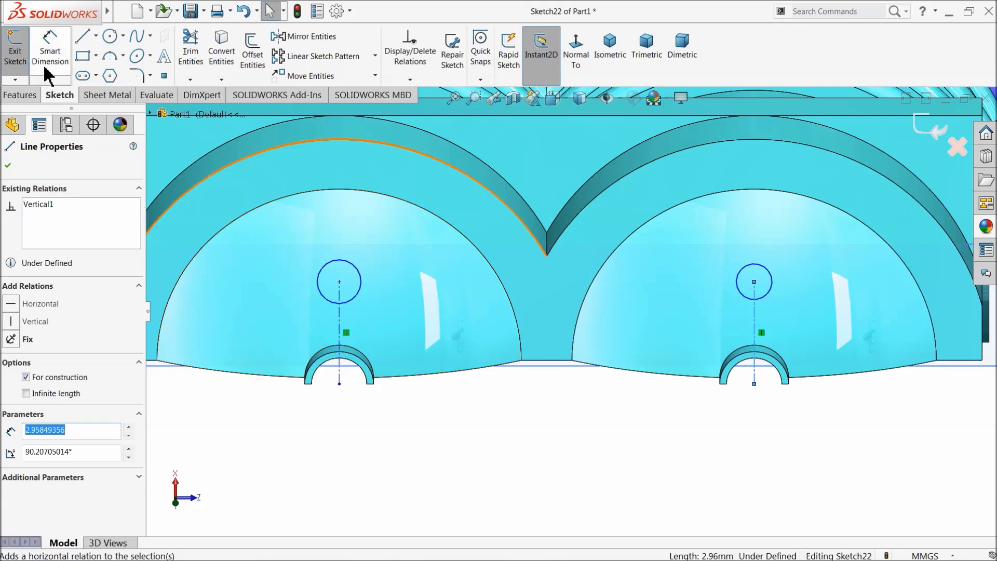
Step: Dimension the first dome's circle with a diameter of 1.2 mm
click(49, 51)
key(Escape)
click(340, 266)
click(346, 252)
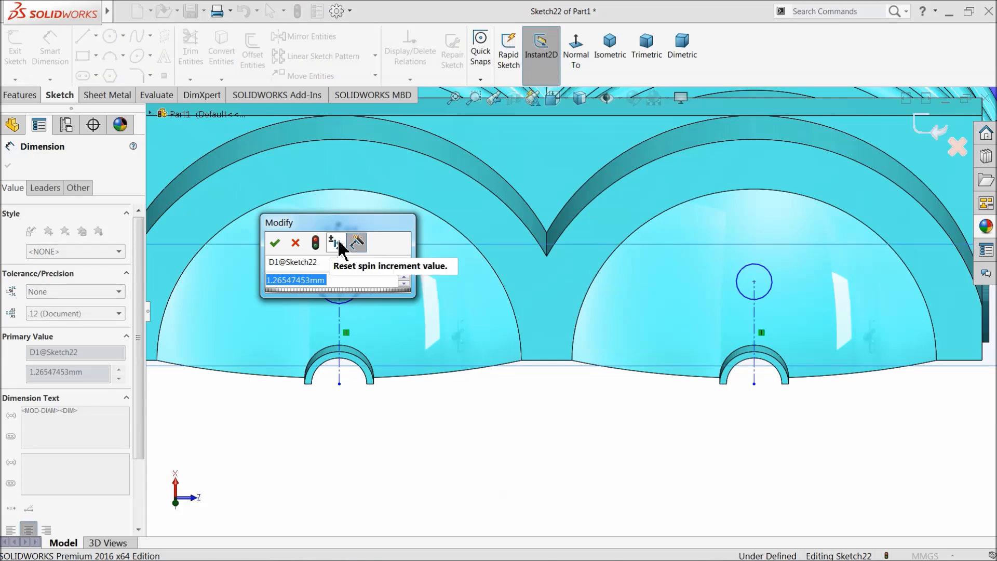
text(1.2)
key(Return)
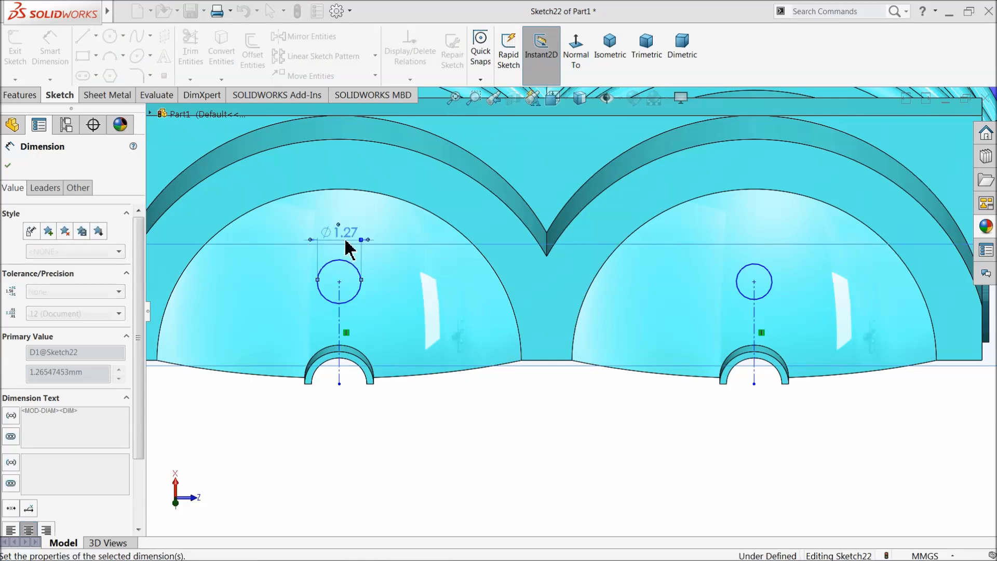
Step: Dimension the second dome's circle with a diameter of 1.2 mm
click(768, 284)
click(759, 251)
text(1.2)
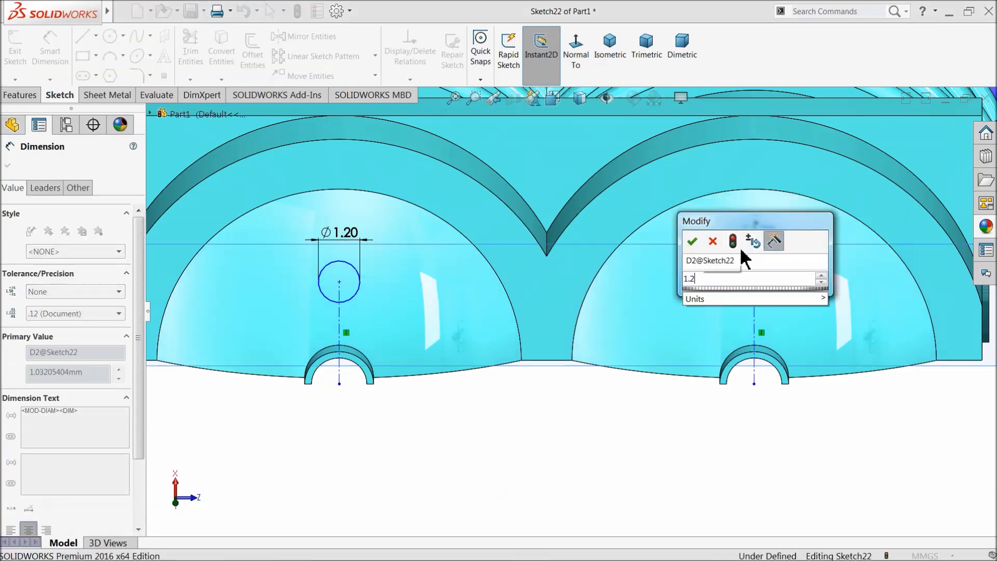
key(Return)
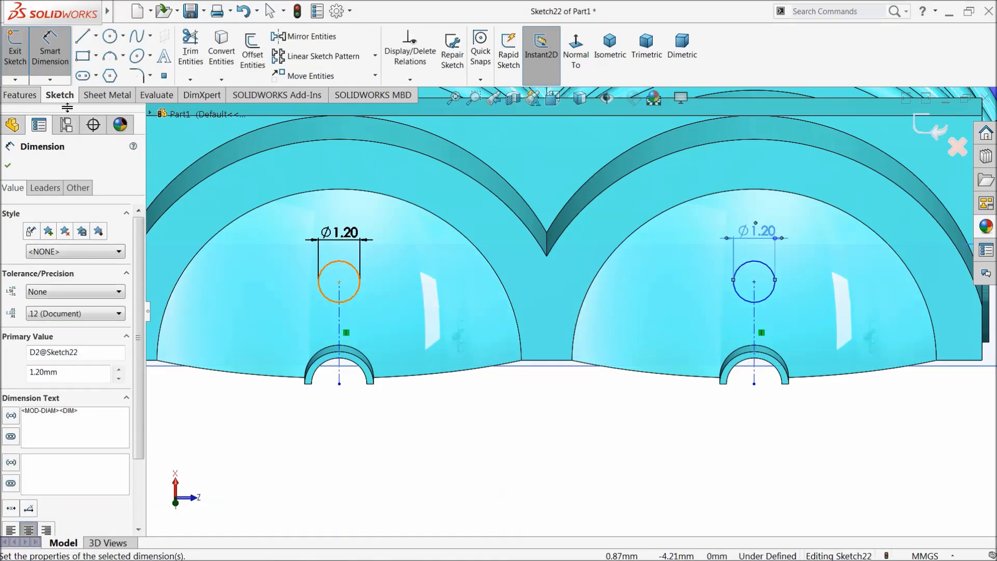
Step: Dimension the first dome's vertical centerline between the half-ring centre and the circle centre at 3 mm
click(340, 327)
click(376, 321)
text(3)
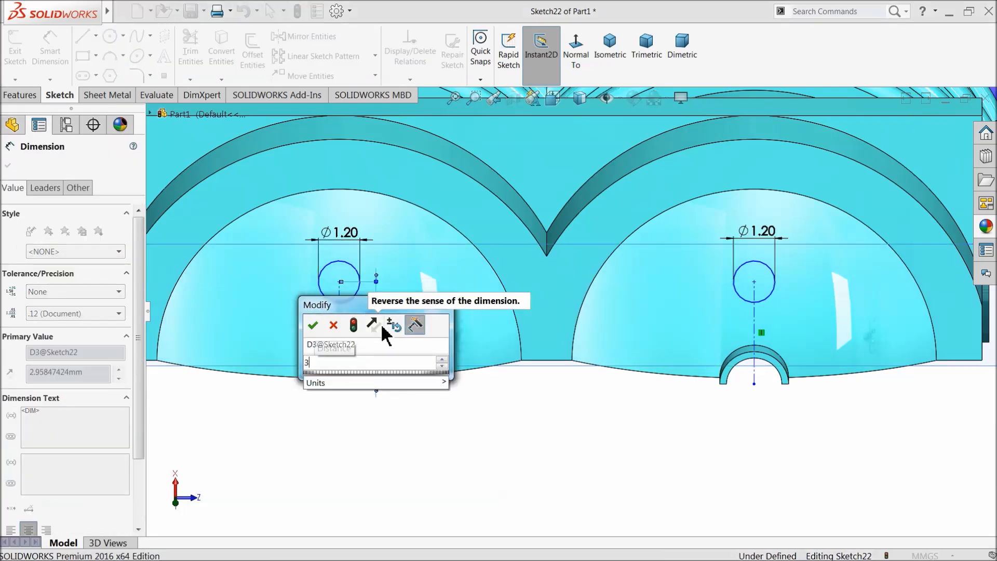
key(Return)
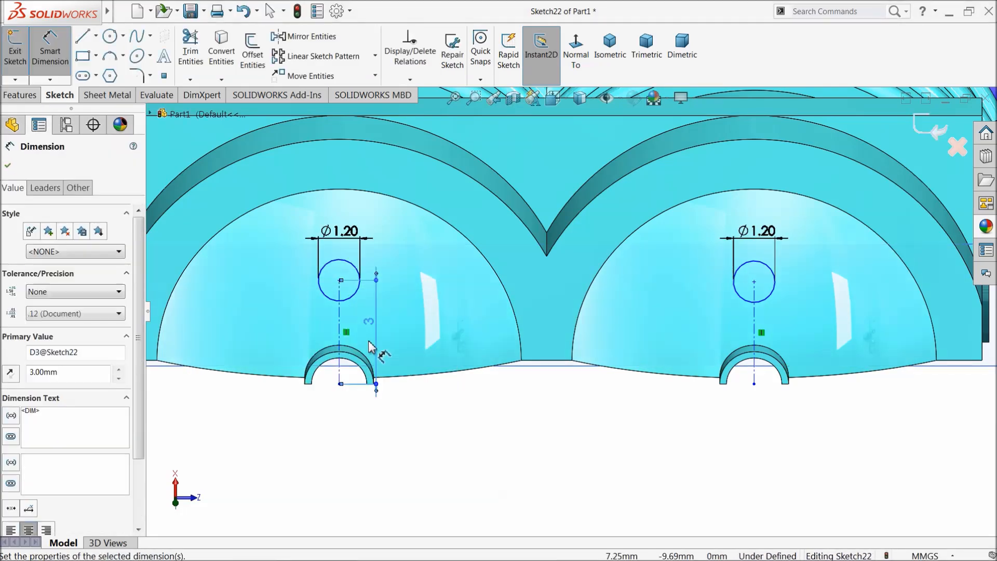
Step: Dimension the second dome's vertical centerline at 3 mm and finish dimensioning
click(756, 318)
click(792, 315)
text(3)
key(Return)
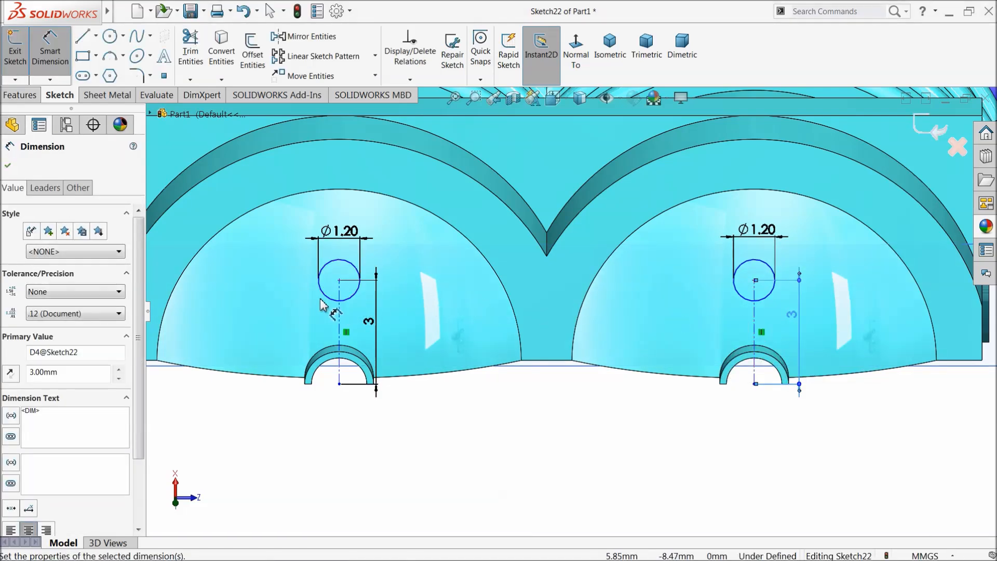
click(8, 166)
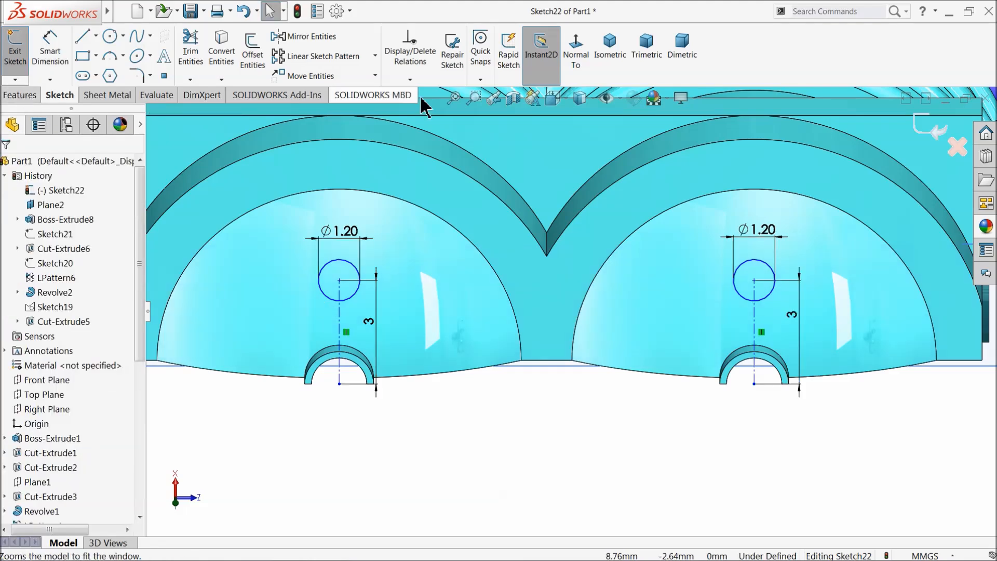
Step: Try to fully define the sketch automatically for all entities in it
click(410, 79)
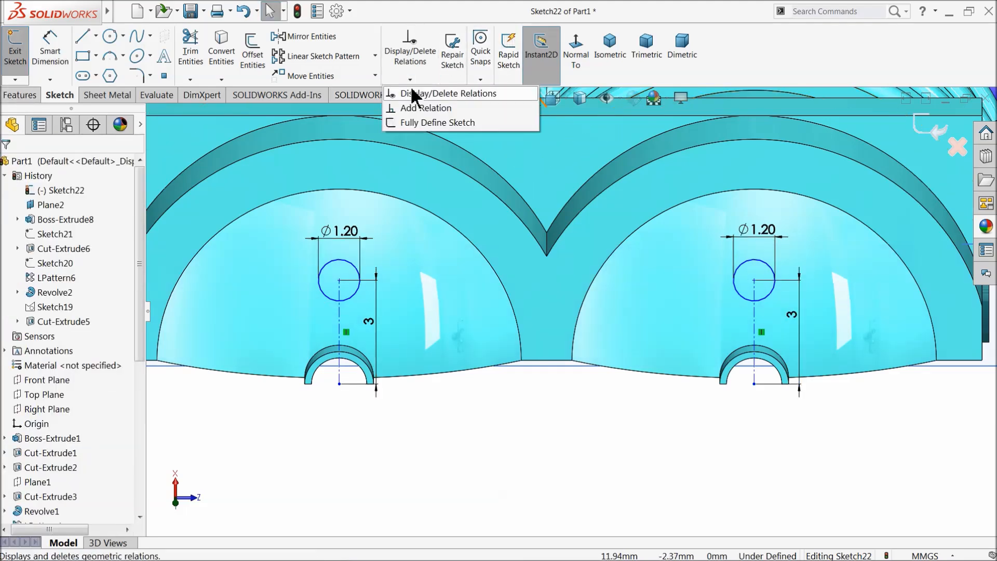
click(414, 122)
click(70, 238)
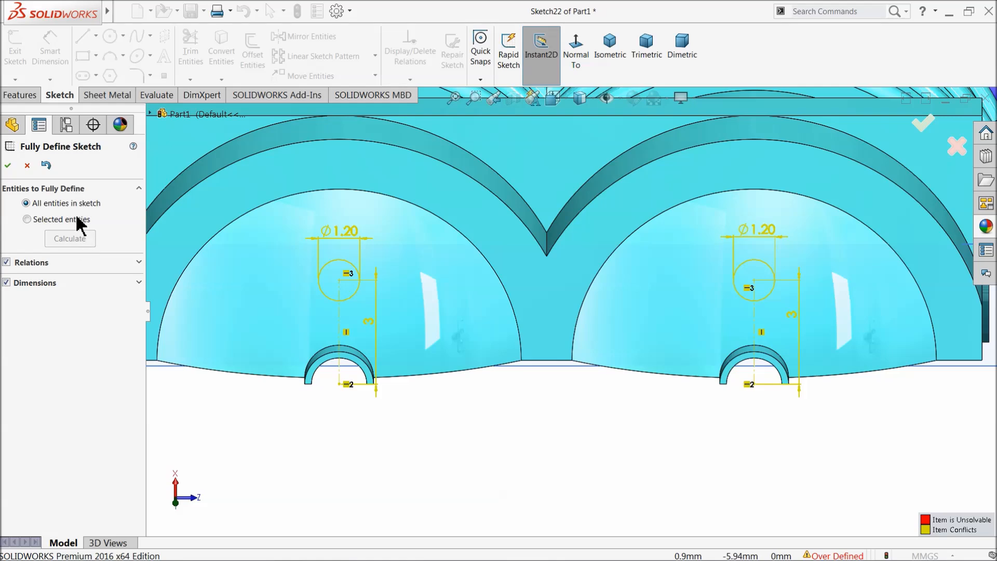
click(27, 165)
Step: Cut-extrude the two circles Through All with the direction reversed so the holes pass up through the domes
scroll(470, 301, up, 2)
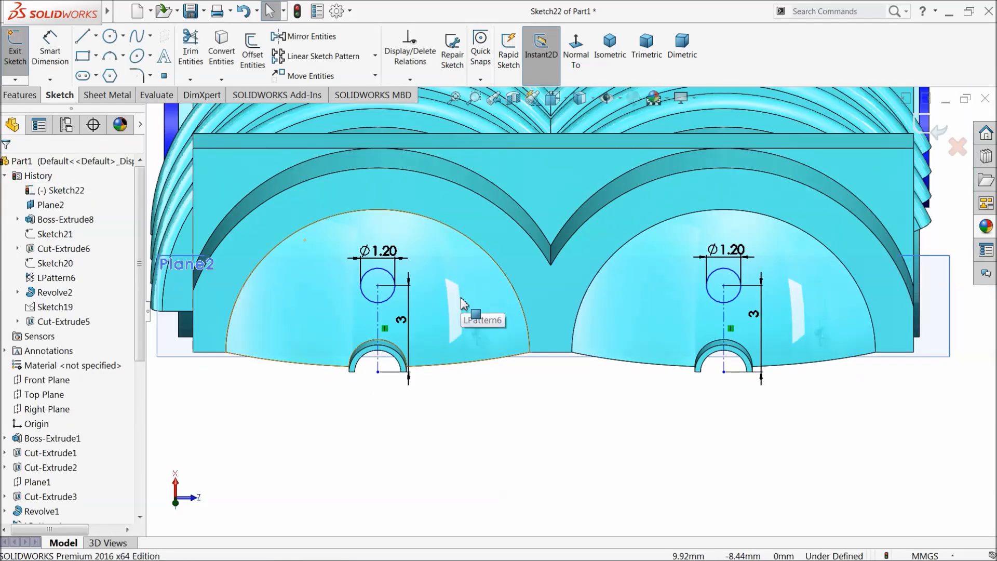
click(20, 95)
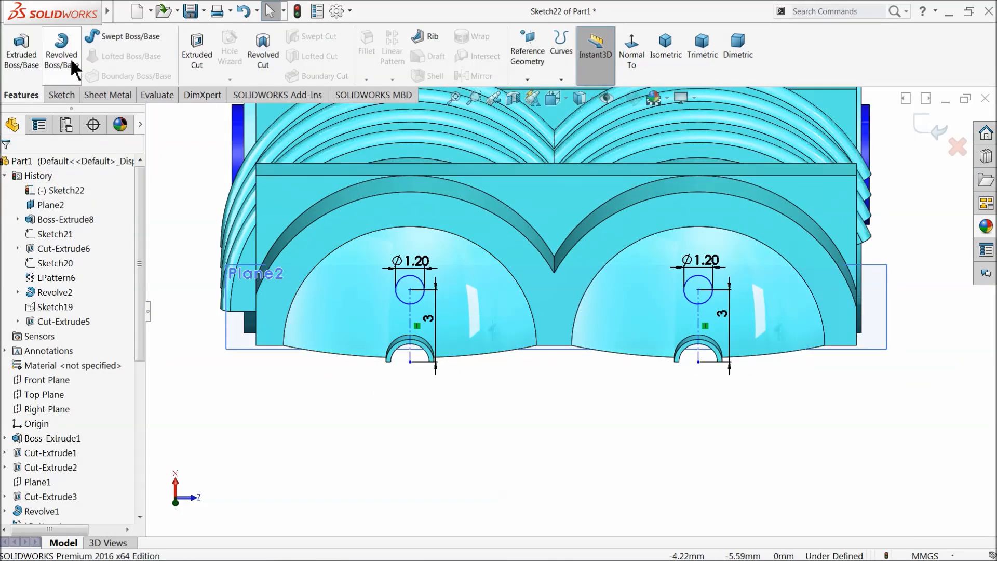
click(196, 57)
middle_drag(339, 283, 305, 160)
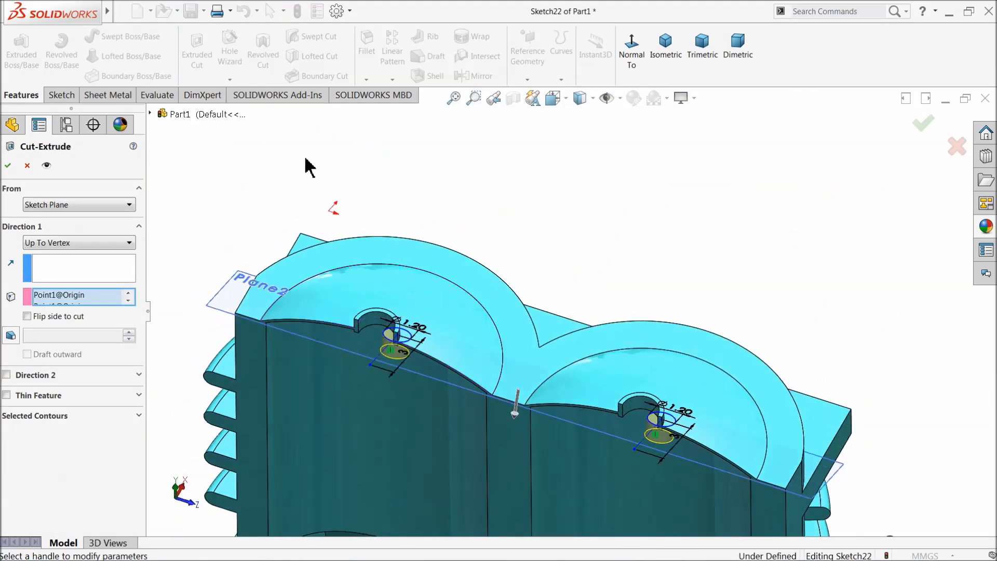
click(66, 244)
click(61, 266)
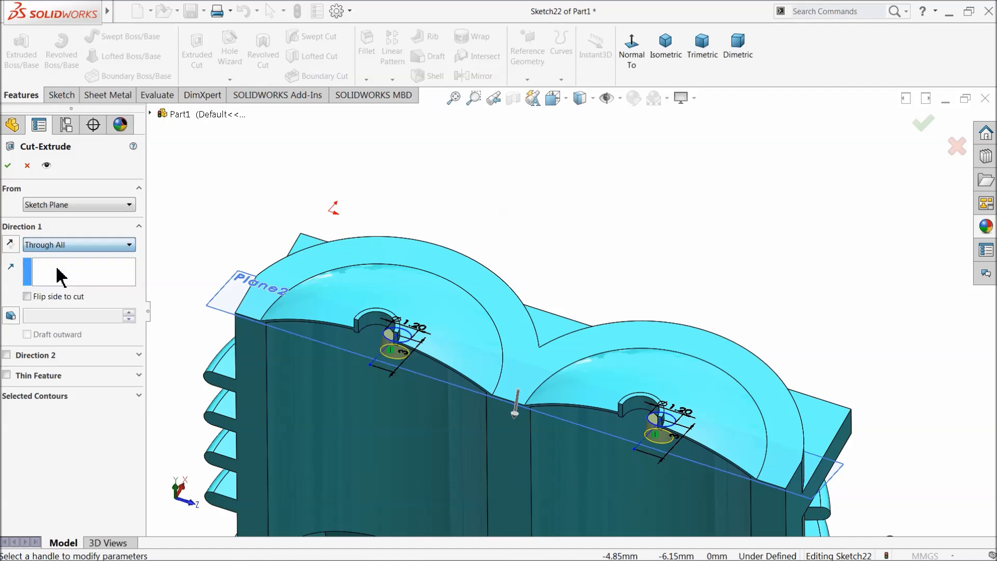
click(10, 243)
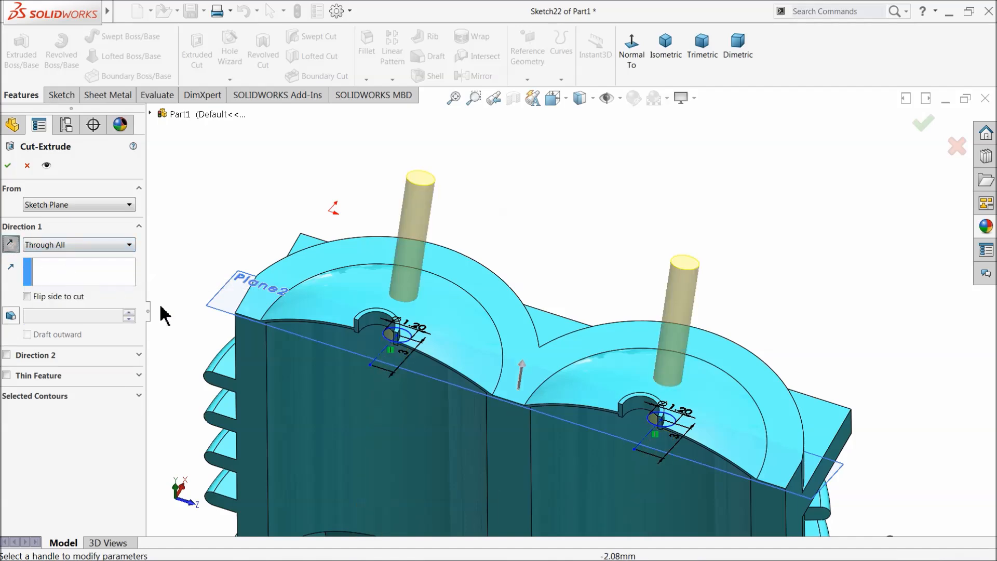
mouse_move(384, 365)
middle_down()
mouse_move(372, 358)
mouse_move(378, 367)
middle_up()
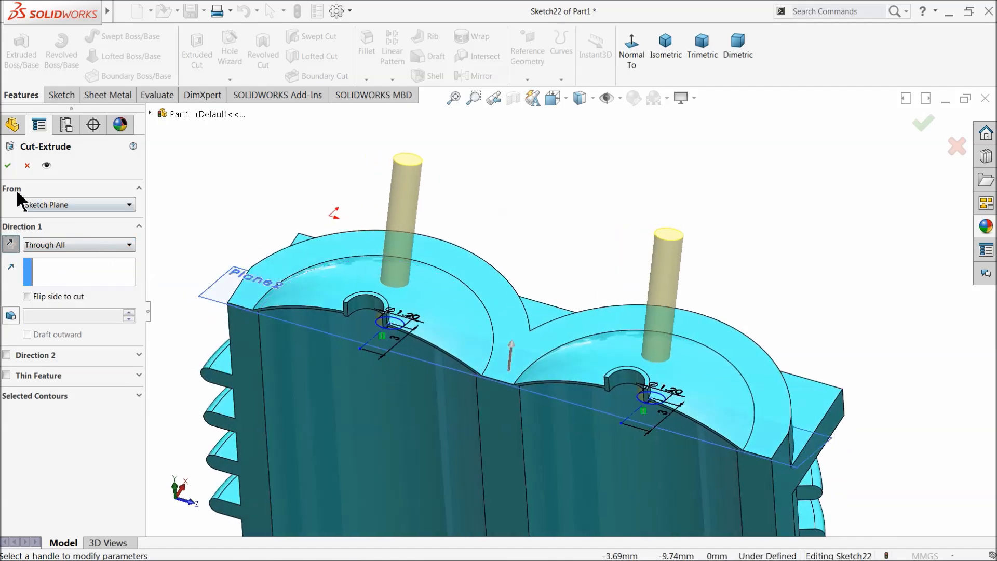
click(8, 165)
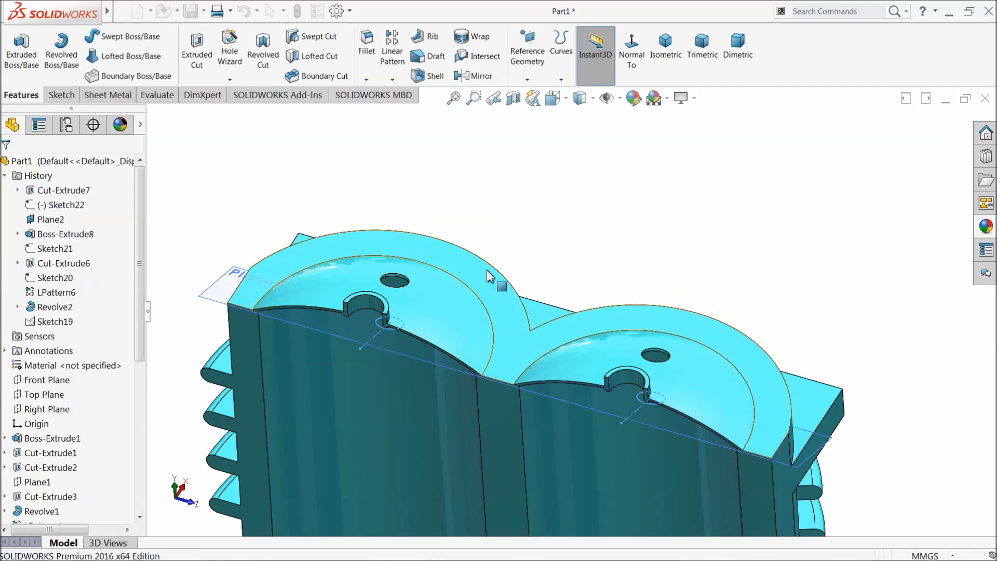
Step: Hide the angled reference plane at the edge of the domes
middle_drag(525, 251, 458, 312)
scroll(357, 267, down, 4)
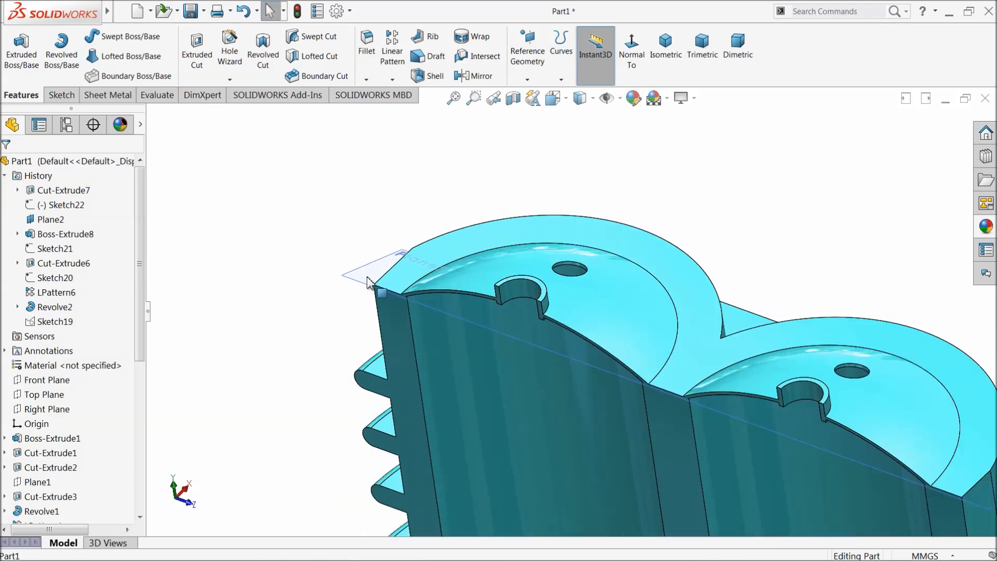
click(369, 275)
click(419, 245)
Step: Start a sketch on the end face of the cylinder block's upper flange and view it straight on
scroll(427, 290, up, 3)
middle_drag(427, 289, 540, 304)
scroll(540, 304, up, 2)
scroll(675, 457, down, 4)
scroll(589, 405, up, 3)
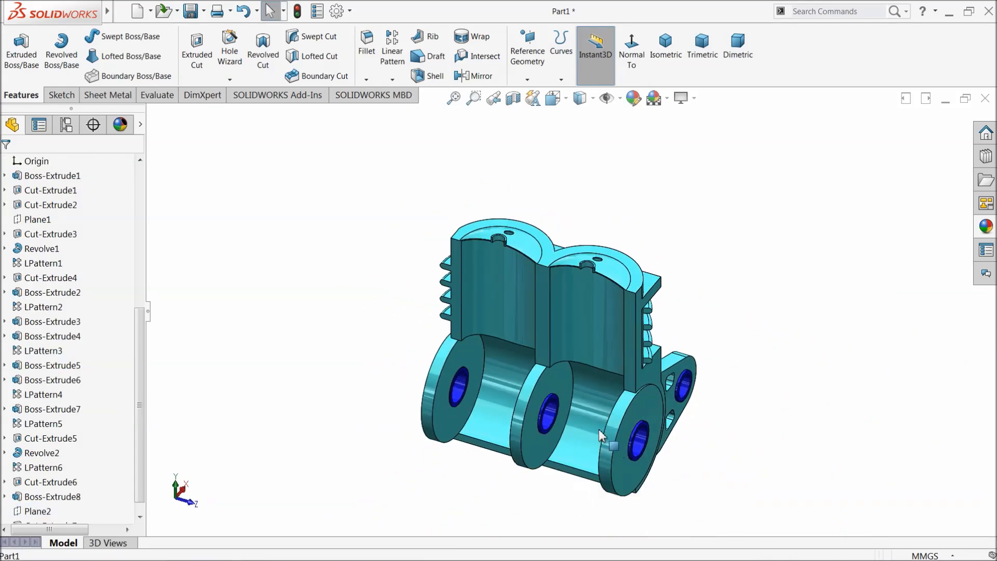
scroll(566, 387, down, 3)
middle_drag(431, 247, 568, 340)
scroll(569, 340, down, 4)
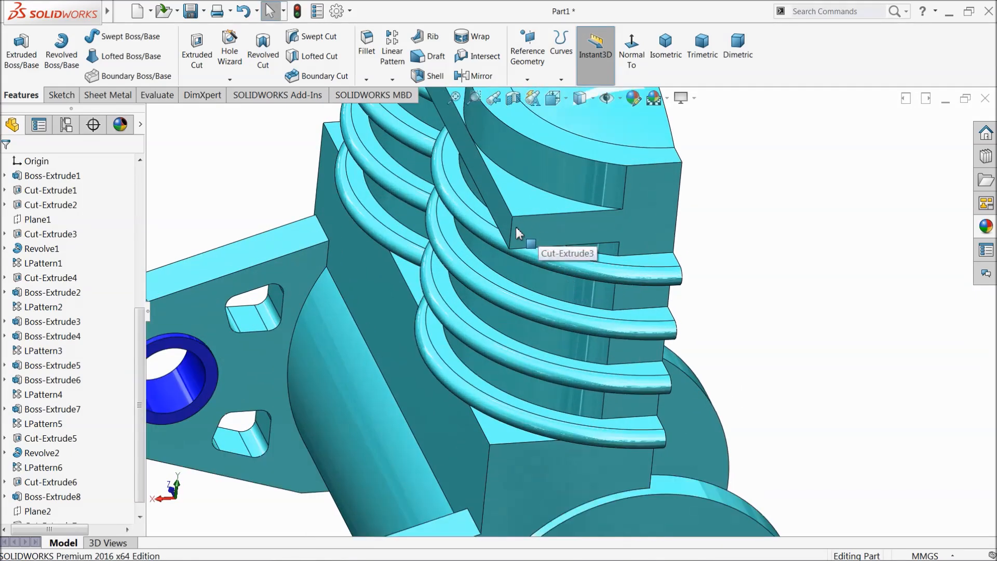
click(535, 221)
click(546, 194)
click(576, 68)
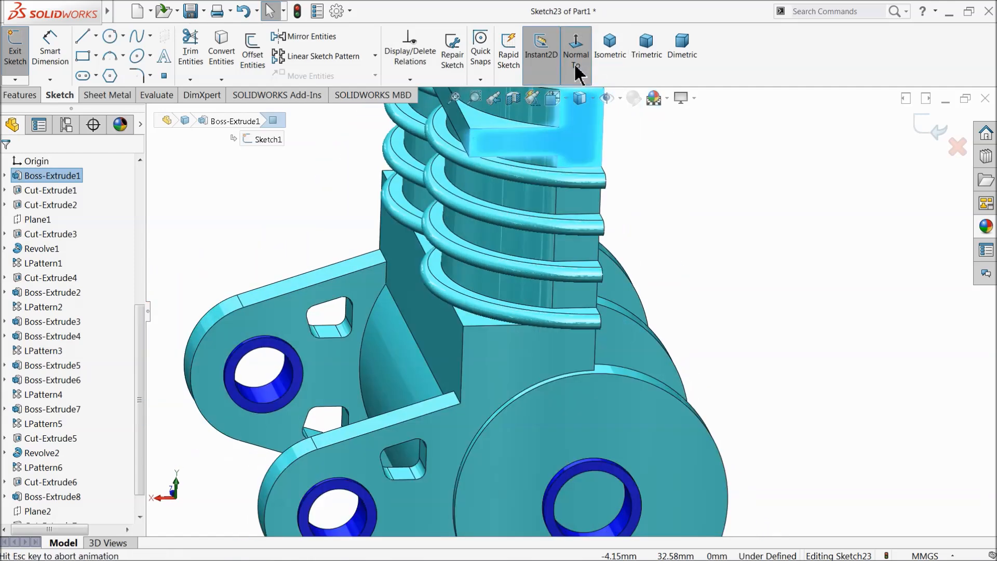
scroll(565, 171, down, 3)
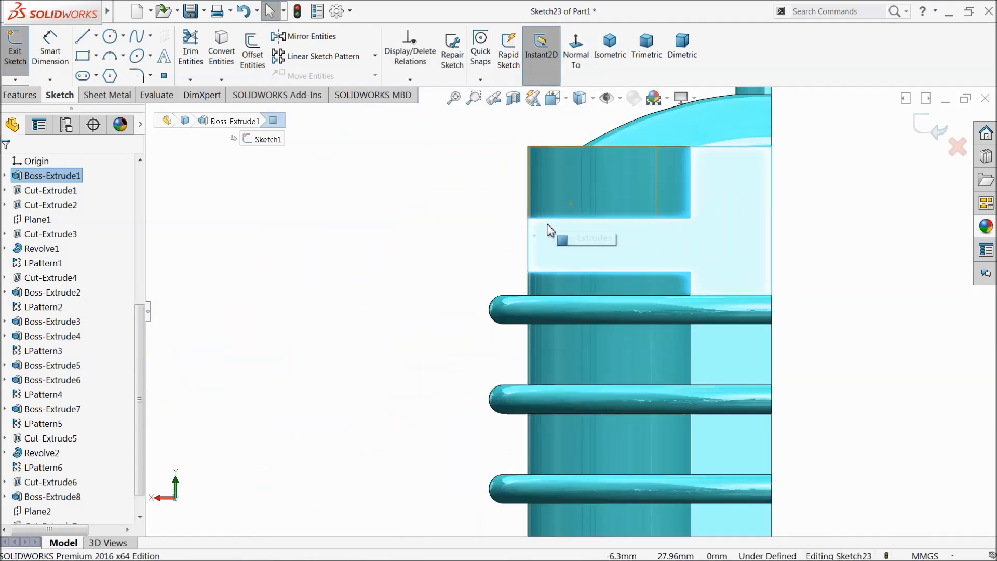
Step: Sketch a closed six-line profile from the flange's lower outer corner, with a vertical side about 3.5 mm high and an outward, upward-sloping arm
click(82, 36)
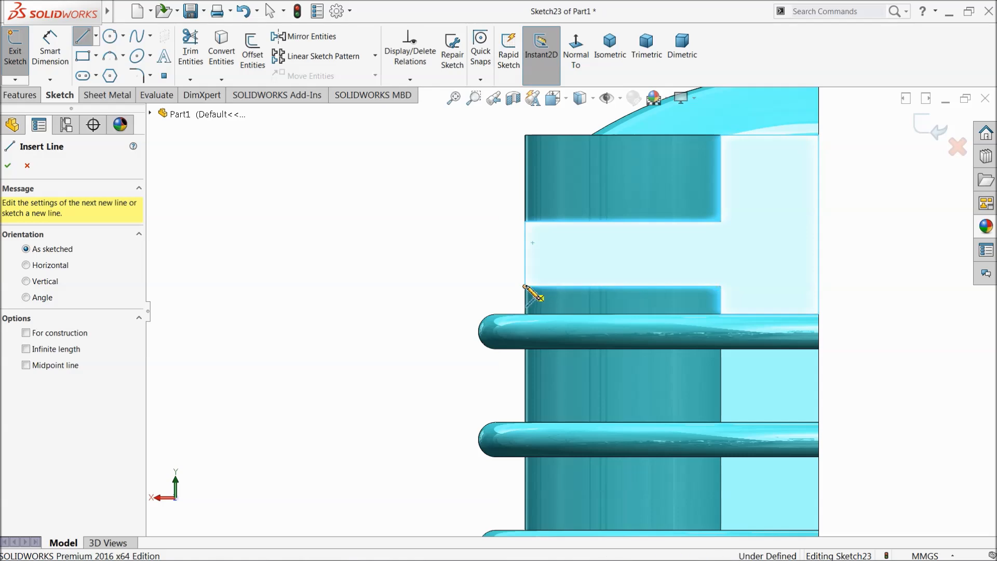
click(525, 286)
click(544, 286)
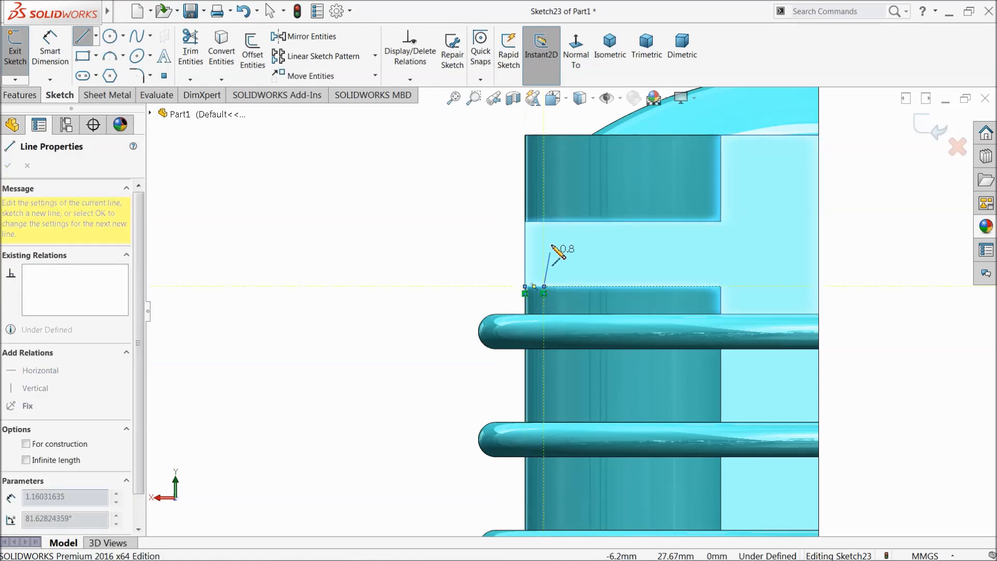
click(544, 135)
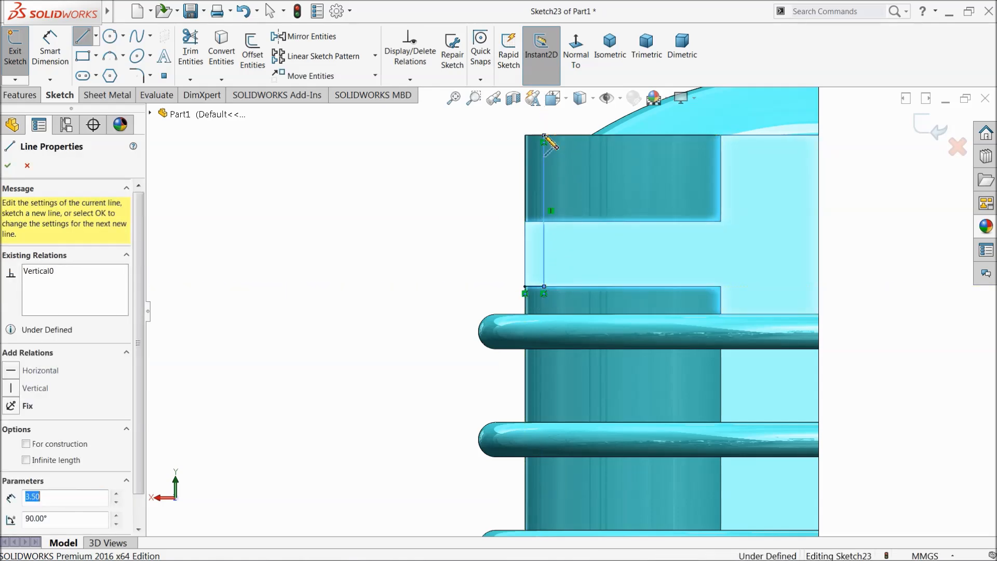
click(444, 135)
key(z)
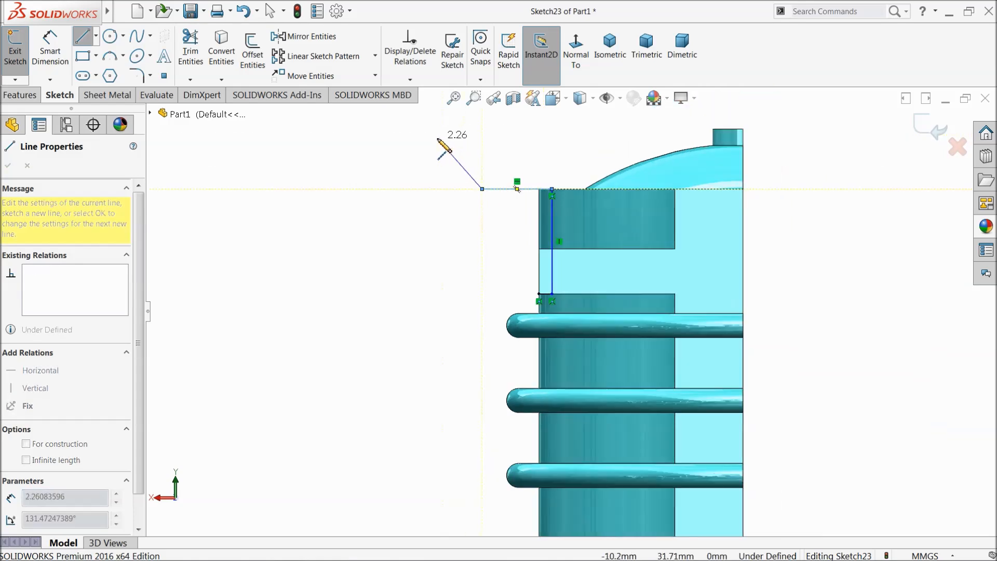
click(441, 147)
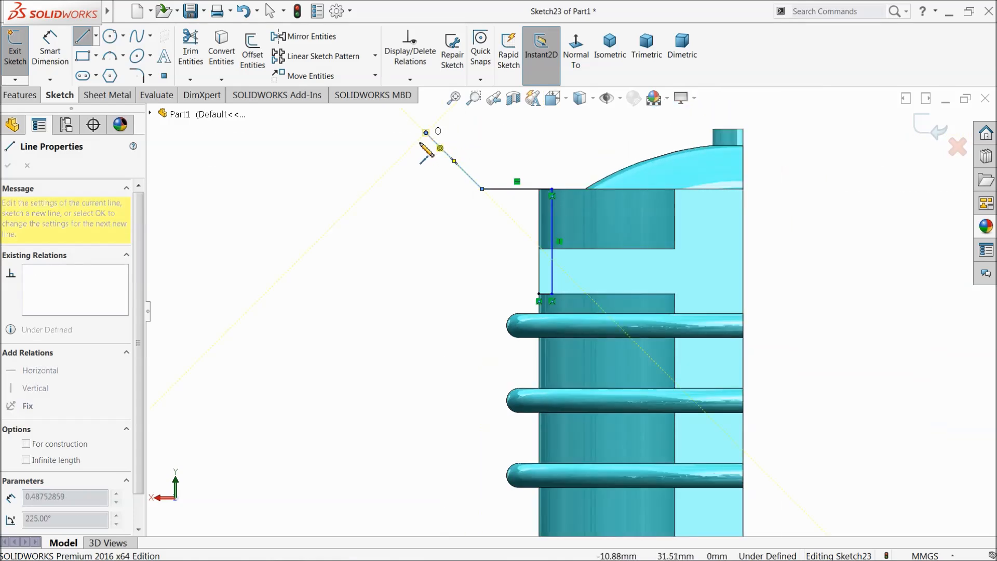
click(392, 167)
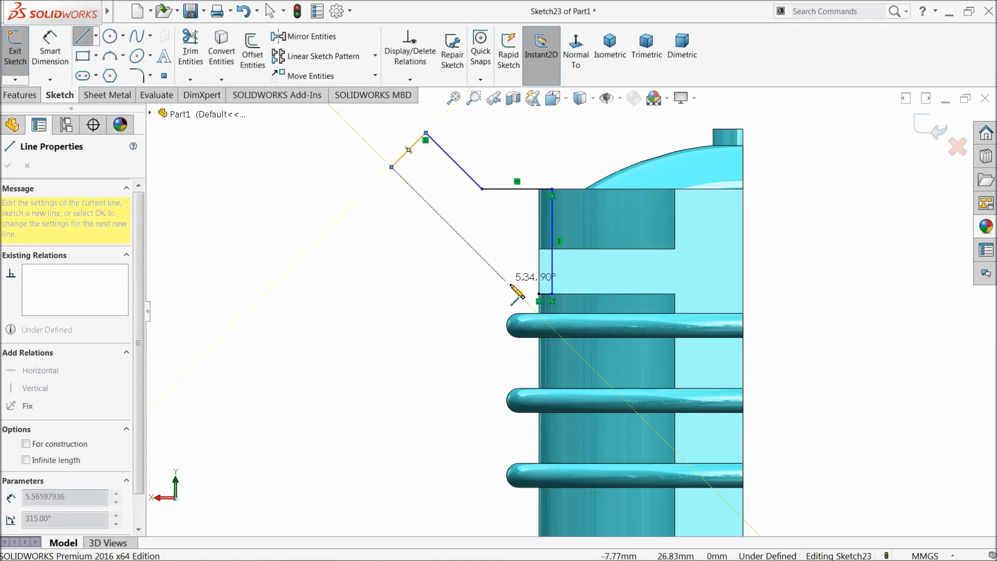
click(540, 294)
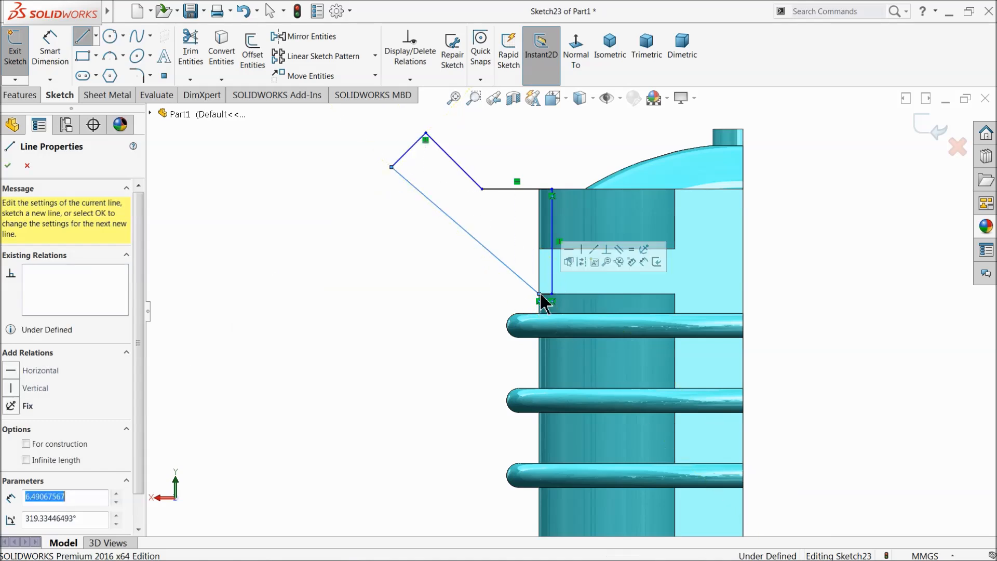
right_click(418, 218)
click(450, 263)
Step: Make the arm's short upper sloping line parallel to its long lower sloping line
scroll(509, 196, down, 3)
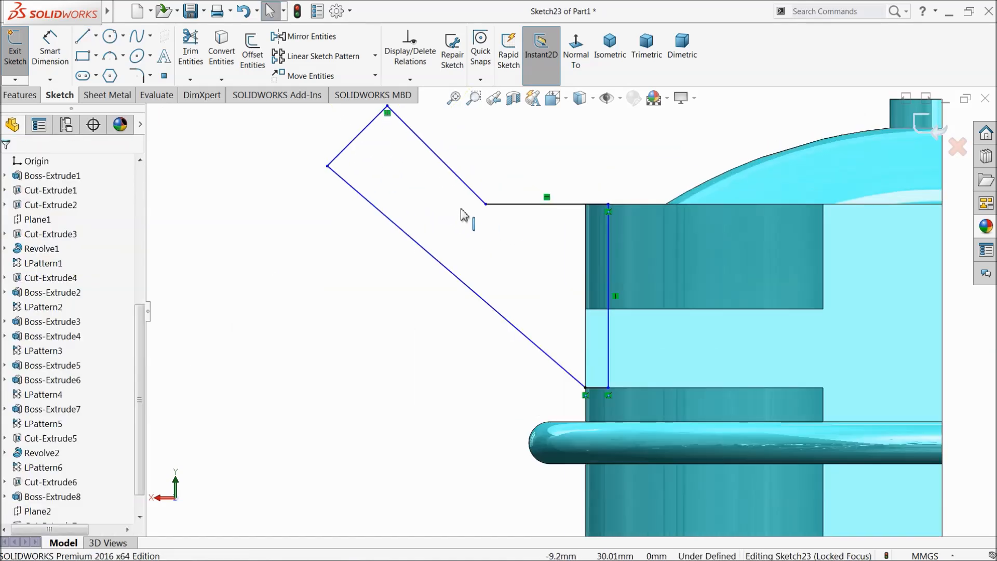
click(464, 185)
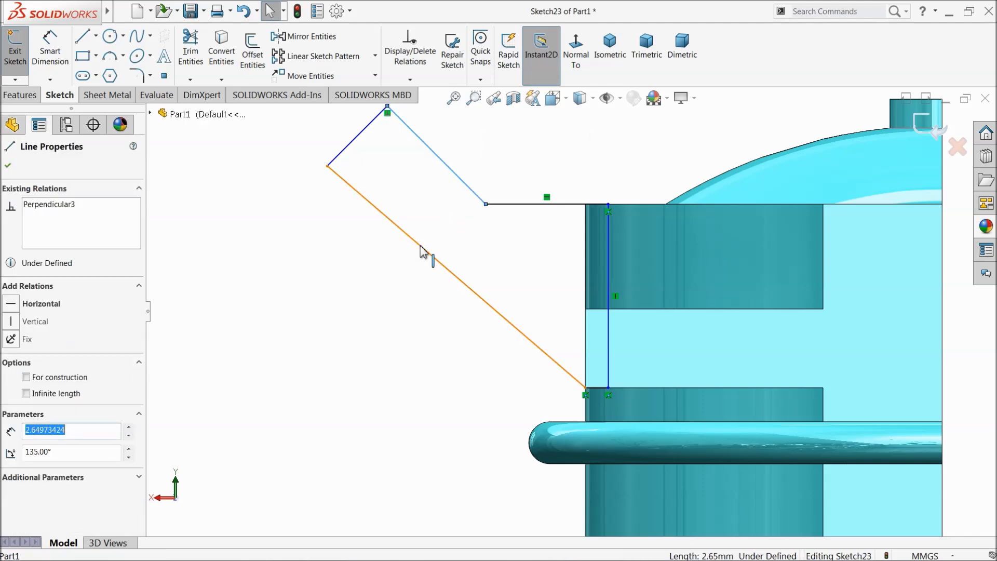
ctrl+click(423, 249)
click(504, 209)
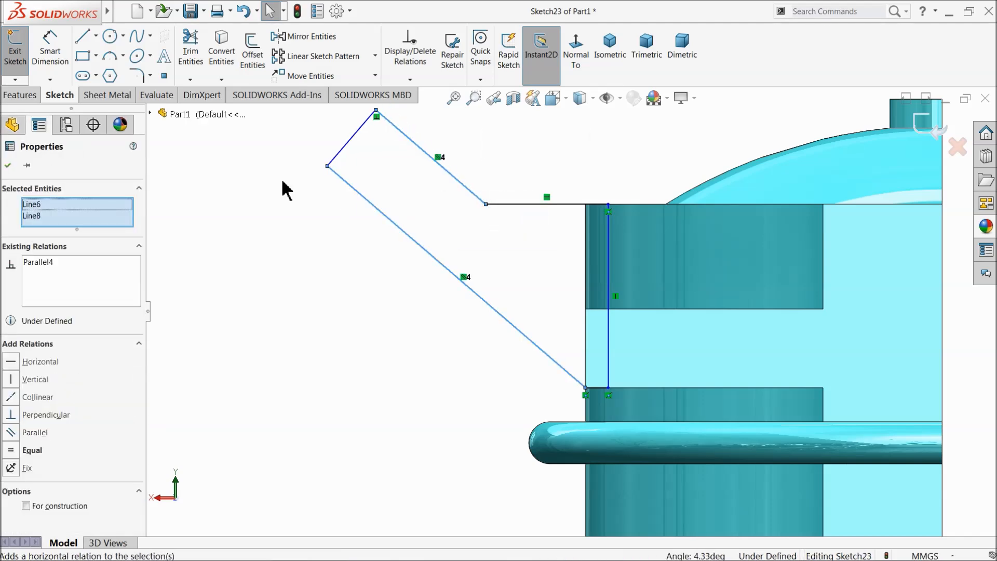
click(220, 179)
Step: Dimension the angle between the upper sloping line and the top horizontal line at 135°
click(56, 59)
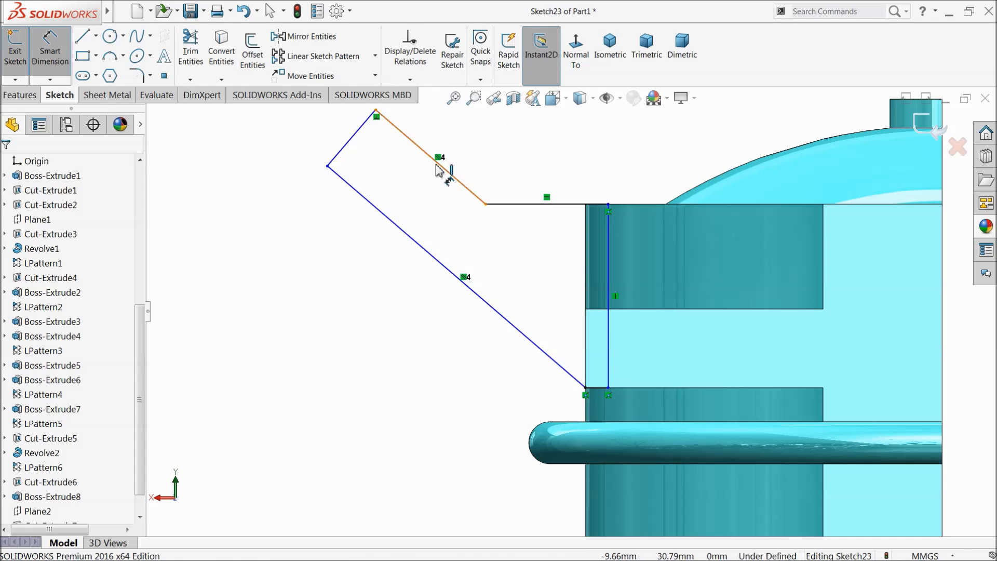
click(439, 170)
click(512, 203)
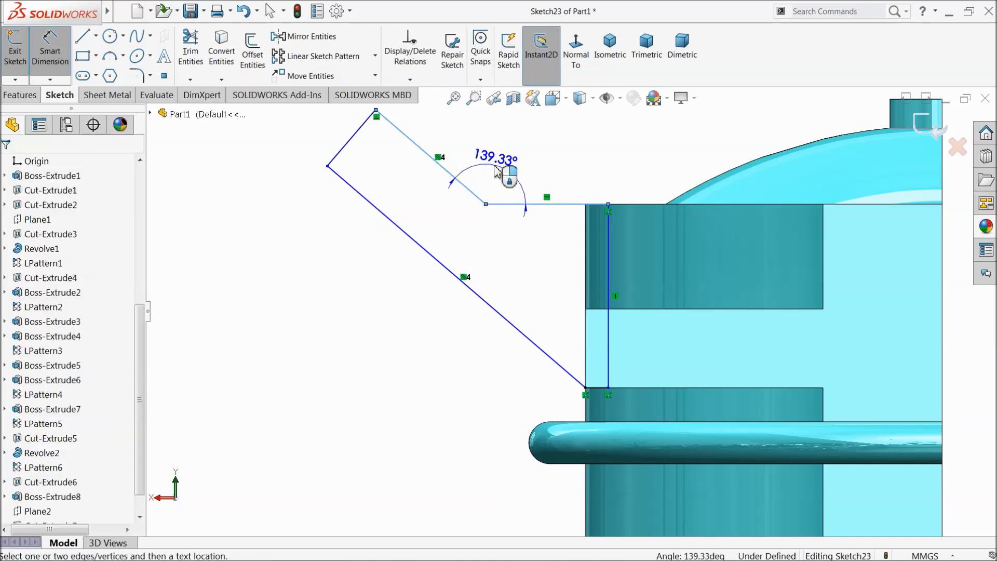
click(497, 171)
text(135)
key(Return)
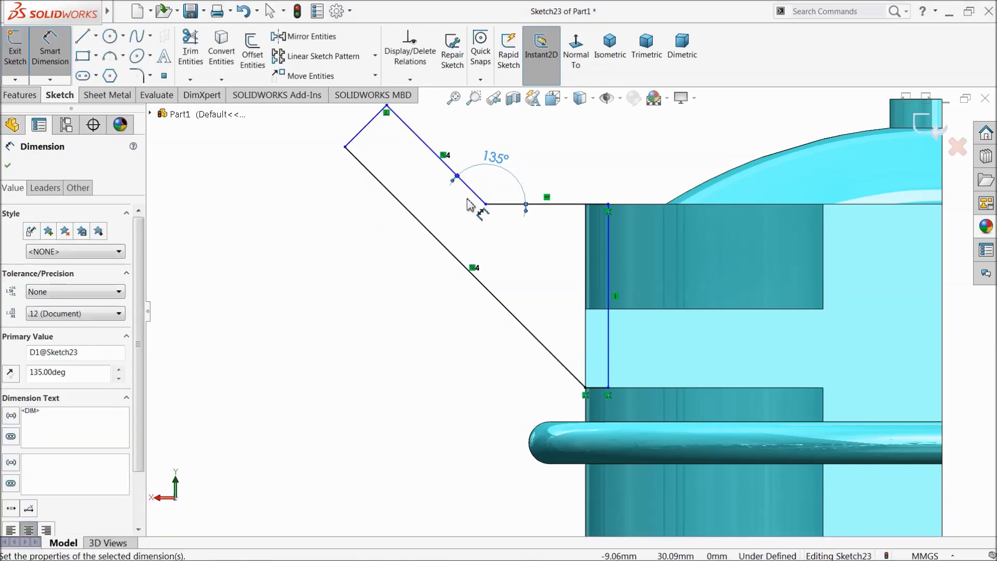
Step: Dimension the short horizontal line at the profile's lower corner at 0.315 mm
scroll(571, 213, down, 3)
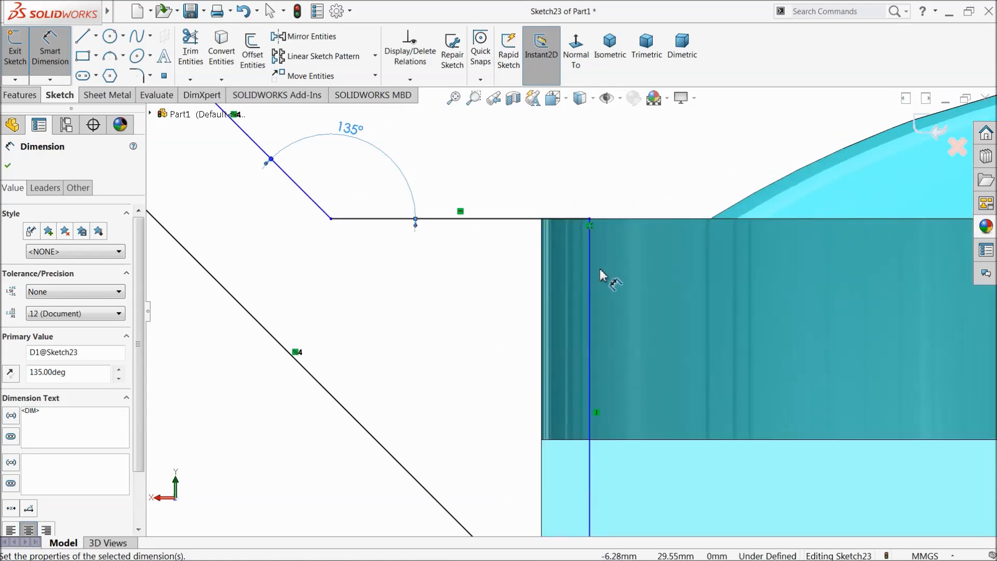
scroll(601, 338, up, 4)
scroll(565, 356, down, 4)
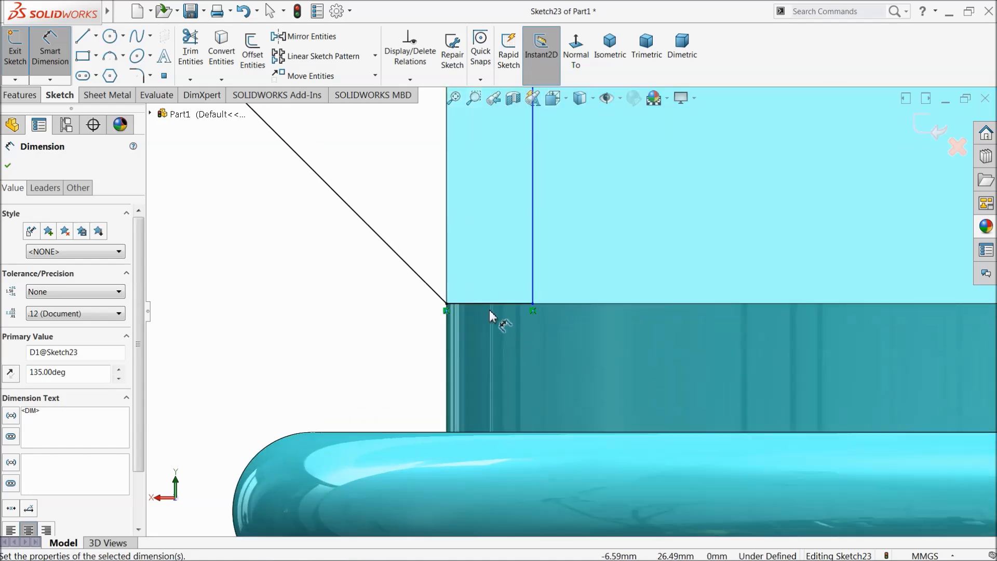
click(488, 311)
click(499, 342)
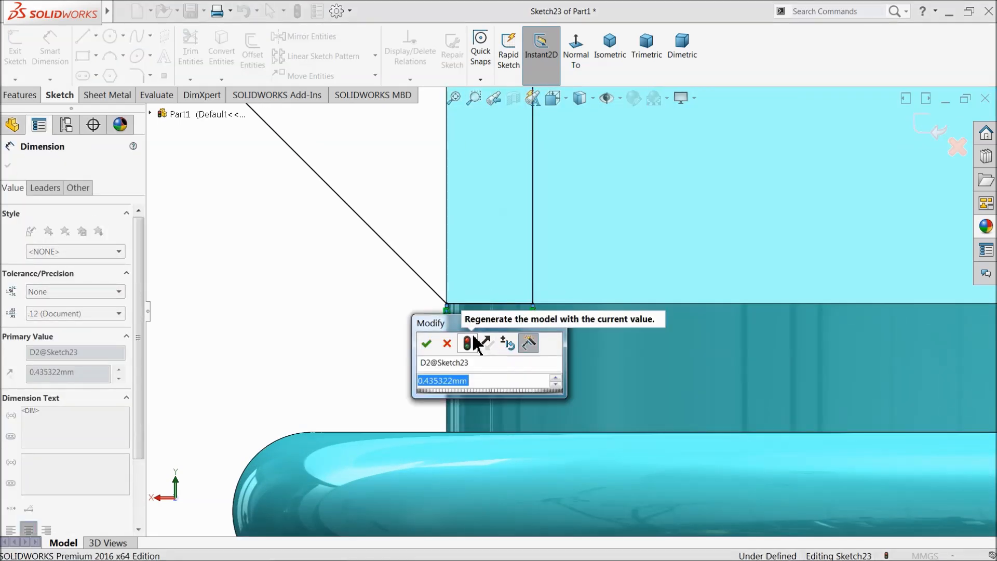
text(0.315)
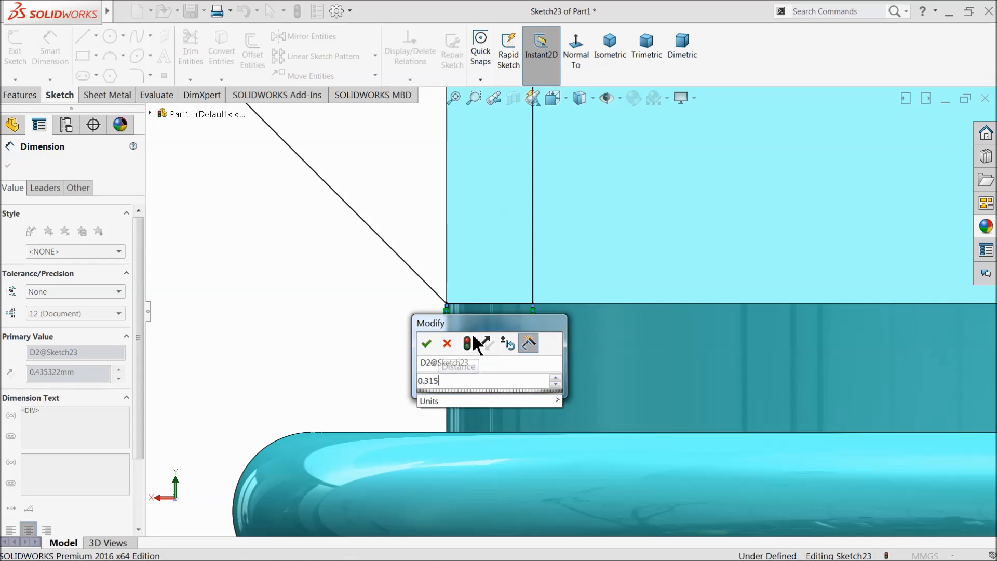
scroll(452, 342, up, 6)
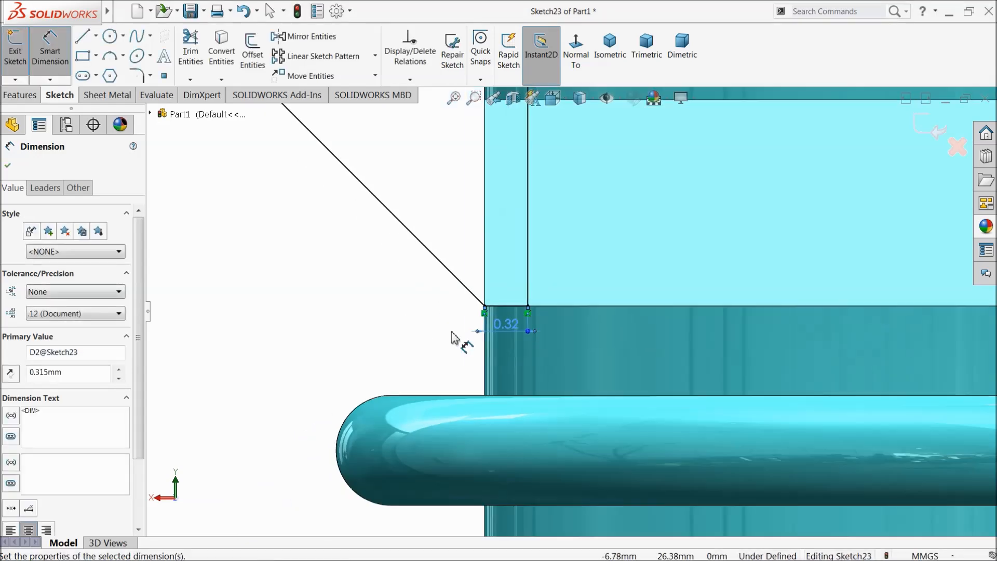
Step: Dimension the profile's top horizontal line, from the vertical side to the start of the sloping arm, at 2.315 mm
scroll(545, 188, down, 8)
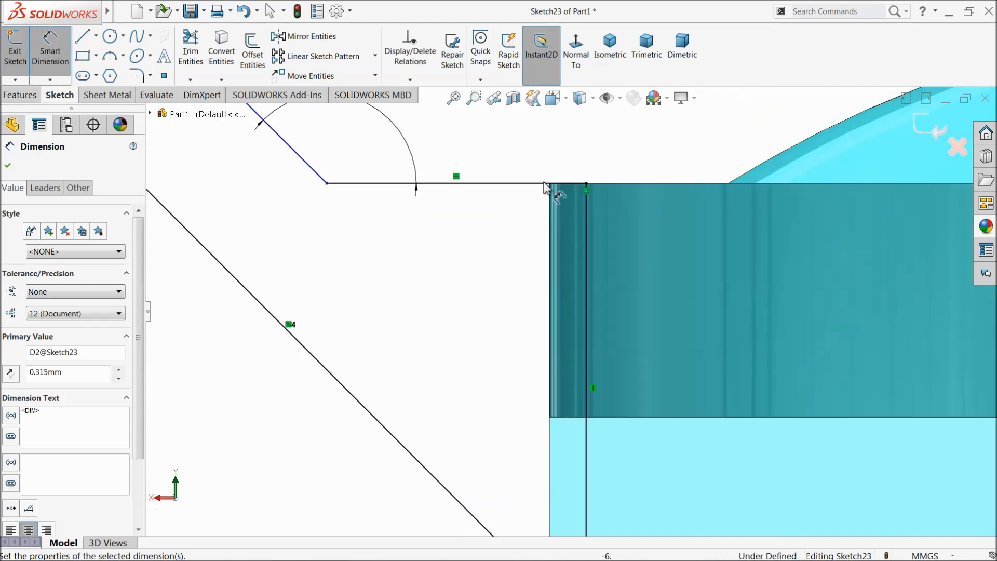
click(584, 218)
click(327, 182)
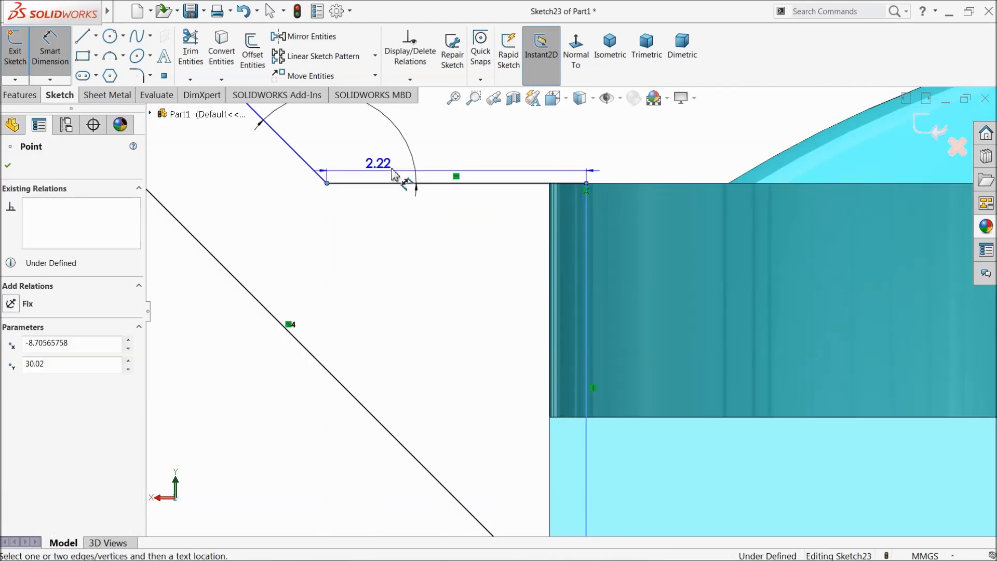
click(431, 139)
text(2+)
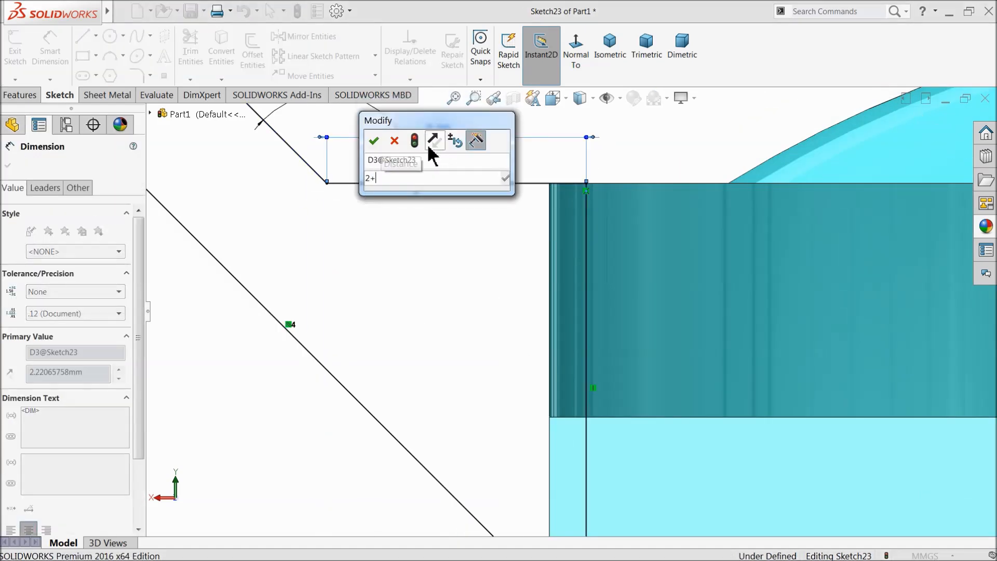
text(.22)
click(373, 140)
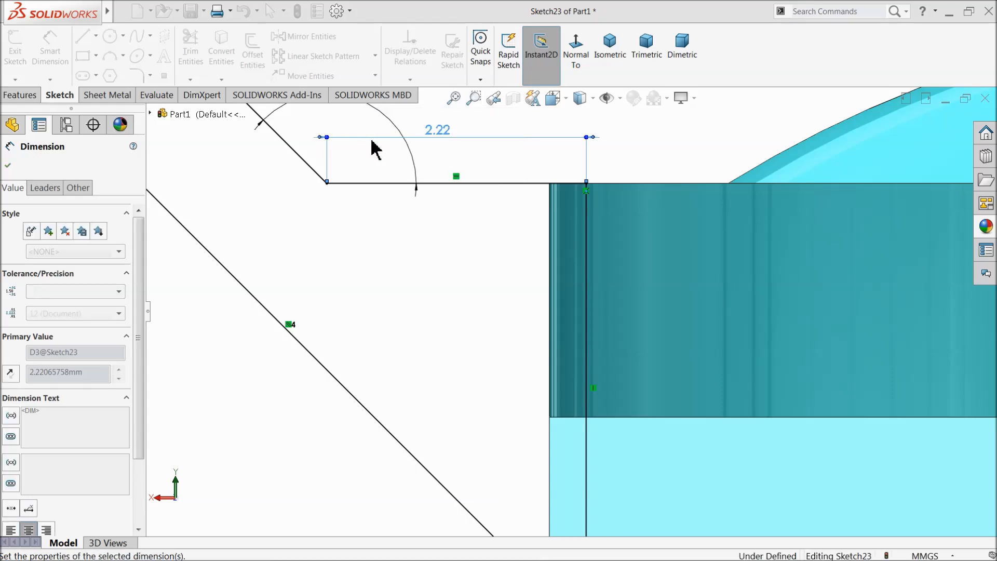
Step: Dimension the arm's upper sloping line at 1.59 mm
scroll(419, 250, up, 3)
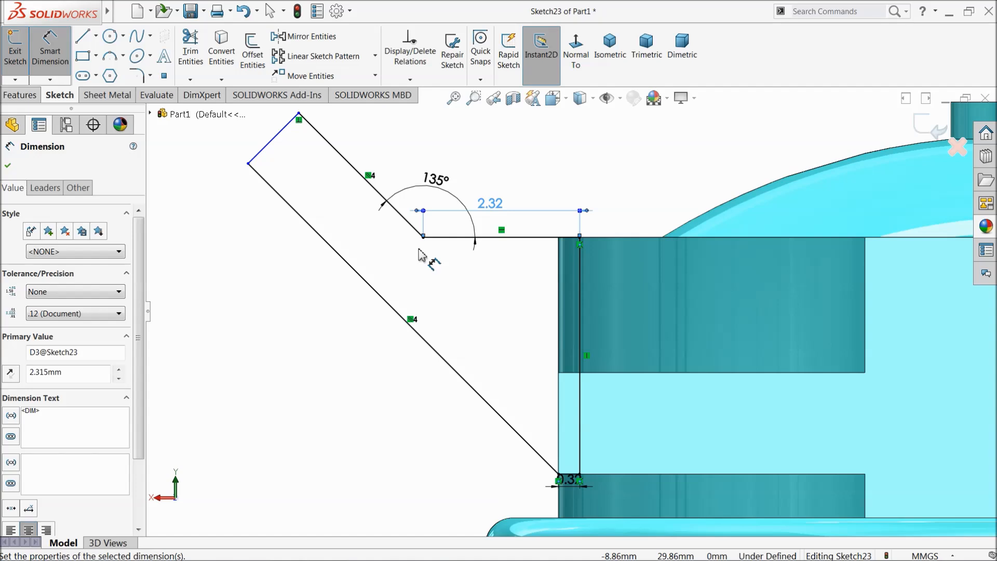
click(370, 182)
click(382, 164)
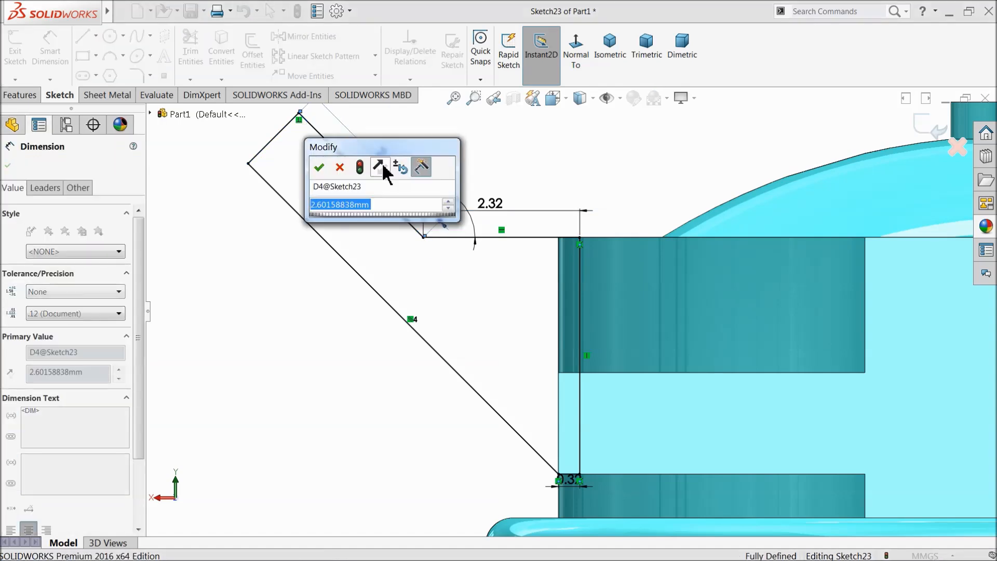
text(2.6)
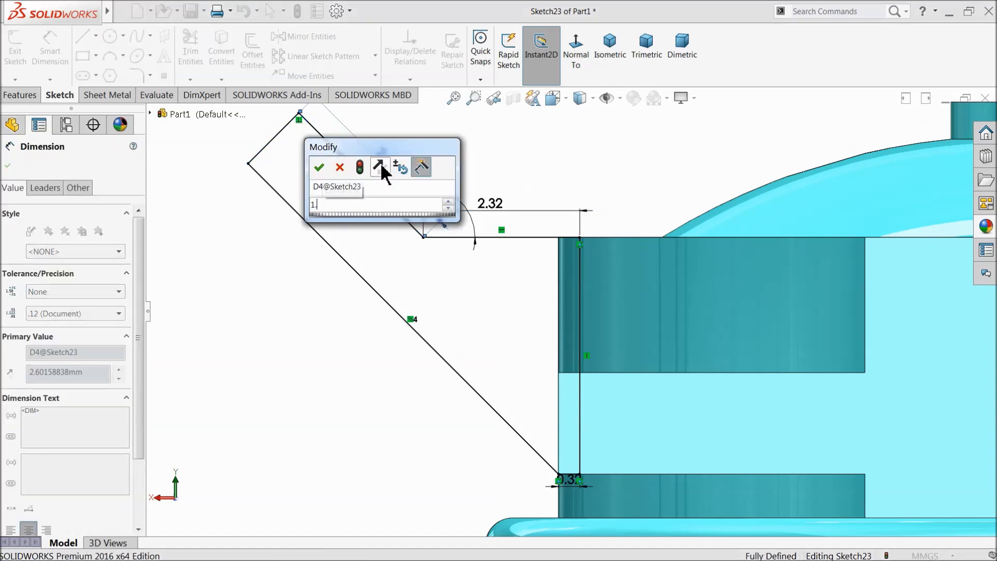
click(319, 167)
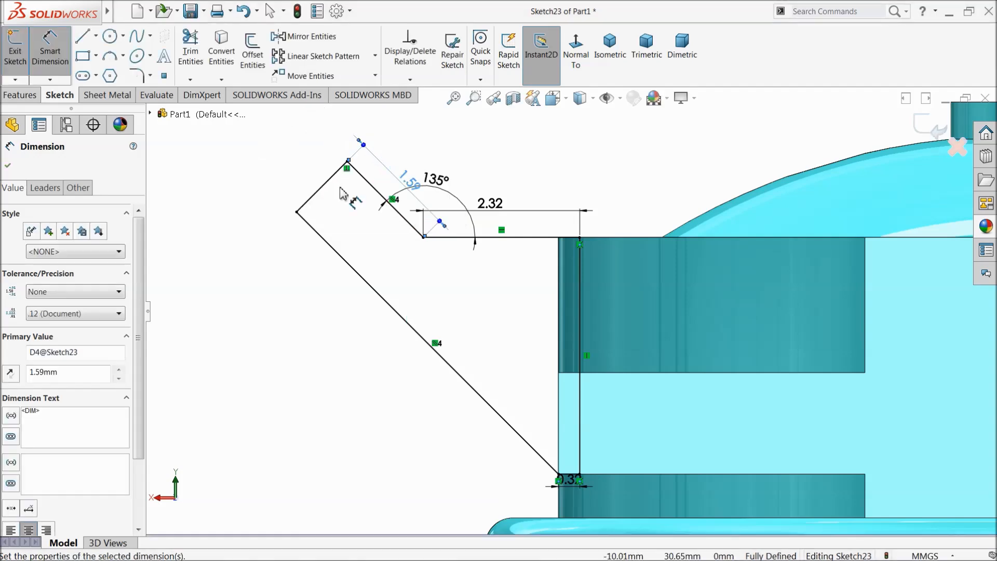
click(320, 189)
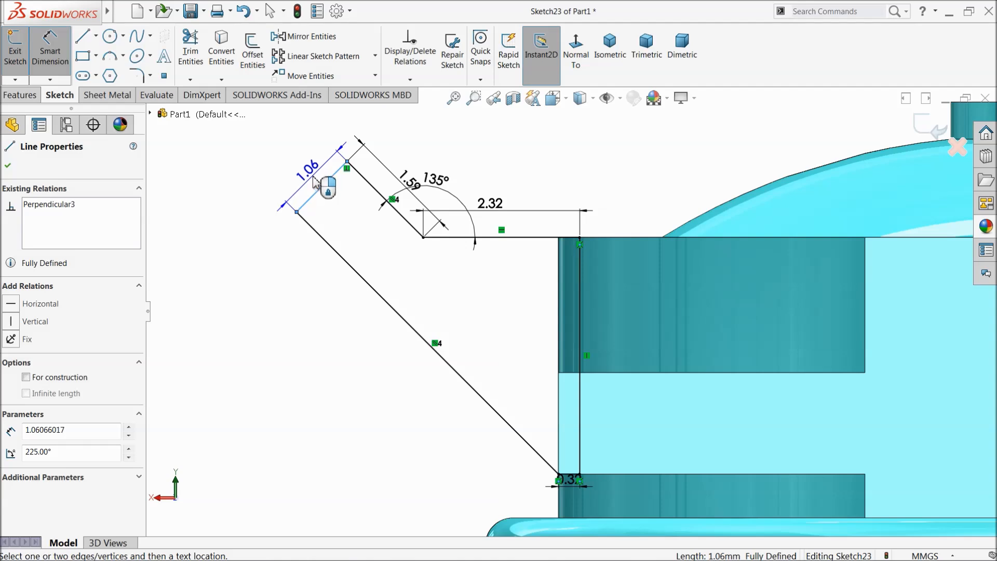
click(314, 180)
key(Escape)
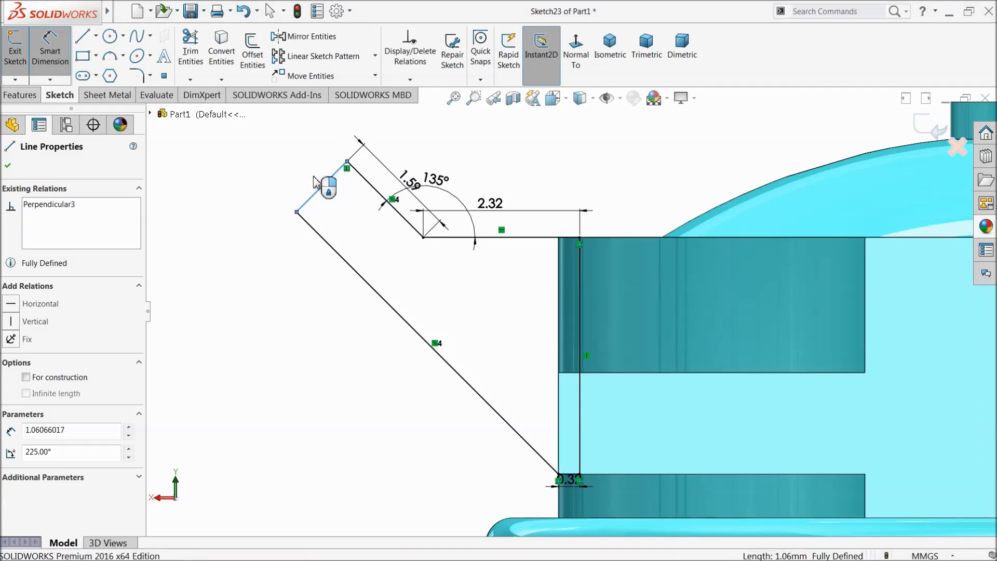
key(Escape)
Step: Sketch two concentric circles centred on the midpoint of the arm's end line, the outer one passing through the arm's end corner
click(109, 36)
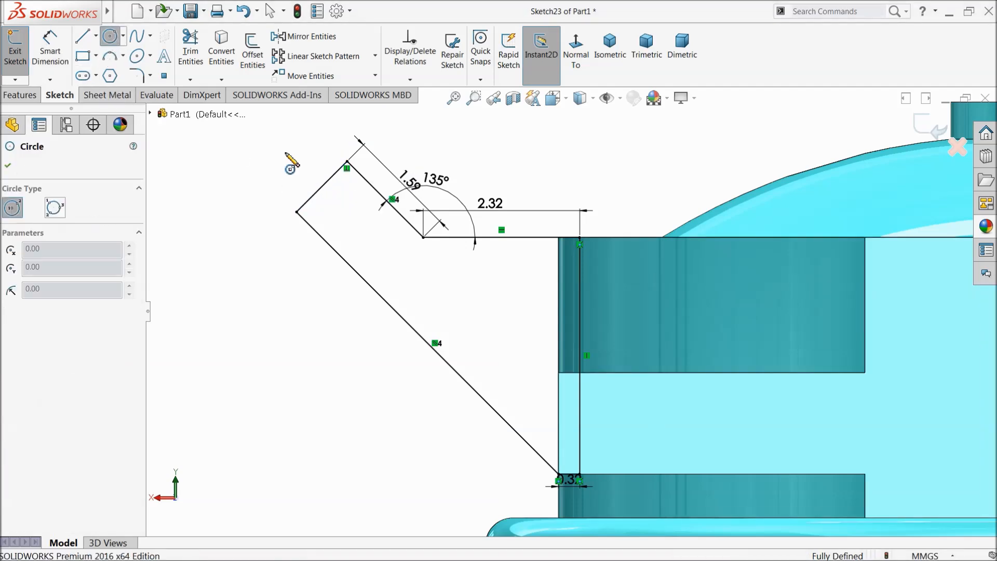
drag(321, 185, 320, 169)
click(321, 186)
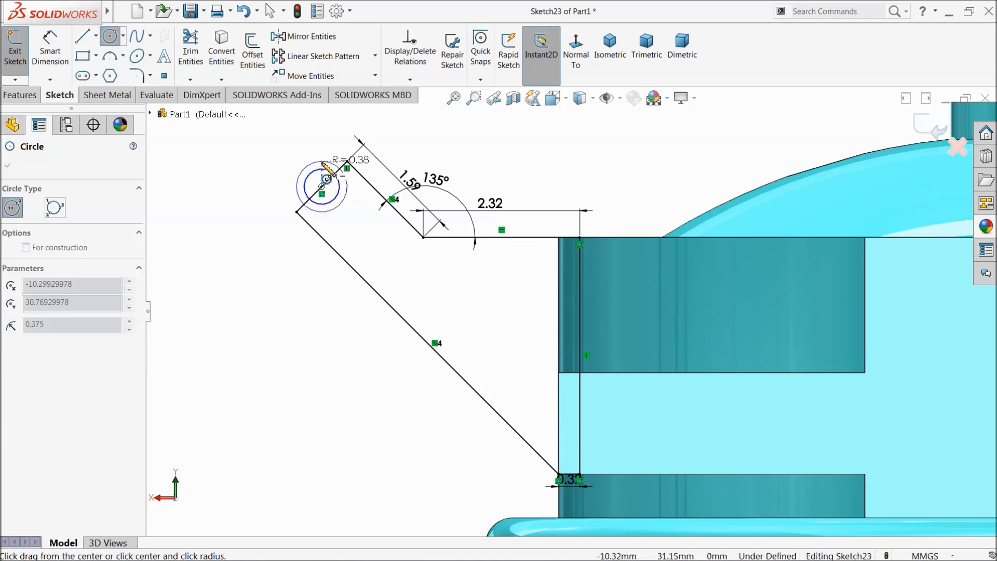
click(347, 161)
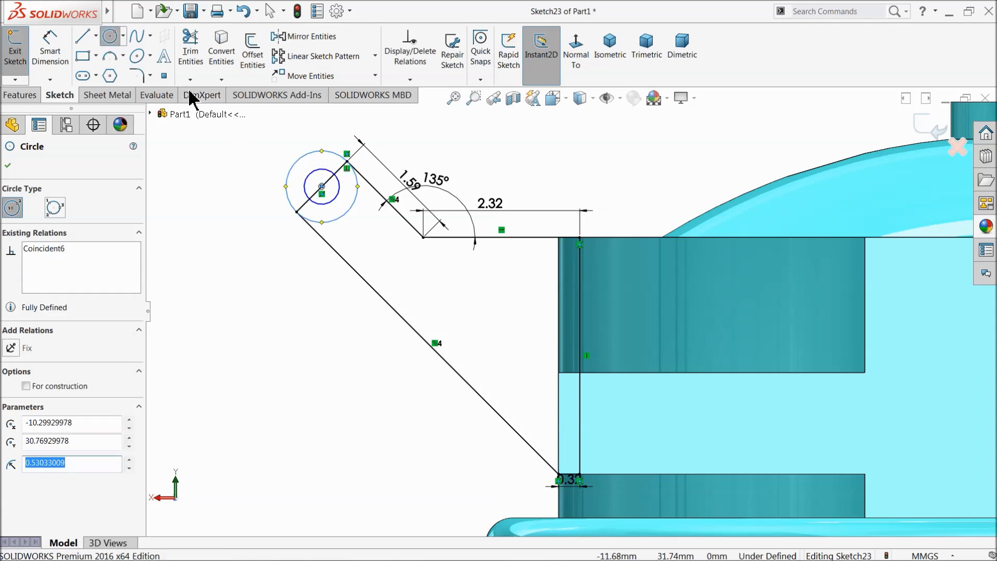
Step: Trim away the arm's end line and the inner circle, keeping the outer circle
click(190, 55)
scroll(291, 169, down, 5)
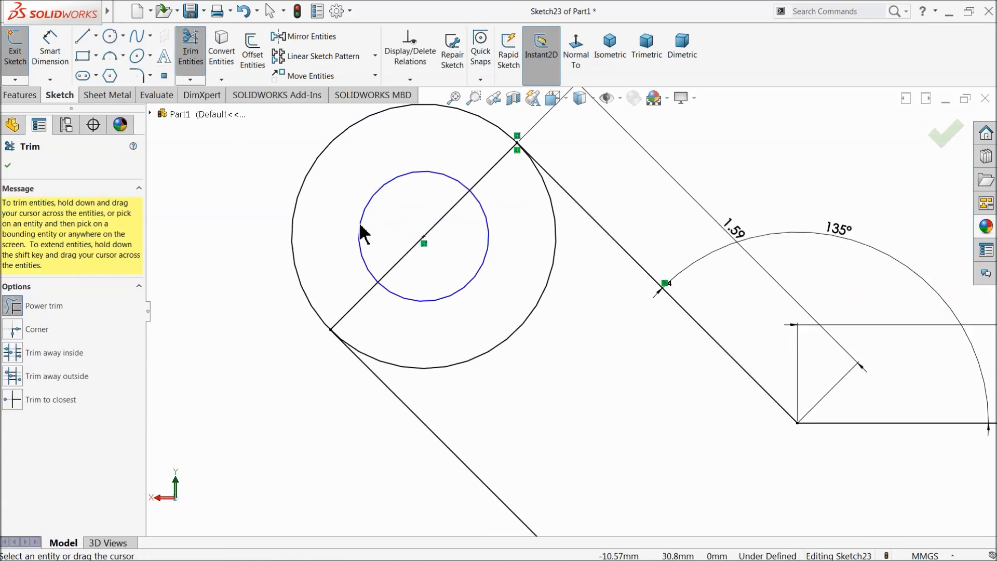
drag(368, 305, 427, 280)
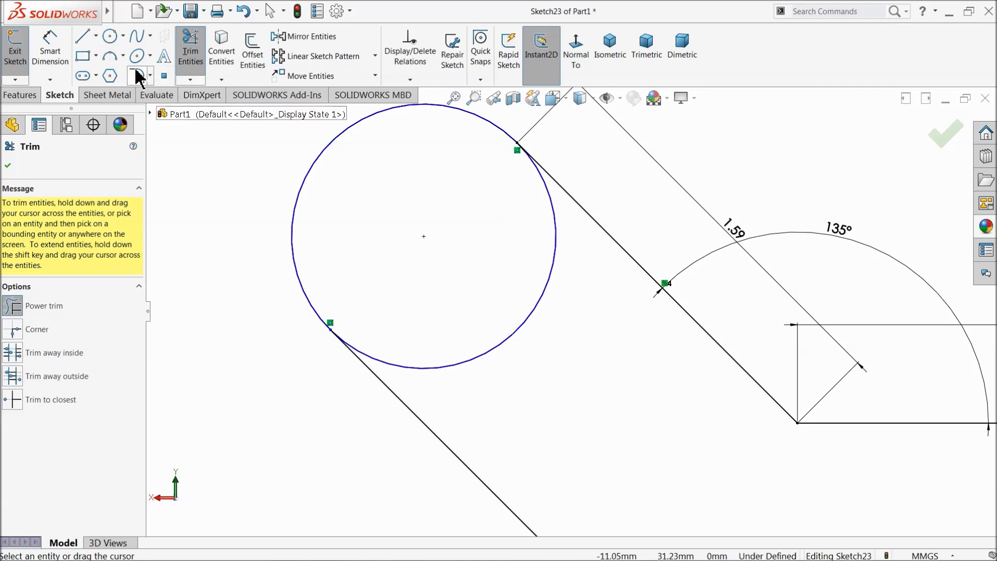
click(8, 166)
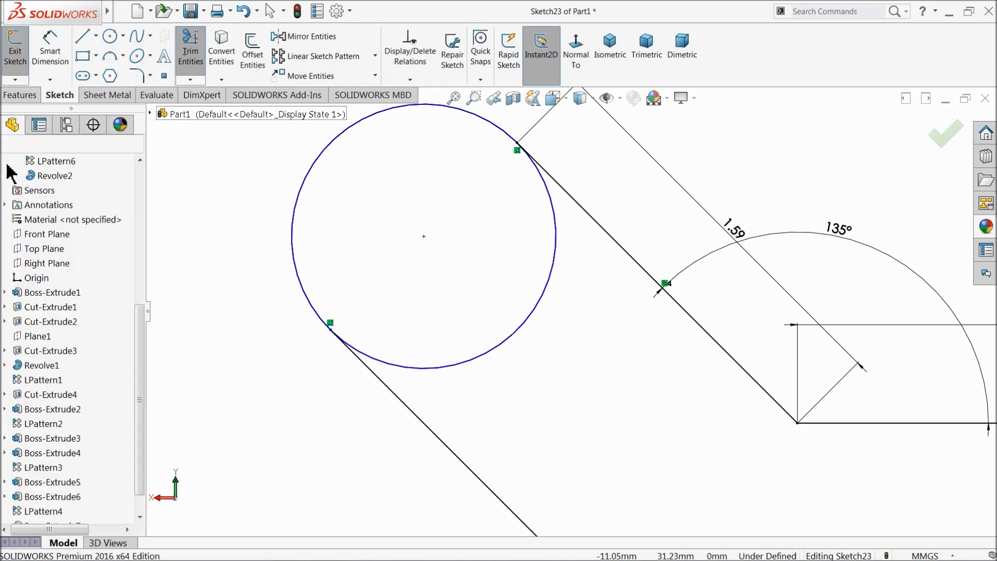
Step: Sketch a circle concentric with the outer circle at the arm's end and dimension its diameter at 0.6 mm
click(109, 36)
click(423, 237)
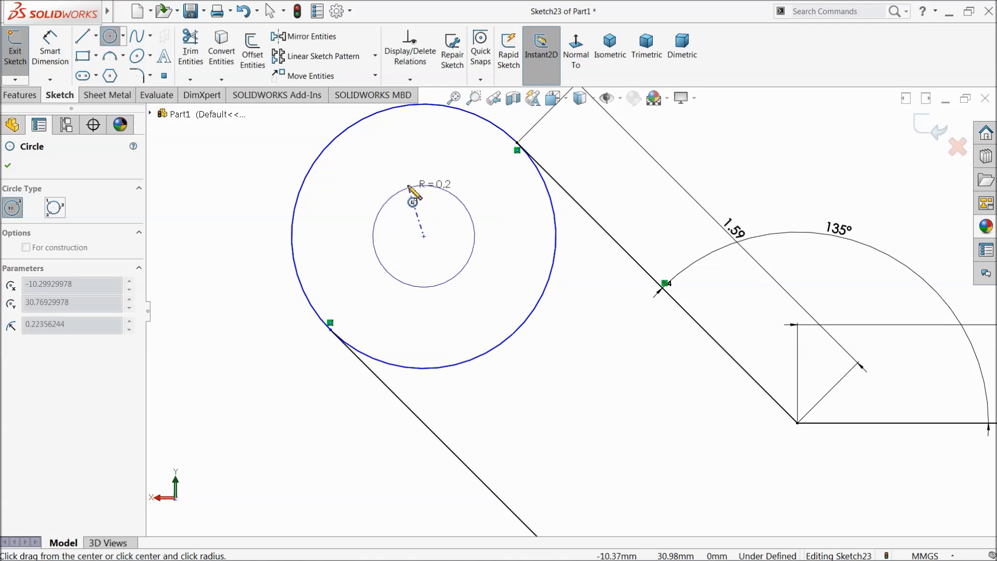
click(409, 182)
click(50, 49)
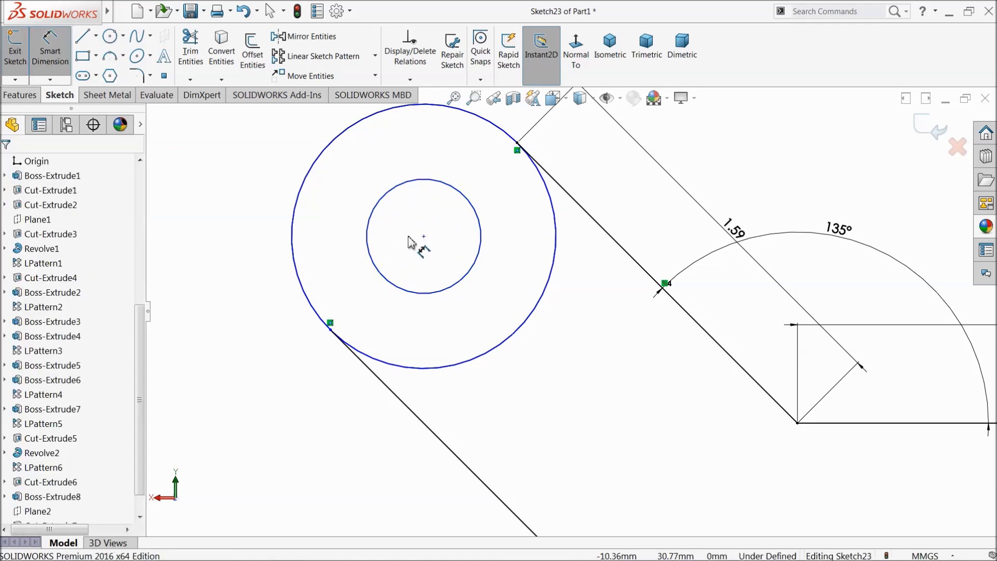
click(469, 283)
click(486, 290)
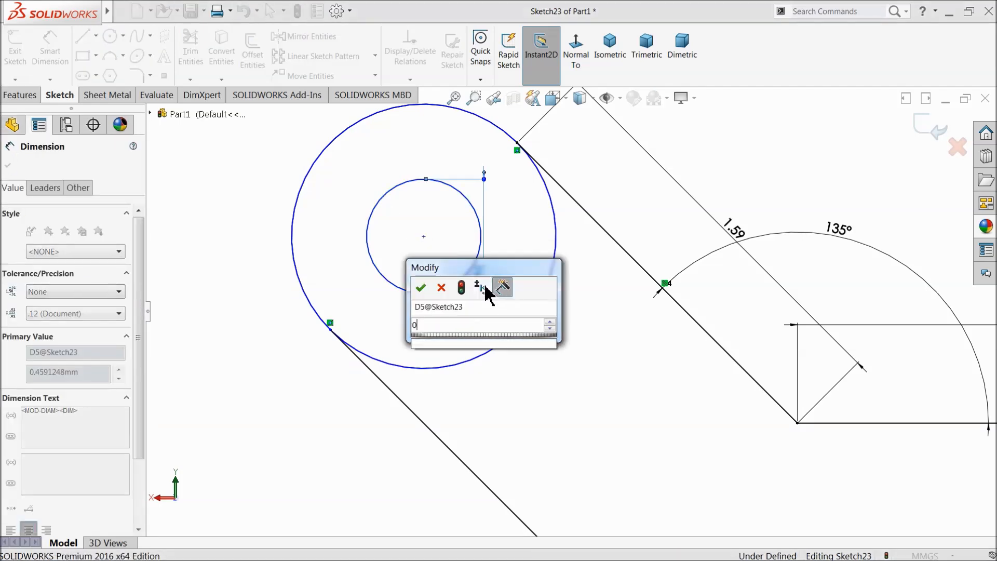
text(0.6)
key(Return)
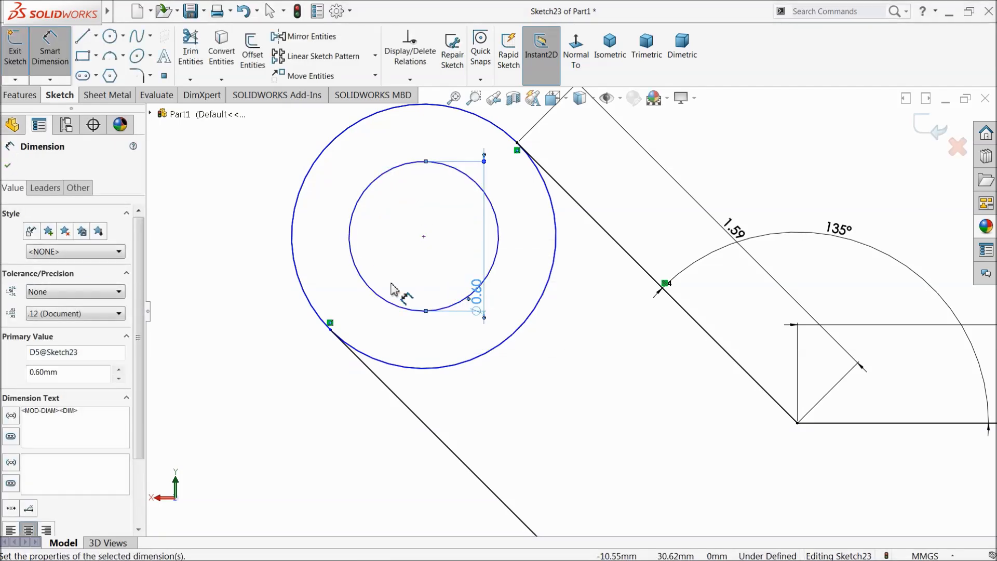
Step: Dimension the outer circle's diameter as 0.53*2 mm
click(293, 220)
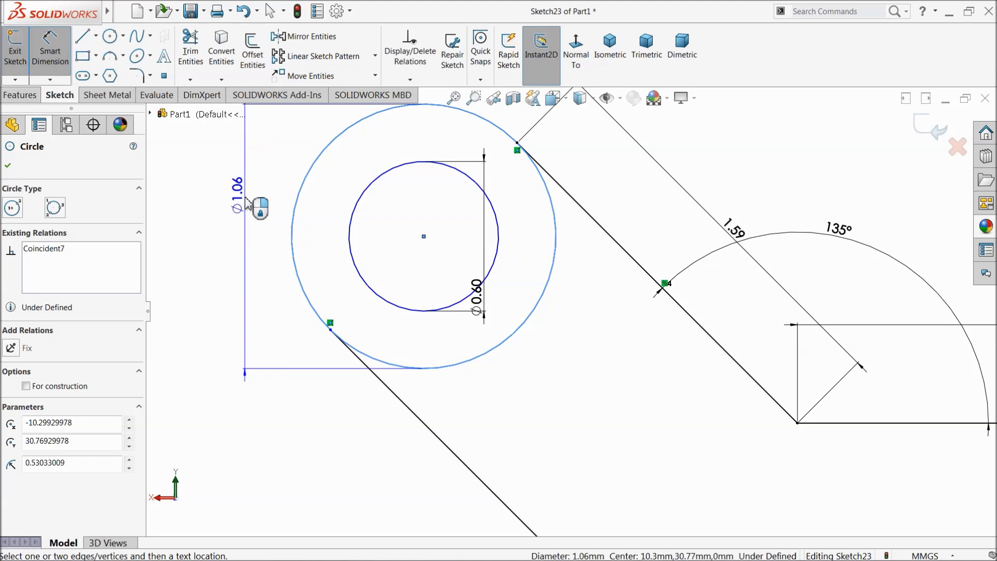
click(247, 203)
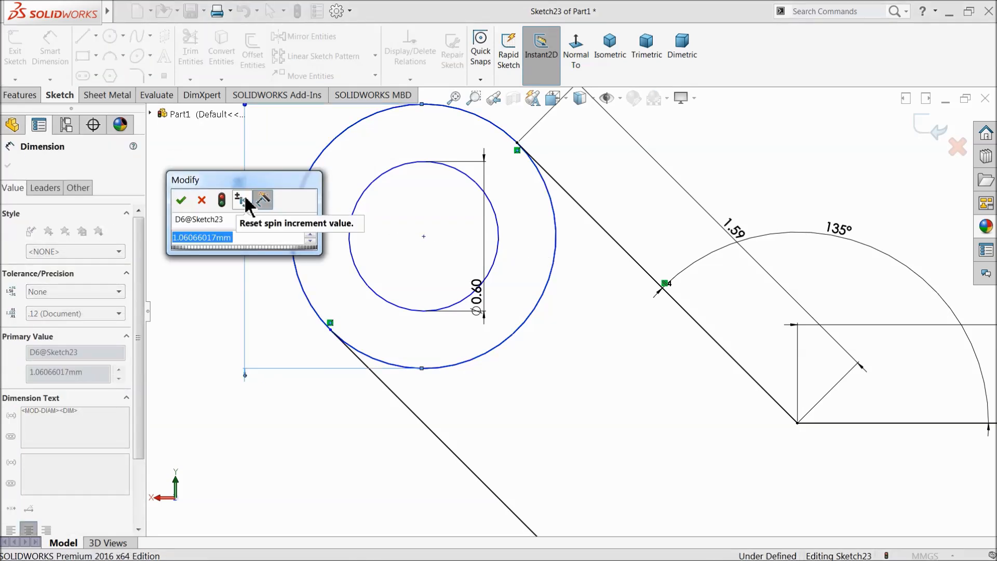
text(0.53*2)
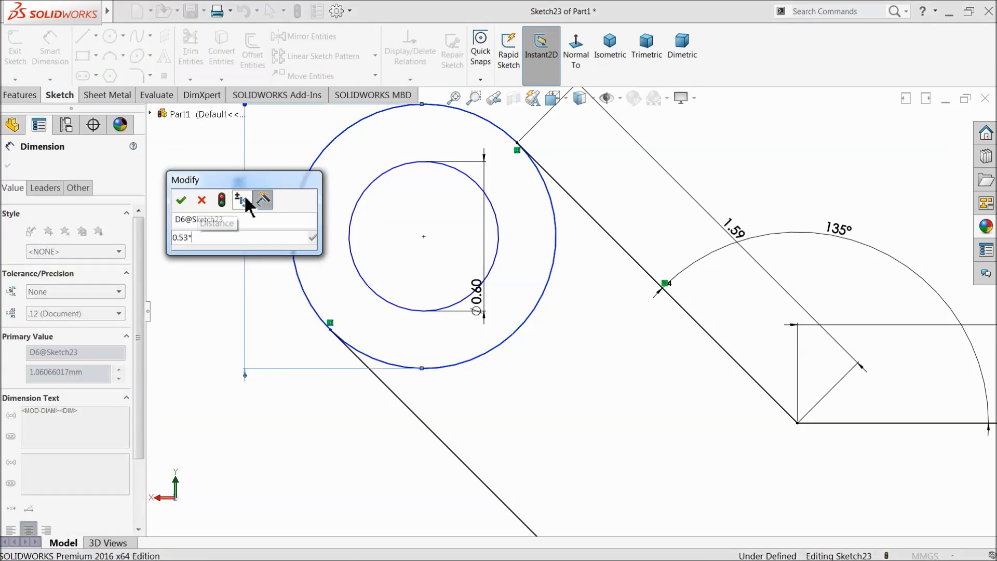
key(Return)
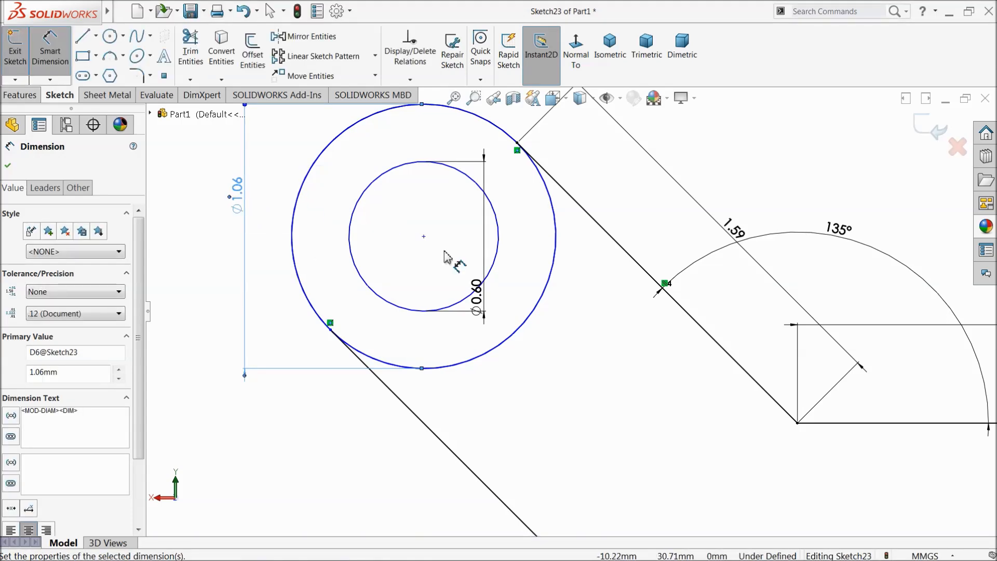
Step: Trim away the outer circle's arc between the two sloping lines, leaving a rounded arm end
scroll(444, 249, up, 3)
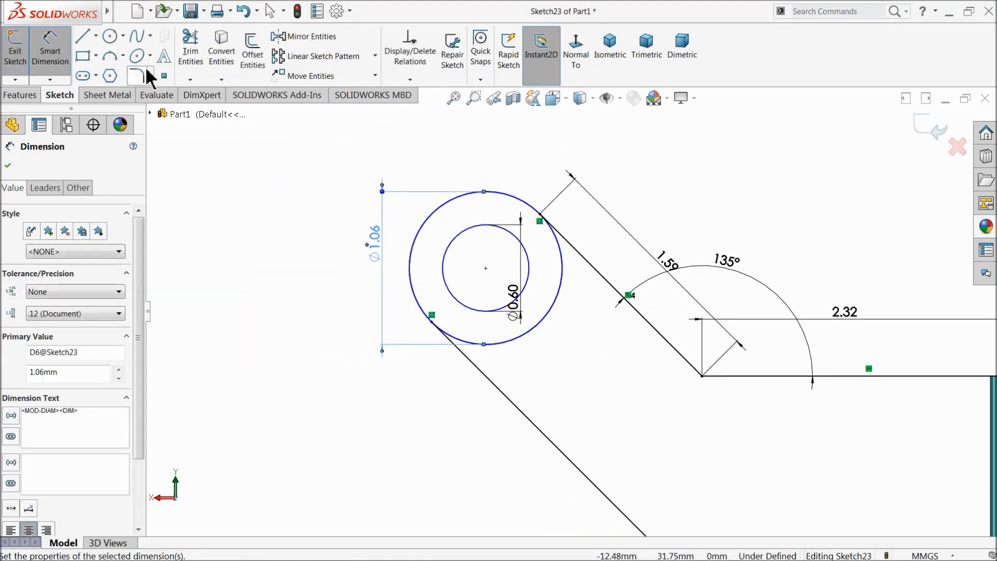
click(190, 51)
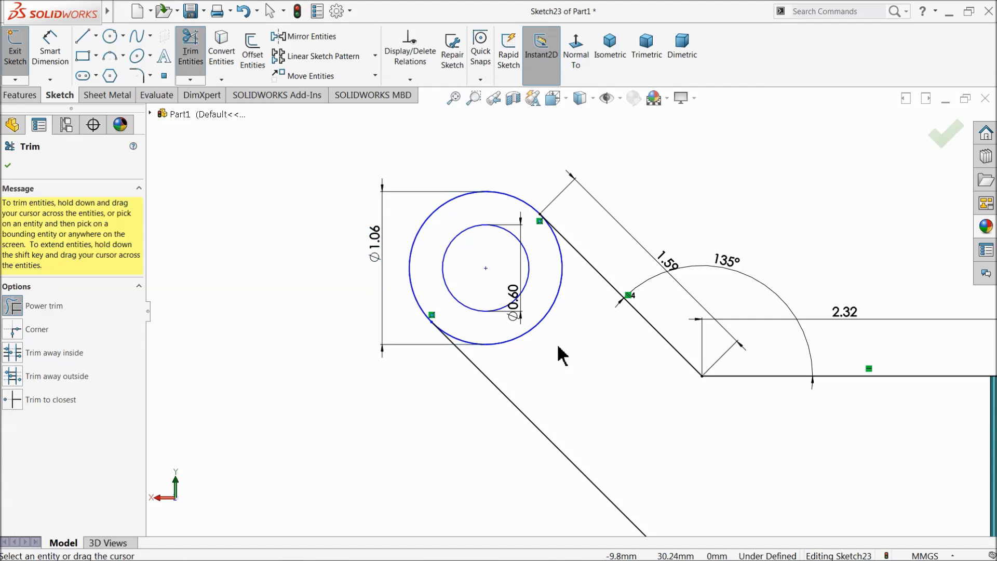
drag(557, 343, 550, 302)
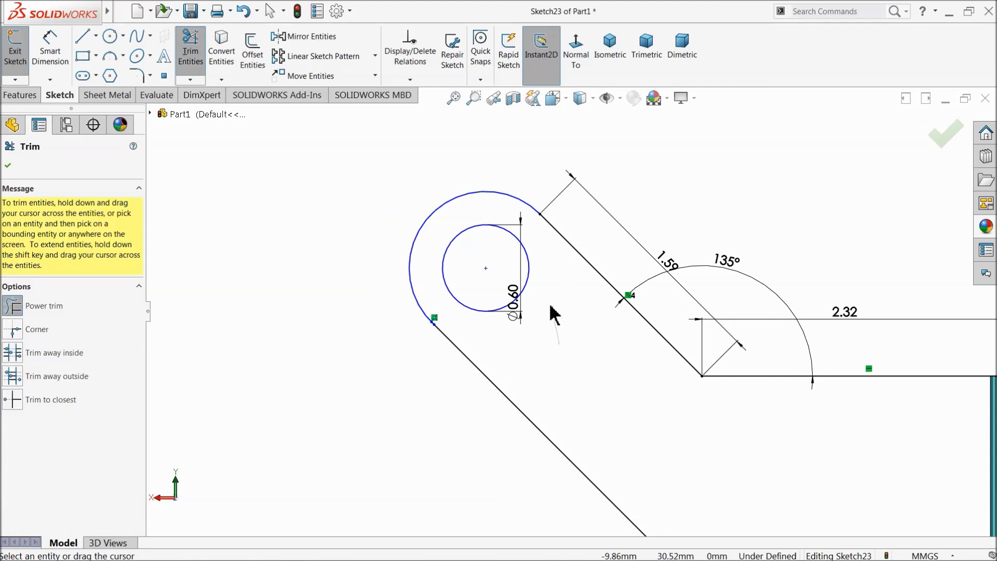
click(9, 168)
Step: Sketch a closed triangle with a vertical side and a top side about 0.76 mm long inside the arm profile, beside the flange
scroll(445, 328, up, 5)
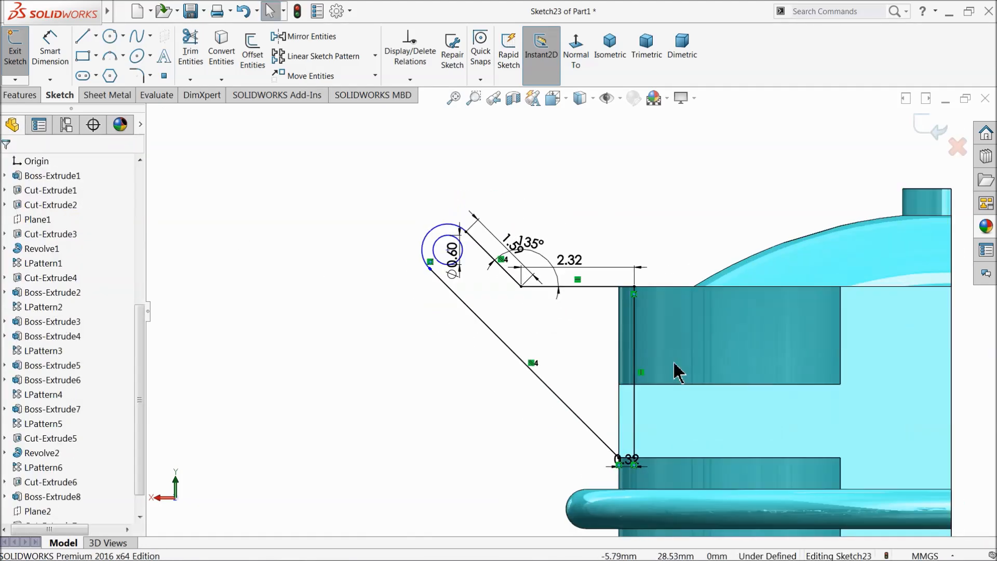
scroll(606, 402, down, 3)
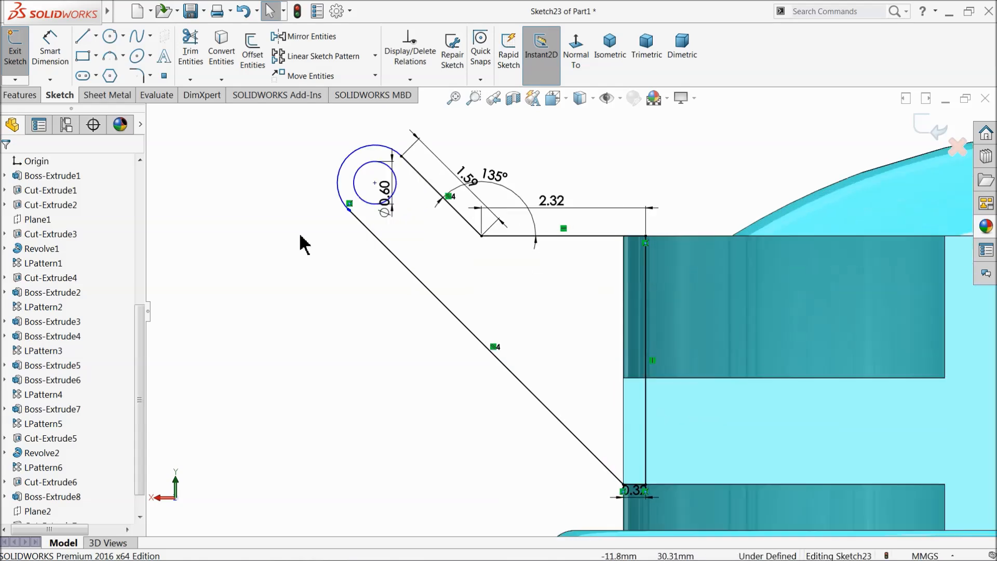
click(83, 38)
scroll(556, 260, down, 2)
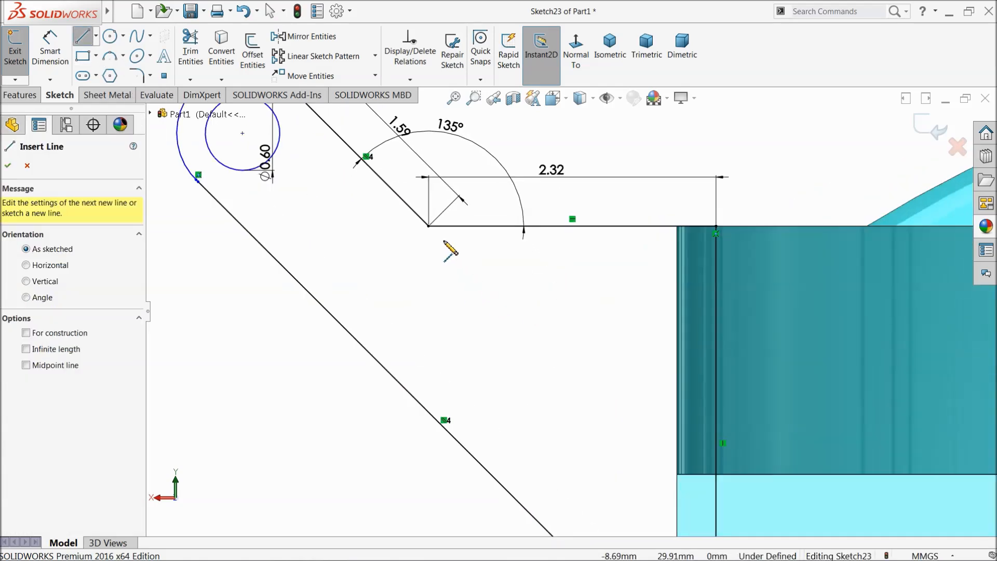
click(498, 288)
click(592, 374)
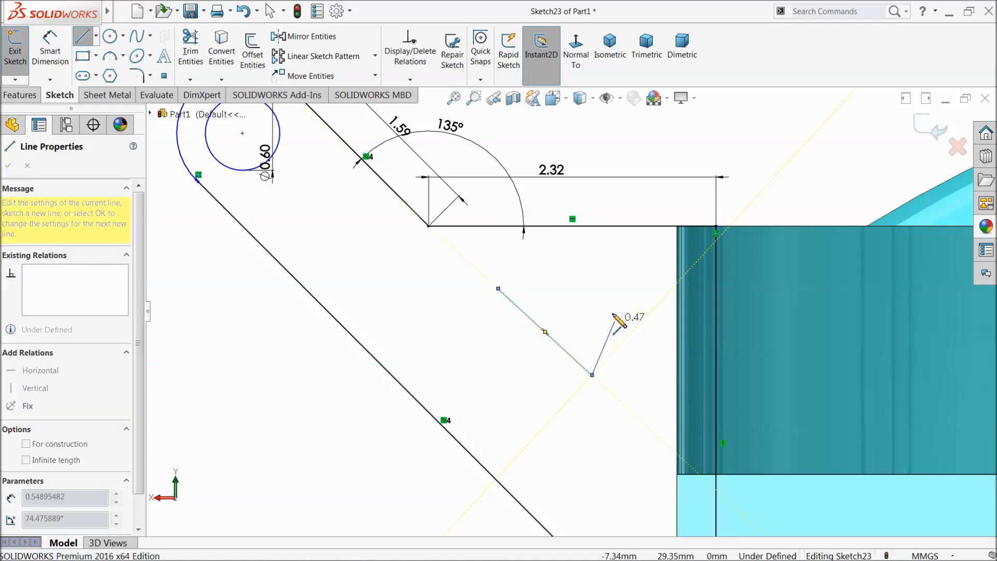
click(592, 285)
click(497, 287)
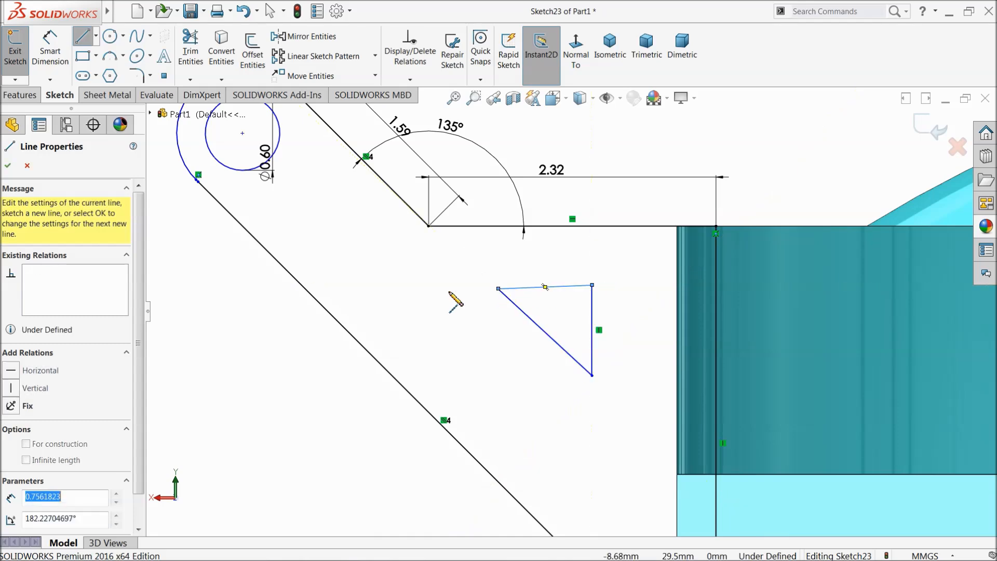
right_click(439, 290)
click(476, 298)
Step: Make the triangle's top line horizontal and its sloping line collinear with the arm's upper sloping line
click(540, 286)
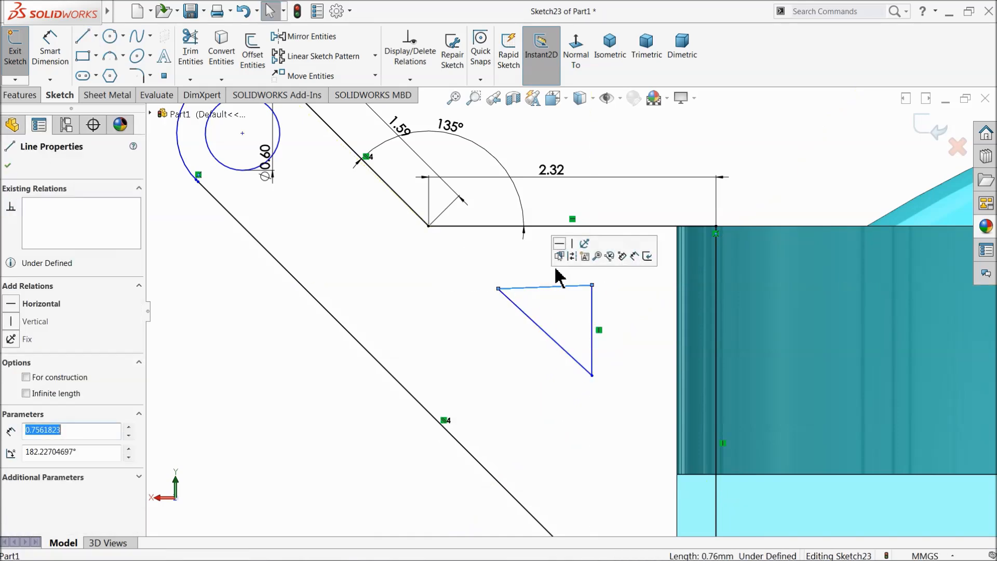
click(567, 254)
click(466, 299)
click(412, 214)
ctrl+click(540, 331)
click(595, 281)
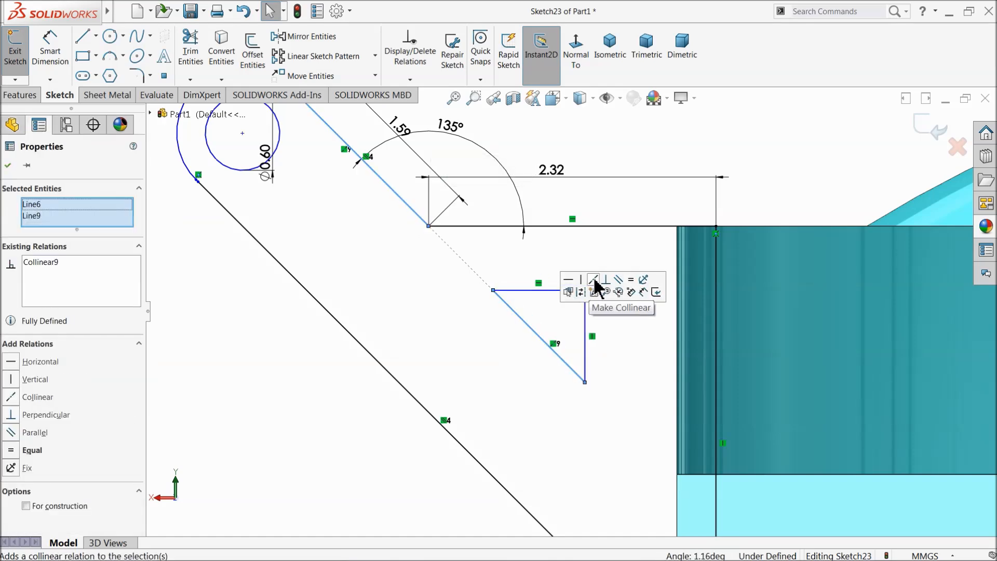
click(453, 314)
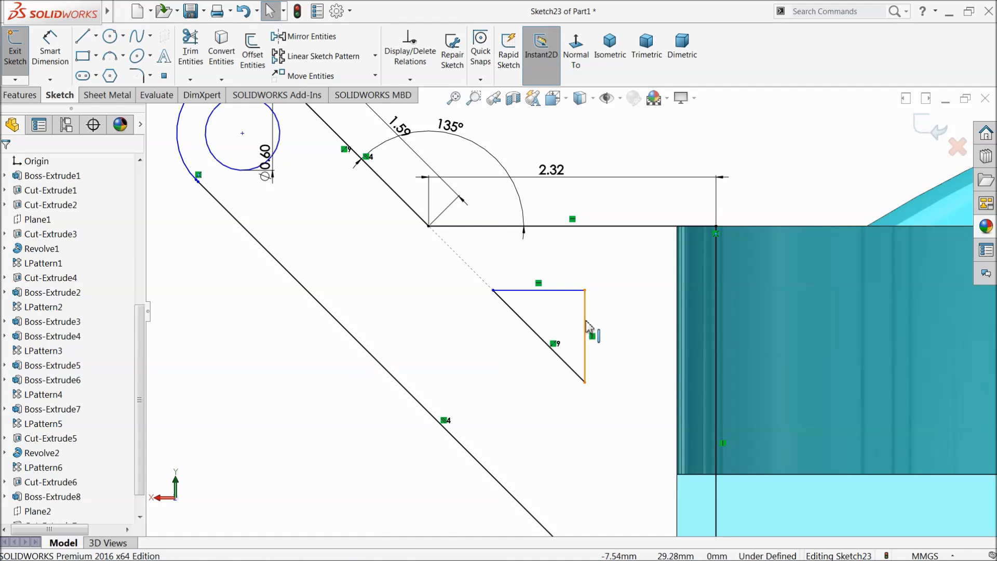
Step: Enlarge the triangle by moving its right-angled corner toward the flange, and fillet its three corners at 0.2 mm
drag(585, 292, 624, 289)
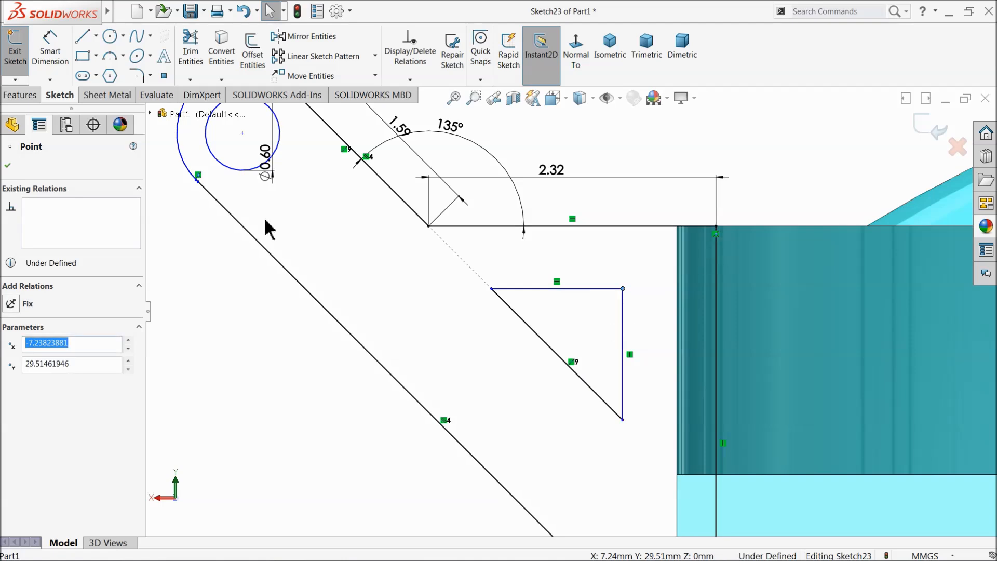
click(138, 75)
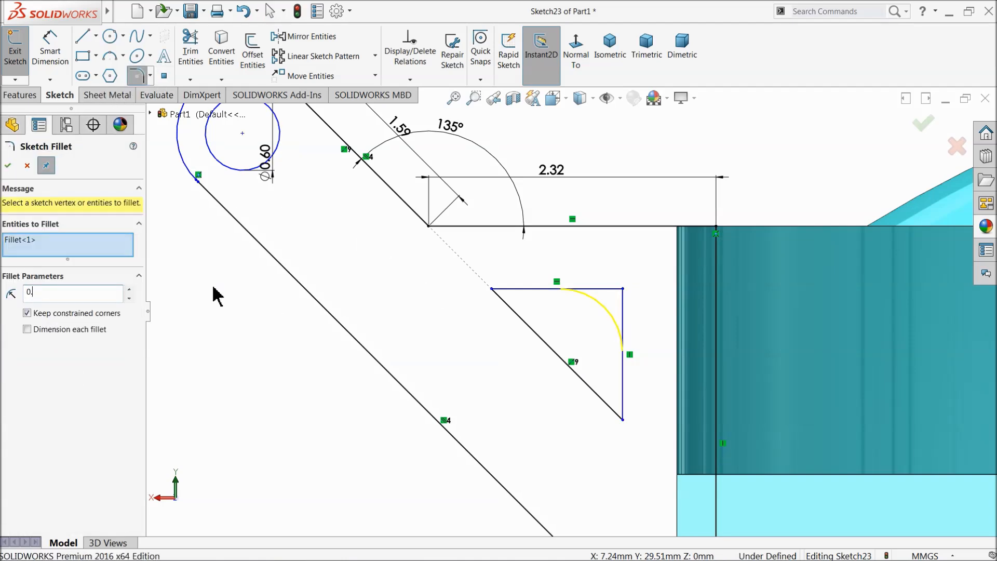
click(491, 289)
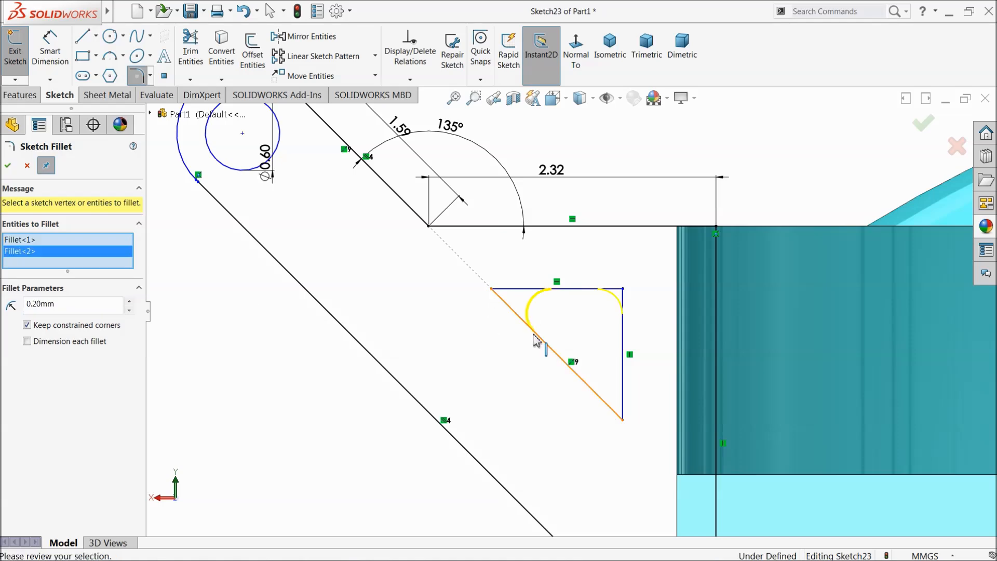
click(622, 419)
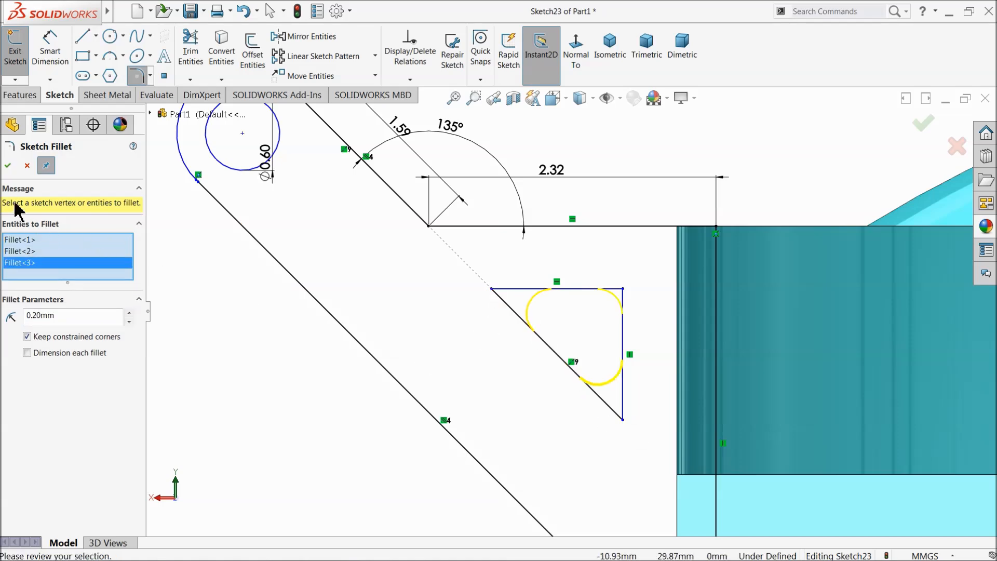
click(8, 166)
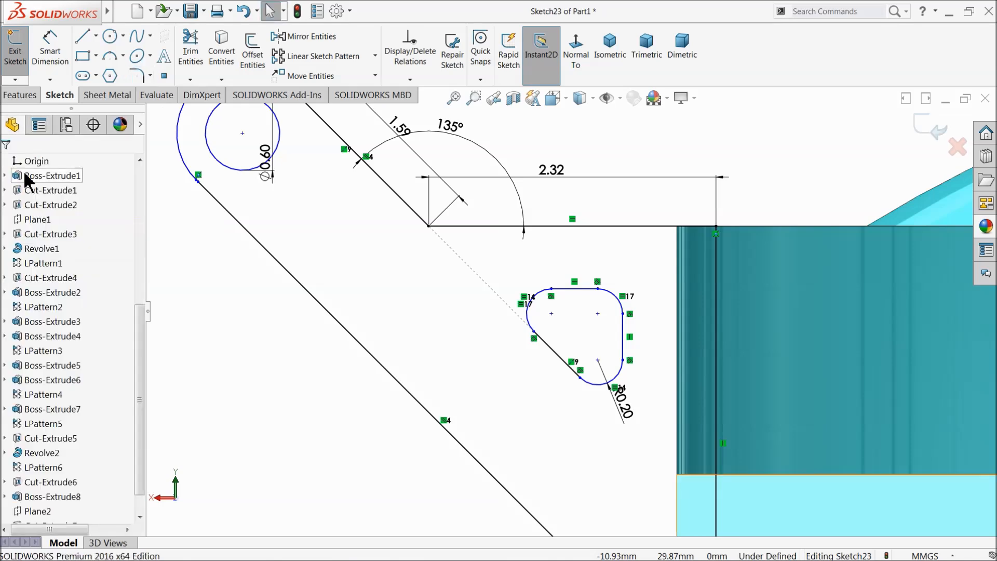
Step: Start an Extruded Boss from the arm sketch, selecting the main arm region and the narrow strip overlapping the flange as contours
scroll(535, 318, up, 3)
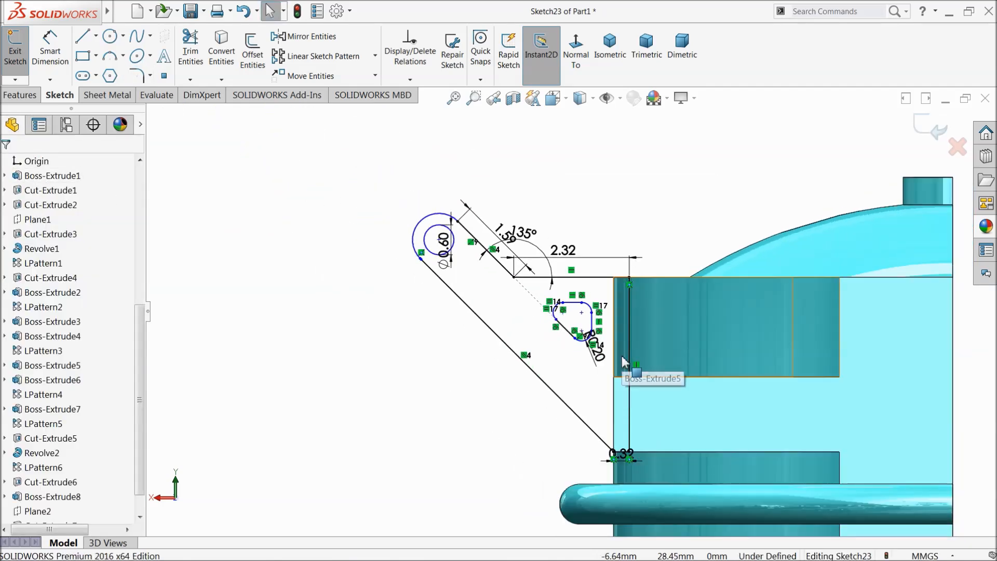
scroll(528, 312, down, 1)
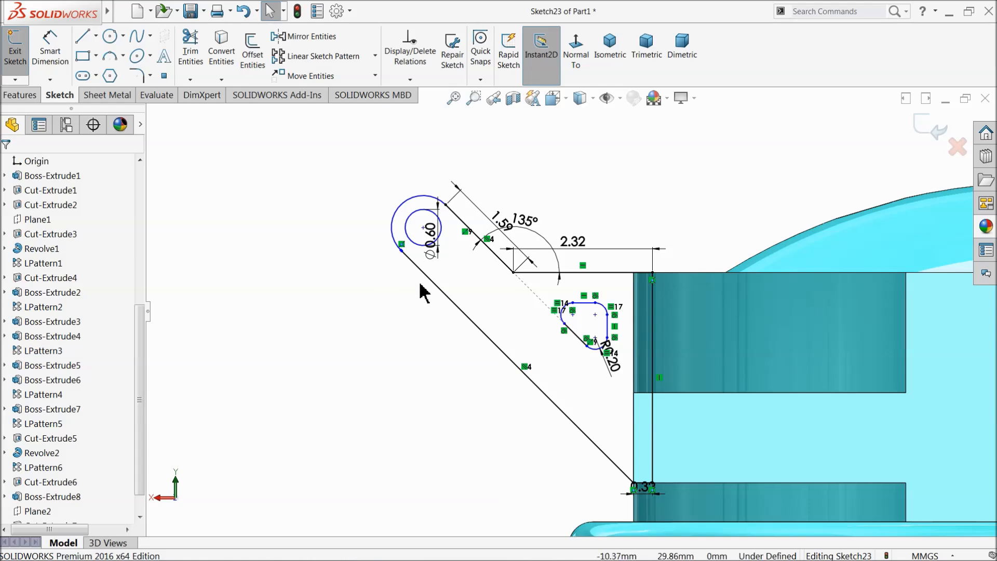
click(25, 98)
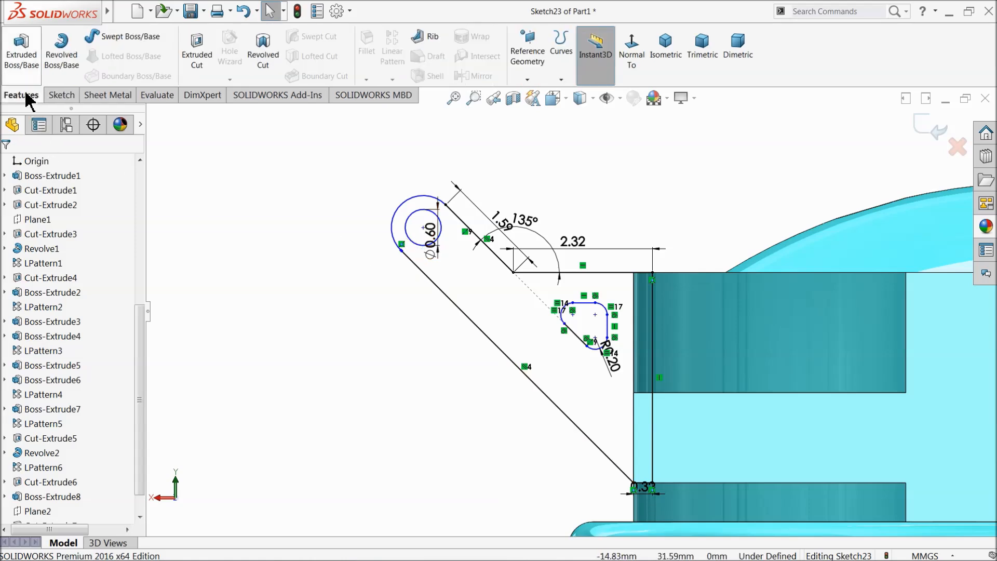
click(23, 63)
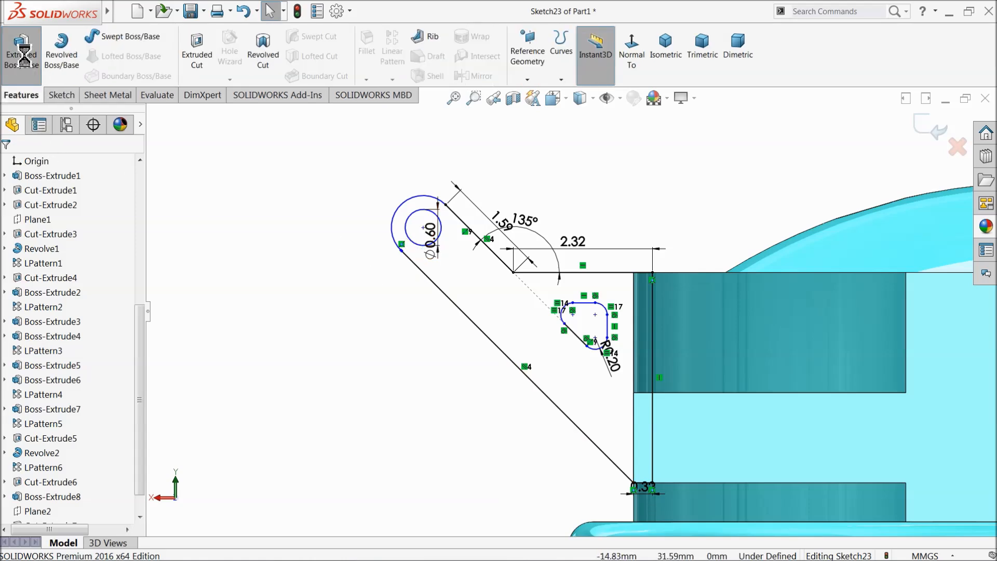
click(495, 316)
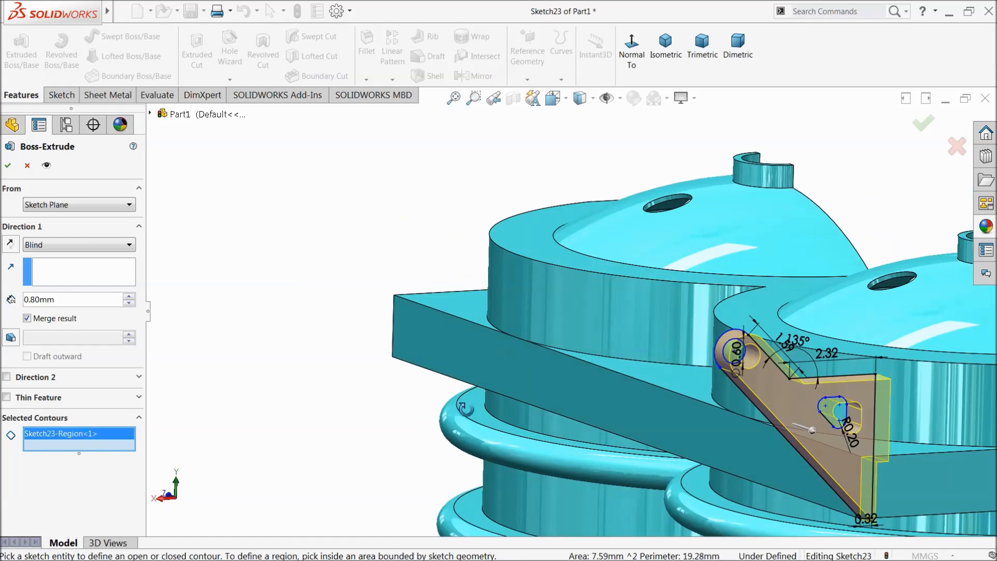
scroll(427, 410, up, 3)
scroll(774, 478, down, 1)
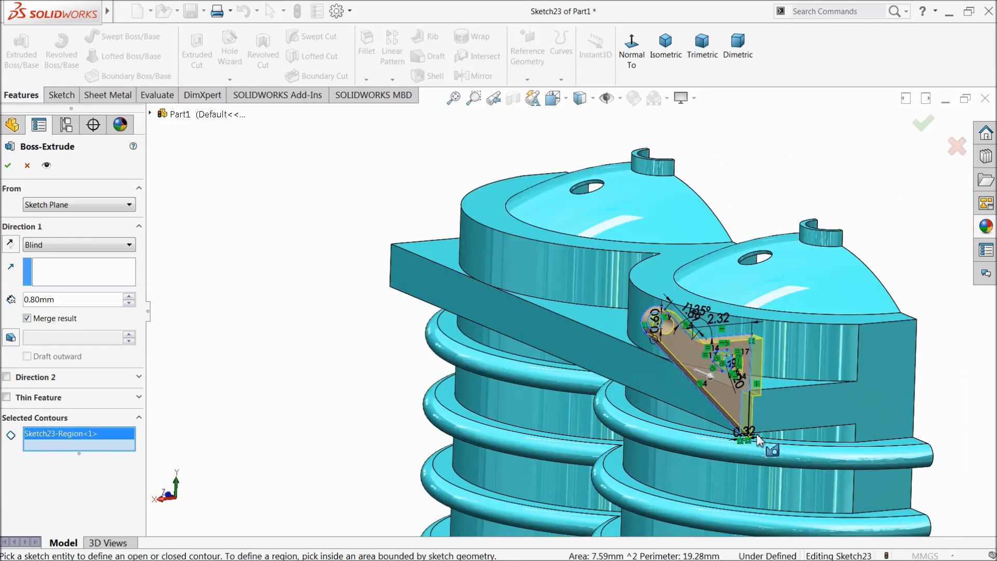
scroll(761, 416, down, 4)
middle_drag(709, 399, 549, 350)
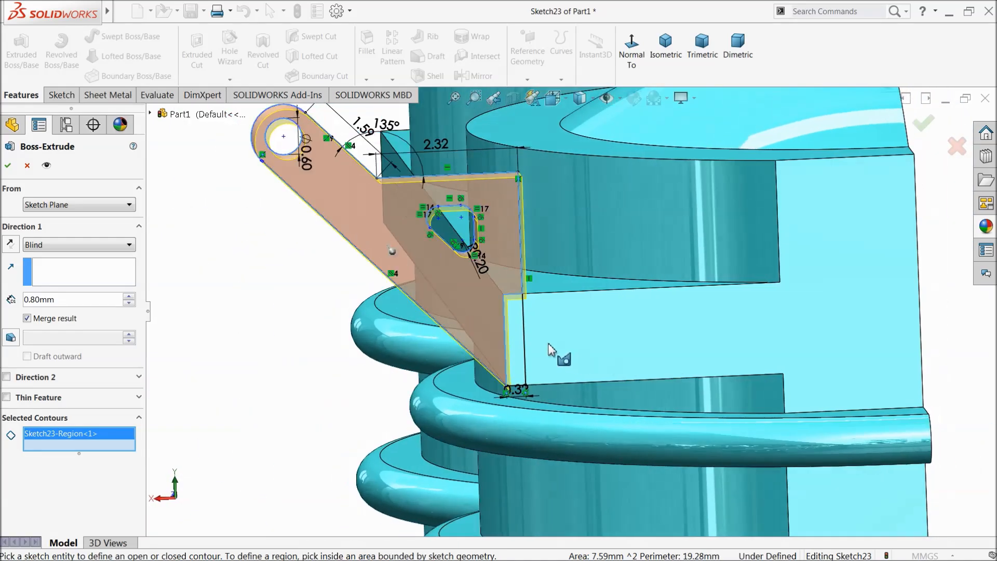
click(523, 347)
scroll(511, 294, up, 3)
middle_drag(512, 294, 540, 325)
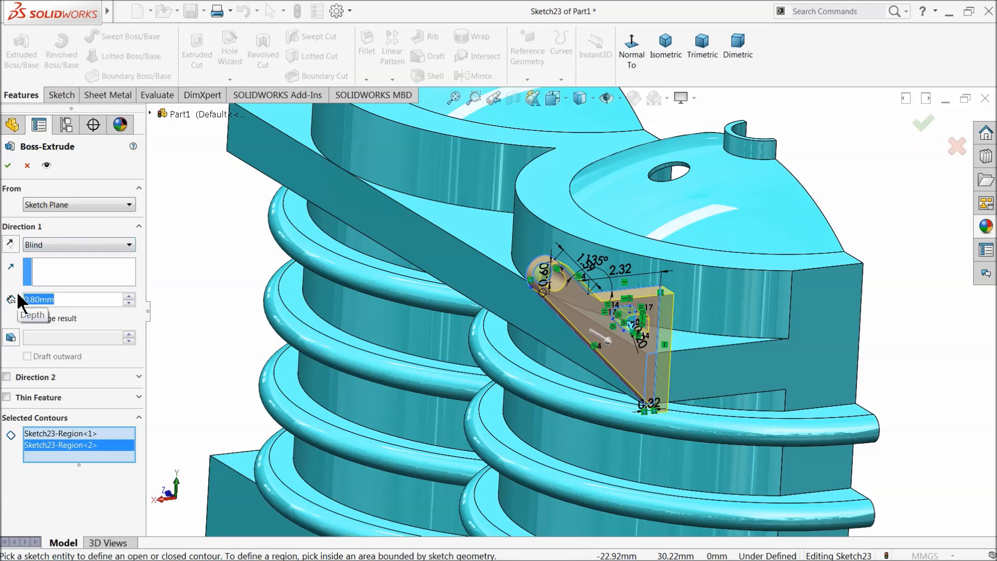
Step: Extrude the selected arm regions to a blind depth of 1 mm in the reversed direction
text(1)
key(Return)
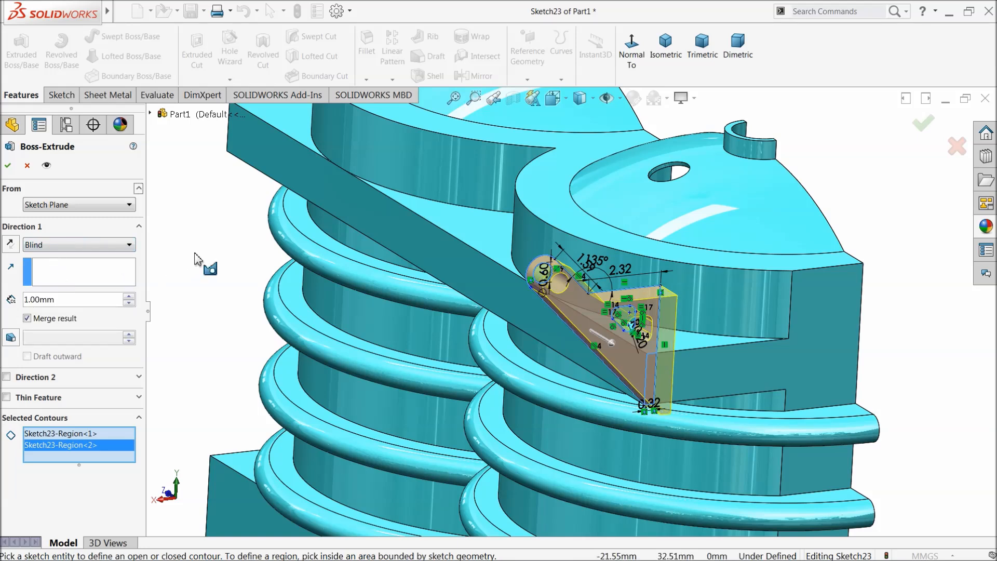
click(9, 244)
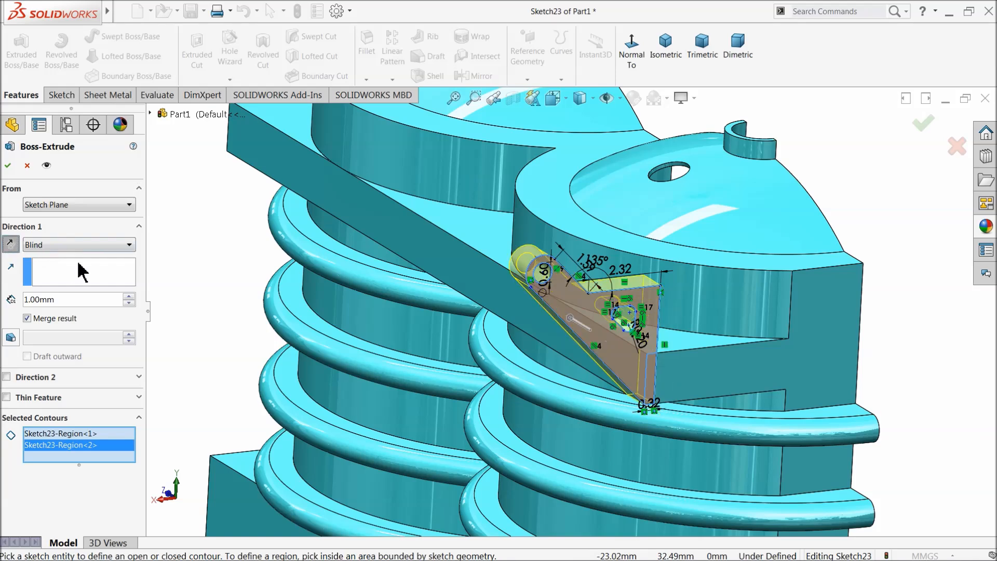
click(7, 166)
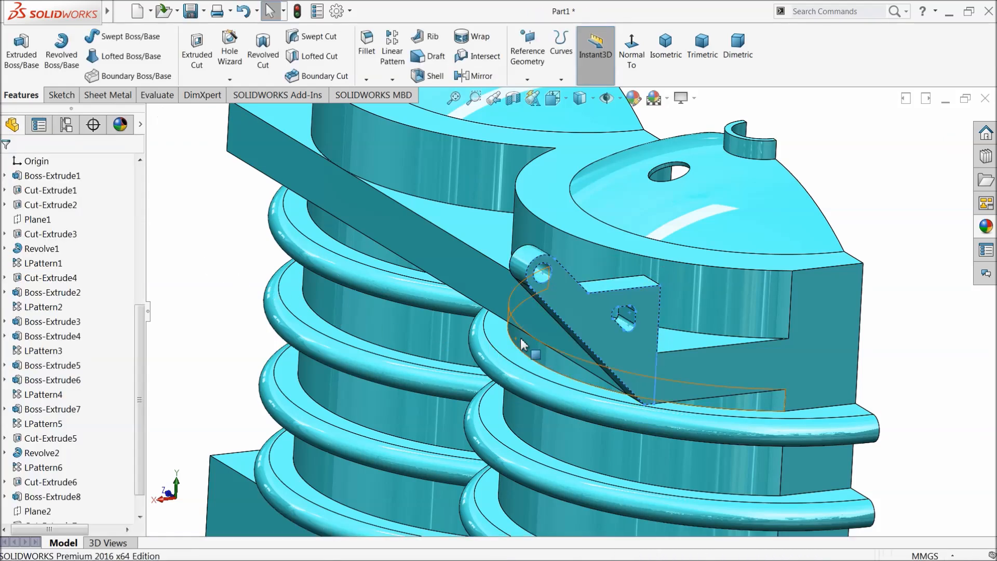
Step: Start a linear pattern of the arm extrusion, using the upper flange's long edge as the first direction
scroll(566, 335, up, 3)
middle_drag(571, 333, 596, 382)
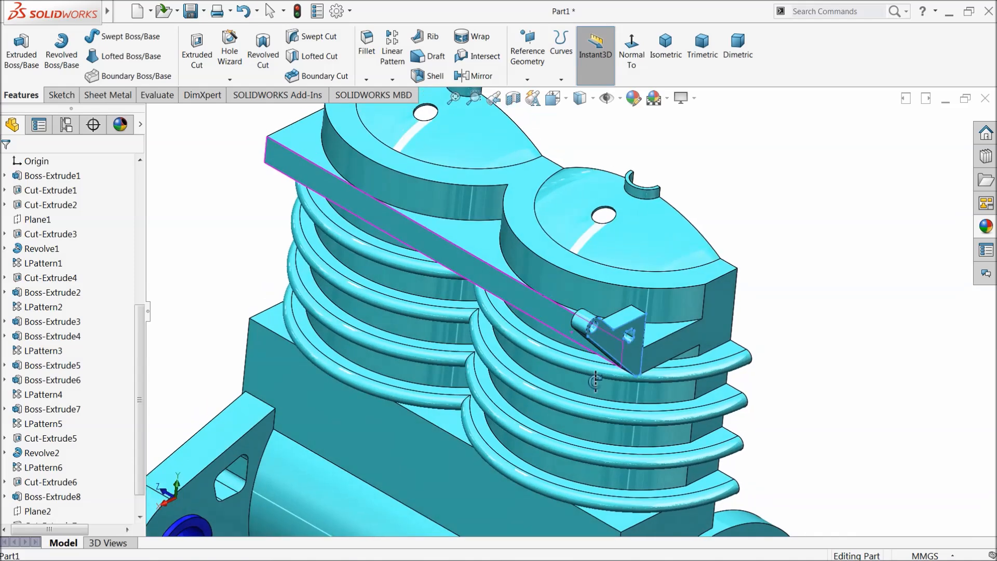
click(276, 189)
click(392, 54)
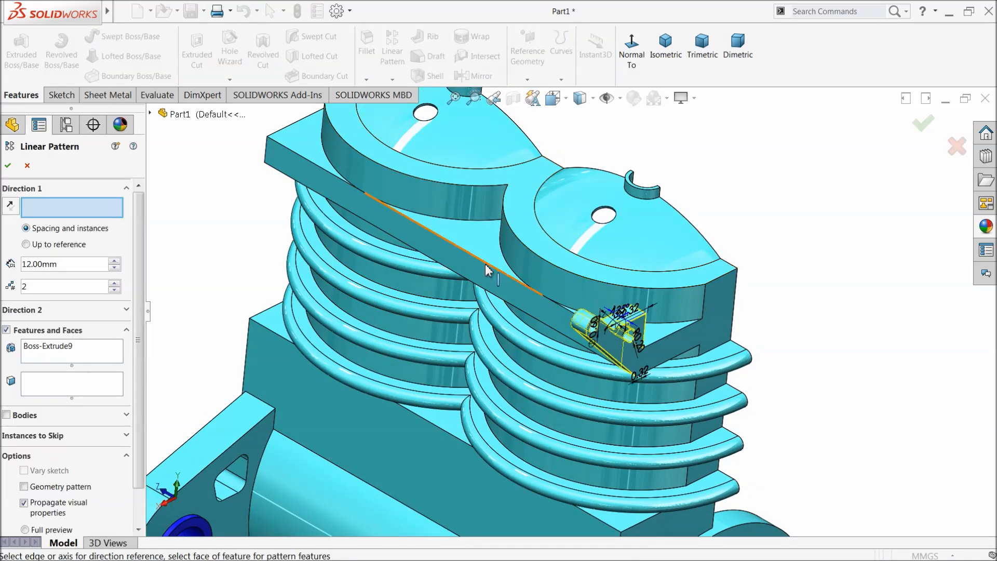
click(486, 266)
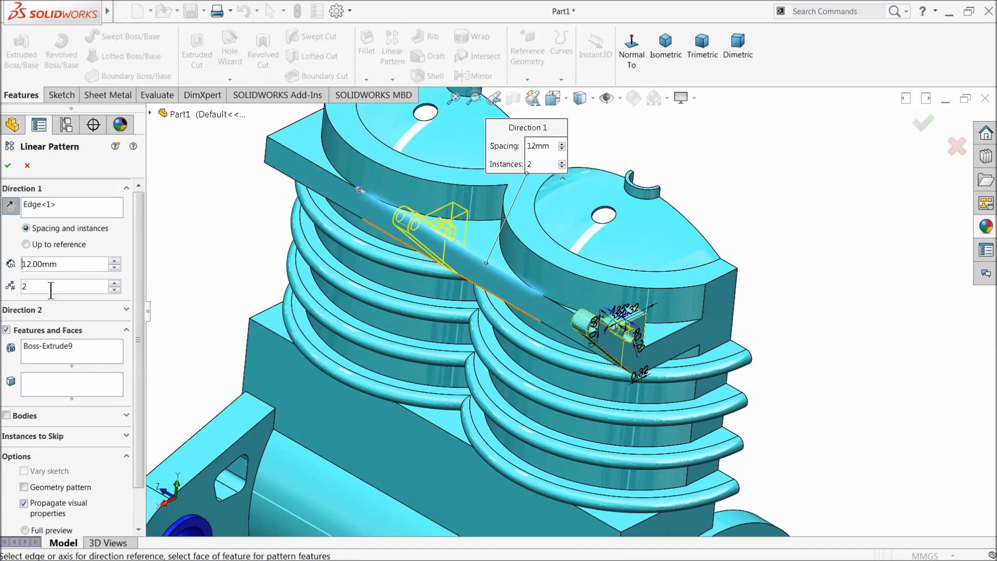
Step: Set the linear pattern of the small hinge lug to 3 instances and finish it
text(3)
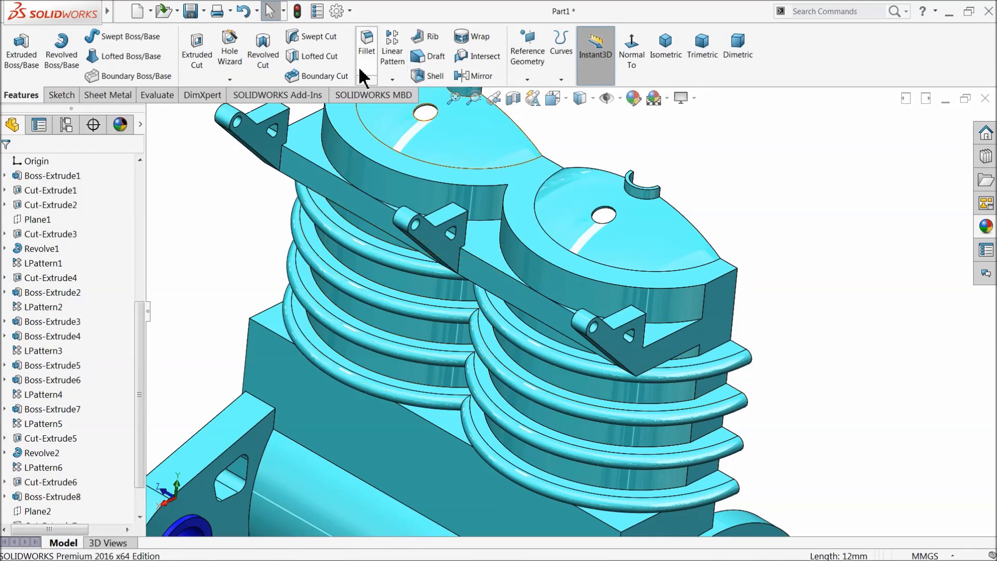
Step: Fillet the four corner edges where the hinge lugs meet the head plate's side with a 0.5 mm radius
click(366, 49)
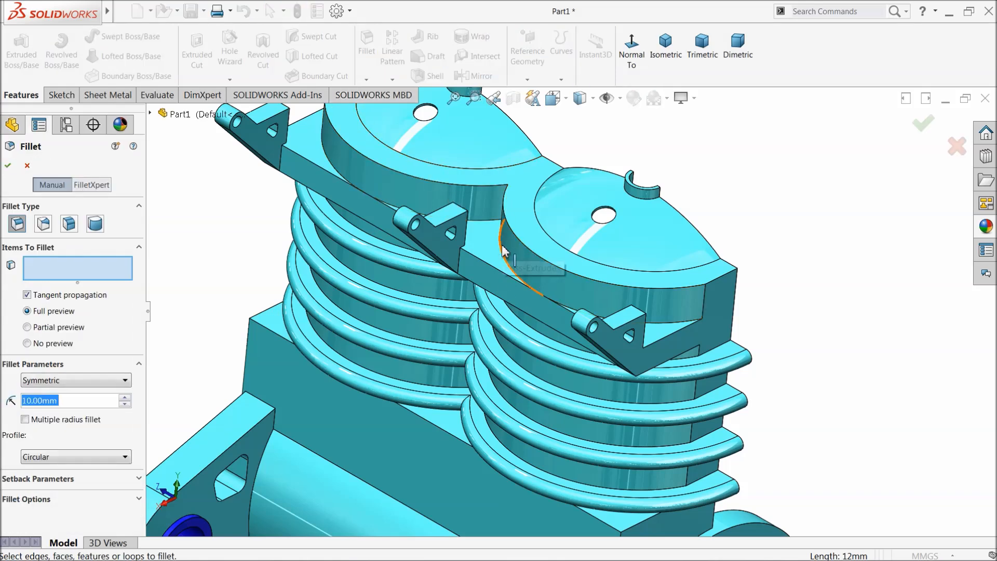
text(0.5)
scroll(477, 266, down, 3)
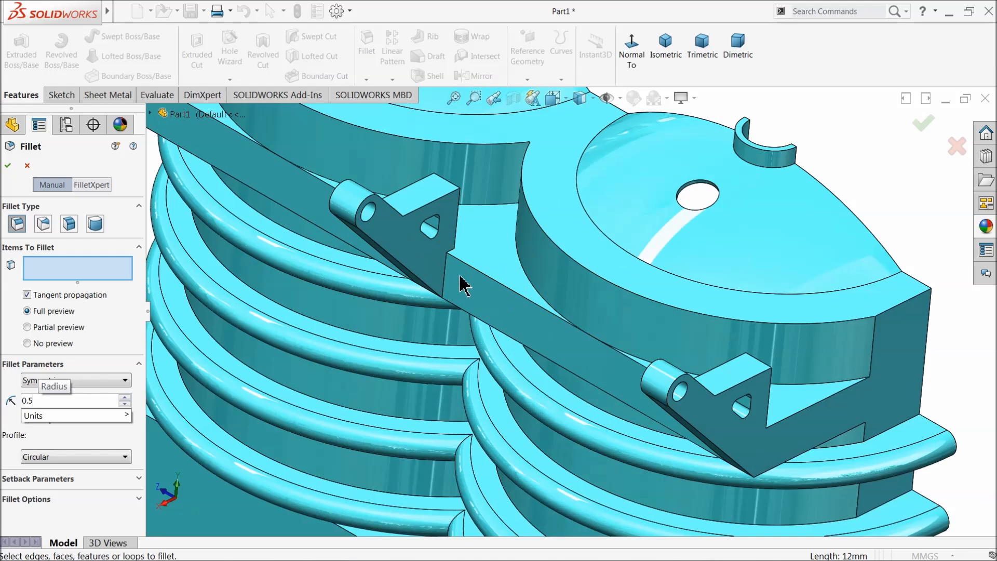
click(451, 285)
scroll(581, 341, up, 3)
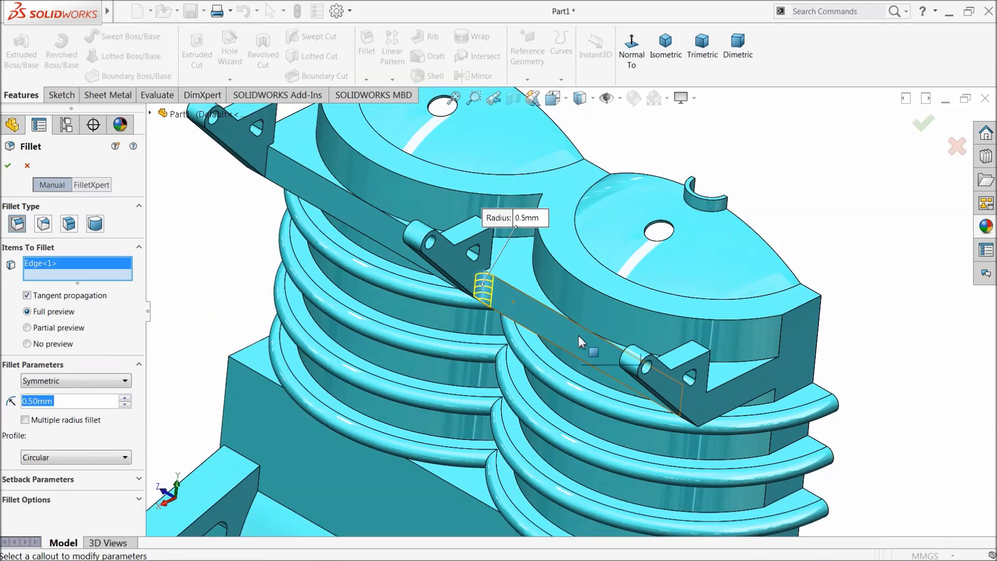
click(267, 170)
middle_drag(454, 262, 543, 297)
click(549, 301)
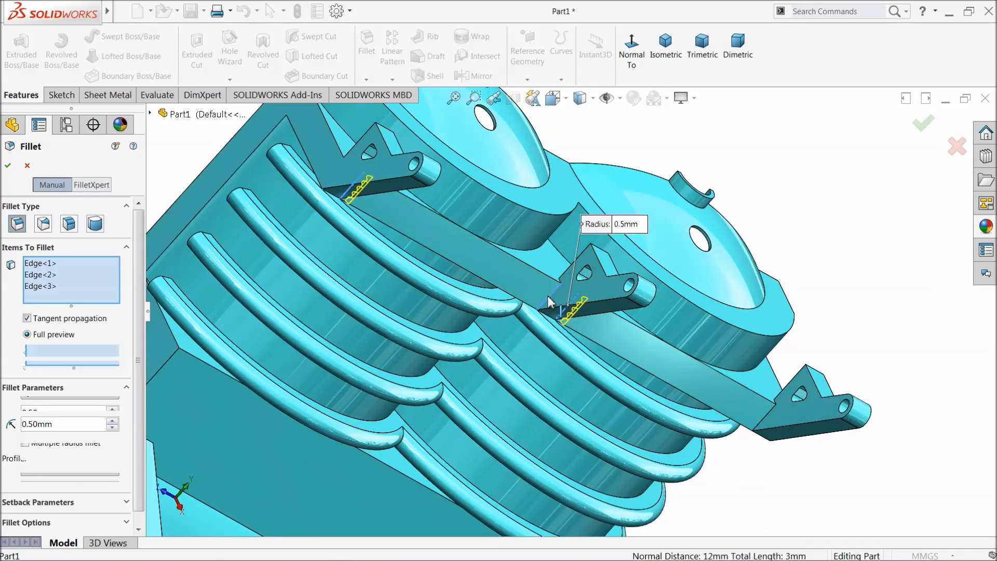
click(618, 378)
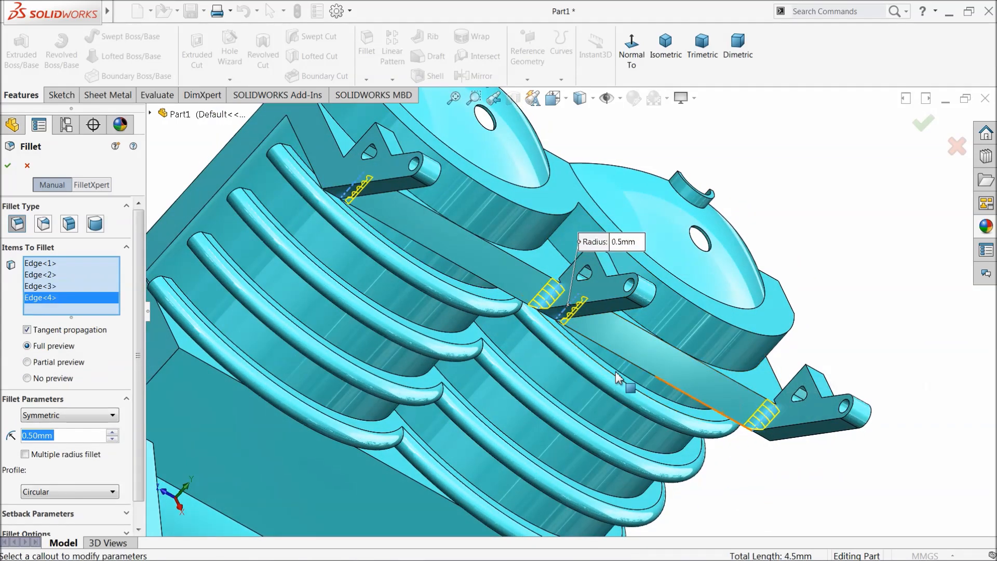
click(8, 166)
Step: Start a sketch on the block's flat end face beside the round flange and view it face-on
middle_drag(550, 322, 459, 297)
scroll(460, 297, up, 2)
scroll(495, 356, up, 2)
scroll(582, 423, down, 1)
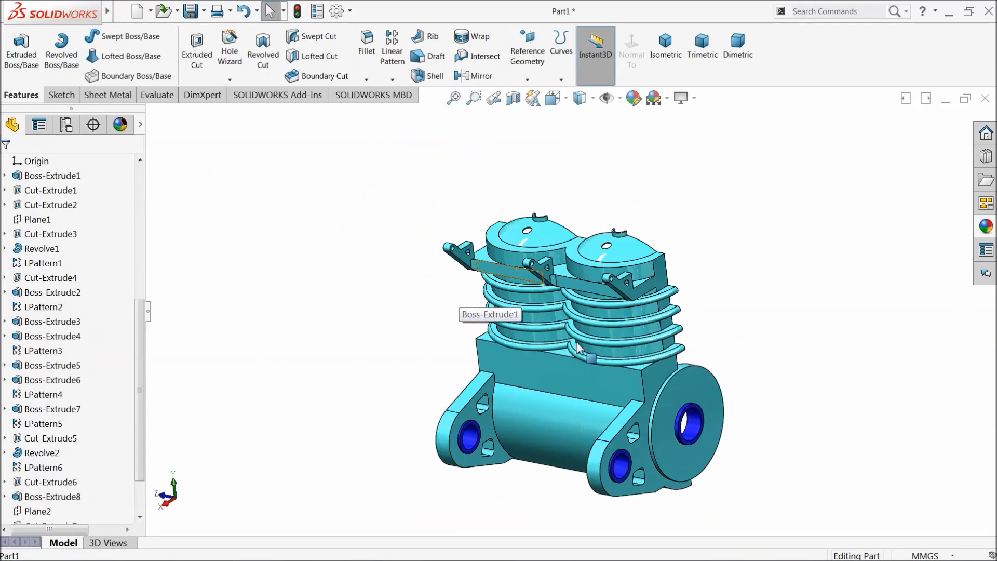
middle_drag(576, 344, 556, 339)
scroll(613, 359, down, 6)
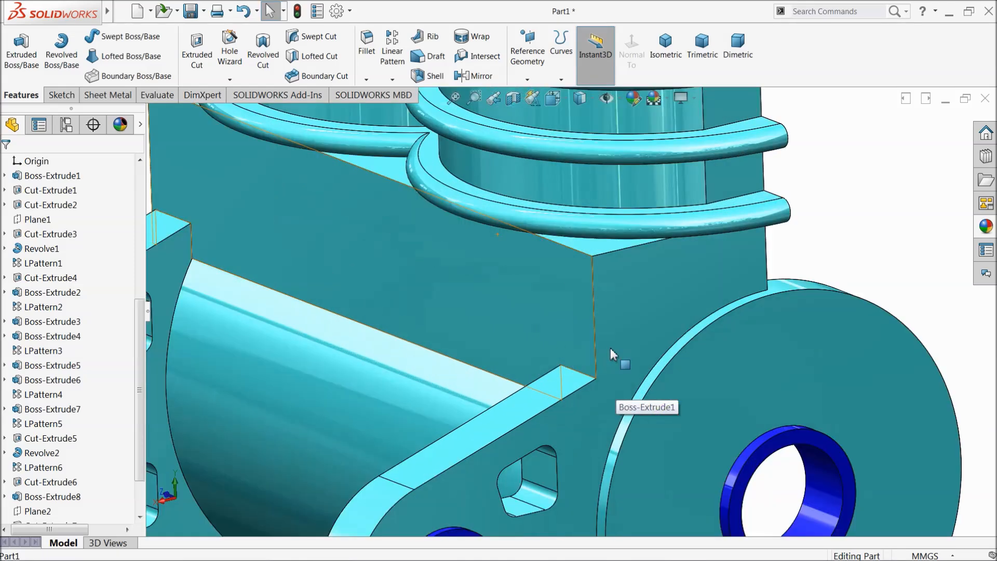
click(623, 338)
click(661, 298)
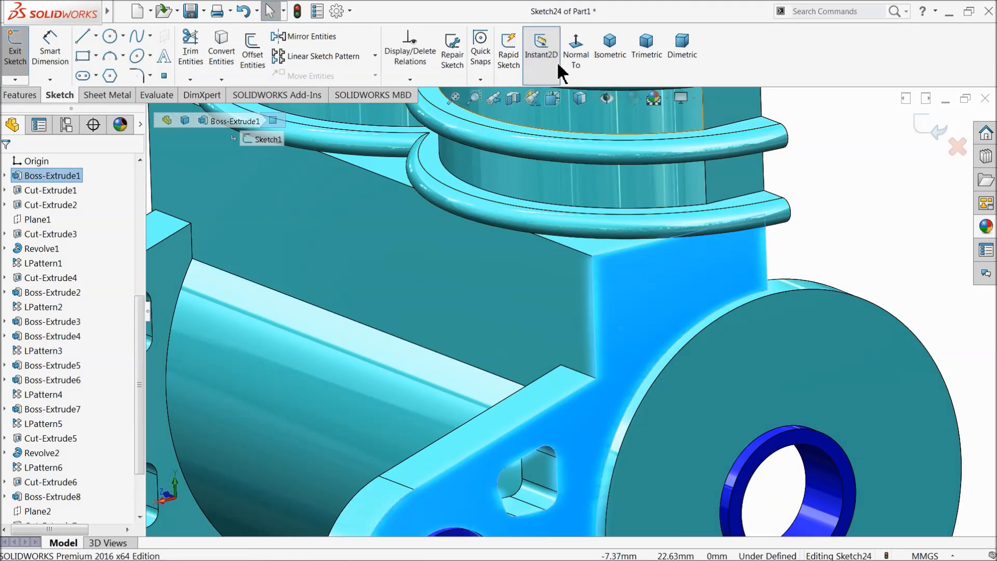
click(575, 58)
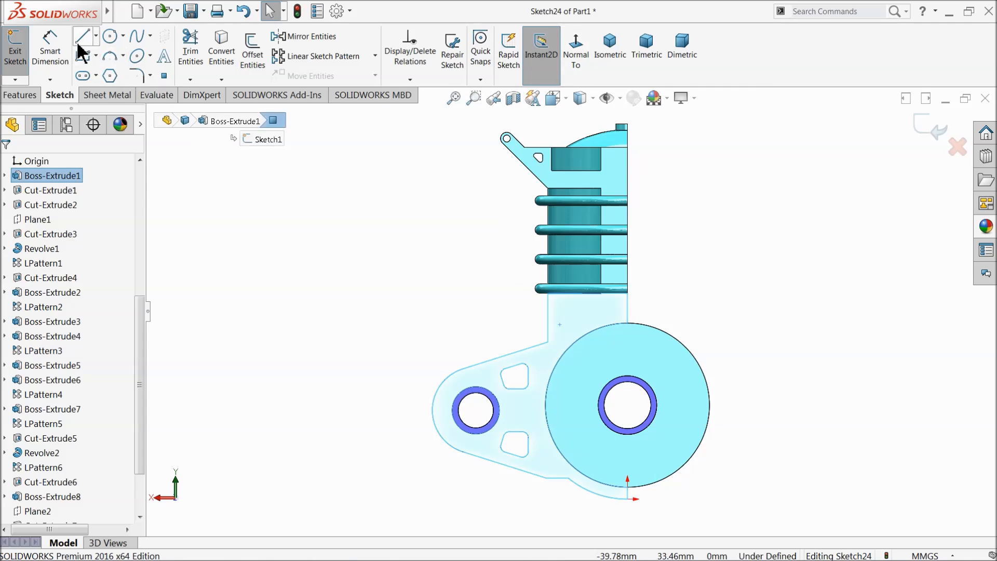
Step: Sketch a closed bracket profile about 6.5 mm long against the block's side edge, with a horizontal top, short vertical end and tangent arc underneath
scroll(496, 365, down, 2)
scroll(589, 337, down, 1)
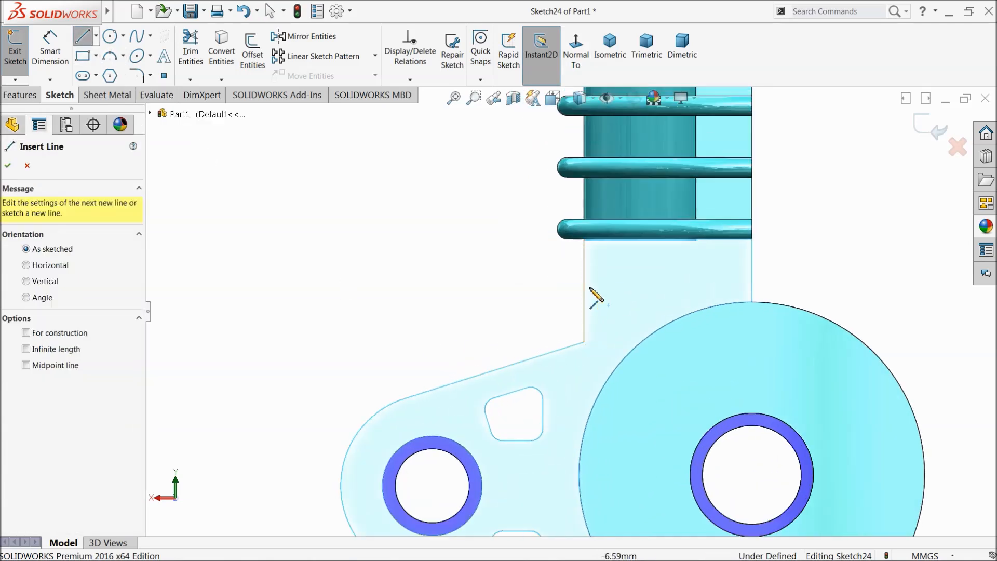
click(584, 269)
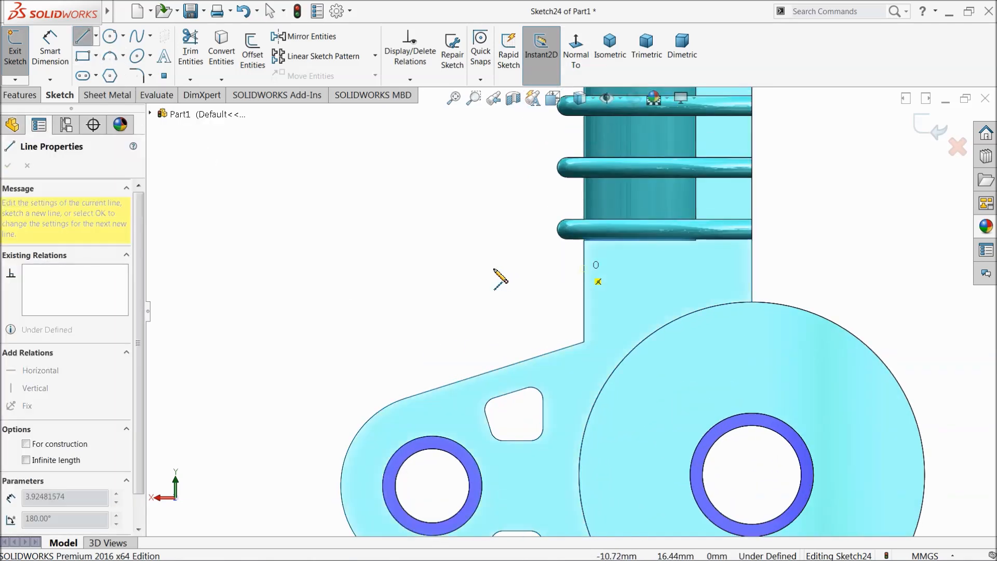
click(425, 269)
click(425, 295)
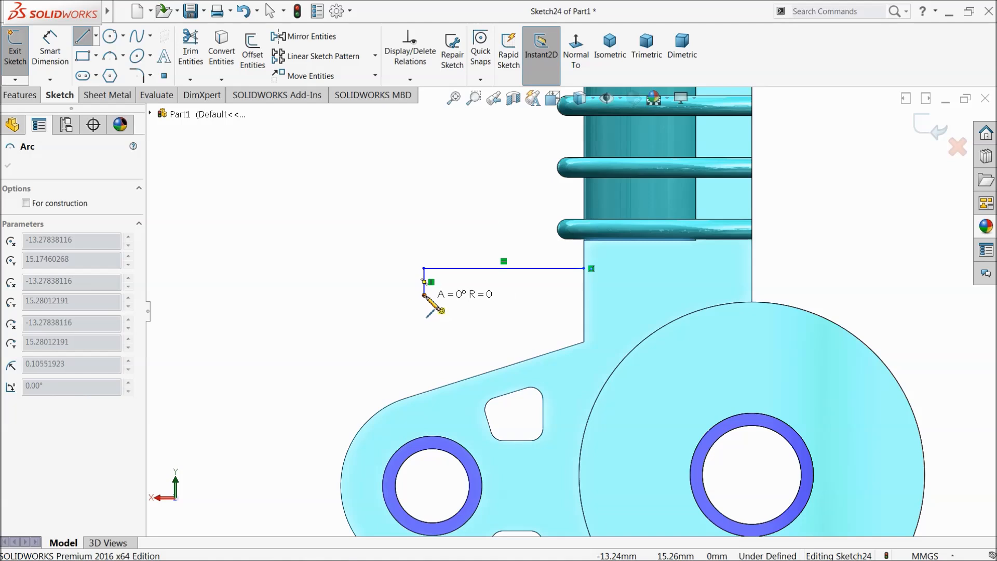
click(584, 327)
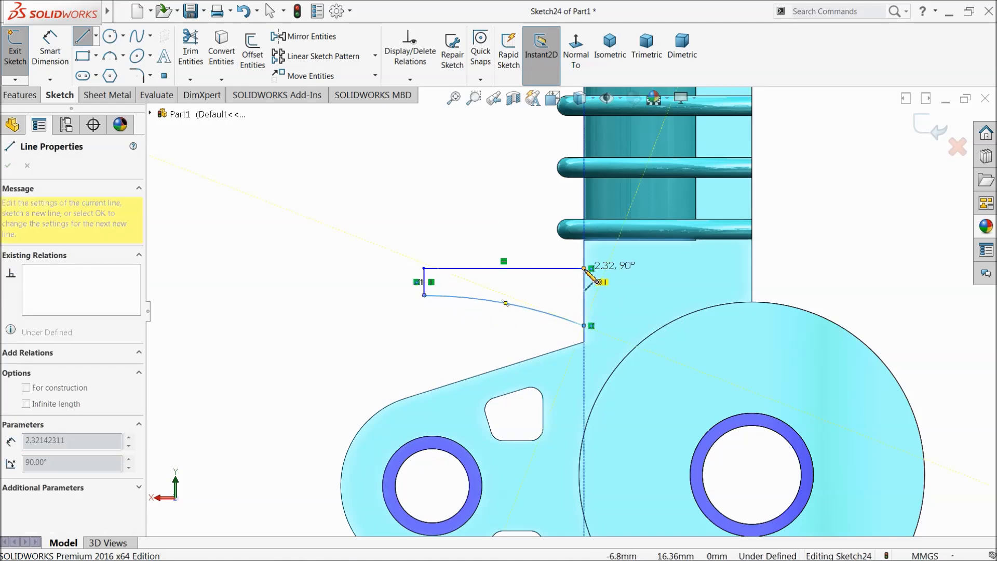
click(584, 268)
right_click(439, 234)
click(456, 221)
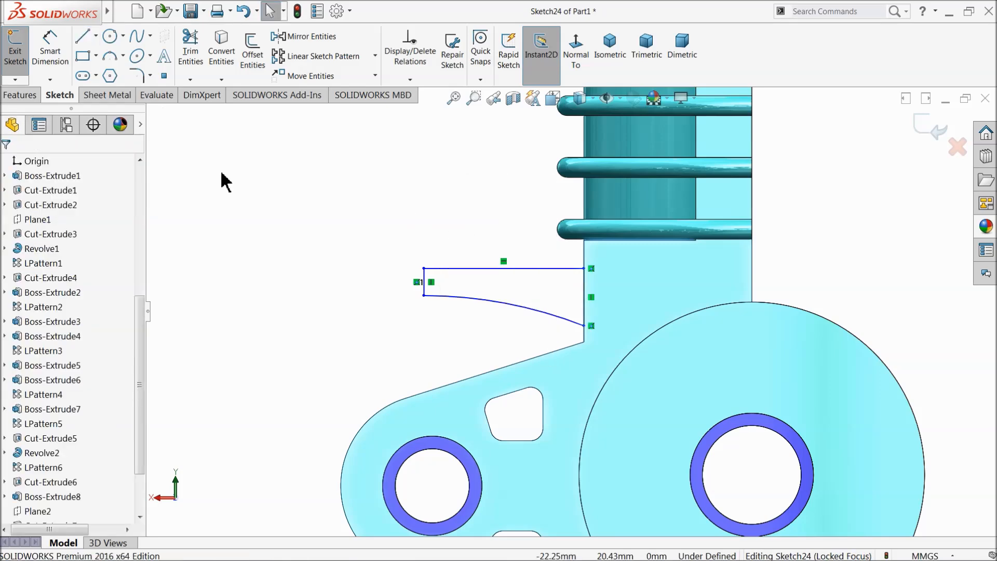
Step: Dimension the bracket profile with a 7.2 mm top line and a 0.9 mm outer end
click(48, 61)
click(482, 268)
click(481, 236)
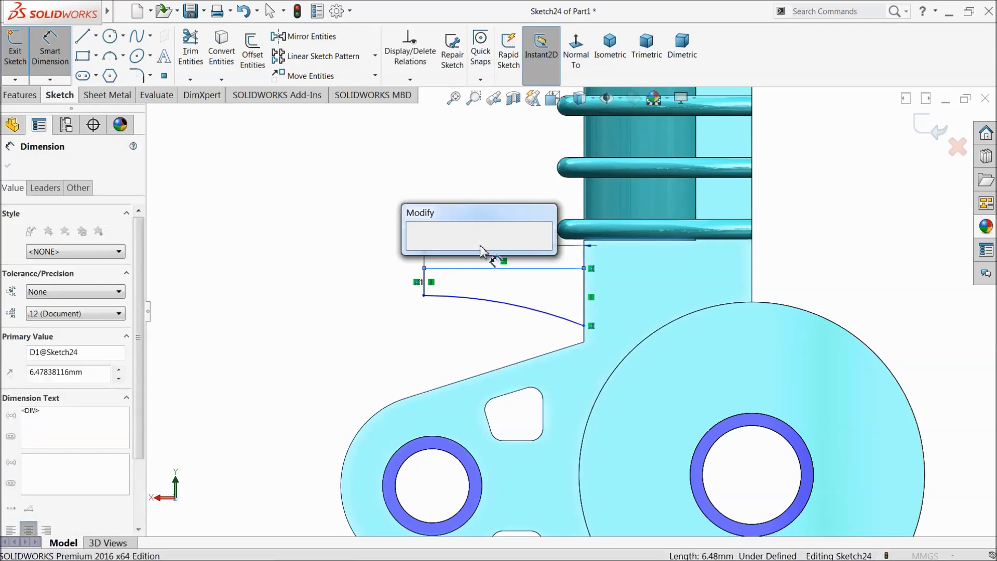
text(7.2)
key(Return)
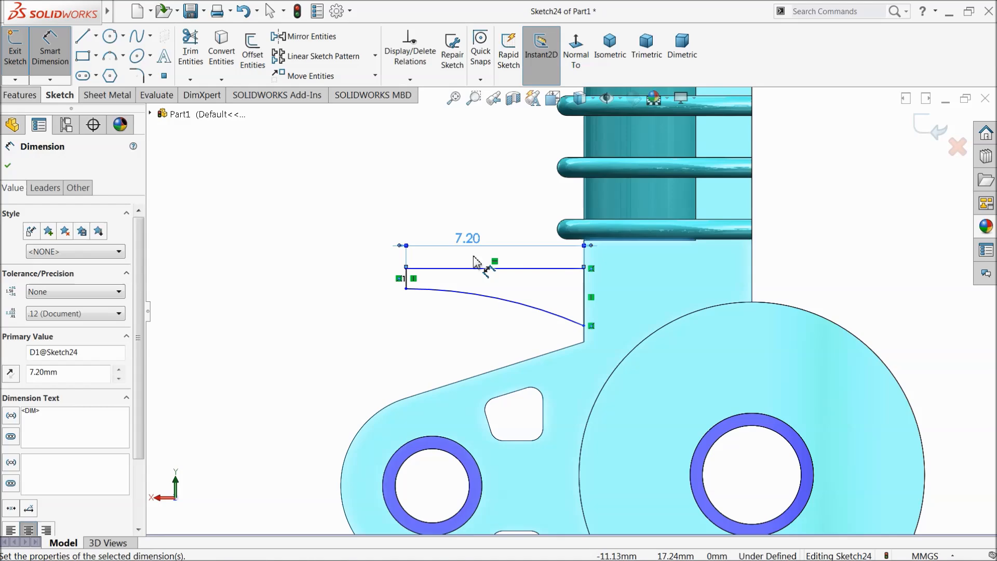
click(408, 279)
click(348, 279)
text(0.9)
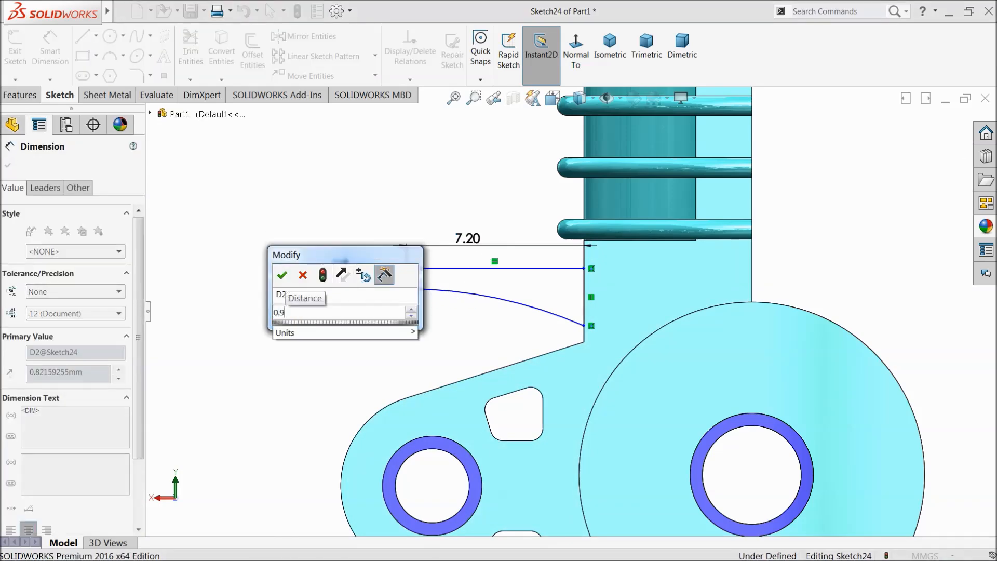
key(Return)
Step: Dimension the lower arc's radius and set the top line 8.1 mm above the centre of the large bore
click(477, 304)
click(465, 325)
click(405, 318)
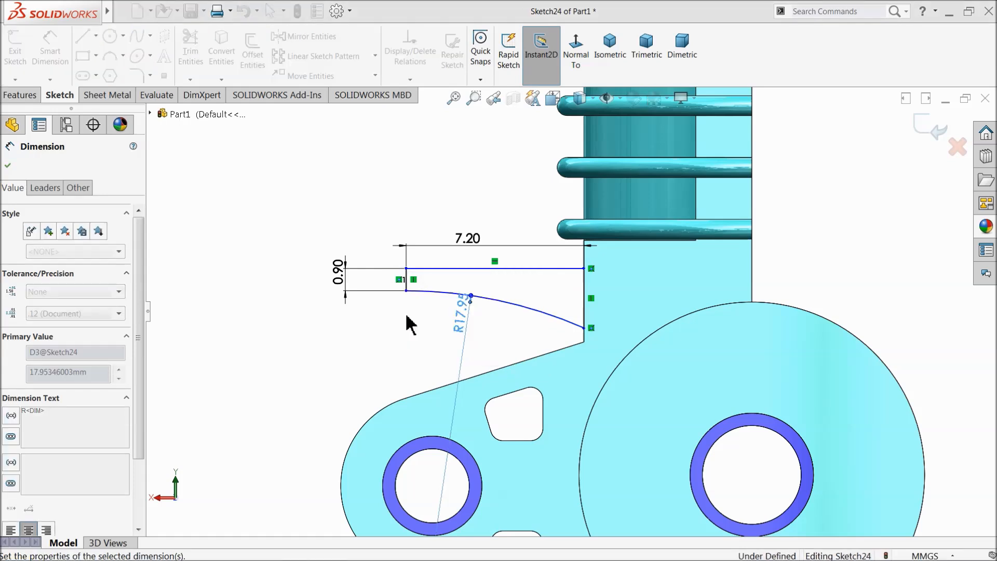
click(531, 270)
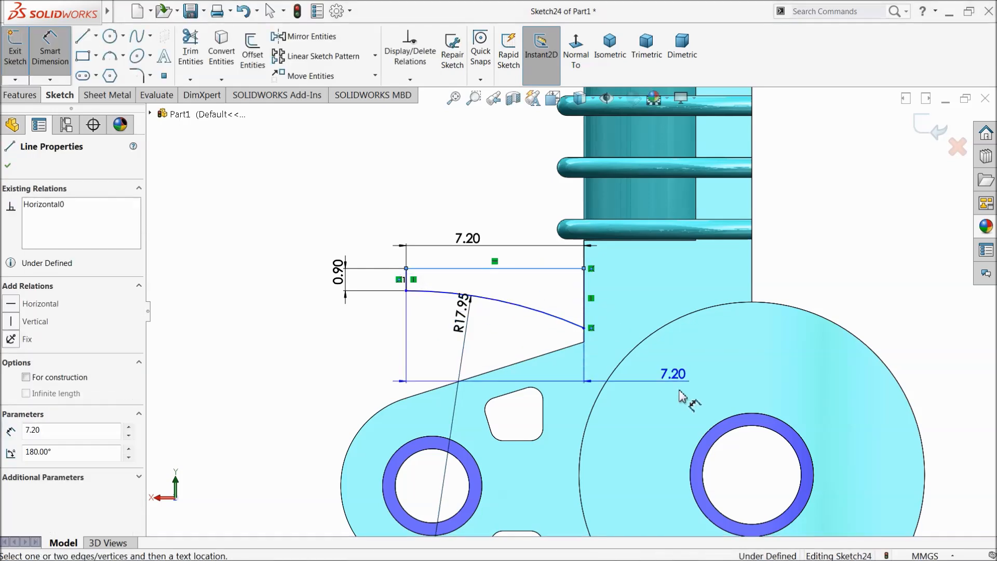
click(701, 468)
click(272, 364)
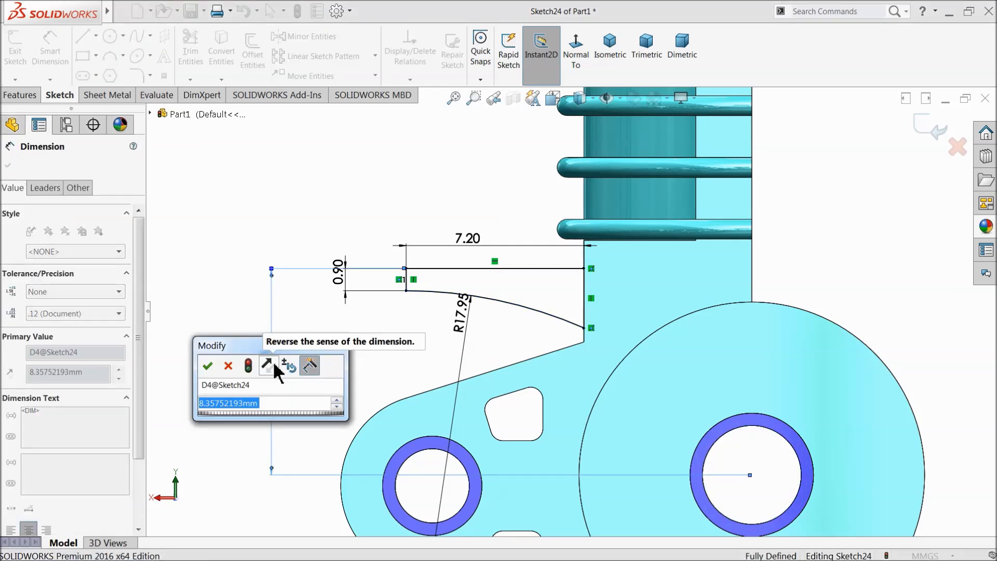
text(8.1)
click(209, 366)
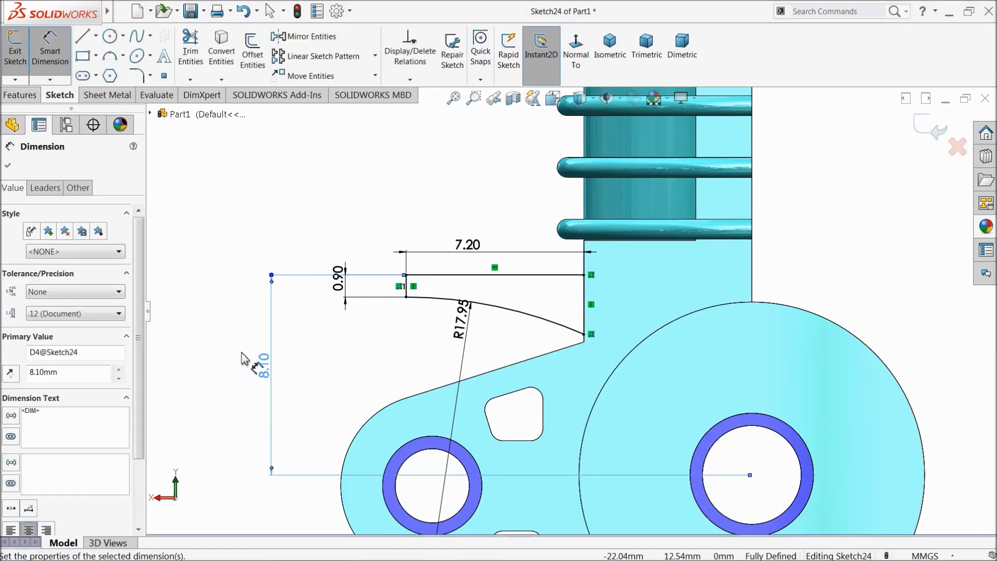
click(11, 164)
Step: Set up a boss extrusion of the bracket profile with a 2 mm blind depth, reversed toward the block's interior
click(19, 95)
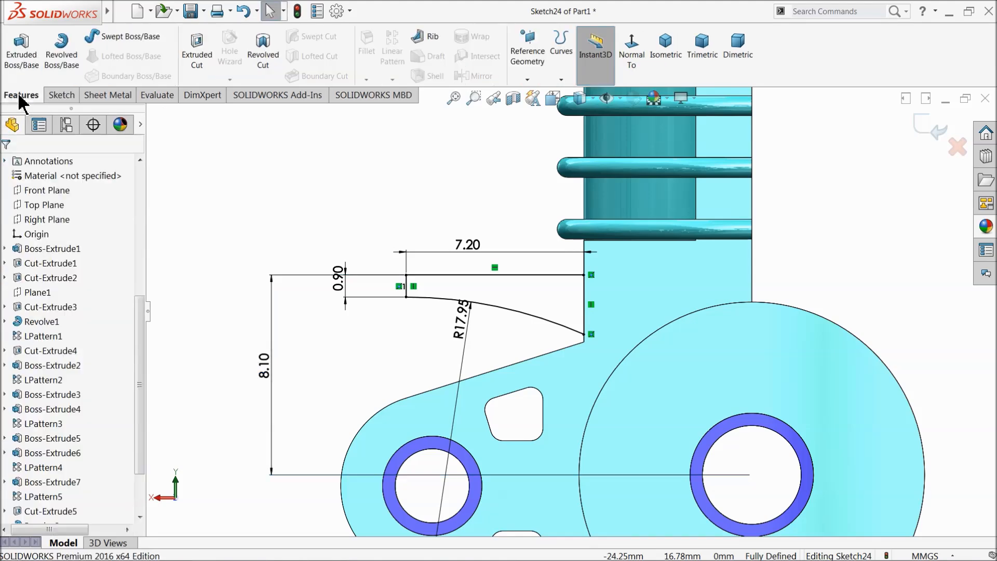
click(24, 57)
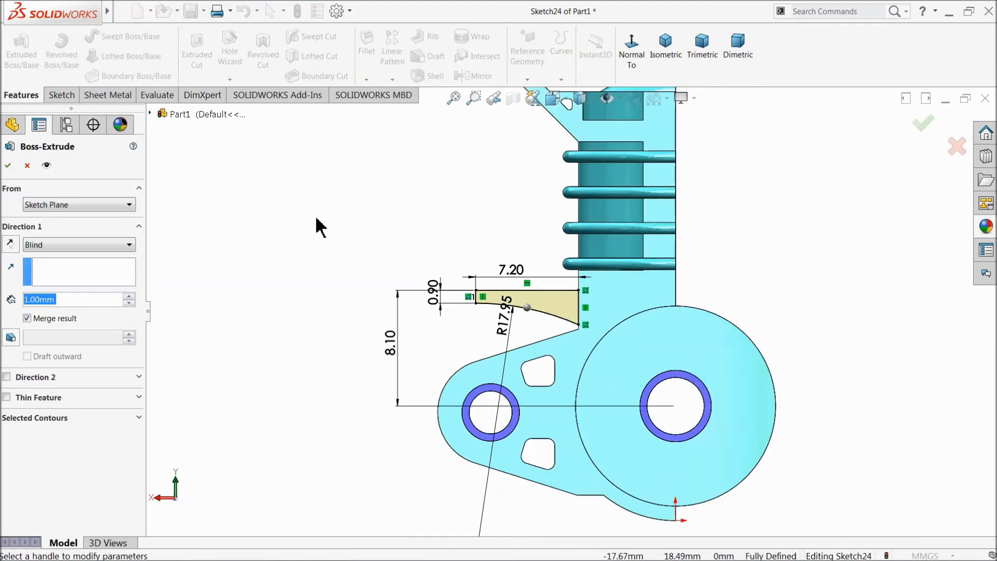
scroll(668, 366, down, 3)
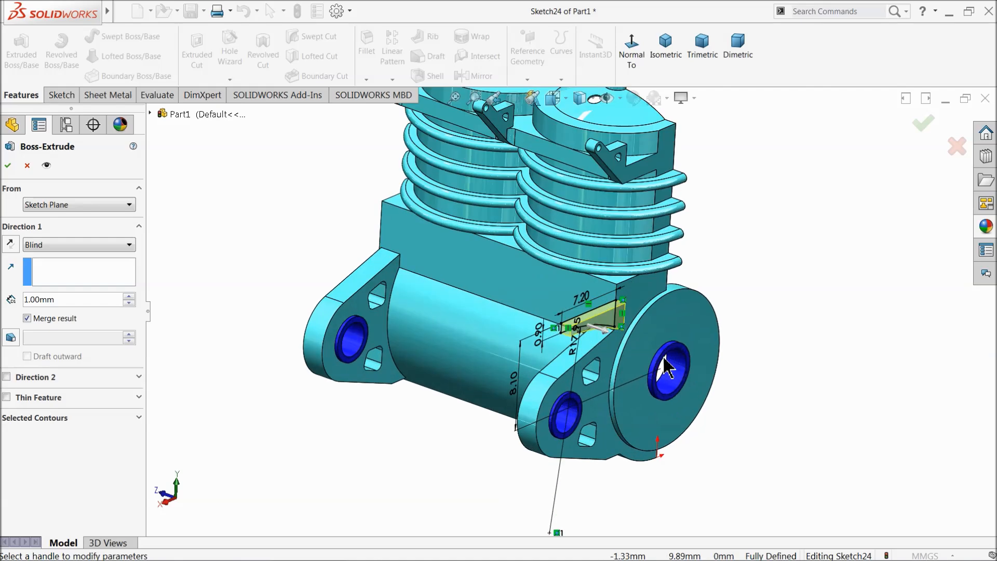
scroll(667, 366, down, 2)
scroll(666, 366, down, 3)
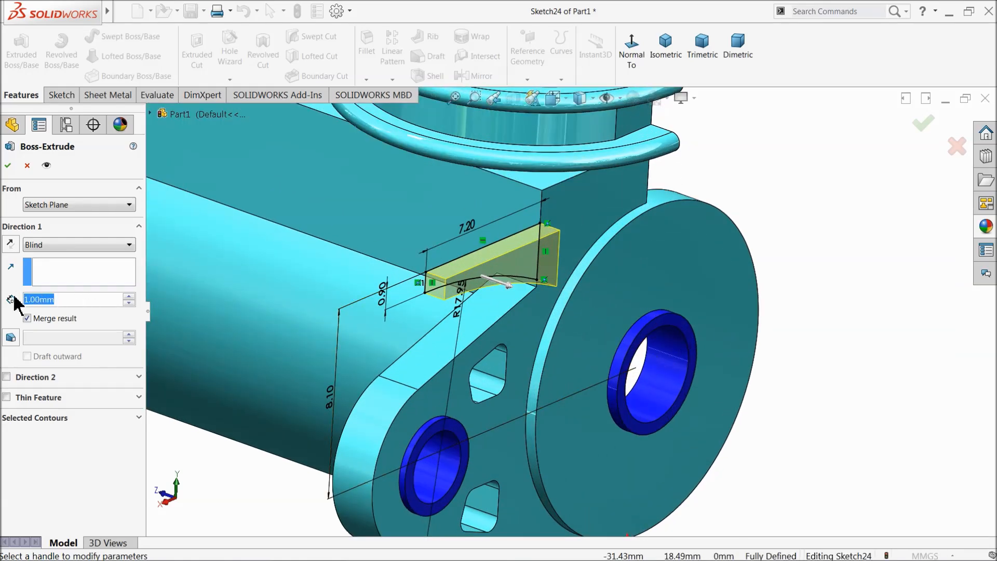
text(2)
key(Return)
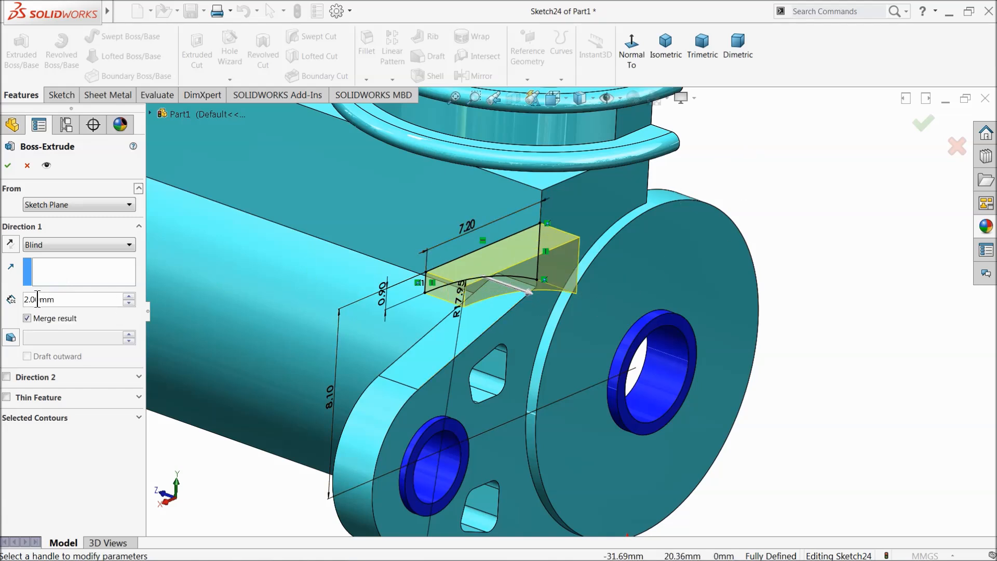
click(10, 244)
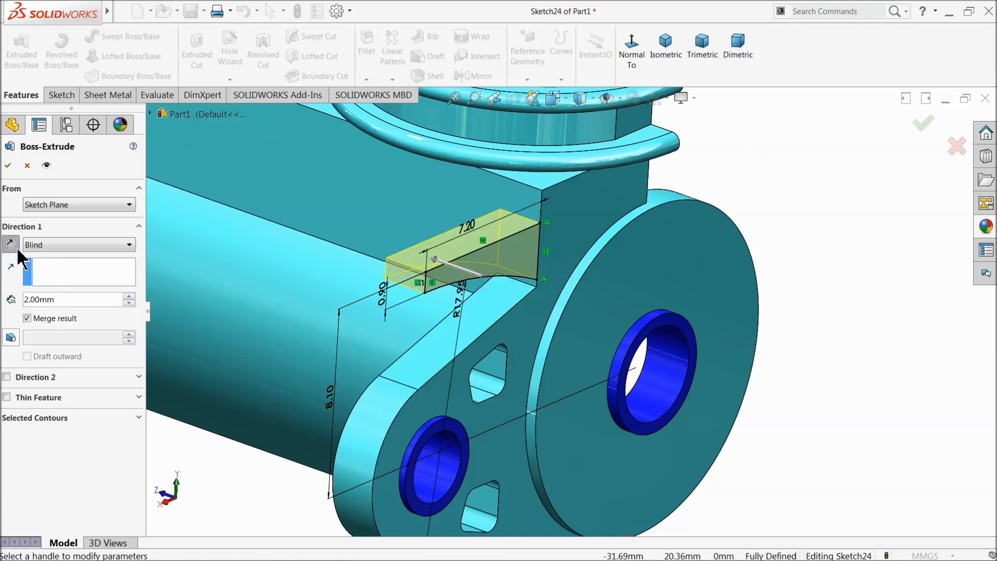
Step: Start the extrusion at a 5.5 mm offset from the sketch plane, reversed along the block's length, and create the bracket
click(57, 206)
click(58, 249)
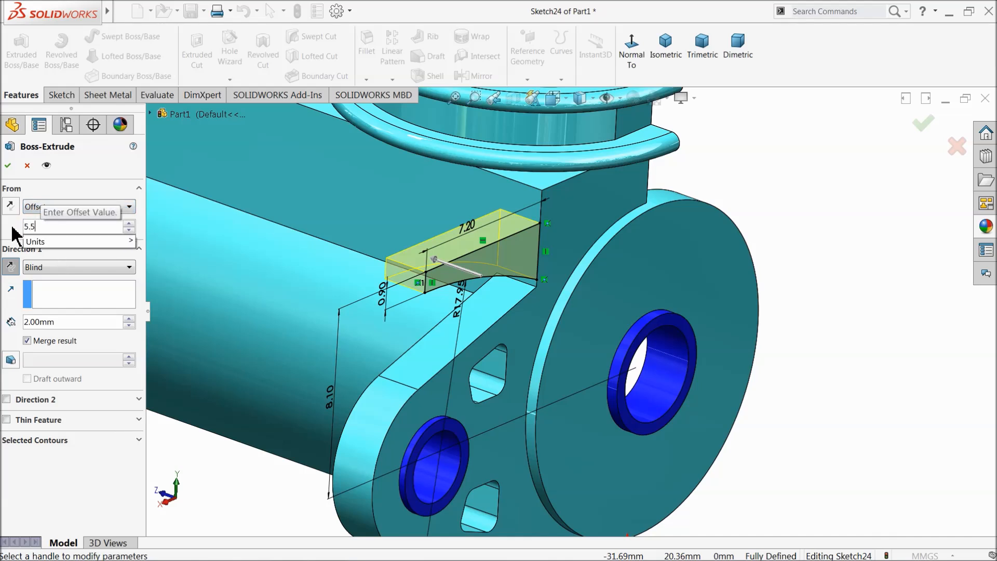
text(5.5)
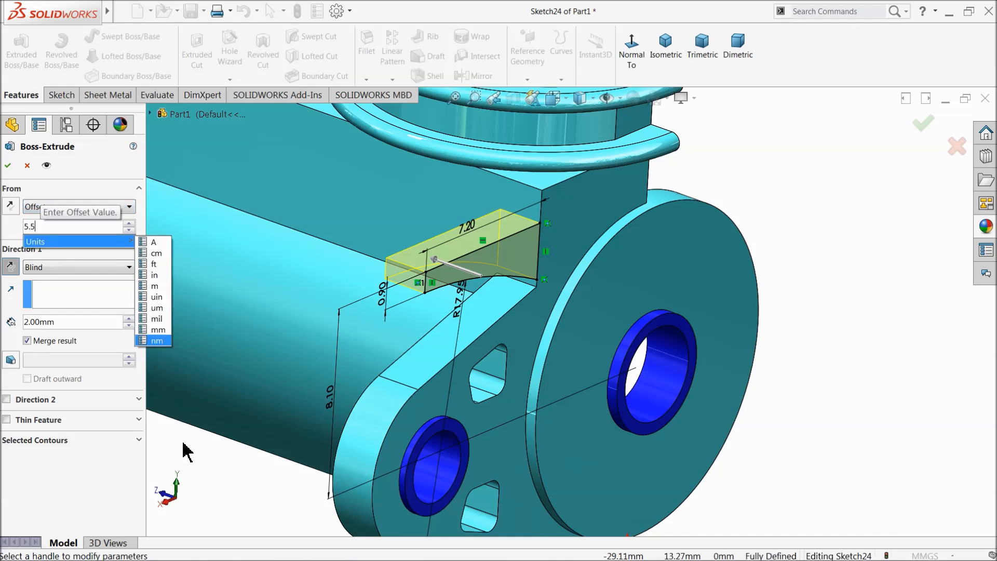
key(Return)
click(11, 206)
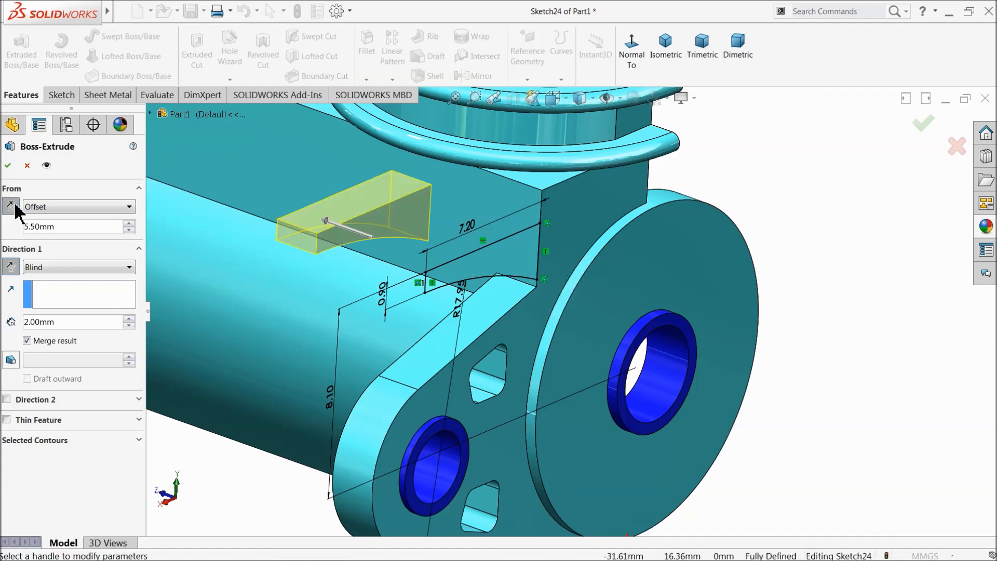
click(6, 166)
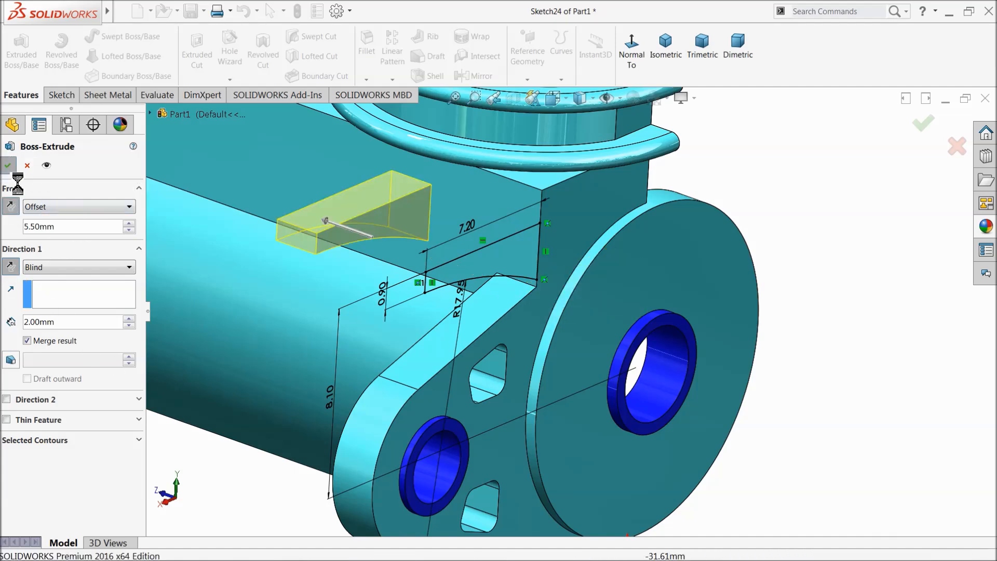
Step: Linearly pattern the bracket along the block's long lower edge with 12 mm spacing and 2 instances, reversing the direction toward the block's far end
scroll(269, 283, up, 2)
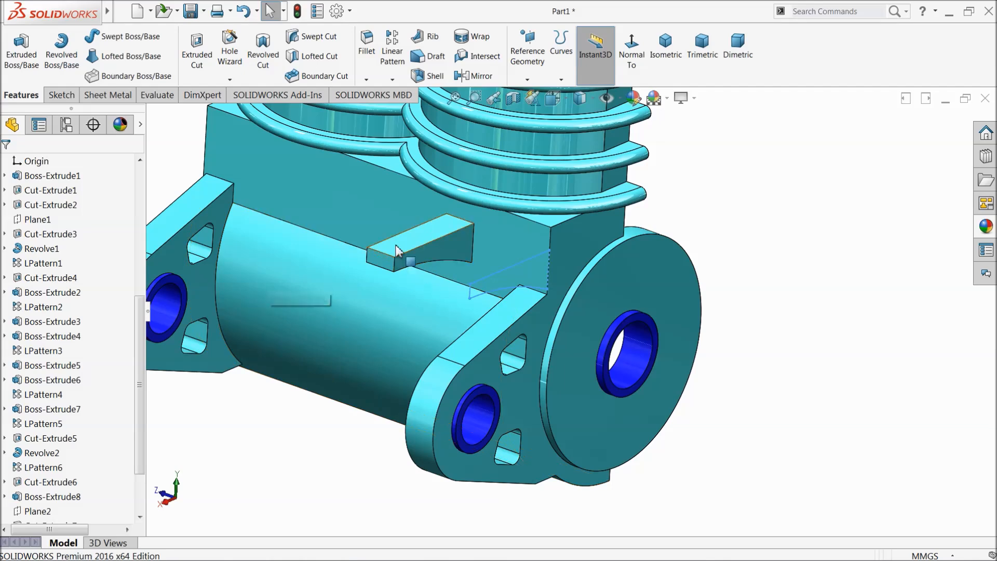
click(393, 65)
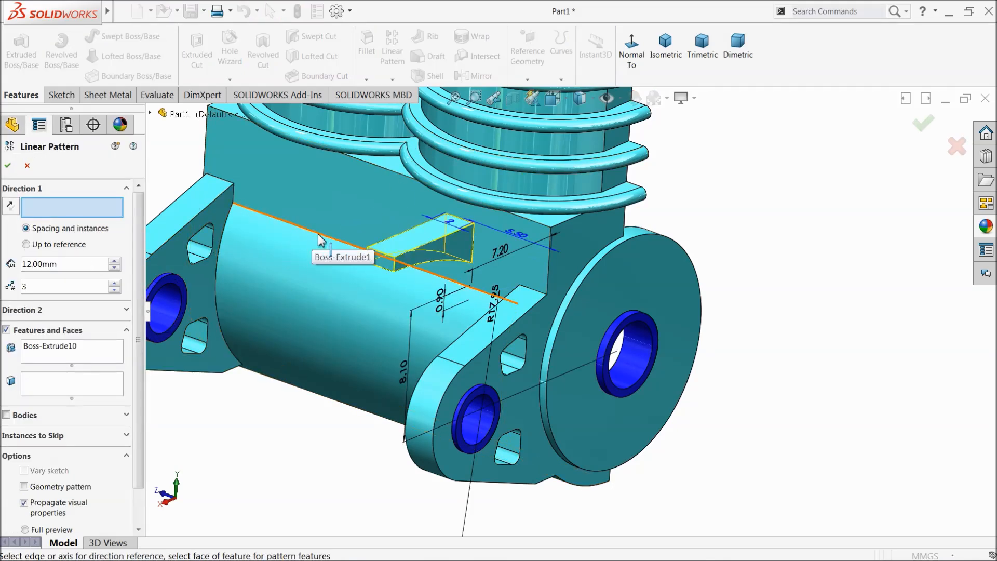
click(224, 229)
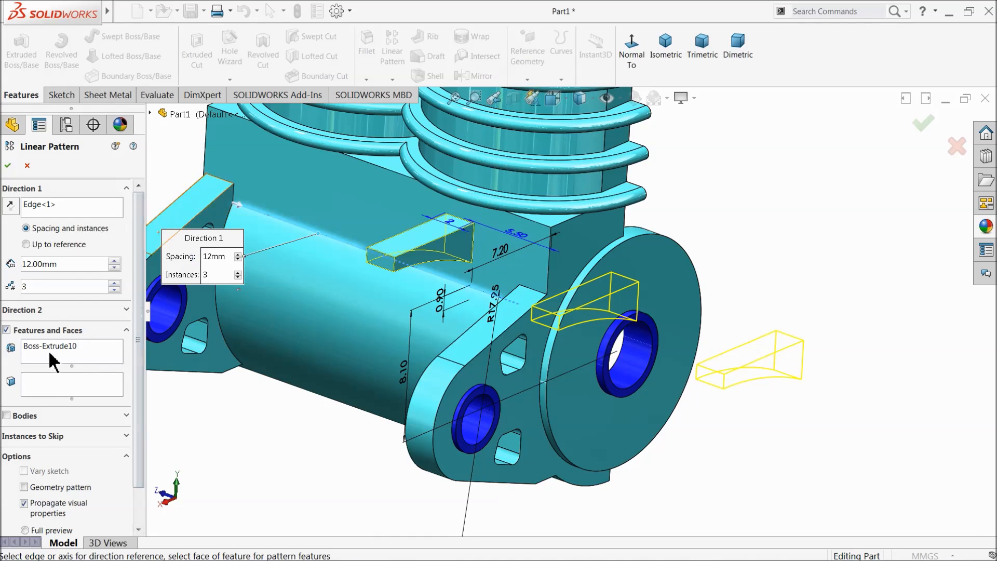
click(11, 205)
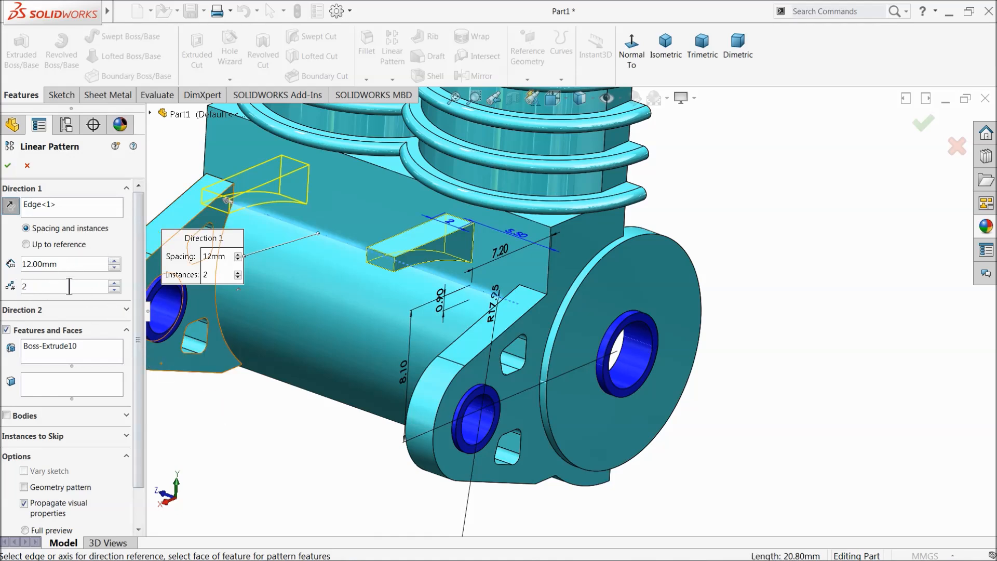
click(9, 167)
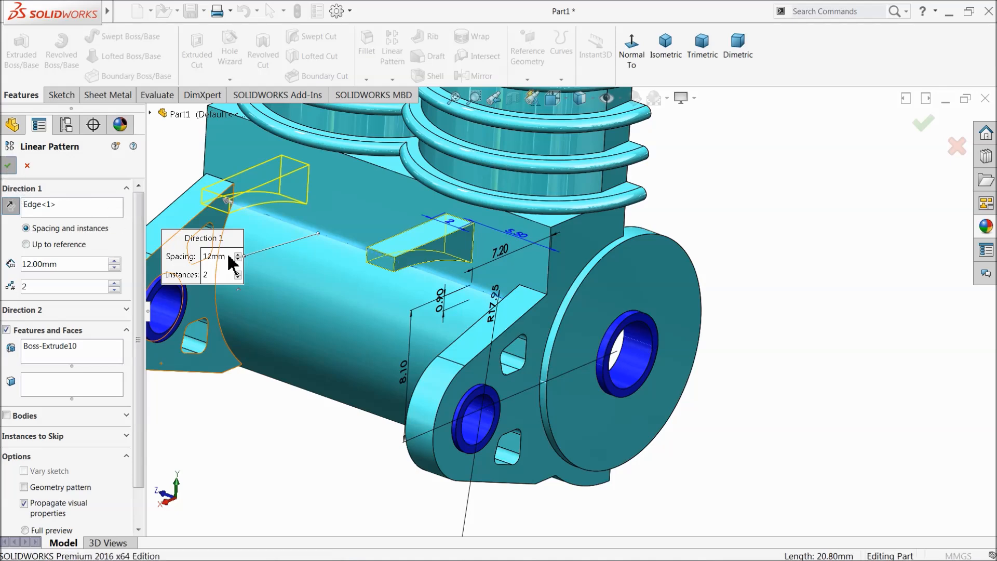
Step: Start a sketch on the bracket's top face and draw one circle near the outer end of each bracket, radii about 0.95 mm and 0.72 mm
middle_drag(234, 270, 327, 353)
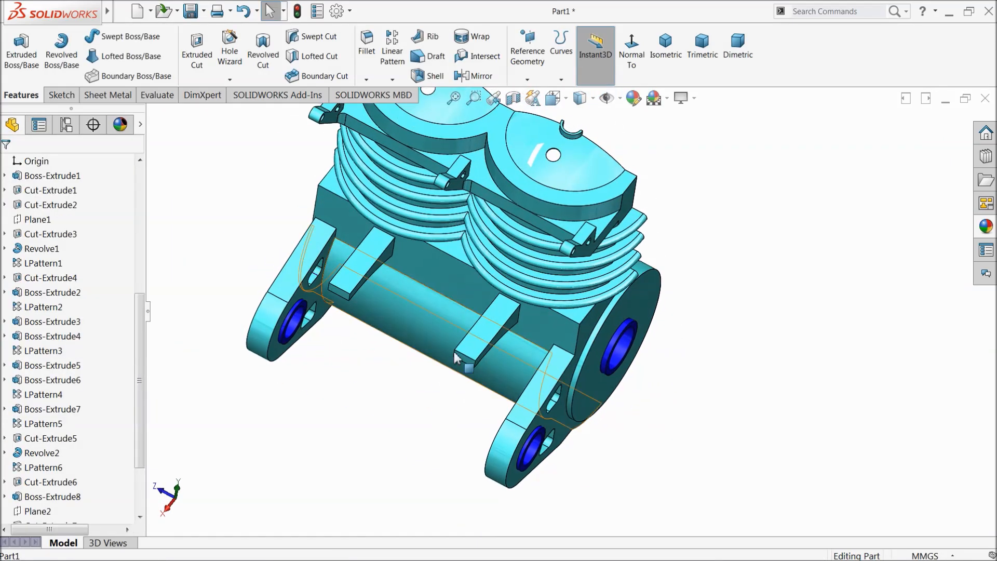
scroll(457, 363, down, 3)
click(512, 334)
click(538, 310)
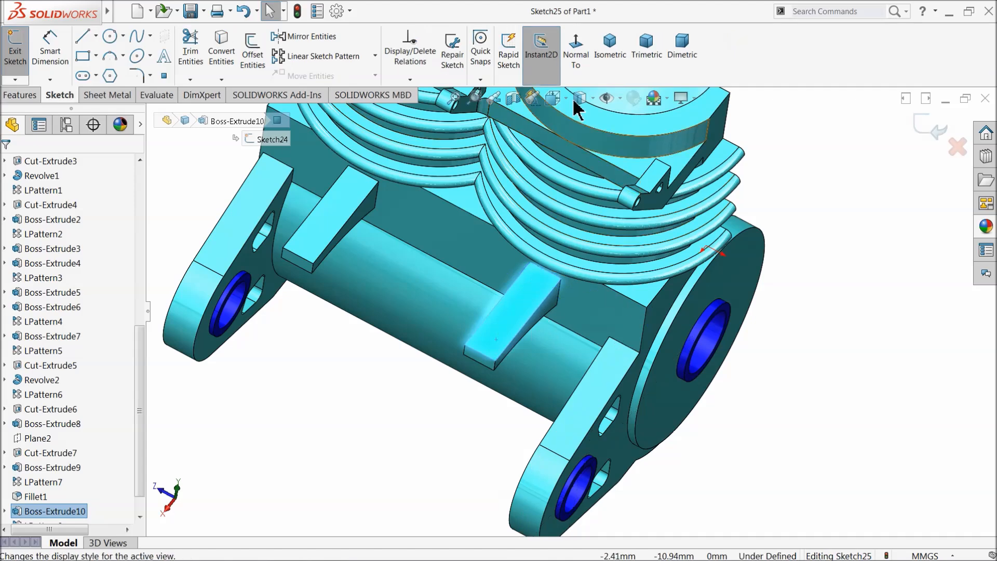
click(576, 49)
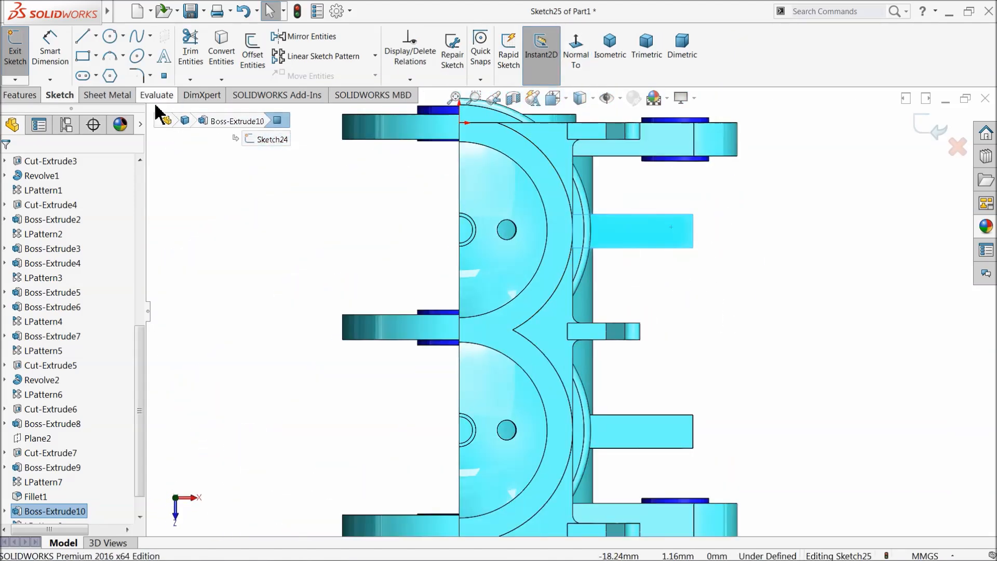
click(108, 37)
click(671, 233)
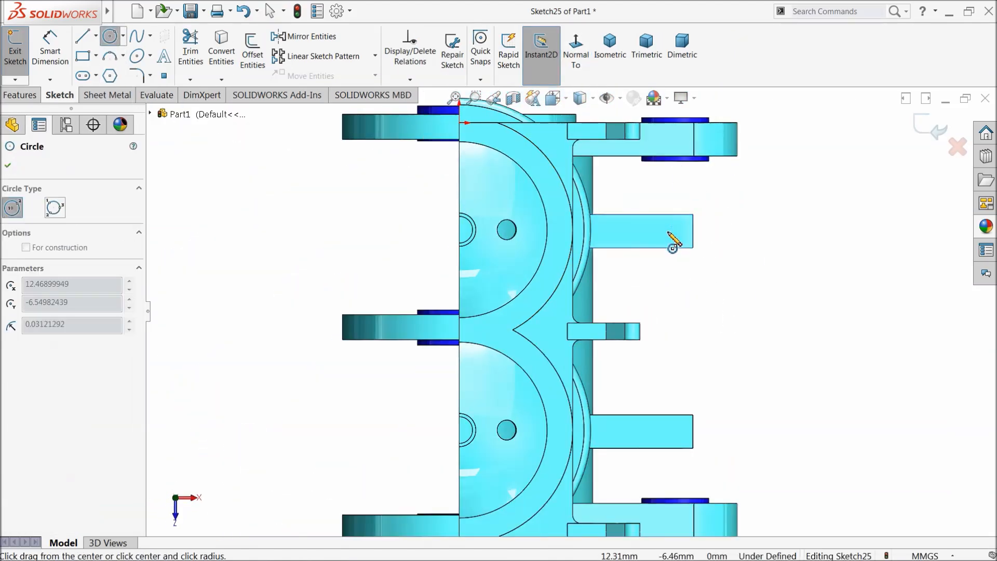
click(660, 236)
click(667, 434)
click(675, 425)
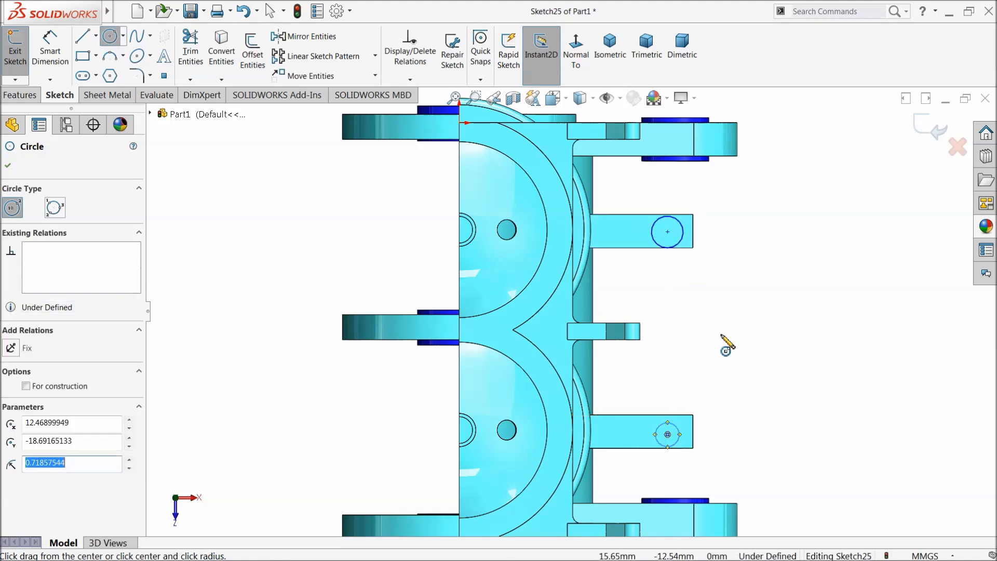
Step: Make the two bracket circles equal in radius
click(104, 41)
click(682, 243)
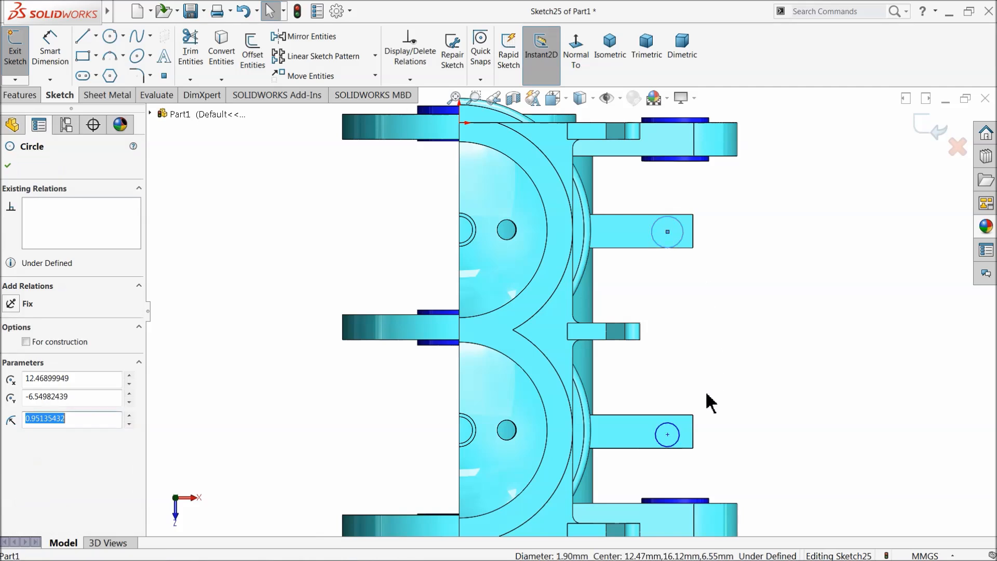
ctrl+click(680, 433)
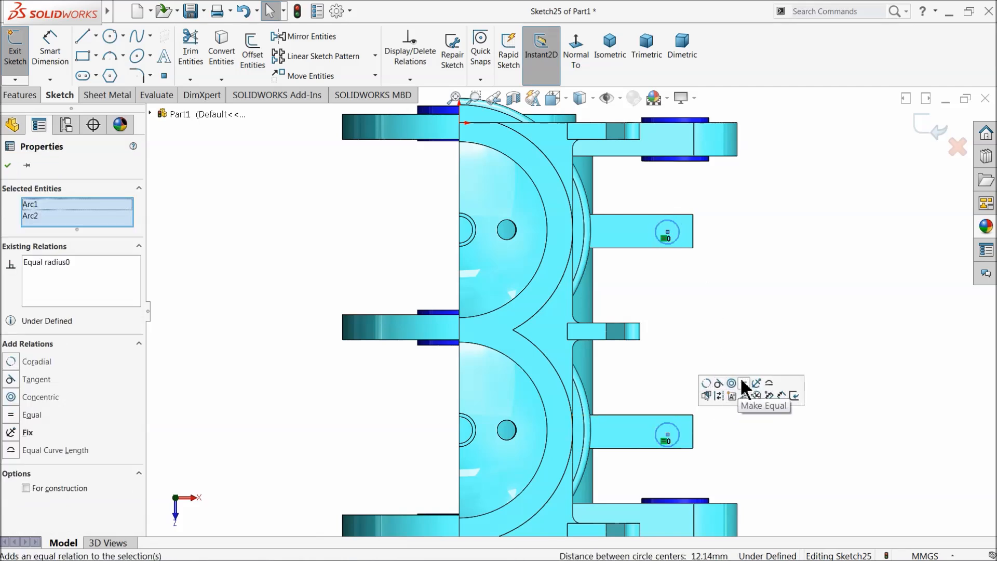
click(713, 317)
Step: Draw a centerline from the original bracket's circle centre to the midpoint of its outer edge and make it horizontal
click(96, 36)
click(105, 66)
scroll(670, 291, down, 5)
scroll(661, 275, up, 1)
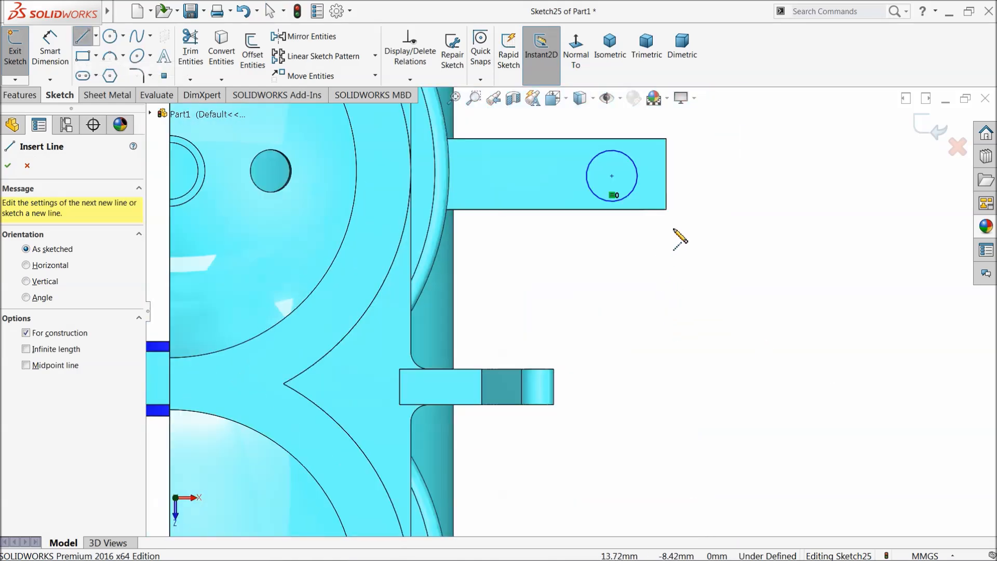
scroll(666, 213, down, 4)
click(478, 261)
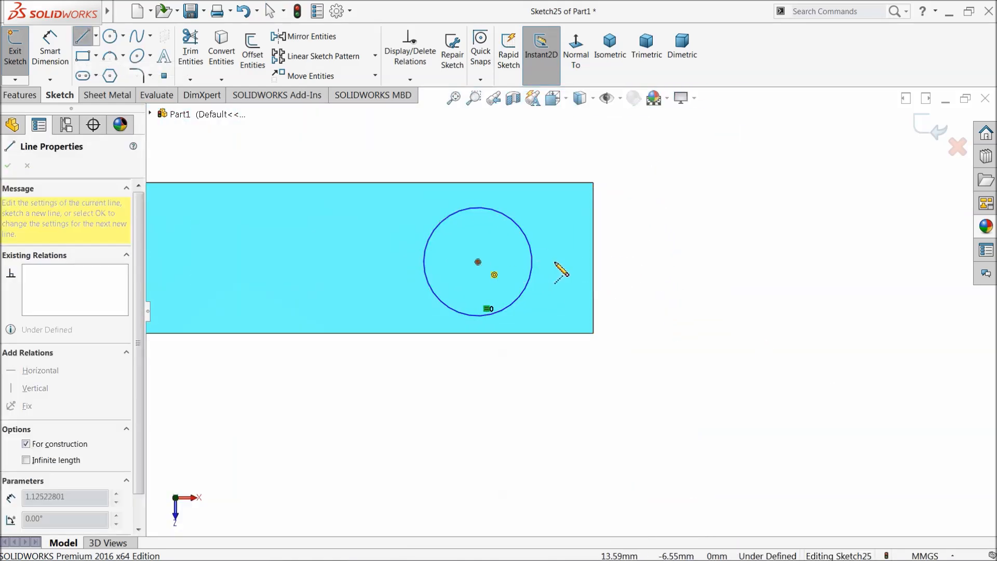
click(593, 258)
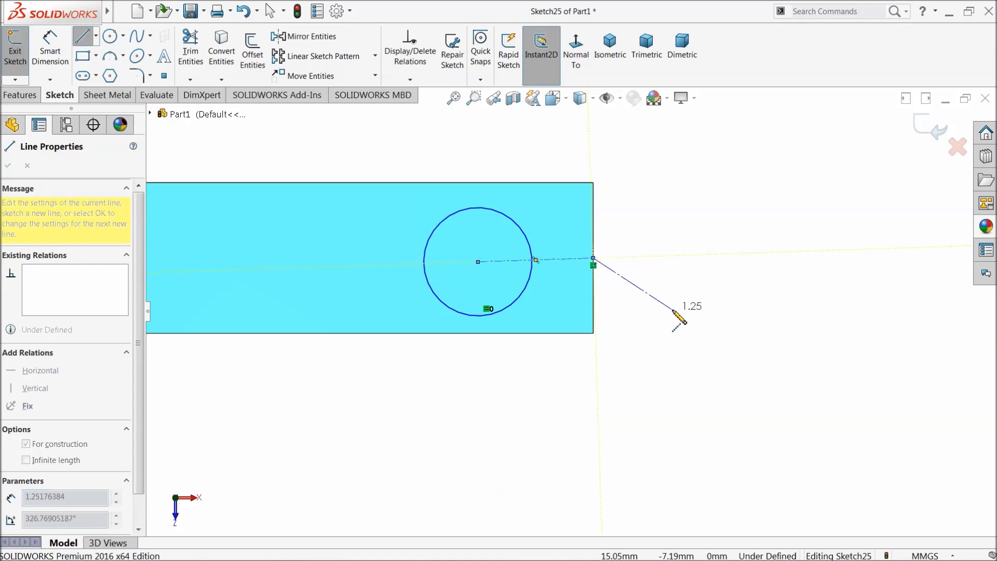
key(Escape)
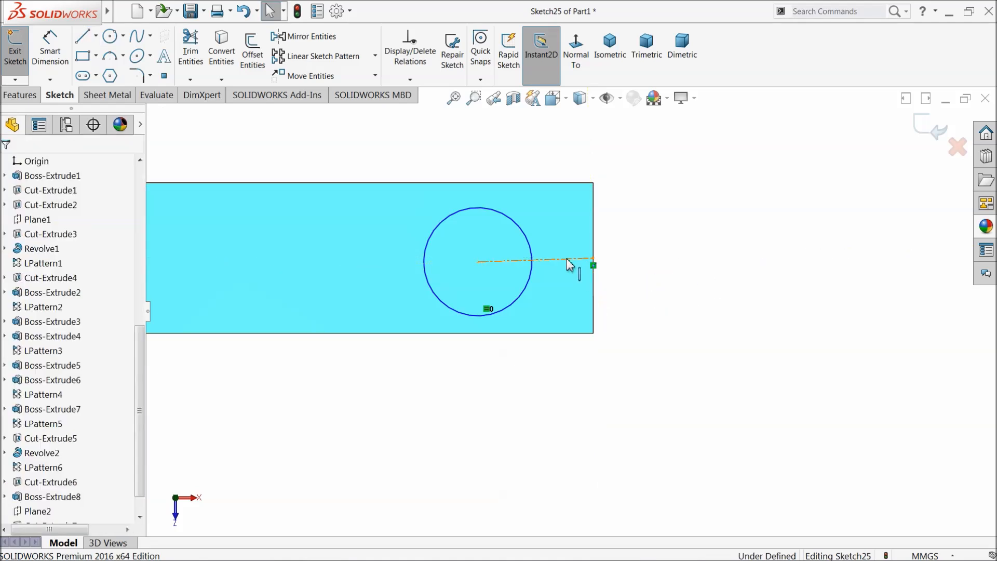
click(569, 261)
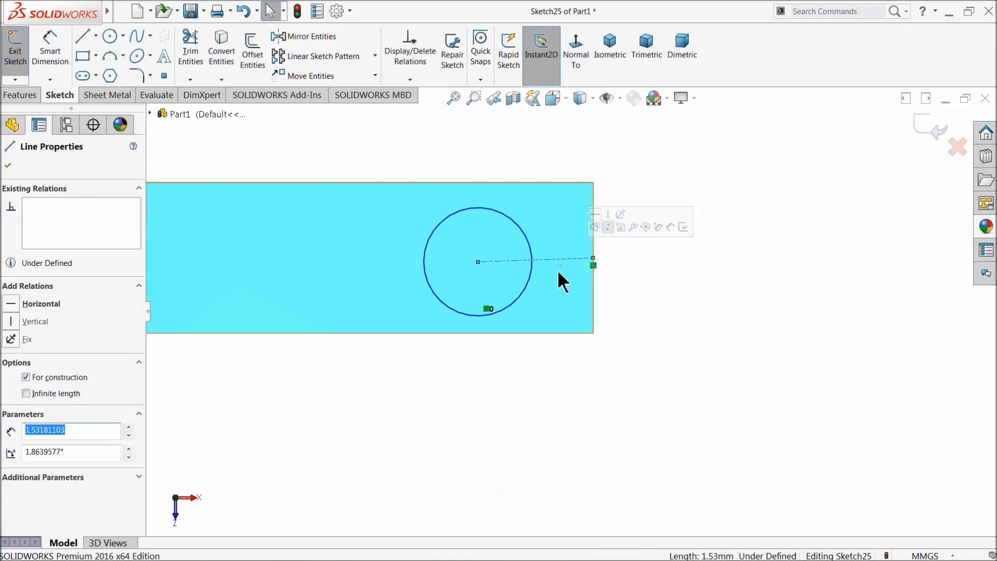
click(596, 215)
Step: Dimension the original bracket's circle with its centre 1.2 mm from the outer edge and a diameter of 1 mm
click(52, 56)
click(514, 258)
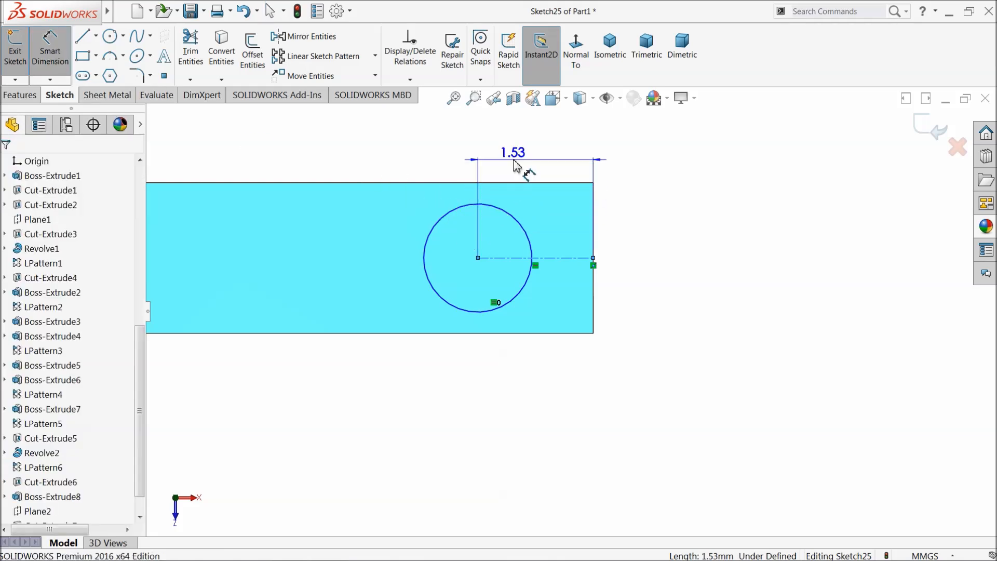
click(519, 155)
text(1.2)
key(Return)
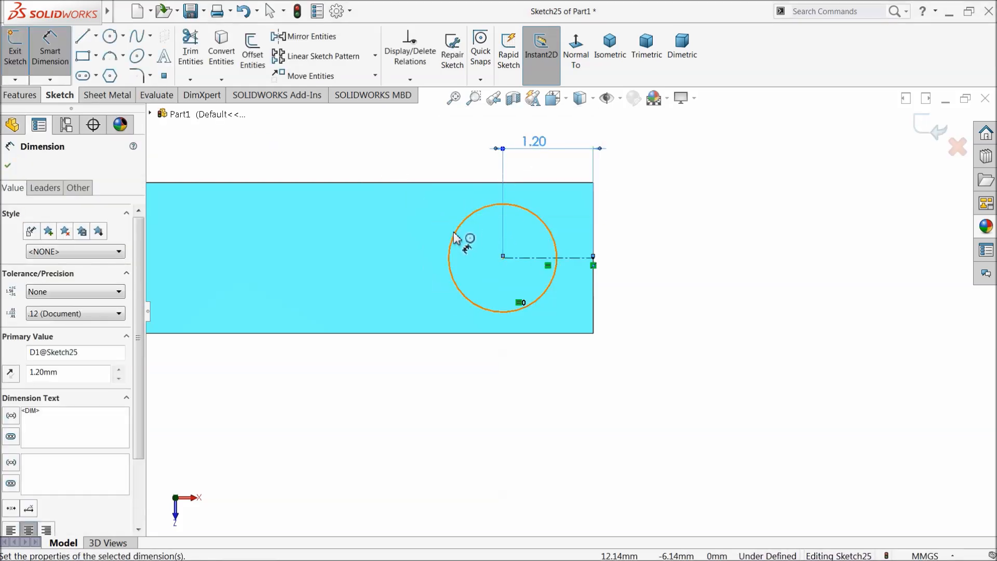
click(452, 238)
click(422, 236)
text(1)
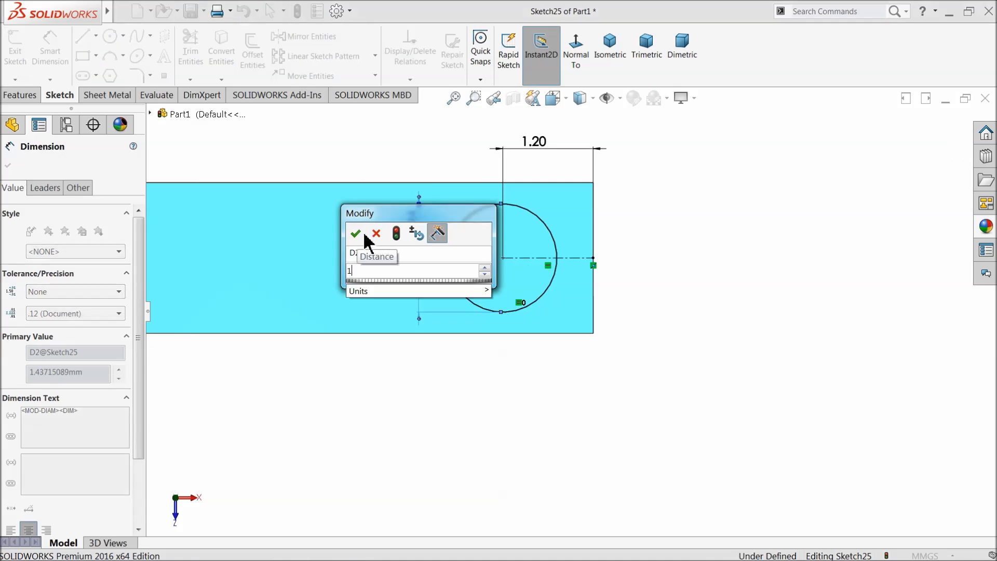
click(355, 232)
Step: Add a driven diameter dimension to the circle on the patterned bracket
scroll(476, 283, up, 6)
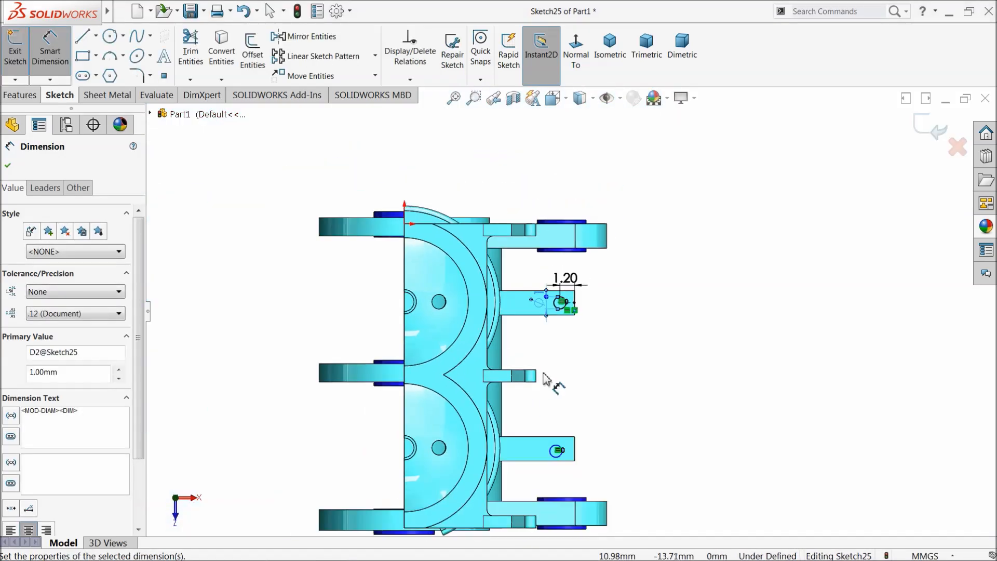
scroll(558, 363, down, 5)
scroll(558, 353, down, 3)
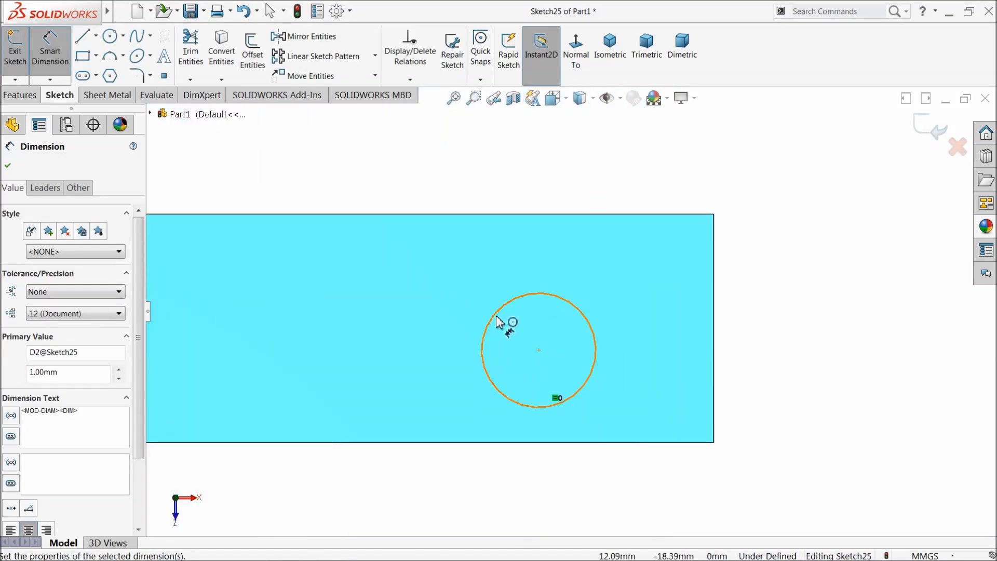
click(482, 327)
click(433, 315)
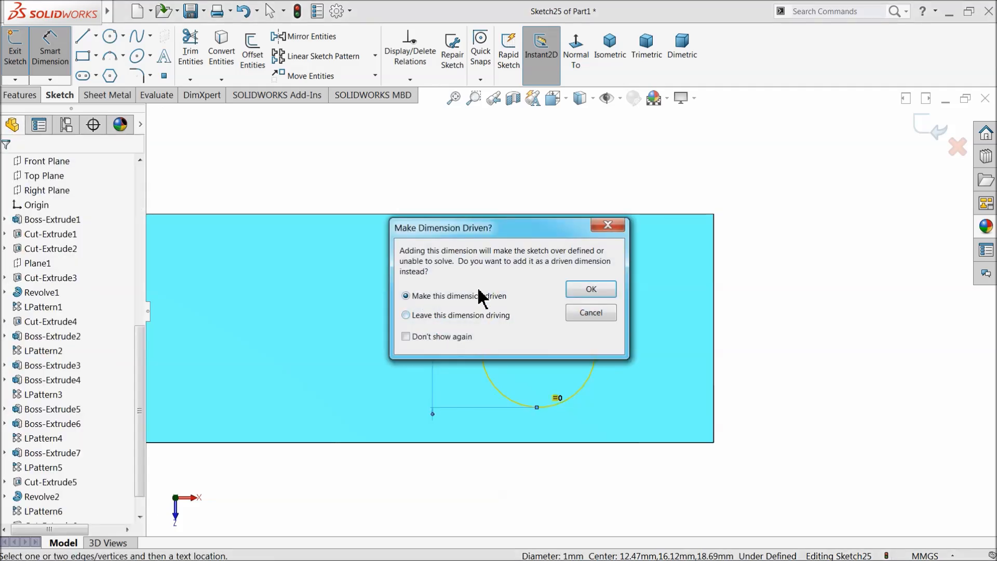
click(590, 290)
Step: Dimension the patterned bracket's circle centre 1.2 mm from the bracket's outer edge
click(572, 310)
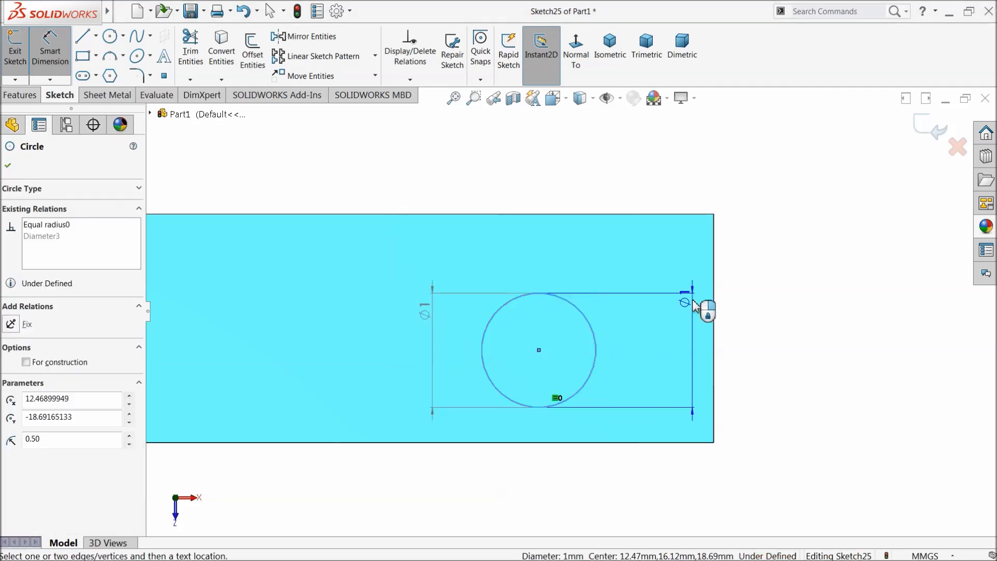
click(713, 310)
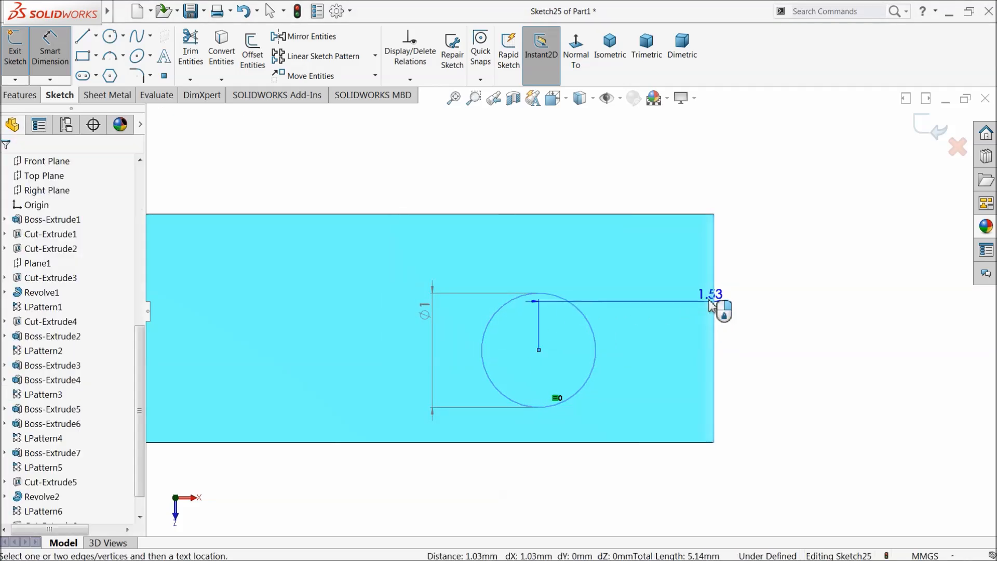
click(638, 194)
text(1.2)
key(Return)
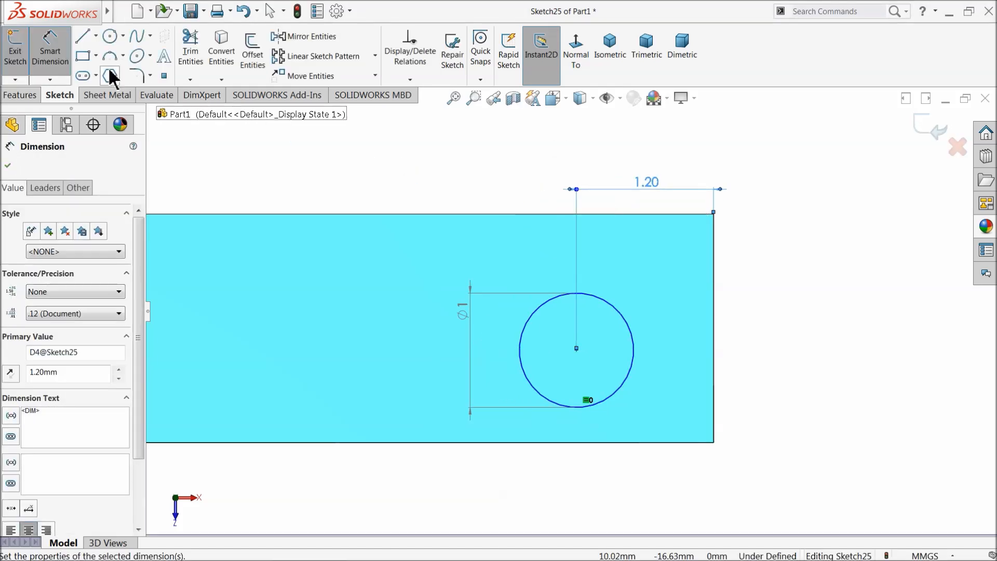
Step: Draw a centerline from the patterned bracket's circle centre to the midpoint of its outer edge and make it horizontal
click(96, 36)
click(112, 70)
click(577, 349)
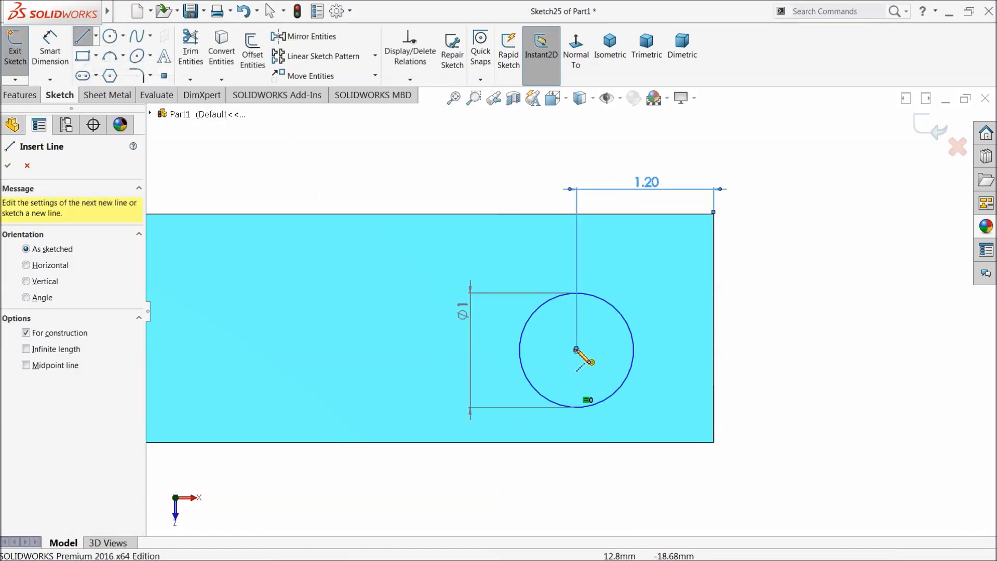
click(713, 328)
right_click(778, 257)
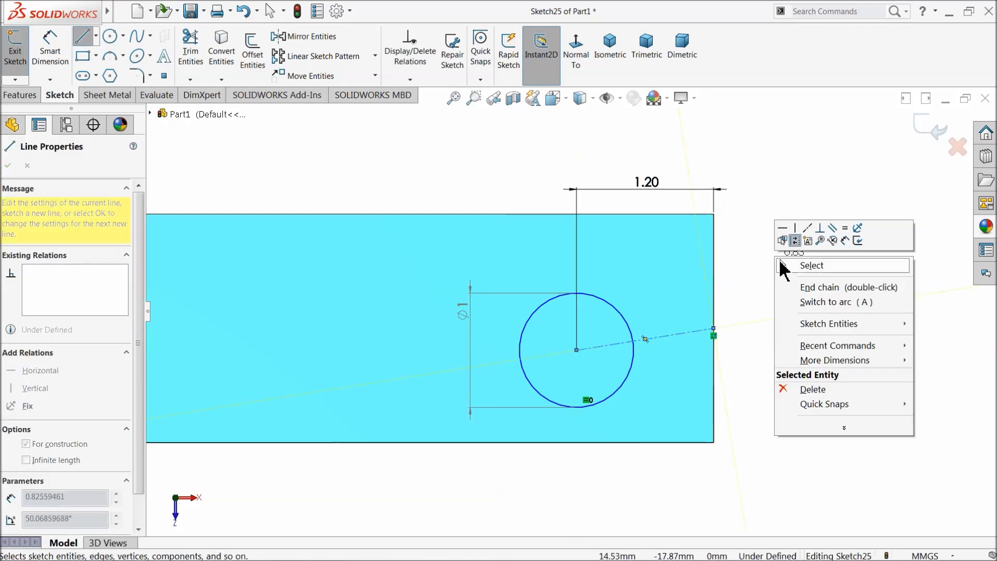
click(784, 263)
click(660, 338)
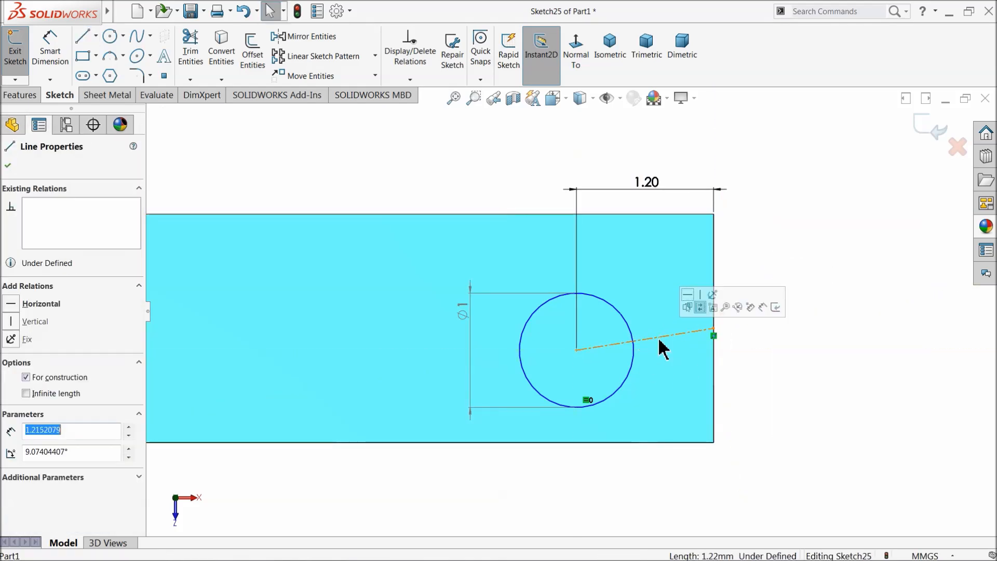
click(695, 299)
Step: Cut-extrude both circles through the brackets with a 2 mm blind depth
click(20, 94)
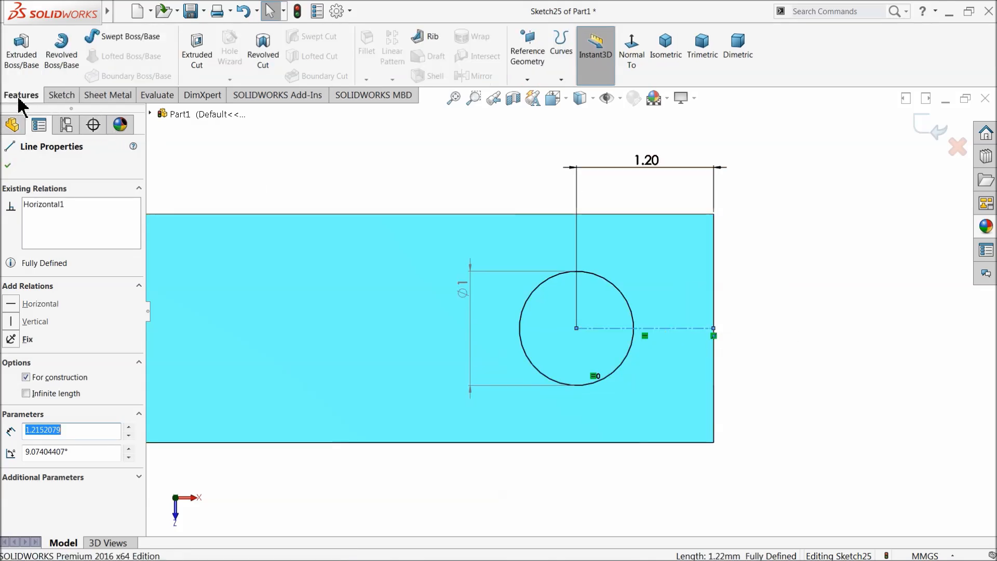
click(197, 55)
scroll(571, 317, up, 3)
scroll(592, 389, up, 5)
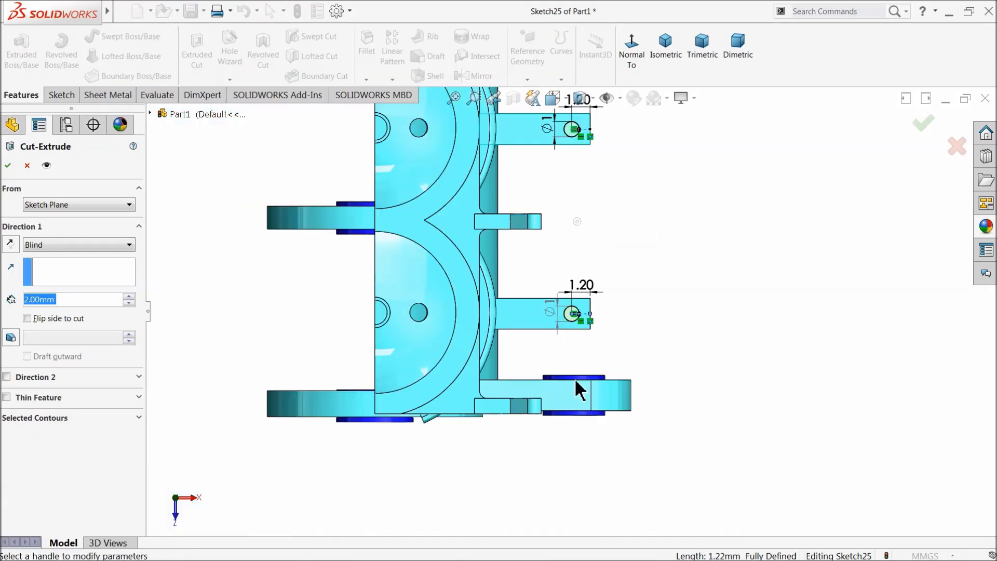
middle_drag(561, 363, 495, 244)
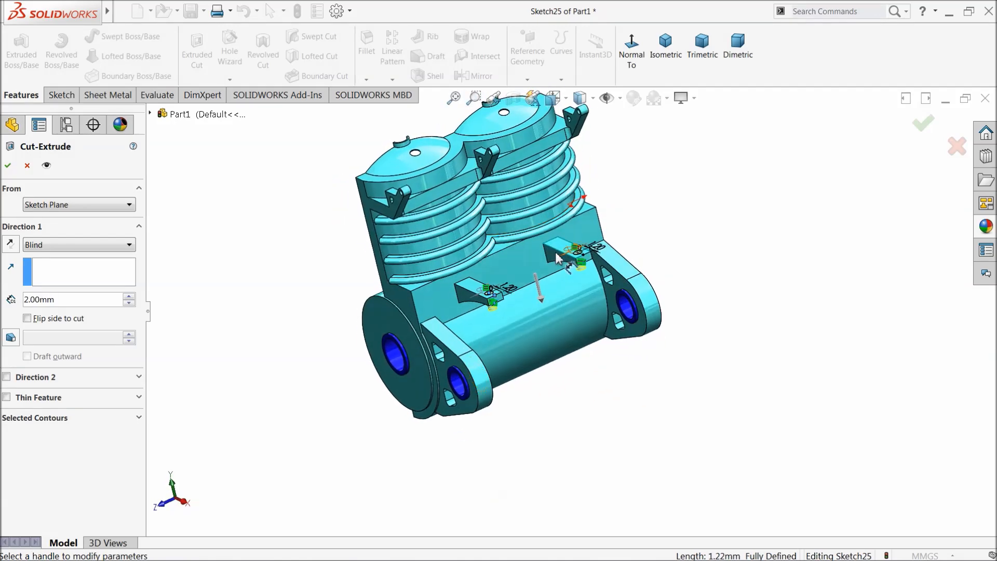
scroll(540, 289, down, 8)
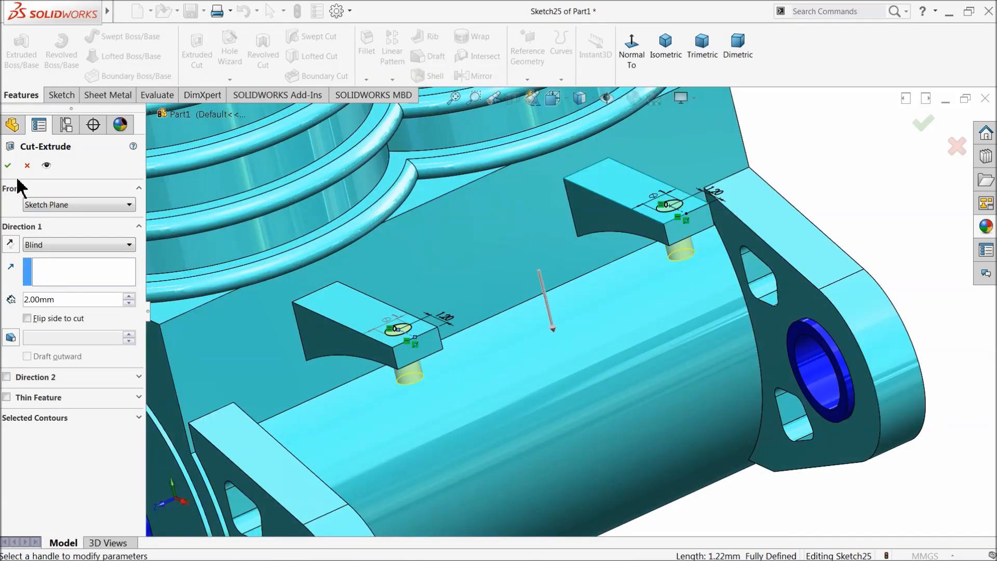
click(8, 166)
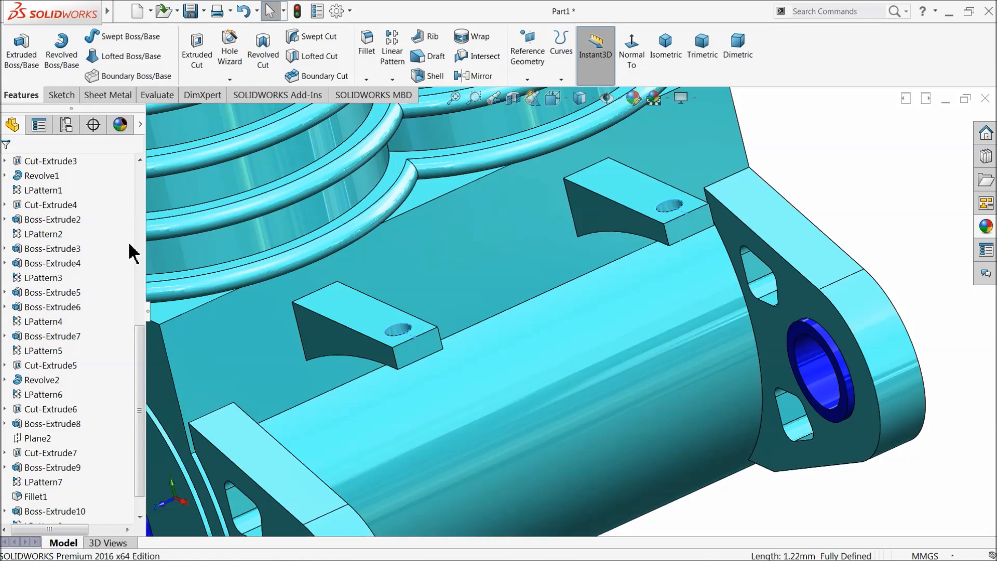
middle_drag(575, 306, 596, 328)
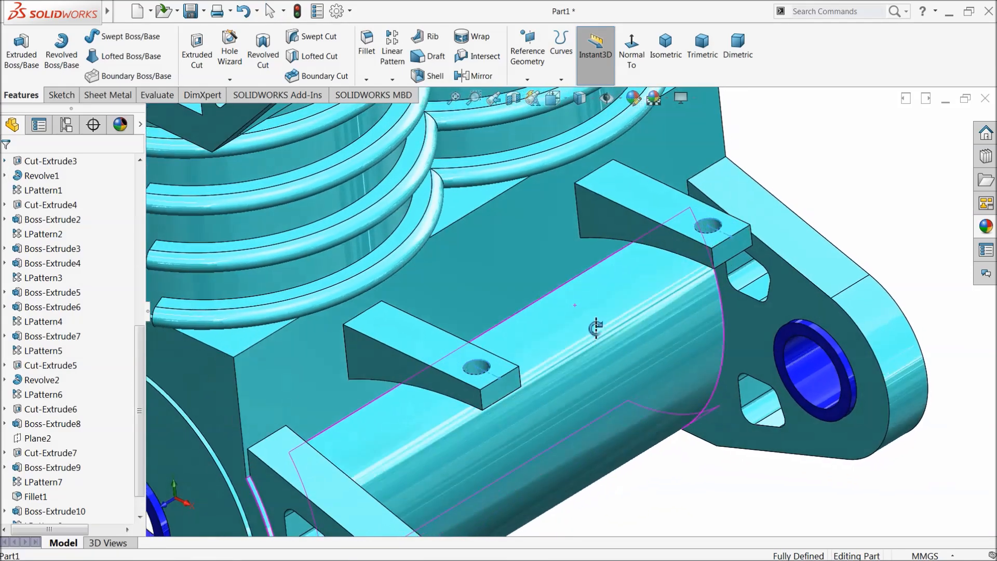
Step: Fillet the four vertical corner edges at the outer ends of the two side brackets with a 0.5 mm radius
scroll(675, 259, up, 3)
middle_click(641, 260)
middle_drag(641, 260, 605, 316)
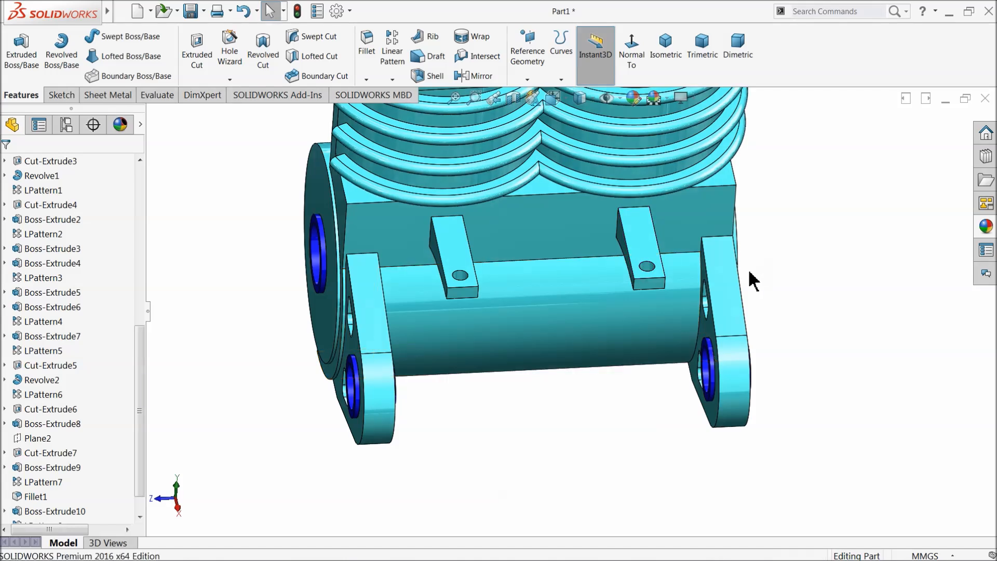
click(372, 50)
text(0.30mm)
scroll(471, 307, down, 10)
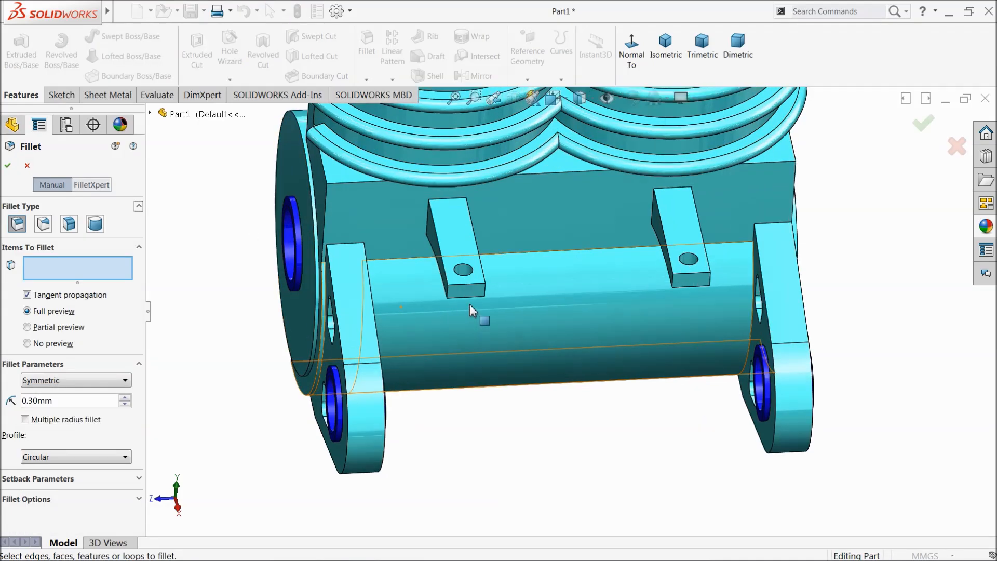
click(449, 281)
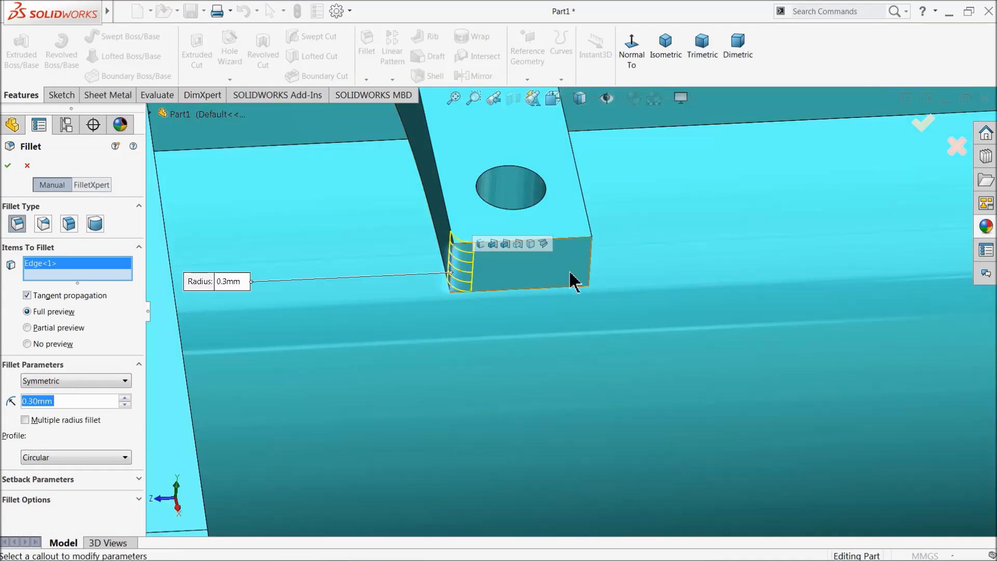
click(591, 274)
scroll(602, 275, up, 5)
scroll(901, 285, down, 8)
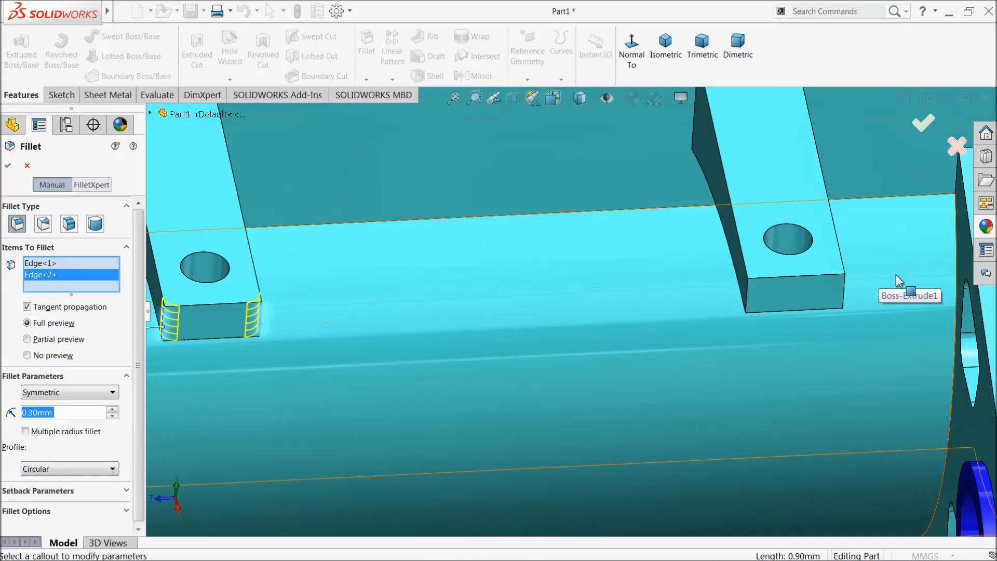
click(817, 305)
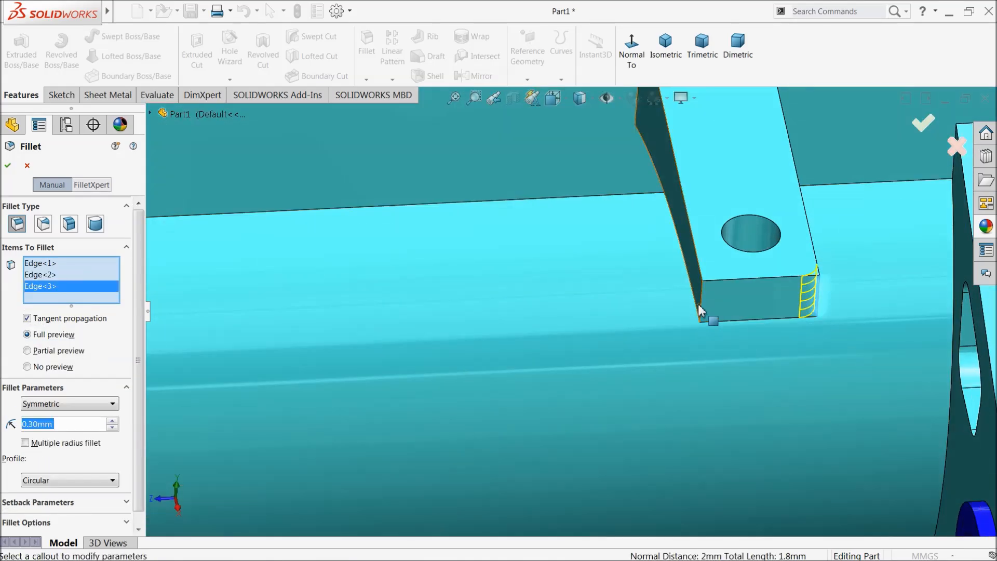
click(701, 310)
text(0.5)
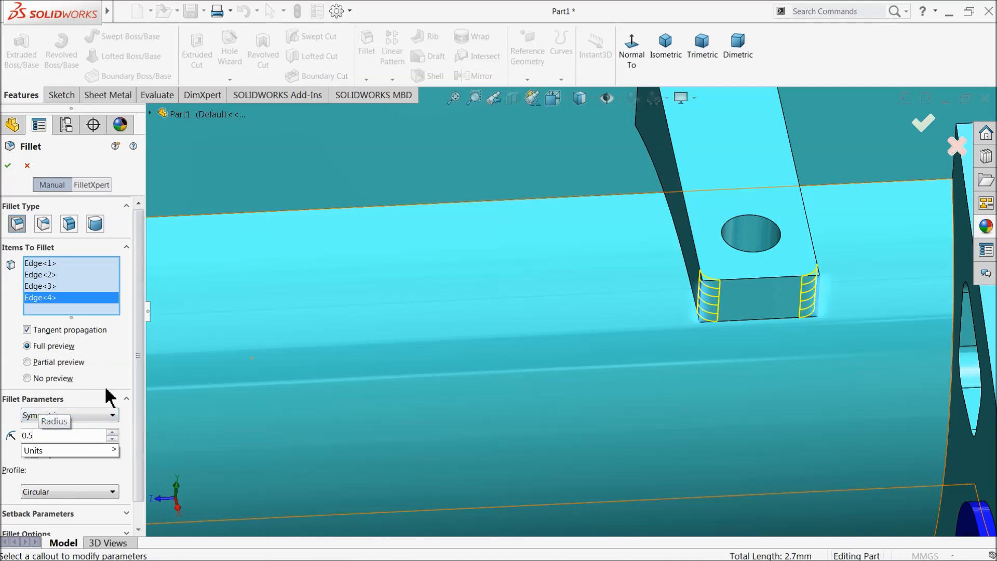
scroll(479, 341, up, 4)
click(504, 469)
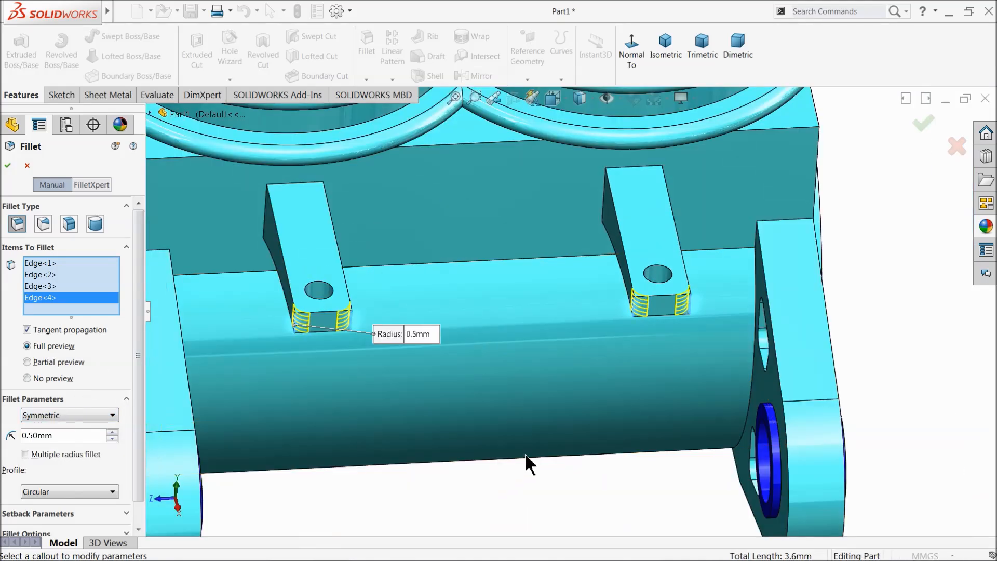
click(10, 167)
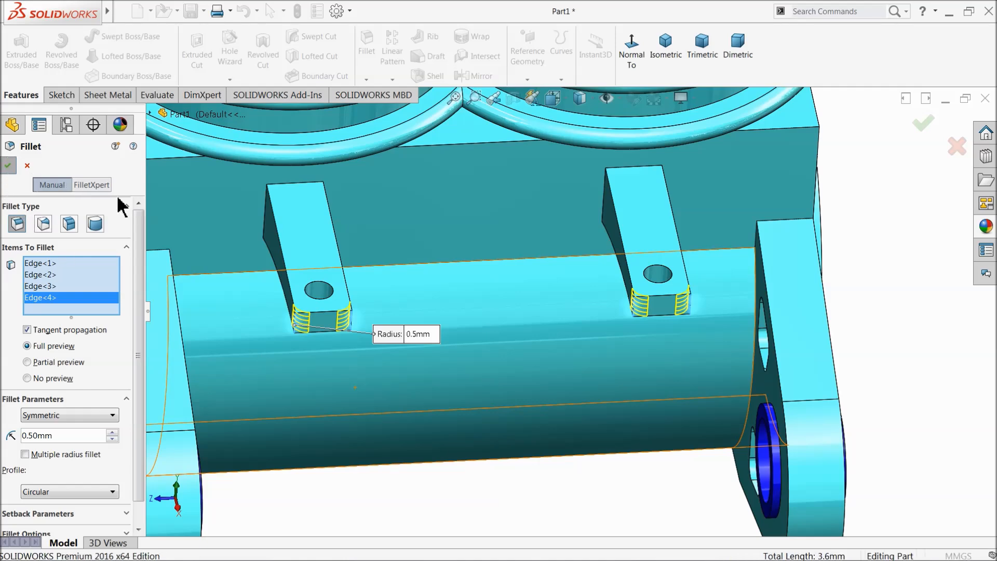
Step: On the outer face of the front hinge lug, sketch a corner rectangle with diagonal construction lines around the lug's rounded, holed tip
key(f)
middle_drag(484, 236, 372, 217)
scroll(555, 223, down, 8)
click(495, 298)
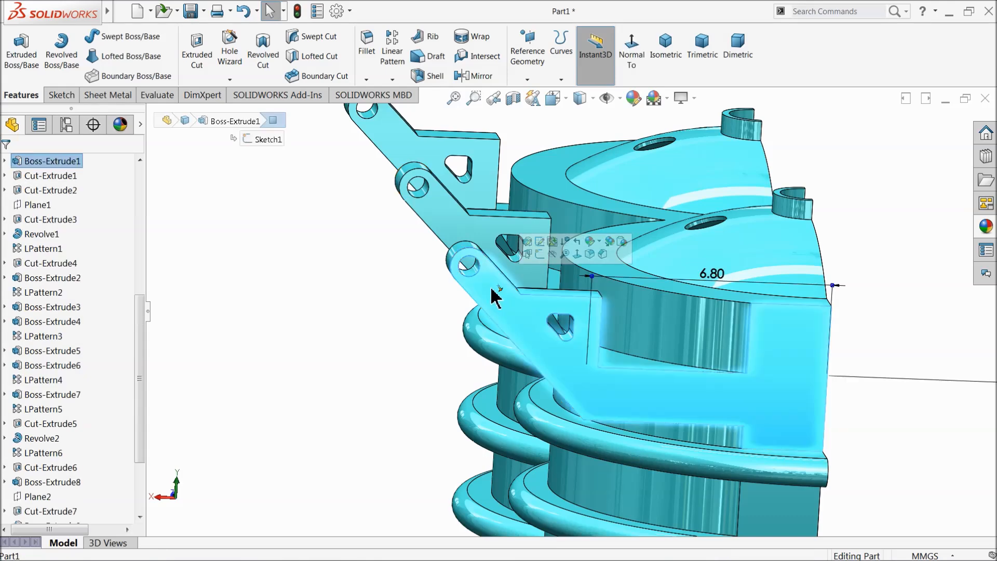
middle_drag(515, 302, 509, 301)
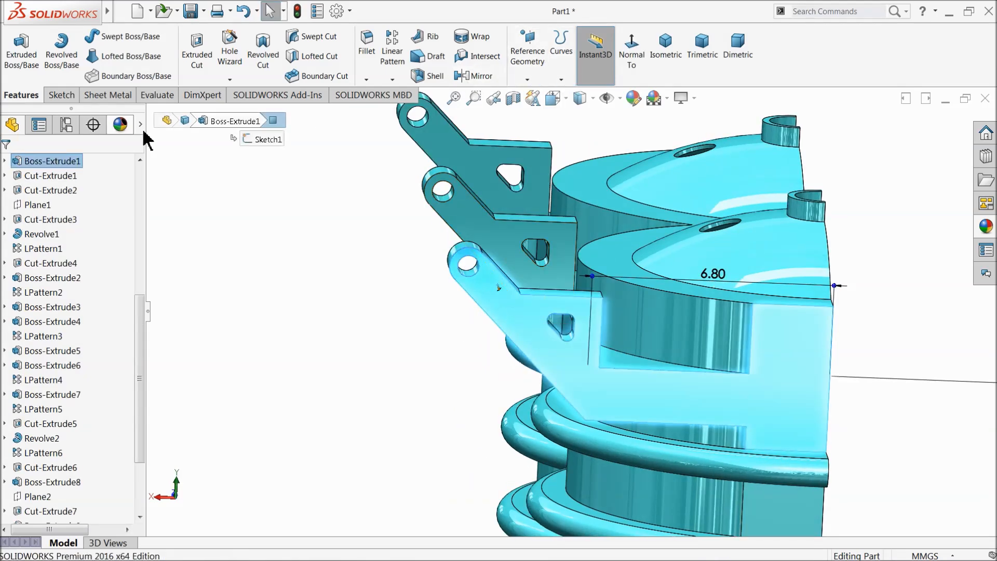
click(61, 97)
click(15, 47)
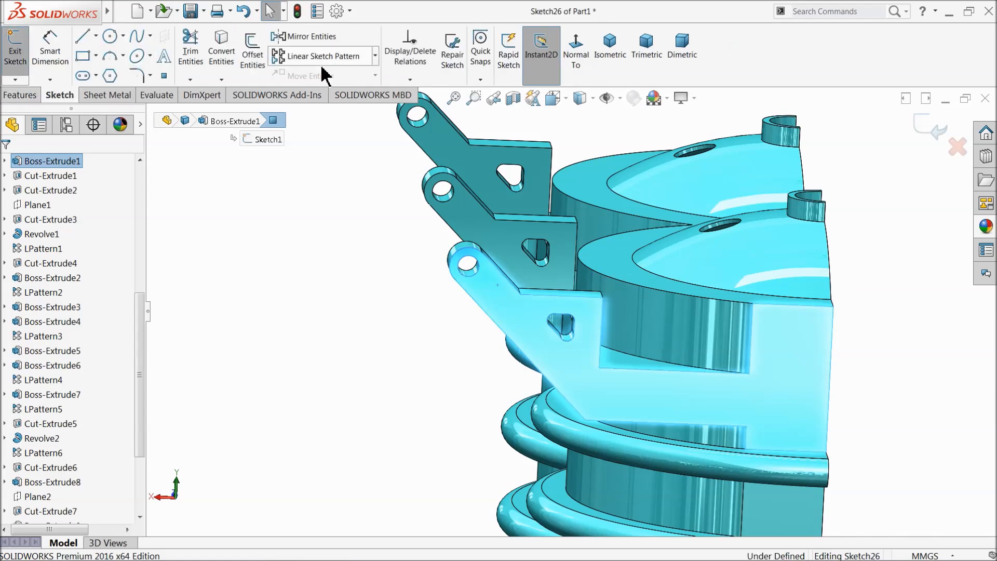
click(577, 51)
scroll(527, 160, down, 5)
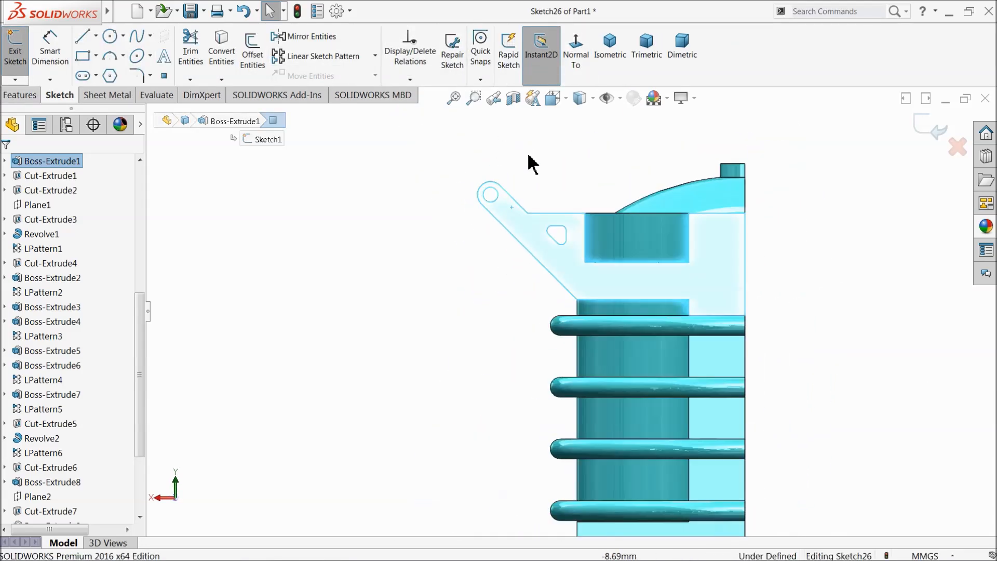
click(88, 56)
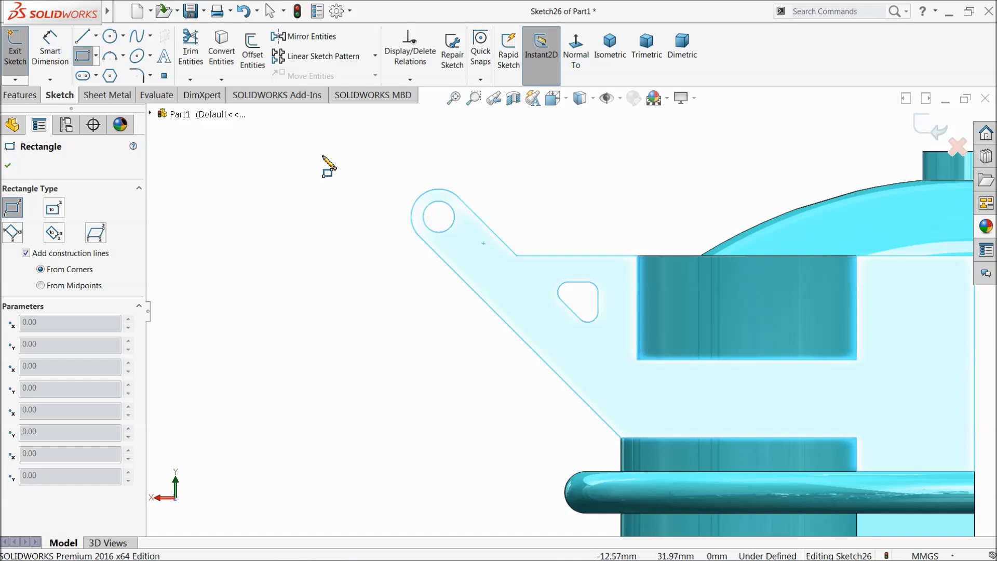
click(318, 152)
click(623, 242)
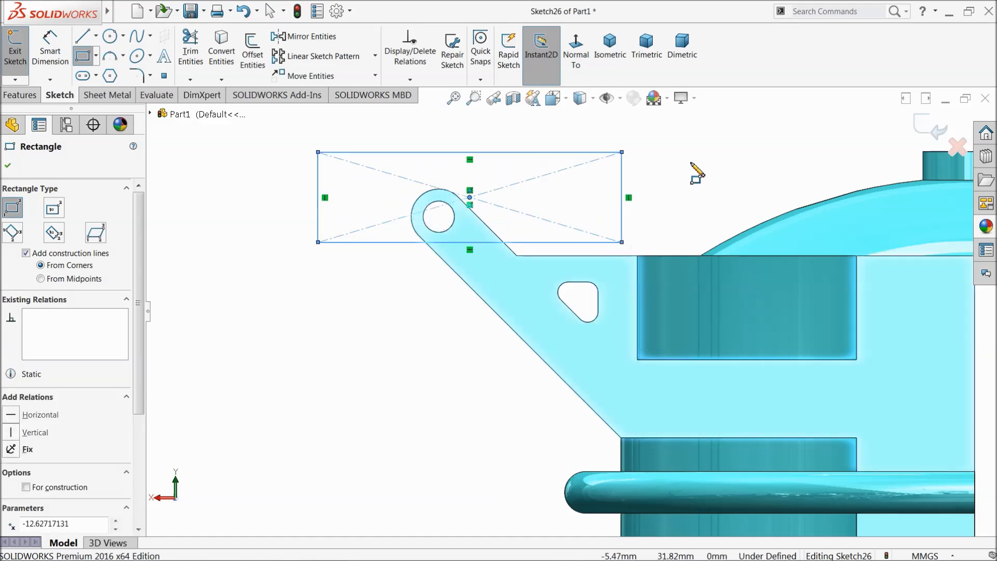
right_click(695, 168)
click(725, 171)
Step: Make the rectangle's lower line collinear with the lug's horizontal upper edge
scroll(623, 244, down, 3)
click(555, 277)
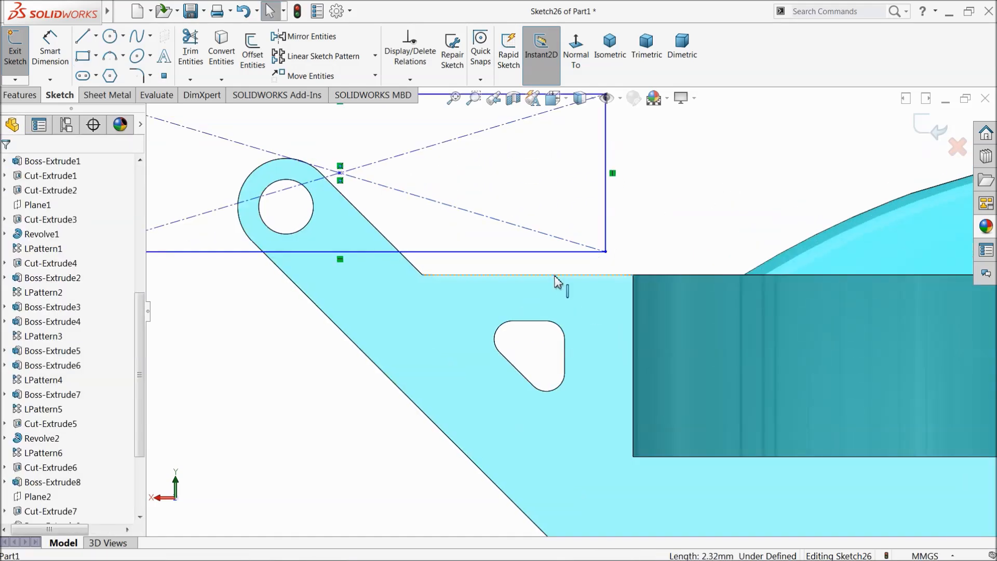
ctrl+click(543, 252)
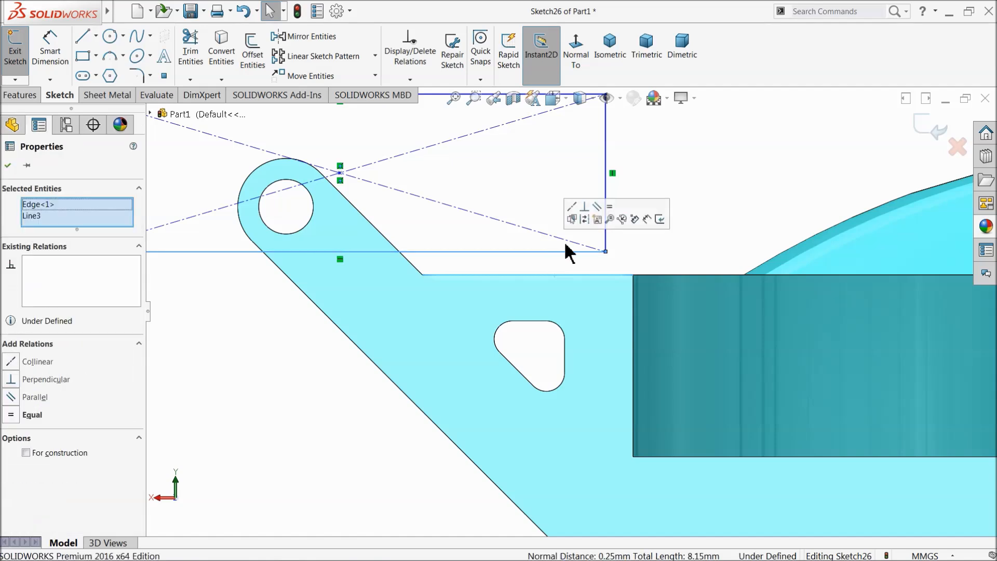
click(571, 207)
scroll(451, 285, up, 3)
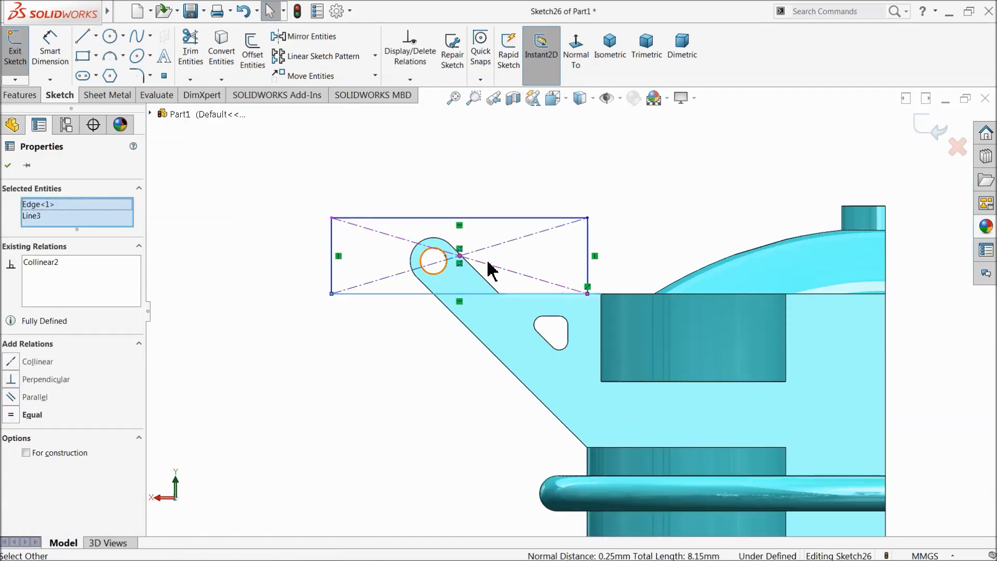
Step: Cut-extrude the rectangle Through All to remove the rounded tips of the hinge lugs
click(17, 96)
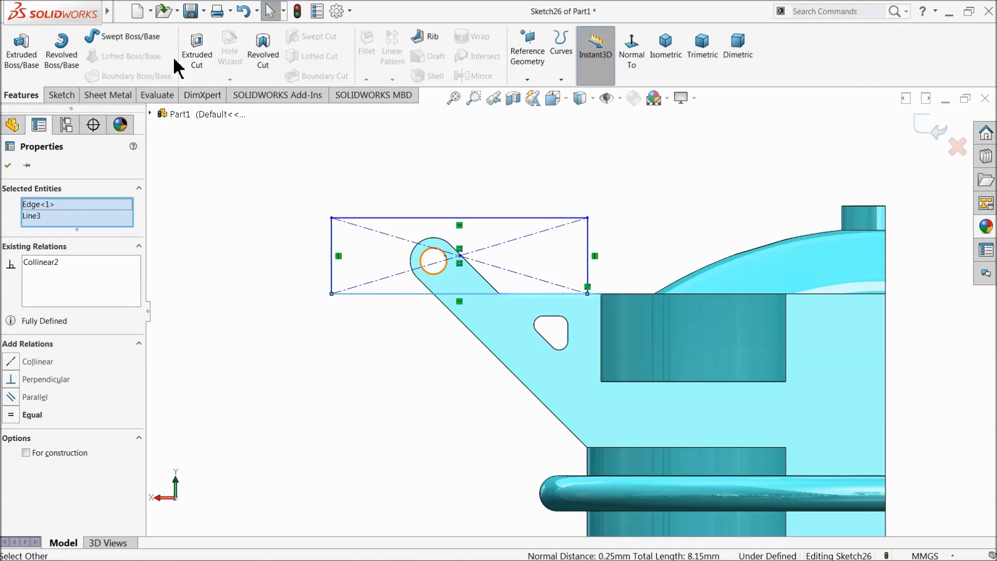
click(198, 57)
middle_drag(296, 222, 310, 299)
click(46, 245)
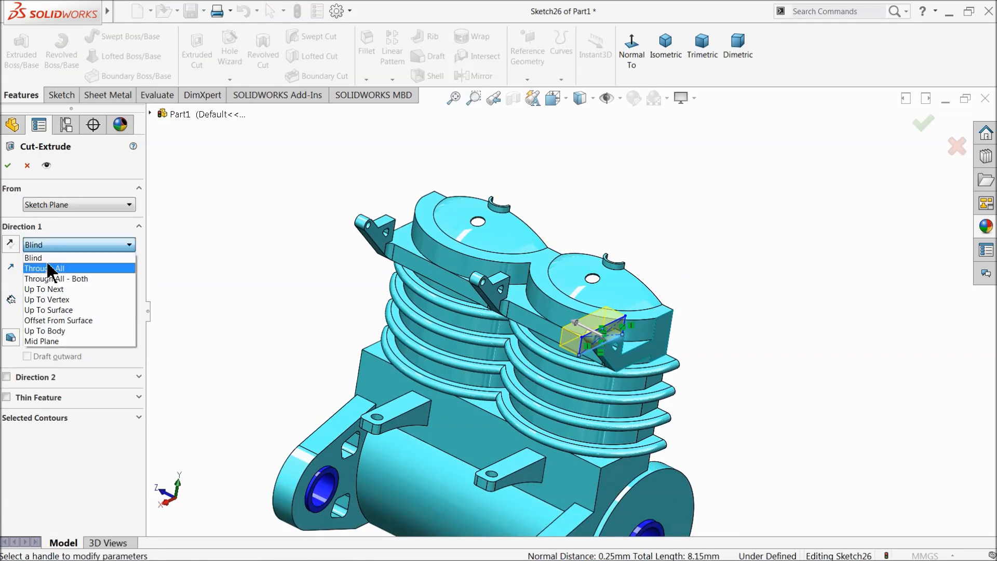
click(47, 273)
click(8, 165)
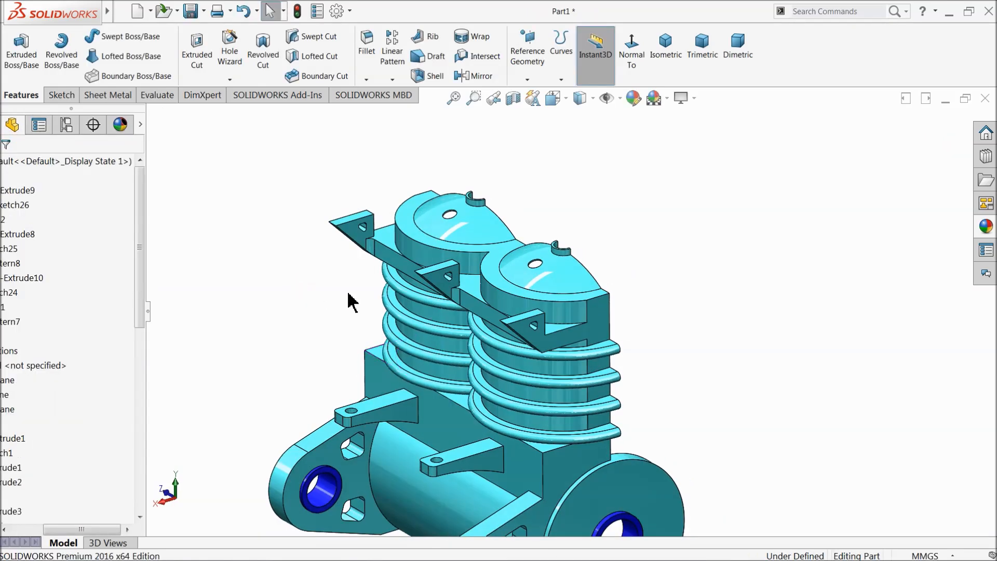
Step: Start a sketch on the trimmed front lug's outer face and draw a circle of about 0.45 mm radius above it
scroll(364, 304, down, 6)
click(396, 296)
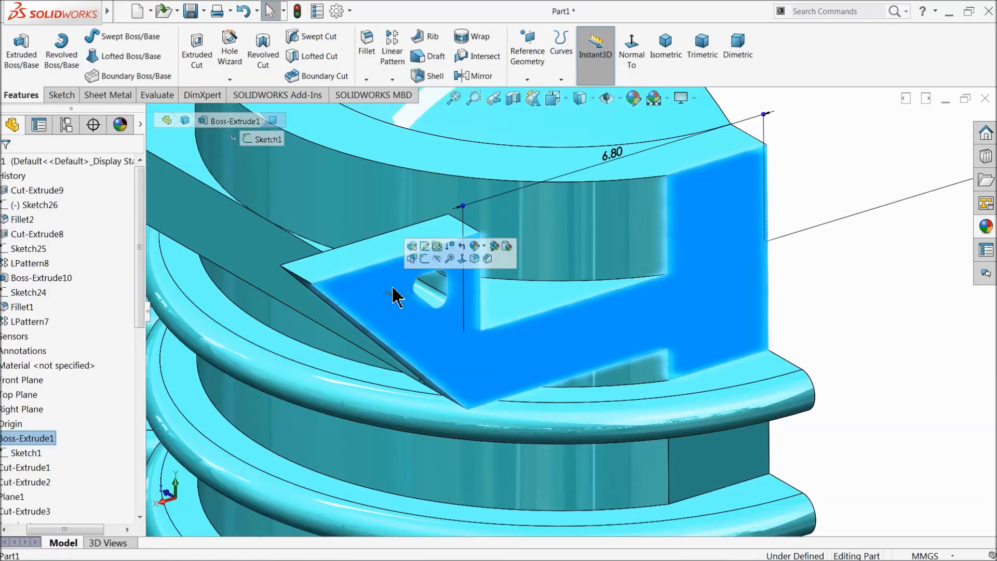
click(424, 258)
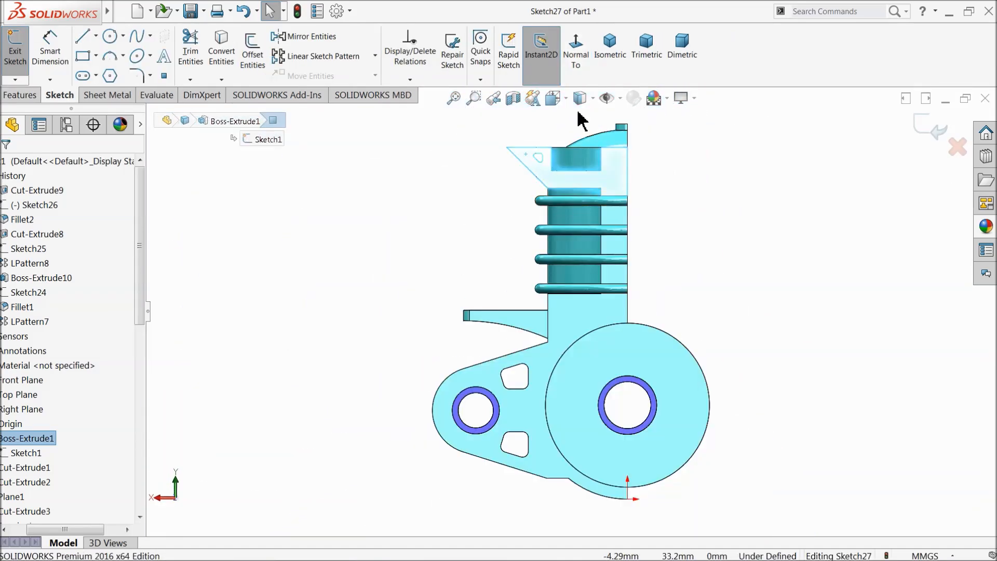
scroll(557, 179, down, 2)
scroll(461, 203, down, 4)
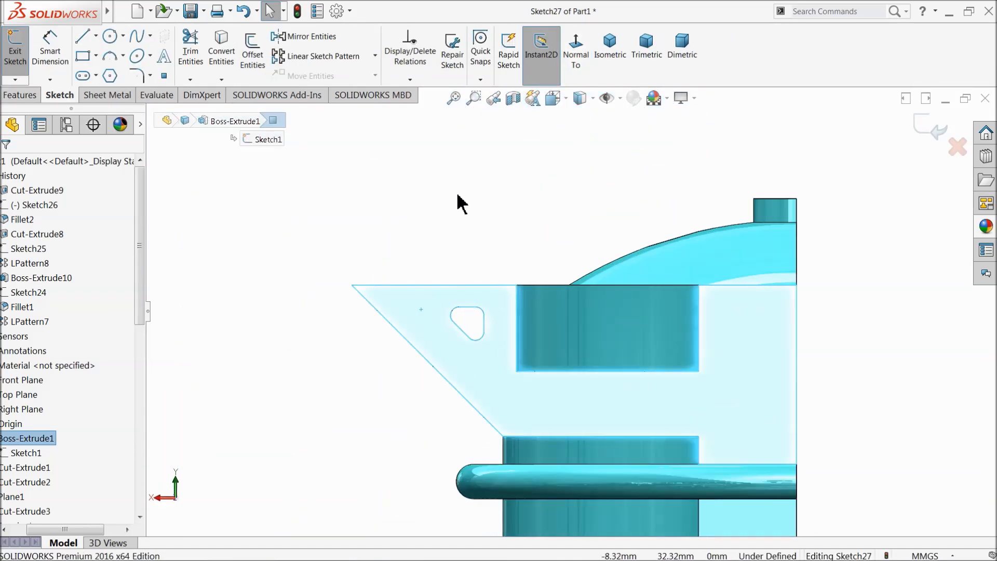
click(108, 34)
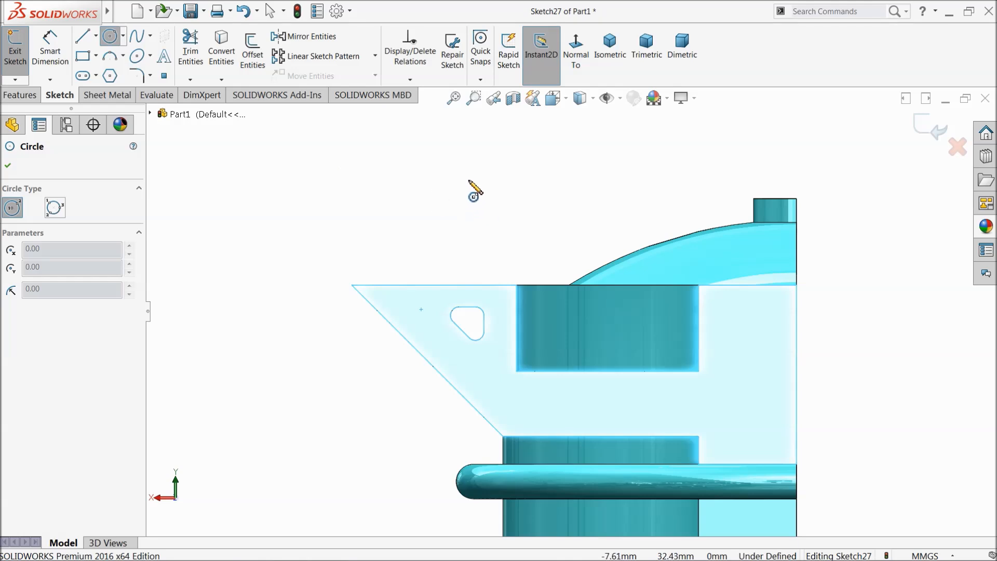
click(459, 211)
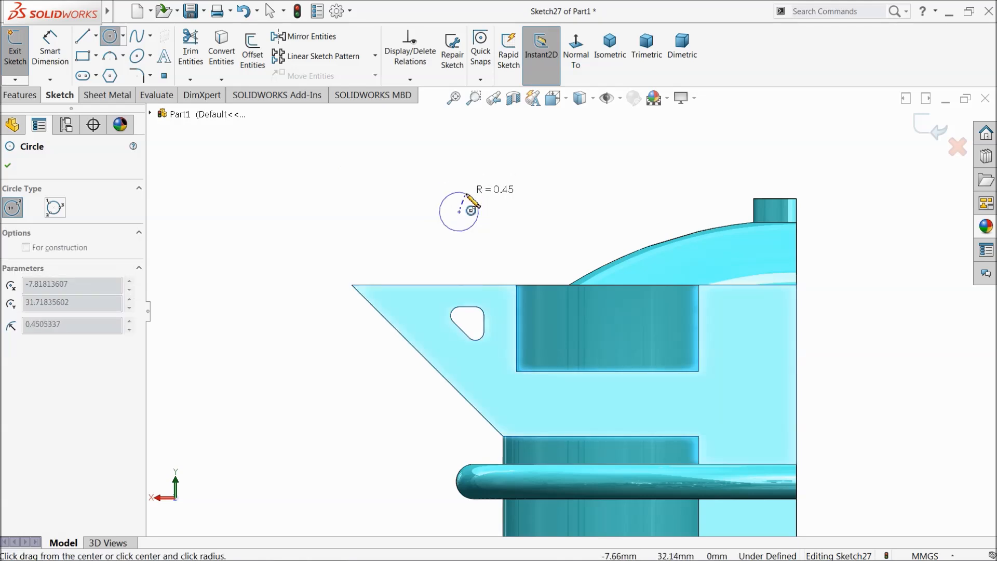
click(471, 196)
Step: Draw a closed profile on the lug's upper edge with two slanted sides and an arc of about 0.97 mm radius around the circle
click(81, 36)
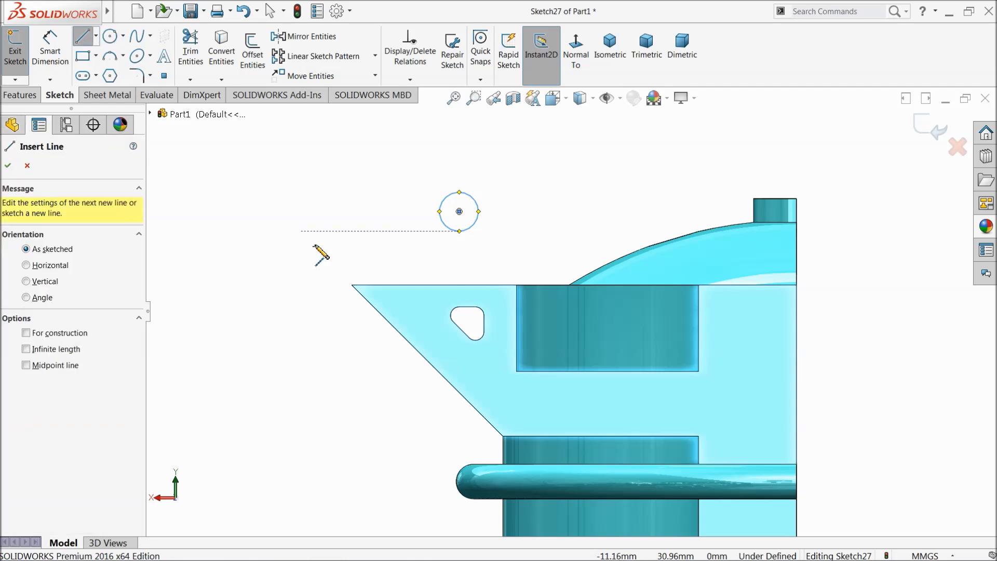
click(352, 285)
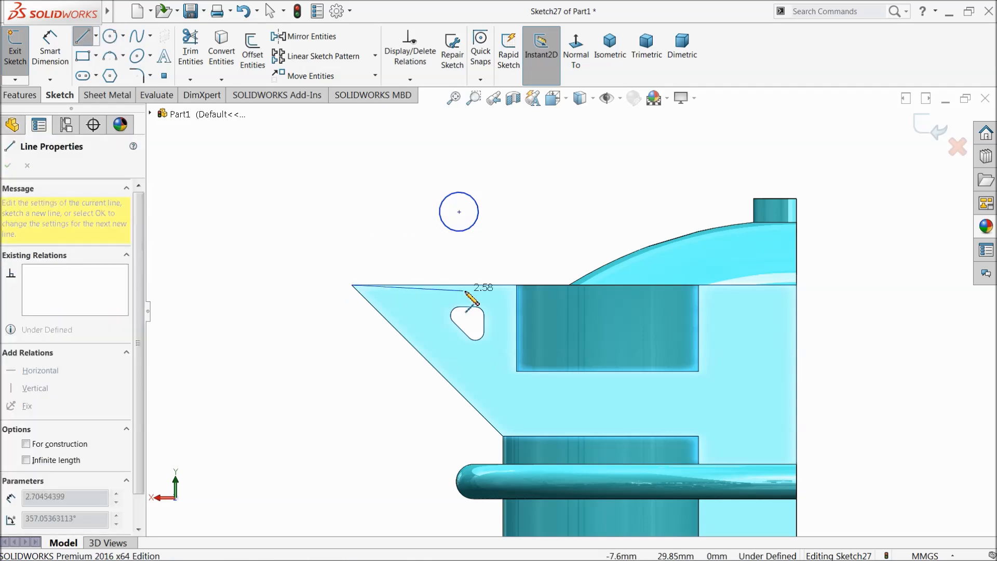
click(516, 285)
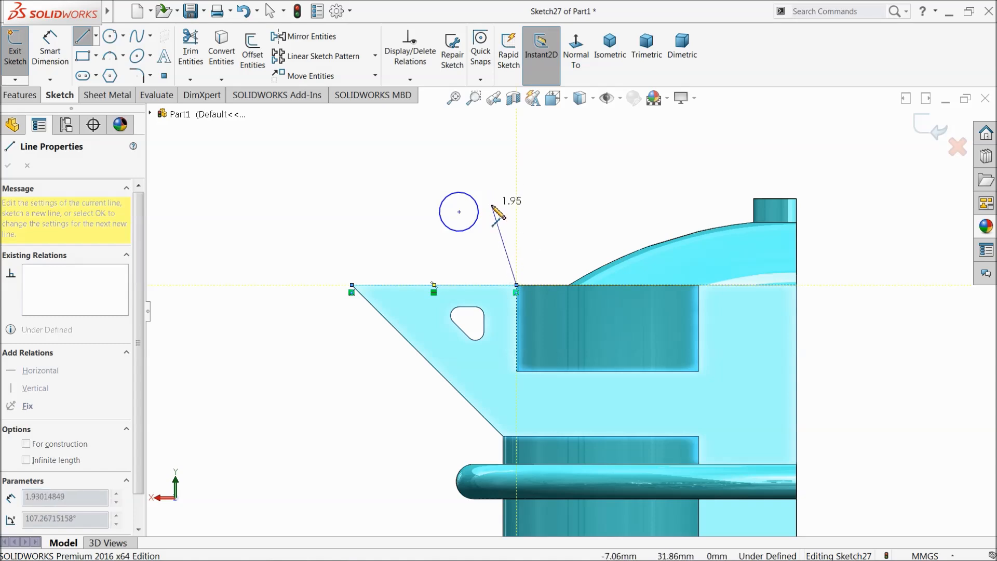
click(496, 207)
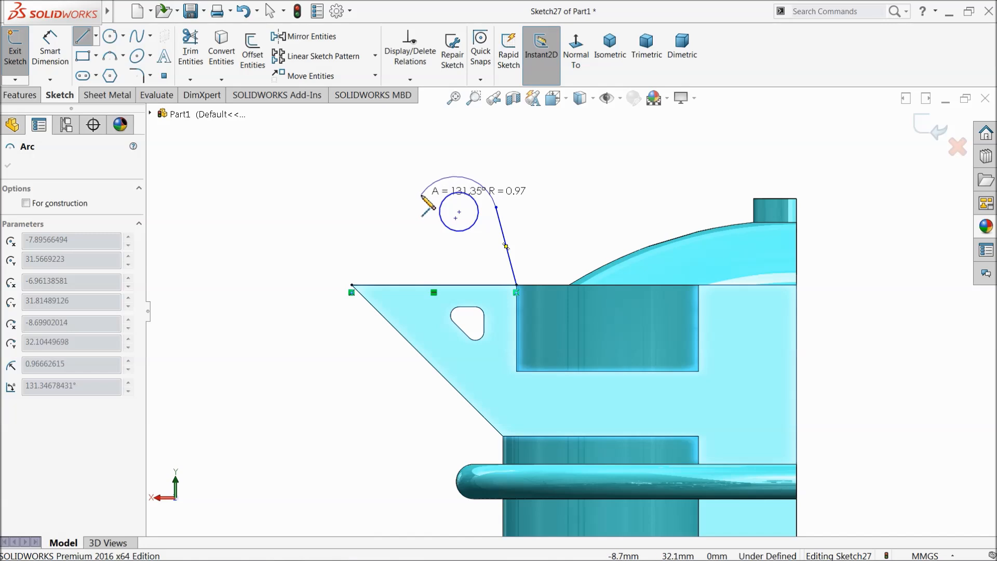
click(421, 197)
click(352, 285)
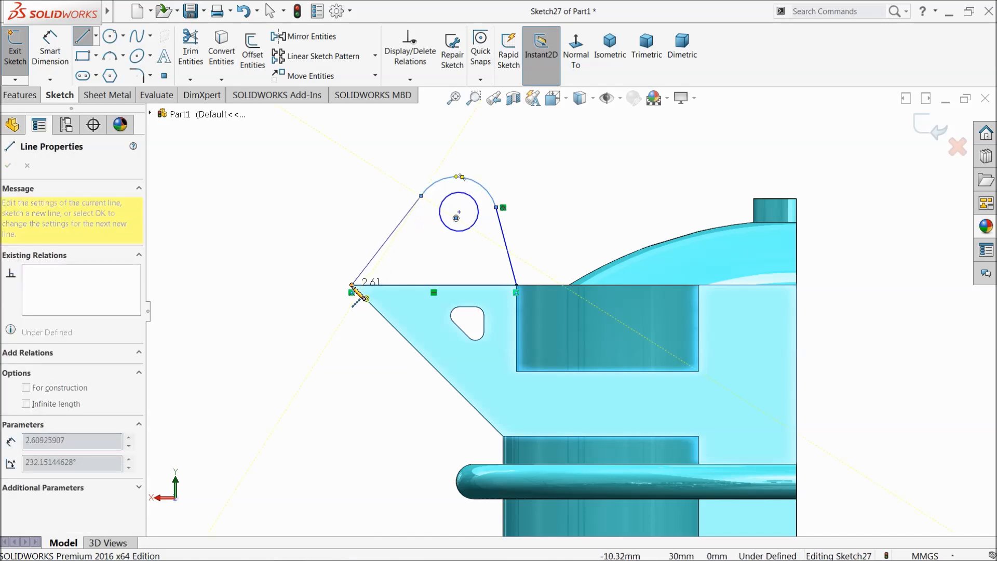
right_click(288, 219)
click(343, 229)
Step: Make the profile's arc tangent to the slanted line from the lug's pointed corner
scroll(451, 219, down, 2)
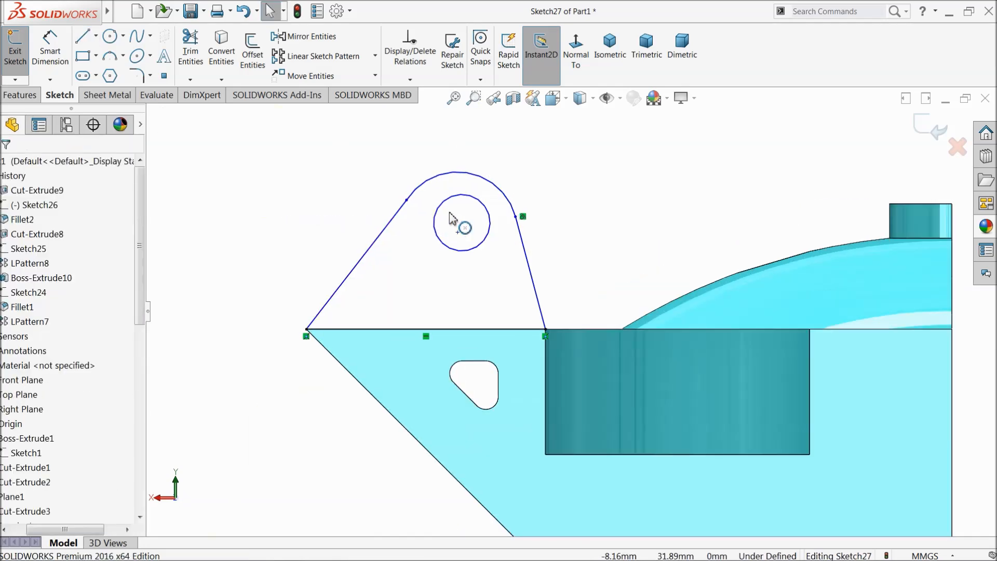
click(399, 209)
ctrl+click(412, 190)
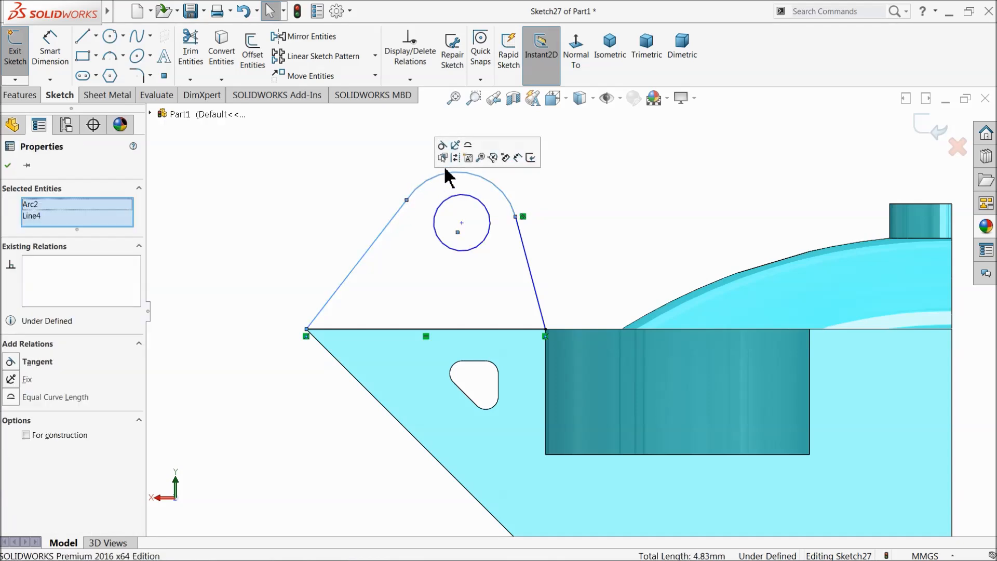
click(442, 147)
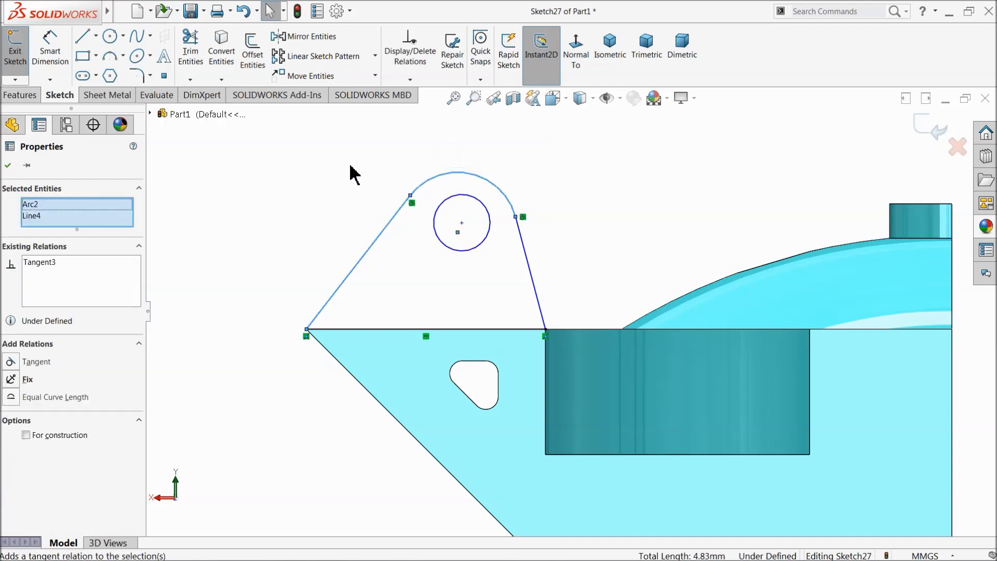
Step: Merge the arc's centre point with the circle's centre
click(457, 232)
ctrl+click(462, 223)
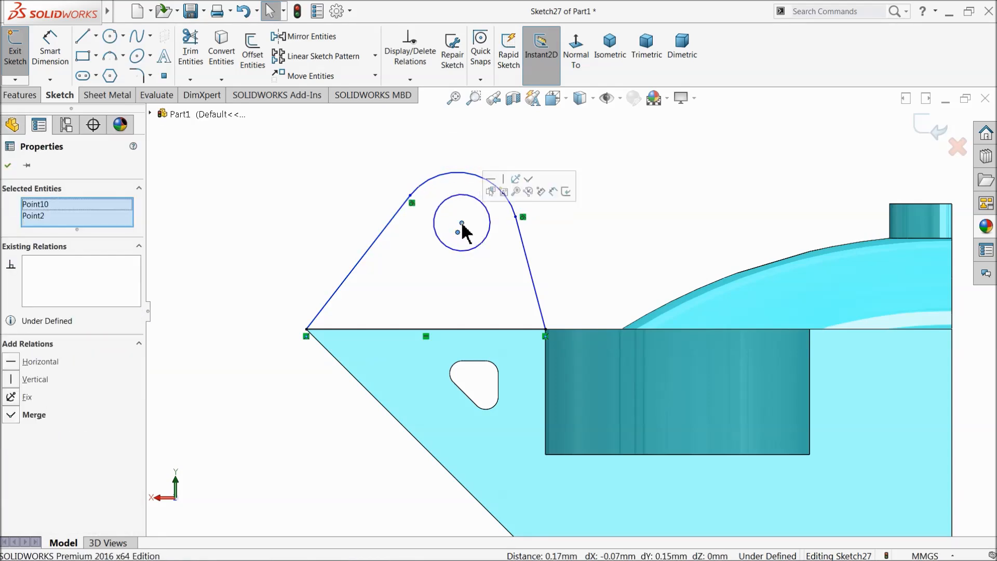
click(528, 180)
click(403, 150)
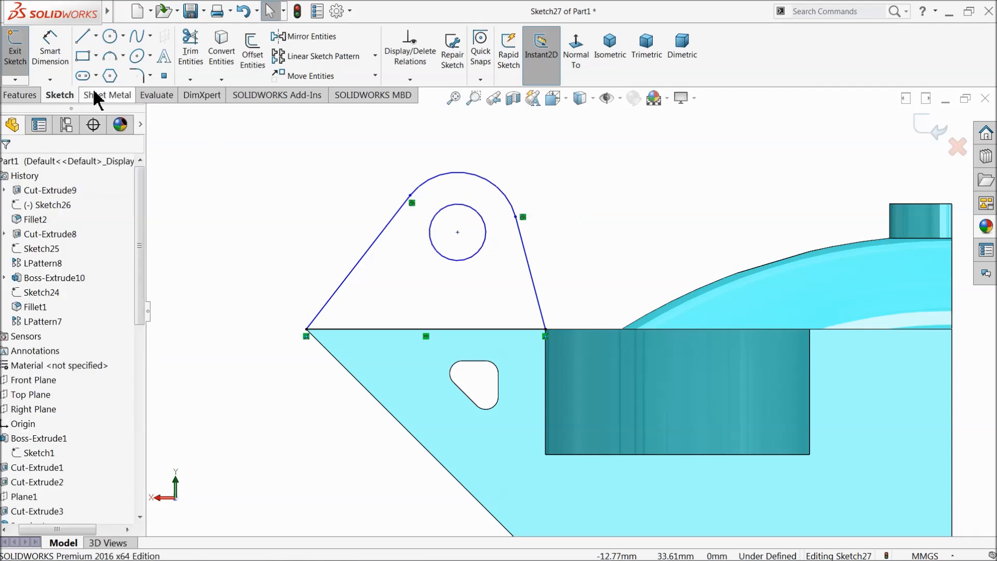
Step: Dimension the horizontal distance from the circle's centre to the body's vertical side edge as 7.8 mm
click(49, 60)
scroll(353, 218, up, 3)
scroll(833, 283, down, 2)
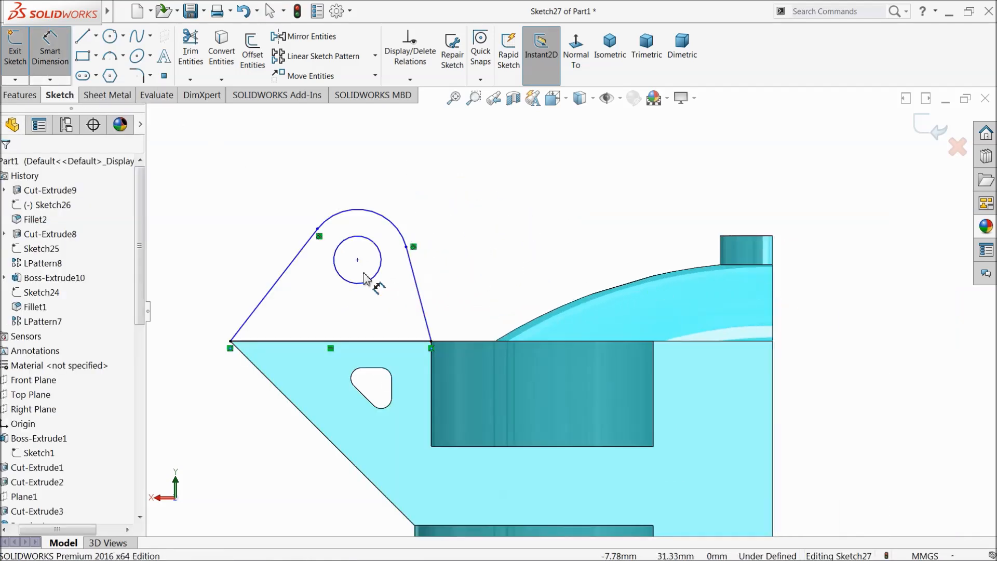
click(357, 260)
click(774, 280)
click(561, 154)
text(7.)
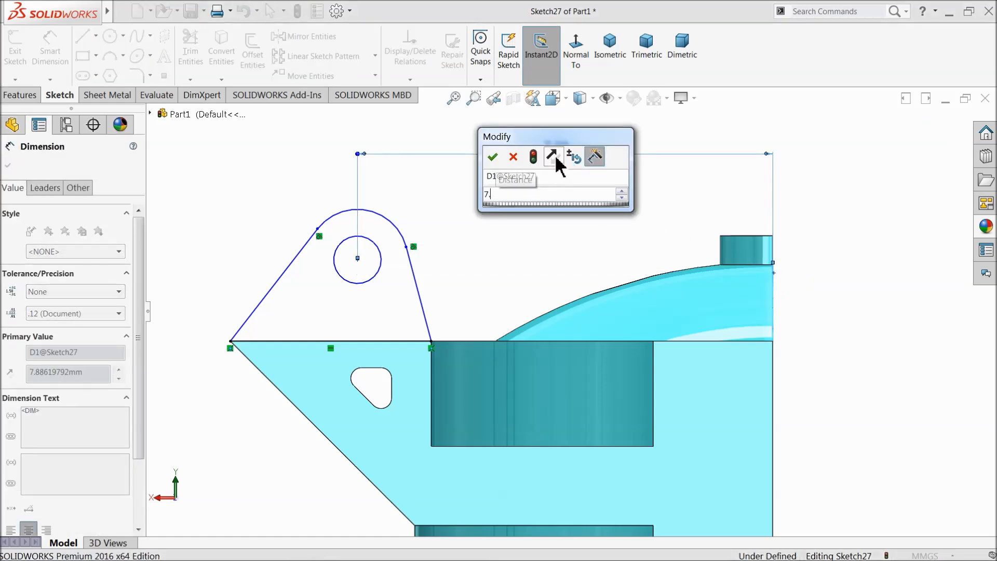
text(8)
key(Return)
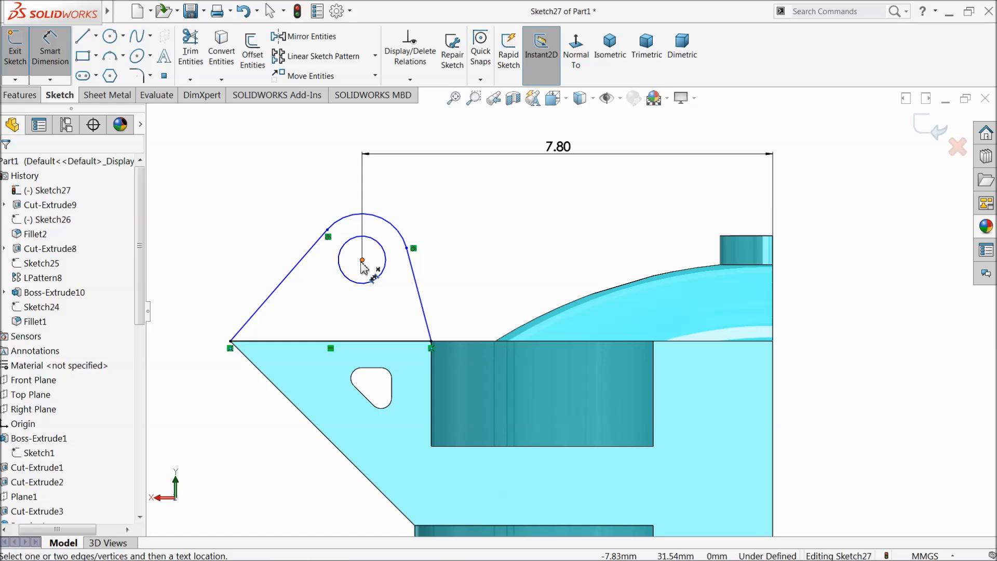
Step: Set the circle centre's height above the lug's upper edge to 2 mm
click(362, 261)
click(386, 341)
click(468, 303)
text(2)
key(Return)
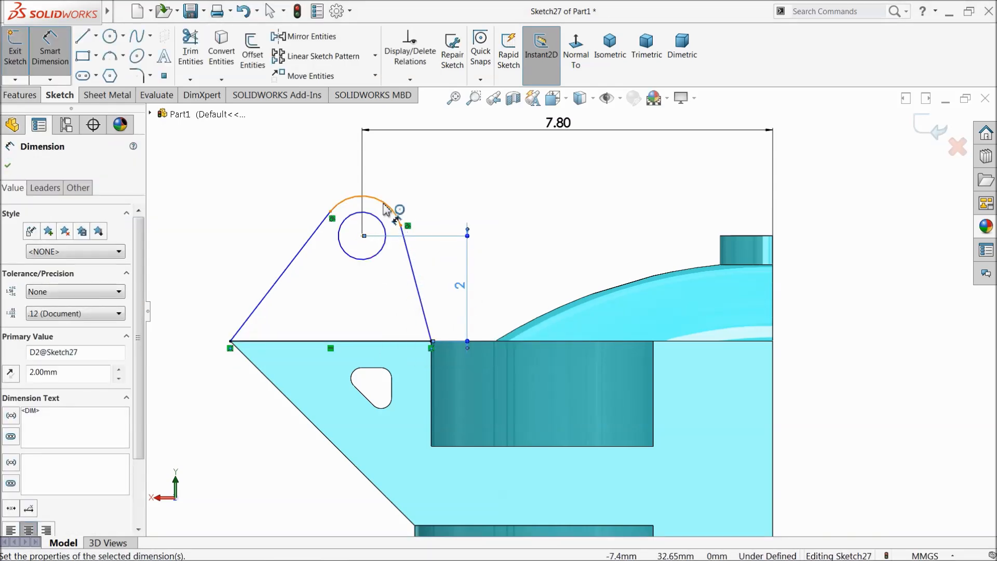
Step: Dimension the profile's rounded top arc with a radius of 0.8 mm
click(384, 206)
click(410, 167)
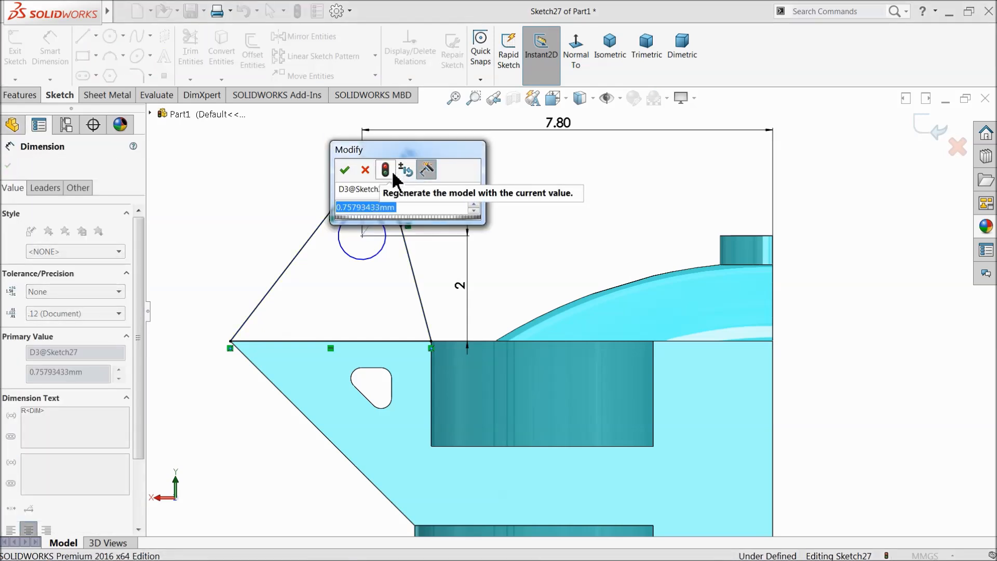
text(0.)
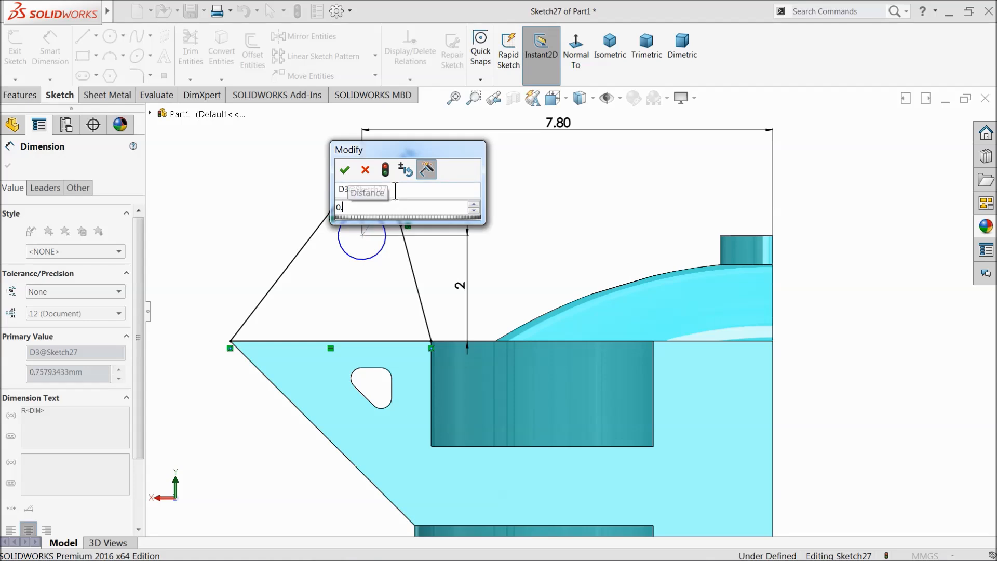
text(8)
key(Return)
Step: Dimension the circle inside the rounded end with a diameter of 0.6 mm
click(344, 229)
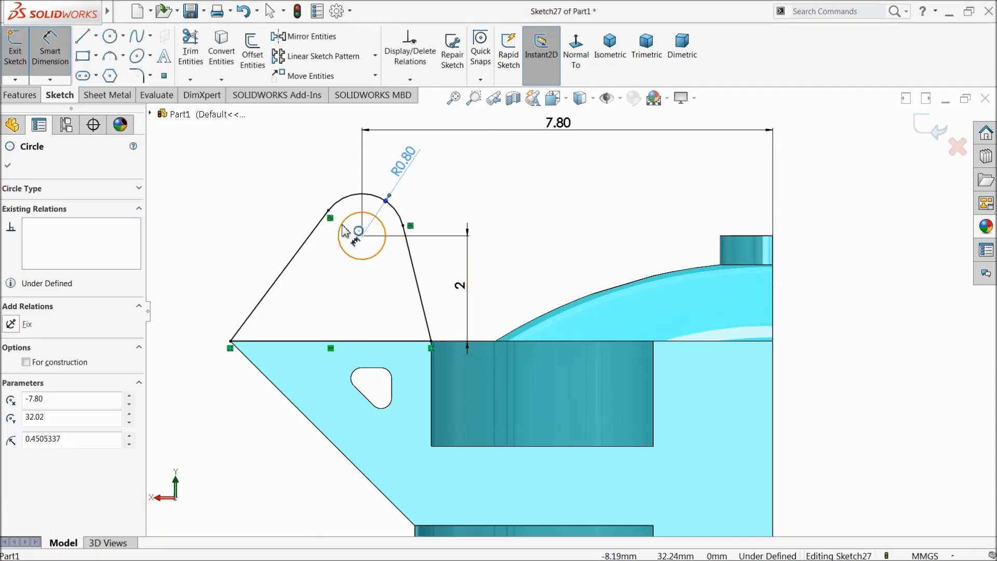
click(281, 211)
text(0.6)
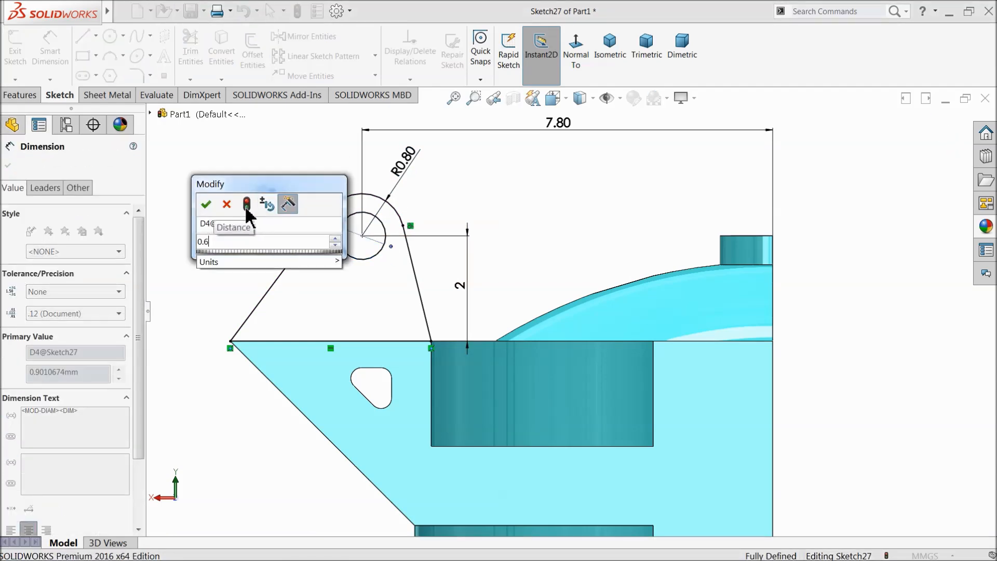
click(203, 206)
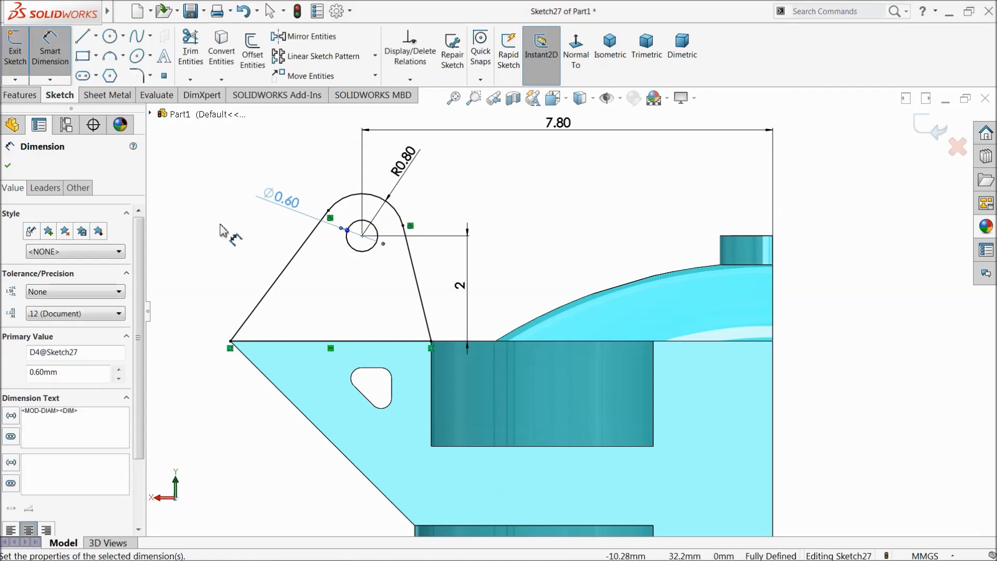
Step: Extrude the holed lug profile 1 mm in the reversed direction, back over the front lug, merged with the body
click(19, 95)
click(21, 52)
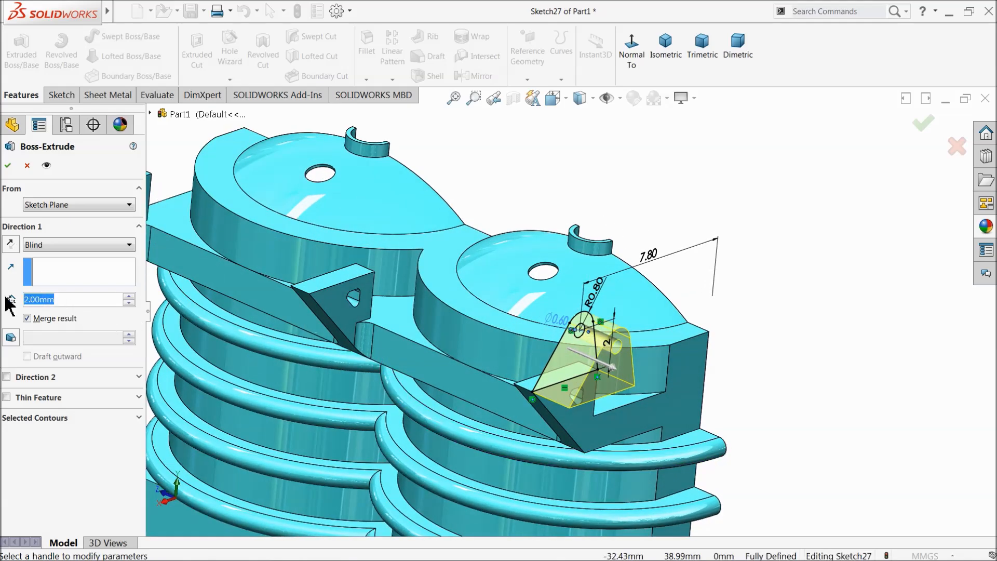
text(1)
key(Return)
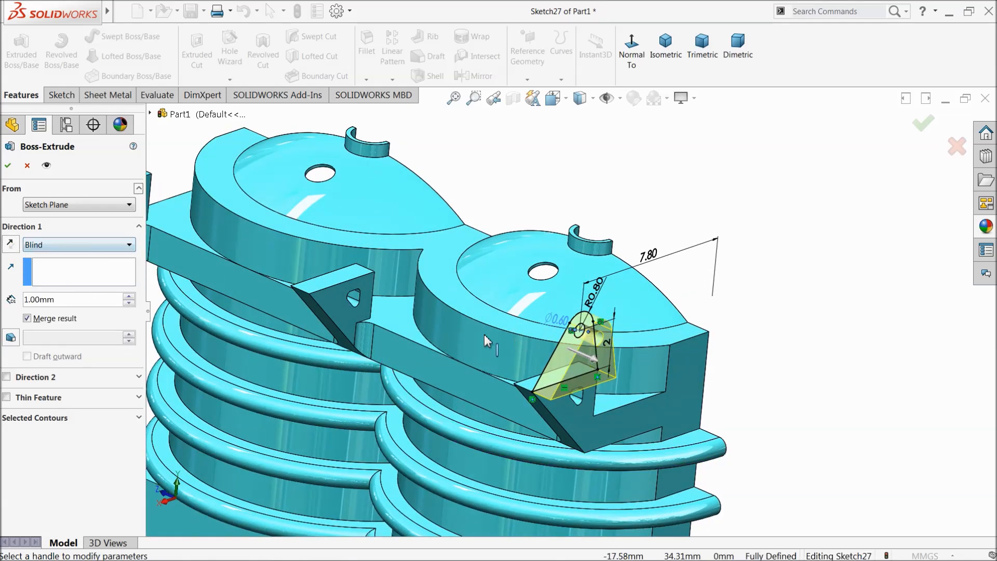
click(6, 239)
mouse_move(351, 311)
middle_down()
mouse_move(380, 327)
mouse_move(334, 313)
middle_up()
click(8, 166)
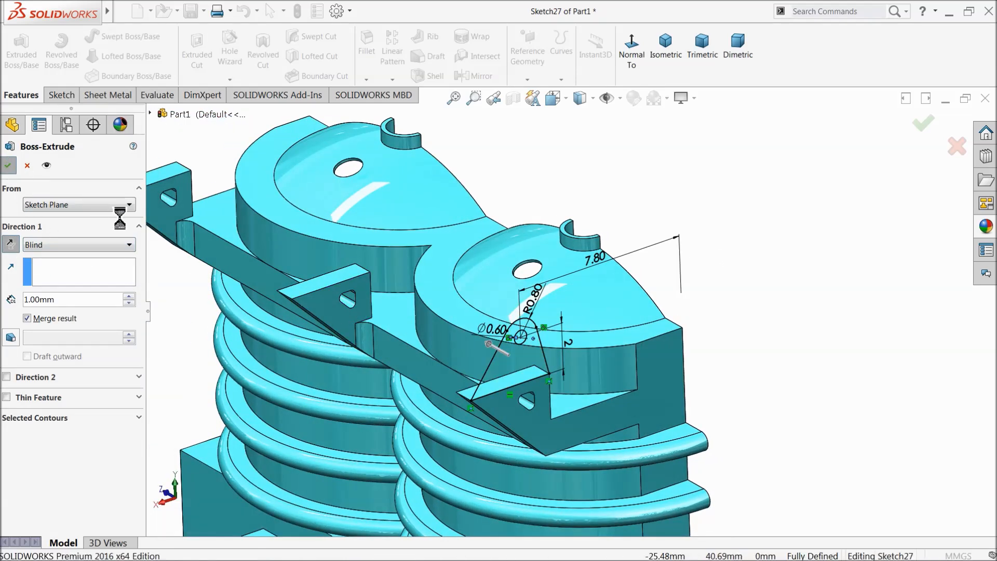
Step: Create a linear pattern of the new lug extrusion along the bracket plate's long edge with 3 instances spaced 12 mm
scroll(351, 322, up, 3)
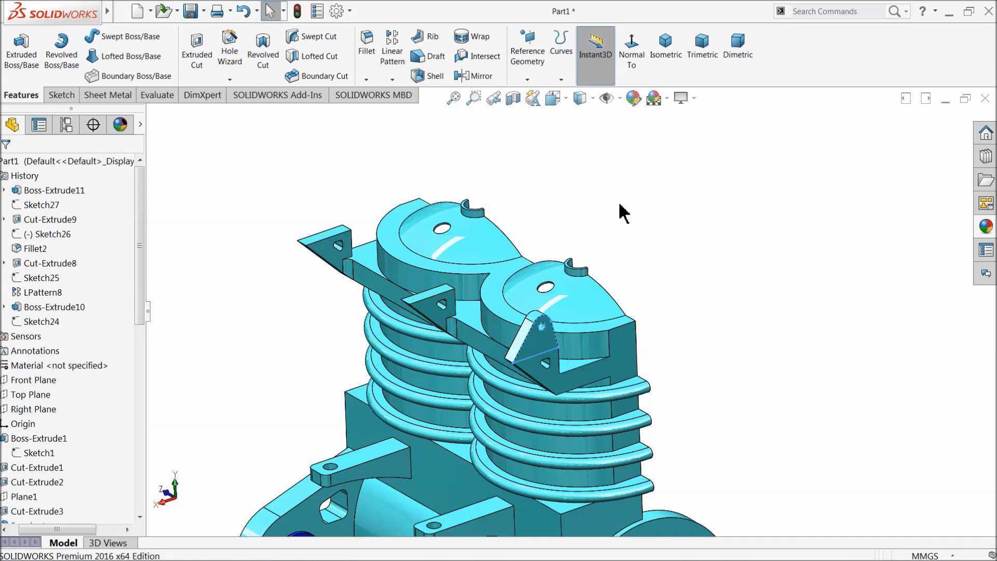
drag(133, 302, 139, 499)
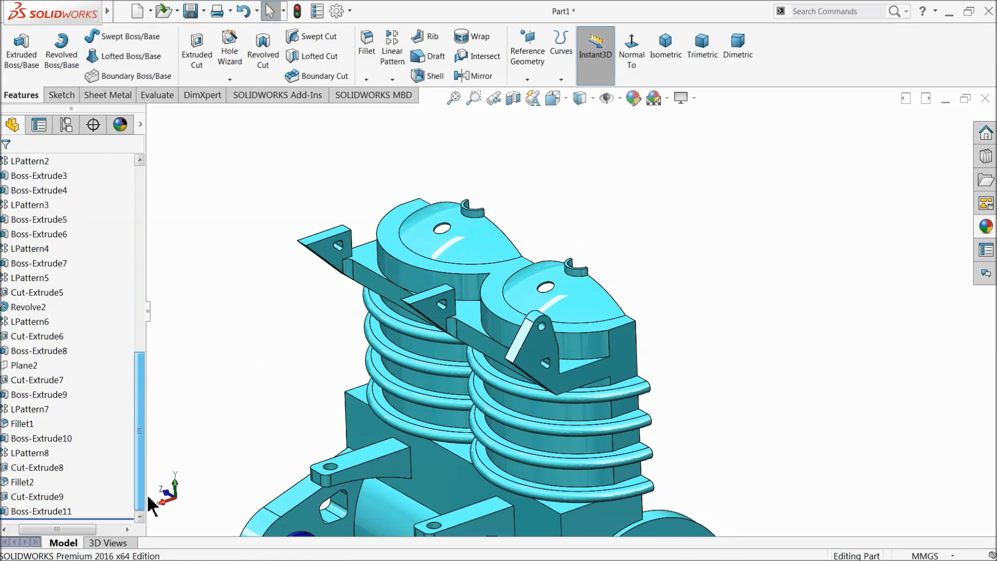
click(52, 513)
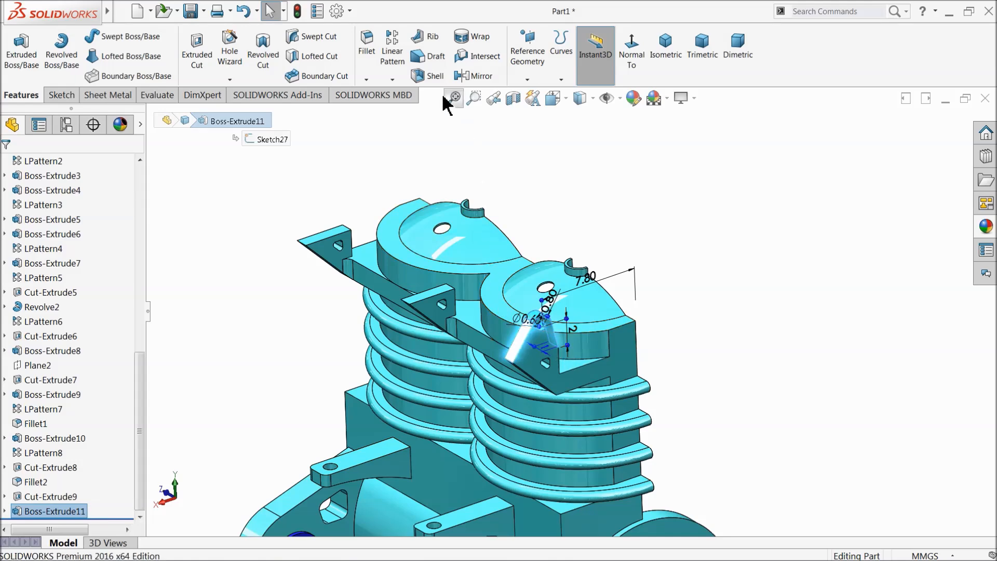
click(393, 66)
scroll(447, 352, down, 2)
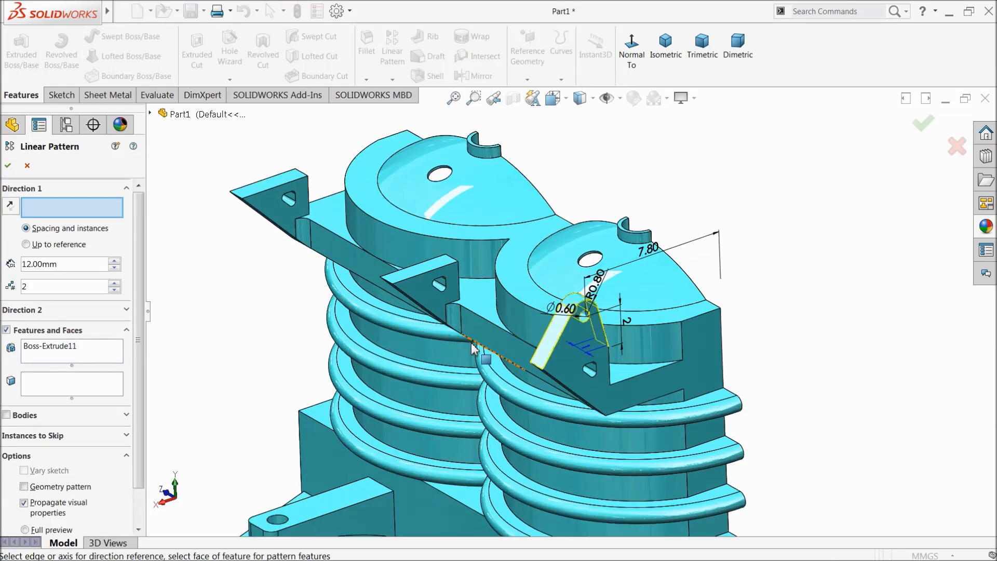
click(496, 325)
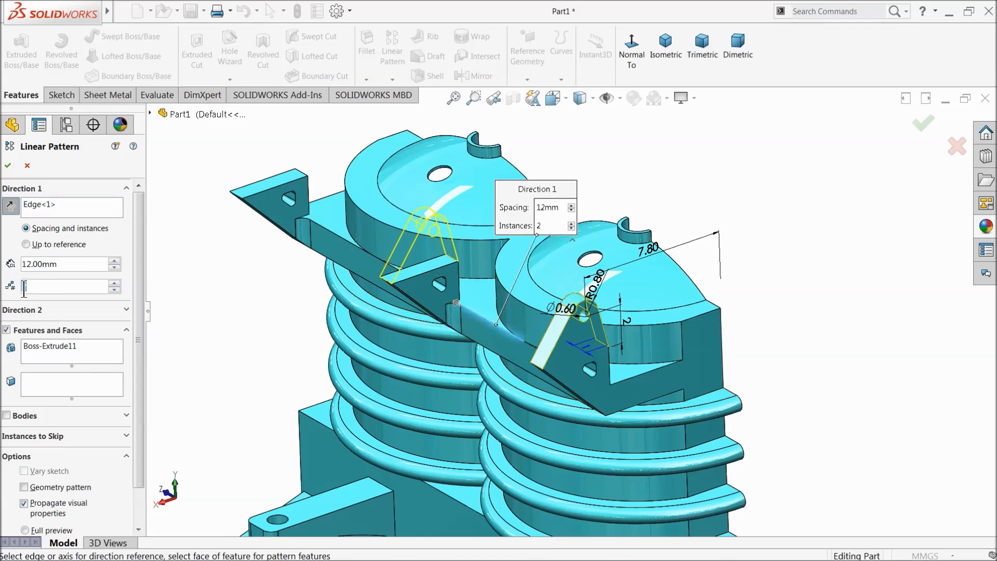
text(3)
mouse_move(301, 291)
middle_down()
mouse_move(352, 298)
mouse_move(304, 294)
middle_up()
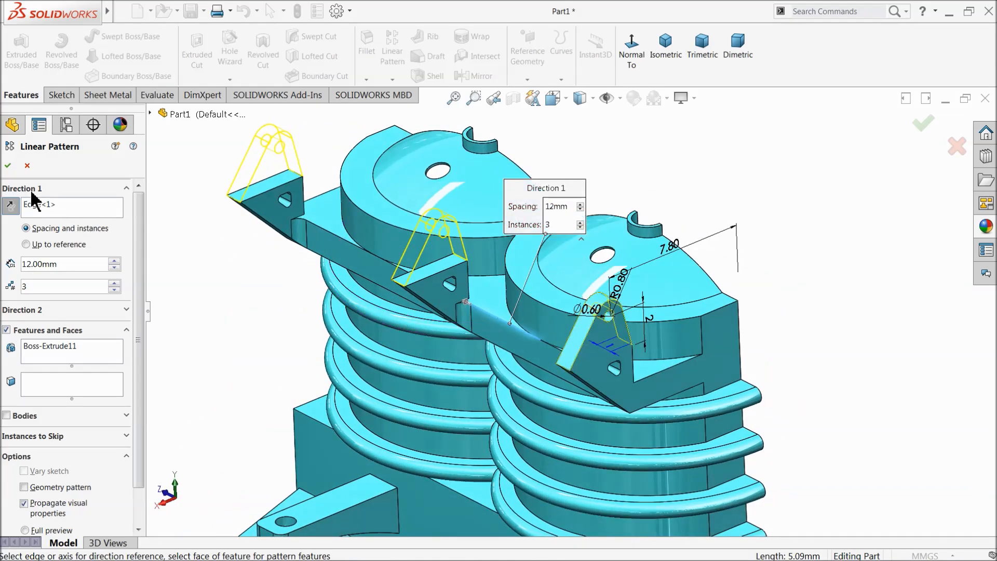
click(8, 165)
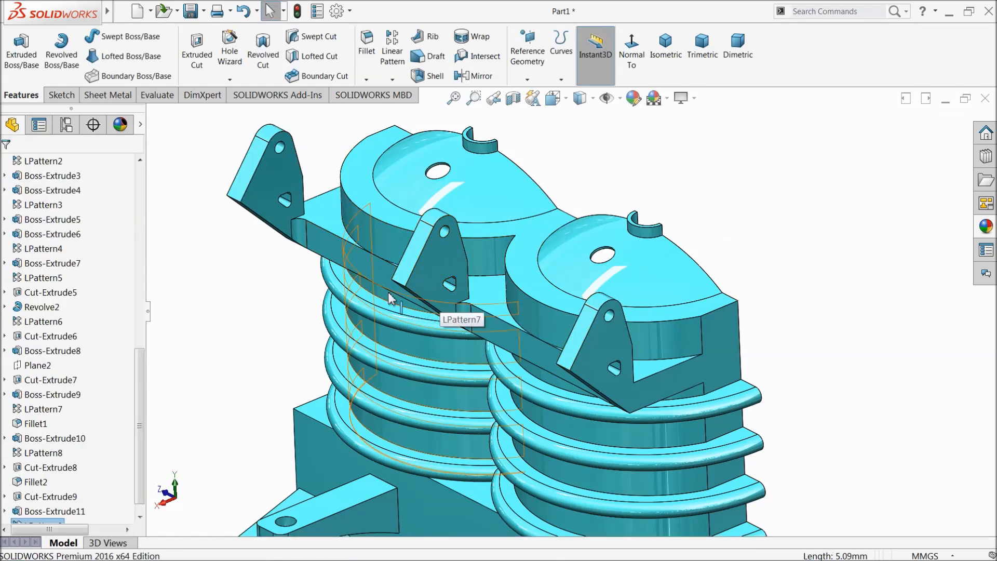
Step: Select the existing sketch behind the small round holes cut through the cylinder domes
scroll(440, 300, up, 2)
scroll(441, 304, up, 3)
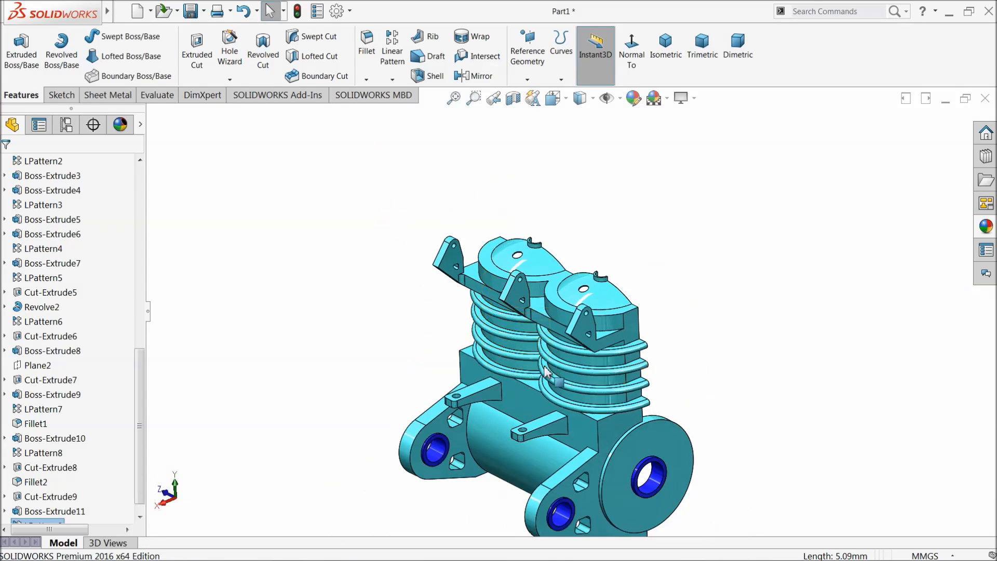
middle_drag(552, 369, 481, 498)
scroll(601, 283, down, 4)
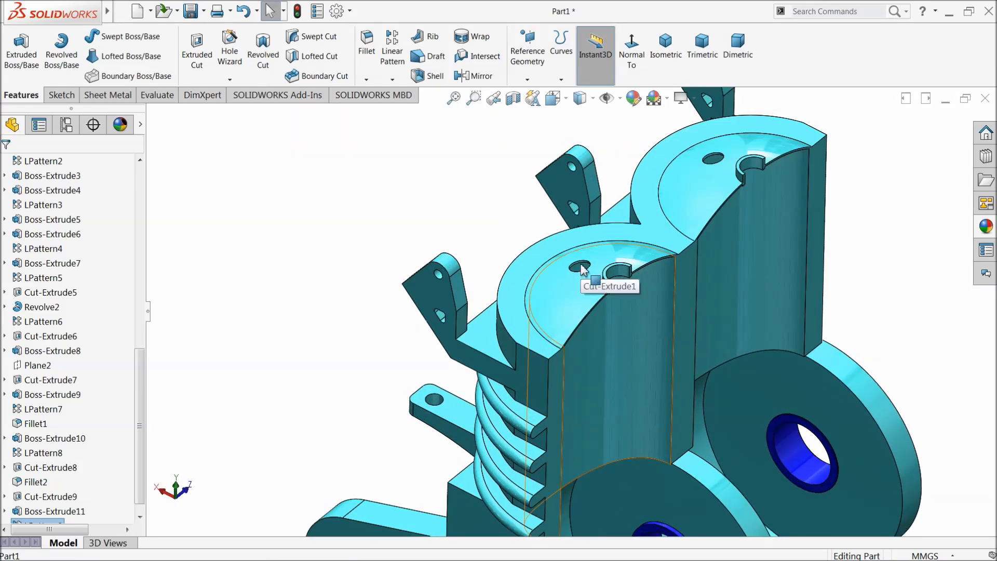
scroll(584, 281, down, 5)
click(551, 286)
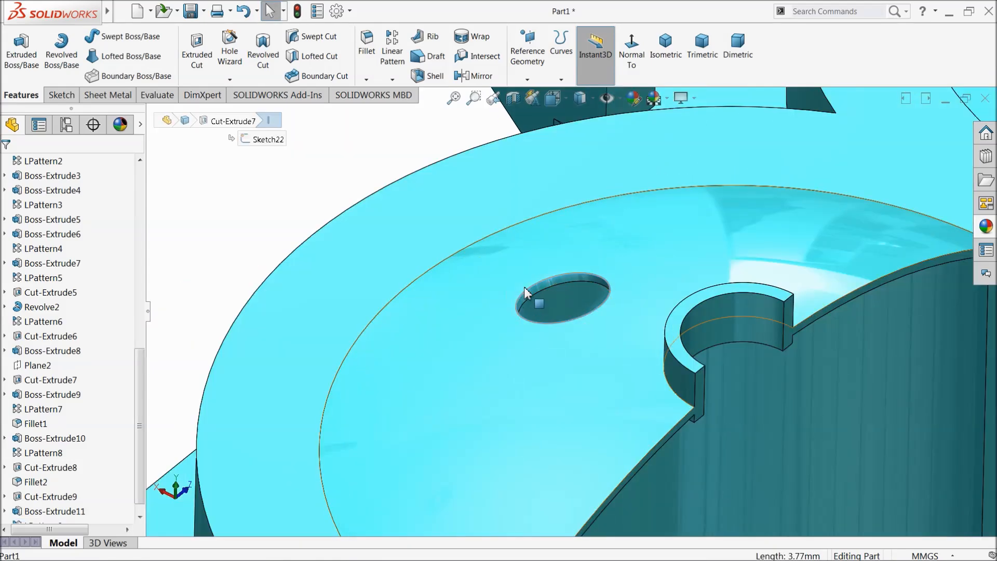
double_click(549, 298)
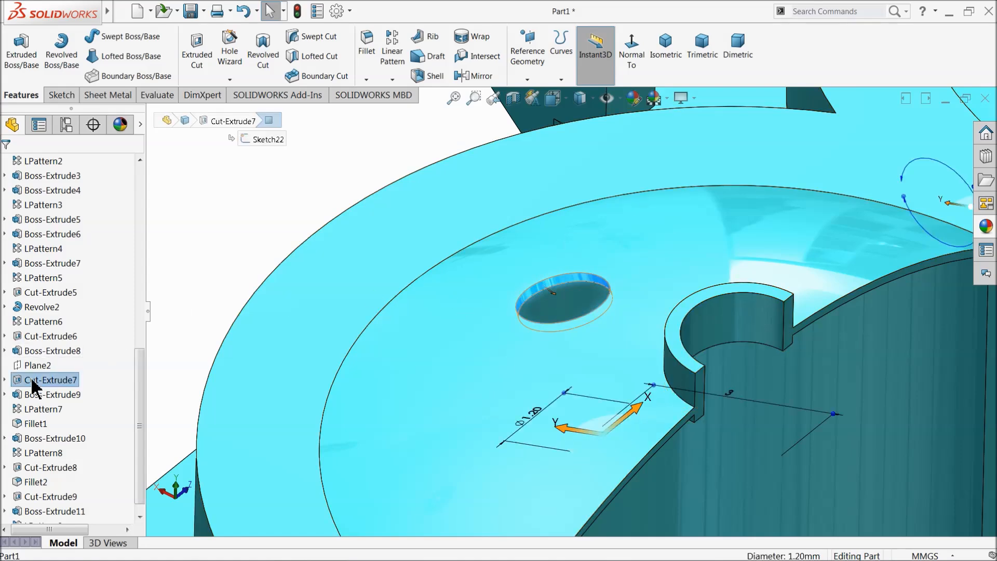
click(5, 380)
click(37, 397)
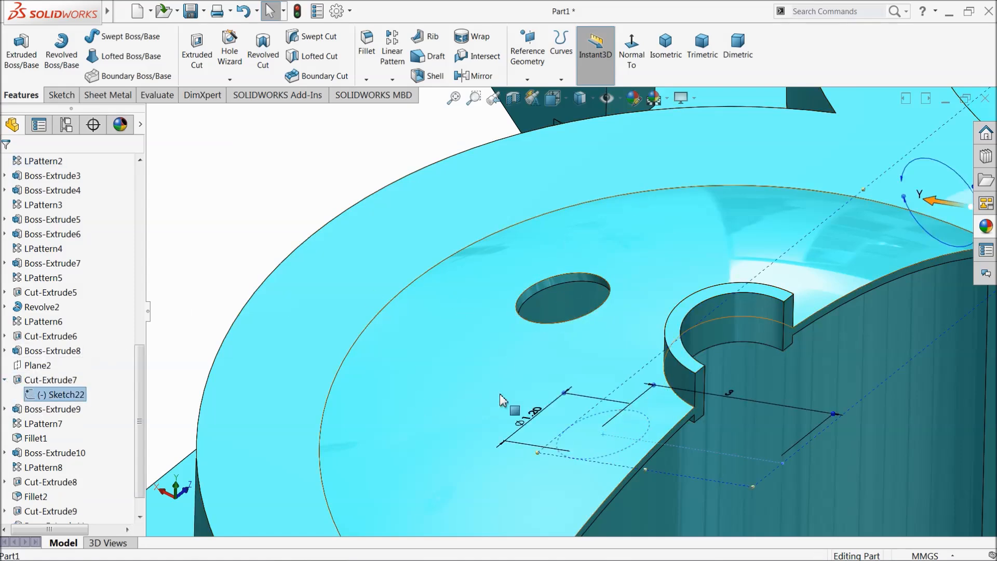
Step: Start a boss extrude from the dome-hole sketch, beginning at an offset of 1.2 mm from the sketch plane
scroll(613, 421, up, 3)
scroll(607, 393, up, 2)
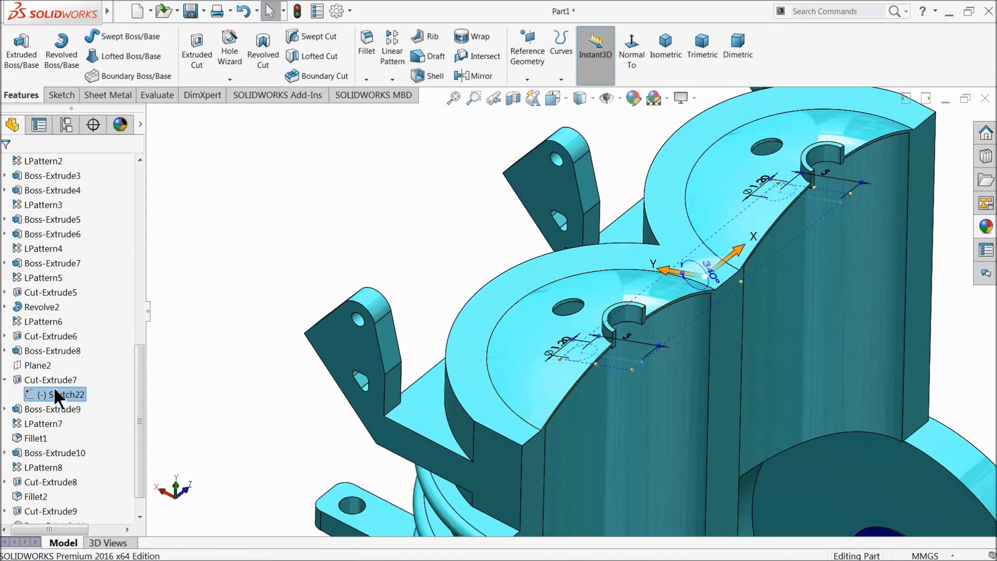
click(16, 66)
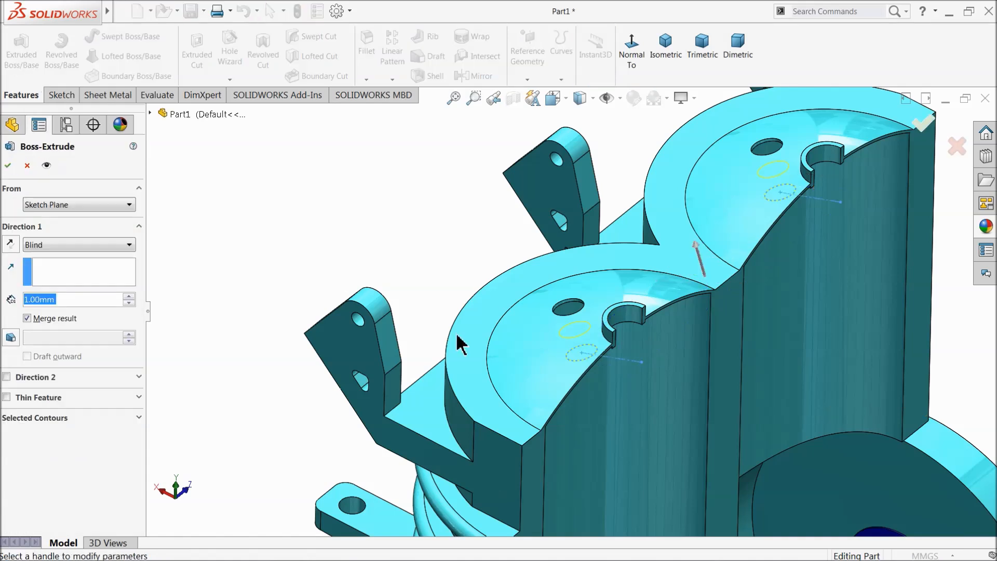
click(59, 204)
click(45, 250)
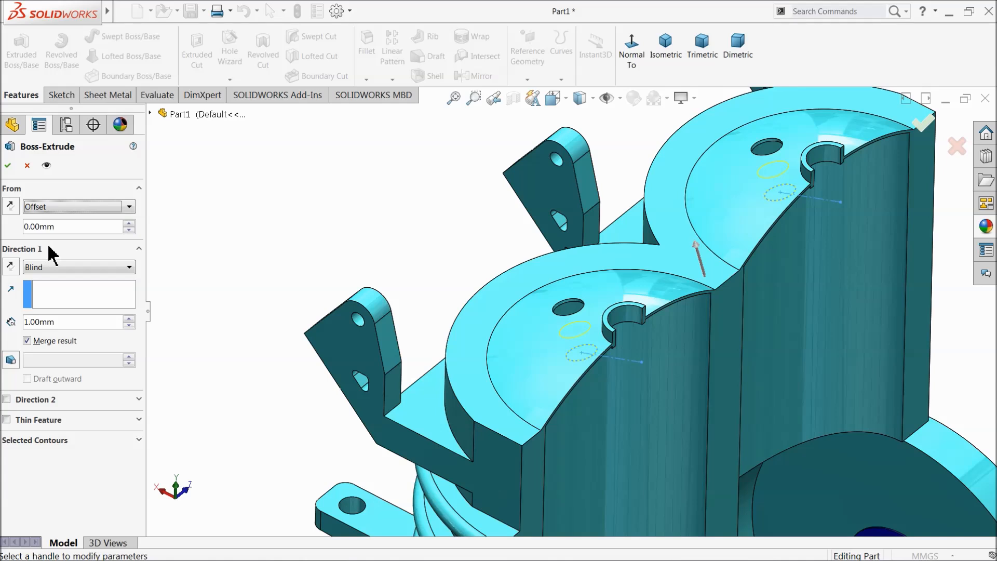
drag(60, 227, 19, 228)
text(1.2)
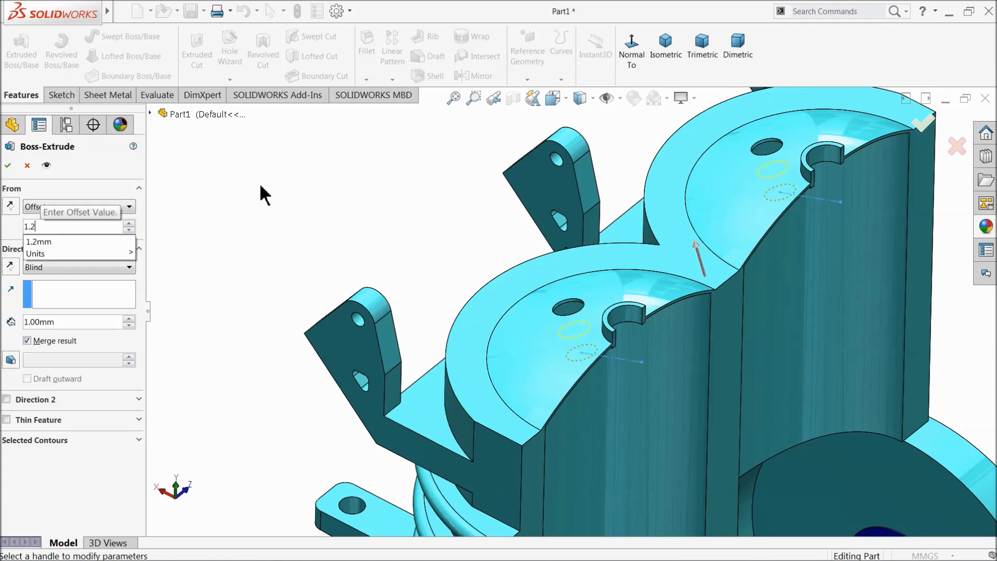
key(Return)
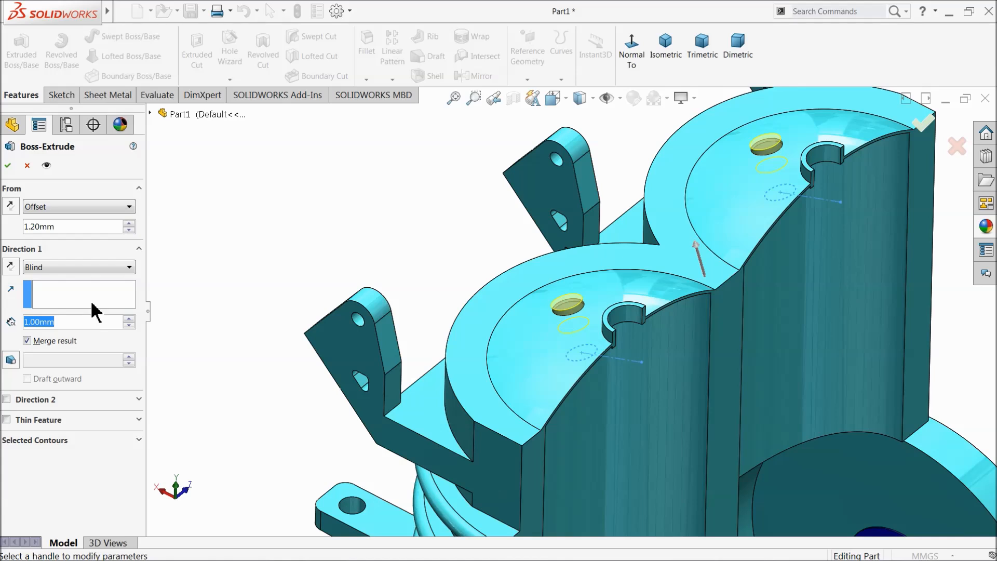
Step: Set the boss extrude's depth to 0.5 mm and its starting offset to 1.9 mm
text(0.5)
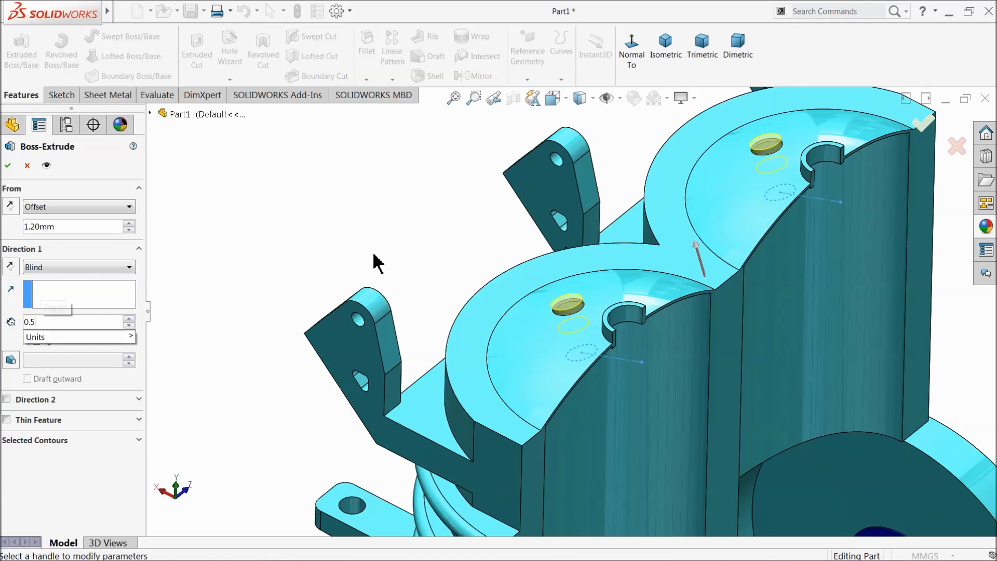
key(Return)
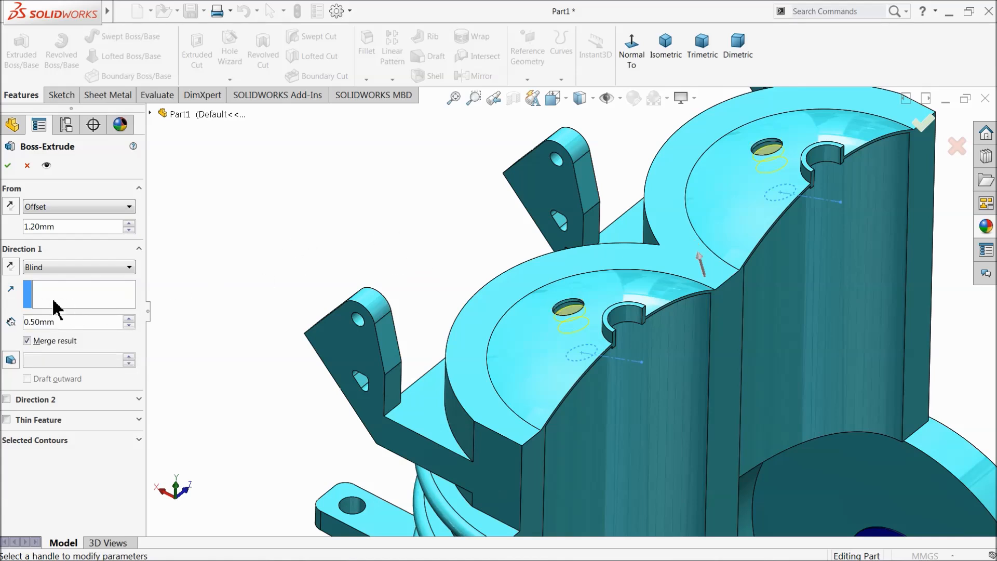
text(1.9)
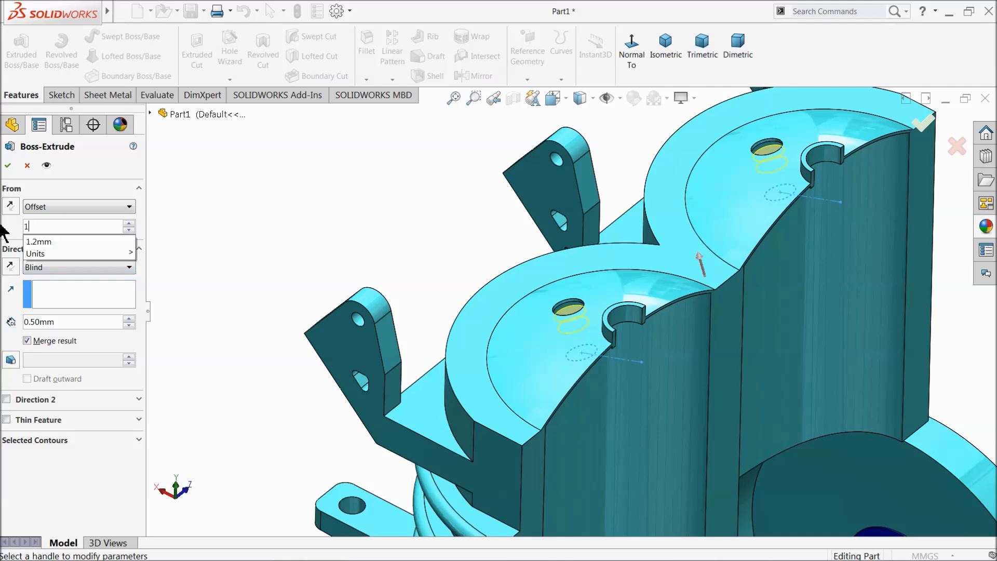
key(Return)
middle_drag(267, 225, 280, 244)
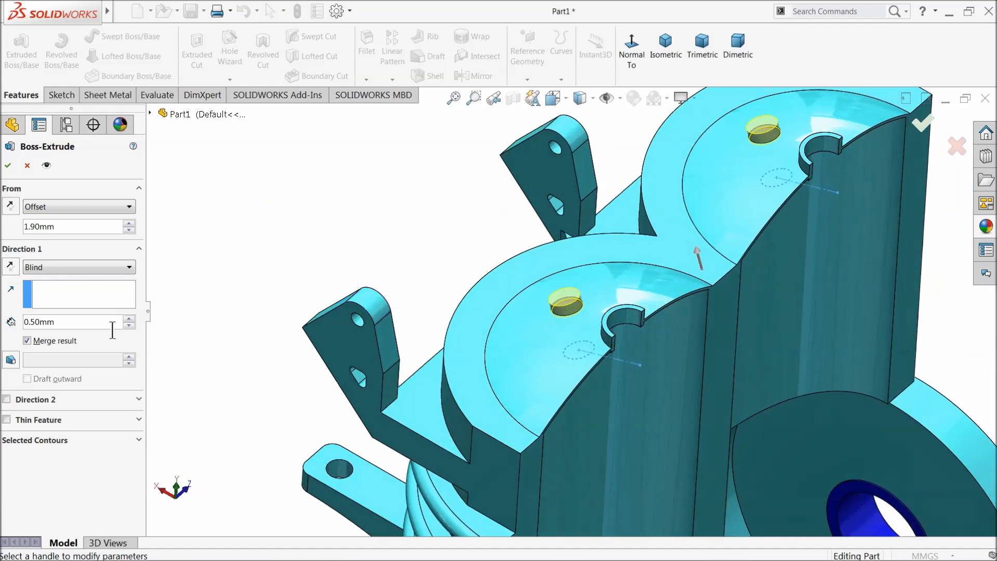
Step: Make the dome-hole boss extrude a one-direction thin feature with a 0.1 mm wall, flip the wall's side, and finish the extrude
click(5, 420)
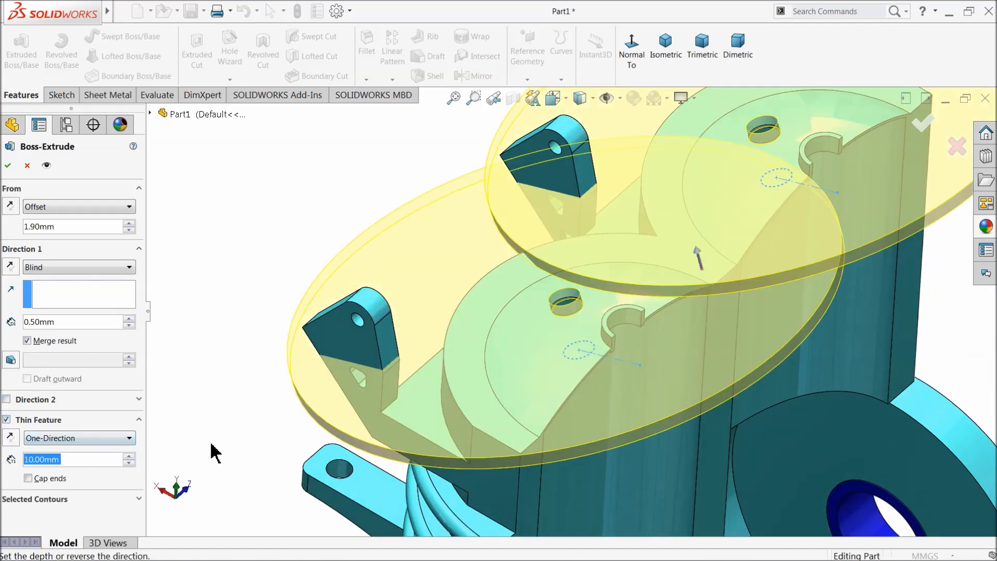
text(0.1)
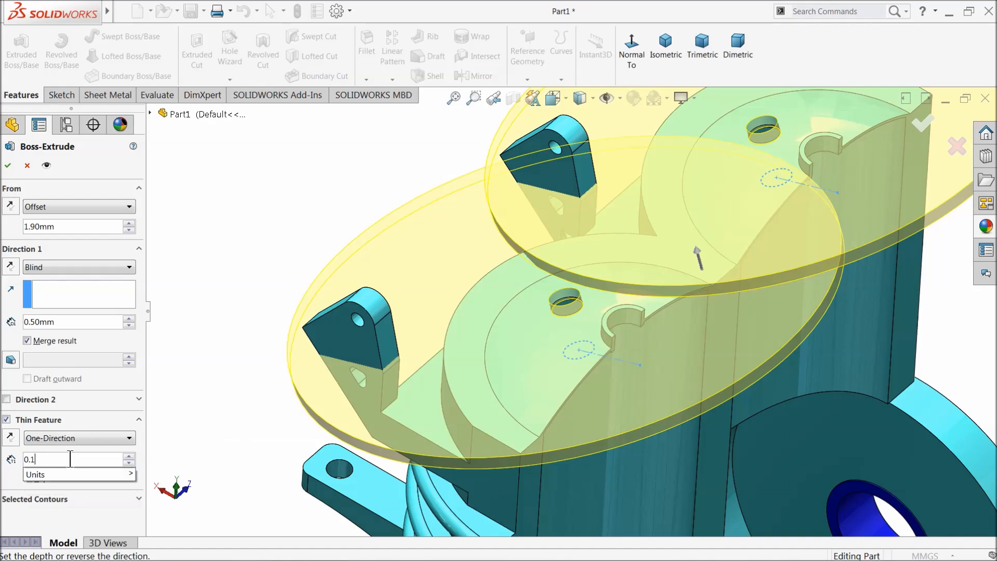
key(Return)
scroll(540, 338, down, 5)
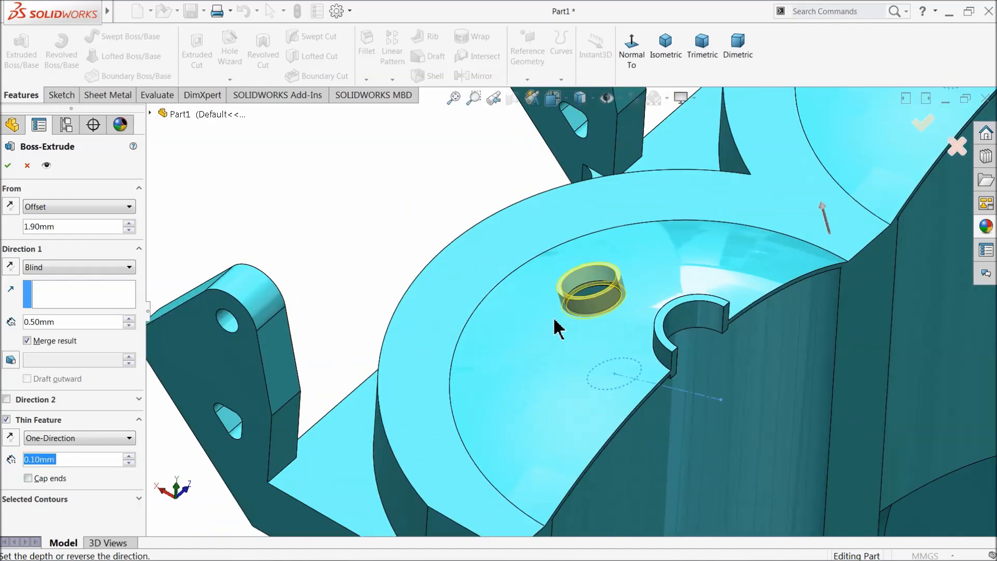
click(11, 437)
scroll(686, 342, up, 6)
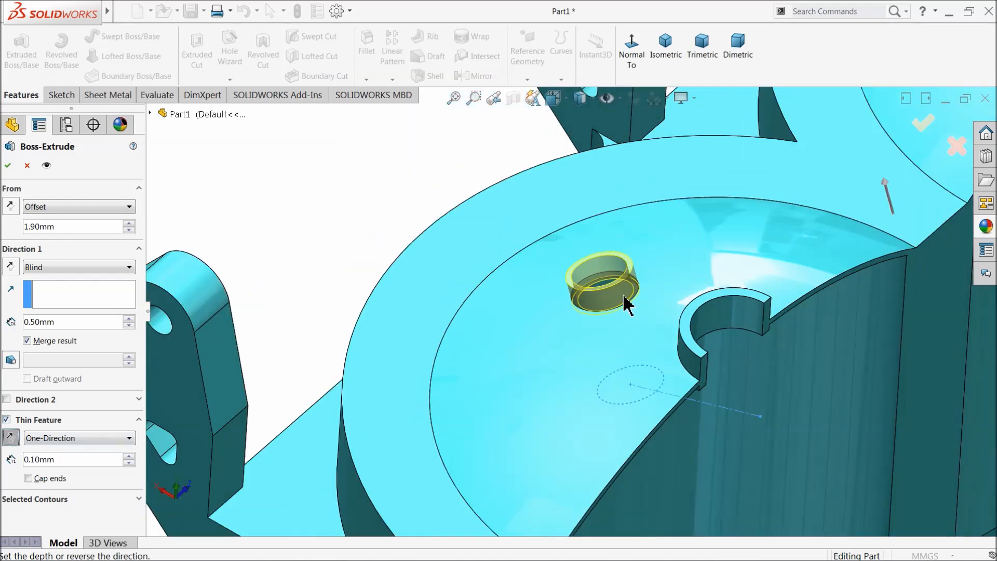
scroll(623, 257, down, 4)
scroll(625, 259, down, 2)
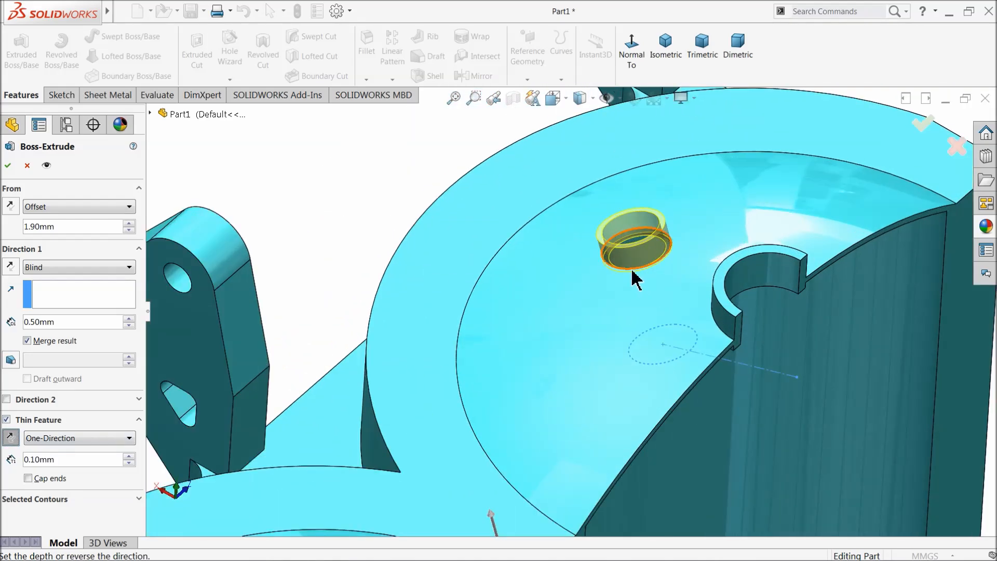
click(8, 166)
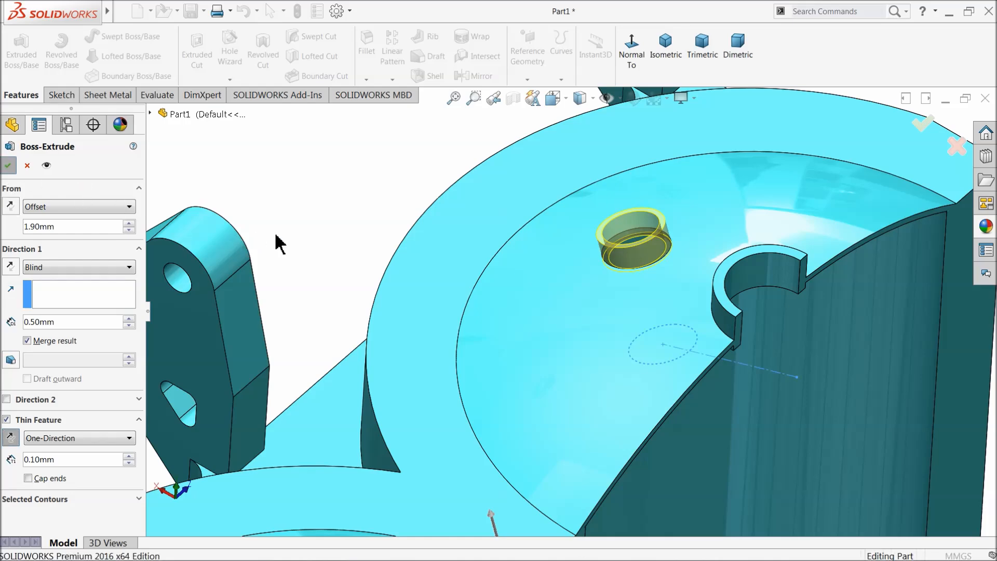
Step: Collapse the History folder in the feature tree
scroll(339, 240, up, 5)
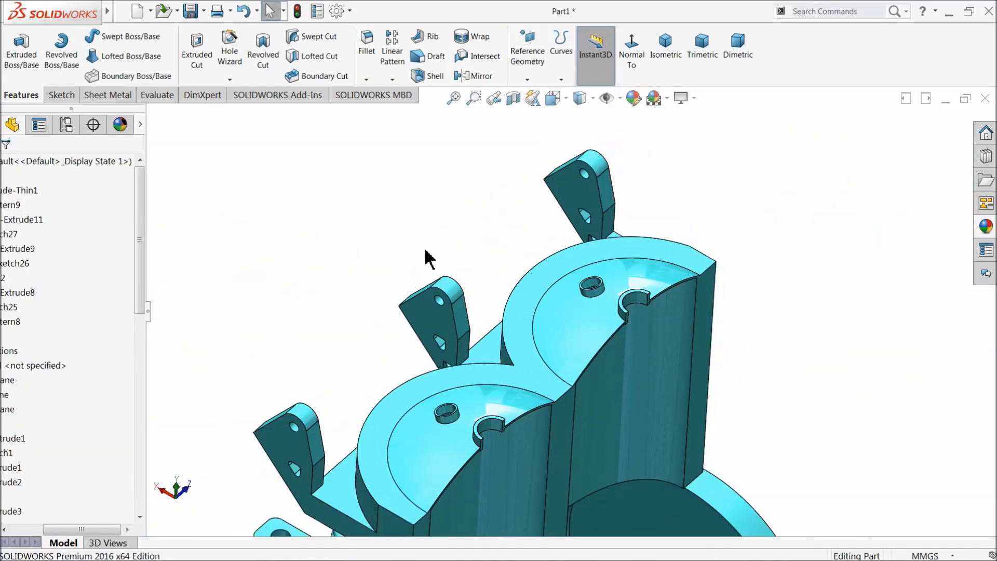
scroll(426, 258, up, 5)
middle_drag(509, 392, 592, 408)
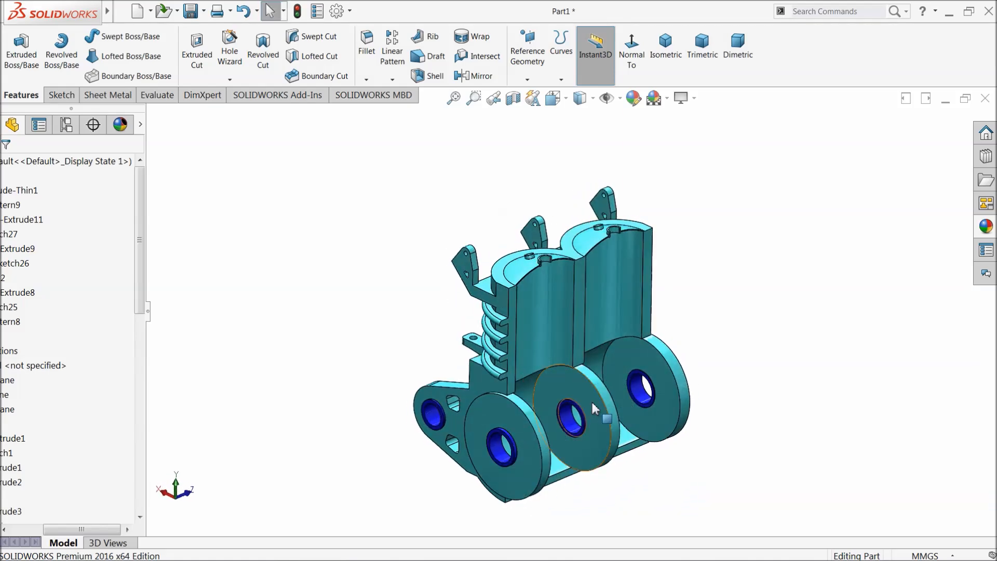
scroll(593, 404, down, 2)
middle_drag(522, 389, 516, 382)
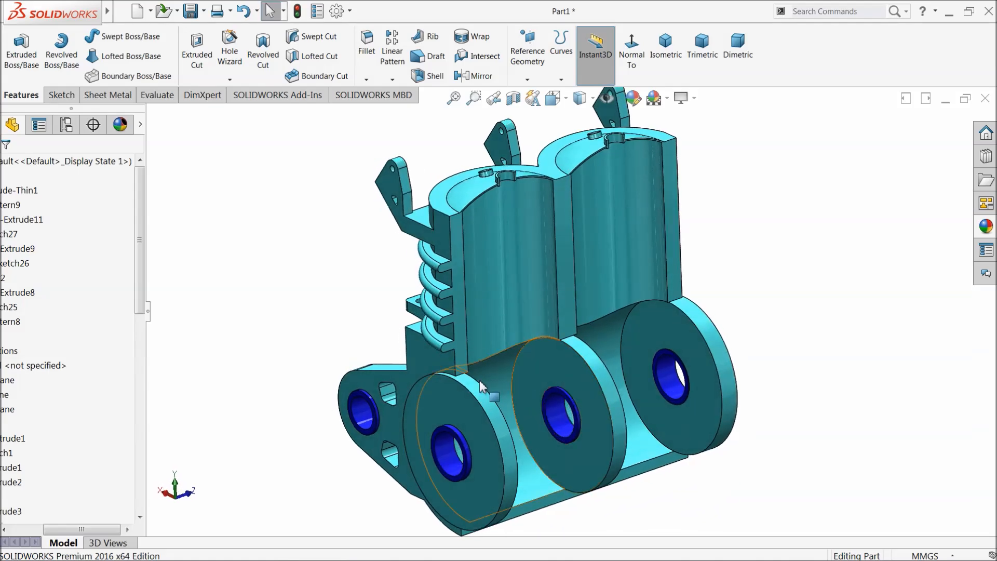
drag(52, 530, 11, 531)
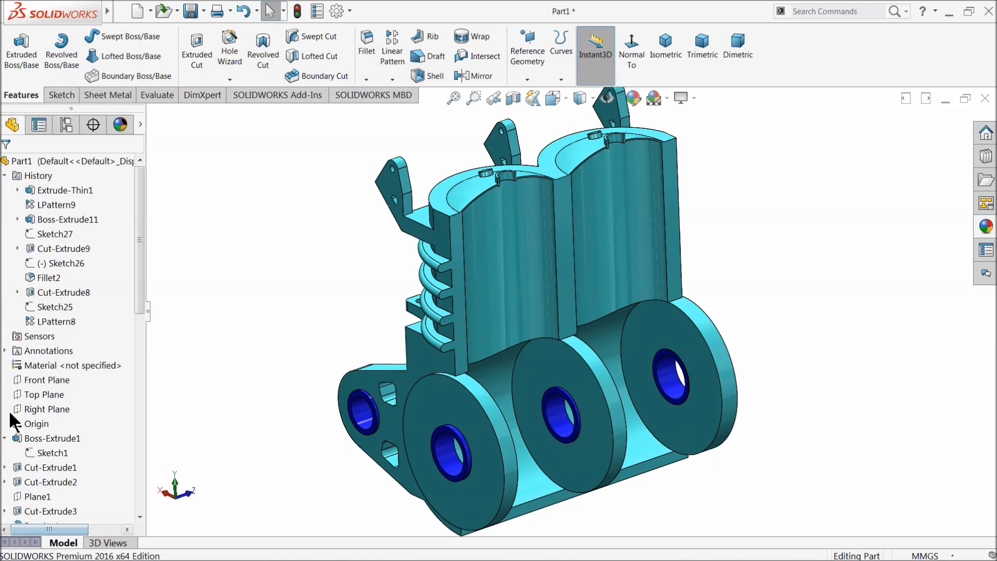
click(4, 176)
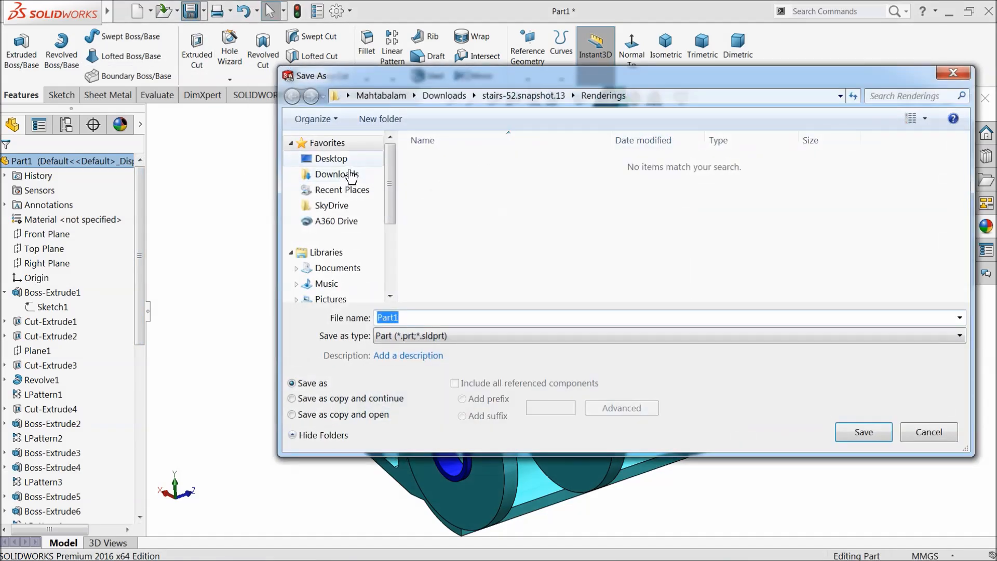
Step: Create a Desktop folder named 2 Cylinder Engine as the part's save location
click(331, 158)
click(381, 119)
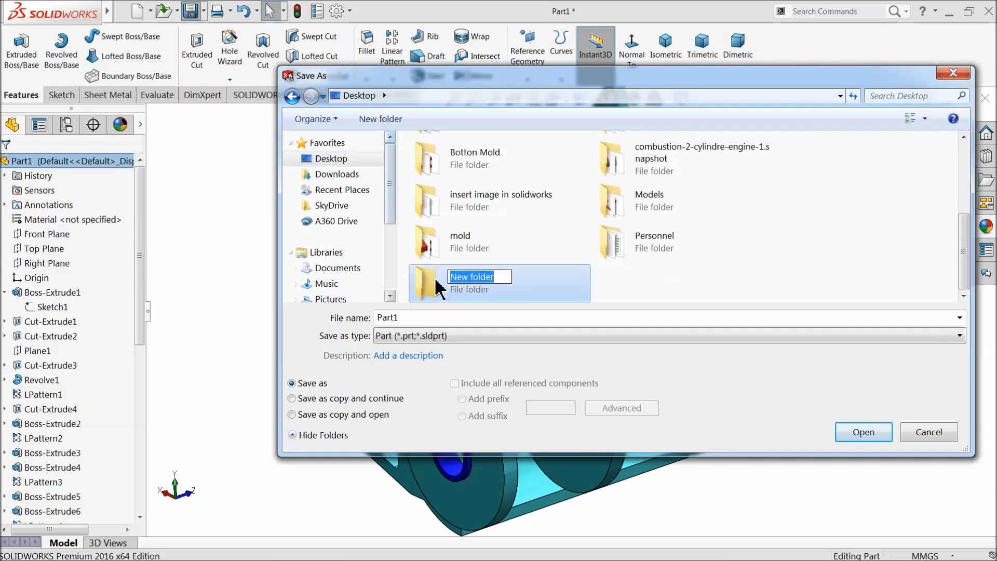
text(2)
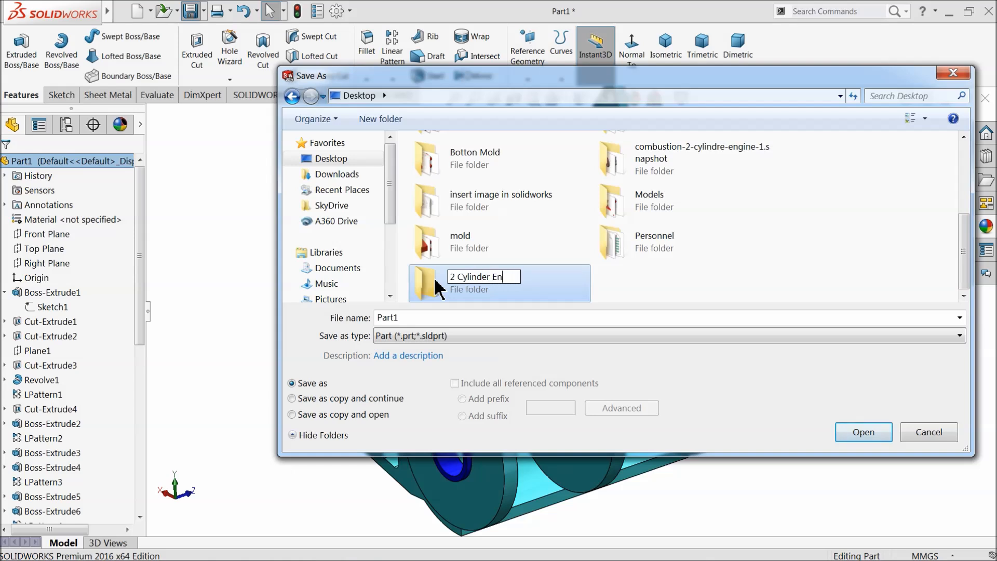
text(Cylinder Engine)
key(Return)
Step: Save the part in the 2 Cylinder Engine folder as 1.Engine Block
double_click(426, 288)
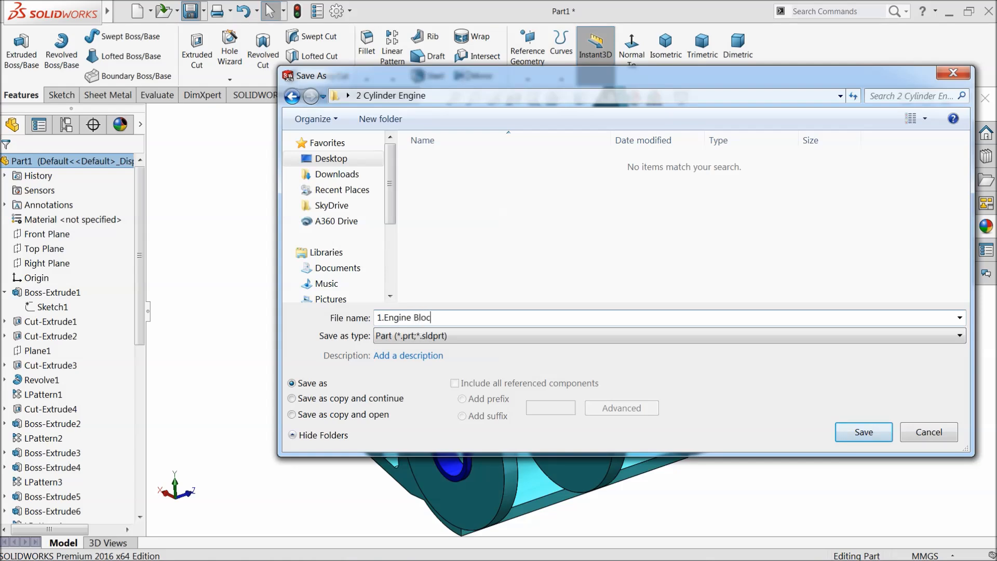
click(852, 434)
middle_drag(630, 374, 525, 359)
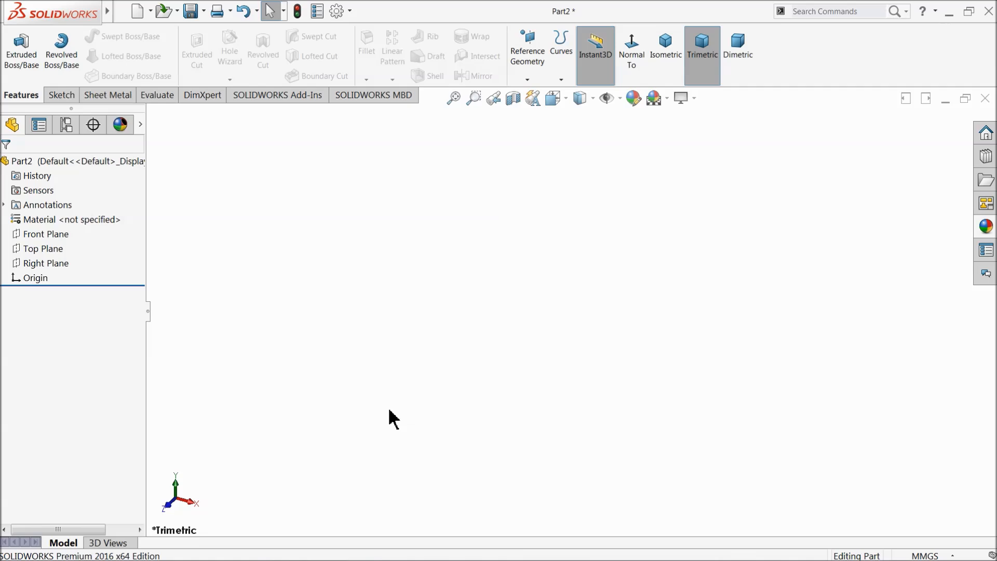
Step: On the new part's Front Plane, sketch a vertical centerline above the origin and a horizontal one about 117 mm long extending right from it
click(24, 235)
click(89, 214)
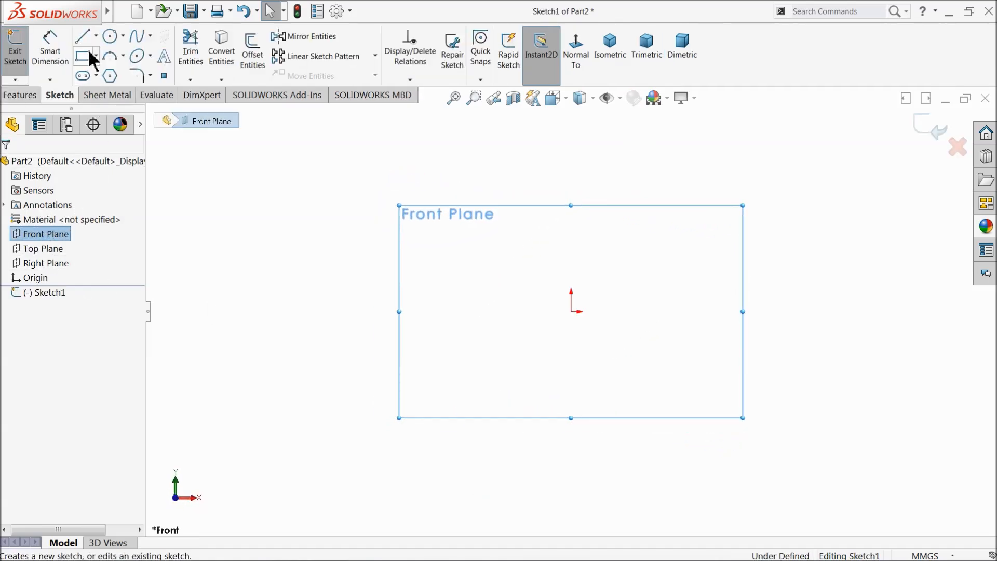
click(96, 35)
click(105, 67)
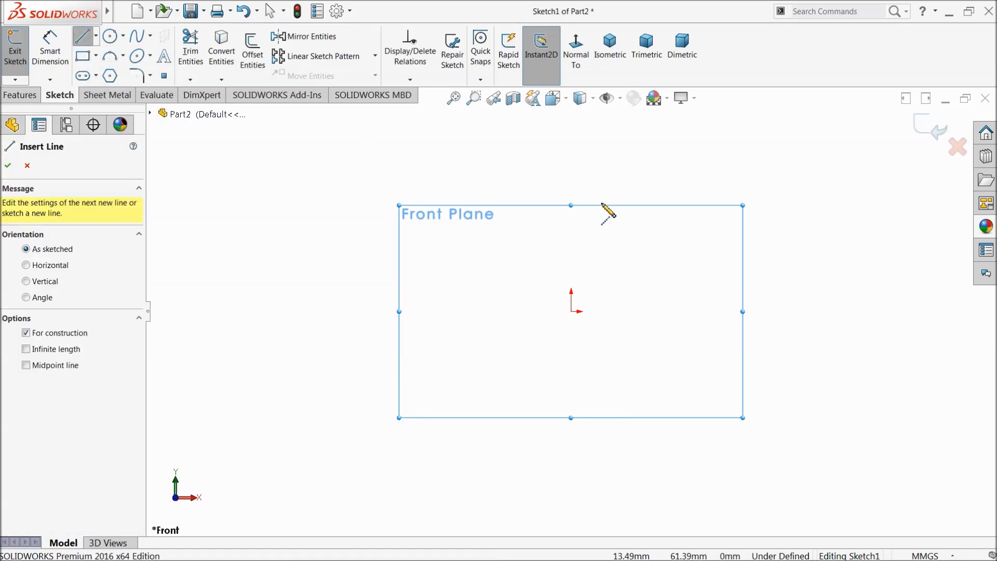
click(571, 160)
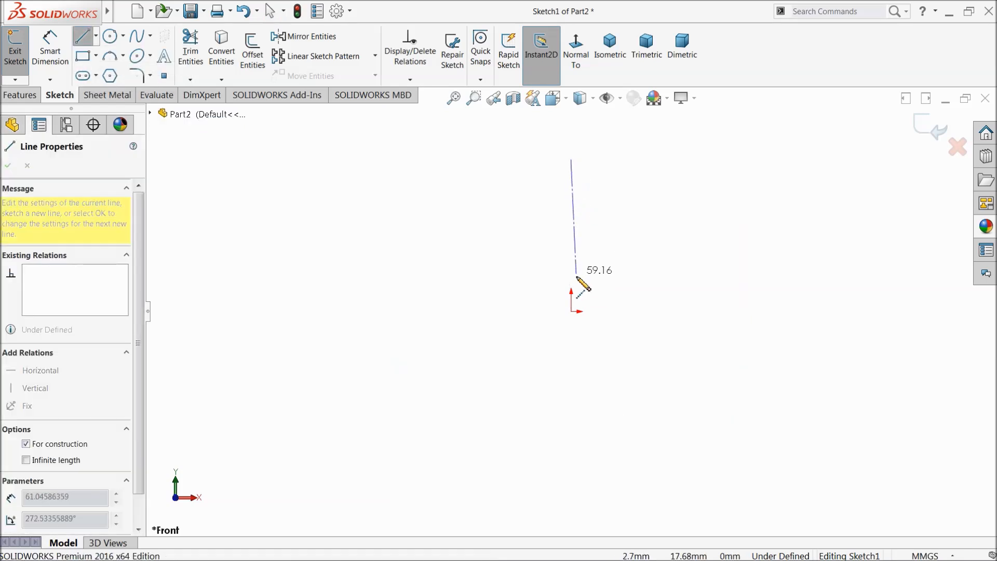
click(571, 312)
click(798, 312)
right_click(766, 233)
click(802, 240)
scroll(873, 203, down, 3)
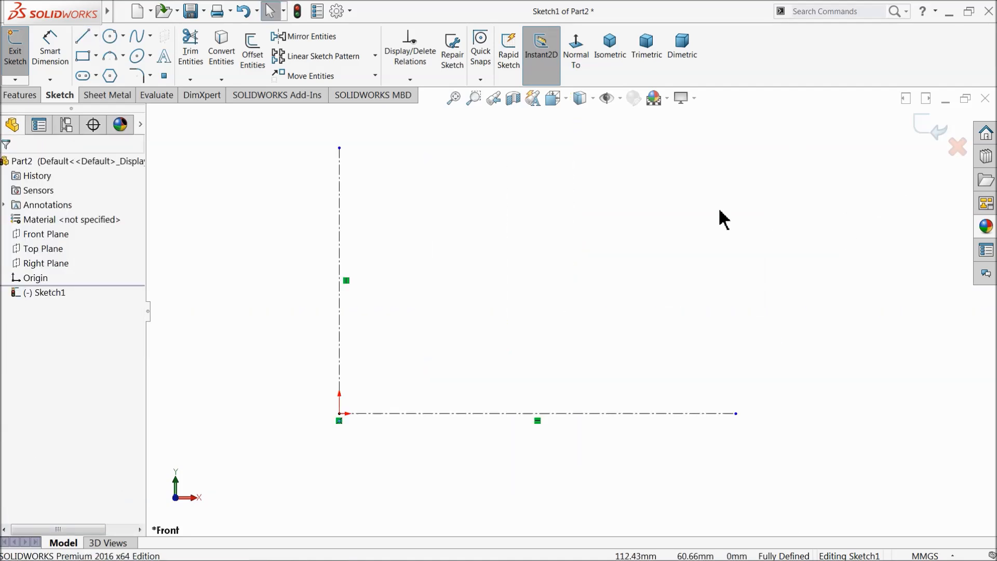
Step: Dimension the horizontal centerline to 5 mm and the vertical centerline to 3 mm
click(52, 58)
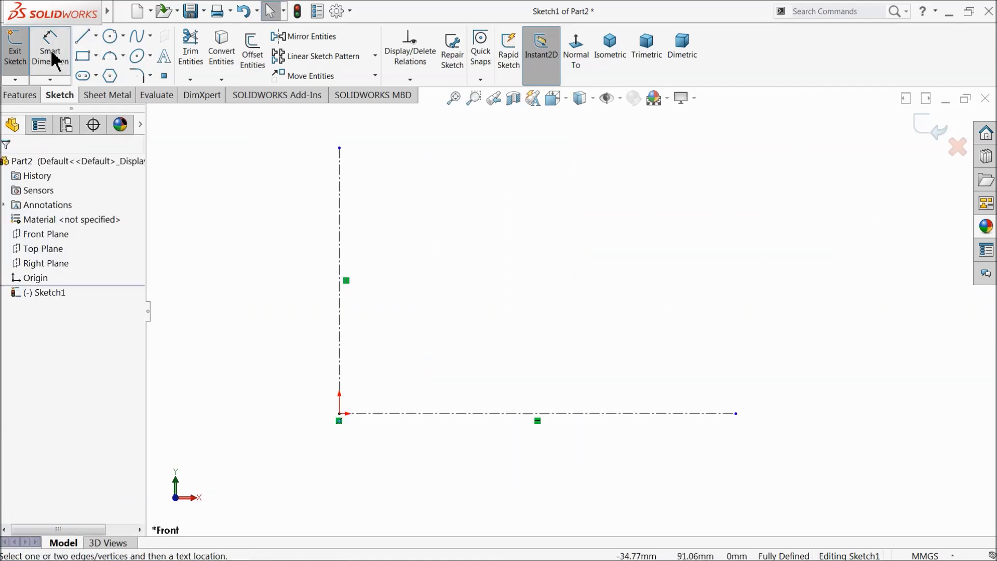
click(504, 414)
click(521, 445)
text(5)
key(Return)
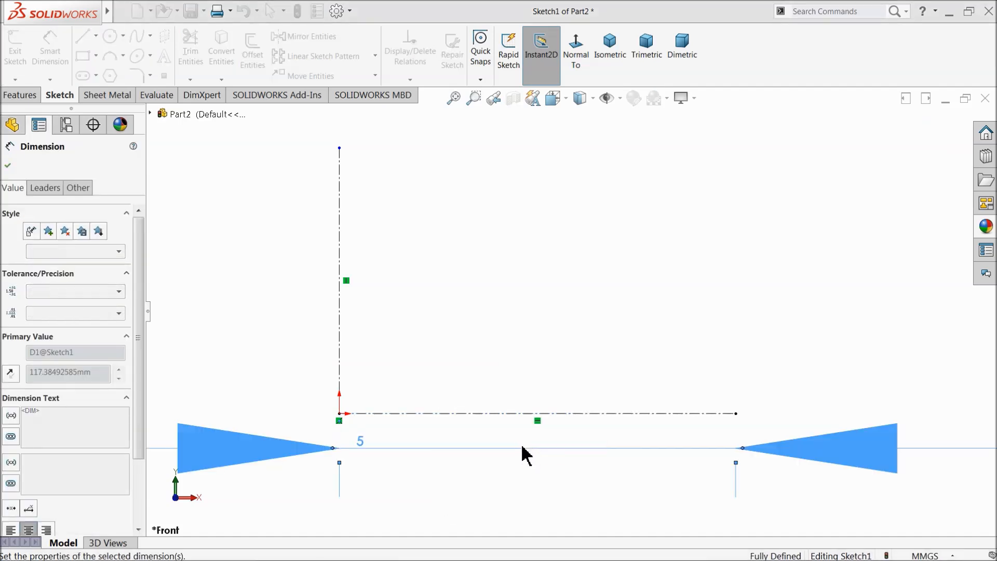
click(340, 285)
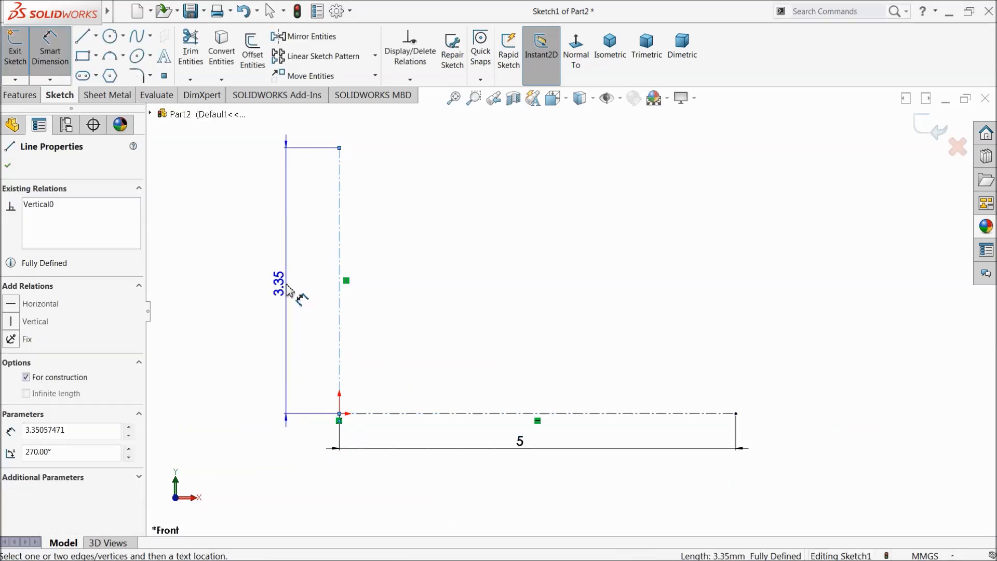
click(285, 290)
text(3.00mm)
click(227, 288)
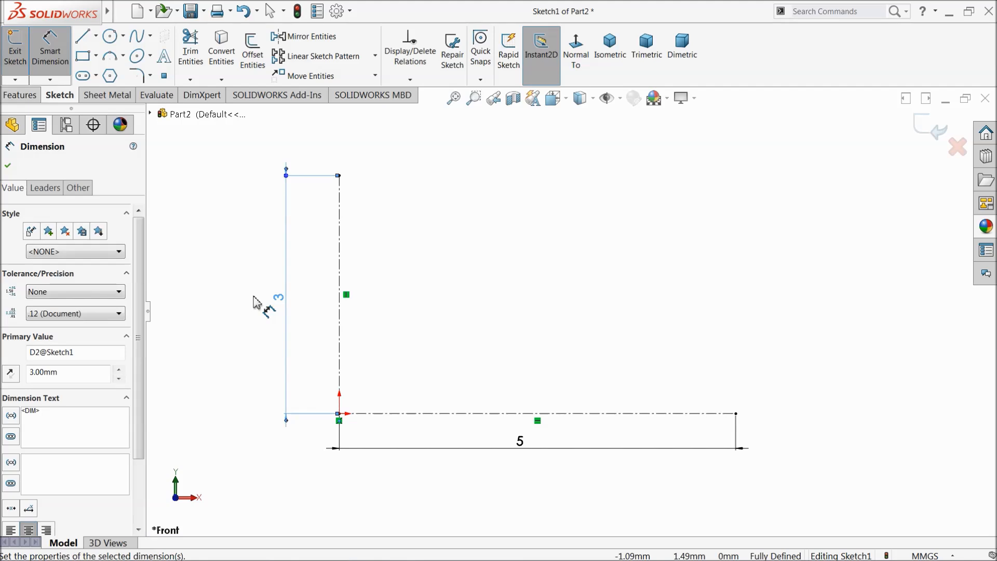
Step: Sketch the profile's inner outline from the horizontal centerline upward, through an outward step about 0.37 mm high, and across to the vertical centerline
click(82, 36)
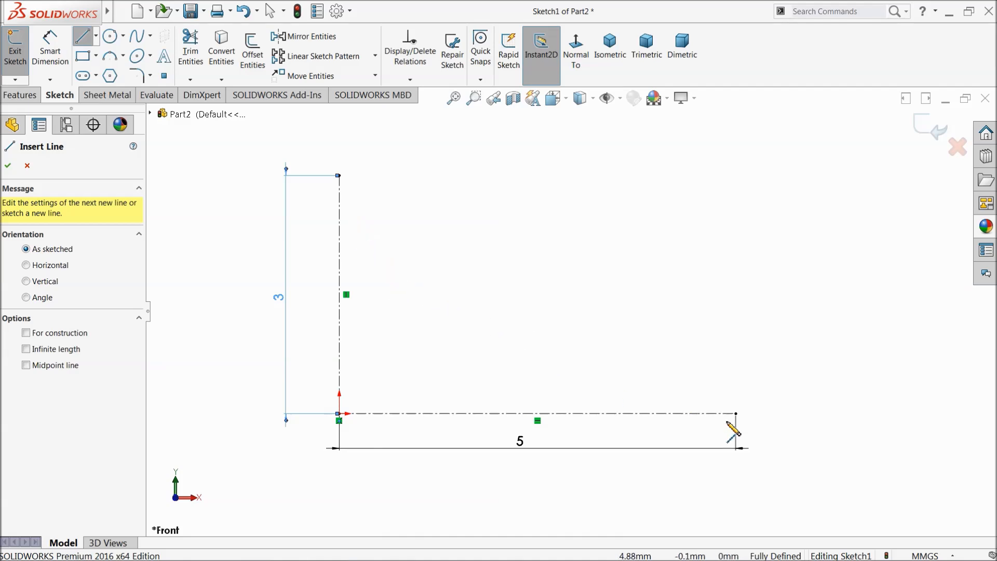
click(694, 414)
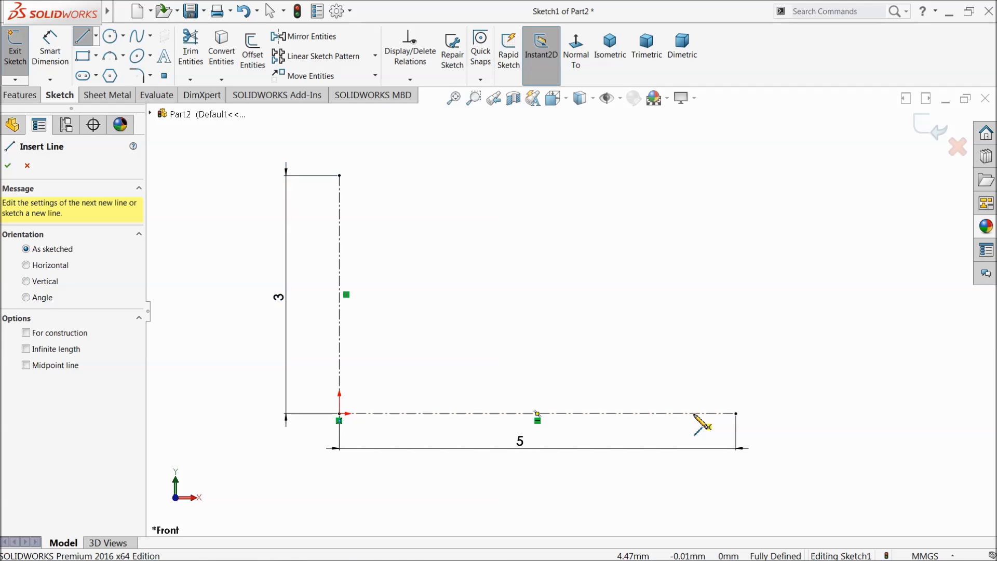
click(580, 414)
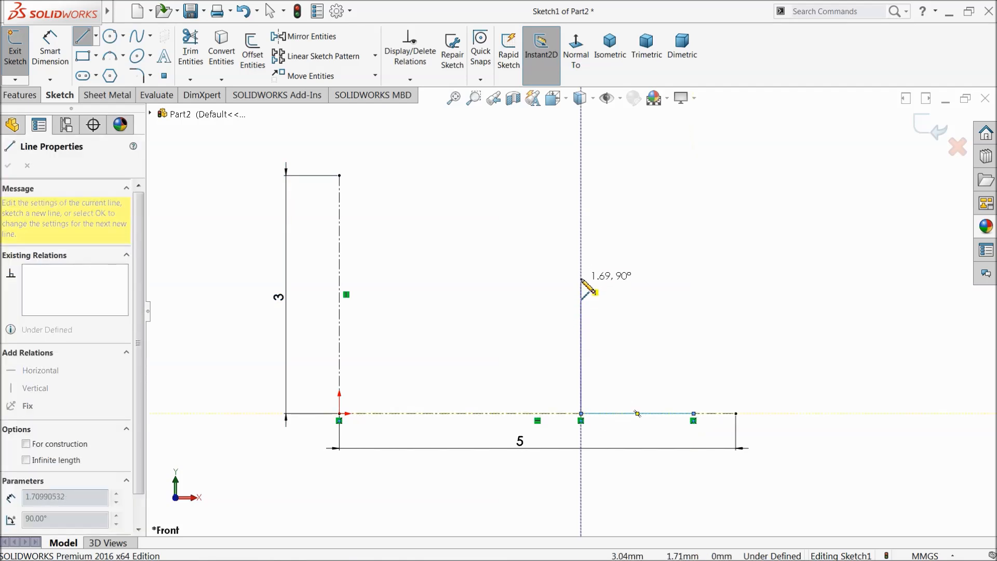
click(580, 268)
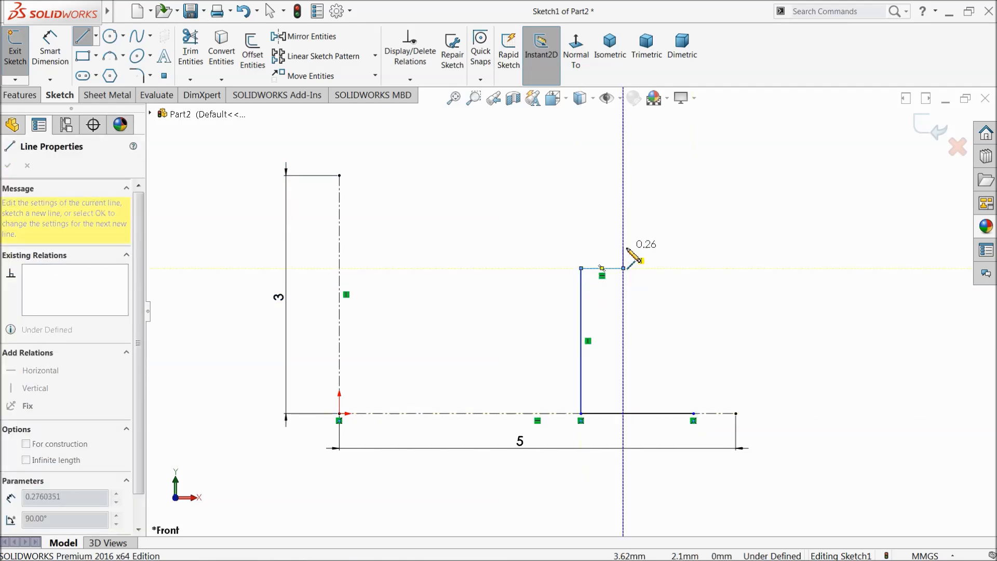
click(623, 239)
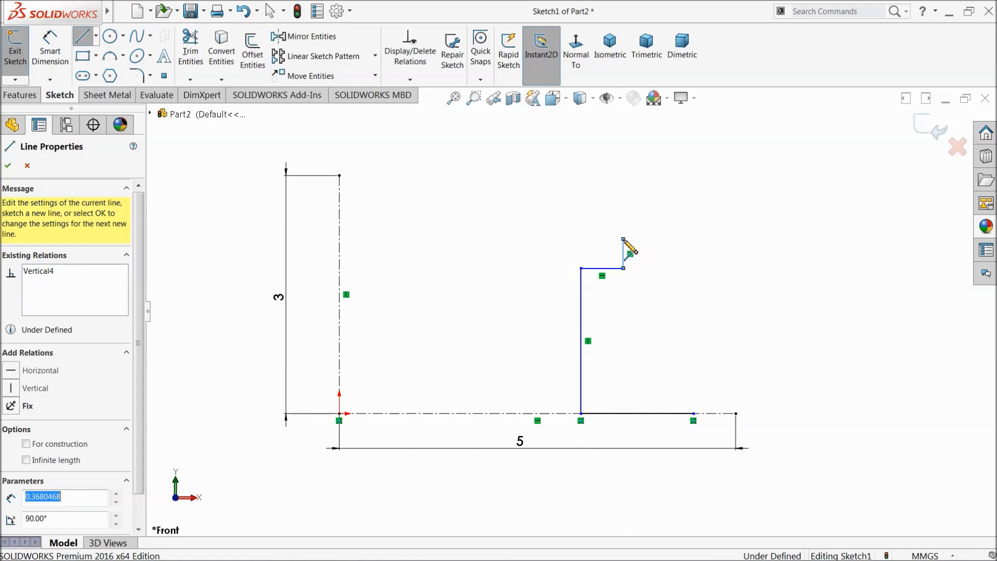
click(339, 239)
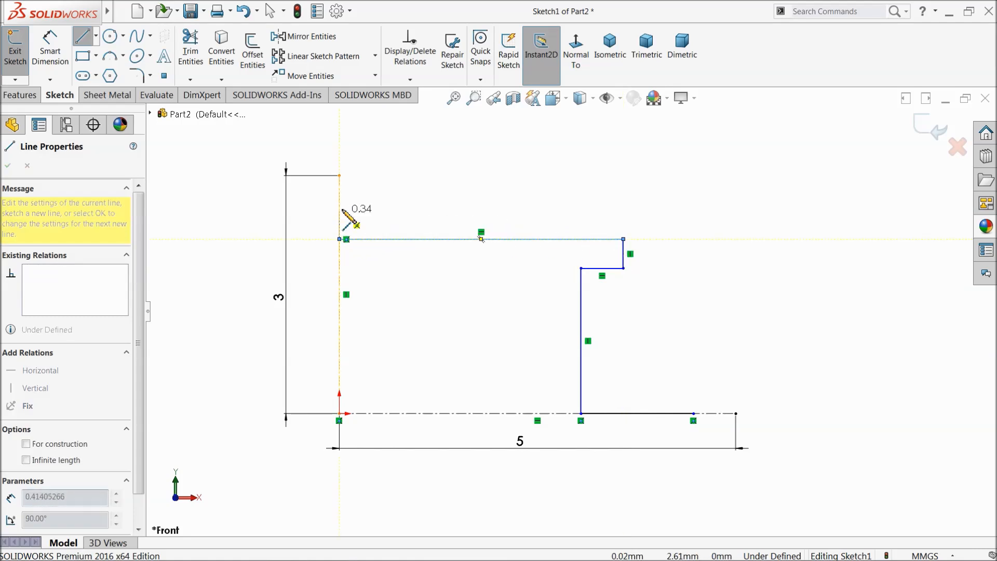
Step: Sketch the profile's upper outline about 0.55 mm up the vertical centerline, then outward over a step about 0.25 mm high and along the top
click(340, 196)
click(460, 195)
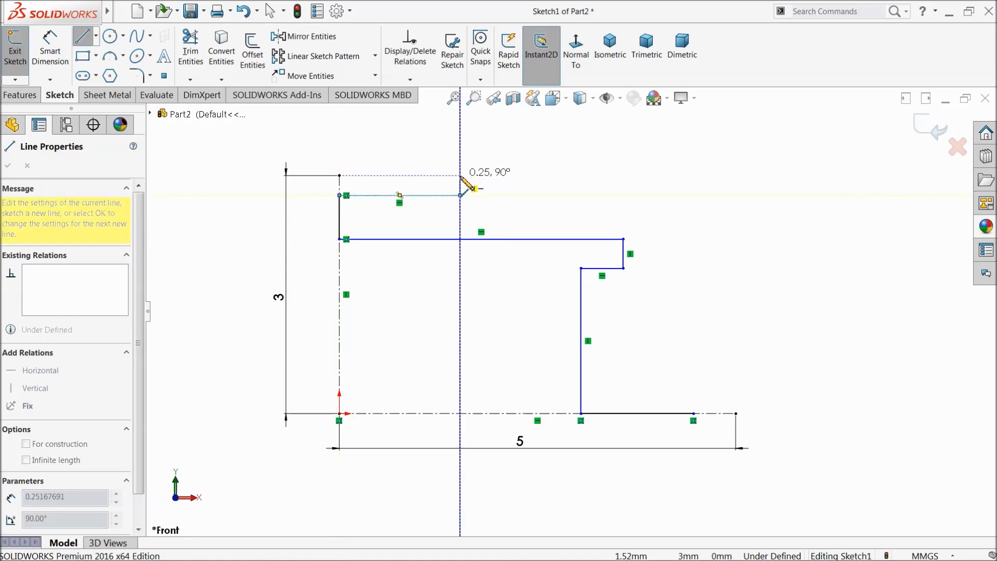
click(460, 175)
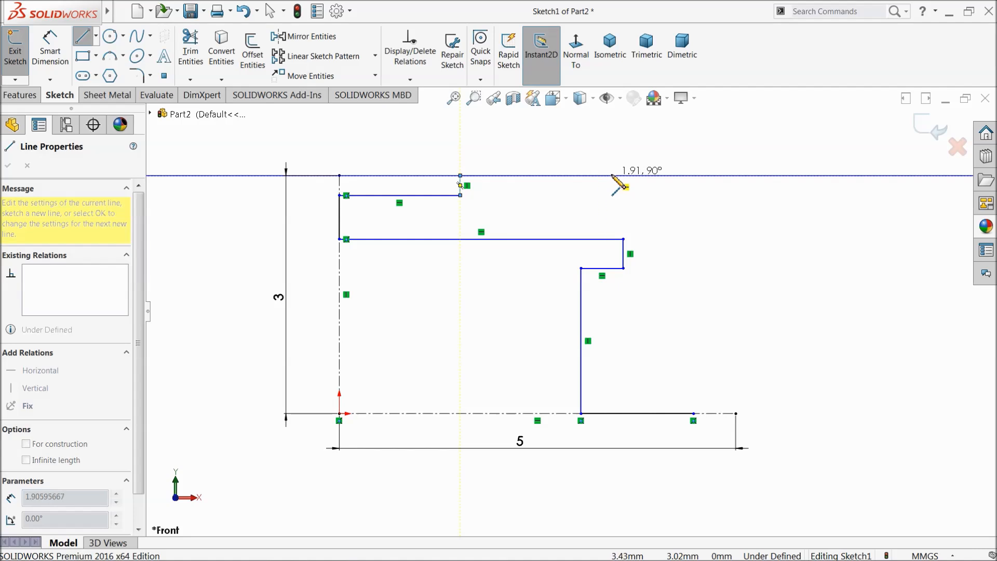
click(641, 176)
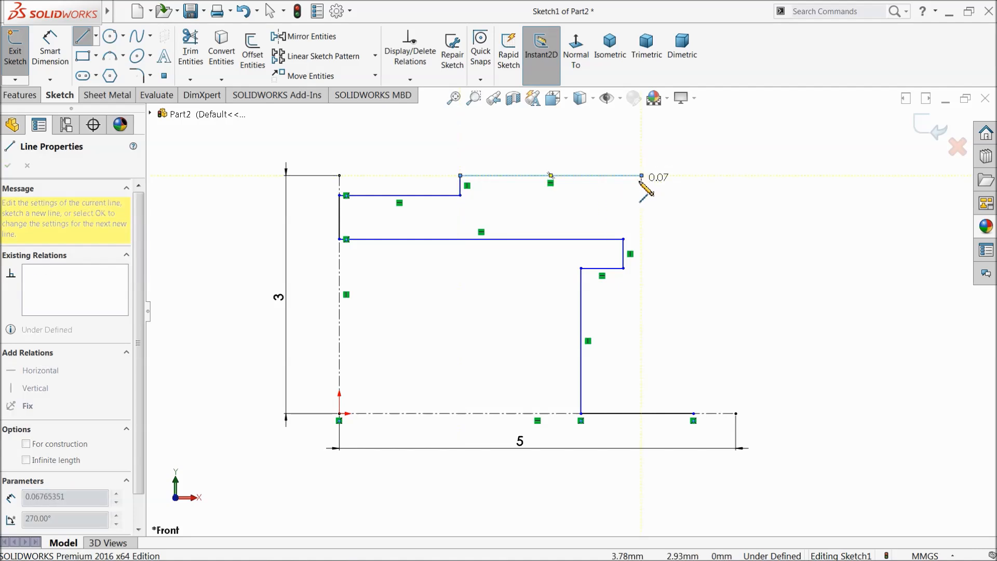
Step: Sketch the outer side down from the top edge through an angled, undercut lip and close it with a slanted line to the horizontal centerline
click(642, 258)
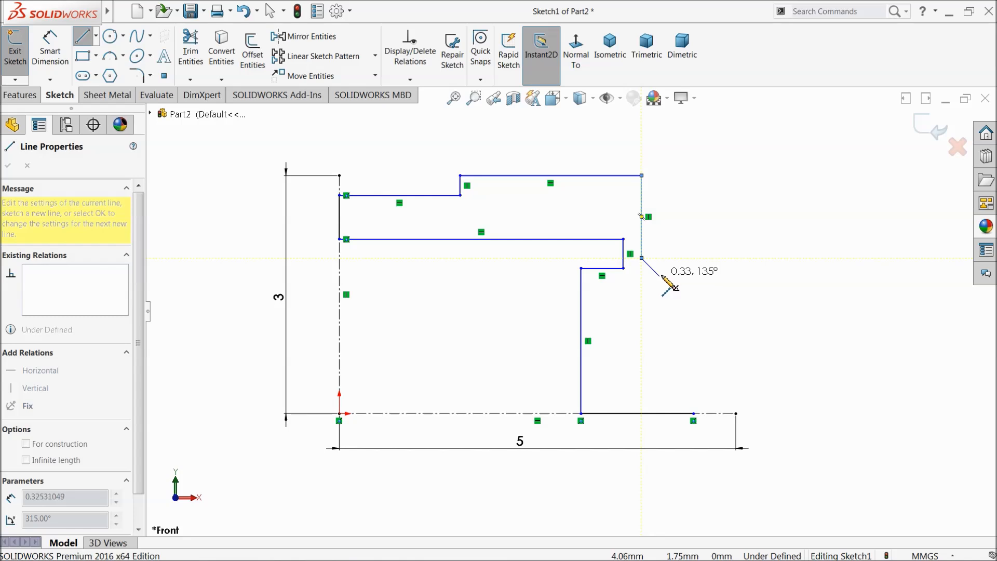
click(659, 275)
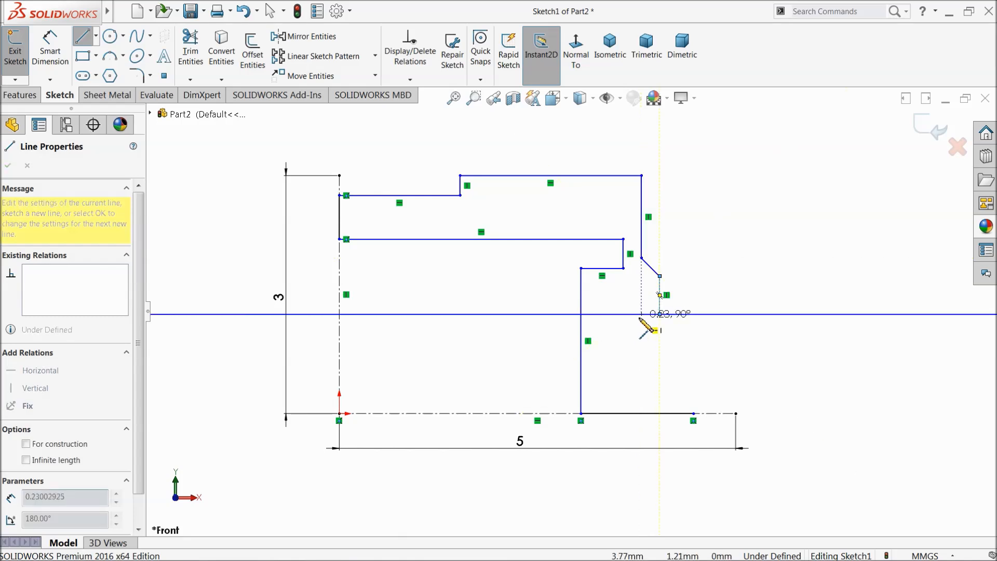
click(641, 313)
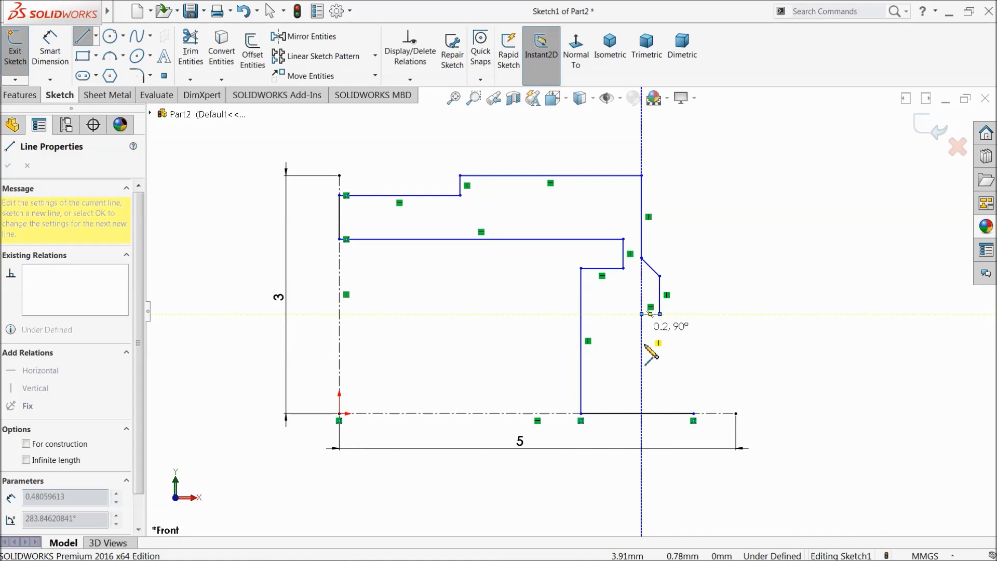
click(694, 413)
right_click(734, 311)
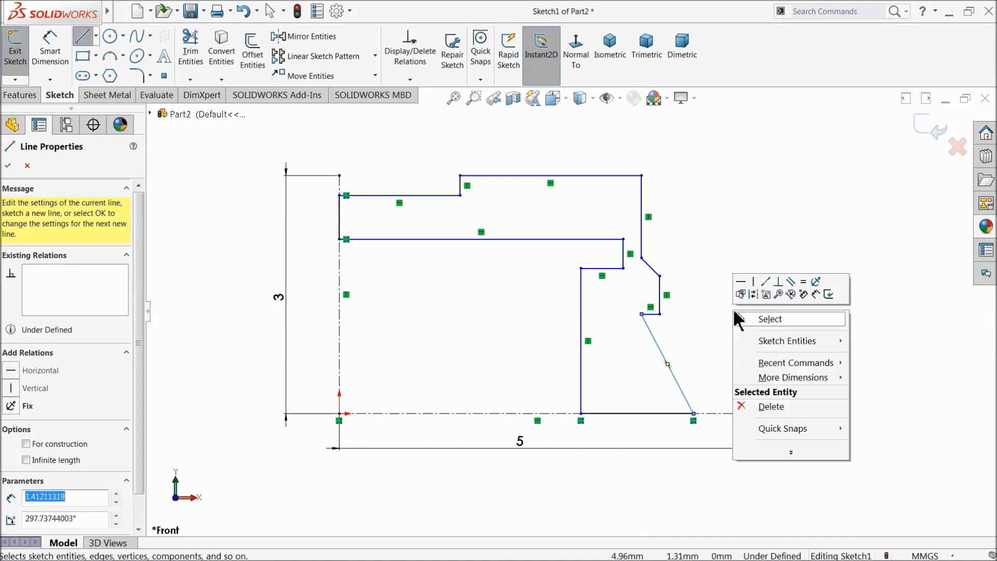
click(759, 319)
Step: Reshape the lip on the outer side by moving its corner points outward and raising its upper corner
scroll(773, 375, down, 2)
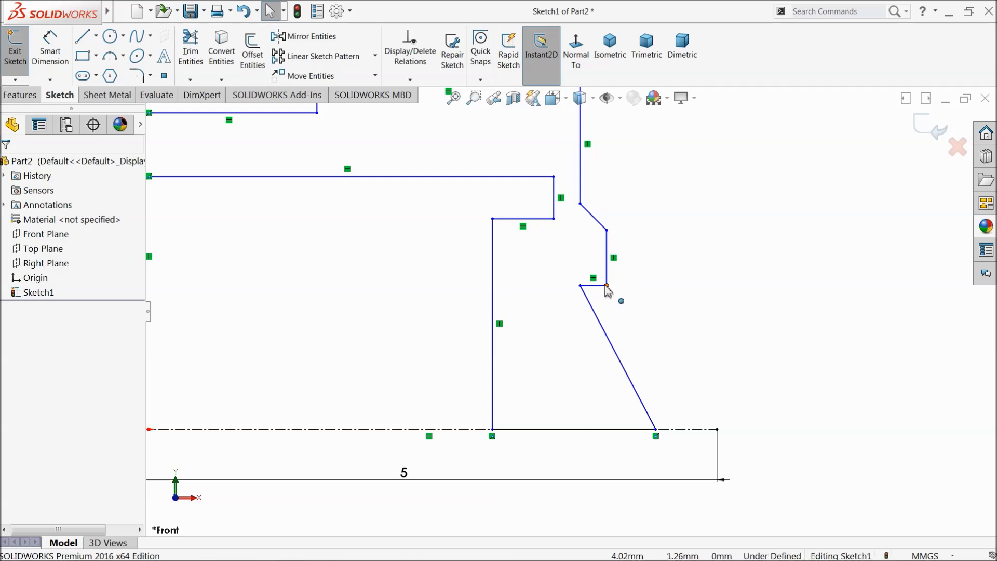
drag(607, 285, 642, 279)
drag(580, 286, 630, 284)
scroll(650, 291, up, 3)
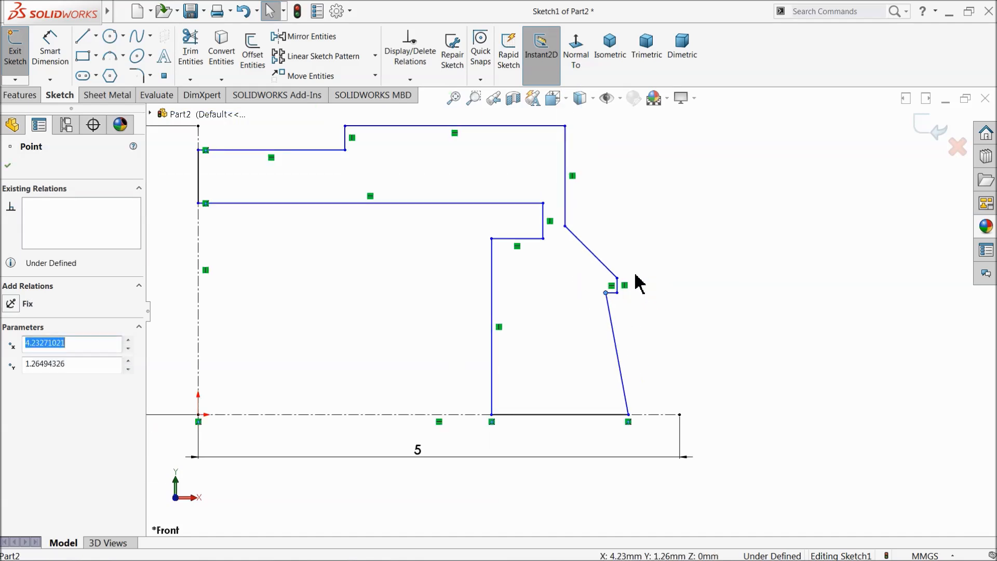
scroll(636, 281, down, 3)
mouse_move(620, 276)
mouse_down()
mouse_move(642, 281)
mouse_move(643, 253)
mouse_move(653, 253)
mouse_up()
scroll(679, 270, up, 3)
click(703, 316)
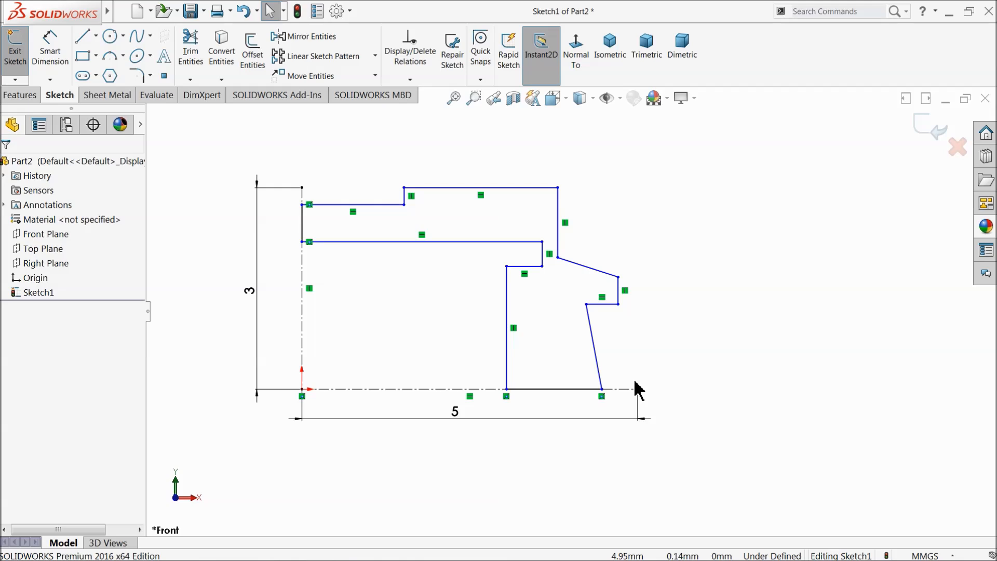
click(638, 389)
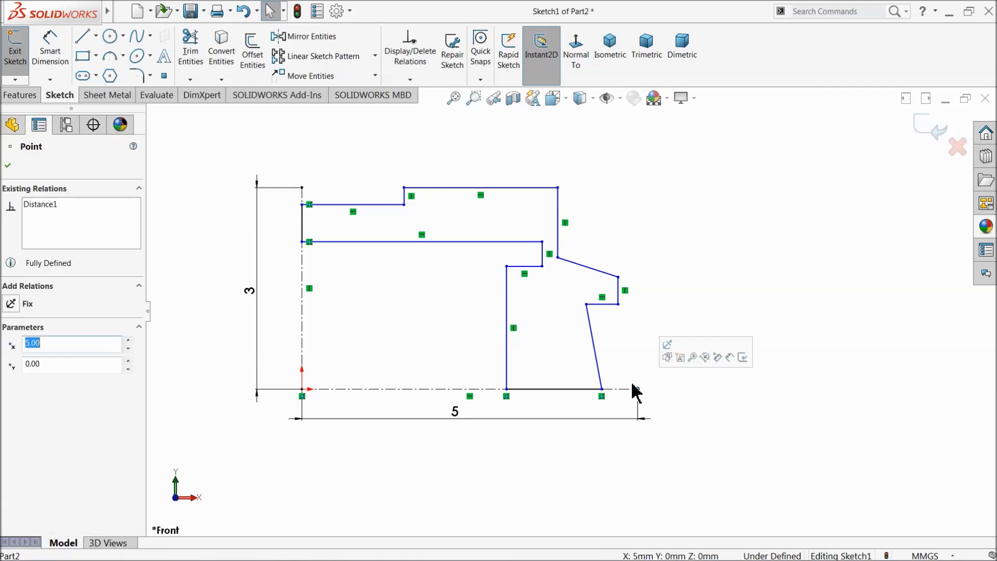
ctrl+click(618, 289)
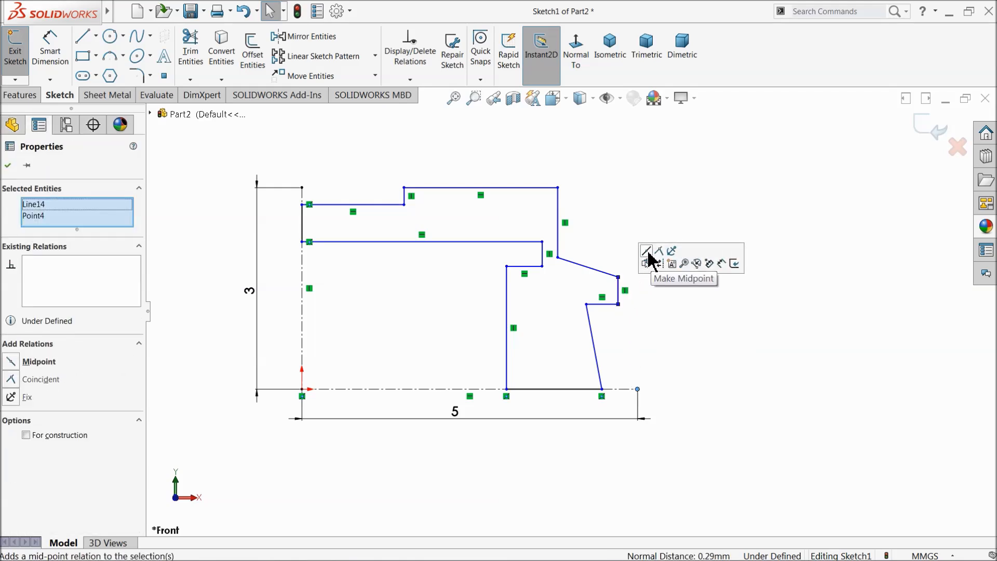
click(655, 214)
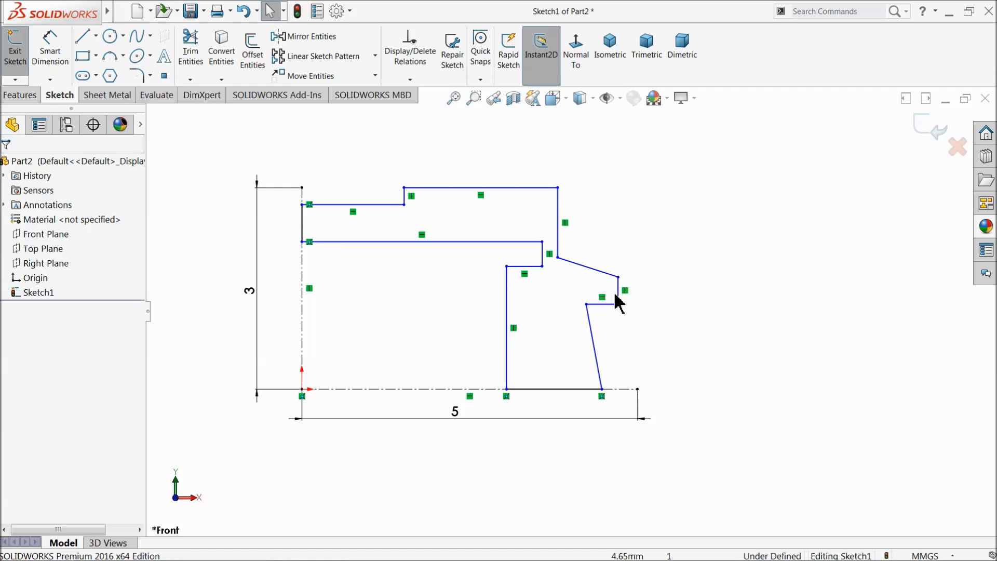
click(618, 296)
ctrl+click(637, 389)
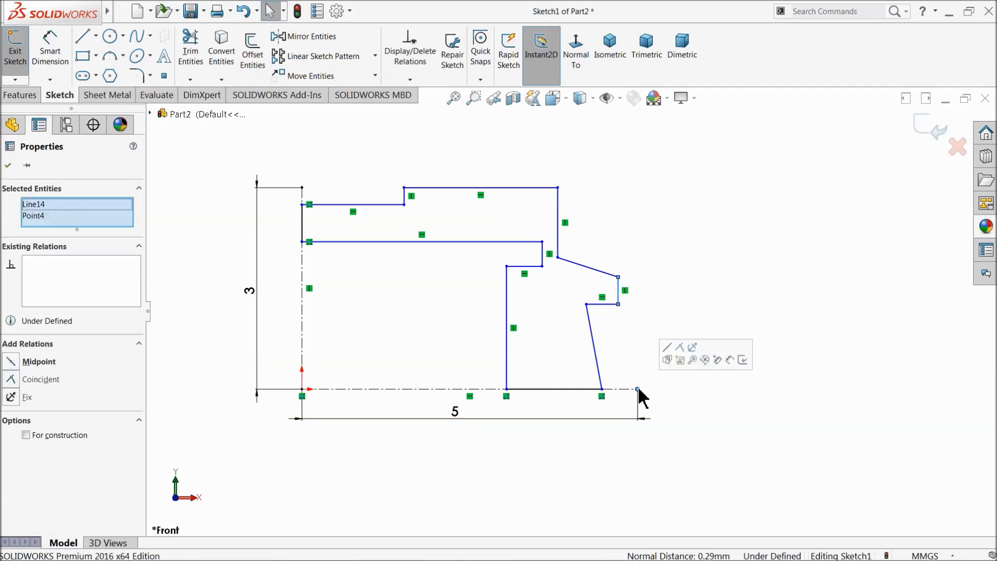
click(665, 267)
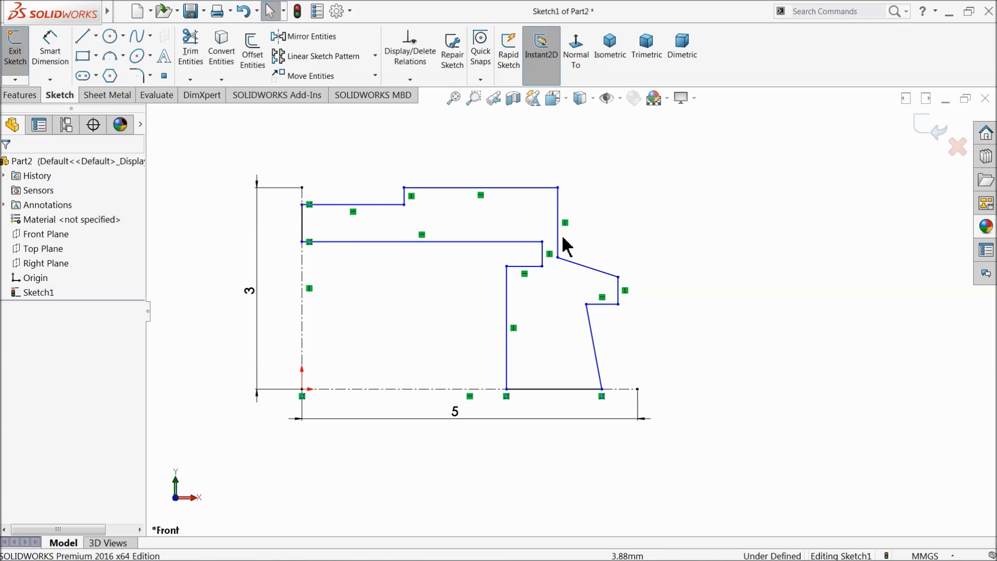
Step: Move the outline's outer top corner outward and dimension the outer vertical edge 4.96 mm from the short edge on the vertical centerline
drag(558, 188, 603, 192)
click(678, 190)
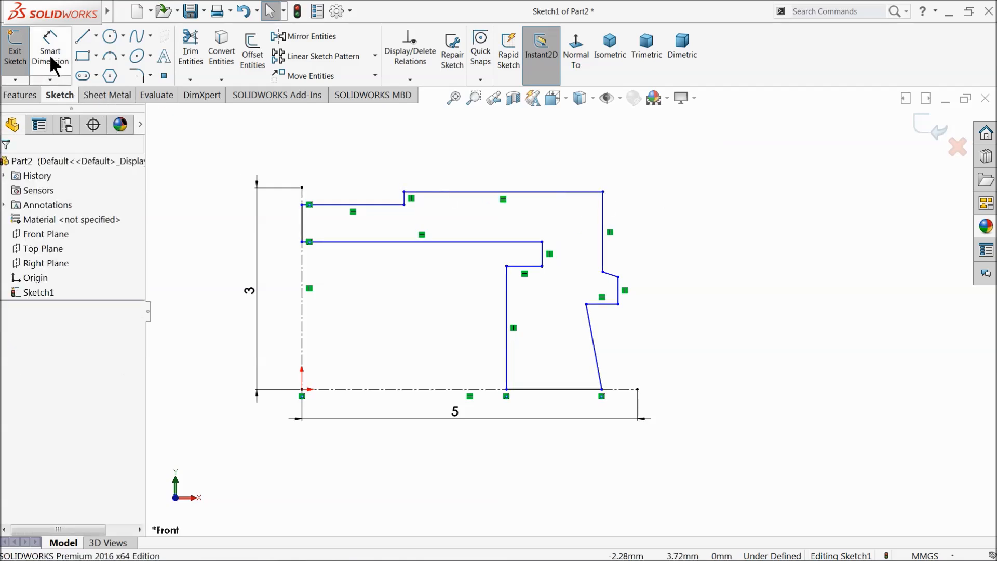
click(51, 63)
click(302, 222)
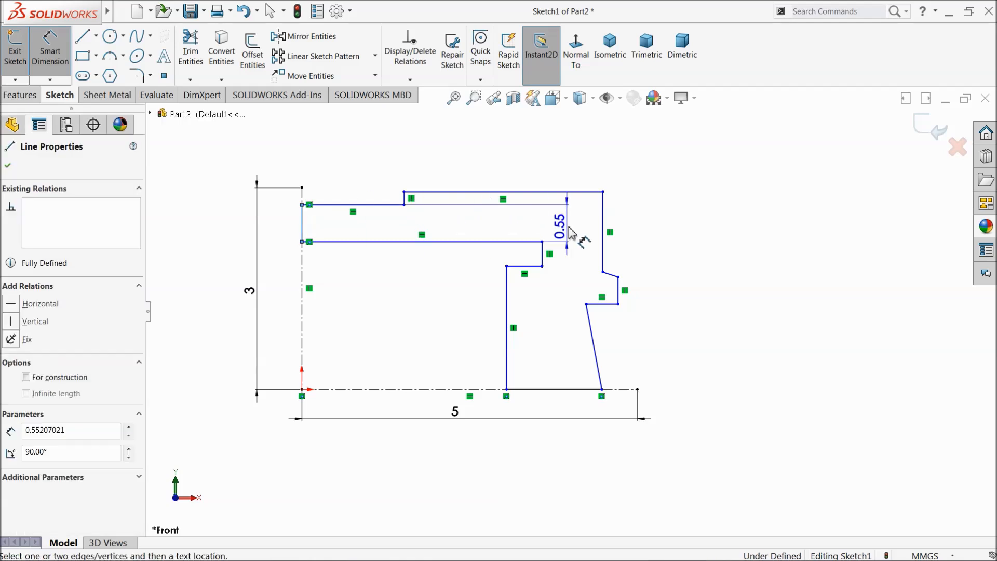
click(604, 231)
click(470, 166)
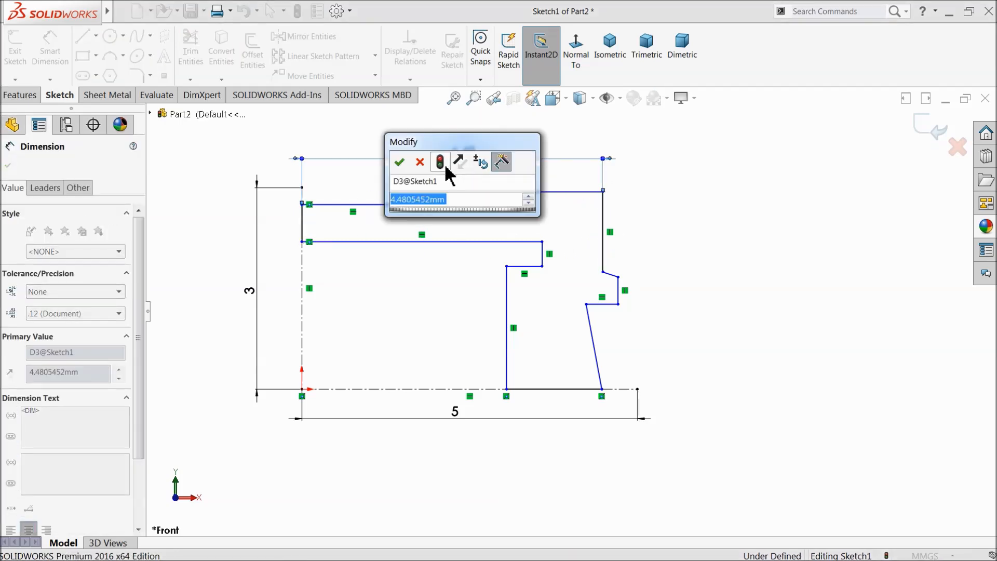
text(5-0.0)
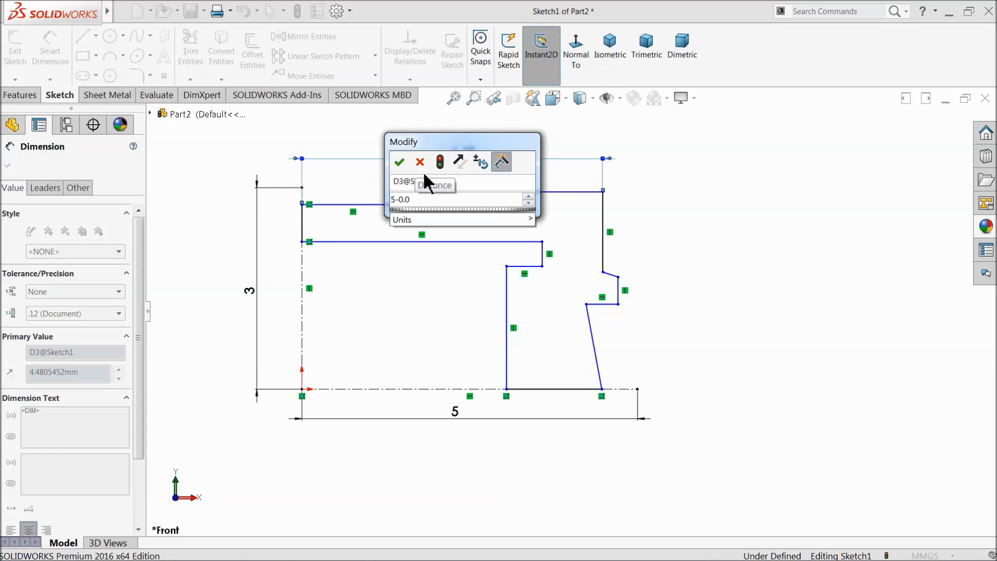
text(4)
click(399, 162)
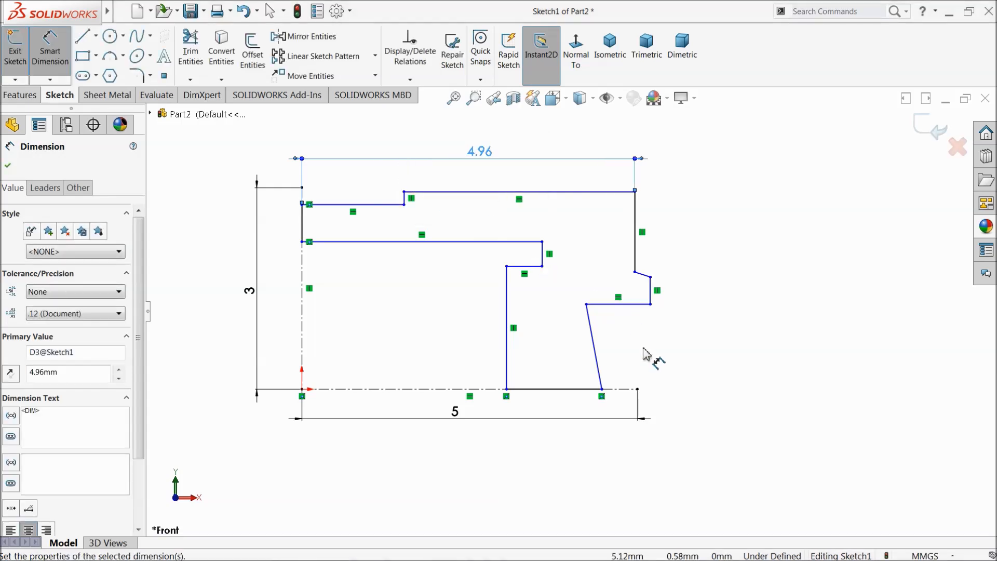
Step: Dimension the horizontal offset between the lip's vertical edge and the outer vertical edge to 0.04 mm
scroll(644, 353, down, 5)
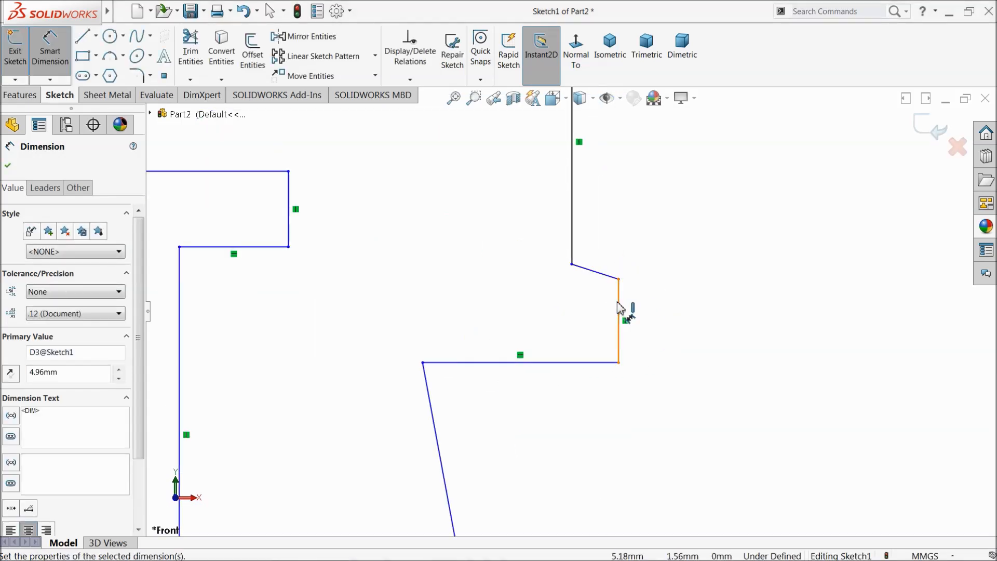
click(618, 308)
click(572, 257)
click(587, 304)
text(0)
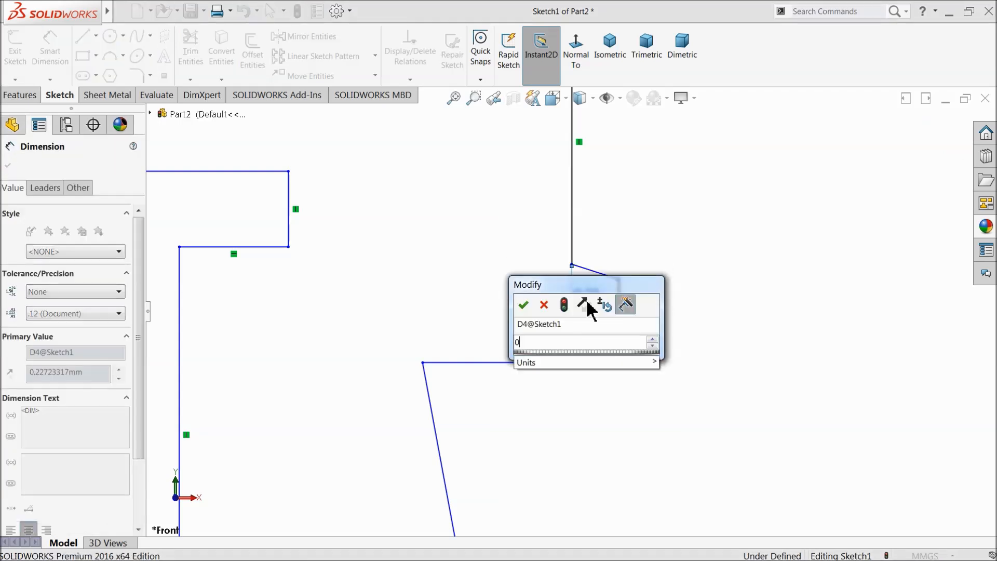
text(.04)
key(Return)
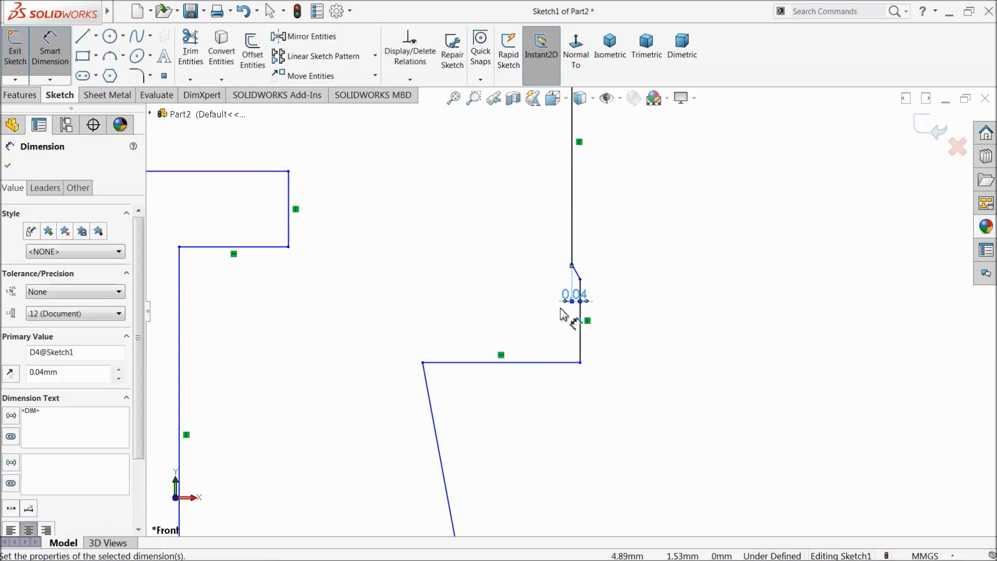
Step: Add a driven dimension between the lip's vertical edge and the vertical centerline
scroll(564, 314, up, 5)
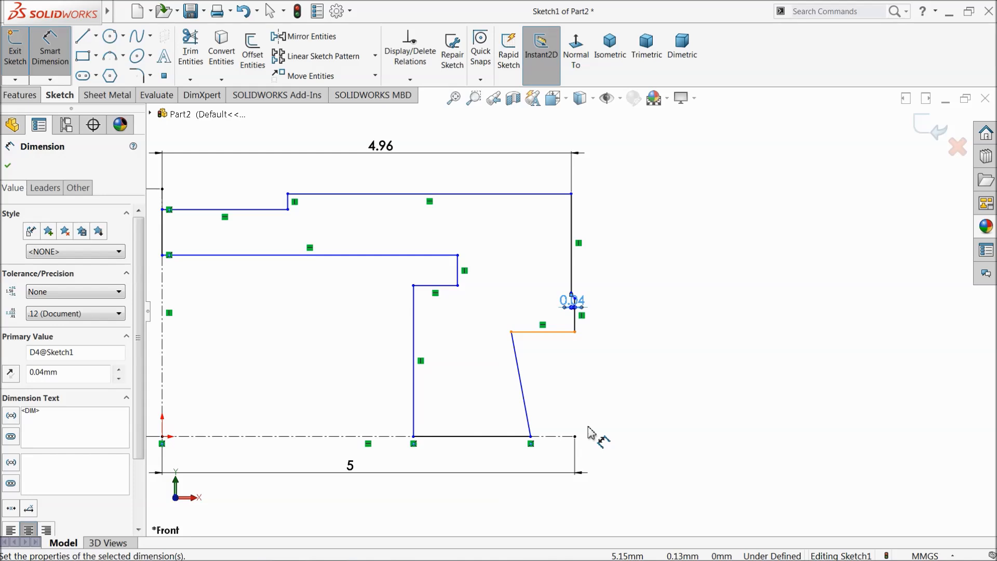
scroll(588, 433, down, 3)
click(568, 259)
scroll(571, 311, up, 6)
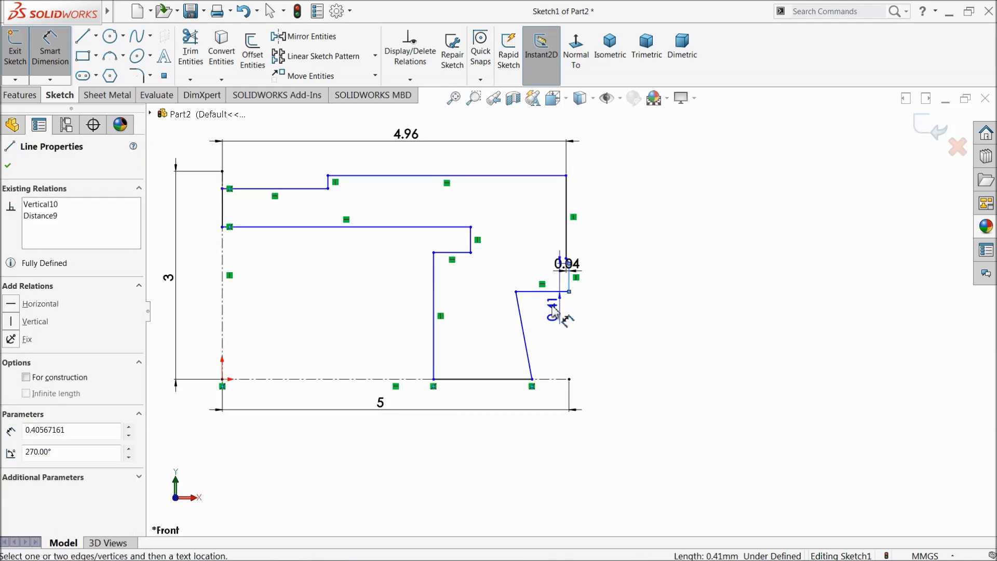
click(281, 327)
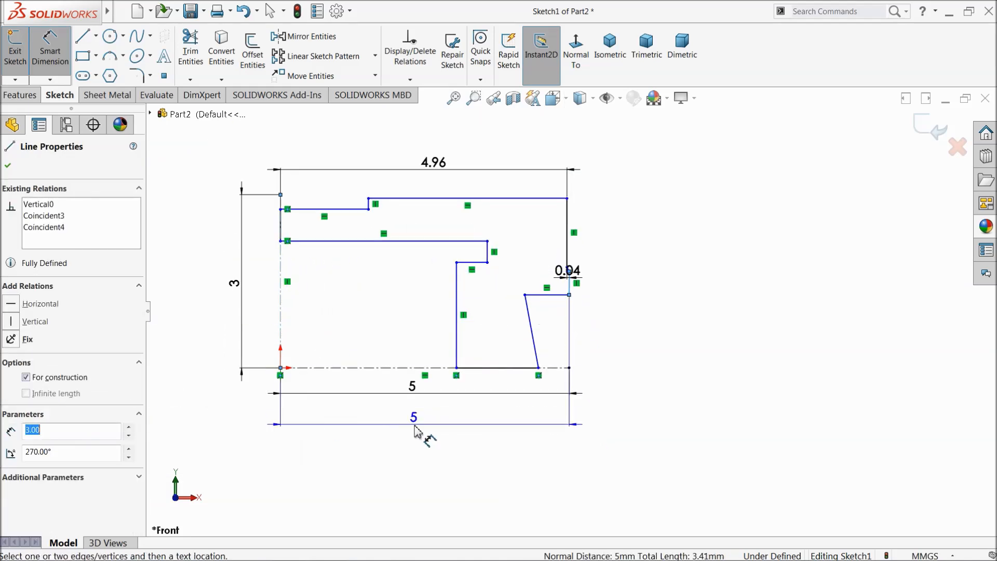
click(419, 433)
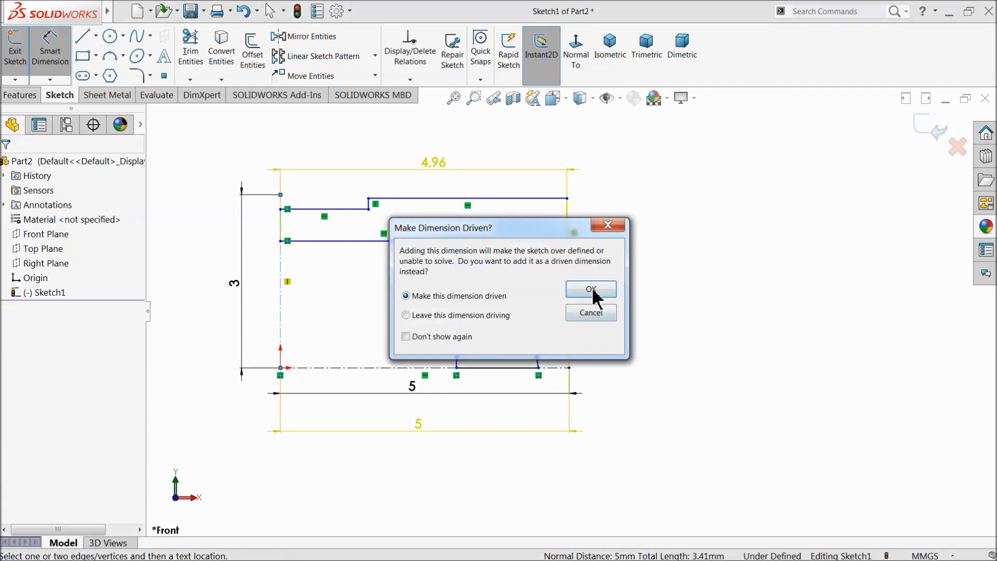
click(589, 291)
Step: Dimension the horizontal underside of the lip to 0.22 mm
scroll(573, 354, down, 3)
scroll(573, 355, down, 2)
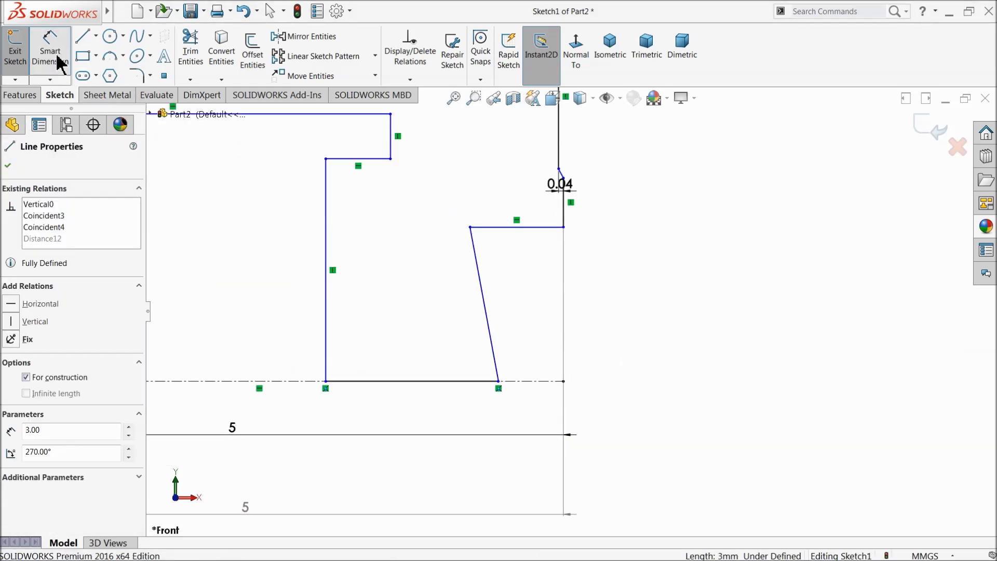
click(519, 228)
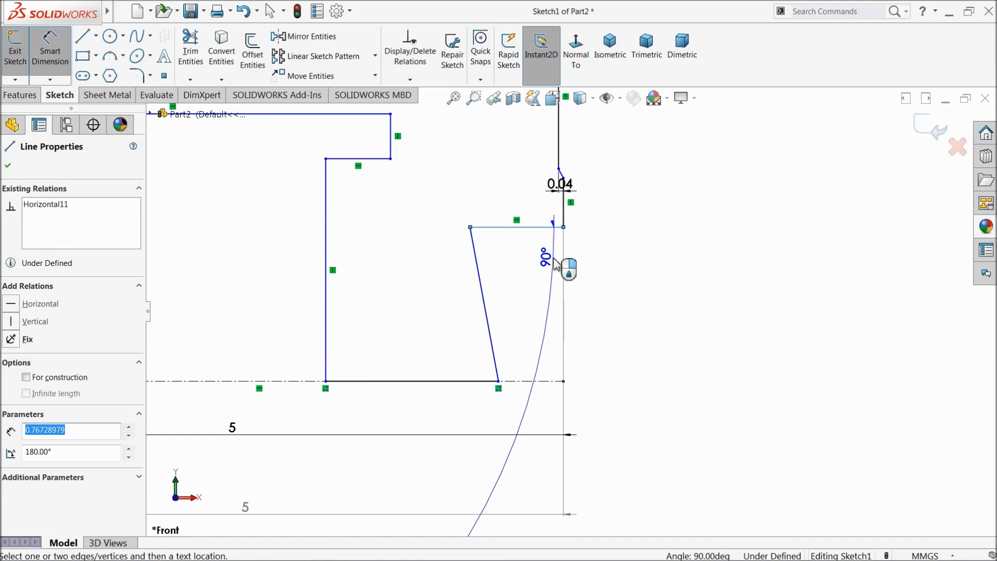
key(Escape)
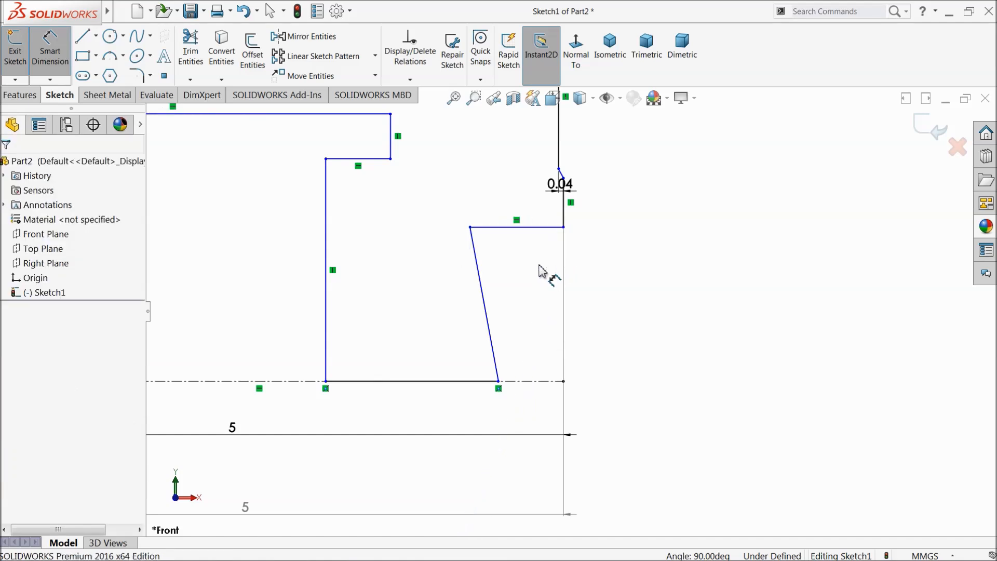
click(531, 234)
click(607, 266)
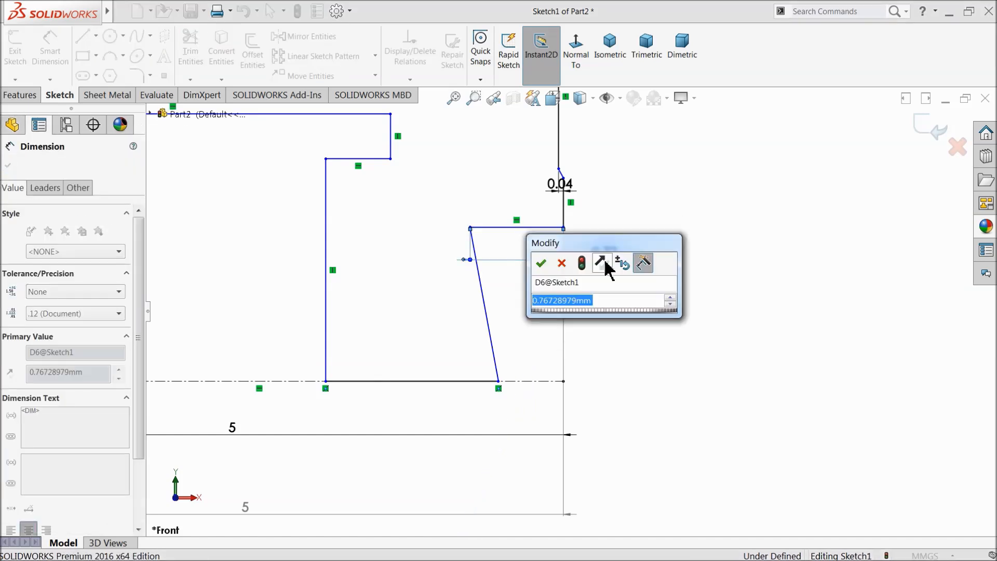
text(0.22)
key(Return)
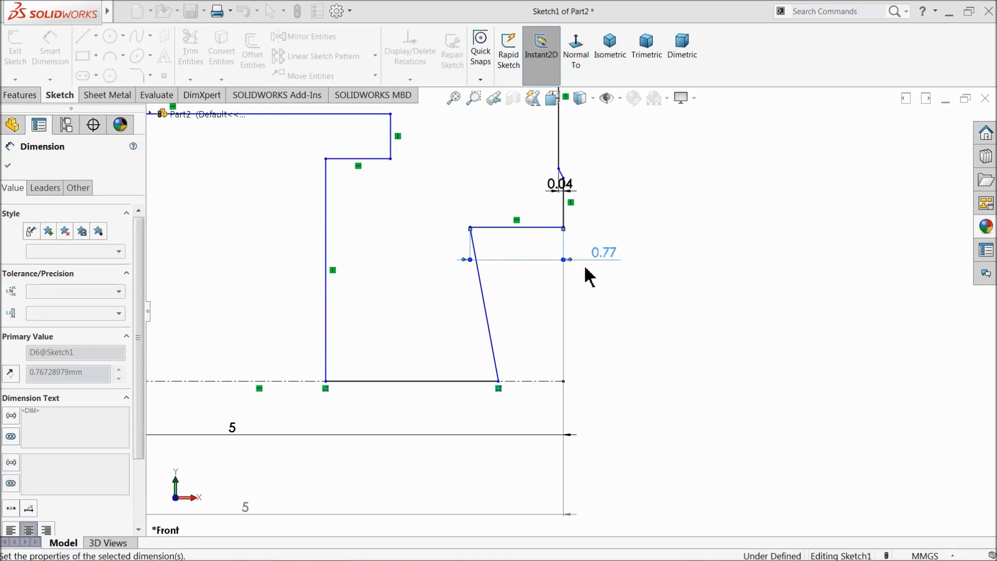
key(Escape)
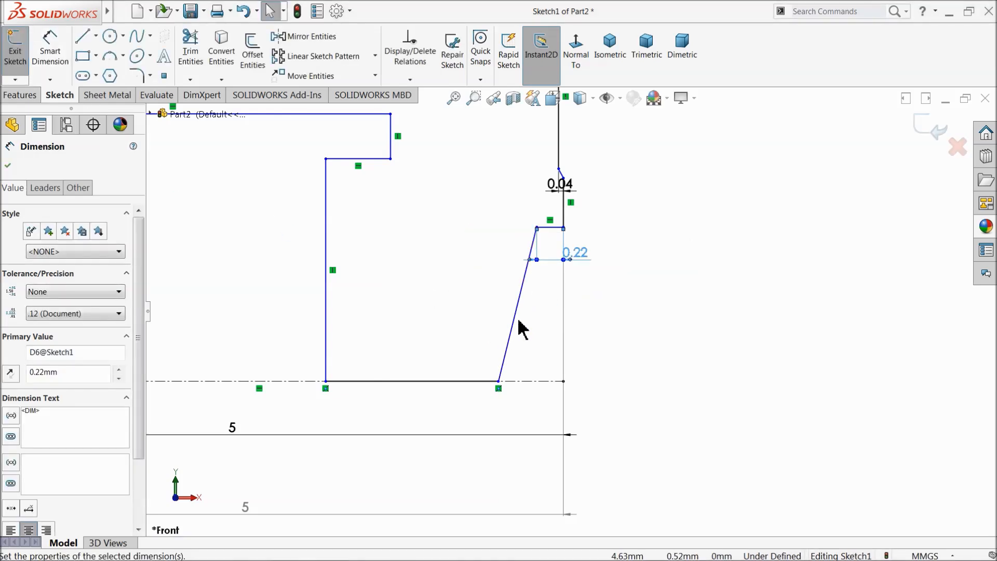
Step: Make the slanted edge beneath the lip vertical and dimension its length to 1.675 mm
click(518, 322)
click(566, 284)
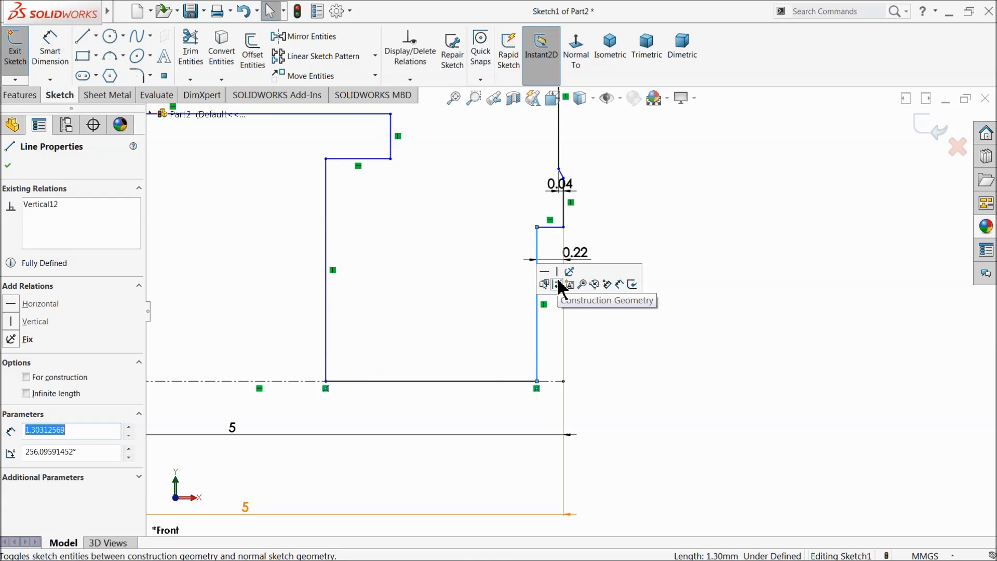
click(50, 50)
click(536, 291)
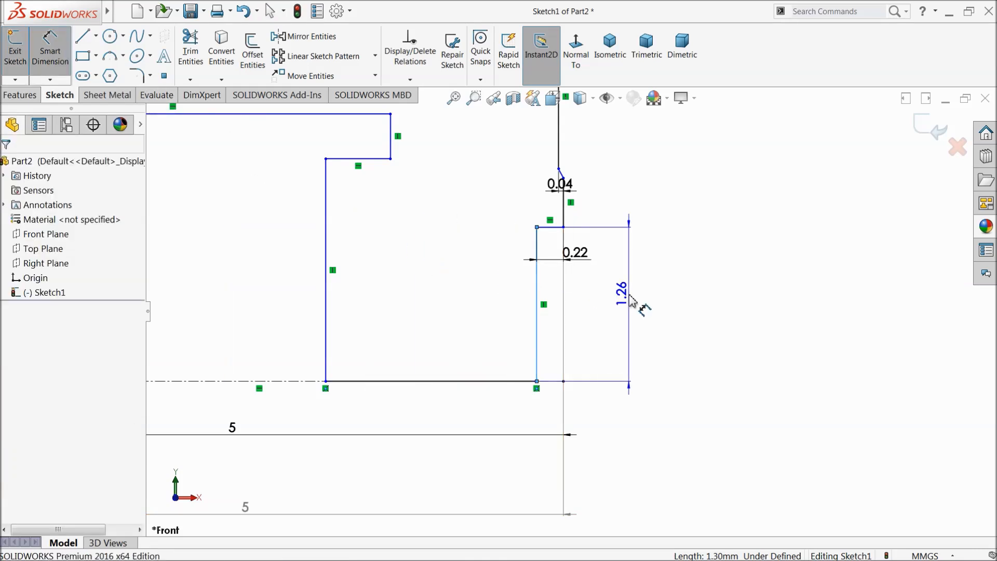
click(628, 302)
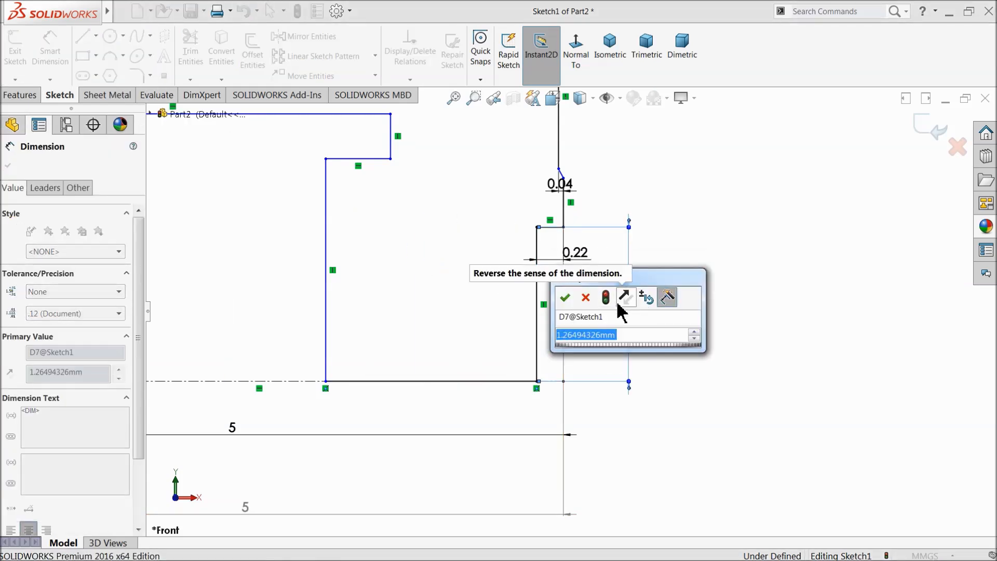
text(1.675)
key(Return)
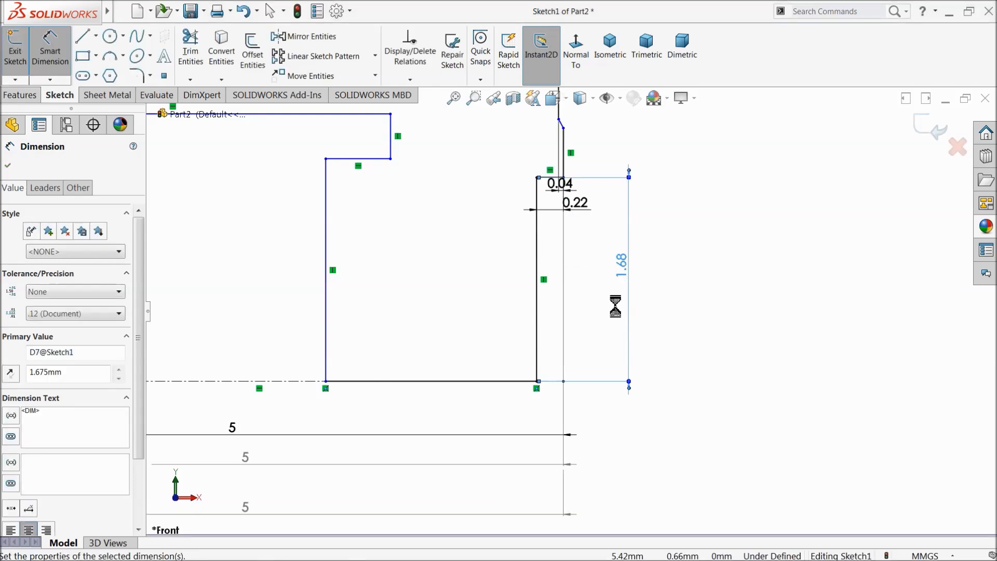
Step: Dimension the profile's bottom horizontal edge on the centerline to 1.35 mm
scroll(584, 282, up, 2)
scroll(585, 205, down, 3)
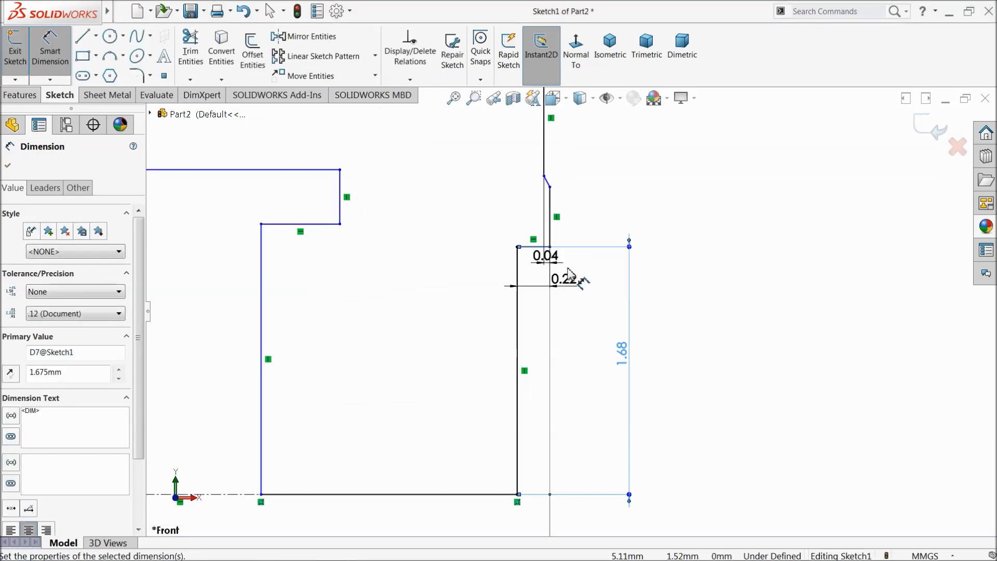
scroll(573, 269, up, 3)
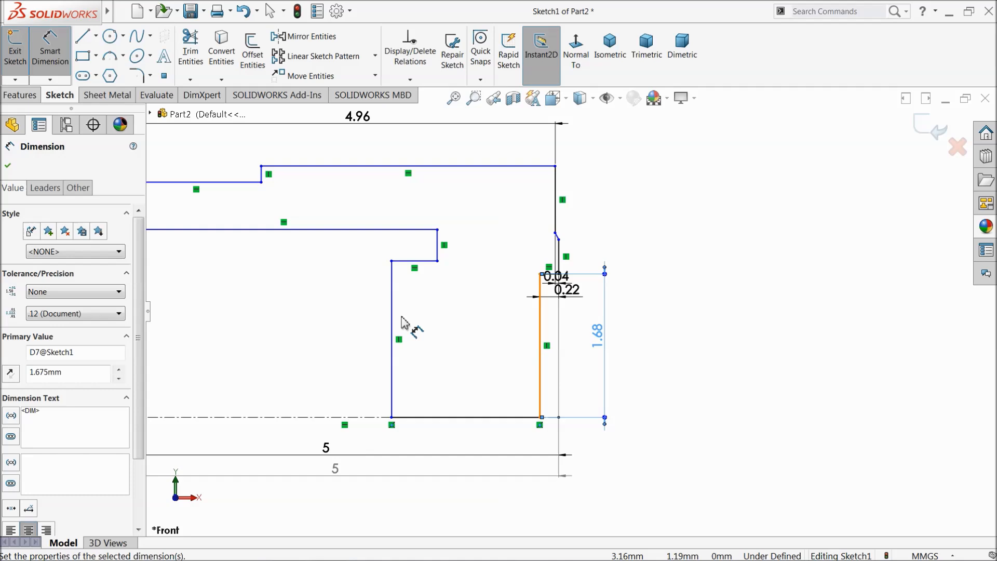
scroll(446, 330, up, 2)
scroll(519, 405, down, 2)
click(522, 406)
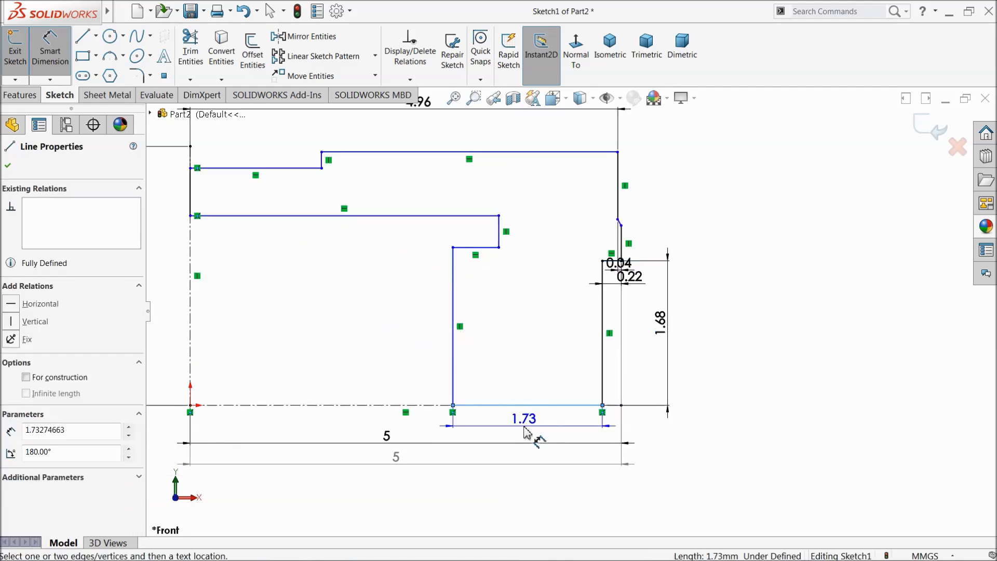
click(527, 430)
text(1.3)
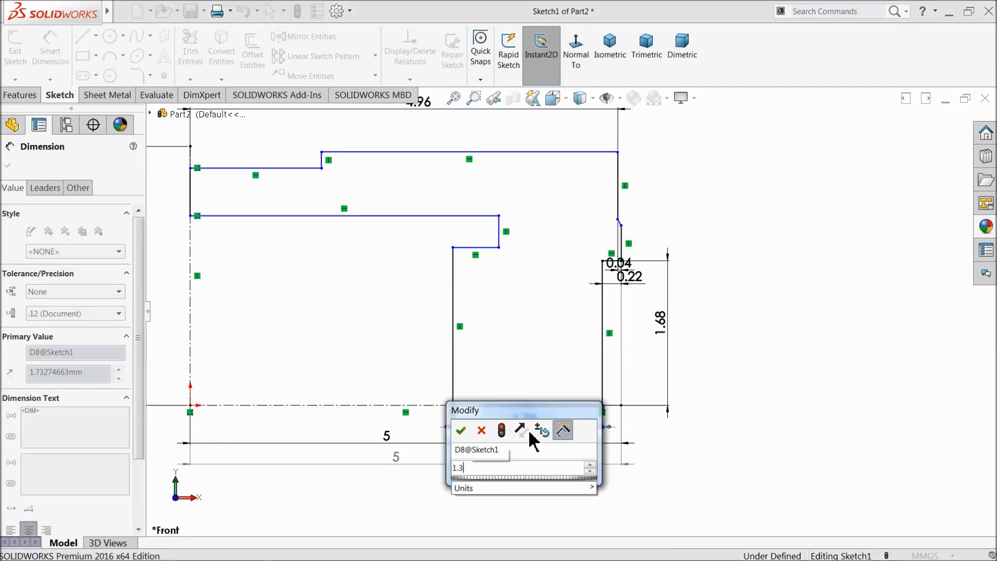
text(5)
key(Return)
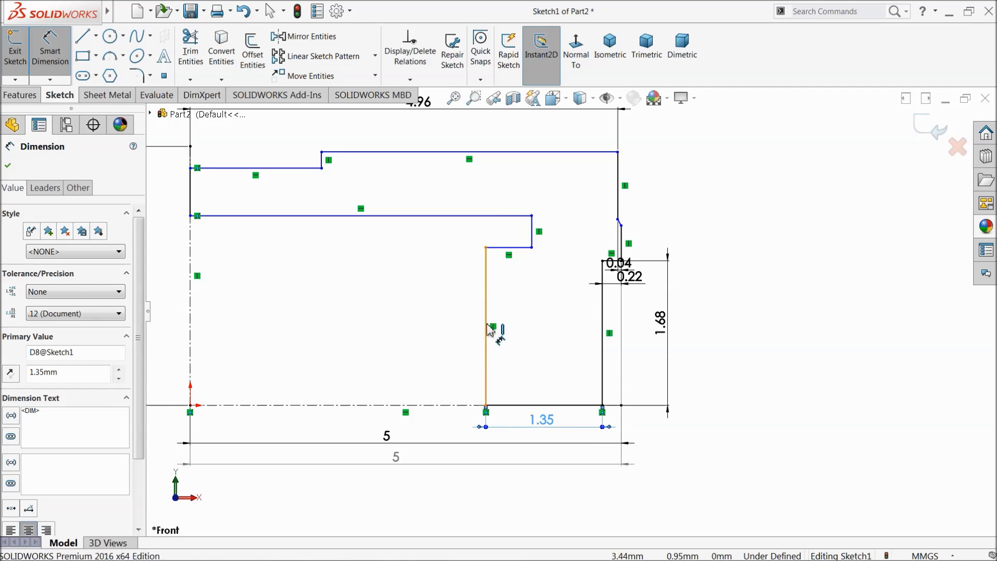
Step: Dimension the inner vertical edge rising from the horizontal centerline to 1.93 mm
click(488, 330)
click(430, 321)
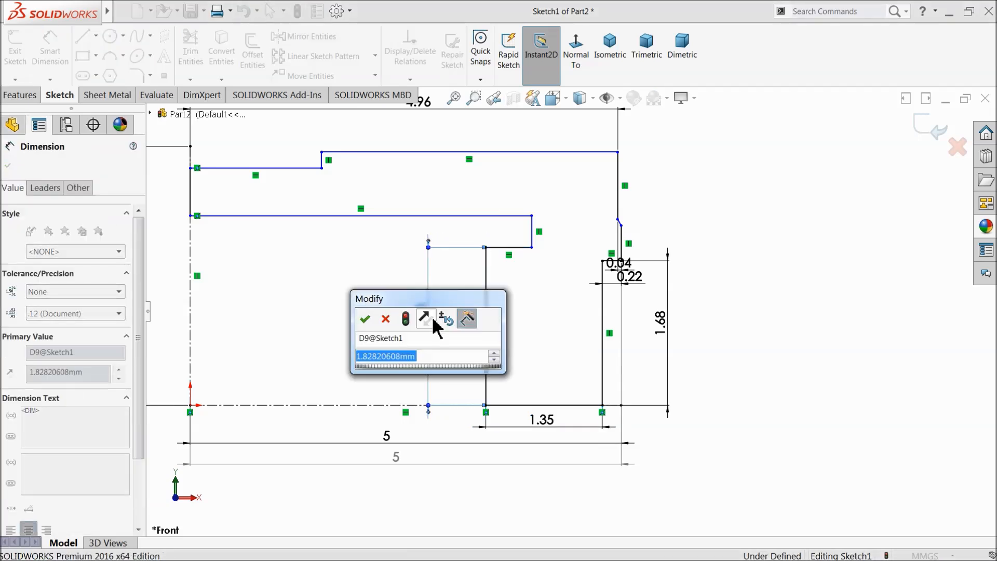
text(1.93)
click(365, 319)
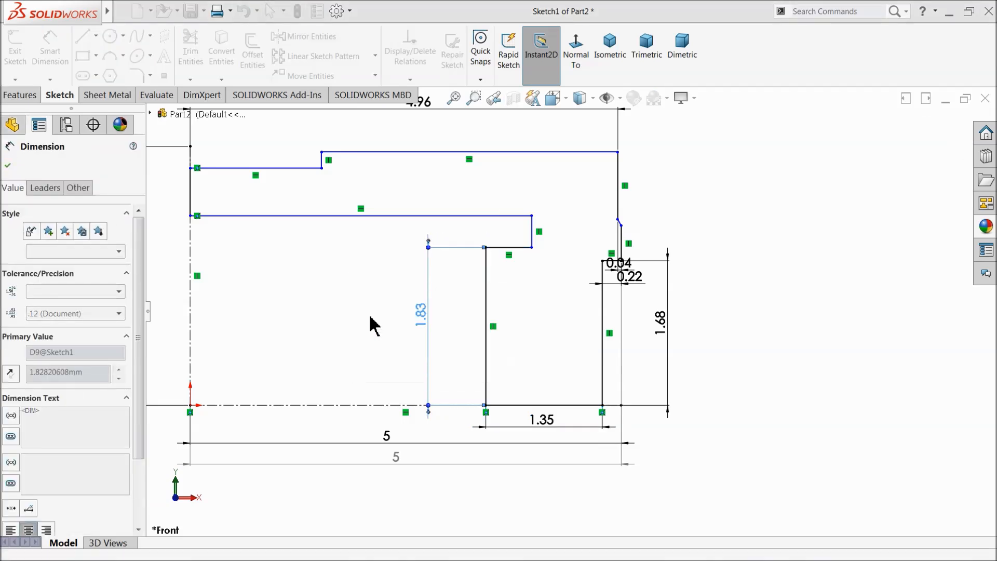
Step: Dimension the short vertical edge of the inner step to 0.4 mm
scroll(535, 226, down, 3)
click(546, 270)
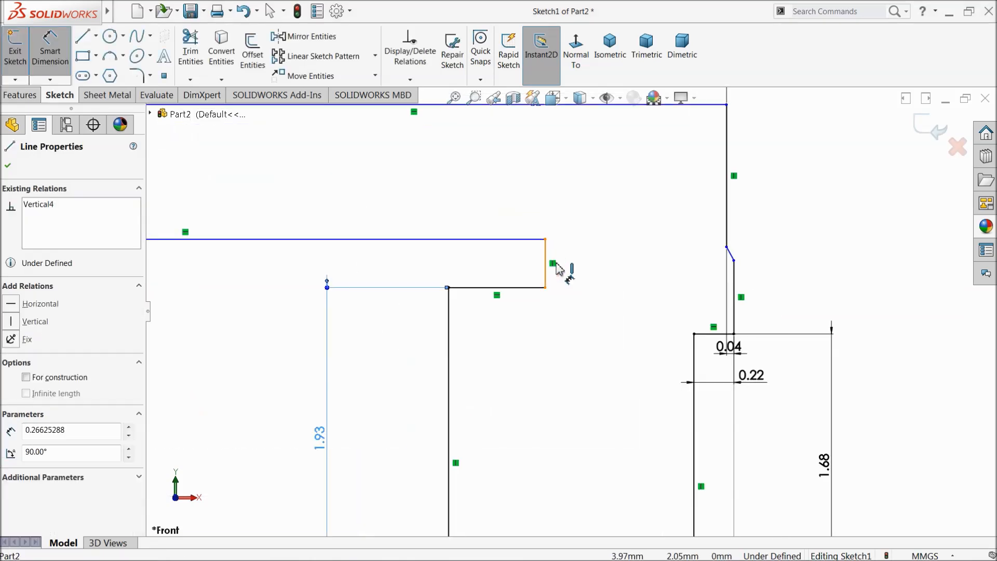
click(572, 267)
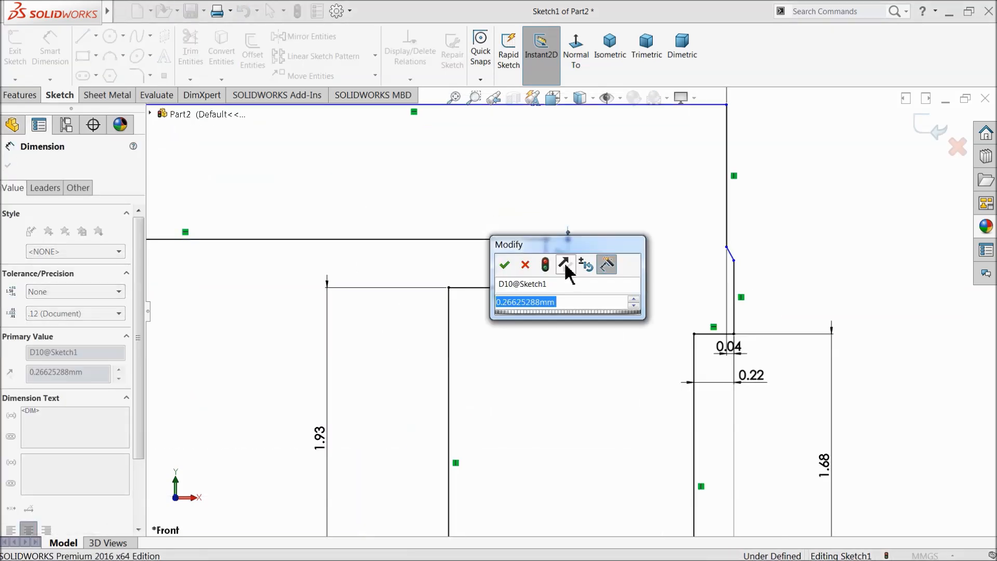
text(0.4)
key(Return)
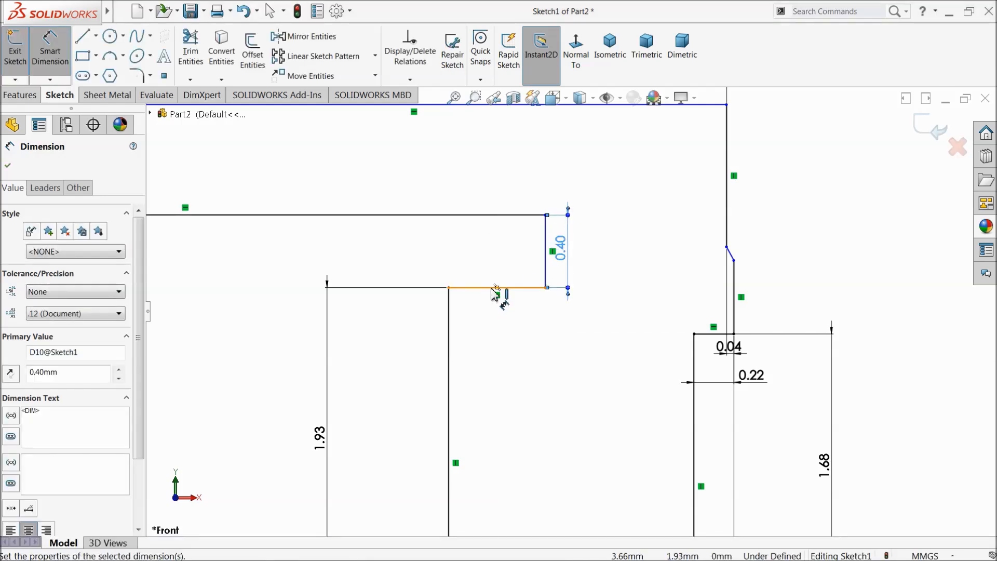
Step: Dimension the uppermost horizontal edge of the profile to 2.57 mm
scroll(504, 285, up, 2)
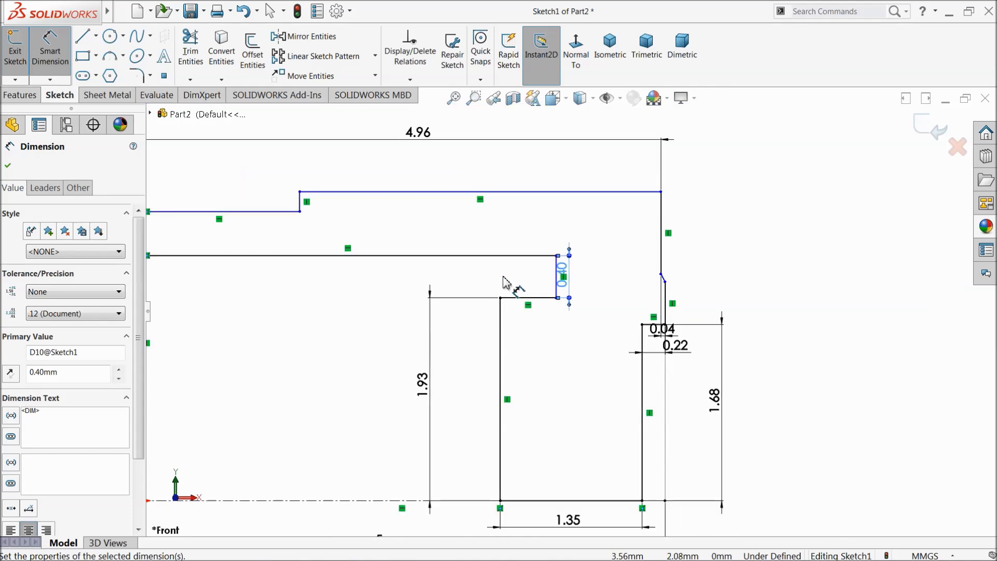
scroll(530, 260, up, 2)
click(499, 236)
click(503, 218)
text(2.57)
key(Return)
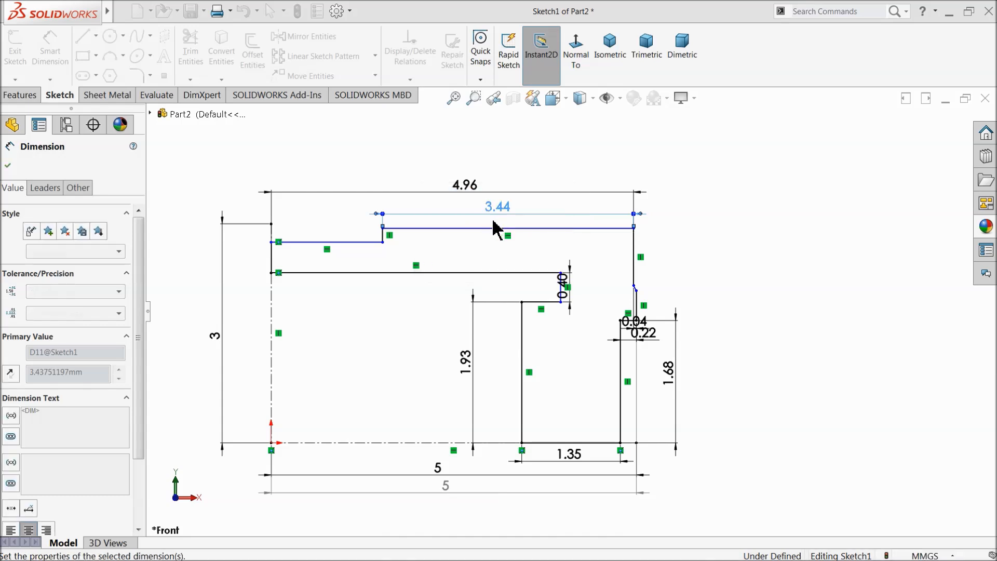
Step: Dimension the short vertical step in the profile's upper outline to 0.172 mm
scroll(482, 274, down, 4)
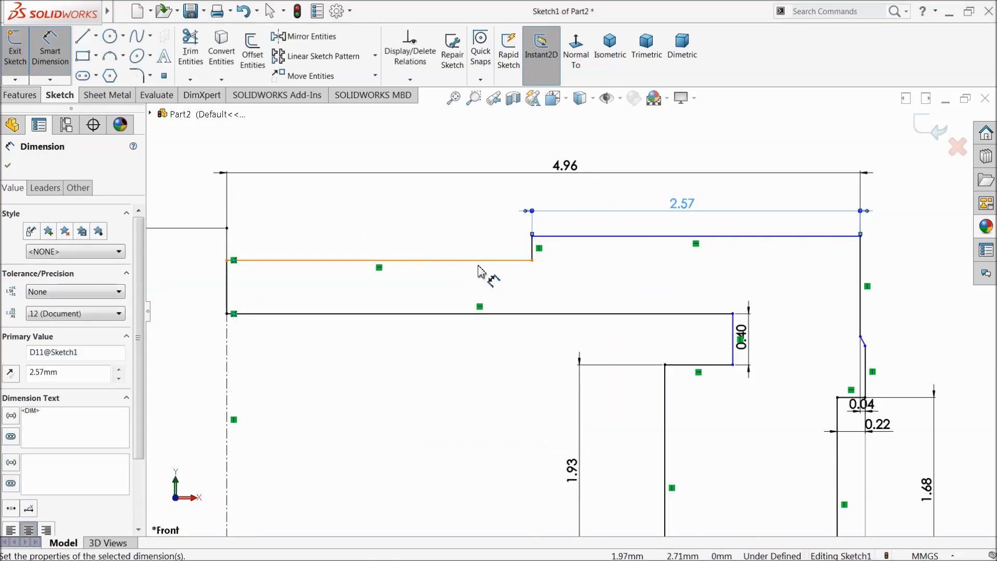
click(535, 258)
click(561, 264)
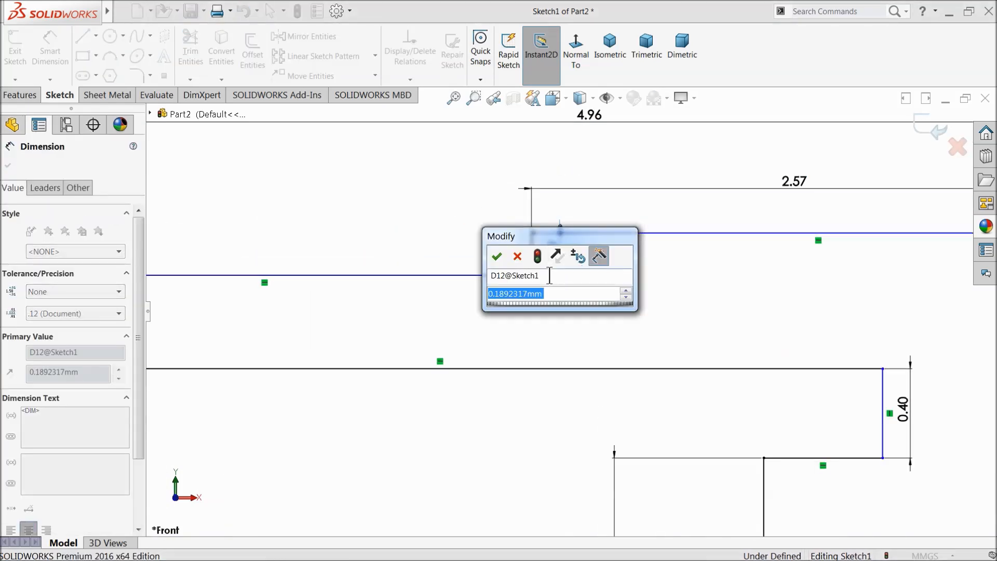
text(0.172)
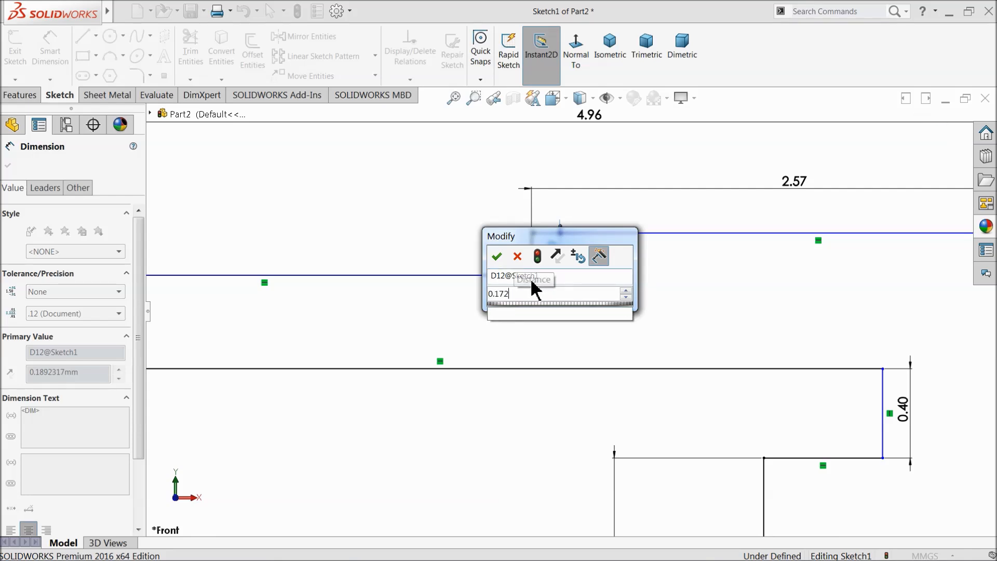
key(Return)
Step: Dimension the short profile edge on the vertical centerline to 0.47 mm
scroll(538, 276, up, 5)
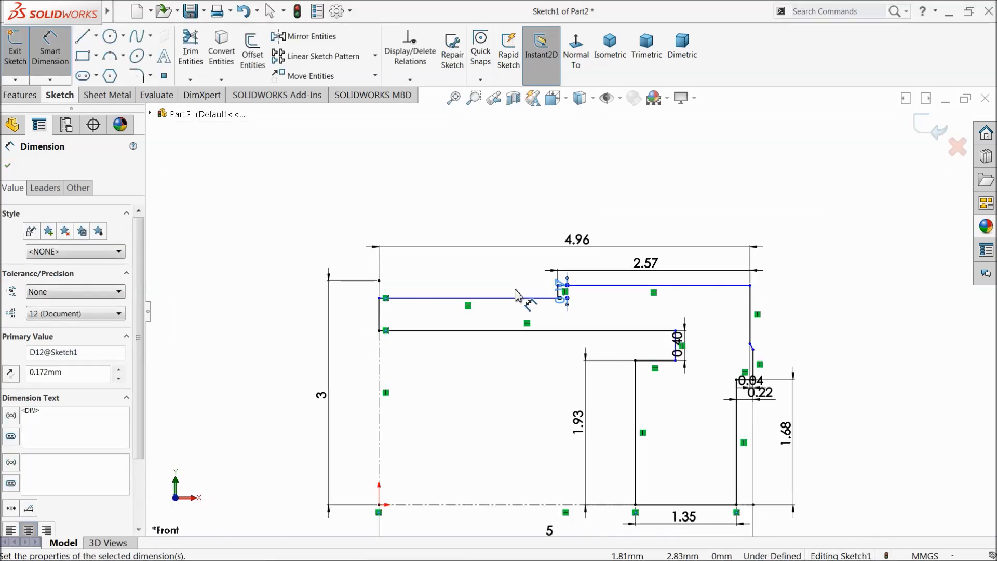
scroll(504, 339, down, 3)
click(412, 281)
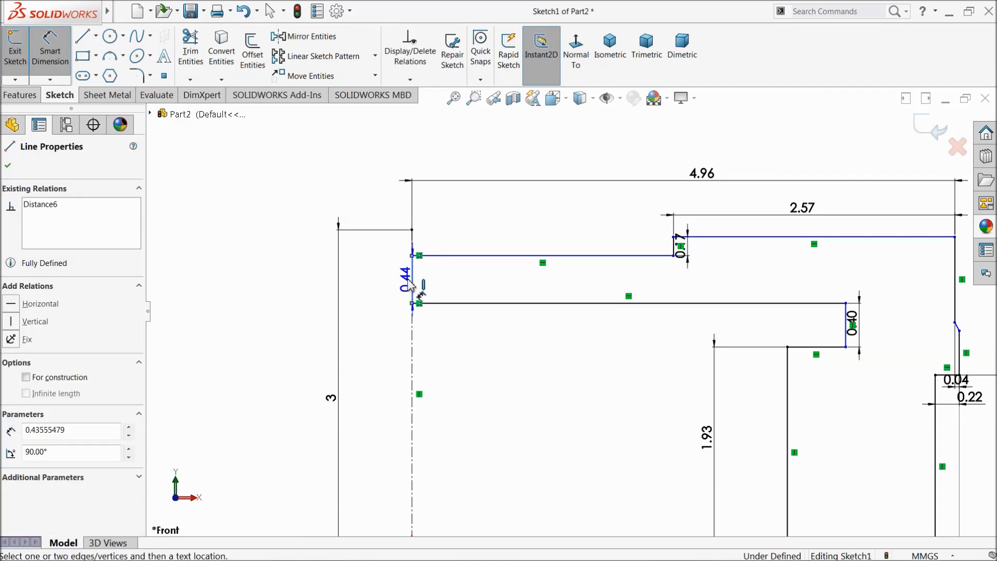
click(396, 282)
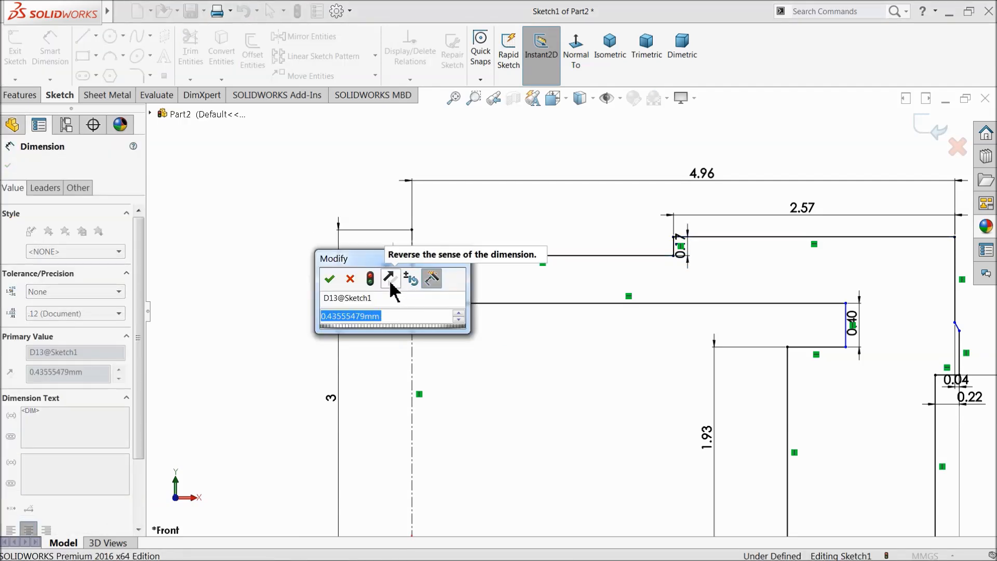
text(0.47)
click(329, 280)
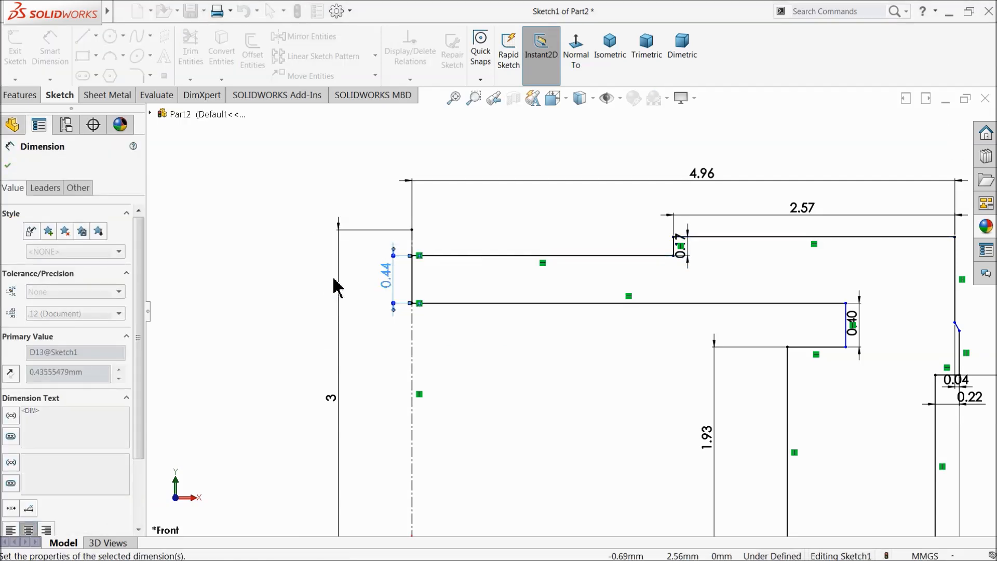
Step: Move the inner step's 0.40 mm dimension away from its edge so it reads clearly
scroll(668, 285, up, 3)
scroll(737, 336, down, 5)
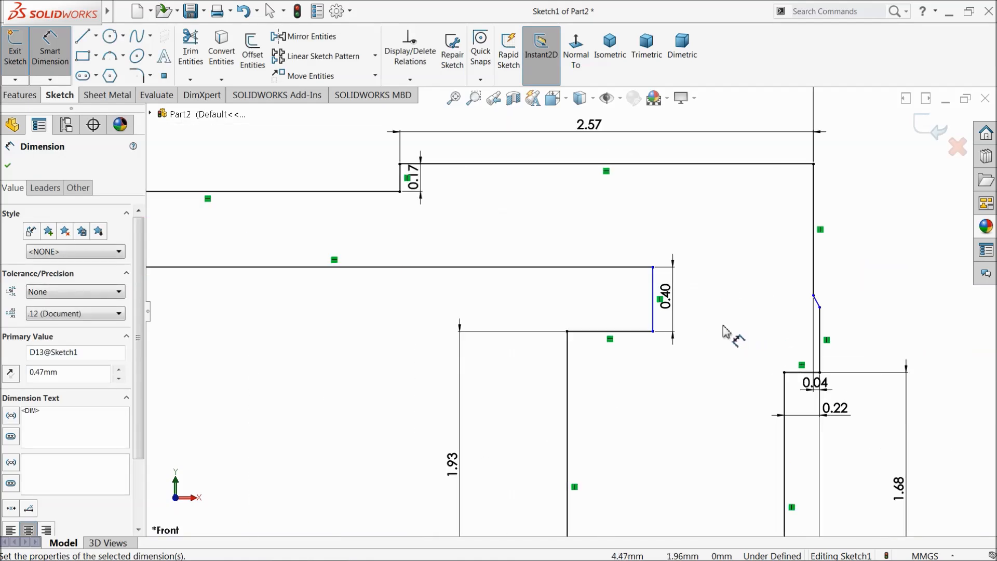
drag(633, 297, 667, 290)
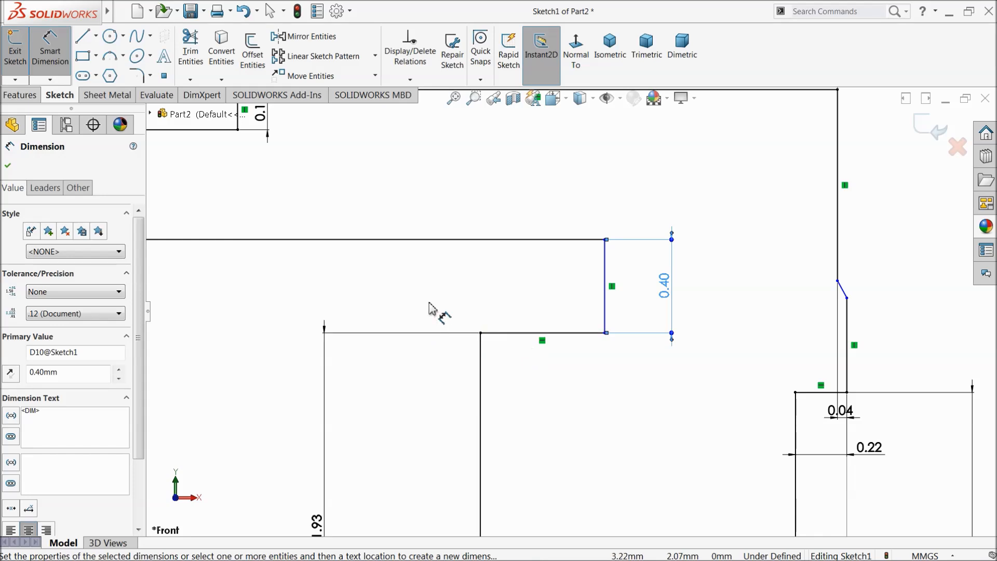
Step: Dimension the long inner horizontal edge starting at the vertical centerline to 4.2 mm
scroll(429, 309, up, 5)
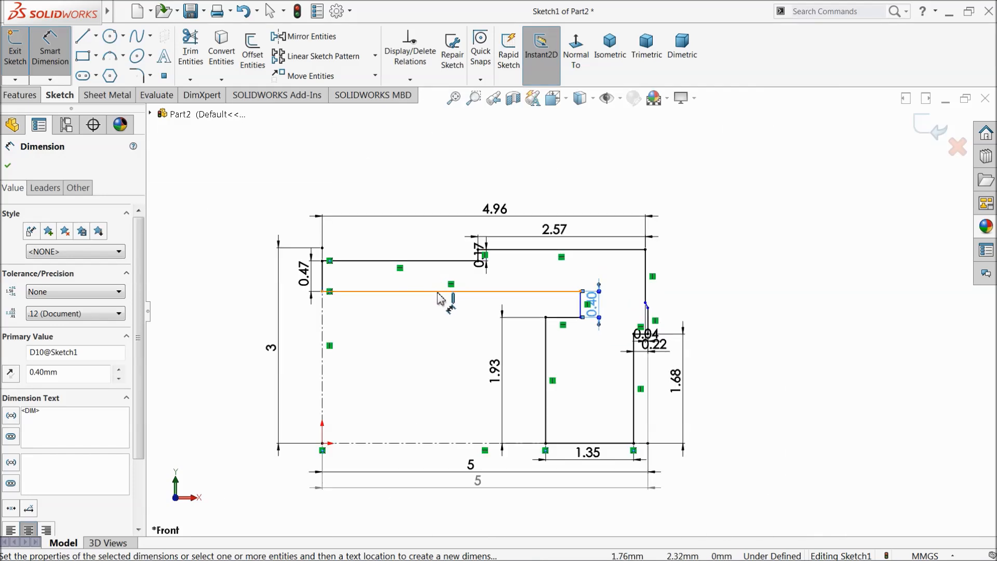
click(439, 292)
click(447, 283)
text(4)
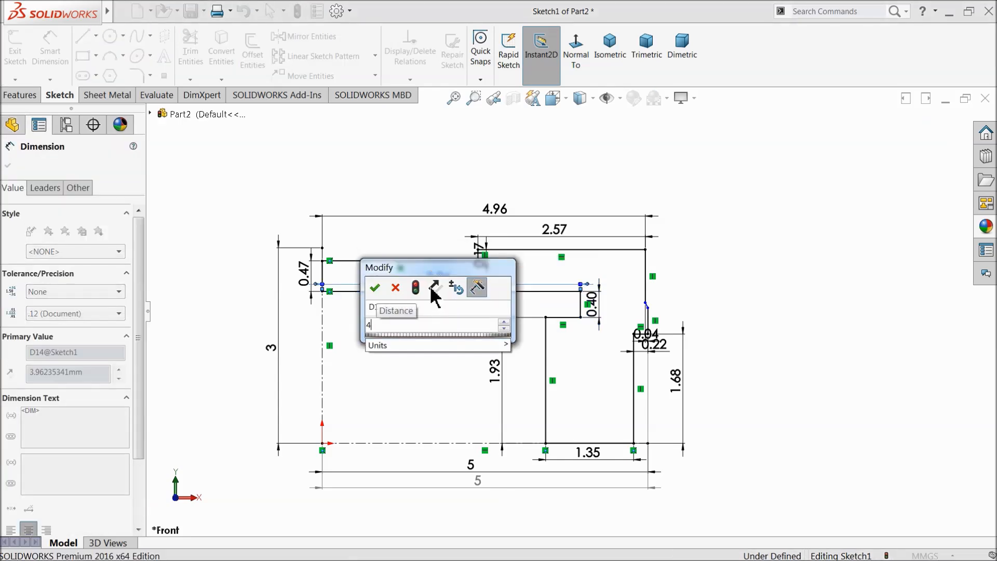
text(.2)
key(Return)
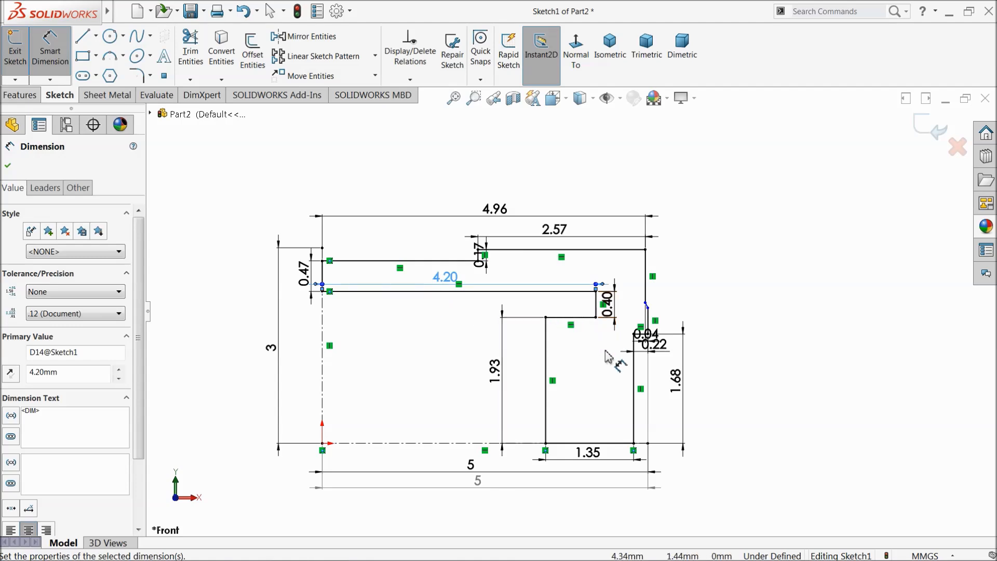
Step: Sketch three circles of about 0.04 mm radius, spaced along and centred on the outer vertical edge above the small chamfer
scroll(566, 425, up, 2)
scroll(564, 419, down, 2)
scroll(696, 247, down, 2)
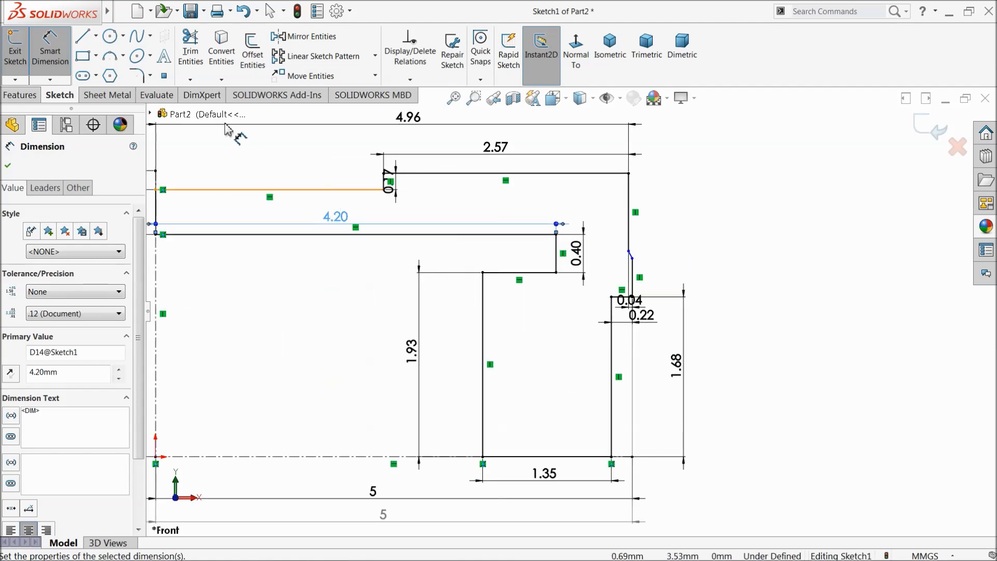
click(110, 38)
scroll(675, 229, down, 5)
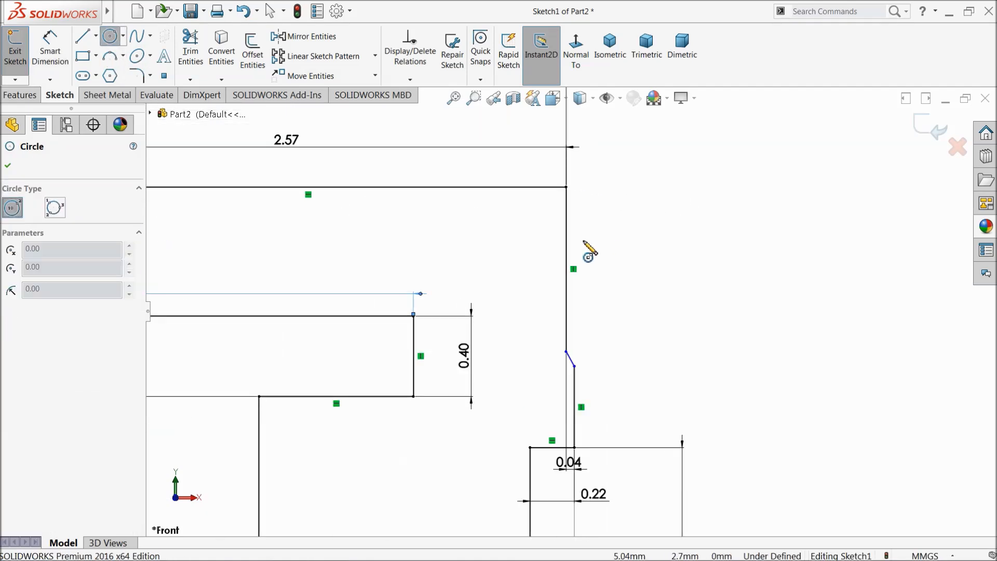
click(554, 206)
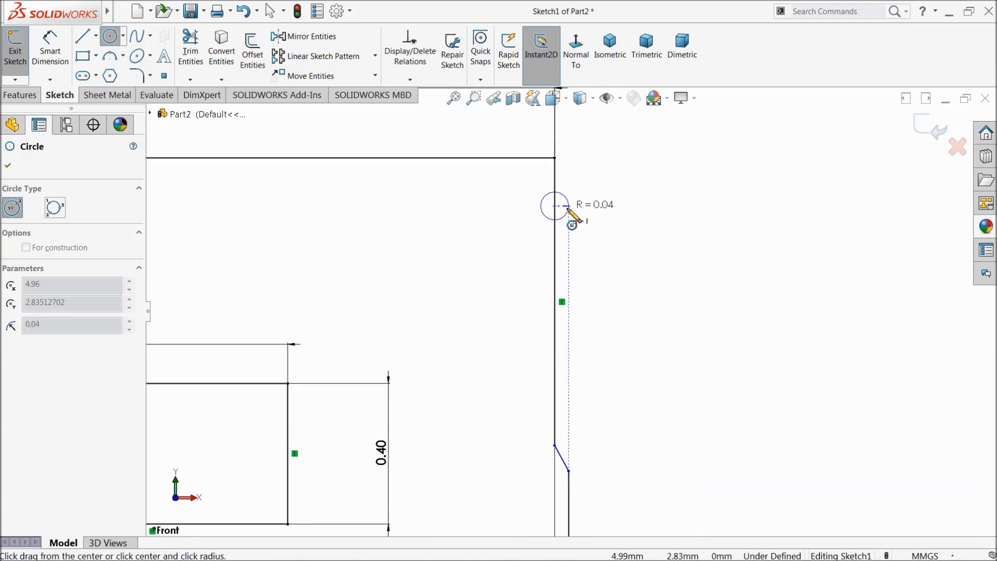
click(573, 210)
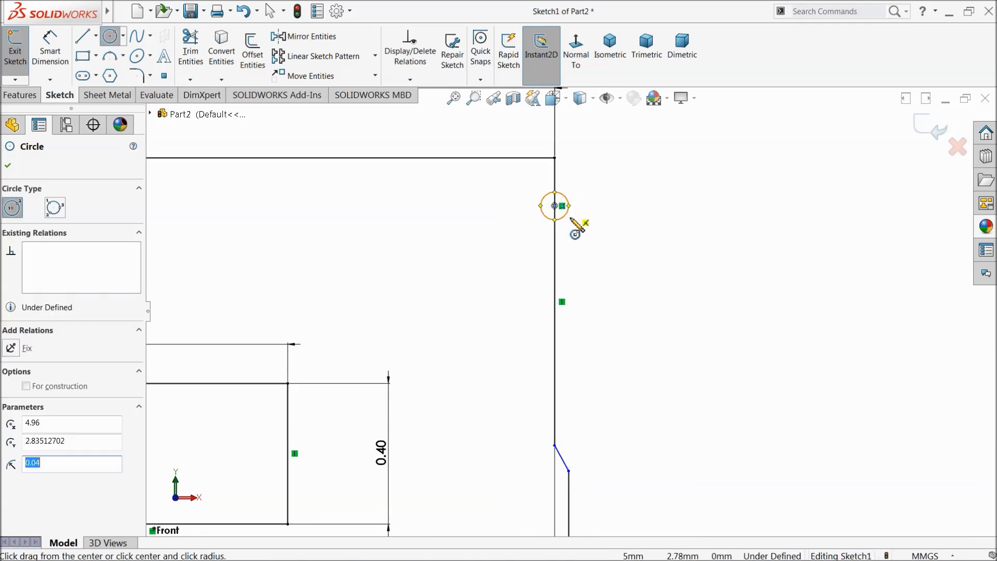
click(555, 276)
click(569, 283)
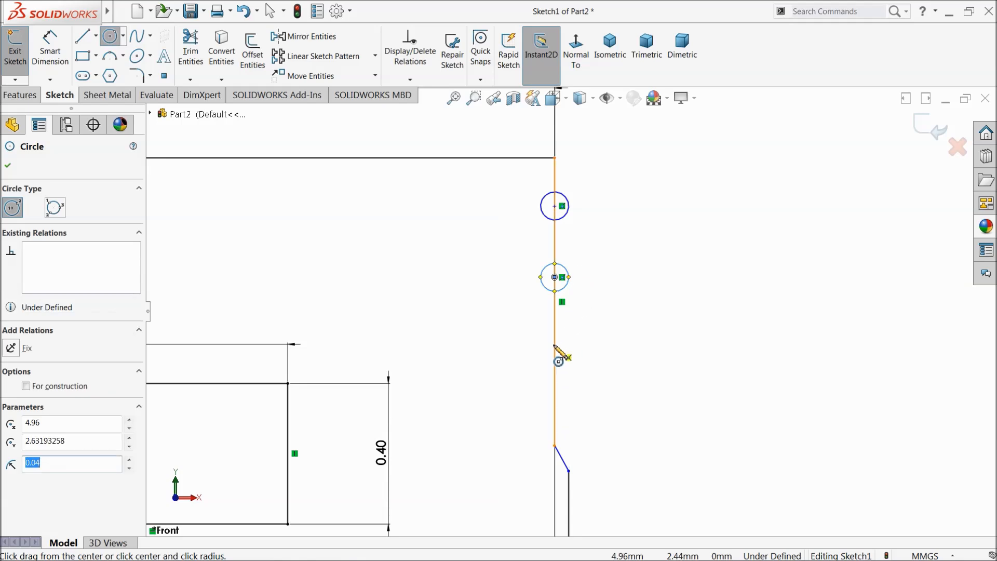
click(555, 344)
click(570, 344)
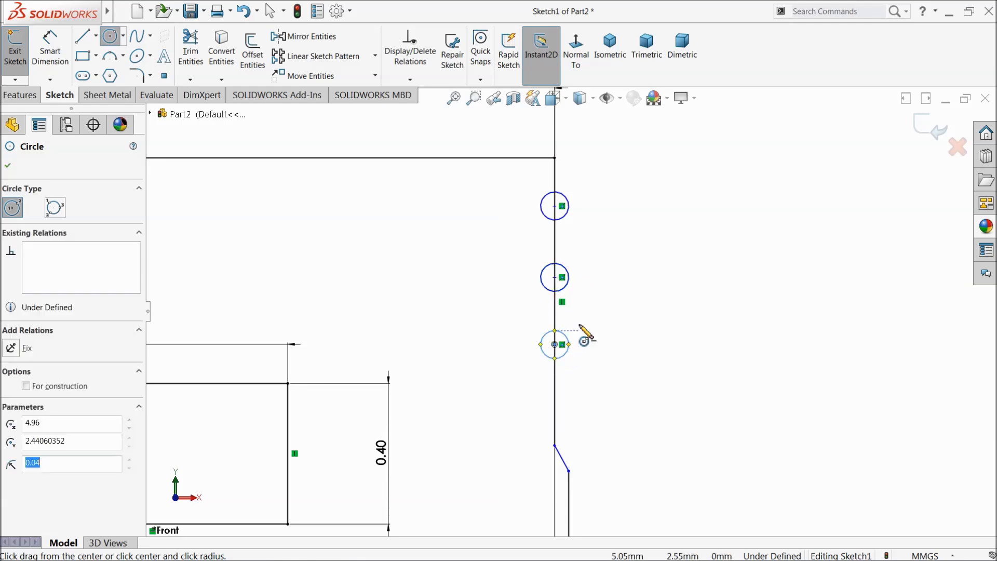
right_click(659, 219)
click(689, 228)
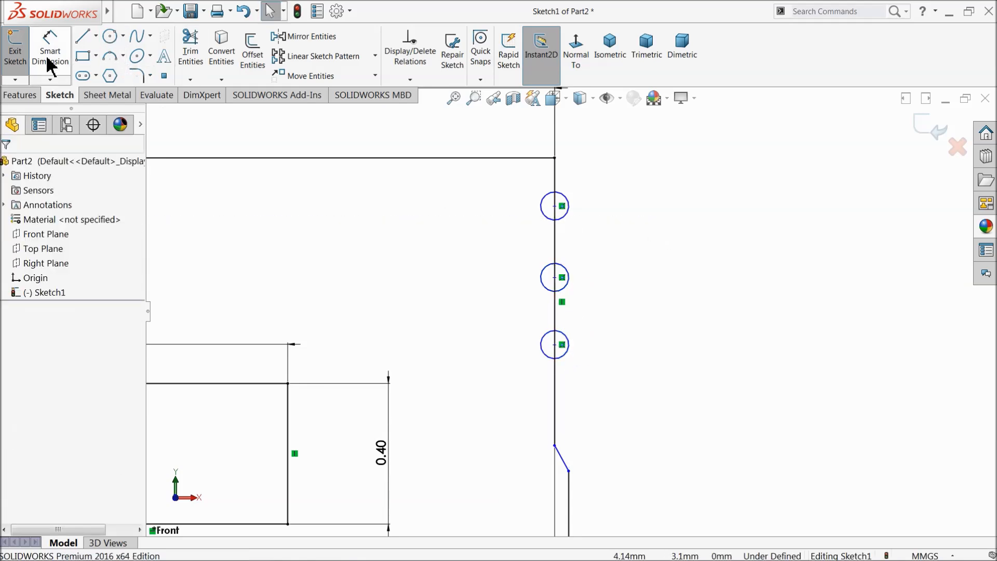
Step: Dimension the center spacing between the upper and middle circles on the outer edge to 0.1 mm
click(49, 60)
click(555, 206)
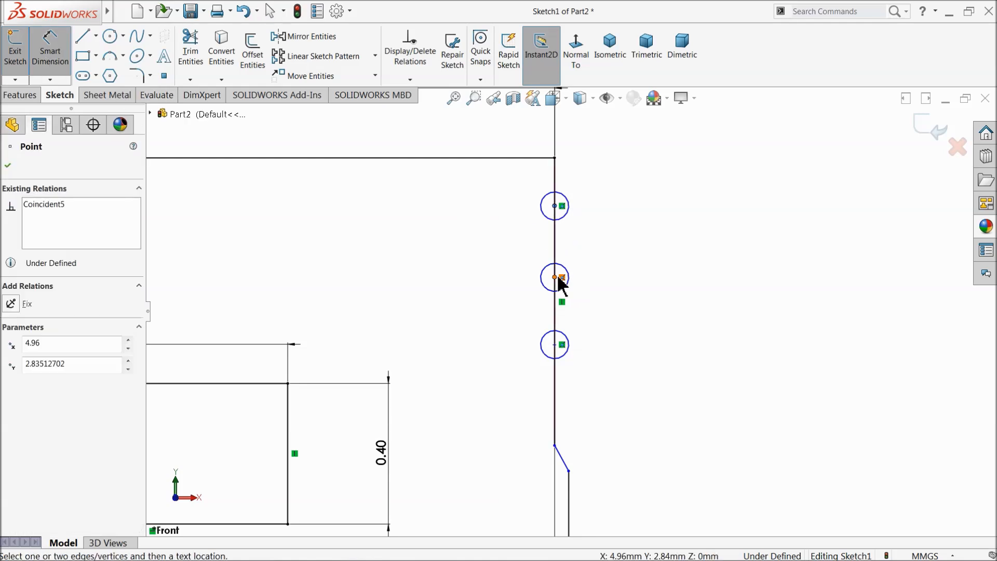
click(555, 277)
click(590, 258)
text(0.1)
key(Return)
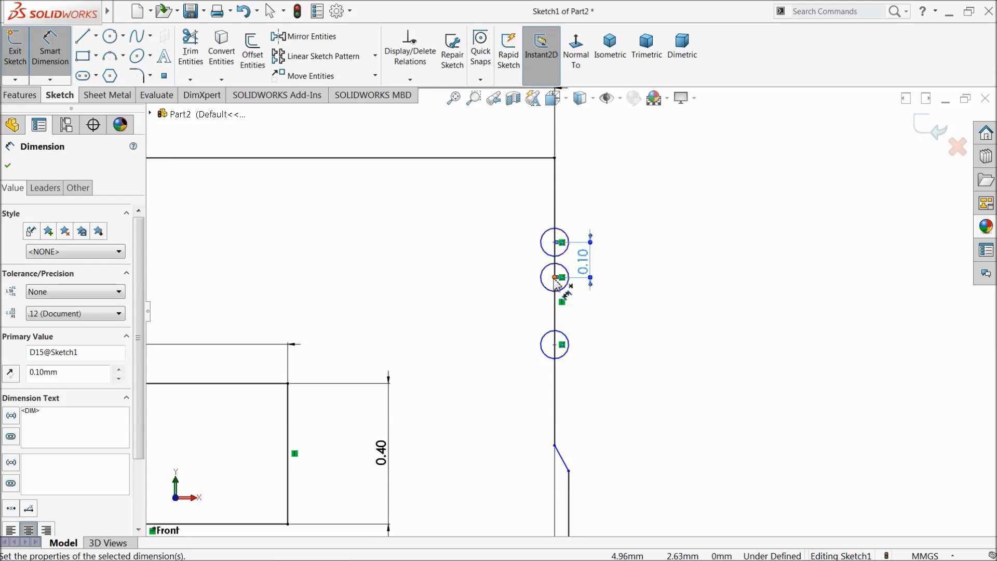
Step: Delete the spacing dimension that was shifted onto the lowest circle's center
drag(555, 279, 562, 345)
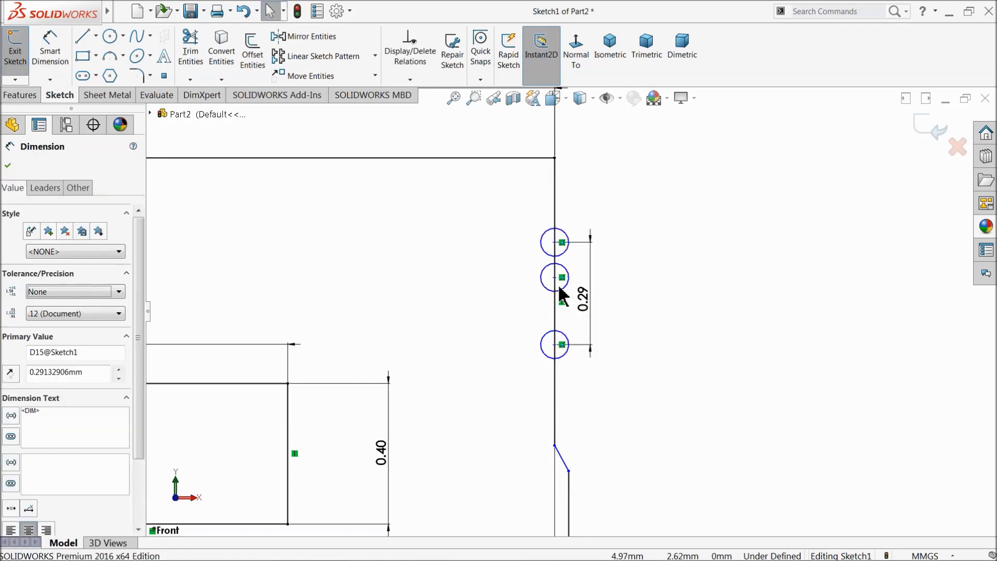
drag(584, 301, 589, 301)
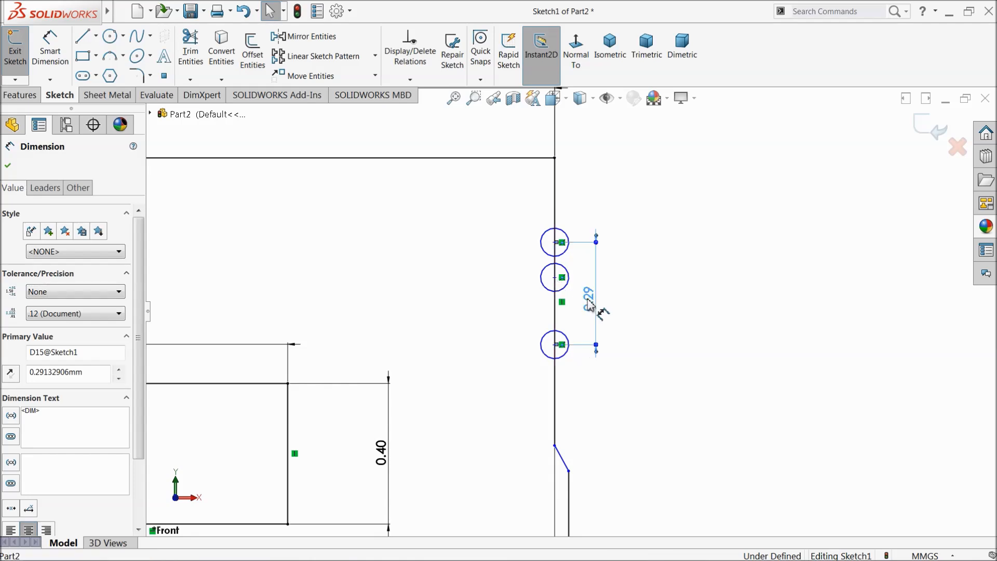
key(Delete)
Step: Dimension the center spacing between the middle and lowest circles to 0.1 mm
click(557, 345)
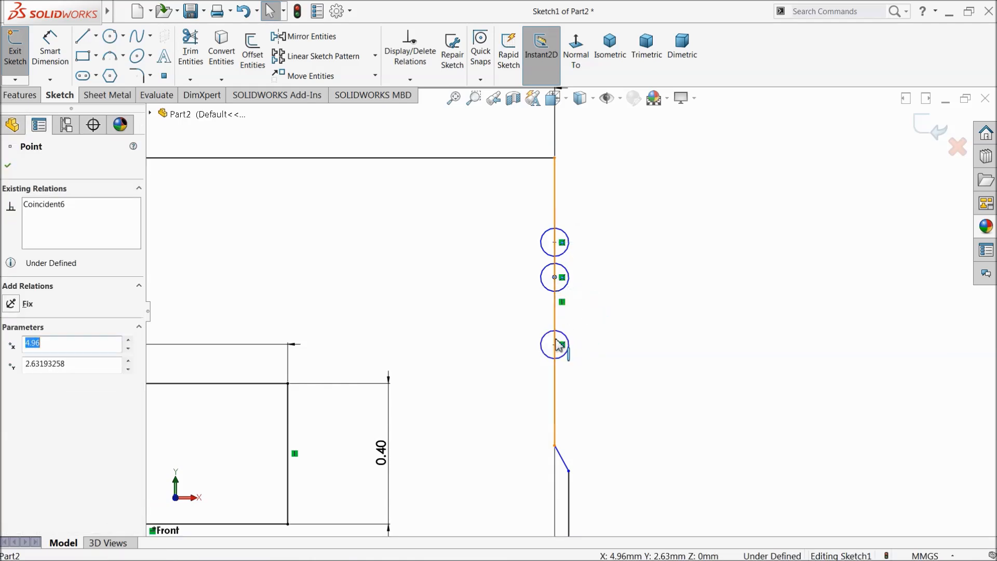
click(49, 50)
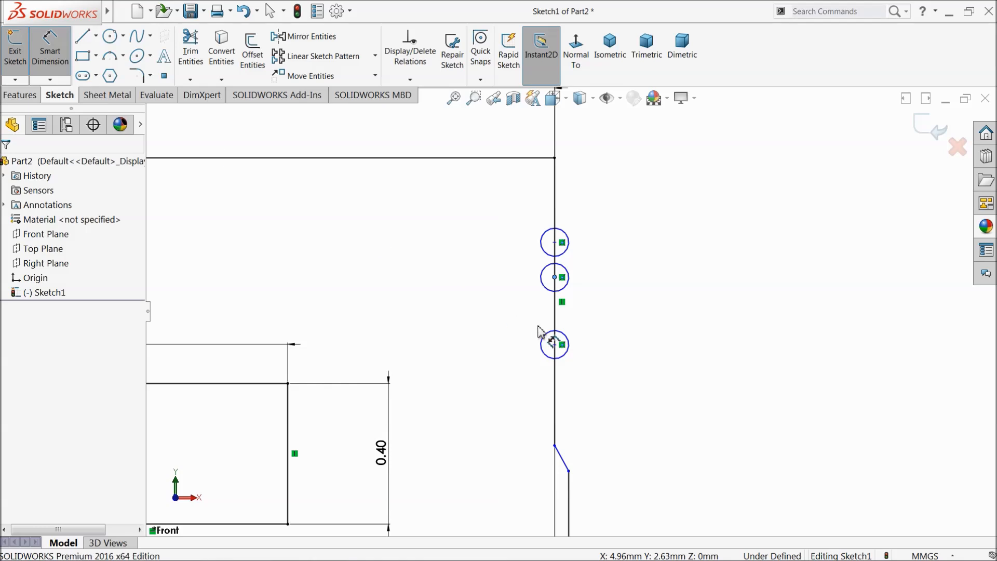
click(557, 345)
click(587, 317)
text(1)
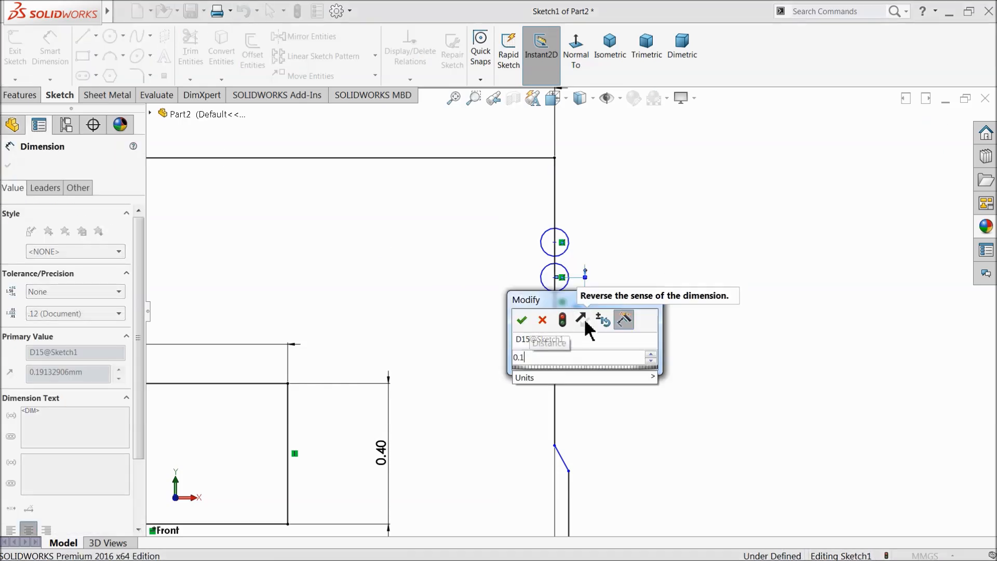
key(Return)
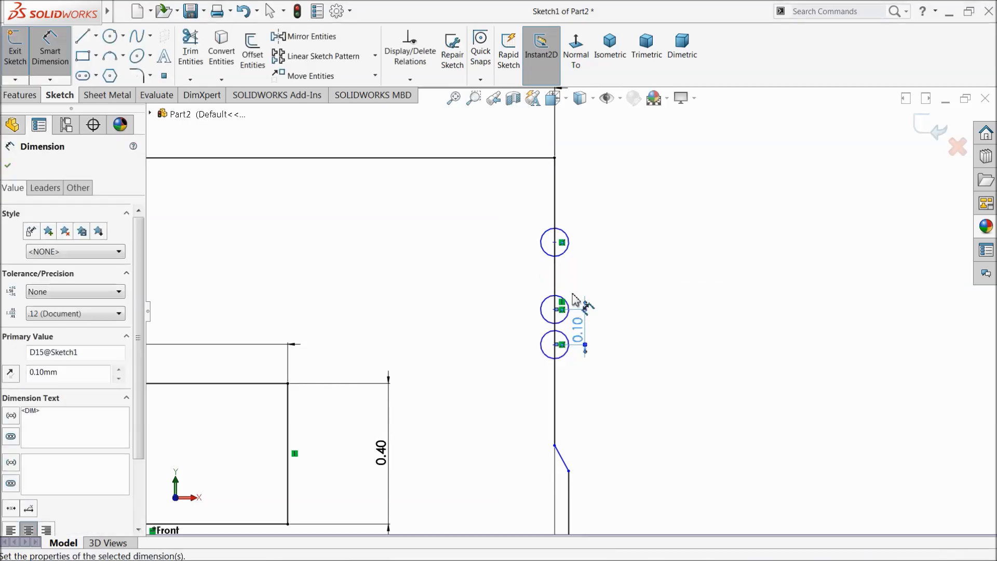
Step: Dimension the center spacing between the upper and middle circles to 0.15 mm
click(556, 242)
click(555, 310)
click(512, 289)
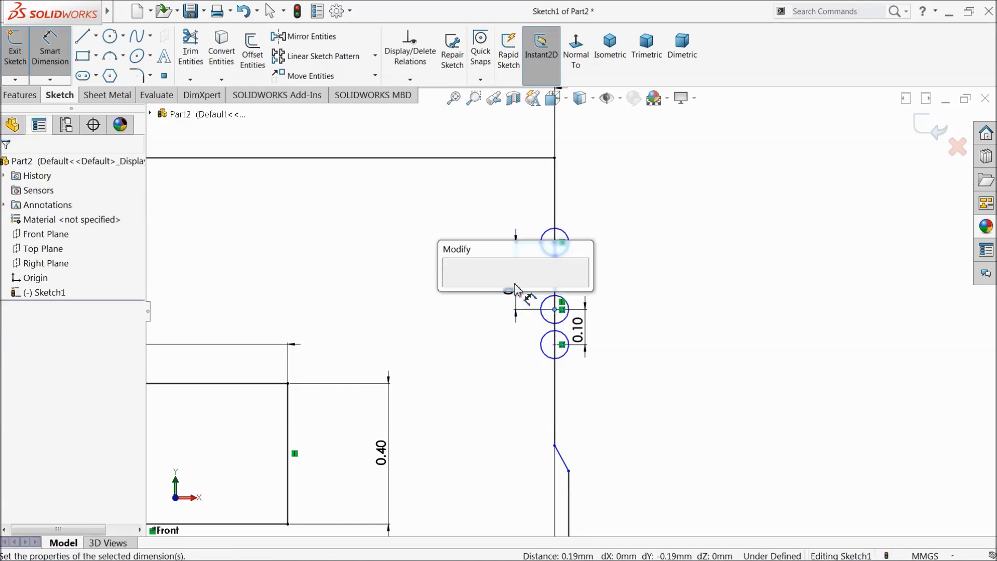
text(0.15)
key(Return)
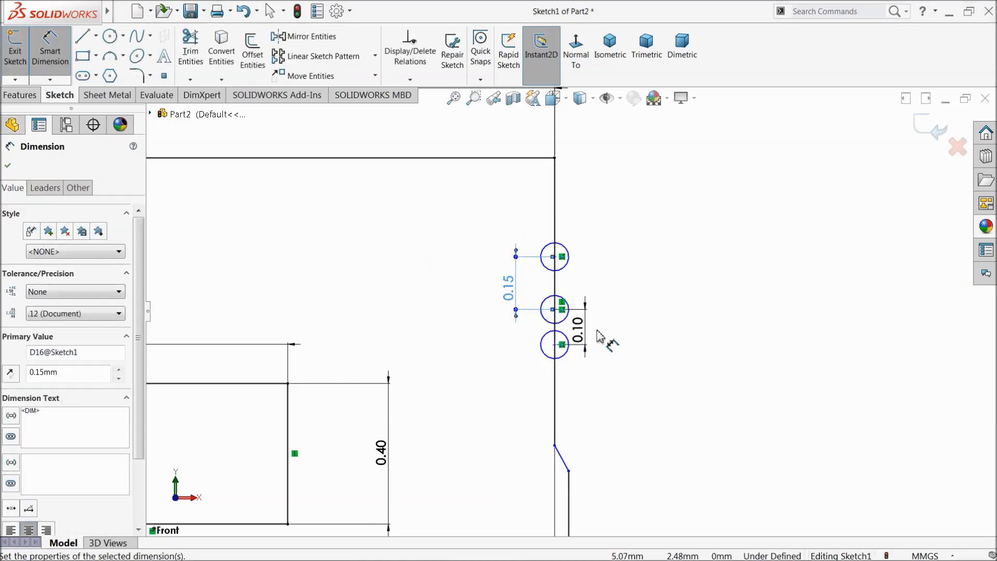
Step: Set the spacing dimension between the middle and lowest circles to 0.15 mm
click(581, 327)
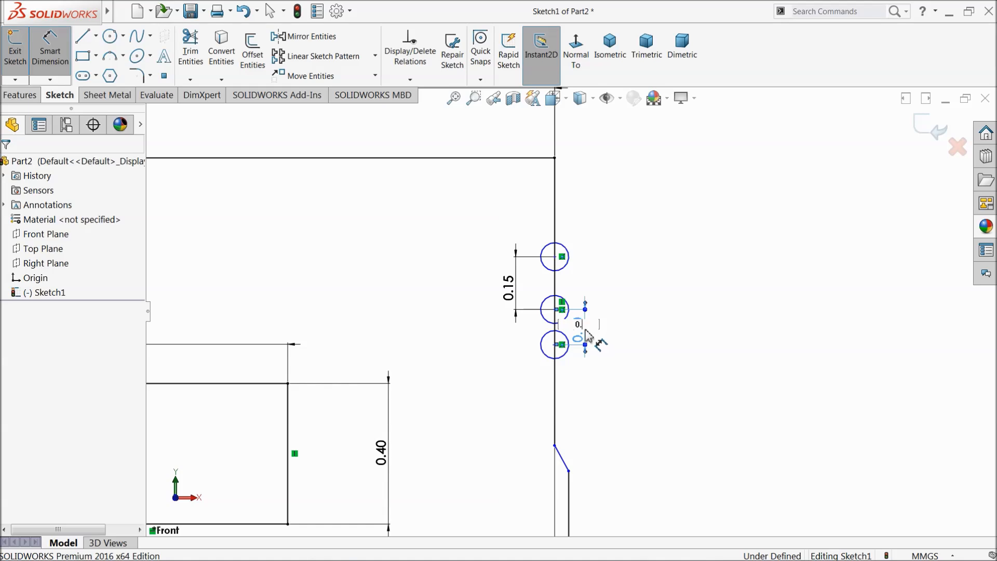
text(0.15)
key(Return)
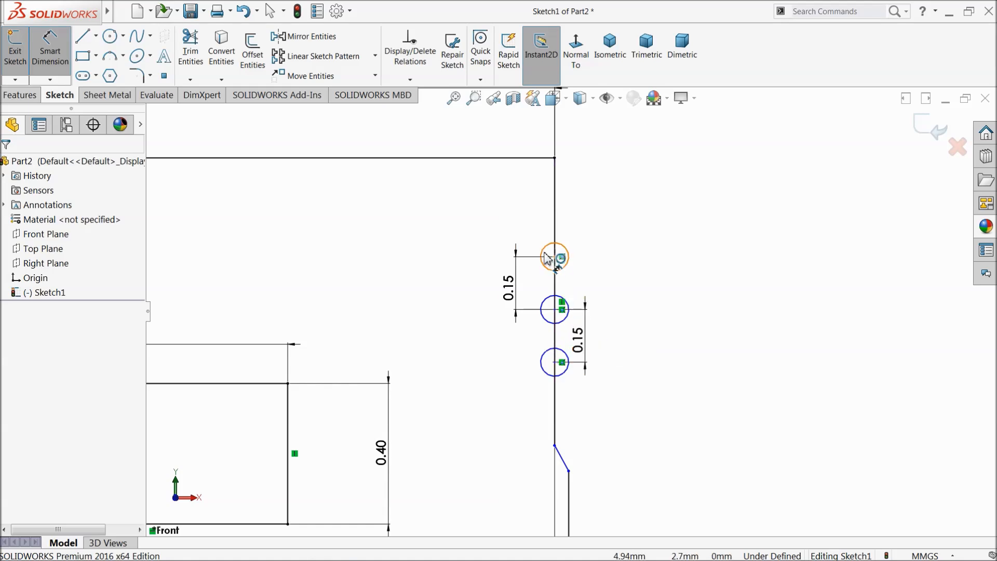
Step: Dimension the upper circle's center 0.15 mm below the profile's top horizontal edge
click(555, 256)
click(543, 159)
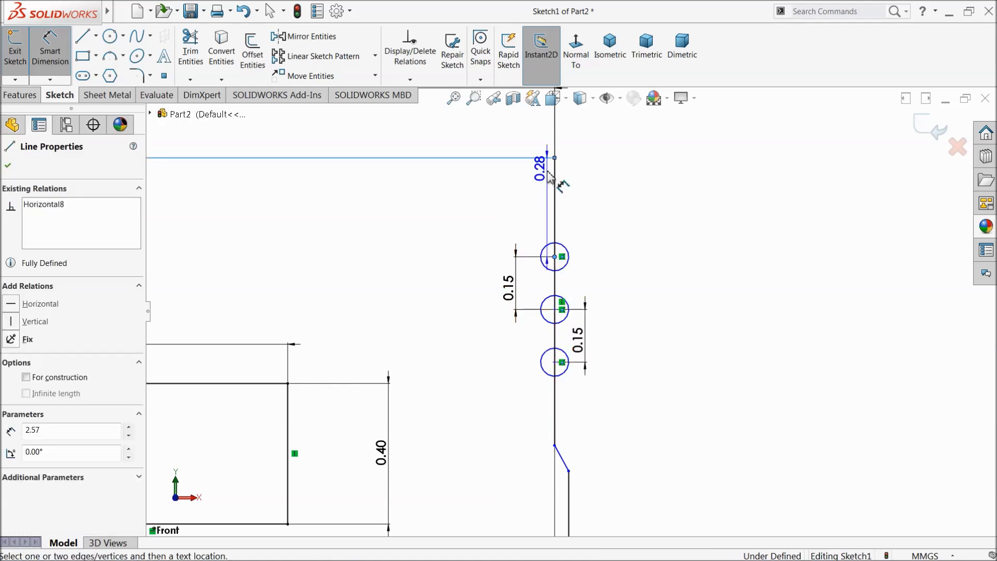
click(609, 200)
text(0.)
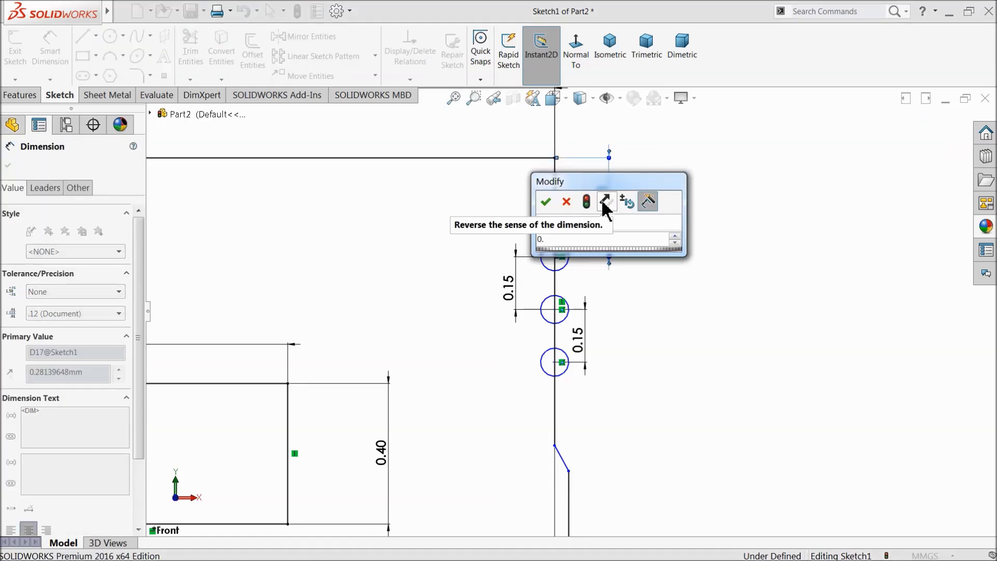
text(15)
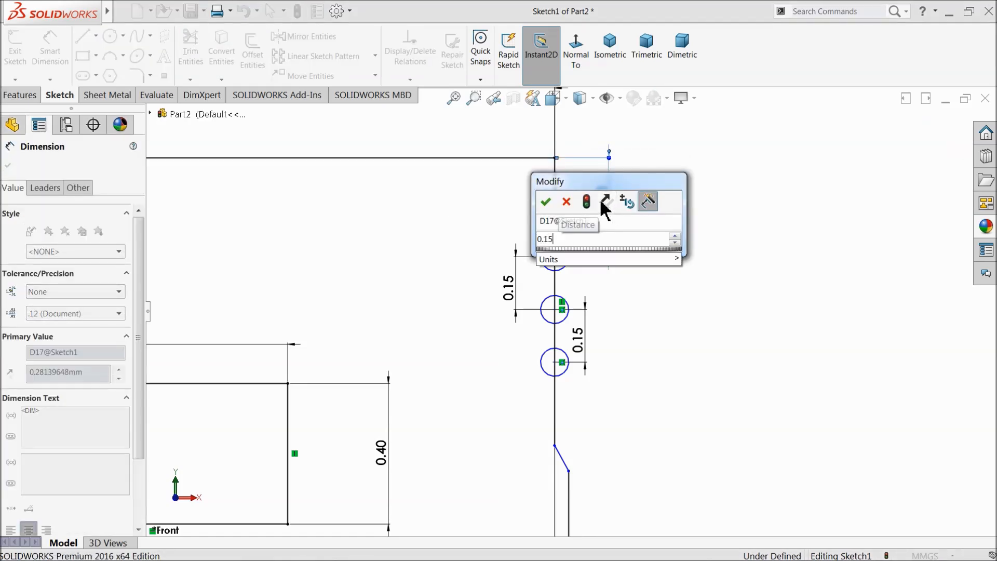
key(Return)
scroll(623, 280, up, 4)
scroll(607, 317, down, 2)
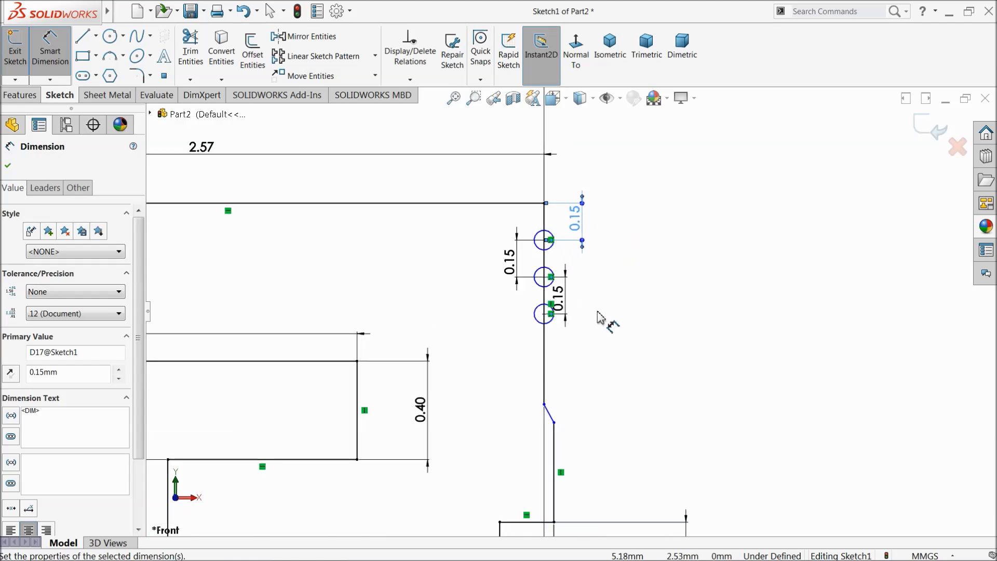
click(10, 167)
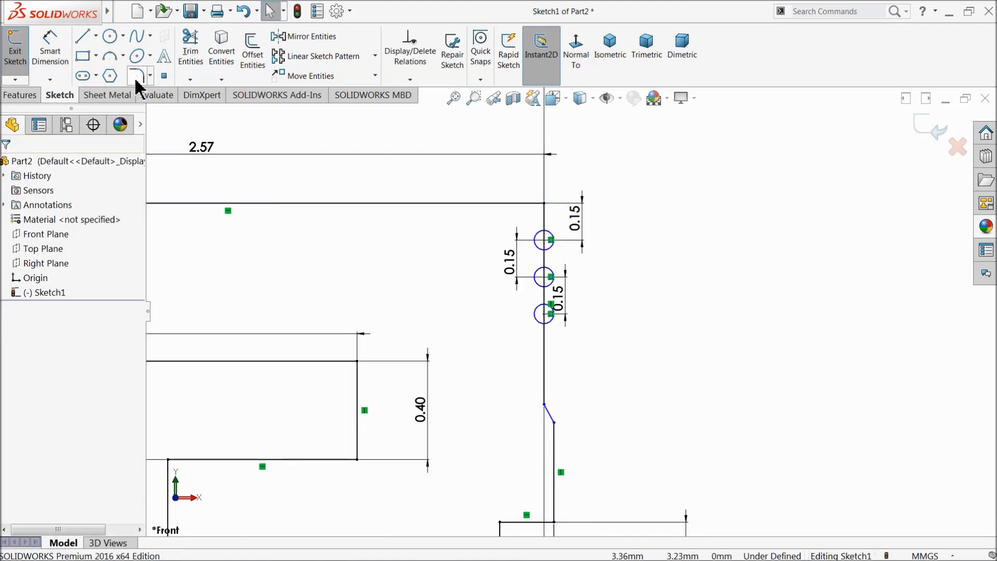
Step: Trim the inner halves of the three circles and the edge segments inside them, leaving three outward bumps on the outer edge
click(191, 54)
scroll(520, 268, down, 4)
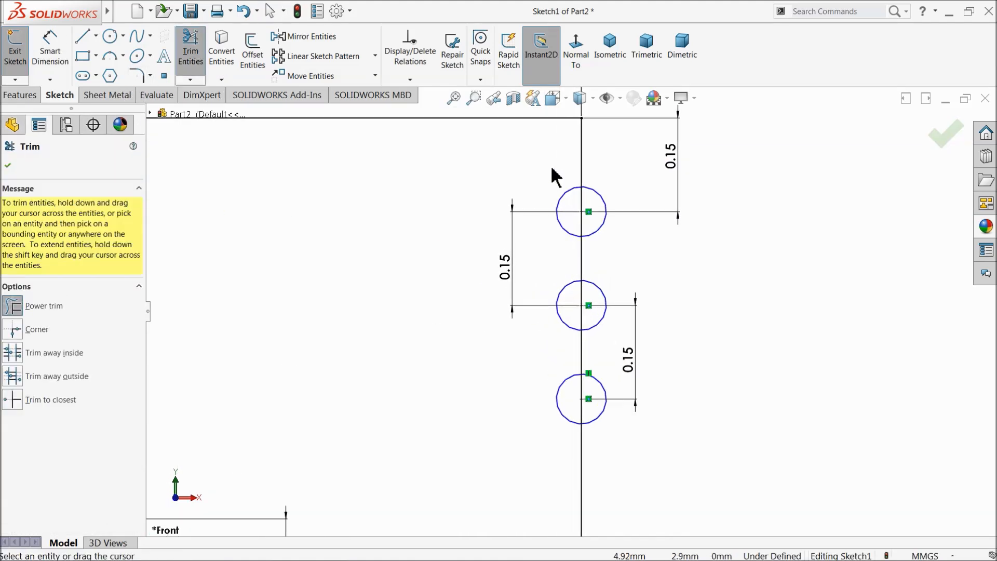
drag(579, 270, 567, 422)
mouse_move(554, 286)
mouse_down()
mouse_move(583, 292)
mouse_move(584, 351)
mouse_up()
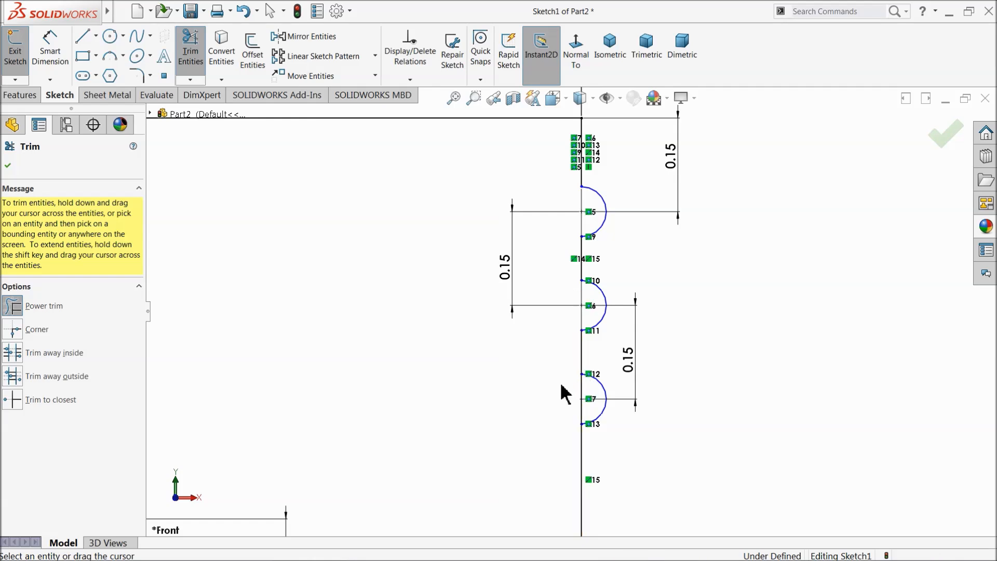
scroll(577, 244, up, 10)
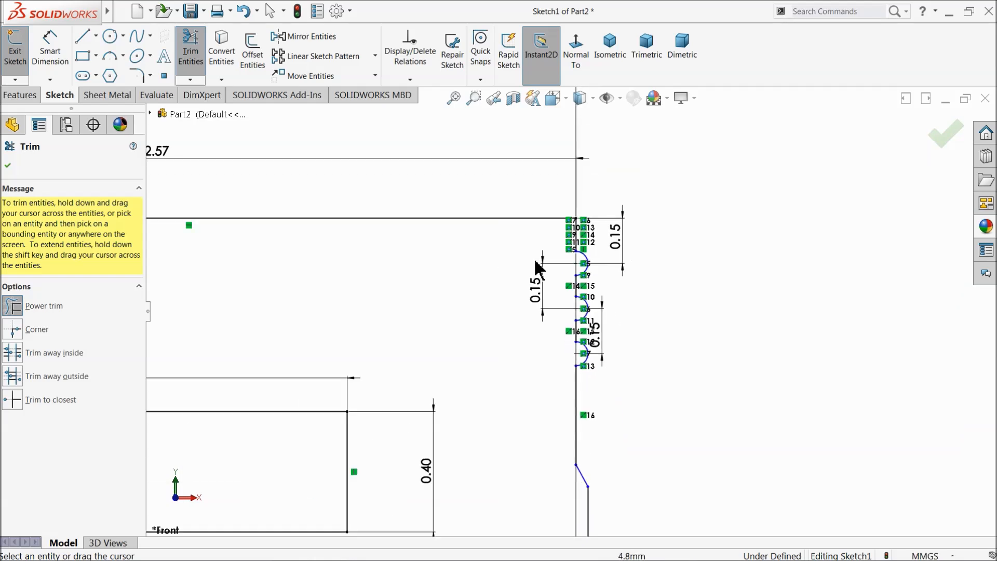
scroll(575, 377, down, 5)
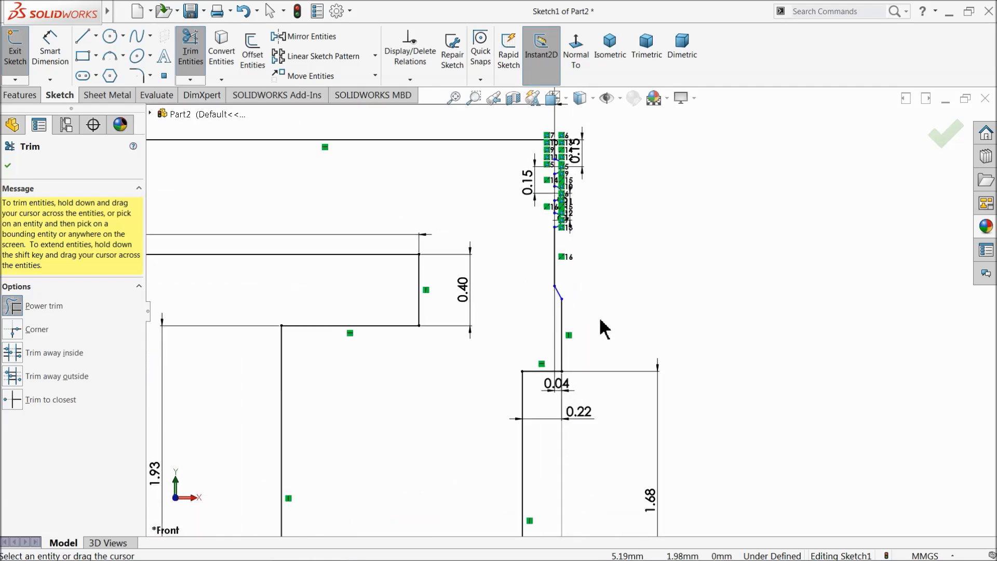
click(8, 168)
Step: Dimension the vertical edge below the small chamfer and the chamfer's vertical height, accepting their drawn sizes
click(50, 52)
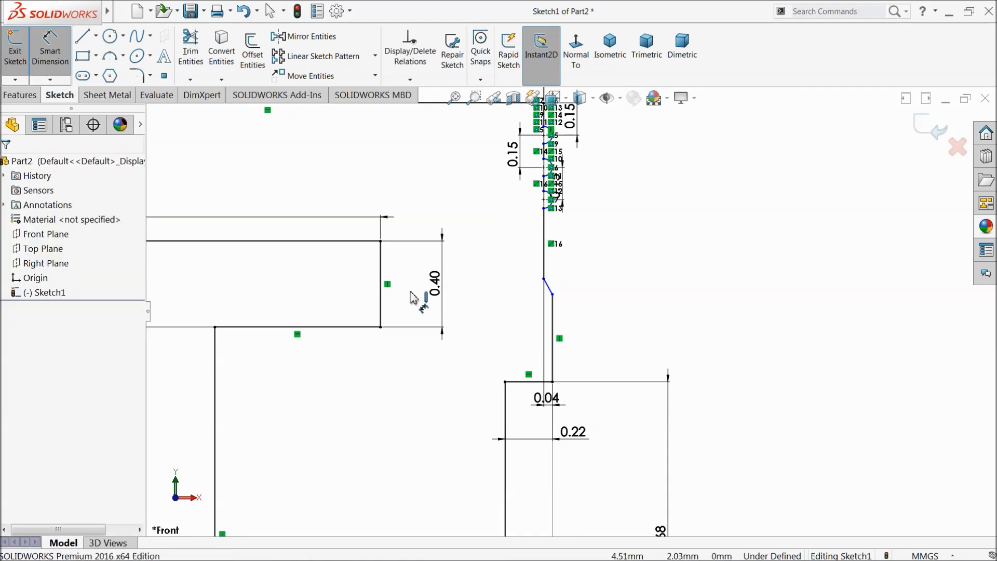
scroll(491, 323, down, 3)
click(598, 306)
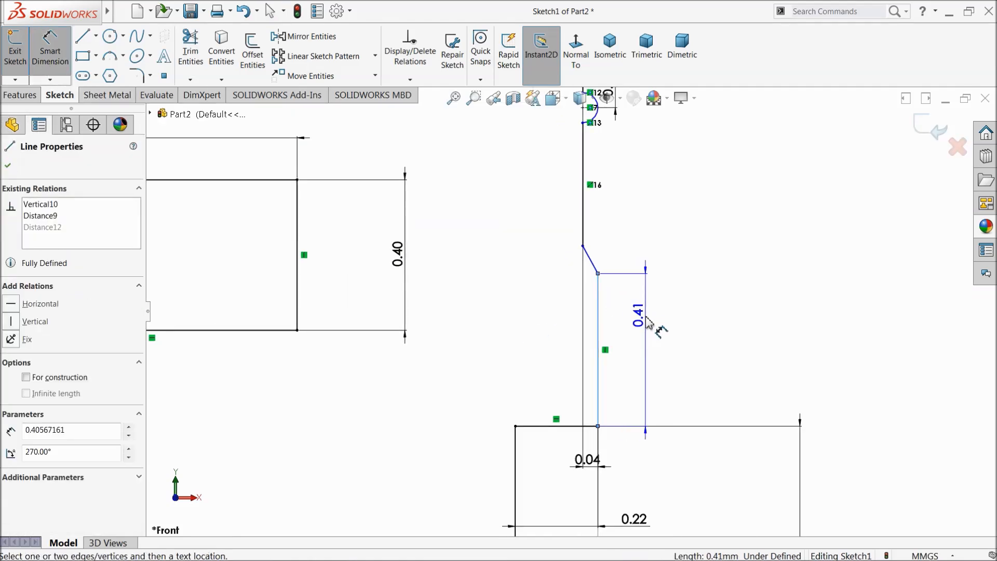
click(643, 324)
click(583, 320)
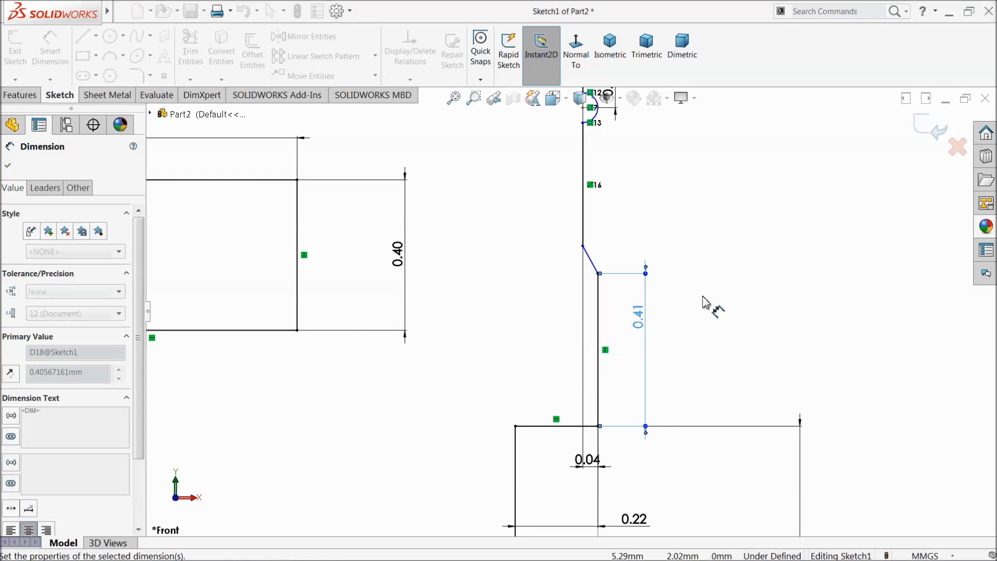
click(592, 268)
click(535, 263)
click(474, 262)
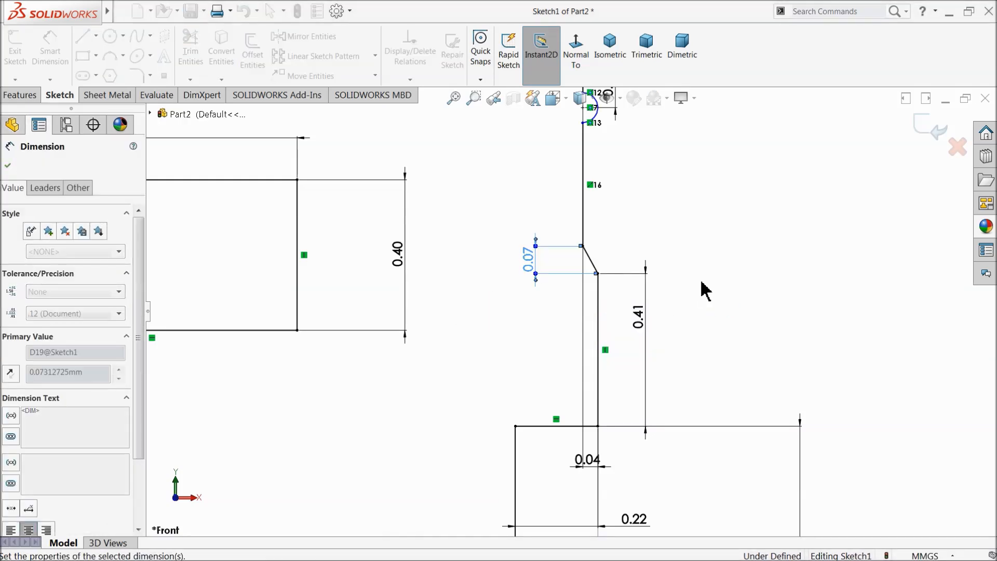
Step: Revolve the finished profile 360 degrees about the vertical centerline
scroll(545, 307, up, 6)
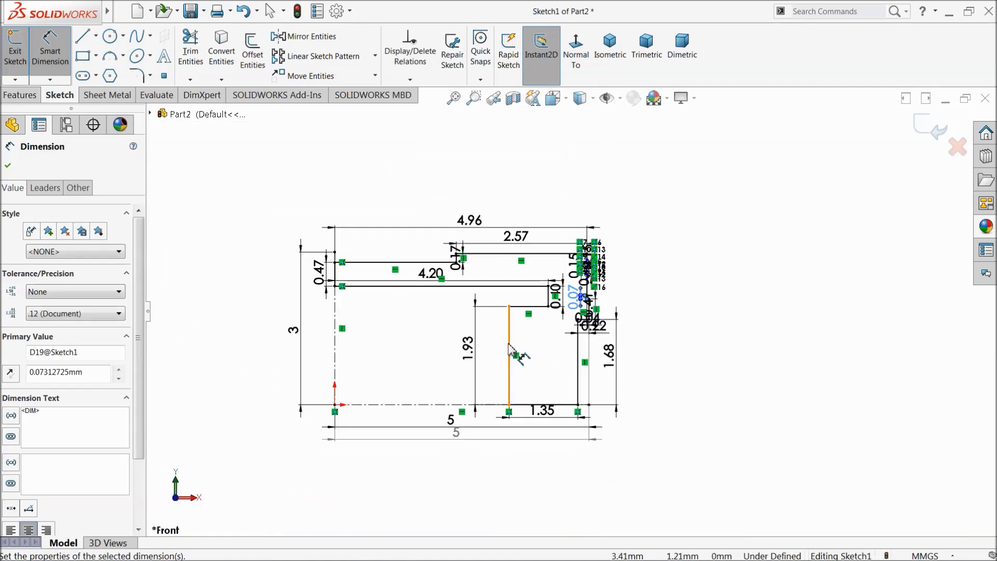
click(21, 96)
click(68, 58)
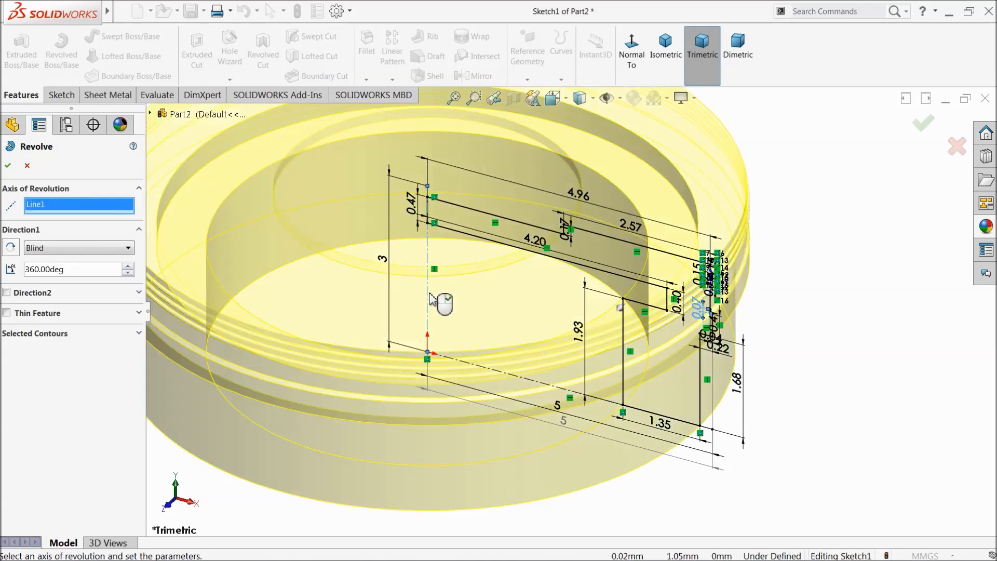
click(9, 166)
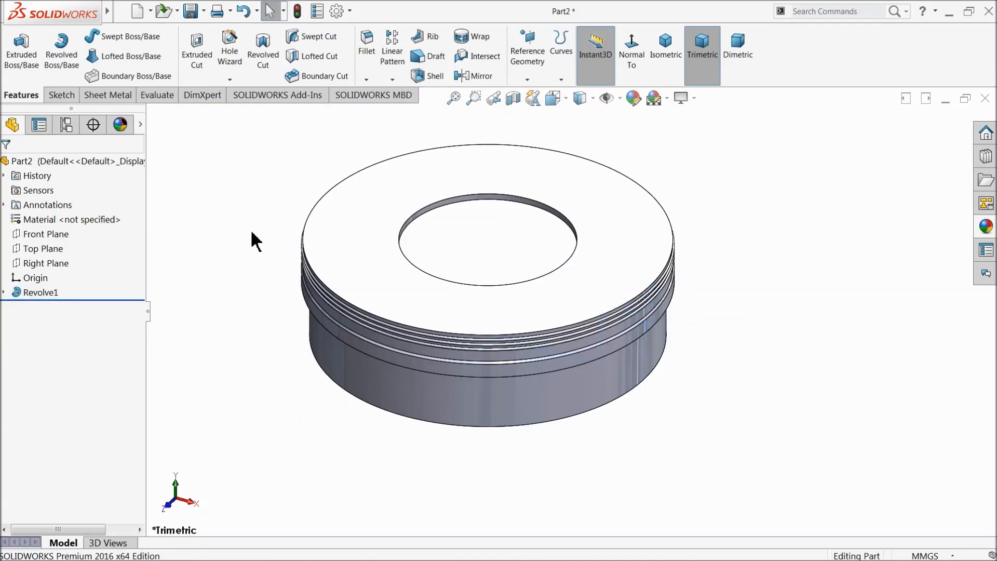
Step: Apply a green color from the standard palette to the whole part
click(633, 99)
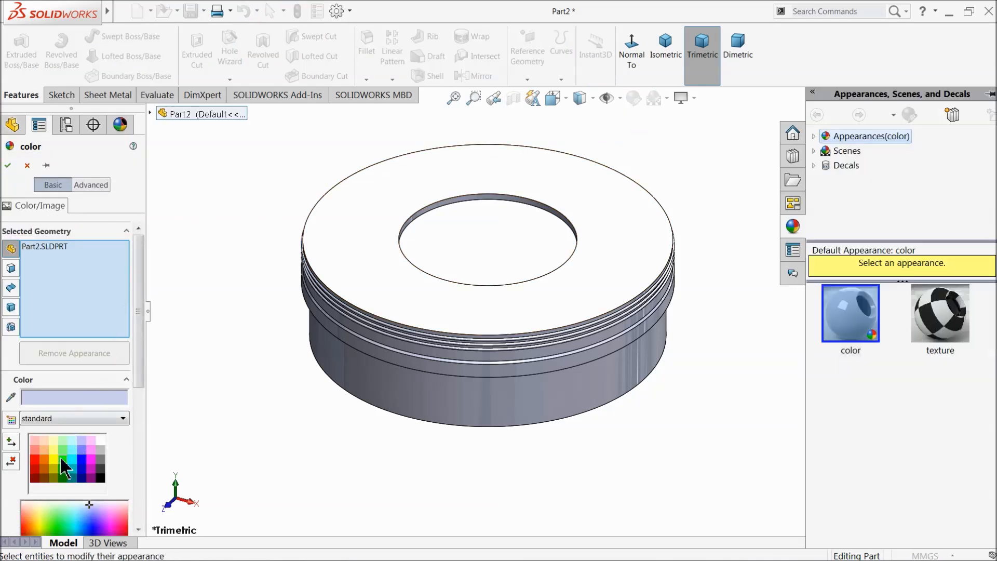
click(63, 463)
click(8, 165)
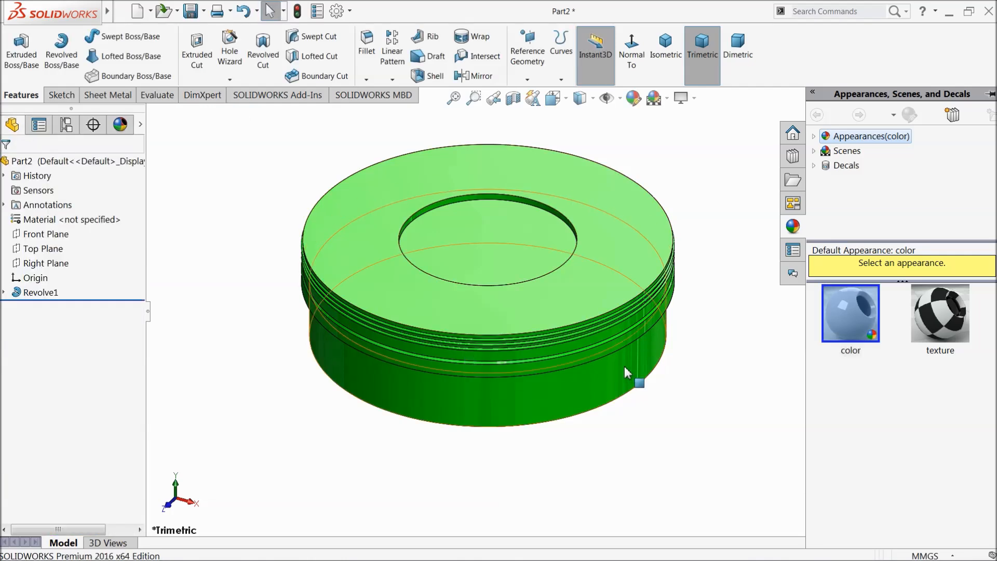
Step: Color the three ring faces around the part's outer edge black from the standard palette
scroll(571, 339, down, 5)
scroll(540, 291, down, 3)
click(530, 283)
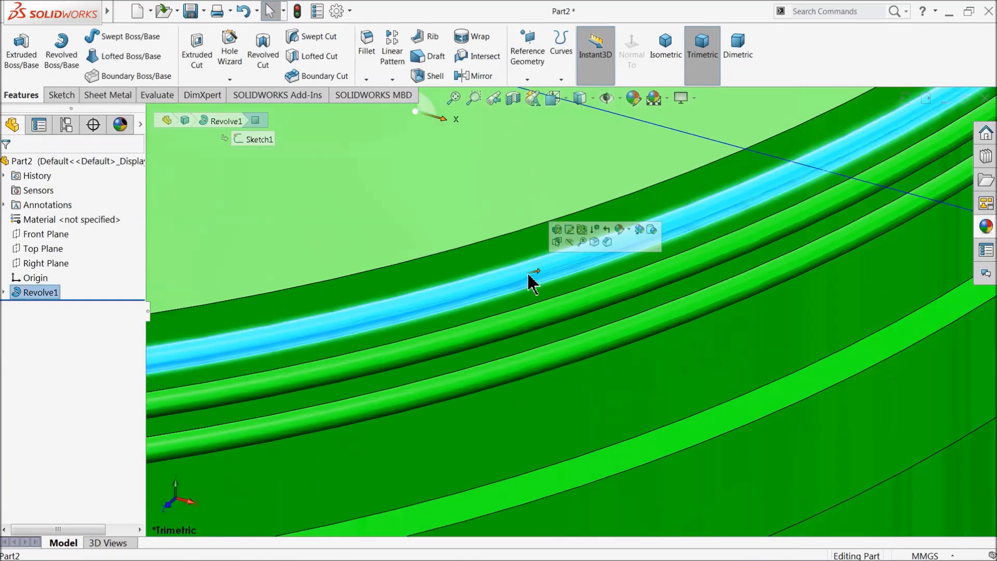
ctrl+click(527, 334)
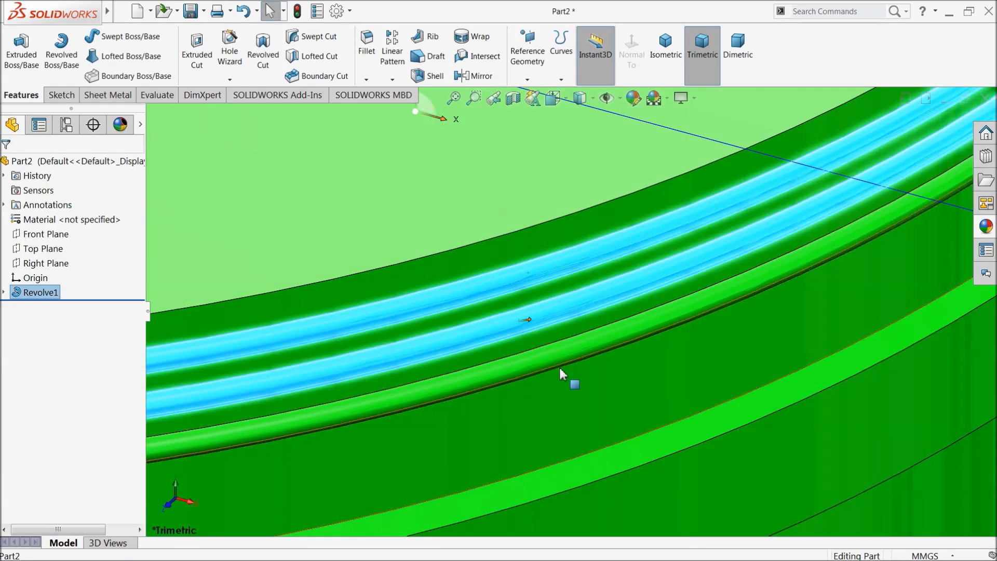
ctrl+click(554, 360)
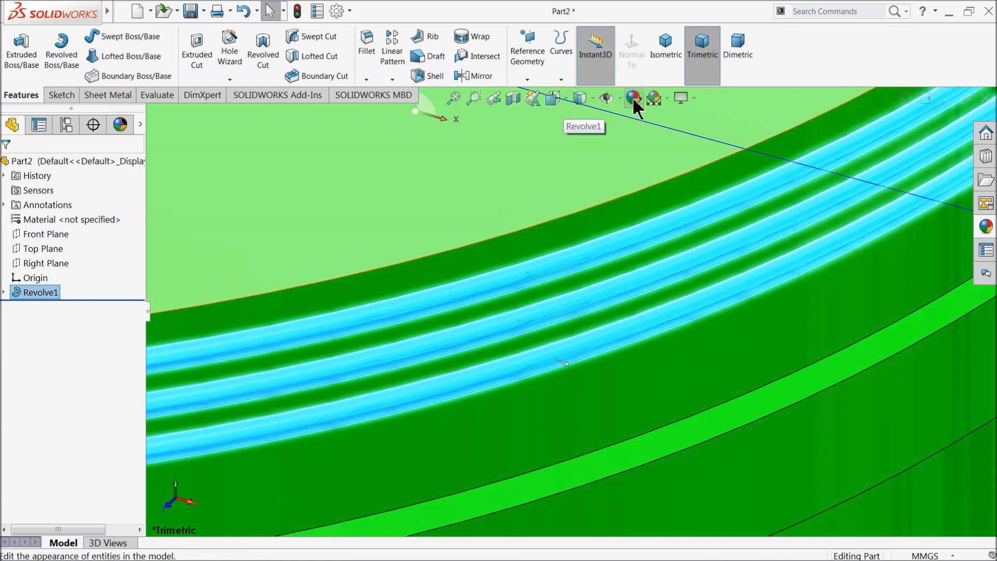
click(633, 98)
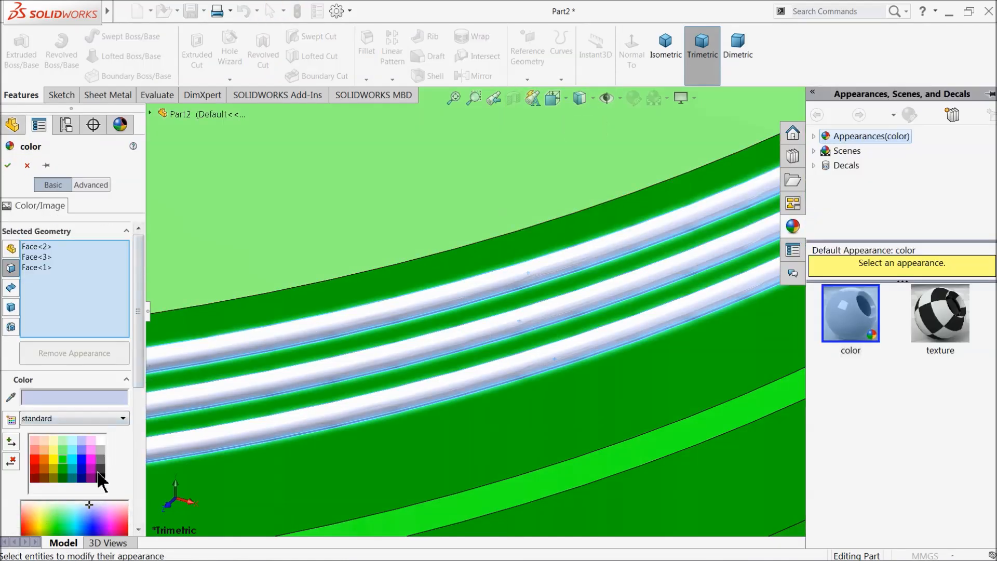
click(101, 476)
click(100, 478)
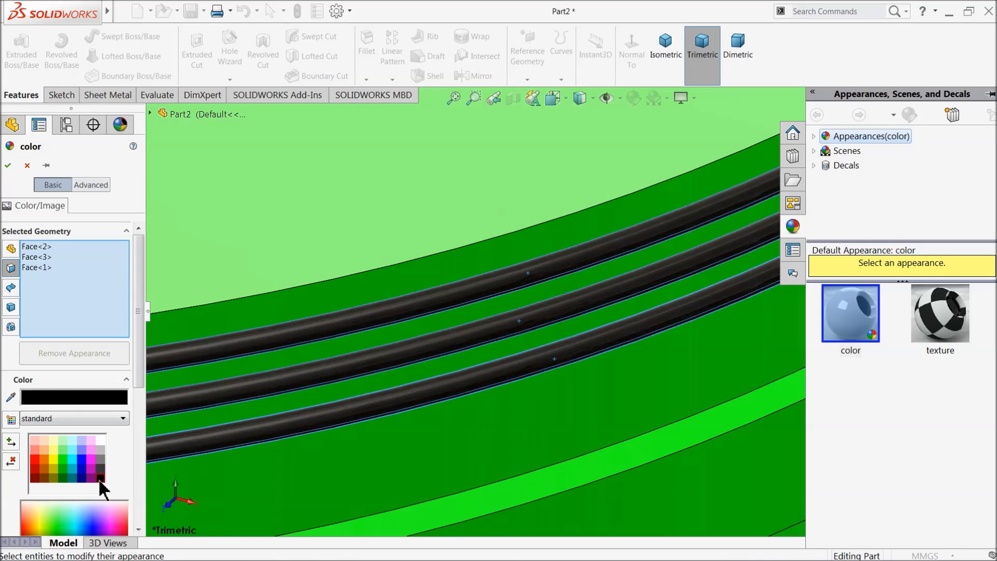
click(7, 166)
scroll(583, 322, up, 6)
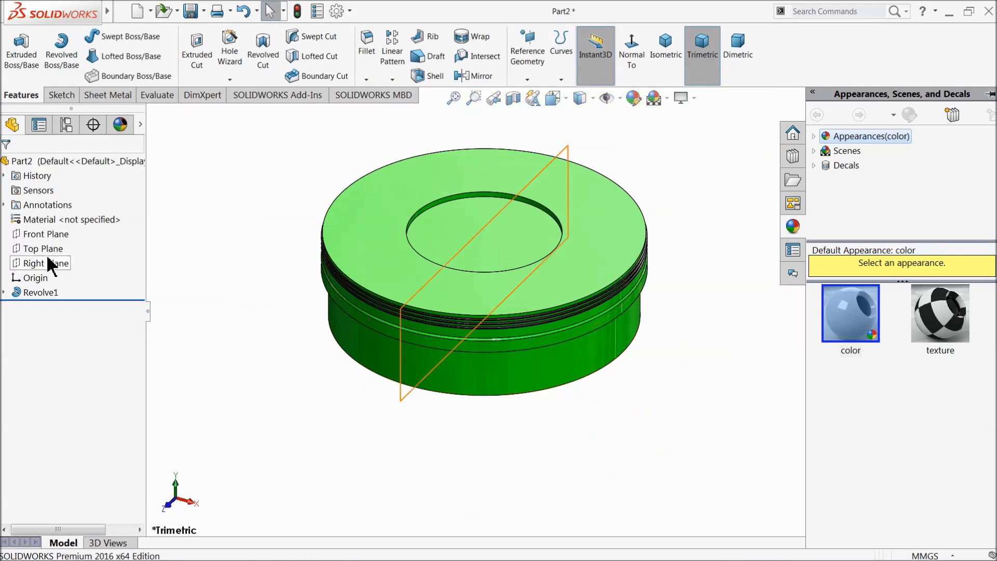
click(22, 264)
click(29, 255)
click(577, 66)
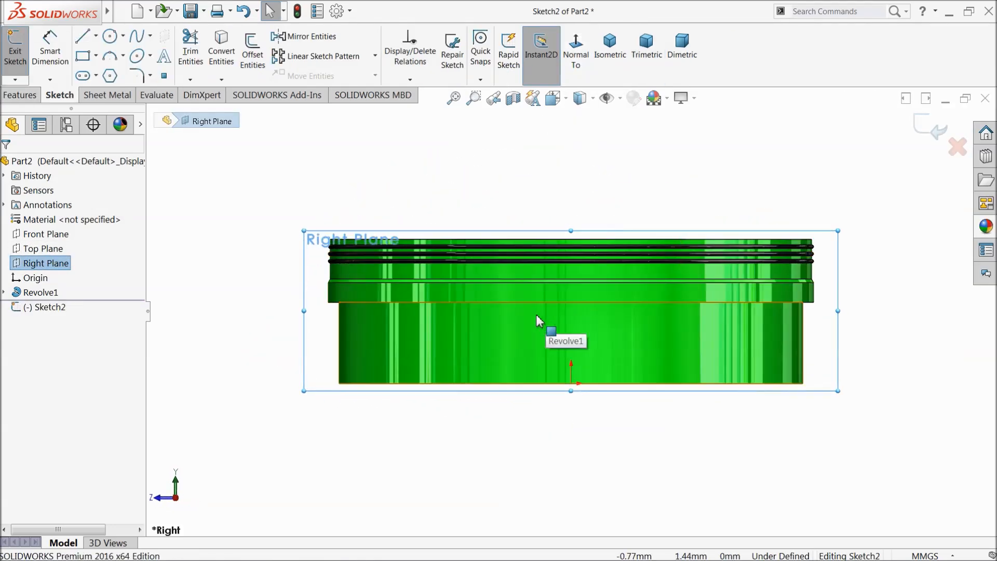
scroll(457, 280, up, 3)
middle_drag(457, 279, 392, 218)
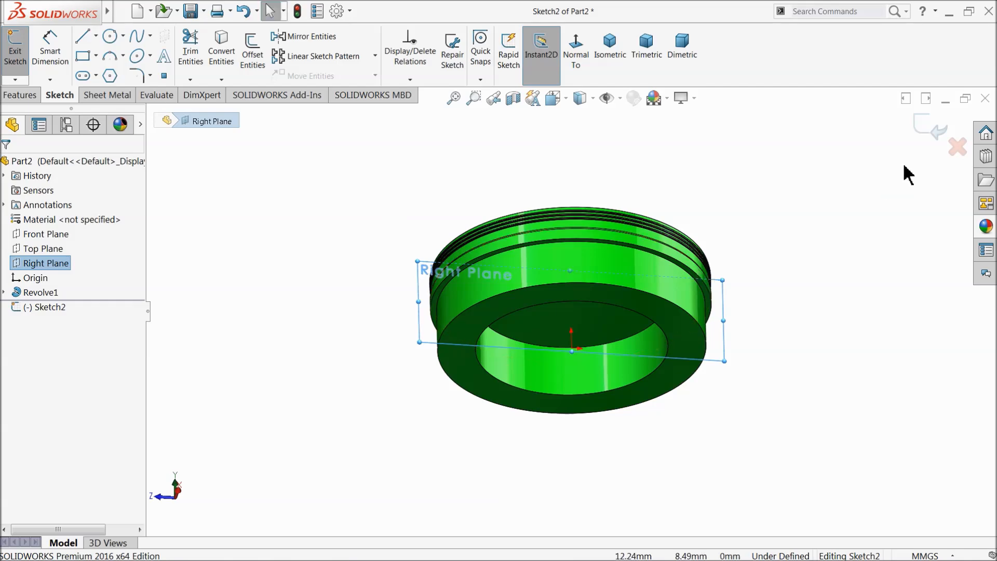
click(927, 127)
Step: Start a sketch on the part's flat underside ring face and draw vertical and horizontal centerlines from the inner circular edge to the origin
middle_drag(724, 313, 693, 232)
click(602, 221)
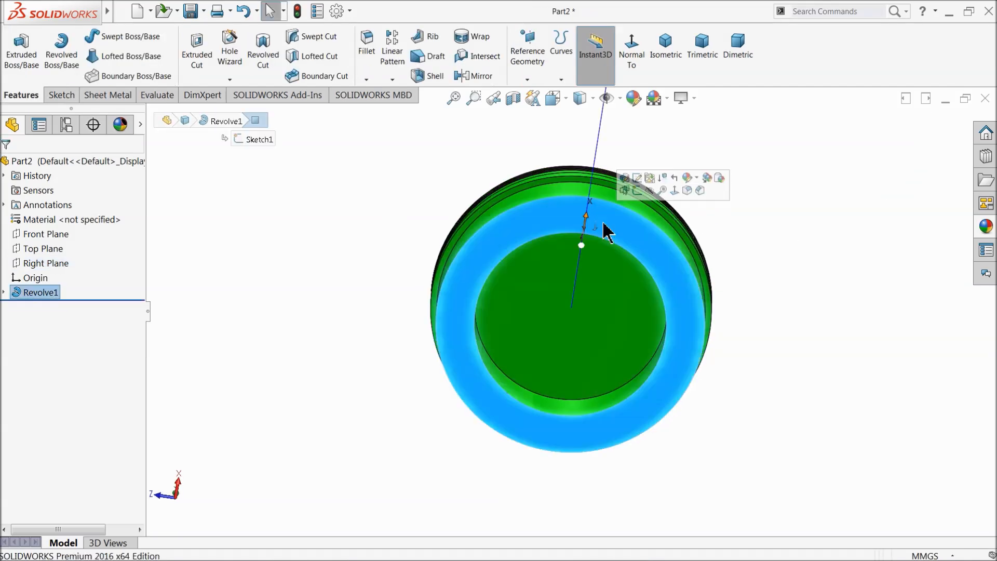
click(637, 190)
click(580, 58)
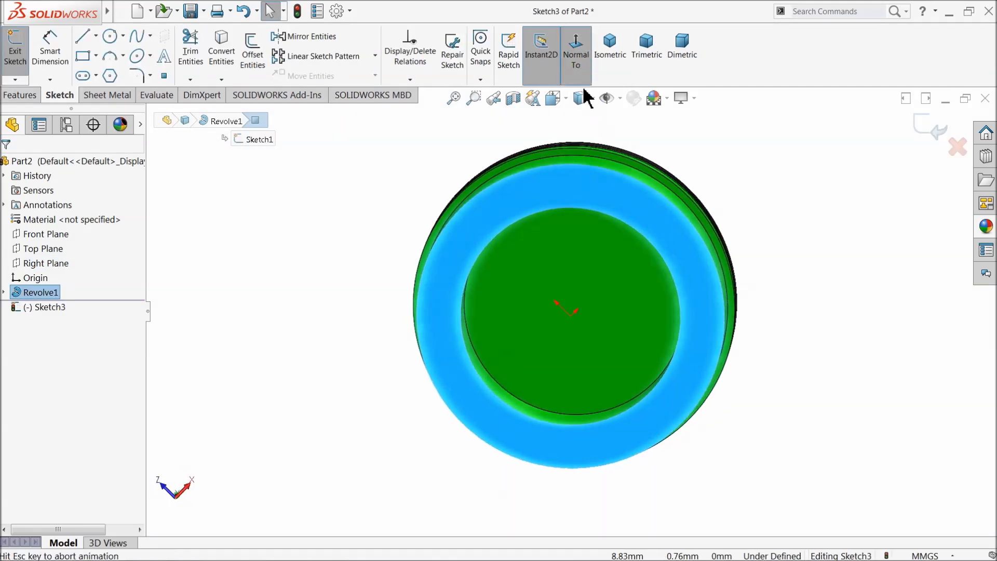
click(97, 35)
mouse_move(95, 37)
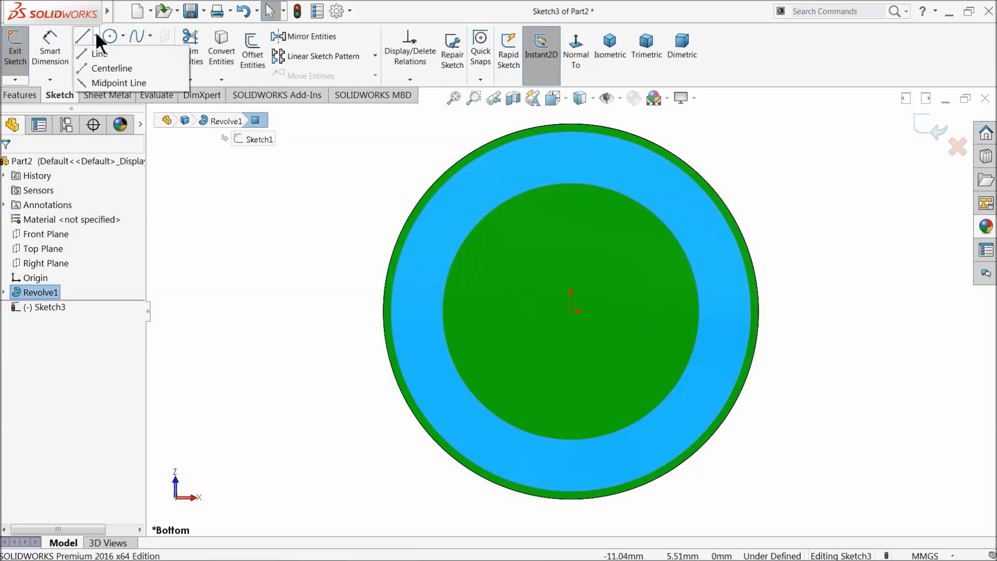
click(111, 69)
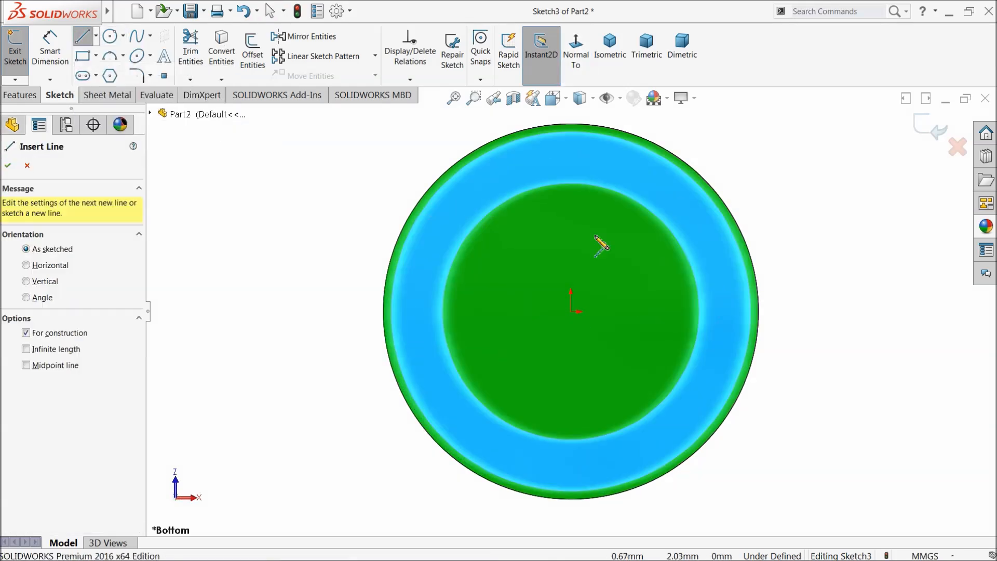
click(571, 183)
click(571, 311)
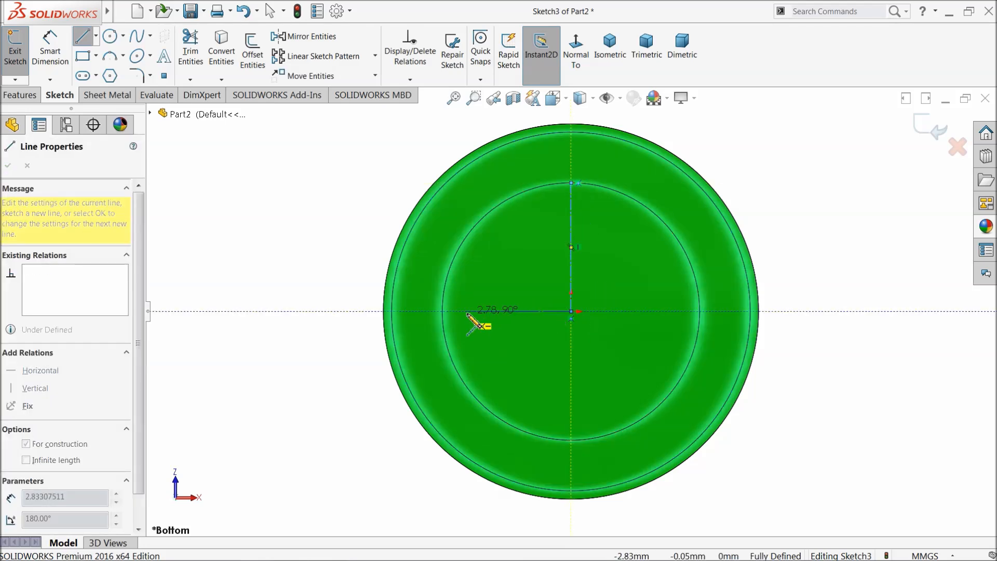
click(442, 311)
right_click(317, 225)
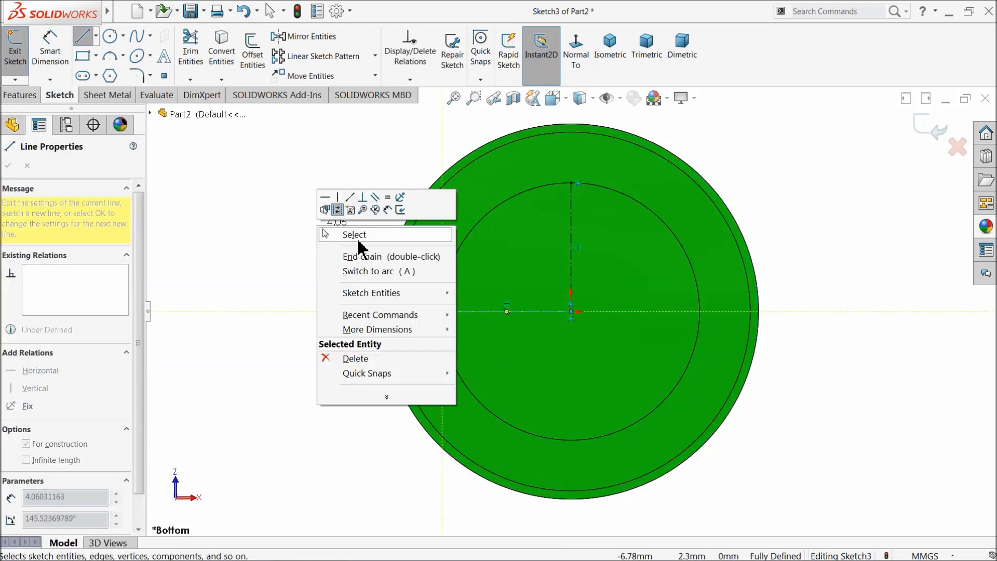
click(358, 239)
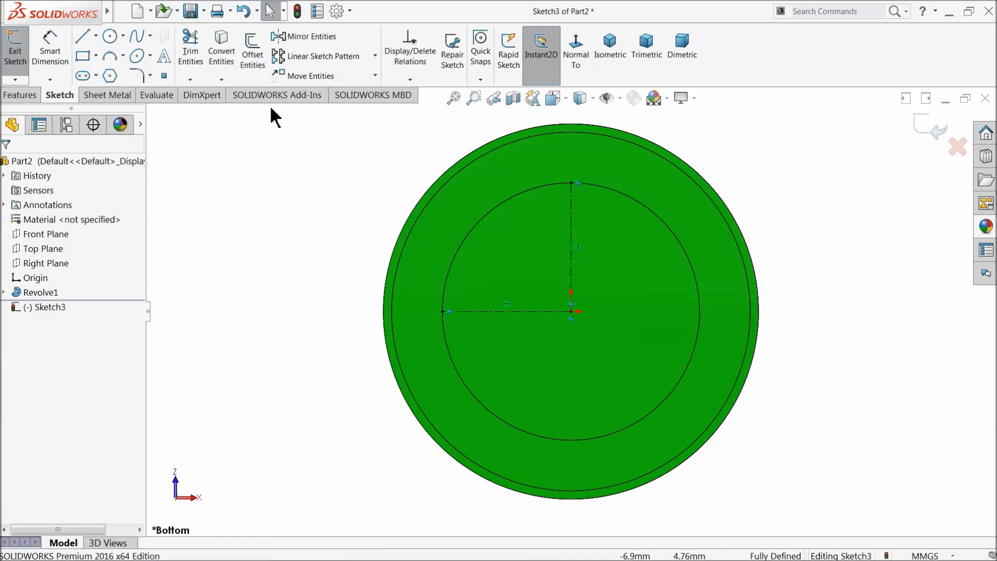
Step: Convert the inner circular edge into the sketch and draw a vertical chord across it, crossing the horizontal centerline
click(493, 213)
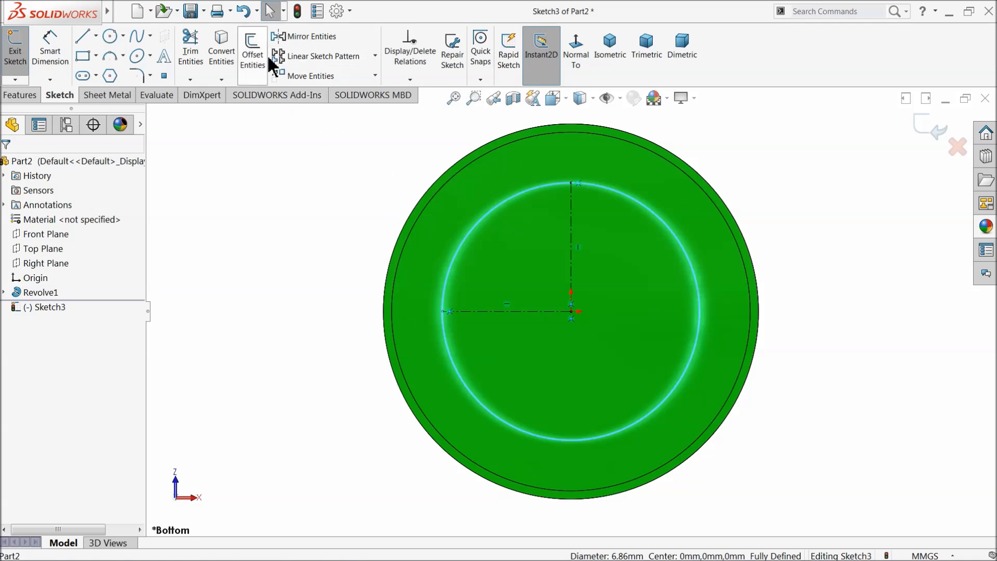
click(222, 48)
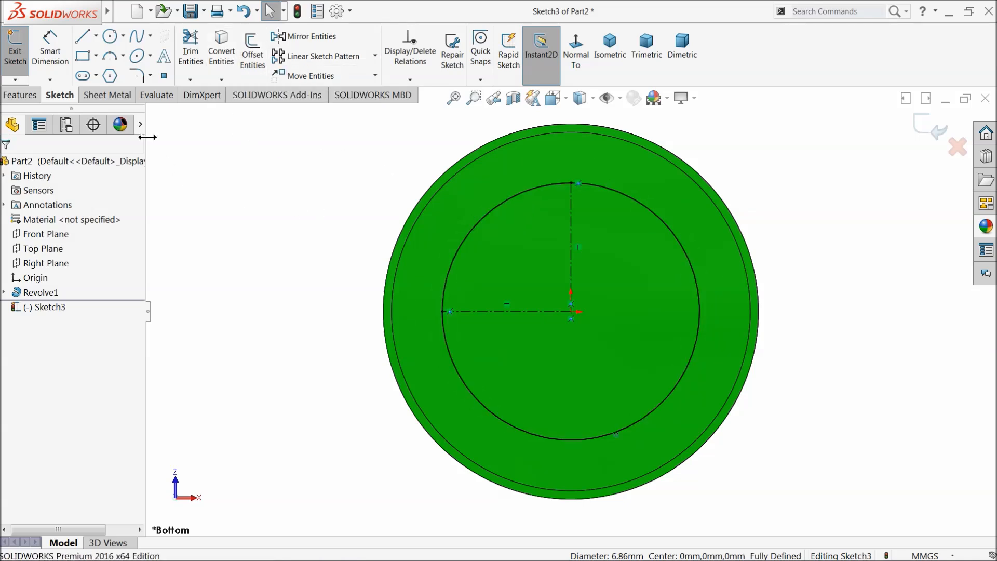
click(82, 37)
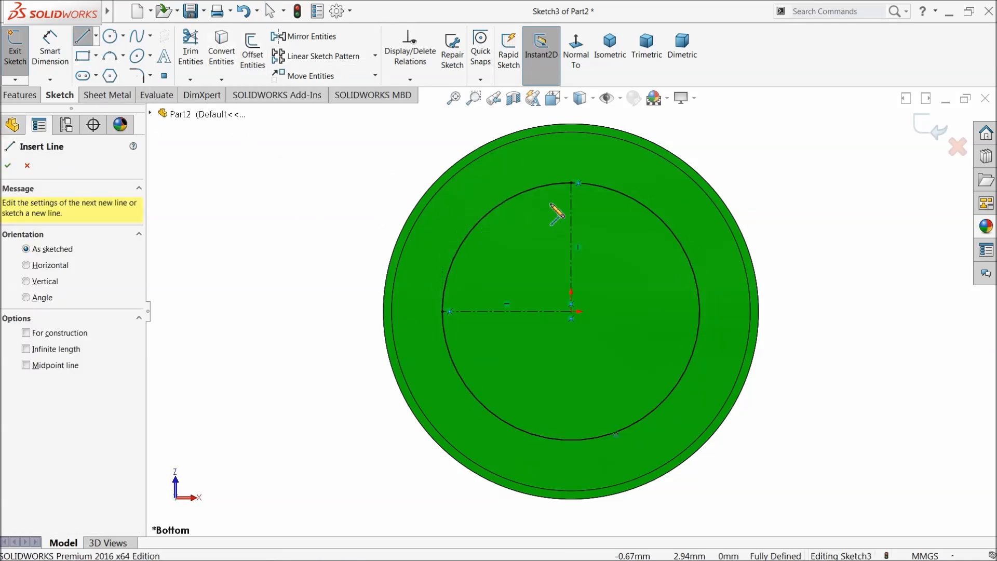
click(515, 197)
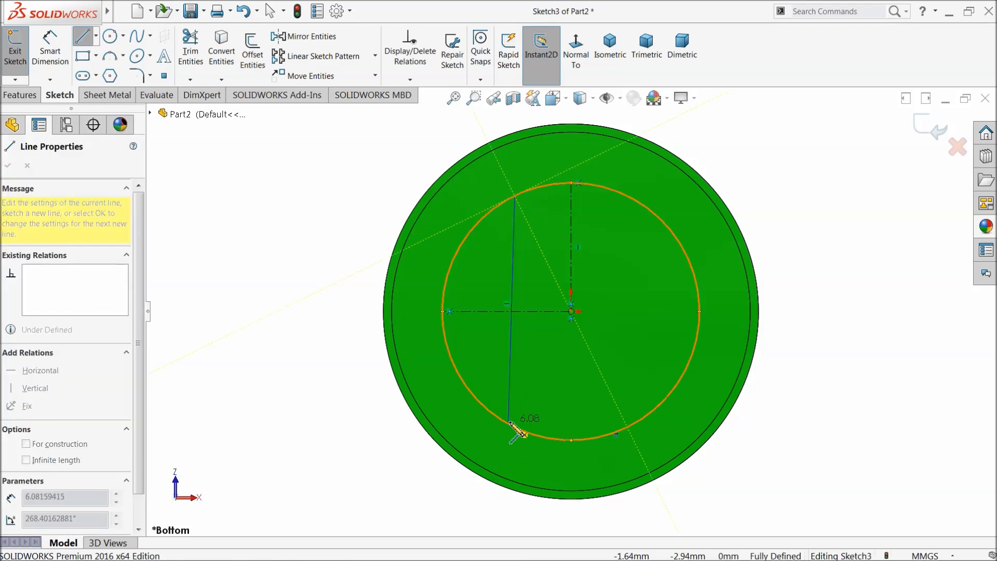
click(514, 427)
right_click(574, 375)
click(574, 381)
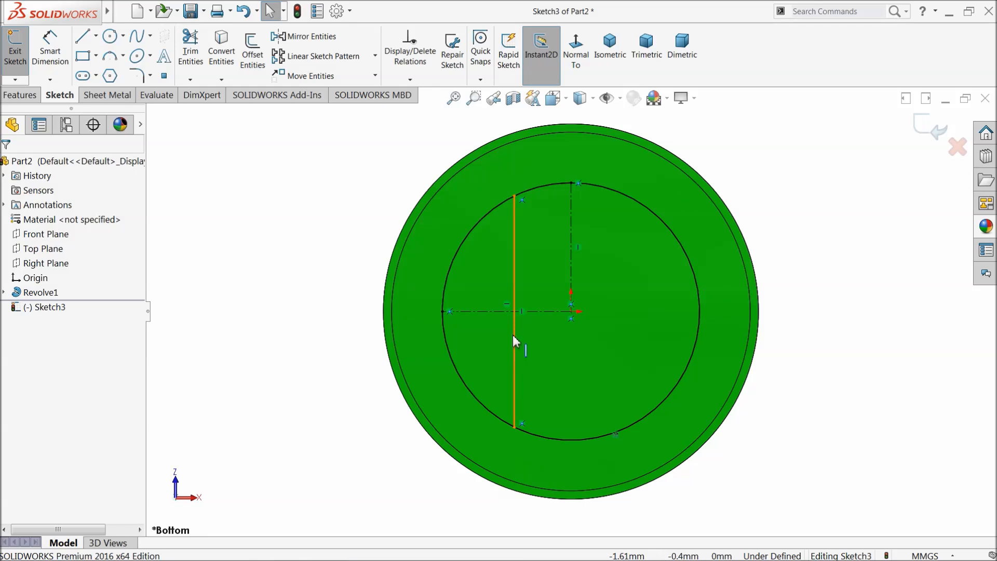
Step: Mirror the vertical chord about the vertical centerline
click(332, 36)
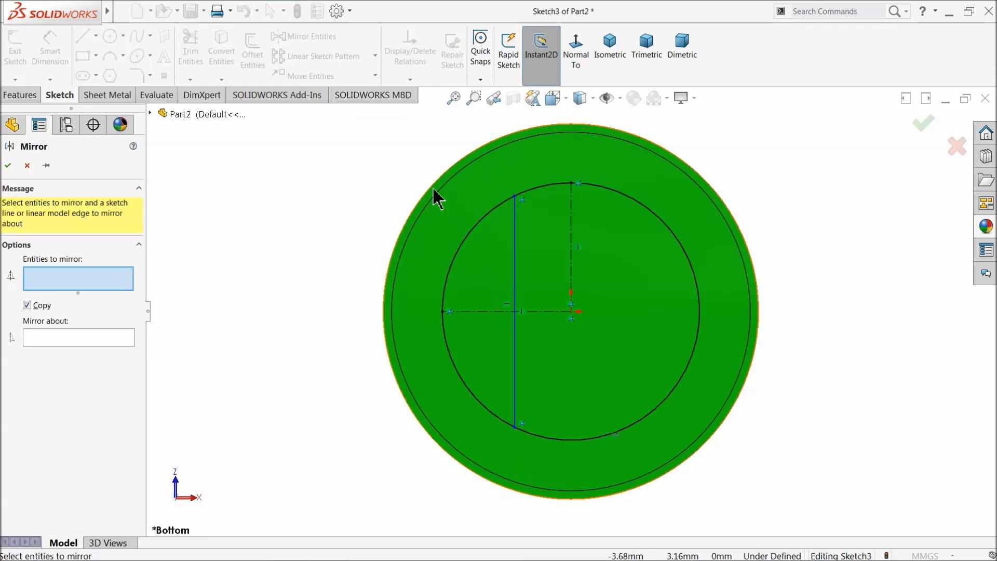
click(517, 263)
click(124, 340)
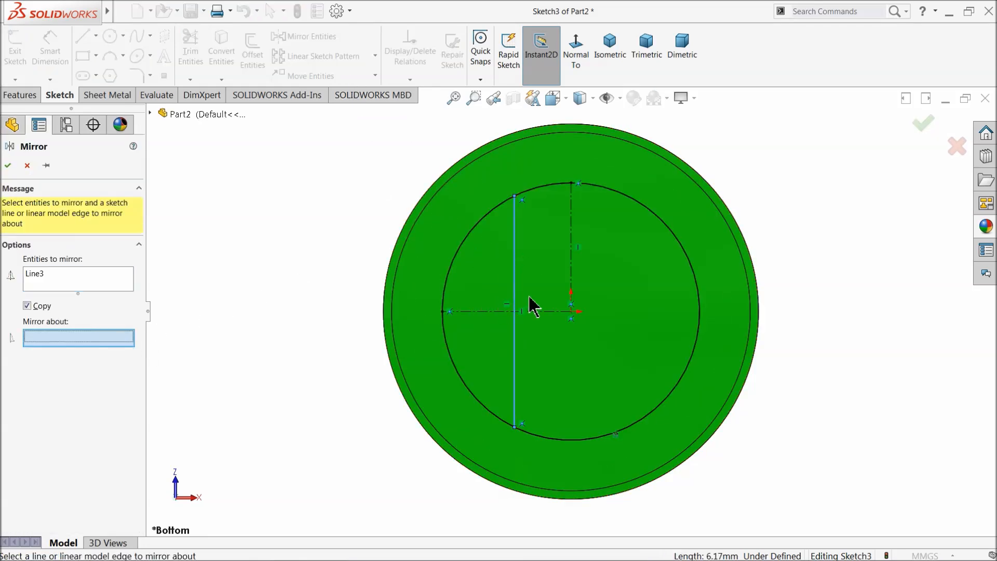
click(573, 275)
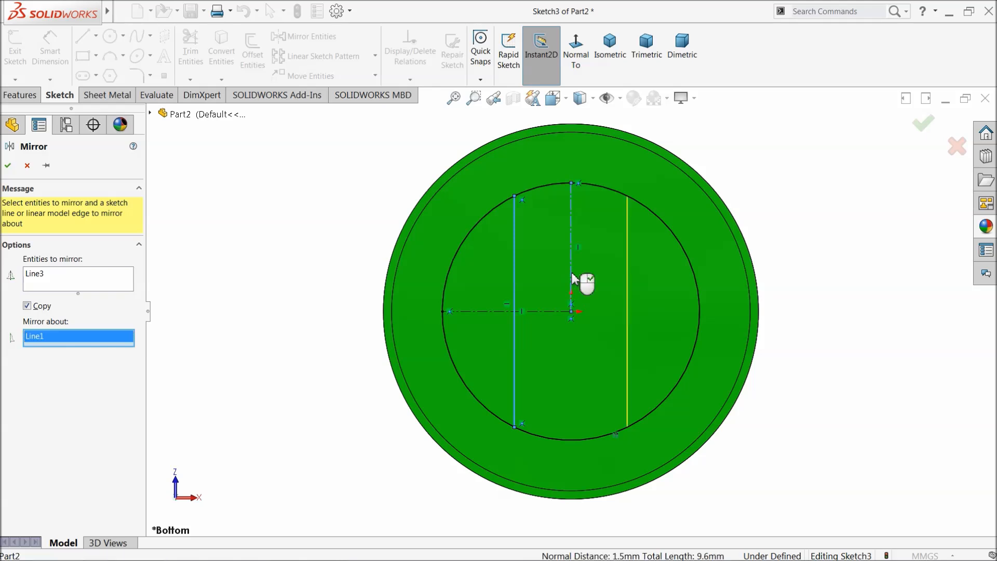
click(4, 167)
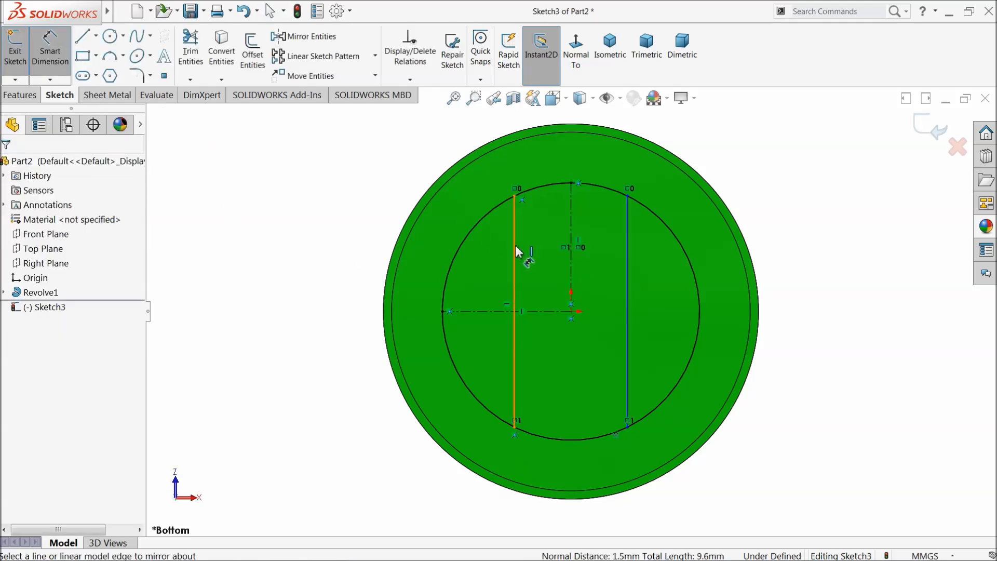
Step: Dimension the distance between the two vertical chords as 3.5 mm
click(517, 252)
click(628, 251)
scroll(574, 336, up, 2)
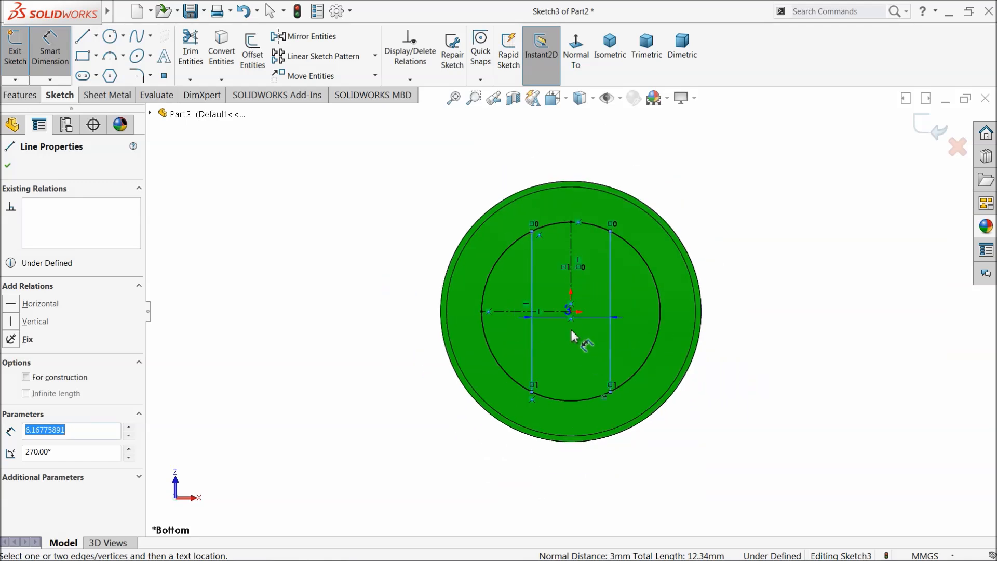
click(581, 466)
text(3.5)
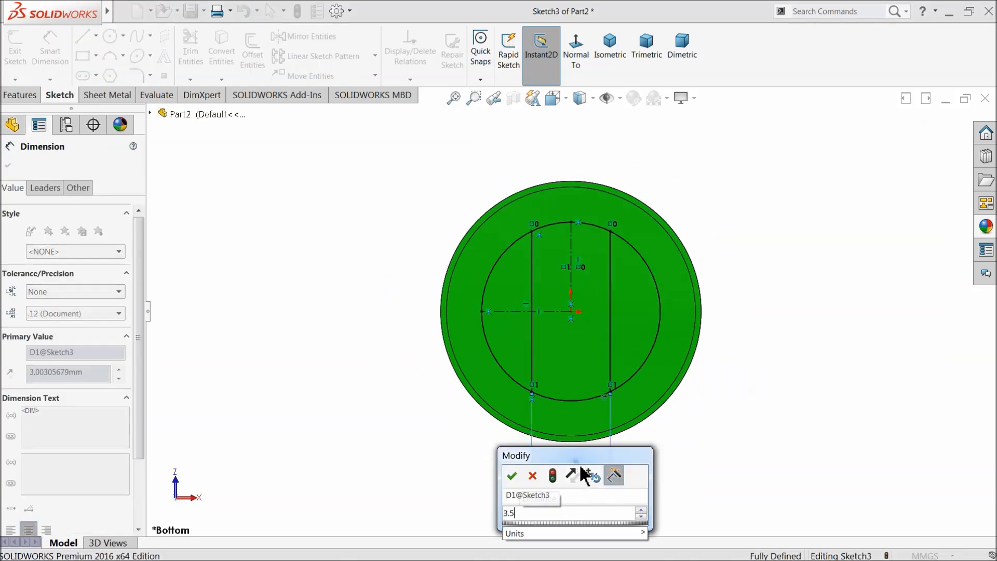
key(Return)
scroll(565, 335, up, 2)
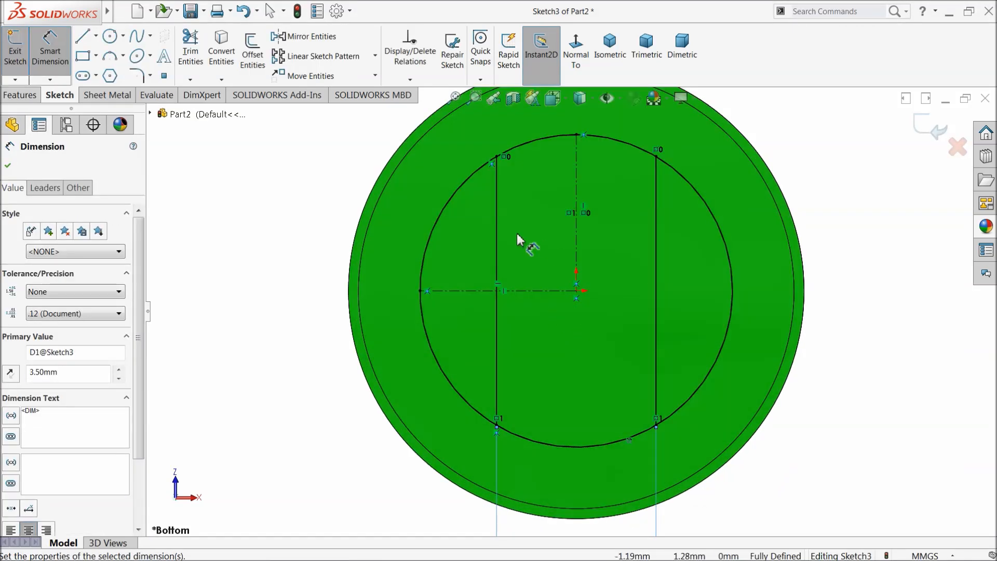
click(8, 166)
Step: Trim the upper and lower arcs of the circle between the two chords, leaving two closed side segments
click(190, 50)
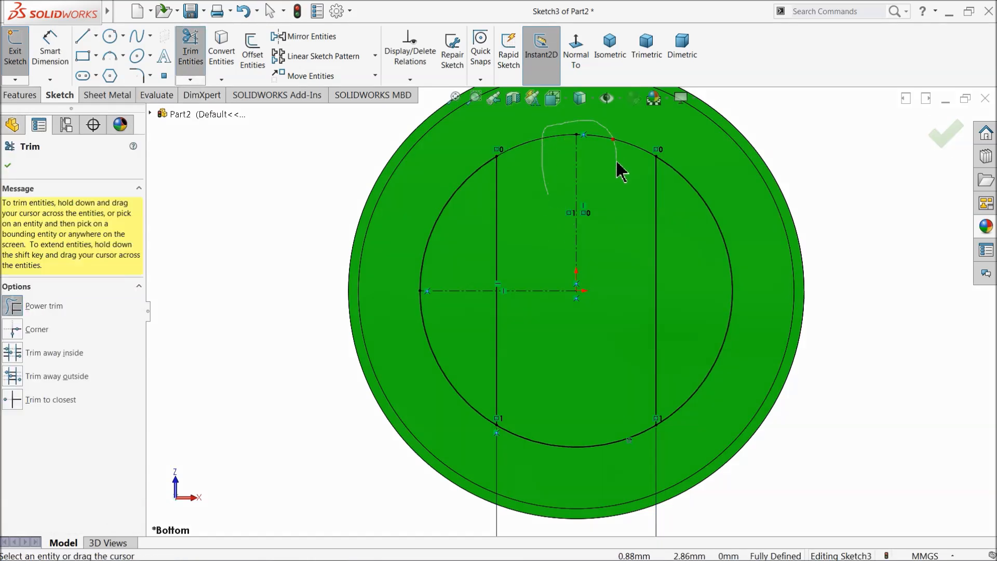
drag(560, 441, 561, 445)
click(9, 166)
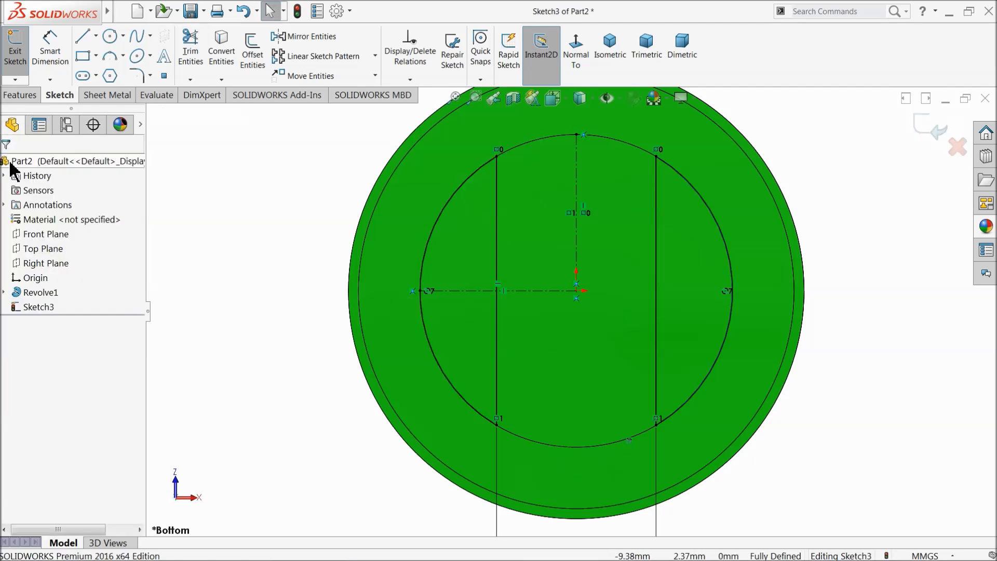
Step: Extrude the two circle segments in the reversed direction into the part with the Up To Next end condition, merging the result
click(21, 96)
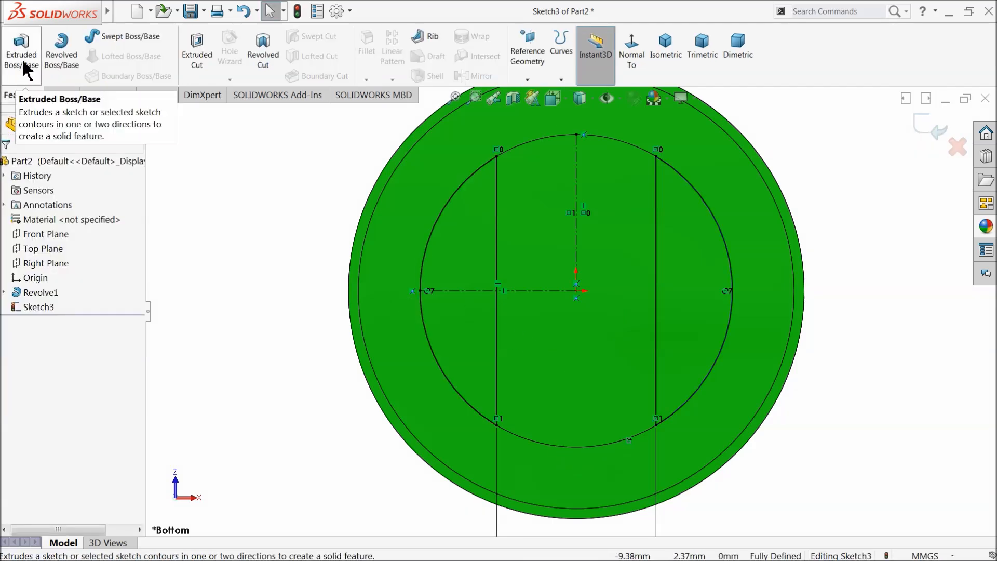
click(22, 60)
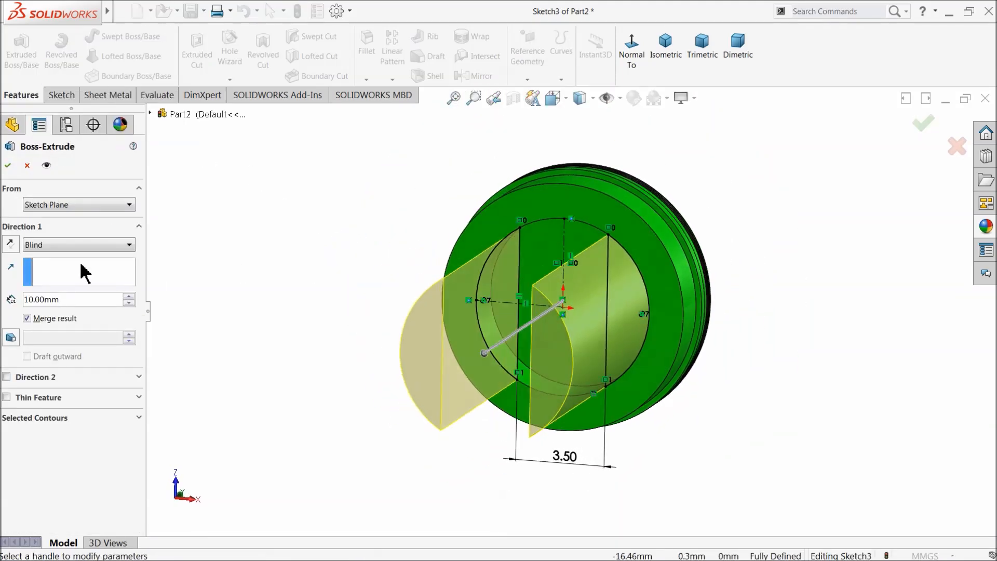
click(10, 244)
click(39, 246)
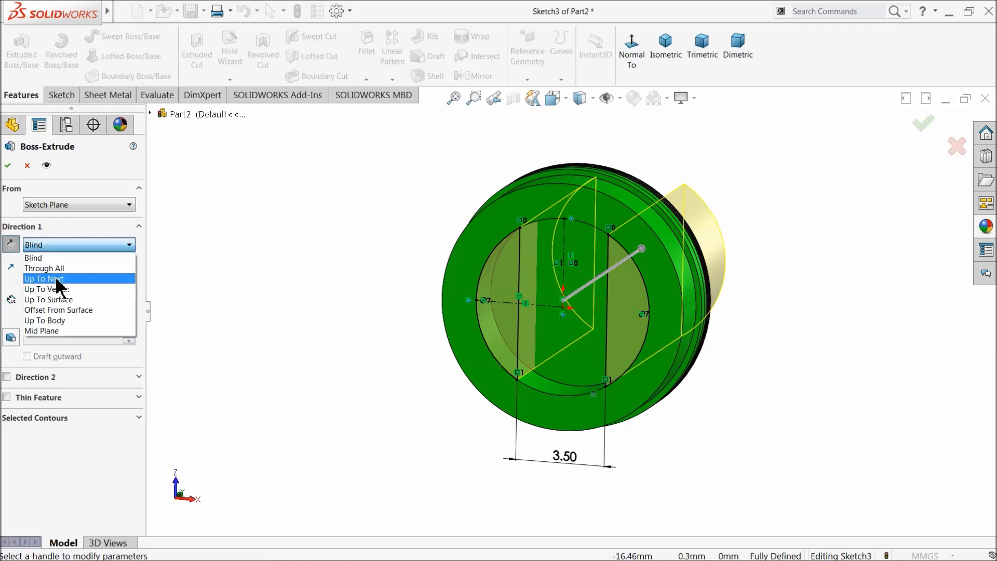
click(59, 283)
mouse_move(305, 305)
middle_down()
mouse_move(377, 312)
mouse_move(310, 315)
middle_up()
click(8, 166)
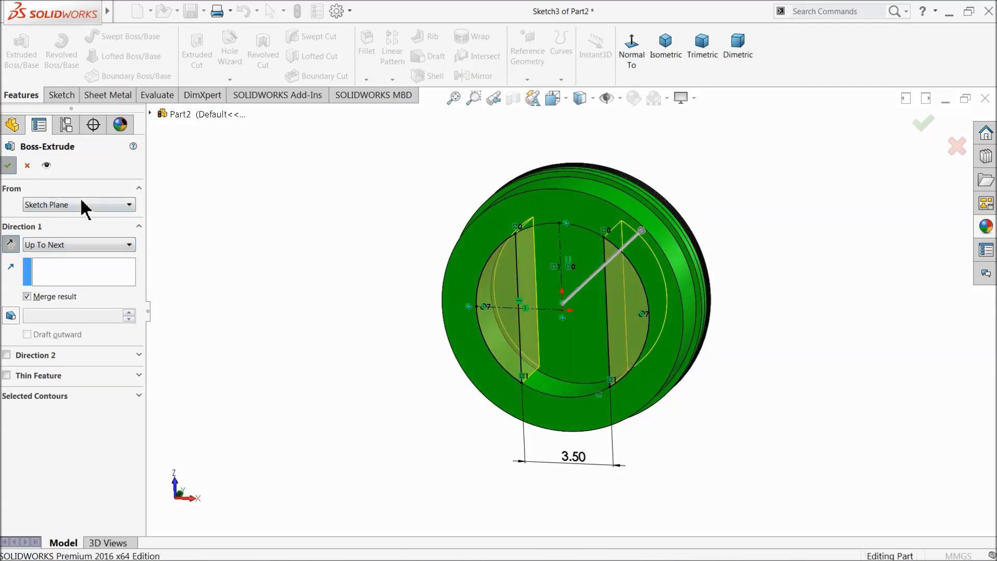
Step: Sketch a circle about 1.1 mm in diameter on the Right Plane, centered about 1 mm above the origin
middle_drag(343, 322, 222, 309)
click(31, 262)
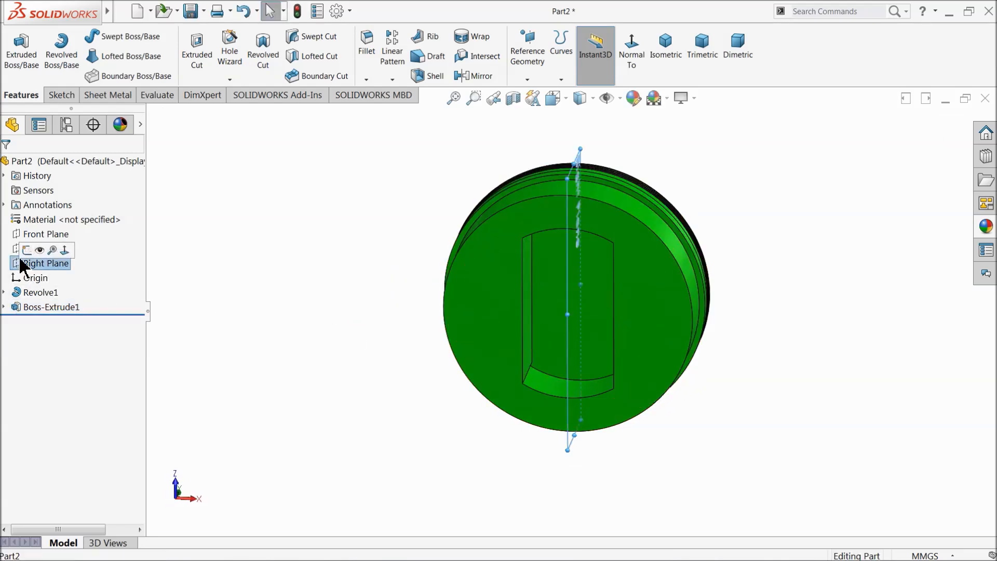
click(30, 250)
click(576, 47)
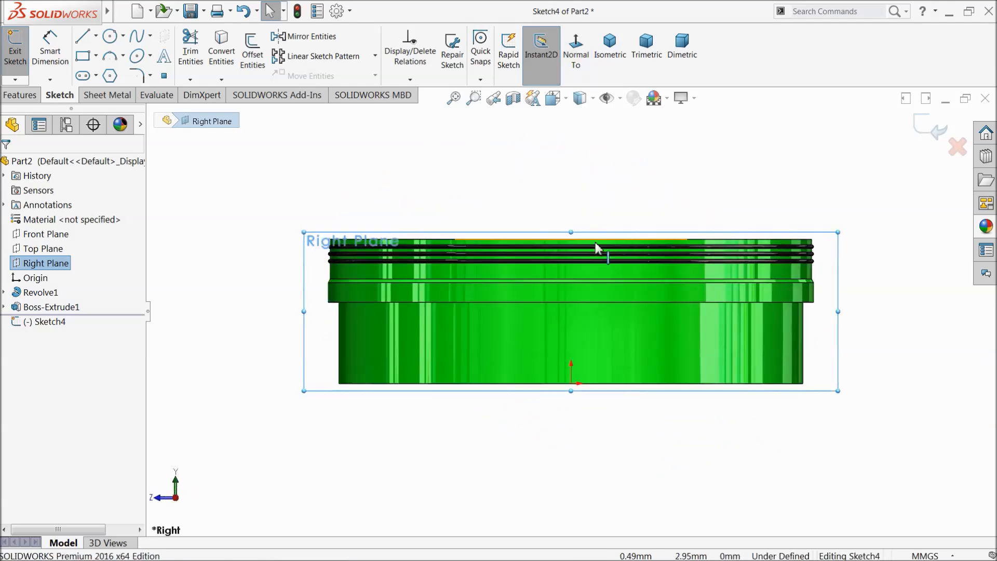
click(110, 37)
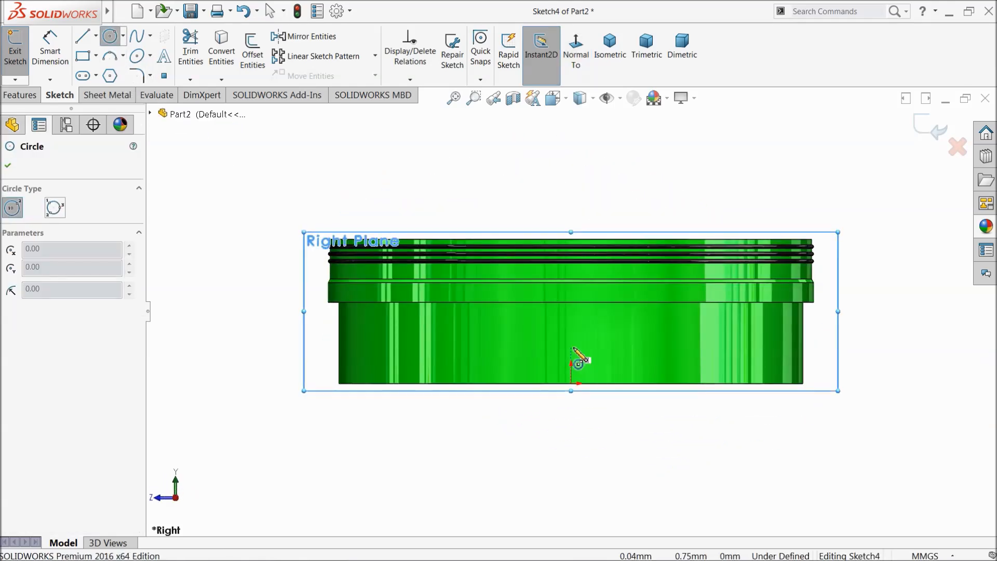
click(570, 335)
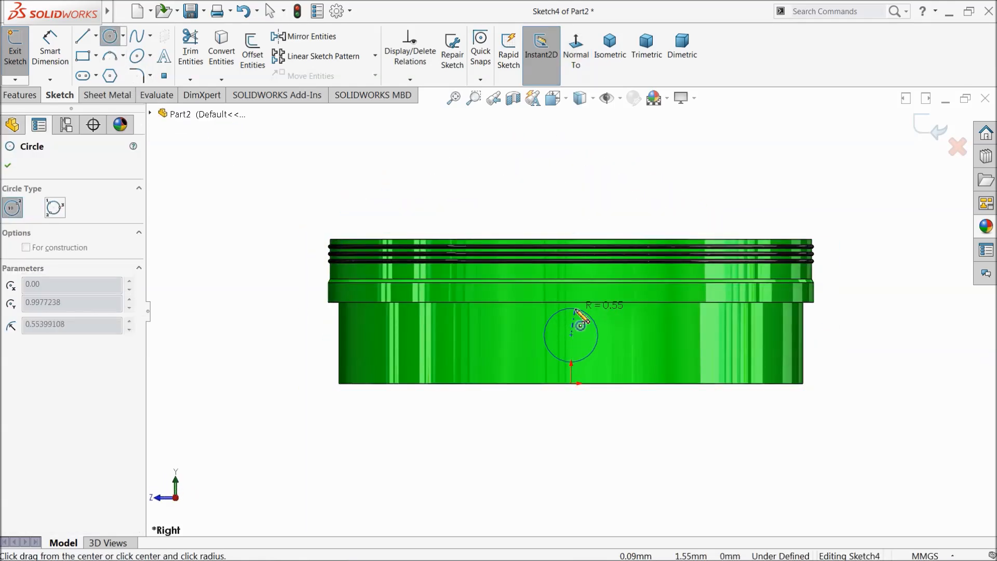
click(576, 310)
Step: Dimension the circle's diameter as 1.6 mm
scroll(612, 349, down, 3)
click(49, 49)
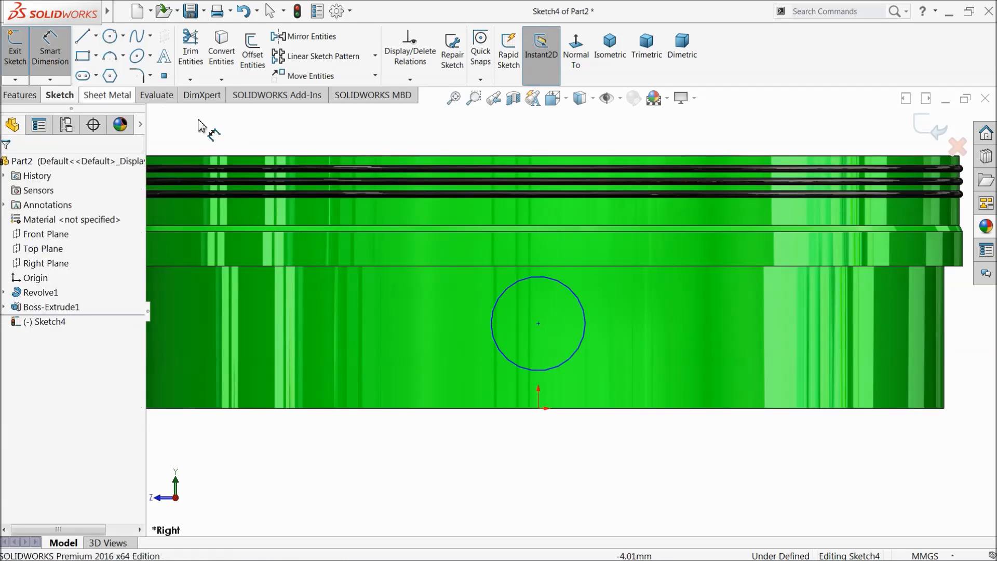
click(583, 312)
click(643, 319)
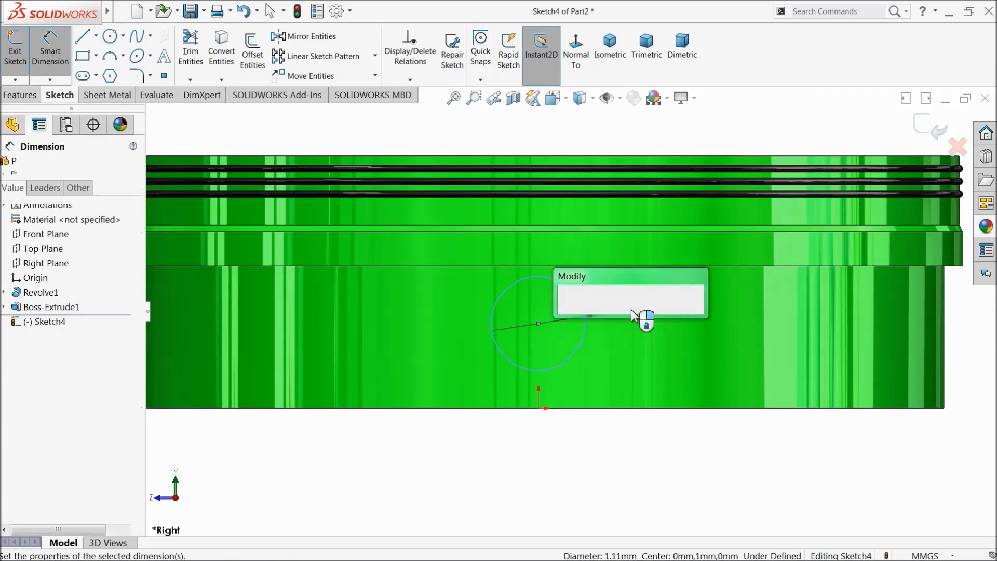
text(1.6)
key(Return)
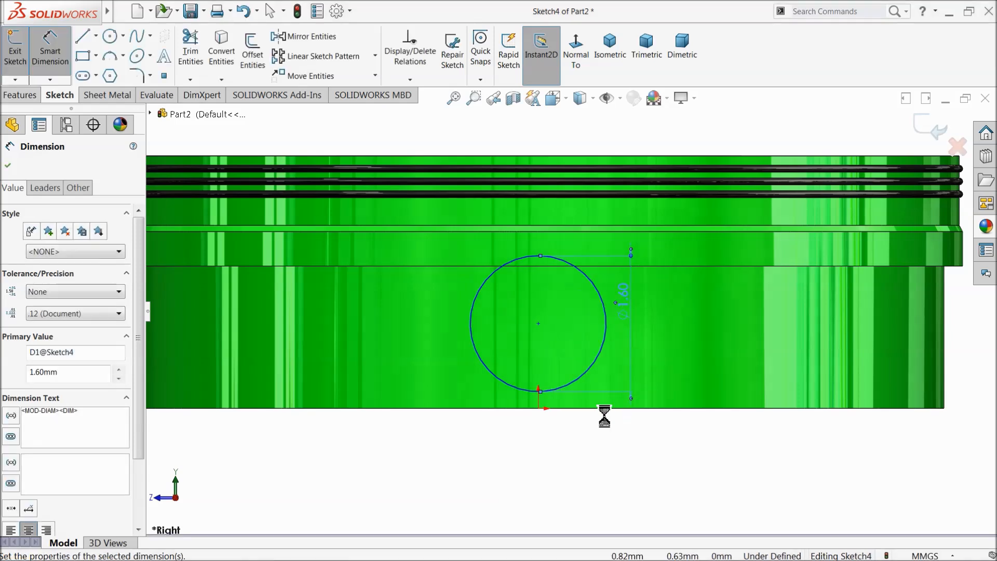
Step: Dimension the vertical distance from the origin to the circle's center as 0.9065 mm
click(538, 324)
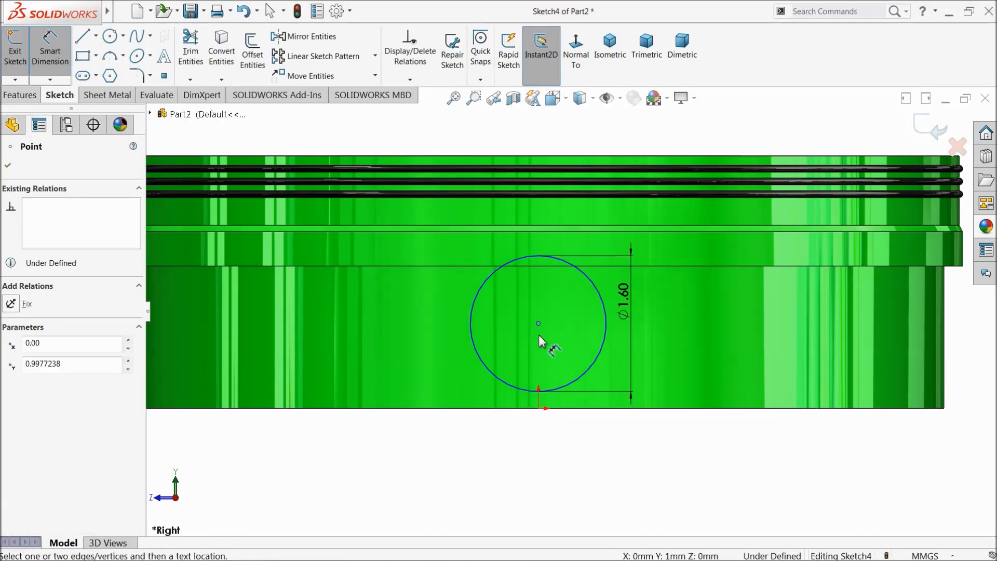
click(538, 409)
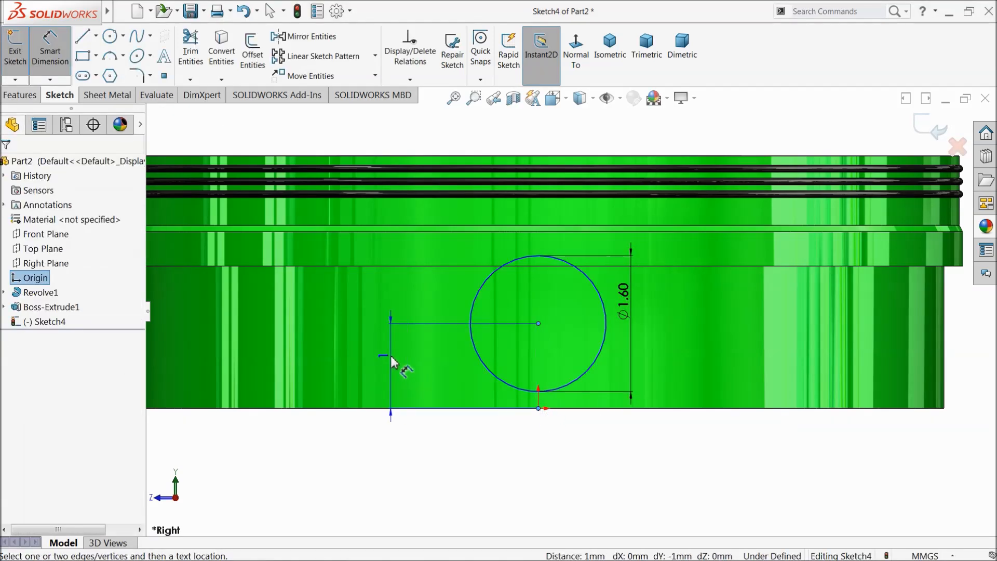
click(390, 356)
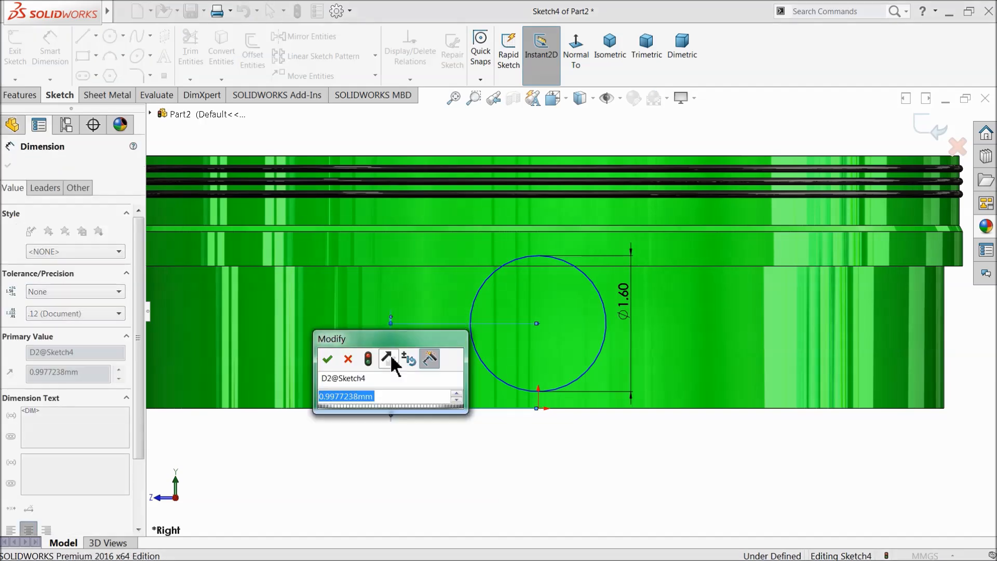
text(0.90)
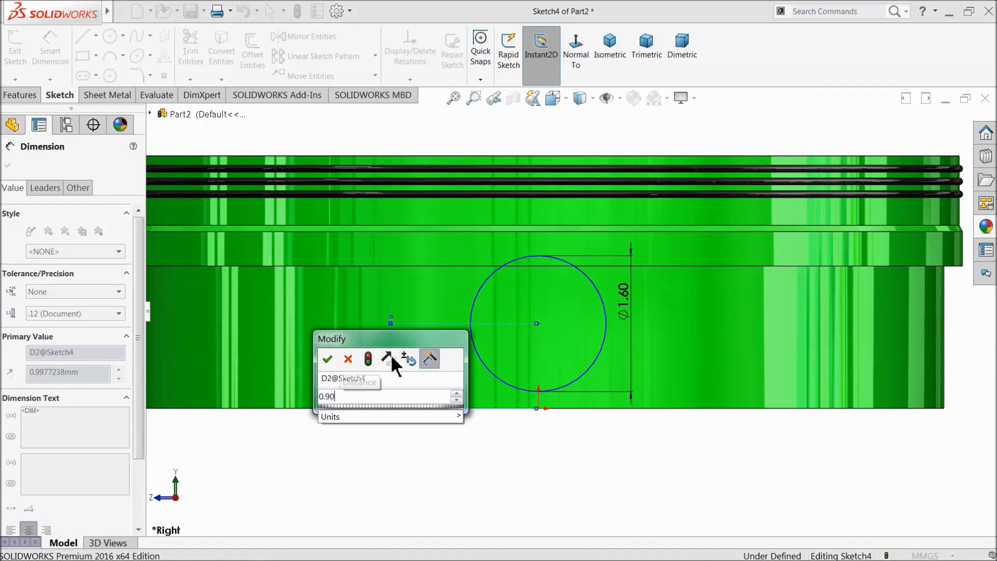
text(65)
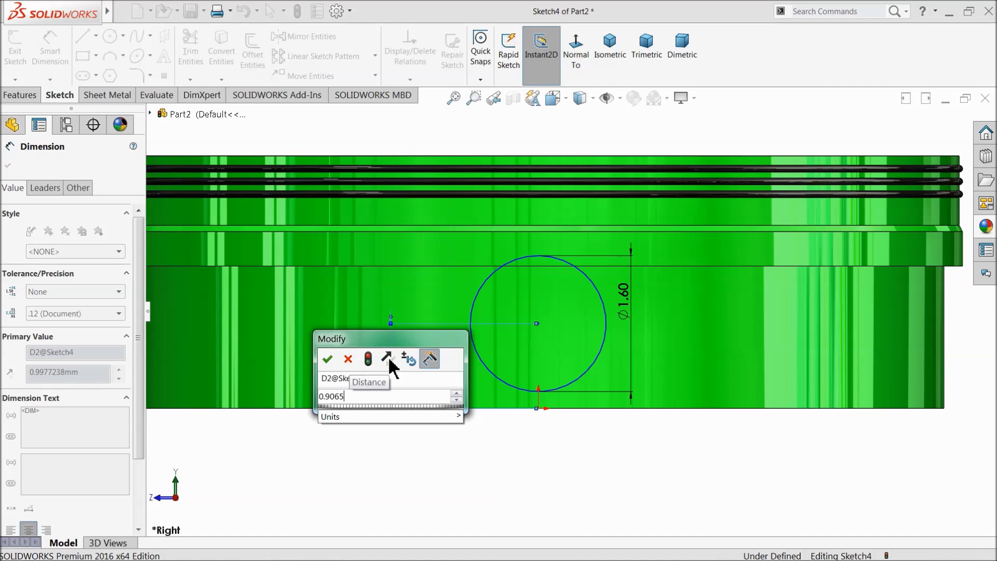
click(327, 359)
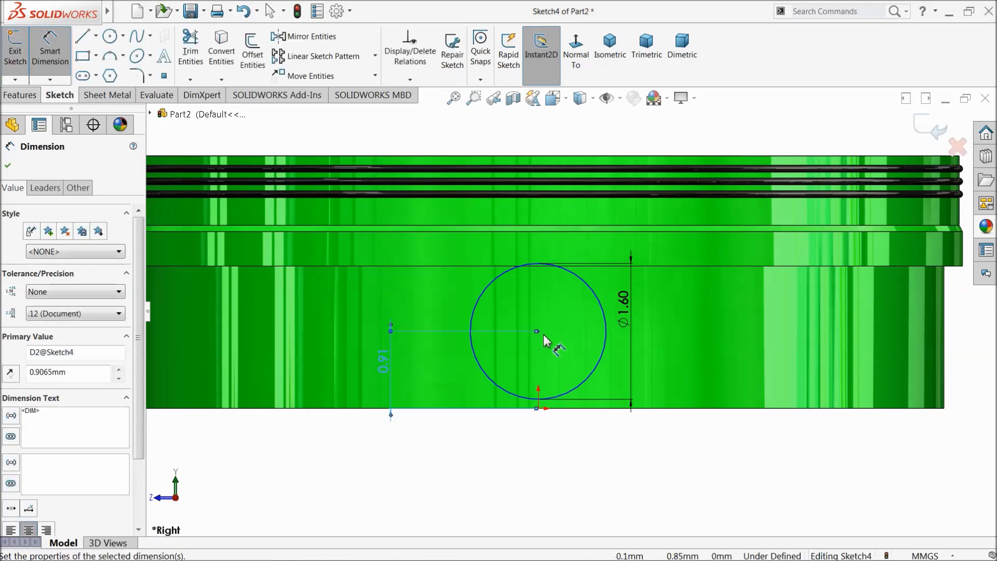
Step: Add a Vertical relation between the circle's center and the origin
click(56, 56)
click(543, 433)
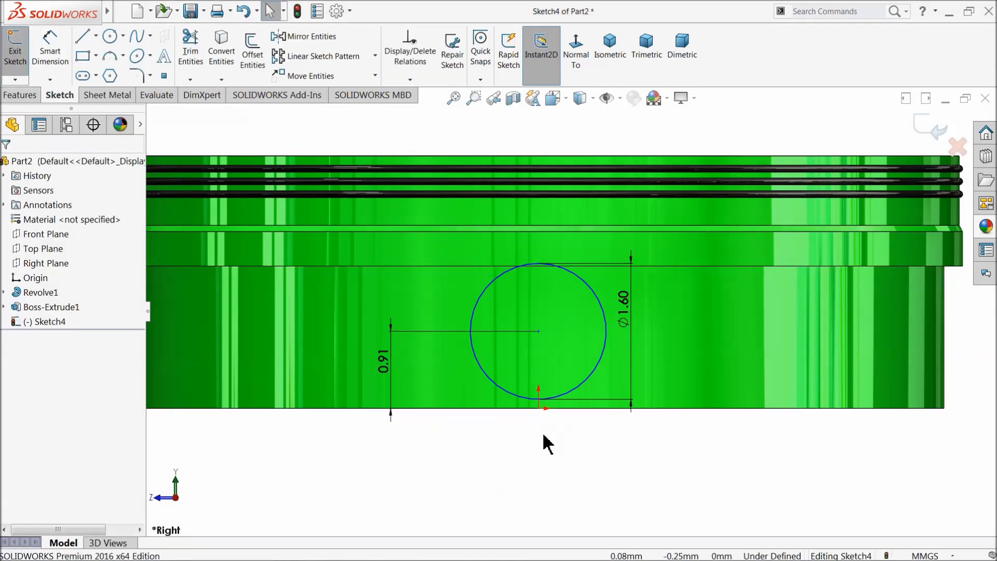
click(540, 332)
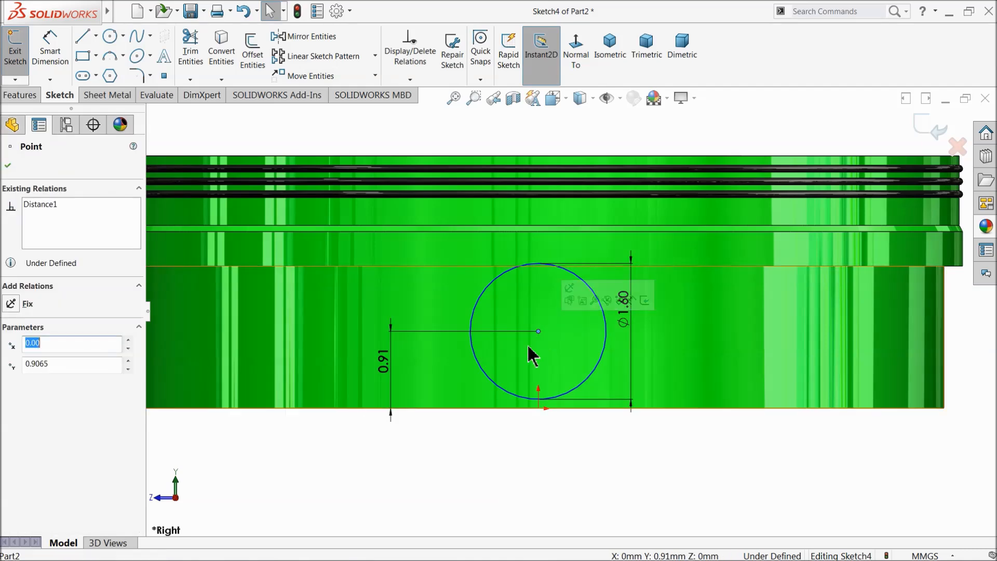
ctrl+click(539, 409)
click(583, 375)
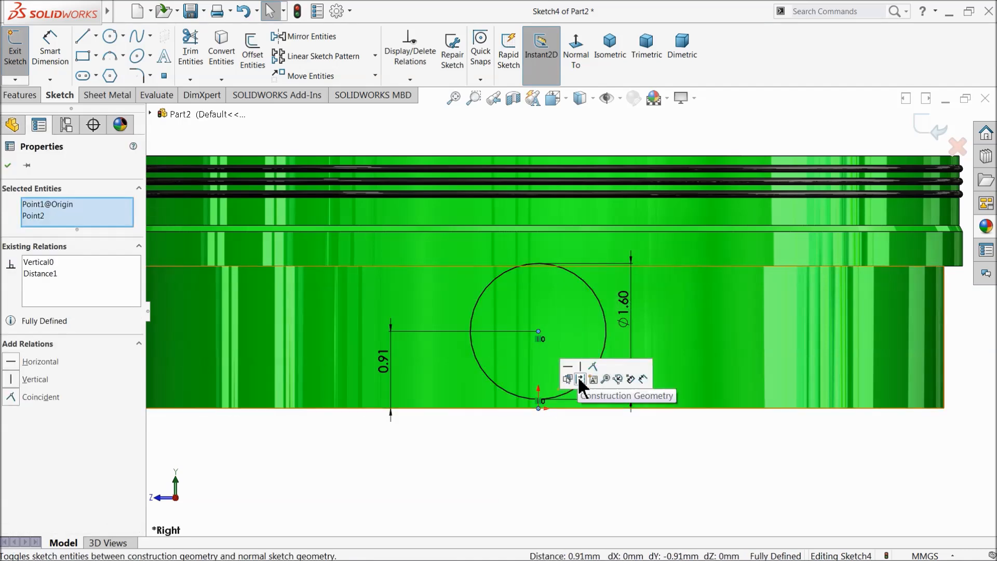
Step: Cut the circle through the piston in both directions with the Through All - Both end condition
click(33, 95)
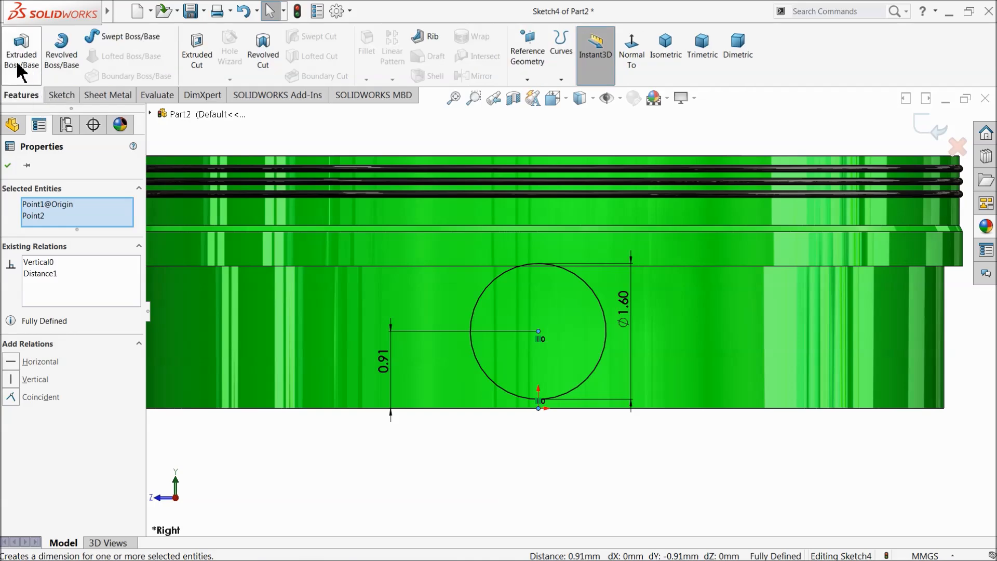
click(197, 52)
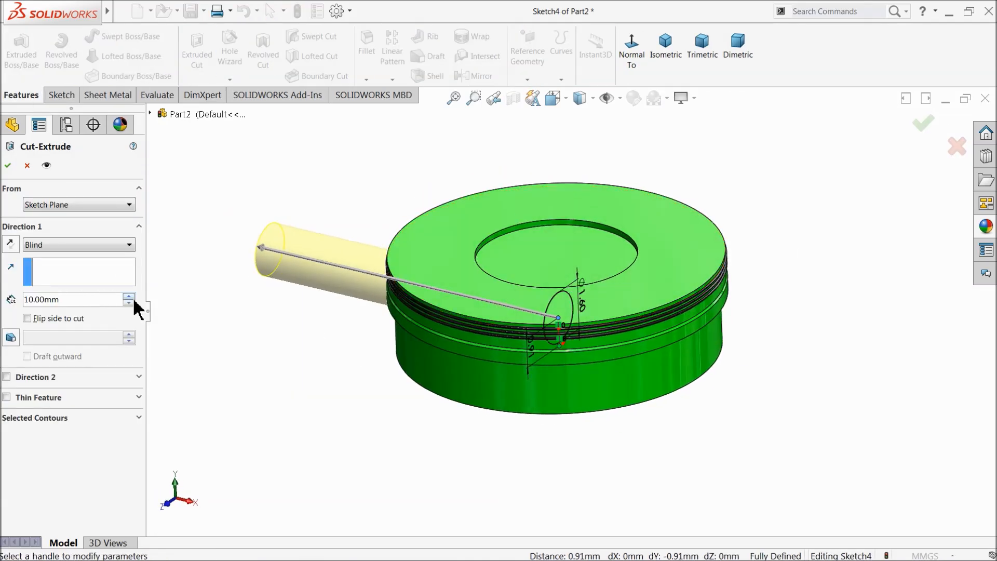
click(67, 245)
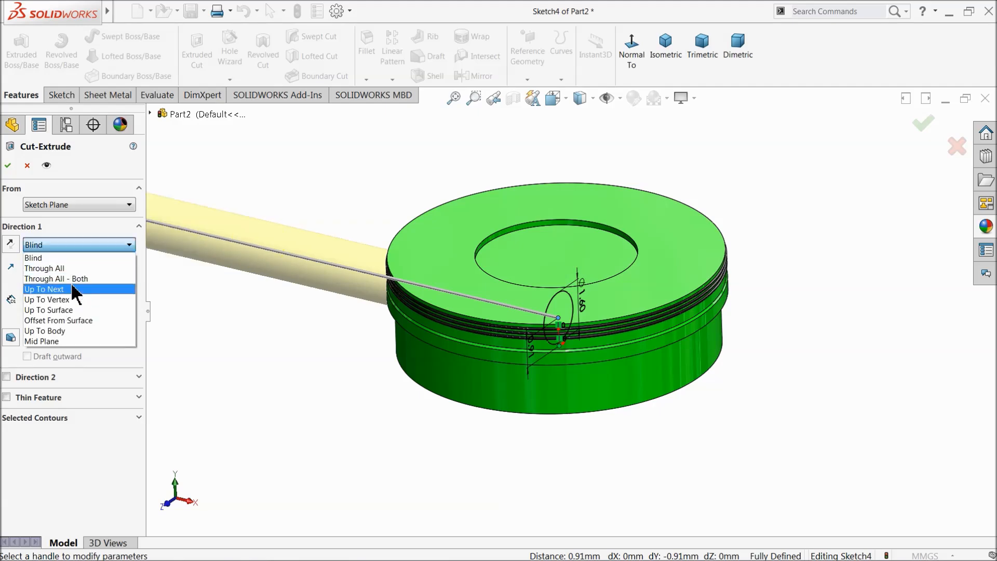
click(65, 279)
middle_drag(291, 329, 305, 312)
scroll(522, 327, down, 2)
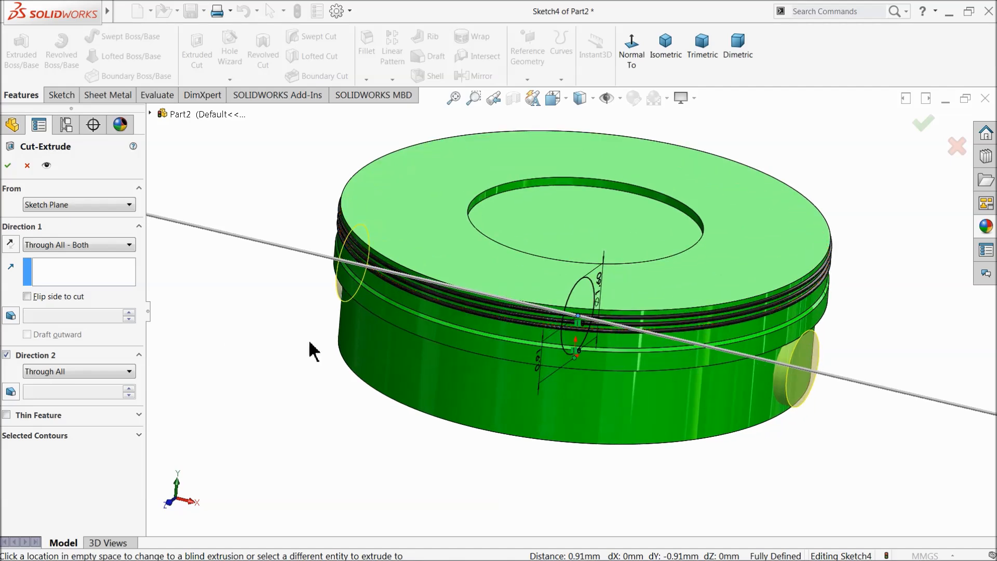
click(9, 166)
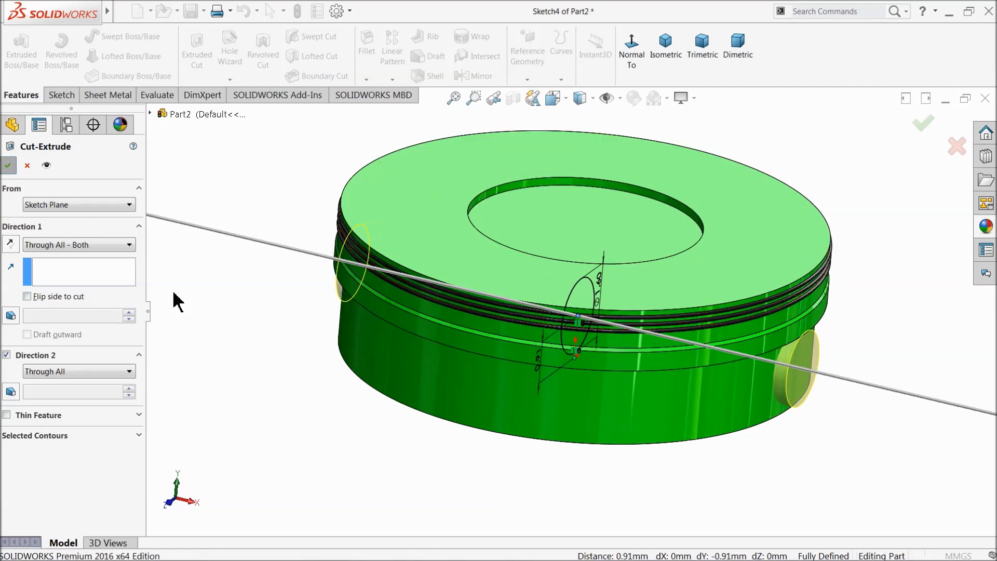
Step: Save the part in the 2 Cylinder Engine folder with a file name beginning with "2.Pist"
middle_drag(289, 369, 229, 363)
scroll(638, 252, down, 3)
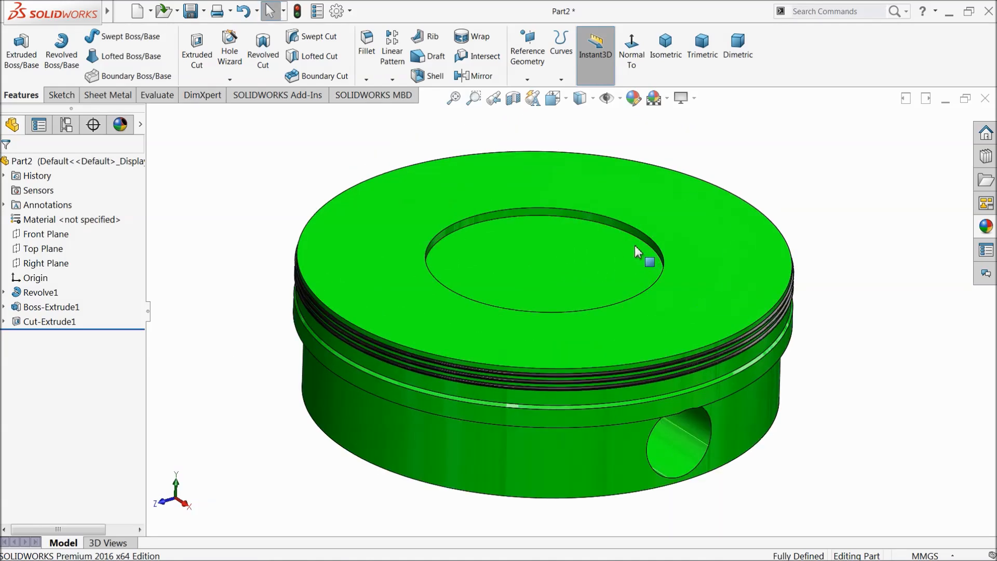
click(191, 11)
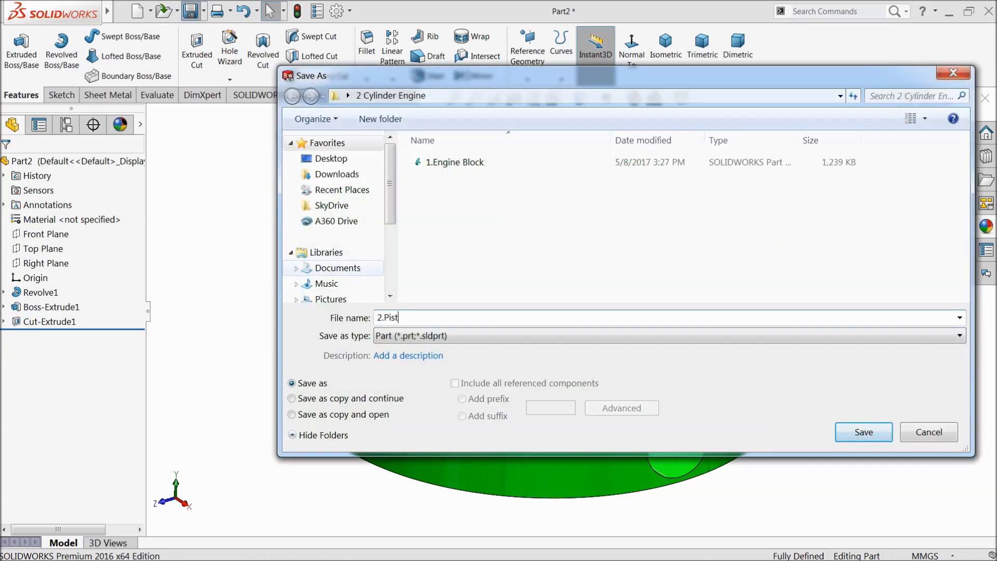
click(844, 430)
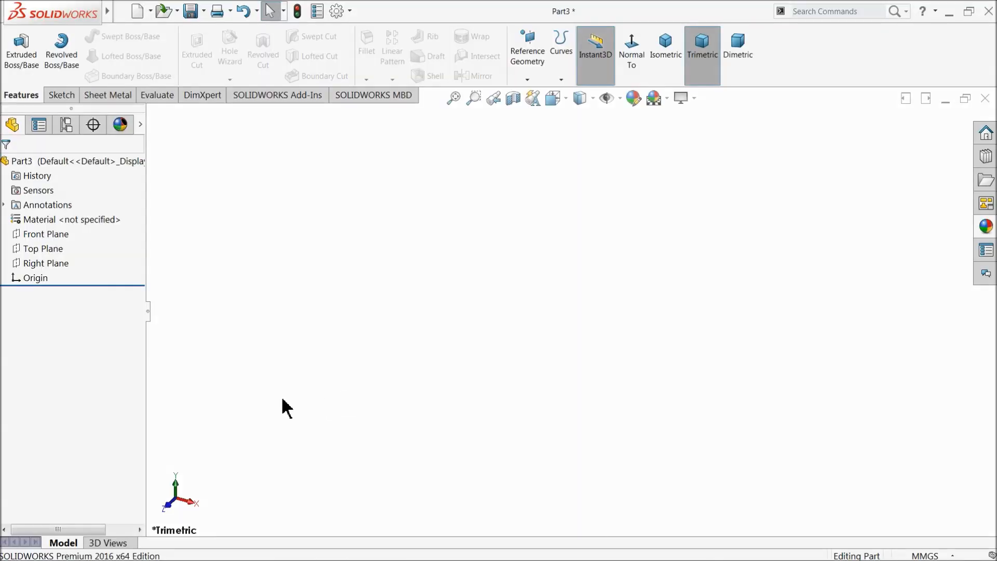
Step: Sketch a circle with a radius of about 80 mm centered on the origin on the new part's Front Plane
click(31, 234)
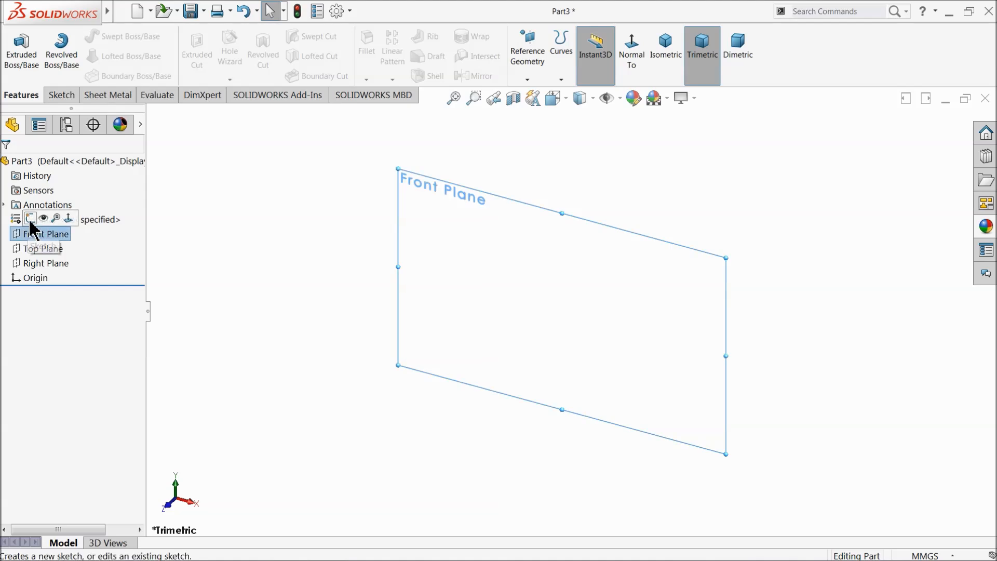
click(30, 217)
click(110, 37)
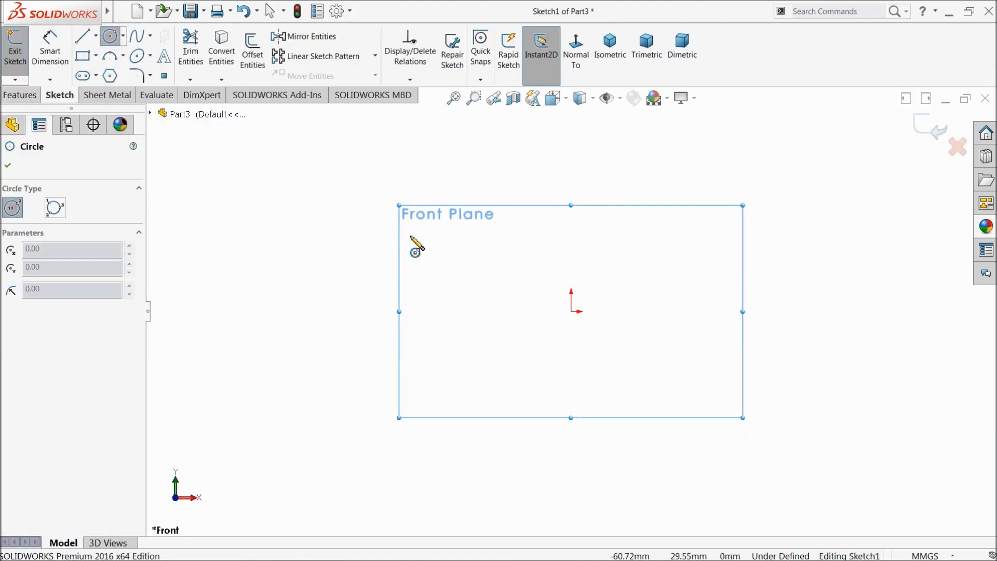
click(571, 312)
click(428, 249)
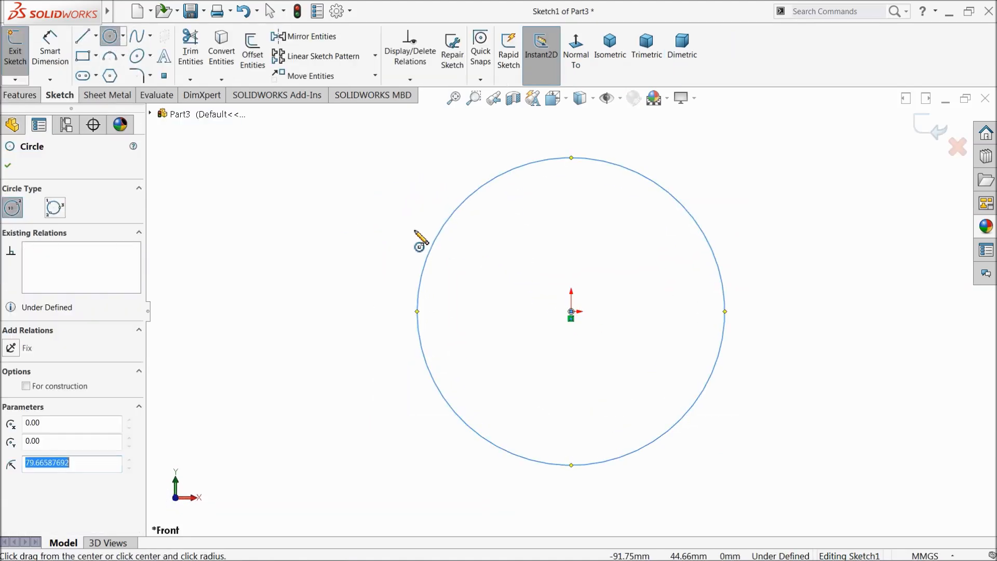
Step: Dimension the origin-centered circle's diameter as 1.6 mm
click(53, 56)
click(420, 292)
click(360, 292)
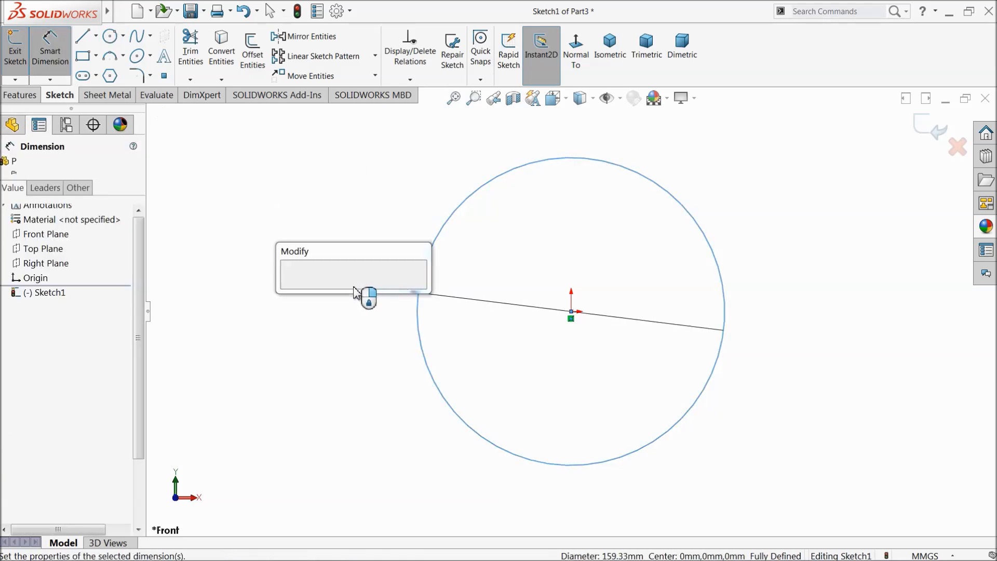
text(1.6)
key(Return)
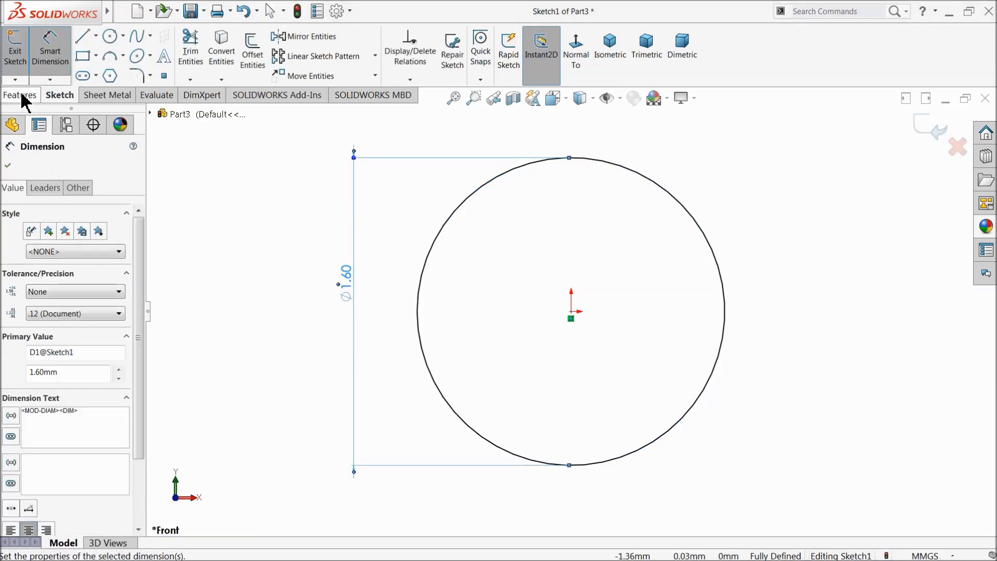
Step: Extrude the circle 9.5 mm with the Blind end condition to form a solid pin
click(21, 94)
click(21, 48)
text(9.5)
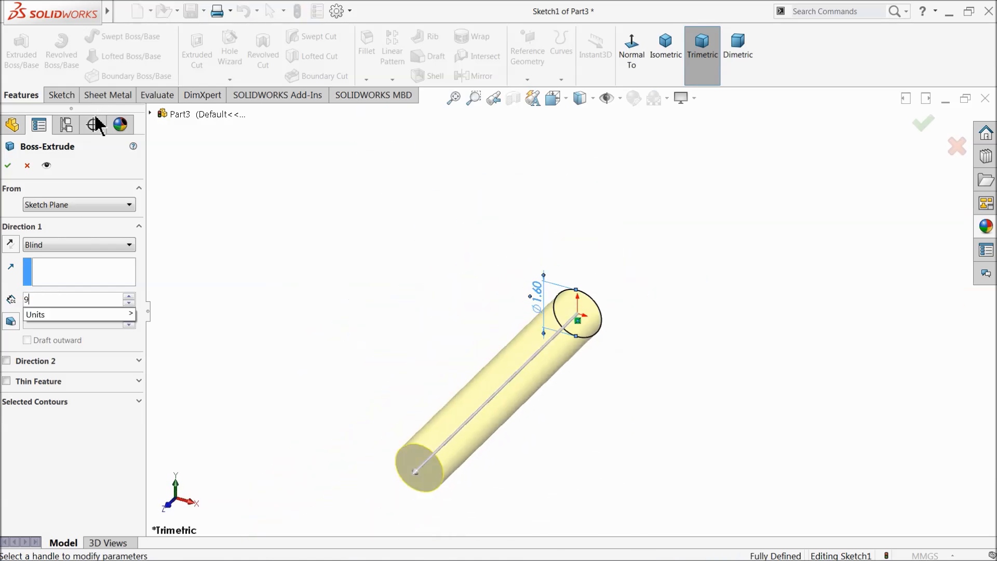
key(Return)
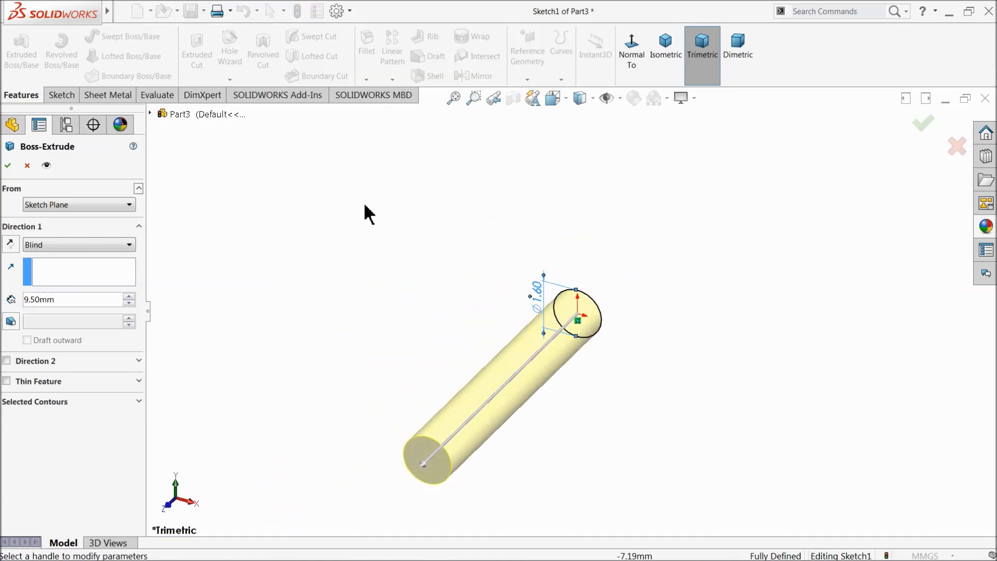
click(8, 166)
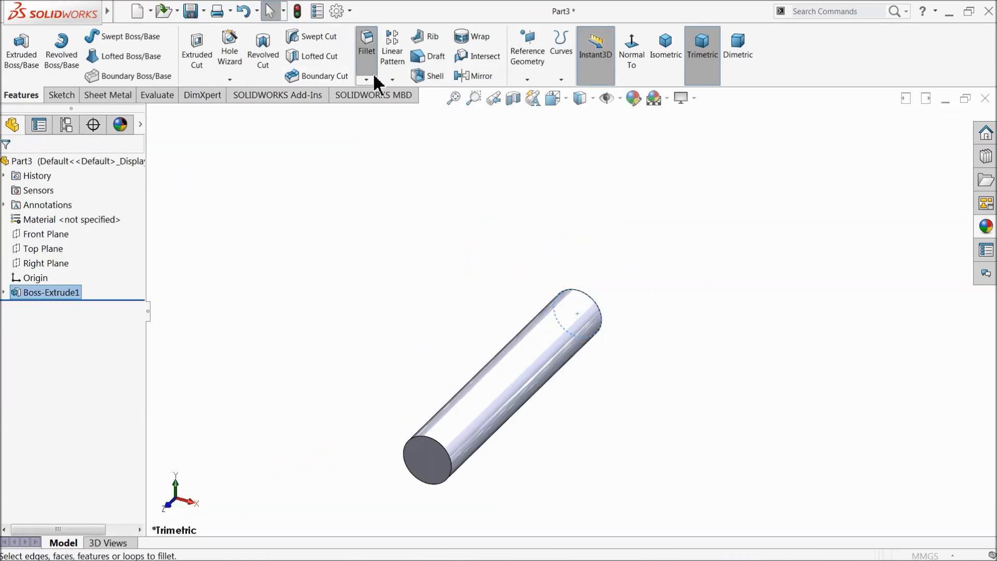
Step: Fillet the circular edges at both ends of the pin with a symmetric 0.1 mm radius
click(375, 79)
scroll(539, 428, down, 3)
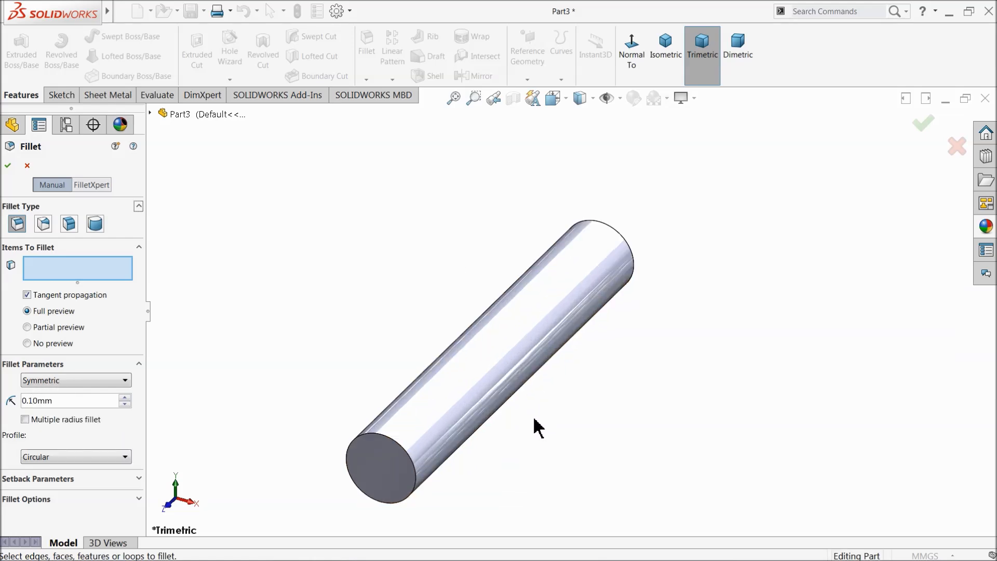
click(397, 458)
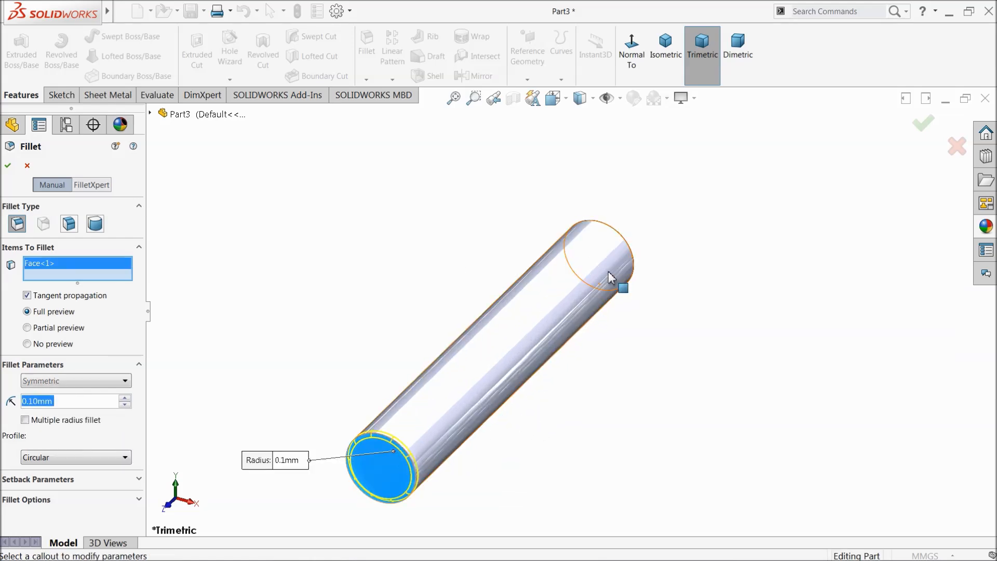
click(630, 249)
click(7, 166)
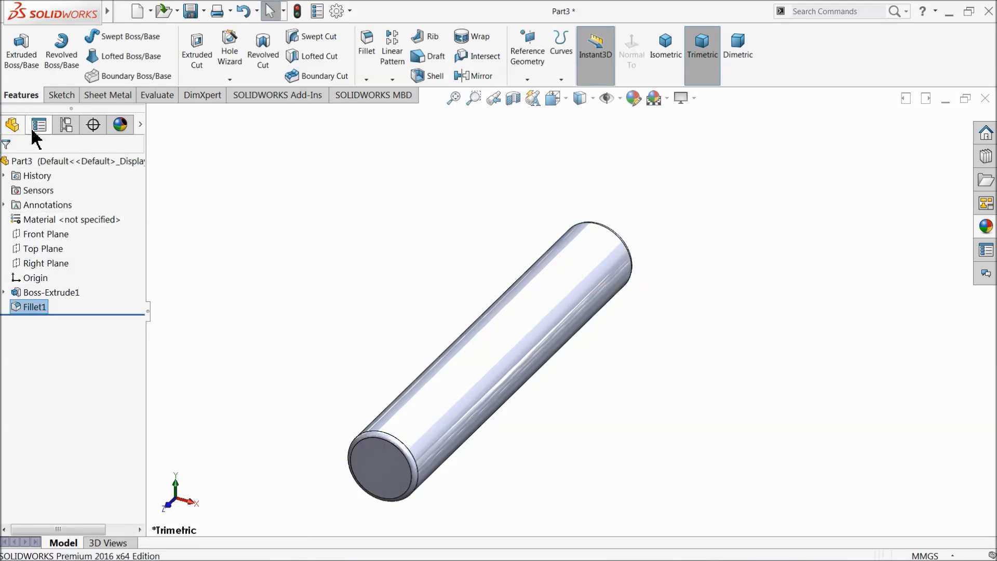
Step: Apply a yellow colour appearance from the standard swatches to the whole pin part
click(82, 159)
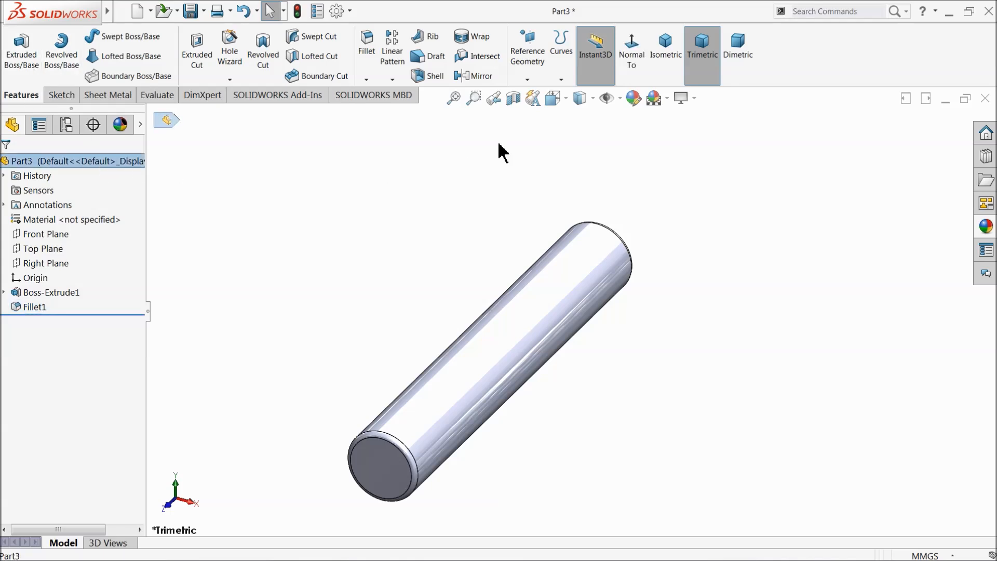
click(986, 227)
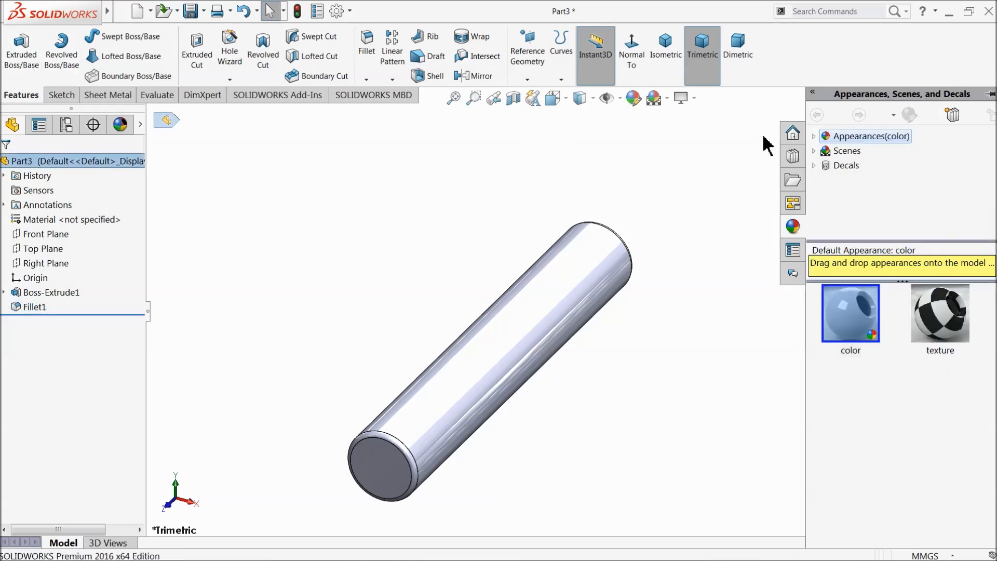
click(634, 98)
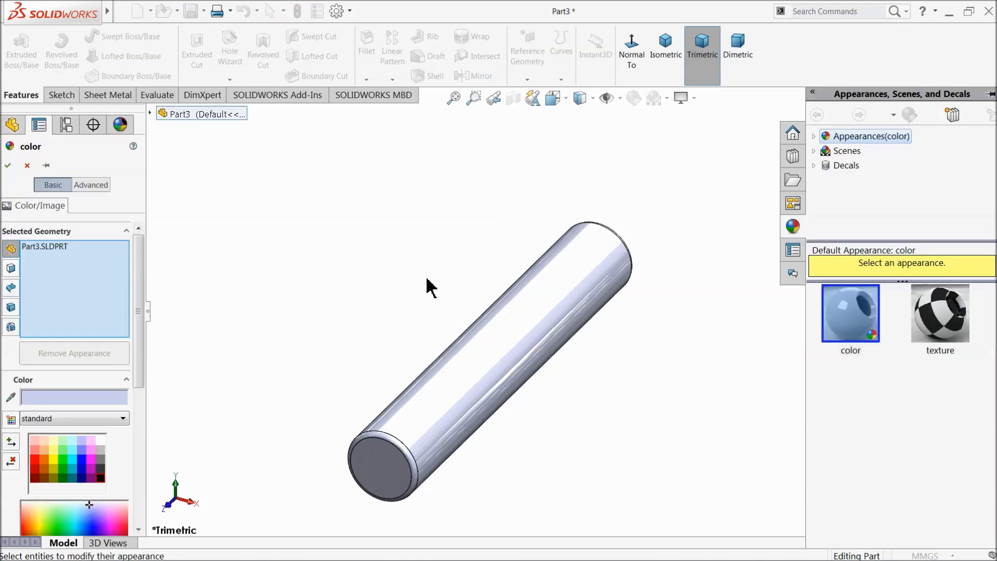
click(54, 461)
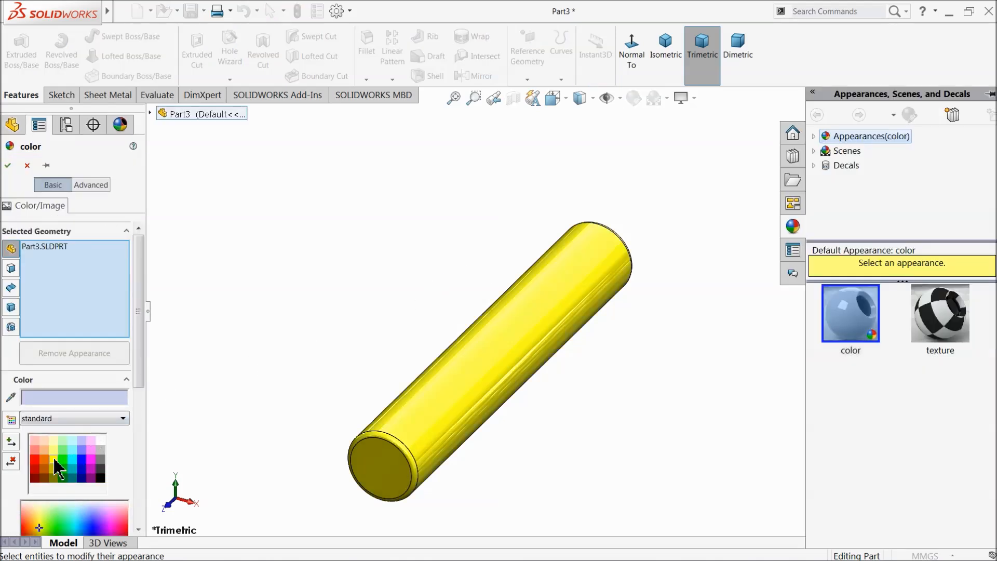
click(7, 165)
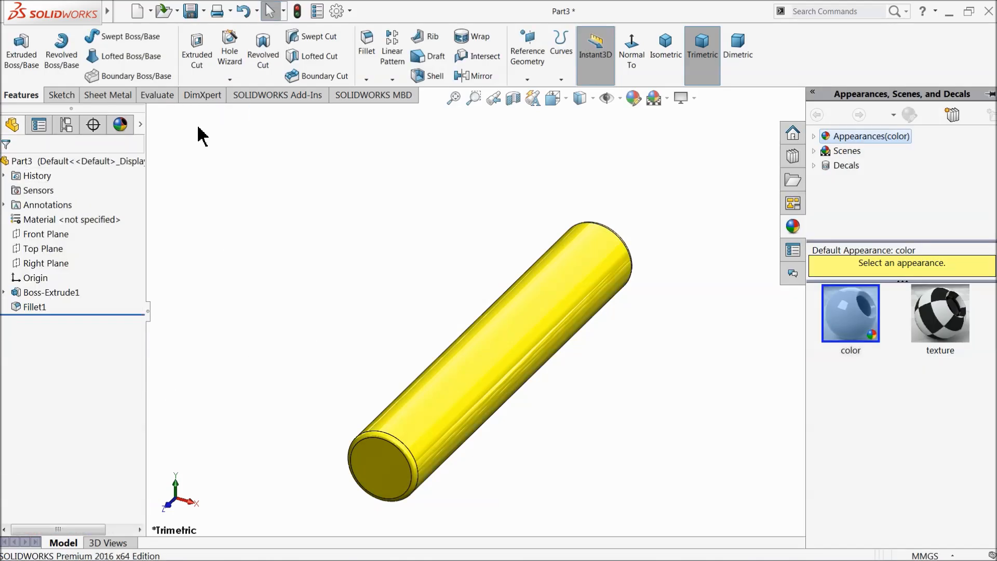
Step: Save the pin part in the 2 Cylinder Engine folder under a file name starting with 3.Piston
click(190, 11)
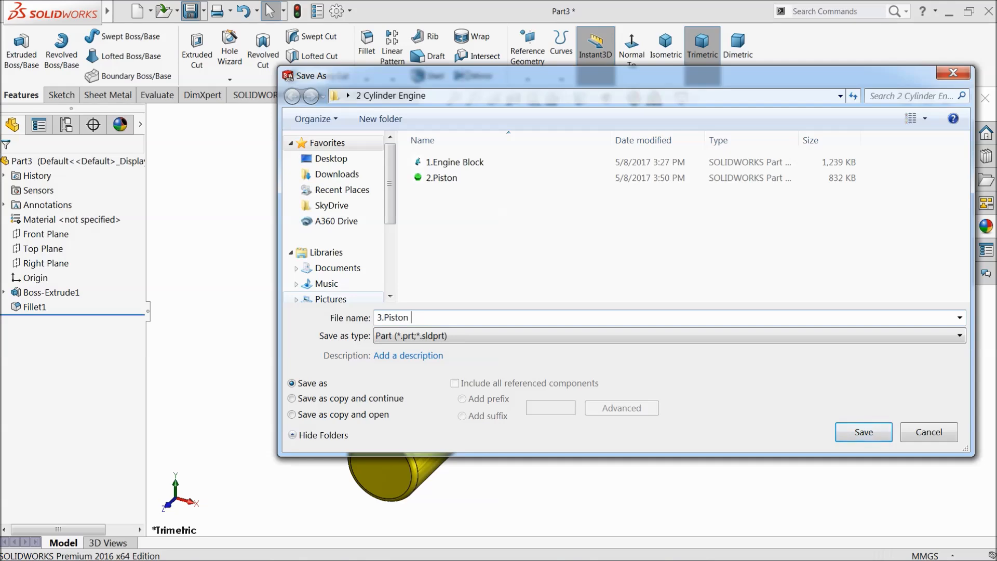
click(862, 432)
middle_drag(519, 417, 525, 372)
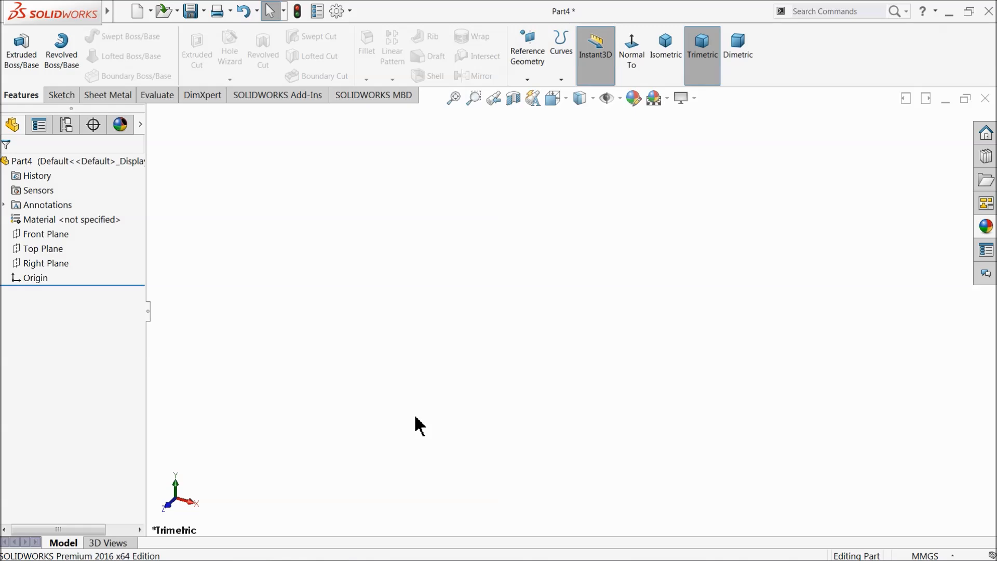
Step: Sketch two concentric circles centered on the origin on the new part's Front Plane, the outer with a radius of about 54 mm
click(21, 234)
click(21, 219)
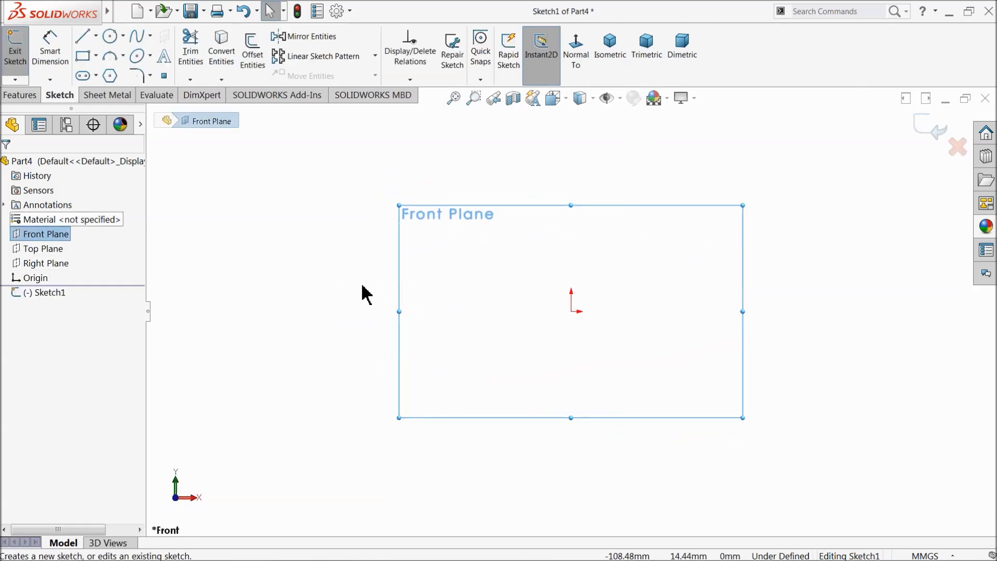
click(109, 36)
click(571, 311)
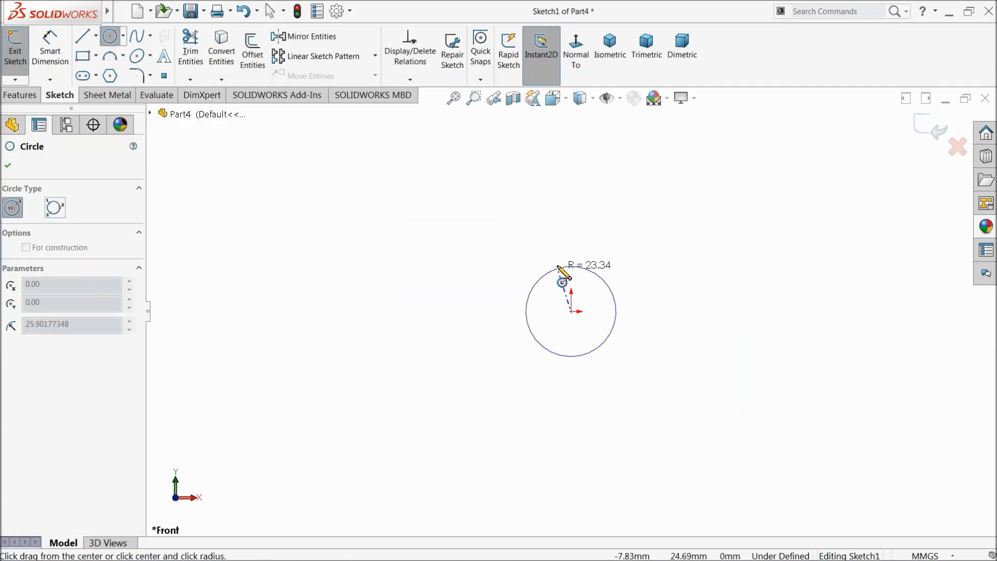
click(557, 263)
click(572, 312)
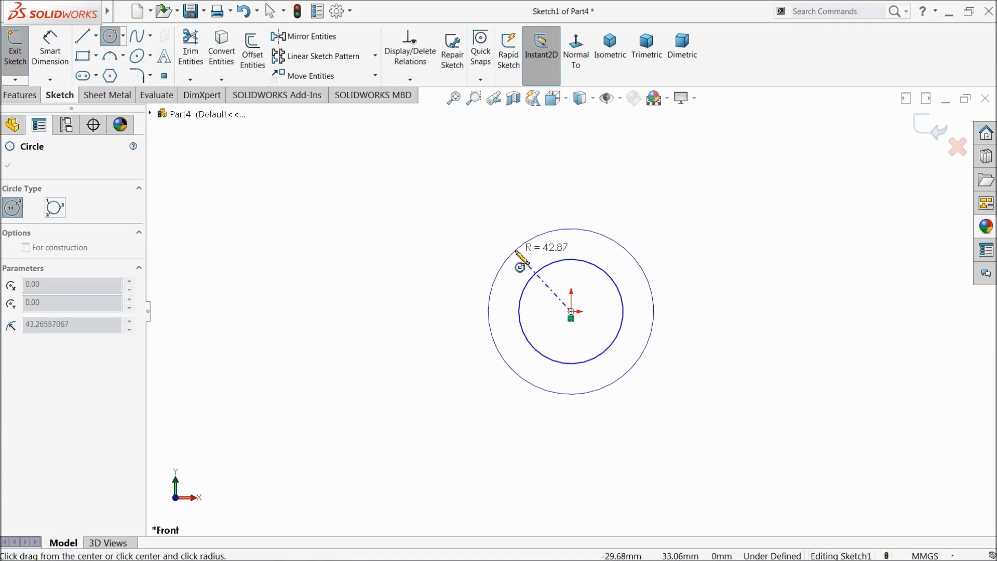
click(533, 249)
Step: Sketch two concentric circles vertically above the origin, centered about 230 mm up, with radii of about 45 mm and 28 mm
scroll(597, 261, up, 5)
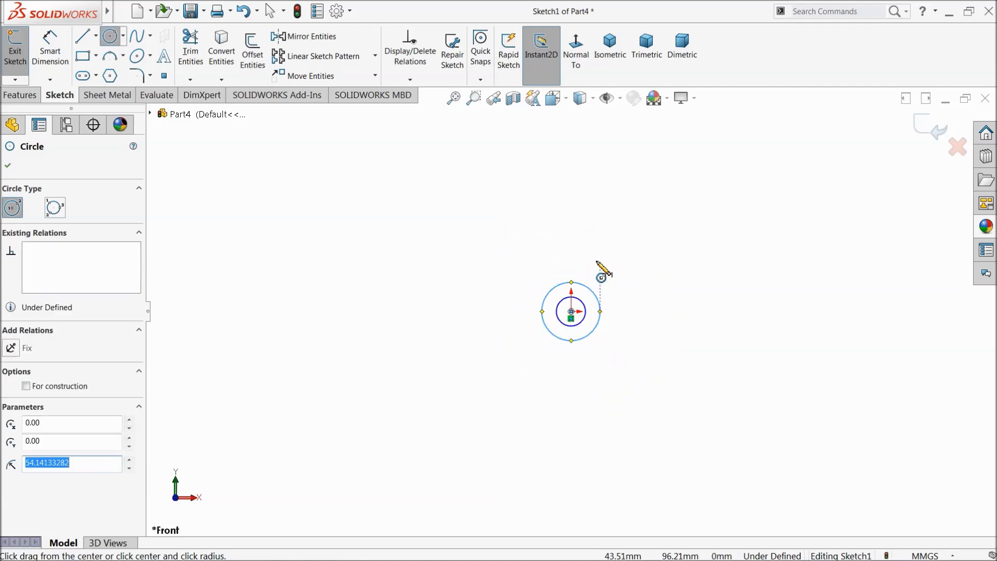
click(571, 187)
click(573, 164)
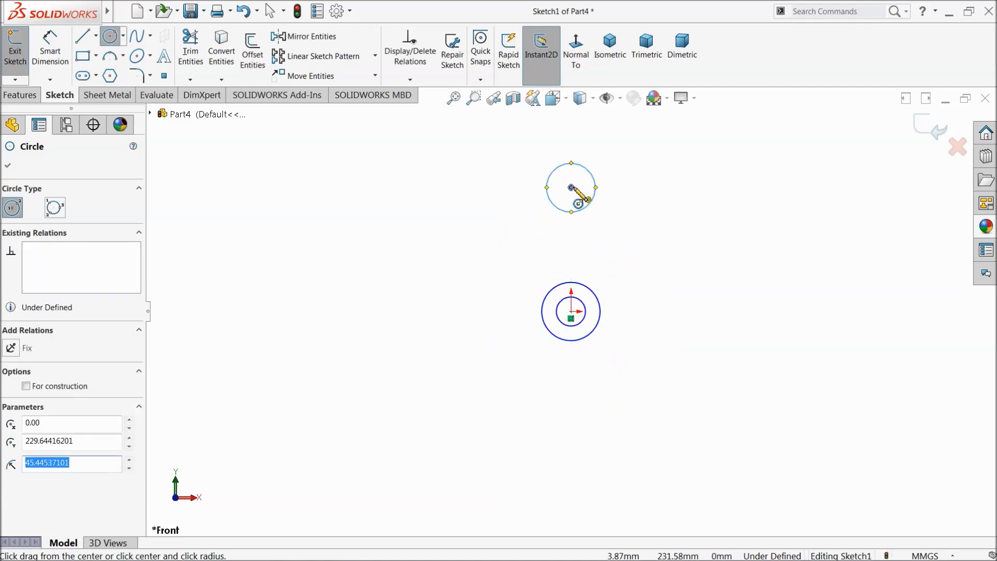
click(572, 187)
click(578, 200)
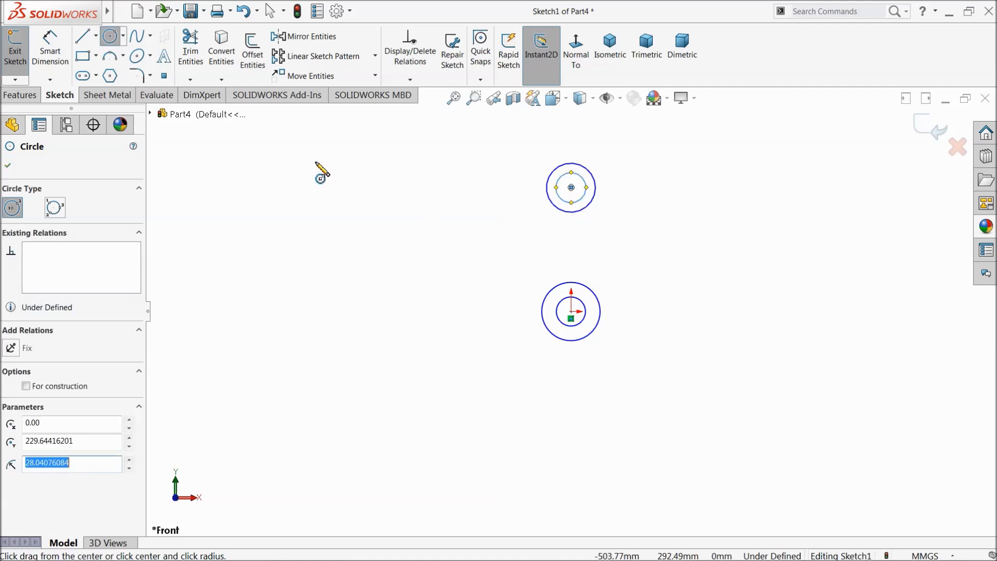
Step: Draw a vertical centerline from the center of the upper circles to the origin
click(96, 36)
click(104, 70)
scroll(543, 223, up, 2)
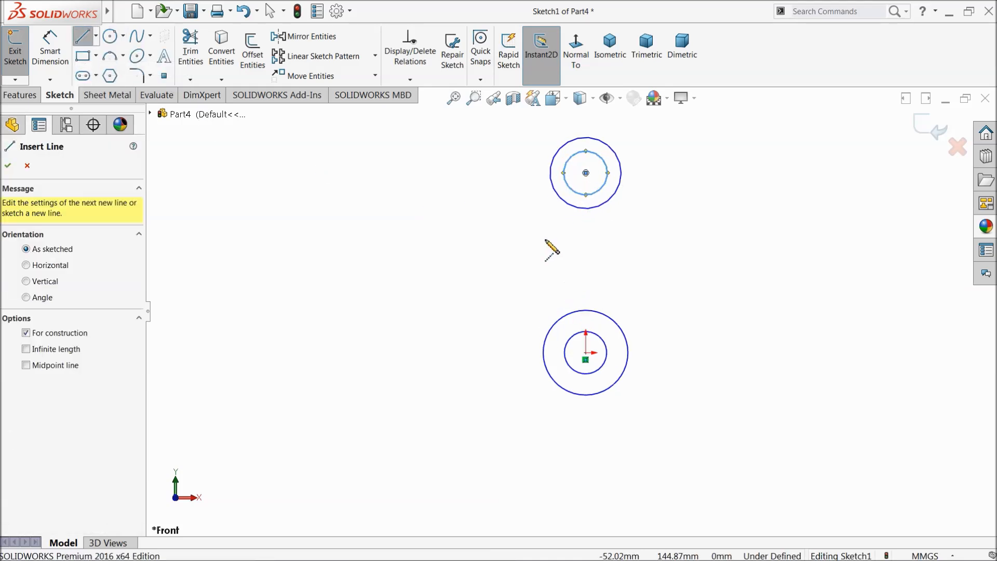
click(586, 173)
click(586, 353)
right_click(636, 282)
click(670, 309)
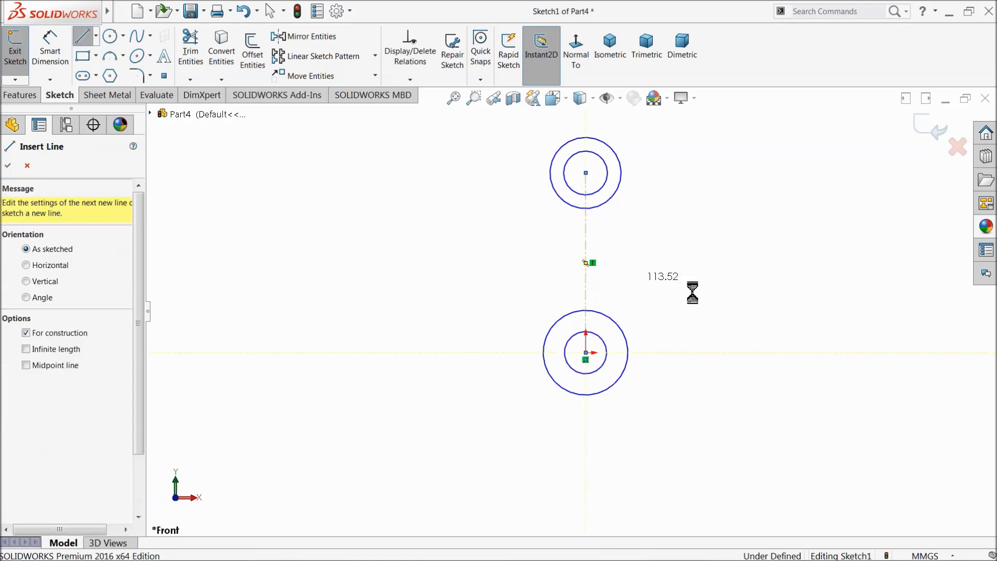
key(Escape)
Step: Dimension the lower concentric circles with an outer diameter of 5.076 mm and an inner diameter of 2 mm
scroll(667, 234, down, 2)
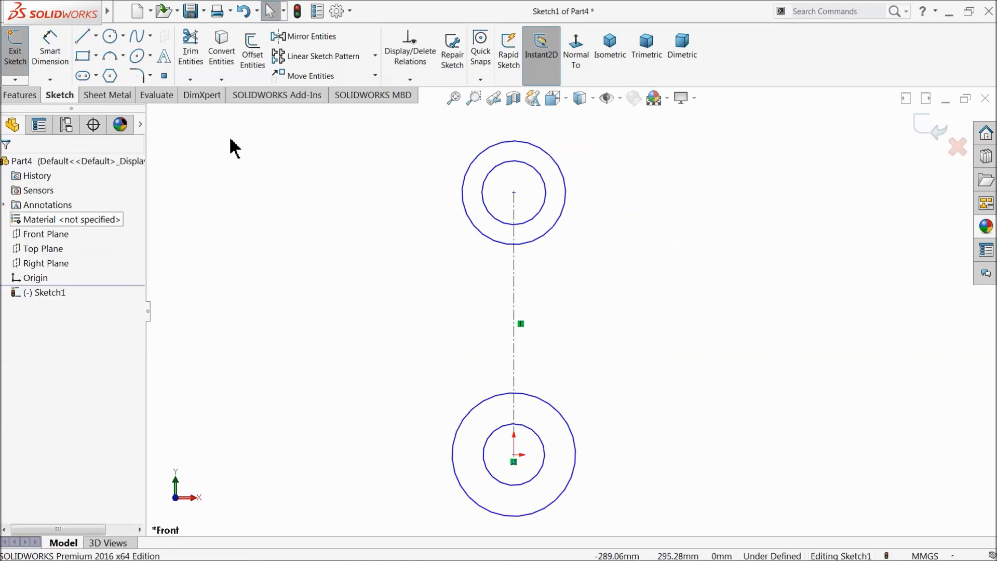
click(582, 452)
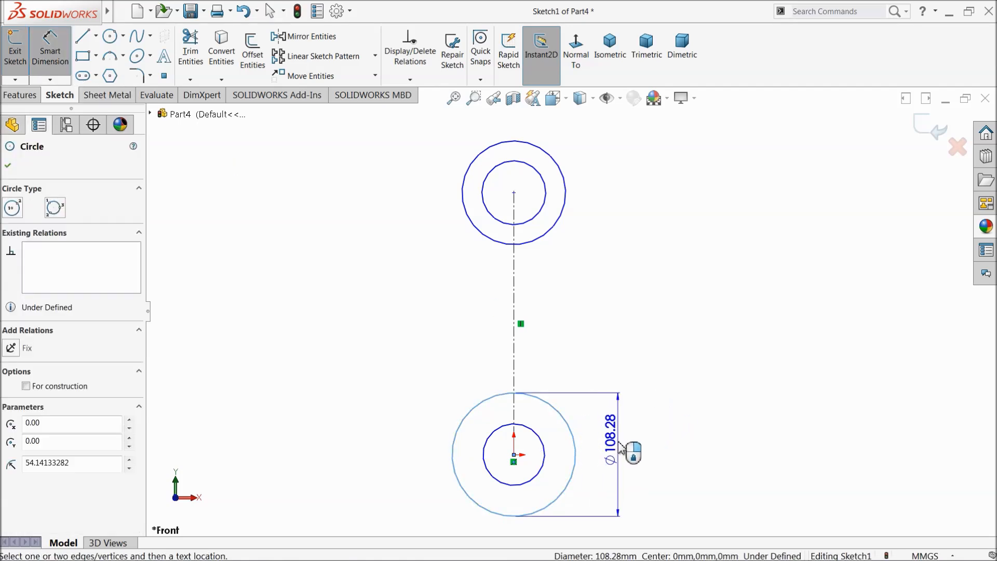
click(623, 448)
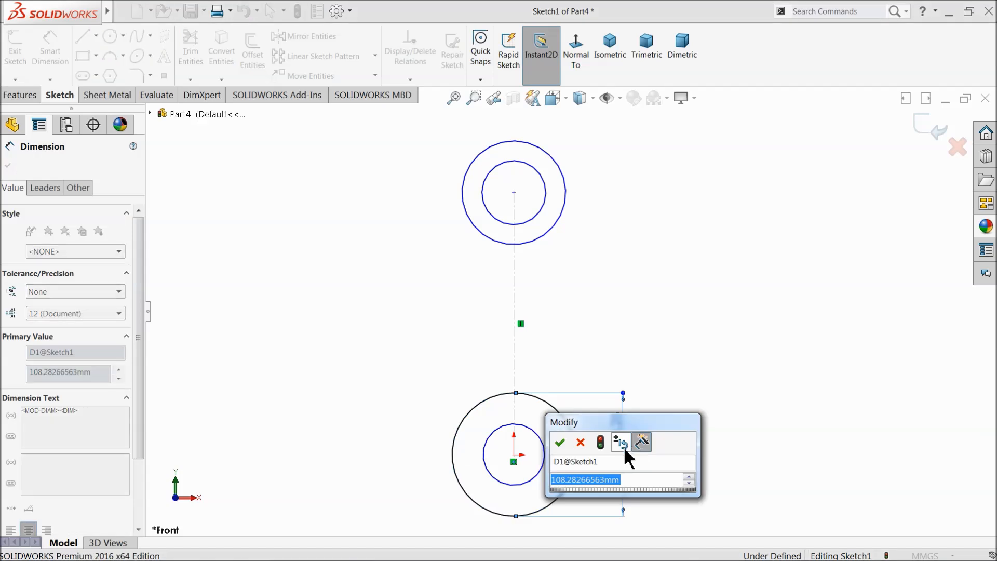
text(5.076)
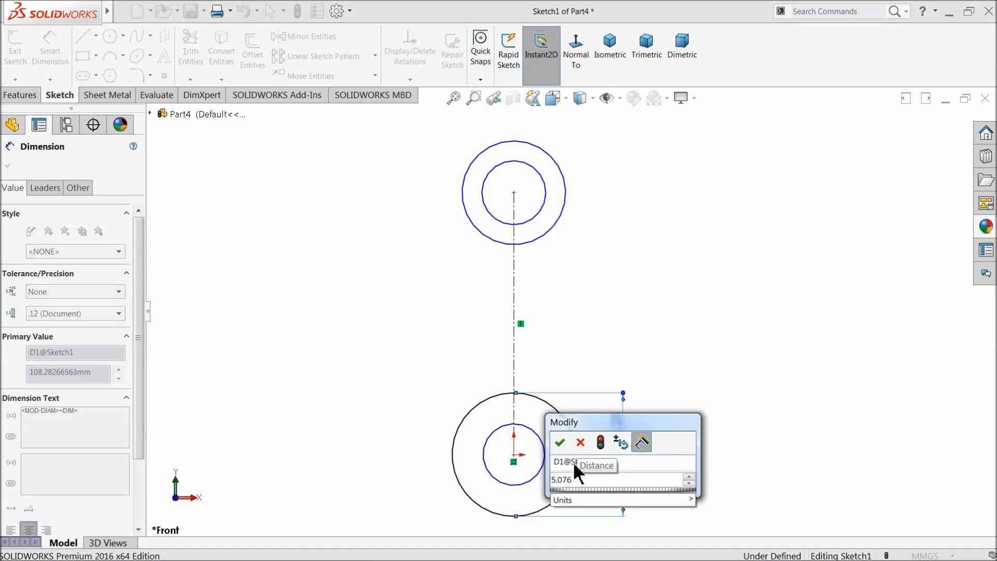
click(559, 442)
click(544, 452)
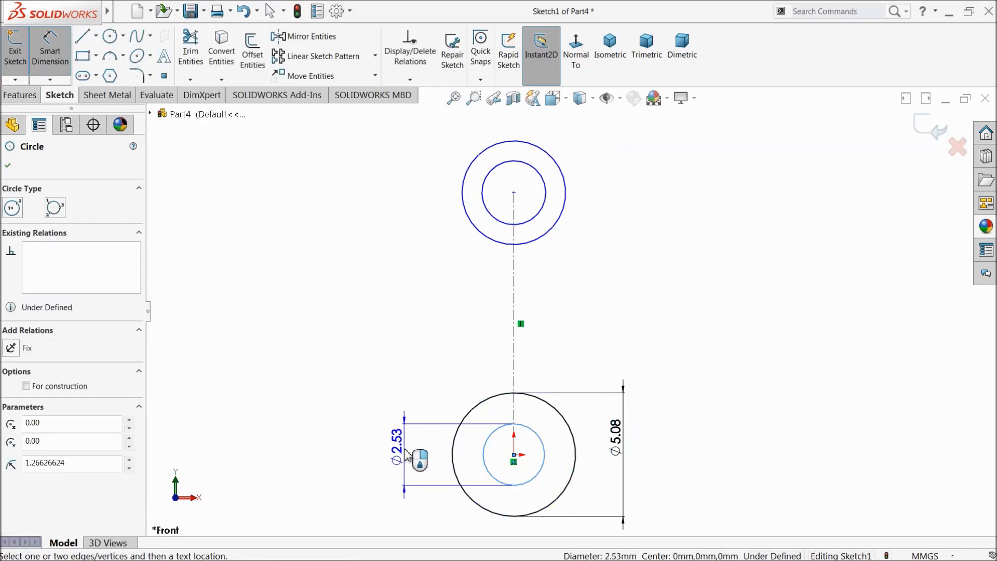
click(407, 458)
text(=2)
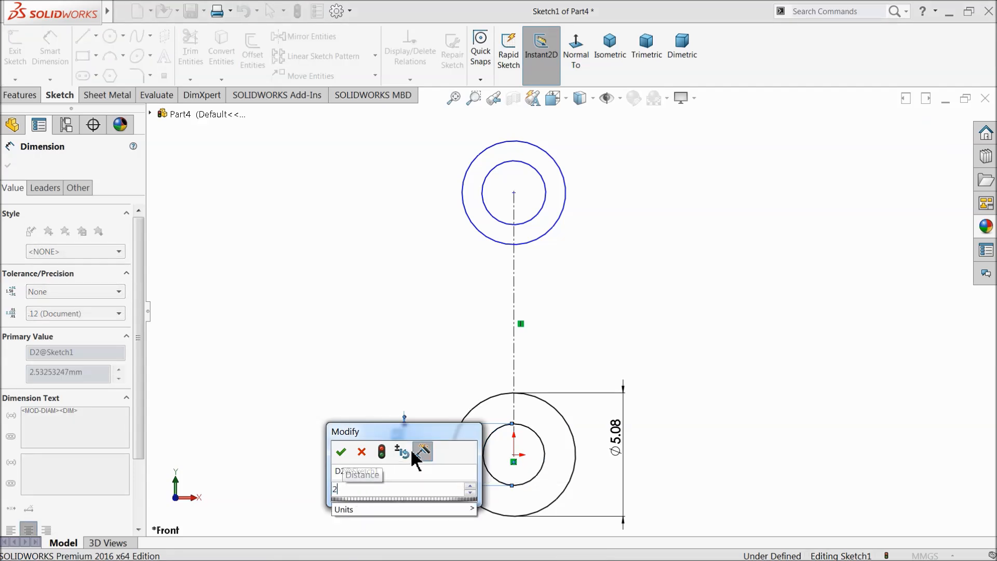
key(Return)
Step: Dimension the upper concentric circles with an inner diameter of 1.6 mm and an outer diameter of 2.79 mm
click(546, 195)
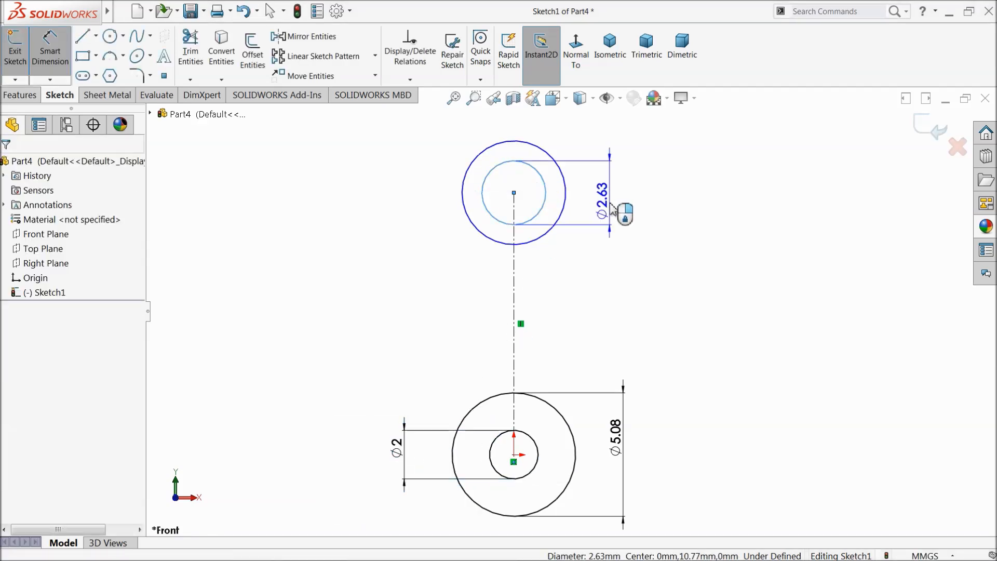
click(606, 201)
text(1.6)
key(Return)
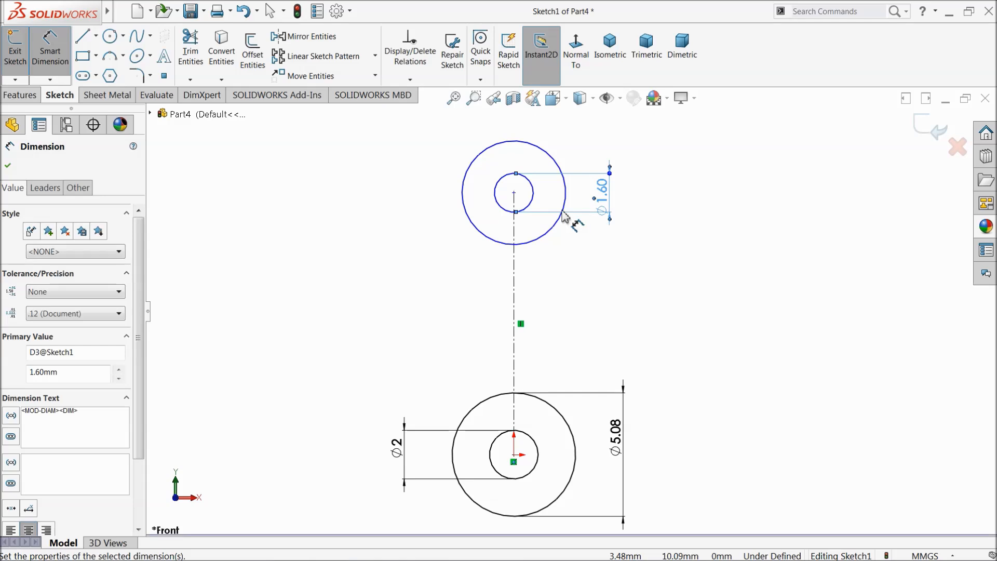
click(465, 208)
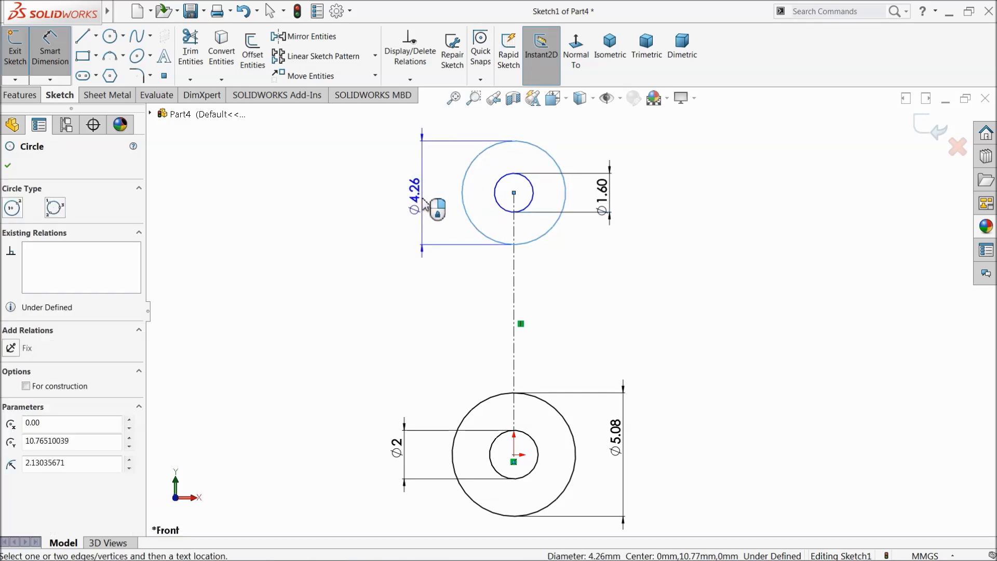
click(425, 206)
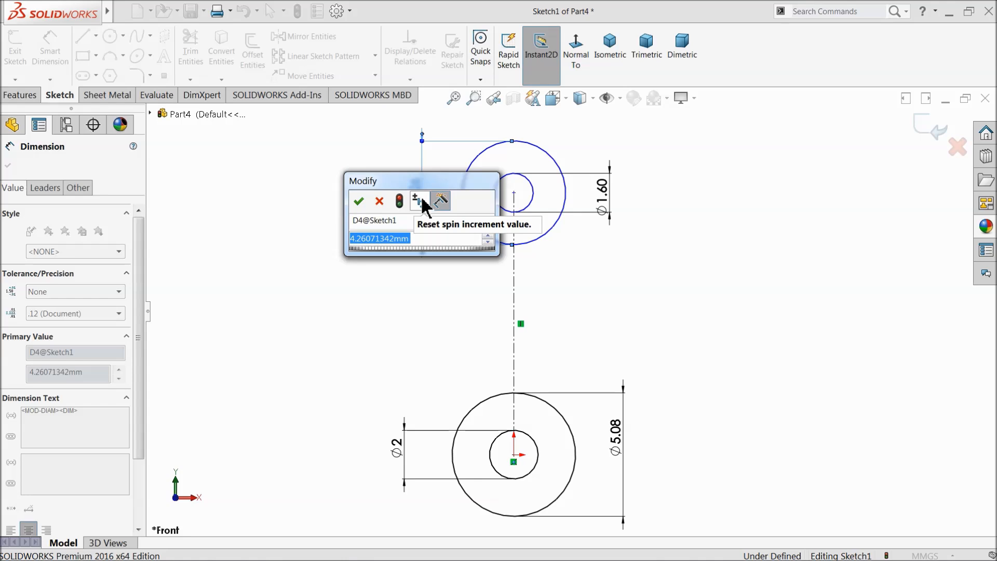
text(2.79)
key(Return)
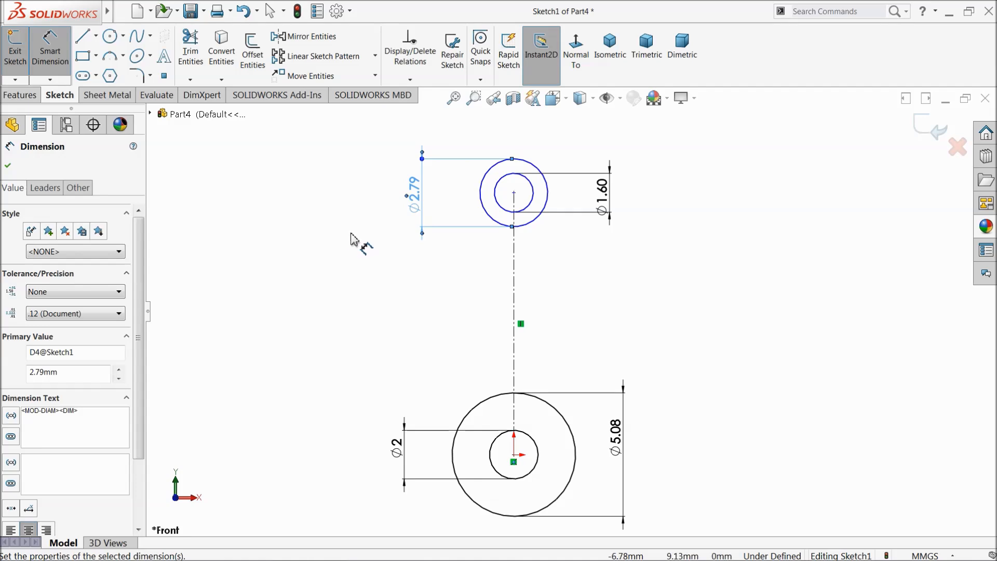
Step: Dimension the length of the vertical centerline between the upper and lower circle centers
click(514, 309)
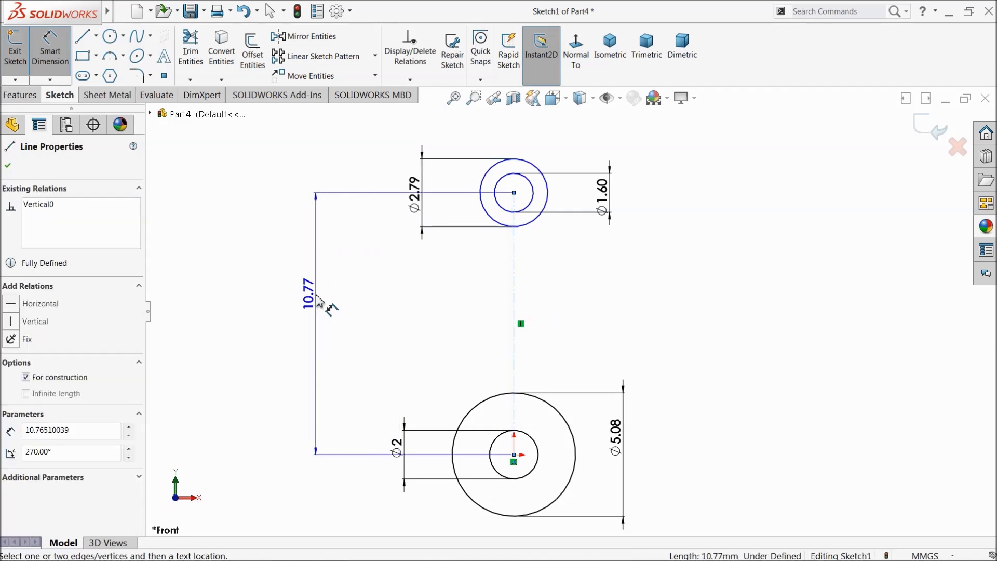
click(313, 301)
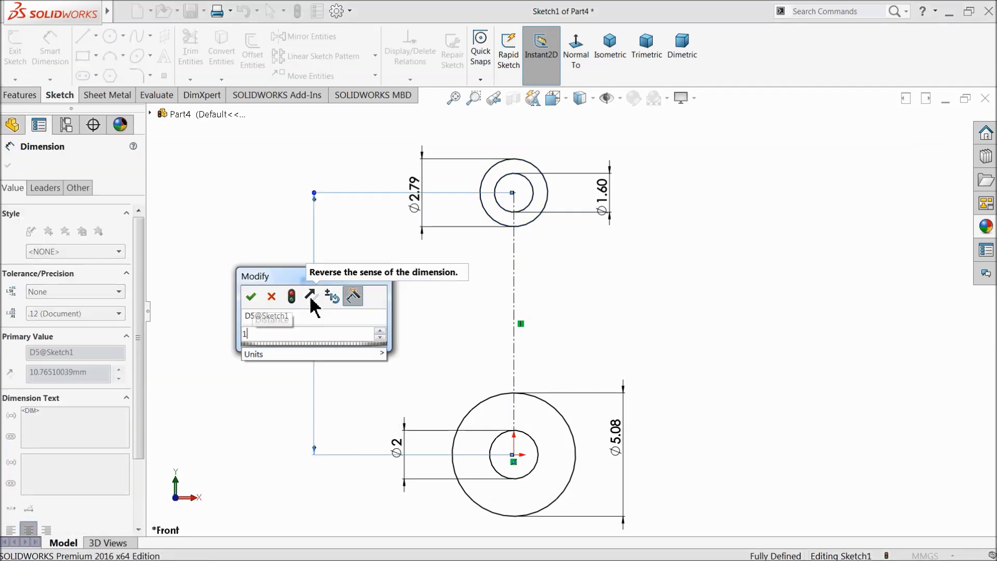
Step: Set the vertical distance between the centres of the upper and lower circles to 13.69 mm
key(Return)
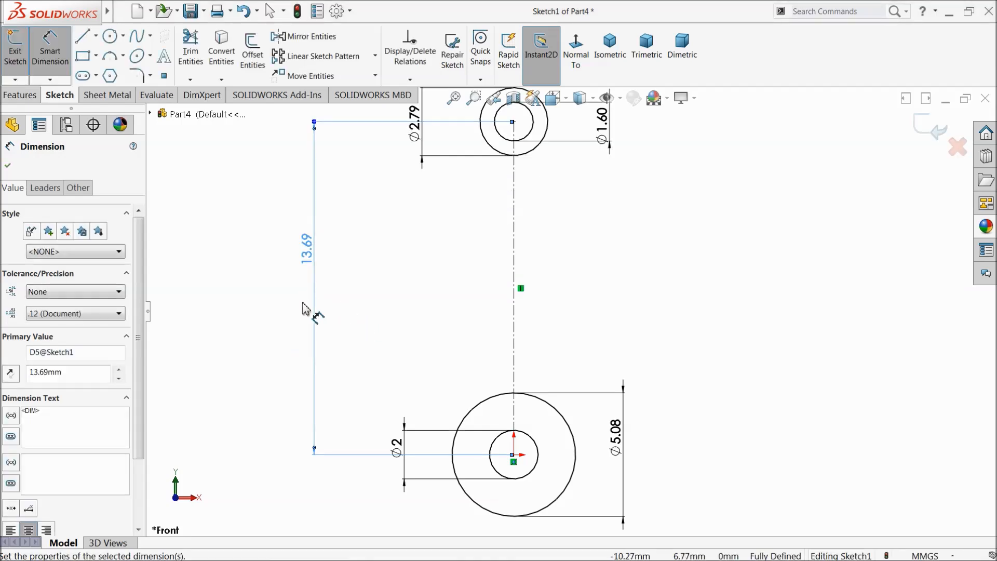
click(9, 169)
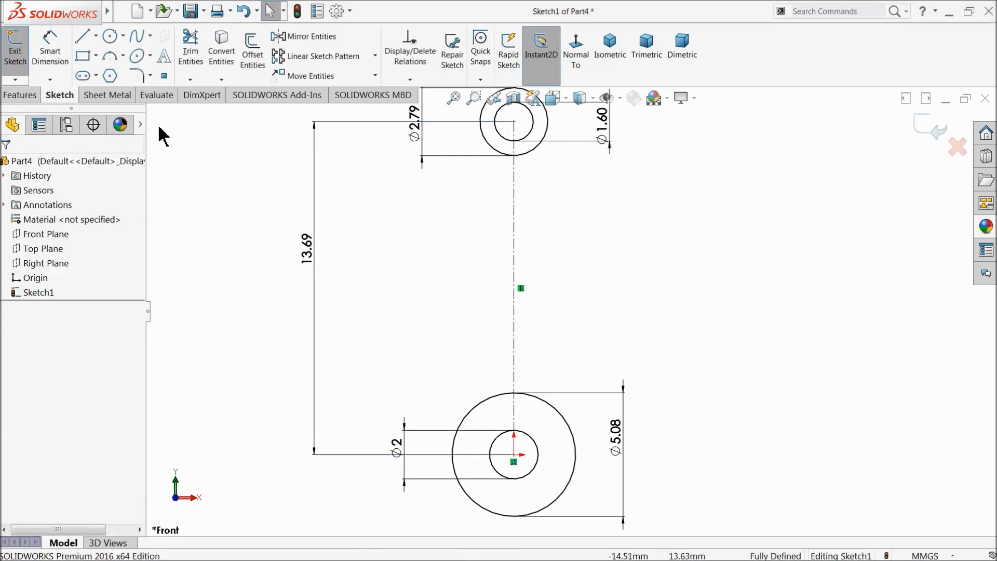
Step: Sketch a slanted line about 10.6 mm long from the upper outer circle to the lower outer circle, left of the centreline
click(82, 36)
scroll(531, 263, down, 2)
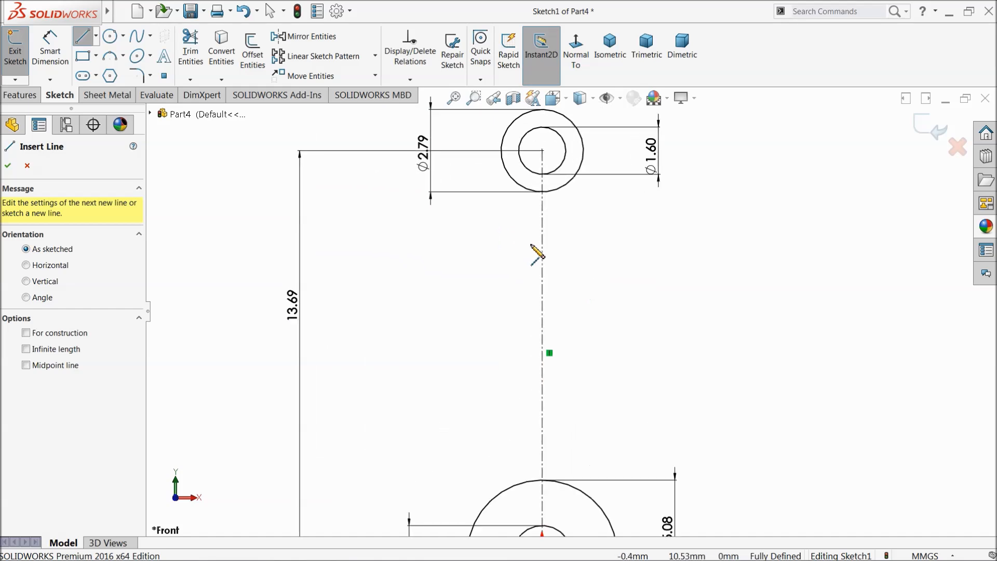
click(533, 173)
scroll(519, 363, up, 2)
scroll(511, 361, down, 3)
click(542, 436)
right_click(663, 322)
click(675, 327)
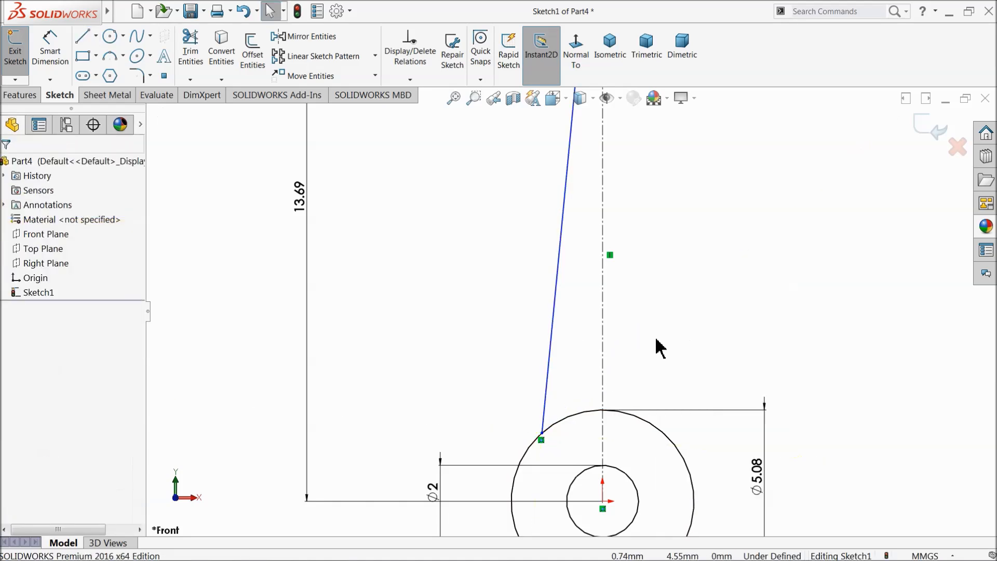
Step: Mirror the slanted line about the vertical centreline, keeping the original
click(305, 37)
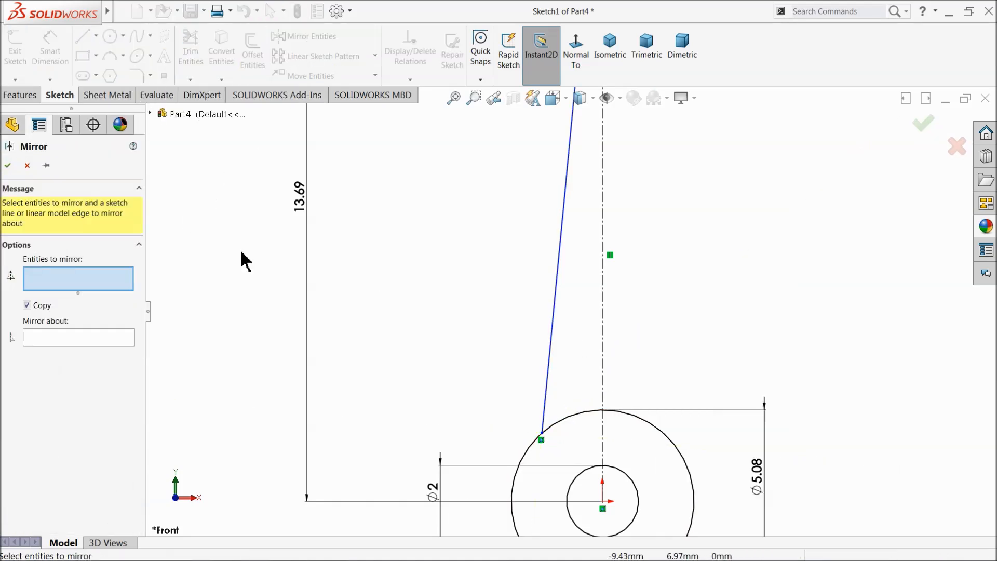
click(557, 273)
click(95, 339)
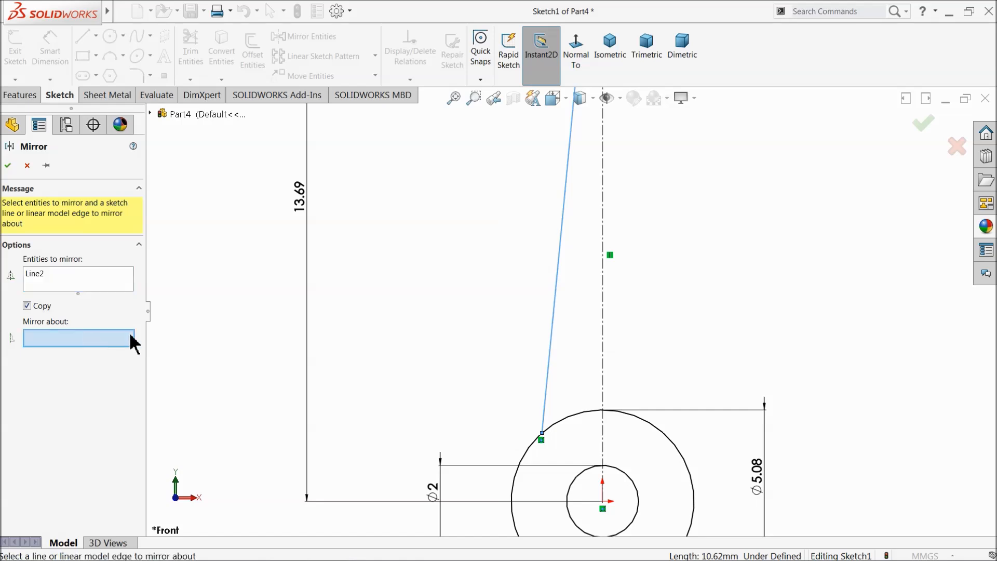
click(603, 313)
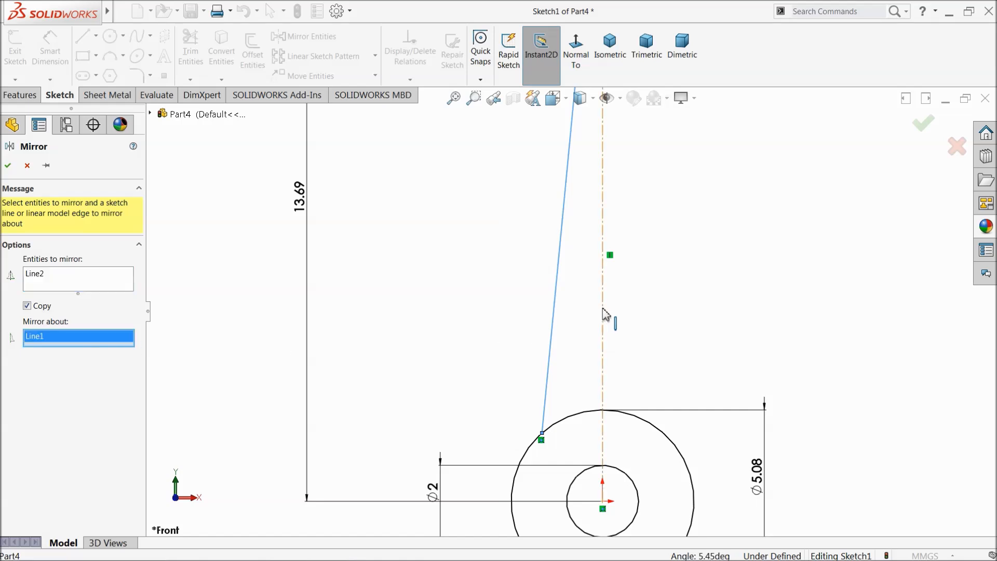
click(9, 166)
Step: Sketch a vertical straight slot on the centreline between the slanted lines, about 6.5 mm between centres and 1.24 mm wide
click(96, 76)
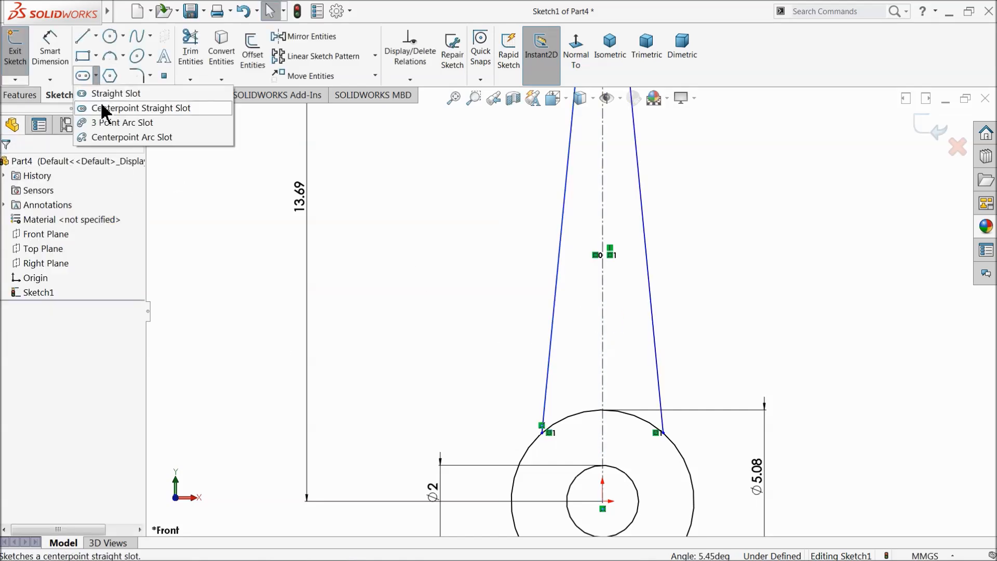
click(98, 94)
key(f)
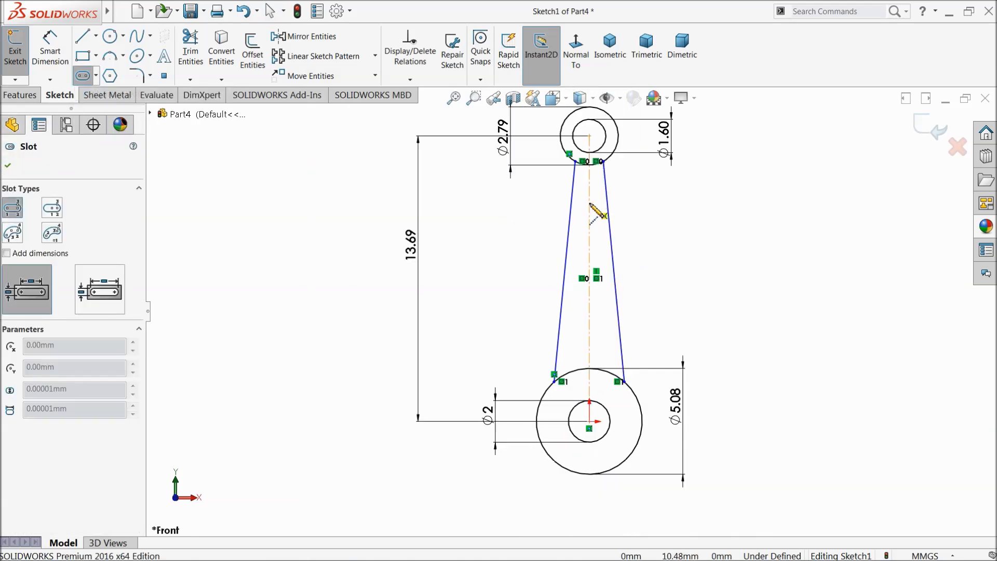
click(589, 338)
click(602, 314)
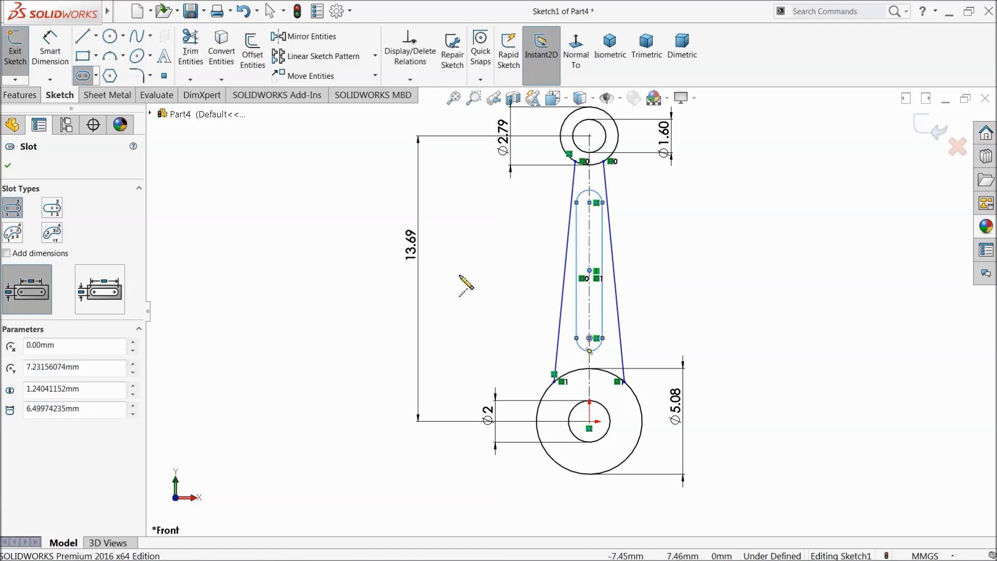
Step: Dimension the distance between the upper endpoints of the two slanted lines as 1.5 mm
click(50, 52)
scroll(592, 156, down, 5)
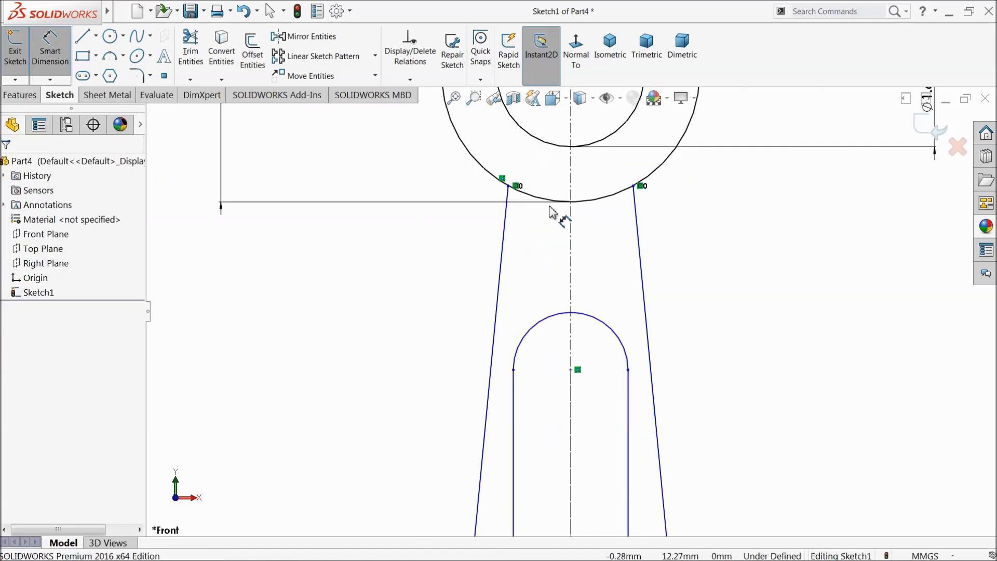
click(511, 189)
click(634, 186)
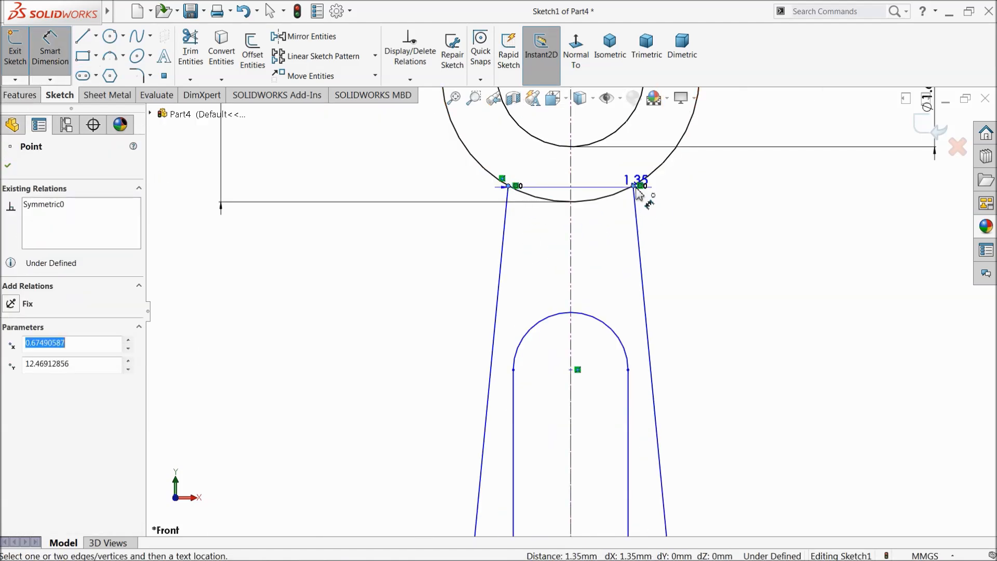
click(563, 167)
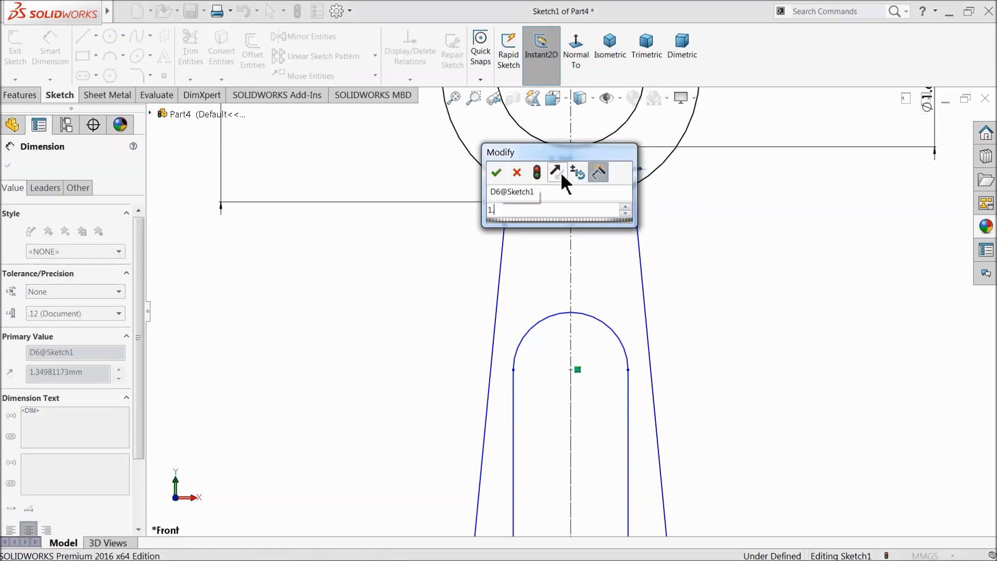
text(1.5)
key(Return)
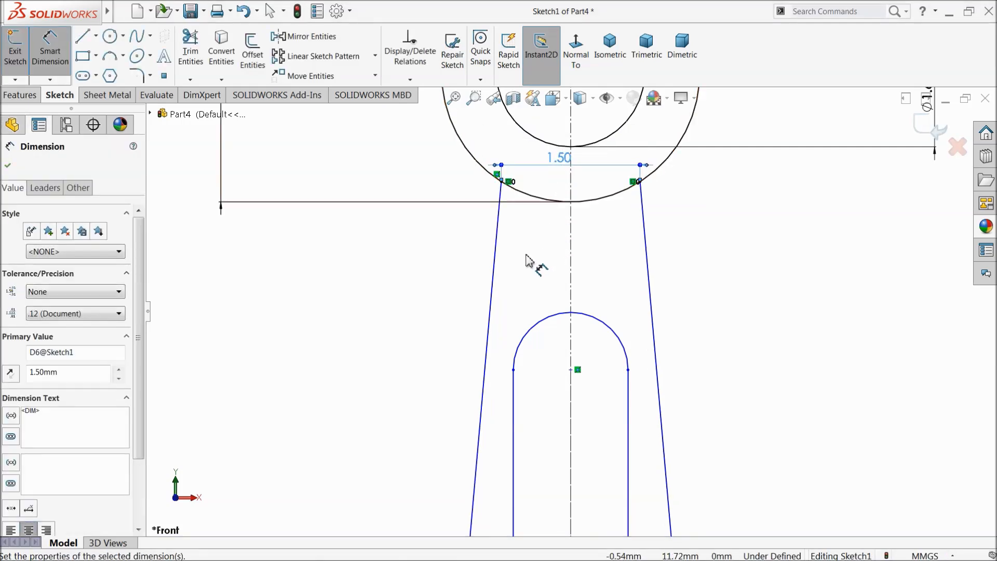
click(400, 284)
Step: Dimension the radius of the slot's upper end arc as 0.5 mm
scroll(402, 286, up, 8)
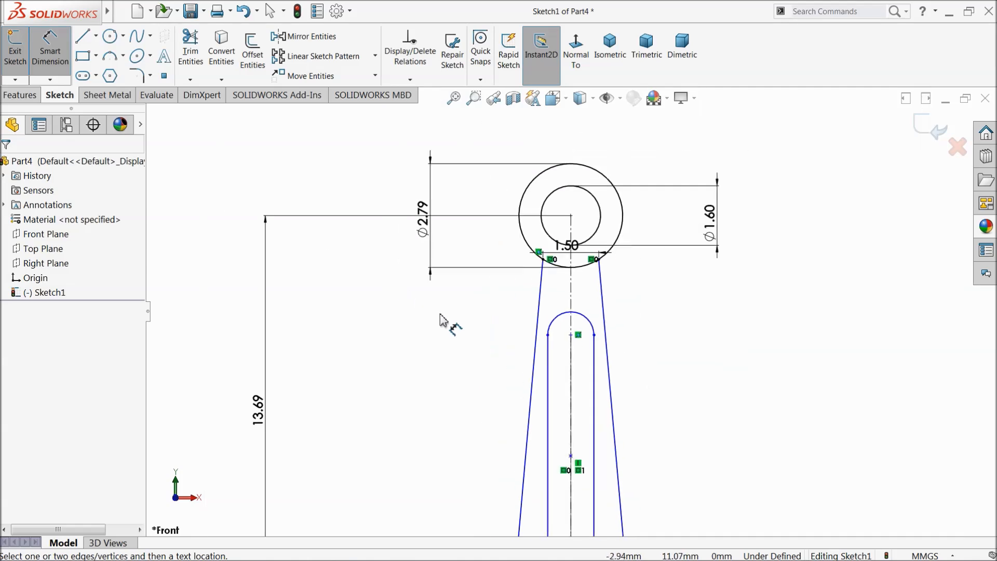
scroll(584, 389, down, 4)
scroll(578, 265, down, 2)
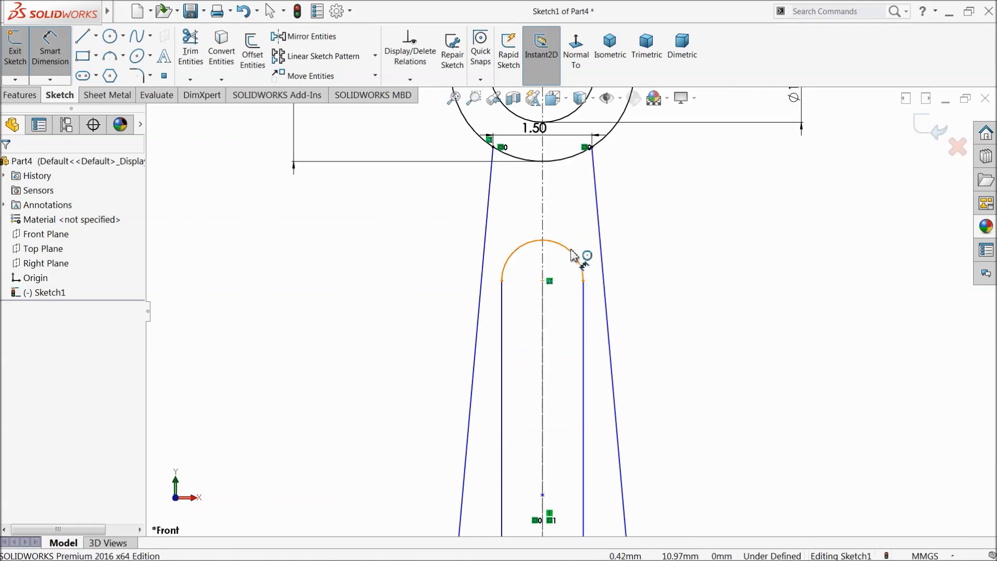
click(576, 261)
click(575, 229)
text(0.5)
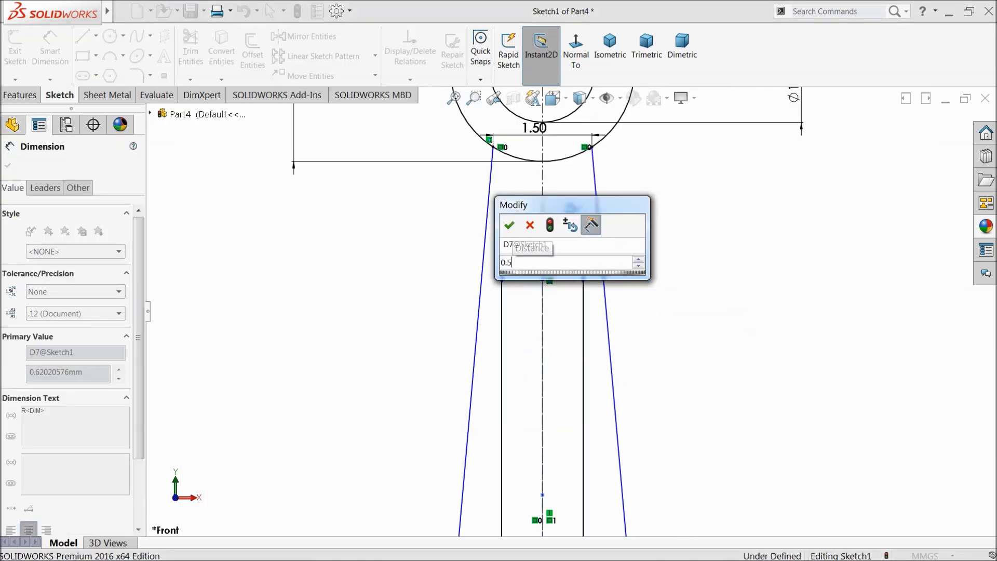
key(Return)
Step: Dimension the distance from the upper circles' centre to the slot's upper arc centre as 3 mm
scroll(567, 290, up, 4)
scroll(571, 286, down, 6)
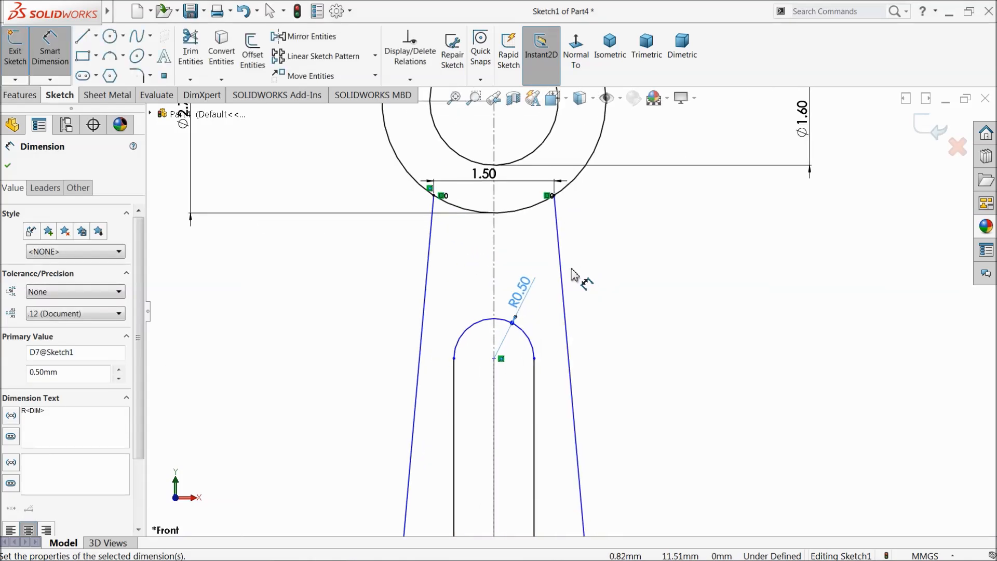
click(495, 360)
scroll(514, 312, up, 2)
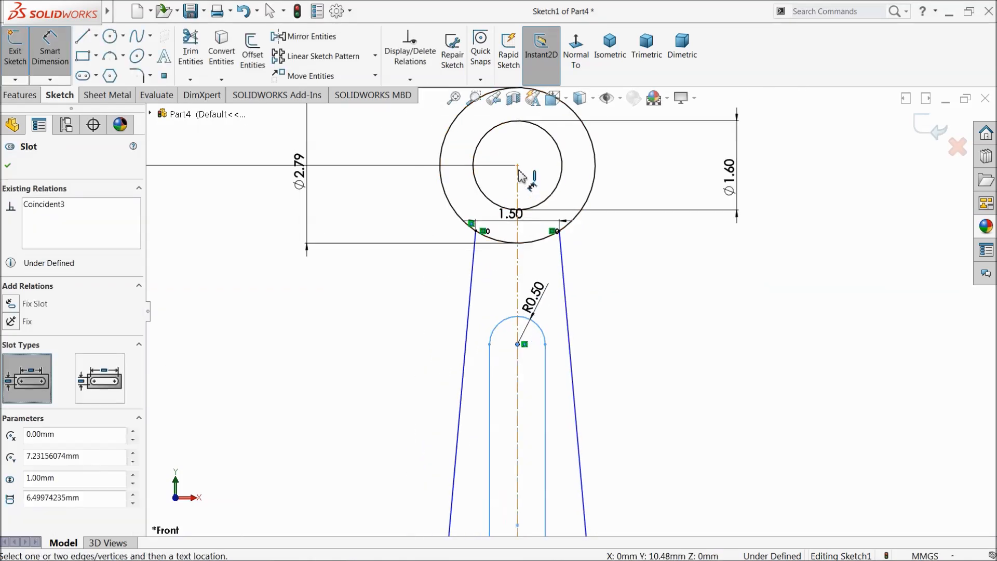
click(518, 165)
click(518, 344)
click(653, 233)
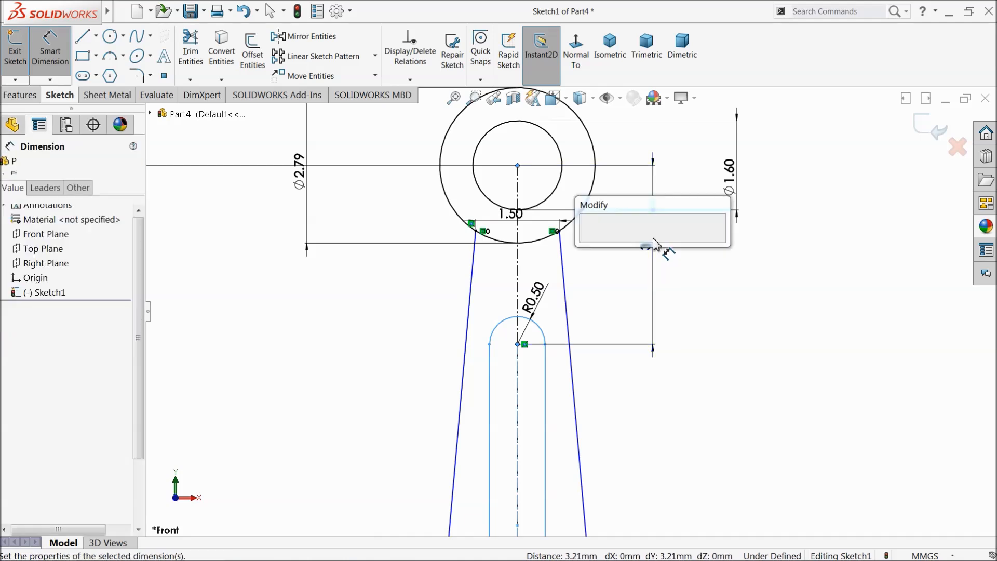
text(3.20856809mm)
key(Return)
Step: Dimension the distance from the slot's lower arc centre to the origin as 4 mm
scroll(544, 320, up, 4)
scroll(550, 347, down, 5)
scroll(511, 306, down, 2)
click(481, 271)
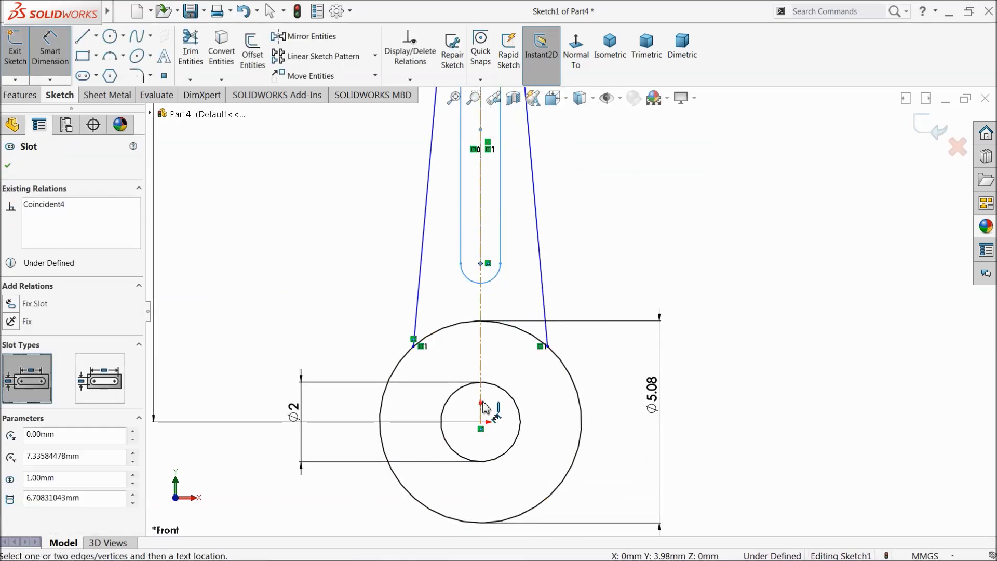
click(483, 425)
click(748, 358)
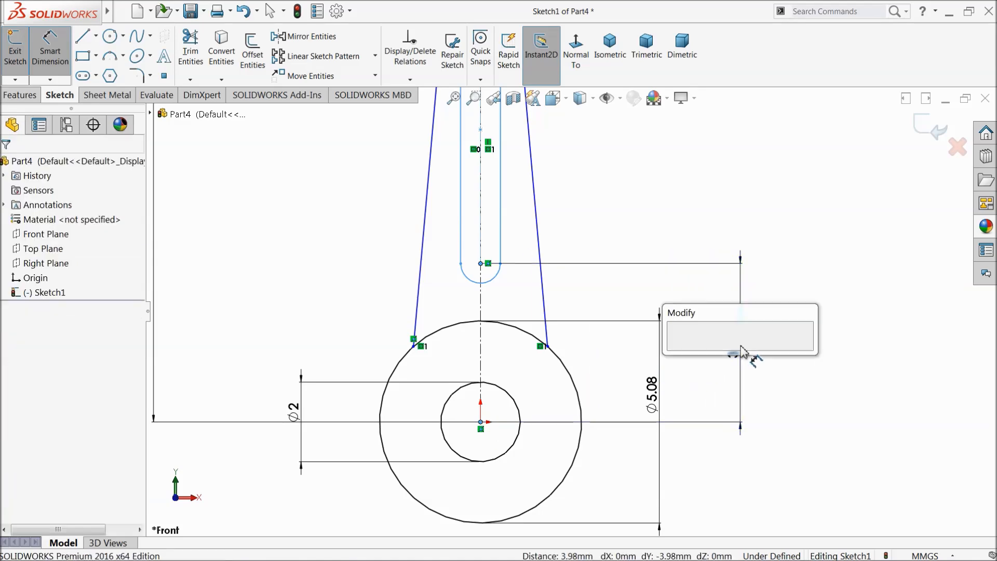
text(4)
key(Return)
Step: Dimension the distance between the lower endpoints of the two slanted lines as 3.3 mm
scroll(568, 314, up, 3)
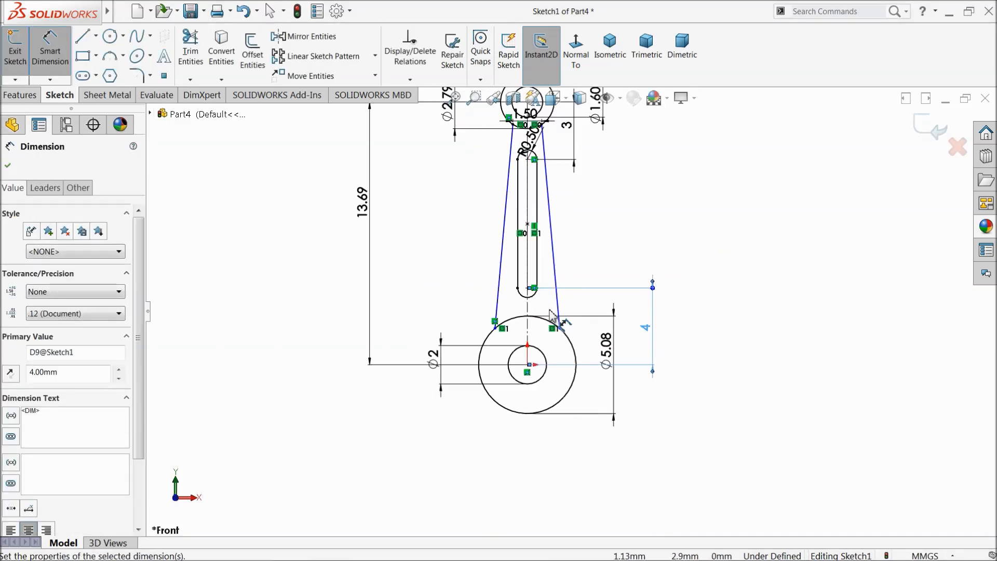
scroll(480, 358, down, 5)
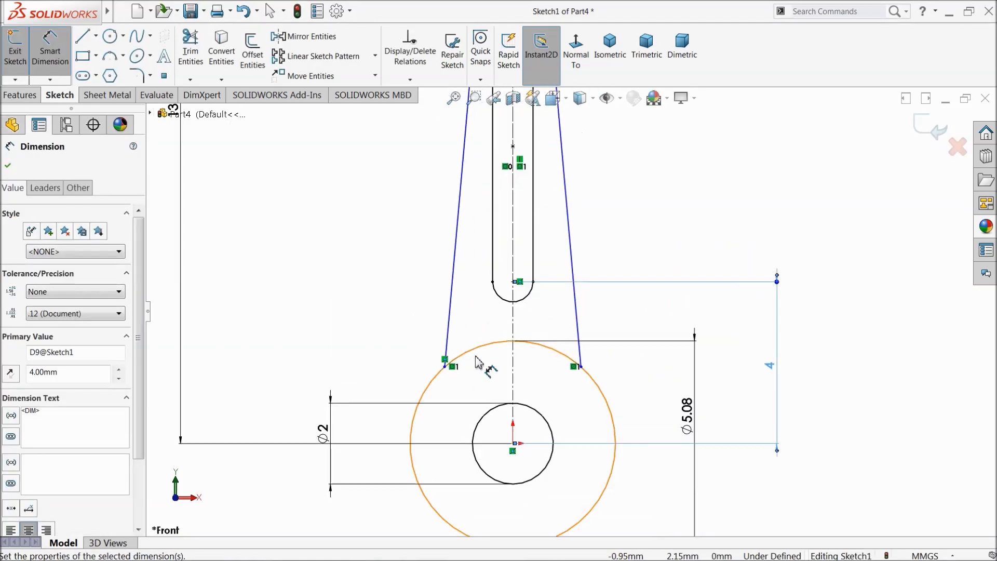
click(443, 358)
click(729, 358)
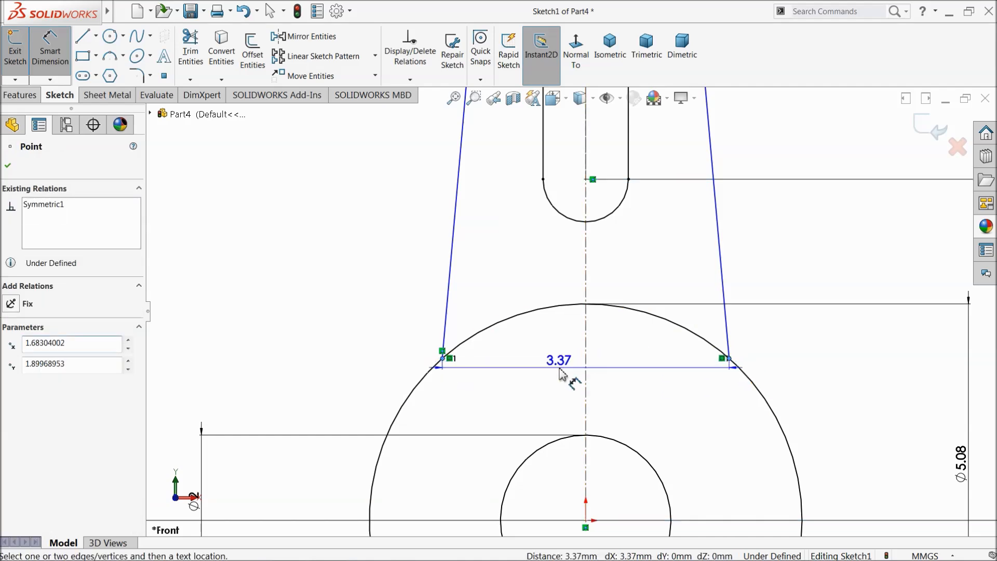
click(560, 378)
text(3.3)
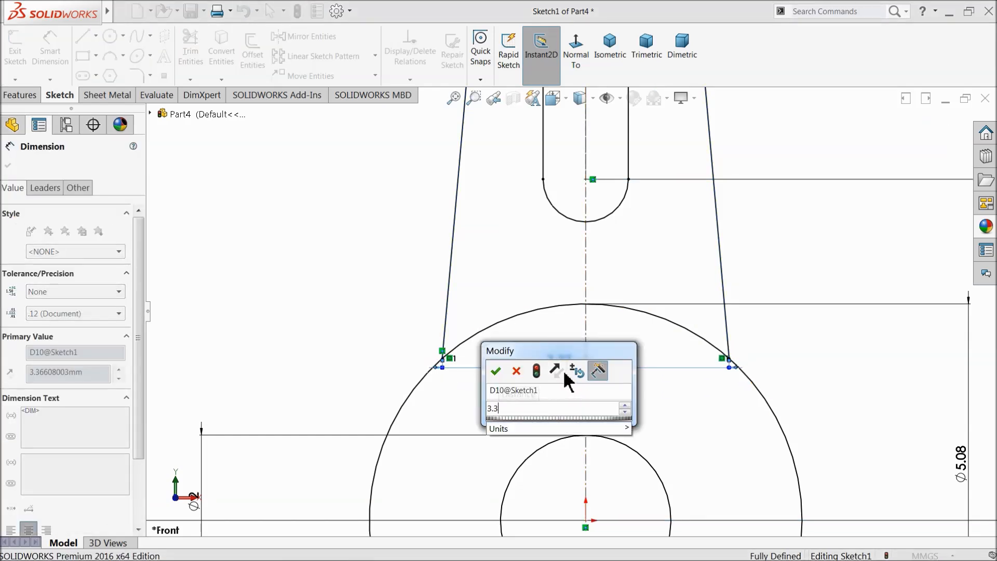
key(Return)
scroll(582, 312, up, 8)
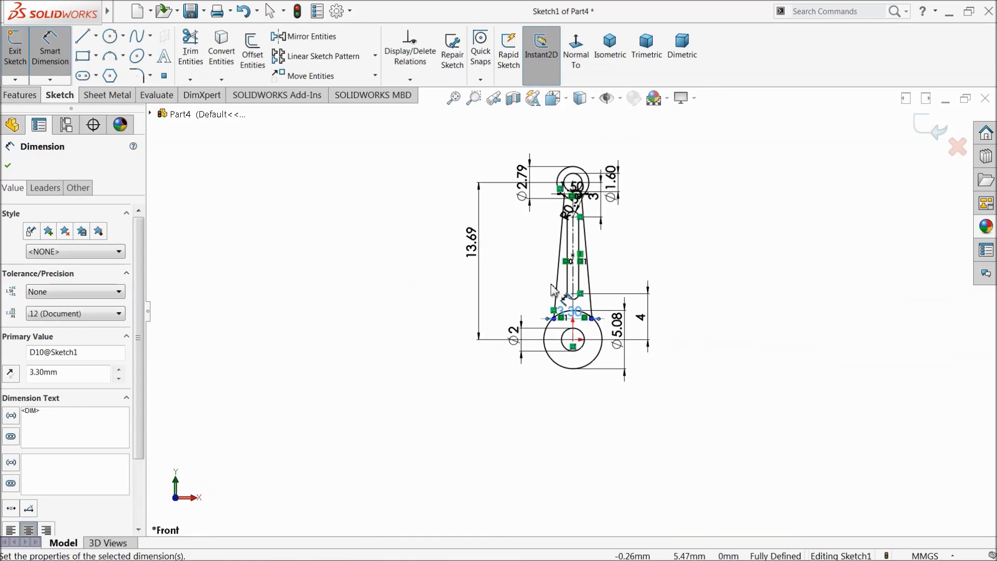
click(262, 256)
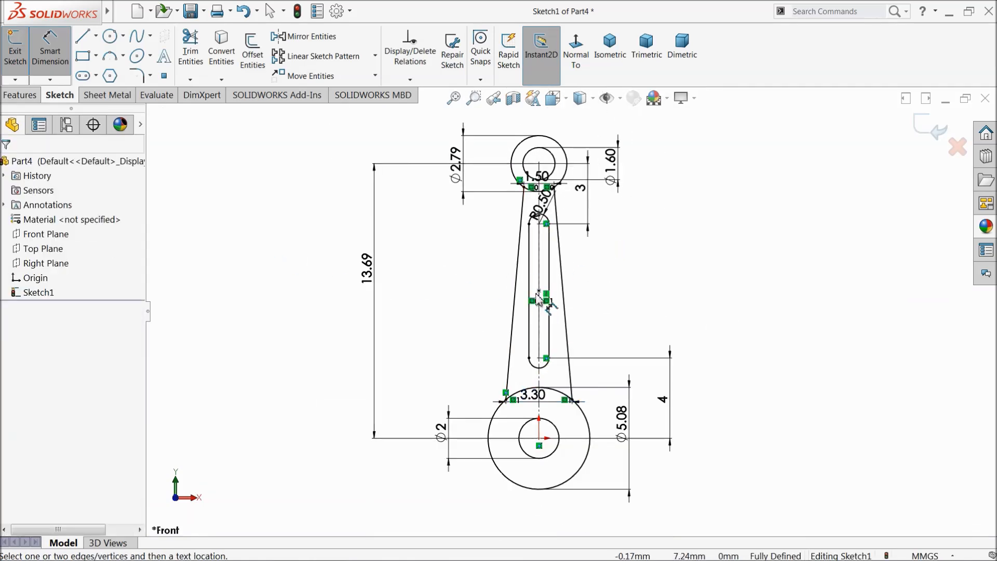
Step: Extrude the upper and lower ring regions of the sketch by 1 mm with the Mid Plane end condition
click(19, 95)
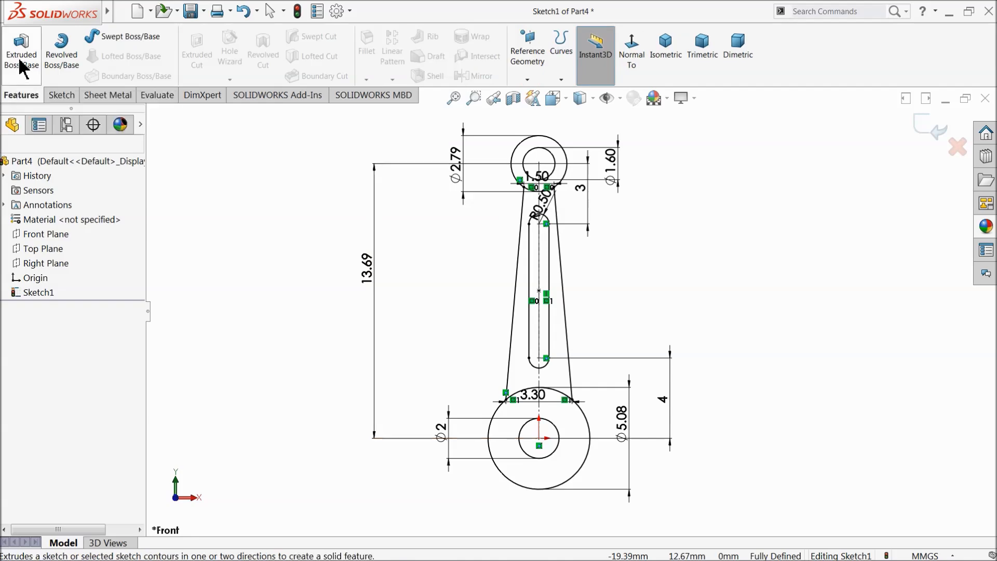
click(21, 52)
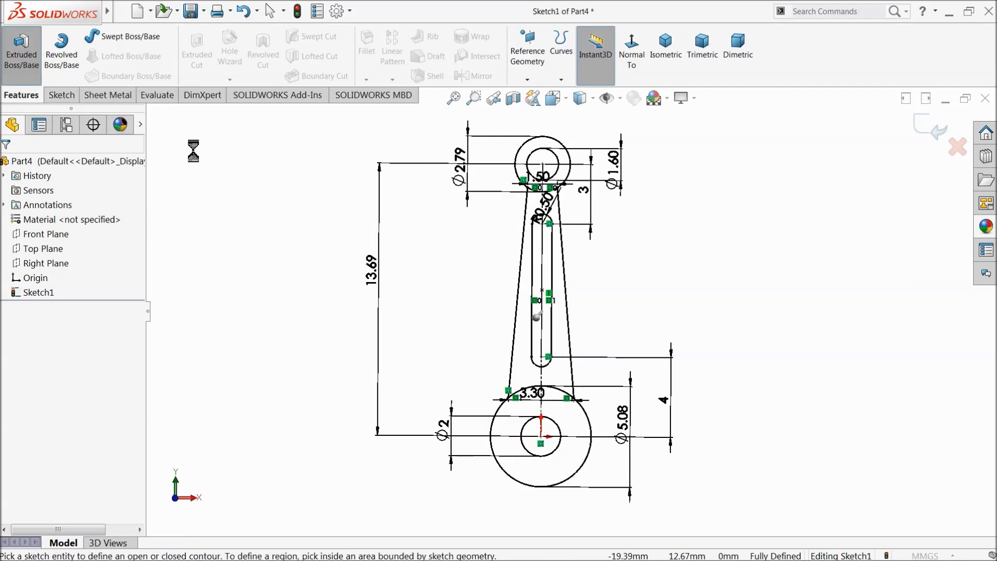
click(567, 185)
click(588, 490)
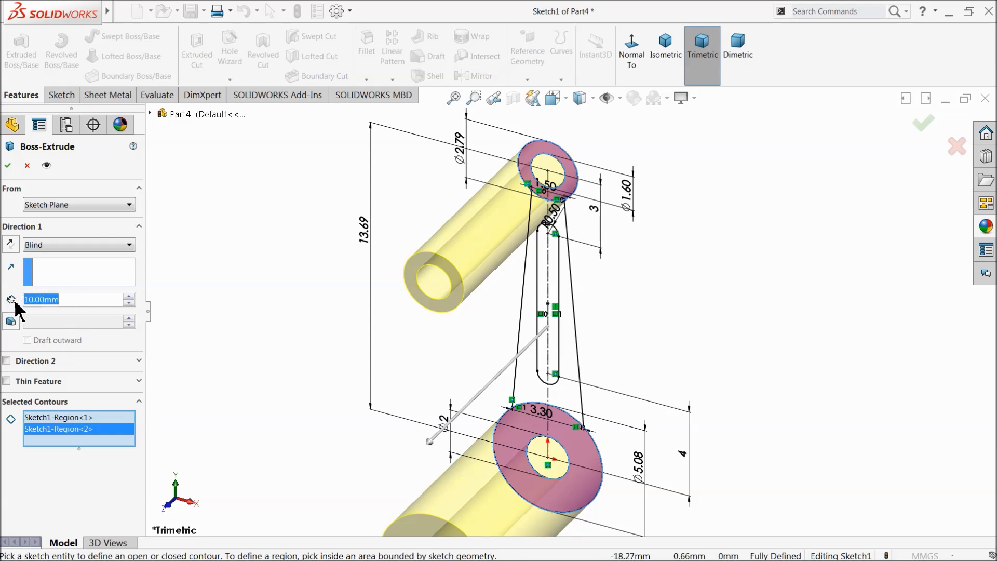
click(59, 246)
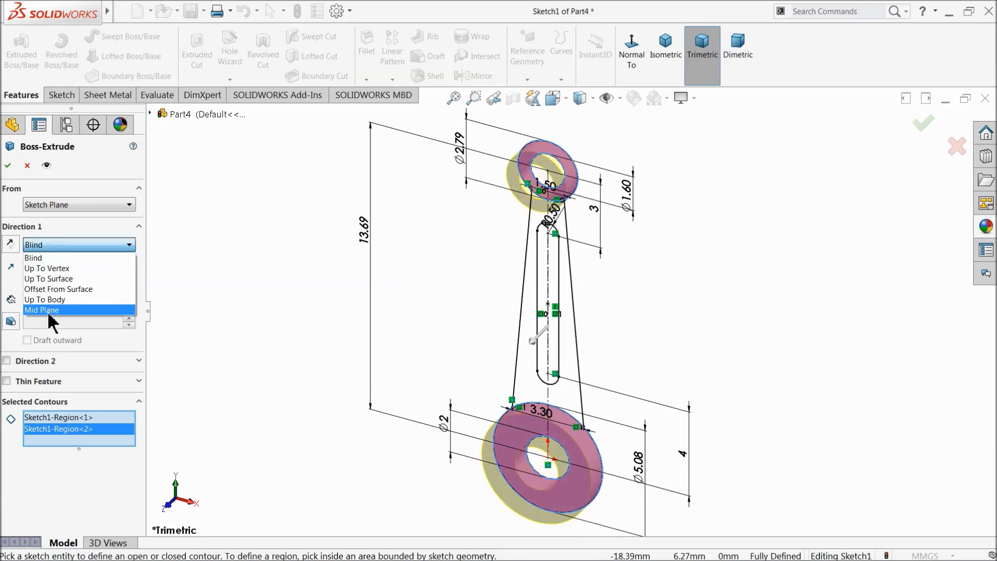
click(49, 310)
click(8, 166)
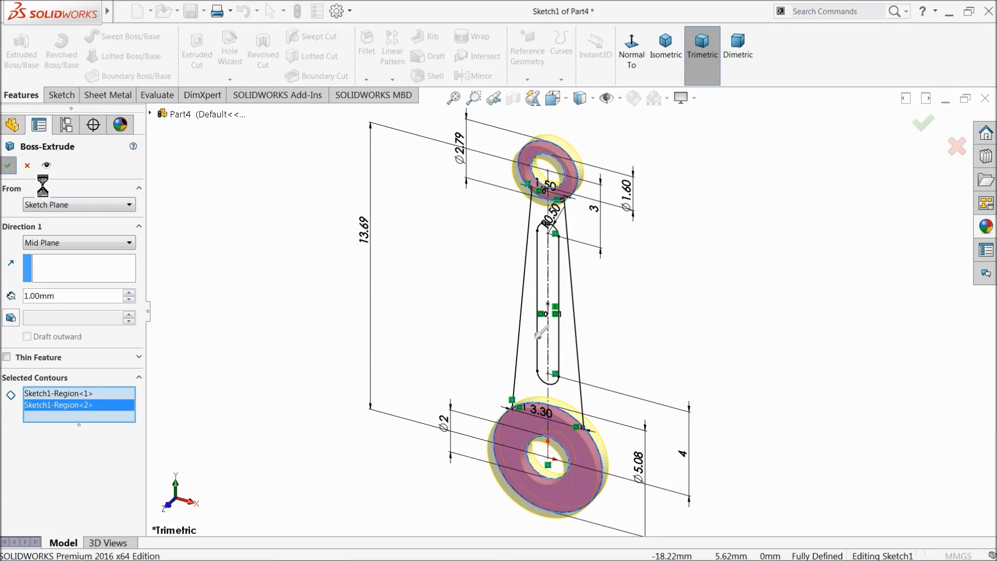
Step: Extrude the tapered arm region of the first sketch, leaving the slot open, by 0.8 mm with the Mid Plane end condition
click(5, 307)
click(40, 322)
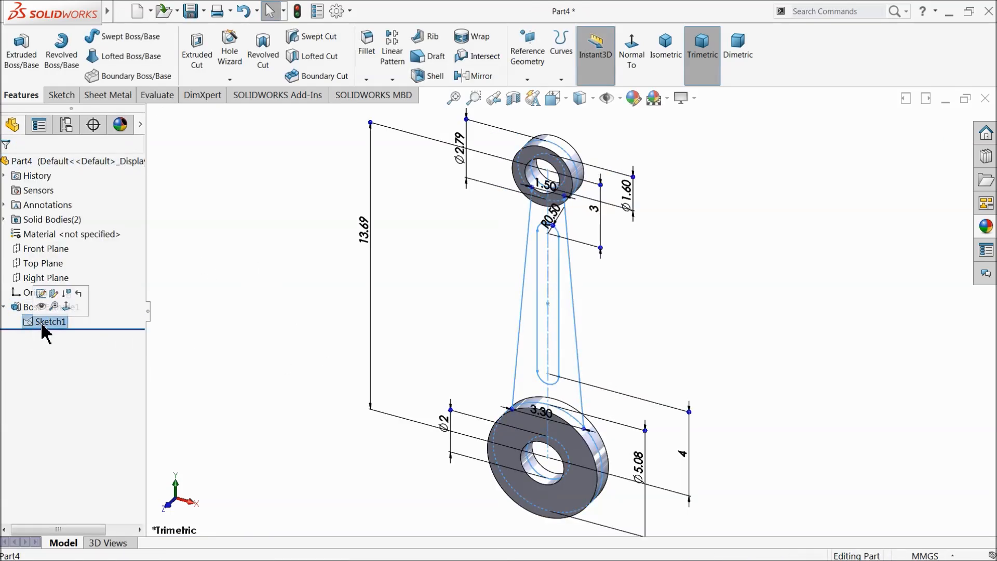
click(22, 49)
click(566, 392)
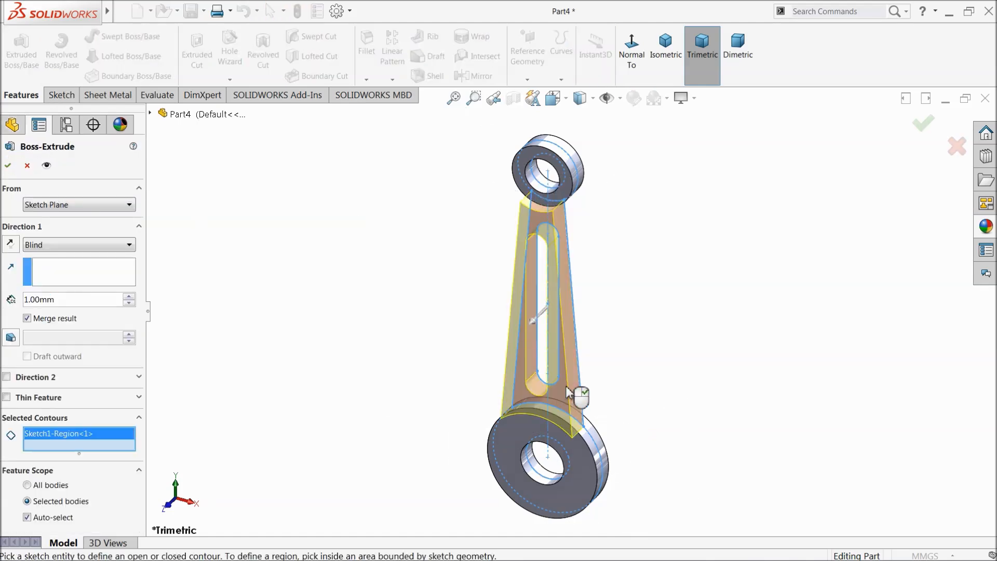
click(88, 243)
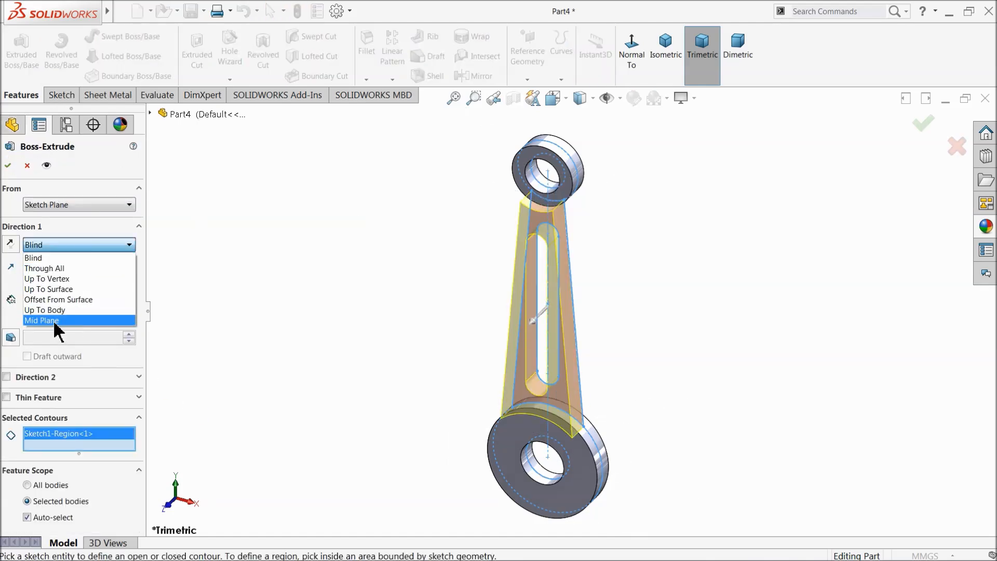
click(53, 320)
text(0.8)
key(Return)
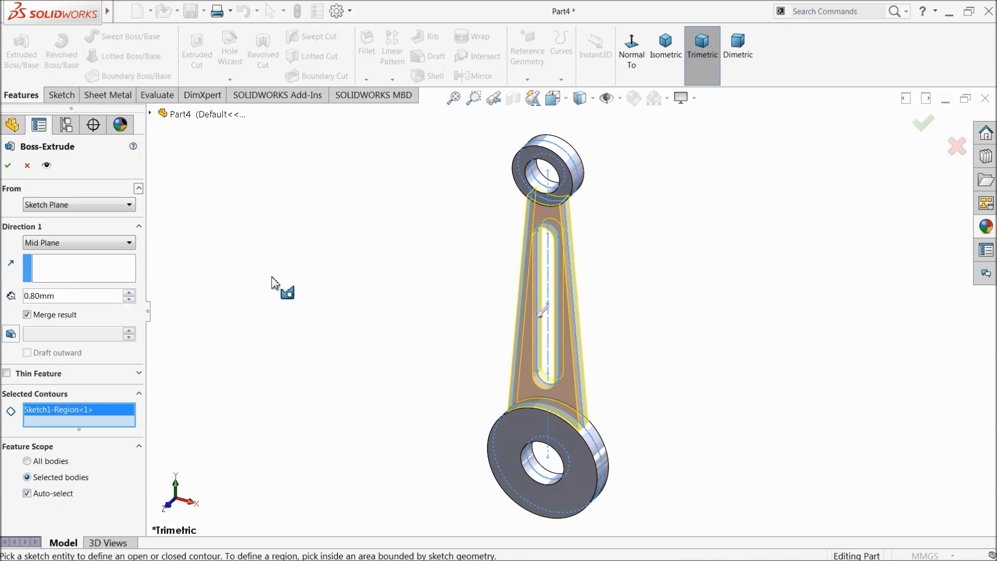
click(8, 166)
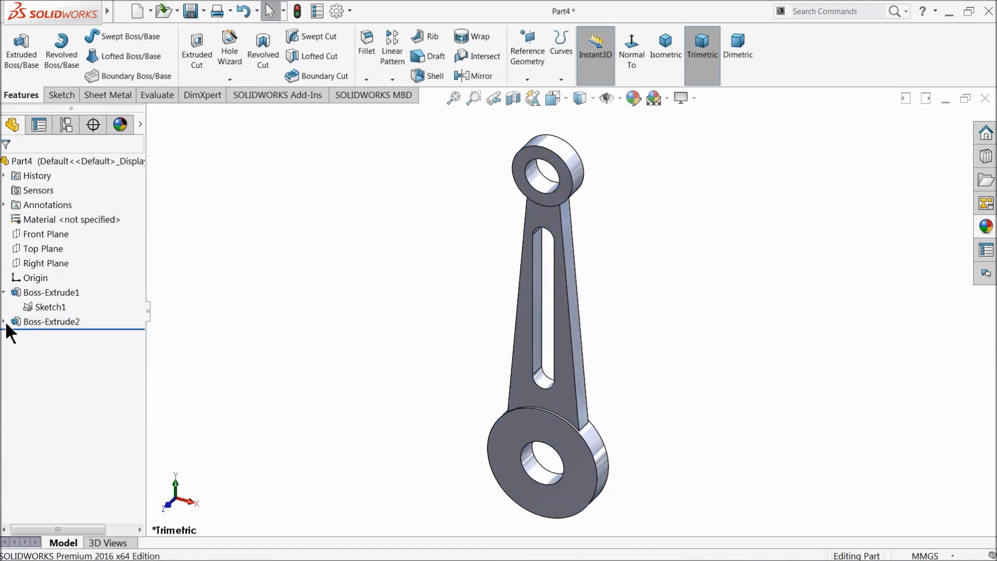
Step: Extrude the slot region of the first sketch by 0.6 mm with the Mid Plane end condition
click(48, 308)
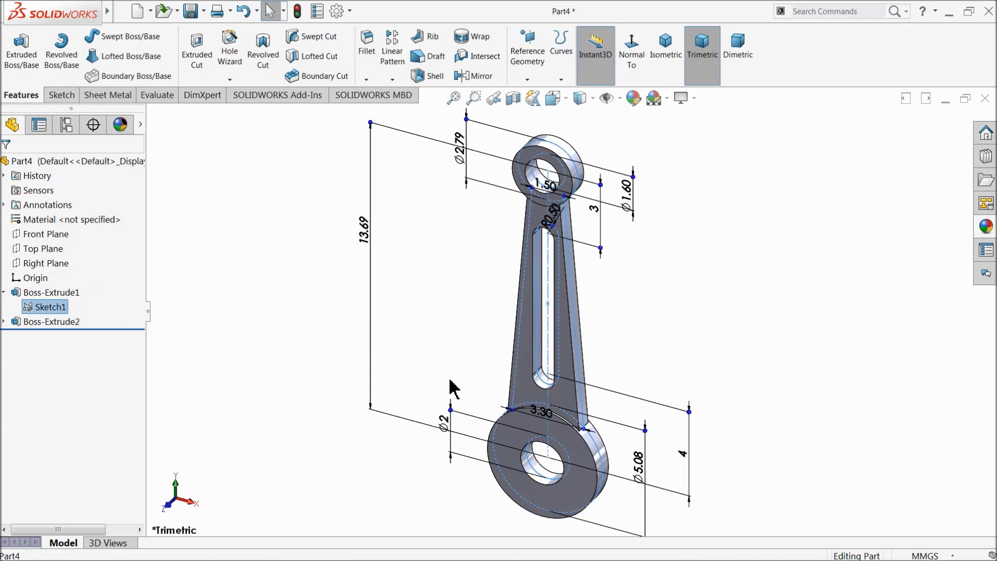
click(20, 56)
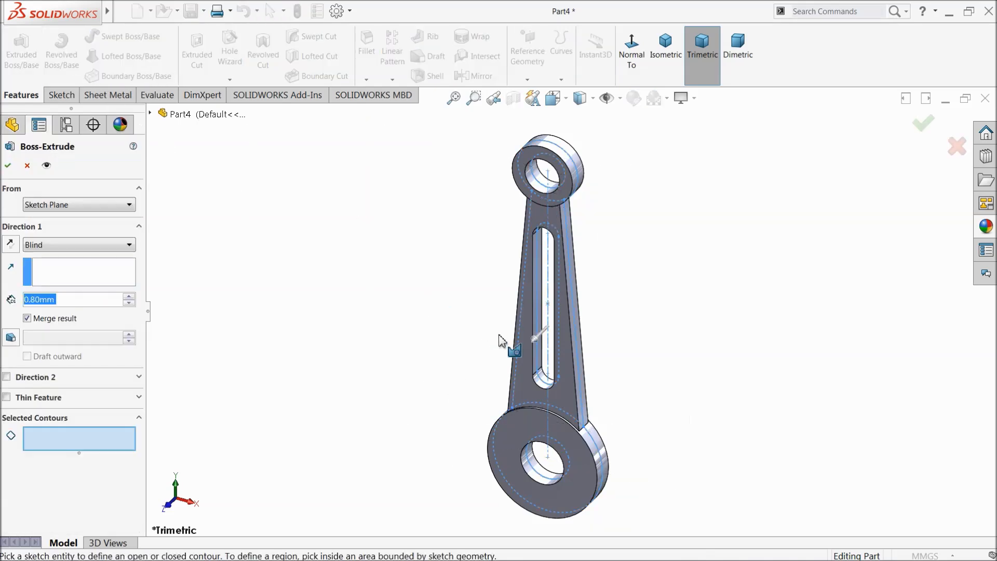
click(550, 343)
text(0.6)
key(Return)
click(47, 245)
click(58, 320)
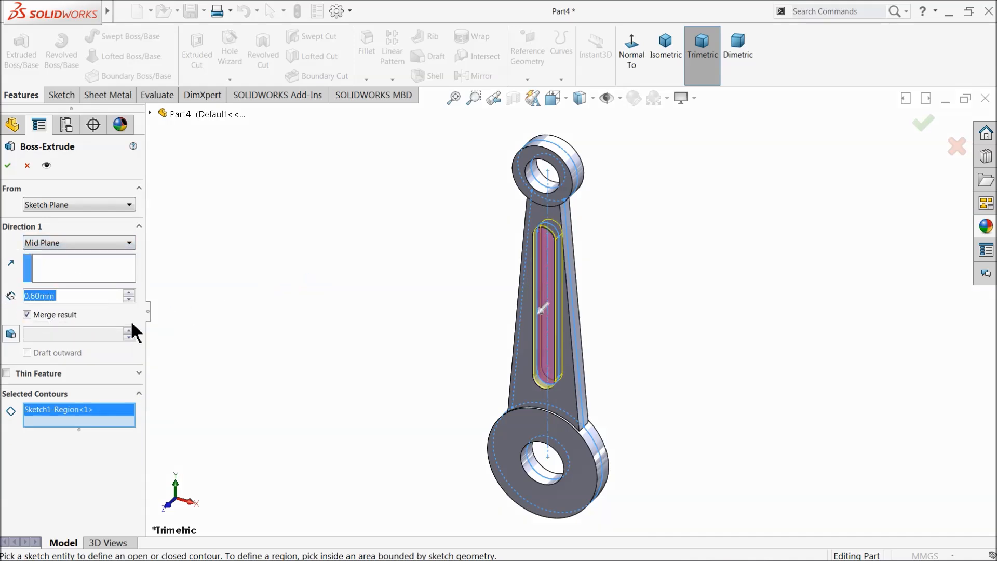
click(7, 166)
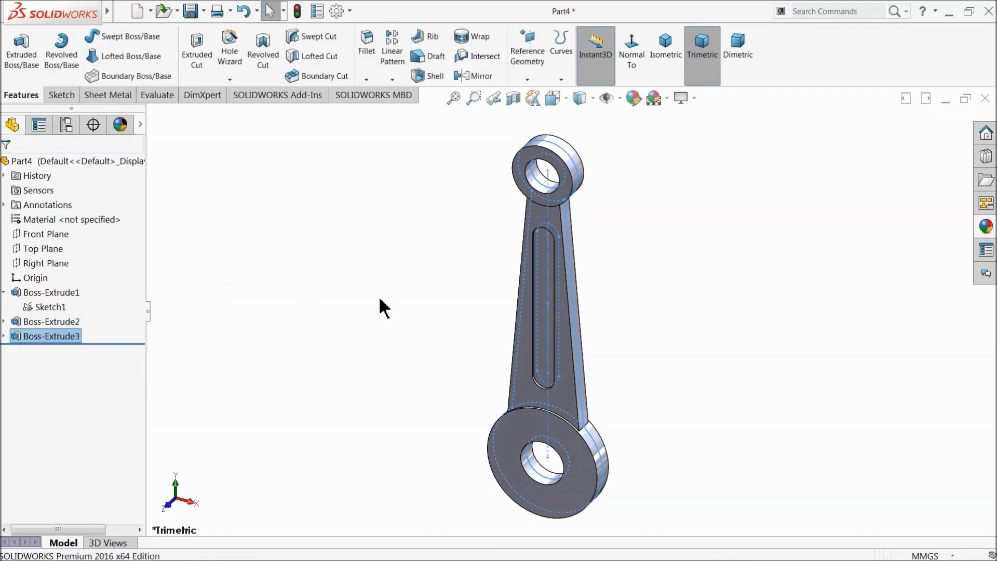
Step: Sketch two concentric circles at the origin on the lower ring's front face, one on the hole edge and one about 3.48 mm in diameter
middle_drag(403, 338, 407, 313)
scroll(557, 419, down, 5)
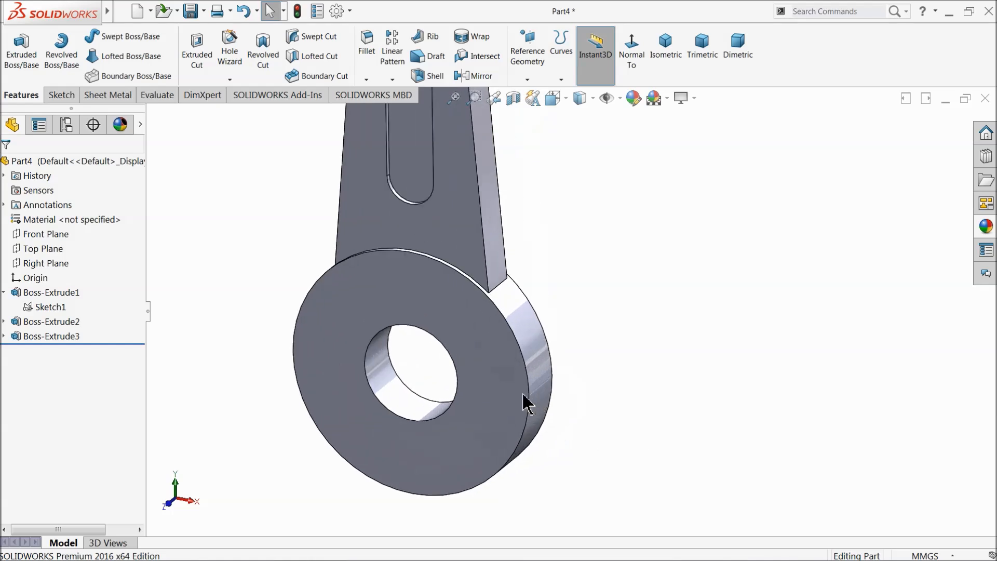
click(475, 390)
click(526, 353)
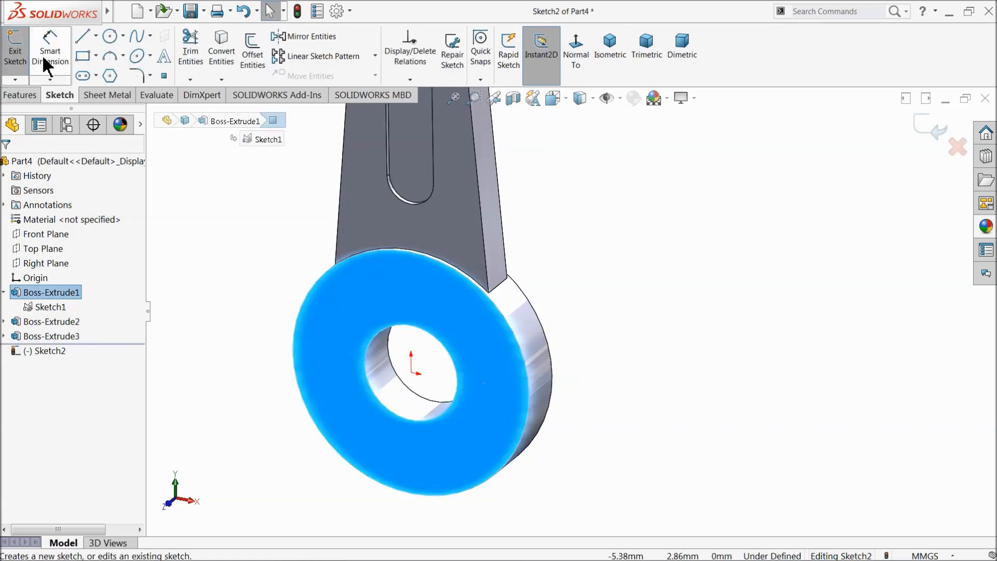
click(109, 37)
click(411, 373)
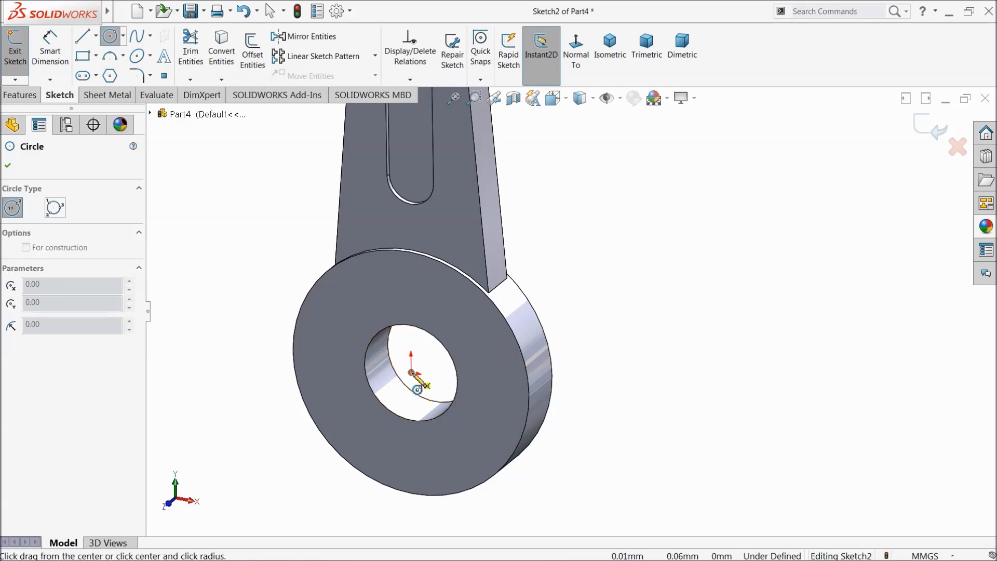
click(416, 337)
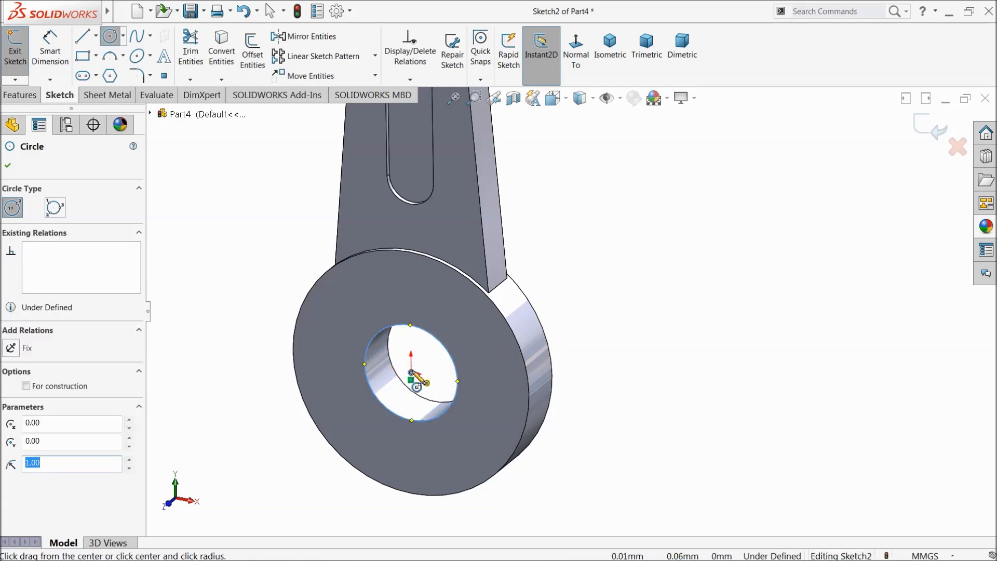
click(411, 372)
click(400, 290)
Step: Dimension the outer circle's diameter as 4 mm and the inner circle's diameter as 2 mm
click(50, 52)
click(492, 385)
click(587, 413)
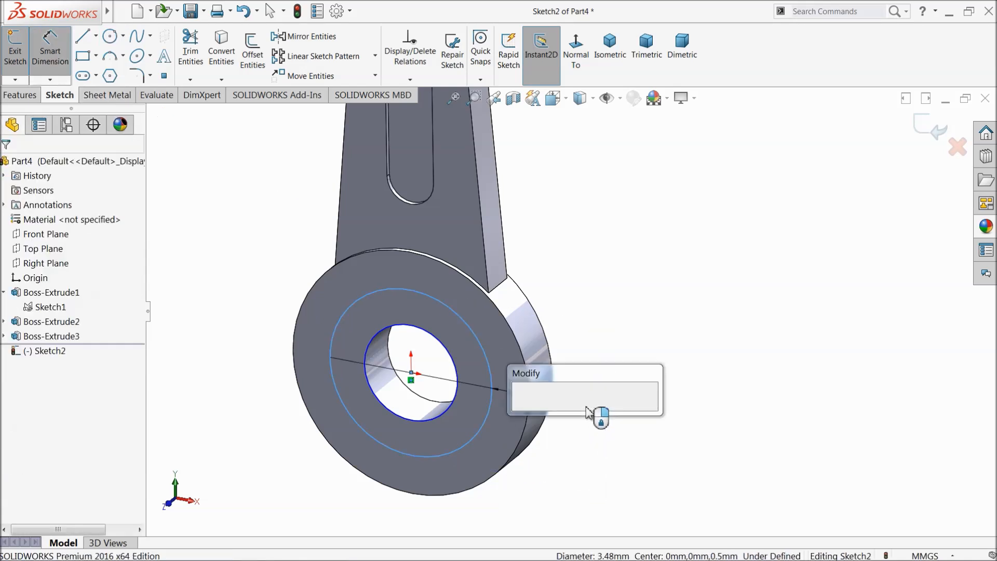
text(4)
key(Return)
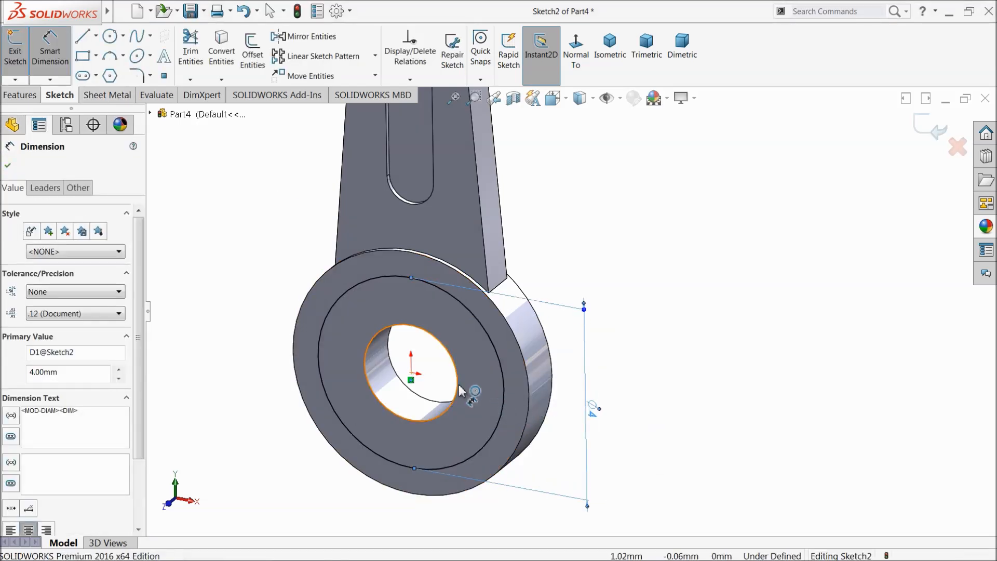
click(460, 391)
click(628, 401)
key(Return)
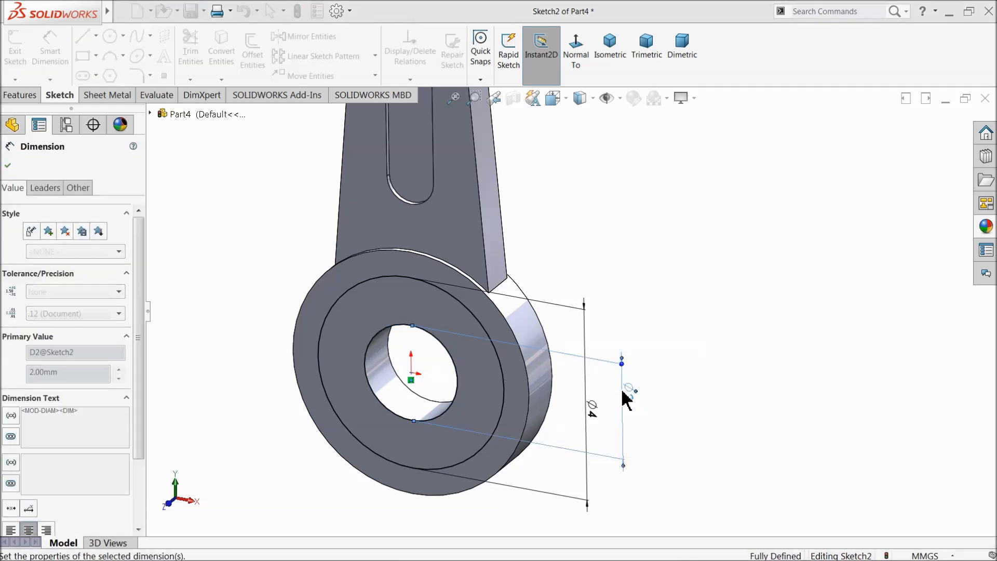
Step: Extrude the ring profile as a merged Blind boss, 1.5 mm in Direction 1 and 2.5 mm in Direction 2
click(19, 95)
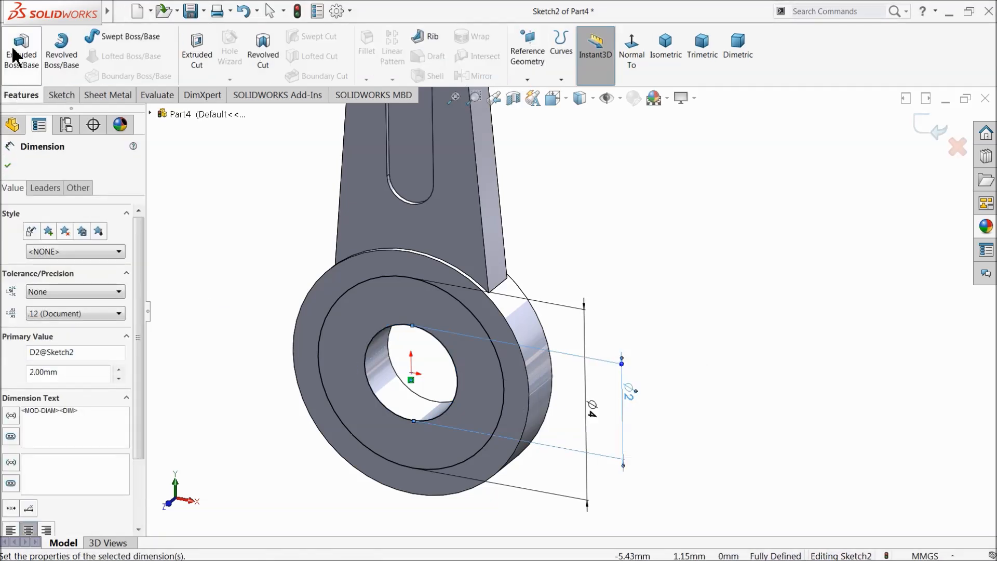
click(21, 51)
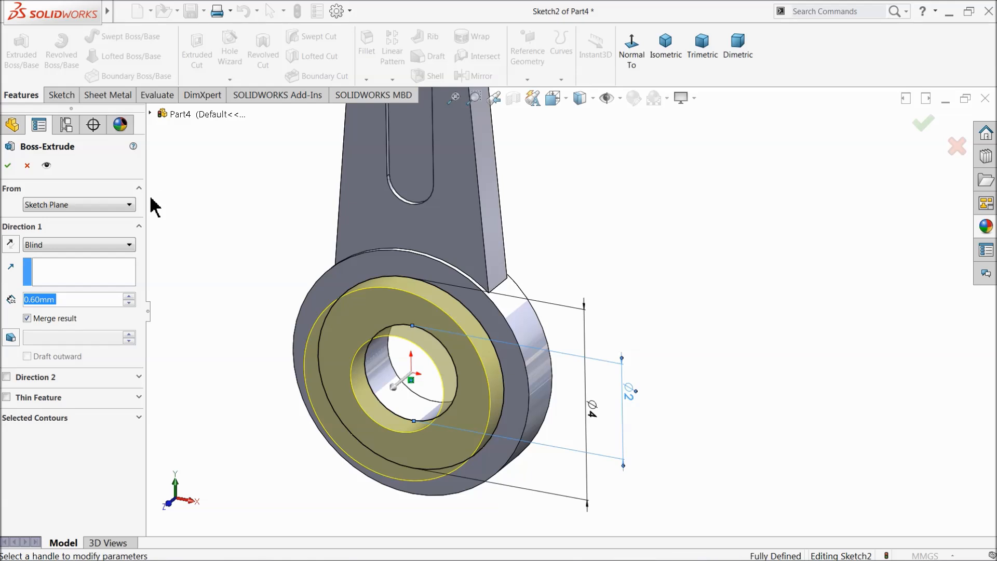
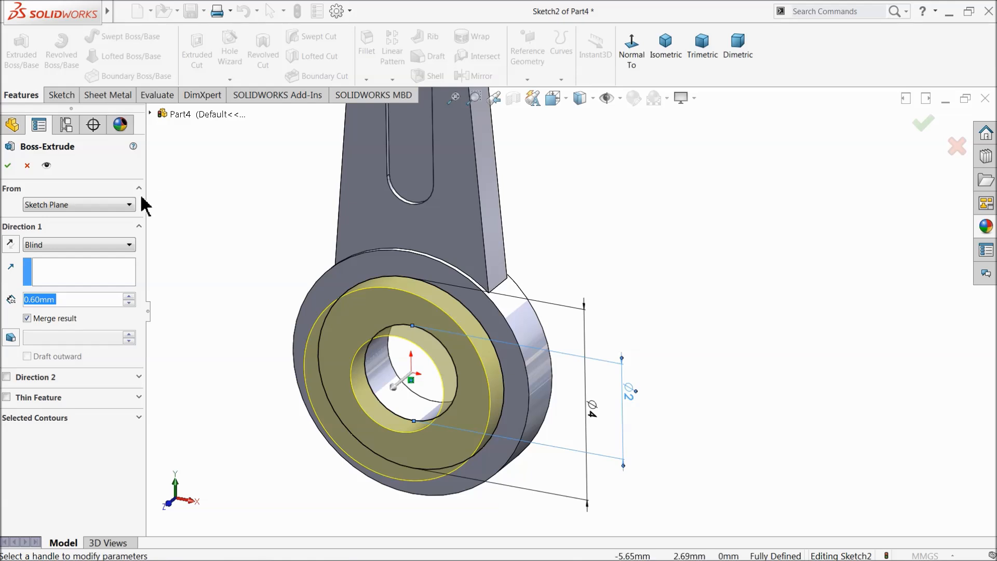
text(1.5)
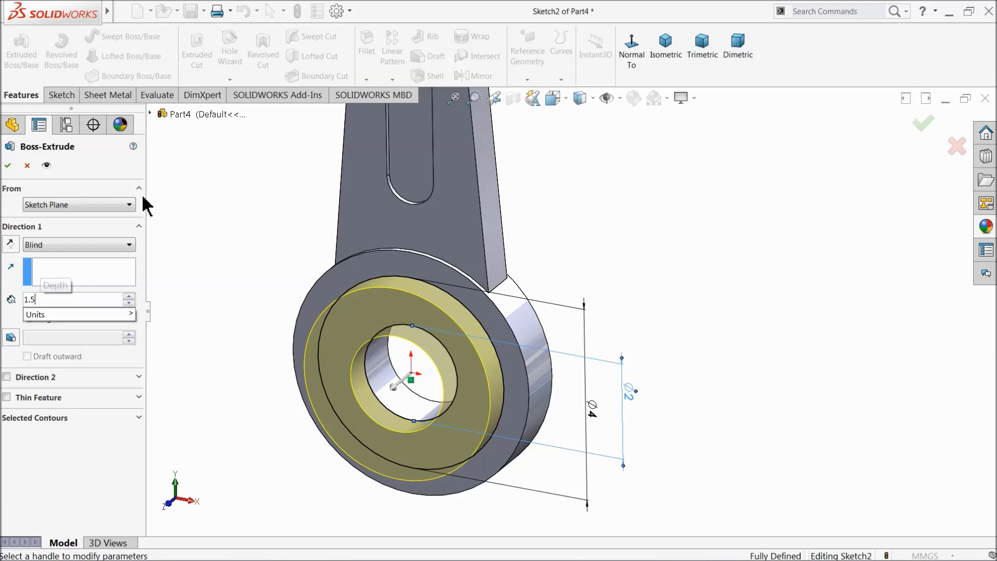
key(Return)
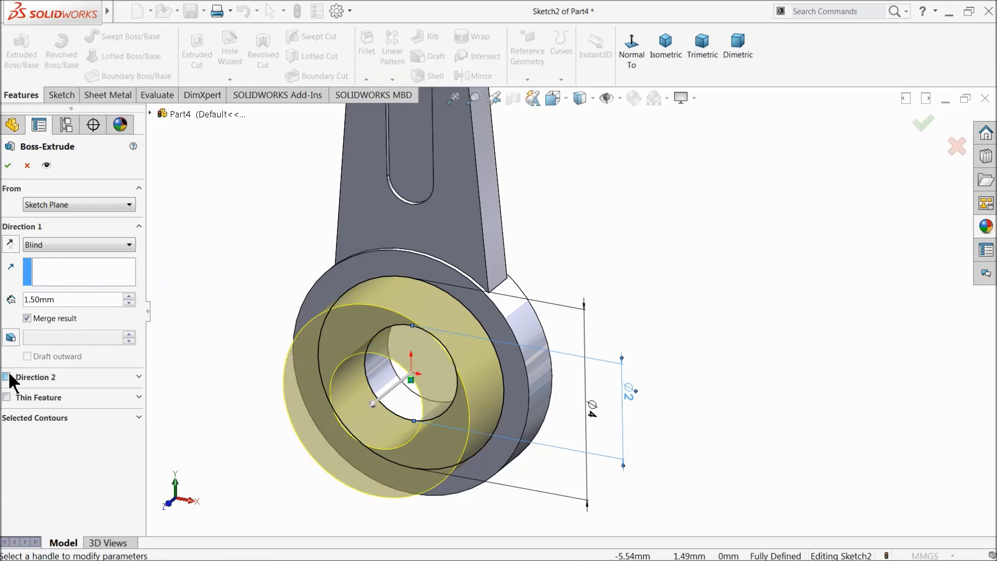
click(6, 376)
text(2.5)
key(Return)
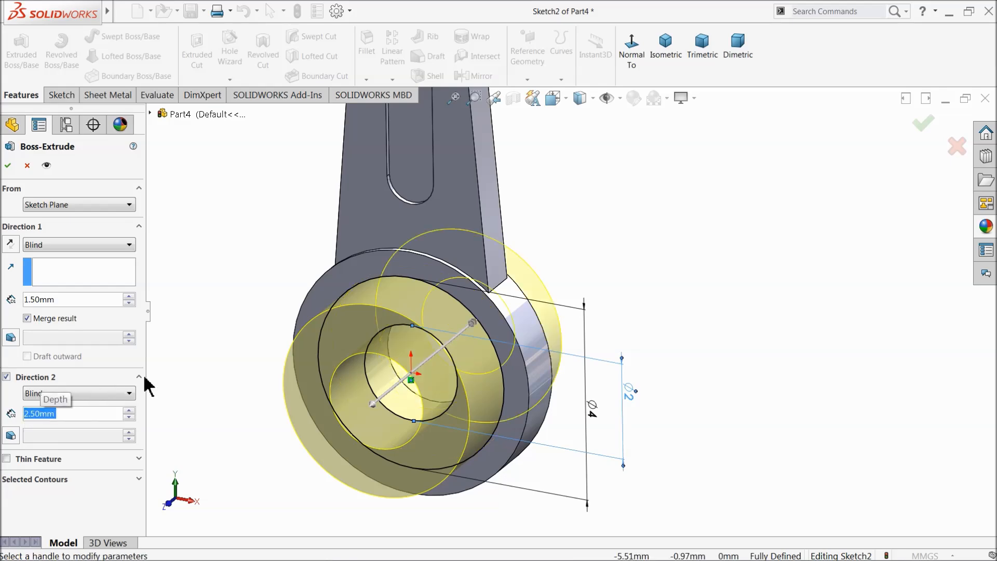
middle_drag(260, 291, 229, 288)
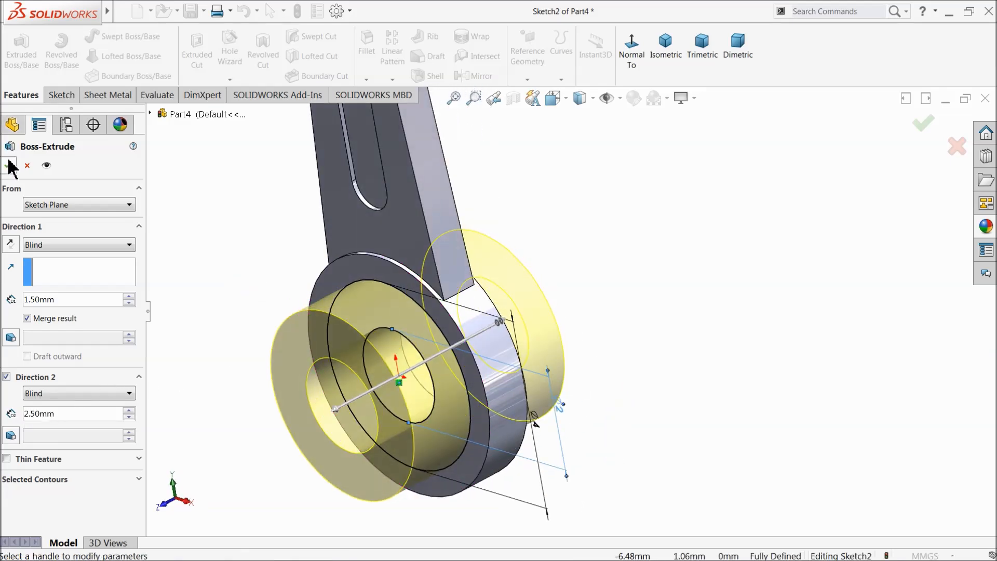
click(9, 163)
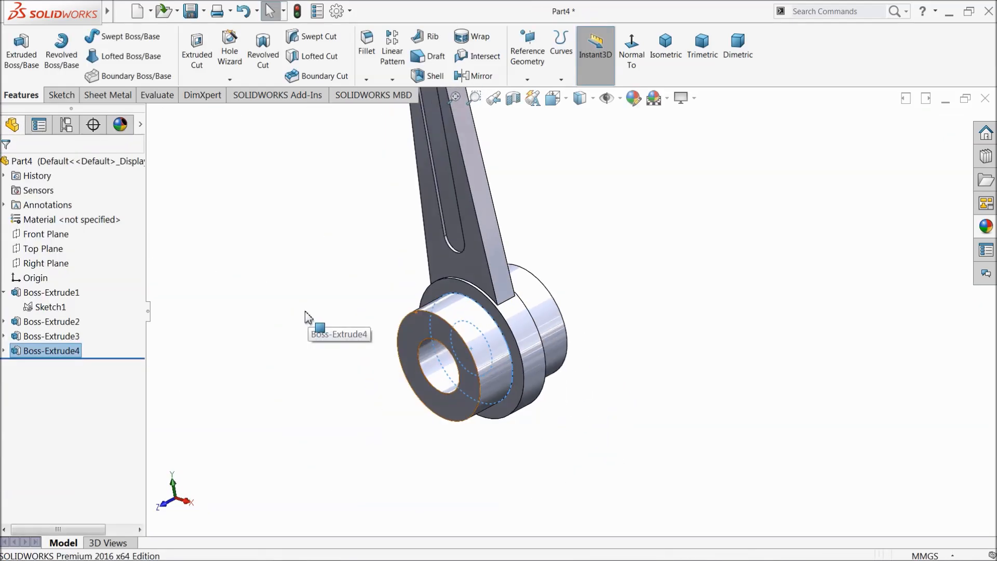
click(288, 283)
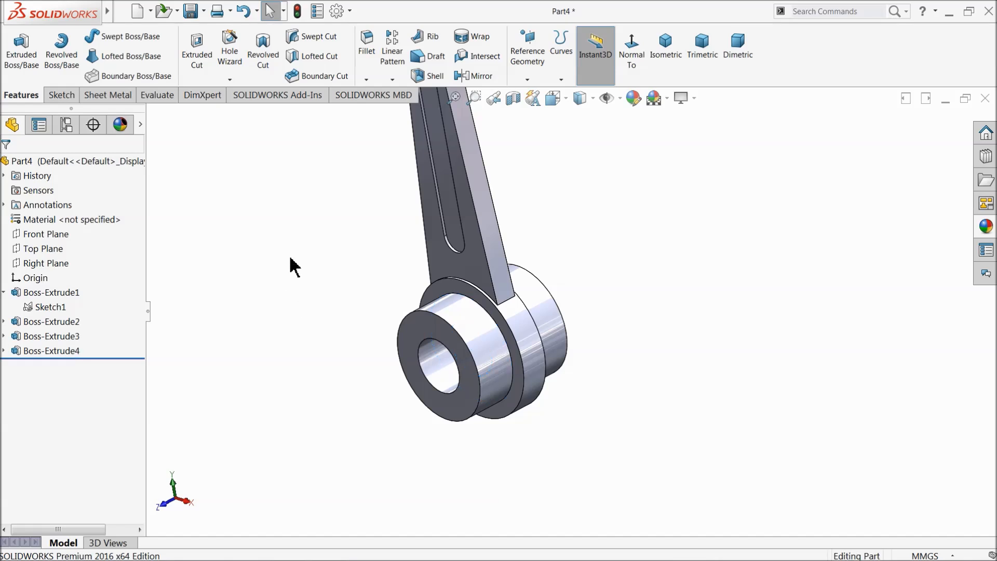
Step: Start a sketch on the Front Plane and draw a centerpoint arc about 1.7 mm in radius around the origin, open towards the arm
click(32, 235)
click(43, 221)
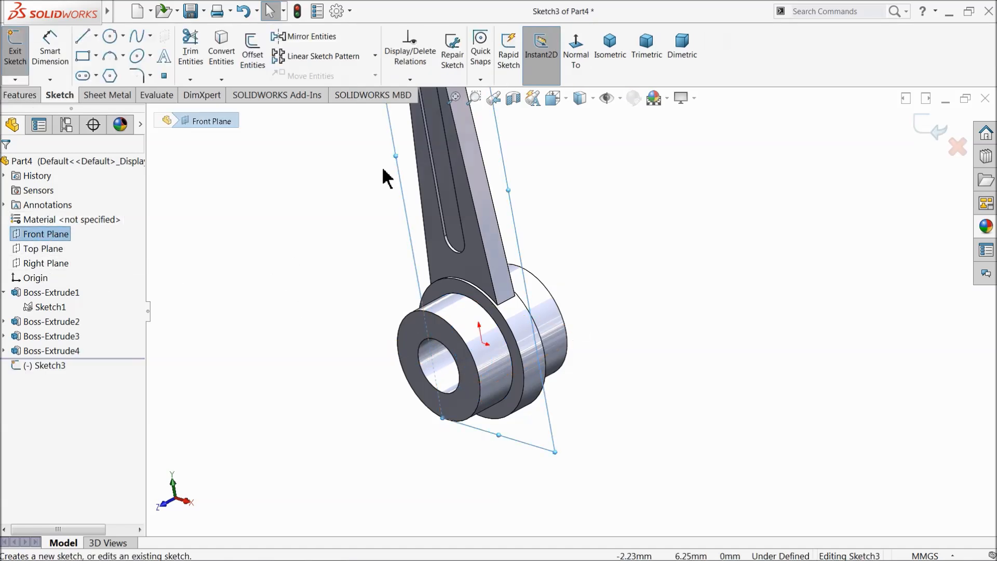
click(576, 52)
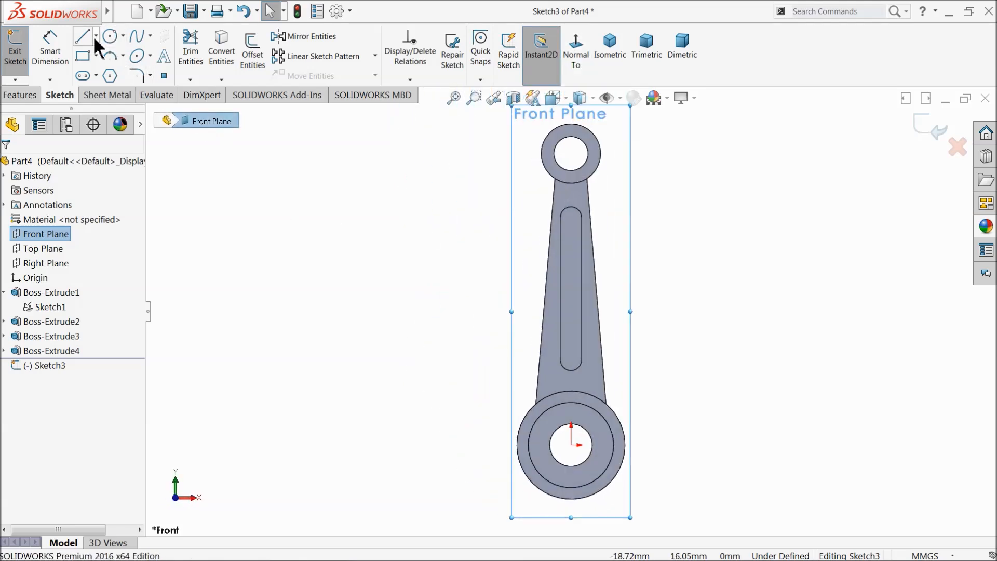
click(123, 56)
click(137, 72)
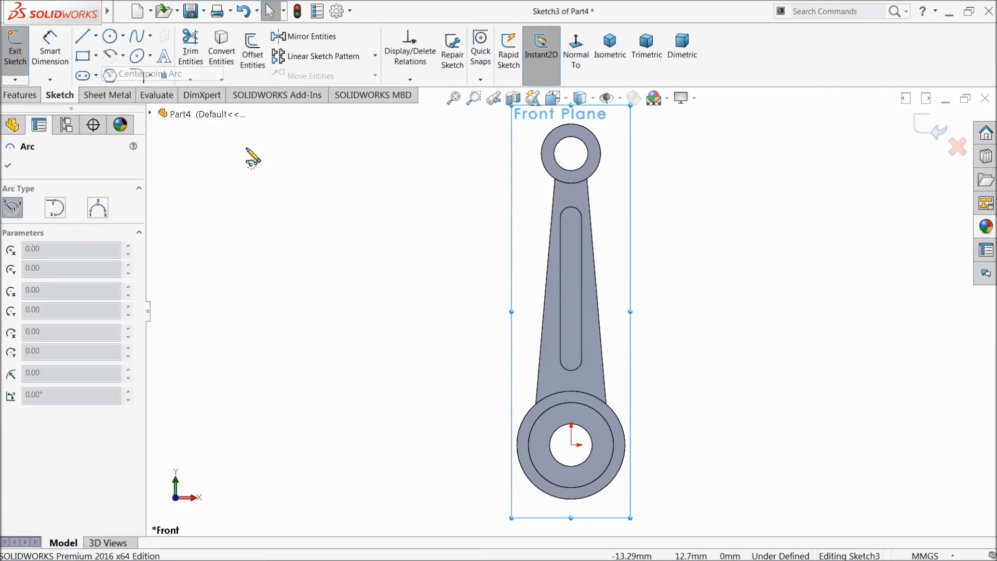
scroll(569, 379, down, 8)
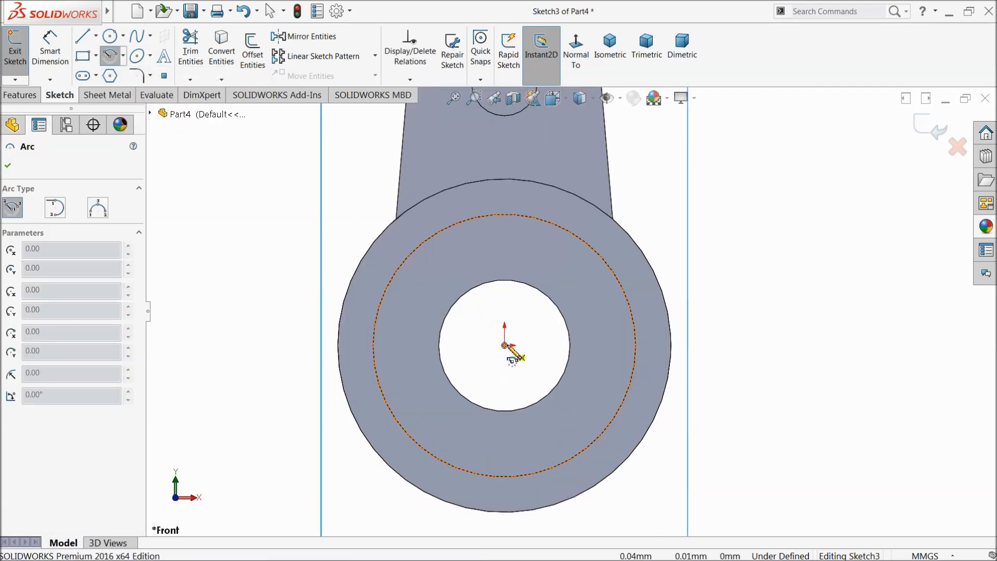
click(504, 346)
click(431, 261)
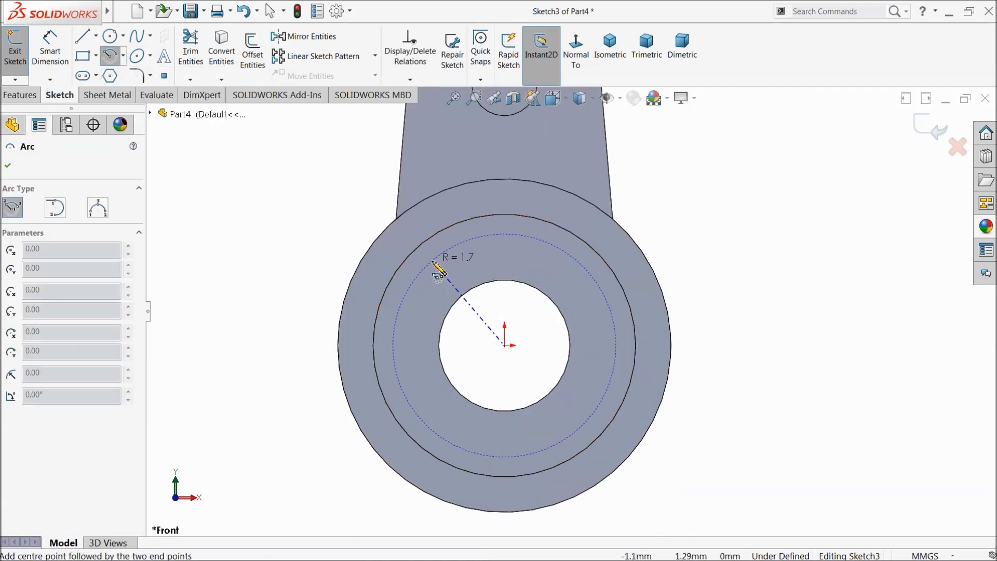
click(592, 275)
Step: Draw a larger centerpoint arc around the origin, outside the lower ring and open towards the arm
click(504, 346)
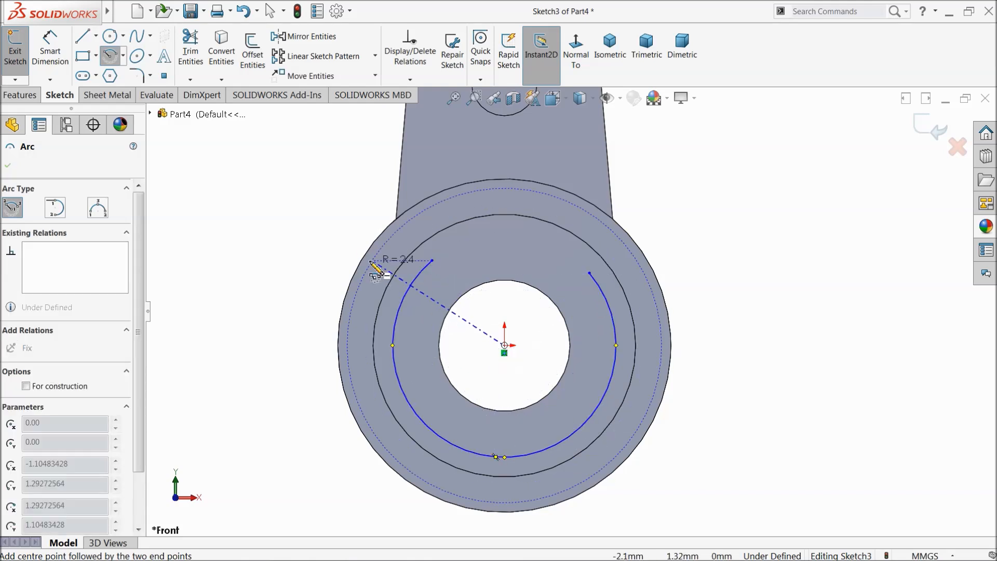
click(327, 228)
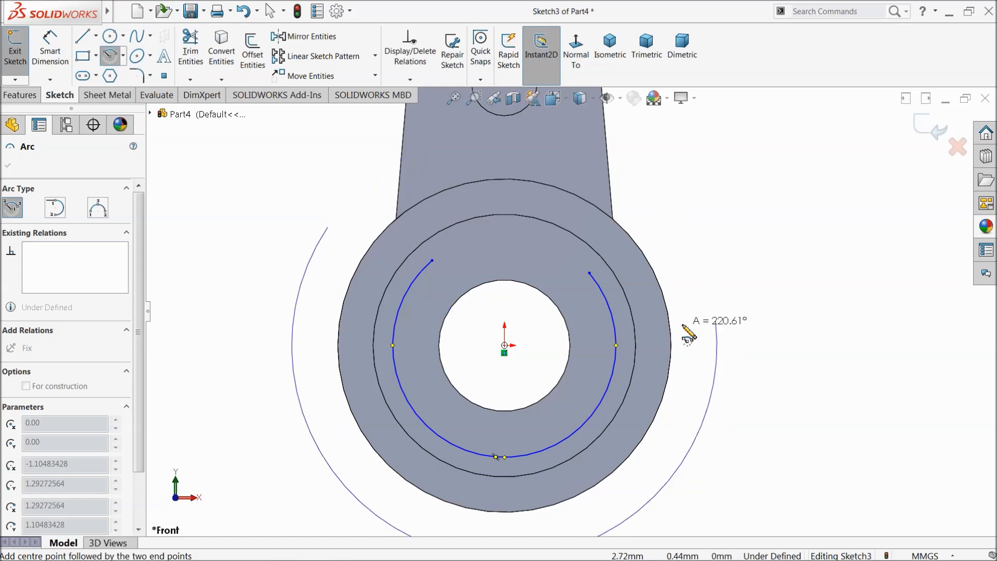
click(683, 230)
right_click(735, 201)
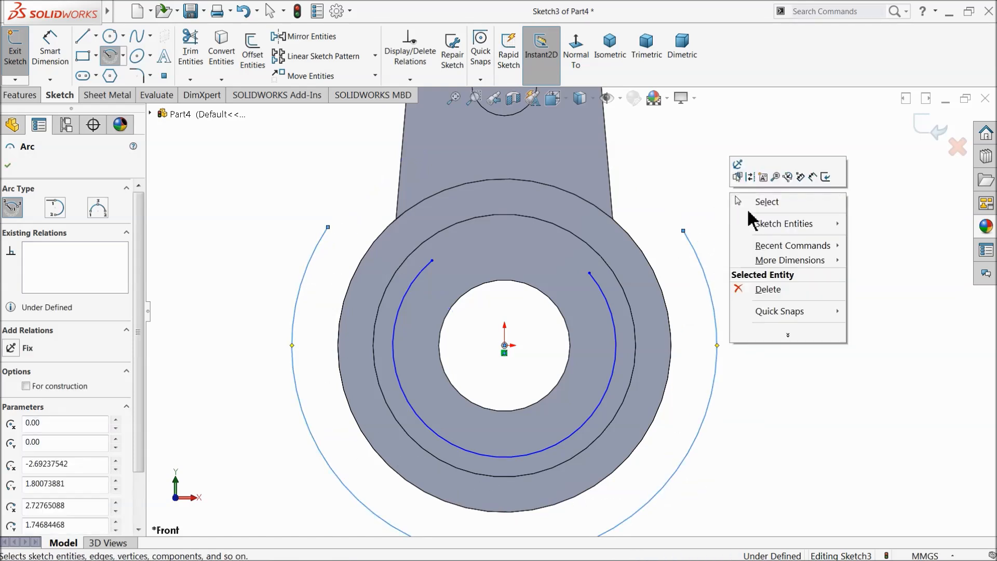
click(762, 201)
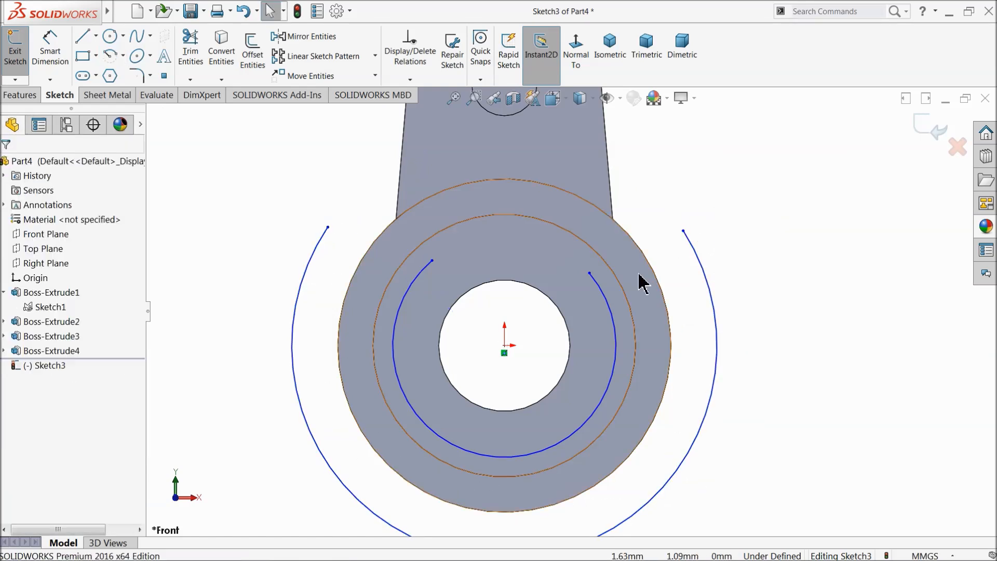
Step: Add a horizontal relation between the inner arc's two endpoints and another between the outer arc's two endpoints
click(432, 261)
ctrl+click(590, 274)
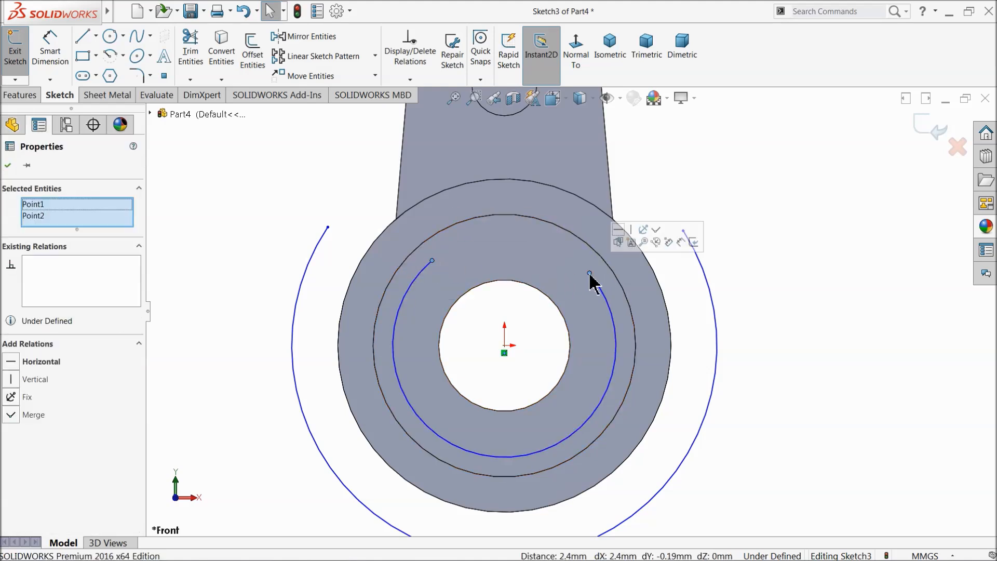
click(618, 229)
click(699, 200)
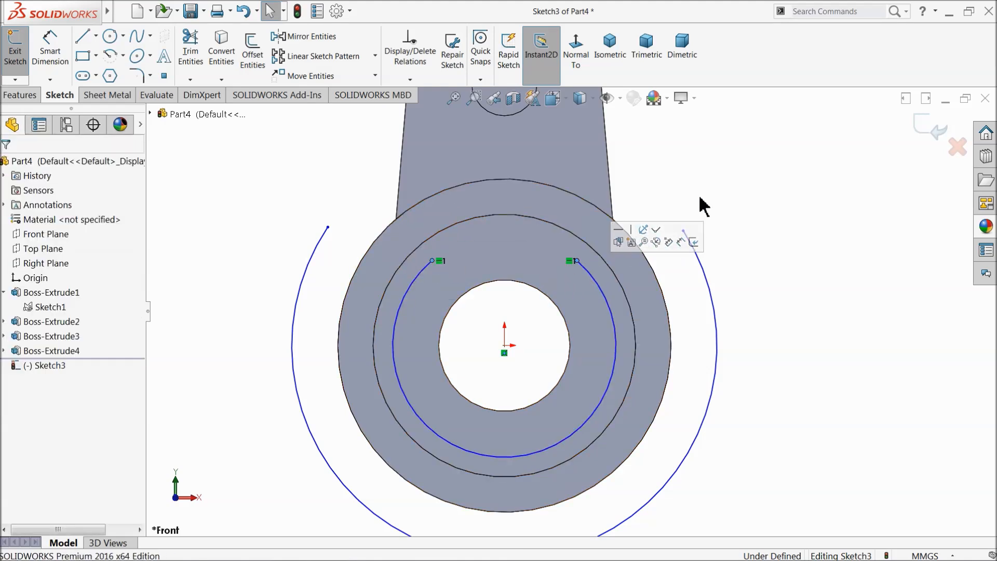
click(683, 230)
ctrl+click(327, 228)
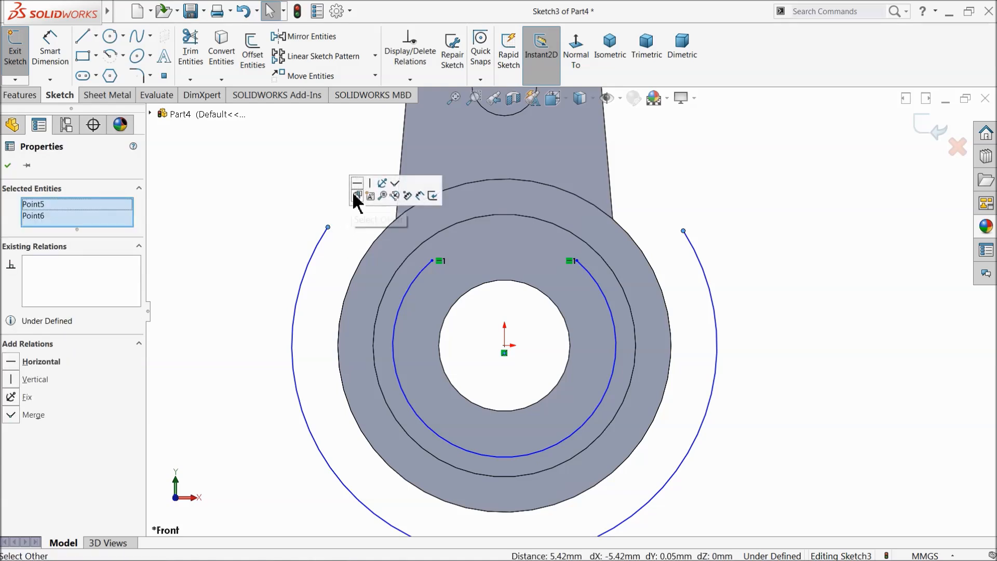
click(360, 182)
Step: Draw two lines connecting the arm's upper corners at the upper ring to the outer arc's endpoints on each side
click(81, 38)
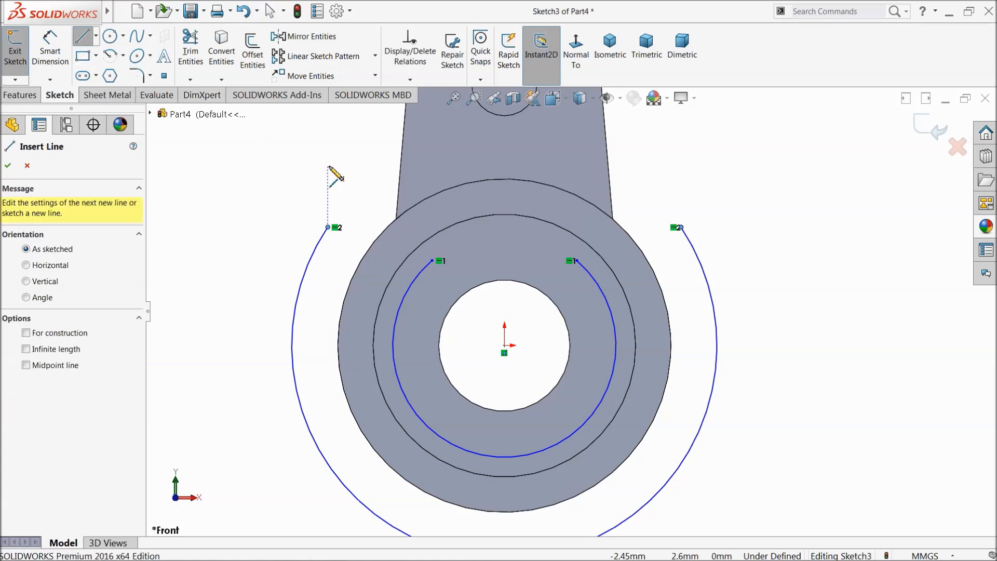
scroll(438, 267, up, 3)
scroll(540, 182, up, 3)
scroll(585, 138, down, 3)
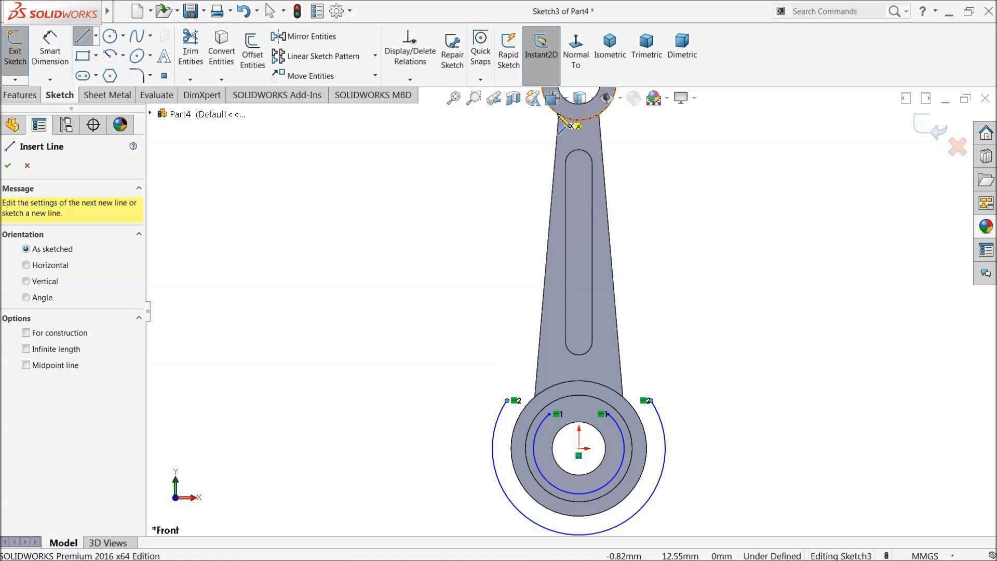
click(558, 115)
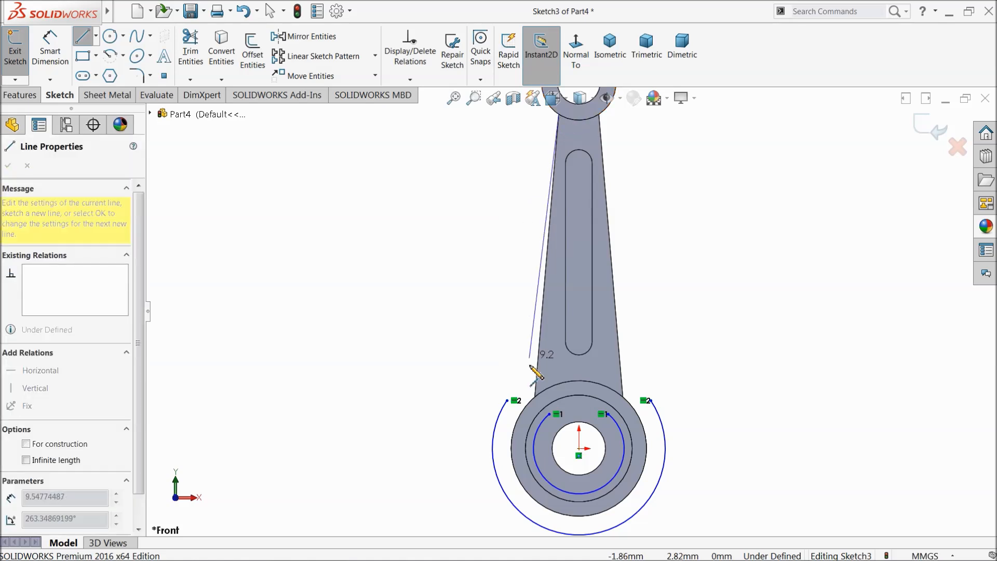
click(508, 401)
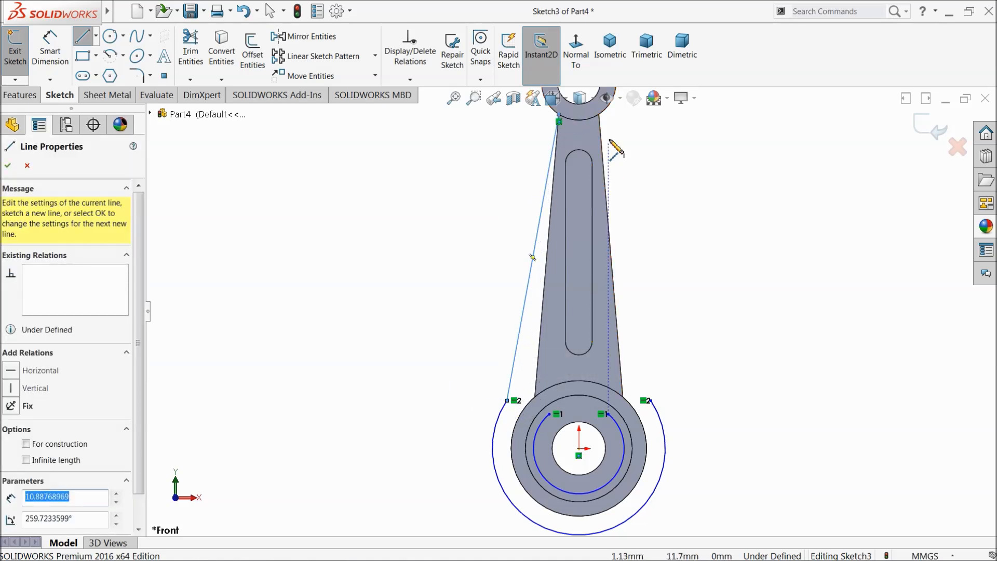
click(599, 116)
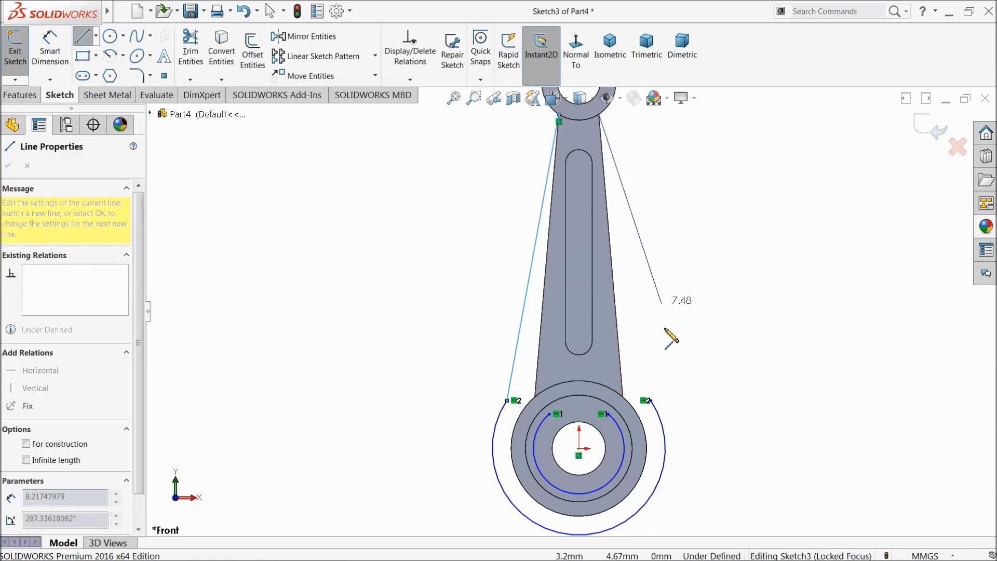
click(649, 401)
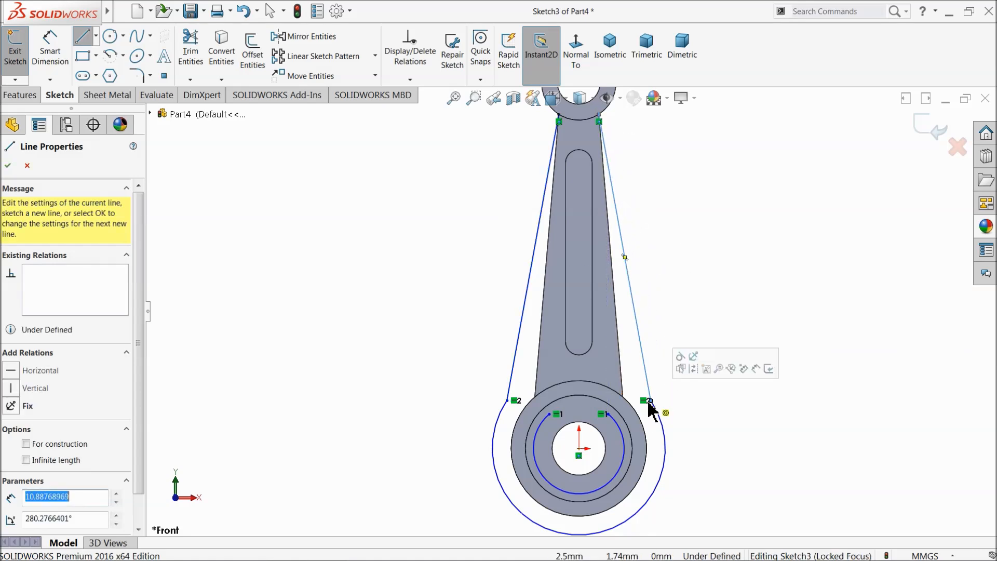
Step: Draw two lines from the inner arc's endpoints up to the same arm corners, closing the profile
click(606, 414)
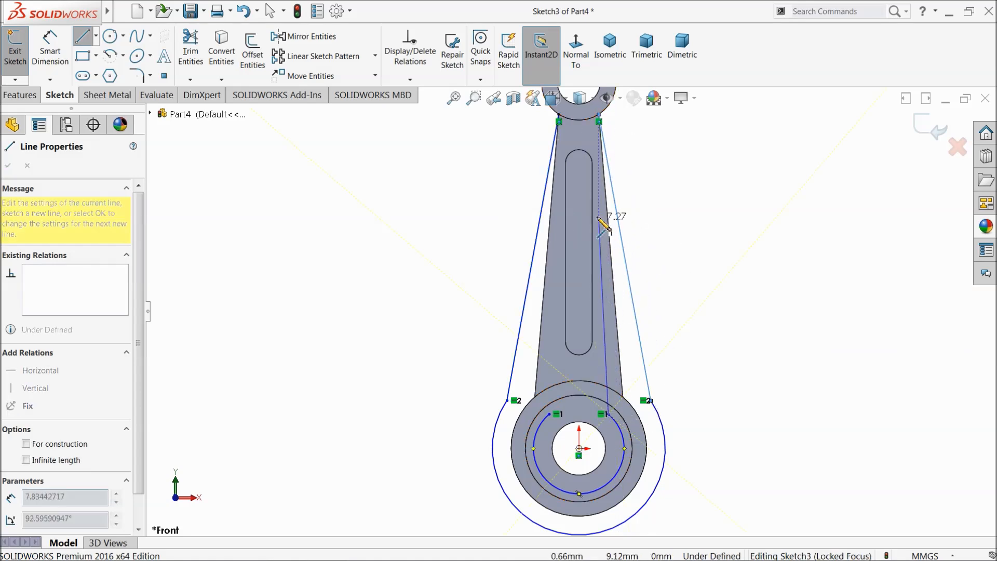
click(600, 118)
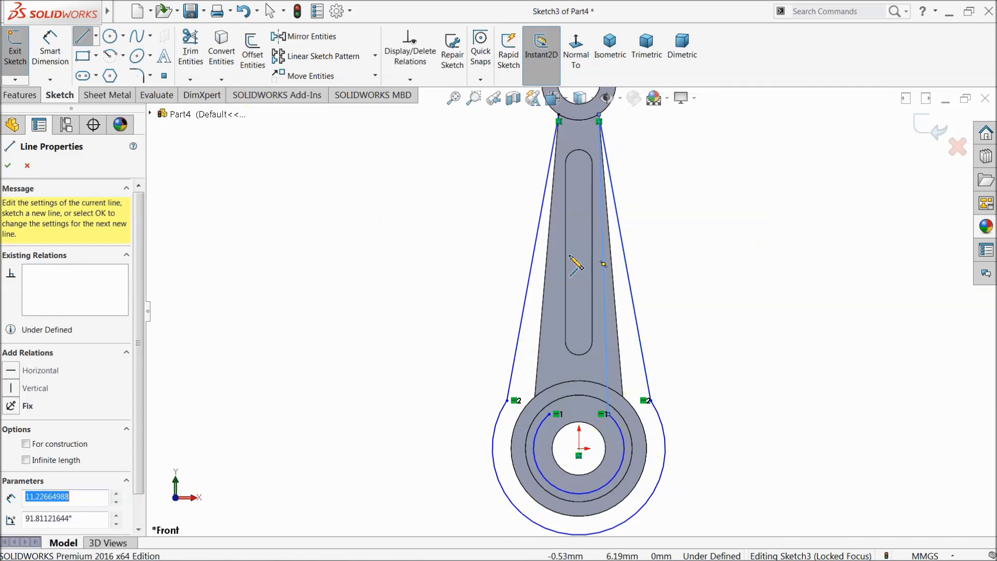
click(549, 414)
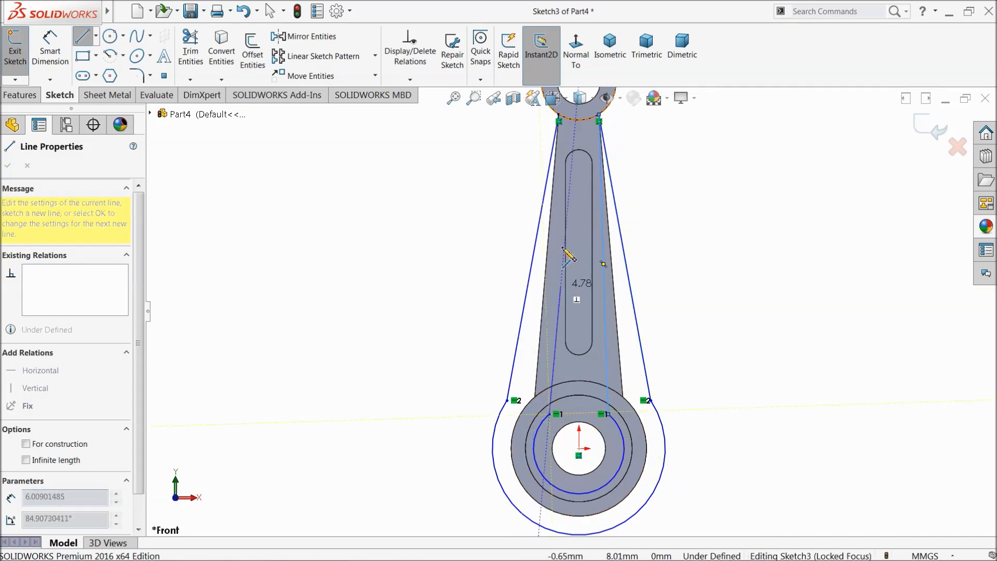
click(559, 119)
Step: Dimension the horizontal distance between the inner arc's two endpoints as 3.2 mm
click(50, 51)
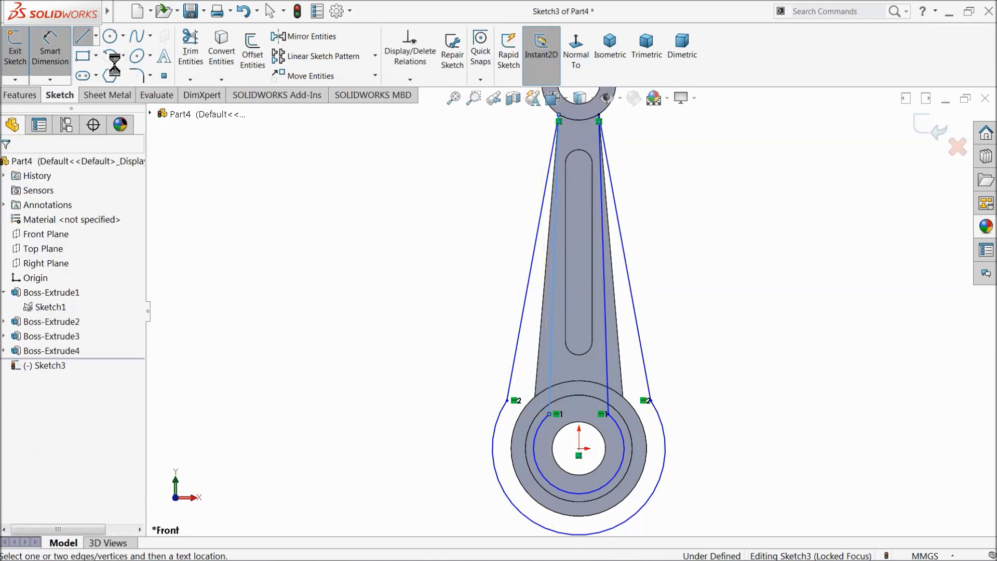
scroll(589, 421, down, 5)
scroll(590, 414, down, 3)
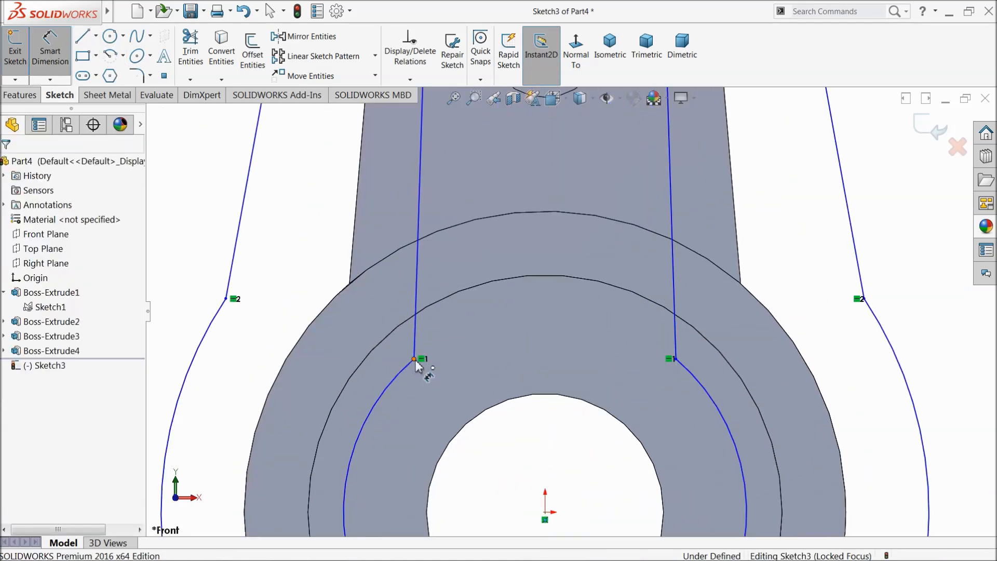
click(491, 389)
click(676, 360)
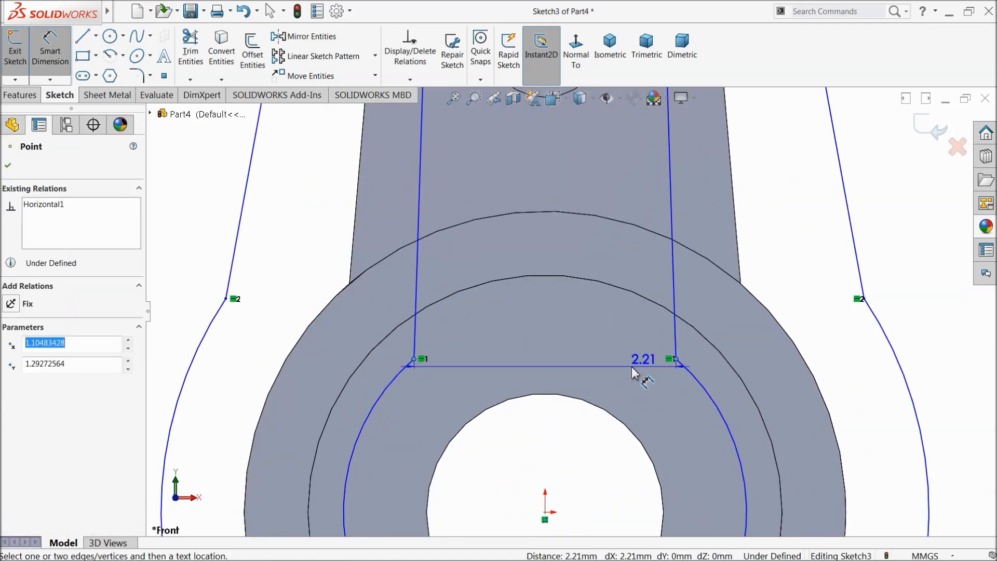
click(546, 374)
text(3.2)
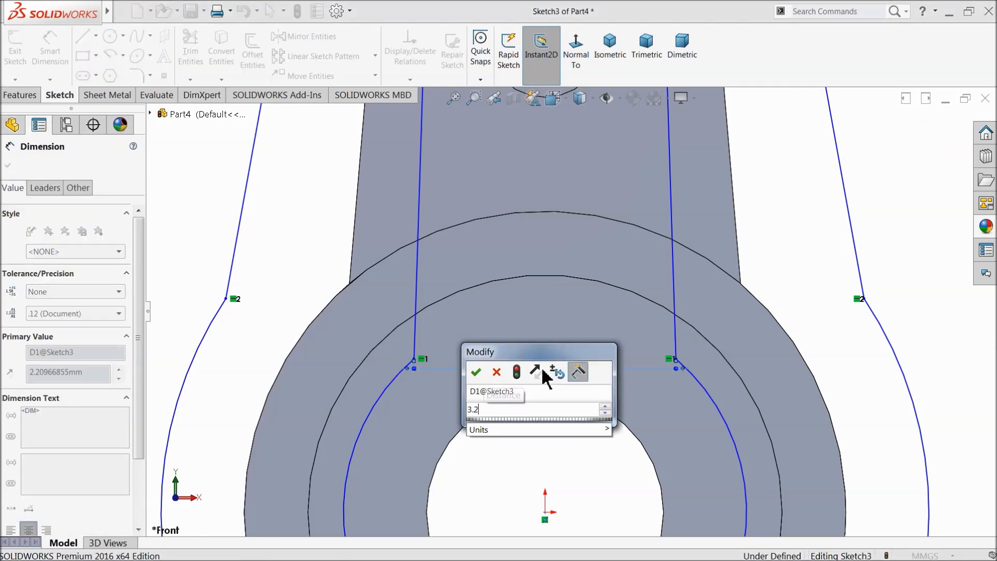
key(Return)
scroll(523, 393, up, 5)
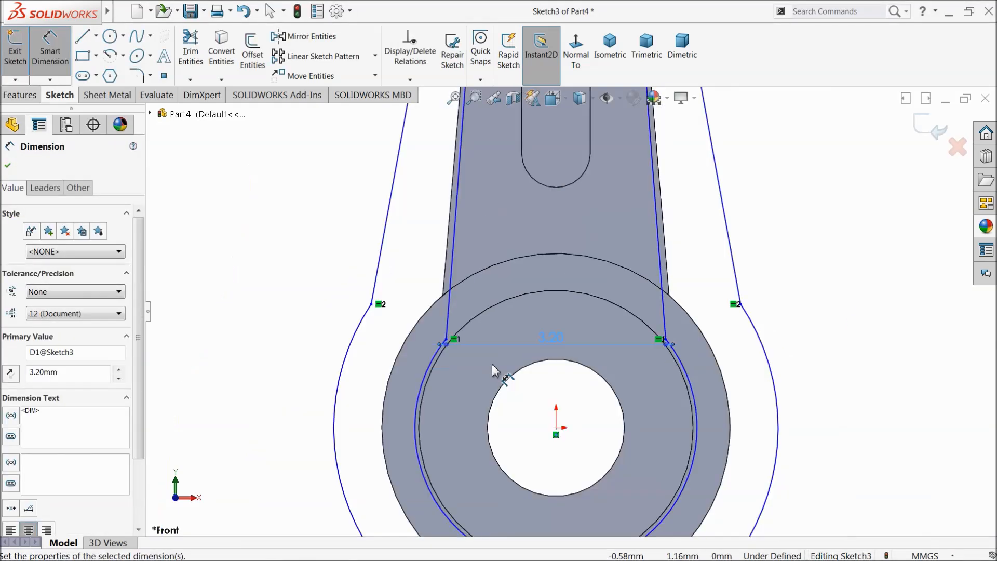
Step: Dimension the inner arc's radius as 1.75 mm
click(41, 59)
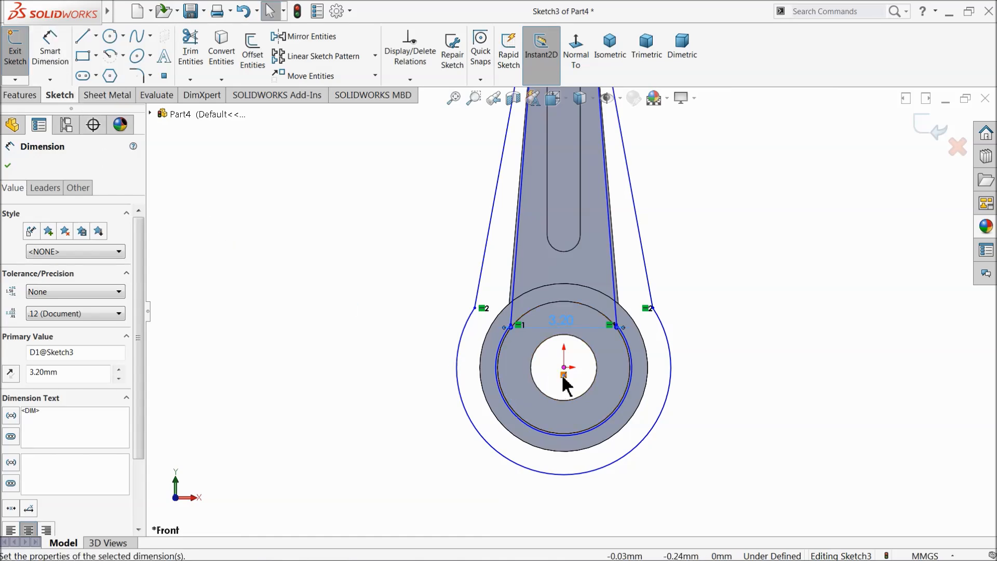
scroll(565, 382, down, 4)
click(680, 425)
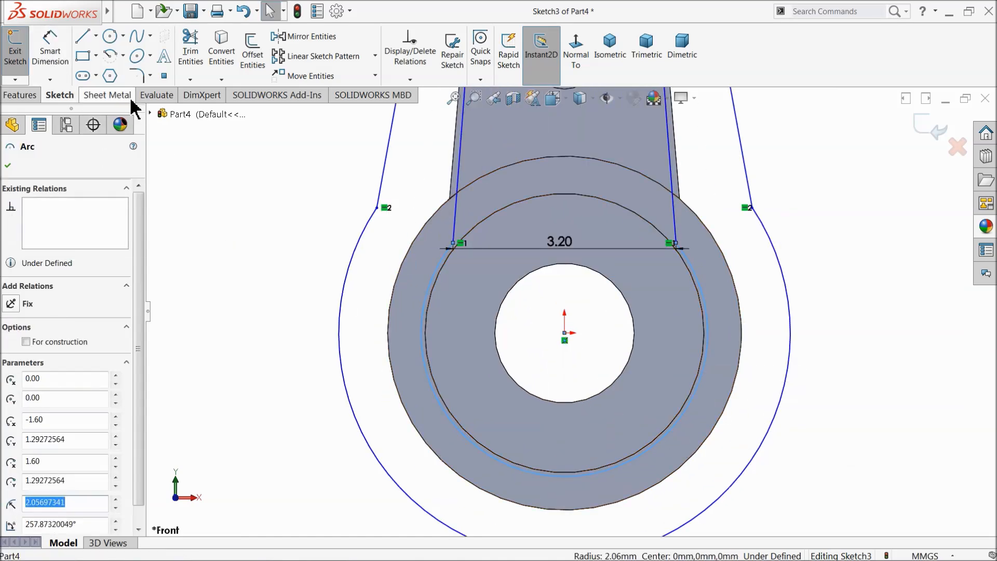
click(49, 49)
click(433, 275)
scroll(538, 337, up, 2)
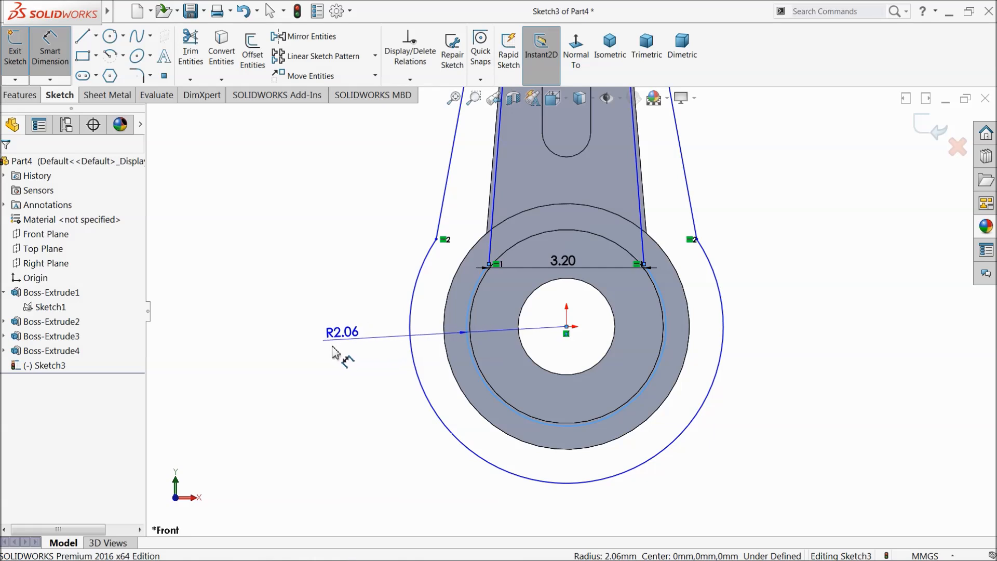
click(333, 352)
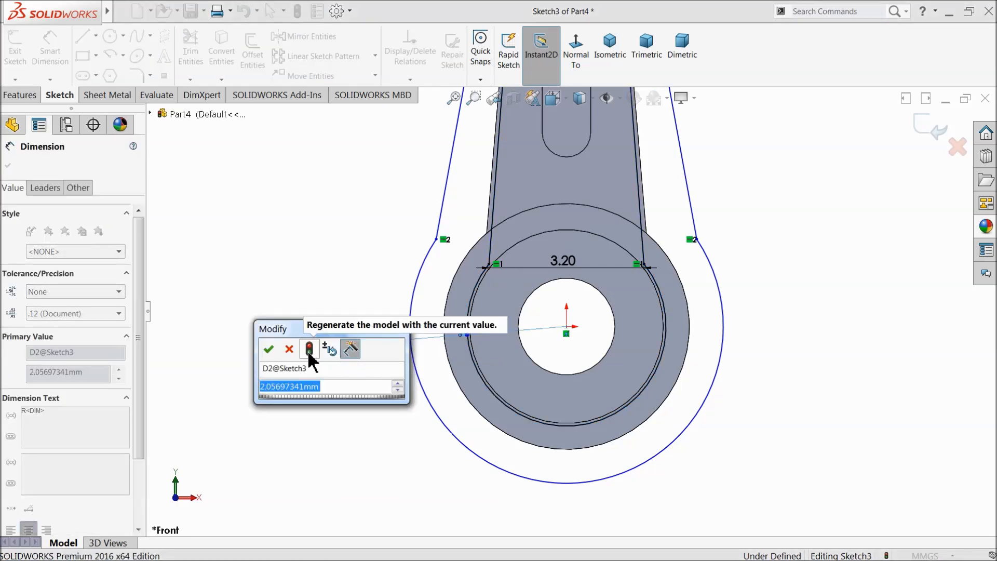
text(2.05)
key(Return)
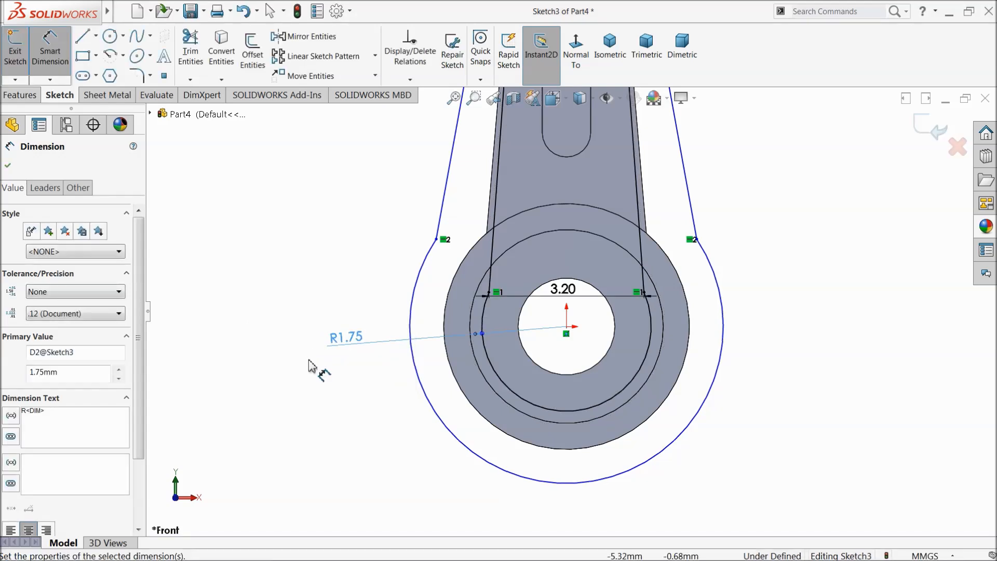
Step: Dimension the outer arc's radius as 3.5 mm
click(719, 408)
click(777, 406)
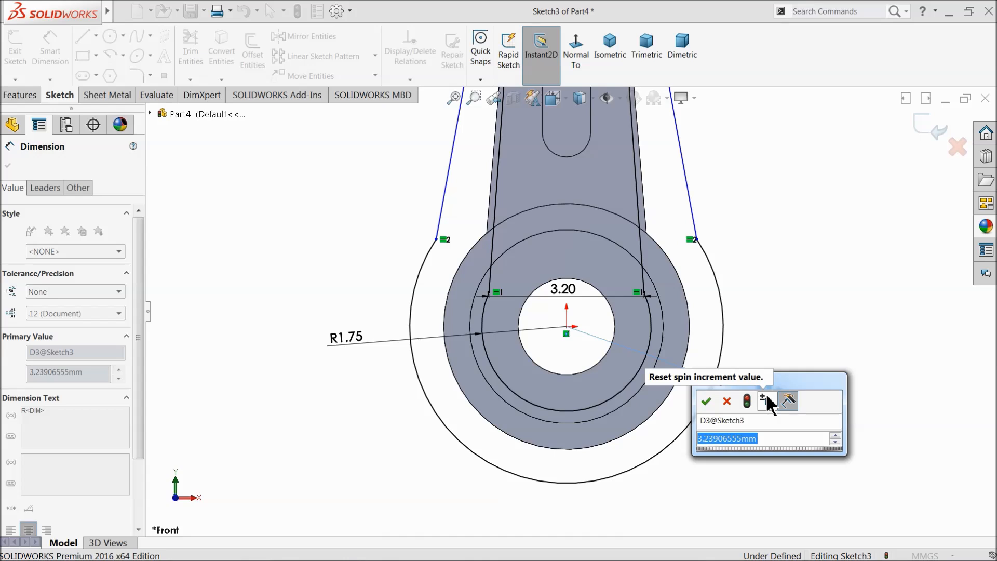
text(3.5)
key(Return)
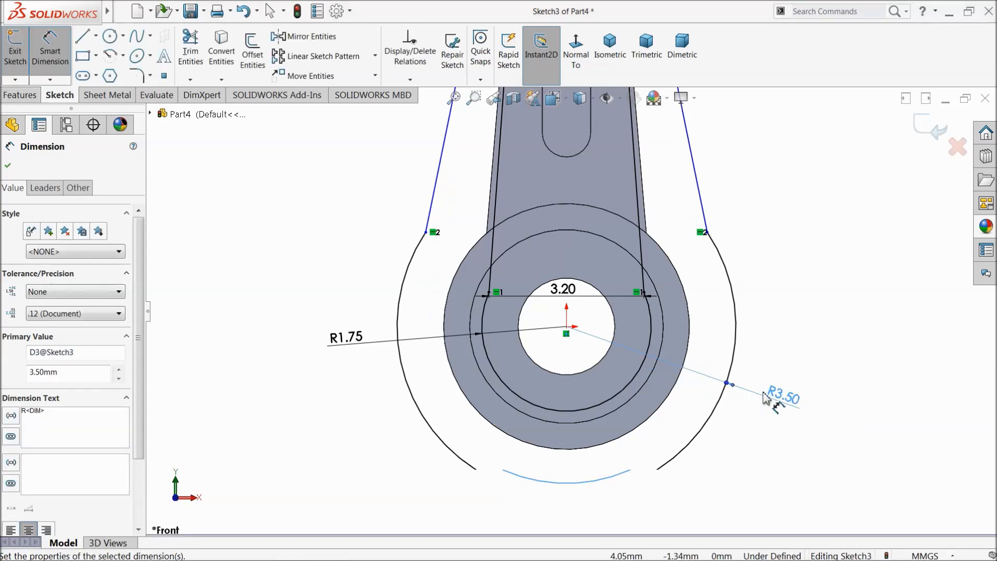
Step: Cut-extrude the closed profile around the arm and lower ring with a Mid Plane end condition, 31.5 mm deep
scroll(718, 370, up, 7)
scroll(623, 254, down, 3)
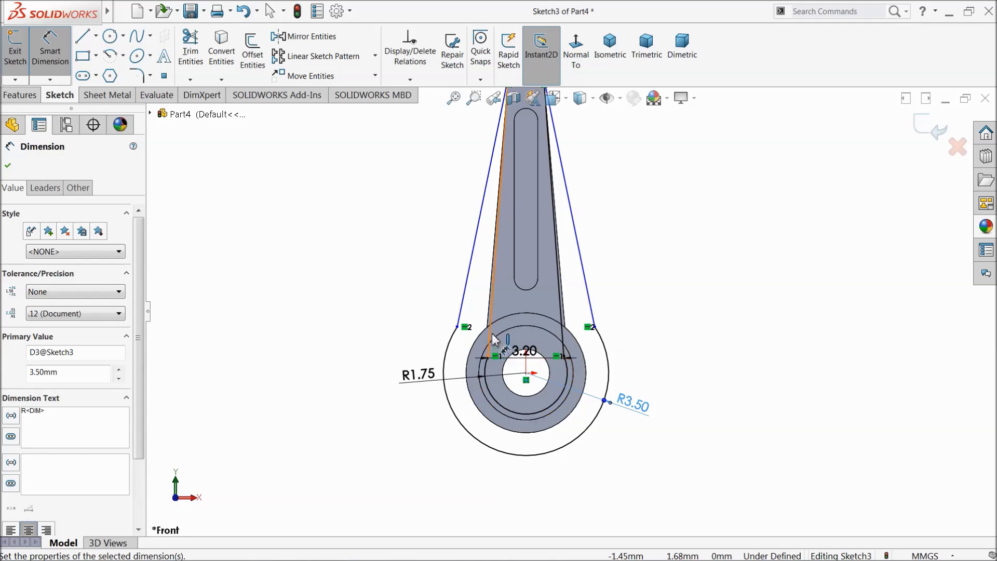
click(16, 97)
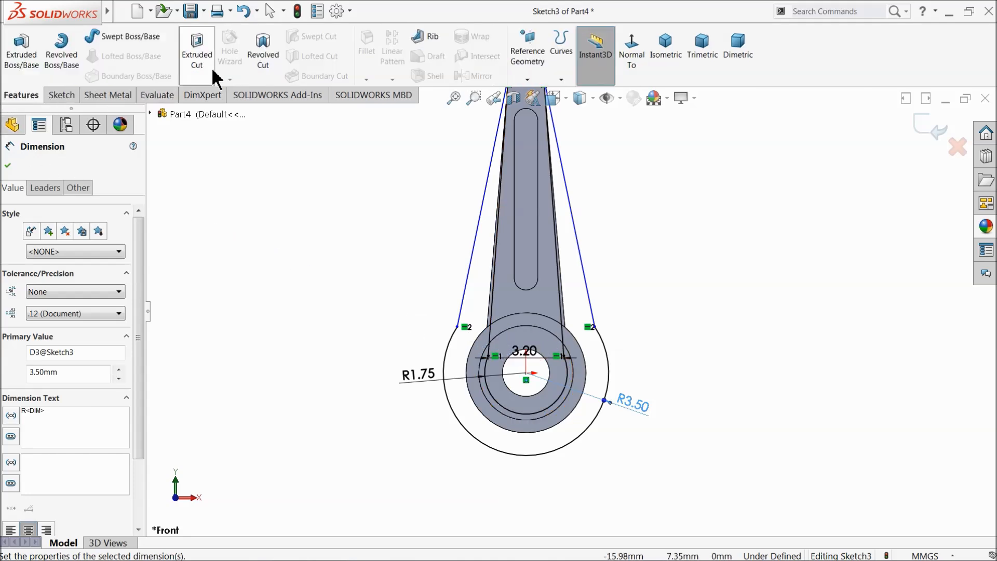
click(197, 61)
middle_drag(292, 255, 266, 285)
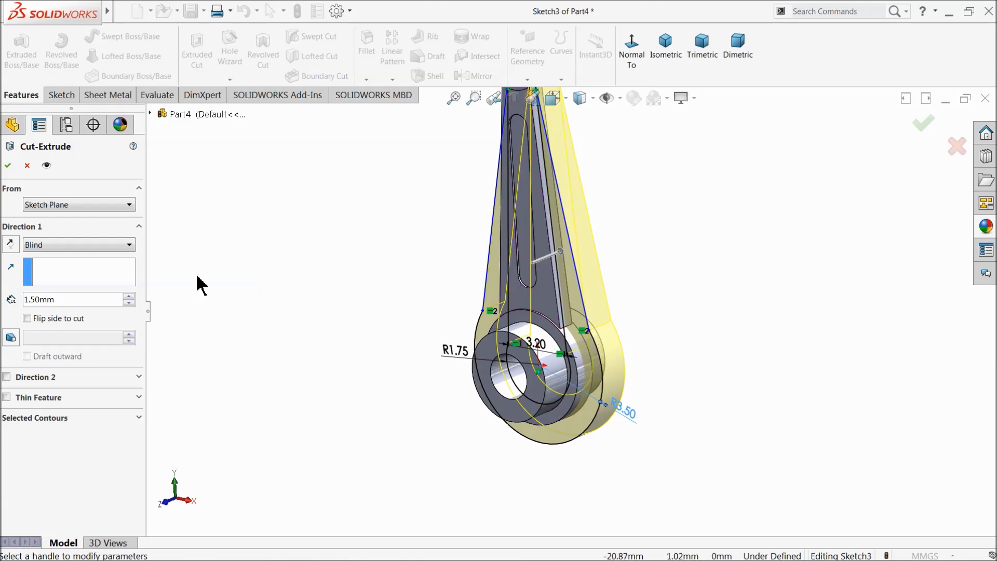
click(56, 246)
click(47, 341)
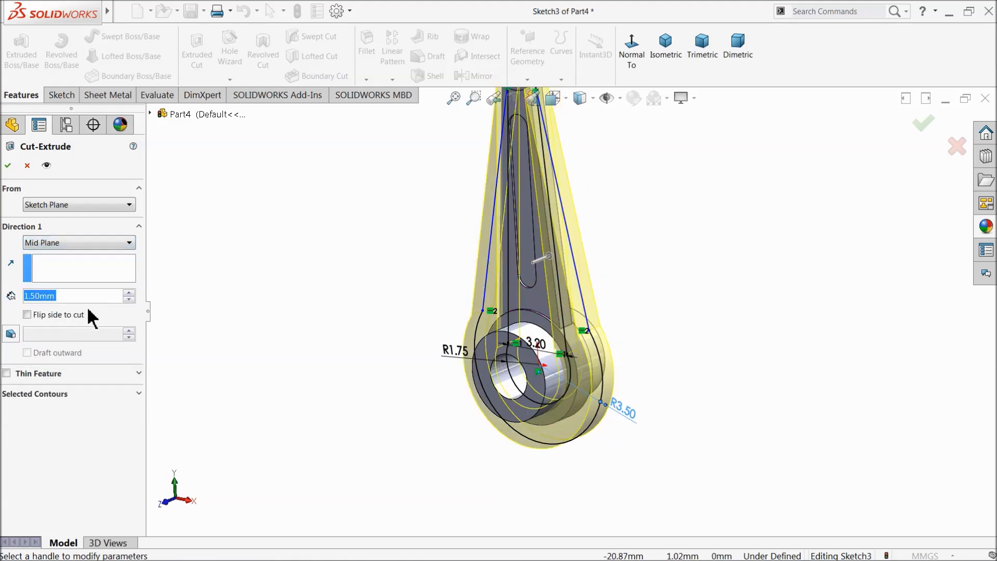
click(128, 293)
click(128, 293)
click(129, 293)
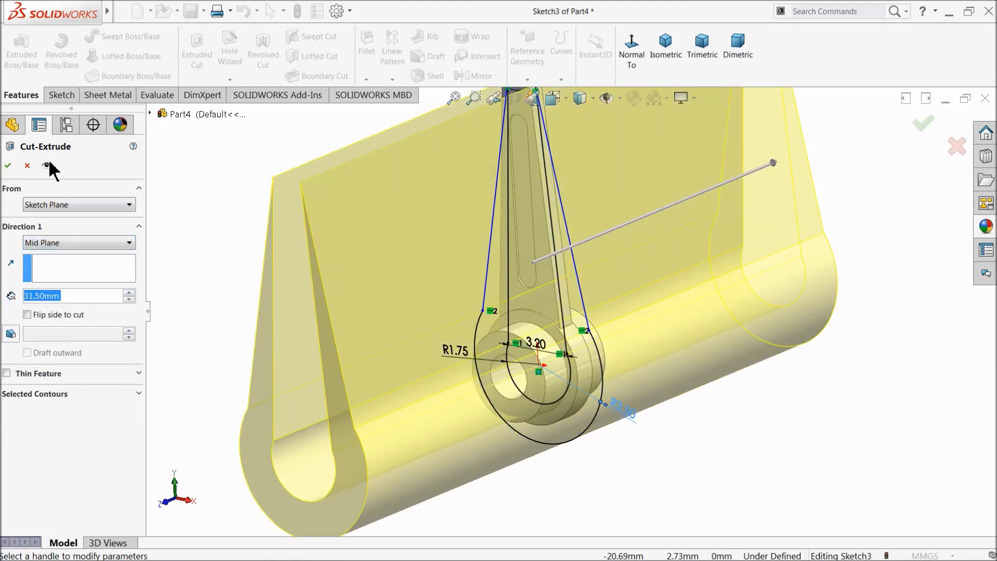
click(8, 165)
Step: Start a sketch on the Front Plane and draw a horizontal centerline from the origin to beyond the lower ring's outer edge
middle_drag(329, 286, 353, 275)
scroll(491, 382, down, 3)
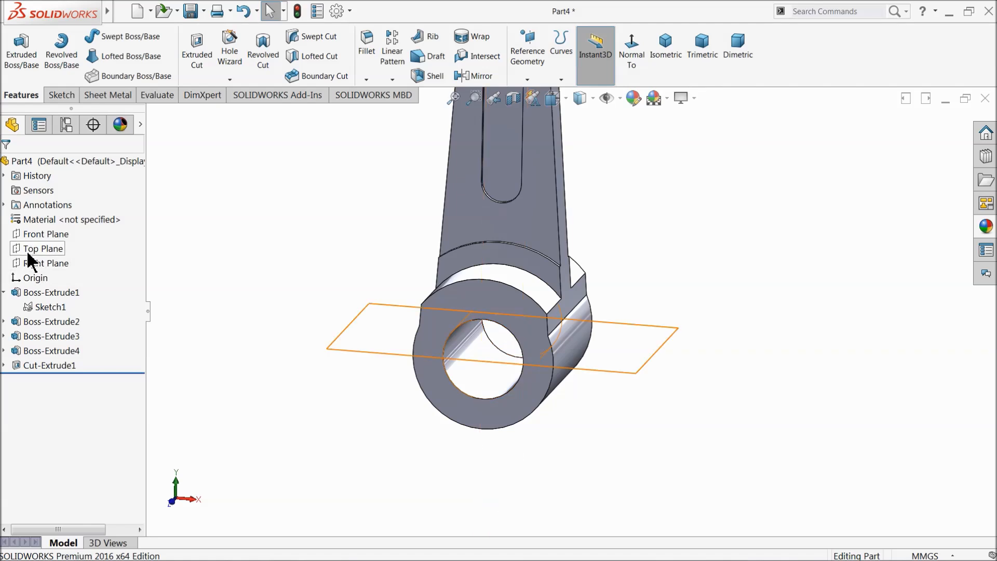
click(18, 237)
click(54, 218)
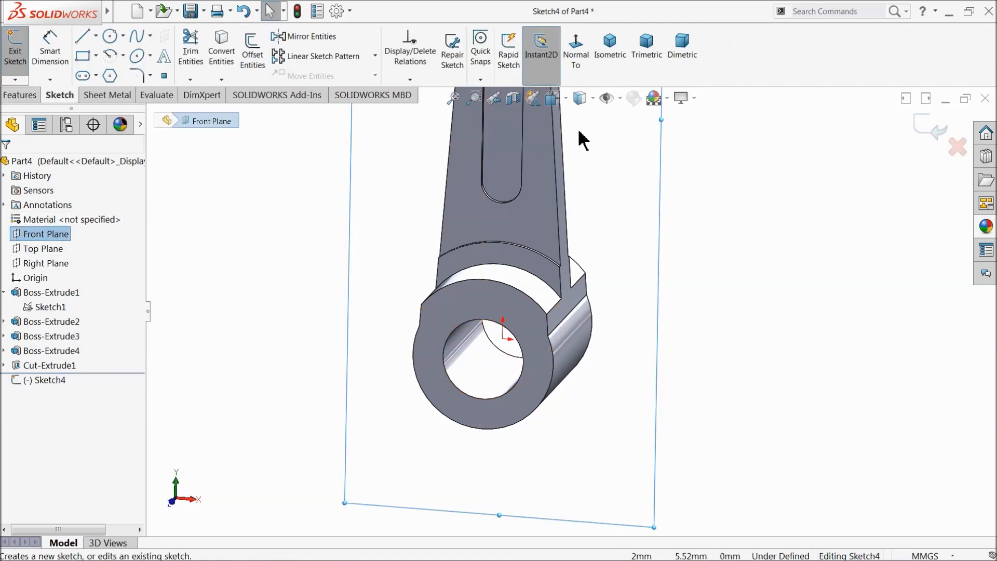
click(577, 54)
scroll(596, 483, down, 4)
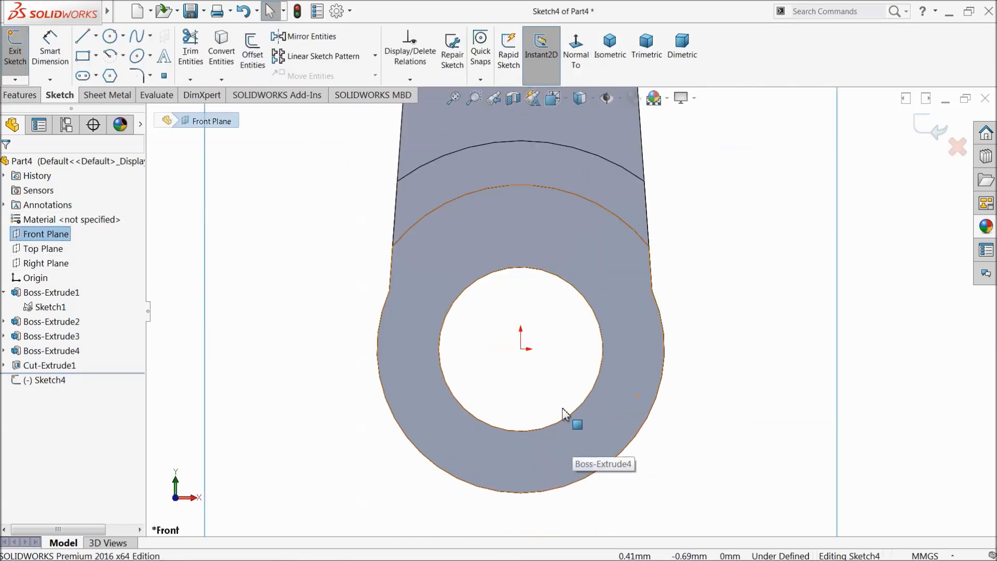
click(97, 35)
click(104, 68)
click(521, 349)
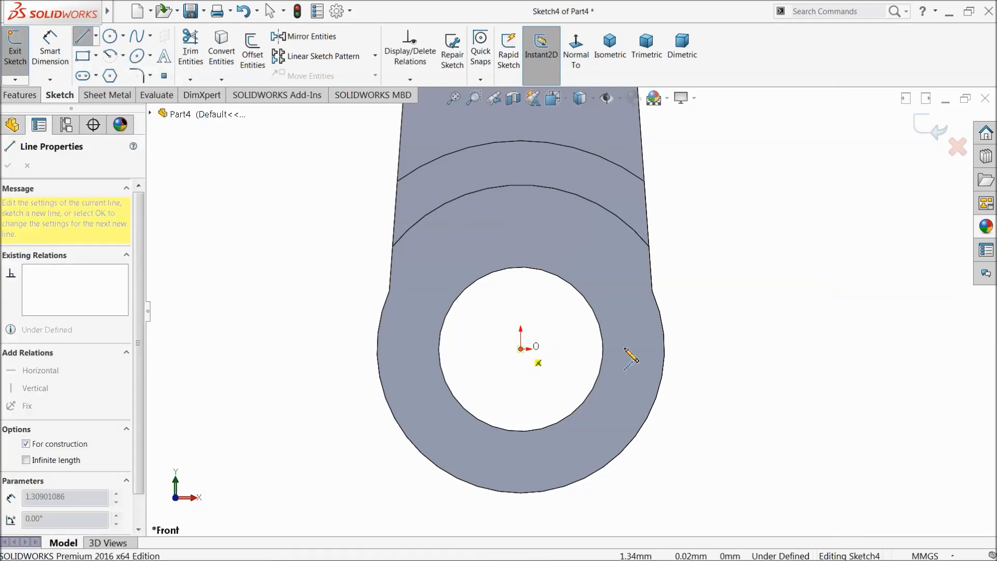
click(746, 349)
right_click(760, 271)
click(771, 277)
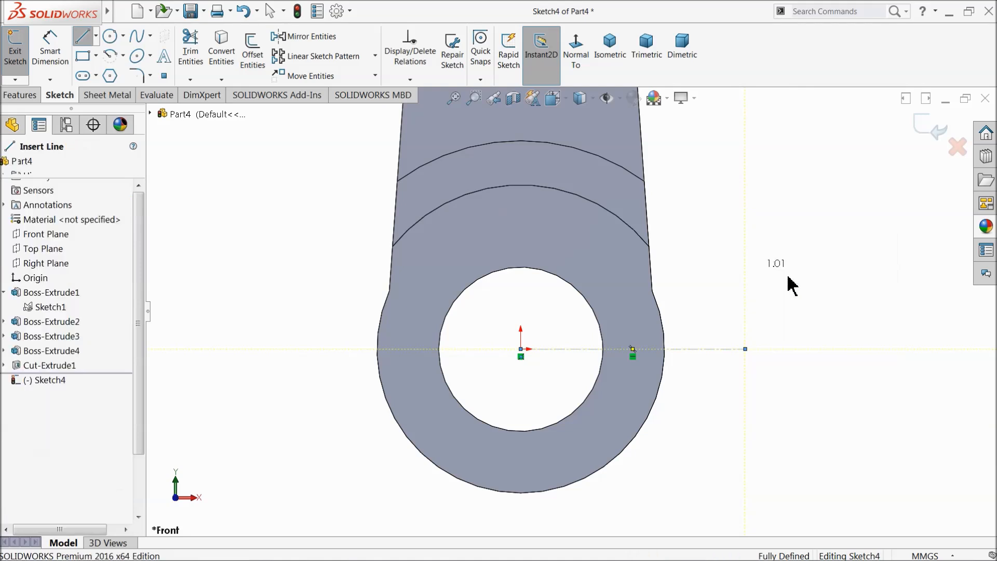
Step: Draw a corner rectangle from the centerline's outer end across the lower ring to beyond its opposite side, above the centerline
click(82, 56)
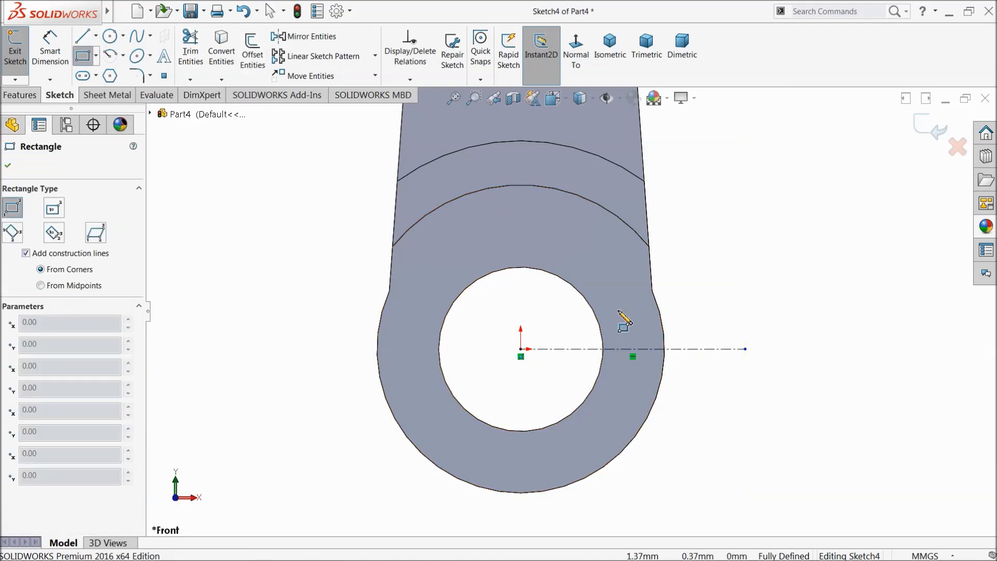
click(745, 349)
click(301, 304)
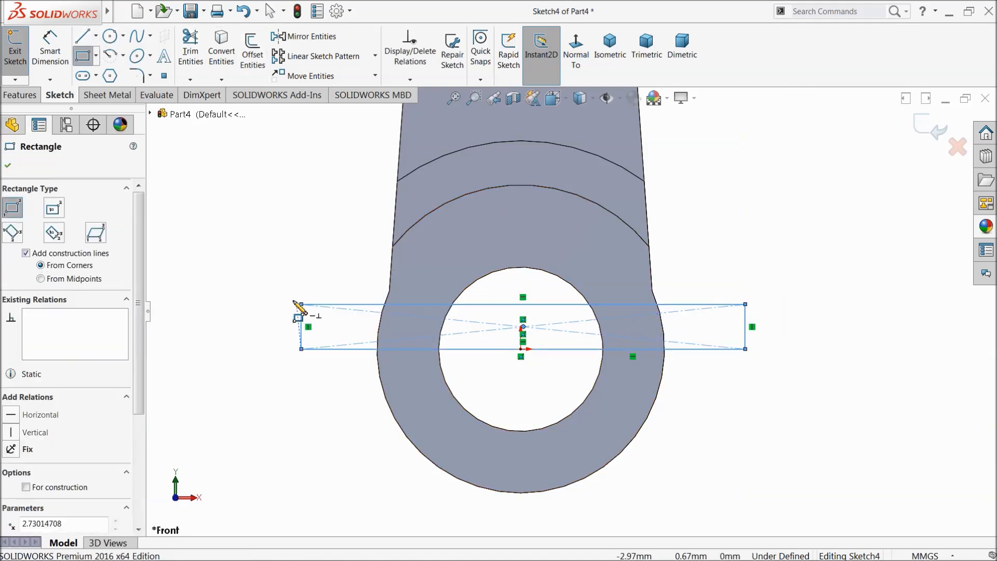
Step: Dimension the thin rectangle's height as 0.008 mm
click(50, 55)
scroll(649, 332, down, 4)
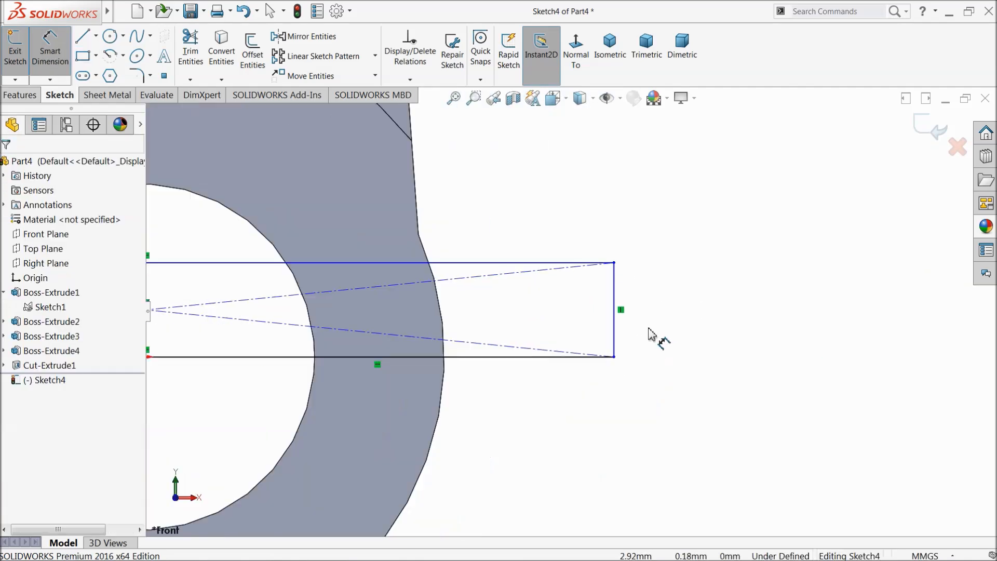
click(615, 322)
click(673, 325)
text(0.0)
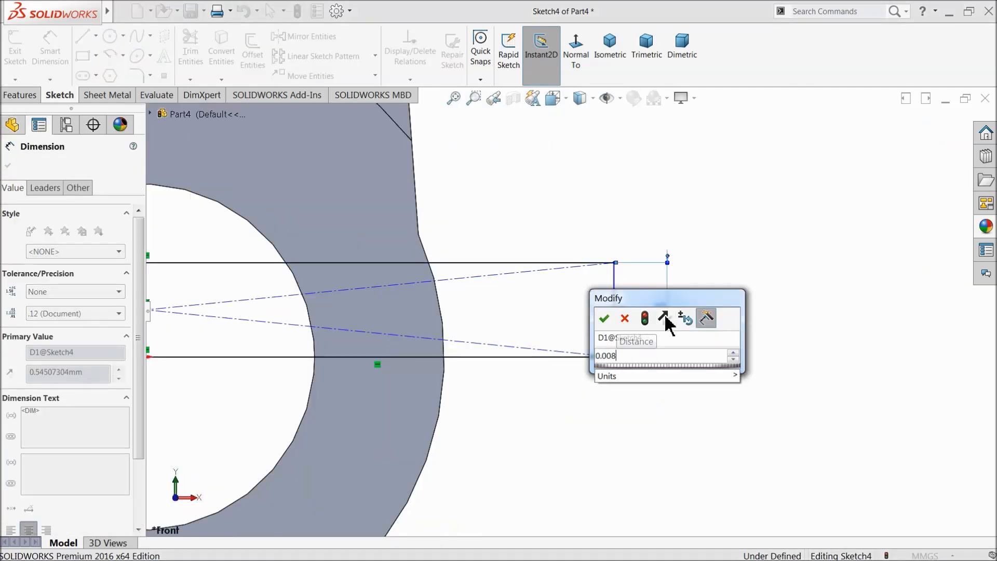
text(08)
key(Return)
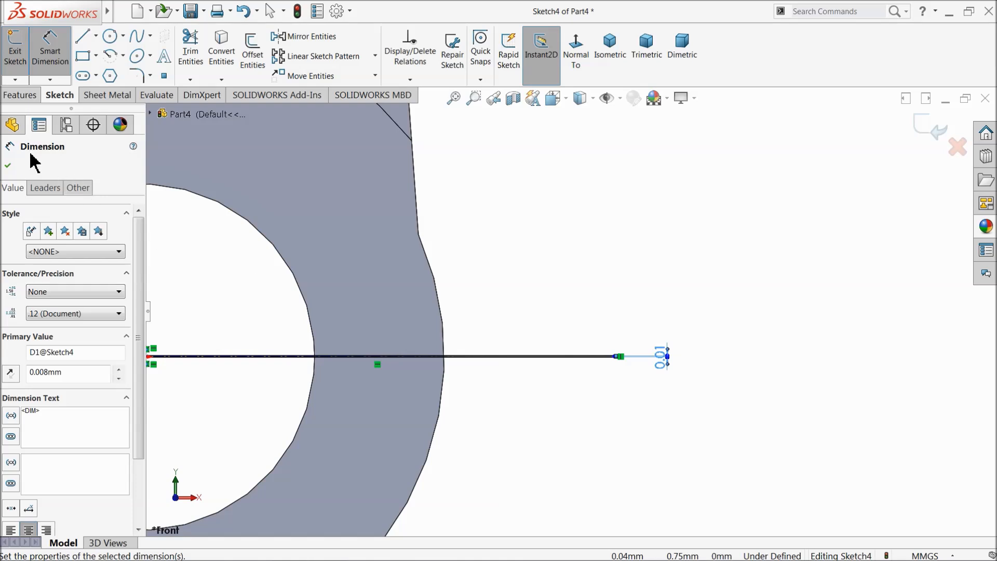
Step: Cut-extrude the thin rectangle through the lower ring with a Mid Plane end condition, 31.5 mm deep, keeping all bodies
click(20, 95)
click(22, 52)
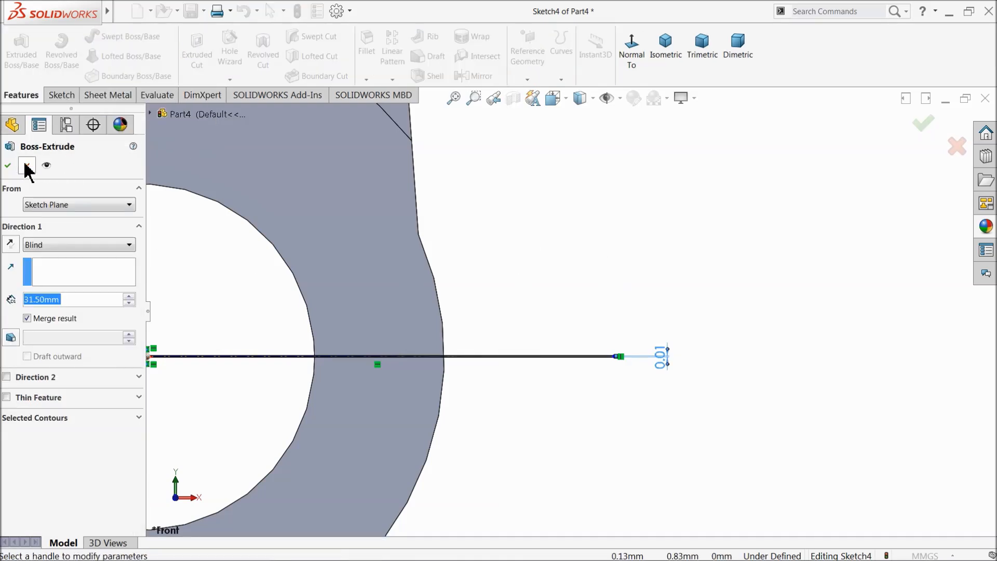
click(26, 165)
click(197, 52)
scroll(599, 296, up, 4)
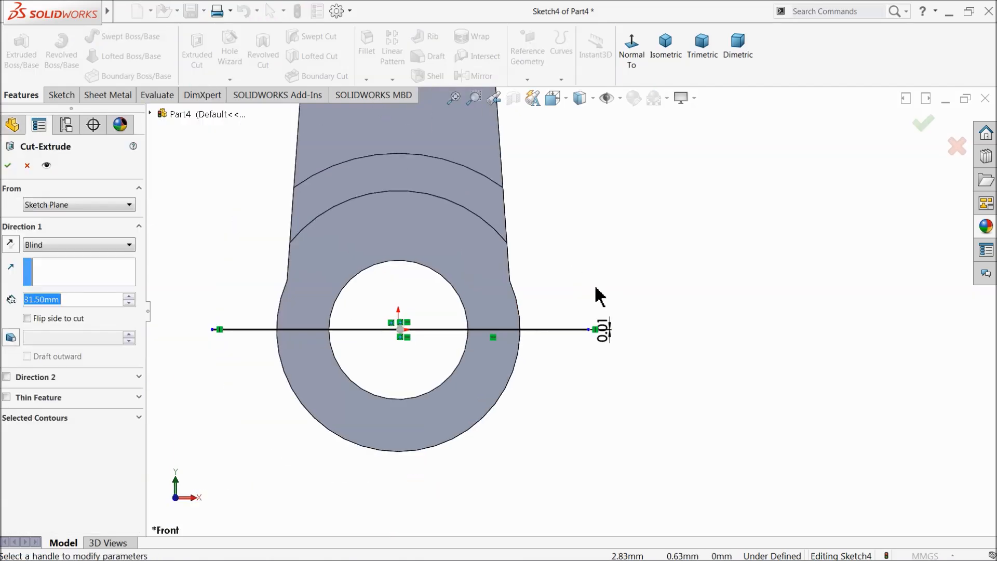
scroll(598, 293, up, 2)
middle_drag(596, 289, 576, 359)
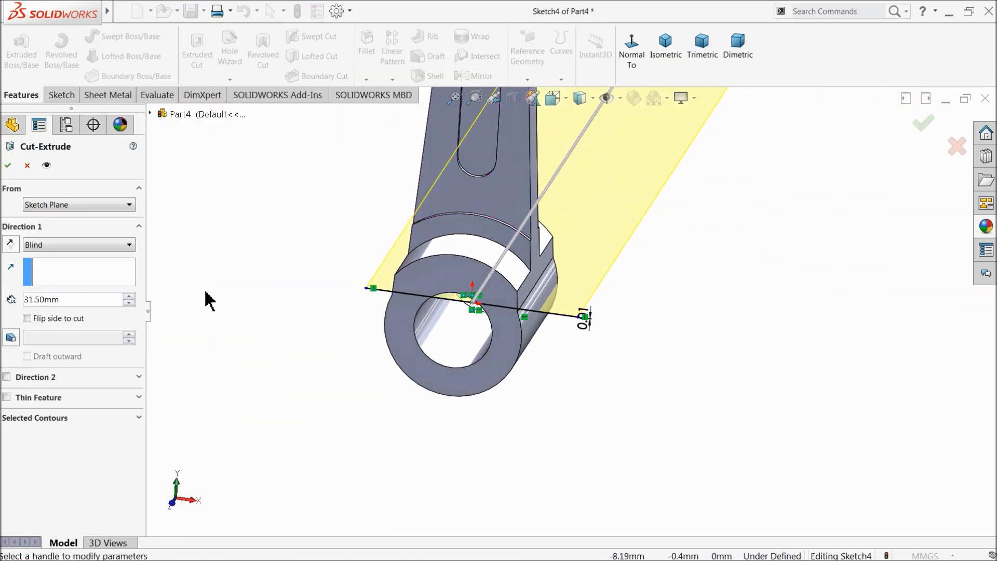
click(50, 246)
click(52, 342)
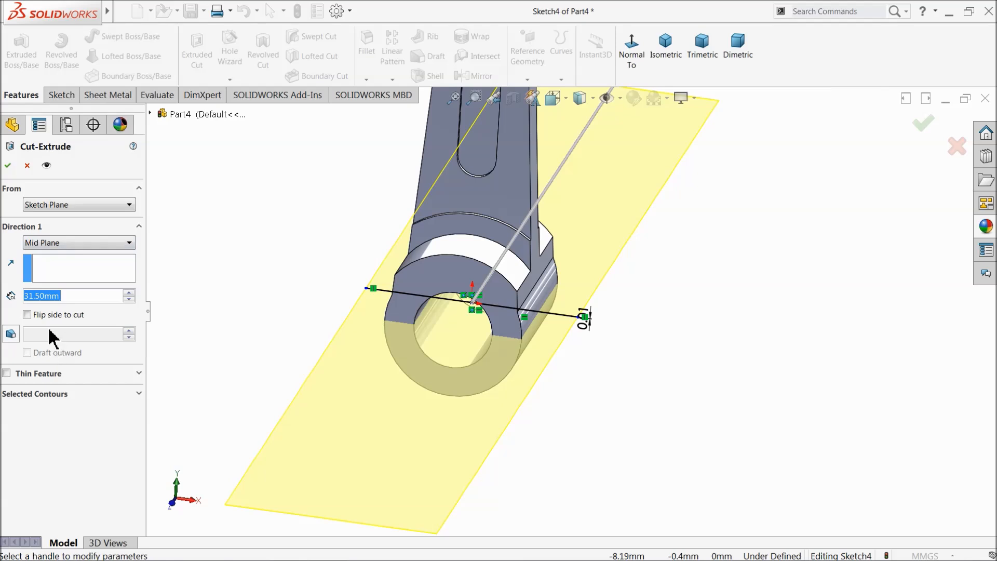
click(8, 166)
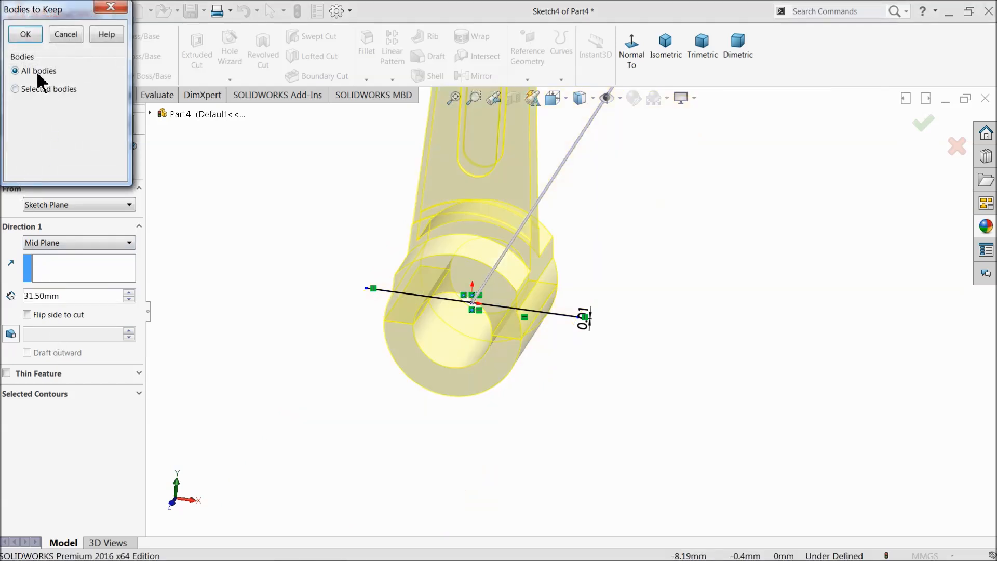
click(25, 34)
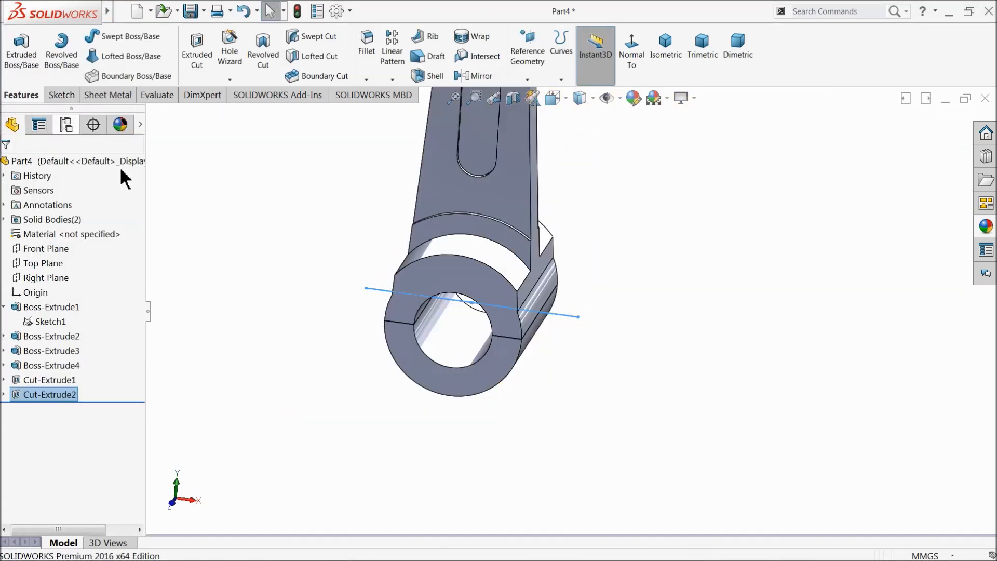
Step: Apply a dark yellow color from the standard swatches to the whole part
middle_drag(263, 185, 345, 272)
scroll(346, 273, up, 4)
scroll(572, 250, down, 4)
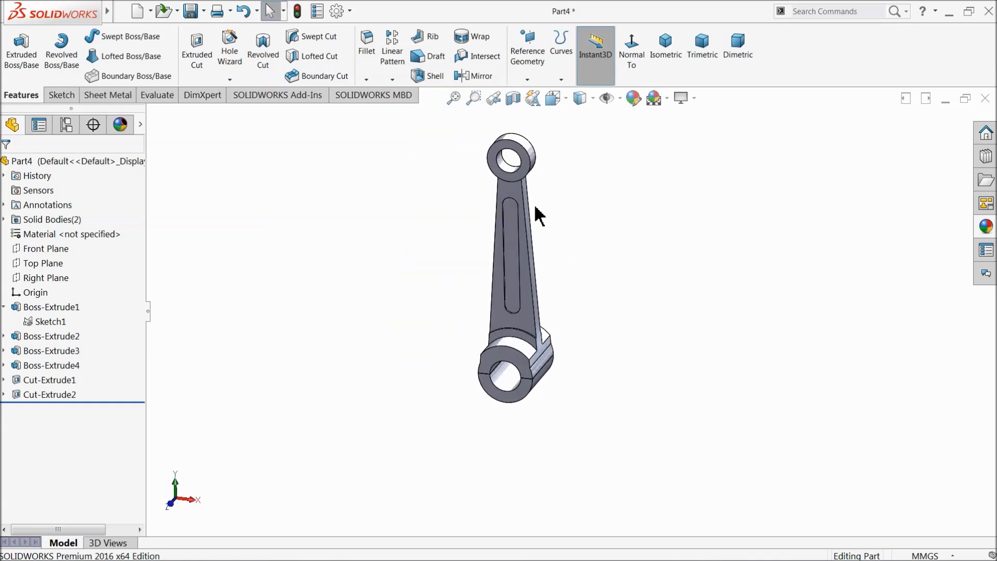
click(143, 162)
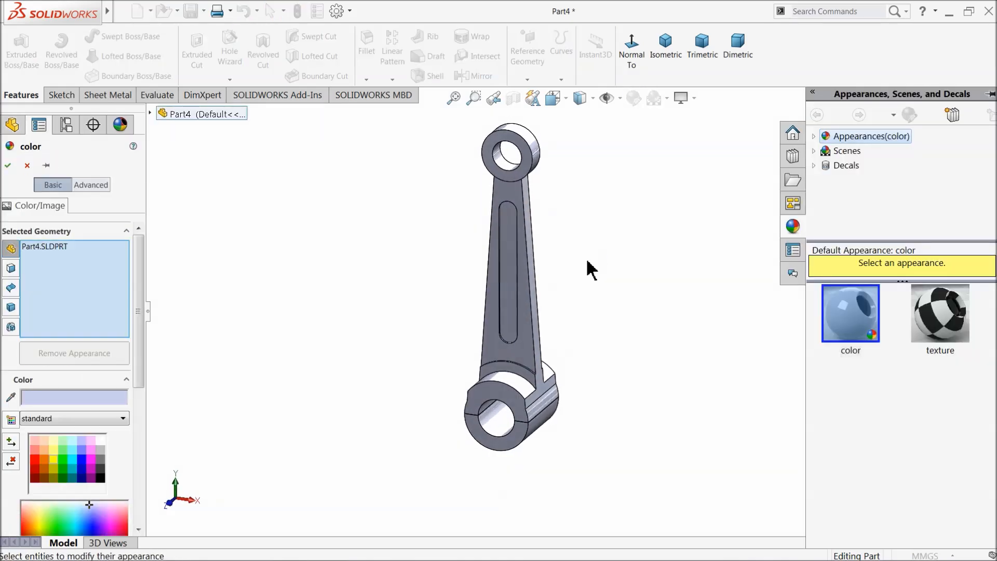
click(54, 467)
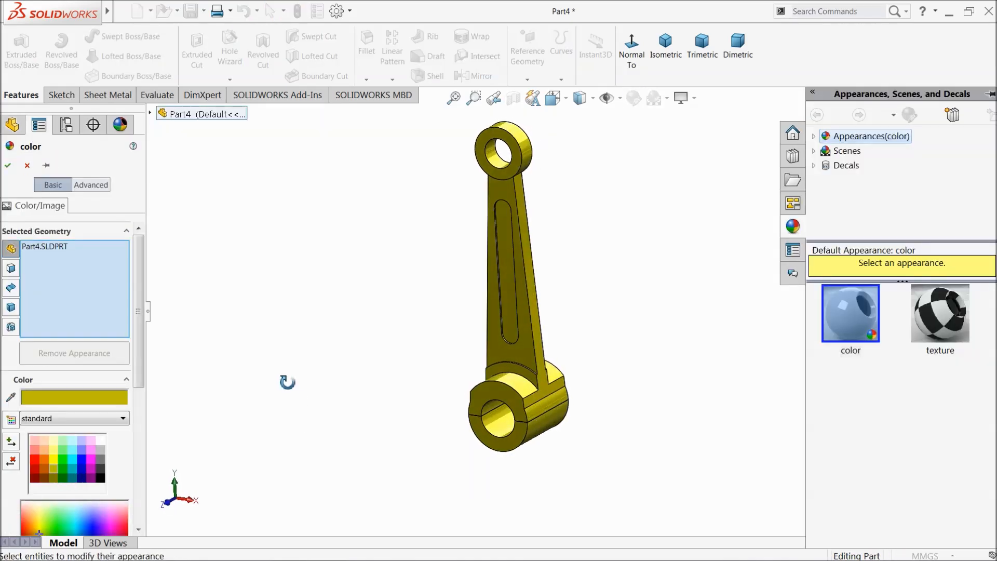
click(7, 165)
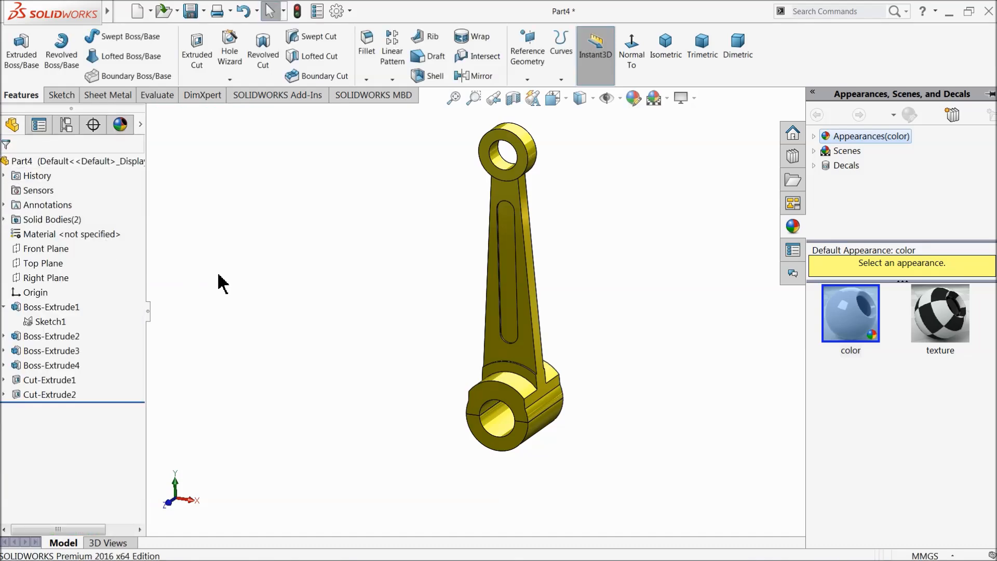
Step: Save the part as "4.connecting Rod" in the 2 Cylinder Engine folder
click(192, 10)
text(4.connecting Rod)
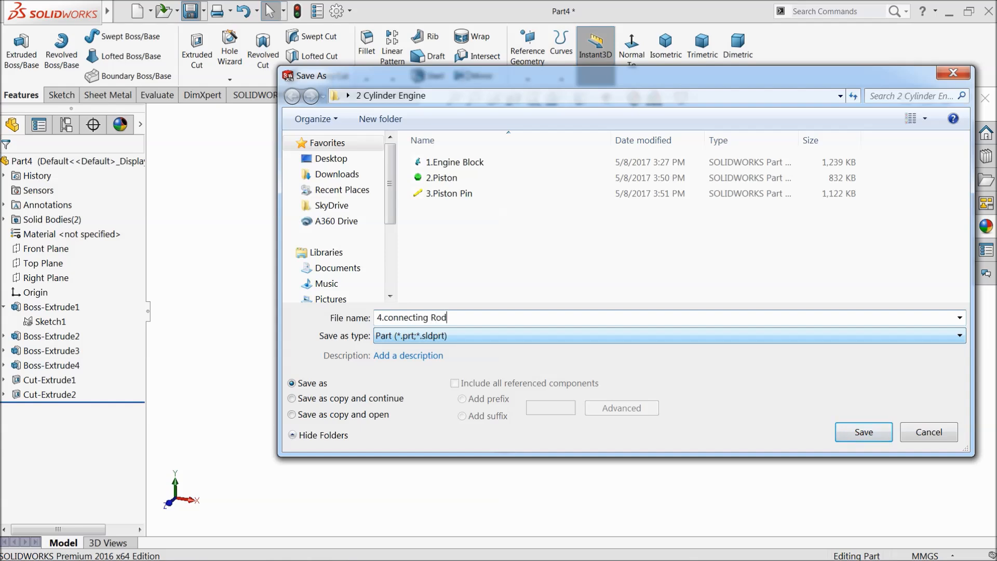
click(854, 439)
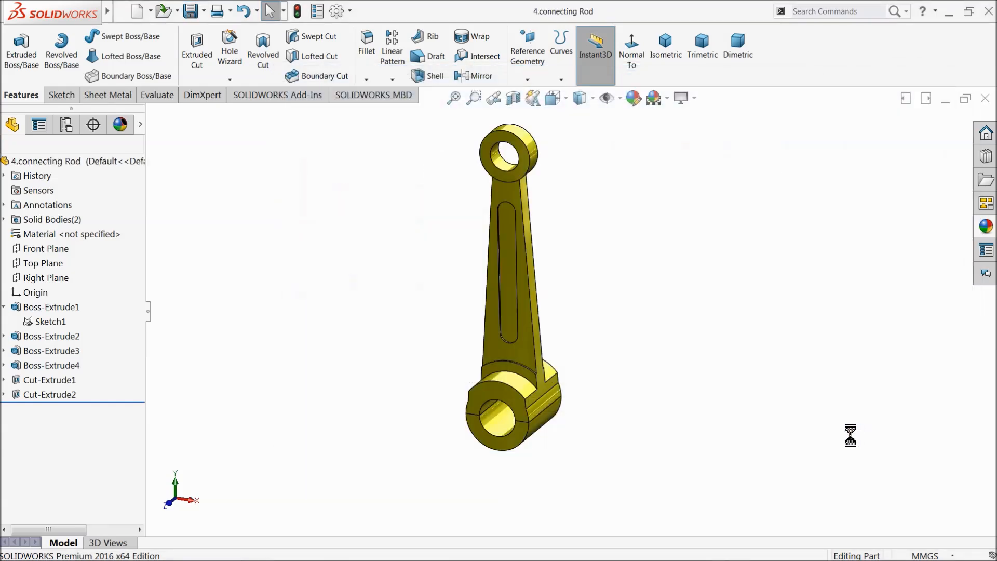
middle_drag(571, 293, 579, 369)
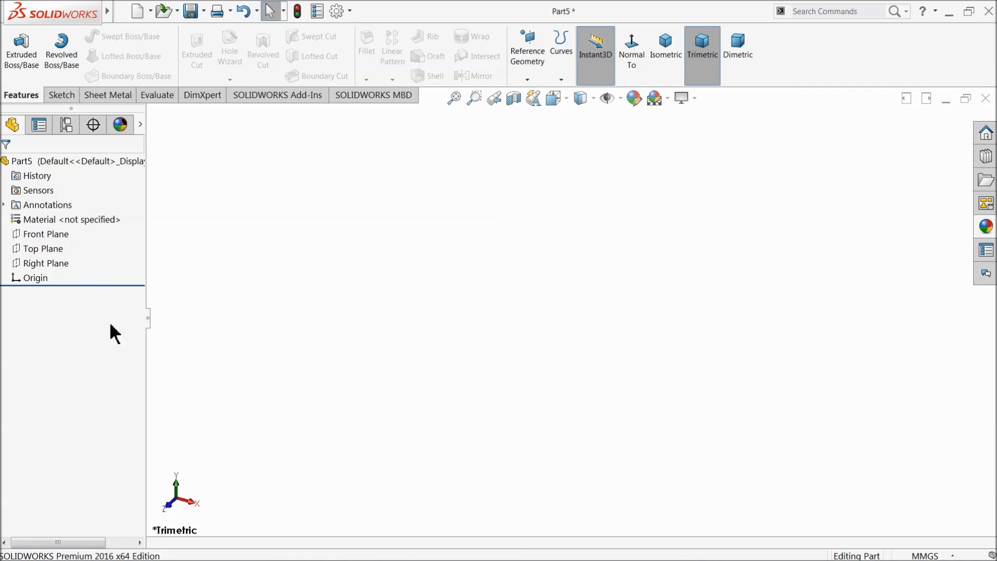
Step: Start a sketch on the Front Plane and draw two concentric circles centred on the origin, the inner one about 26 mm in radius
click(20, 234)
click(27, 222)
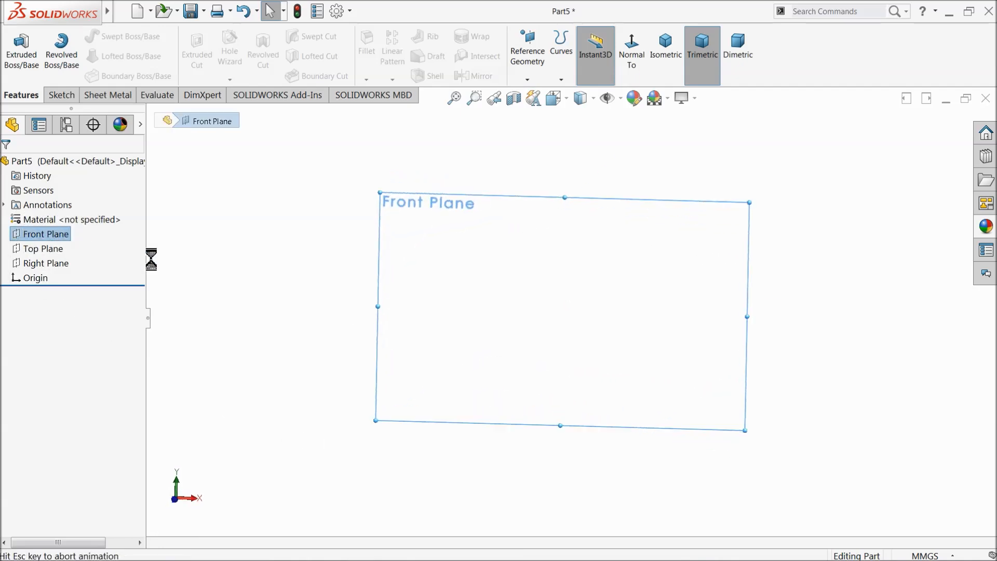
click(109, 35)
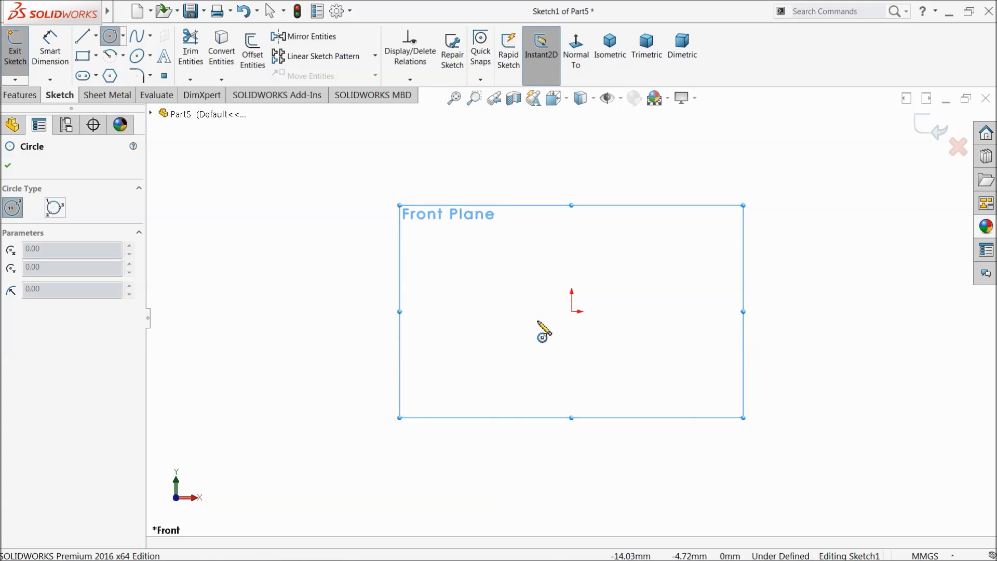
click(571, 311)
click(548, 267)
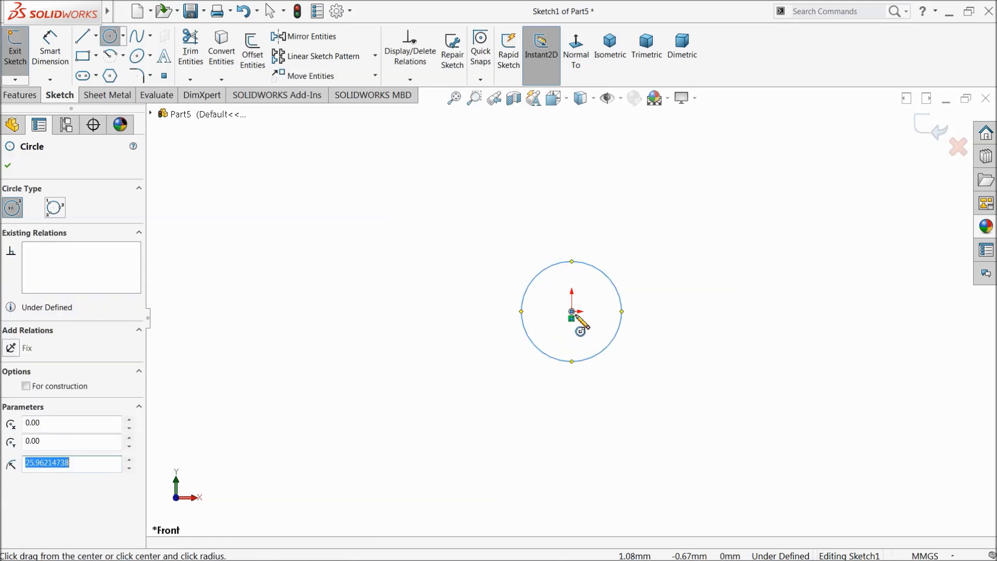
click(571, 311)
click(493, 235)
Step: Dimension the inner circle's diameter as 1 mm
scroll(580, 311, down, 2)
click(47, 59)
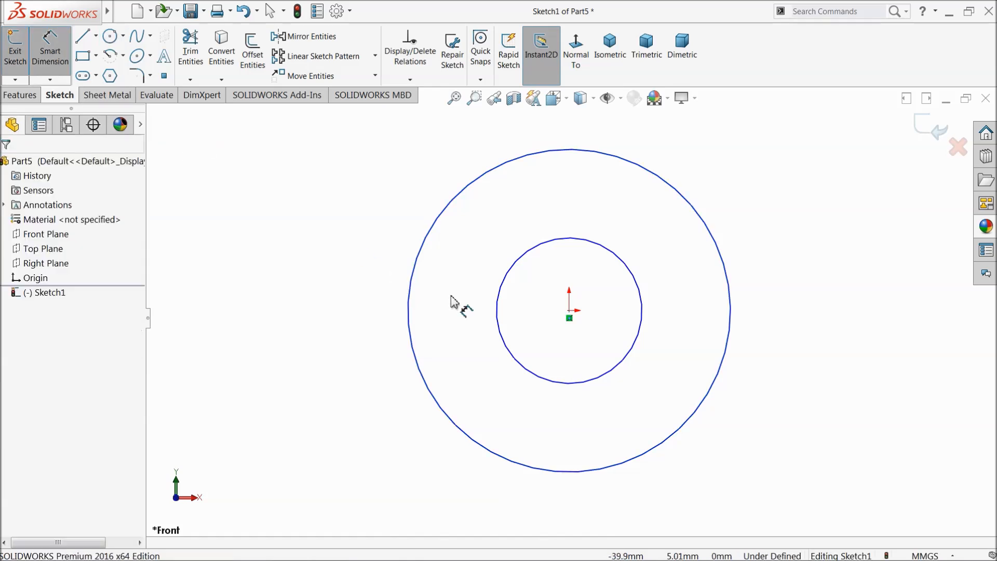
click(508, 307)
click(382, 318)
text(1)
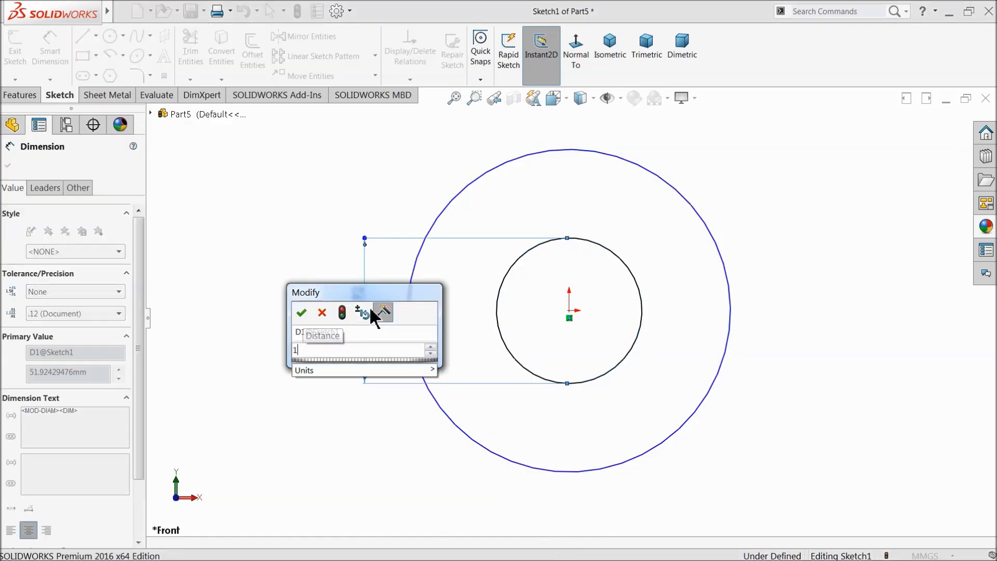
key(Return)
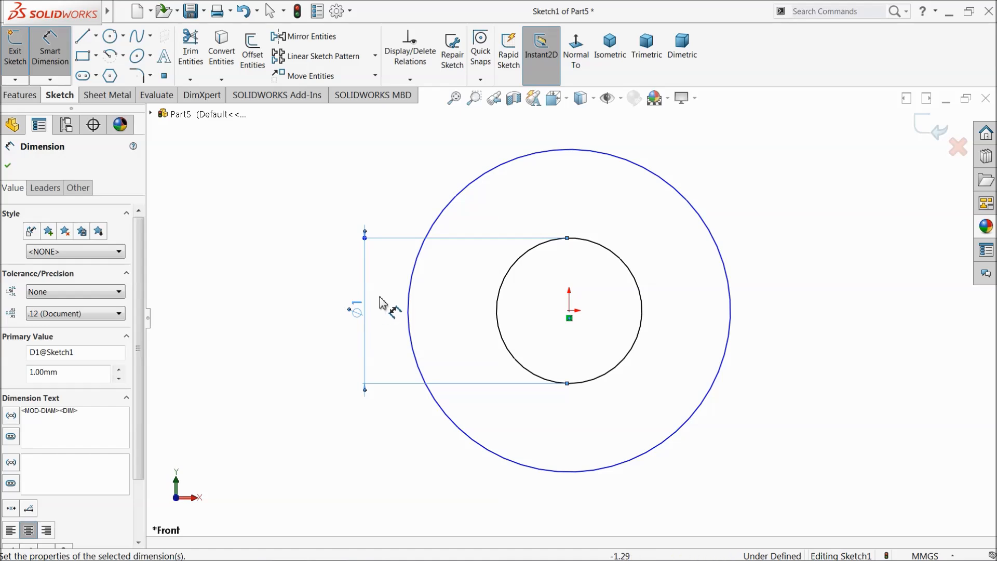
Step: Dimension the outer circle's diameter as 2.4 mm and exit the sketch
click(414, 308)
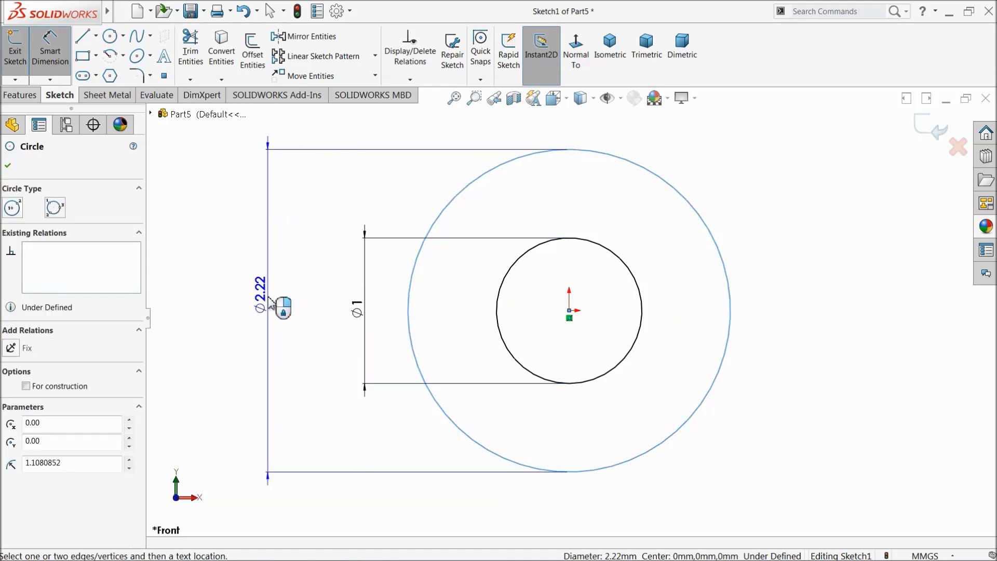
click(275, 306)
text(2.4)
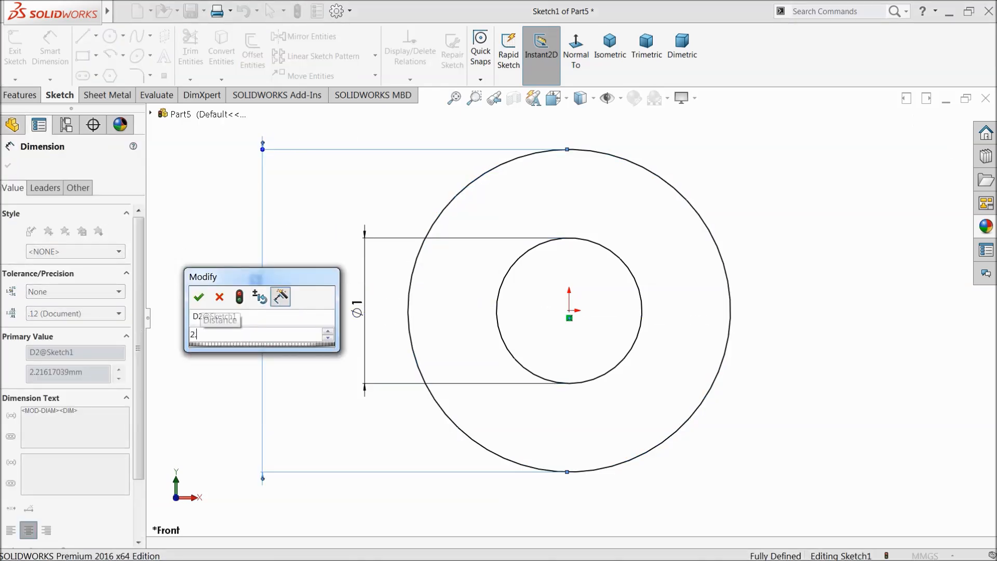
click(198, 297)
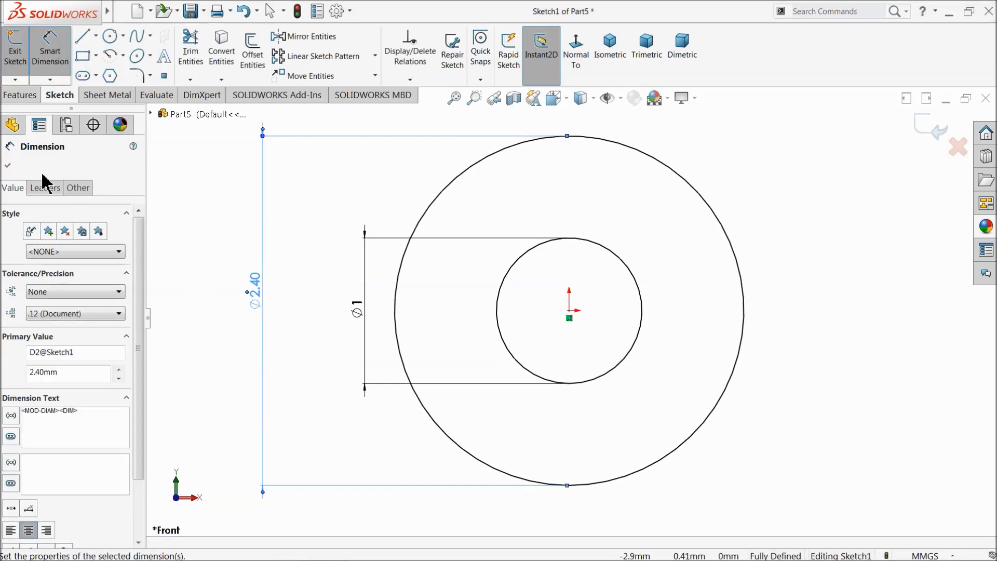
click(8, 166)
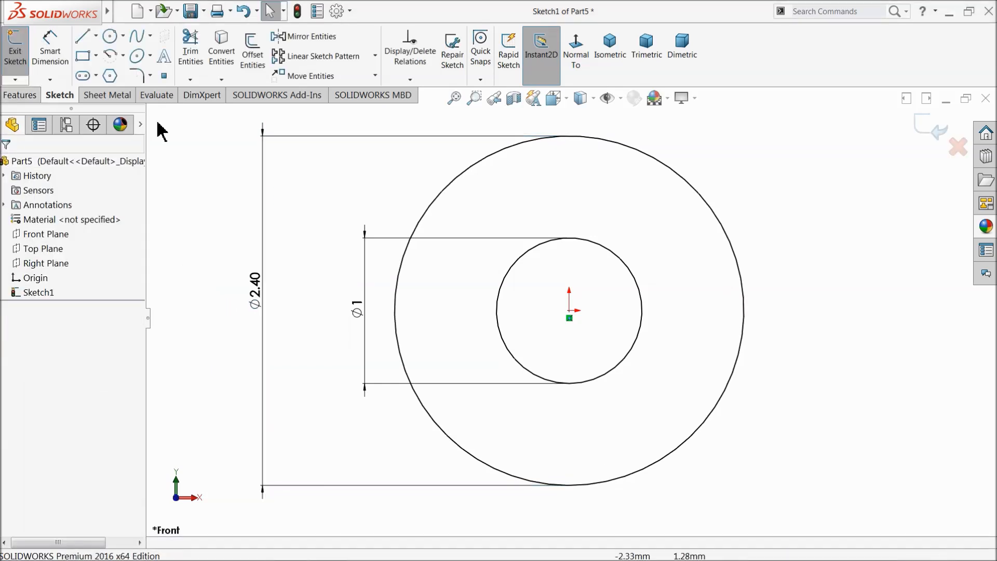
click(930, 130)
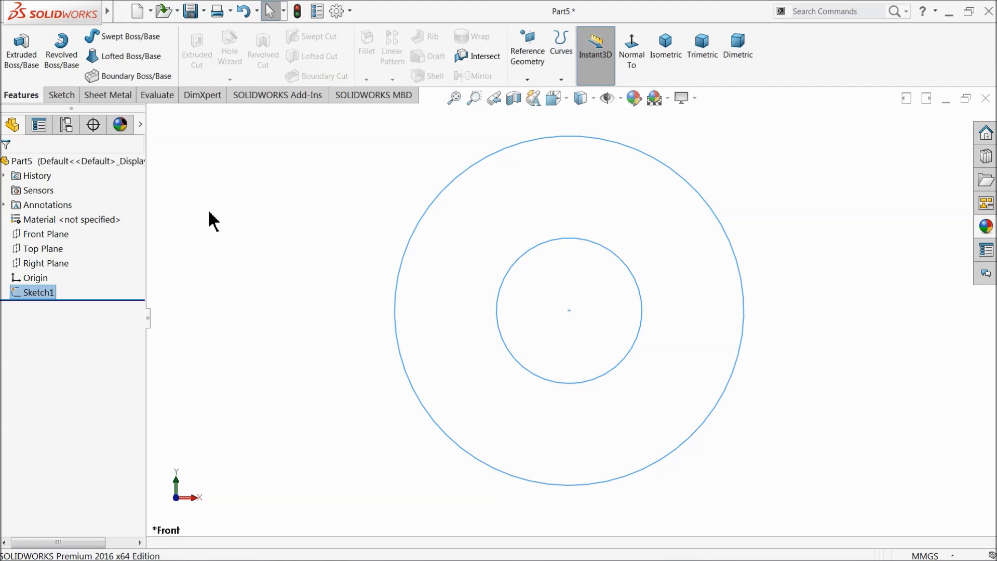
Step: Extrude only the inner 1 mm circle region of the sketch to a blind depth of 15.5 mm
click(21, 52)
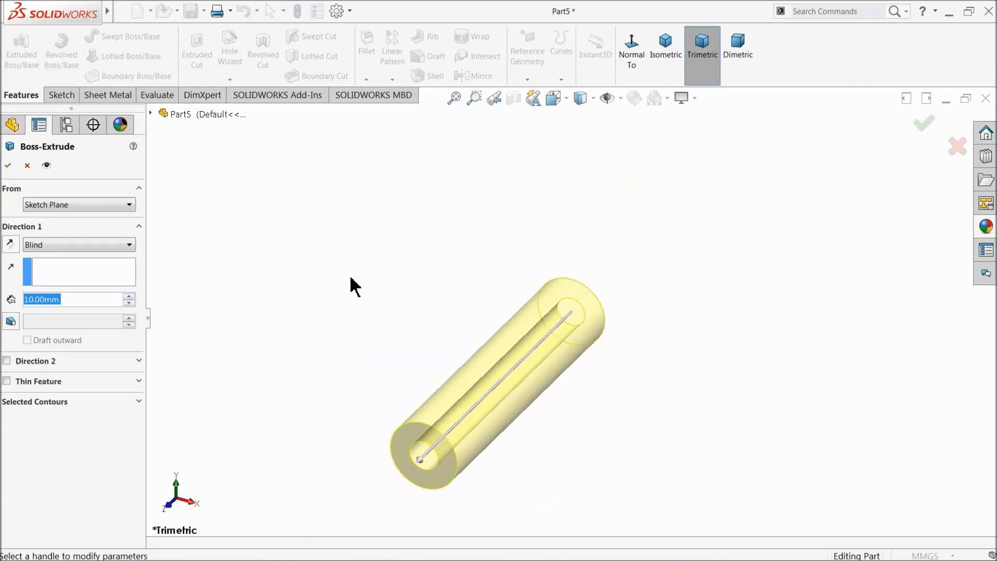
click(37, 403)
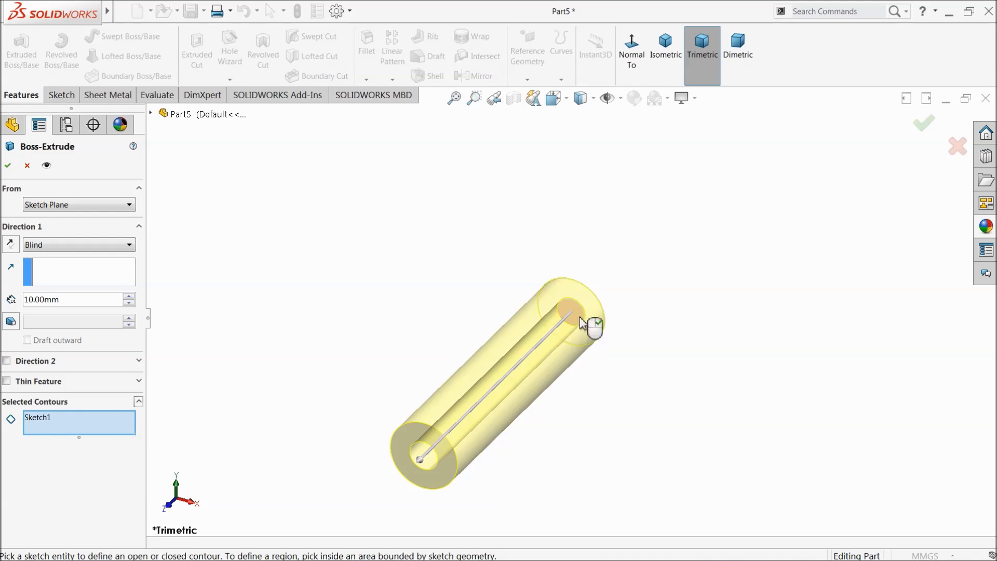
click(581, 322)
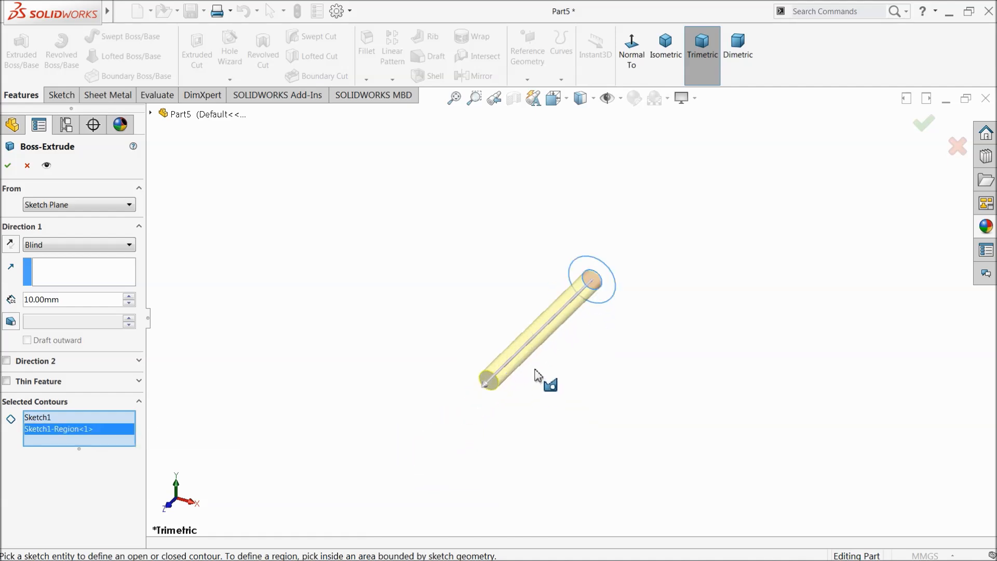
scroll(555, 356, down, 3)
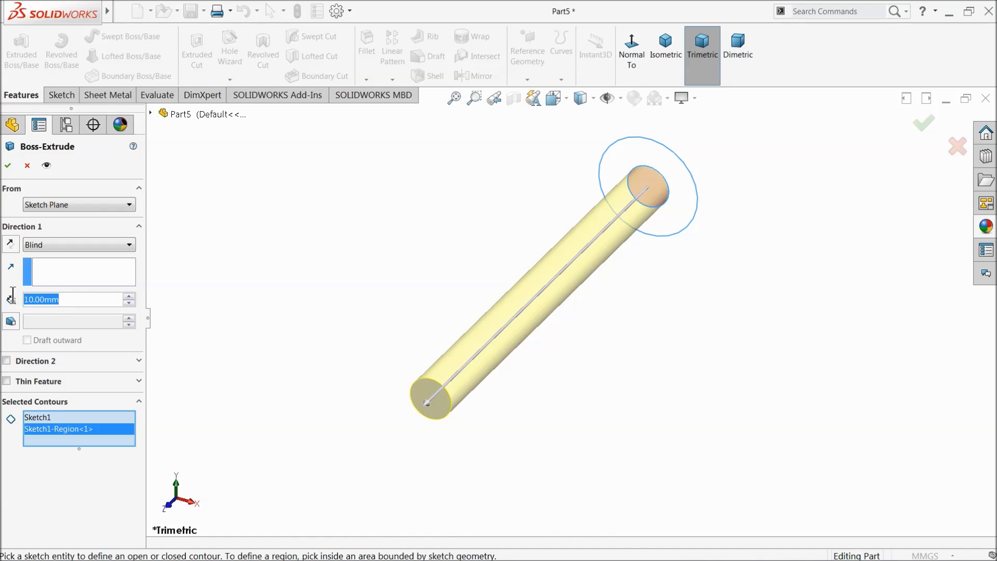
text(15.5)
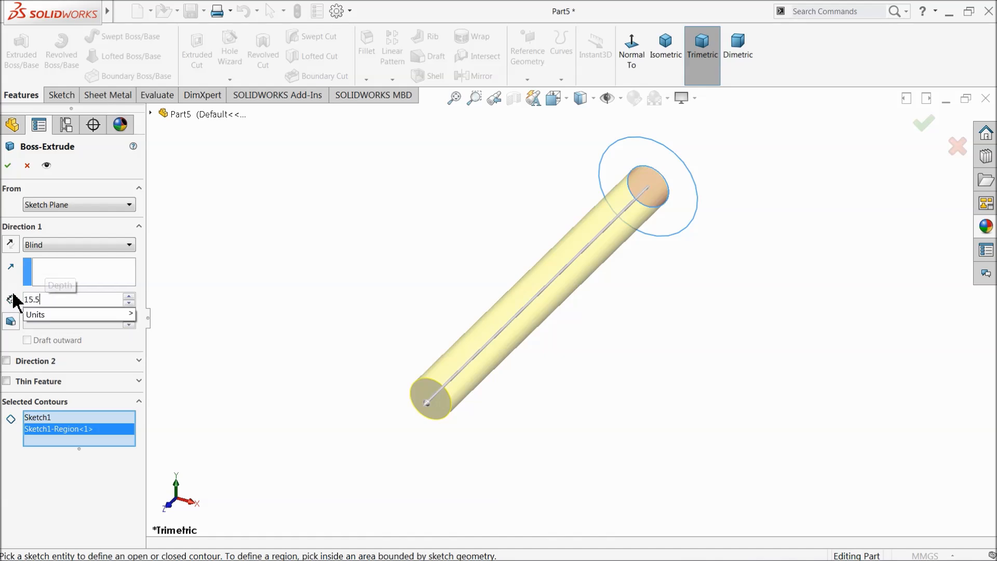
key(Return)
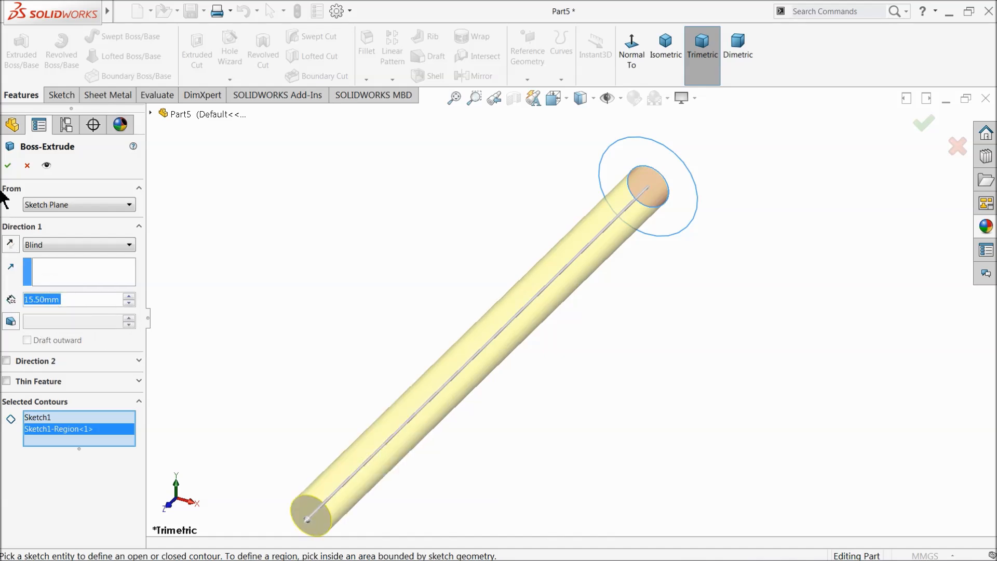
click(8, 166)
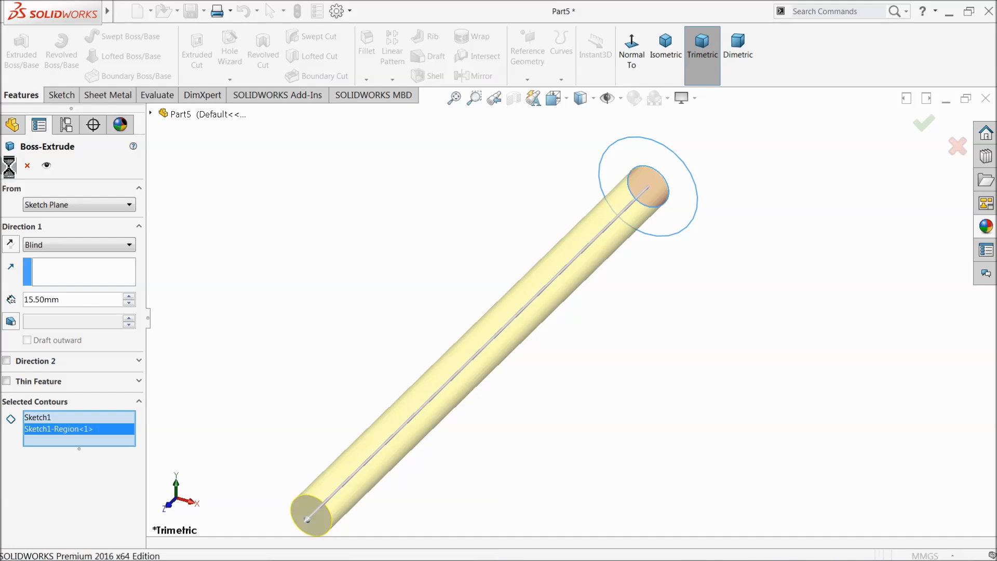
Step: Reuse the same sketch to extrude the outer 2.4 mm circle 4.75 mm in the reversed direction, merged with the rod
click(4, 292)
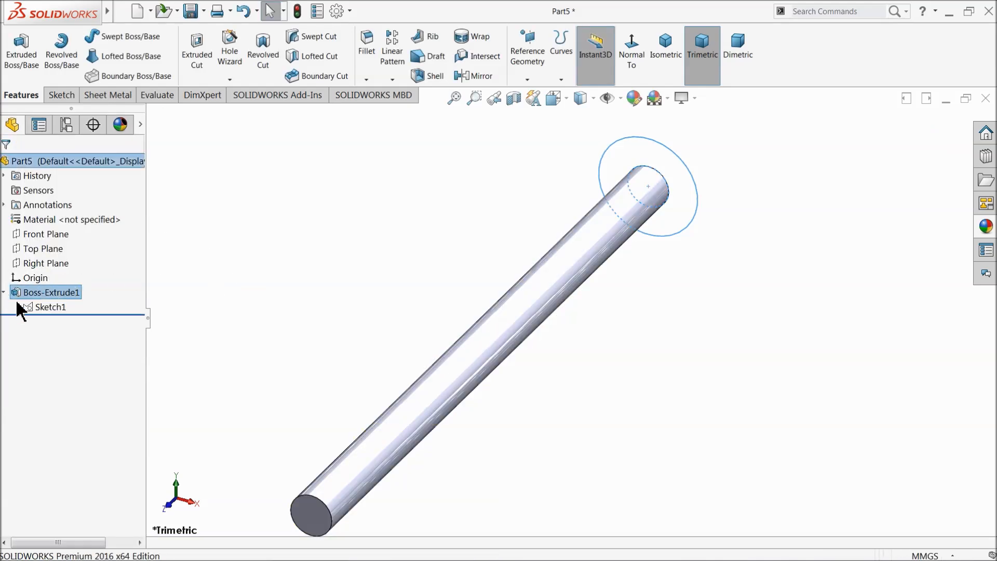
click(38, 307)
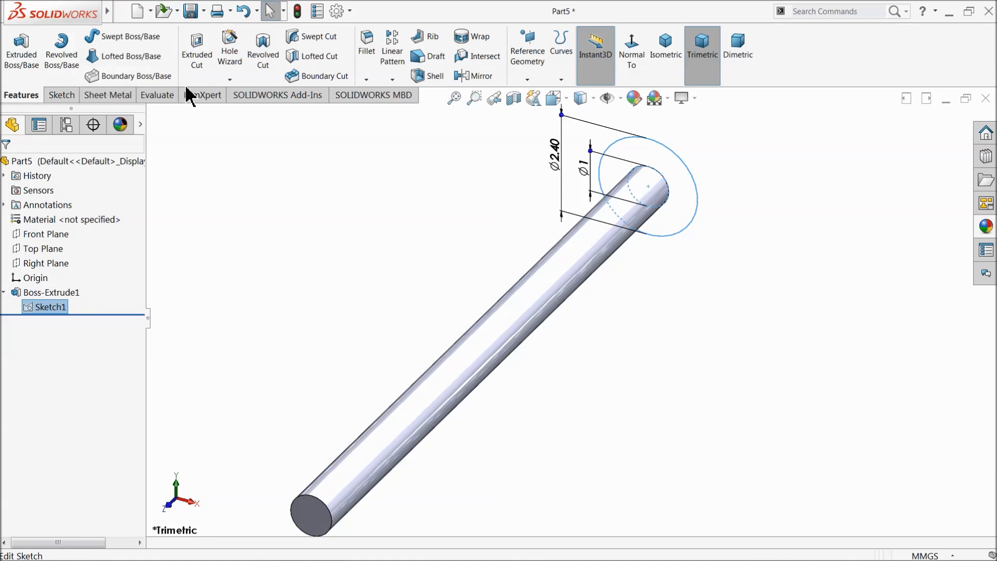
click(21, 52)
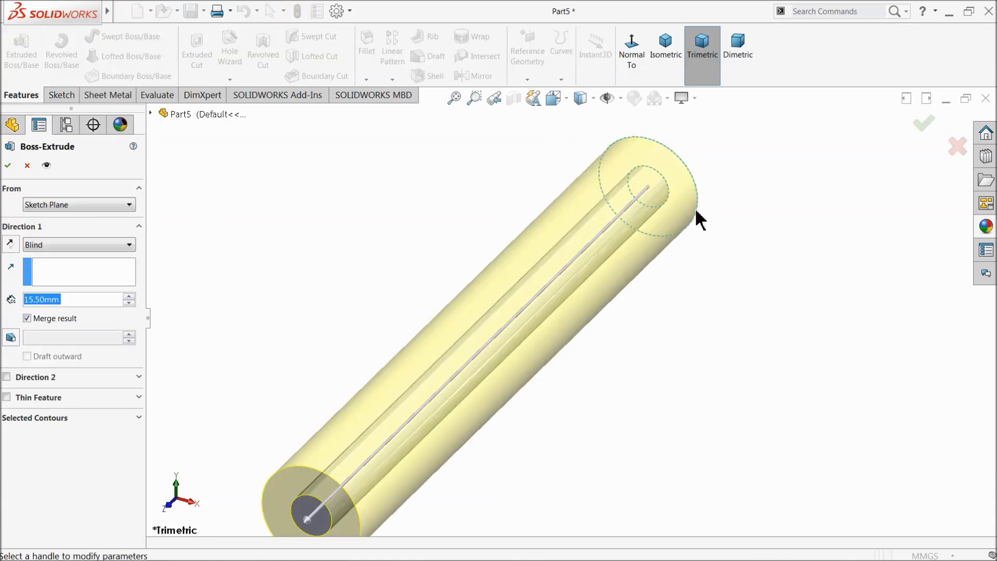
click(52, 418)
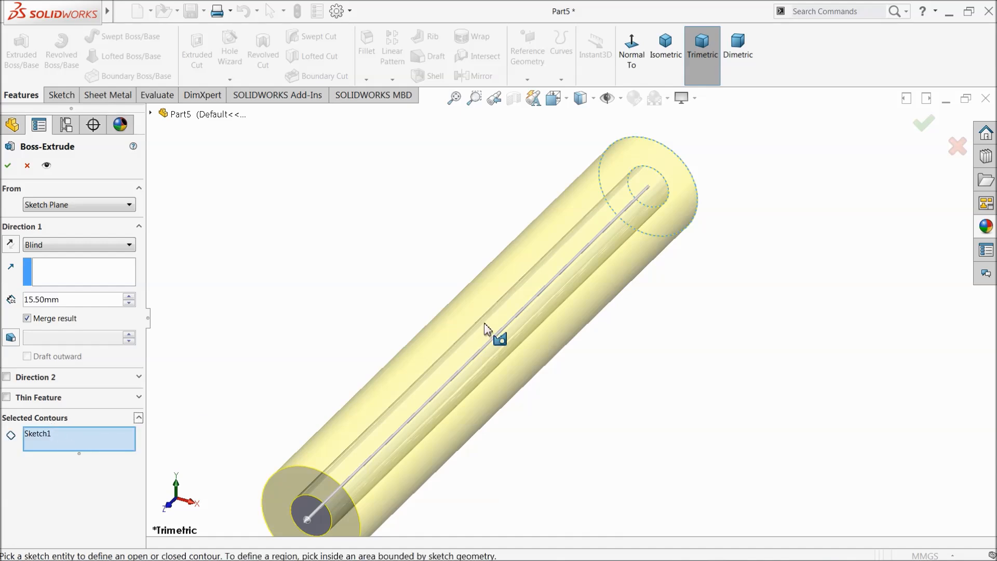
click(698, 192)
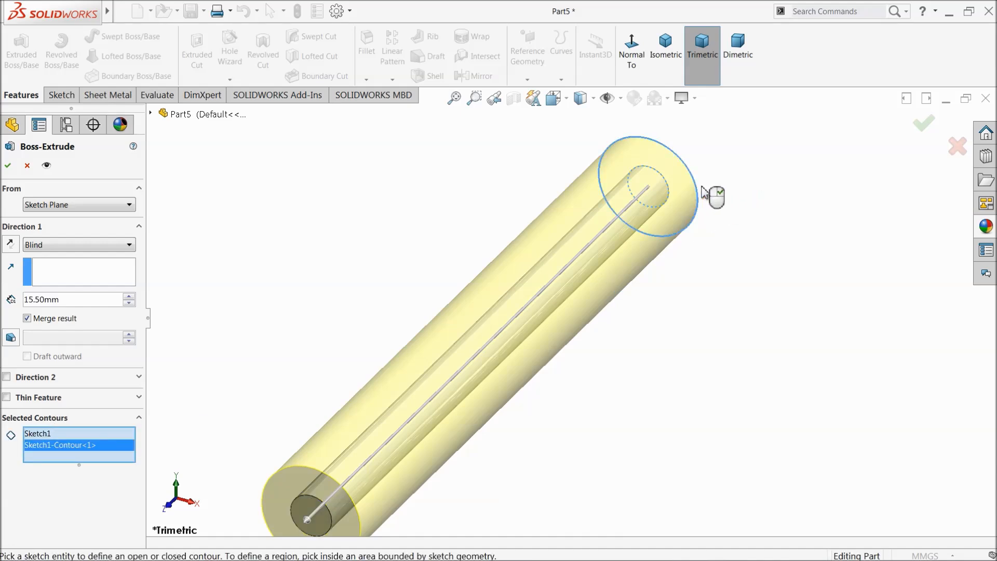
click(10, 243)
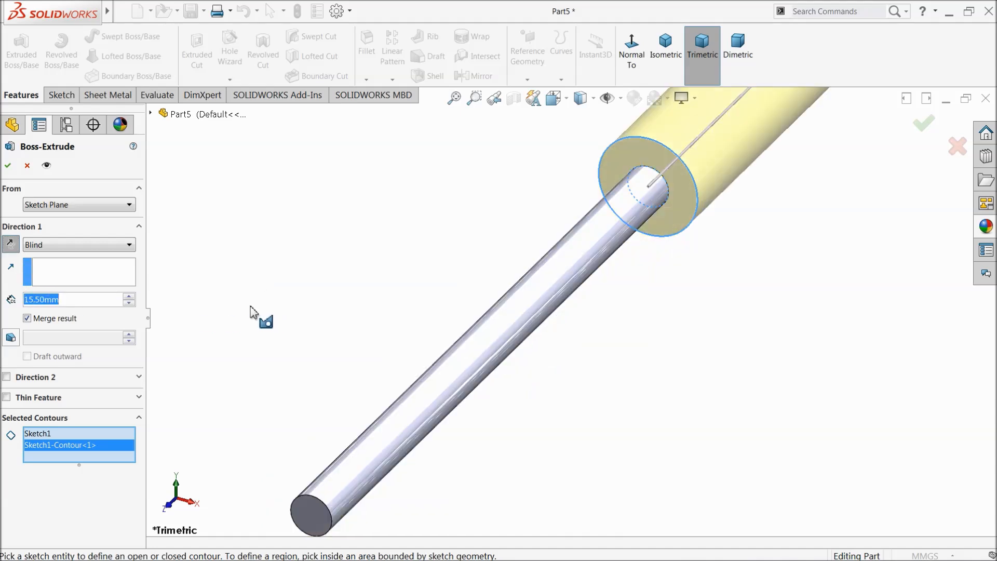
text(4.75)
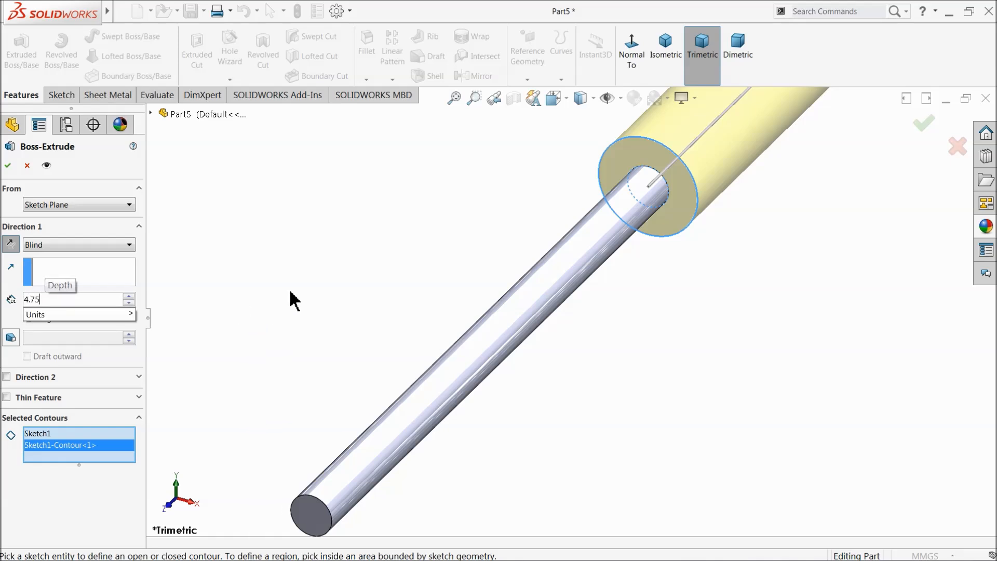
key(Return)
middle_drag(565, 260, 519, 312)
scroll(701, 251, down, 3)
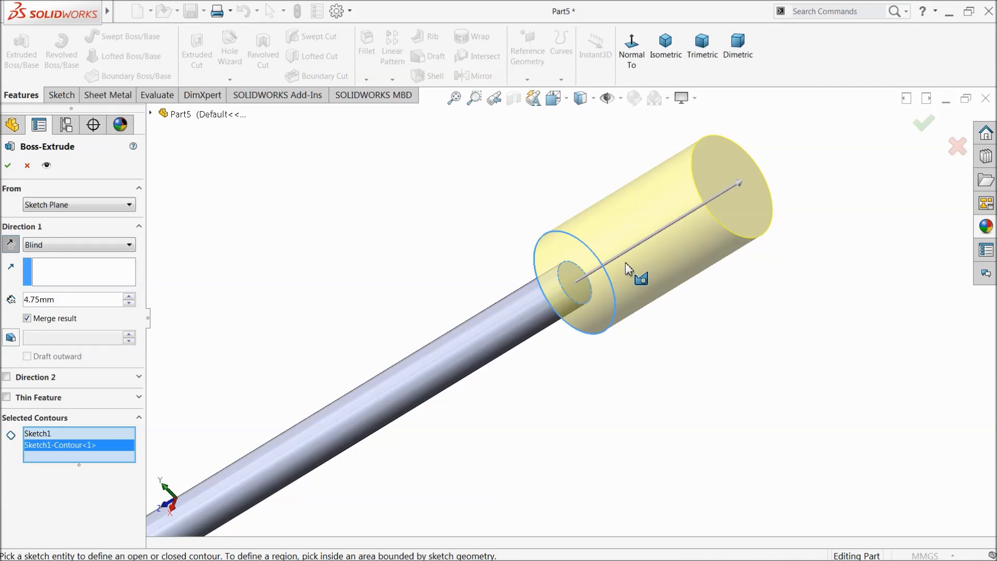
click(8, 166)
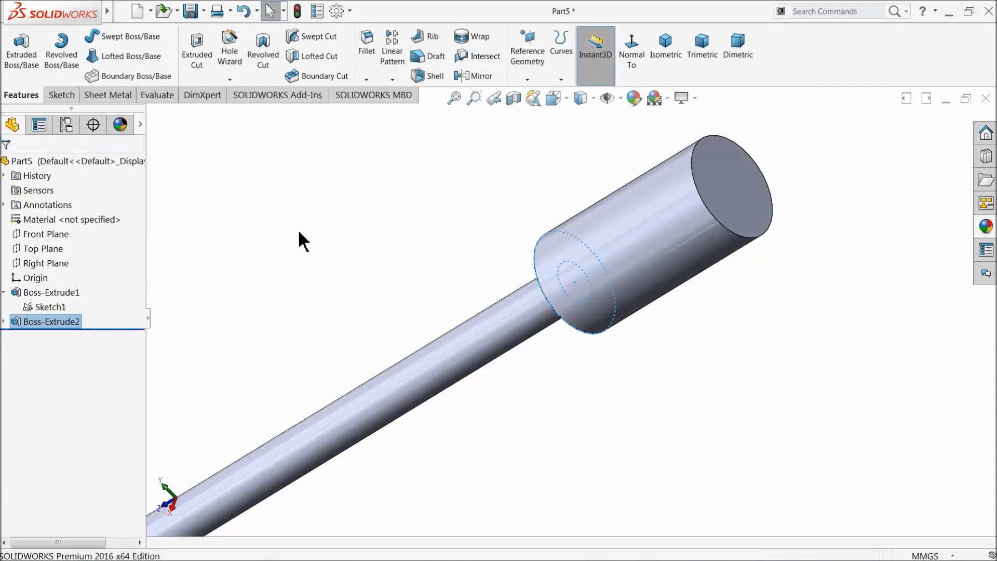
Step: Fillet the outer edge of the thick cylinder's rod-side face with a 0.2 mm radius
middle_drag(409, 260, 491, 224)
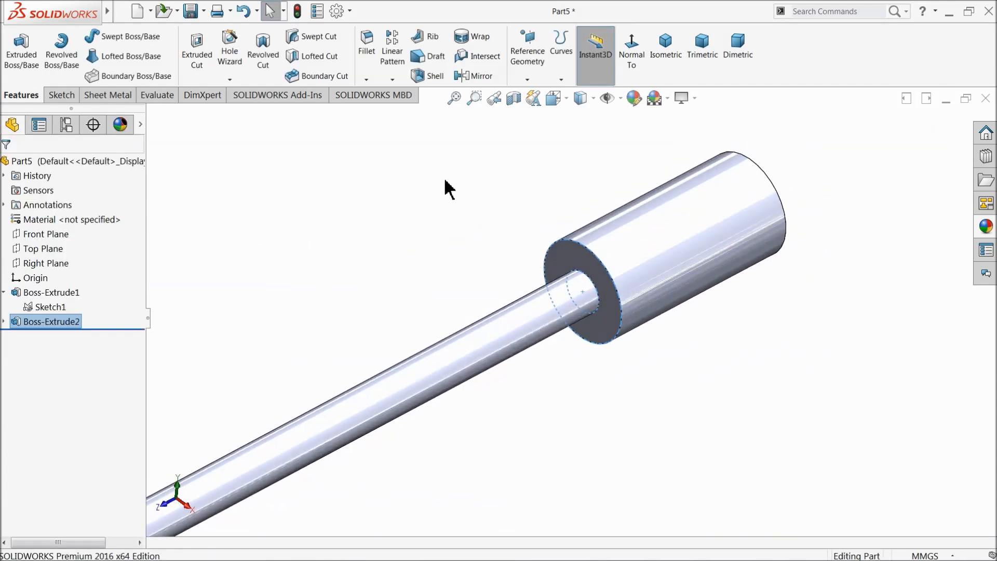
click(368, 52)
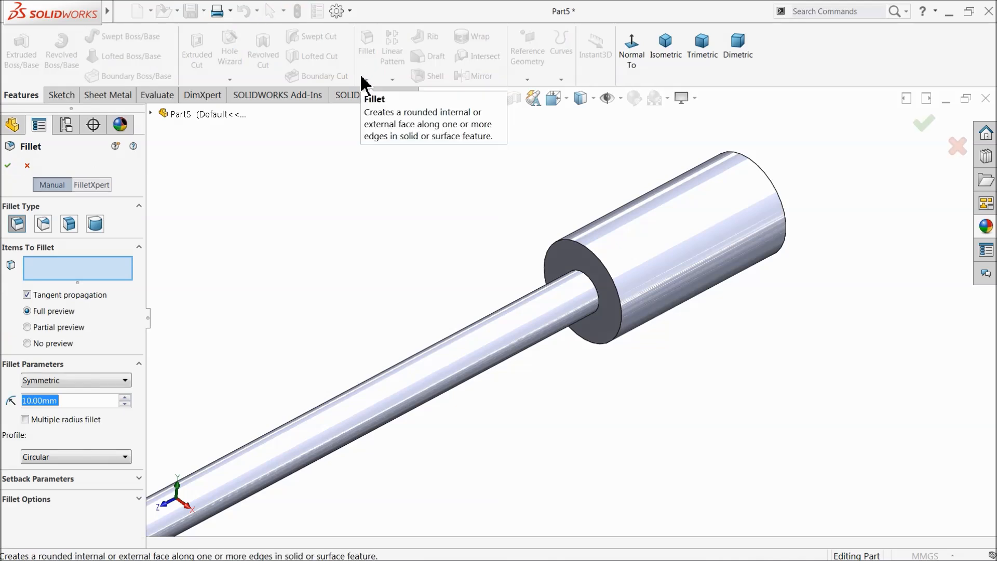
text(0.2)
key(Return)
scroll(594, 272, down, 5)
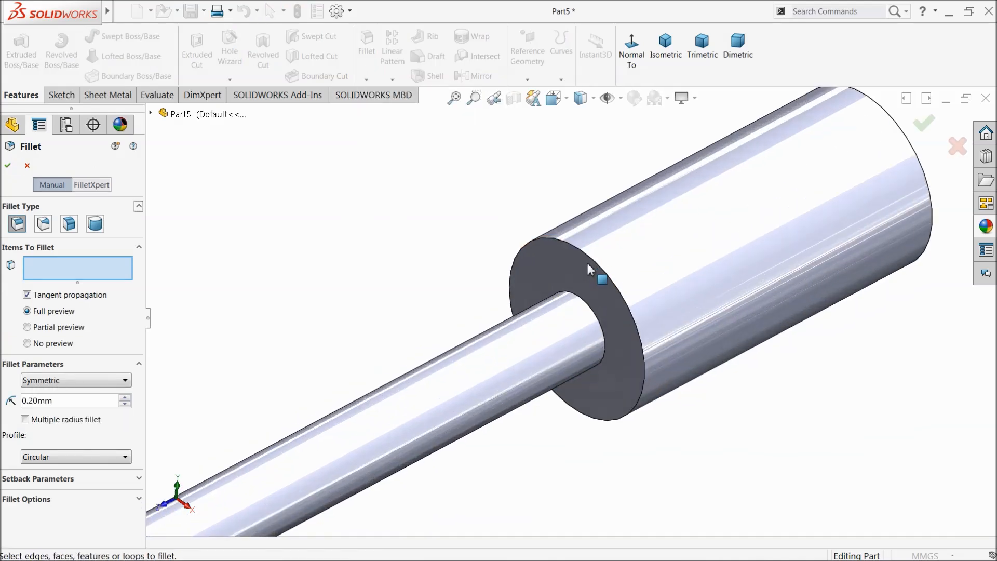
click(595, 269)
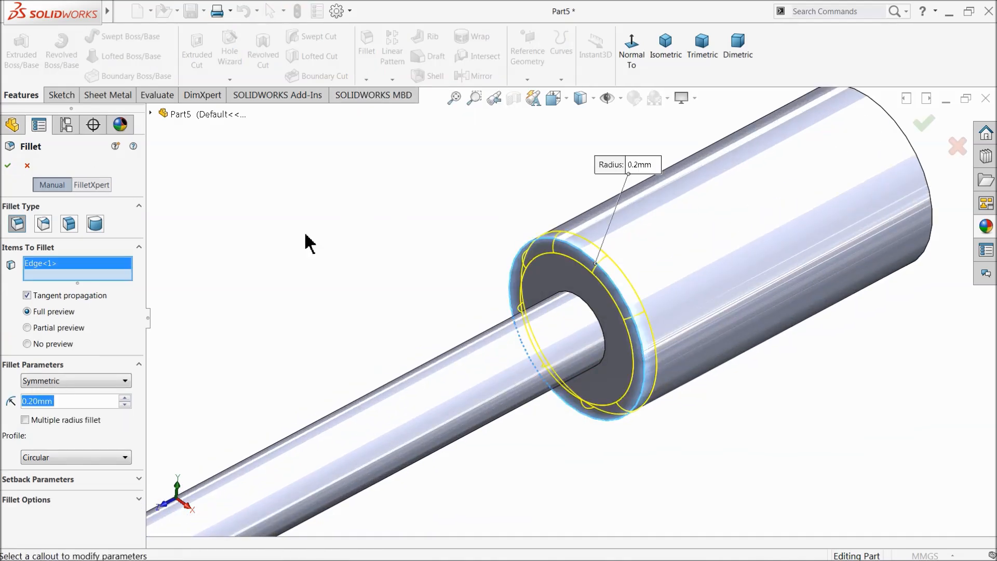
click(7, 167)
Step: Start a sketch on the thick cylinder's ring face around the rod and draw an origin-centred circle about 1.6 mm in diameter
click(585, 284)
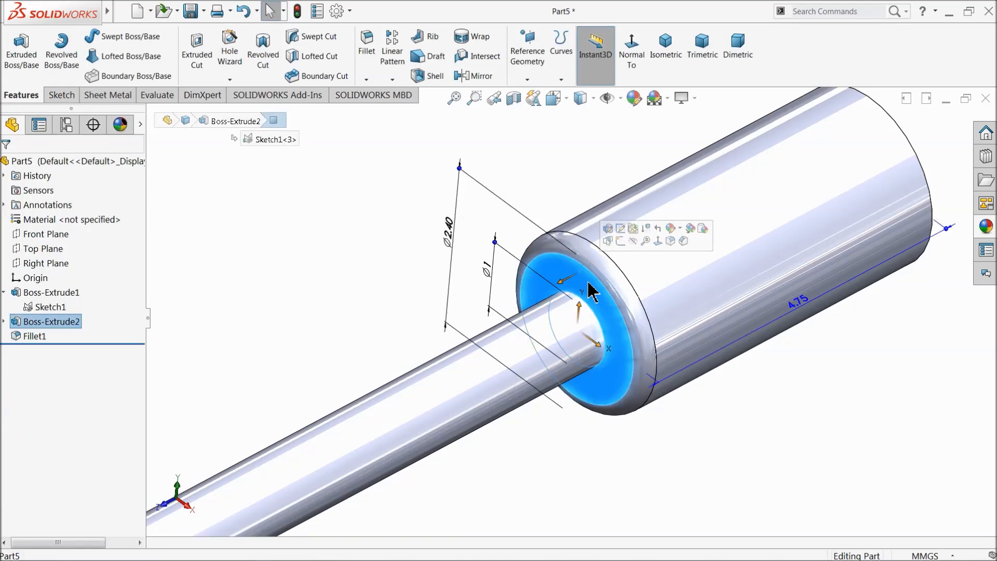
click(621, 242)
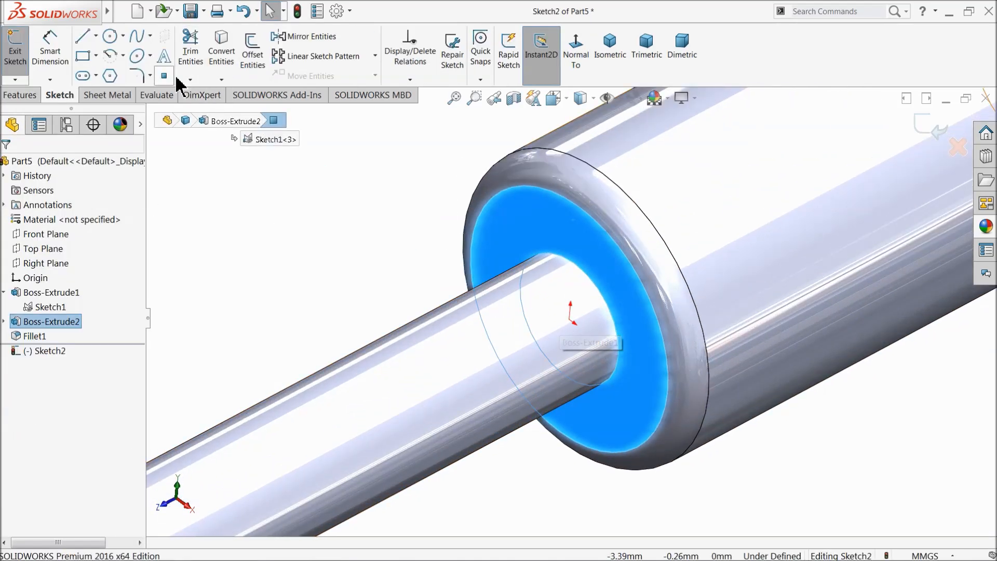
click(110, 36)
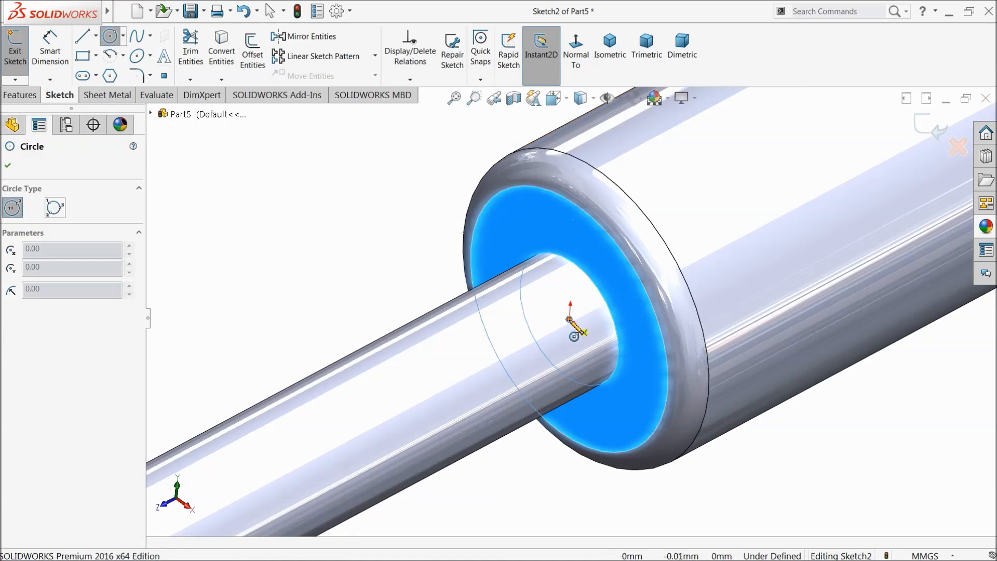
click(570, 320)
click(593, 234)
Step: Dimension the new circle's diameter as 1.7 mm
click(49, 52)
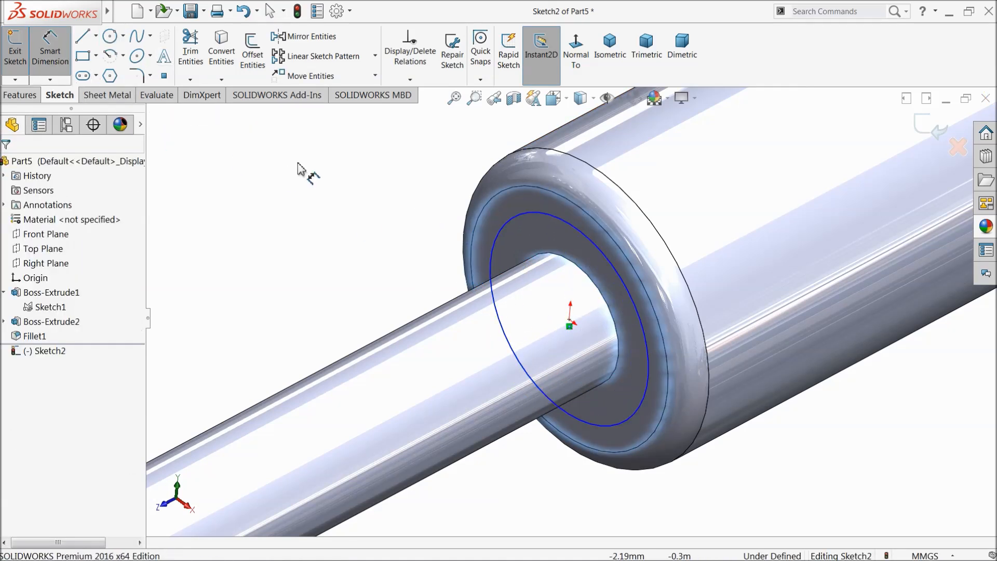
click(501, 238)
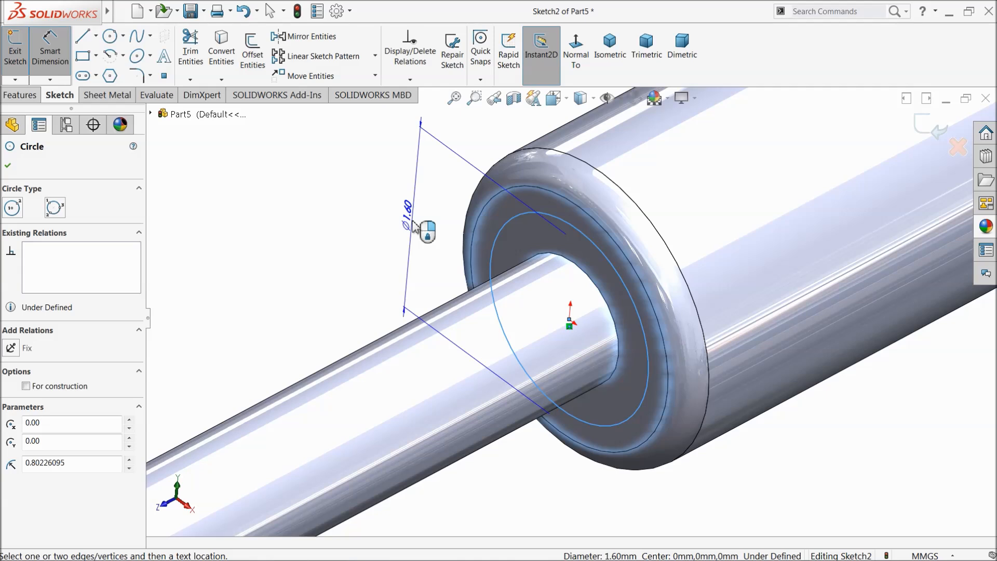
click(414, 225)
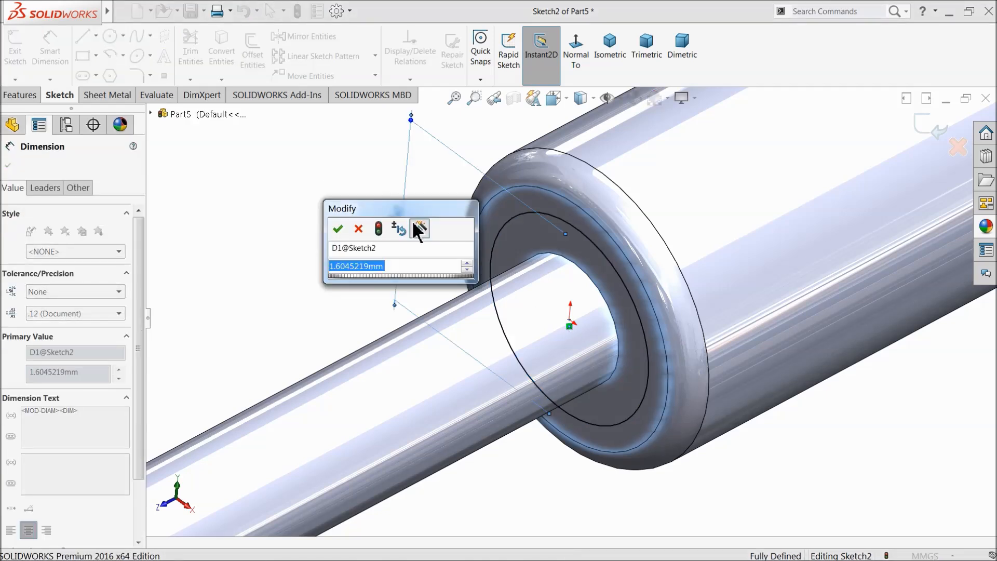
text(1.7)
key(Return)
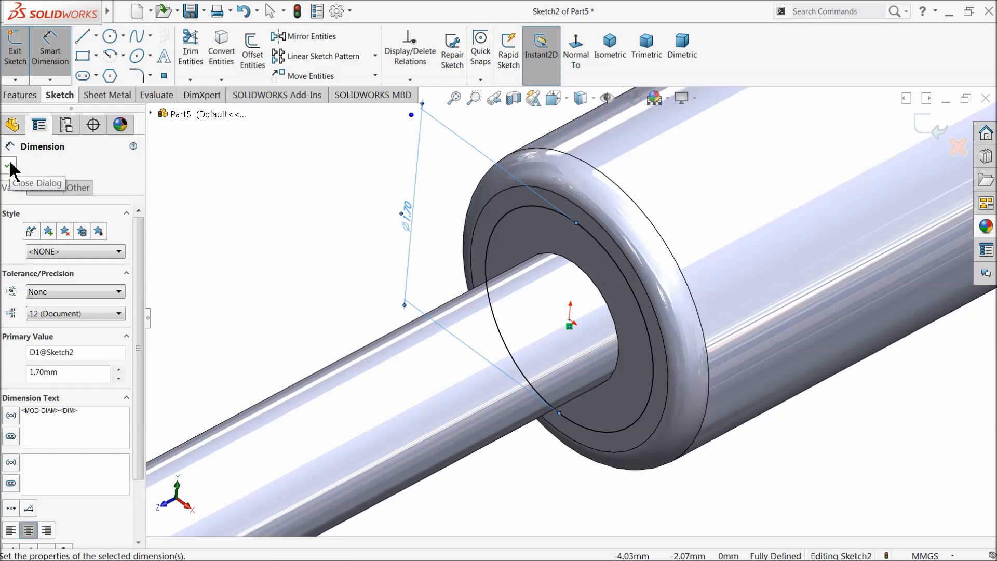
Step: Extrude the 1.7 mm circle 0.3 mm along the rod as a merged collar
click(20, 95)
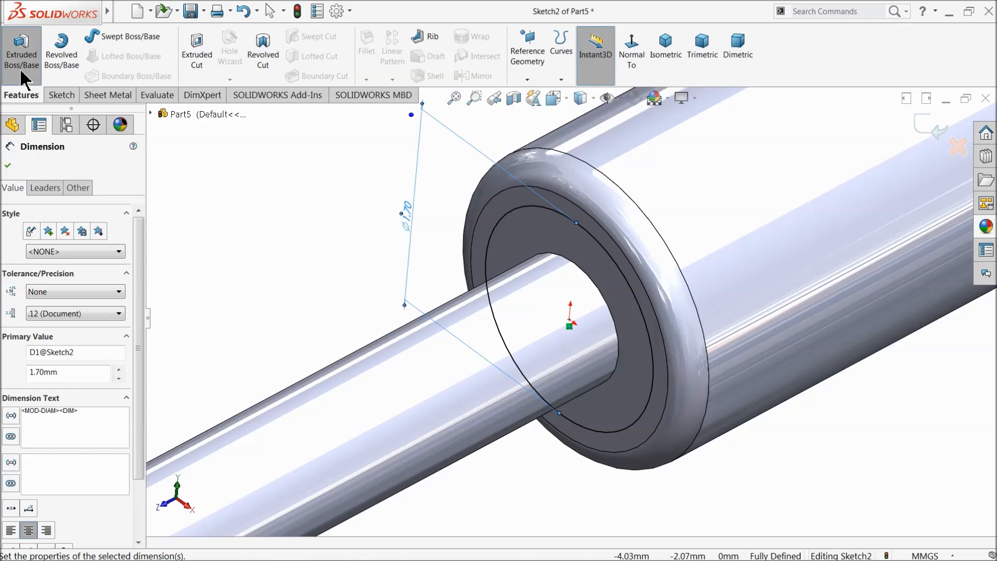
click(21, 52)
text(0.3)
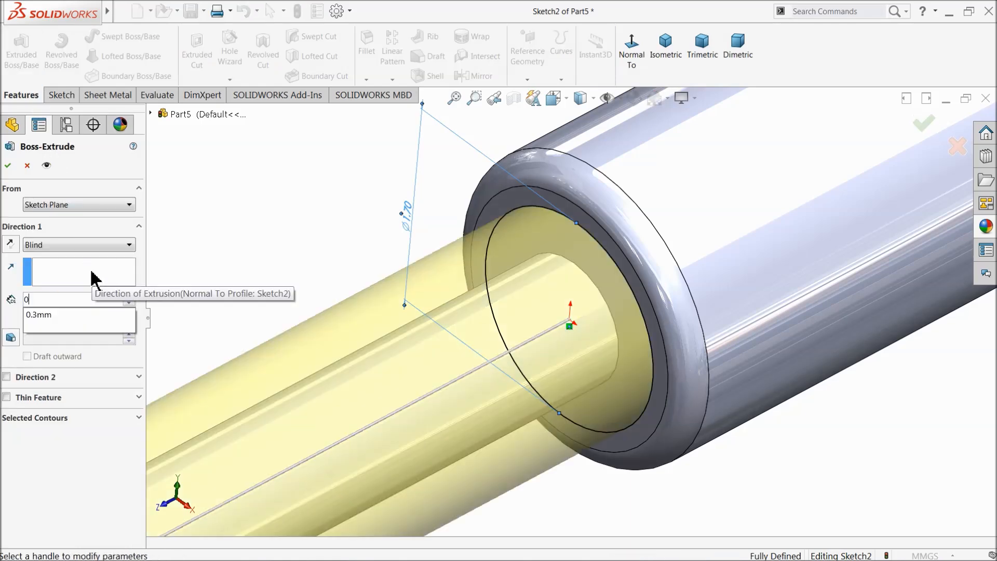
key(Return)
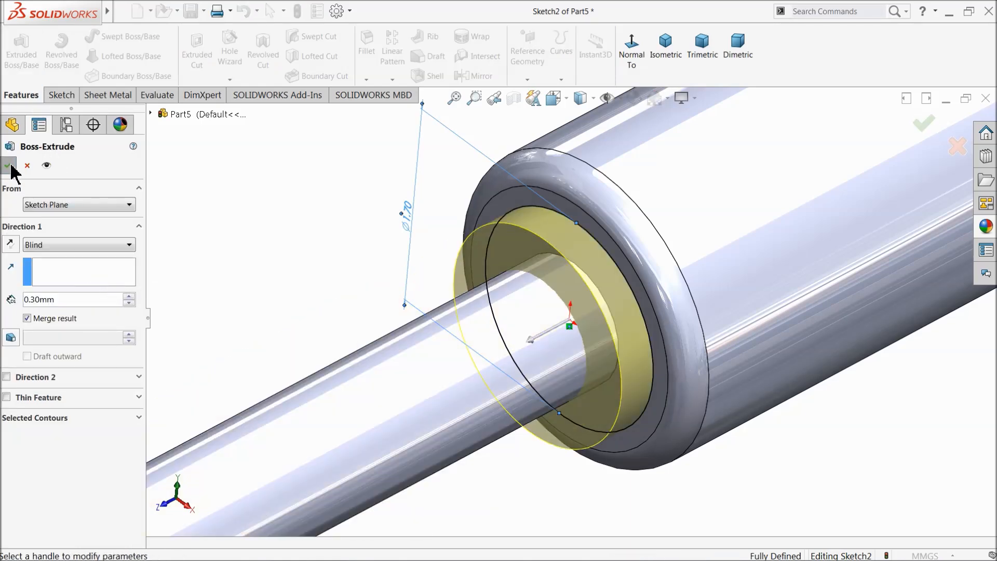
click(8, 165)
key(f)
middle_drag(387, 258, 405, 303)
click(457, 292)
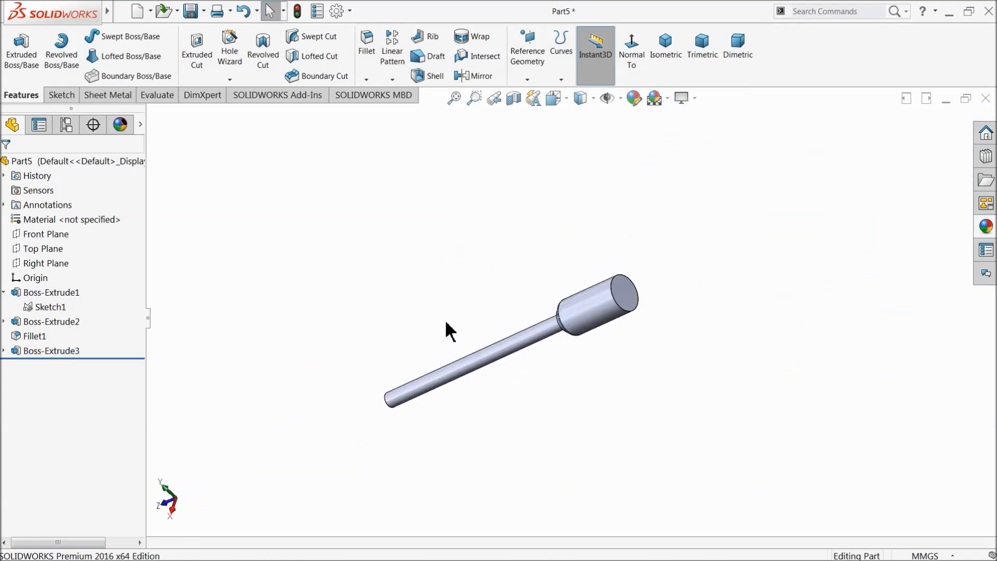
Step: Start a Top Plane sketch at the rod's free end; draw the half-width edge line, an axis line outward and a tangent arc of about 0.42 mm radius
middle_drag(447, 329, 562, 285)
scroll(423, 382, down, 5)
click(39, 248)
click(28, 231)
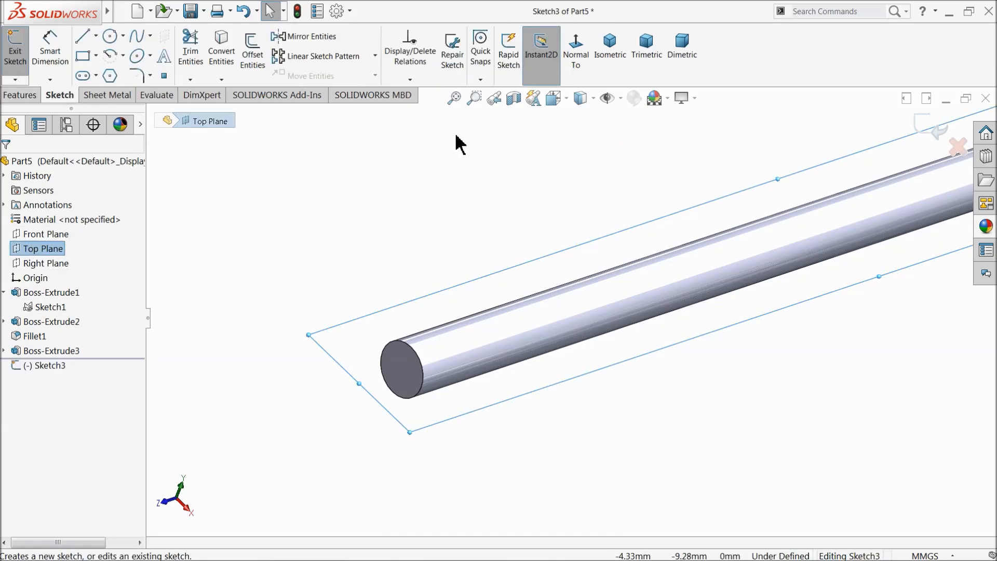
click(577, 59)
scroll(544, 390, down, 6)
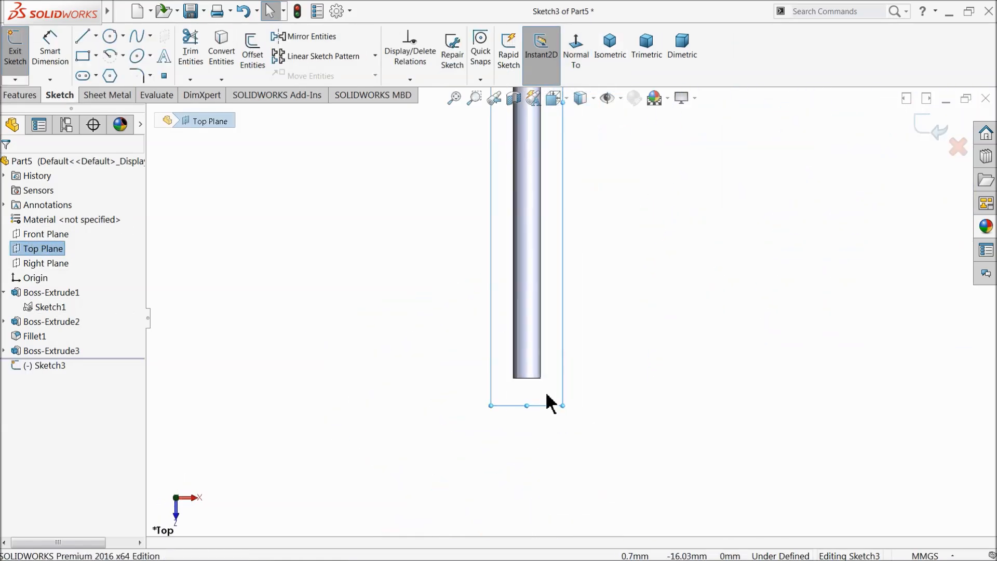
click(83, 37)
scroll(571, 364, down, 3)
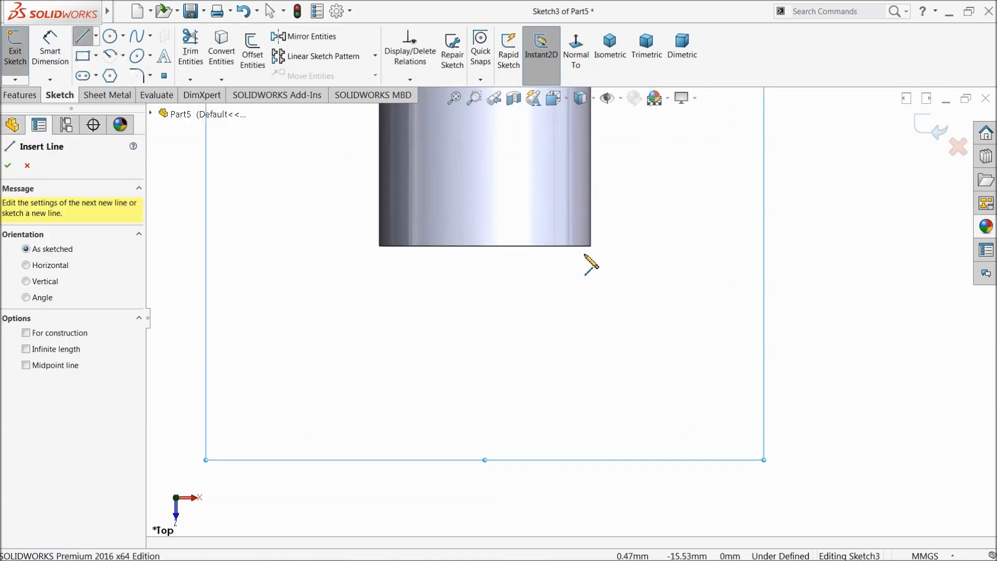
click(591, 247)
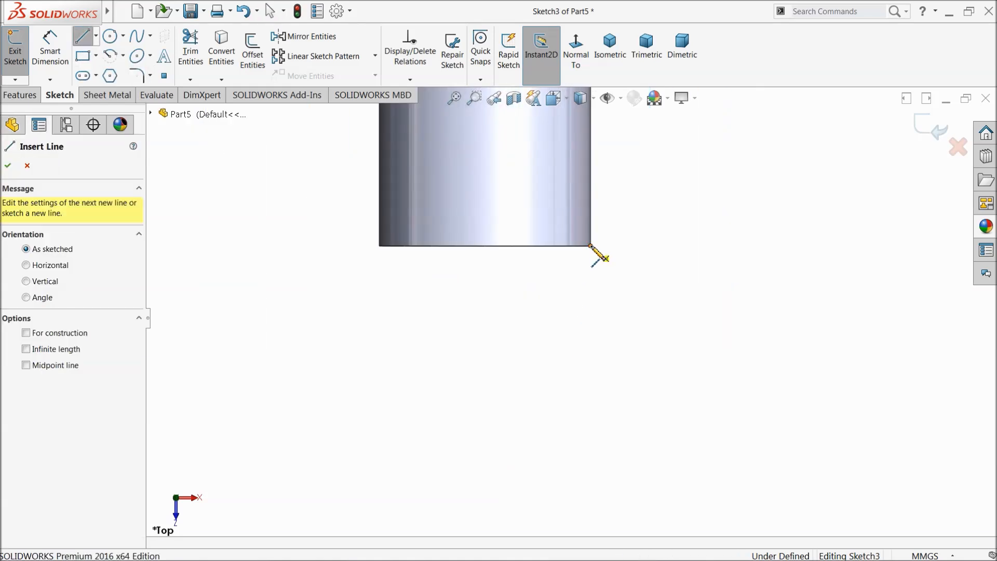
click(484, 246)
click(484, 379)
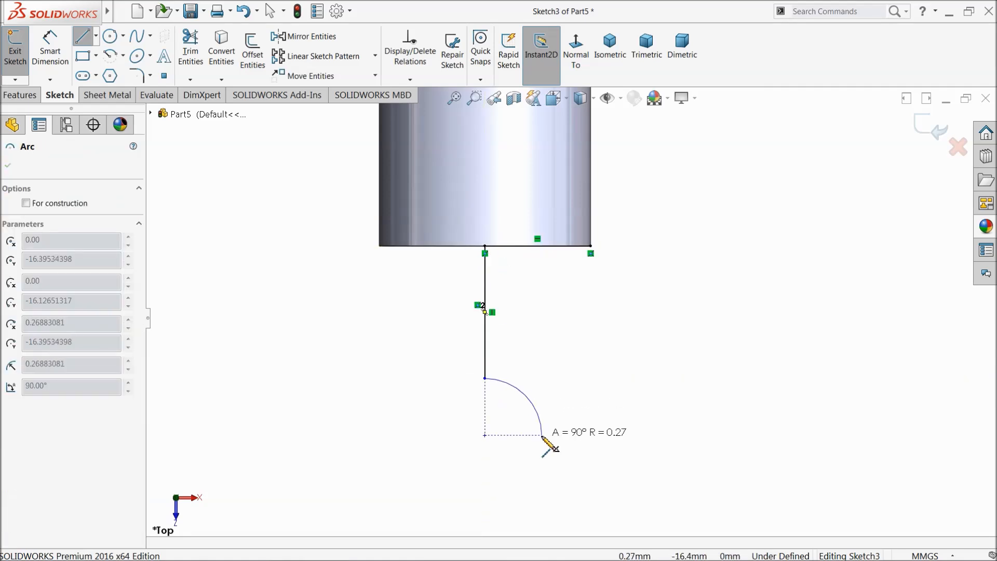
click(575, 483)
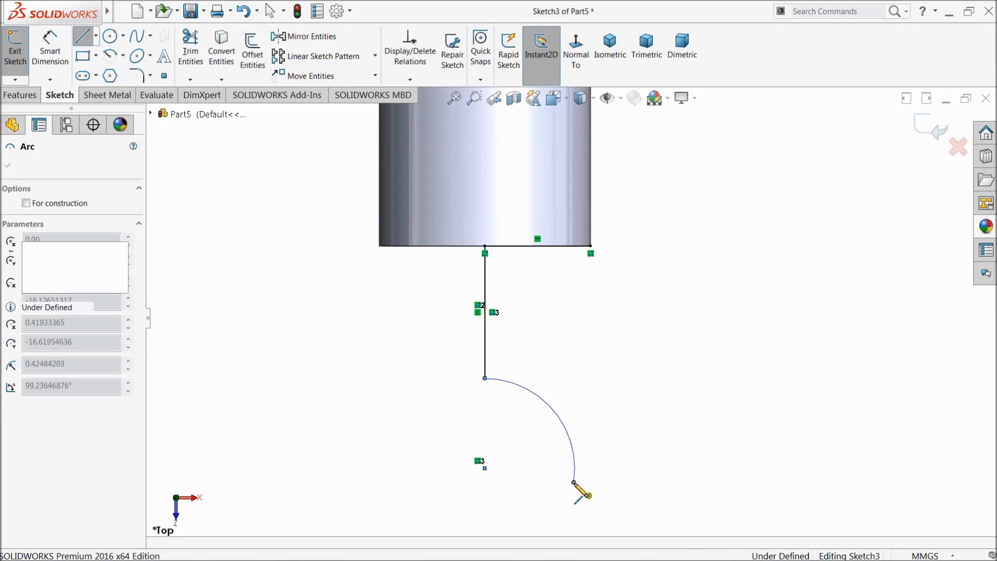
Step: Close the profile with a short end line, an outer arc, a neck, a rectangular band and a concave arc back to the rod's rim
click(608, 483)
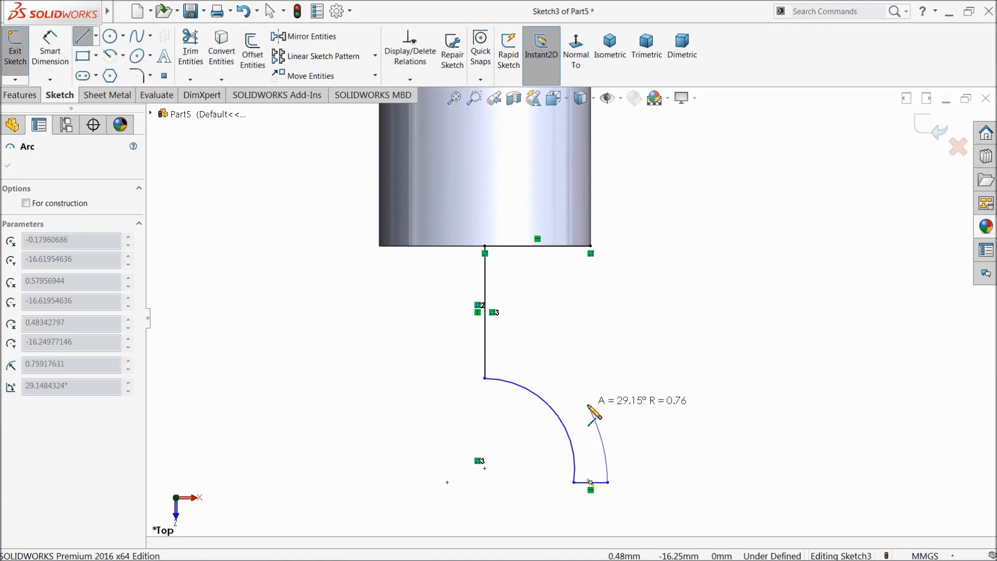
click(585, 404)
click(585, 378)
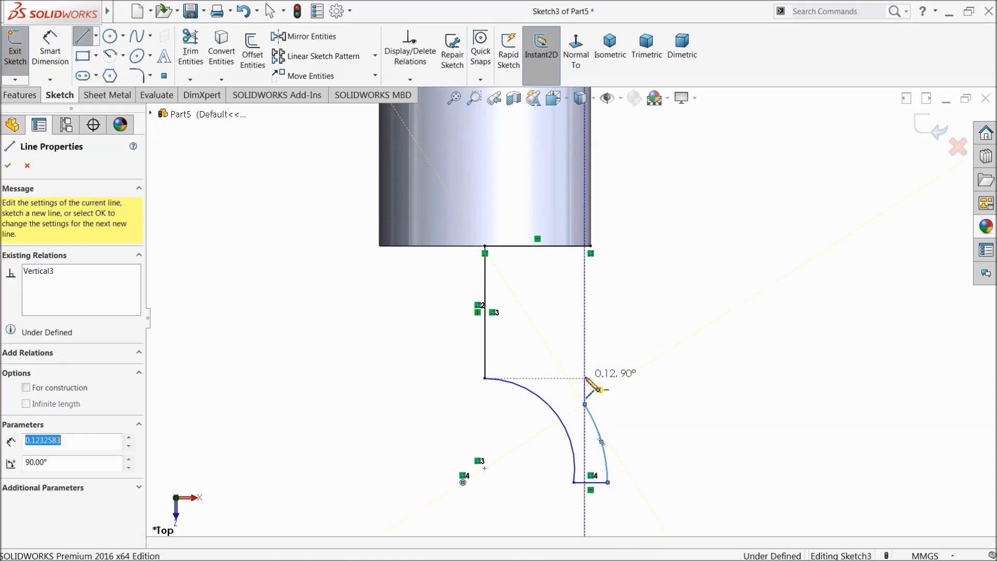
click(628, 378)
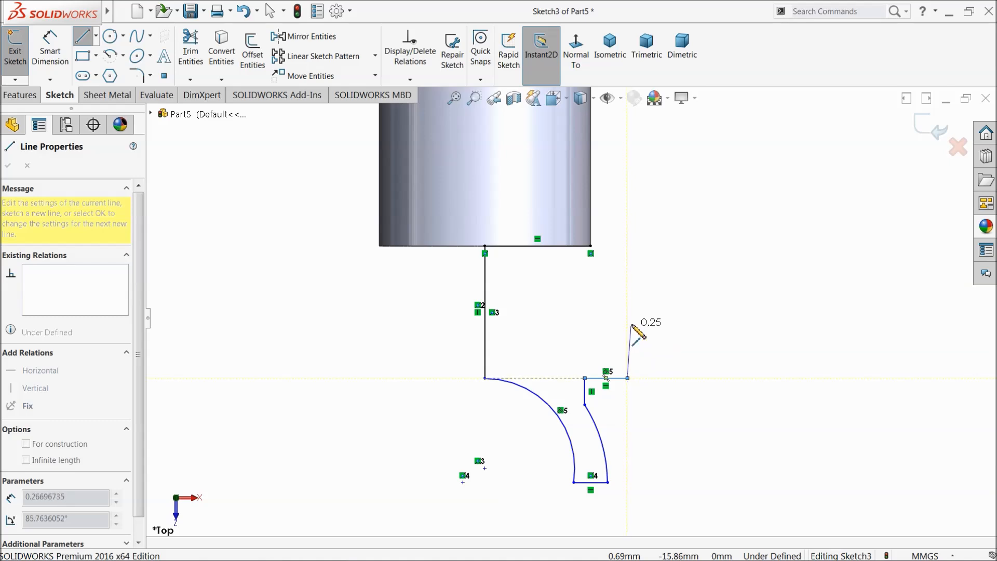
click(628, 305)
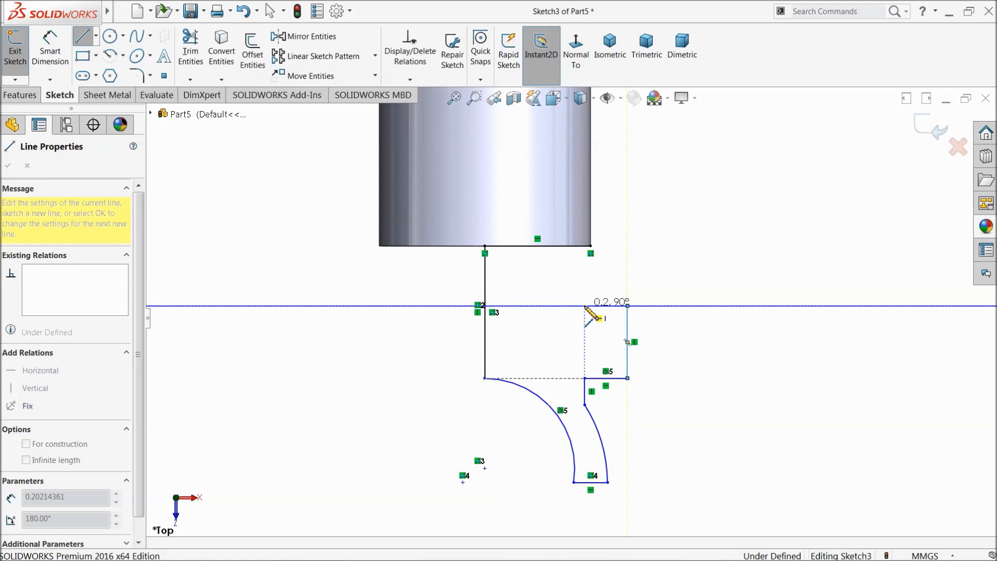
click(585, 306)
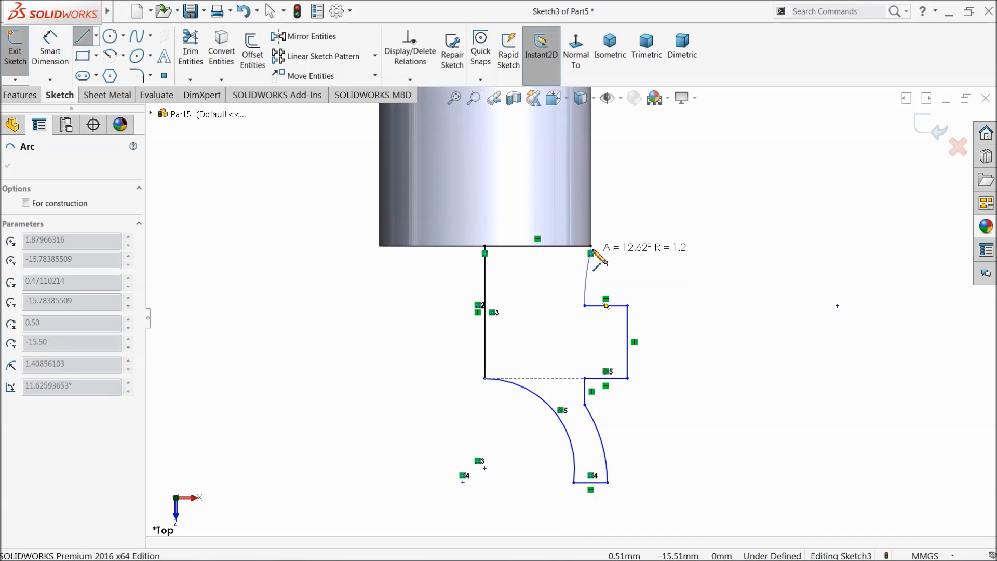
click(591, 247)
right_click(621, 244)
click(656, 255)
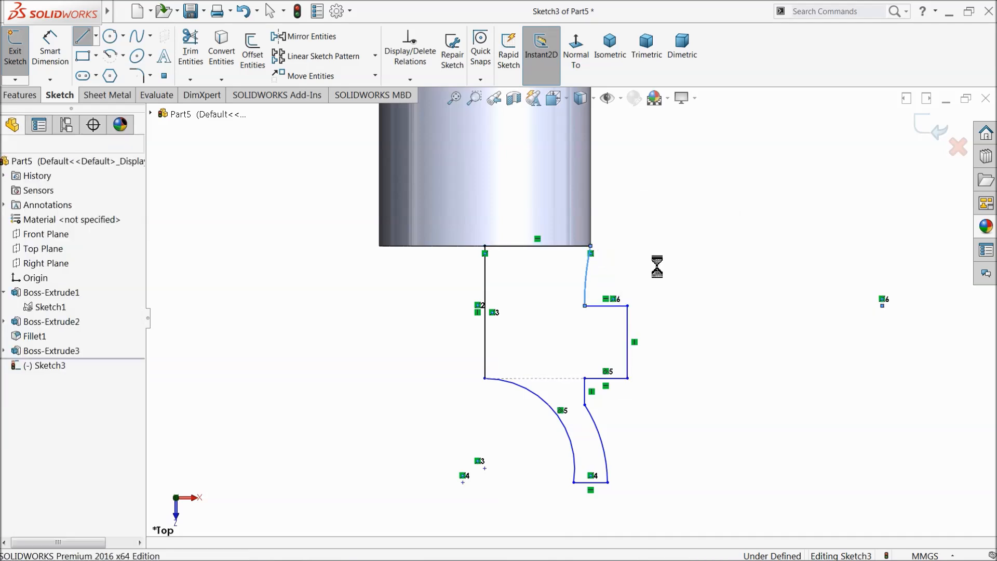
Step: Pull the band's outer vertical line inward so the band only slightly overhangs the neck
scroll(618, 426, down, 3)
drag(634, 335, 579, 328)
scroll(579, 328, up, 3)
click(665, 351)
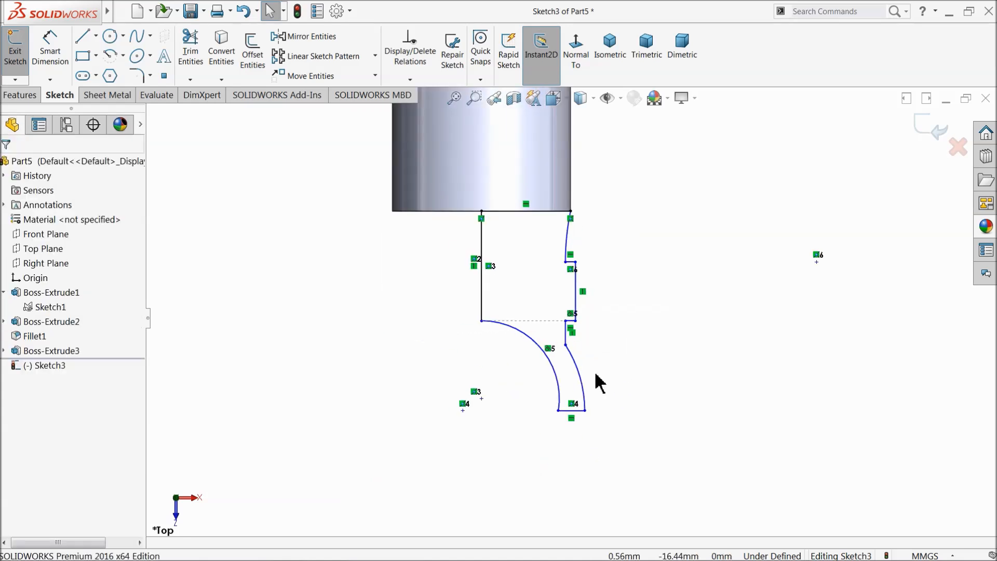
Step: Merge the centre points of the inner and outer arcs, and move the inner arc's end point to 0.50 mm from the axis
scroll(493, 410, down, 1)
click(461, 410)
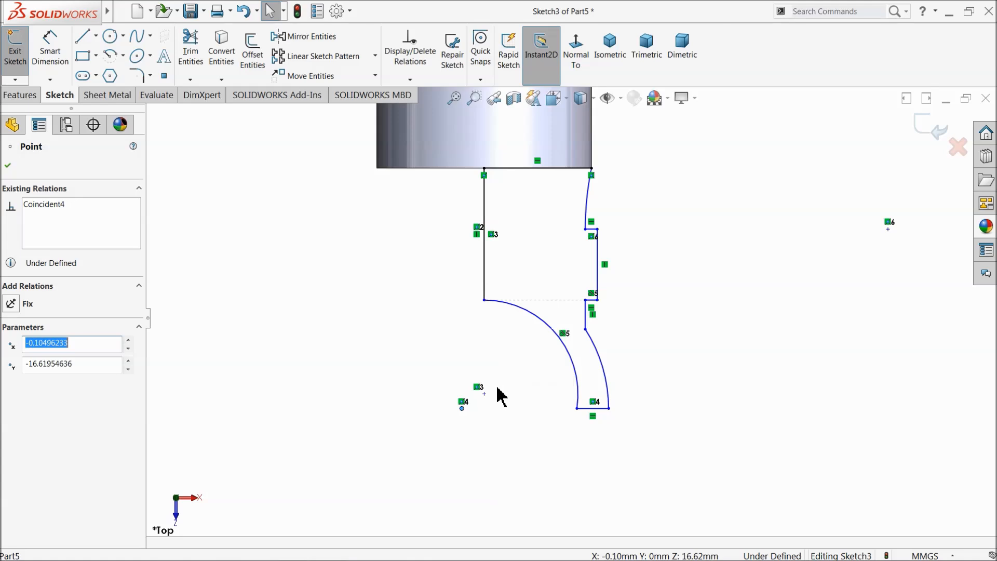
ctrl+click(487, 397)
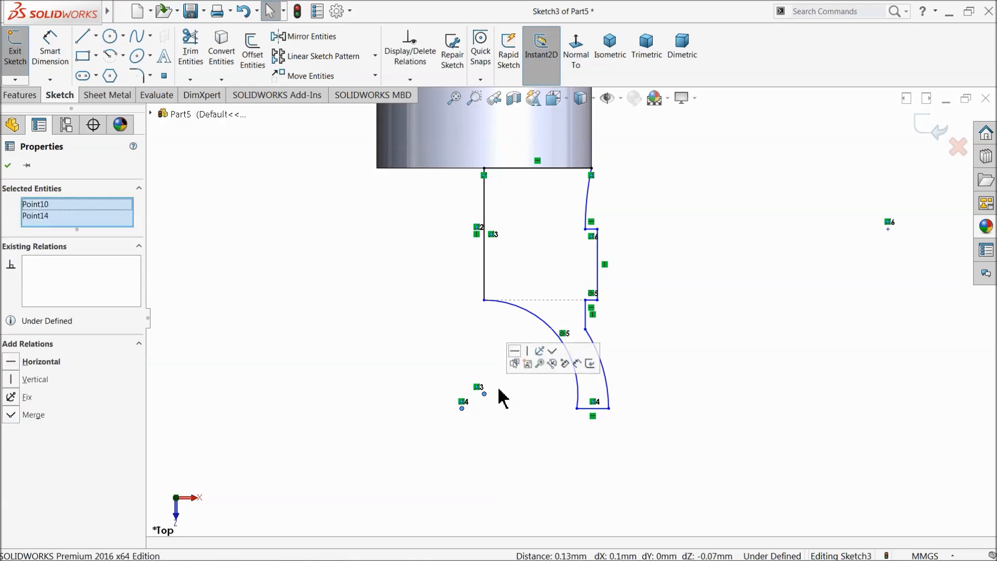
click(554, 357)
click(407, 336)
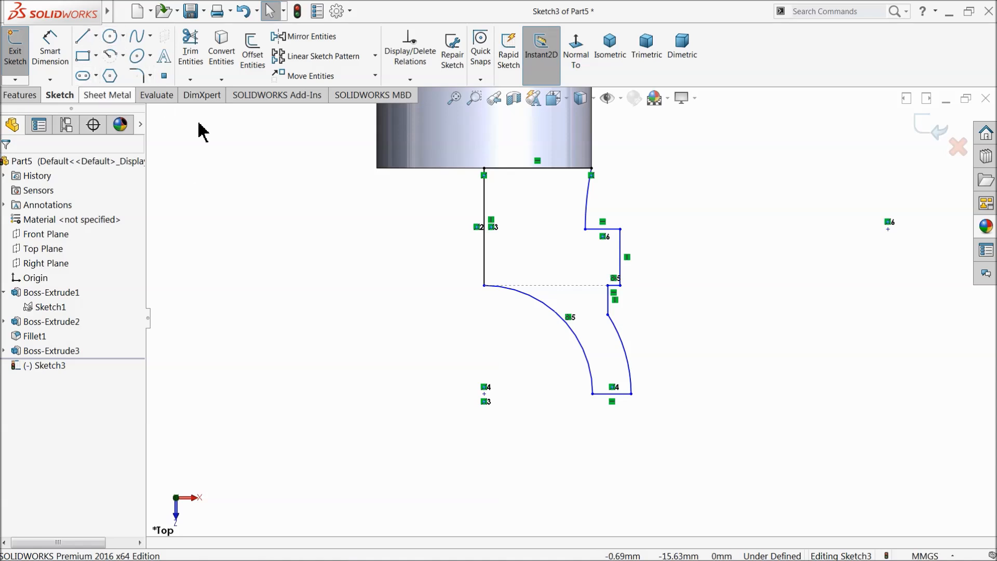
scroll(598, 427, down, 2)
mouse_move(586, 374)
mouse_down()
mouse_move(578, 404)
mouse_move(586, 366)
mouse_up()
scroll(569, 374, up, 5)
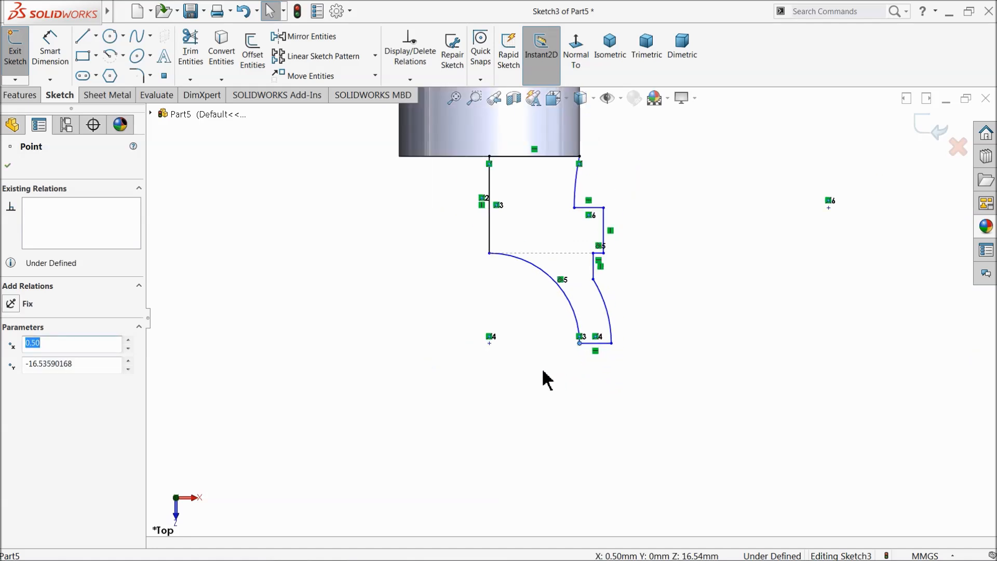
Step: Dimension the distance from the rod's end edge to the shared arc centre as 0.9275 mm
click(56, 56)
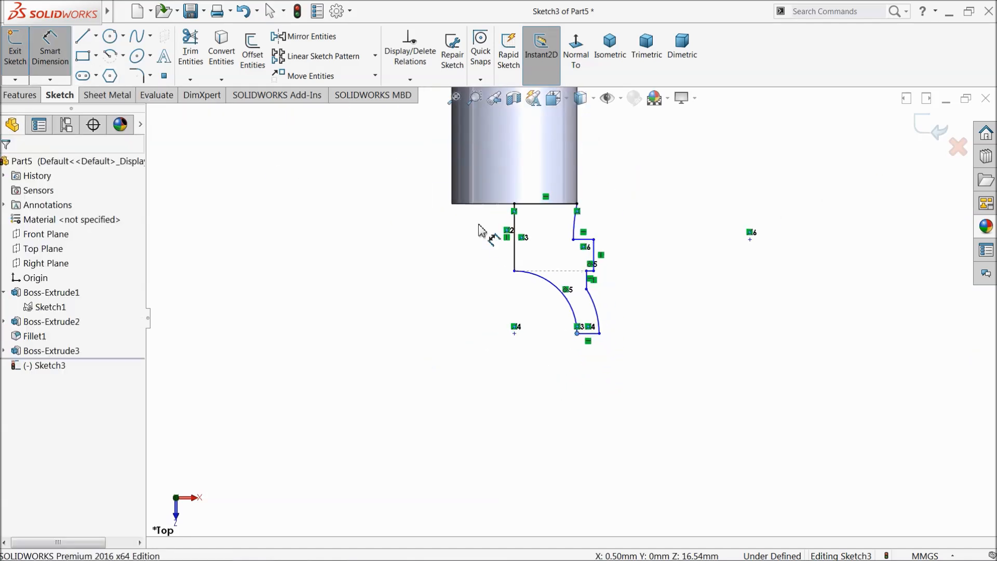
click(544, 204)
click(517, 332)
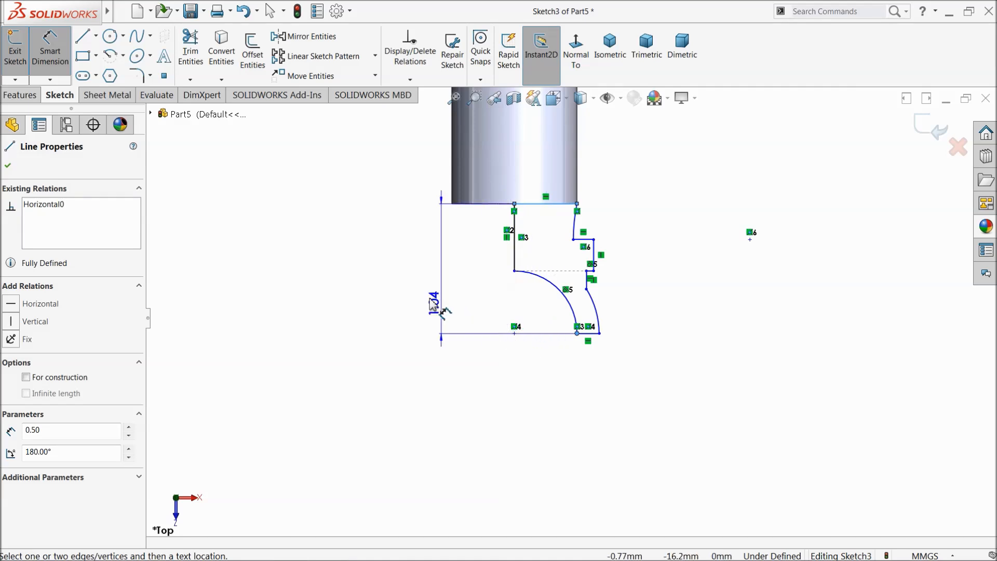
click(379, 270)
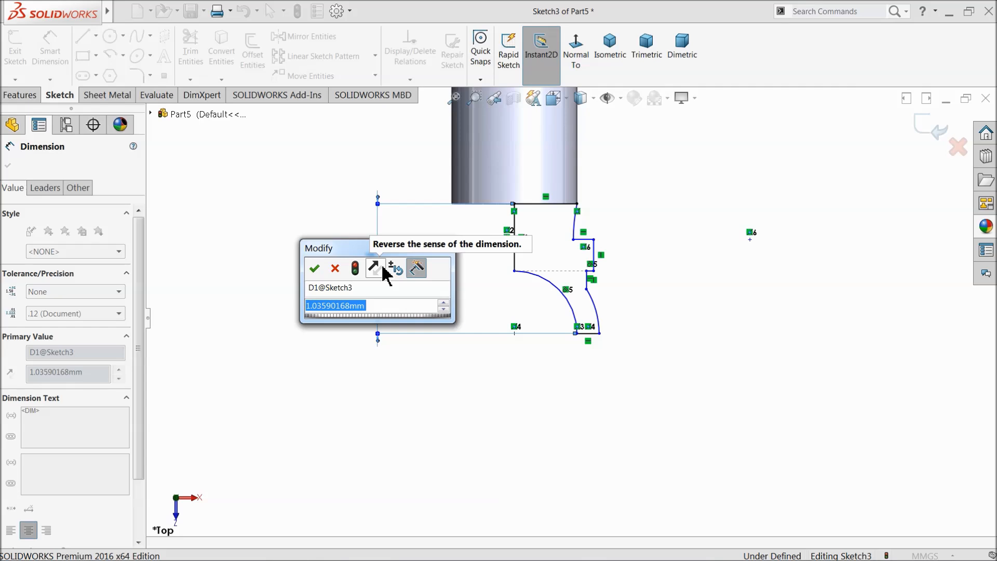
text(0.)
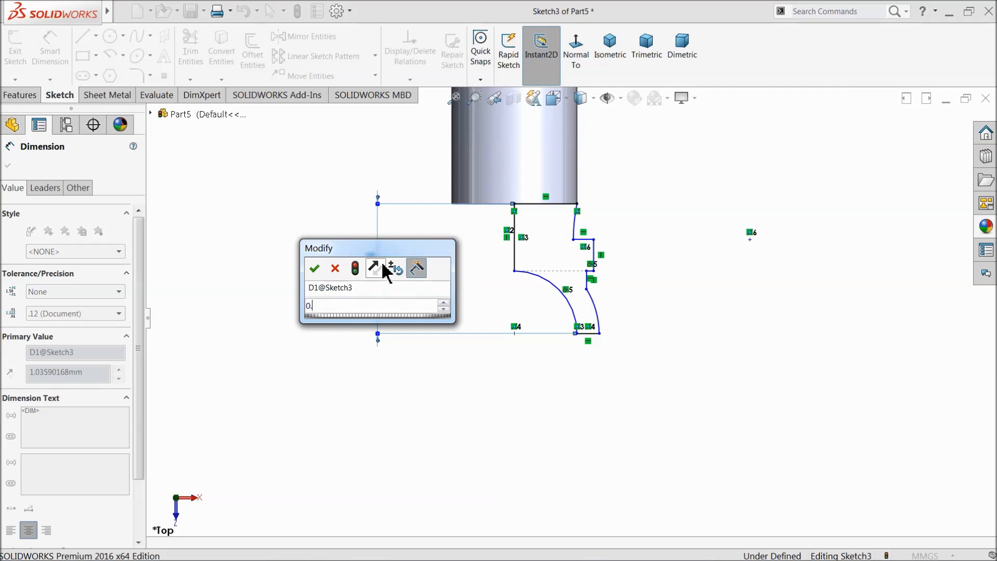
text(9275)
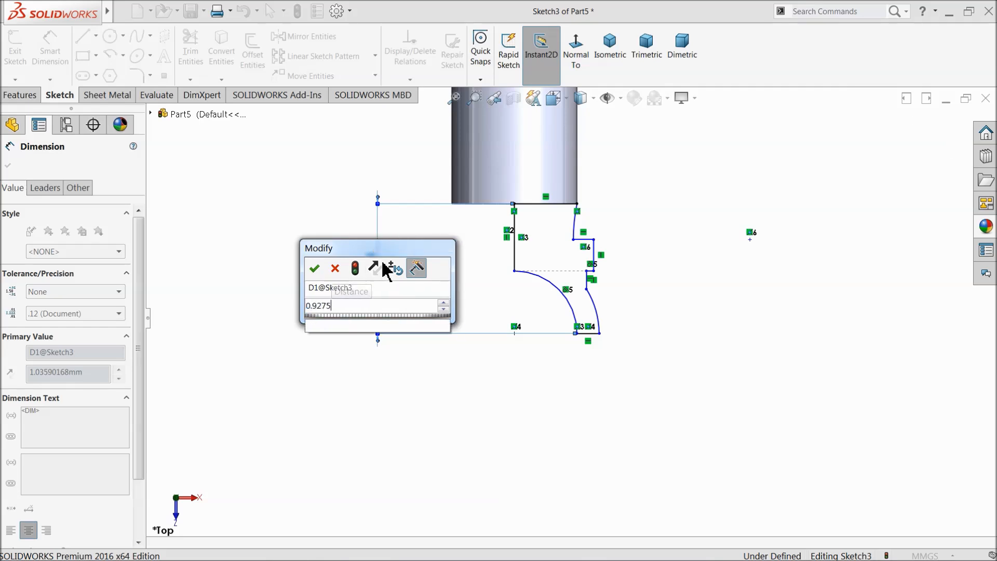
key(Return)
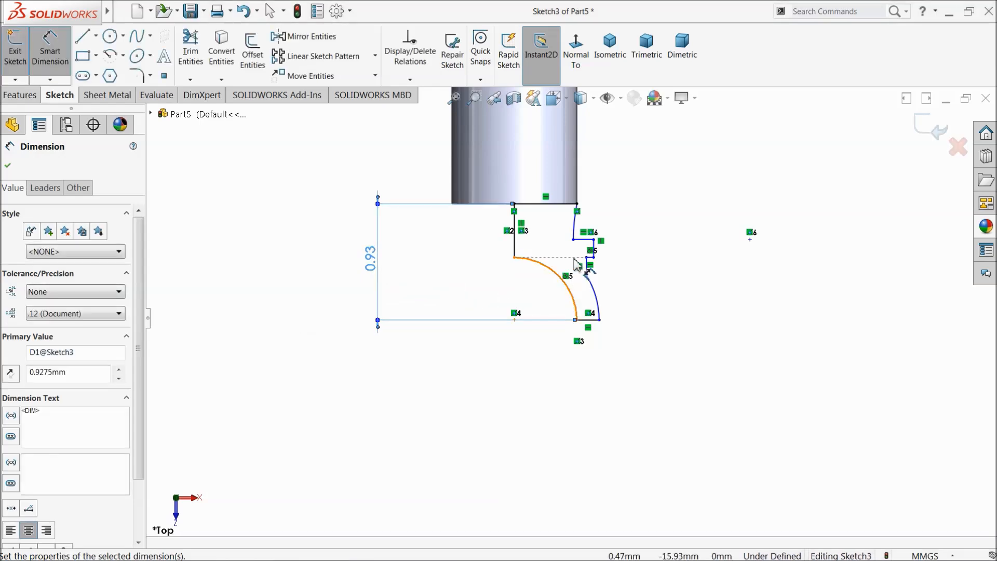
Step: Dimension the inner arc's radius as 0.35 mm
scroll(577, 266, down, 4)
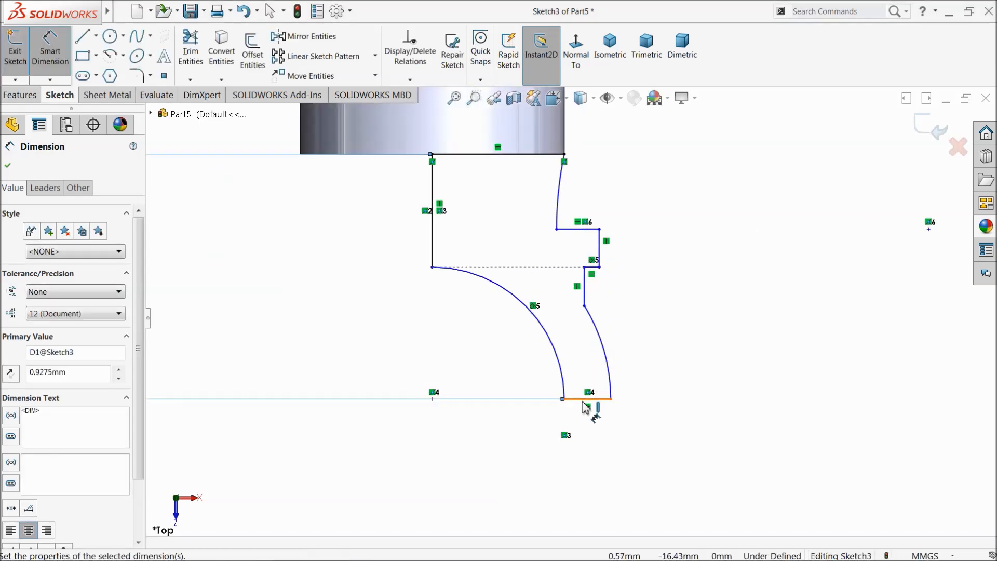
click(537, 322)
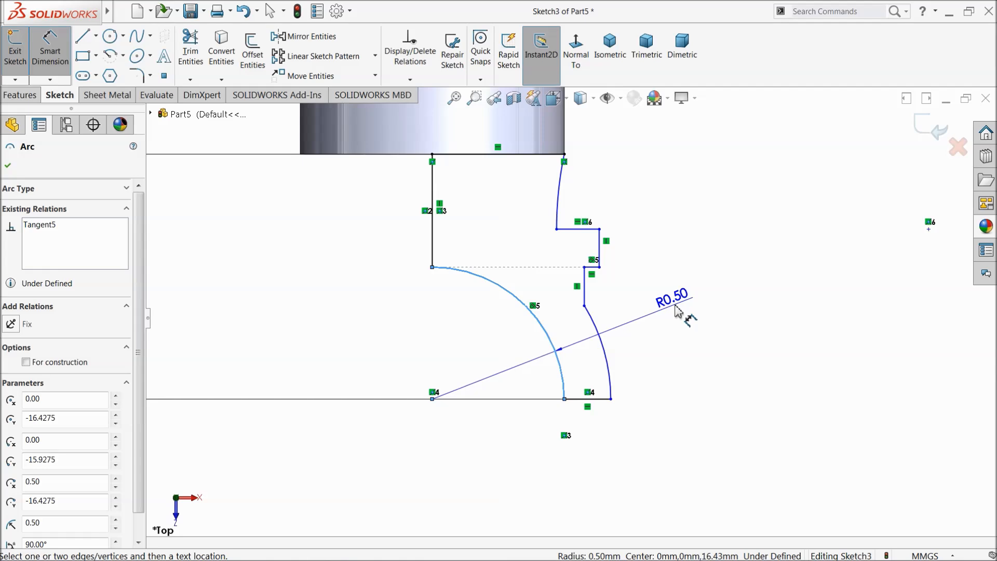
click(678, 310)
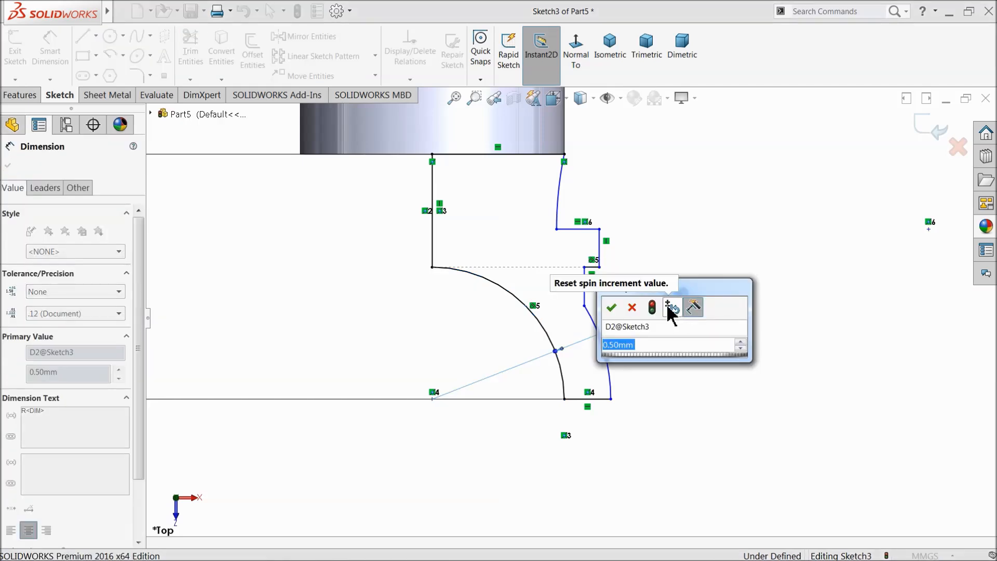
text(0.35)
key(Return)
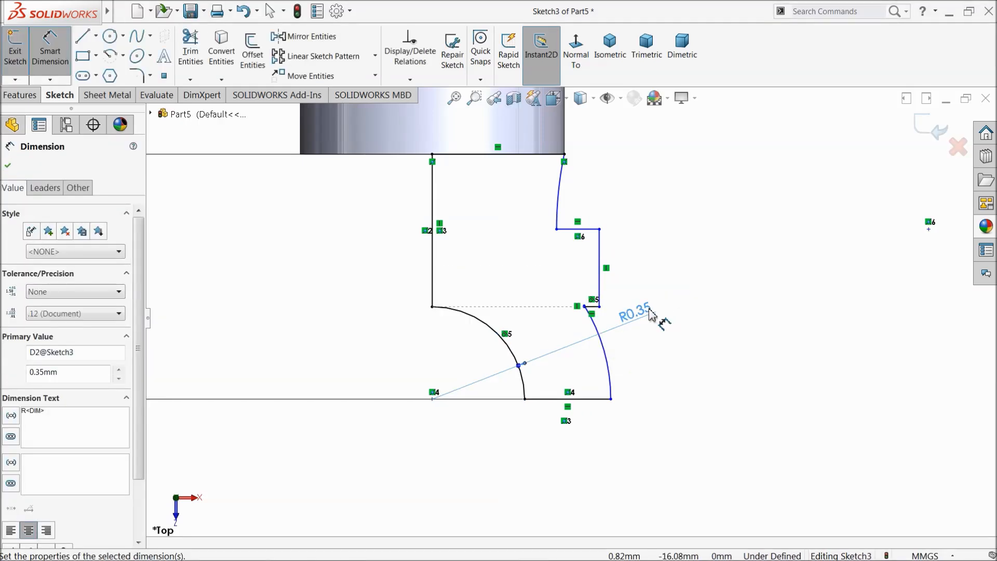
Step: Dimension the outer arc's radius as 0.5 mm and finish dimensioning
click(601, 336)
click(675, 335)
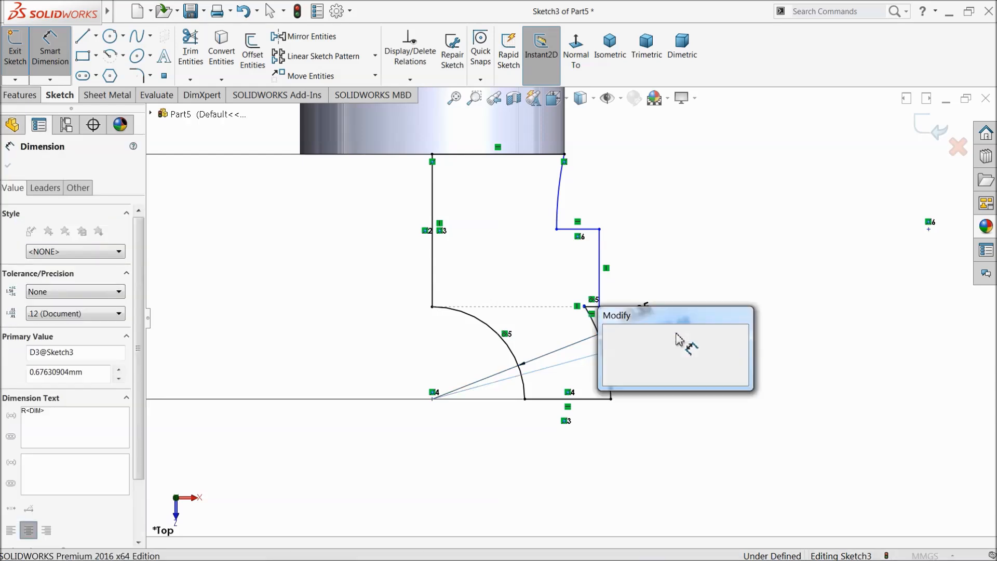
text(0.5)
key(Return)
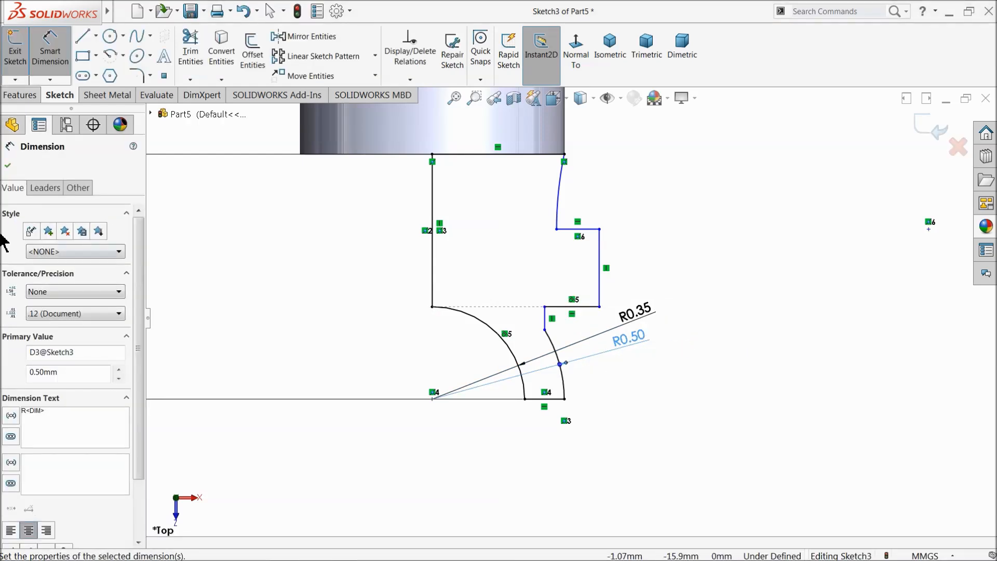
click(8, 166)
Step: Reposition the band's upper corners, placing its neck corner about 0.43 mm and its outer corner about 0.52 mm from the axis
drag(600, 226, 534, 225)
click(548, 226)
click(563, 227)
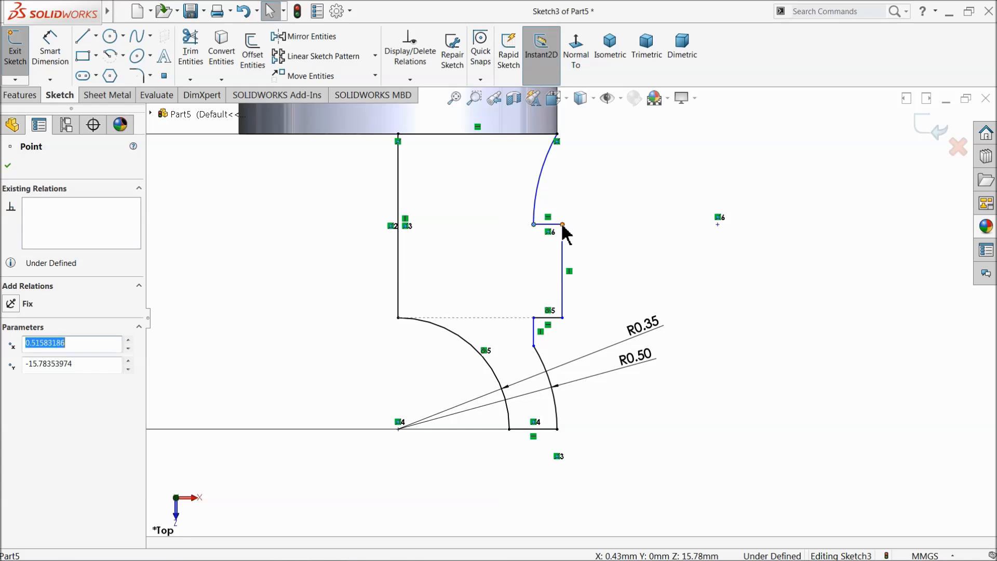
scroll(555, 311, up, 2)
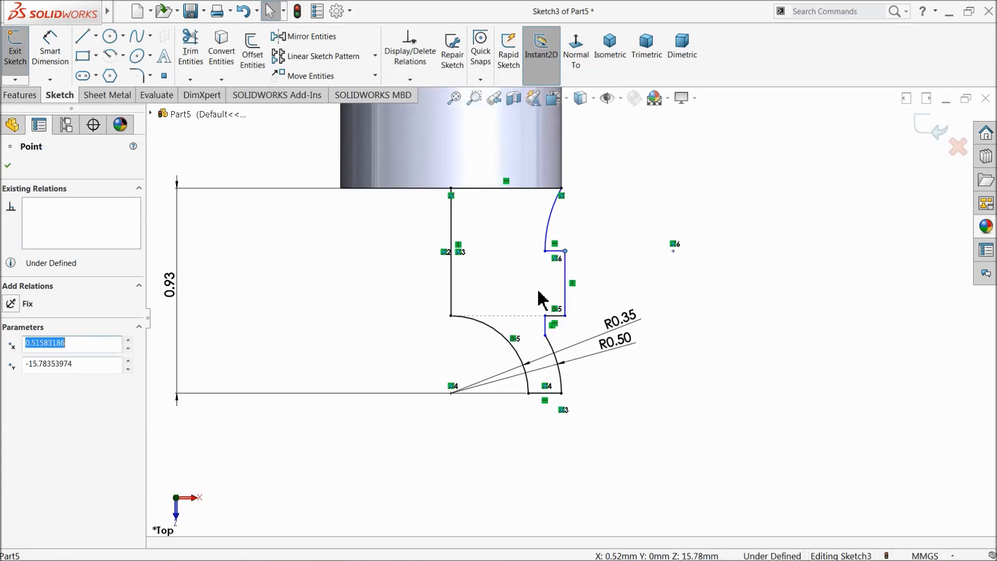
scroll(541, 301, up, 1)
Step: Revolve the profile 360 degrees about its vertical centre line as a boss merged with the rod
click(16, 95)
click(61, 52)
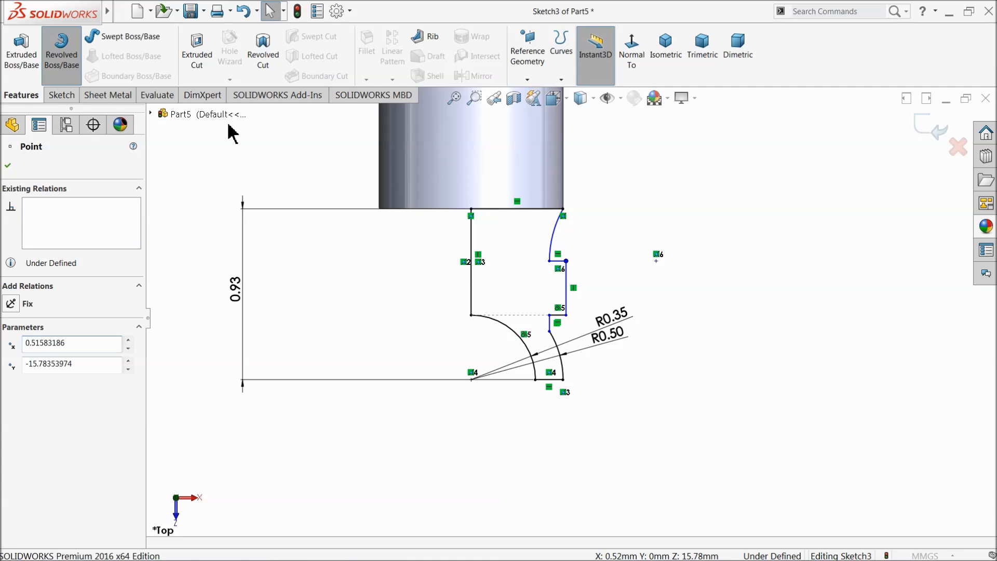
click(472, 272)
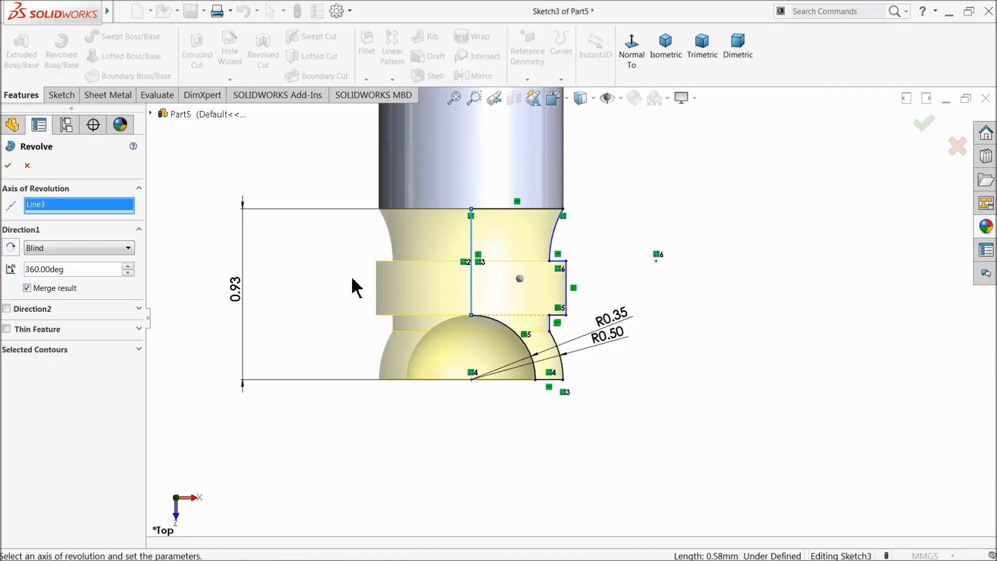
click(8, 166)
Step: Start a new sketch on the Top Plane and view the rod's tip square-on
middle_drag(323, 285, 317, 243)
click(260, 253)
scroll(302, 275, up, 3)
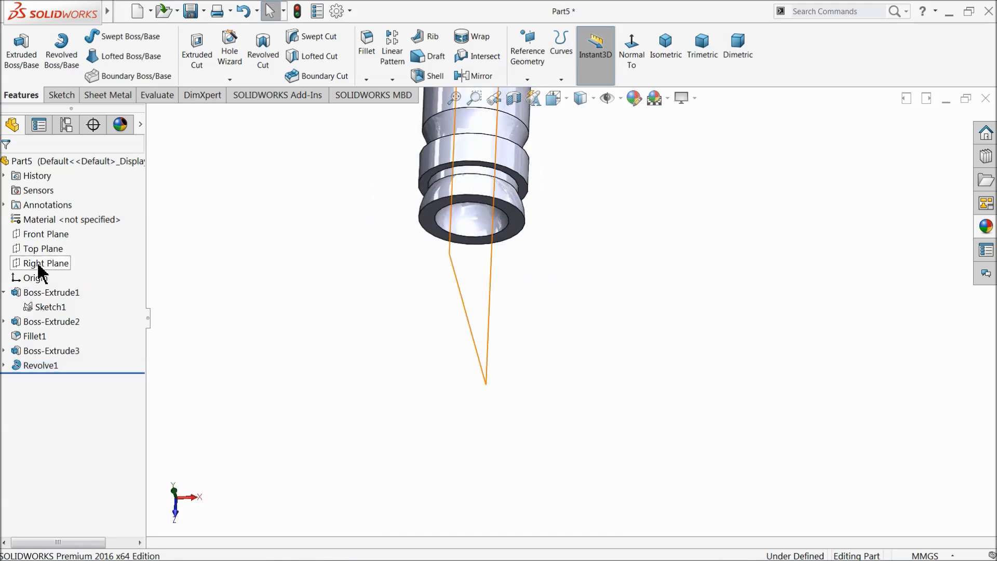
click(29, 248)
click(26, 239)
click(571, 60)
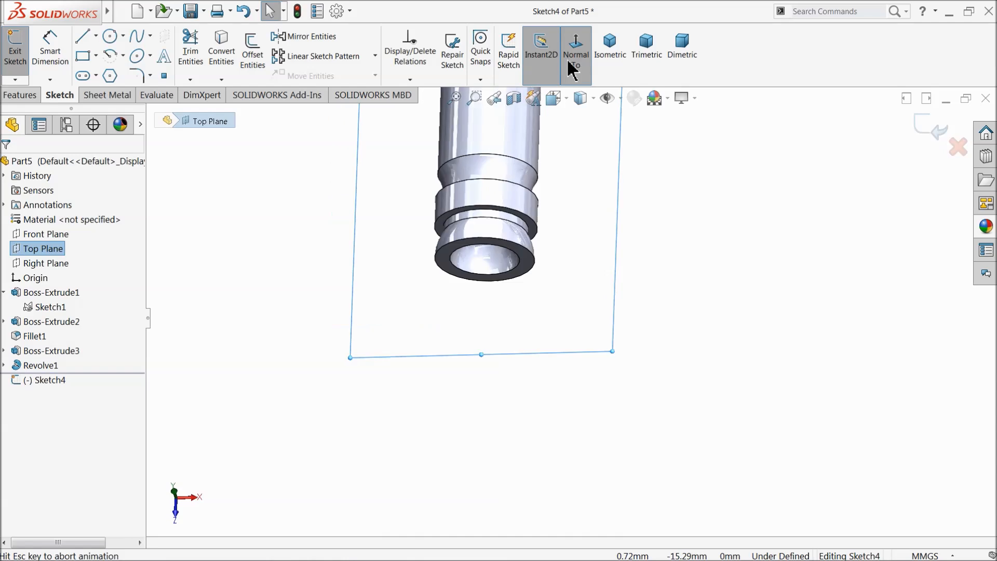
scroll(576, 456, down, 8)
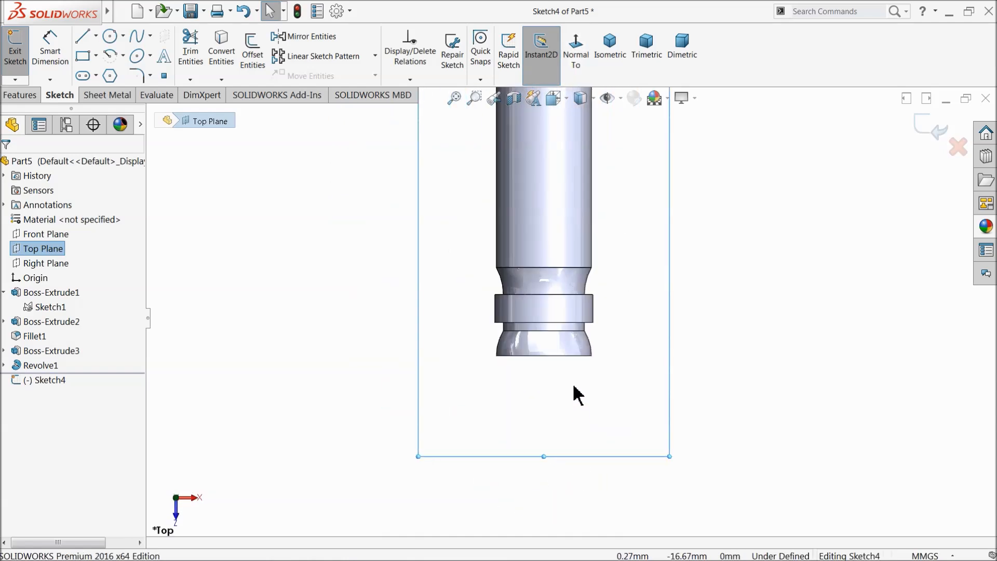
Step: Draw a vertical centreline along the tip's axis, from the rod's shoulder edge to the tip's end edge
click(97, 35)
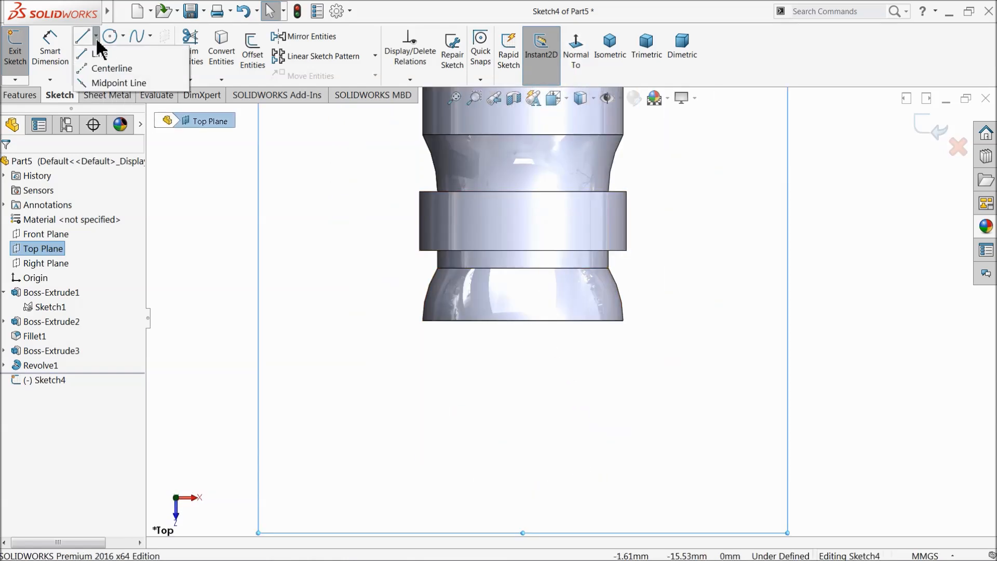
click(112, 66)
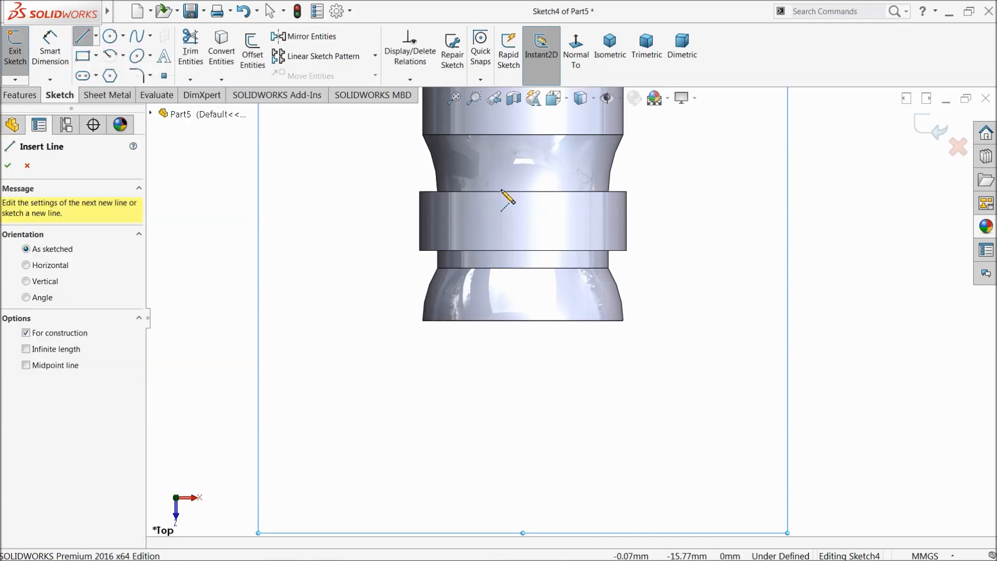
click(523, 135)
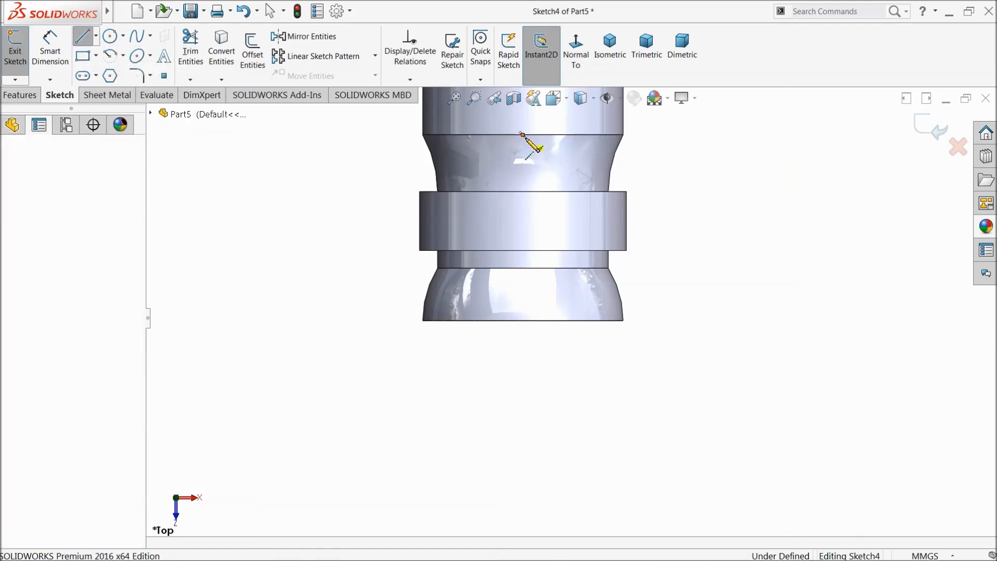
click(522, 320)
right_click(294, 263)
click(329, 272)
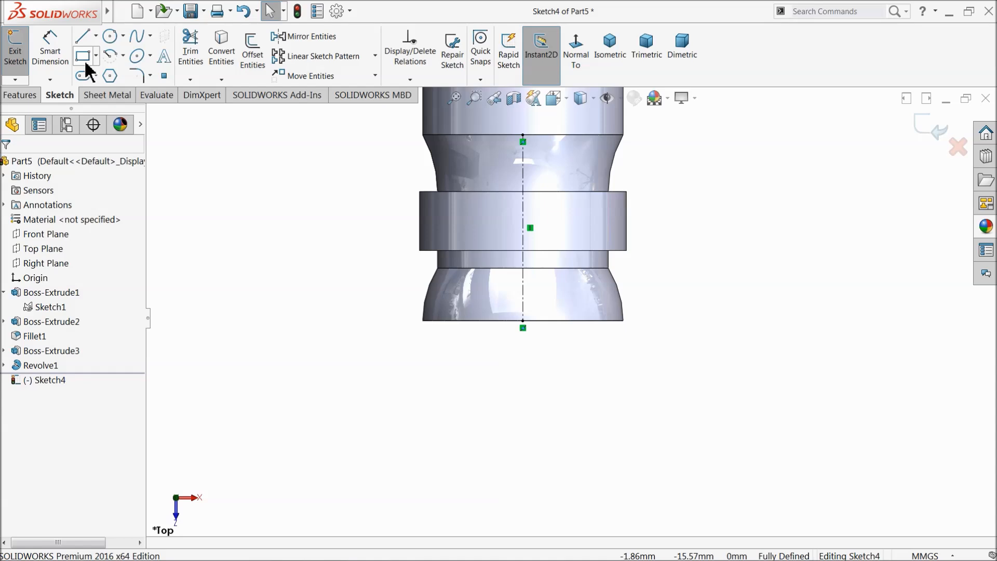
Step: Sketch a thin rectangle inside the flared end, about 0.4 mm wide and 0.03 mm high, with one side on the centreline
click(84, 55)
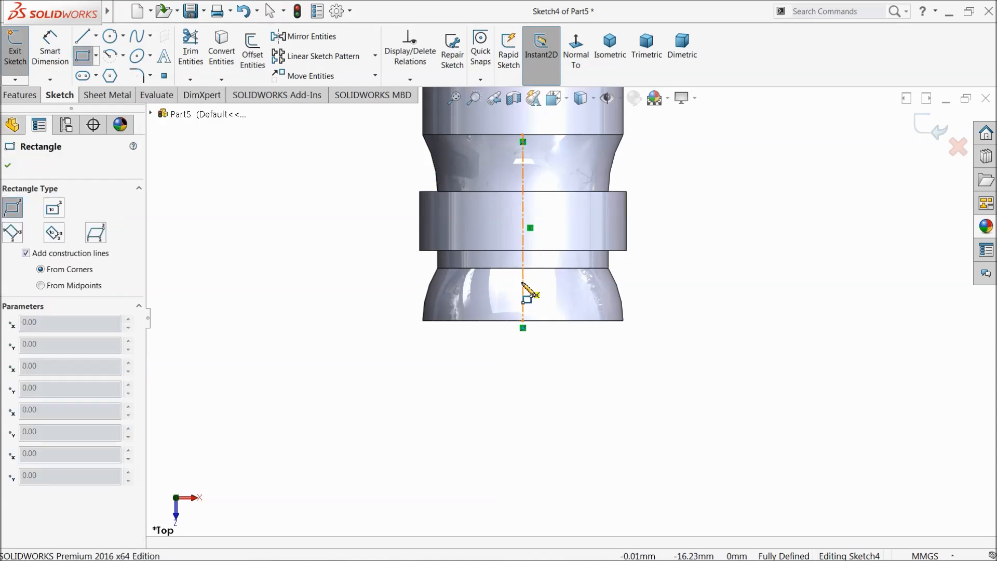
scroll(523, 283, down, 3)
click(540, 291)
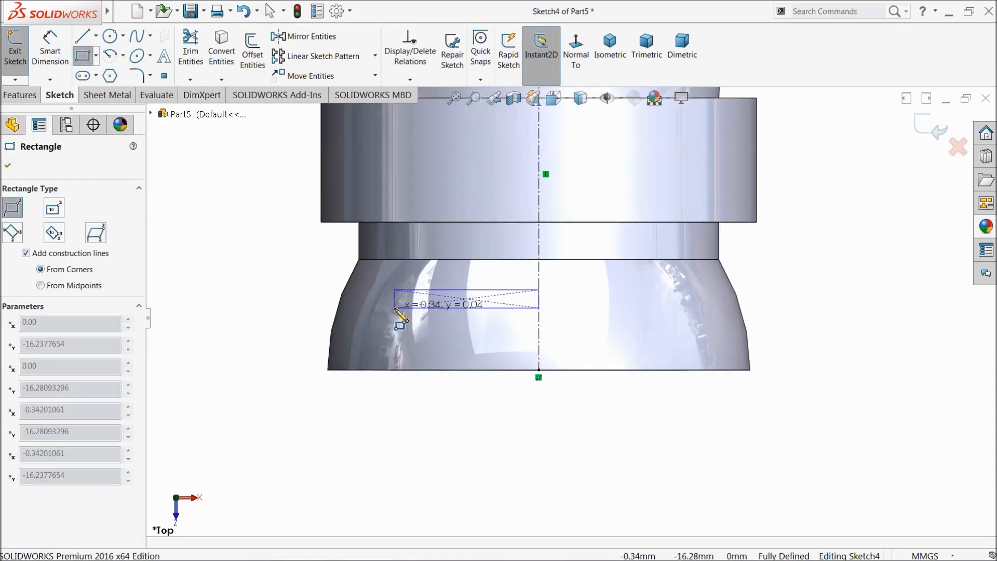
click(370, 301)
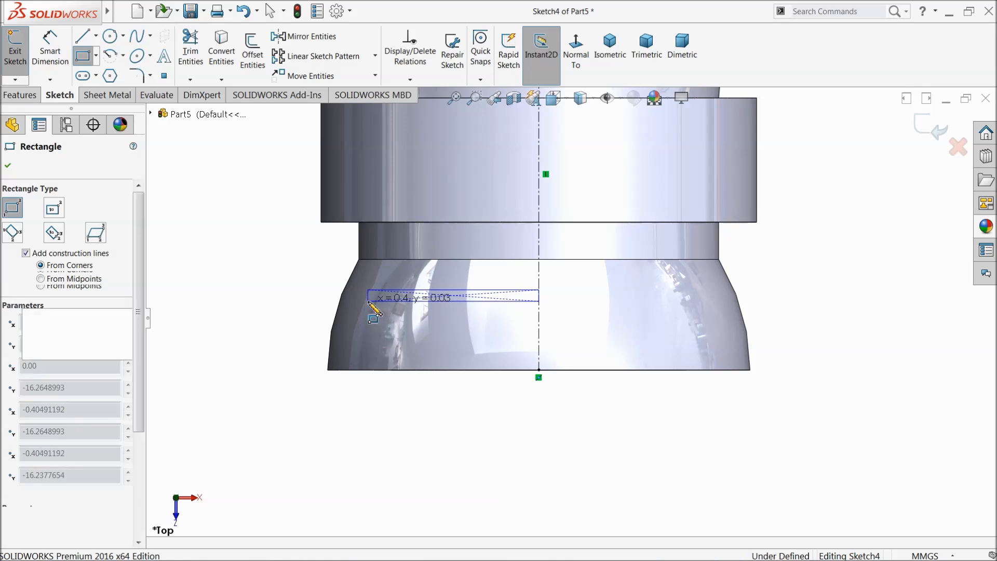
Step: Dimension the distance from the rod's shoulder edge to the thin rectangle's lower line as 0.84 mm
click(50, 51)
scroll(571, 314, up, 3)
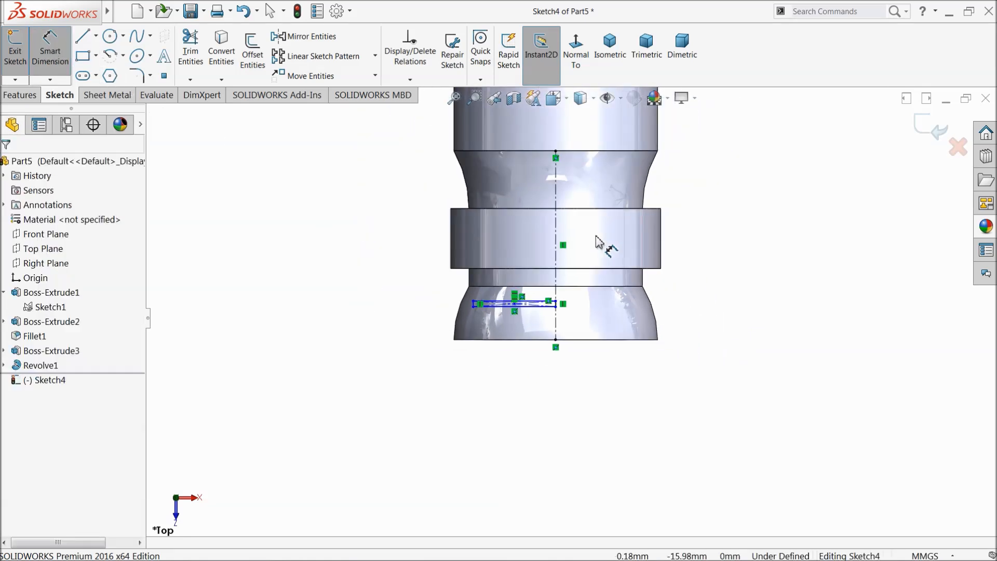
click(535, 151)
scroll(545, 208, down, 3)
click(513, 378)
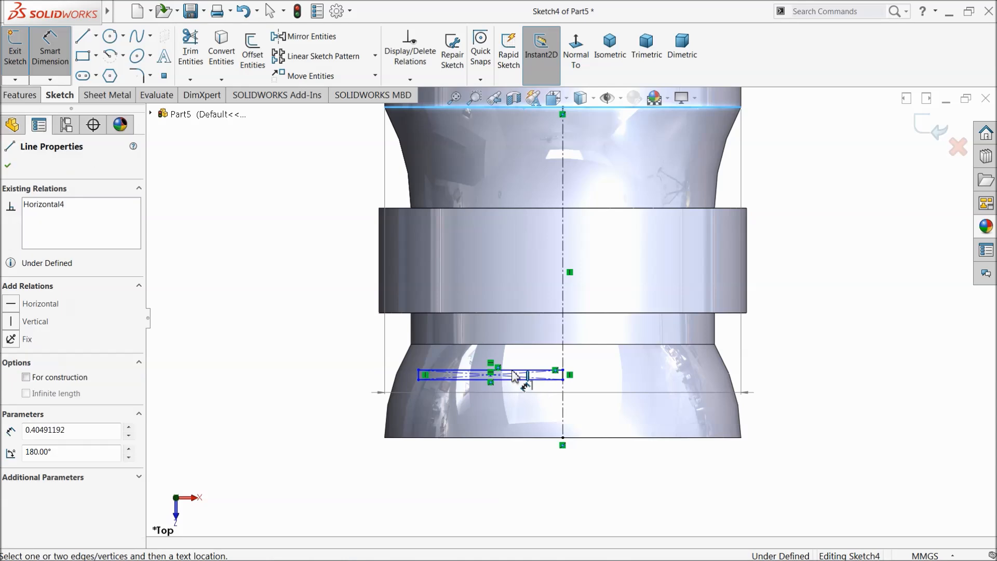
click(299, 267)
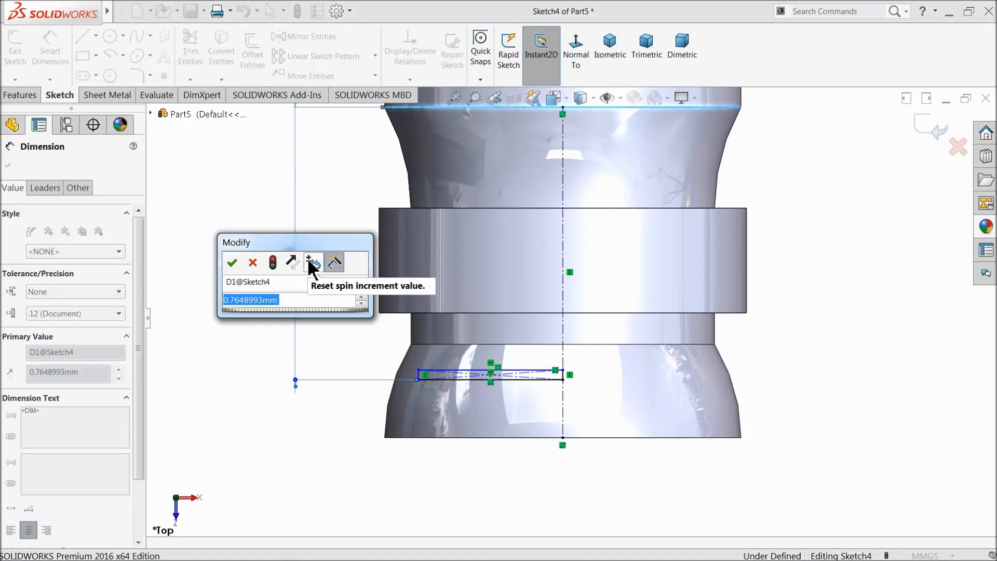
text(0.84)
key(Return)
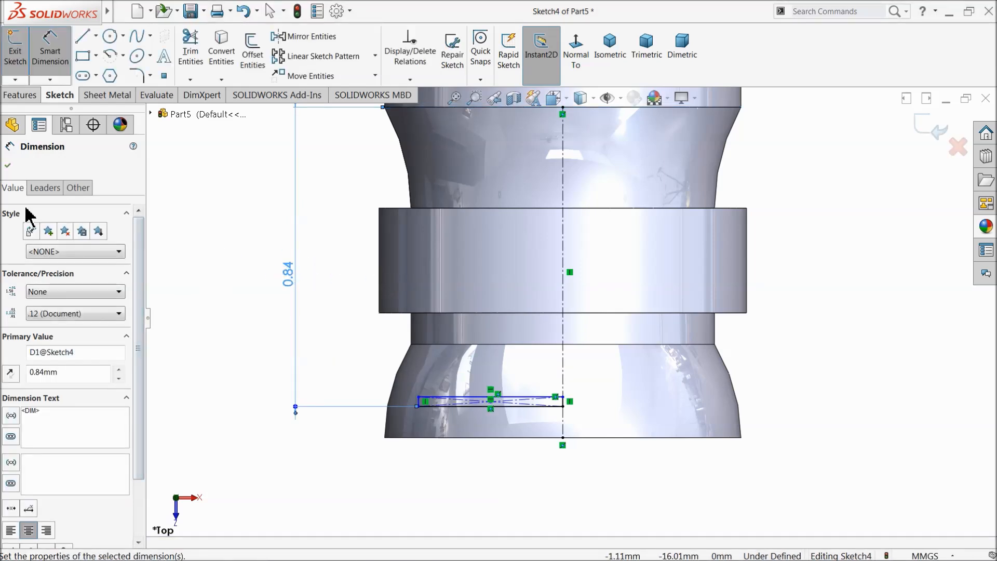
Step: Widen the thin rectangle by moving its outer lower corner to about 0.47 mm from the axis
scroll(411, 395, down, 2)
click(50, 61)
scroll(477, 405, down, 3)
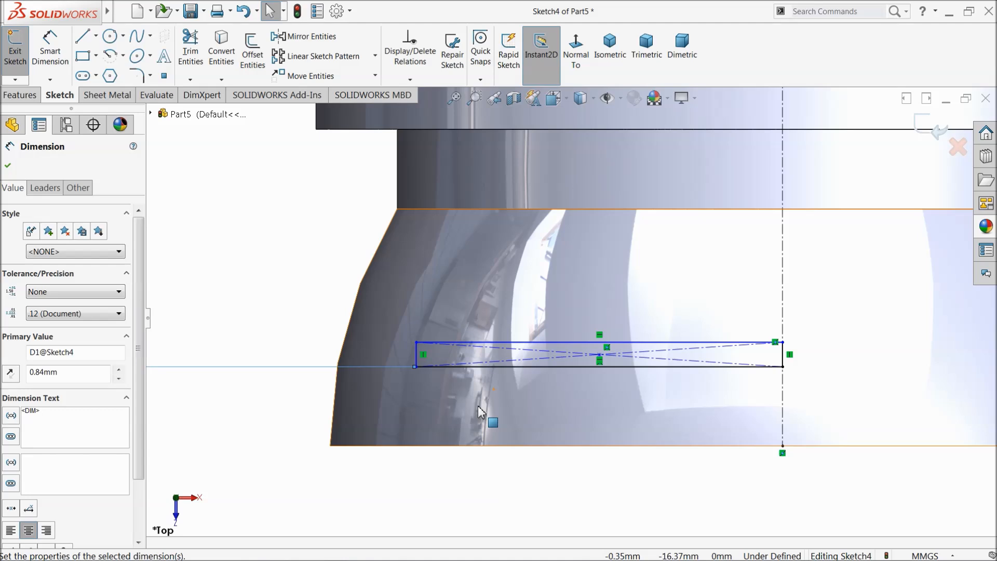
drag(417, 369, 357, 366)
scroll(656, 366, up, 2)
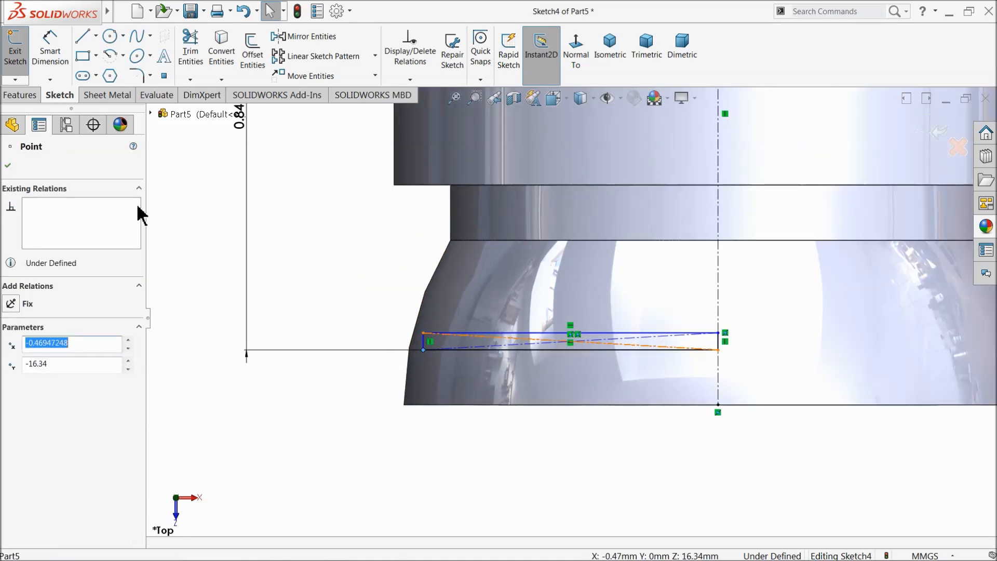
Step: Revolve the thin rectangle 360 degrees about its side on the axis as a boss merged with the tip
click(23, 95)
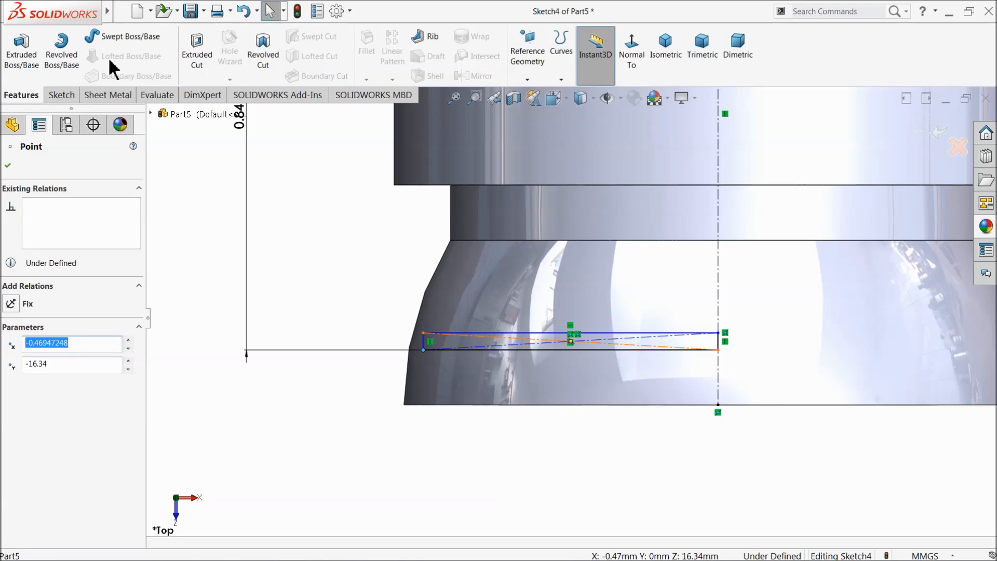
click(63, 61)
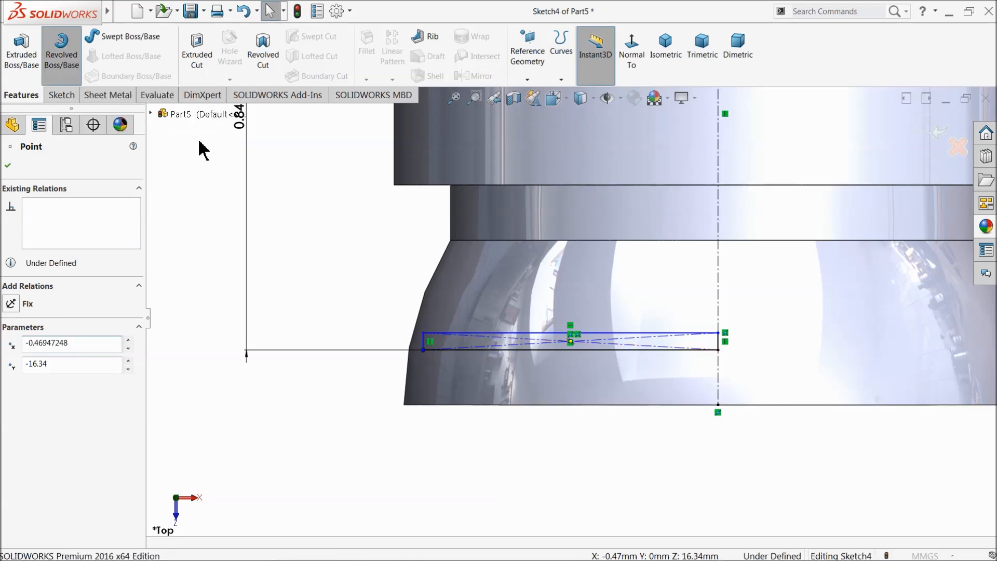
click(719, 347)
scroll(712, 357, up, 3)
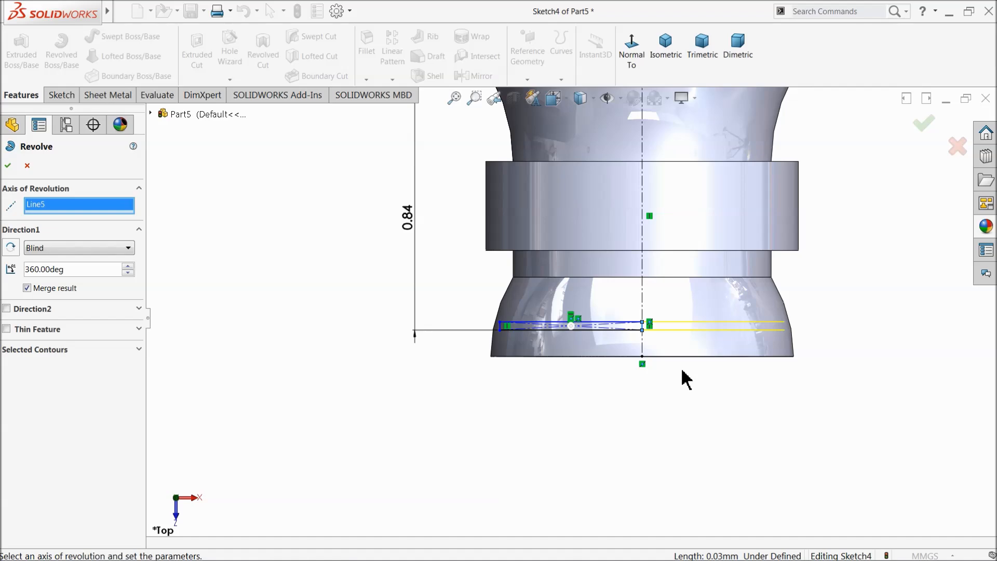
middle_drag(680, 379, 677, 254)
click(924, 123)
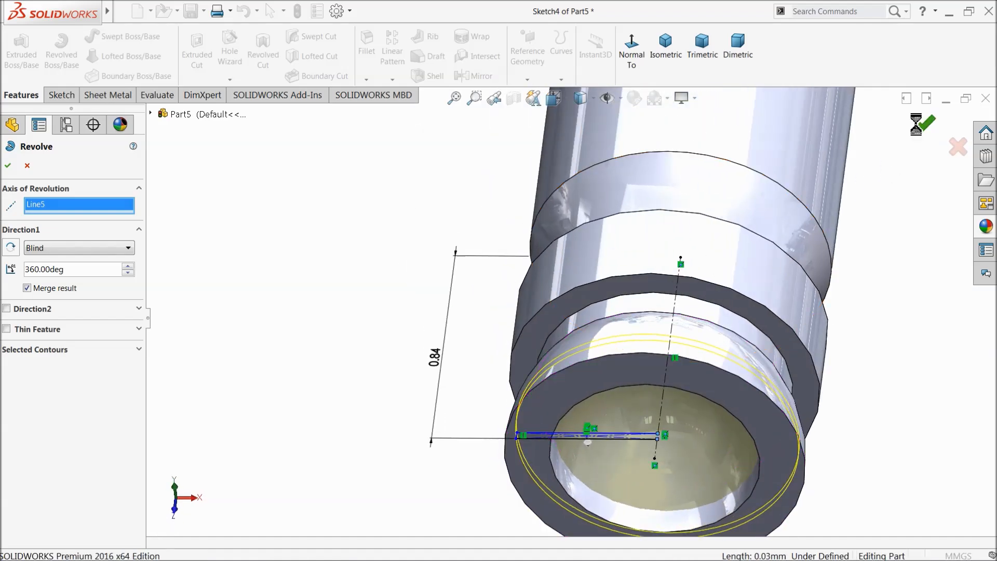
Step: Examine the disc inside the hollow tip and the tip's end ring from several angles
scroll(779, 275, up, 4)
click(494, 332)
scroll(647, 389, down, 4)
mouse_move(607, 367)
middle_down()
mouse_move(586, 305)
mouse_move(557, 338)
middle_up()
click(550, 339)
click(358, 236)
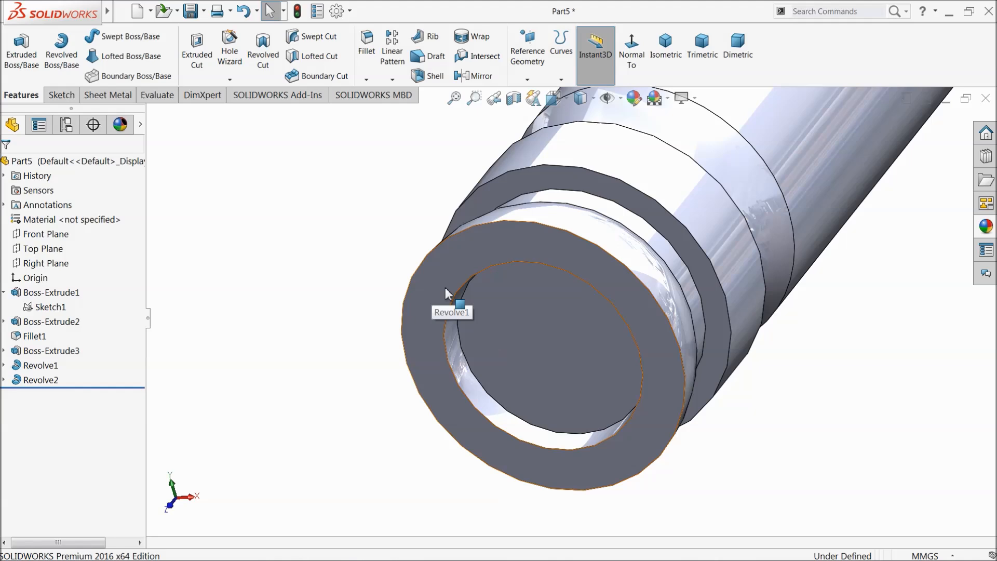
scroll(446, 291, up, 6)
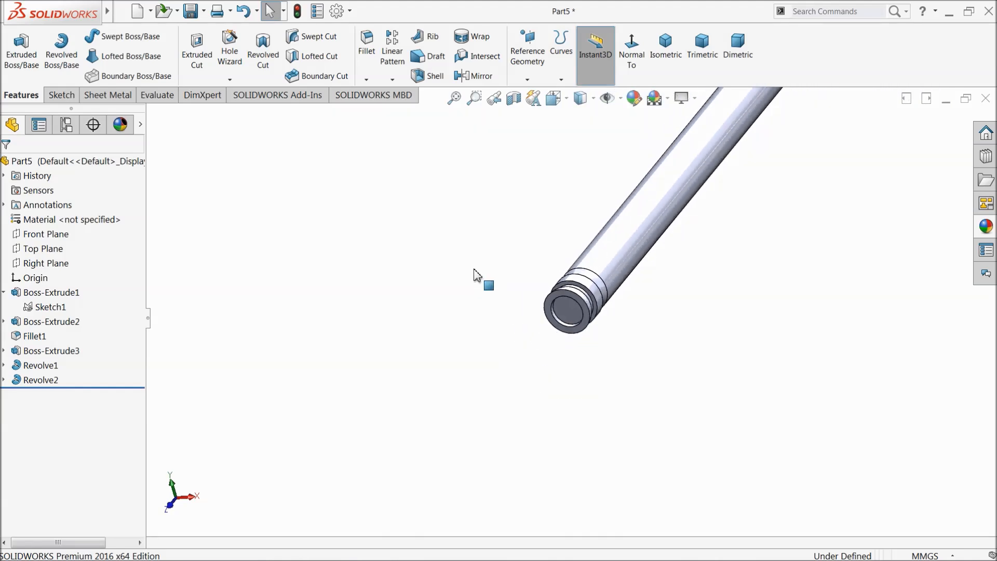
middle_drag(474, 274, 483, 304)
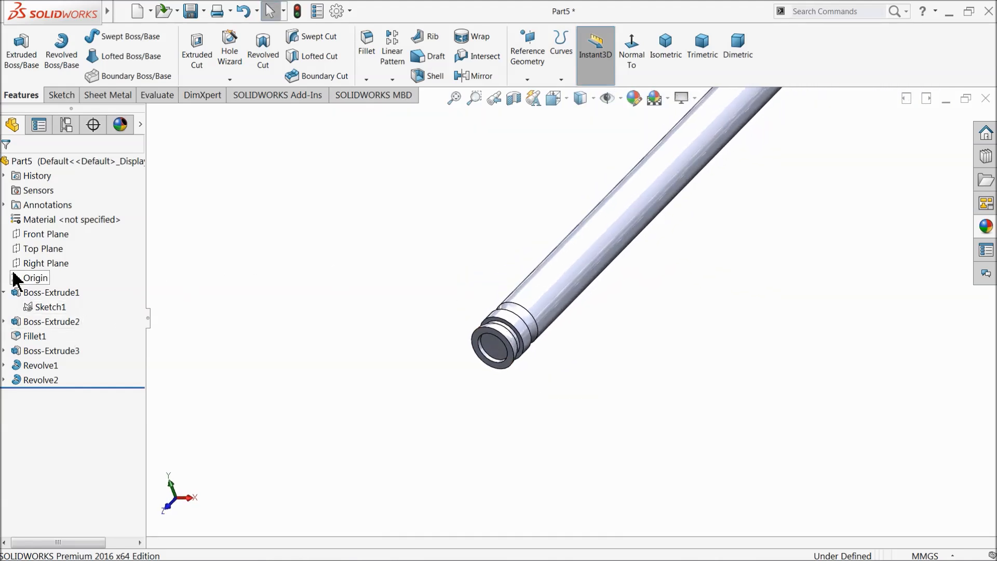
Step: On a new Top Plane sketch, draw a rectangle about 2.93 mm tall overlapping the rod's side, its base on the shoulder edge
click(26, 248)
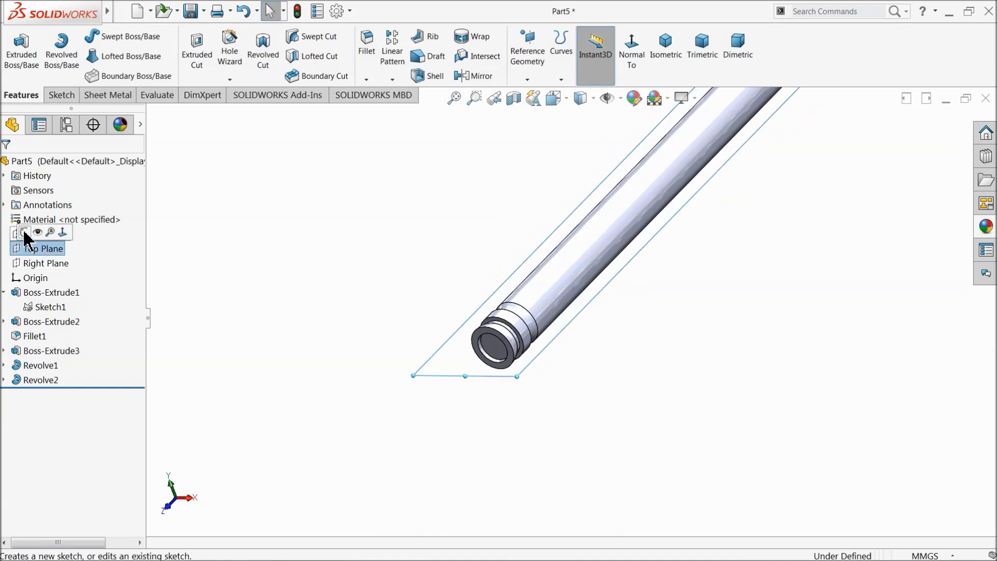
click(25, 232)
click(576, 52)
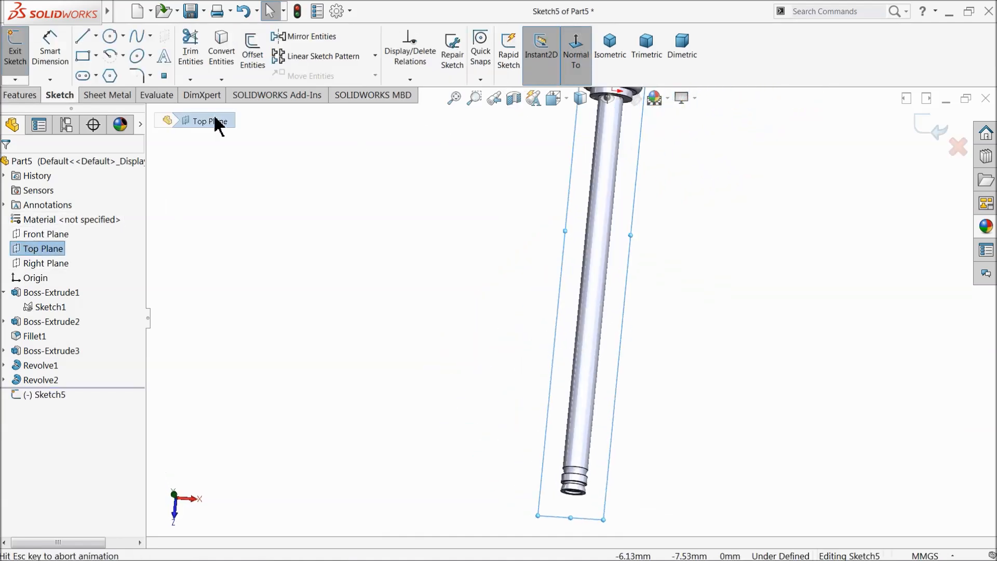
click(82, 55)
scroll(570, 338, down, 8)
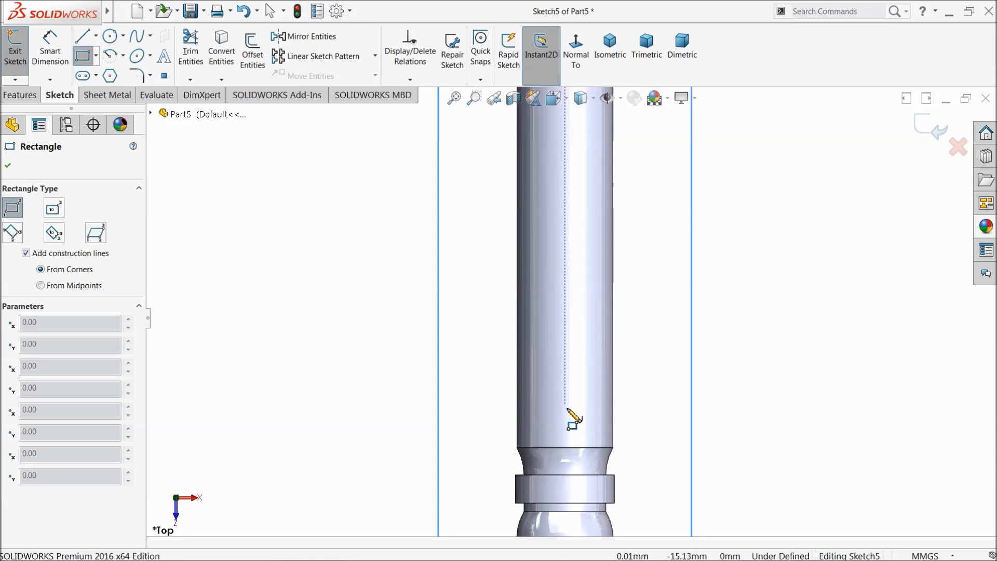
mouse_move(544, 448)
mouse_down()
mouse_move(485, 260)
mouse_move(442, 166)
mouse_up()
Step: Dimension the rectangle's height as 2.46 mm
click(66, 48)
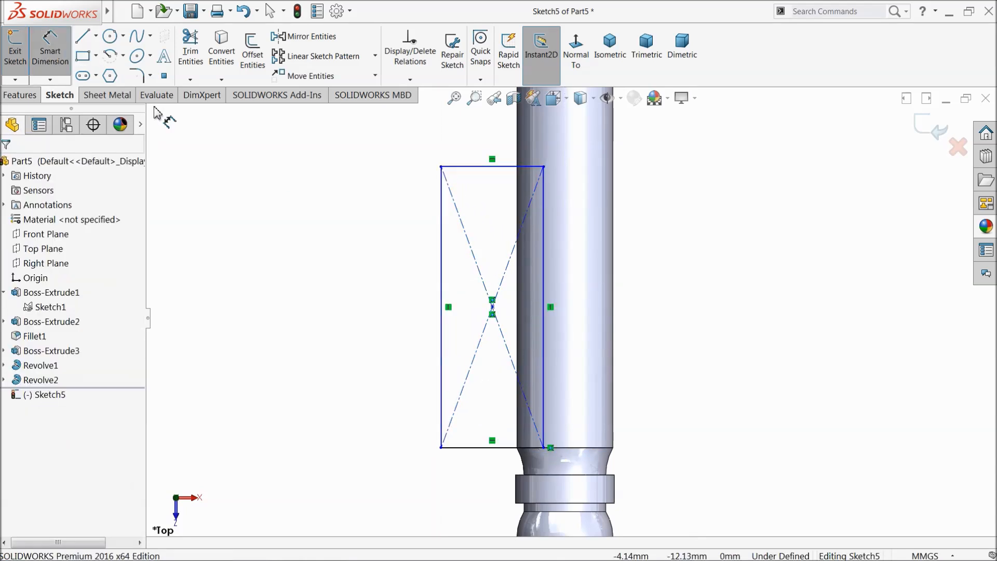
click(441, 283)
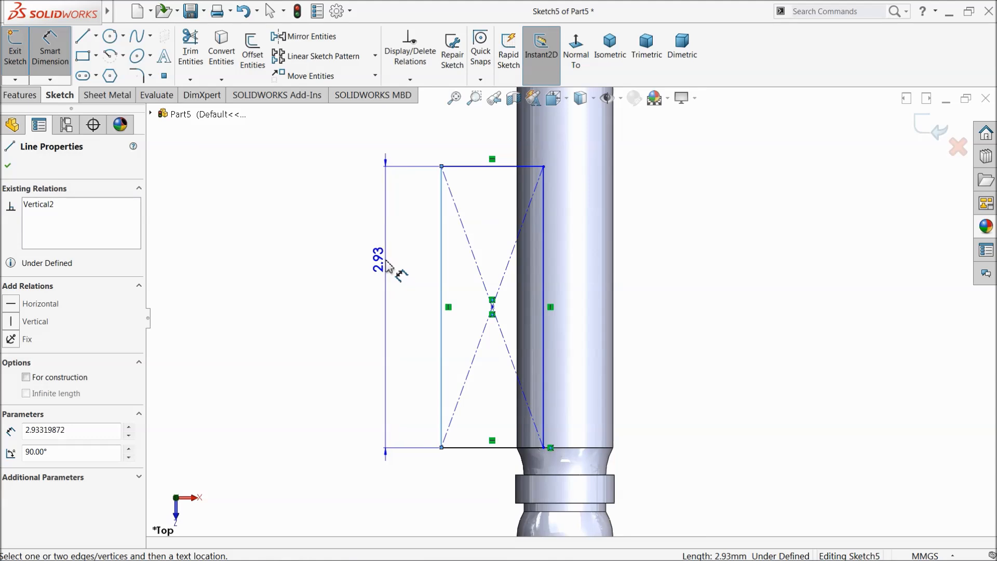
click(387, 265)
text(2.46)
key(Return)
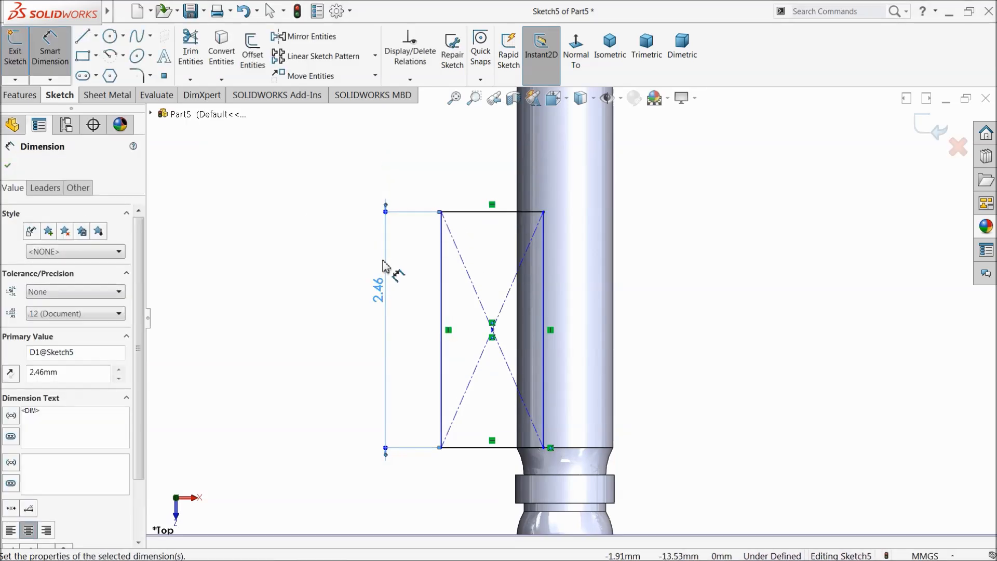
Step: Draw a vertical centreline from the middle of the rod's shoulder edge down past the end of the tip
scroll(537, 419, up, 2)
scroll(585, 442, down, 3)
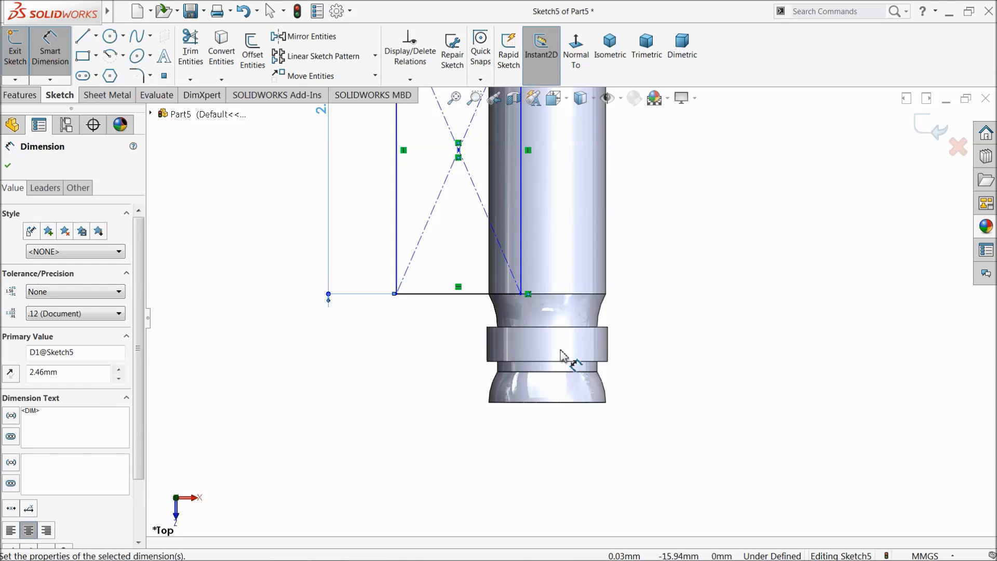
click(97, 36)
click(107, 67)
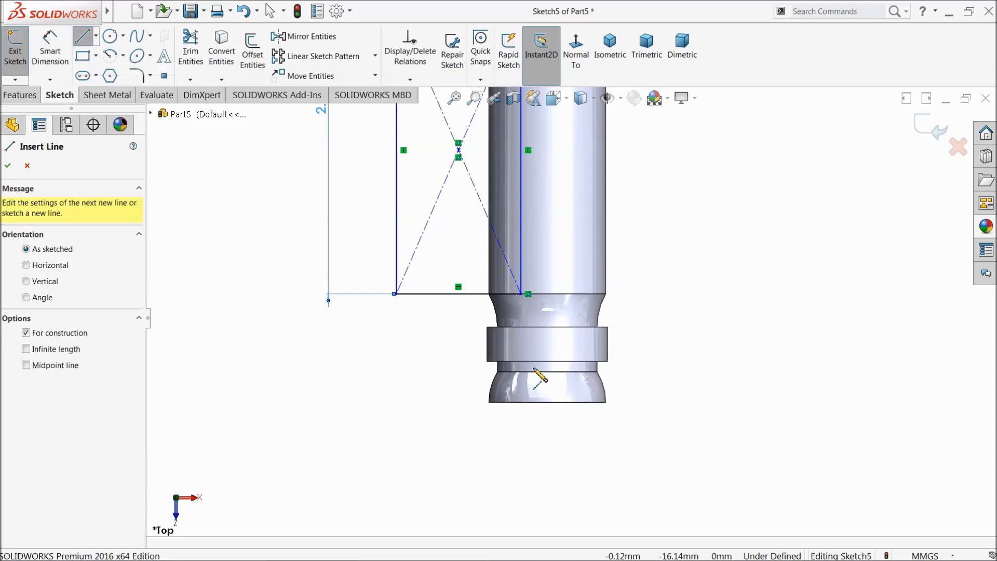
click(547, 294)
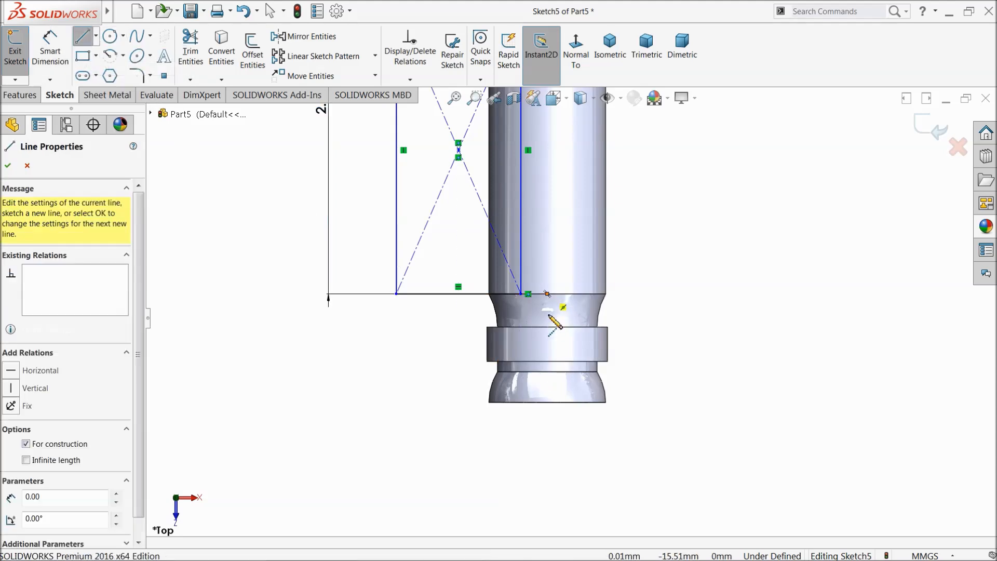
click(548, 448)
right_click(668, 399)
click(679, 393)
Step: Dimension the distance between the rectangle's inner vertical edge and the centreline as 0.2962 mm
click(44, 62)
click(547, 310)
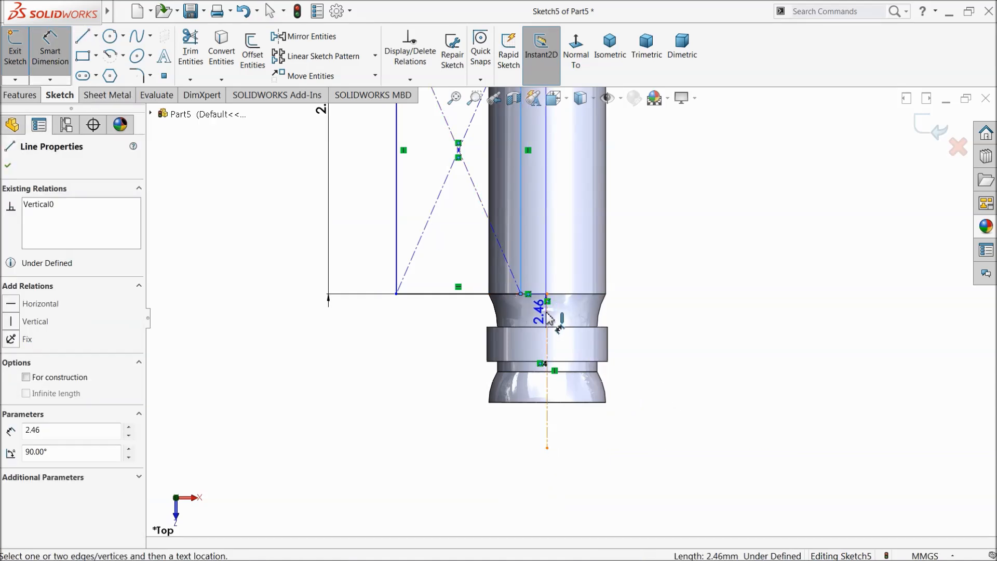
click(547, 317)
click(530, 435)
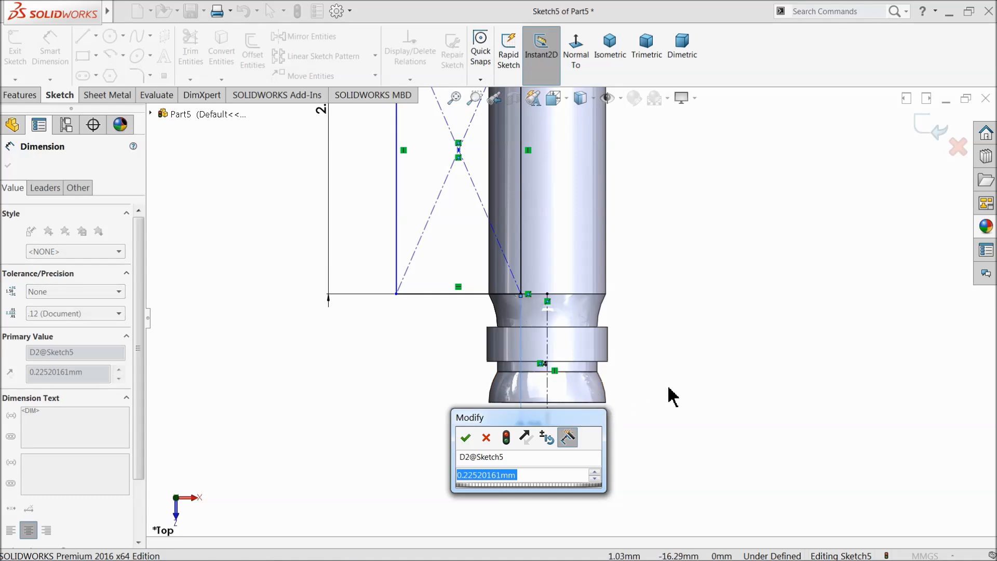
text(0.2963)
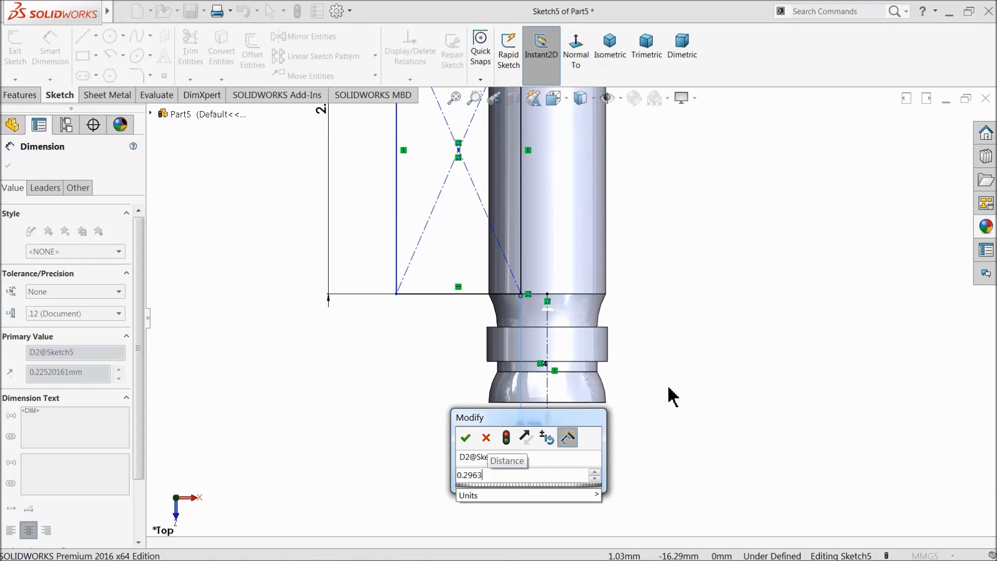
key(Return)
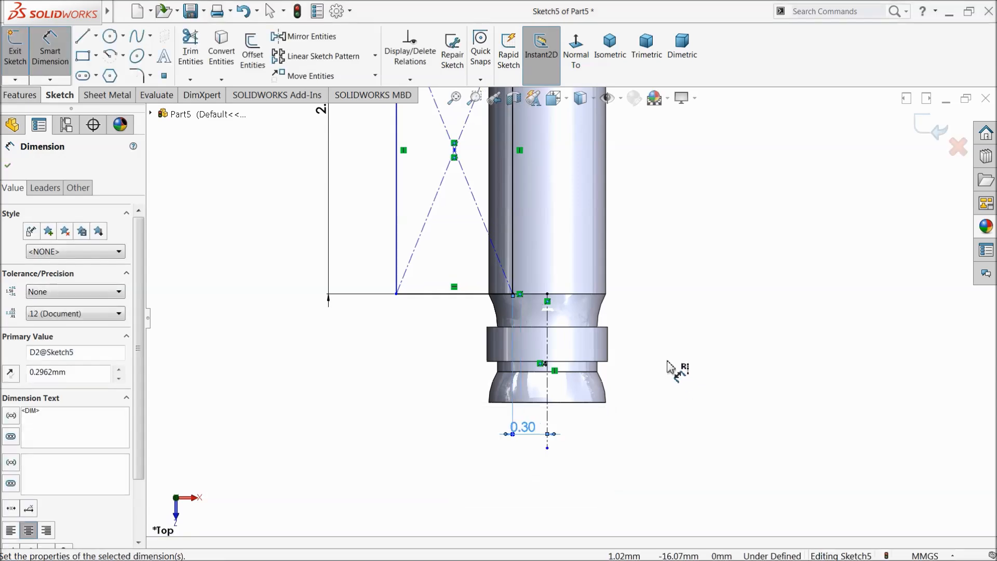
Step: Revolve-cut the rectangle 360 degrees around the vertical centreline to thin the rod above the grooved tip
scroll(516, 350, up, 4)
scroll(592, 215, down, 2)
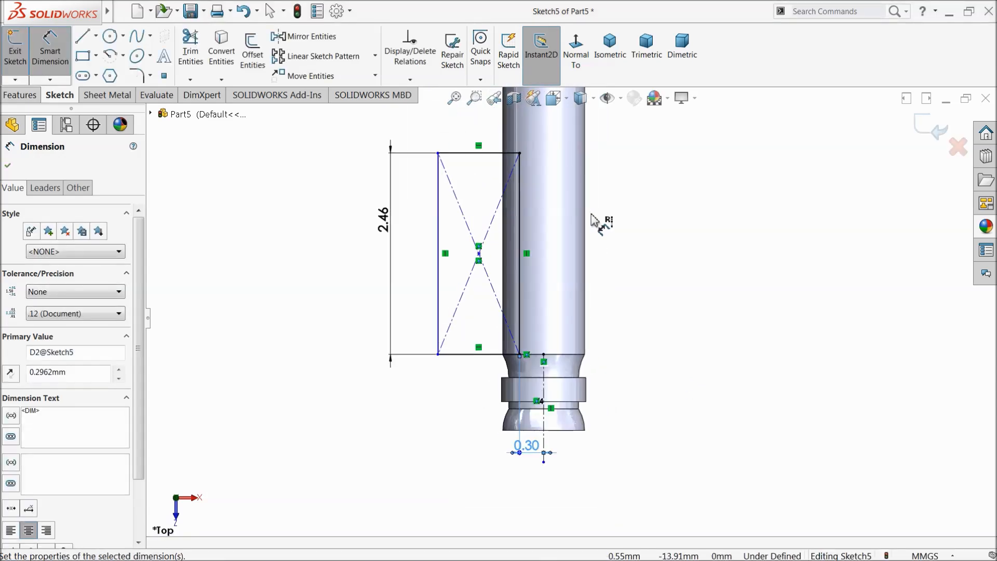
click(22, 95)
click(260, 52)
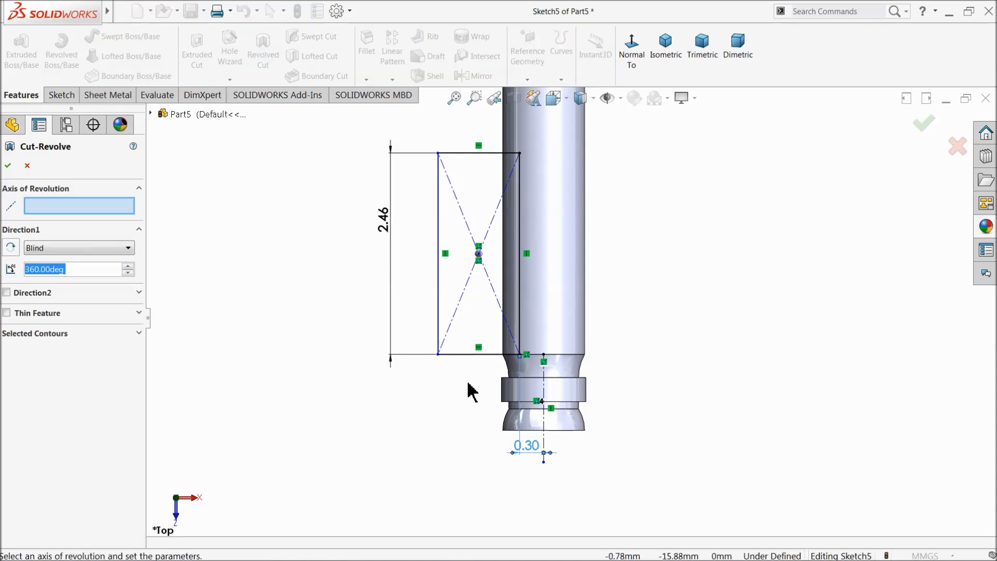
click(543, 385)
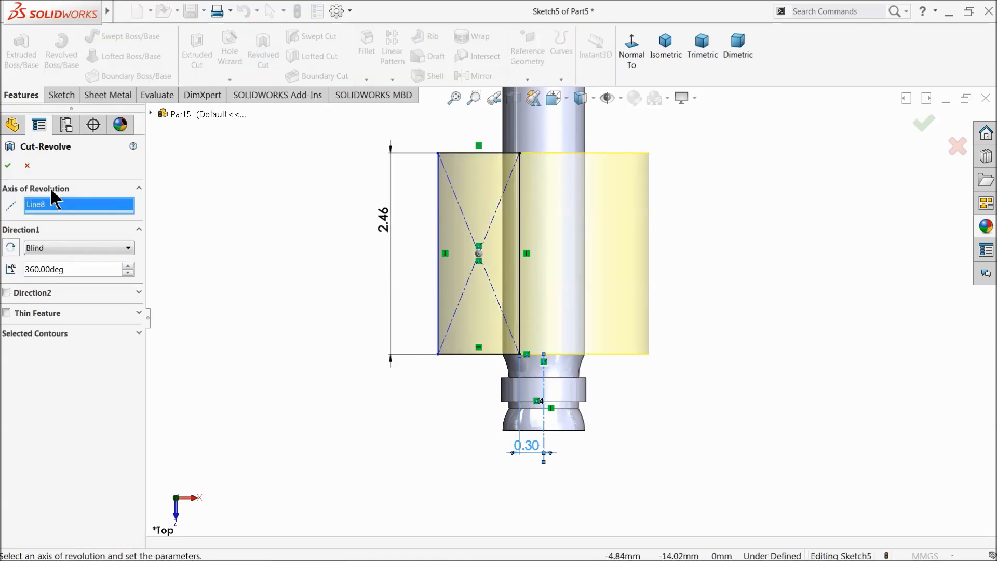
click(8, 166)
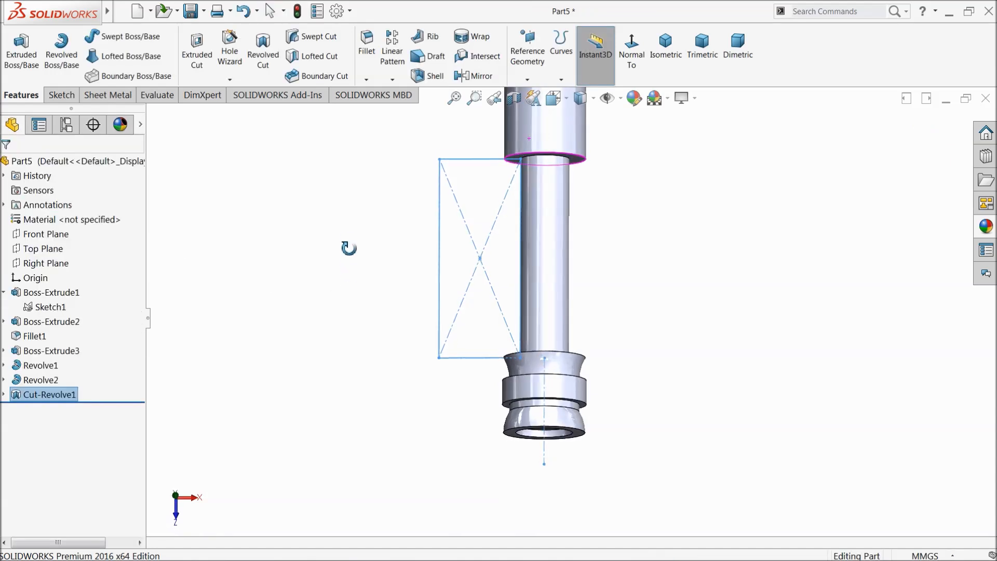
click(333, 267)
Step: Sketch a point at the origin on the flat end face of the large cylinder and close the sketch
scroll(363, 272, up, 12)
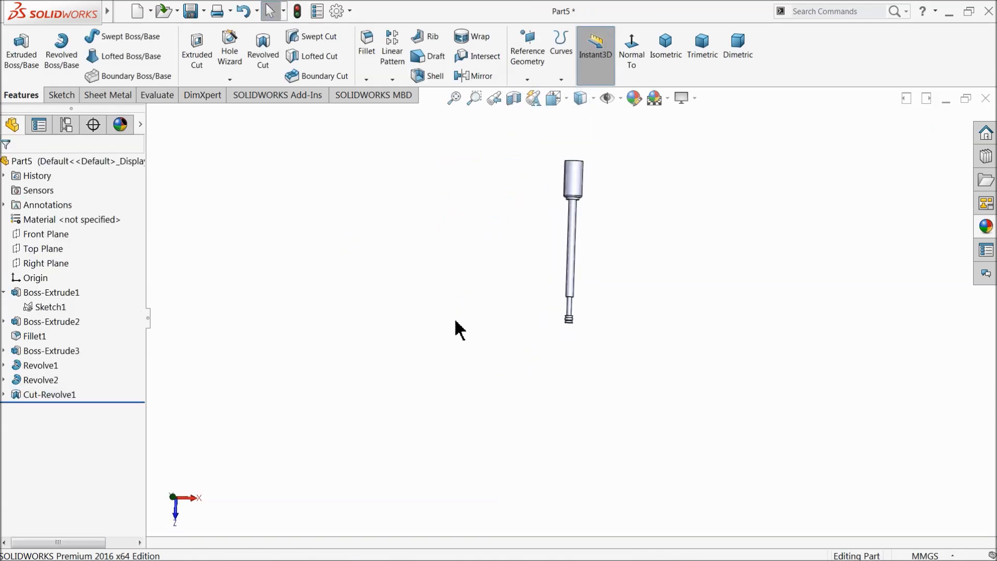
mouse_move(480, 319)
middle_down()
mouse_move(473, 176)
mouse_move(420, 178)
middle_up()
scroll(625, 239, down, 8)
middle_drag(626, 251, 594, 222)
scroll(519, 276, down, 5)
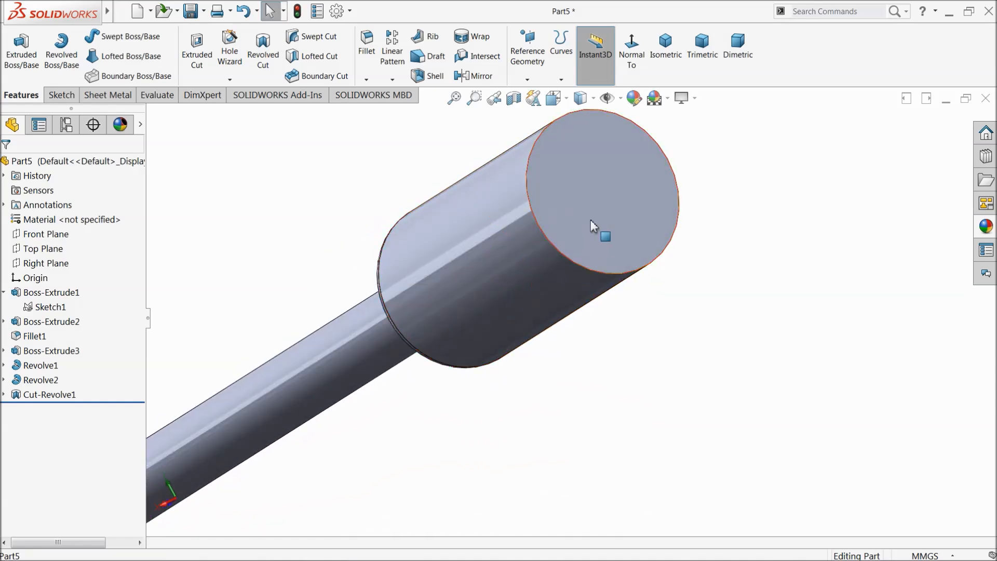
click(623, 217)
click(632, 188)
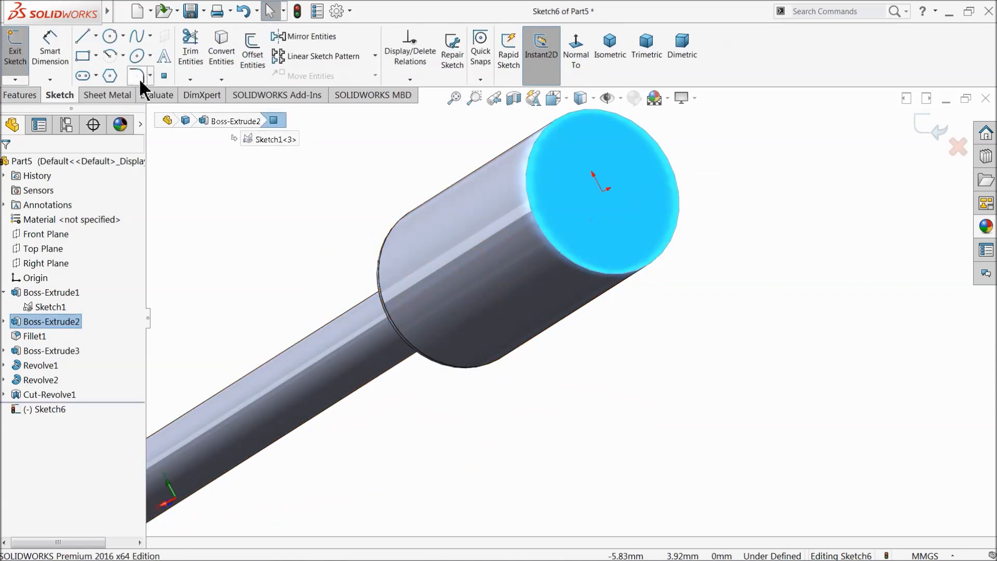
click(164, 76)
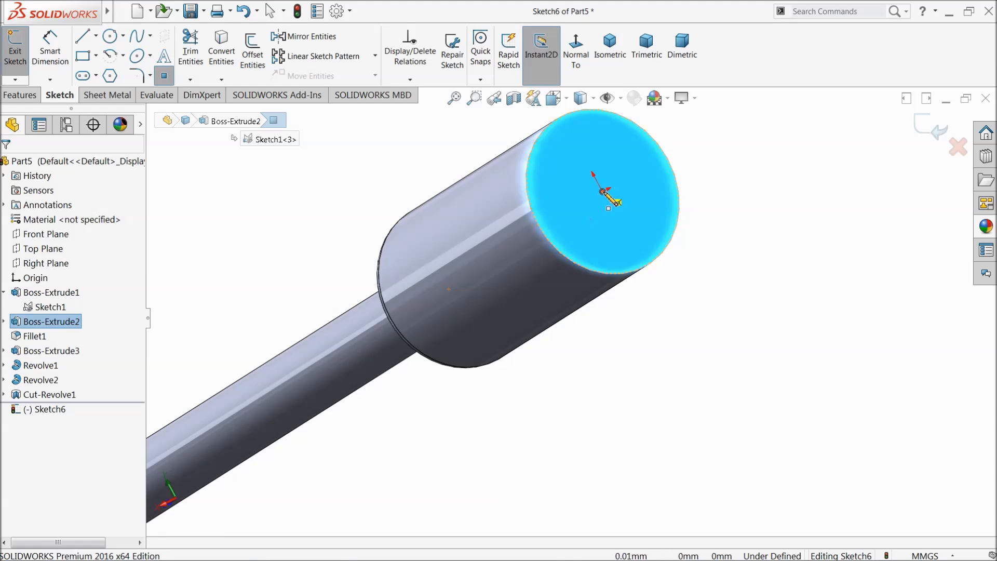
click(602, 192)
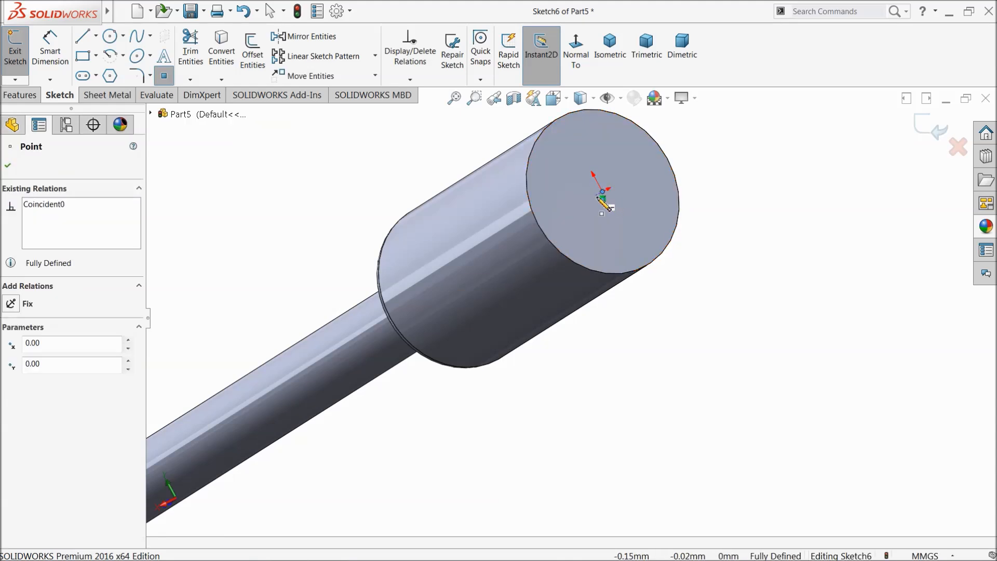
click(938, 134)
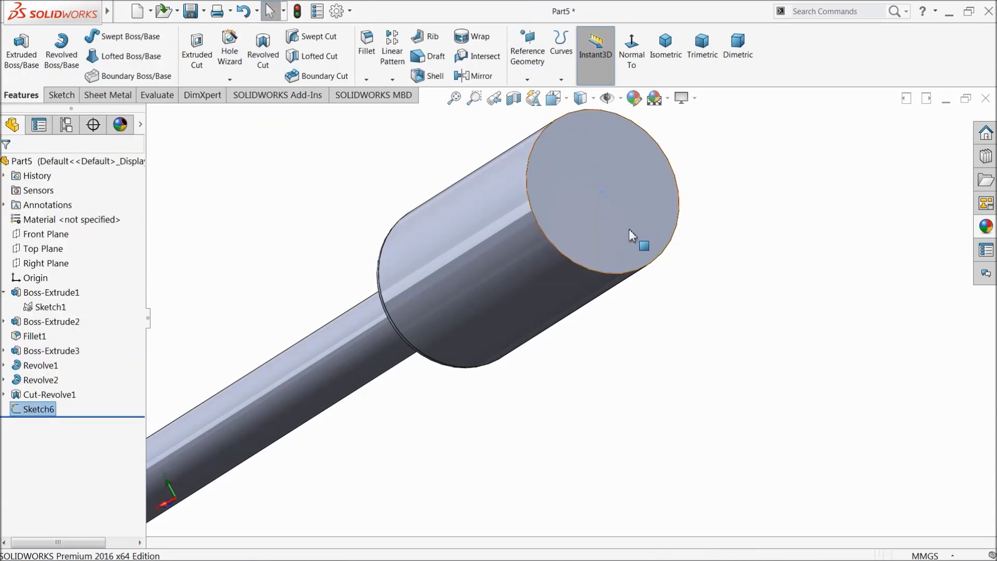
Step: Apply the standard orange colour to the whole part
scroll(630, 233, up, 5)
middle_drag(613, 275, 664, 280)
scroll(487, 352, down, 3)
scroll(627, 314, down, 1)
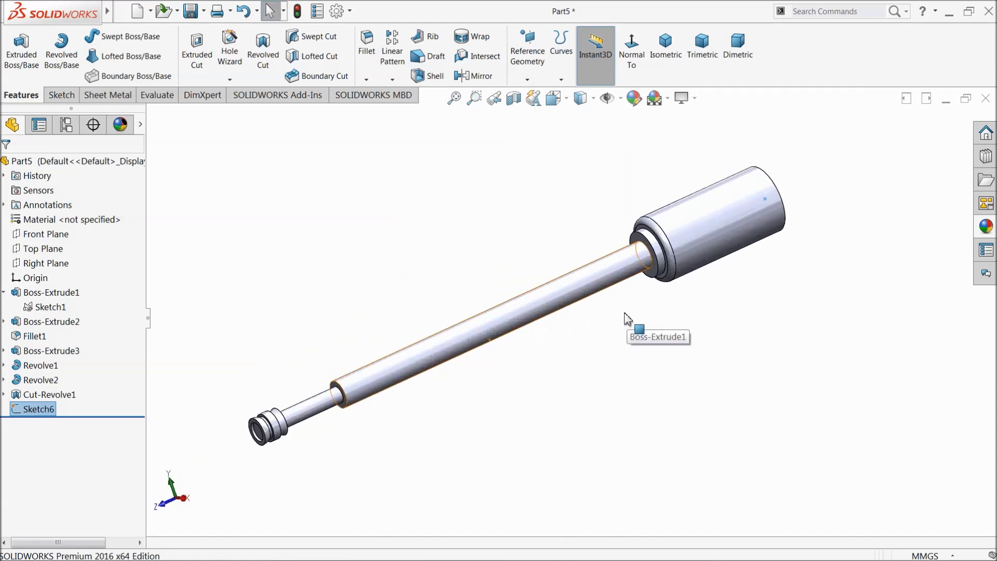
click(106, 161)
click(633, 99)
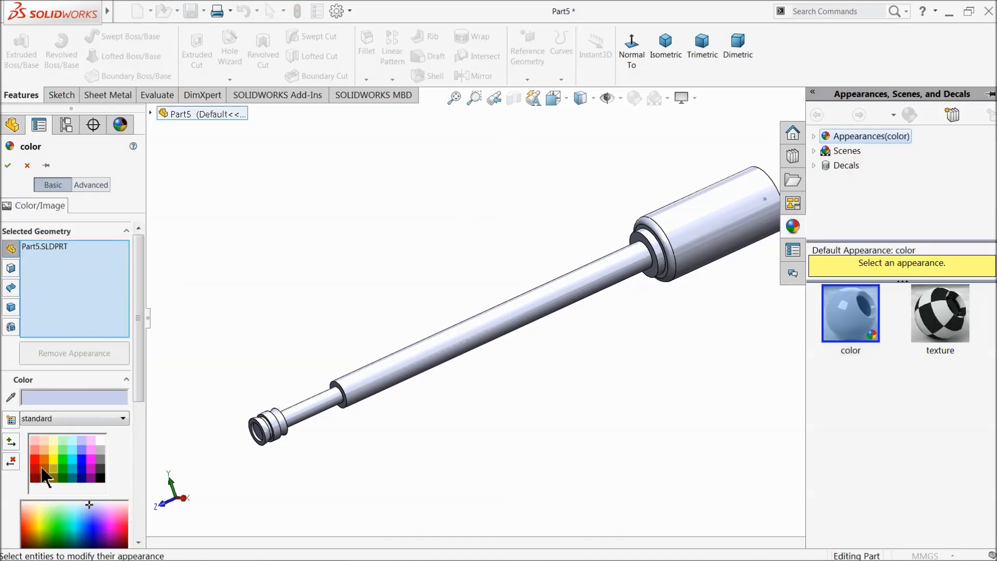
click(44, 459)
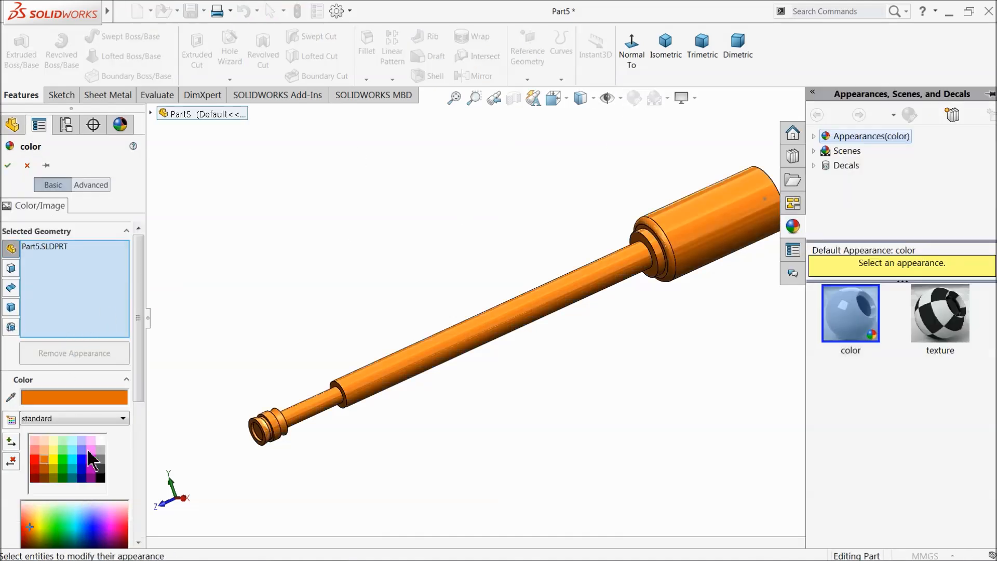
click(7, 166)
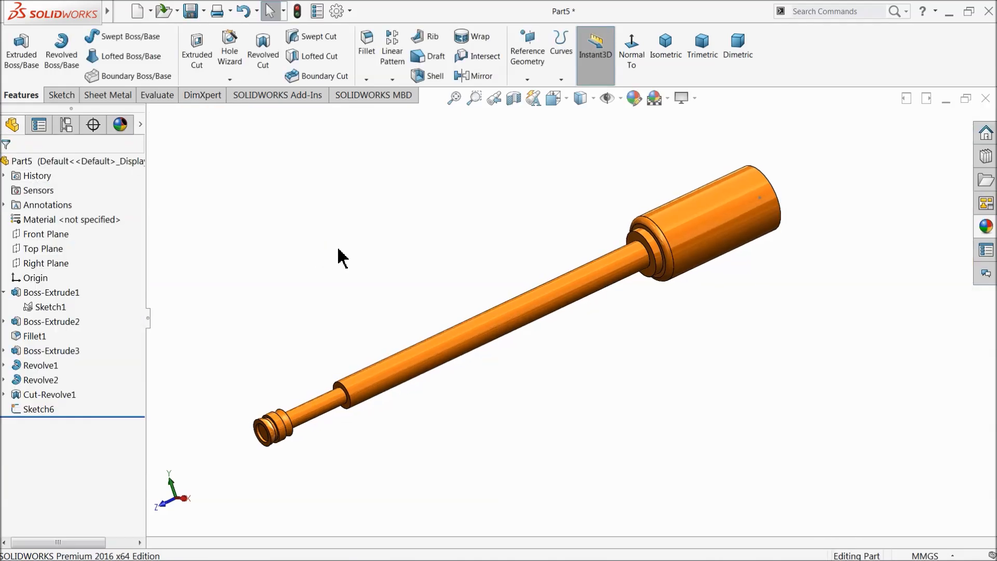
Step: Save the part as 5.Pushrod in the 2 Cylinder Engine folder
click(191, 18)
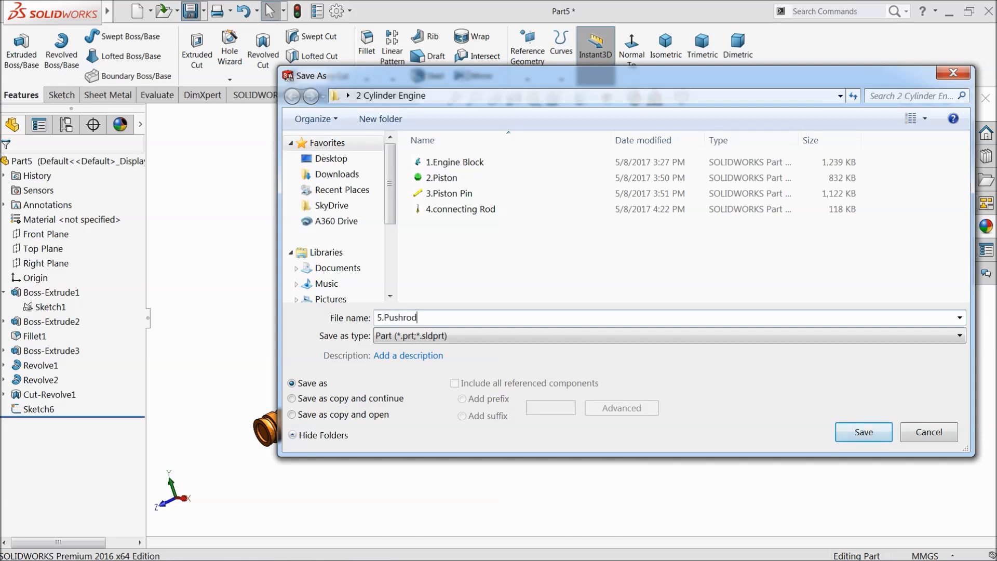
click(864, 432)
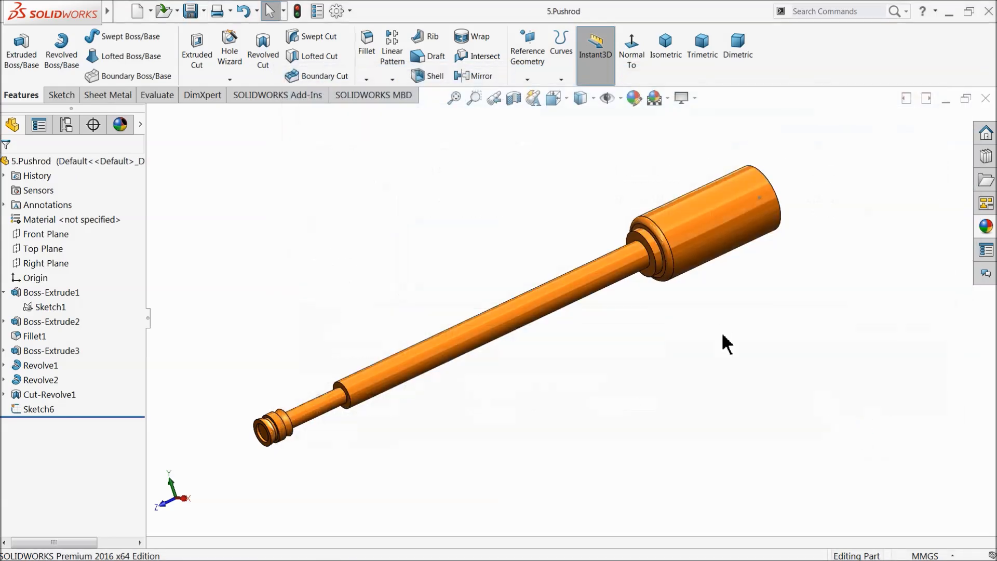
middle_drag(508, 349, 508, 329)
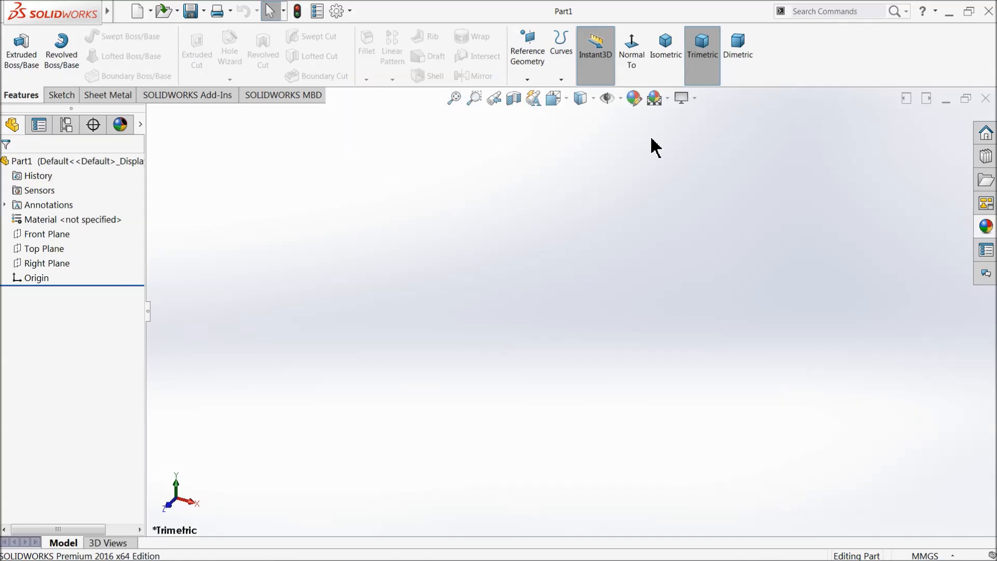
Step: Switch the new part's scene to a plain white background and start a sketch on the Front Plane
click(668, 98)
click(673, 41)
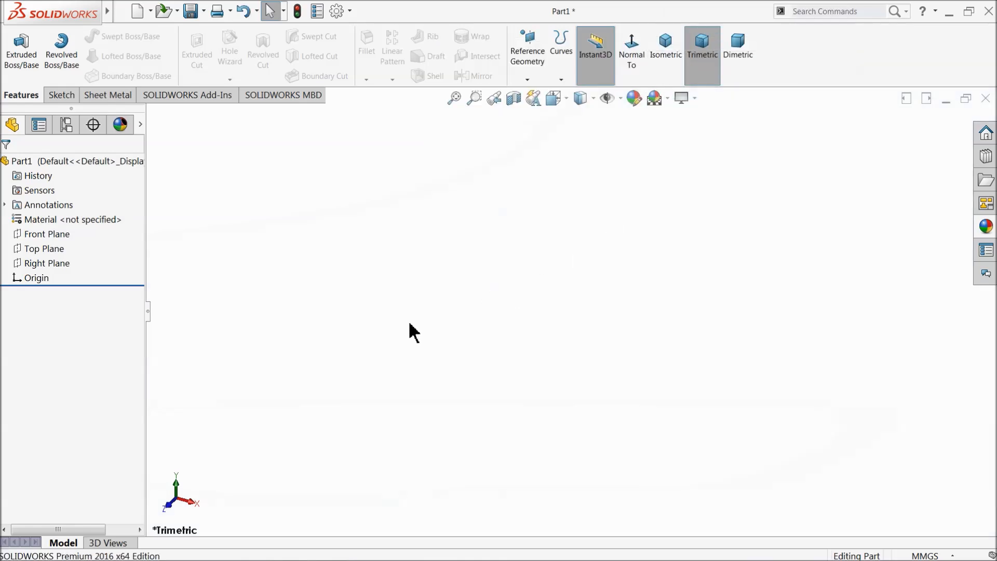
click(29, 234)
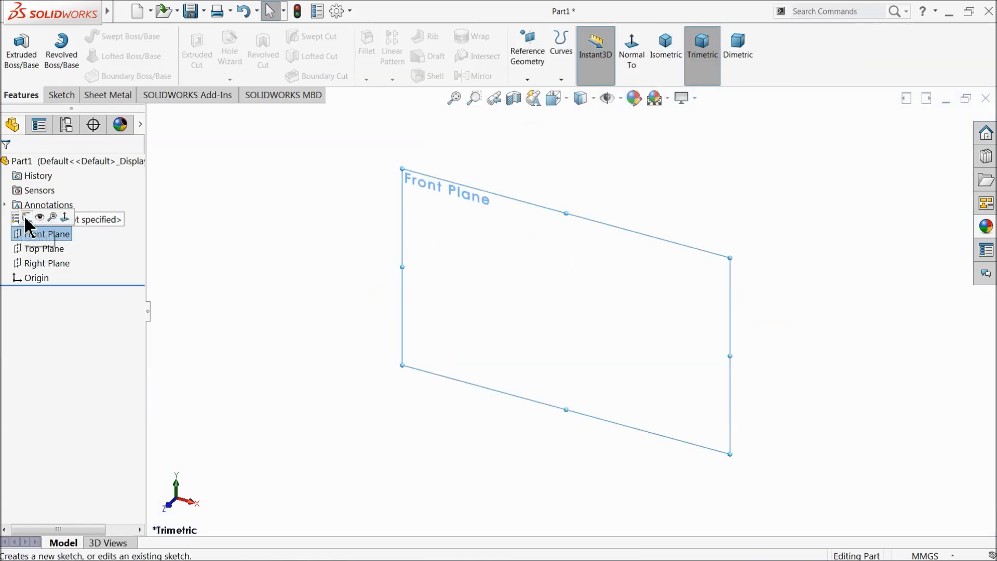
click(30, 221)
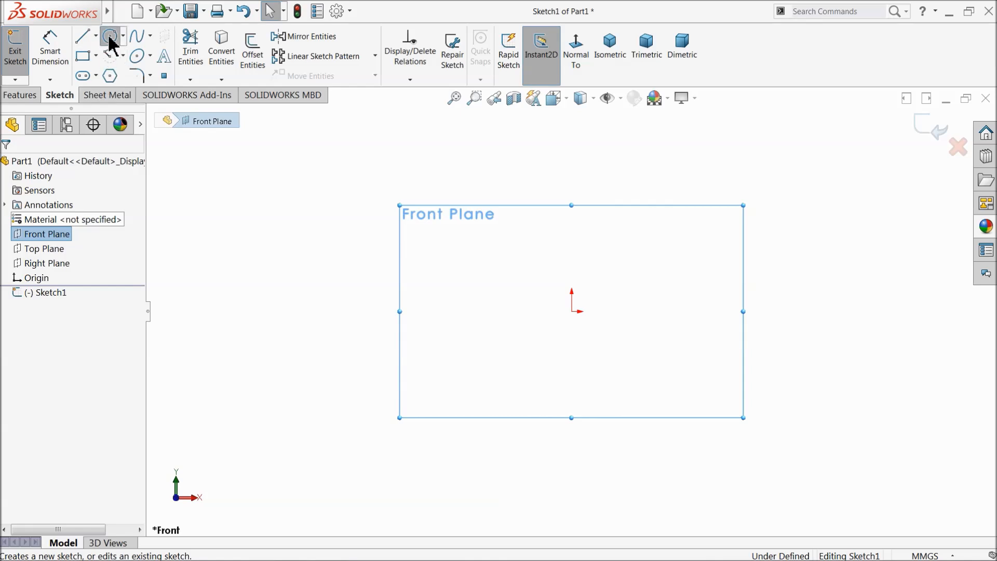
Step: Draw a circle centred on the origin and dimension its diameter as 13 mm
click(109, 36)
click(572, 311)
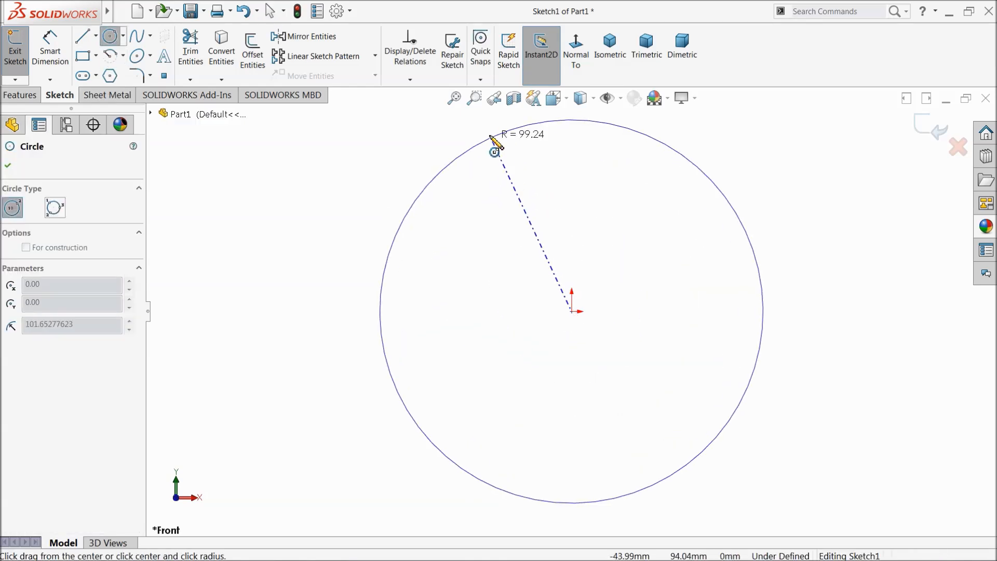
click(488, 131)
click(50, 61)
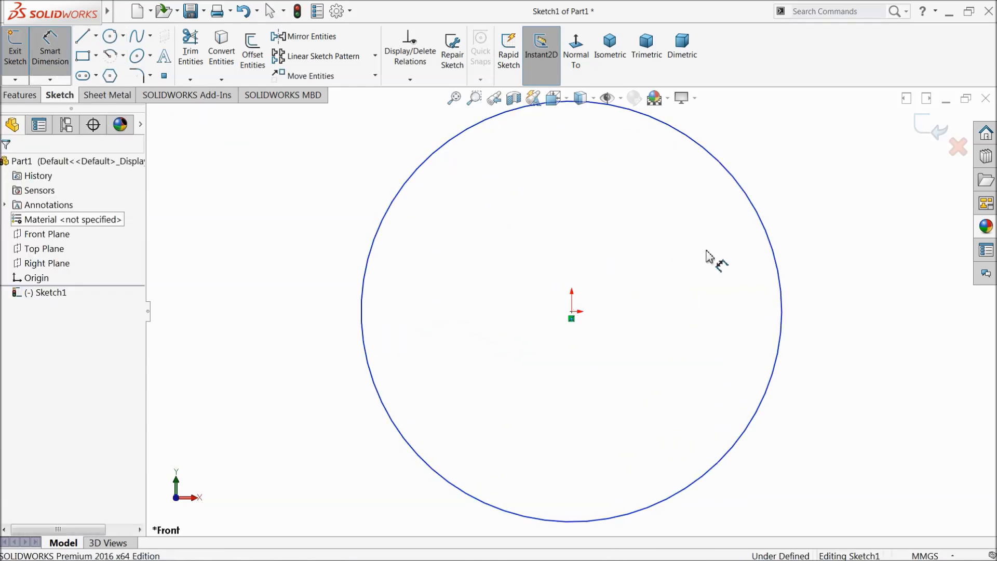
click(782, 280)
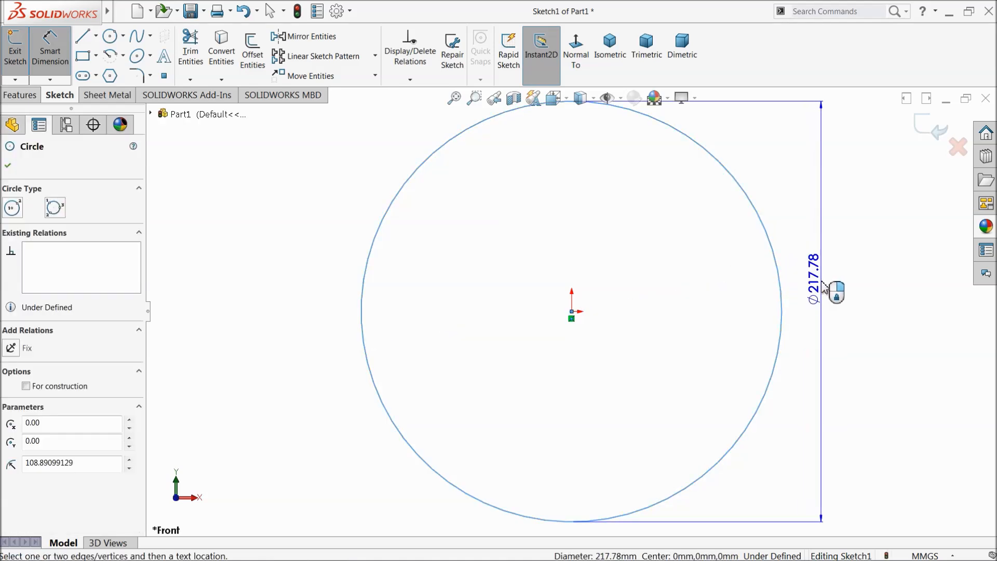
click(826, 288)
text(13)
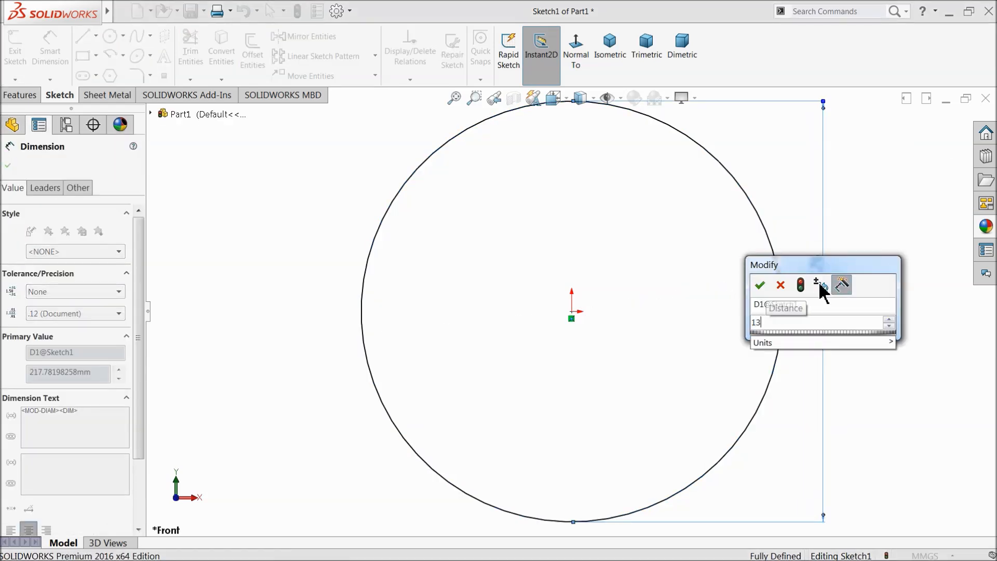
key(Return)
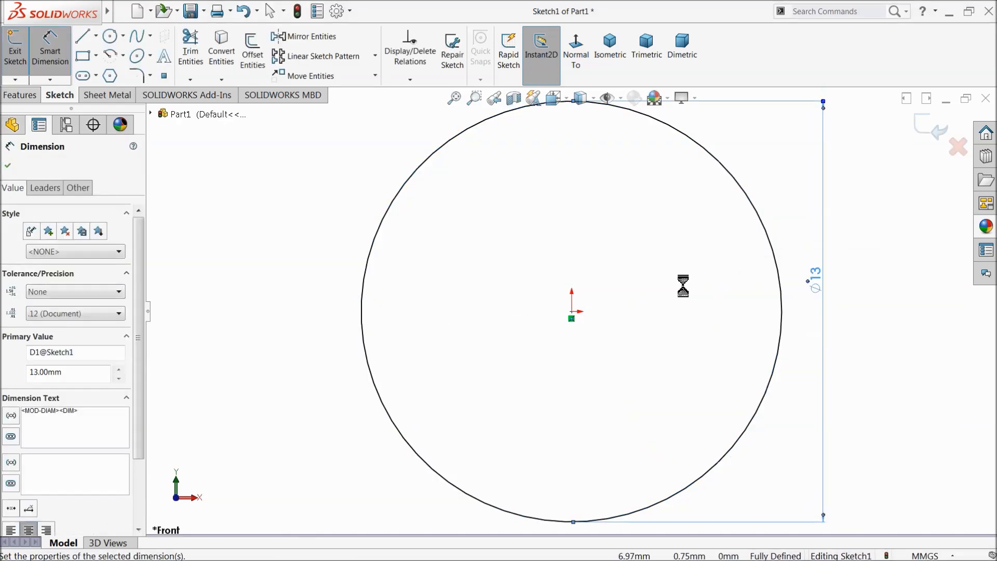
Step: Draw a vertical centreline across the circle from its top quadrant point to its bottom quadrant point
click(96, 35)
click(104, 67)
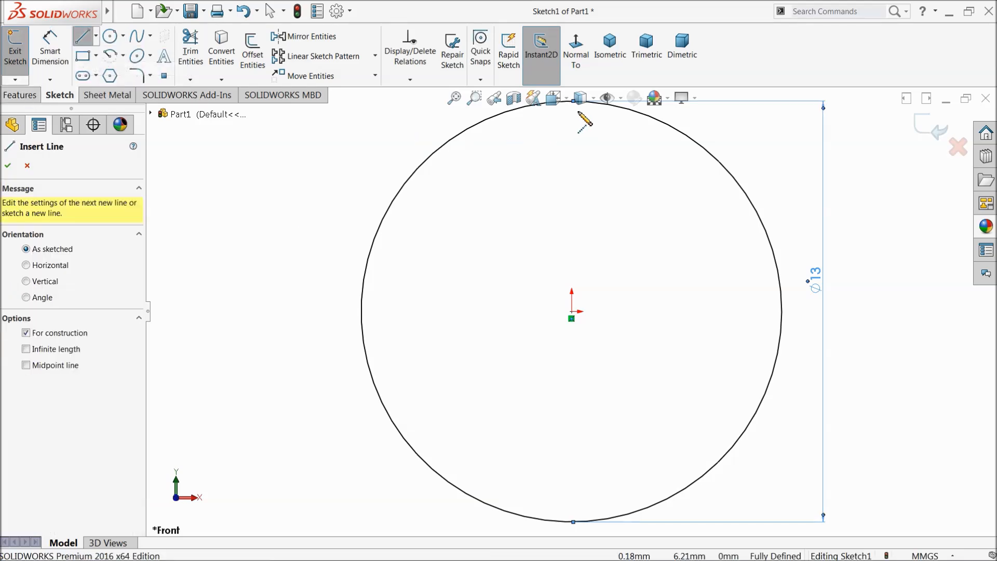
key(f)
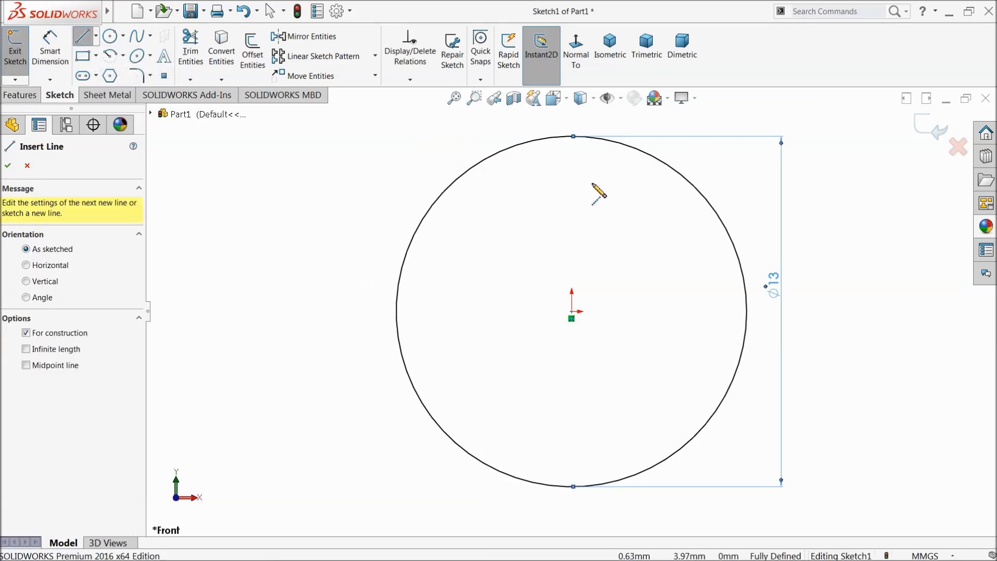
click(572, 138)
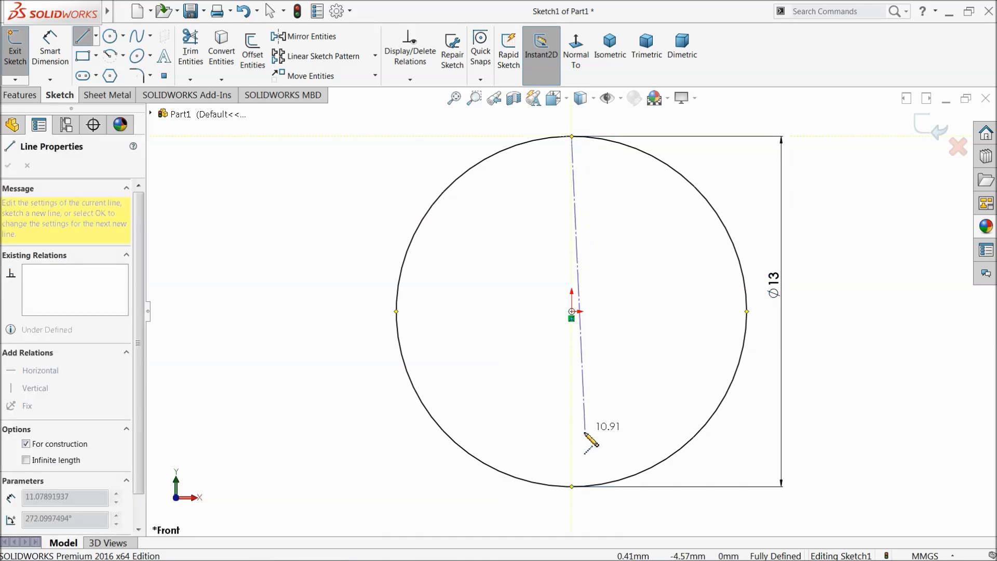
click(572, 487)
right_click(489, 342)
click(526, 351)
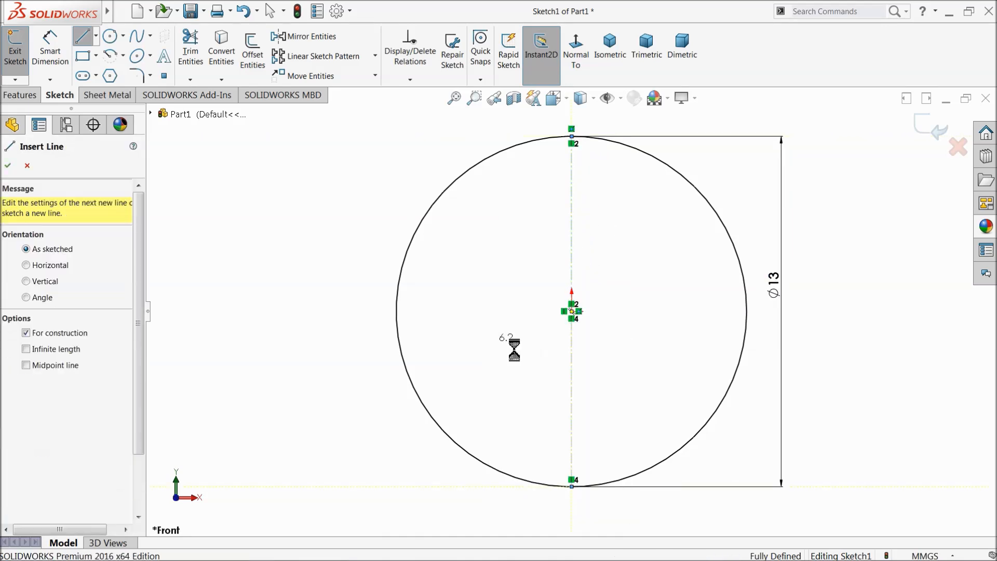
Step: Sketch a slanted line about 10.6 mm long between the upper-left and lower-left arc of the circle
click(82, 36)
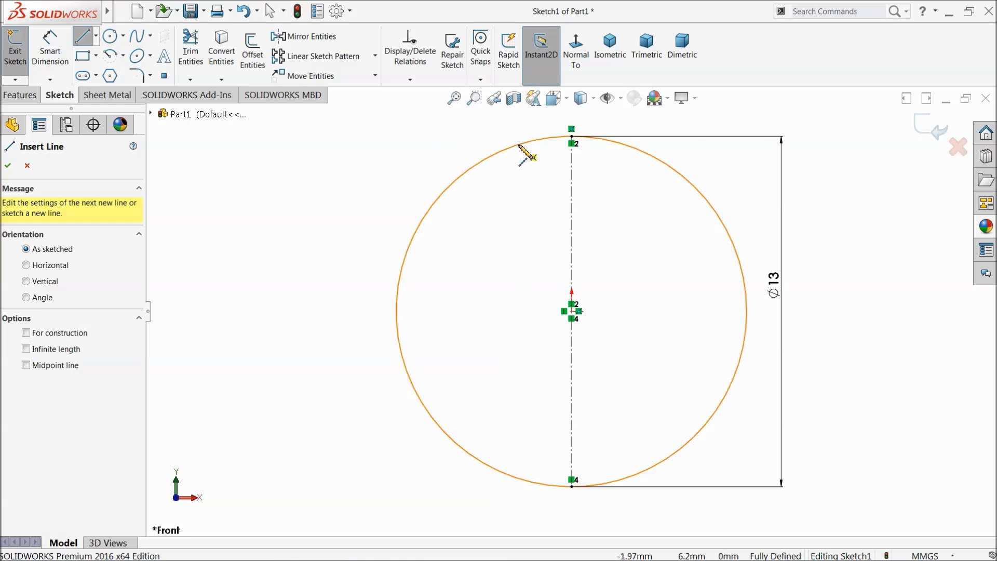
click(518, 144)
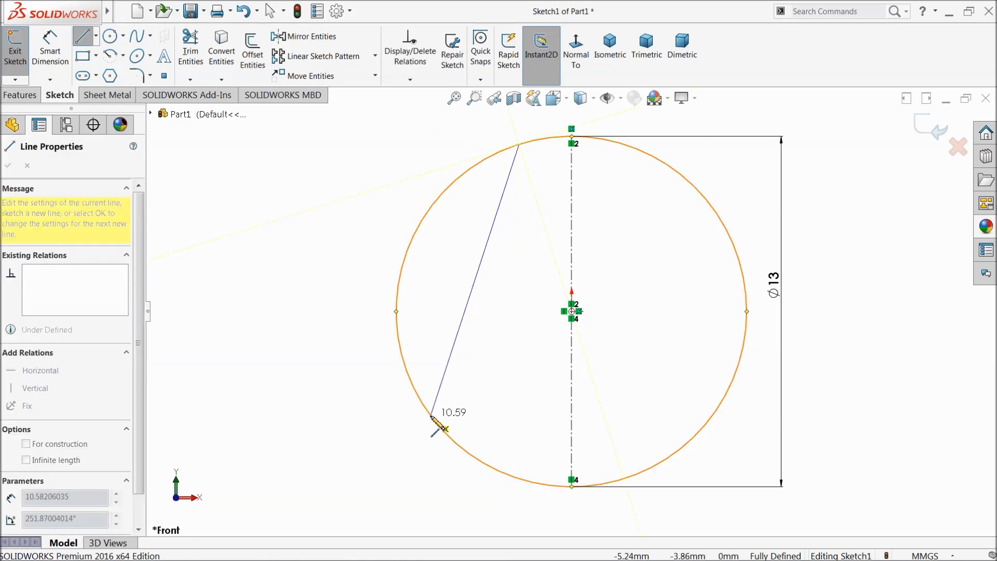
click(432, 408)
right_click(280, 324)
click(315, 335)
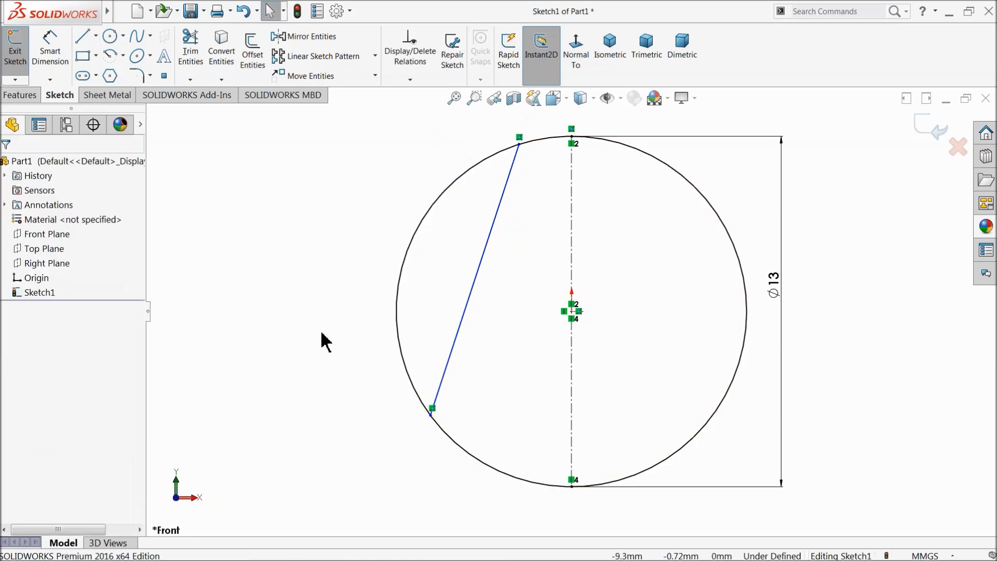
Step: Mirror the slanted line about the vertical centreline
click(311, 36)
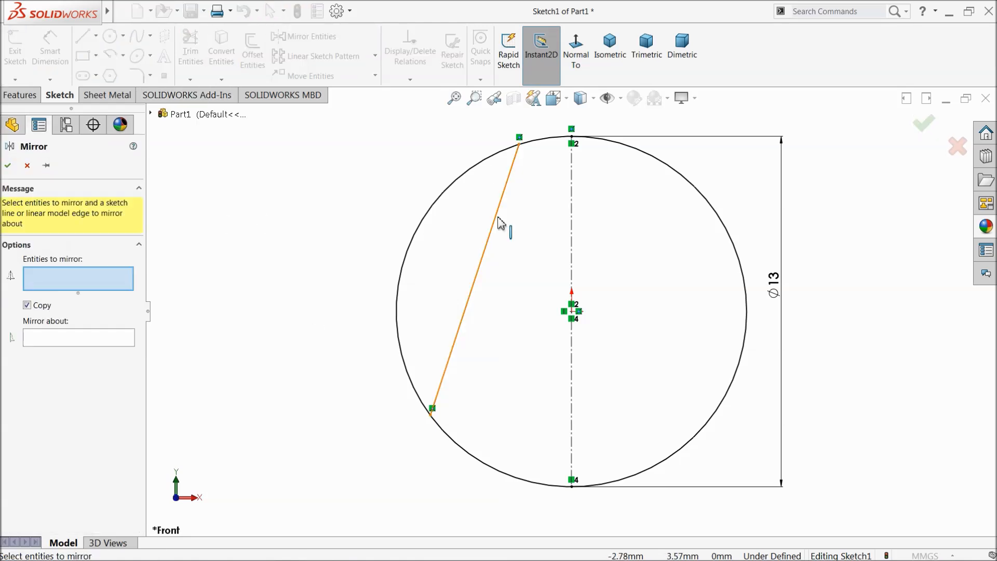
click(487, 237)
click(114, 343)
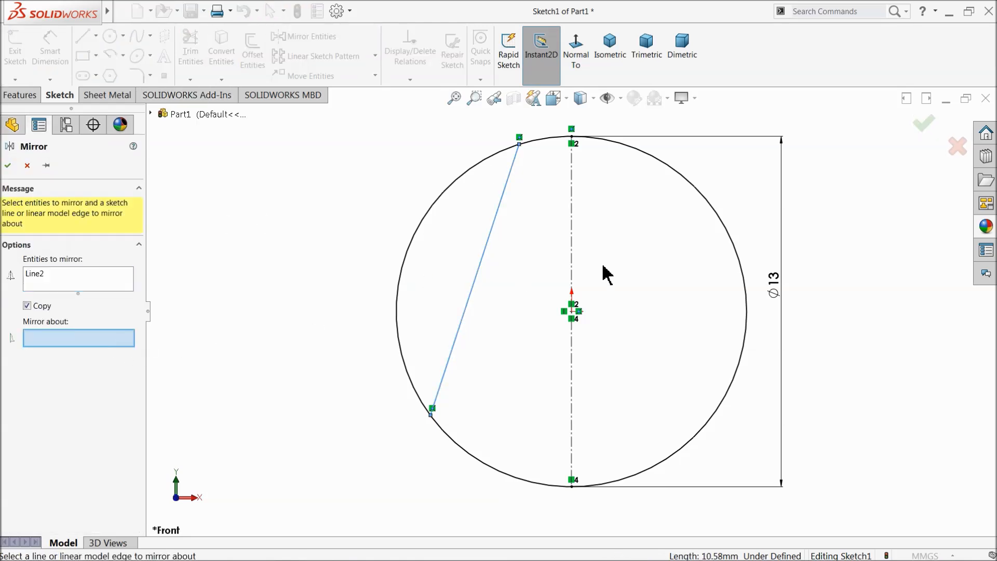
click(572, 257)
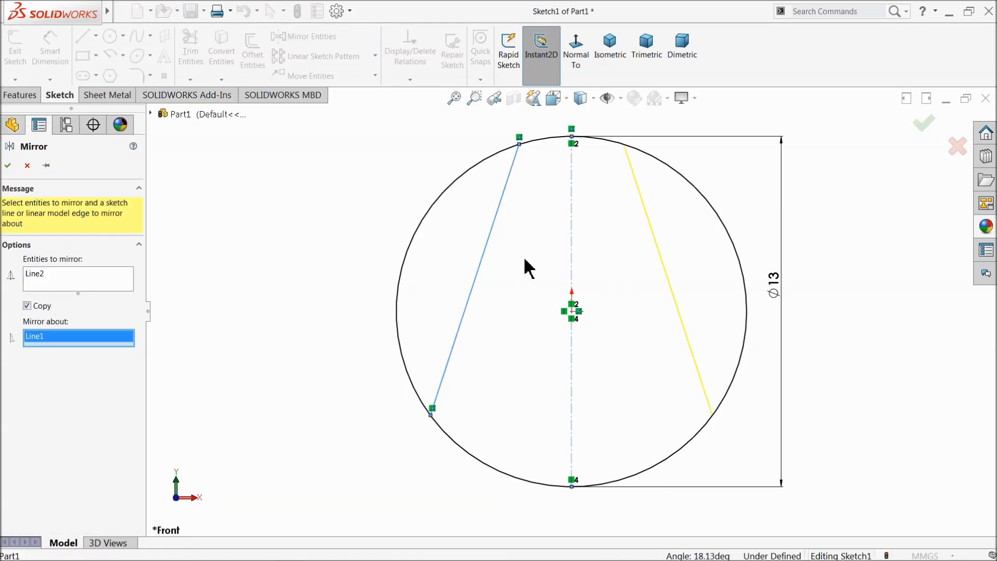
click(8, 165)
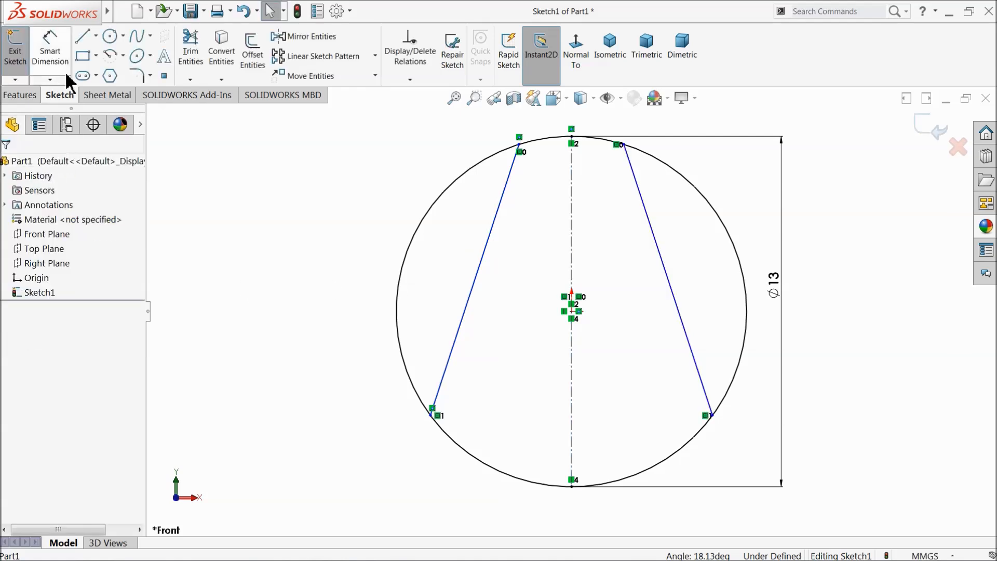
Step: Dimension the angle between the two slanted lines as 30.45°
click(504, 208)
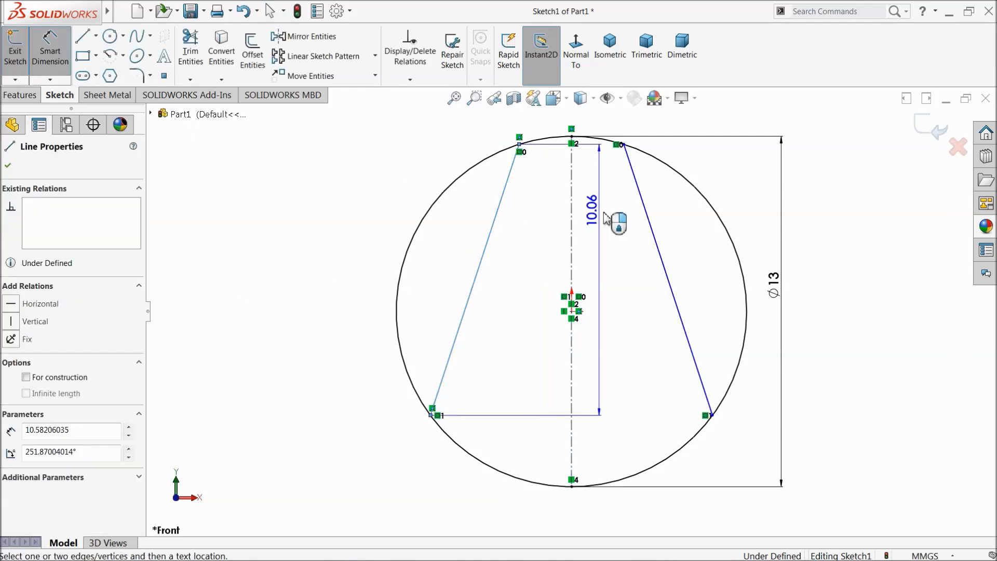
click(650, 221)
click(602, 244)
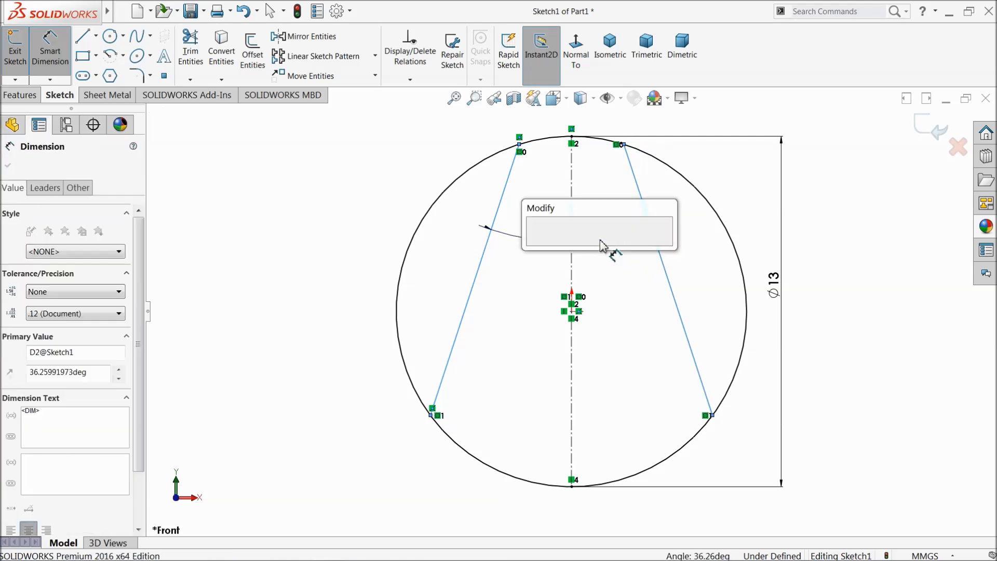
text(30.)
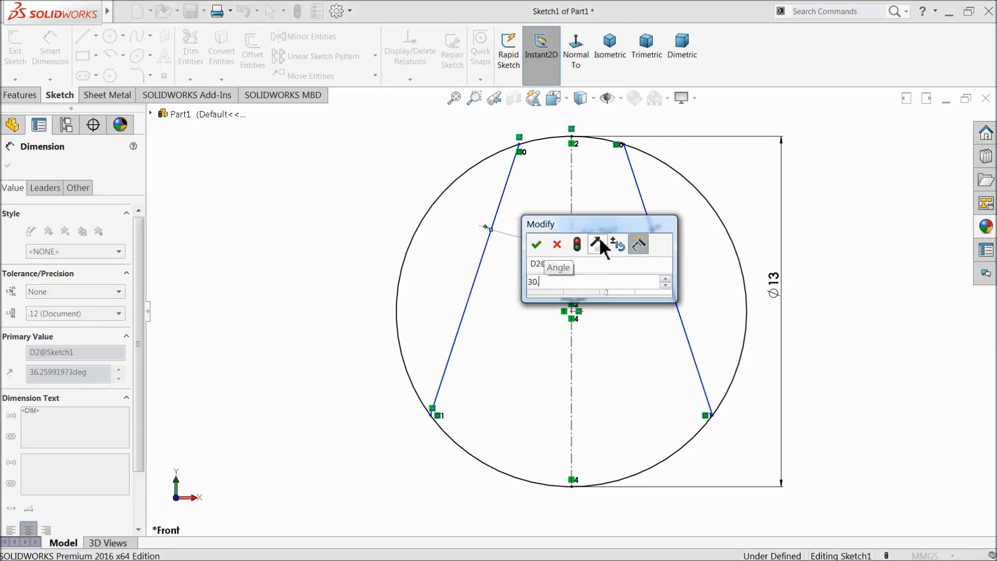
text(45)
click(537, 244)
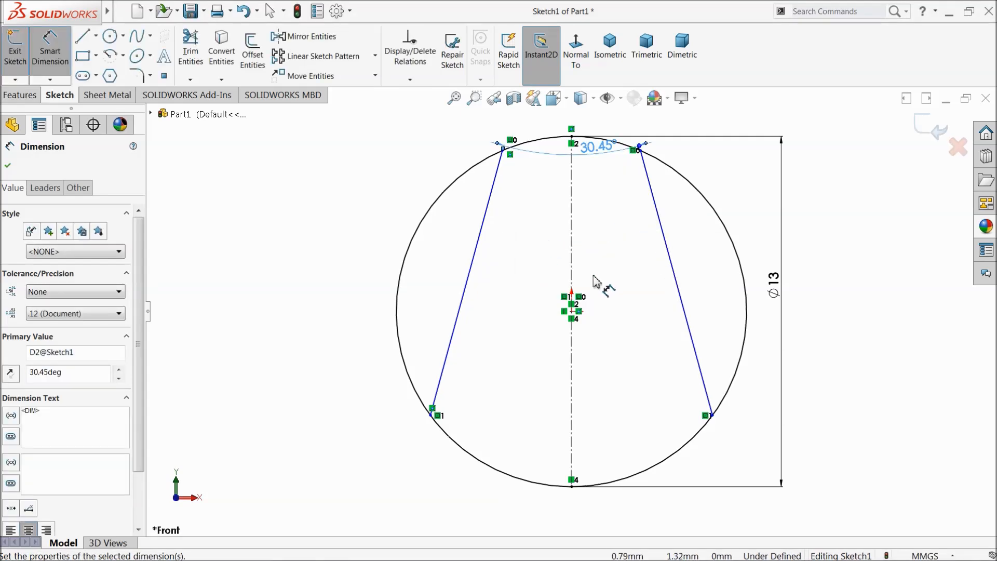
scroll(596, 281, up, 3)
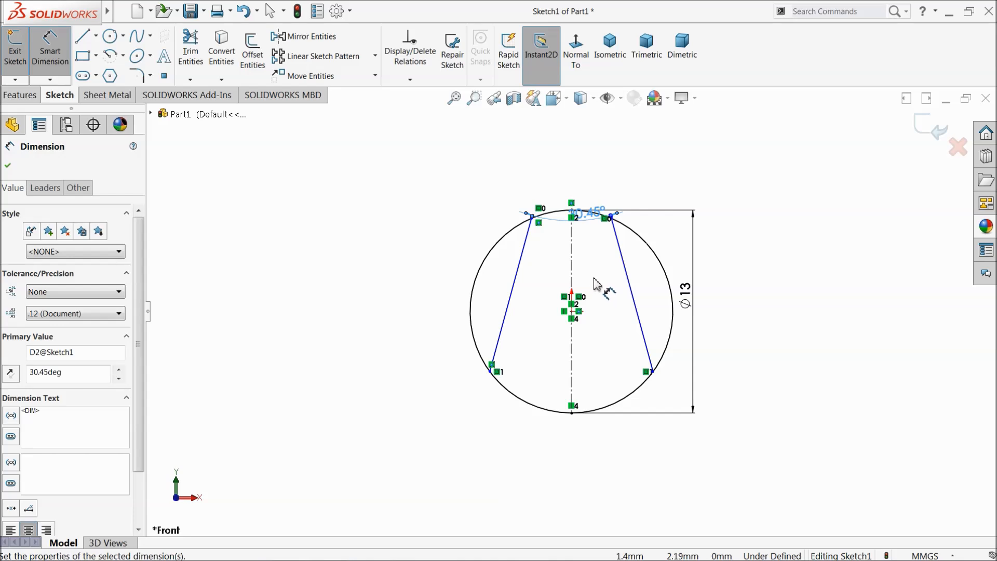
scroll(587, 263, down, 2)
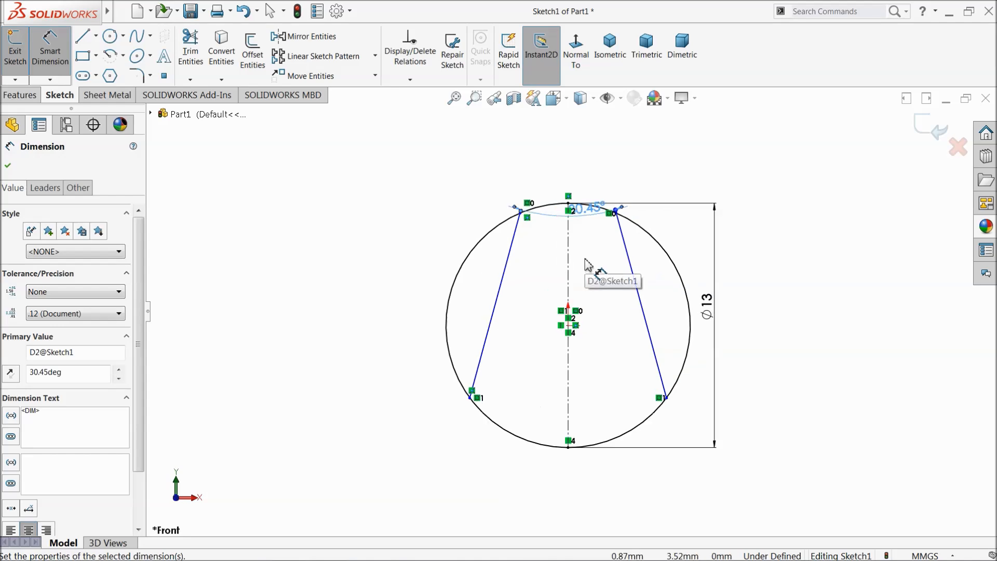
click(385, 239)
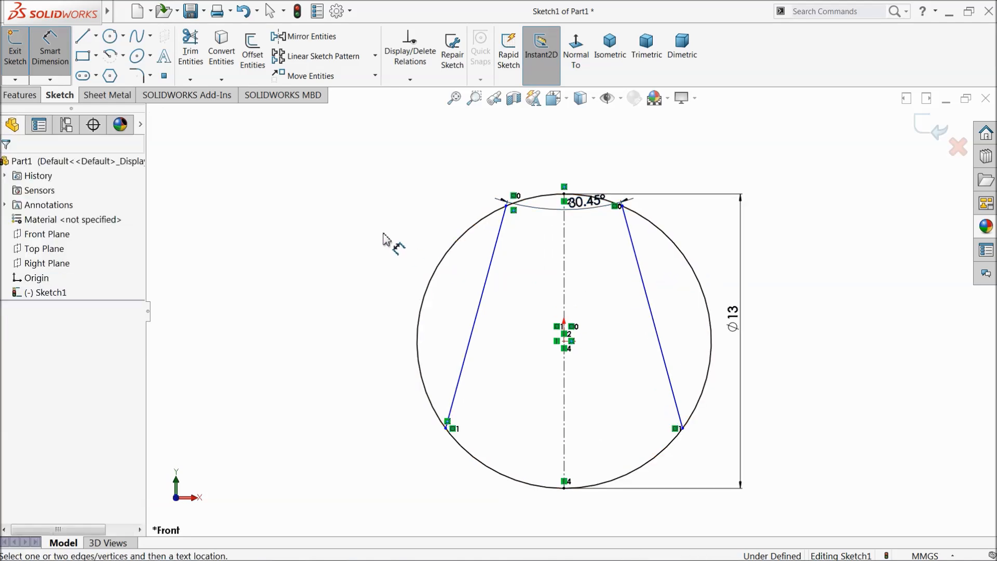
Step: Dimension the distance between the upper endpoints of the two slanted lines as 3 mm
scroll(542, 239, down, 2)
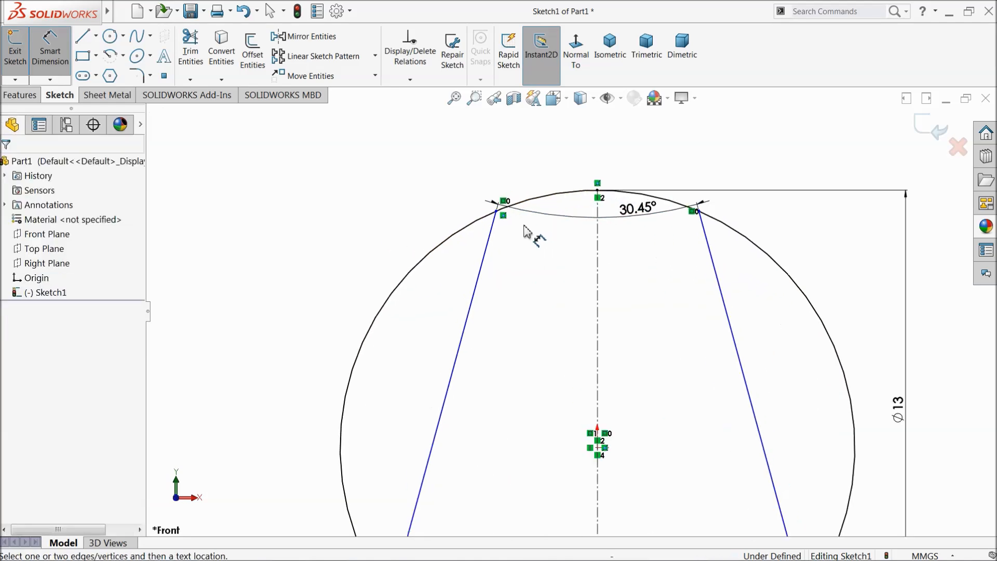
click(497, 212)
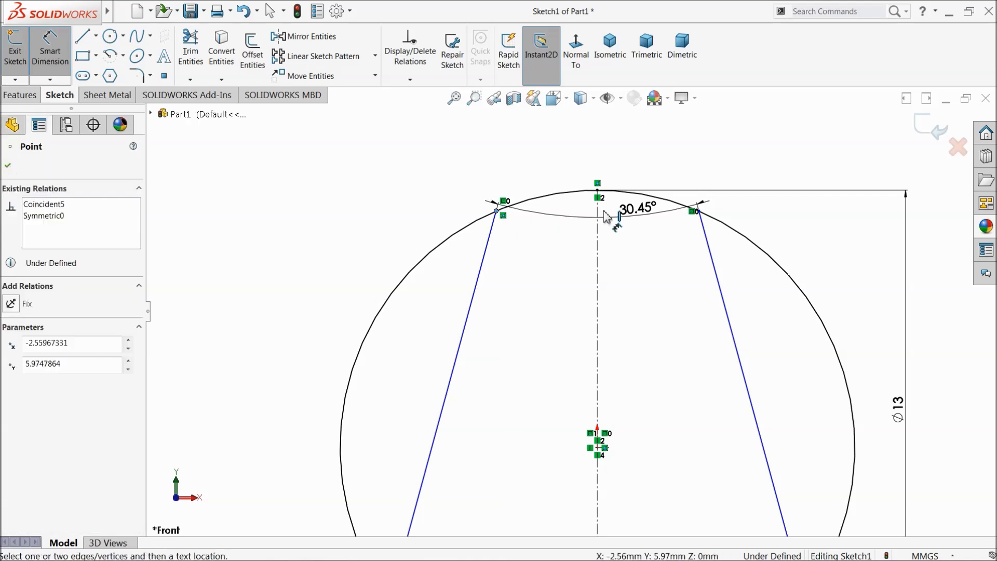
click(699, 212)
click(604, 159)
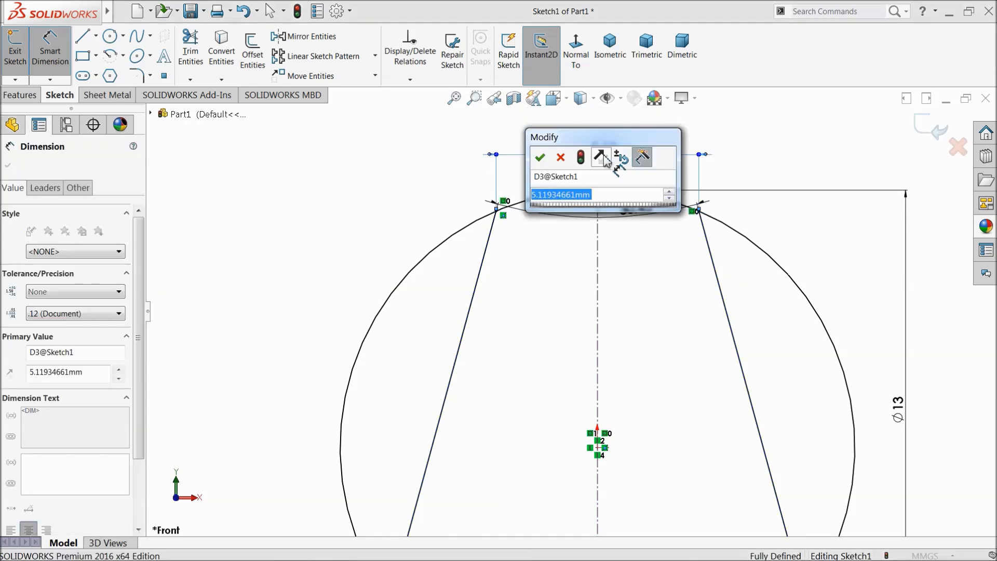
text(3)
key(Return)
Step: Change the distance between the slanted lines' upper endpoints to 2 mm
scroll(564, 213, up, 2)
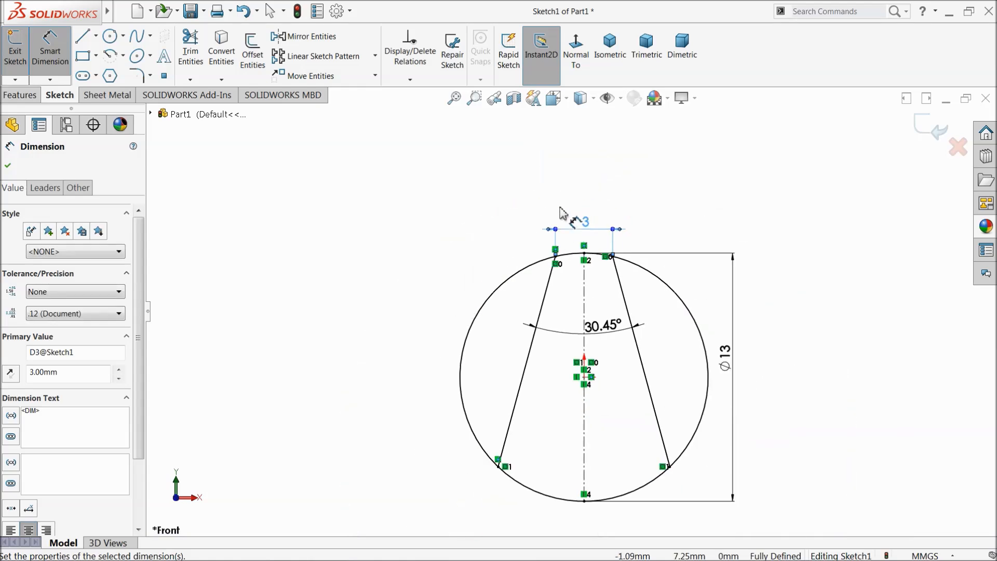
scroll(562, 248, up, 2)
scroll(590, 385, down, 2)
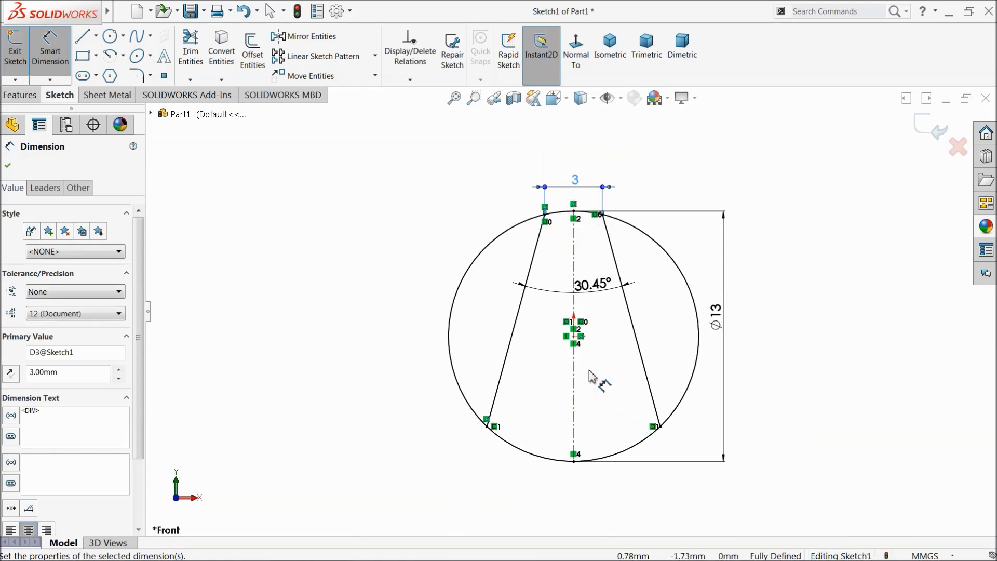
scroll(593, 265, down, 3)
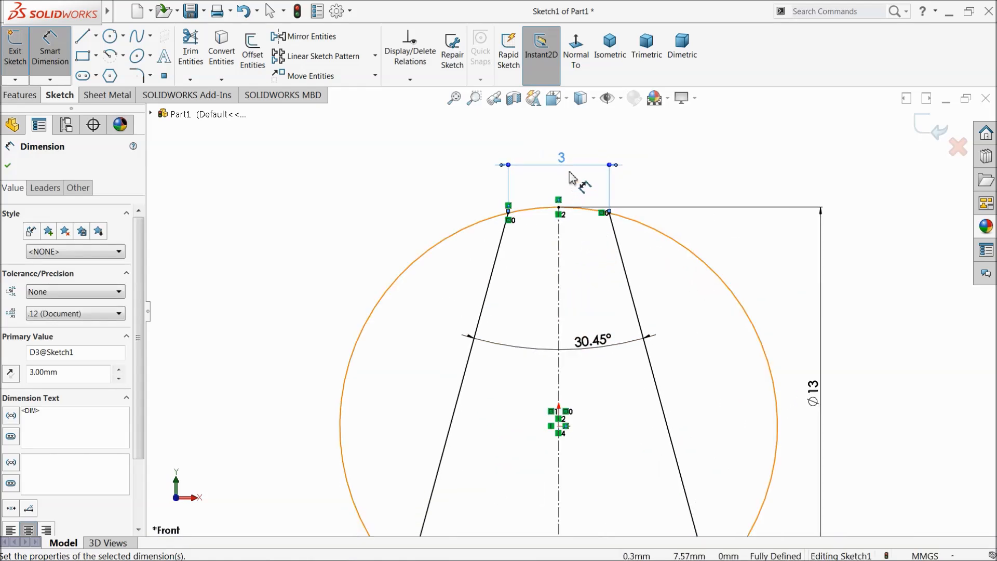
scroll(568, 182, down, 2)
scroll(565, 180, down, 1)
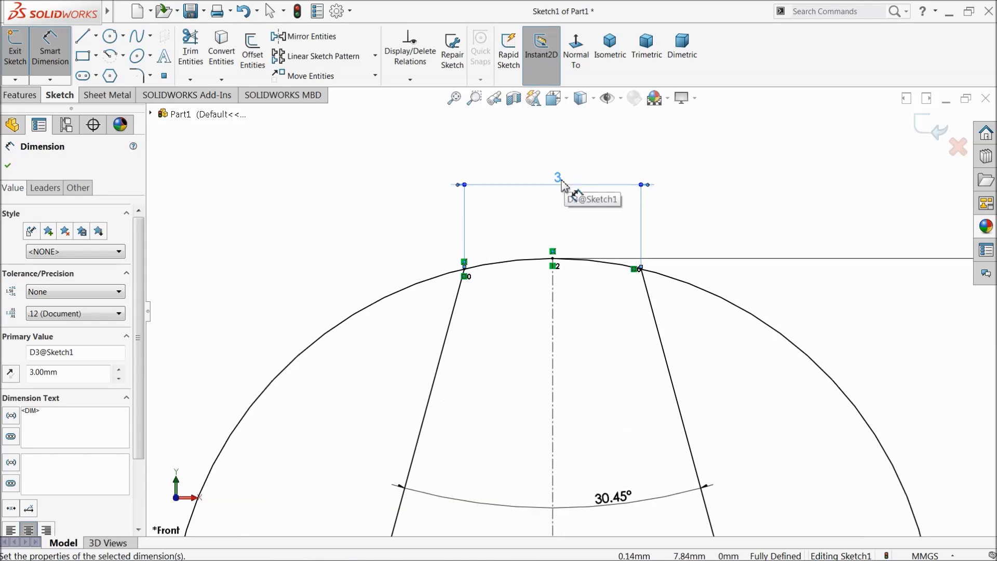
click(563, 181)
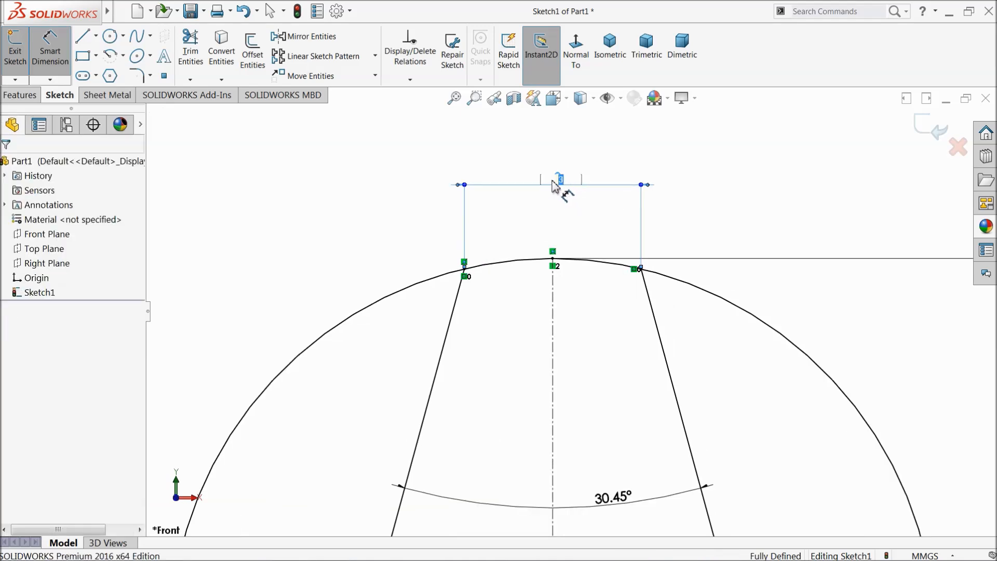
text(2)
key(Return)
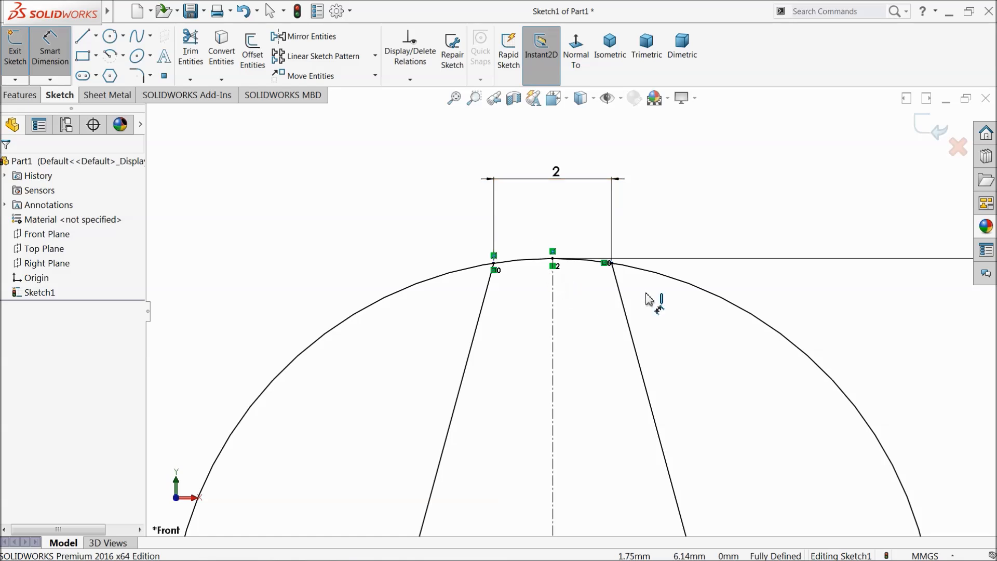
Step: Trim away the circle's left and right arcs outside the slanted lines, keeping the short upper arc and the lower arc
scroll(690, 240, up, 8)
scroll(600, 403, down, 3)
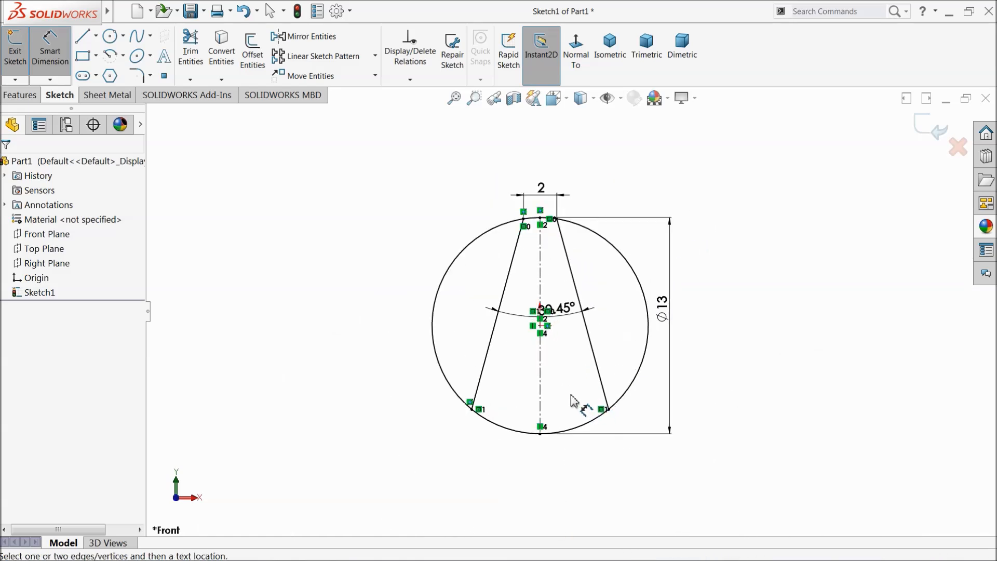
scroll(550, 324, down, 2)
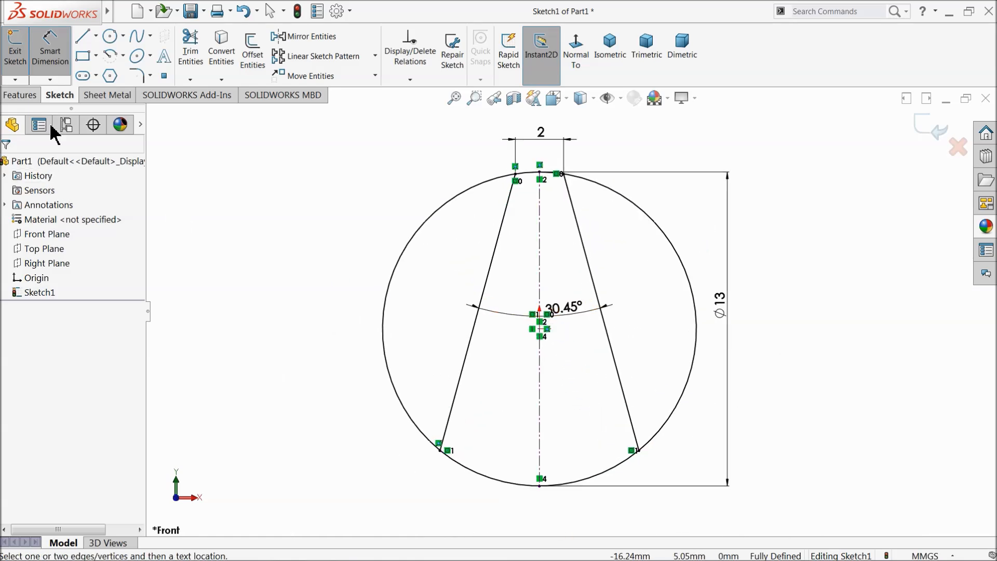
click(191, 52)
drag(408, 217, 425, 244)
drag(674, 205, 628, 242)
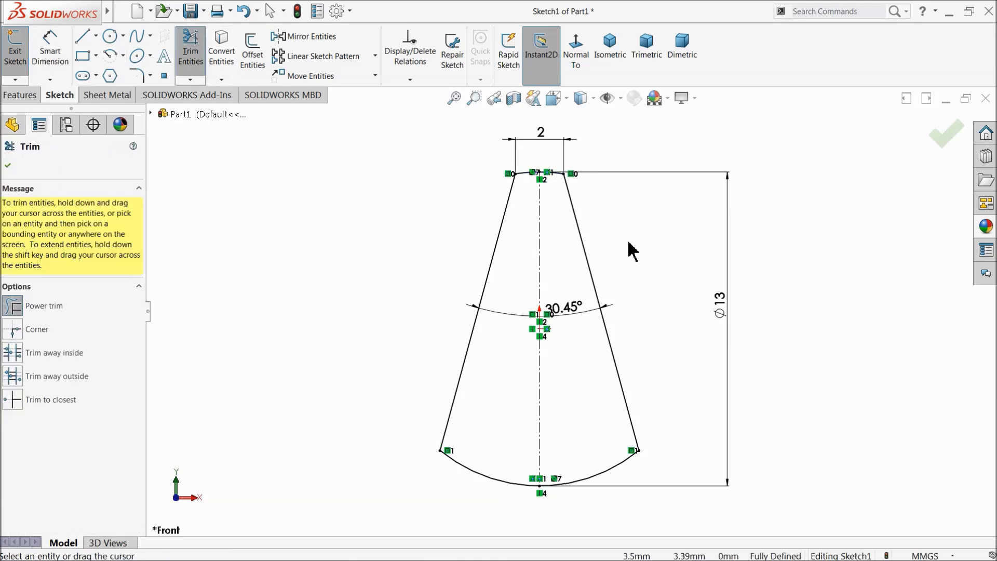
click(8, 165)
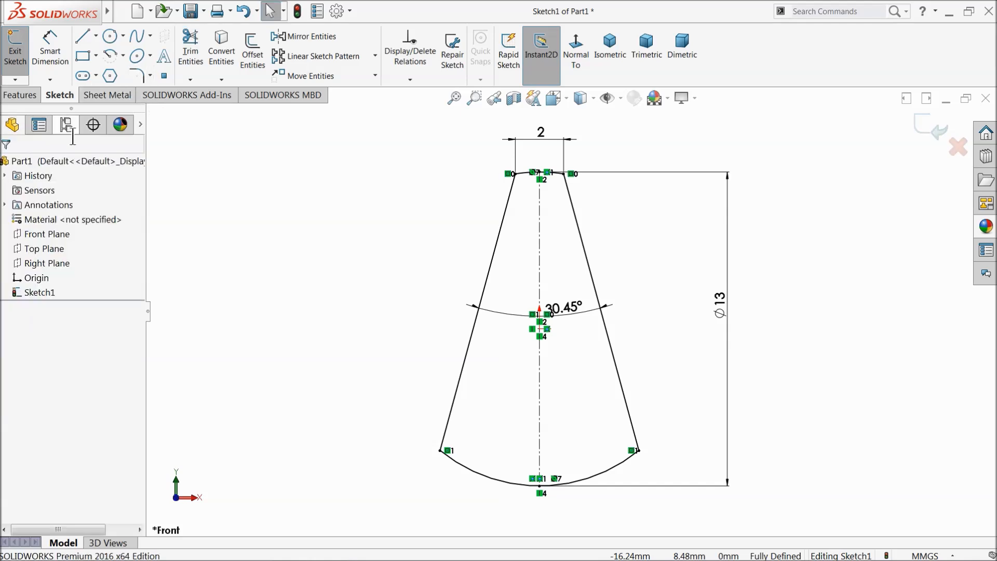
Step: Round the two upper corners of the profile with 1 mm sketch fillets
click(137, 77)
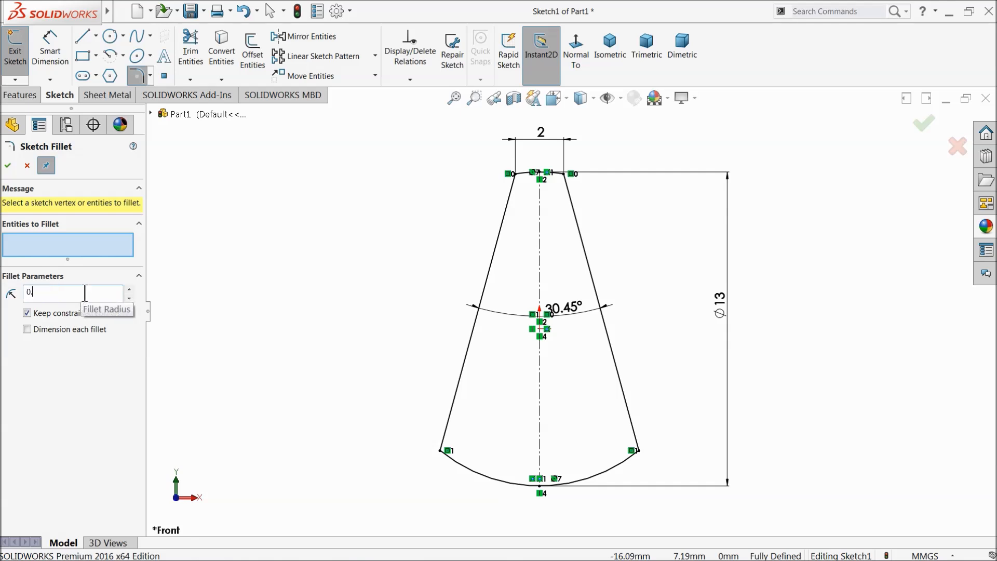
scroll(559, 183, down, 8)
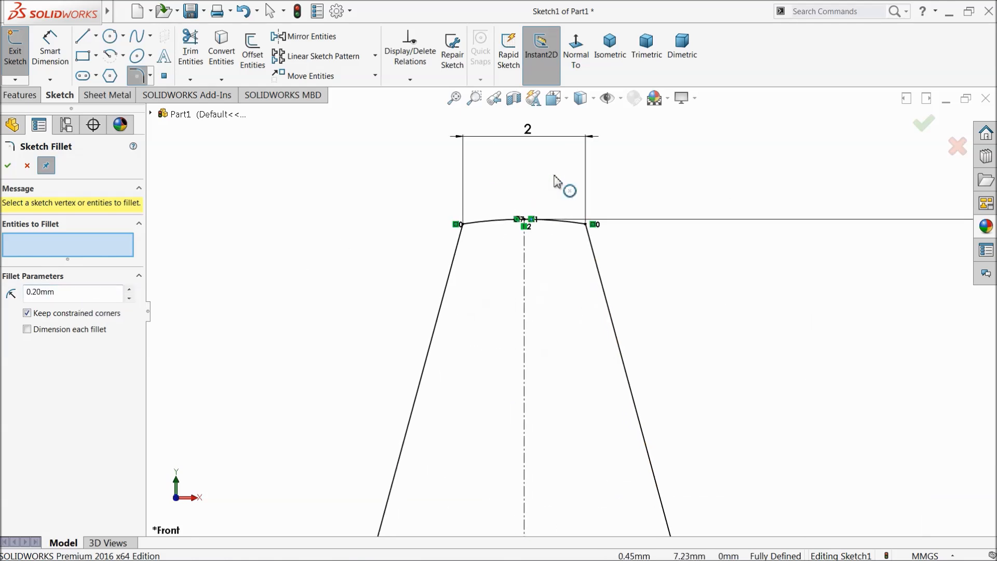
click(434, 264)
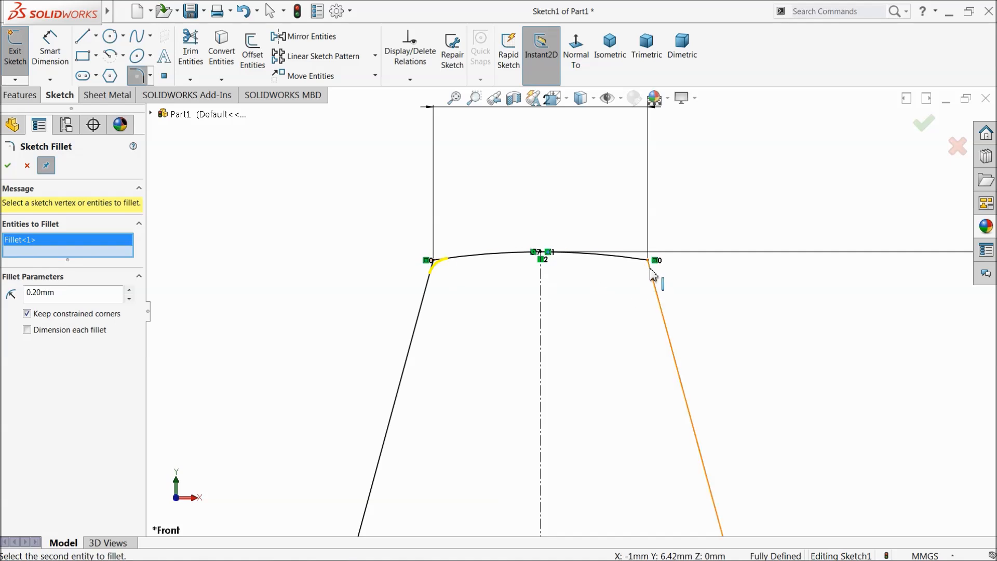
click(655, 274)
drag(54, 305, 28, 299)
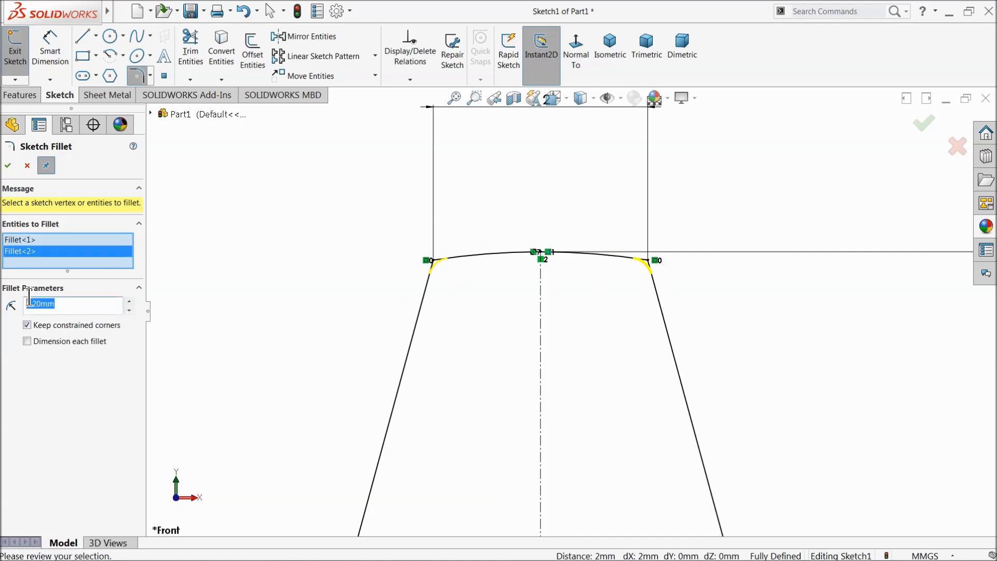
text(1.)
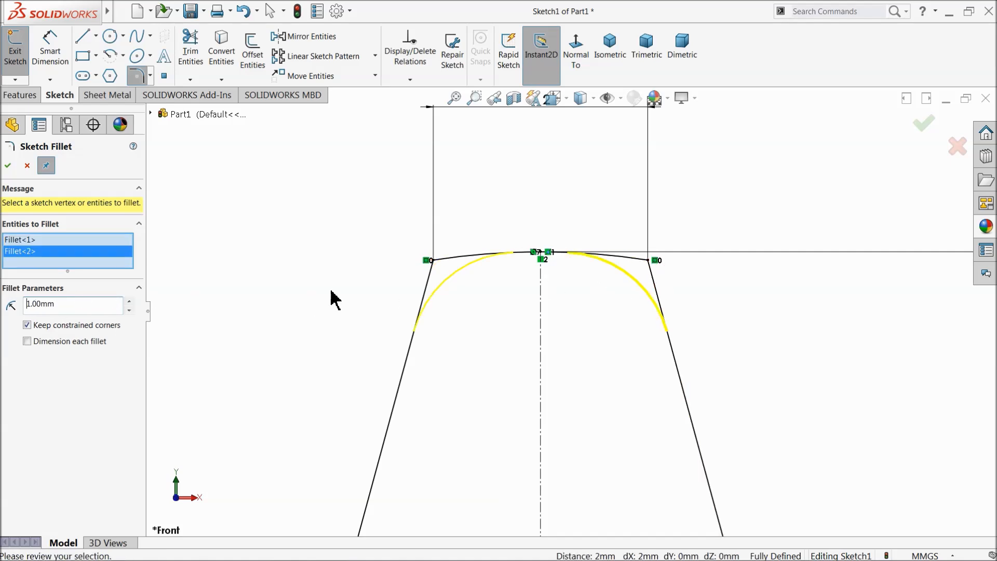
scroll(389, 309, up, 5)
scroll(622, 423, down, 5)
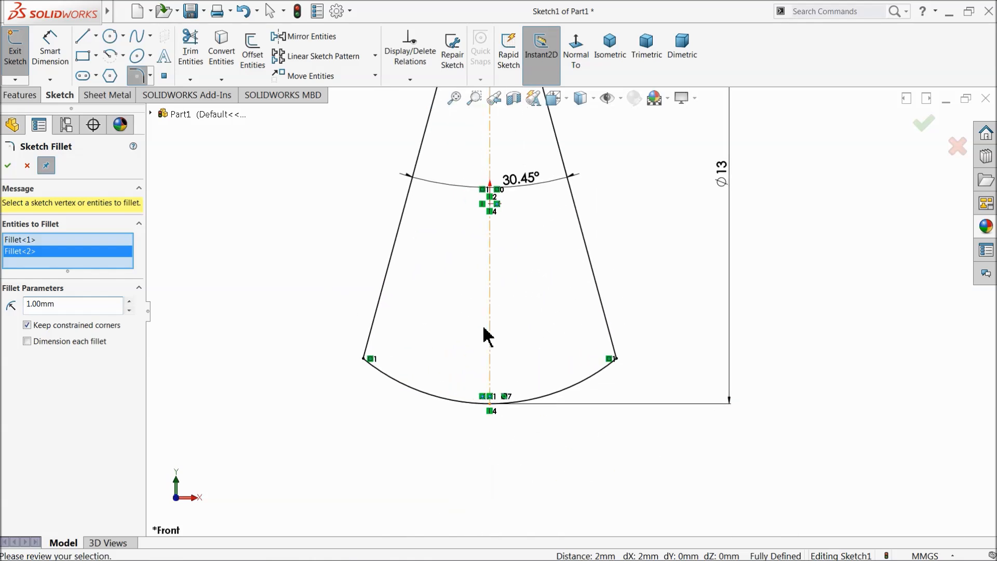
click(9, 167)
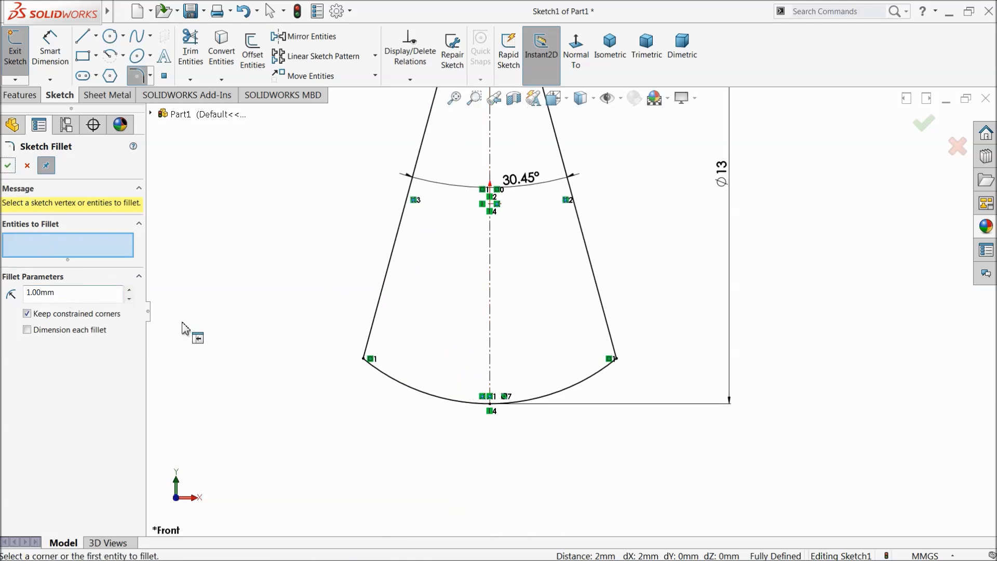
Step: Round the profile's two lower corners with 2 mm sketch fillets and finish the Sketch Fillet command
click(366, 357)
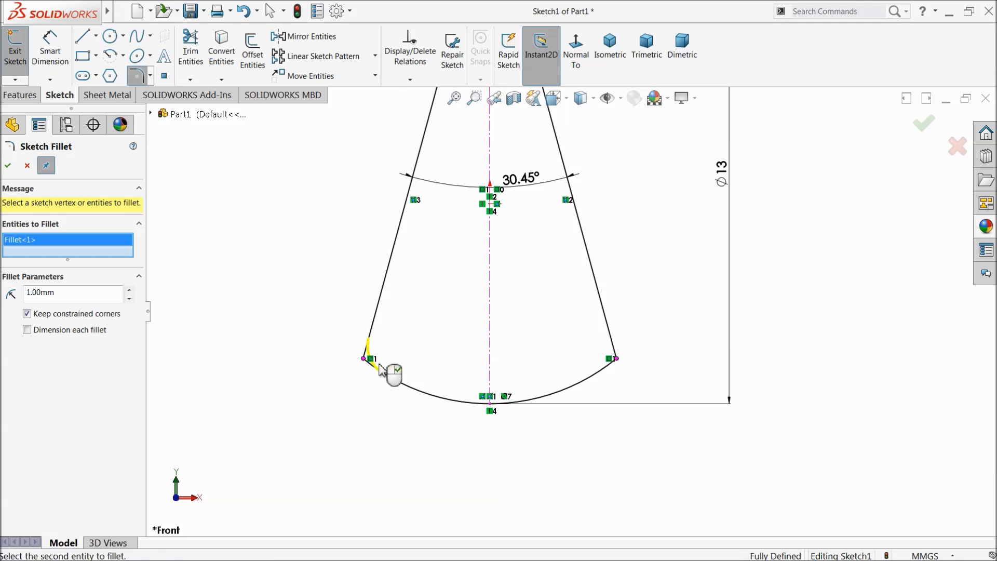
click(618, 360)
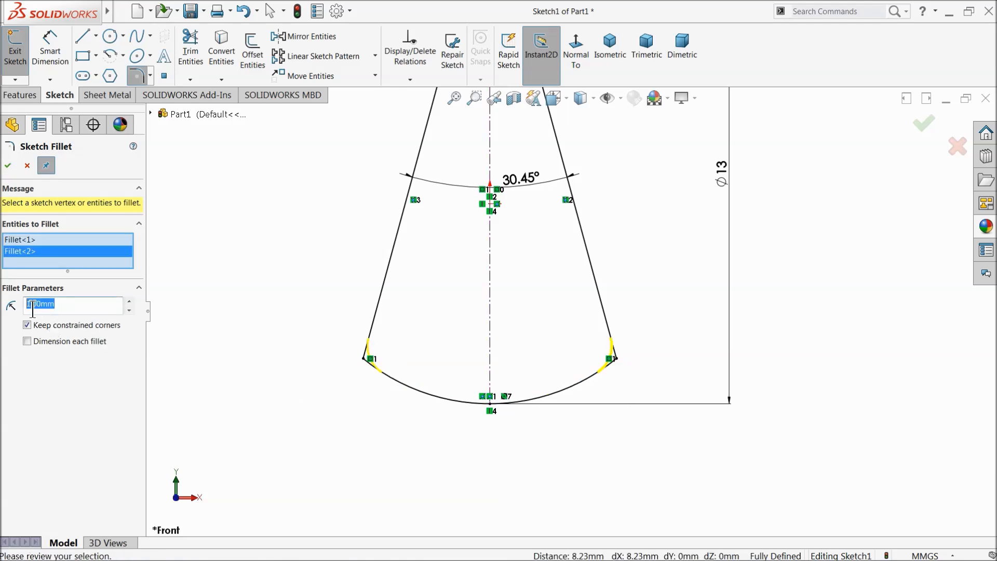
text(2)
key(Return)
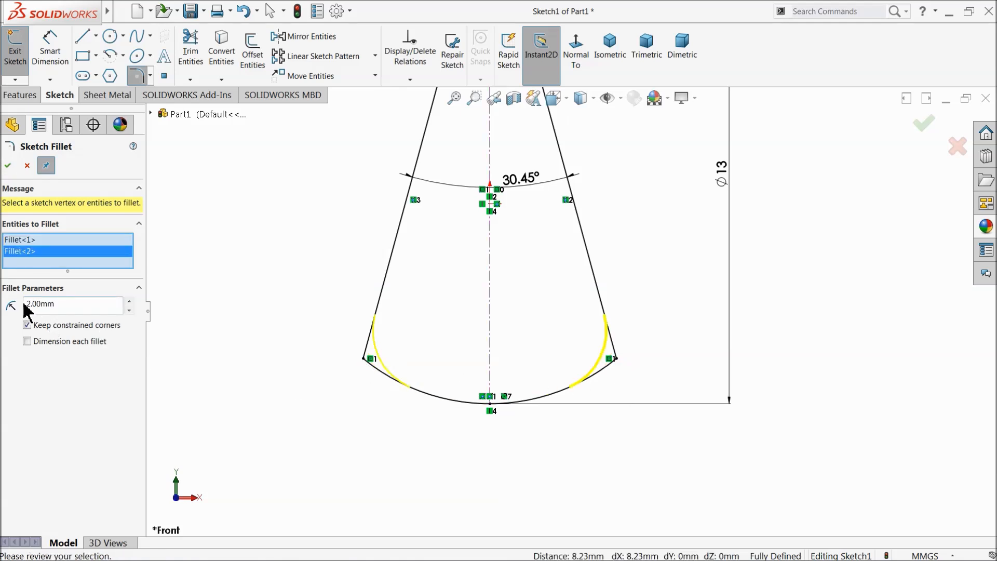
click(9, 167)
scroll(318, 312, up, 6)
scroll(584, 252, down, 4)
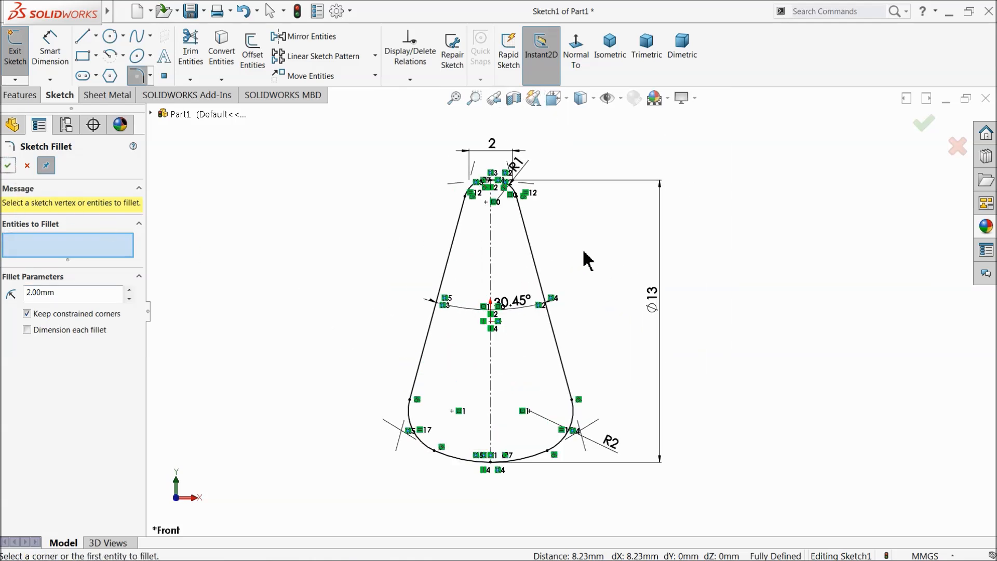
scroll(531, 213, down, 2)
scroll(501, 233, down, 1)
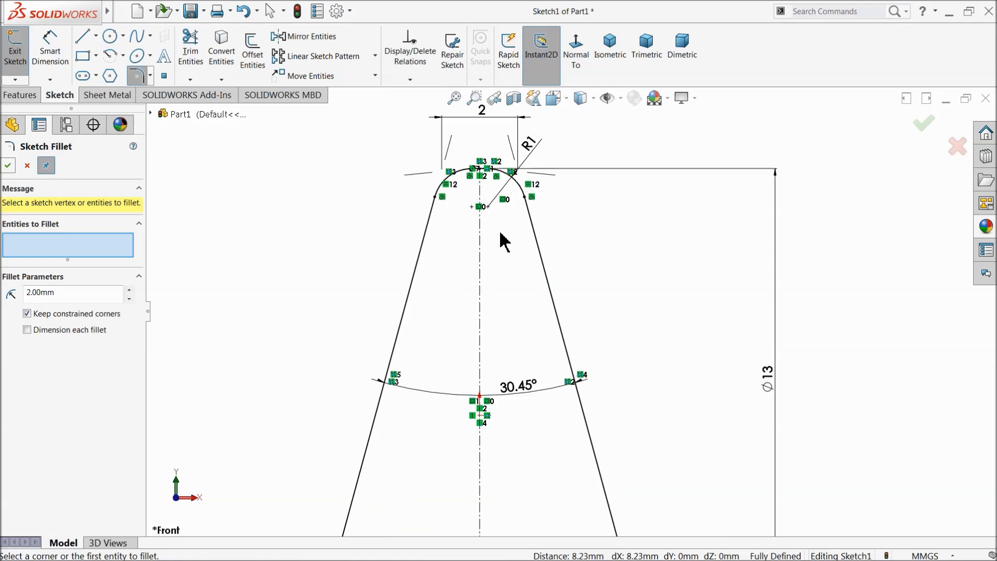
scroll(506, 259, up, 3)
scroll(550, 346, down, 1)
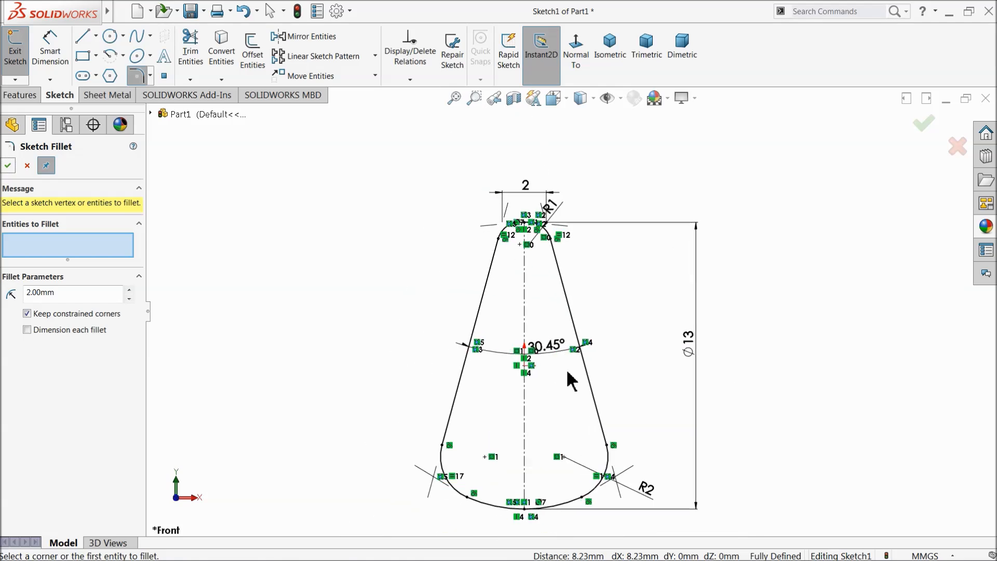
scroll(566, 371, up, 1)
scroll(585, 400, down, 1)
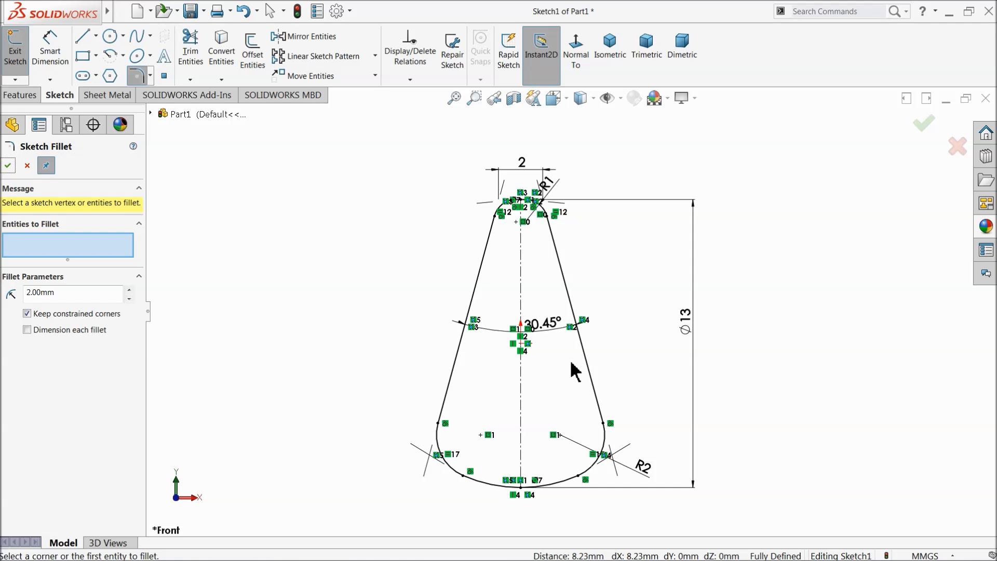
scroll(550, 251, down, 1)
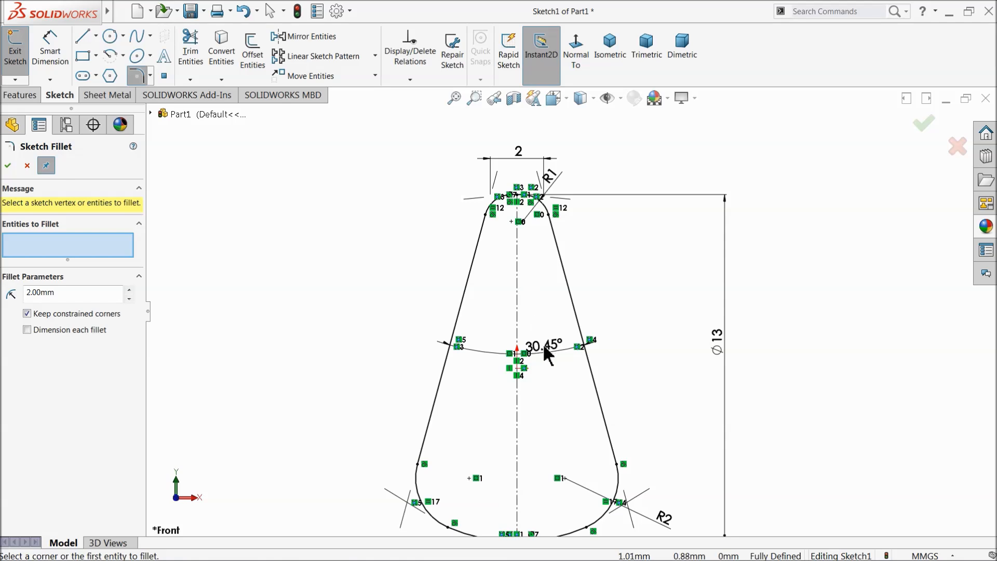
click(27, 166)
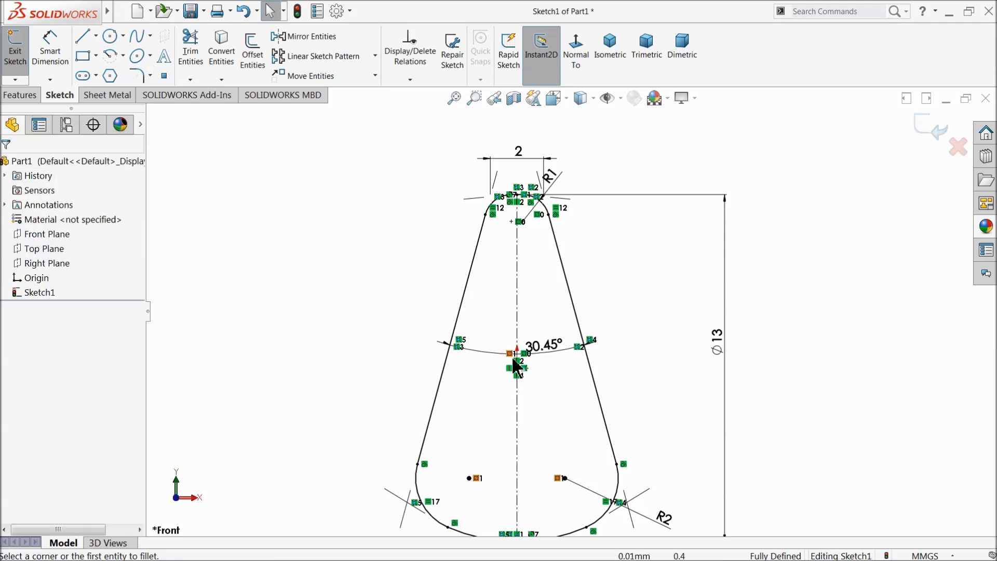
Step: Move the angle dimension higher between the slanted lines and set the lower fillets' radius to 1.60 mm
drag(543, 347, 534, 306)
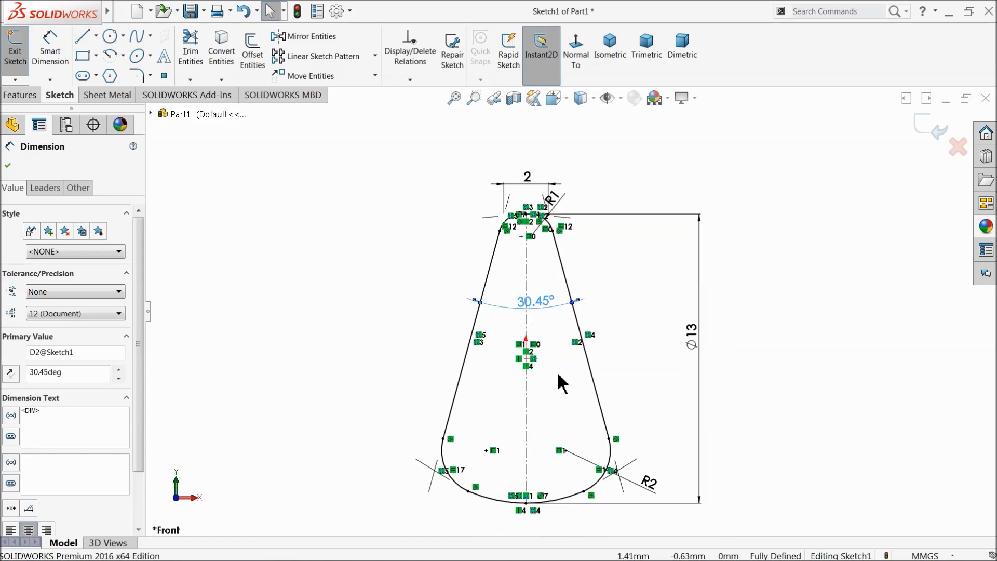
scroll(569, 387, up, 2)
scroll(610, 393, down, 3)
click(625, 369)
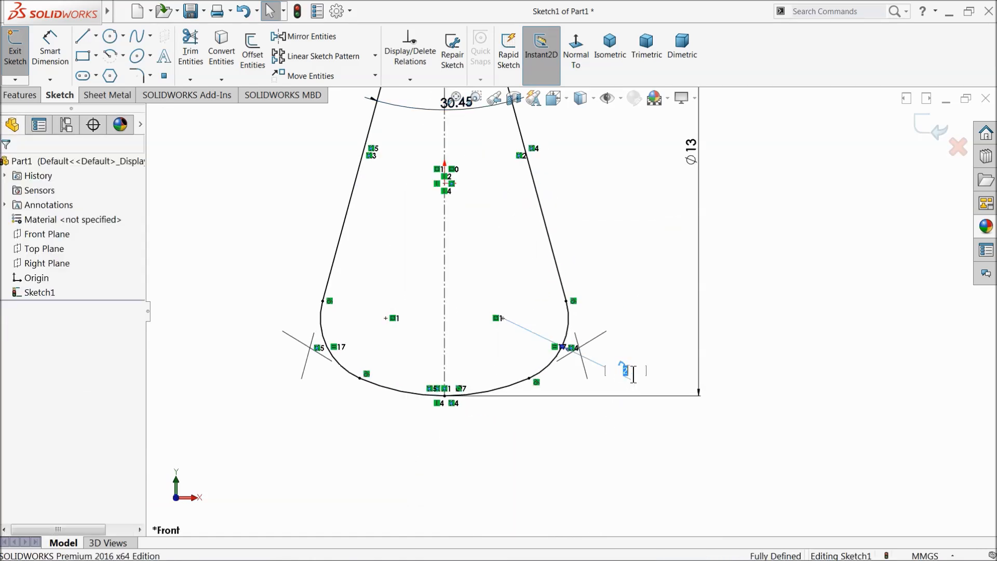
text(1.60)
key(Return)
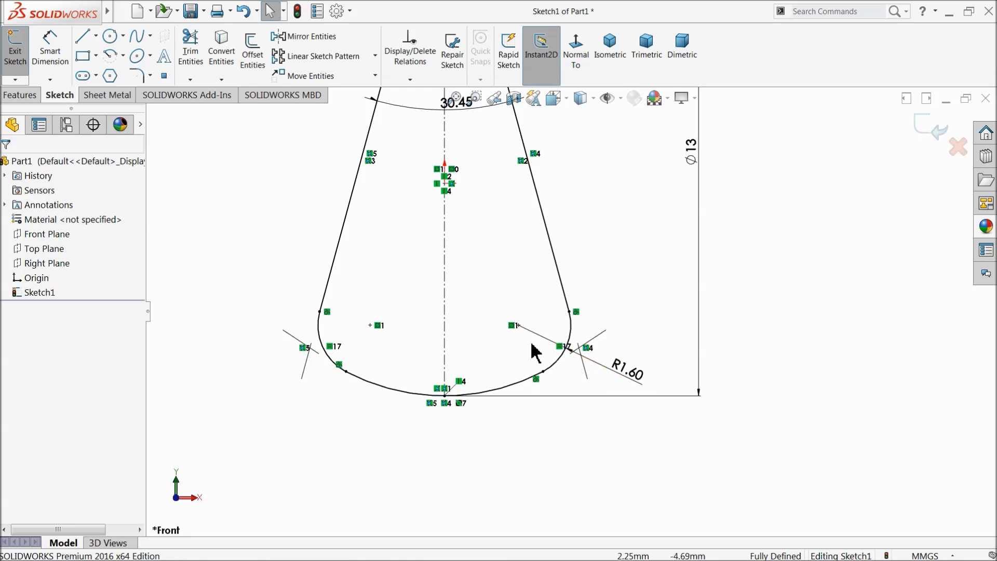
key(f)
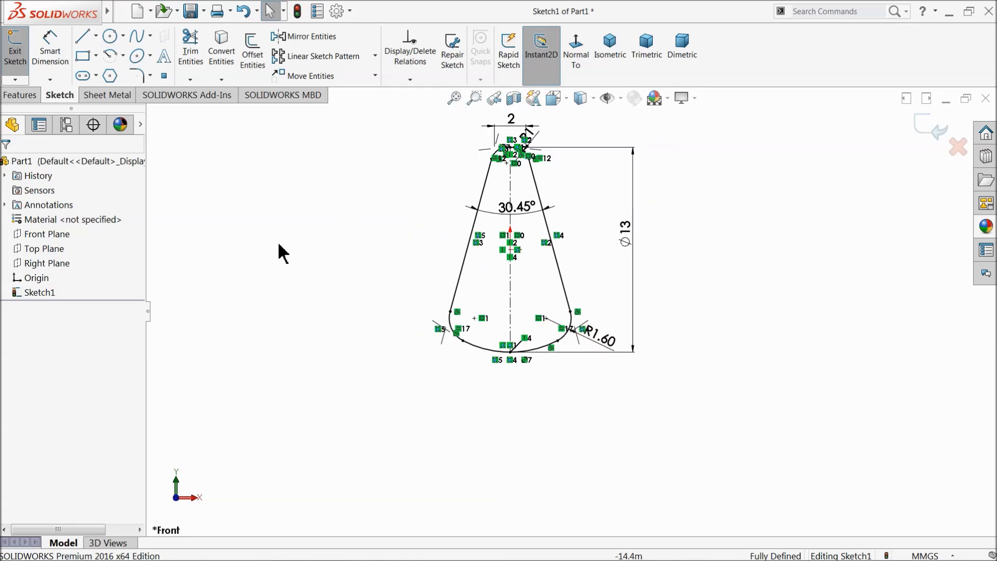
scroll(534, 189, down, 3)
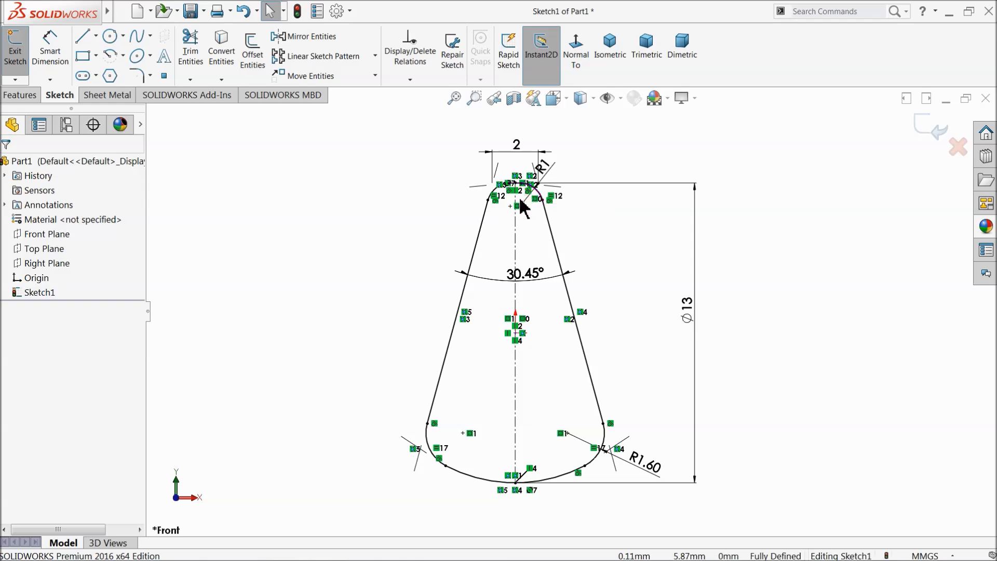
Step: Extrude the tapered profile as a blind boss 0.8 mm deep
click(20, 94)
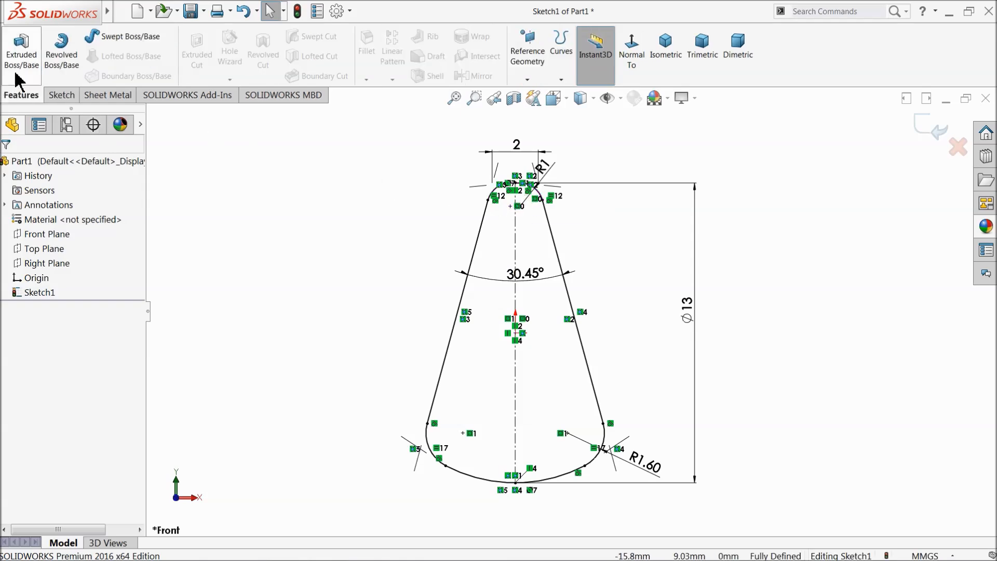
click(21, 52)
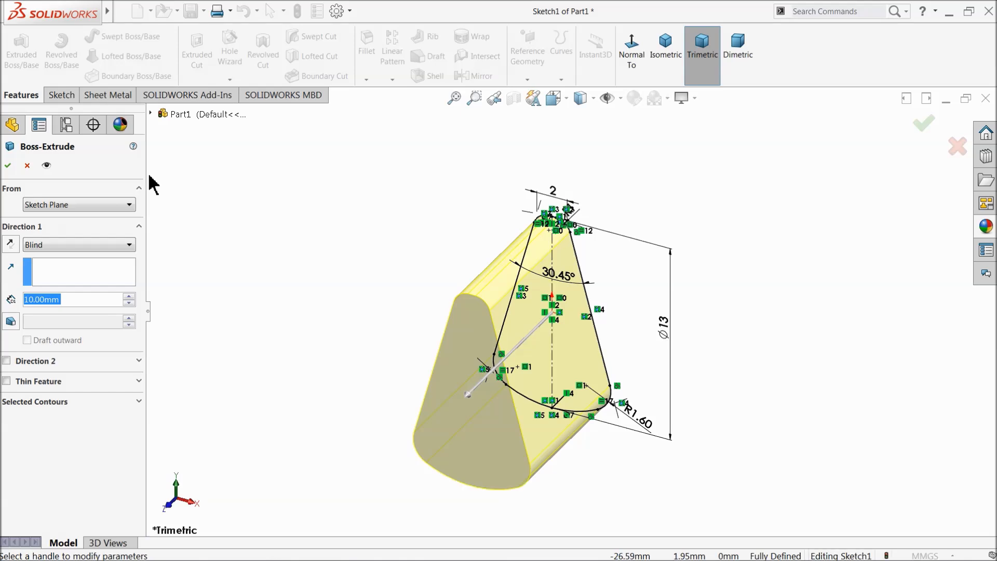
text(0.8)
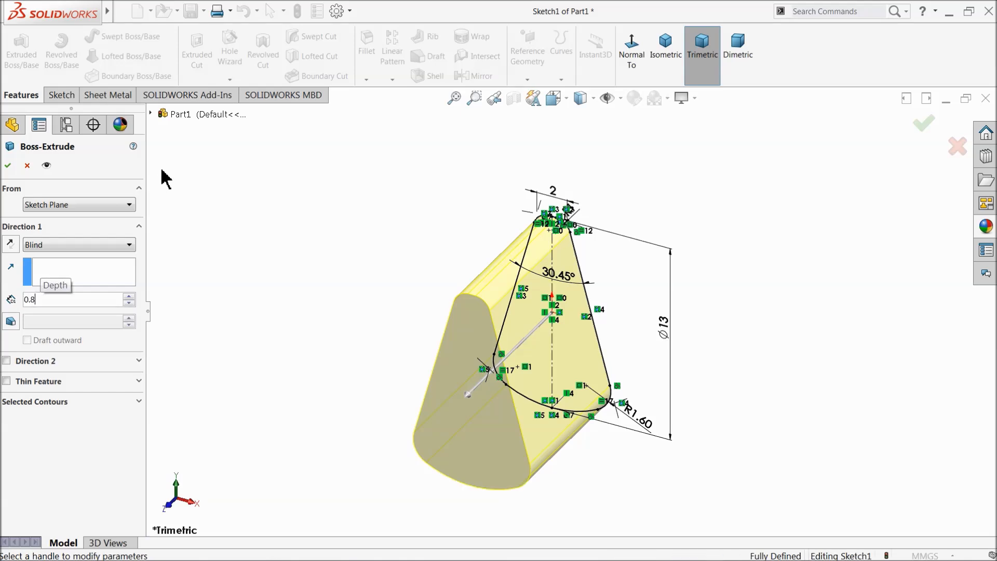
key(Return)
middle_drag(657, 382, 582, 328)
middle_drag(475, 331, 463, 272)
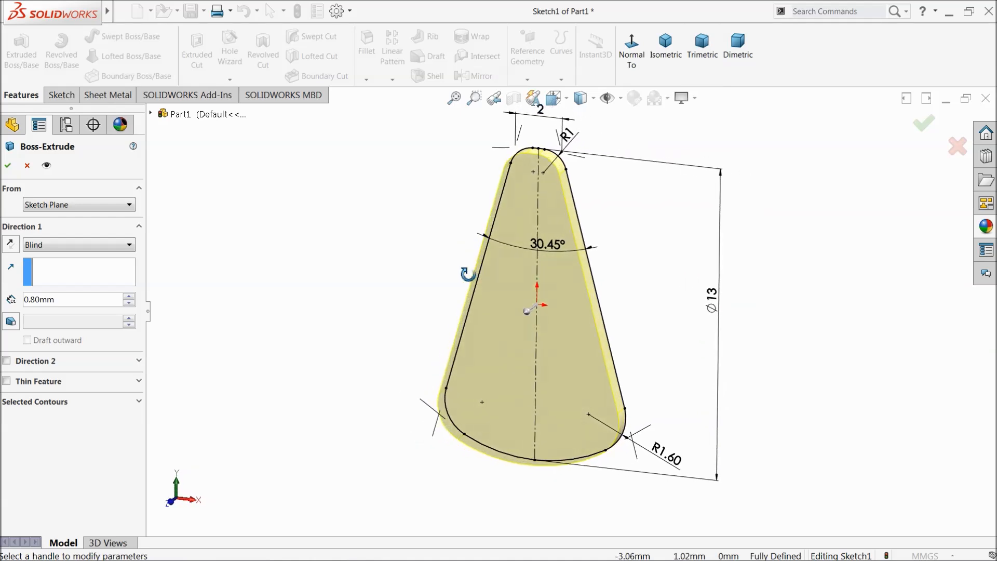
click(7, 166)
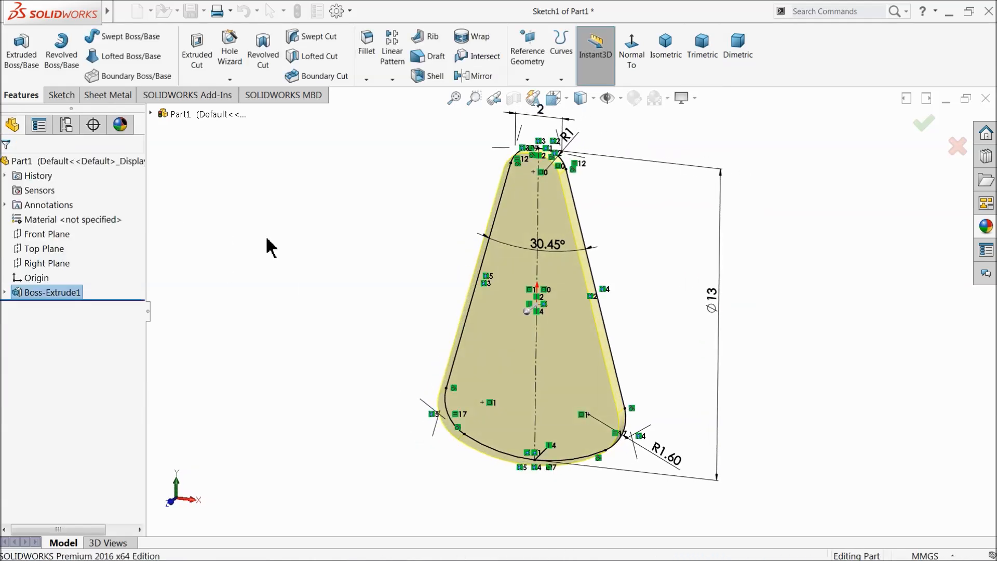
Step: On the plate's front face, sketch a vertical construction line about 1.67 mm long down from the middle of the top edge
middle_drag(372, 276, 351, 282)
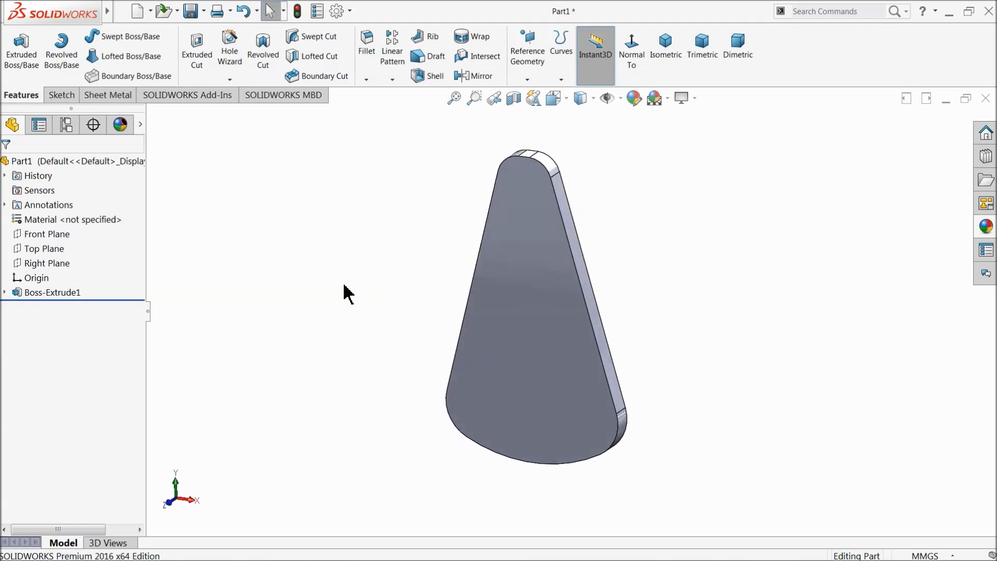
click(581, 250)
click(577, 234)
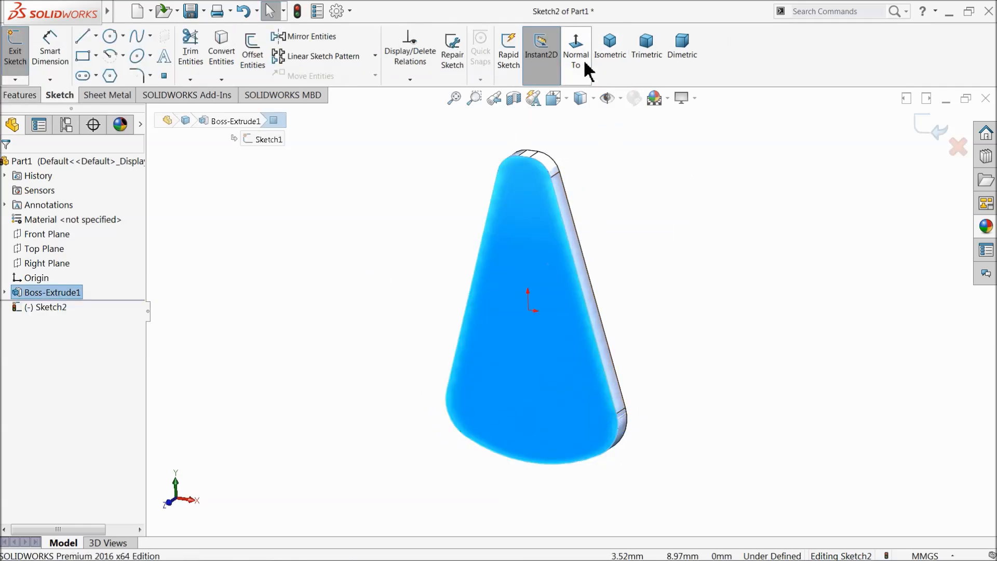
click(95, 35)
click(100, 54)
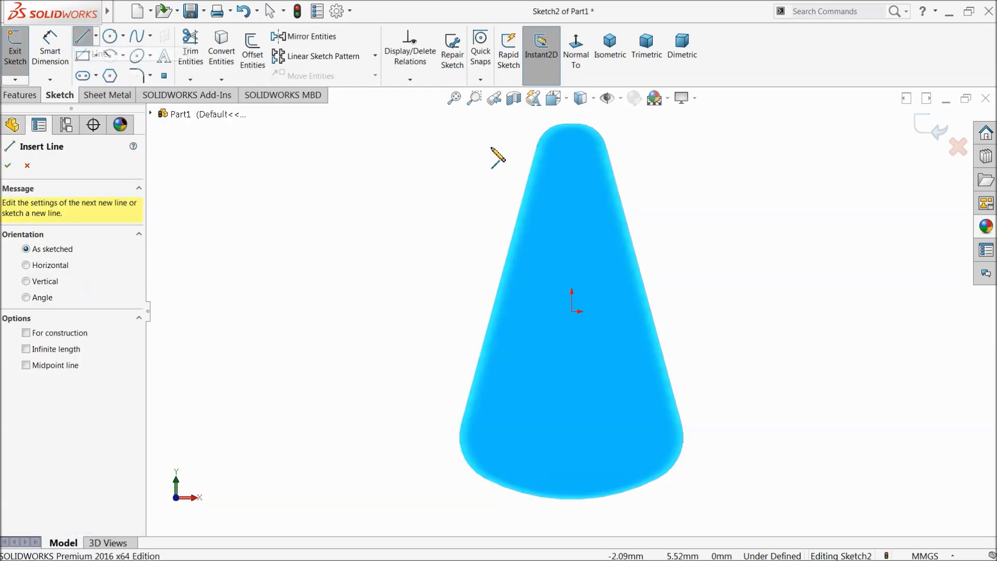
click(572, 124)
click(572, 171)
right_click(584, 161)
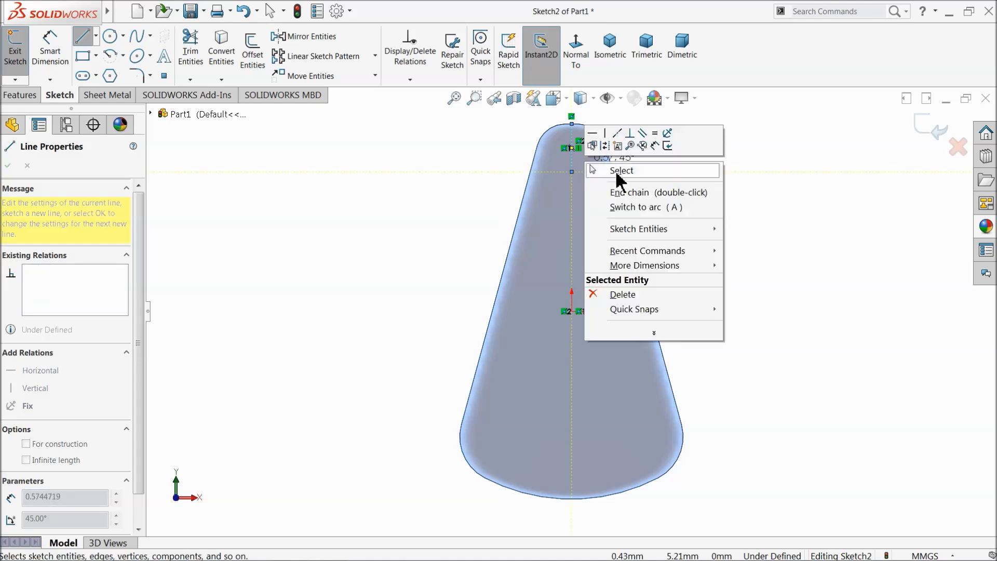
click(614, 175)
scroll(590, 169, down, 4)
click(554, 193)
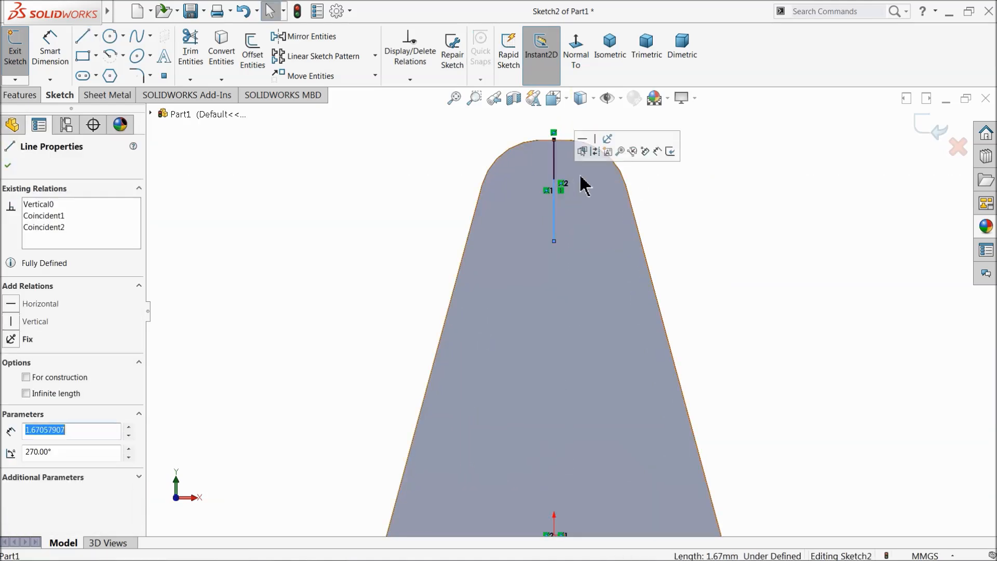
click(595, 151)
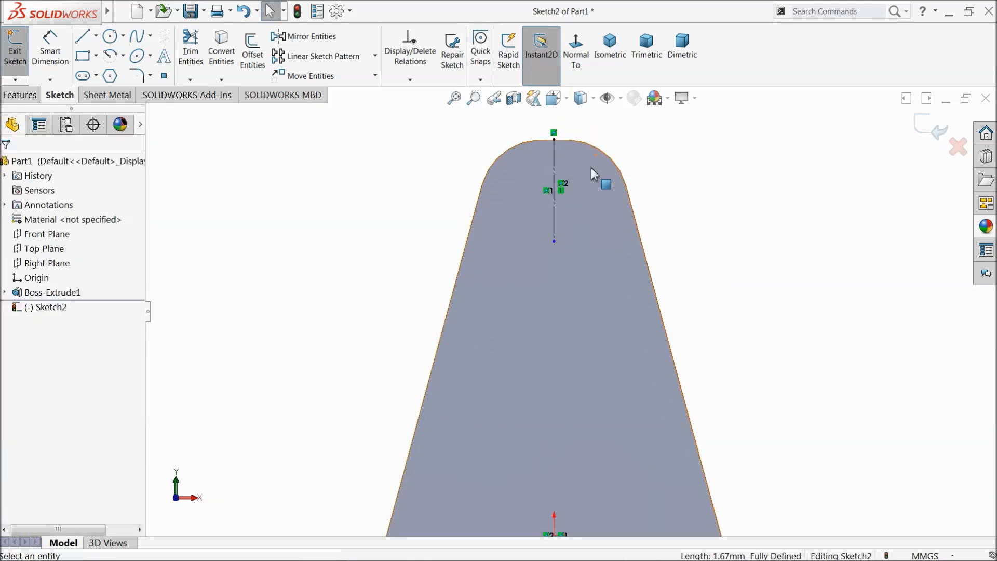
Step: Draw a circle about 1.45 mm in diameter centred on the construction line's lower endpoint
click(110, 36)
click(554, 241)
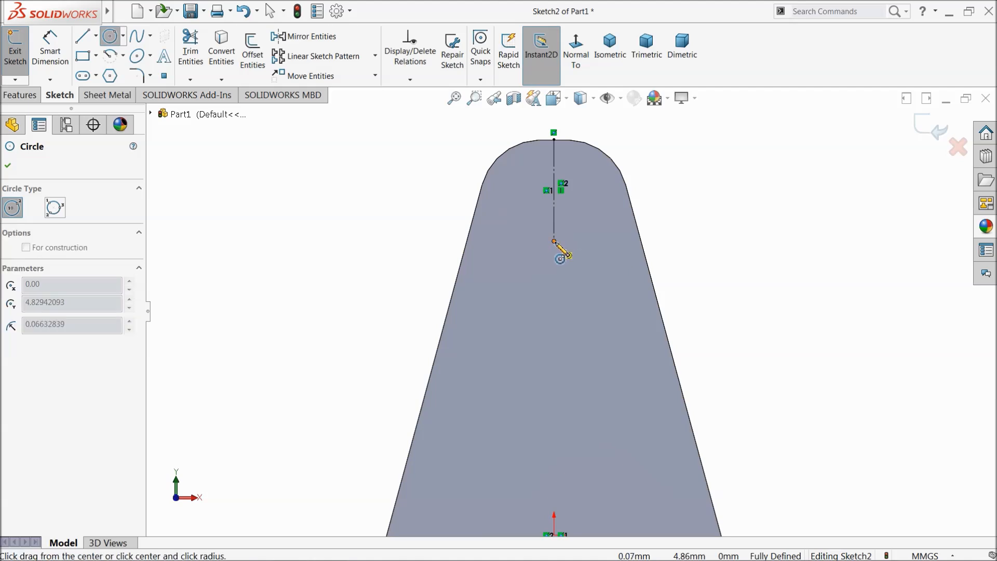
click(578, 206)
Step: Dimension the circle's diameter as 2 mm
click(50, 51)
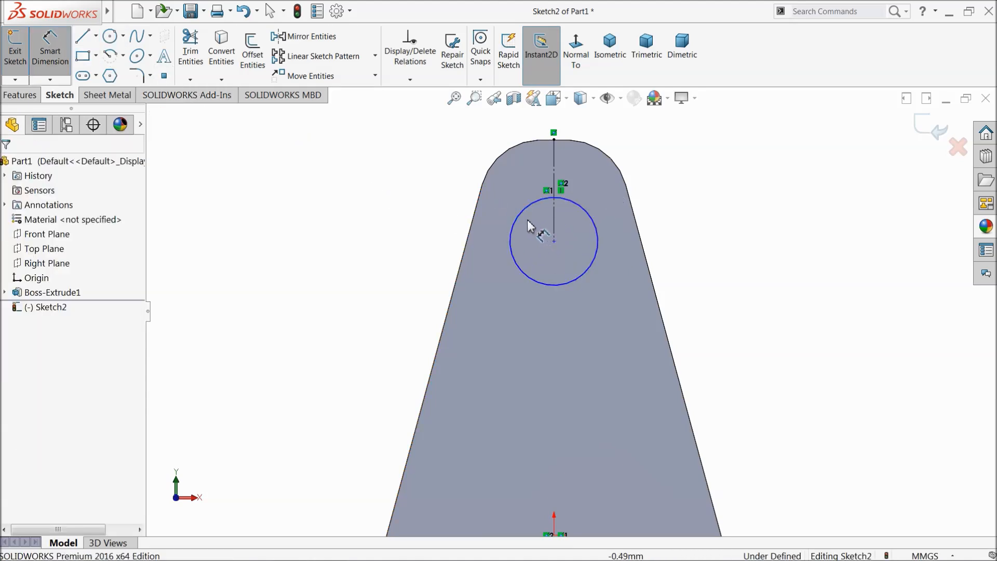
click(515, 225)
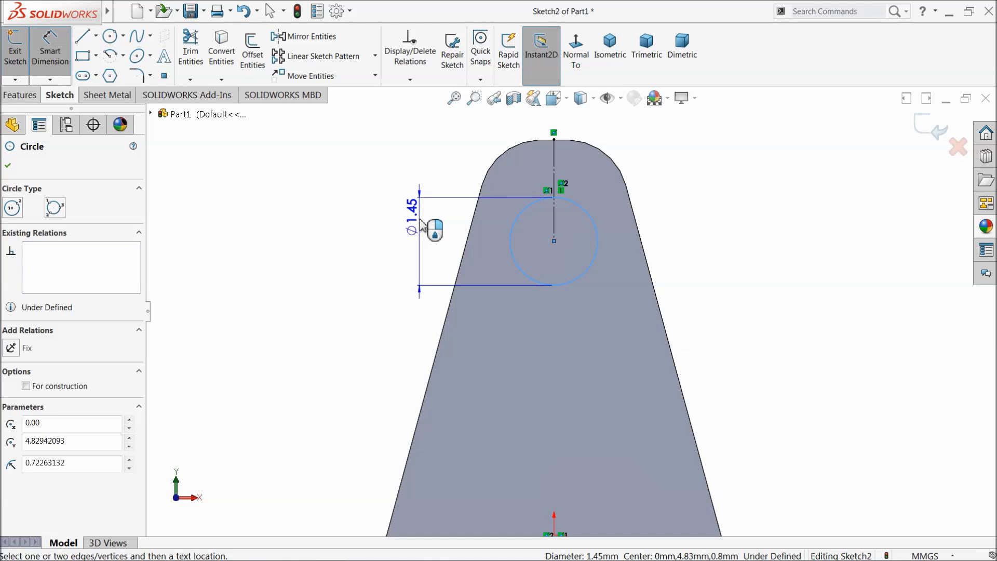
click(423, 225)
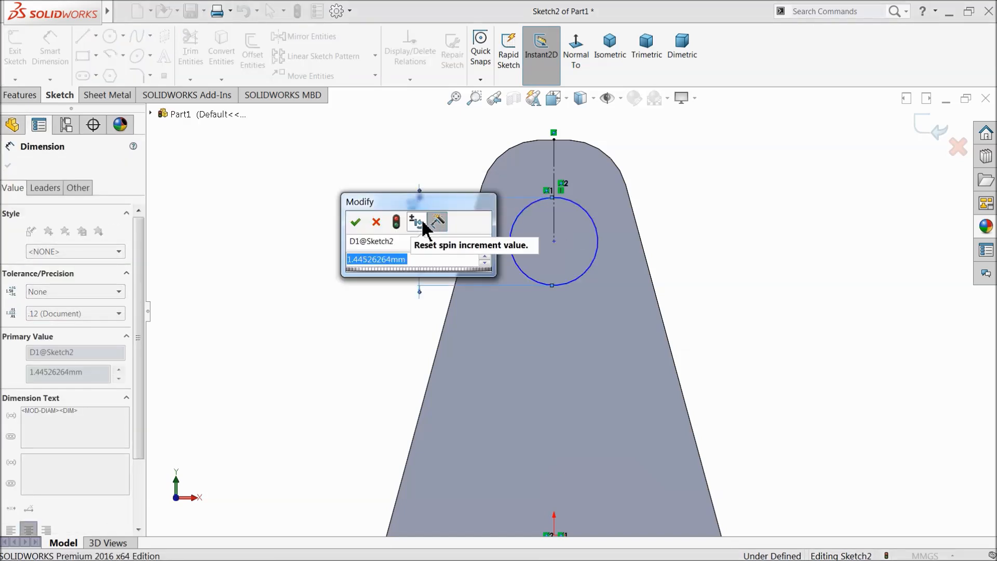
text(2)
key(Return)
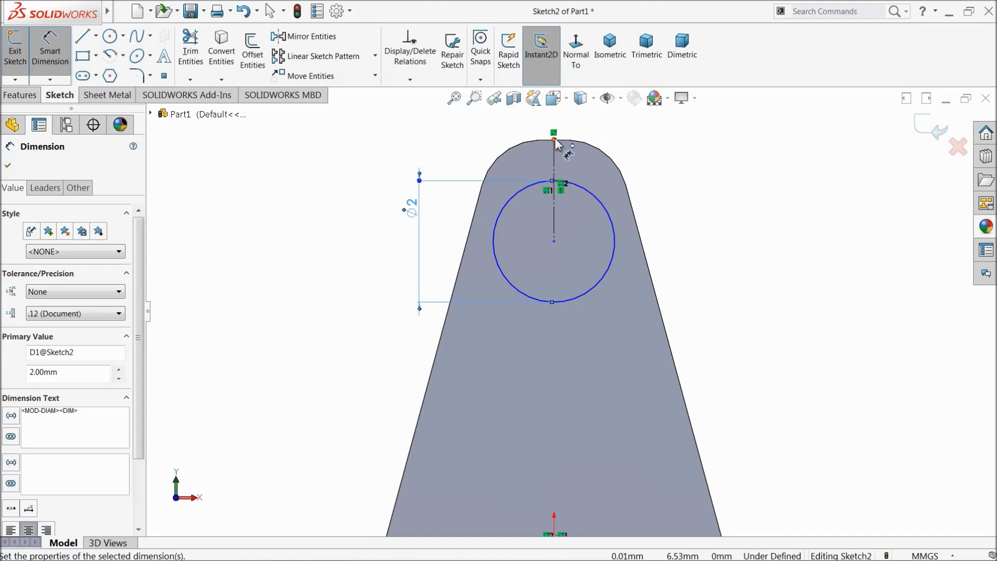
Step: Dimension the vertical distance from the origin to the circle's centre as 5.259 mm
scroll(598, 234, up, 5)
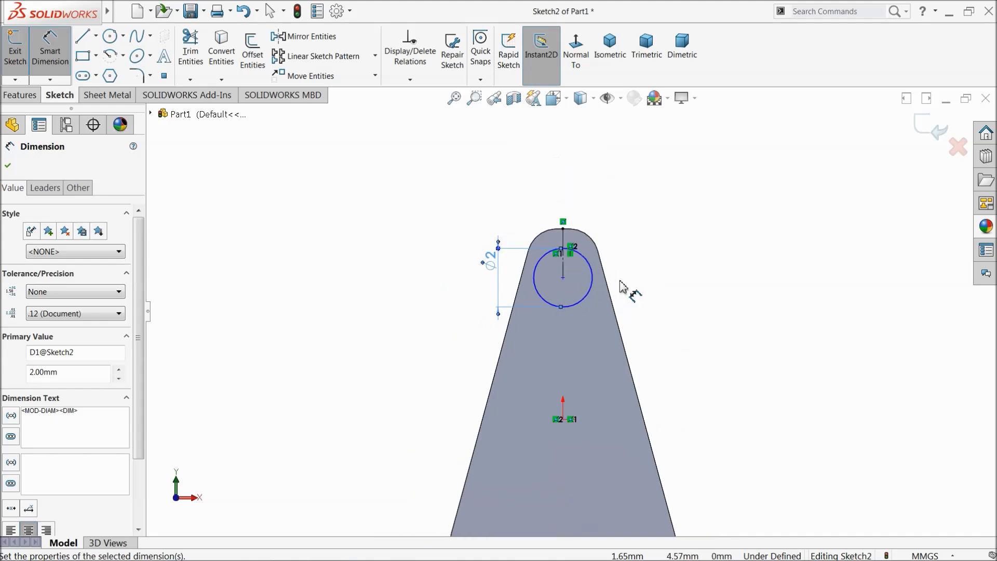
scroll(551, 244, down, 4)
click(553, 202)
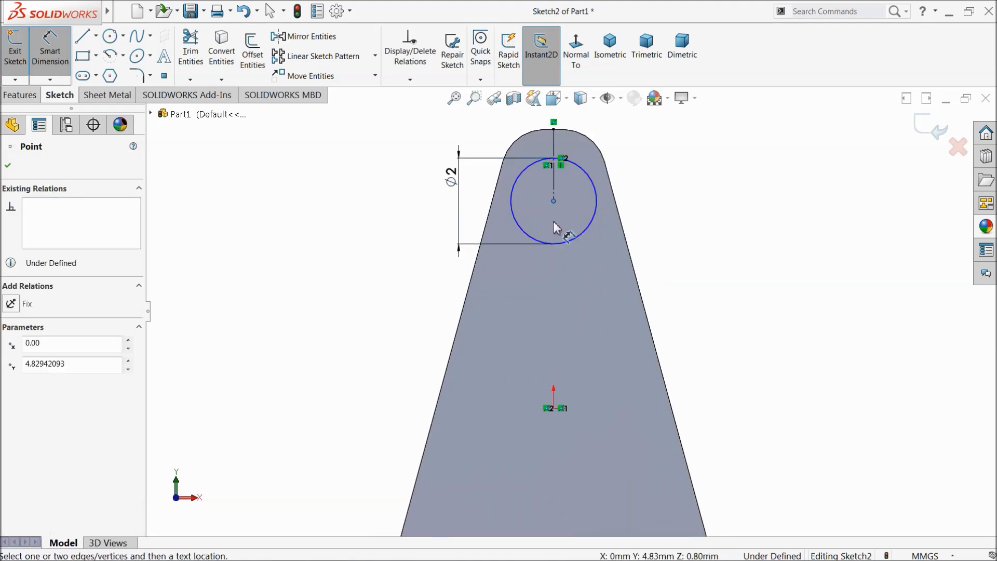
click(554, 409)
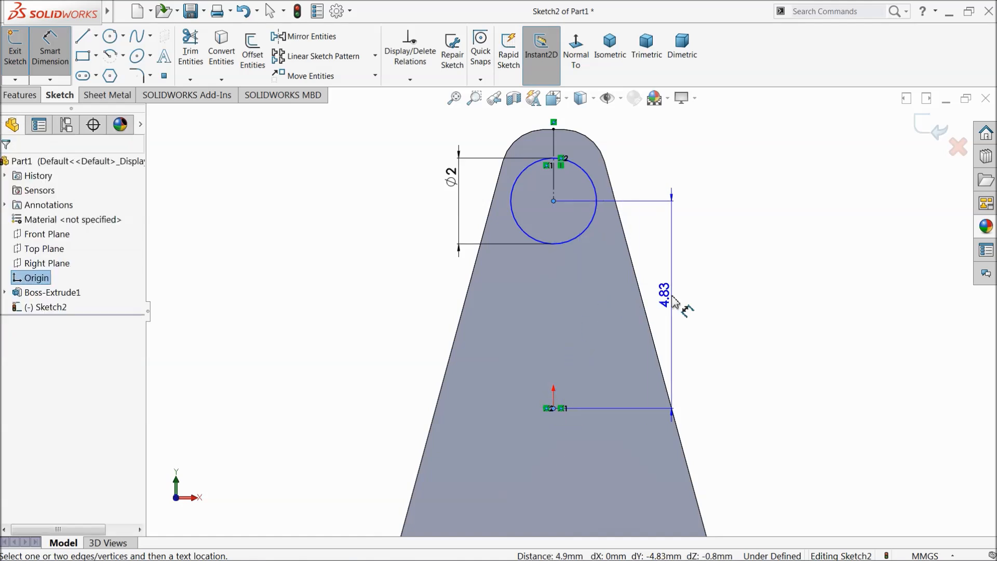
click(694, 301)
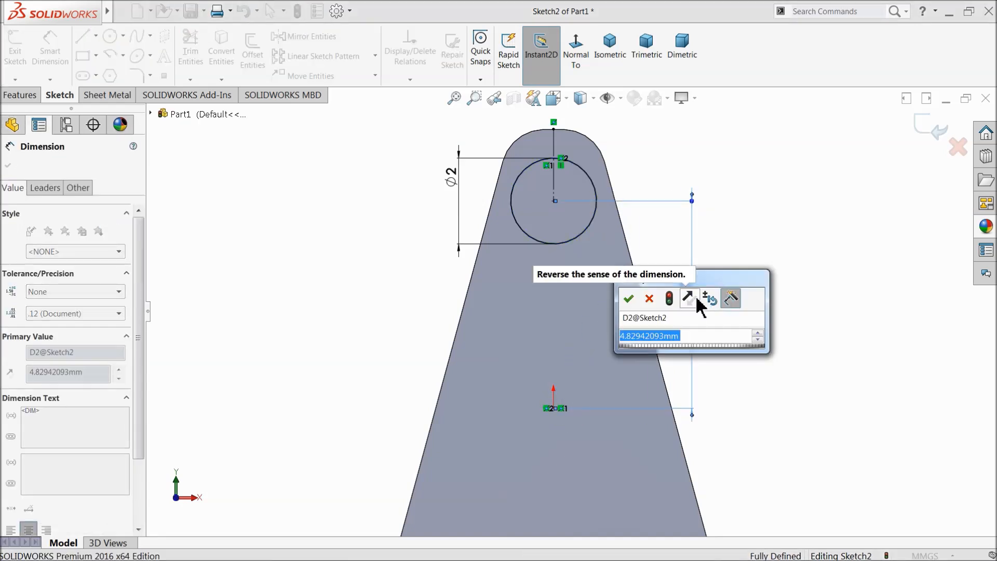
text(5.2)
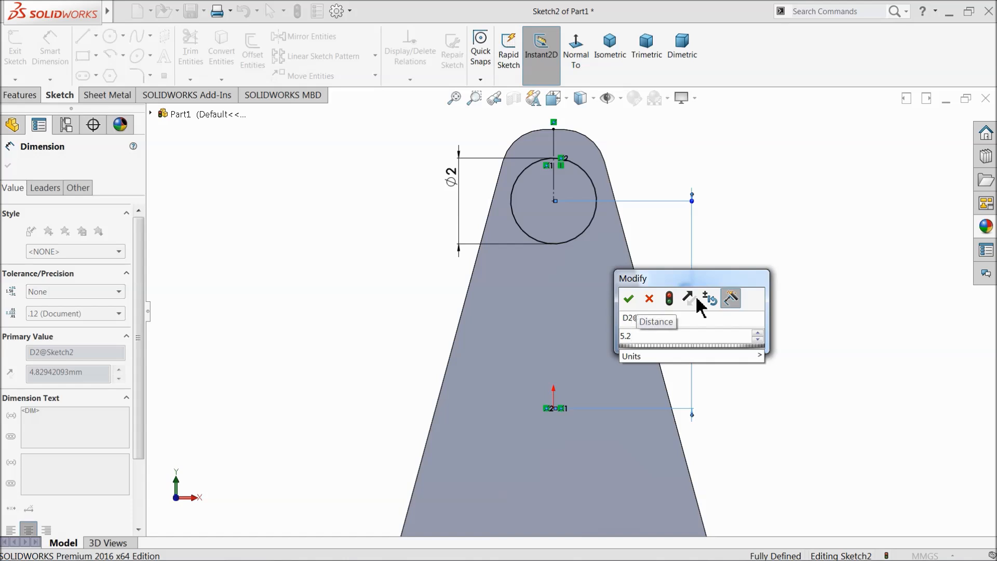
text(59)
click(628, 299)
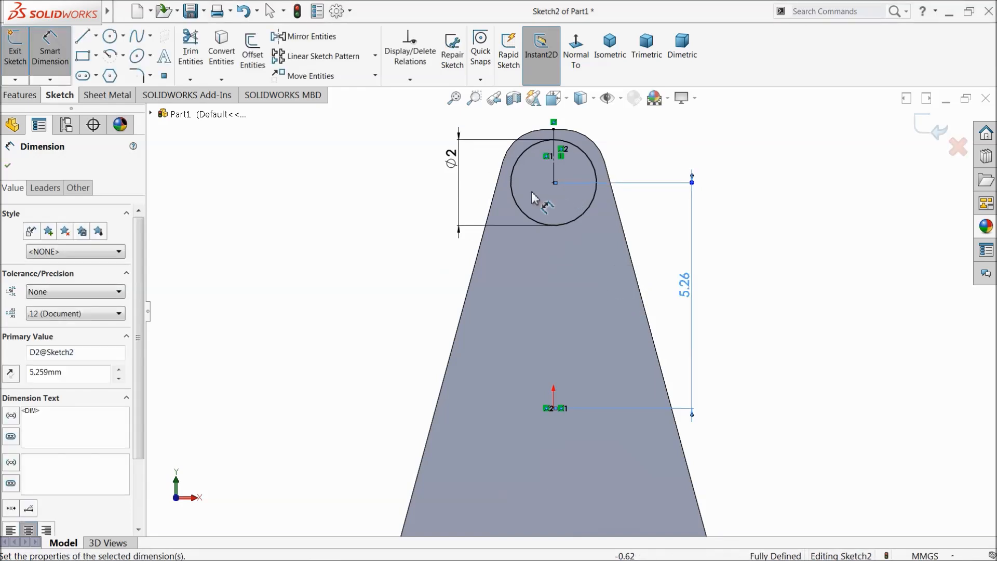
click(9, 166)
Step: Extrude the 2 mm circle as a blind boss 2 mm deep, merged with the plate
click(20, 94)
click(21, 52)
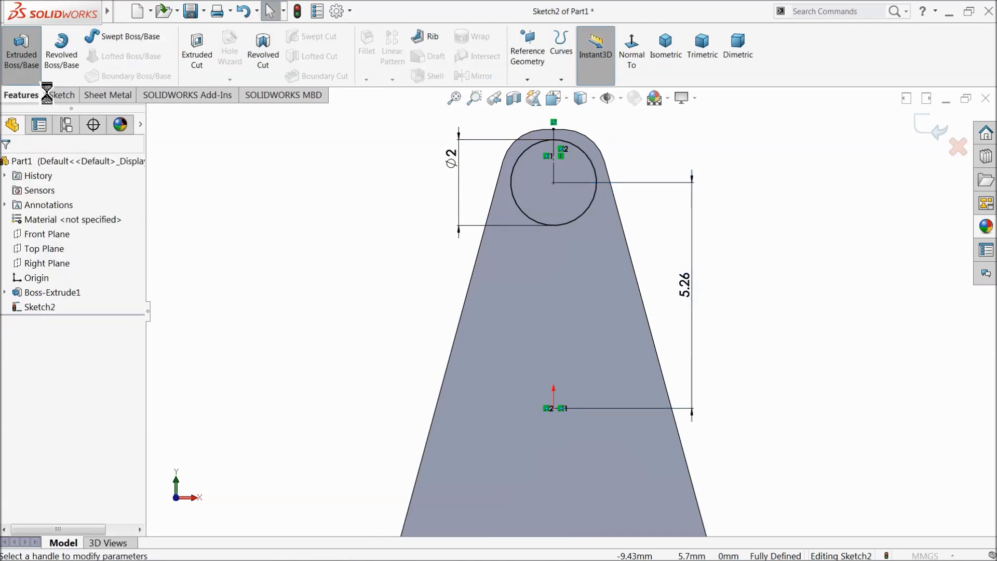
middle_drag(337, 204, 316, 243)
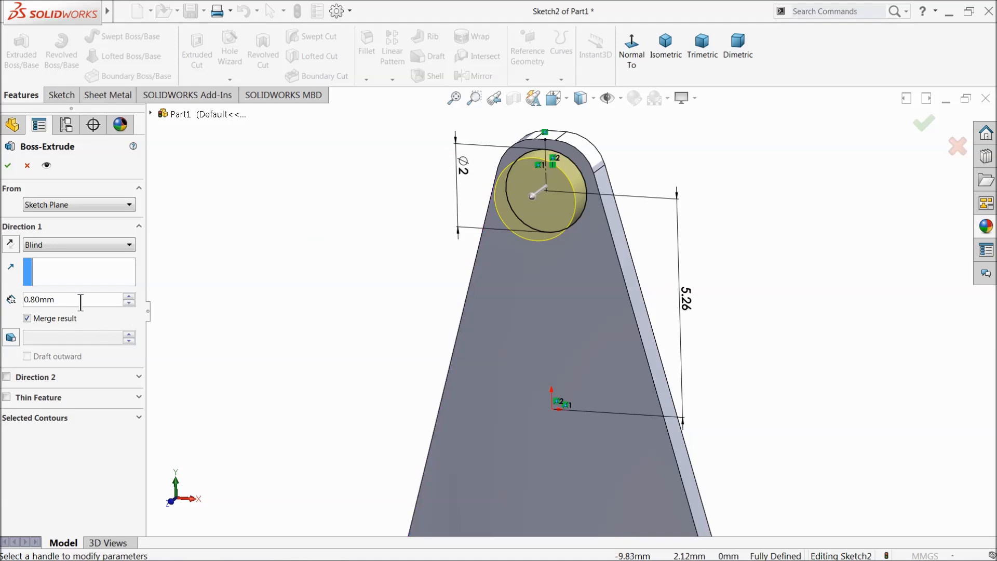
drag(58, 300, 13, 296)
text(2)
key(Return)
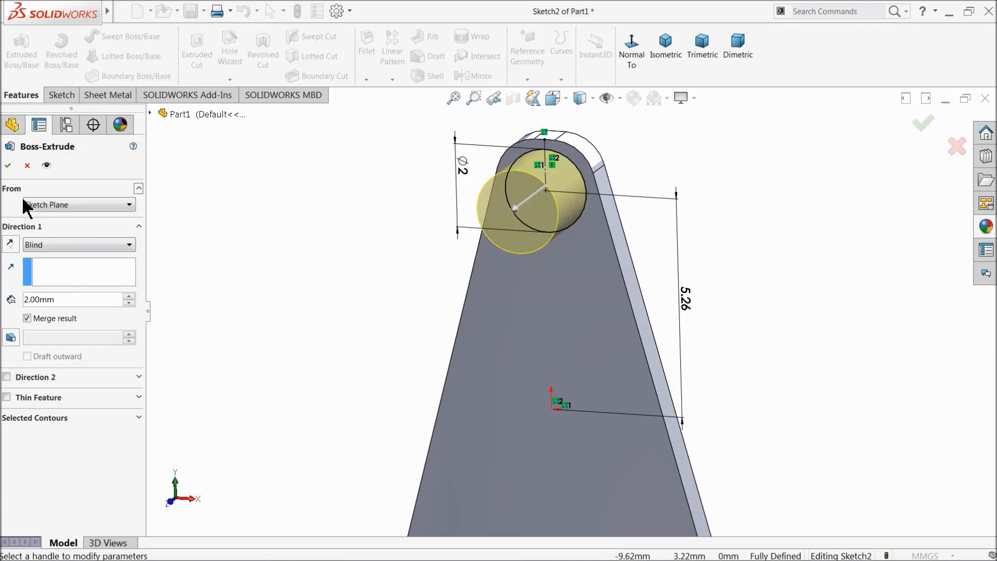
click(5, 164)
Step: Edit the tapered plate's profile sketch and delete the 2 mm width dimension at its narrow end
mouse_move(318, 292)
middle_down()
mouse_move(272, 283)
mouse_move(309, 290)
middle_up()
click(5, 293)
click(31, 308)
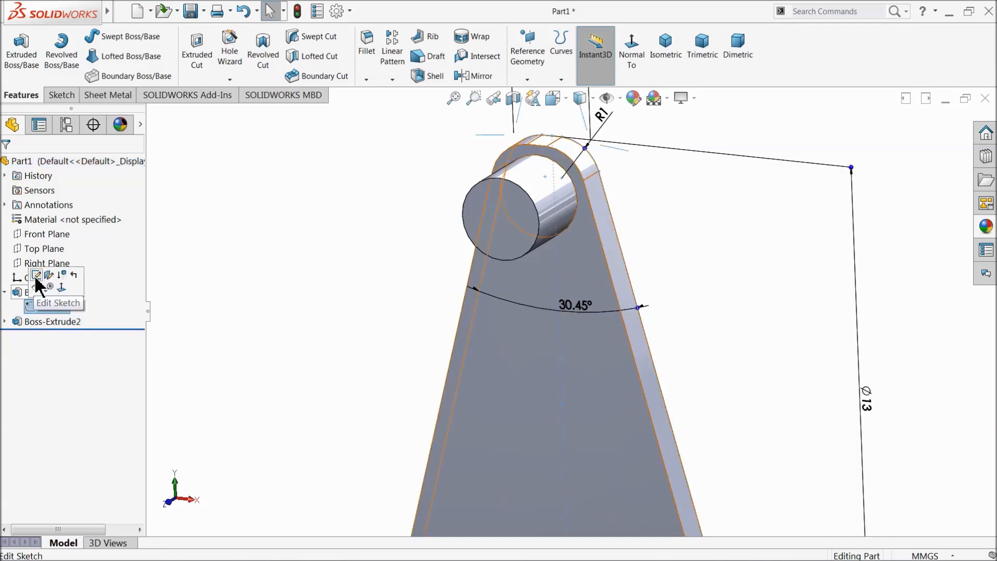
click(36, 275)
click(578, 61)
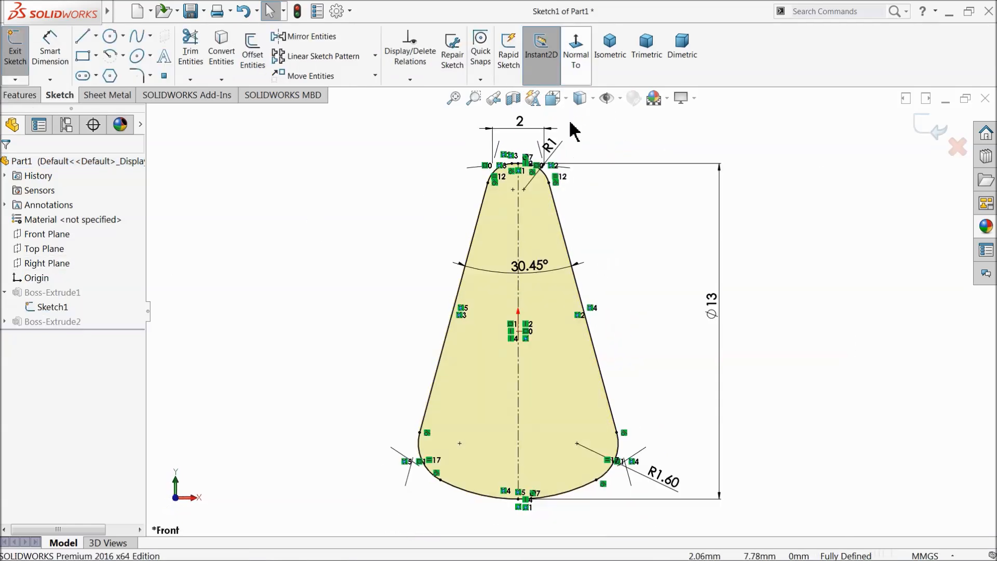
scroll(553, 150, down, 4)
drag(505, 151, 499, 148)
key(Delete)
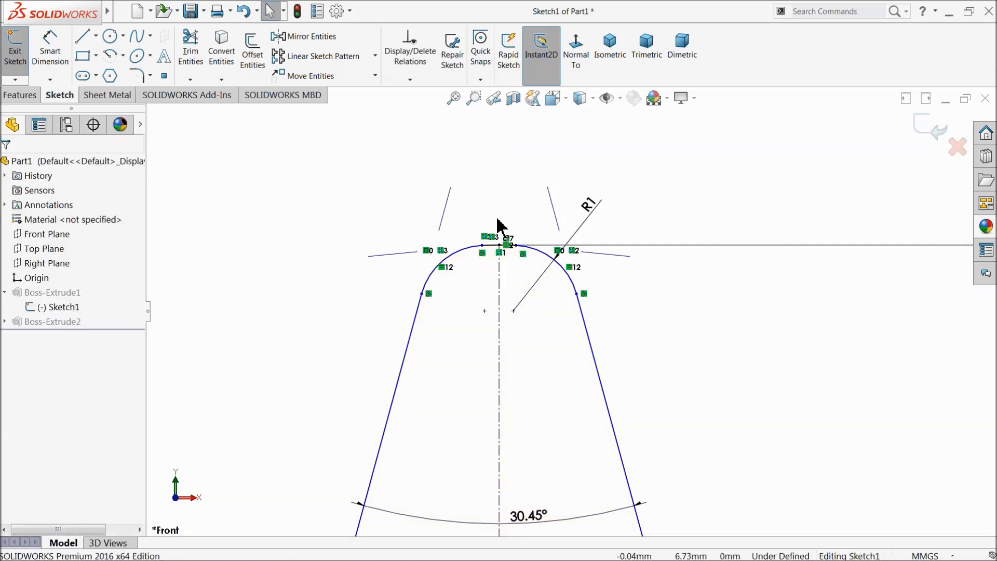
Step: Dimension the distance between the centres of the two corner arcs at the narrow end as 0.918 mm
click(49, 59)
scroll(504, 309, down, 3)
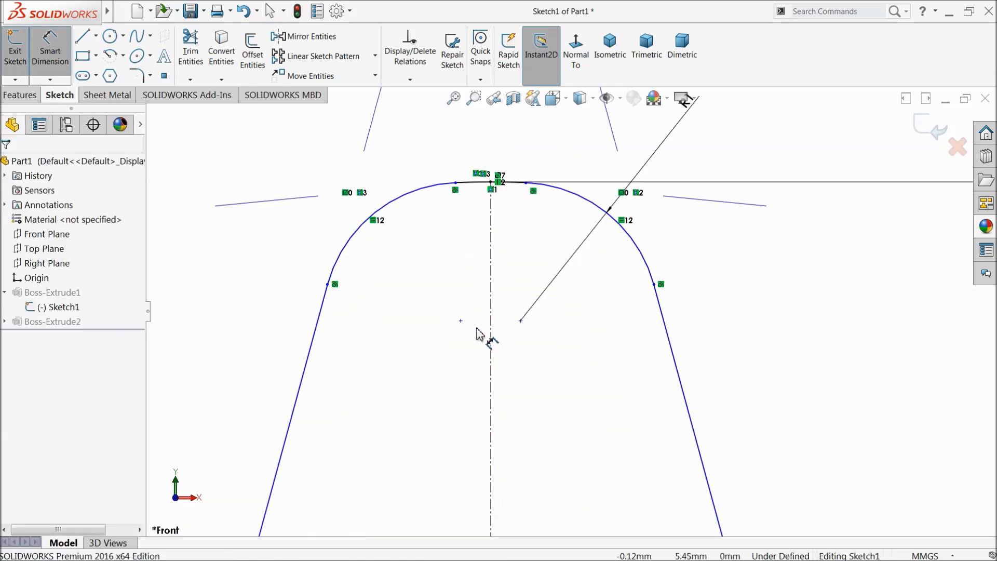
click(461, 321)
click(521, 321)
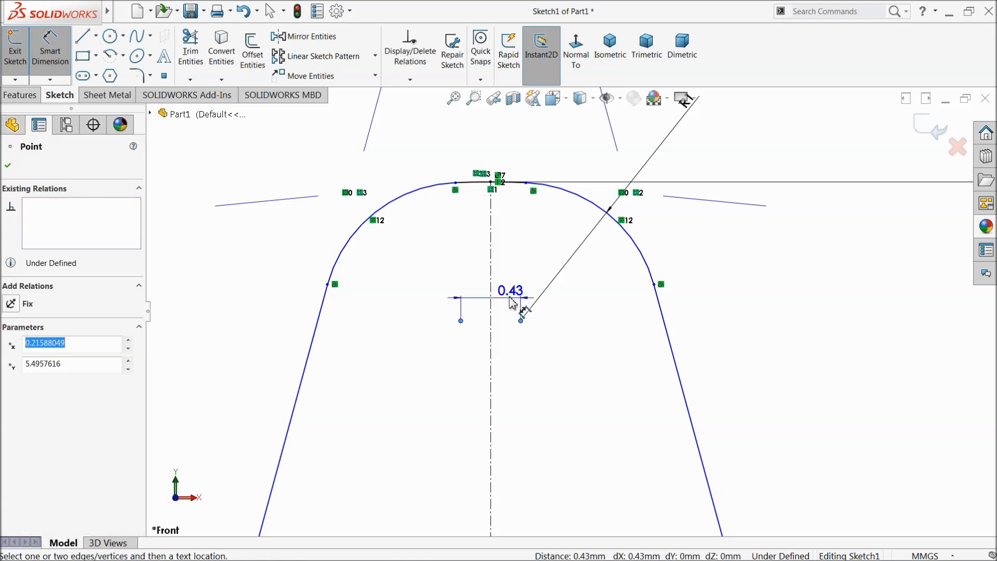
click(512, 285)
text(0.)
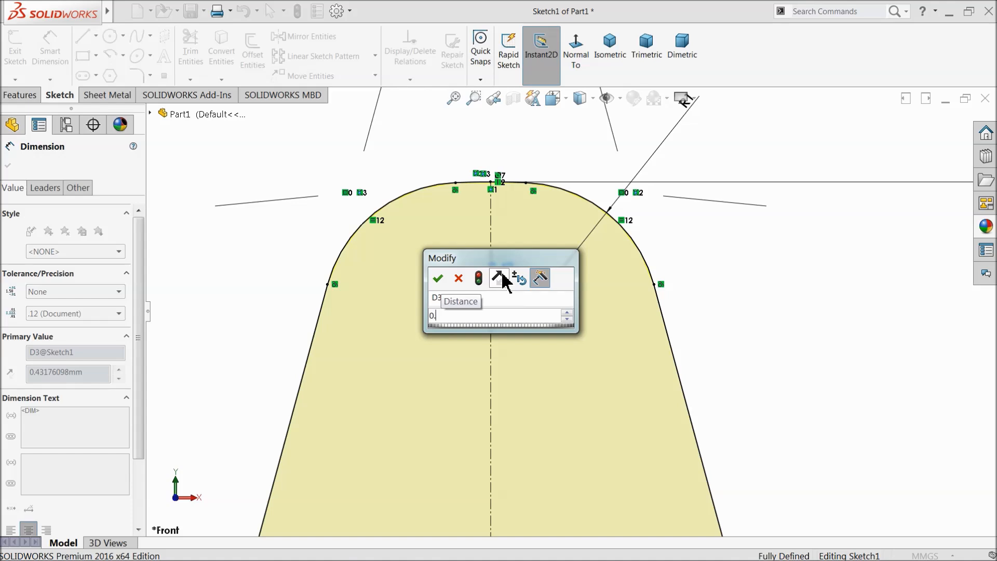
text(918)
key(Return)
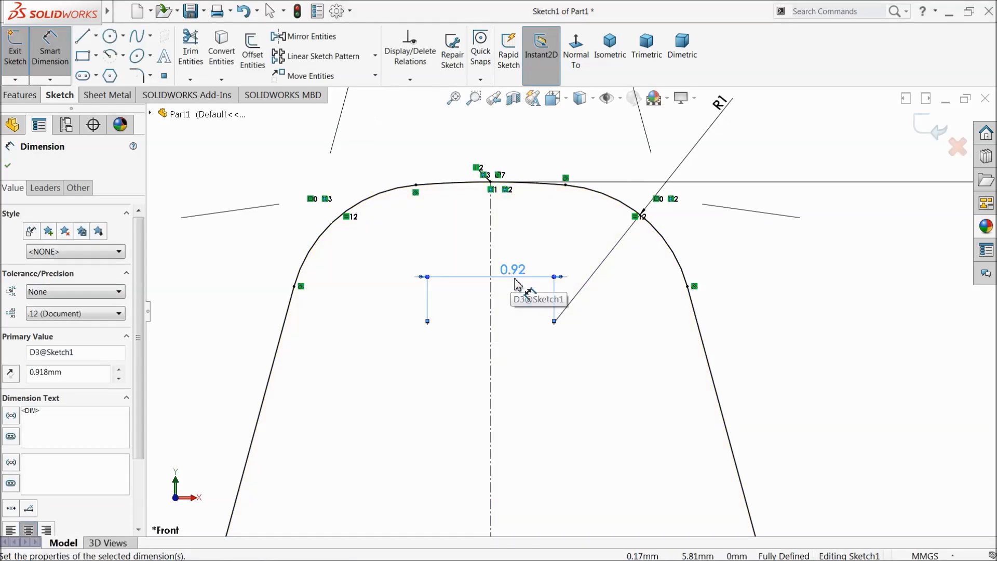
Step: Set the radius of the corner arc at the narrow end to 1.6 mm and exit the sketch
scroll(557, 270, up, 4)
scroll(570, 271, down, 3)
click(699, 177)
click(698, 183)
text(1.6)
key(Return)
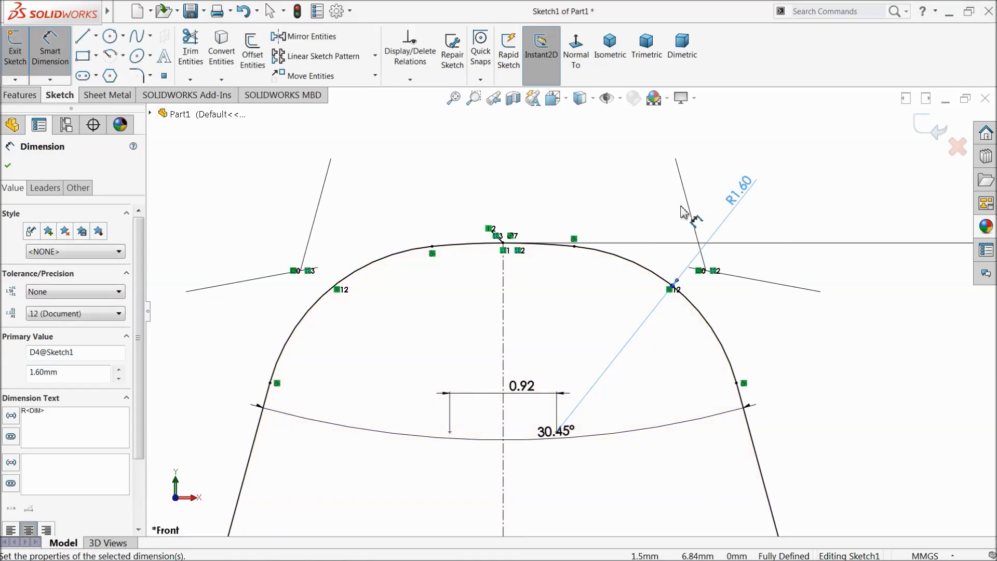
scroll(564, 346, up, 6)
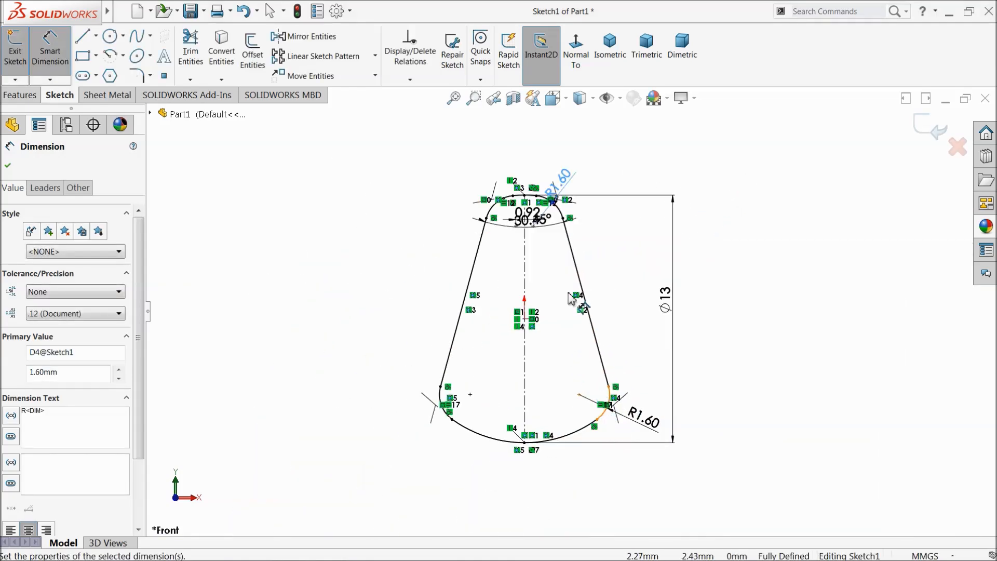
scroll(548, 228, down, 2)
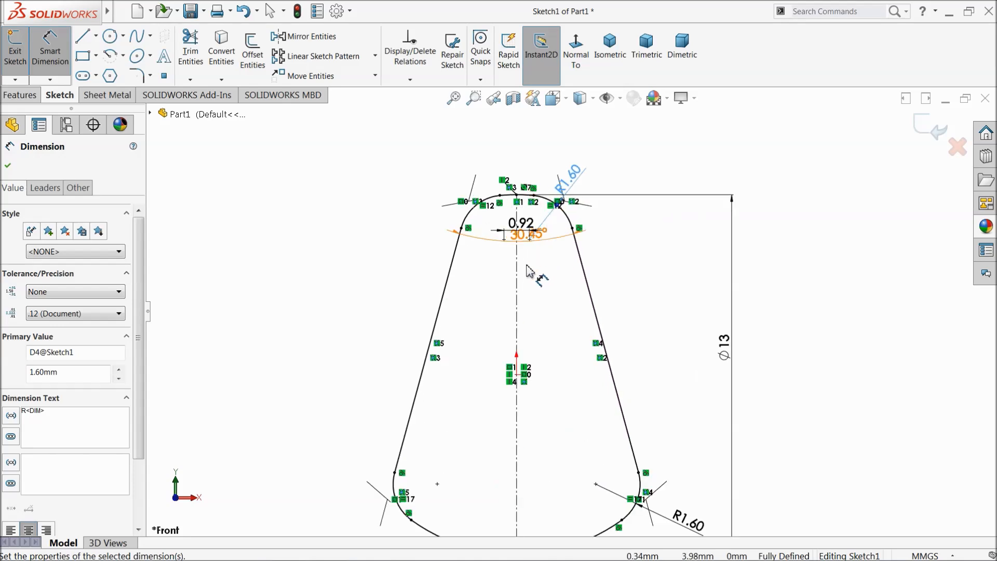
scroll(527, 270, up, 2)
click(932, 133)
Step: Apply a magenta colour (RGB 255, 0, 255) to the whole part
mouse_move(675, 256)
middle_down()
mouse_move(613, 296)
mouse_move(624, 305)
middle_up()
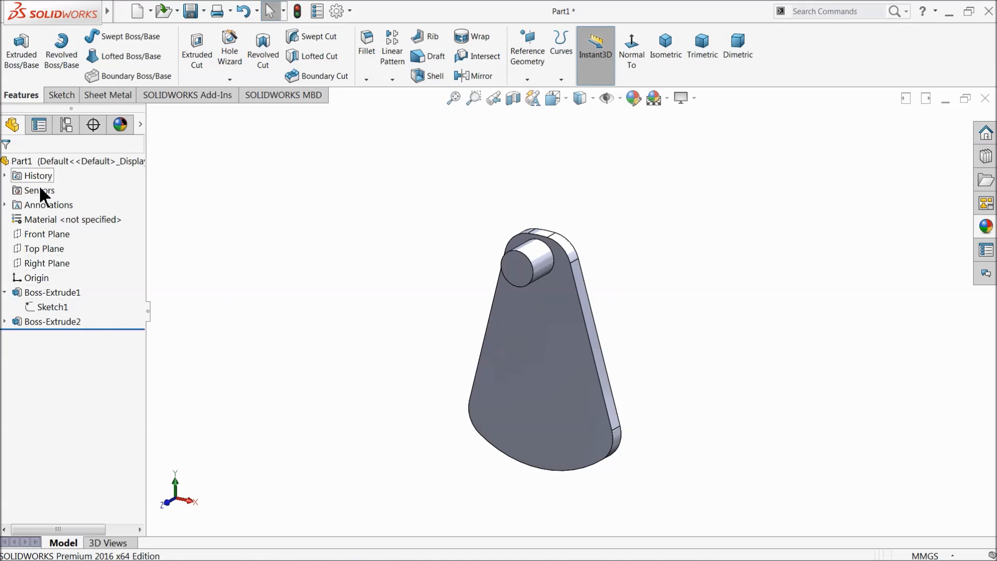
click(72, 162)
click(633, 98)
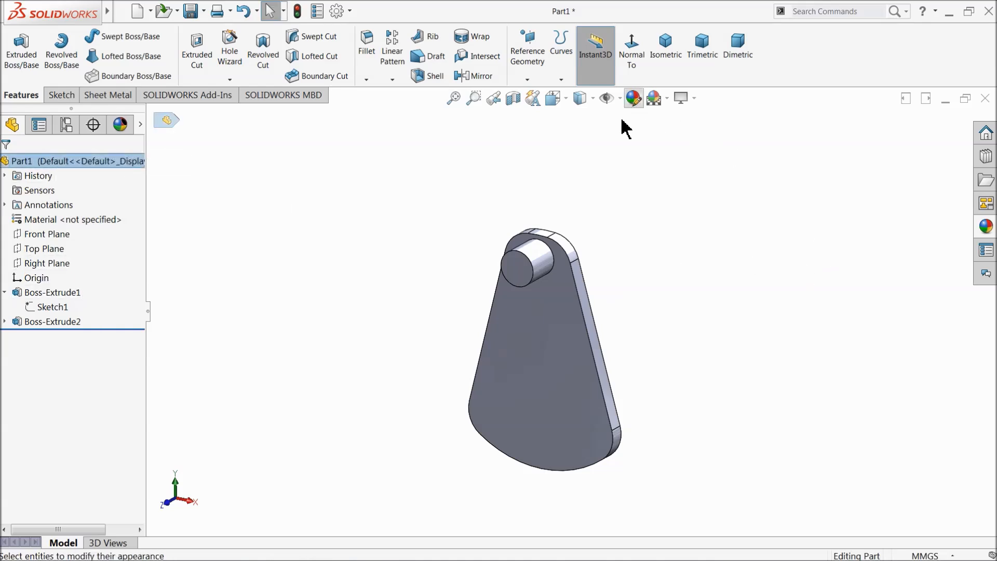
scroll(138, 370, down, 5)
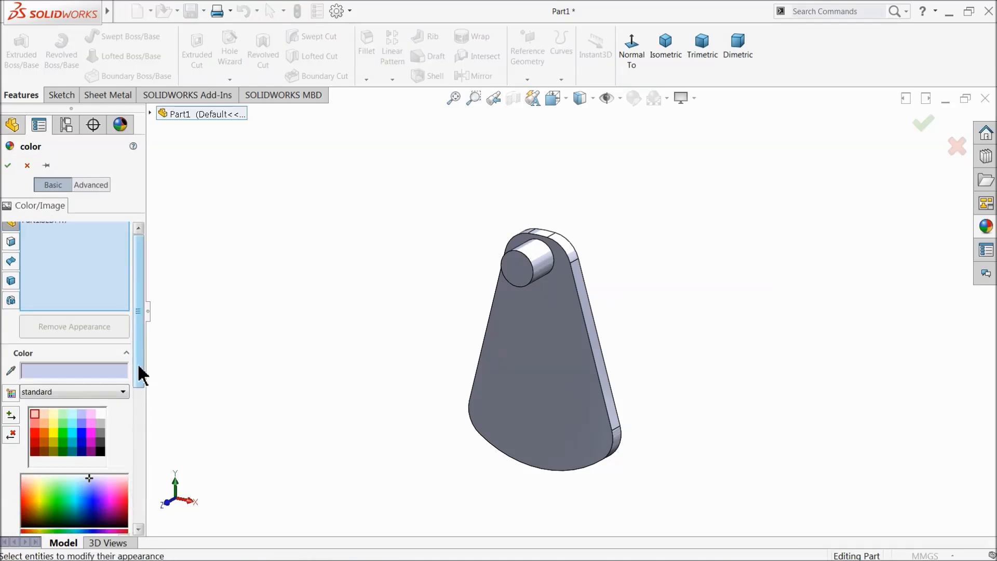
click(91, 341)
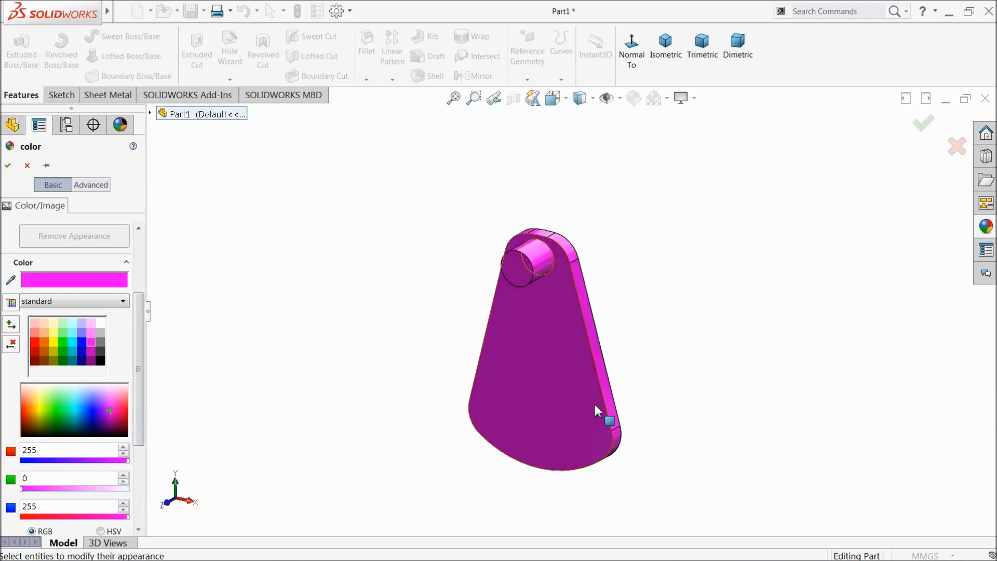
scroll(587, 410, down, 3)
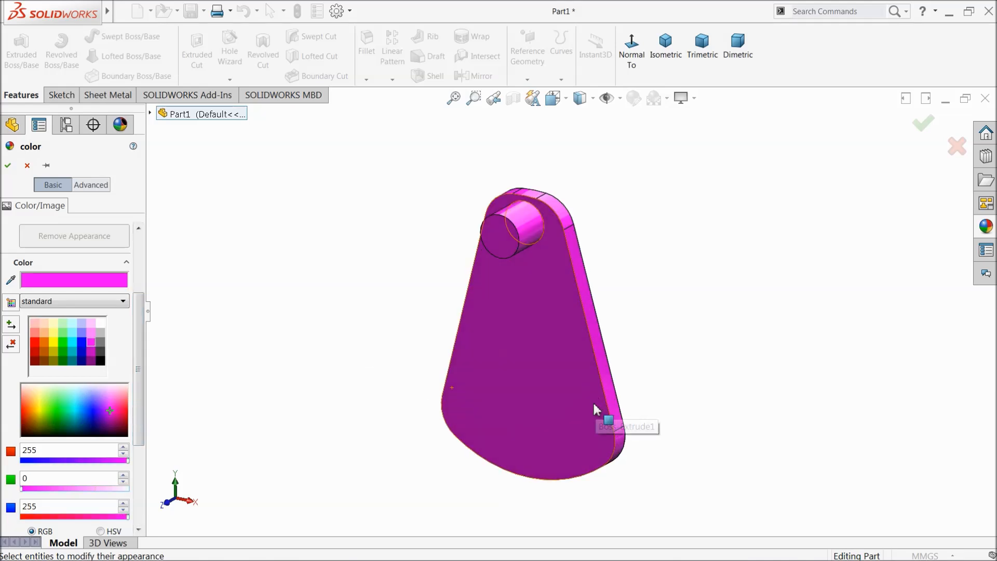
click(9, 166)
Step: On the plate's back face, start a sketch and draw a circle about 3.92 mm in diameter centred on the origin
mouse_move(352, 287)
middle_down()
mouse_move(305, 270)
mouse_move(352, 286)
middle_up()
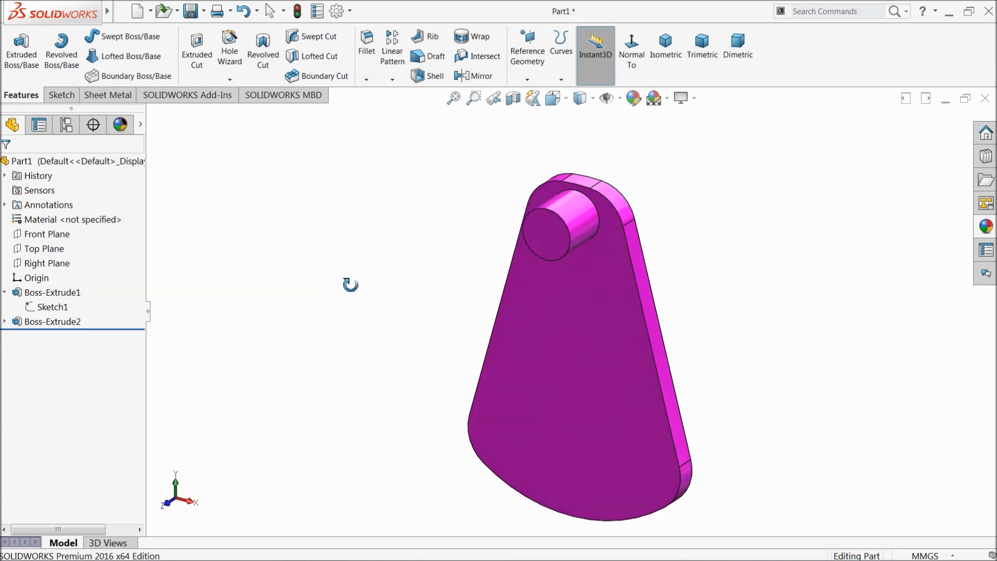
middle_drag(456, 329, 349, 336)
click(596, 346)
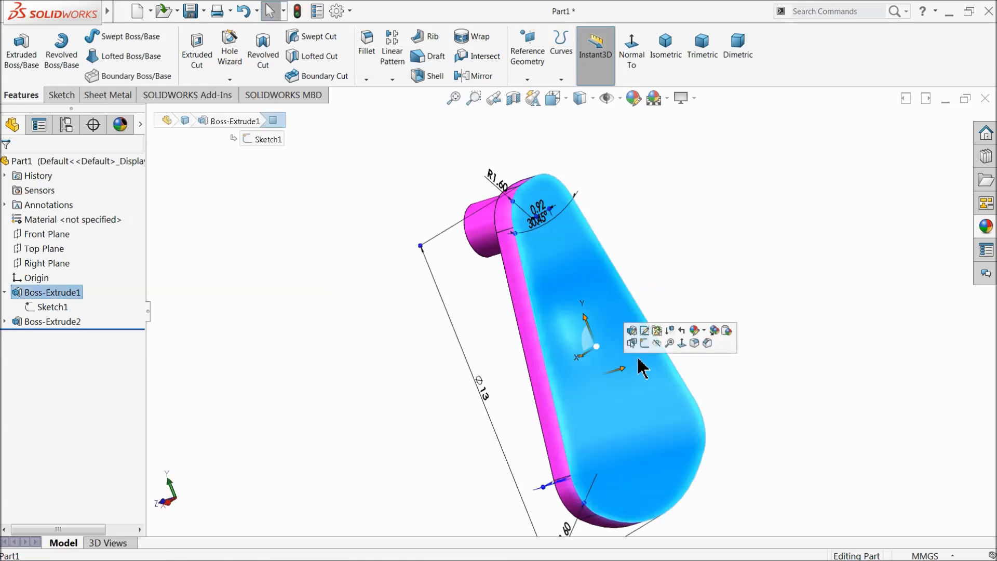
click(645, 343)
click(575, 54)
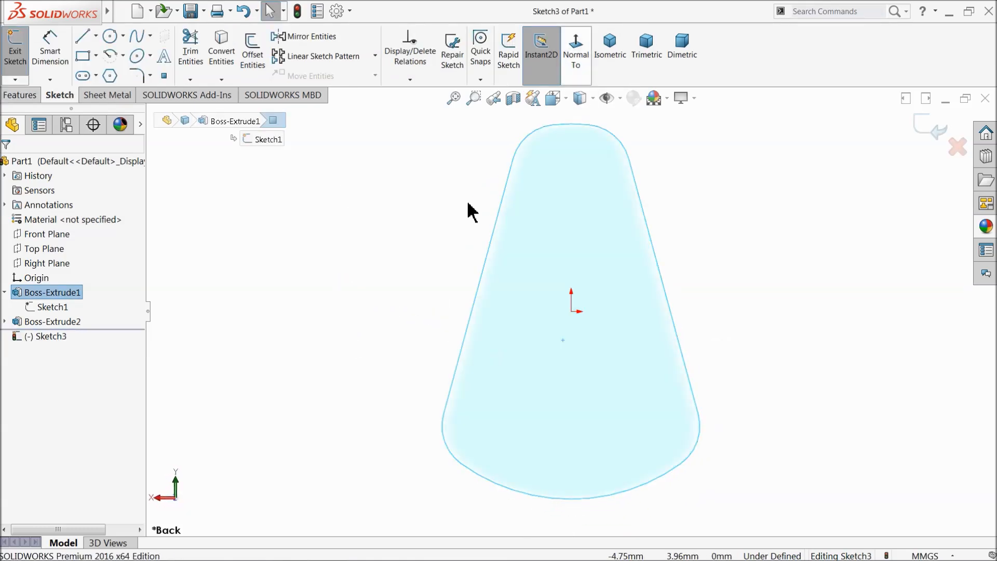
click(110, 36)
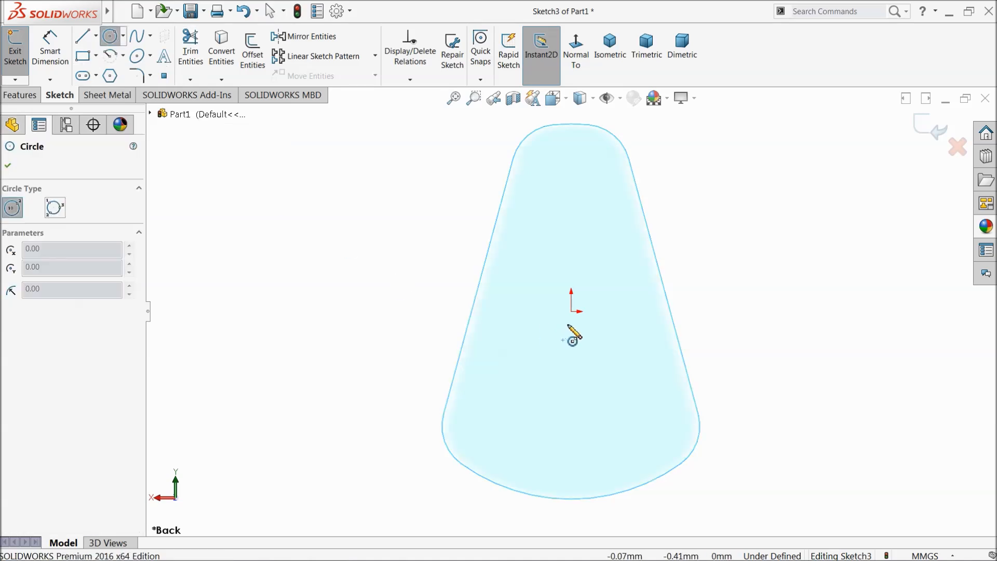
drag(571, 312, 571, 255)
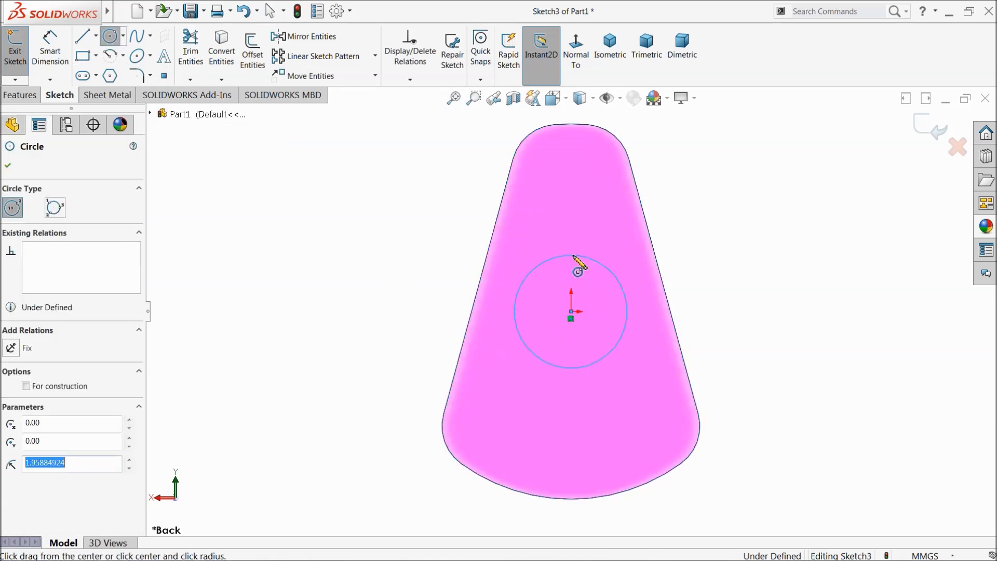
Step: Dimension the diameter of the circle on the back face as 4 mm
click(50, 51)
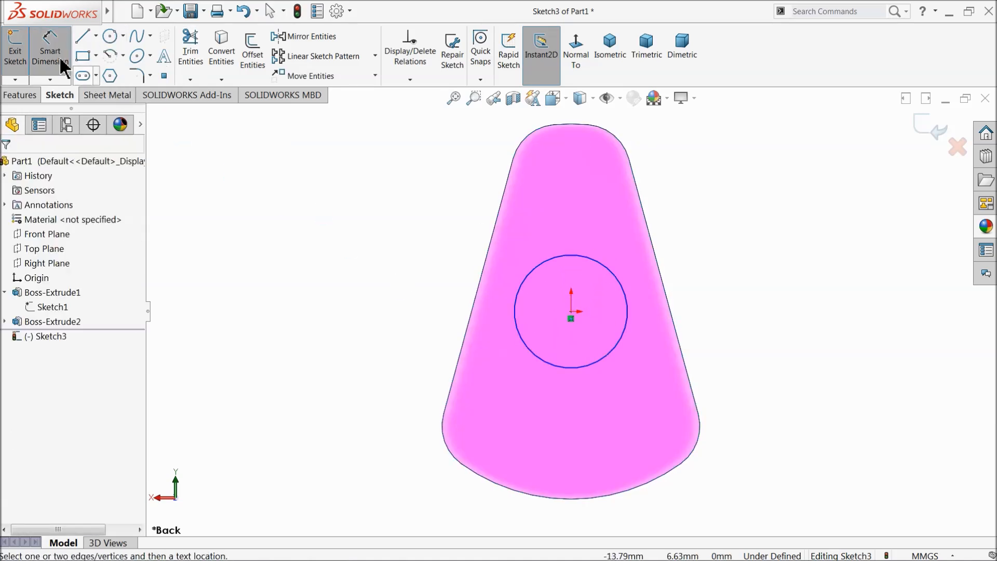
click(627, 320)
click(714, 304)
text(4)
key(Return)
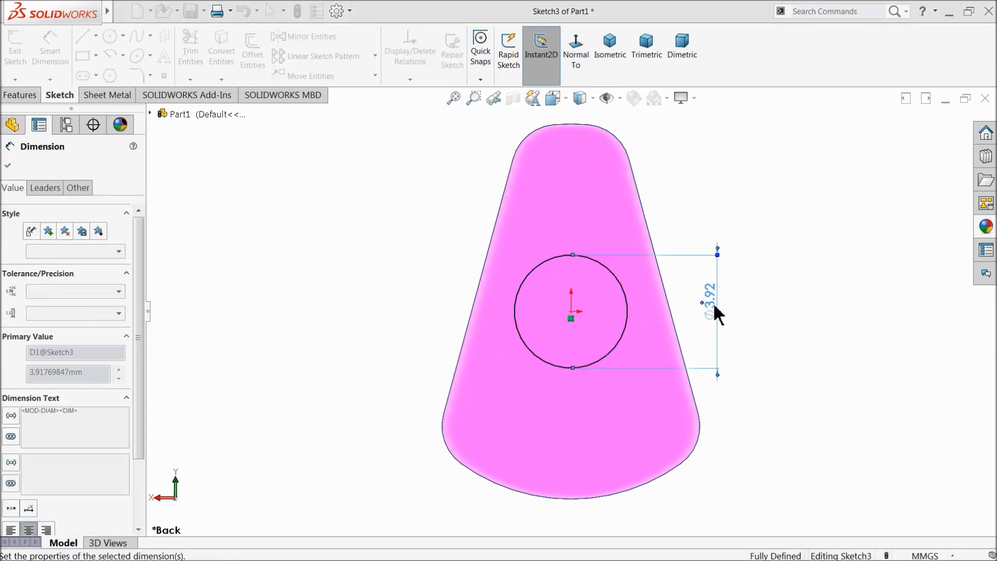
Step: Extrude the 4 mm circle as a blind boss 3.26 mm deep from the plate's back face
click(19, 95)
click(31, 61)
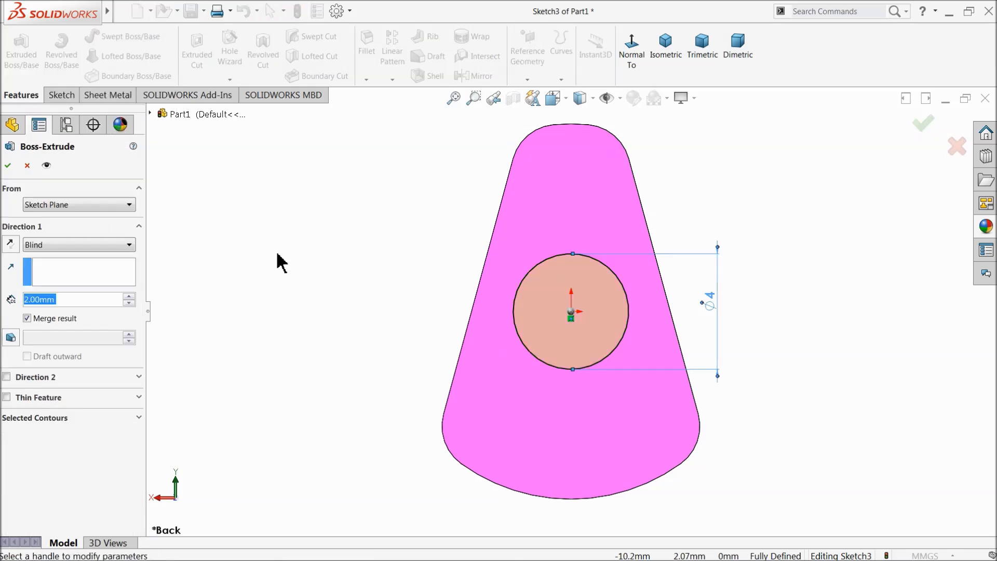
text(3.26)
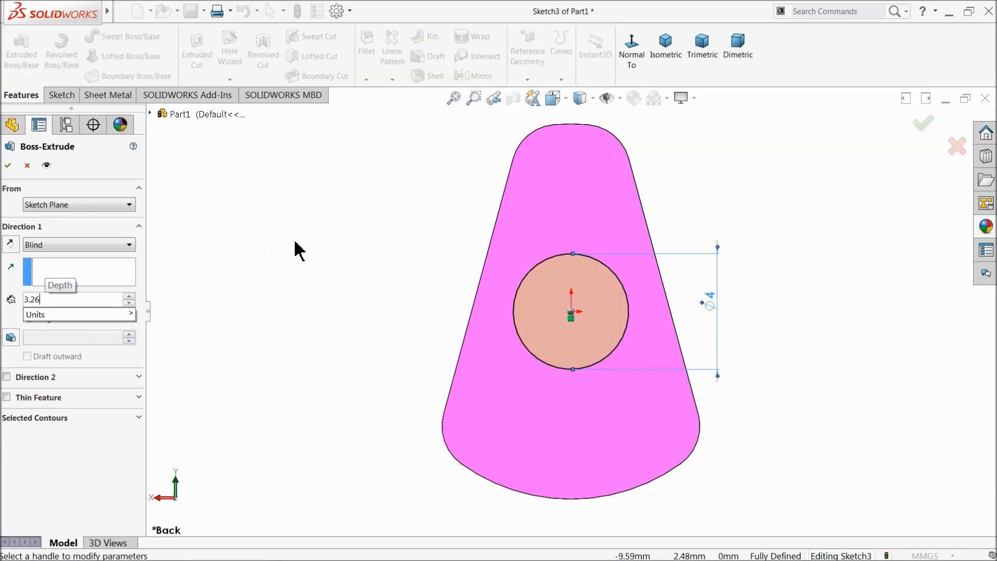
key(Return)
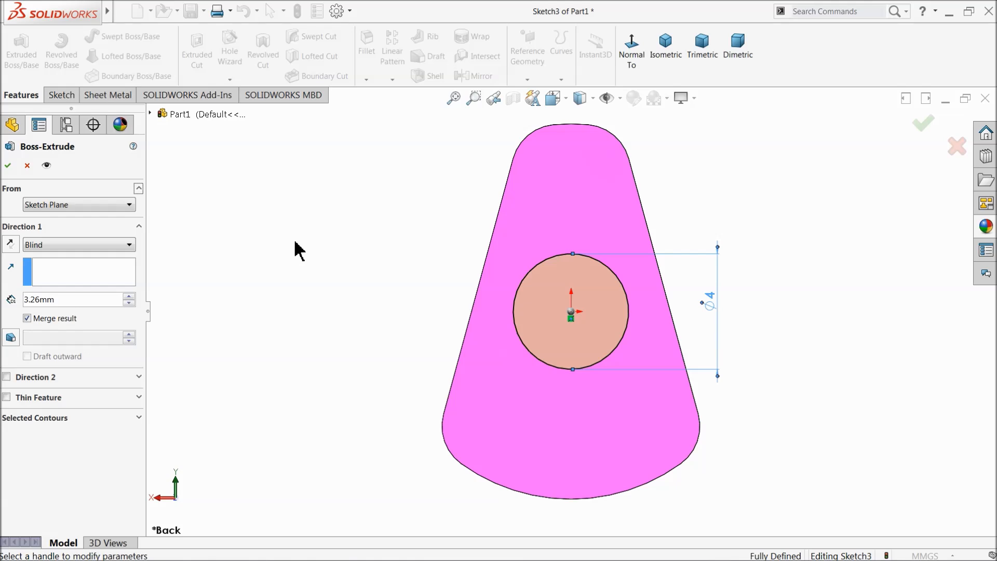
middle_drag(300, 251, 363, 282)
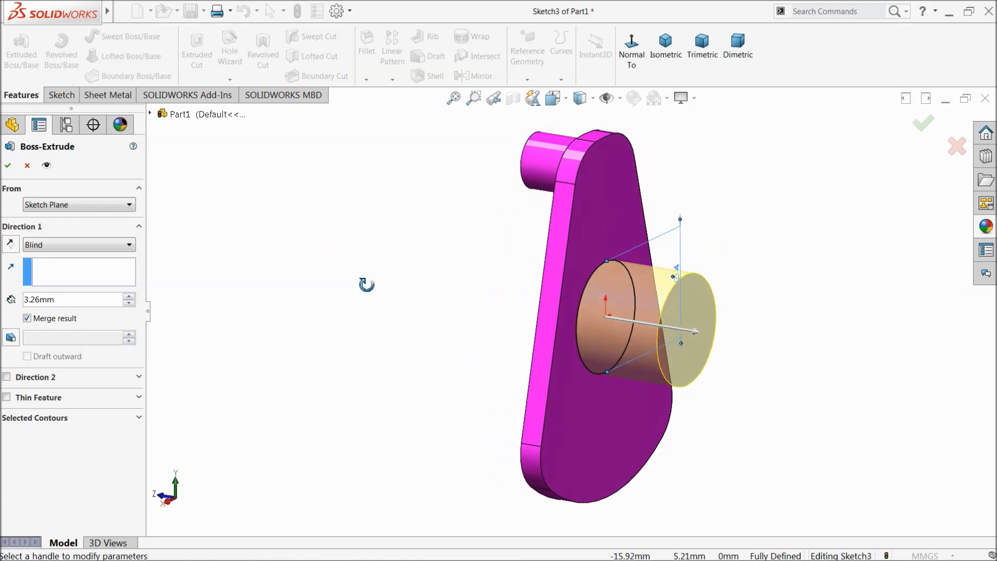
Step: Extrude the large circle on the crank web's outer face 3.26 mm as a merged blind boss
click(7, 166)
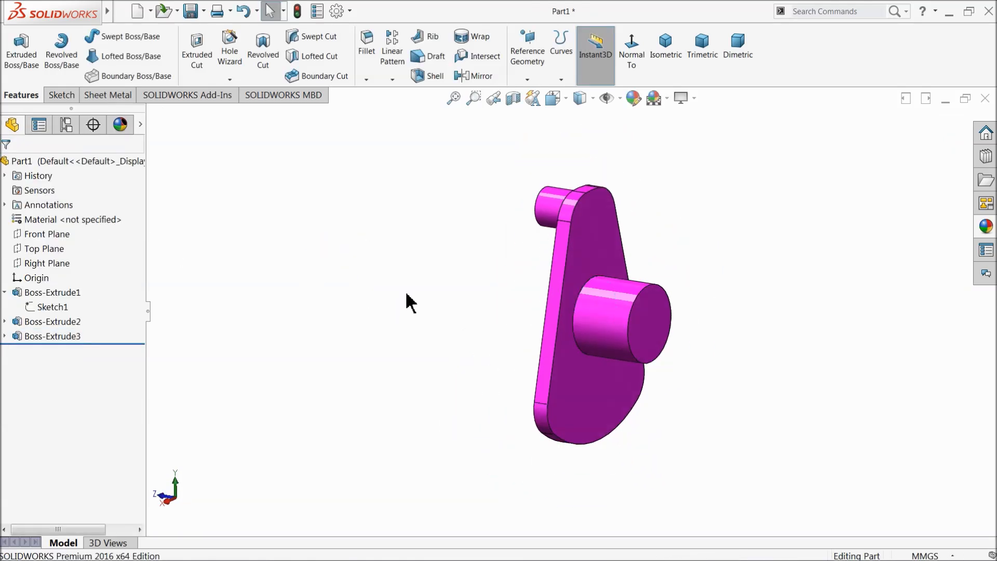
middle_drag(407, 300, 403, 317)
scroll(536, 289, down, 2)
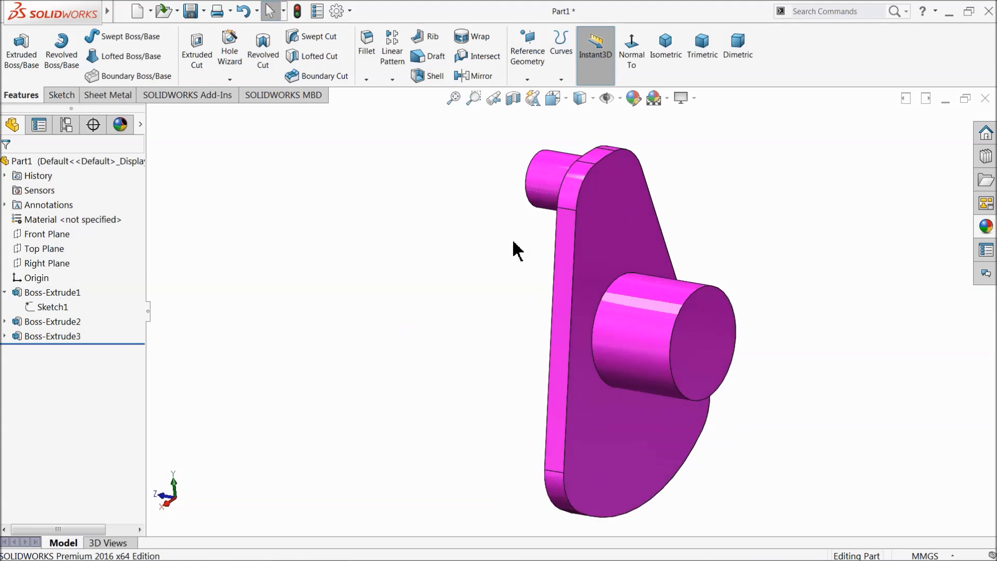
Step: Mirror the whole crank body about the end face of the small pin, with merged solids
click(473, 76)
middle_drag(410, 338, 502, 324)
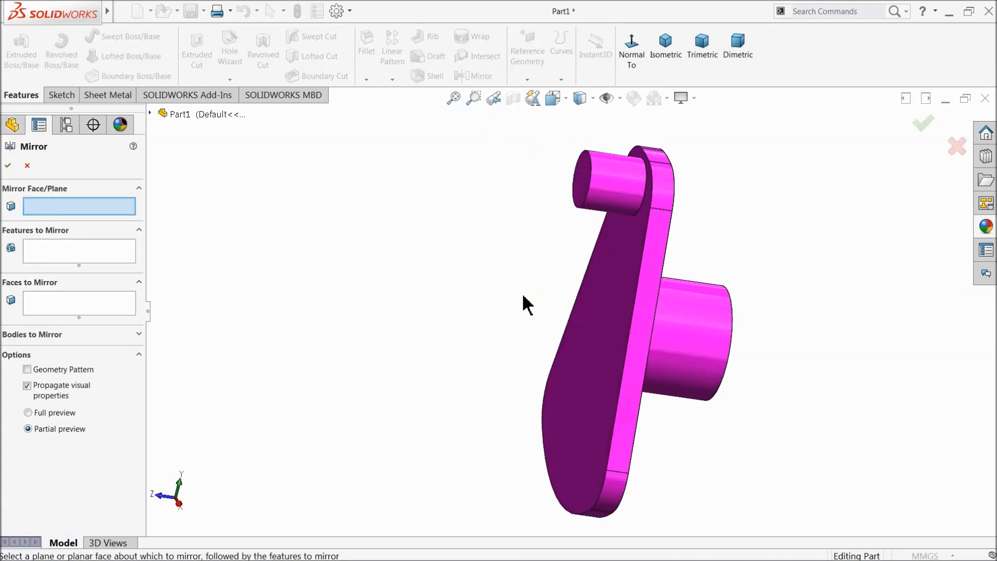
click(579, 197)
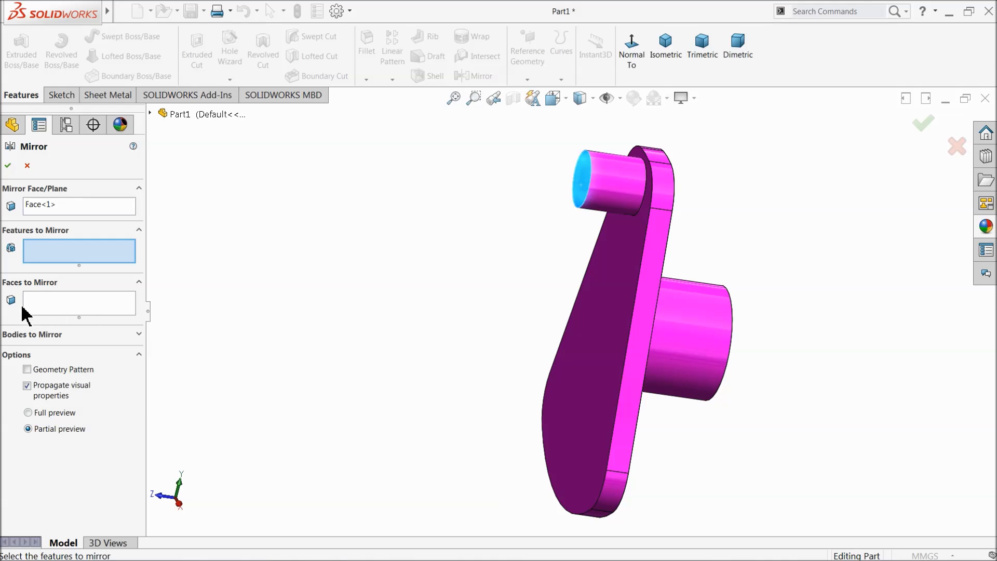
click(25, 335)
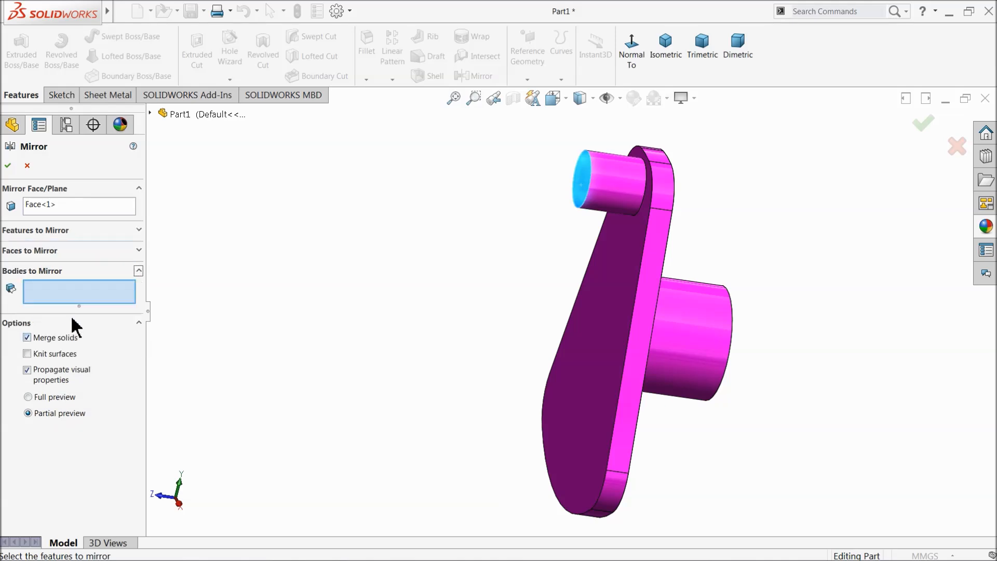
click(625, 369)
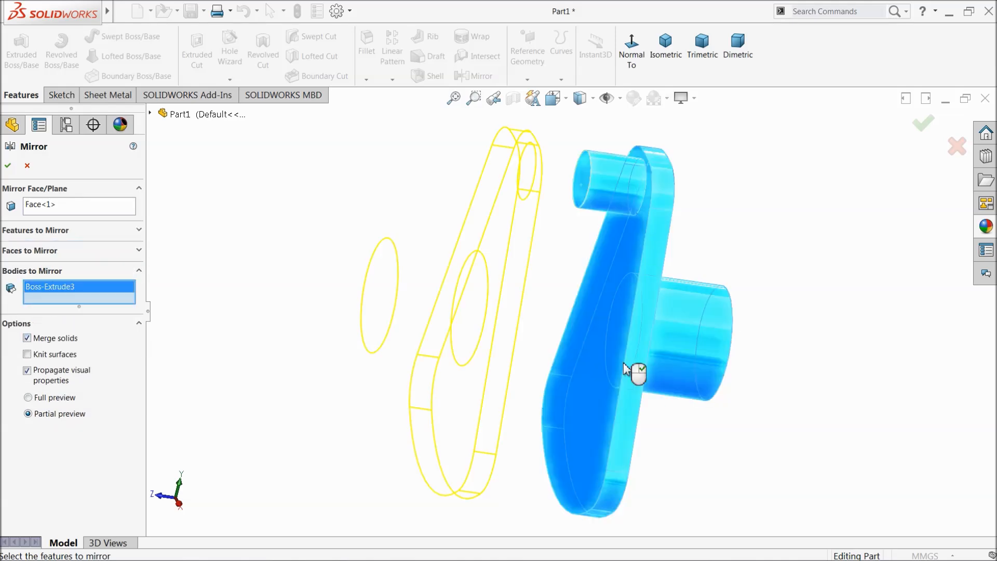
click(8, 166)
Step: Sketch on the mirrored shaft's end face, convert its circular edge and extrude it by 6.6-3.26 (3.34 mm) with merged result
middle_drag(322, 291, 363, 325)
click(434, 346)
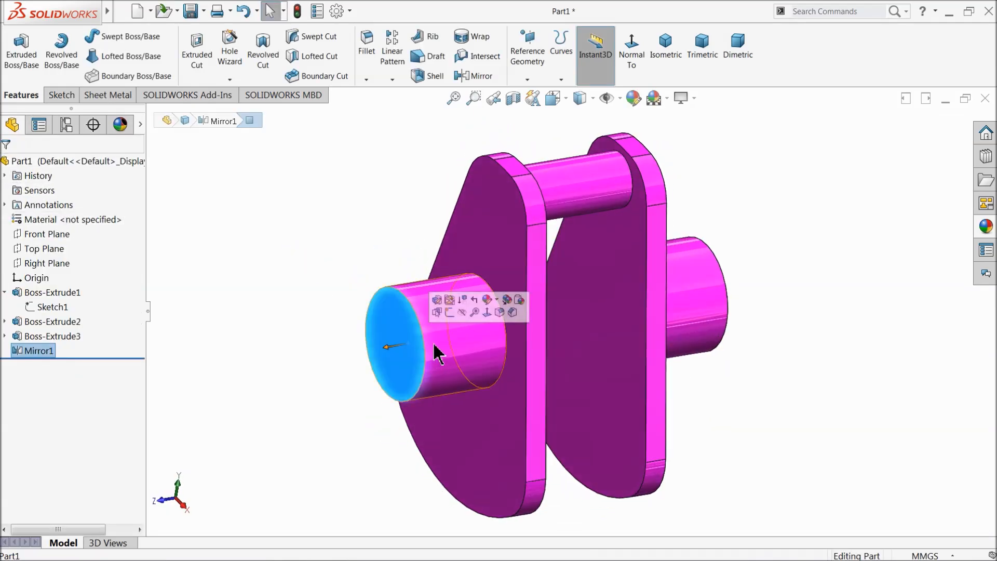
click(450, 312)
click(219, 61)
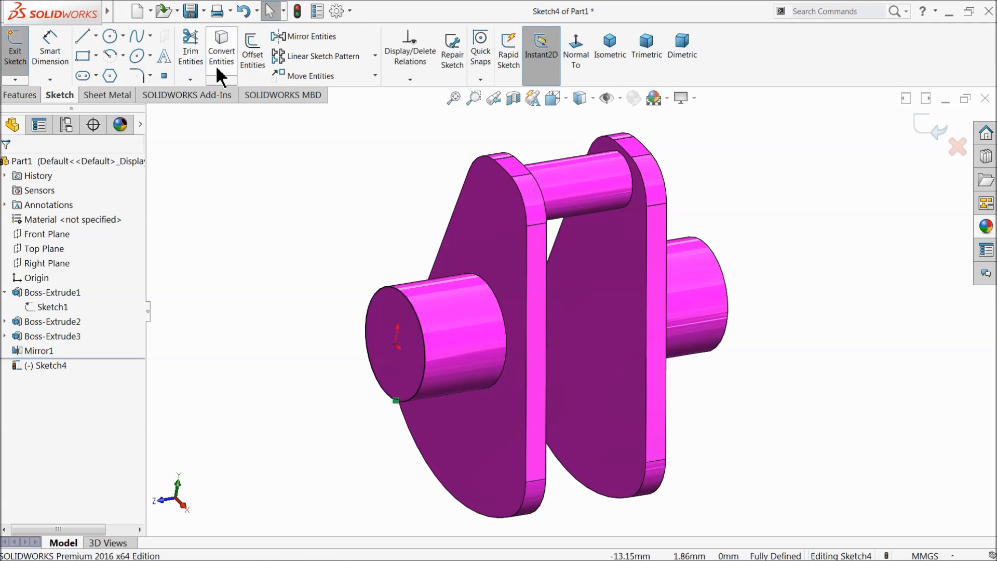
click(28, 94)
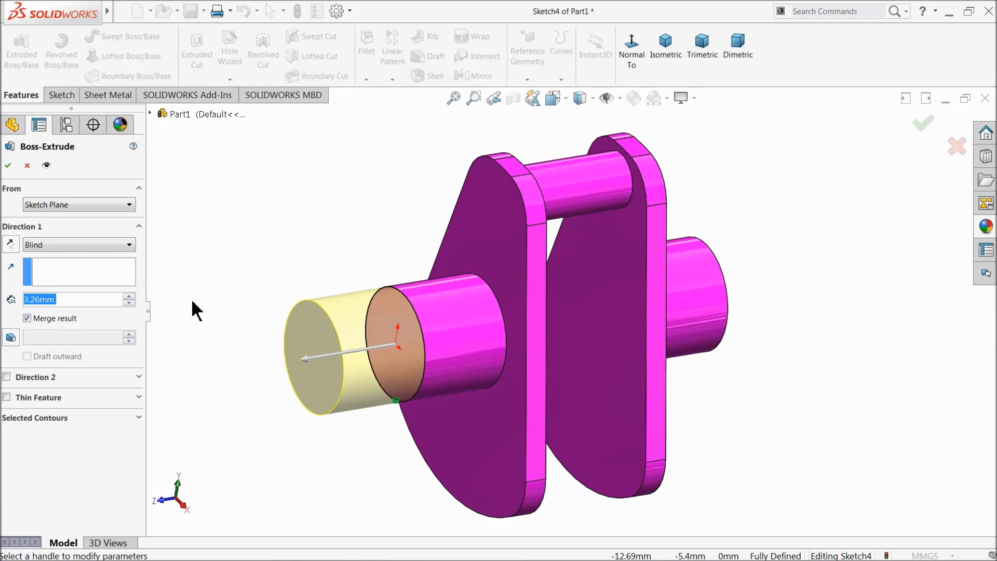
text(6.6-)
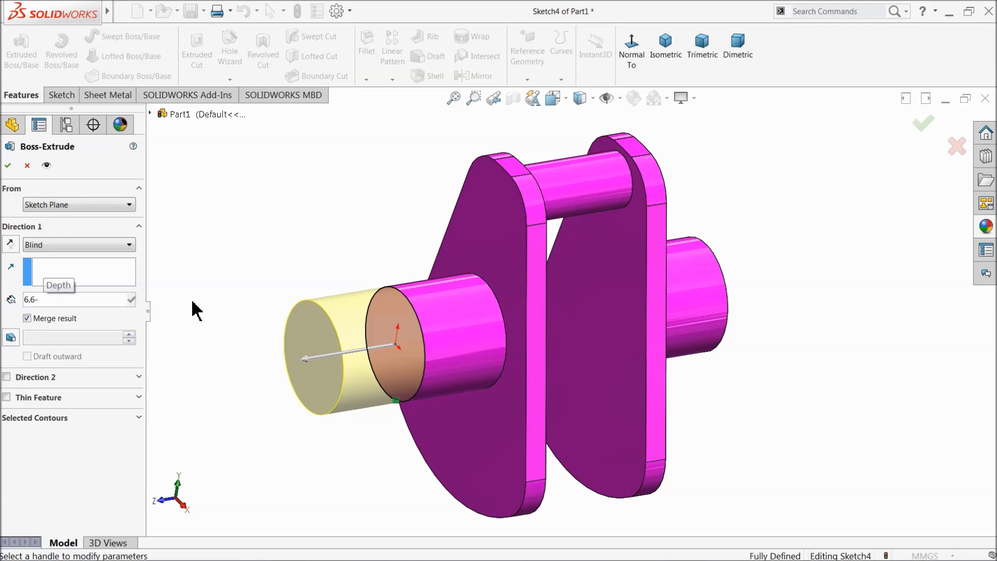
text(3.26)
key(Return)
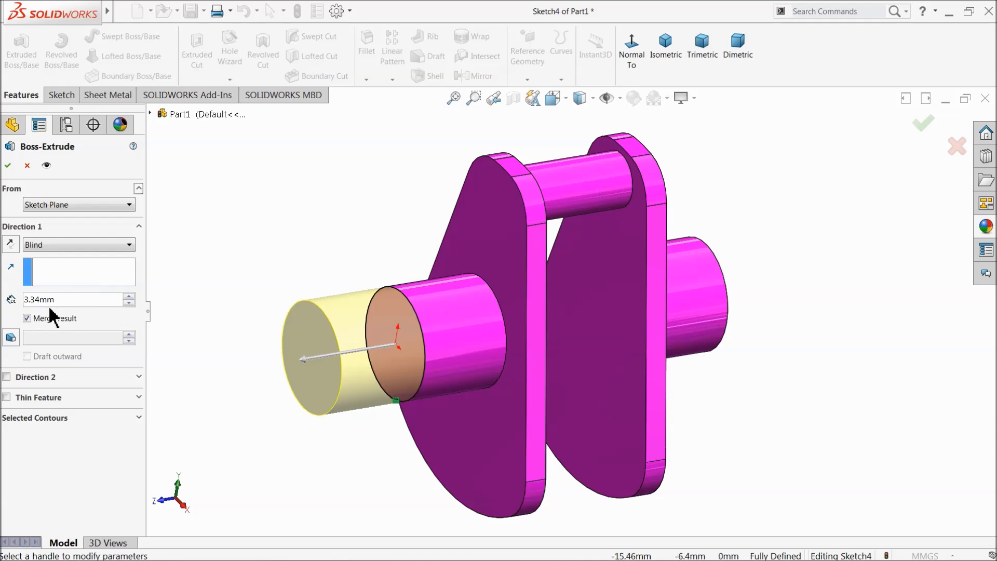
click(8, 166)
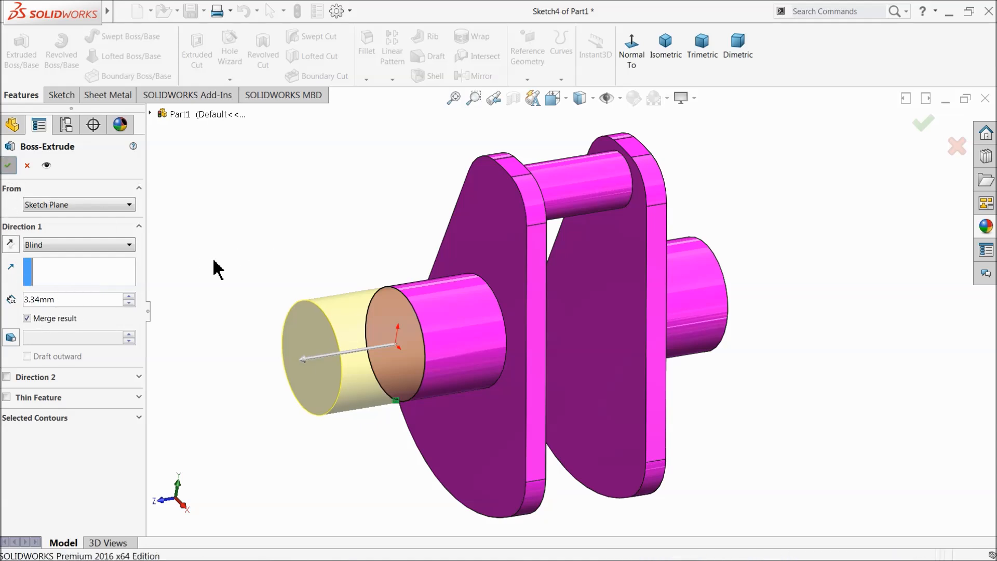
Step: Save the part as 6.Crankshaft in the 2 Cylinder Engine folder
middle_drag(240, 251, 276, 305)
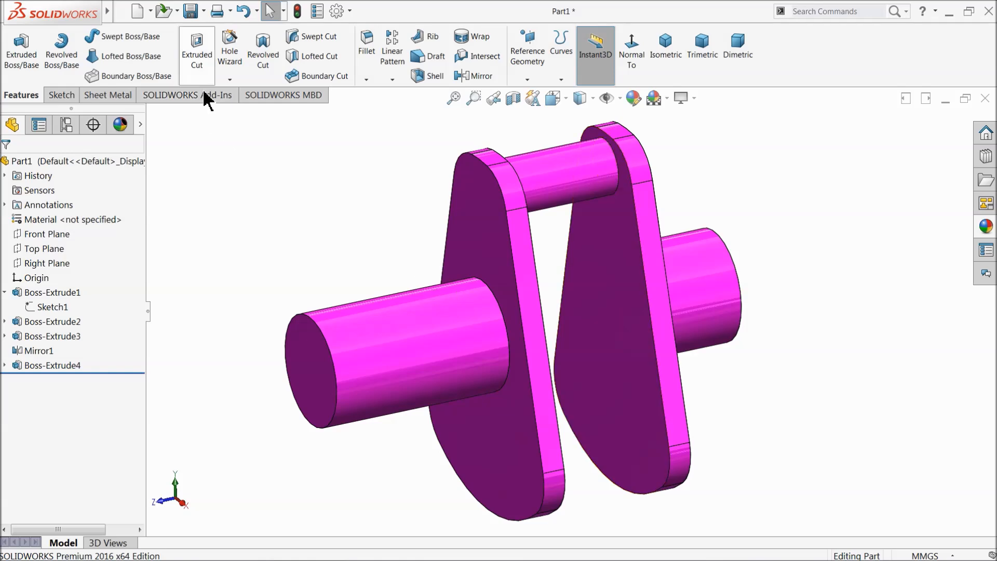
key(ctrl+s)
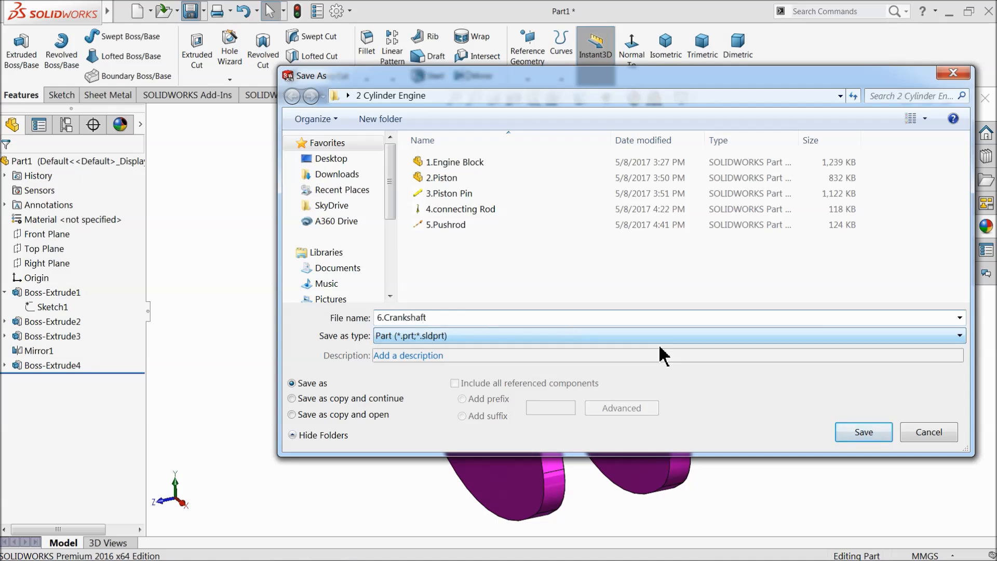
click(852, 440)
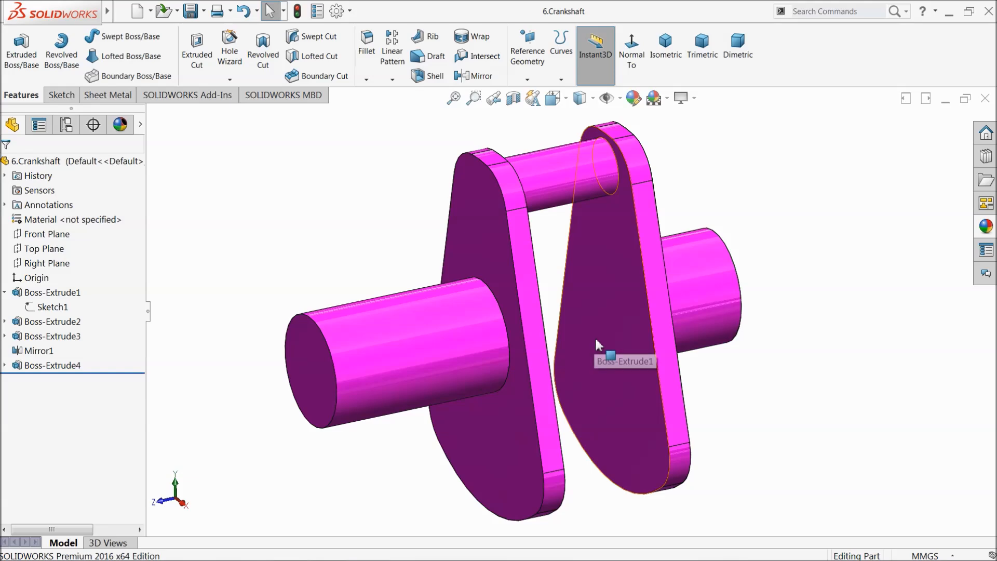
mouse_move(594, 334)
middle_down()
mouse_move(528, 301)
mouse_move(591, 329)
middle_up()
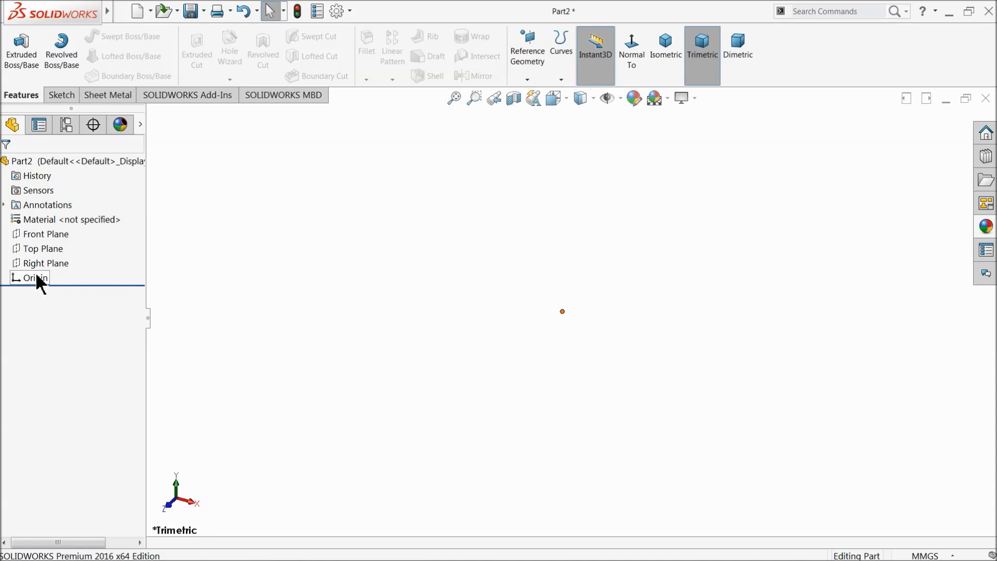
Step: Start a sketch on the Front Plane of the new part and draw a long horizontal centerline through the origin
click(31, 234)
click(25, 221)
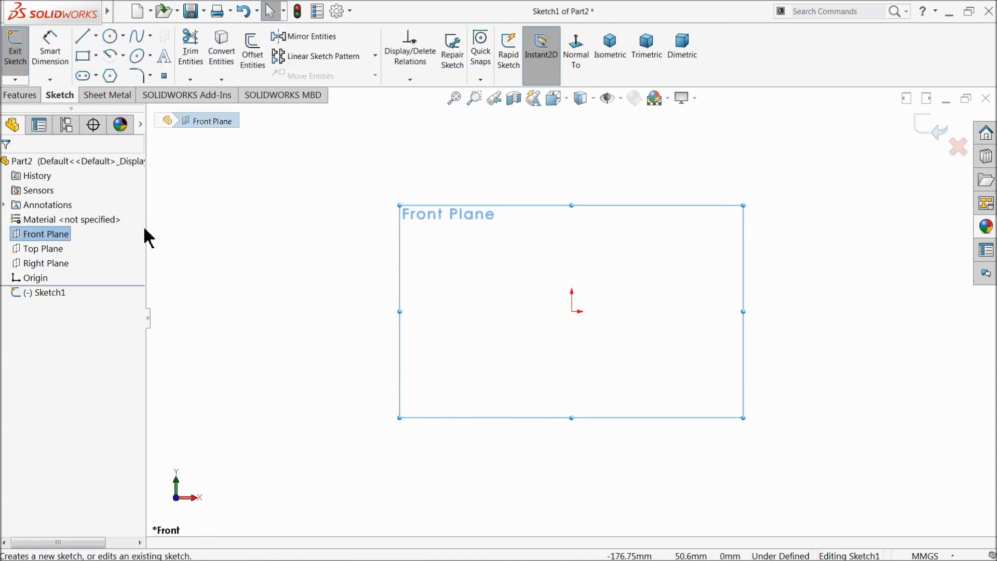
click(97, 37)
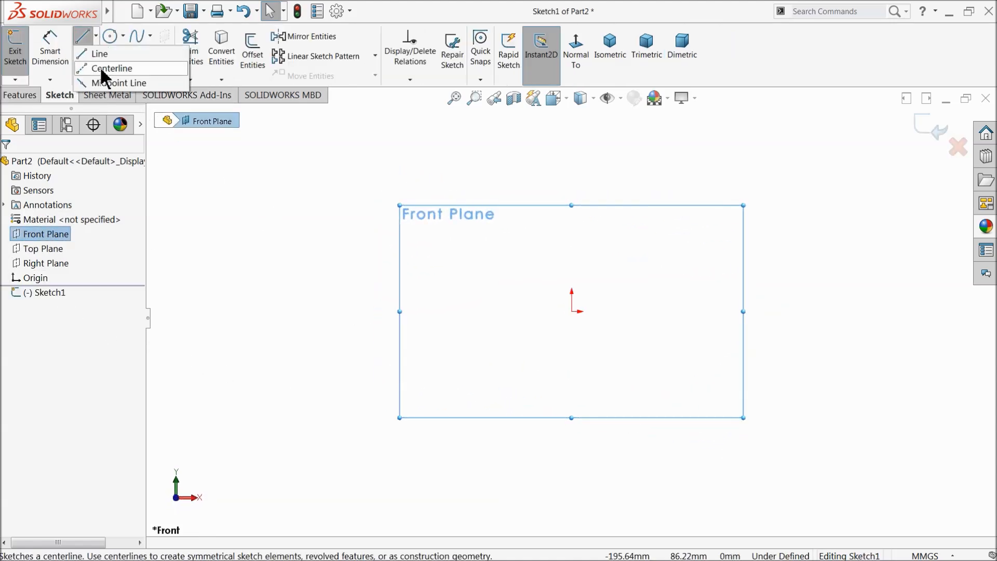
click(106, 68)
click(285, 312)
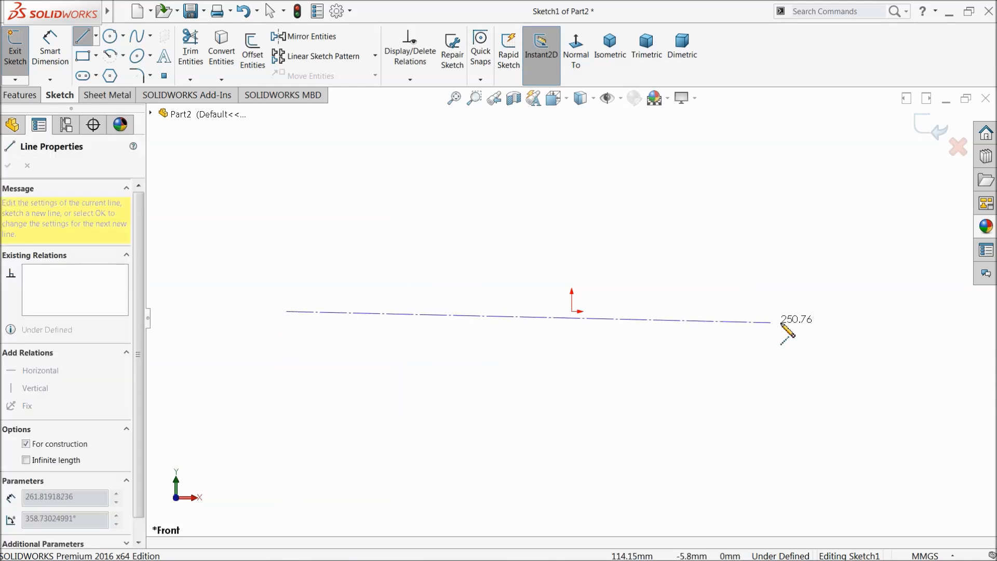
click(923, 311)
right_click(817, 224)
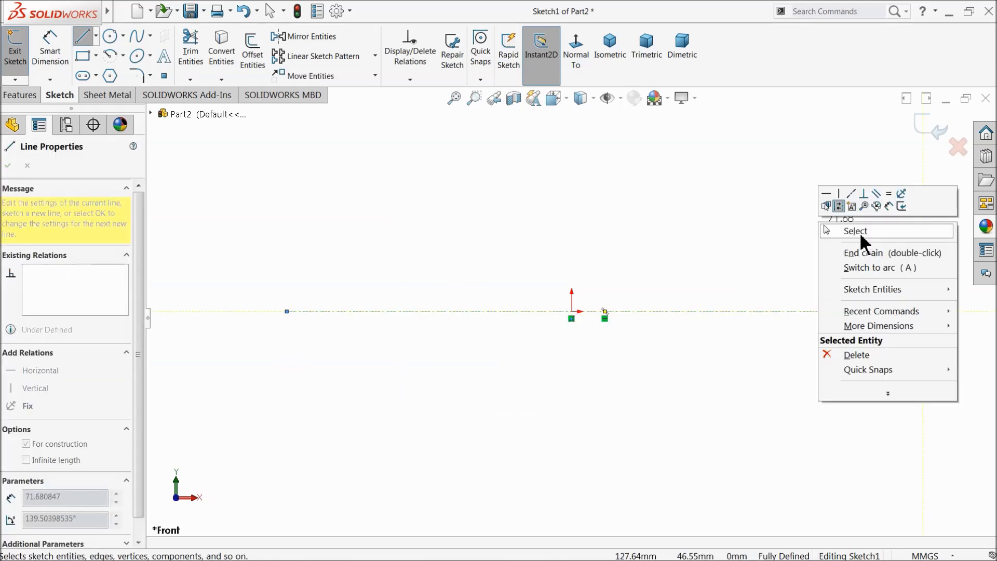
click(860, 235)
Step: Draw a vertical centerline down to the origin and continue it with a slanted centerline up and to the left
click(97, 36)
click(107, 67)
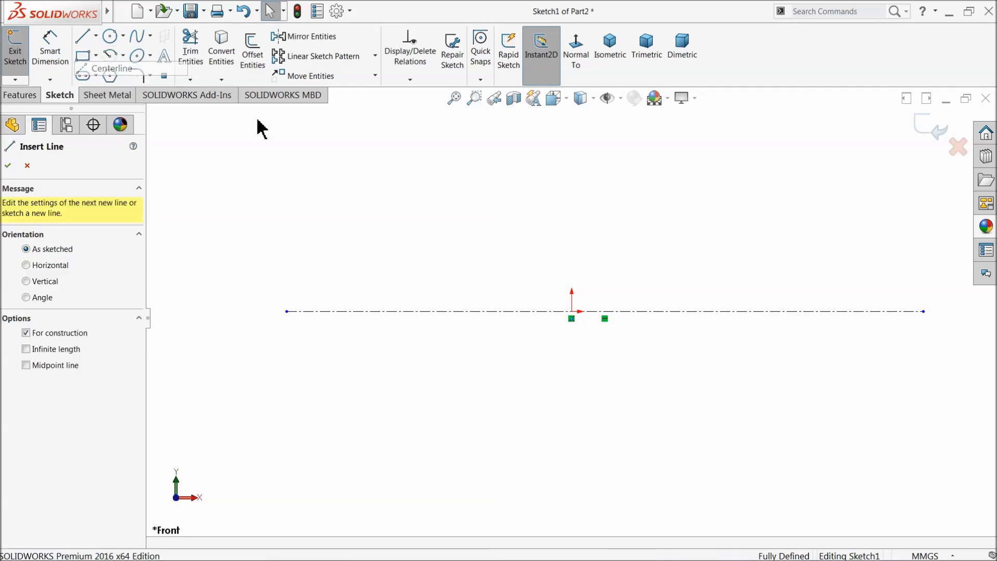
click(572, 136)
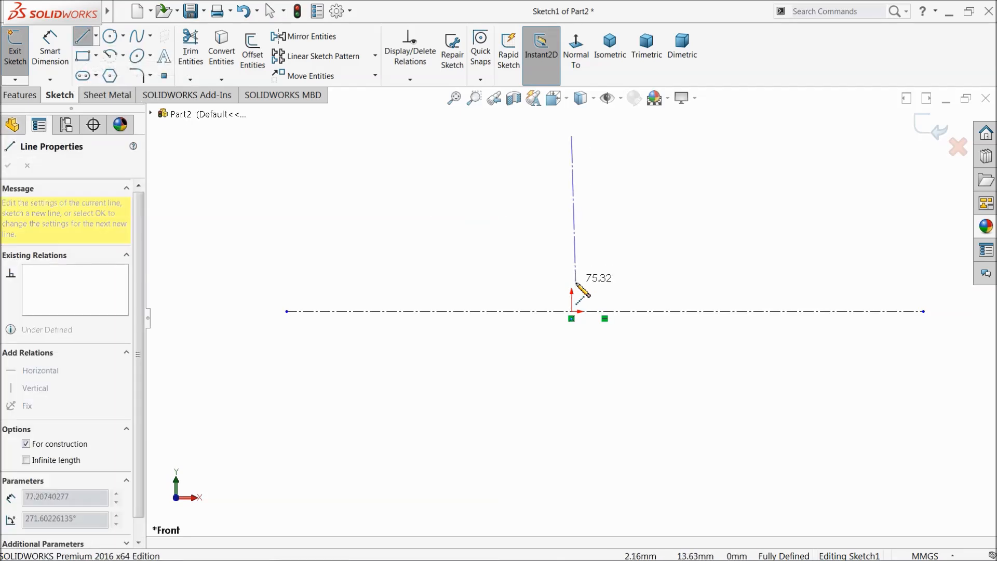
click(572, 312)
click(257, 144)
right_click(233, 179)
click(256, 183)
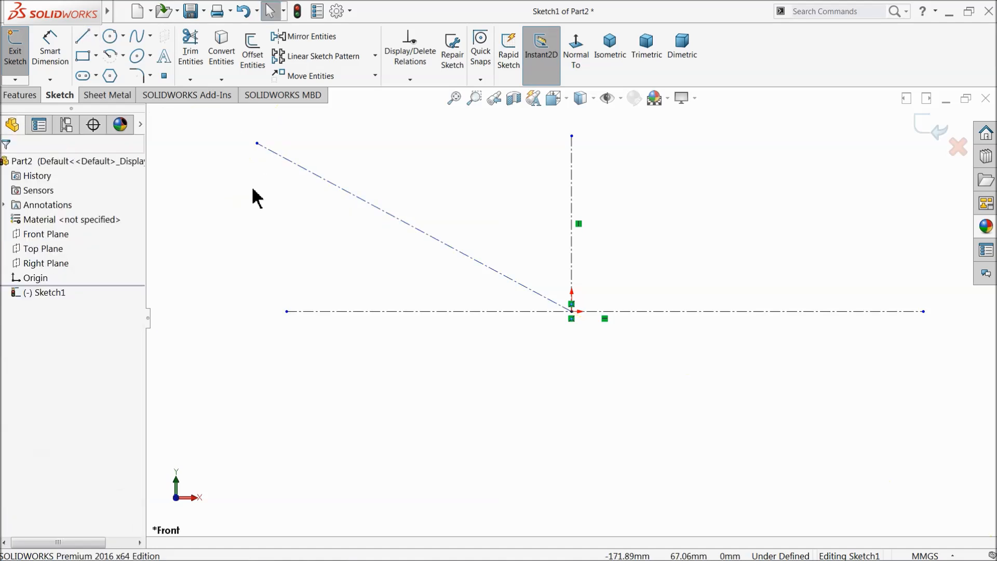
Step: Sketch two concentric circles at the origin with radii of about 60.7 mm and 15.3 mm
click(110, 37)
click(572, 312)
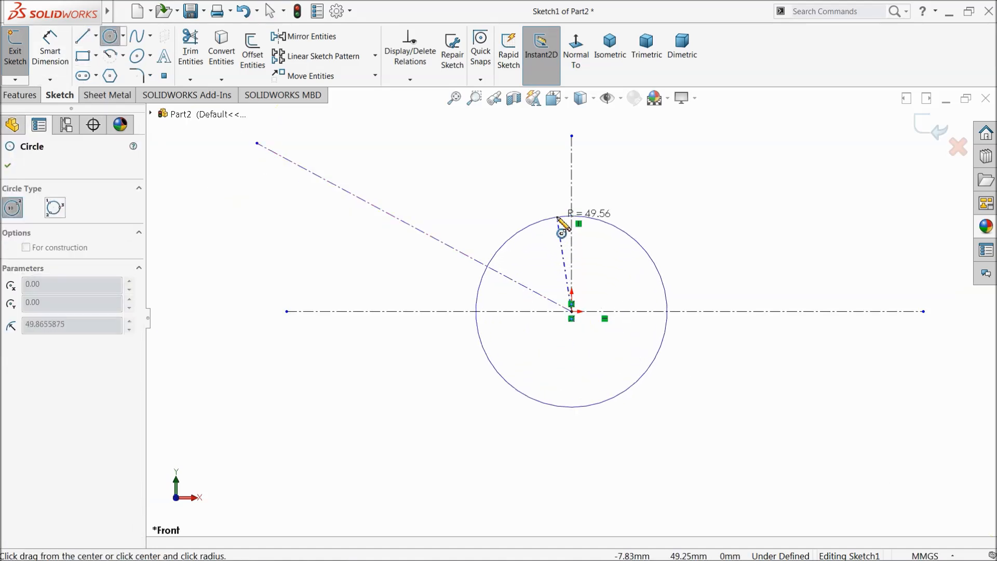
click(559, 194)
click(572, 312)
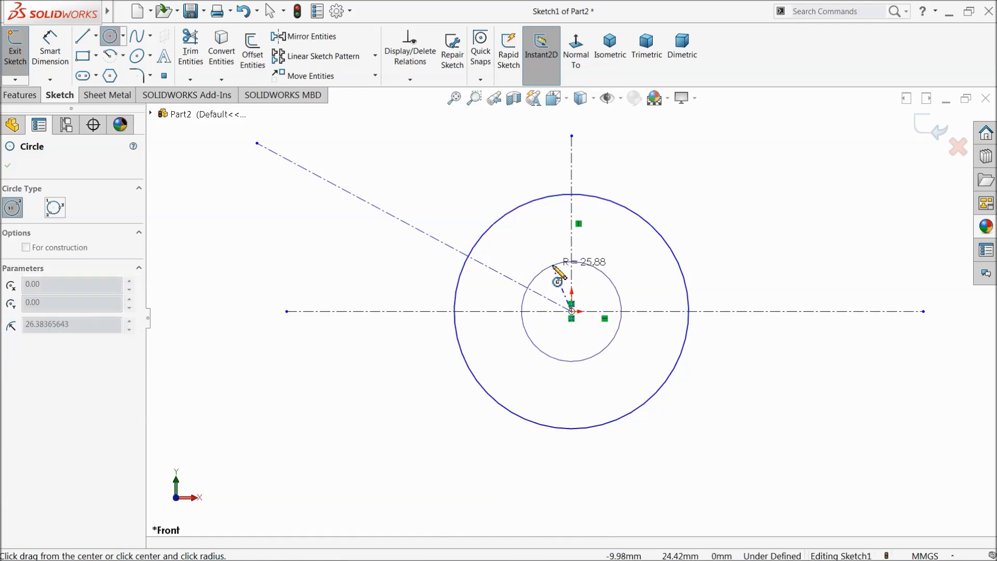
click(567, 292)
Step: Sketch a separate circle right of the concentric circles, just below the end of the horizontal centerline
scroll(576, 312, up, 5)
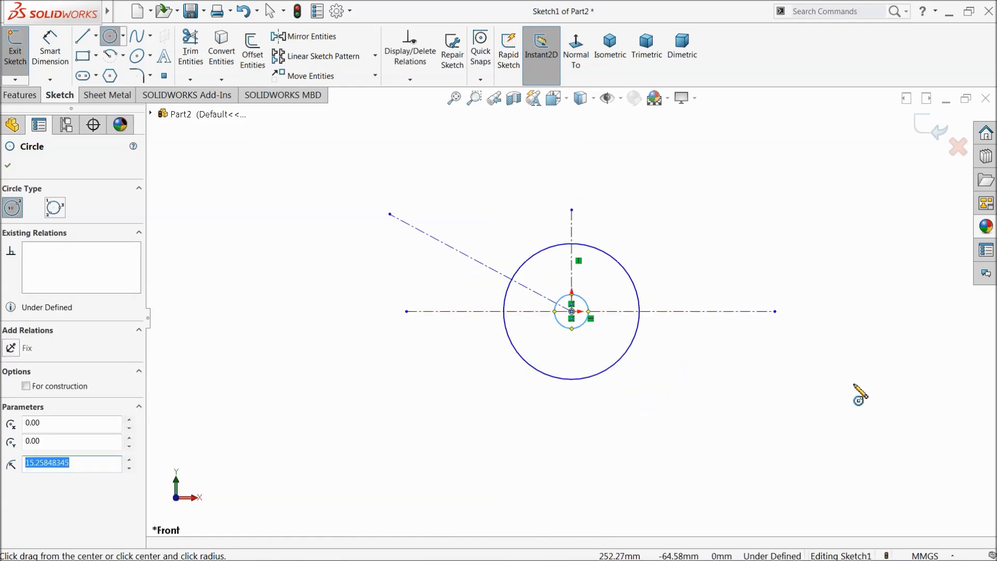
scroll(857, 394, down, 4)
click(706, 342)
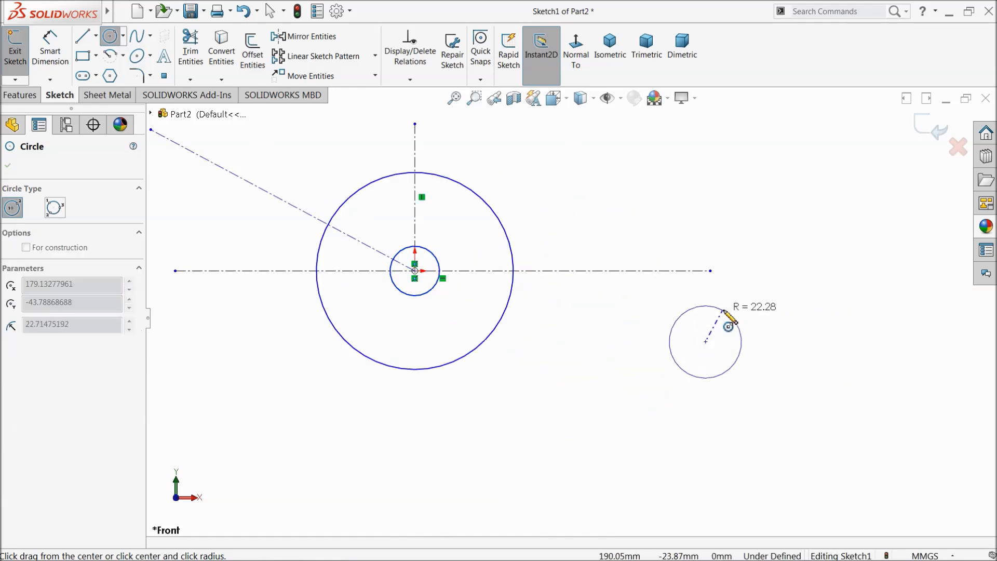
click(731, 308)
right_click(697, 193)
click(729, 199)
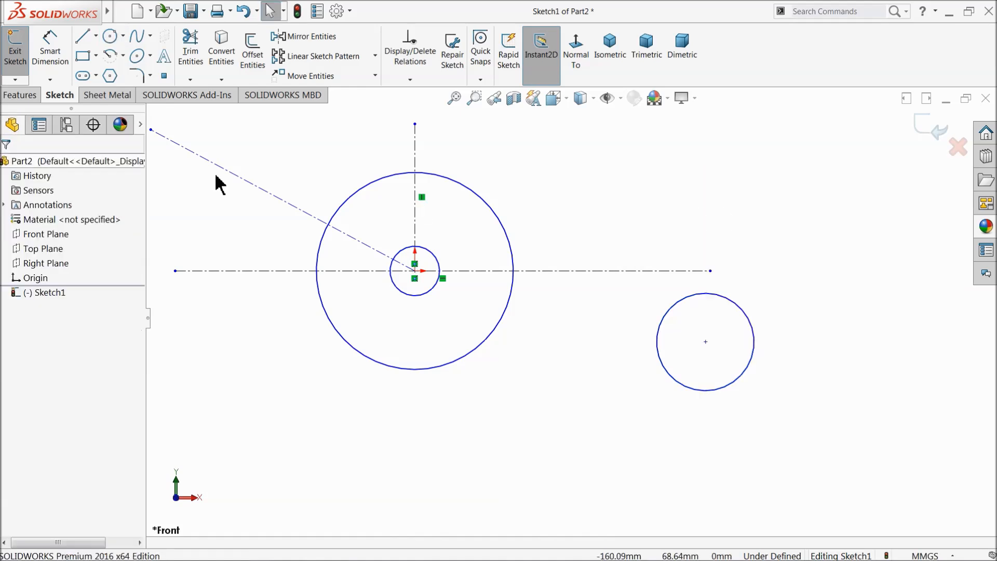
Step: Dimension the outer concentric circle to a diameter of 2.6 mm
click(50, 50)
click(384, 373)
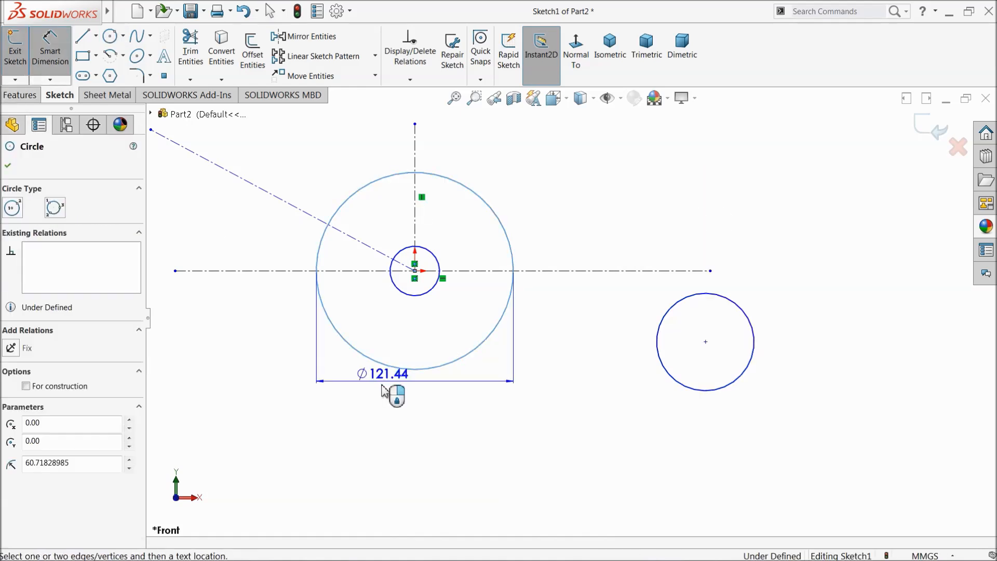
click(381, 415)
text(2.6)
key(Return)
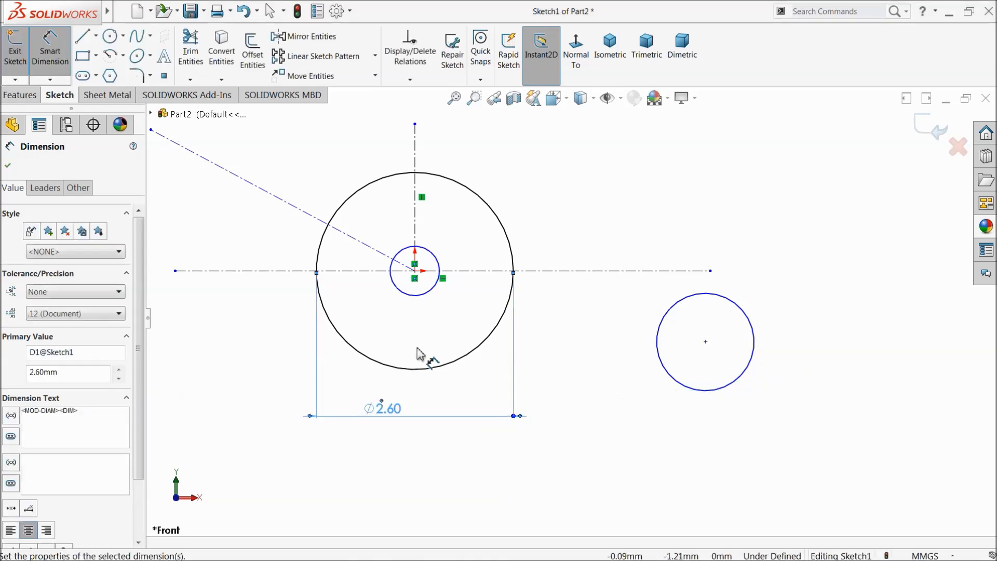
Step: Dimension the inner concentric circle to a diameter of 0.6 mm
click(428, 292)
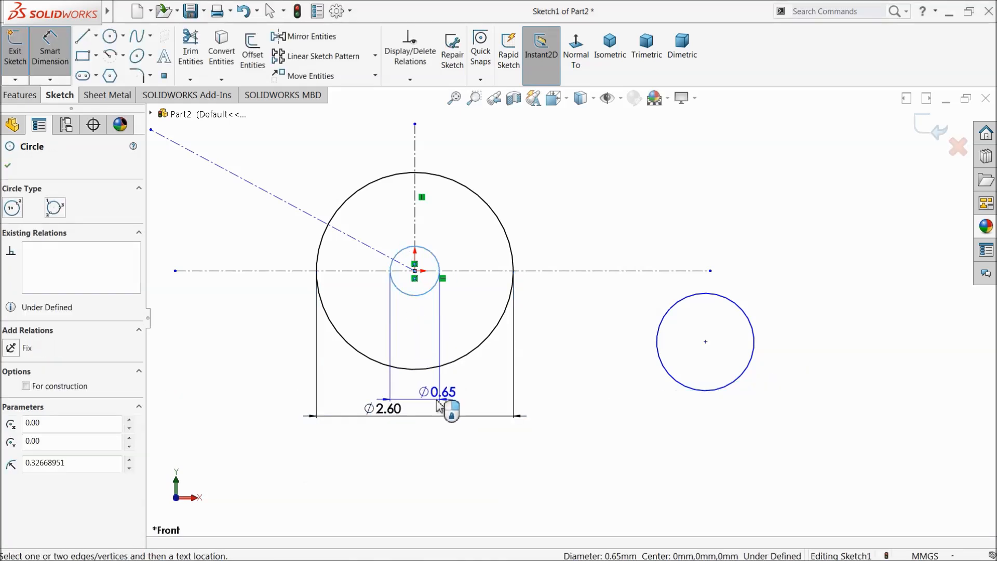
click(440, 401)
text(0.6)
key(Return)
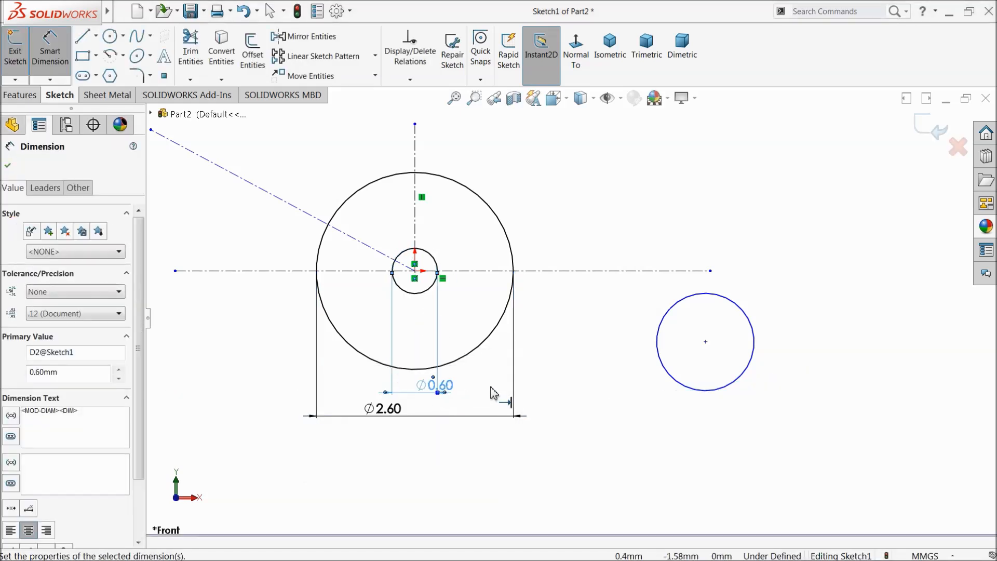
Step: Dimension the separate circle beyond the concentric pair to a diameter of 1.525 mm
click(746, 371)
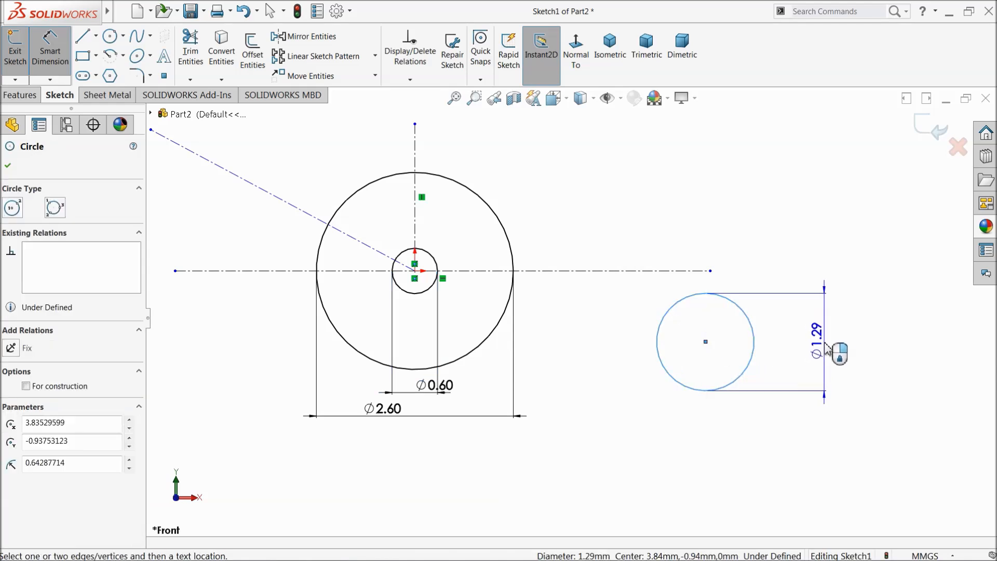
click(827, 349)
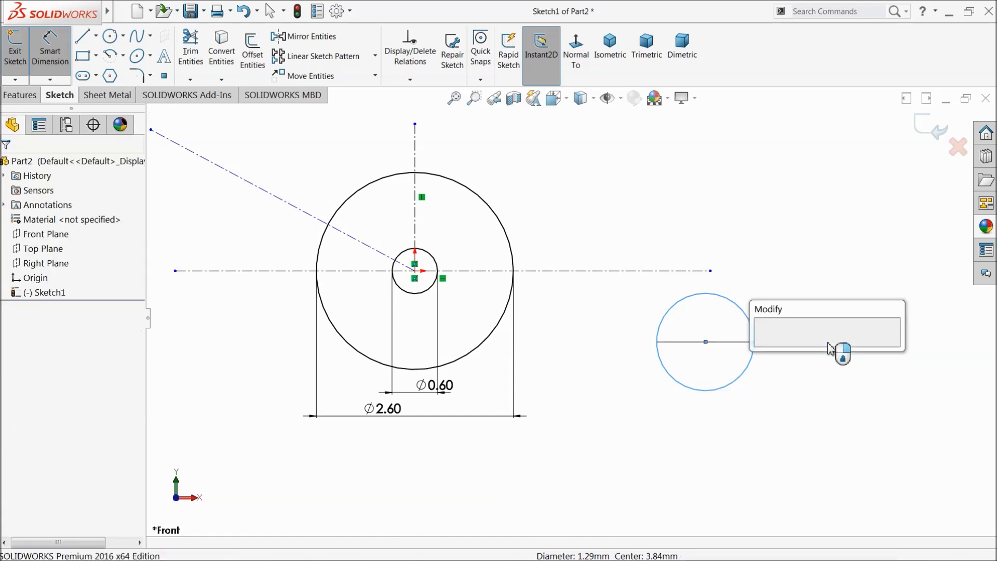
text(1.)
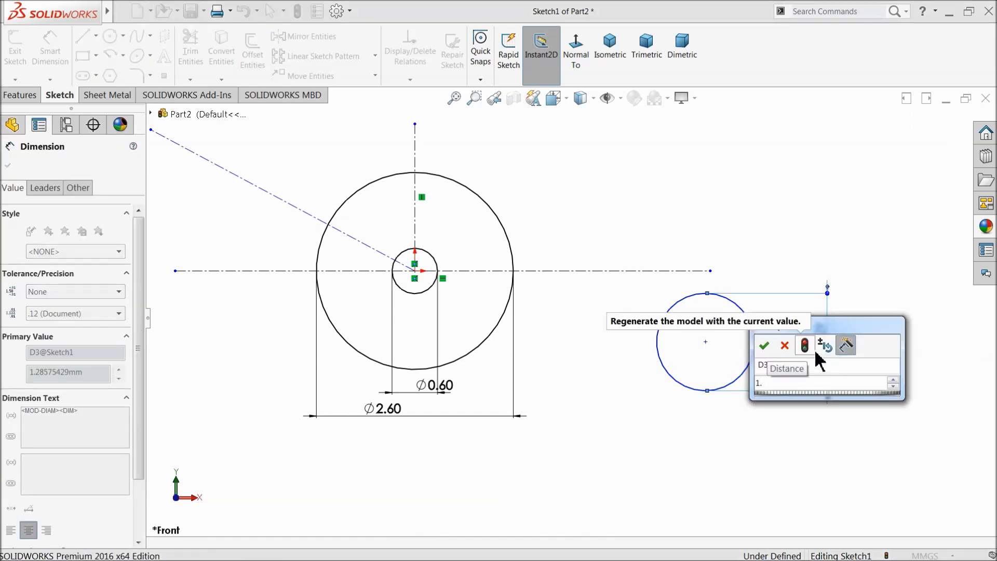
text(525)
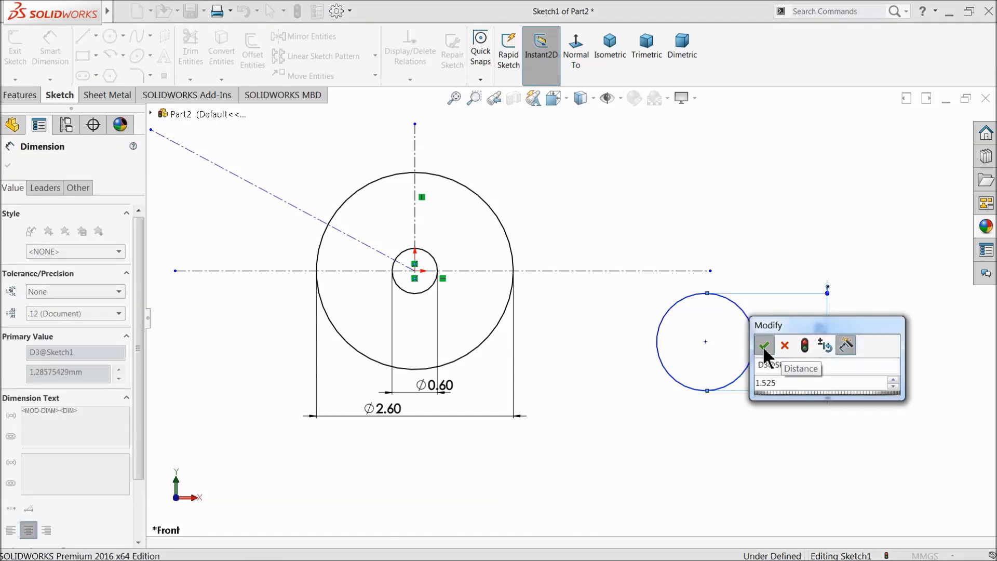
click(764, 345)
Step: Dimension the separate circle's center 0.682 mm below the horizontal centerline
click(706, 342)
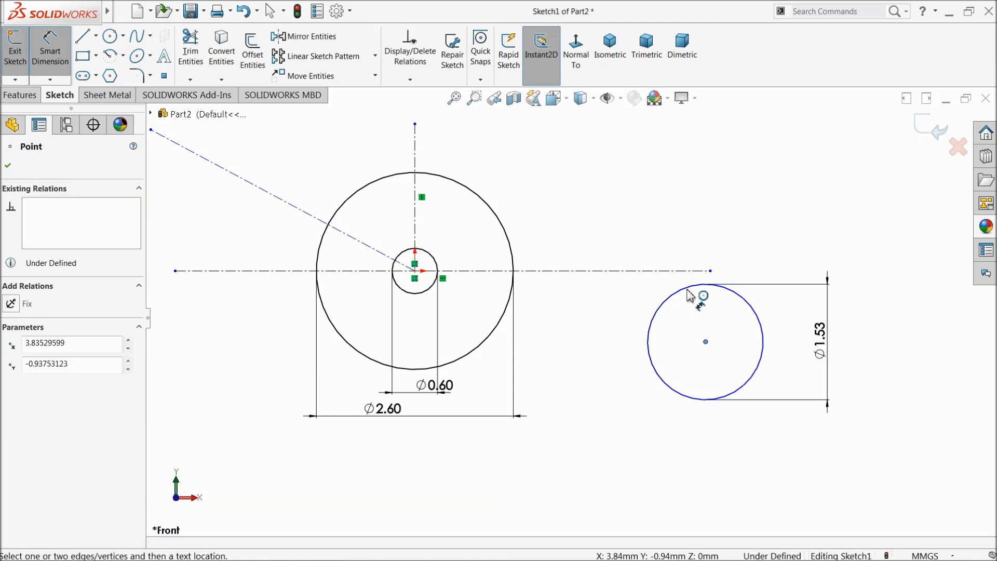
click(687, 272)
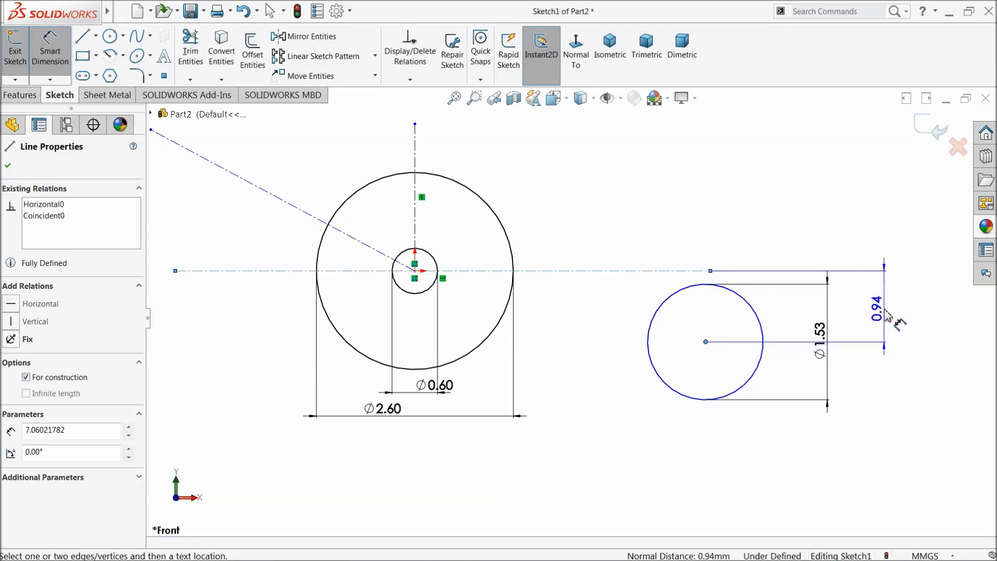
click(886, 312)
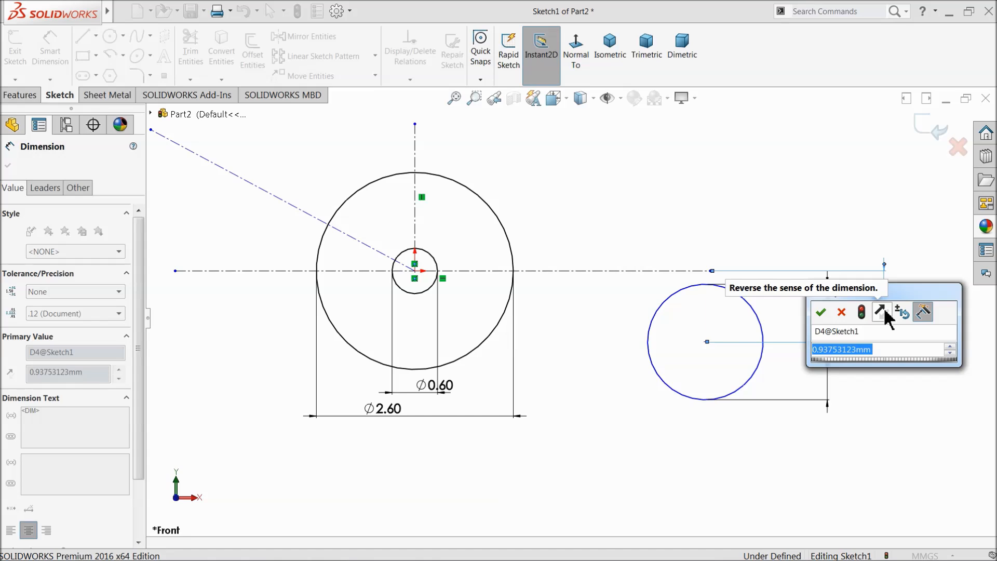
text(0.682)
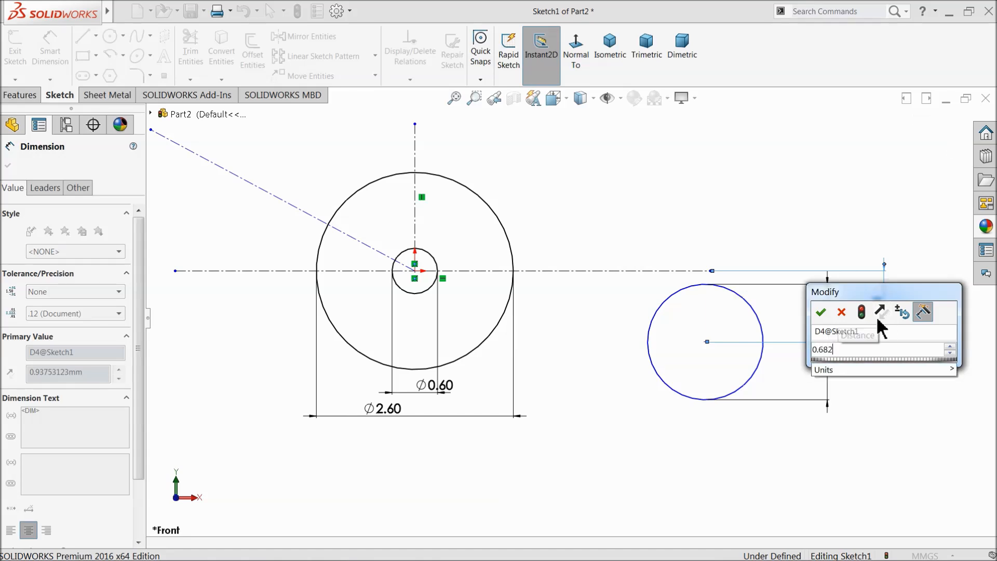
click(821, 312)
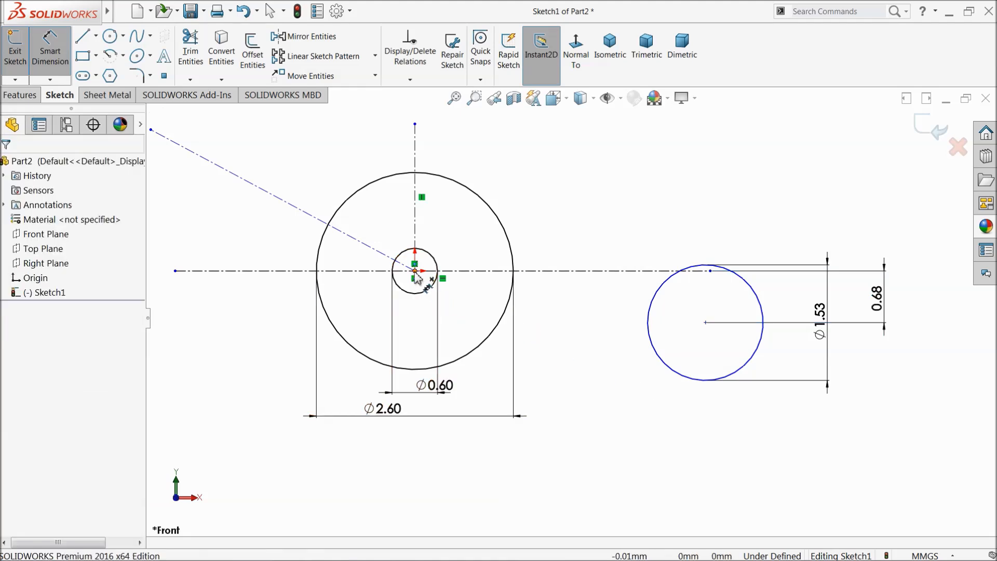
Step: Dimension the horizontal distance from the origin to the separate circle's center as 3.98 mm
click(415, 271)
click(705, 323)
click(560, 458)
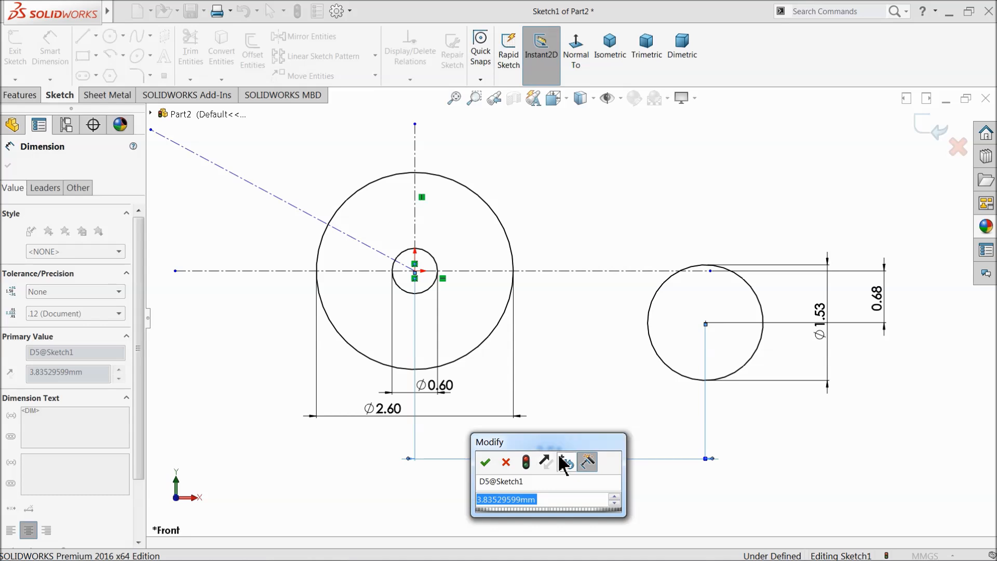
text(3.8)
key(Return)
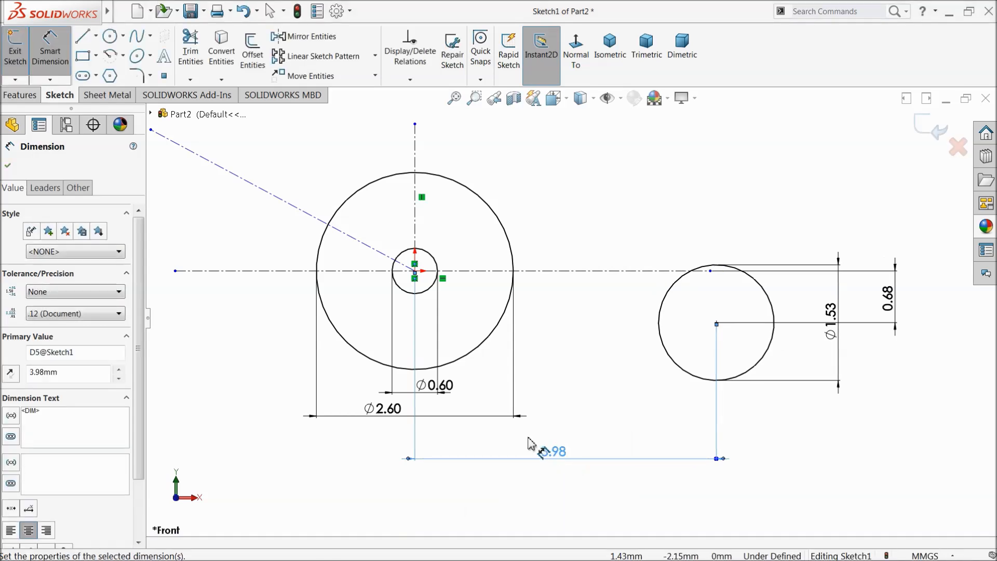
scroll(494, 388, up, 1)
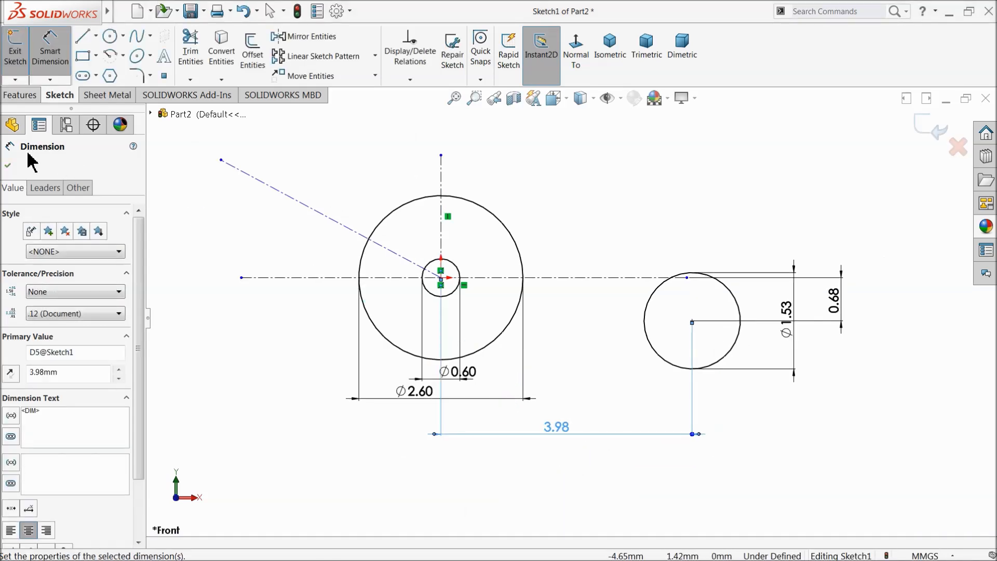
click(8, 167)
click(83, 36)
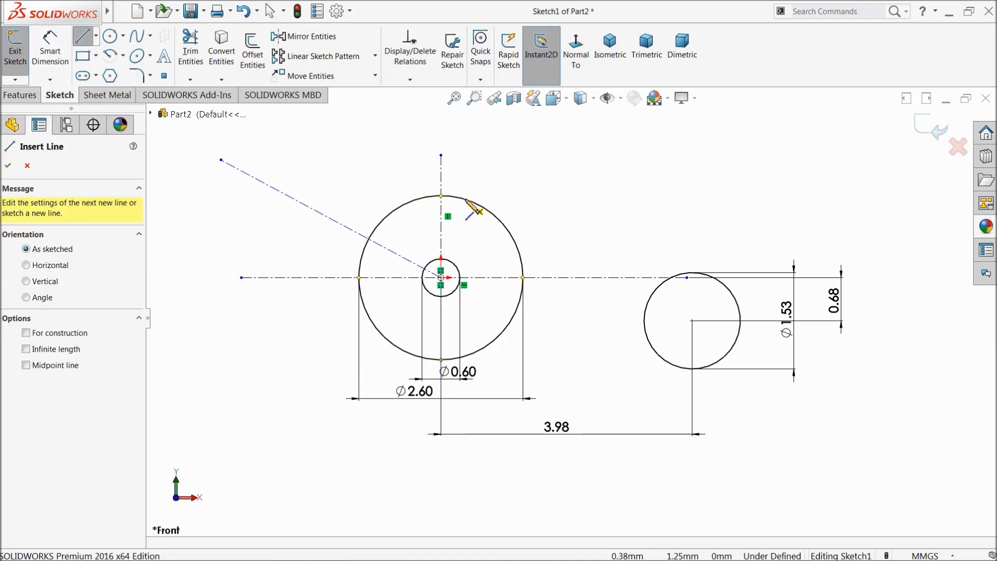
click(441, 196)
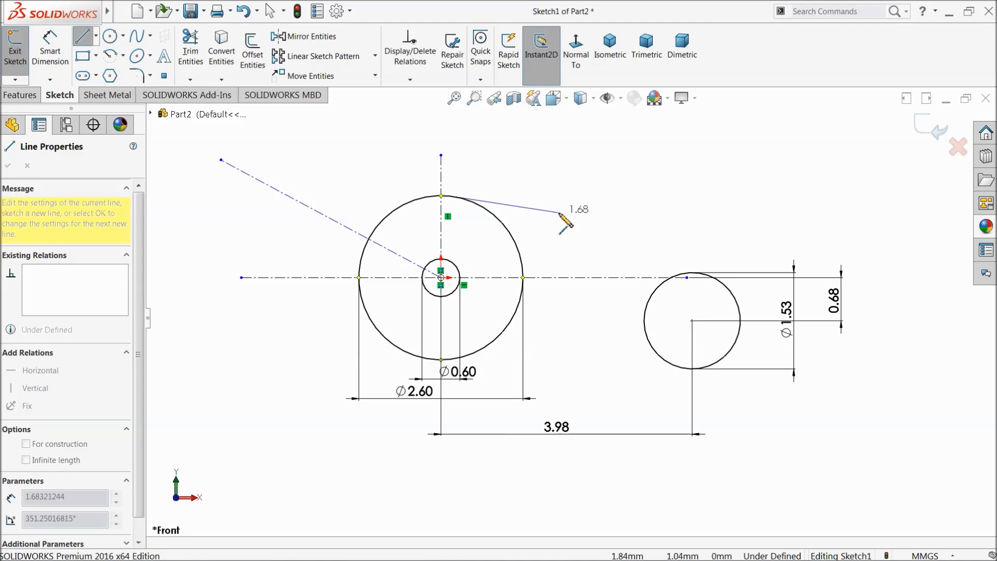
key(Escape)
key(Escape)
click(82, 36)
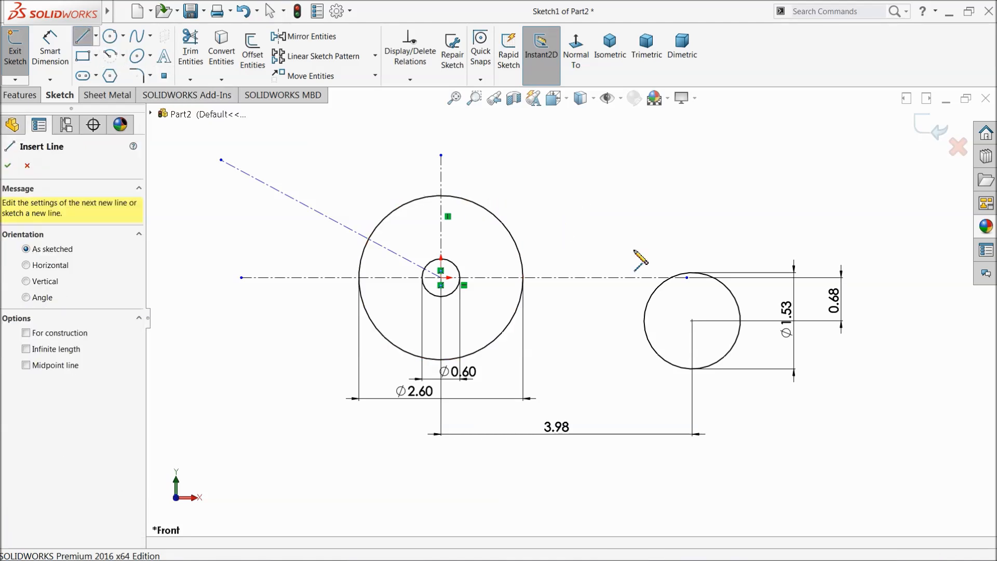
scroll(674, 278, down, 3)
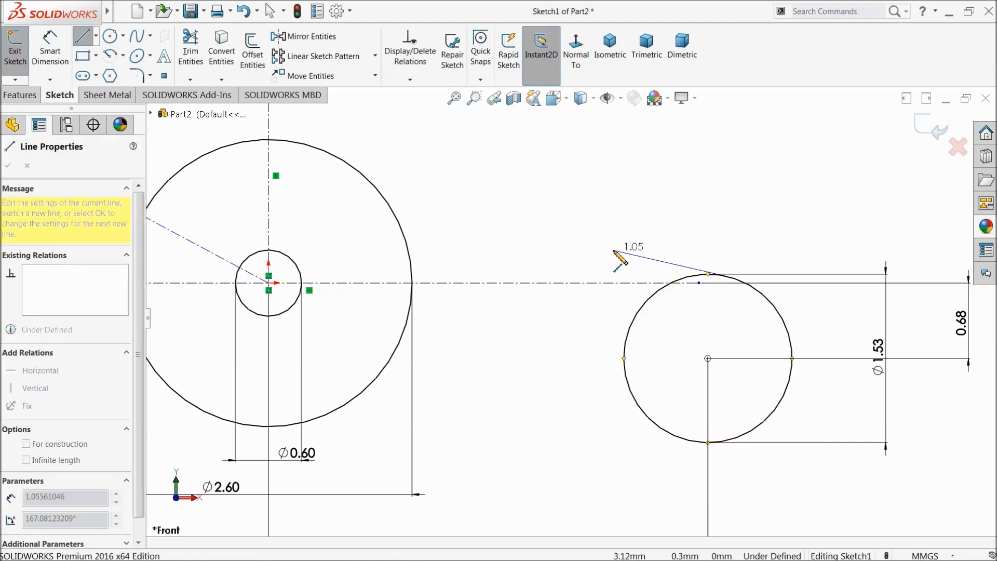
key(Escape)
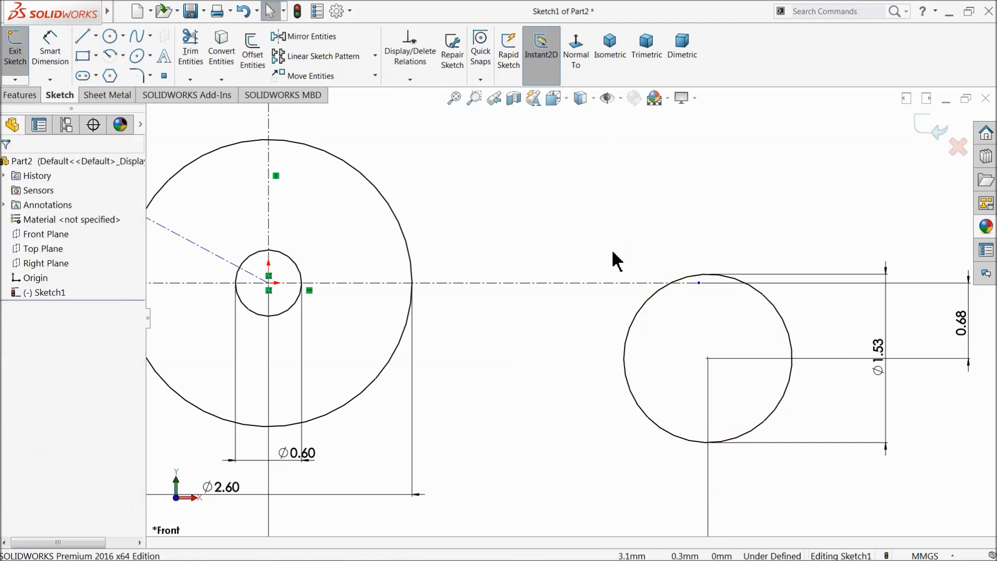
click(82, 37)
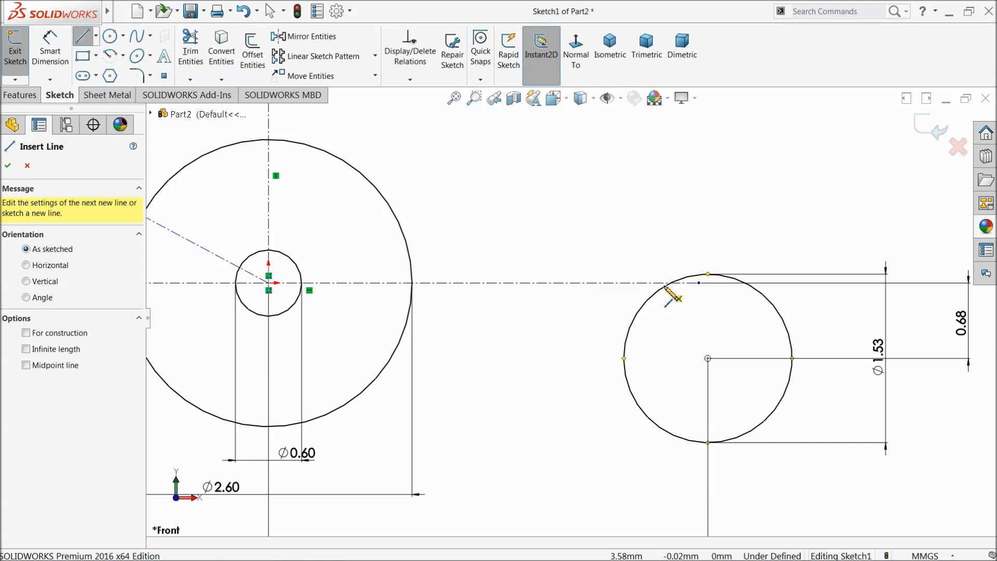
click(708, 274)
key(Escape)
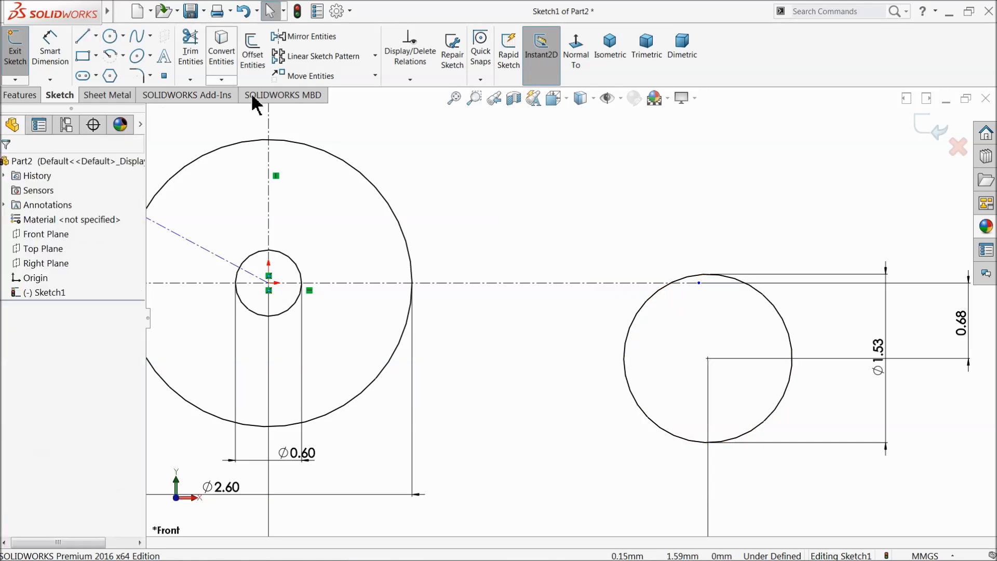
click(82, 37)
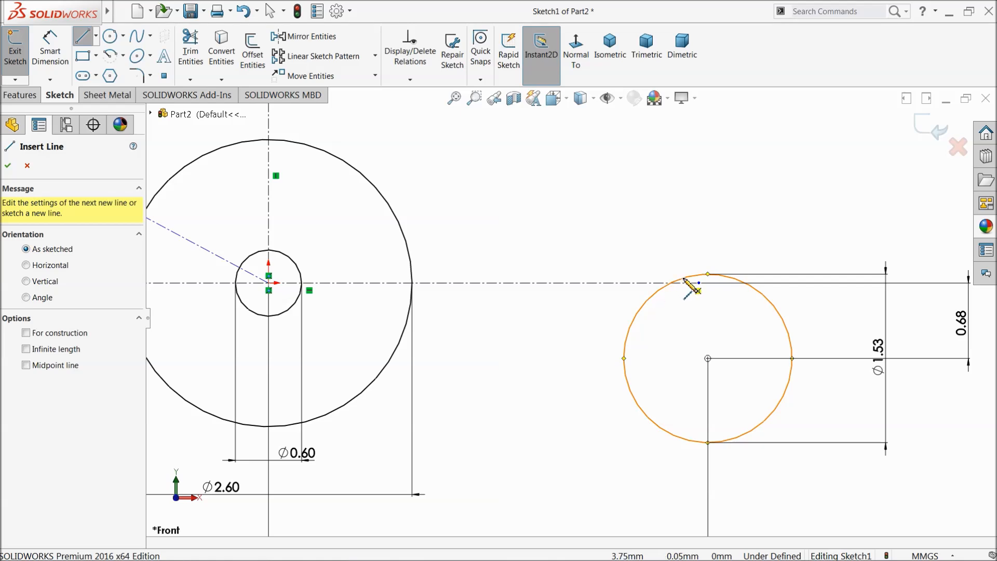
click(634, 315)
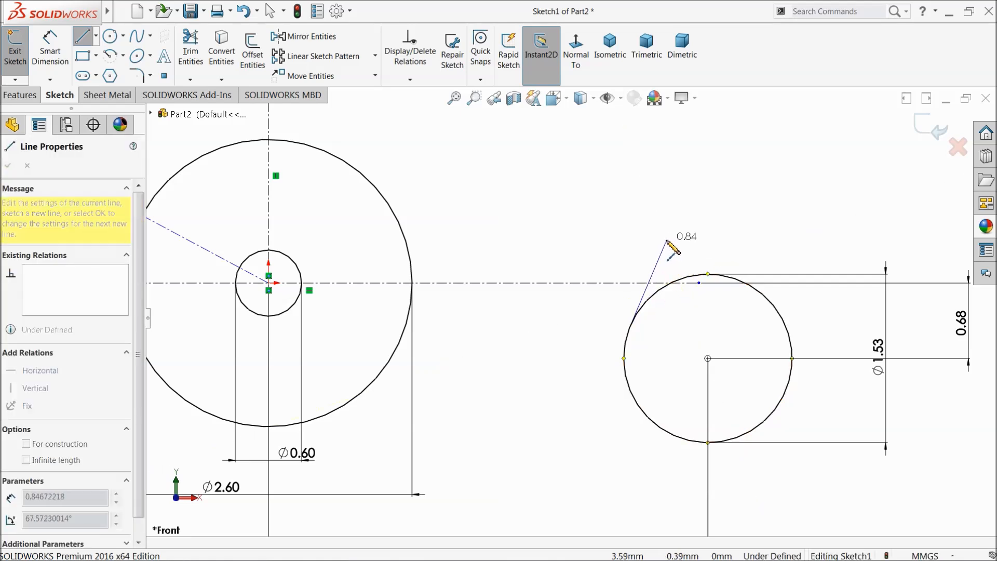
key(Escape)
Step: Sketch two connected lines from the upper edge of the 1.53 mm circle, through a raised corner, to the upper edge of the 2.6 mm circle
click(86, 37)
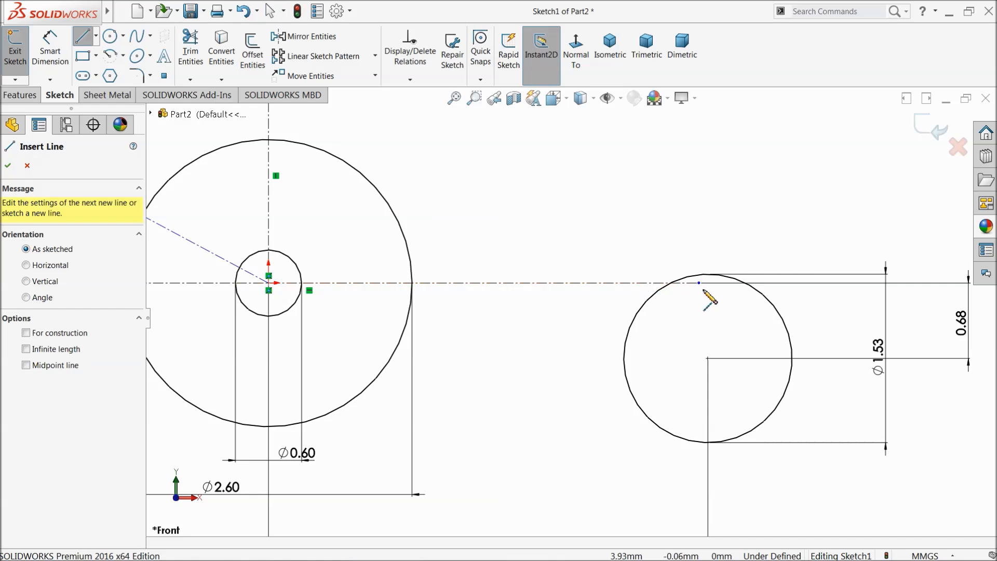
scroll(706, 286, down, 5)
click(619, 267)
scroll(592, 221, up, 5)
scroll(570, 243, up, 3)
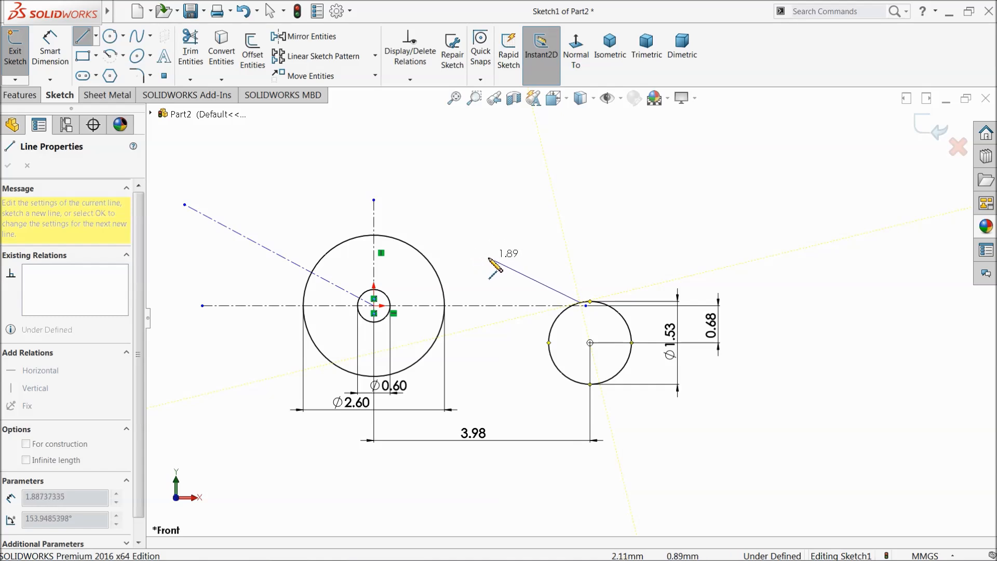
click(493, 253)
scroll(446, 250, down, 3)
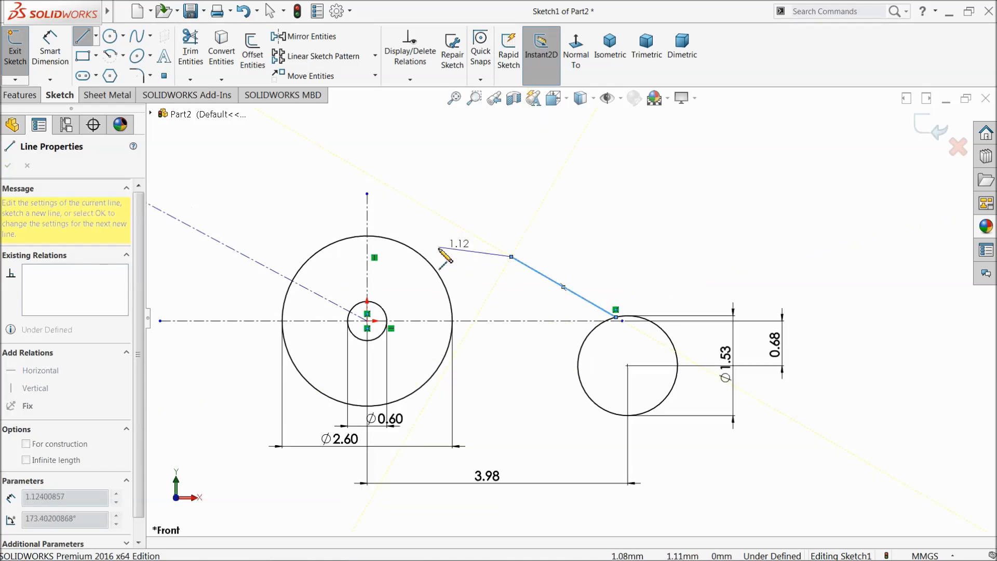
click(391, 242)
right_click(415, 203)
click(447, 207)
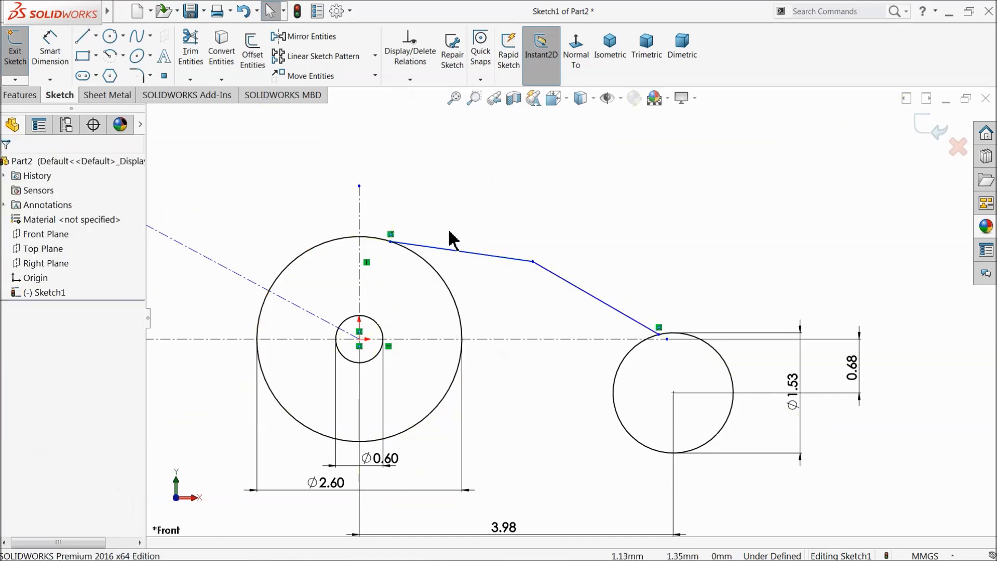
Step: Add a tangent relation between the 2.6 mm circle and the upper line that ends on it
scroll(447, 244, down, 3)
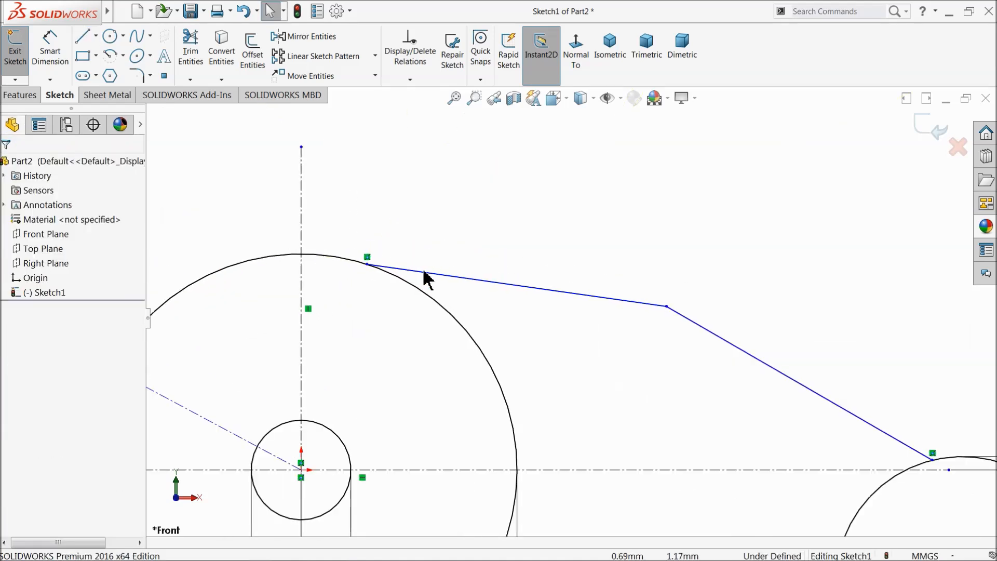
click(399, 285)
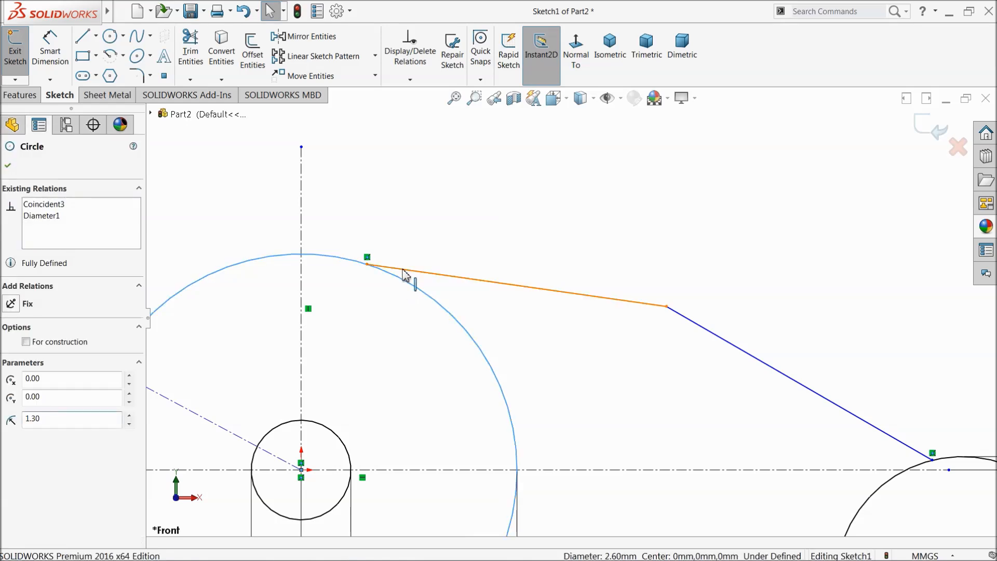
ctrl+click(407, 270)
click(430, 224)
click(403, 181)
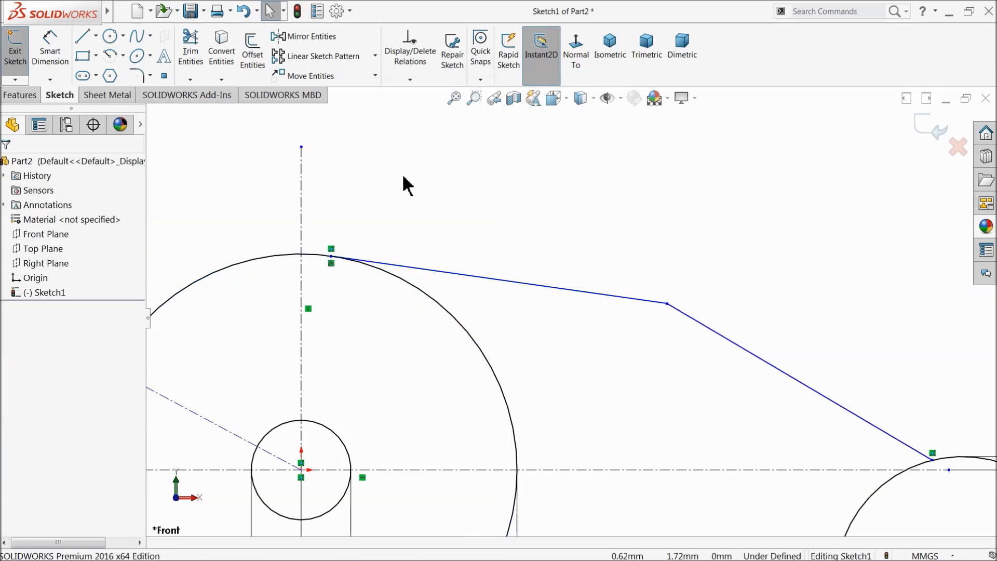
Step: Sketch a four-point spline arching from the lower edge of the 1.53 mm circle to the lower edge of the 2.6 mm circle
scroll(483, 291, up, 3)
scroll(566, 311, up, 2)
scroll(558, 311, down, 5)
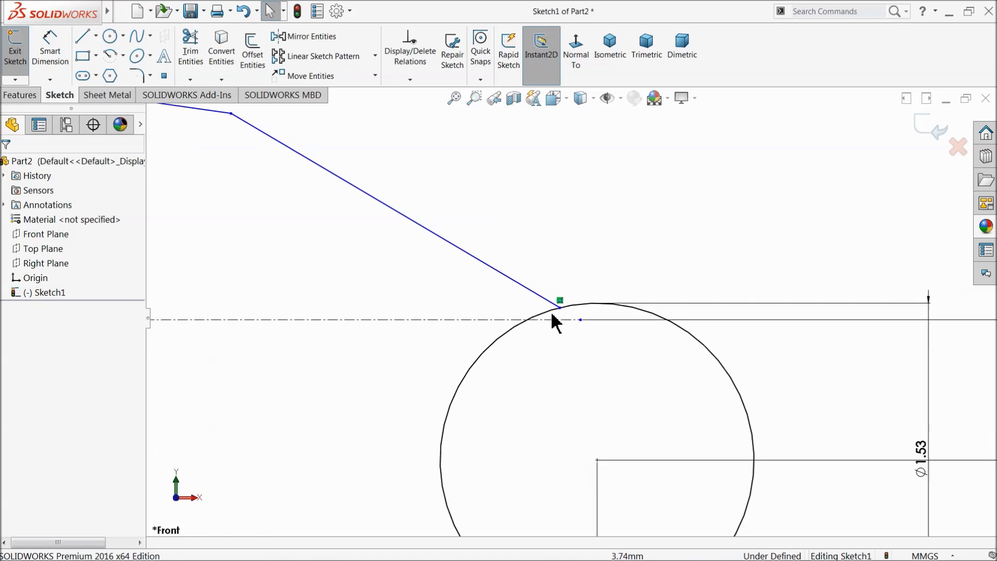
scroll(561, 325, up, 7)
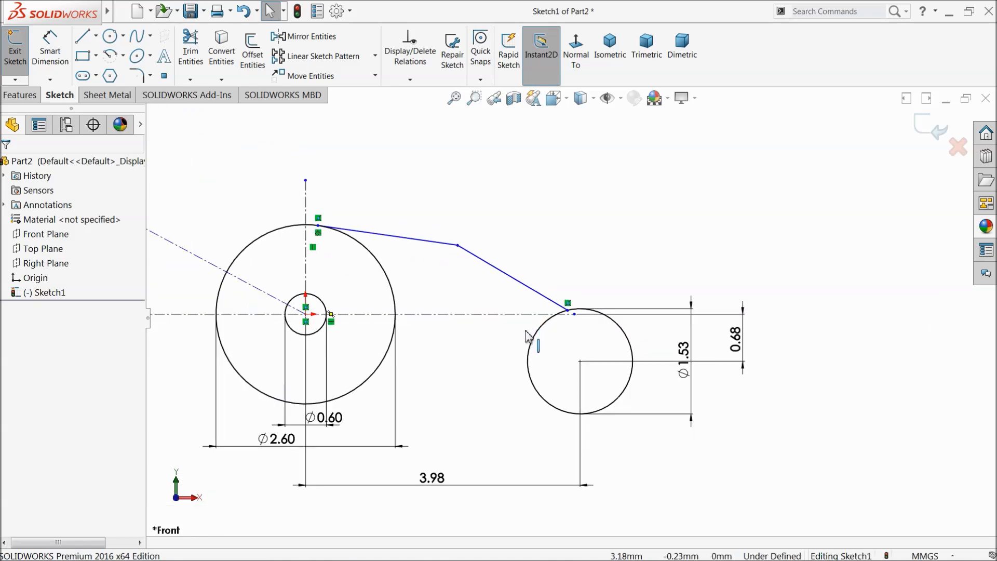
click(139, 37)
scroll(431, 371, down, 4)
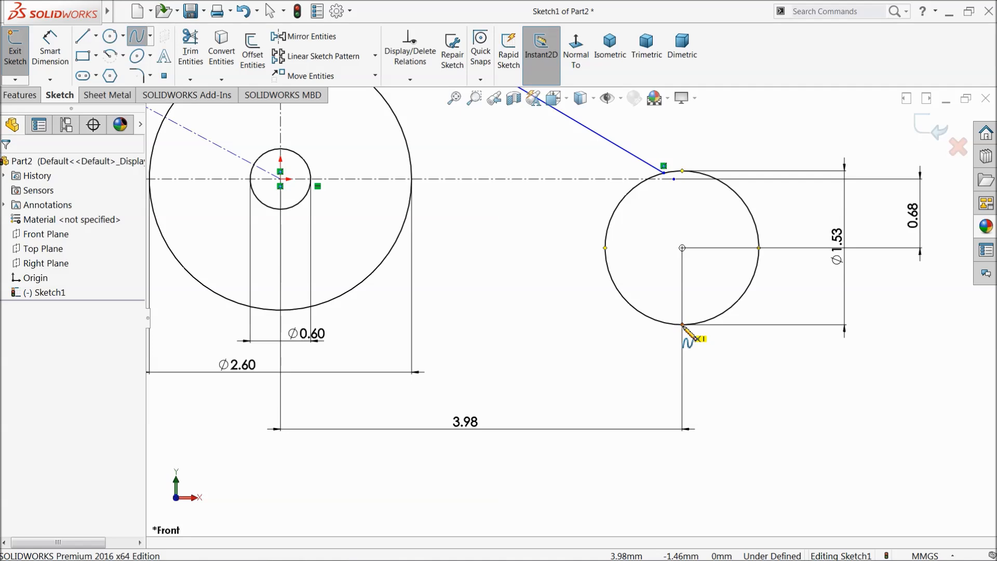
click(637, 310)
click(559, 290)
click(432, 281)
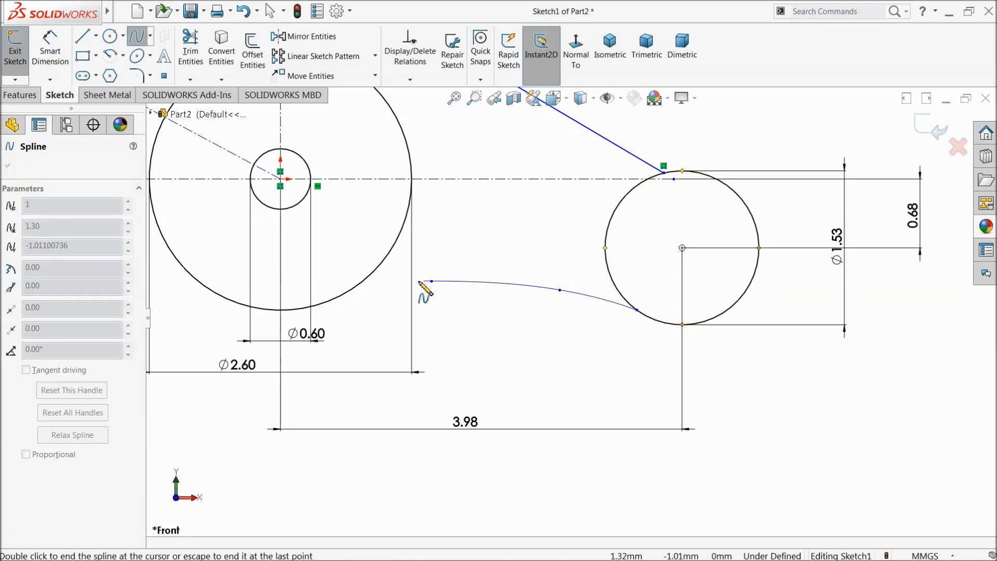
double_click(340, 298)
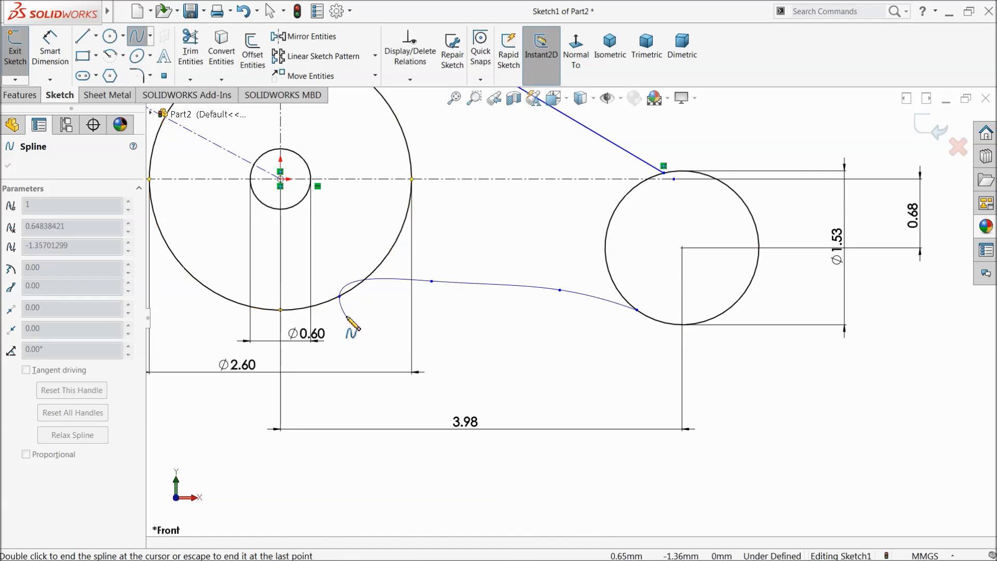
right_click(350, 310)
click(372, 327)
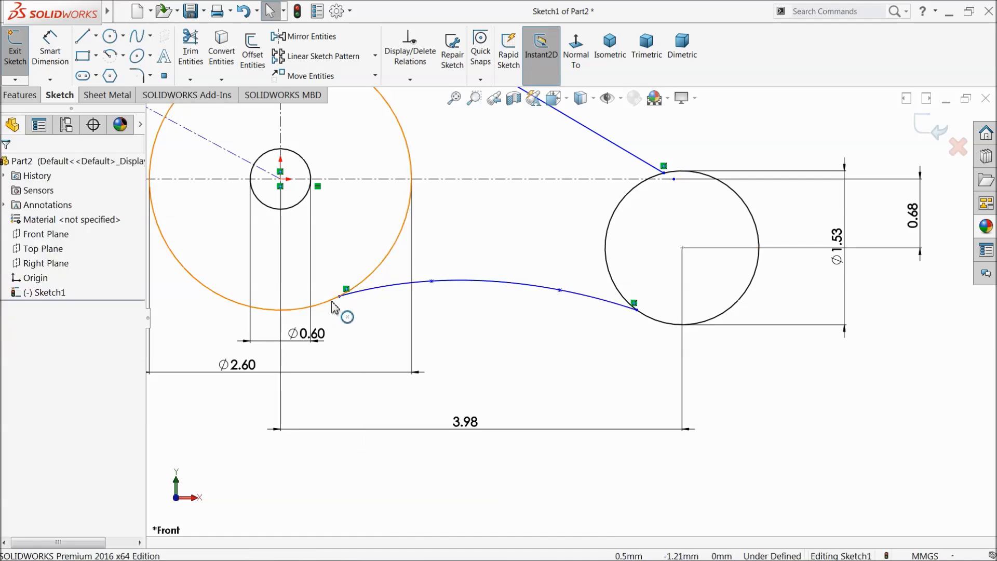
Step: Add a tangent relation between the 2.6 mm circle and the spline that ends on its lower edge
click(338, 290)
ctrl+click(379, 290)
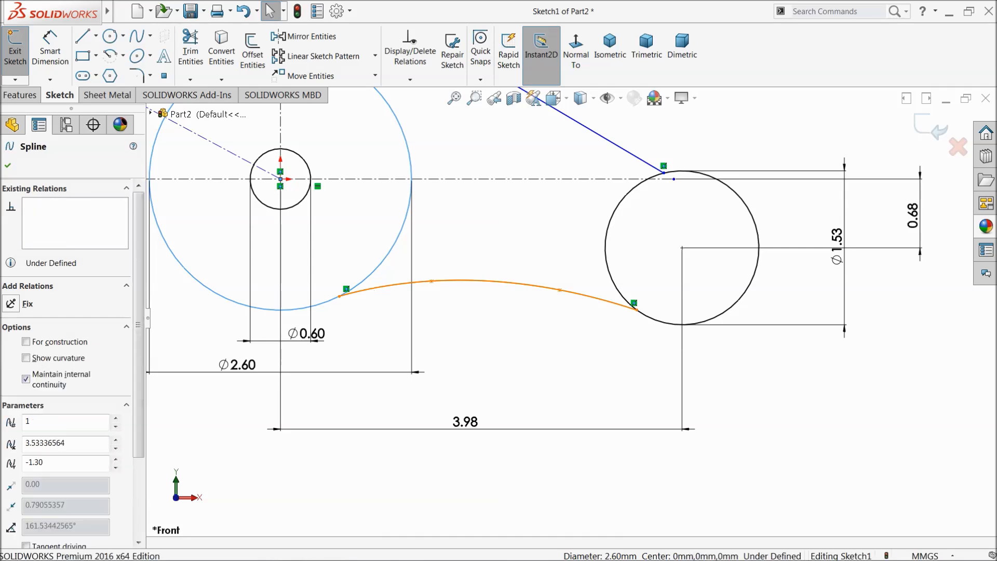
click(401, 246)
click(528, 211)
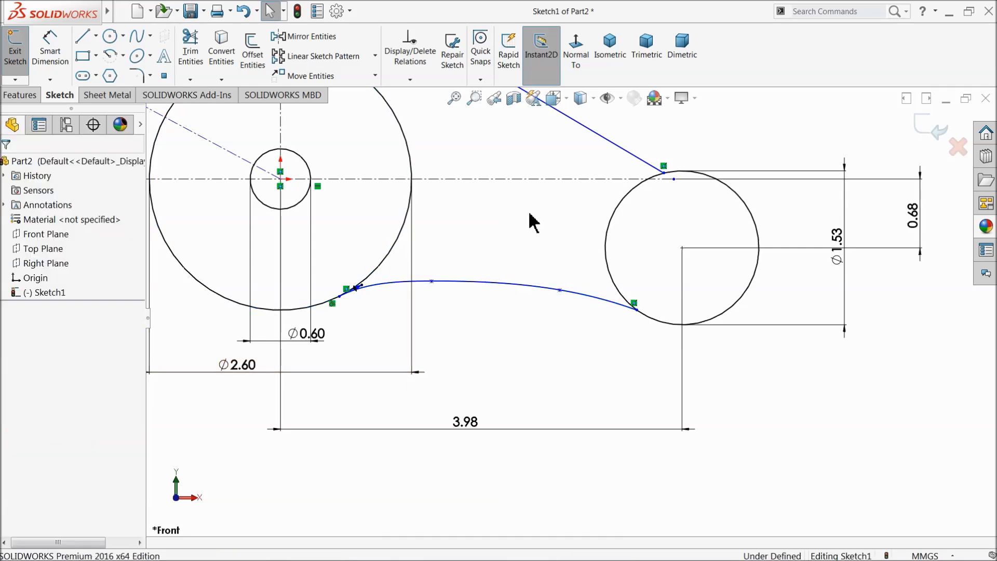
Step: Adjust the profile by lowering the corner of the two upper lines slightly and shifting the spline's endpoint along the 1.53 mm circle
scroll(571, 299, up, 3)
scroll(554, 229, down, 4)
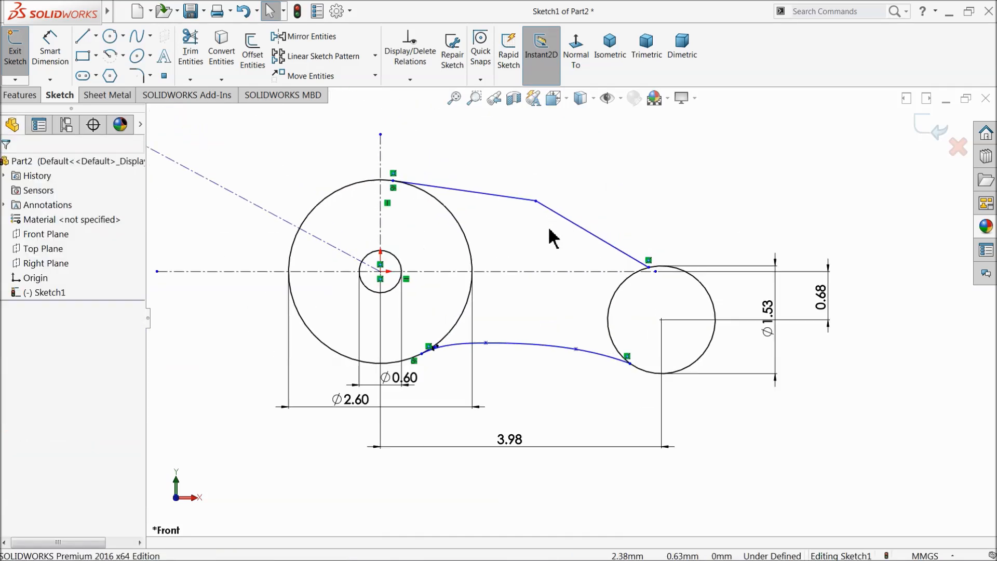
drag(535, 202, 532, 214)
drag(647, 397, 637, 394)
scroll(460, 330, up, 2)
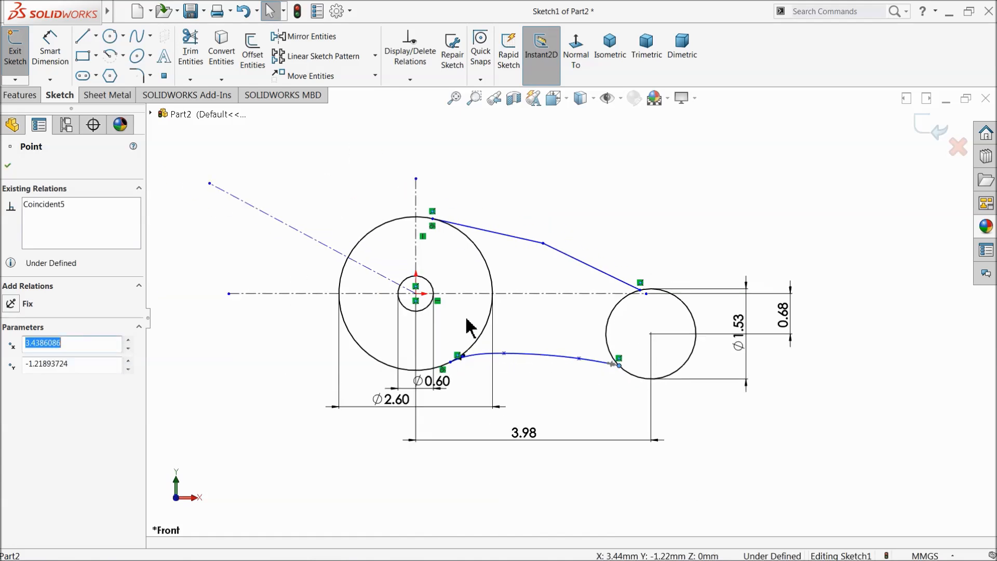
scroll(470, 314, up, 1)
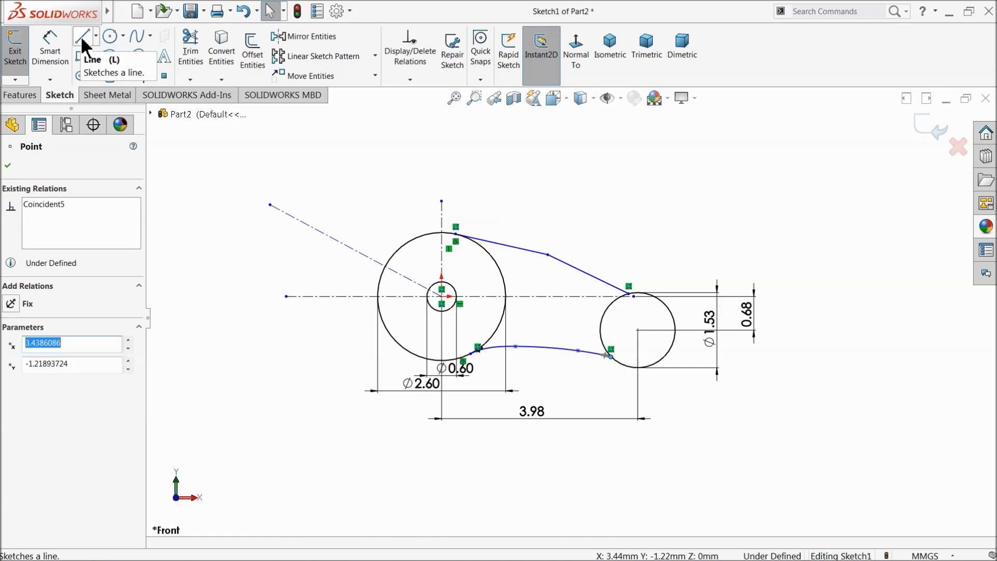
Step: Dimension the length of the slanted centerline from the origin as 4.44 mm
click(49, 52)
scroll(270, 239, down, 2)
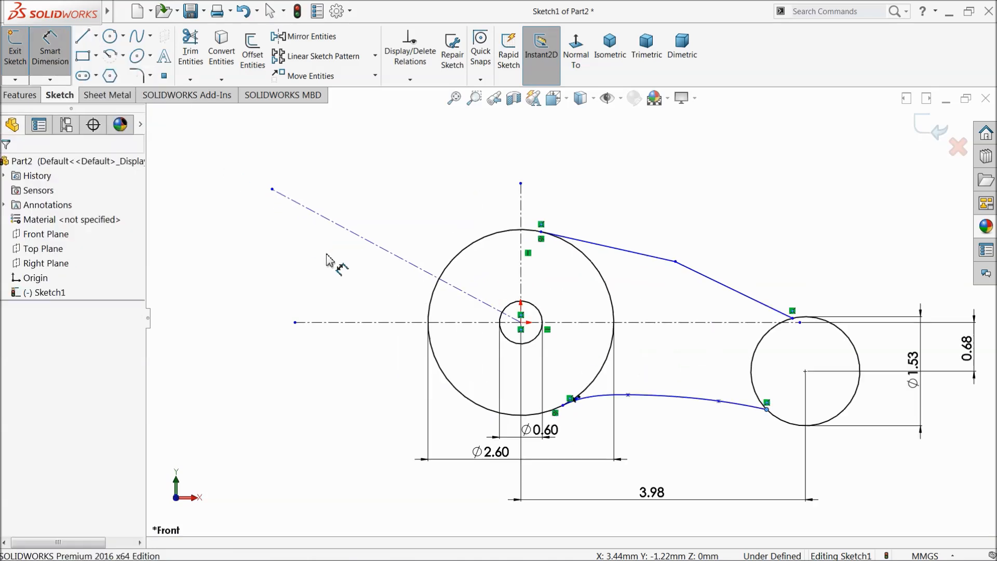
click(386, 255)
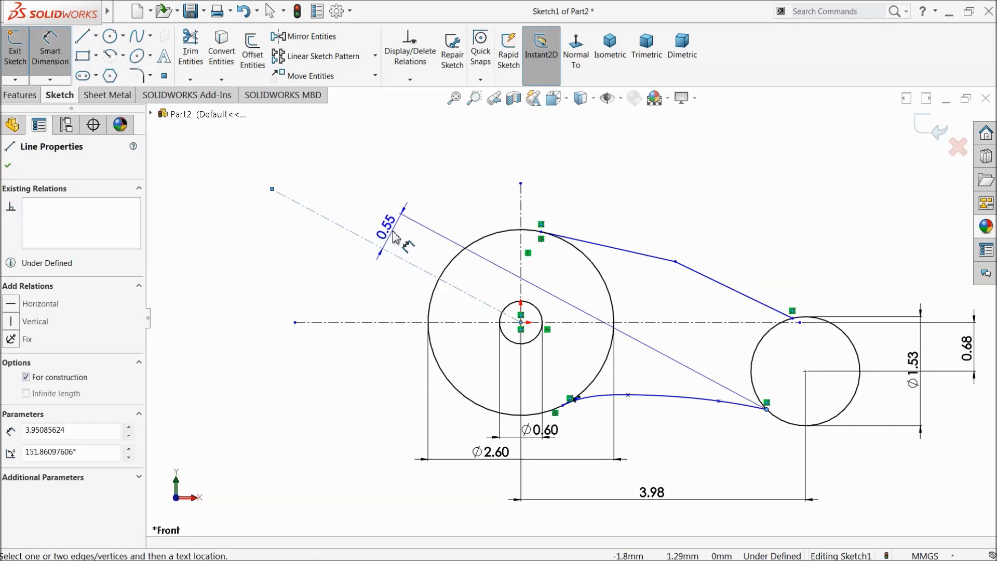
key(Escape)
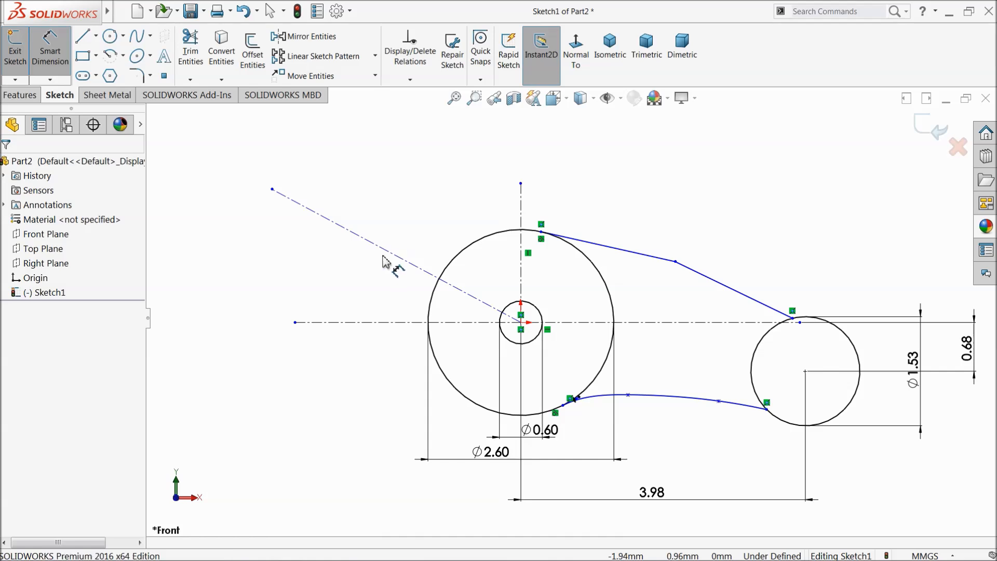
click(386, 256)
click(413, 244)
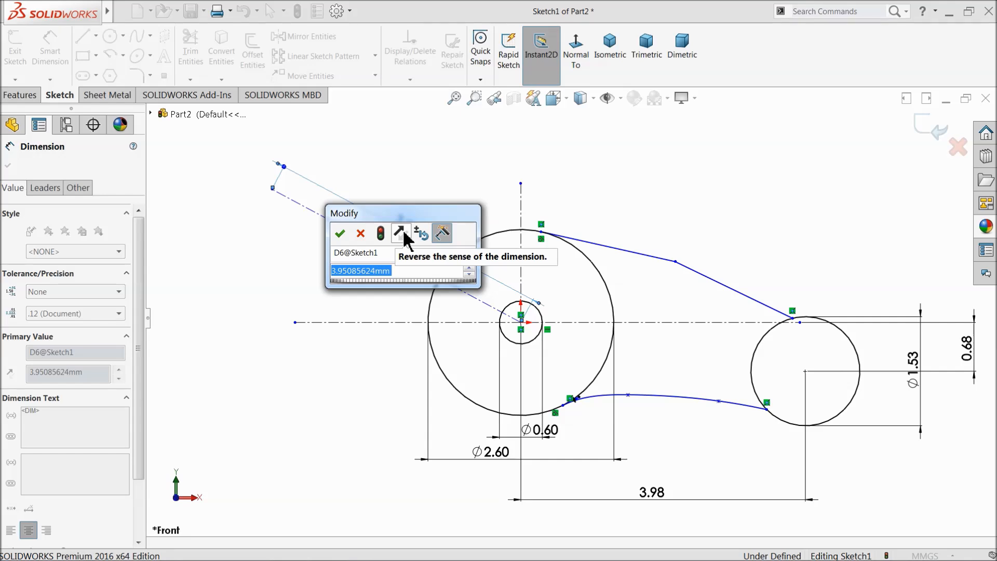
text(4.44)
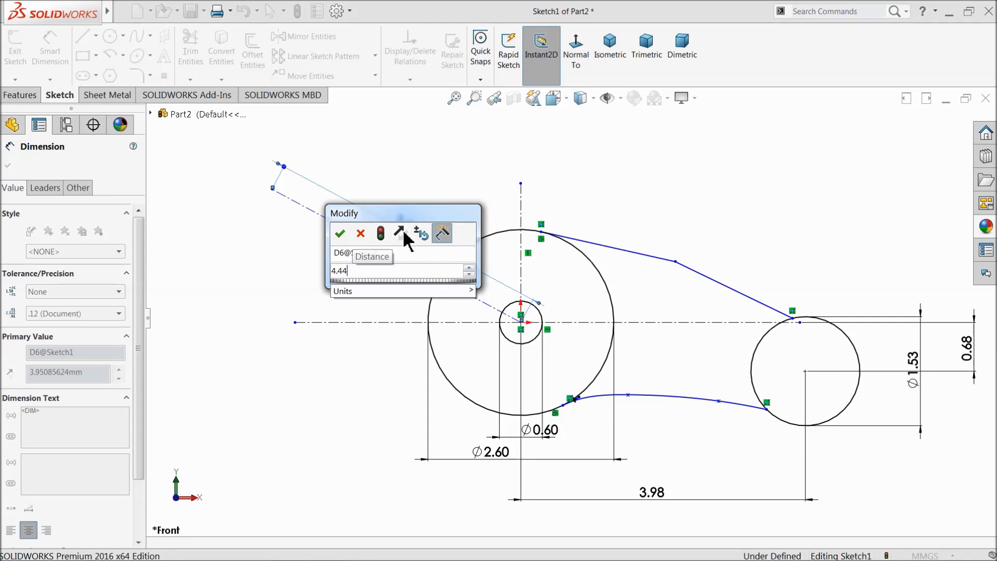
key(Return)
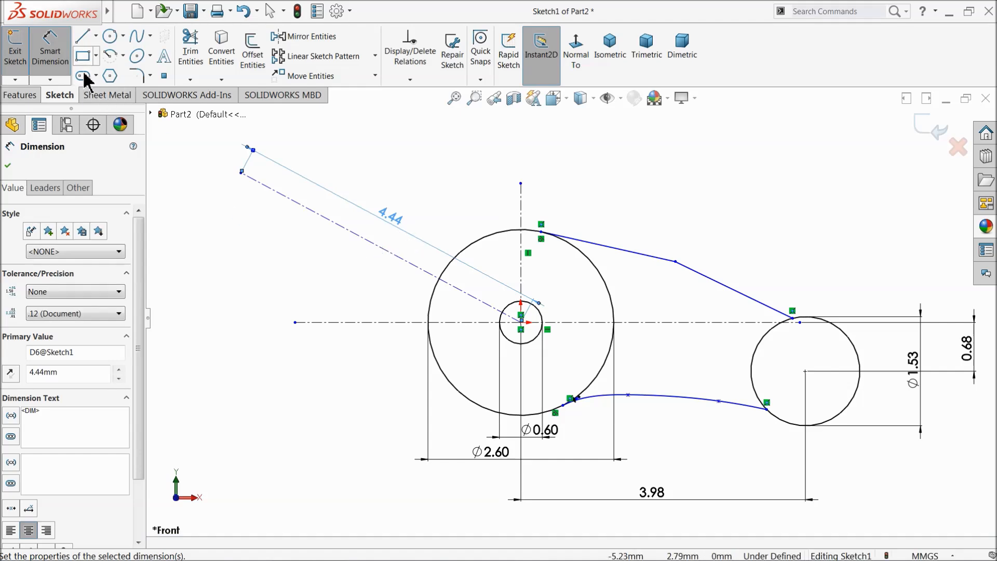
Step: Sketch a short line about 0.75 mm long across the outer end of the slanted centerline
click(83, 40)
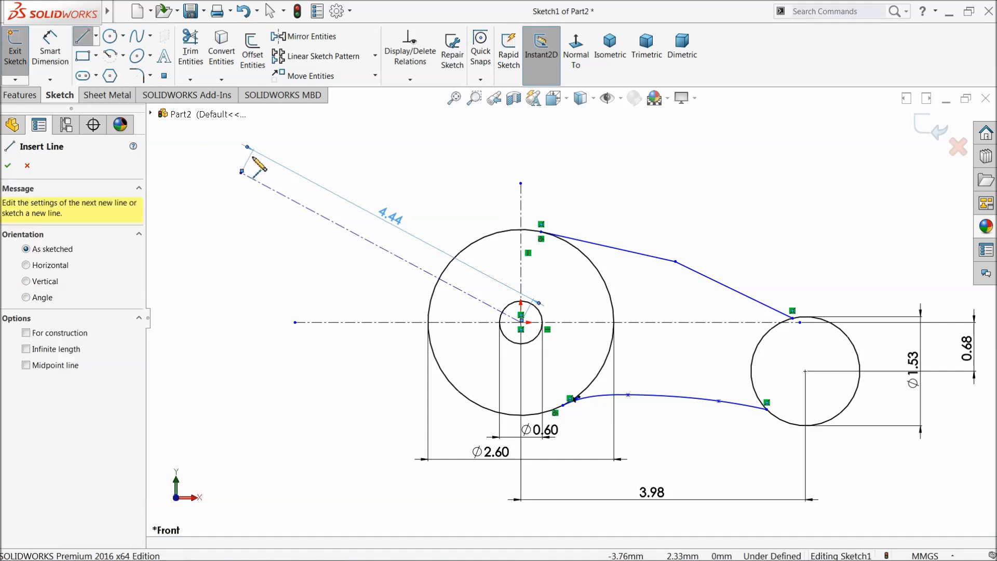
click(250, 149)
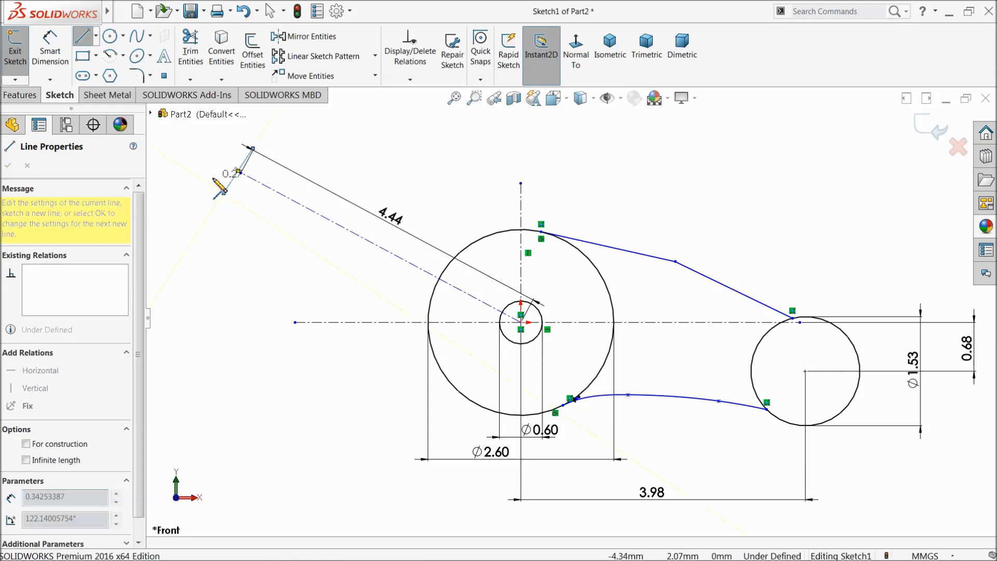
right_click(212, 174)
click(239, 177)
scroll(281, 178, down, 5)
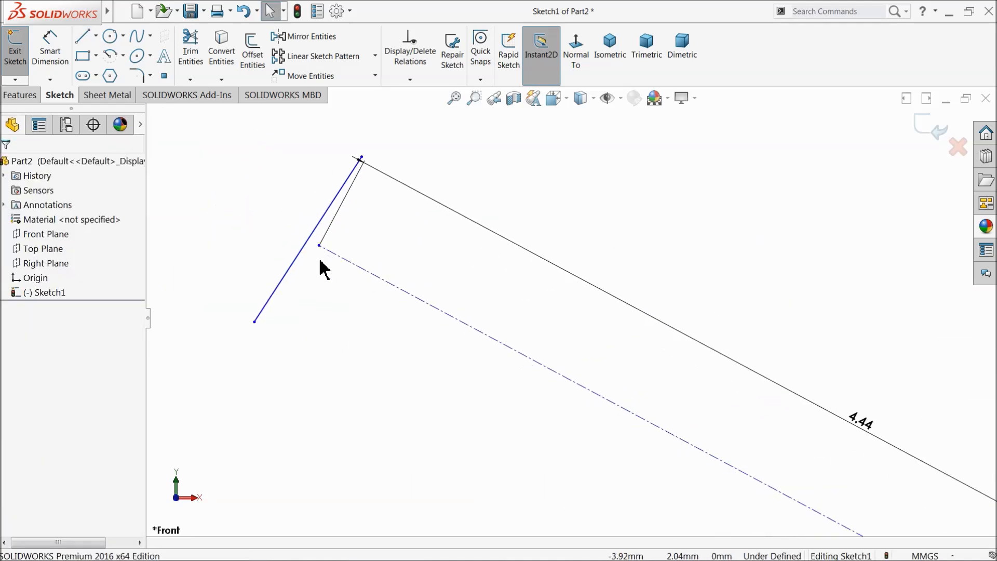
Step: Add a midpoint relation between the short line and the outer endpoint of the slanted centerline
click(310, 261)
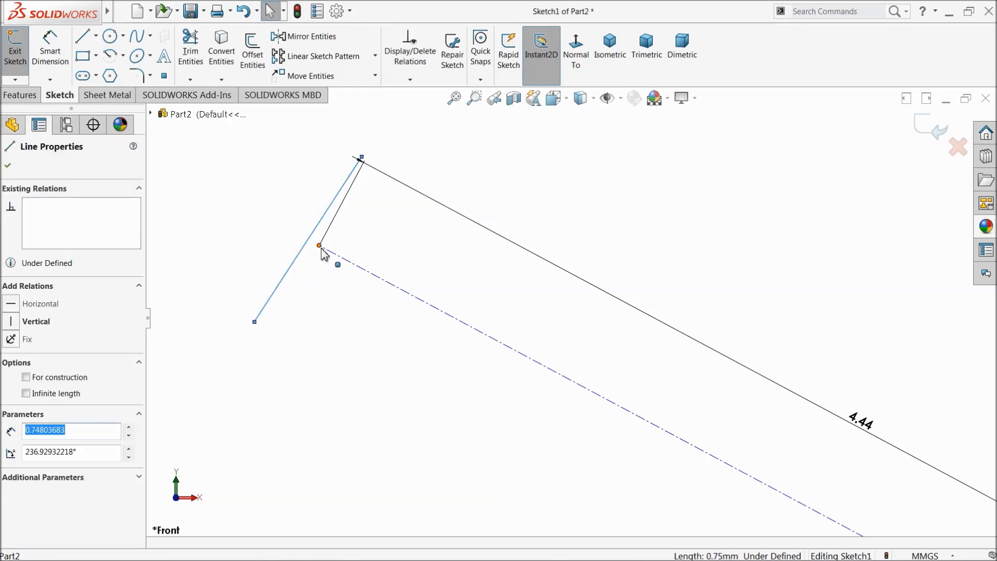
ctrl+click(321, 248)
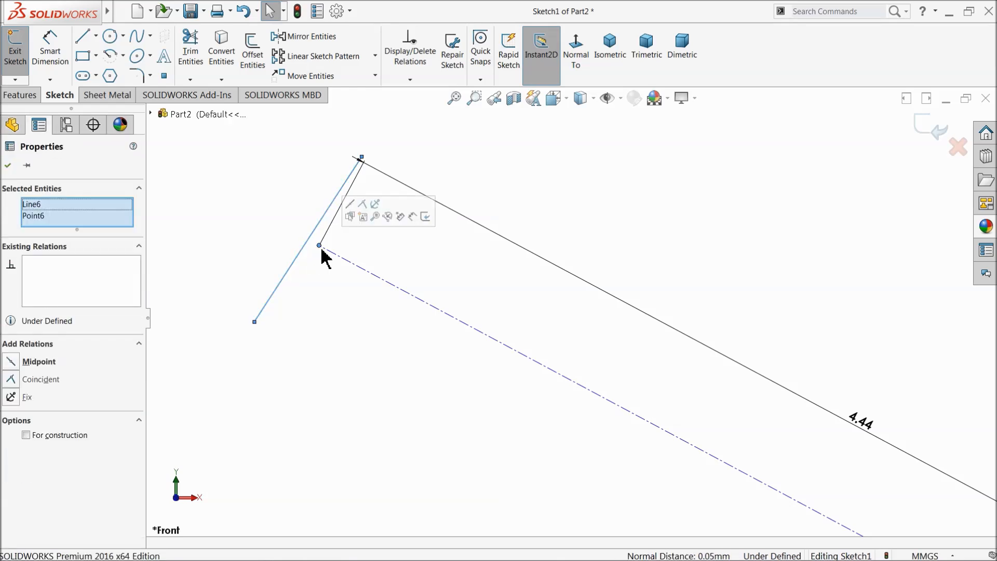
click(351, 207)
click(276, 216)
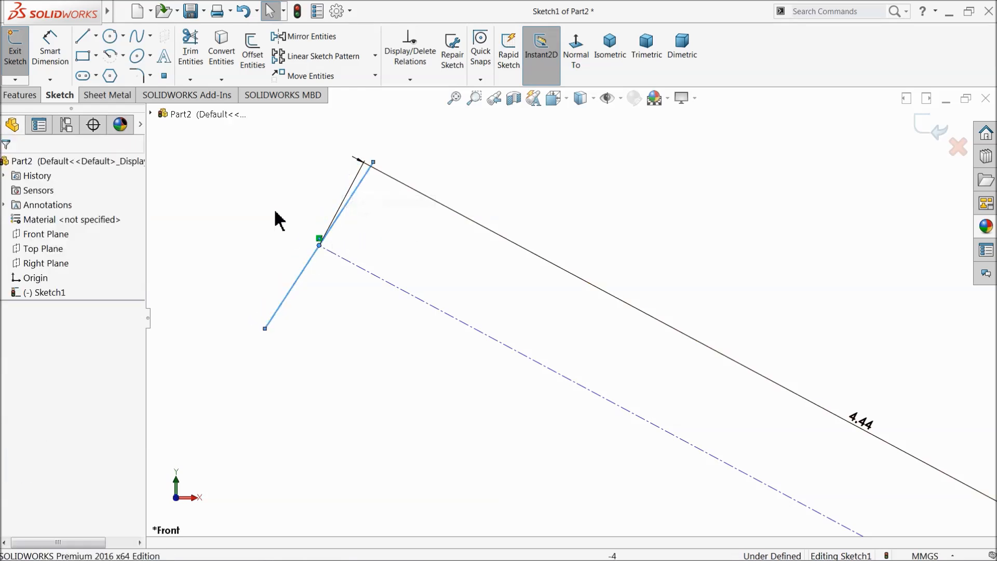
Step: Make the short end line perpendicular to the slanted centerline
click(340, 260)
ctrl+click(336, 221)
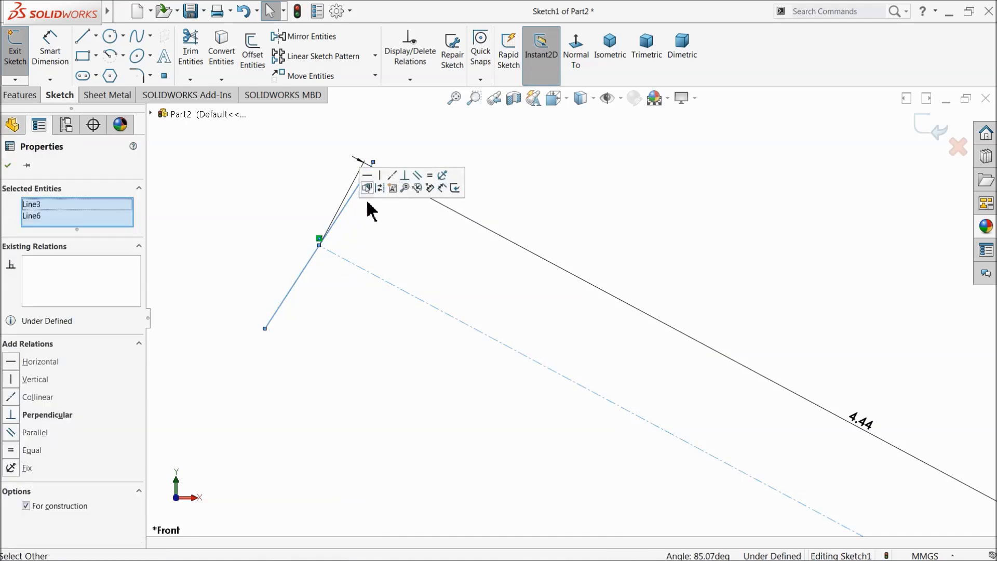
click(405, 176)
click(287, 216)
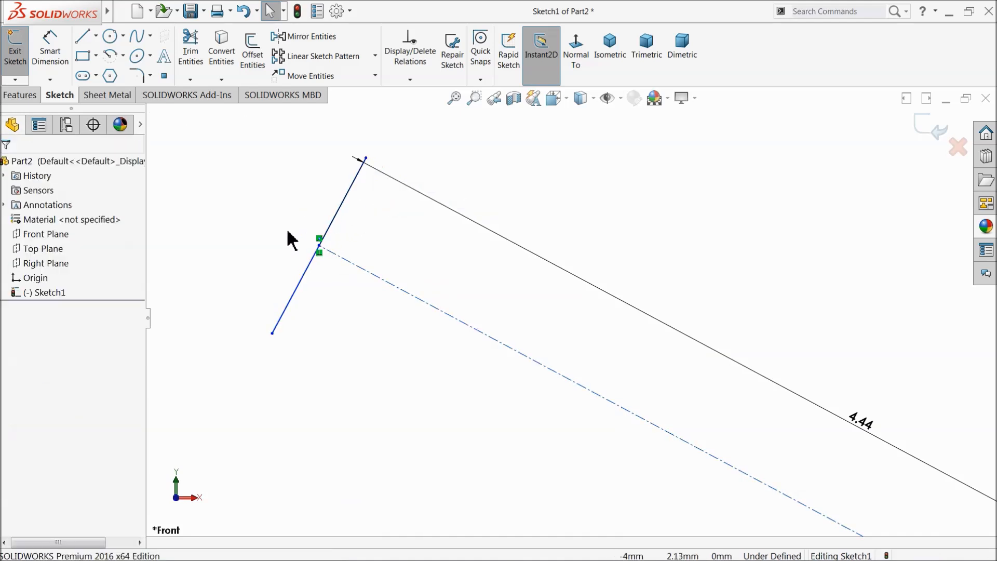
Step: Dimension the length of the short end line as 0.675 mm
click(50, 52)
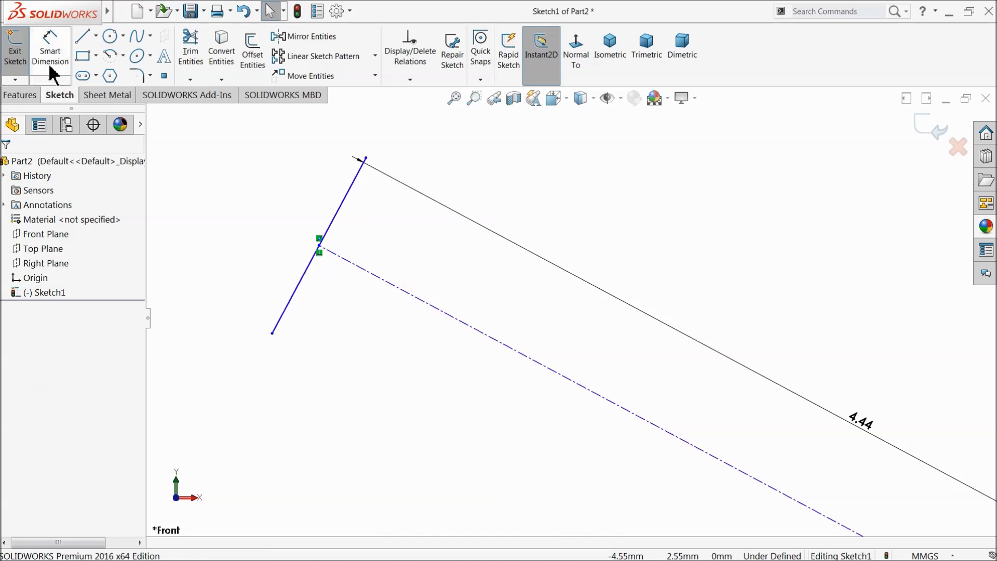
click(335, 223)
click(285, 213)
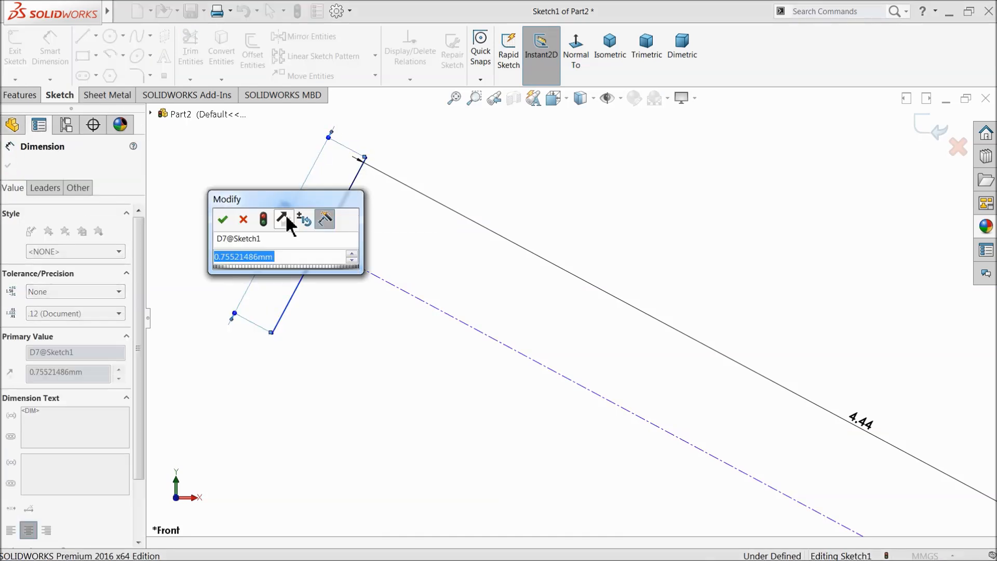
text(.675)
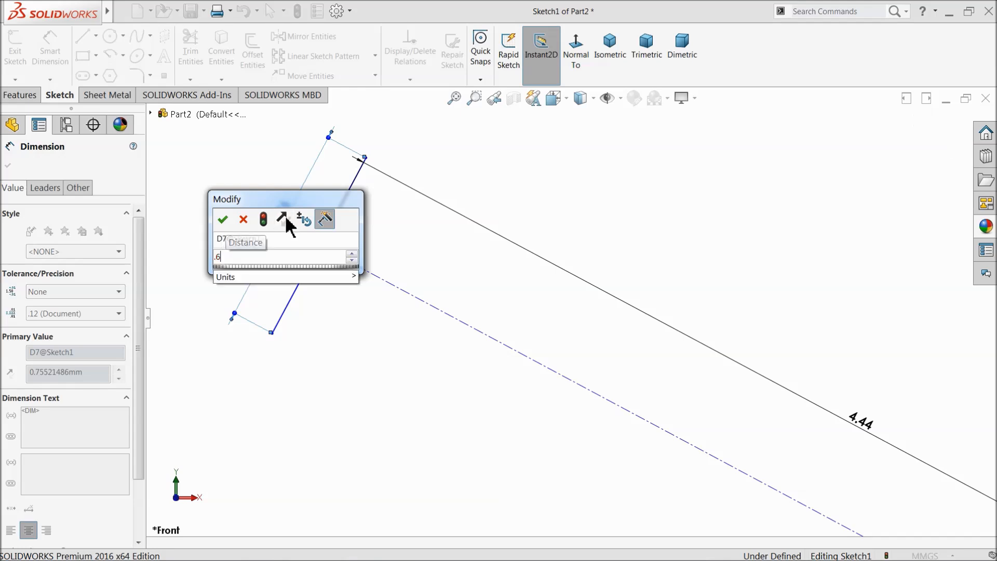
click(223, 221)
scroll(334, 267, up, 5)
scroll(712, 379, down, 3)
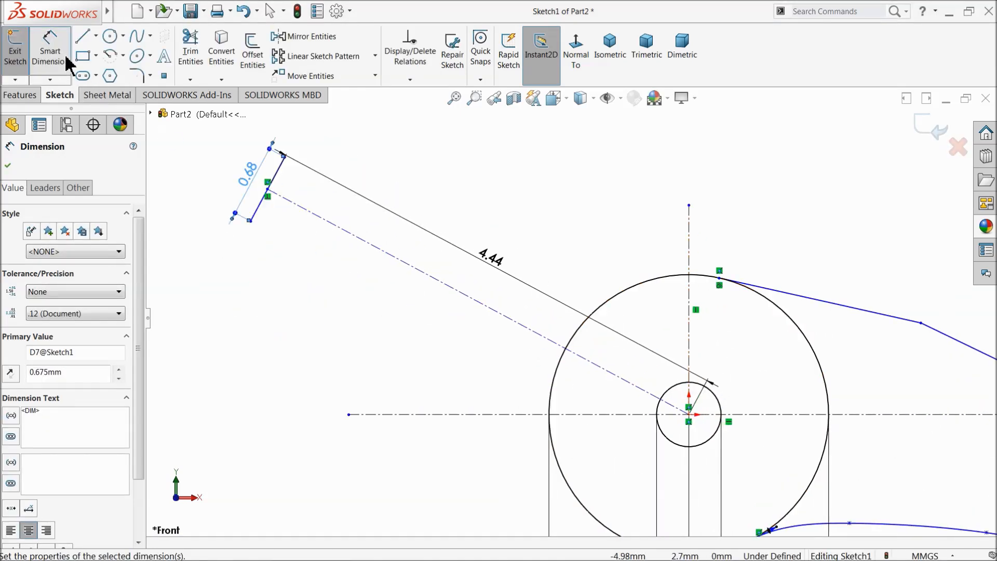
Step: Sketch two connected lines from the short line's upper end, the first about 1.31 mm long, to the upper edge of the 2.6 mm circle
click(82, 37)
click(284, 156)
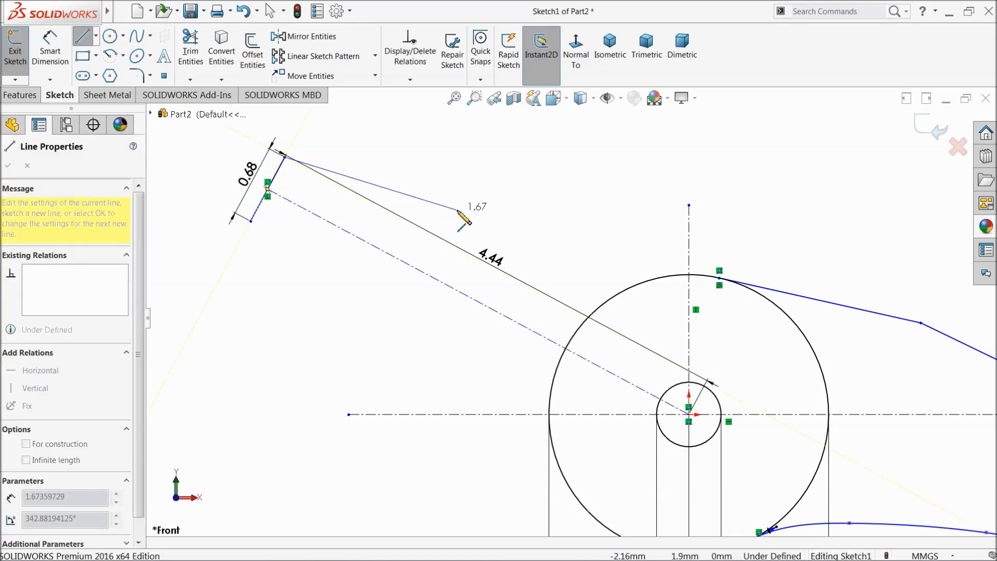
click(434, 196)
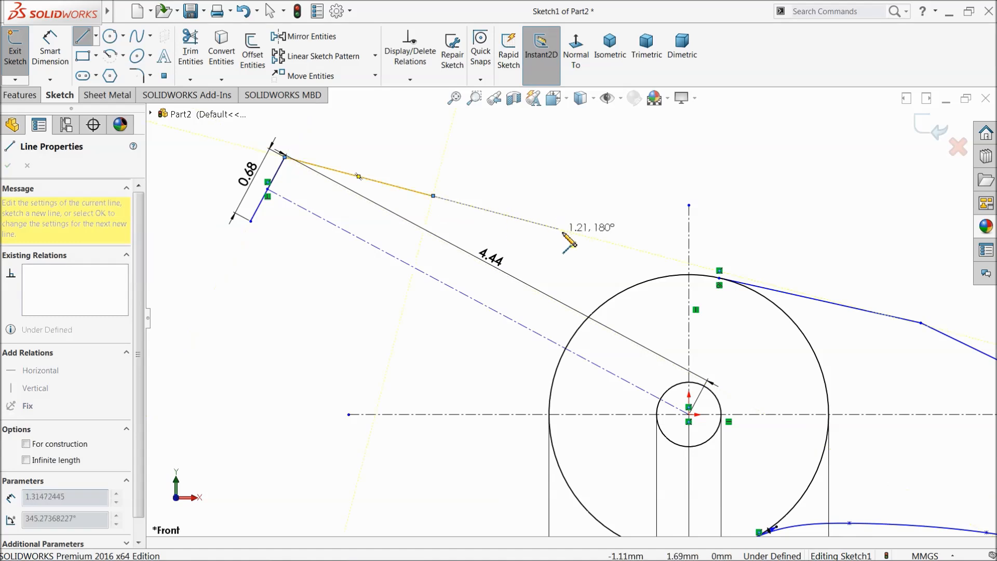
click(632, 287)
right_click(639, 208)
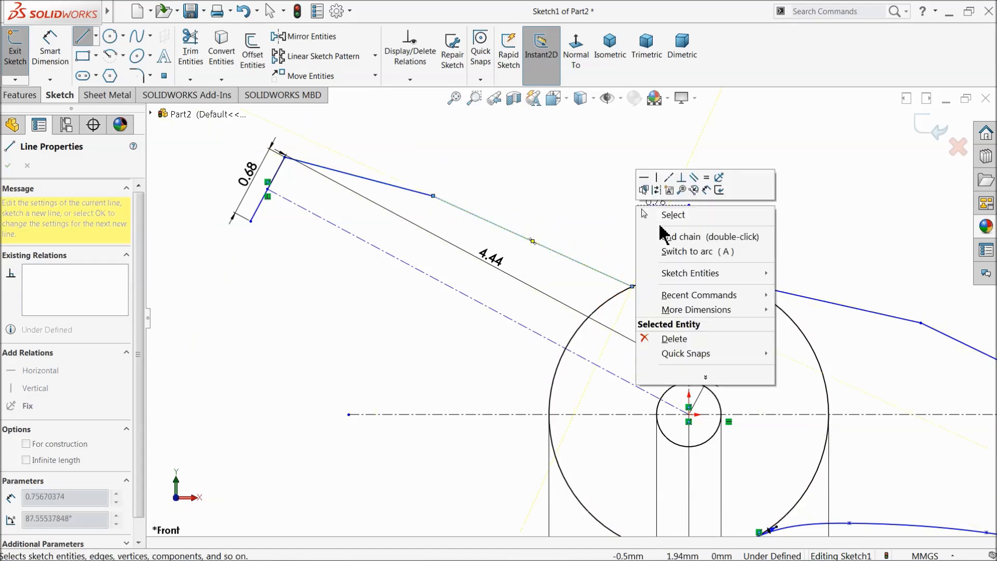
click(690, 236)
key(Escape)
scroll(533, 293, up, 2)
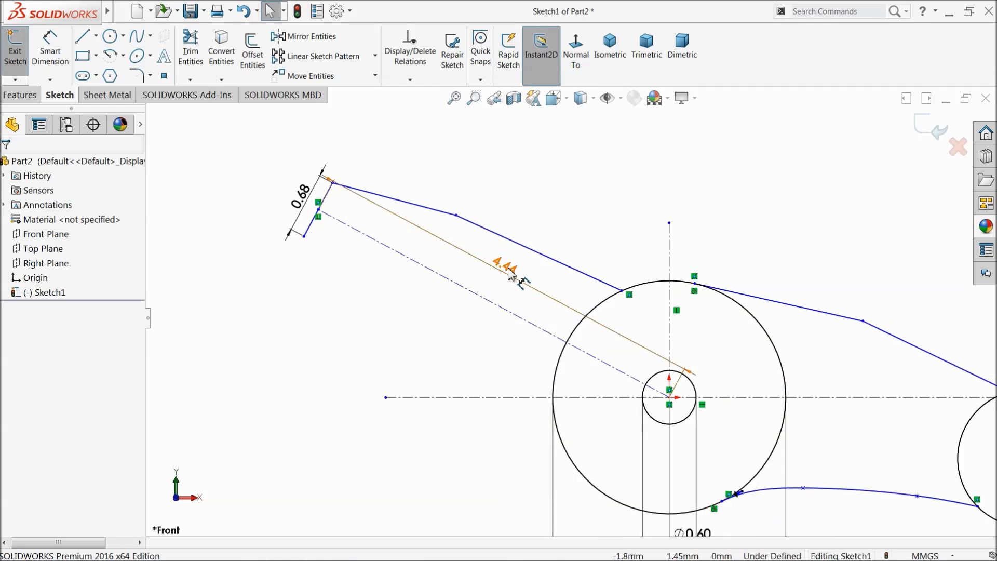
Step: Move the 4.44 mm dimension clear of the profile and dimension the new line's endpoint on the circle 0.819 mm from the slanted centerline
click(563, 161)
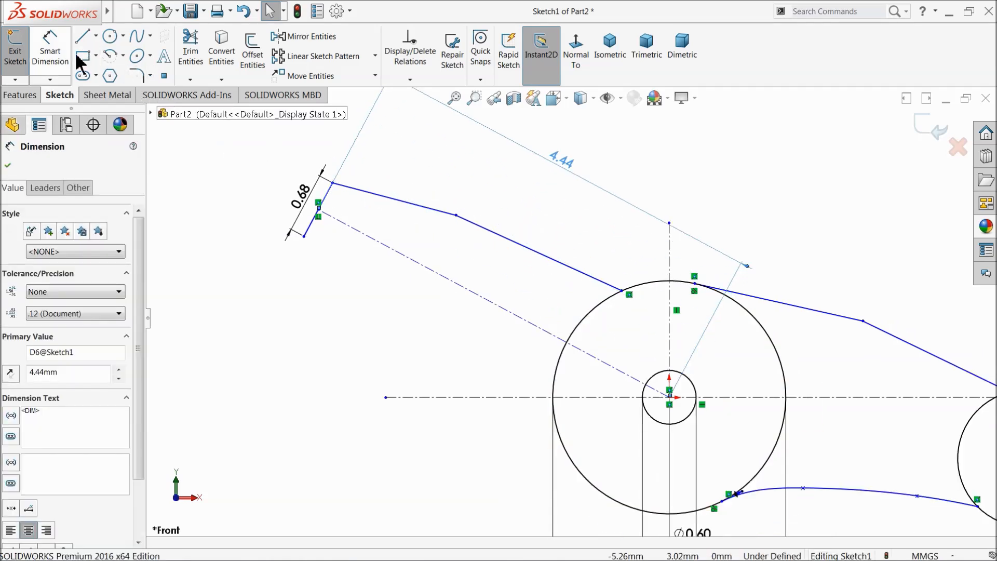
click(55, 56)
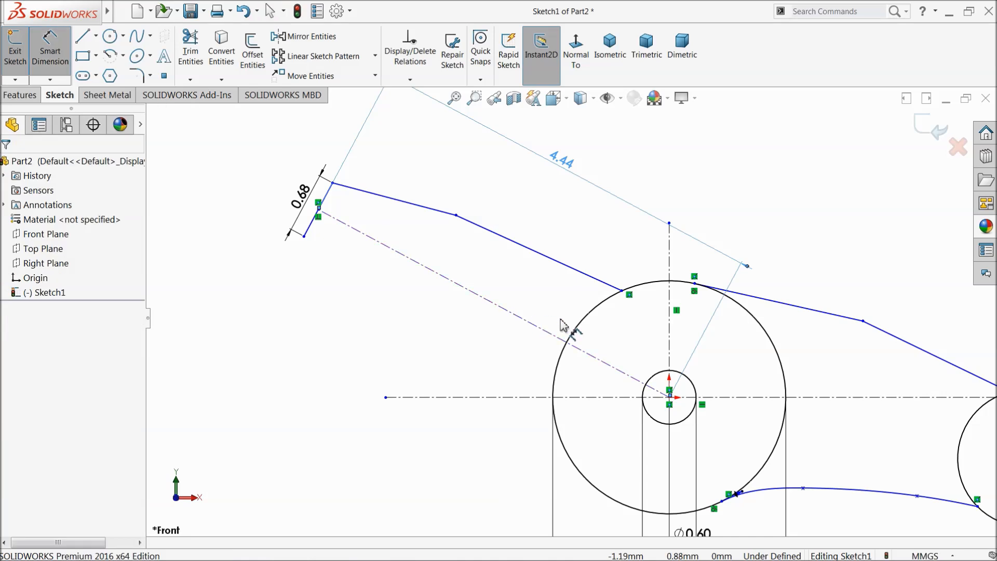
scroll(542, 368, down, 4)
click(671, 261)
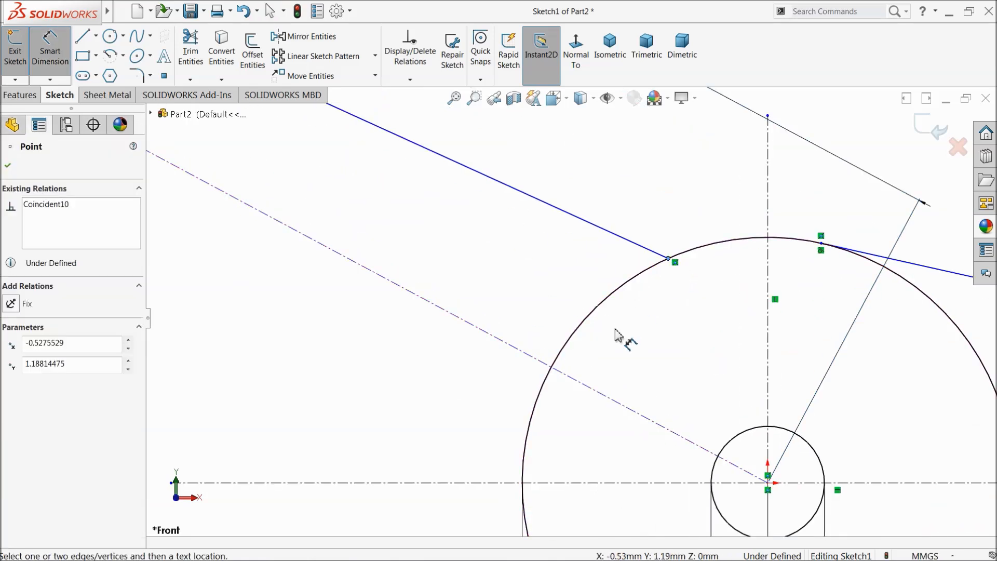
click(581, 387)
click(526, 297)
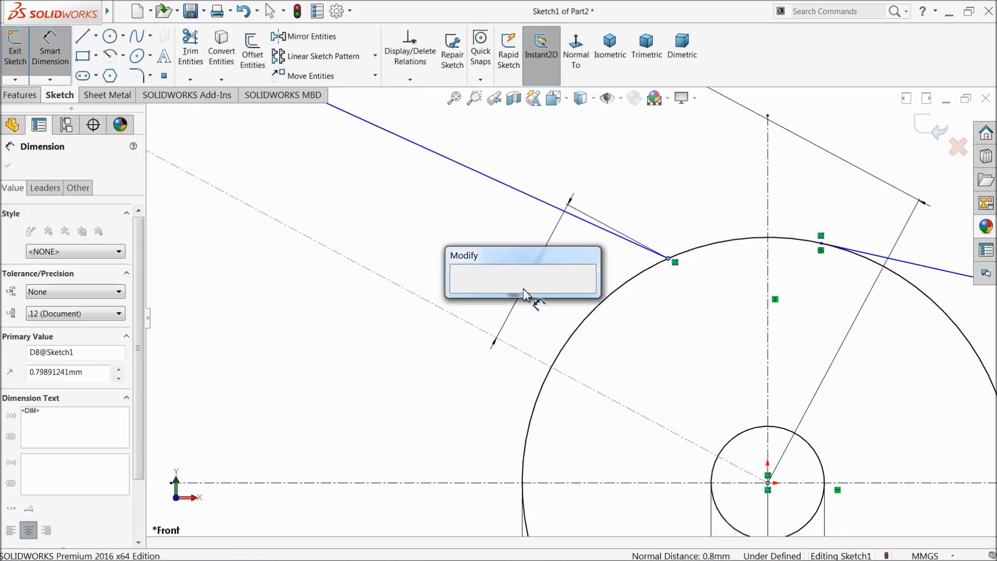
text(0.81)
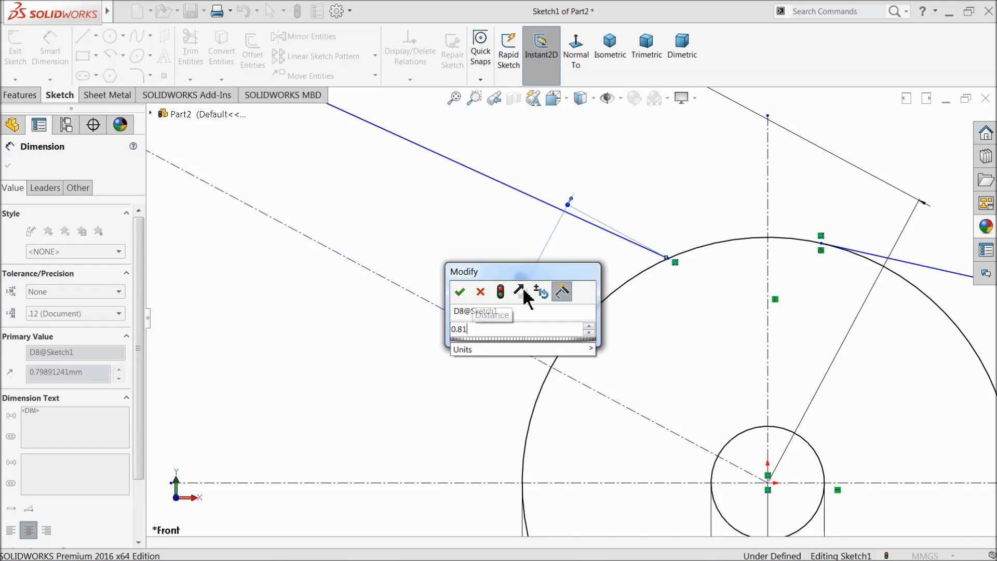
key(Return)
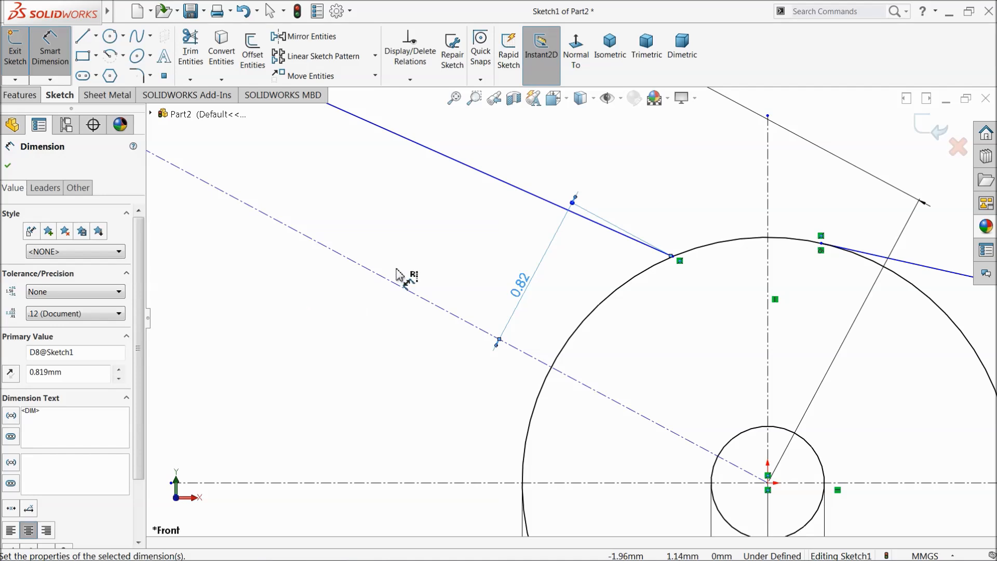
Step: Dimension the angle between the slanted centerline and the horizontal centerline as 34.47°
key(z)
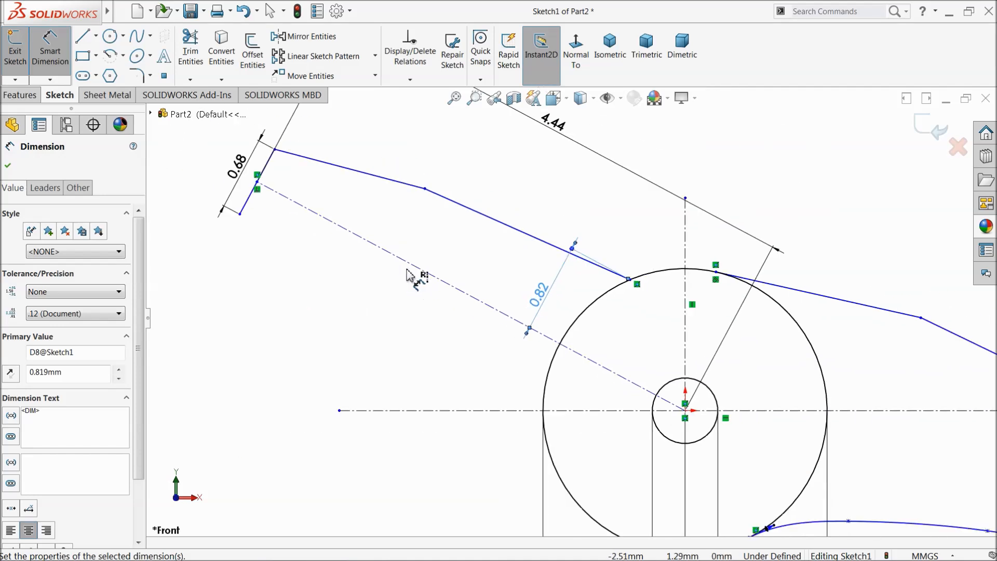
click(507, 318)
click(484, 410)
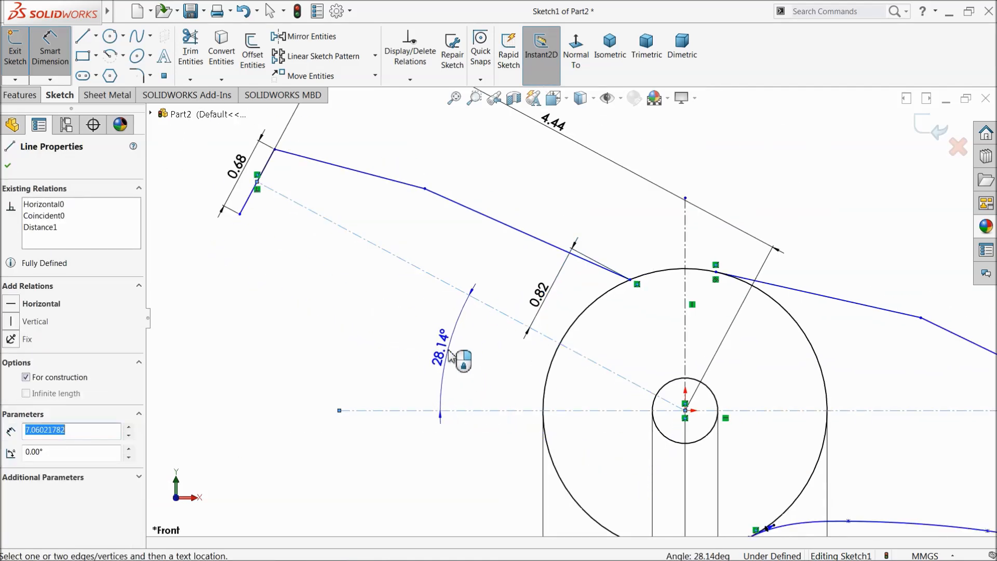
click(449, 353)
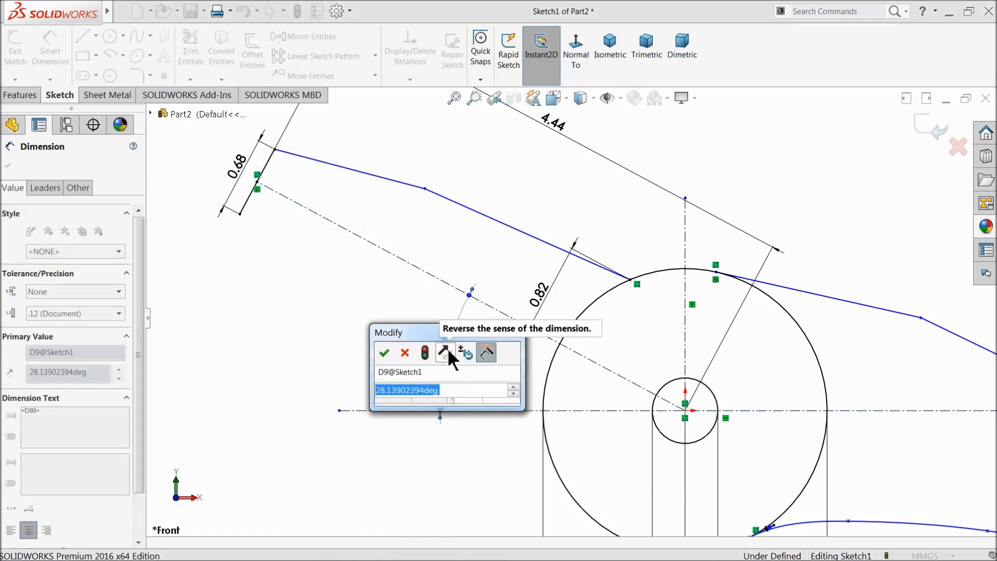
text(34.)
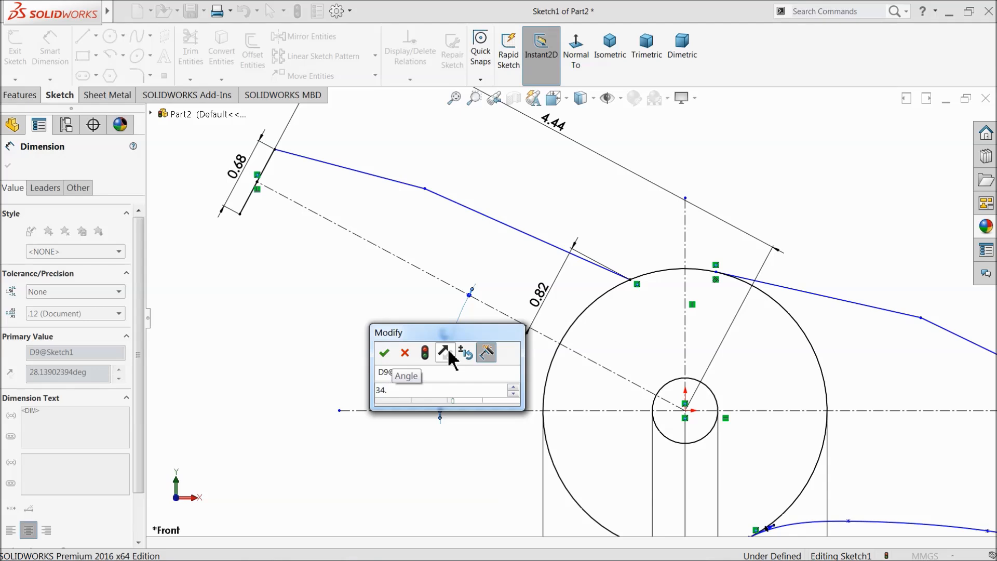
text(47)
key(Return)
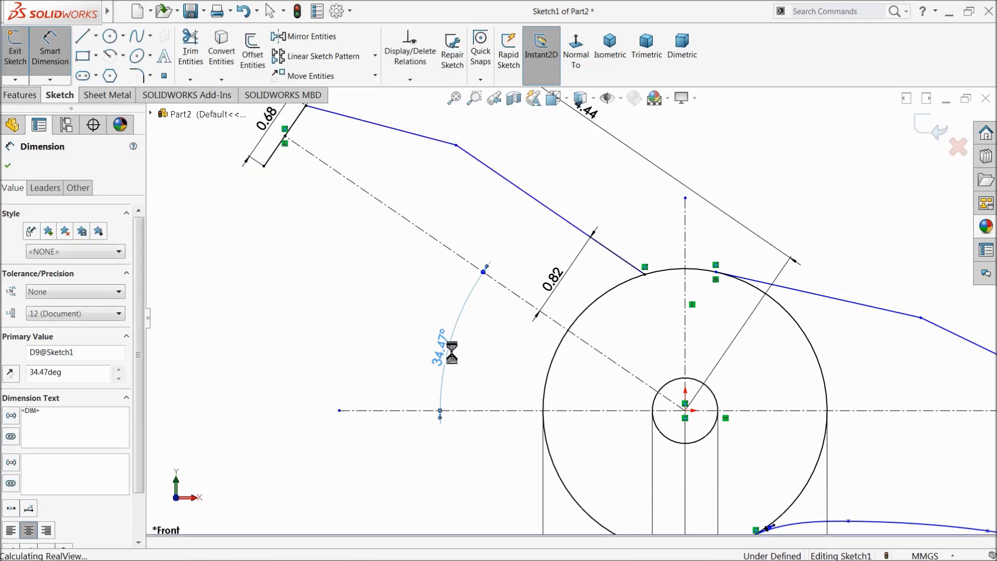
scroll(530, 316, up, 2)
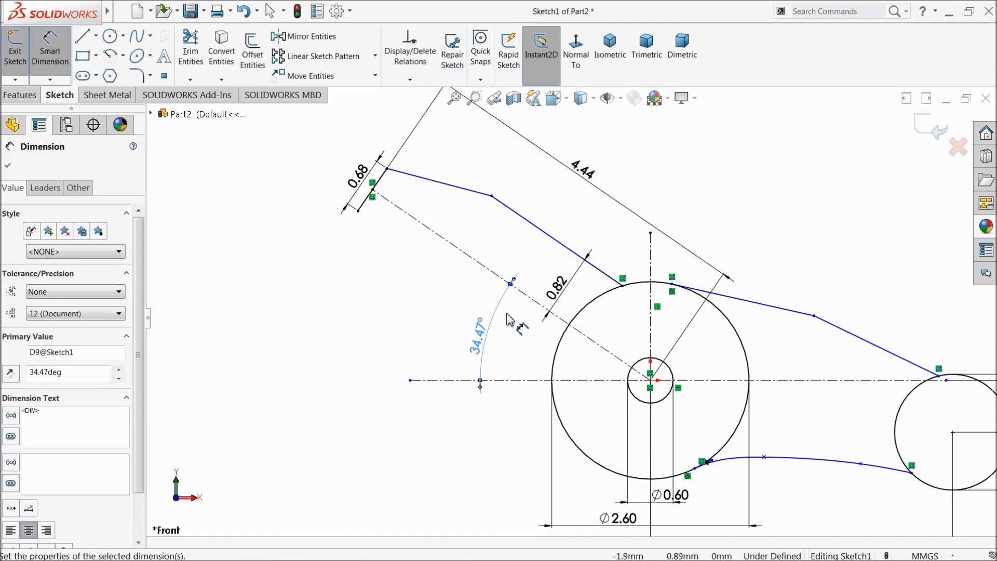
click(8, 165)
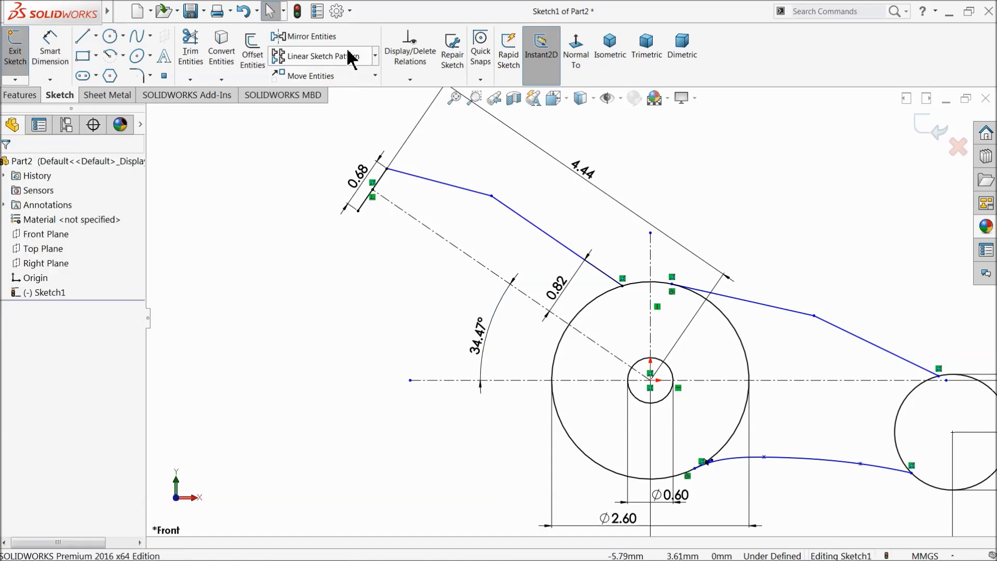
Step: Mirror the two connected lines of the upper arm about the slanted centerline
click(288, 36)
click(485, 194)
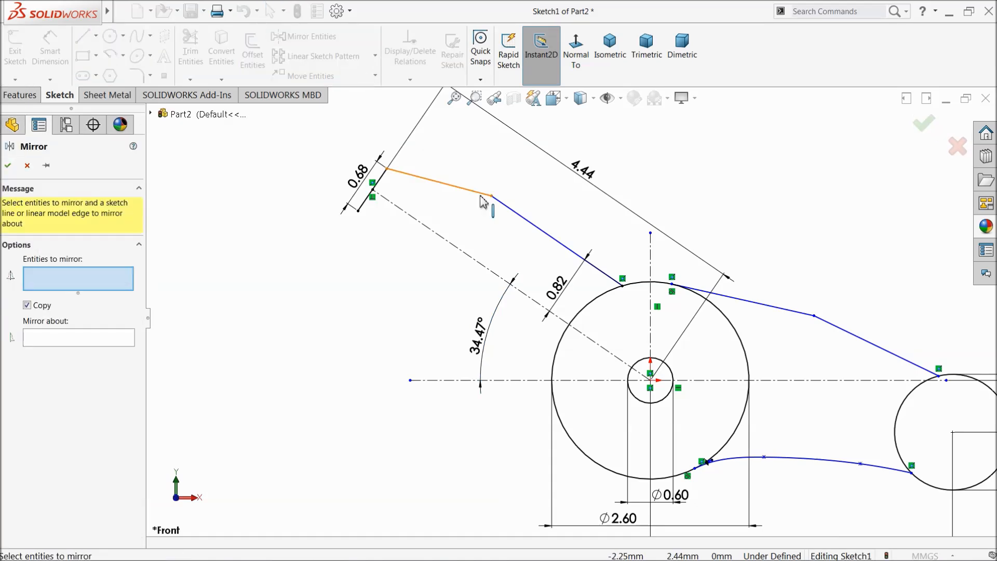
click(504, 212)
click(73, 351)
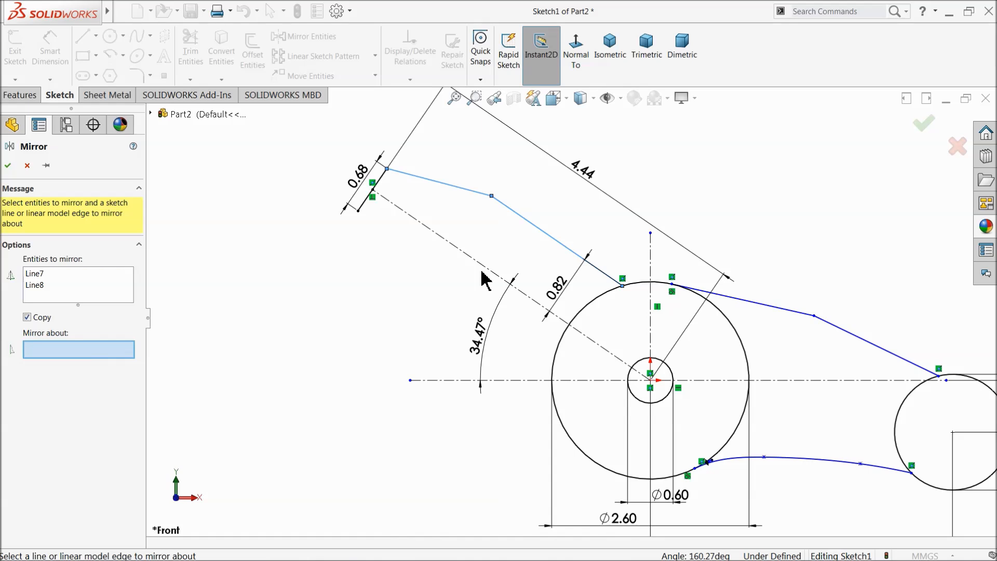
click(488, 270)
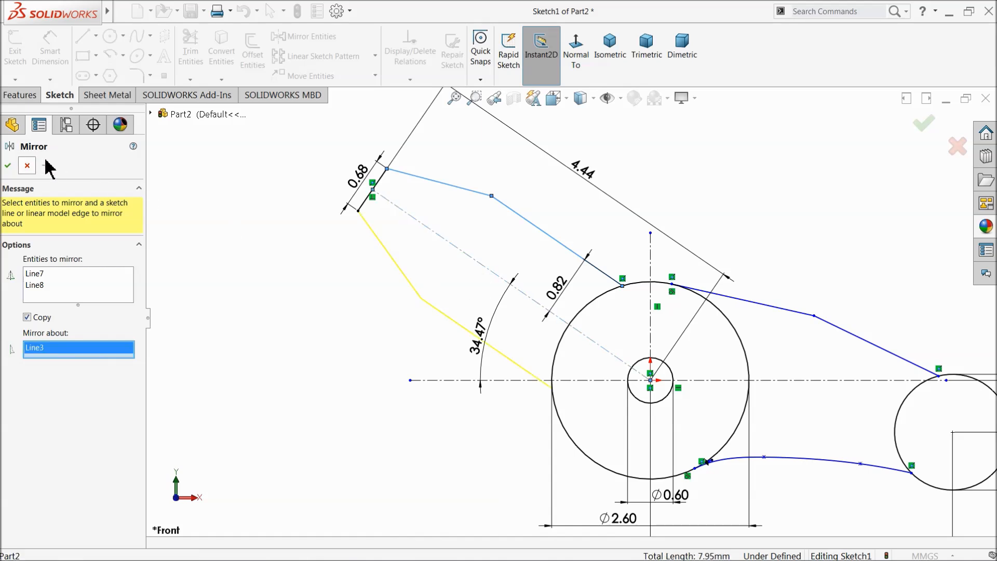
click(8, 166)
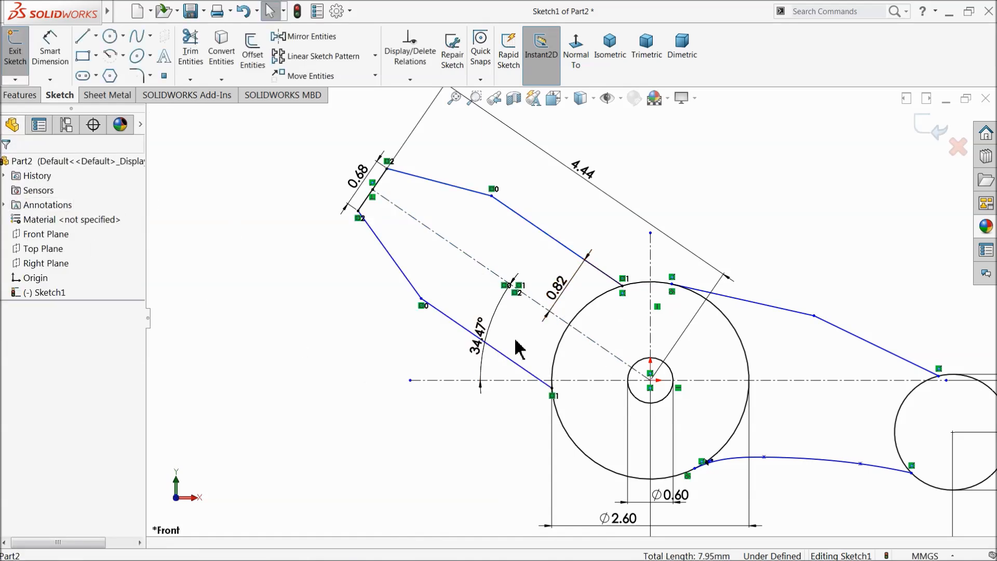
Step: Move the 34.47° dimension clear of the mirrored line and exit the sketch
drag(480, 338, 455, 307)
click(322, 329)
scroll(393, 340, up, 5)
scroll(725, 362, down, 4)
scroll(512, 345, up, 2)
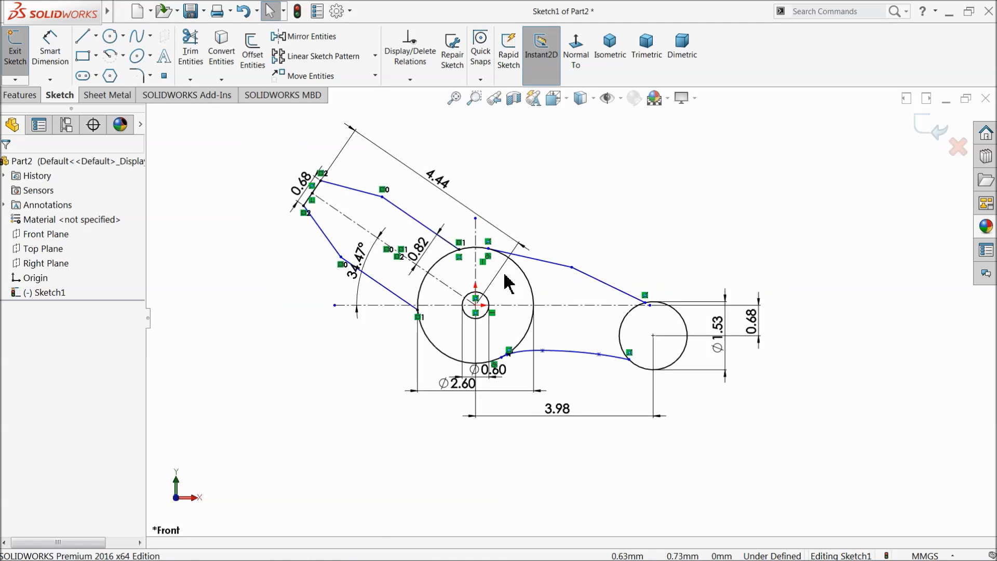
click(930, 139)
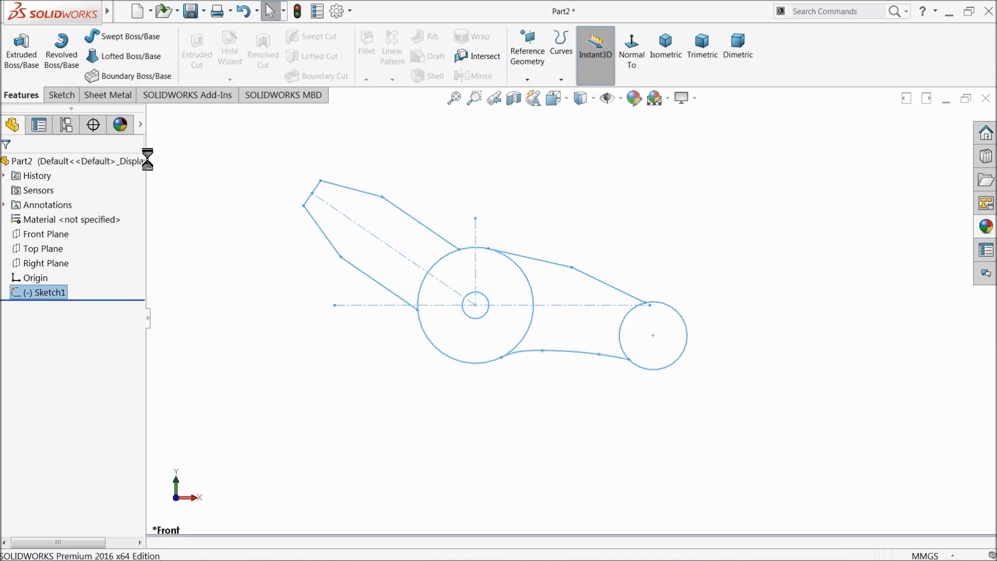
Step: Extrude the ring between the 2.6 mm and 0.6 mm circles 1.4 mm with the Mid Plane end condition
click(21, 55)
scroll(582, 344, down, 5)
click(585, 326)
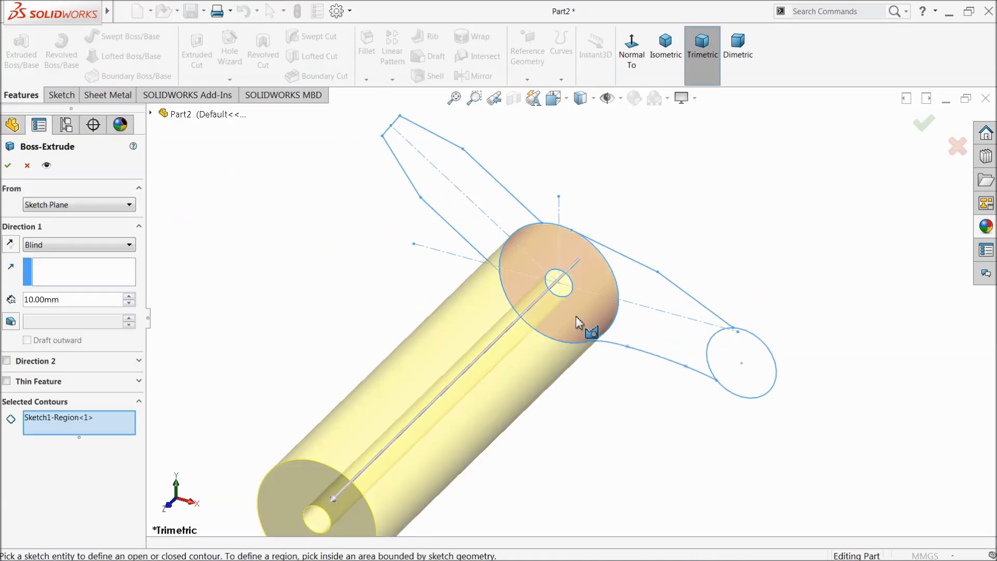
click(52, 244)
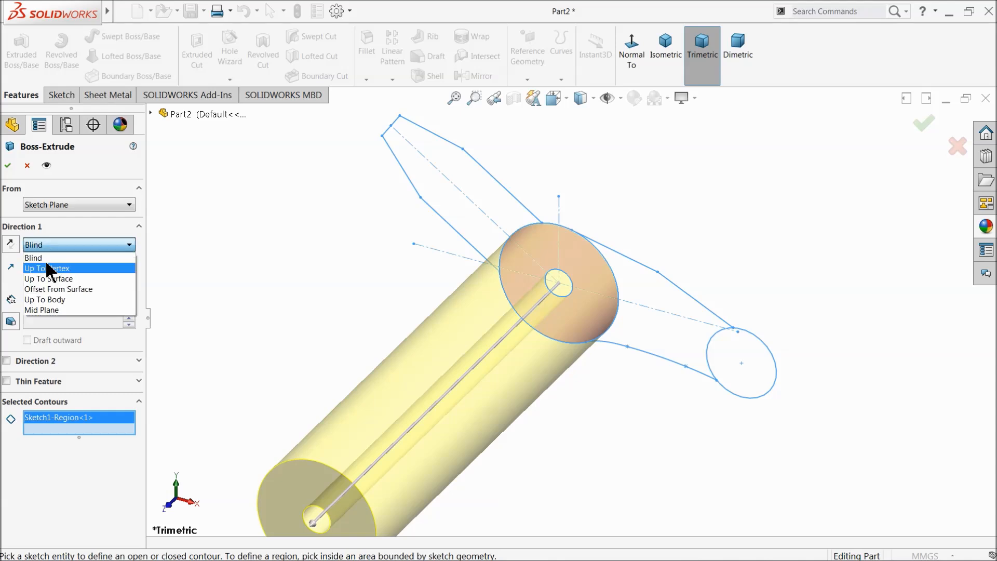
click(39, 313)
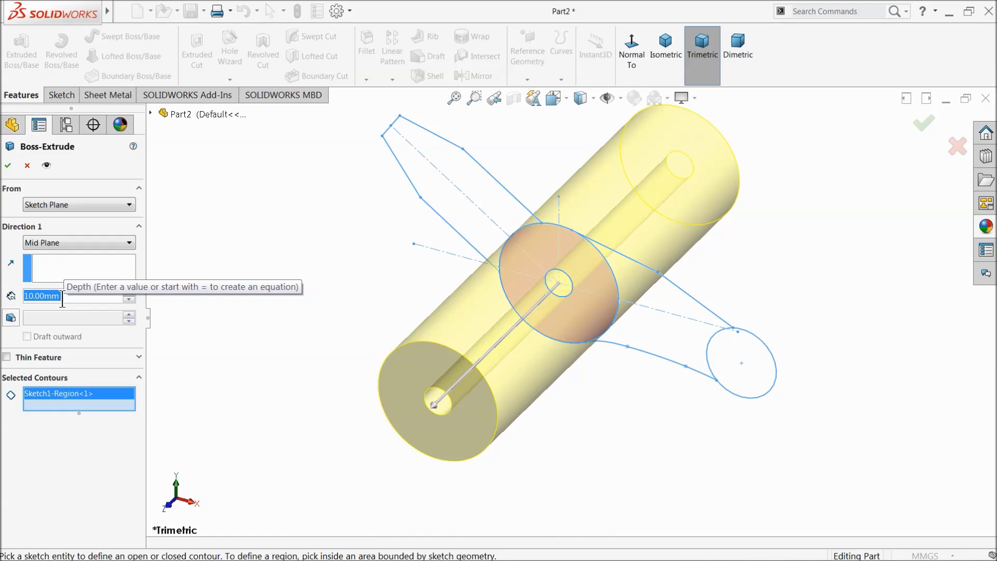
text(1.4)
key(Return)
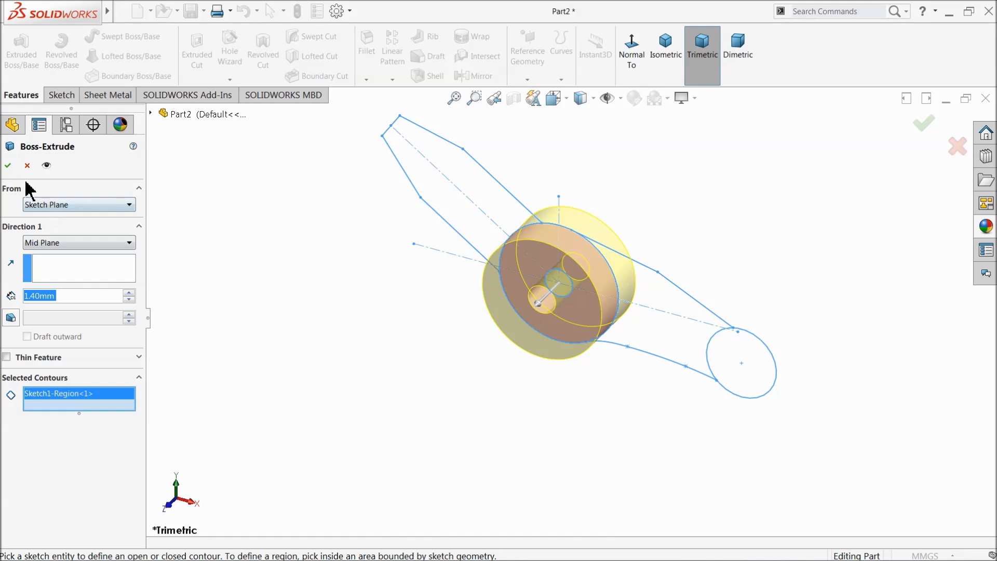
click(7, 165)
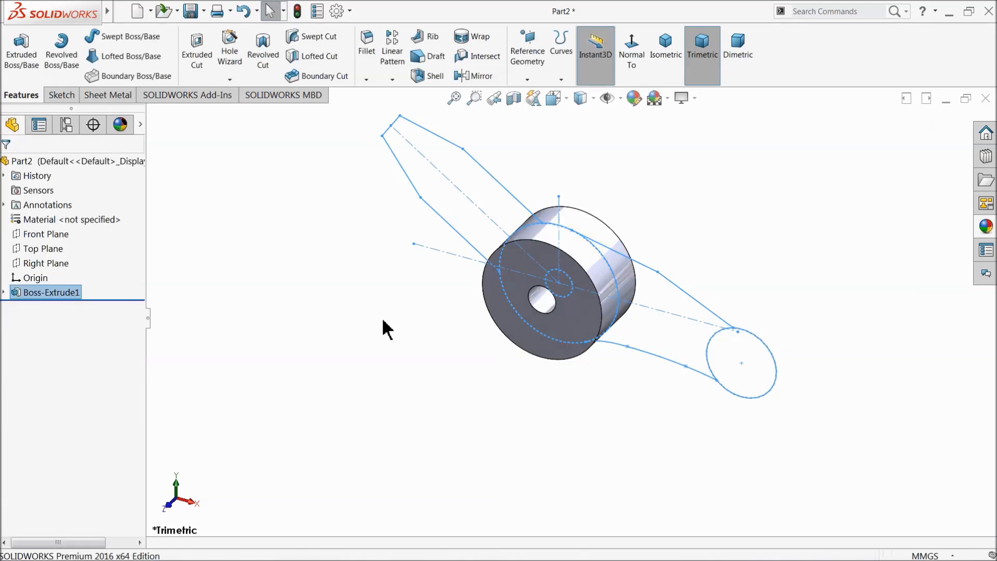
Step: Extrude the 1.53 mm circle region of the same sketch 1.4 mm as a Blind boss
click(5, 292)
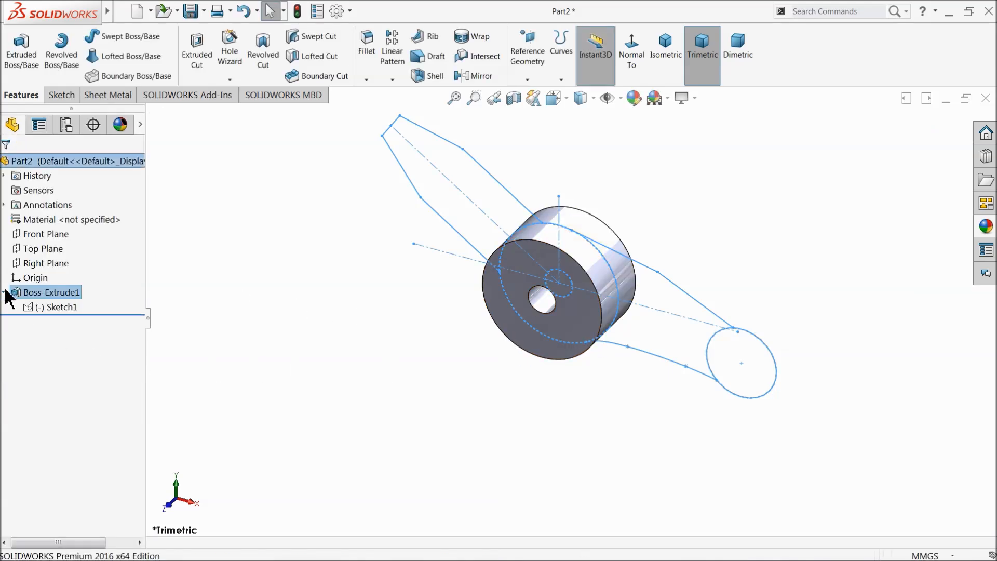
click(51, 312)
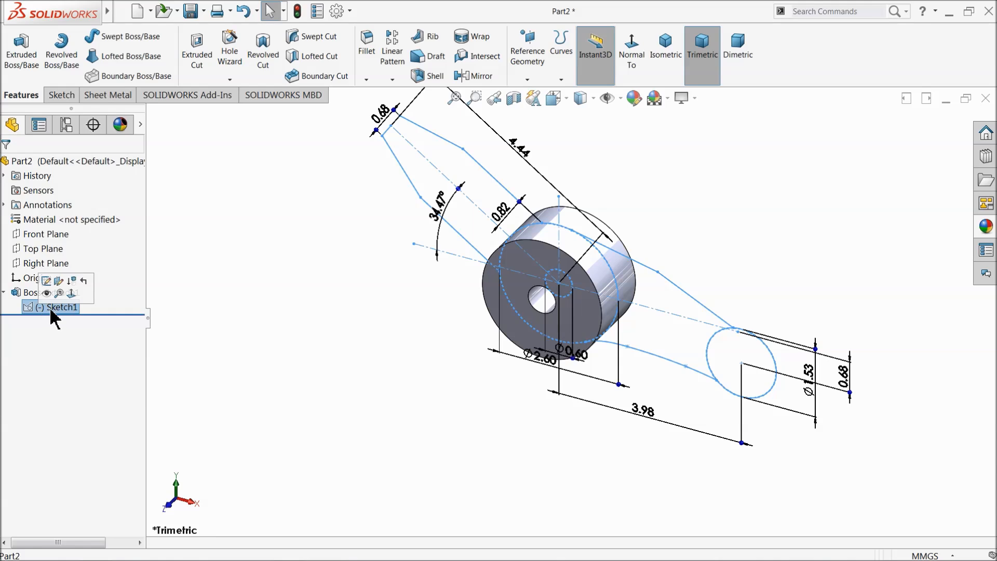
click(14, 69)
click(754, 372)
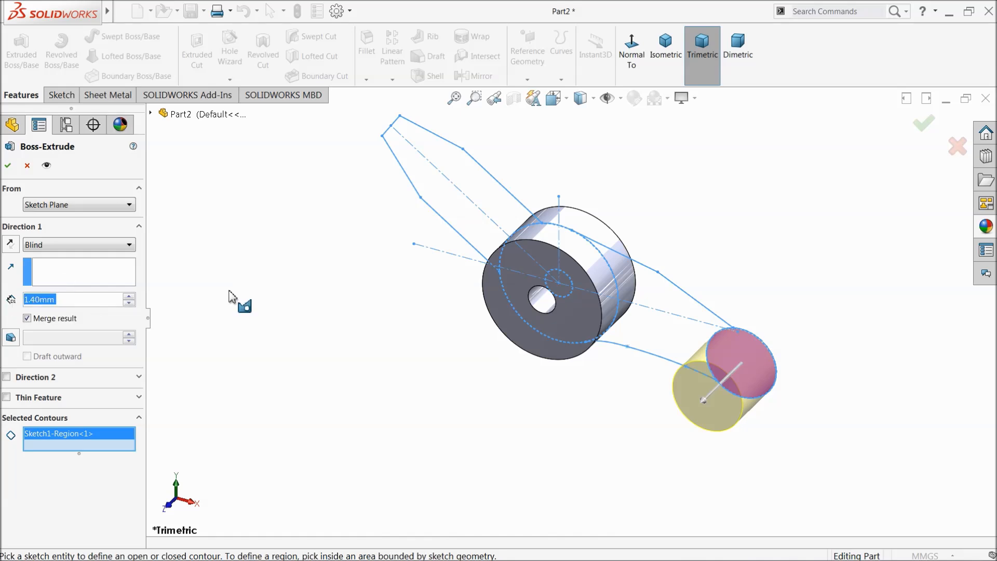
click(9, 166)
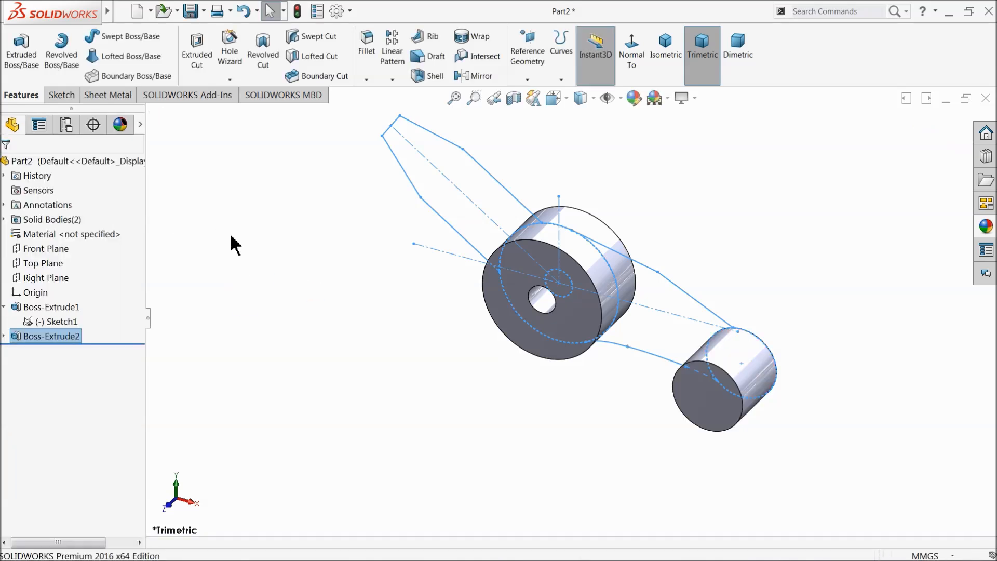
Step: Edit the central ring's extrusion and set its depth to 2 mm
click(595, 259)
click(19, 310)
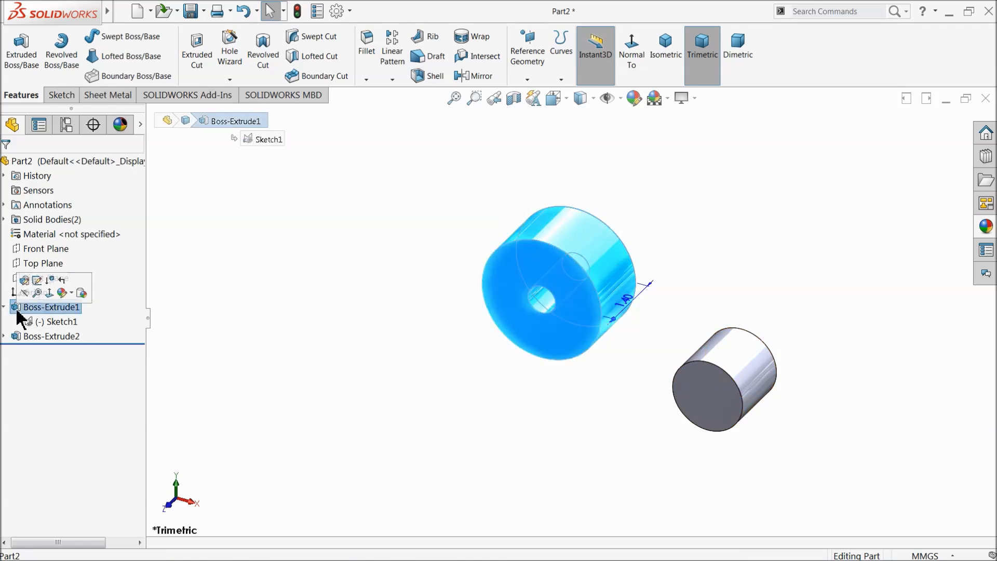
click(26, 285)
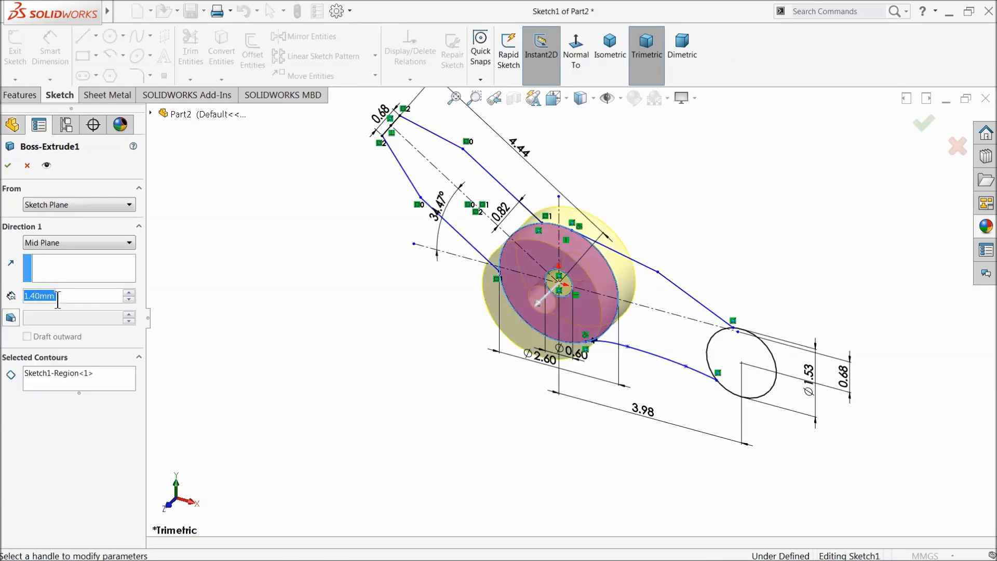
text(2)
key(Return)
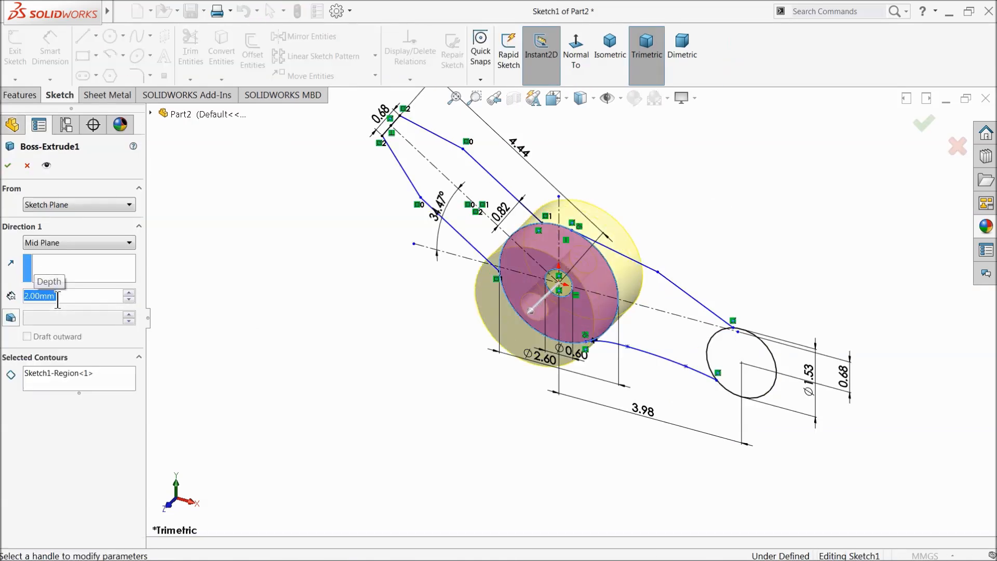
click(6, 168)
Step: Change the end condition of the small cylinder's extrusion to Mid Plane
middle_drag(291, 322, 422, 333)
click(572, 319)
middle_drag(572, 319, 763, 416)
click(707, 413)
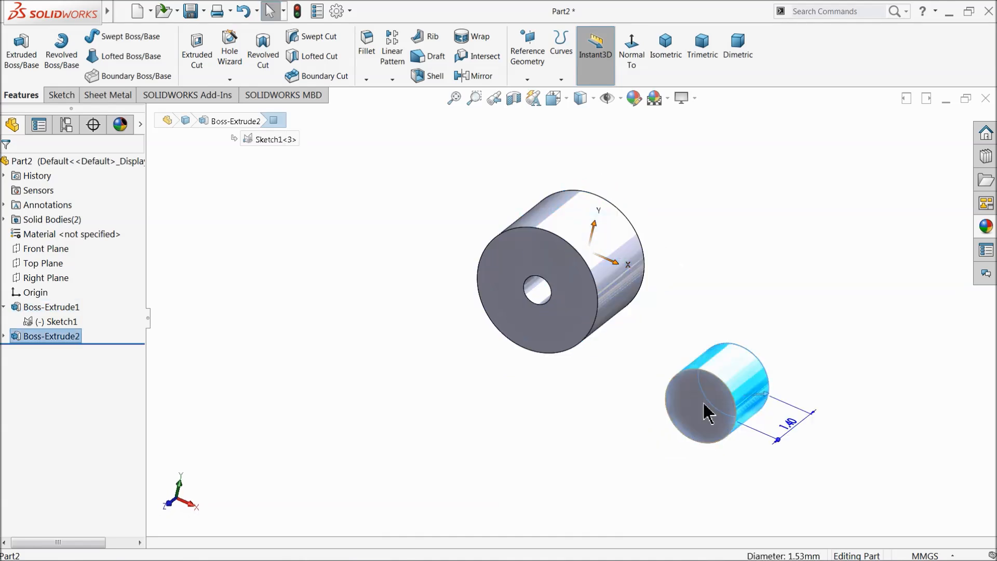
click(4, 336)
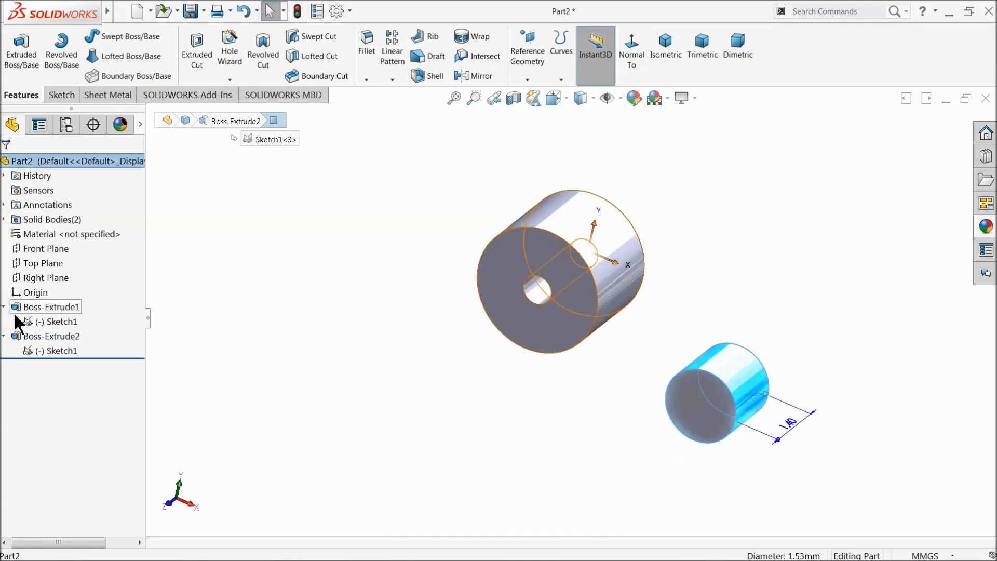
click(31, 337)
click(29, 312)
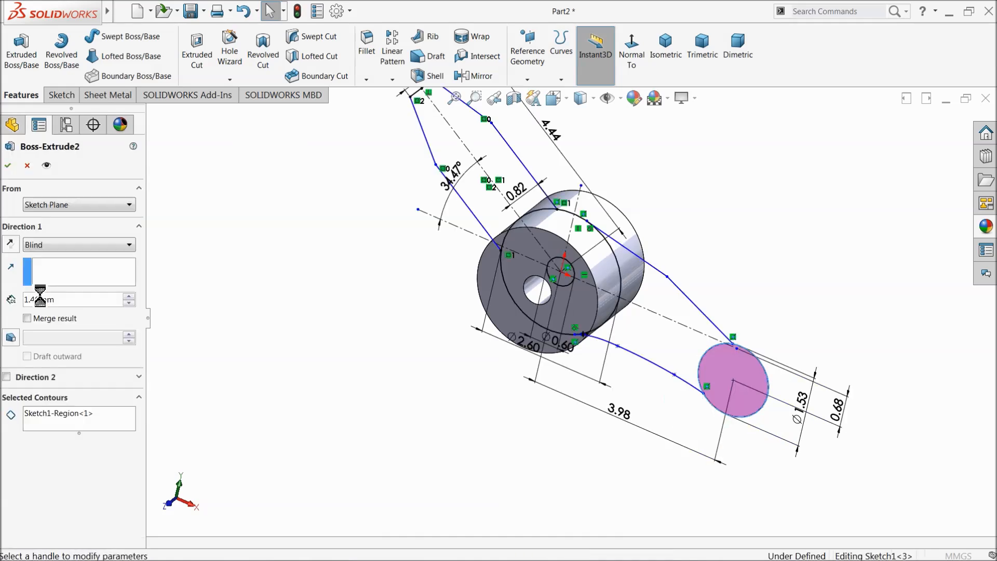
click(57, 245)
click(53, 319)
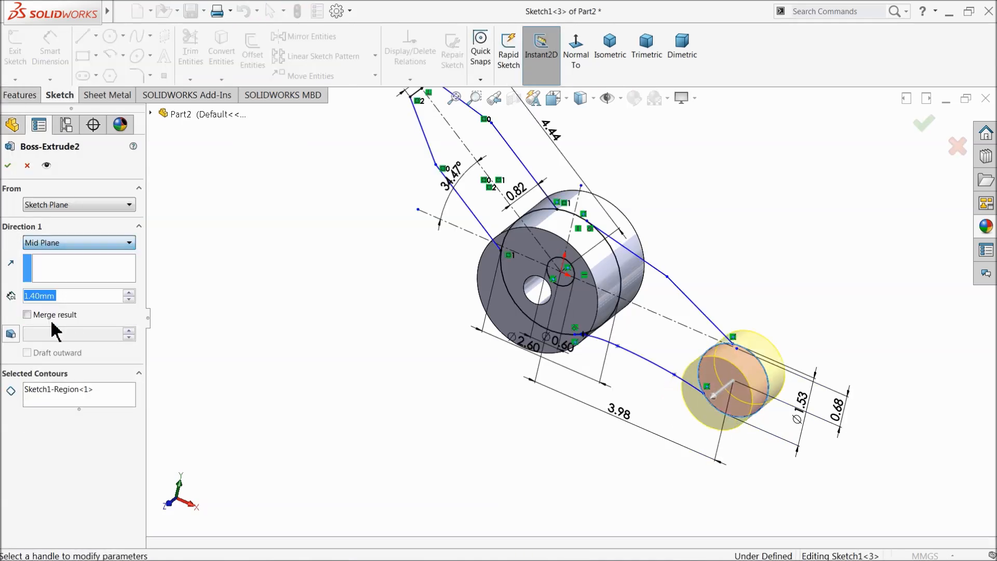
key(Return)
Step: Extrude the shared sketch's arm region between the hub and the small cylinder 1.2 mm with the Mid Plane end condition
mouse_move(254, 325)
middle_down()
mouse_move(195, 318)
mouse_move(189, 334)
mouse_move(254, 318)
mouse_move(246, 326)
middle_up()
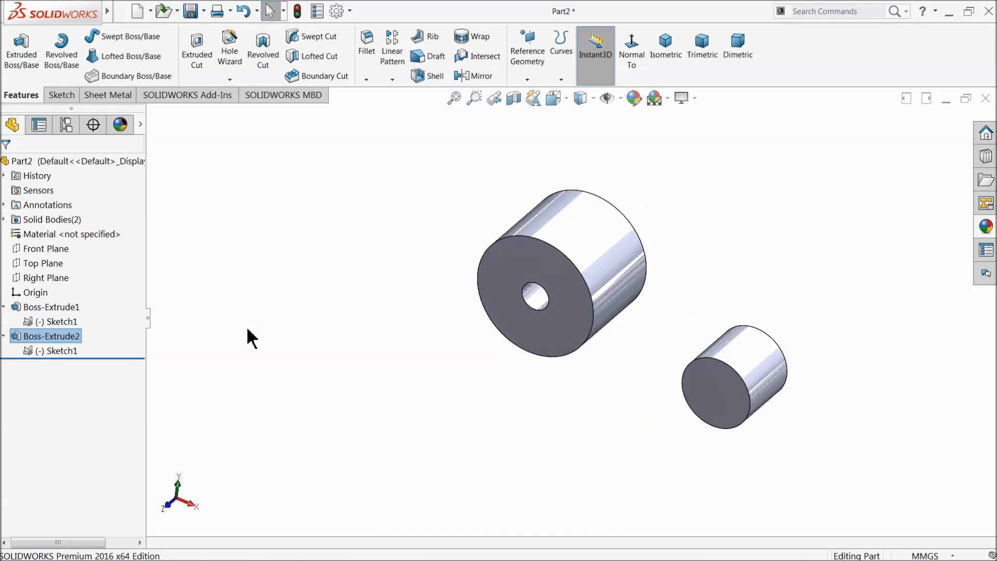
click(3, 336)
click(31, 321)
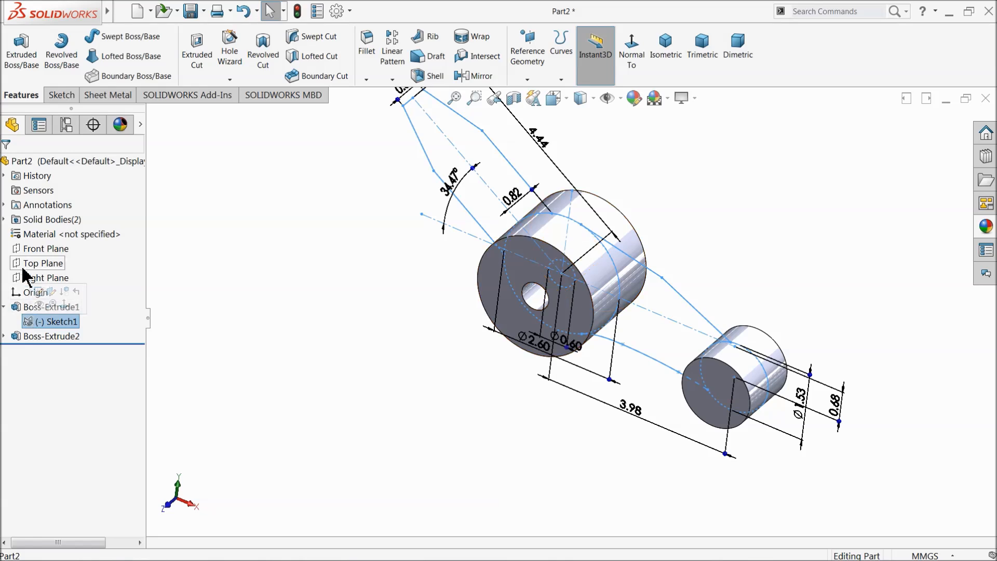
click(21, 50)
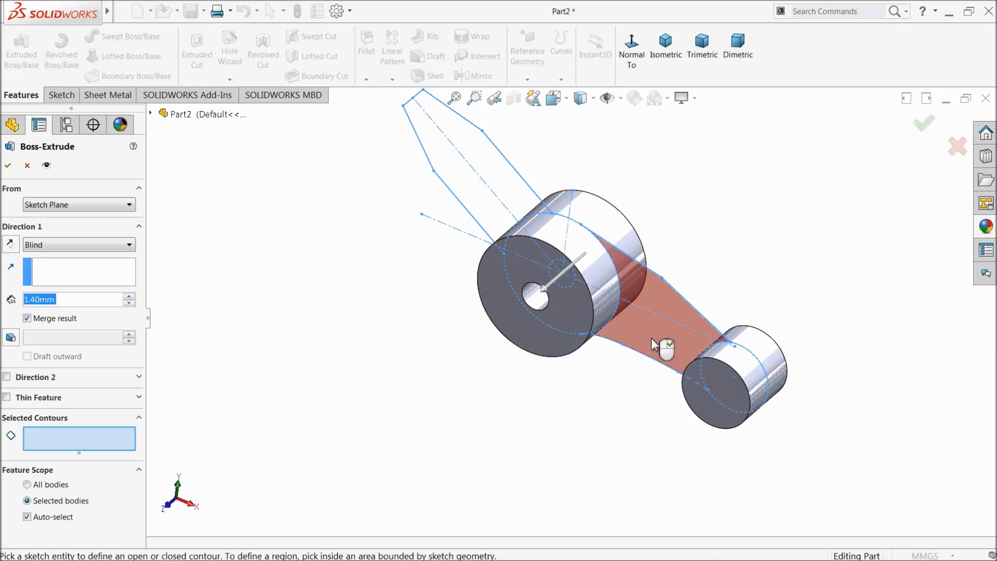
click(653, 345)
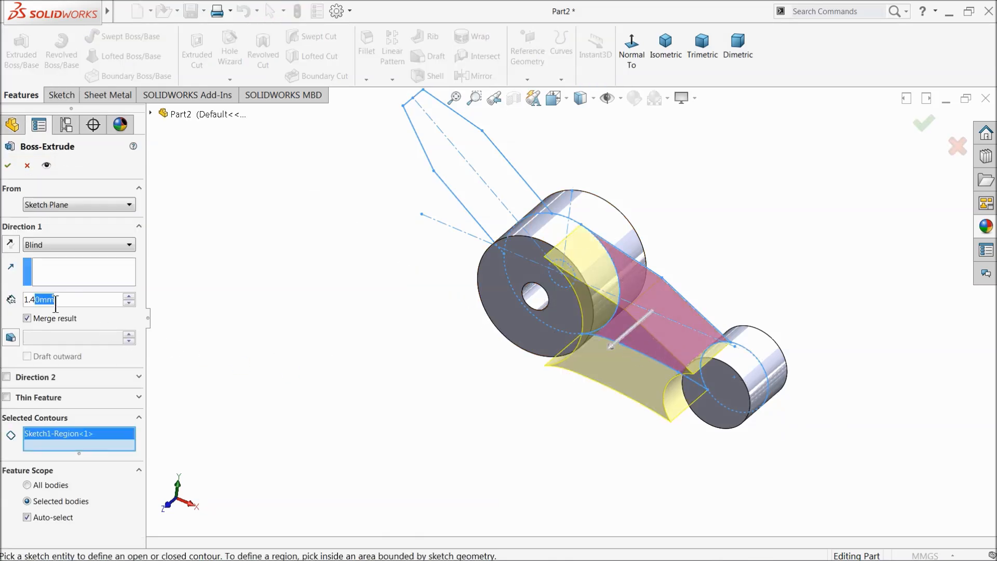
text(1.2)
key(Return)
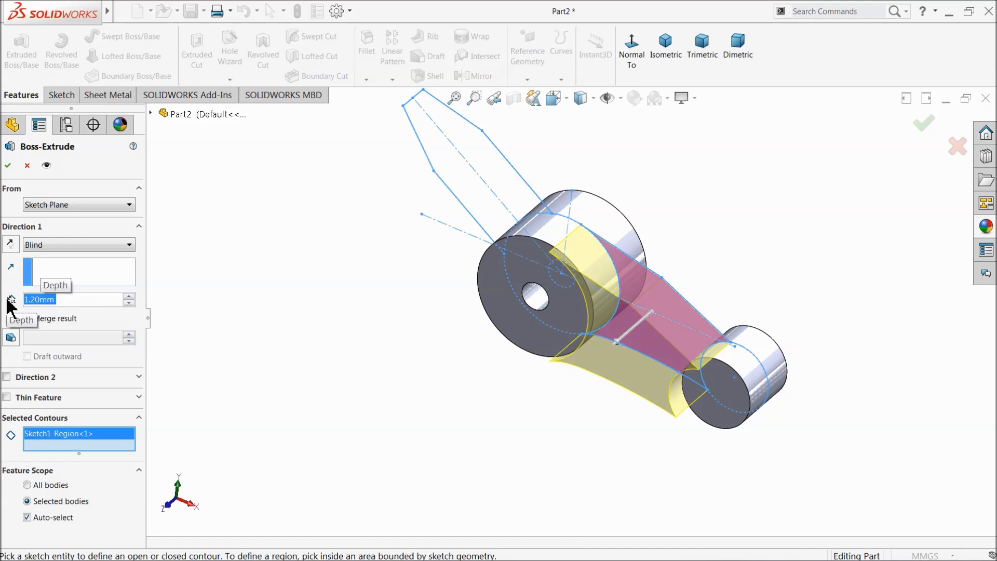
click(42, 244)
click(45, 321)
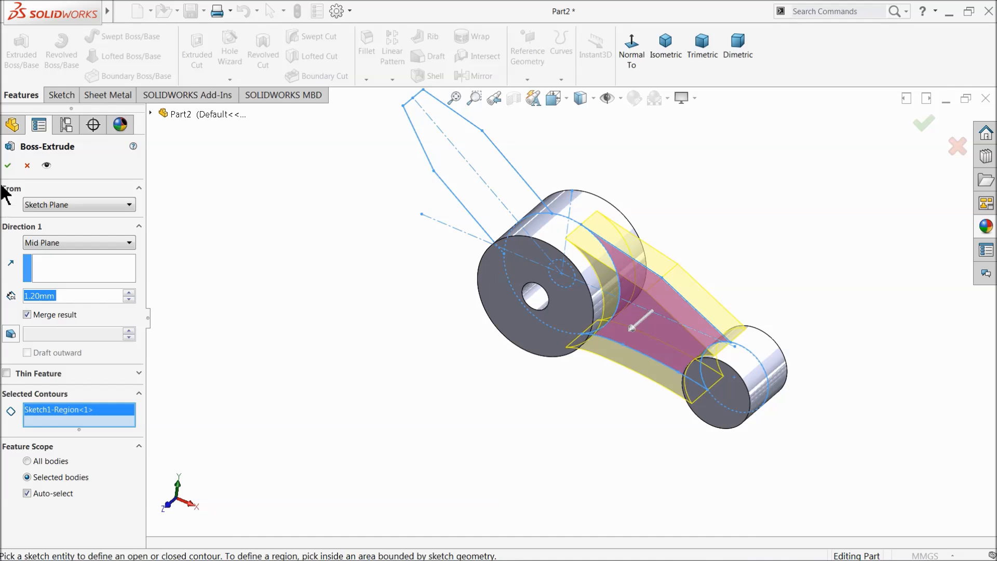
click(7, 167)
middle_drag(383, 338, 365, 325)
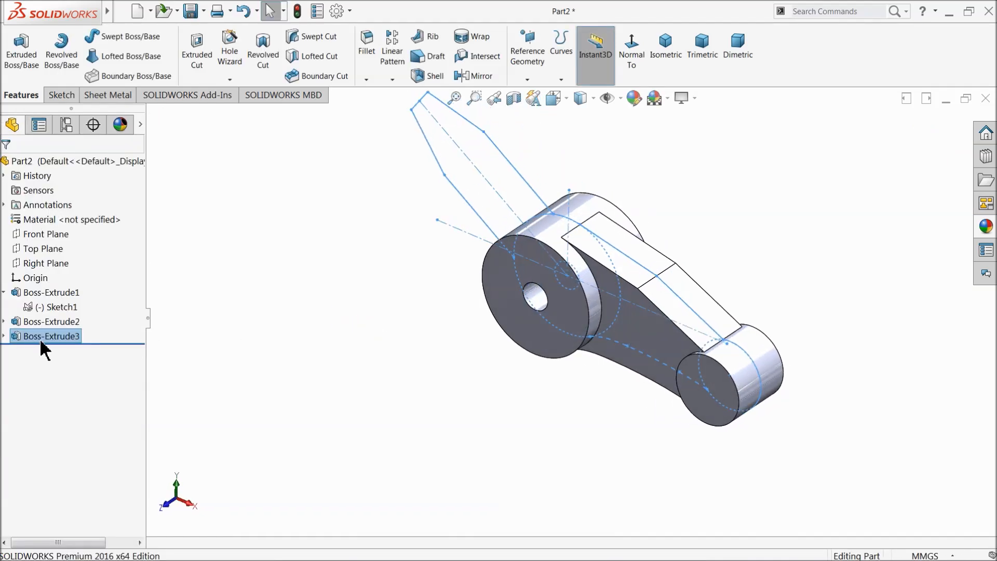
Step: Review the feature scope bodies and settings of the extrusion joining the hub to the small cylinder
click(15, 337)
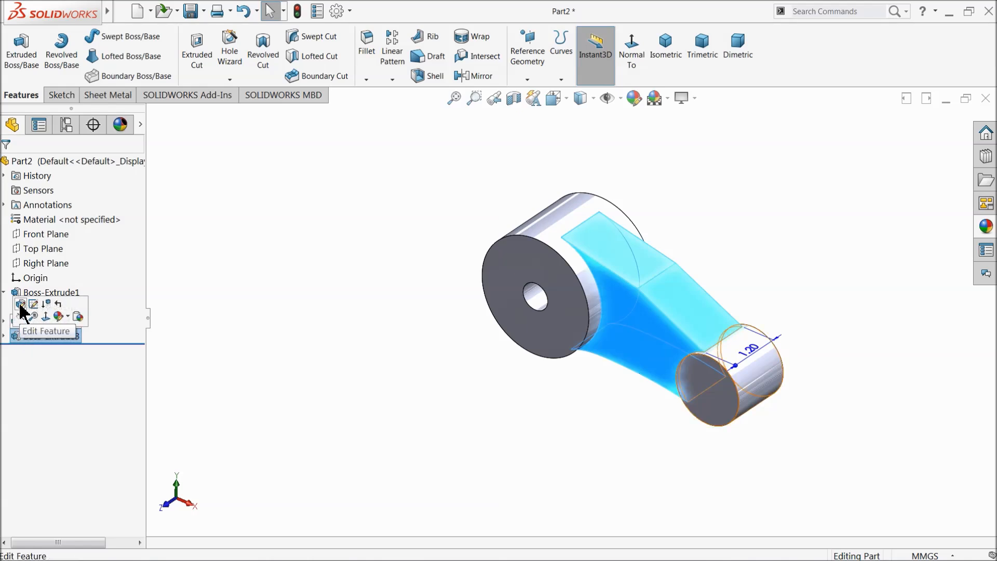
click(20, 312)
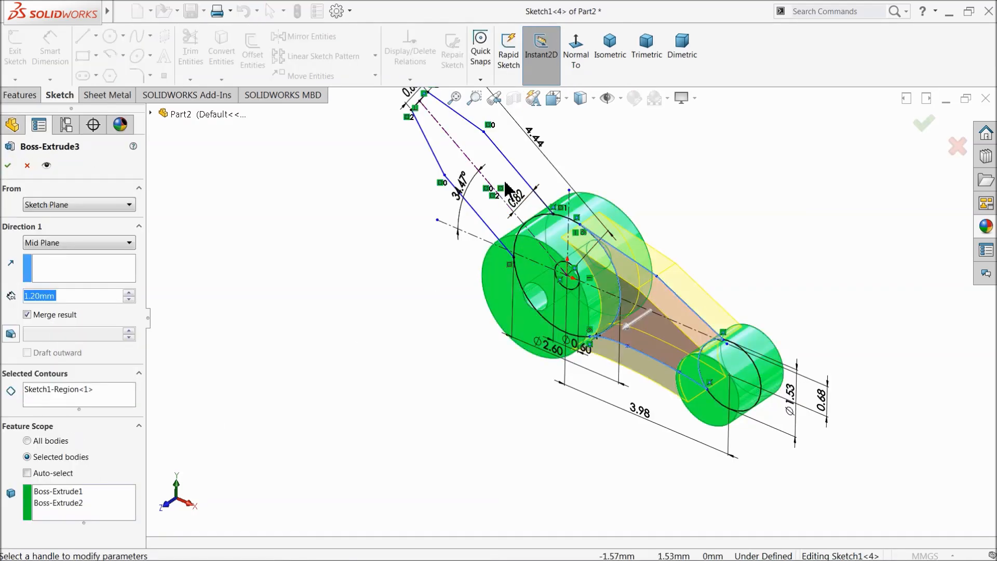
click(81, 517)
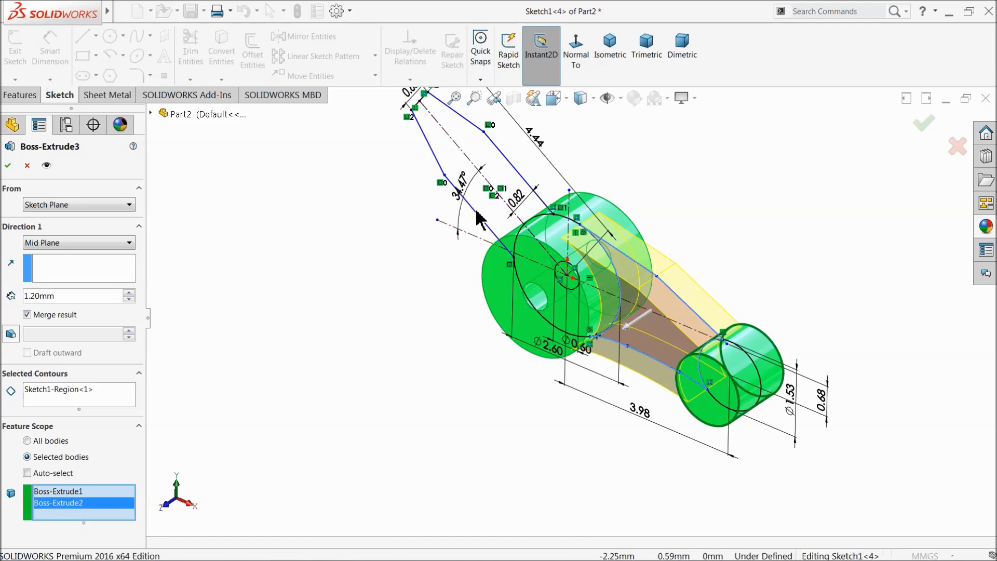
mouse_move(478, 218)
middle_down()
mouse_move(439, 285)
mouse_move(451, 238)
mouse_move(457, 274)
mouse_move(479, 222)
middle_up()
scroll(525, 254, down, 3)
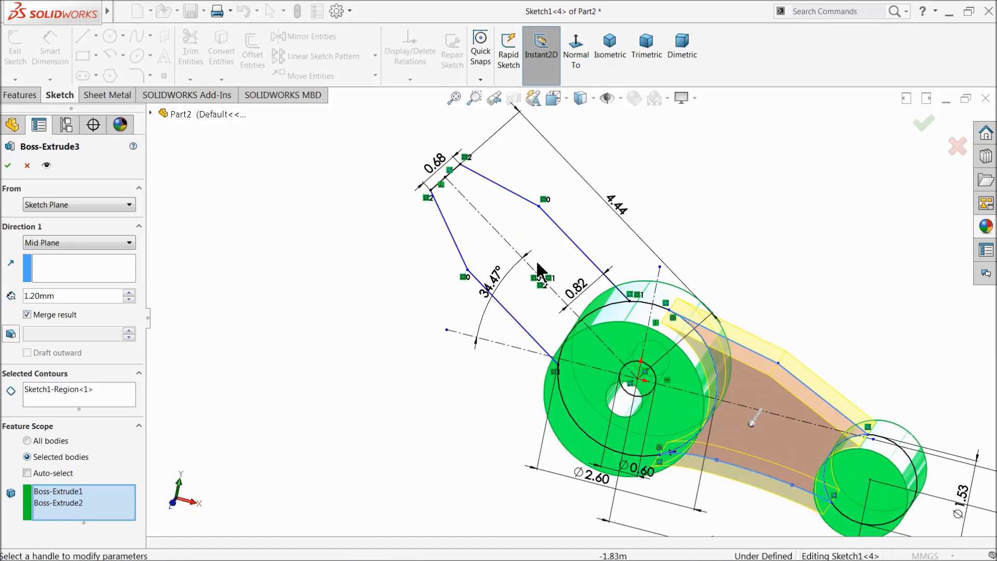
scroll(555, 281, down, 2)
scroll(622, 360, down, 2)
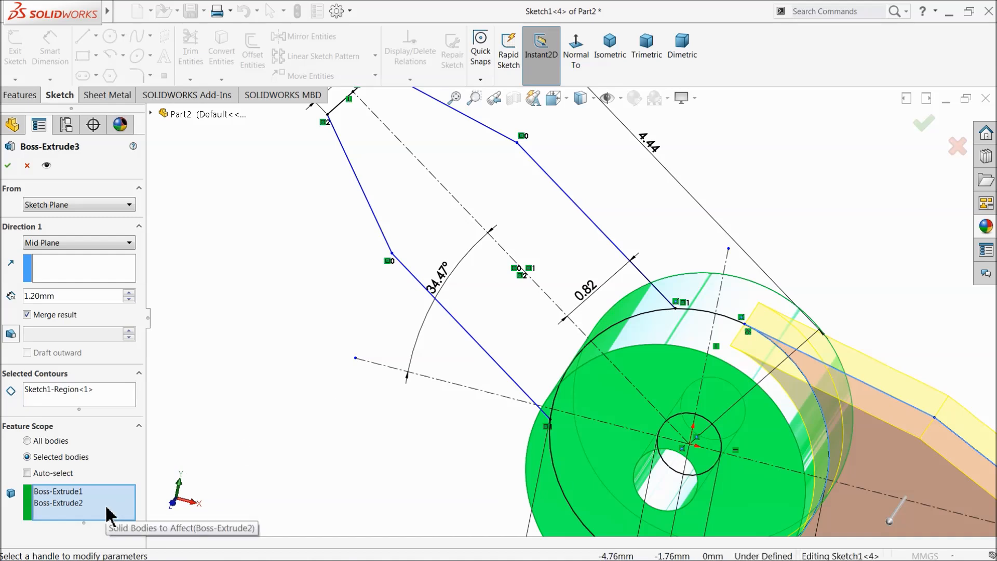
click(8, 165)
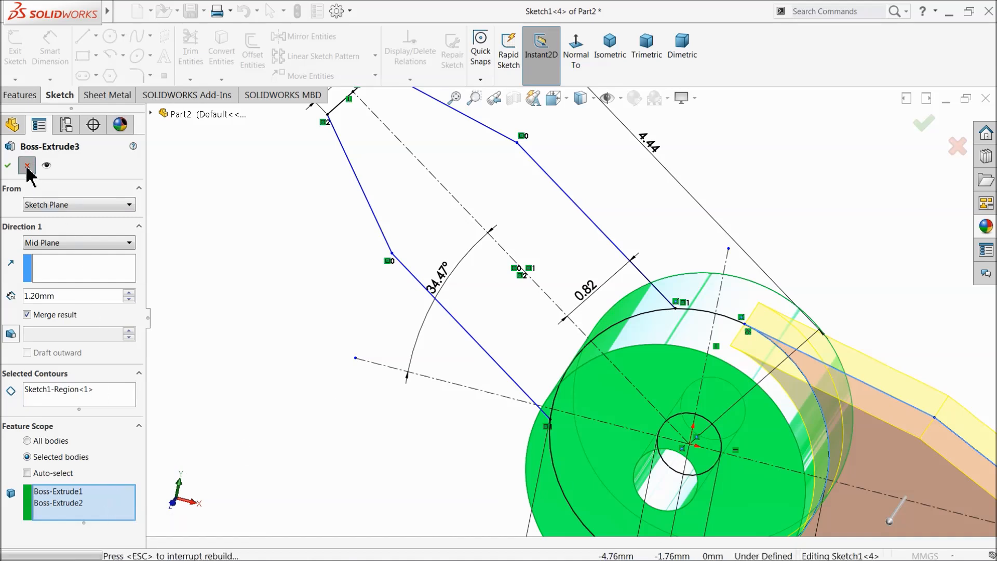
Step: Extrude the tapered arm region on the hub's other side from the same sketch 1.2 mm with the Mid Plane end condition
click(32, 308)
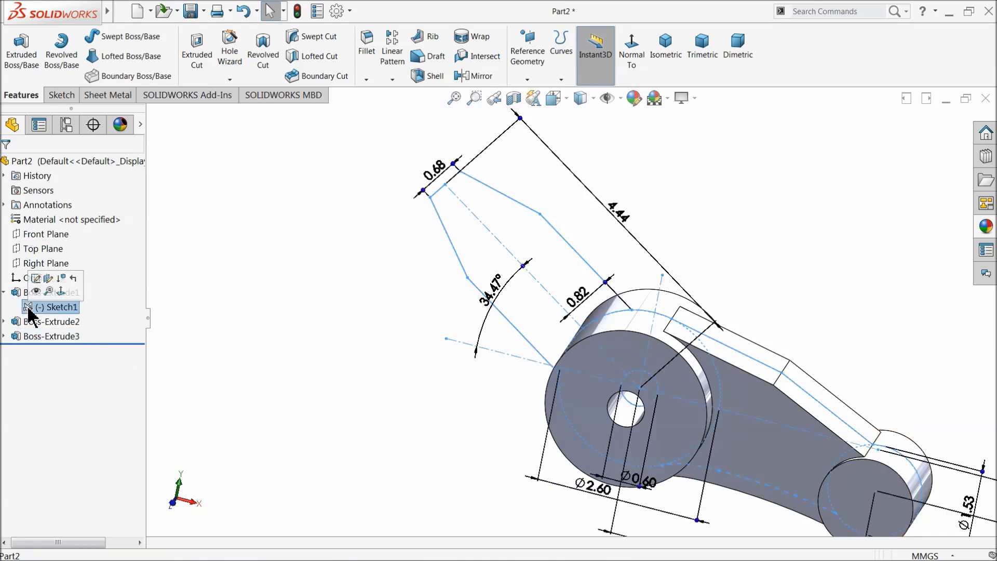
click(26, 60)
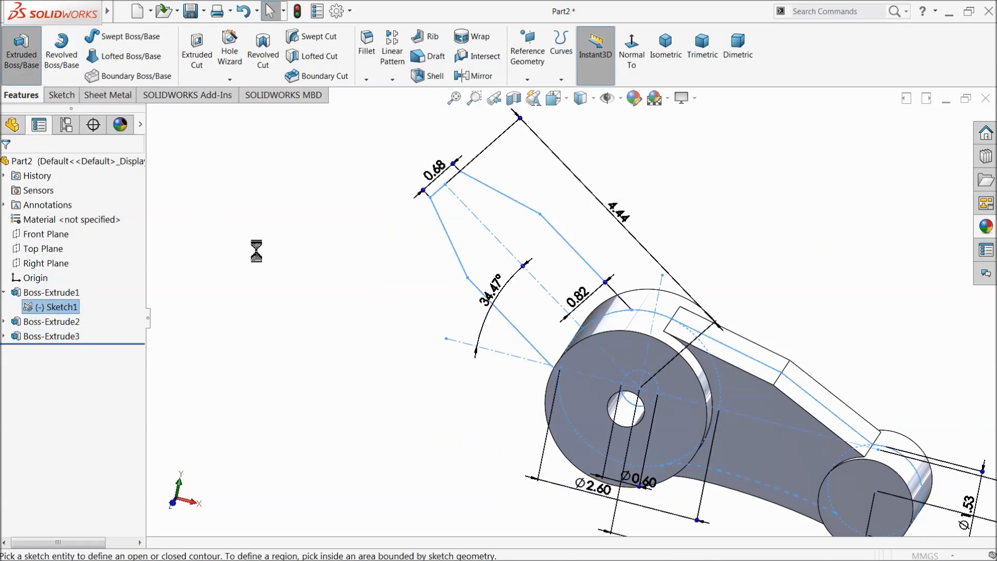
click(540, 312)
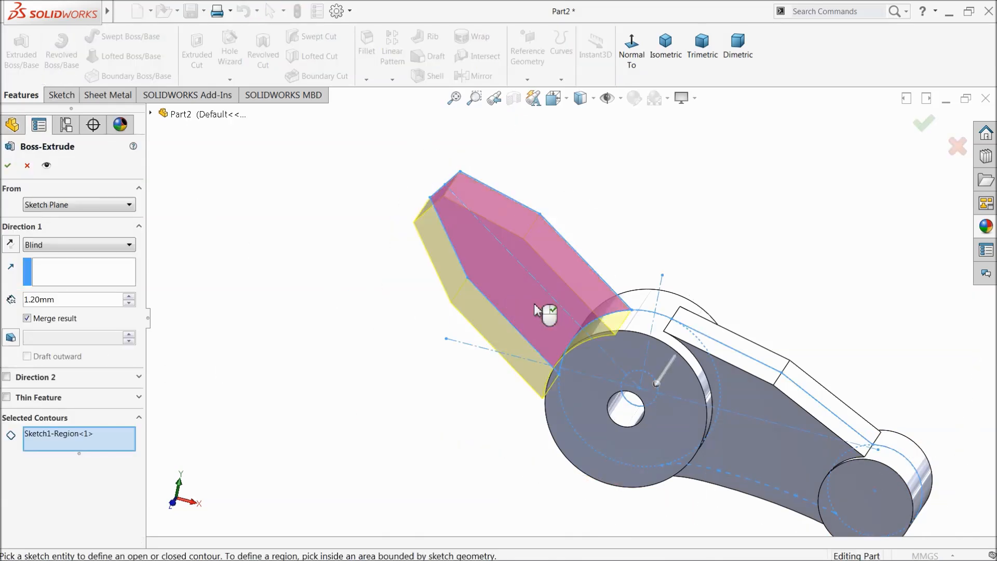
click(48, 245)
click(21, 327)
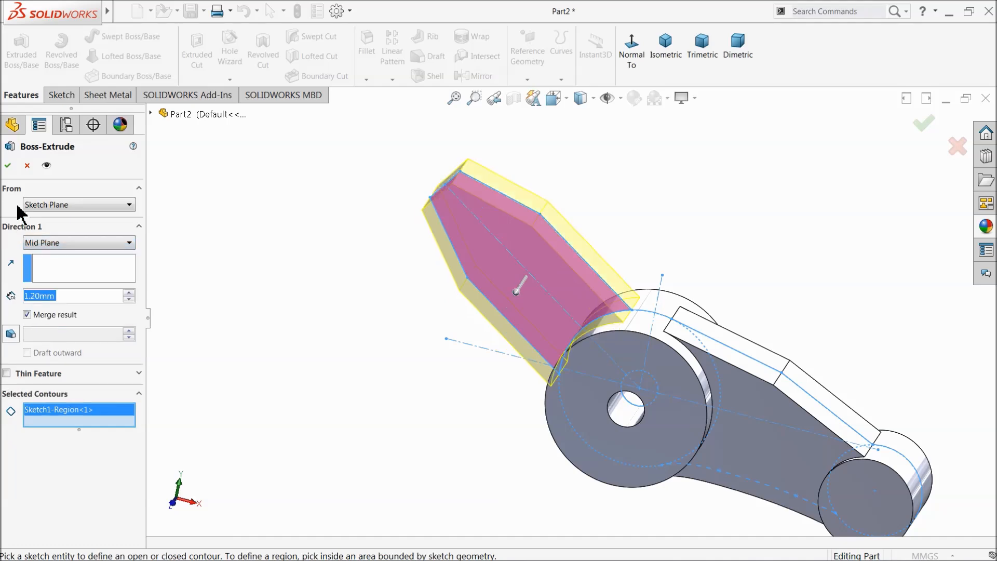
click(9, 166)
mouse_move(378, 430)
middle_down()
mouse_move(334, 397)
mouse_move(356, 396)
mouse_move(351, 420)
mouse_move(362, 388)
middle_up()
click(352, 421)
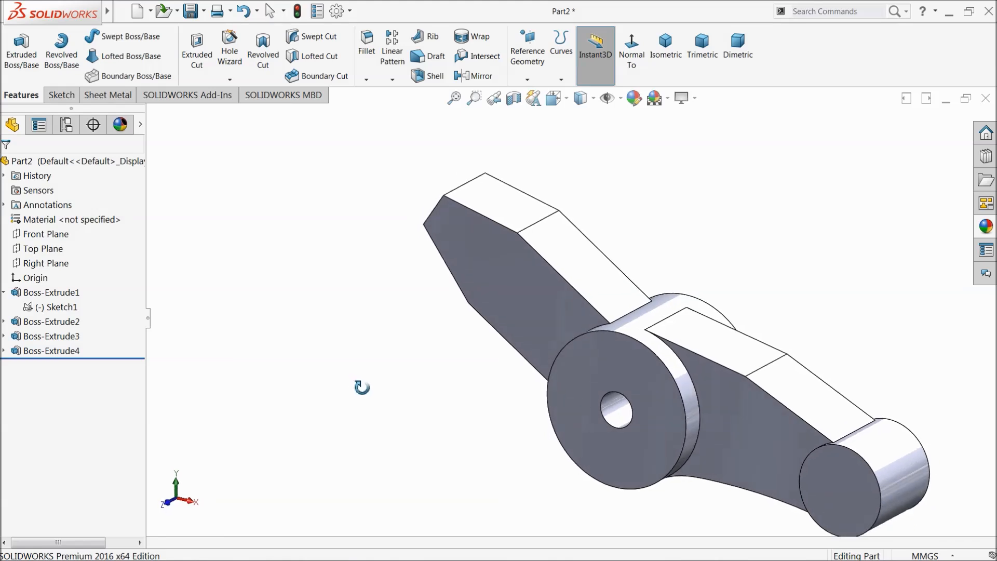
scroll(363, 389, up, 3)
scroll(733, 366, down, 3)
mouse_move(566, 370)
middle_down()
mouse_move(534, 348)
mouse_move(559, 375)
middle_up()
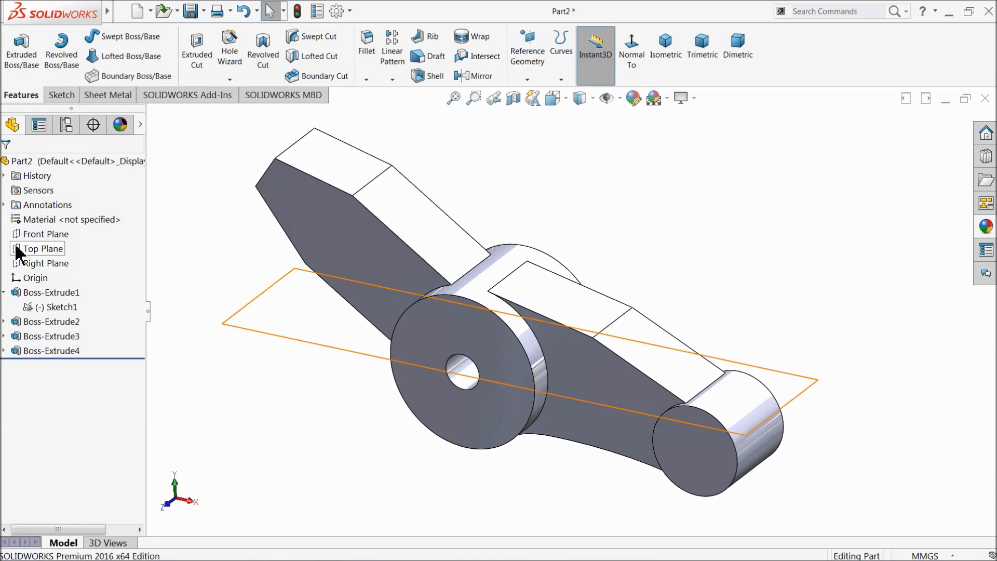
Step: Sketch a closed profile on the Front Plane beside the tapered arm's tip: three perpendicular lines, an arc of about 0.44 mm radius and a slanted closing line
click(31, 234)
click(21, 222)
click(576, 52)
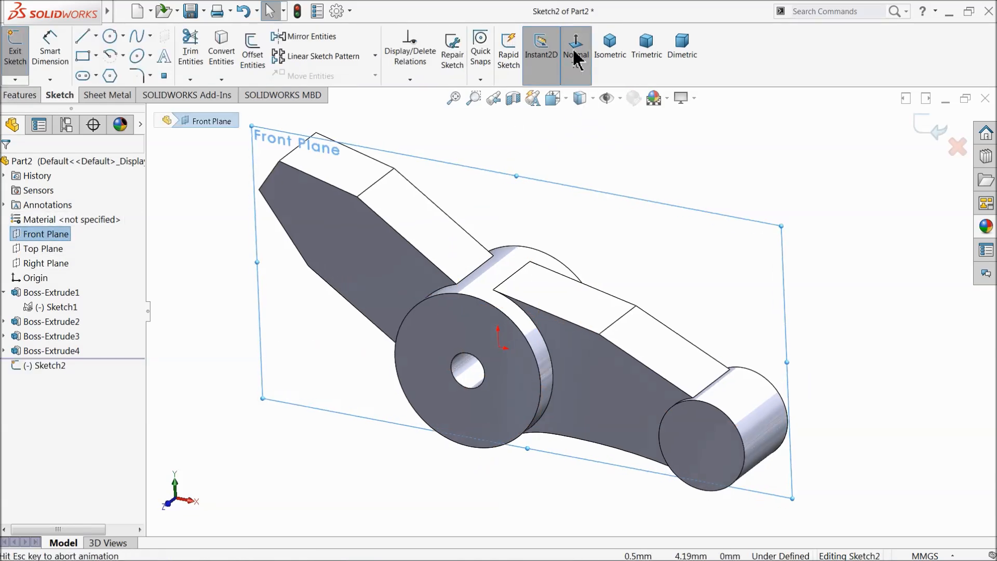
click(82, 38)
scroll(345, 214, down, 4)
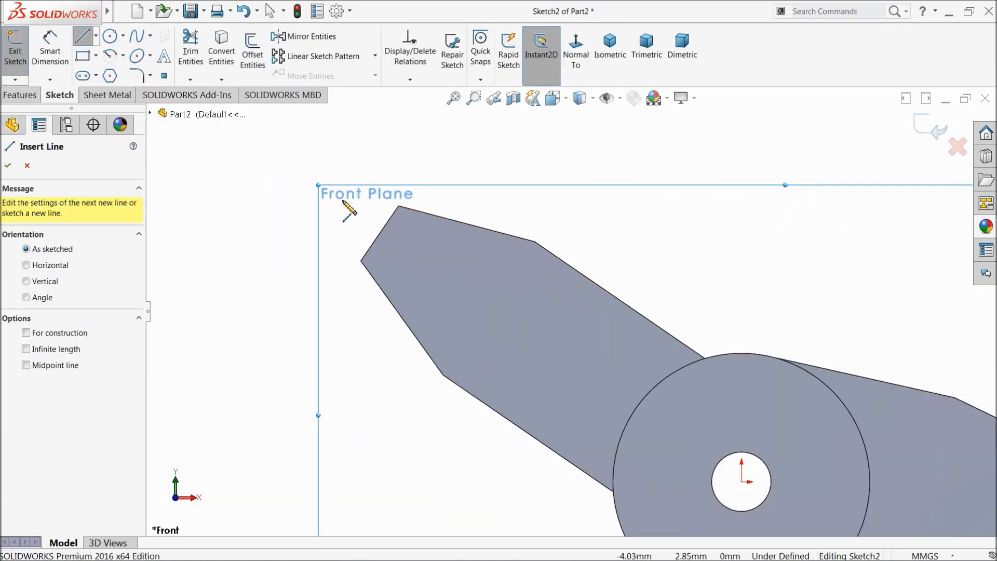
click(353, 305)
click(432, 188)
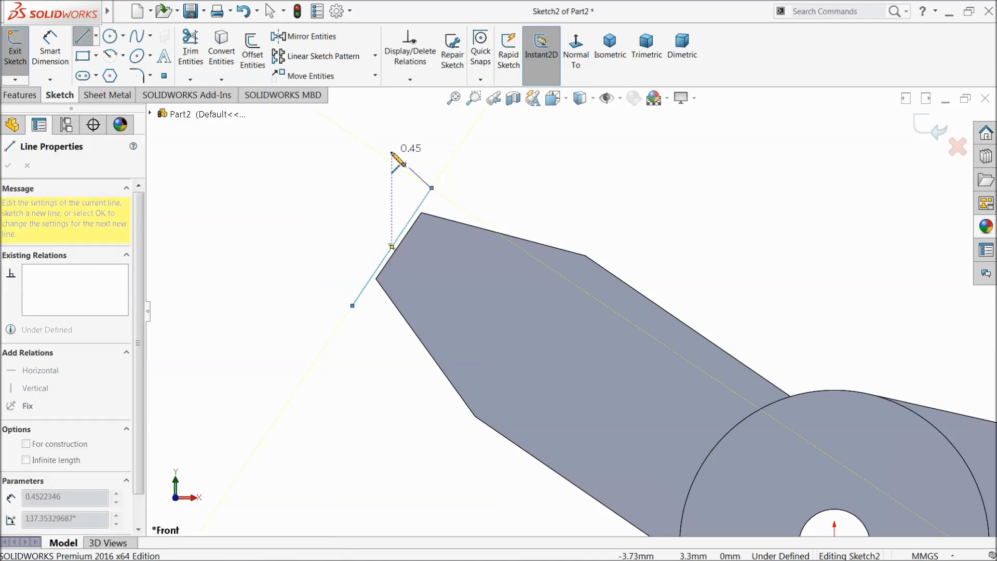
click(376, 151)
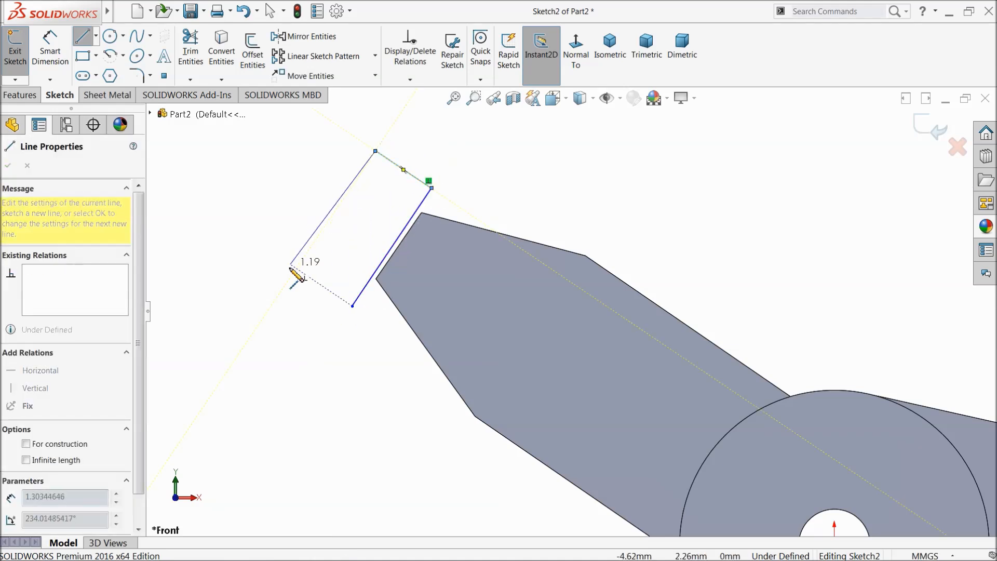
click(218, 385)
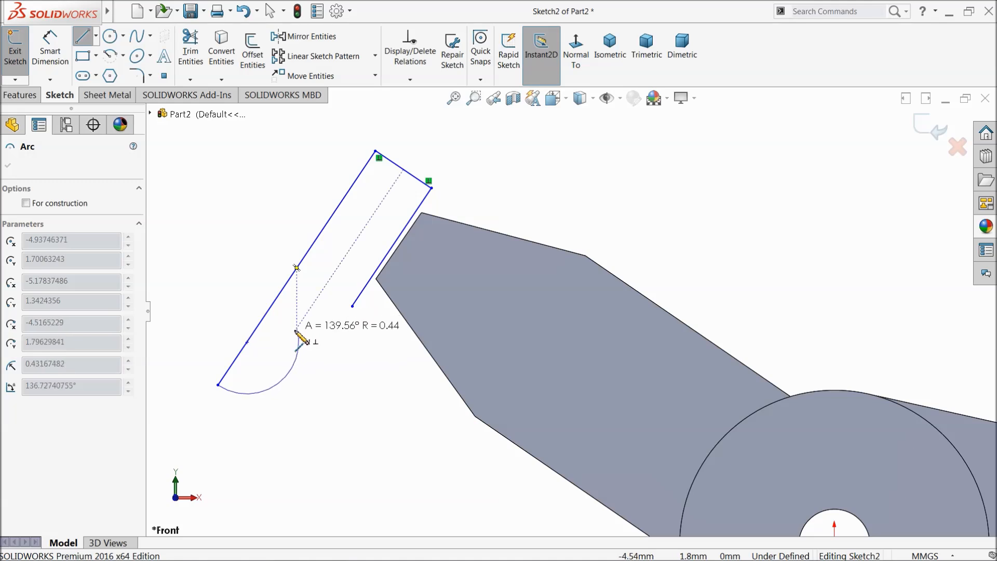
click(289, 330)
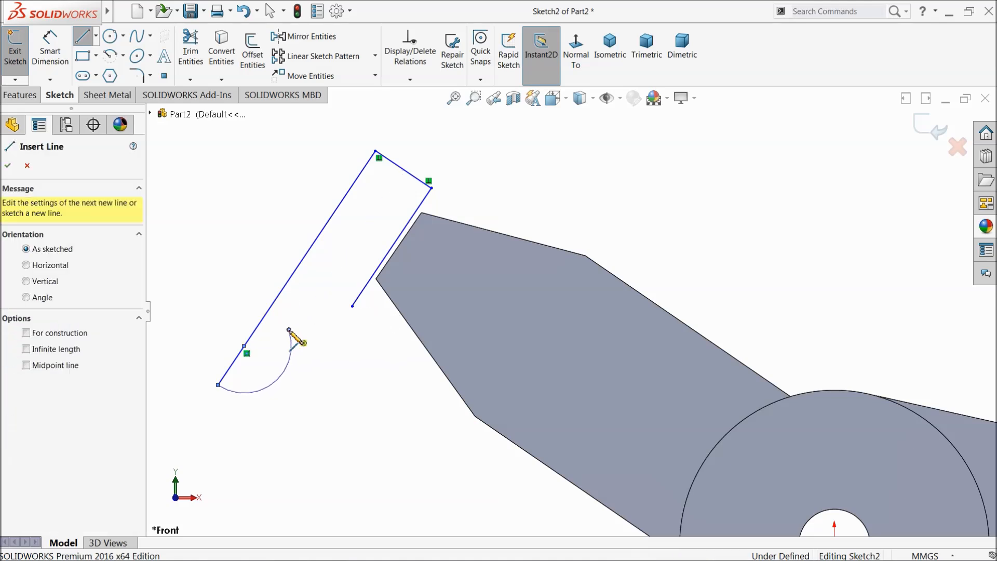
click(352, 306)
right_click(252, 217)
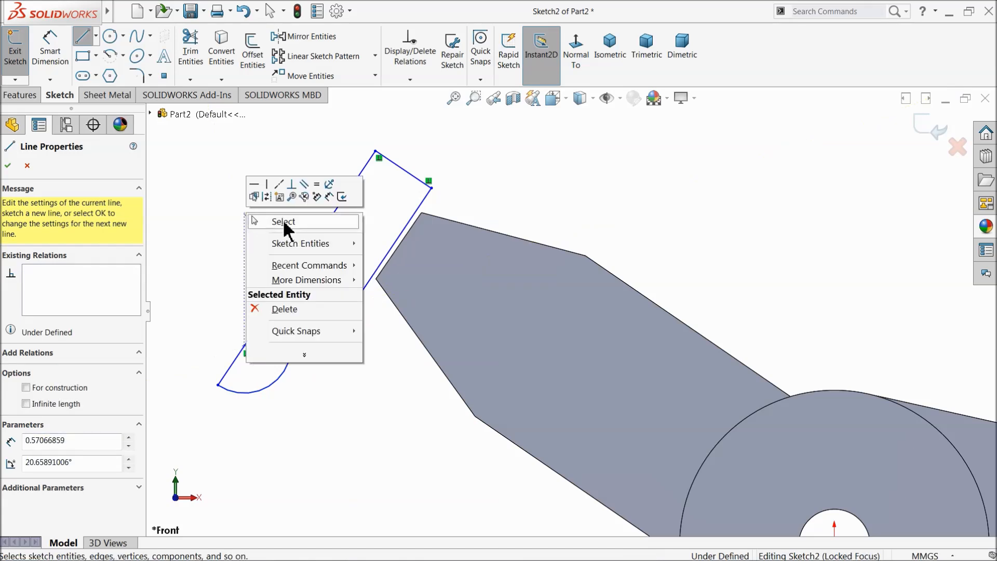
click(284, 223)
Step: Make the profile's inner long line collinear with the tapered arm's end edge
scroll(317, 248, up, 2)
click(419, 267)
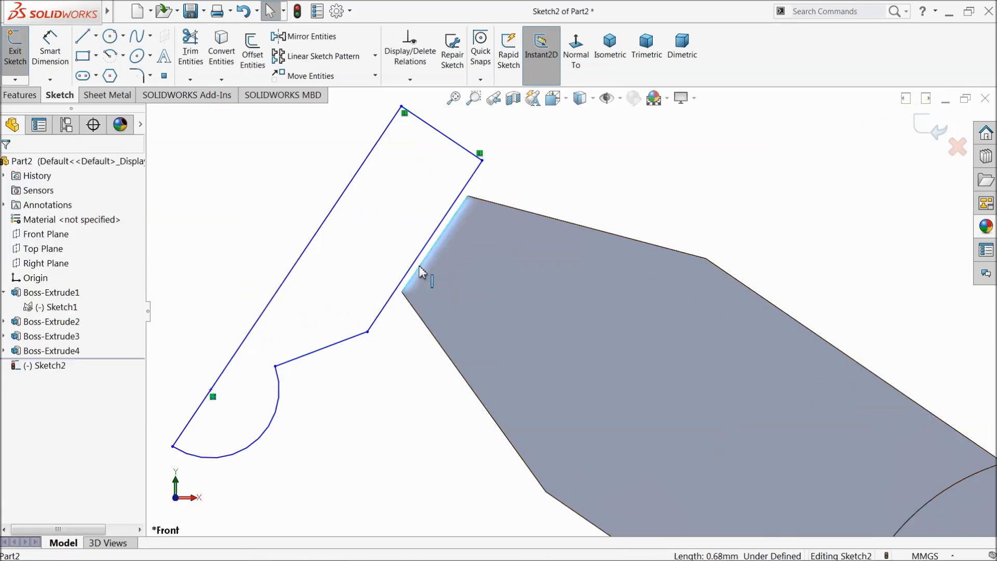
ctrl+click(411, 275)
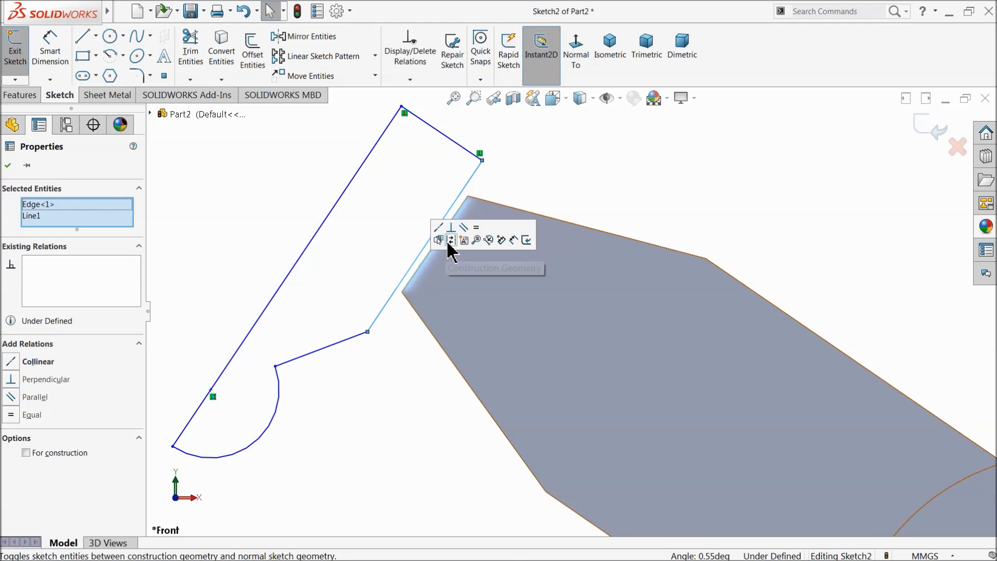
click(439, 228)
click(291, 200)
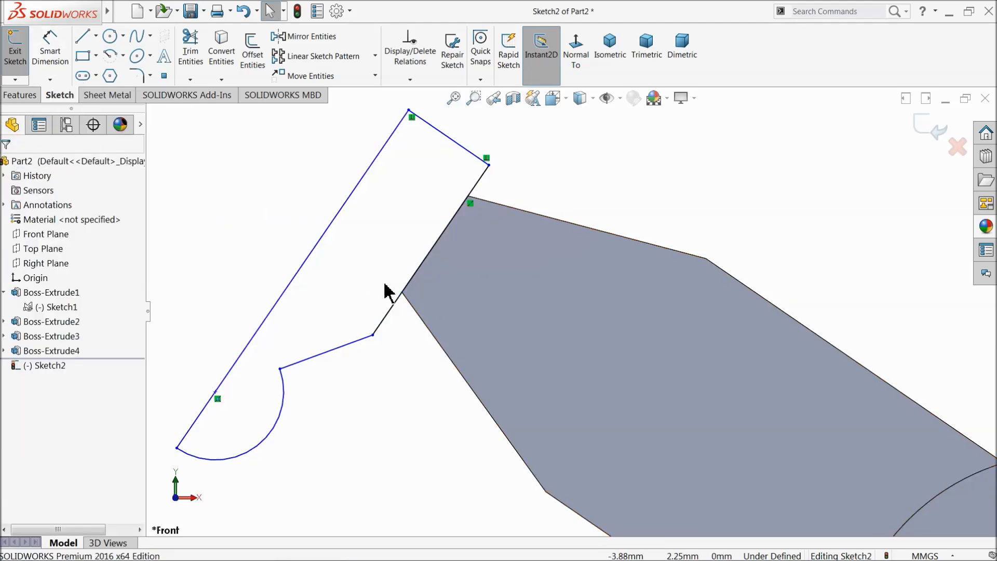
Step: Make the lower endpoint of the profile's inner line coincident with the lower corner of the arm's end edge
click(373, 336)
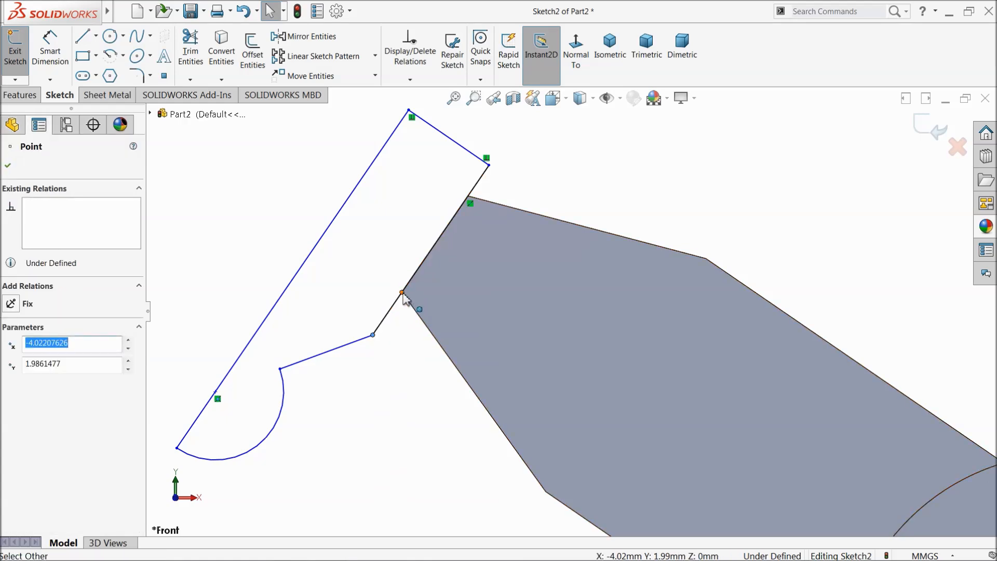
ctrl+click(402, 293)
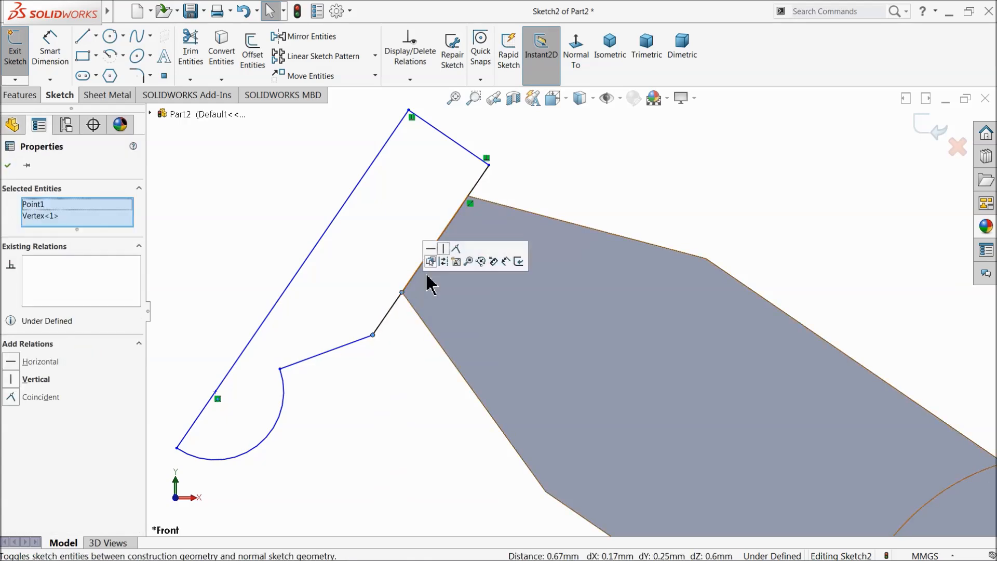
click(457, 250)
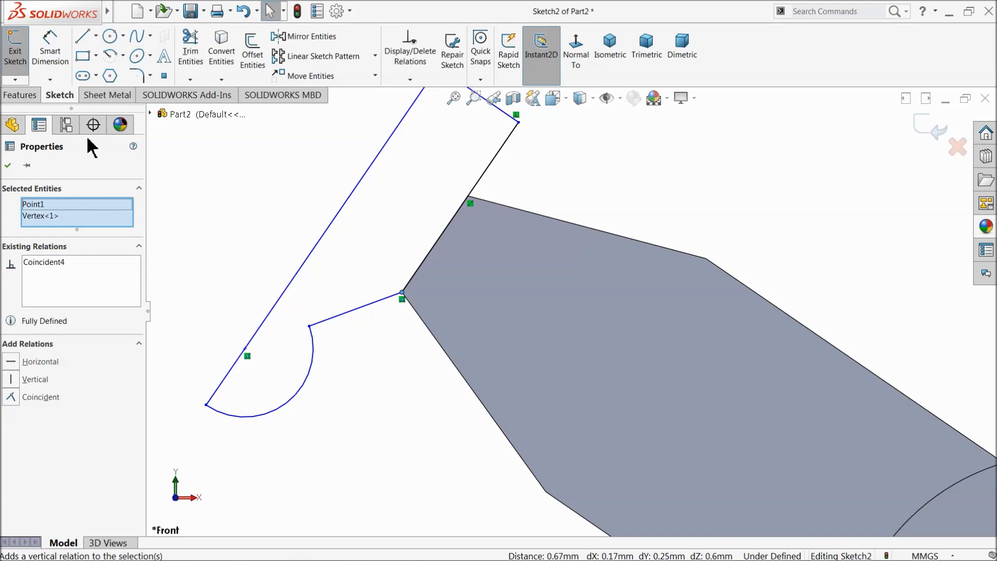
click(7, 166)
Step: Shorten the profile's inner line by moving its upper corner closer to the arm's end edge
scroll(421, 184, up, 2)
scroll(461, 138, down, 1)
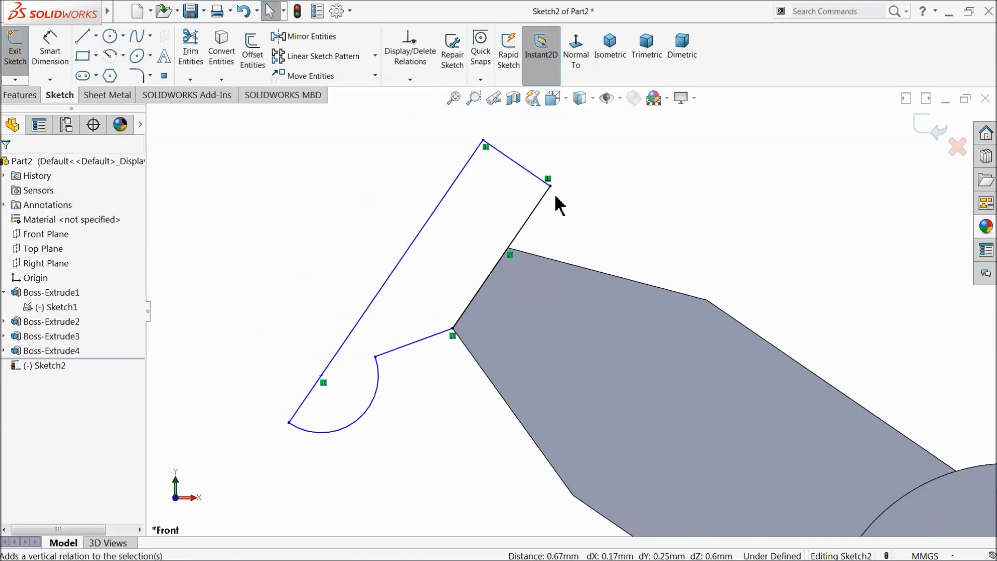
drag(551, 186, 522, 231)
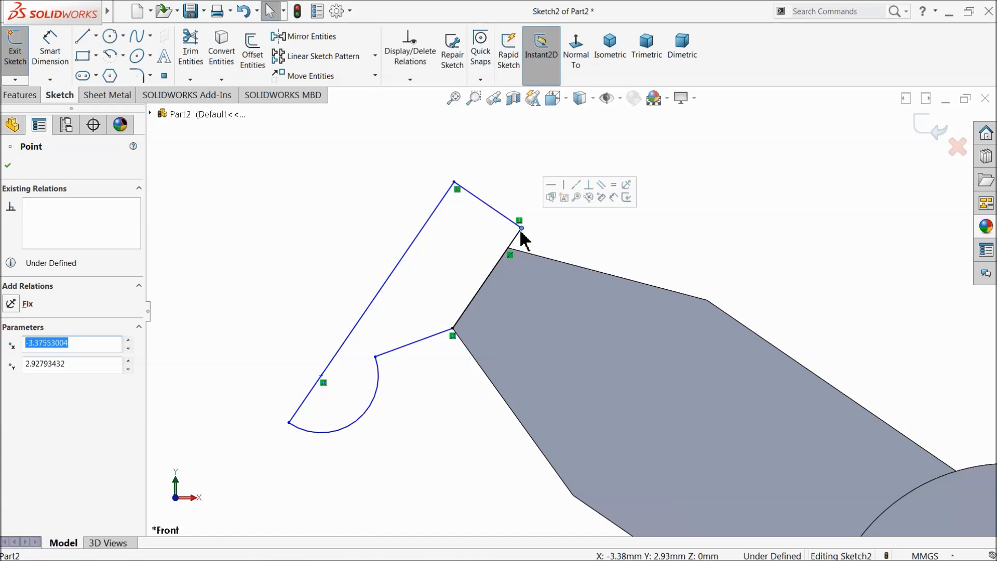
click(50, 52)
scroll(514, 281, down, 2)
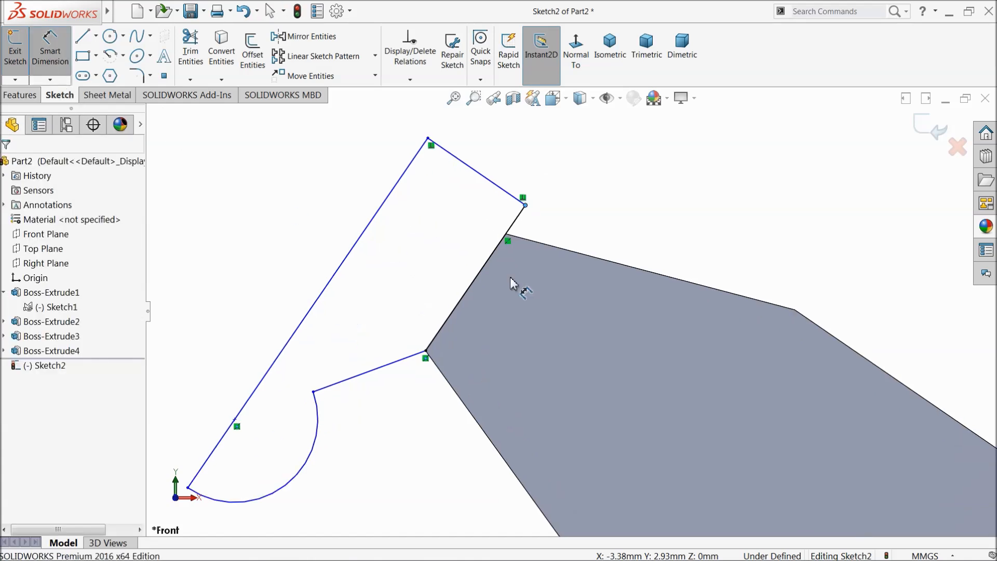
click(488, 268)
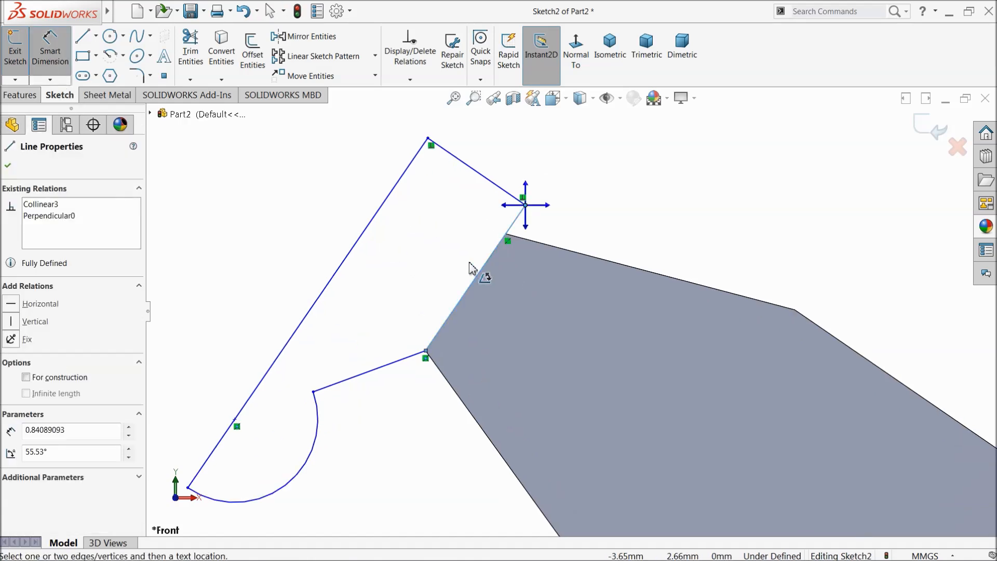
click(595, 191)
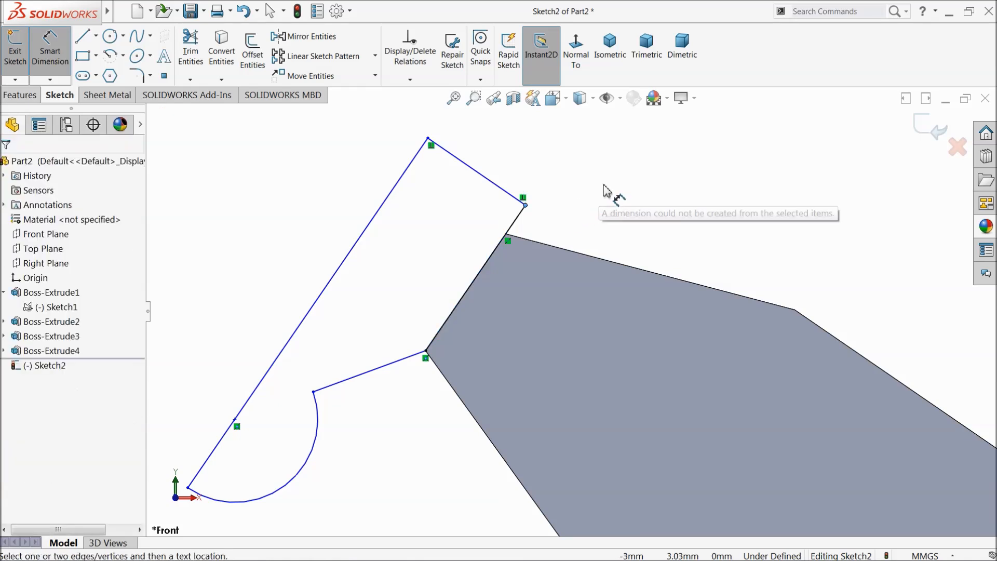
click(60, 58)
click(259, 211)
Step: Dimension the length of the profile's inner line, collinear with the arm's end edge, to 0.72 mm
click(55, 49)
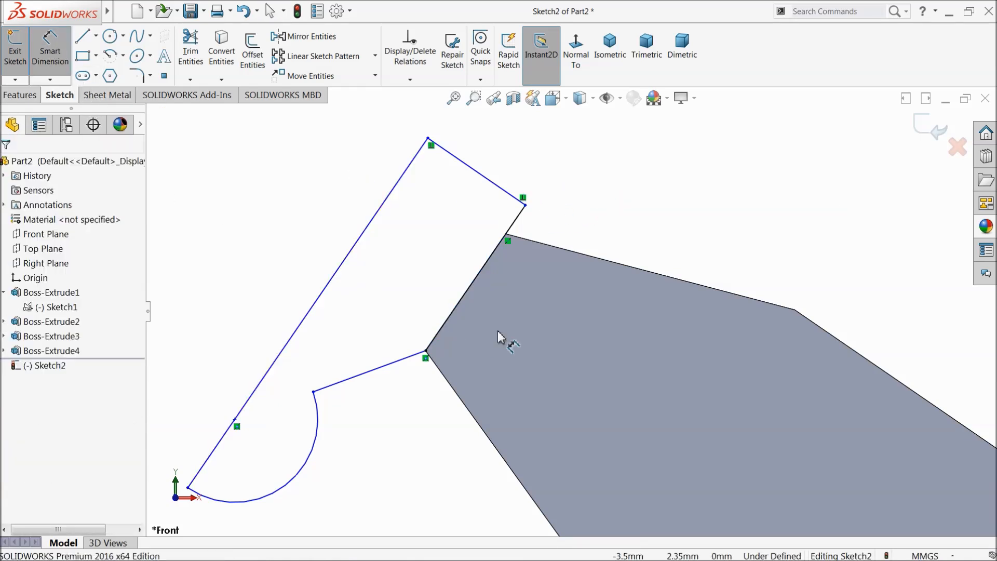
click(491, 275)
click(507, 297)
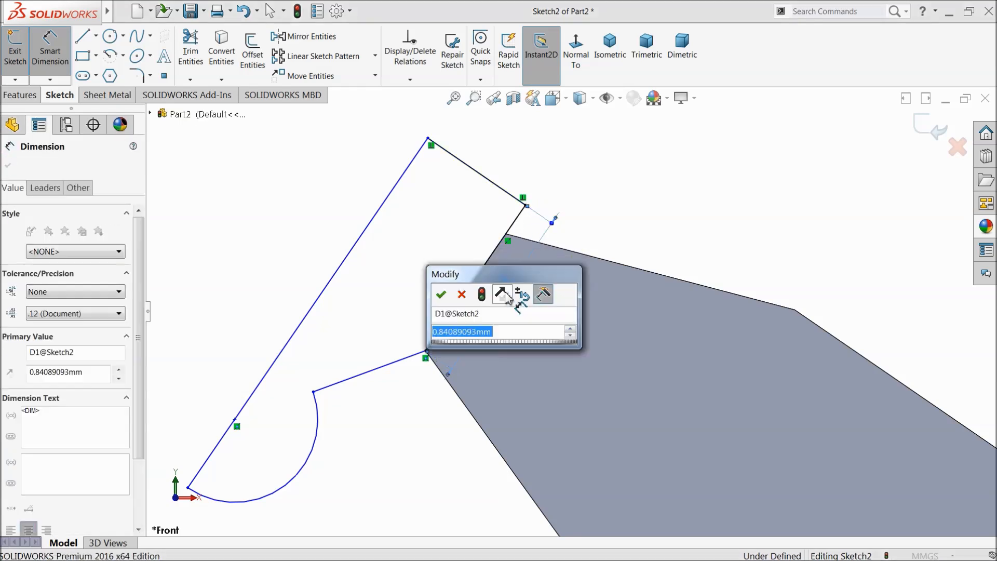
text(0.72)
key(Return)
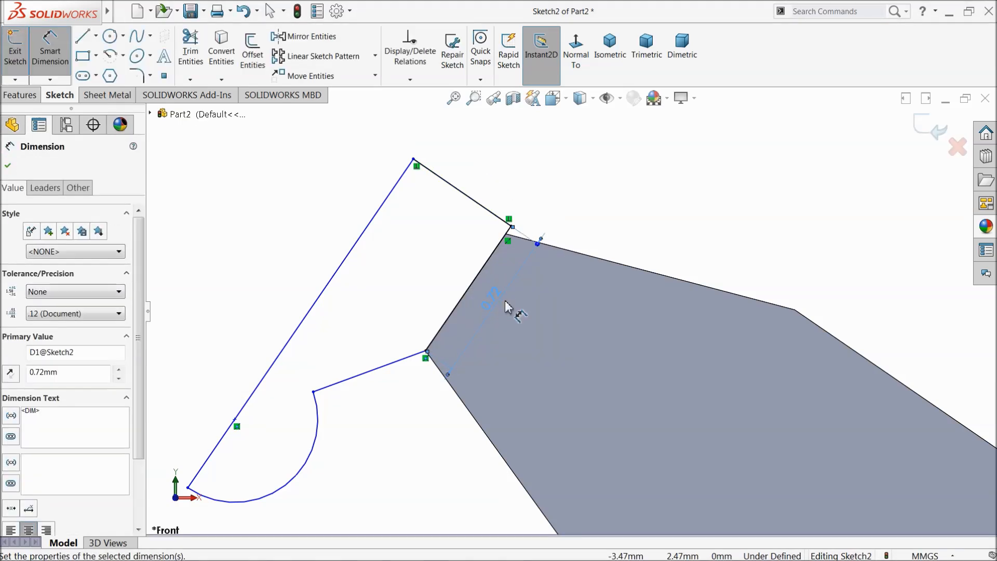
Step: Dimension the short upper line of the tip profile to 0.395 mm
click(467, 198)
click(501, 179)
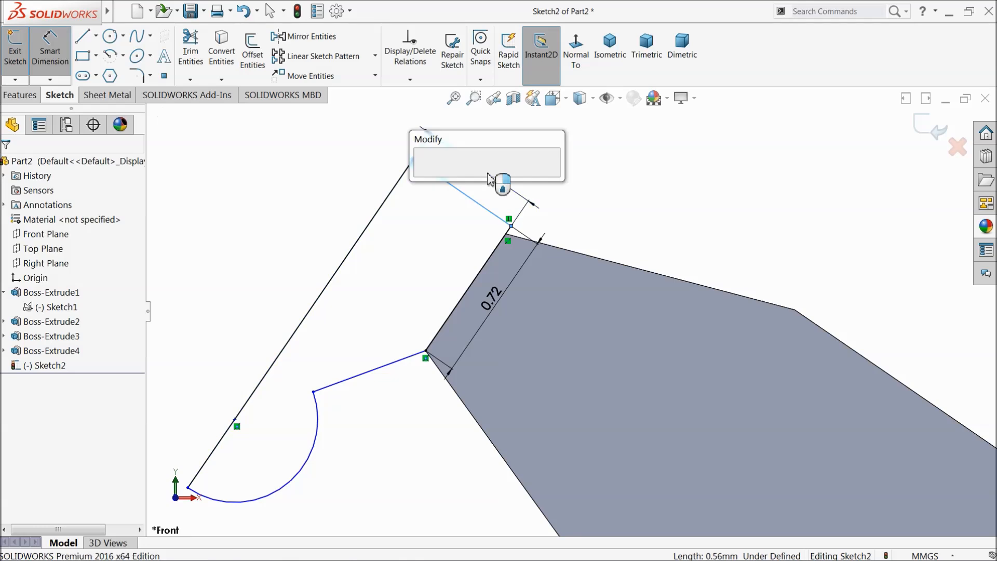
text(0.39)
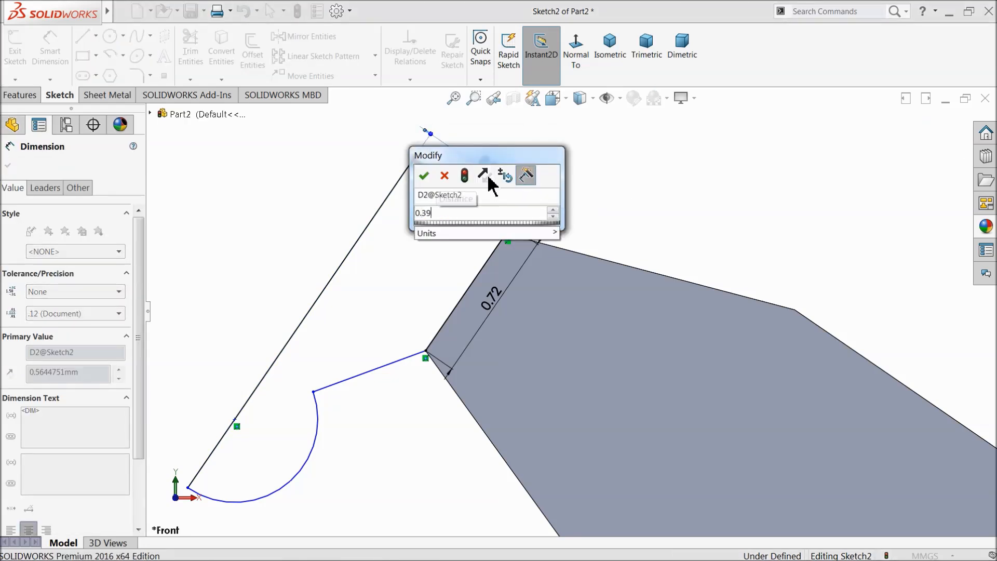
text(5)
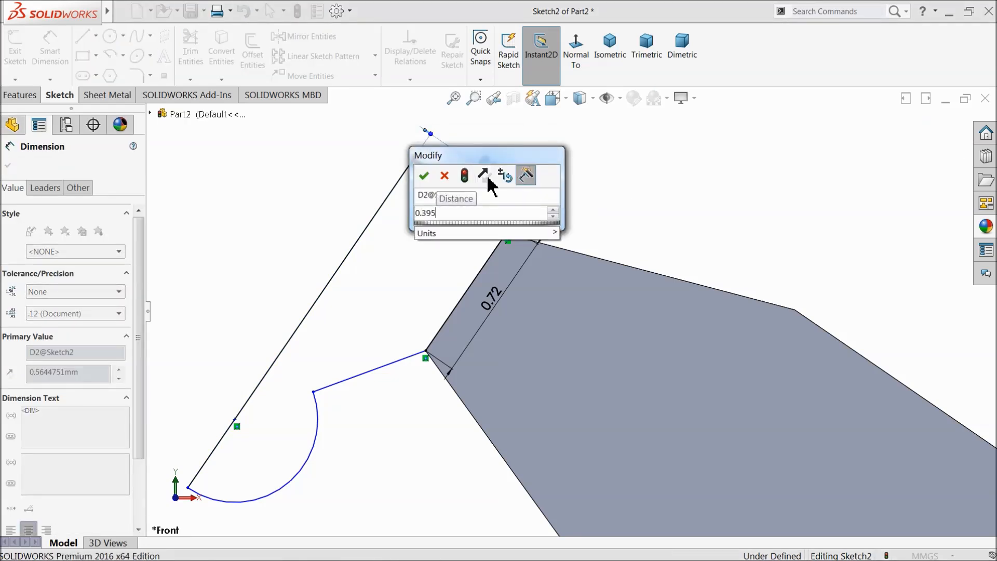
key(Return)
Step: Dimension the radius of the arc at the lower end of the profile to 0.35 mm
scroll(410, 419, up, 3)
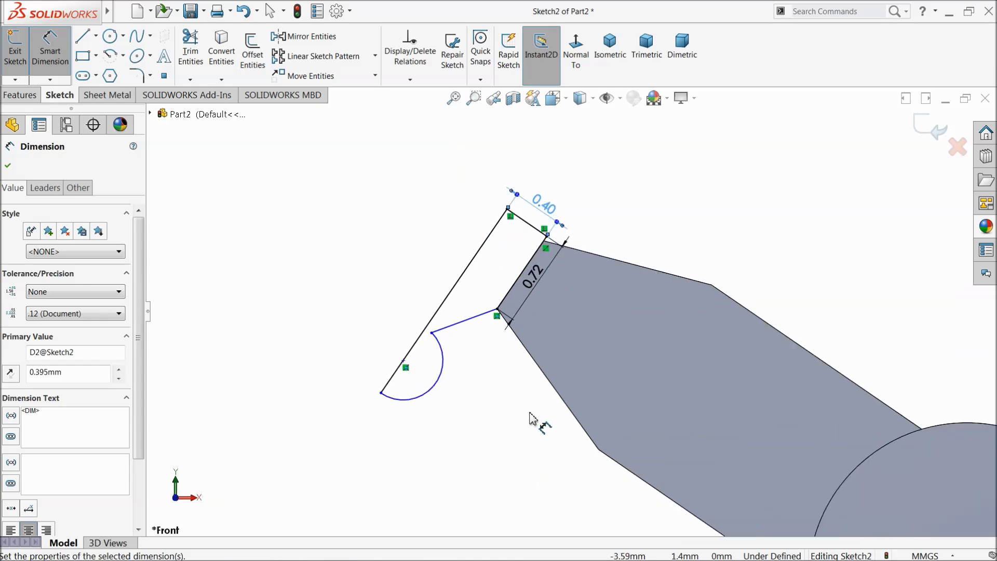
scroll(514, 426, down, 3)
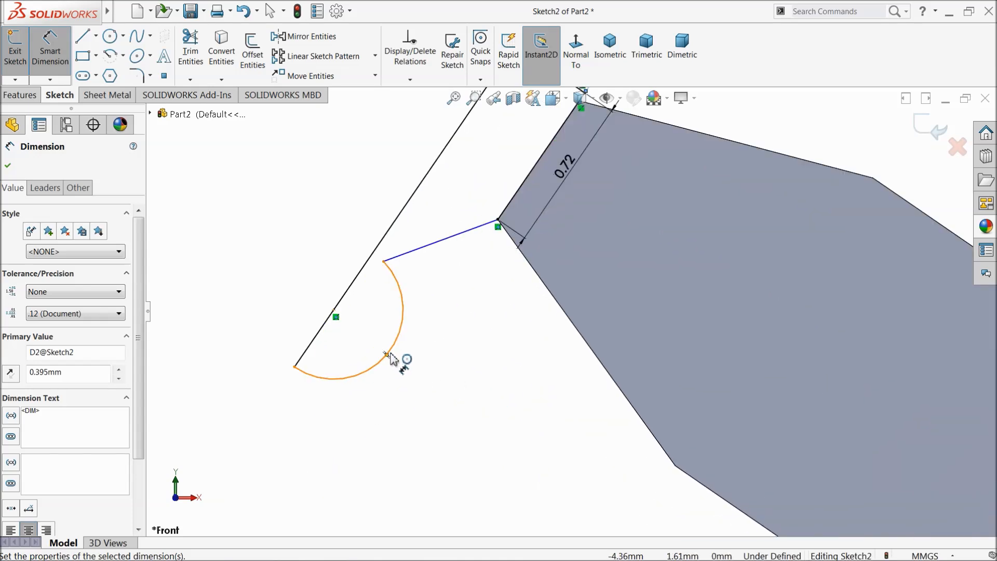
click(391, 355)
click(416, 383)
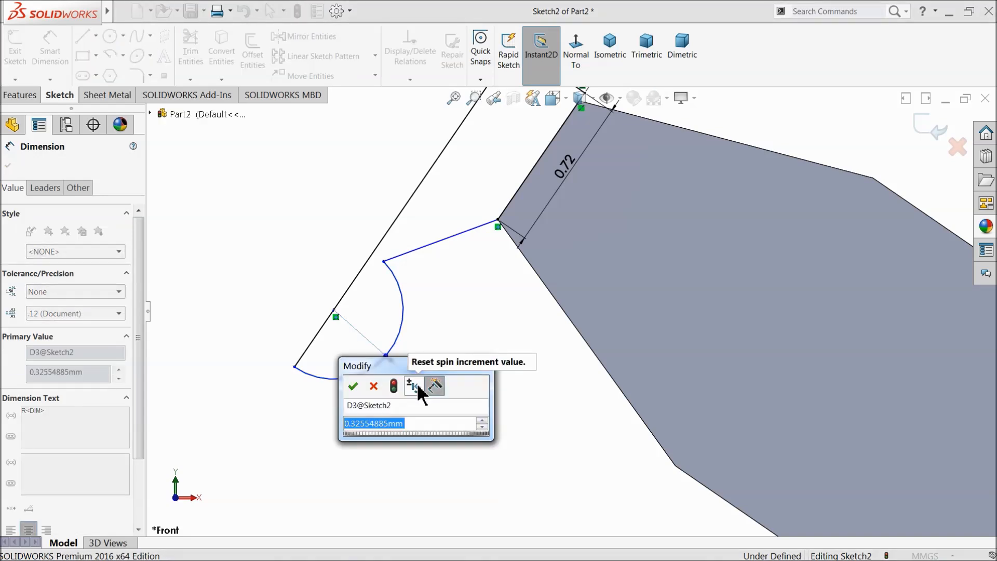
text(0.35)
key(Return)
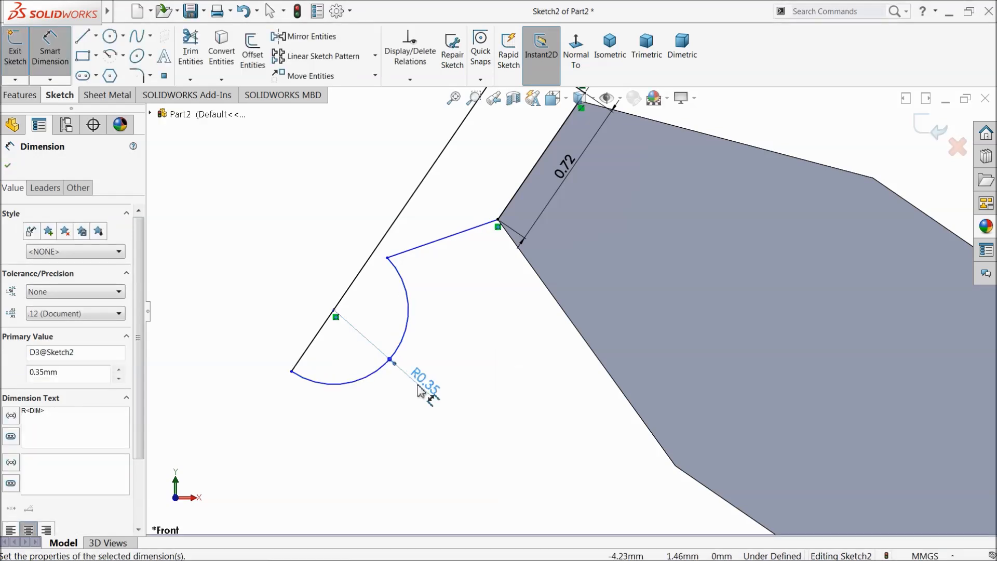
Step: Set the vertical distance between the arc's center and the upper corner of the arm's end edge to 1 mm
scroll(416, 338, up, 3)
scroll(579, 175, down, 2)
click(365, 307)
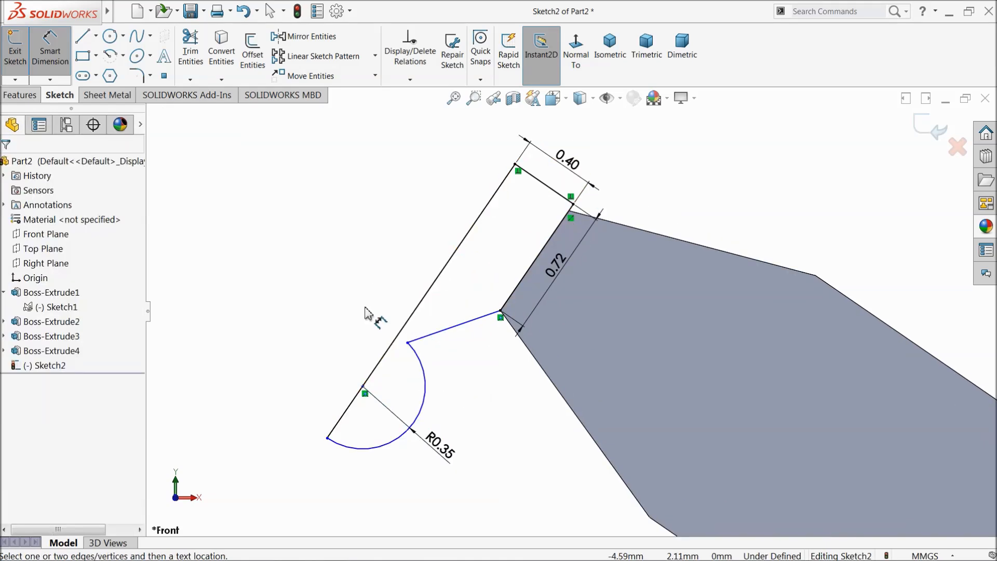
click(363, 387)
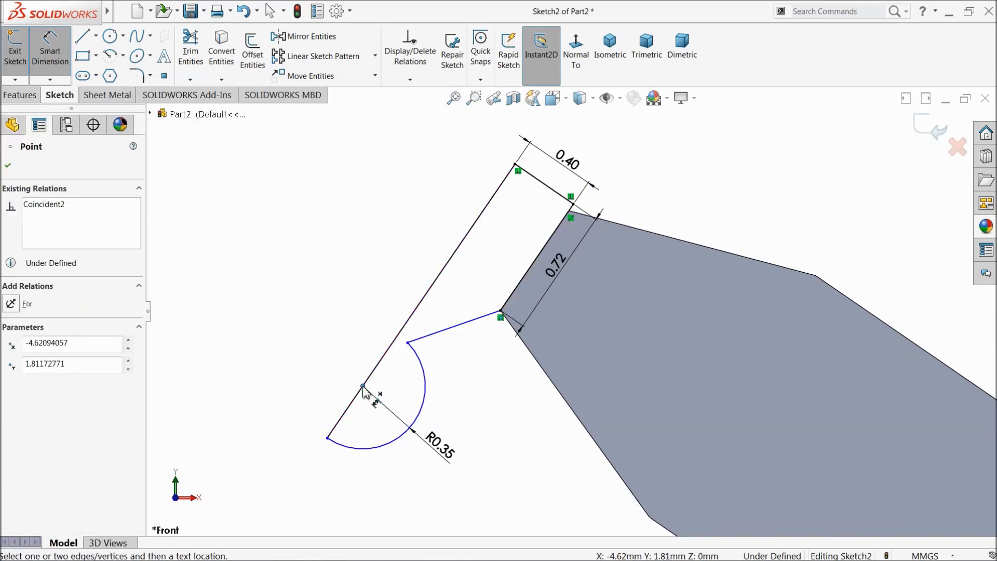
click(570, 212)
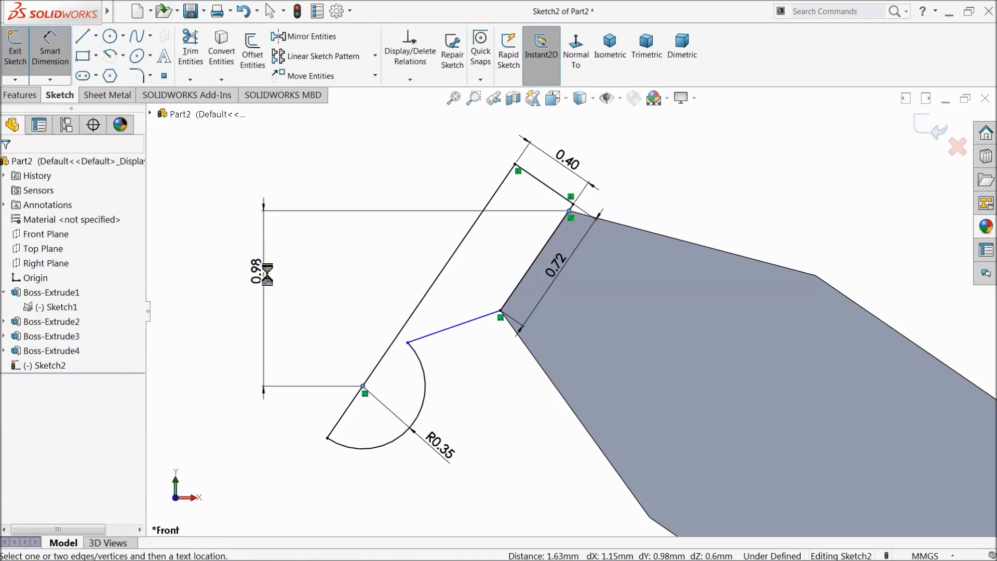
click(266, 280)
text(1)
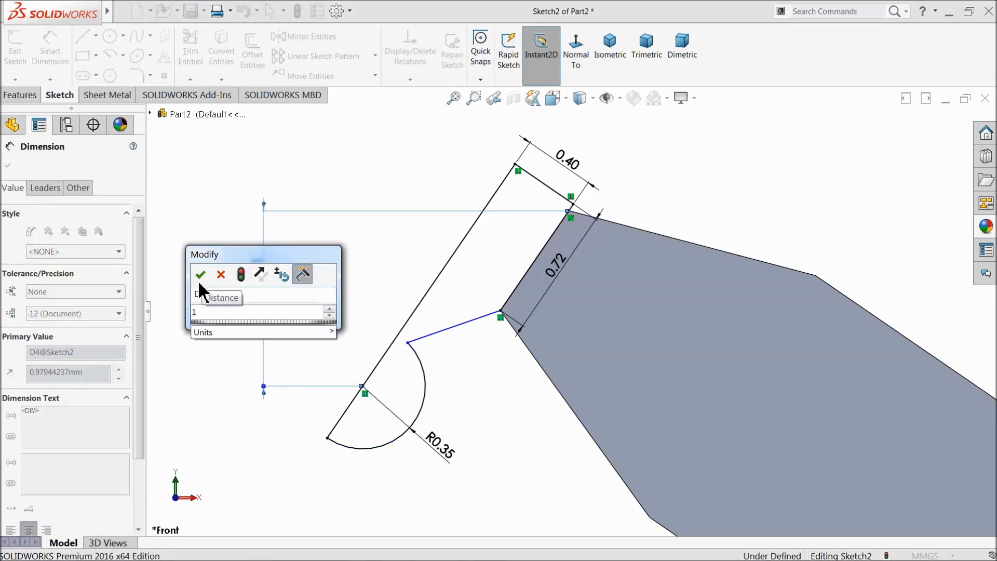
key(Return)
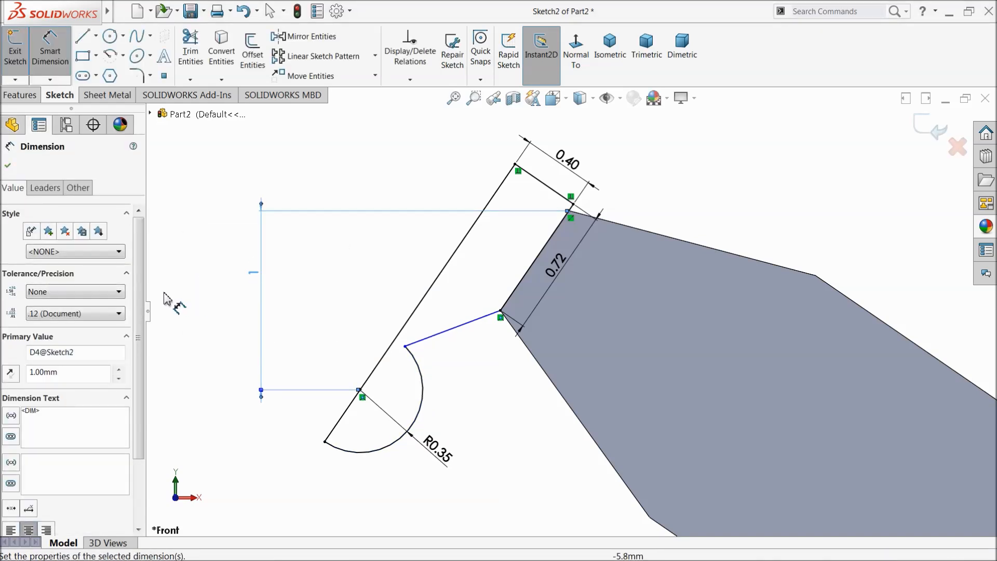
click(8, 166)
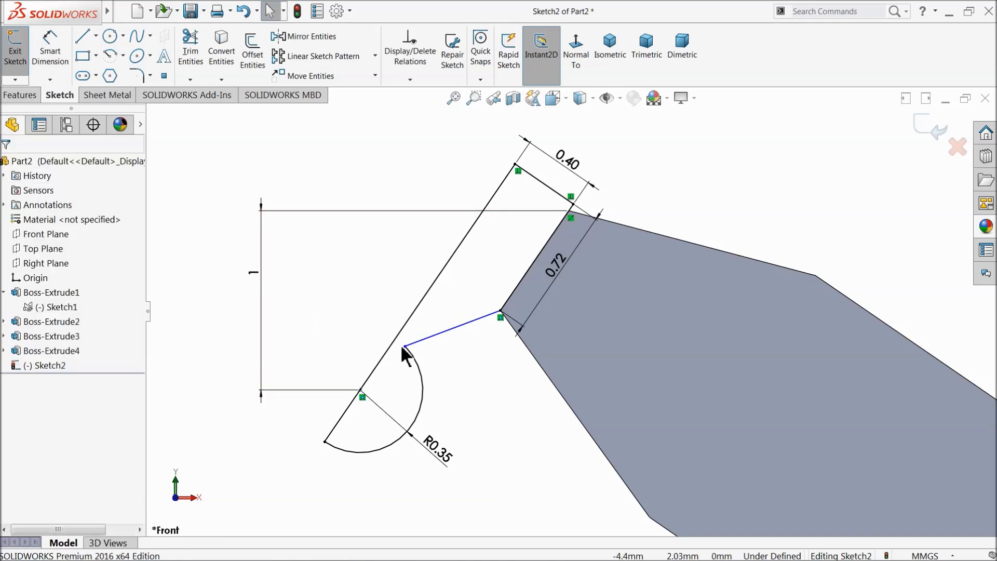
Step: Move the arc's upper endpoint down along the arc and revolve the profile 360° about its long outer line without merging the result
drag(405, 347, 420, 368)
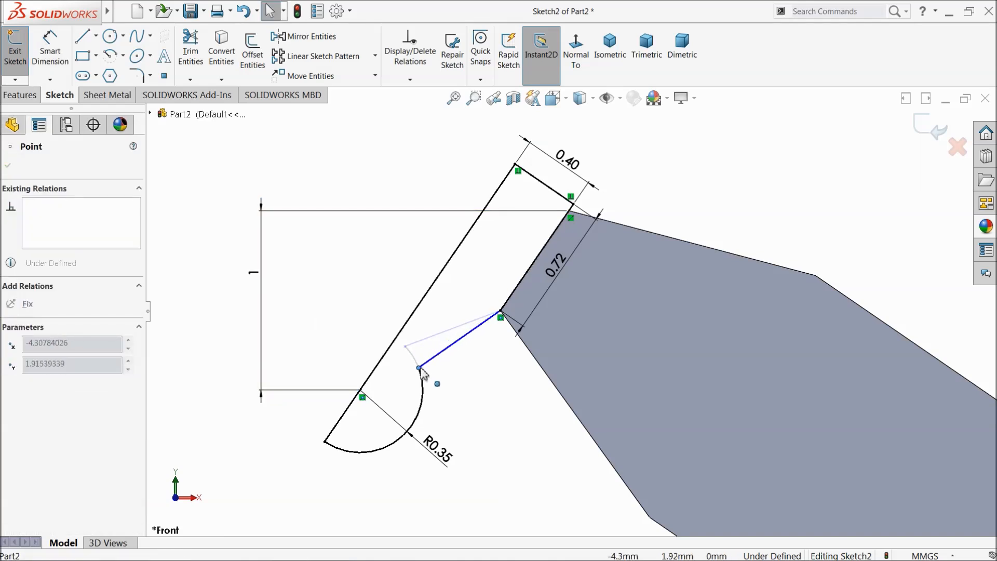
click(244, 177)
click(21, 95)
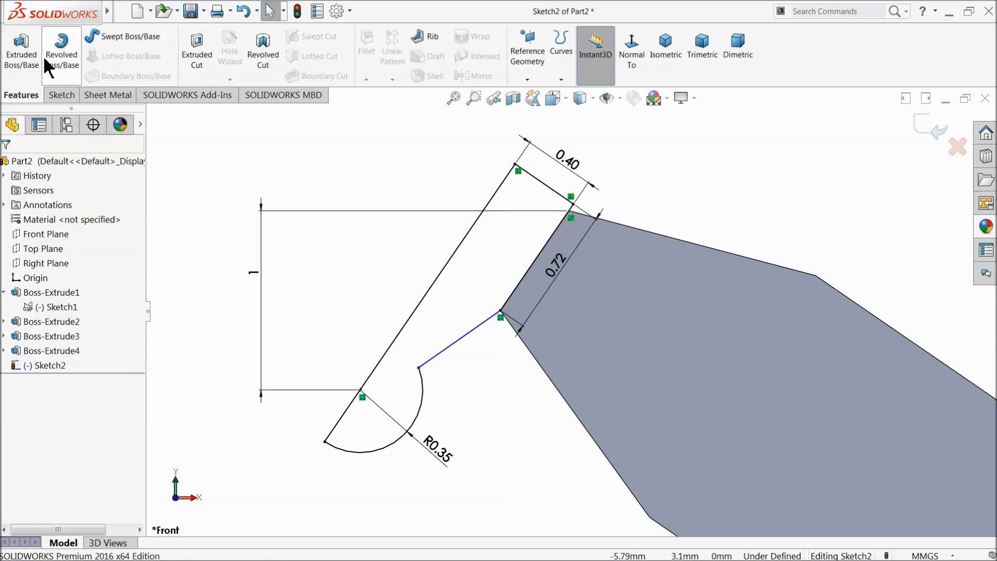
click(61, 52)
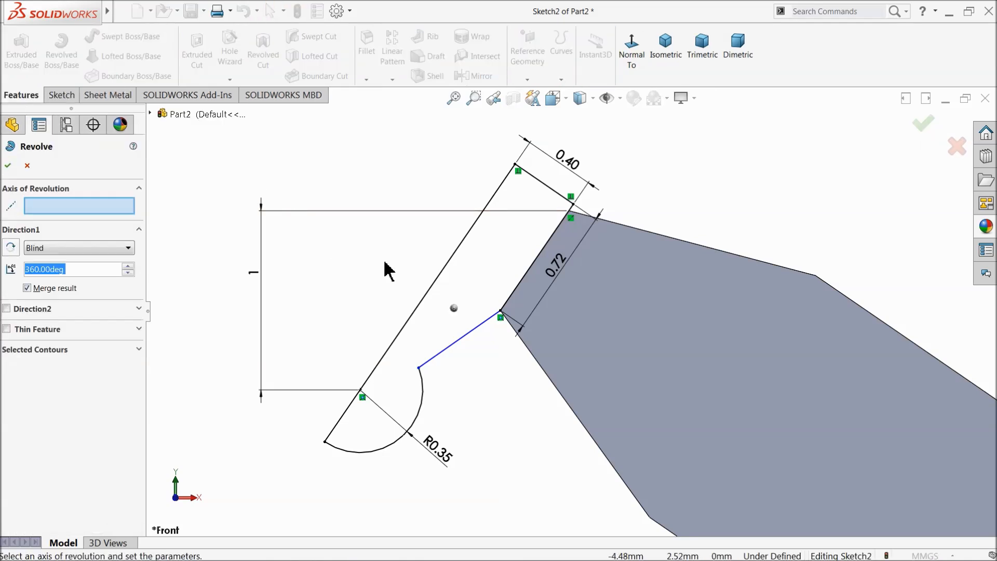
click(450, 267)
click(8, 166)
Step: Examine the revolved tip on the arm and review the axis, angle and merge settings of its revolve feature
middle_drag(340, 252, 327, 292)
scroll(303, 259, up, 4)
scroll(327, 266, up, 9)
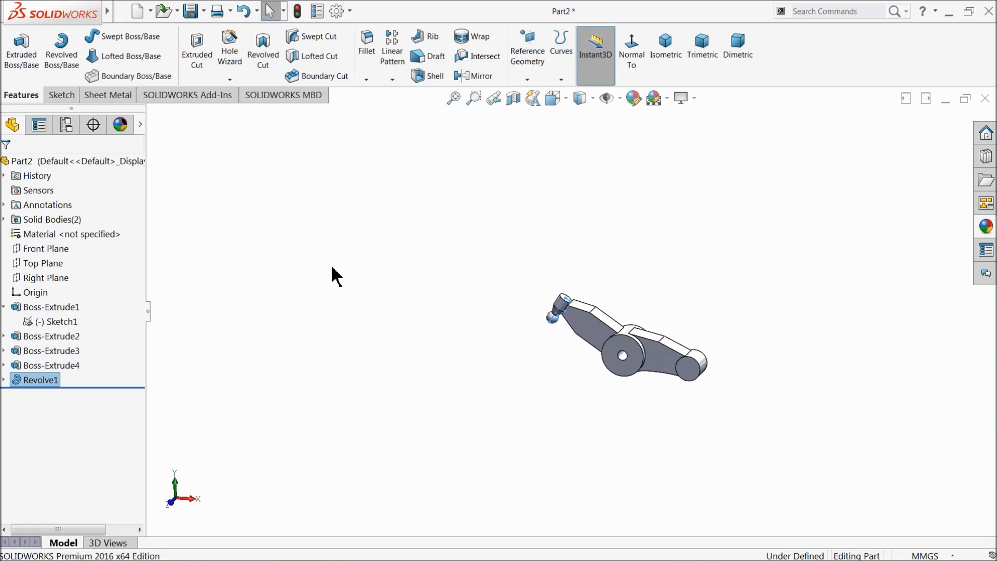
scroll(768, 383, down, 5)
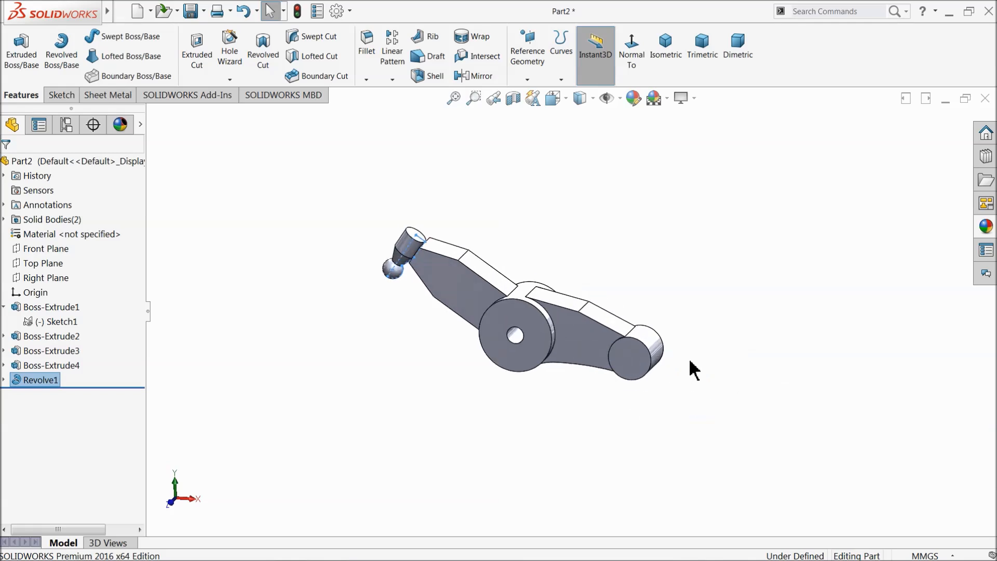
click(15, 380)
click(19, 352)
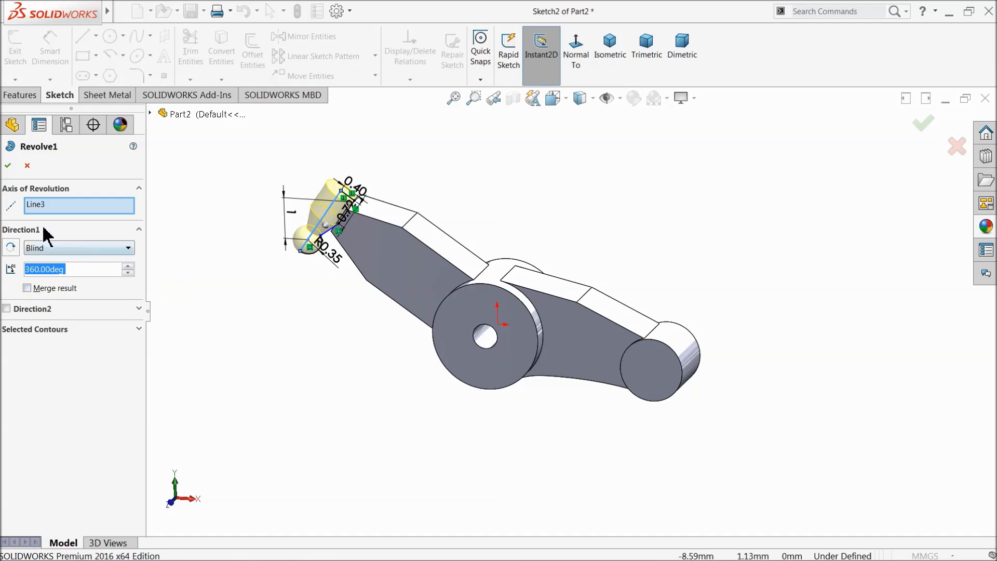
click(7, 166)
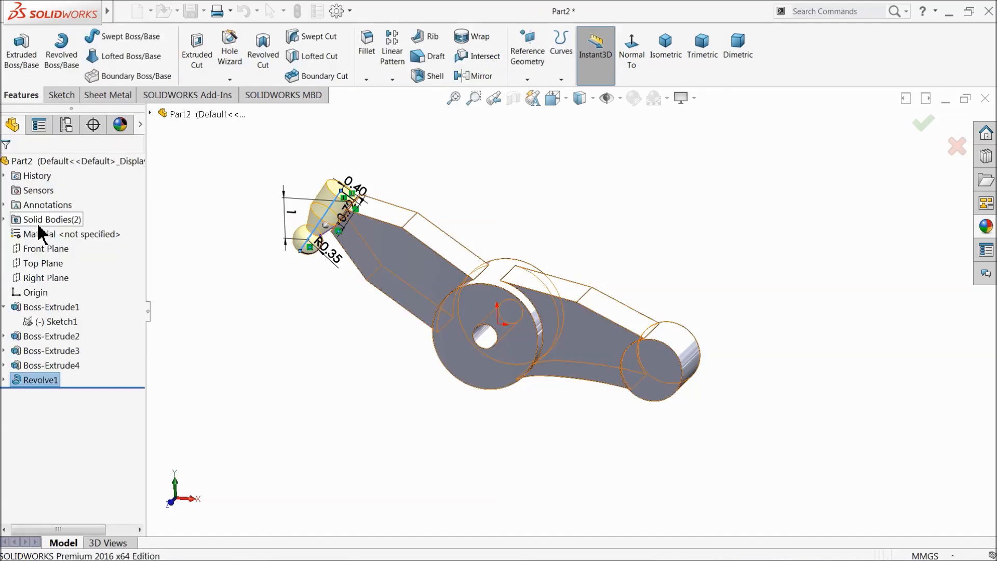
Step: Apply a light red color from the standard palette to the four extruded features of the arm body
click(25, 309)
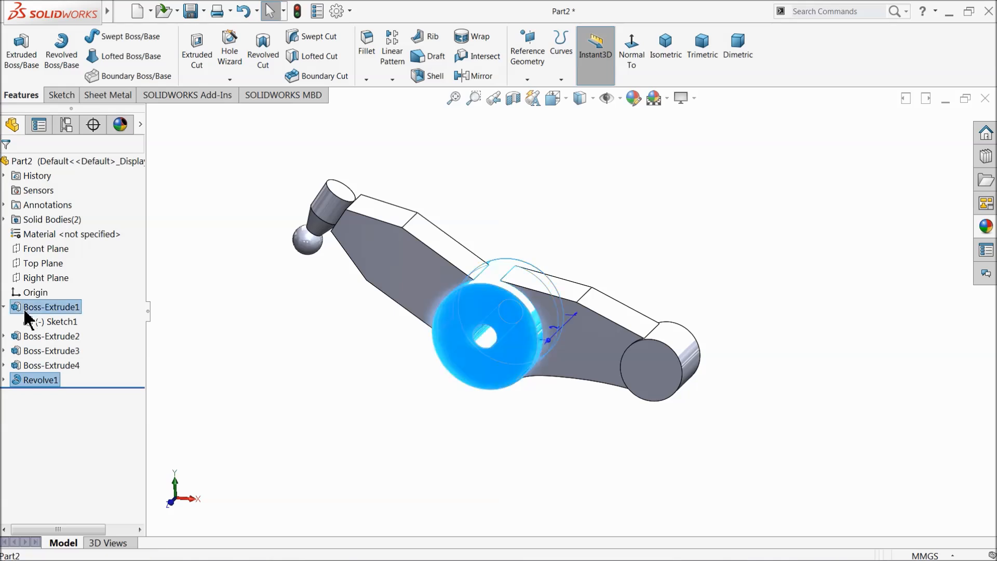
shift+click(41, 367)
click(635, 99)
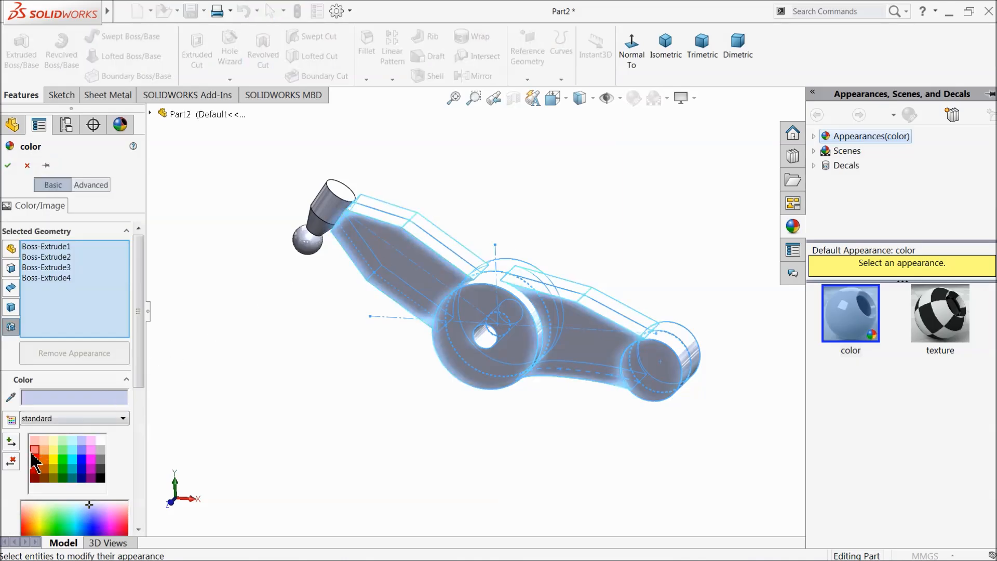
click(33, 451)
click(8, 166)
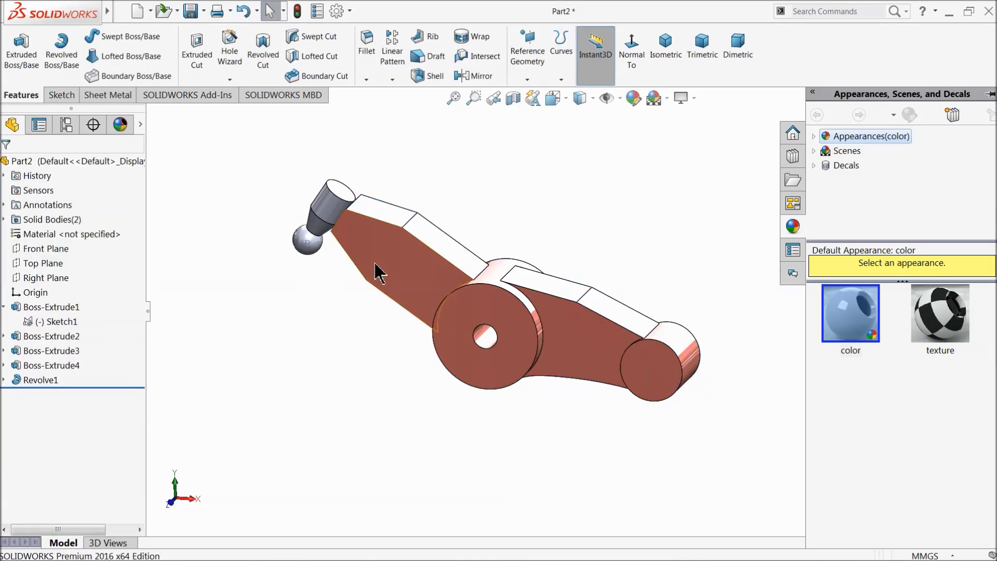
Step: Apply the standard white color to the revolved tip feature
click(27, 380)
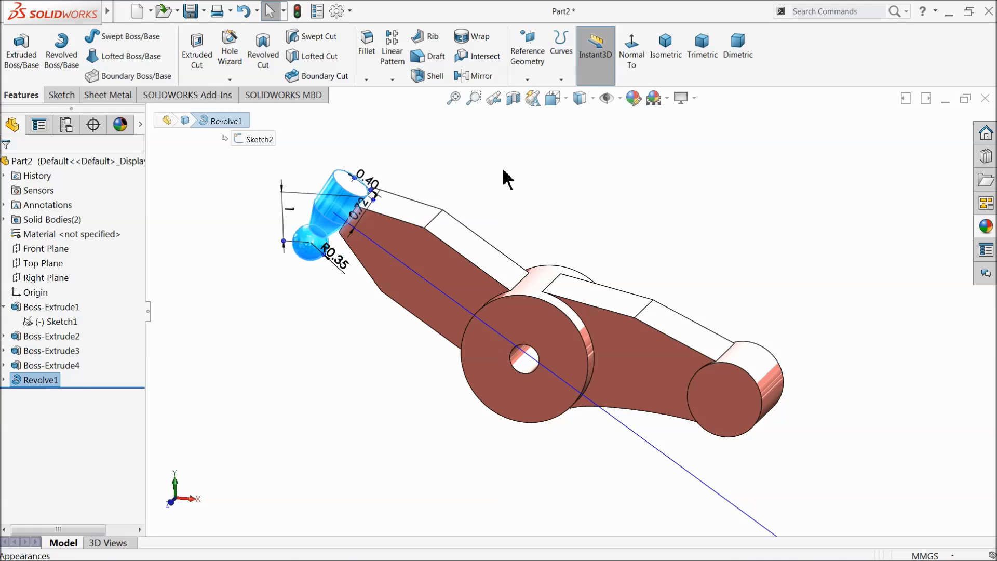
click(633, 98)
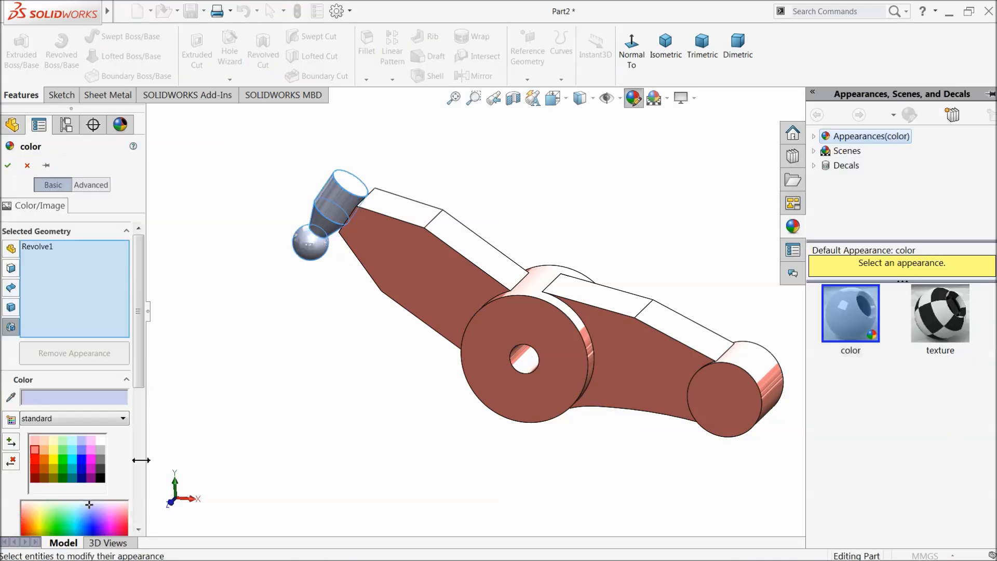
click(101, 441)
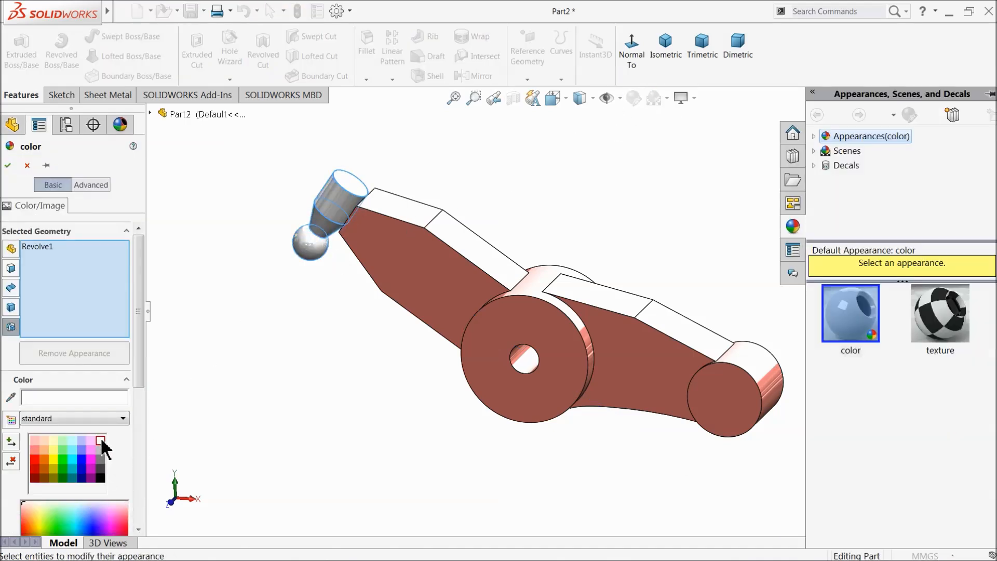
click(7, 167)
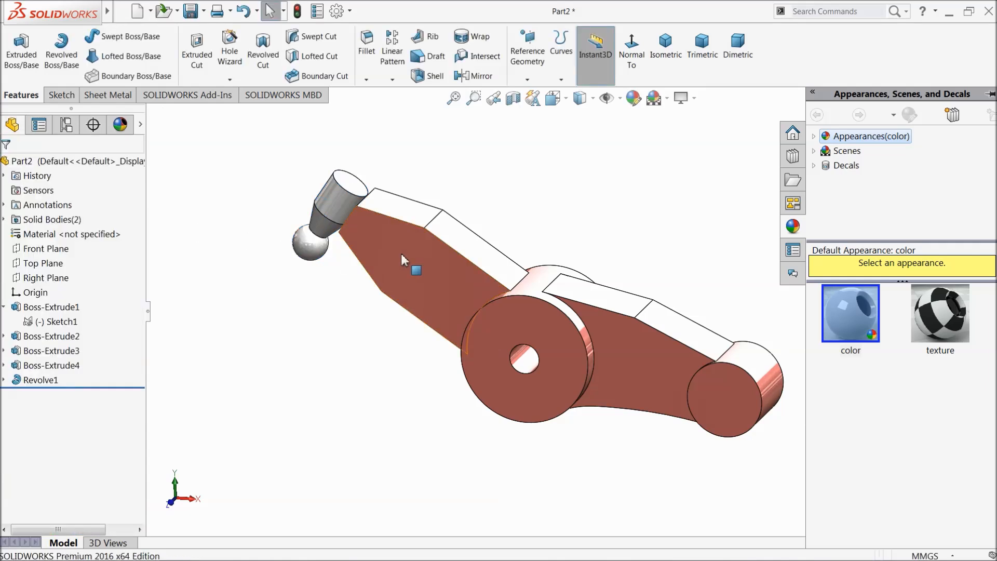
Step: Start a new sketch on the Front Plane and view it face-on at the arm's ball tip
scroll(401, 254, down, 1)
middle_drag(403, 309, 375, 287)
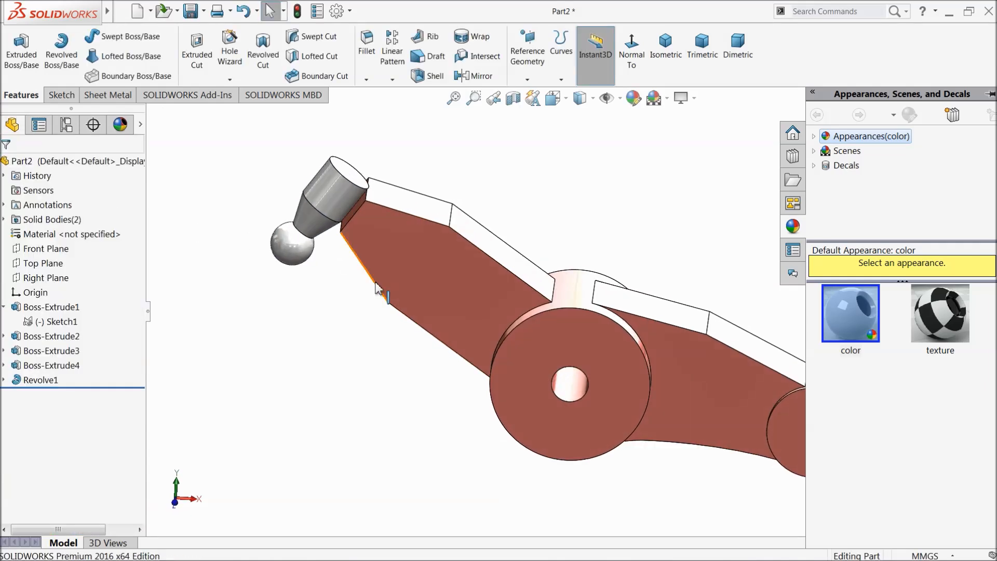
click(32, 249)
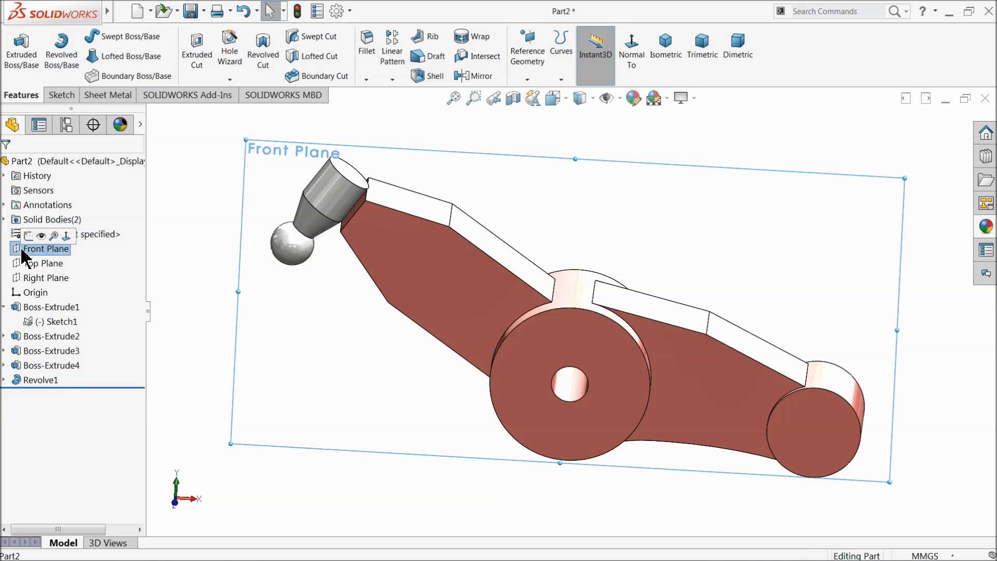
click(28, 236)
click(576, 53)
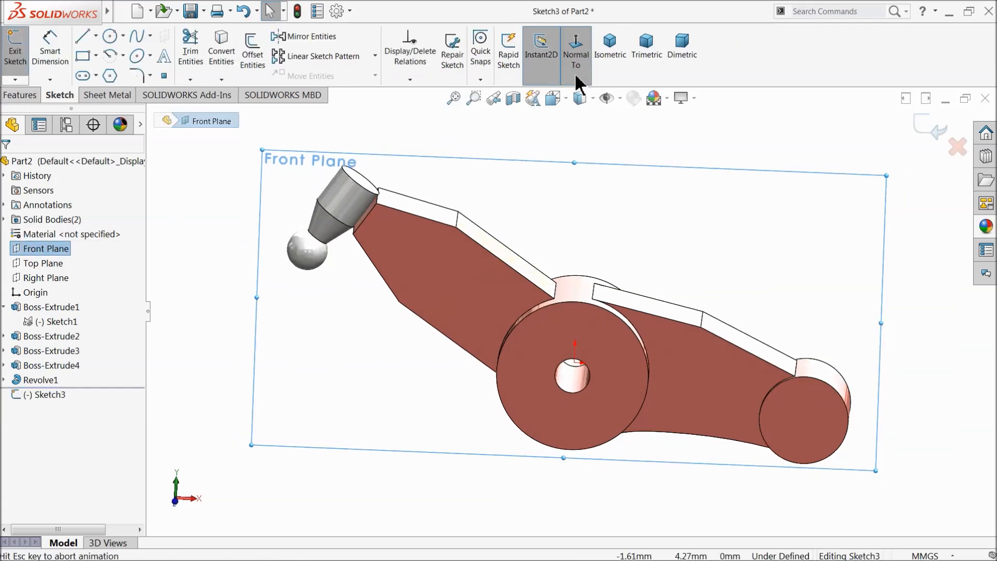
scroll(306, 188, down, 3)
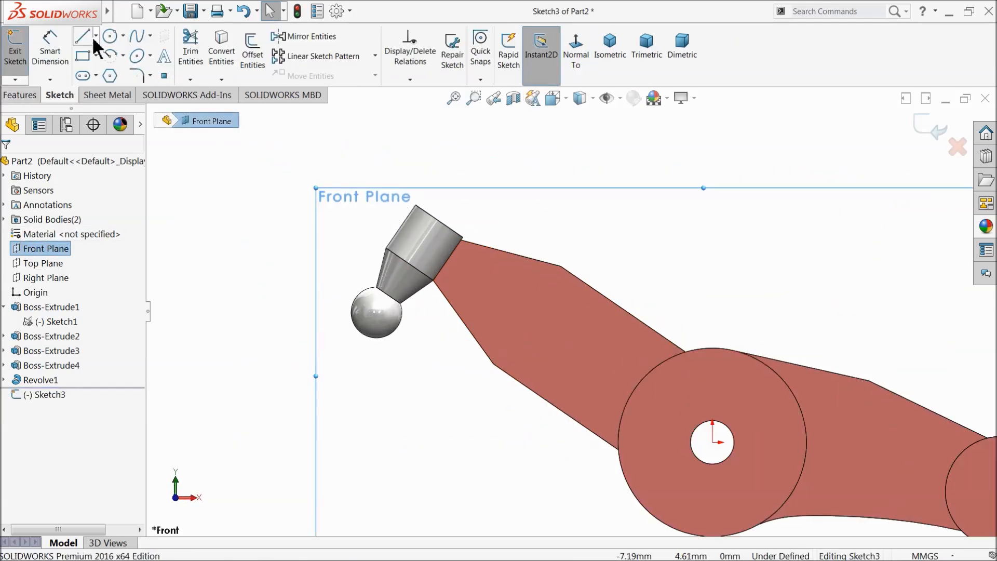
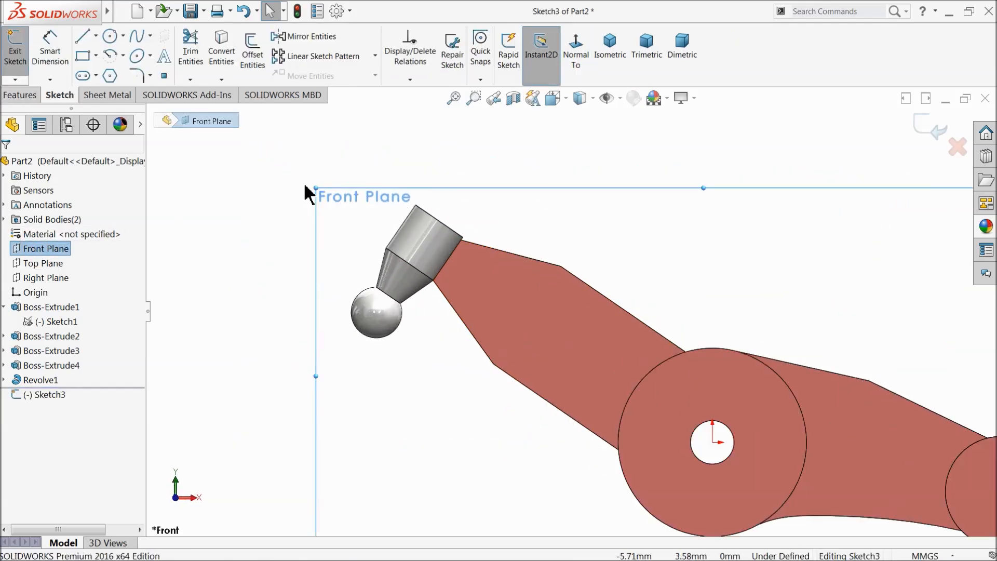
Step: Sketch a closed, tilted four-line profile about 1.11 mm by 0.72 mm beside the outer side of the tip's cylinder
click(84, 37)
scroll(493, 208, down, 3)
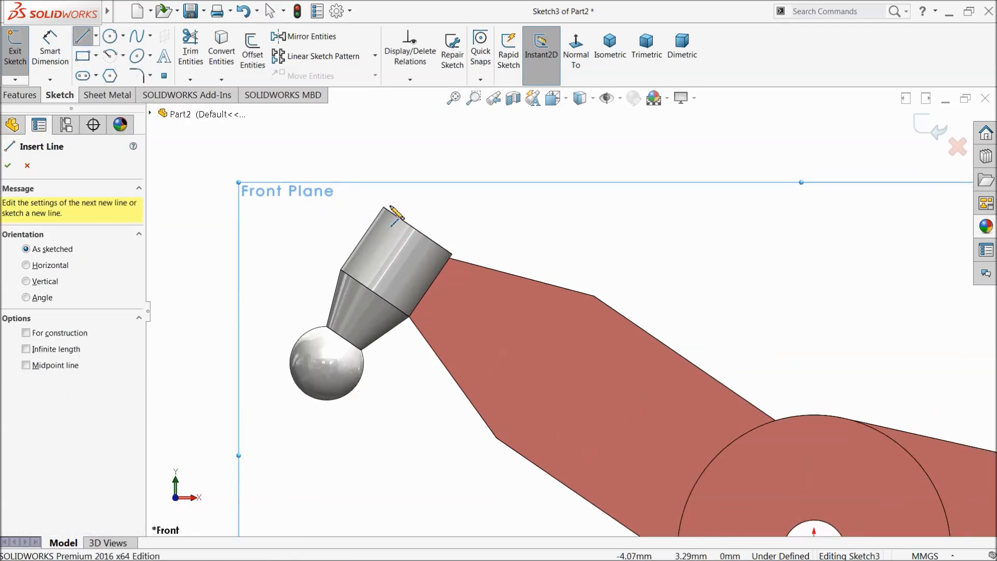
click(328, 138)
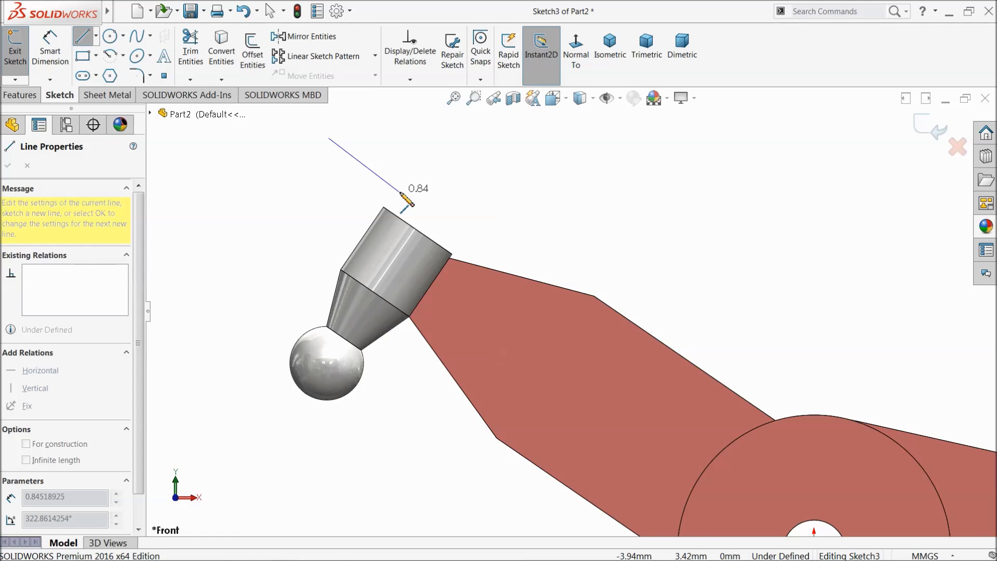
click(384, 181)
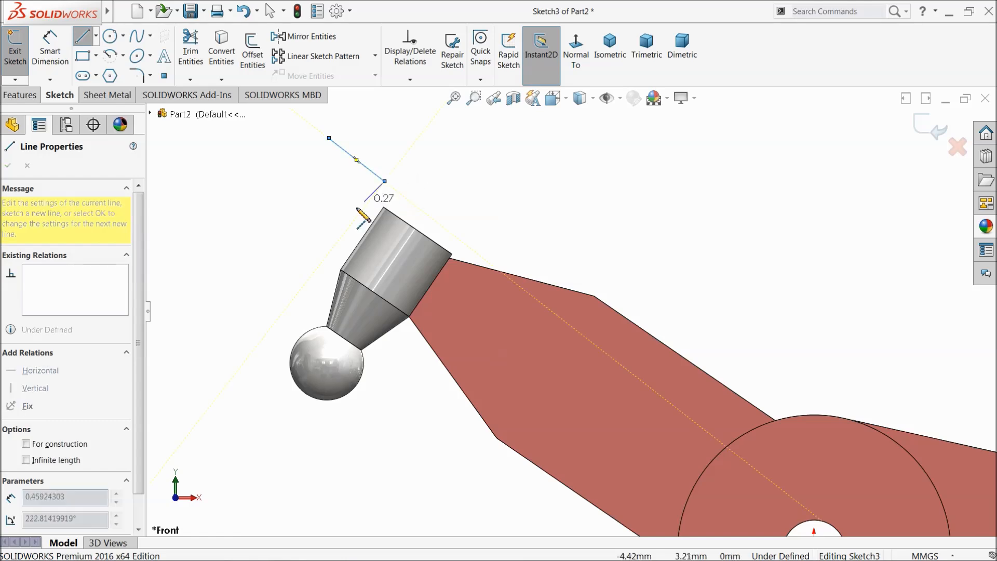
click(313, 273)
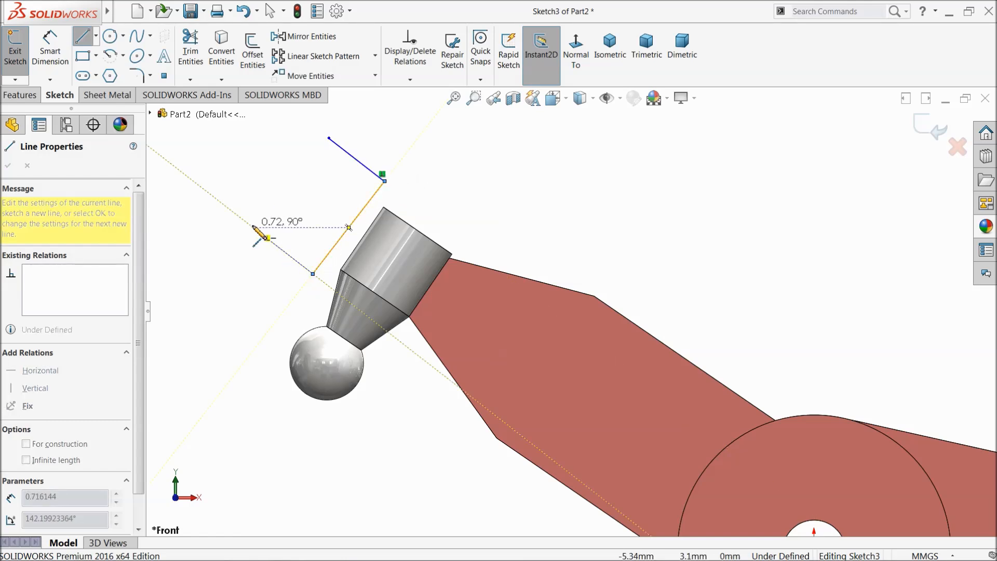
click(250, 225)
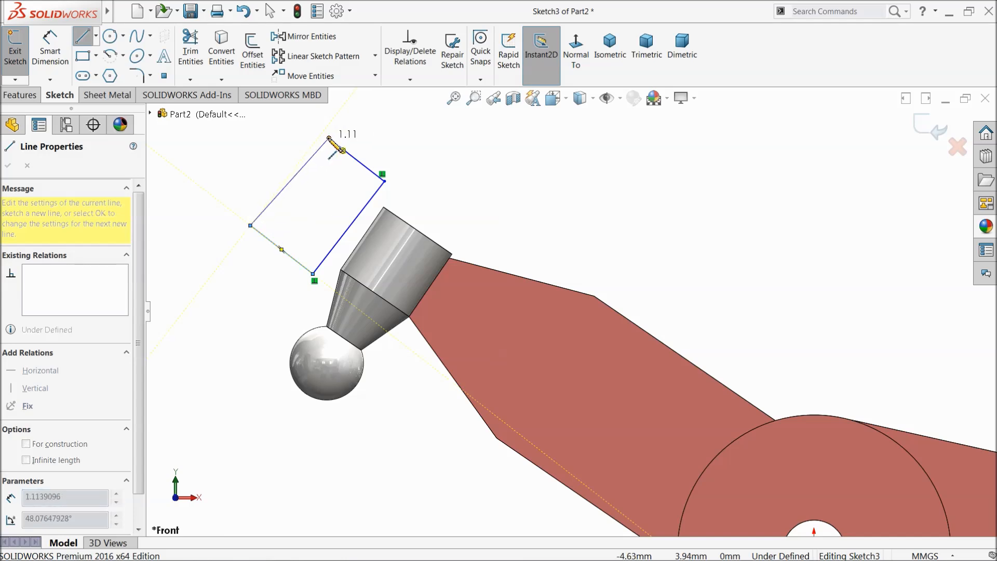
click(329, 138)
right_click(361, 123)
click(384, 130)
Step: Make the profile's outer long line perpendicular to both of its adjacent short lines
scroll(389, 205, down, 2)
click(240, 229)
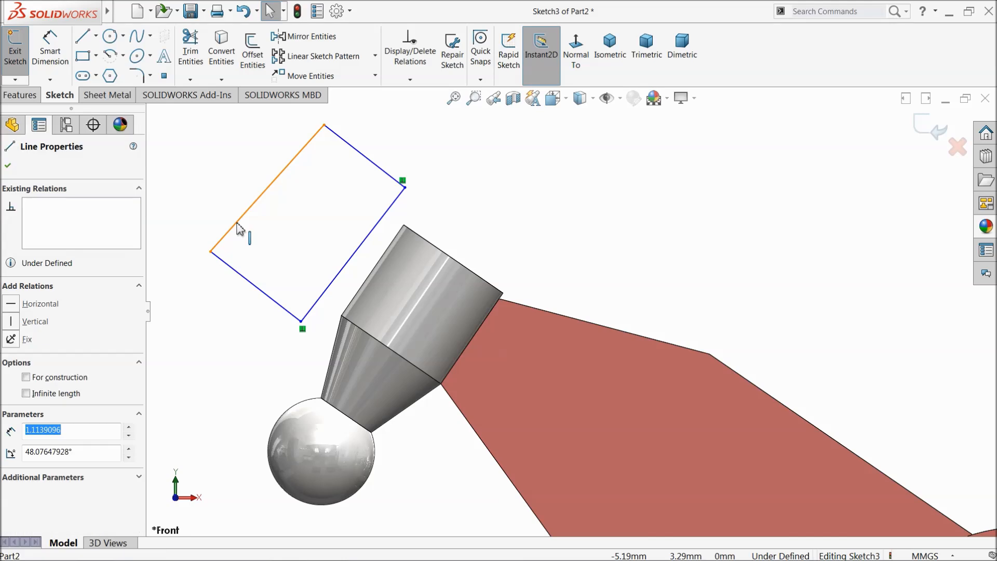
ctrl+click(244, 277)
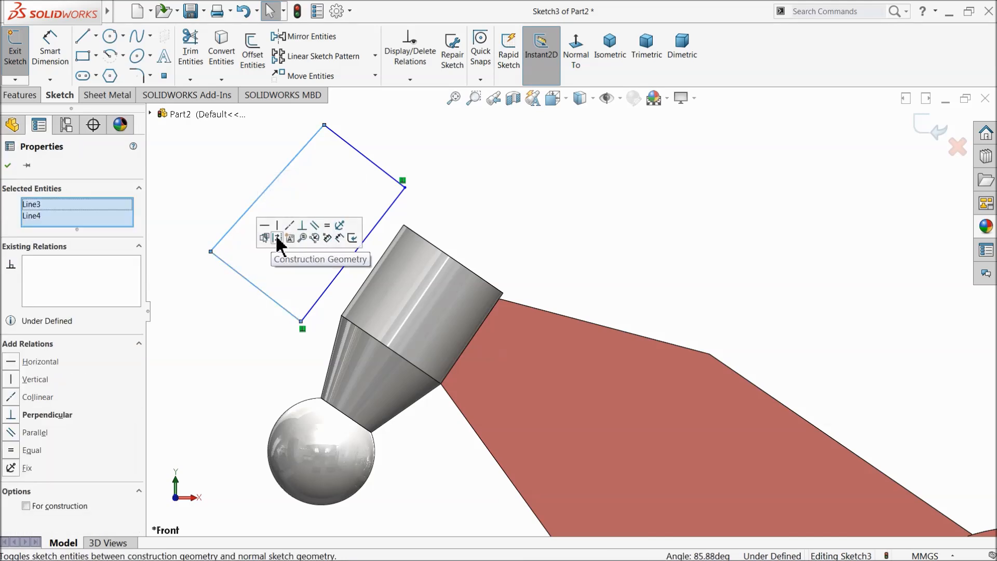
click(302, 224)
click(372, 144)
click(317, 144)
ctrl+click(345, 145)
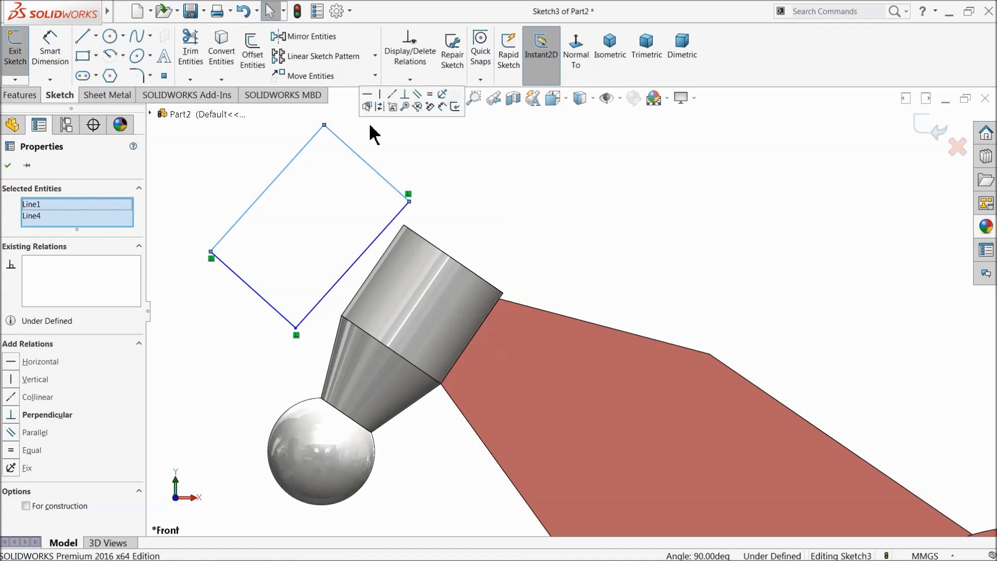
click(399, 149)
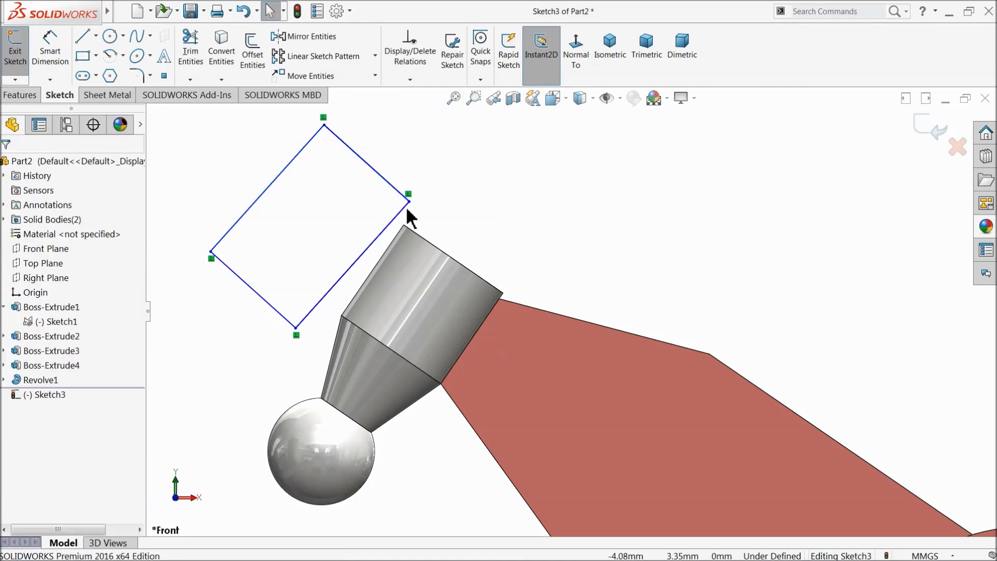
Step: Make the profile's inner long line collinear with the outer silhouette edge of the tip's cylinder
click(389, 244)
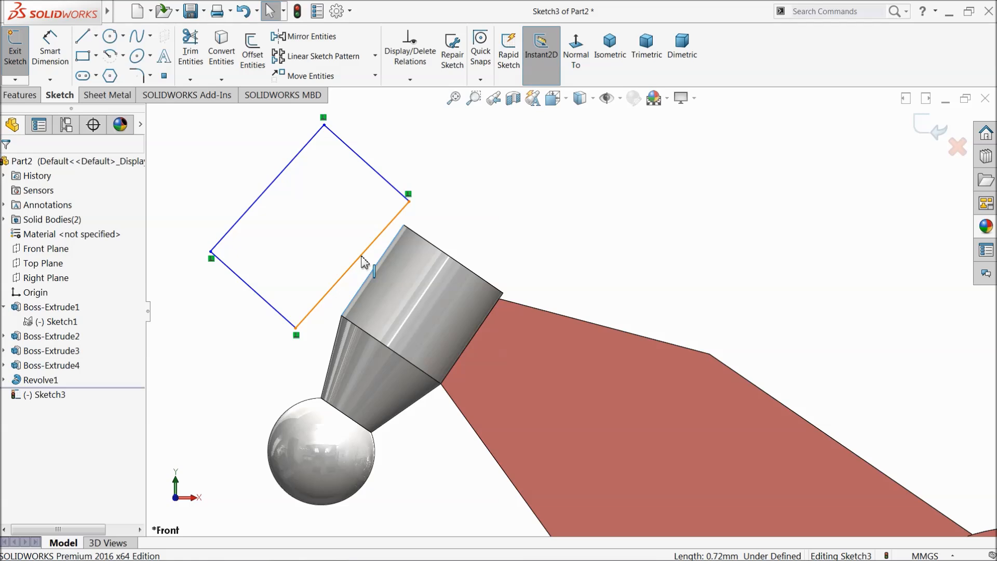
ctrl+click(363, 261)
click(389, 212)
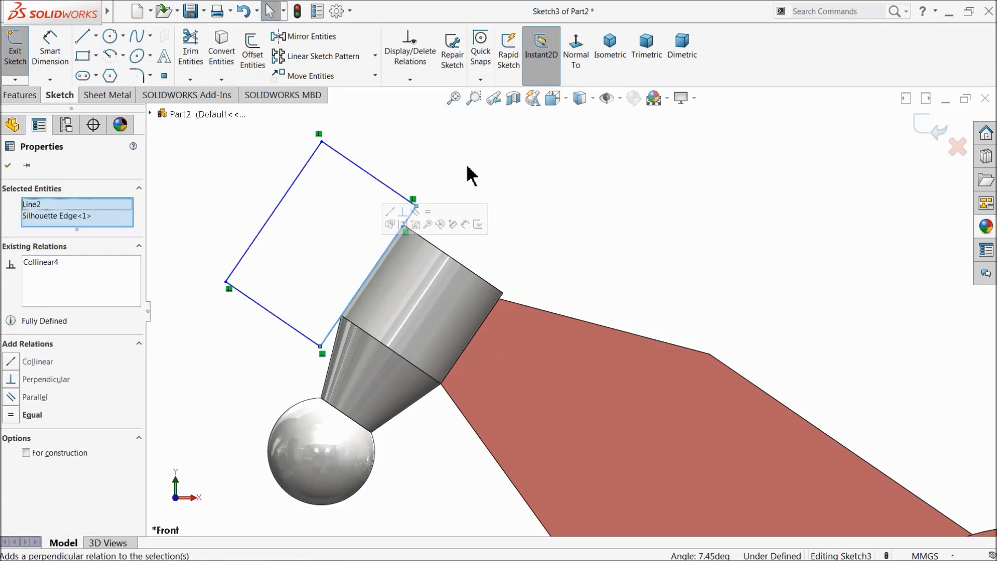
click(448, 213)
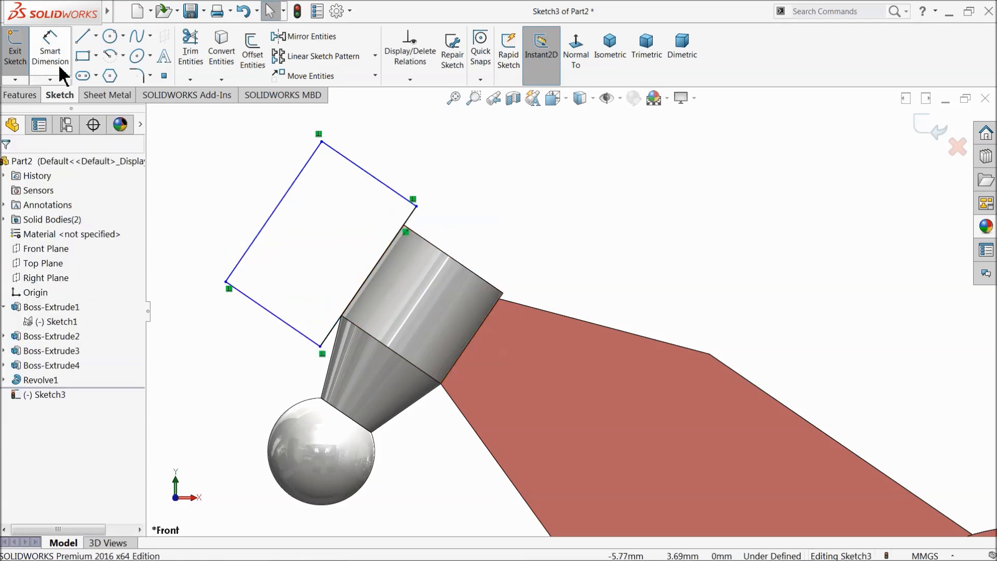
Step: Dimension the profile's outer long line to 1.076 mm and its upper short line to 0.913 mm
click(60, 67)
click(268, 223)
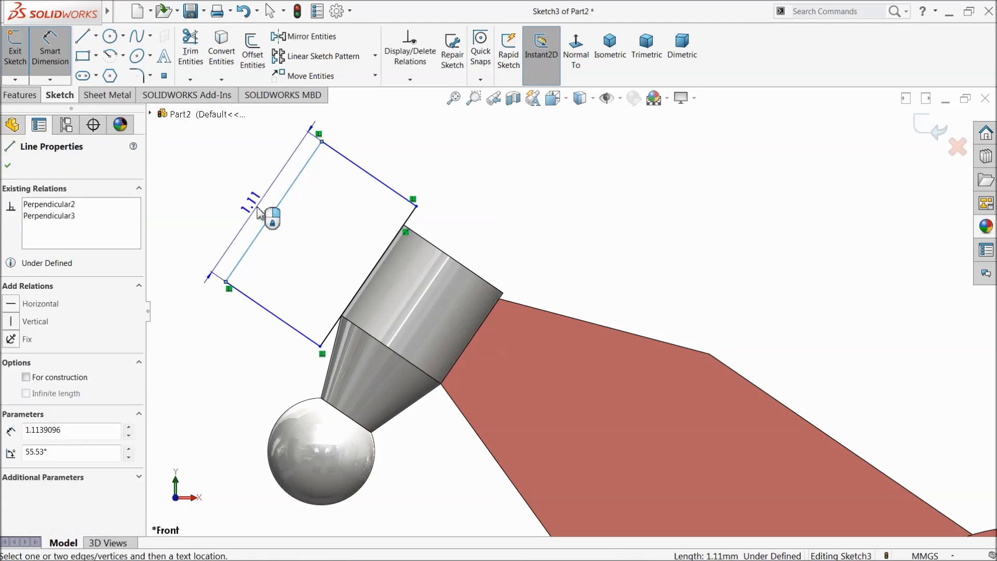
click(259, 213)
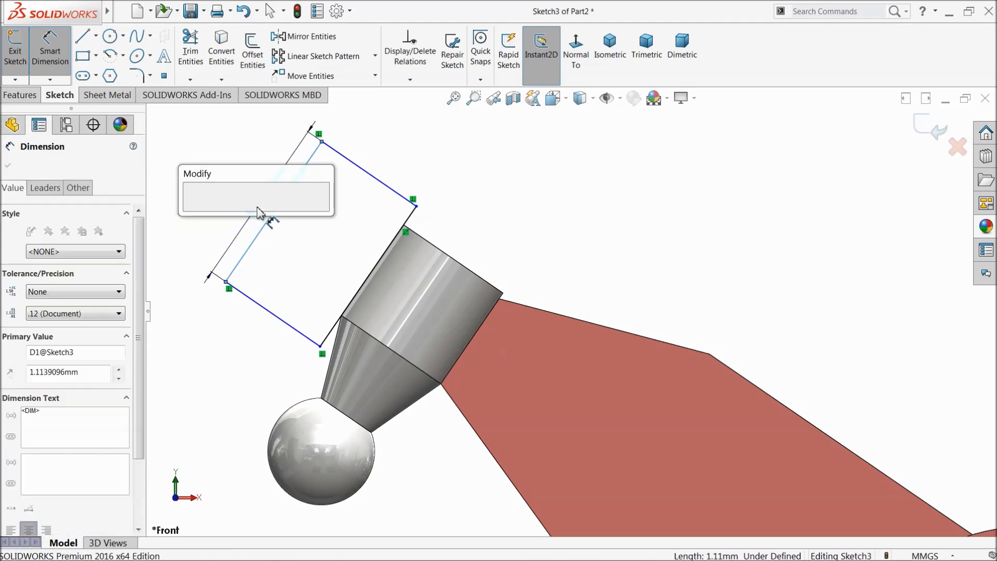
text(1.076)
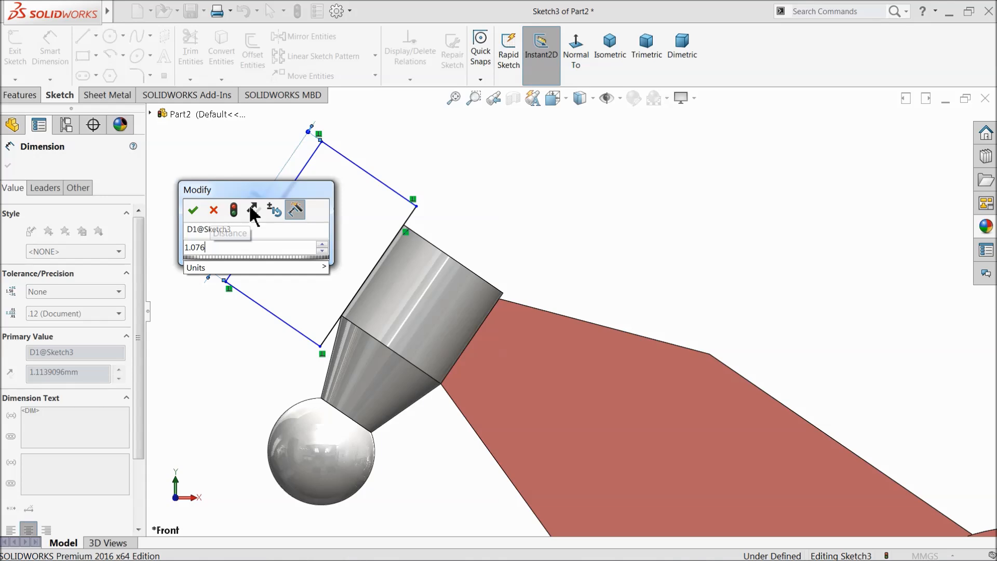
click(190, 212)
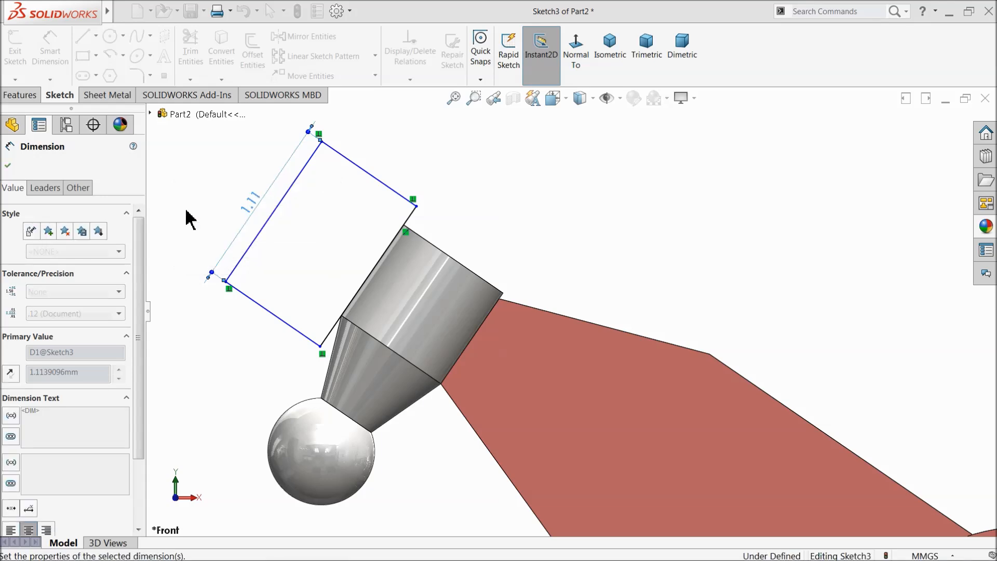
click(378, 180)
click(381, 165)
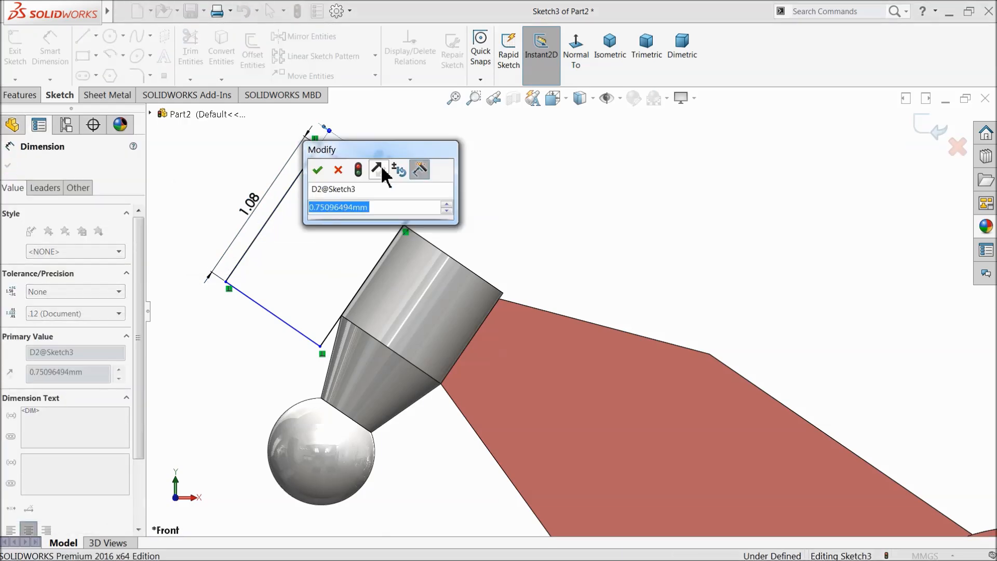
text(0.91)
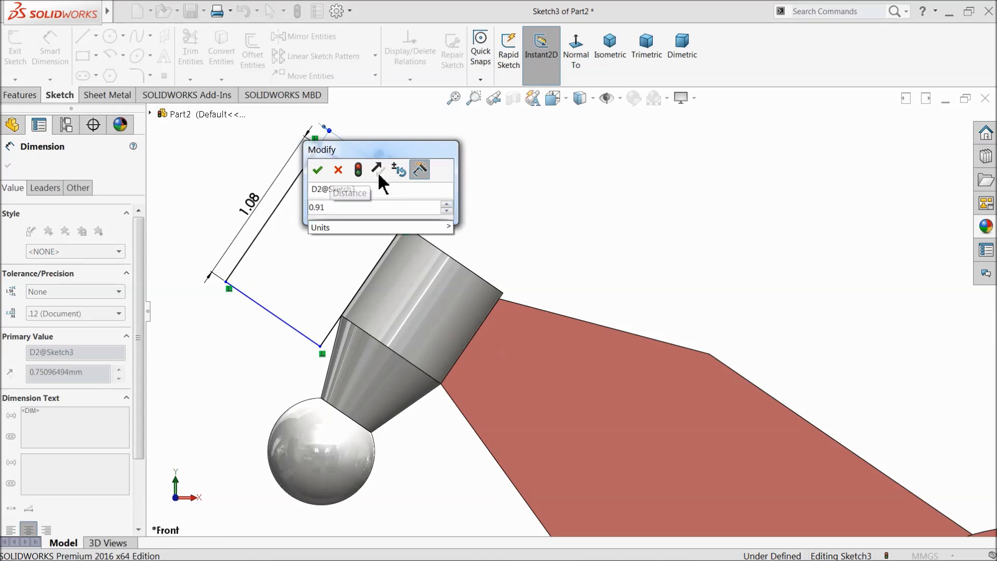
key(Return)
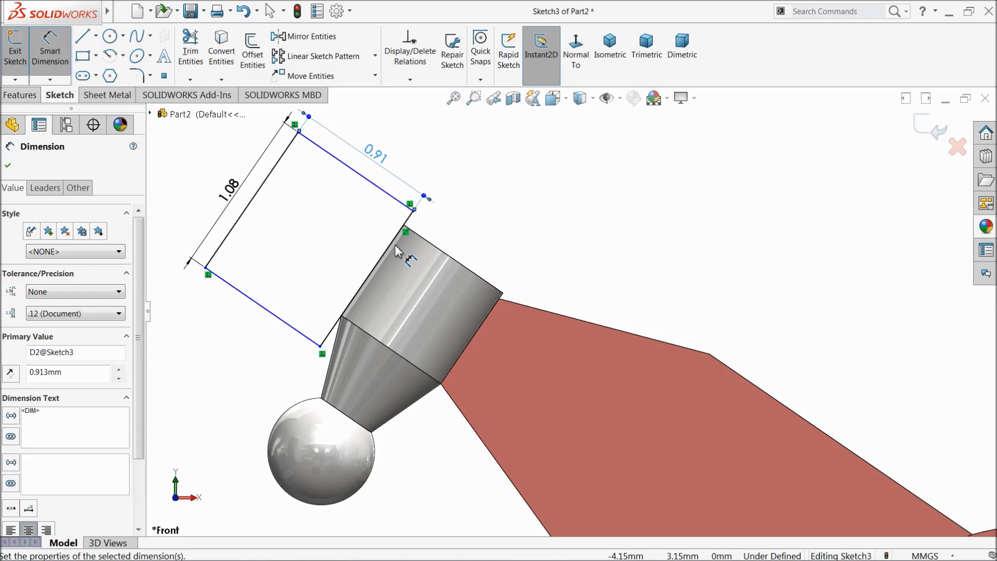
click(8, 166)
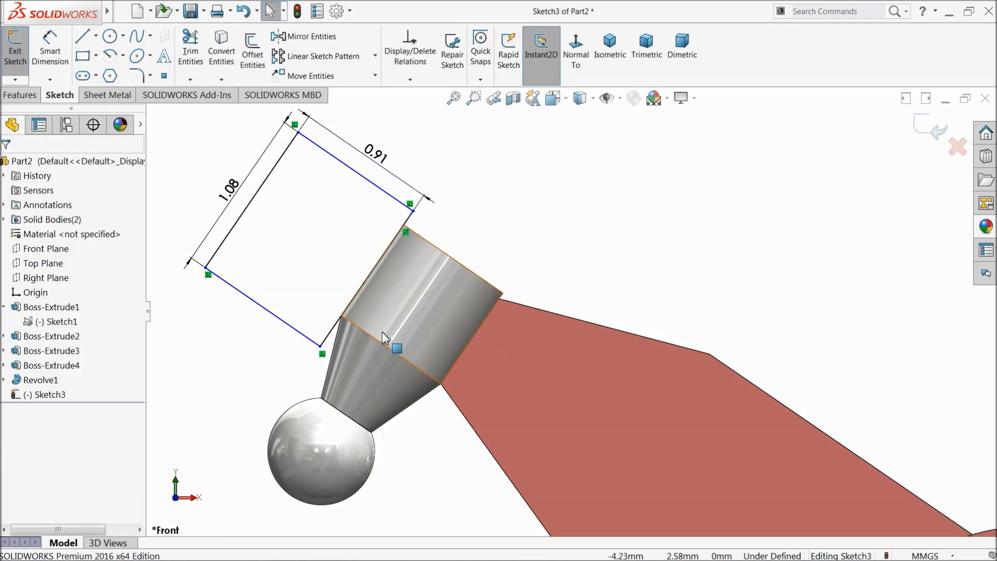
Step: Shift the profile slightly up along the cylinder's edge and revolve it 360° about its inner long line, merging the result
drag(320, 347, 329, 343)
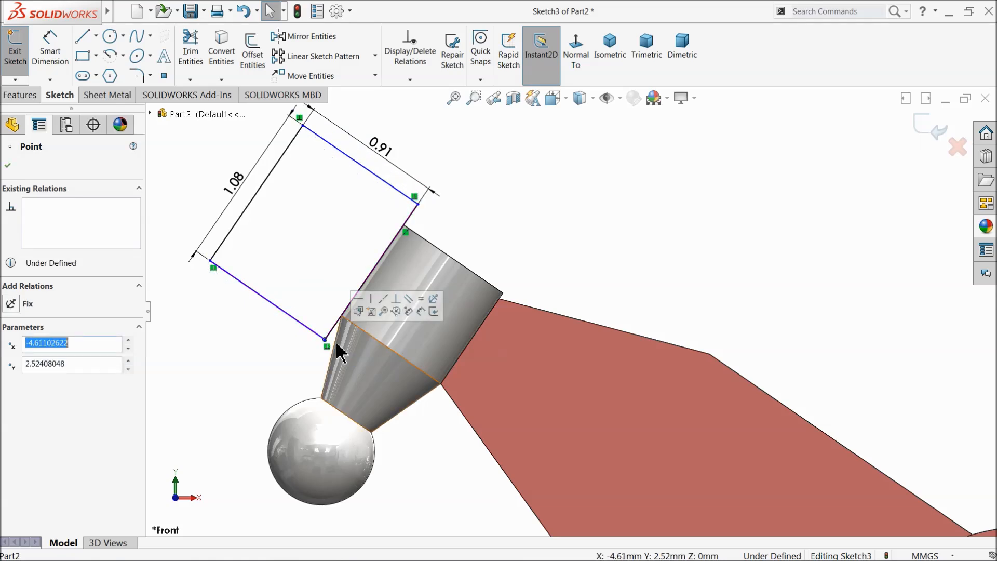
click(50, 49)
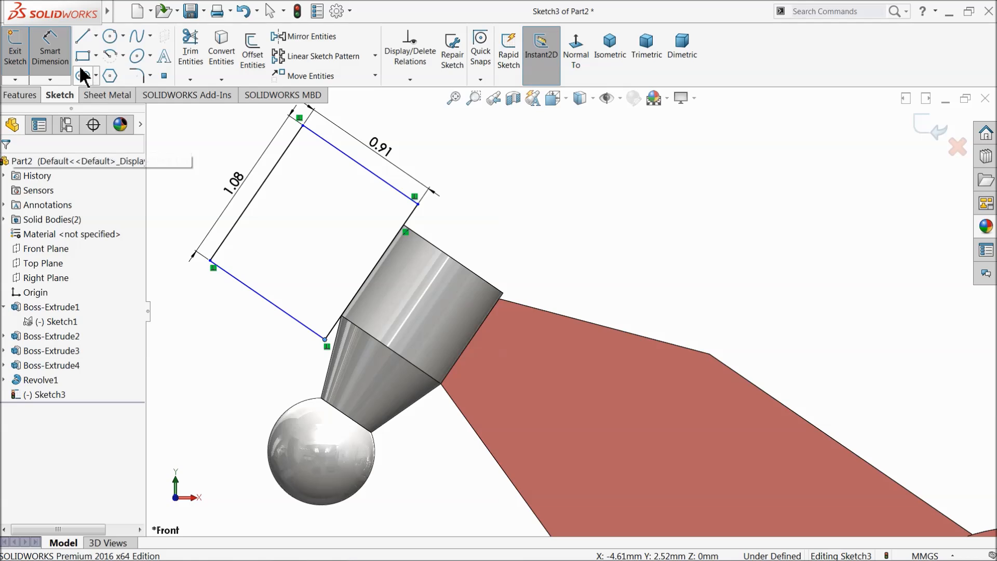
click(30, 96)
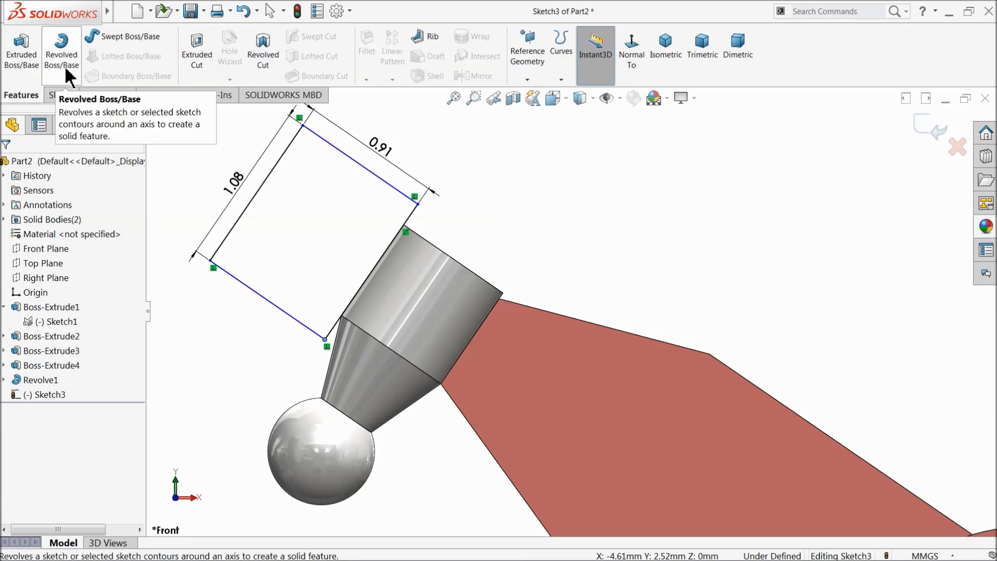
click(62, 57)
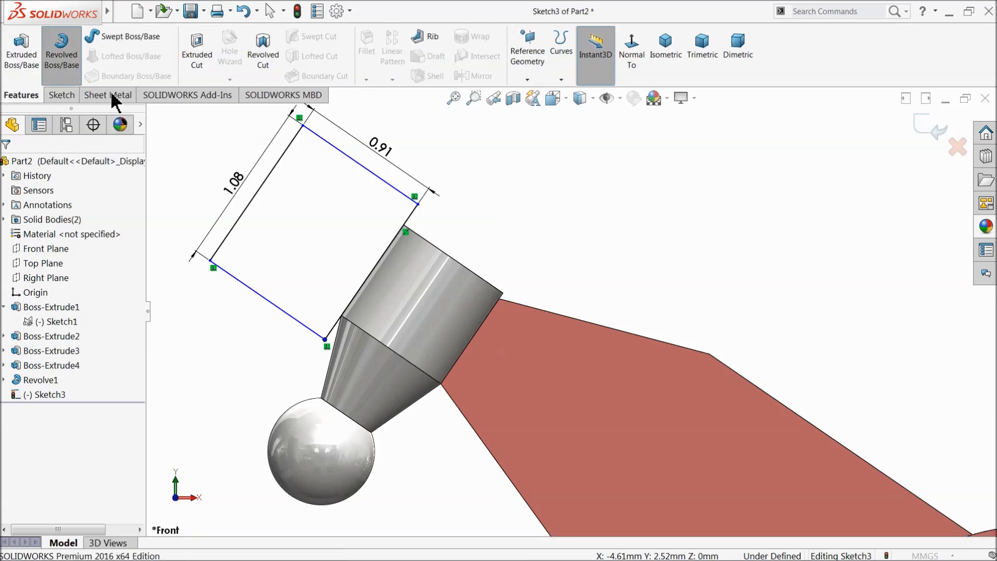
click(411, 221)
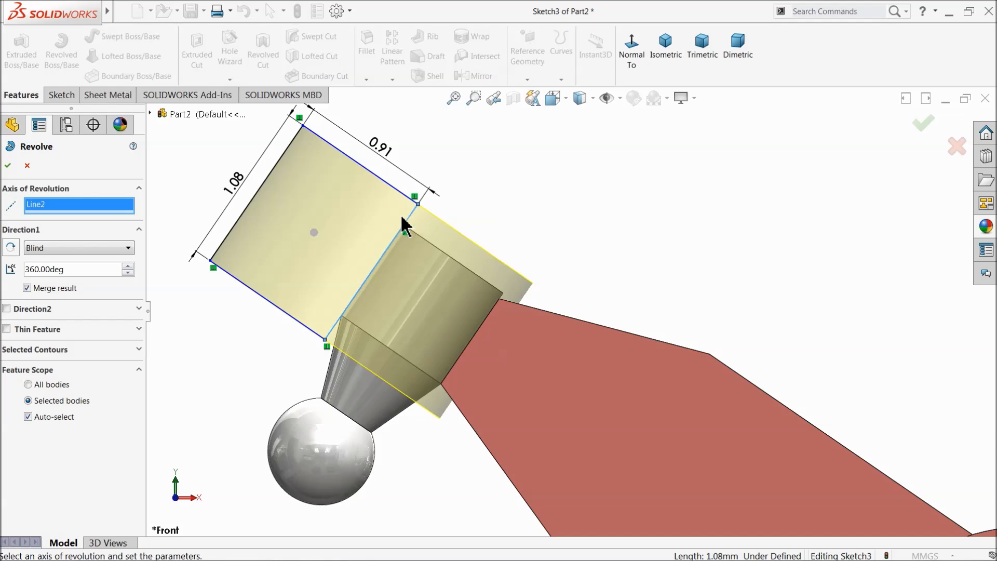
click(8, 166)
Step: Apply the light red color from the standard palette to the new revolved cylinder feature
scroll(312, 243, up, 3)
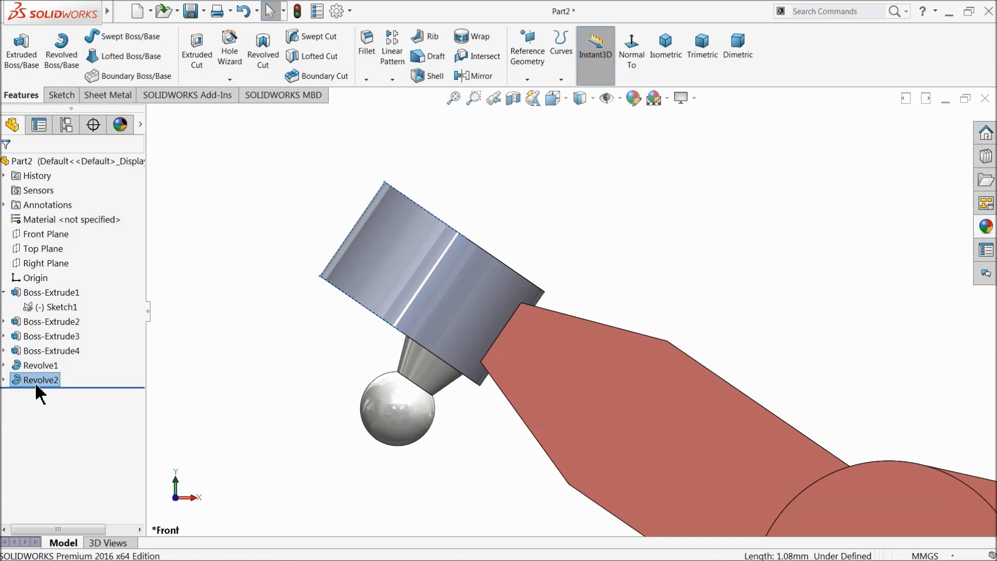
middle_drag(231, 238, 229, 282)
click(633, 98)
click(35, 450)
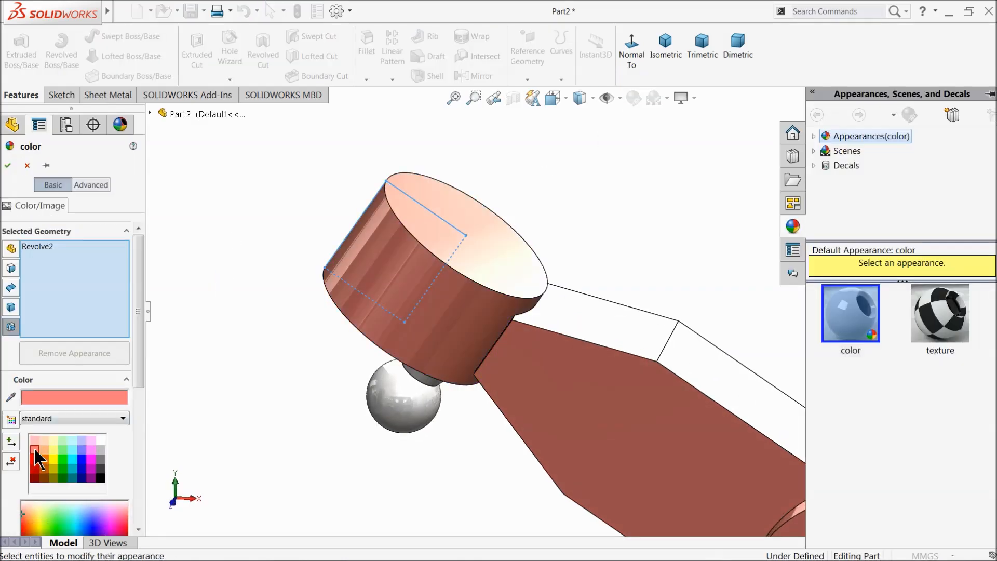
click(8, 165)
click(249, 212)
Step: Edit the revolved cylinder's profile sketch and delete the collinear relation between its inner long line and the tip cylinder's silhouette edge
scroll(271, 241, up, 7)
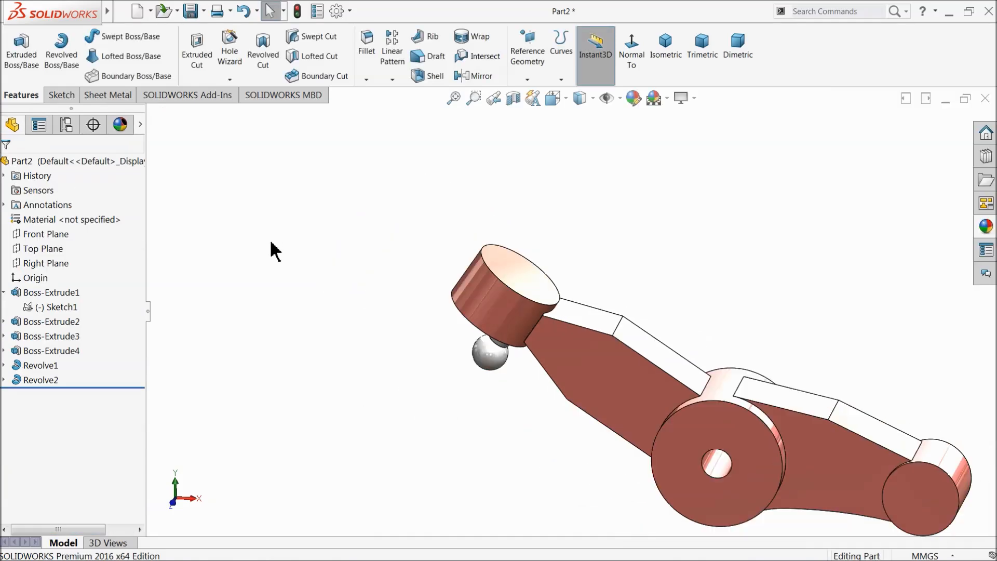
scroll(644, 402, down, 3)
mouse_move(438, 351)
middle_down()
mouse_move(457, 258)
mouse_move(452, 296)
mouse_move(427, 329)
mouse_move(447, 300)
mouse_move(443, 321)
middle_up()
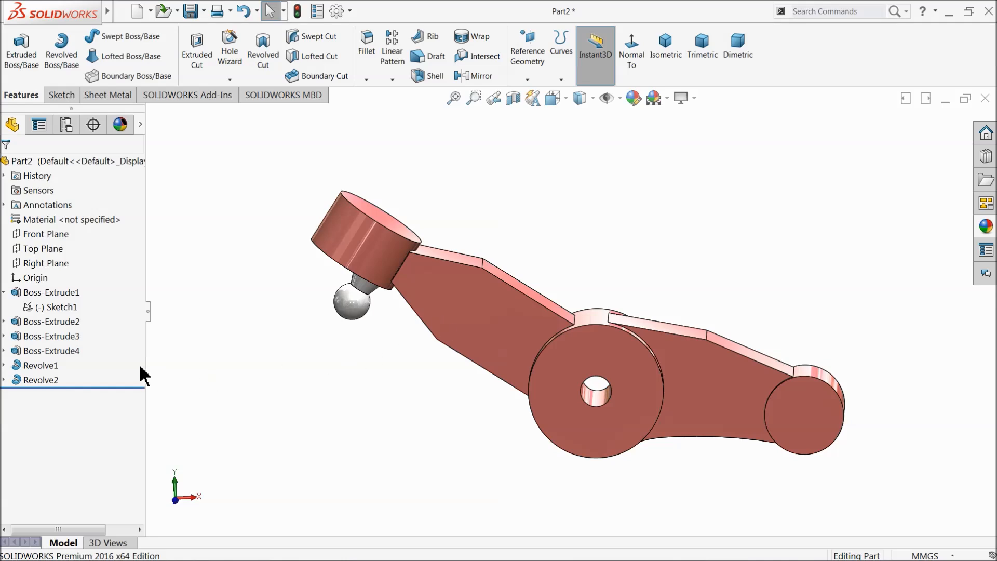
click(3, 381)
click(39, 394)
click(69, 368)
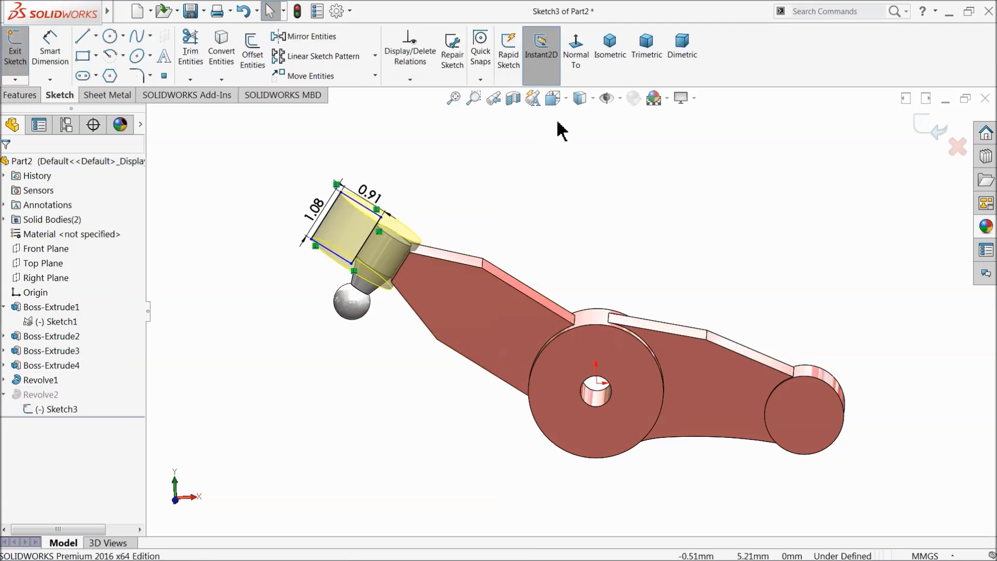
click(579, 60)
scroll(411, 234, down, 5)
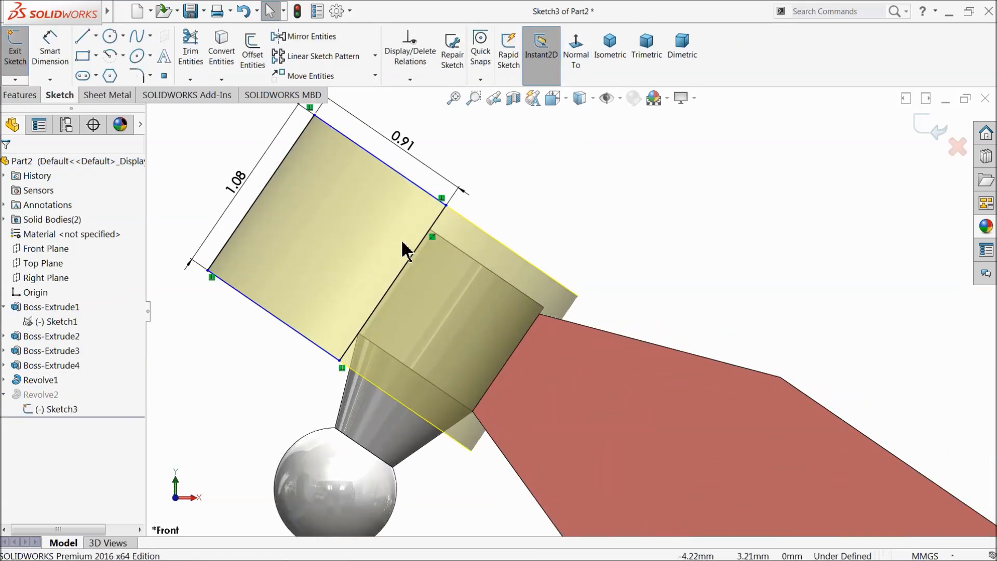
click(432, 238)
key(Delete)
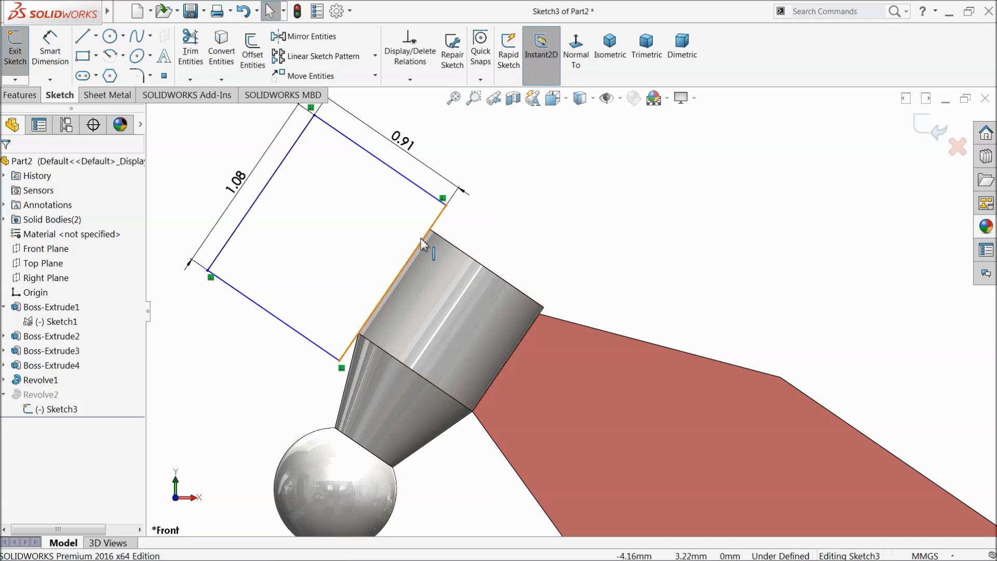
Step: Move the profile inward near the tip cylinder's axis and add a sketch point at the midpoint of that cylinder's lower edge
mouse_move(414, 256)
mouse_down()
mouse_move(472, 306)
mouse_move(467, 297)
mouse_up()
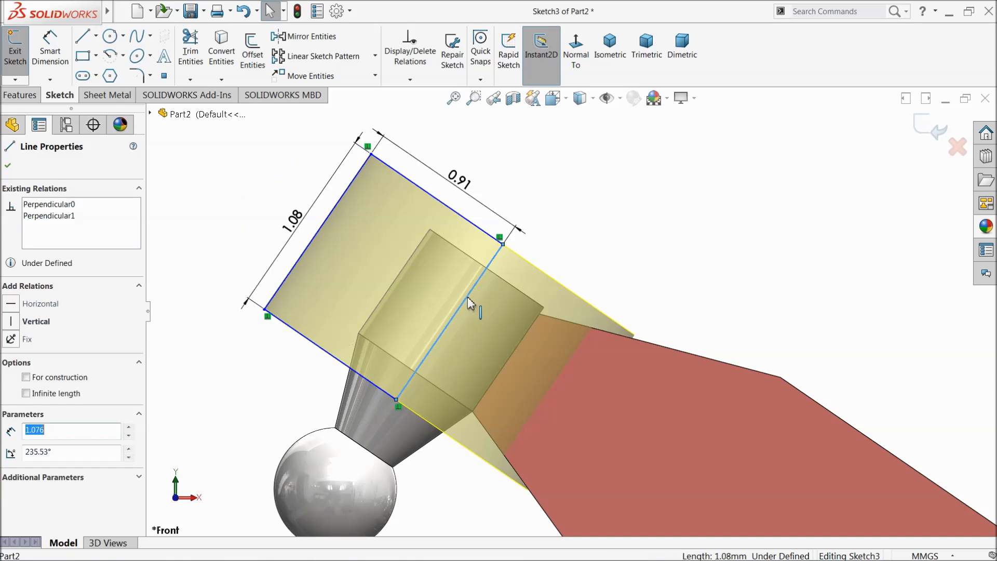
click(564, 221)
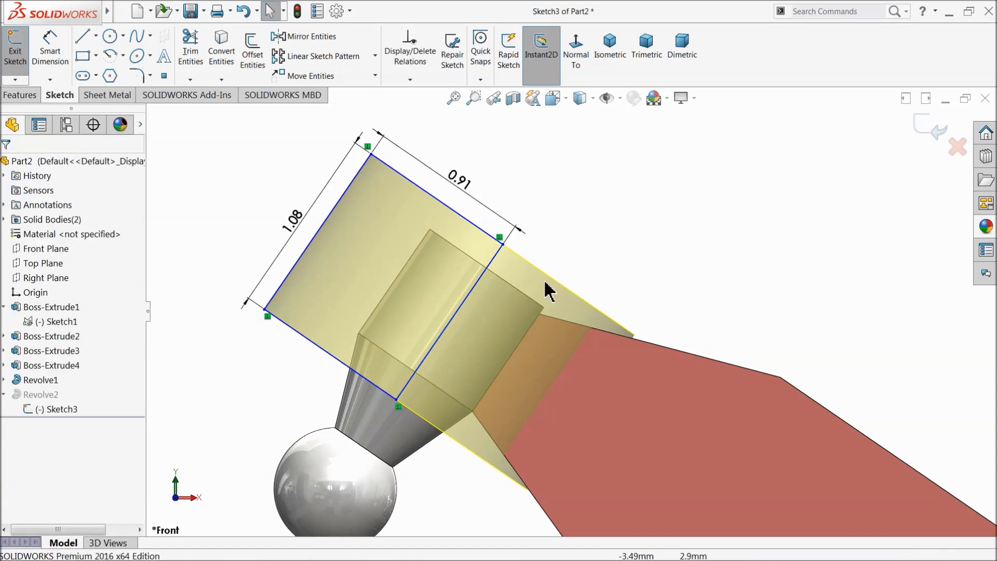
scroll(506, 305, down, 2)
click(165, 77)
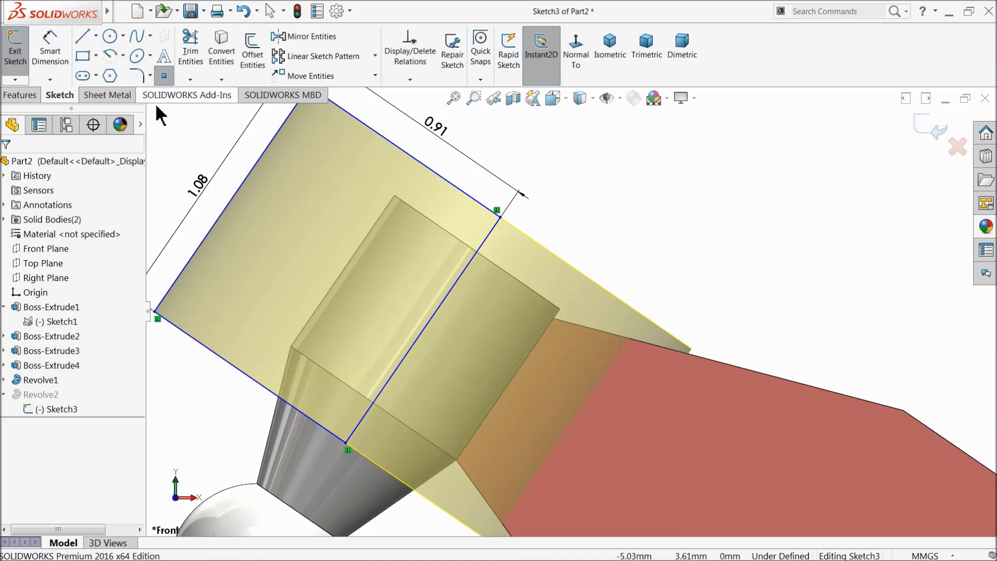
click(374, 403)
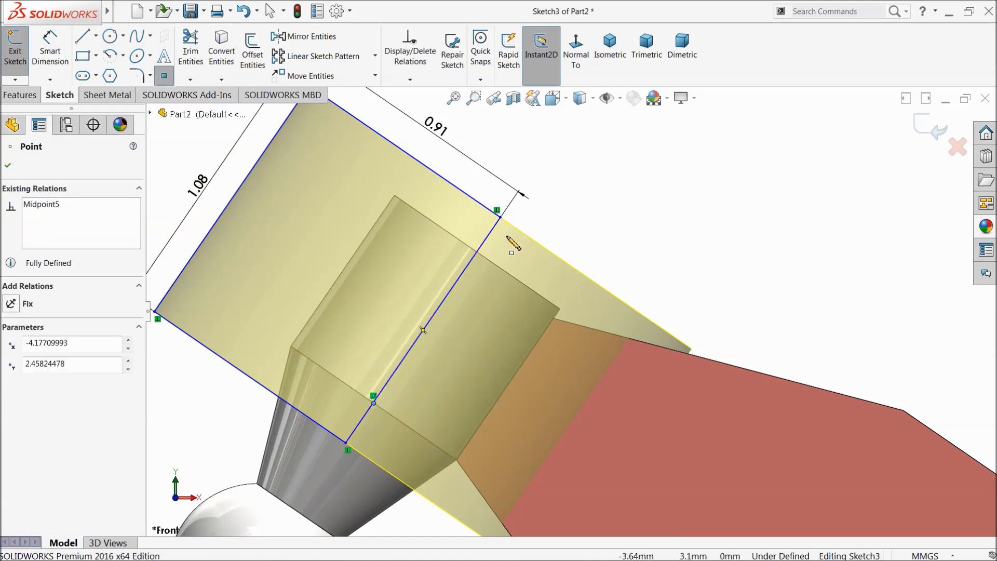
right_click(580, 193)
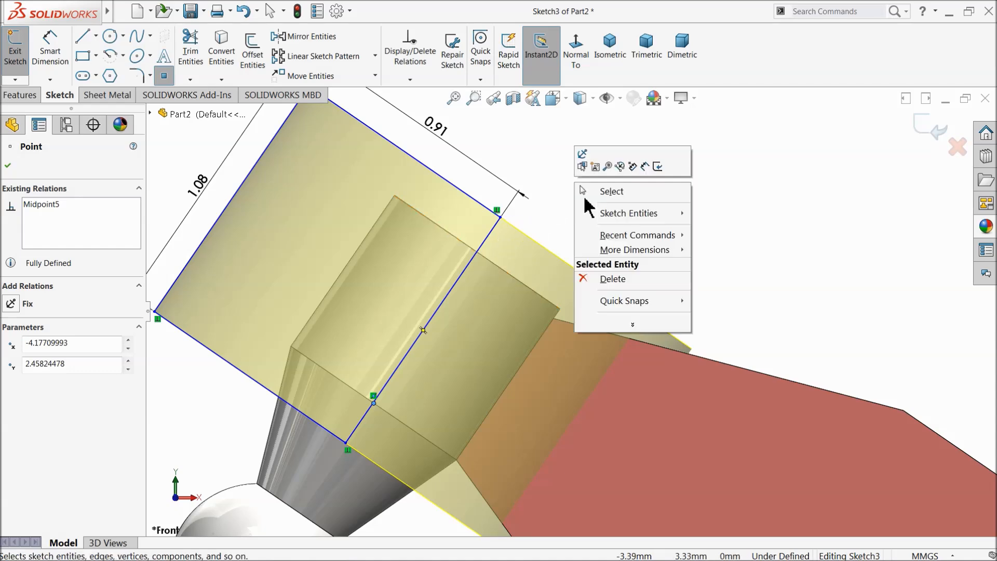
click(608, 193)
Step: Make the profile's inner long line coincident with the midpoint sketch point and exit the sketch to rebuild the revolve
scroll(401, 410, down, 8)
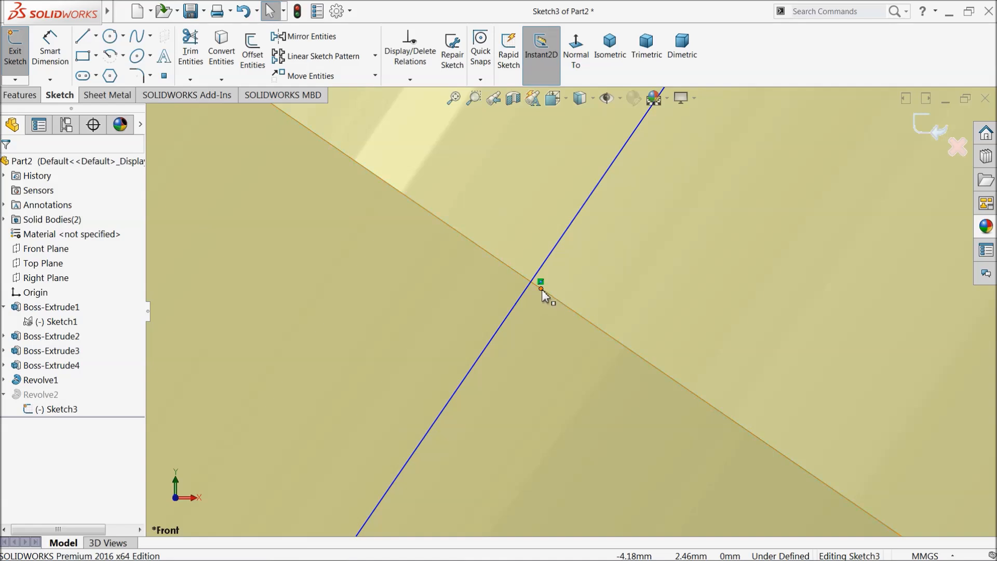
click(541, 288)
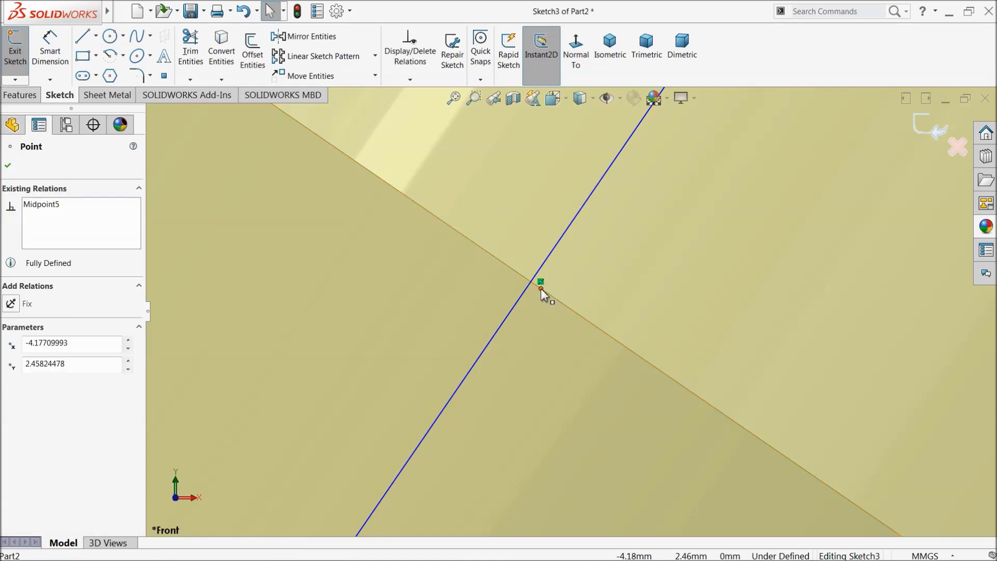
ctrl+click(524, 299)
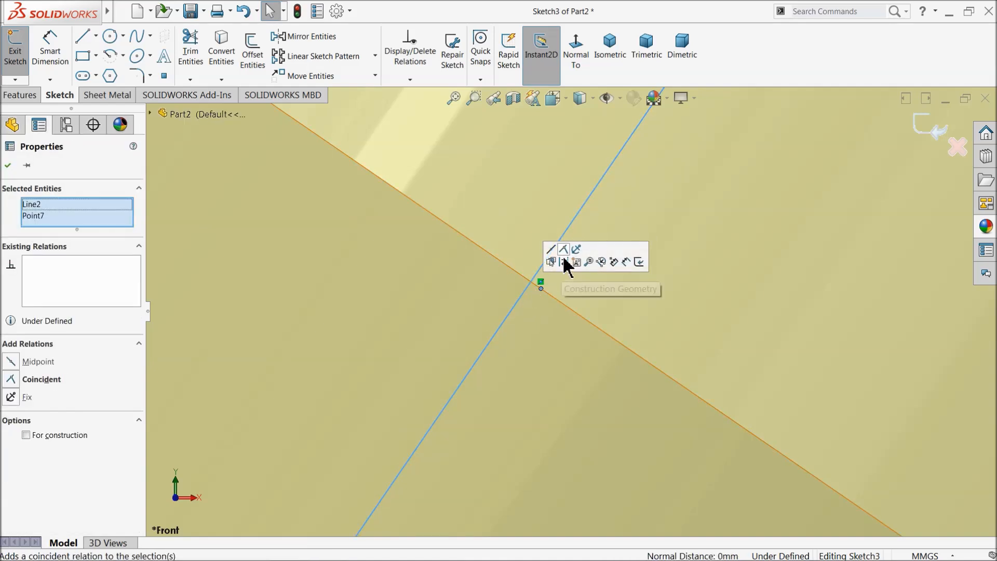
click(564, 250)
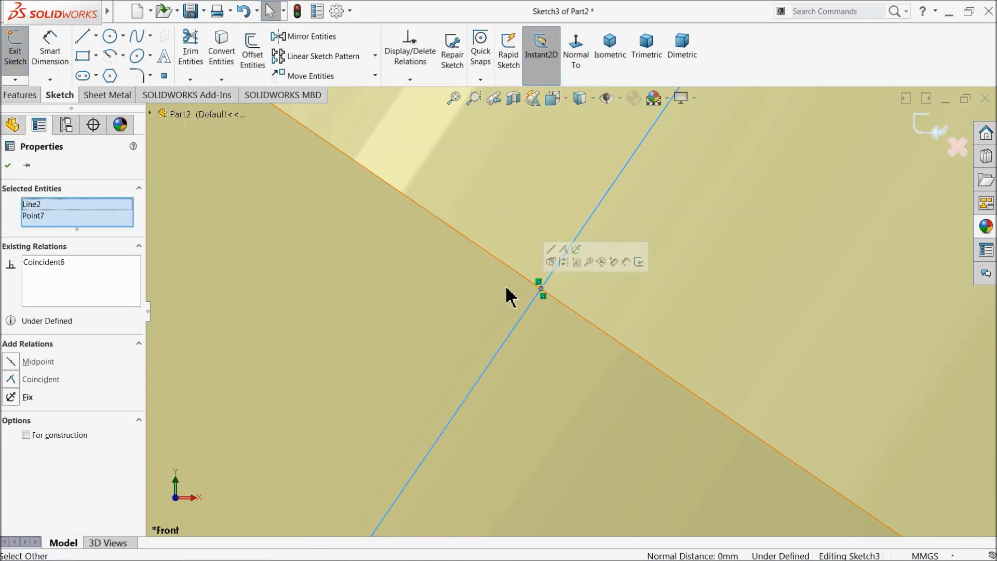
scroll(510, 295, up, 5)
scroll(510, 294, up, 3)
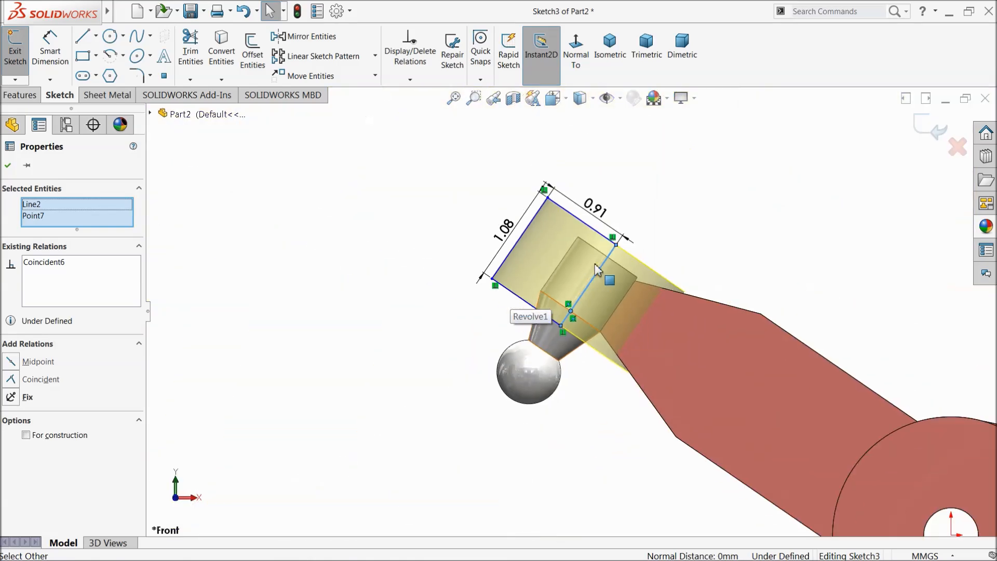
scroll(638, 264, down, 3)
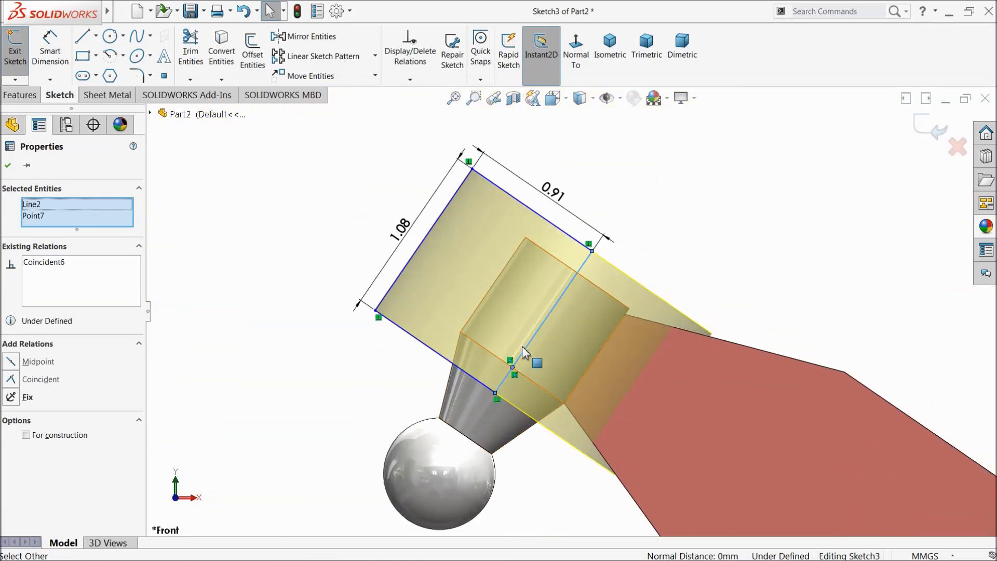
click(7, 167)
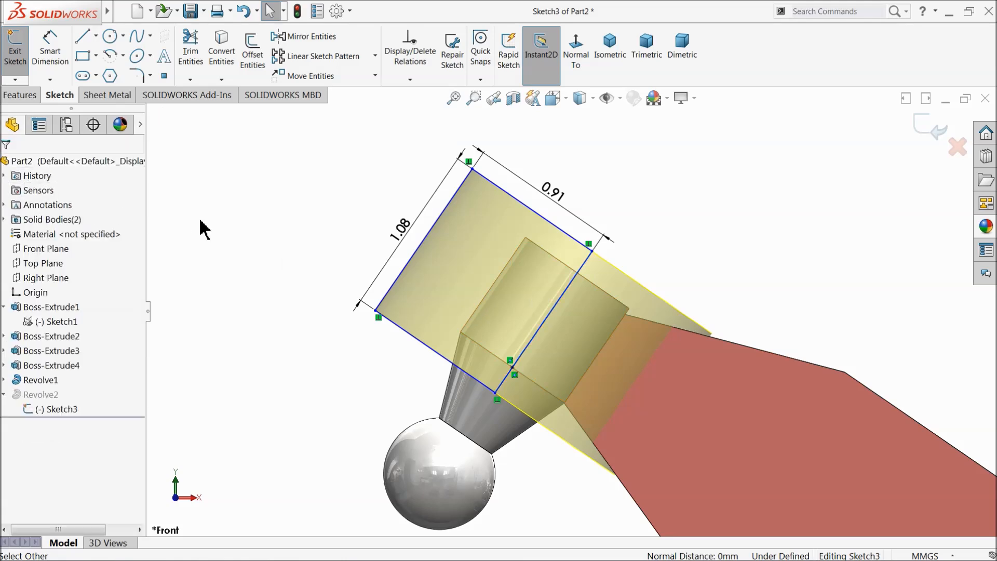
click(934, 130)
Step: Sketch a six-sided inscribed-circle polygon about 1.27 mm across flats, centered on the revolved cylinder's top face
scroll(579, 270, up, 3)
mouse_move(578, 251)
middle_down()
mouse_move(549, 363)
mouse_move(545, 322)
mouse_move(545, 371)
middle_up()
click(566, 341)
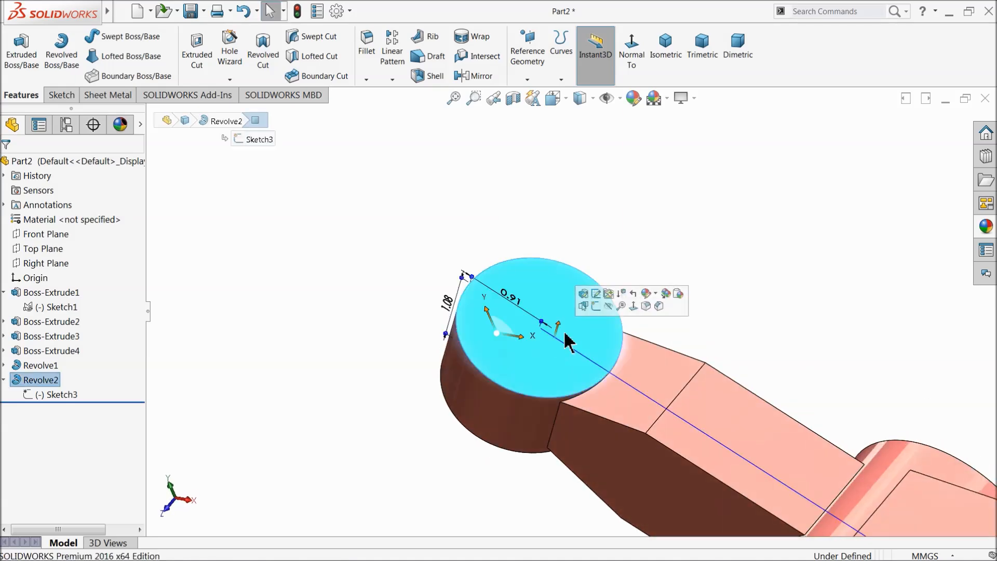
click(596, 307)
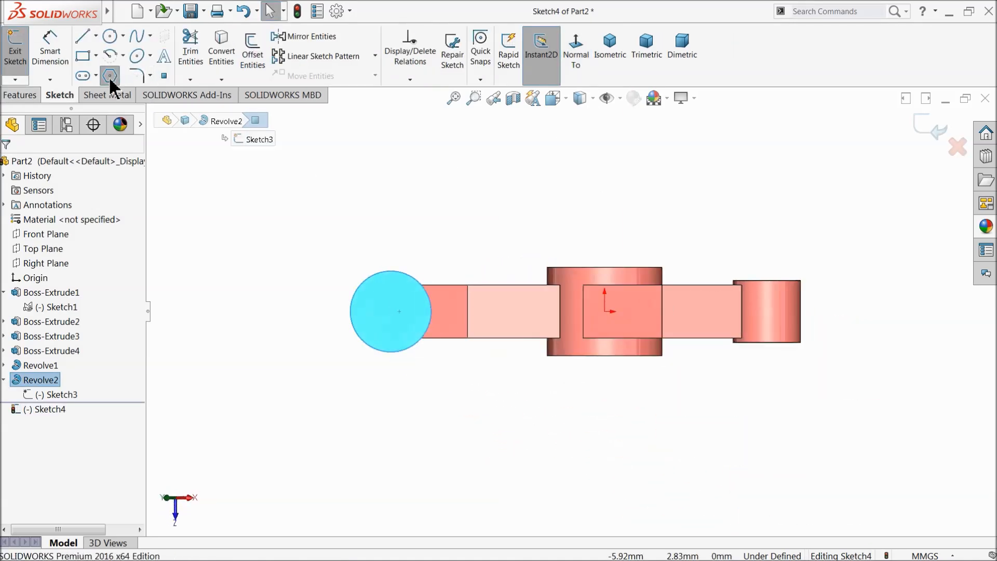
click(110, 76)
scroll(389, 311, down, 5)
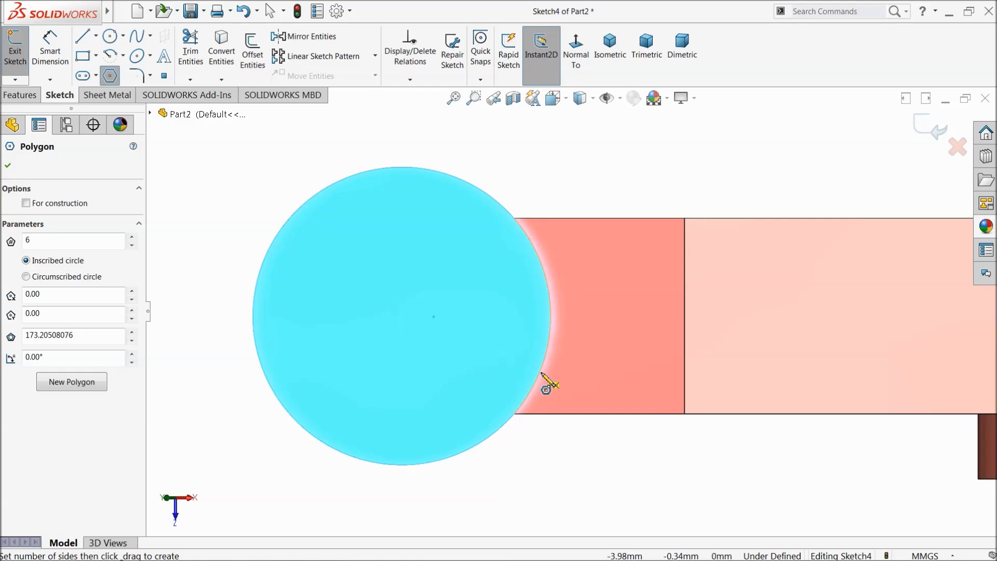
click(402, 316)
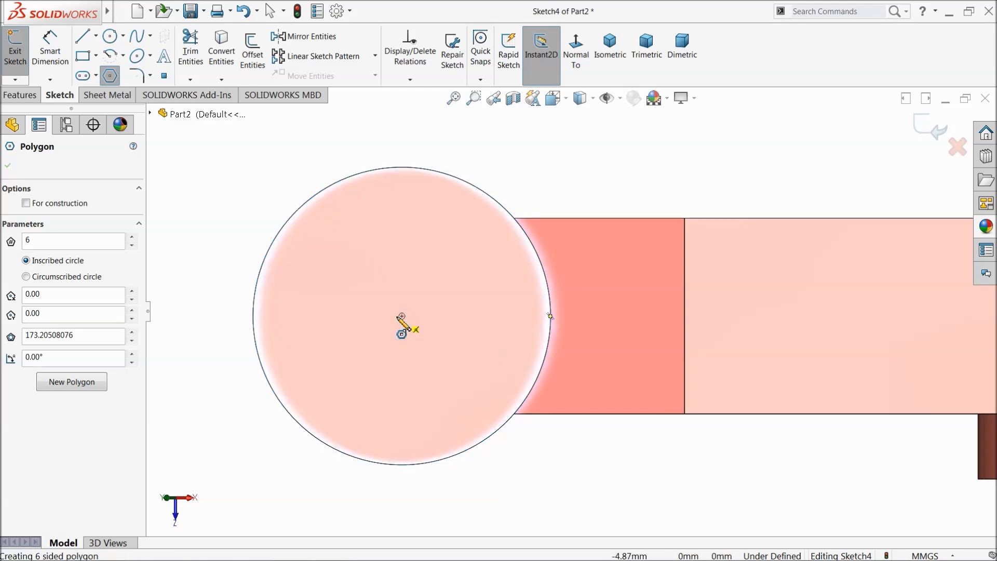
click(297, 375)
Step: Make the hexagon's side farthest from the arm vertical and dimension the distance between the two vertical sides to 1.30 mm
click(49, 51)
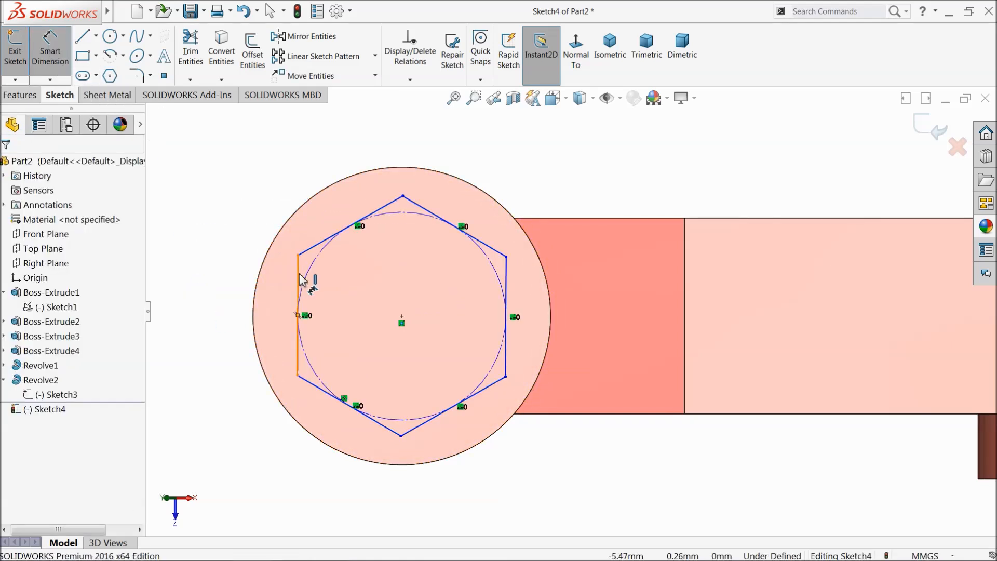
key(Escape)
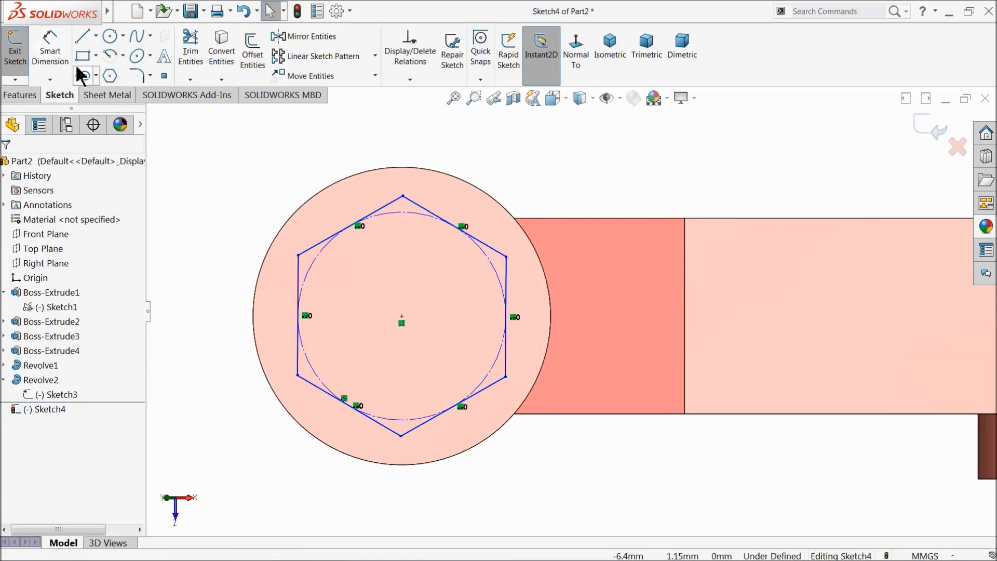
click(300, 277)
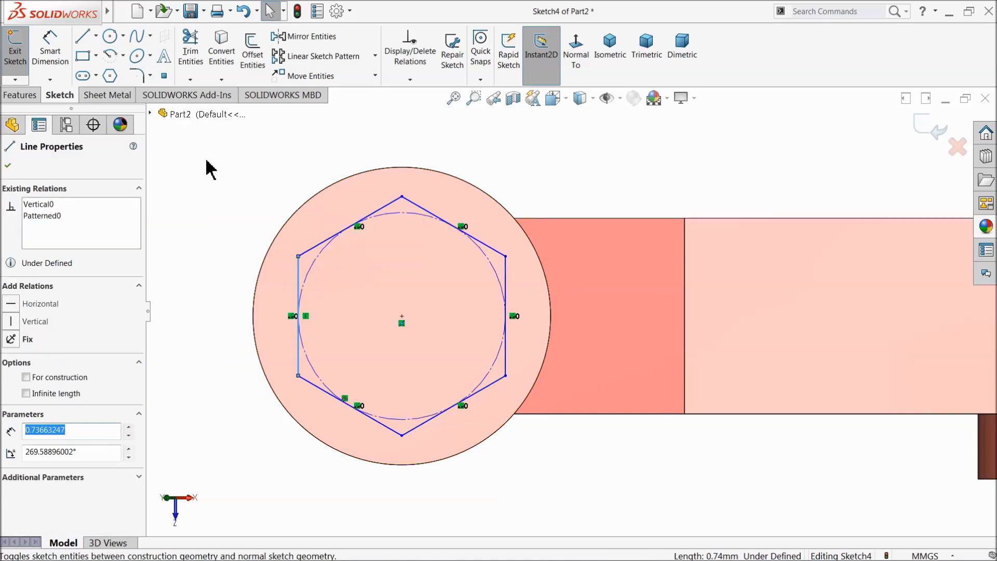
click(50, 50)
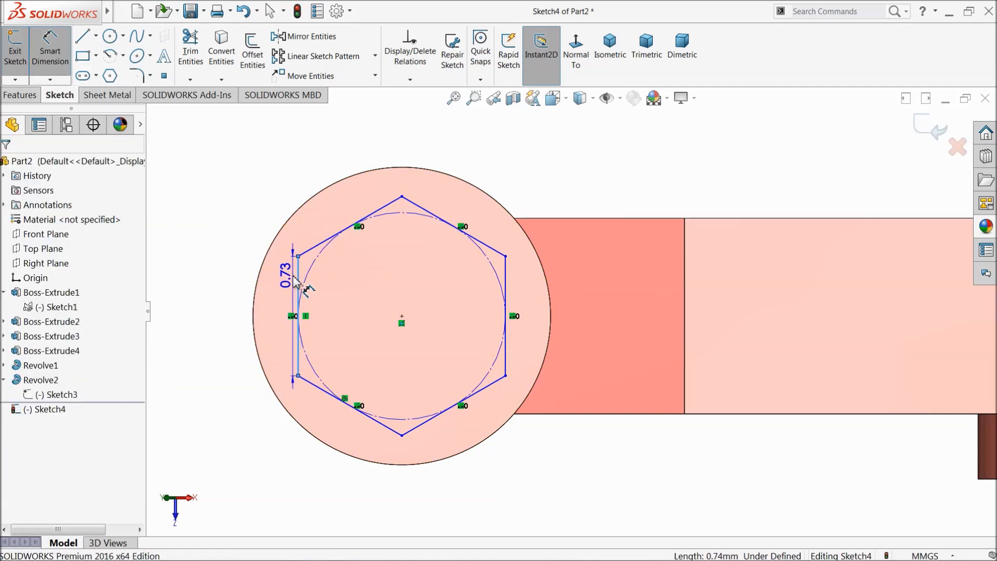
click(506, 281)
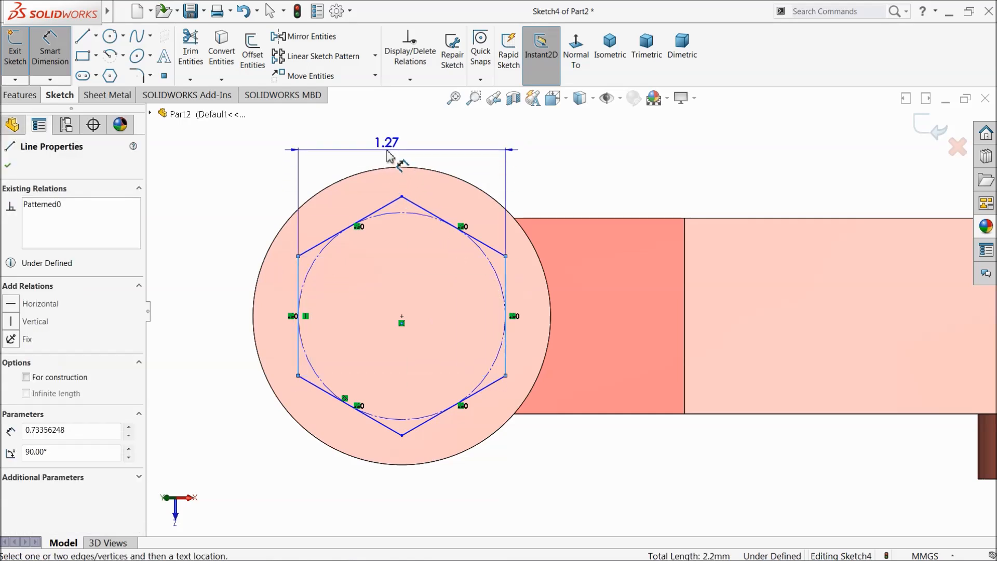
click(389, 155)
key(Return)
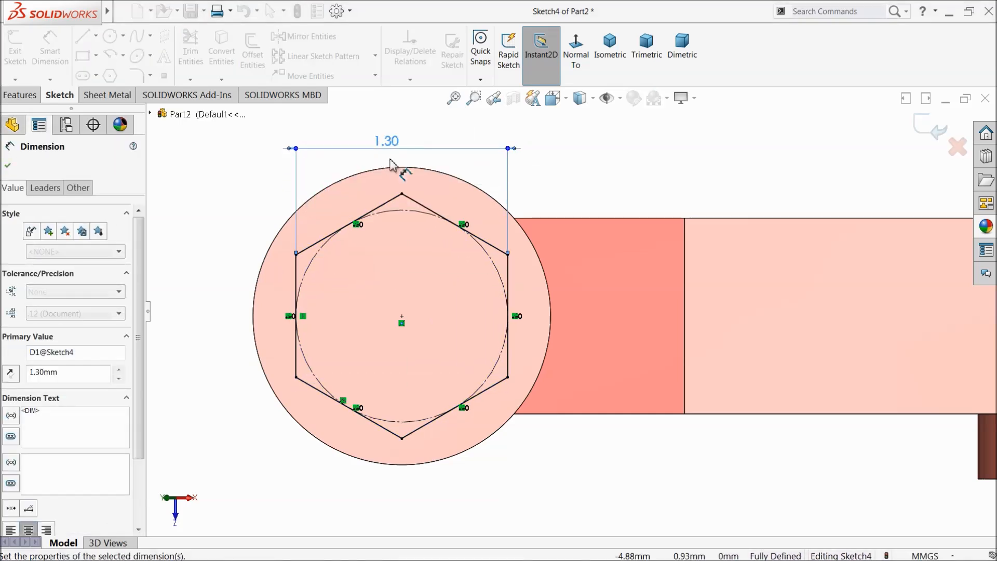
Step: Extrude the hexagon 0.4 mm as a blind boss from the cylinder's top face
click(19, 94)
click(23, 54)
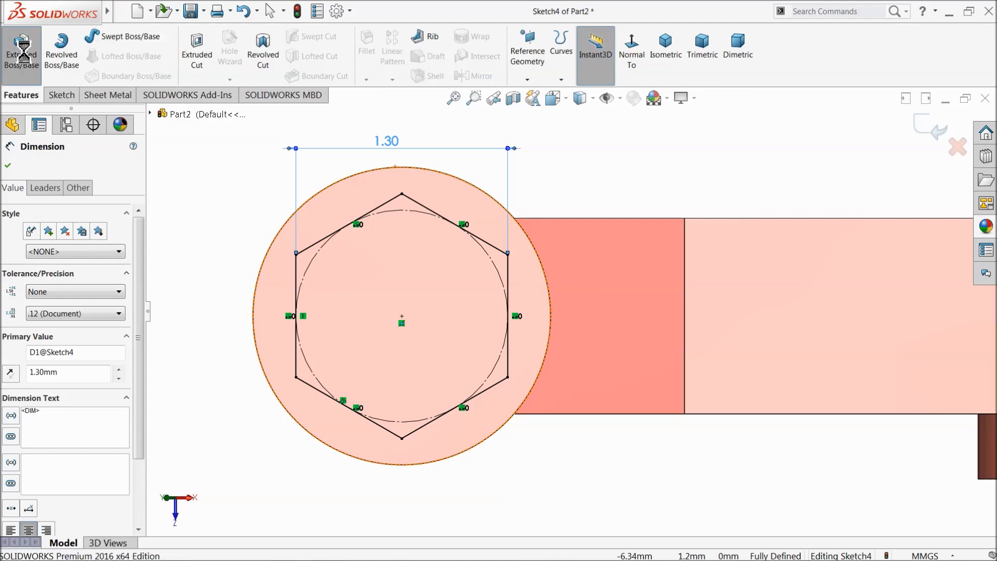
text(0.4)
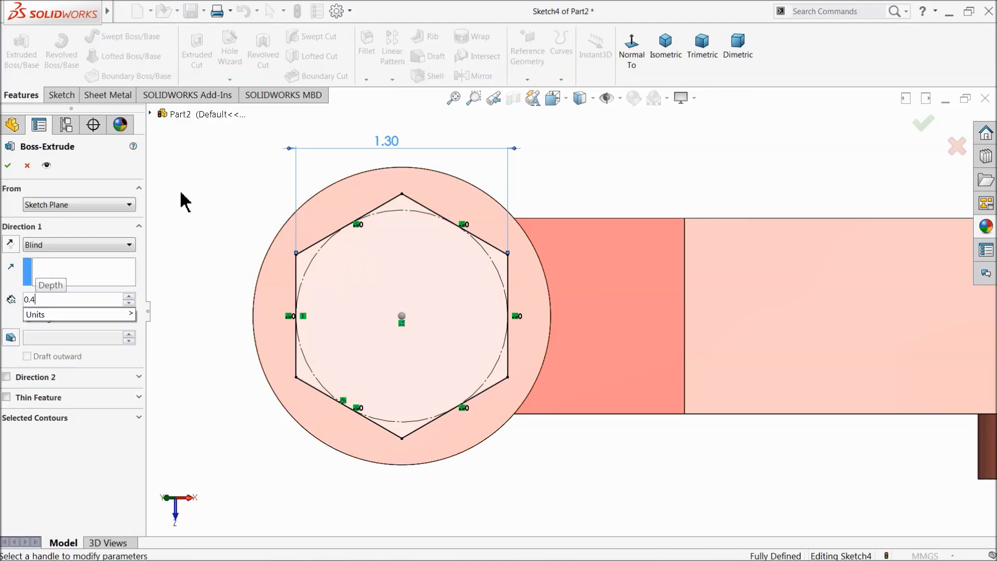
key(Return)
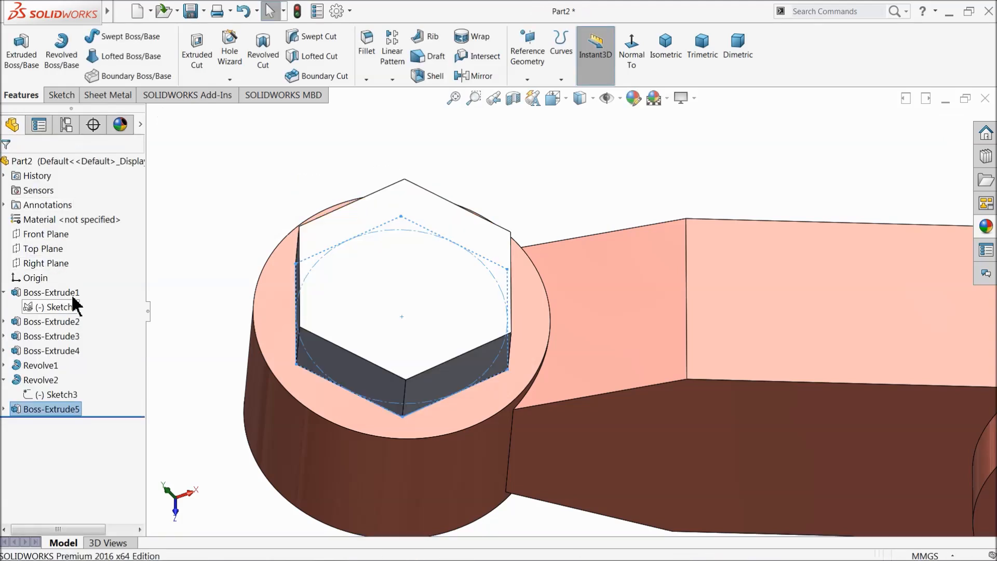
Step: Start a sketch on the hexagonal boss's top face and draw a centered circle about 0.63 mm in diameter
click(391, 283)
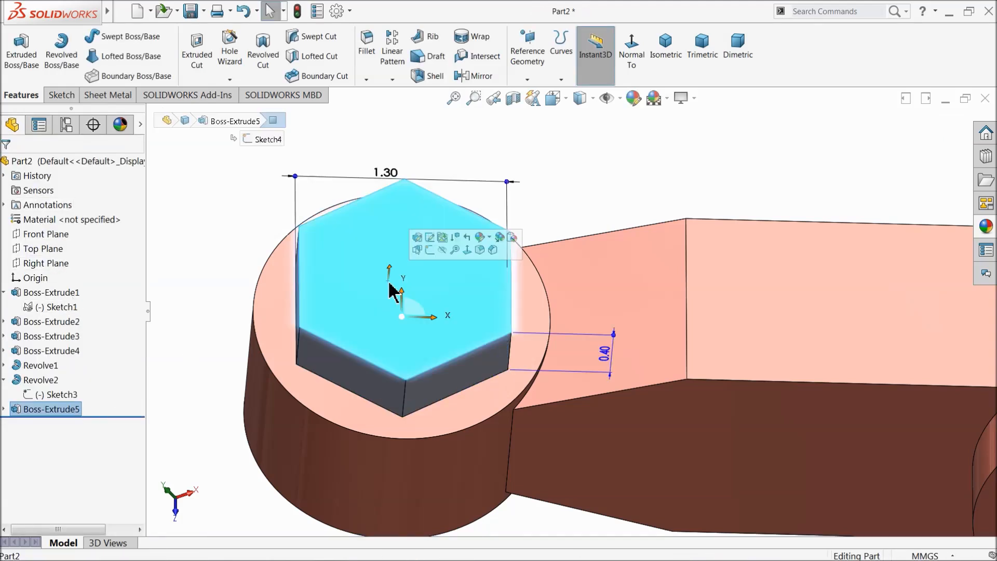
click(437, 255)
click(110, 36)
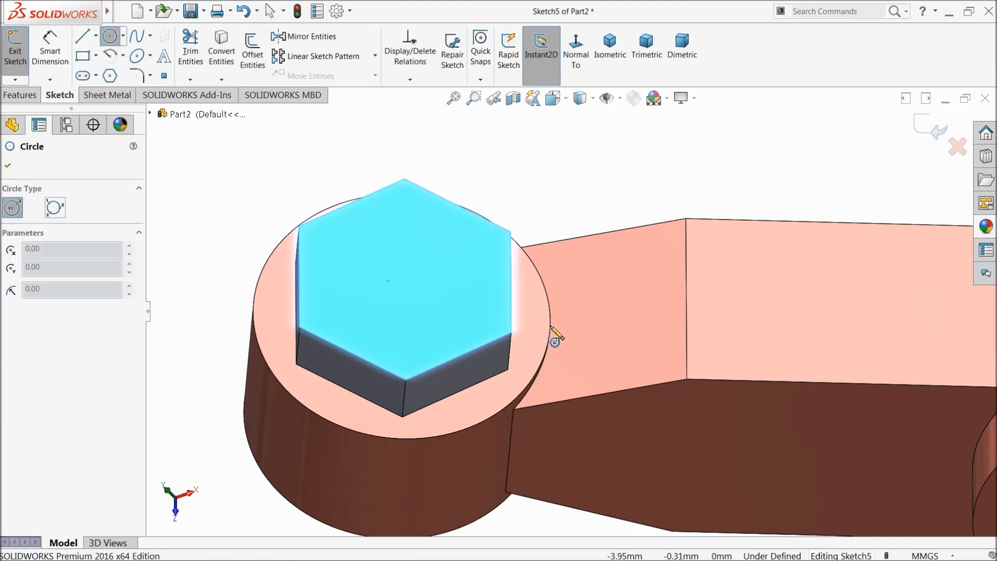
click(405, 280)
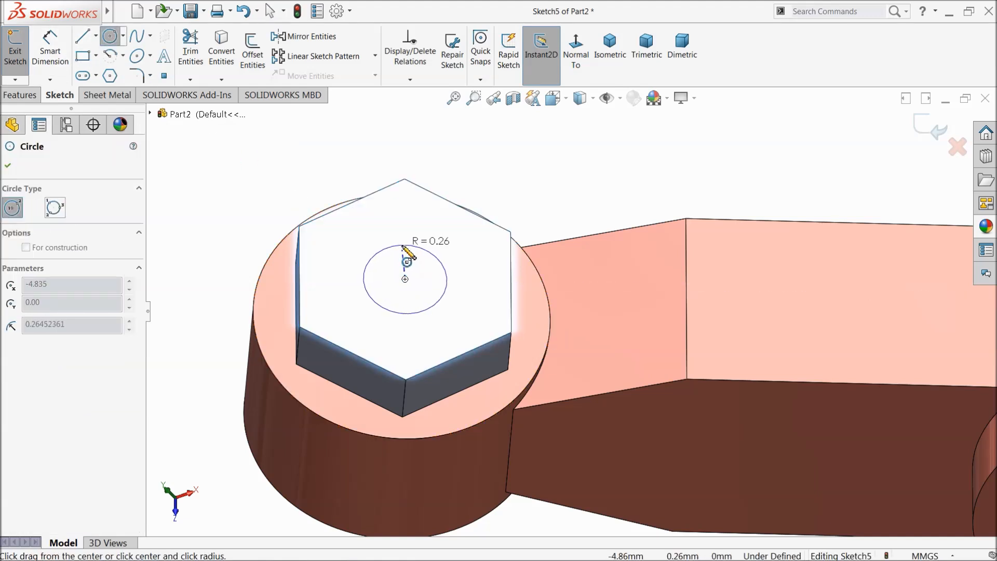
click(405, 237)
Step: Dimension the diameter of the circle on the hexagonal boss's top face to 0.6 mm
click(59, 67)
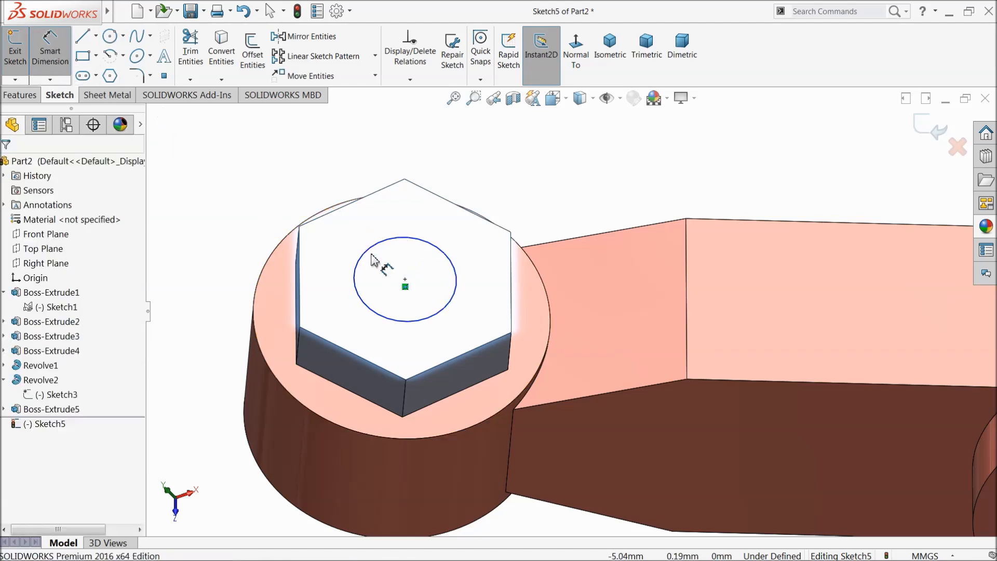
click(370, 250)
click(212, 248)
text(0.6)
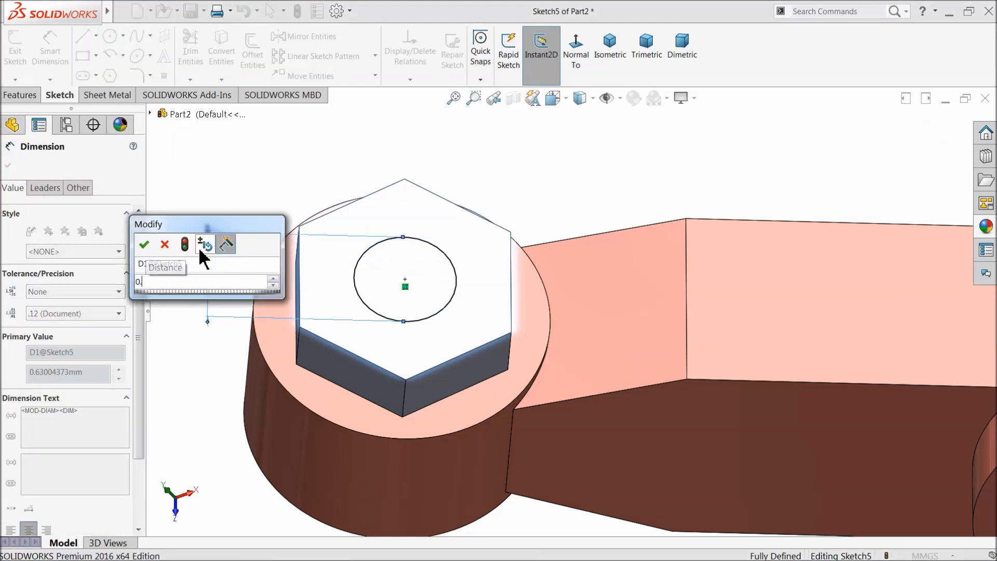
key(Return)
Step: Extrude the 0.6 mm circle 0.4 mm as a blind boss from the hexagon's top face
click(32, 96)
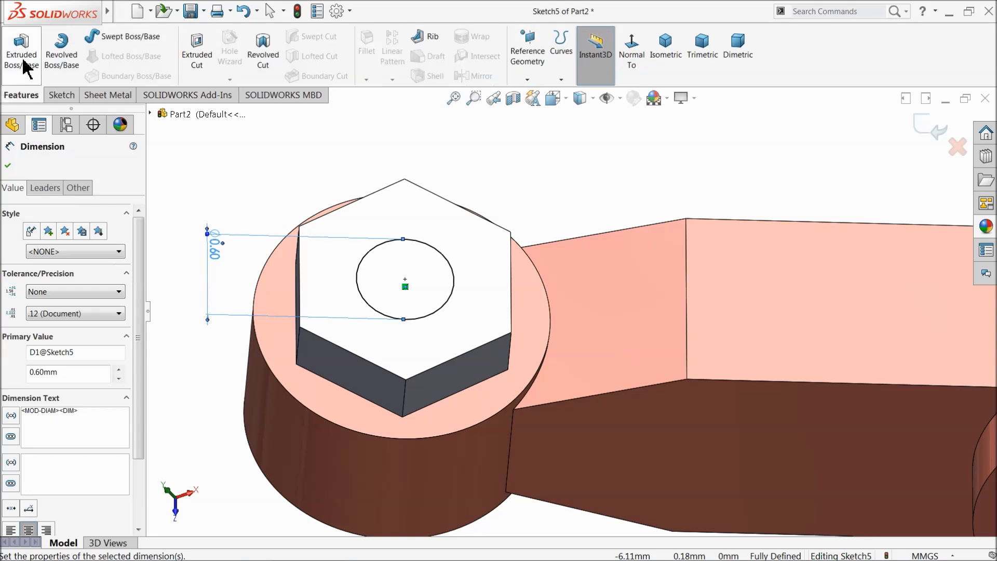
click(21, 59)
text(0.4)
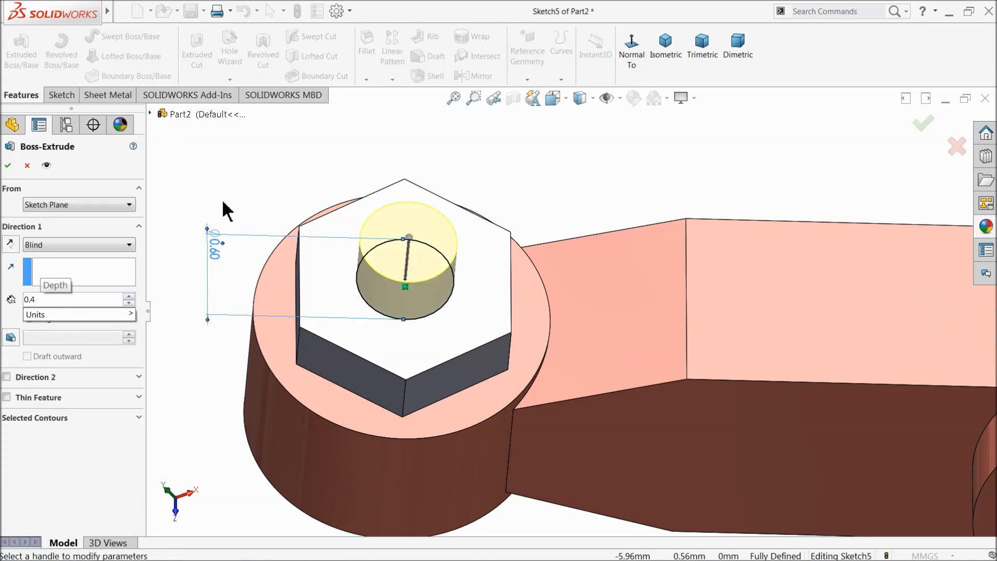
key(Return)
click(4, 166)
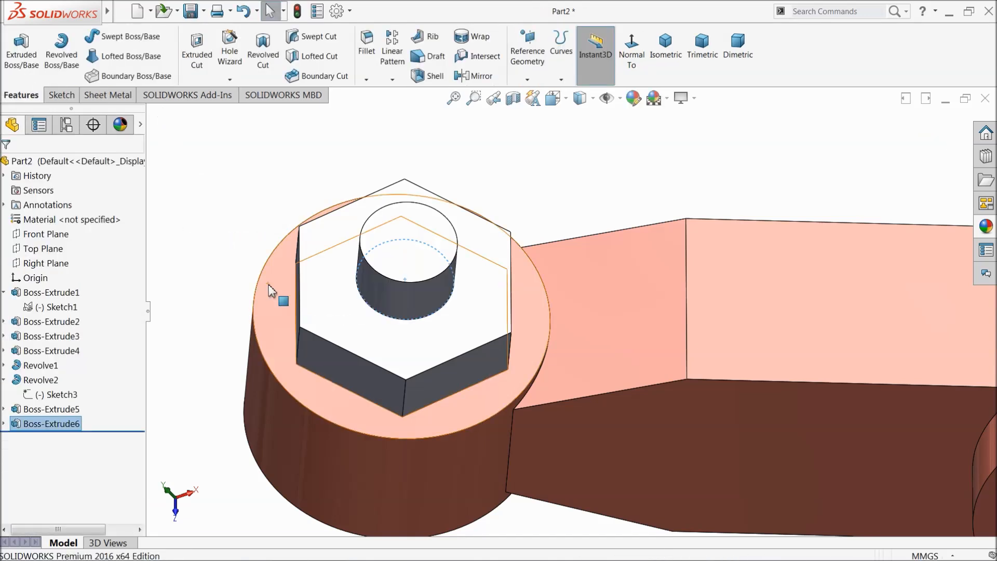
Step: Apply a white color appearance to the hexagonal boss and the small cylinder on top of it
middle_drag(270, 290, 258, 240)
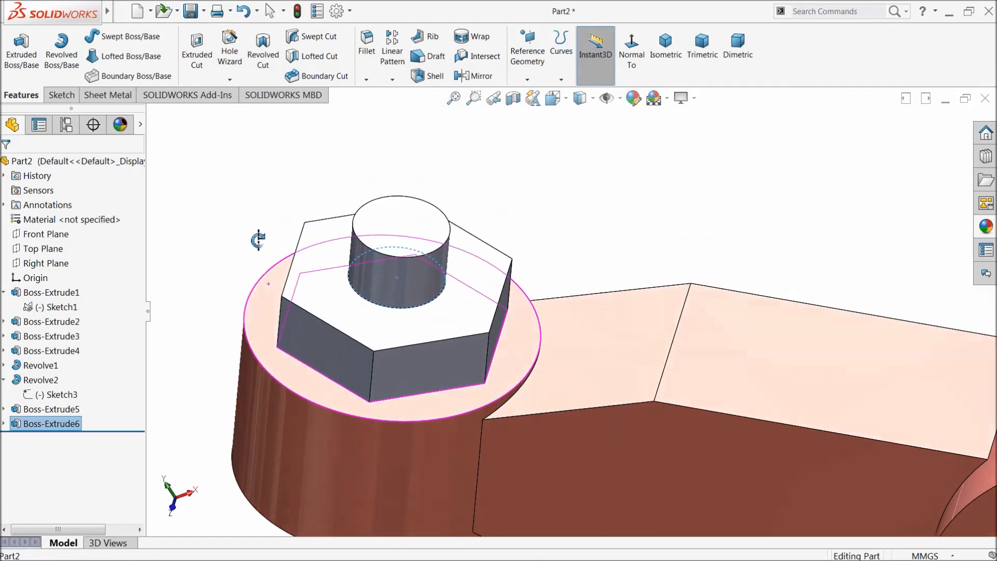
click(61, 409)
ctrl+click(57, 425)
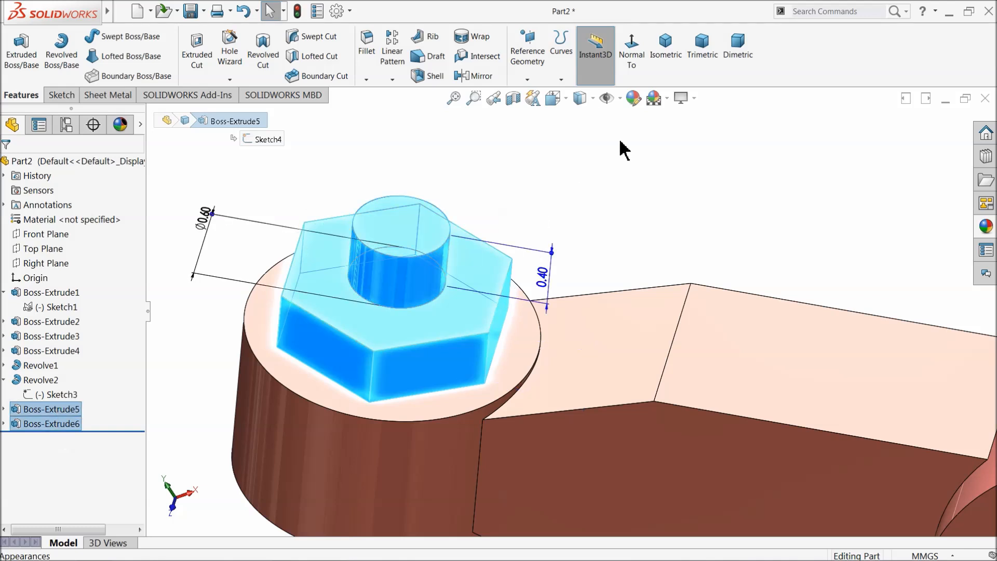
click(633, 99)
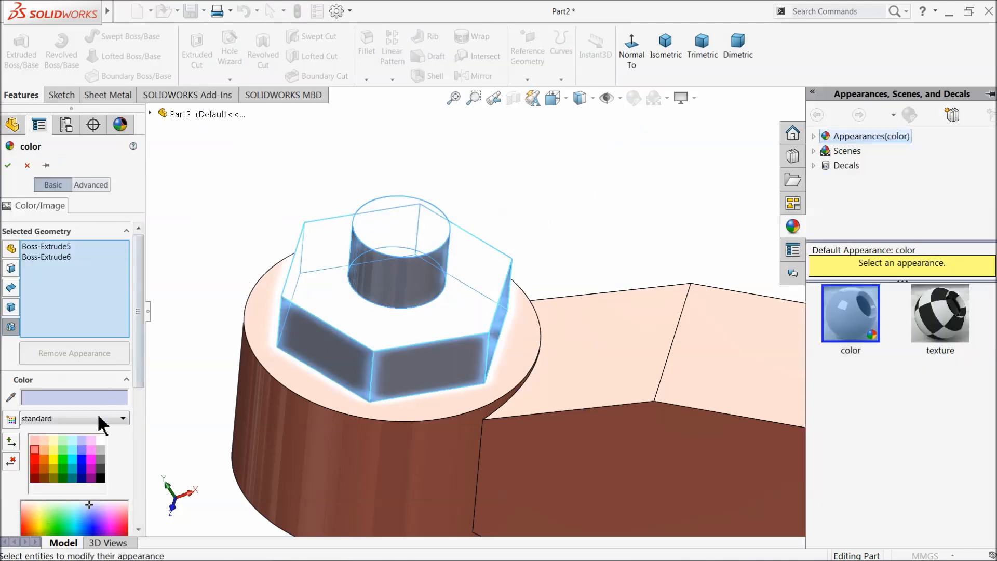
click(101, 441)
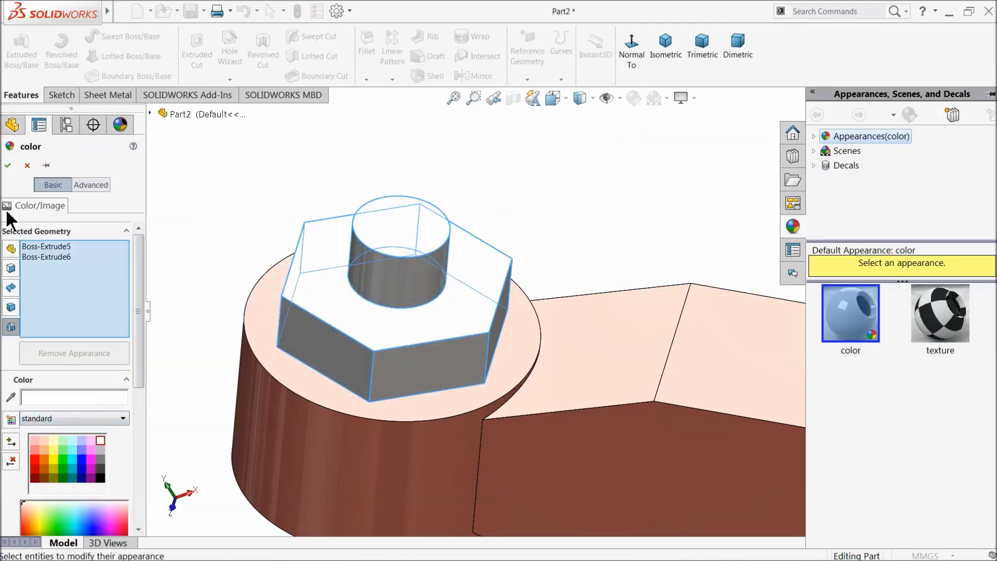
click(8, 165)
key(f)
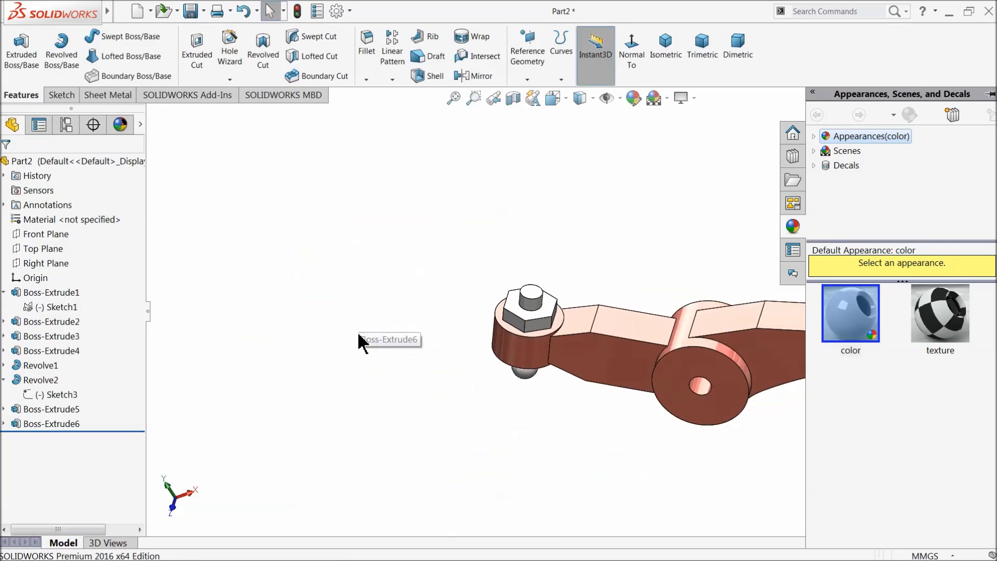
Step: Save the part as 7.Rocker Arm in the 2 Cylinder Engine folder
mouse_move(384, 344)
middle_down()
mouse_move(429, 260)
mouse_move(396, 334)
middle_up()
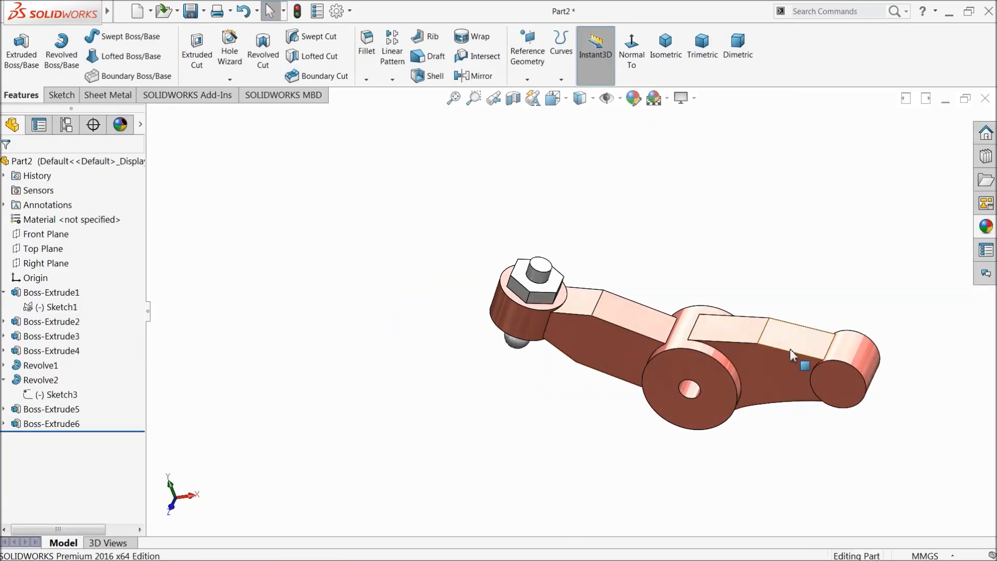
scroll(690, 390, down, 3)
middle_drag(690, 390, 699, 366)
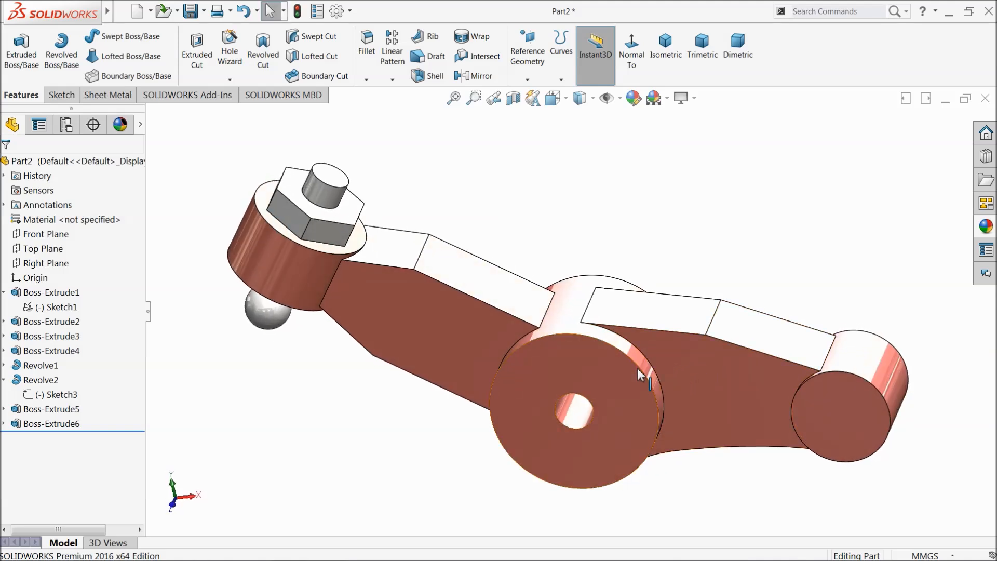
click(191, 11)
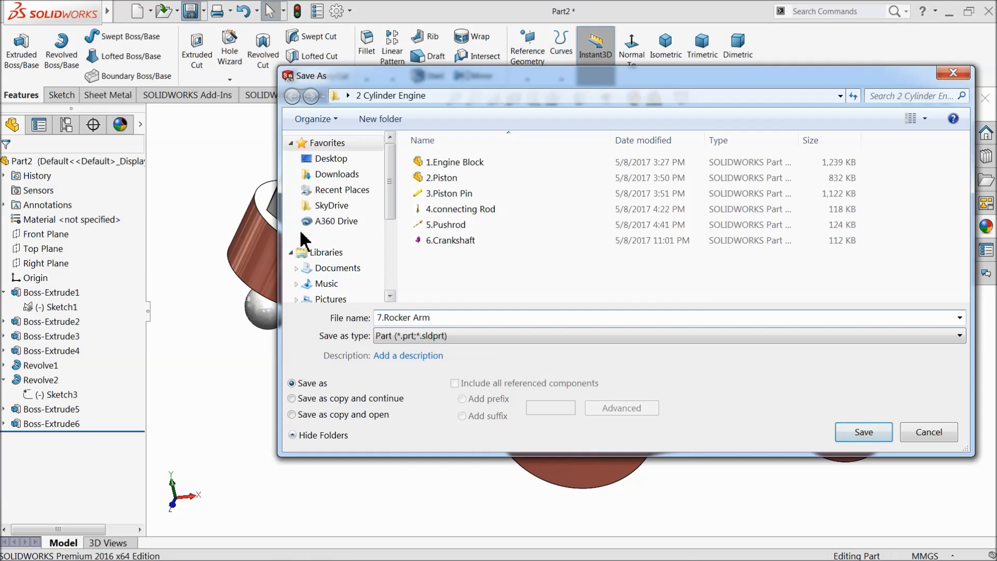
click(863, 432)
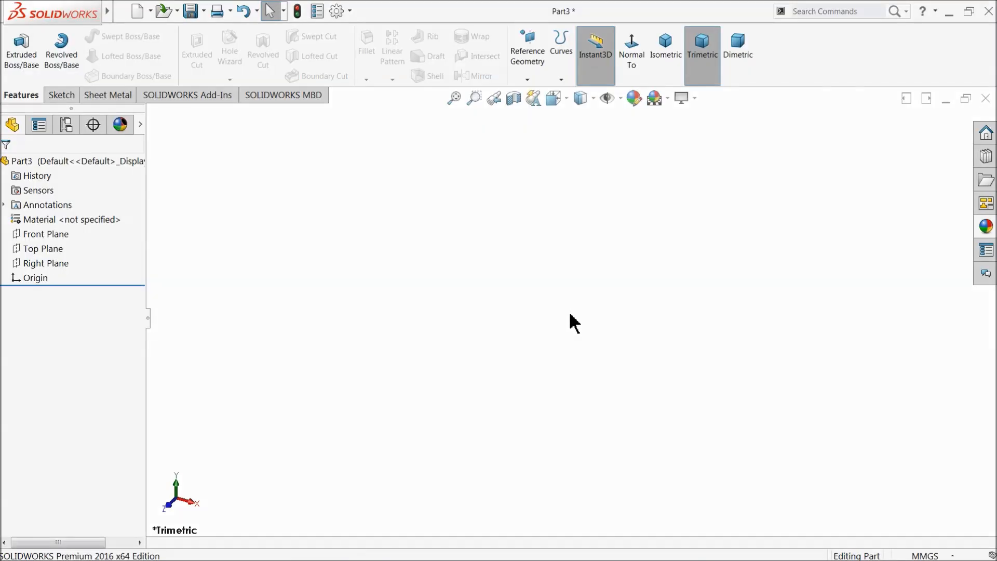
Step: In the new part, sketch two concentric circles at the origin on the Front Plane, the inner about 90 mm in diameter and the outer roughly twice that
click(19, 235)
click(39, 221)
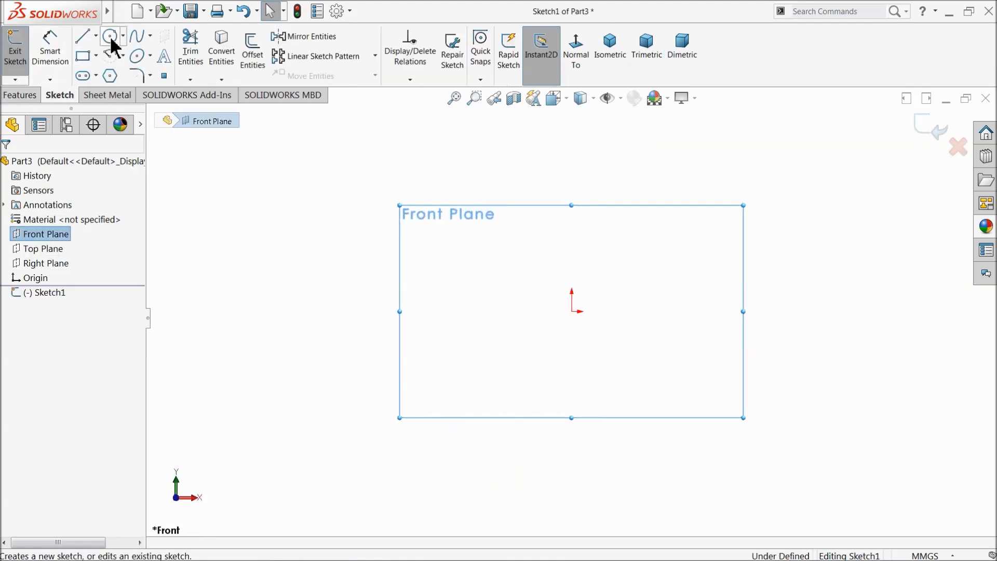
click(109, 36)
drag(572, 312, 529, 242)
drag(572, 312, 428, 209)
Step: Dimension the inner circle's diameter to 4 mm and the outer circle's diameter to 6.77 mm
click(50, 52)
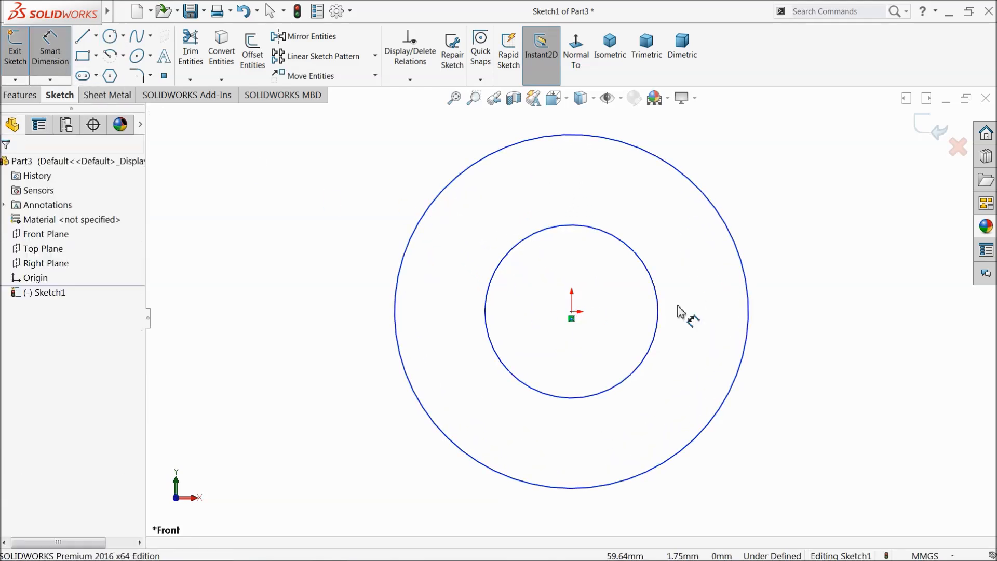
click(660, 310)
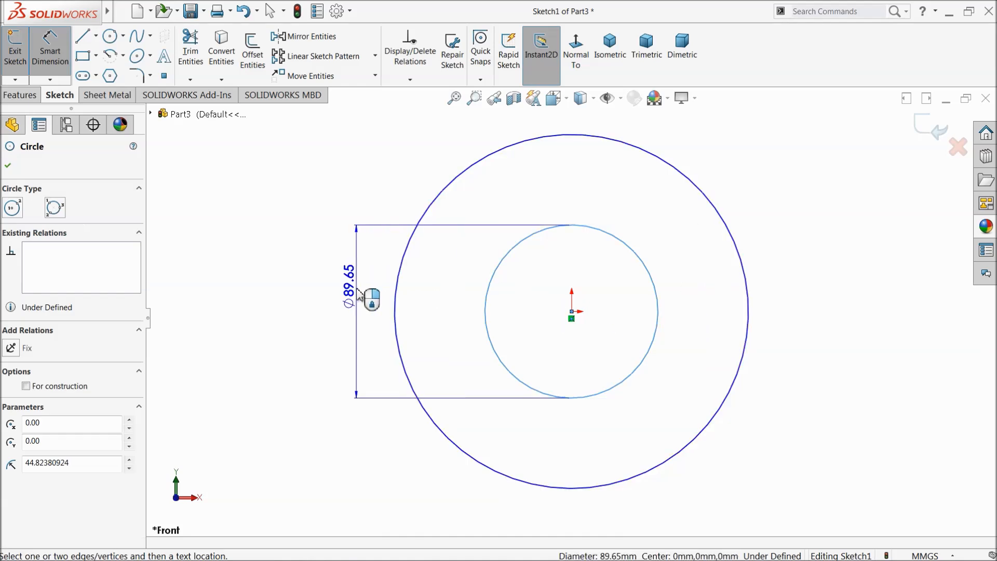
click(356, 290)
text(4)
key(Return)
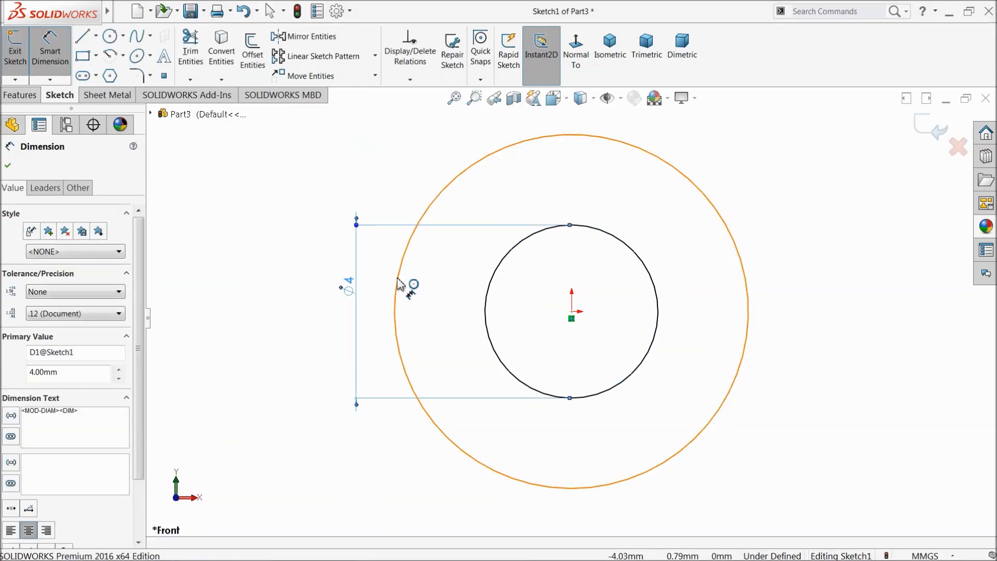
click(398, 283)
click(281, 275)
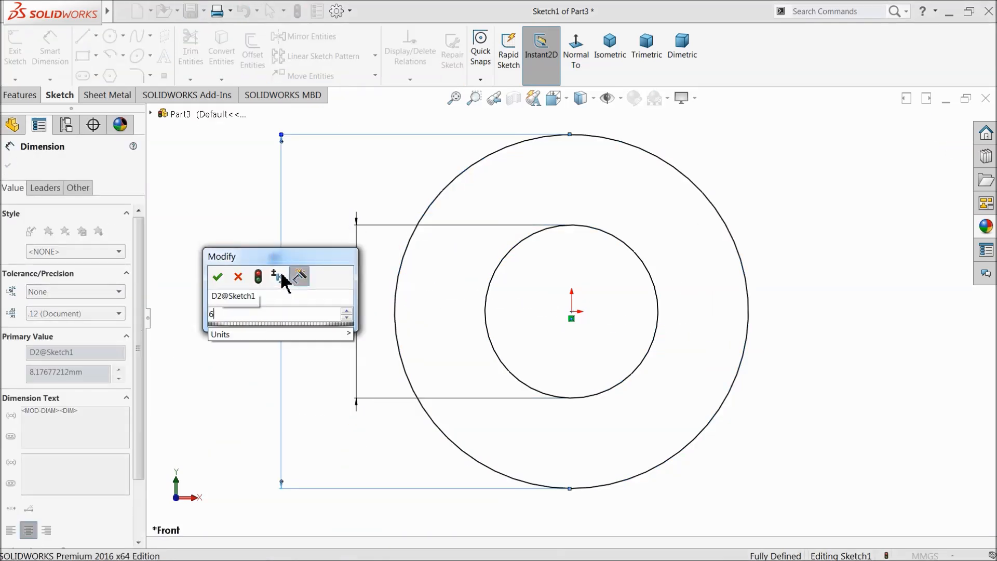
click(218, 276)
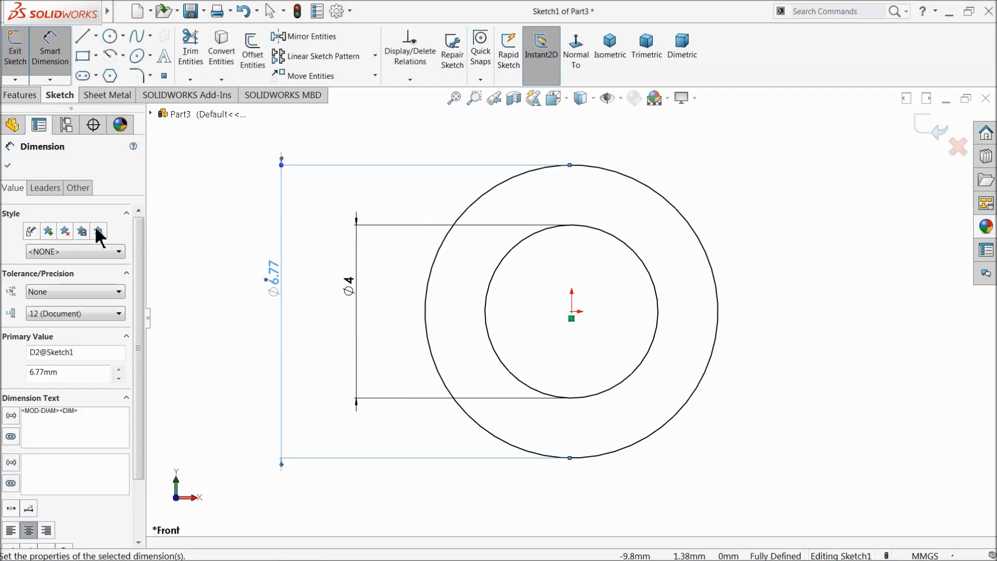
click(7, 165)
Step: Extrude only the inner circle's contour 5 mm as a blind boss
click(19, 95)
click(22, 55)
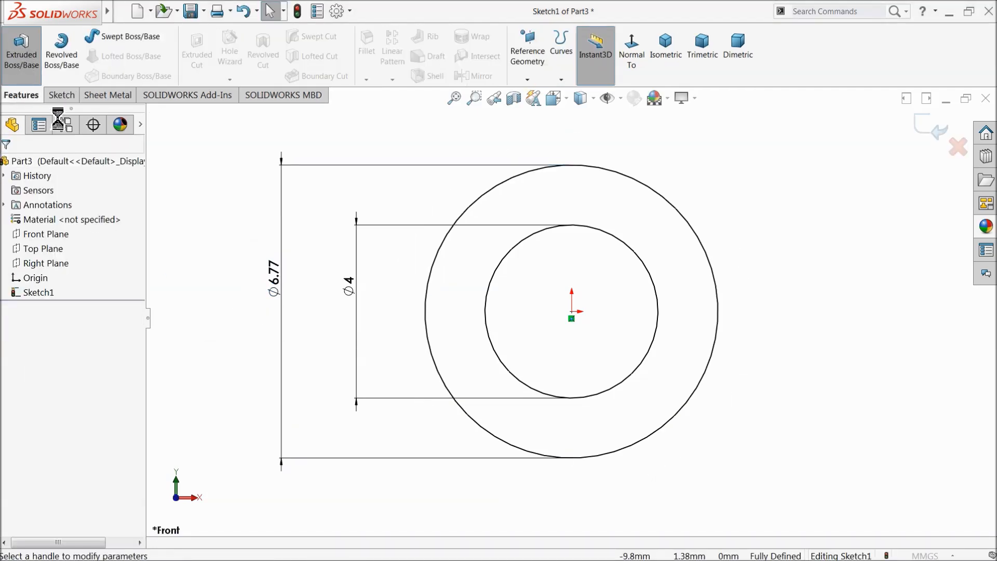
click(45, 401)
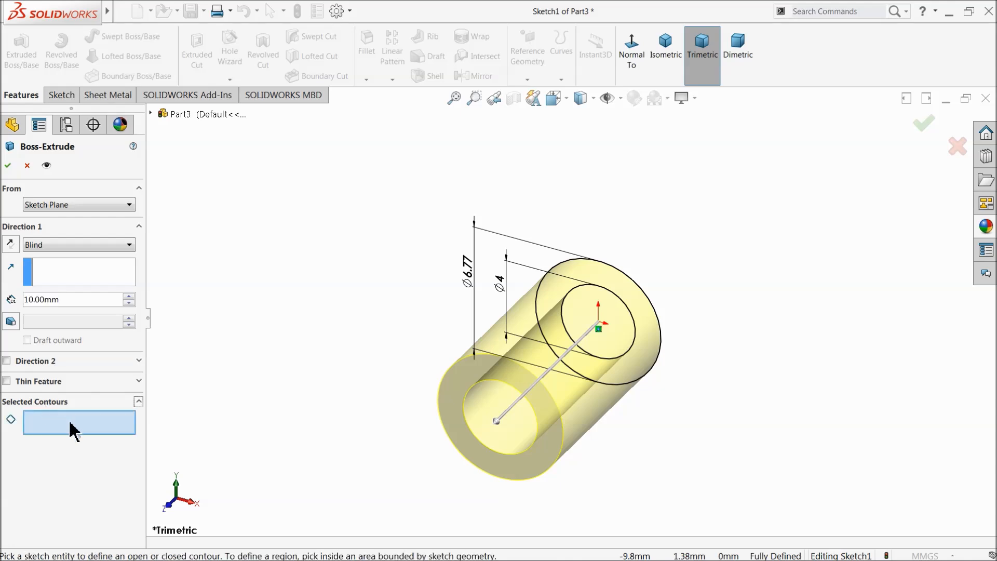
click(639, 353)
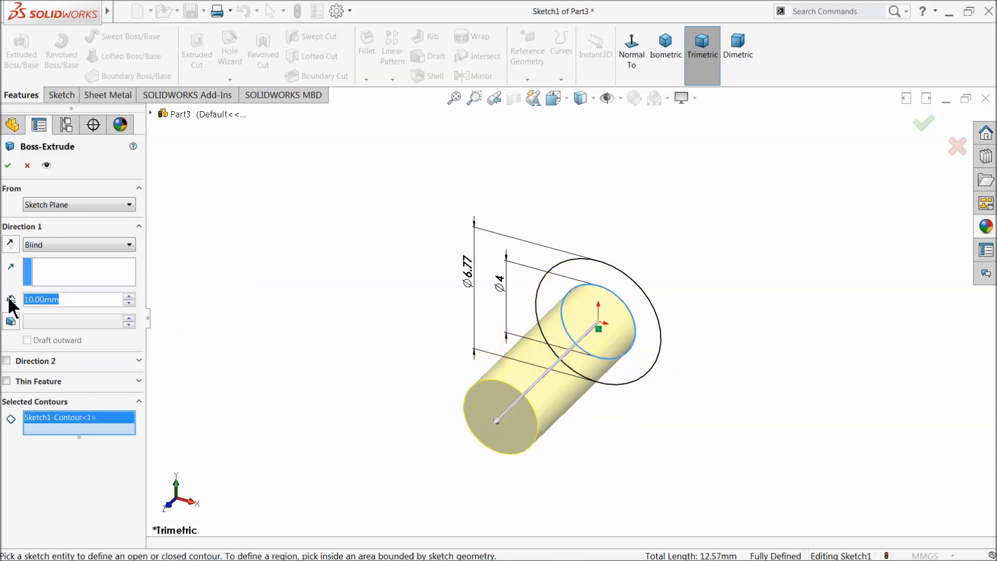
text(5)
key(Return)
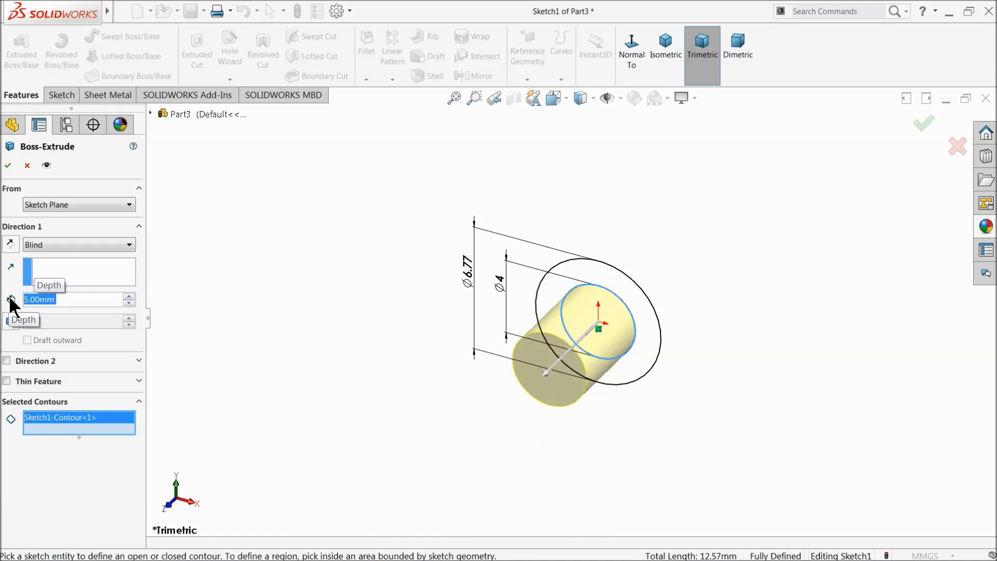
click(9, 166)
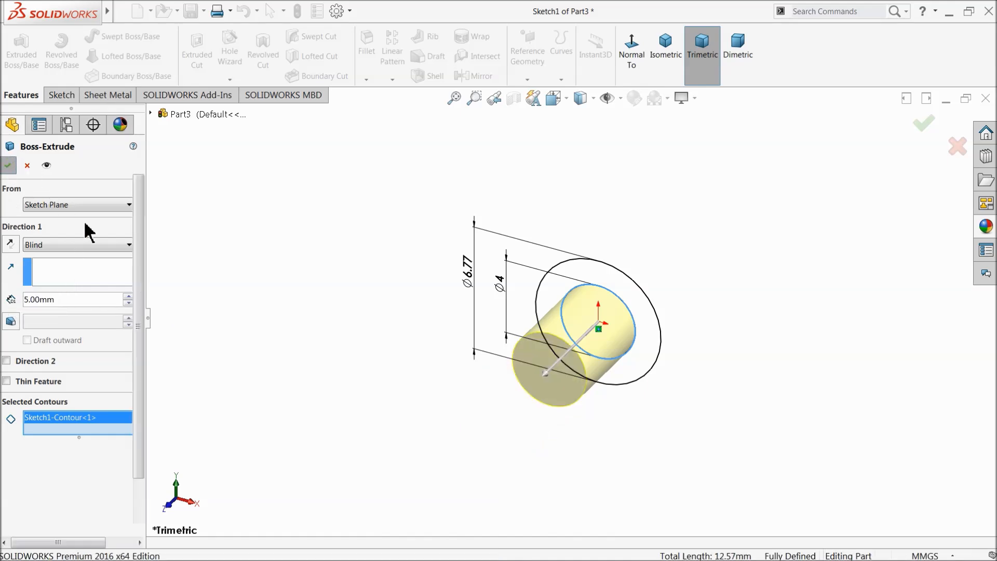
Step: Start a second boss extrusion from the same two-circle sketch and reverse its direction away from the existing cylinder
click(4, 293)
click(32, 307)
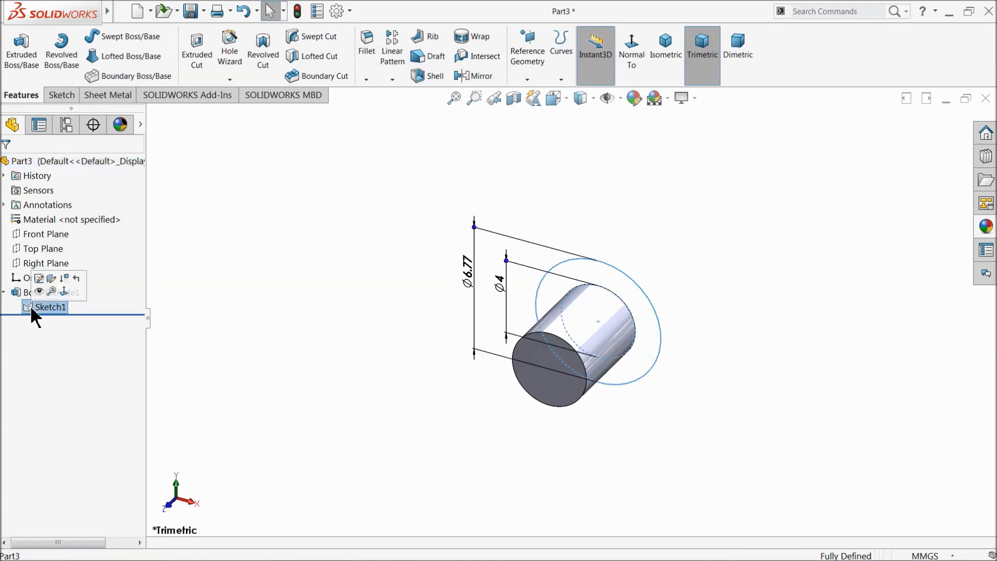
click(21, 57)
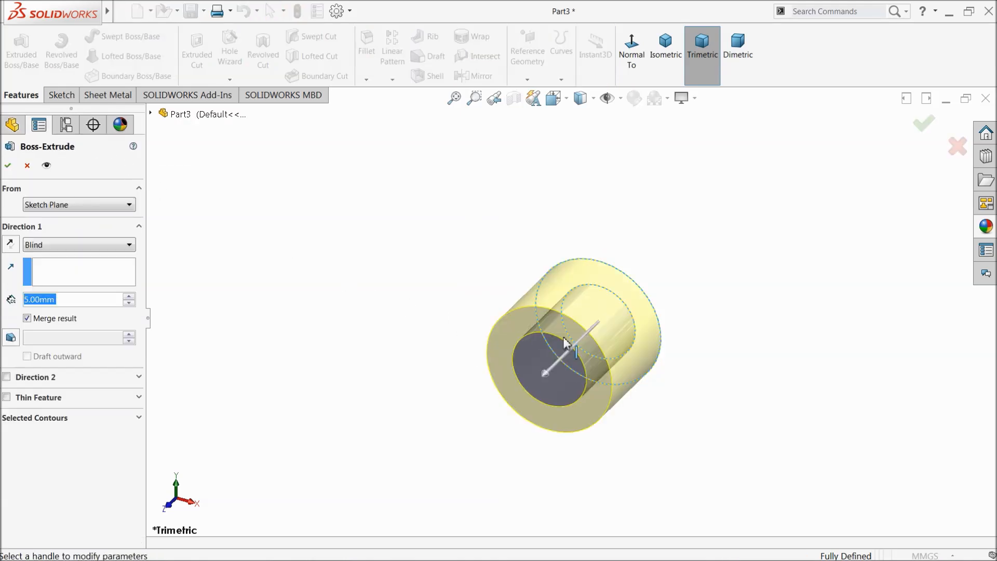
click(66, 419)
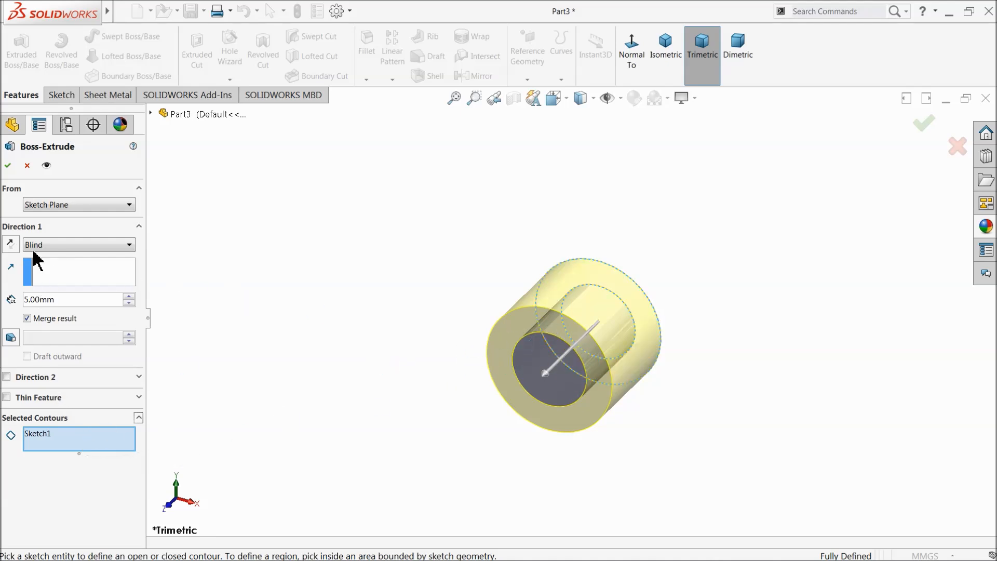
click(14, 248)
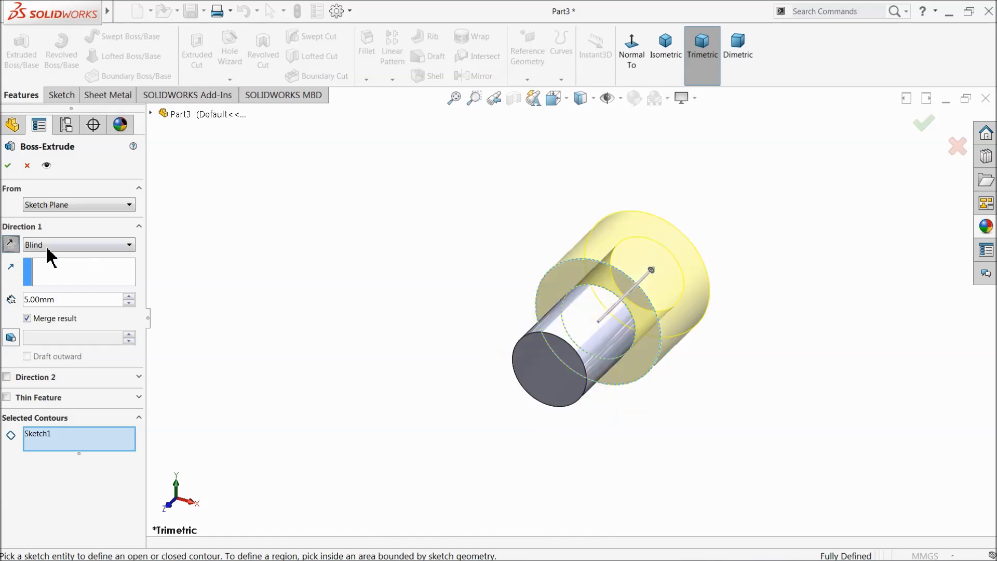
mouse_move(363, 314)
middle_down()
mouse_move(247, 329)
mouse_move(365, 296)
middle_up()
Step: Replace the selected contour with the full outer circle and complete the reversed extrusion at a blind depth of 4 mm
click(86, 440)
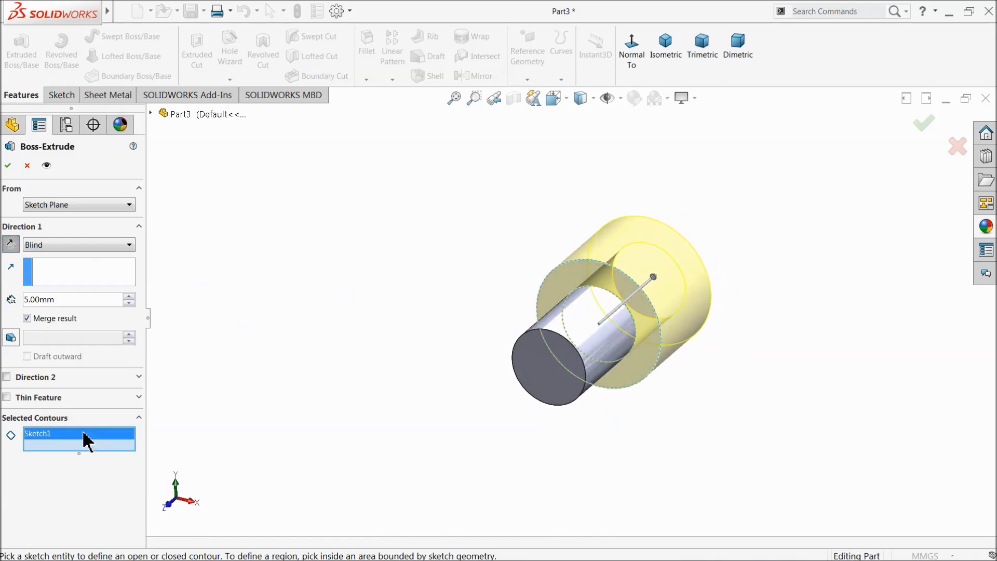
right_click(98, 442)
click(141, 440)
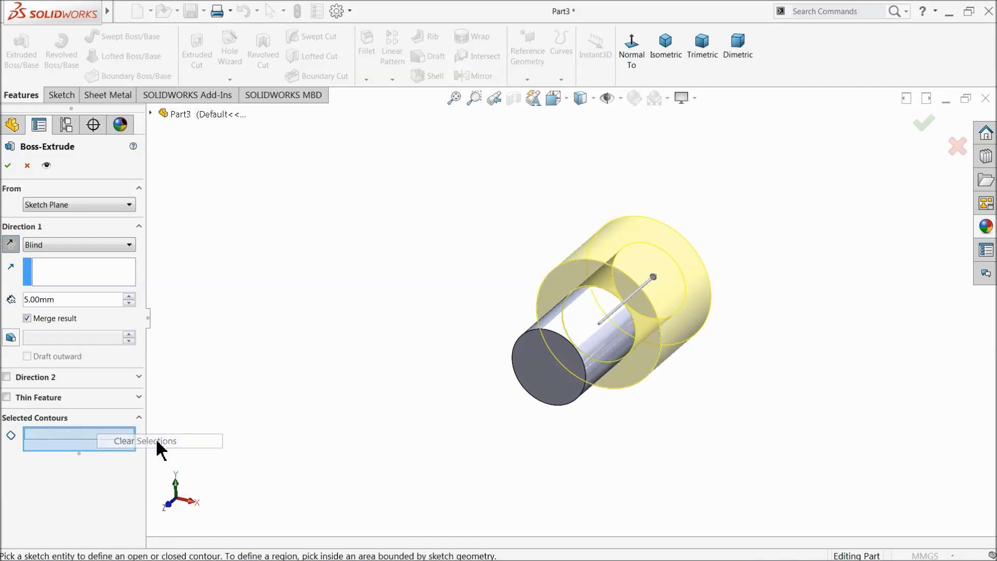
click(657, 320)
middle_drag(656, 319, 630, 344)
scroll(690, 302, down, 2)
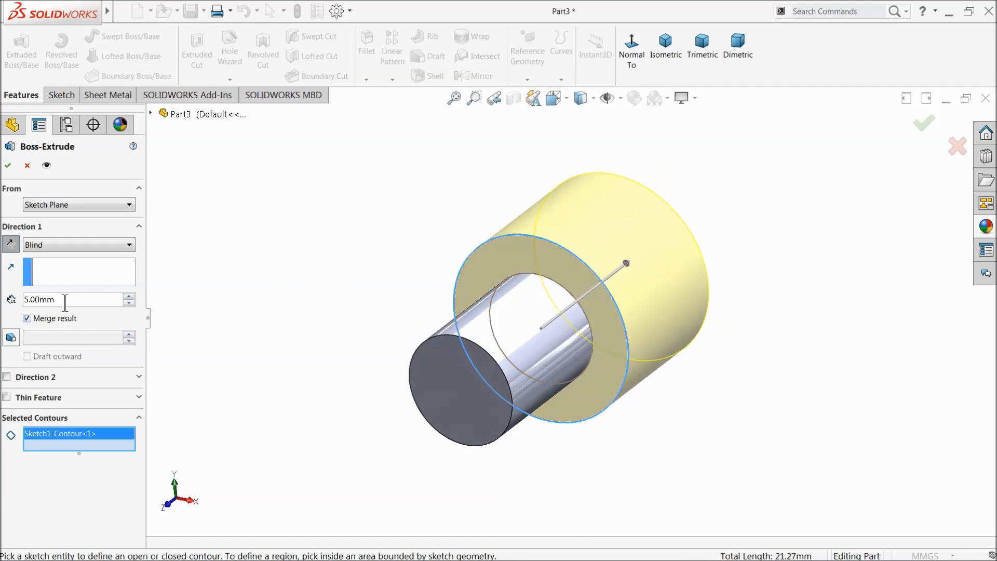
text(4)
key(Return)
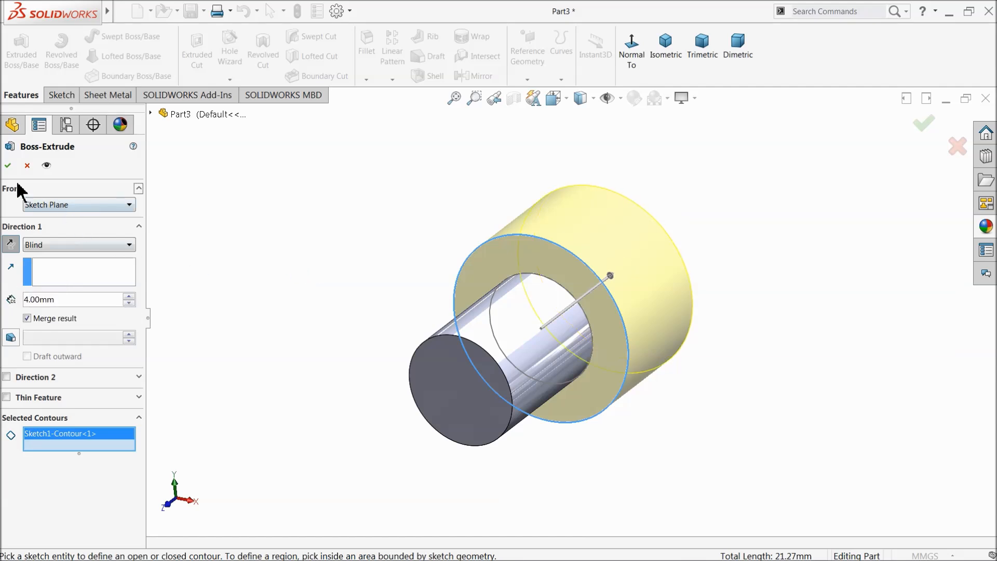
click(8, 165)
middle_drag(187, 278, 276, 290)
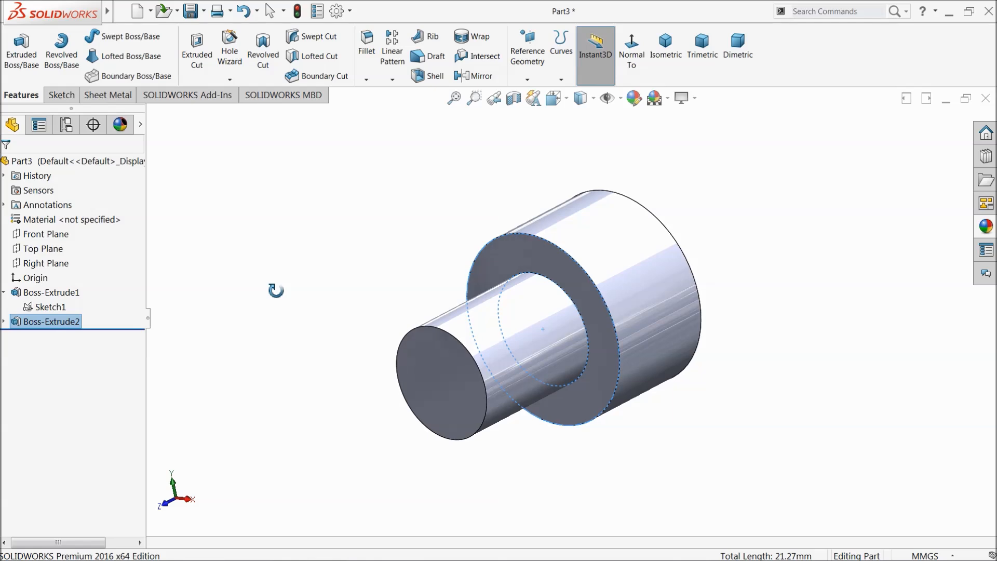
key(f)
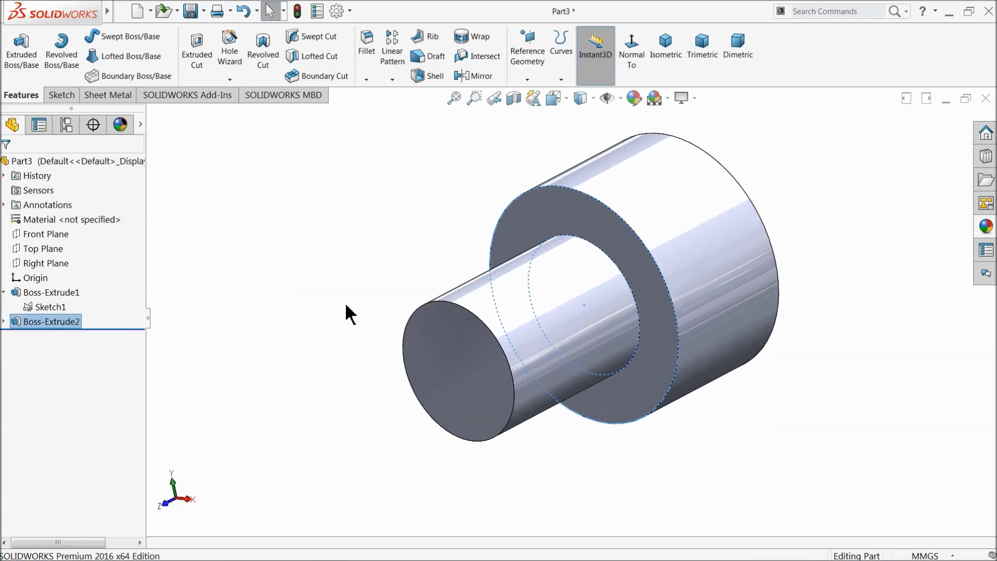
Step: Start a sketch on the larger cylinder's end face and convert that face's circular edge into sketch geometry
middle_drag(379, 310, 263, 326)
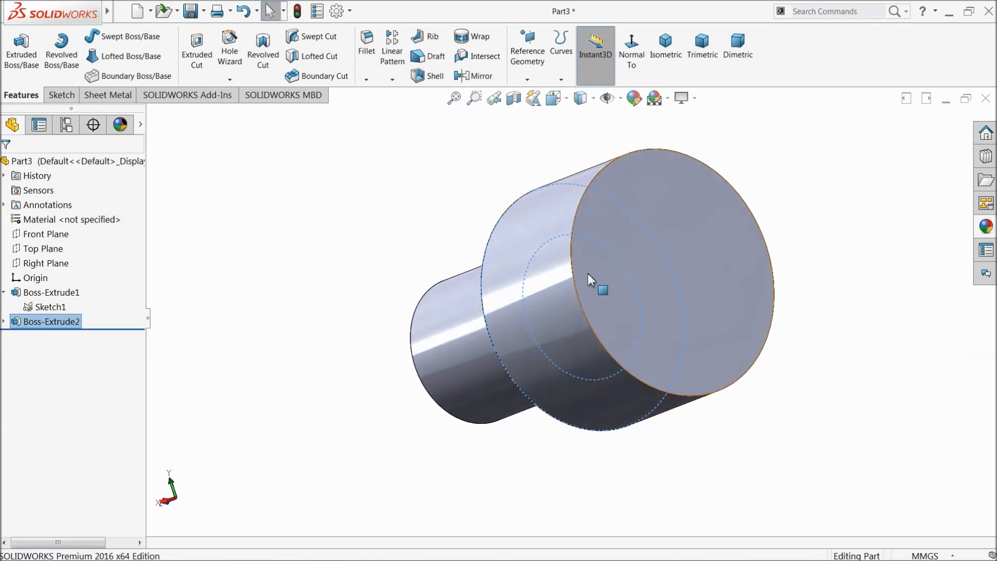
click(602, 283)
click(632, 229)
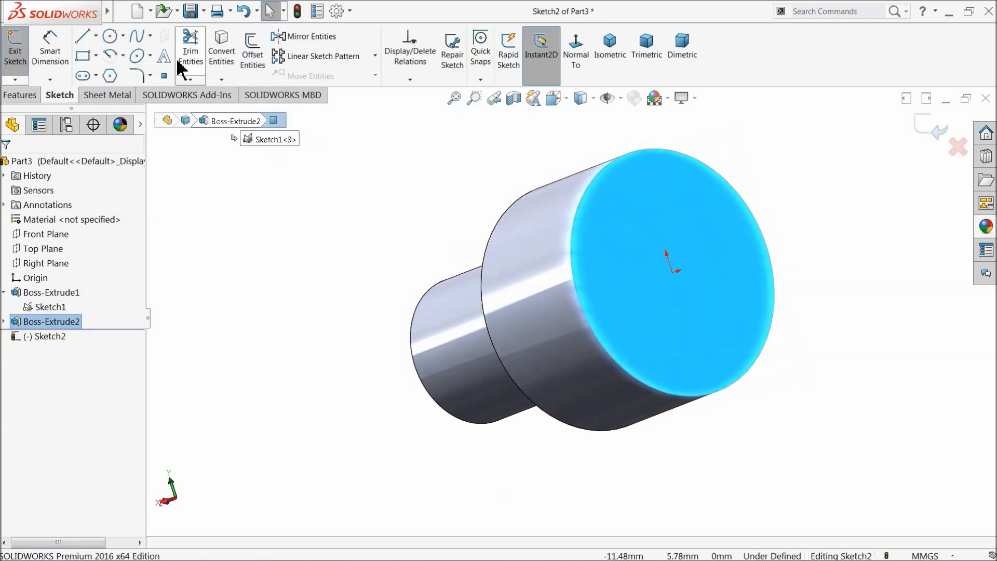
click(217, 54)
scroll(597, 272, up, 3)
middle_drag(584, 271, 552, 305)
click(576, 61)
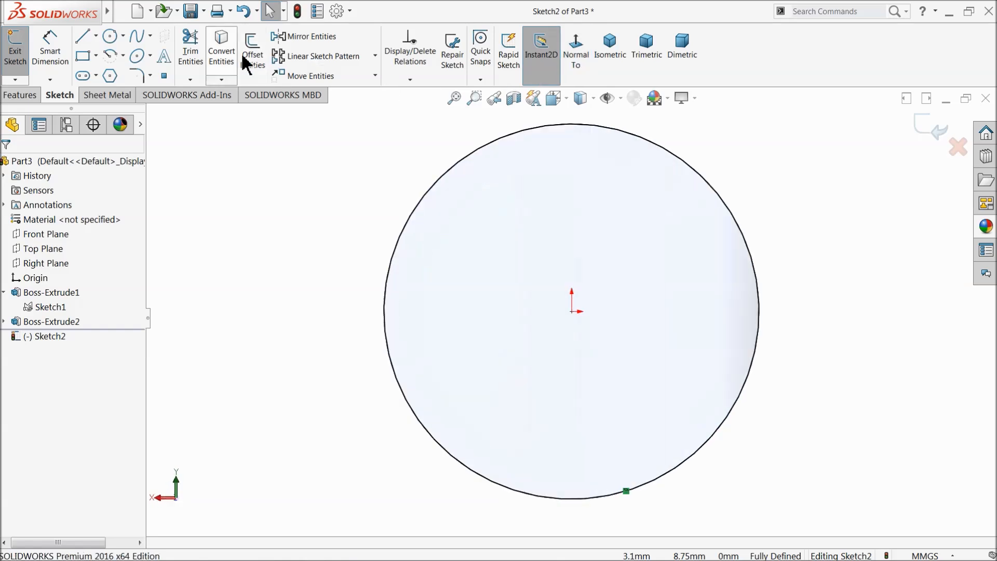
Step: Sketch a larger circle centred on the origin around the converted edge, with a radius of about 8.36 mm
click(110, 36)
scroll(592, 330, up, 4)
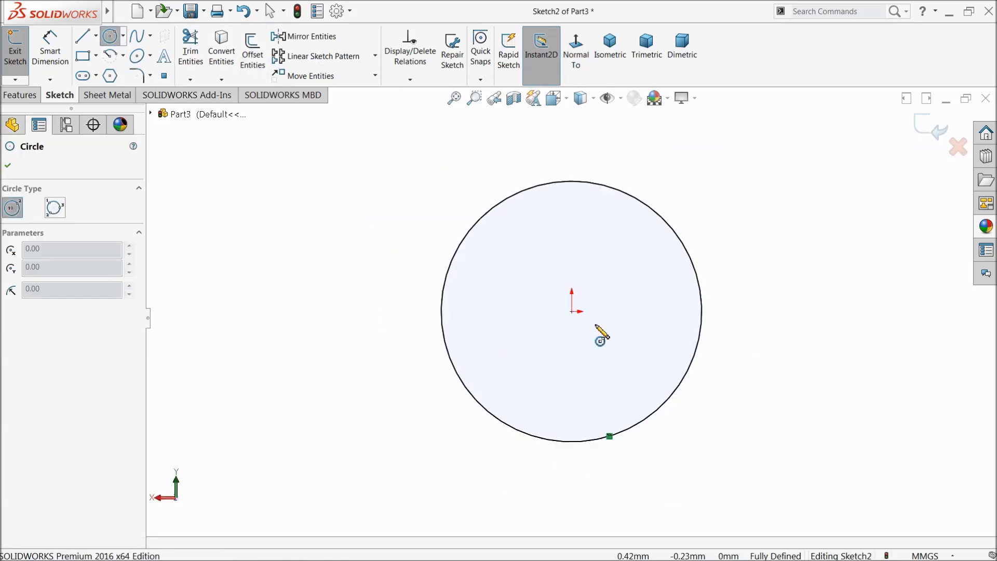
click(572, 312)
click(387, 186)
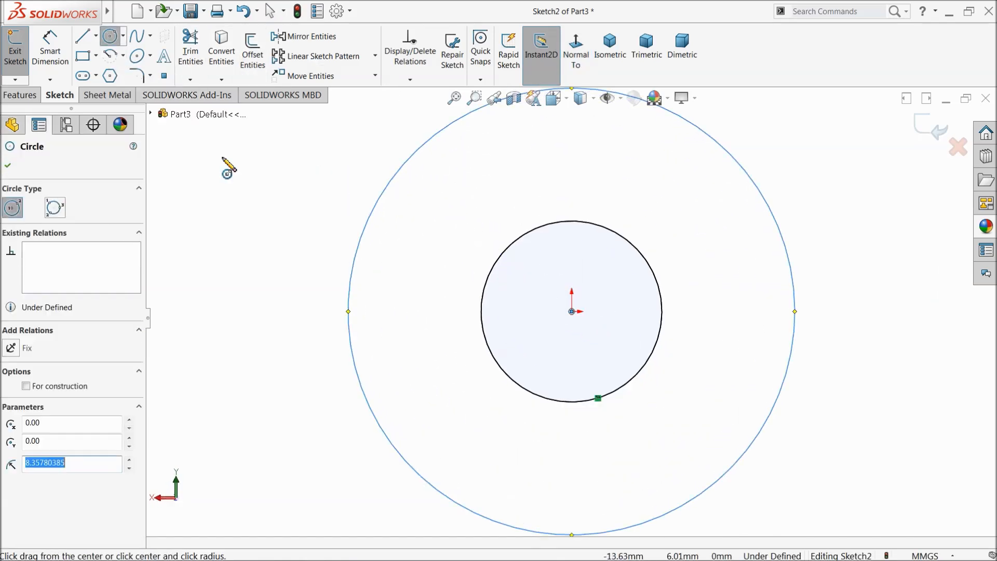
Step: Dimension the larger circle's diameter to 16.4 mm
click(56, 66)
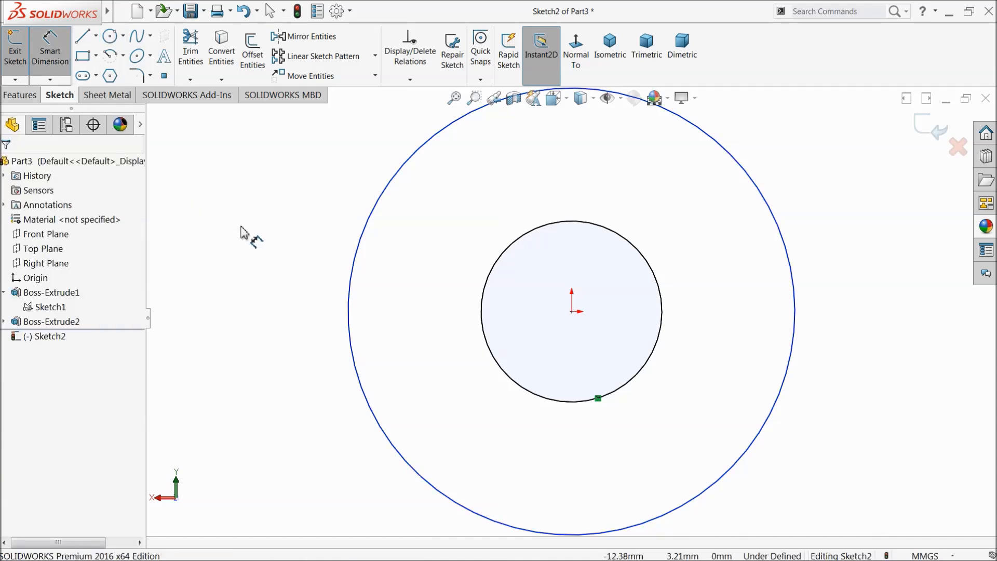
click(359, 259)
click(269, 280)
text(16.4)
click(203, 277)
Step: Start extruding the ring profile as a blind boss 2.8 mm deep, reversed towards the smaller cylinder
key(f)
mouse_move(311, 276)
middle_down()
mouse_move(412, 319)
mouse_move(367, 305)
mouse_move(379, 330)
middle_up()
scroll(604, 332, down, 6)
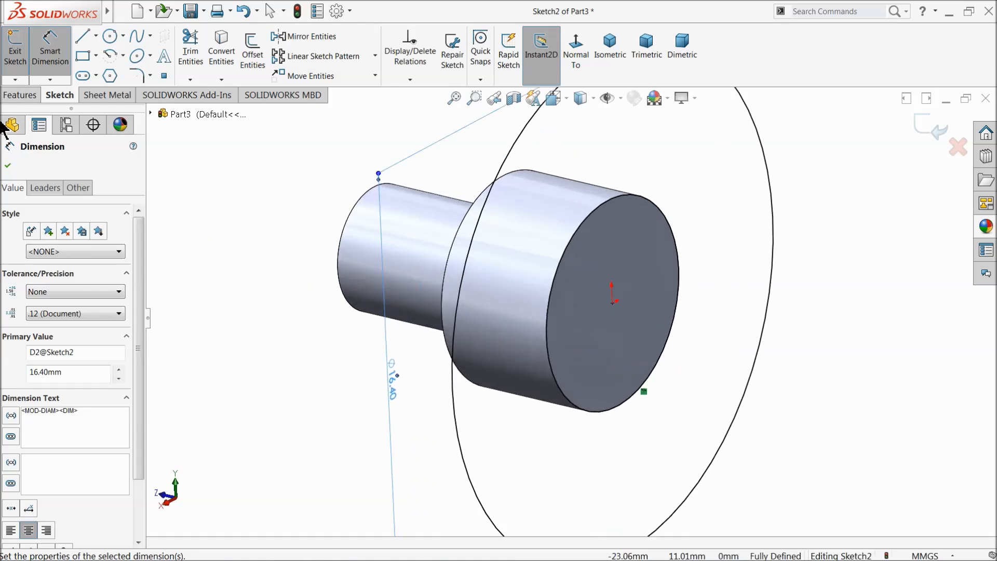
click(21, 95)
click(26, 65)
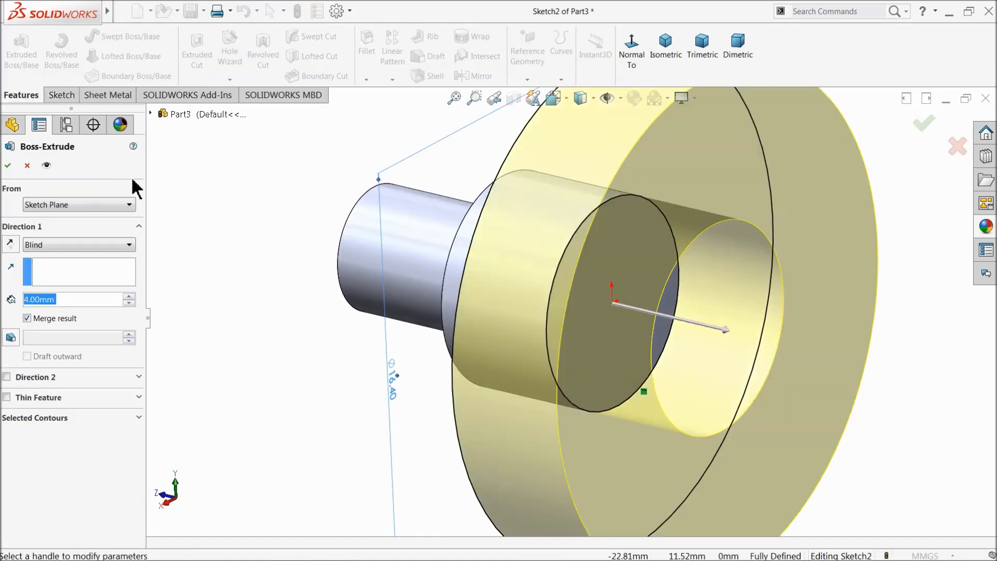
click(10, 244)
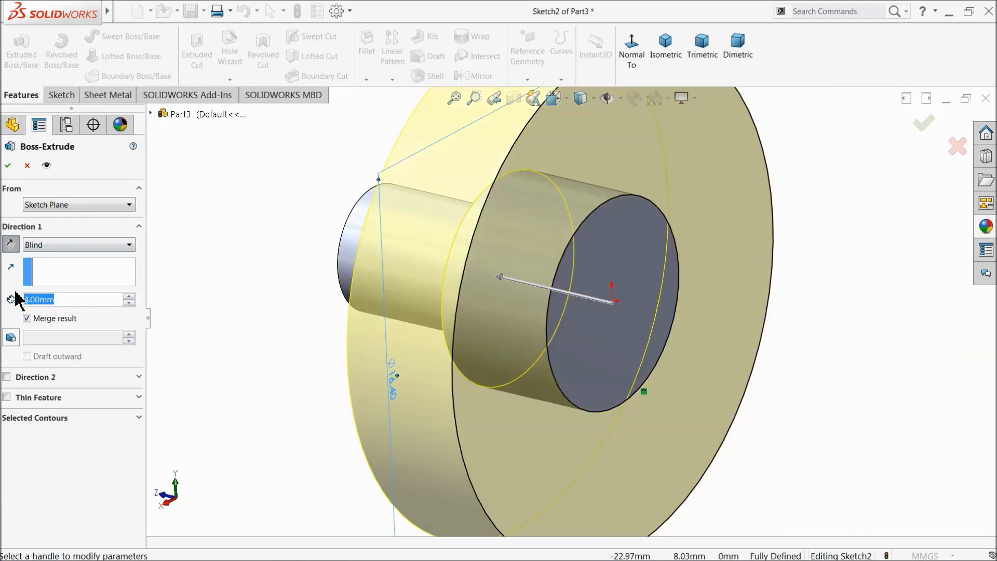
text(2.8)
key(Return)
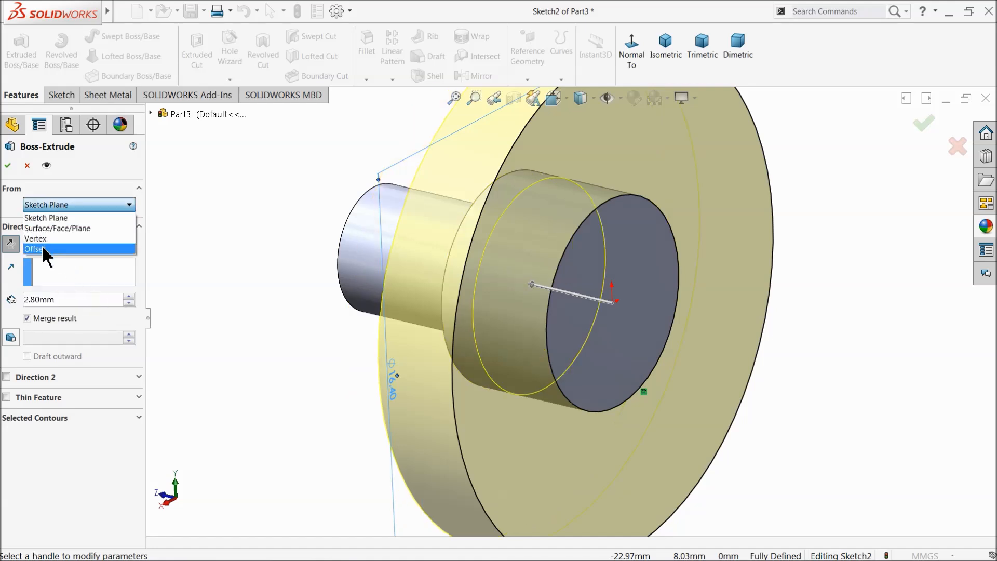
Step: Start the ring's extrusion at a 1 mm offset from the sketch plane, reverse the offset direction and complete the boss
click(45, 251)
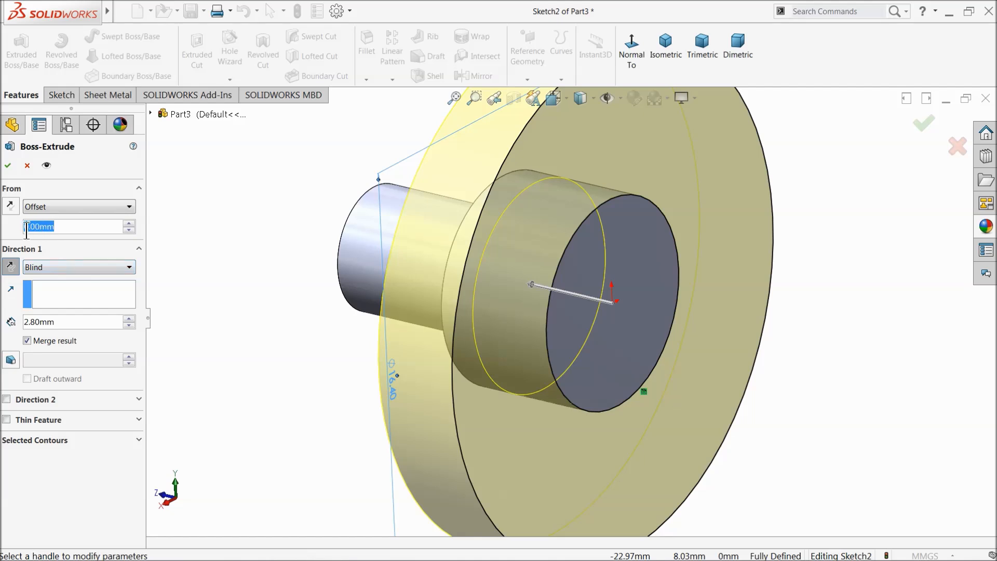
text(1)
key(Return)
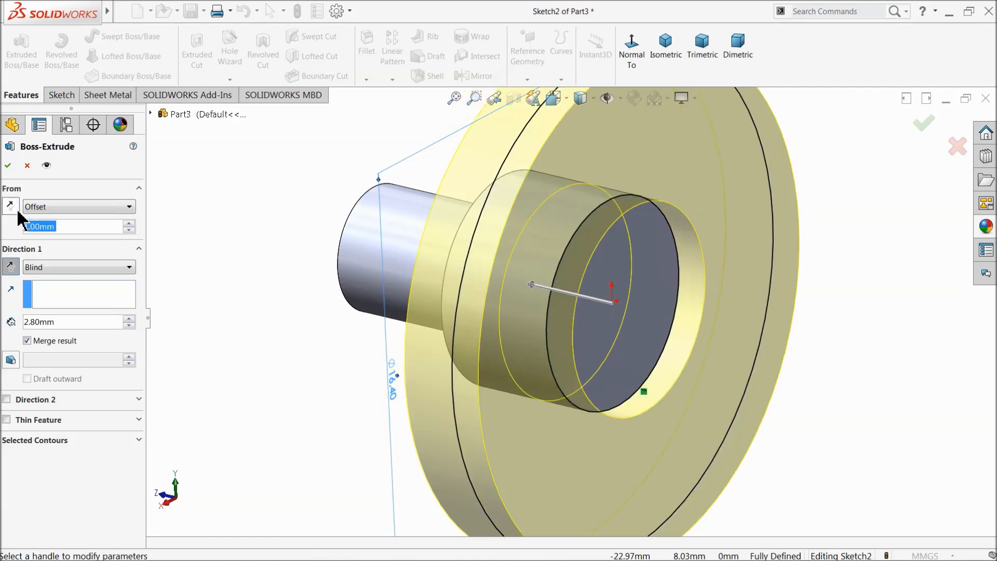
click(11, 207)
middle_drag(282, 313, 304, 285)
click(7, 166)
middle_drag(260, 332, 331, 332)
click(314, 332)
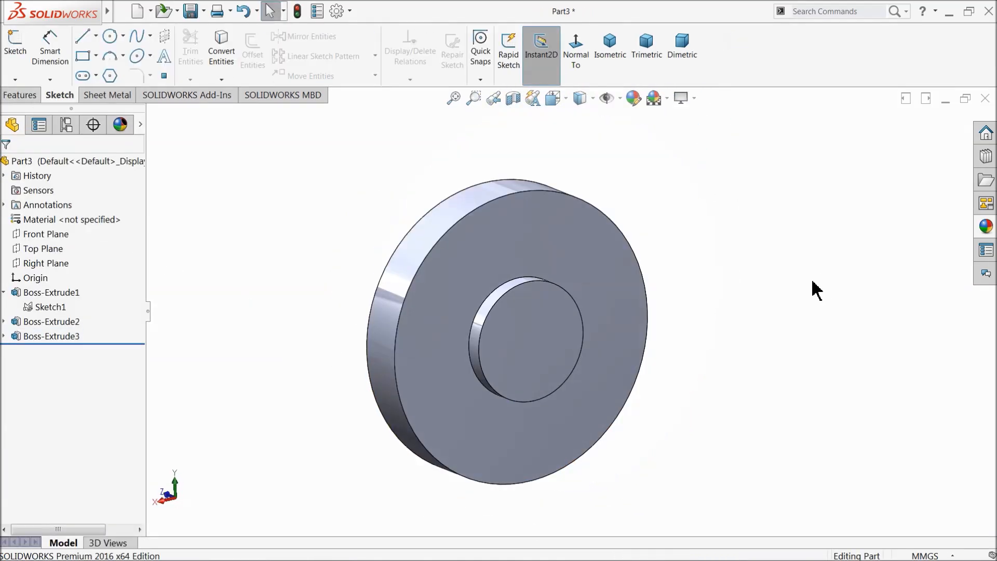
Step: Start a sketch on the central raised face and draw a vertical centerline about 4.6 mm long above the origin, crossing the disc's rim
click(531, 326)
click(575, 296)
click(575, 49)
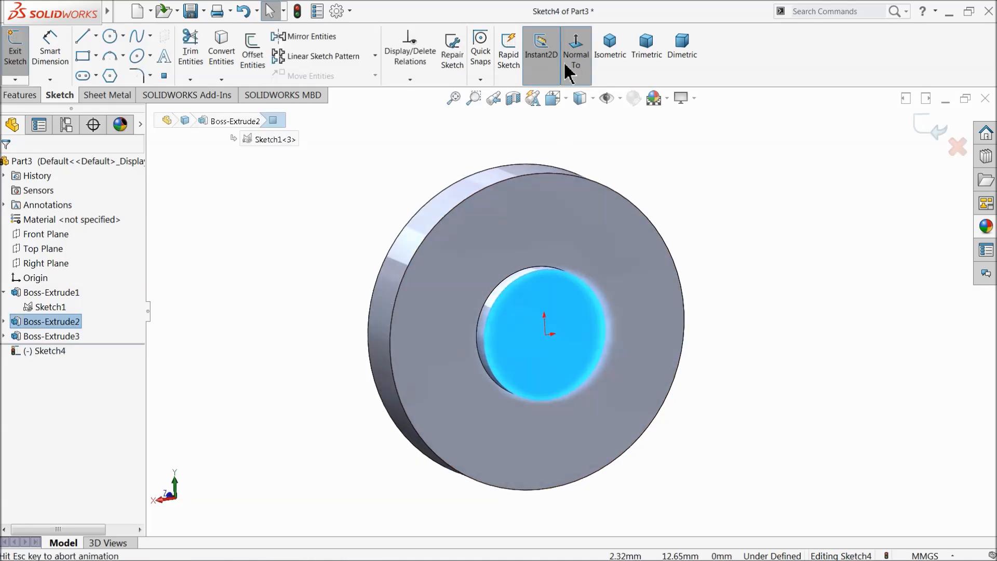
click(95, 35)
click(110, 71)
scroll(597, 156, down, 3)
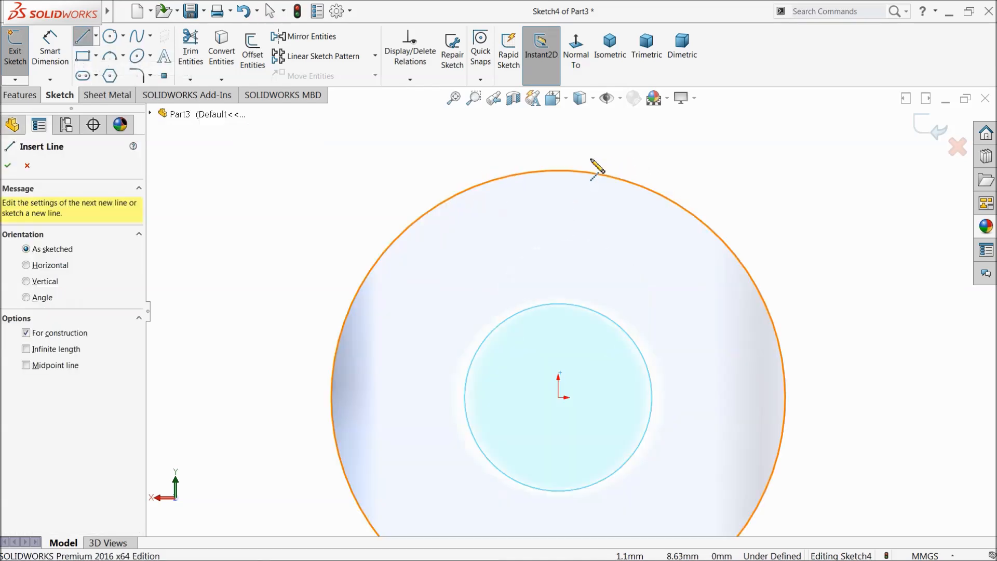
click(558, 136)
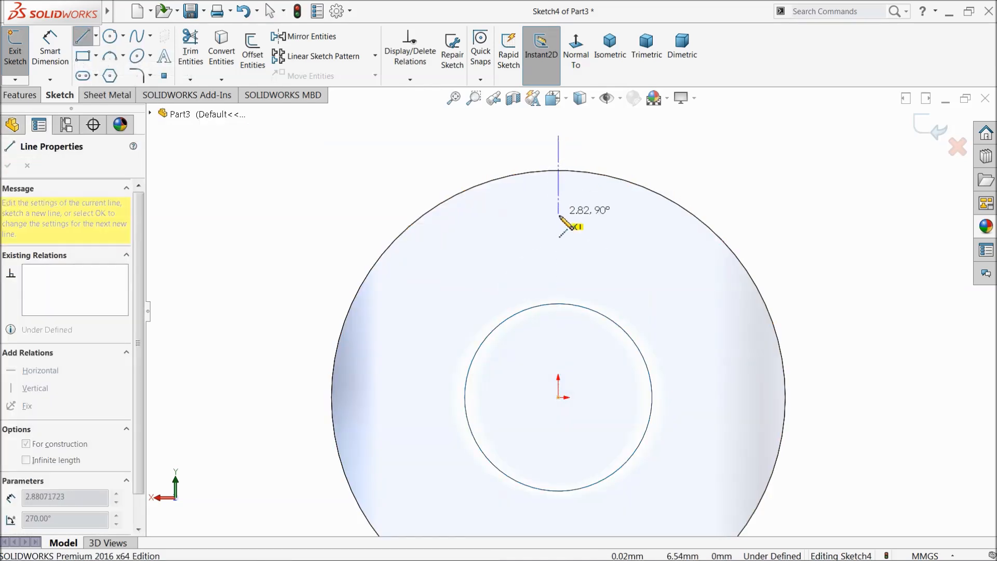
click(558, 262)
right_click(541, 255)
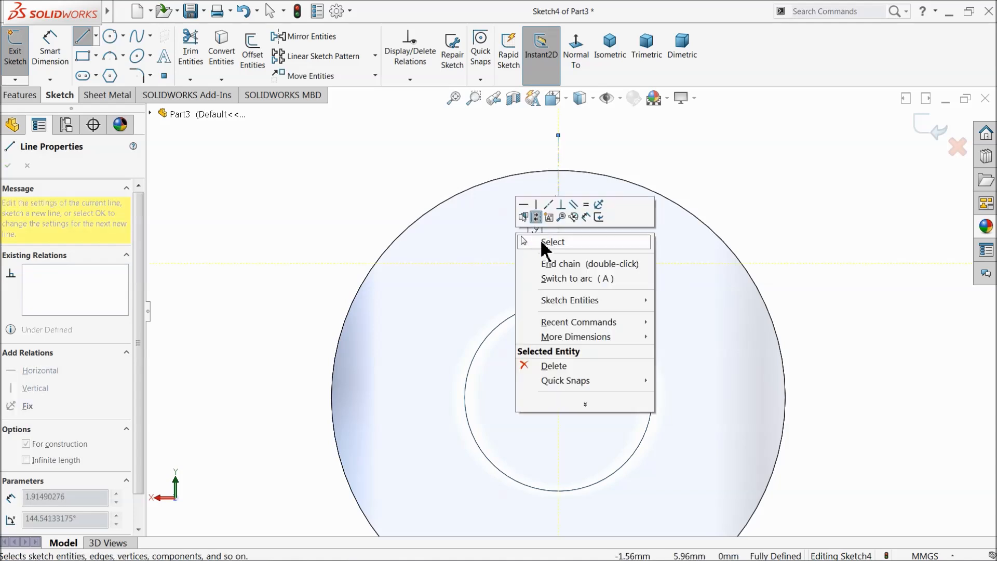
click(543, 241)
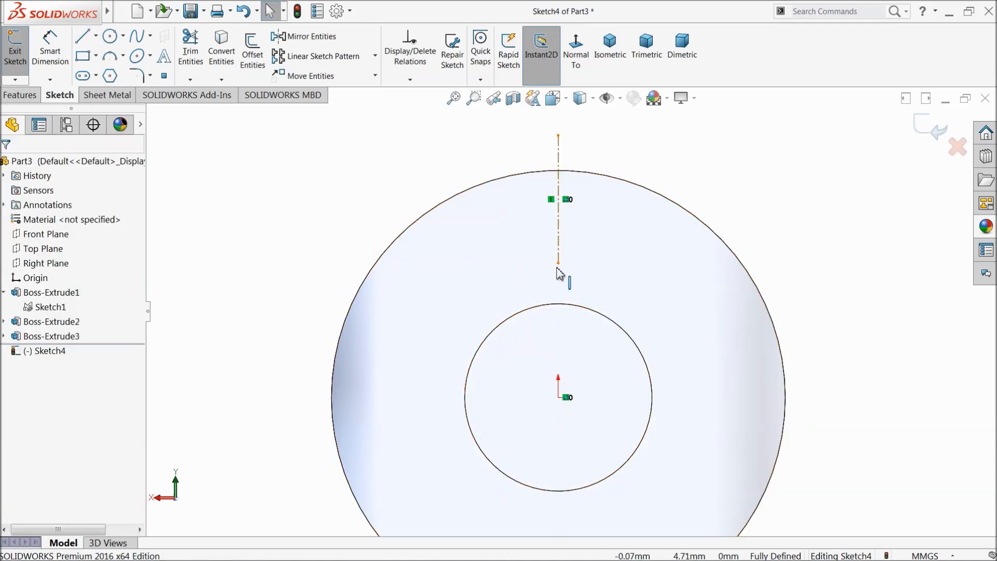
Step: Draw a second vertical centerline about 4.85 mm long from the first centerline's lower endpoint to the origin
click(96, 36)
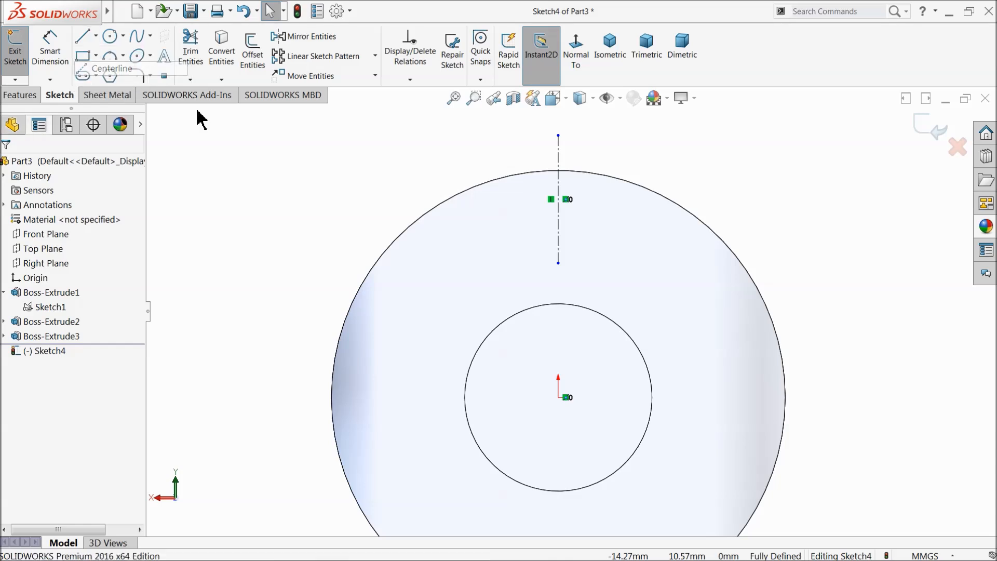
click(558, 263)
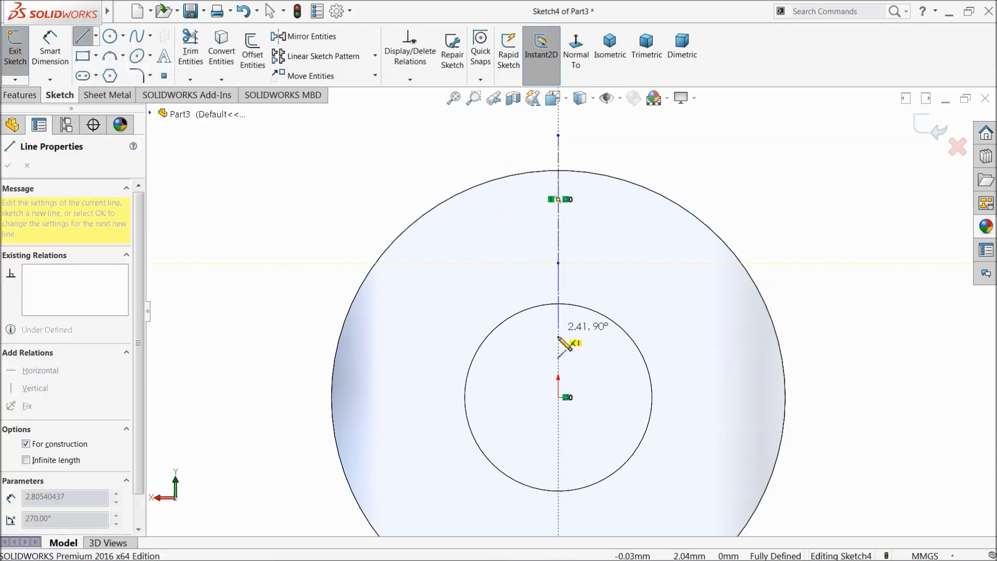
click(558, 397)
right_click(589, 228)
click(620, 271)
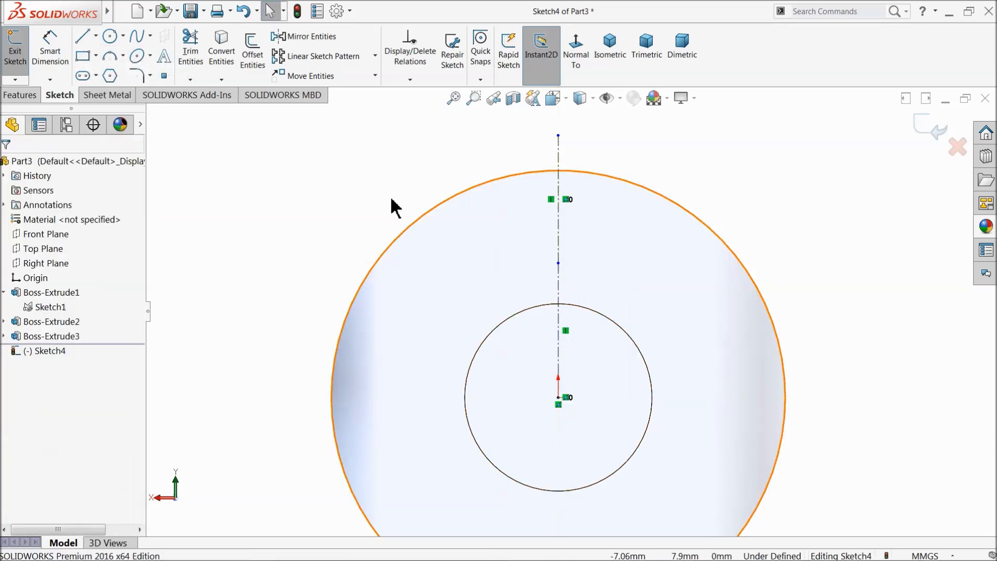
Step: Draw a short centerpoint arc across the centerline just outside the disc's rim, centred where the two centerlines meet
click(67, 55)
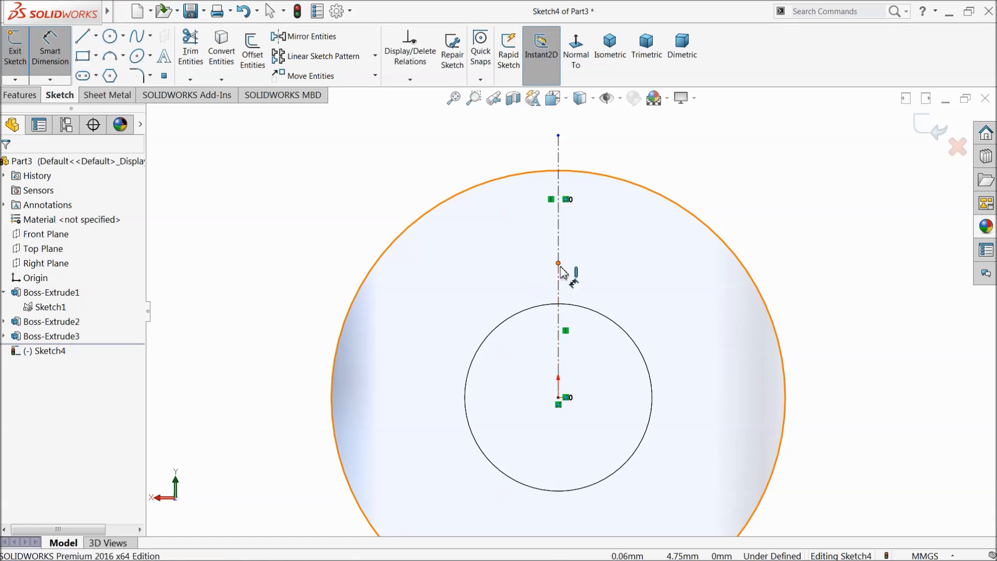
click(123, 55)
click(136, 72)
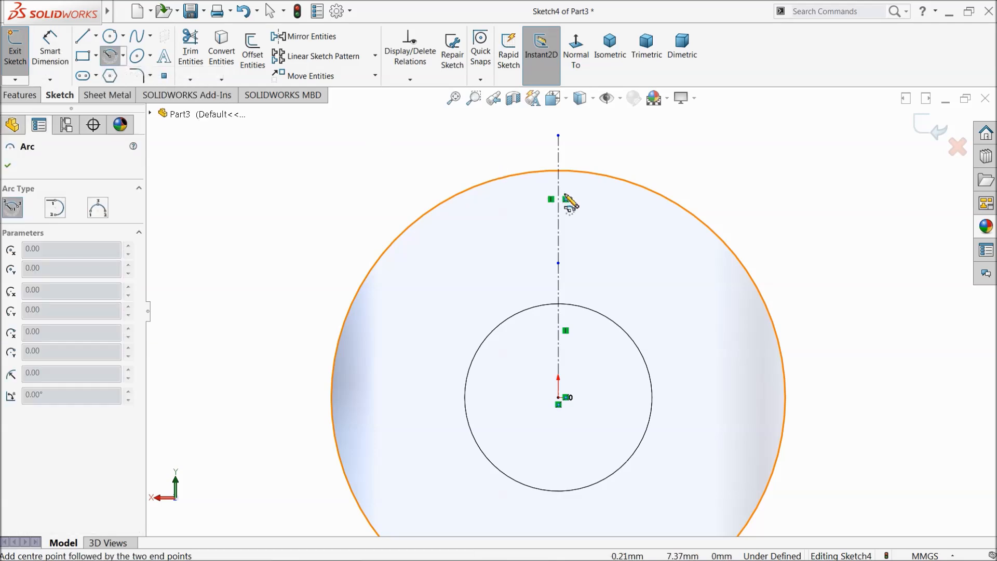
click(559, 283)
scroll(555, 194, up, 3)
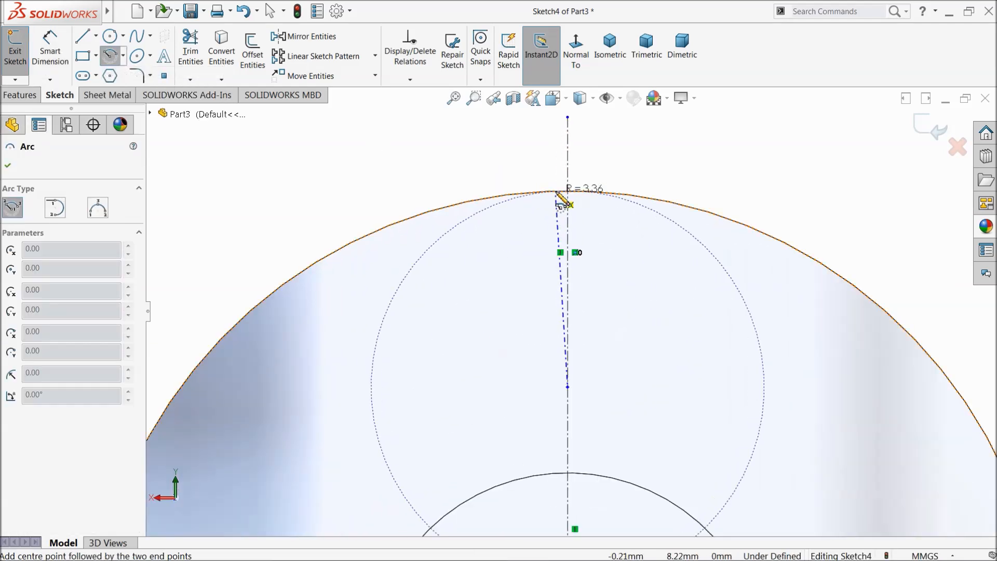
click(531, 152)
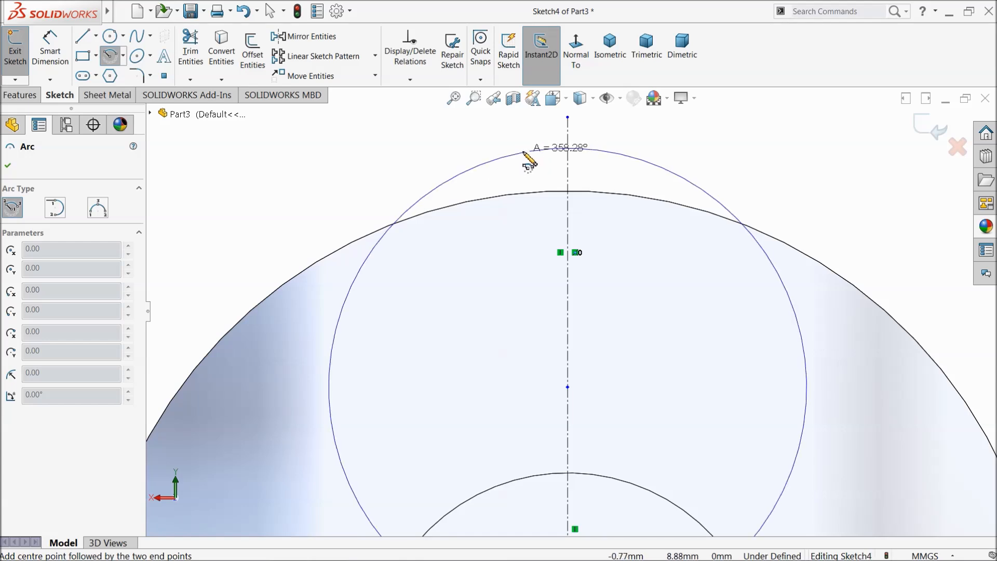
click(653, 164)
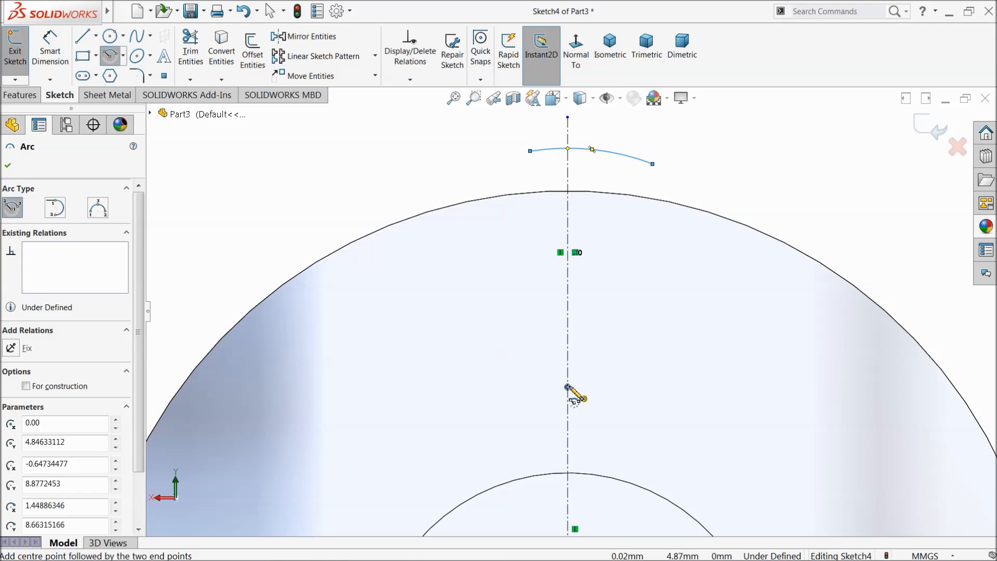
Step: Draw a second, smaller centerpoint arc just inside the disc's rim, using the same centre as the outer arc
click(568, 387)
click(548, 224)
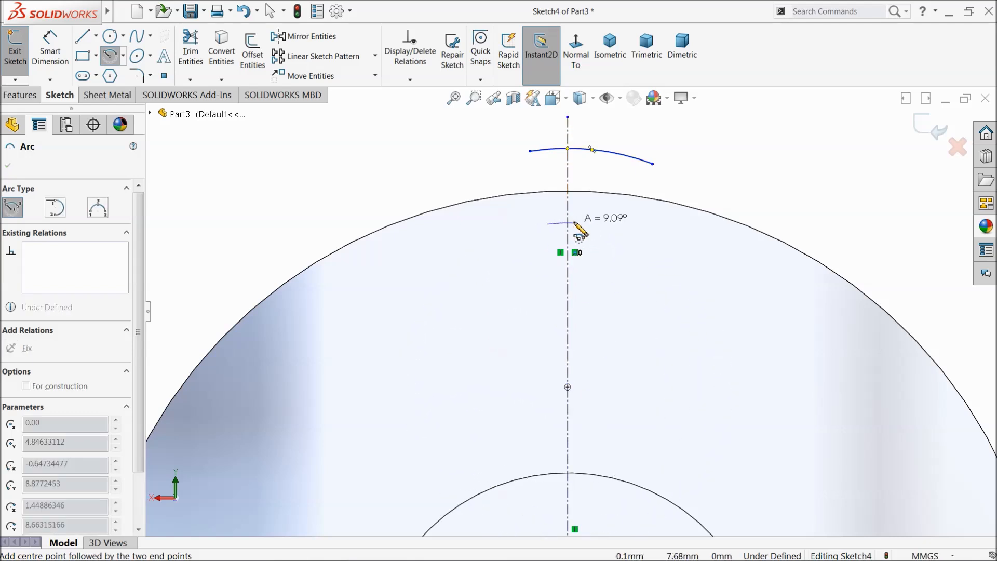
click(623, 233)
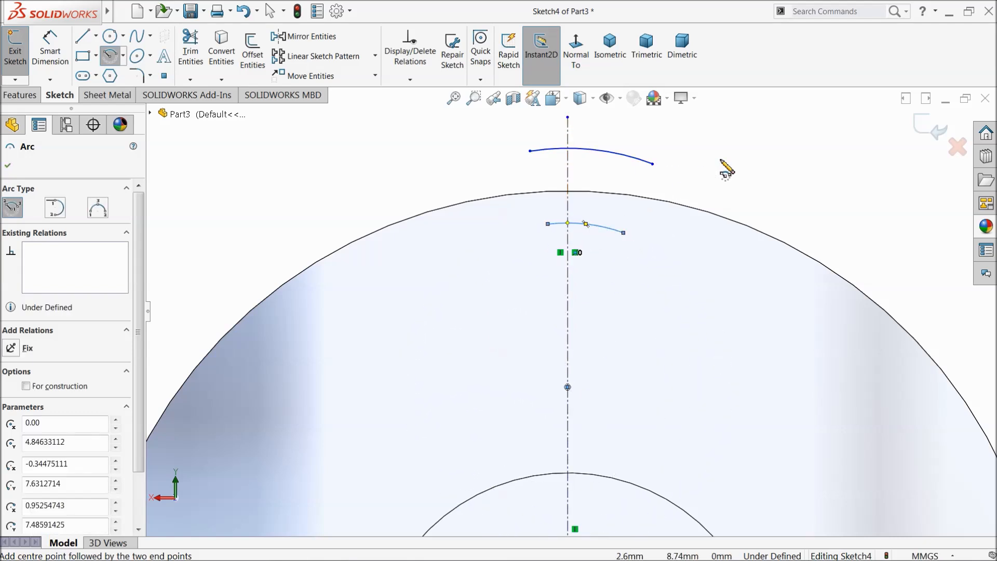
right_click(722, 161)
click(750, 176)
scroll(644, 187, down, 2)
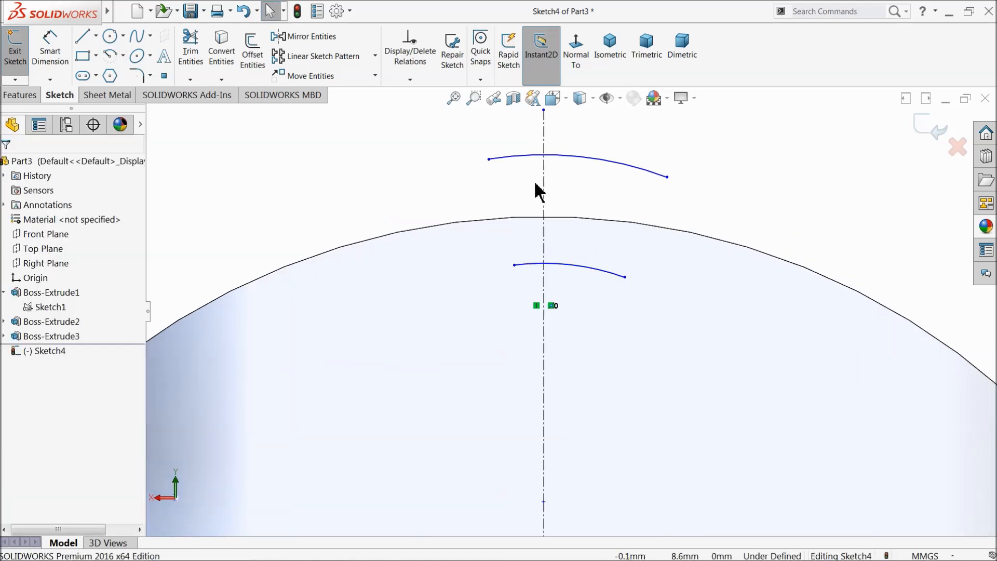
Step: Make the outer arc's endpoints symmetric about the vertical centerline
click(544, 189)
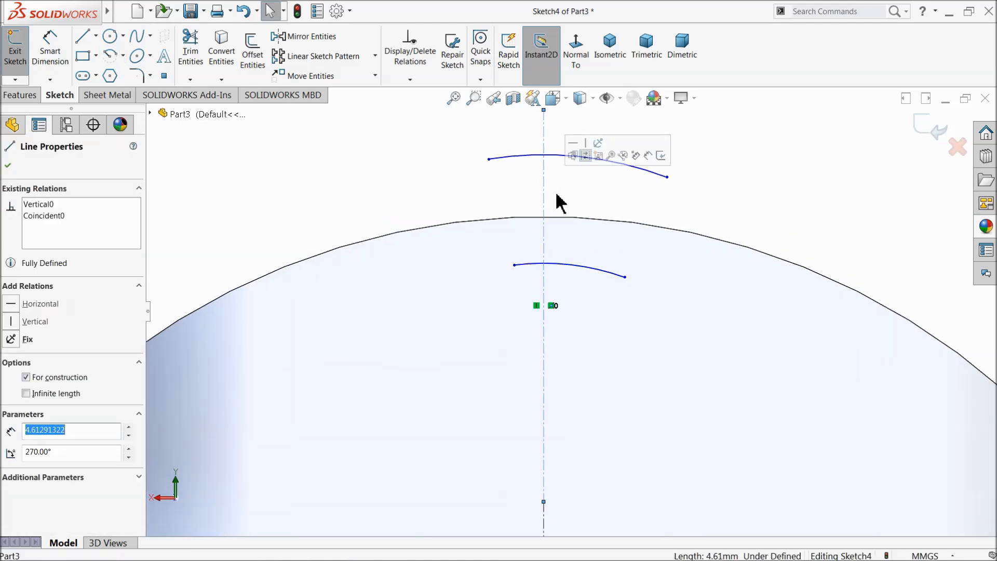
ctrl+click(490, 159)
click(668, 177)
click(696, 134)
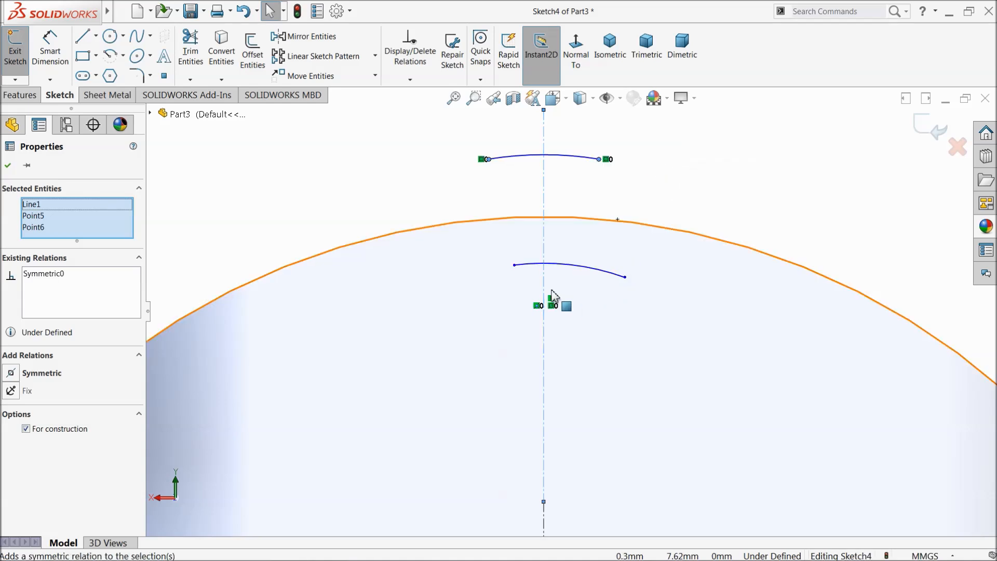
click(580, 250)
Step: Make the inner arc's endpoints symmetric about the vertical centerline
click(515, 265)
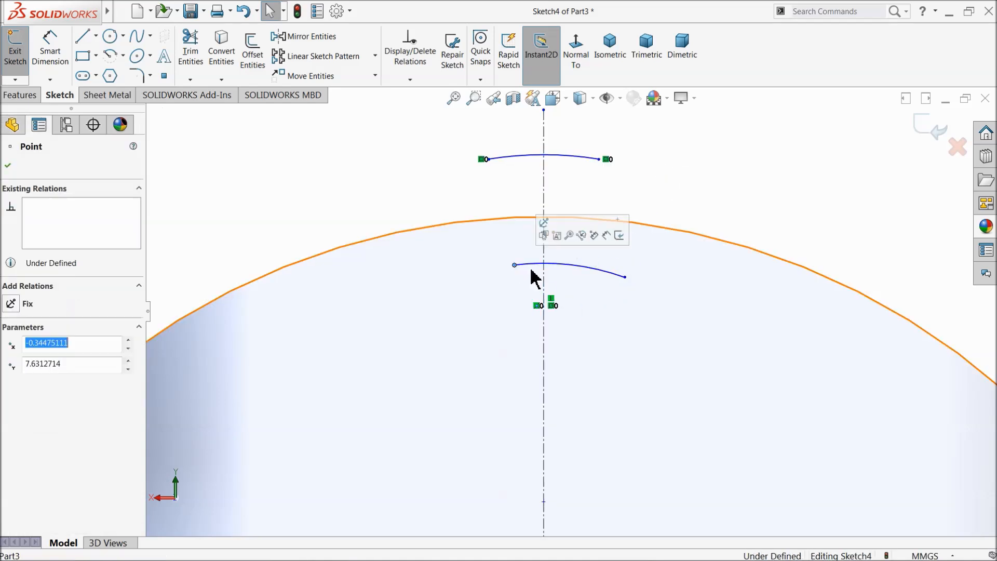
ctrl+click(625, 277)
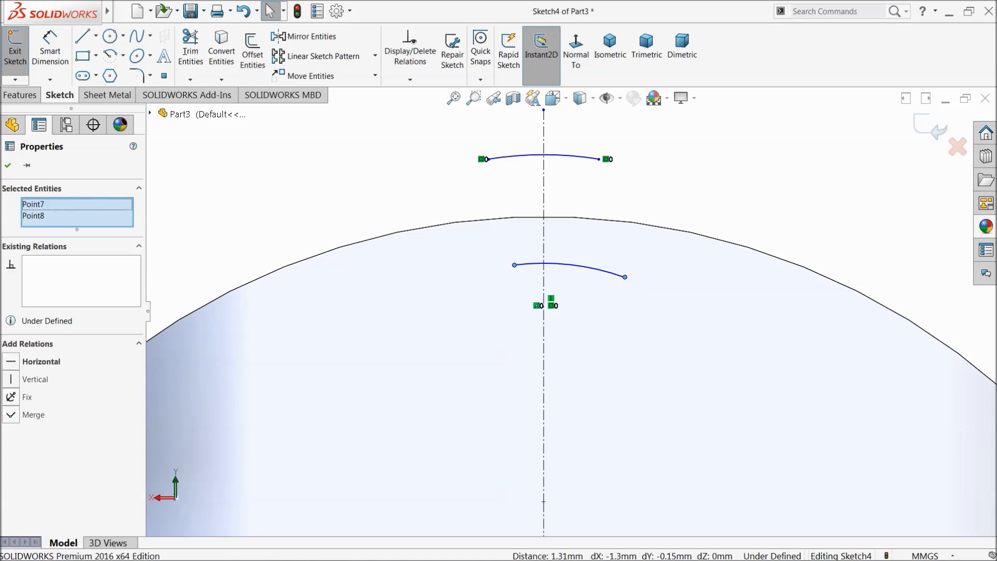
ctrl+click(544, 322)
click(573, 275)
click(603, 173)
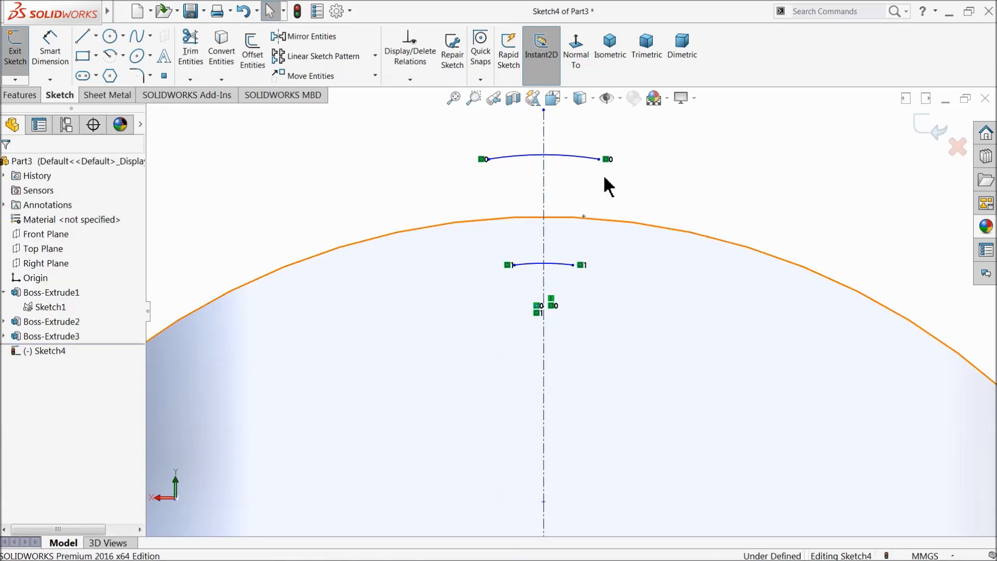
Step: Draw a slightly curved 3-point arc joining the right endpoints of the outer and inner arcs
click(123, 57)
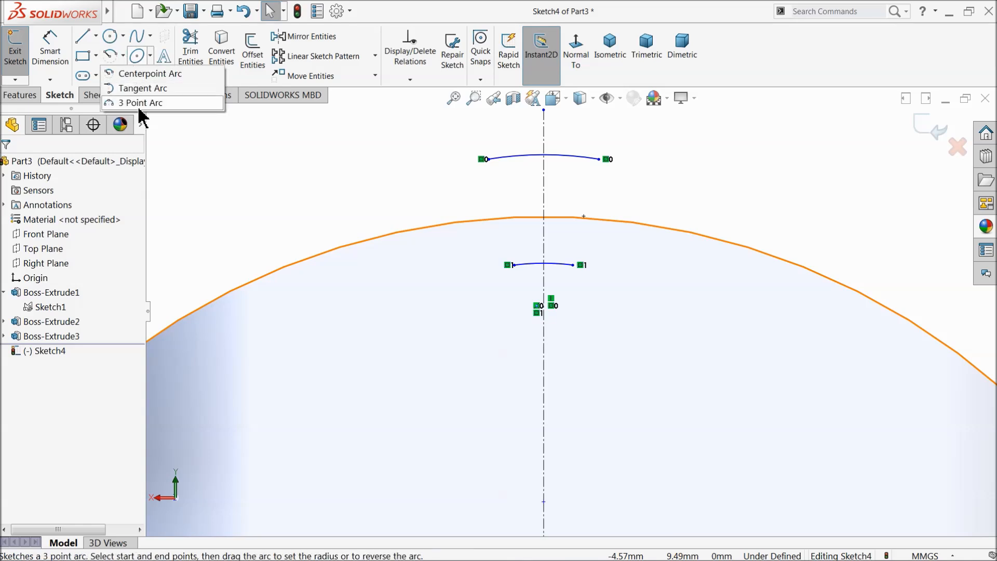
click(140, 103)
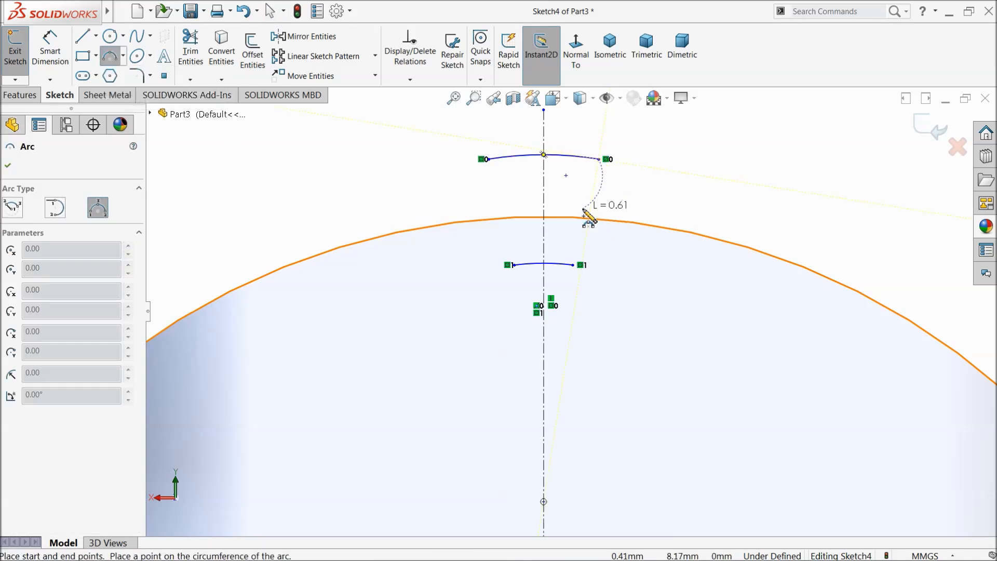
click(573, 265)
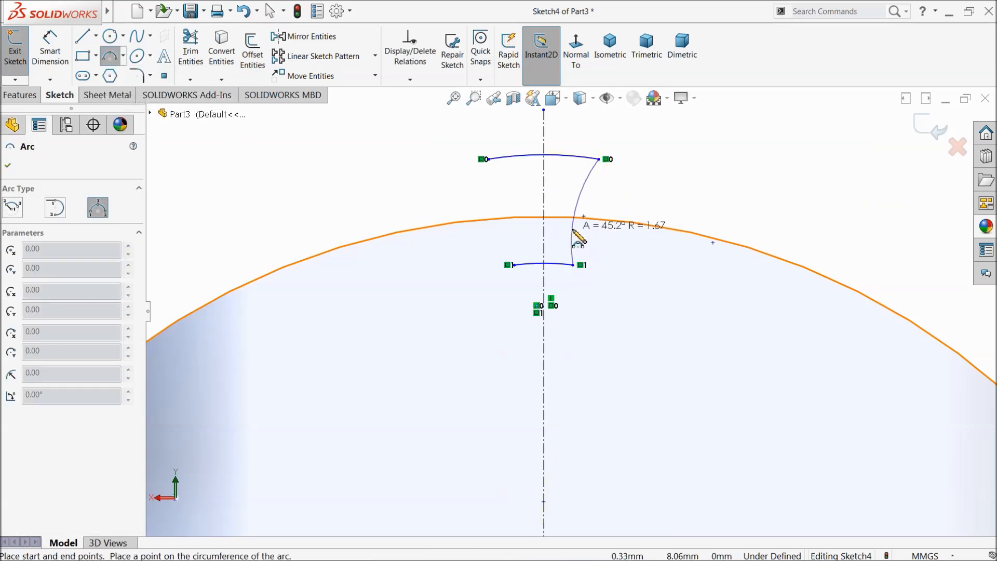
click(580, 231)
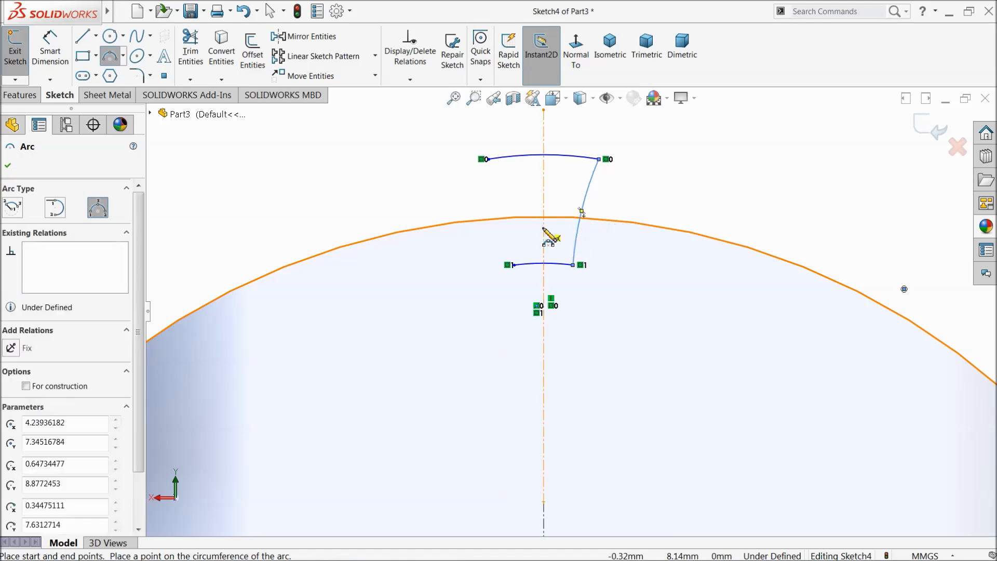
Step: Mirror the curved side arc about the vertical centerline to close the tooth profile
click(310, 36)
click(95, 347)
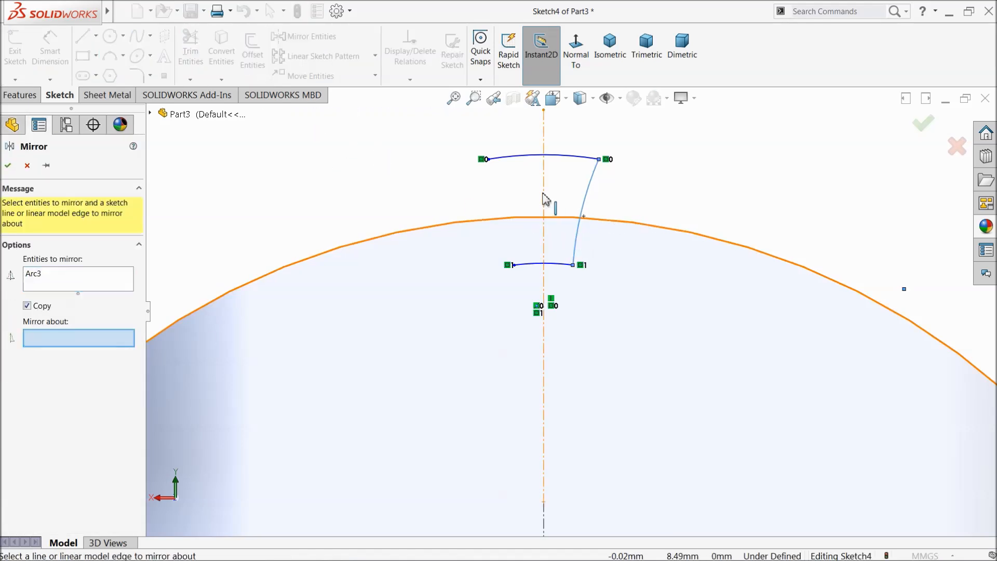
click(544, 202)
click(8, 166)
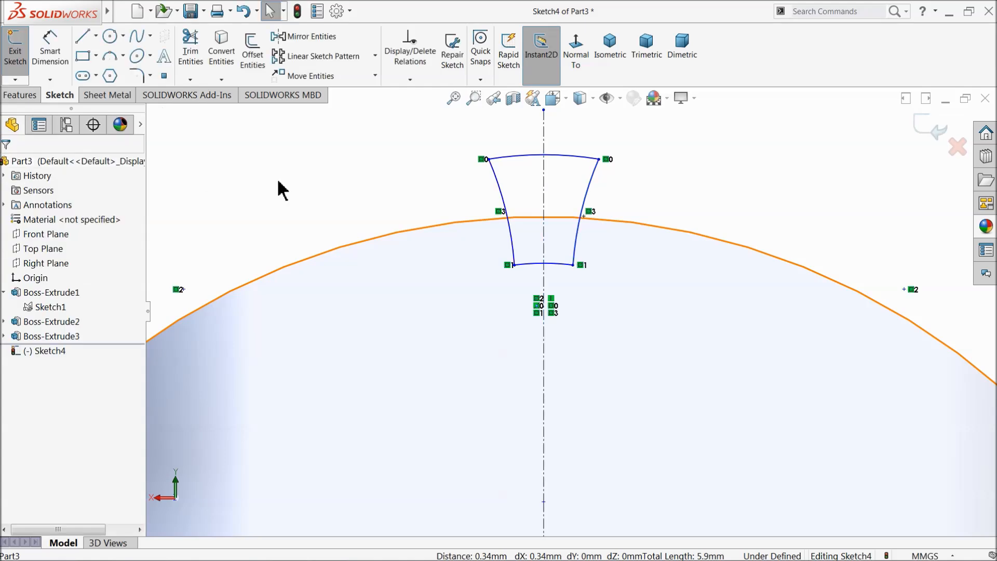
Step: Dimension the outer arc's radius as 3.53 mm
click(50, 49)
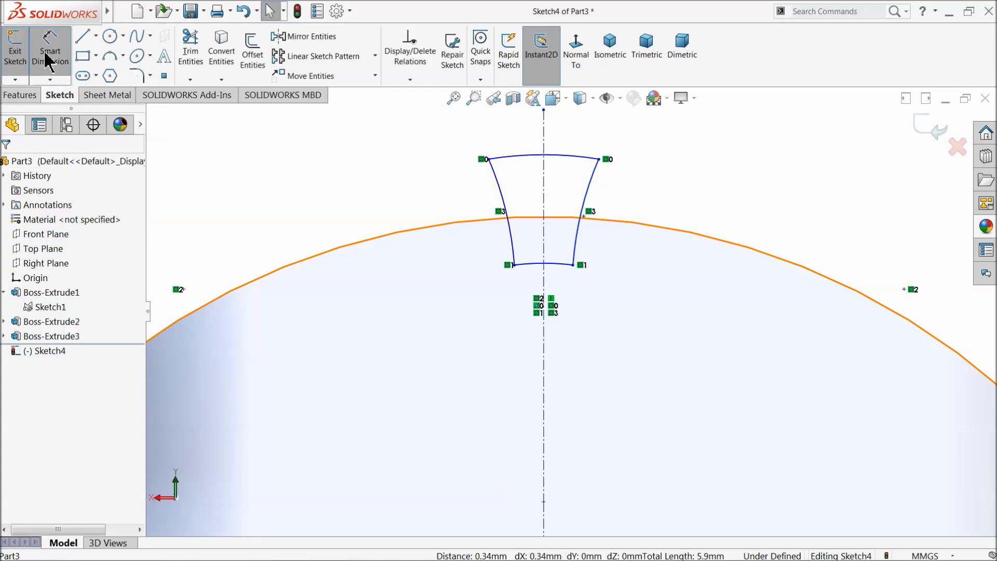
click(514, 159)
click(394, 141)
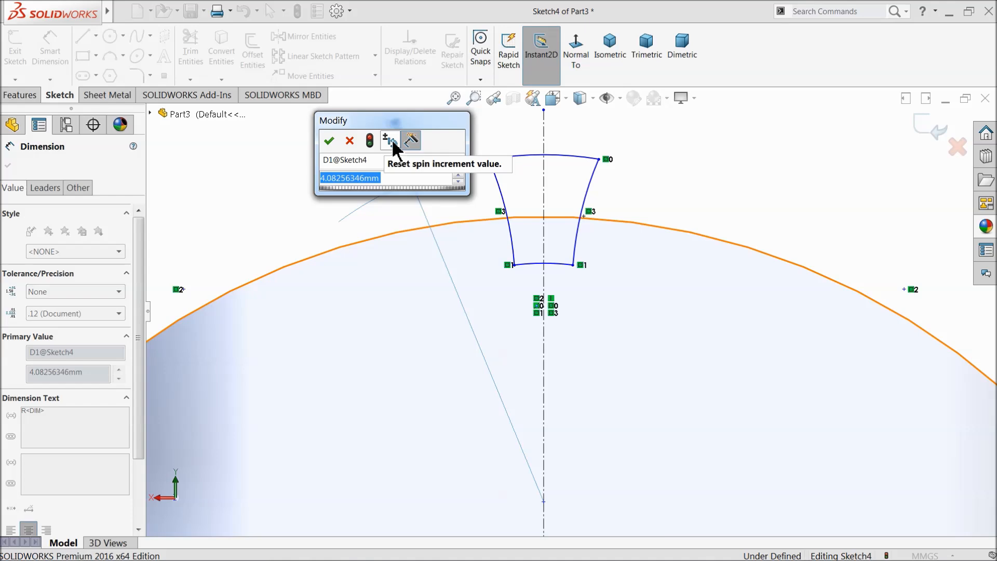
text(3.53)
key(Return)
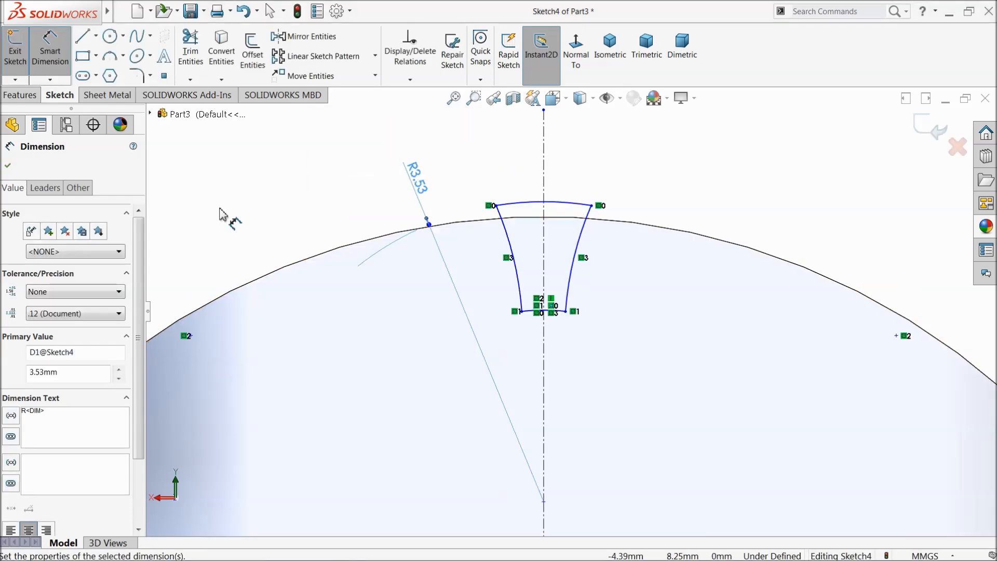
Step: Dimension the vertical distance between the arcs' shared centre and the origin as 4.83 mm
scroll(571, 338, up, 3)
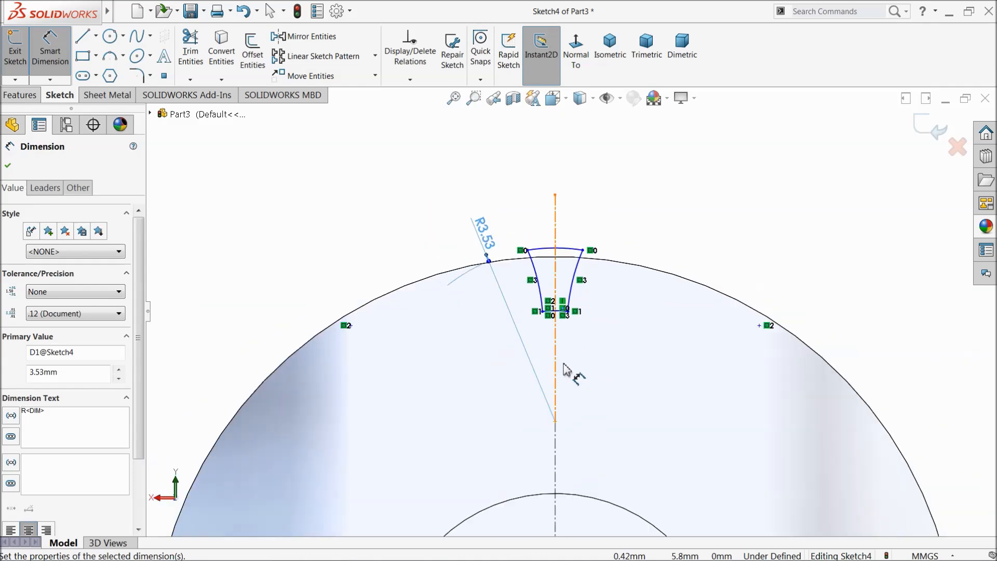
scroll(568, 374, down, 6)
scroll(564, 270, up, 5)
scroll(570, 393, down, 3)
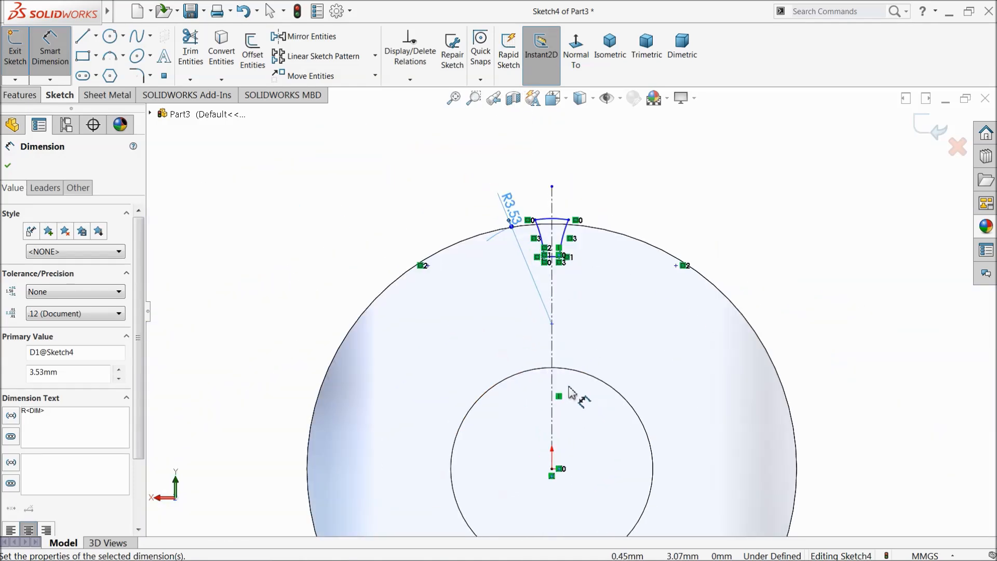
click(552, 325)
click(552, 469)
click(447, 406)
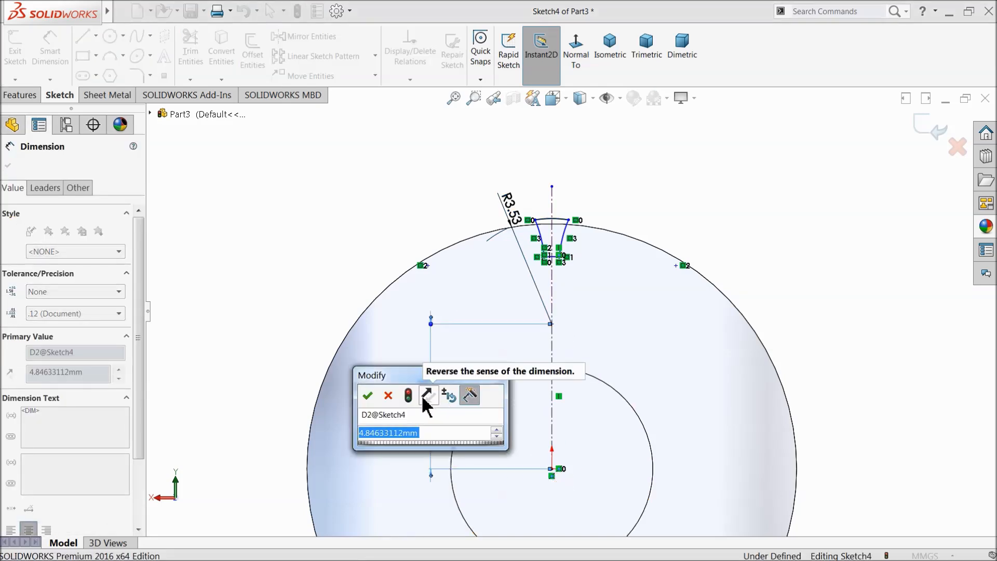
text(4.83)
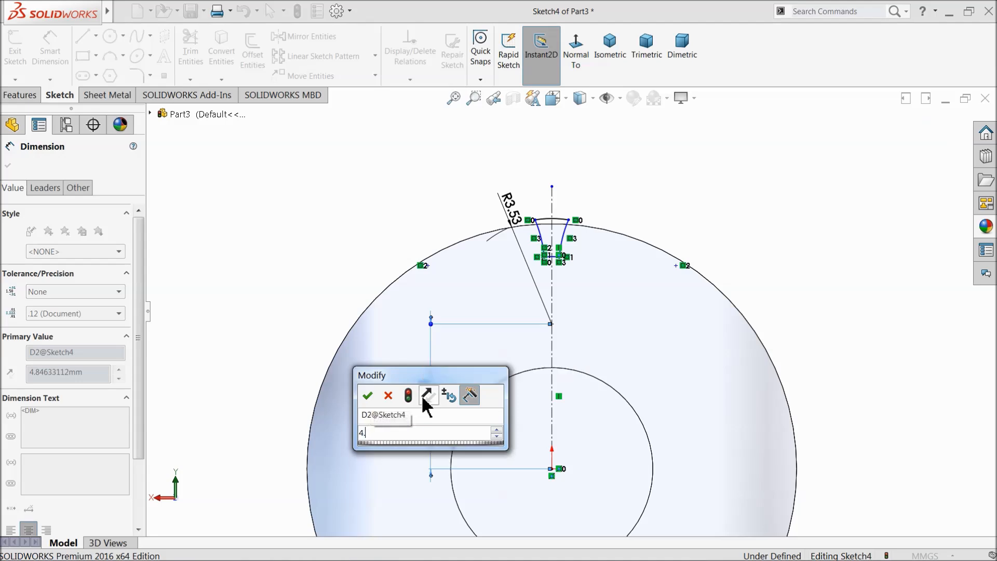
key(Return)
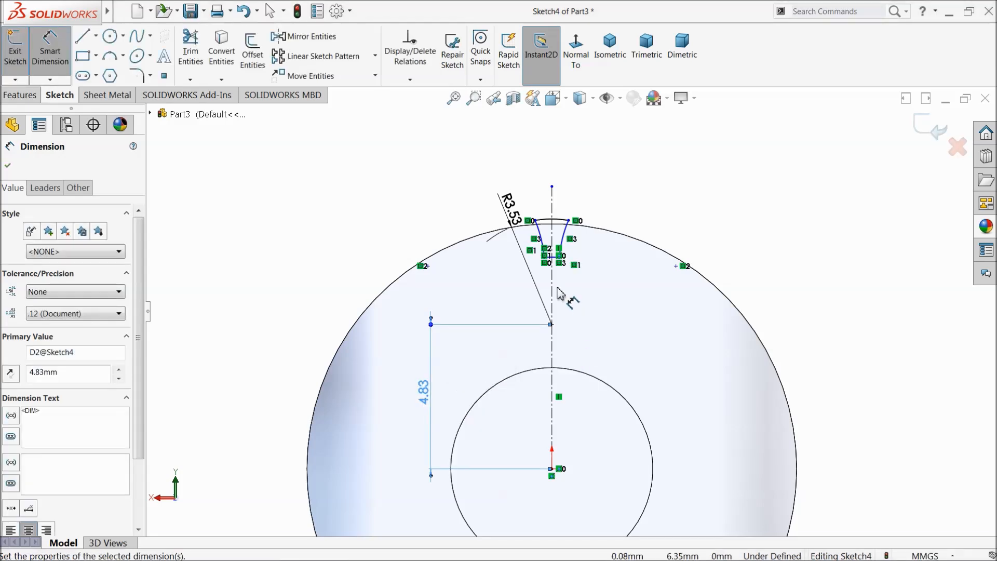
Step: Dimension the inner arc's radius as 2.984 mm
scroll(567, 307, down, 5)
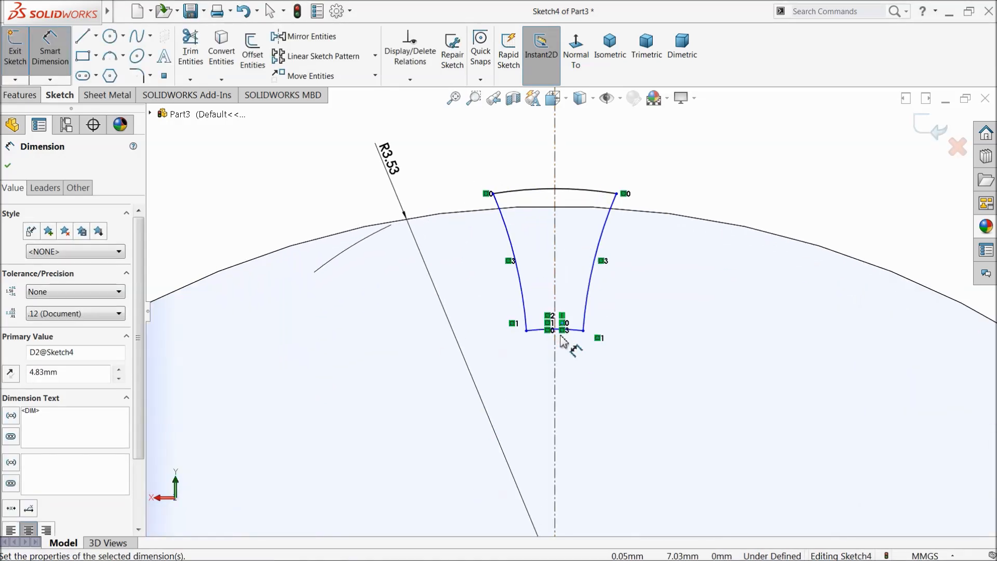
click(573, 333)
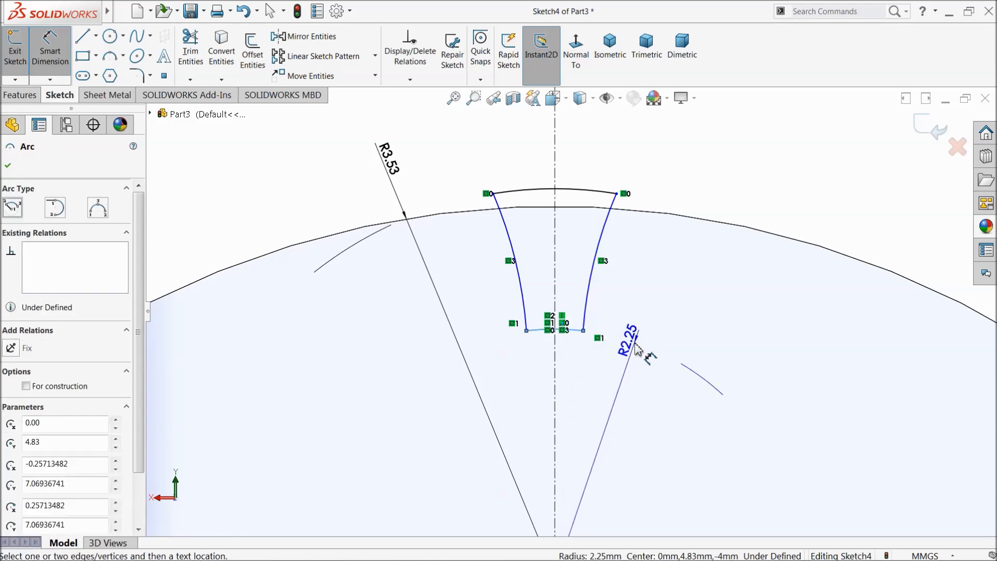
click(635, 344)
text(2)
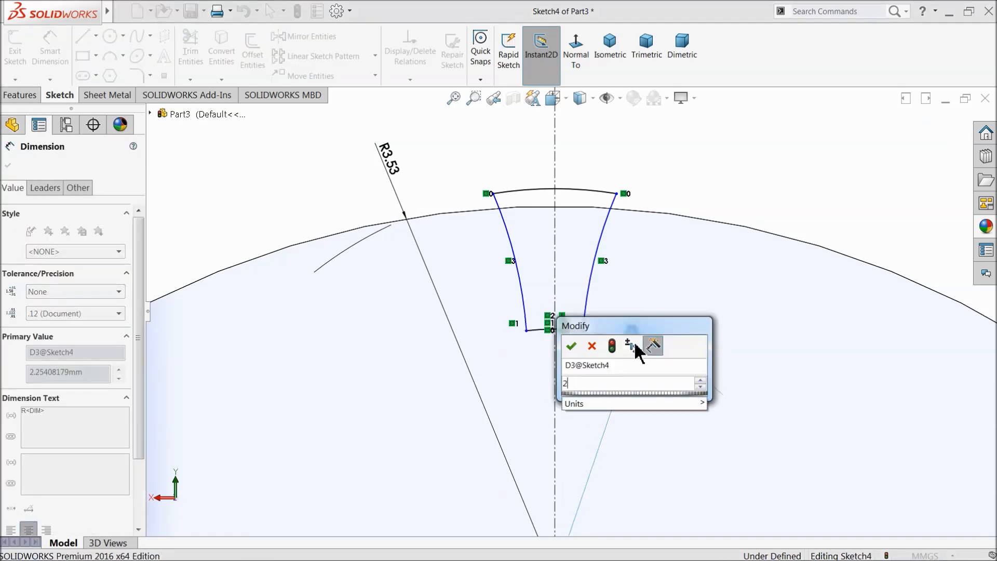
text(.984)
key(Return)
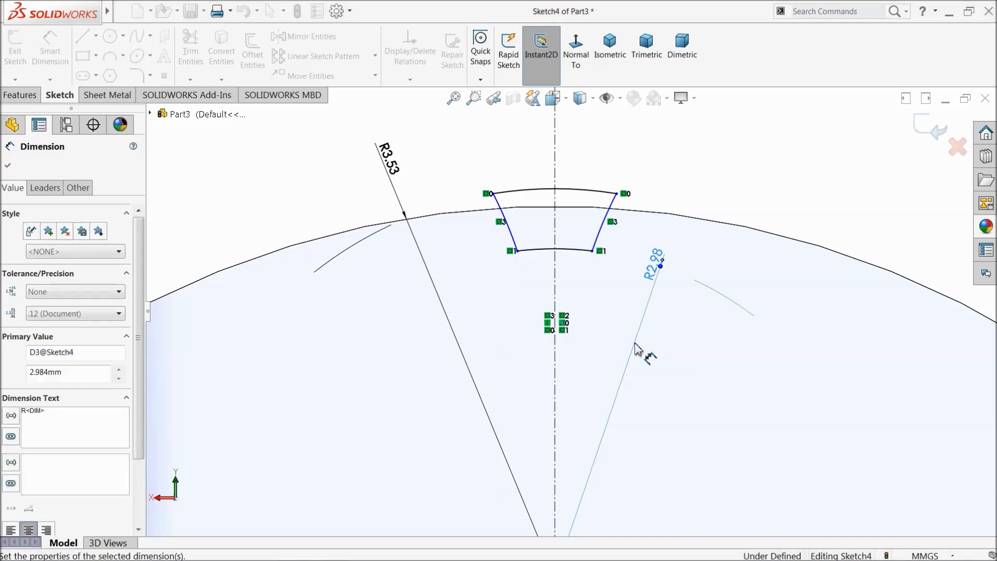
Step: Add an arc-length dimension of 0.791 mm to the outer arc between its two endpoints
scroll(571, 198, down, 3)
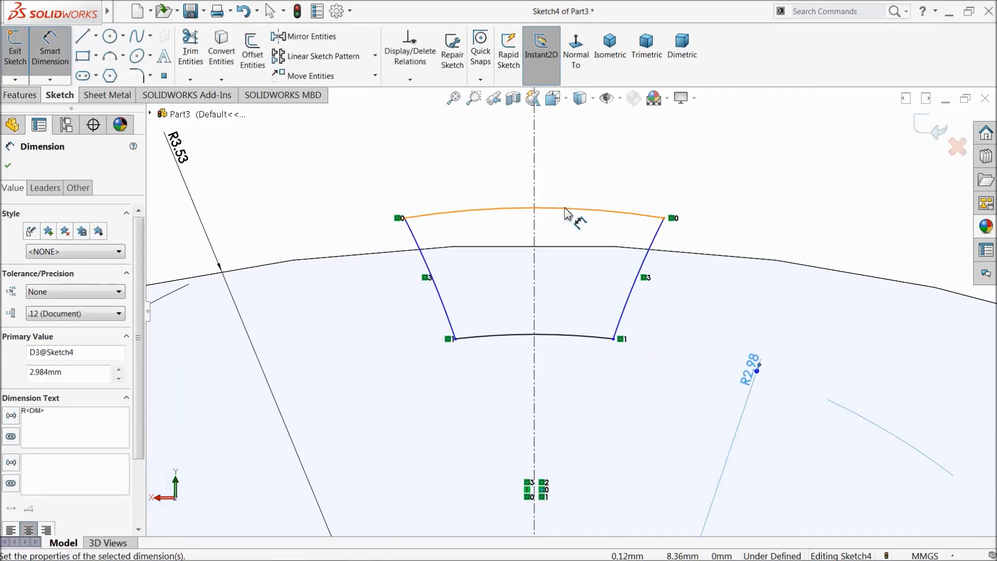
click(665, 218)
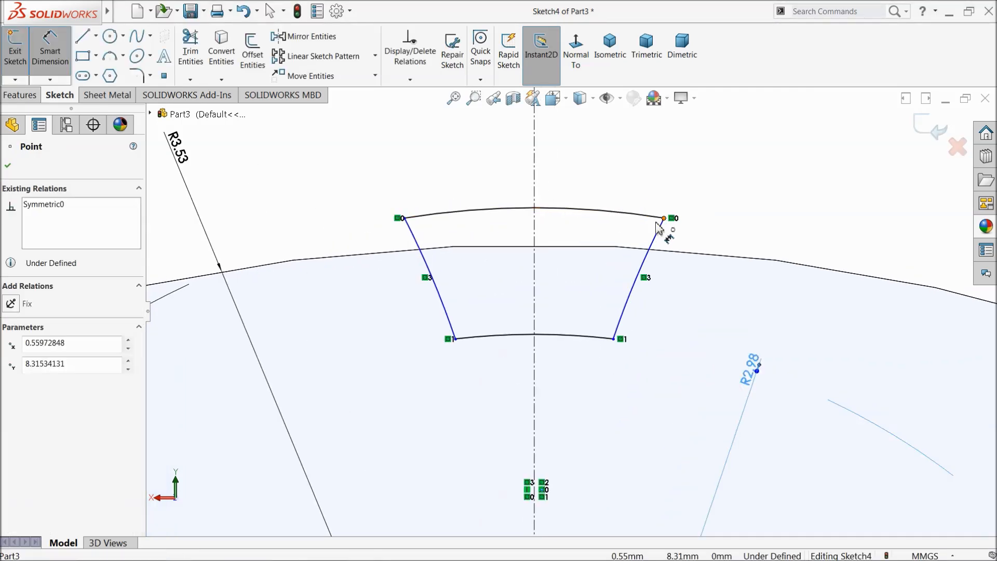
click(404, 218)
click(477, 209)
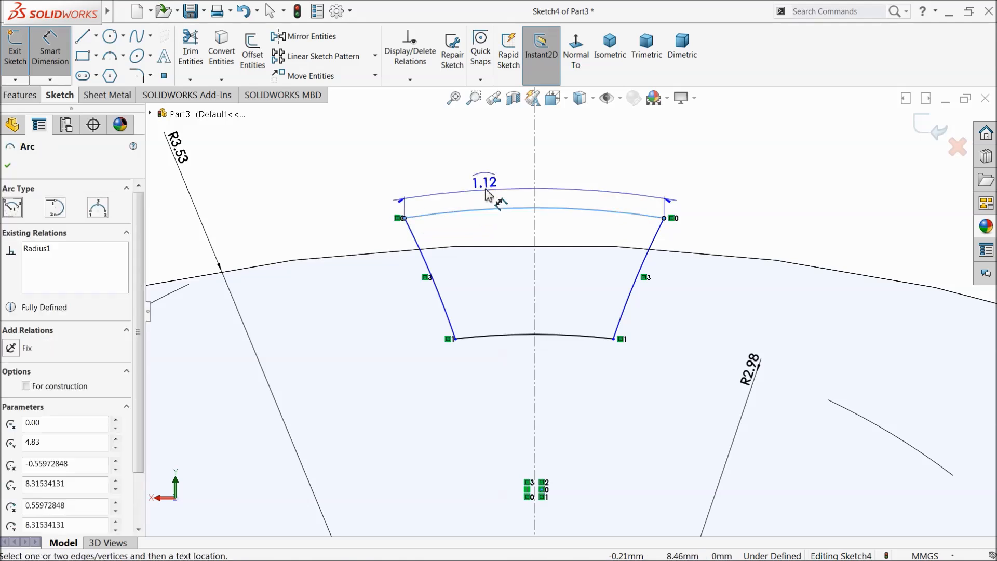
click(500, 173)
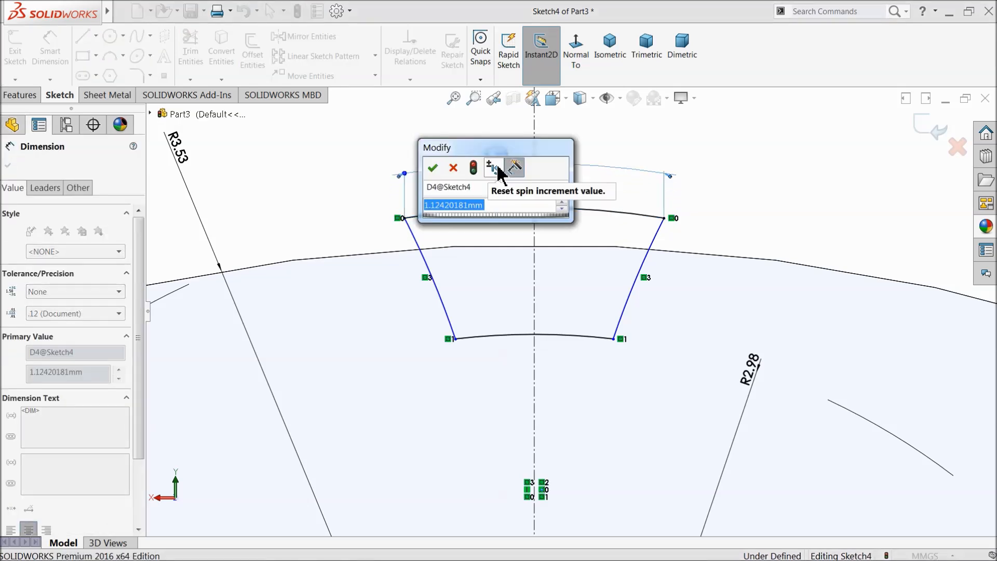
text(0.791)
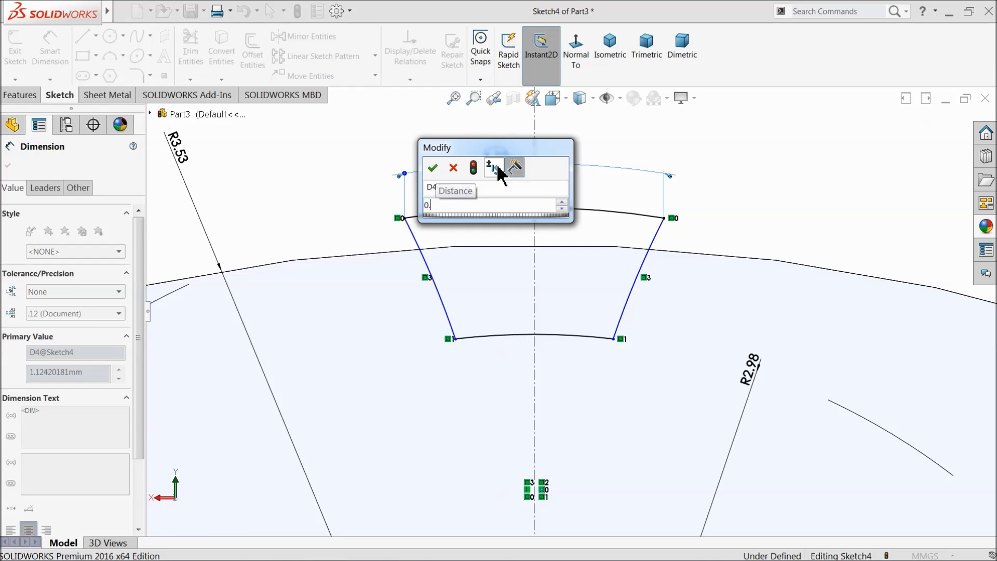
key(Return)
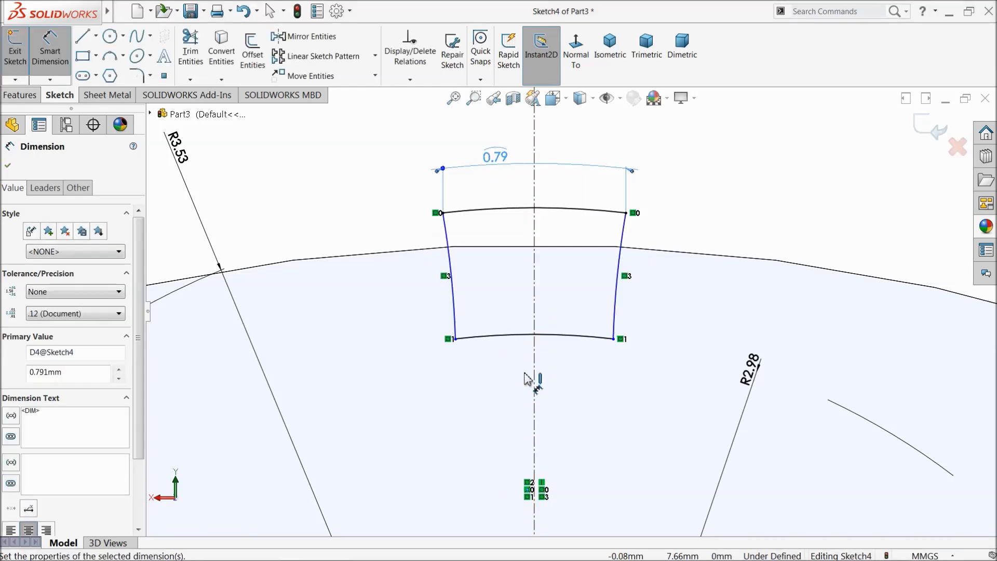
Step: Add an arc-length dimension of 0.032 mm to the inner arc between its two endpoints
click(456, 339)
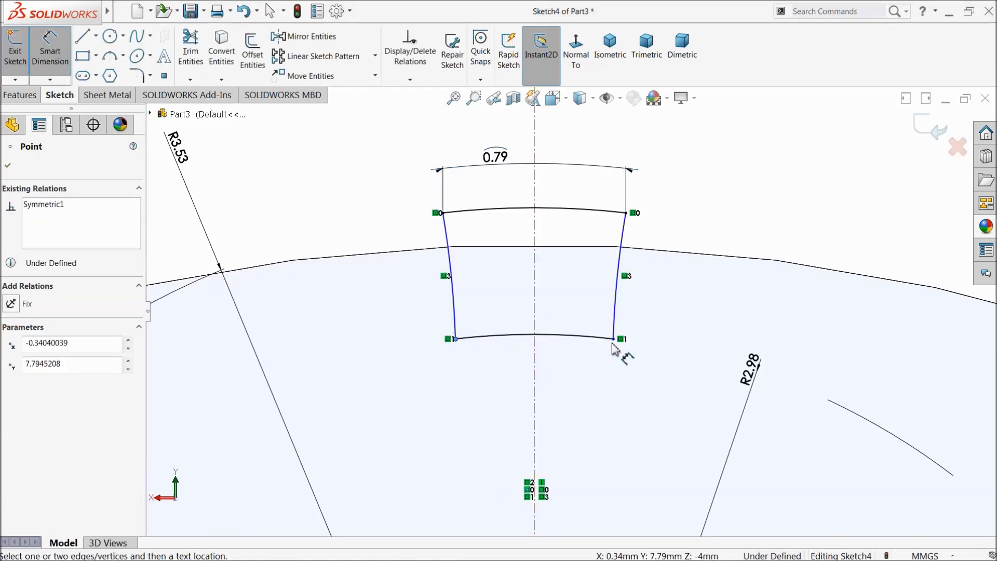
click(614, 339)
click(564, 336)
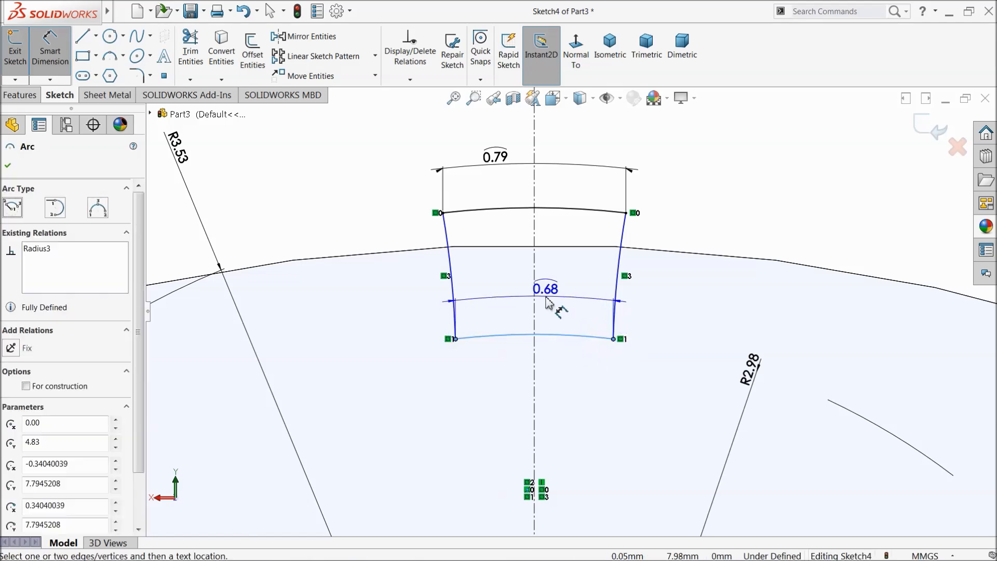
click(548, 302)
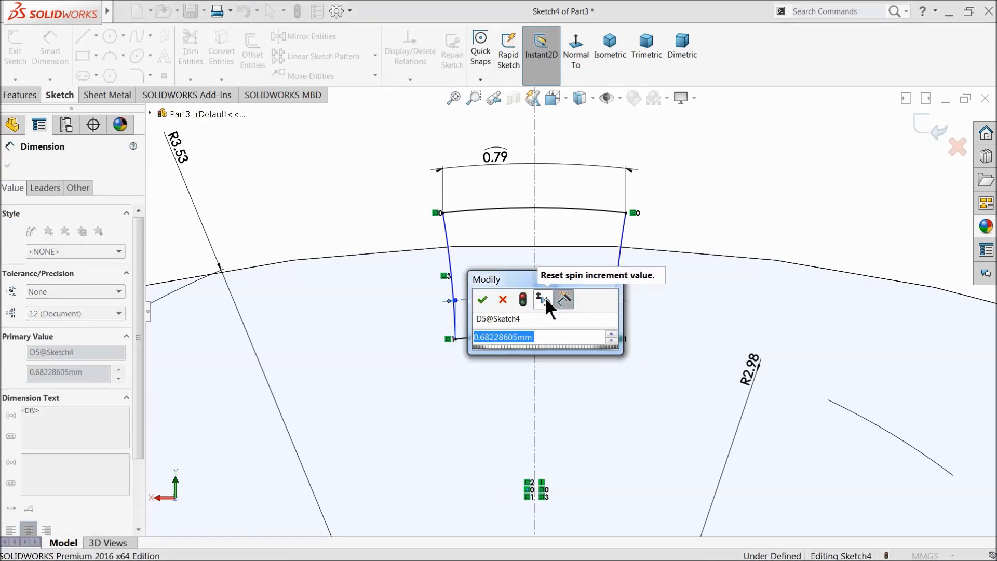
text(0.032)
key(Return)
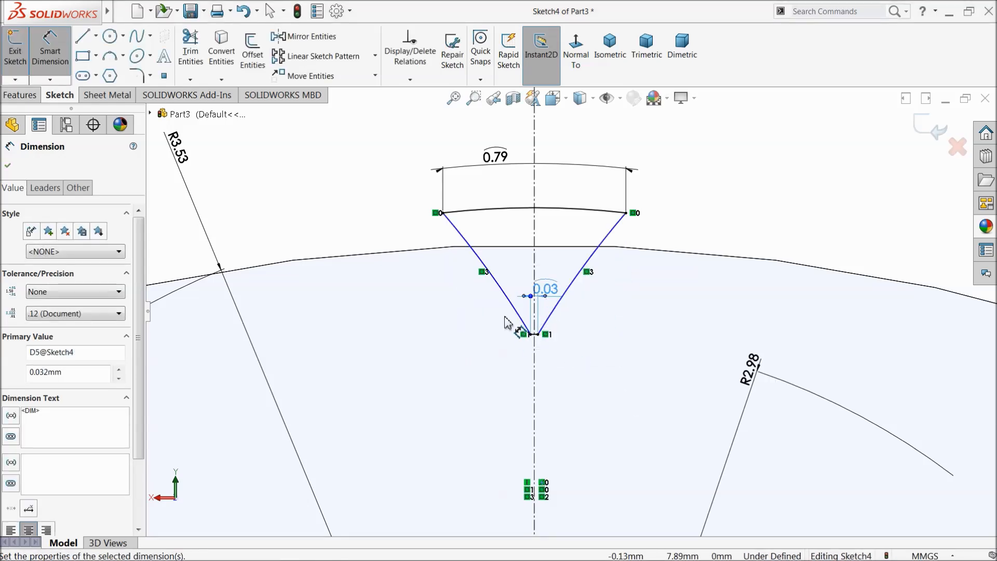
Step: Dimension the radius of the tooth-gap profile's curved flank arc and set it to 1.1635 mm
click(585, 280)
click(635, 309)
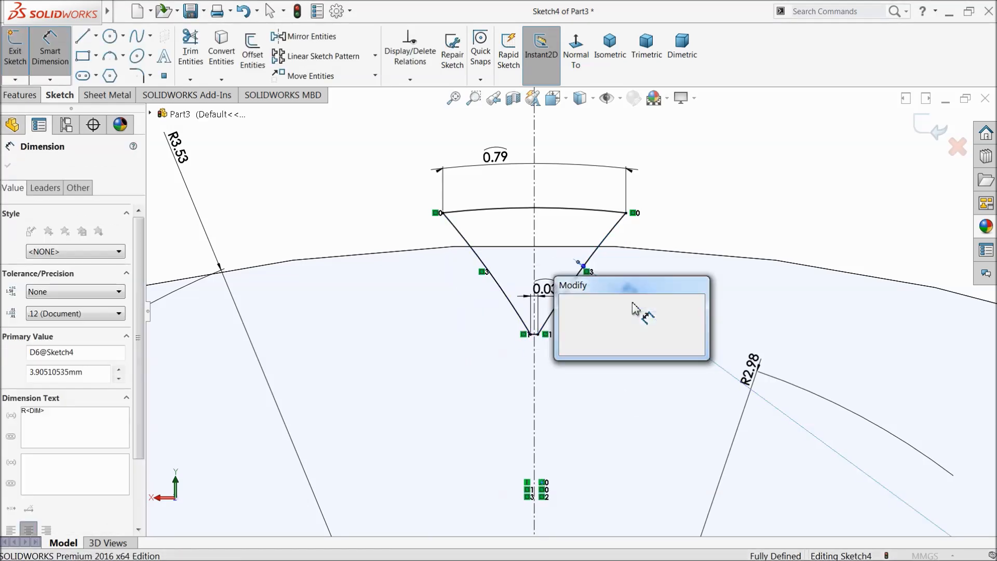
text(1.1635)
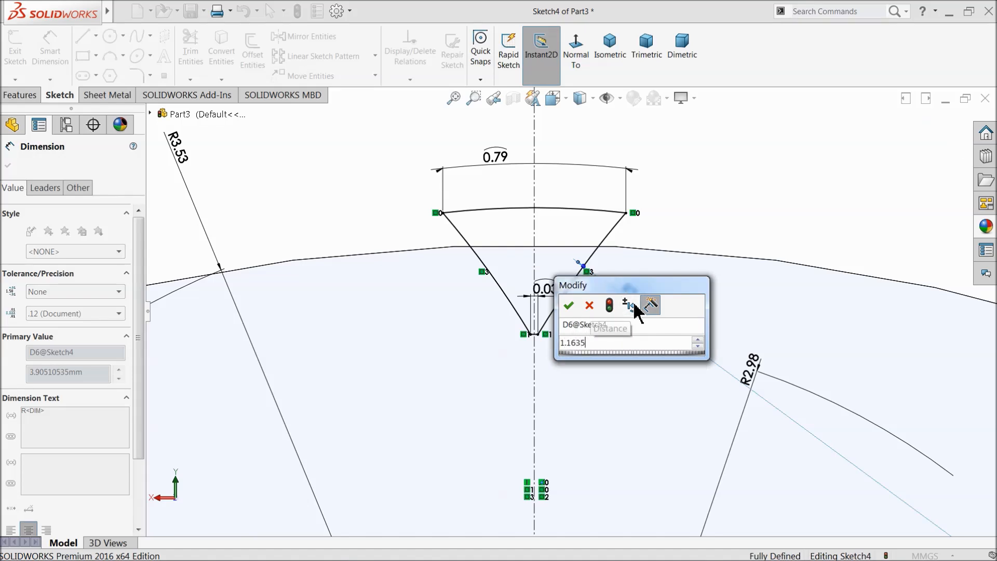
key(Return)
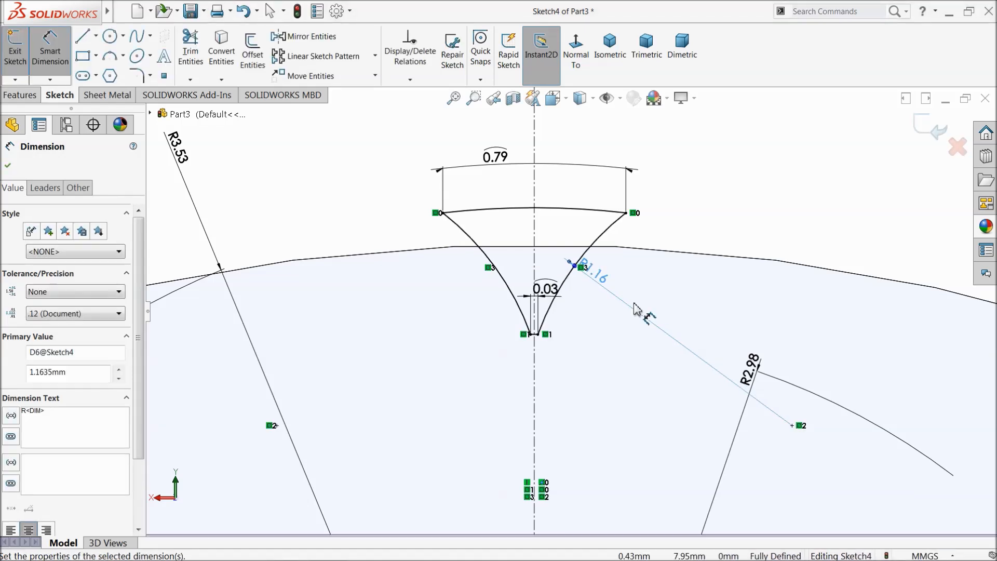
click(8, 166)
Step: Cut-extrude the tooth-gap profile through the gear disc with the Through All end condition
click(20, 95)
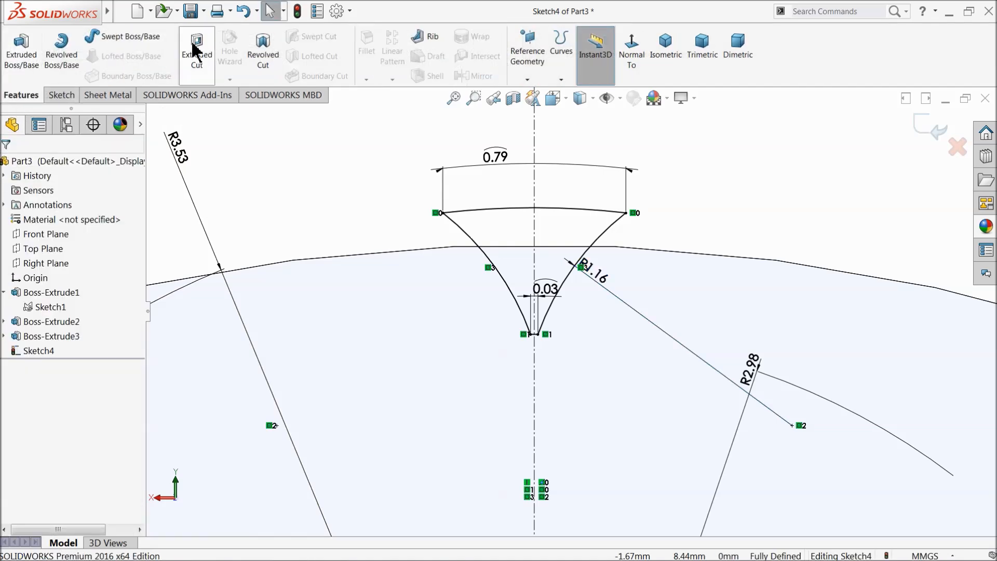
click(196, 50)
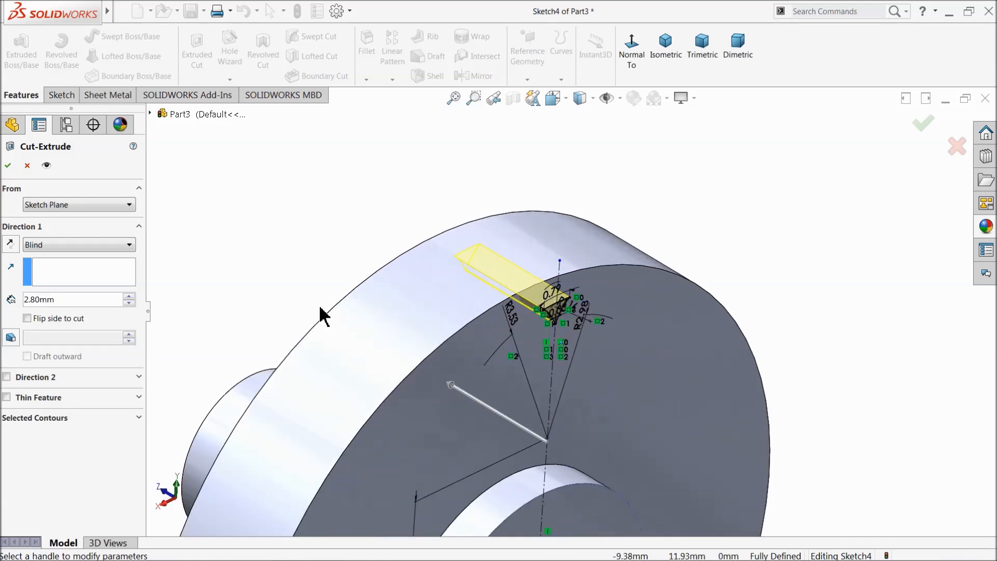
click(128, 296)
click(128, 296)
mouse_move(339, 329)
middle_down()
mouse_move(423, 292)
mouse_move(444, 313)
mouse_move(363, 269)
middle_up()
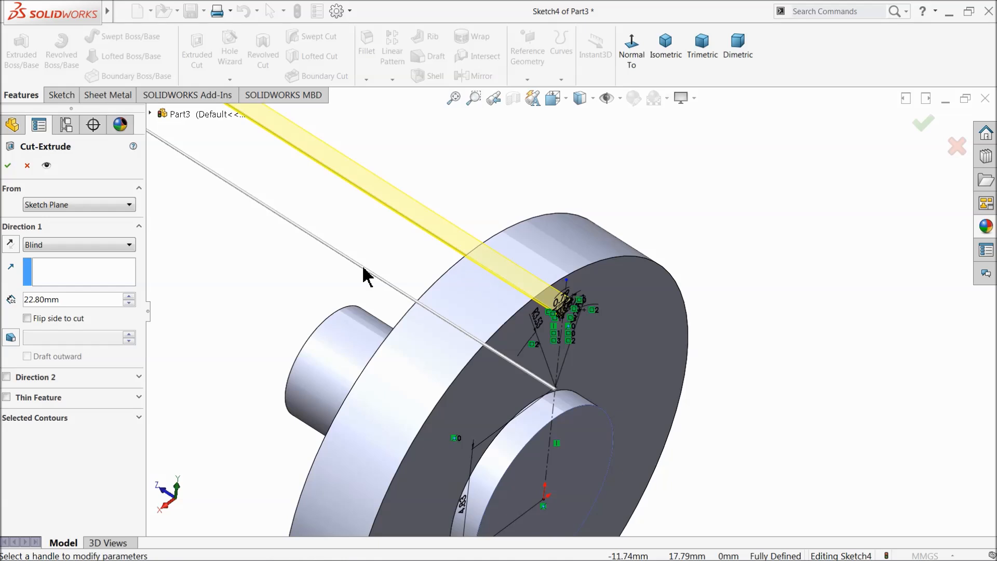
click(78, 254)
click(61, 271)
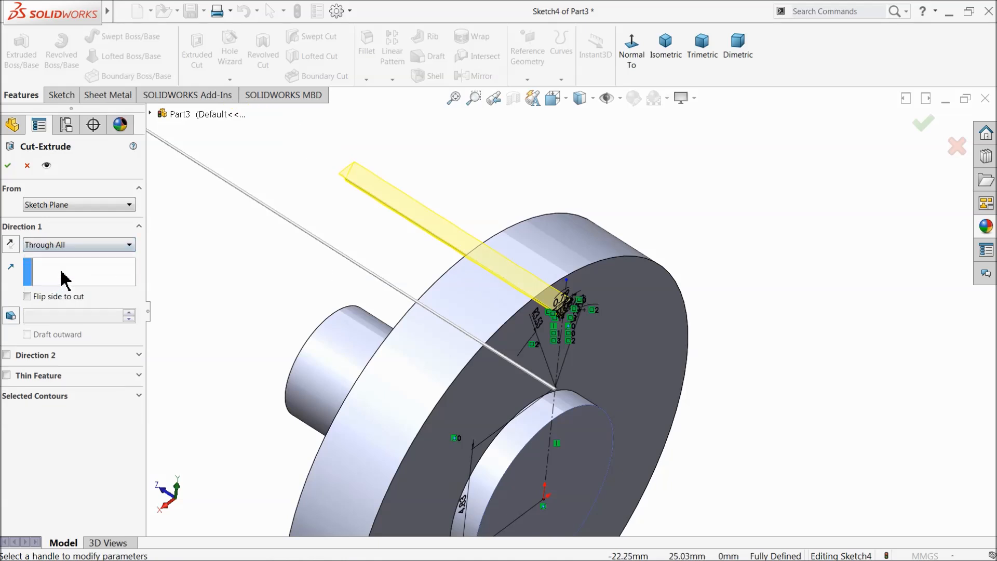
click(7, 165)
Step: Circular-pattern the tooth-gap cut around the hub's cylindrical face with 90 equally spaced instances over 360 degrees
middle_drag(269, 271, 305, 291)
scroll(421, 313, up, 5)
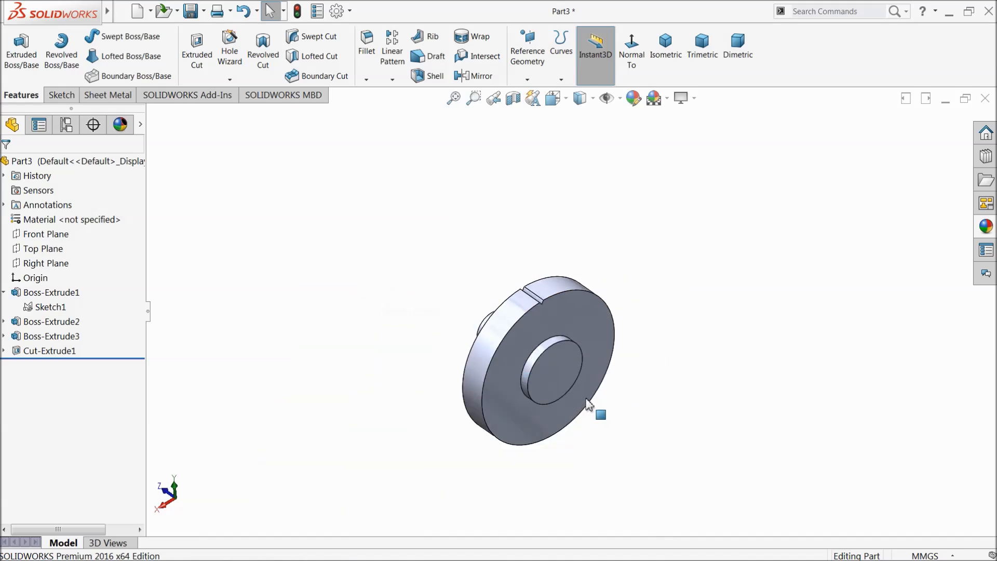
scroll(525, 352, down, 6)
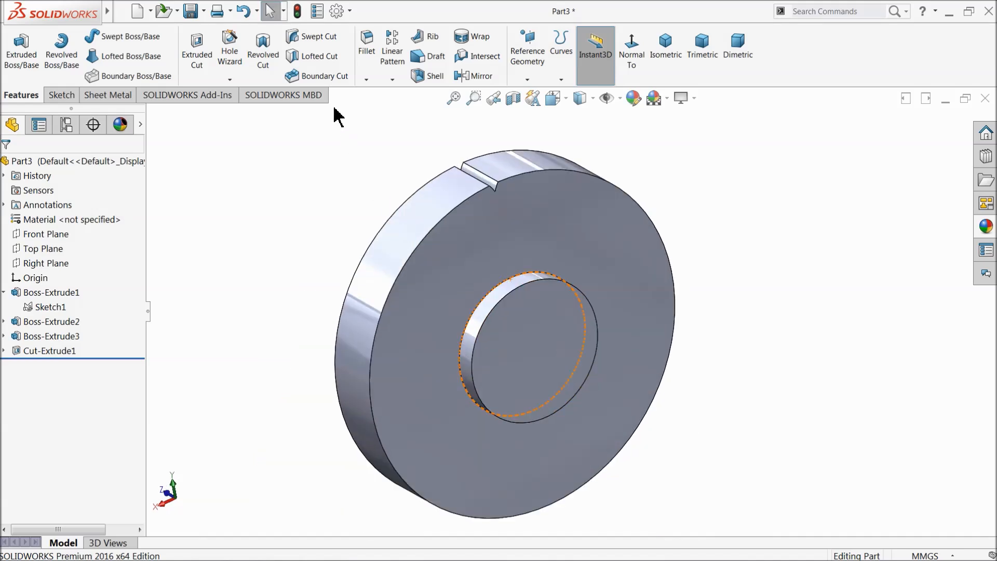
click(392, 79)
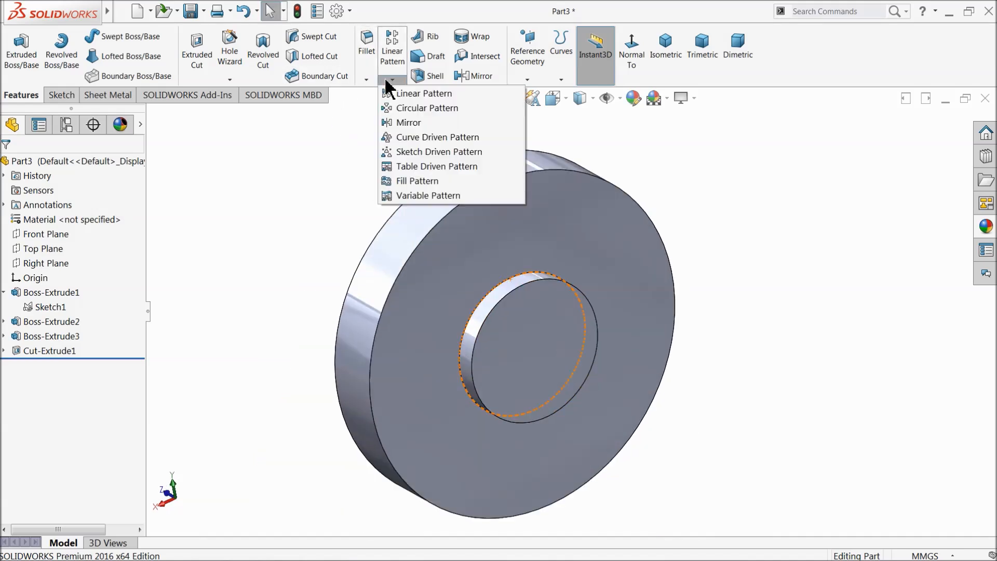
click(408, 110)
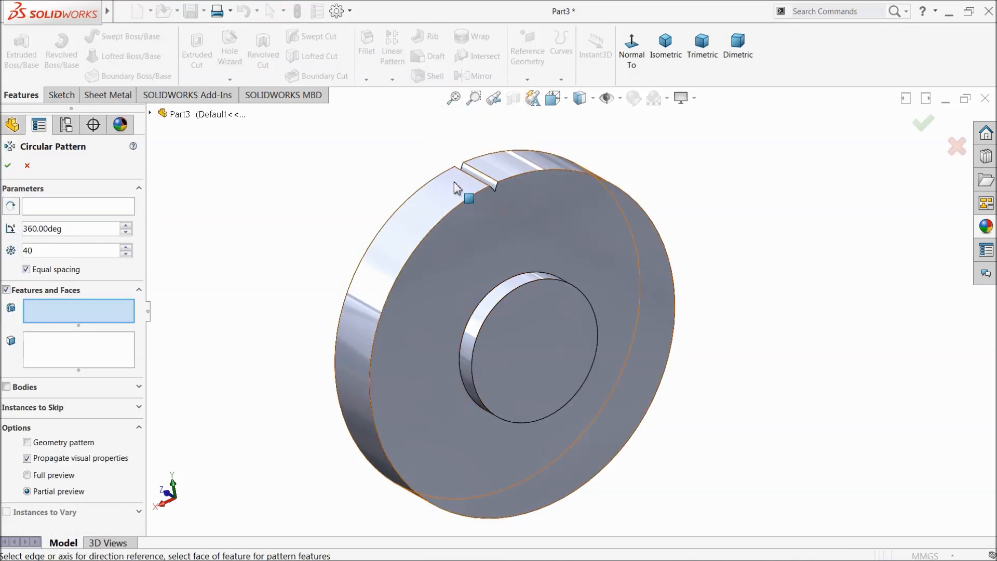
click(151, 113)
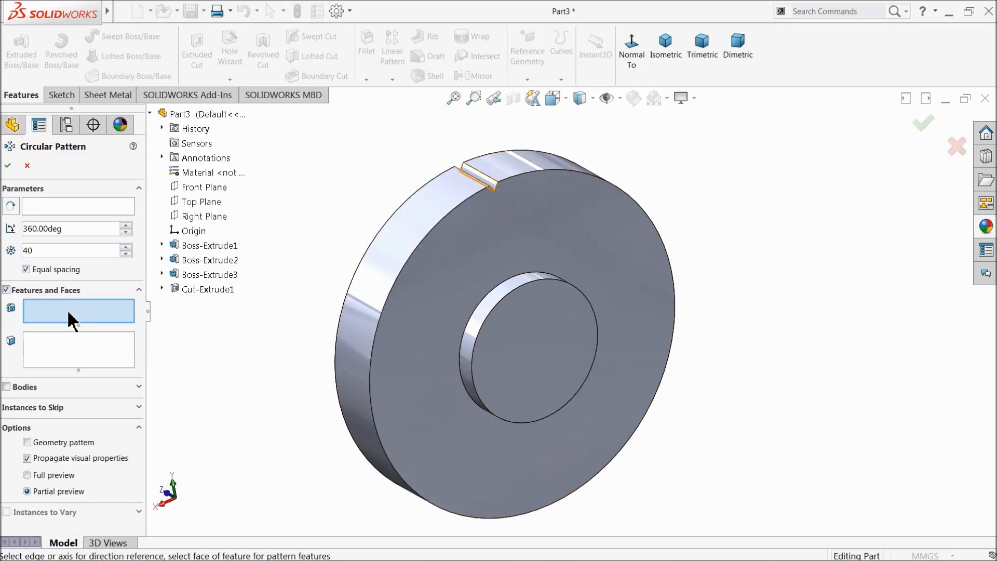
click(203, 290)
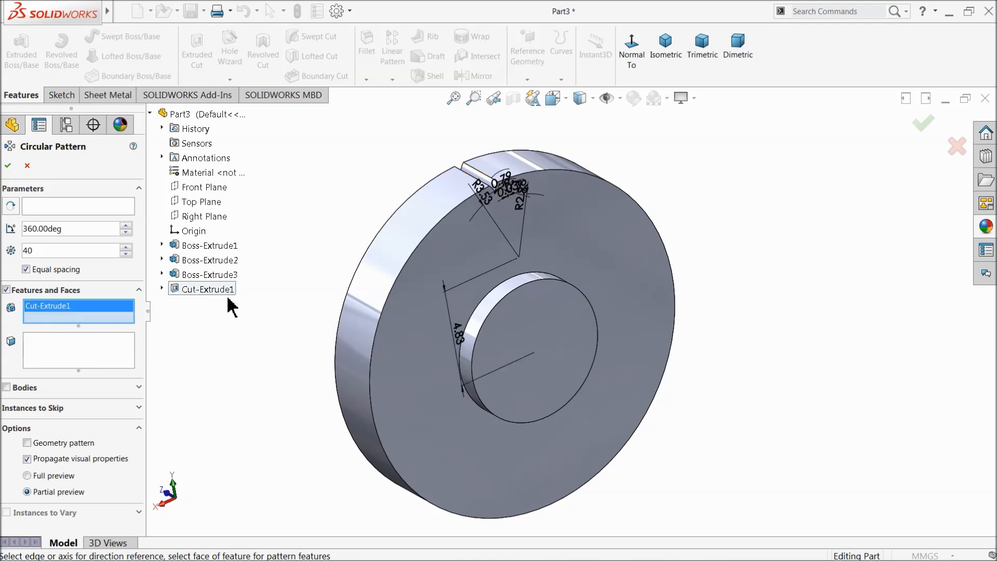
click(53, 210)
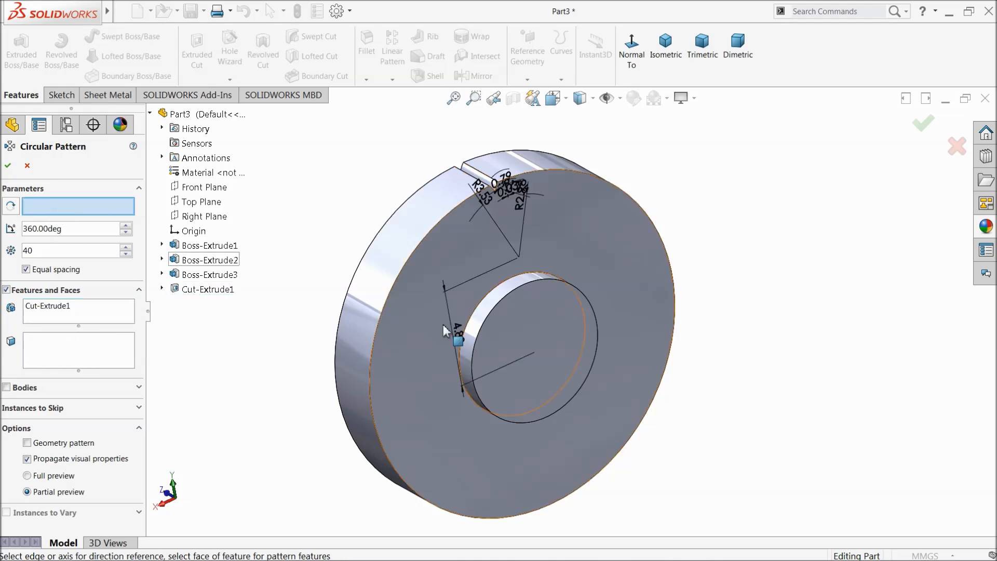
click(493, 306)
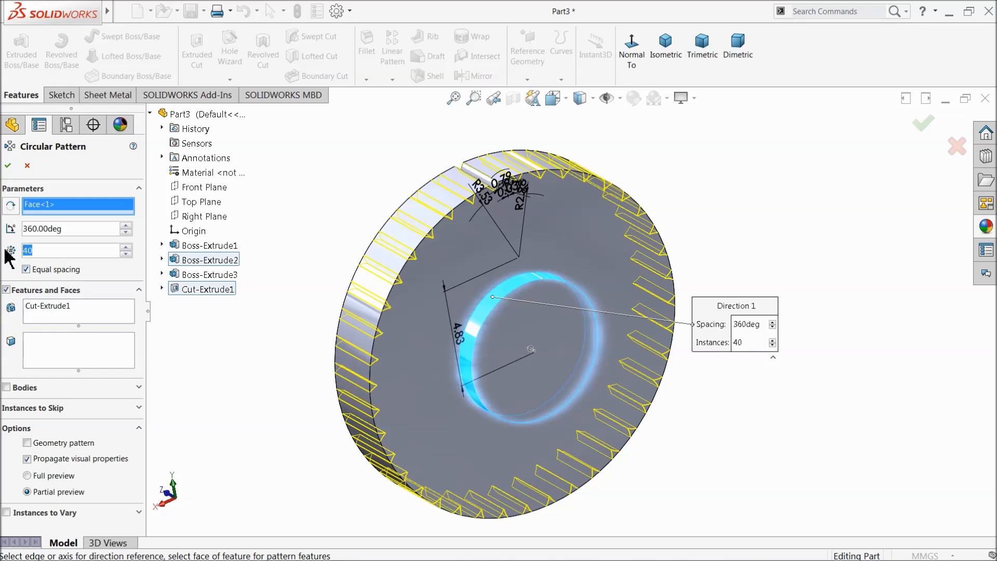
text(90)
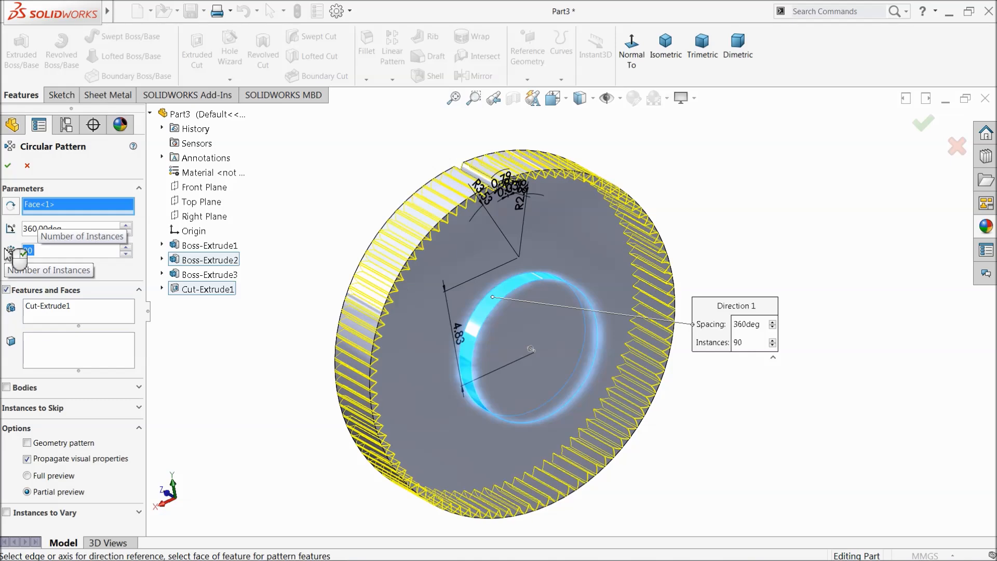
click(8, 166)
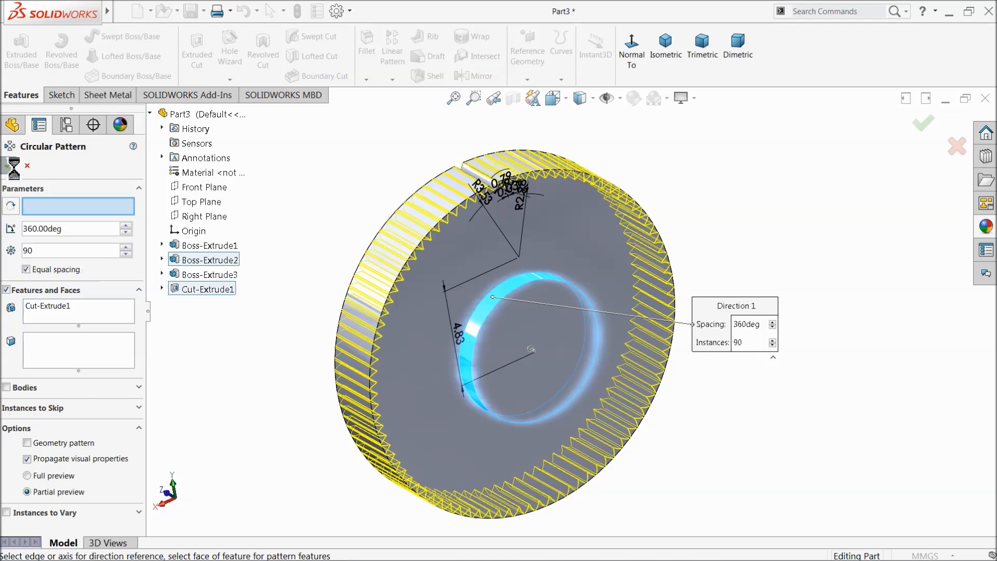
Step: Examine the patterned gear teeth up close and the whole gear from different angles
middle_drag(270, 335, 305, 325)
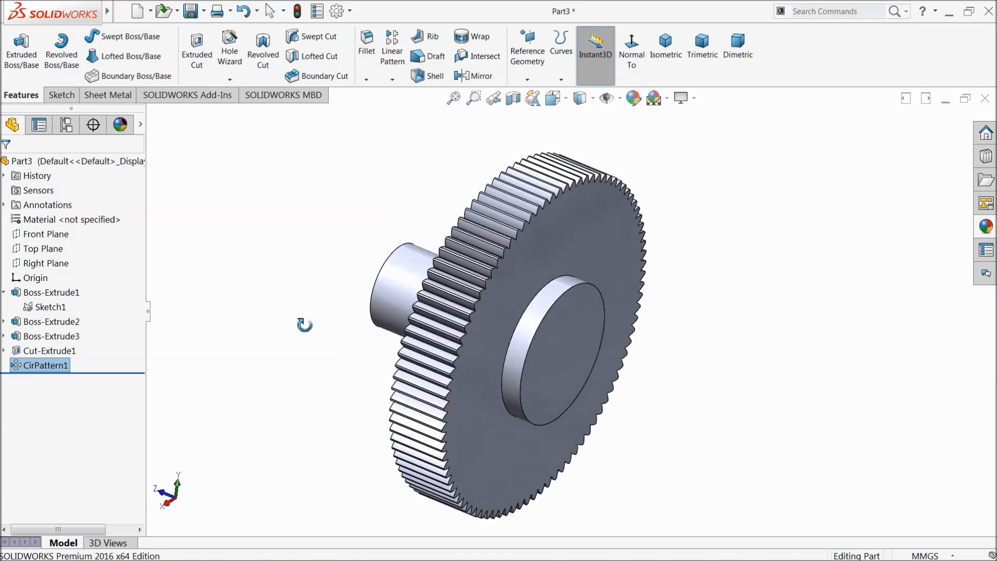
scroll(471, 309, down, 10)
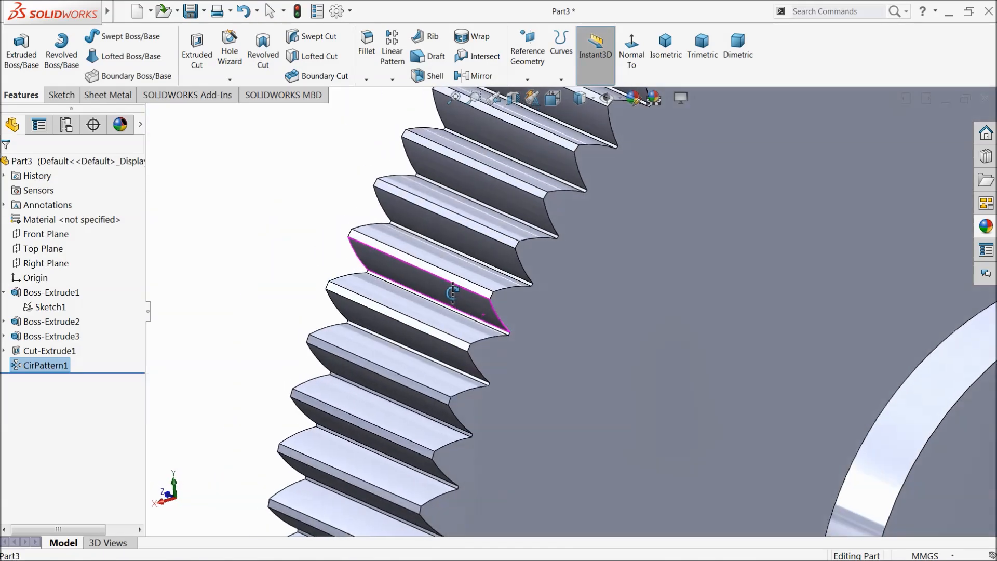
scroll(394, 304, up, 10)
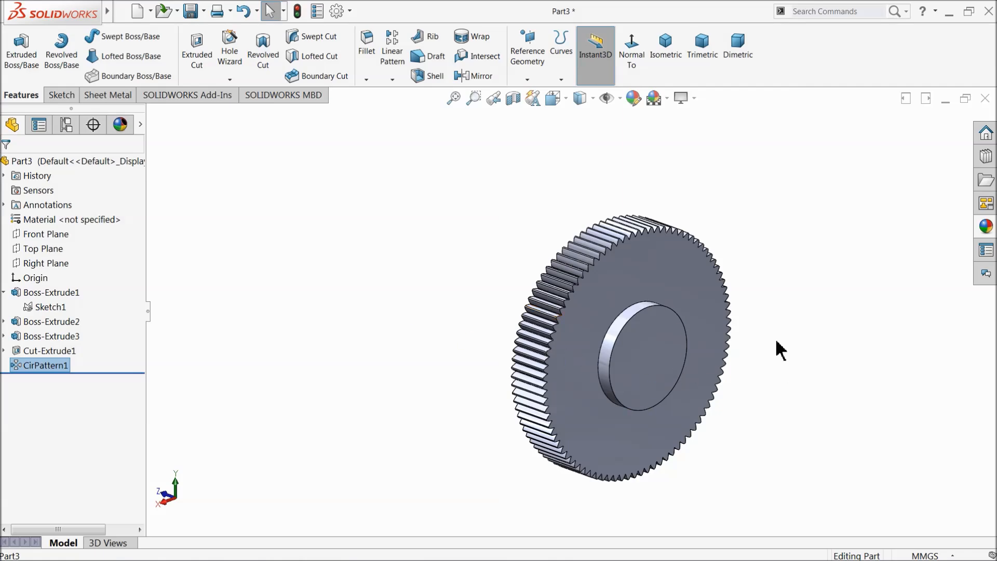
scroll(777, 342, down, 2)
middle_drag(422, 416, 359, 403)
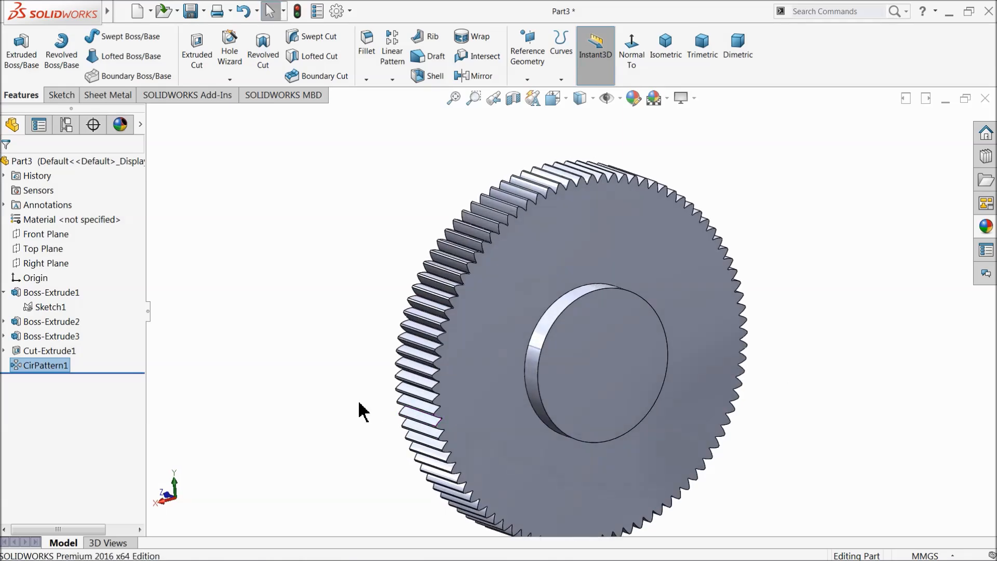
scroll(554, 427, up, 3)
scroll(676, 390, down, 2)
scroll(532, 297, down, 1)
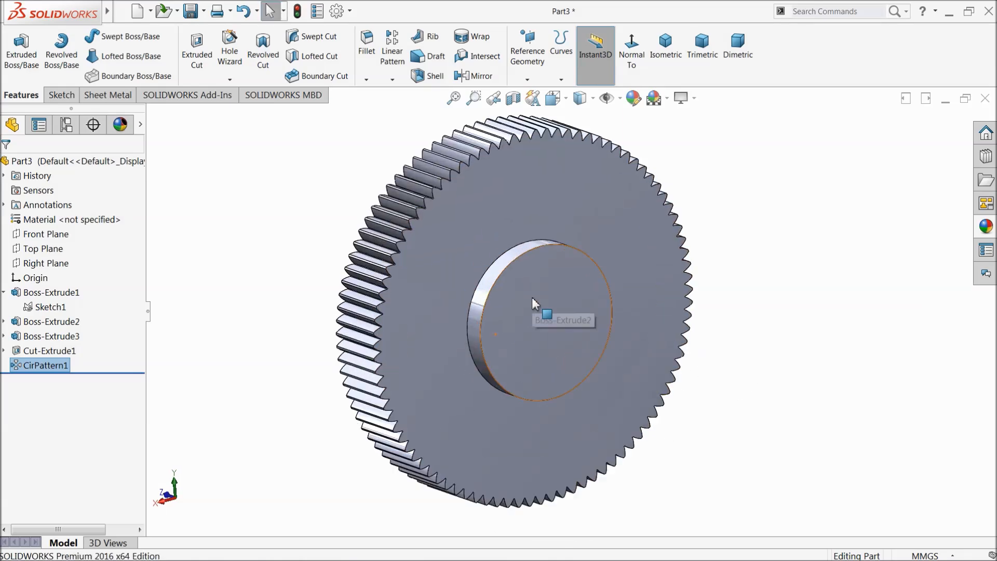
Step: Apply a dark magenta colour from the standard swatches to the whole part
click(633, 97)
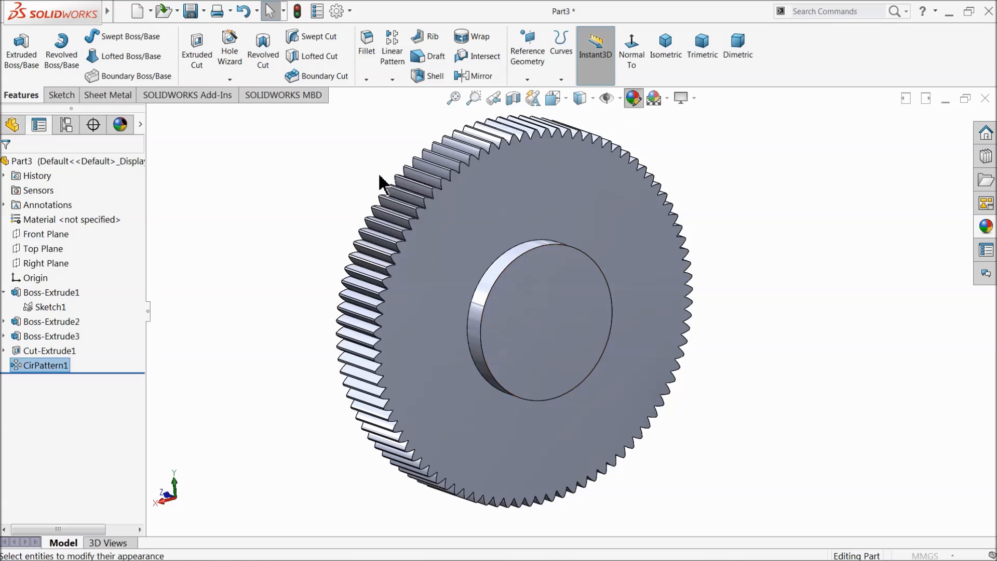
click(27, 165)
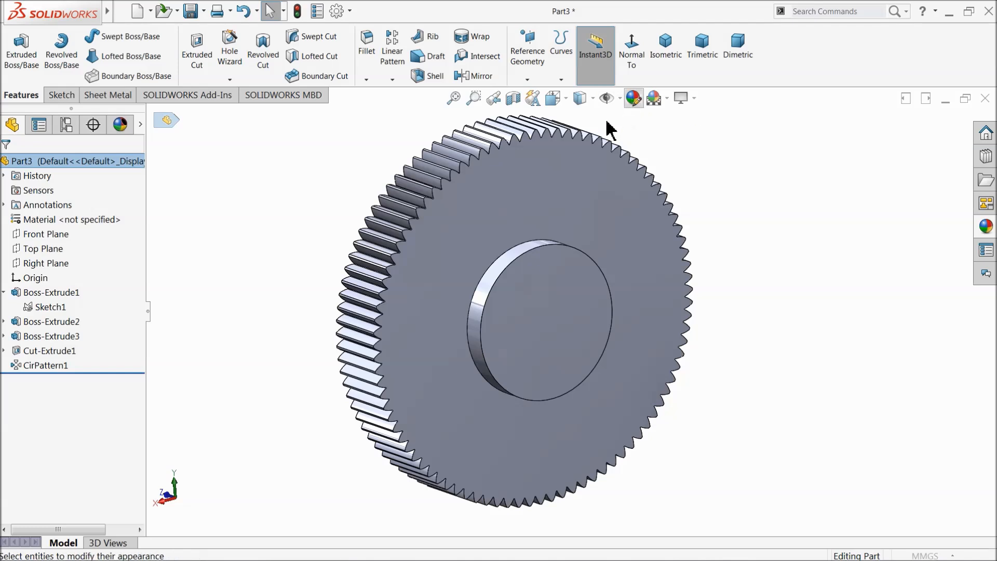
click(634, 101)
scroll(140, 361, down, 2)
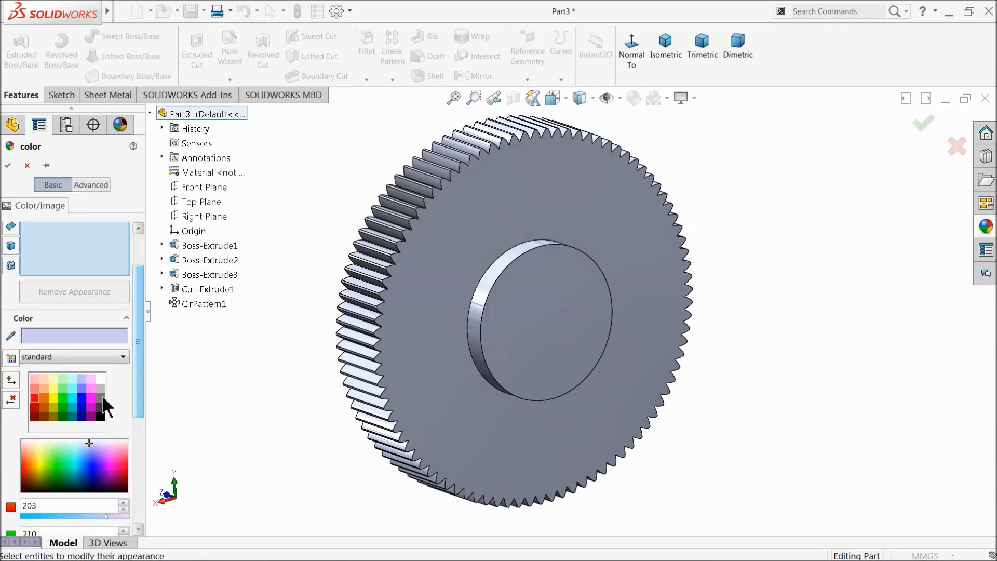
click(91, 408)
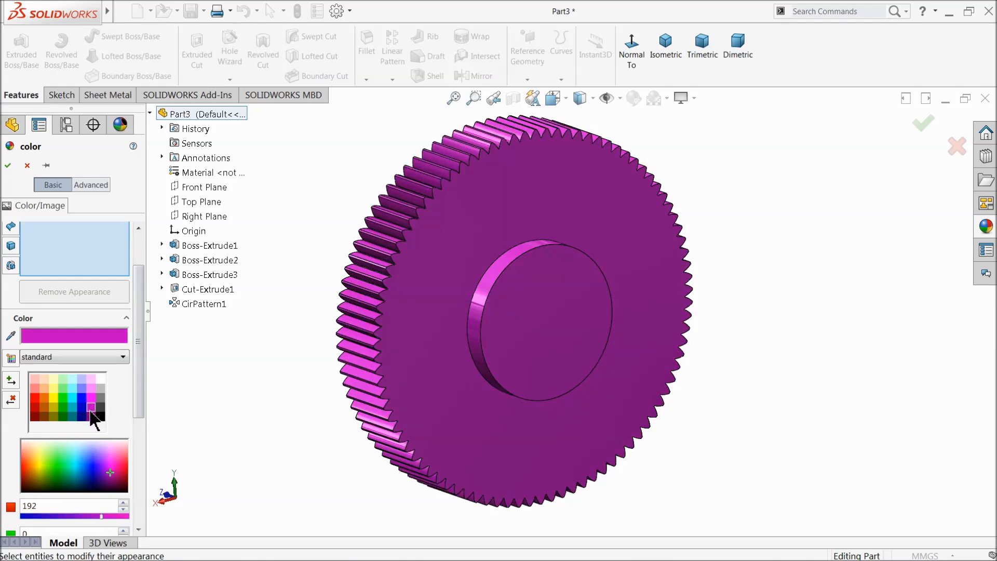
click(8, 165)
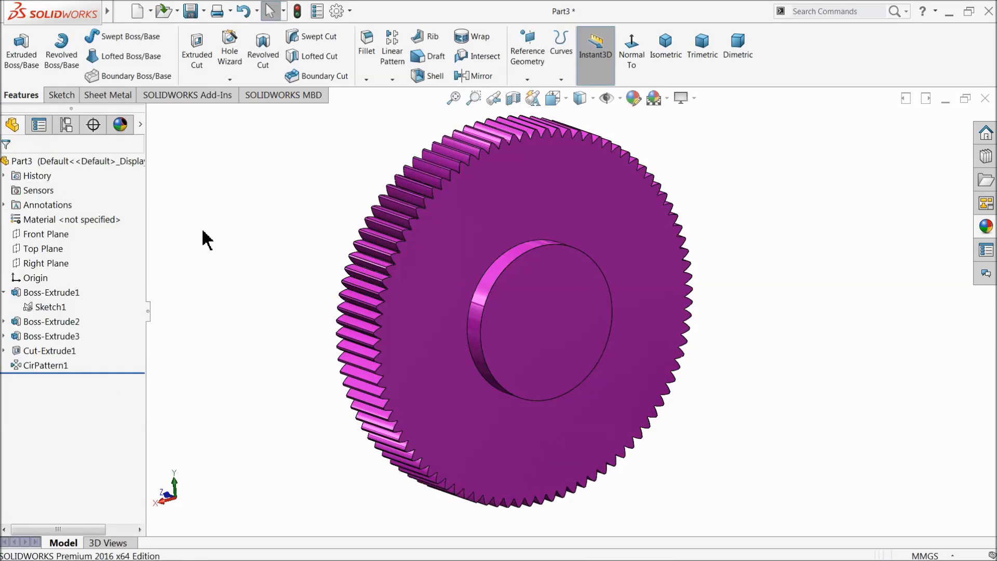
Step: Start a sketch on the long shaft's end face and draw a rectangle about 1.01 by 0.76 mm across its circular edge
scroll(318, 318, up, 2)
middle_drag(318, 319, 457, 416)
scroll(507, 349, down, 4)
click(510, 306)
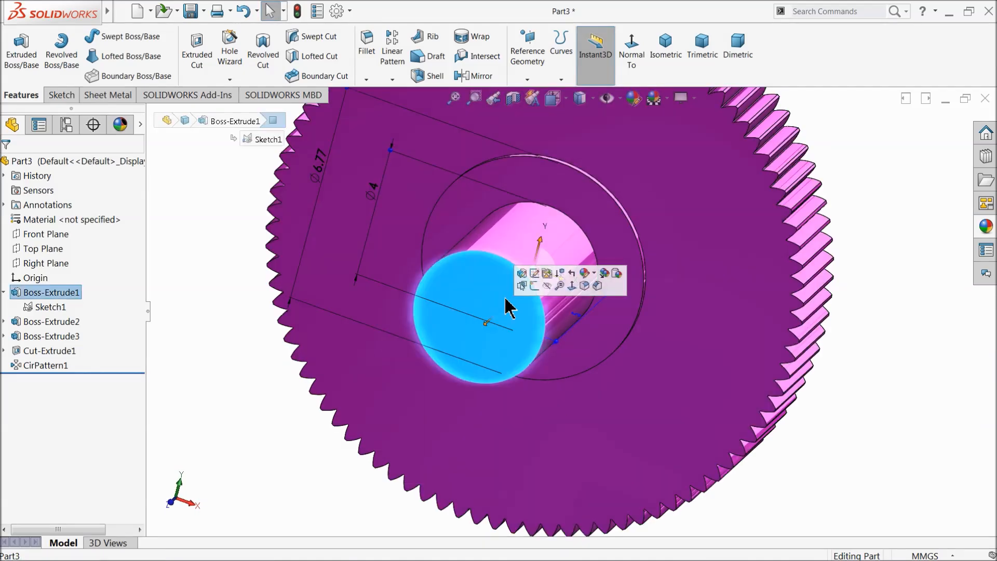
click(534, 285)
click(576, 52)
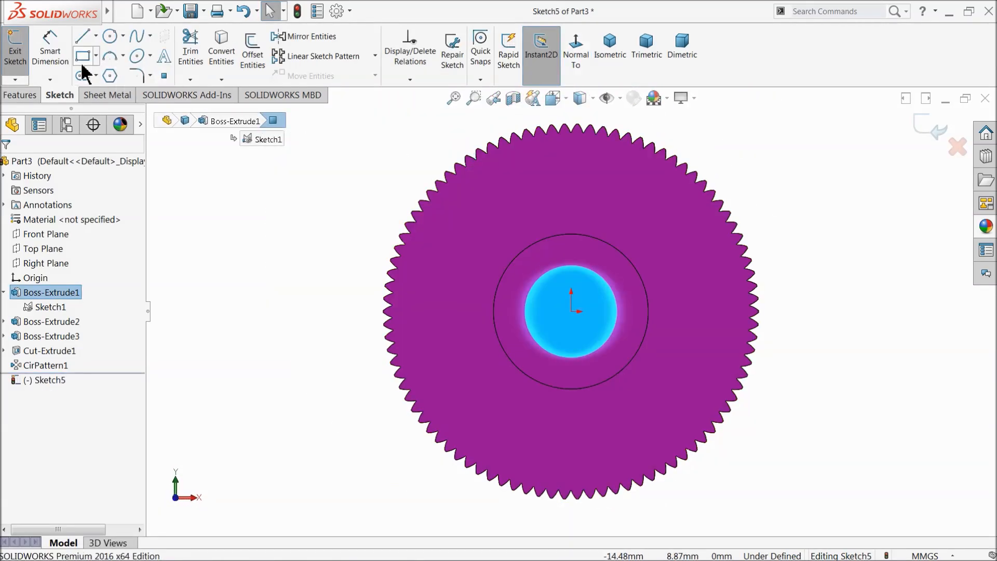
scroll(602, 293, down, 5)
drag(462, 269, 533, 321)
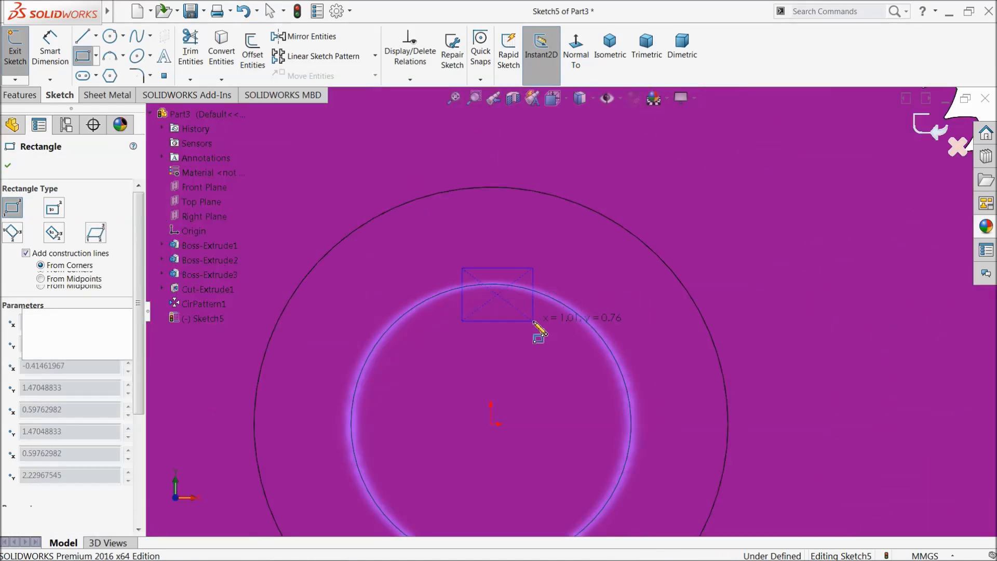
Step: Draw a construction line from the origin to the rectangle's centre and make it vertical
click(96, 36)
click(107, 67)
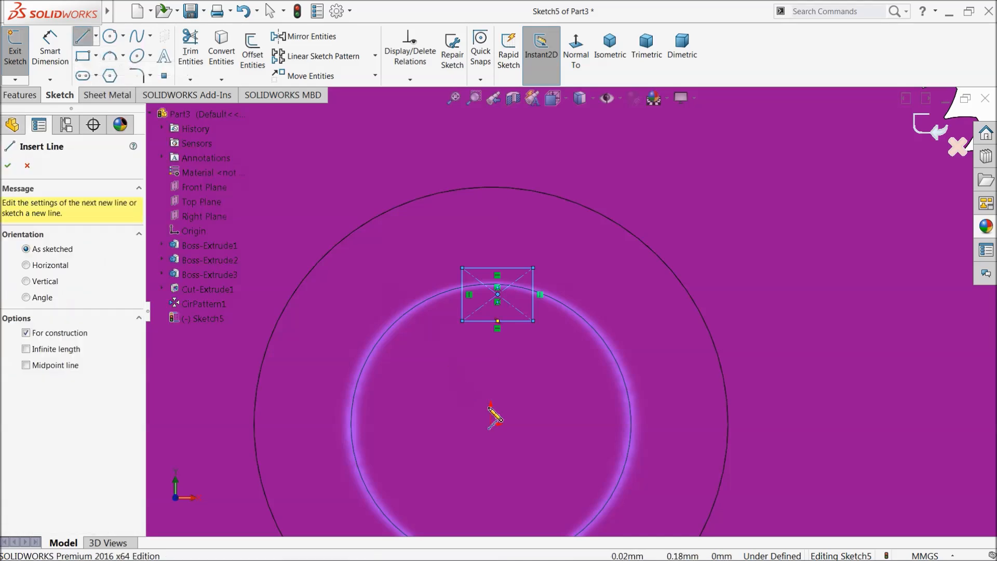
click(491, 424)
click(497, 294)
right_click(582, 255)
click(597, 263)
scroll(483, 338, down, 5)
click(478, 332)
click(523, 289)
Step: Dimension the distance from the origin to the rectangle's lower edge as 1.667 mm
click(50, 52)
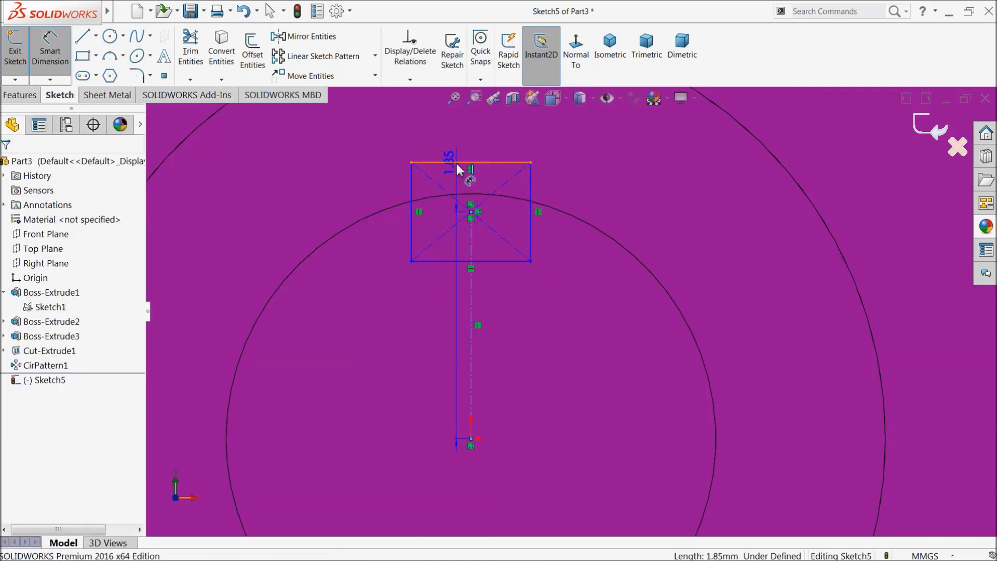
click(471, 291)
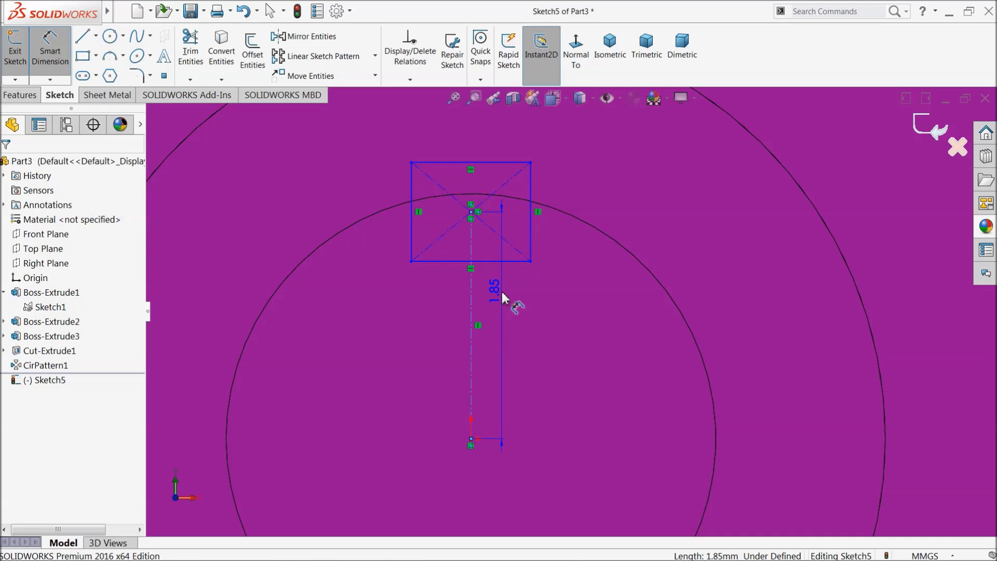
click(488, 263)
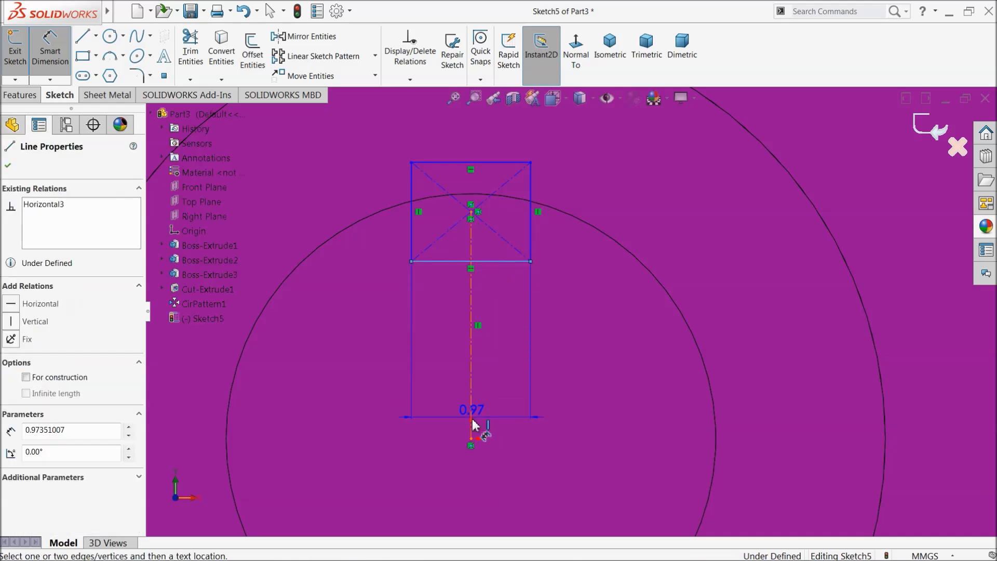
click(471, 439)
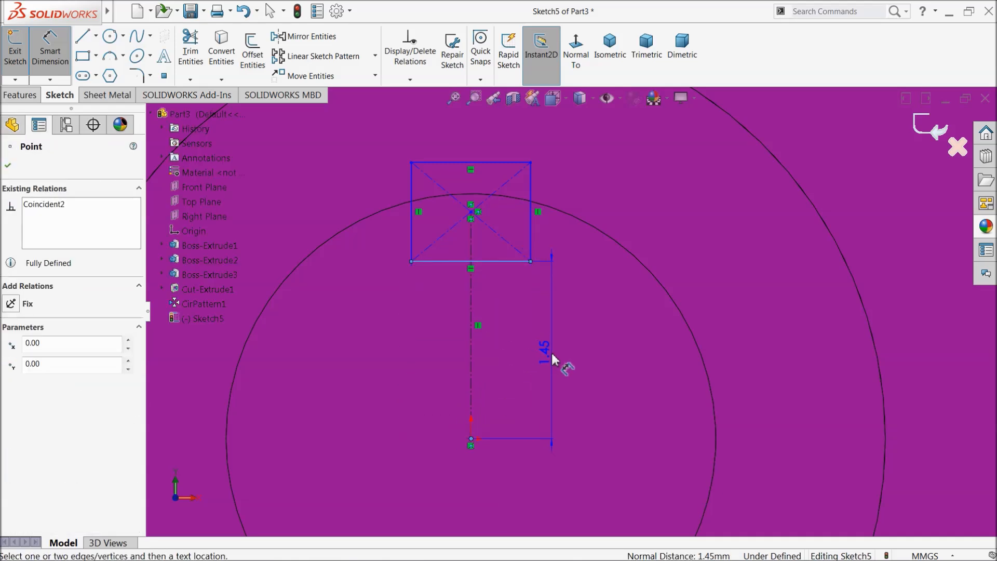
click(546, 352)
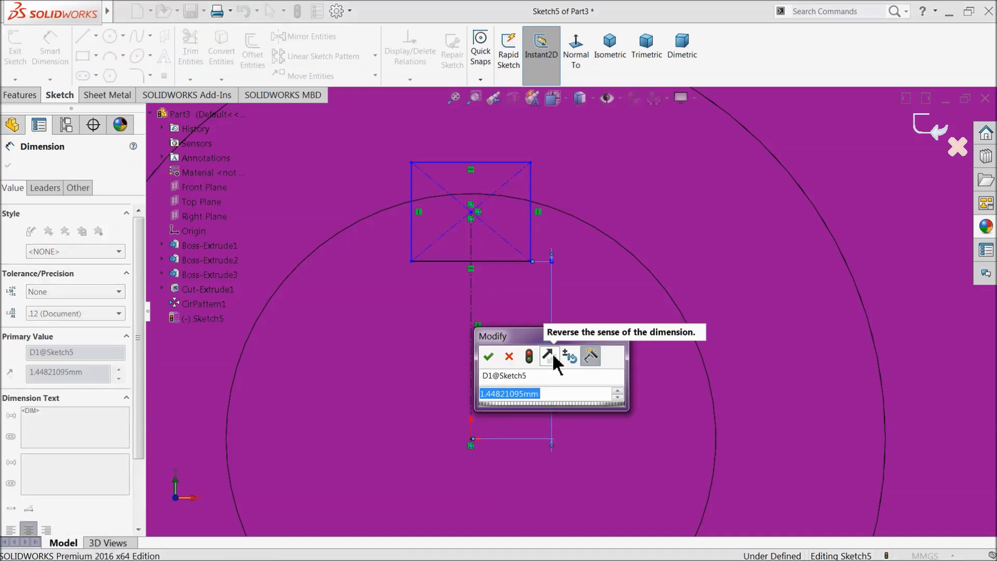
text(1.667)
key(Return)
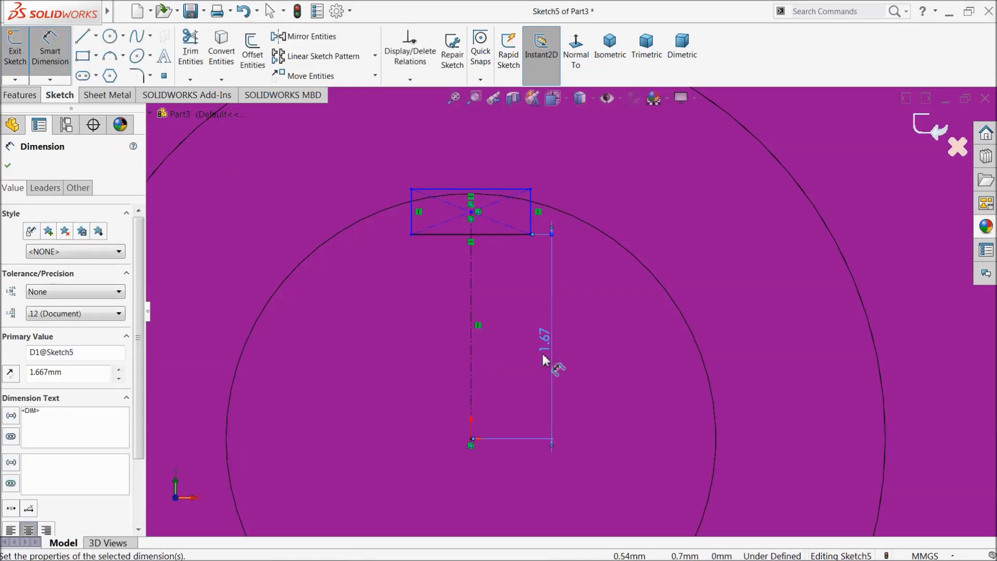
Step: Dimension the rectangle to a height of 0.53 mm and a width of 0.49 mm
click(533, 214)
click(605, 238)
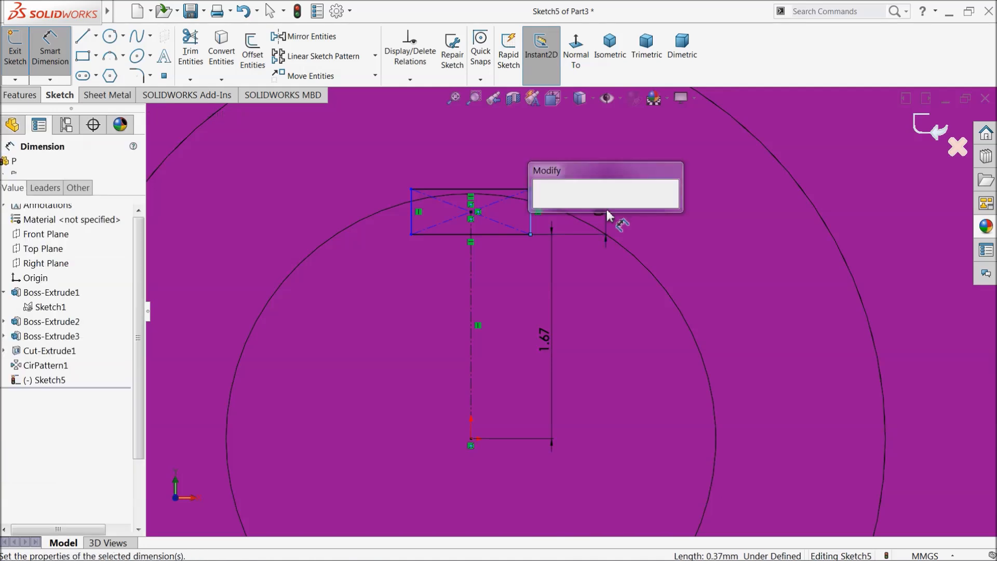
text(0.53)
key(Return)
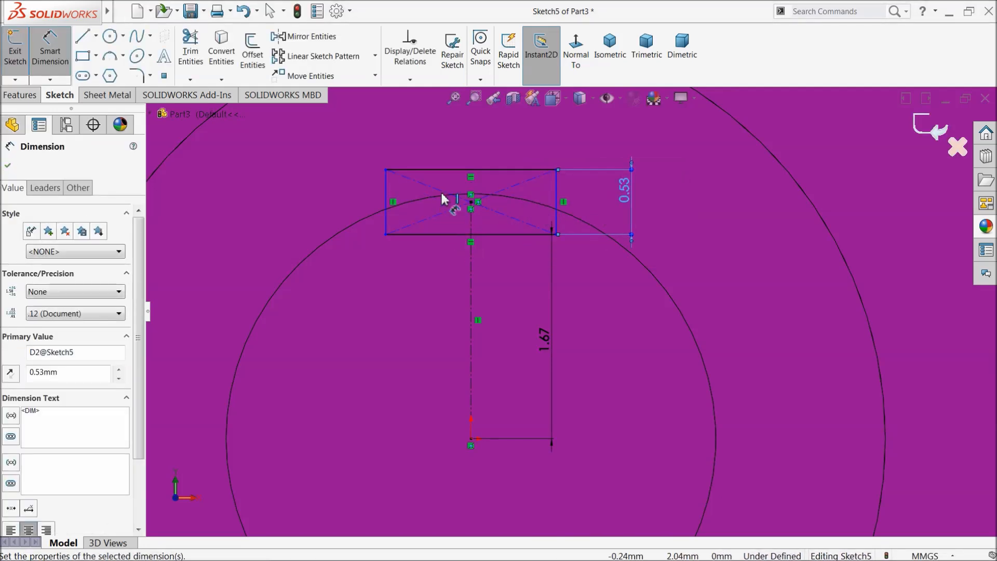
click(456, 170)
click(456, 144)
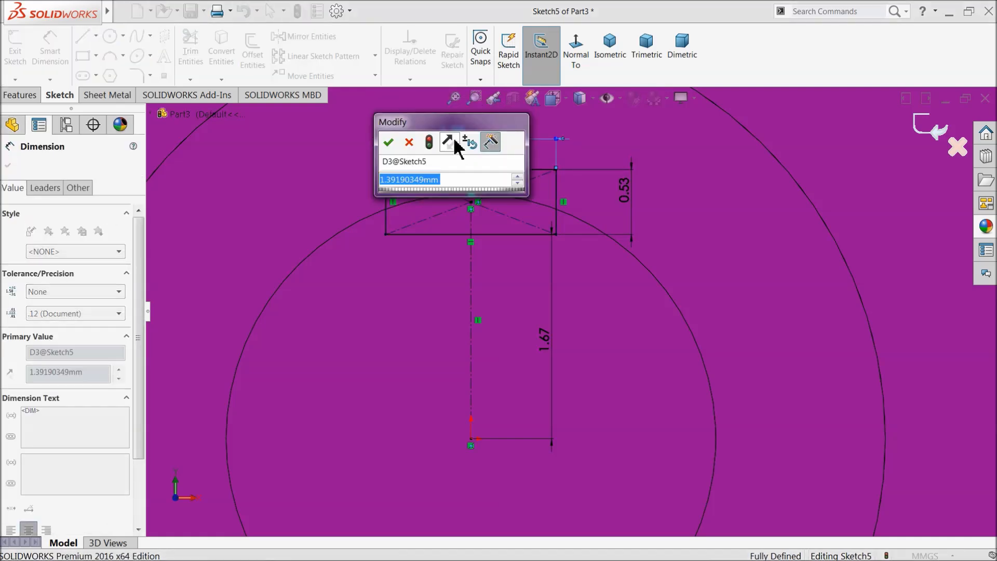
text(0.49)
key(Return)
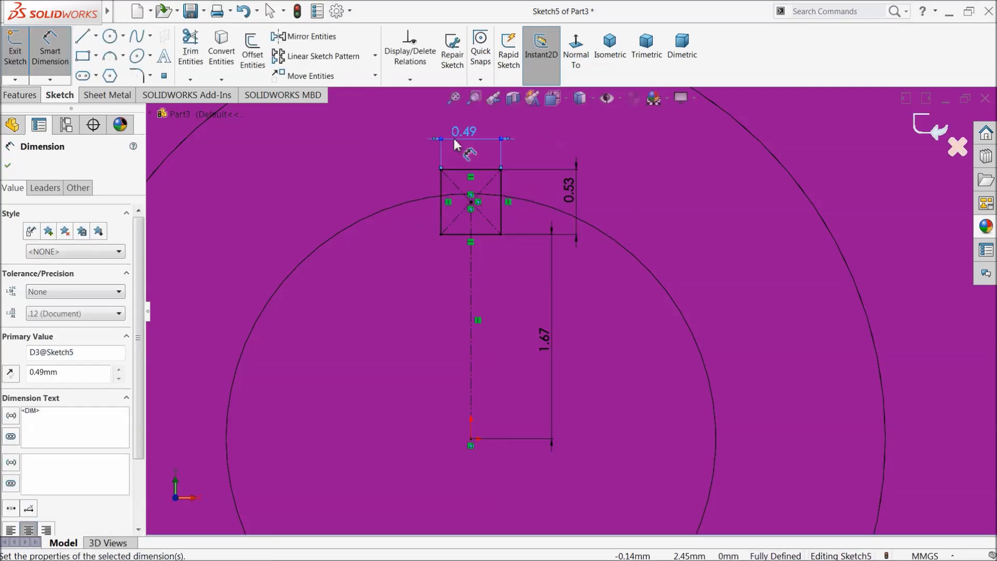
Step: Extrude the rectangle 2.6 mm in the reversed direction along the shaft as a separate body, without merging the result
scroll(485, 271, up, 8)
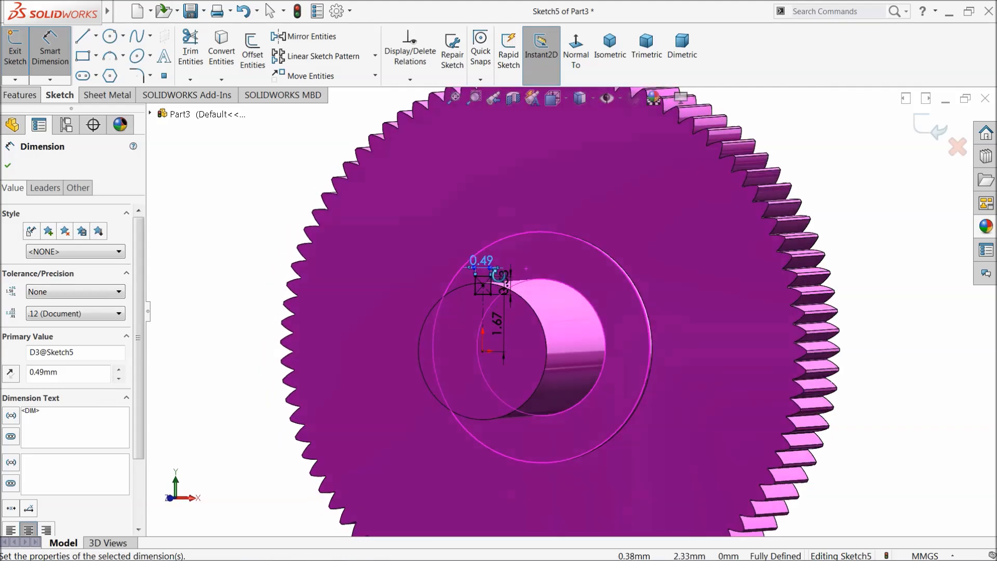
middle_drag(499, 275, 495, 317)
click(11, 166)
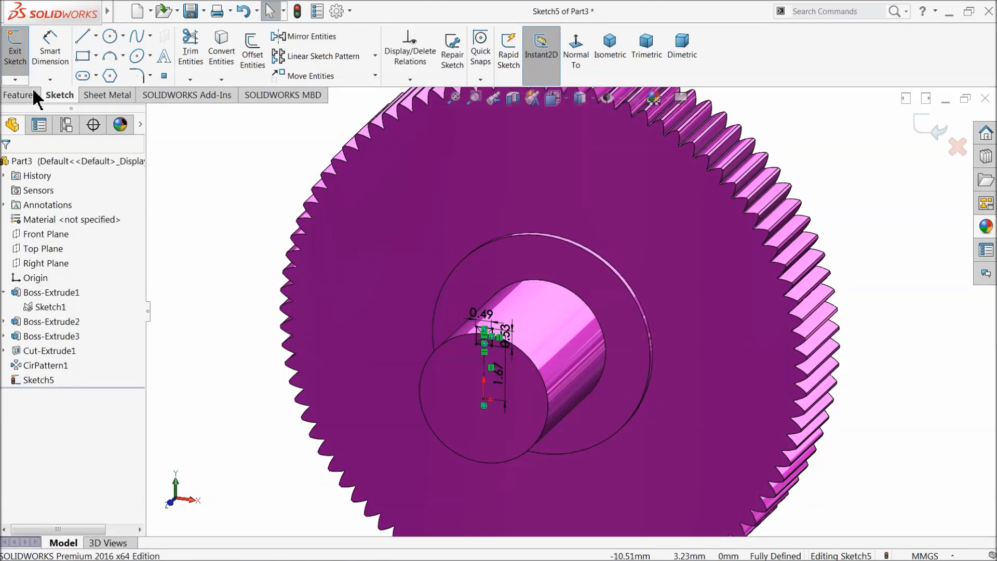
click(21, 97)
click(22, 59)
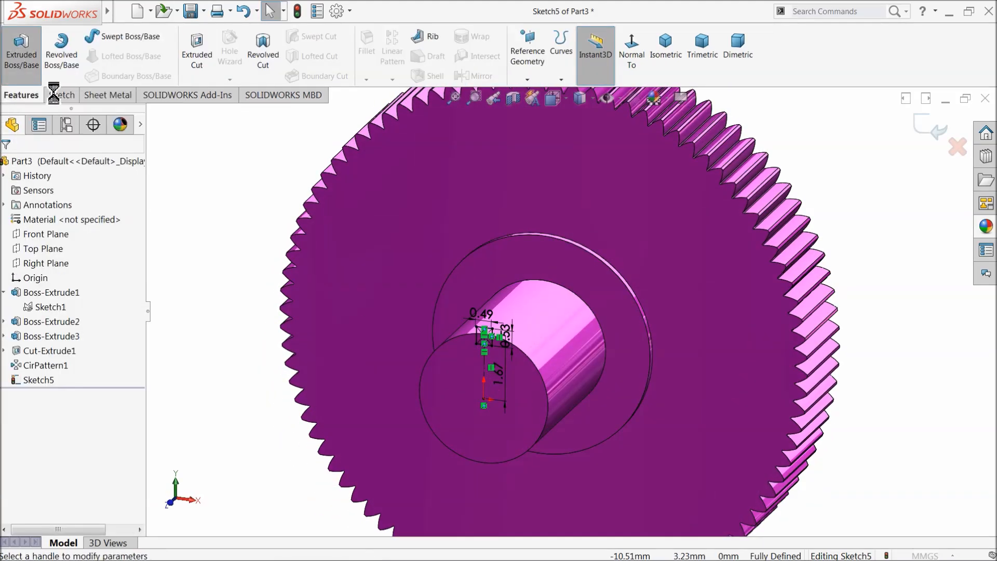
click(11, 249)
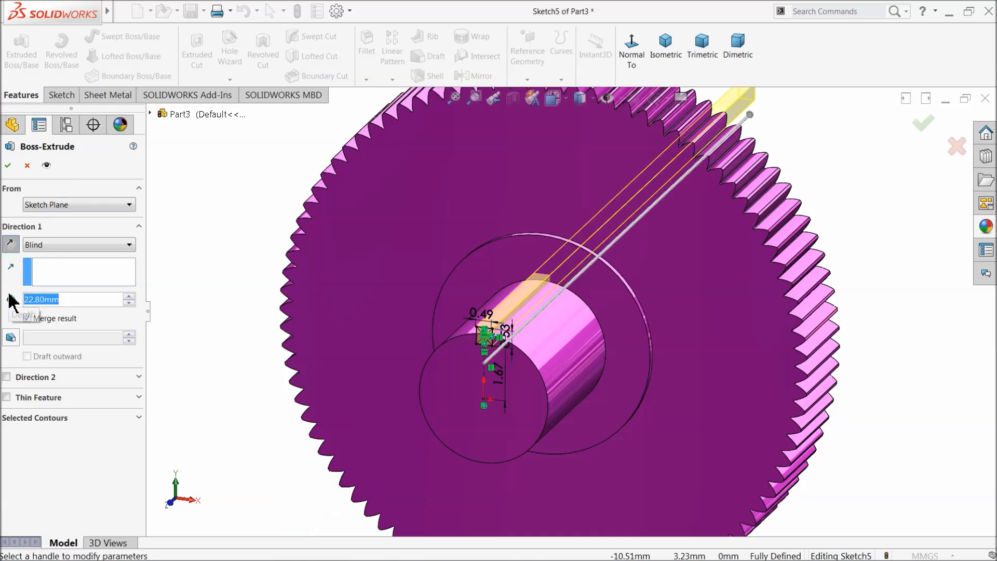
text(2.6)
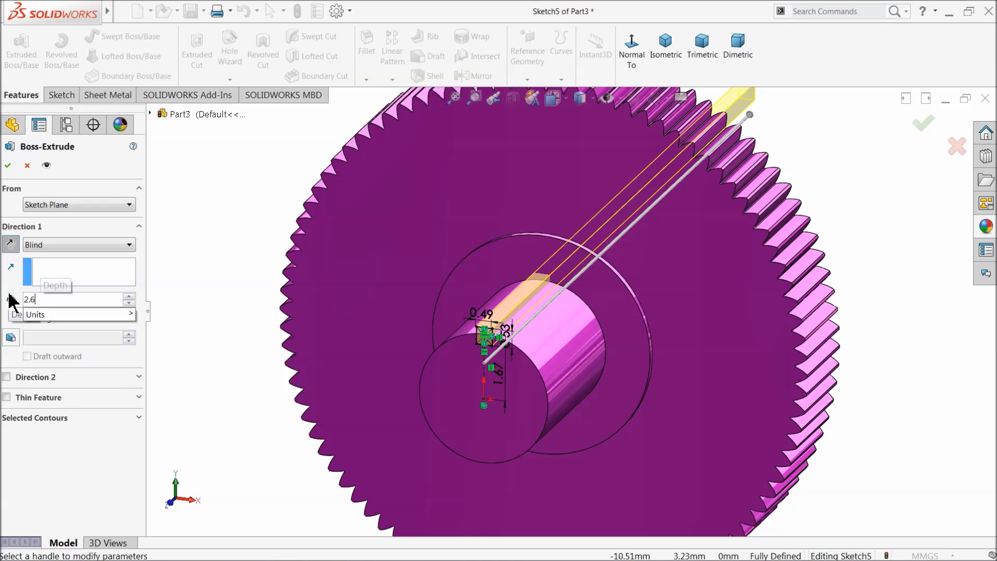
key(Return)
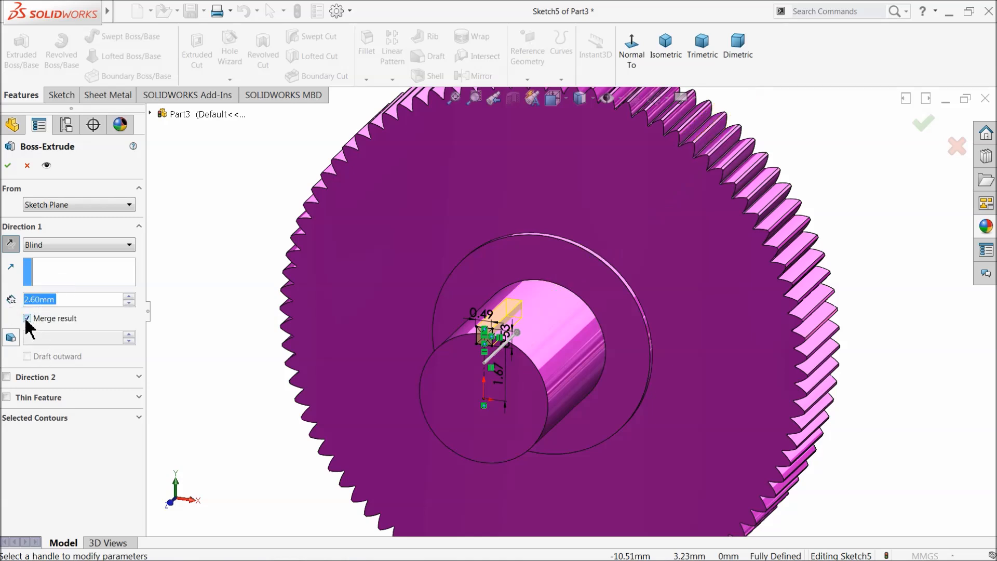
click(27, 318)
click(8, 165)
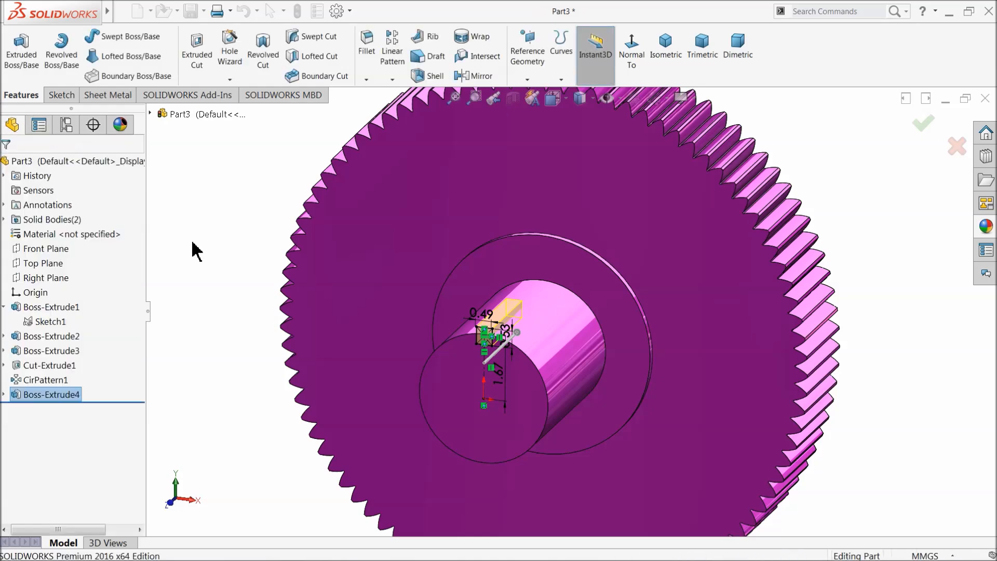
Step: Colour the extruded key on the shaft black from the standard swatches
middle_drag(259, 271, 251, 260)
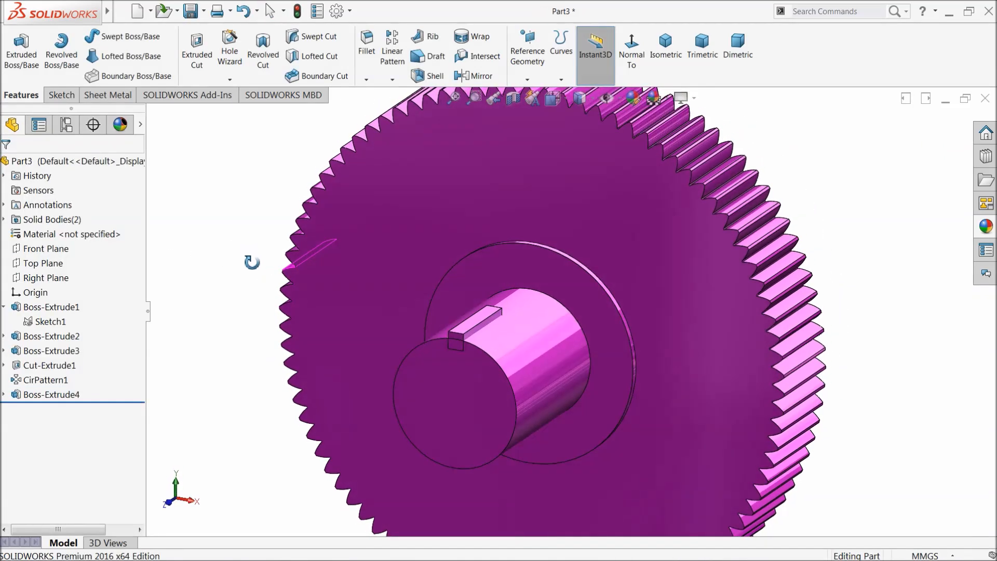
click(48, 397)
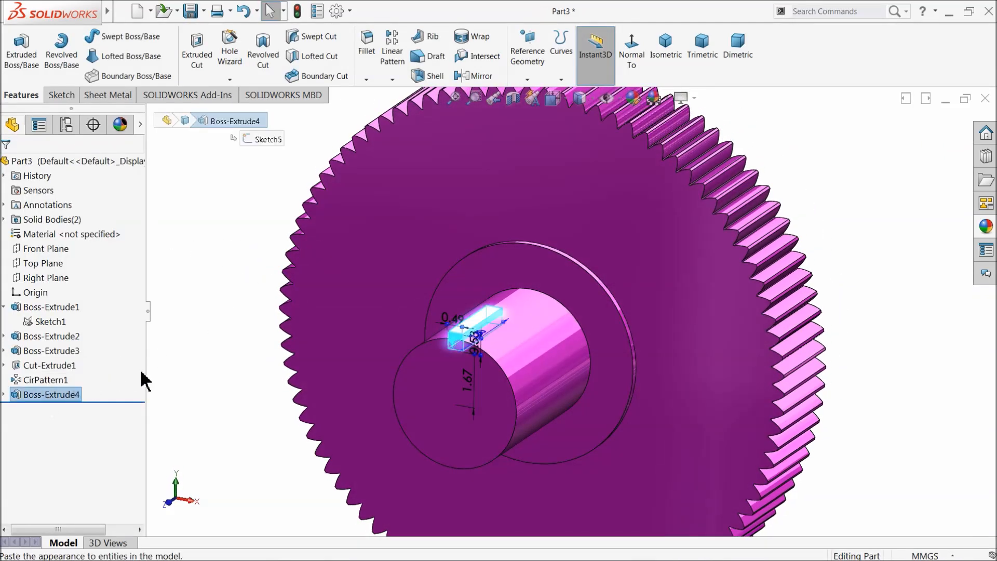
click(632, 97)
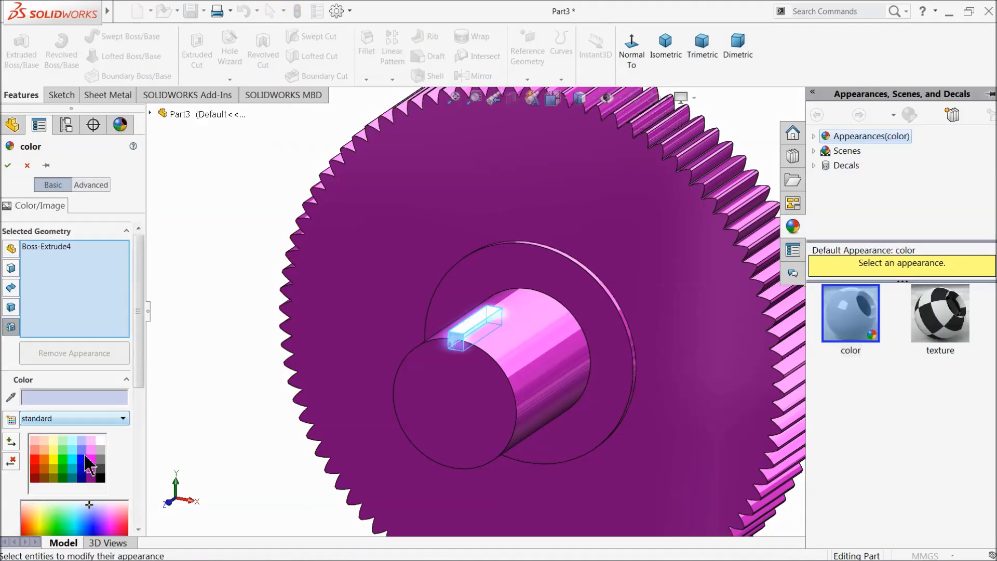
click(100, 477)
click(102, 478)
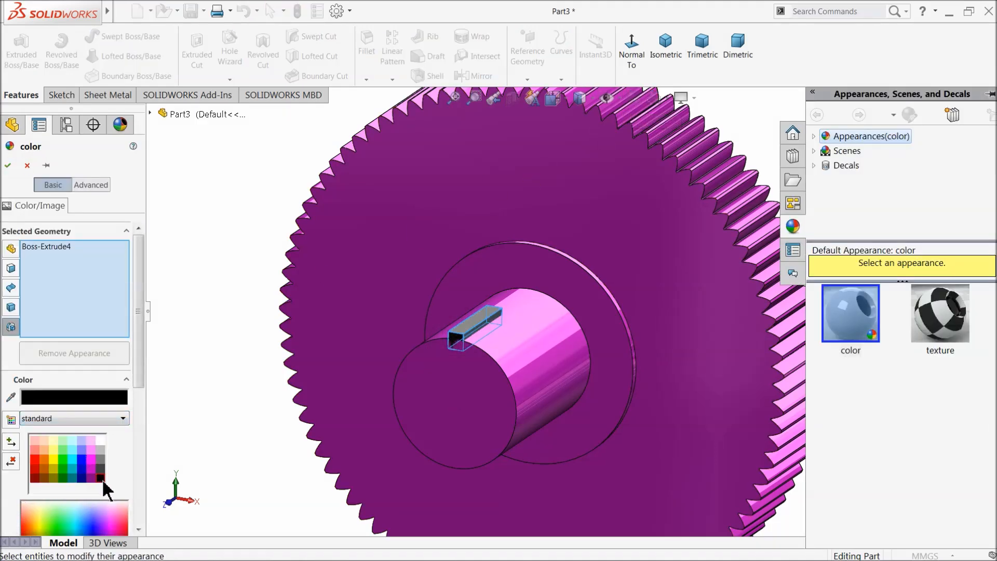
click(9, 166)
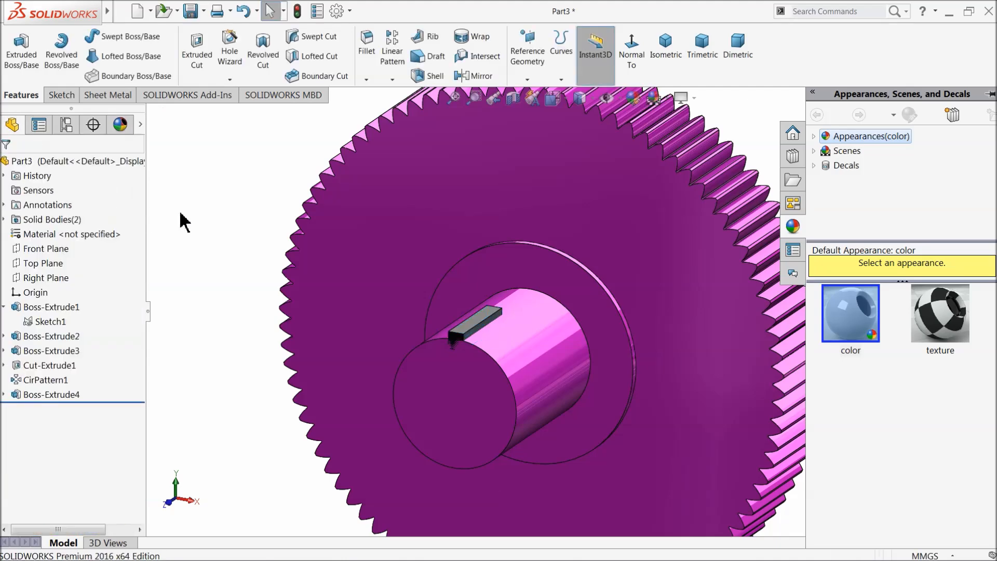
Step: Examine the black key on the shaft up close and the whole gear from different angles
scroll(529, 335, up, 3)
scroll(529, 334, down, 5)
scroll(500, 331, up, 4)
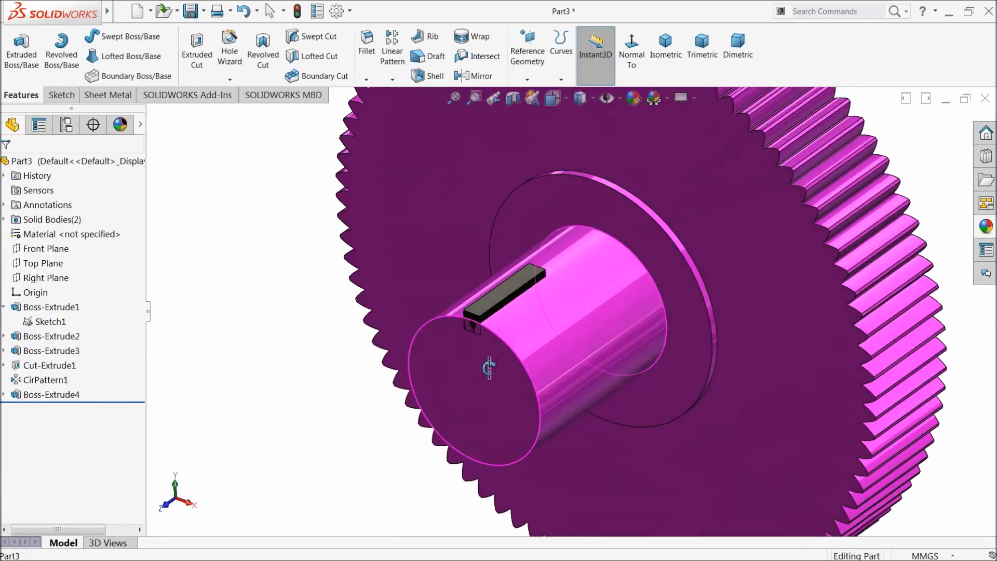
scroll(508, 359, up, 3)
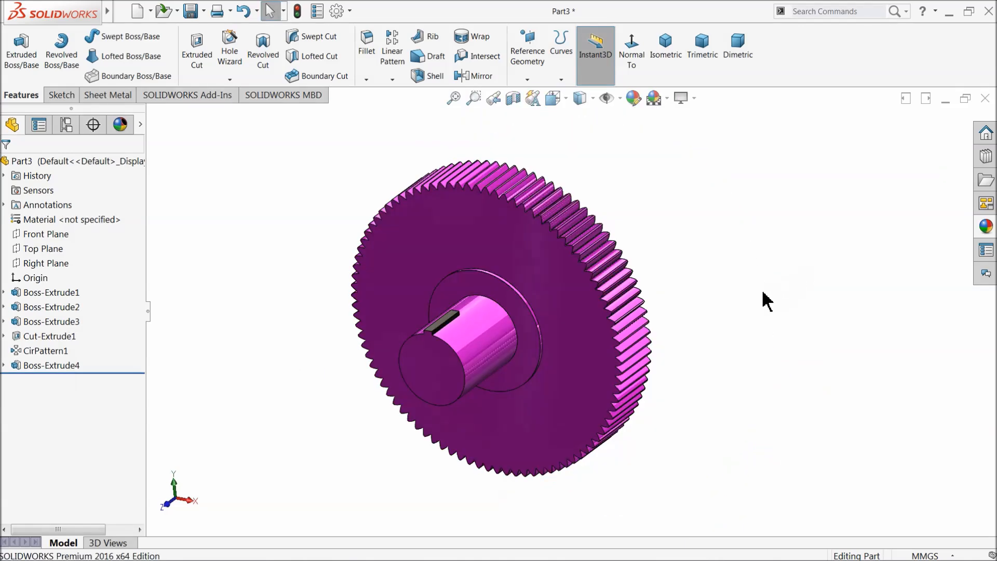
mouse_move(530, 325)
middle_down()
mouse_move(509, 314)
mouse_move(574, 251)
middle_up()
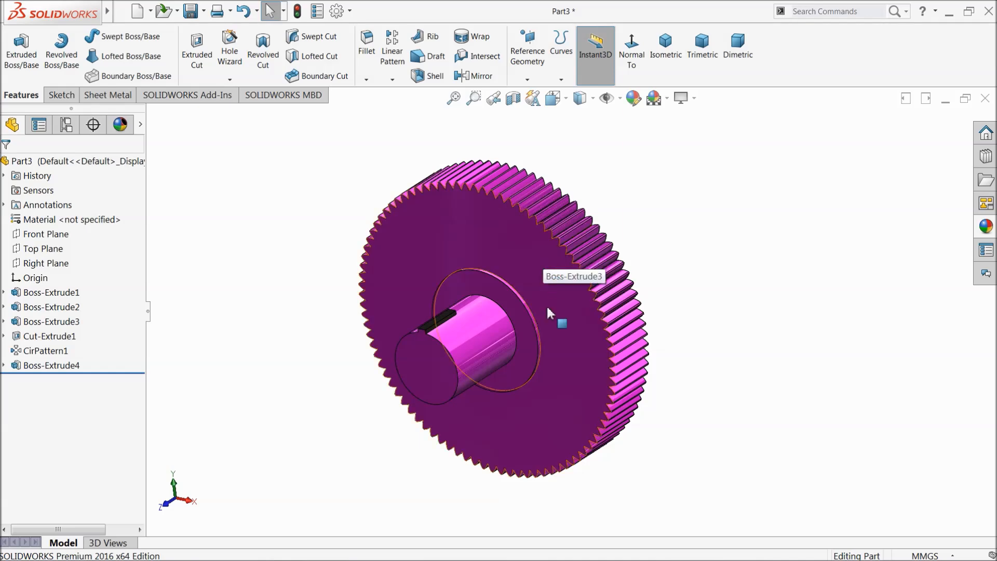
scroll(546, 304, down, 2)
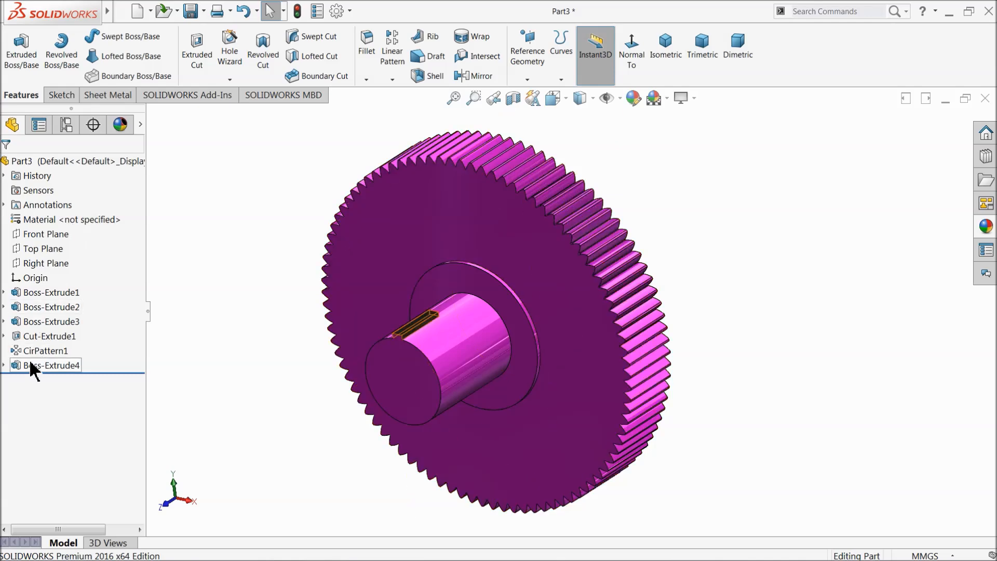
mouse_move(110, 12)
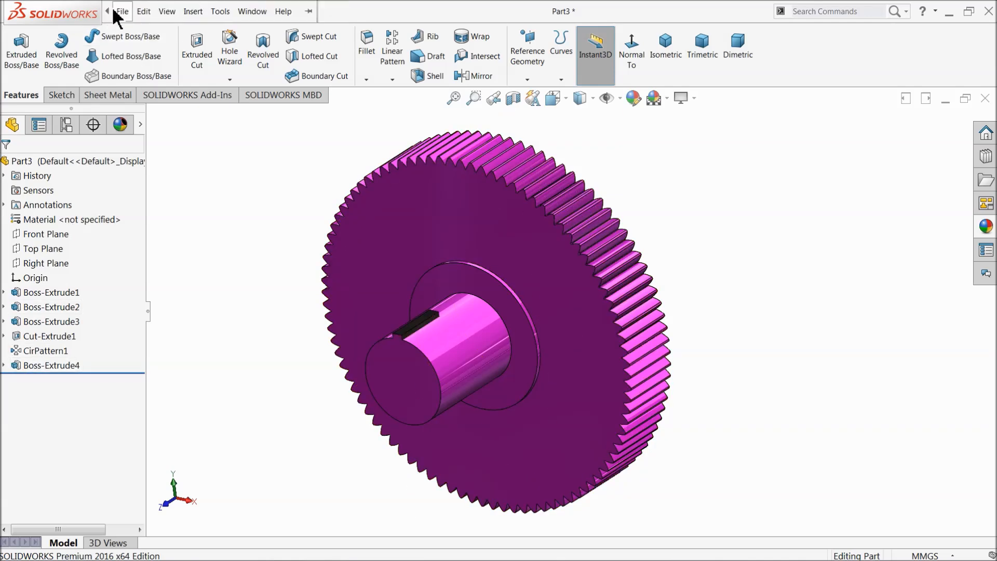
click(148, 11)
mouse_move(193, 16)
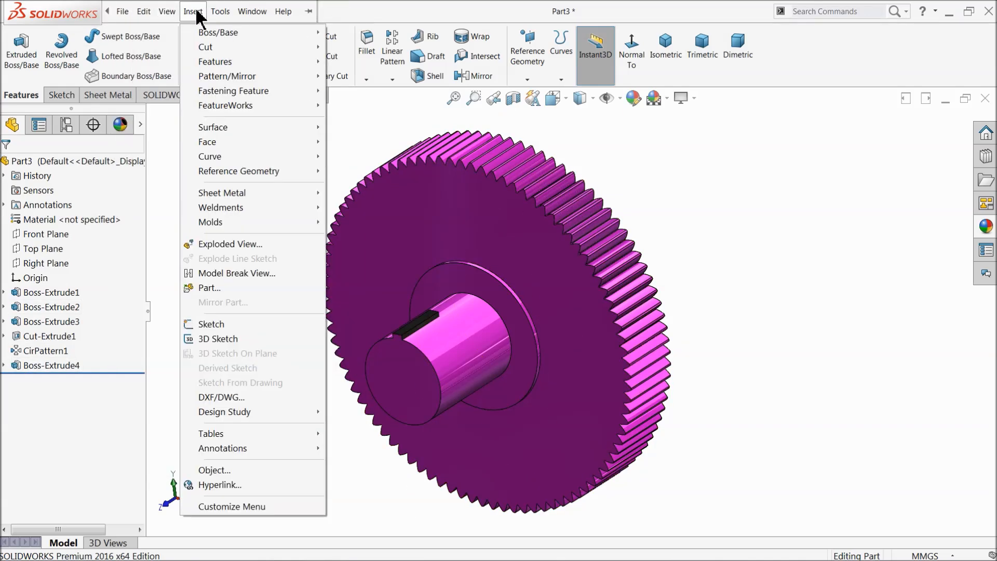
mouse_move(223, 62)
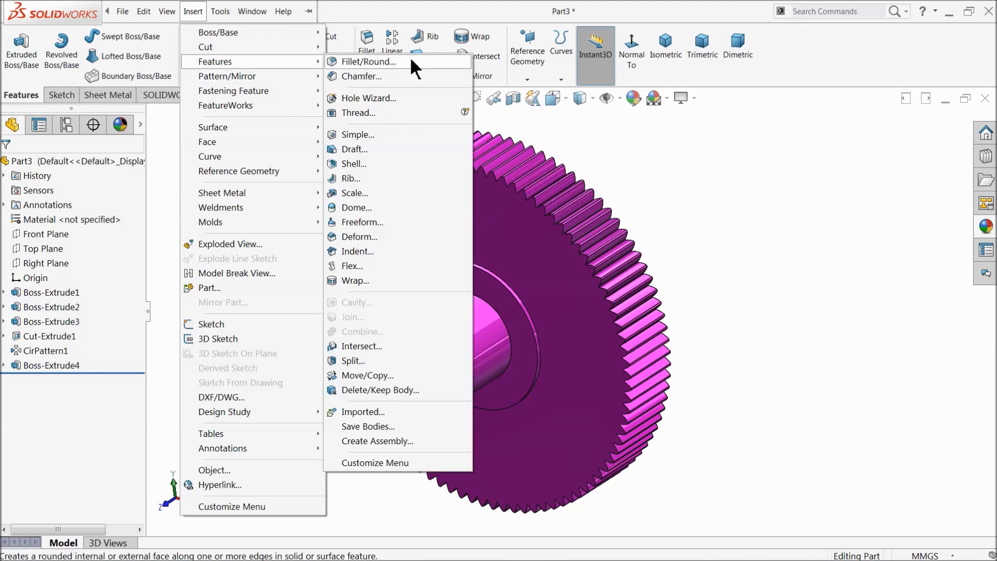
click(361, 266)
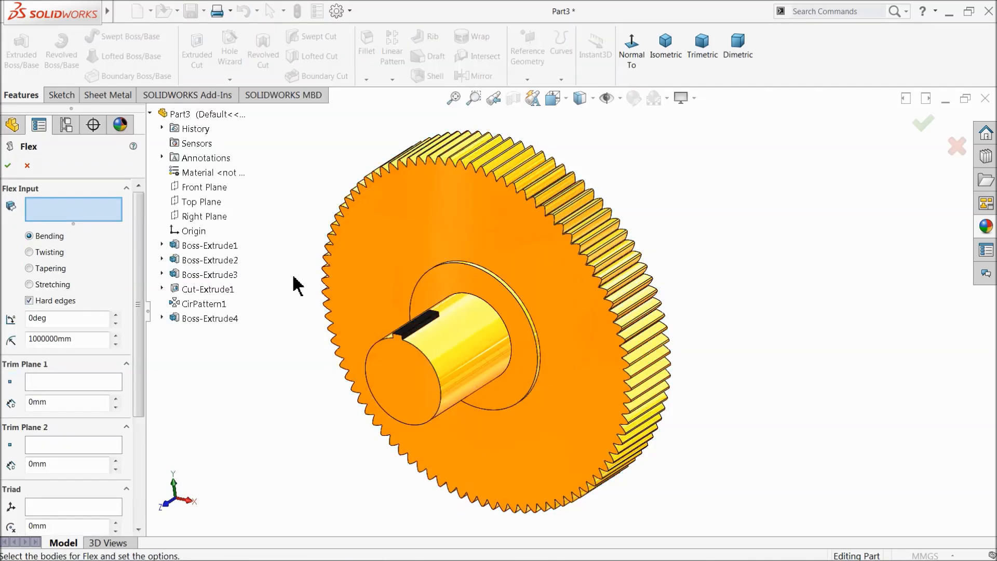
click(469, 231)
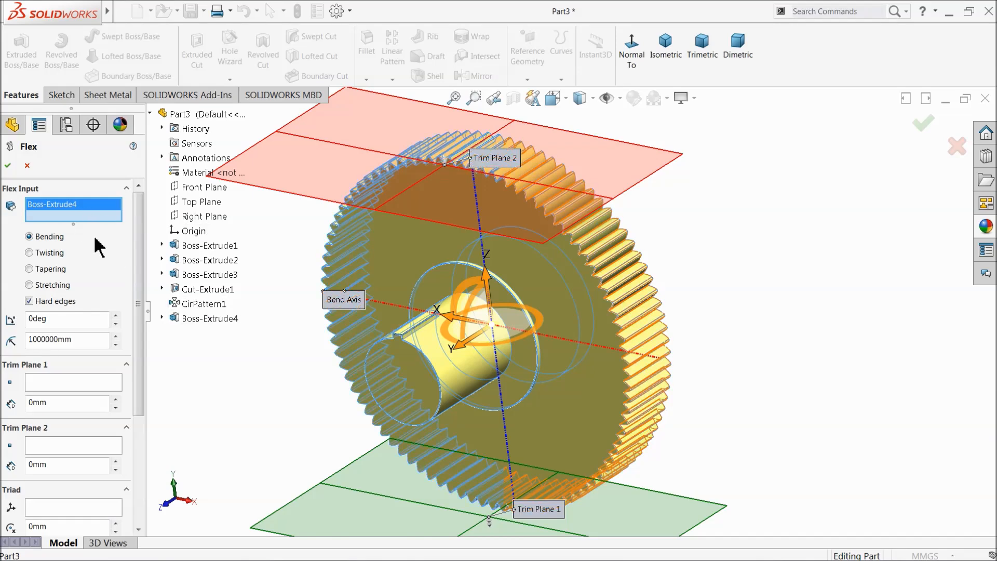
click(26, 165)
Step: Reorder the key's extrusion, Boss-Extrude4, ahead of the circular tooth pattern in the feature history
drag(60, 365, 56, 336)
click(39, 367)
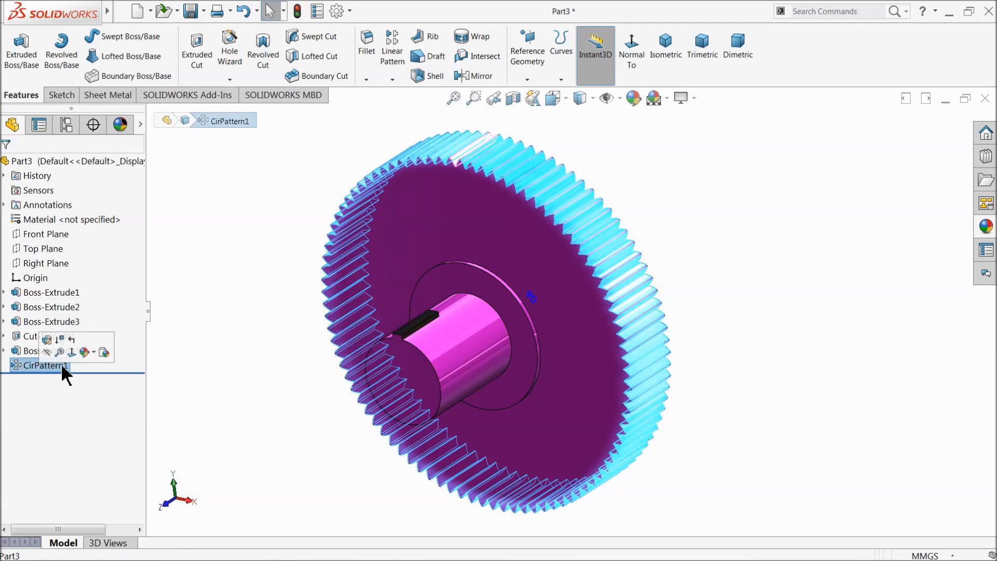
click(257, 315)
Step: Start a Flex feature on the gear body and set its deformation type to Twisting
mouse_move(110, 21)
click(168, 12)
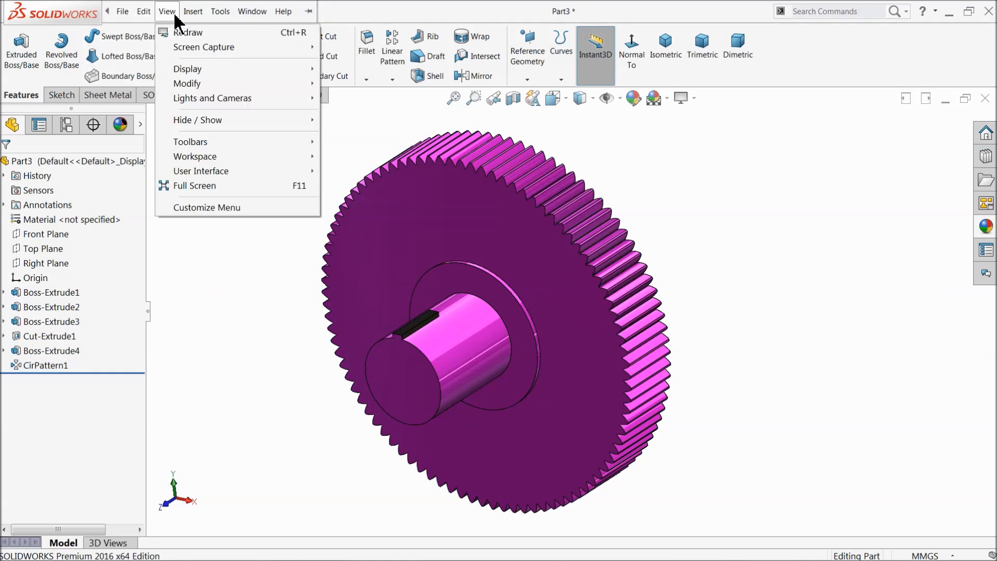
mouse_move(198, 21)
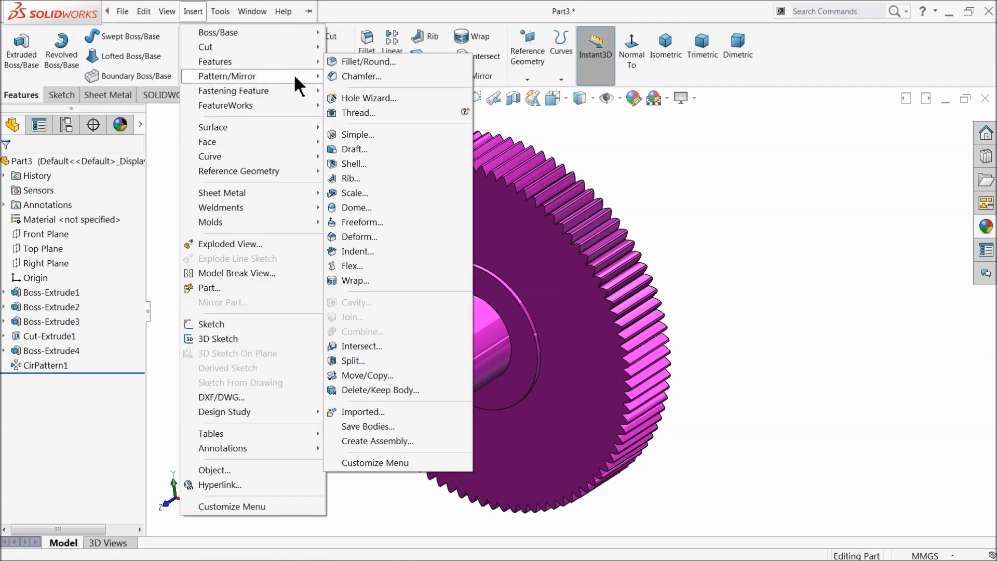
click(352, 266)
click(410, 323)
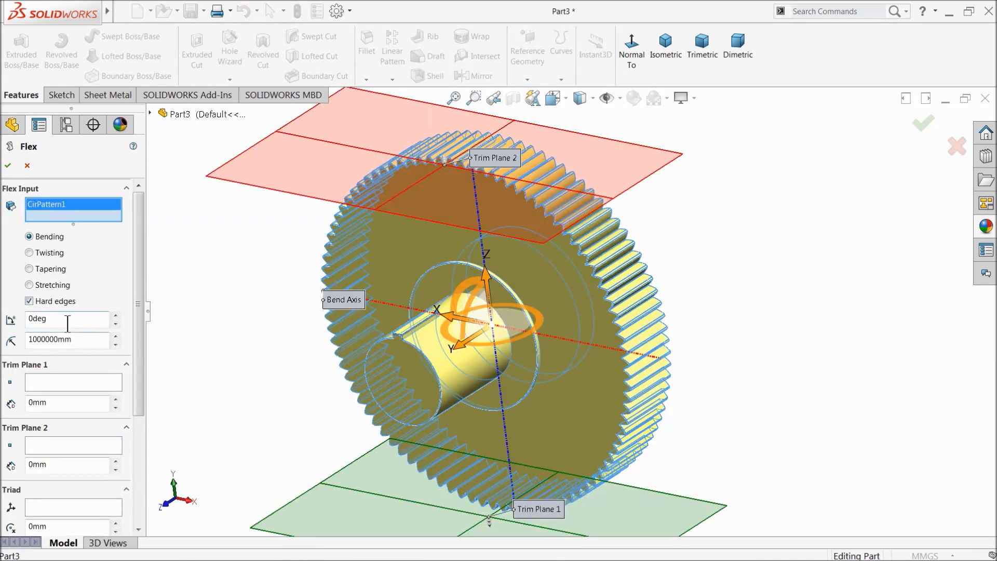
click(40, 253)
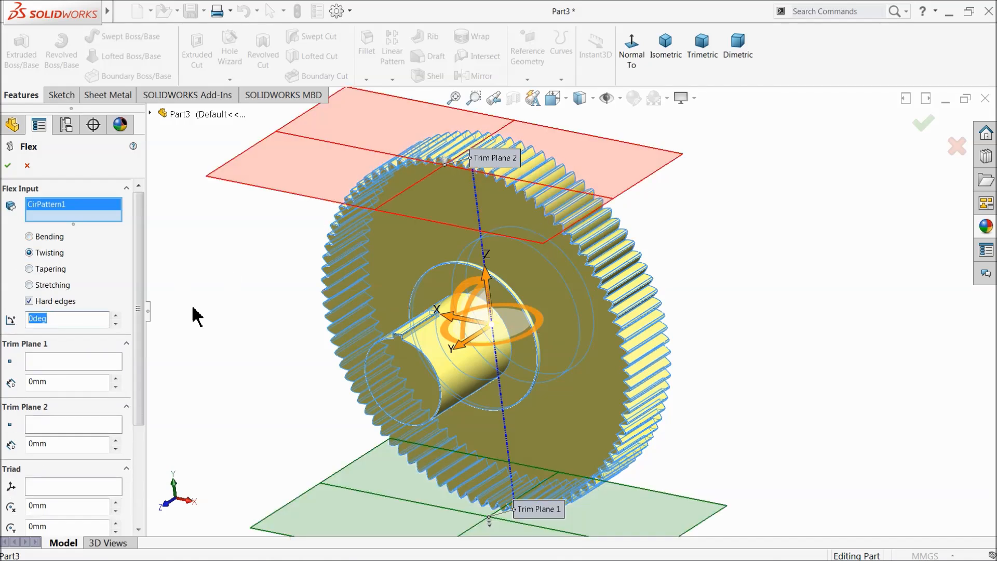
Step: Set the Flex triad's X rotation angle to 180 degrees so the twist axis runs along the shaft
drag(139, 312, 138, 412)
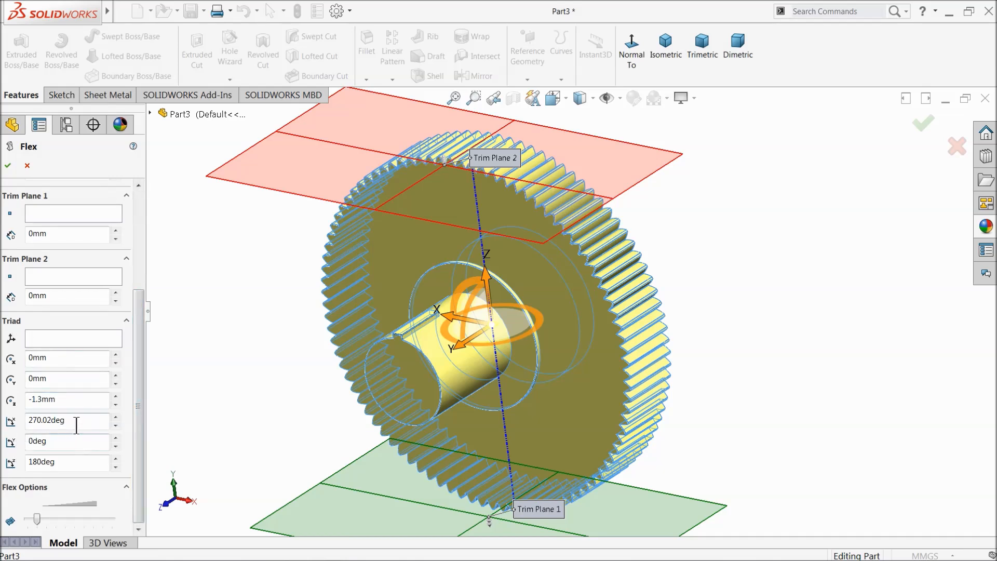
drag(75, 424, 28, 421)
text(1)
key(Return)
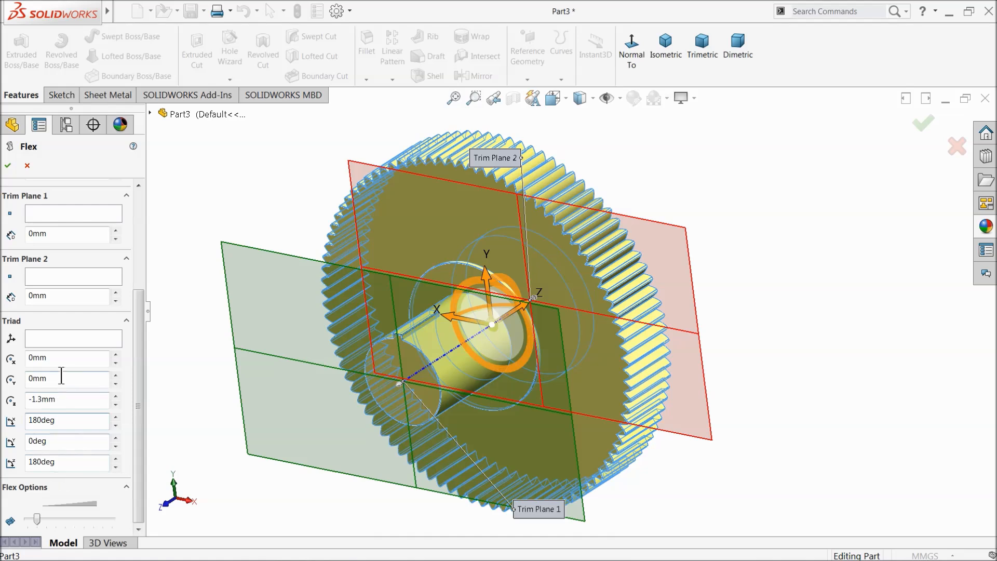
Step: Set the Trim Plane 1 trimming distance of the Flex feature to 5.13 mm
drag(138, 336, 139, 291)
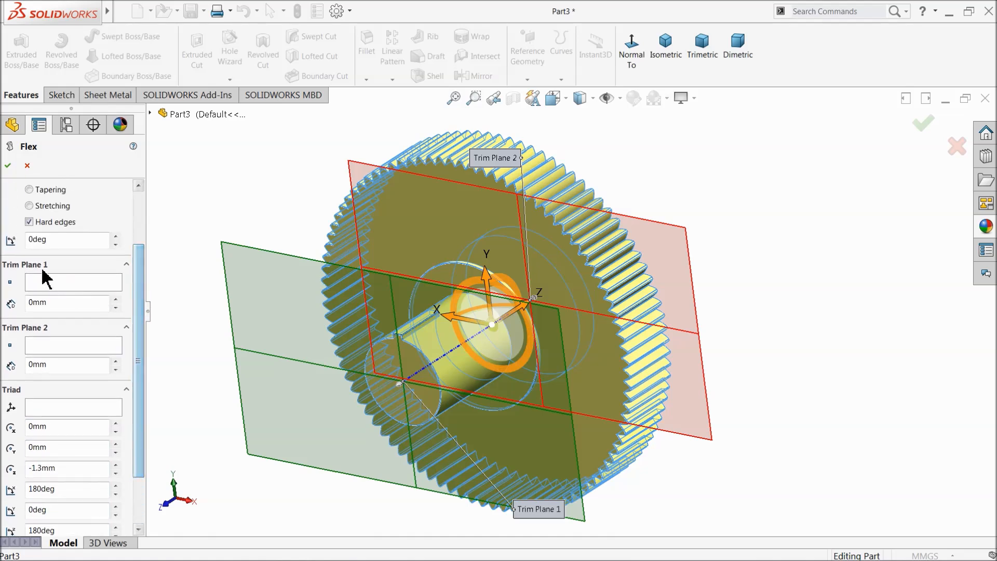
drag(55, 306, 17, 306)
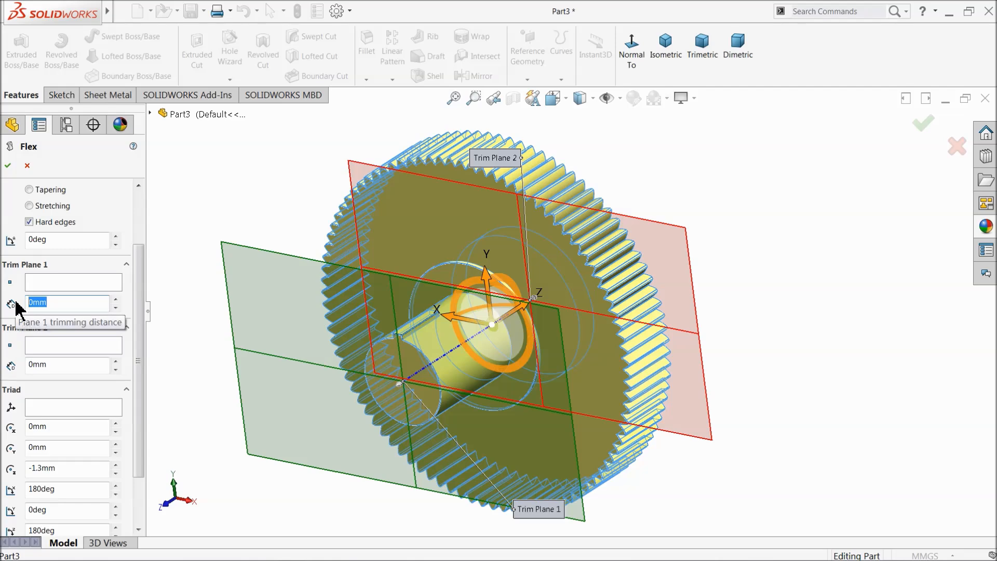
key(Return)
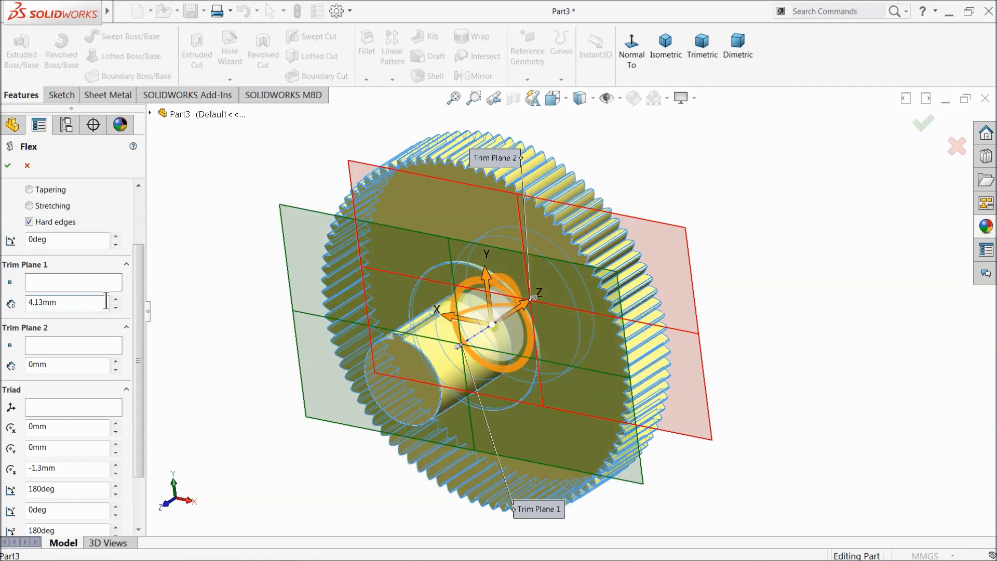
middle_drag(296, 260, 271, 276)
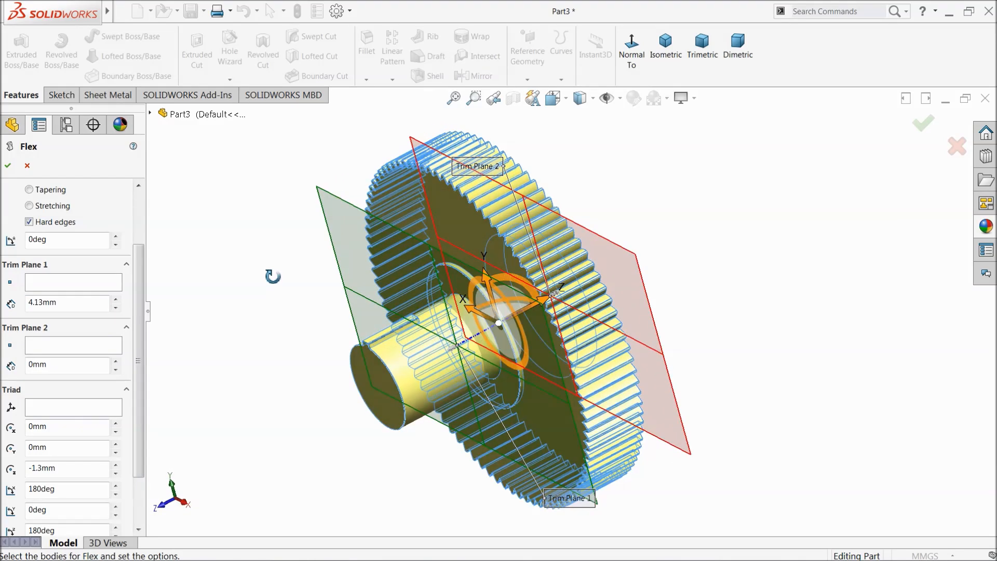
drag(74, 302, 32, 305)
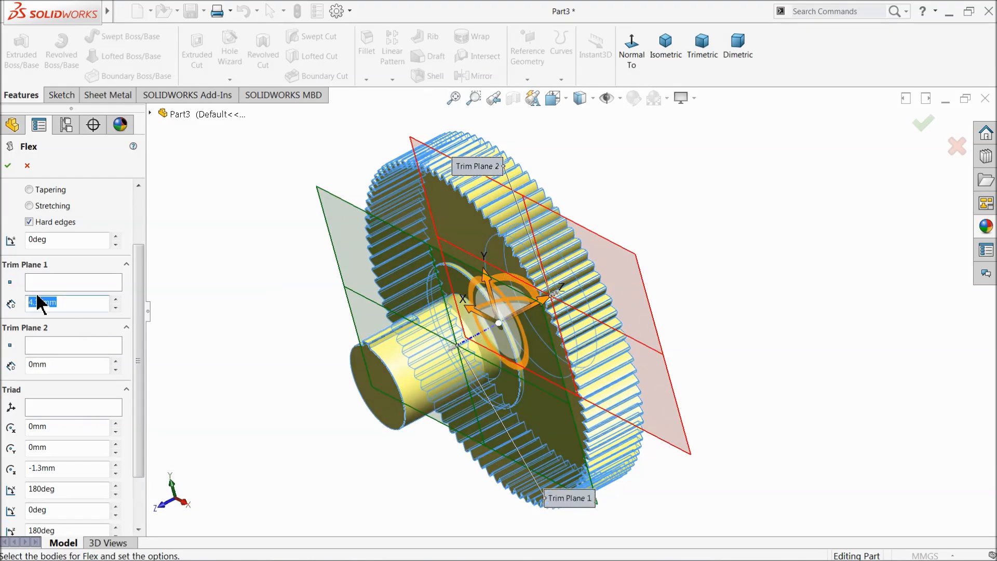
text(5.13)
key(Return)
middle_drag(291, 274, 303, 296)
Step: Set the Trim Plane 2 trimming distance to 0.74 mm and check both planes against the gear's faces
drag(65, 365, 19, 366)
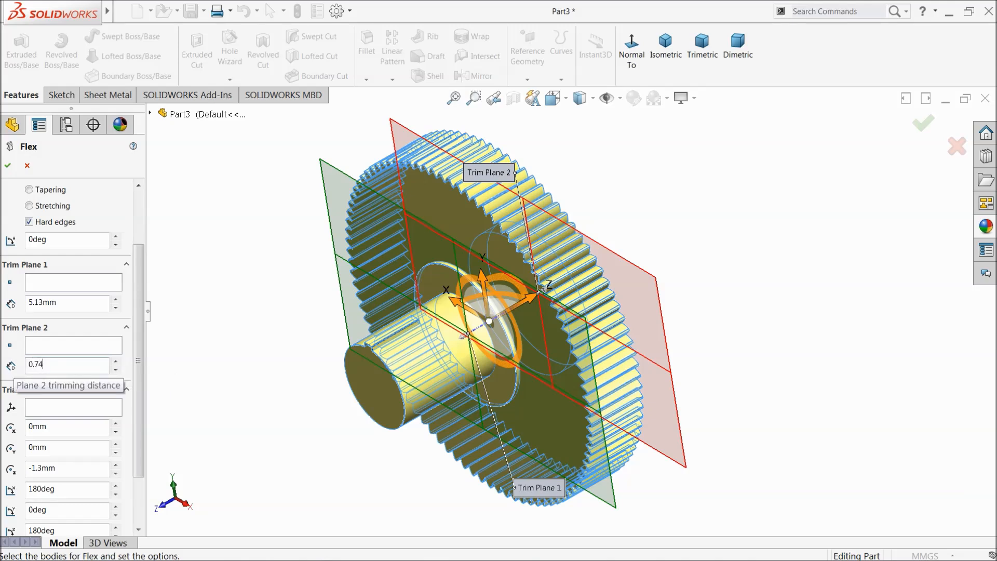
key(Return)
mouse_move(254, 313)
middle_down()
mouse_move(215, 312)
mouse_move(249, 310)
middle_up()
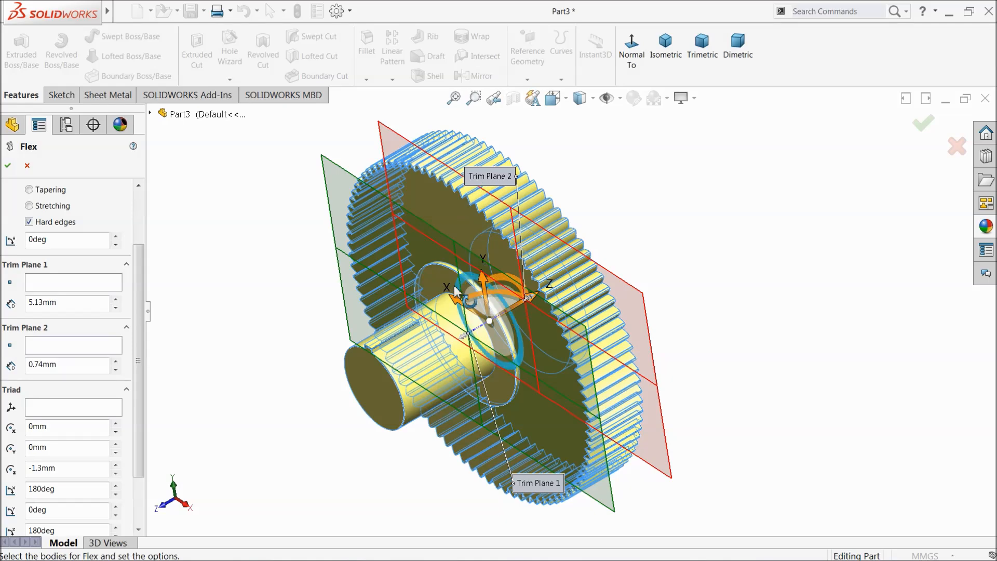
scroll(504, 244, up, 1)
scroll(502, 244, down, 2)
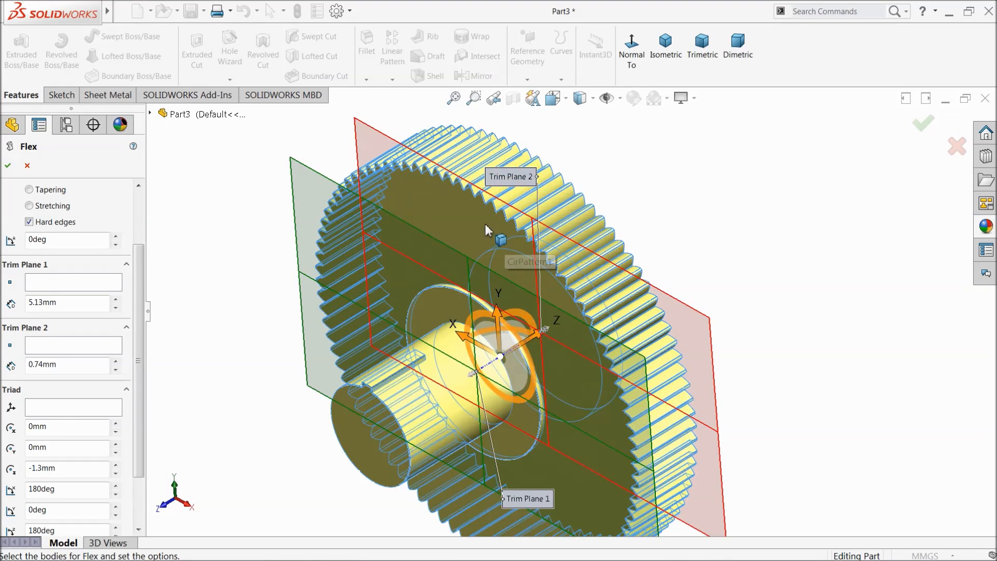
middle_drag(485, 271, 492, 260)
scroll(492, 273, up, 2)
scroll(557, 319, down, 1)
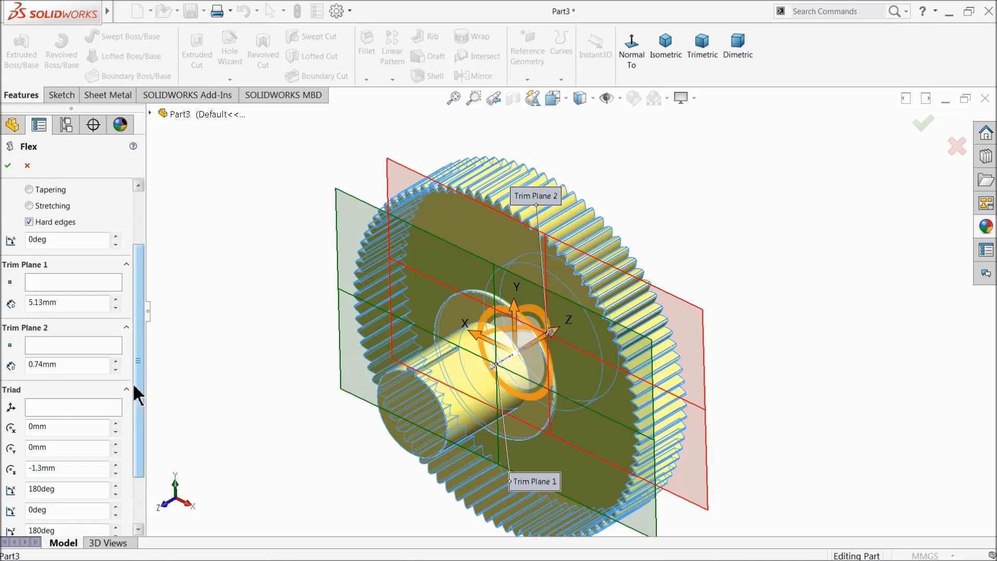
Step: Set the twist angle to -19 degrees and apply the Flex feature to the gear
click(49, 241)
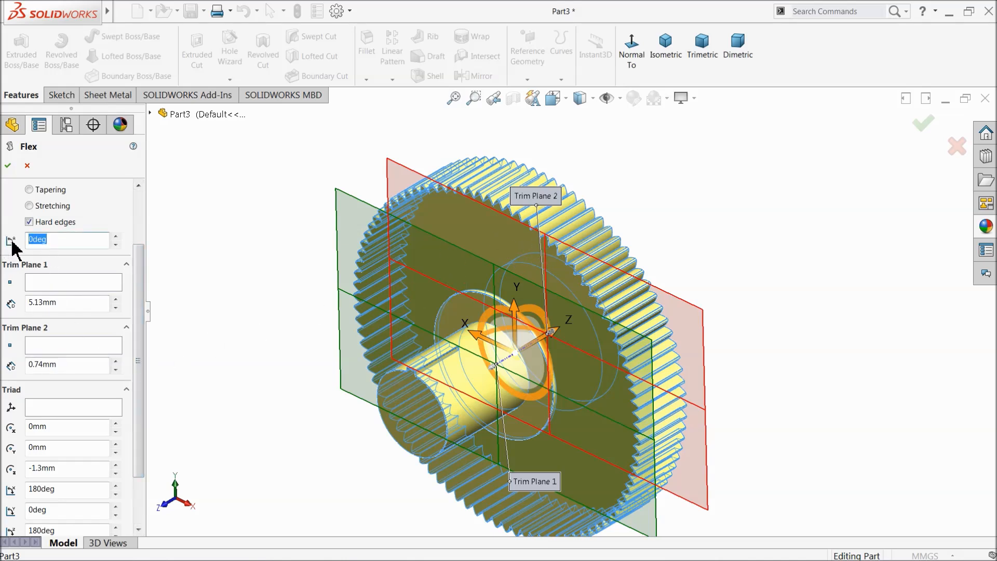
key(Return)
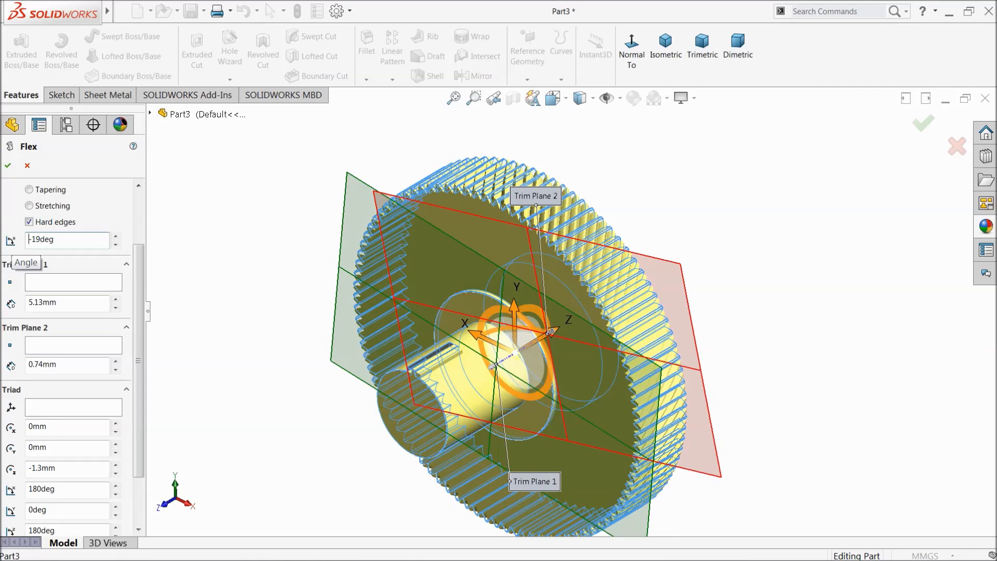
middle_drag(341, 265, 333, 237)
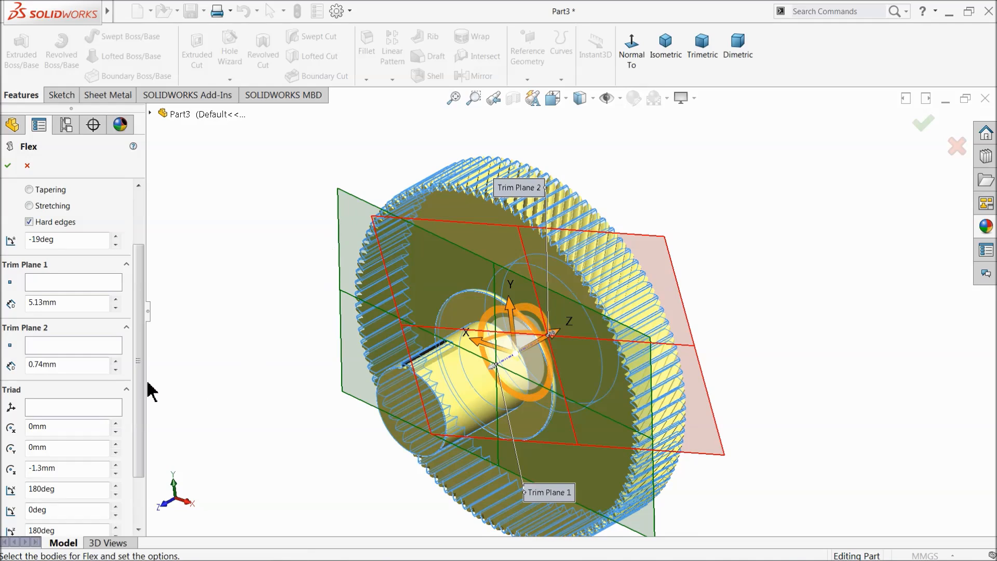
scroll(212, 362, up, 3)
scroll(596, 358, down, 3)
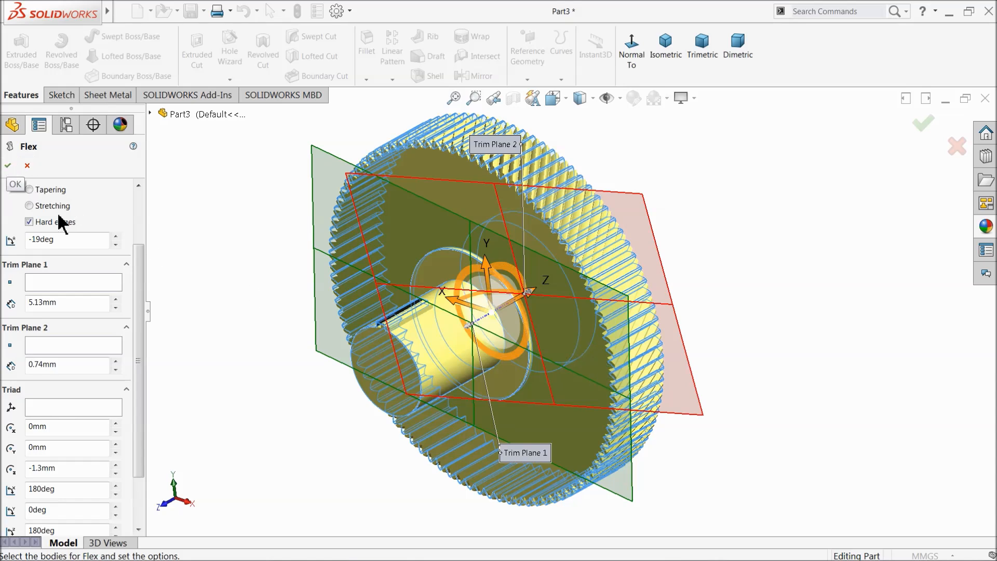
drag(142, 267, 142, 222)
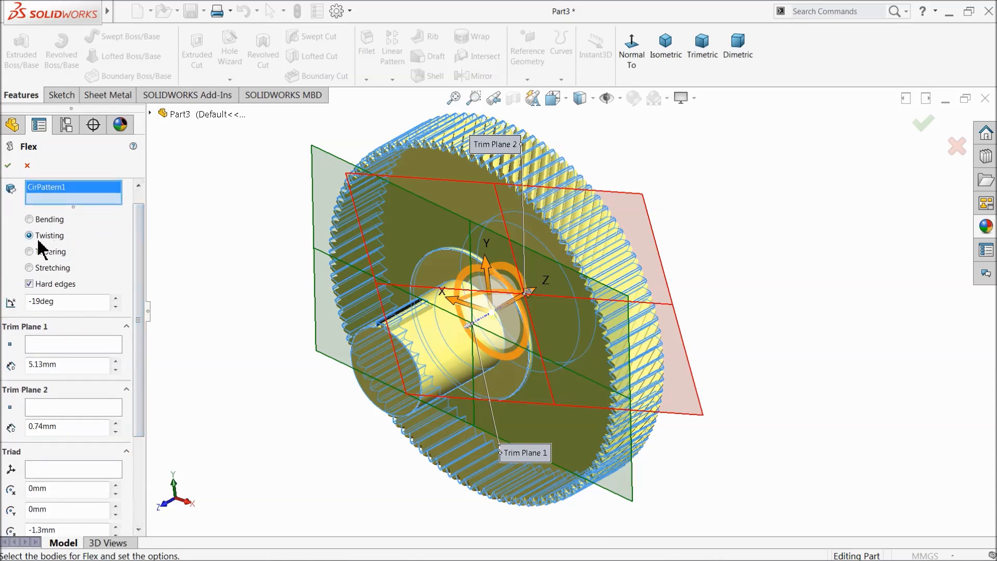
click(8, 166)
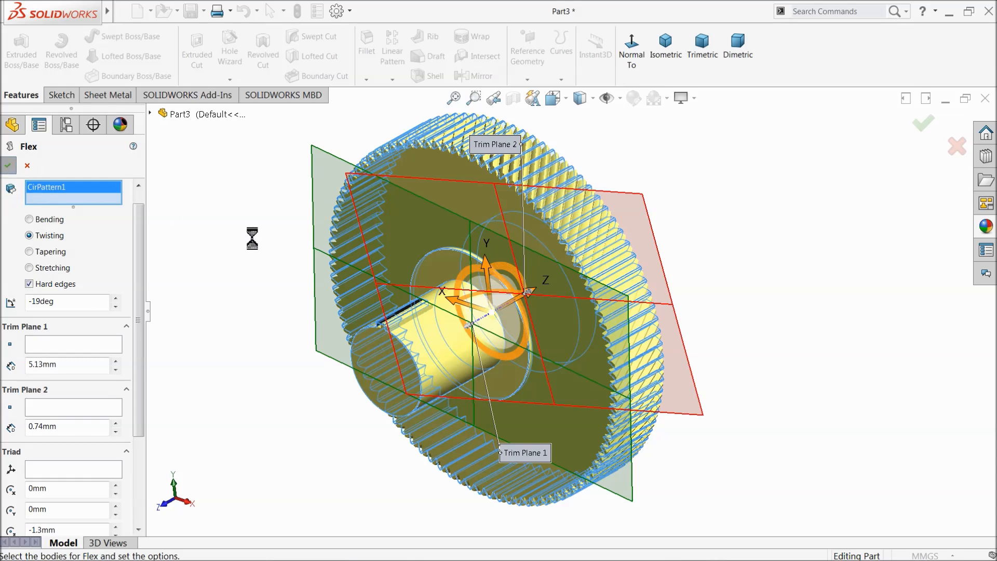
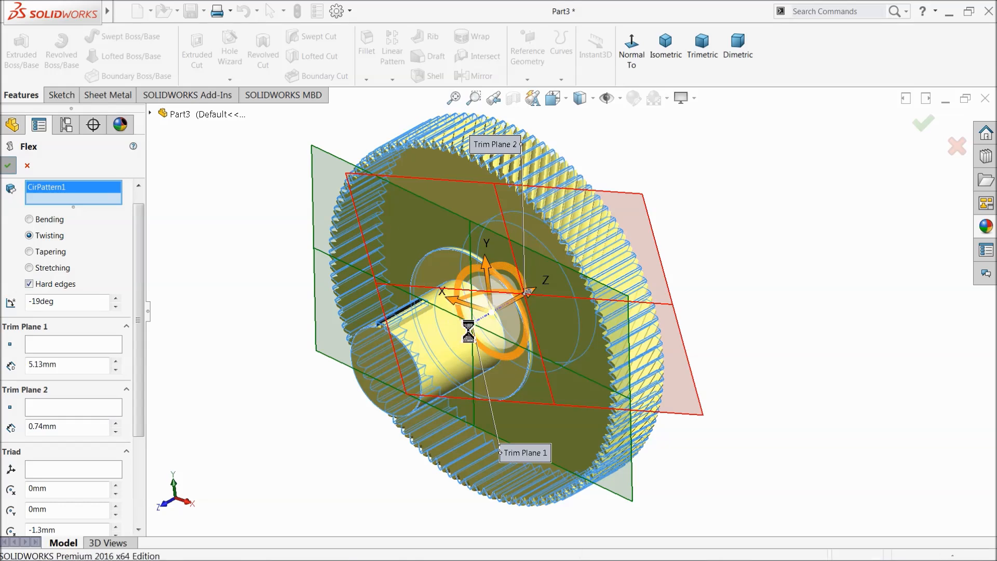
Step: Start a sketch on the gear's flat face opposite the shaft, viewed normal to it
middle_drag(285, 254, 467, 327)
click(674, 280)
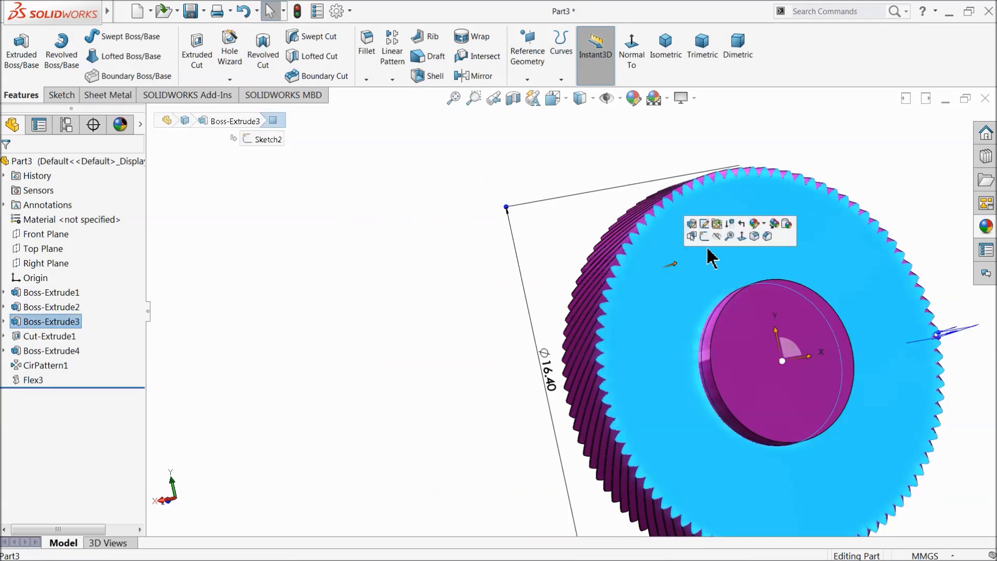
click(704, 236)
click(575, 54)
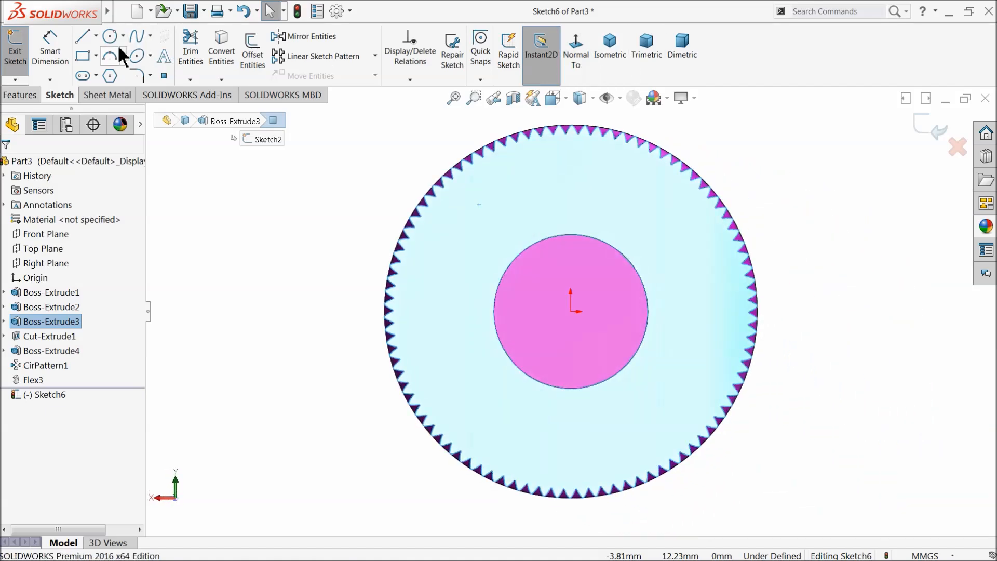
Step: Sketch a construction circle about 12.2 mm in diameter centred on the origin, between the hub and the teeth
click(109, 36)
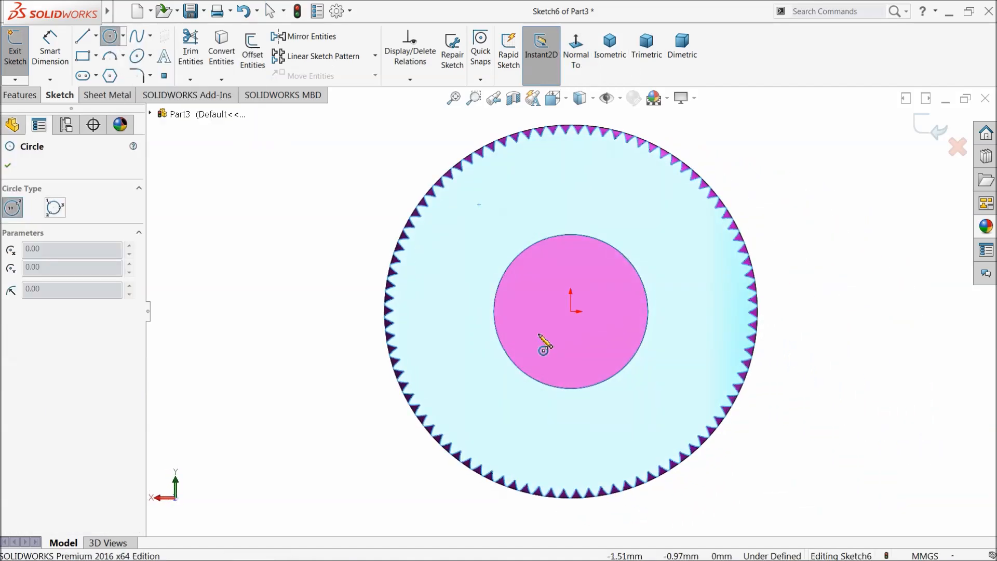
click(570, 312)
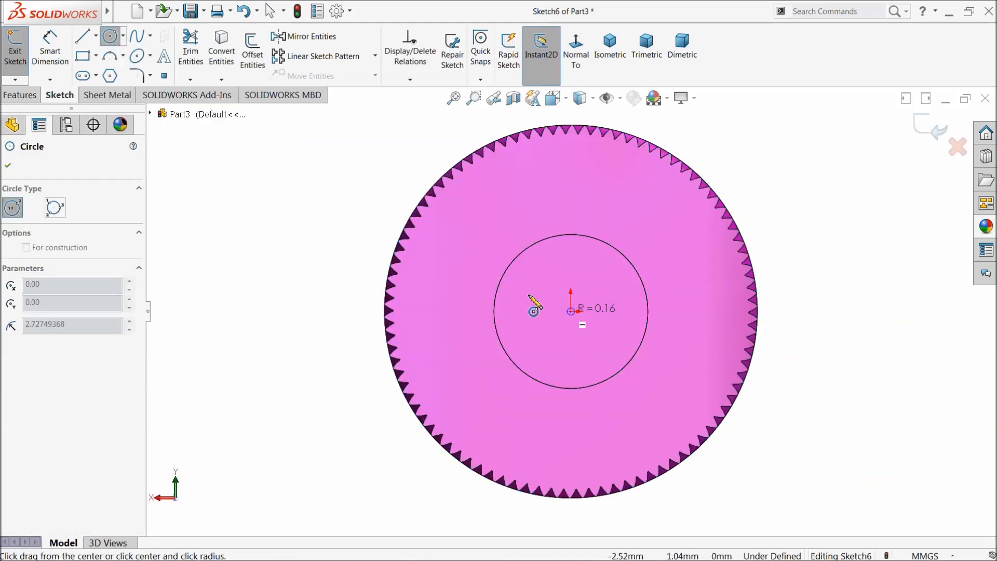
click(453, 240)
click(58, 387)
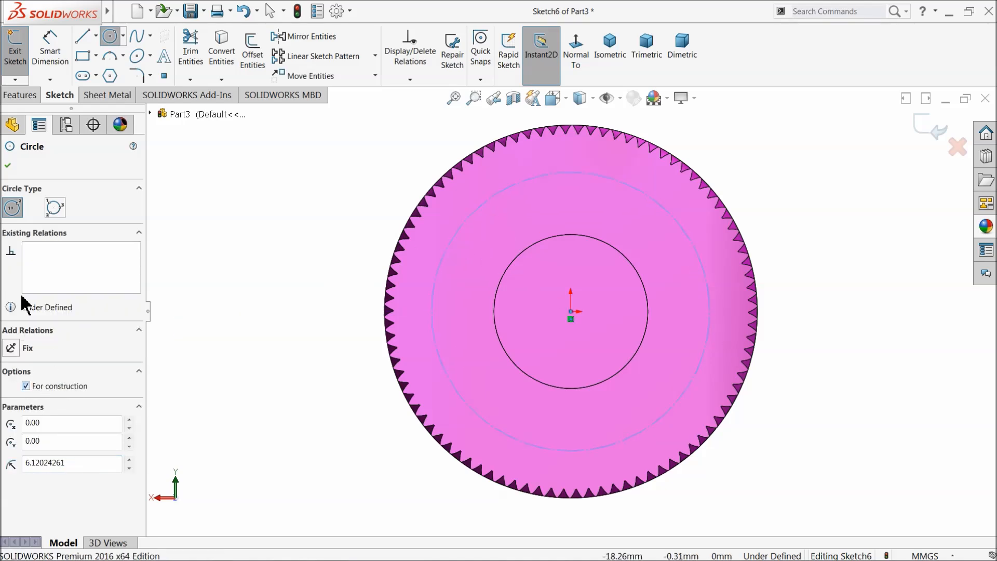
click(9, 166)
Step: Dimension the construction circle's diameter as 10.94 mm
click(50, 46)
click(446, 250)
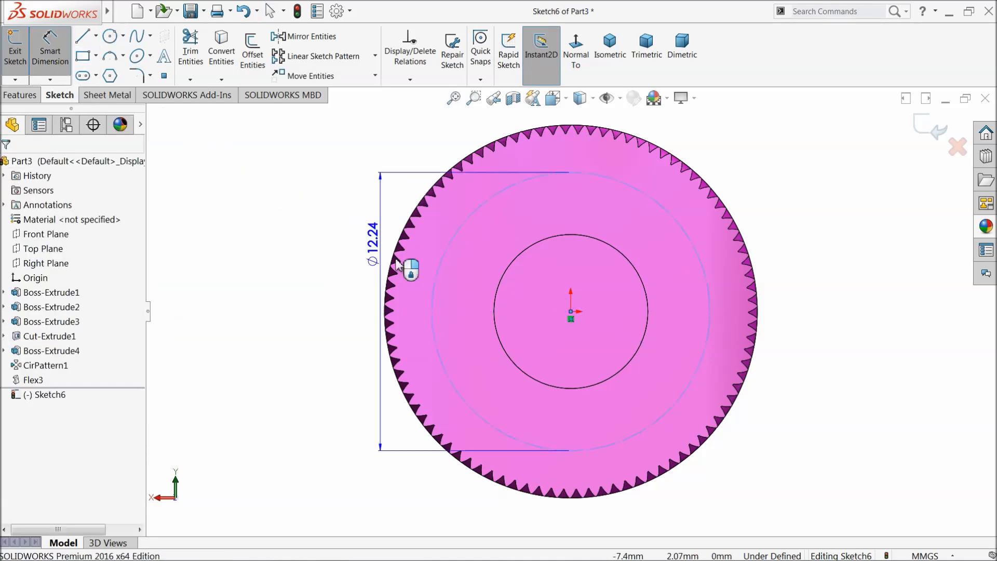
click(317, 264)
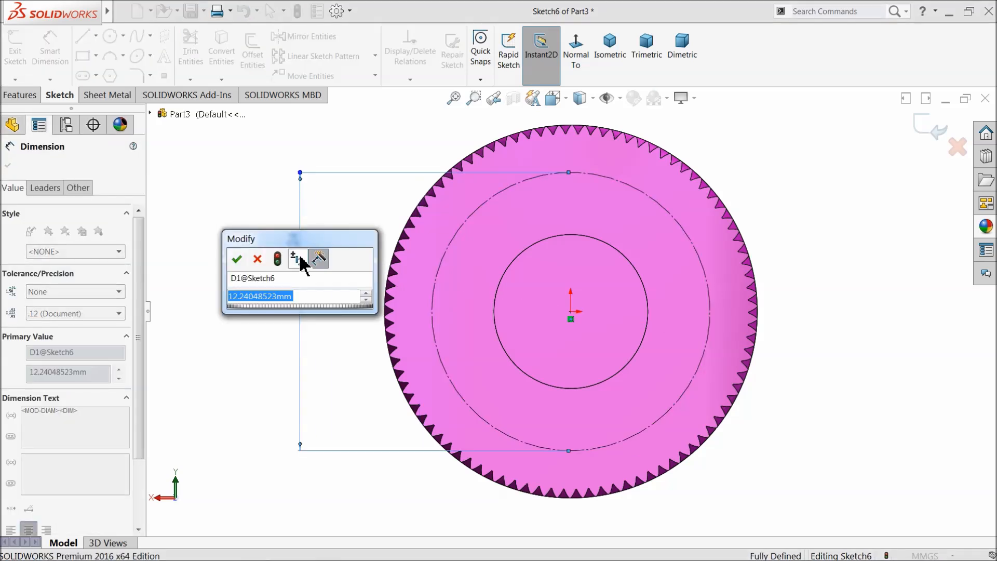
text(10)
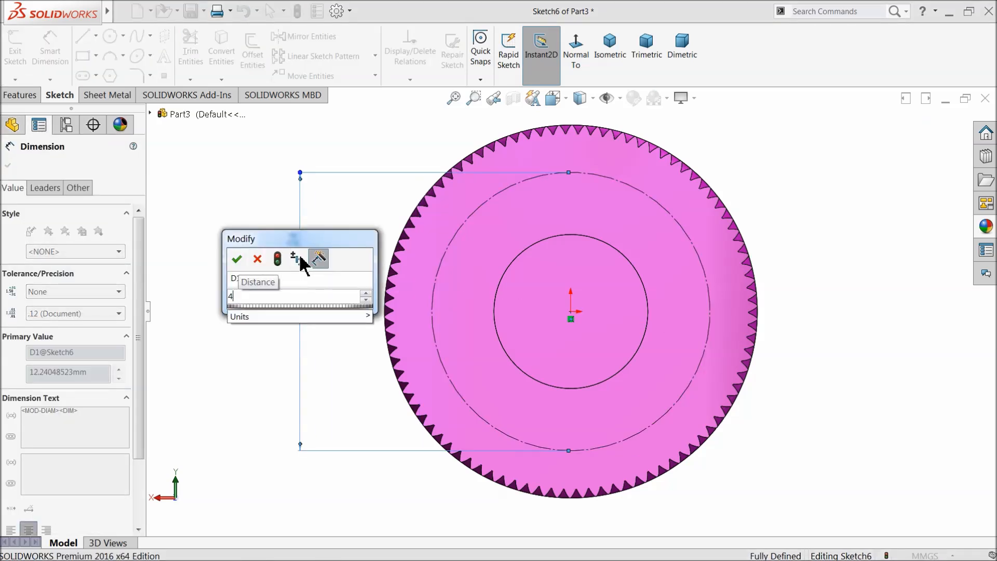
text(.9)
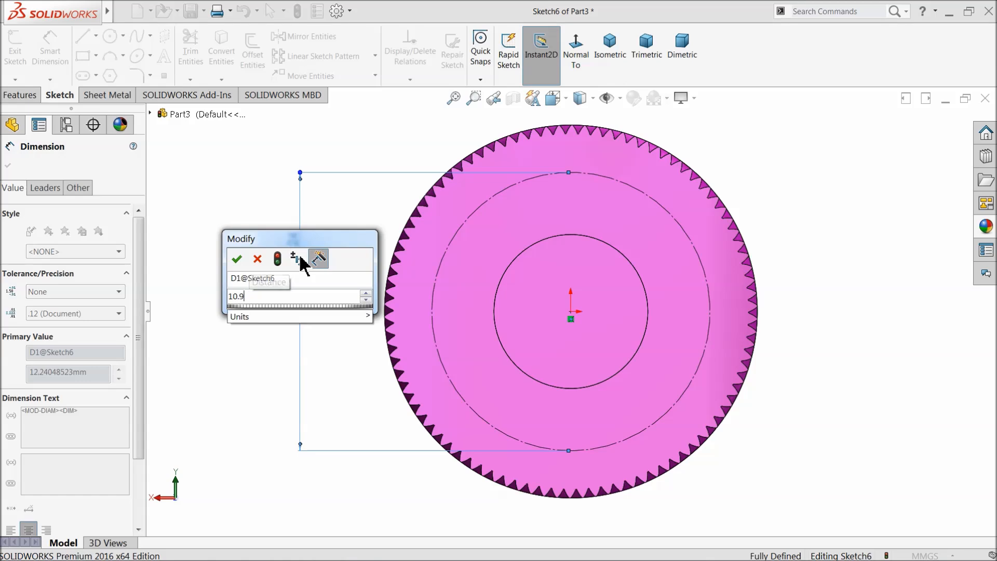
text(4)
key(Return)
Step: Sketch a circle about 3.3 mm in diameter centred on the uppermost point of the construction circle
click(110, 40)
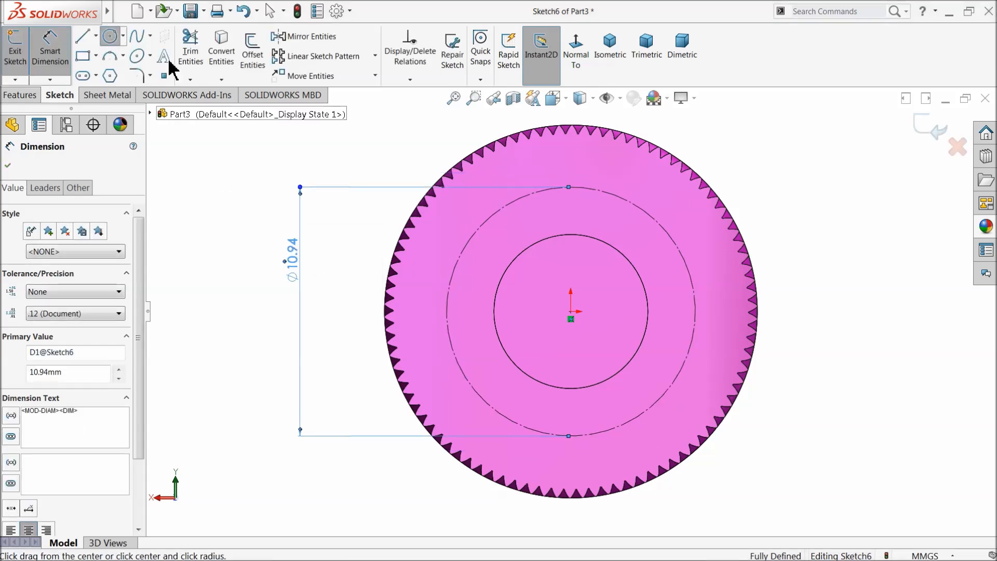
click(570, 186)
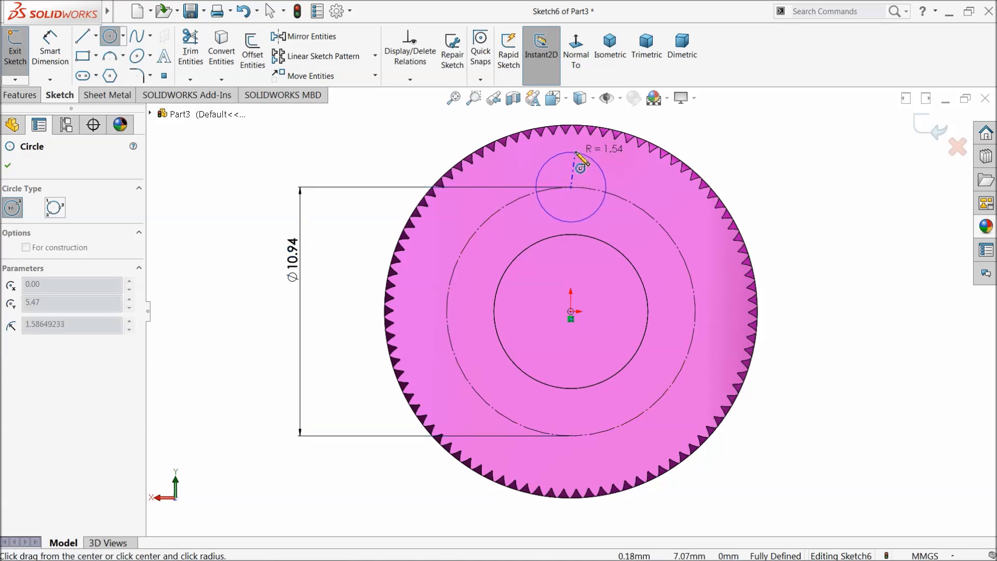
click(575, 152)
Step: Dimension the diameter of the small circle on the construction circle as 3 mm
click(50, 48)
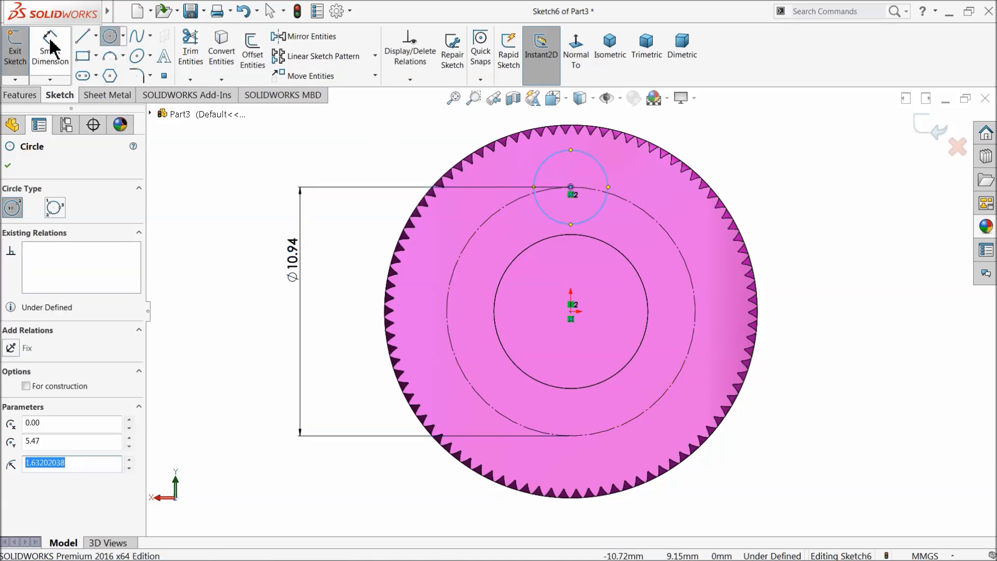
click(545, 161)
click(537, 161)
text(3)
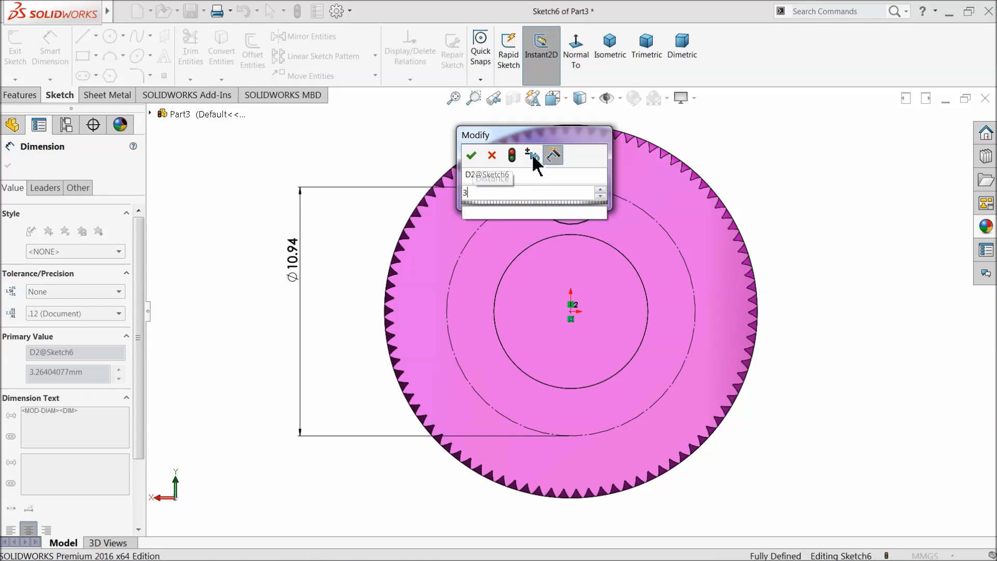
key(Return)
Step: Pattern the 3 mm circle circularly about the origin with 5 equally spaced instances over 360 degrees
click(376, 56)
click(359, 89)
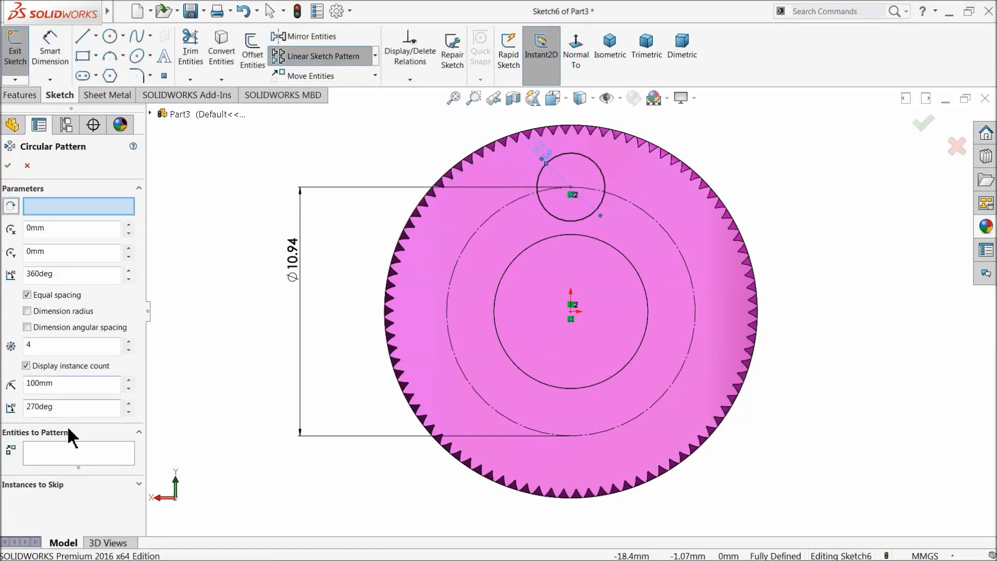
click(68, 457)
click(601, 207)
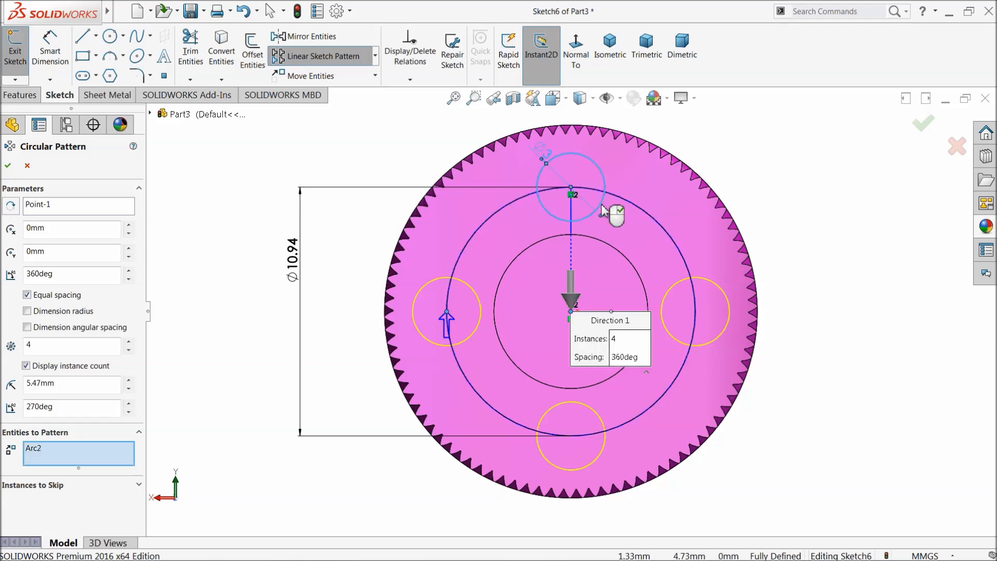
click(129, 342)
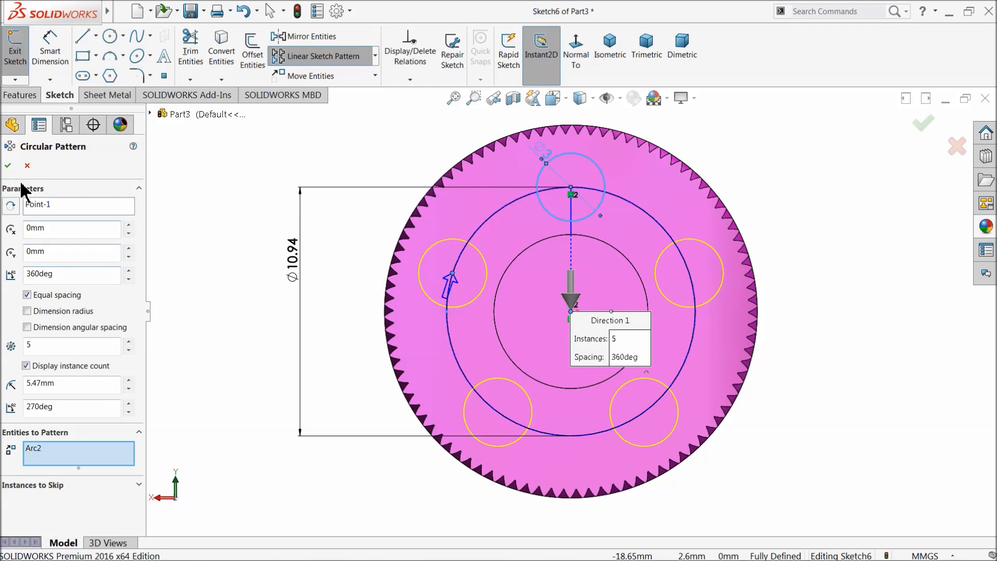
click(8, 166)
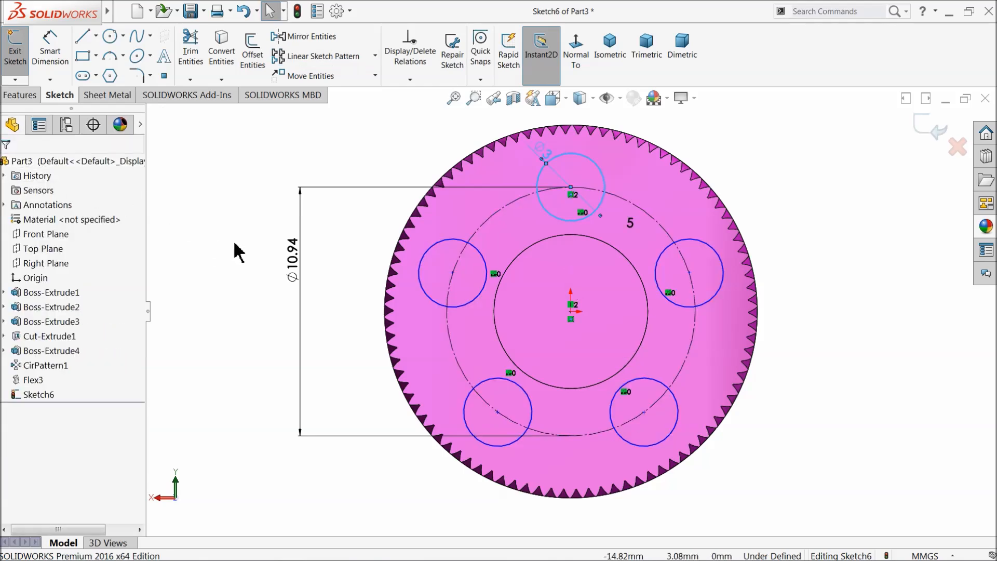
Step: Cut the five patterned circles through the whole gear with an Extruded Cut set to Through All
click(20, 97)
click(197, 52)
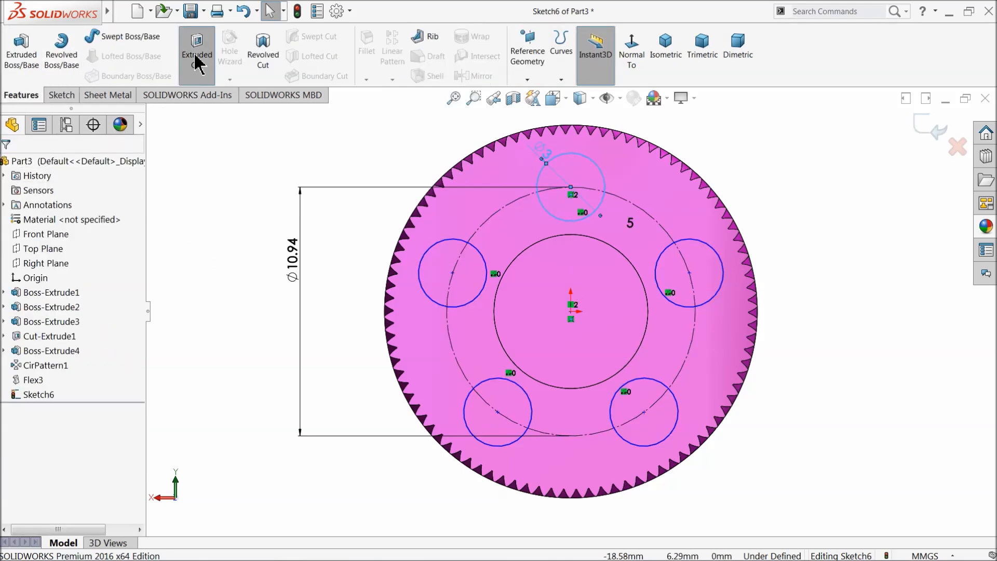
click(41, 253)
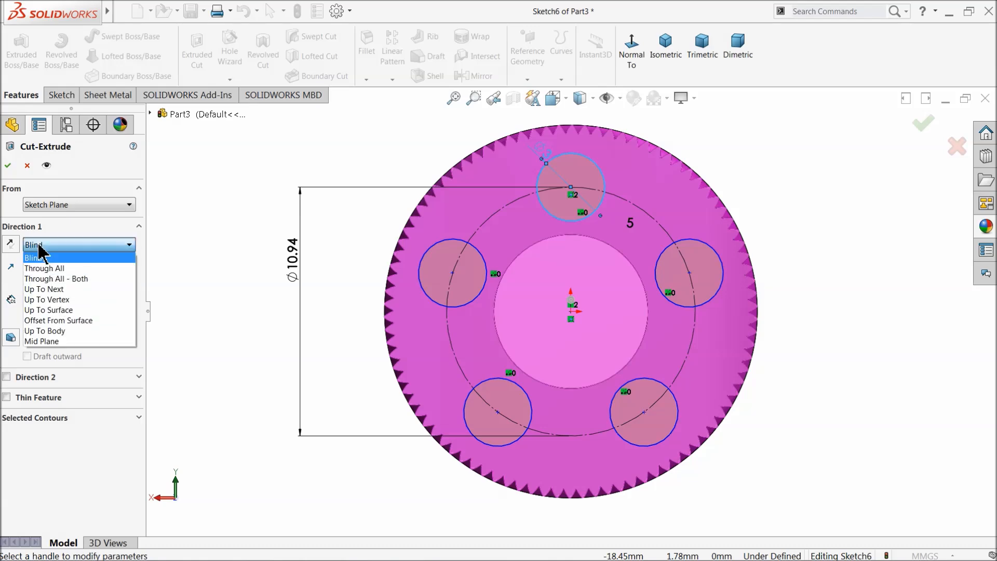
click(45, 271)
middle_drag(233, 278, 280, 322)
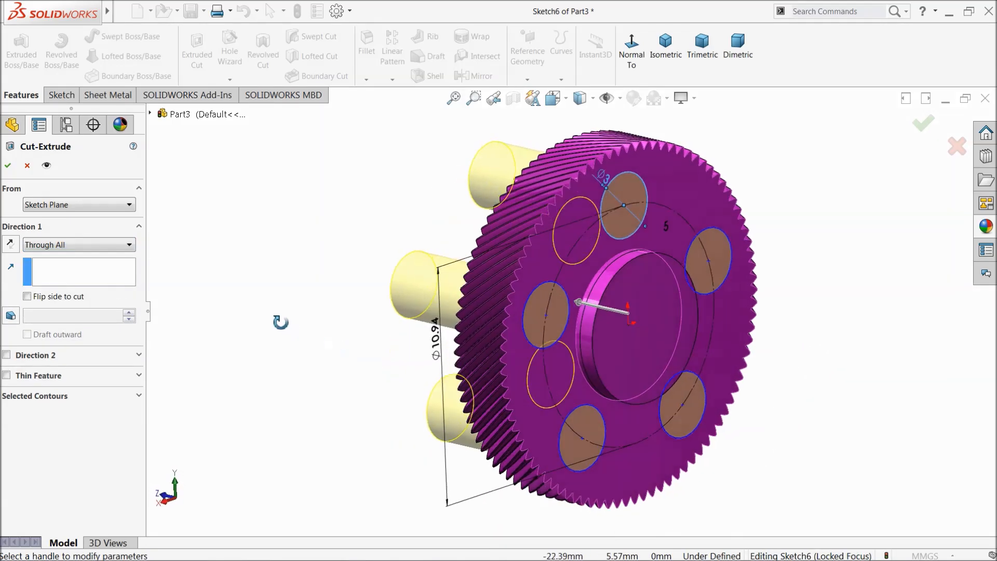
click(8, 165)
Step: Start a sketch on the gear's flat face on the shaft side, viewed normal to it
middle_drag(369, 284, 488, 302)
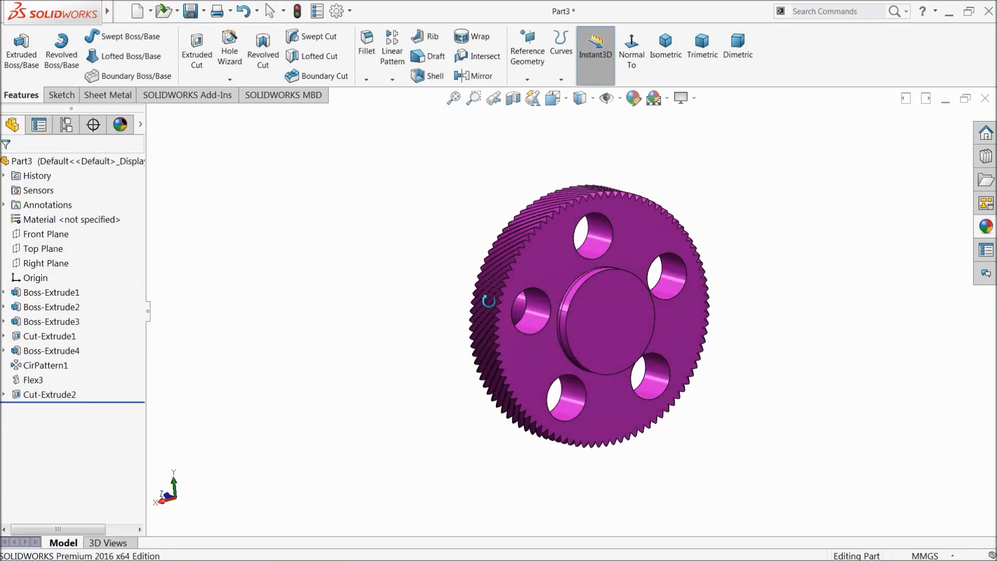
middle_drag(488, 302, 611, 362)
scroll(613, 275, down, 3)
click(612, 273)
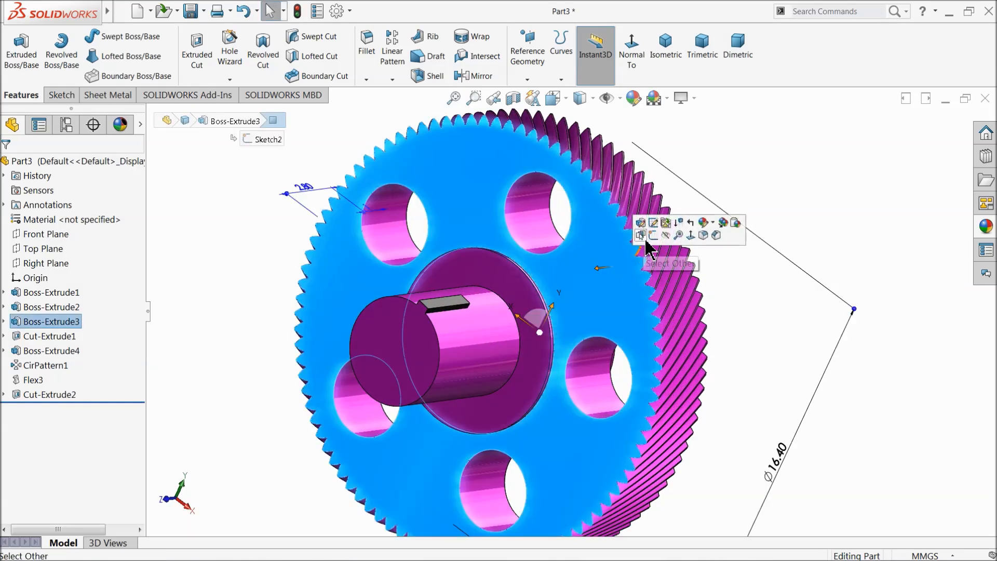
click(652, 229)
click(579, 55)
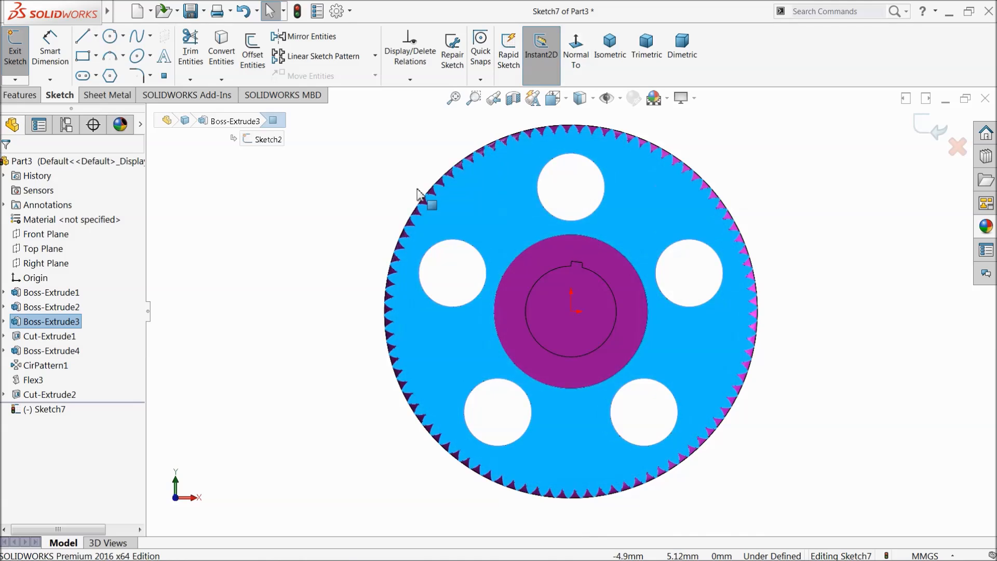
Step: Sketch two circles centred on the origin just inside the teeth, about 15.4 mm and 14.3 mm in diameter
click(109, 36)
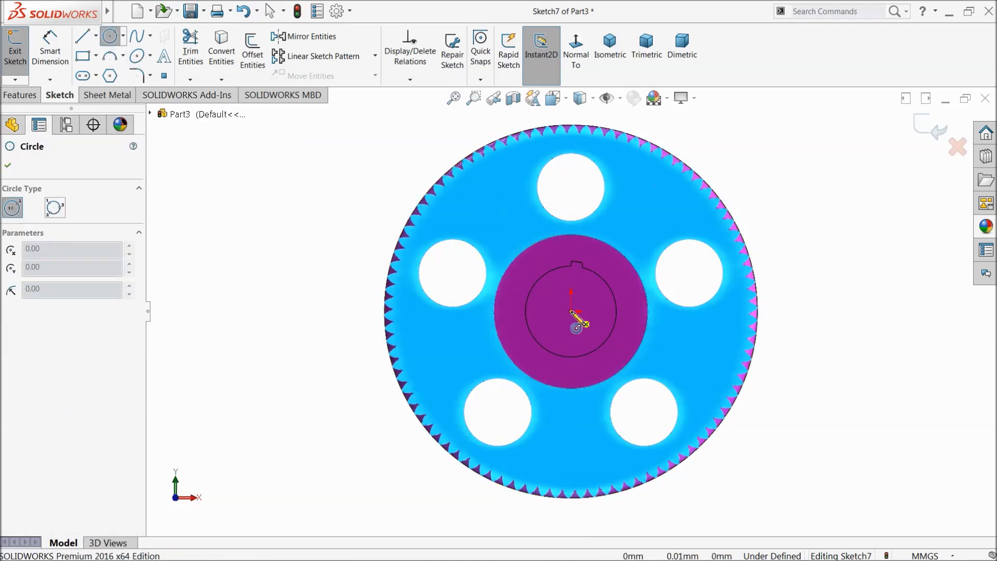
click(572, 312)
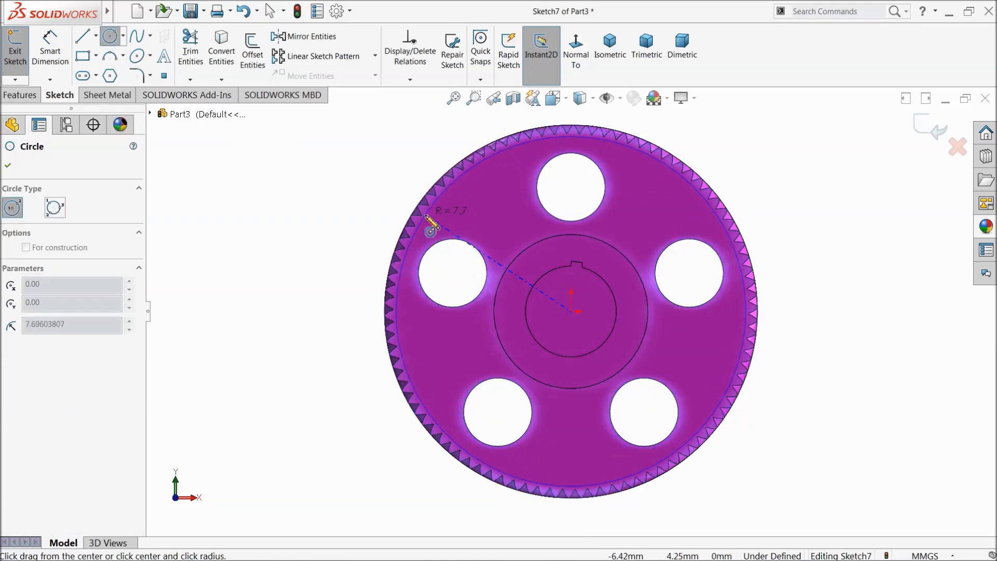
click(426, 216)
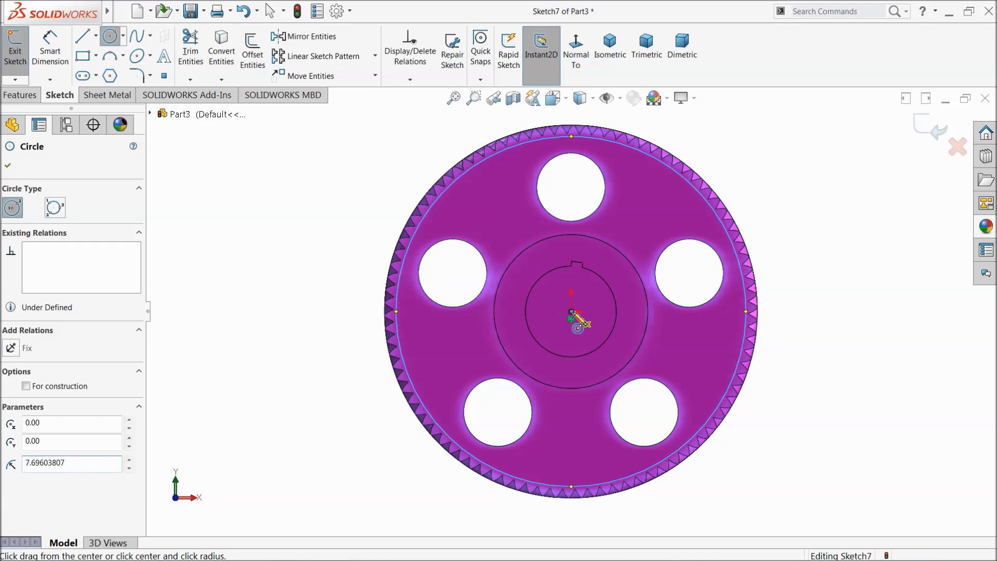
click(571, 312)
click(439, 236)
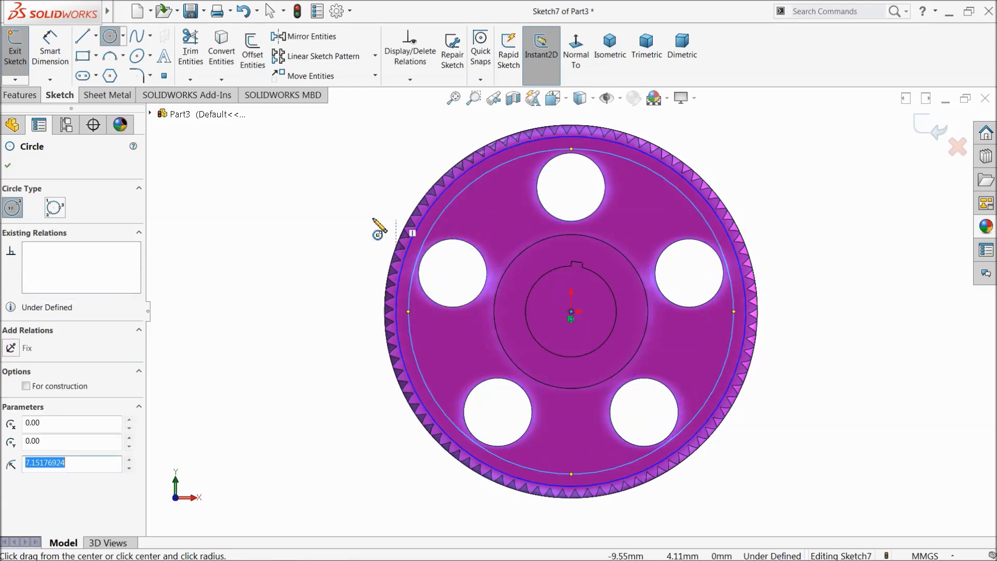
Step: Dimension the outer circle's diameter as 15.559 mm
click(50, 52)
scroll(296, 174, down, 3)
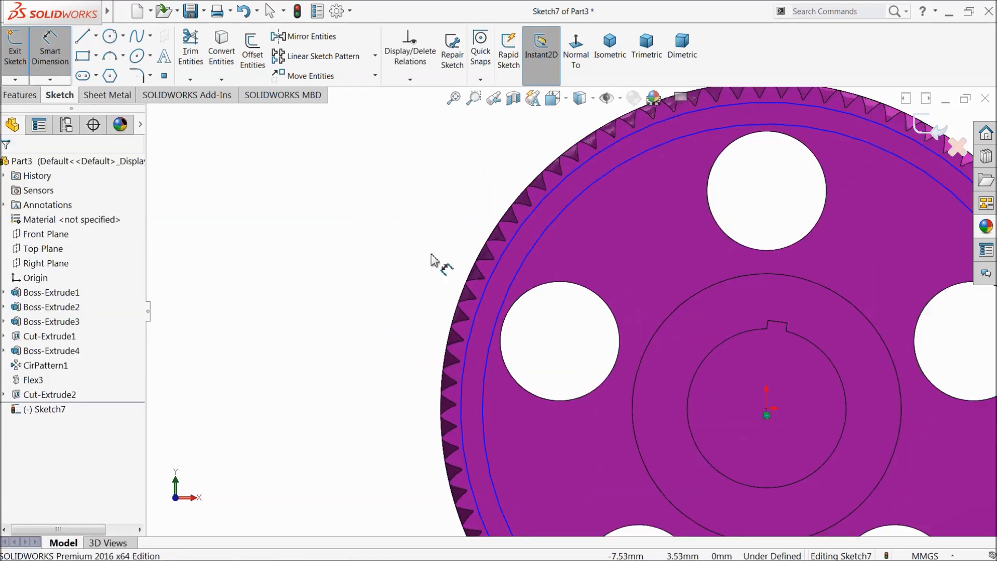
click(488, 289)
click(338, 299)
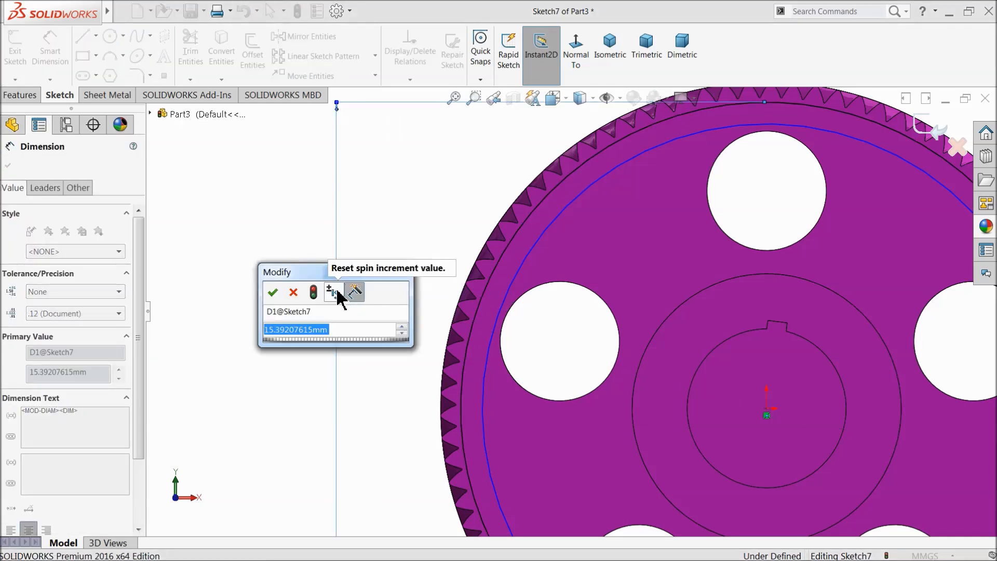
text(15.558)
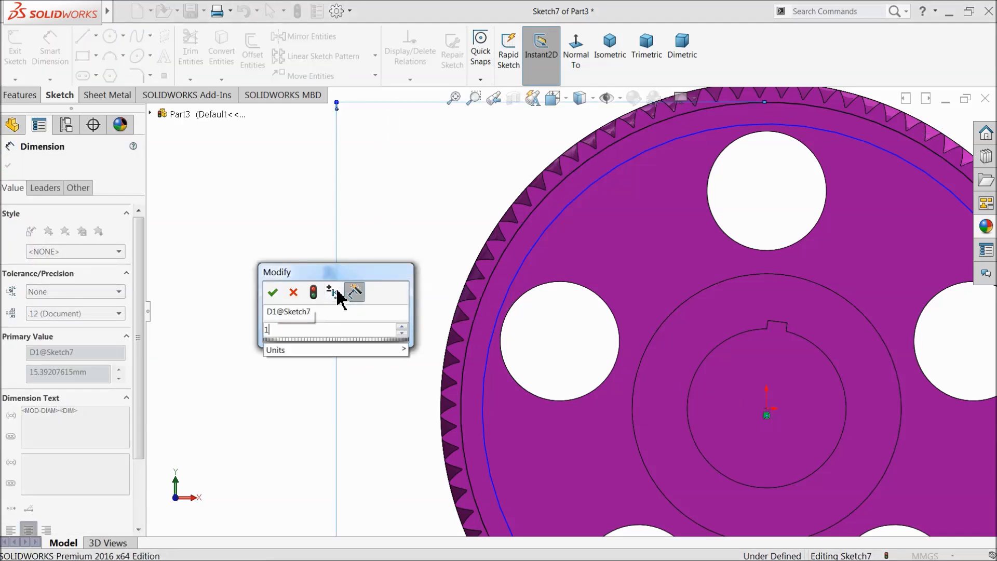
key(Return)
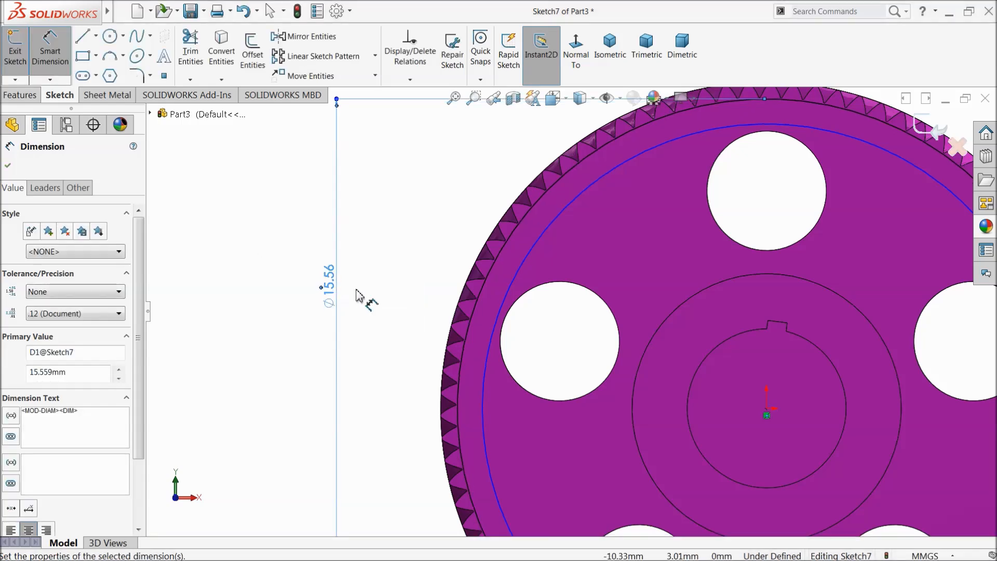
Step: Dimension the radial gap between the two concentric circles as 0.083 mm
scroll(580, 211, down, 3)
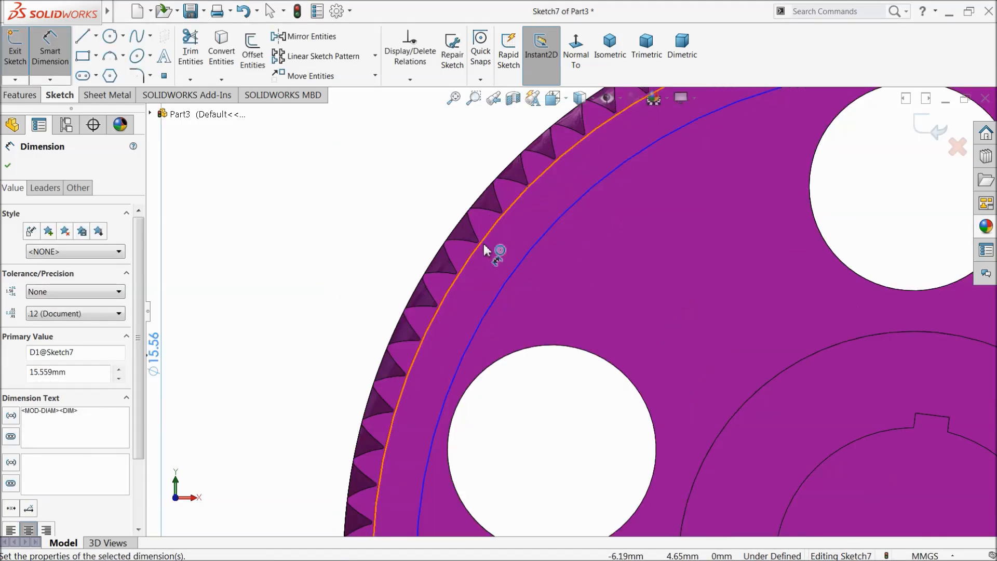
click(486, 245)
click(512, 263)
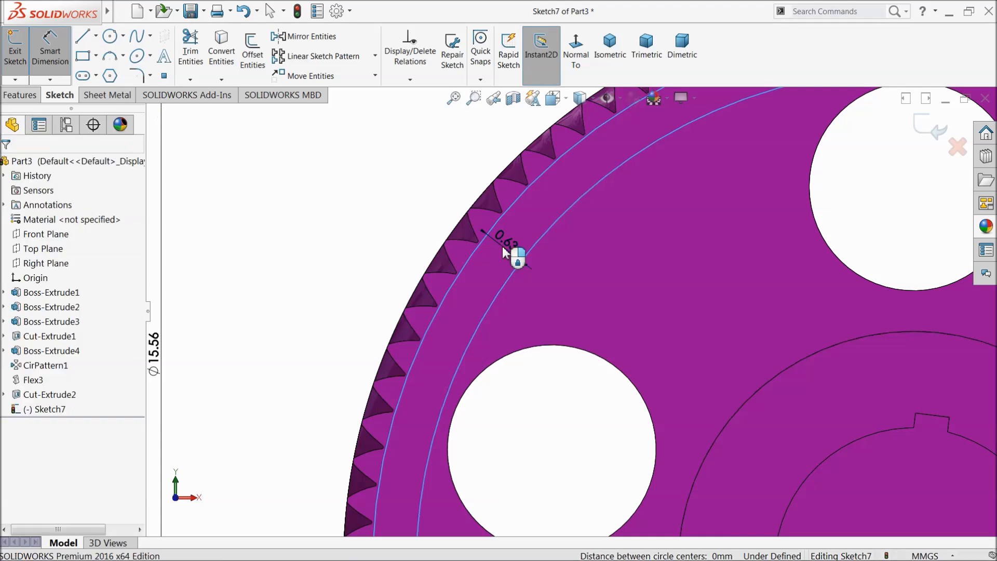
click(512, 256)
text(0.65)
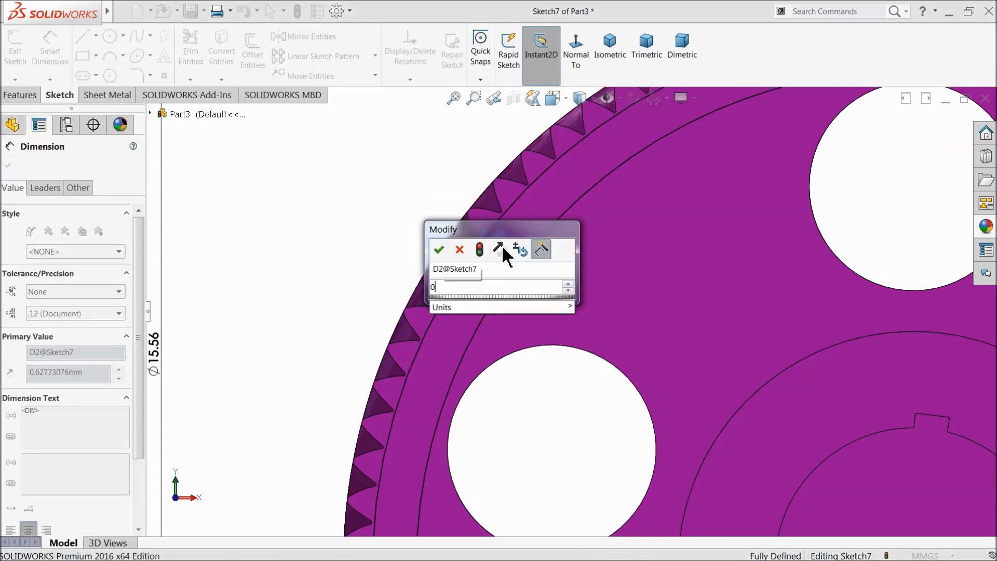
key(Return)
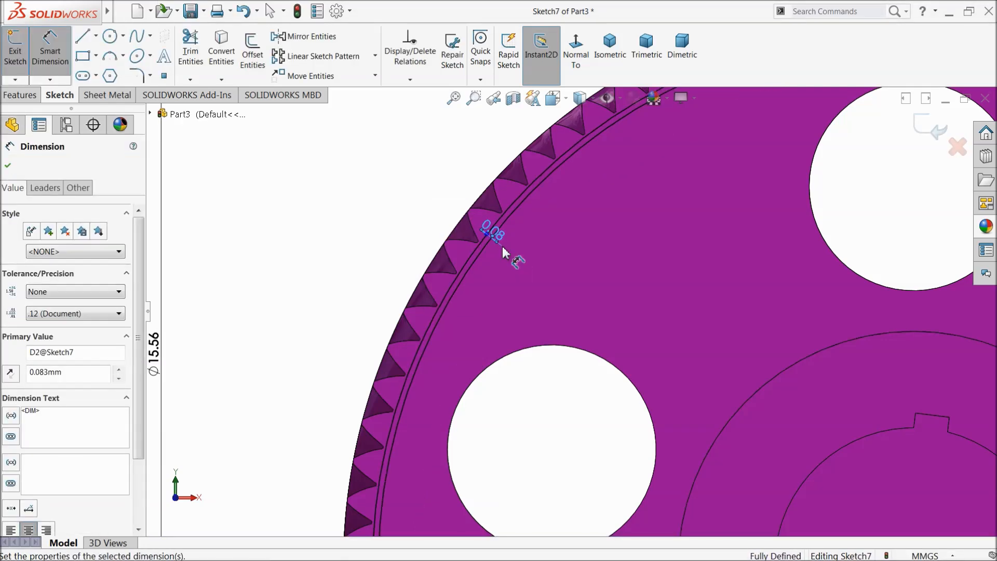
Step: Extrude the thin ring between the two circles 0.2 mm outward from the gear face, merged with the body
click(21, 95)
click(14, 57)
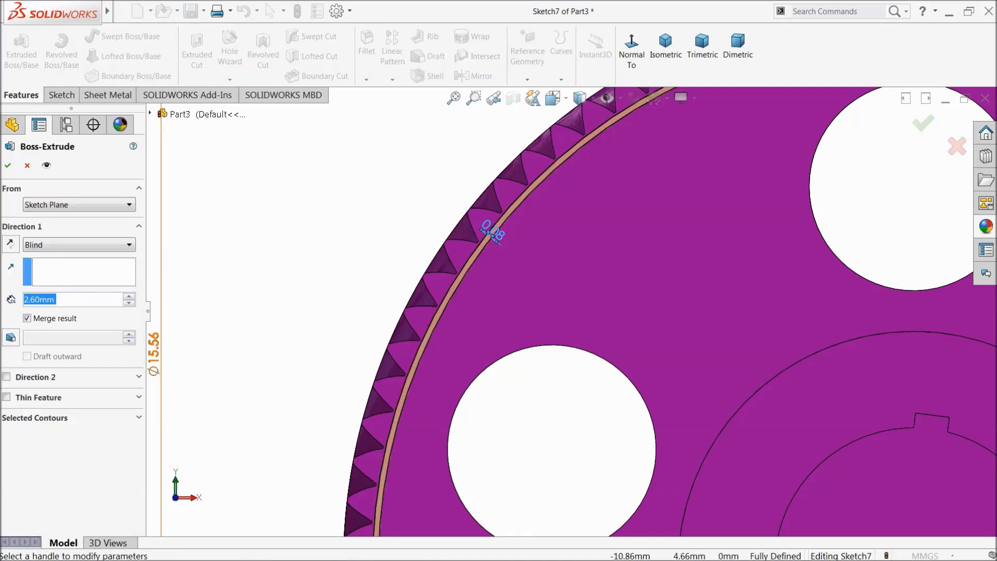
text(0.2)
key(Return)
key(f)
click(663, 67)
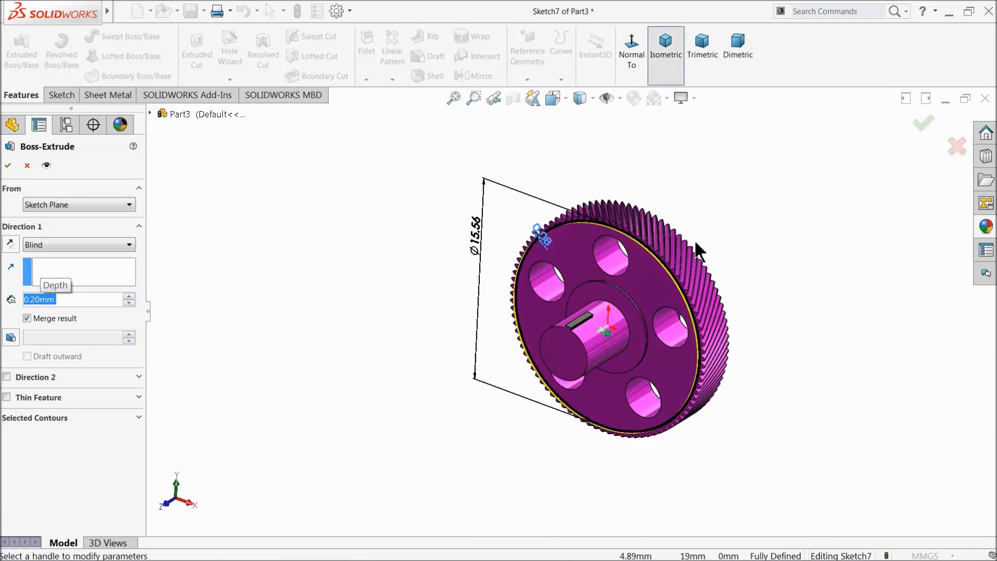
scroll(644, 286, down, 5)
scroll(644, 285, down, 3)
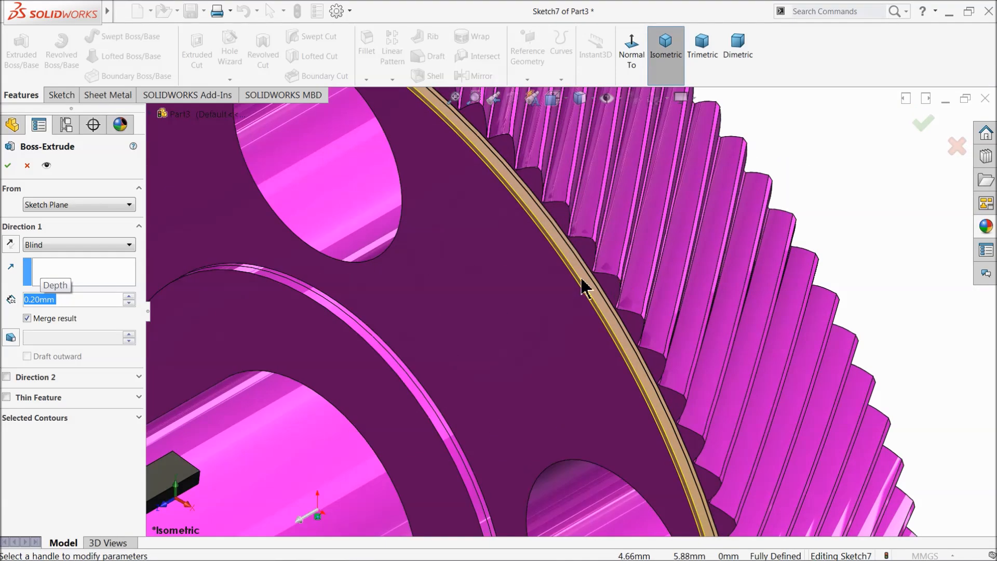
click(9, 166)
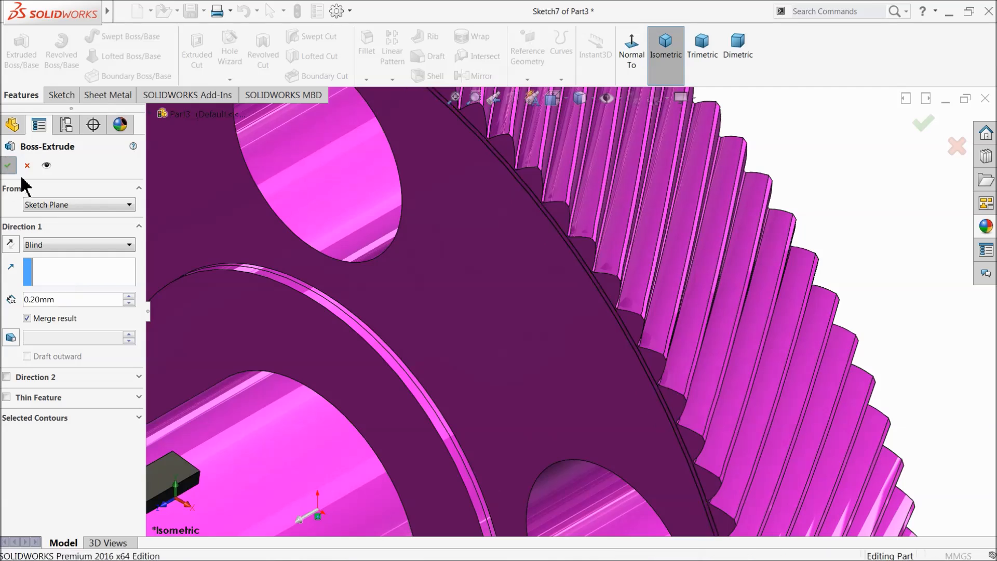
Step: Start a sketch on the Top Plane, viewed normal to it
scroll(649, 262, up, 6)
middle_drag(705, 238, 620, 278)
middle_drag(658, 306, 697, 290)
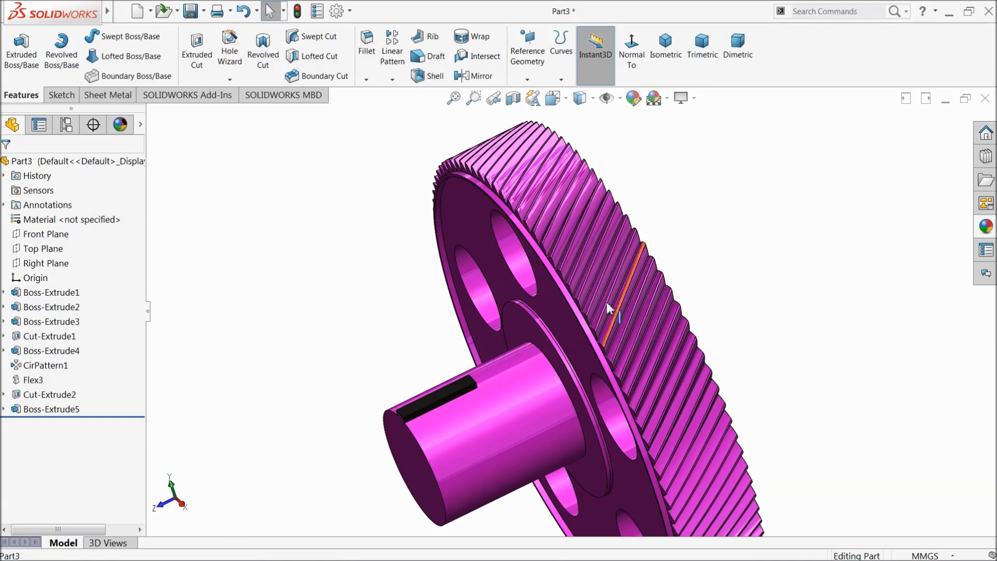
click(15, 251)
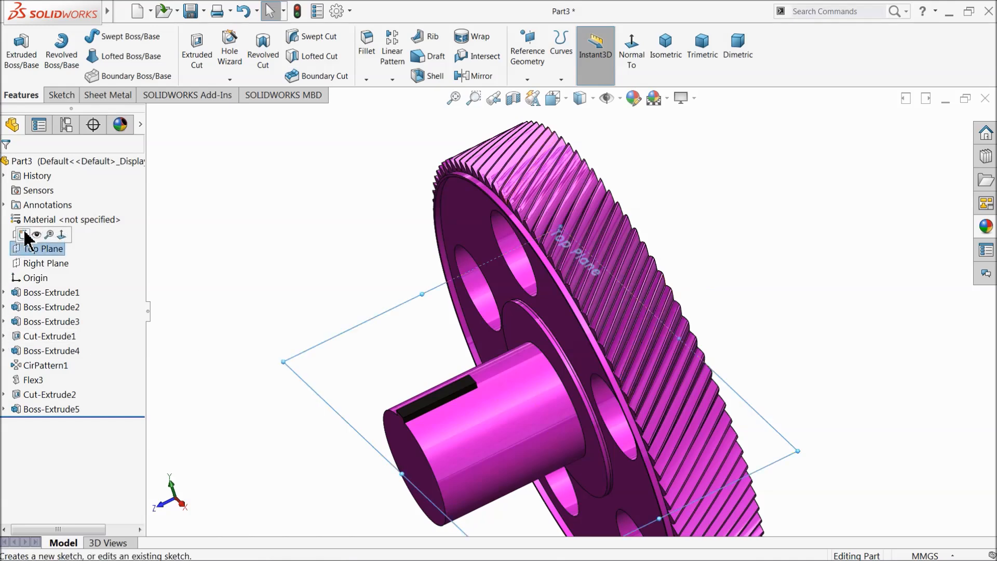
click(26, 234)
click(586, 61)
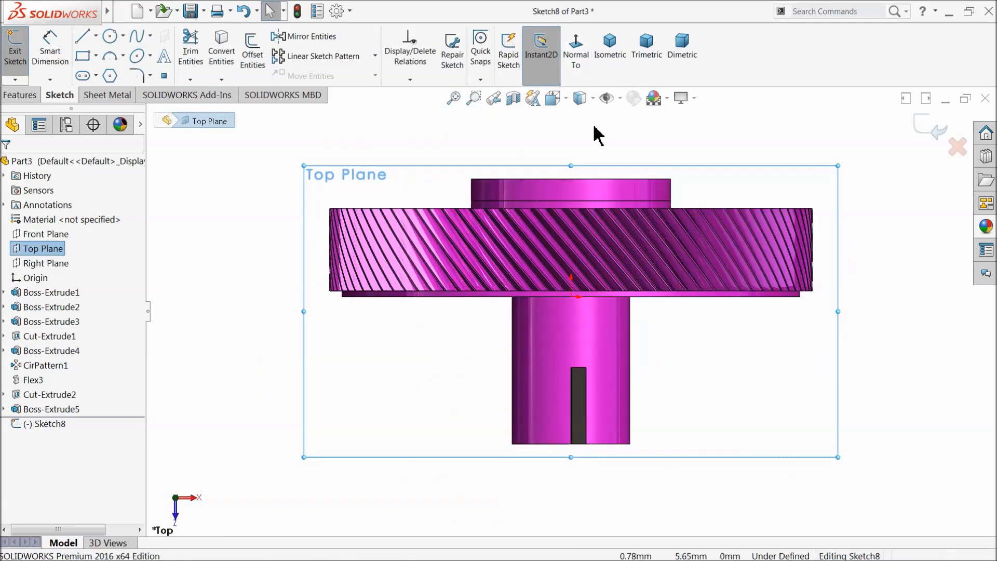
Step: Sketch a corner rectangle about 7.63 by 2.34 mm from above the hub to beyond the gear's outer edge, overlapping the teeth
click(251, 179)
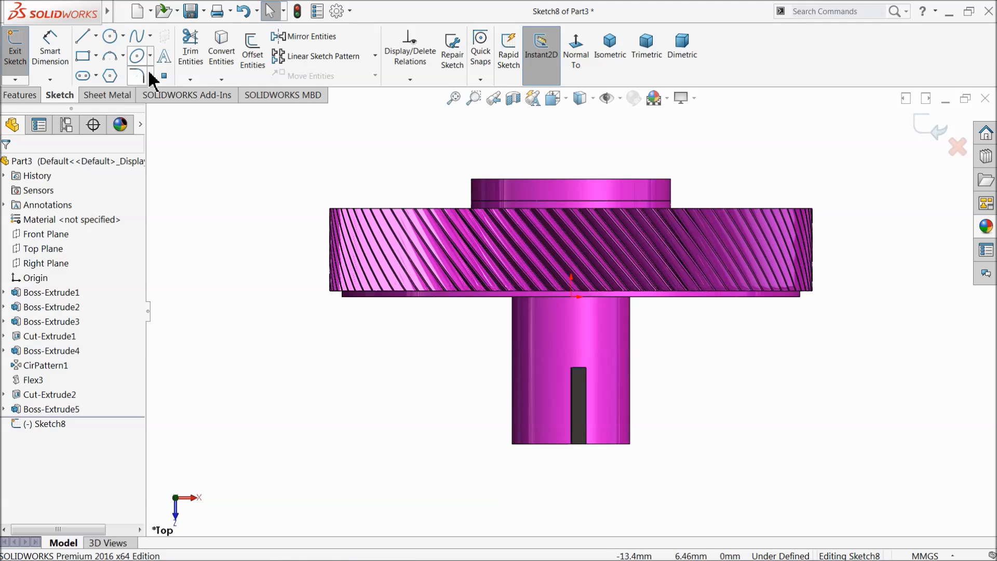
click(83, 56)
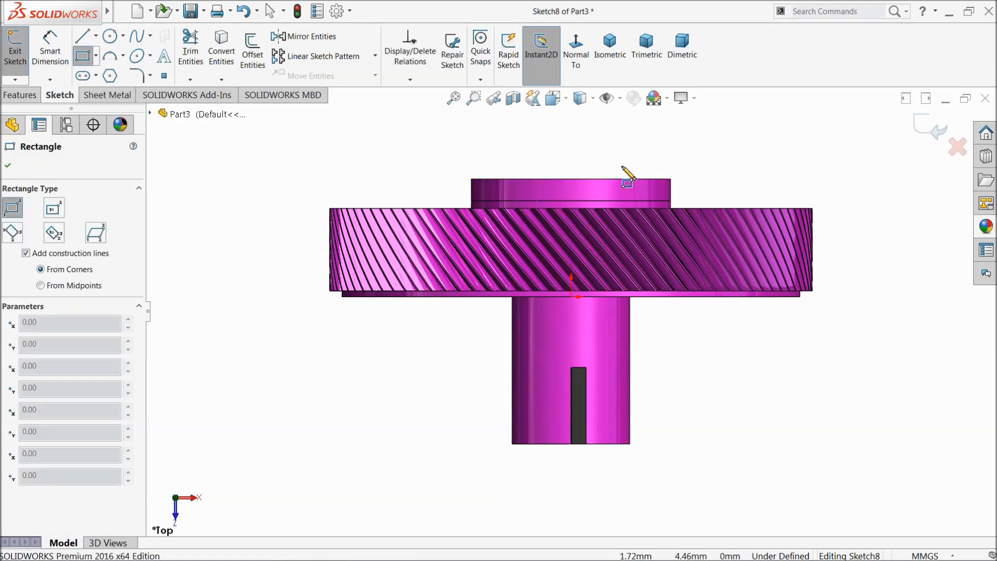
click(627, 167)
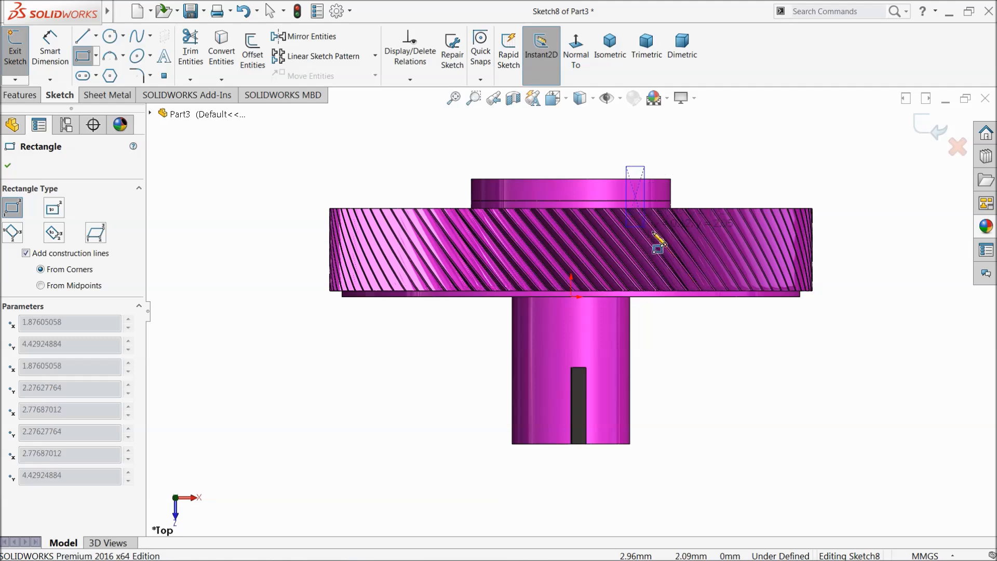
click(851, 234)
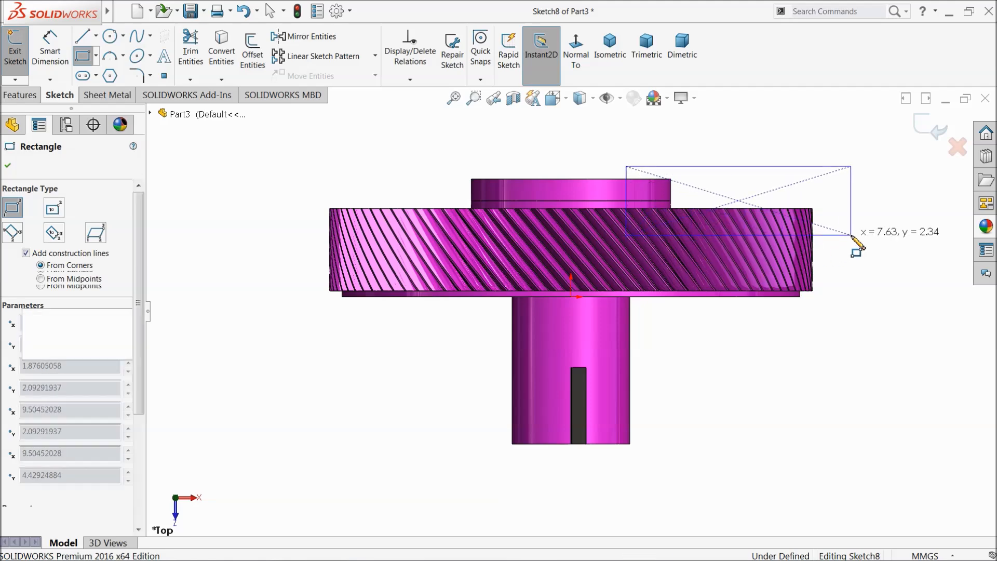
Step: Sketch a vertical centerline about 4.66 mm long from above the hub down to the origin
click(48, 46)
scroll(661, 230, down, 4)
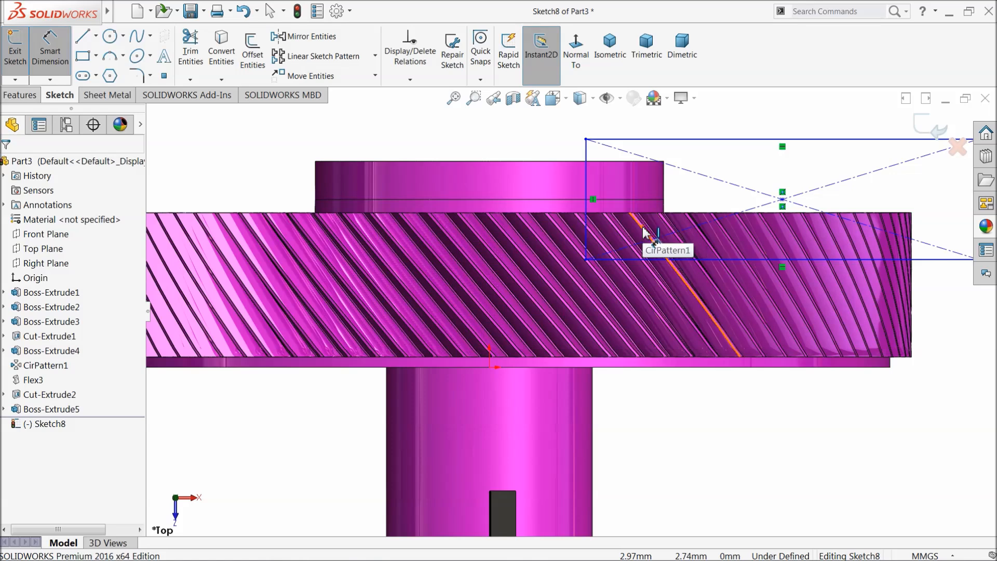
click(96, 35)
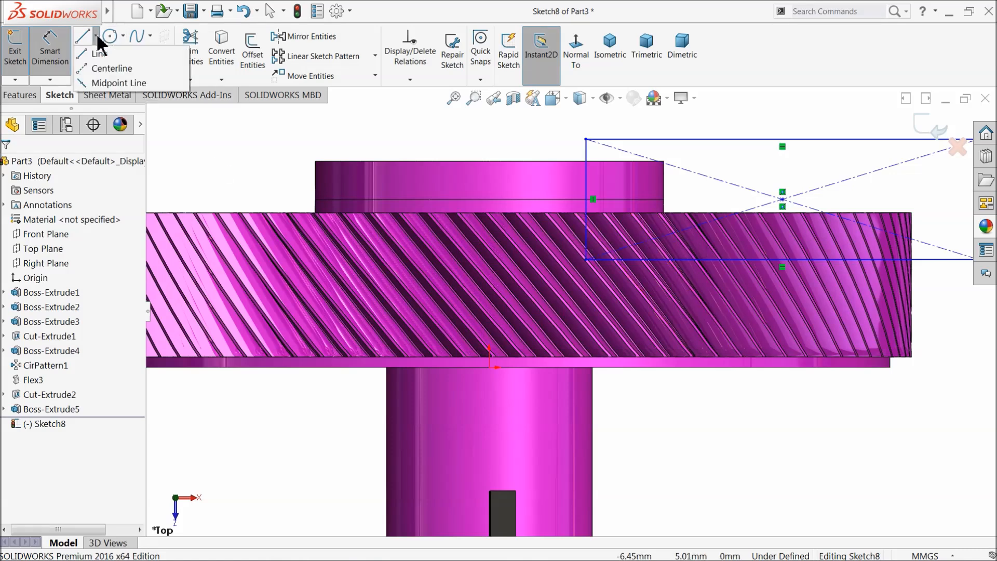
click(111, 68)
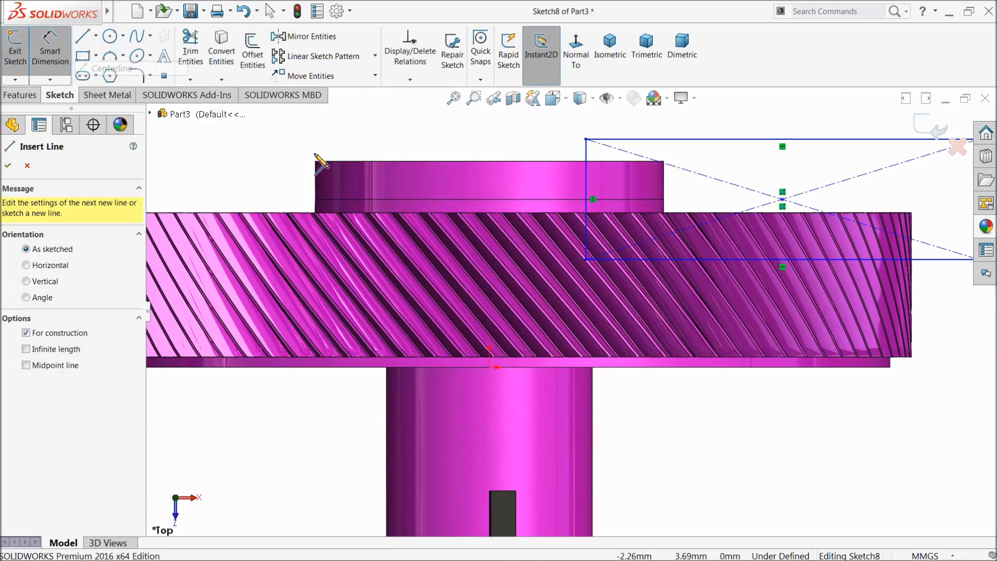
click(489, 128)
click(489, 366)
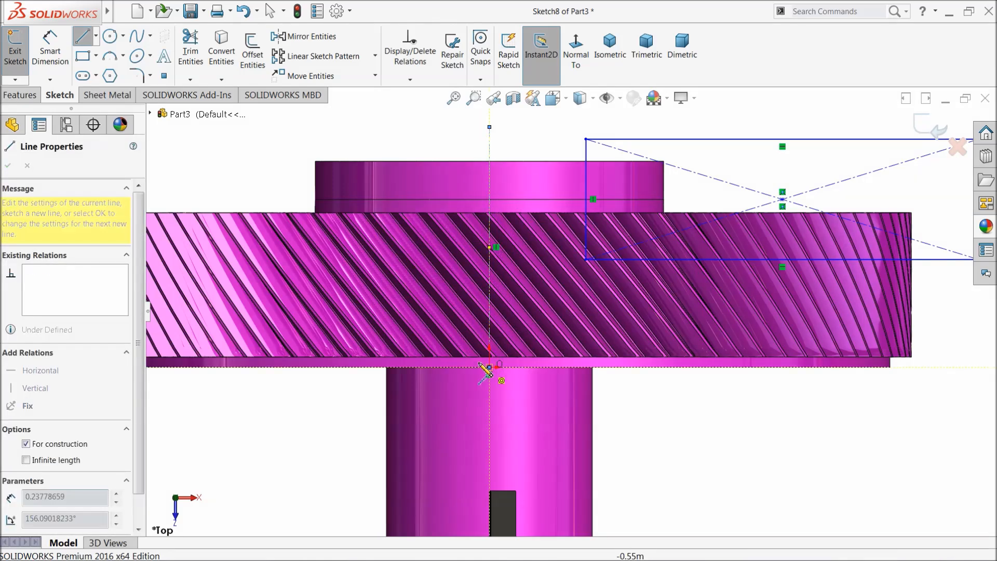
right_click(228, 134)
click(260, 142)
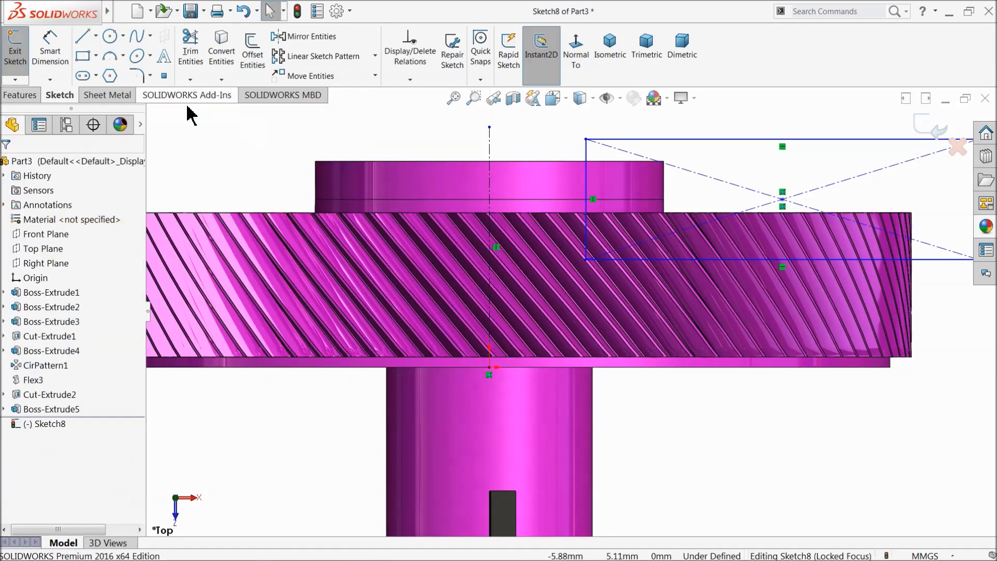
Step: Dimension the horizontal distance between the centerline and the rectangle's nearest vertical side as 2.512 mm
click(57, 41)
scroll(525, 170, up, 2)
scroll(590, 232, down, 2)
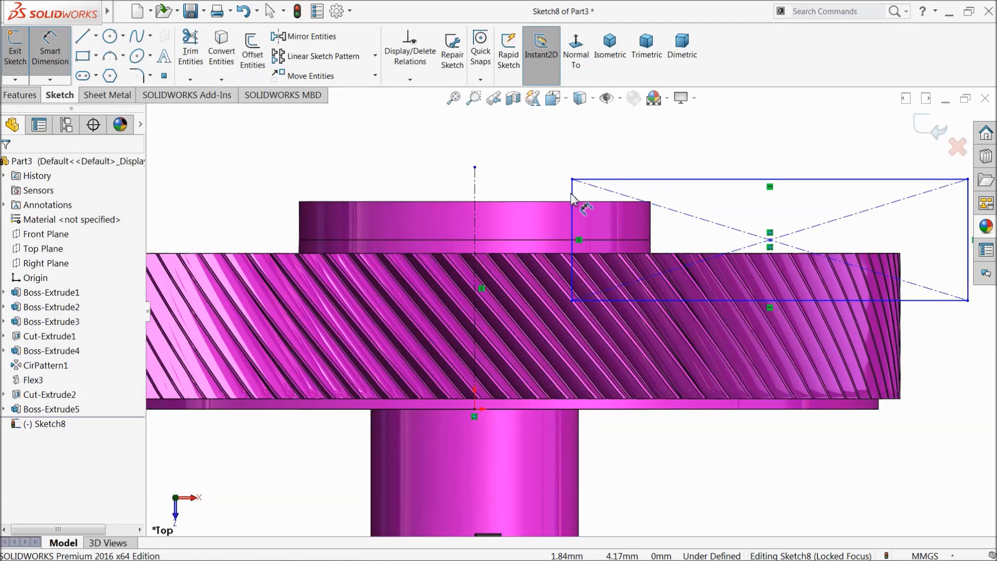
click(573, 197)
click(474, 179)
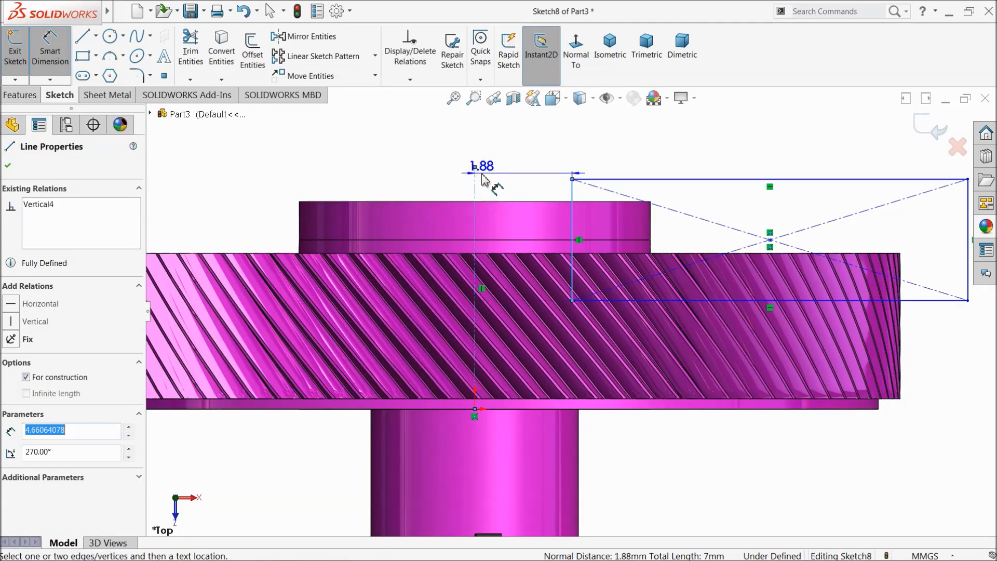
click(499, 141)
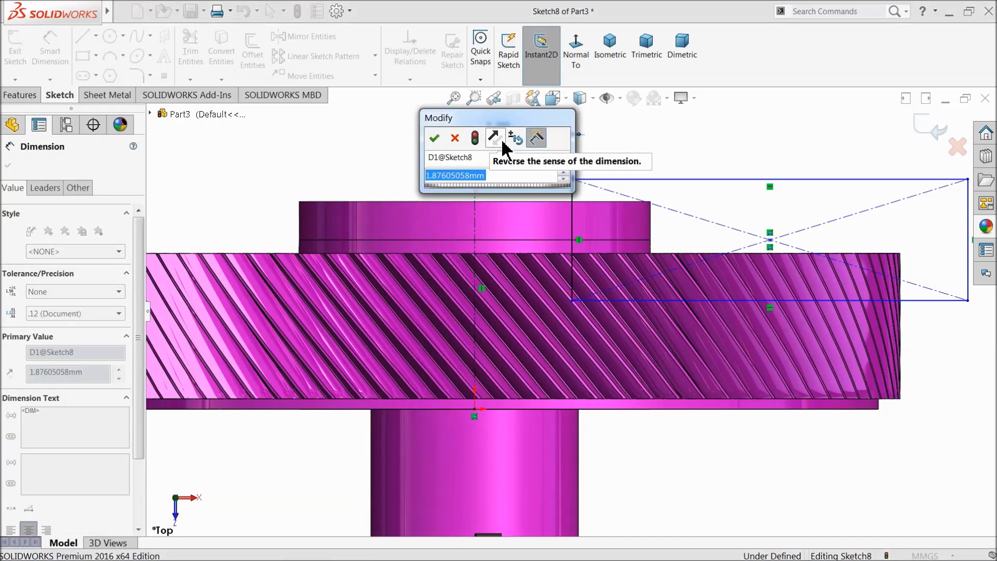
text(2.)
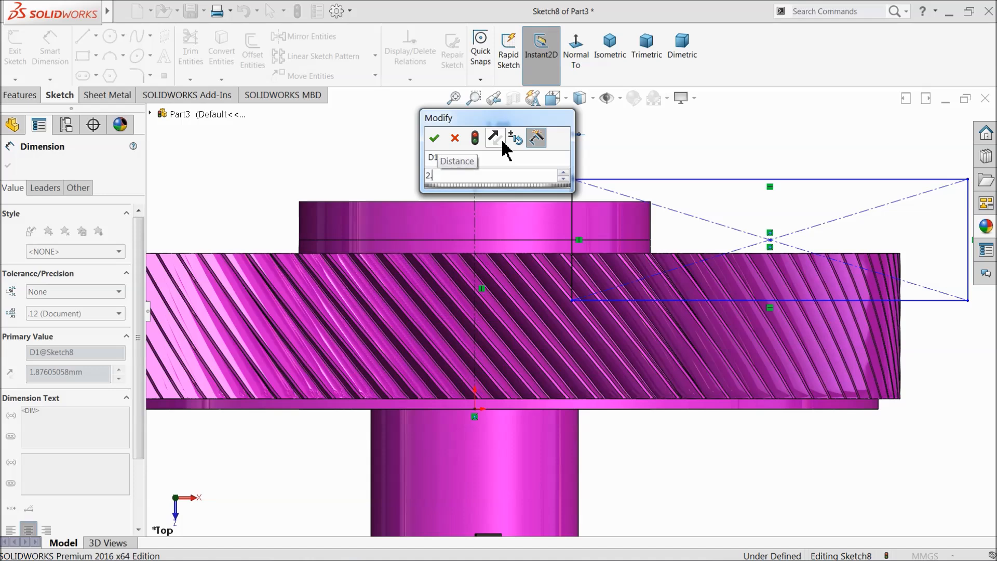
text(512)
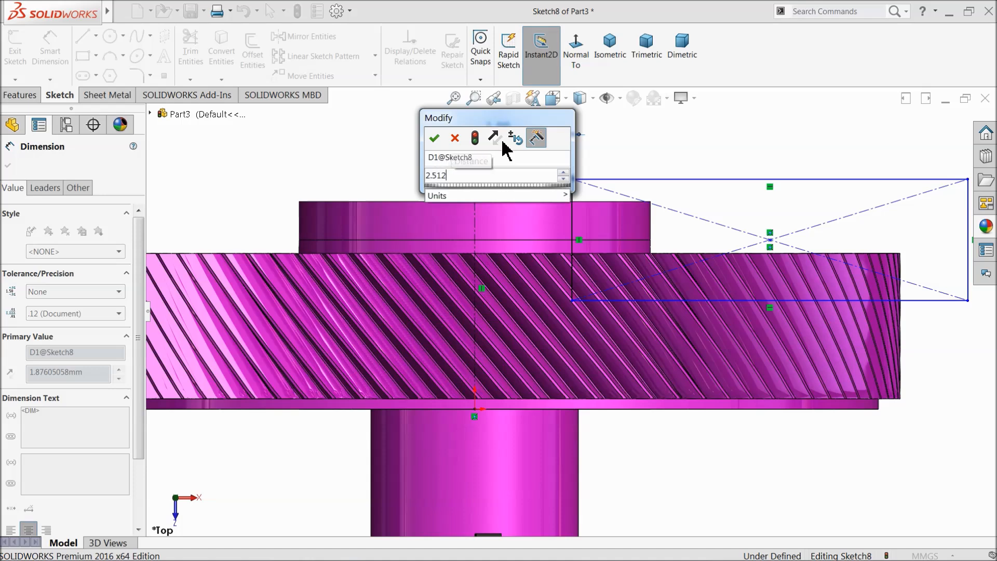
click(437, 141)
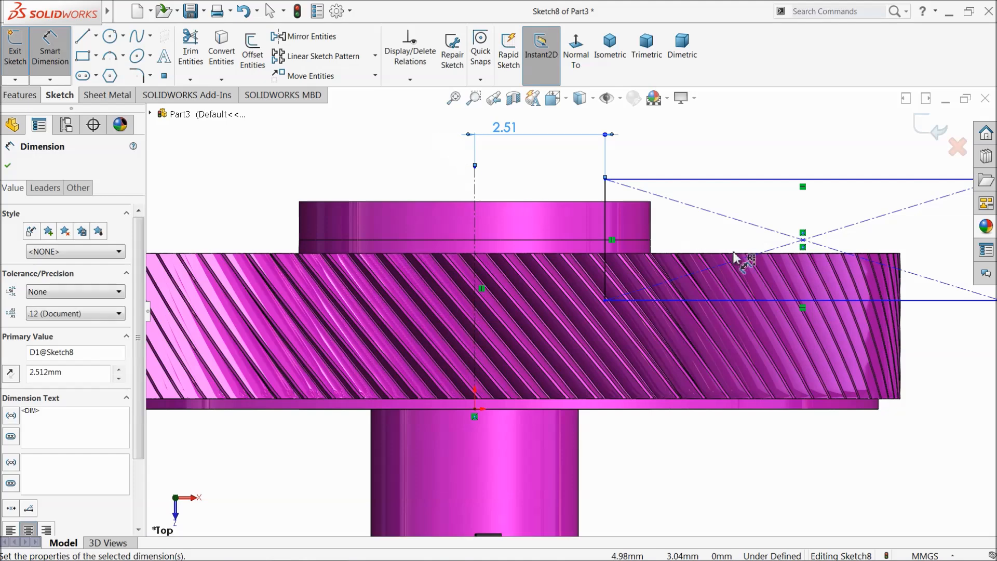
Step: Dimension the vertical distance from the hub's end edge to the rectangle's lower side as 1.764 mm
scroll(741, 256, up, 3)
scroll(749, 288, down, 2)
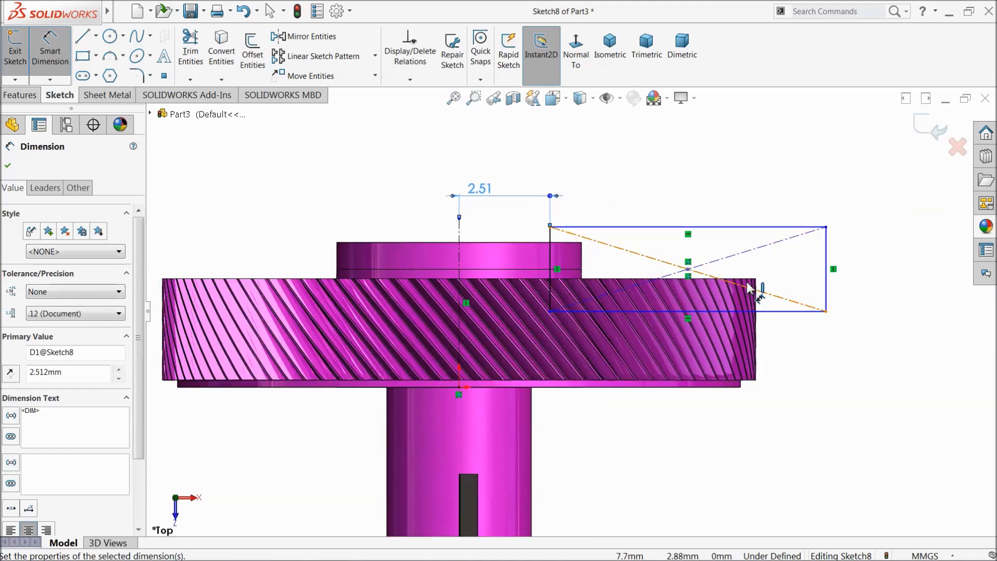
scroll(600, 276, down, 2)
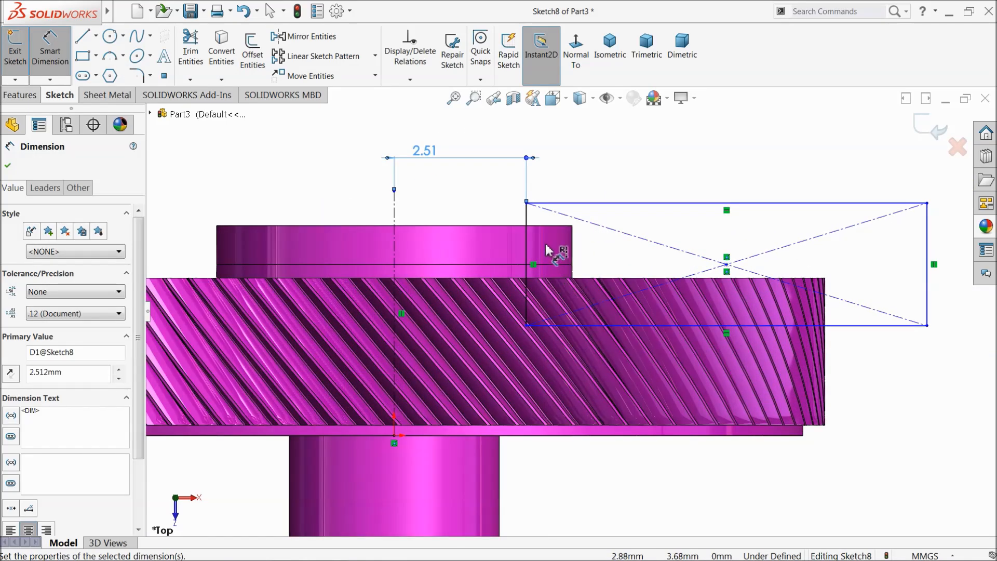
click(552, 227)
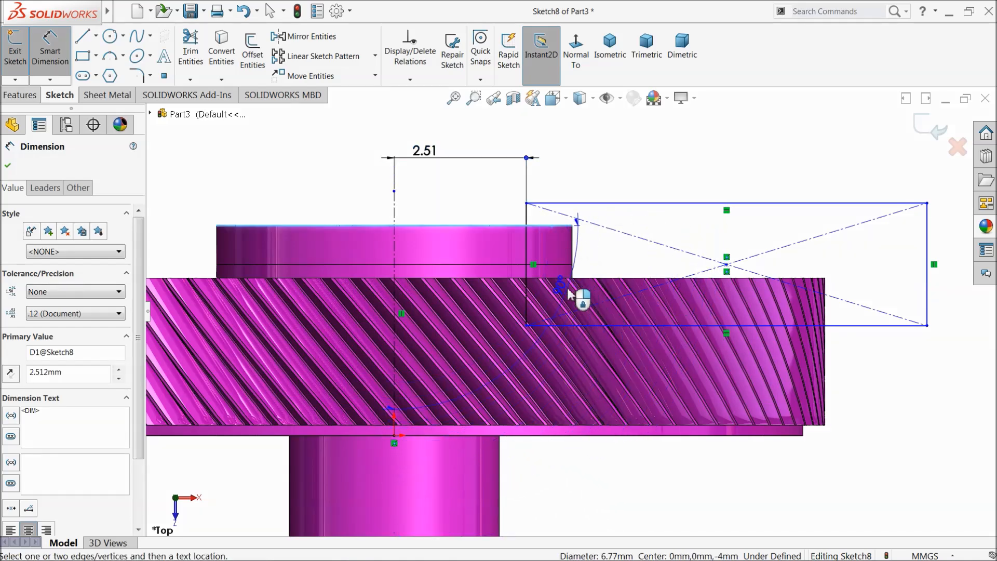
key(Escape)
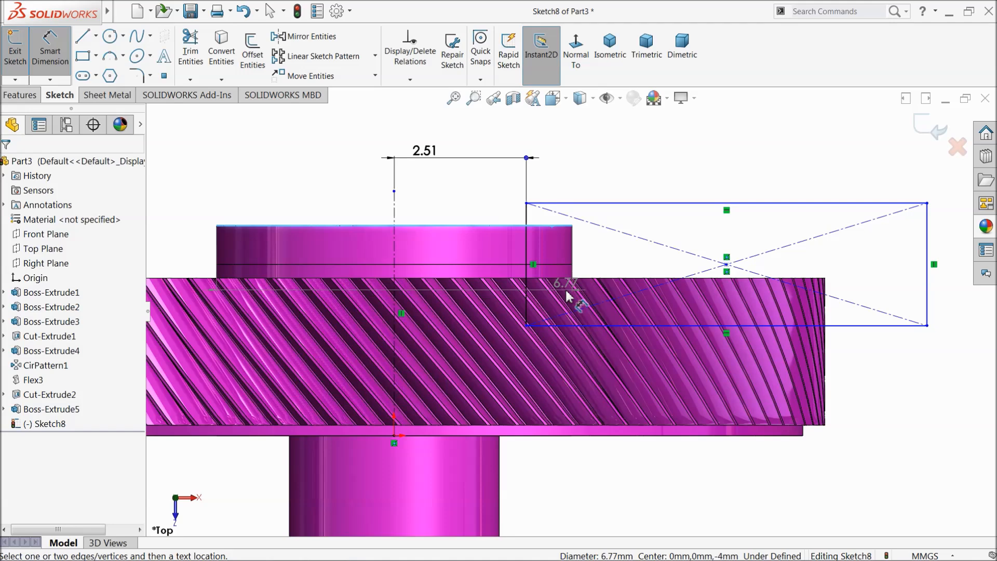
click(754, 326)
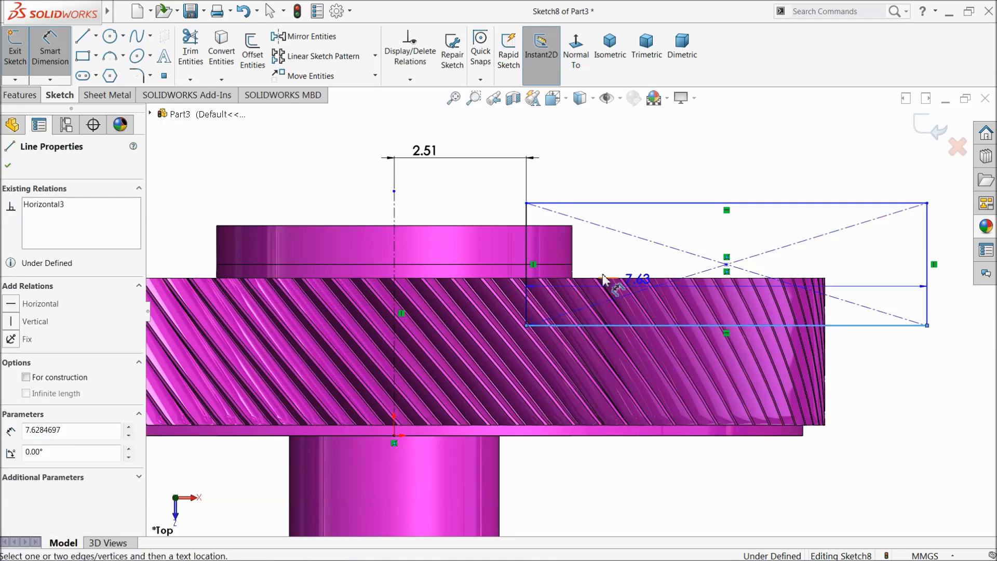
click(553, 228)
key(z)
click(850, 279)
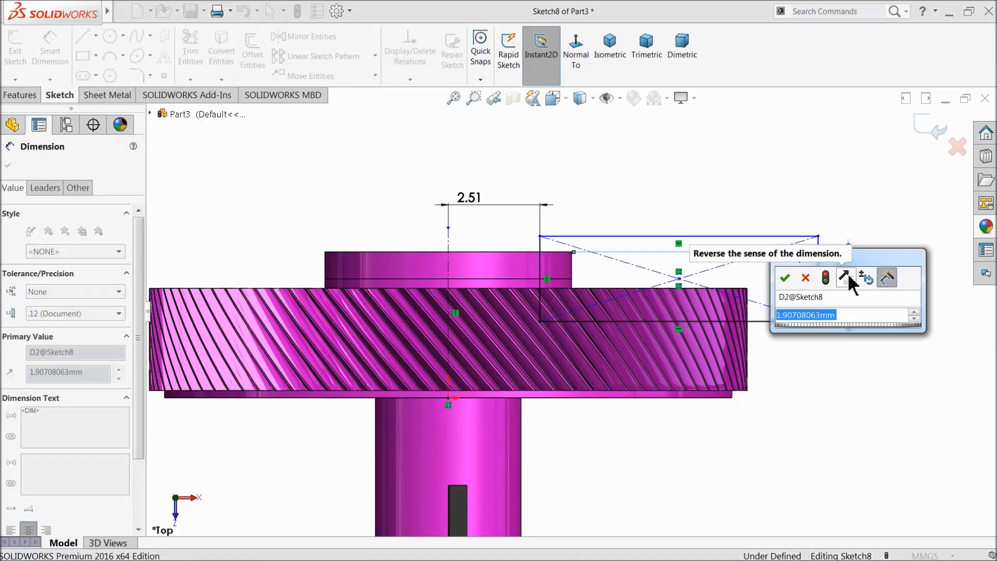
text(1.764)
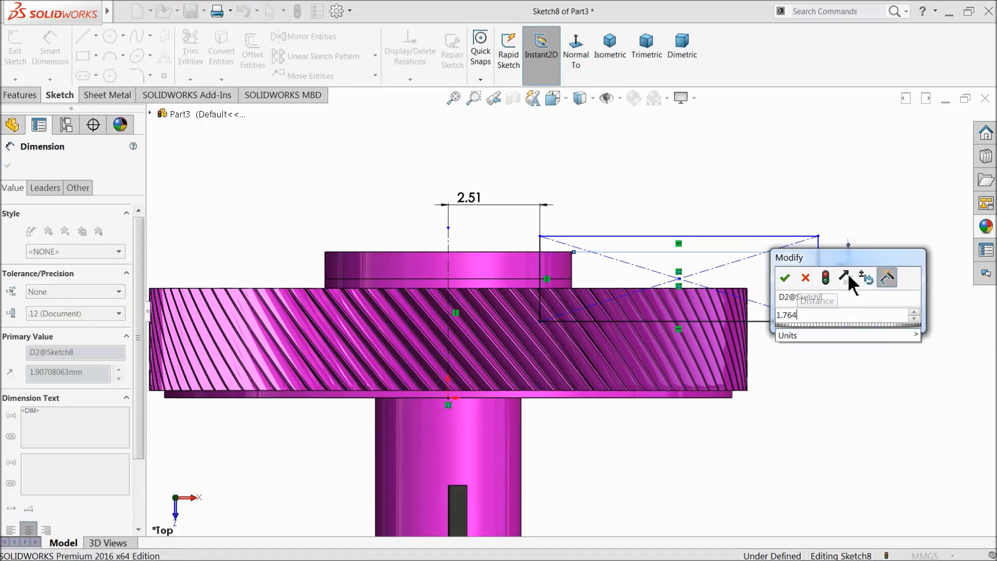
key(Return)
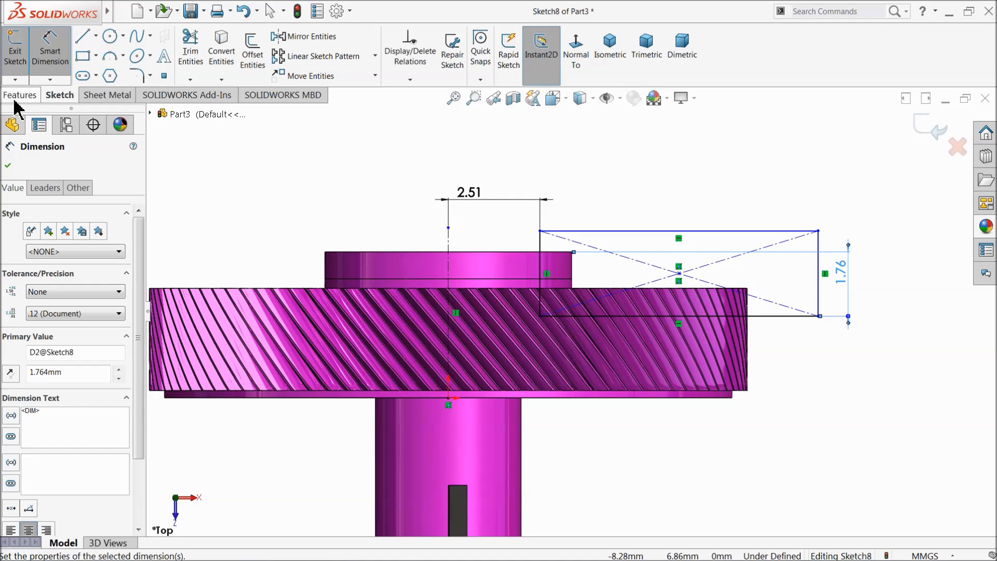
Step: Revolve-cut the rectangle 360 degrees about the vertical centerline to trim the gear face and hub
click(20, 95)
click(265, 52)
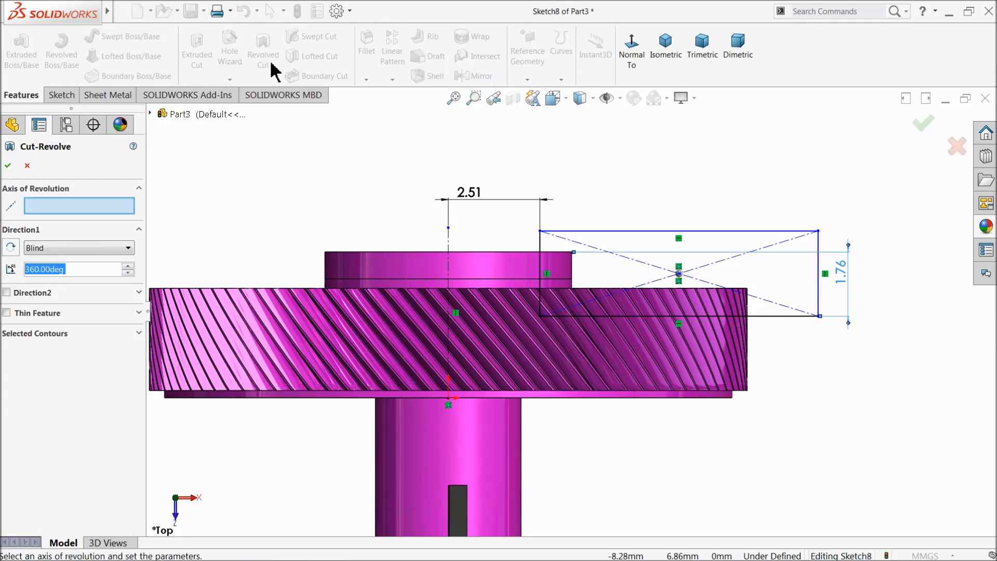
click(448, 264)
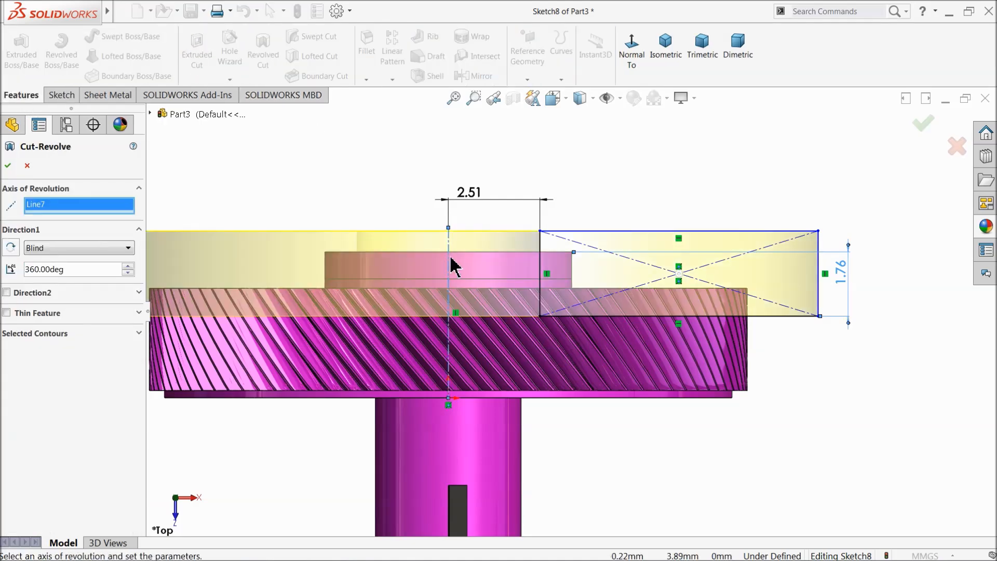
key(z)
click(9, 166)
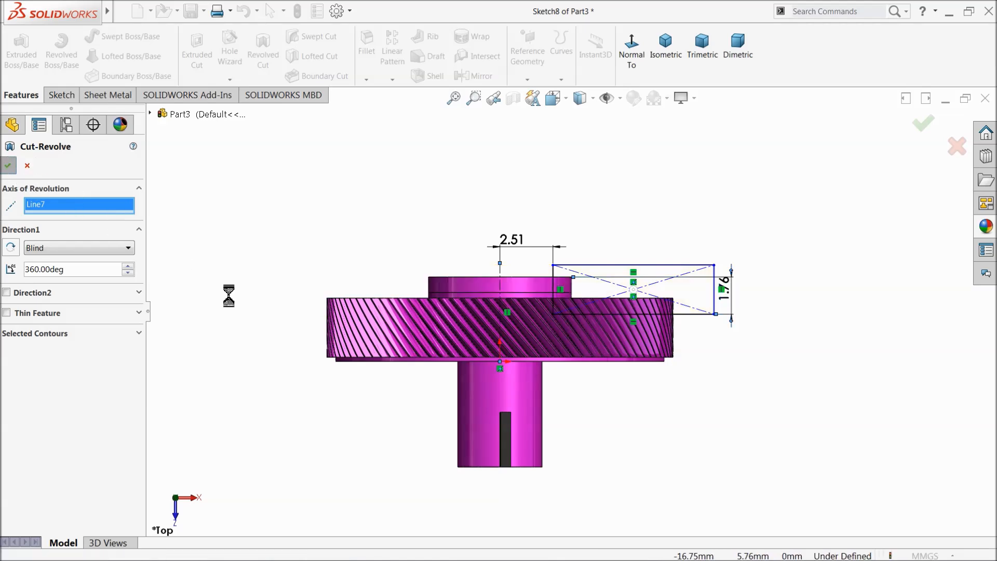
click(267, 296)
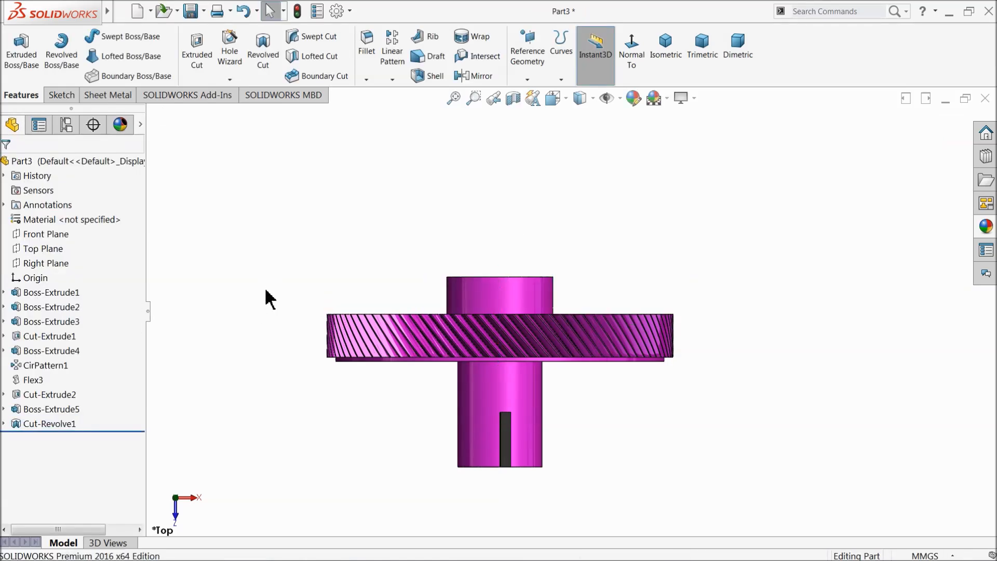
Step: Chamfer the end face of the hub opposite the keyed shaft by 0.3 mm at 45 degrees
mouse_move(310, 285)
middle_down()
mouse_move(320, 356)
mouse_move(283, 313)
mouse_move(350, 343)
mouse_move(314, 343)
mouse_move(294, 320)
middle_up()
click(370, 80)
click(378, 108)
text(0.3)
key(Return)
click(572, 370)
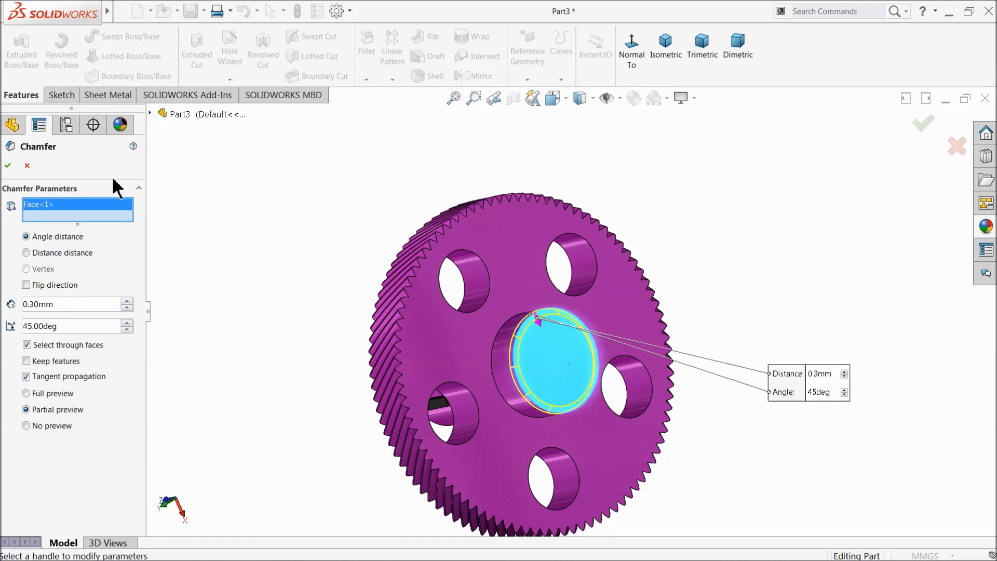
click(4, 166)
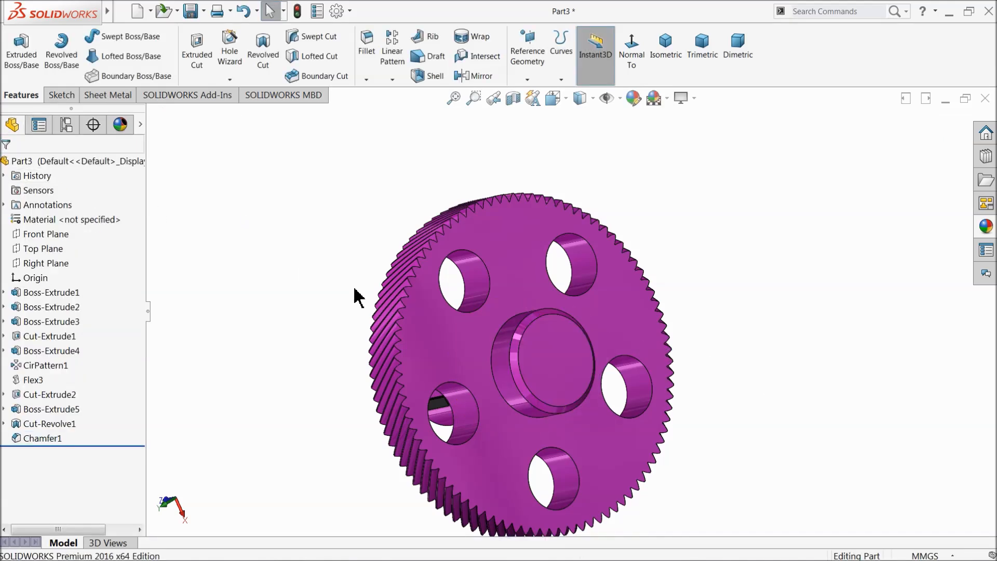
Step: Save the part as 8.Crankshaft Sprocket in the 2 Cylinder Engine folder
middle_drag(356, 296, 514, 363)
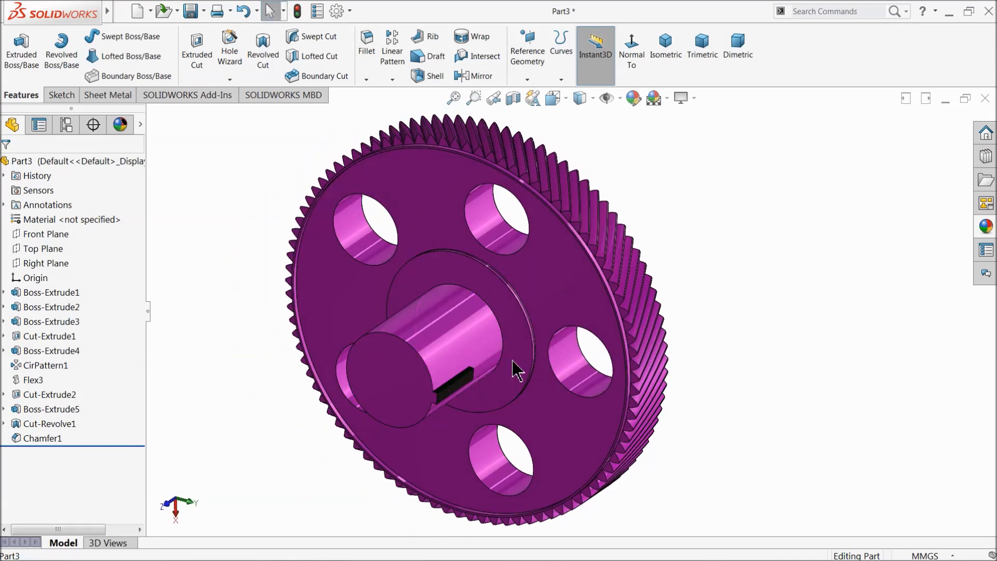
mouse_move(517, 324)
middle_down()
mouse_move(416, 327)
mouse_move(499, 334)
mouse_move(525, 306)
middle_up()
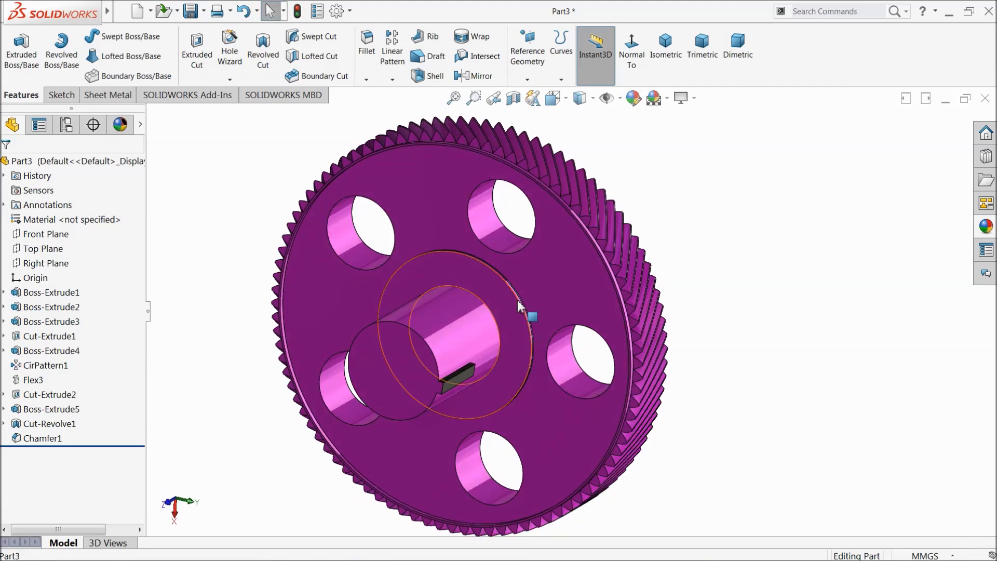
click(670, 56)
scroll(618, 289, down, 2)
middle_drag(607, 295, 597, 338)
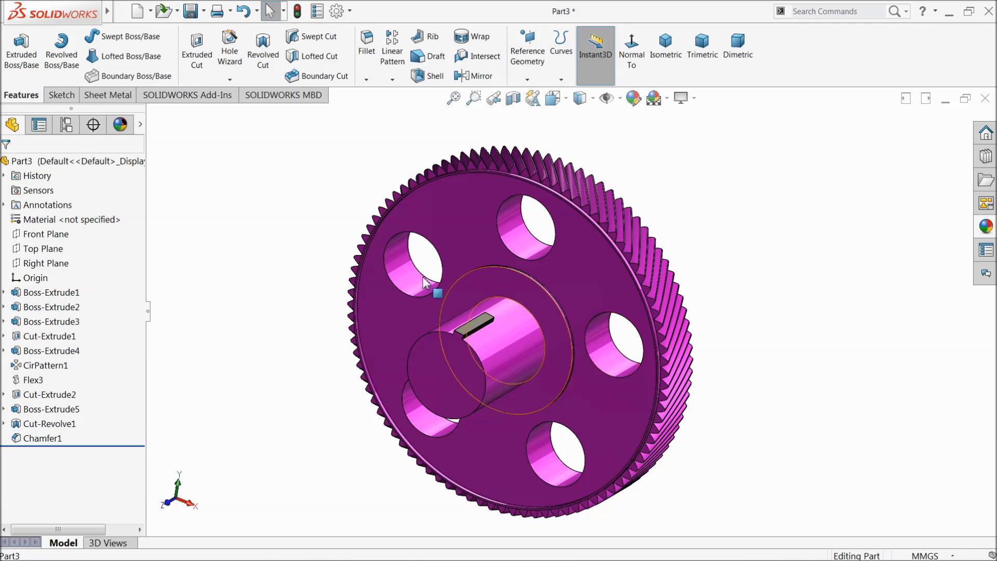
click(191, 12)
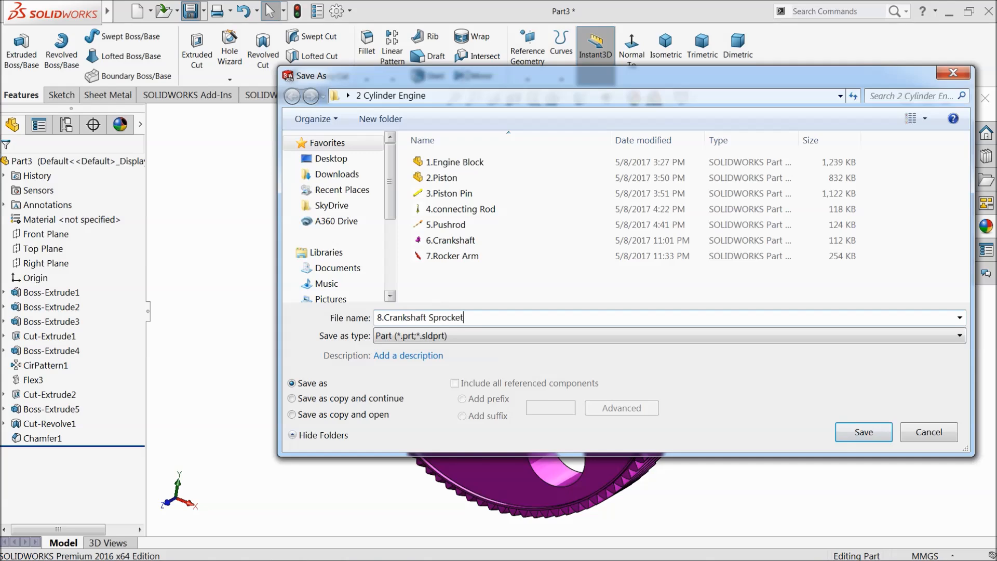
click(864, 432)
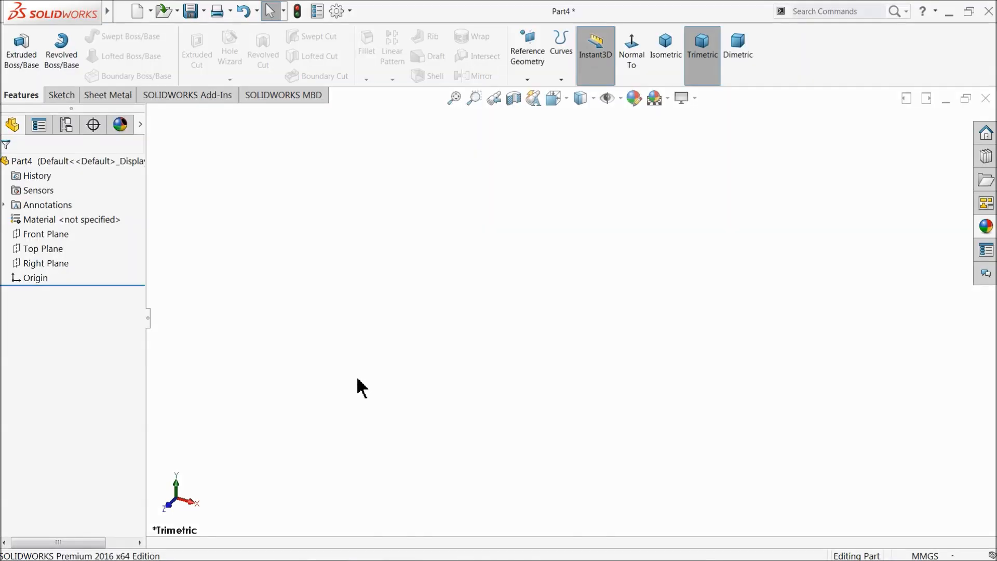
Step: Sketch two concentric circles centred on the origin on the new part's Front Plane, the outer about 214 mm in diameter
click(20, 241)
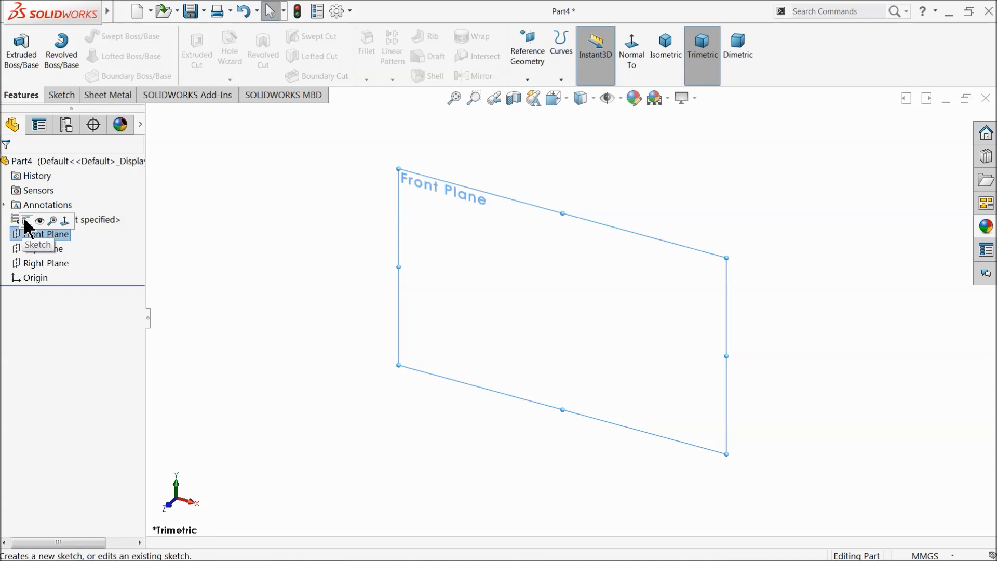
click(27, 220)
click(110, 37)
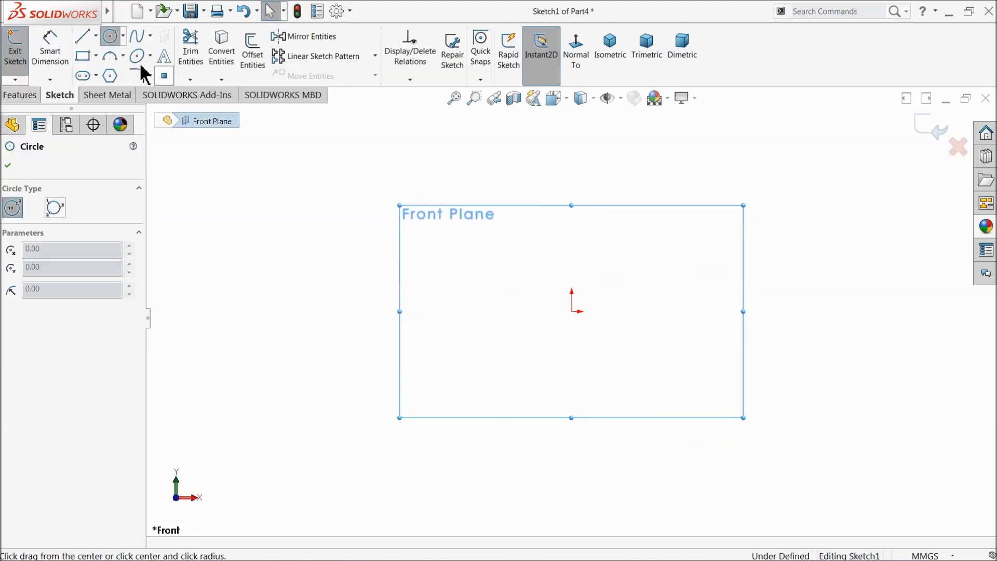
drag(572, 312, 518, 256)
drag(572, 312, 394, 208)
Step: Dimension the outer circle's diameter as 10 mm
click(41, 67)
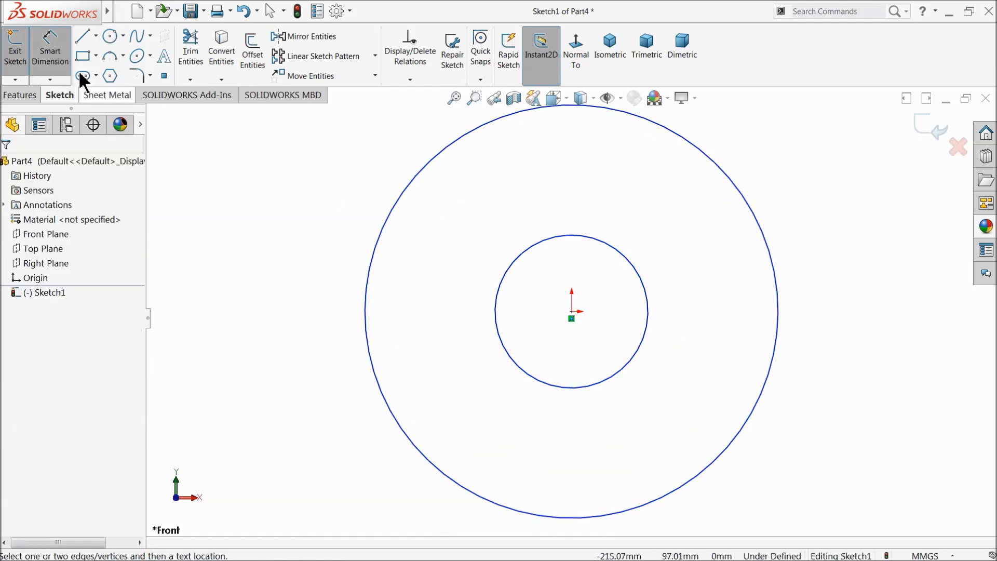
click(365, 312)
click(275, 300)
text(10)
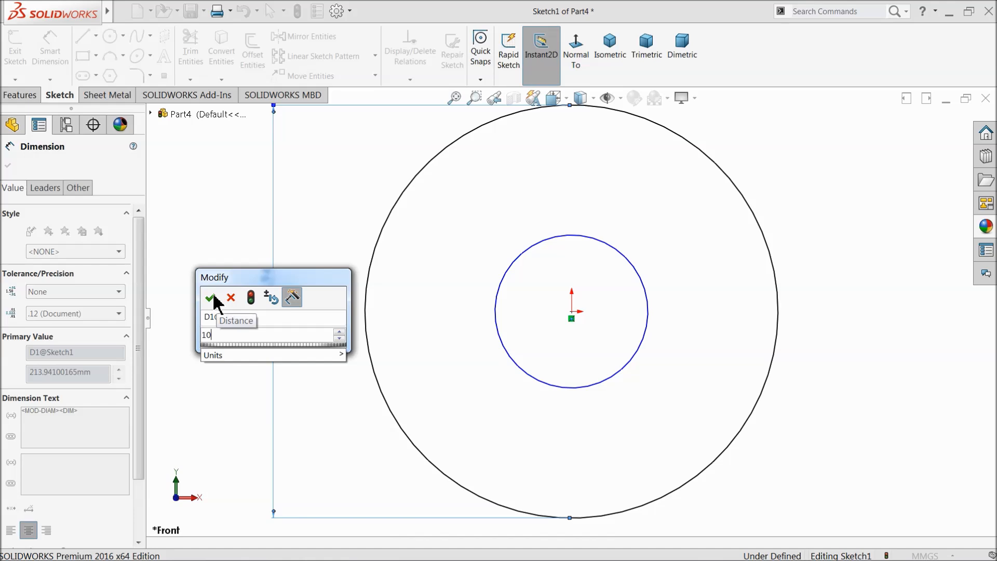
click(214, 295)
Step: Dimension the inner circle's diameter as 3 mm
click(499, 316)
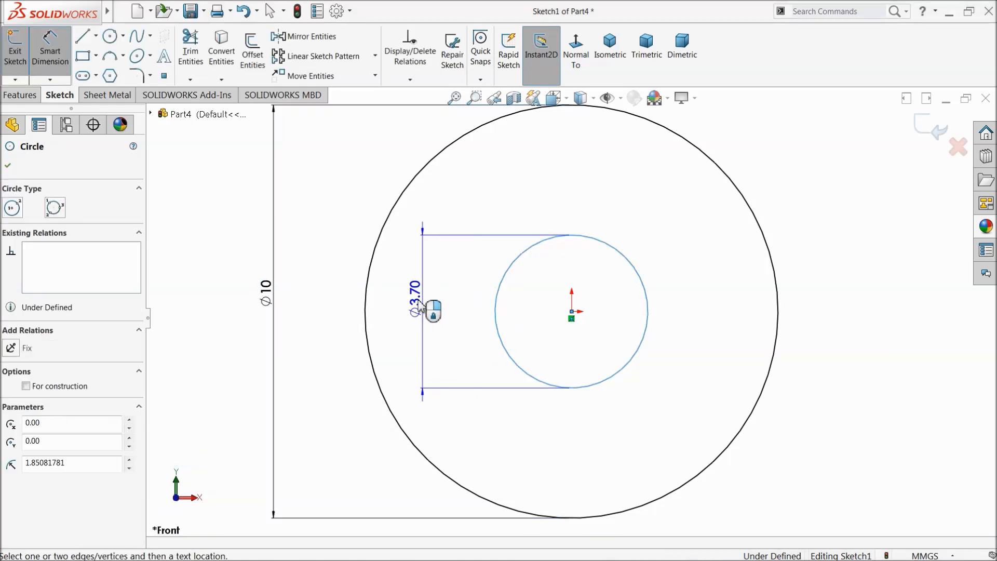
click(311, 302)
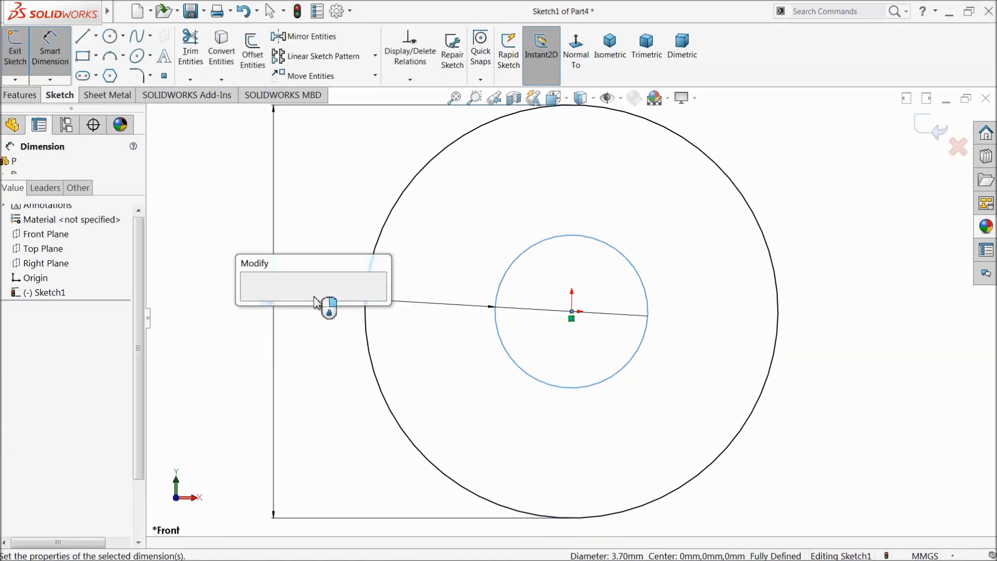
text(3)
click(250, 300)
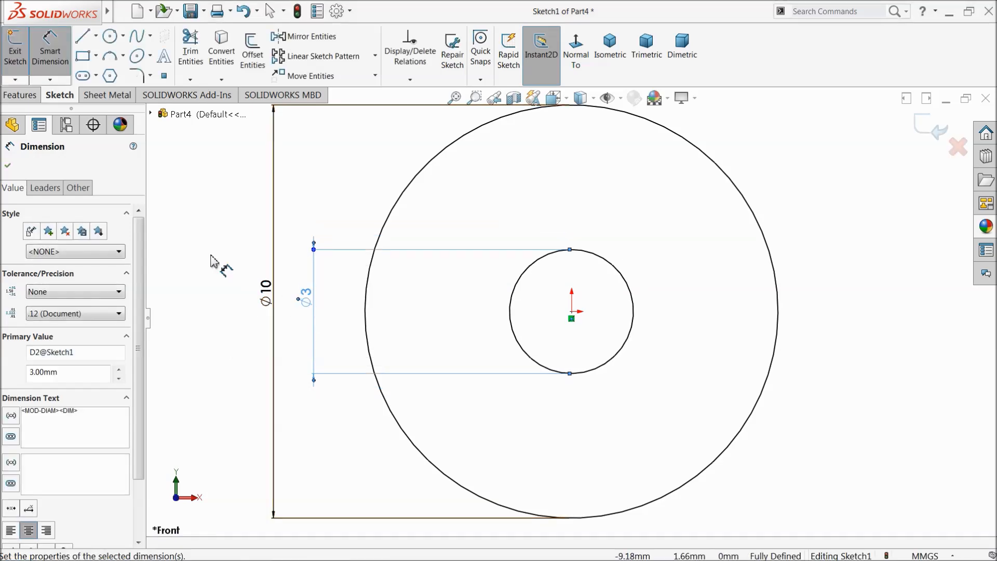
click(8, 166)
Step: Extrude the outer circle's contour as a solid disc with a blind depth of 1.8 mm
click(20, 94)
click(20, 50)
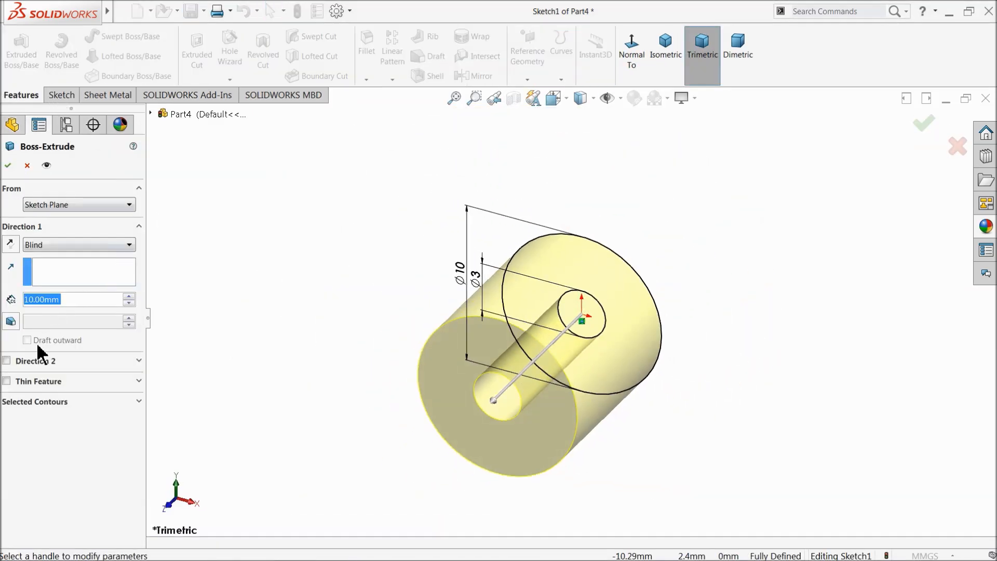
click(37, 402)
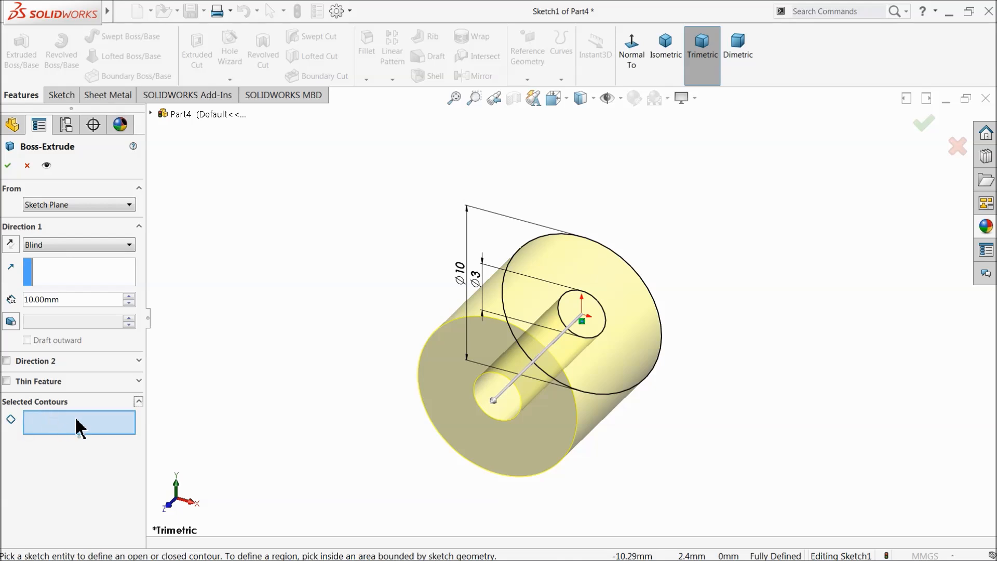
click(543, 241)
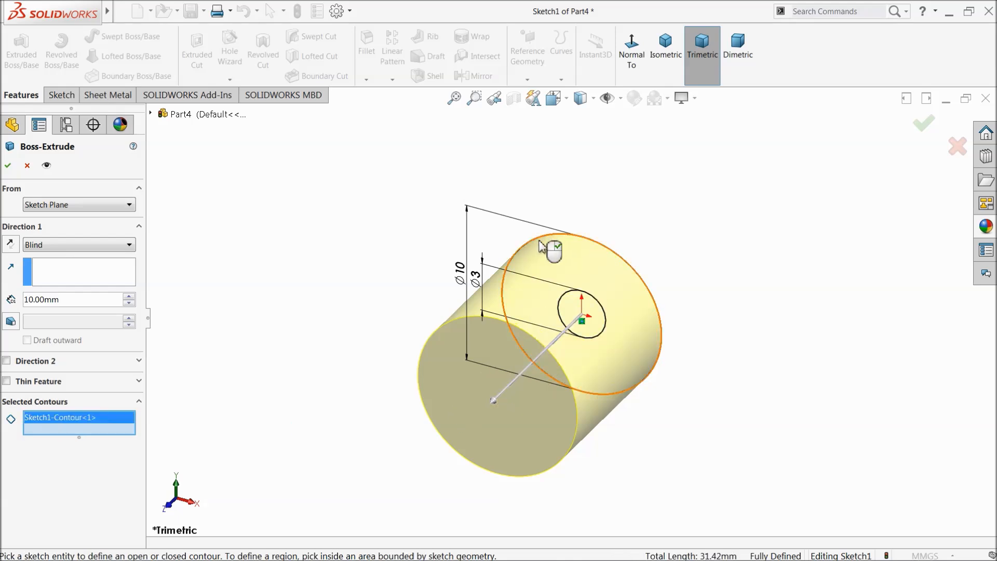
scroll(567, 433, down, 1)
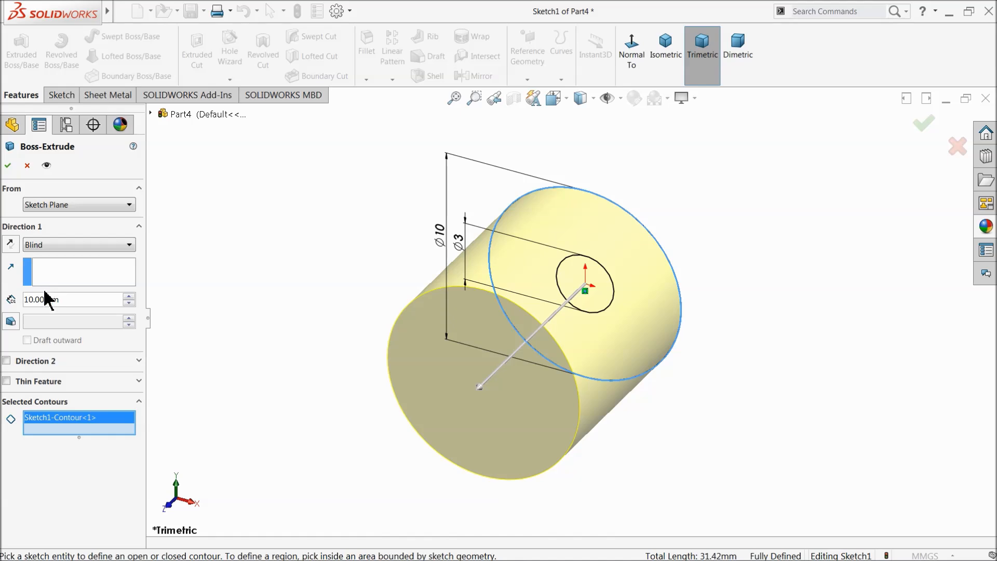
text(1.8)
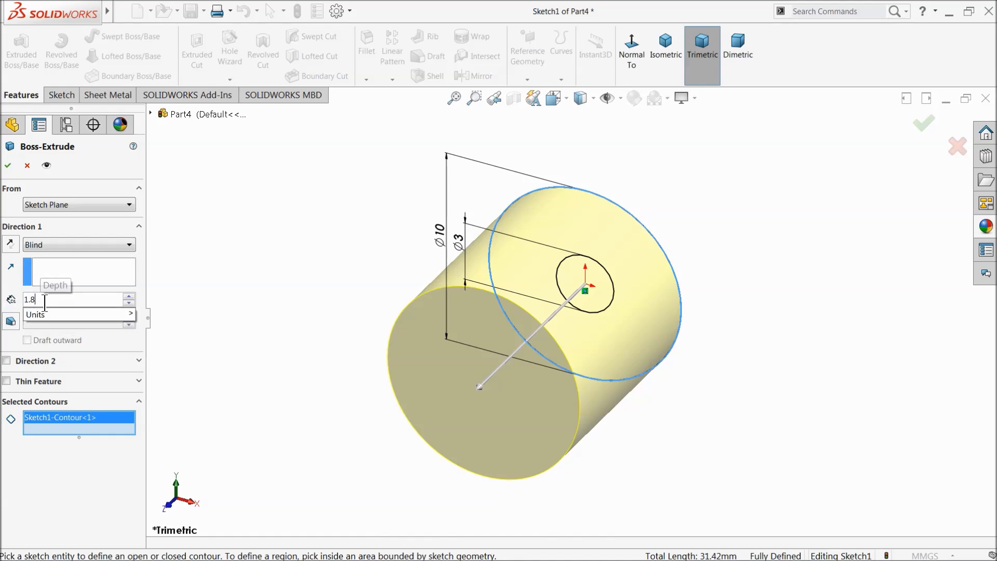
key(Return)
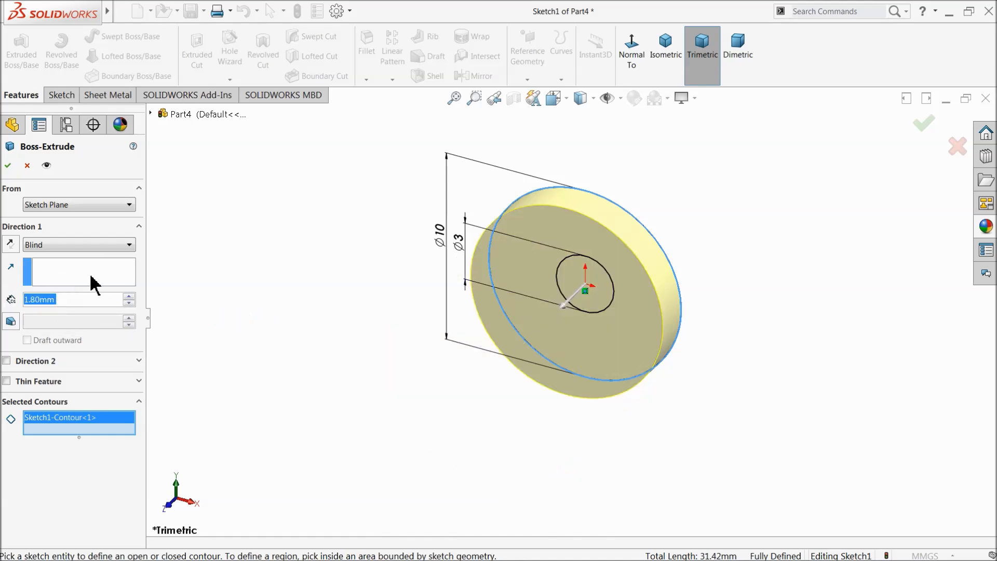
click(8, 166)
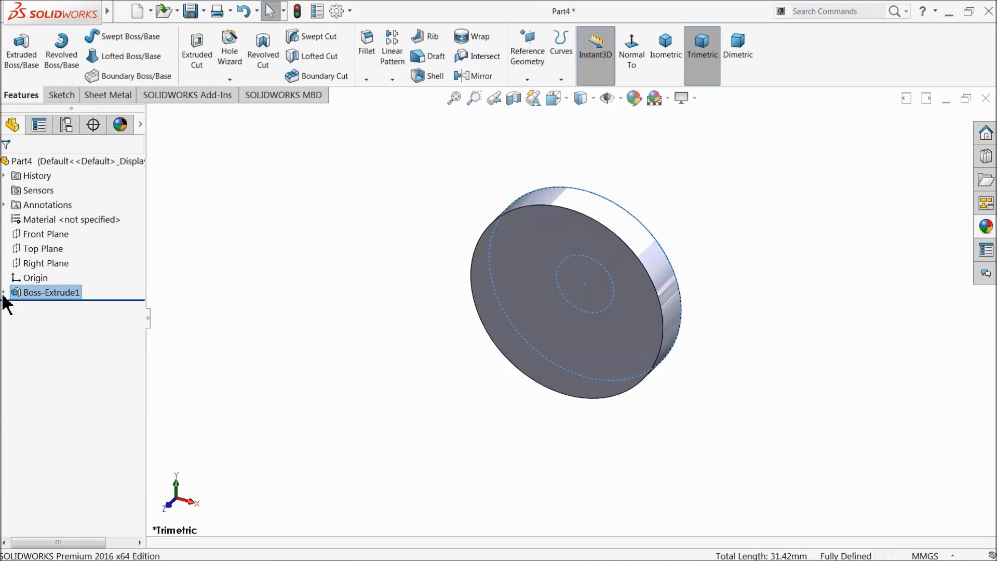
Step: Reuse the first sketch to extrude its inner circle 6.8 mm in the reversed direction as a shaft behind the disc, merged with it
click(5, 292)
click(36, 307)
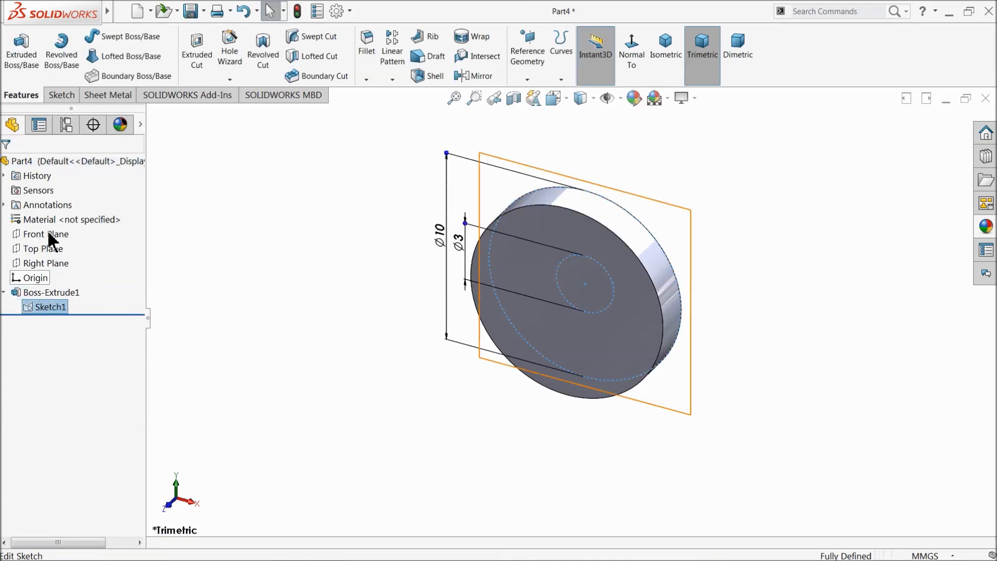
click(22, 51)
click(59, 418)
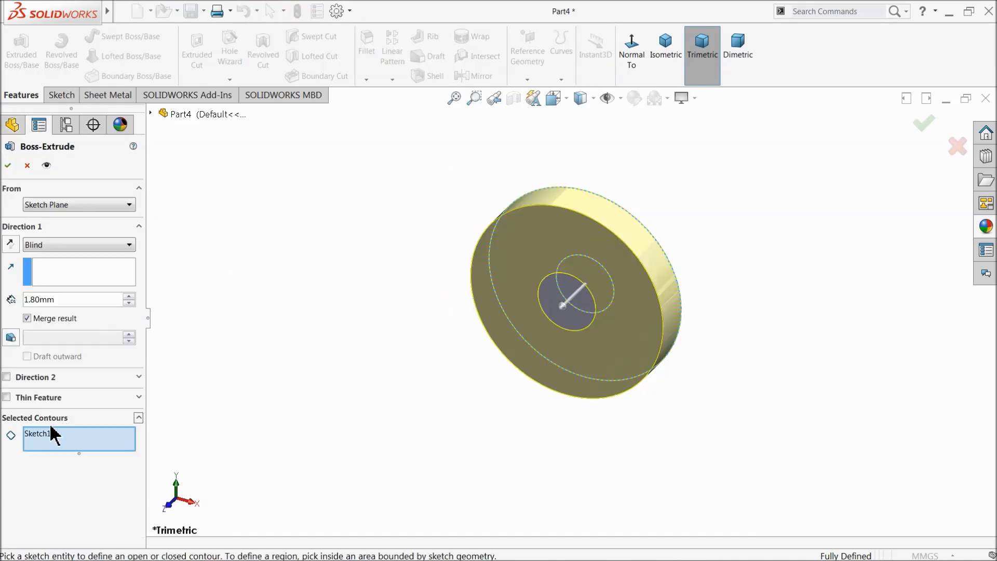
middle_drag(290, 384, 338, 361)
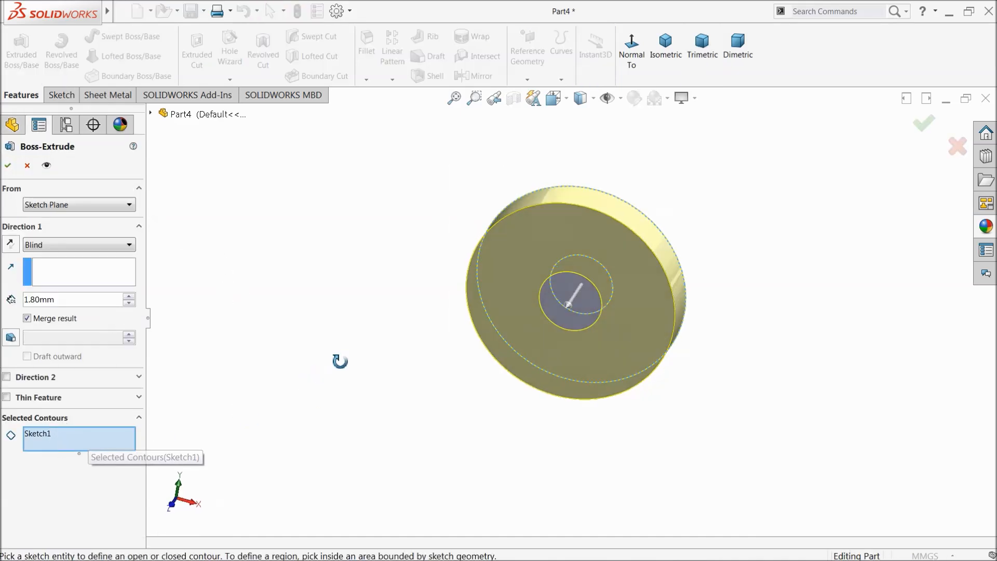
click(611, 301)
mouse_move(479, 344)
middle_down()
mouse_move(463, 338)
mouse_move(436, 355)
mouse_move(452, 345)
middle_up()
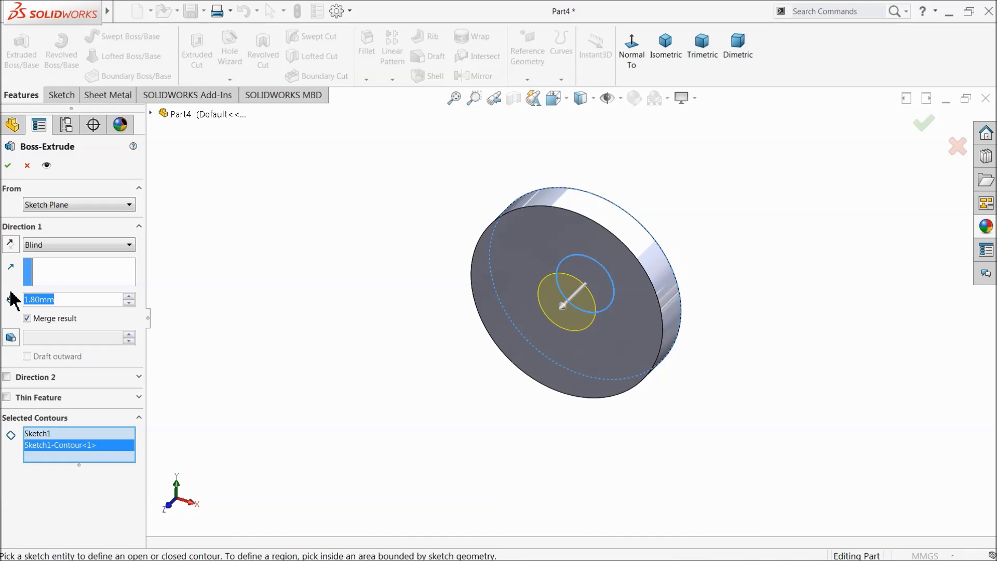
text(8)
key(Return)
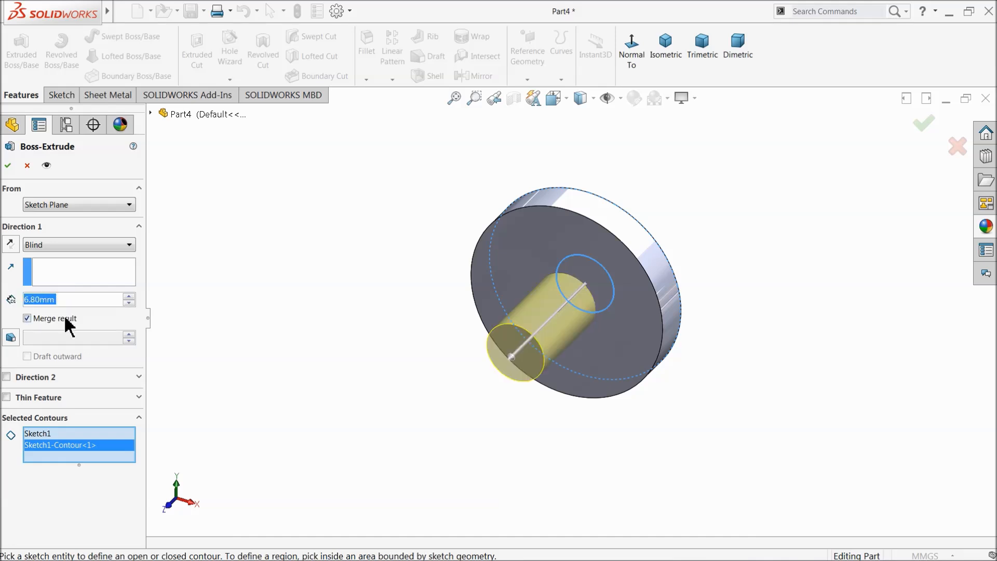
click(10, 243)
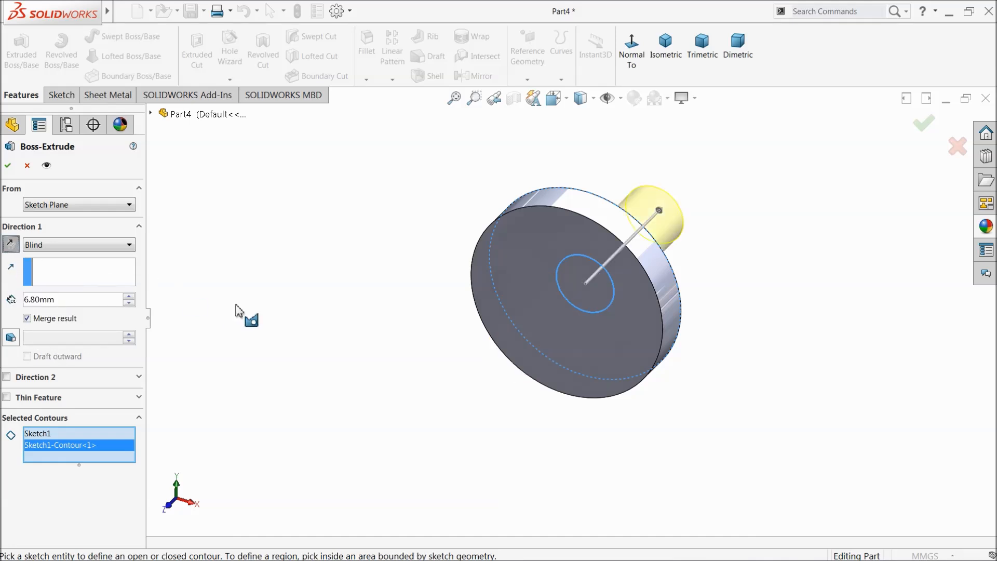
click(8, 166)
Step: Sketch two origin-centred circles on the disc face opposite the shaft, about 2.85 mm and 6.08 mm in diameter
mouse_move(323, 327)
middle_down()
mouse_move(253, 338)
mouse_move(315, 314)
middle_up()
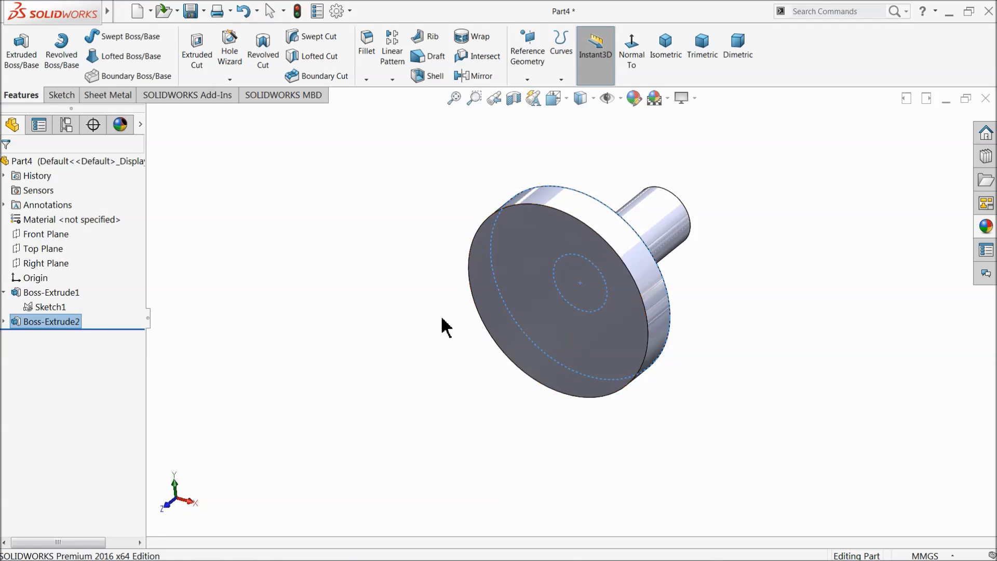
click(553, 313)
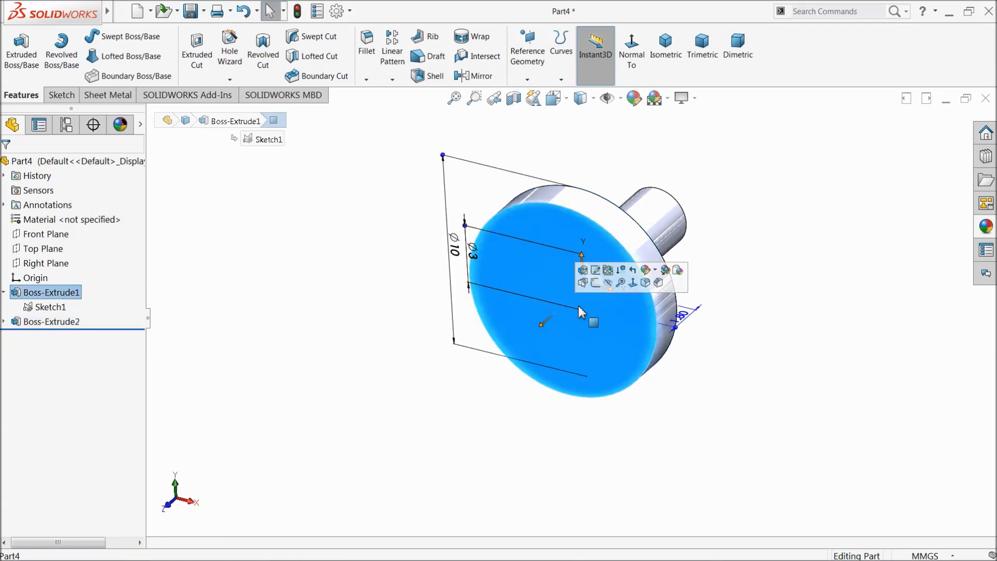
click(596, 283)
click(109, 36)
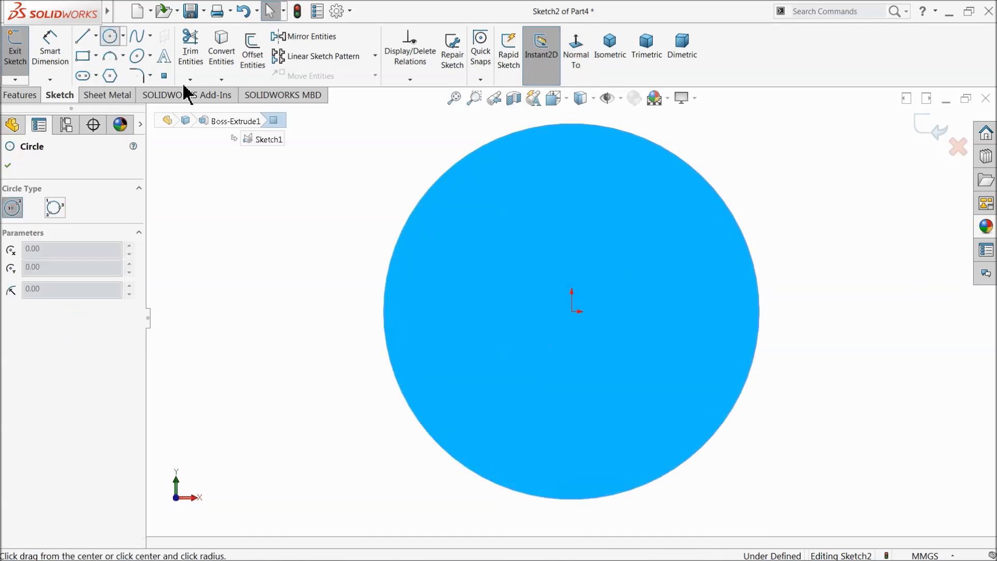
click(572, 311)
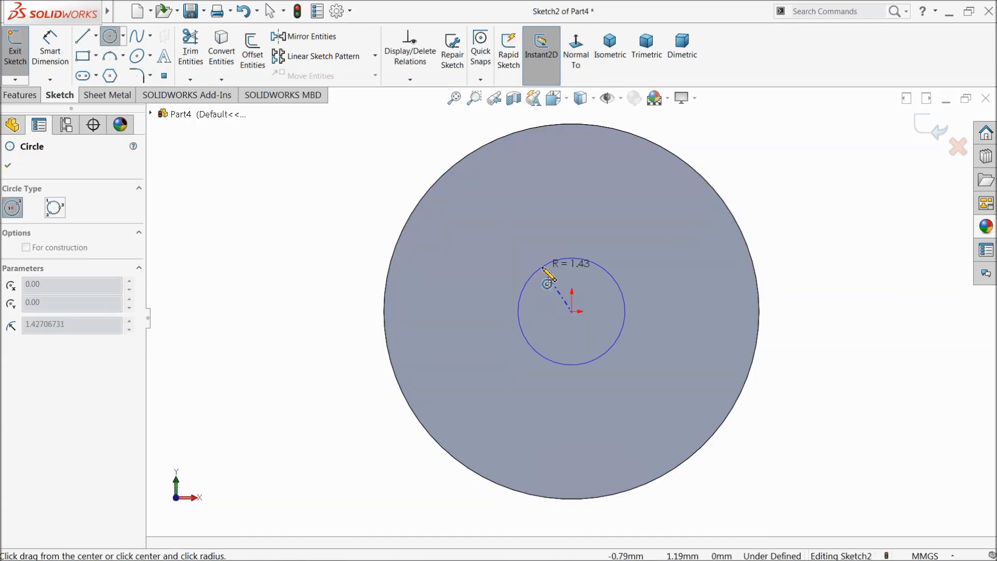
click(541, 267)
click(572, 312)
click(463, 291)
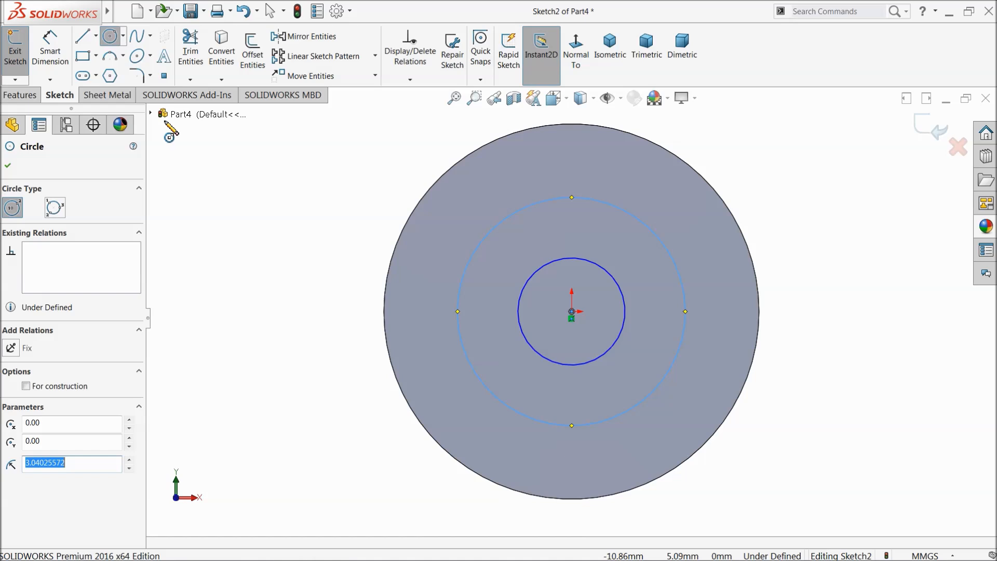
Step: Dimension the smaller circle's diameter as 1.49 mm
click(50, 50)
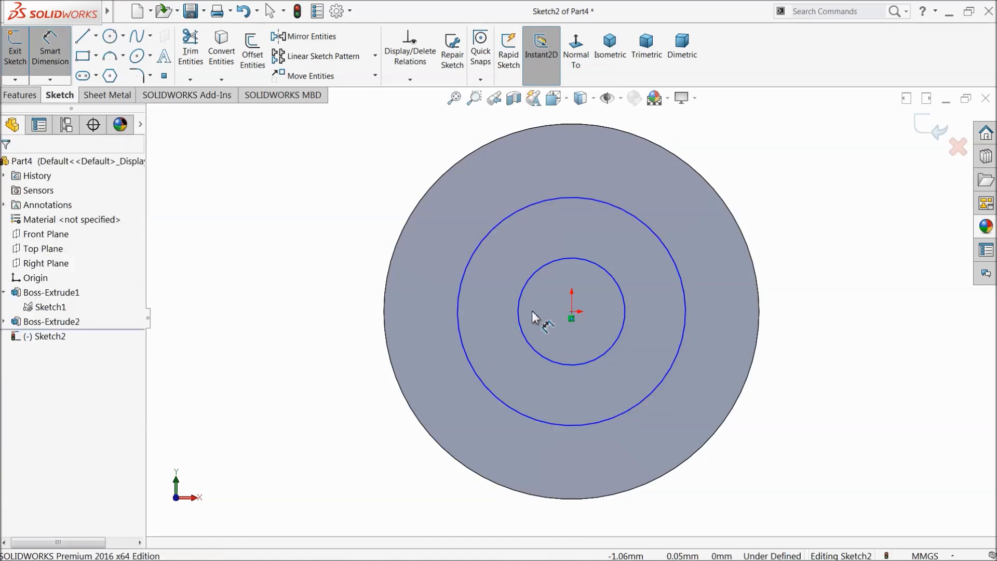
click(518, 310)
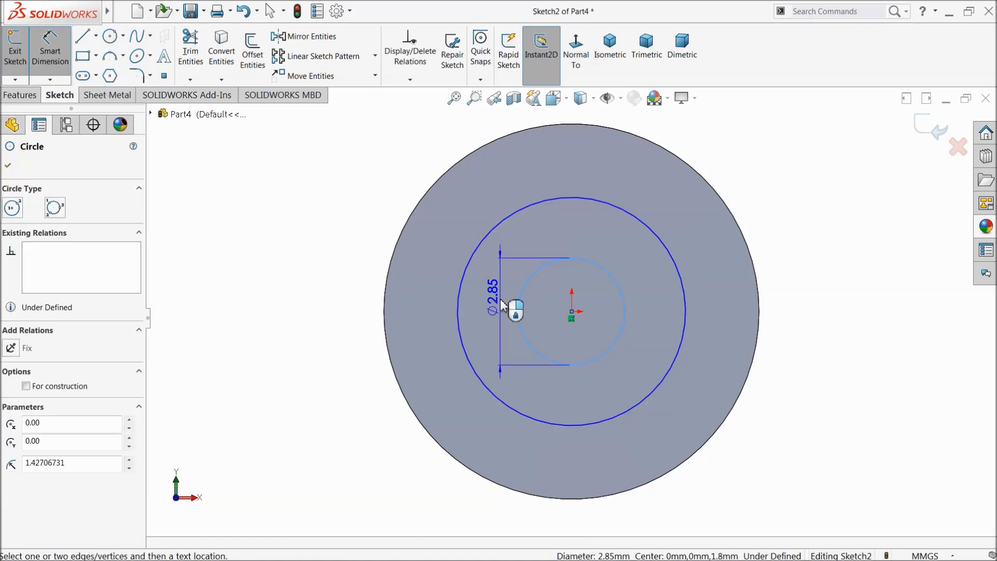
click(502, 303)
text(1.49)
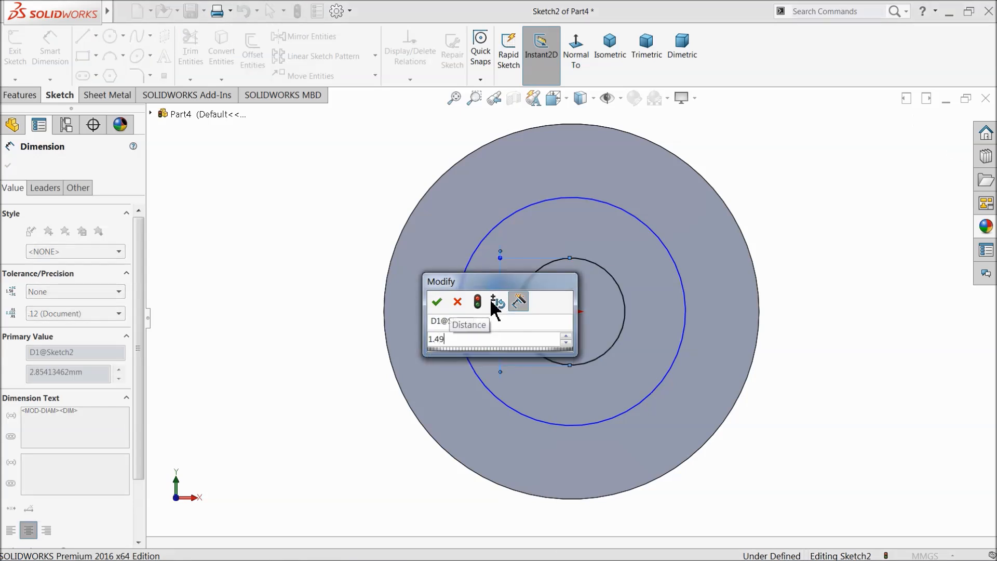
key(Return)
Step: Dimension the larger circle's diameter as 5.195 mm
click(458, 308)
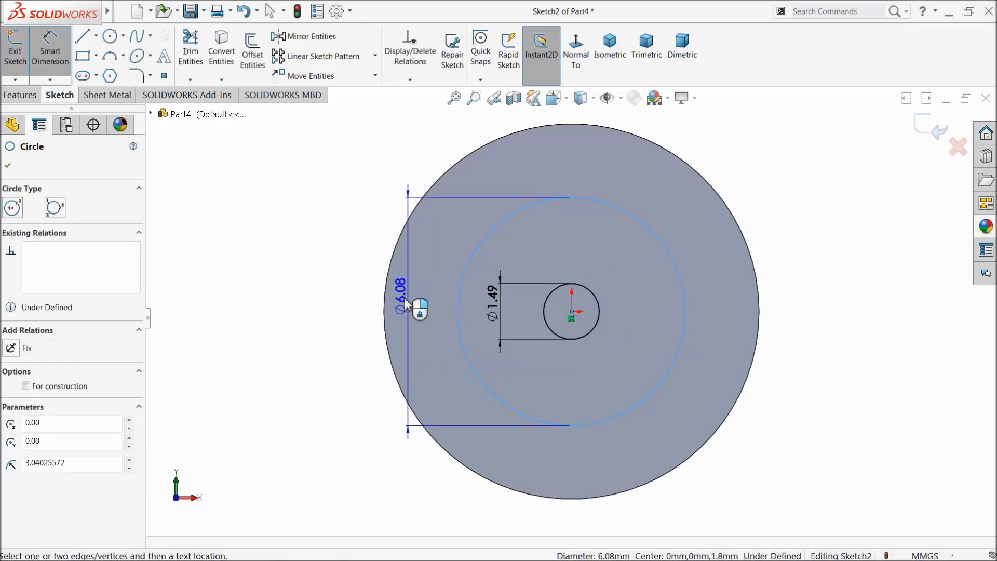
click(292, 302)
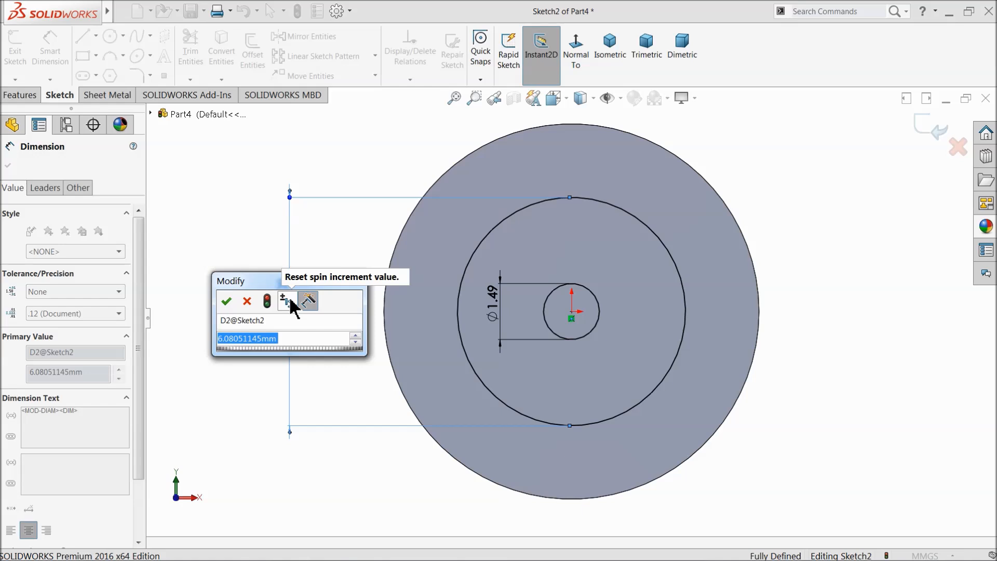
text(5.195)
key(Return)
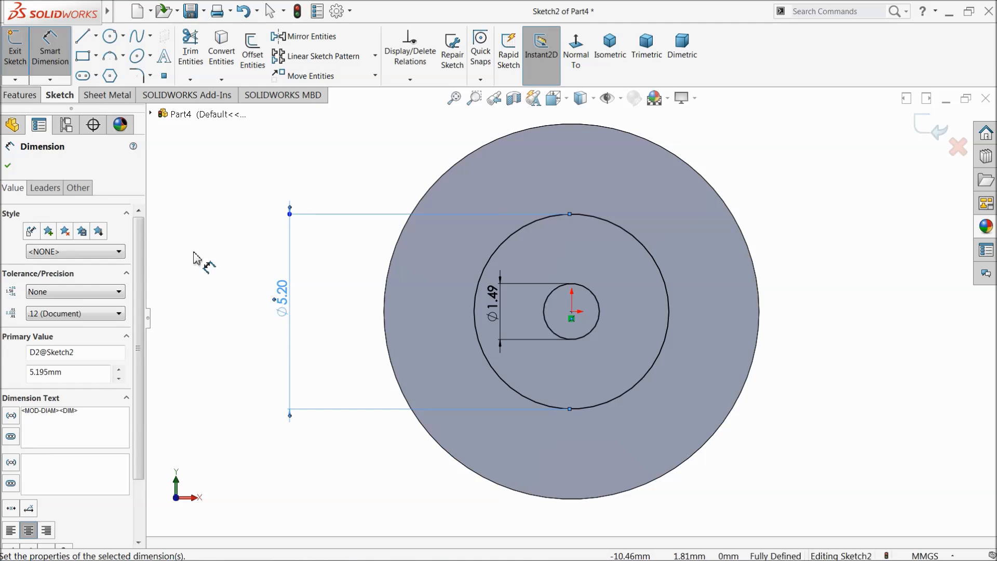
click(8, 165)
Step: Extrude the ring between the two circles 0.5 mm outward from the disc face, merged with the body
click(20, 95)
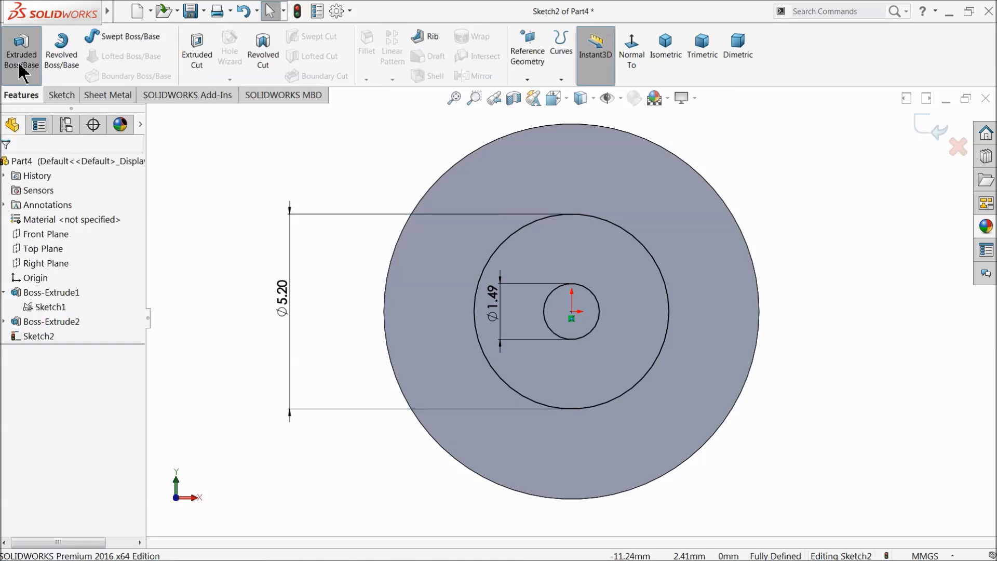
click(20, 51)
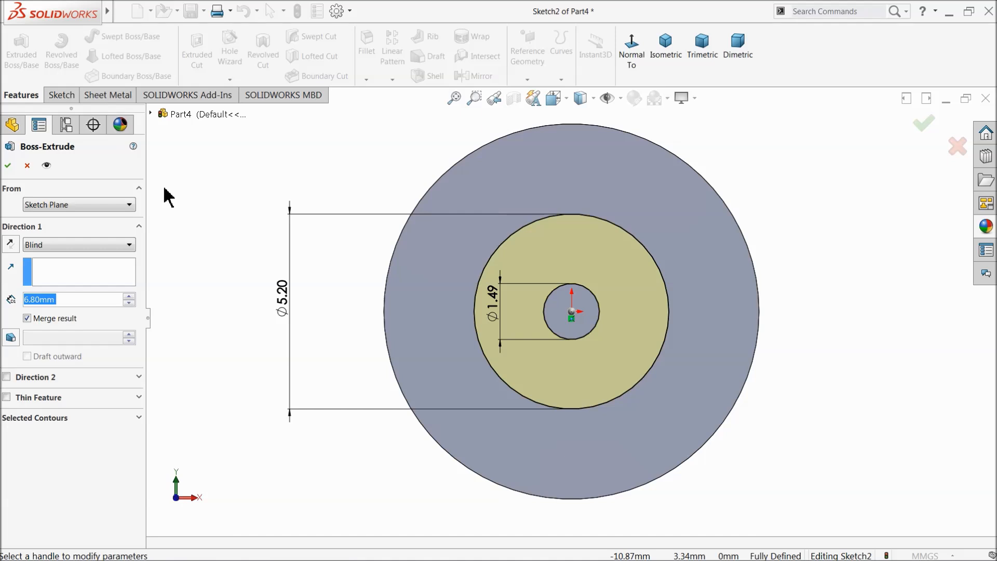
text(0.5)
key(Return)
middle_drag(296, 196, 269, 208)
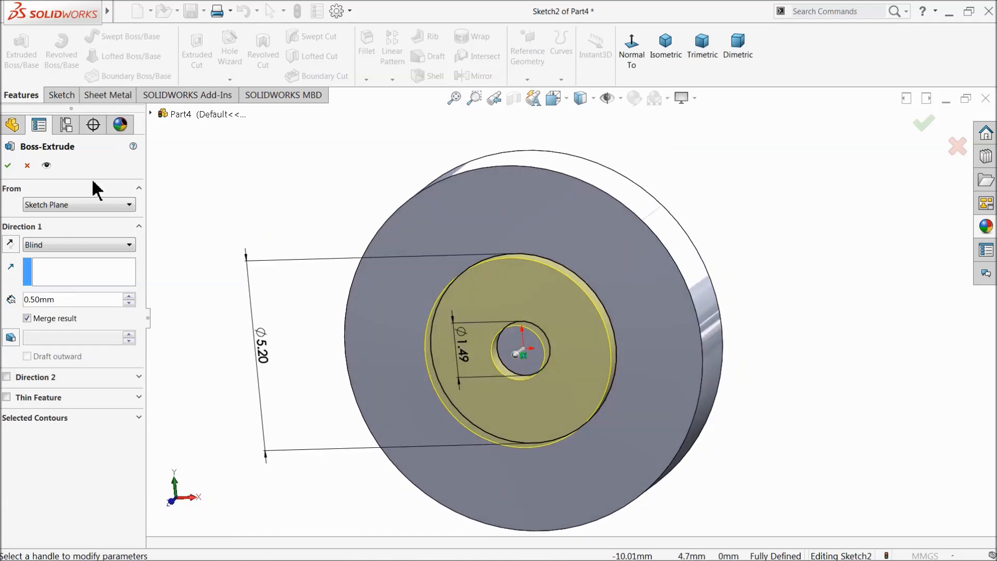
click(8, 165)
key(f)
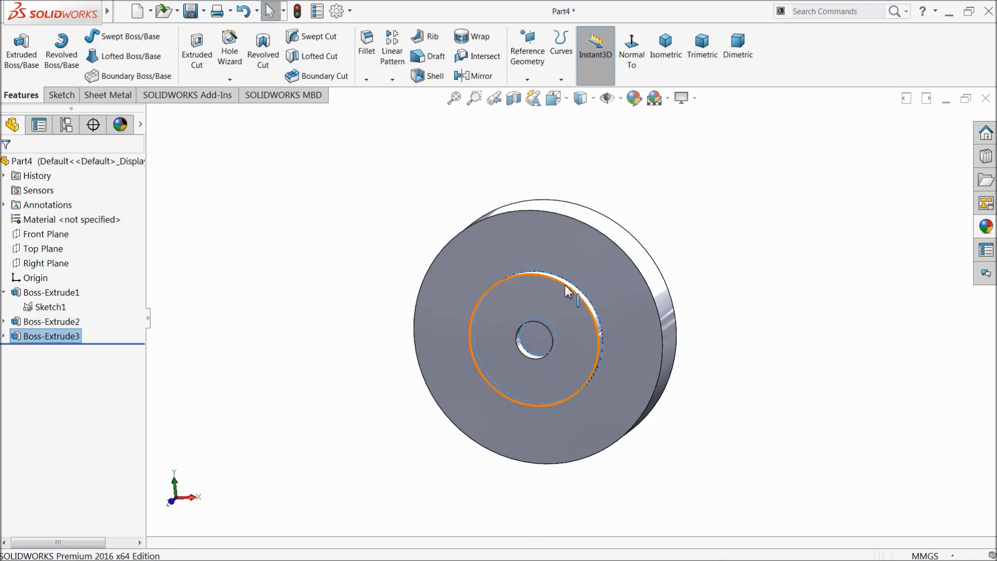
Step: Start a sketch on the disc face around the raised ring and draw a vertical centerline from the origin past the disc's upper edge
click(552, 229)
click(595, 208)
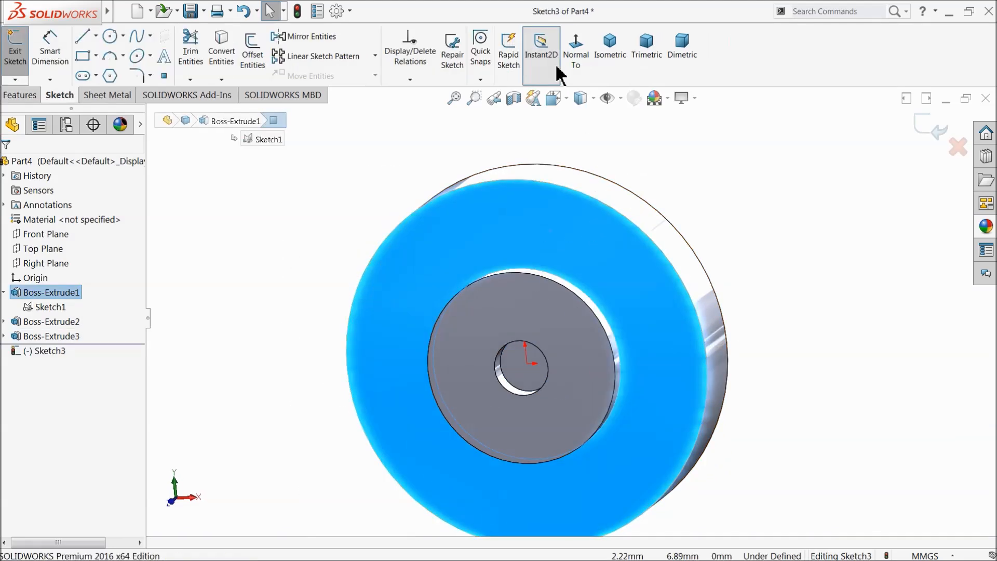
click(578, 57)
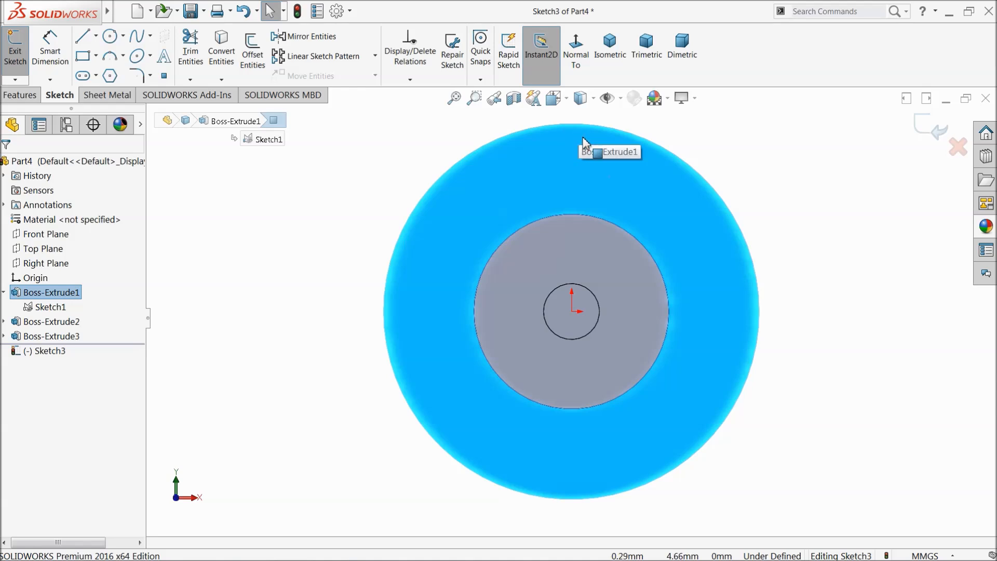
click(96, 35)
click(111, 68)
click(572, 312)
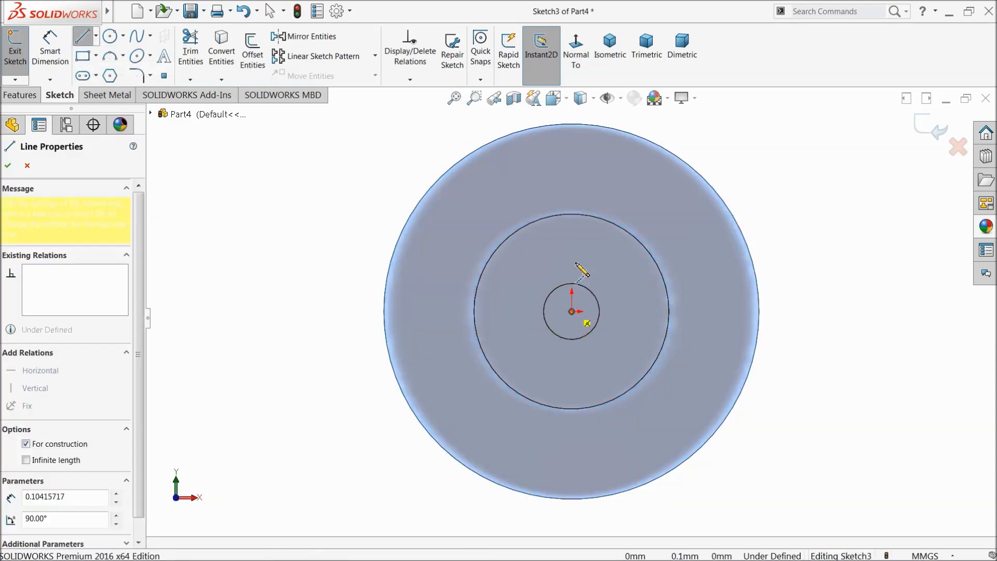
click(572, 113)
right_click(596, 111)
click(628, 122)
Step: Draw a centerpoint arc centred on the origin, crossing the centerline just above the disc's upper edge, with a radius of about 5.44 mm
click(123, 56)
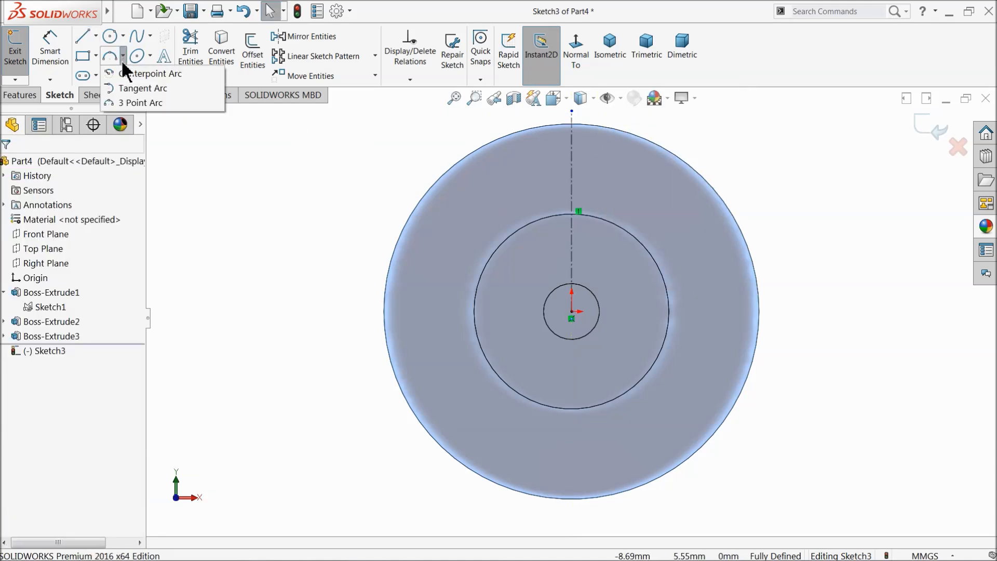
click(133, 75)
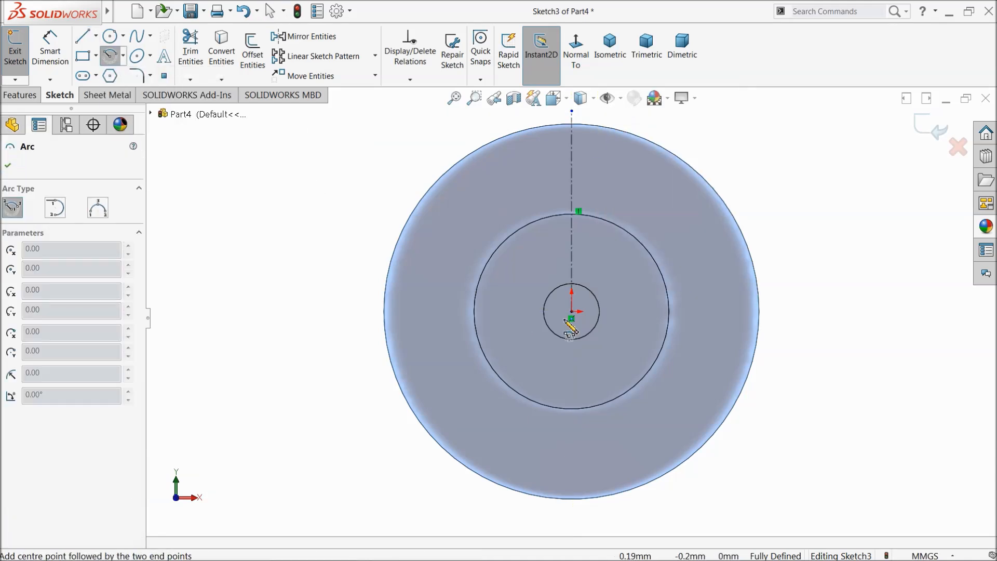
click(572, 312)
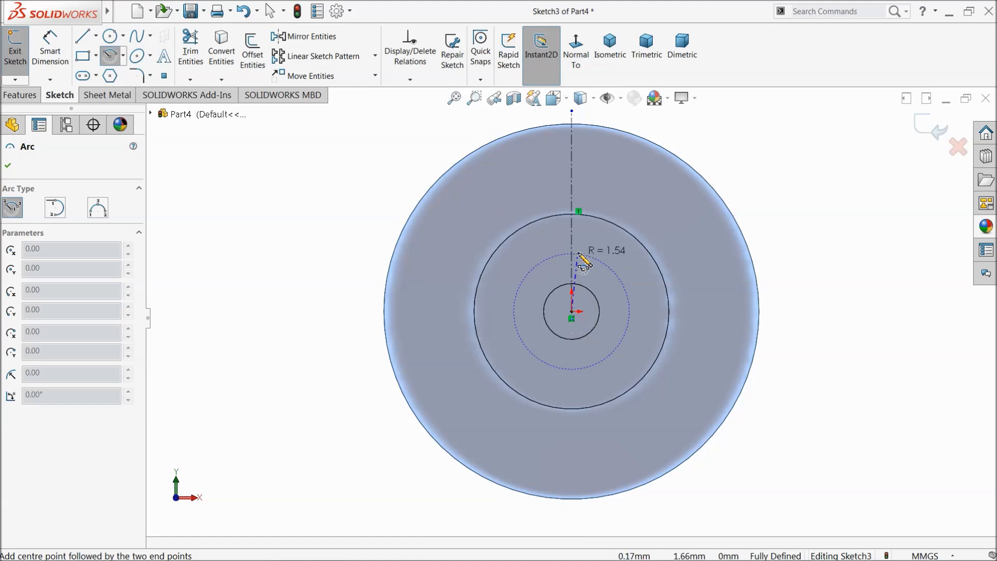
scroll(574, 215, down, 5)
click(502, 140)
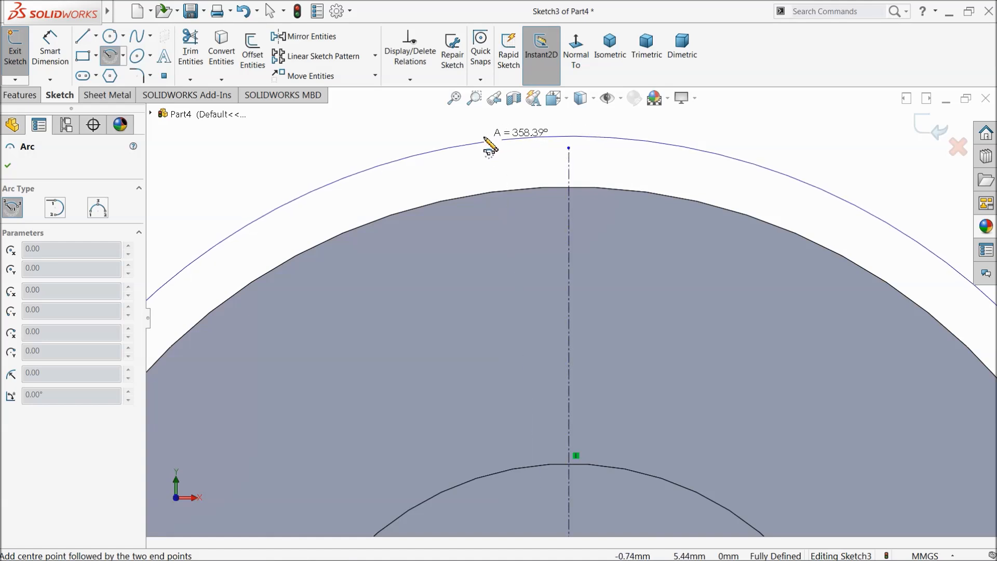
click(694, 174)
scroll(621, 245, up, 8)
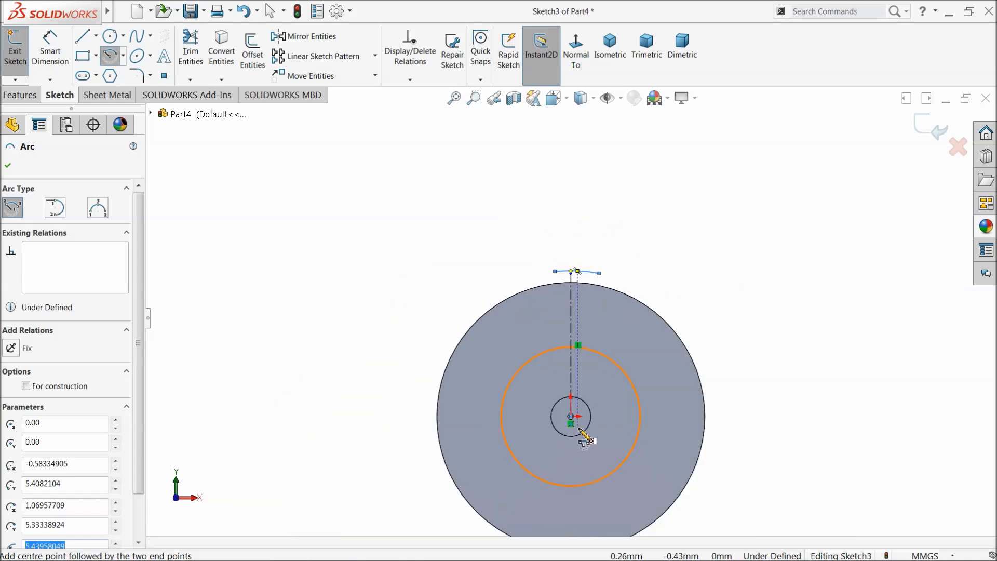
Step: Draw a second, shorter origin-centred arc across the centerline just inside the disc's upper edge, with a radius of about 4.66 mm
click(571, 416)
scroll(572, 335, down, 7)
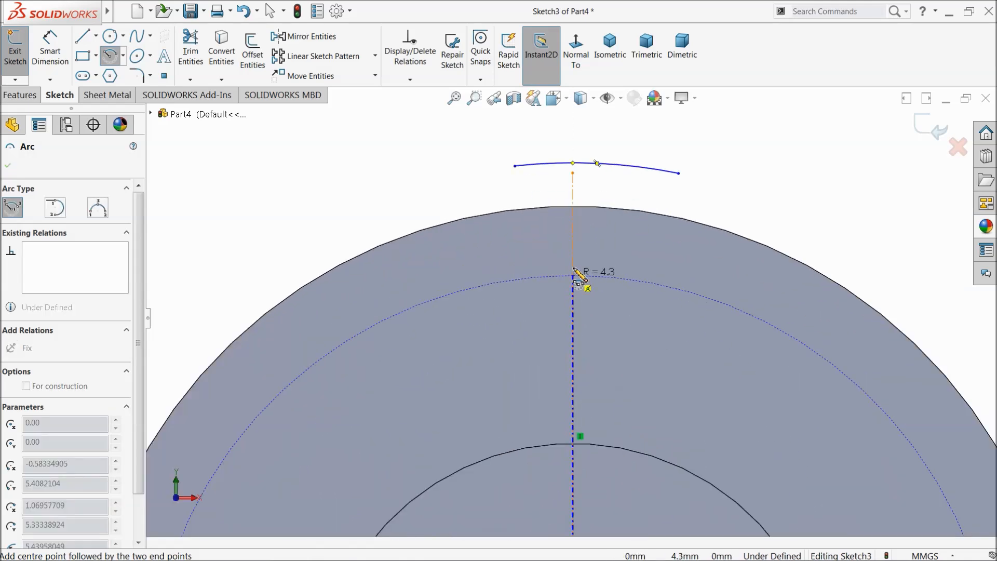
click(555, 240)
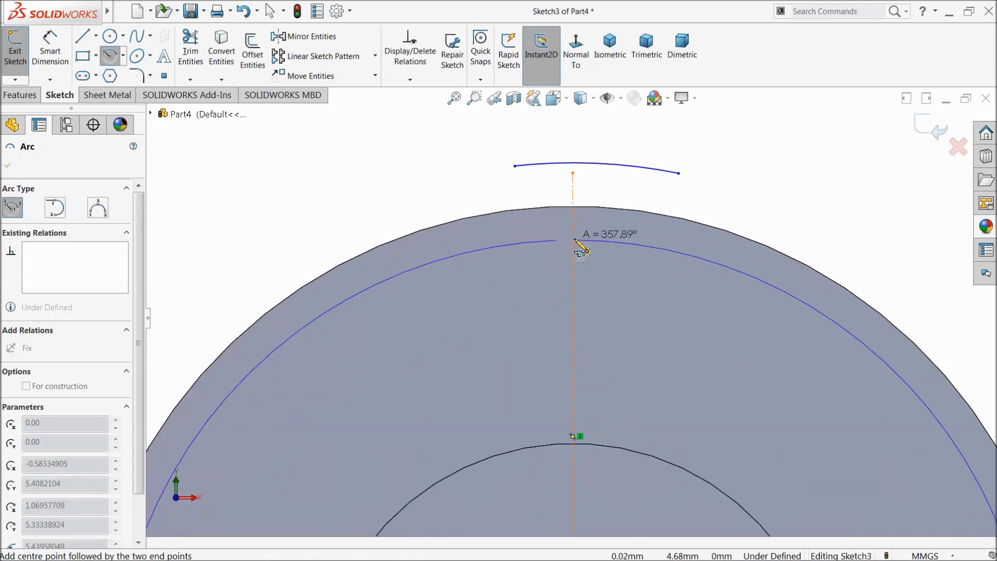
click(622, 242)
right_click(718, 200)
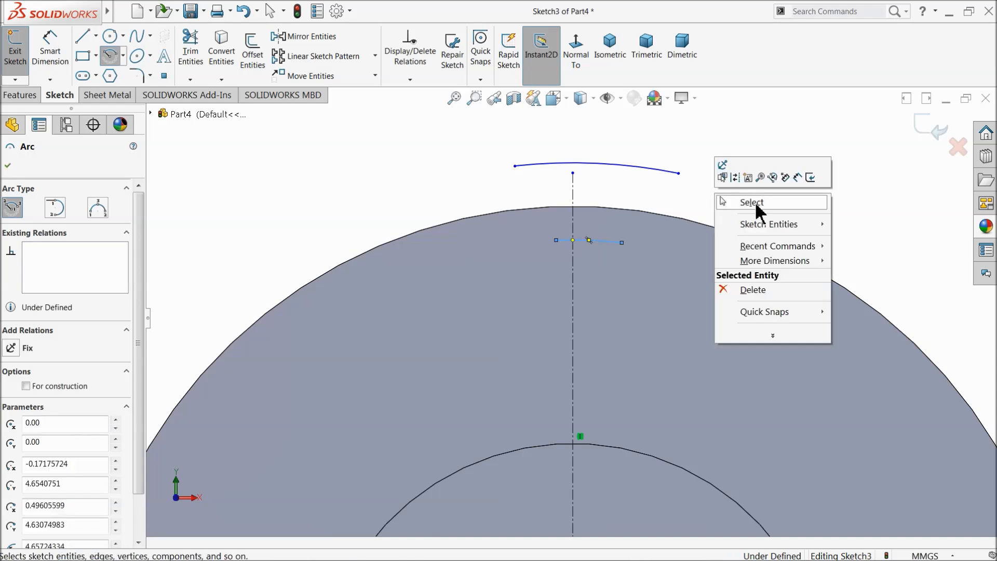
click(753, 201)
Step: Make the outer arc's two endpoints symmetric about the vertical centerline
scroll(634, 155, down, 3)
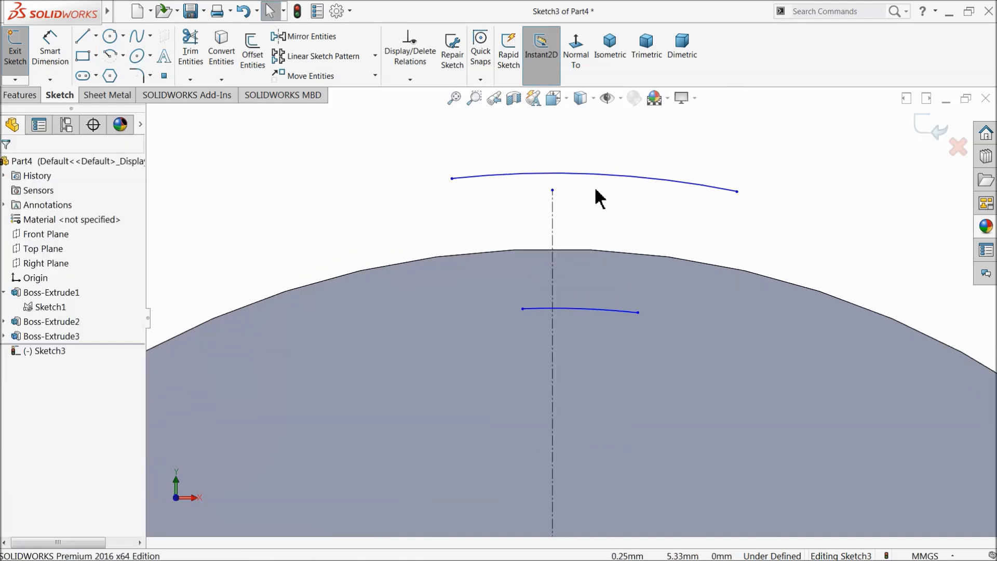
click(452, 178)
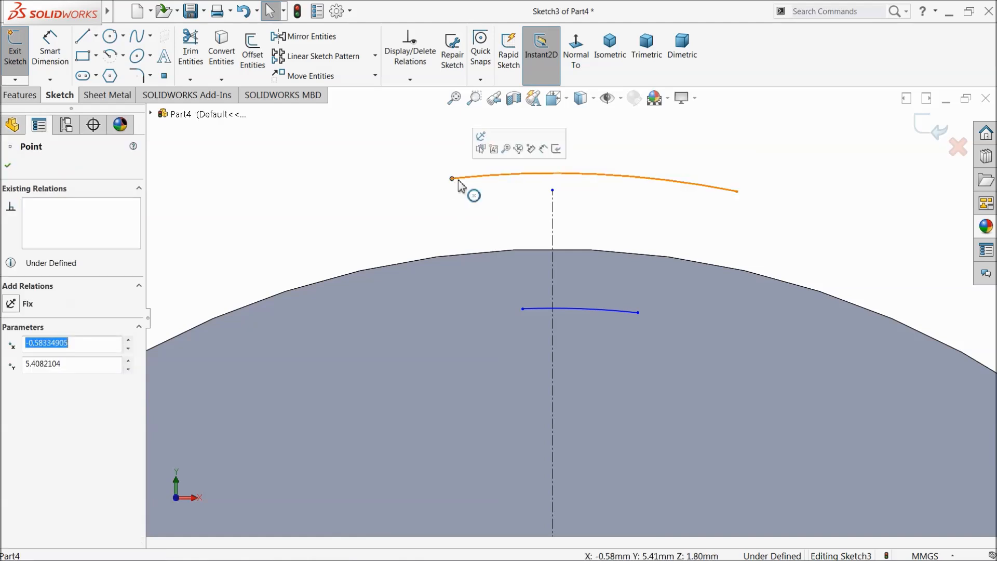
ctrl+click(738, 192)
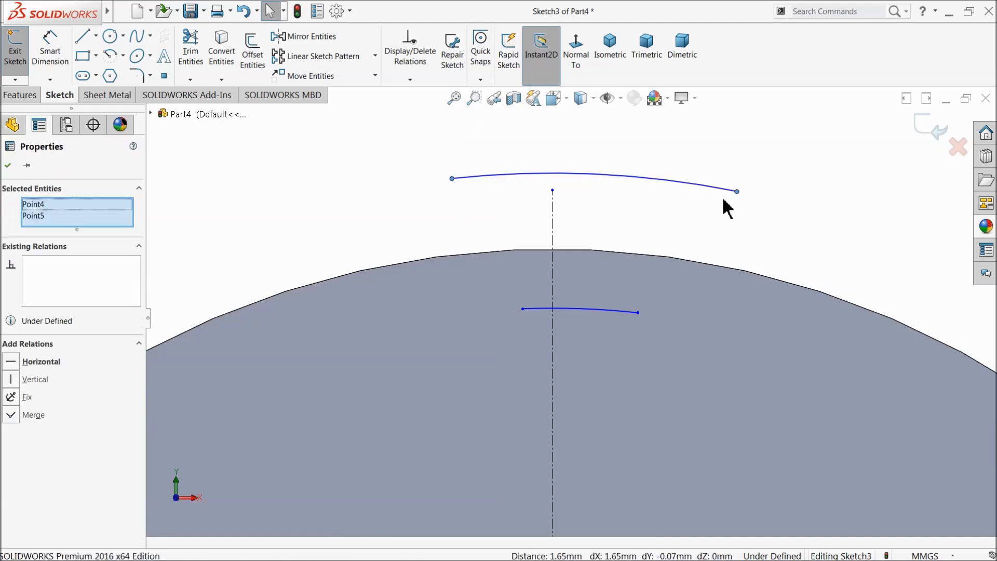
ctrl+click(552, 221)
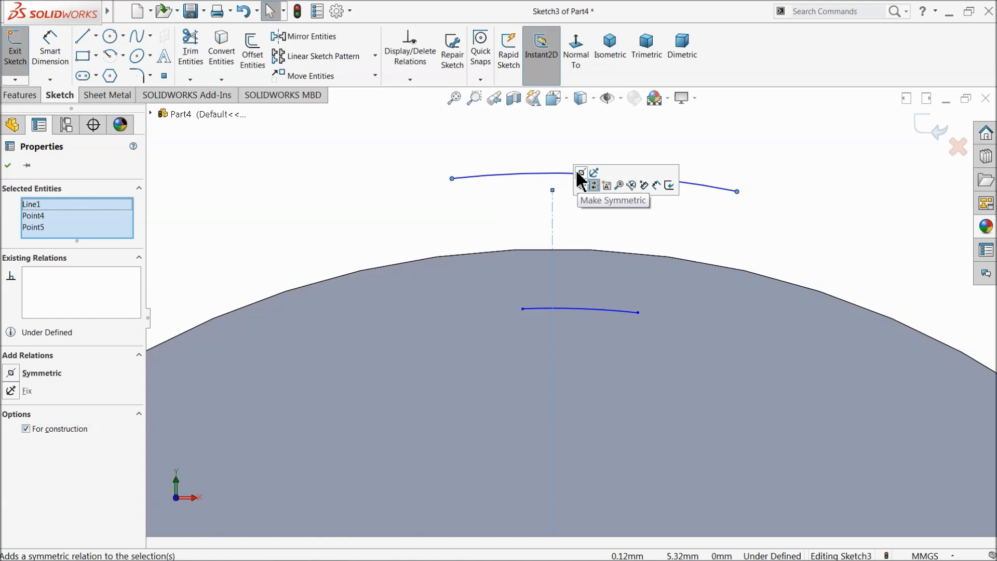
click(56, 376)
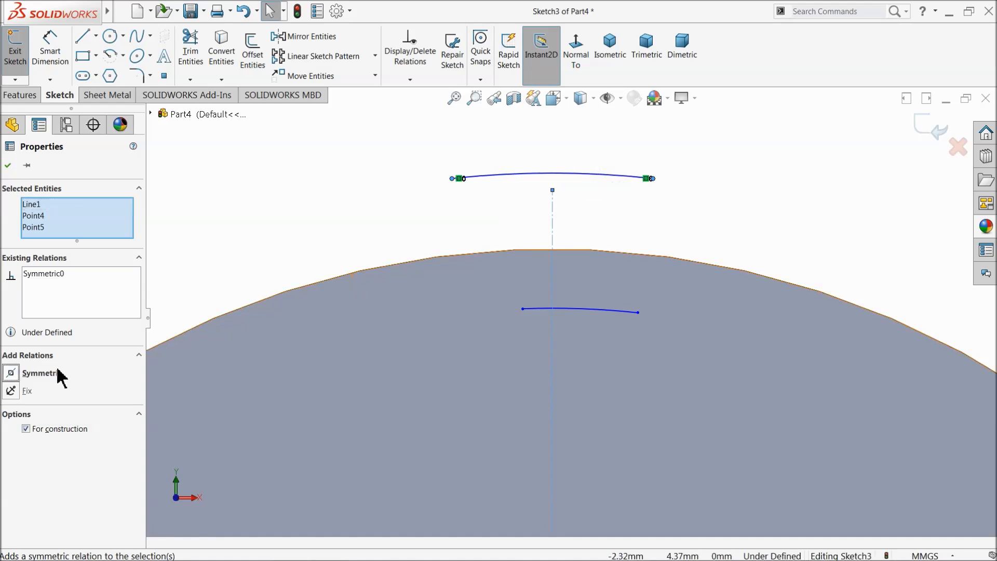
Step: Make the inner arc's two endpoints symmetric about the vertical centerline
click(523, 310)
ctrl+click(638, 312)
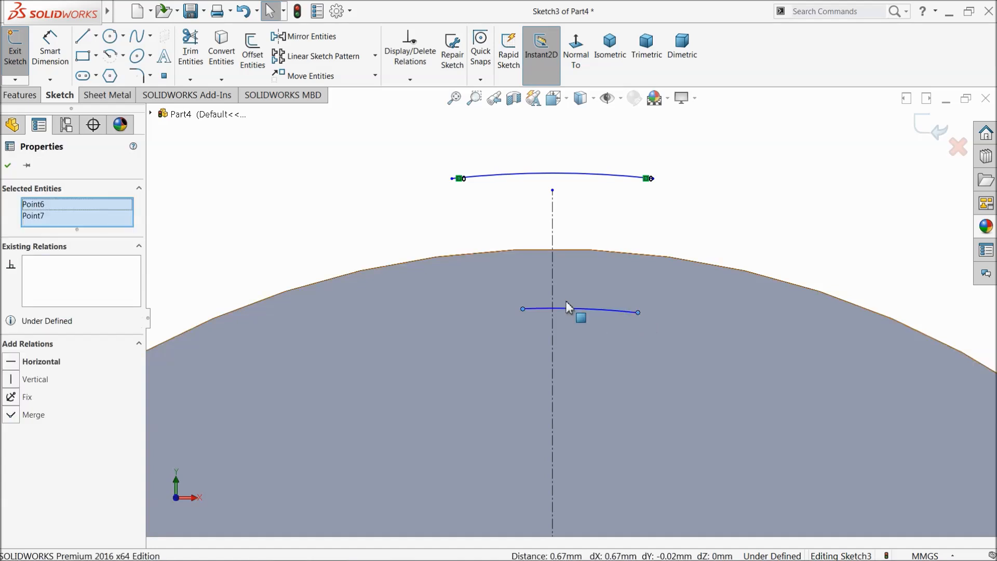
ctrl+click(553, 284)
click(580, 244)
click(8, 167)
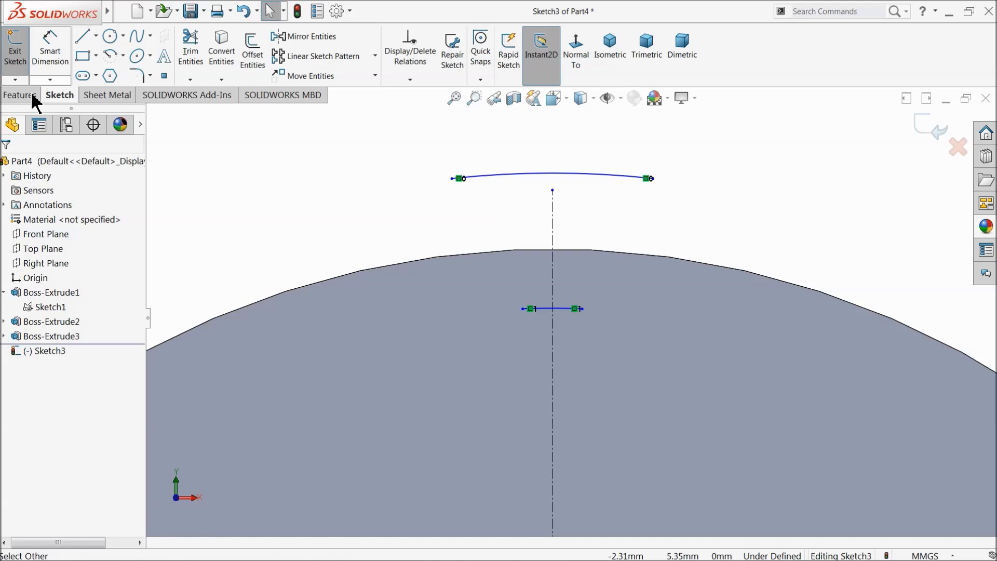
Step: Dimension the outer arc's radius as 5.8 mm
click(48, 56)
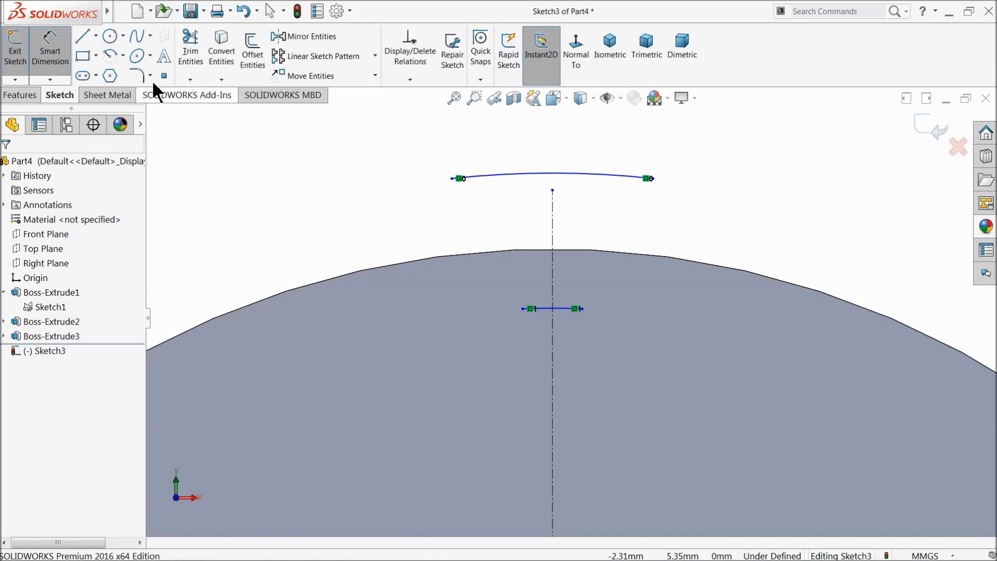
click(486, 176)
click(355, 181)
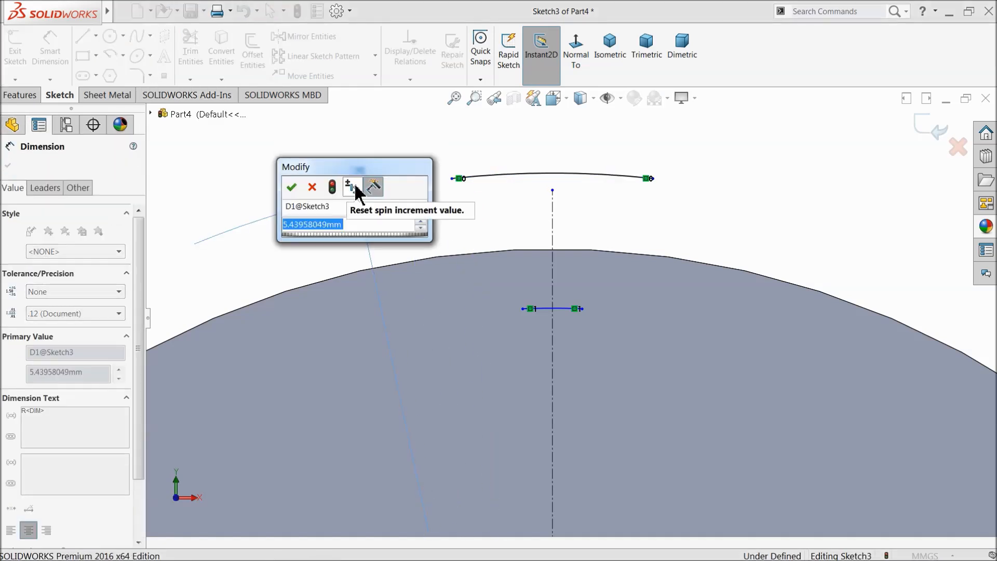
text(5.8)
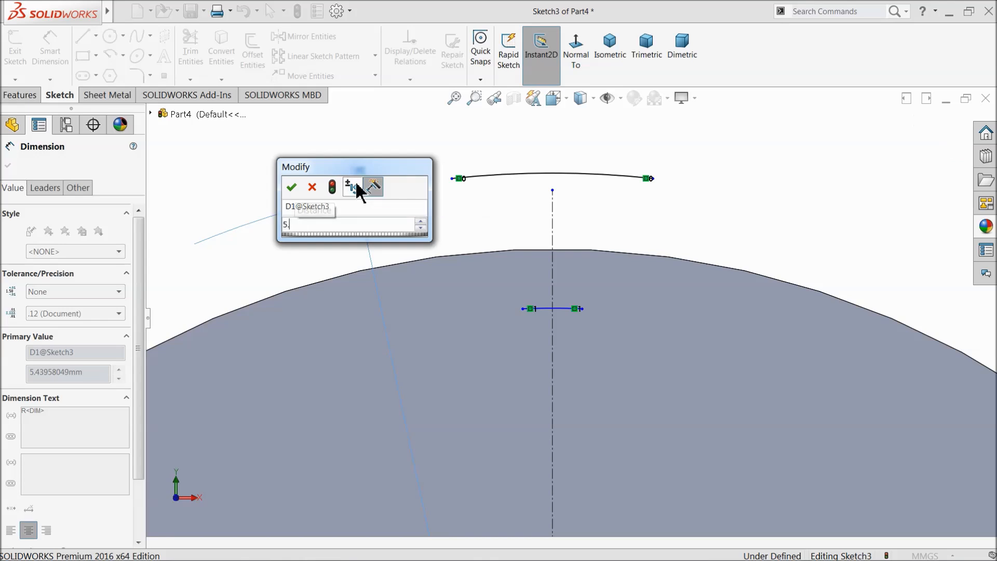
key(Return)
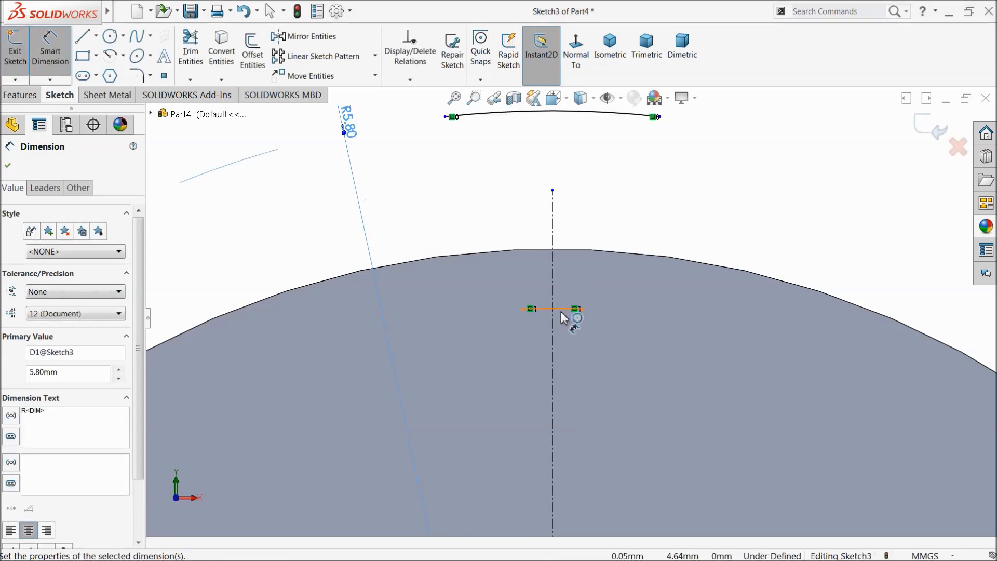
Step: Dimension the inner arc's radius as 4.66 mm
click(558, 308)
click(626, 229)
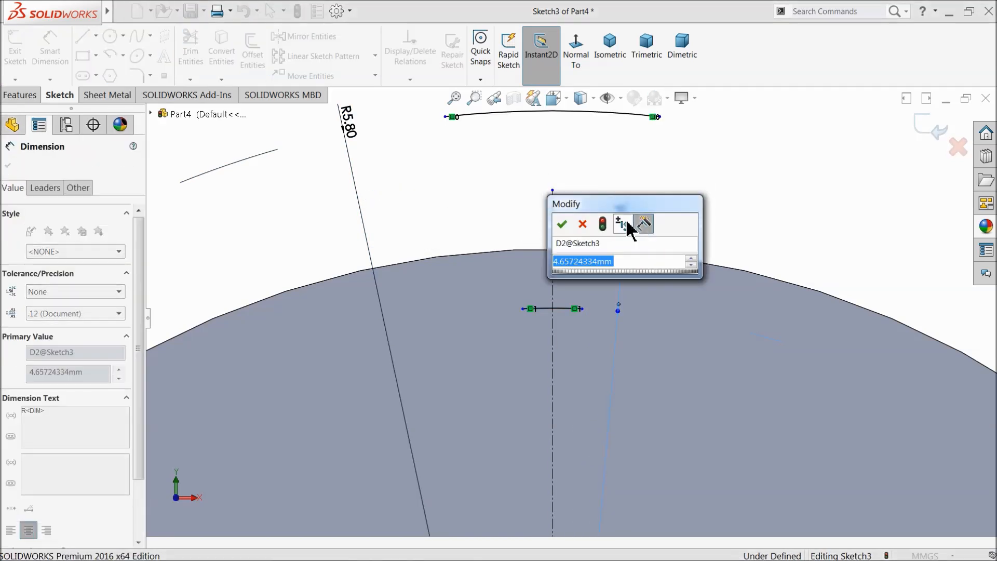
text(4.66)
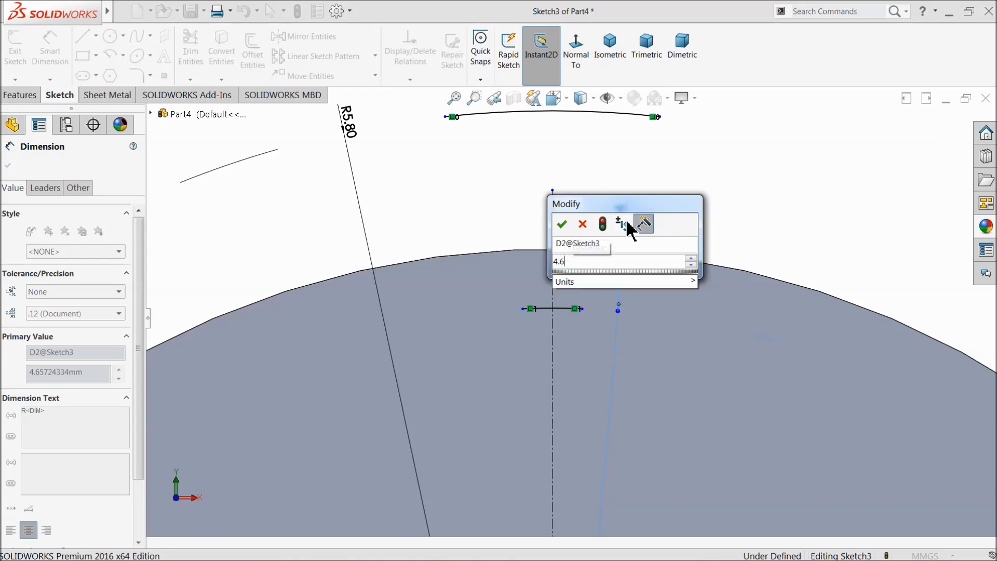
key(Return)
Step: Dimension the outer arc's length between its endpoints as 1.727 mm
scroll(533, 119, up, 2)
scroll(571, 159, down, 3)
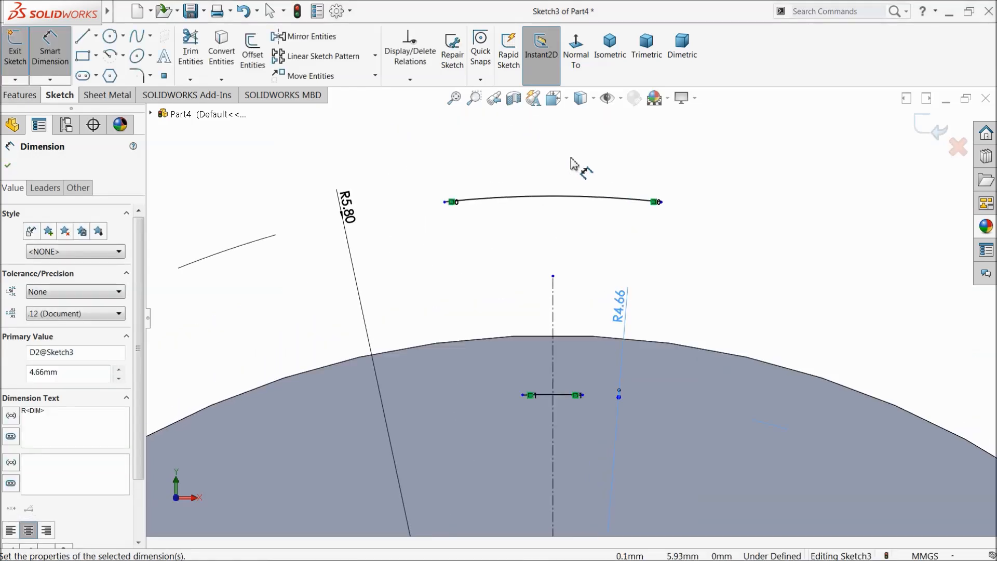
click(529, 192)
click(419, 220)
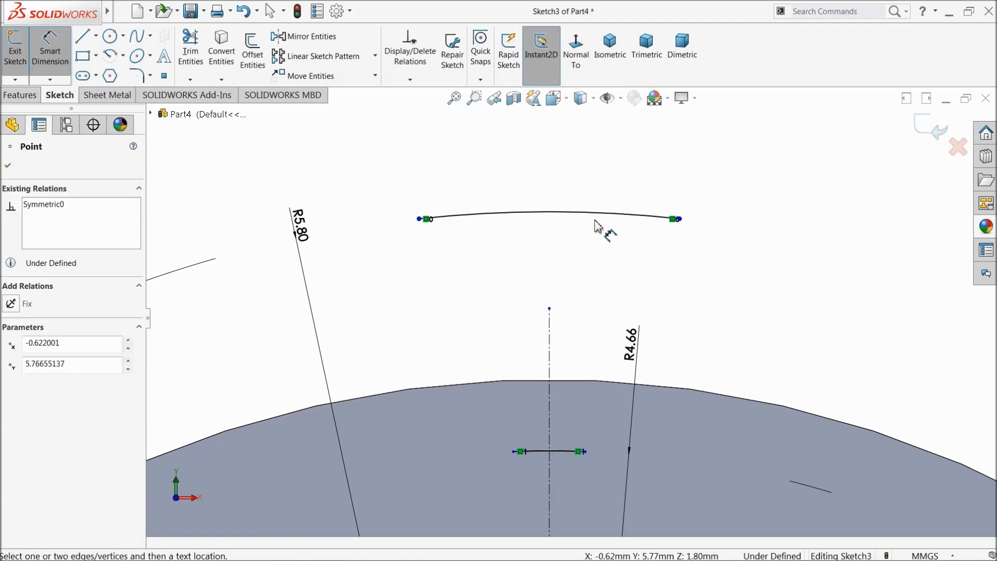
click(680, 219)
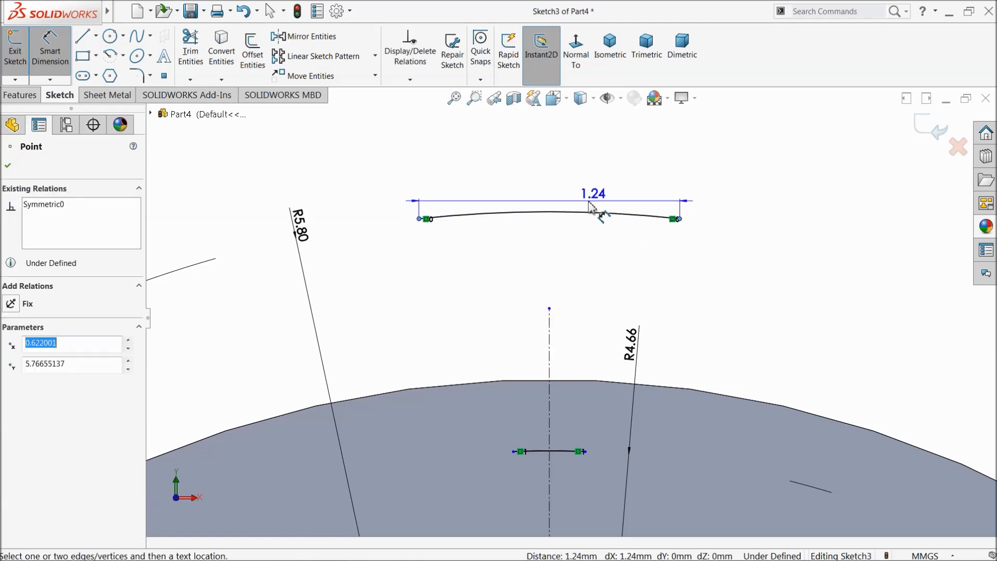
click(561, 212)
click(552, 178)
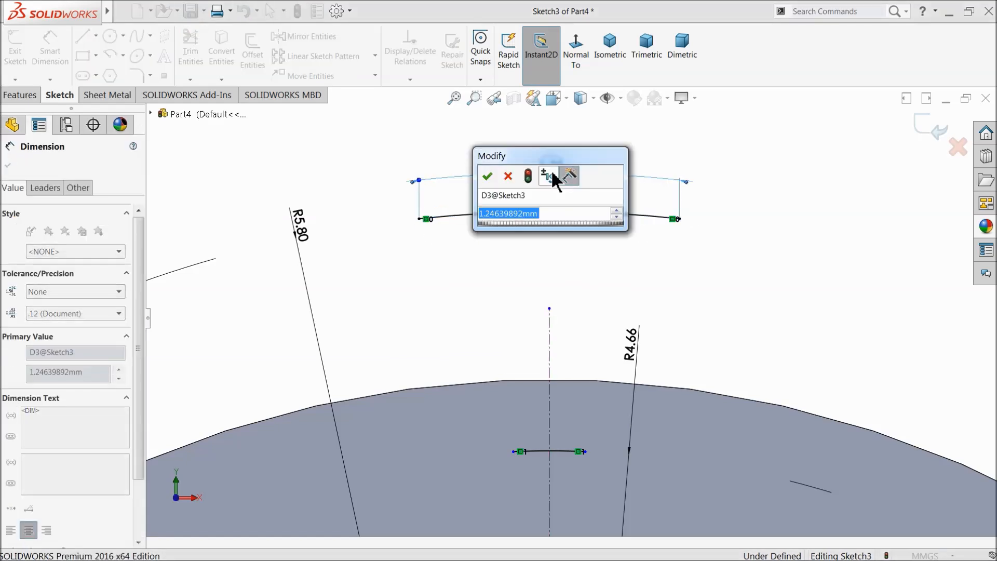
text(1.)
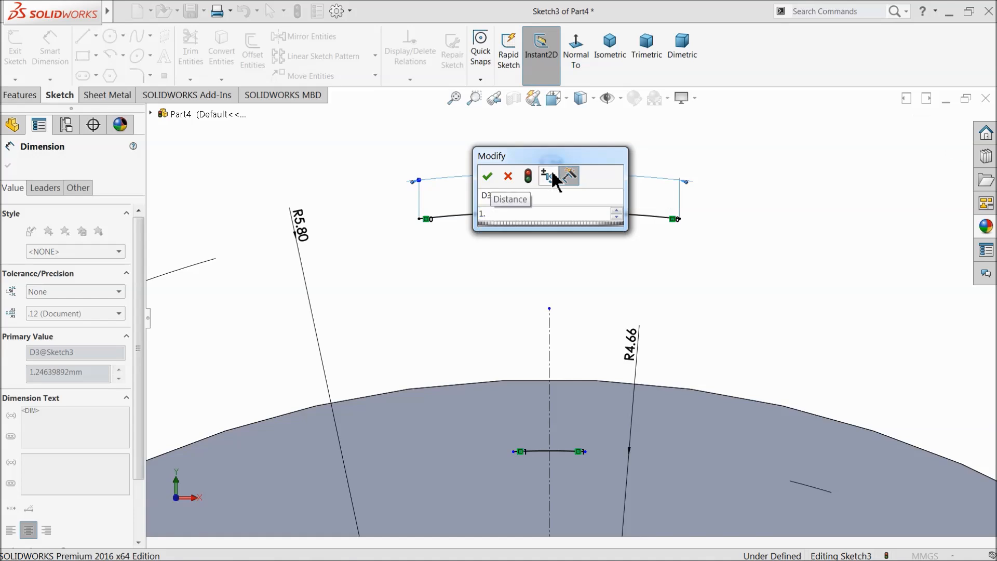
text(727)
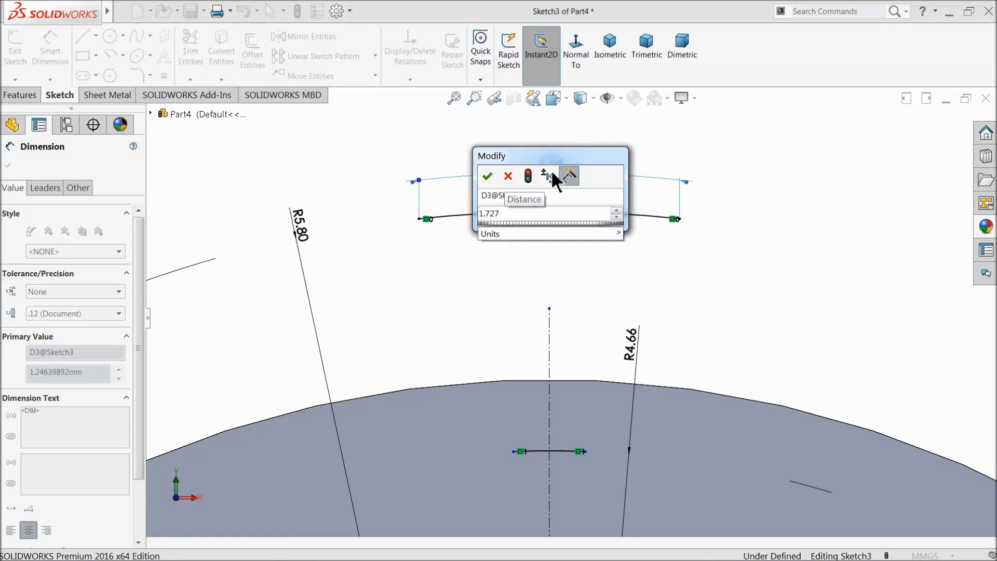
key(Return)
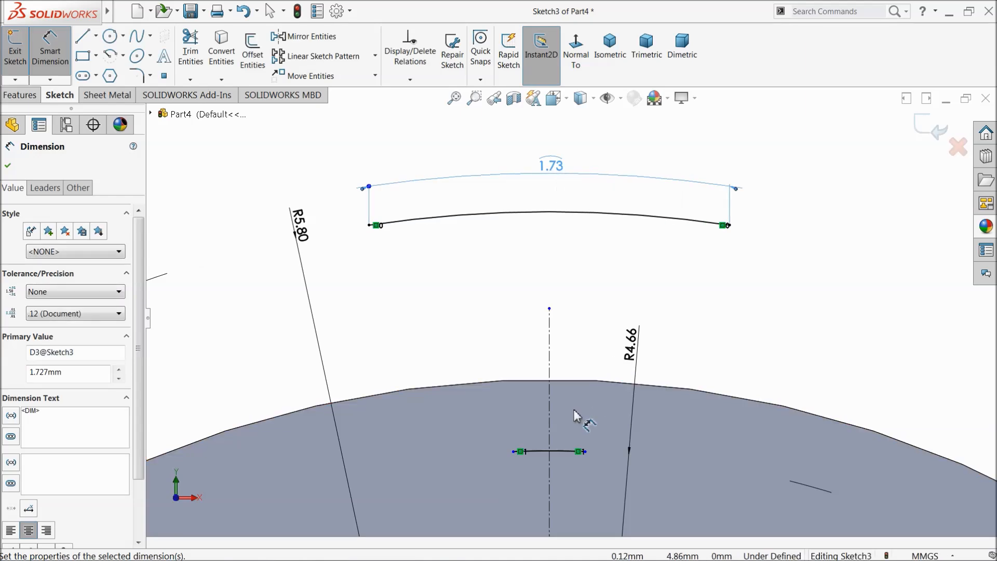
Step: Dimension the inner arc's length between its endpoints as 0.066 mm
scroll(576, 436, down, 4)
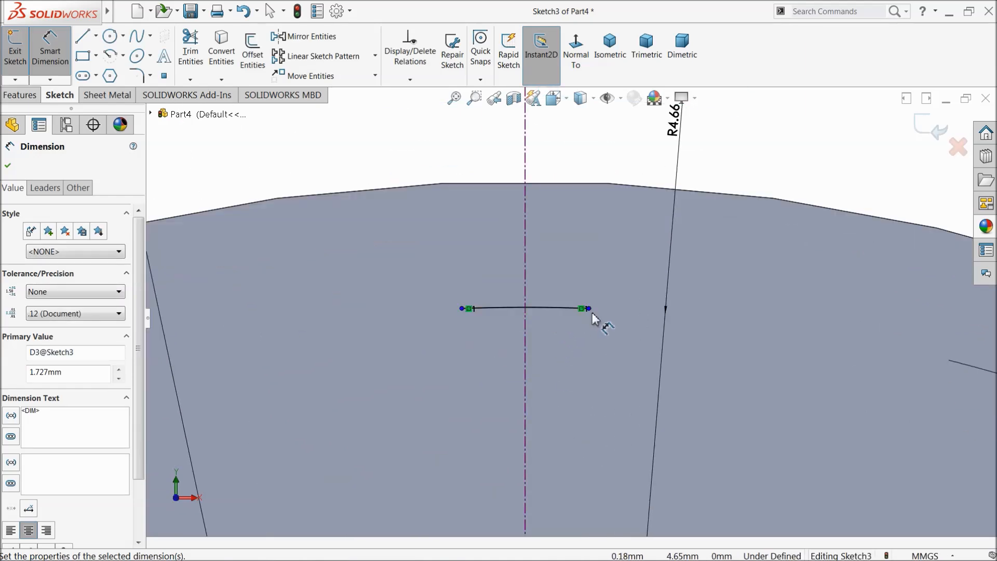
click(589, 309)
click(462, 309)
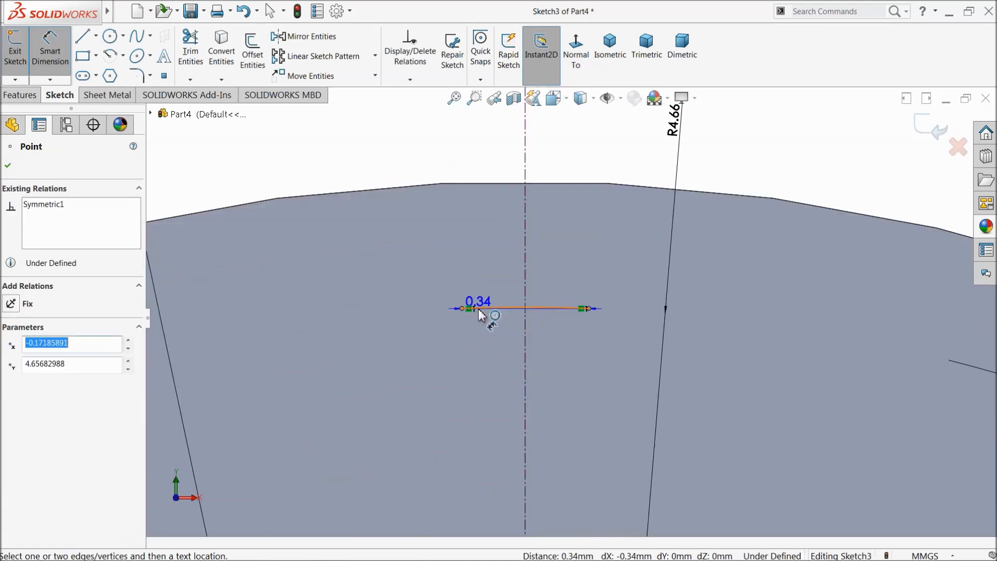
click(488, 308)
click(504, 169)
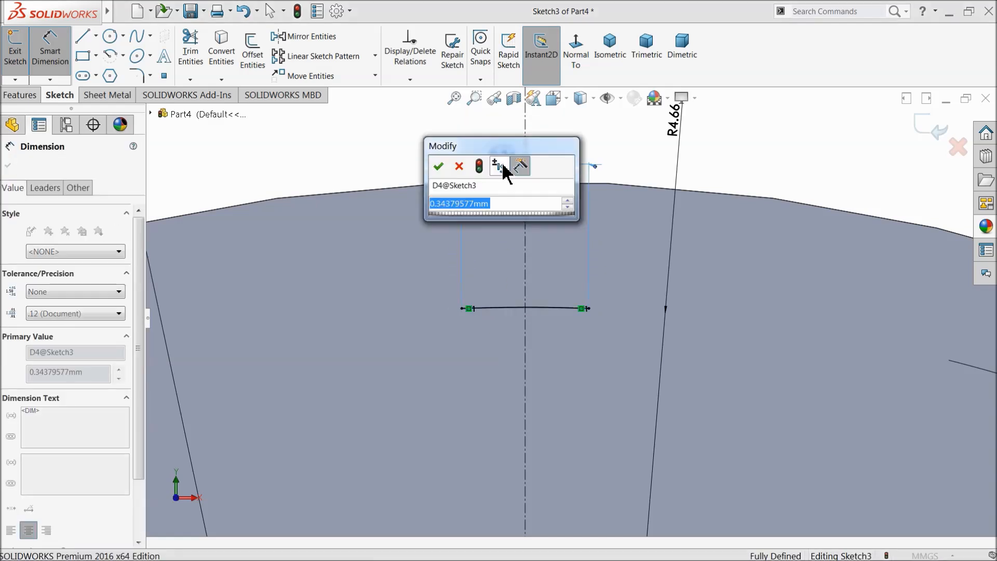
text(0.066)
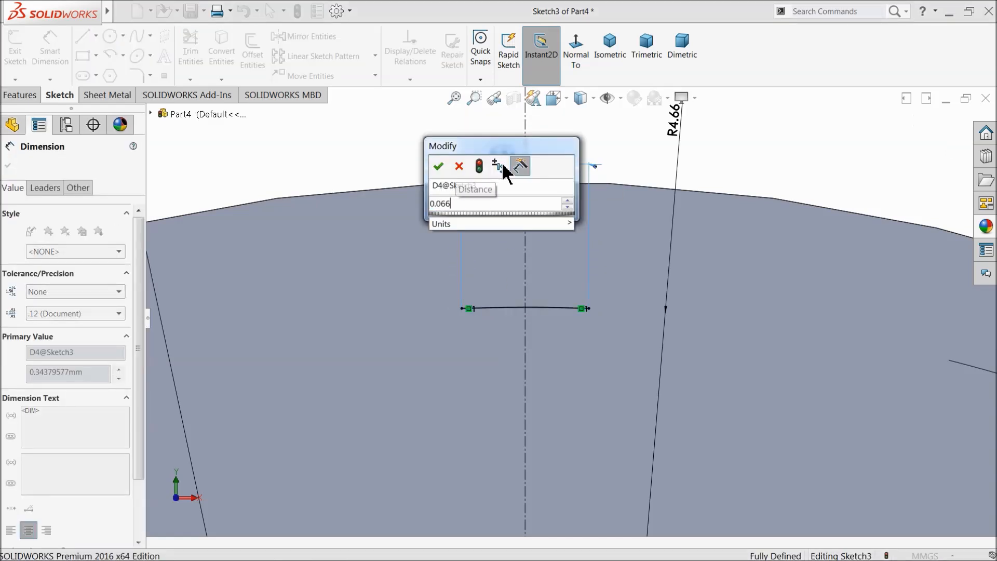
key(Return)
Step: Draw a 3-point arc joining the right endpoints of the outer and inner arcs, bowing toward the centerline
scroll(511, 257, down, 10)
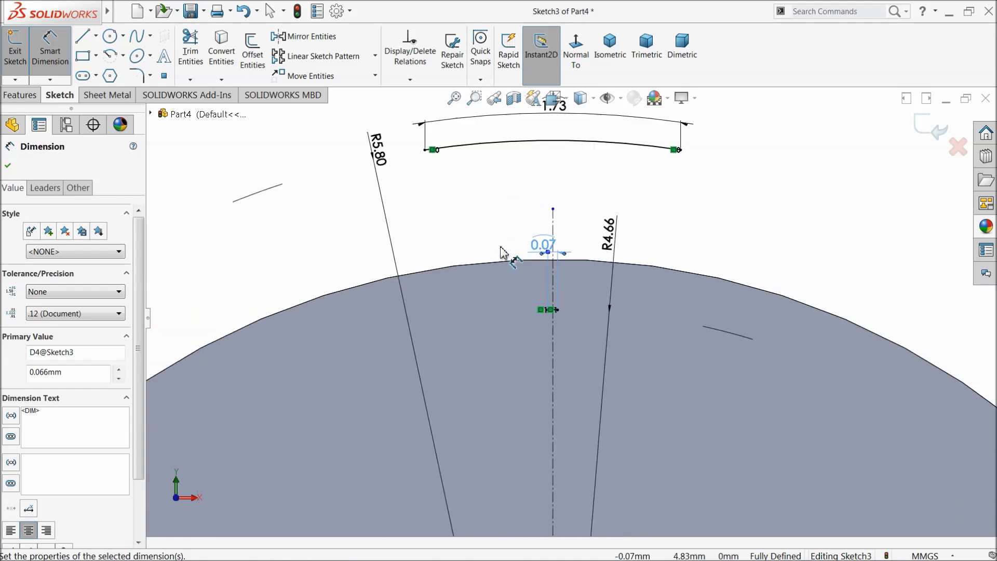
click(122, 56)
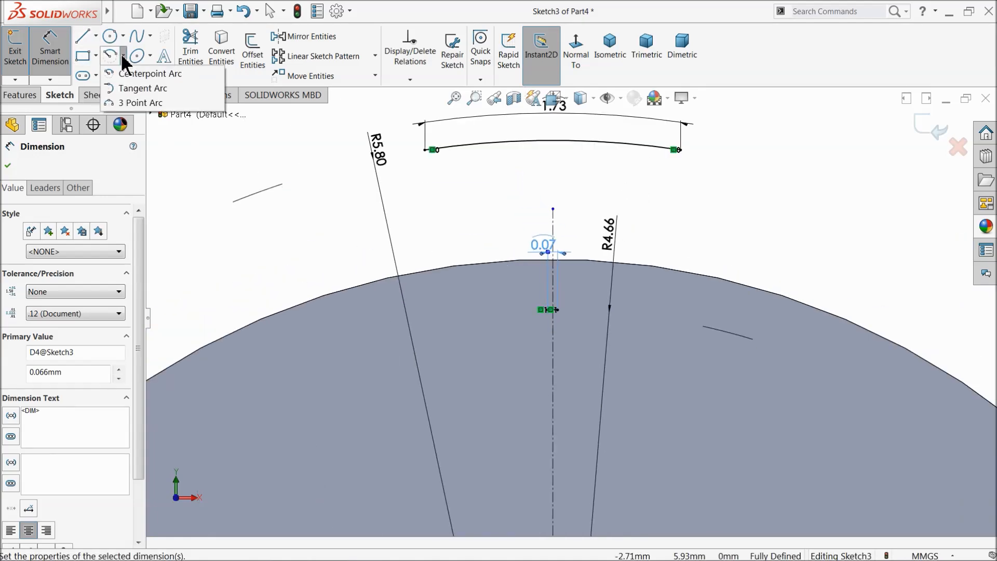
click(136, 102)
scroll(675, 186, down, 3)
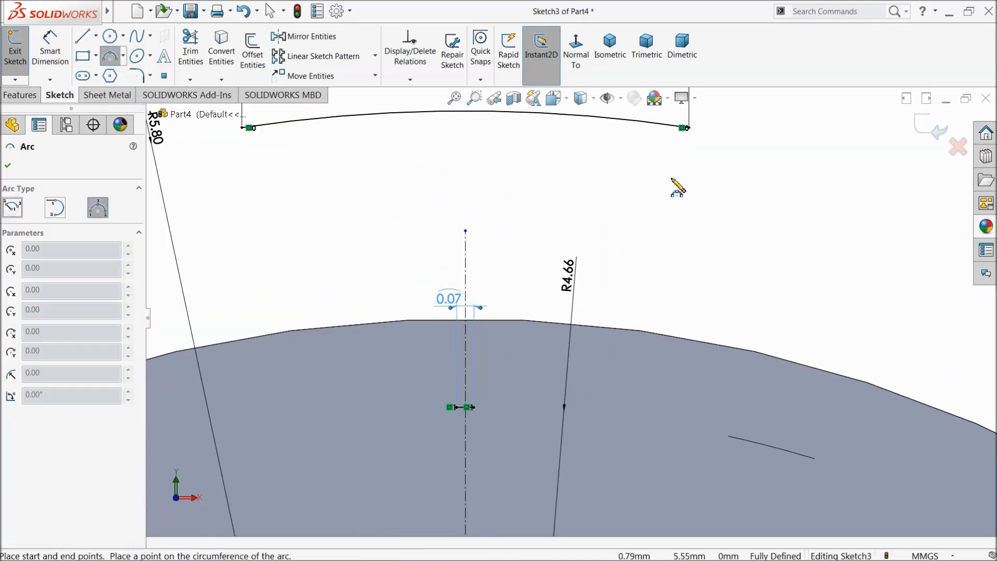
click(687, 128)
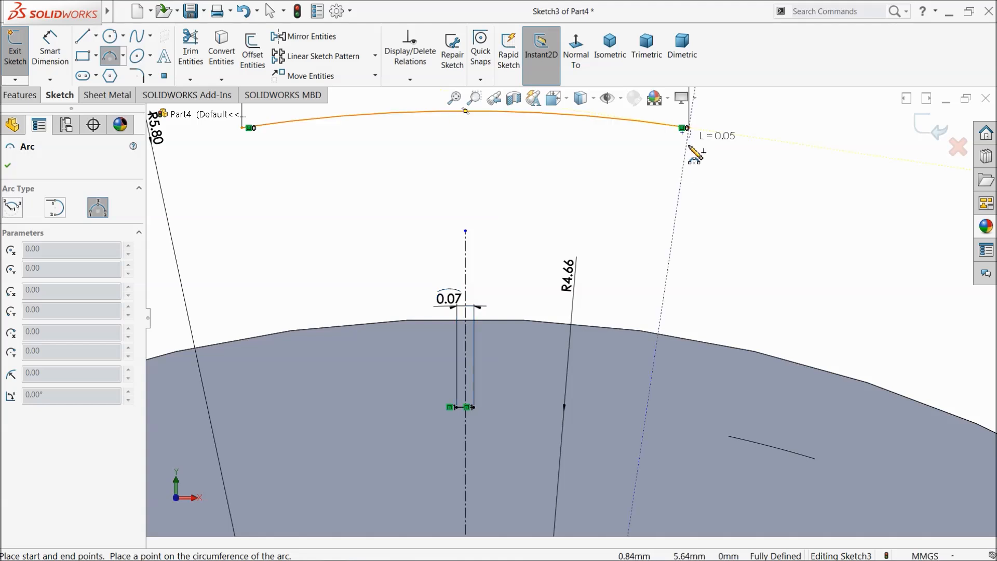
click(474, 407)
click(550, 243)
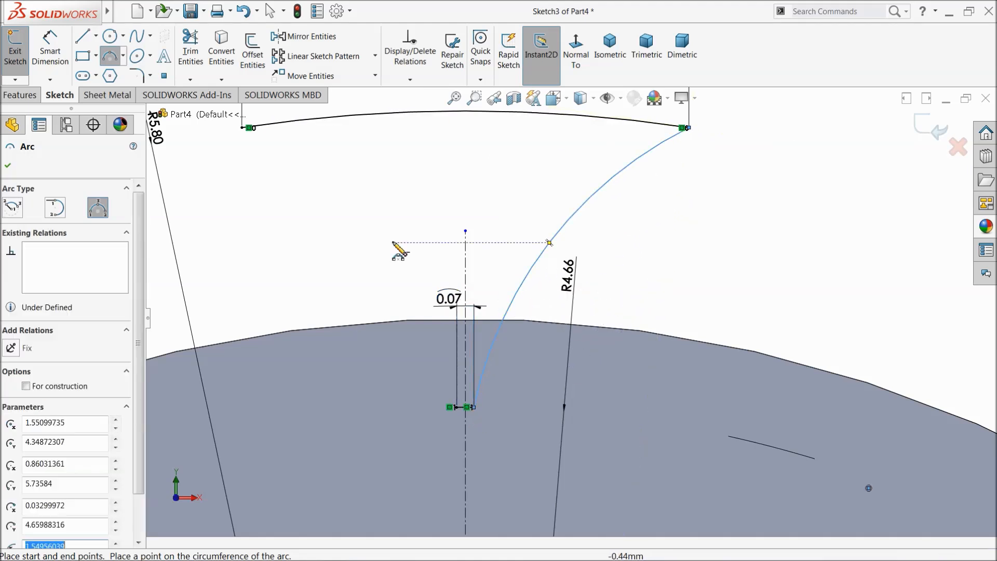
Step: Dimension the side arc's radius as 4.874 mm
click(57, 56)
click(591, 218)
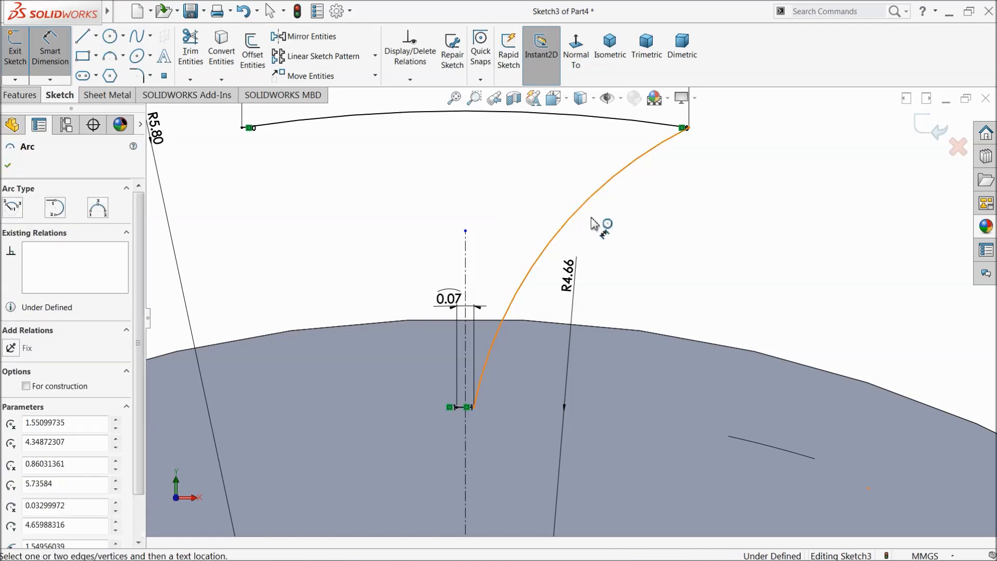
click(613, 244)
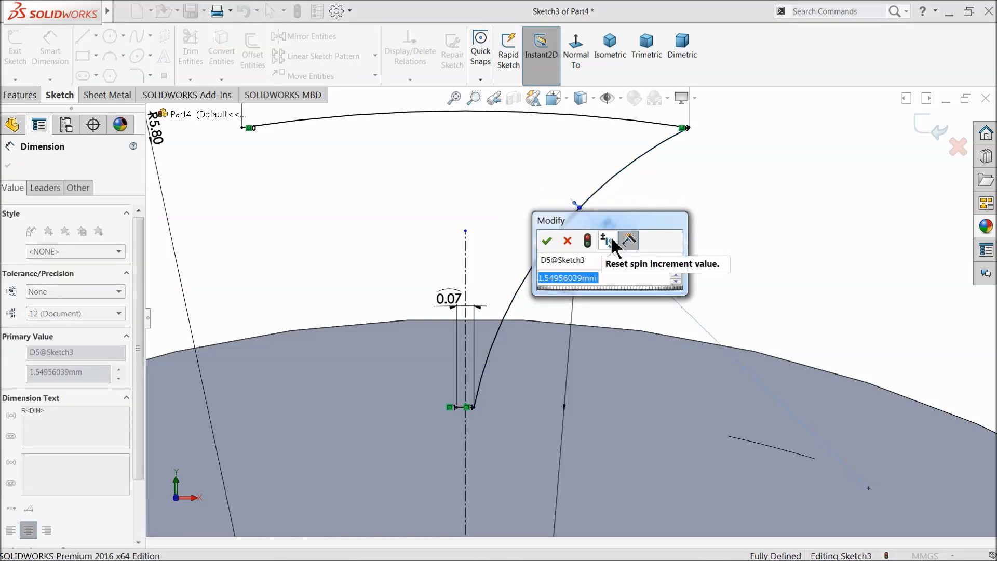
text(4.874)
key(Return)
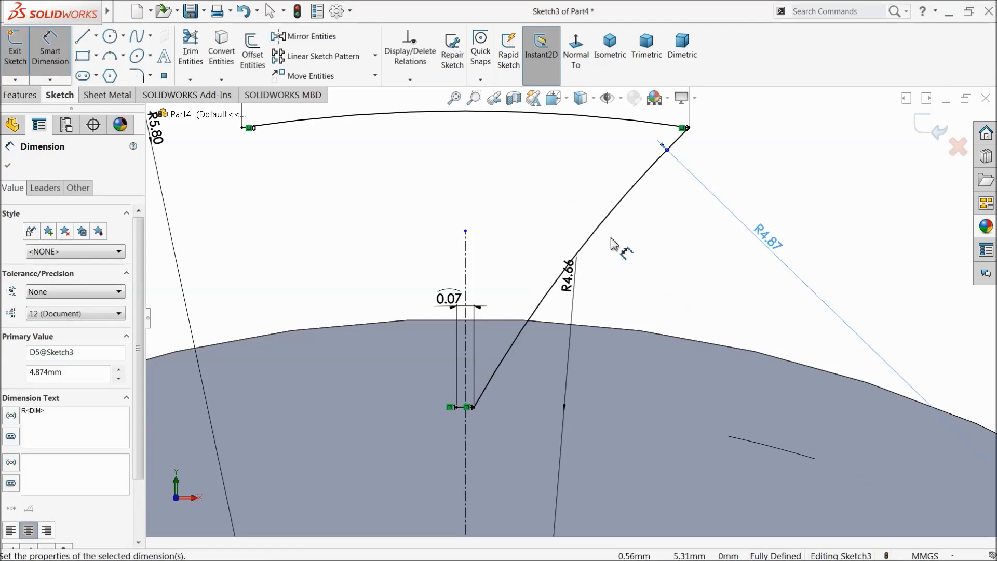
Step: Mirror the side arc about the vertical centerline to close the tooth-gap profile
click(309, 37)
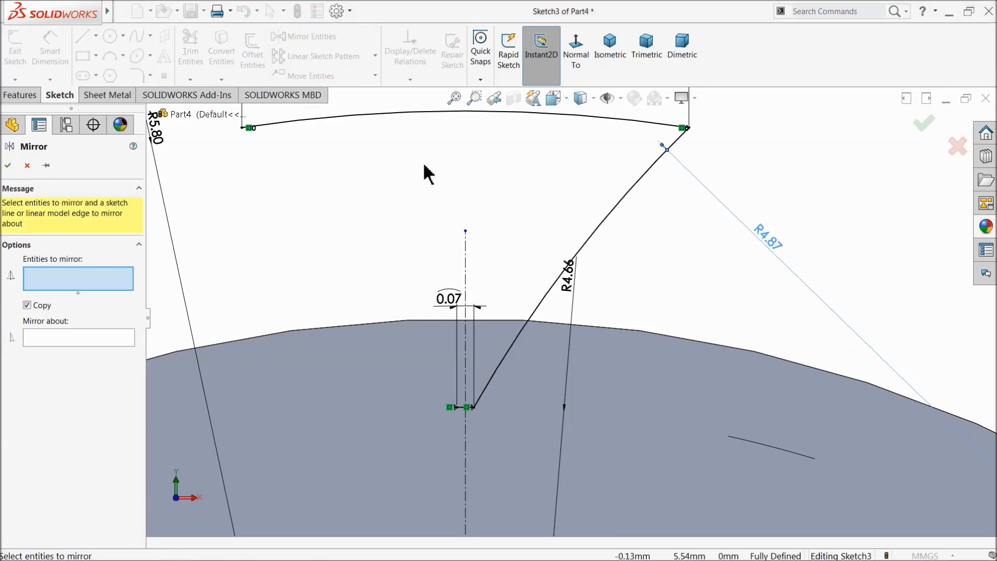
click(597, 240)
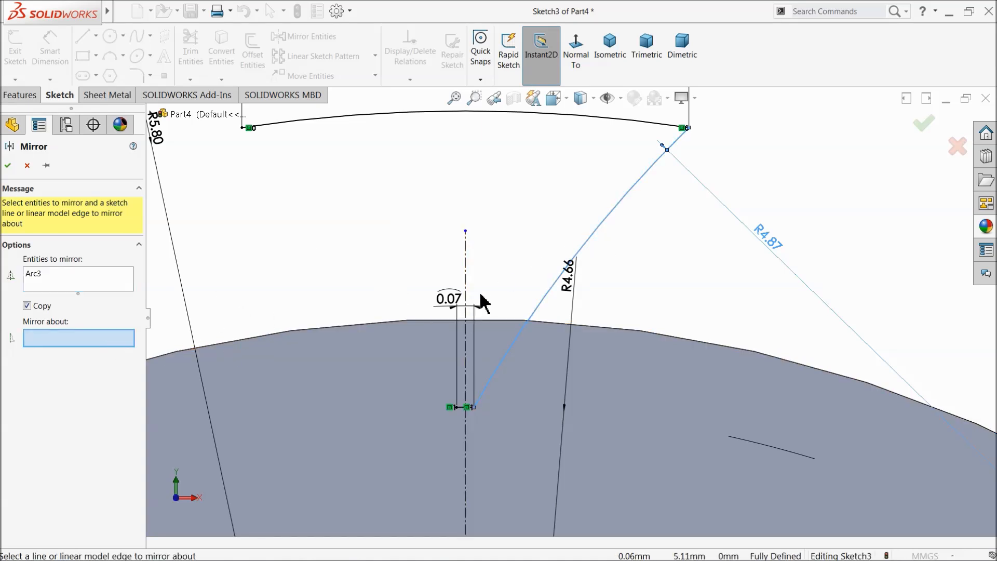
click(466, 275)
click(7, 165)
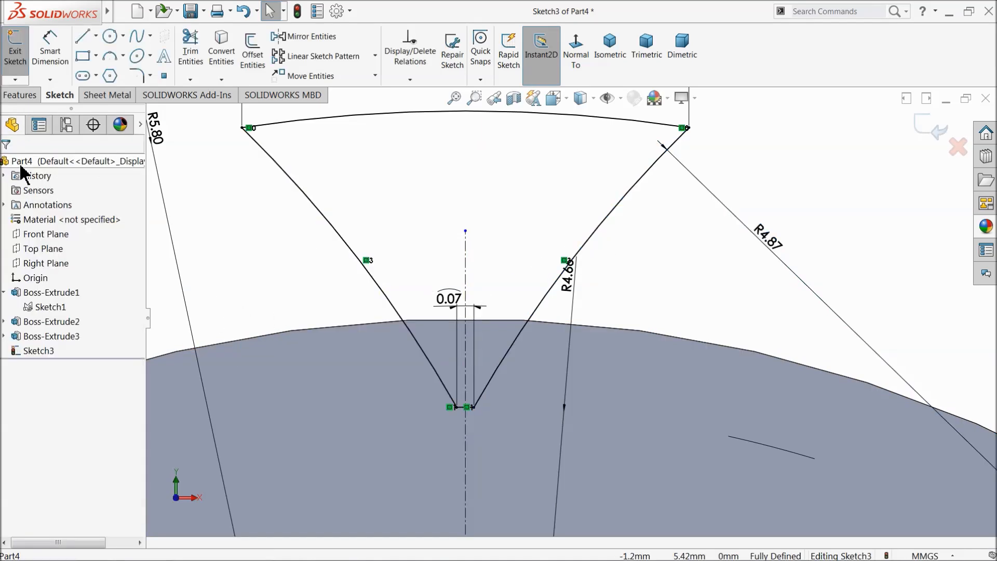
Step: Cut-extrude the tooth-gap profile Through All to notch the disc's rim
scroll(508, 284, up, 3)
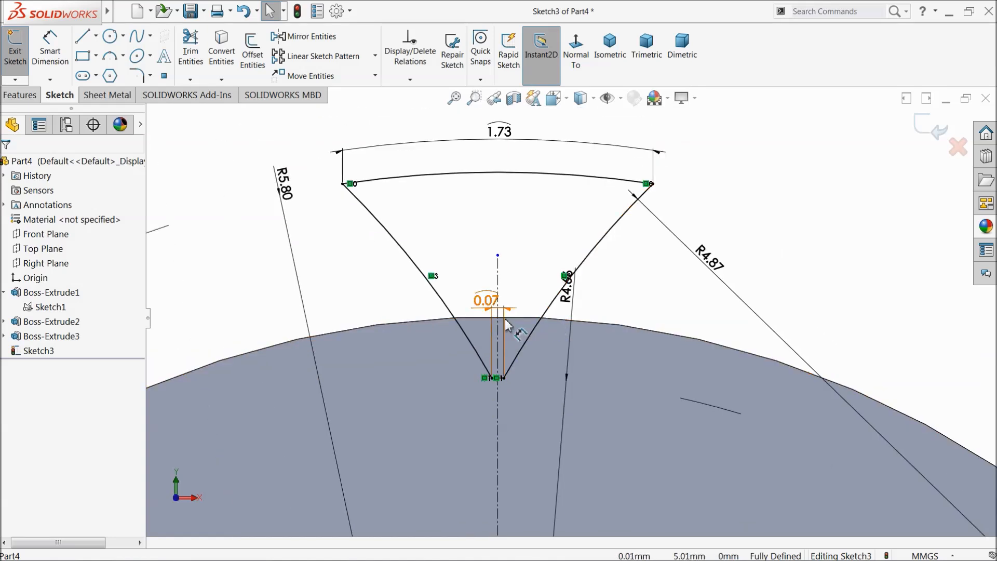
scroll(506, 322, up, 4)
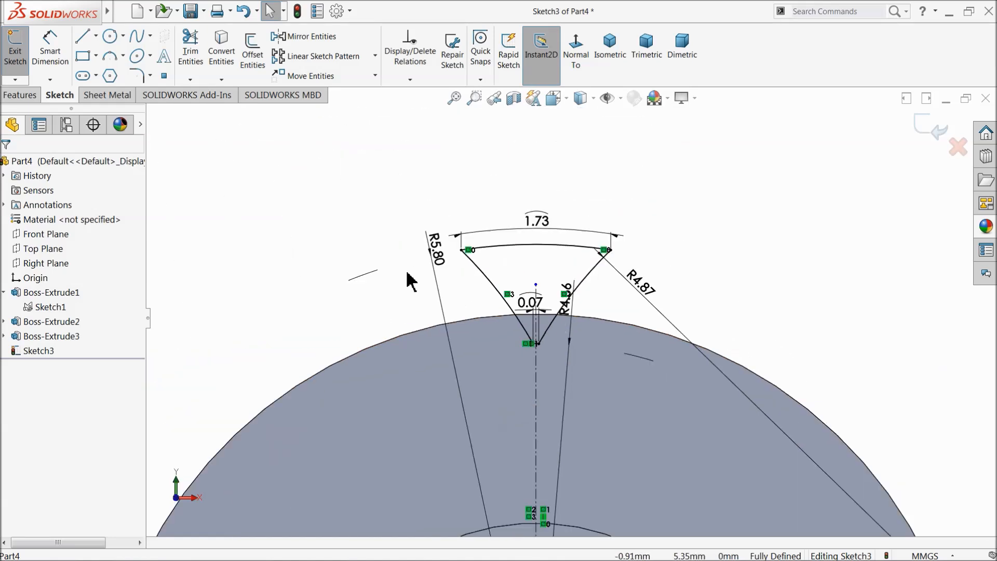
click(21, 95)
click(195, 51)
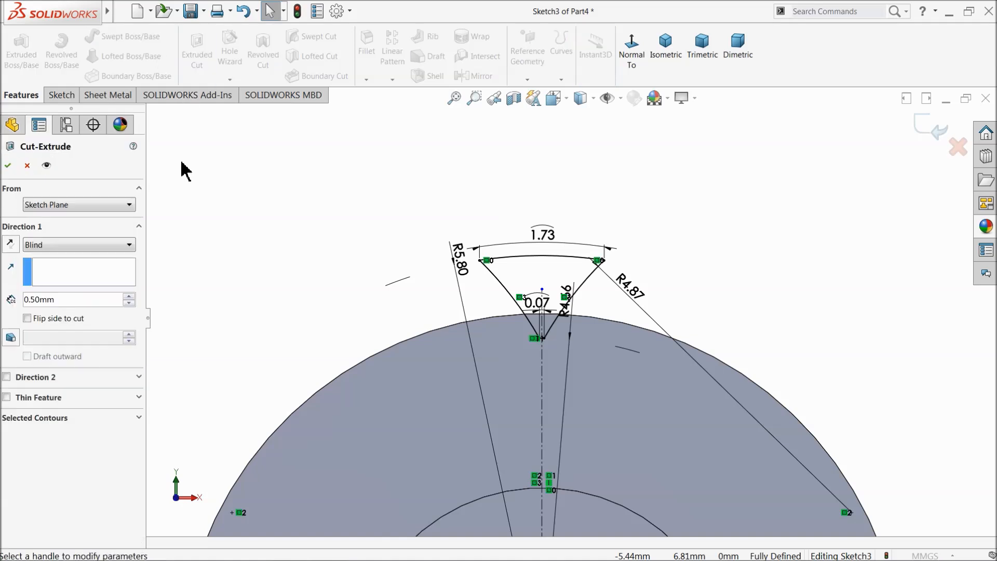
click(46, 246)
click(51, 268)
middle_drag(276, 276, 373, 320)
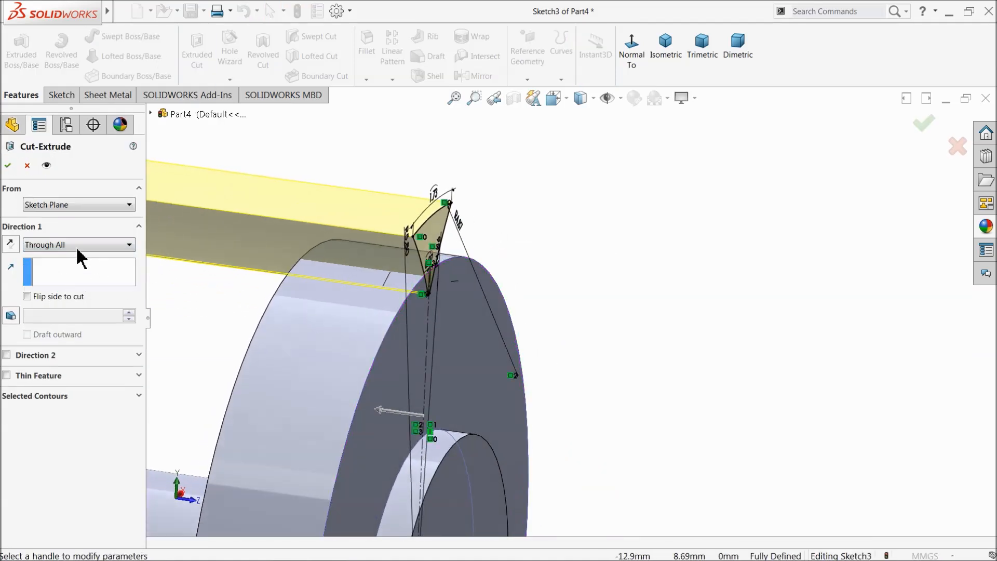
click(8, 166)
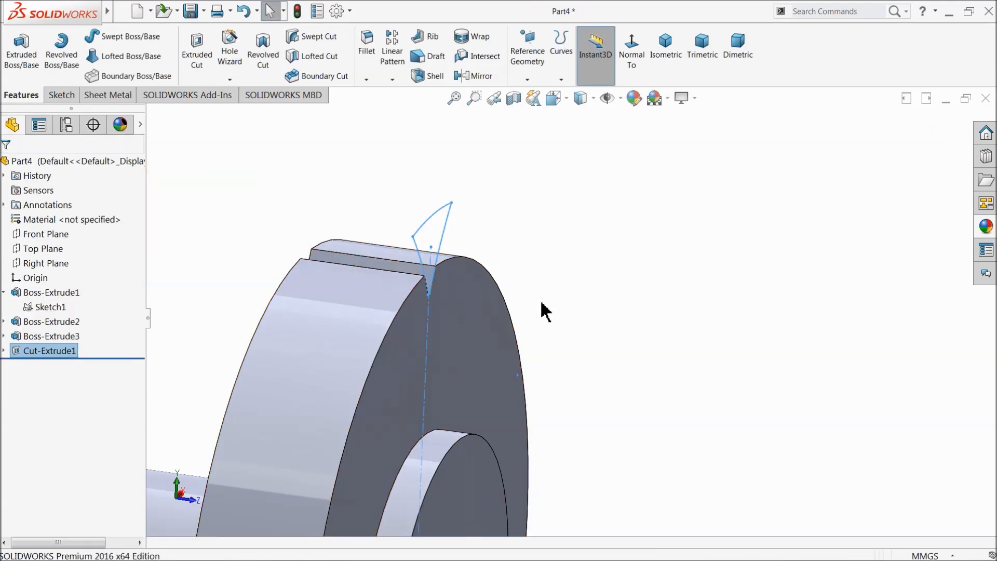
Step: Circular-pattern the rim notch about the raised hub's cylindrical face with 58 equally spaced instances over 360 degrees
scroll(566, 275, up, 3)
click(583, 242)
middle_drag(550, 311, 547, 329)
scroll(546, 329, up, 4)
middle_drag(526, 370, 513, 401)
scroll(519, 383, down, 6)
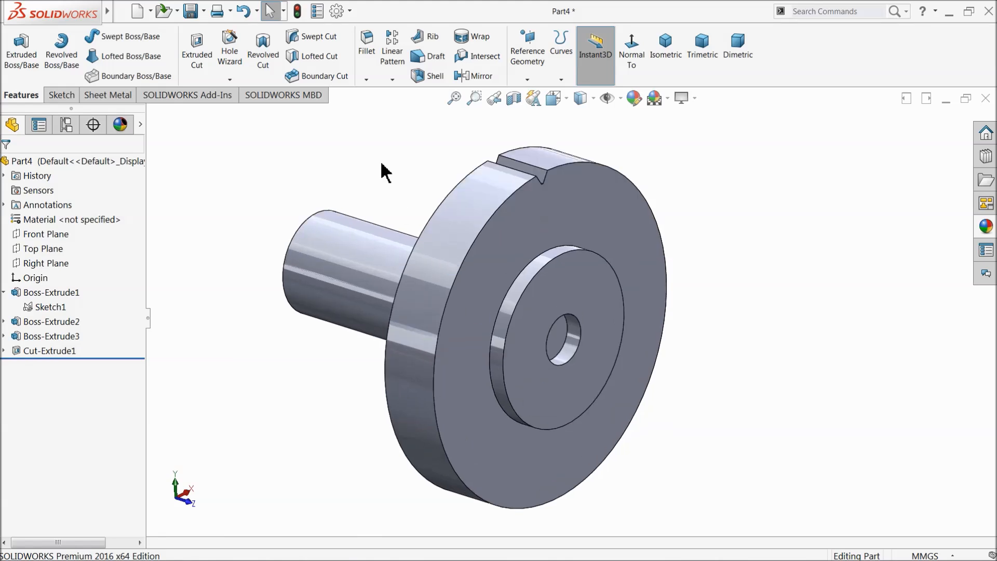
click(392, 79)
click(416, 107)
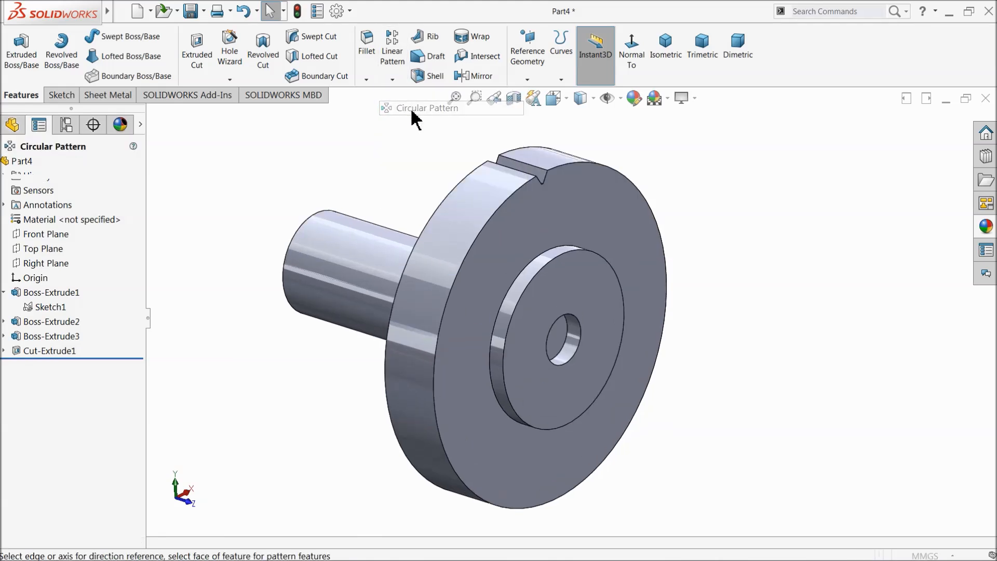
click(151, 113)
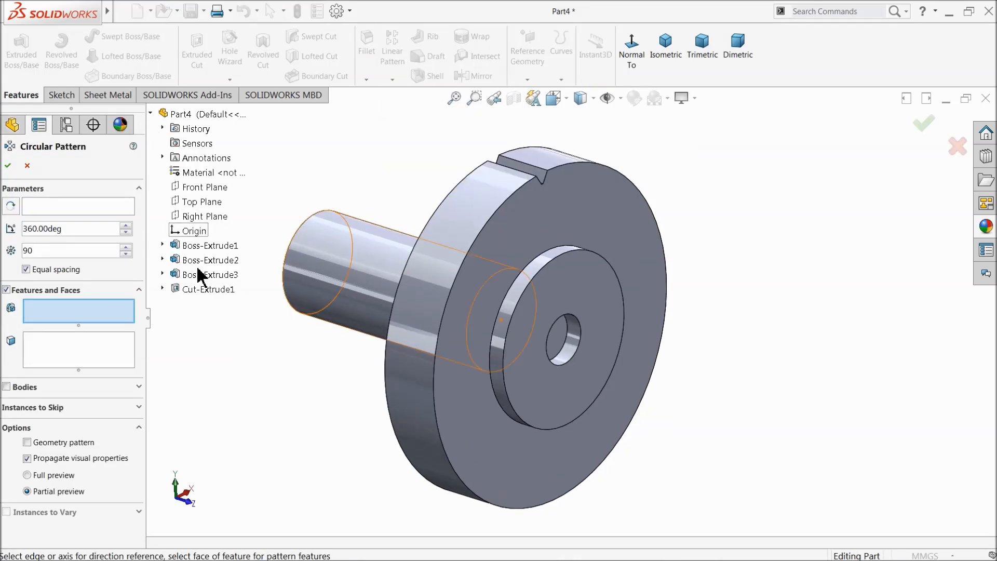
click(205, 289)
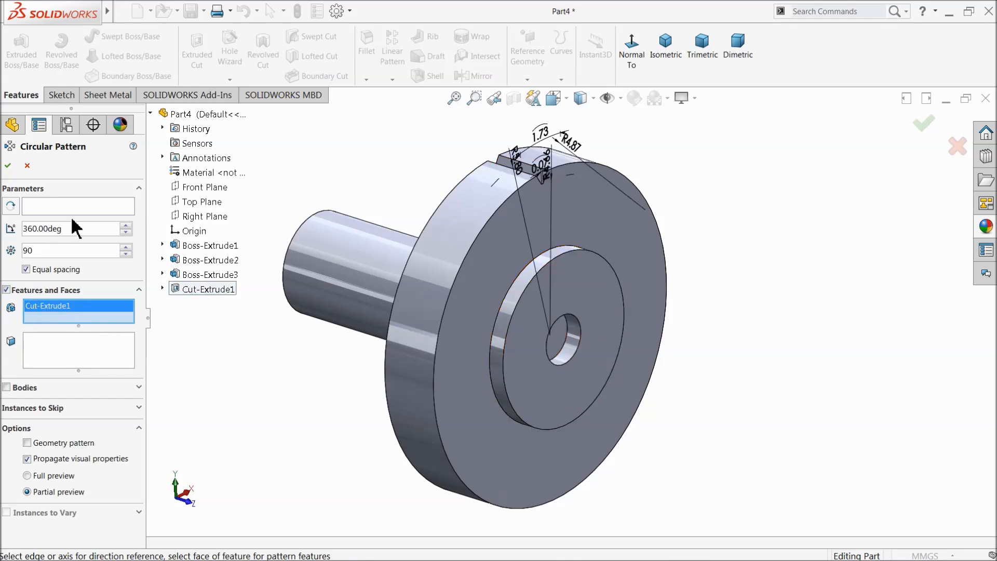
click(517, 294)
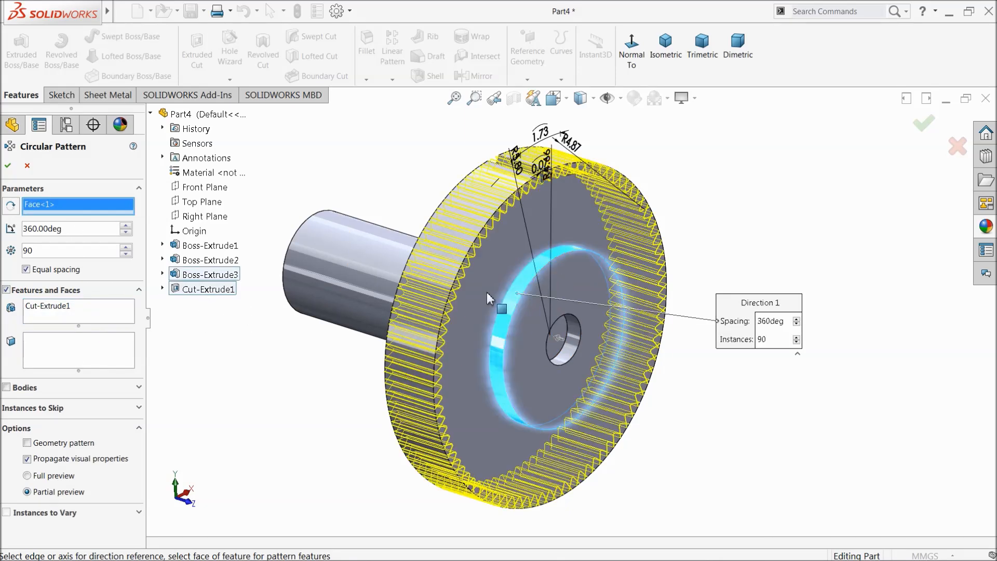
text(58)
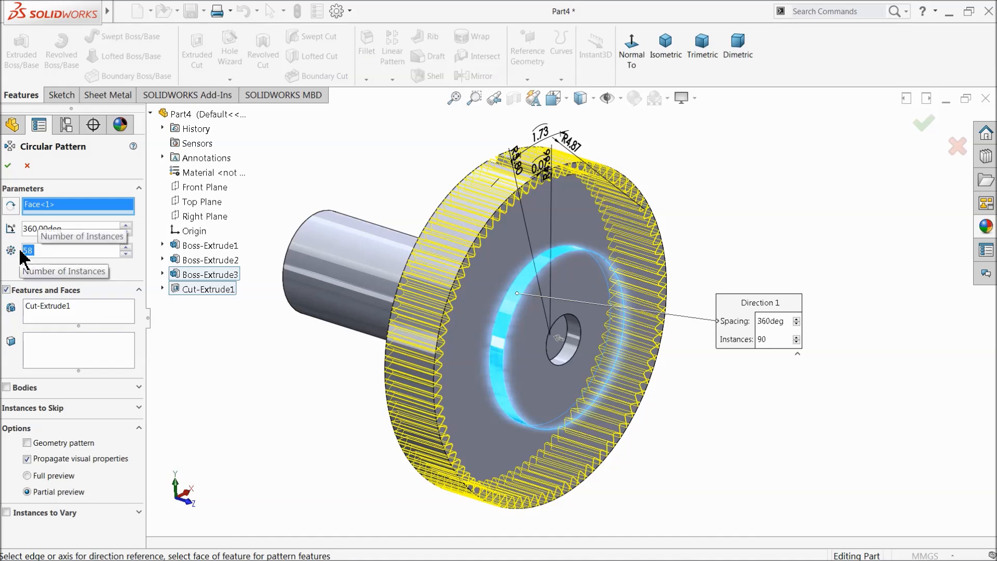
key(Return)
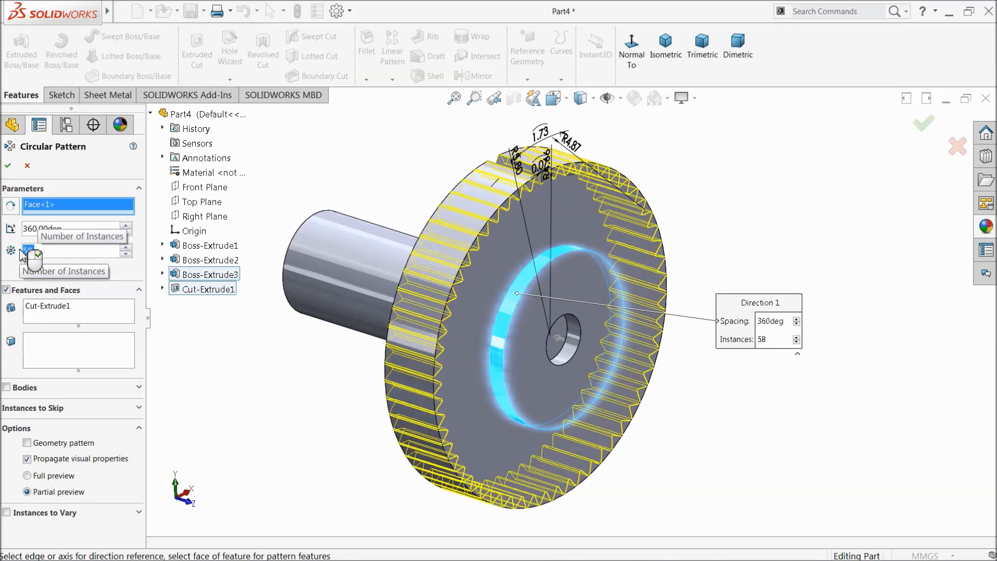
click(8, 165)
mouse_move(308, 329)
middle_down()
mouse_move(257, 331)
mouse_move(308, 329)
middle_up()
scroll(330, 334, up, 1)
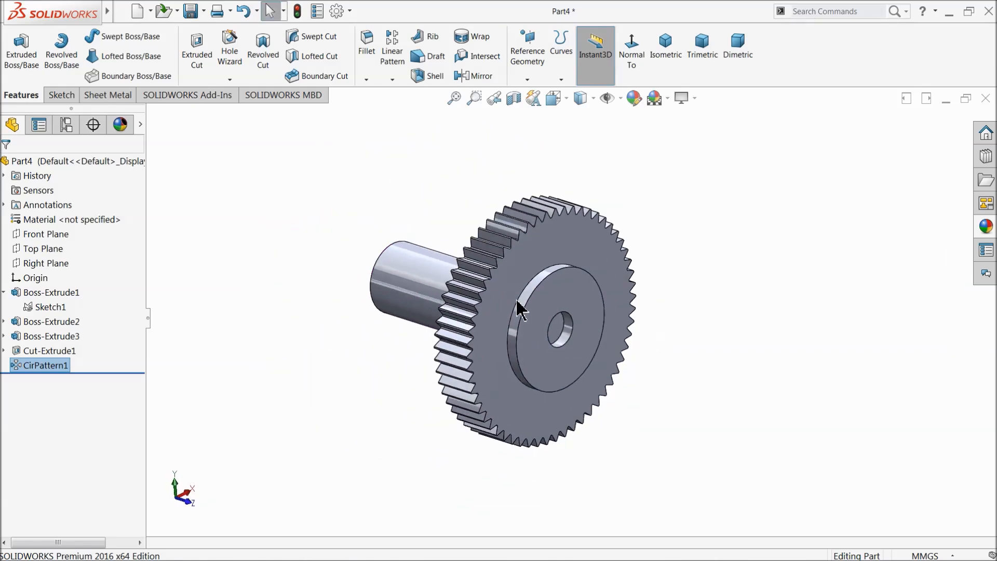
scroll(515, 298, down, 1)
mouse_move(491, 288)
middle_down()
mouse_move(503, 290)
mouse_move(495, 288)
middle_up()
click(119, 11)
click(205, 151)
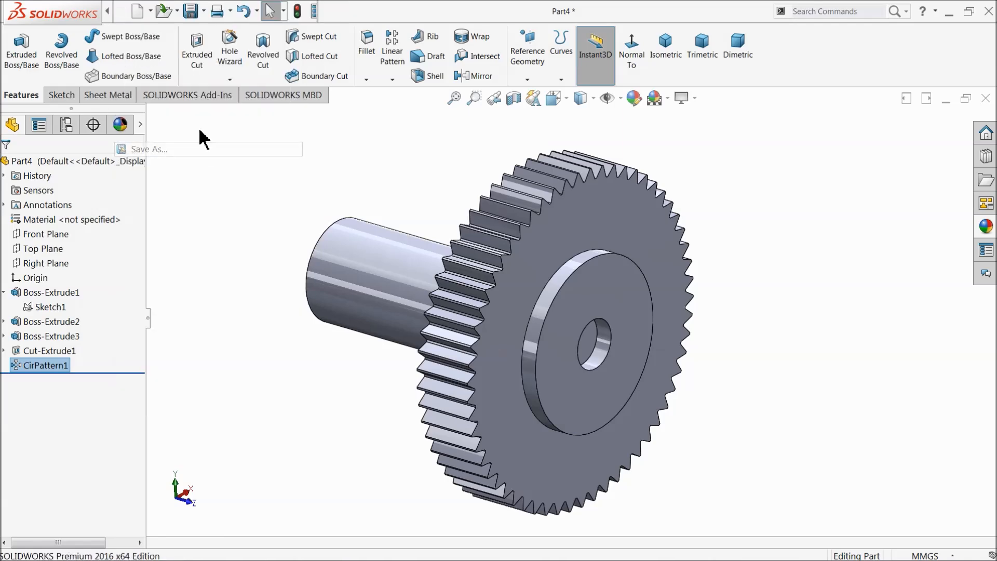
click(953, 72)
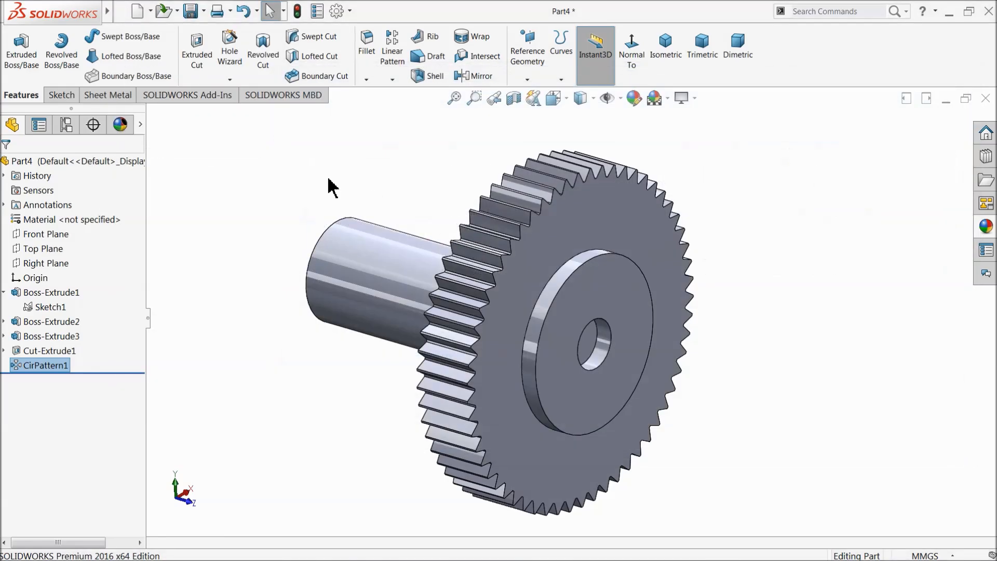
Step: Start a Flex feature on the gear body and set its type to Twisting
mouse_move(107, 13)
click(197, 14)
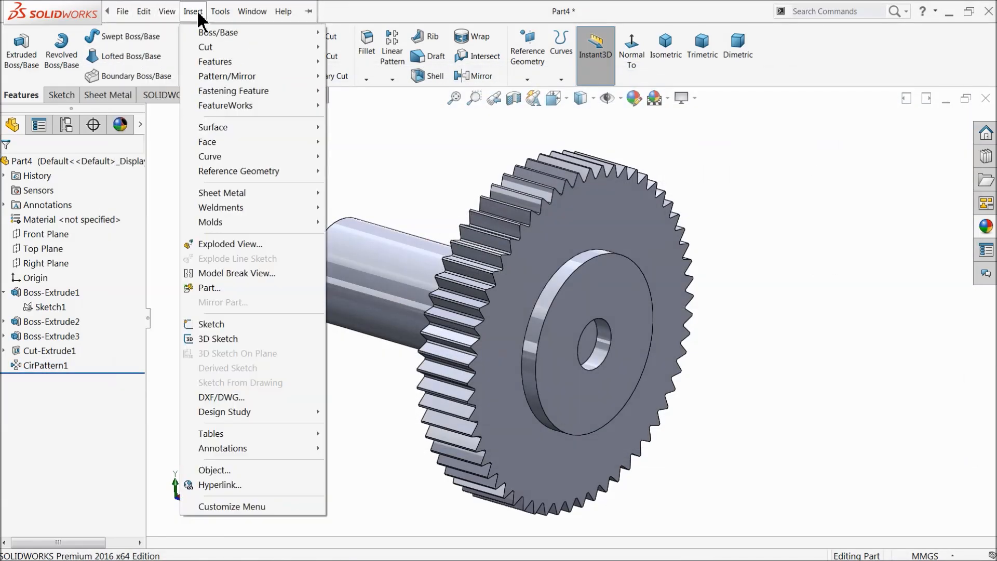
mouse_move(223, 61)
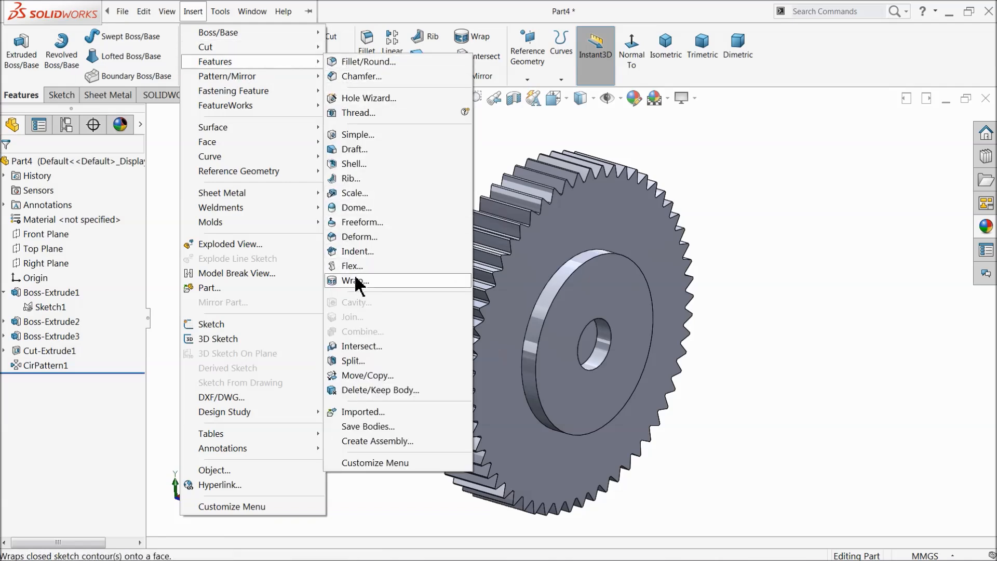
click(353, 266)
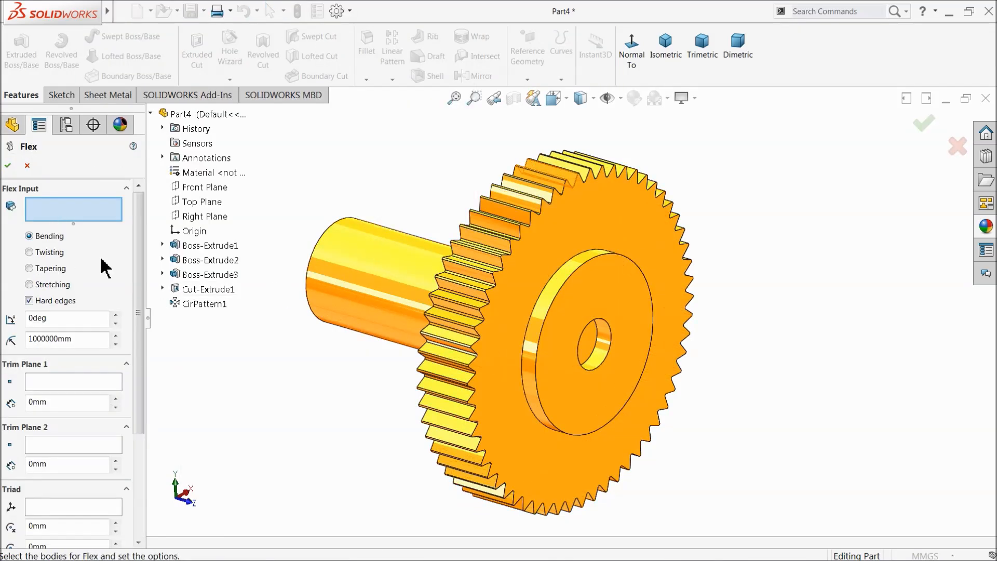
click(208, 306)
click(575, 293)
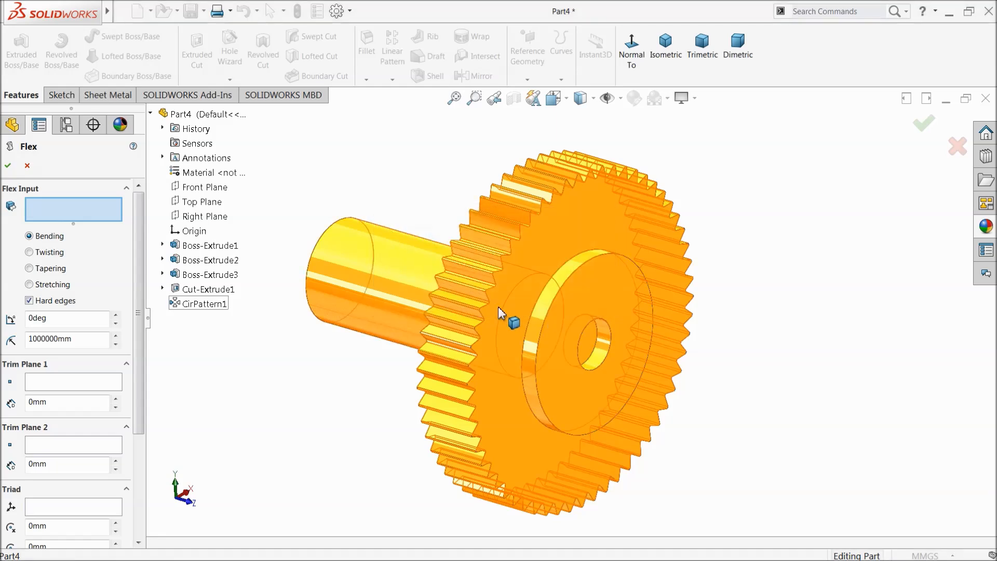
click(498, 306)
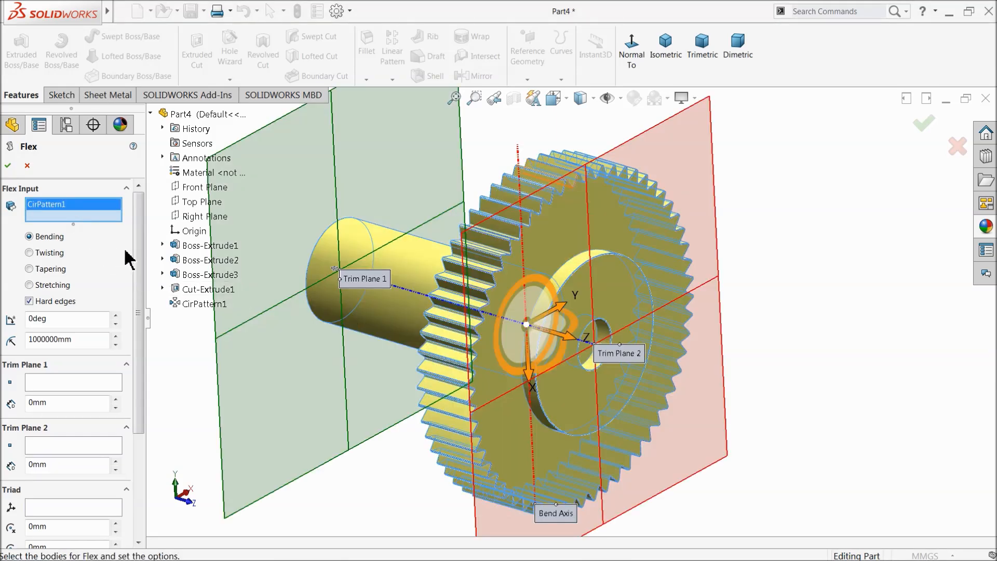
click(49, 252)
Step: Set the Flex feature's Trim Plane 1 offset to 5.23 mm so the plane moves in along the shaft
scroll(136, 280, down, 2)
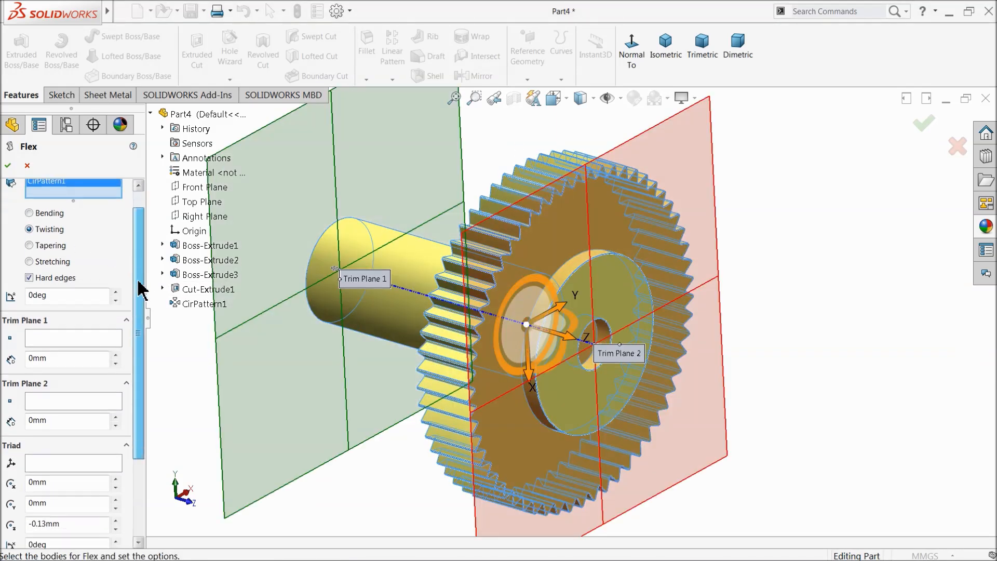
click(63, 283)
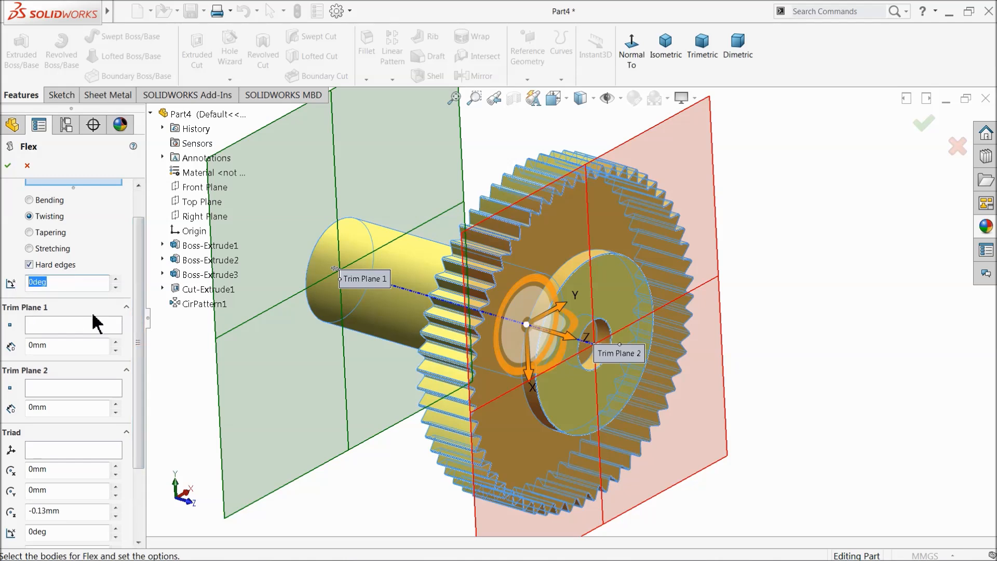
drag(138, 311, 139, 387)
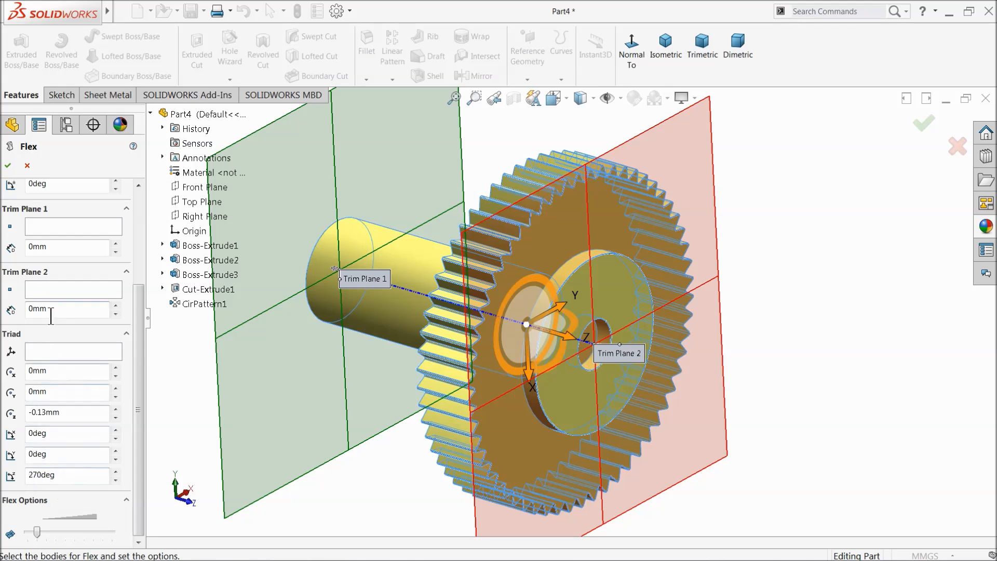
scroll(133, 328, up, 4)
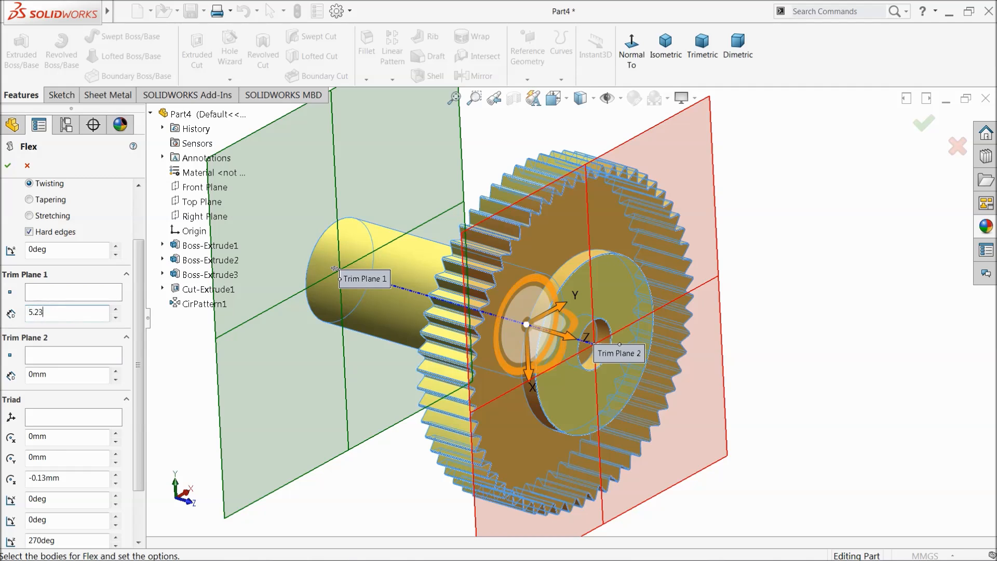
key(Return)
mouse_move(401, 400)
middle_down()
mouse_move(345, 383)
mouse_move(395, 384)
middle_up()
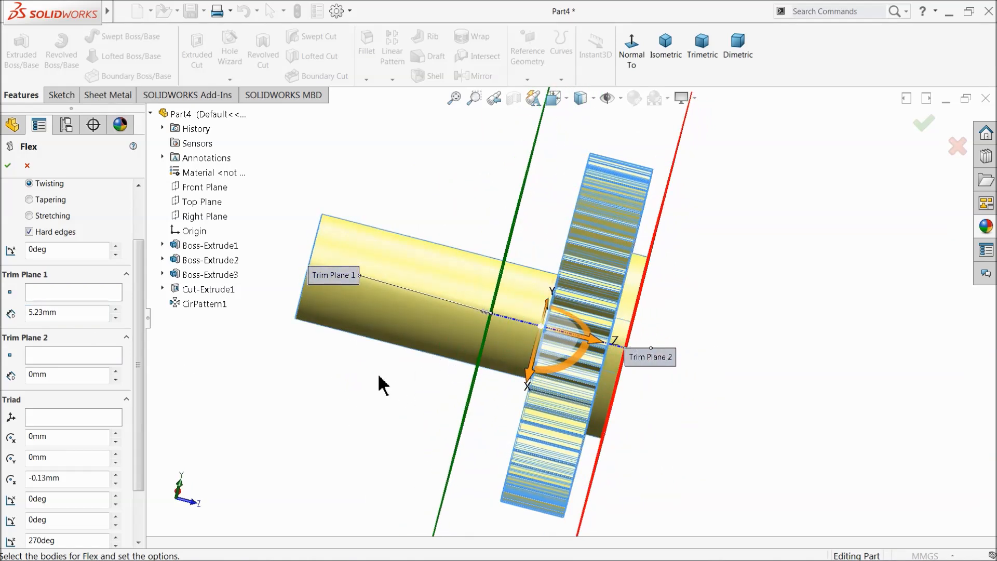
Step: Set the Flex twist angle to 38 degrees and accept the feature to make the gear teeth helical
middle_drag(320, 399, 256, 394)
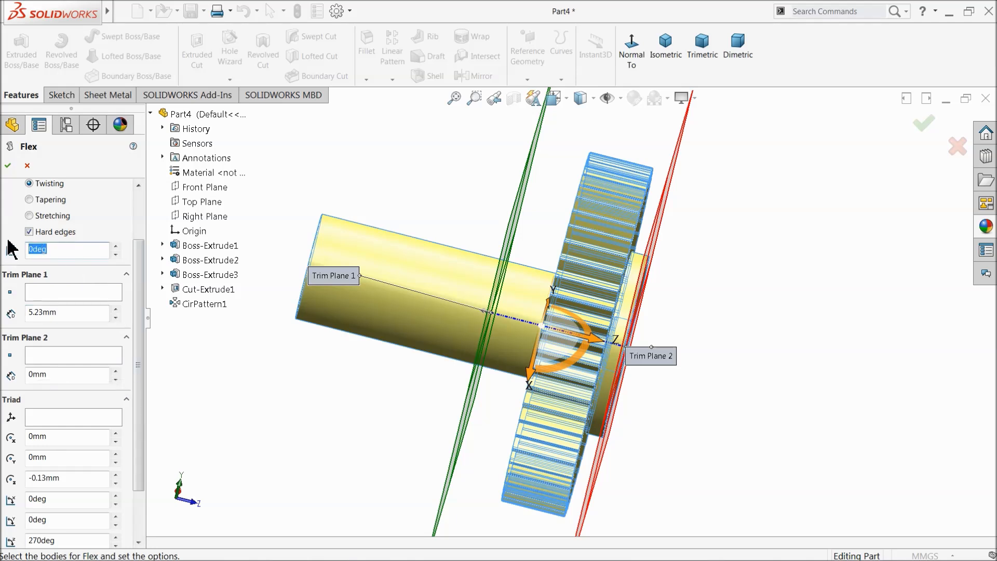
text(8)
key(Return)
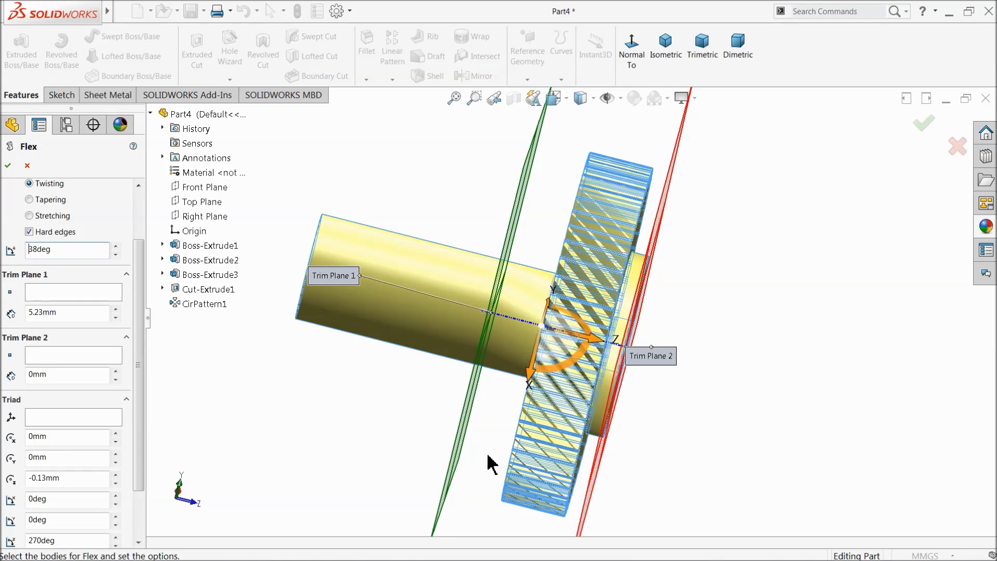
middle_drag(485, 460, 488, 463)
middle_drag(436, 407, 400, 400)
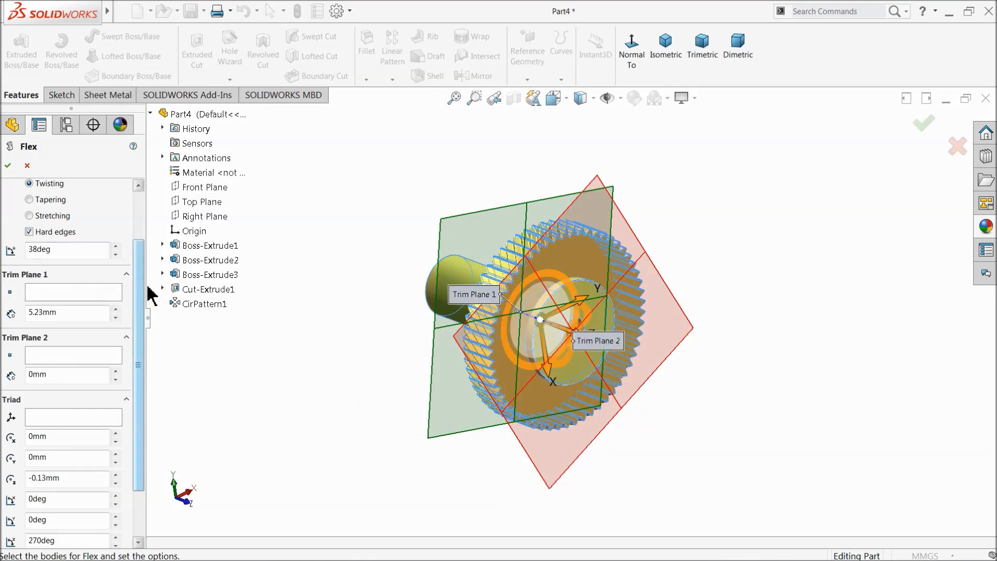
mouse_move(140, 293)
mouse_down()
mouse_move(133, 329)
mouse_move(139, 289)
mouse_up()
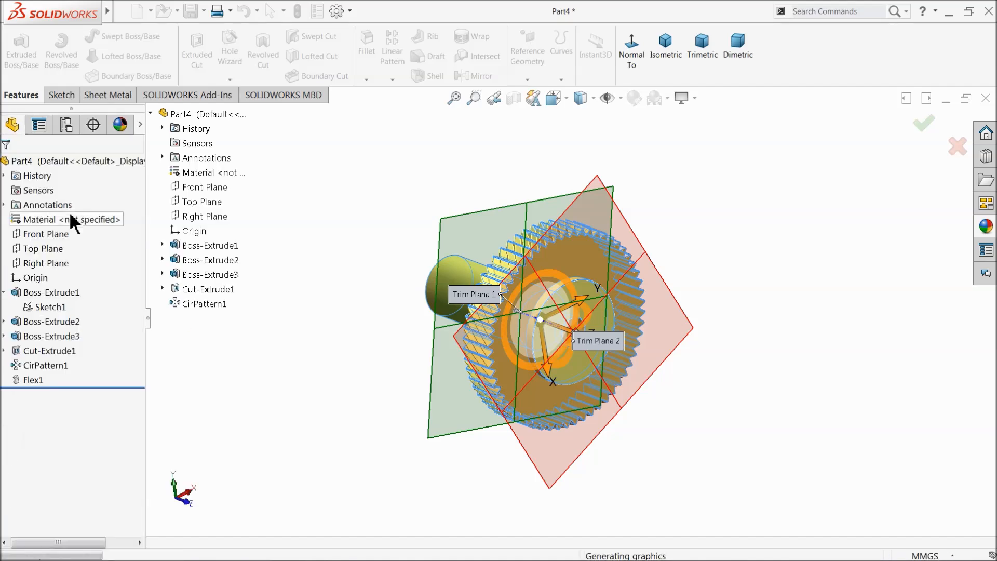
mouse_move(259, 296)
middle_down()
mouse_move(312, 309)
mouse_move(319, 329)
mouse_move(255, 308)
middle_up()
scroll(583, 295, down, 3)
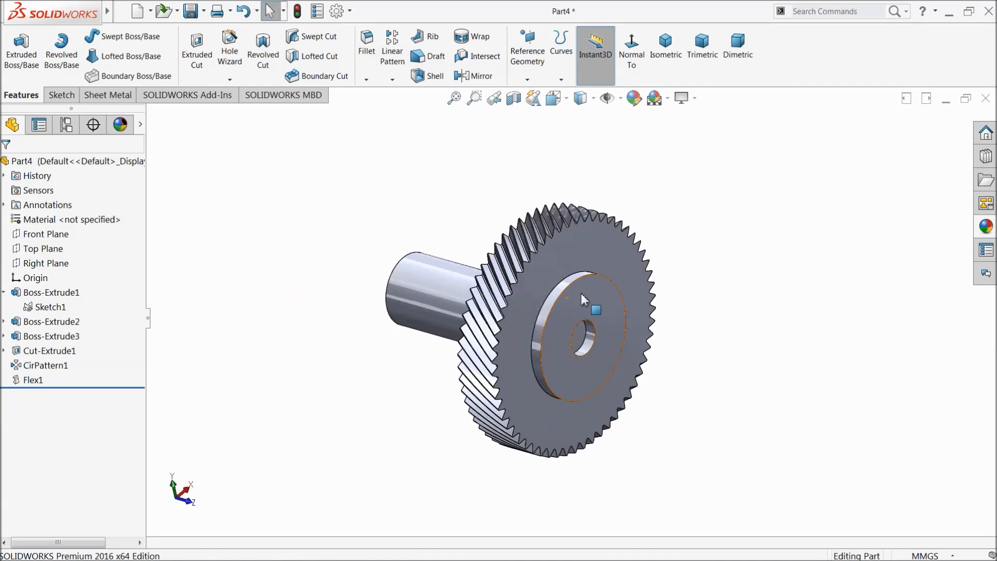
mouse_move(473, 307)
middle_down()
mouse_move(519, 321)
mouse_move(488, 312)
middle_up()
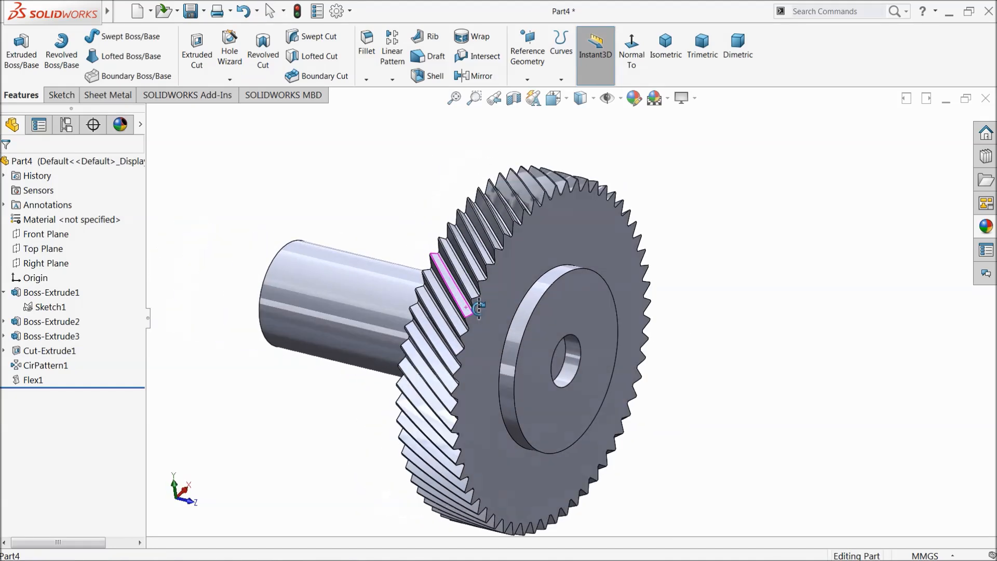
scroll(473, 322, up, 2)
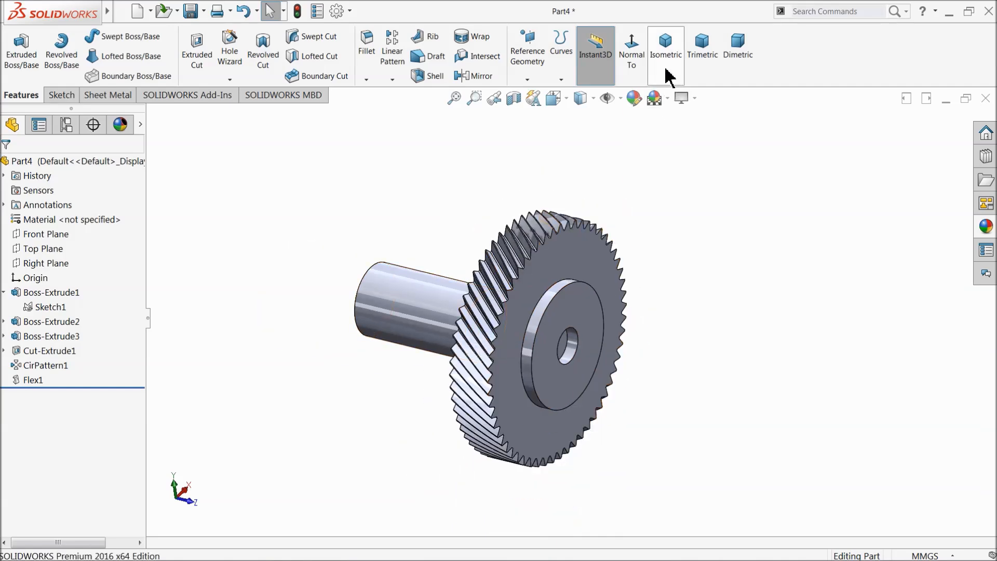
Step: Start a sketch on the gear's hub-side disc face and draw an origin-centred construction circle about 7.5 mm in diameter
click(666, 46)
scroll(615, 357, down, 2)
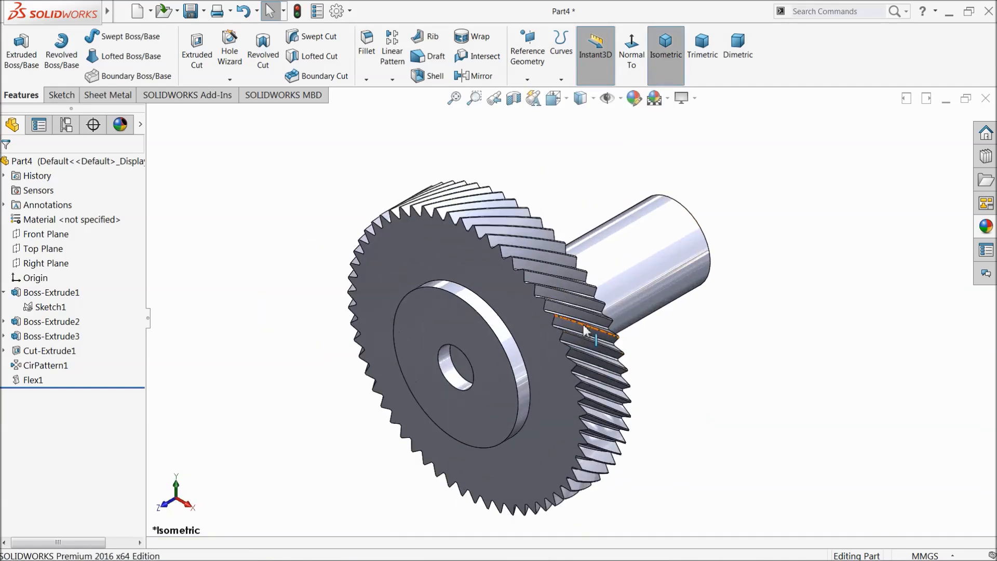
click(4, 291)
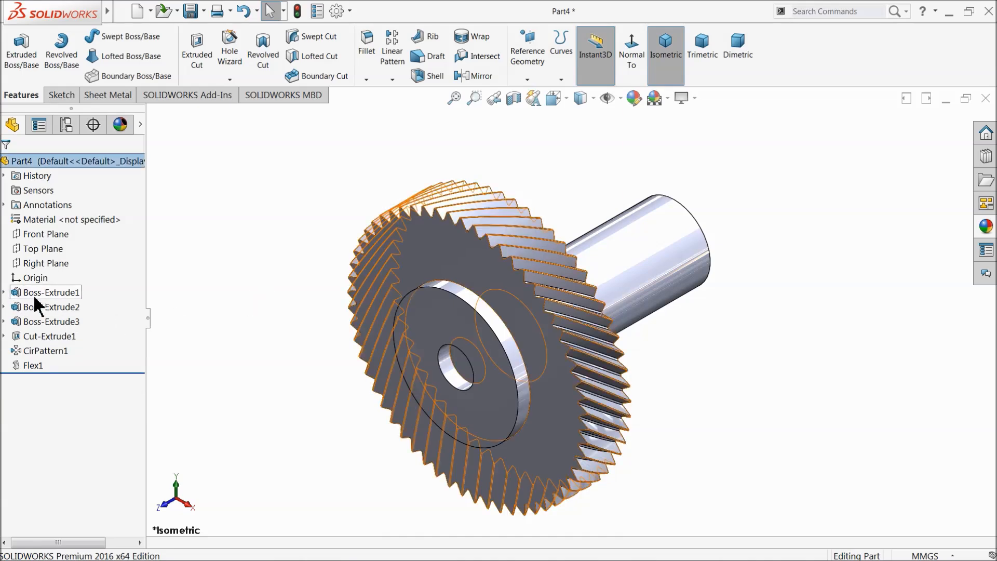
click(478, 260)
click(521, 229)
click(575, 71)
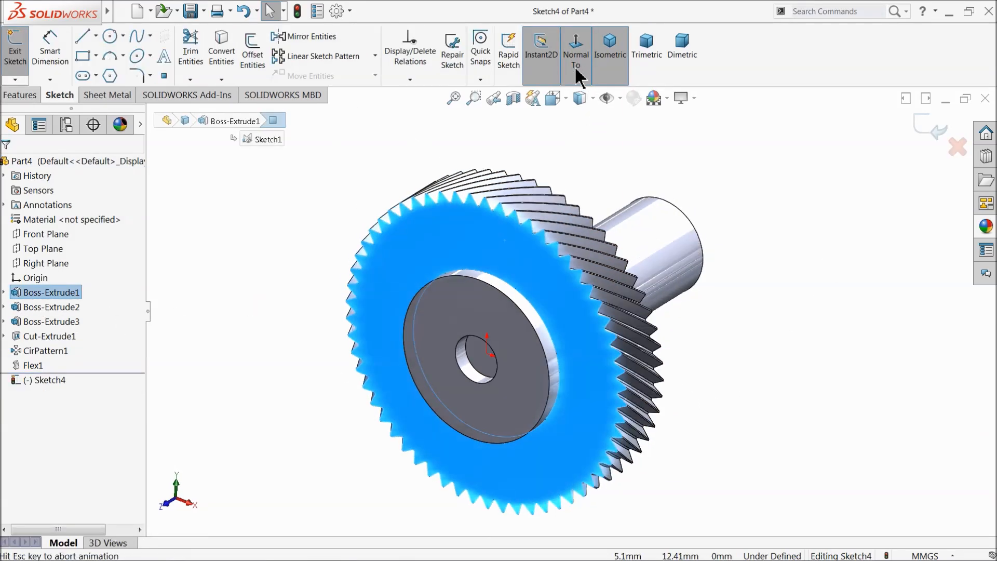
click(109, 36)
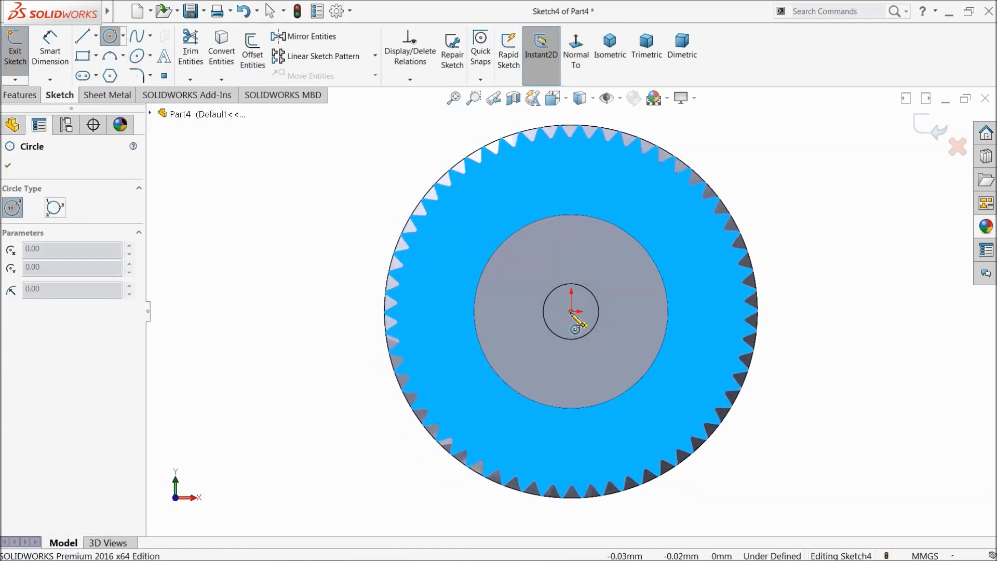
click(571, 311)
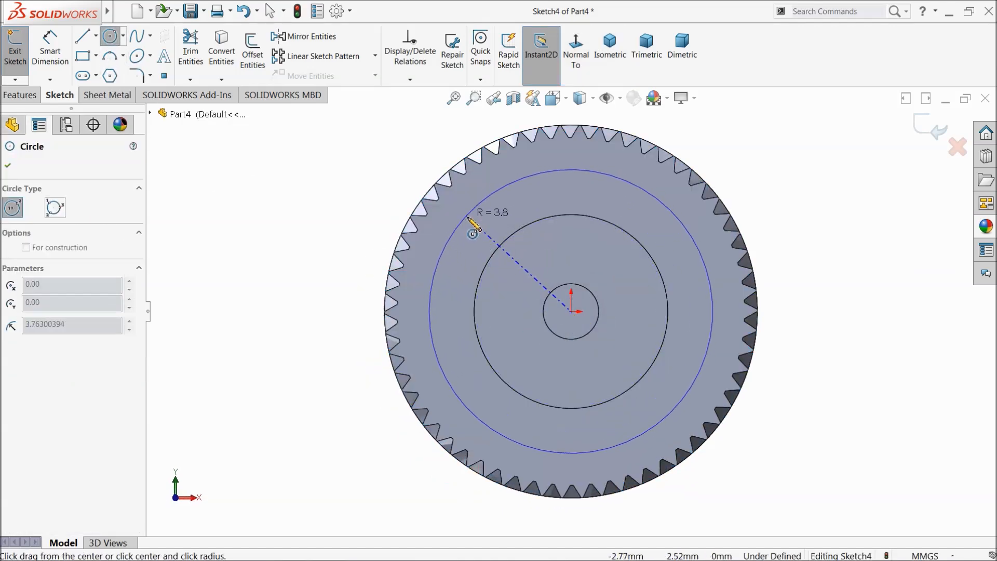
click(470, 221)
click(52, 390)
Step: Dimension the construction circle's diameter to 7.5 mm
click(51, 72)
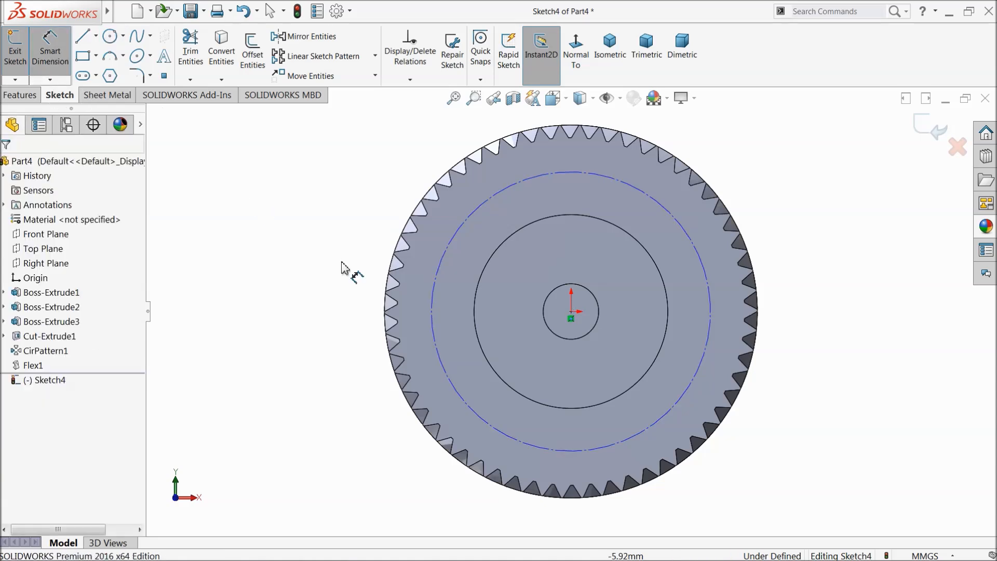
click(432, 292)
click(333, 308)
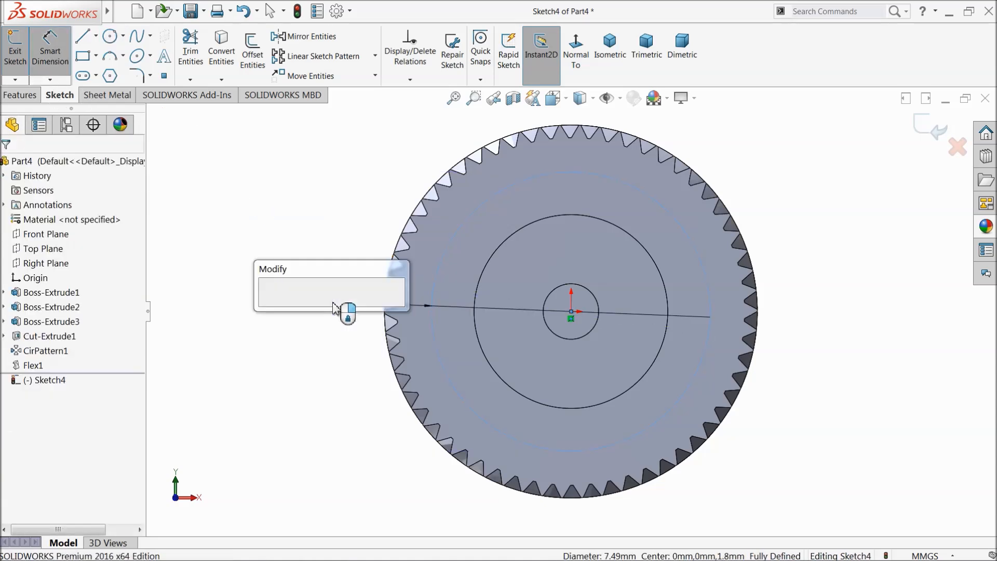
text(7.5)
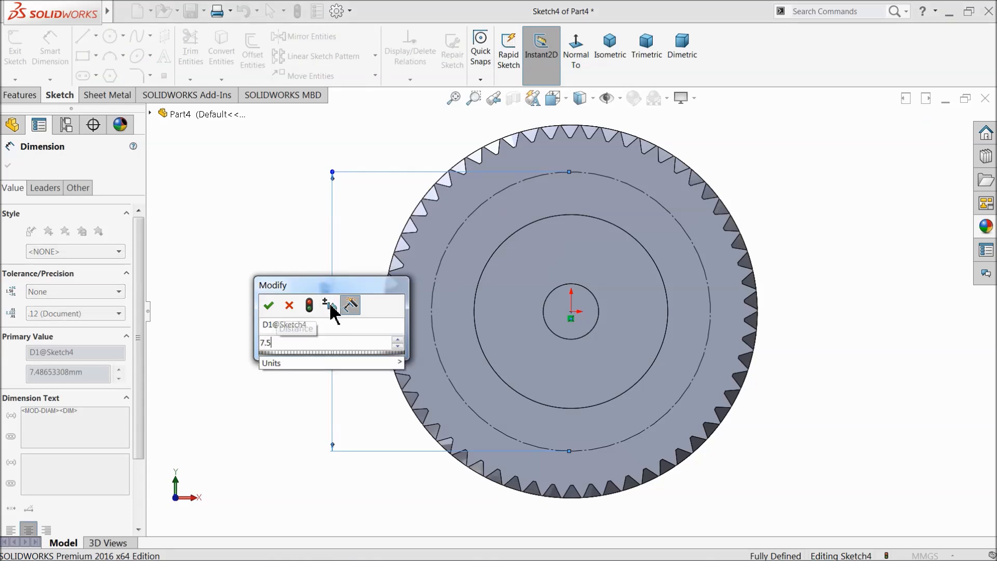
click(268, 305)
Step: Draw a circle centred on the construction circle's top quadrant point and dimension its diameter to 1.1 mm
click(110, 36)
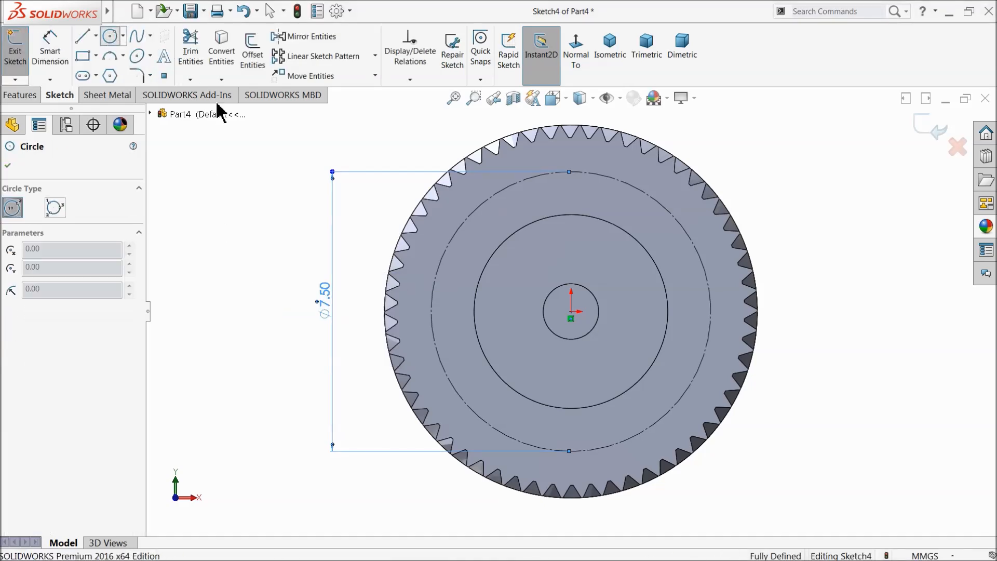
click(570, 171)
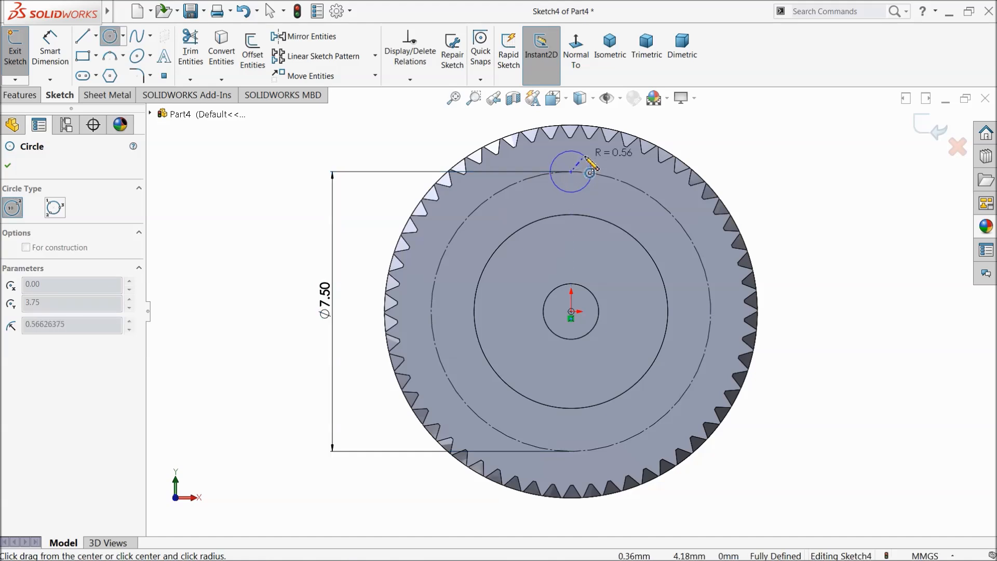
click(590, 163)
click(52, 46)
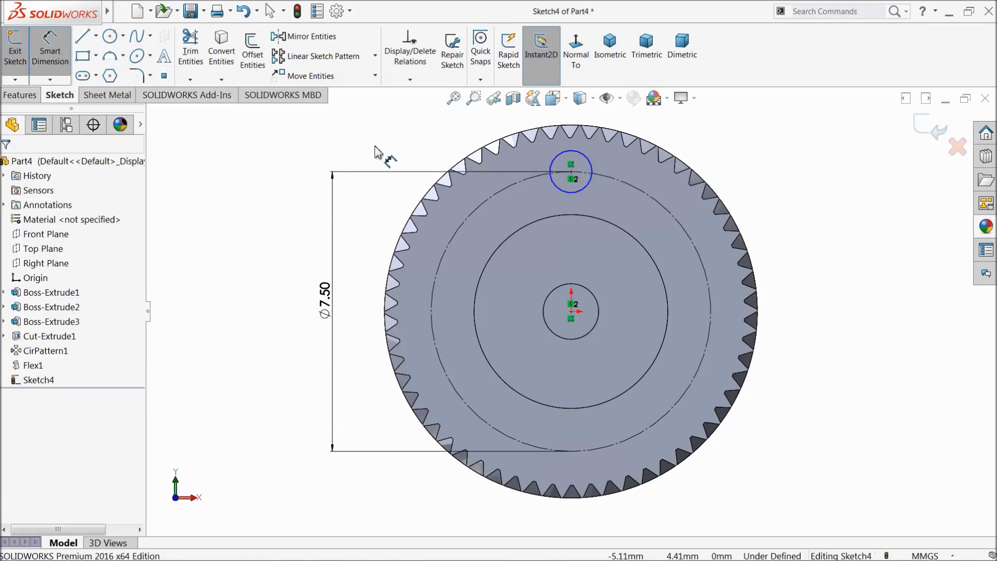
click(556, 162)
click(533, 165)
text(1.1)
key(Return)
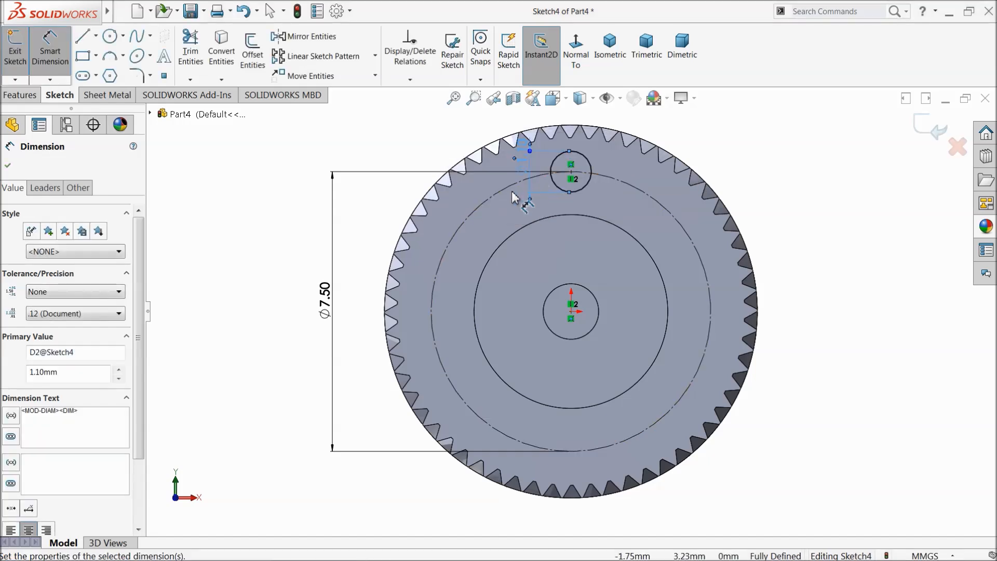
Step: Circular-pattern the 1.1 mm circle about the origin with 7 equally spaced instances over 360 degrees
click(375, 58)
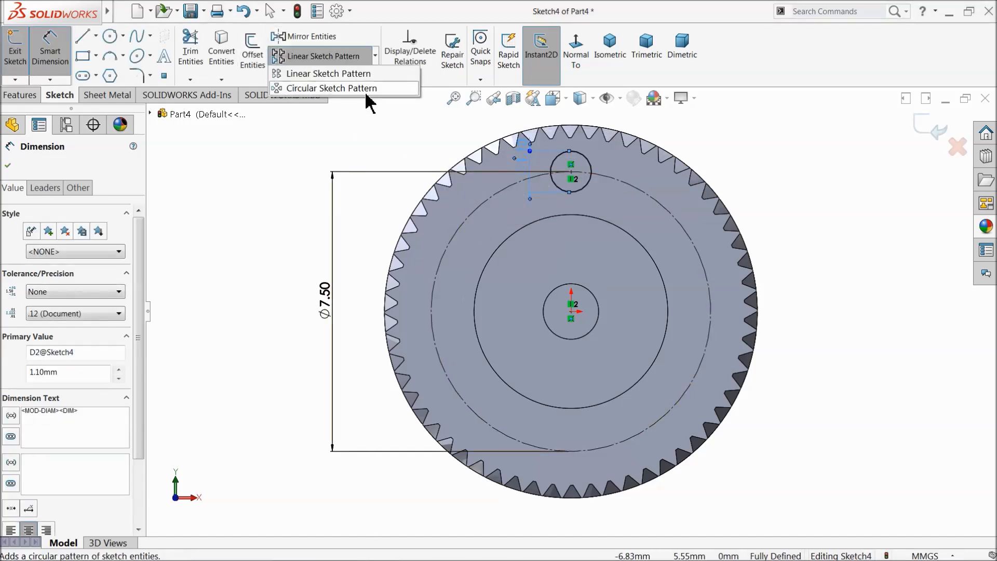
click(325, 87)
click(65, 464)
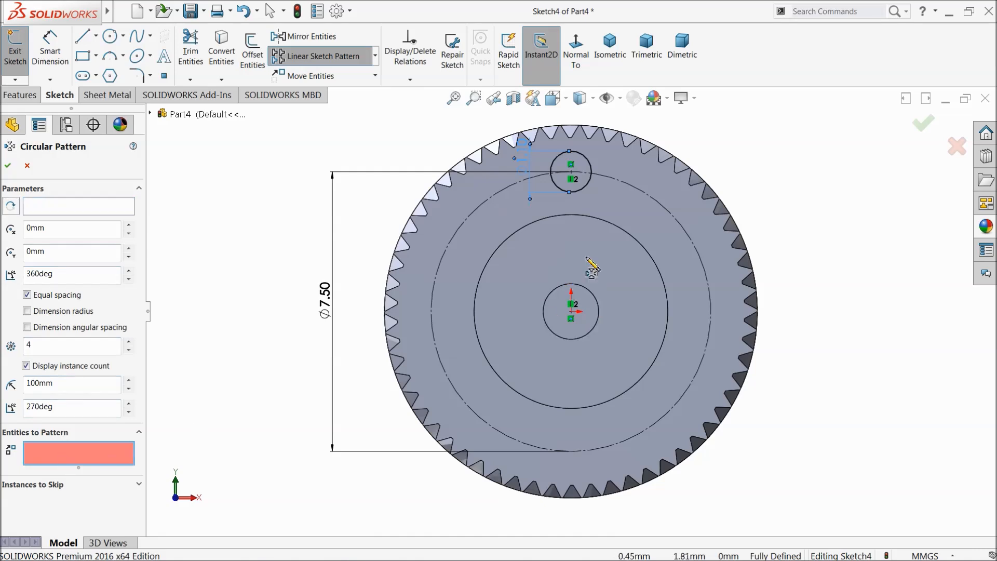
click(584, 186)
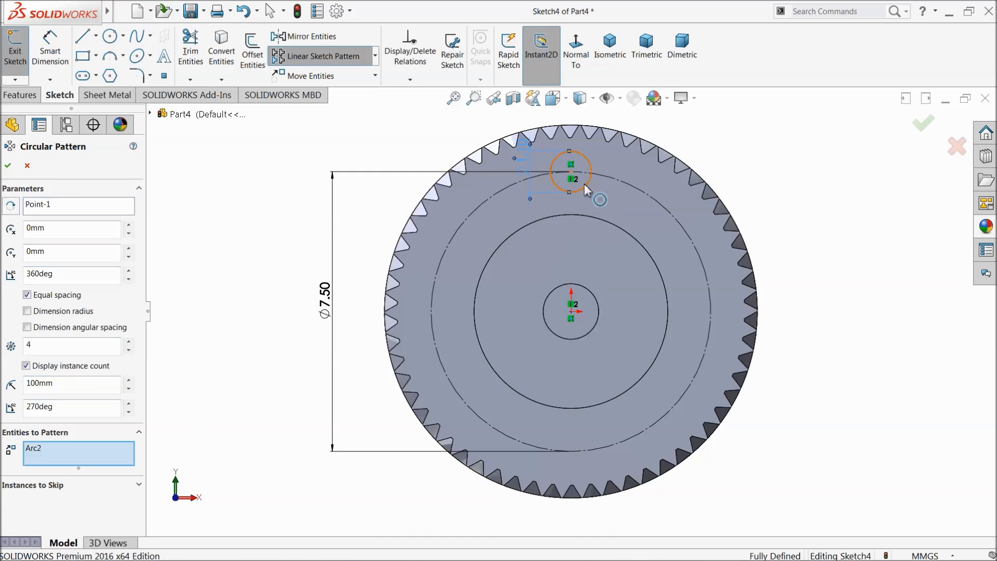
click(129, 342)
click(129, 342)
click(129, 341)
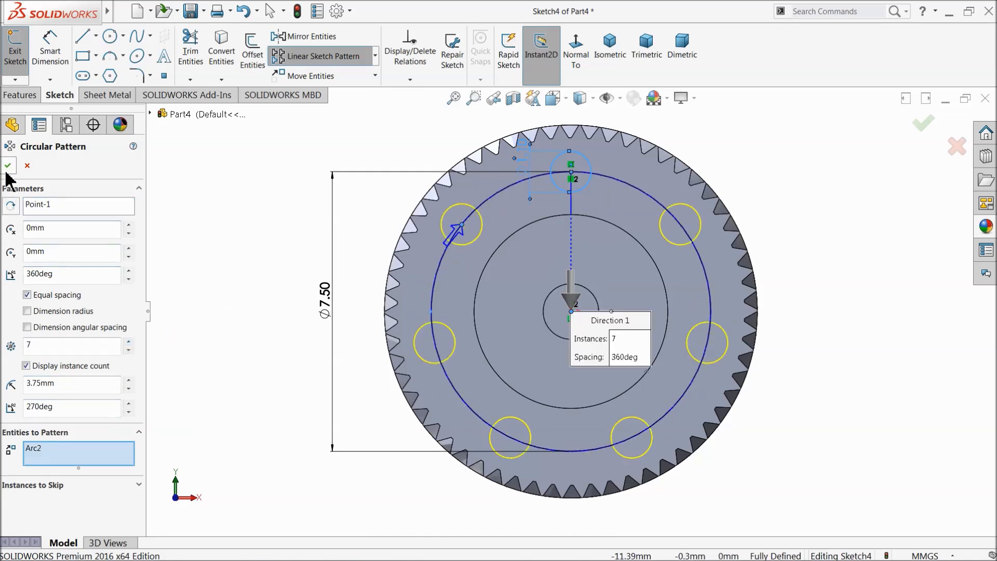
click(8, 165)
Step: Cut-extrude the seven patterned circles Through All to make holes in the gear disc
click(21, 95)
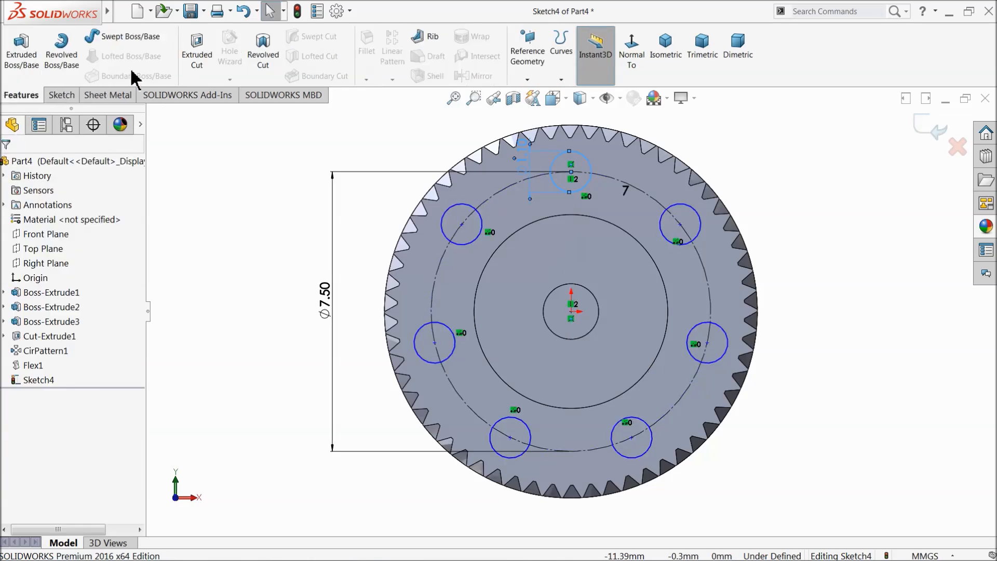
click(199, 62)
middle_drag(254, 161, 169, 305)
click(72, 255)
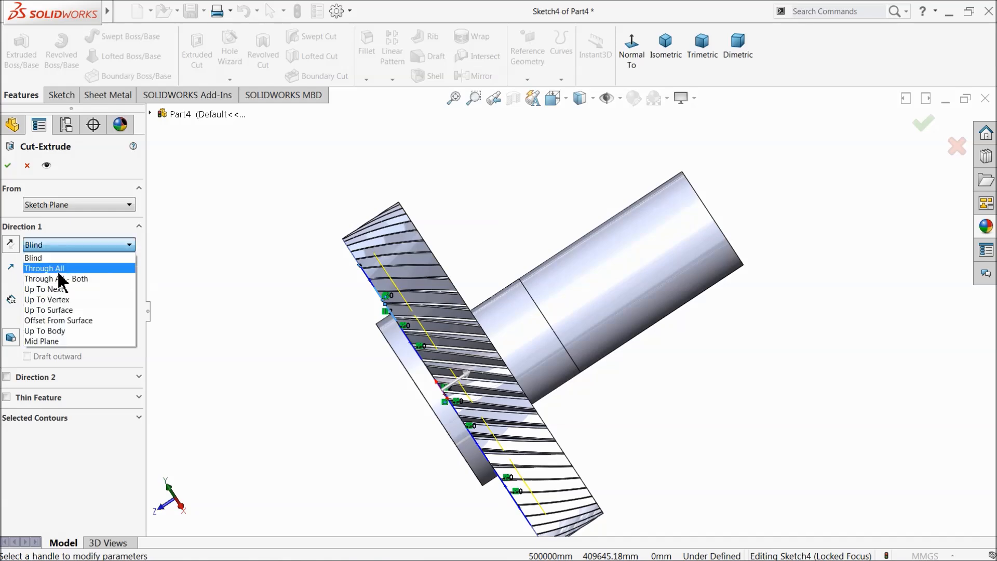
click(63, 268)
click(8, 166)
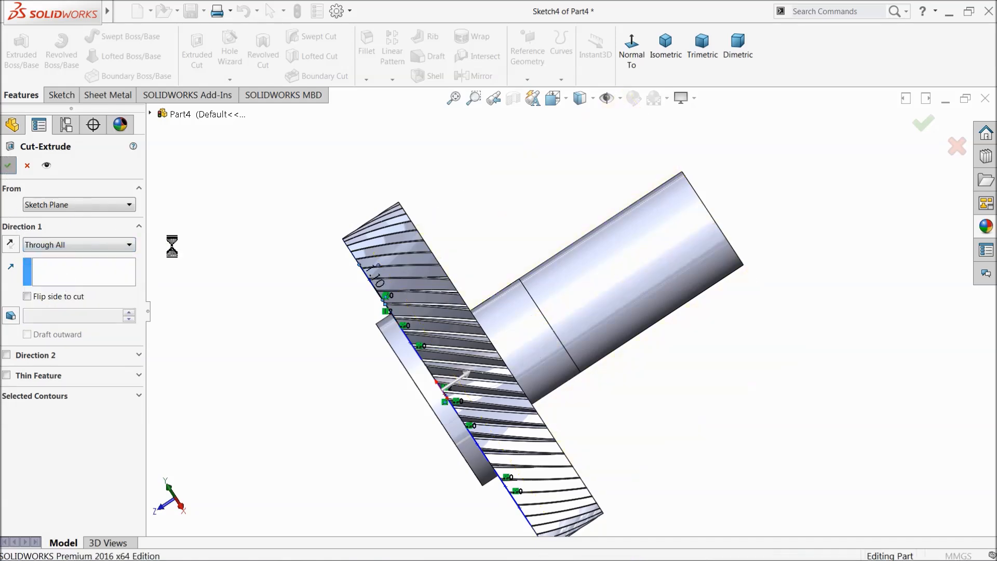
Step: Sketch two concentric circles centred on the origin on the gear disc's shaft-side face, with radii of about 4.58 mm and 4.48 mm
middle_drag(328, 297, 256, 367)
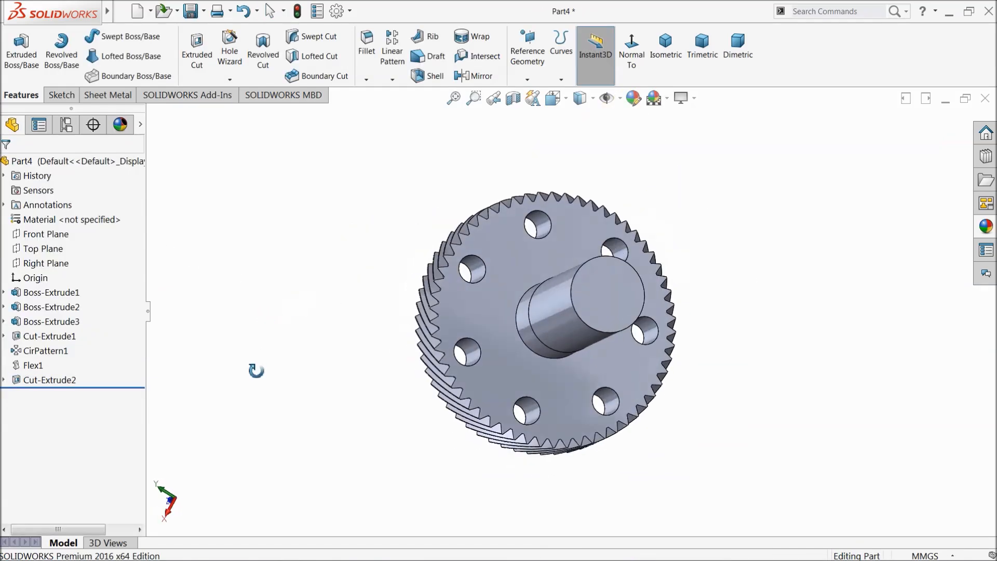
click(512, 304)
click(546, 282)
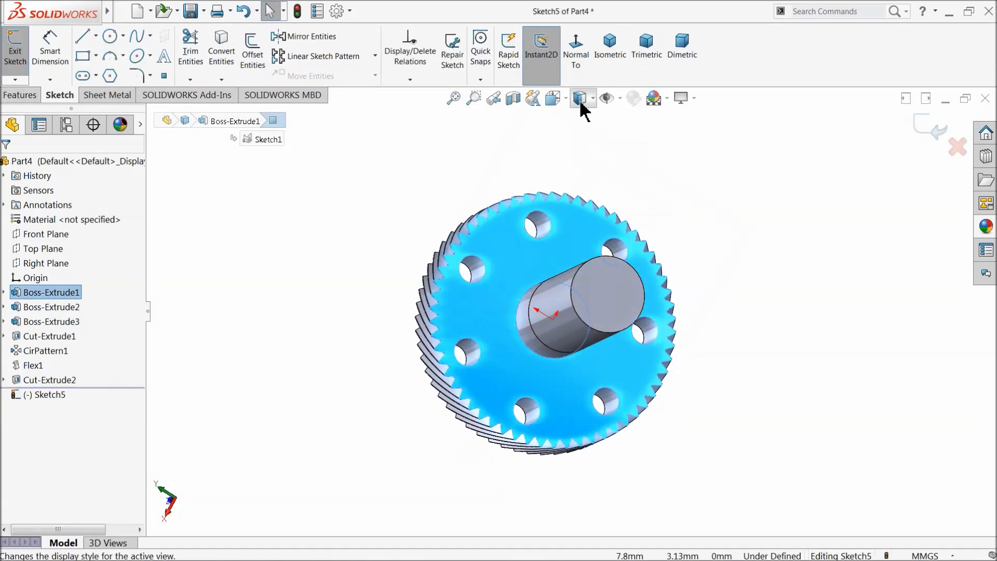
click(109, 36)
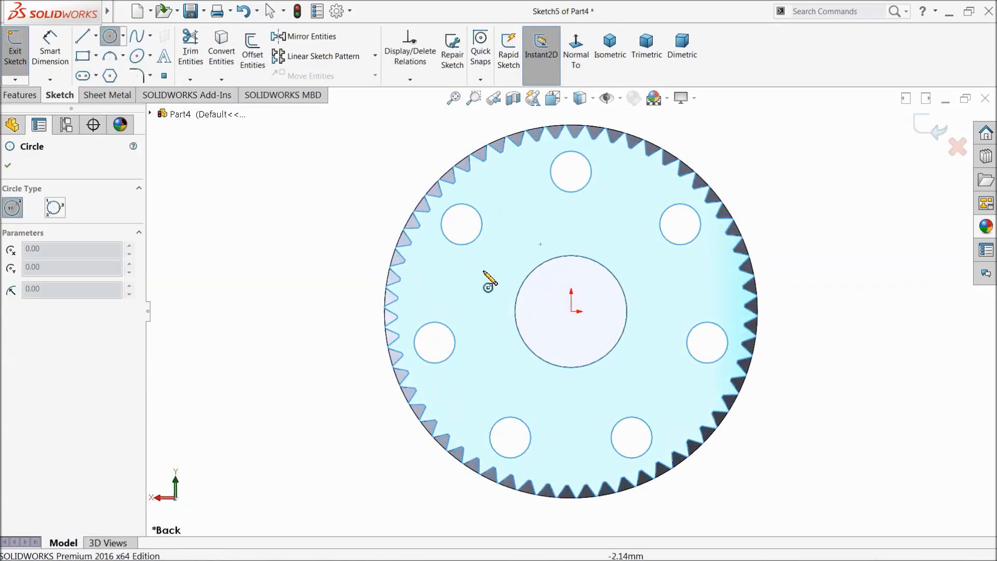
click(571, 311)
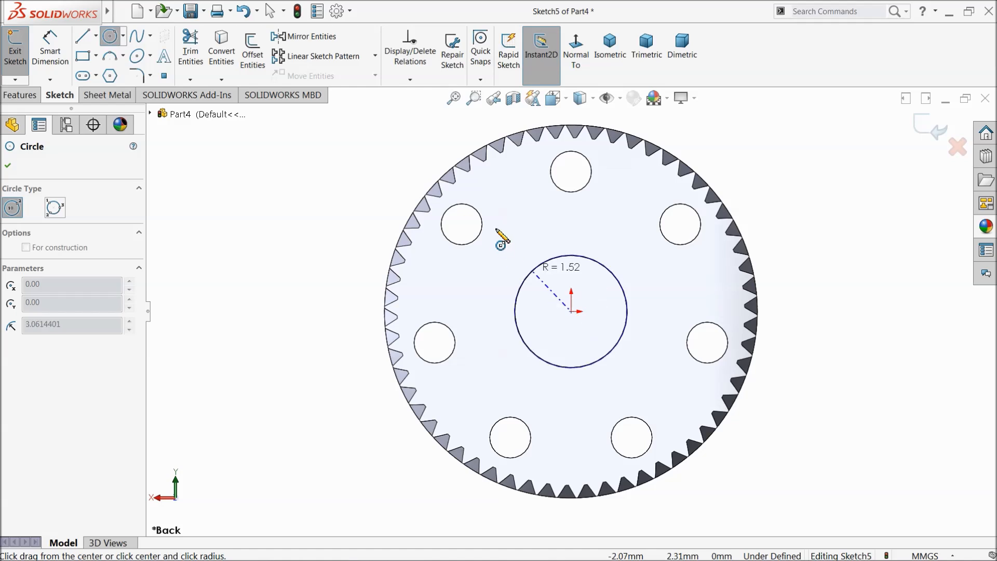
click(447, 196)
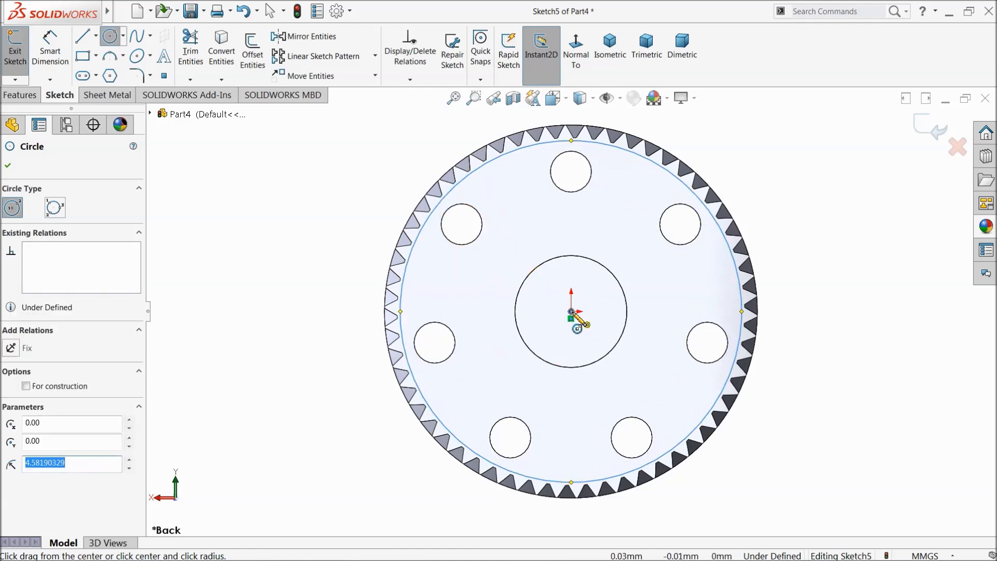
click(571, 311)
click(447, 207)
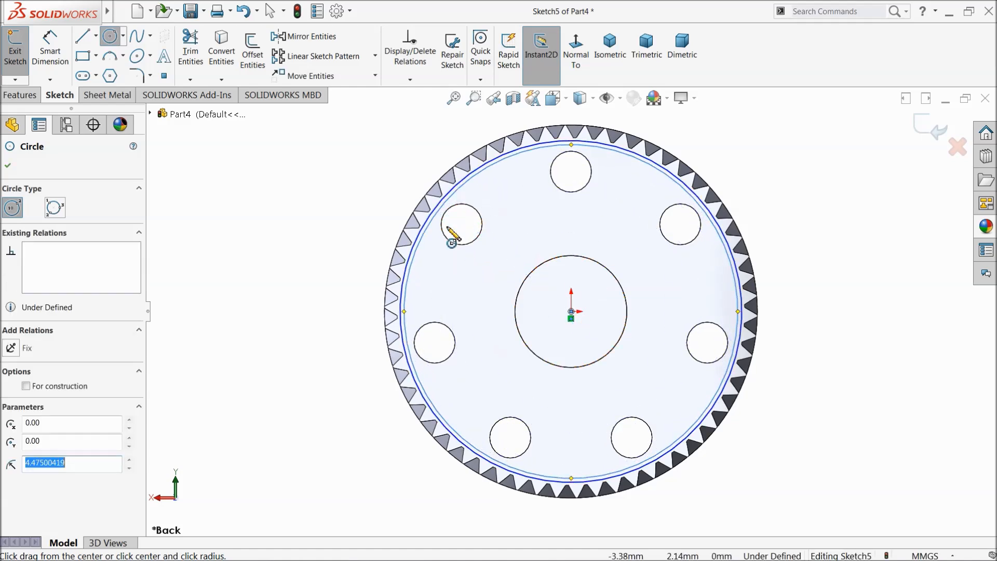
Step: Extrude the thin ring between the two concentric circles 0.1 mm from the disc face, merged with the gear
scroll(453, 240, down, 2)
click(22, 93)
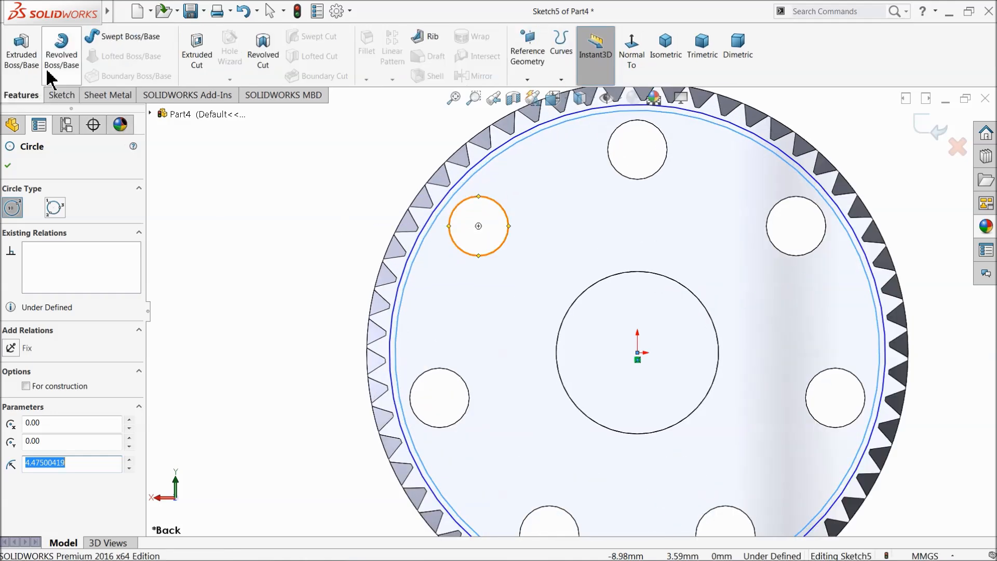
click(19, 64)
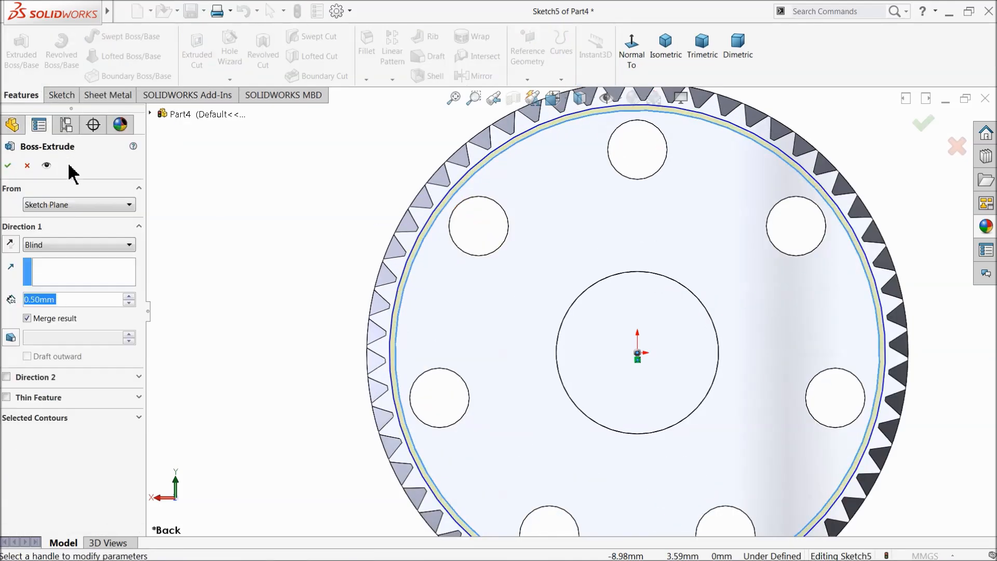
text(0.1)
key(Return)
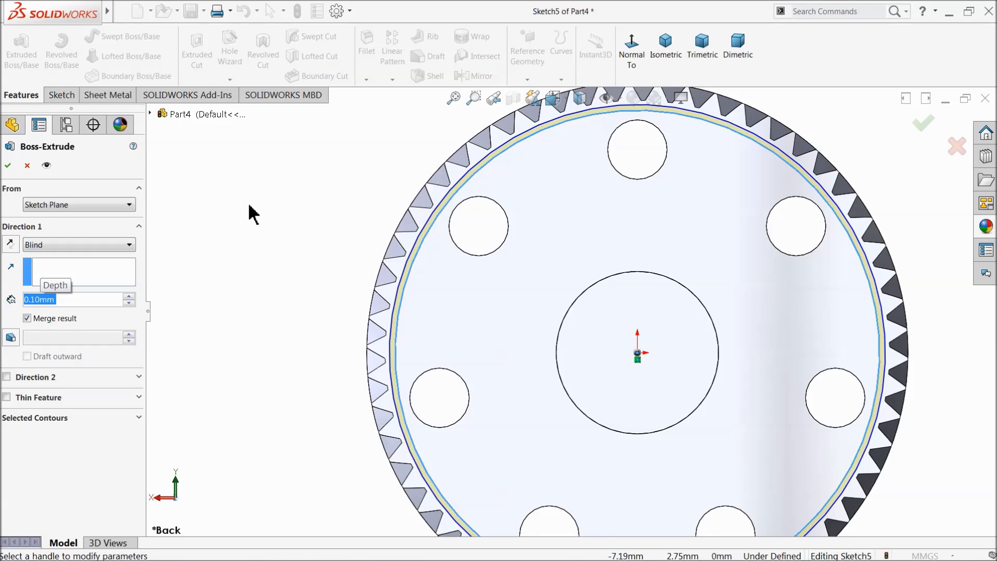
click(8, 166)
Step: Start a sketch on the shaft's end face and convert the face's circular edge into a sketch circle
middle_drag(256, 238, 314, 270)
scroll(438, 259, down, 3)
scroll(438, 281, up, 4)
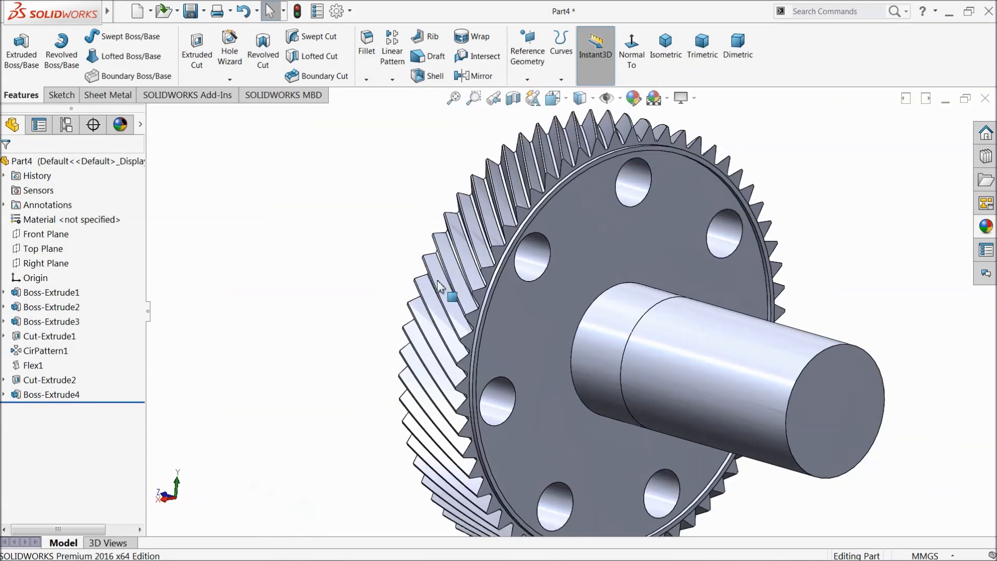
scroll(439, 285, up, 4)
scroll(693, 372, down, 3)
click(658, 356)
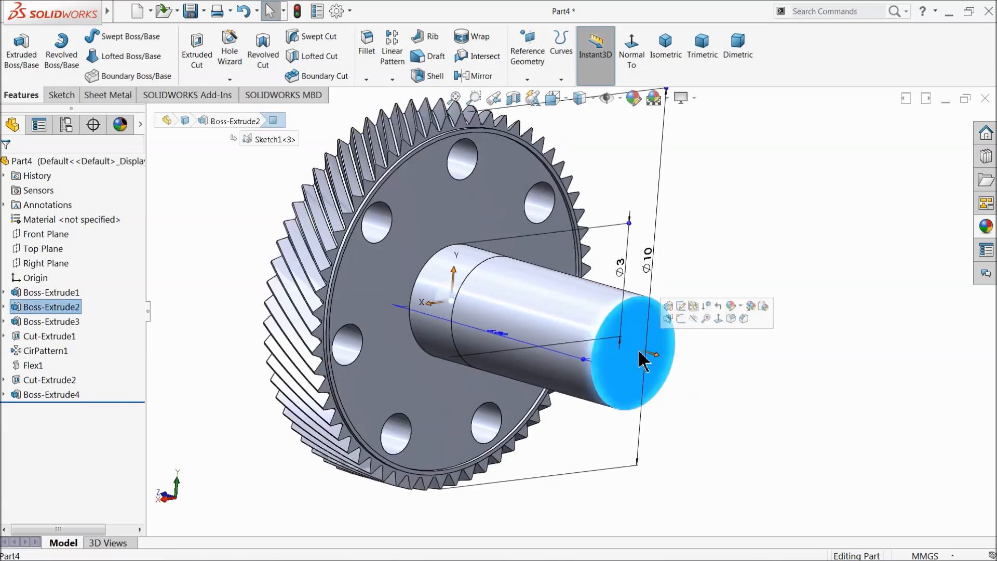
click(681, 318)
click(225, 58)
click(50, 52)
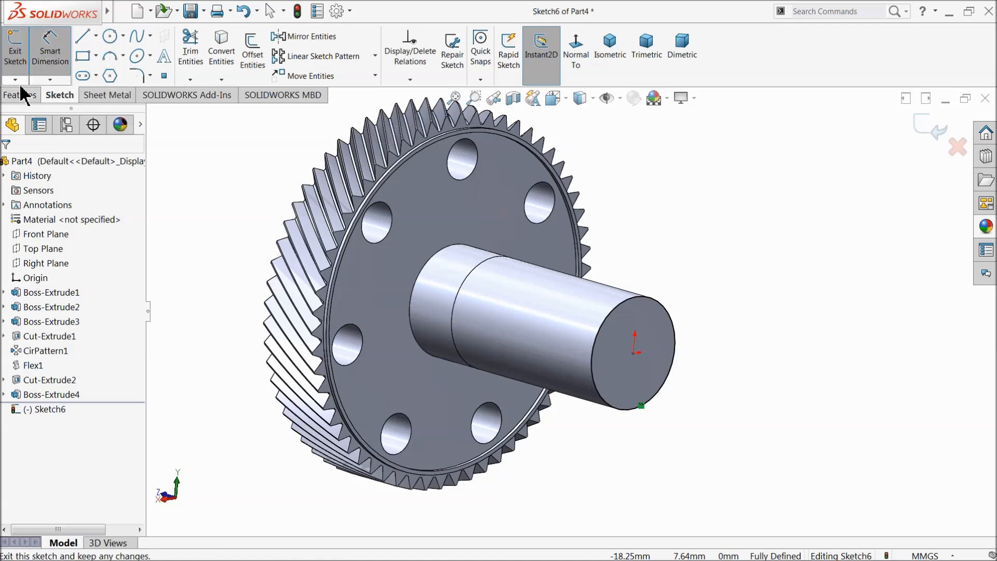
Step: Extrude the converted circle 29.8 mm outward as a merged blind boss to lengthen the shaft
click(21, 95)
click(21, 52)
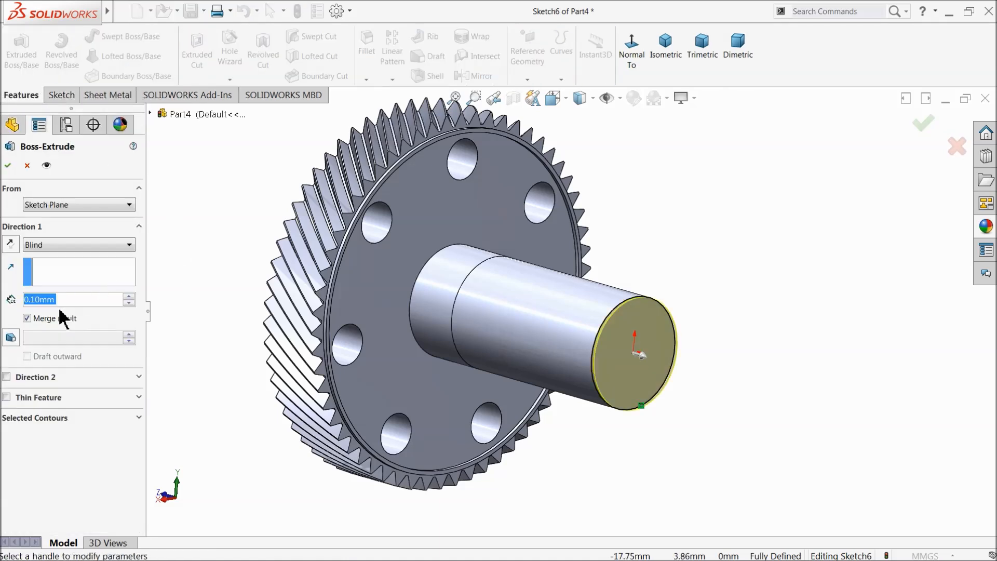
text(29.8)
key(Return)
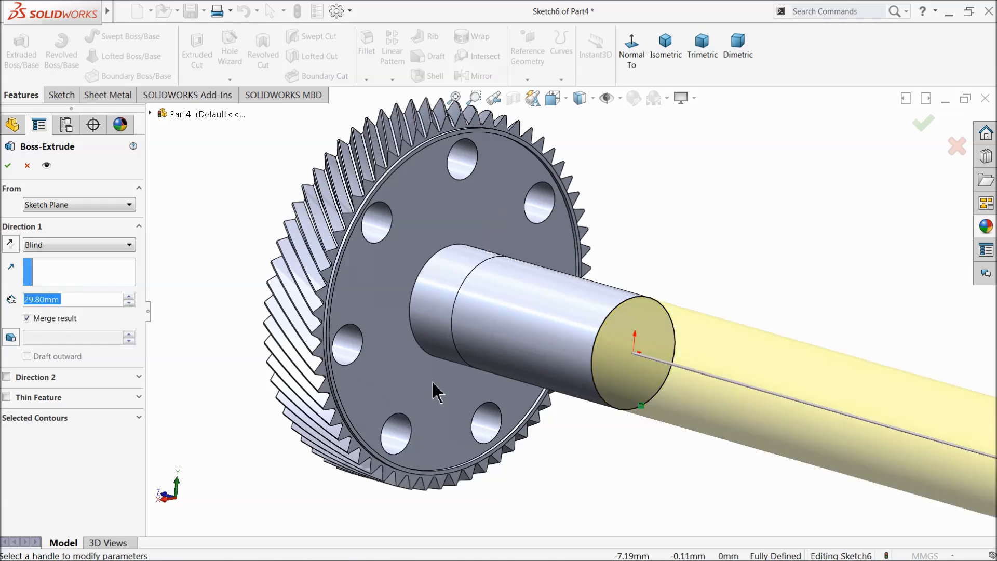
scroll(427, 382, up, 7)
scroll(675, 367, down, 3)
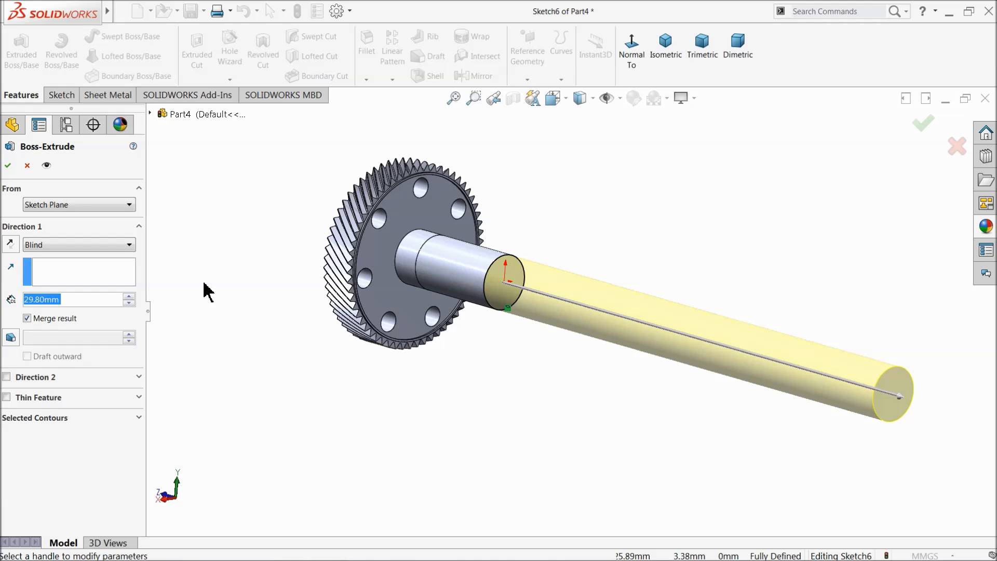
click(8, 165)
click(245, 255)
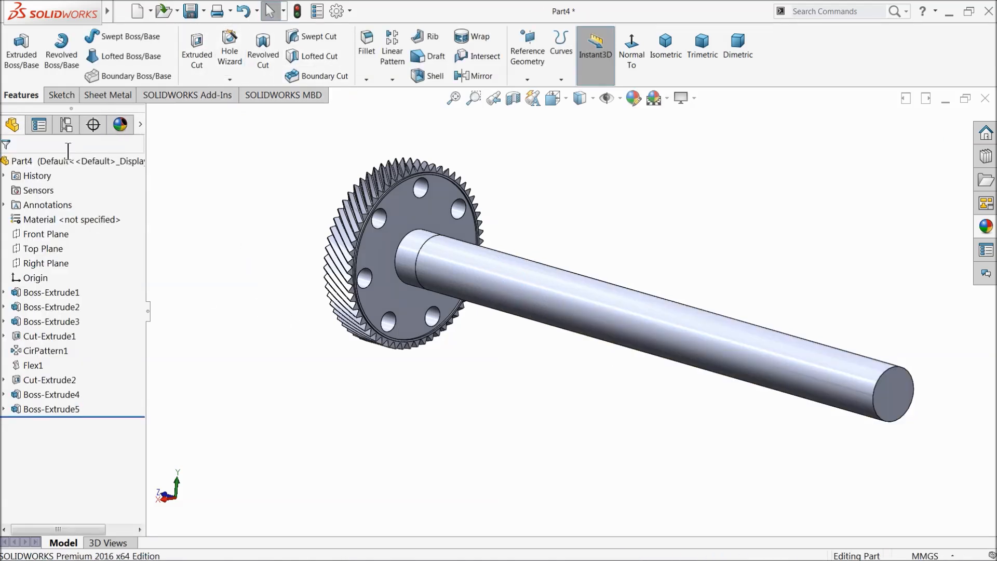
Step: Create a reference plane offset 21 mm from the shaft's end face, flipped back towards the gear
click(527, 54)
click(537, 97)
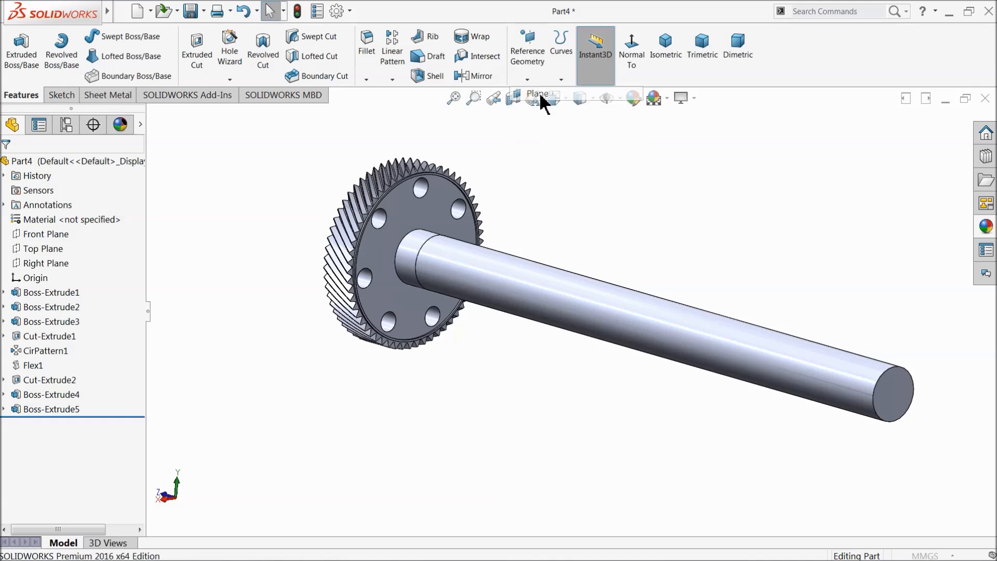
click(890, 399)
scroll(897, 399, down, 1)
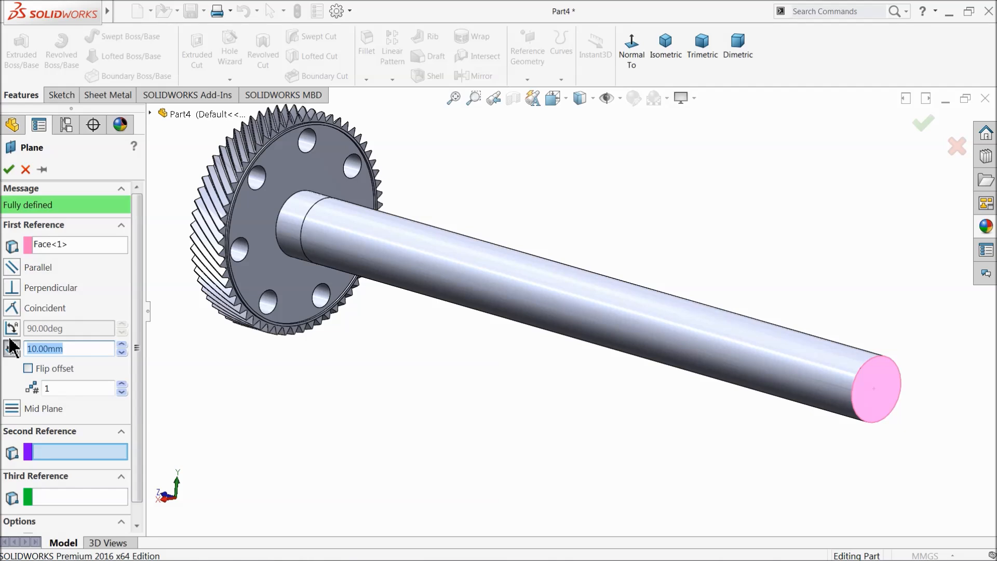
click(28, 369)
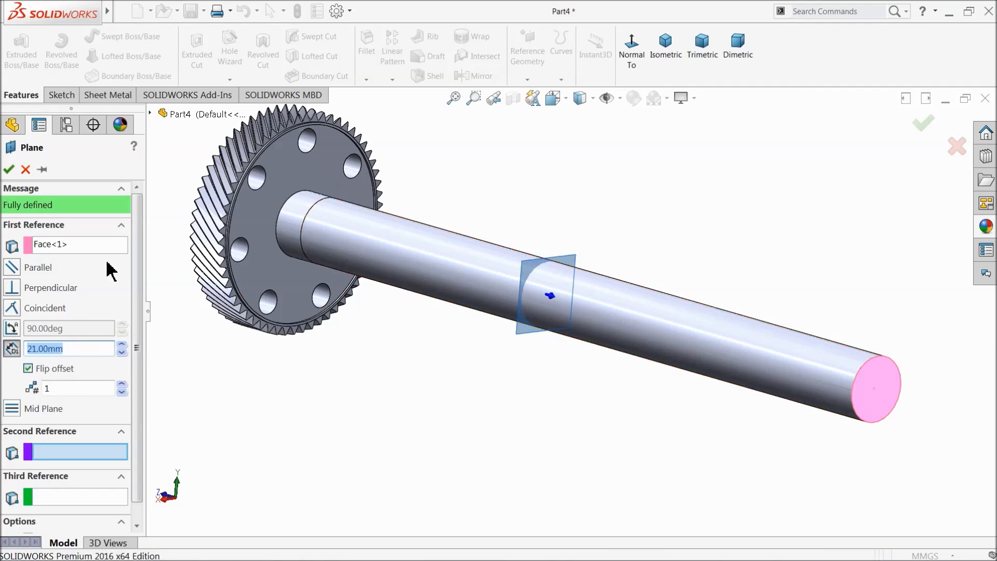
click(9, 170)
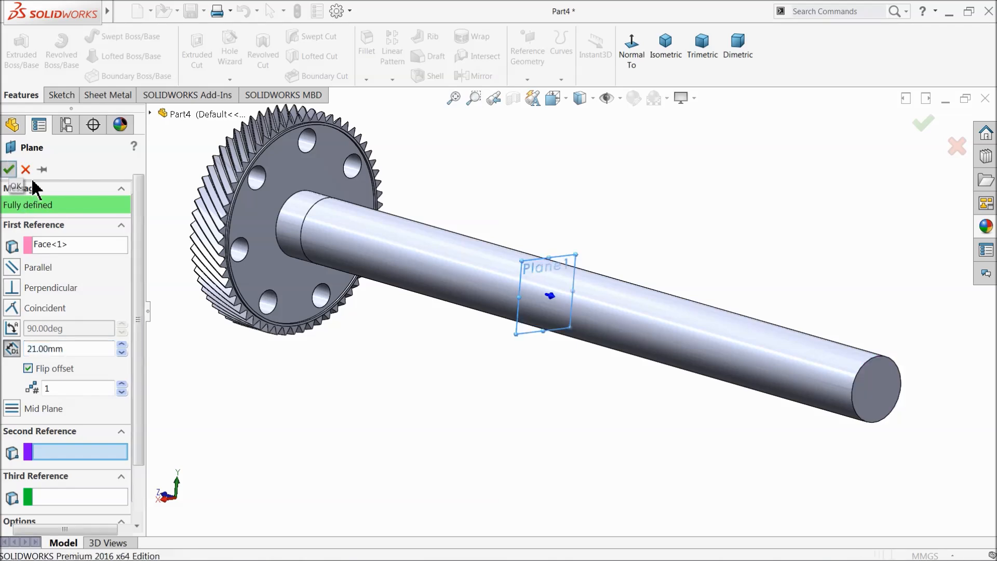
click(607, 73)
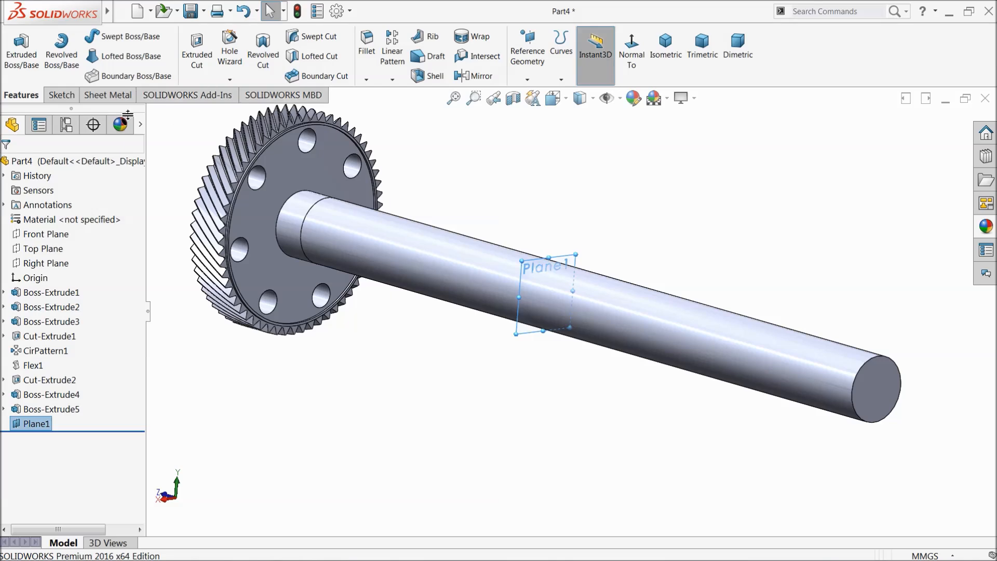
Step: Start a sketch on the new offset plane, viewed normal, and draw a horizontal construction line through the origin extending beyond both sides of the shaft
click(58, 96)
click(19, 52)
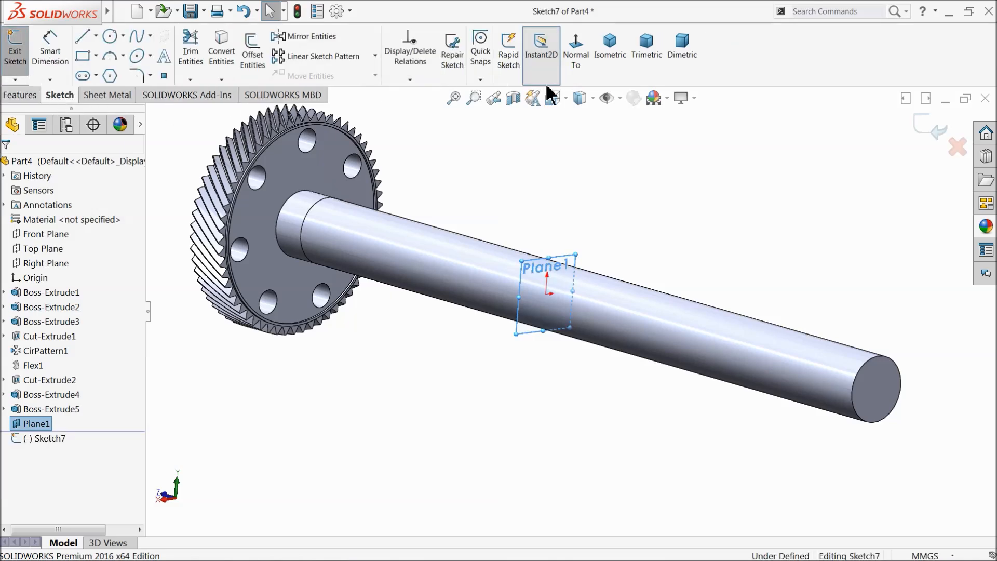
click(572, 62)
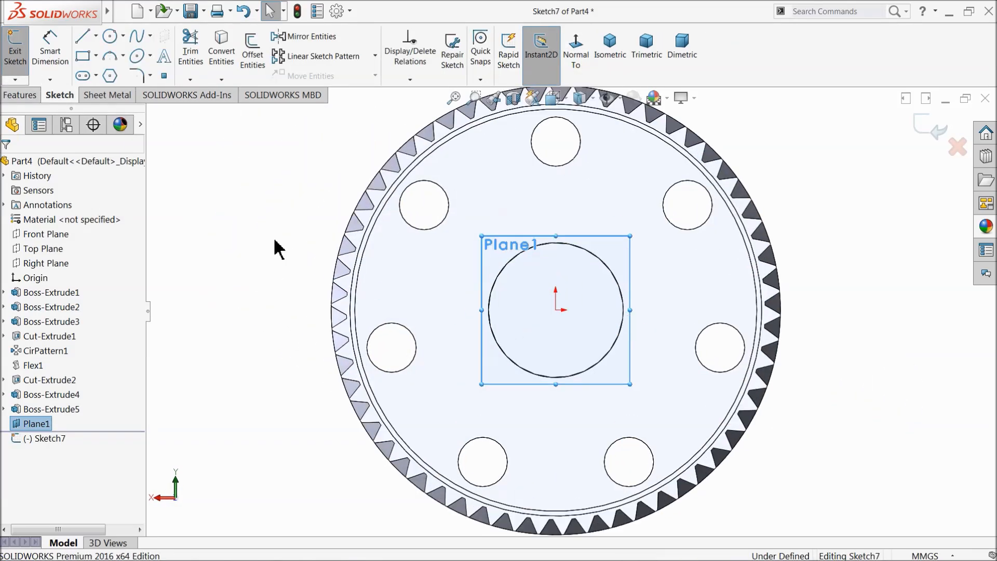
click(96, 35)
click(106, 66)
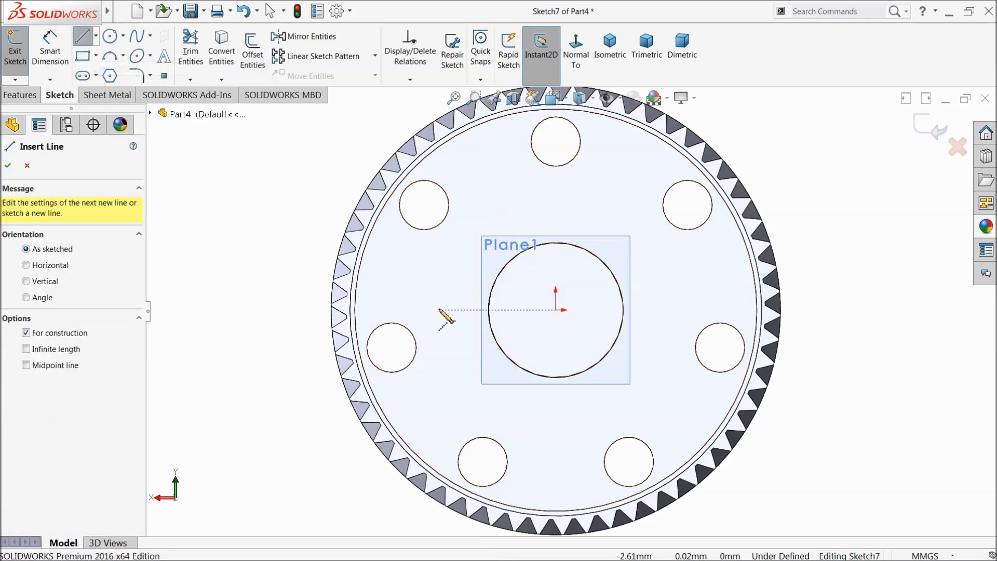
click(439, 310)
click(699, 322)
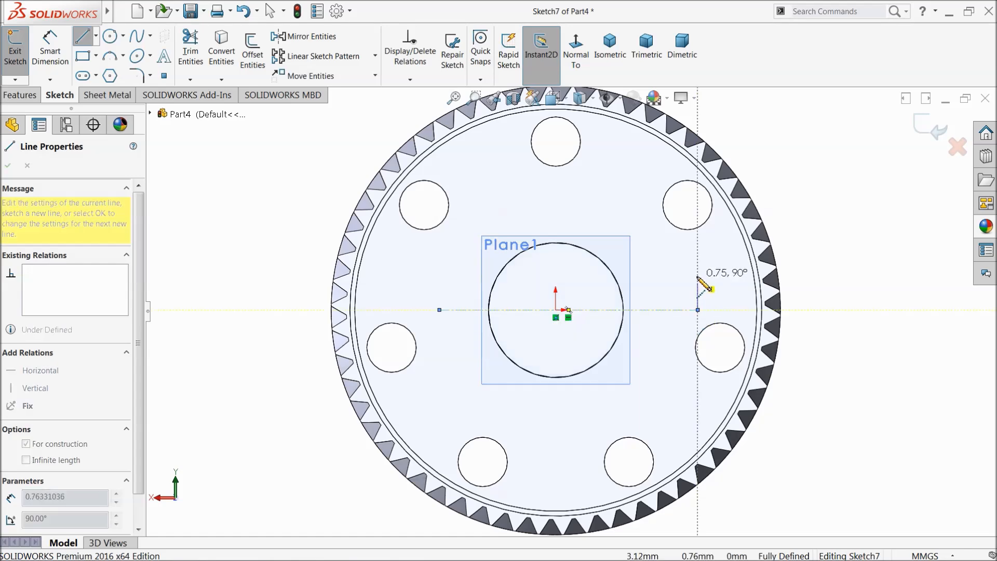
right_click(729, 281)
click(728, 285)
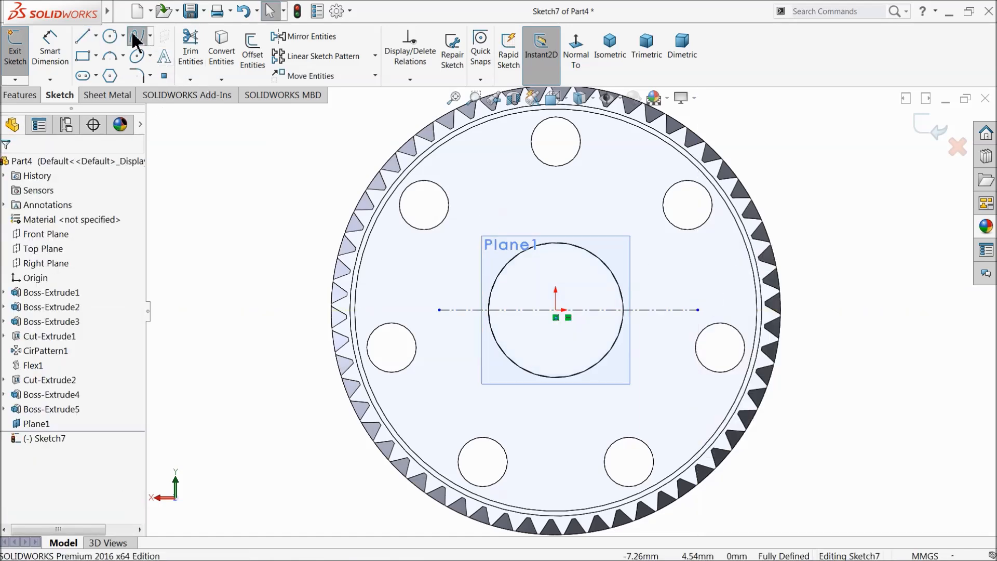
Step: Draw a four-point spline arching over the shaft circle, with both ends on the construction line
click(136, 41)
scroll(445, 319, down, 6)
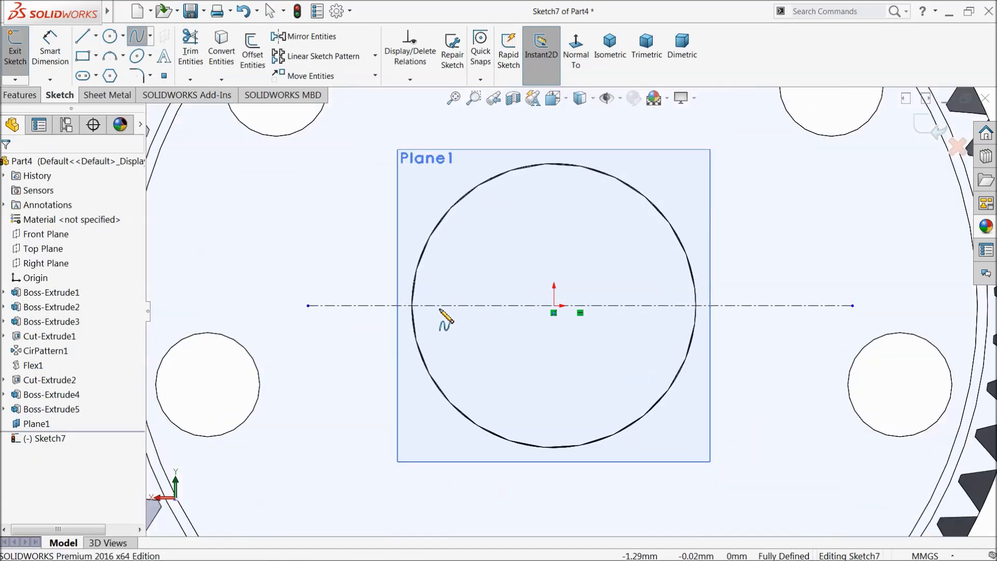
click(372, 306)
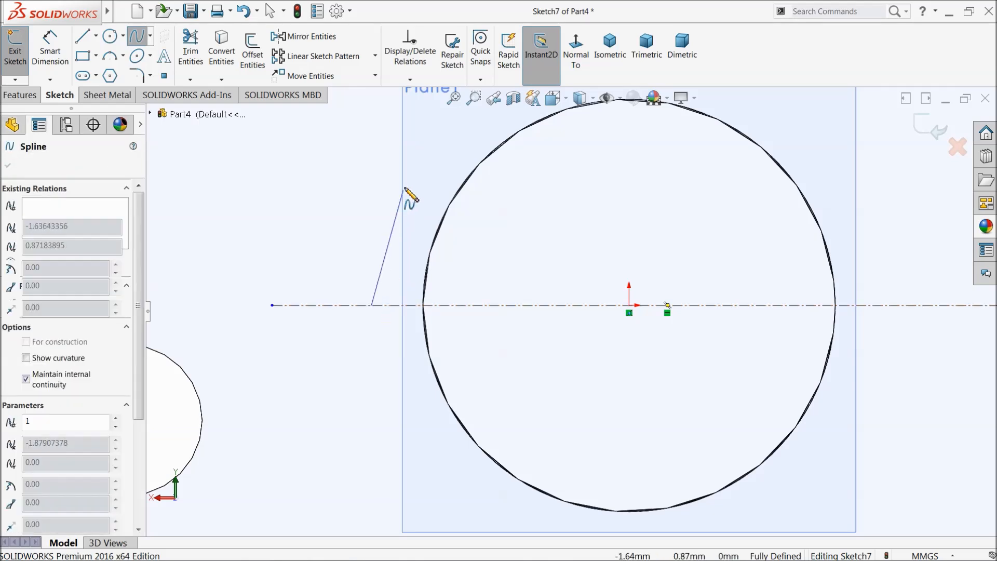
click(414, 146)
scroll(525, 156, up, 3)
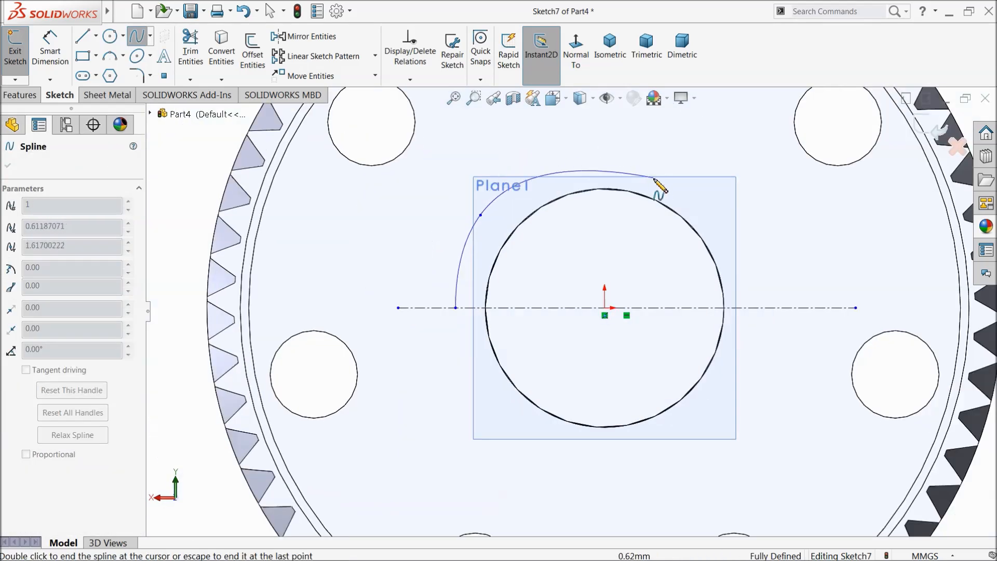
click(732, 222)
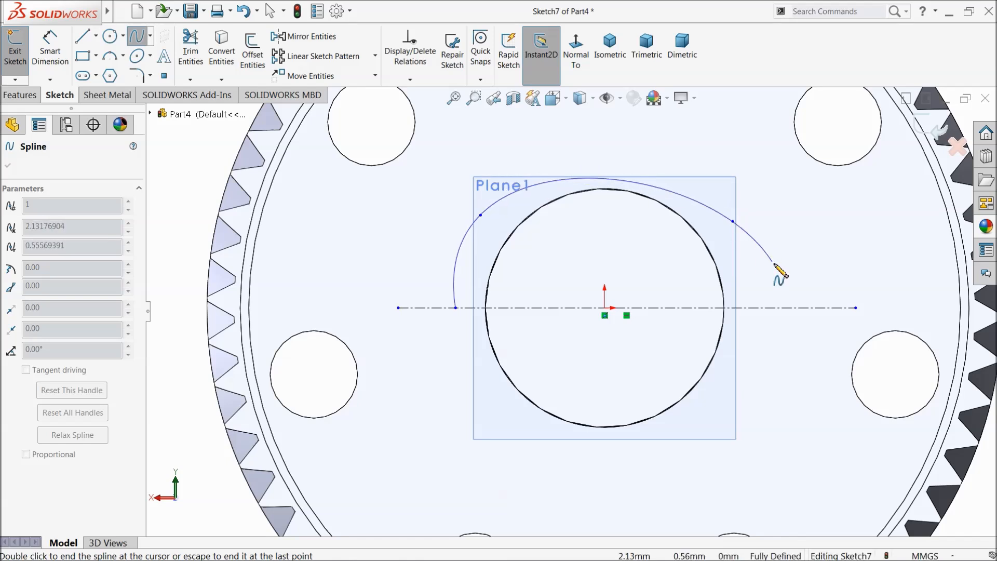
click(779, 309)
right_click(814, 275)
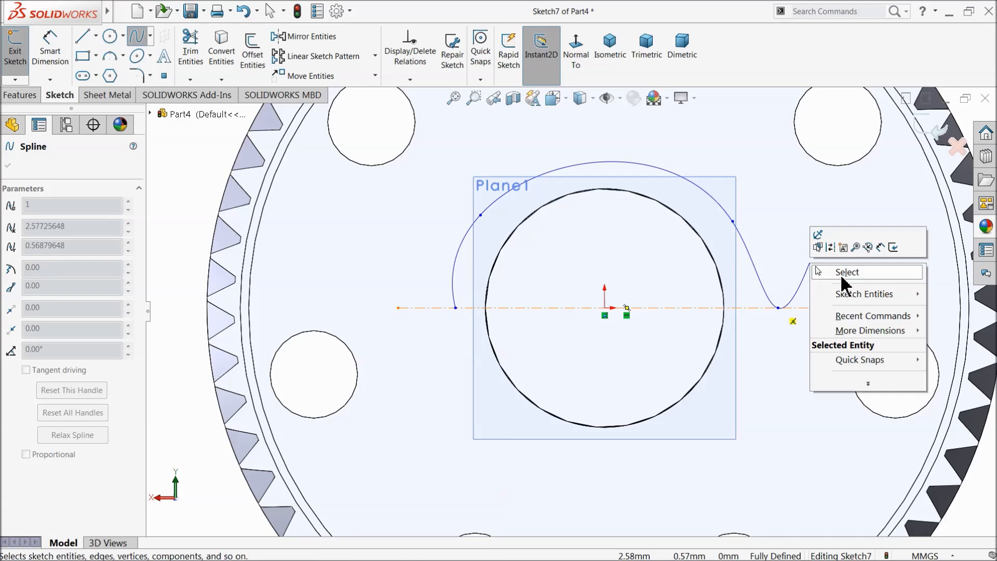
click(844, 270)
key(Escape)
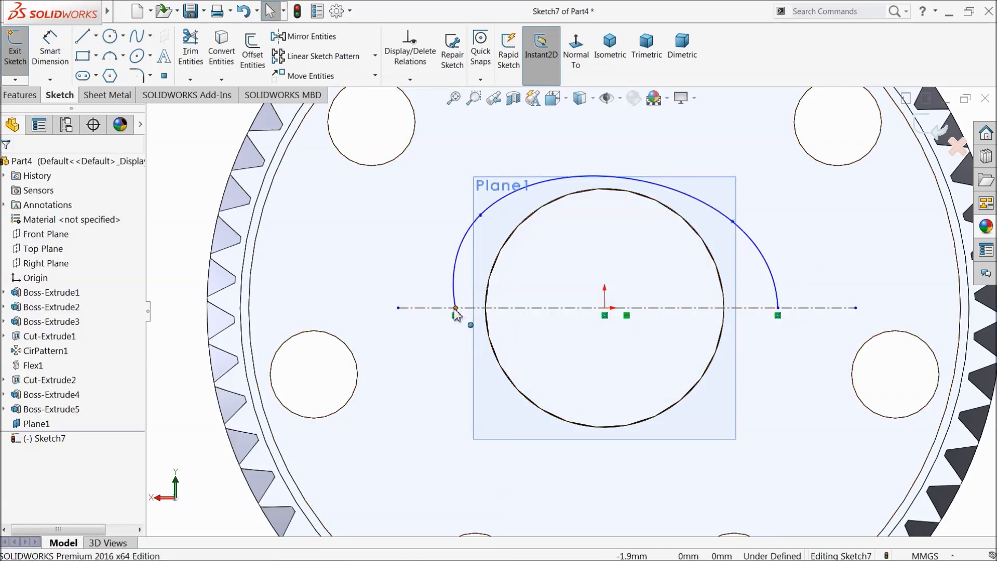
Step: Reshape the spline arch: left endpoint at X about -1.95, left inner point near (-1.40, 1.09) and right inner point near (1.57, 0.99)
click(456, 309)
drag(446, 310, 450, 308)
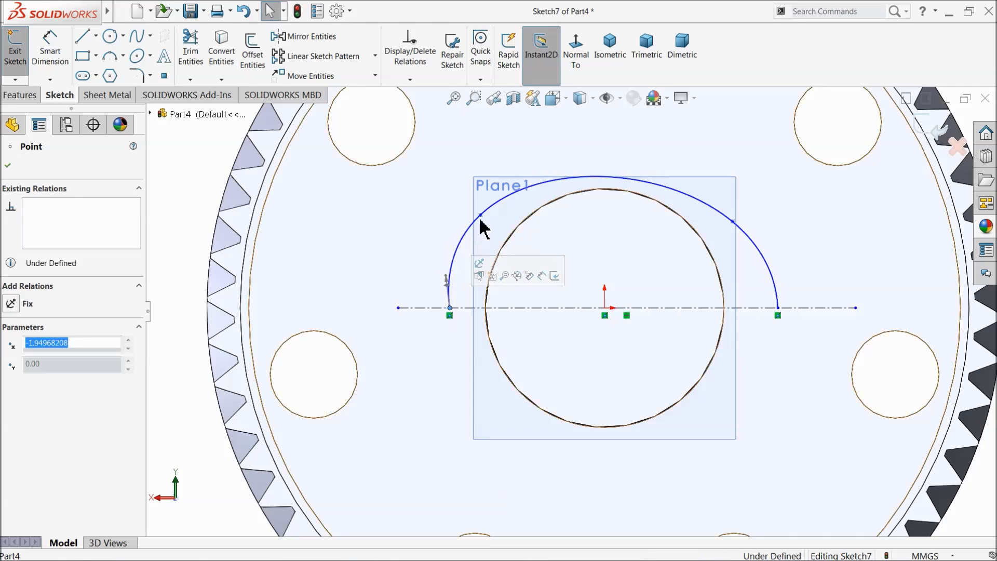
drag(489, 211, 519, 194)
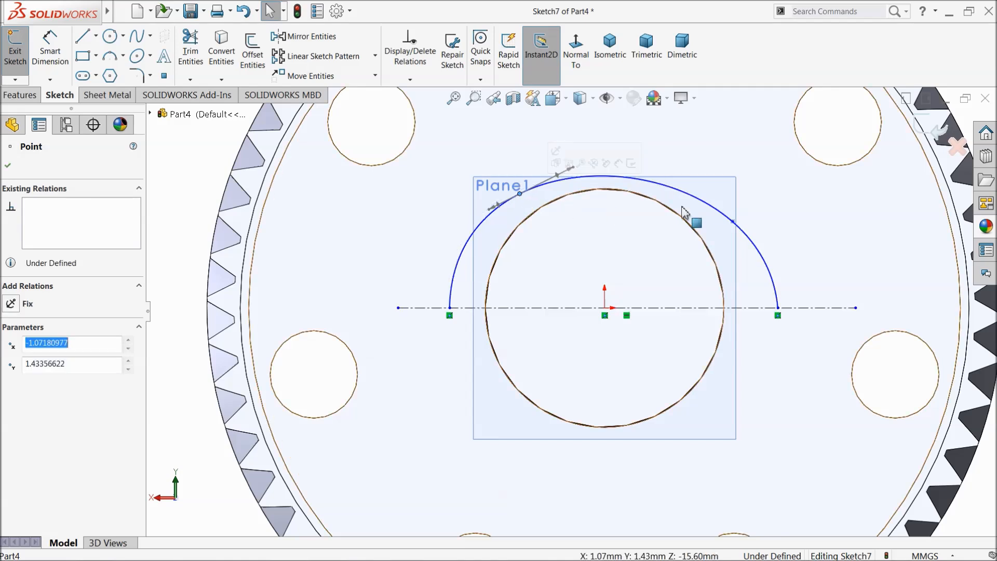
click(732, 222)
drag(733, 223, 731, 233)
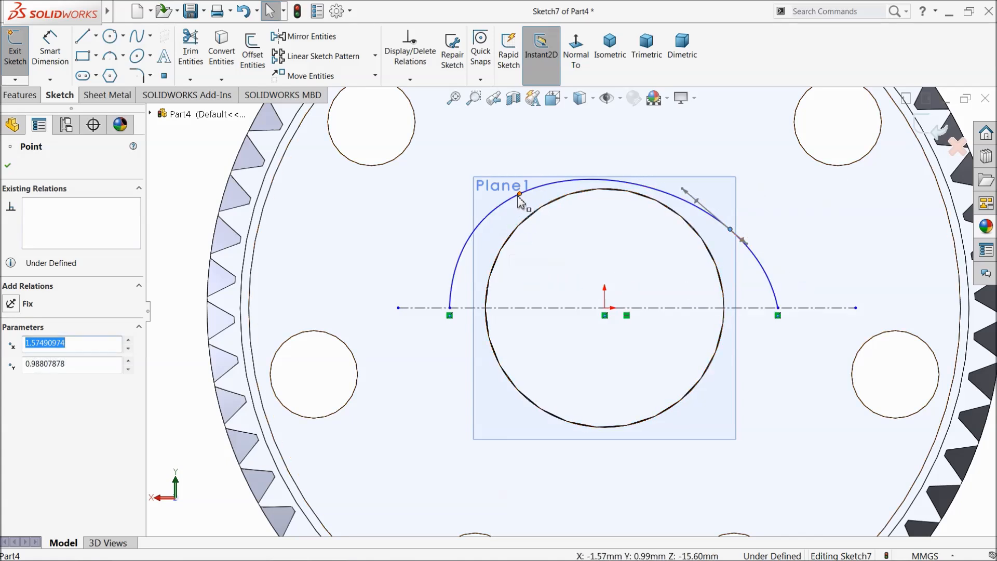
drag(519, 194, 494, 222)
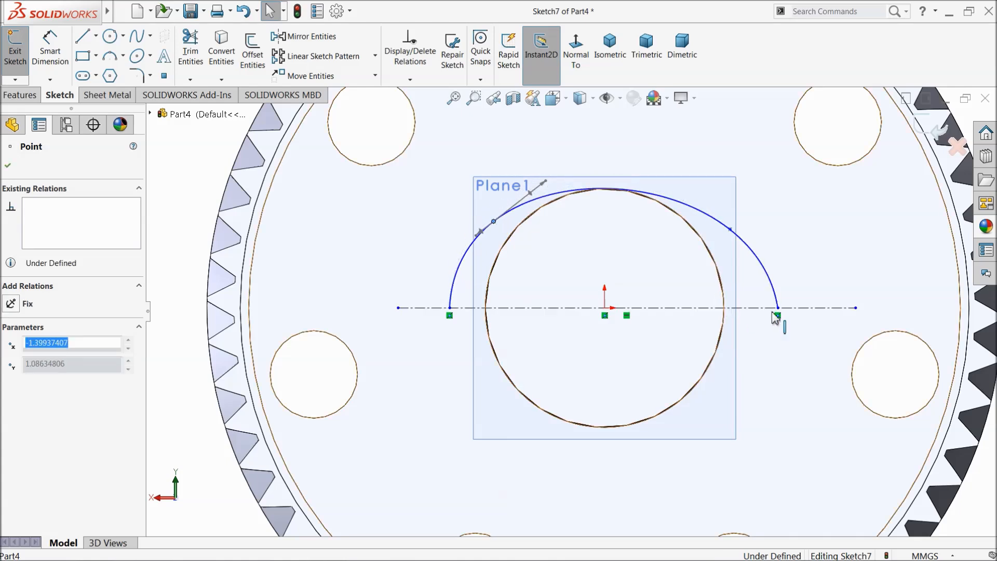
Step: Mirror the spline about the horizontal construction line to close the profile around the shaft, keeping the original
click(329, 41)
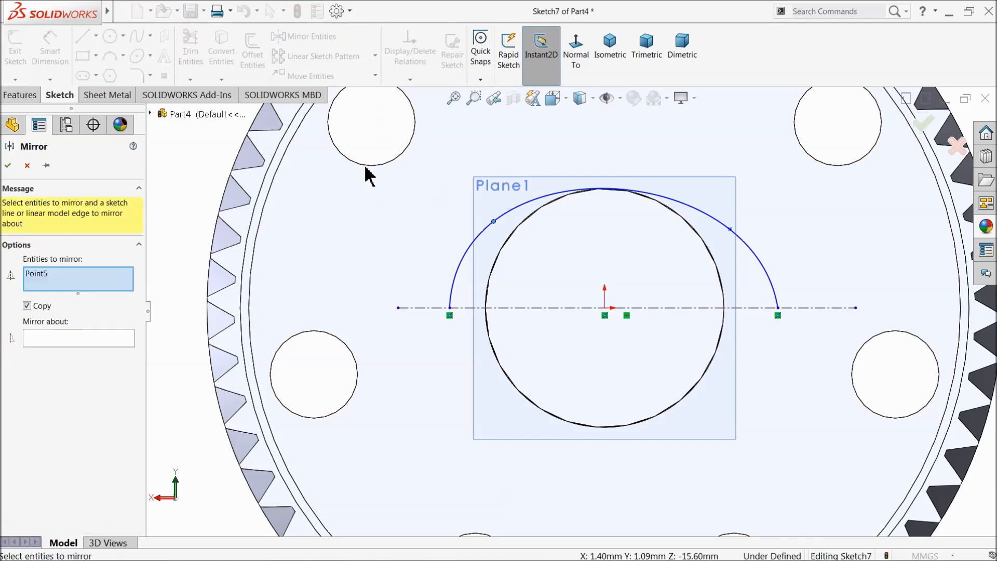
right_click(83, 283)
click(132, 280)
click(467, 262)
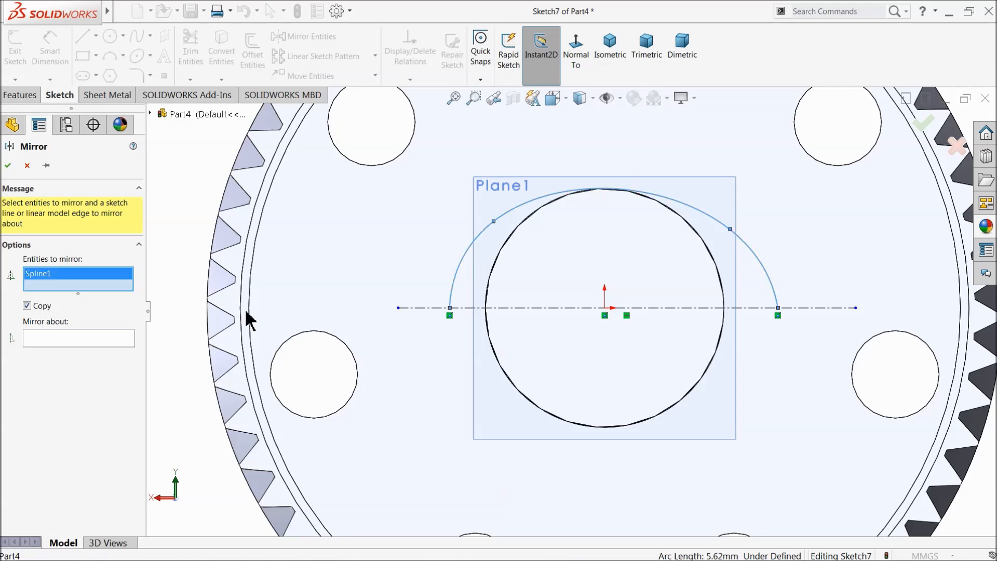
click(107, 338)
click(499, 309)
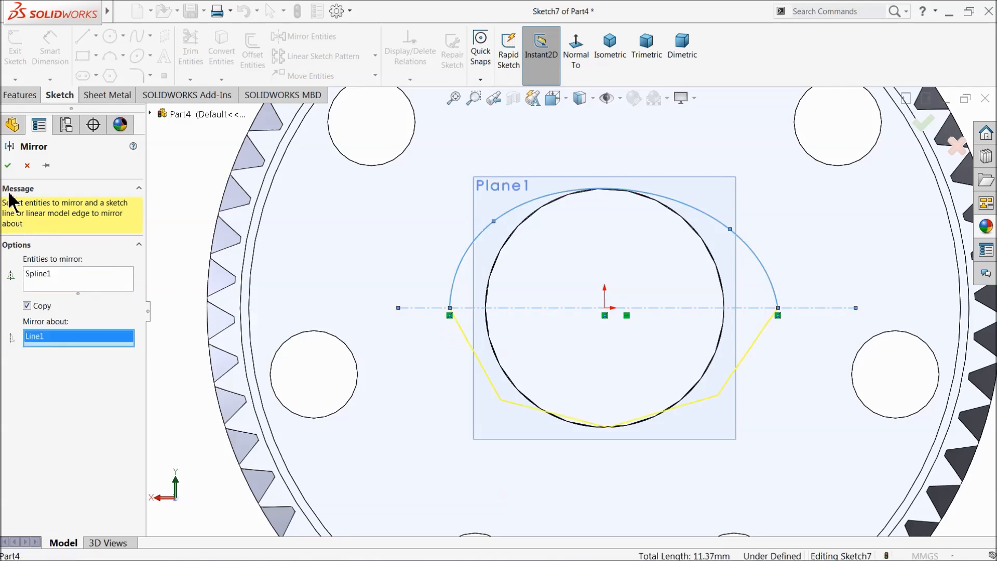
click(7, 166)
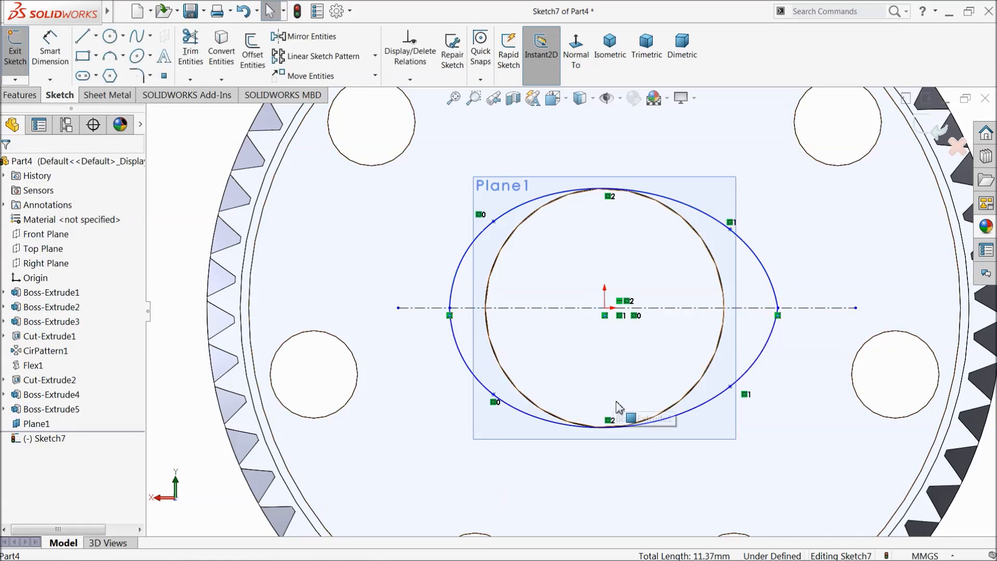
Step: Round out the mirrored profile by moving its upper-left spline point to about (-1.17, 1.37) and its right endpoint inward to X about 2.05
click(494, 222)
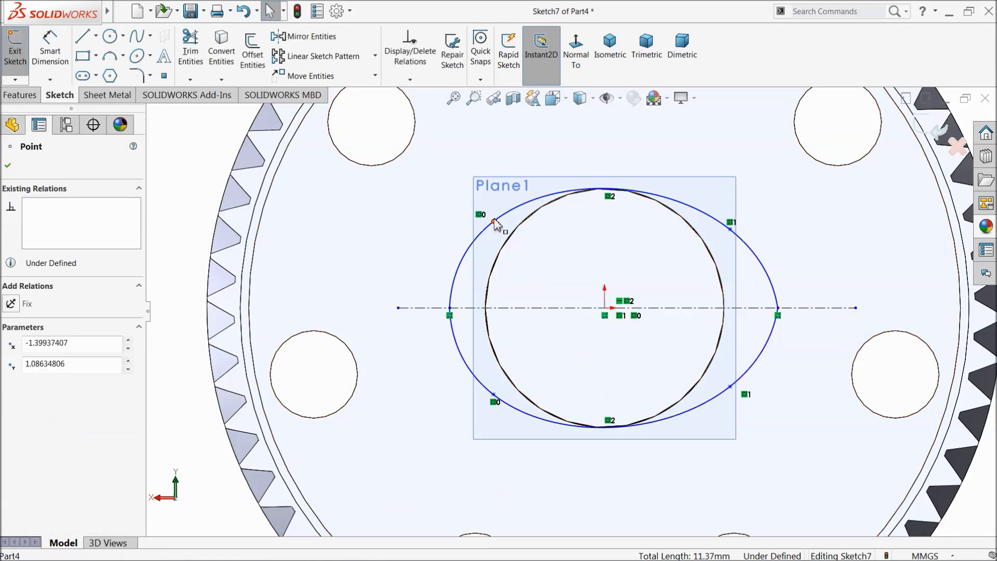
drag(494, 222, 513, 200)
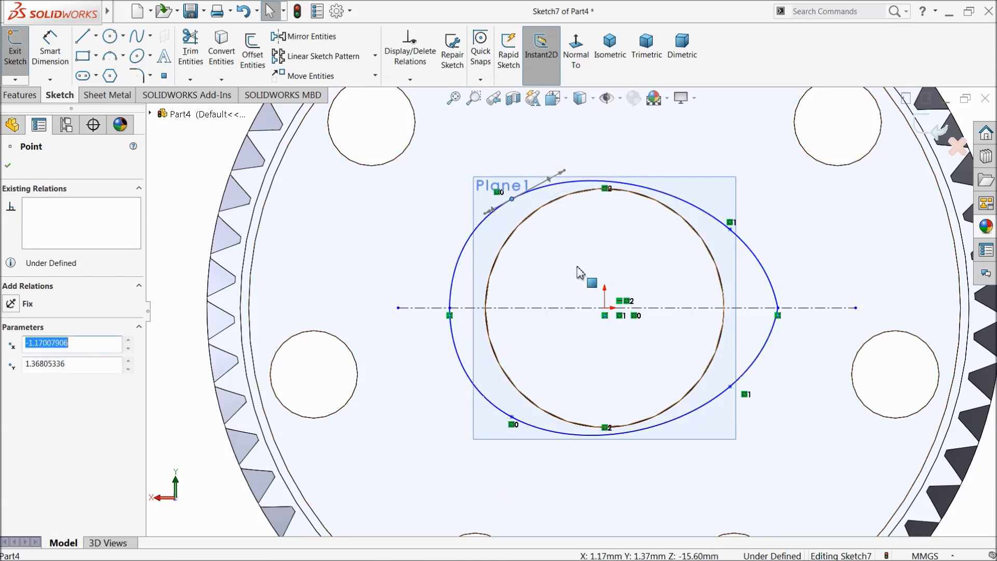
scroll(730, 305, down, 6)
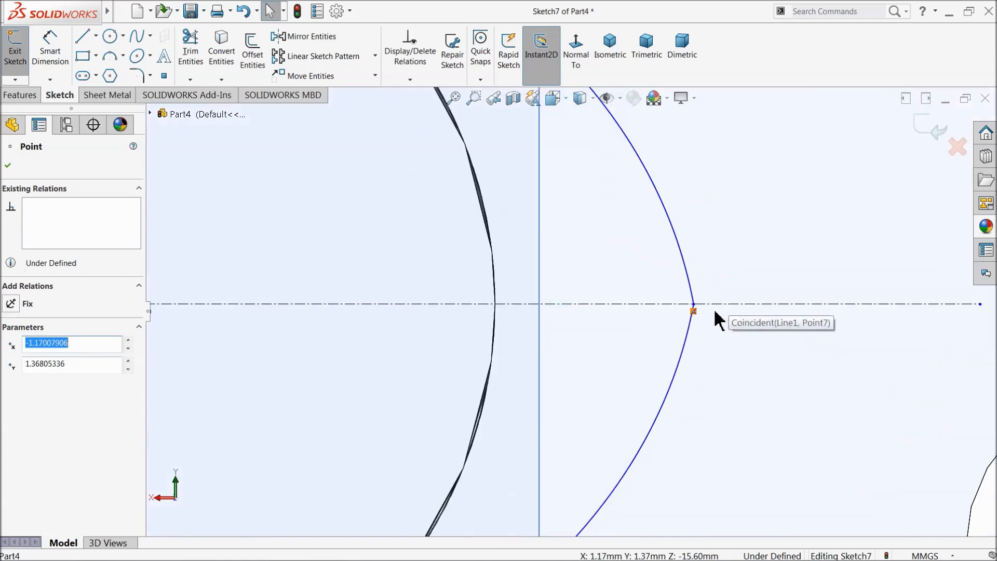
drag(690, 308, 657, 306)
scroll(537, 327, up, 6)
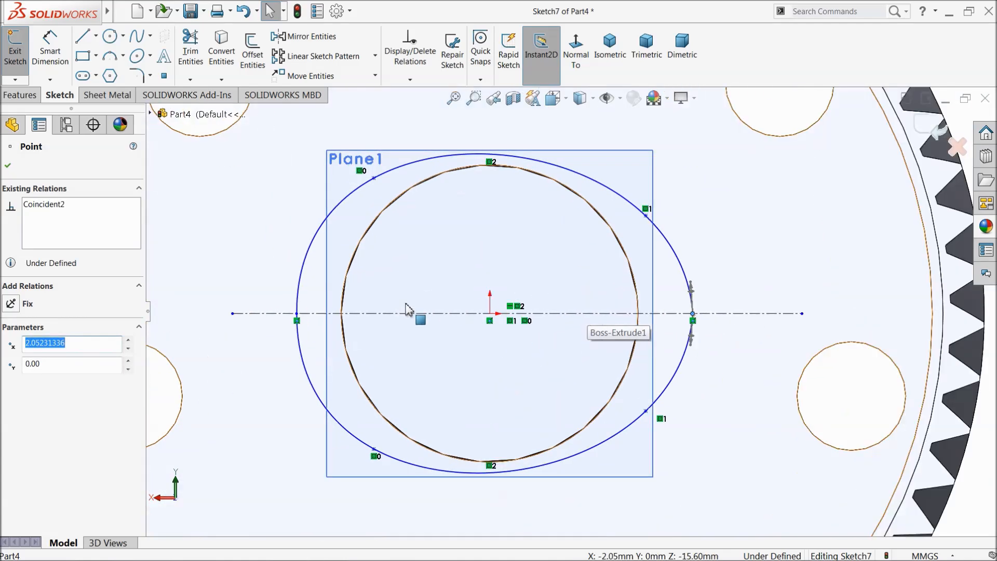
scroll(414, 312, up, 3)
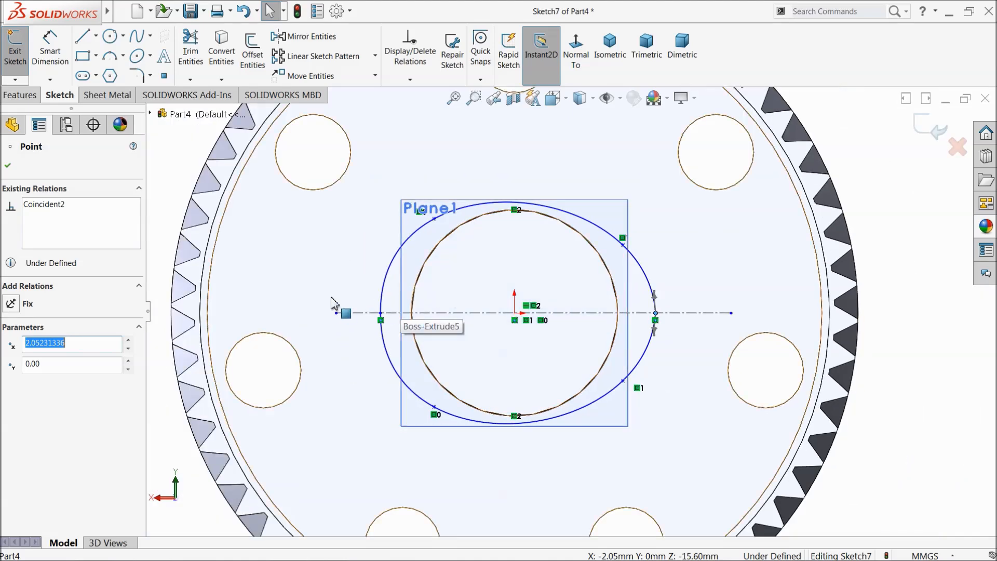
click(8, 166)
Step: Extrude the closed spline profile 0.8 mm as a merged mid-plane boss, forming a collar on the shaft
click(20, 95)
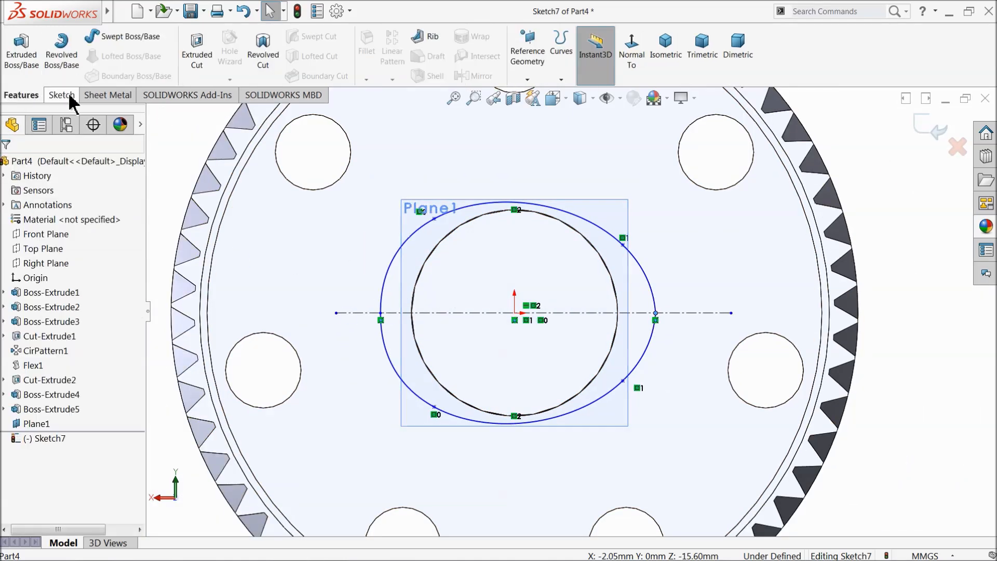
click(22, 62)
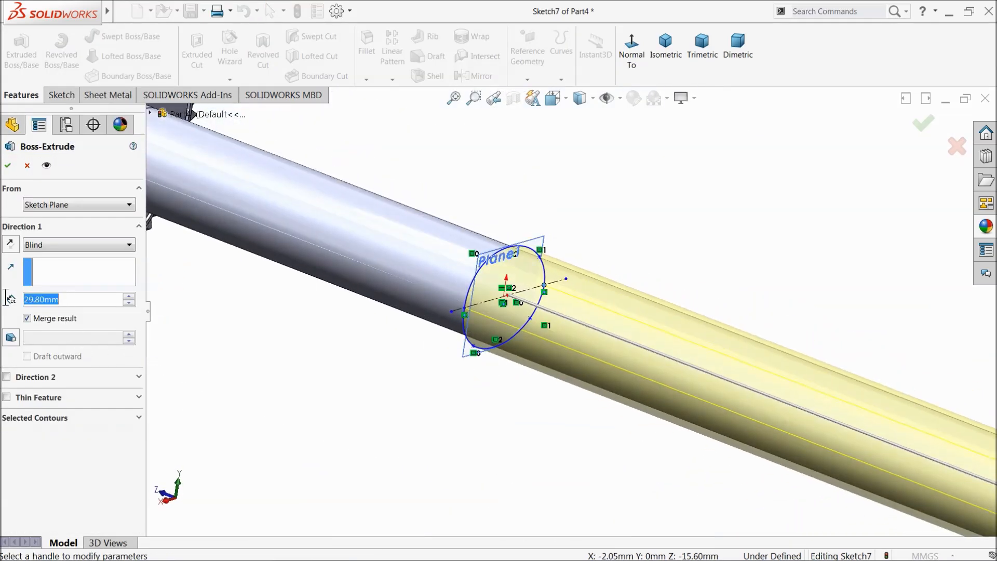
text(0.8)
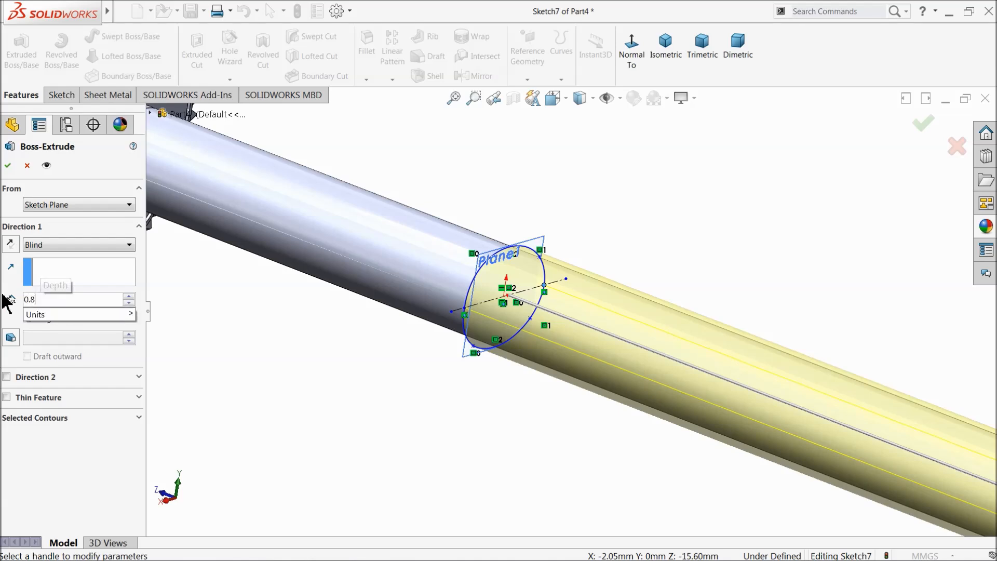
key(Return)
click(37, 245)
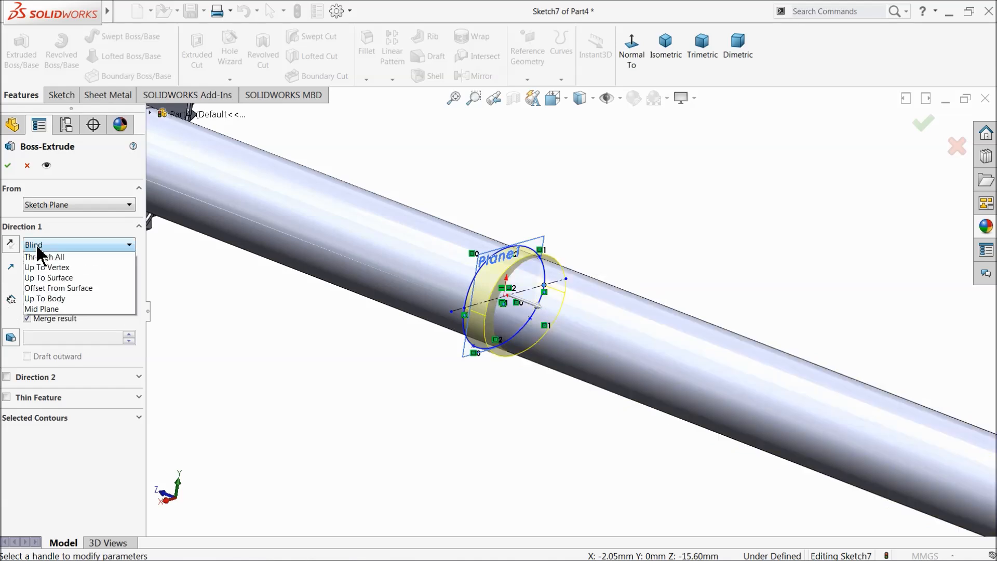
click(41, 319)
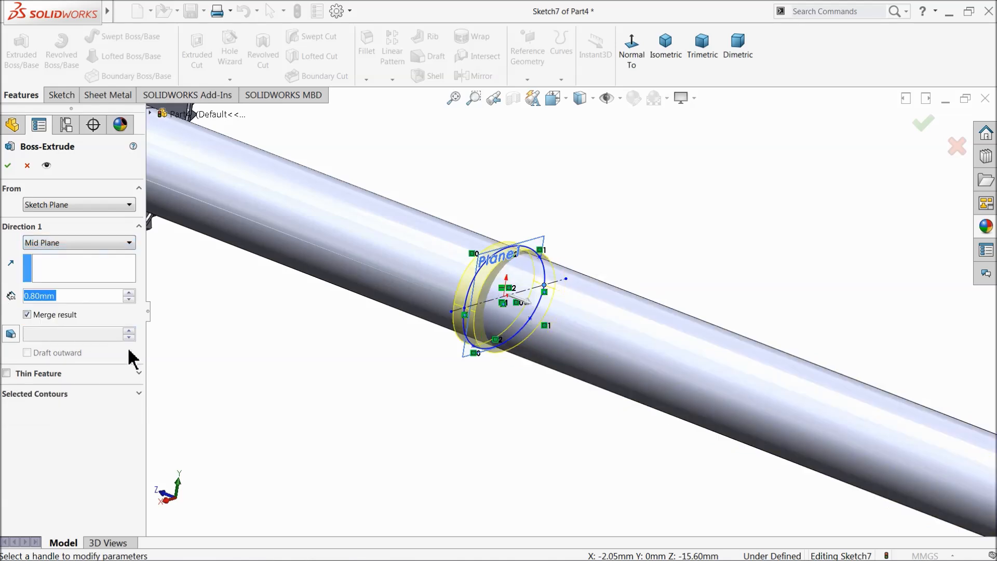
click(9, 166)
Step: Create a reference plane offset 12 mm from Plane1 towards the free end of the shaft
mouse_move(403, 341)
middle_down()
mouse_move(313, 338)
mouse_move(301, 325)
mouse_move(345, 349)
mouse_move(389, 334)
mouse_move(408, 360)
middle_up()
scroll(406, 358, up, 6)
scroll(496, 265, down, 2)
mouse_move(509, 280)
middle_down()
mouse_move(512, 265)
mouse_move(506, 281)
middle_up()
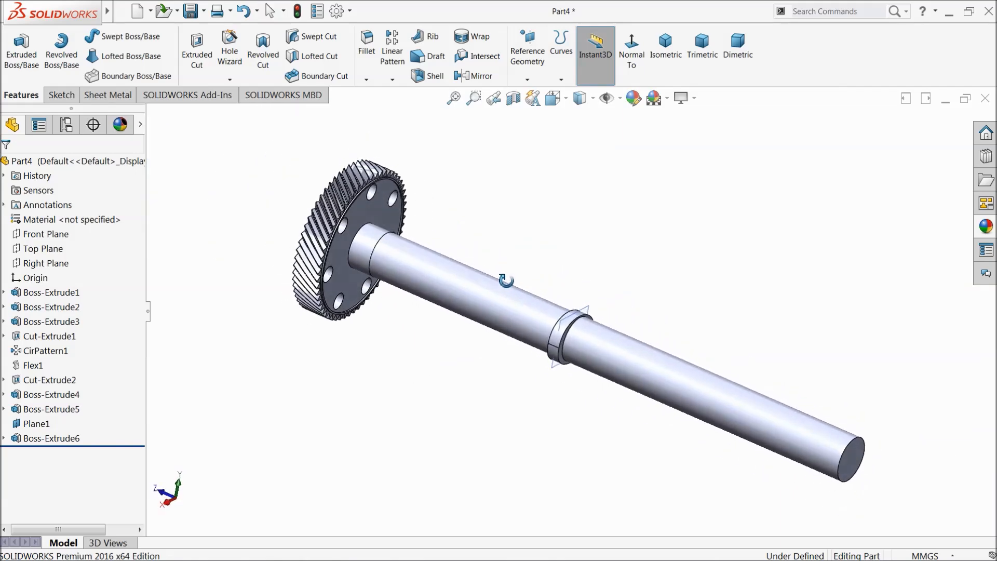
scroll(497, 315, up, 2)
scroll(549, 316, down, 2)
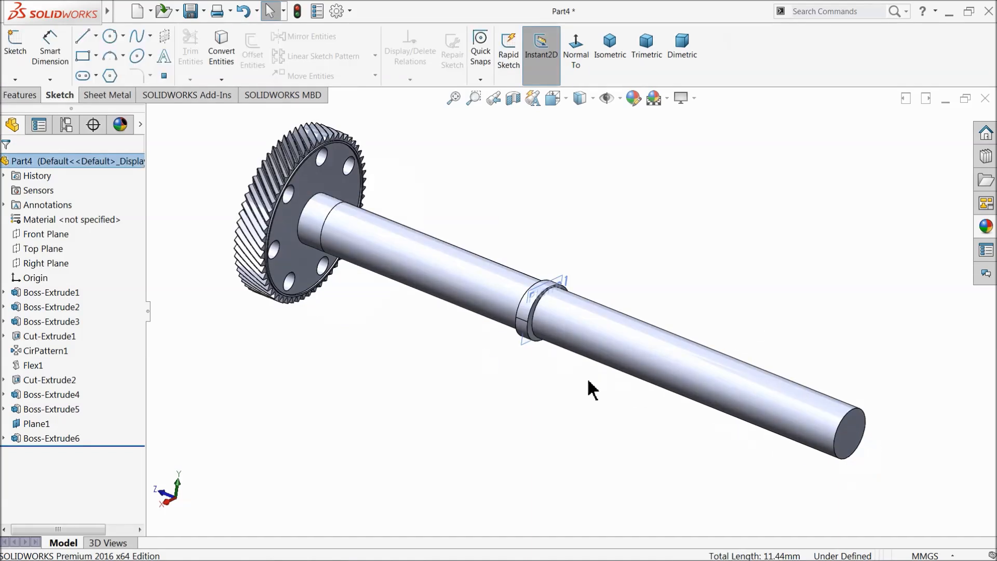
mouse_move(543, 326)
middle_down()
mouse_move(541, 318)
mouse_move(540, 329)
middle_up()
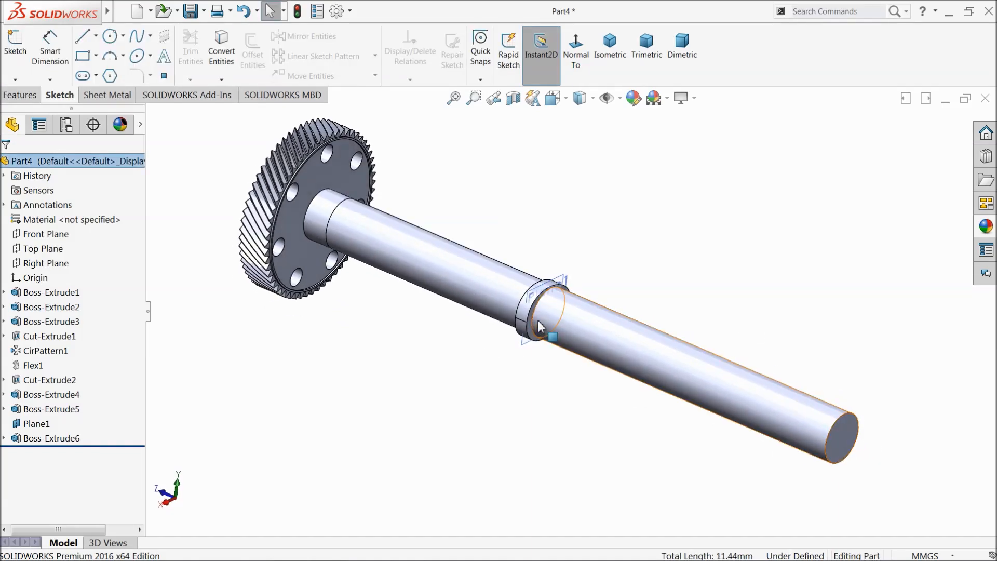
click(34, 424)
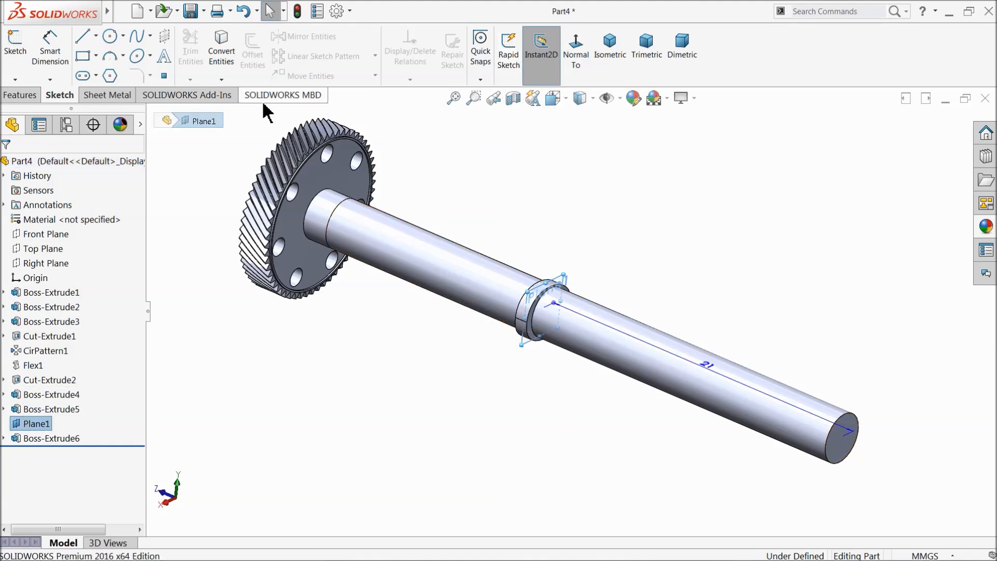
click(29, 100)
click(527, 80)
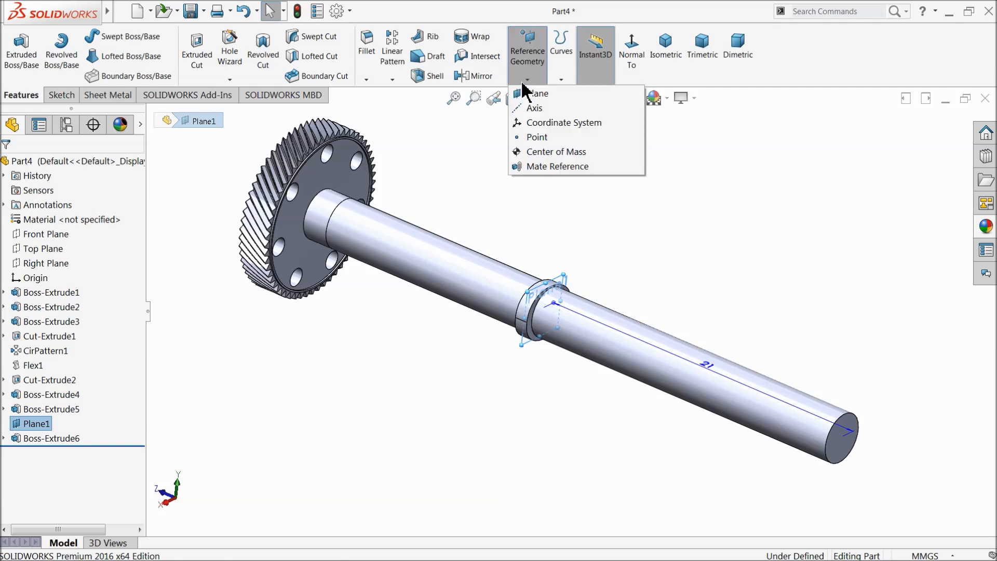
click(537, 95)
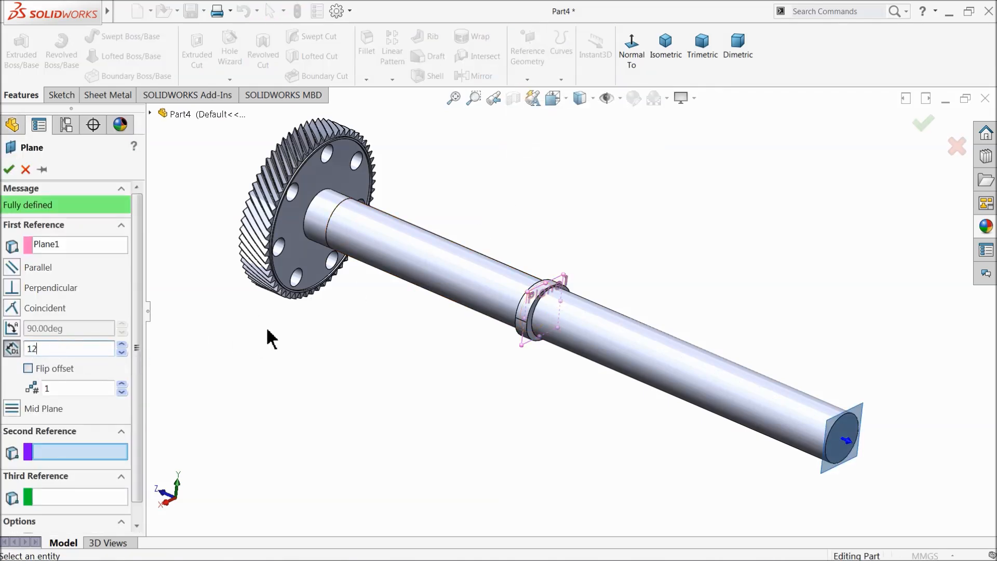
key(Return)
scroll(719, 387, down, 2)
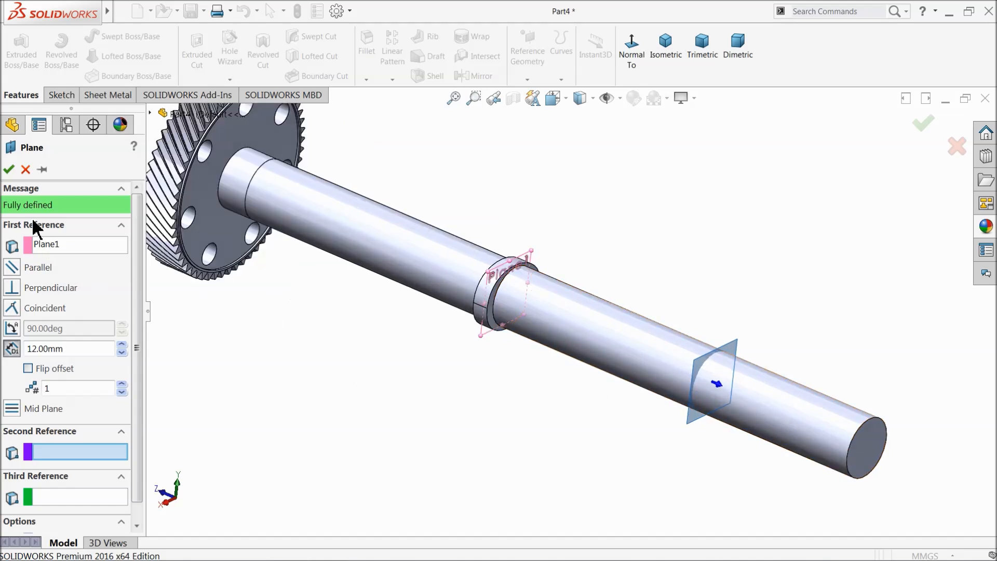
click(9, 170)
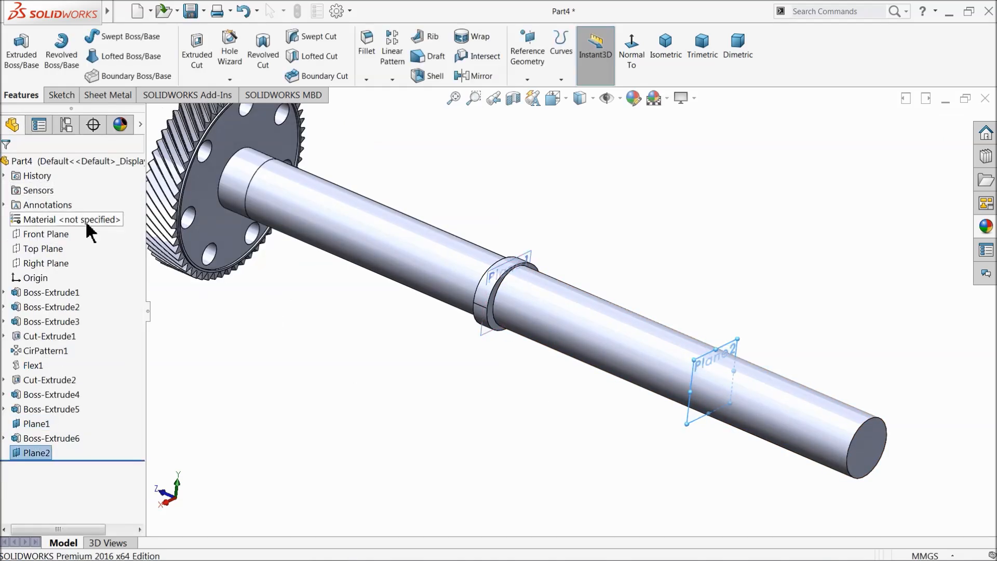
Step: Start a sketch on the new 12 mm offset plane and convert the collar's Sketch7 profile onto it
click(60, 96)
click(19, 52)
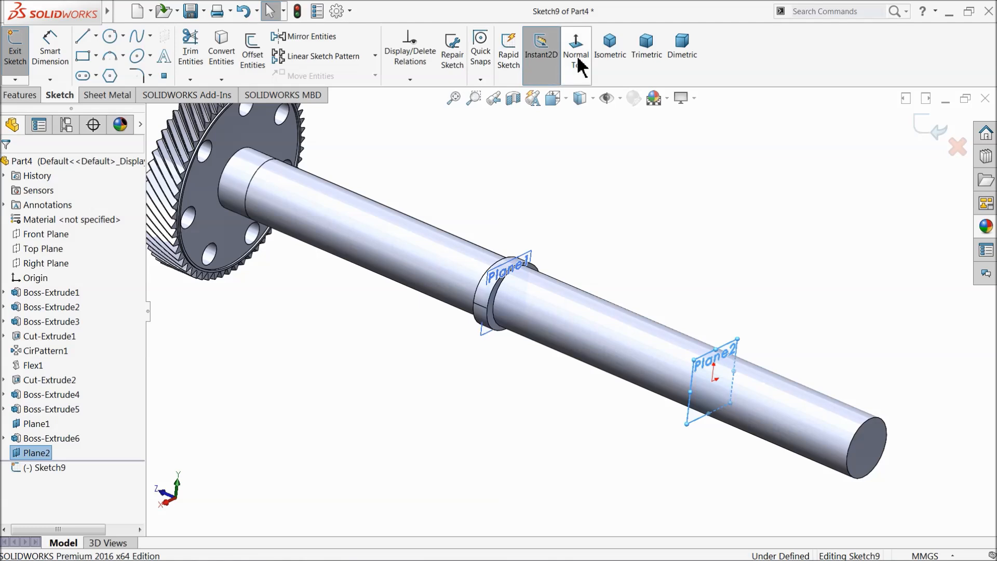
click(3, 437)
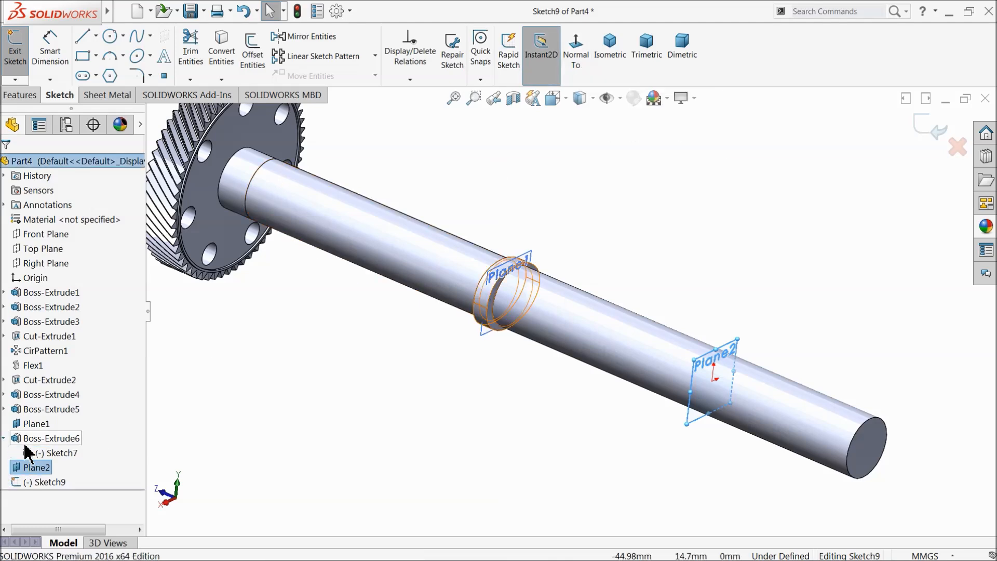
click(49, 453)
scroll(523, 320, down, 4)
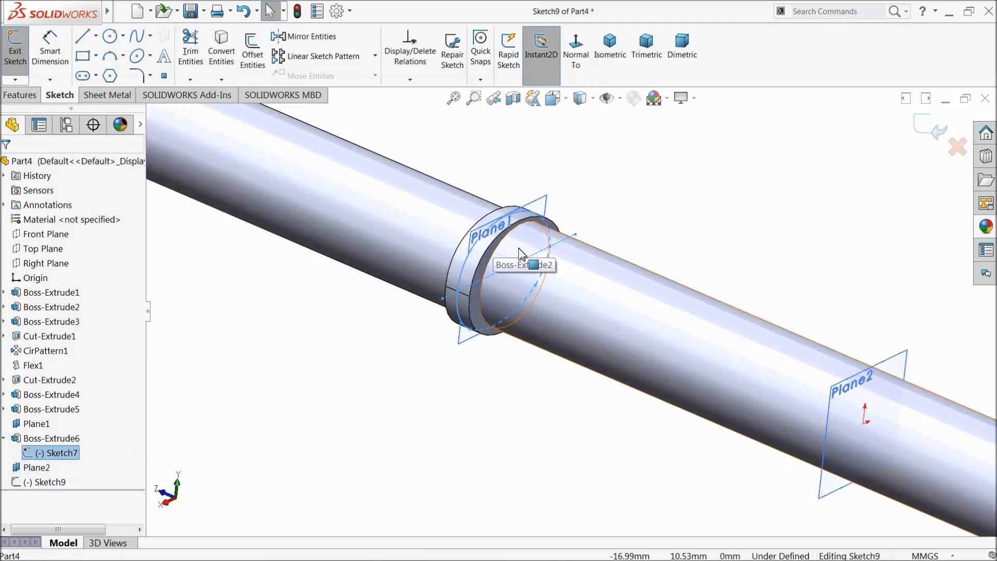
scroll(234, 260, up, 3)
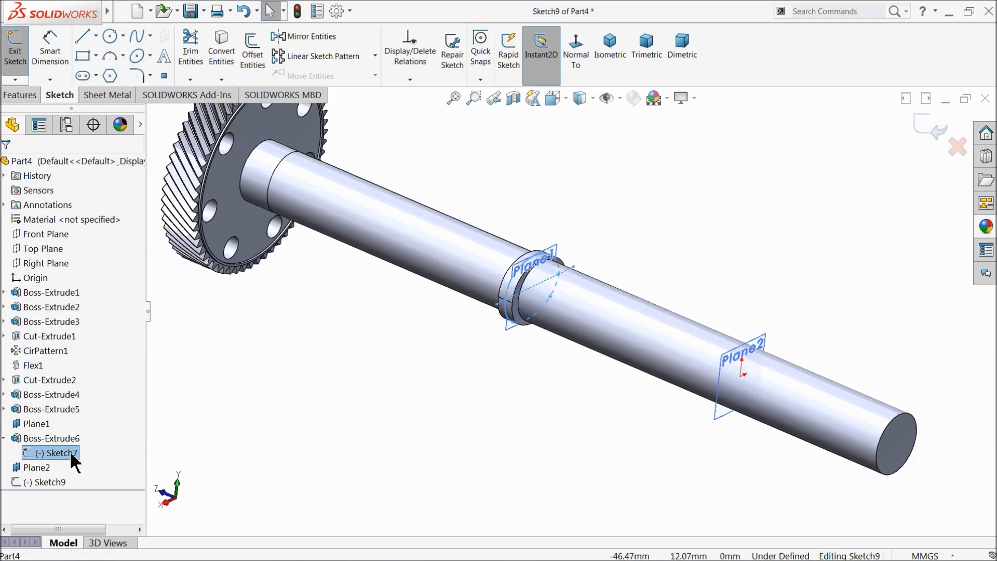
click(229, 62)
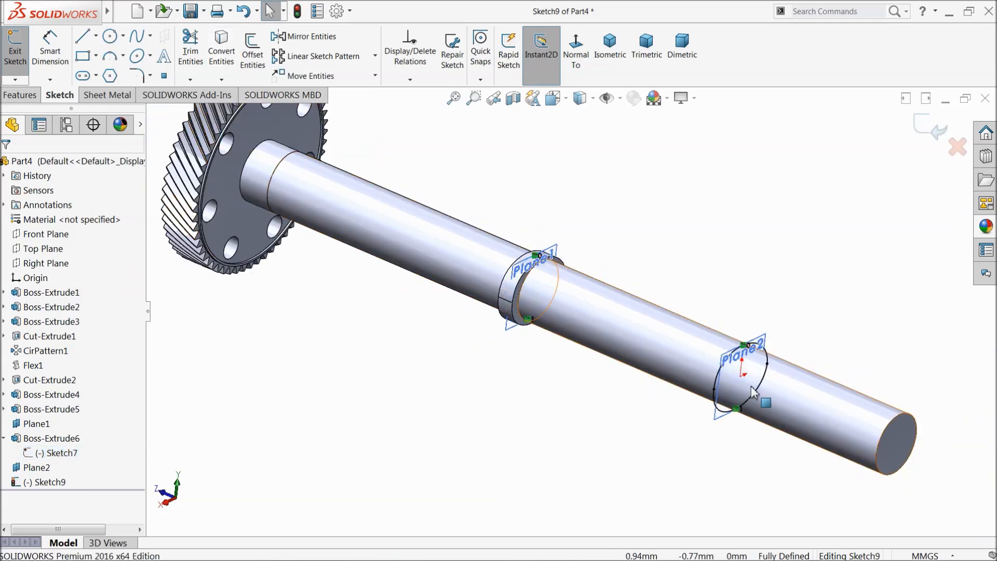
Step: Bring up the available actions for Plane1, the reference plane through the collar
scroll(733, 362, down, 3)
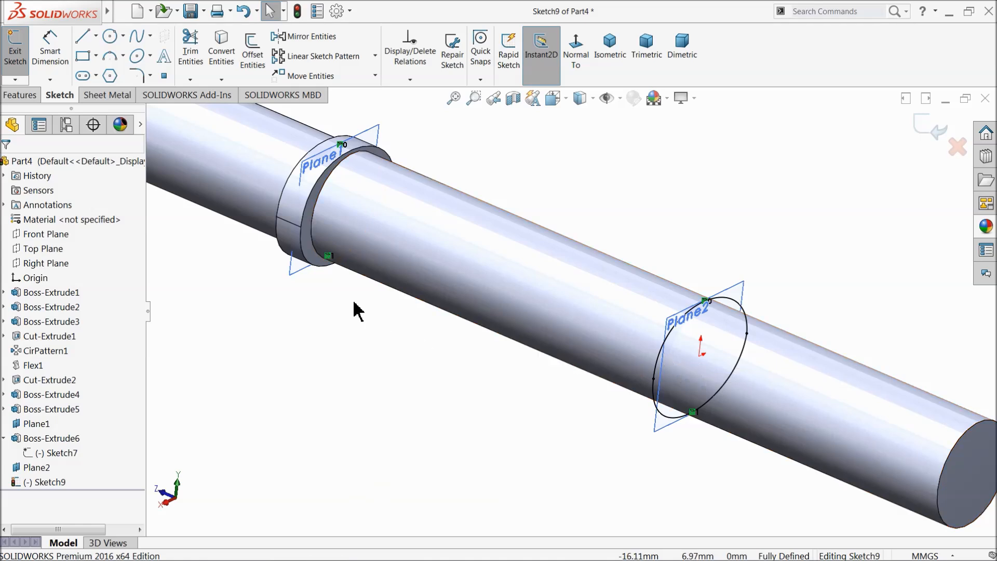
right_click(17, 430)
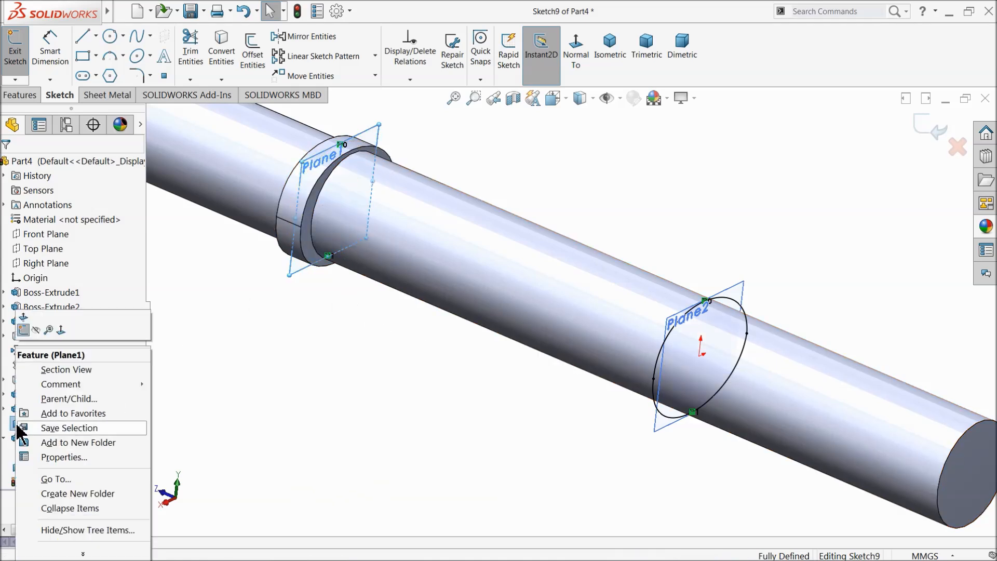
Step: Hide the reference planes Plane1 and Plane2 in the camshaft model
click(36, 330)
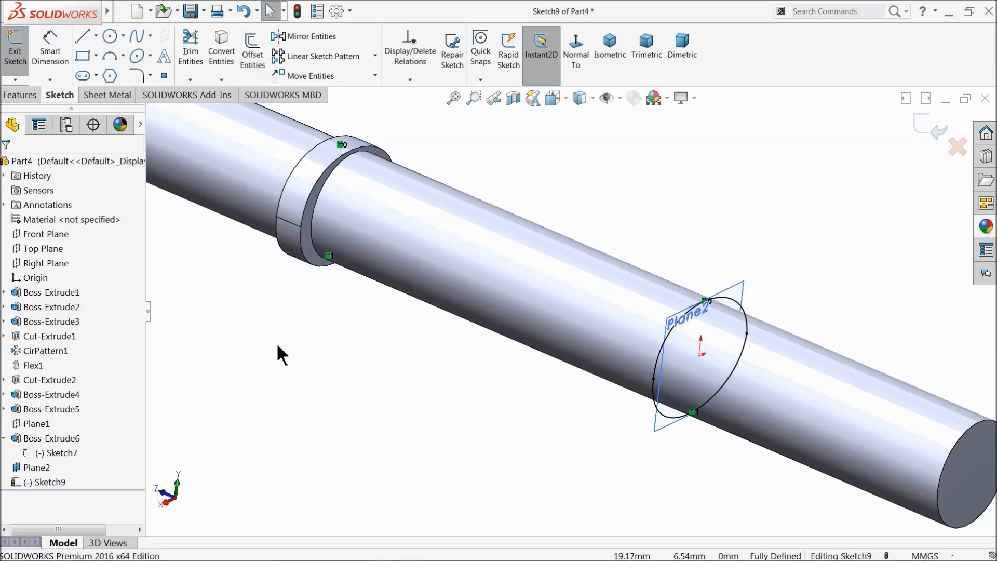
right_click(20, 469)
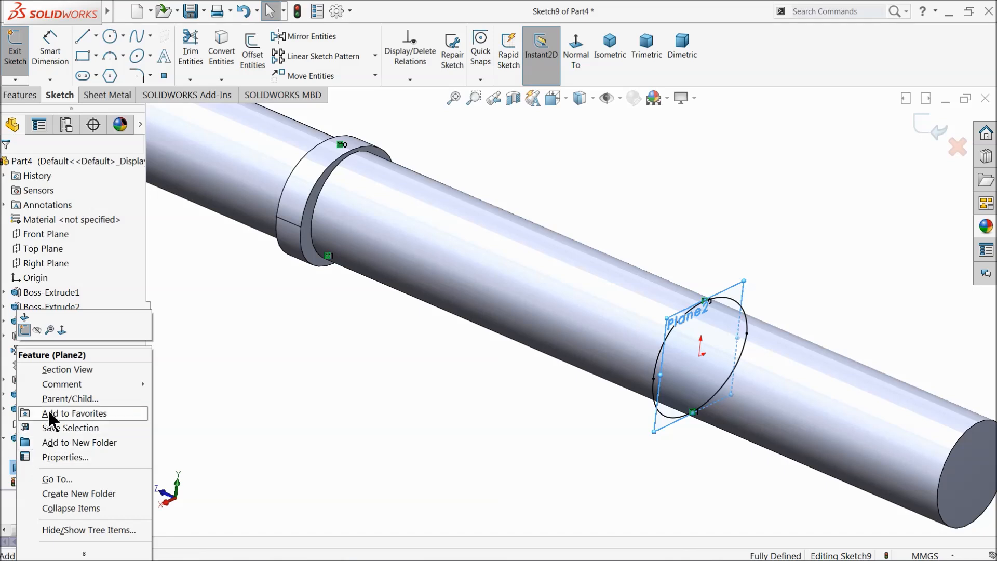
click(39, 331)
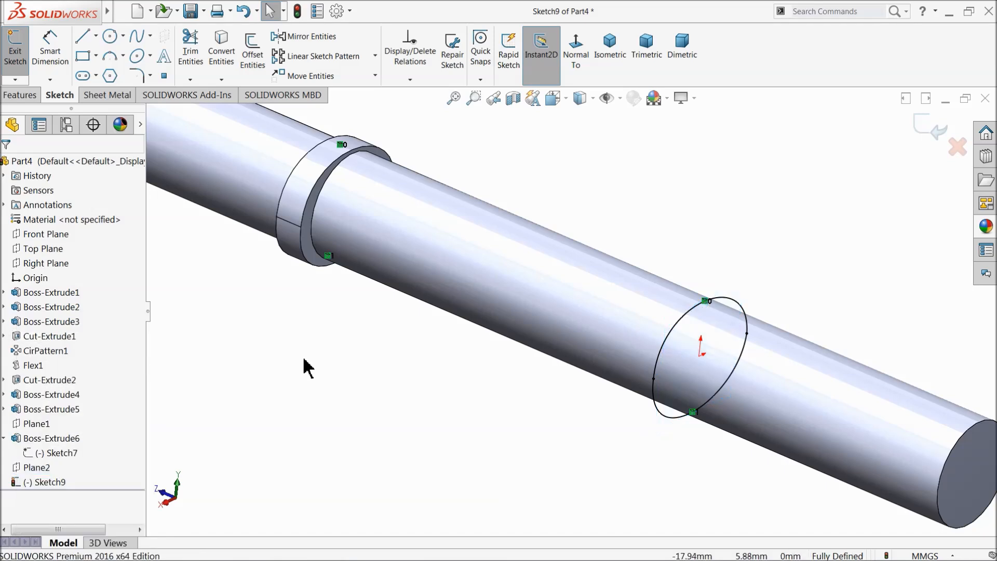
Step: Rotate both splines of the cam profile 180 degrees about the sketch origin
scroll(675, 420, up, 2)
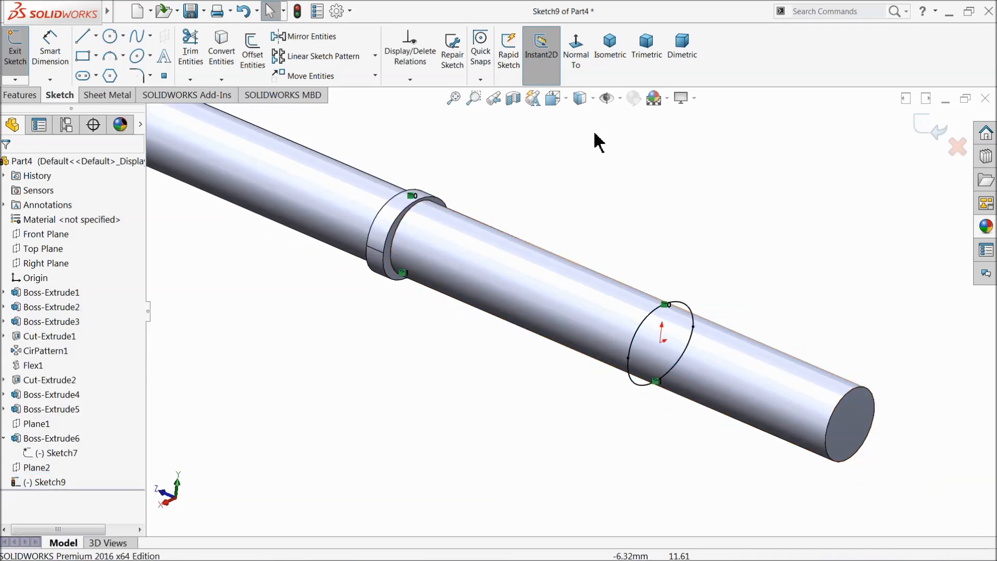
click(576, 57)
scroll(598, 318, down, 3)
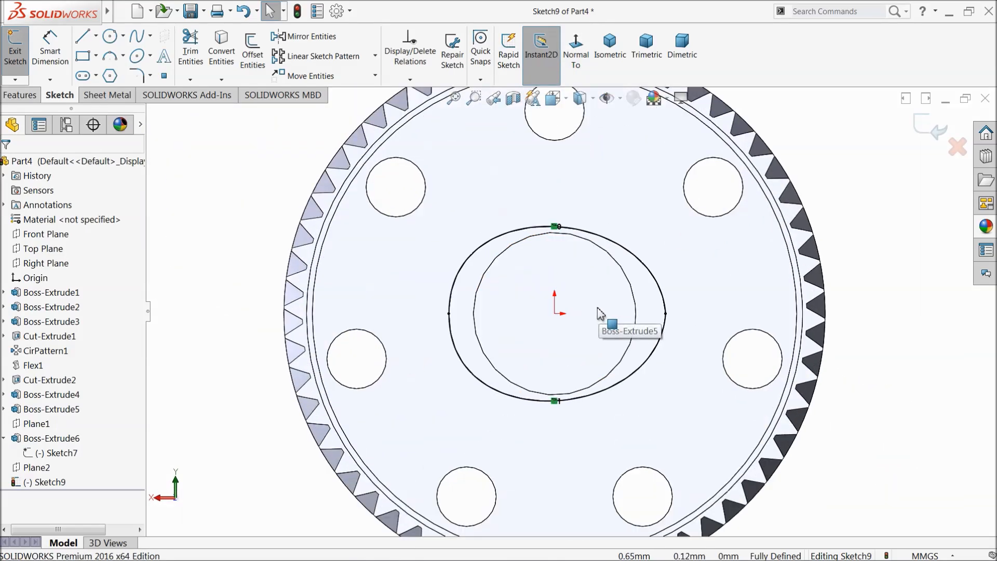
click(375, 75)
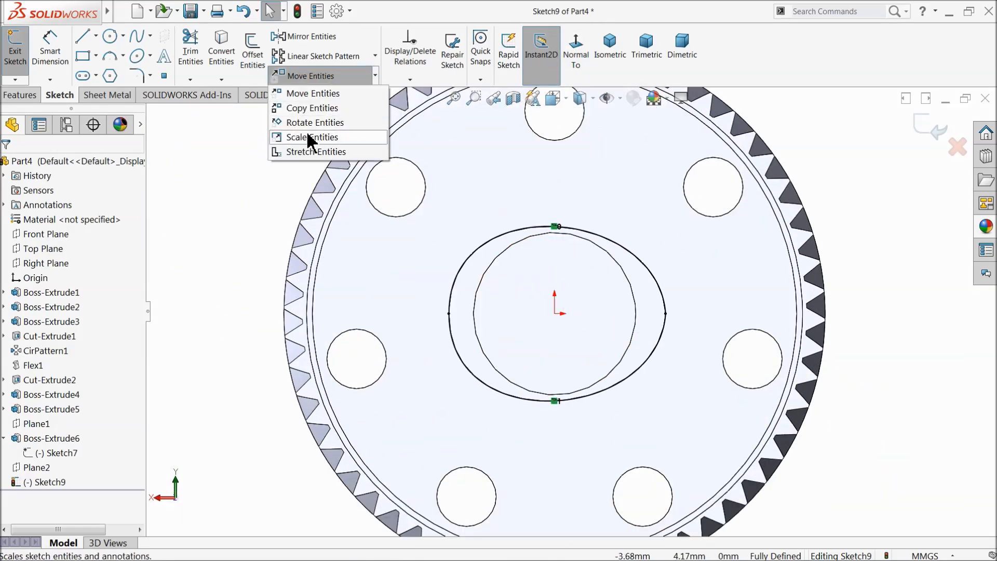
click(322, 122)
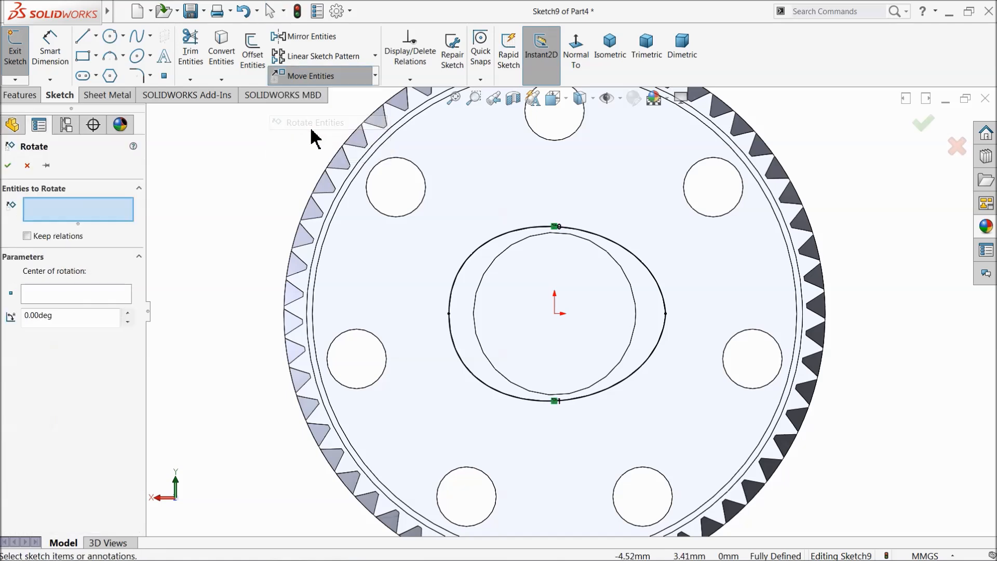
click(500, 240)
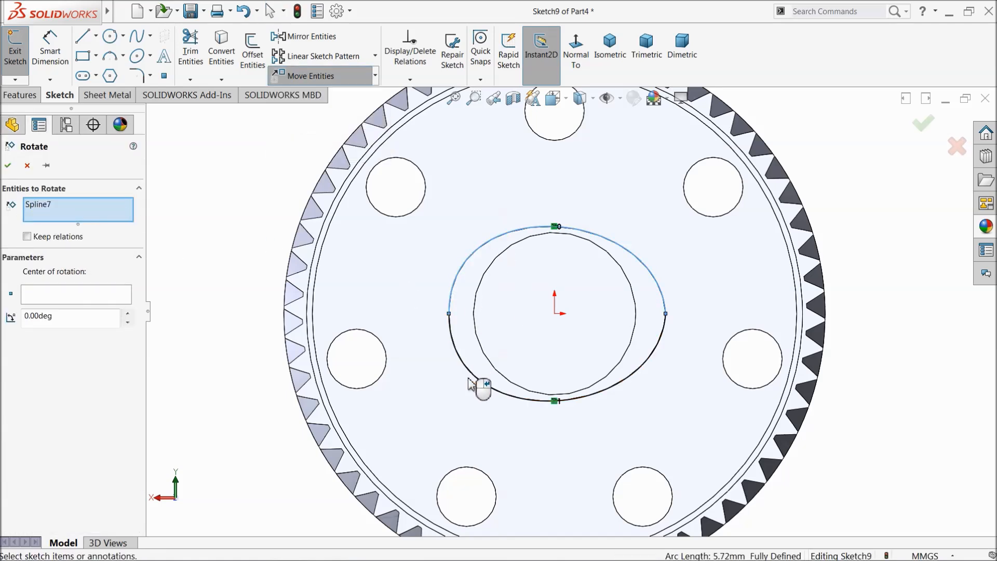
click(480, 384)
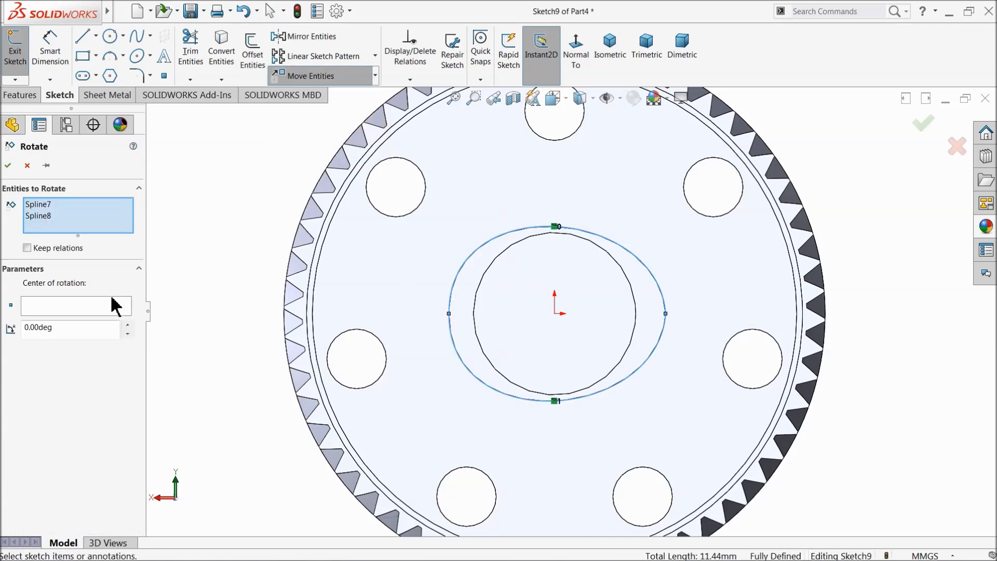
click(46, 311)
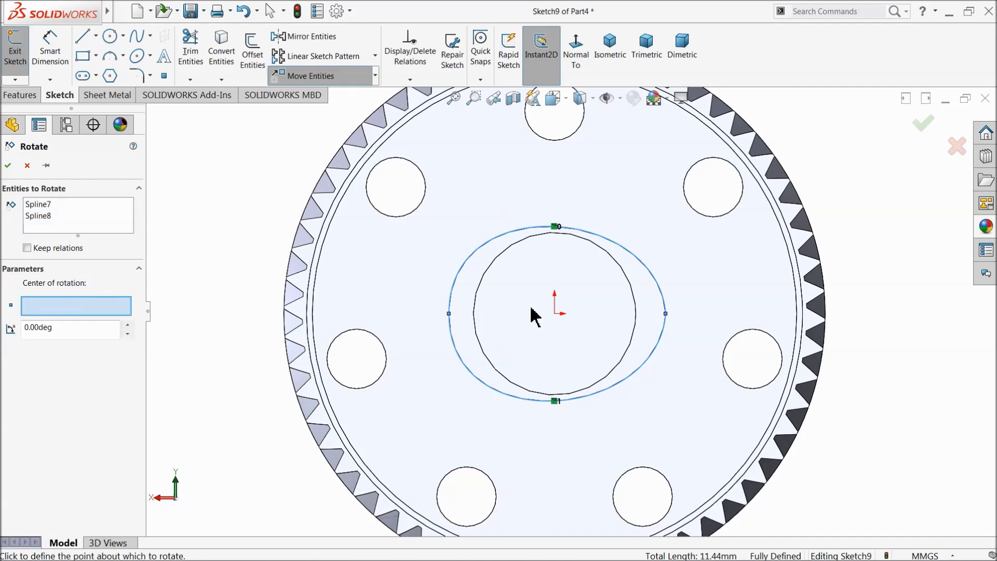
click(555, 315)
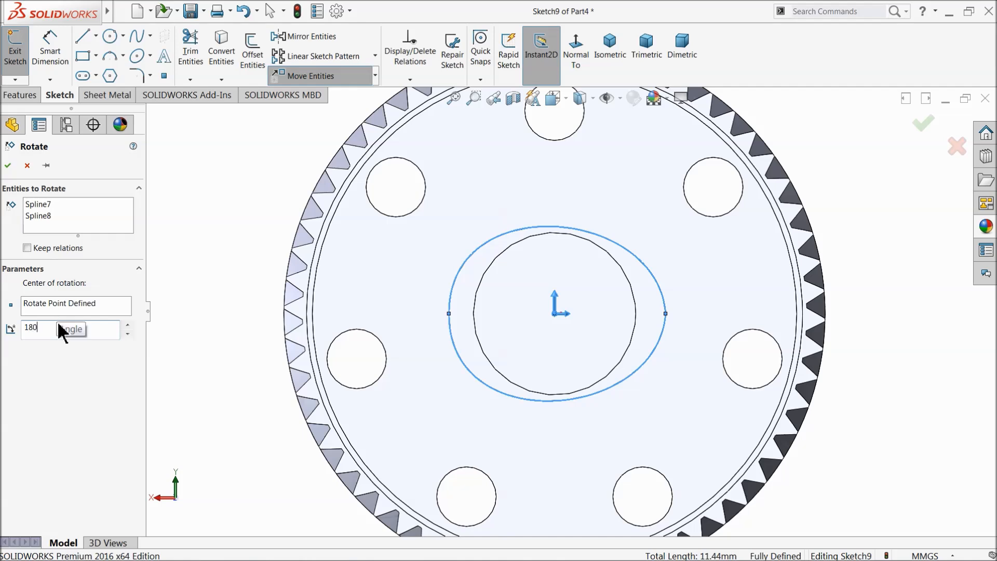
key(Return)
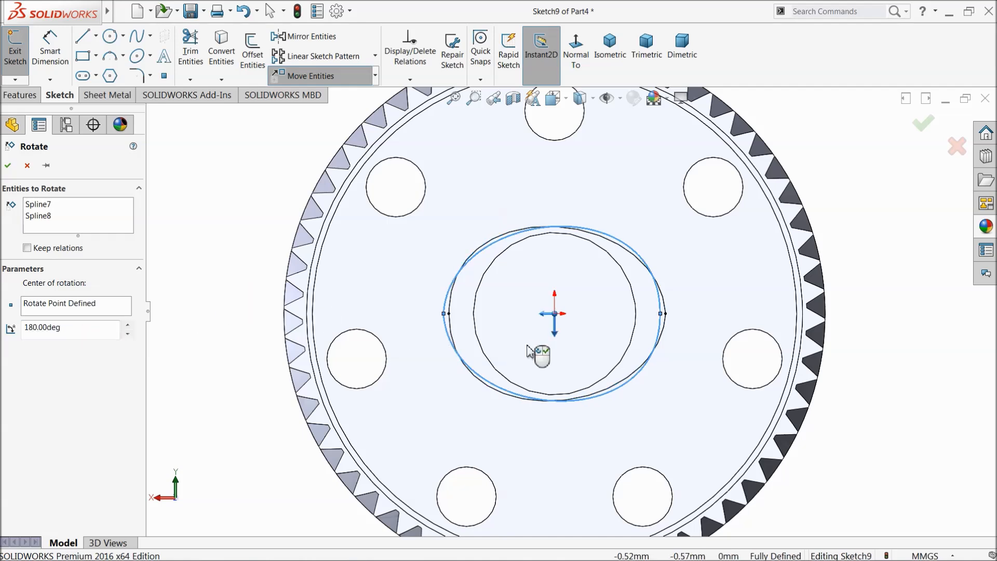
click(8, 166)
Step: Extrude the rotated cam profile 0.80 mm as a merged boss using the Mid Plane end condition
scroll(516, 323, up, 3)
mouse_move(516, 323)
middle_down()
mouse_move(551, 338)
mouse_move(592, 396)
middle_up()
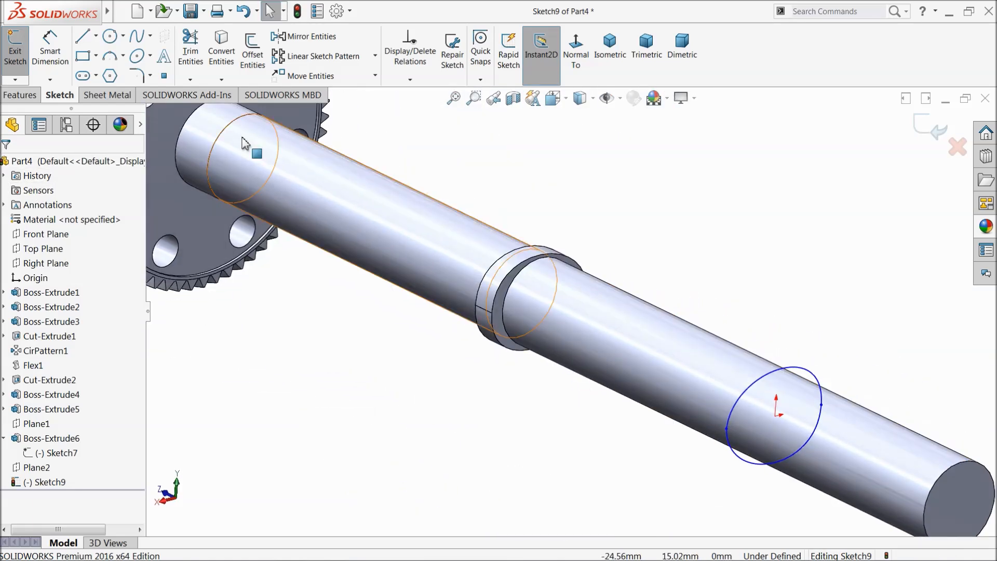
click(39, 52)
click(20, 94)
click(22, 52)
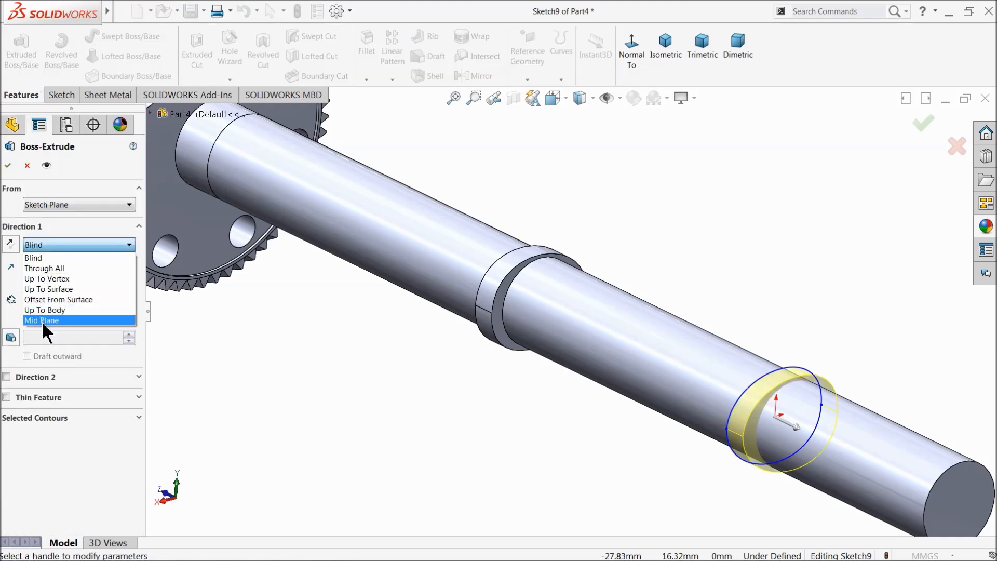
click(42, 321)
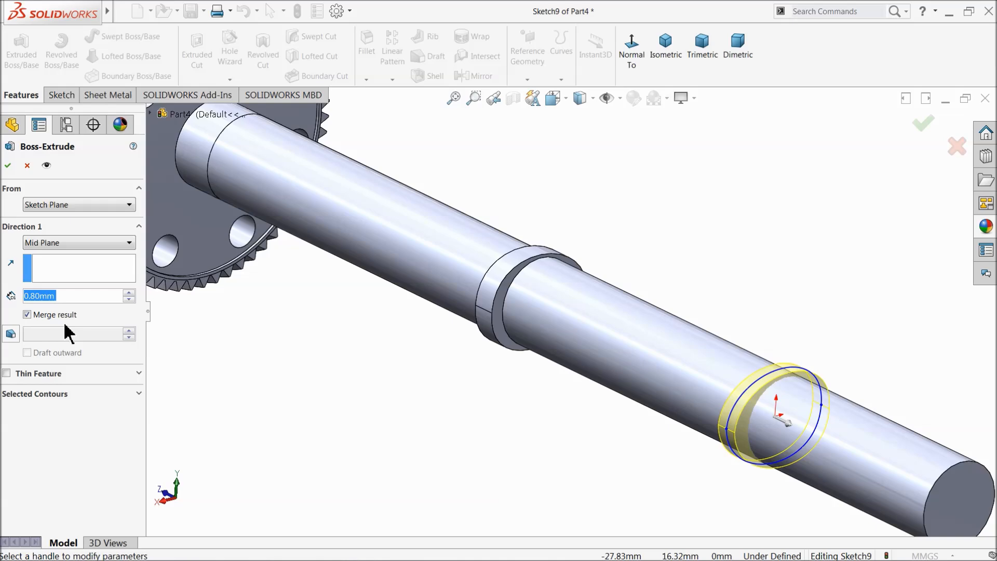
click(8, 165)
Step: Apply a dark yellow colour from the standard palette to the whole part
scroll(675, 403, up, 2)
middle_drag(732, 315, 761, 347)
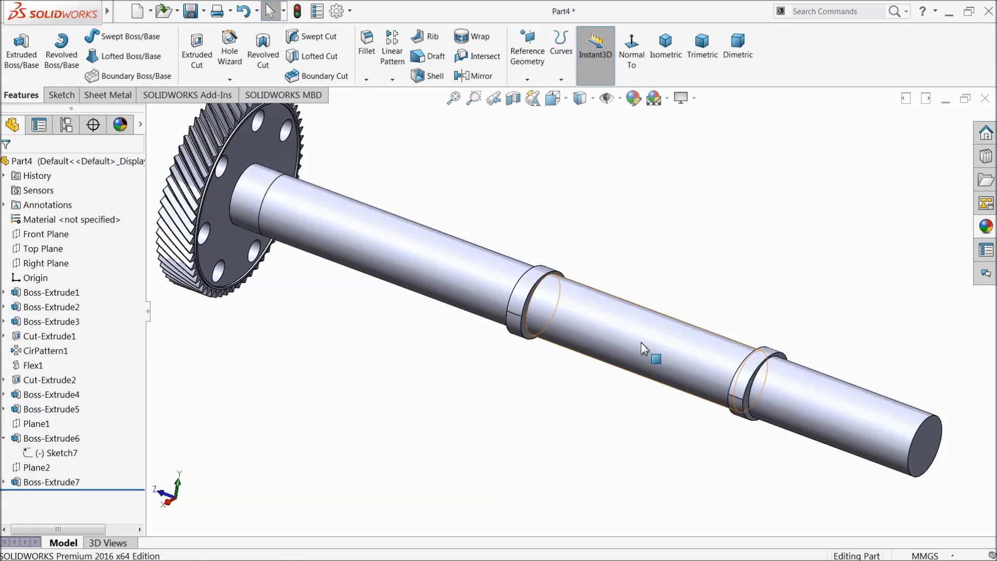
scroll(641, 342, up, 2)
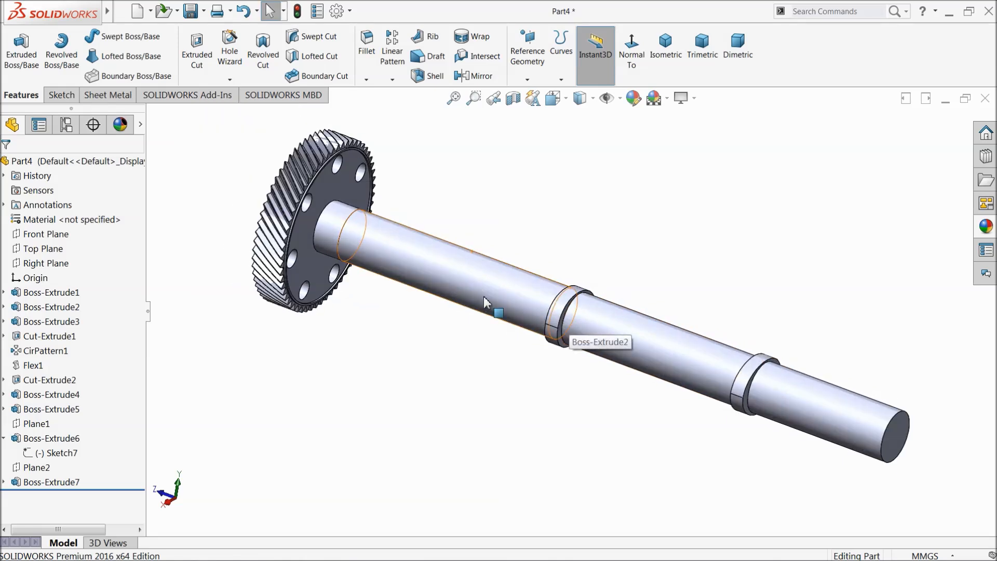
middle_drag(484, 297, 482, 288)
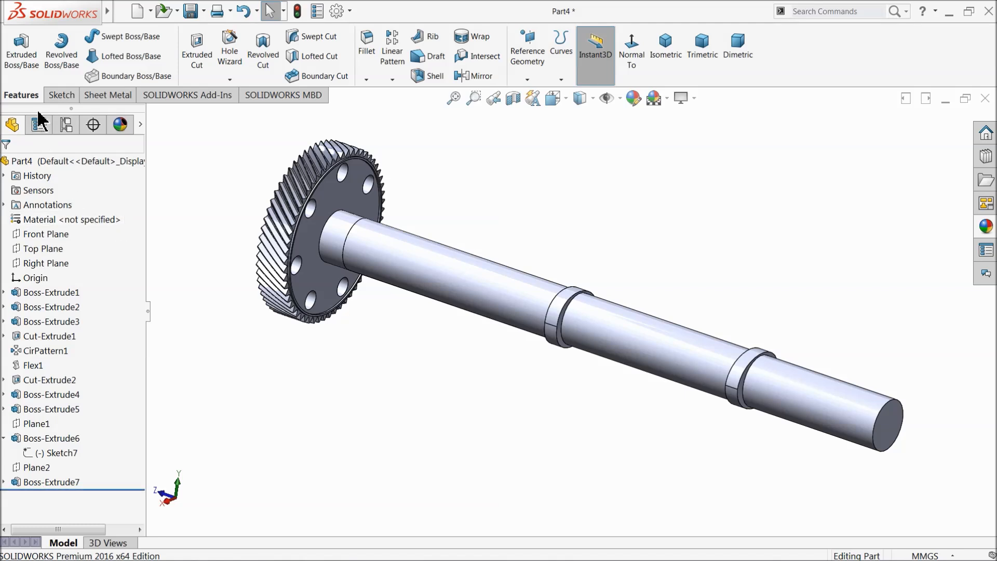
click(63, 161)
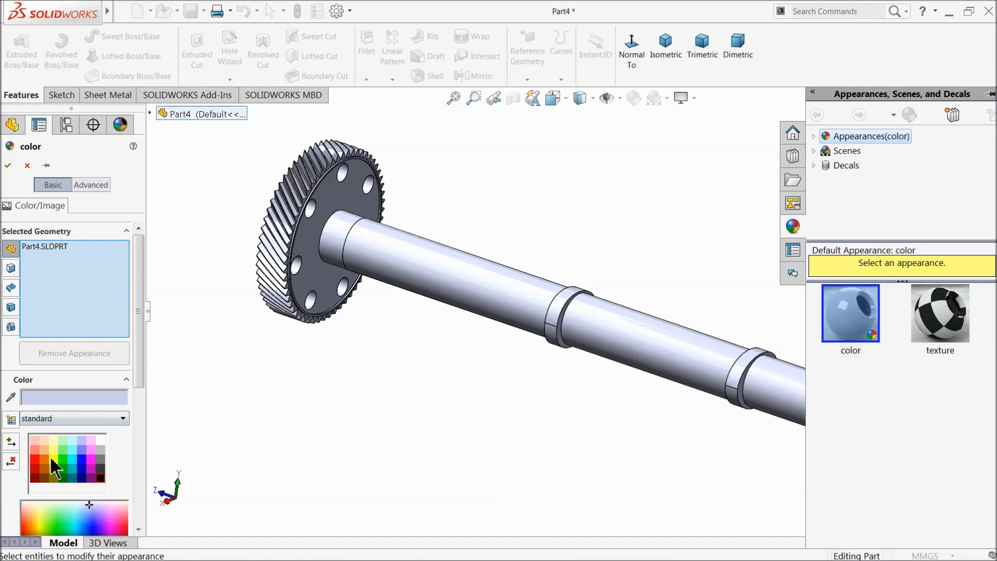
click(53, 461)
click(54, 469)
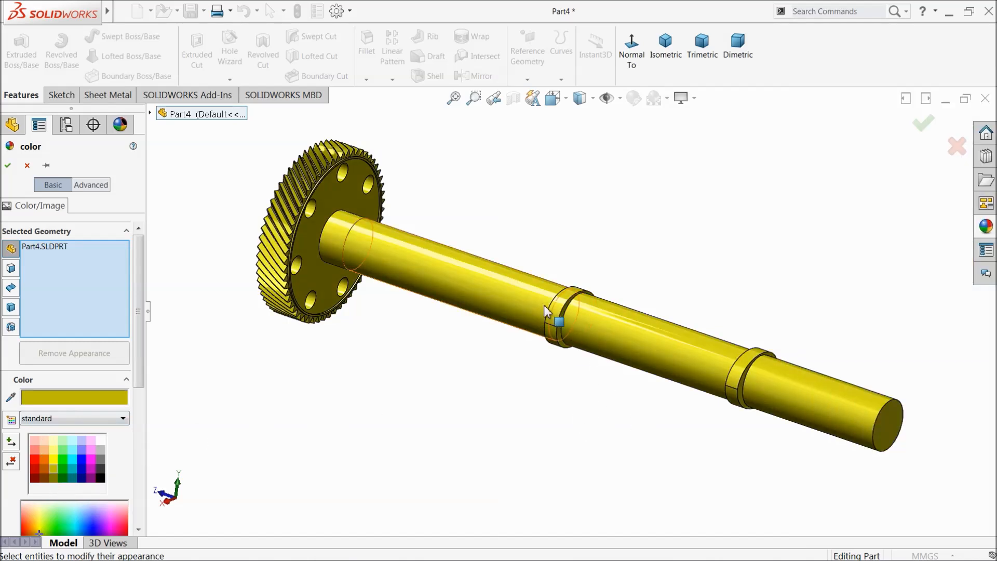
mouse_move(479, 314)
middle_down()
mouse_move(541, 325)
mouse_move(470, 316)
middle_up()
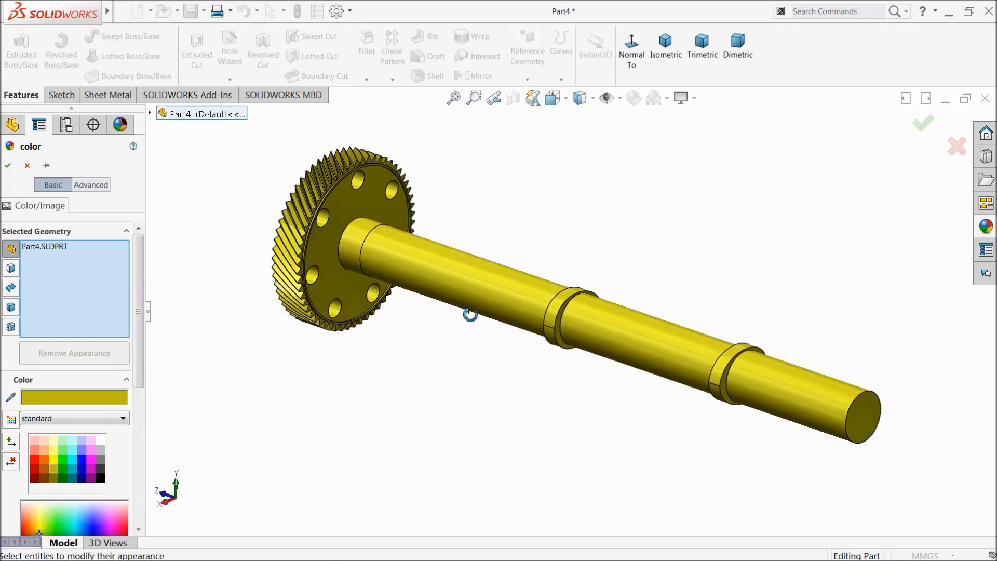
click(55, 461)
mouse_move(240, 434)
middle_down()
mouse_move(273, 419)
mouse_move(245, 424)
middle_up()
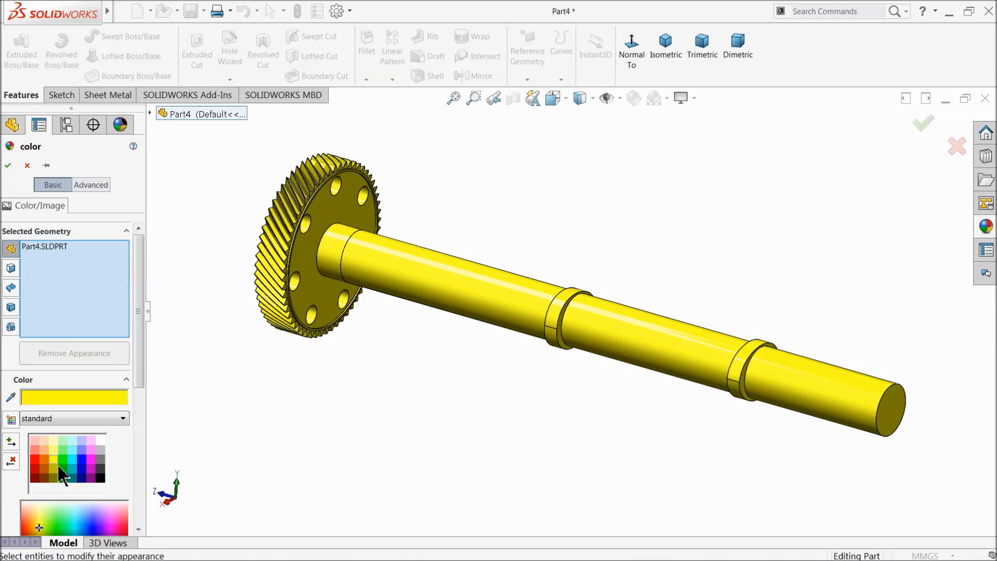
click(57, 468)
click(8, 165)
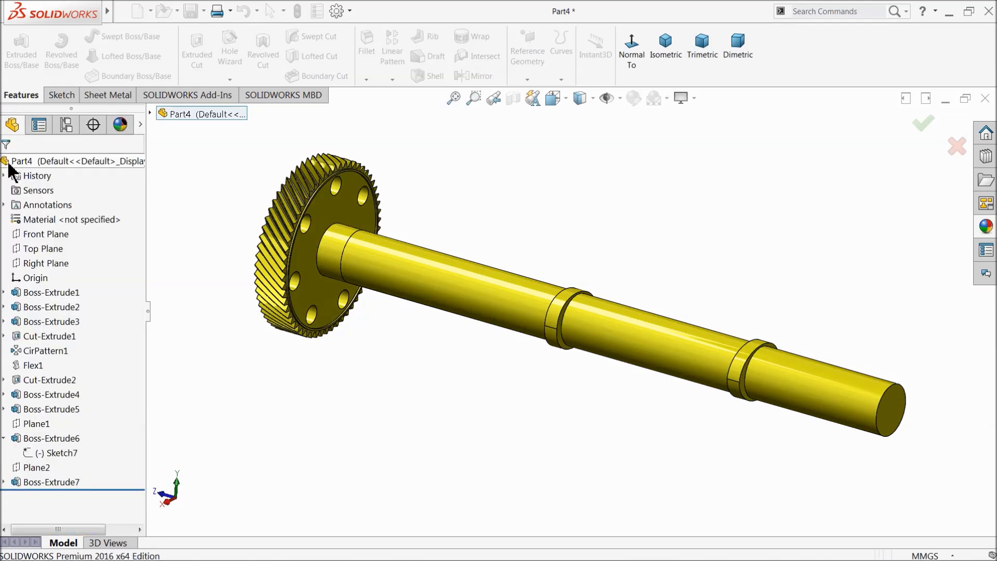
Step: Save the part in the 2 Cylinder Engine folder as "9.camshaft with sprocket"
click(191, 11)
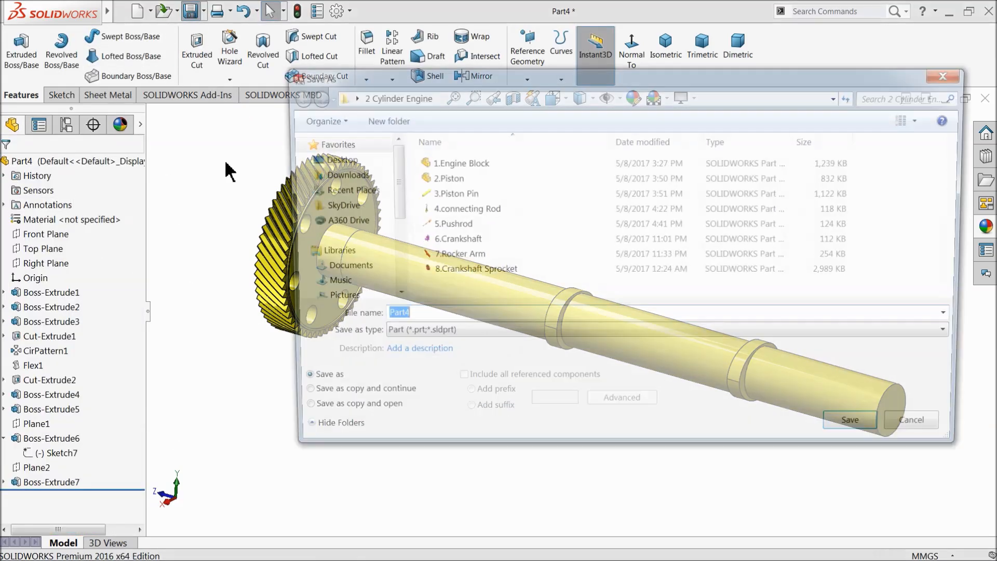
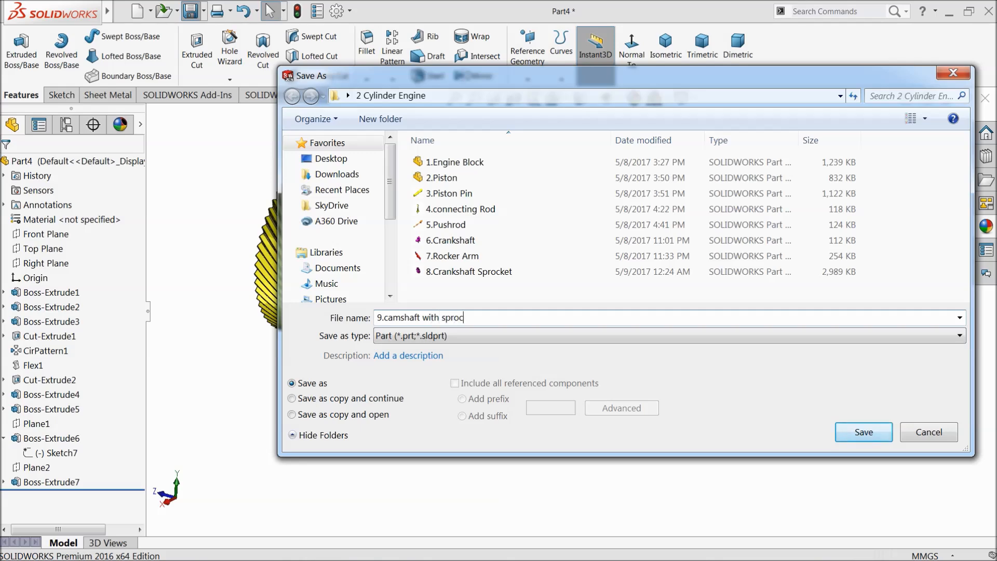
click(860, 436)
mouse_move(482, 357)
middle_down()
mouse_move(497, 357)
mouse_move(476, 357)
middle_up()
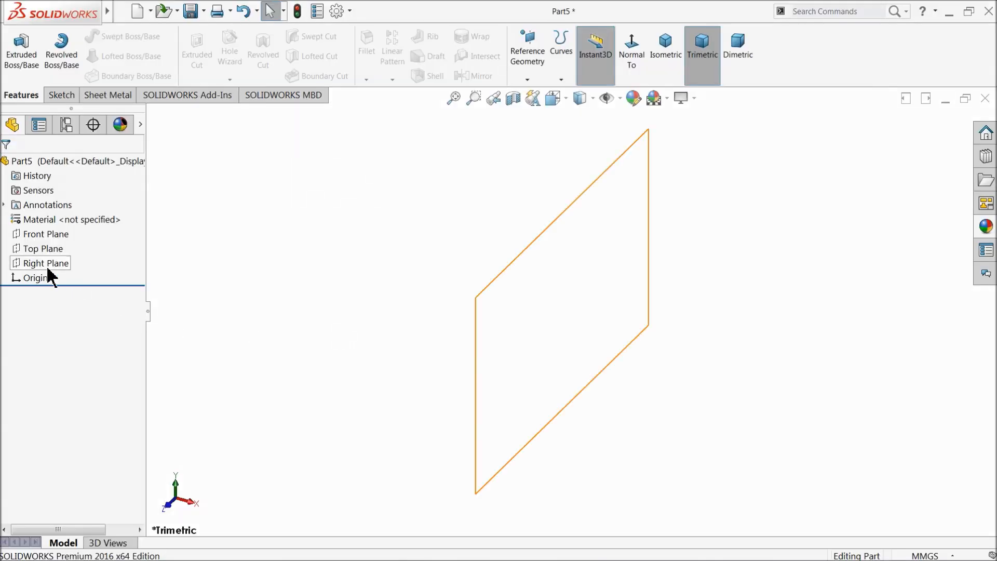
Step: Sketch a circle of about 70 mm radius centred on the origin on the new part's Front Plane
click(32, 234)
click(31, 220)
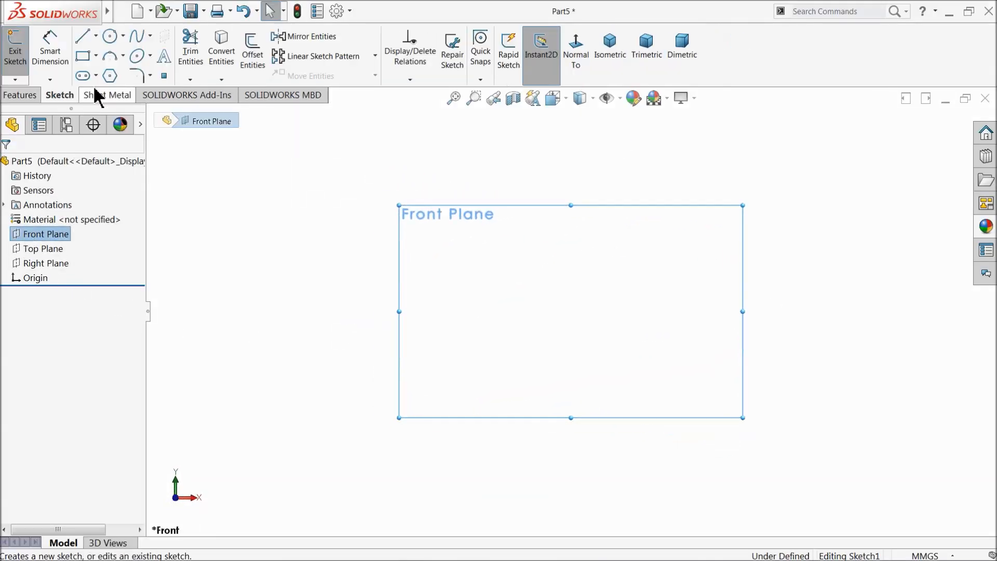
click(111, 37)
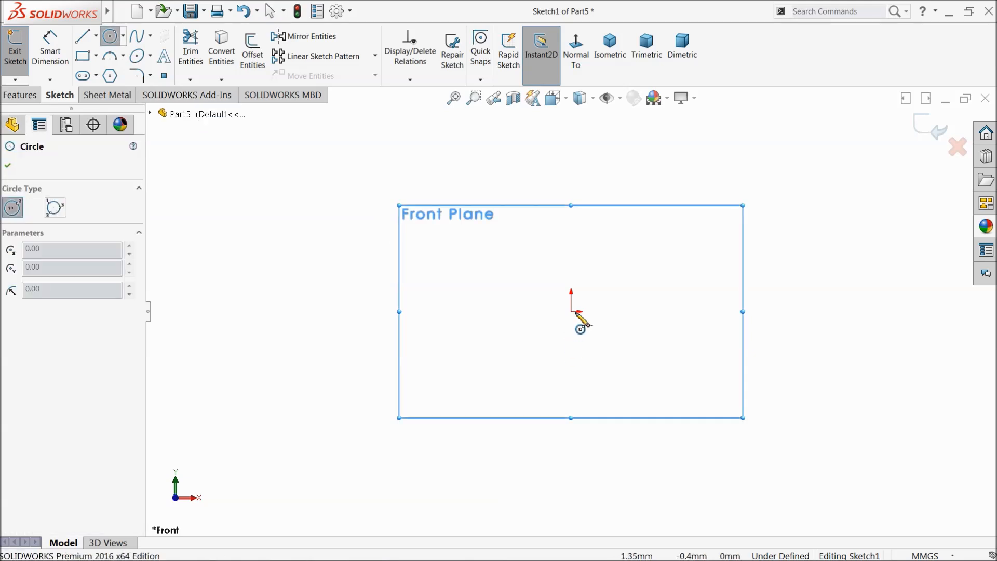
click(571, 311)
click(445, 264)
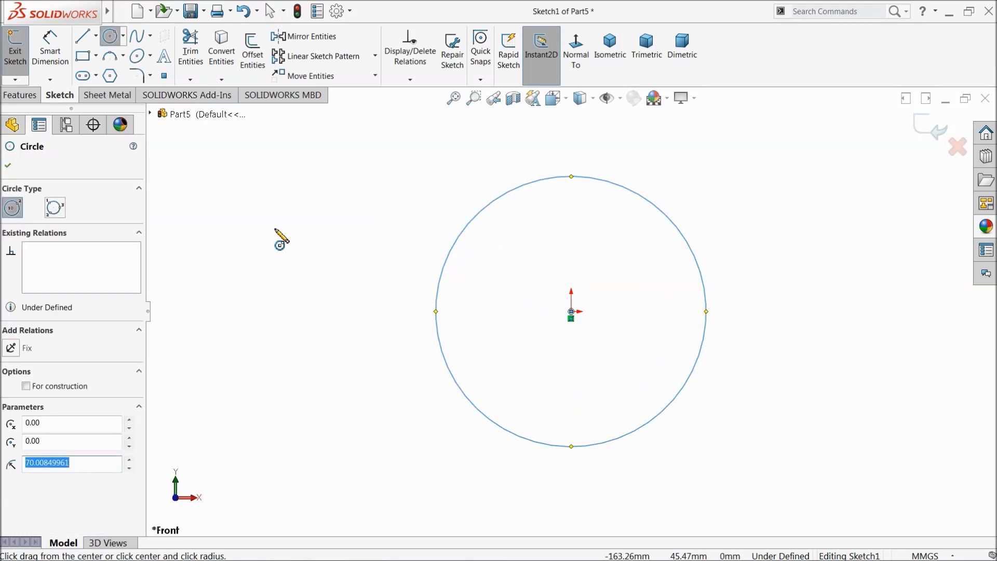
Step: Dimension the circle's diameter to 0.6 mm
click(50, 51)
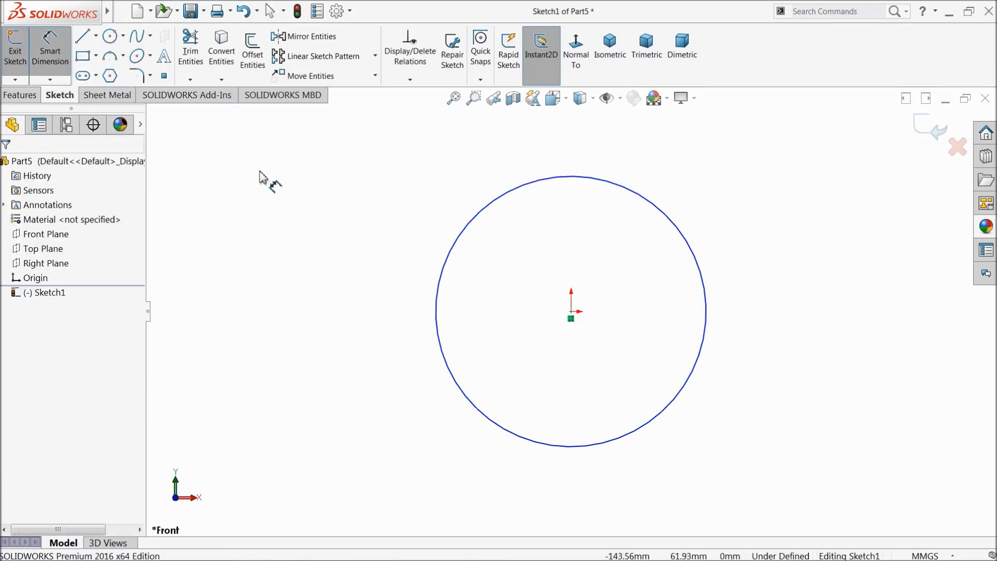
click(440, 292)
click(335, 310)
text(0.6)
key(Return)
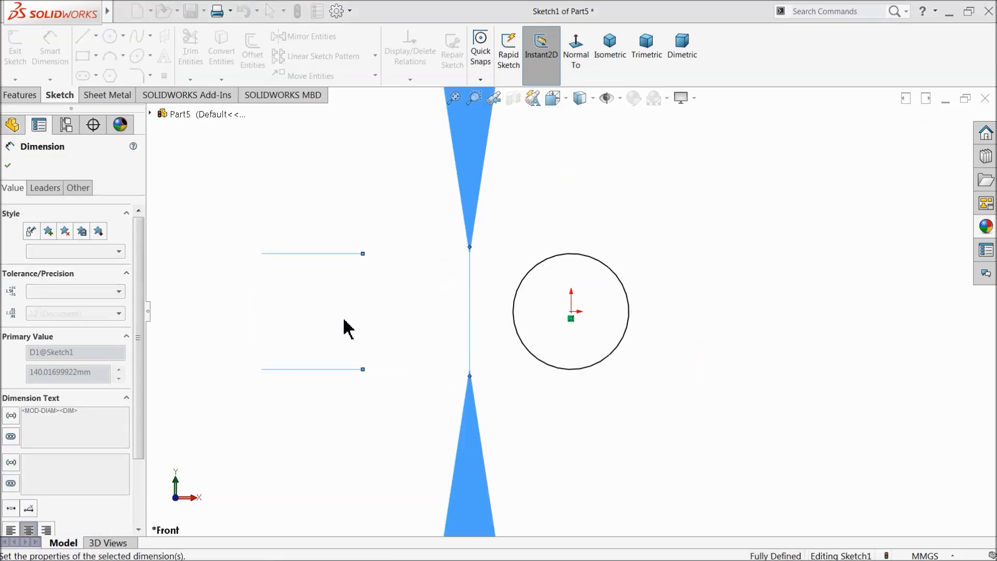
Step: Extrude the circle into a rod with a blind depth of 26 mm
click(20, 95)
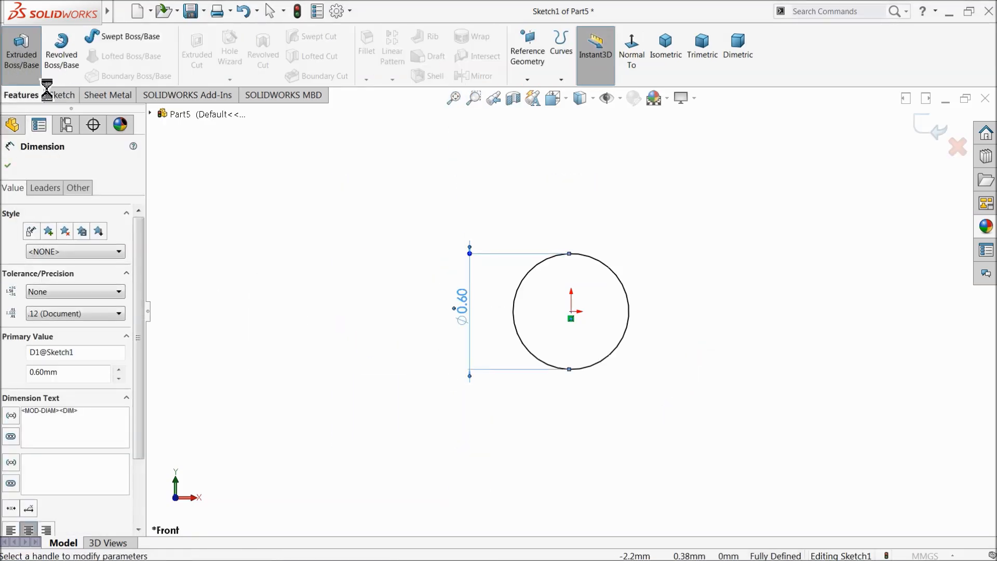
click(20, 50)
text(26)
key(Return)
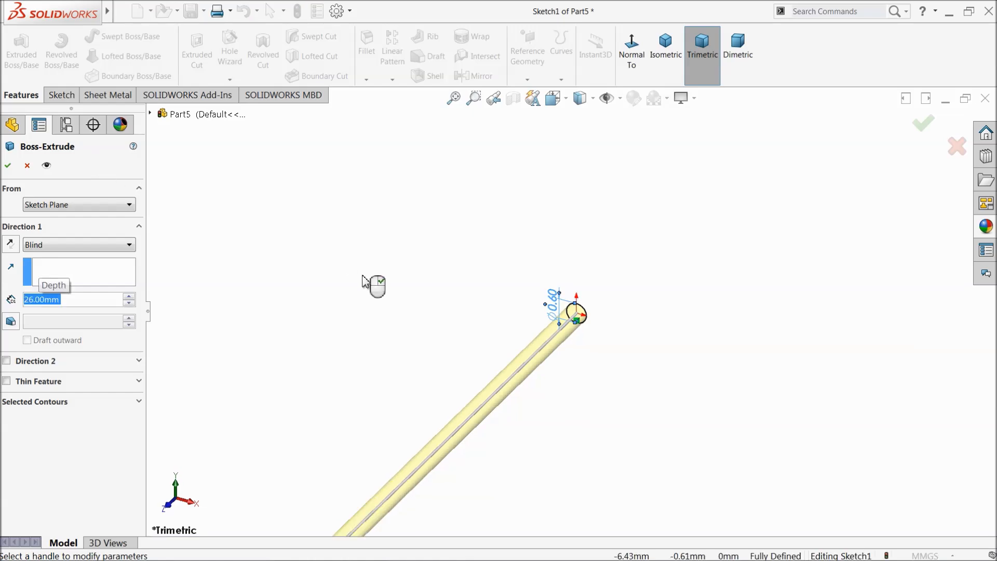
click(11, 166)
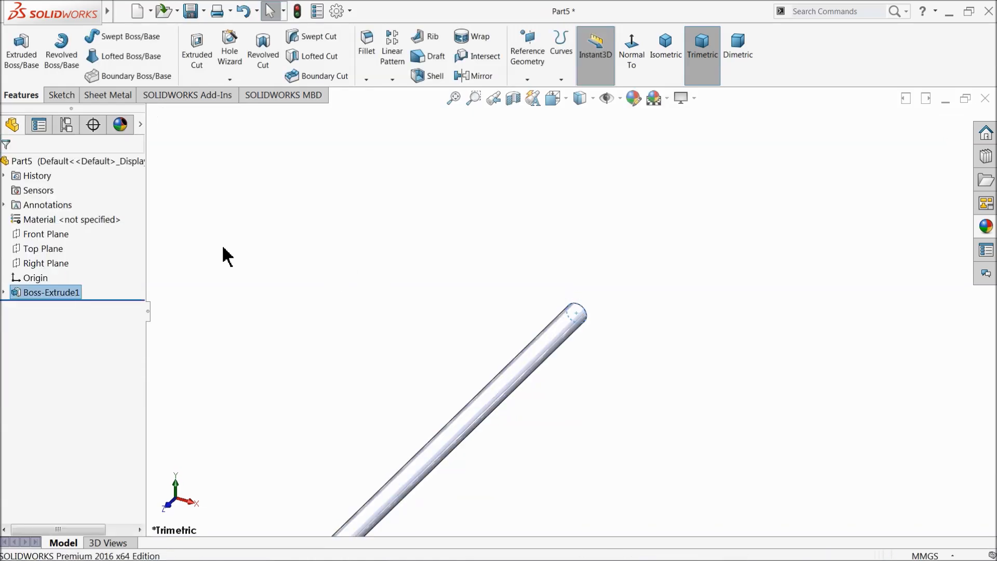
Step: Start a sketch on the Top Plane and draw a vertical centerline from the origin along the rod's axis to its far end
click(21, 252)
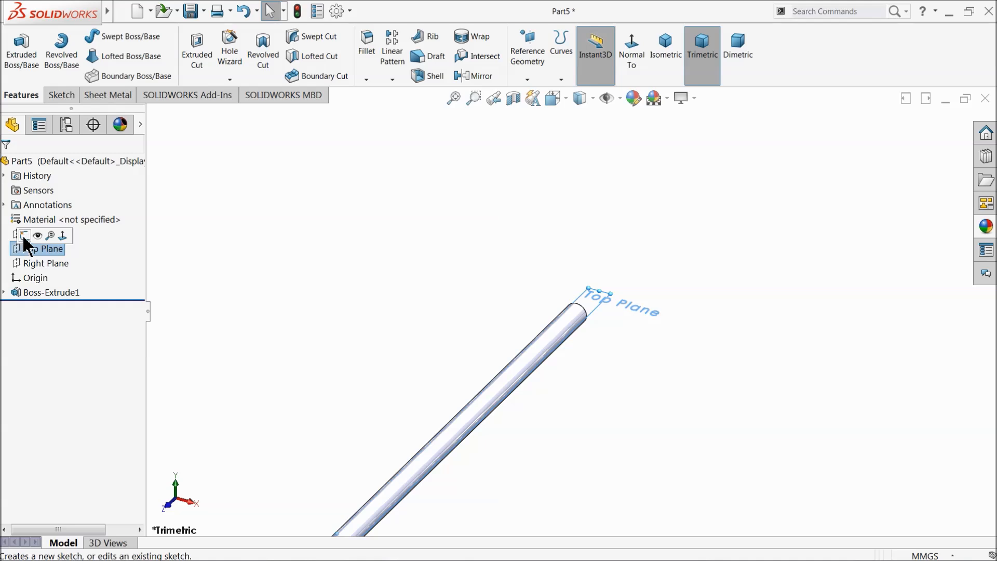
click(23, 233)
click(582, 58)
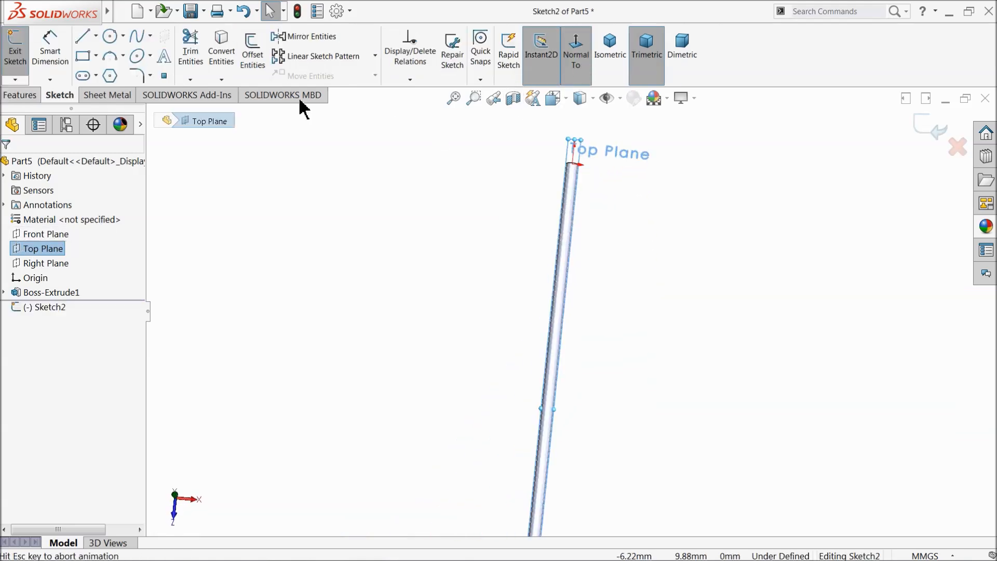
click(97, 32)
click(107, 65)
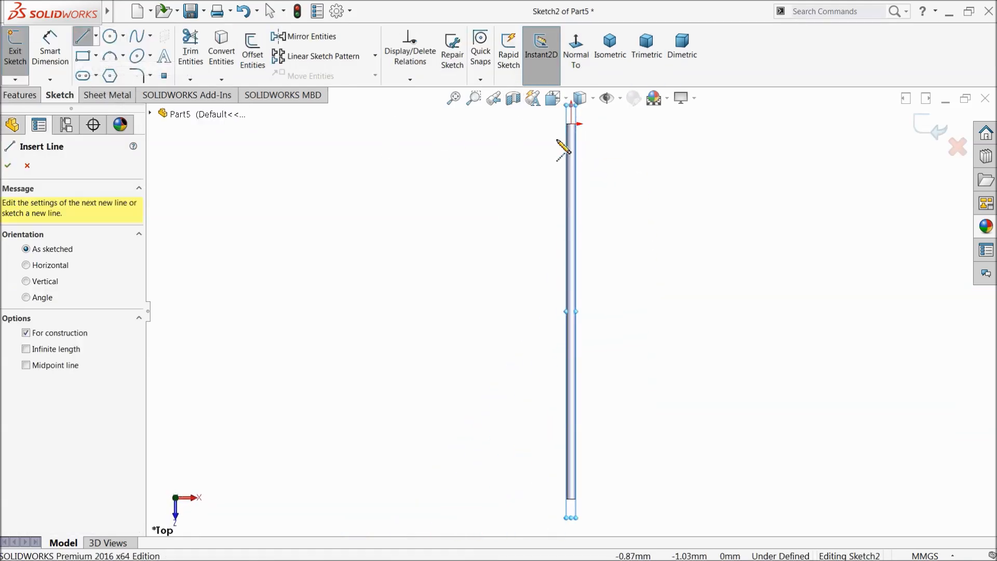
click(572, 124)
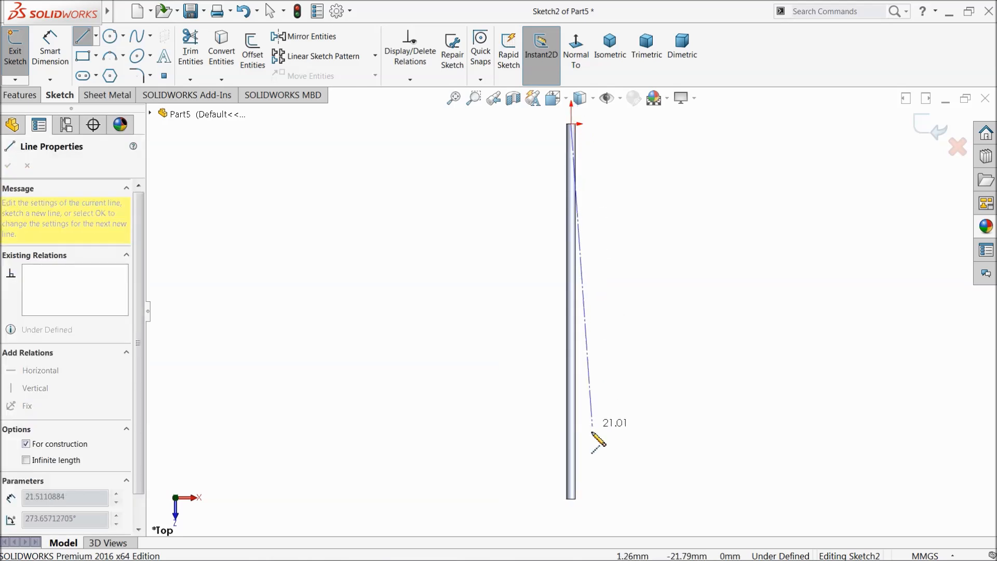
click(571, 498)
right_click(430, 373)
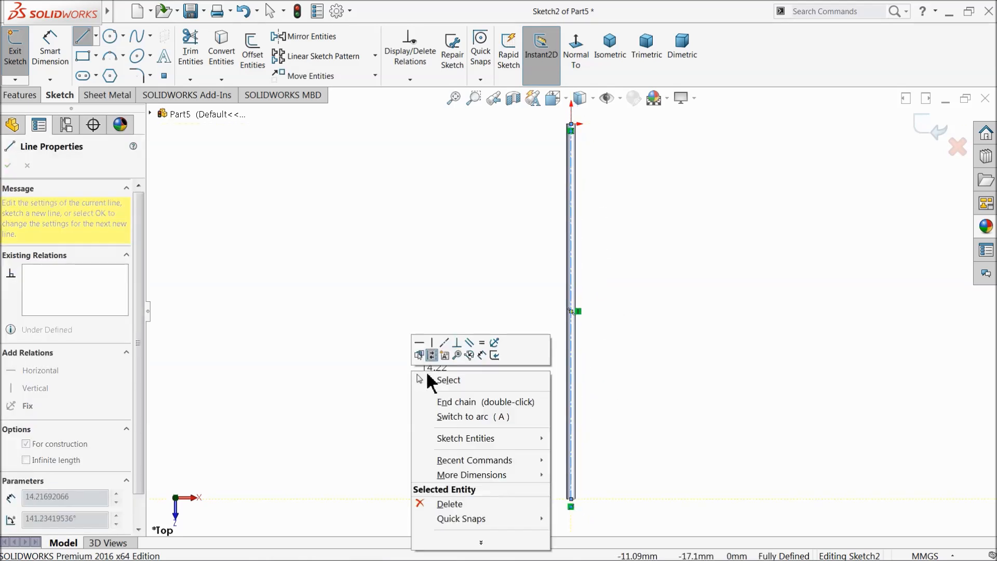
click(438, 381)
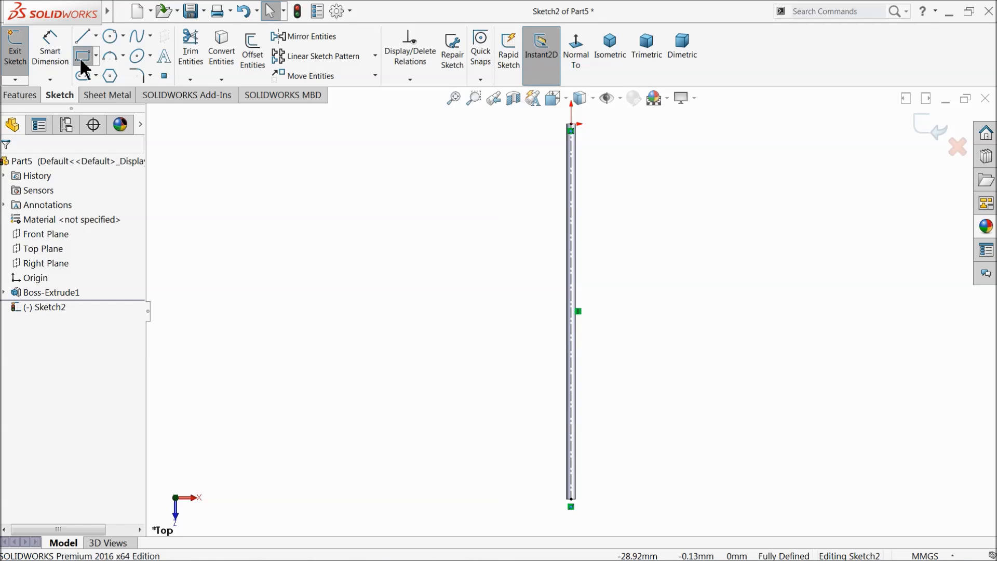
Step: Sketch two corner rectangles starting on the centerline, about 0.8 by 1.1 mm and, further along the rod, about 0.7 by 1.3 mm
click(81, 60)
scroll(657, 225, down, 3)
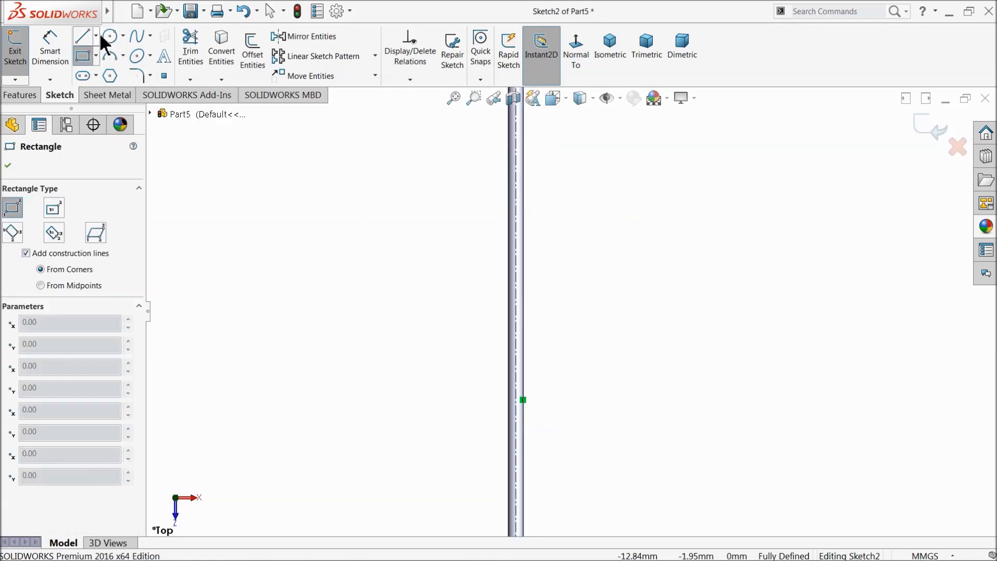
scroll(497, 228, down, 3)
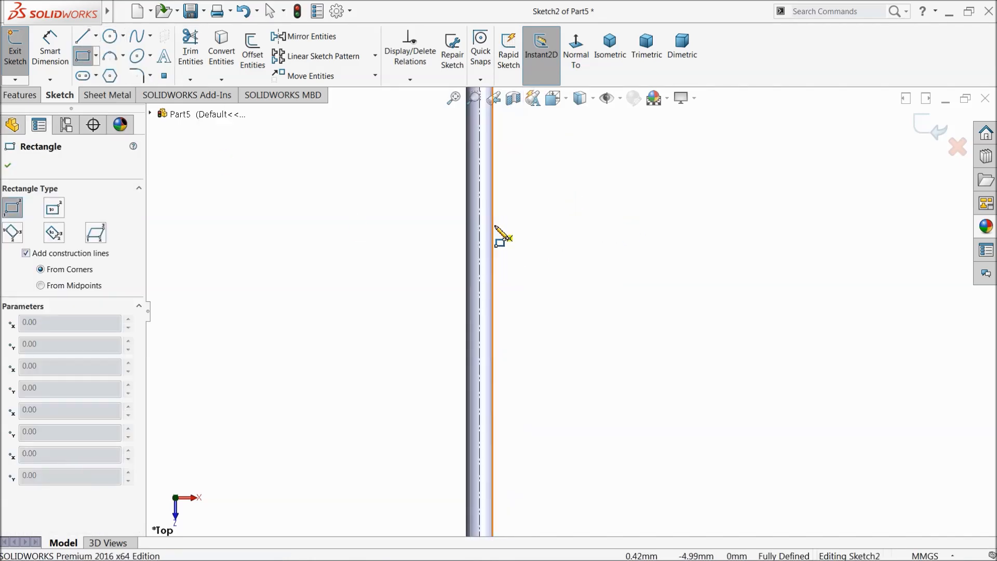
click(480, 188)
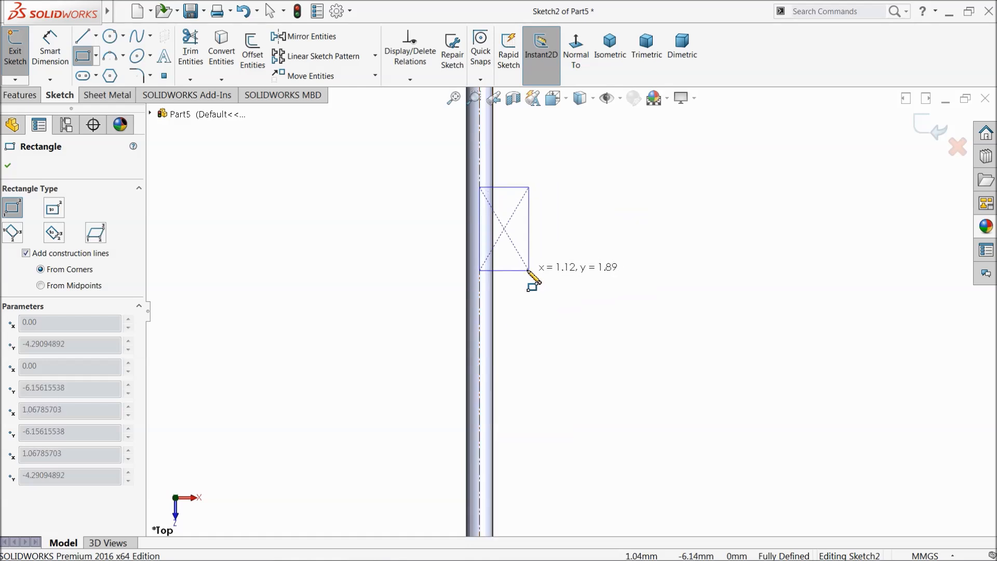
click(518, 248)
scroll(499, 290, down, 2)
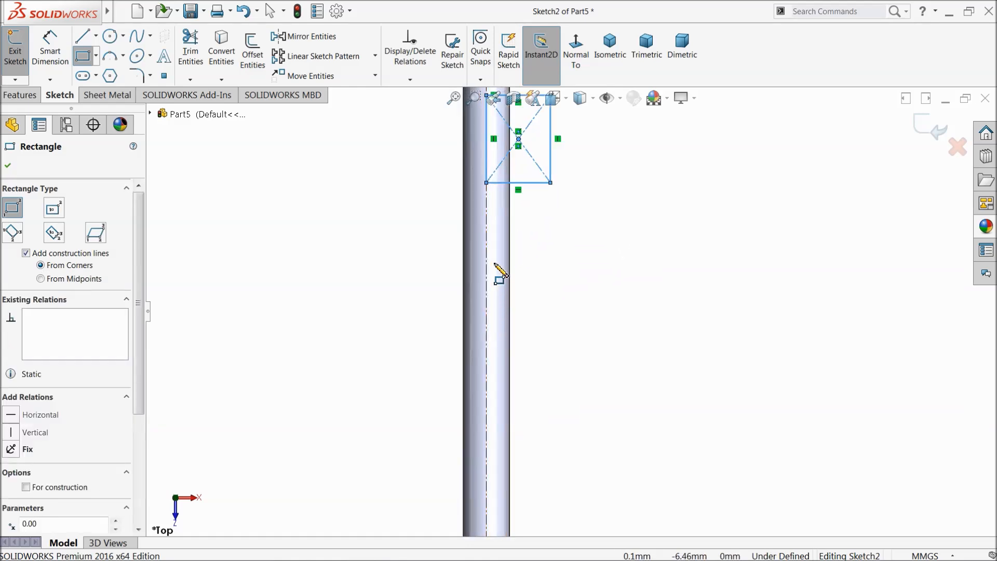
click(486, 257)
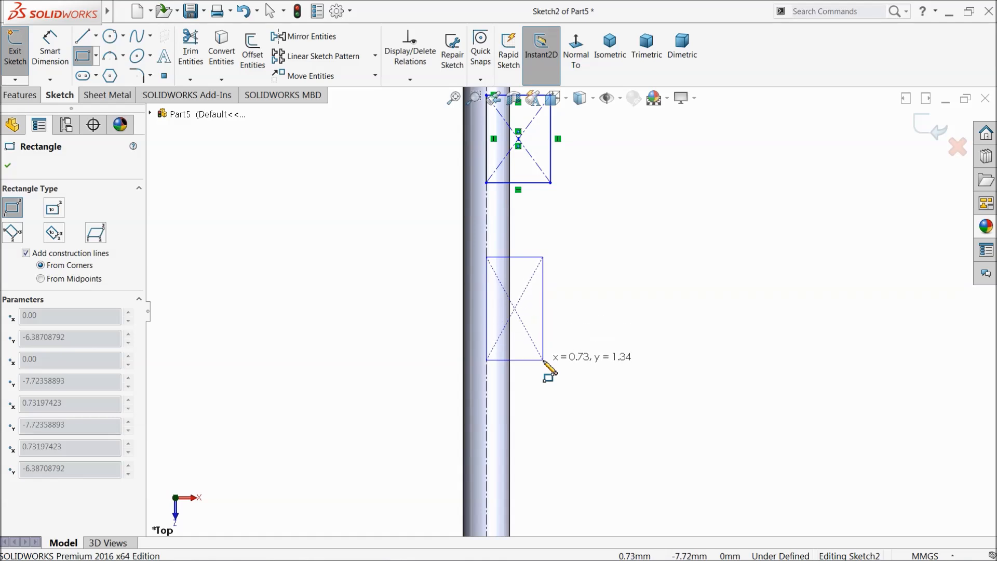
click(543, 360)
Step: Dimension the height of both rectangles along the rod to 1.5 mm each
click(56, 59)
scroll(594, 241, down, 3)
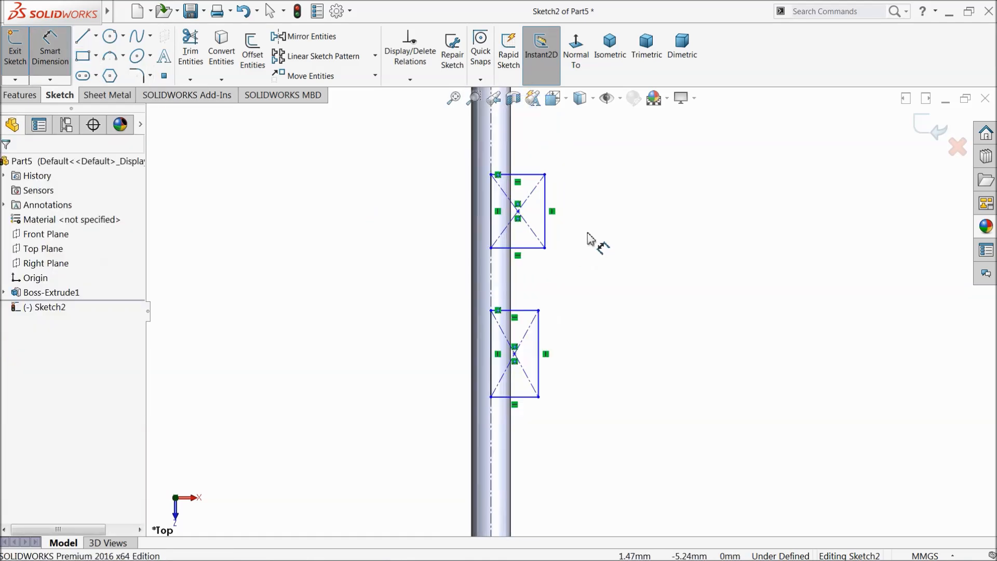
click(525, 221)
click(560, 214)
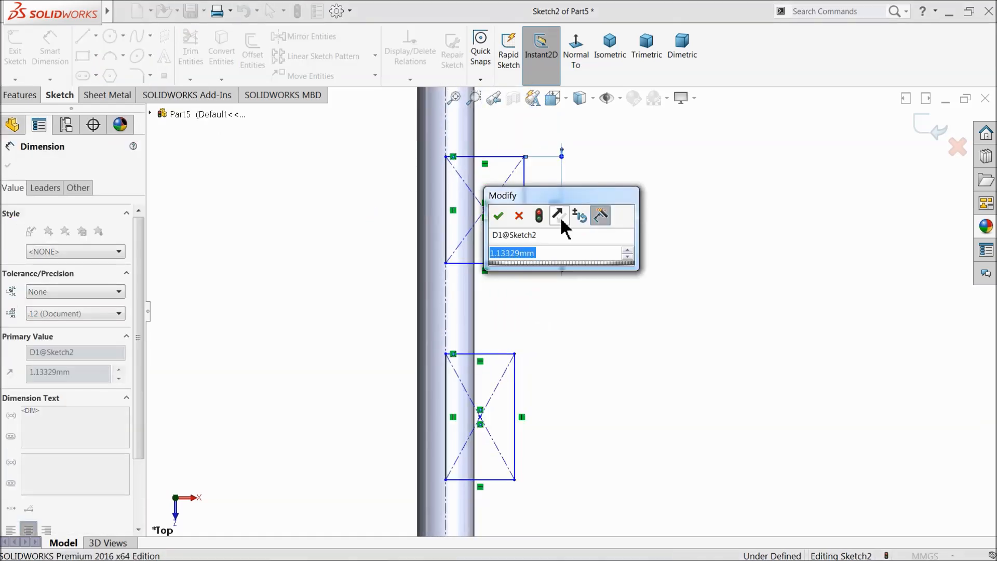
text(1.5)
key(Return)
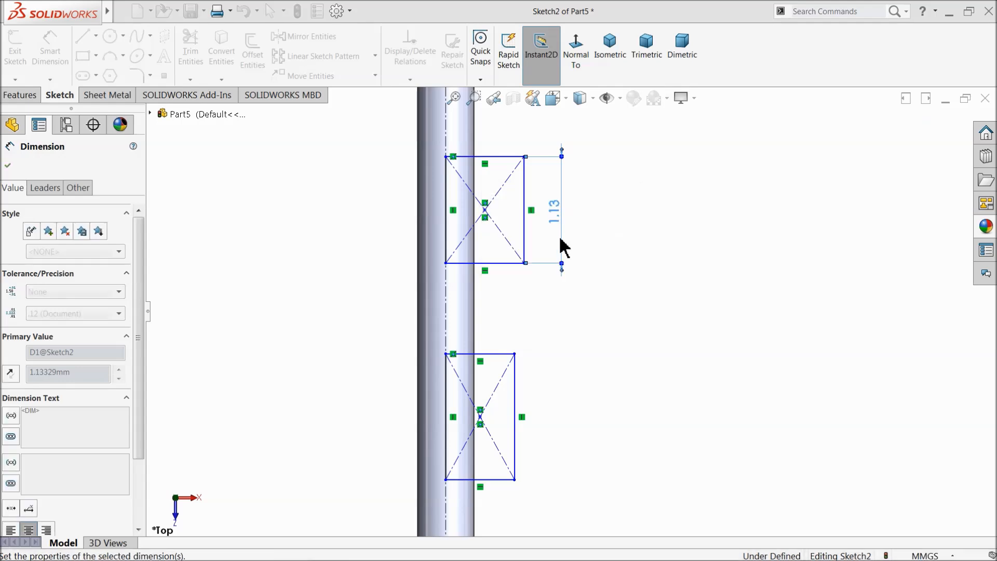
click(517, 401)
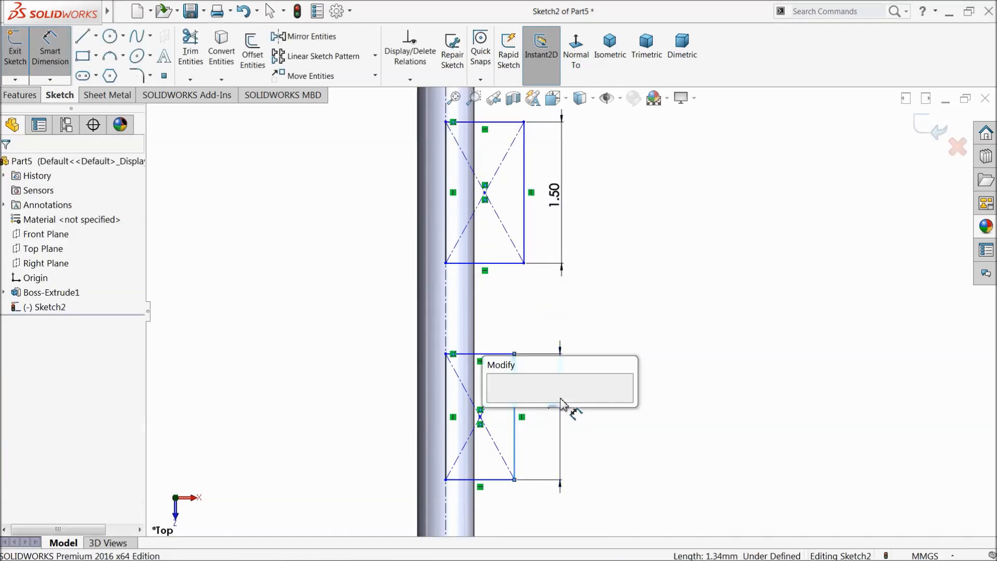
click(562, 407)
text(1.5)
key(Return)
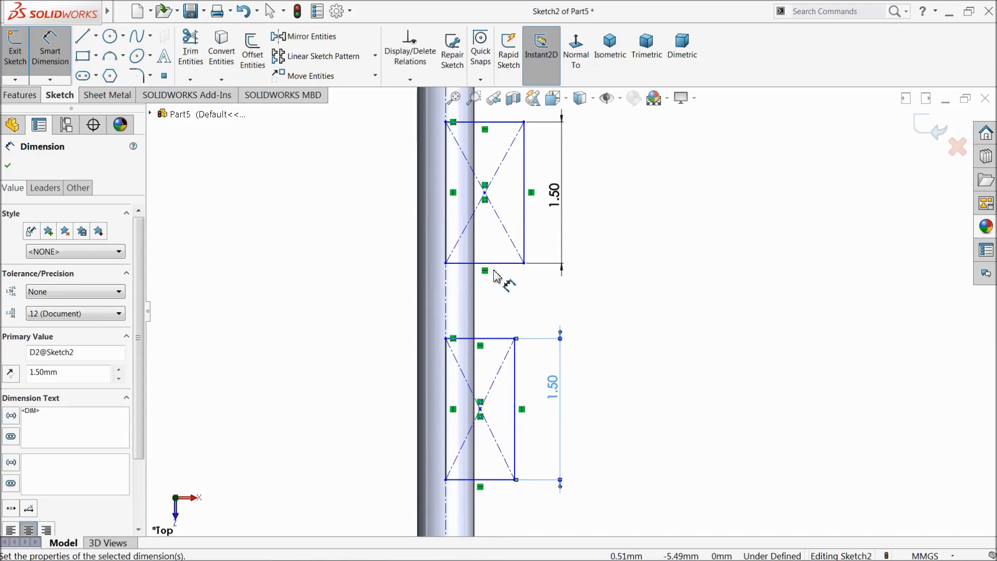
Step: Dimension the width of both rectangles, measured outward from the centerline, to 1 mm each
scroll(511, 208, up, 2)
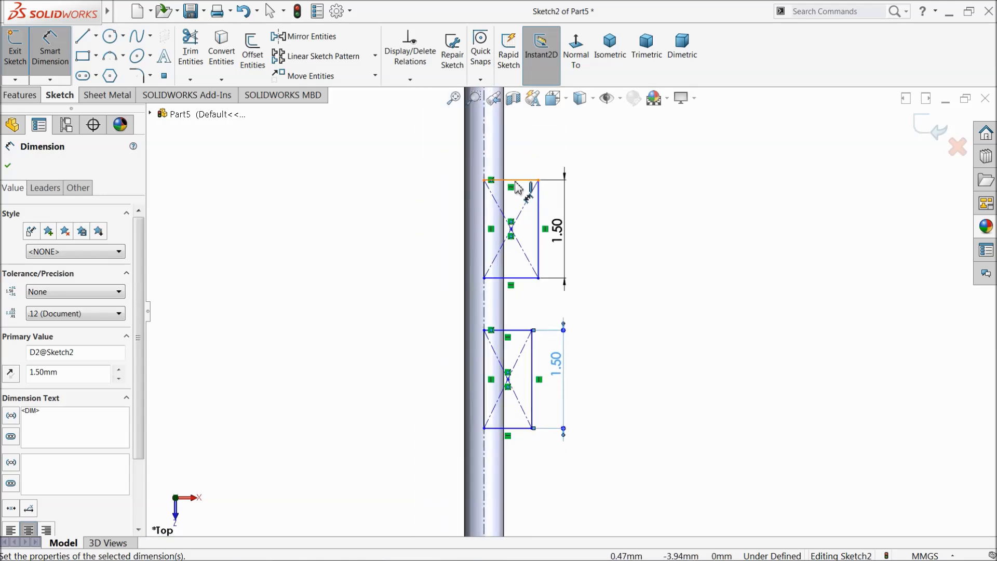
click(516, 182)
click(520, 161)
text(1)
key(Return)
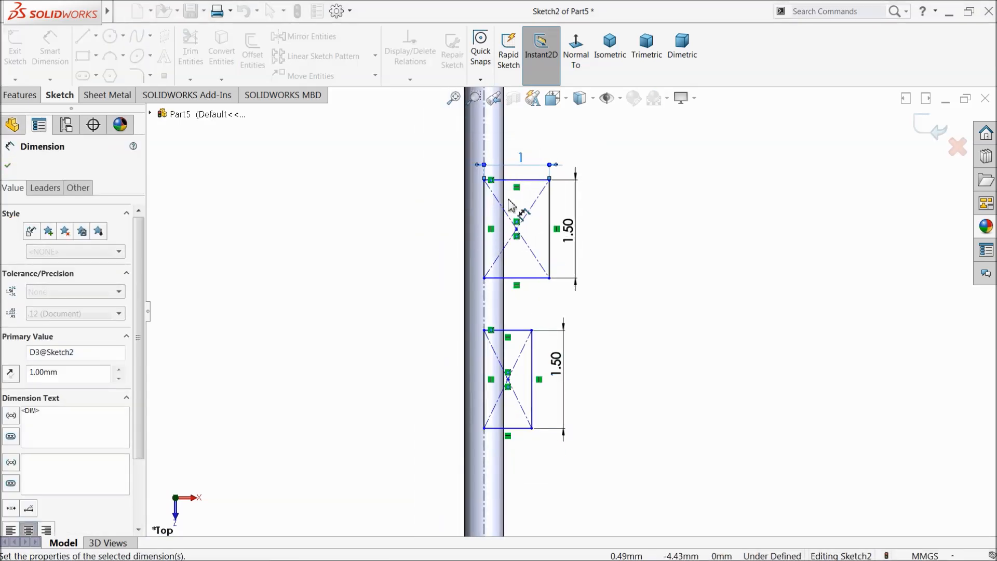
click(519, 438)
click(520, 448)
text(1)
key(Return)
Step: Dimension the gap between the facing edges of the two rectangles to 2 mm
scroll(548, 308, down, 3)
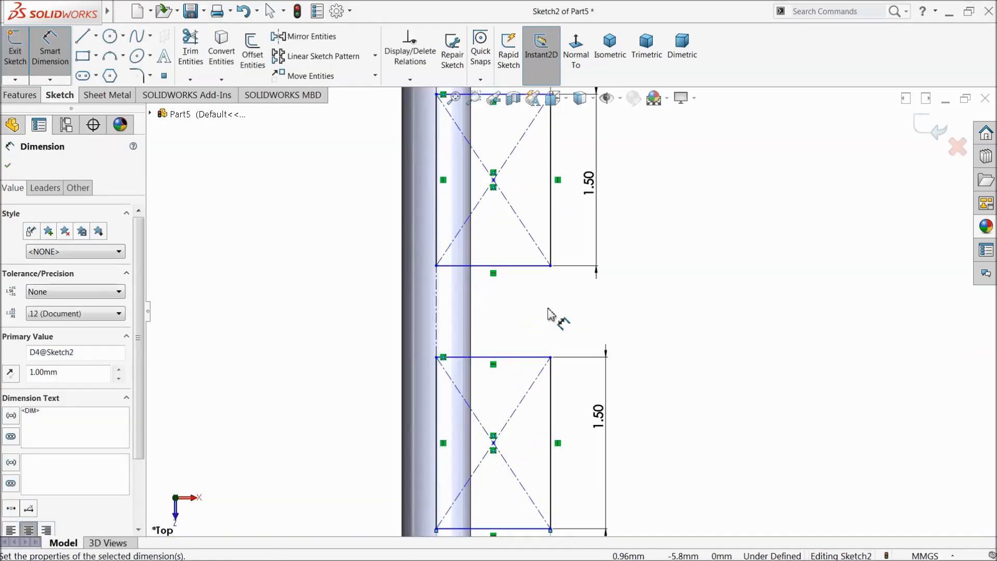
click(525, 267)
click(517, 357)
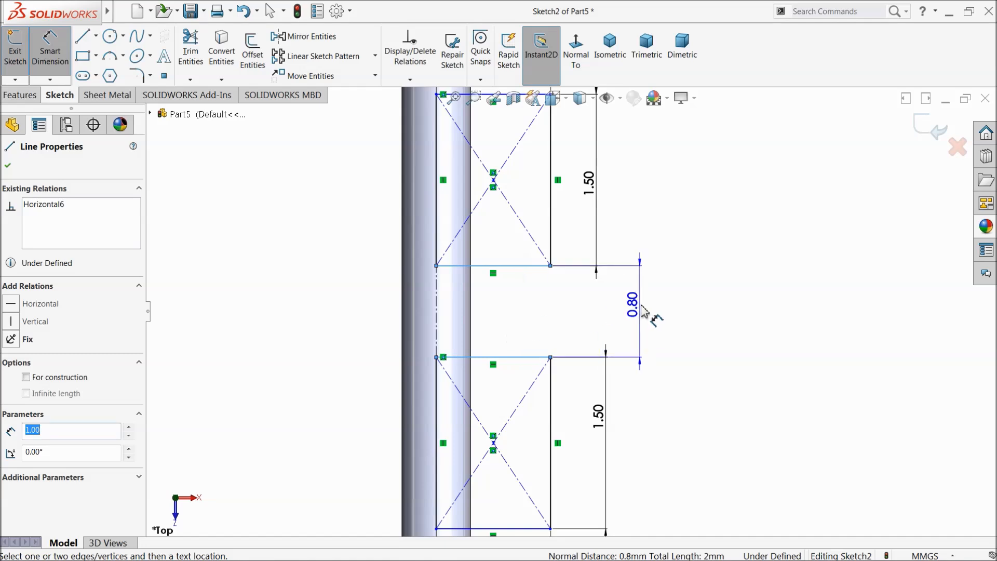
click(644, 311)
text(2)
key(Return)
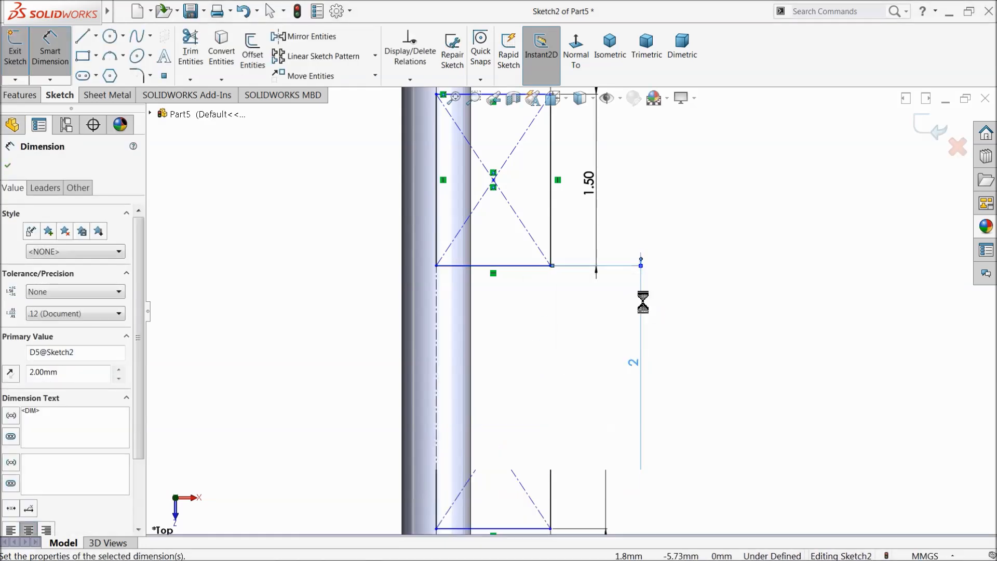
Step: Draw a horizontal centerline about 2.7 mm long from the rod's axis through the gap between the two rectangles
click(96, 36)
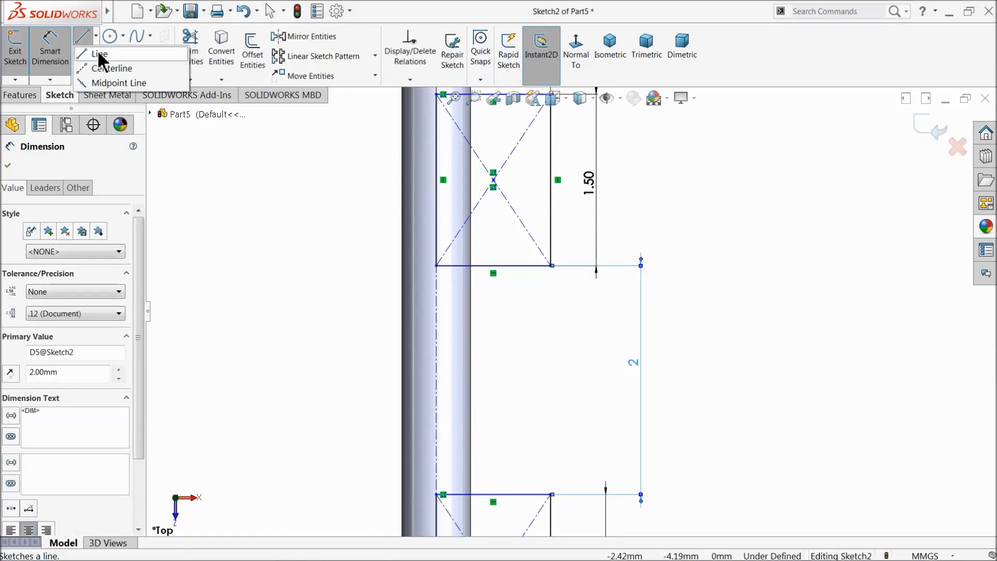
click(107, 69)
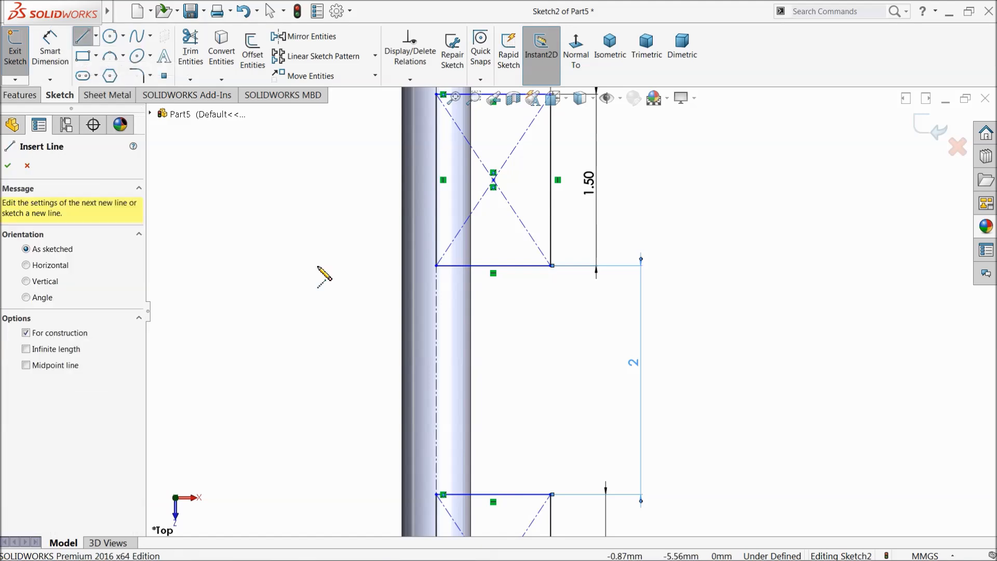
click(437, 373)
click(745, 374)
right_click(751, 305)
click(783, 349)
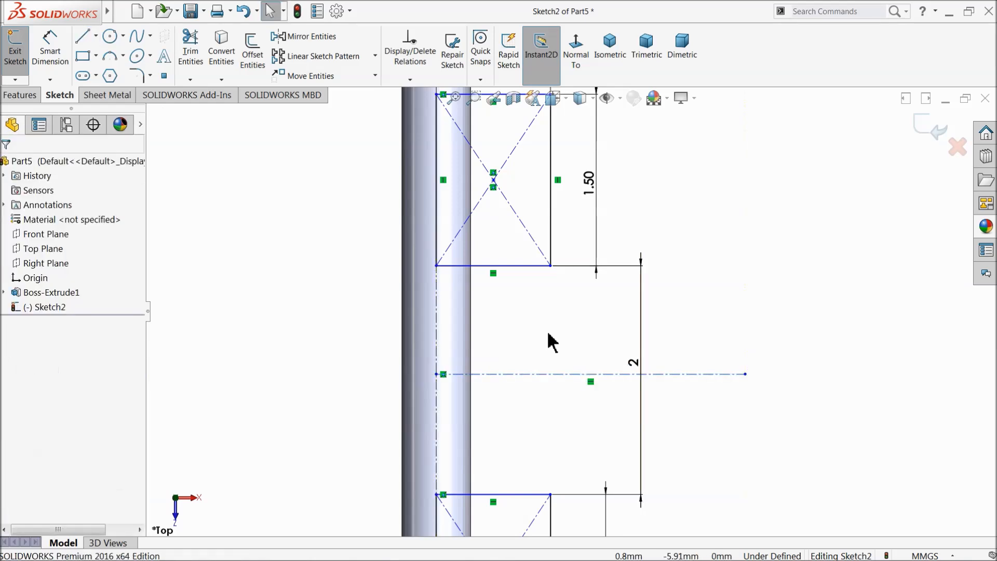
Step: Make the facing edges of the two rectangles symmetric about the horizontal centerline
click(503, 266)
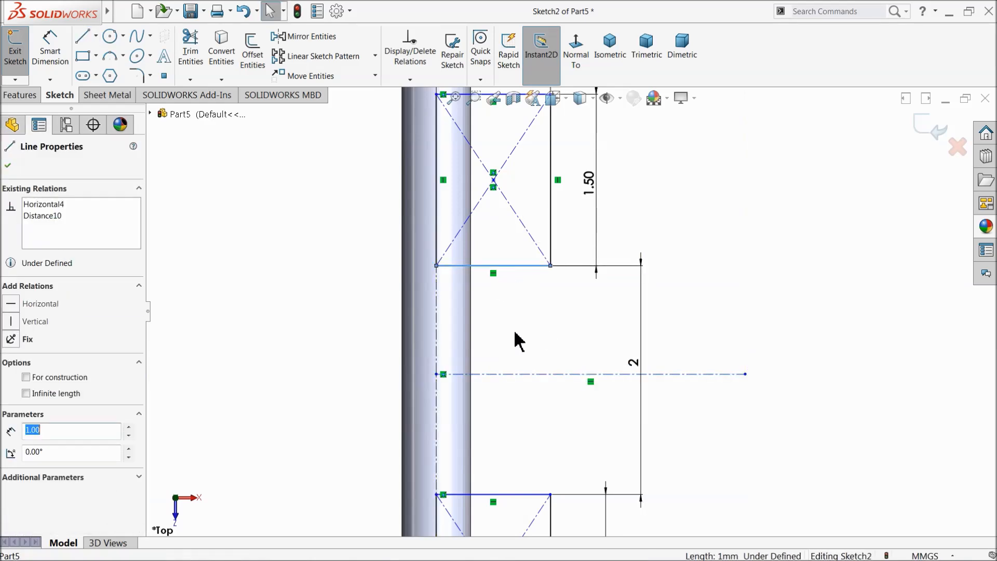
ctrl+click(515, 494)
ctrl+click(525, 375)
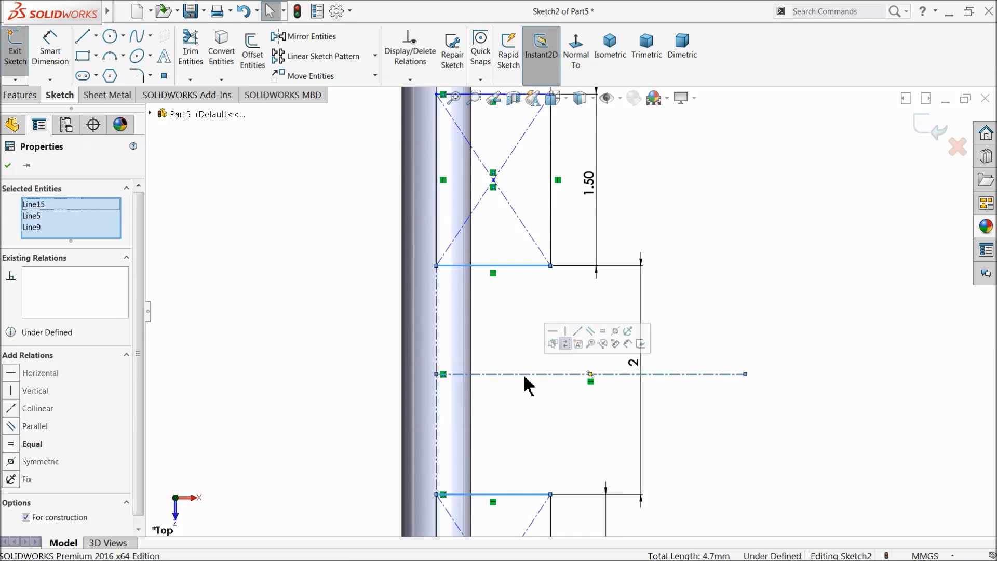
click(615, 333)
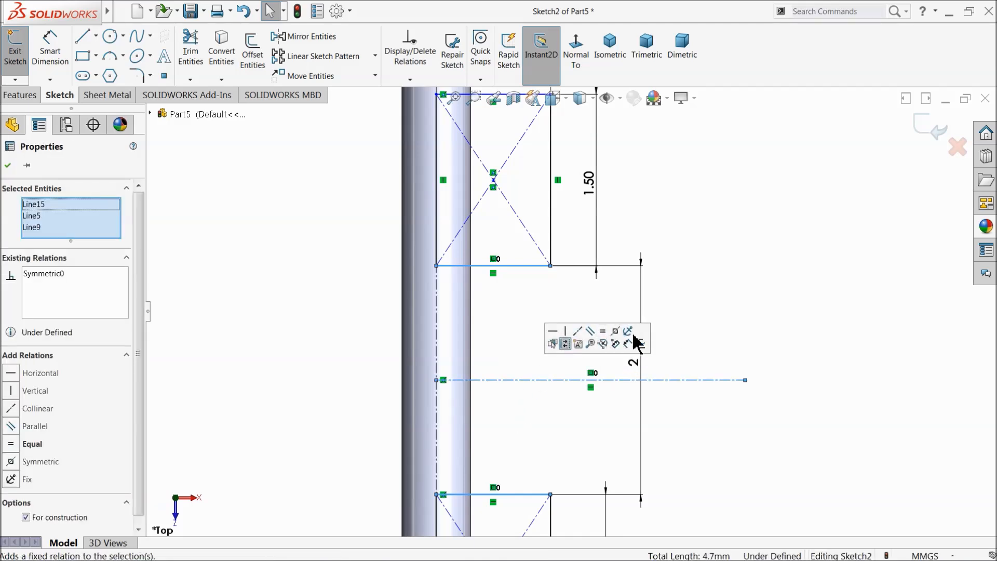
click(747, 282)
Step: Sketch two more corner rectangles on the rod's centerline beyond the first pair, each about 0.7 mm wide and 1.3 to 1.4 mm high
scroll(412, 307, up, 4)
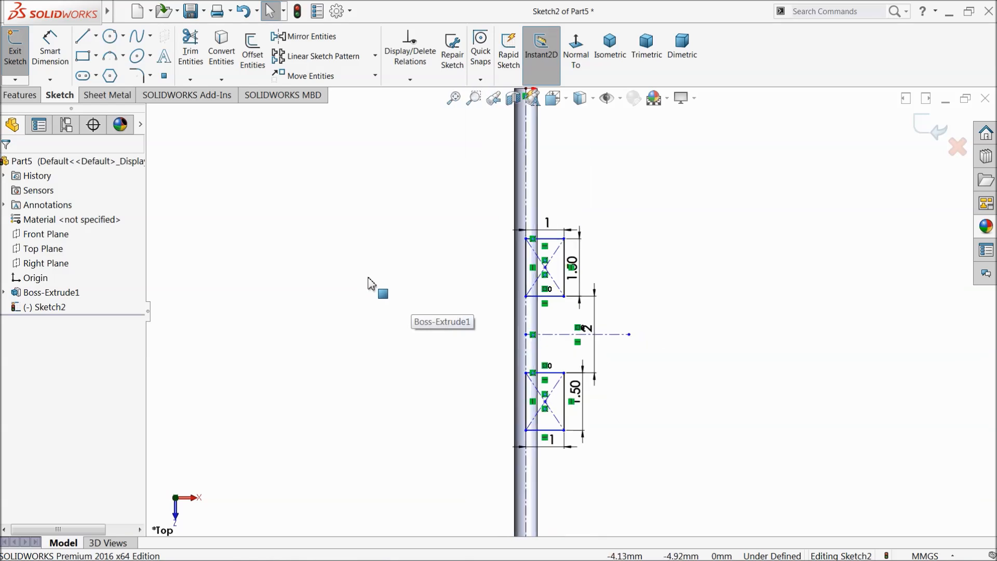
scroll(571, 363, up, 3)
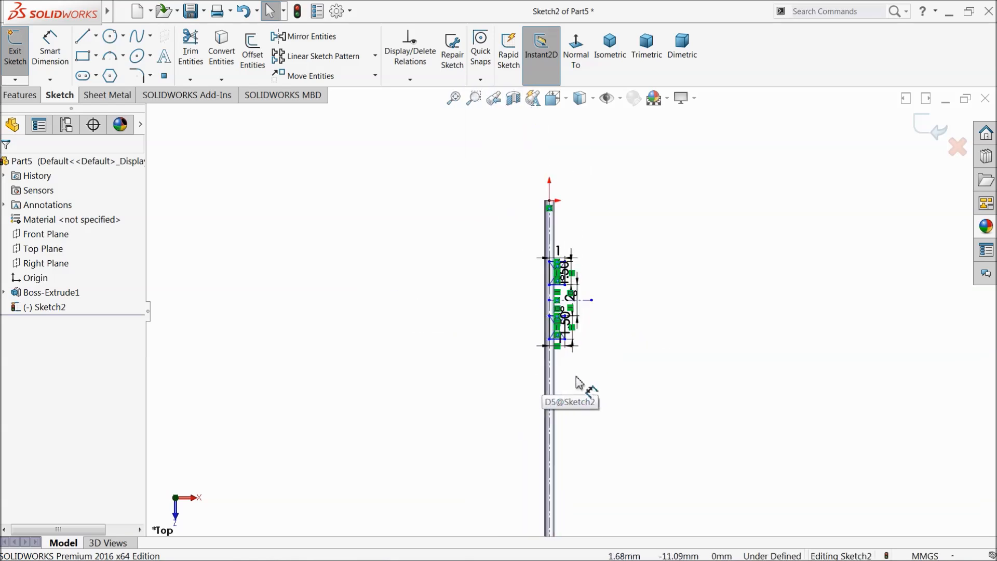
scroll(579, 383, down, 2)
click(83, 58)
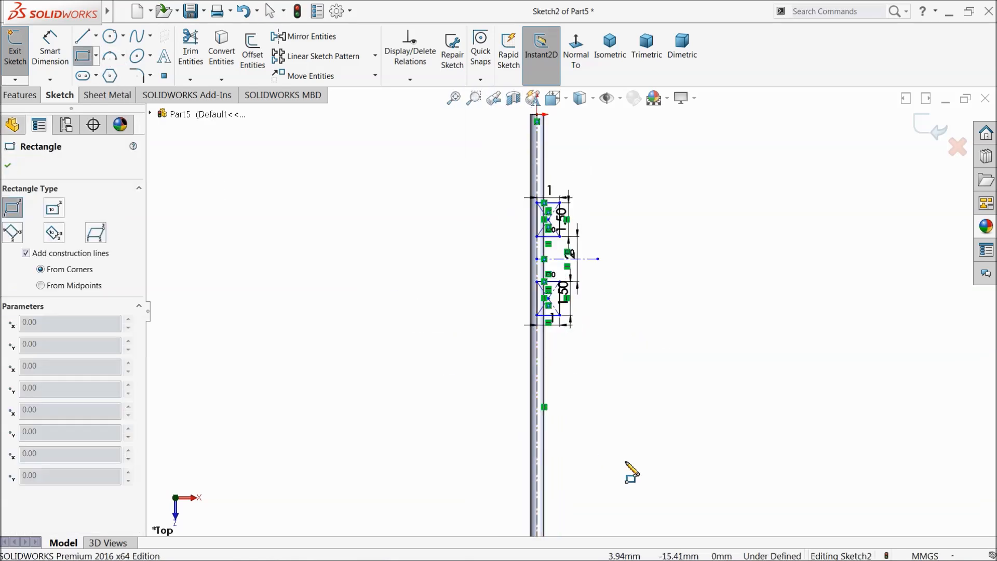
scroll(571, 423, down, 6)
click(491, 323)
click(533, 397)
scroll(514, 470, up, 1)
scroll(540, 424, down, 1)
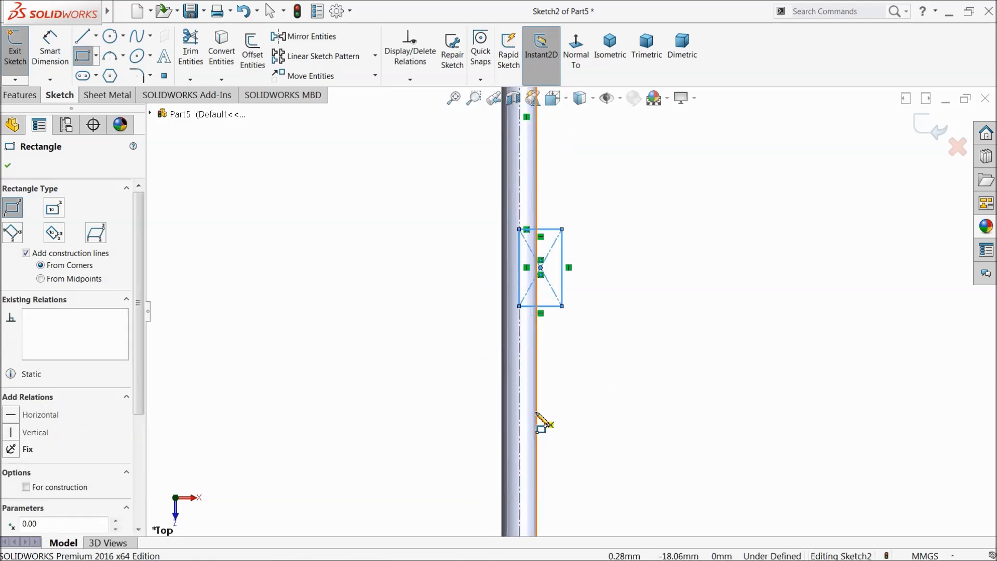
click(519, 400)
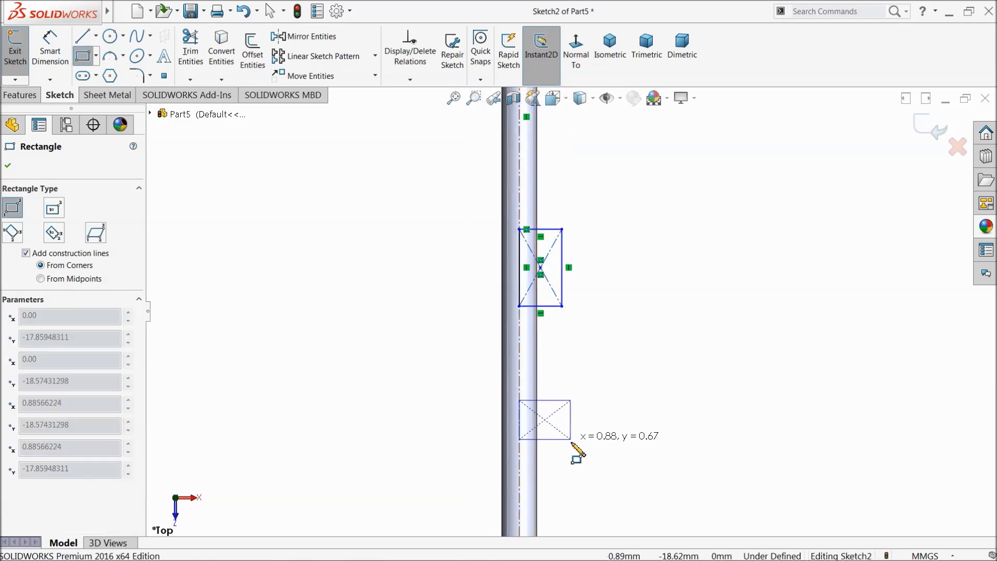
click(561, 484)
right_click(392, 335)
click(419, 345)
Step: Dimension the upper rectangle of the second pair to 1 mm wide and 1.5 mm high
click(50, 49)
scroll(531, 242, down, 2)
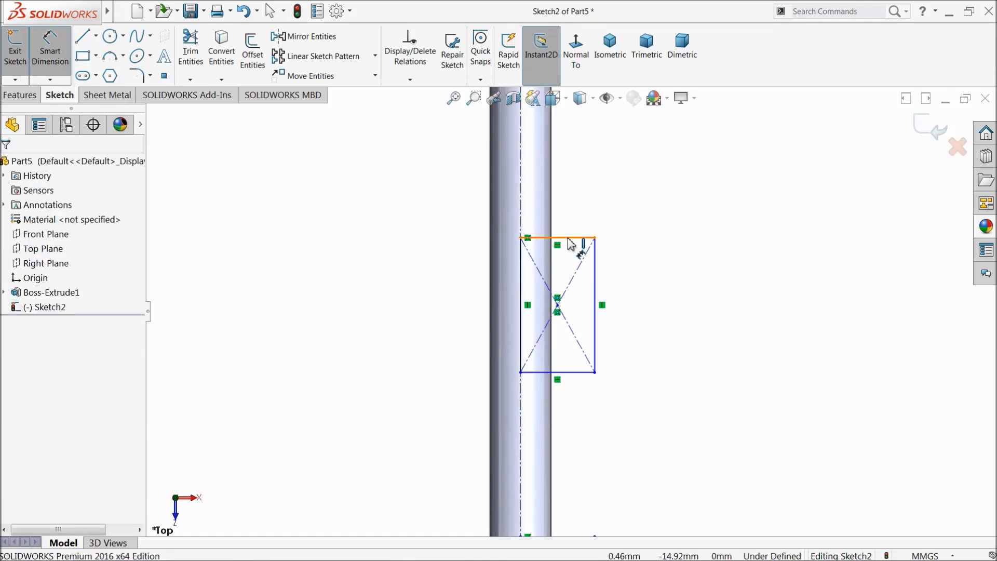
click(571, 244)
click(566, 208)
text(1)
key(Return)
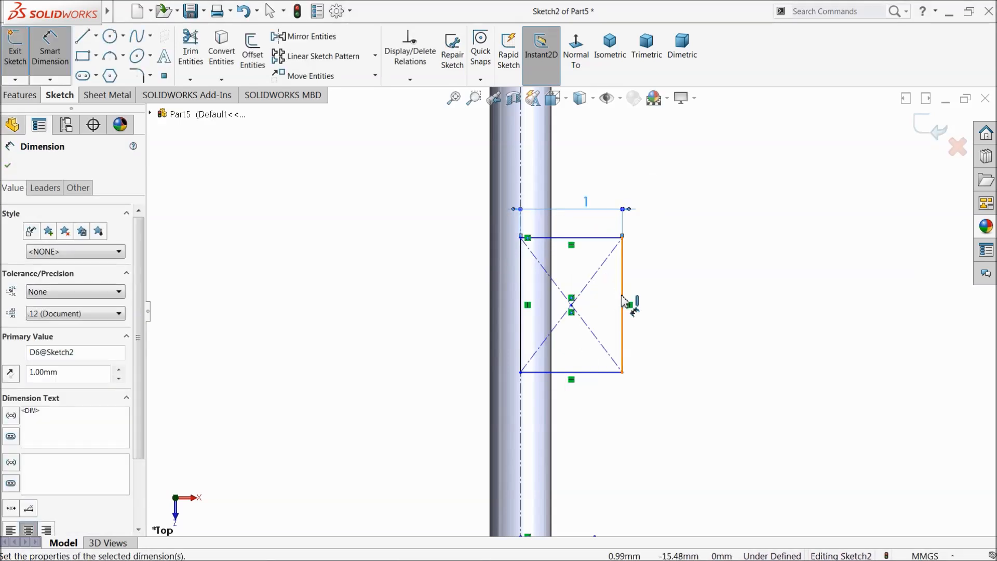
click(626, 301)
click(663, 305)
text(1.5)
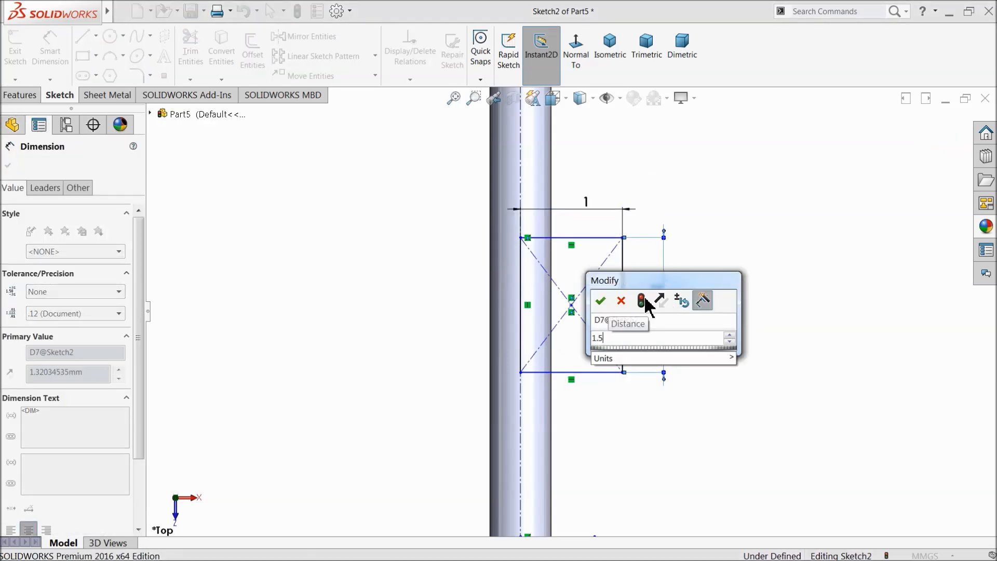
click(601, 302)
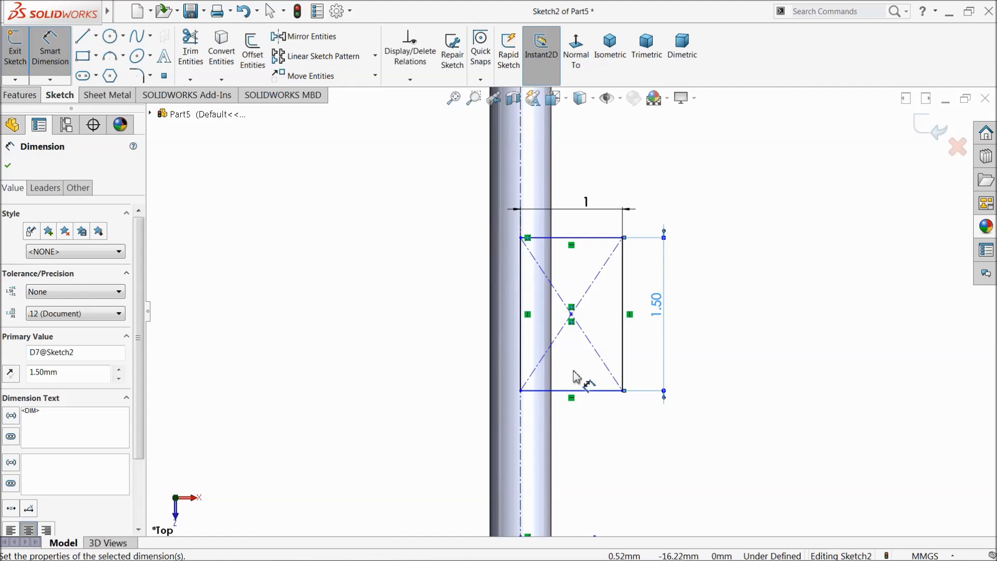
Step: Dimension the gap between the facing edges of the second pair of rectangles to 2 mm
scroll(613, 374, up, 7)
scroll(581, 378, down, 4)
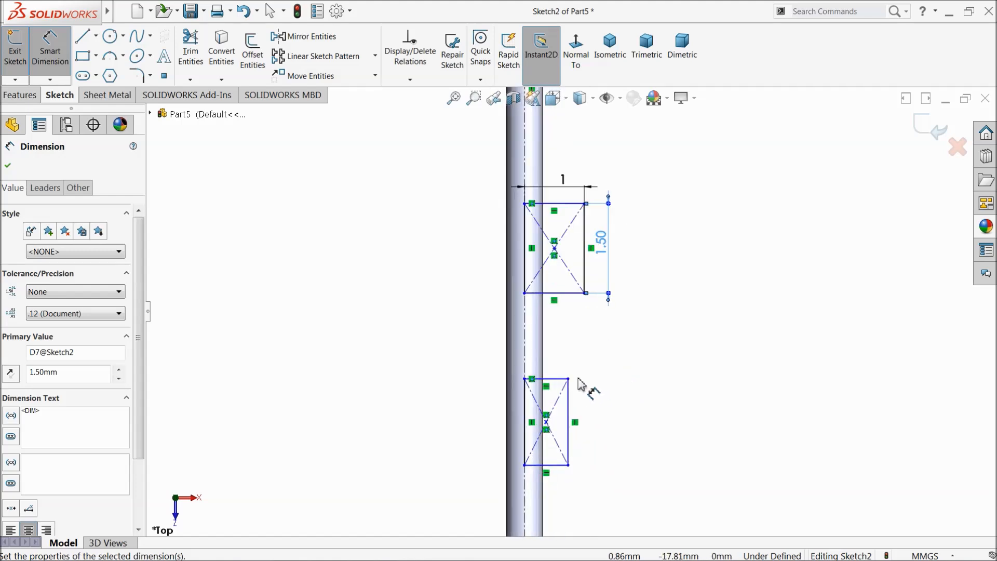
click(550, 382)
click(567, 295)
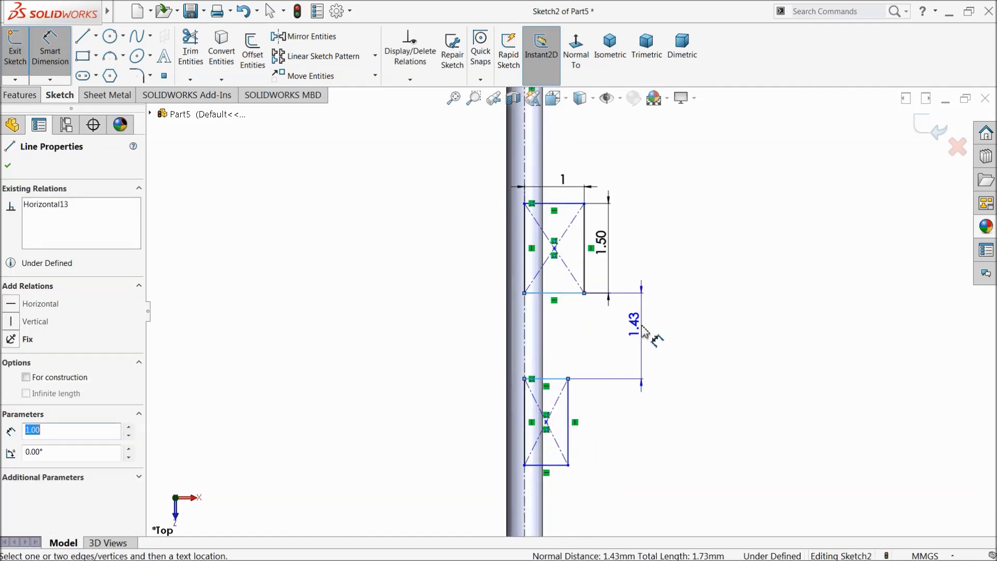
click(644, 334)
key(Return)
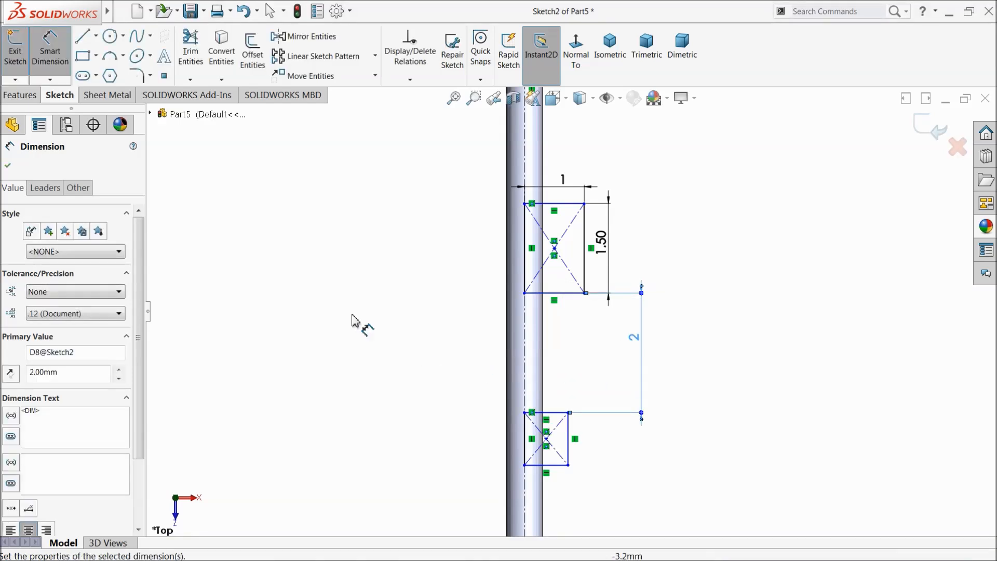
click(48, 64)
click(344, 284)
Step: Make the lowest rectangle's width and height equal to those of the dimensioned rectangle above it, using Equal relations
scroll(597, 396, down, 2)
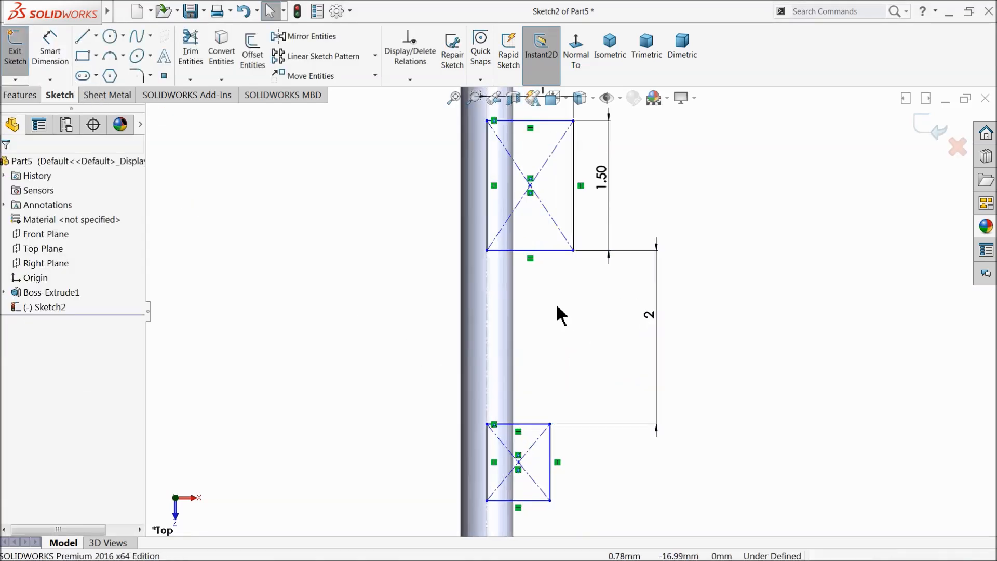
click(536, 253)
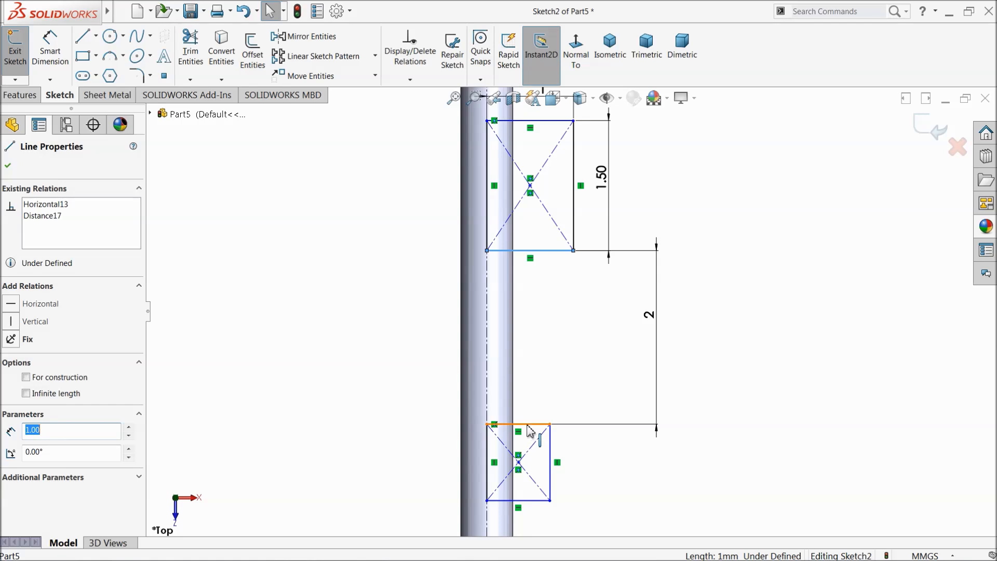
ctrl+click(528, 425)
click(618, 381)
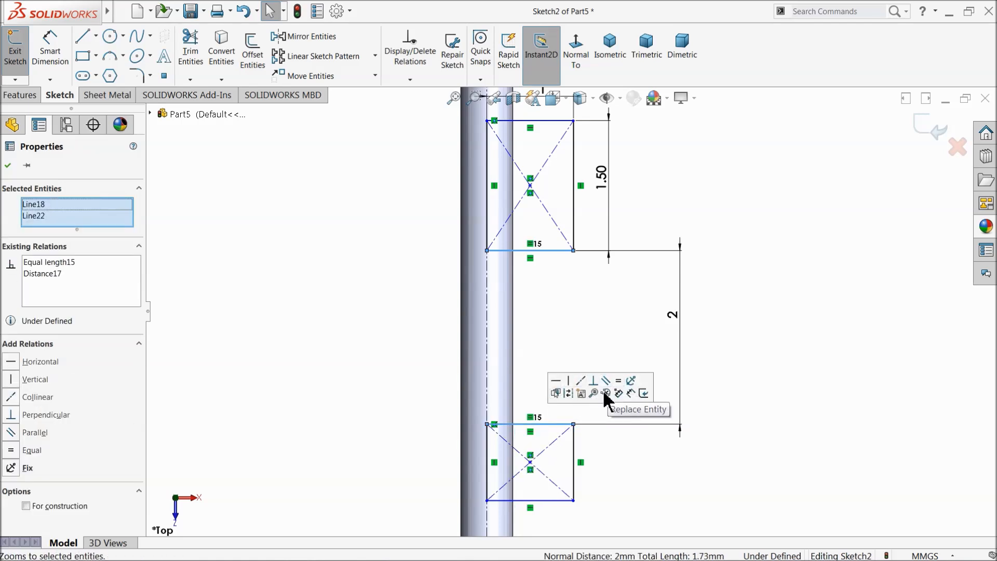
click(573, 456)
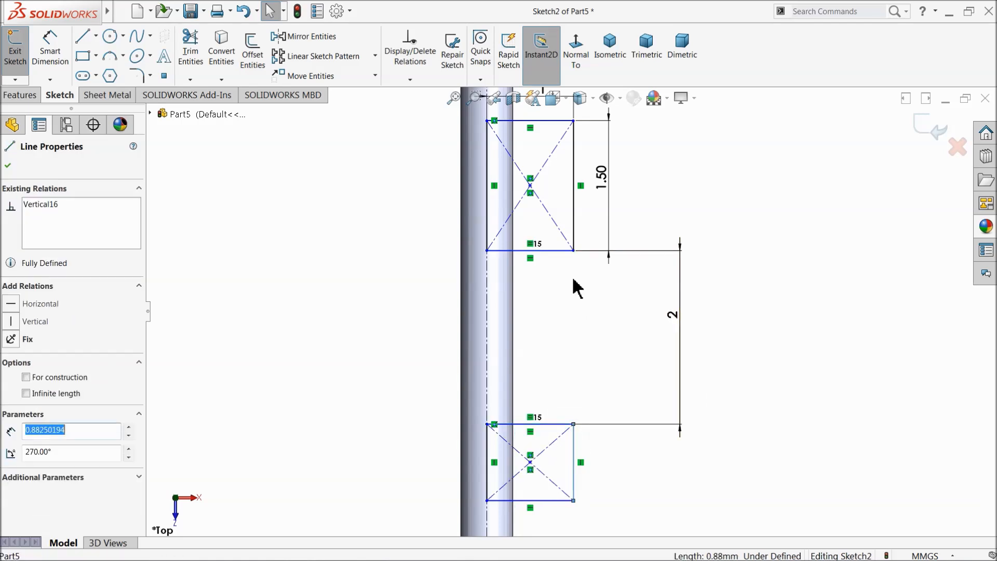
ctrl+click(575, 235)
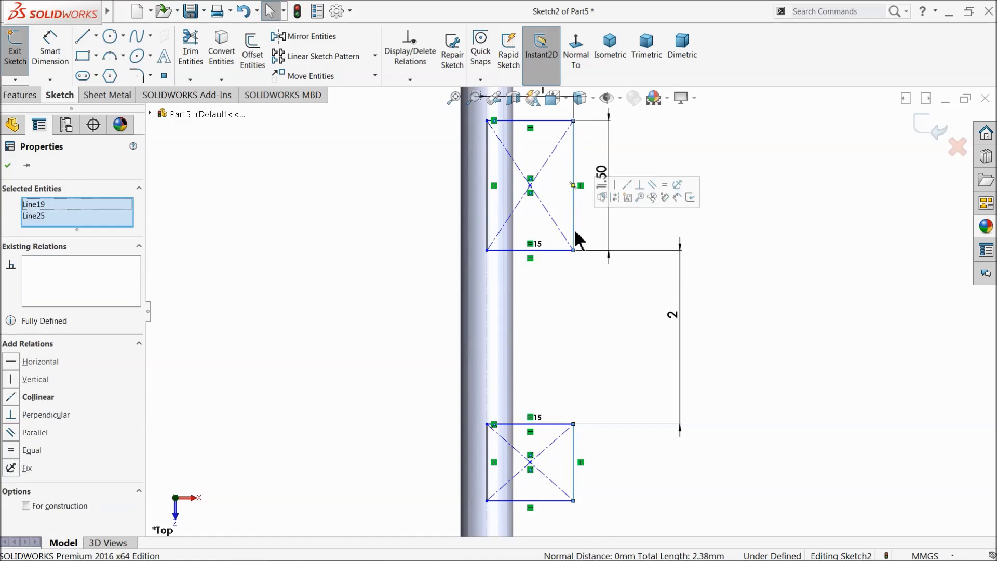
click(669, 188)
Step: Draw a centerline about 3.1 mm long from the rod's axis through the second pair's gap and make it horizontal
click(96, 37)
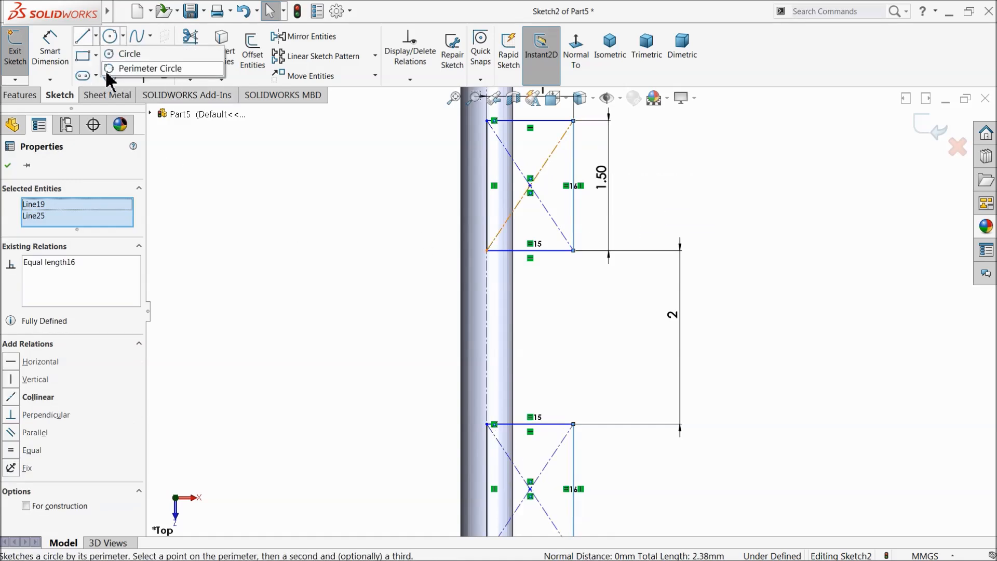
mouse_move(97, 38)
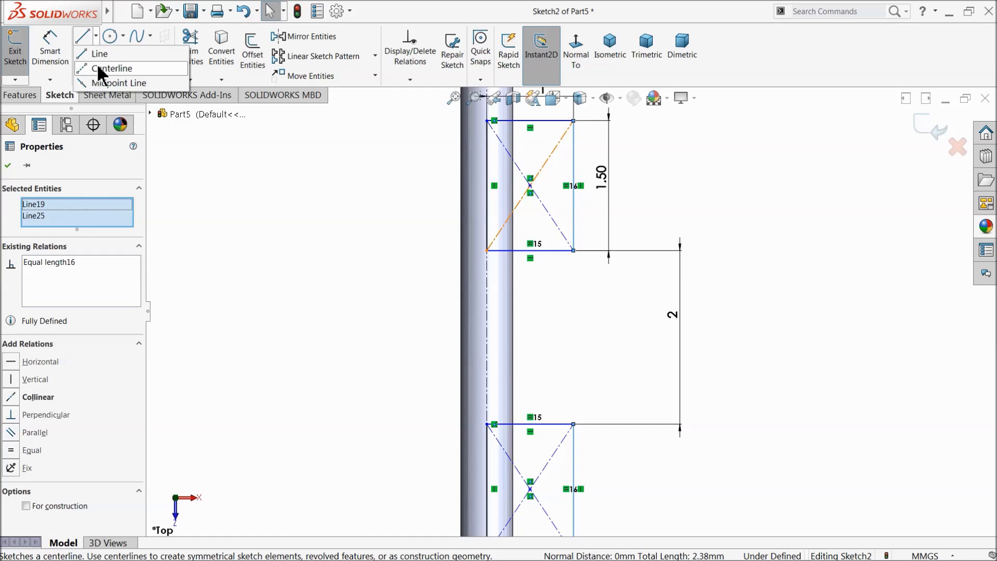
click(104, 68)
click(487, 332)
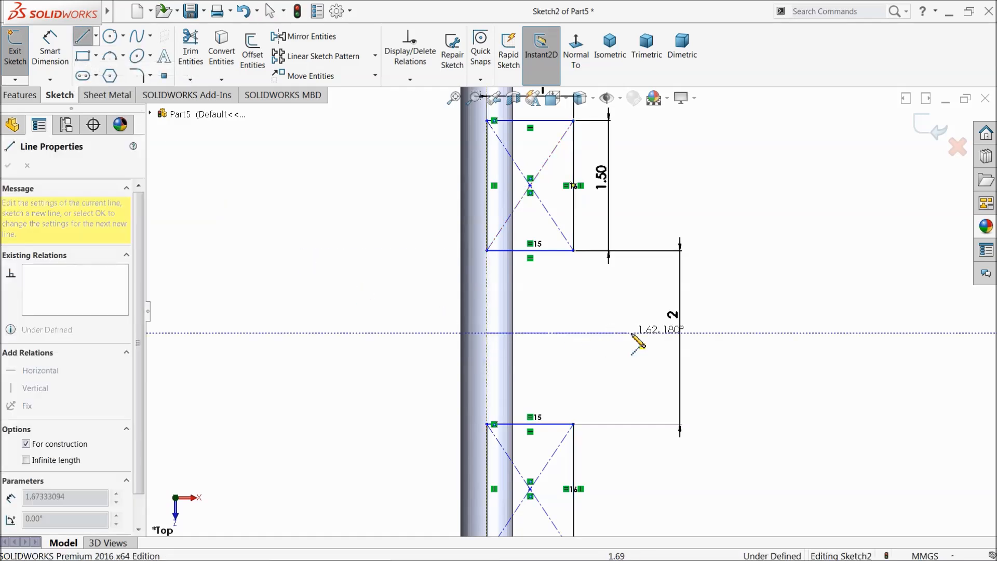
click(757, 327)
right_click(770, 287)
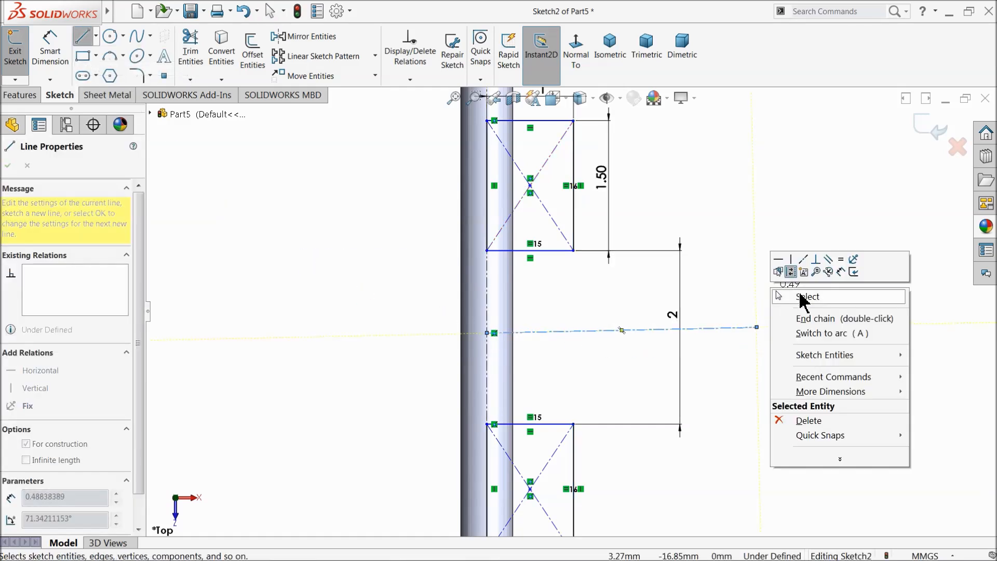
click(801, 294)
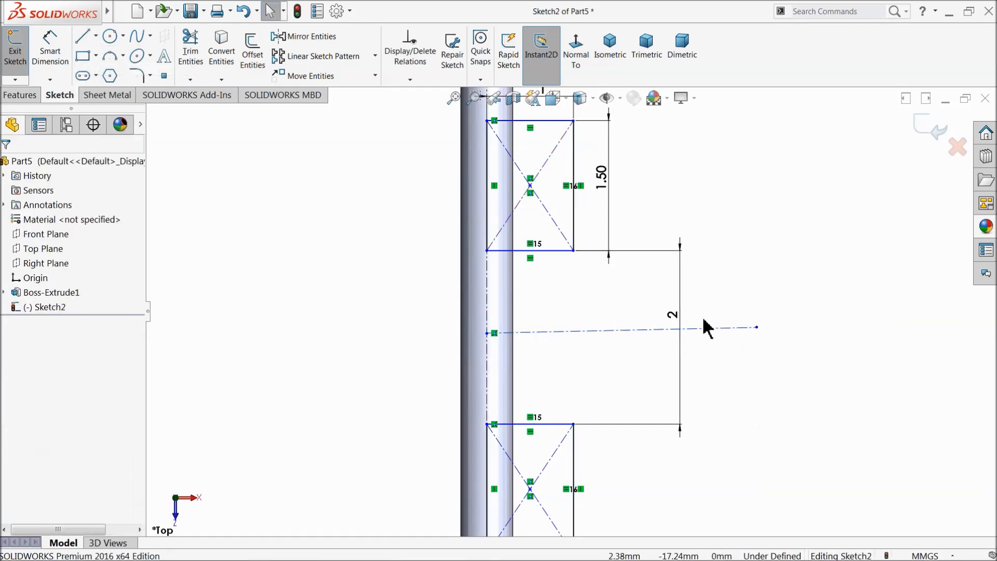
click(630, 331)
click(670, 291)
click(710, 215)
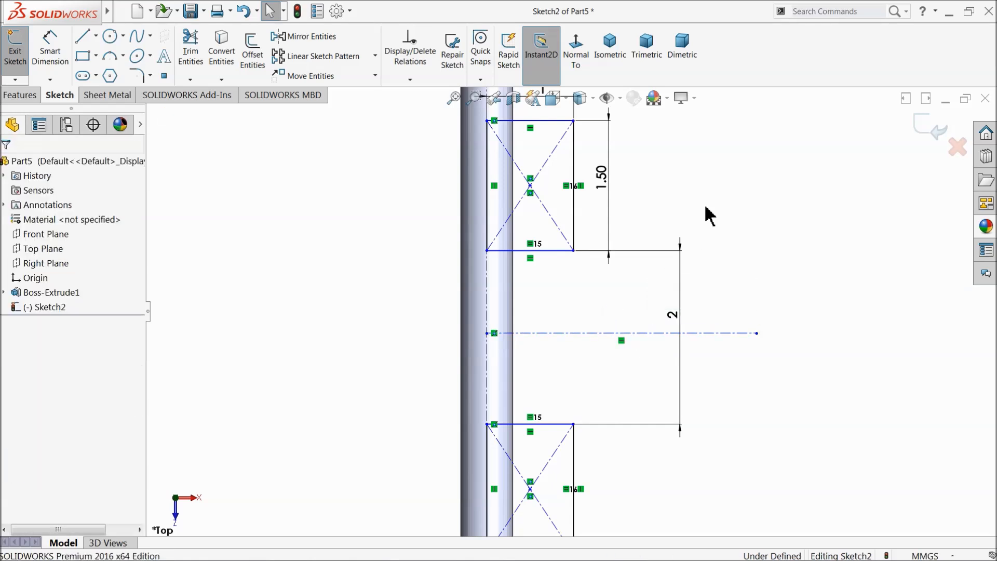
Step: Make the facing edges of the second pair of rectangles symmetric about the new horizontal centerline
scroll(569, 332, down, 3)
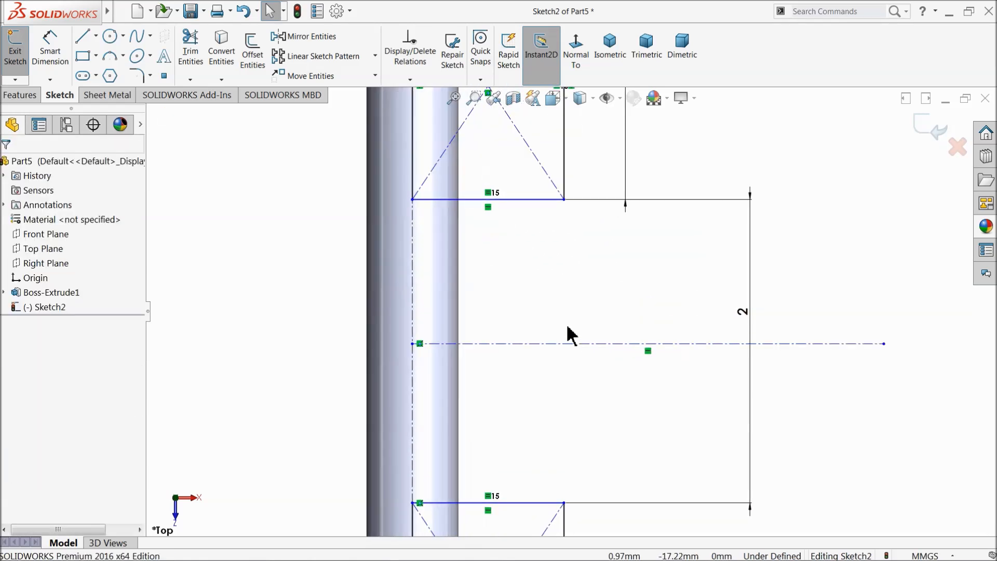
click(512, 504)
ctrl+click(515, 199)
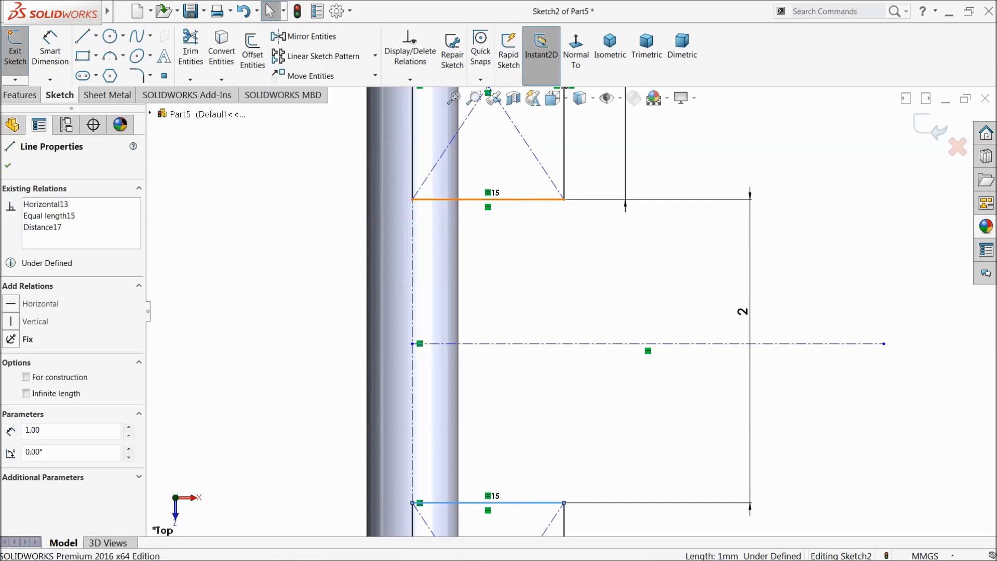
ctrl+click(541, 344)
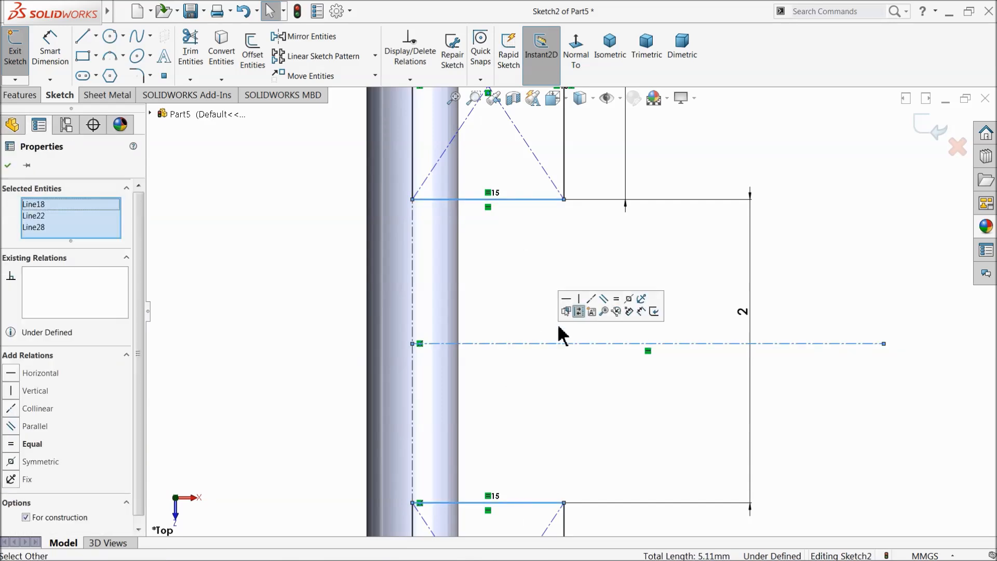
click(628, 299)
click(7, 166)
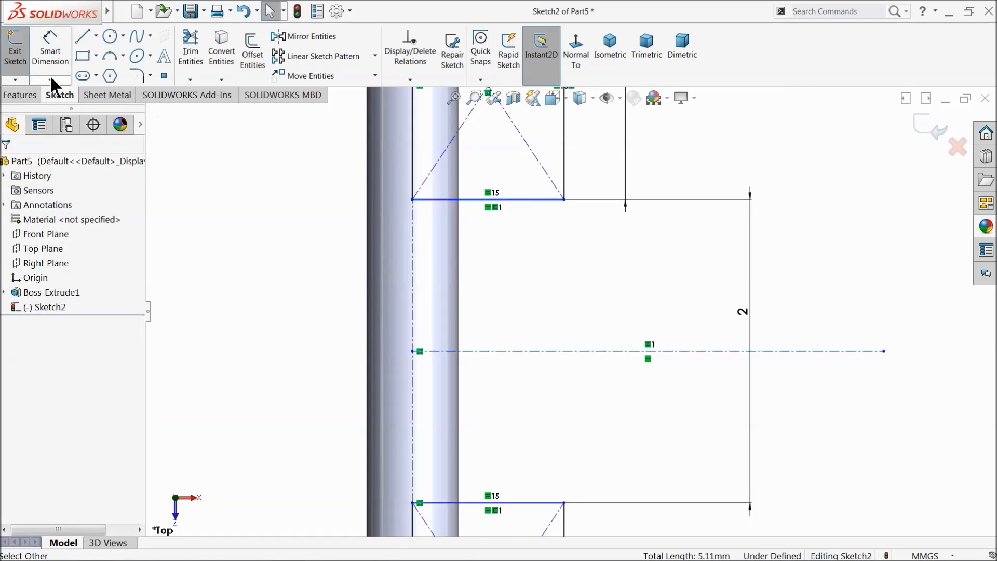
Step: Dimension the distance between the two horizontal centerlines to 12.007 mm
click(49, 76)
key(f)
scroll(586, 309, up, 8)
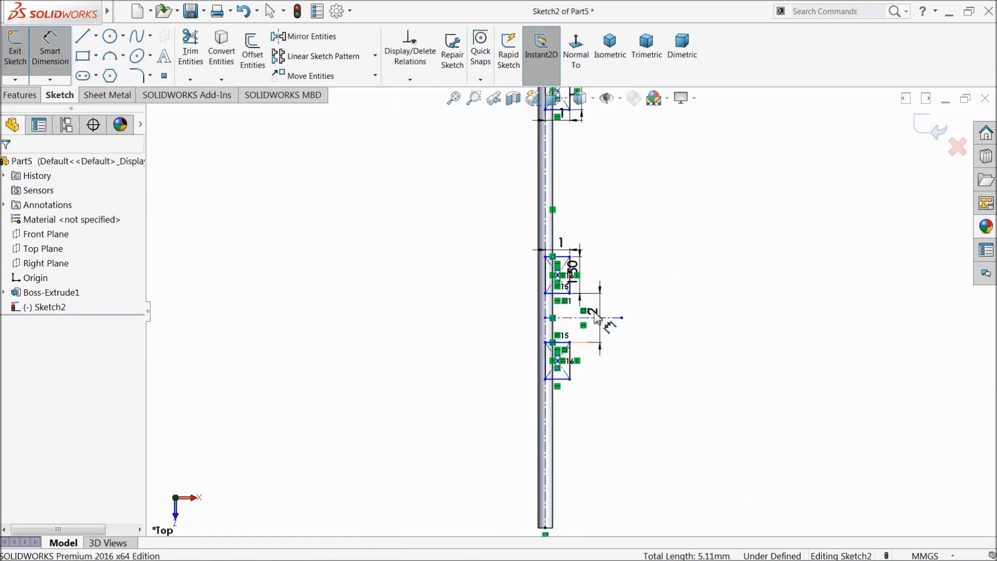
scroll(611, 200, down, 4)
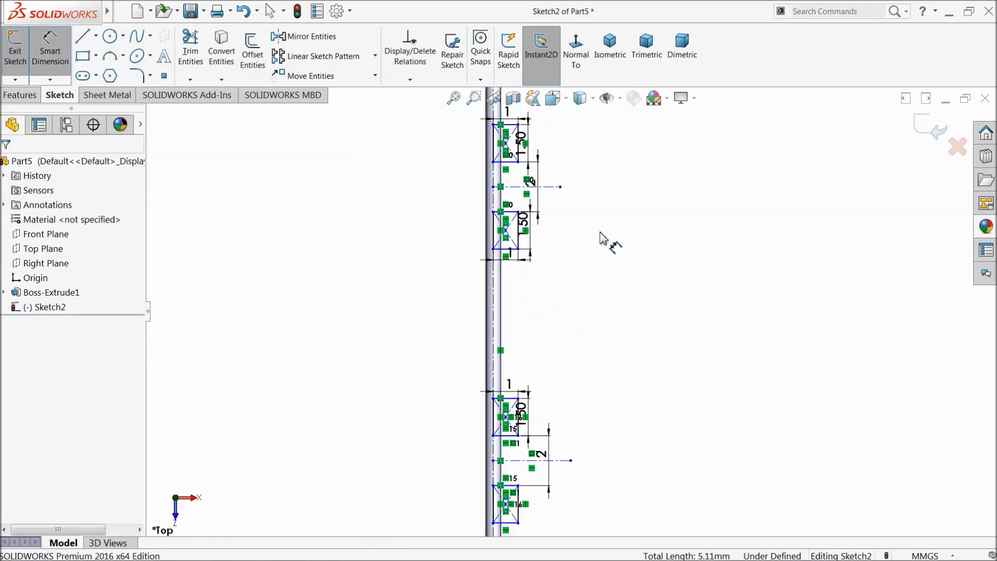
click(562, 462)
click(544, 186)
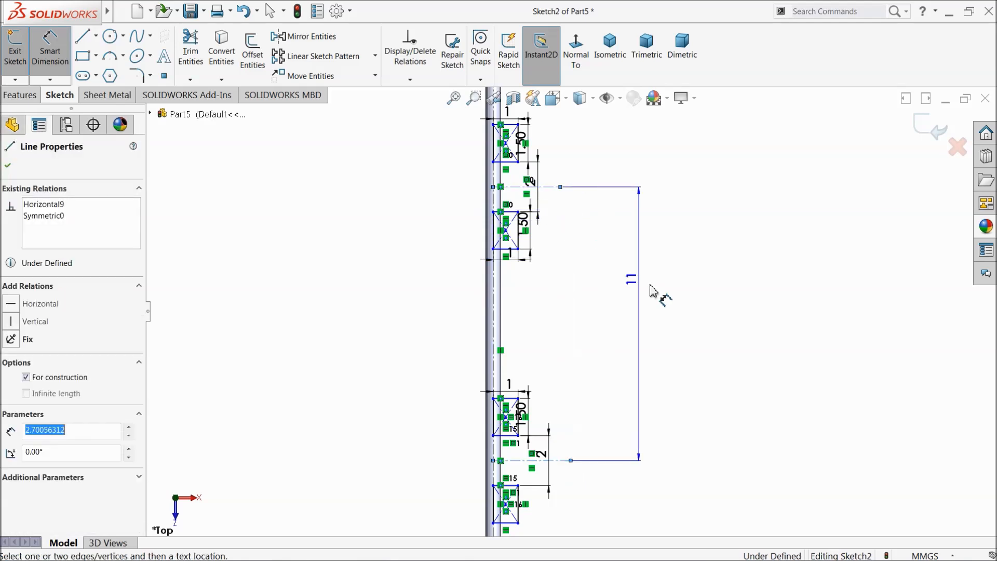
click(669, 296)
text(12.007)
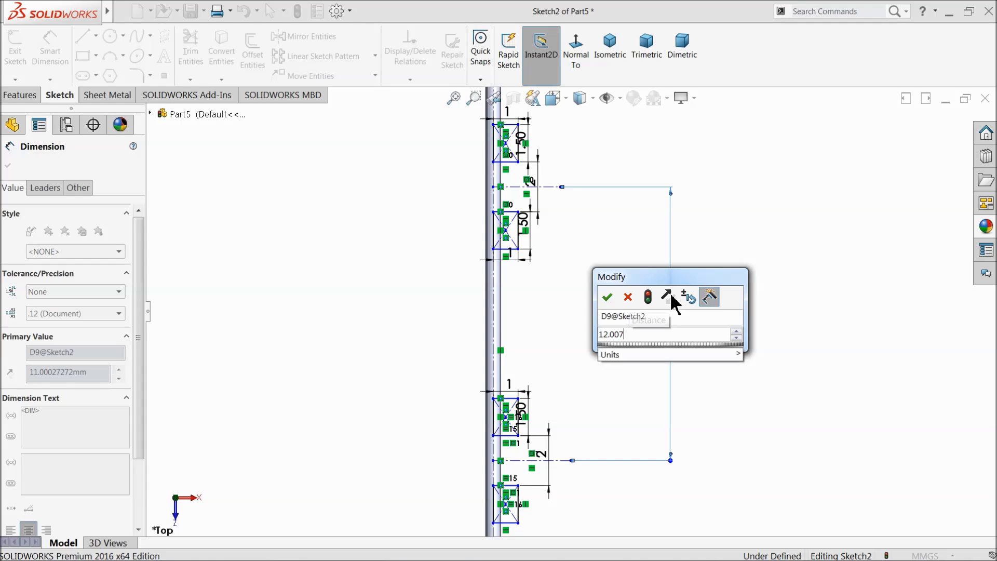
key(Return)
Step: Dimension the distance from the lower horizontal centerline to the rod's bottom end to 7.24 mm
scroll(624, 332, up, 3)
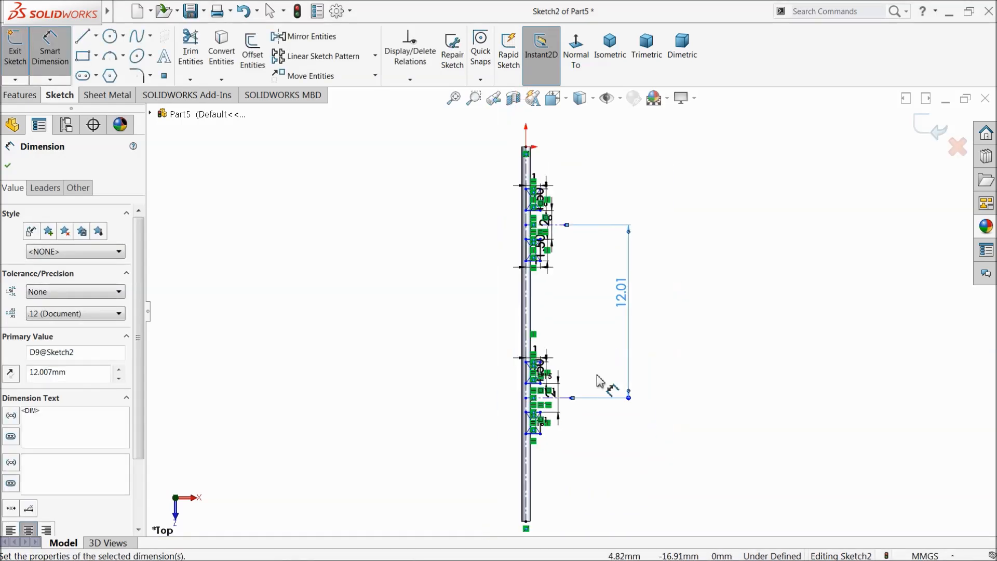
scroll(587, 436, down, 6)
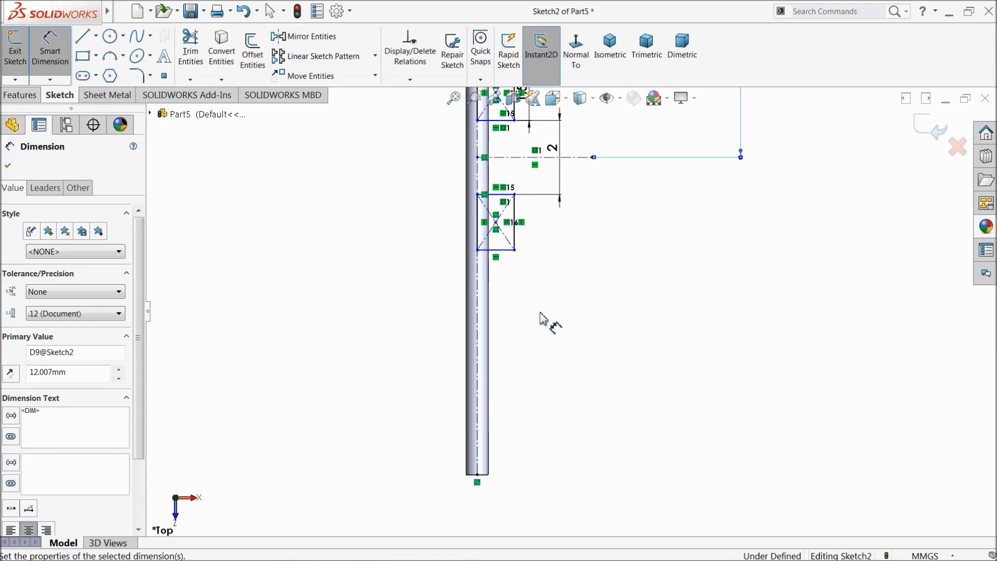
click(573, 157)
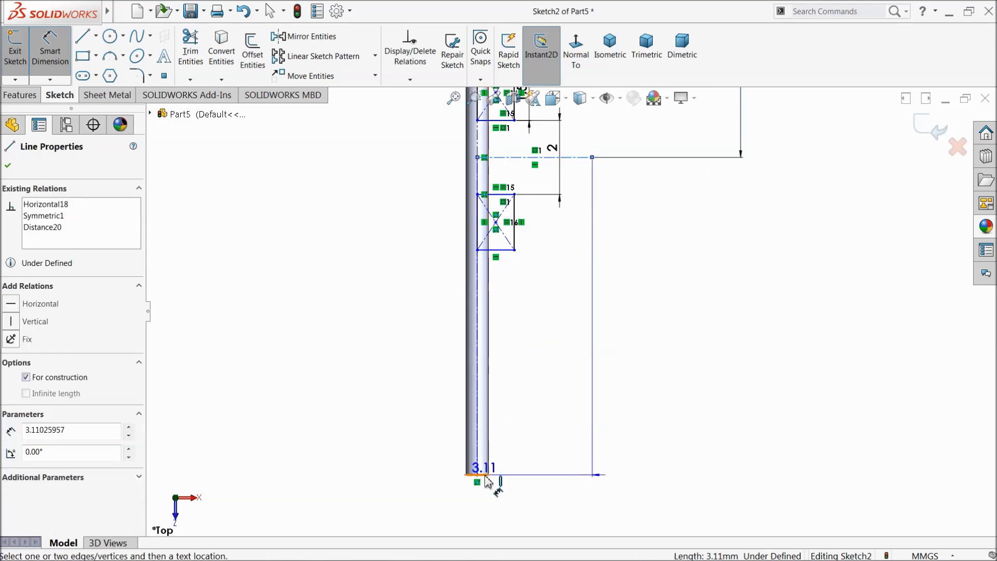
click(485, 476)
click(649, 335)
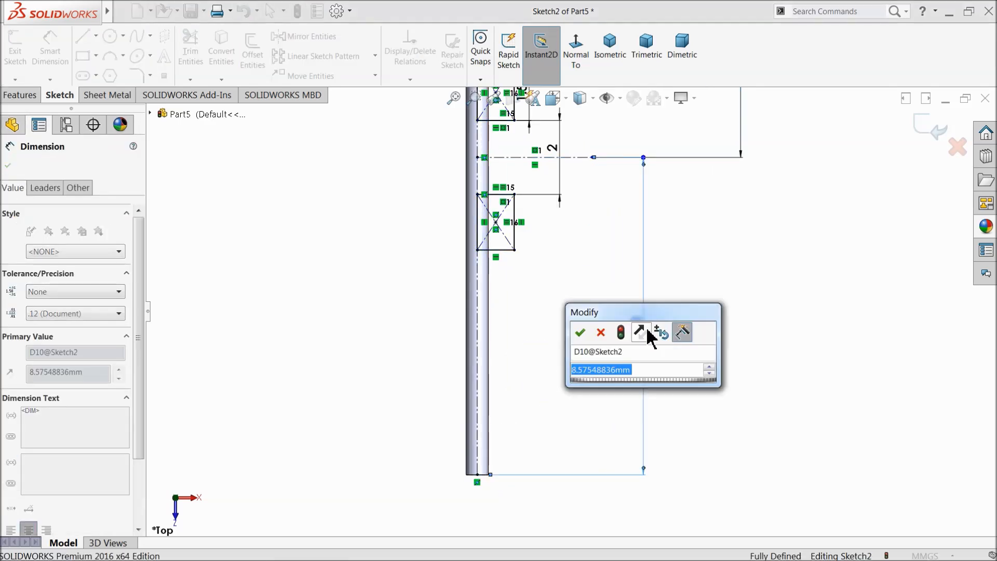
text(7.24)
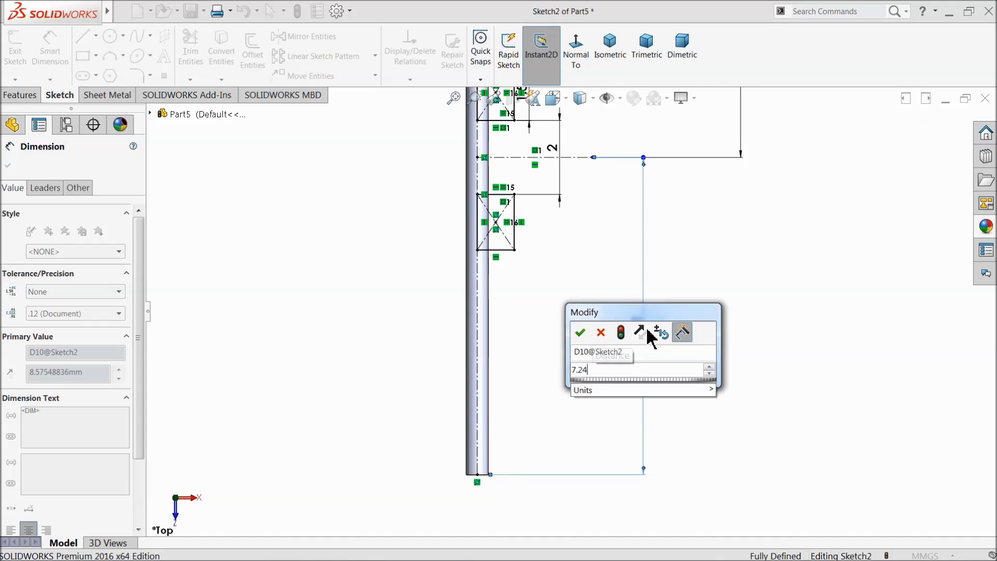
key(Return)
Step: Revolve the two pairs of rectangles 360° about the rod's axis, merging the result with the rod
scroll(667, 328, up, 7)
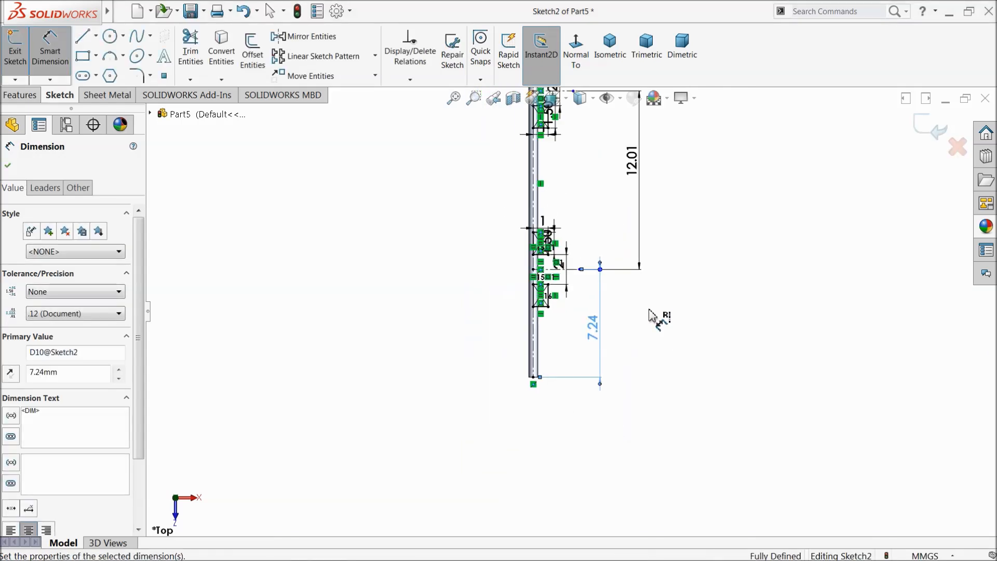
scroll(567, 177, down, 3)
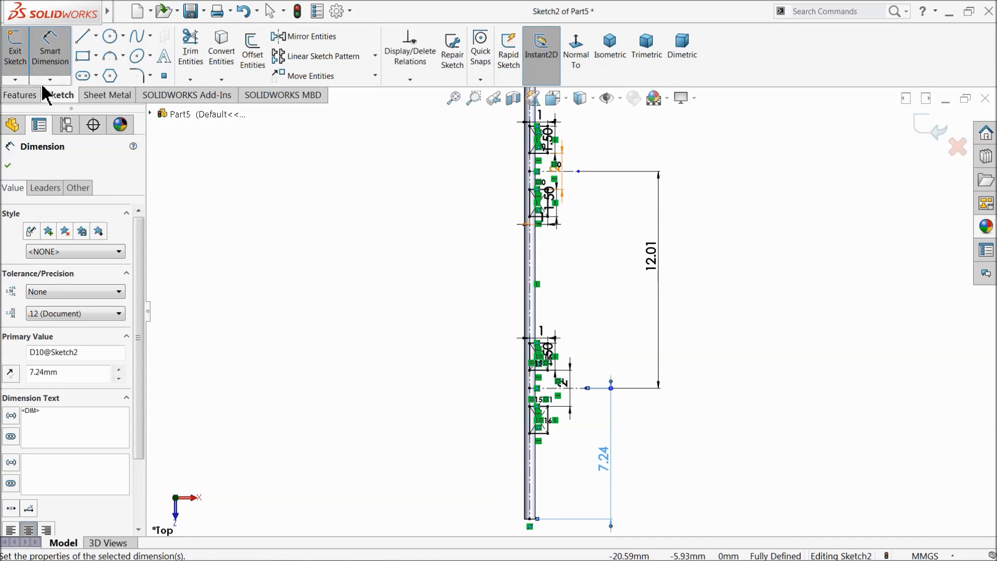
click(21, 95)
click(62, 68)
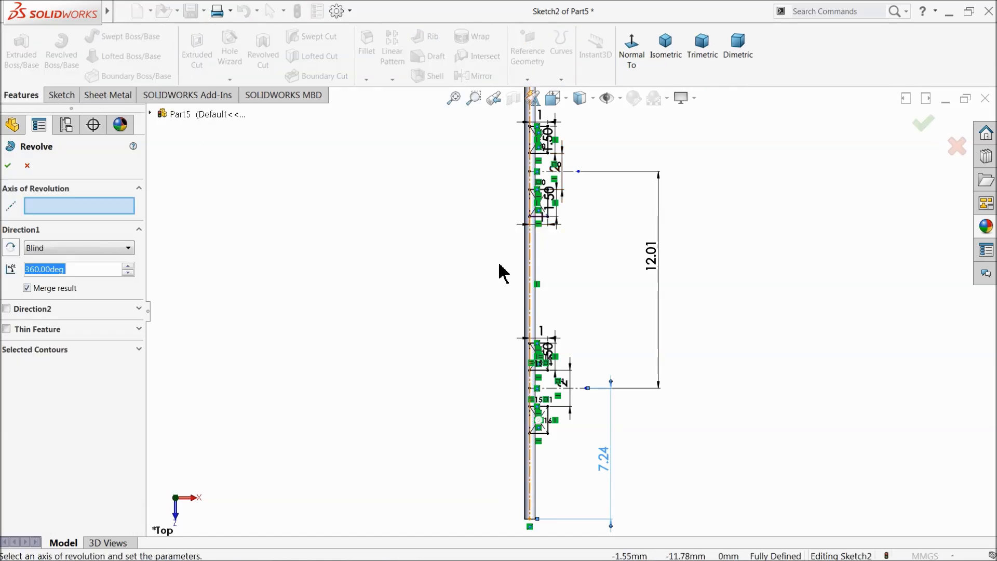
click(532, 275)
scroll(540, 267, down, 5)
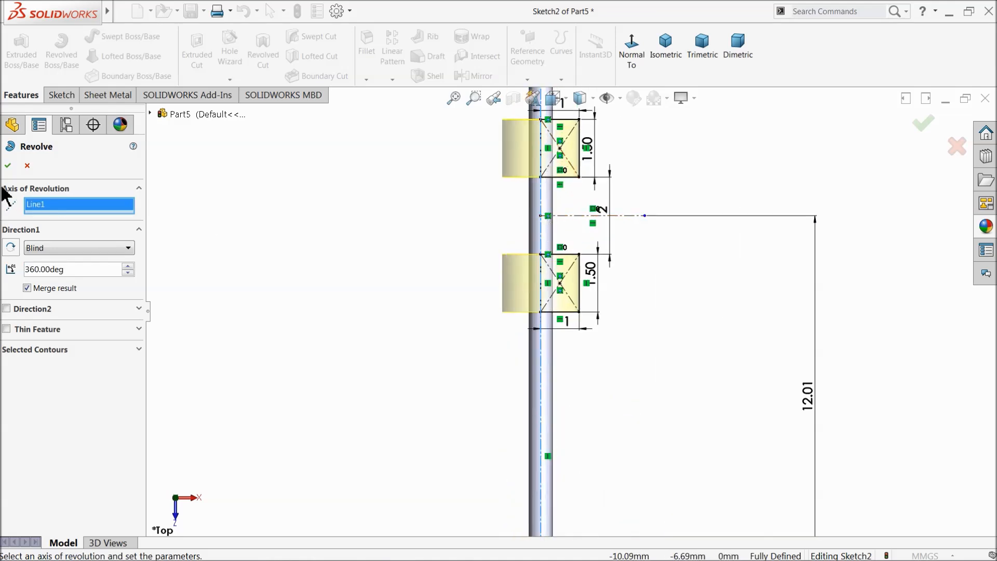
click(8, 166)
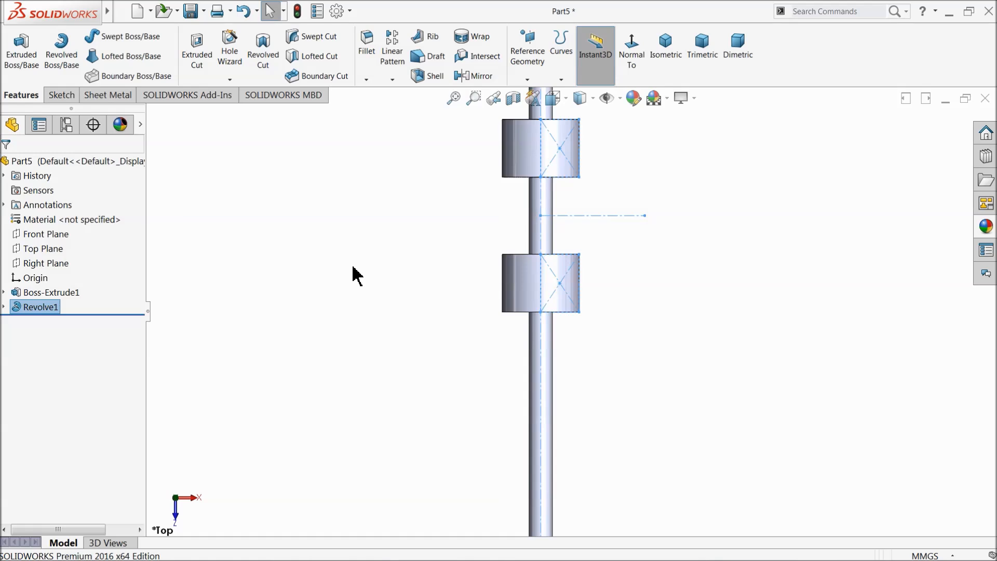
Step: Apply a bright yellow color appearance from the standard swatches to the whole part
scroll(548, 220, up, 2)
click(673, 58)
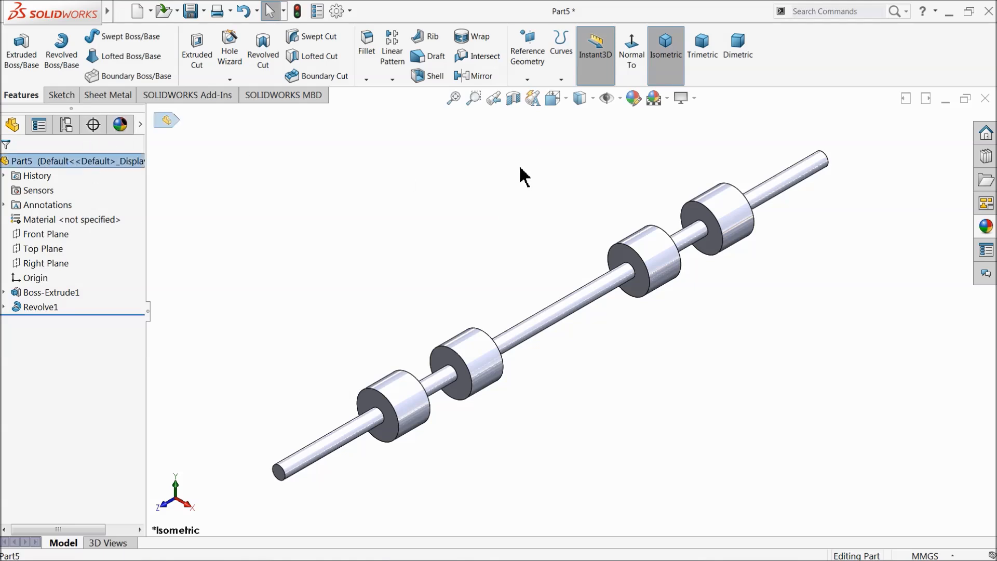
click(633, 99)
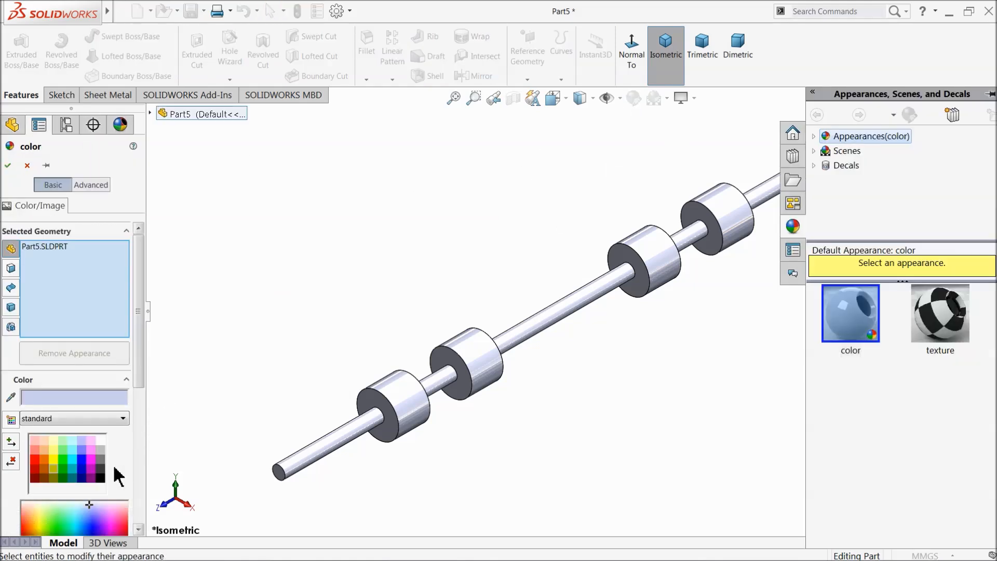
click(55, 464)
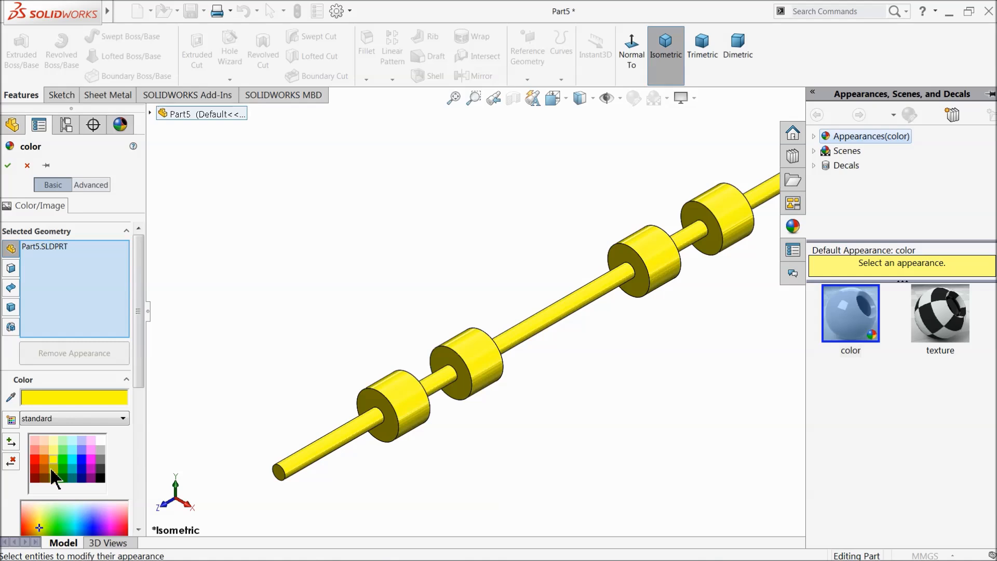
click(52, 469)
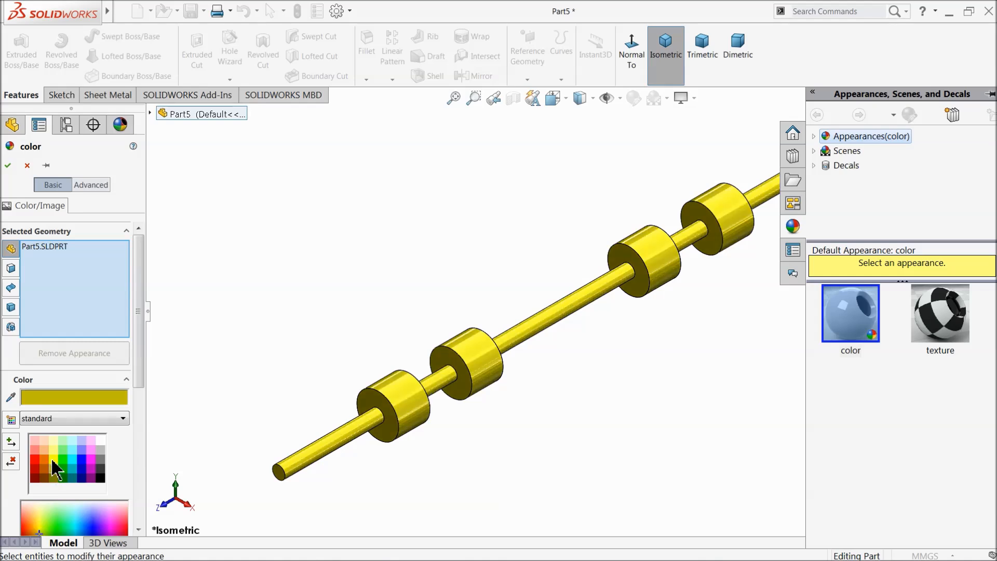
click(52, 460)
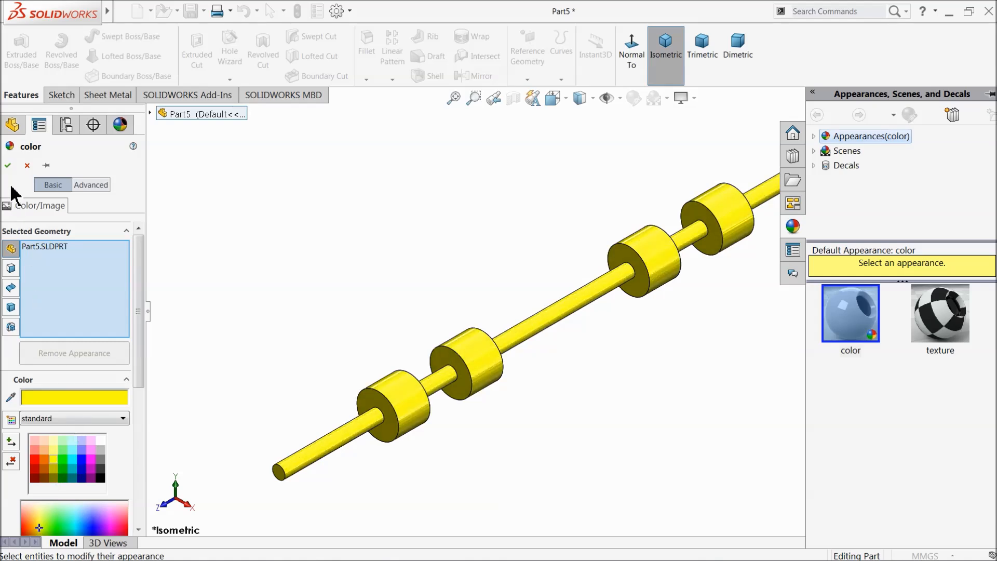
click(8, 165)
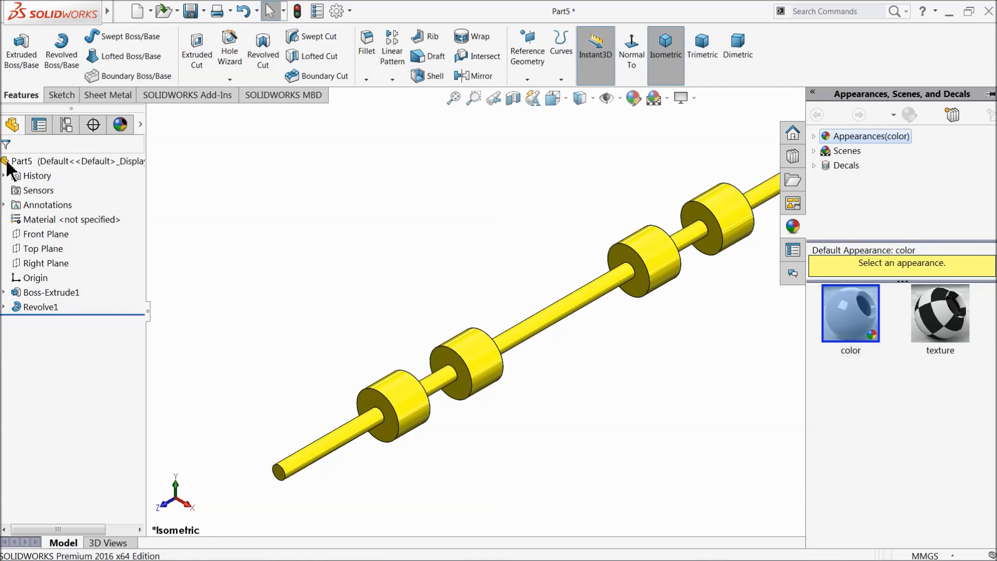
Step: Save the part as 10.Arbor in the 2 Cylinder Engine folder
click(191, 10)
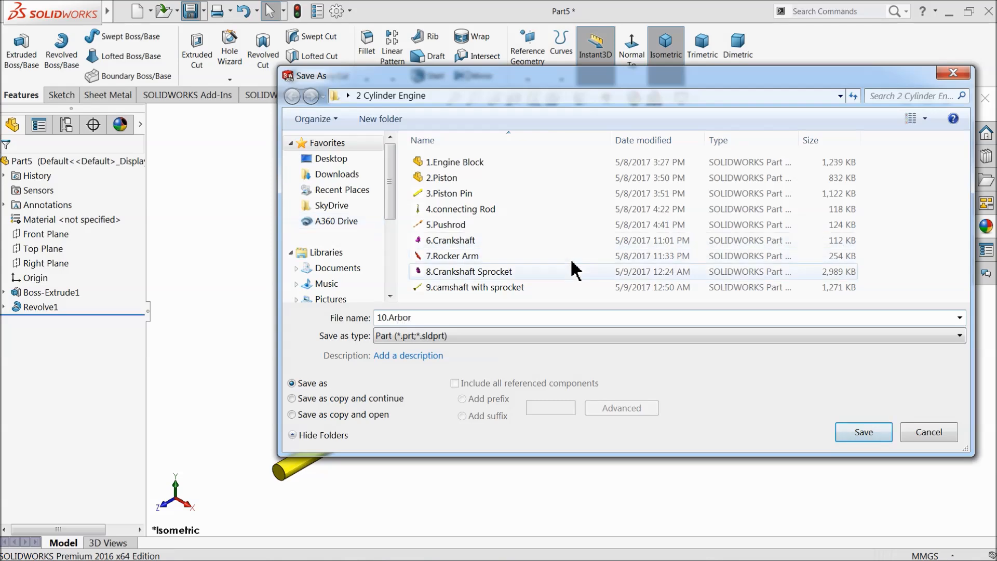
click(863, 433)
middle_drag(551, 328, 573, 337)
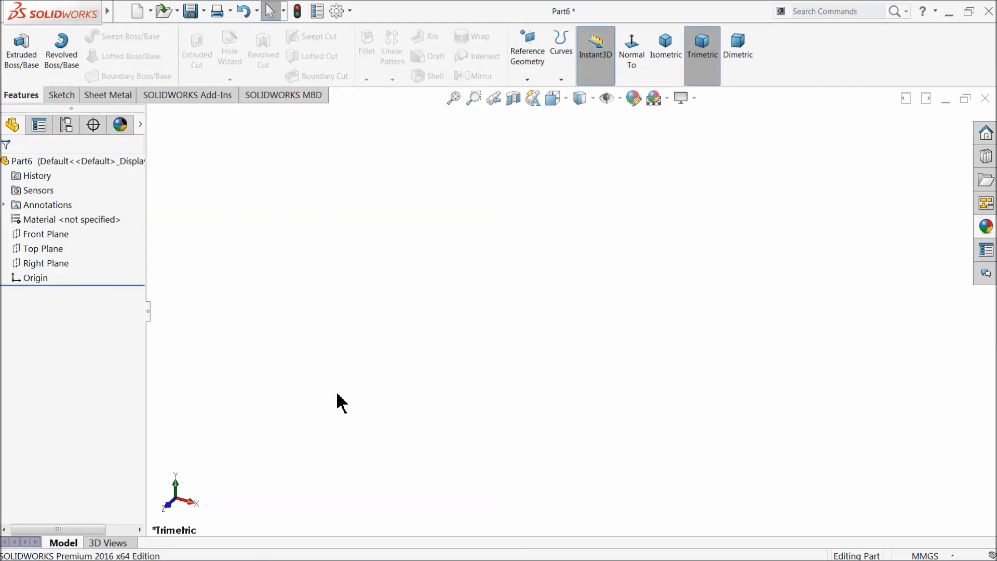
Step: On a new Front Plane sketch, draw a vertical line about 102 mm down to the origin and a horizontal line about 46.7 mm outward from it
click(18, 234)
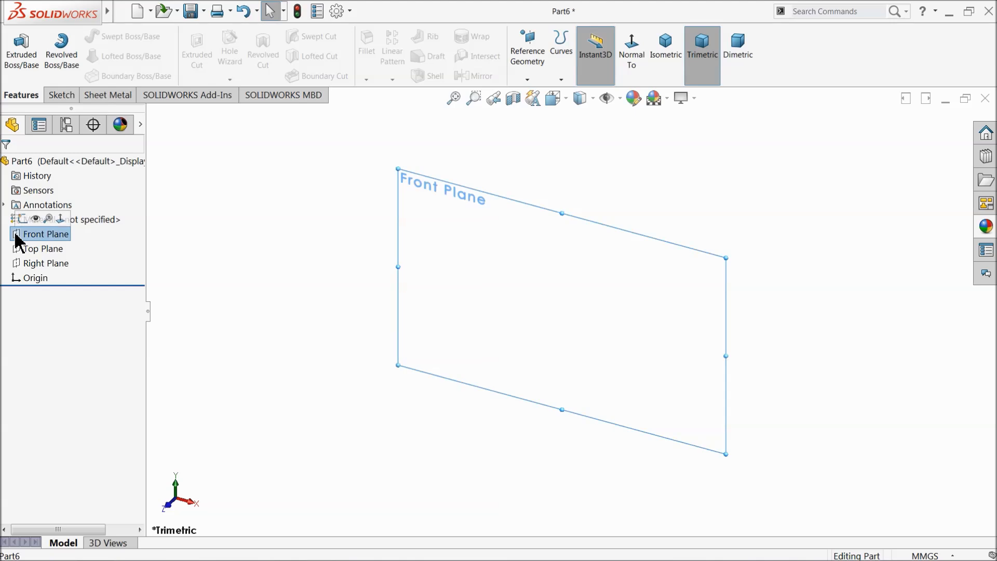
click(22, 218)
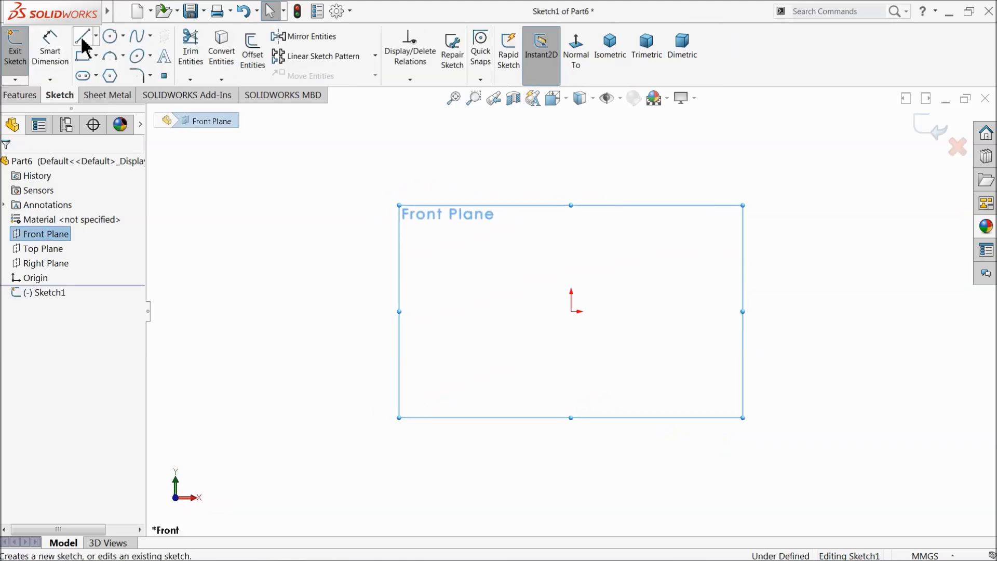
click(82, 37)
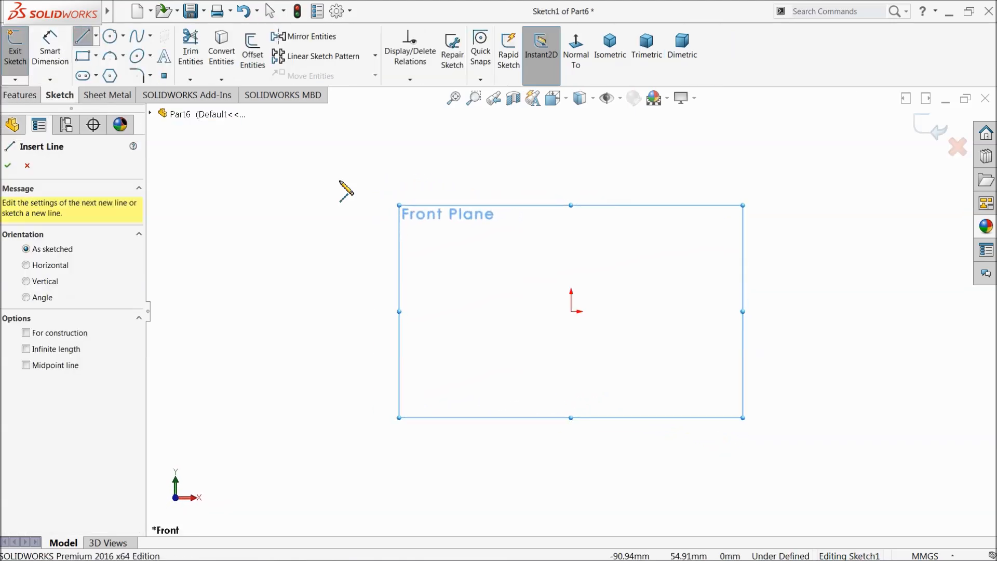
click(571, 114)
click(571, 312)
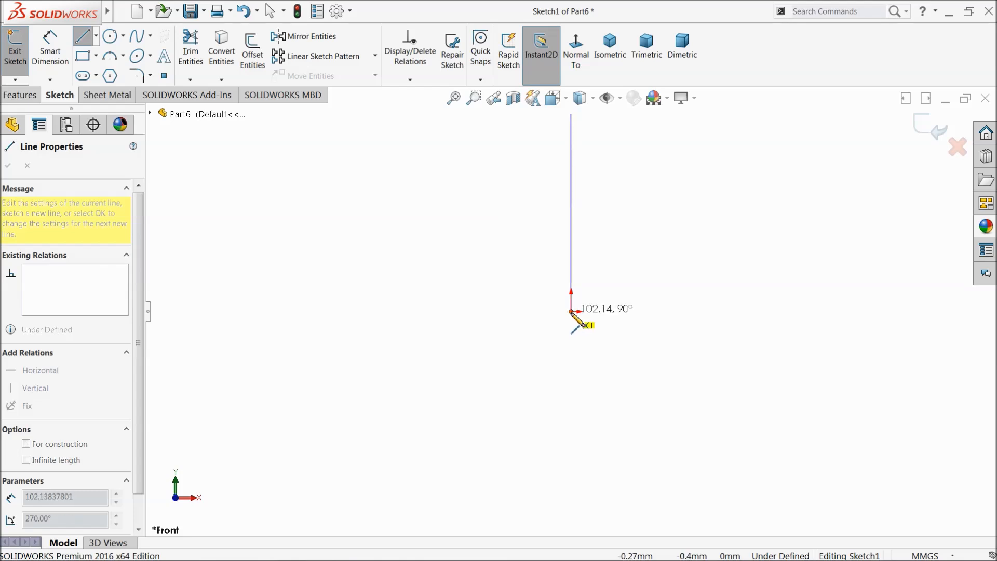
click(661, 312)
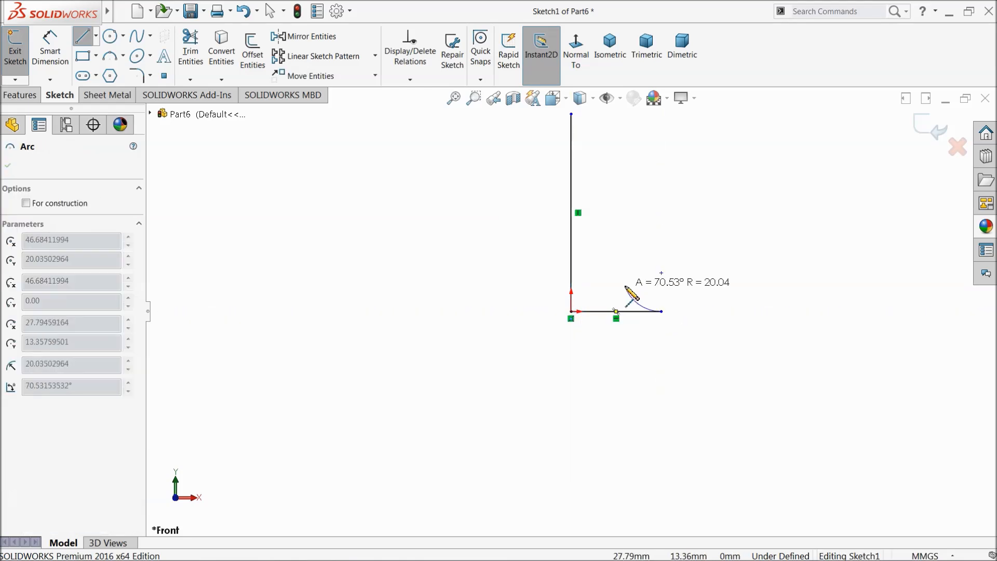
scroll(647, 298, down, 3)
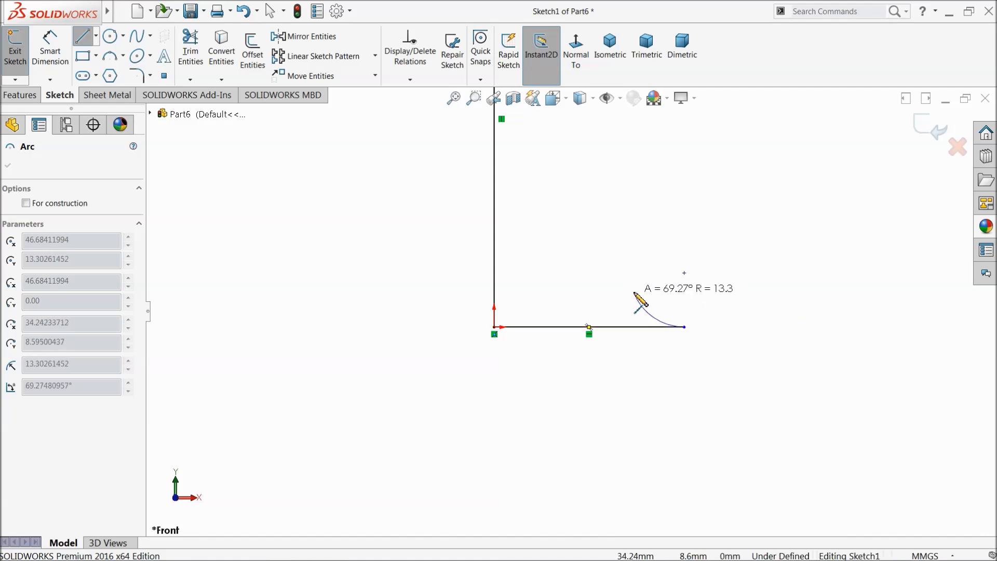
right_click(647, 257)
click(675, 263)
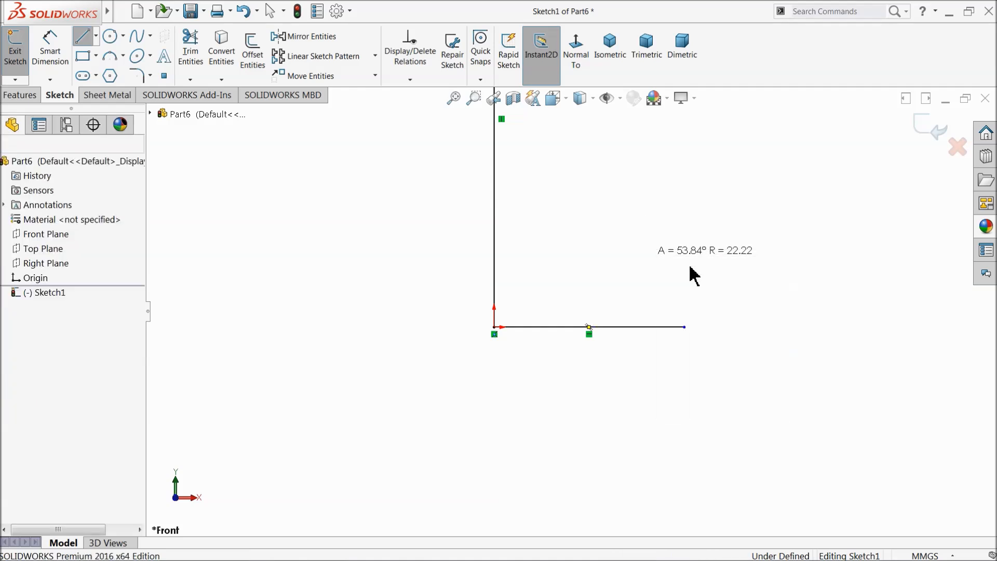
Step: Draw a shallow three-point arc from the horizontal line's outer end back to a point about 11.3 mm from the vertical line and 8 mm up
click(114, 59)
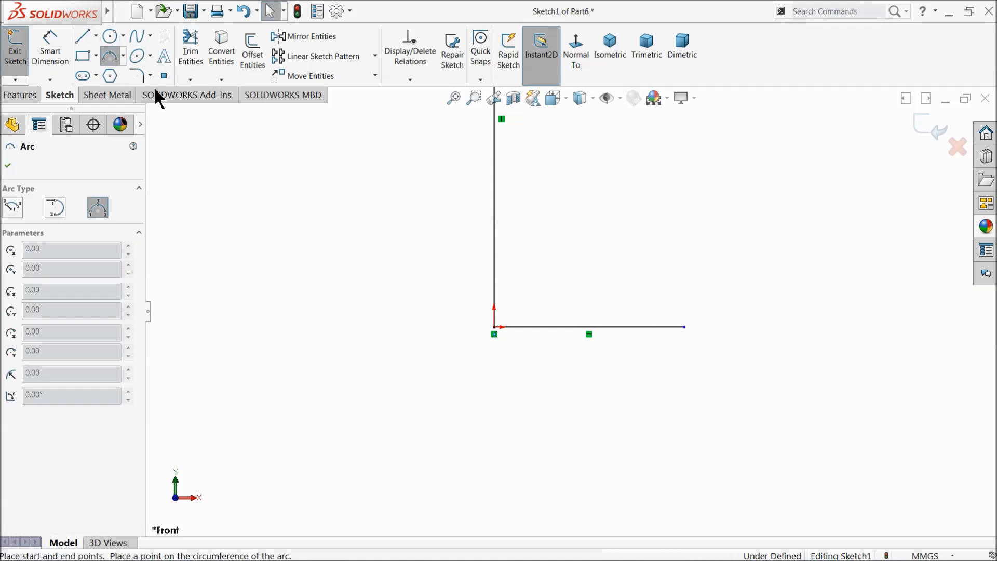
click(684, 327)
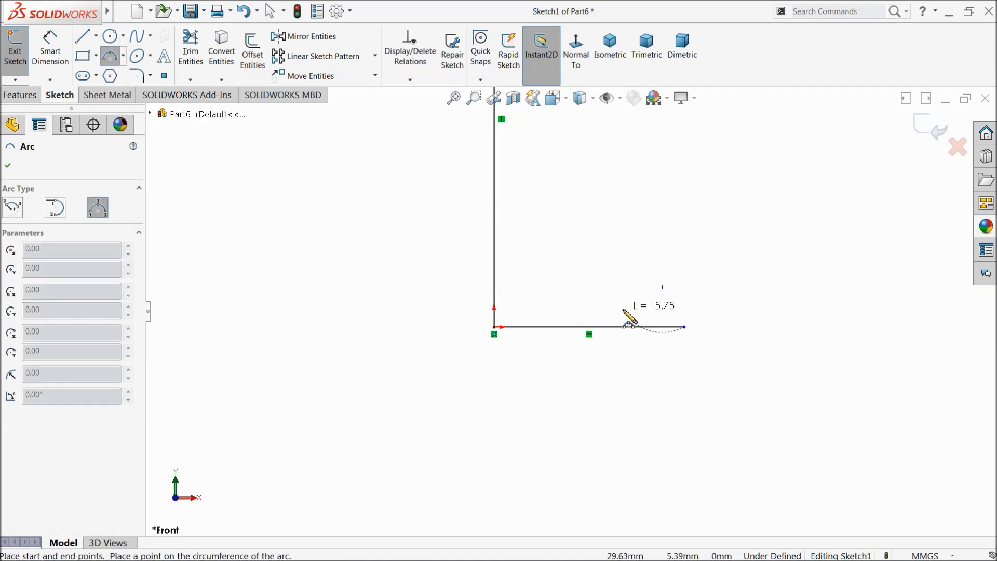
click(541, 294)
click(568, 301)
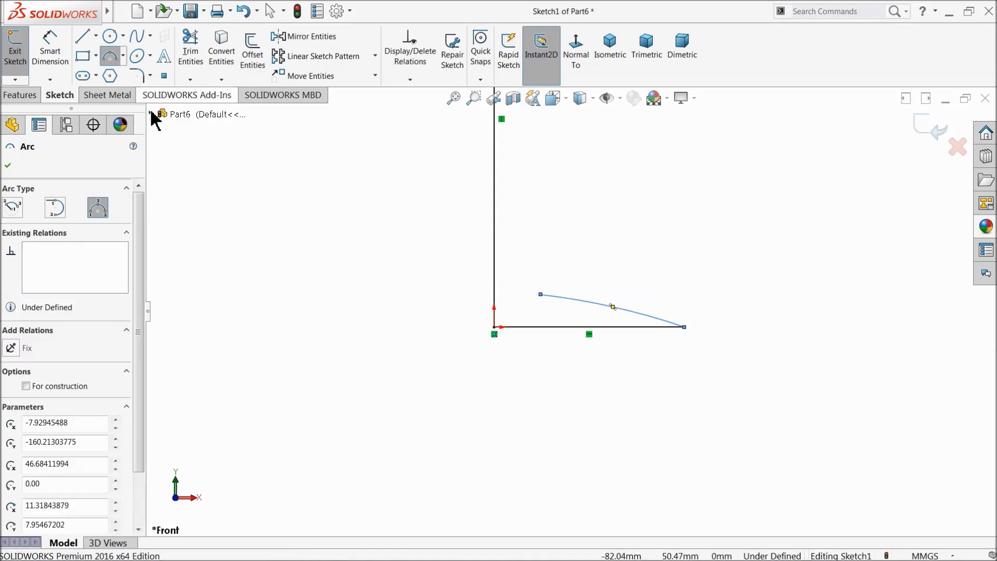
Step: From the arc's inner end, draw a short slanted line, a vertical line, a short inward horizontal step and another vertical line upward
click(82, 37)
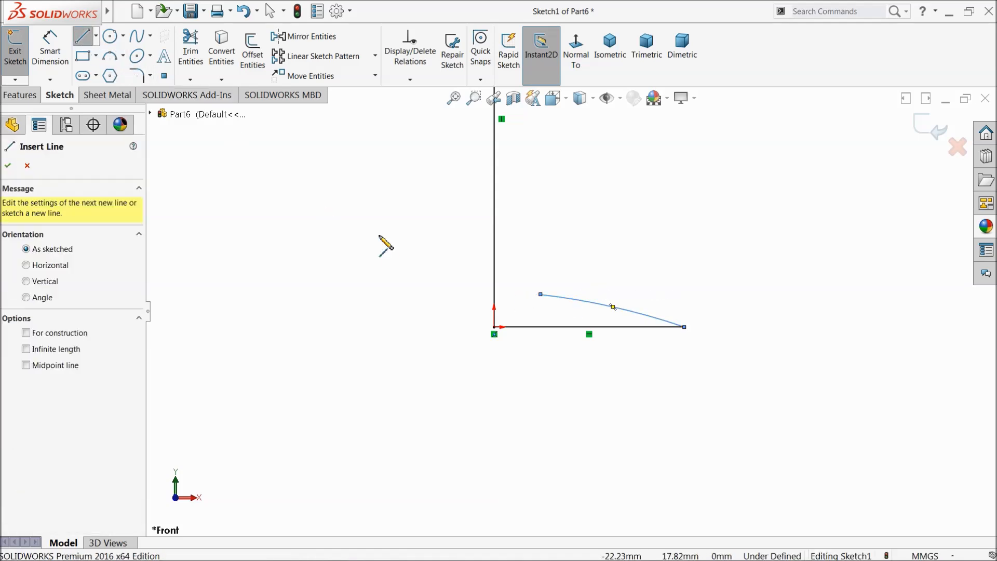
click(541, 295)
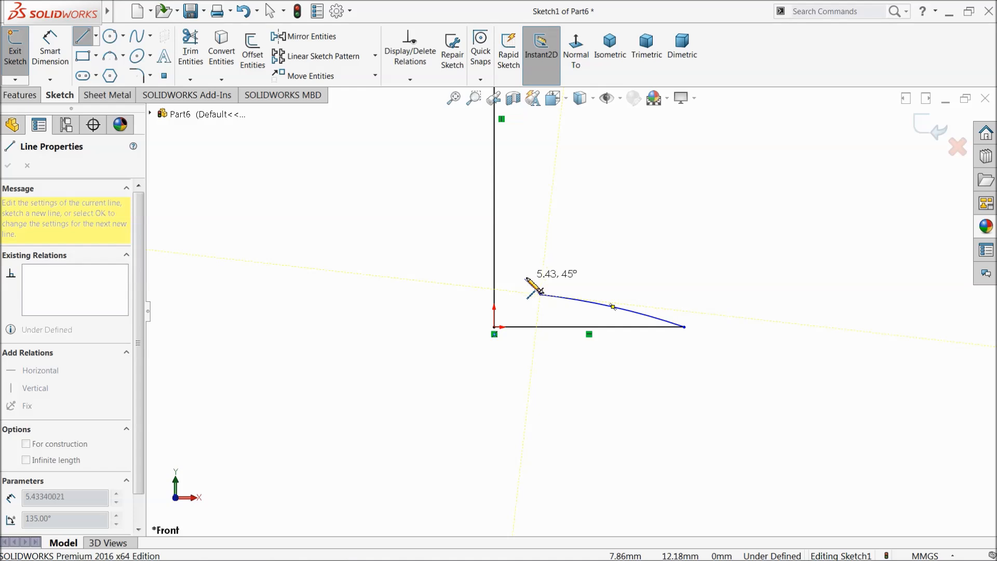
click(530, 278)
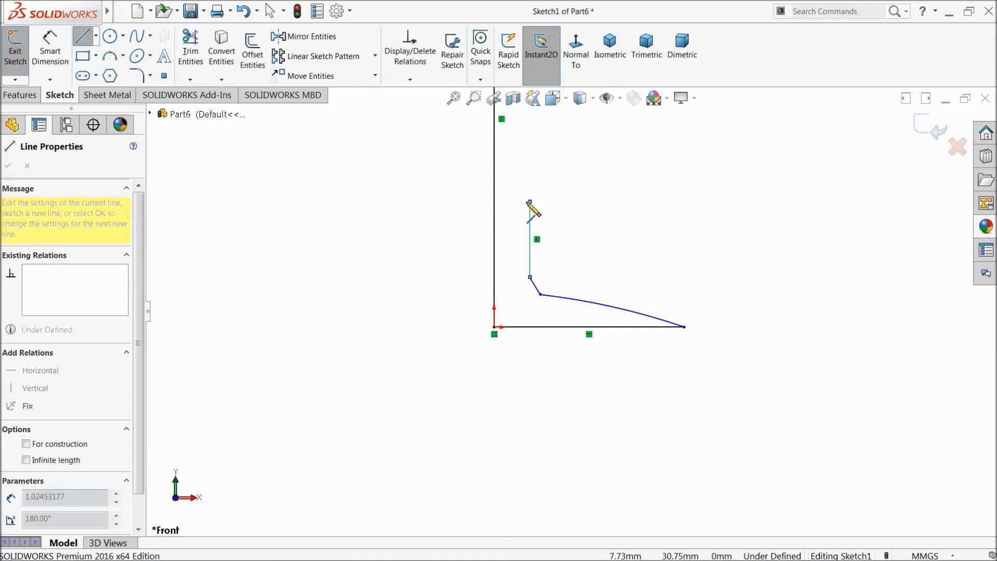
click(528, 202)
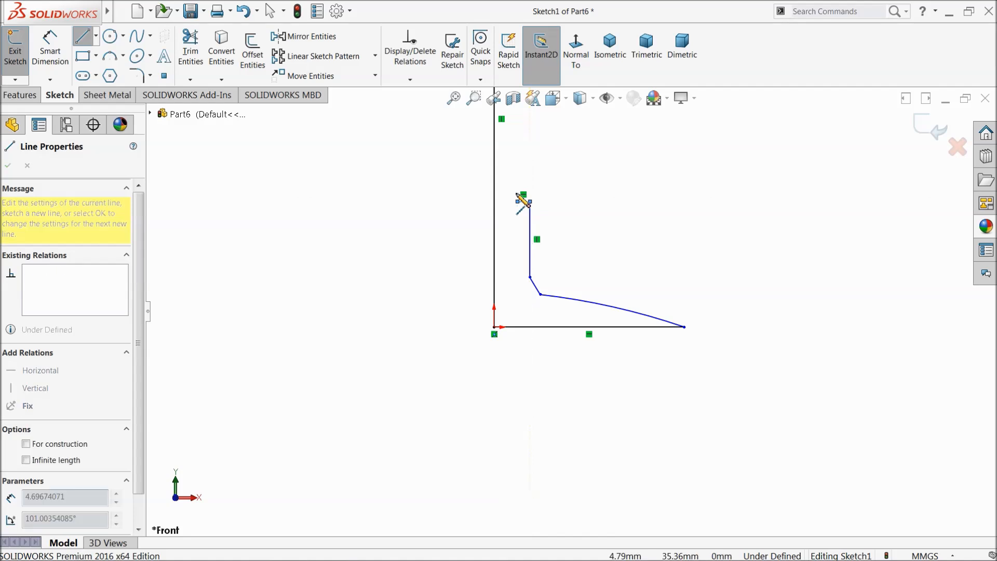
click(517, 121)
Step: Continue the profile with an outward slanted line about 12.7 mm long, a vertical line upward and a horizontal line outward
scroll(550, 205, up, 3)
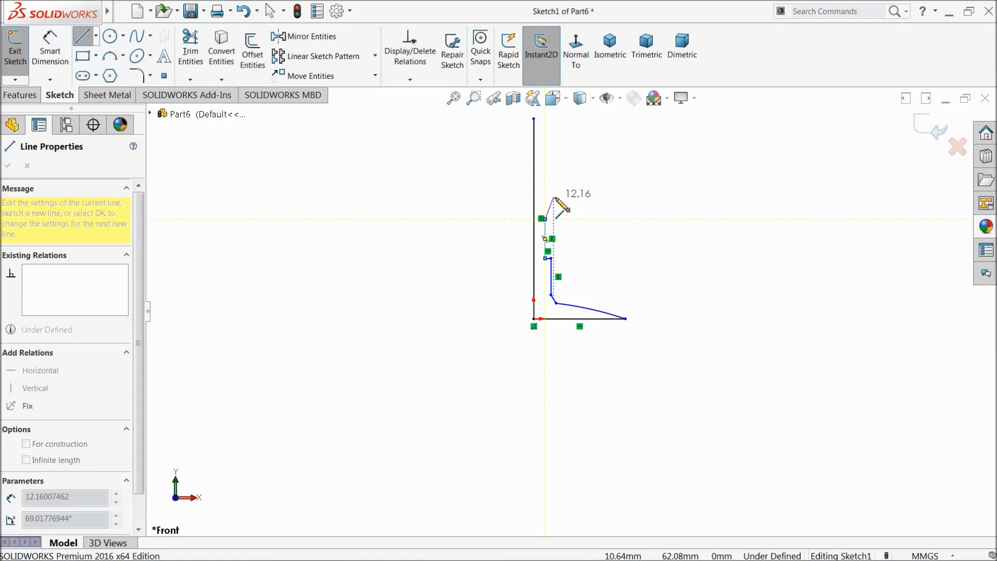
scroll(554, 208, down, 3)
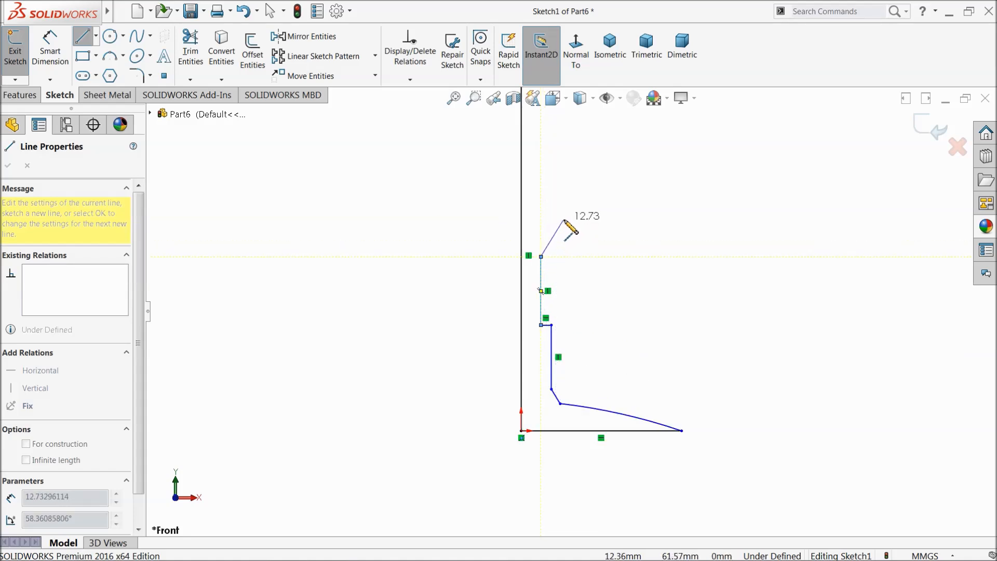
click(564, 219)
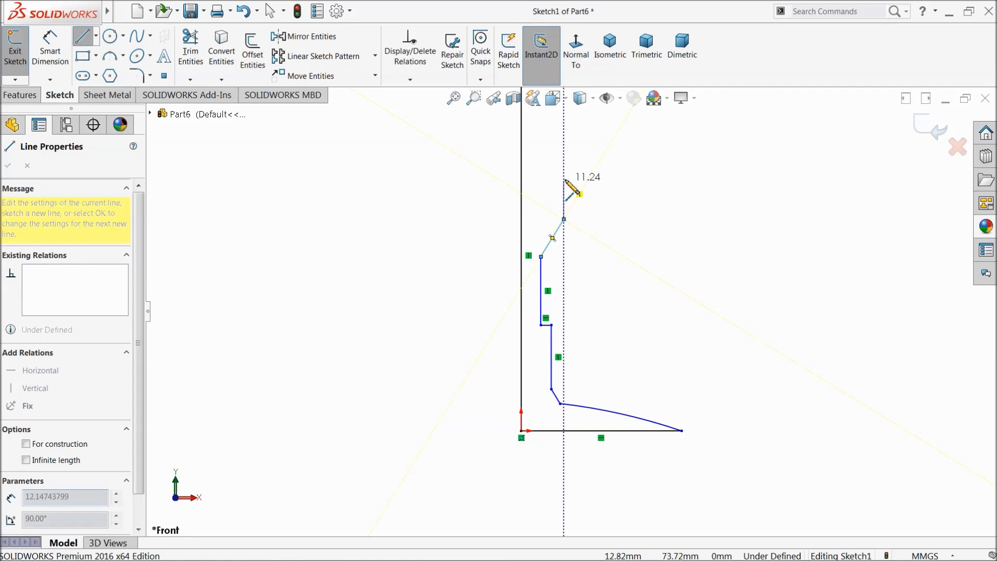
click(564, 137)
click(597, 137)
Step: Finish the line chain with a vertical line upward and a horizontal line back to about 5.7 mm from the long vertical line
scroll(598, 177, up, 2)
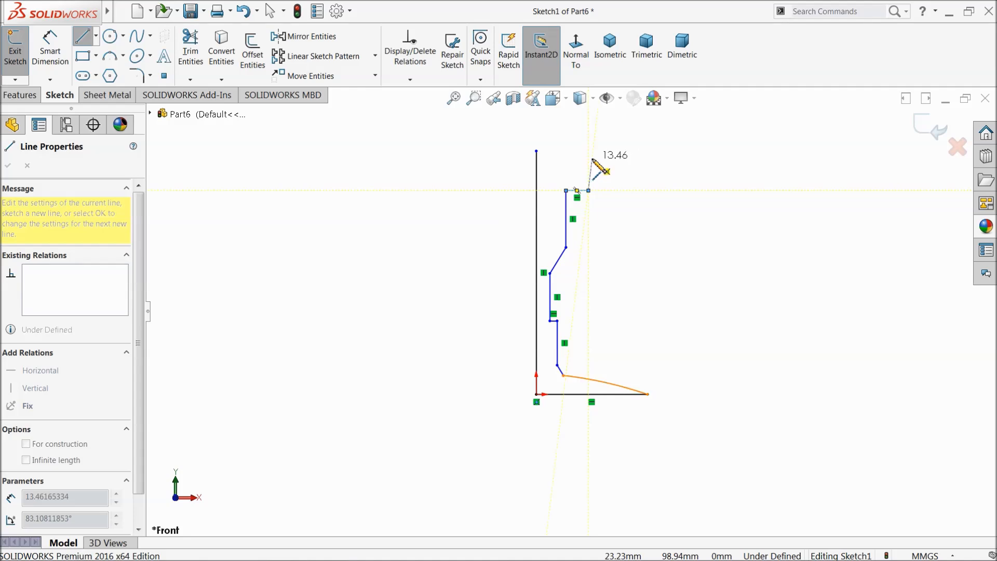
click(589, 156)
click(550, 155)
scroll(551, 171, down, 5)
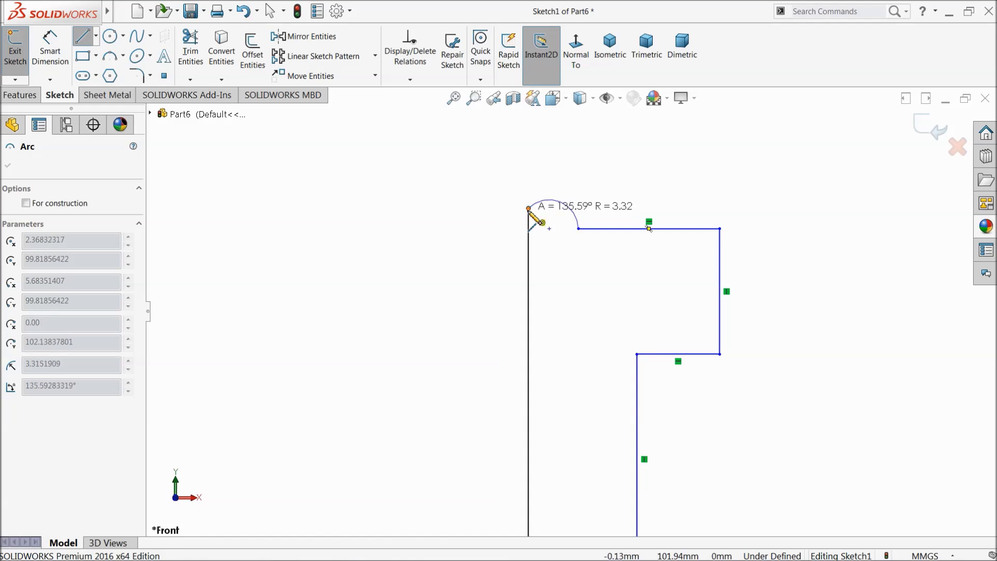
right_click(533, 180)
click(558, 188)
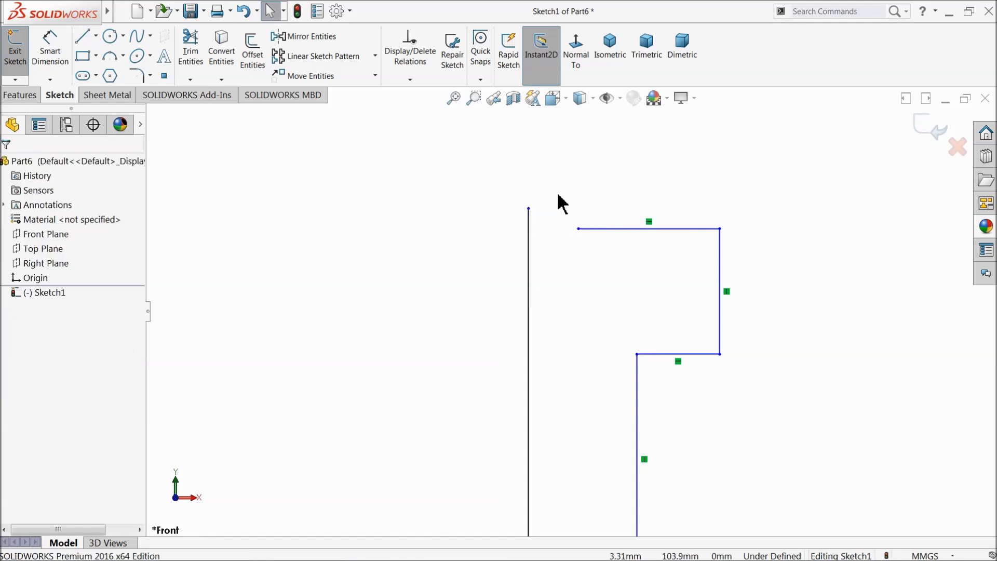
Step: Draw a three-point arc of about 11.2 mm radius from the upper horizontal line's inner end to the long vertical line's upper end
click(109, 55)
scroll(553, 231, down, 3)
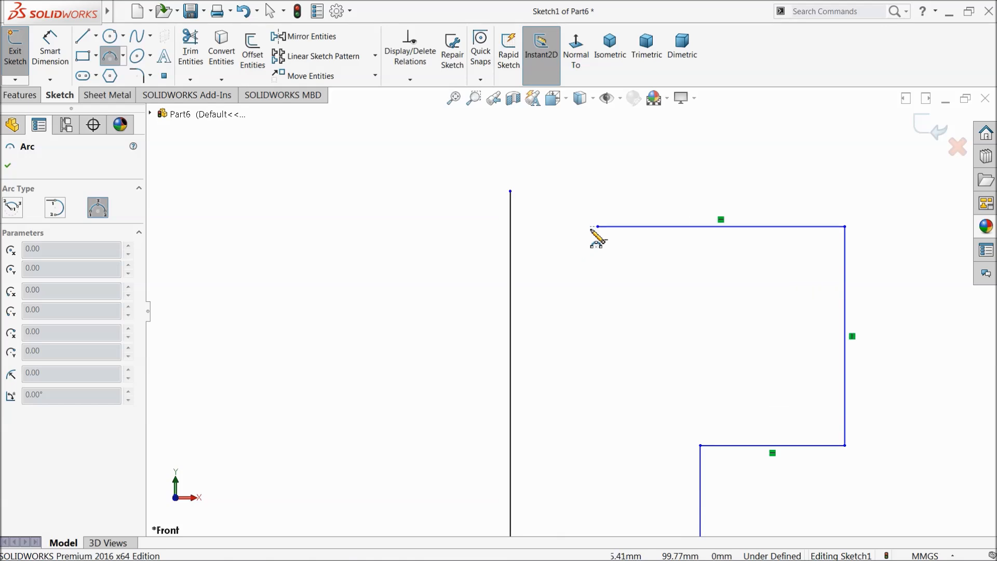
click(597, 227)
click(510, 192)
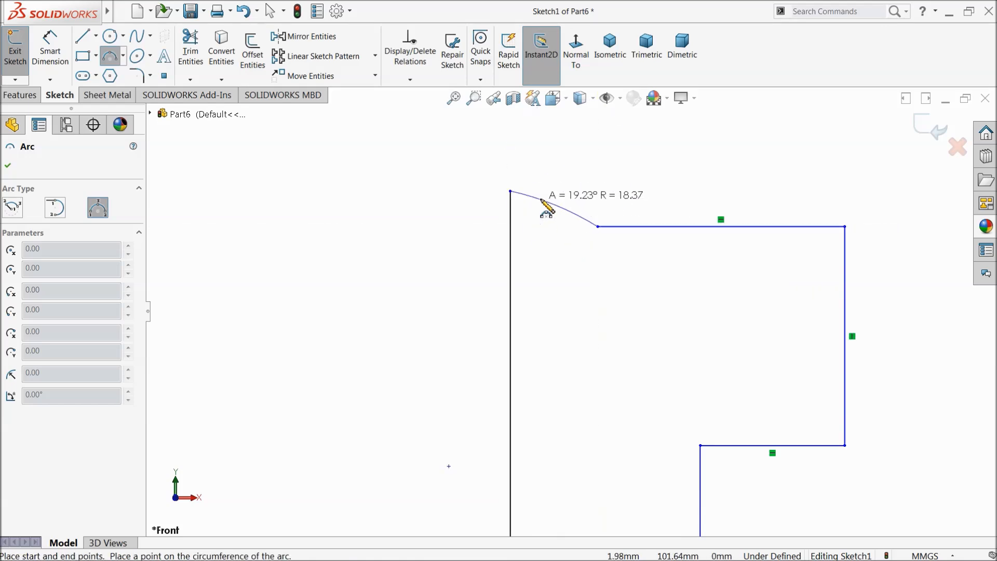
click(561, 212)
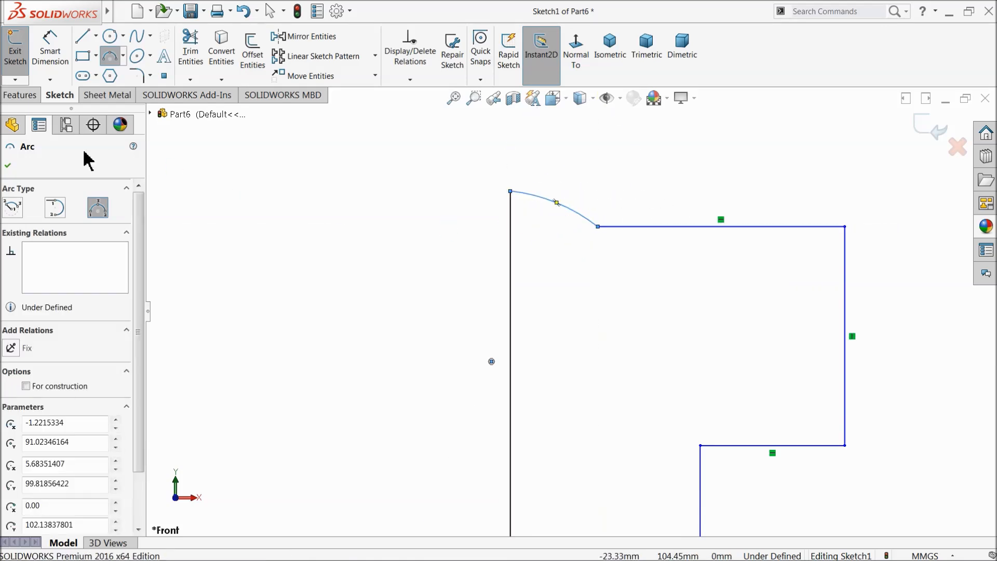
click(7, 166)
Step: Dimension the long vertical line's length as 2.69 mm
click(50, 46)
scroll(571, 310, up, 3)
click(563, 261)
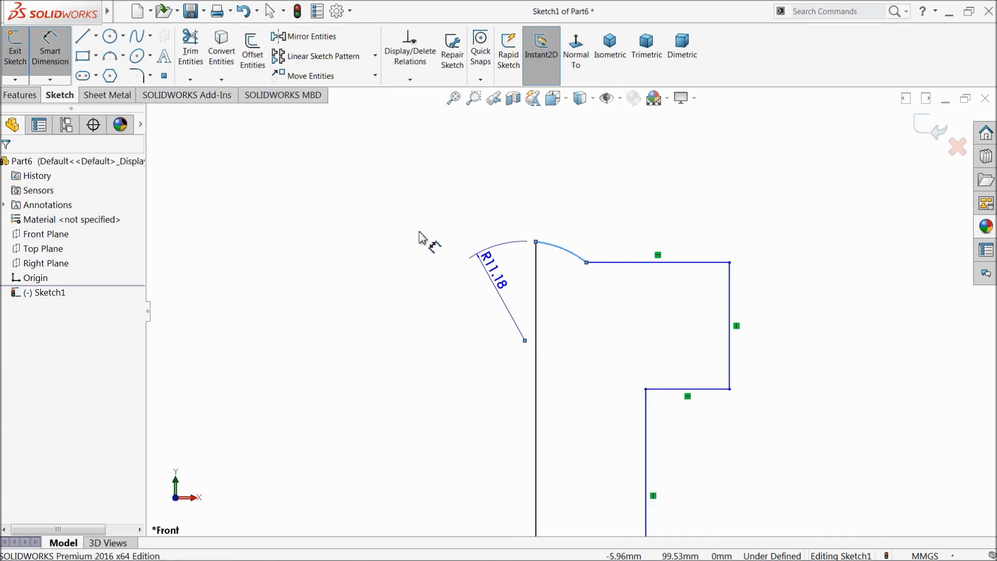
key(Escape)
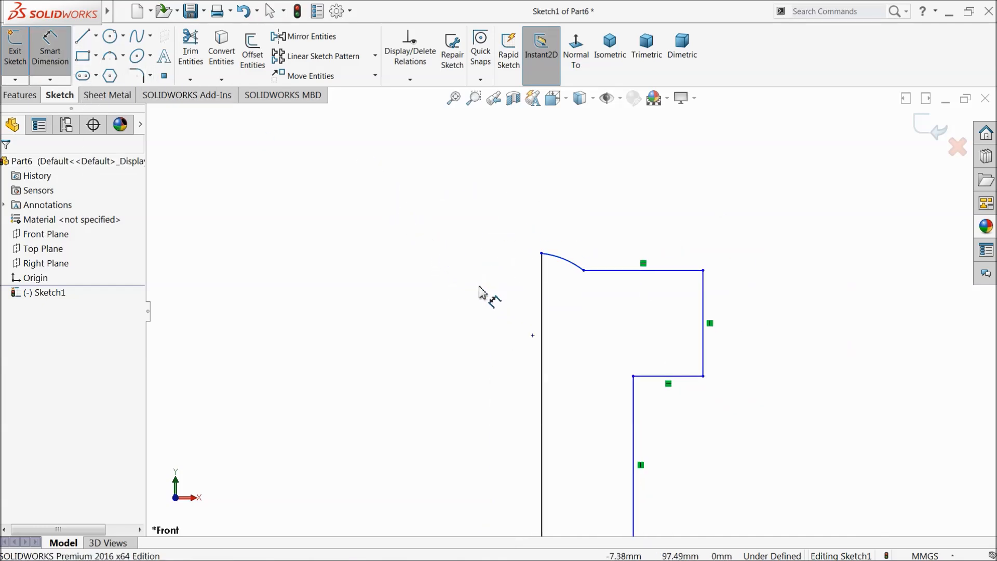
scroll(491, 287, up, 2)
scroll(519, 311, up, 3)
scroll(602, 395, down, 3)
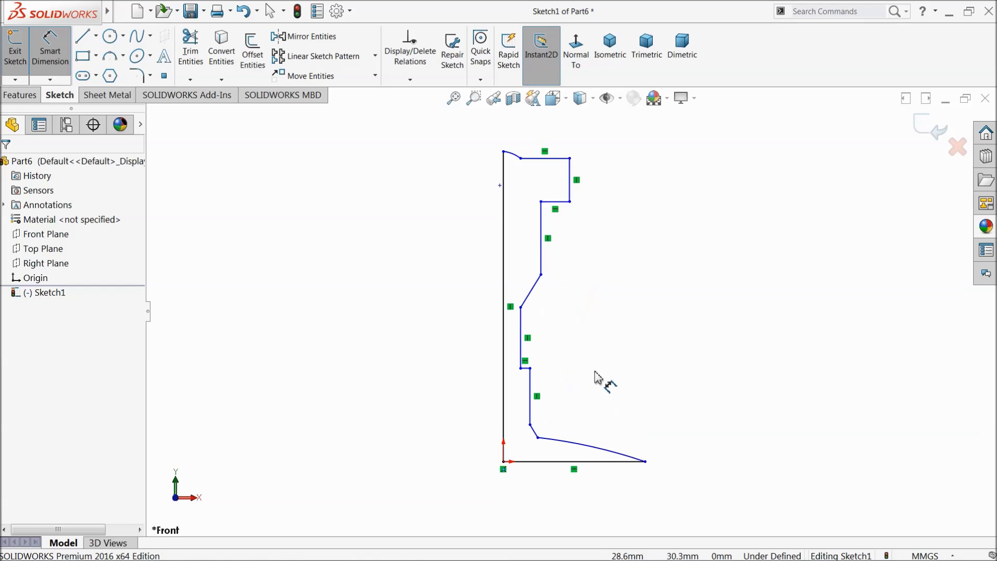
click(504, 313)
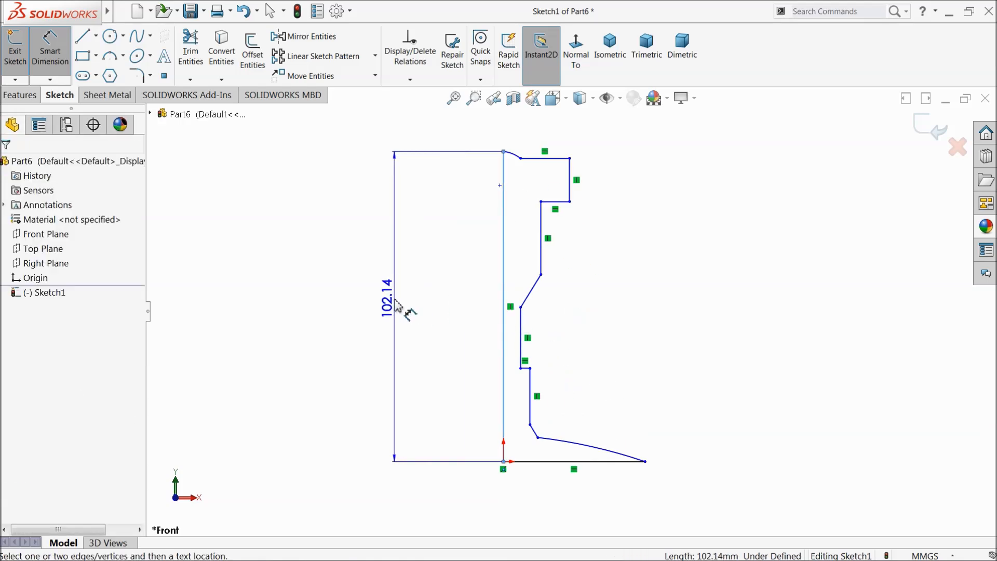
click(410, 311)
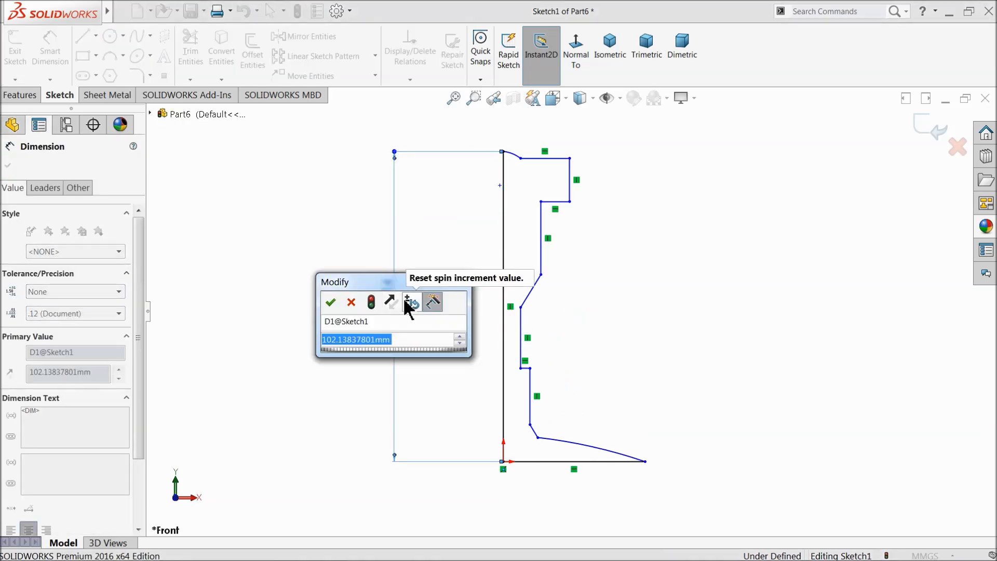
text(2.69)
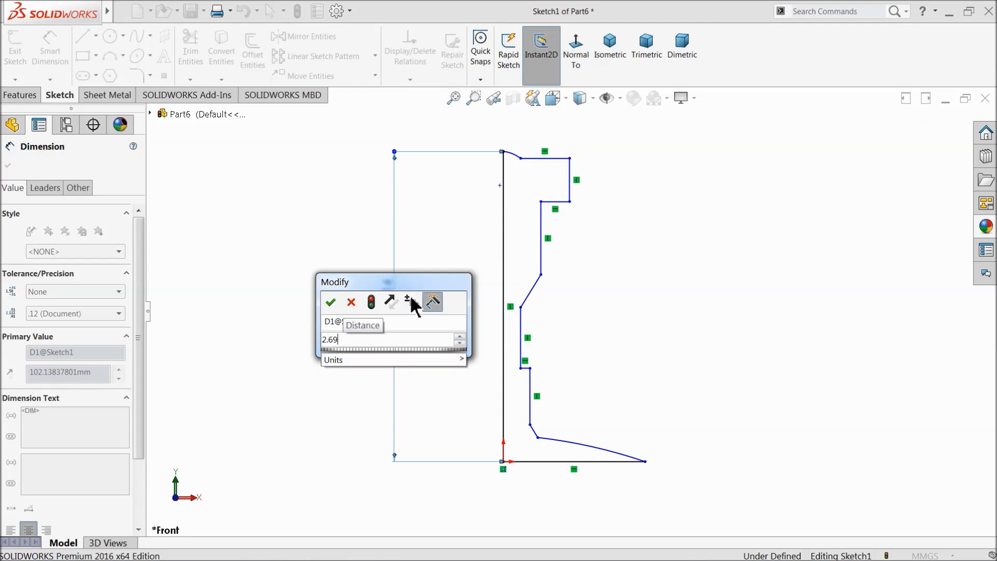
key(Return)
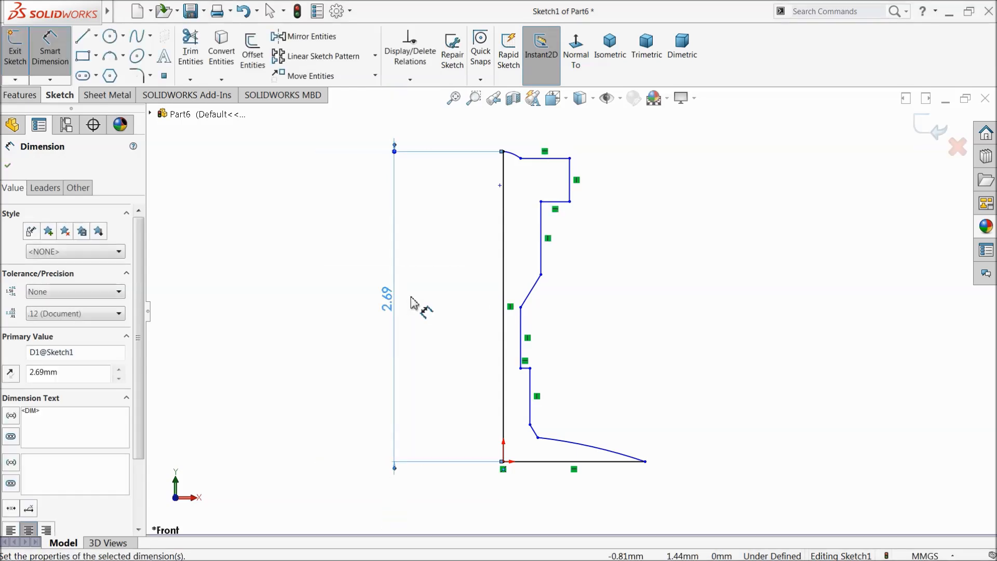
Step: Dimension the horizontal base line's length as 1.1 mm and finish dimensioning
click(560, 462)
click(561, 496)
text(1.1)
key(Return)
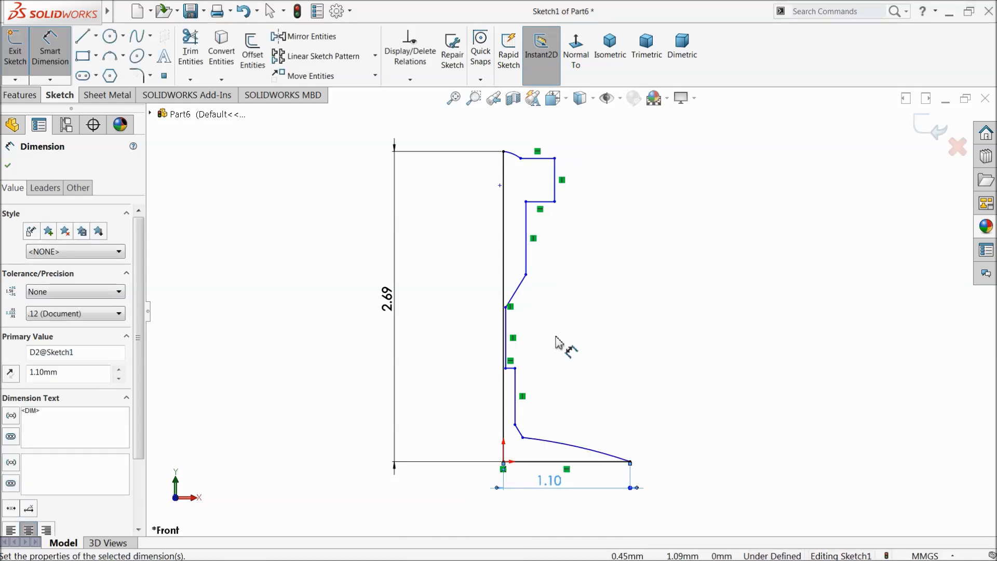
click(7, 165)
Step: Move the lower vertical line to about 0.23 mm from the long vertical line, and slant the line below it outward from about 0.3 mm up
scroll(648, 445, down, 5)
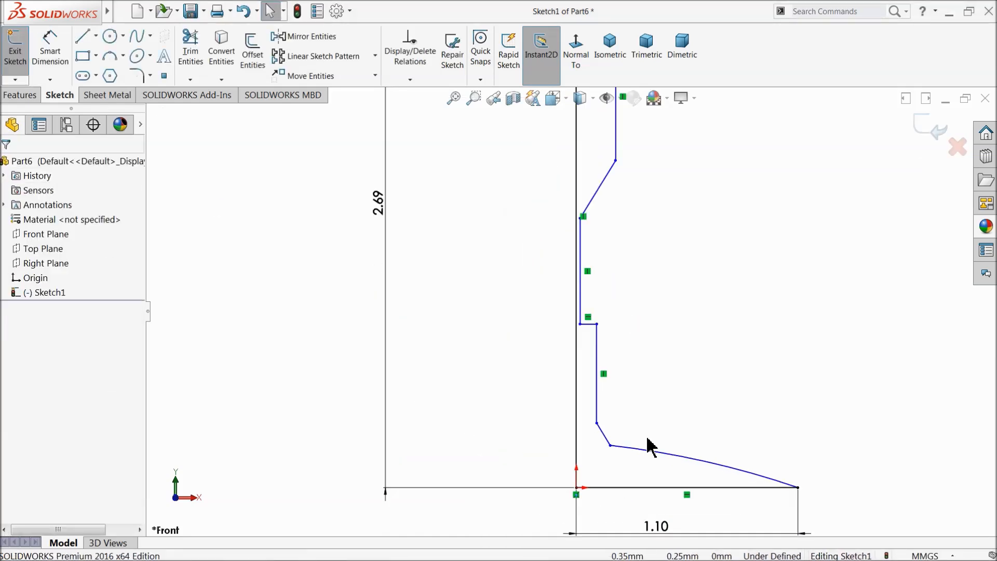
mouse_move(579, 235)
mouse_down()
mouse_move(626, 234)
mouse_move(622, 224)
mouse_up()
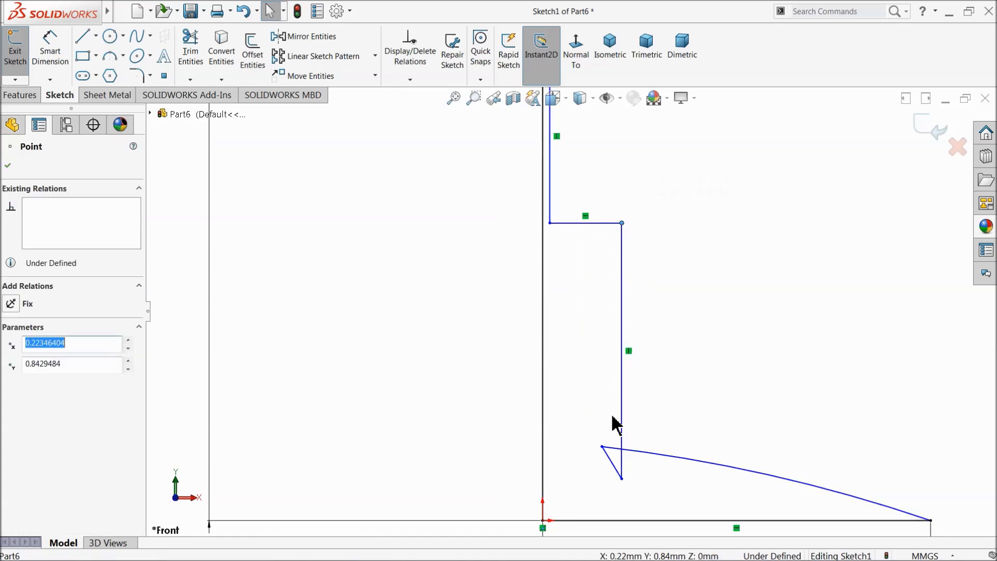
mouse_move(605, 453)
mouse_down()
mouse_move(674, 472)
mouse_move(681, 489)
mouse_move(634, 452)
mouse_move(625, 415)
mouse_up()
scroll(598, 311, up, 2)
scroll(598, 311, up, 1)
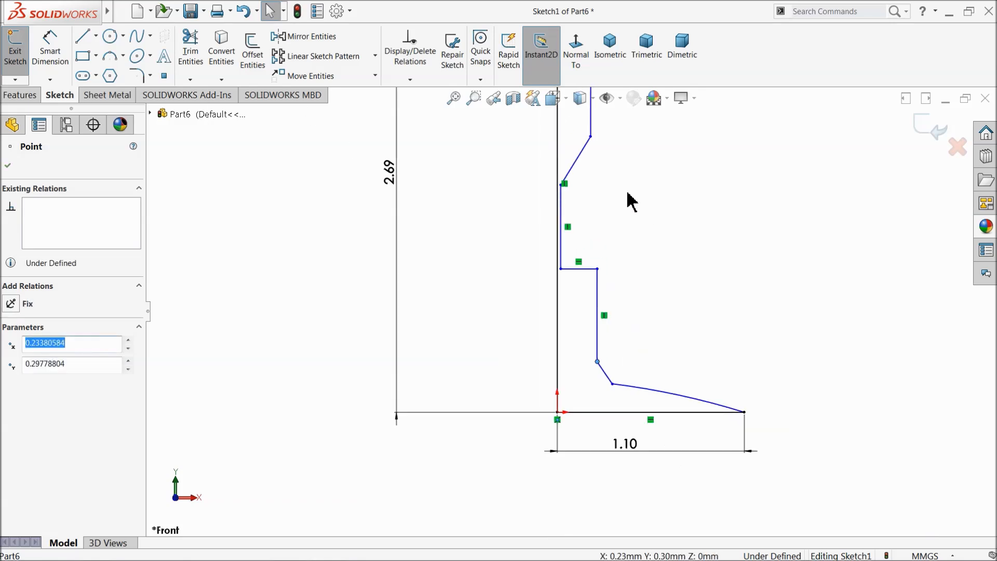
Step: Move the middle vertical line to about 0.18 mm and the vertical line above the slant to about 0.31 mm from the long vertical line
scroll(630, 200, down, 3)
mouse_move(507, 239)
mouse_down()
mouse_move(545, 223)
mouse_move(560, 205)
mouse_up()
scroll(571, 205, up, 3)
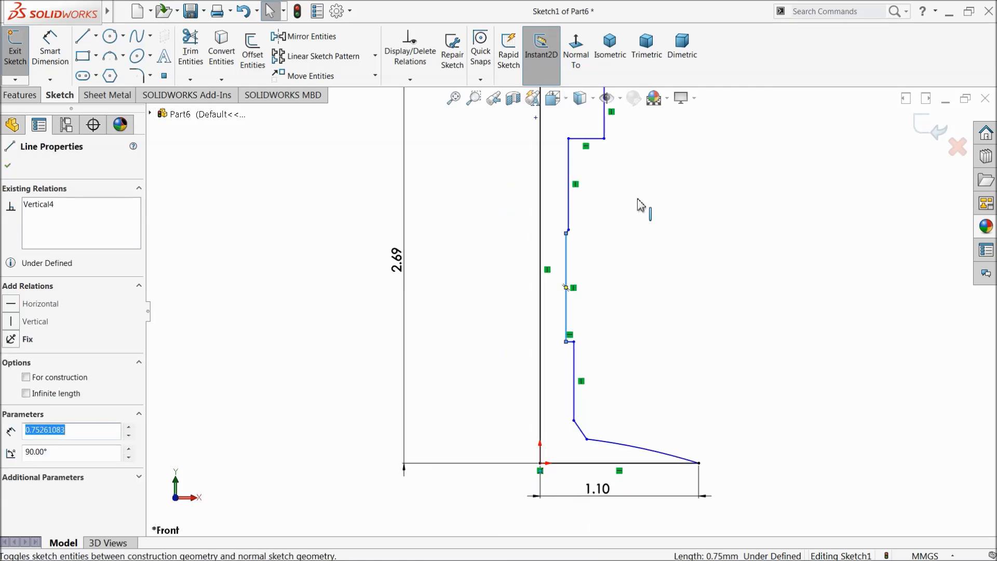
scroll(571, 249, down, 4)
drag(542, 282, 559, 274)
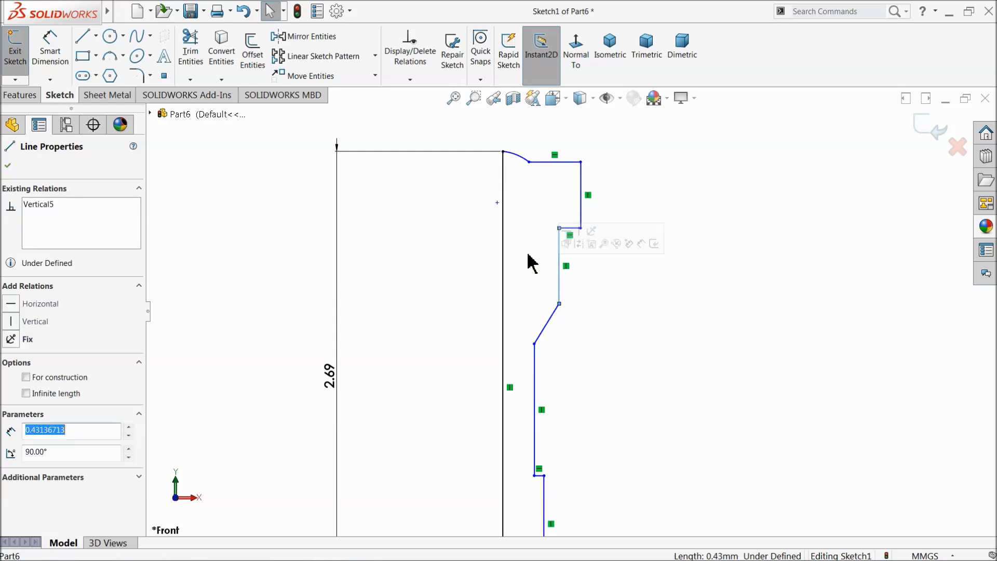
click(170, 144)
Step: Dimension the uppermost outer vertical line's length as 0.35 mm
click(48, 44)
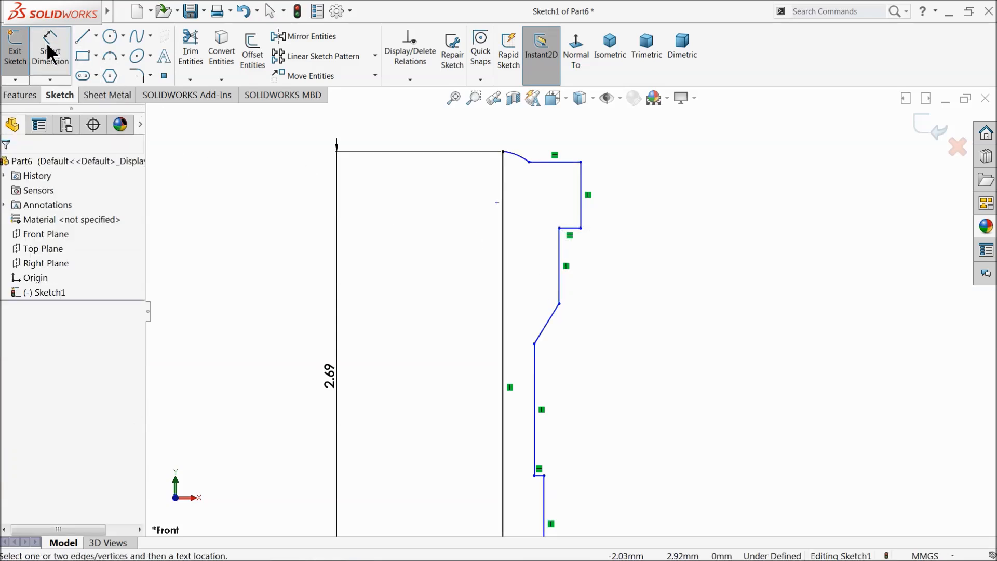
click(583, 198)
click(618, 202)
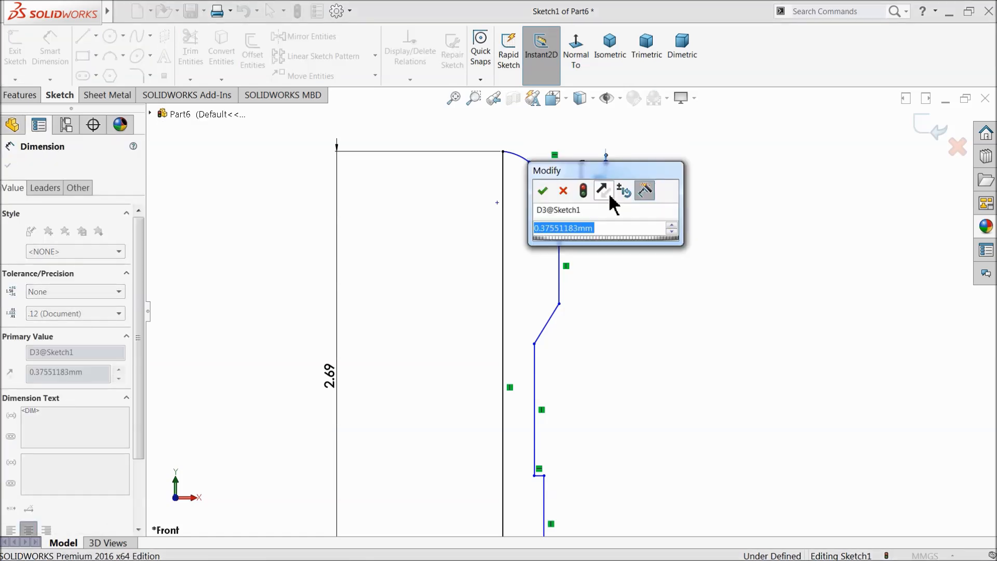
text(0.35)
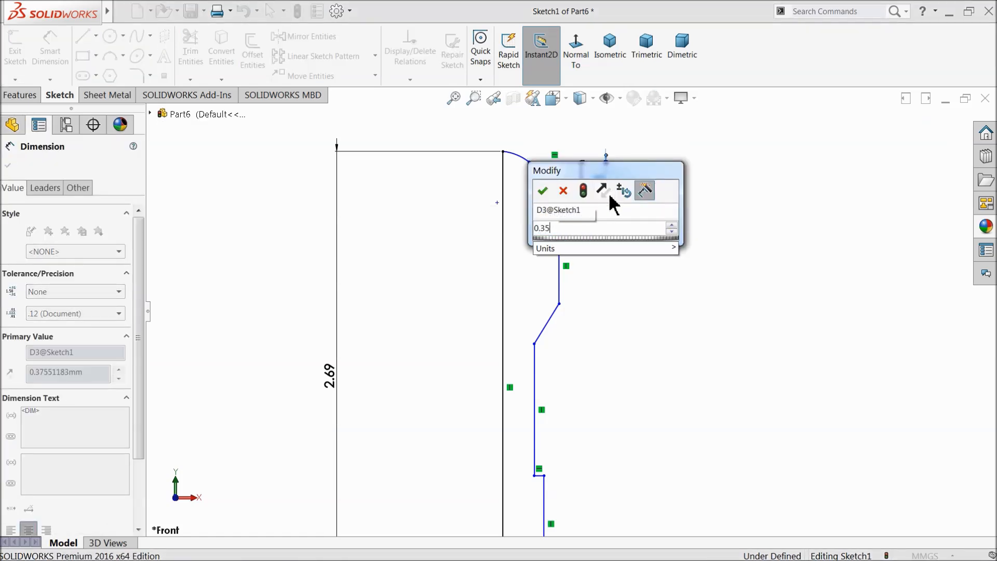
key(Return)
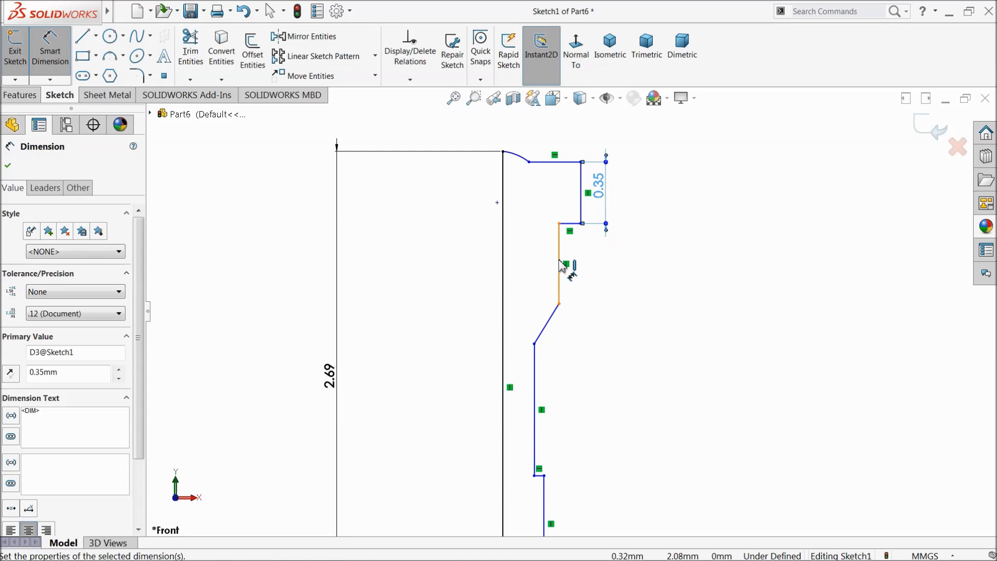
Step: Dimension the length of the vertical line between the upper step and the long slanted line as 0.625 mm
click(563, 265)
click(686, 270)
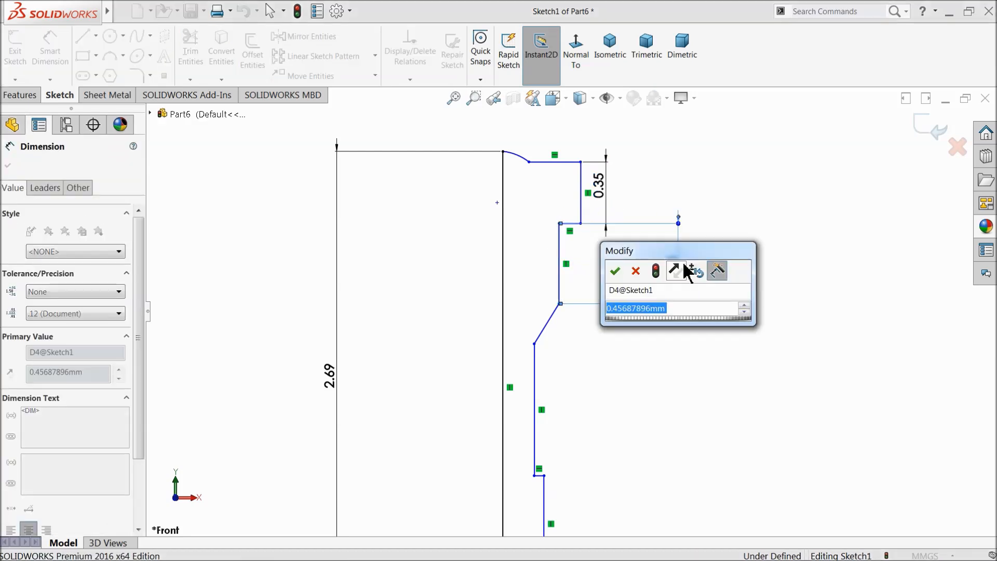
text(0.625)
key(Return)
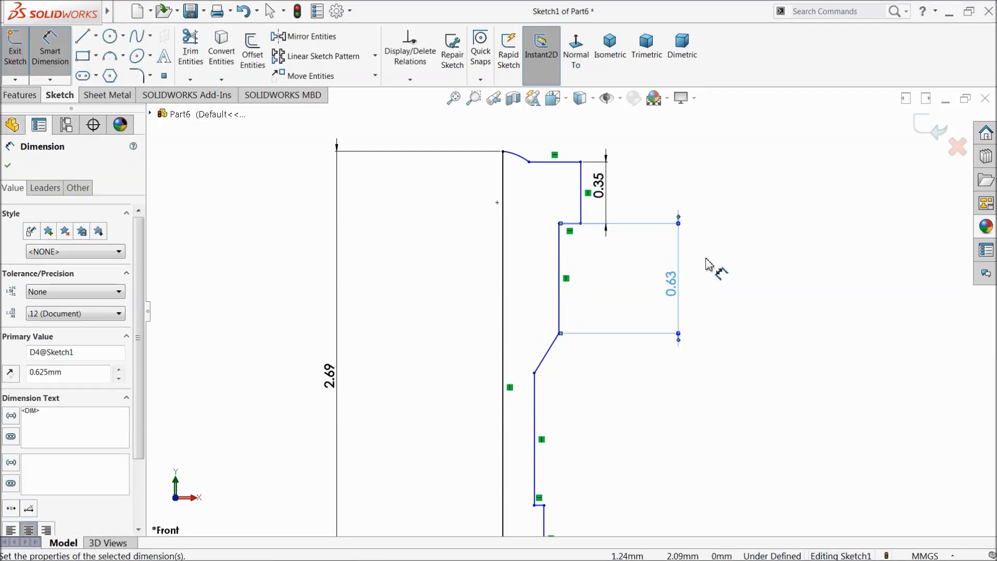
Step: Dimension the distance between the middle vertical line and the long vertical line as 0.172 mm
click(538, 430)
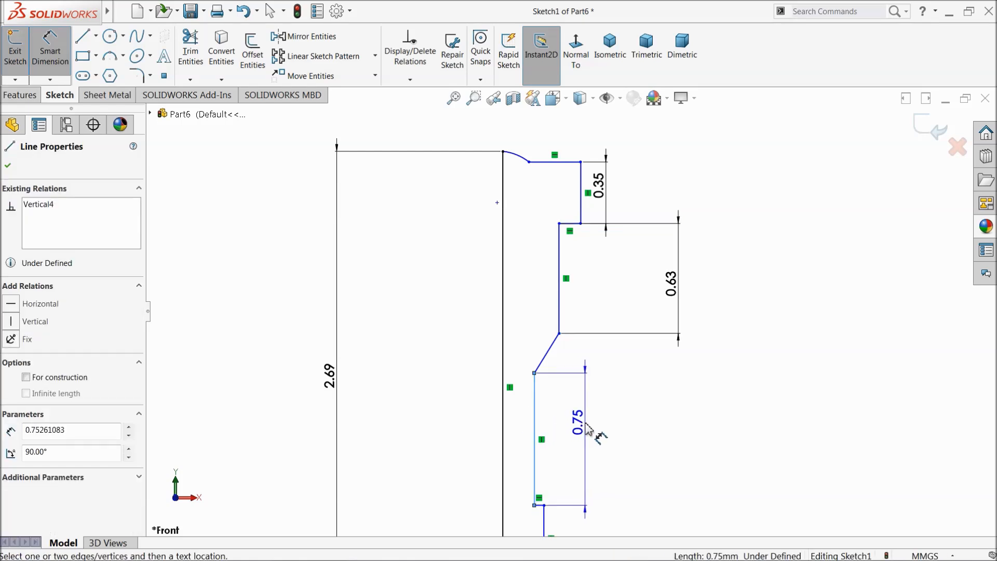
click(503, 418)
click(513, 417)
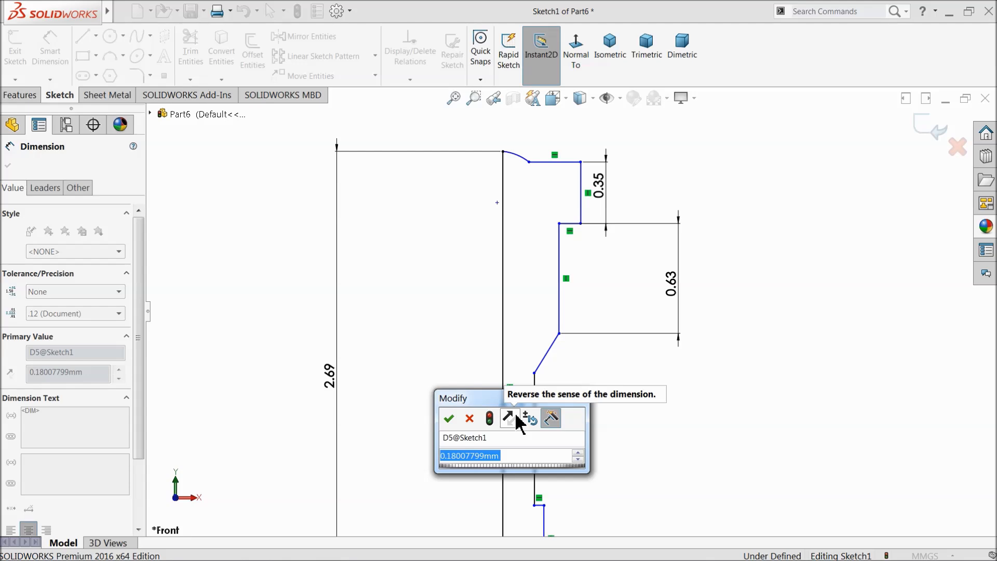
text(0.172)
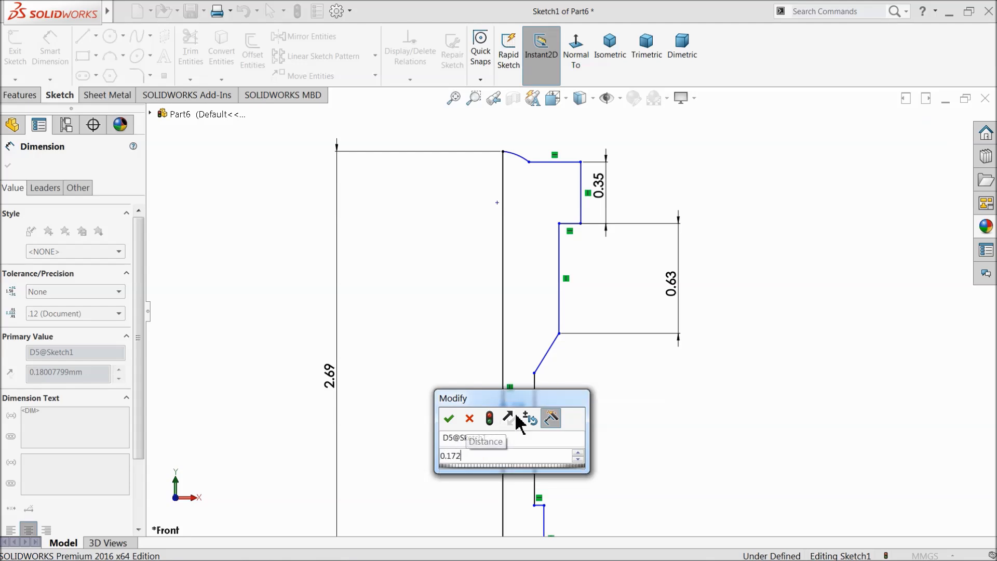
key(Return)
Step: Dimension the distance between the lower short vertical line and the long vertical line as 0.3 mm
scroll(535, 416, up, 3)
scroll(520, 265, down, 5)
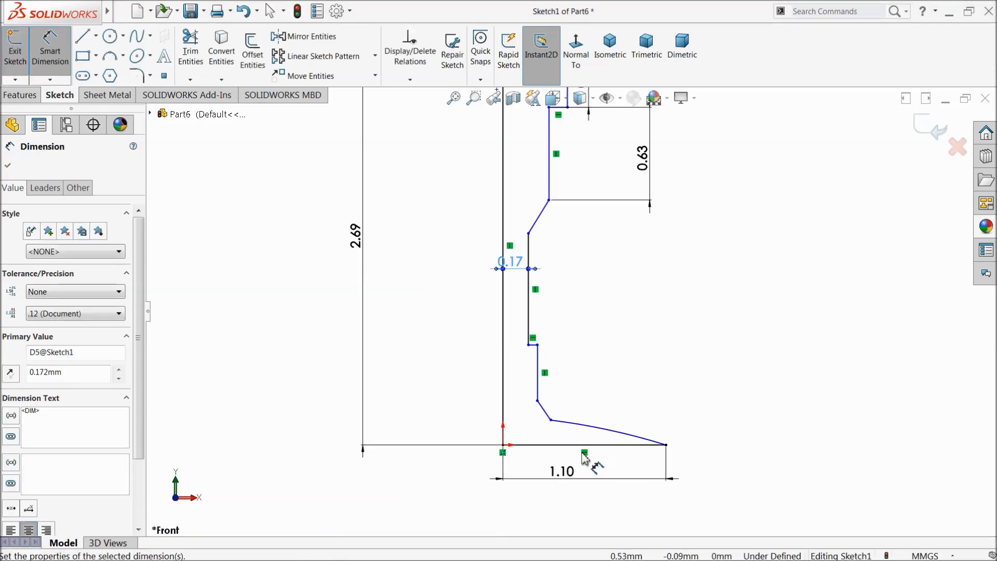
click(522, 324)
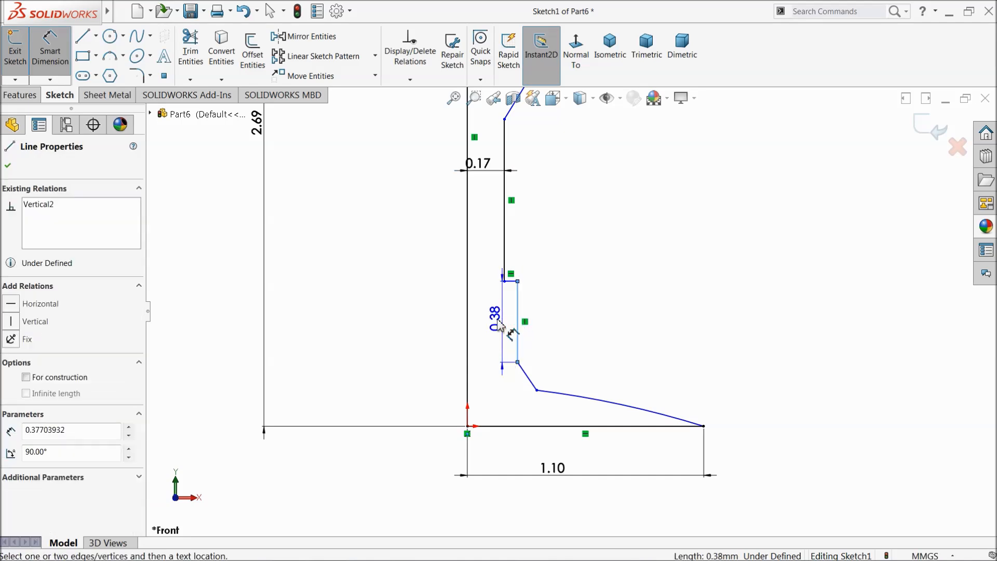
click(468, 333)
click(484, 327)
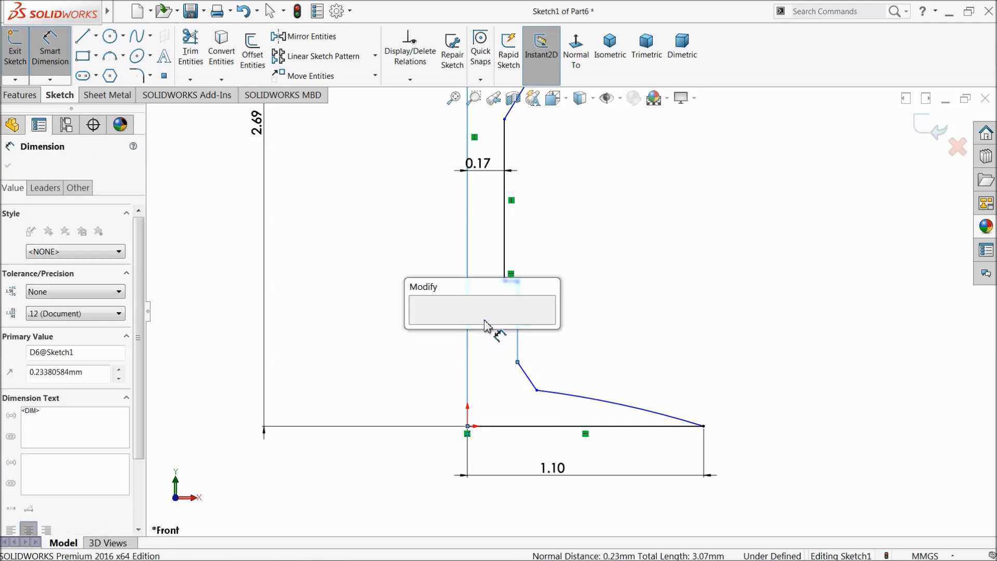
text(03)
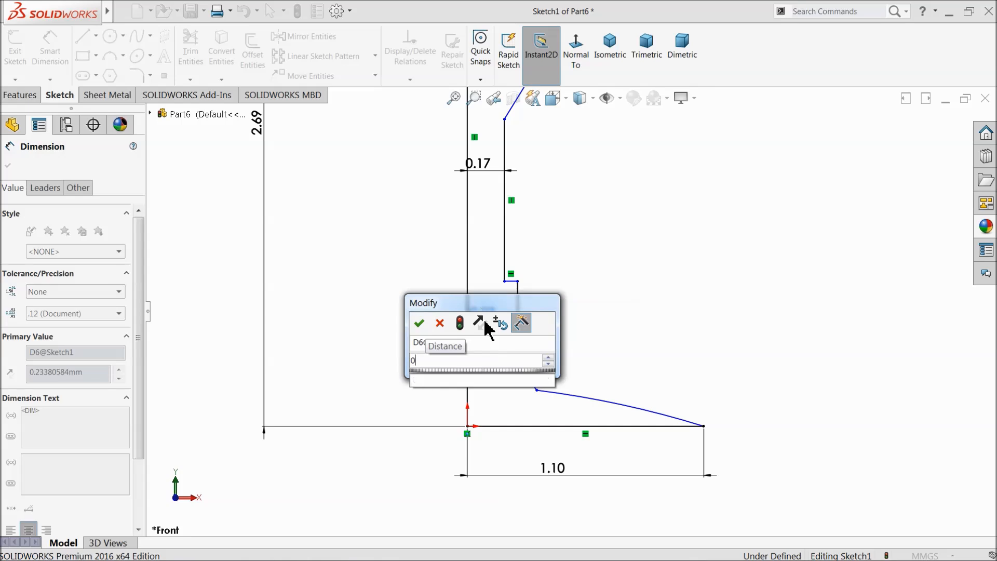
key(Return)
Step: Dimension the distance from the 0.63 mm vertical line to the long vertical line as 0.3 mm
scroll(597, 260, up, 3)
scroll(575, 174, down, 4)
click(538, 194)
click(470, 197)
click(496, 198)
text(0.3)
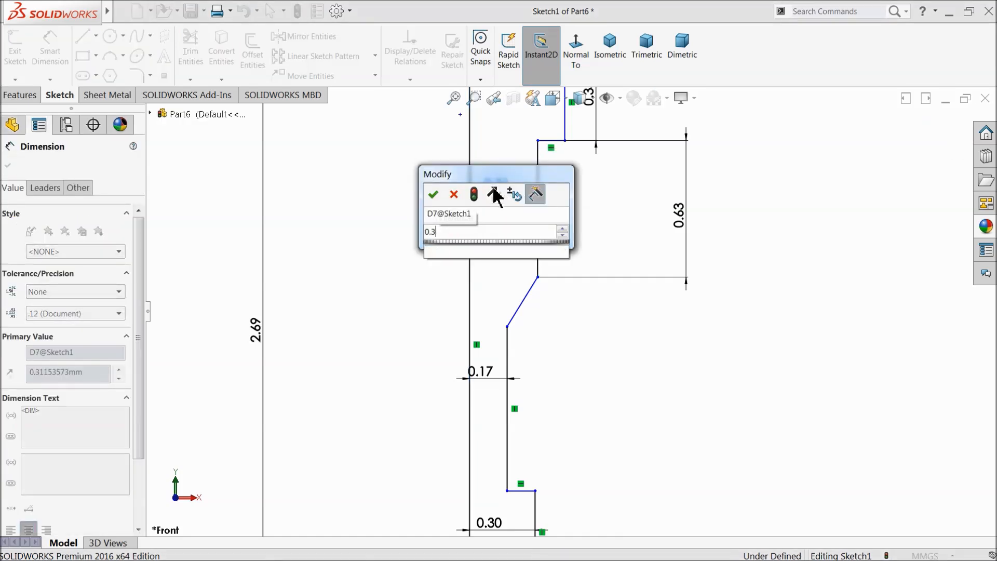
key(Return)
Step: Dimension the vertical distance between the two endpoints of the upper arc as 0.5 mm
scroll(520, 197, up, 3)
scroll(540, 184, down, 5)
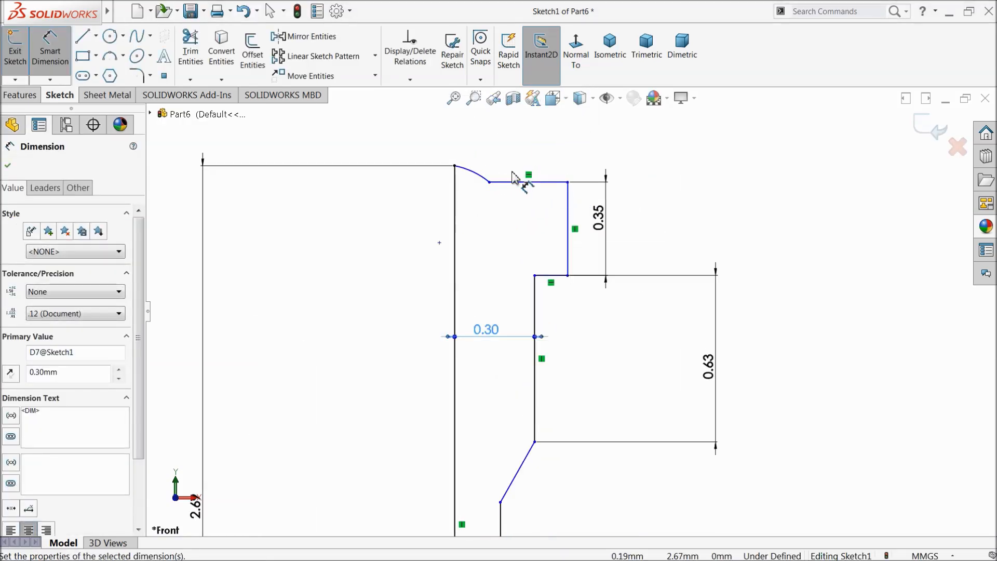
click(502, 225)
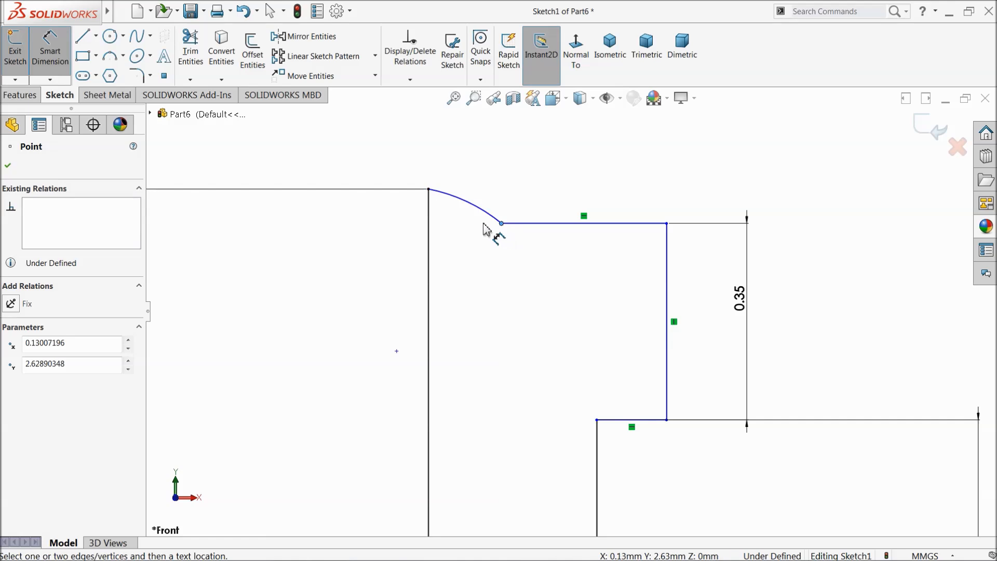
click(429, 190)
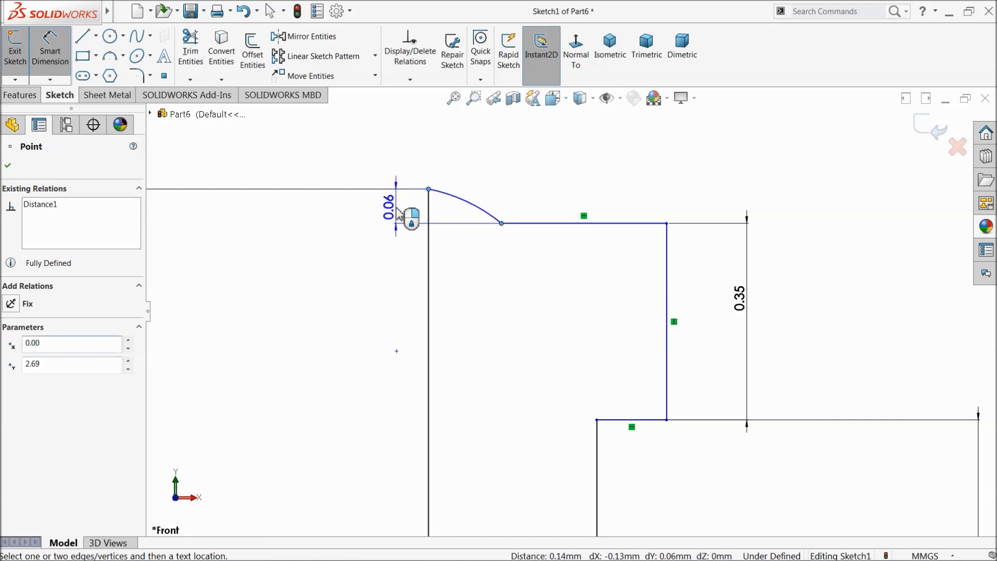
click(397, 204)
text(0.5)
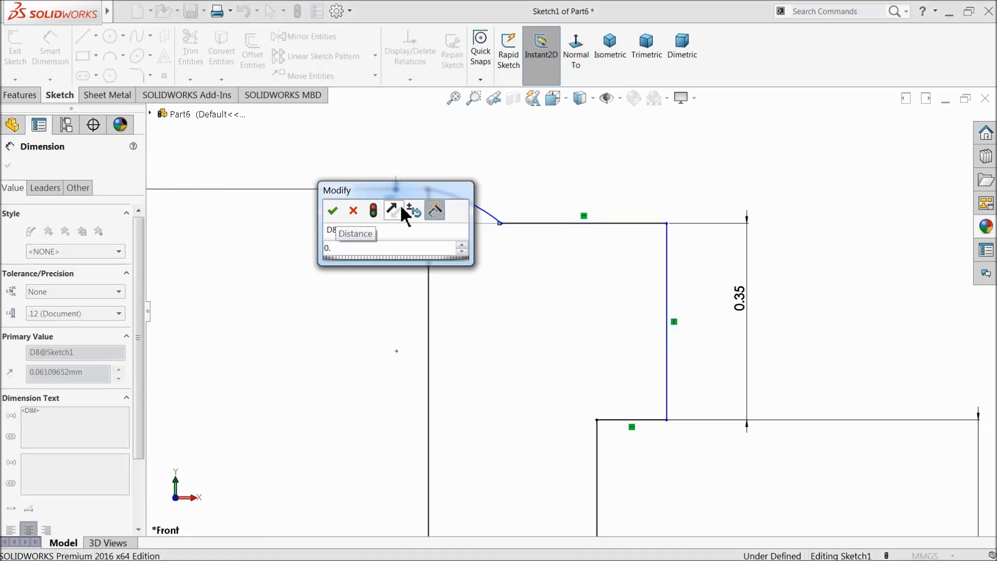
key(Return)
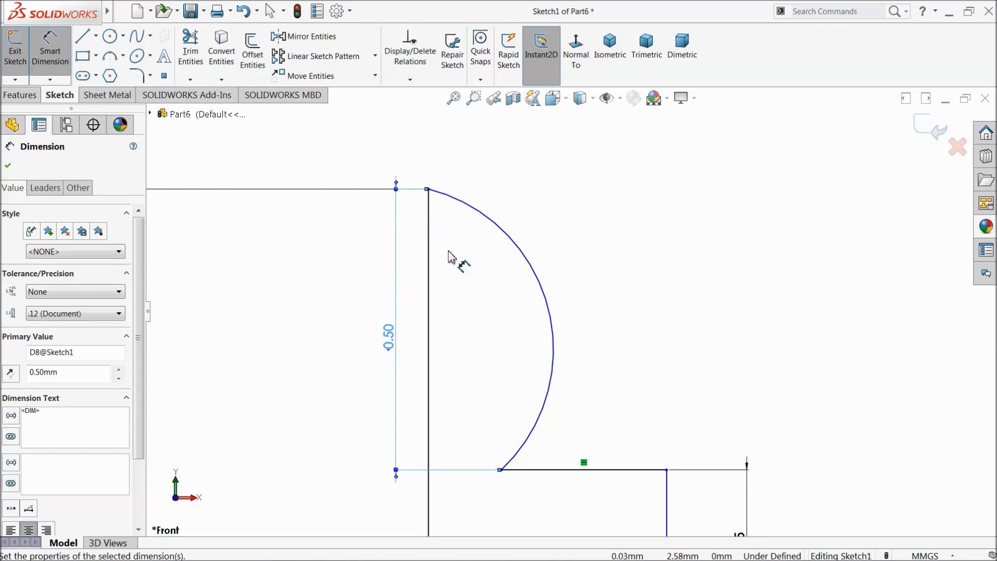
Step: Undo the 0.5 mm value entered for the upper arc's vertical dimension
click(242, 11)
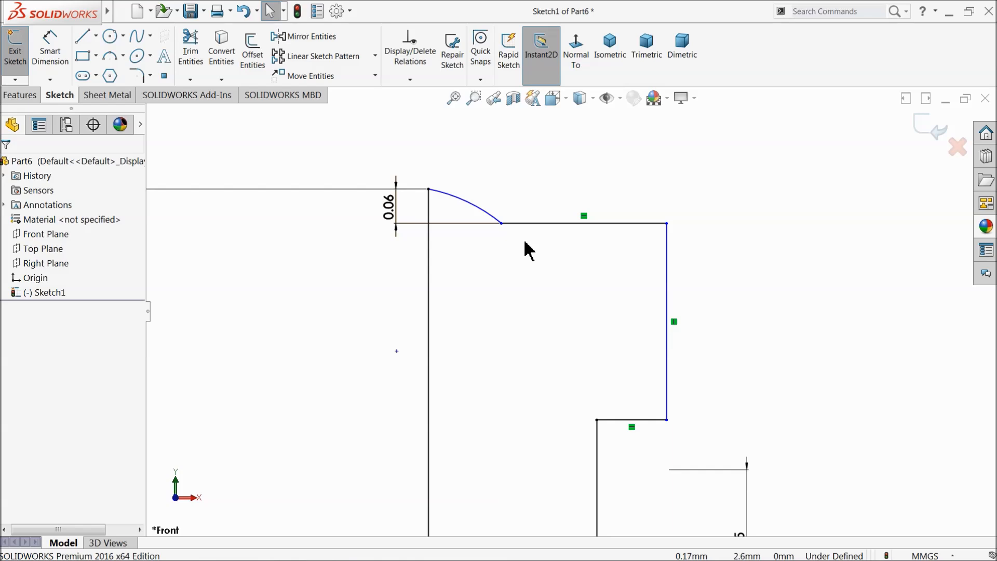
scroll(514, 218, up, 3)
scroll(650, 335, up, 4)
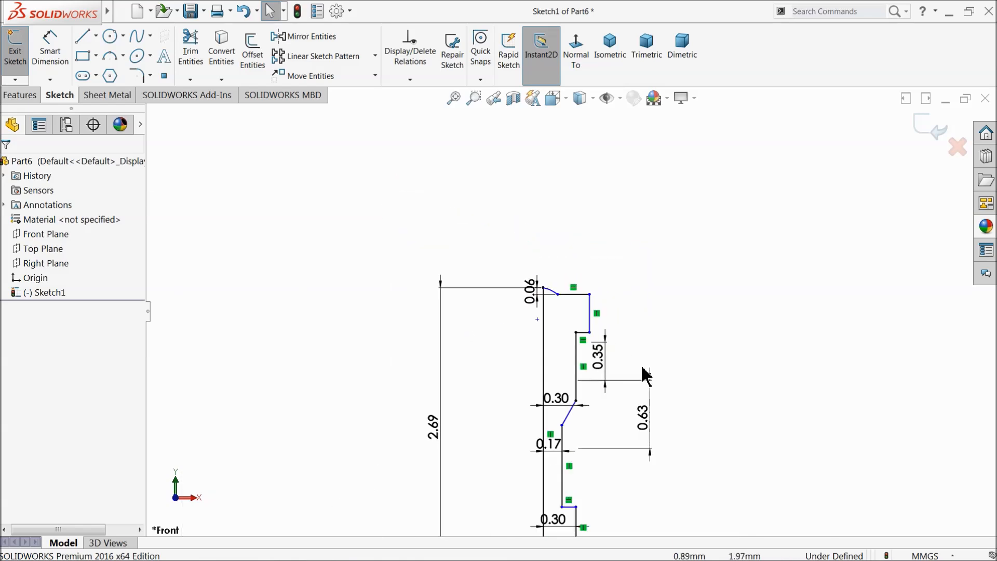
Step: Reposition the 0.35, 0.63 and upper 0.30 dimensions next to the lines they measure
scroll(632, 390, up, 4)
scroll(610, 387, down, 5)
mouse_move(551, 249)
mouse_down()
mouse_move(563, 237)
mouse_move(604, 237)
mouse_up()
scroll(567, 325, up, 2)
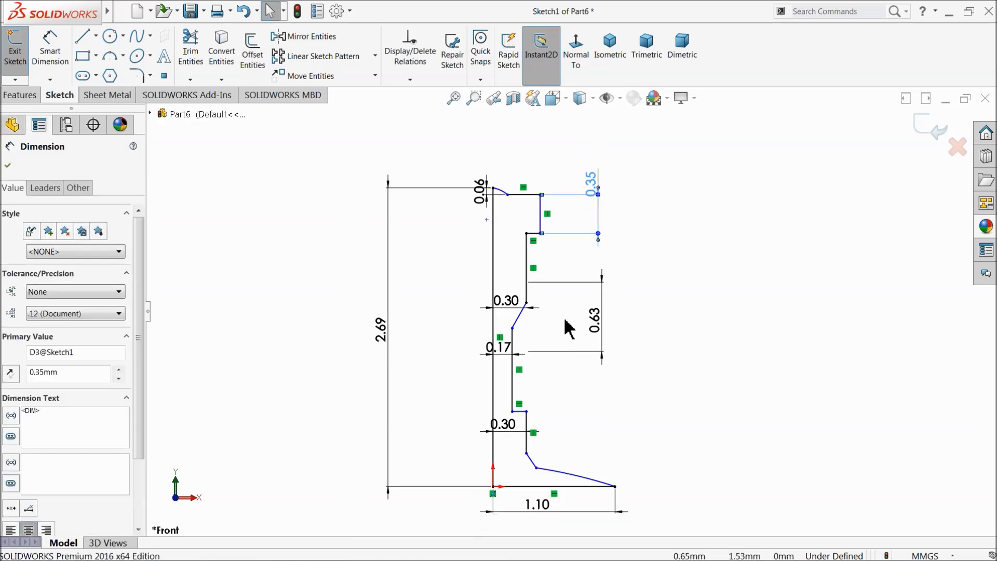
scroll(568, 329, down, 3)
drag(601, 307, 617, 281)
drag(482, 290, 483, 246)
Step: Move the lower endpoint of the upper slanted line up to about Y 1.55 mm
scroll(493, 323, down, 3)
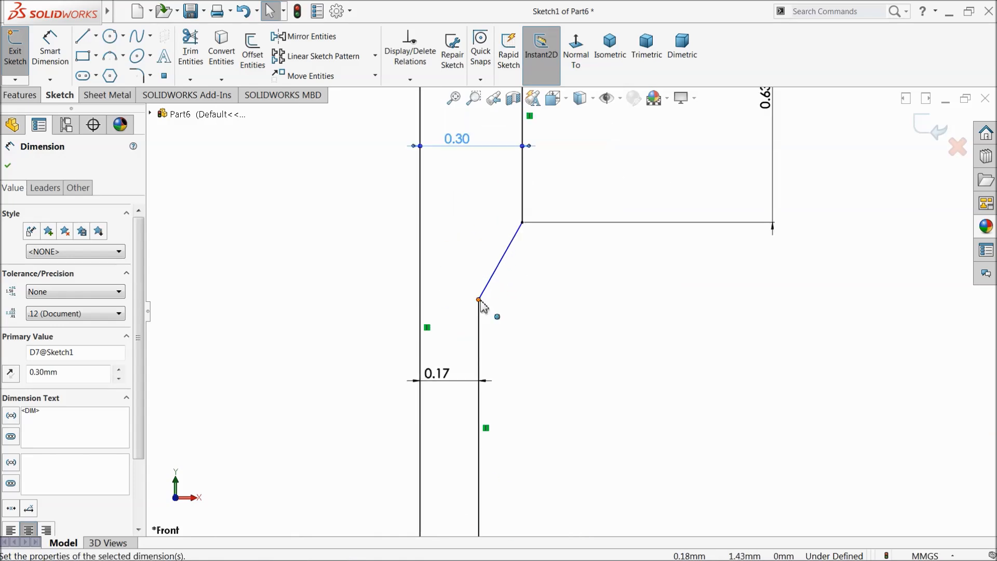
drag(479, 299, 478, 283)
drag(487, 258, 488, 259)
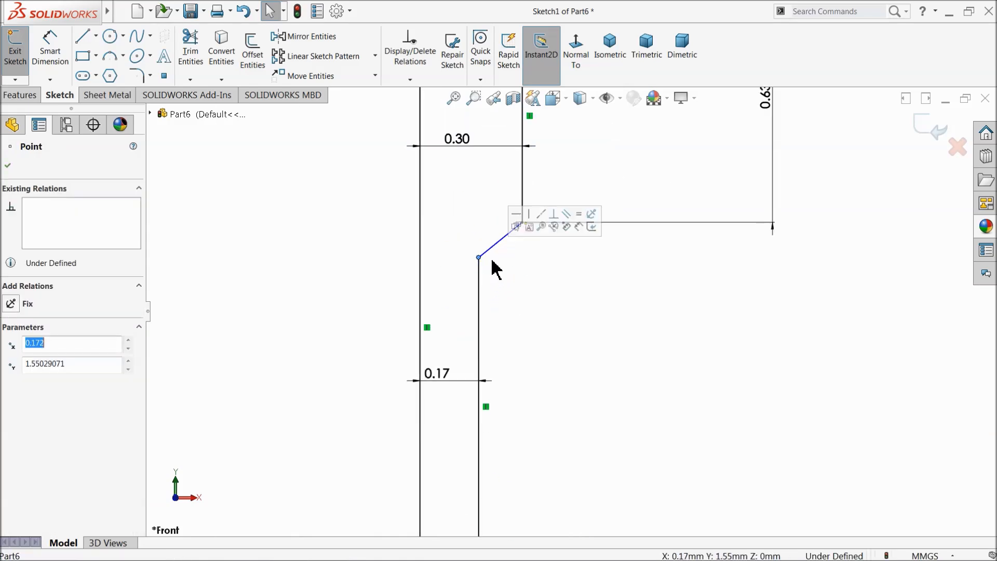
Step: Revolve the closed half-profile 360 degrees about its long vertical line
scroll(520, 307, up, 7)
scroll(593, 428, up, 2)
scroll(596, 435, down, 4)
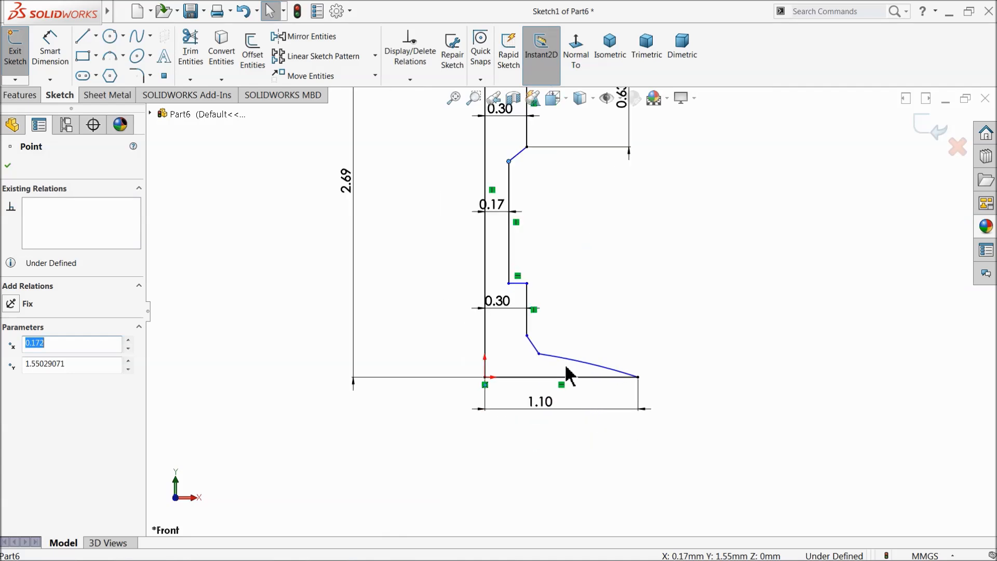
scroll(568, 374, down, 4)
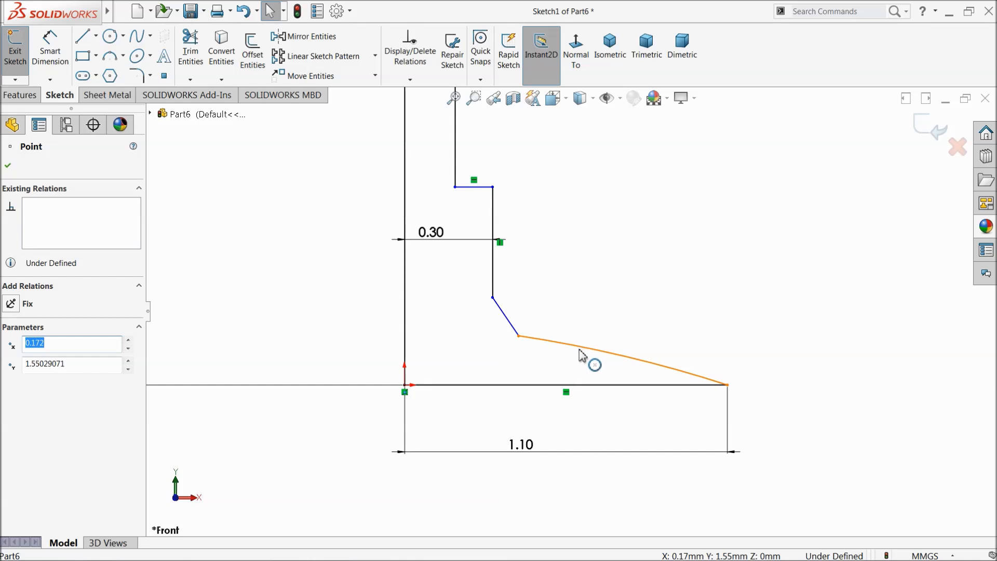
scroll(574, 347, up, 8)
scroll(582, 220, down, 4)
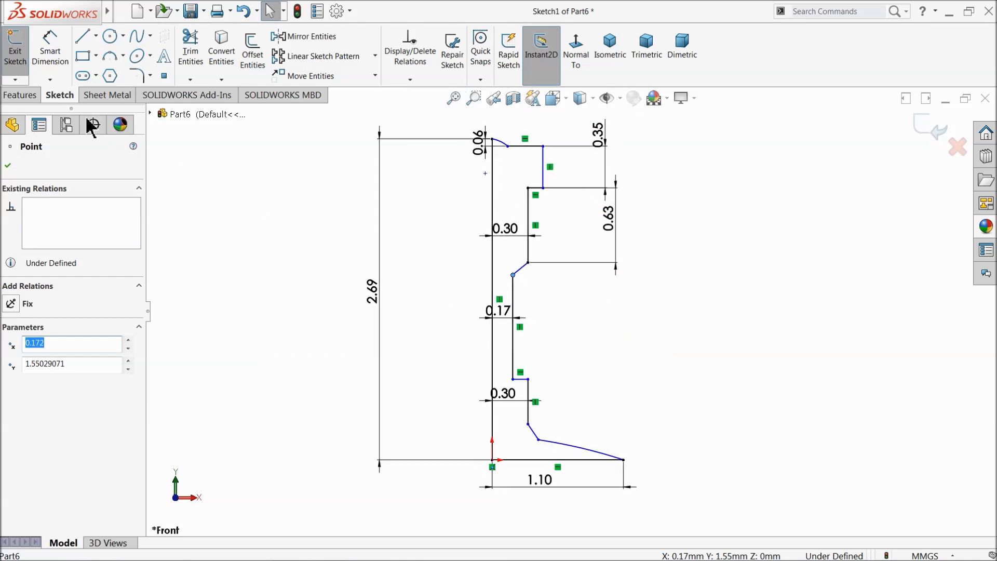
click(25, 97)
click(61, 52)
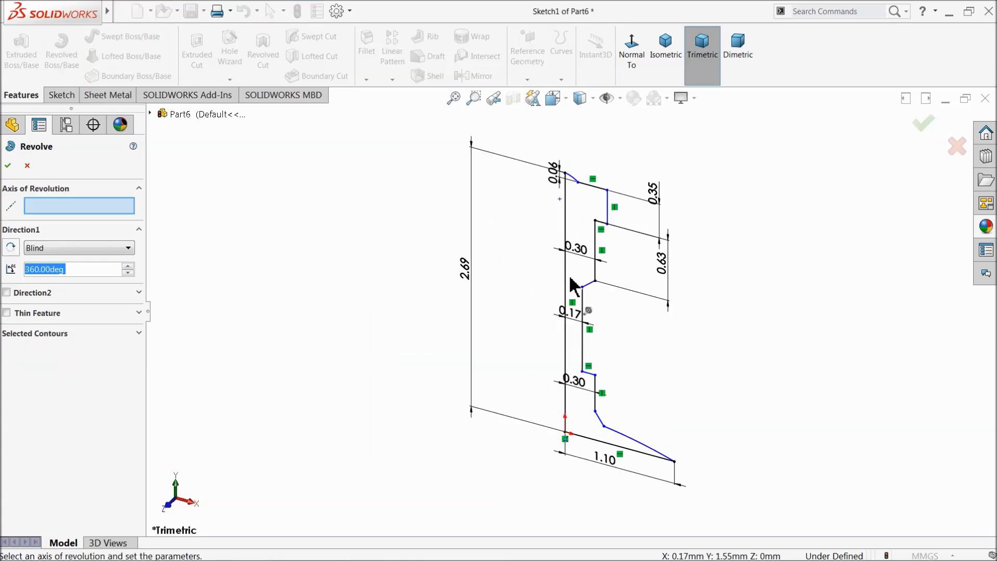
click(565, 285)
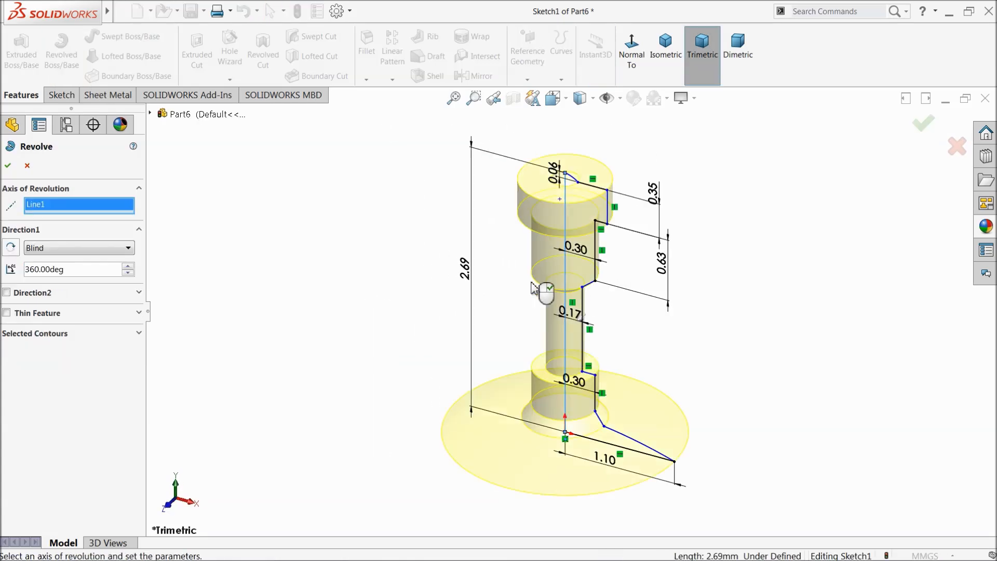
click(8, 166)
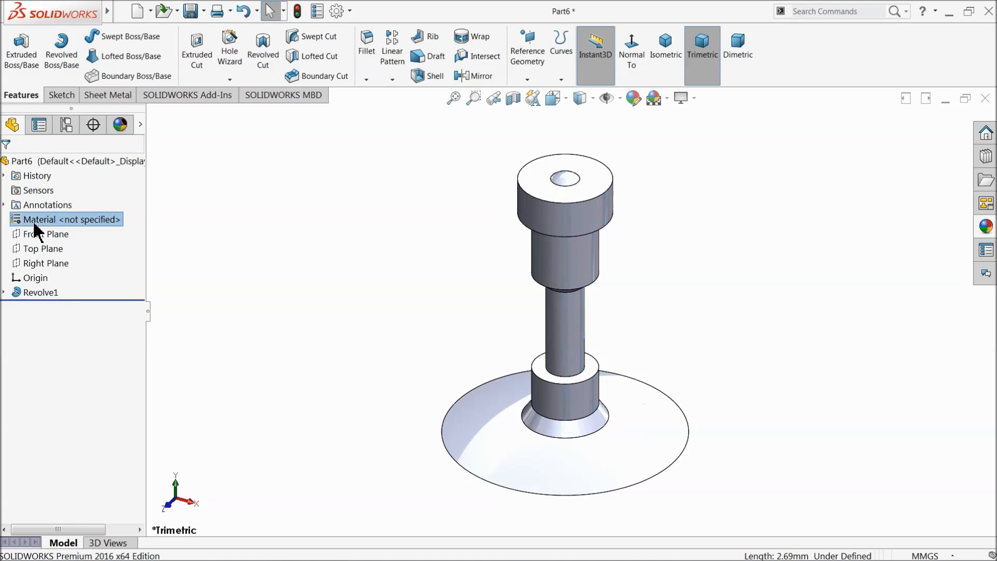
click(634, 97)
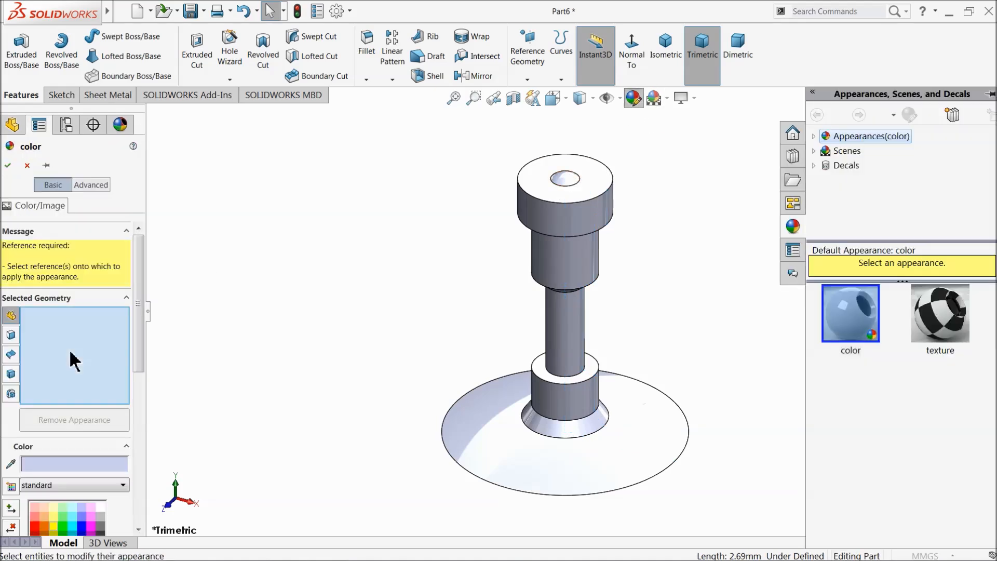
drag(139, 319, 138, 387)
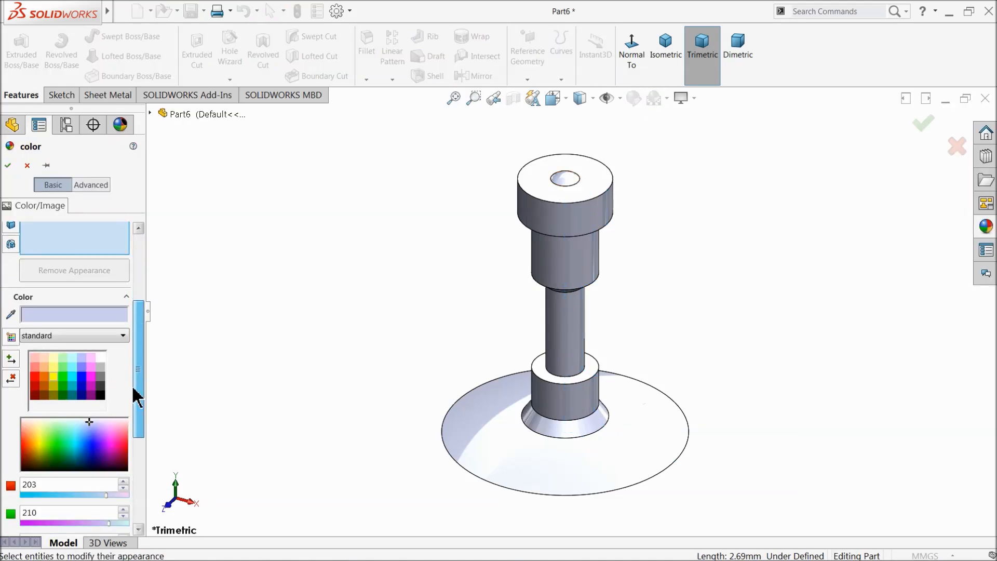
click(51, 379)
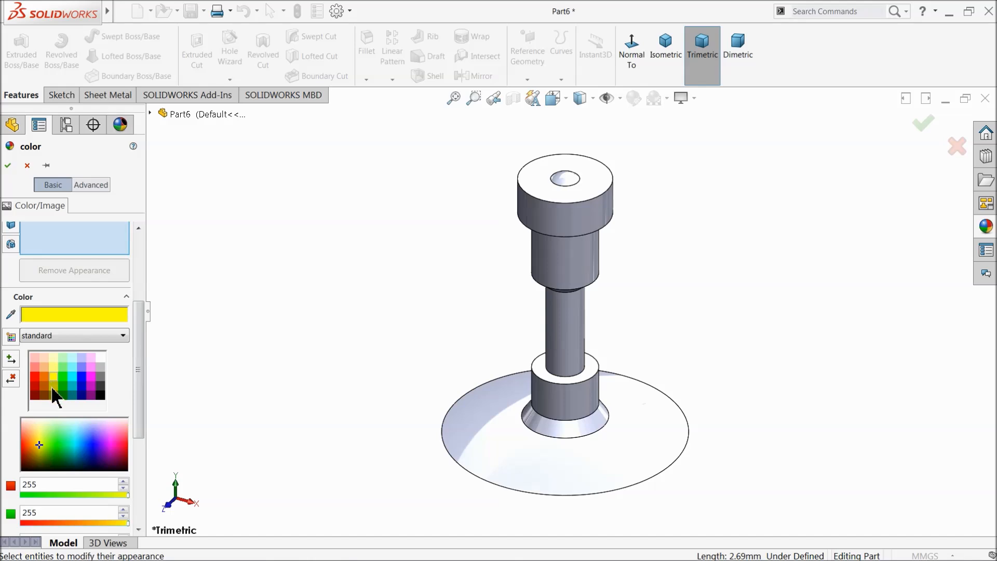
click(51, 385)
click(27, 165)
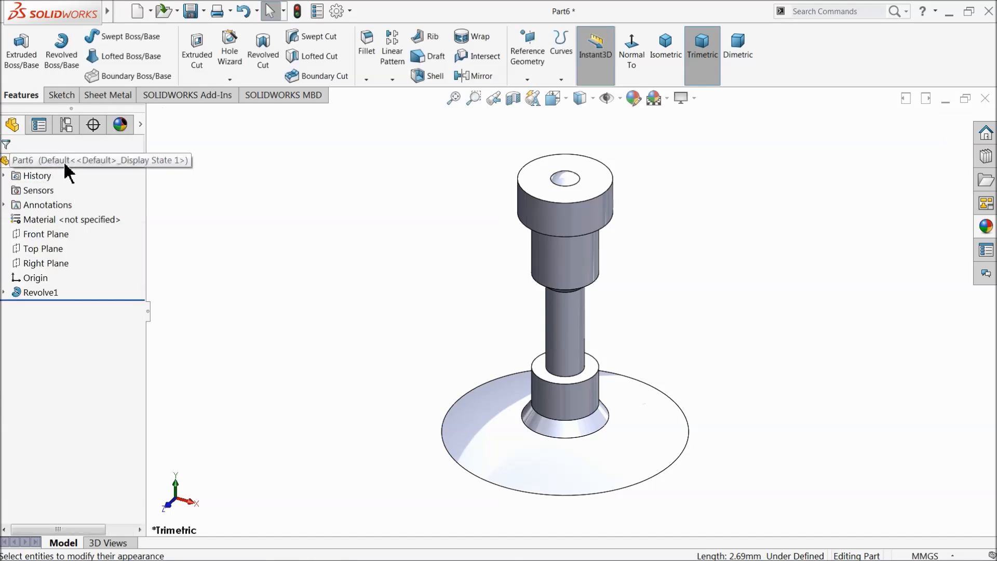
Step: Apply a dark yellow colour from the standard swatches to the whole part
click(65, 161)
click(634, 98)
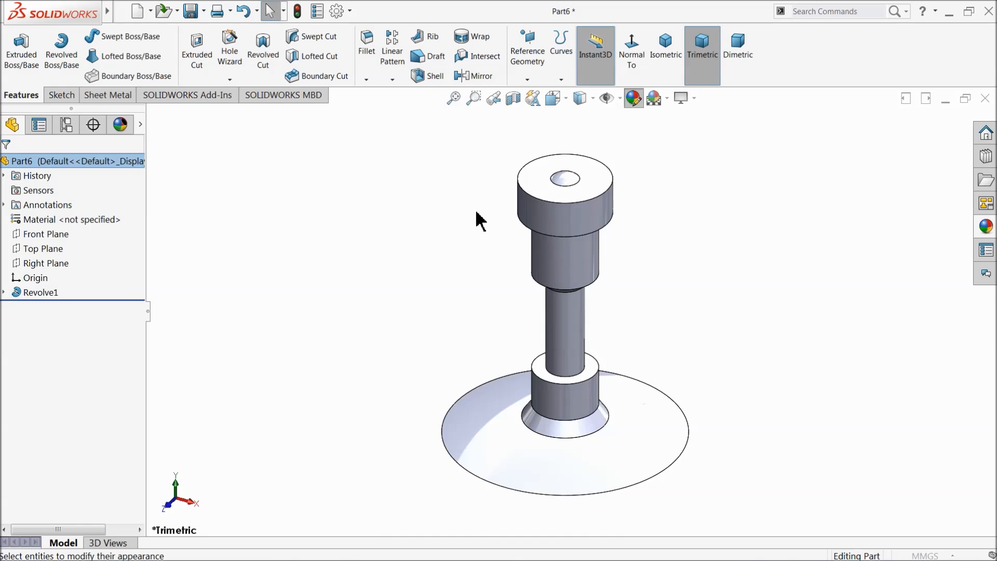
click(55, 466)
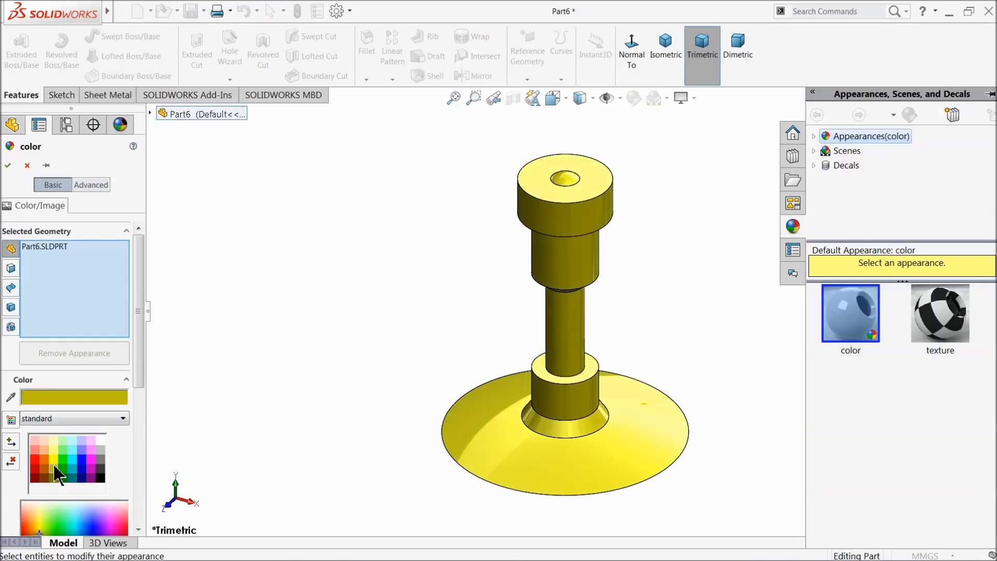
click(7, 165)
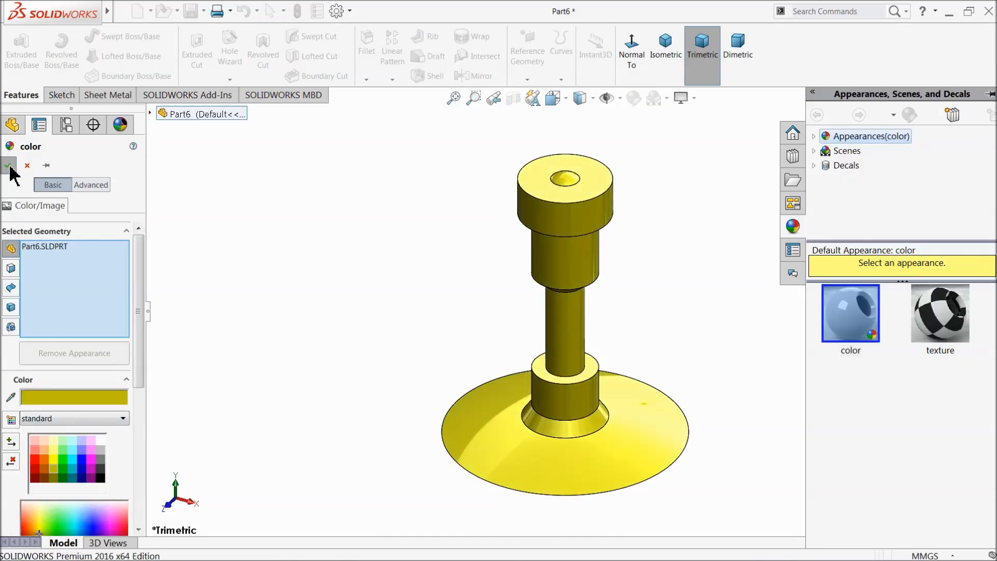
Step: Colour the outer cylindrical face and flat top face of the part's upper head bright red
click(559, 197)
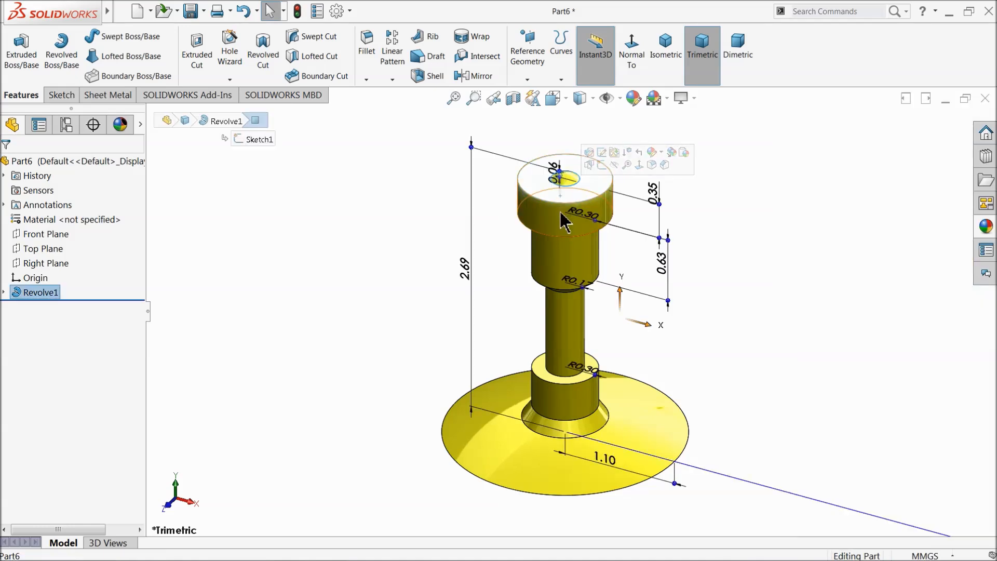
click(567, 183)
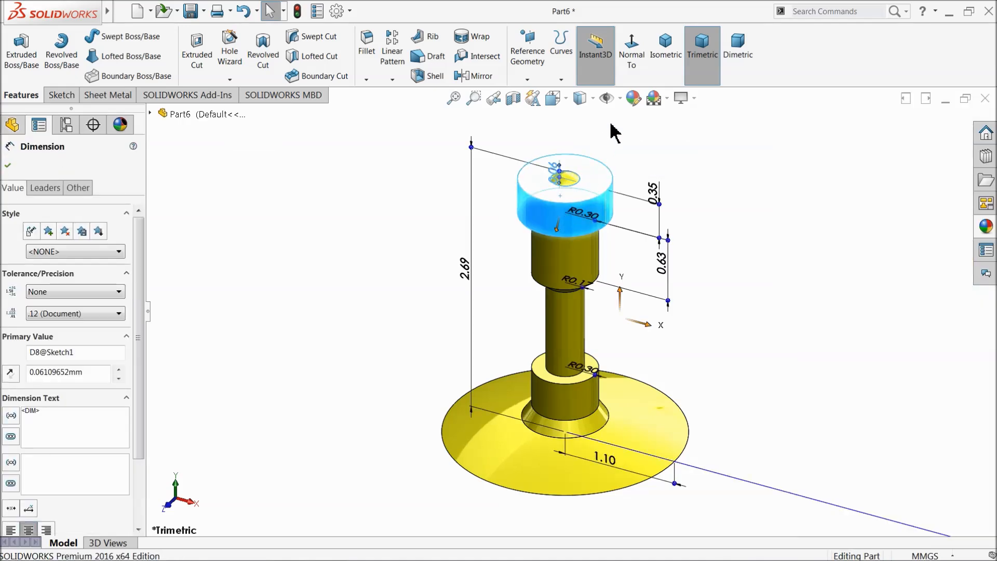
click(634, 100)
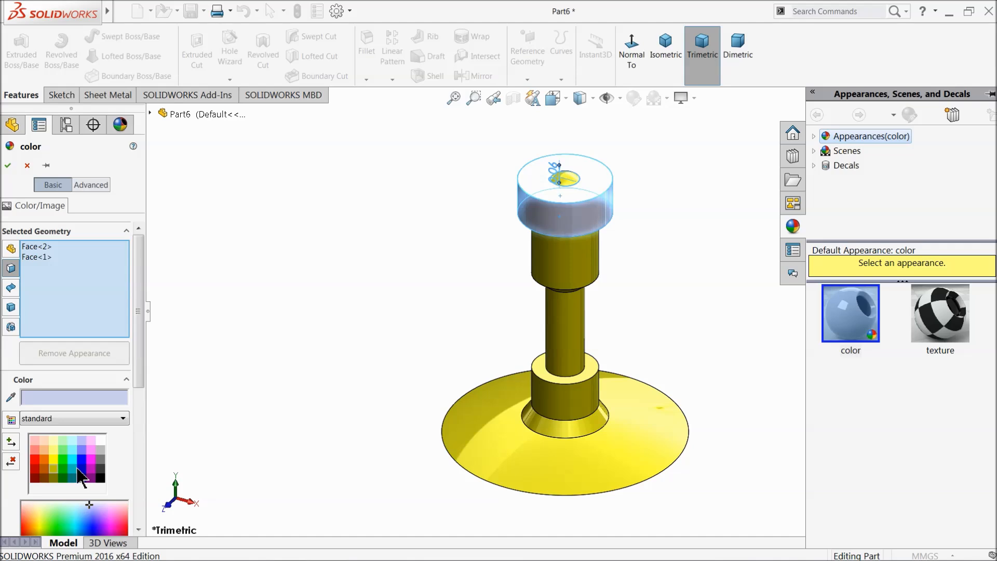
click(36, 459)
click(36, 450)
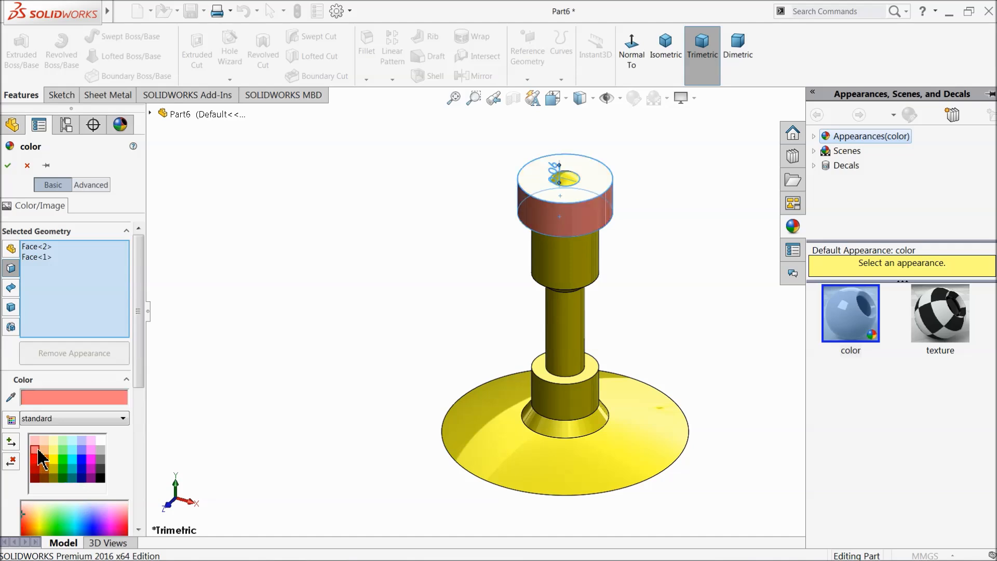
click(35, 461)
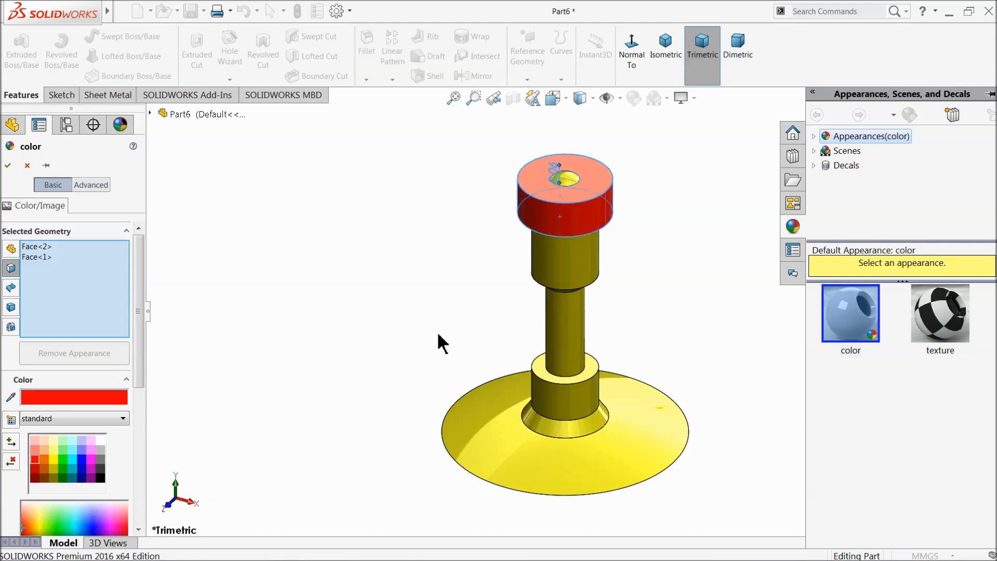
Step: Add the central dimple and the underside of the upper head to the faces coloured red
scroll(597, 207, down, 5)
click(526, 182)
middle_drag(504, 280, 561, 134)
click(501, 315)
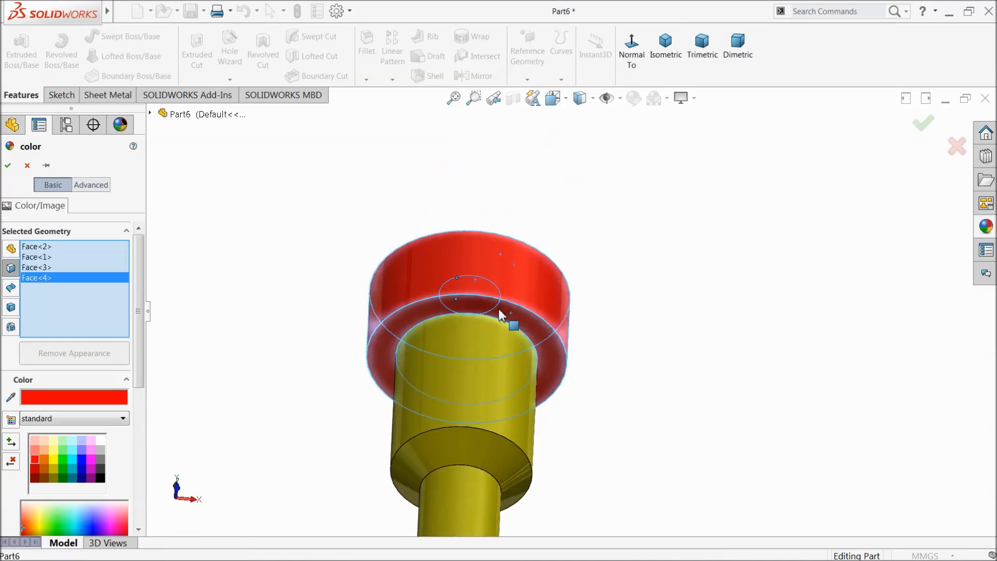
click(4, 167)
Step: Sketch a circle of about 0.36 mm radius centred on the origin on the underside of the red head
scroll(320, 223, up, 6)
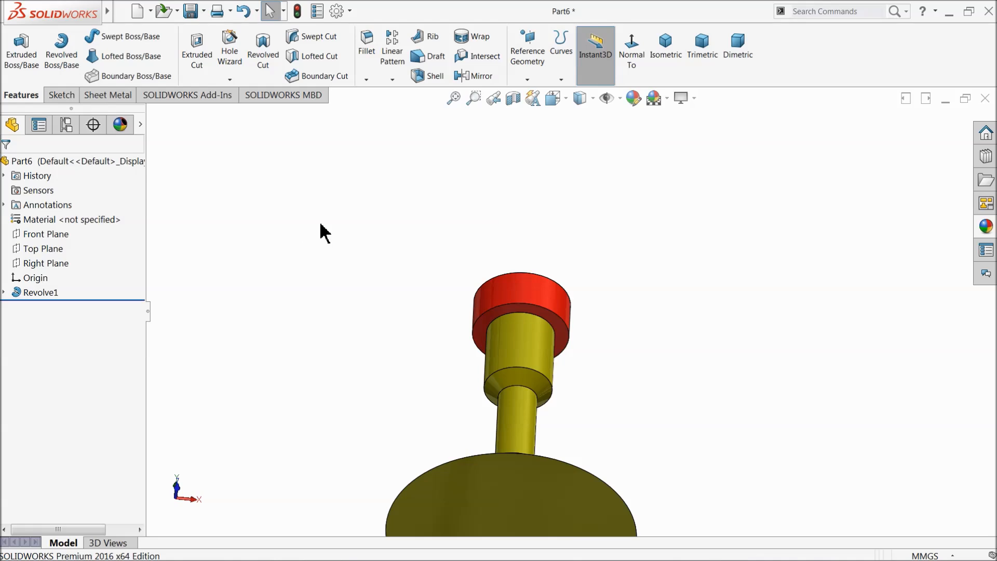
middle_drag(411, 240, 399, 383)
scroll(544, 343, down, 3)
middle_drag(544, 342, 543, 230)
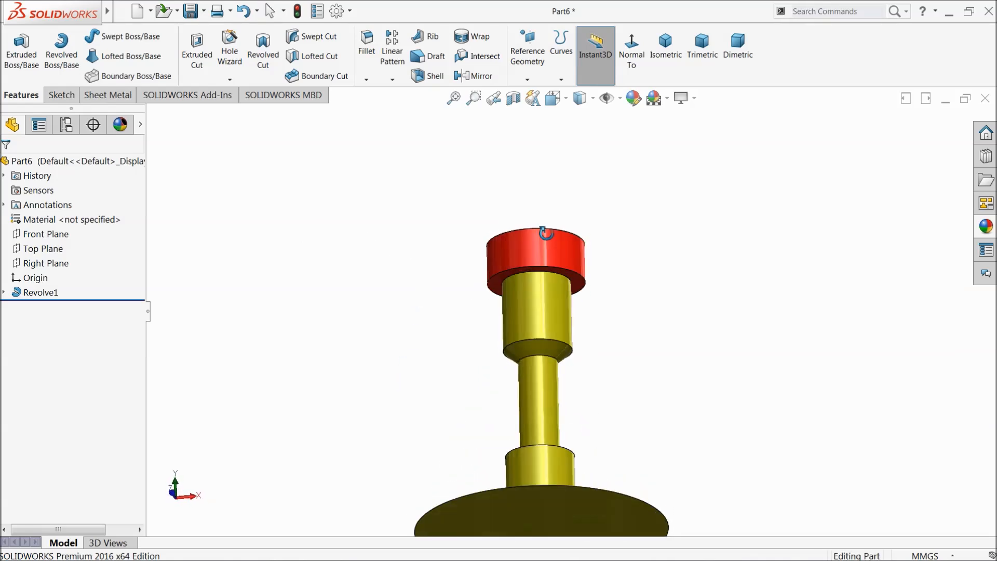
scroll(531, 259, down, 5)
click(527, 227)
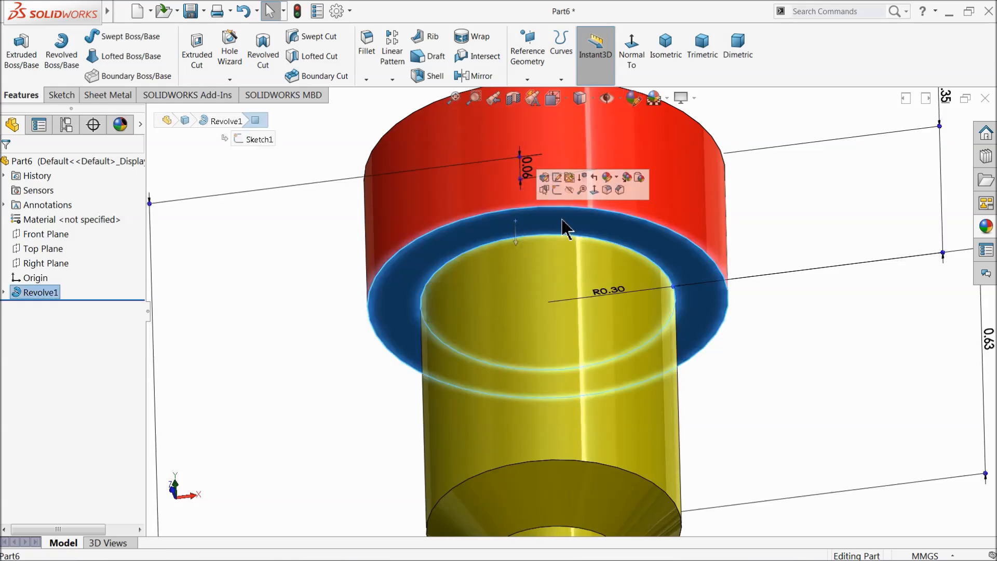
click(564, 199)
click(109, 37)
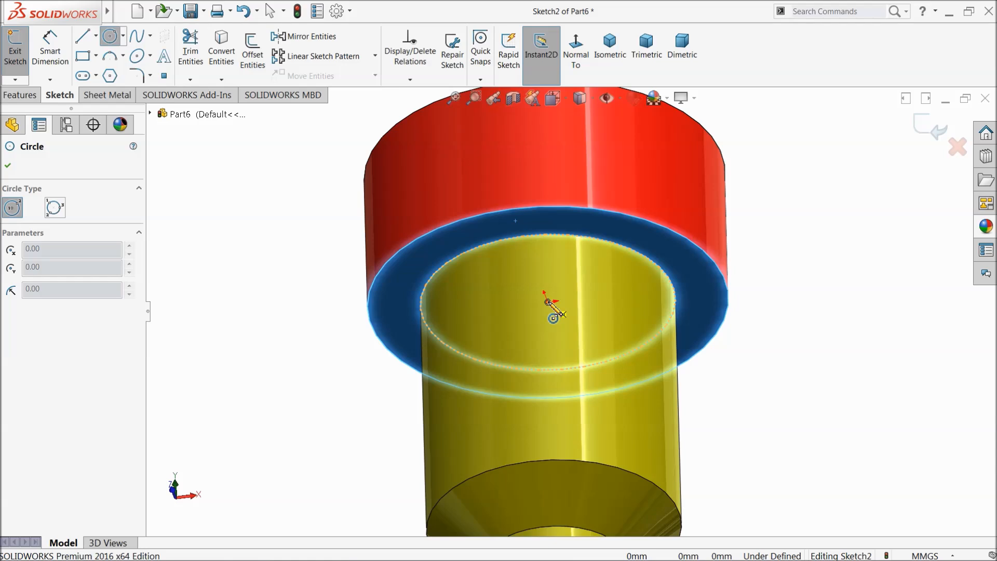
click(548, 302)
click(518, 224)
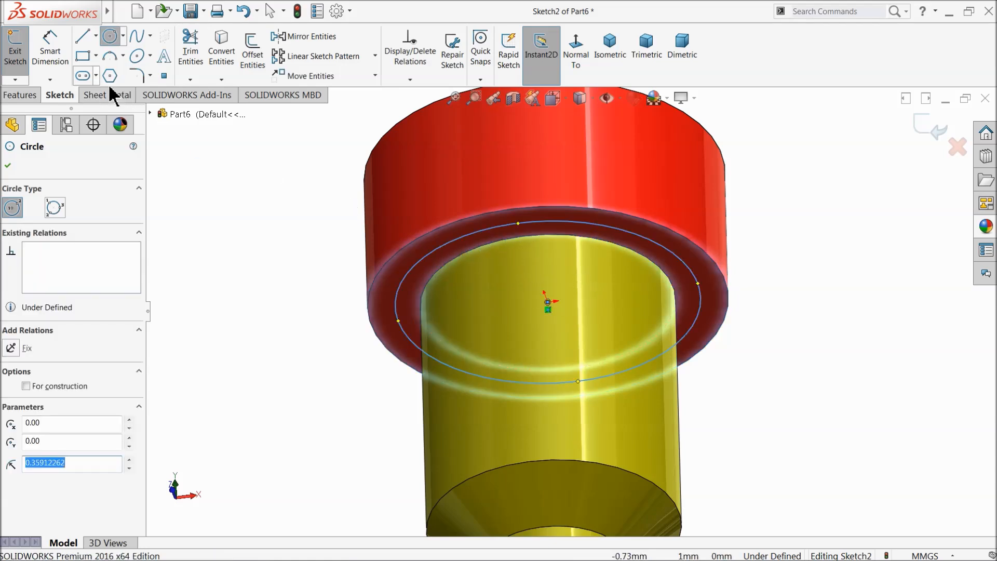
Step: Dimension the circle's diameter as 0.688 mm
click(50, 50)
click(401, 280)
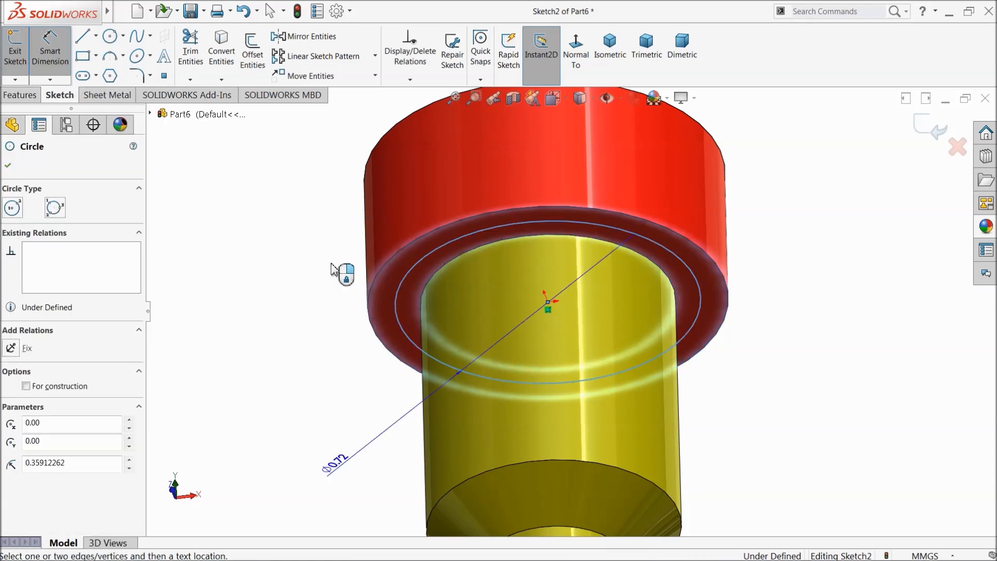
click(269, 241)
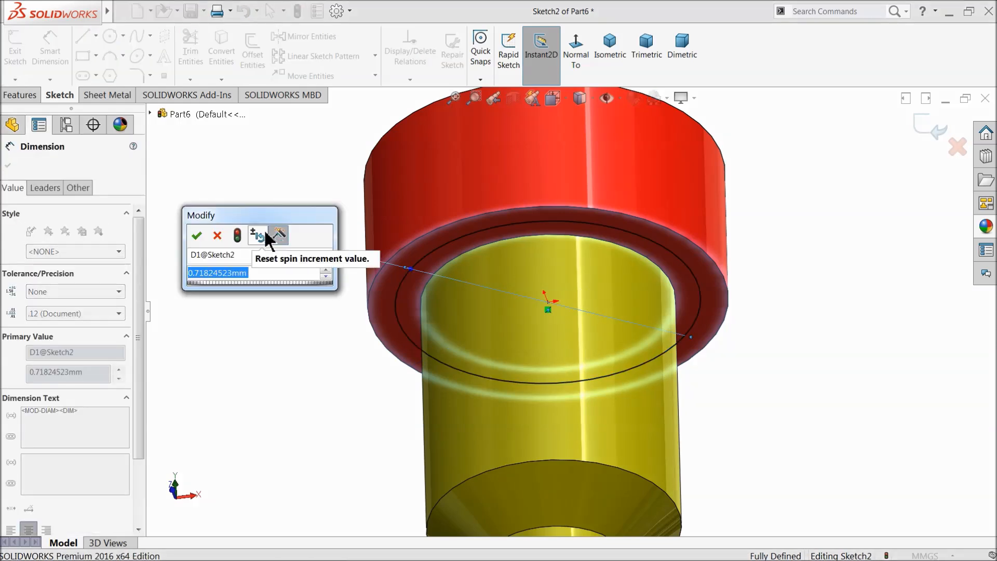
text(0.688)
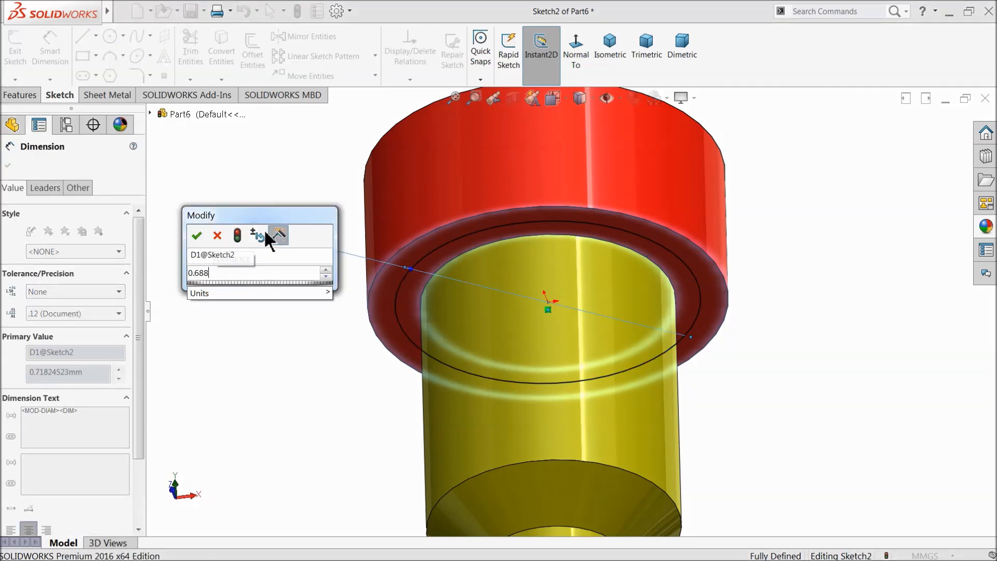
key(Return)
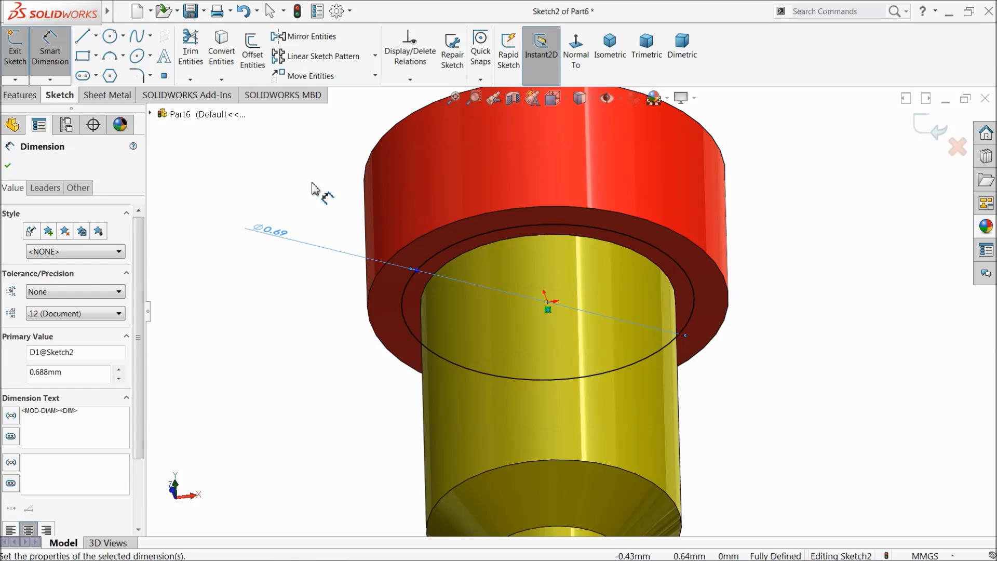
Step: Create a clockwise helix from the sketched circle, defined by pitch and revolution, with a constant 0.20 mm pitch and 5.5 revolutions
click(31, 96)
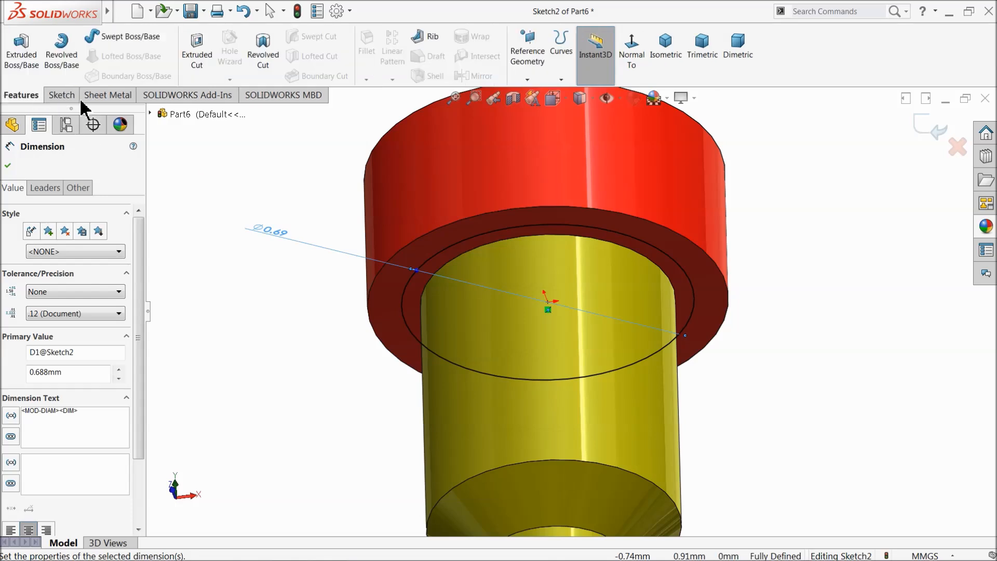
click(561, 79)
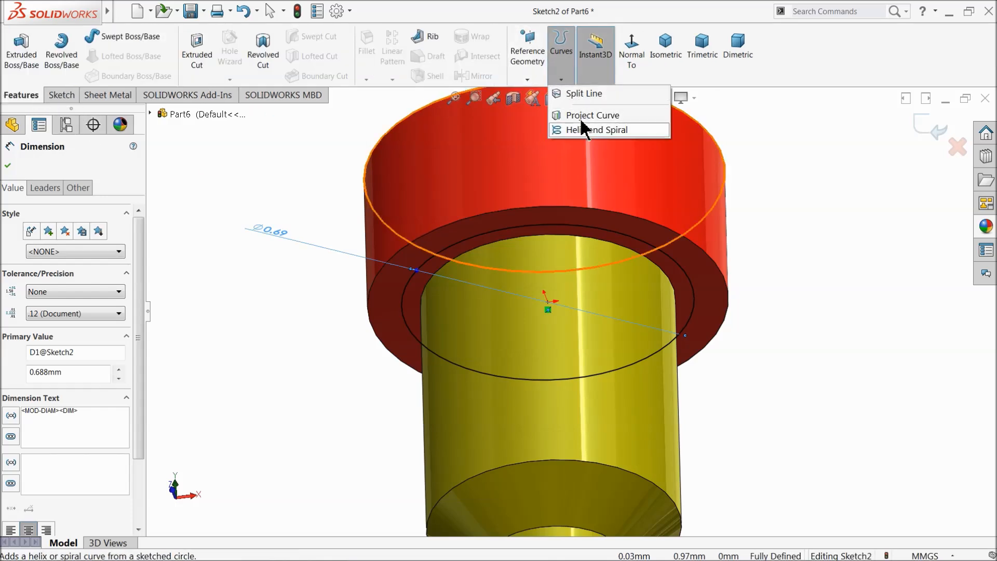
click(585, 130)
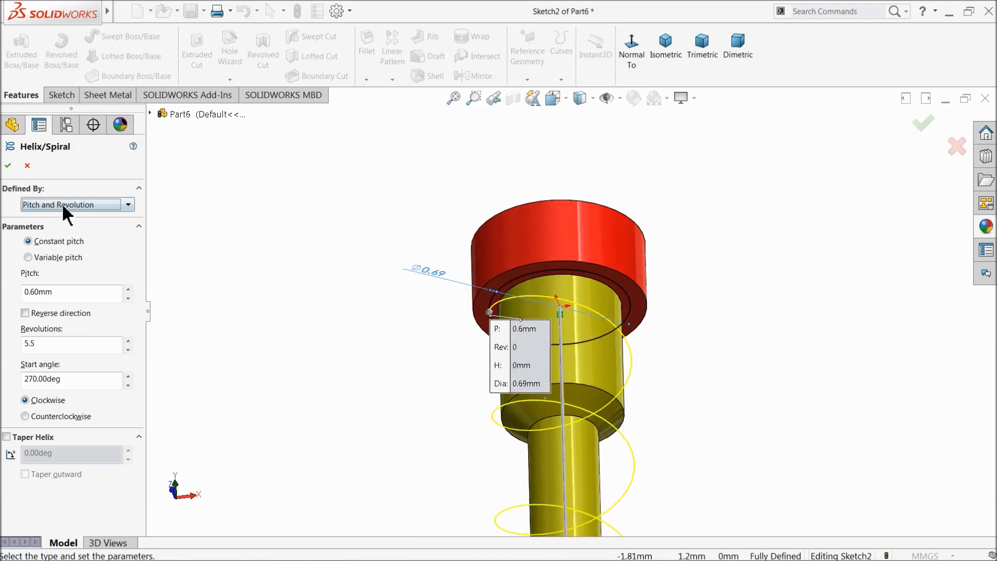
click(73, 204)
click(73, 217)
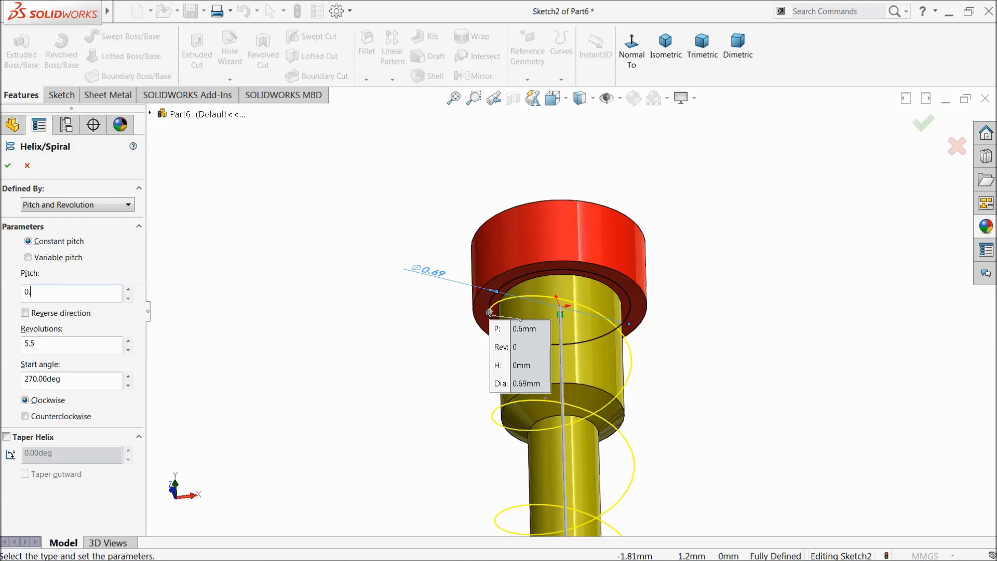
key(Return)
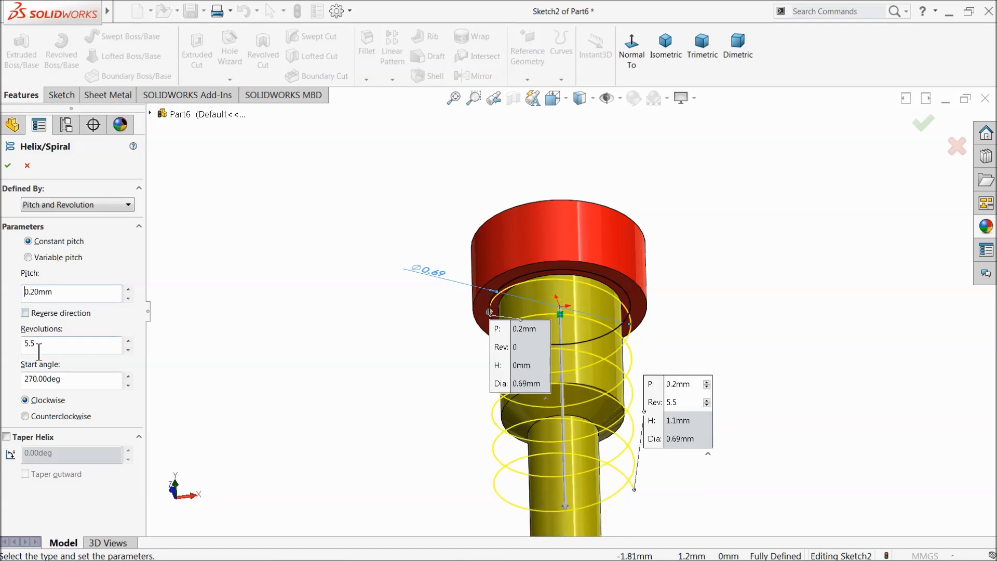
drag(78, 378, 15, 378)
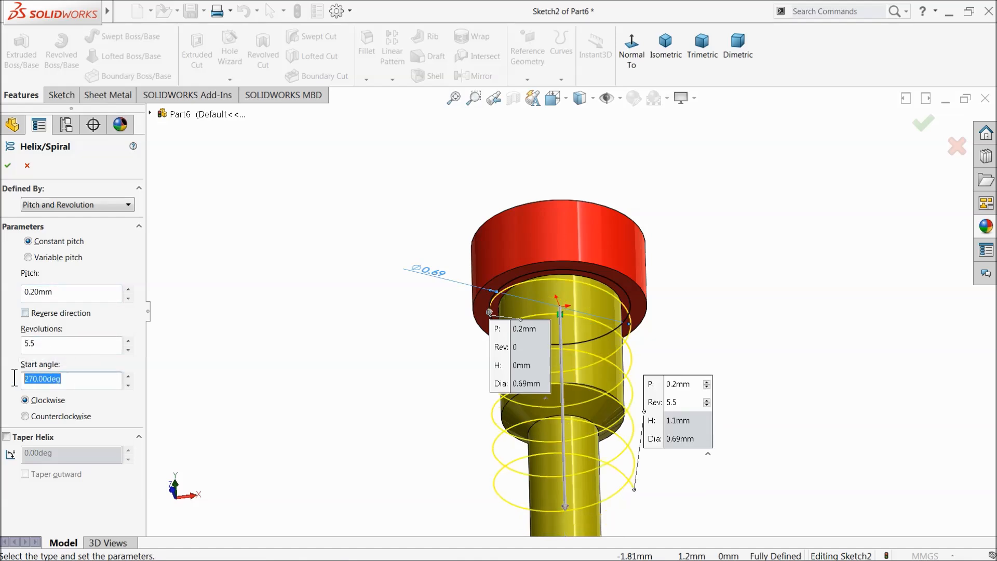
click(8, 166)
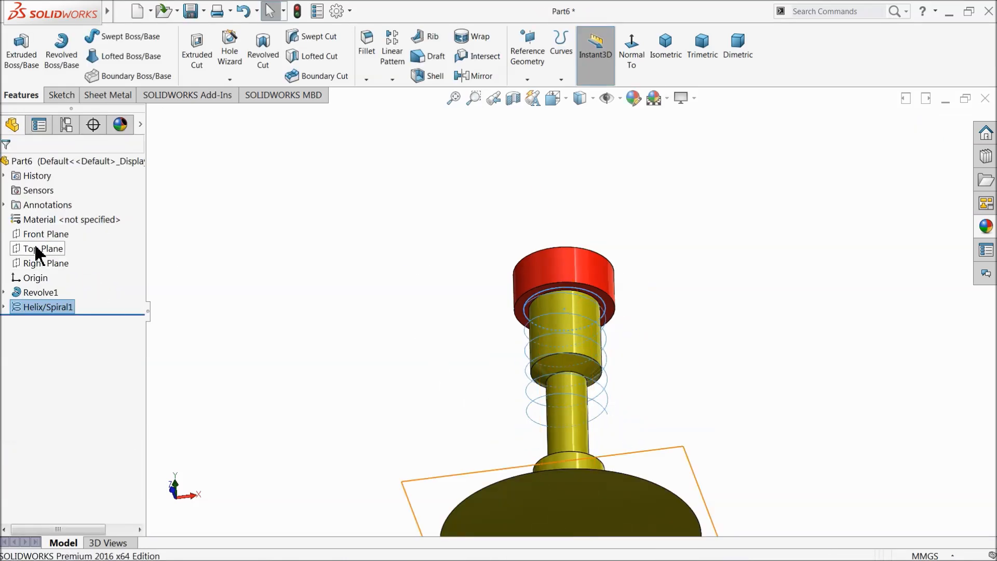
Step: On the Front Plane, sketch a circle of about 0.026 mm radius just outside the helix's uppermost turn
click(251, 293)
middle_drag(285, 295, 291, 370)
click(24, 252)
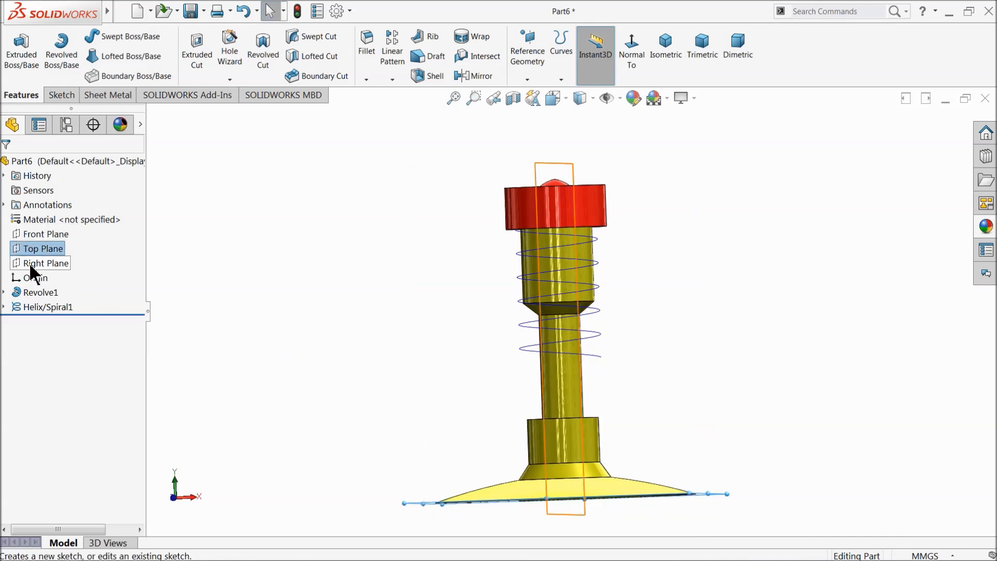
click(21, 235)
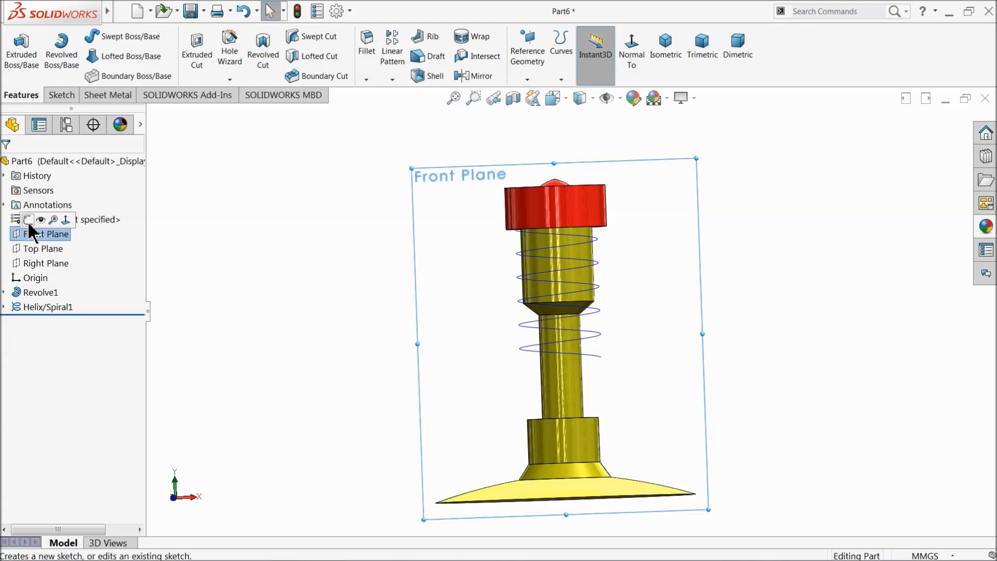
click(30, 218)
click(577, 52)
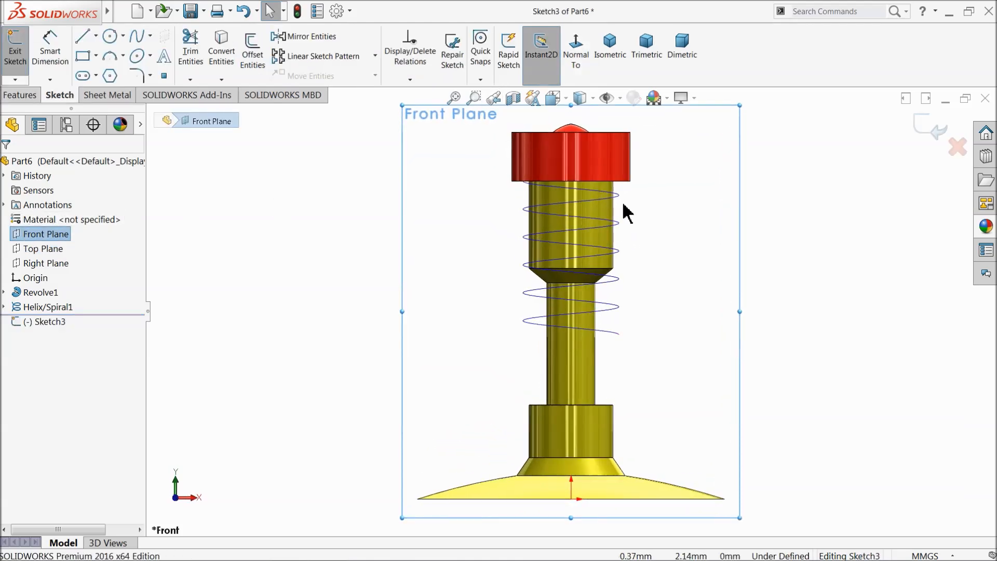
scroll(605, 221, down, 4)
click(110, 36)
scroll(630, 260, down, 5)
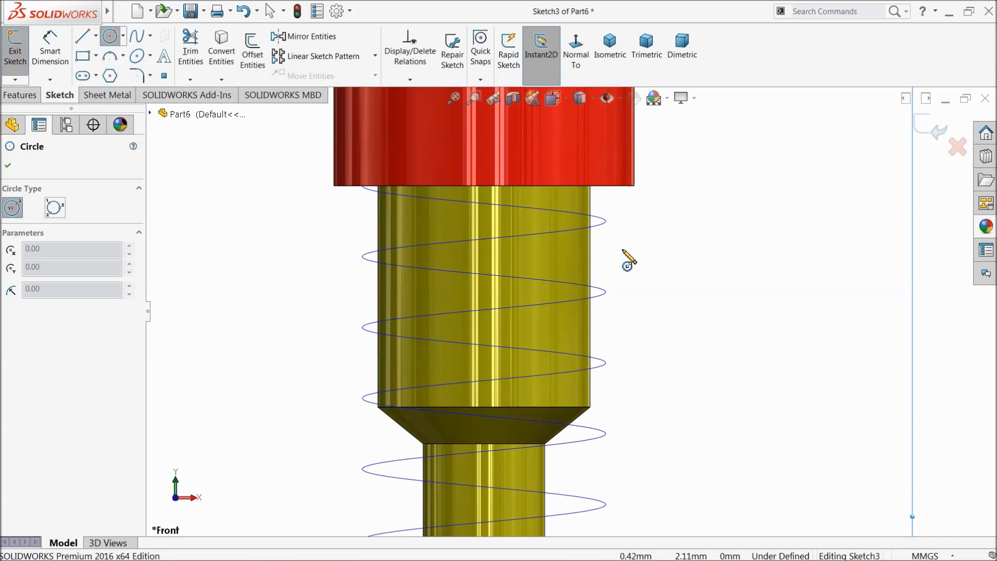
drag(584, 175, 583, 209)
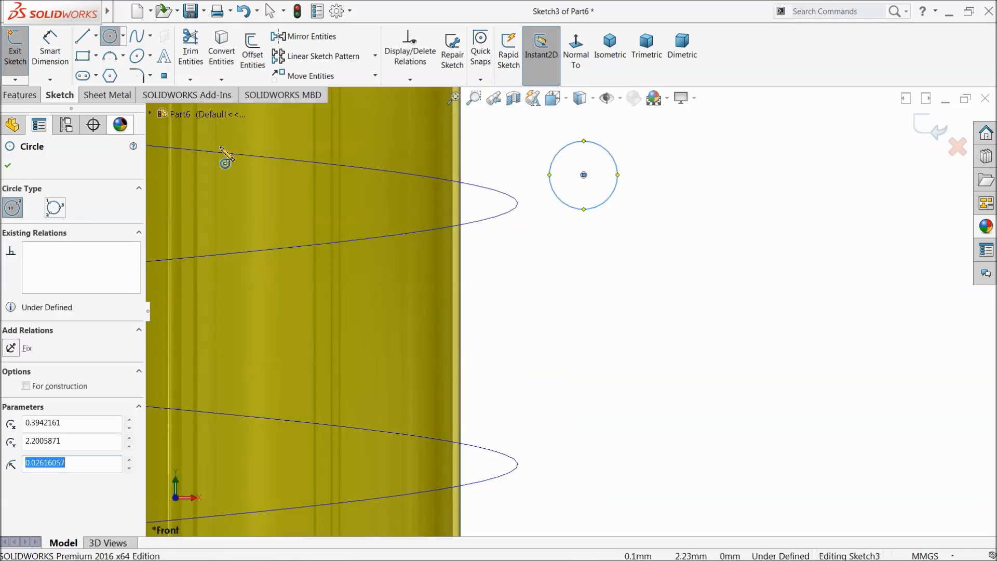
Step: Dimension the small circle's diameter as 0.055 mm
click(50, 46)
click(608, 202)
click(662, 185)
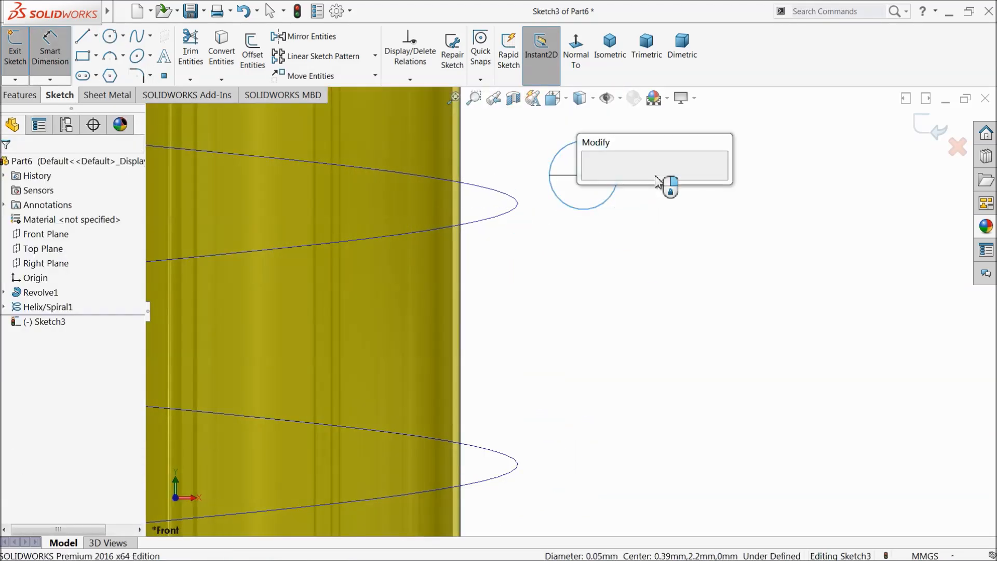
text(0.055)
key(Return)
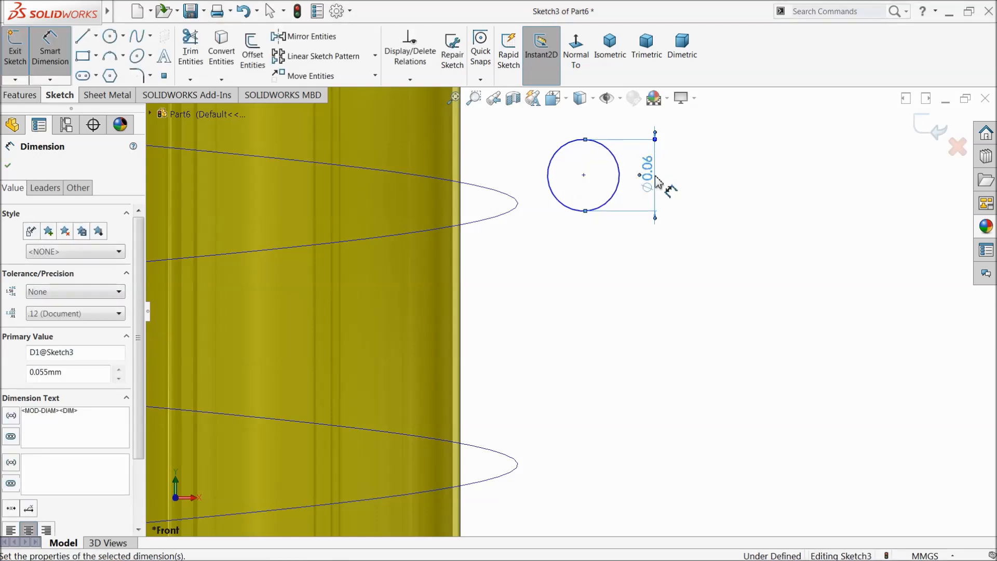
click(7, 167)
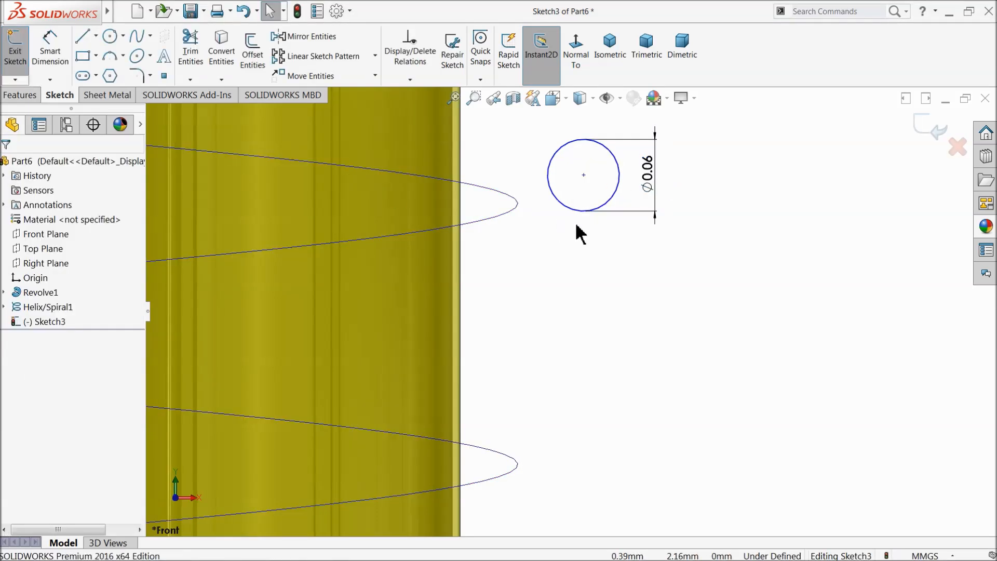
Step: Add a Pierce relation between the small circle's centre and the helix, and exit the sketch
click(584, 176)
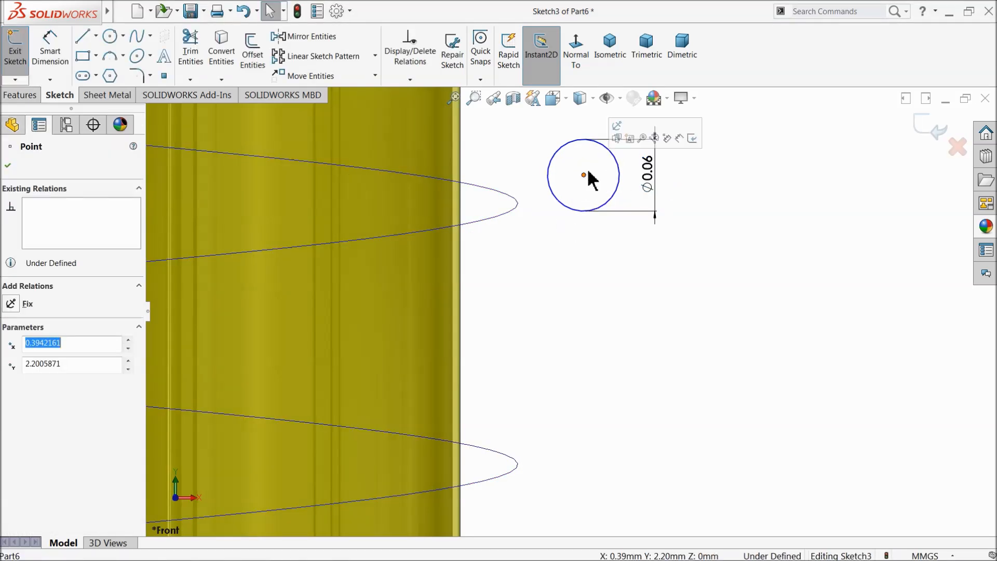
ctrl+click(507, 219)
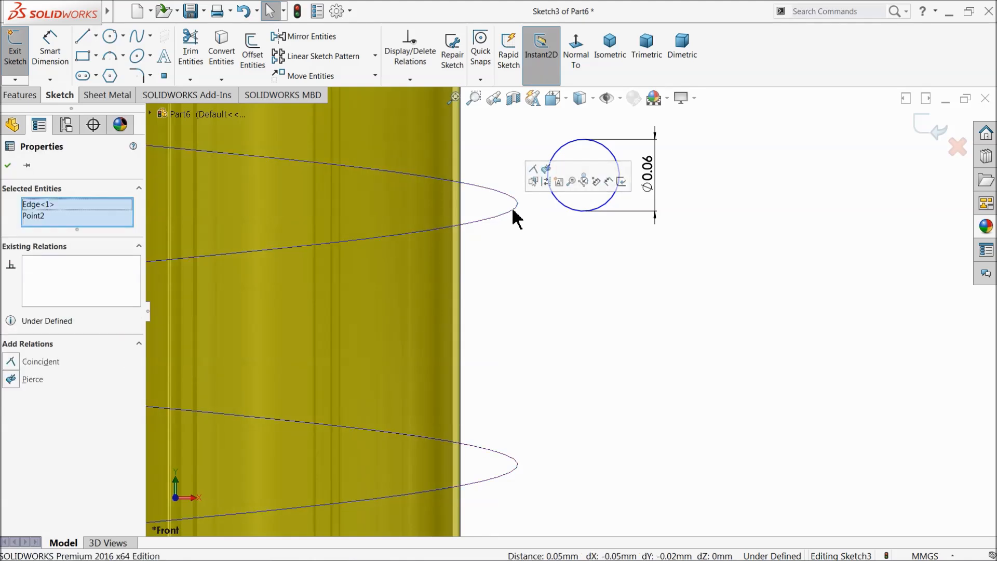
click(546, 170)
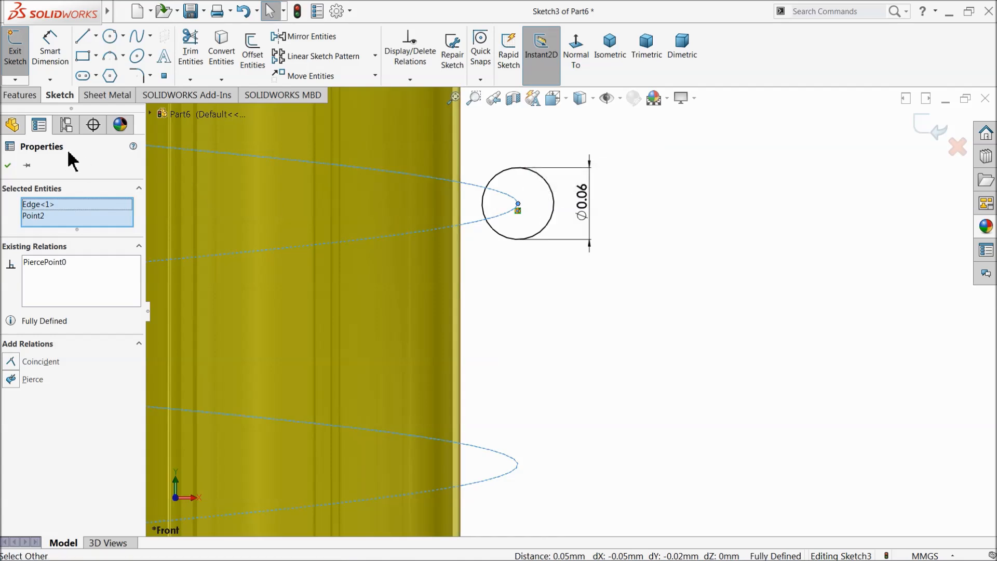
click(7, 166)
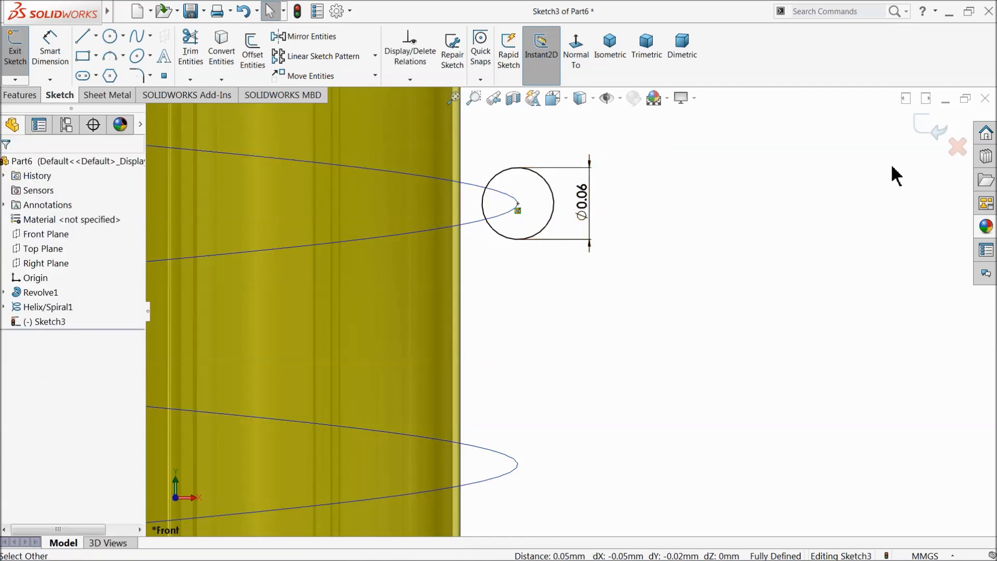
click(931, 129)
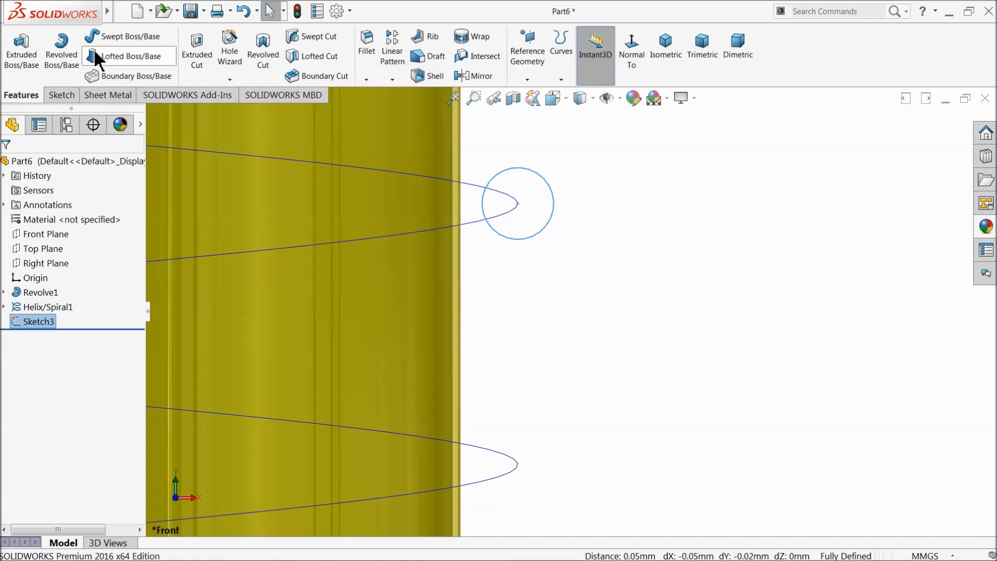
Step: Sweep the small circle along the helix in both directions to form the spring coil
click(136, 37)
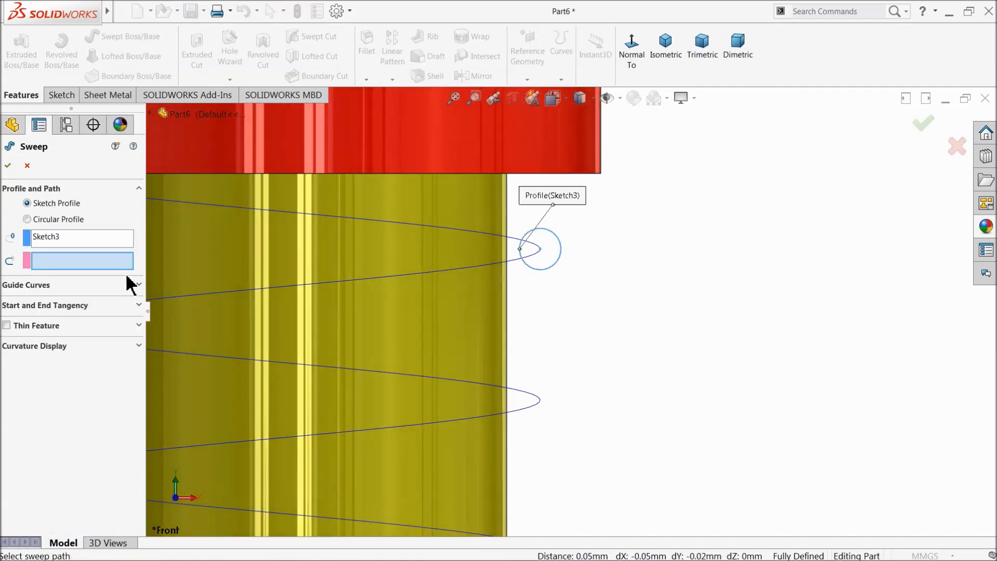
click(535, 254)
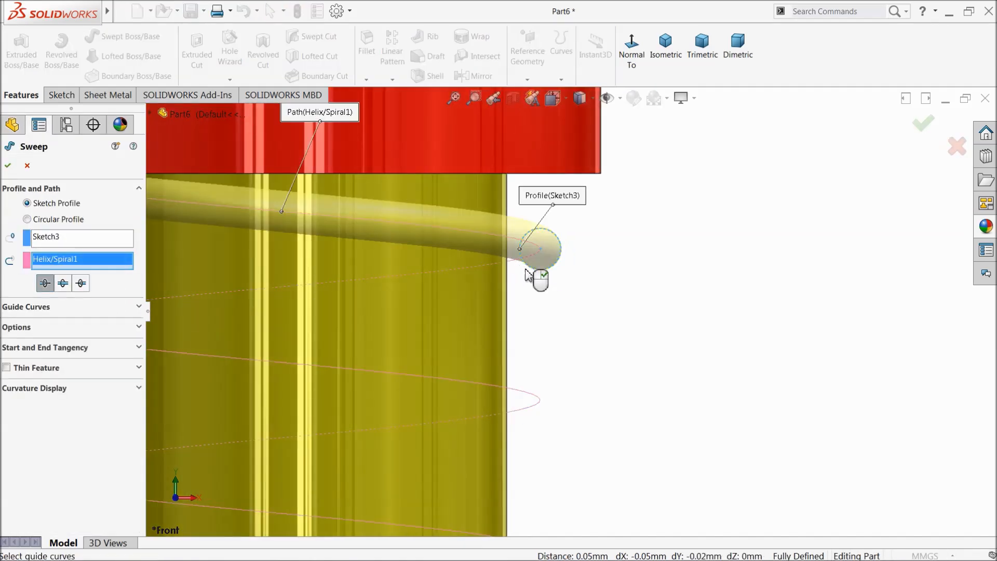
scroll(529, 281, up, 4)
middle_drag(548, 384, 549, 354)
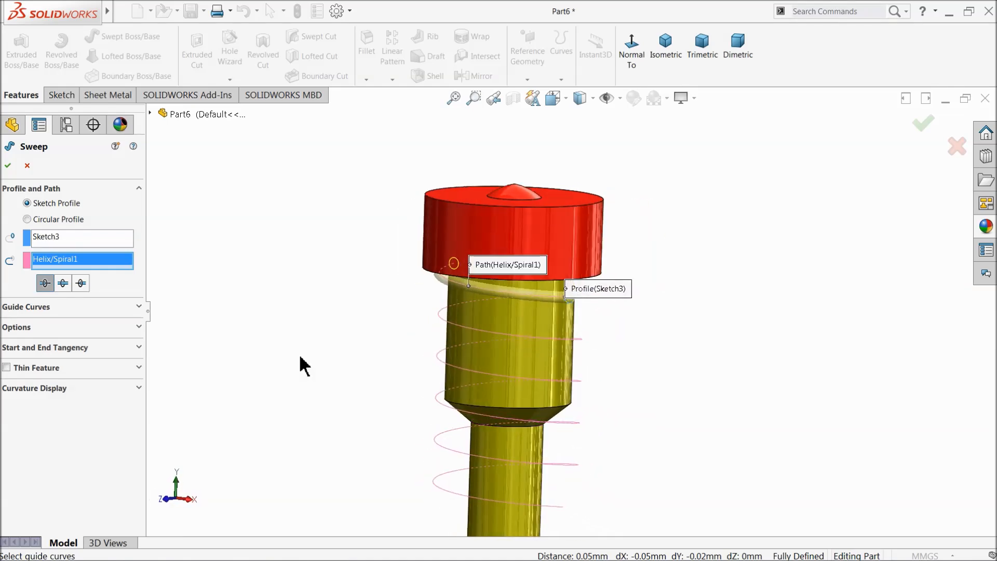
click(62, 282)
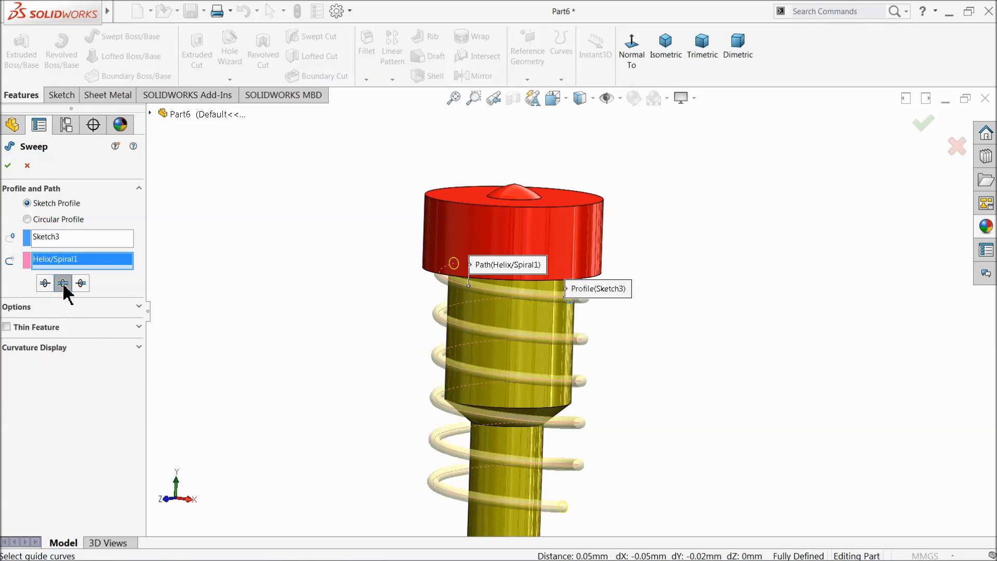
scroll(271, 381, up, 3)
middle_drag(407, 387, 387, 391)
scroll(561, 351, down, 4)
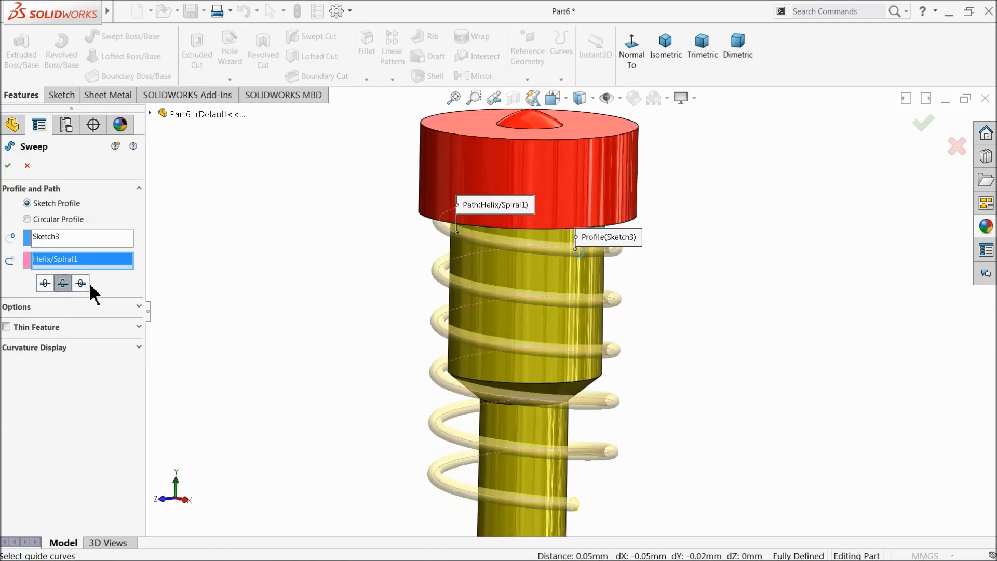
middle_drag(196, 335, 151, 327)
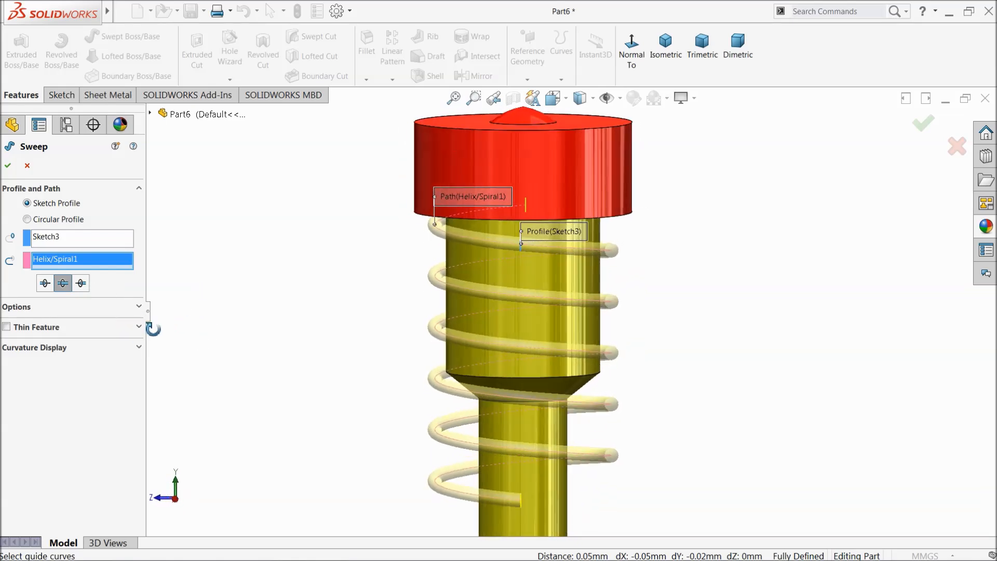
click(8, 168)
Step: Hide the helix curve that runs through the swept spring
middle_drag(320, 301, 333, 311)
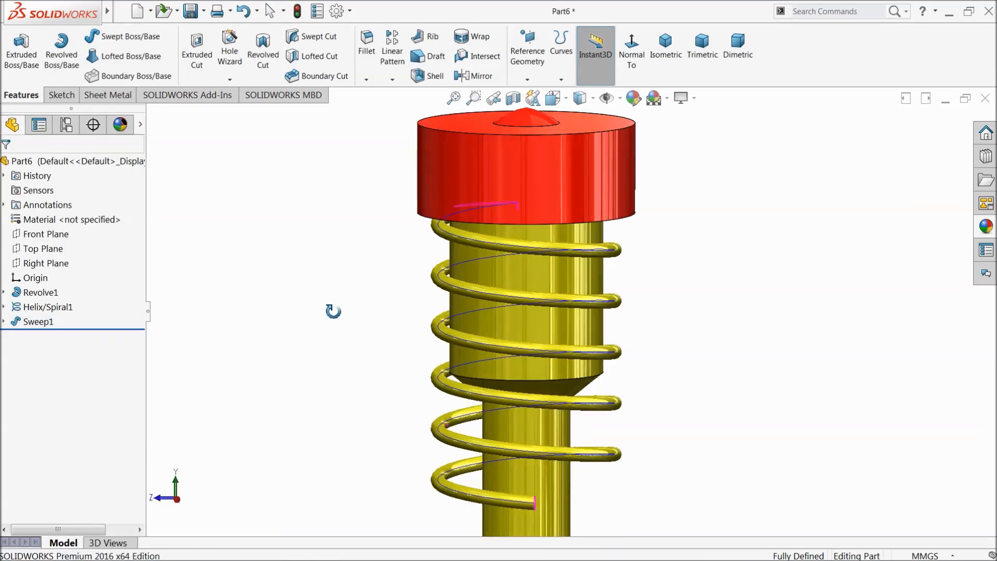
click(21, 307)
click(21, 284)
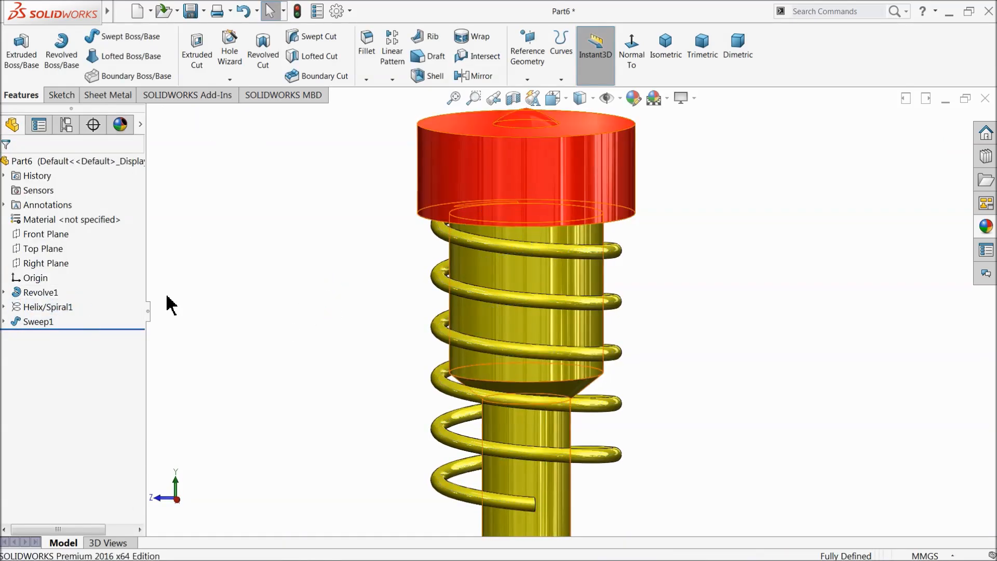
Step: Colour the whole spring sweep medium grey from the standard swatches
middle_drag(328, 338, 364, 311)
click(19, 322)
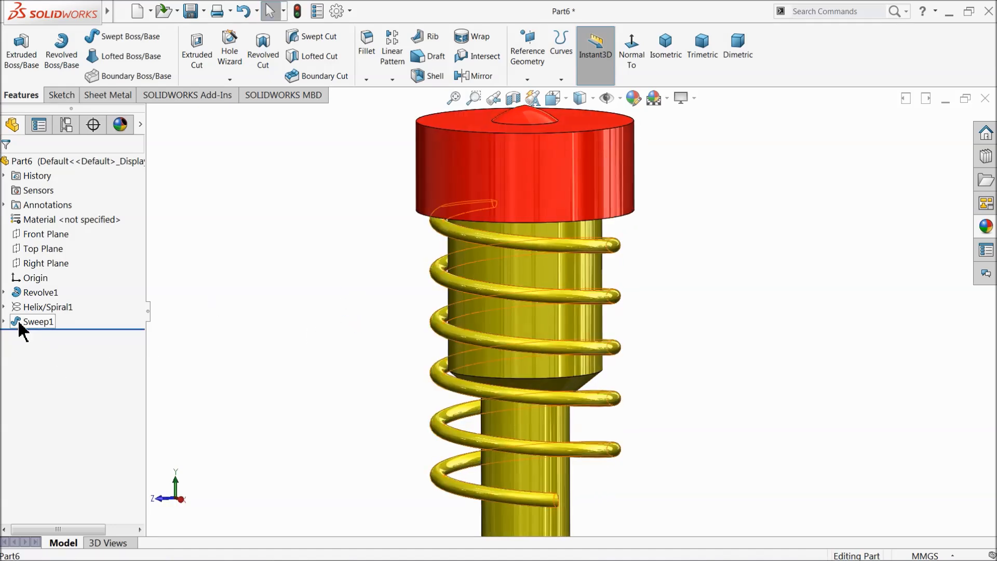
click(19, 322)
click(631, 98)
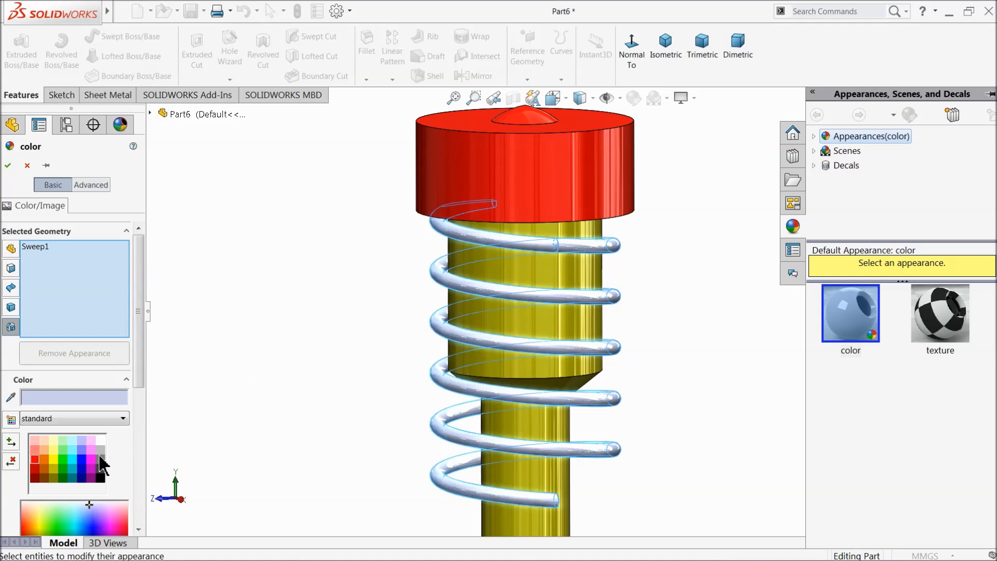
click(99, 470)
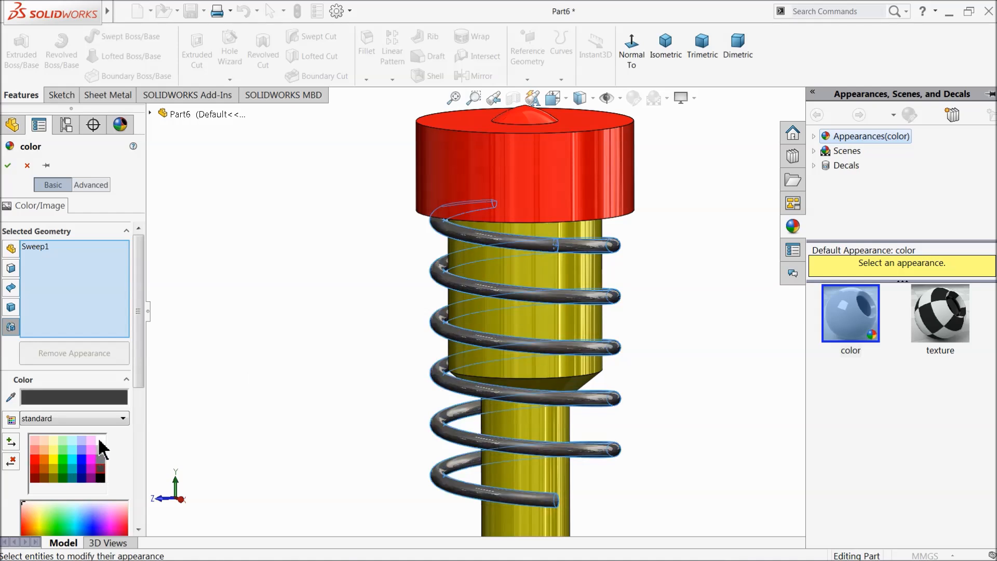
click(100, 459)
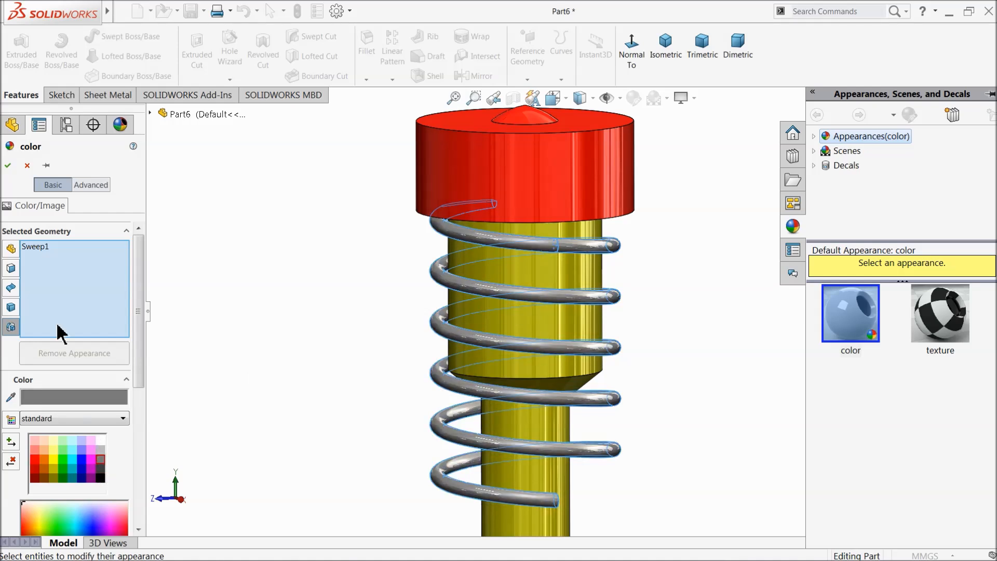
click(8, 165)
Step: Save the finished part as 11.Valve in the 2 Cylinder Engine folder
scroll(285, 307, up, 5)
middle_drag(422, 366, 422, 400)
scroll(592, 386, down, 3)
scroll(566, 337, down, 2)
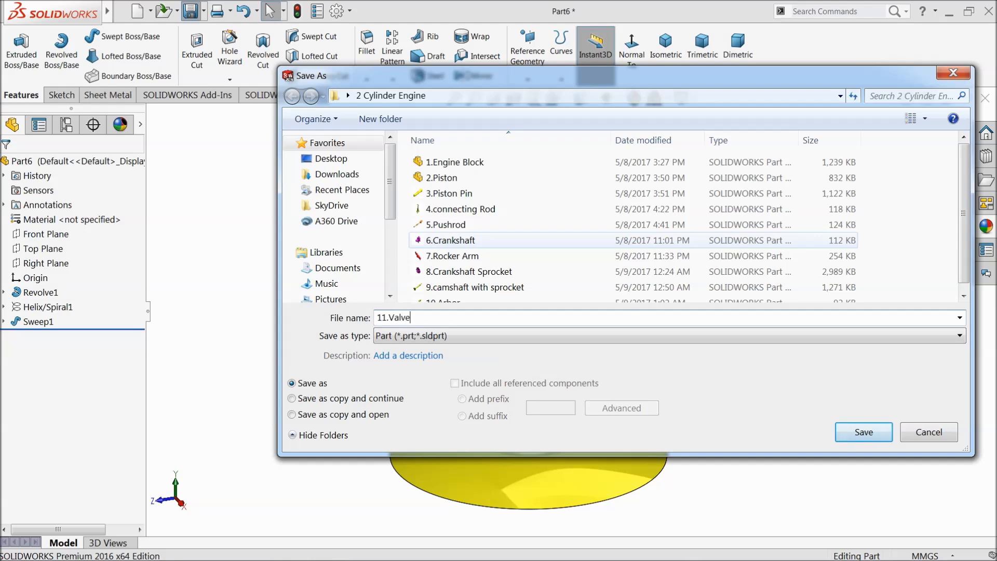
click(864, 433)
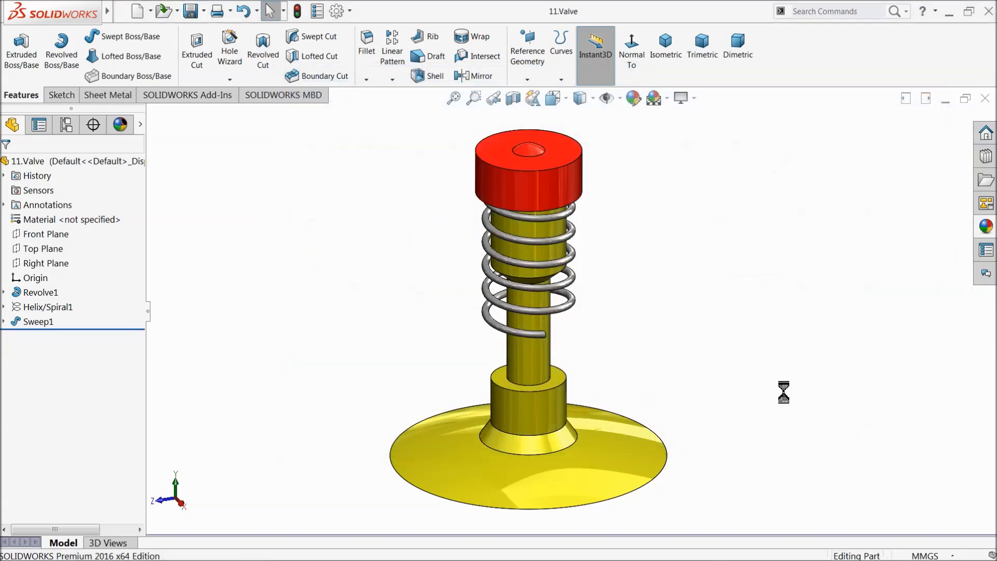
mouse_move(612, 336)
middle_down()
mouse_move(605, 285)
mouse_move(621, 302)
mouse_move(624, 330)
mouse_move(586, 328)
mouse_move(597, 327)
middle_up()
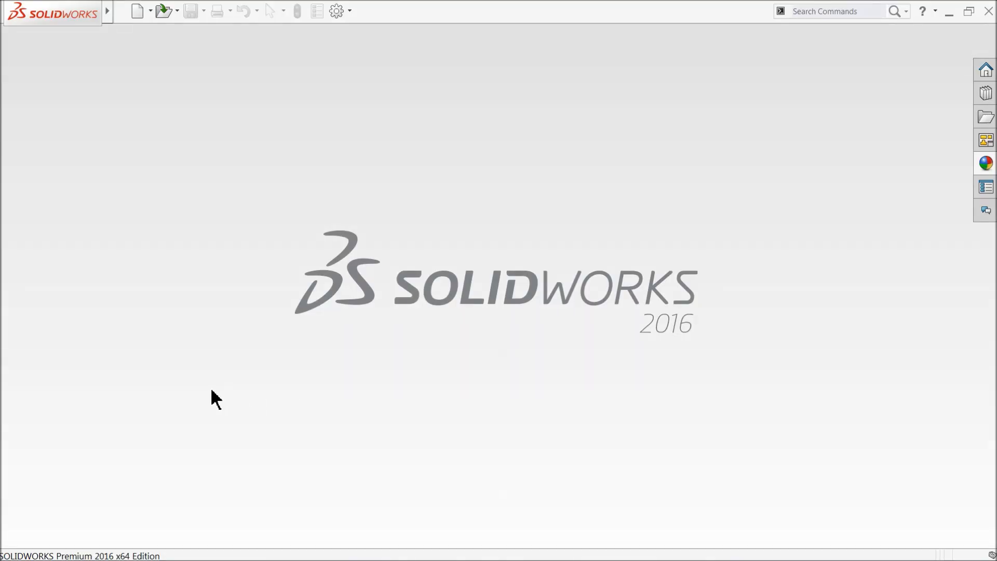
Step: Create a new assembly document
click(141, 13)
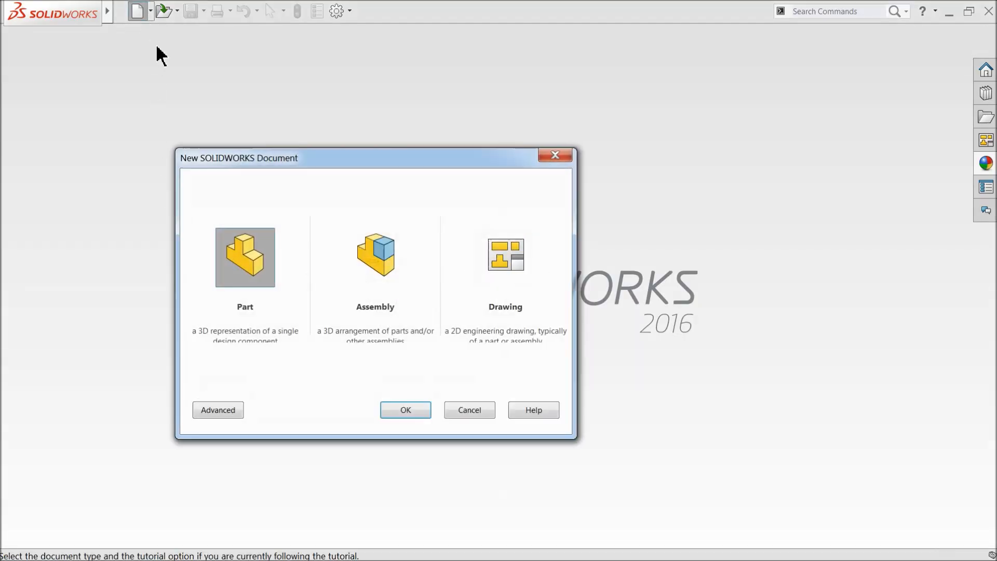
click(387, 269)
click(405, 411)
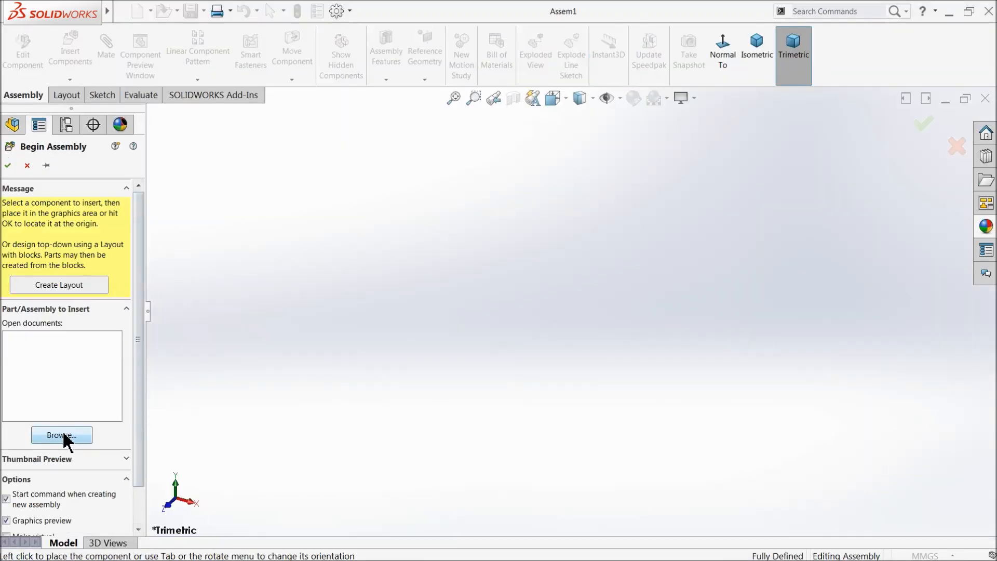
Step: Insert the 1.Engine Block part from the 2 Cylinder Engine folder as the assembly's first component
click(66, 440)
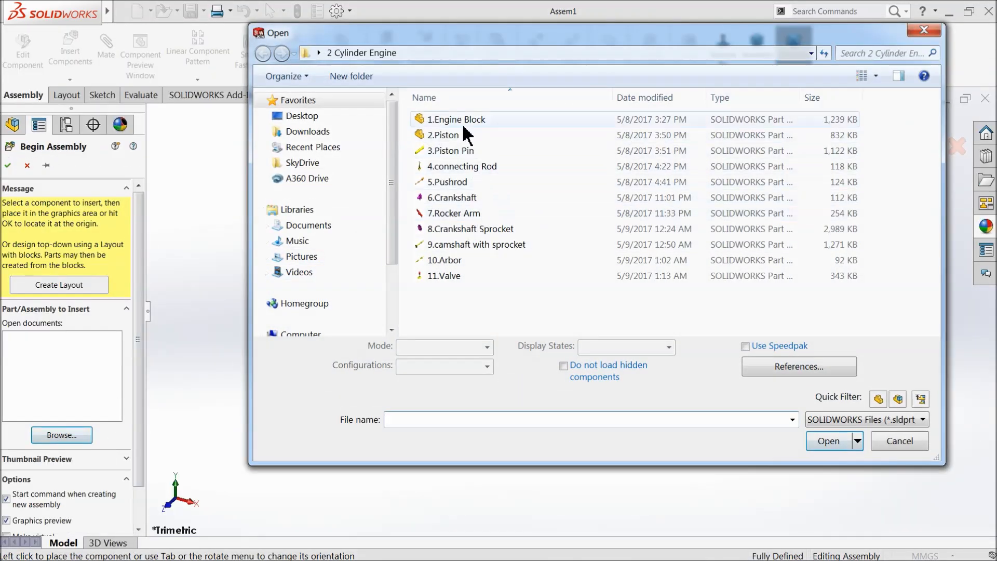
click(464, 122)
click(824, 439)
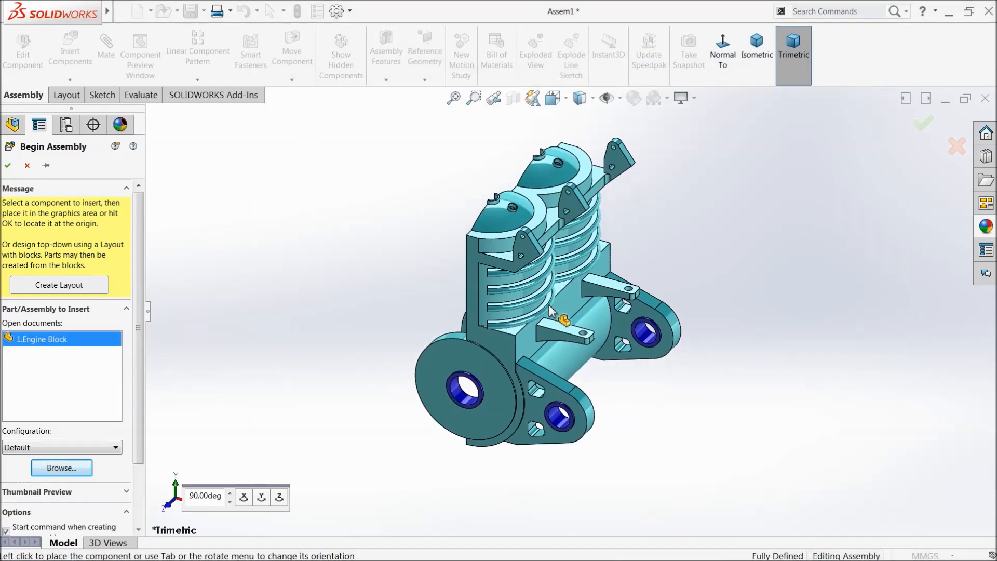
click(572, 331)
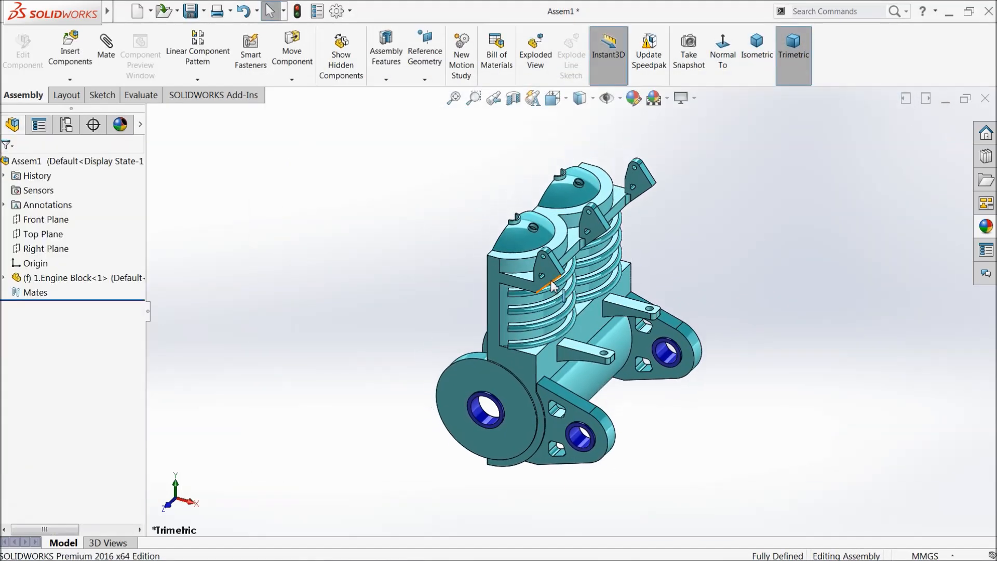
Step: Change the assembly's scene to a plain white background
click(668, 99)
click(674, 40)
middle_drag(498, 260, 627, 372)
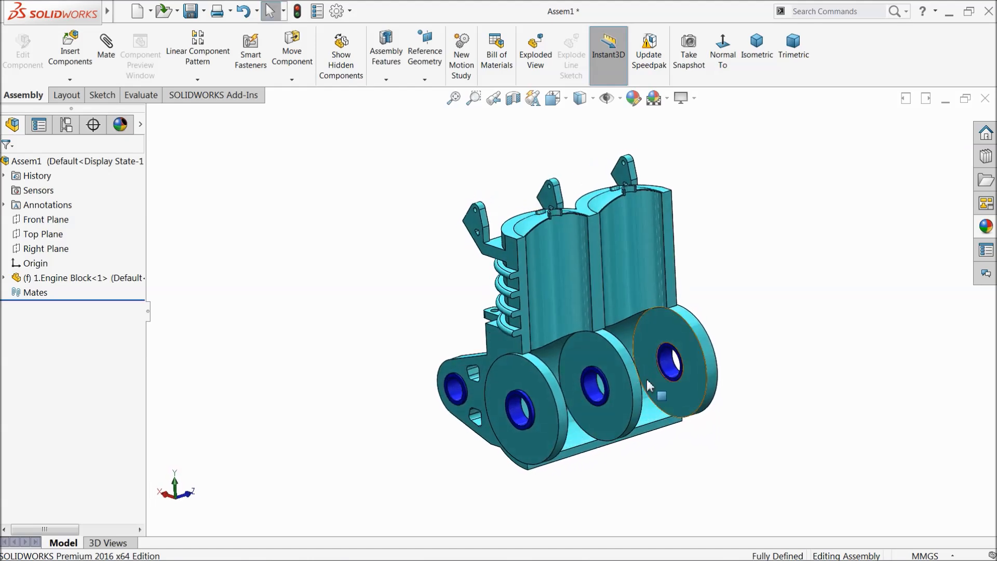
scroll(655, 387, up, 2)
scroll(657, 390, down, 3)
middle_drag(611, 321, 600, 329)
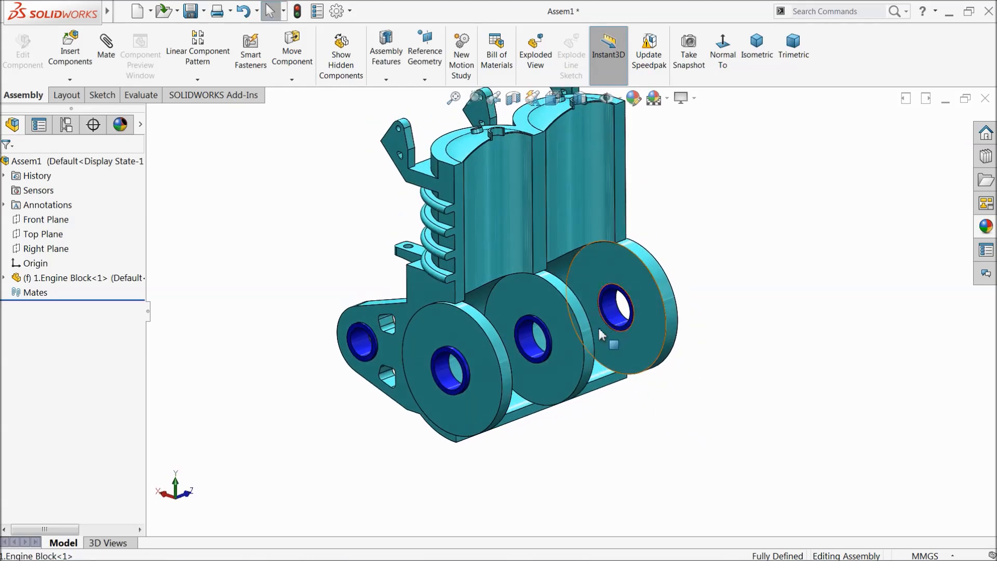
scroll(599, 328, up, 2)
scroll(593, 228, down, 2)
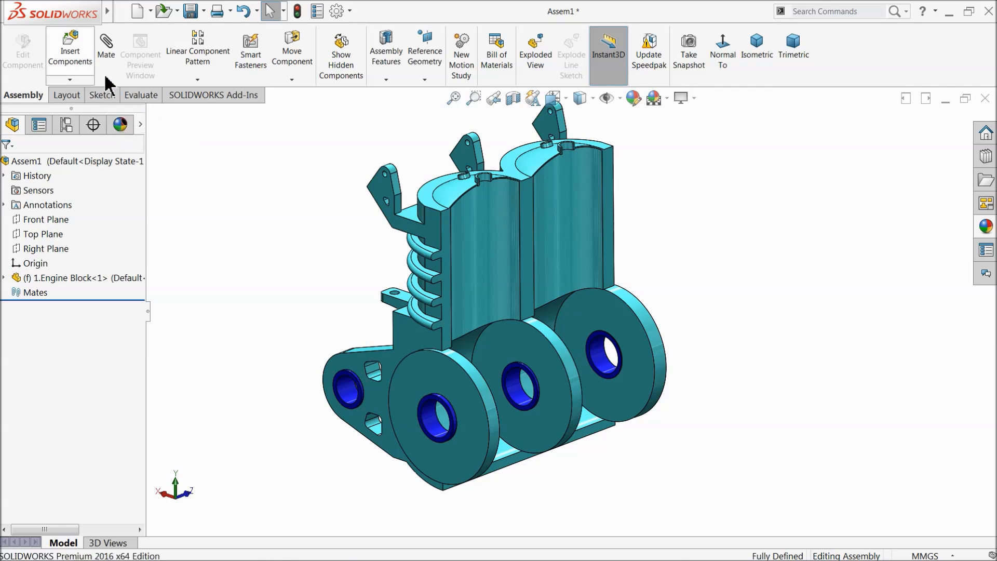
Step: Insert the 6.Crankshaft part from the 2 Cylinder Engine folder and place it beside the engine block
click(69, 82)
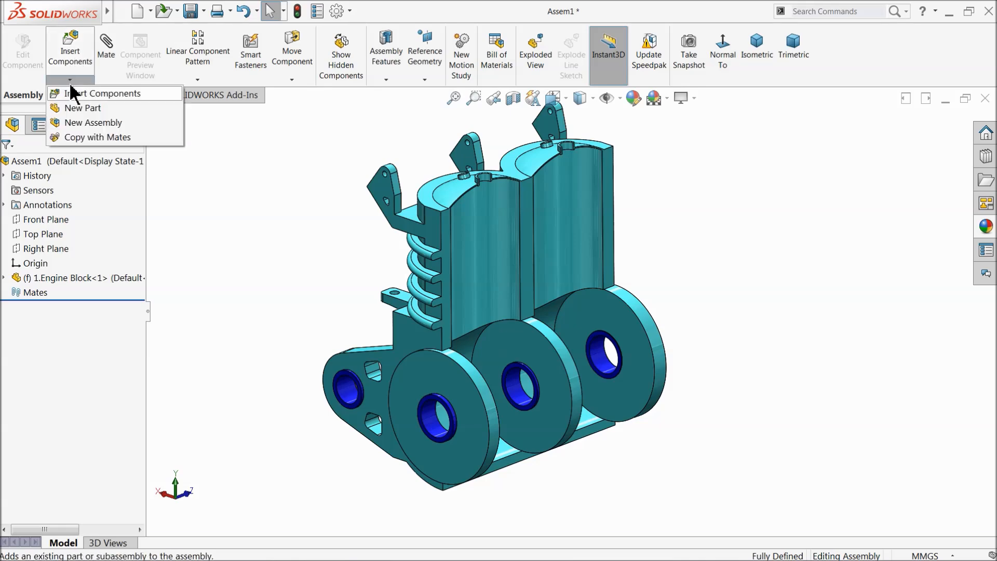
click(78, 43)
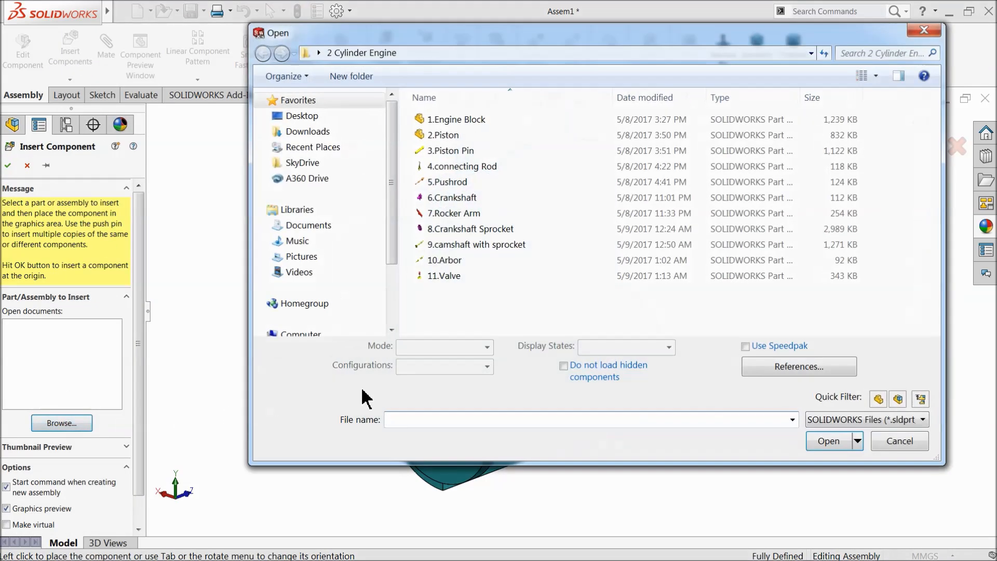
click(450, 200)
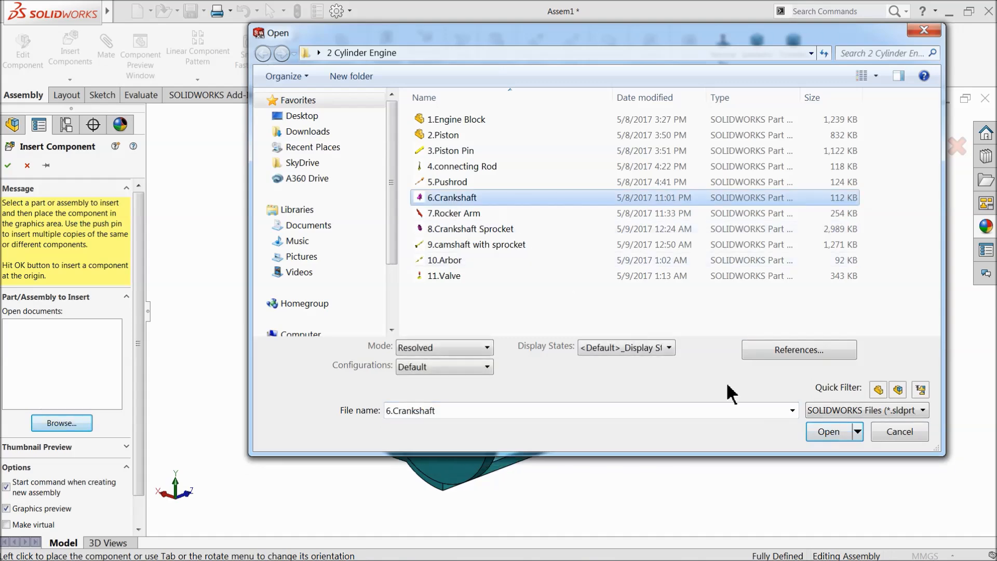
click(828, 431)
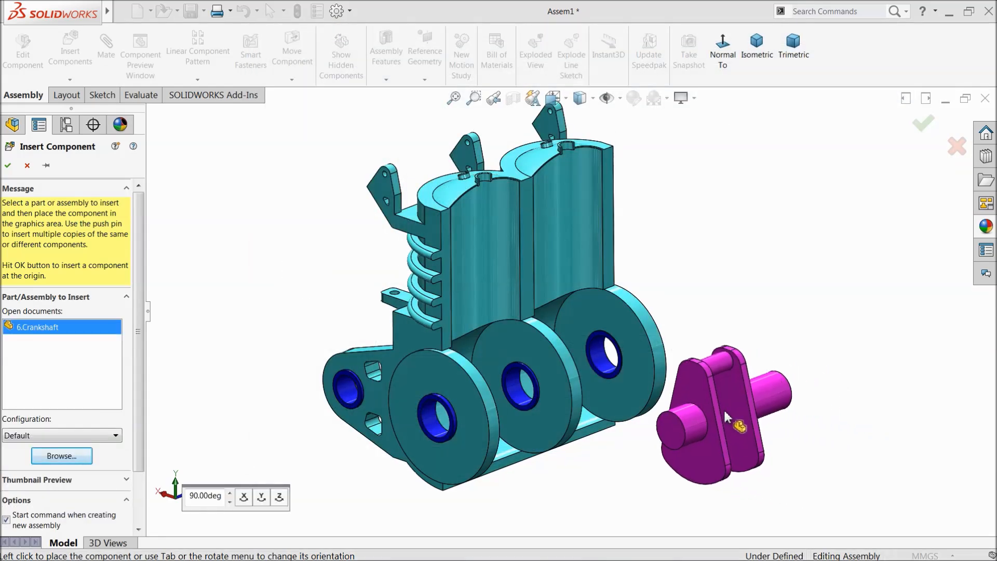
click(719, 418)
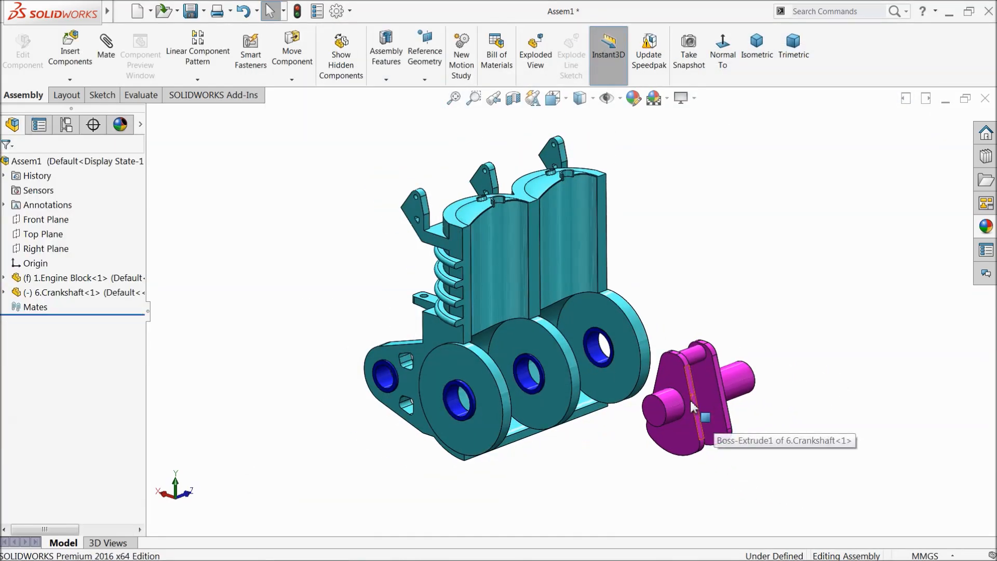
Step: Open the crankshaft component as a separate part for editing
scroll(684, 392, down, 5)
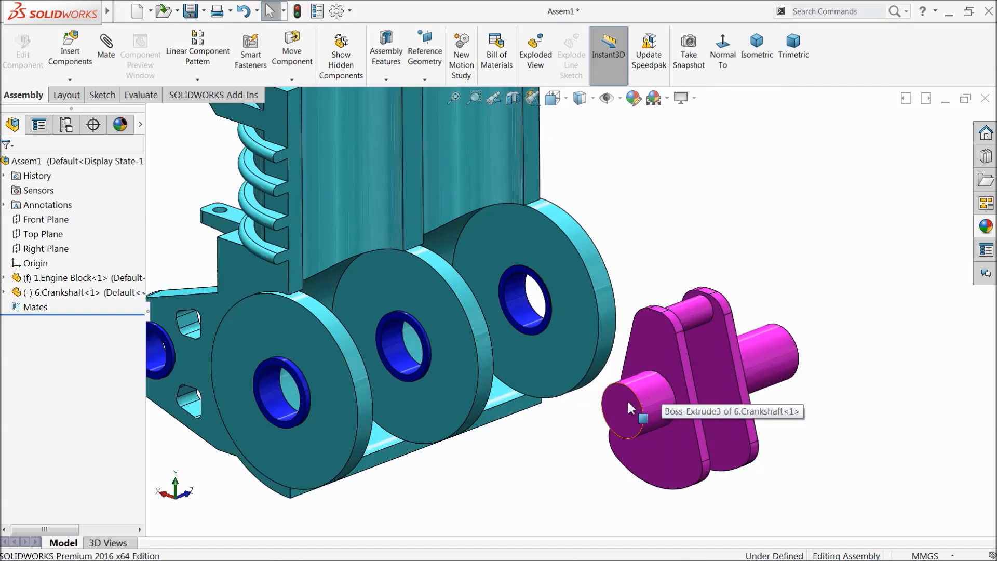
scroll(660, 366, down, 2)
click(650, 344)
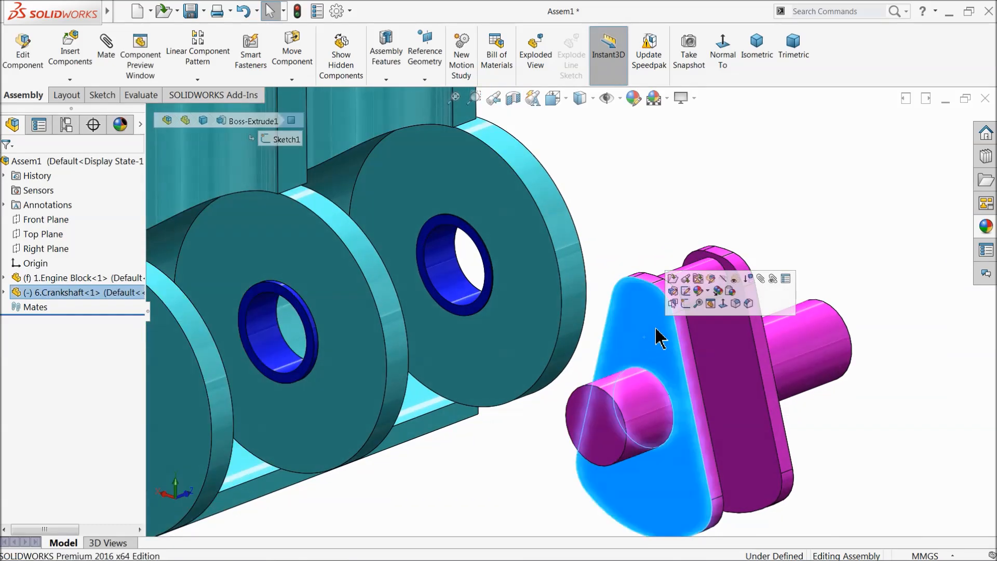
click(675, 283)
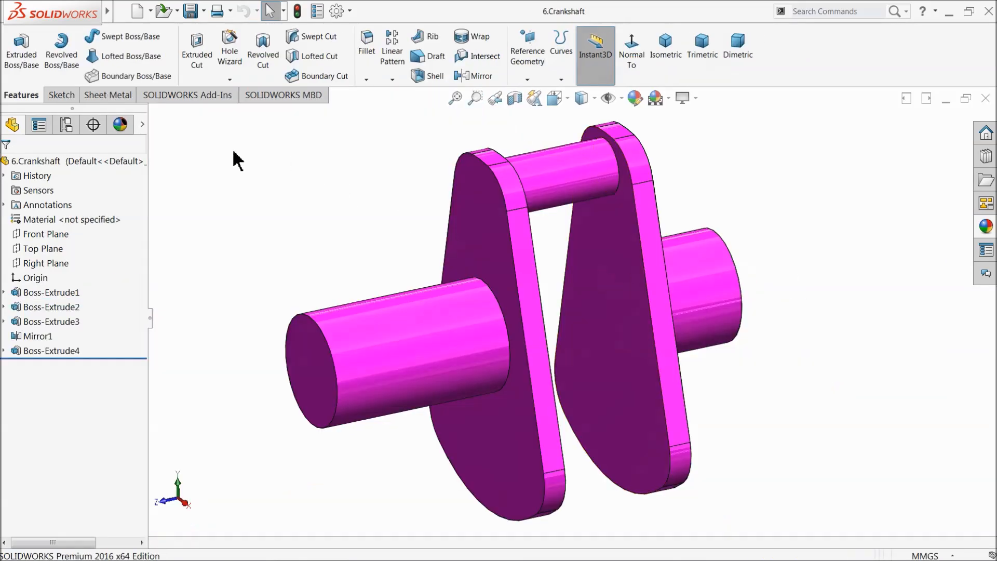
Step: Start a sketch on the crank web's outer face and draw a vertical centerline from the origin up past the shaft circle
middle_drag(291, 244, 312, 251)
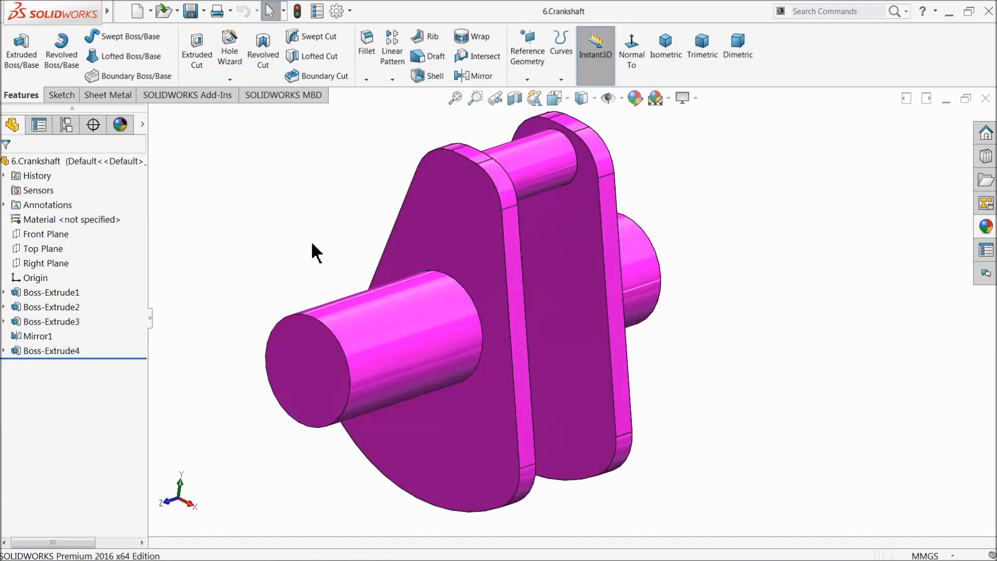
click(457, 234)
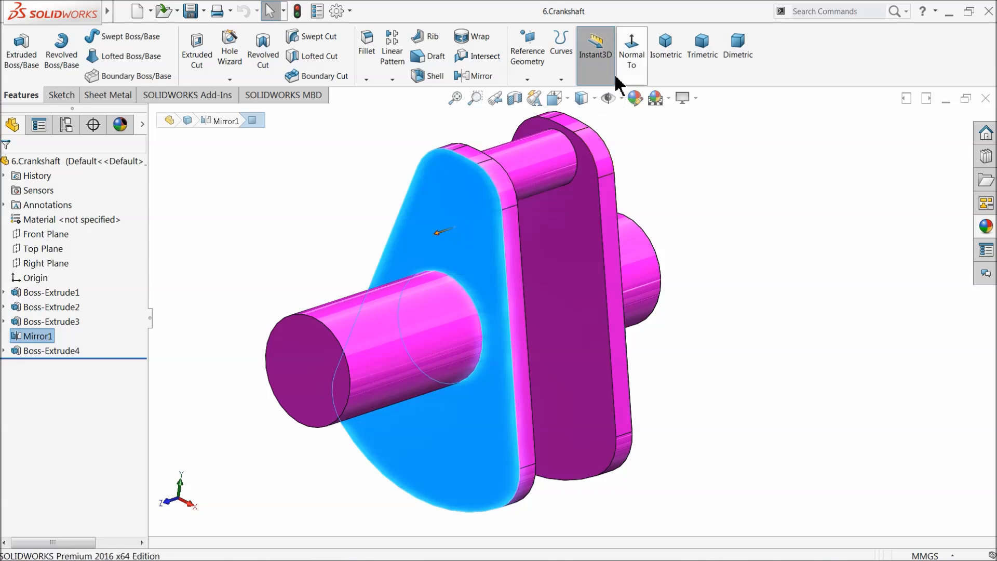
click(630, 57)
click(61, 95)
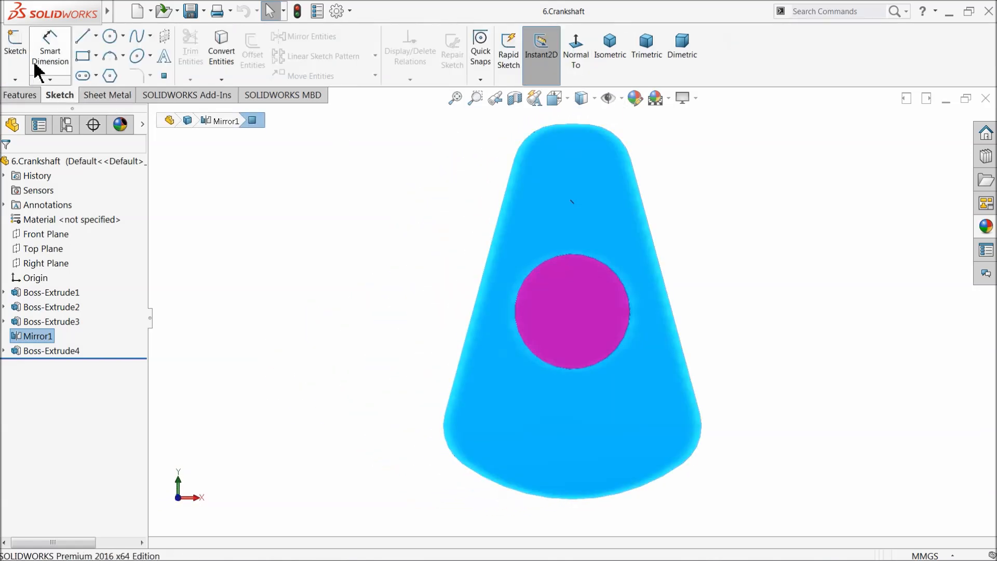
click(16, 56)
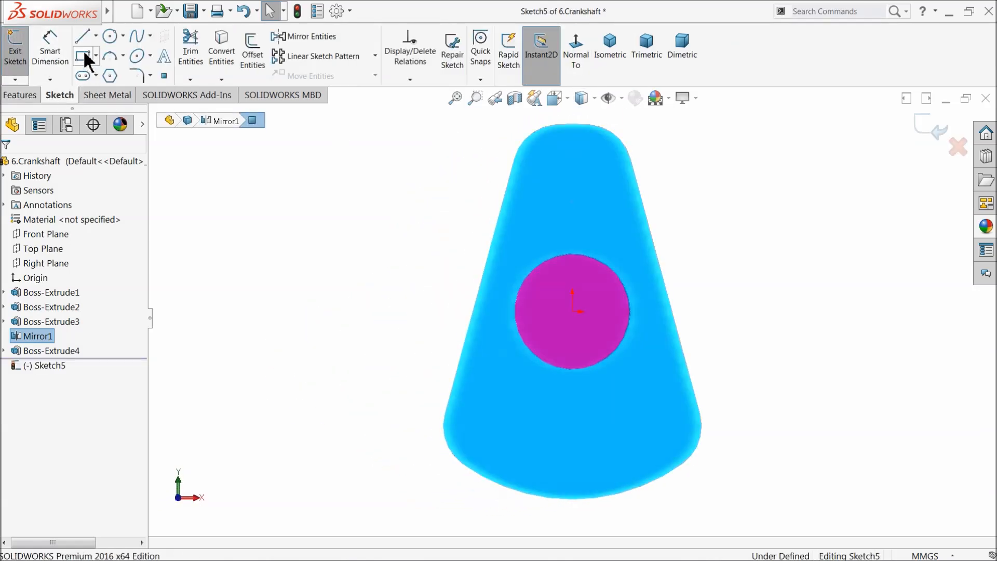
click(95, 35)
click(88, 67)
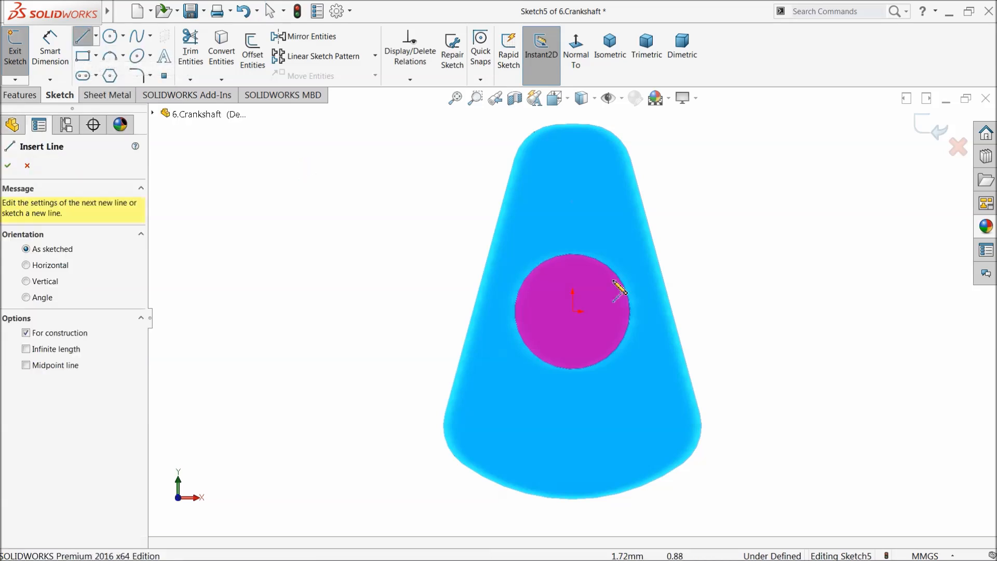
click(573, 311)
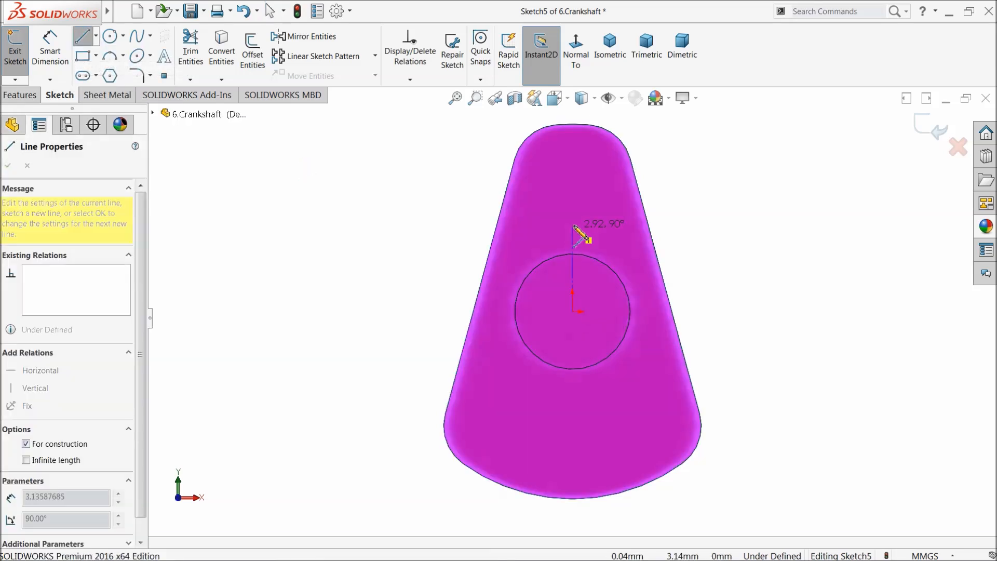
click(572, 198)
right_click(640, 120)
click(661, 157)
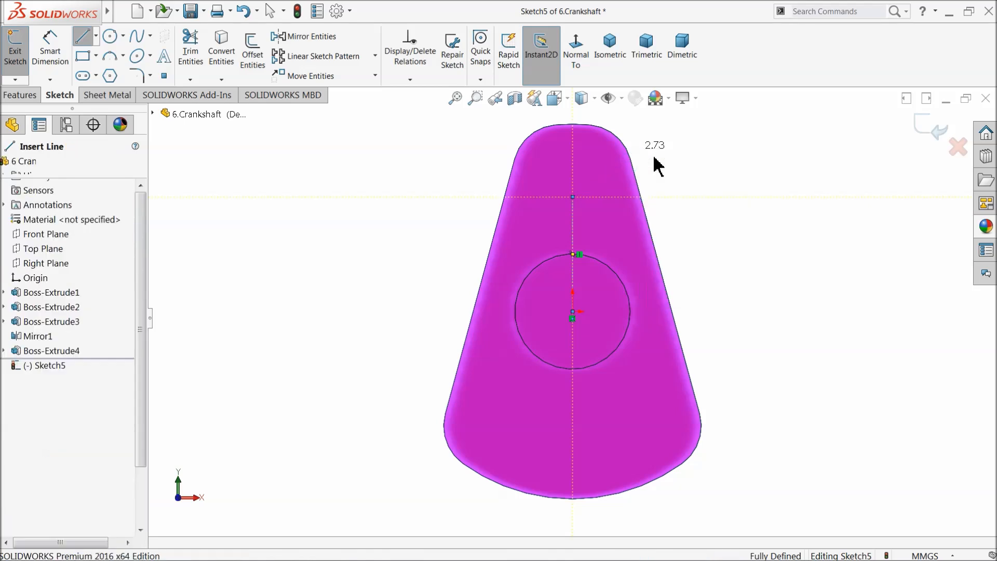
Step: Sketch a corner rectangle about 0.35 mm wide and 1 mm high, its long side on the centerline just above the shaft circle
click(84, 56)
scroll(630, 253, down, 3)
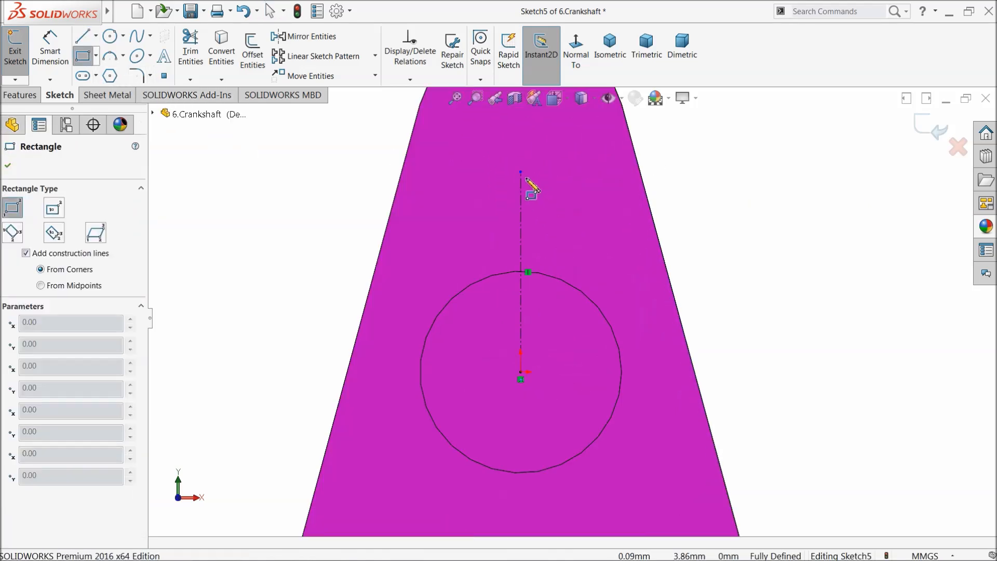
click(521, 214)
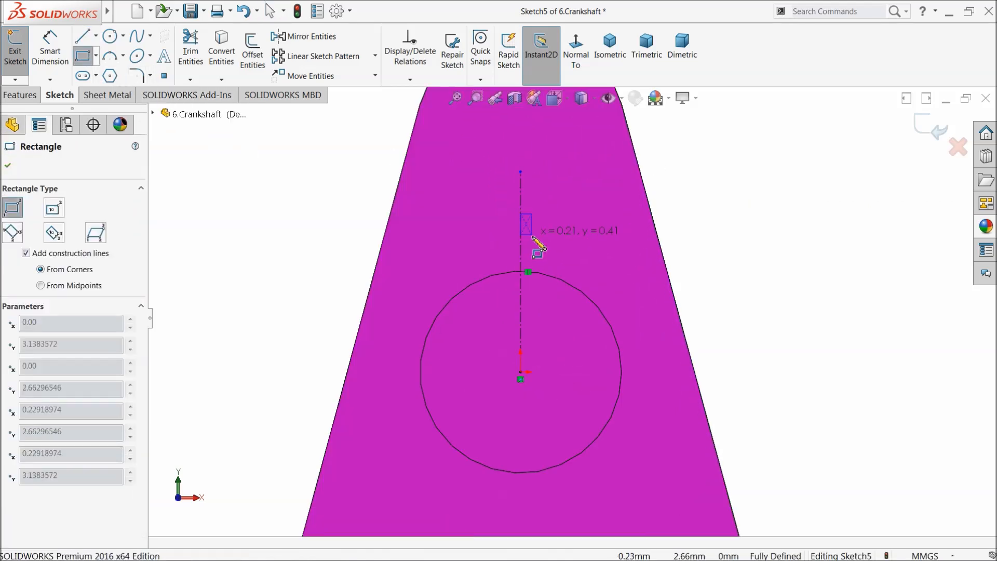
click(539, 265)
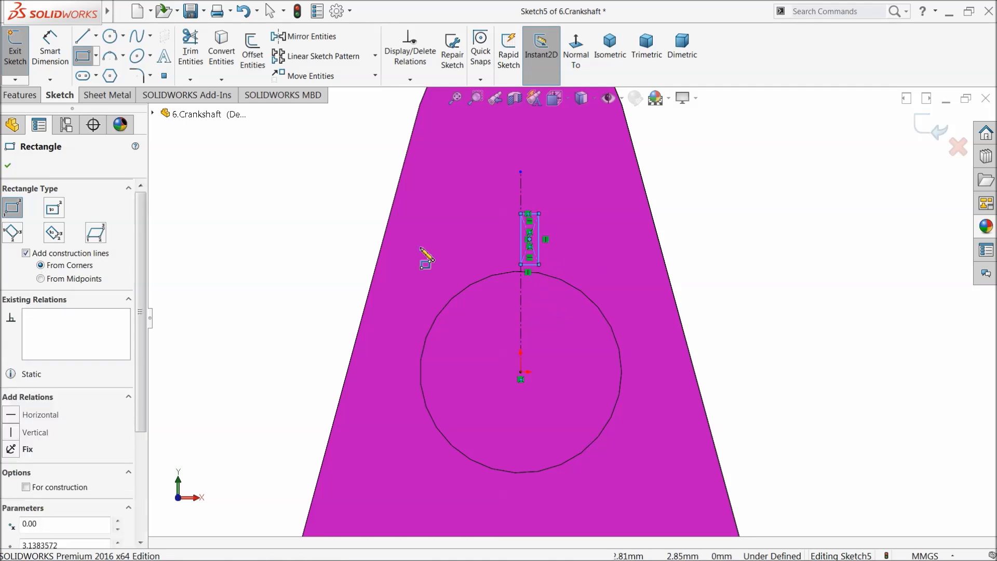
Step: Dimension the narrow rectangle's width as 0.1 mm
click(35, 98)
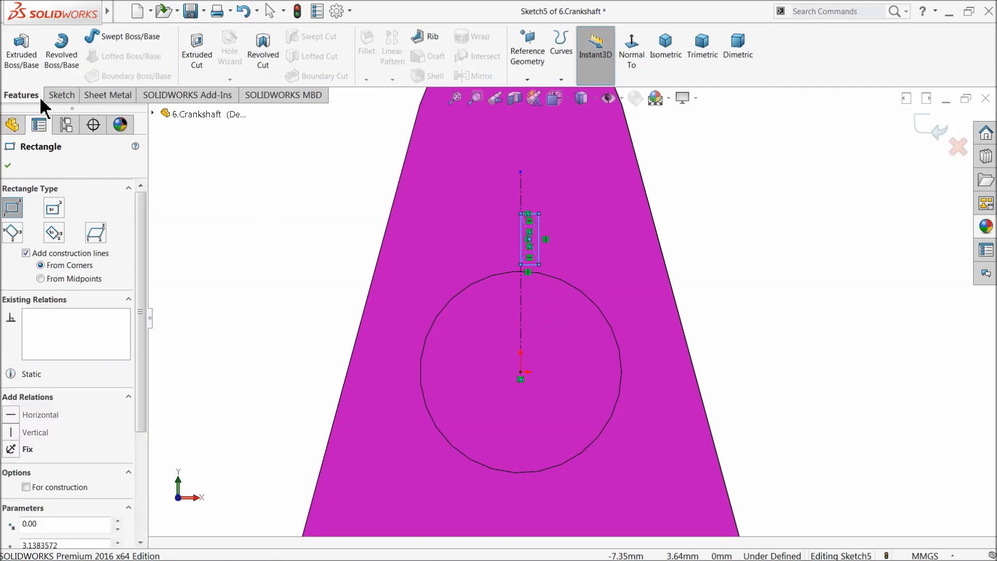
click(54, 95)
click(49, 52)
scroll(532, 230, down, 4)
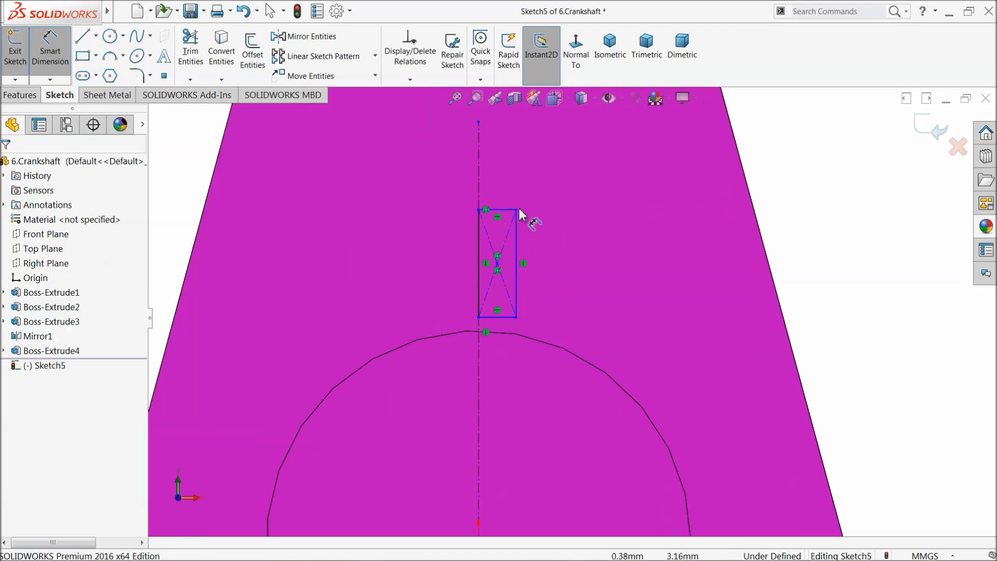
scroll(532, 230, down, 3)
click(489, 246)
click(489, 217)
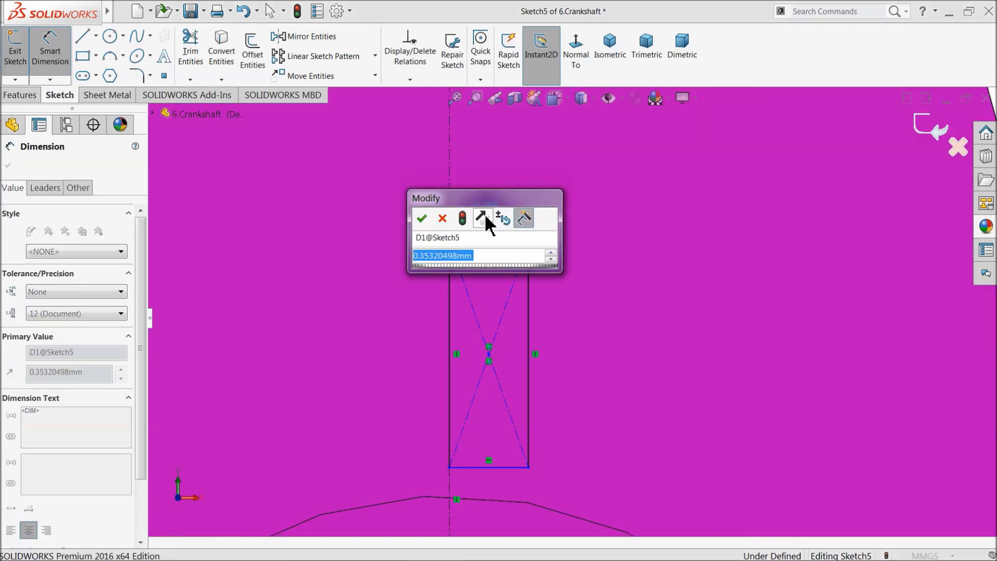
text(0.1)
key(Return)
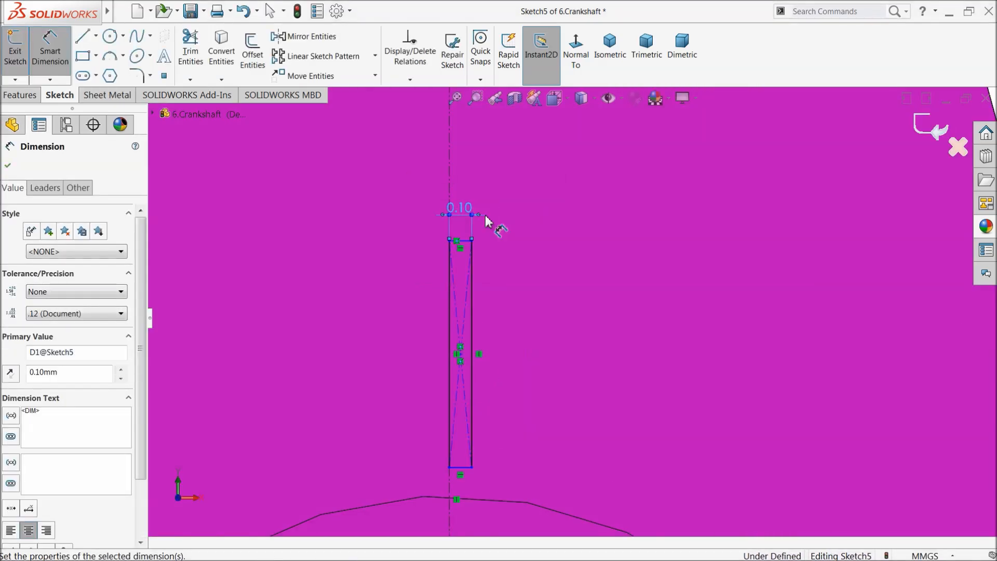
Step: Dimension the narrow rectangle's height as 0.5 mm
scroll(480, 369, up, 4)
scroll(537, 282, down, 3)
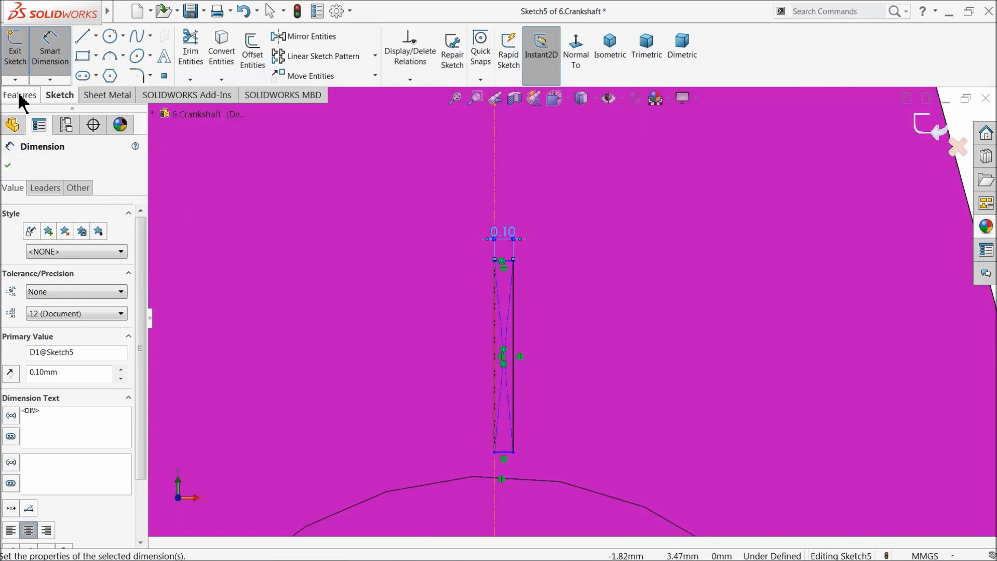
click(514, 364)
click(573, 347)
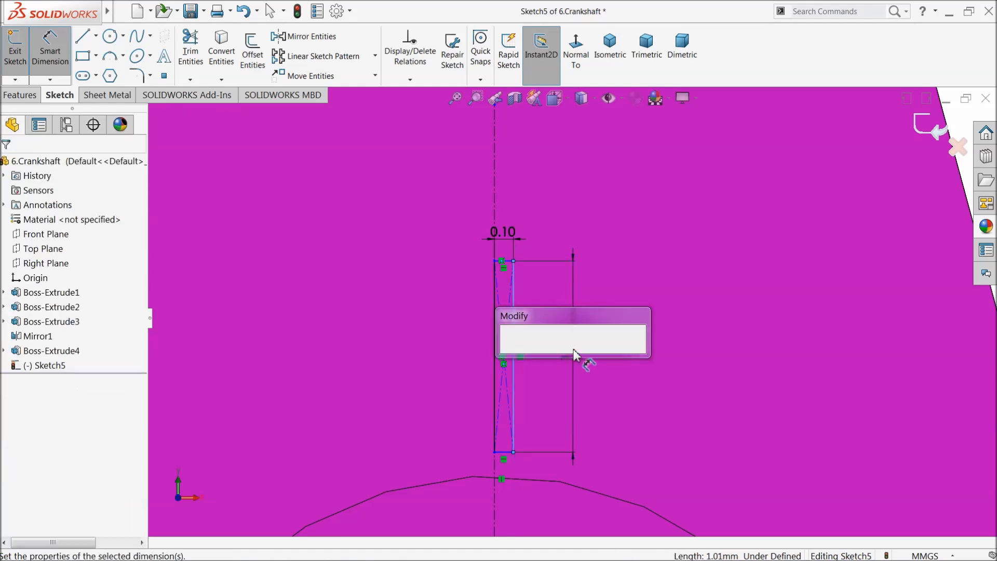
text(0.5)
key(Return)
scroll(573, 348, up, 3)
scroll(596, 368, down, 3)
scroll(597, 367, down, 1)
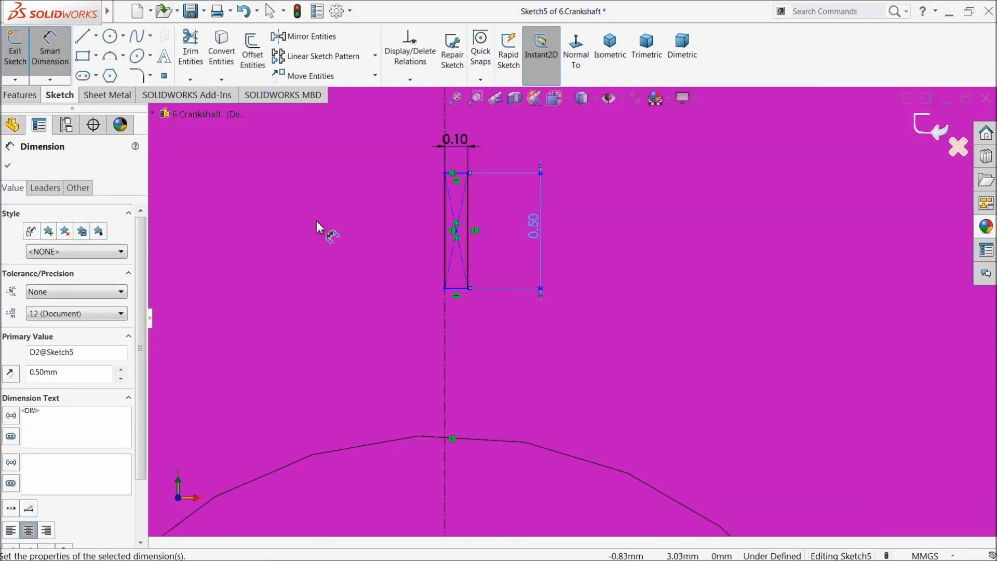
Step: Move the narrow rectangle down to just above the shaft circle and cut it 0.1 mm deep into the crank web
click(47, 50)
drag(468, 289, 468, 429)
click(30, 95)
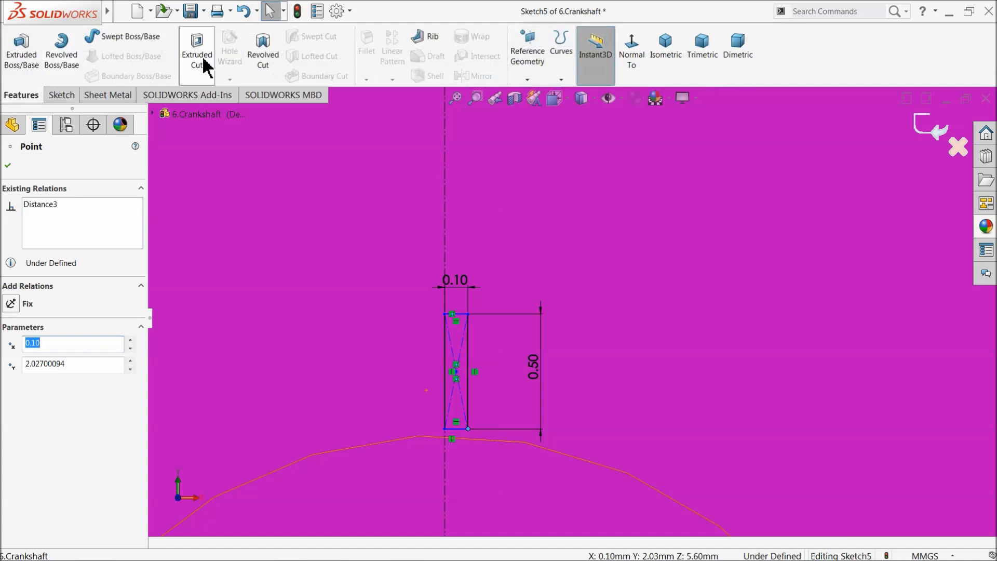
click(200, 60)
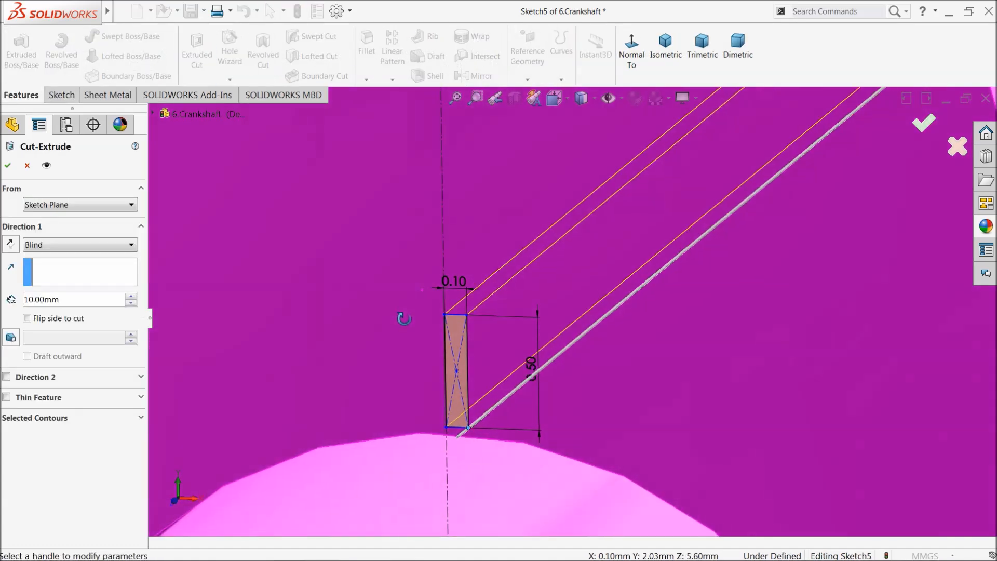
text(0.1)
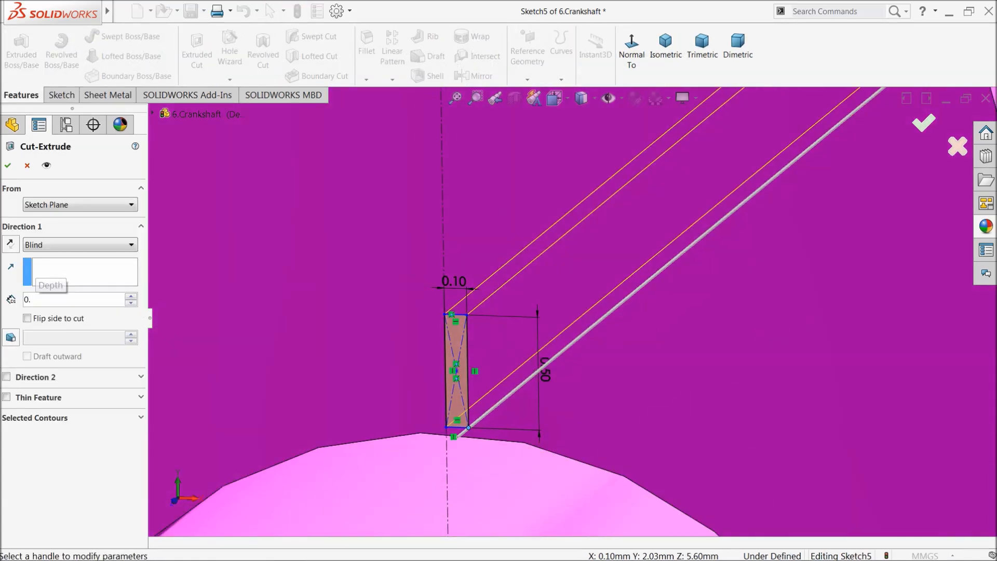
key(Return)
scroll(406, 378, up, 5)
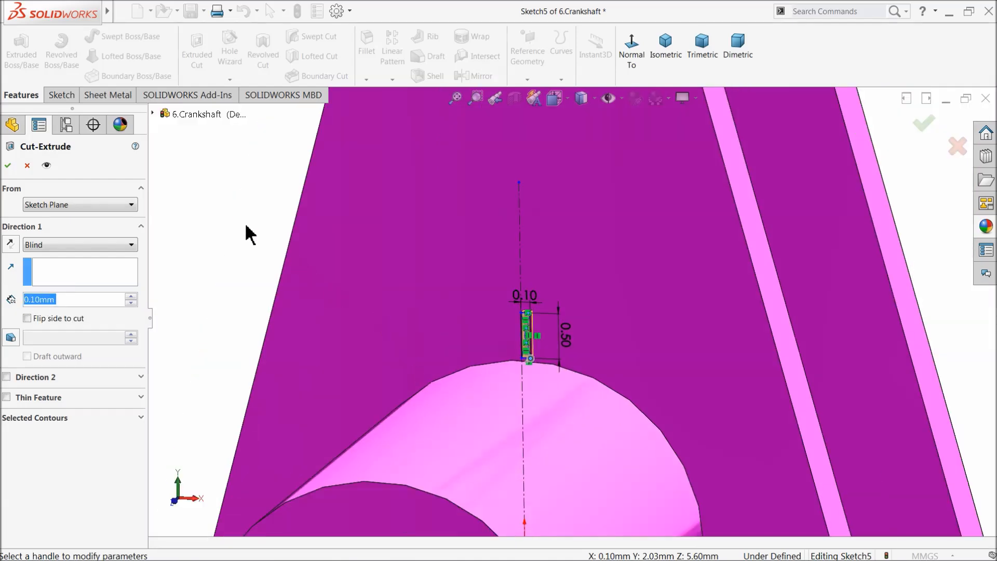
click(8, 165)
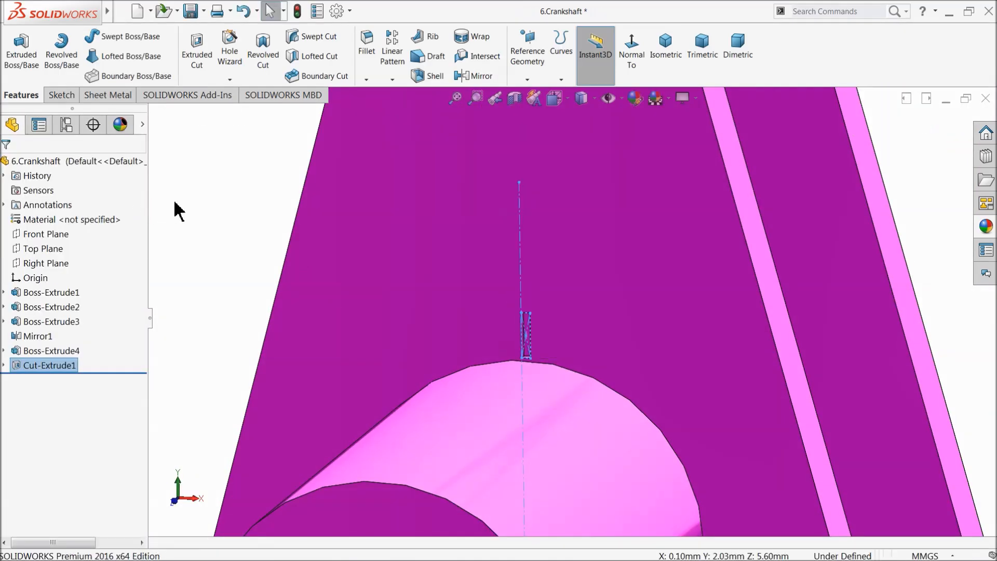
Step: Close the crankshaft part and return to the engine assembly
scroll(530, 360, up, 10)
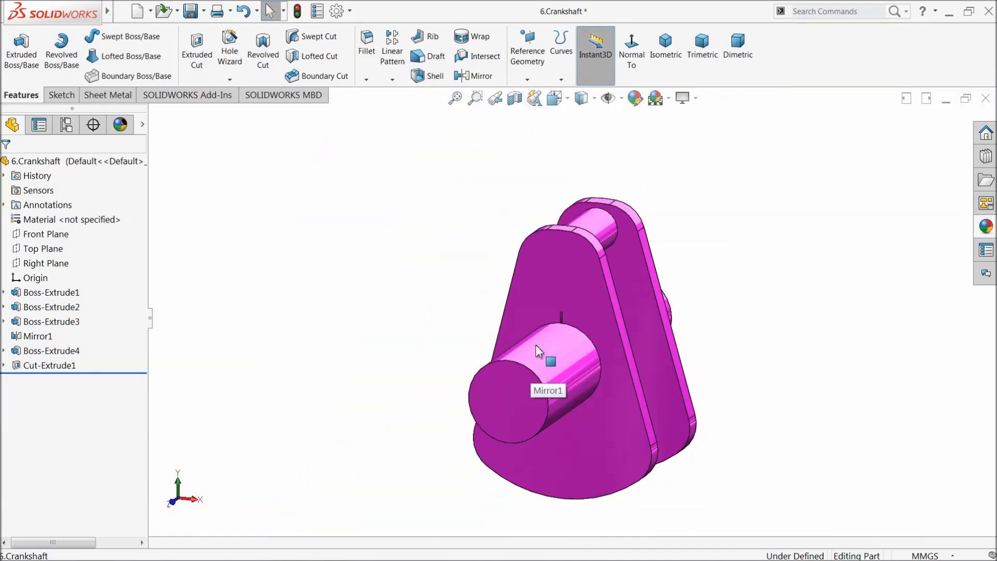
middle_drag(537, 351, 540, 378)
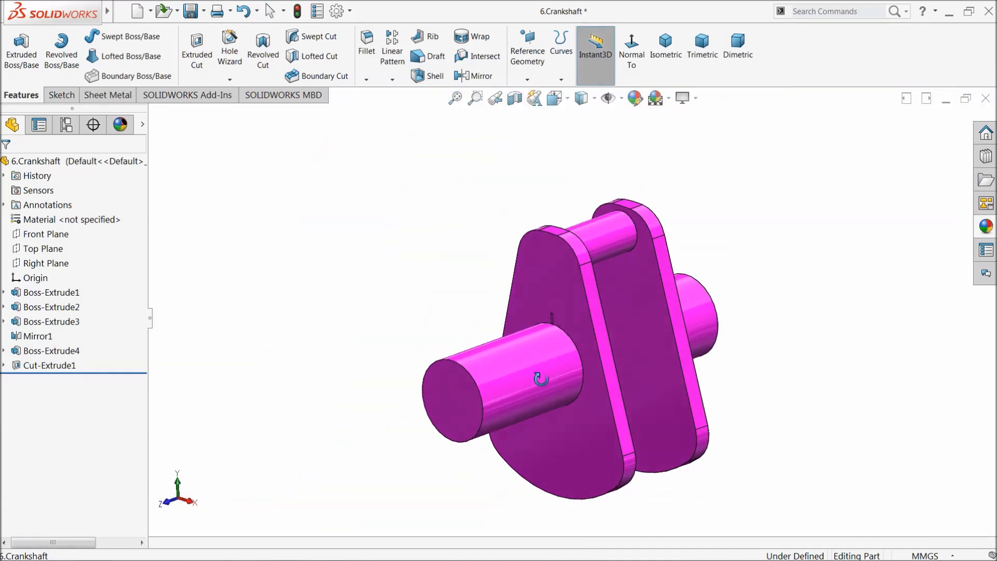
scroll(609, 383, down, 4)
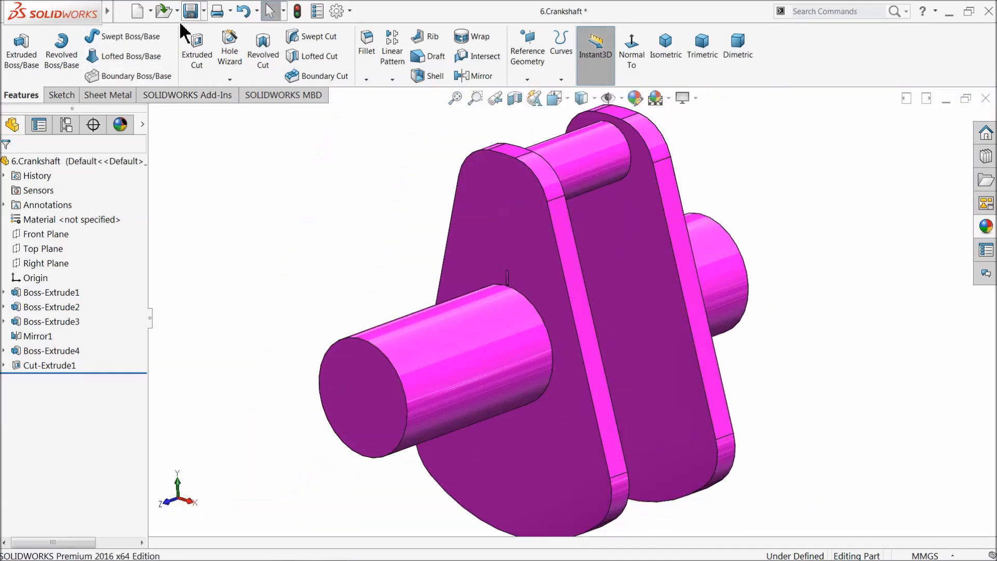
click(986, 100)
click(104, 78)
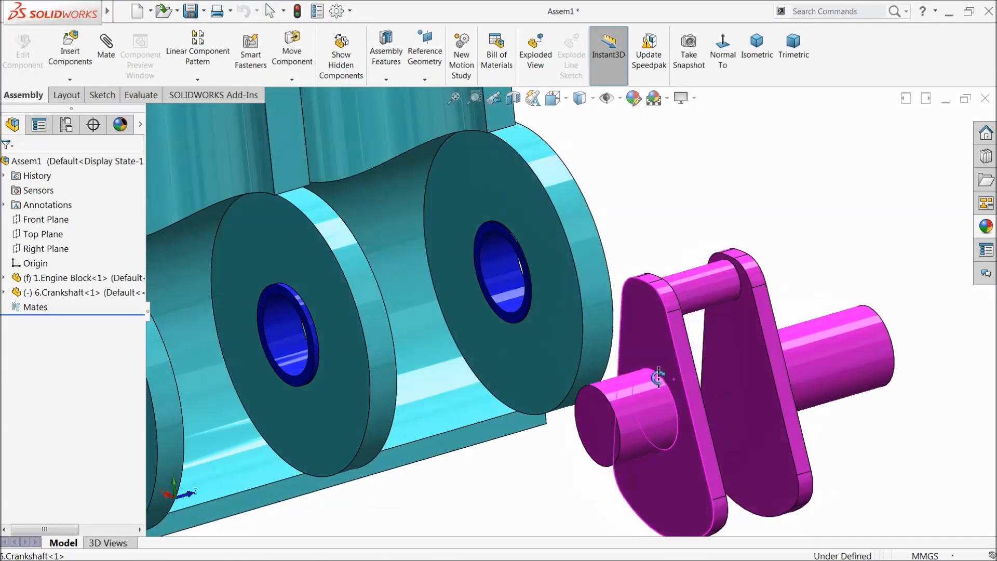
Step: Mate the crankshaft's long shaft concentric with the bearing hole in the nearest end wall of the engine block
middle_drag(658, 377, 590, 392)
scroll(676, 380, down, 1)
scroll(675, 375, up, 4)
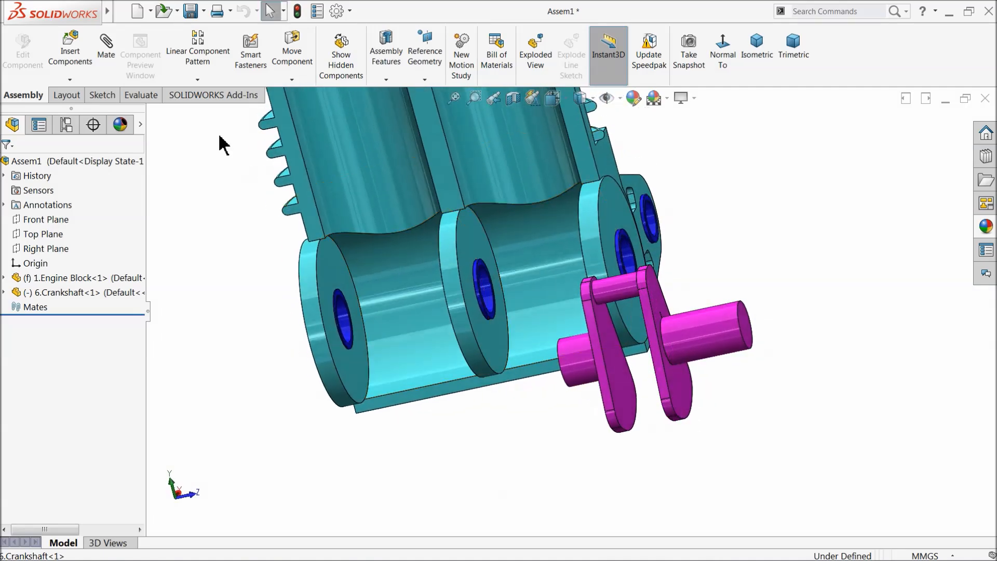
click(83, 63)
scroll(645, 238, down, 5)
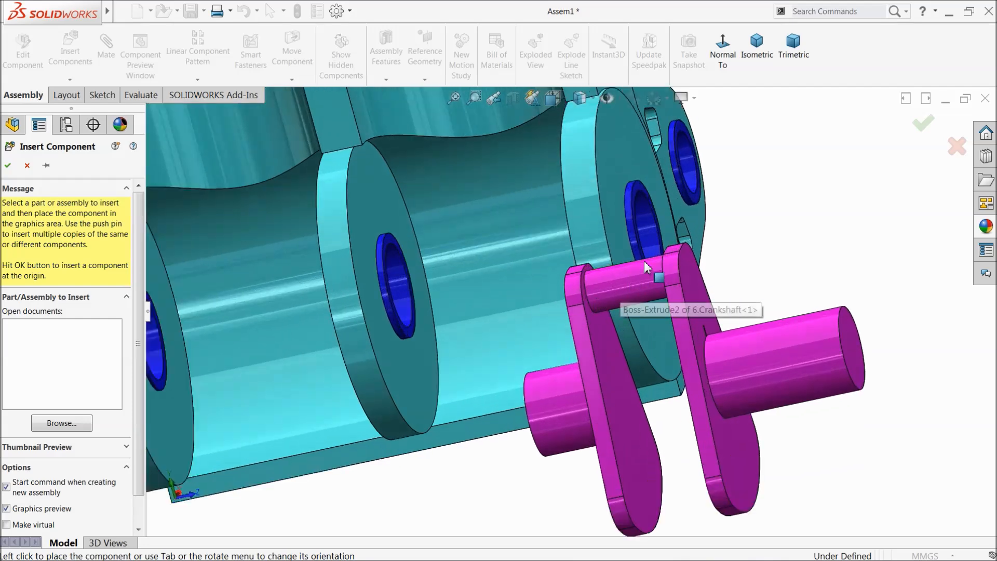
click(789, 357)
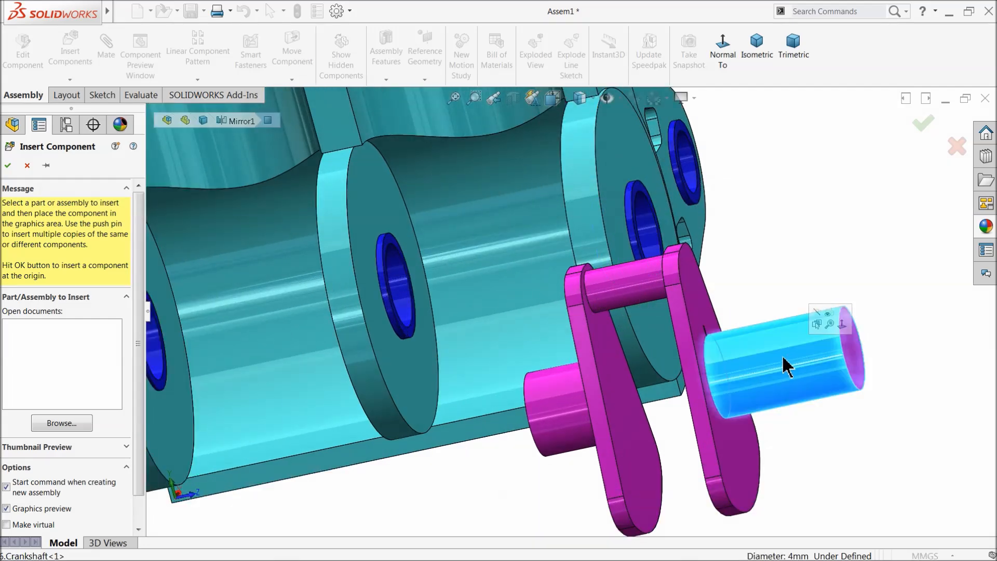
click(28, 165)
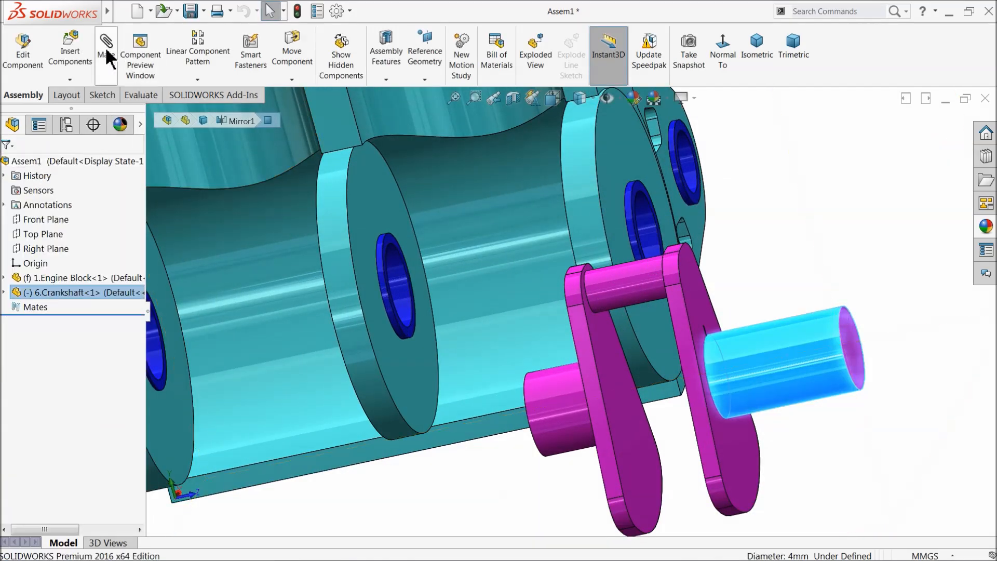
click(638, 245)
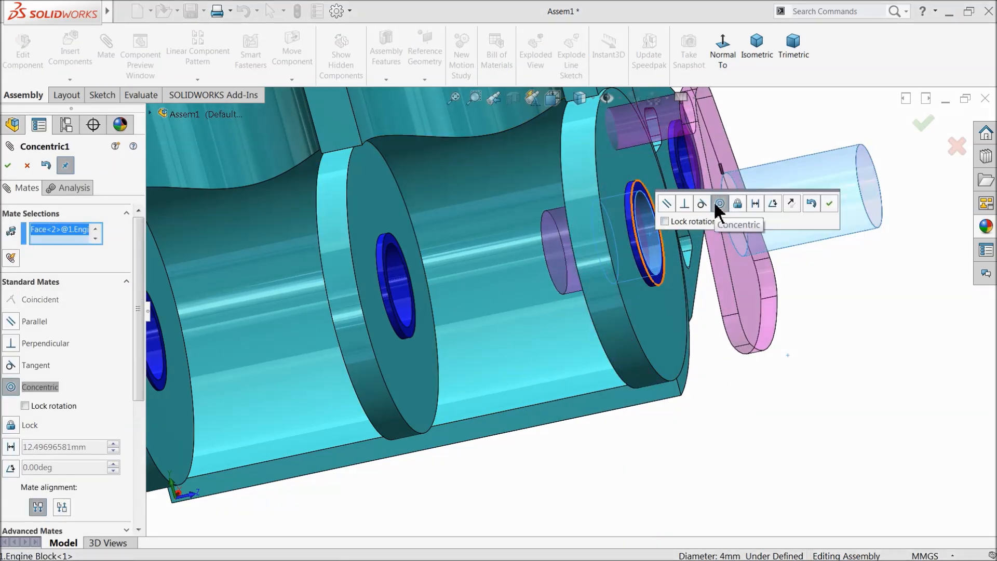
click(830, 203)
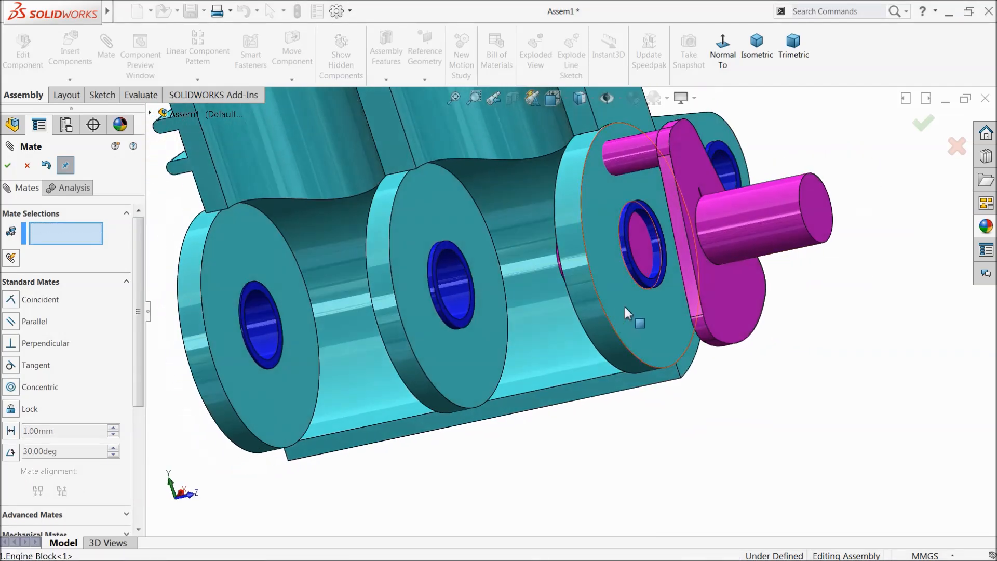
Step: Add a 2.6 mm distance mate between the engine block's end wall face and the end face of the crankshaft's long shaft
click(624, 310)
click(819, 220)
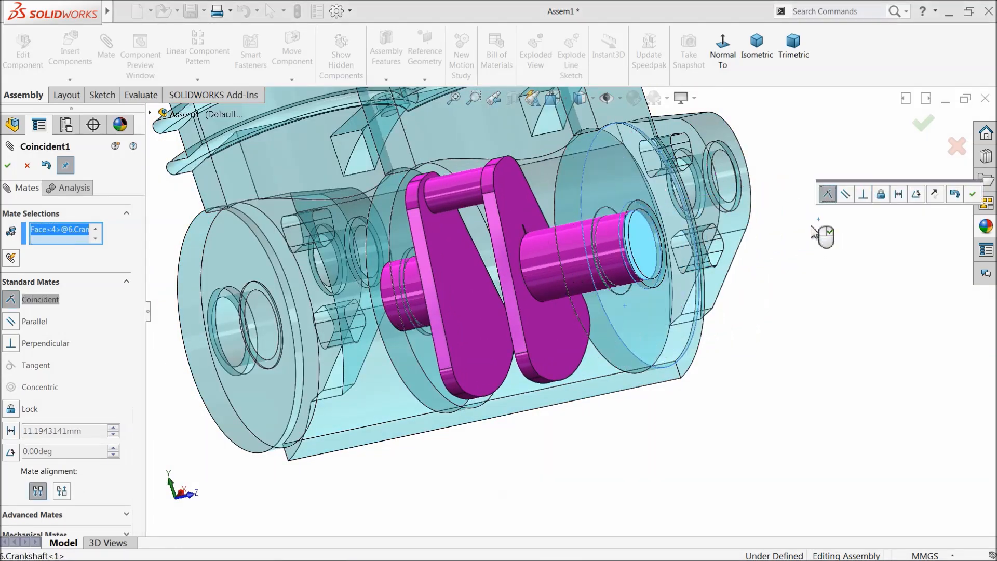
click(898, 194)
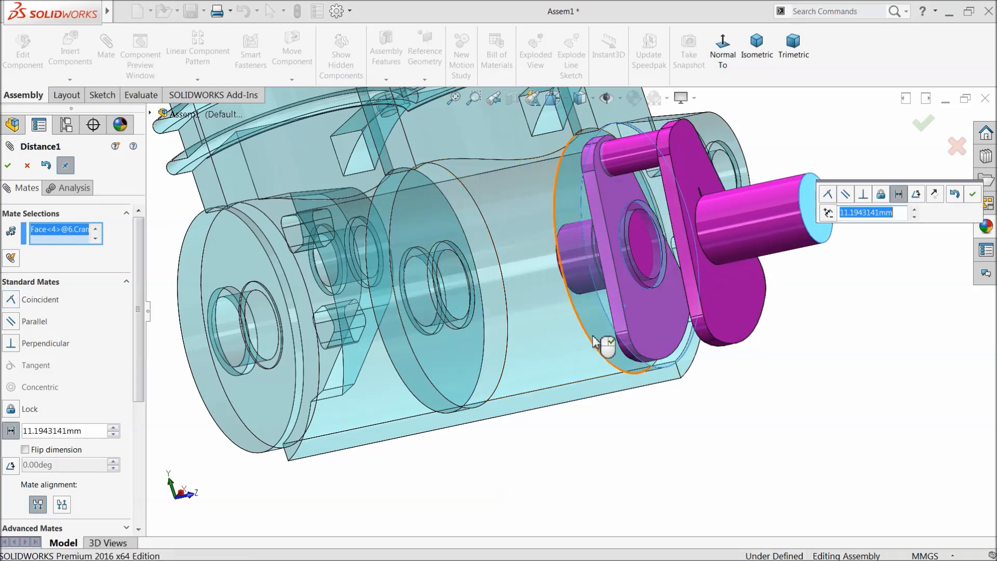
text(2.6)
key(Return)
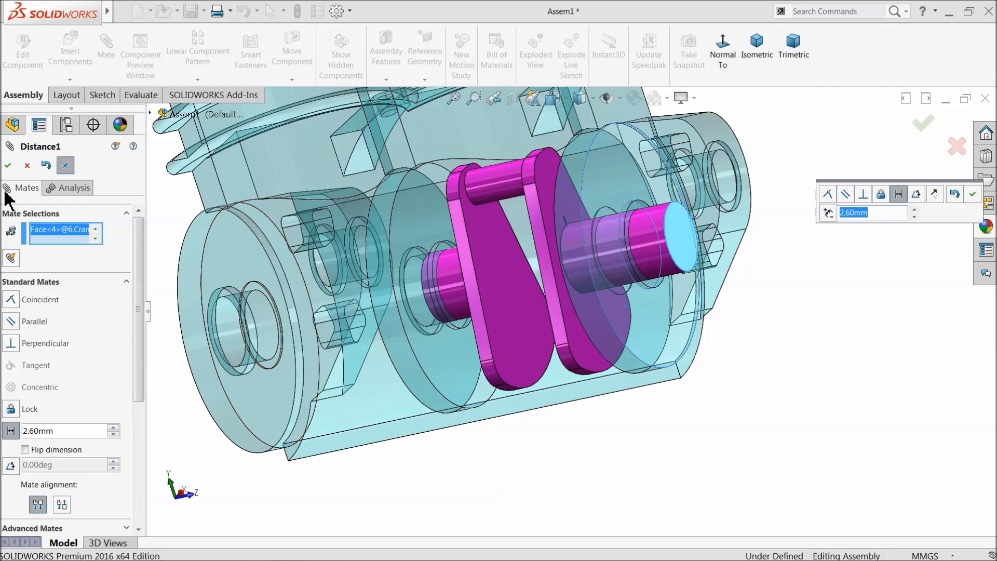
click(7, 165)
middle_drag(661, 227, 543, 283)
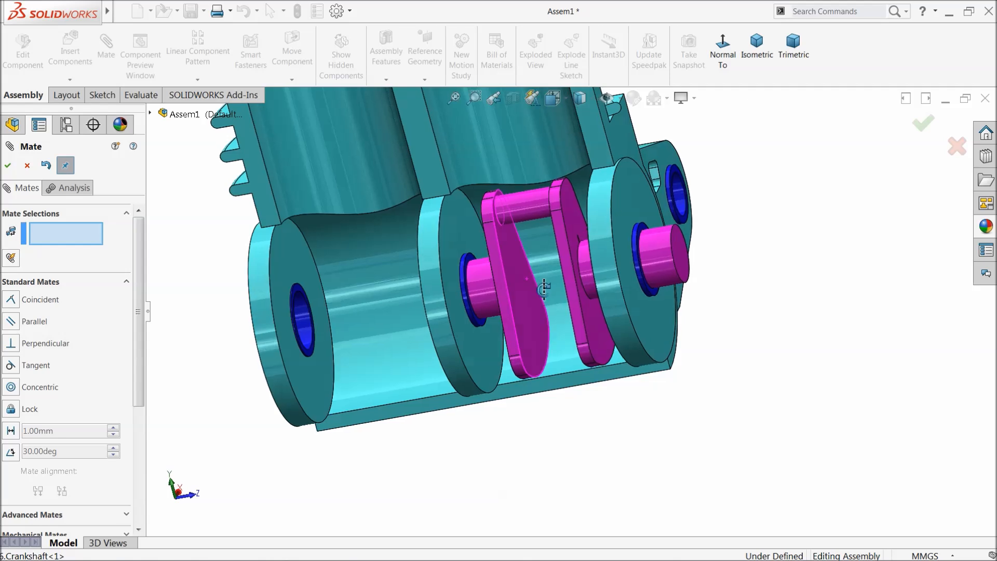
click(26, 166)
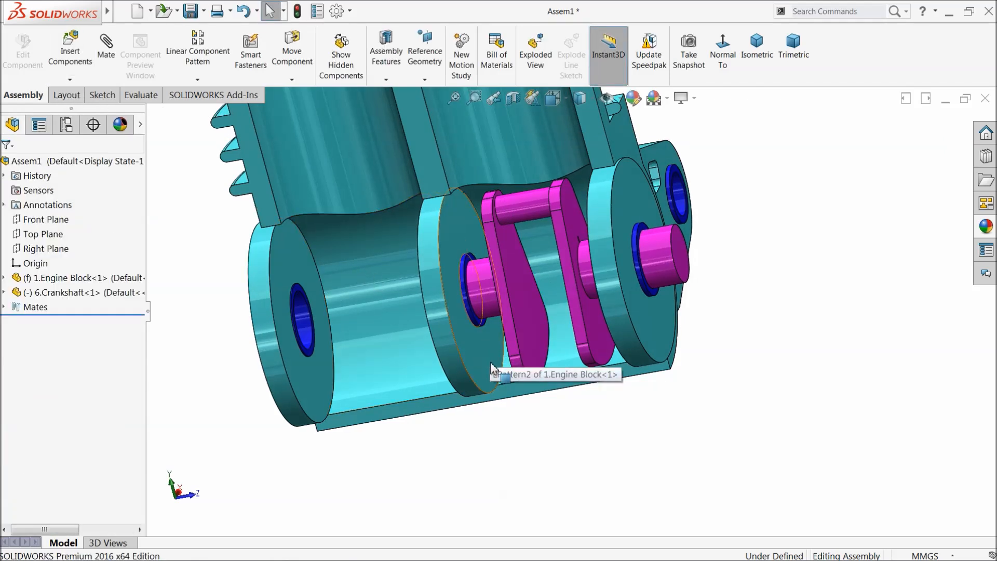
Step: Place a copy of the mated crankshaft below the engine block, near the empty cylinder bay
ctrl+drag(529, 322, 401, 462)
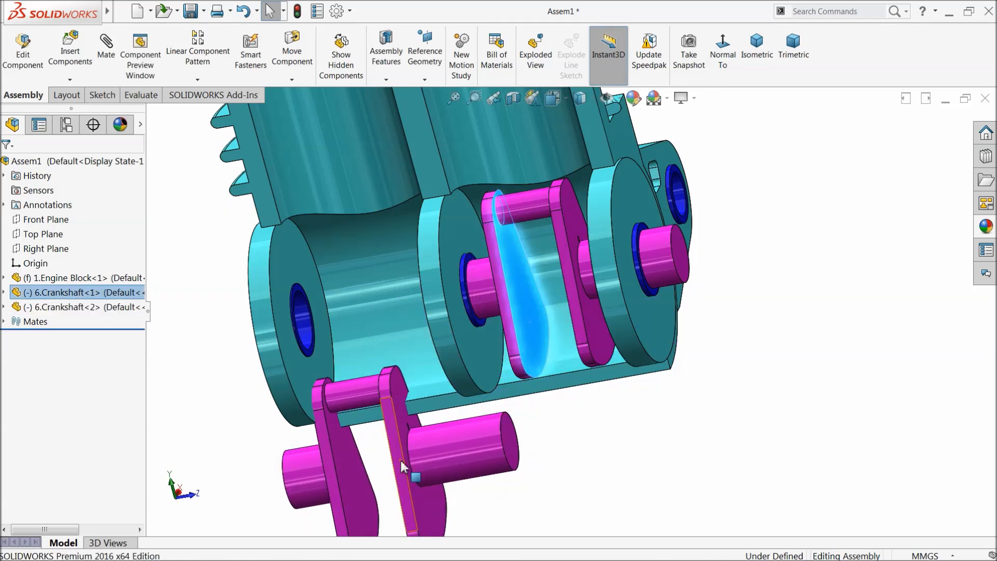
click(584, 441)
scroll(584, 441, up, 2)
Step: Rotate the copied crankshaft so its crank pin points down and its long shaft faces the opposite end of the block
click(287, 80)
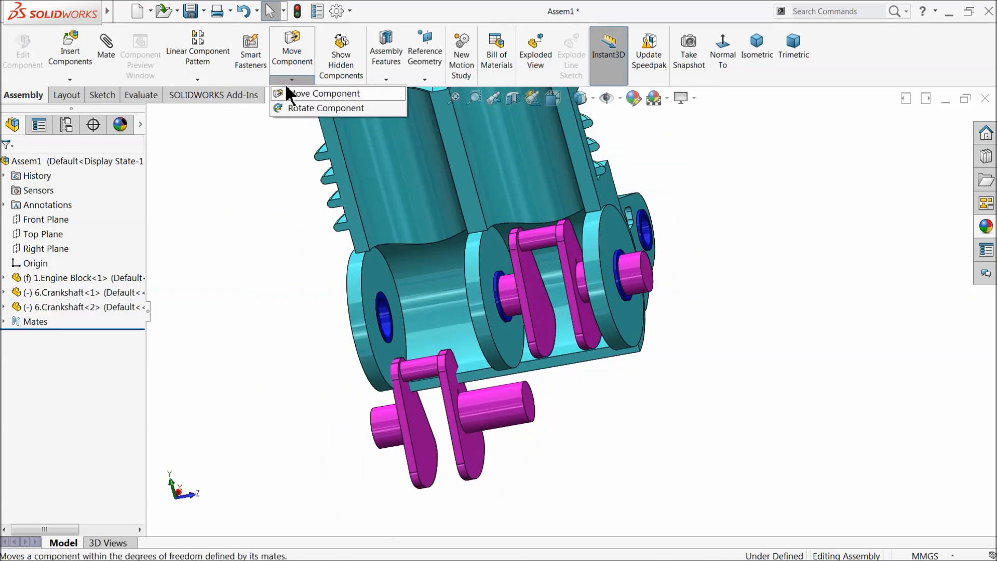
click(295, 102)
mouse_move(455, 417)
mouse_down()
mouse_move(488, 414)
mouse_move(336, 438)
mouse_move(309, 491)
mouse_move(470, 412)
mouse_move(494, 454)
mouse_move(484, 396)
mouse_move(463, 547)
mouse_move(446, 557)
mouse_move(458, 420)
mouse_up()
drag(460, 355, 442, 451)
click(8, 166)
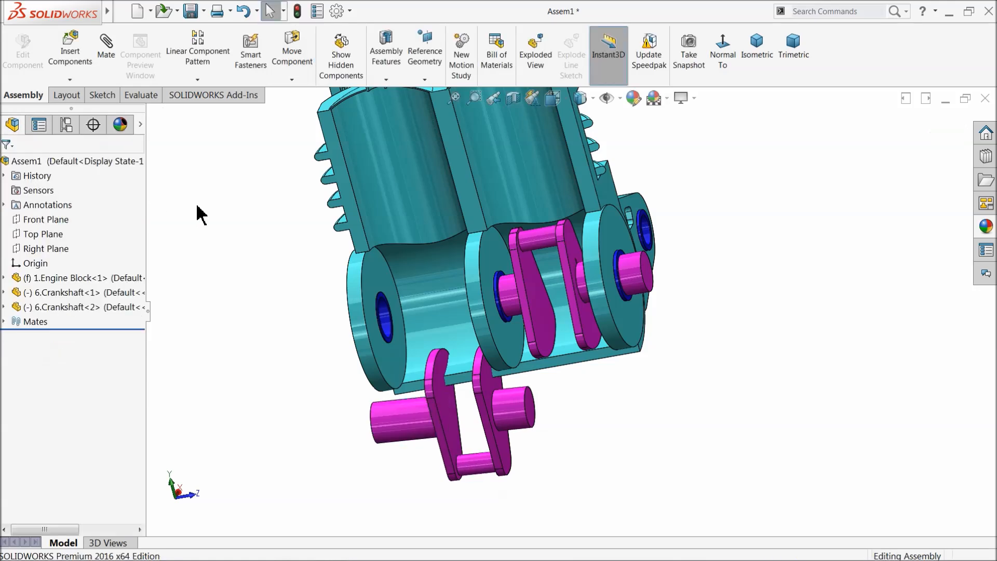
Step: Mate the copied crankshaft's long shaft concentric with the bearing hole at the opposite end of the engine block
scroll(396, 352, down, 3)
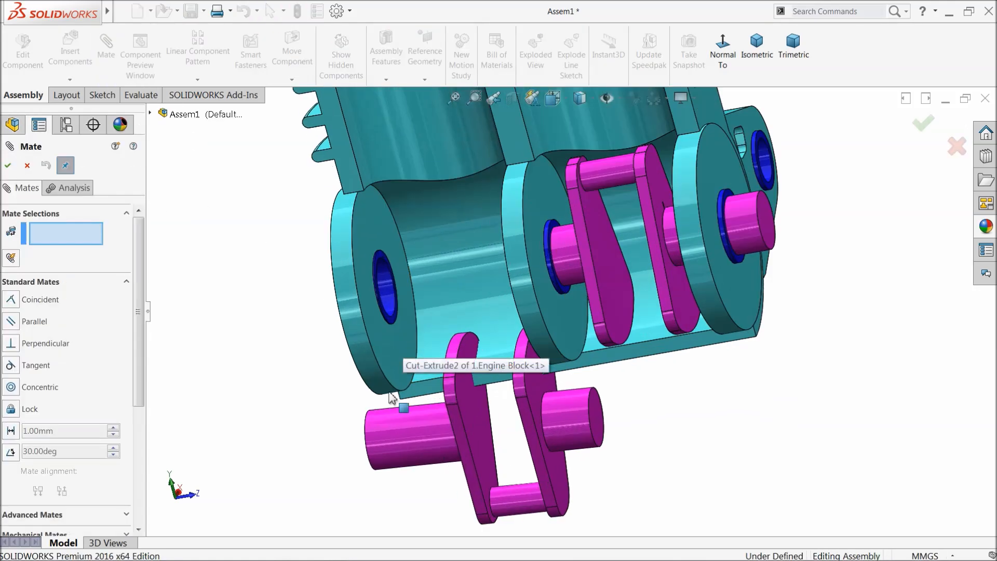
click(410, 445)
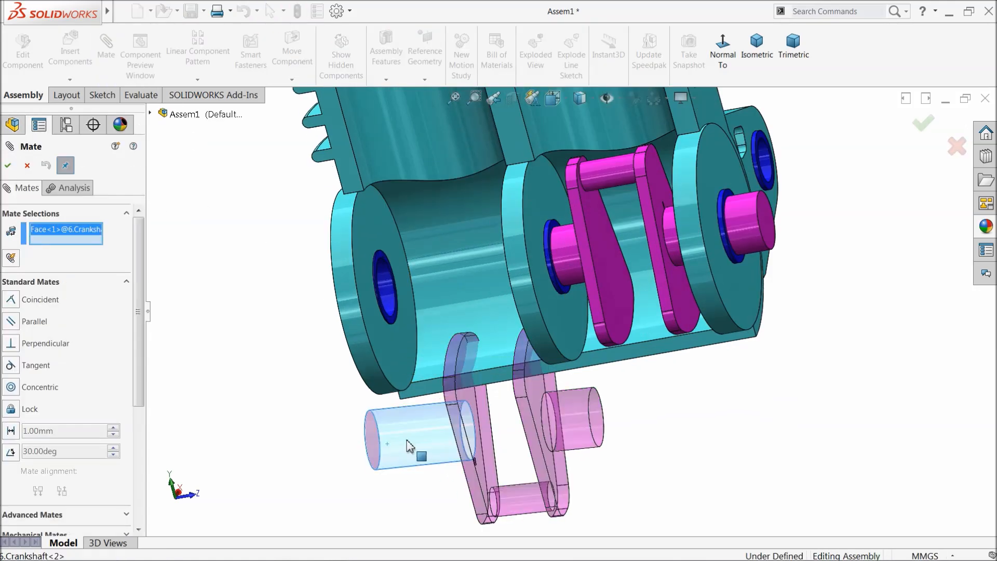
click(391, 293)
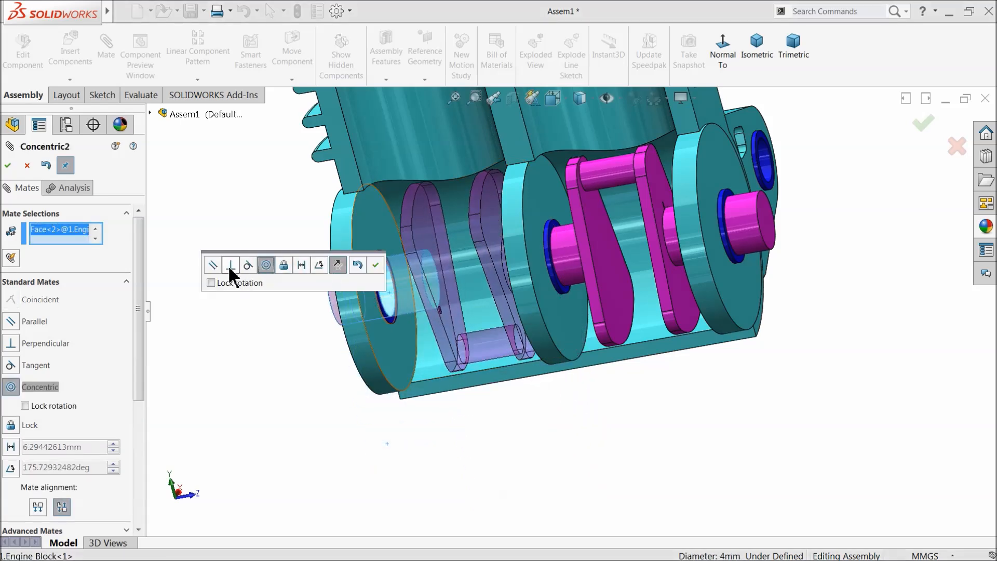
click(375, 265)
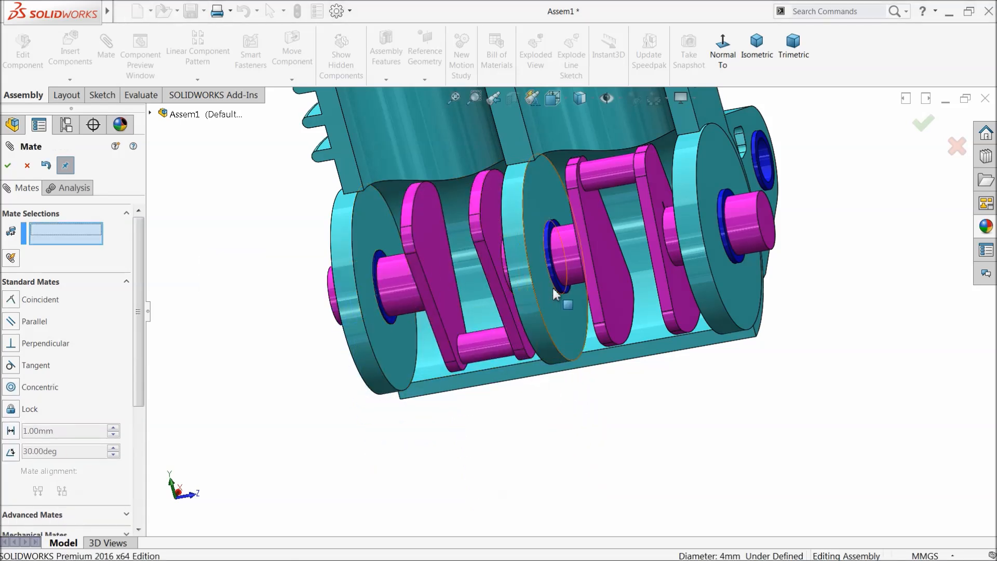
Step: Add a parallel mate between the long side faces of the small rectangular cuts on the two crankshafts
scroll(638, 258, down, 3)
mouse_move(446, 268)
middle_down()
mouse_move(485, 263)
mouse_move(492, 249)
mouse_move(433, 278)
mouse_move(457, 265)
middle_up()
scroll(596, 230, down, 5)
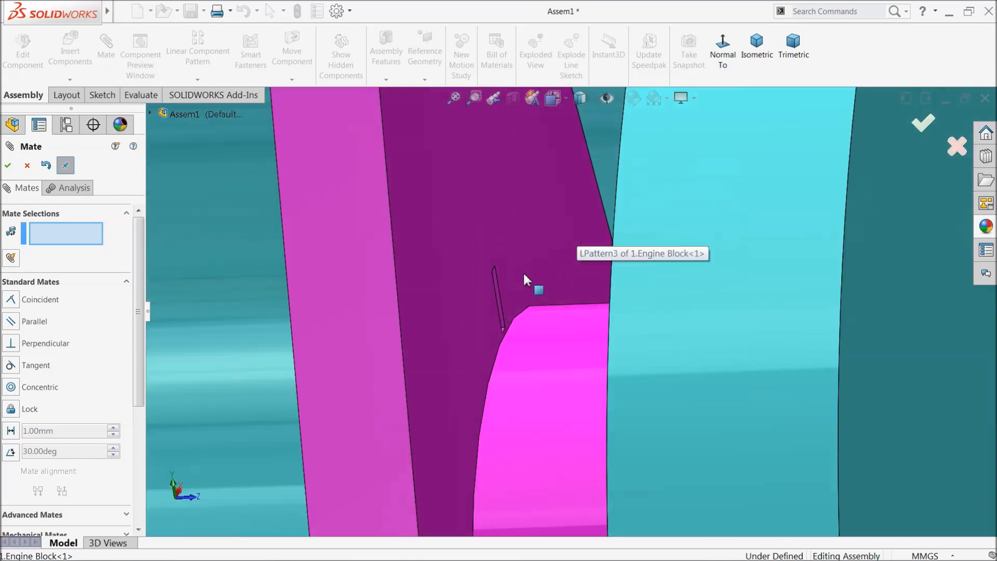
scroll(523, 283, down, 3)
middle_drag(487, 333, 483, 328)
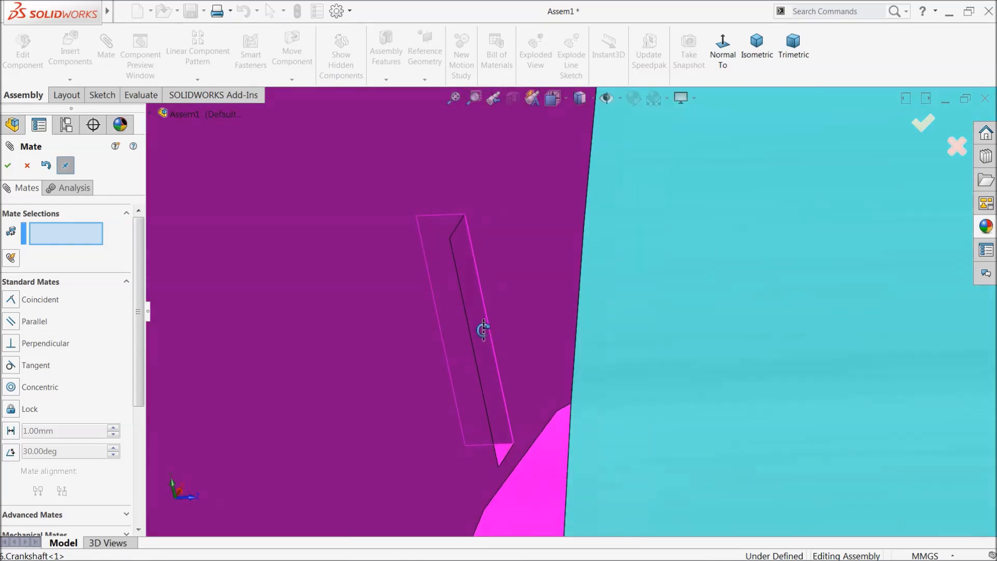
click(480, 326)
scroll(481, 340, up, 4)
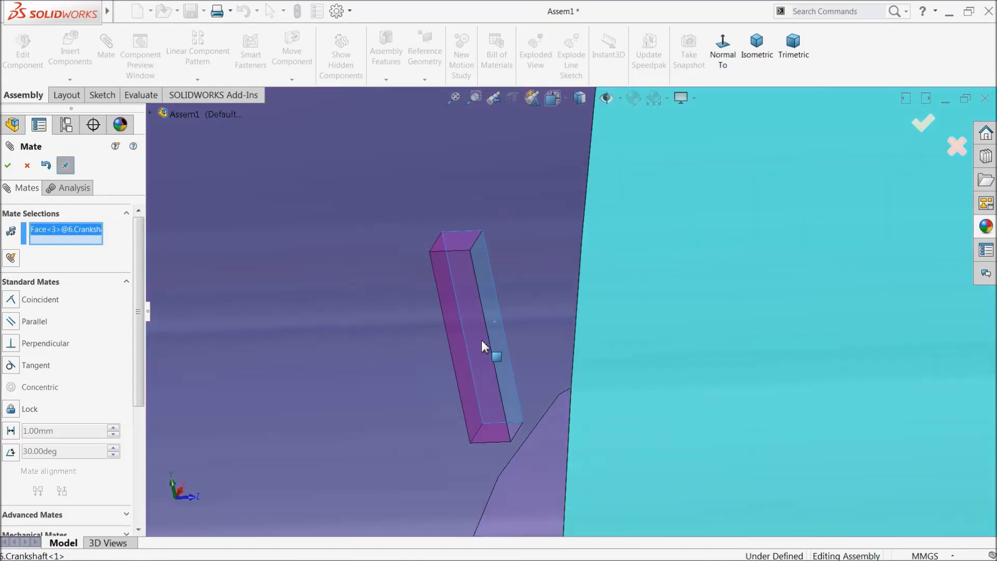
scroll(486, 351, up, 6)
scroll(486, 358, down, 3)
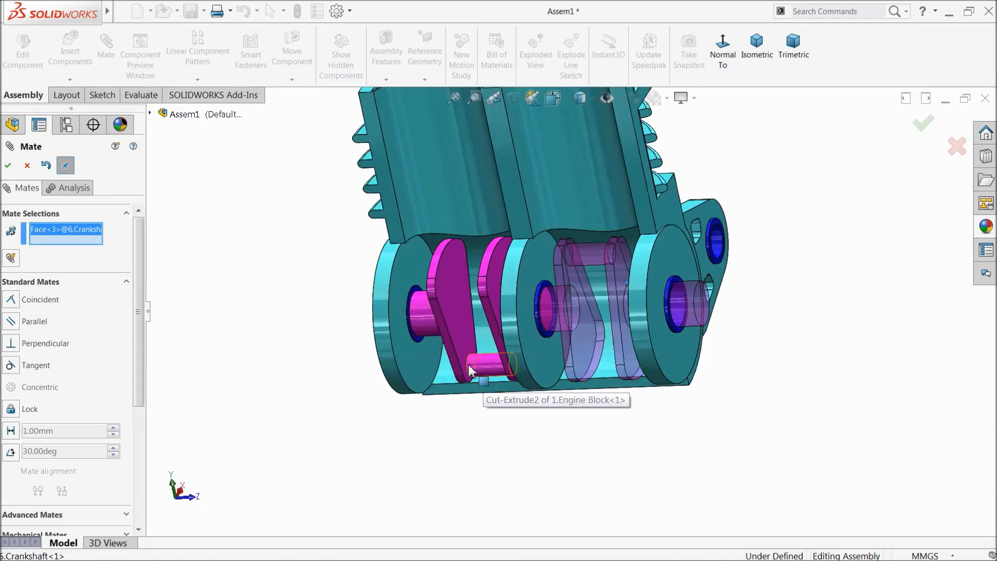
middle_drag(482, 339, 519, 332)
scroll(487, 328, down, 6)
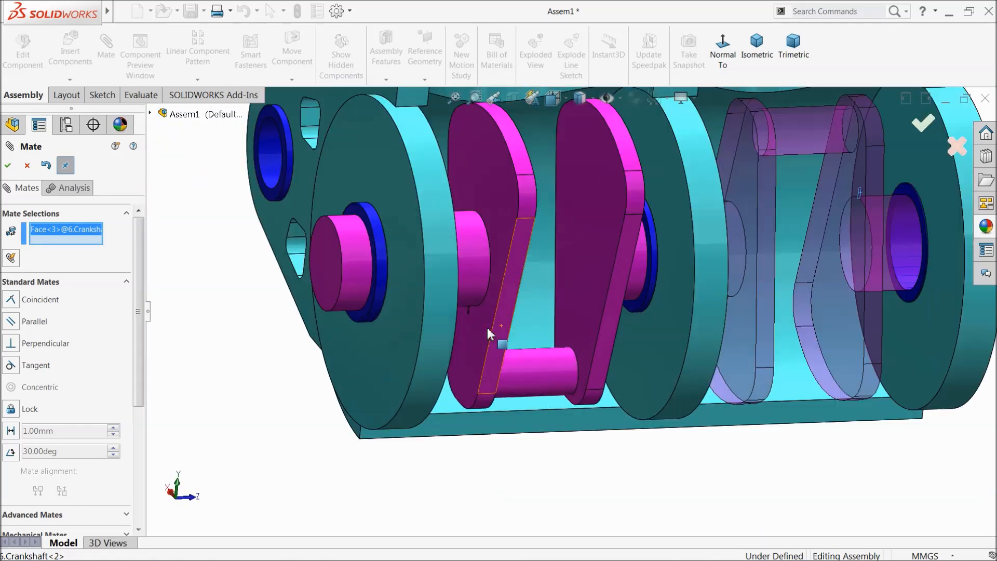
scroll(565, 295, down, 3)
click(565, 295)
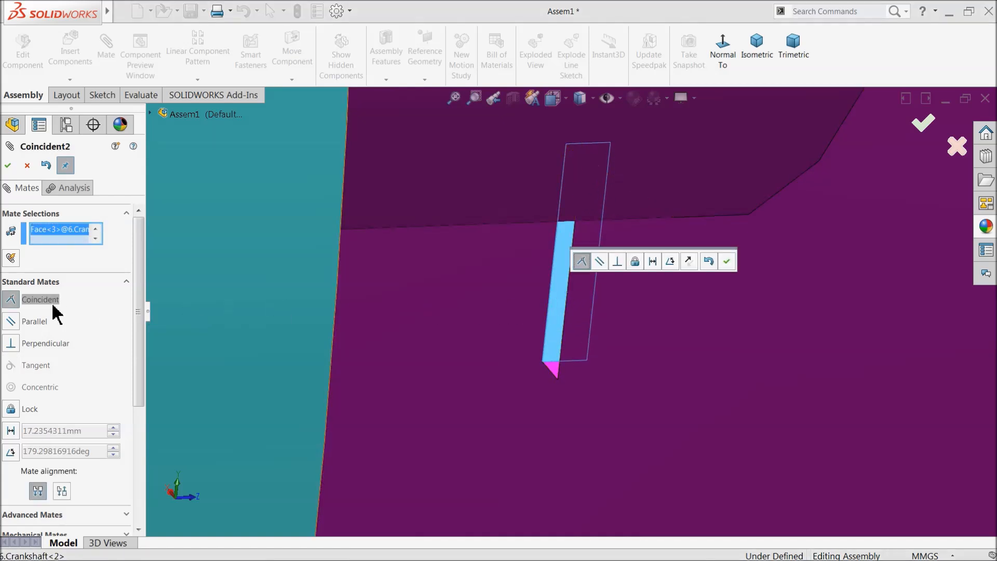
click(34, 321)
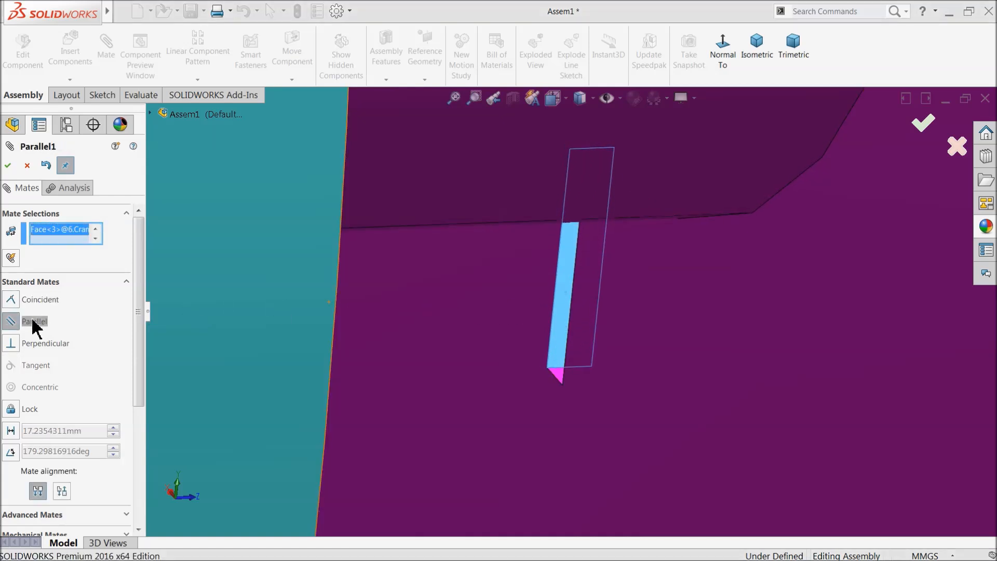
click(8, 165)
scroll(472, 290, up, 8)
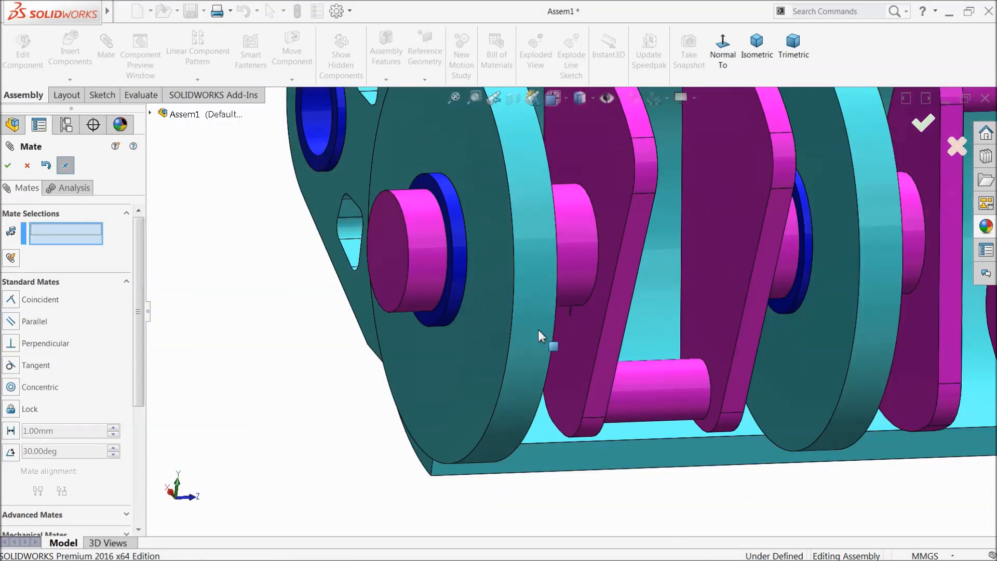
Step: Add a coincident mate between the facing shaft ends of the two crankshafts at the engine block's middle bearing
scroll(577, 335, up, 5)
middle_drag(582, 340, 553, 337)
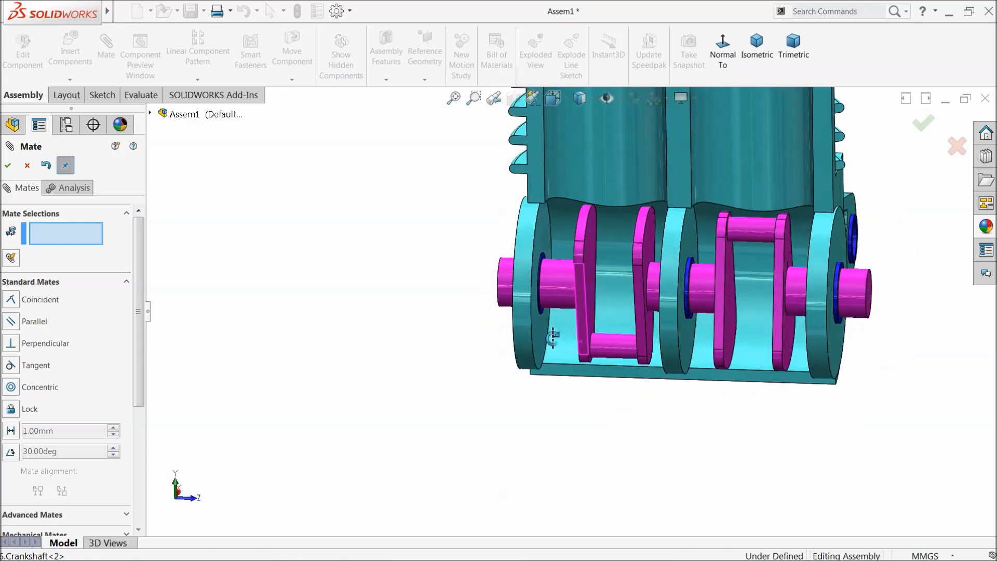
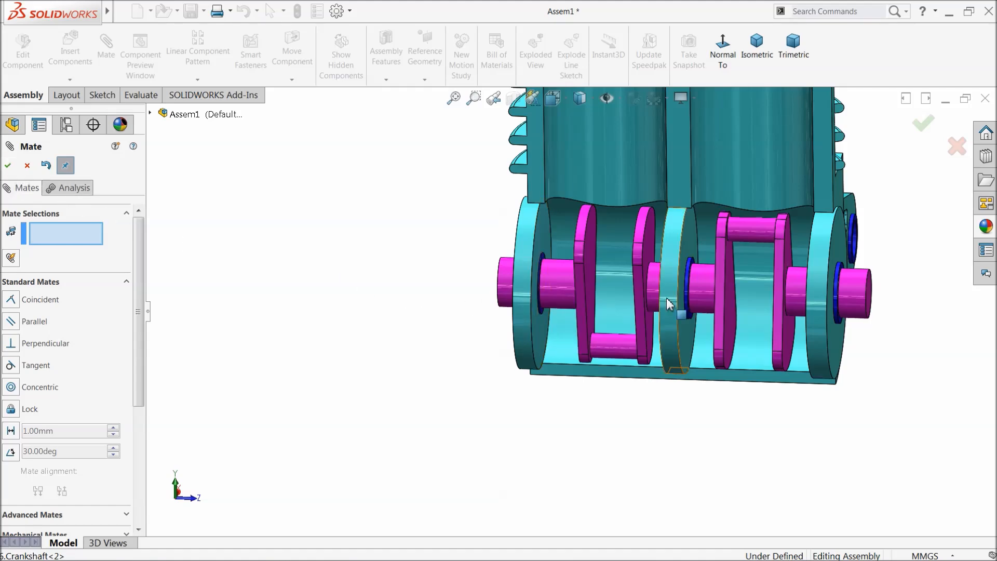
scroll(659, 303, down, 5)
middle_drag(583, 272, 652, 291)
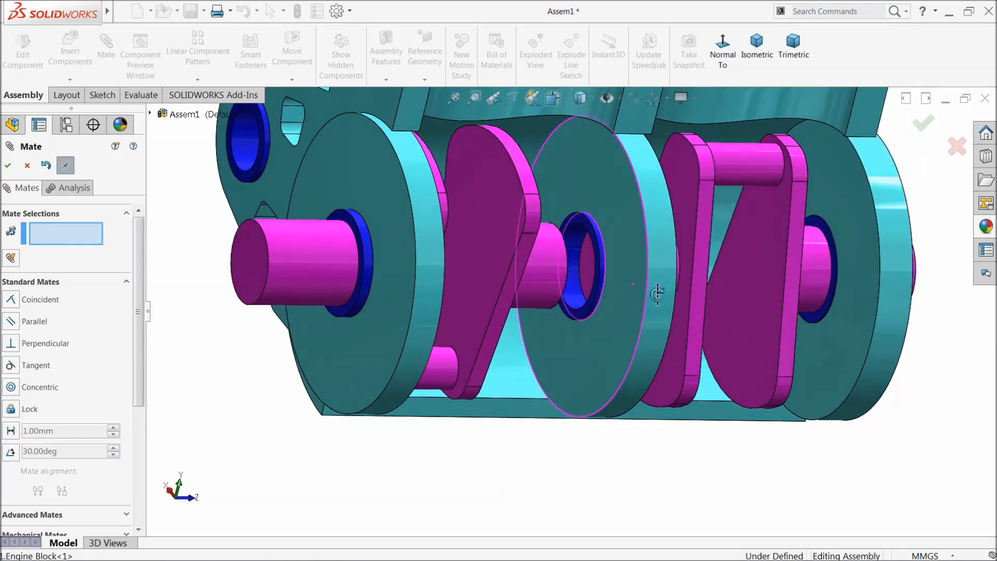
scroll(597, 282, down, 4)
click(612, 282)
middle_drag(616, 287, 567, 294)
click(535, 284)
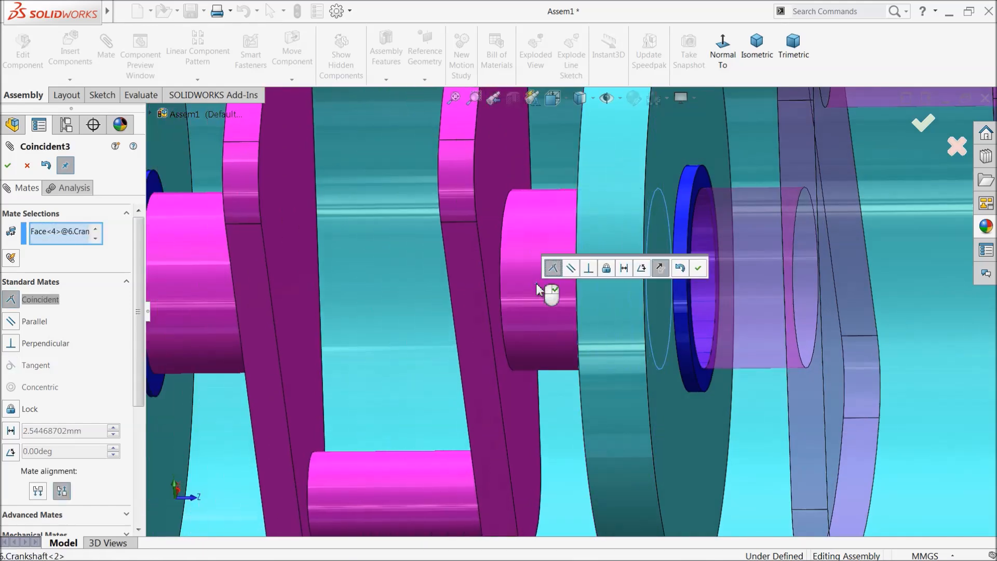
click(702, 271)
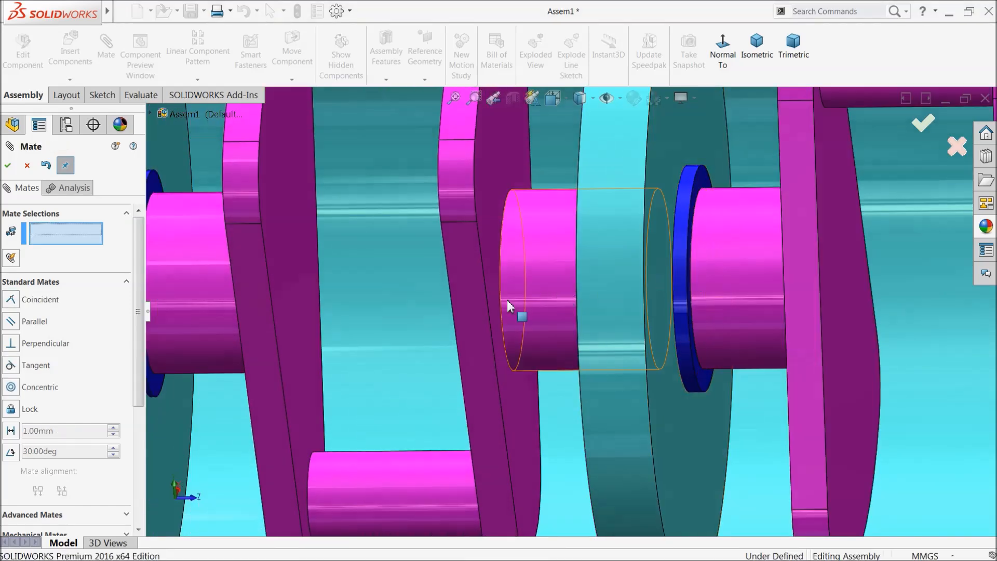
Step: Finish mating and turn the joined crankshafts in their bearings to check that they rotate together
scroll(516, 309, up, 5)
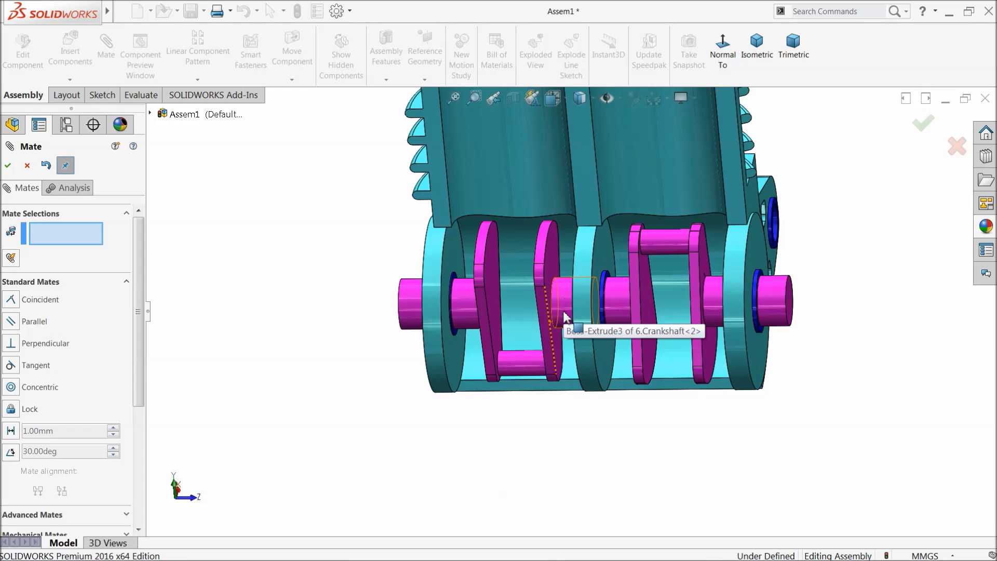
click(28, 166)
mouse_move(480, 261)
mouse_down()
mouse_move(481, 294)
mouse_move(501, 244)
mouse_move(519, 277)
mouse_move(517, 257)
mouse_move(497, 300)
mouse_move(456, 327)
mouse_move(484, 262)
mouse_move(516, 245)
mouse_move(515, 315)
mouse_move(479, 313)
mouse_move(509, 216)
mouse_move(483, 315)
mouse_move(497, 242)
mouse_move(490, 288)
mouse_move(486, 263)
mouse_up()
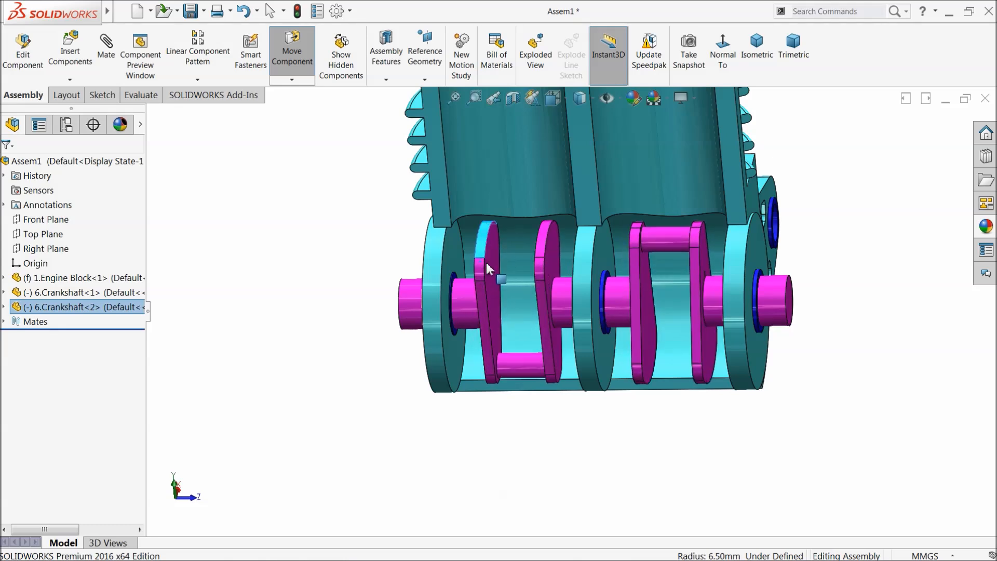
key(Escape)
middle_drag(327, 244, 418, 260)
drag(483, 248, 479, 333)
click(340, 273)
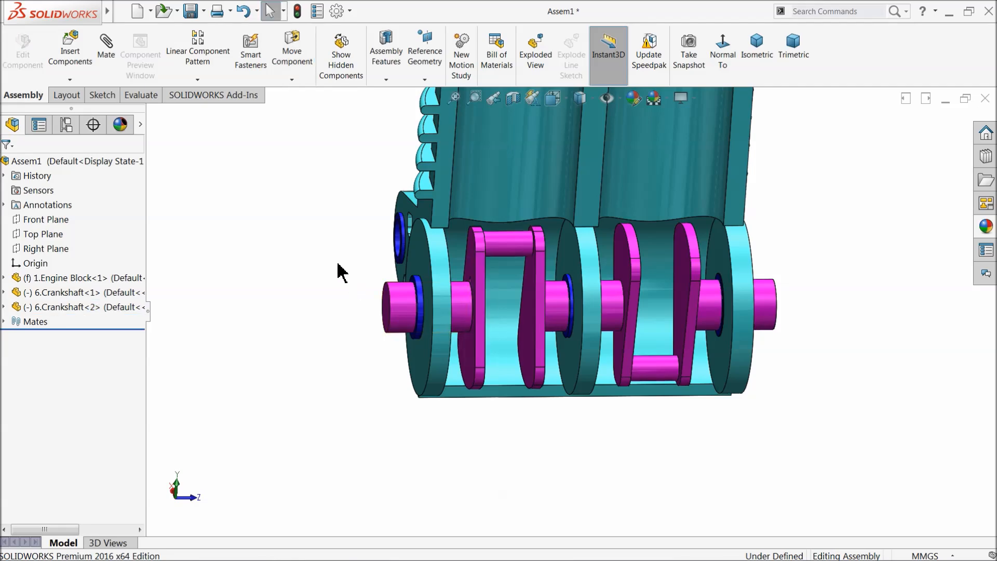
Step: Insert the 8.Crankshaft Sprocket part, browsing the files as large icons, and place it beside the crankshaft's protruding end
click(80, 57)
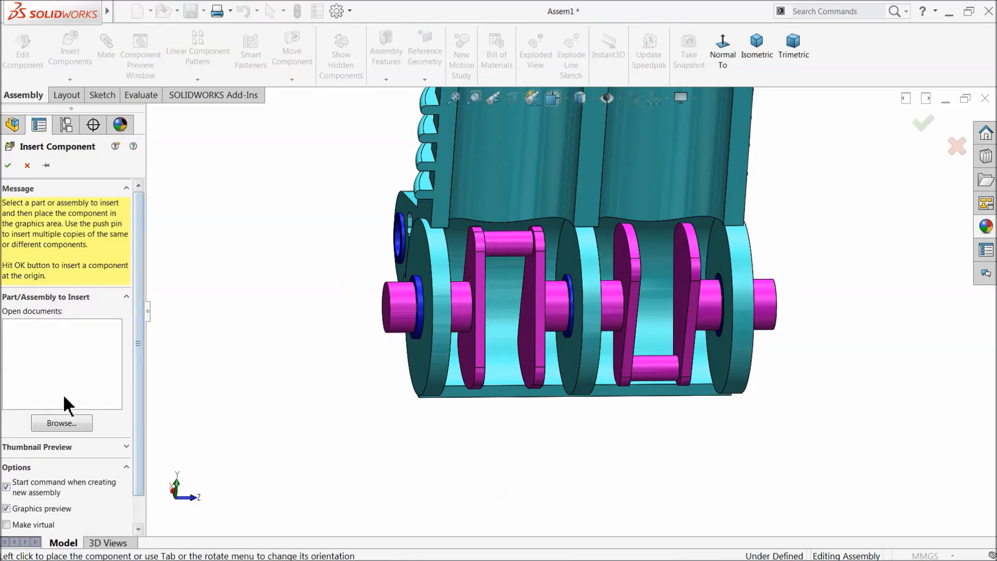
click(61, 422)
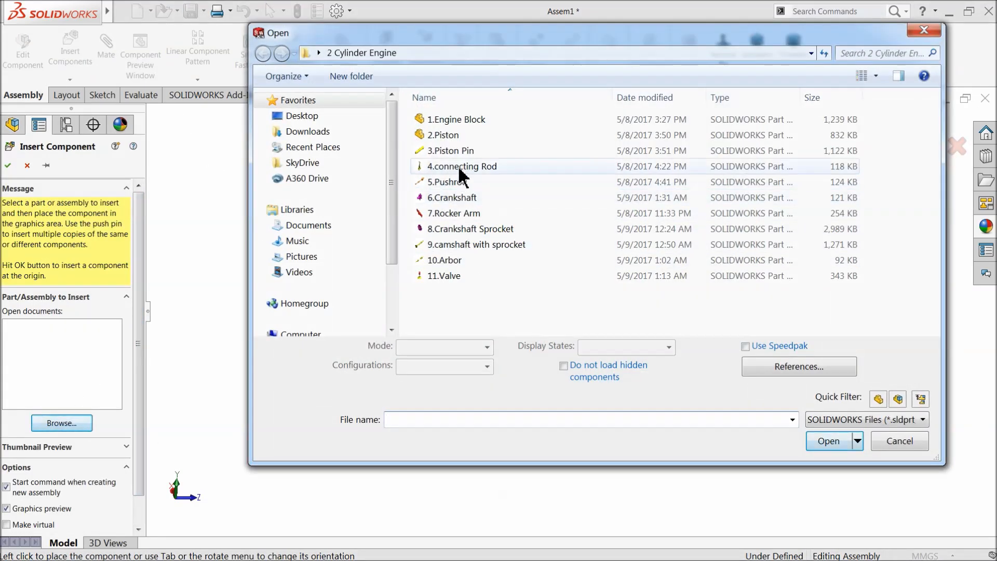
click(876, 76)
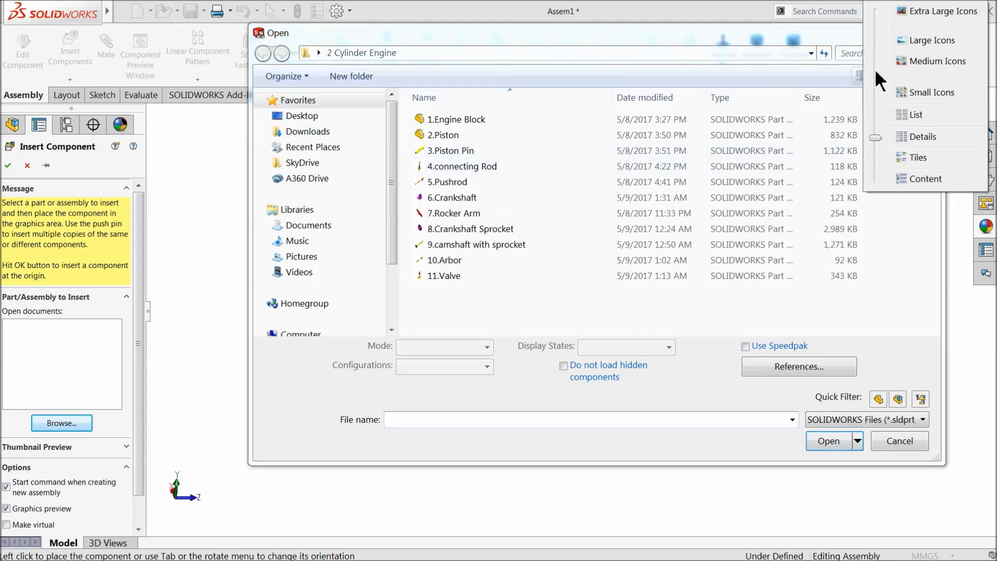
click(914, 41)
click(530, 260)
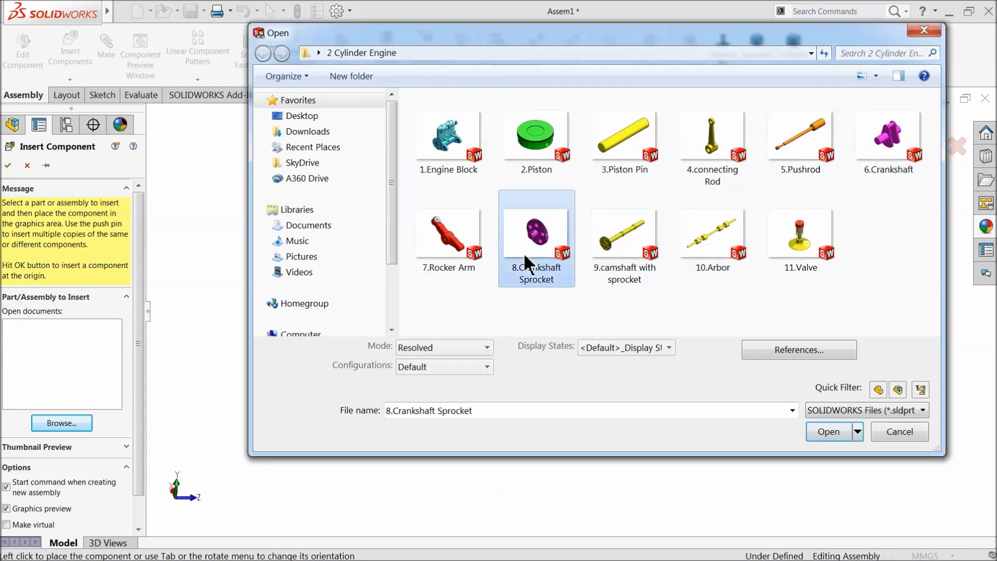
click(828, 432)
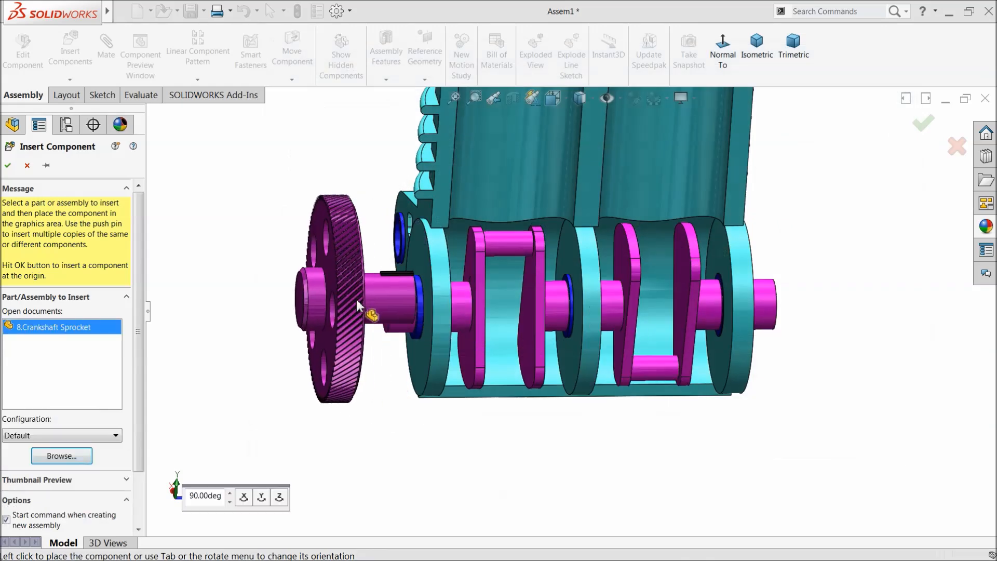
click(343, 312)
mouse_move(345, 312)
middle_down()
mouse_move(334, 312)
mouse_move(347, 332)
middle_up()
Step: Mate the crankshaft sprocket's shaft concentric with the crankshaft end protruding from the engine block
click(107, 52)
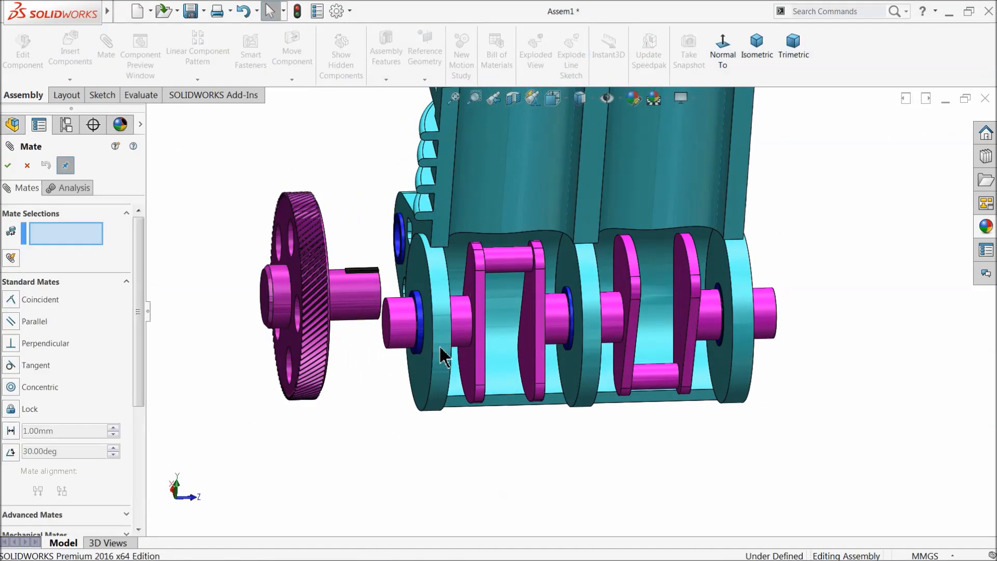
scroll(406, 313, down, 3)
click(400, 307)
click(323, 255)
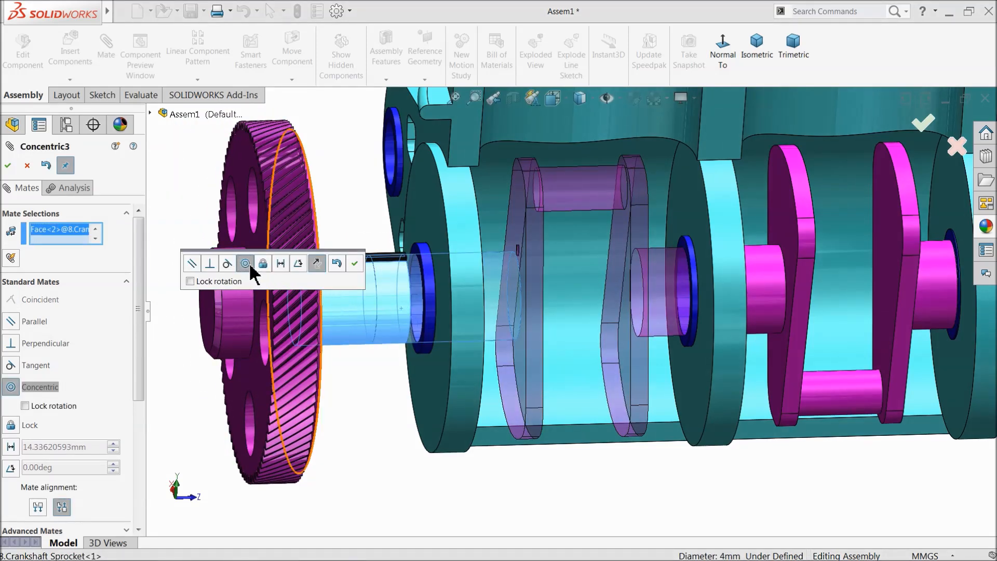
click(354, 263)
Step: Pull the sprocket away from the block and mate its shaft's end face coincident with the crankshaft's end face
drag(357, 328, 249, 311)
click(372, 307)
middle_drag(352, 340, 319, 347)
click(308, 312)
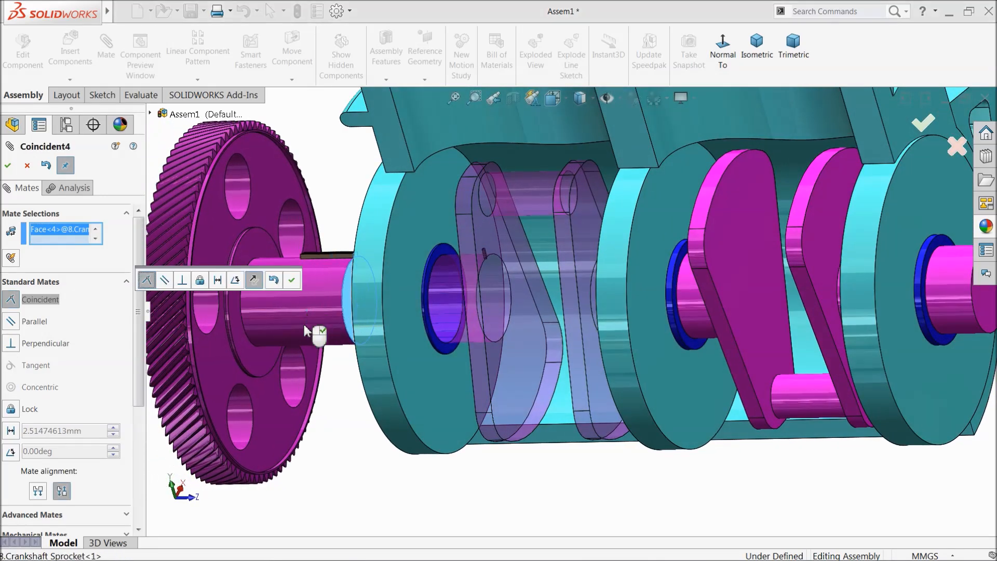
click(292, 281)
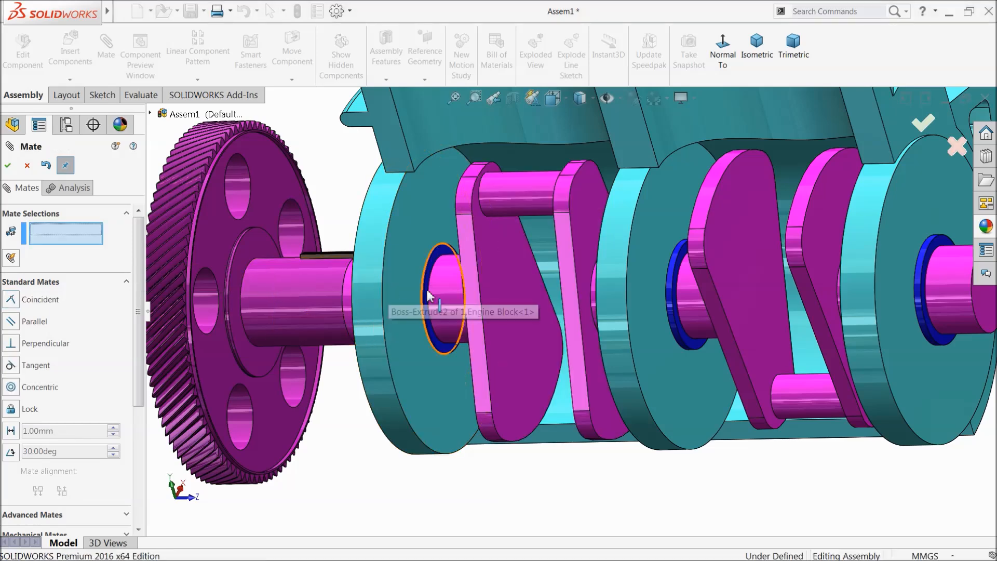
Step: Add a parallel mate between the long side face of the crankshaft's small cut and the side face of the sprocket's key
scroll(535, 281, down, 3)
scroll(535, 280, down, 10)
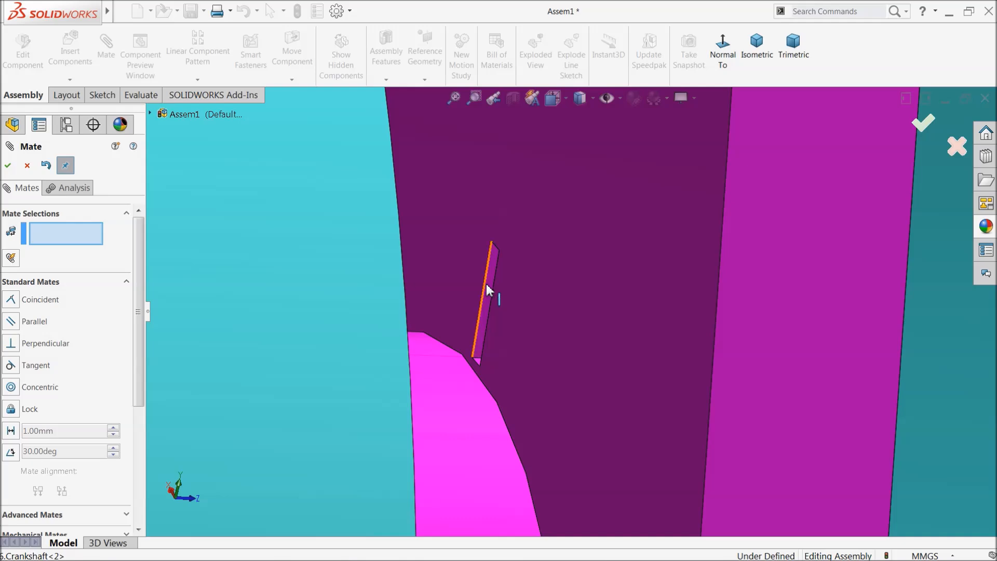
click(491, 291)
scroll(467, 322, up, 8)
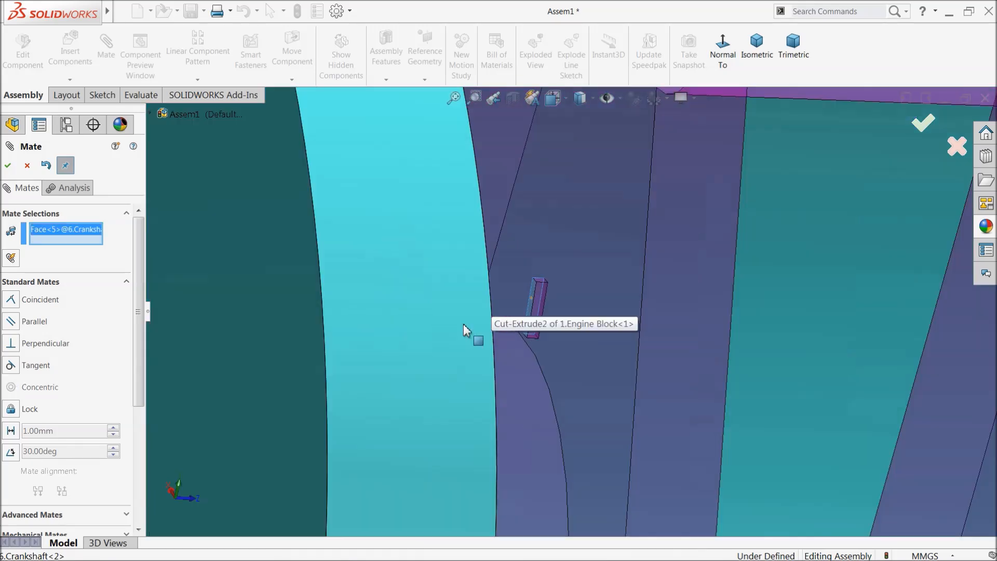
scroll(409, 318, down, 4)
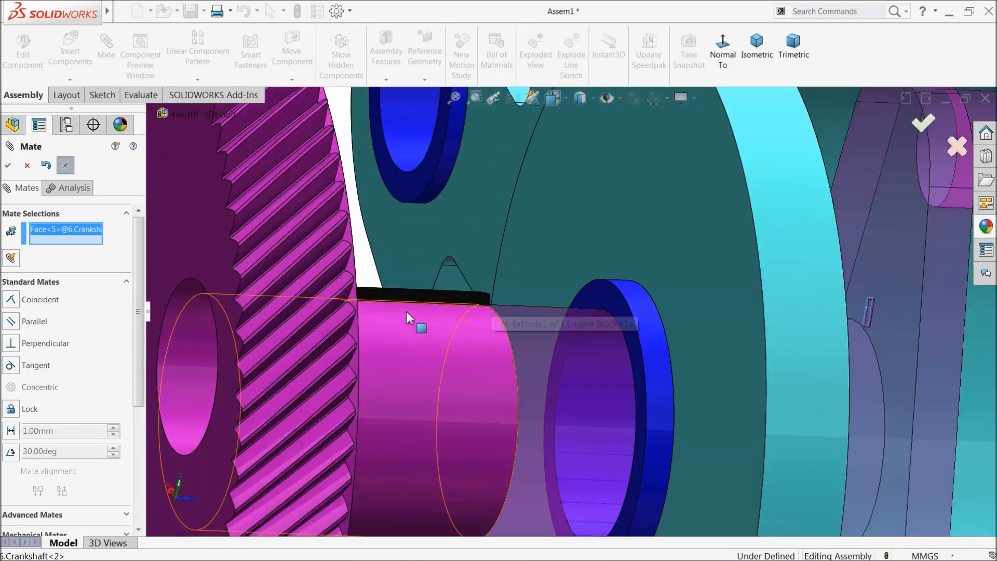
click(436, 311)
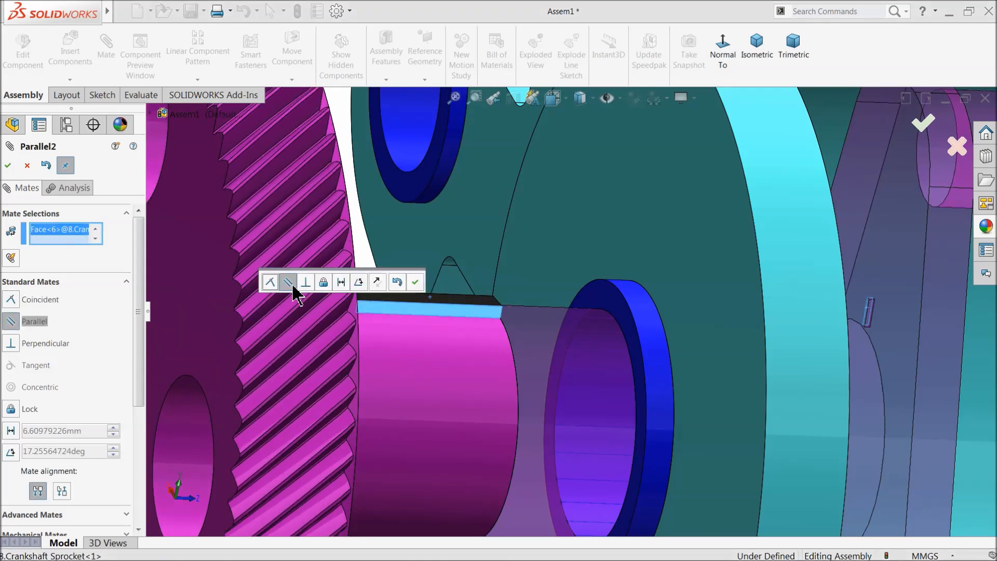
click(416, 283)
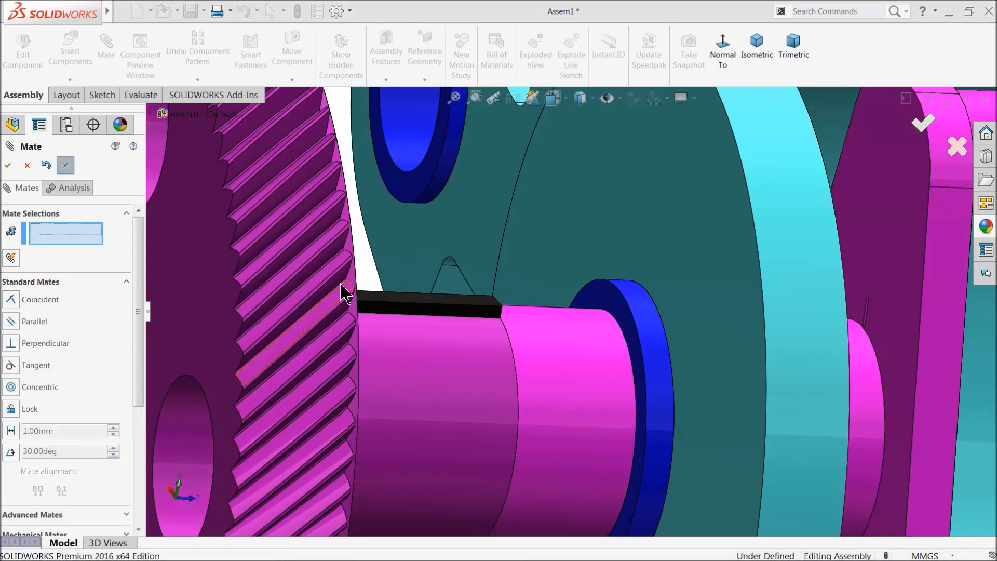
scroll(341, 289, up, 6)
middle_drag(415, 344, 403, 343)
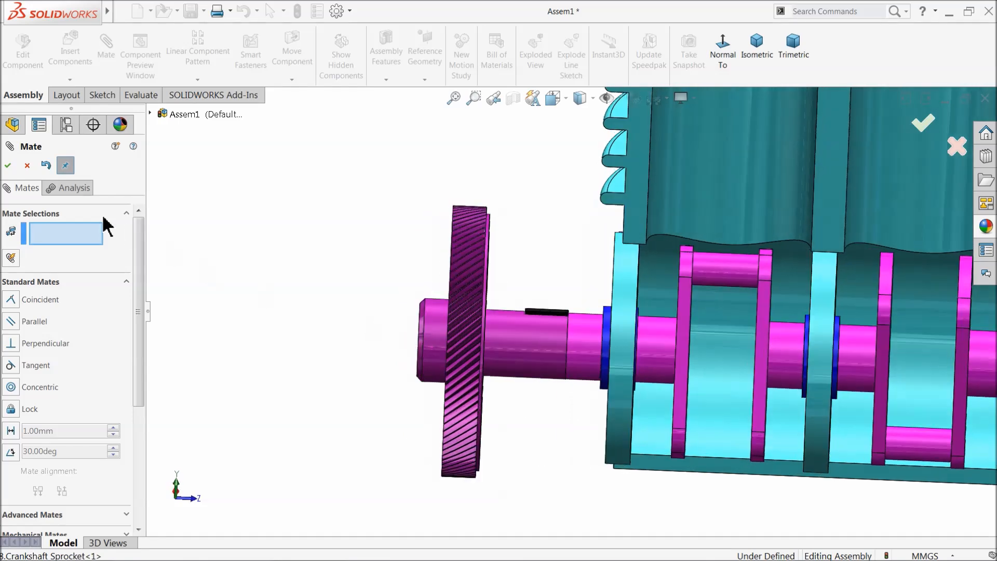
click(27, 165)
Step: Turn the crankshaft sprocket to check that both crankshafts rotate with it
middle_drag(196, 271, 574, 375)
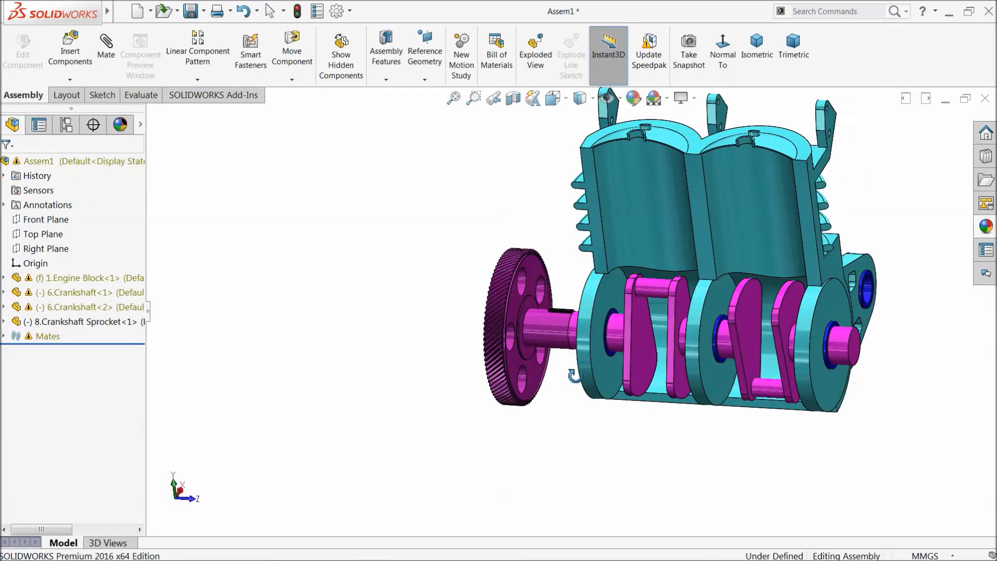
scroll(786, 351, down, 3)
mouse_move(416, 313)
mouse_down()
mouse_move(405, 315)
mouse_move(400, 283)
mouse_move(457, 258)
mouse_move(418, 324)
mouse_up()
click(442, 228)
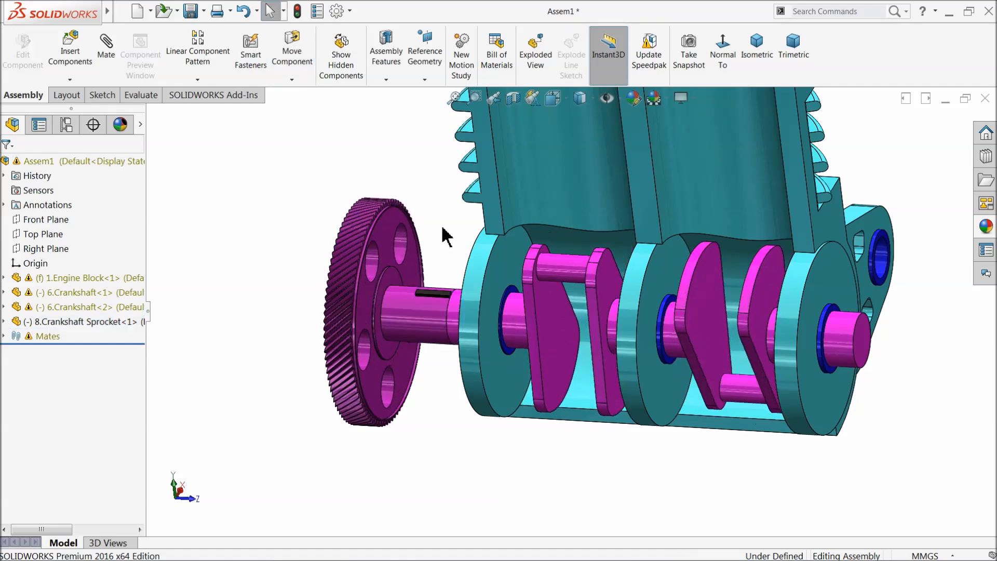
Step: Insert the 9.camshaft with sprocket part and place it in front of the engine block's lower bearing brackets
scroll(433, 264, up, 3)
middle_drag(436, 272, 599, 367)
scroll(641, 244, up, 2)
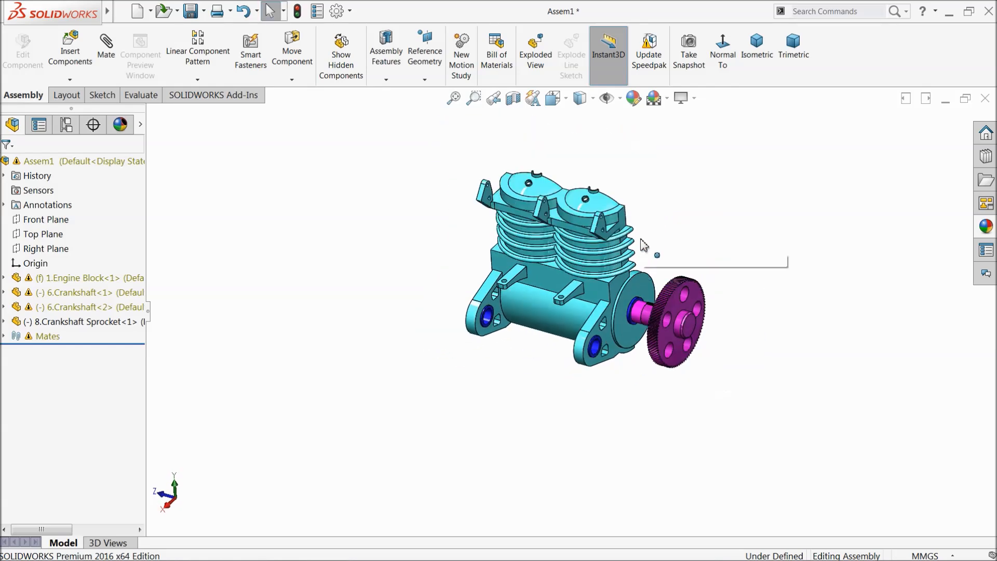
scroll(641, 244, down, 3)
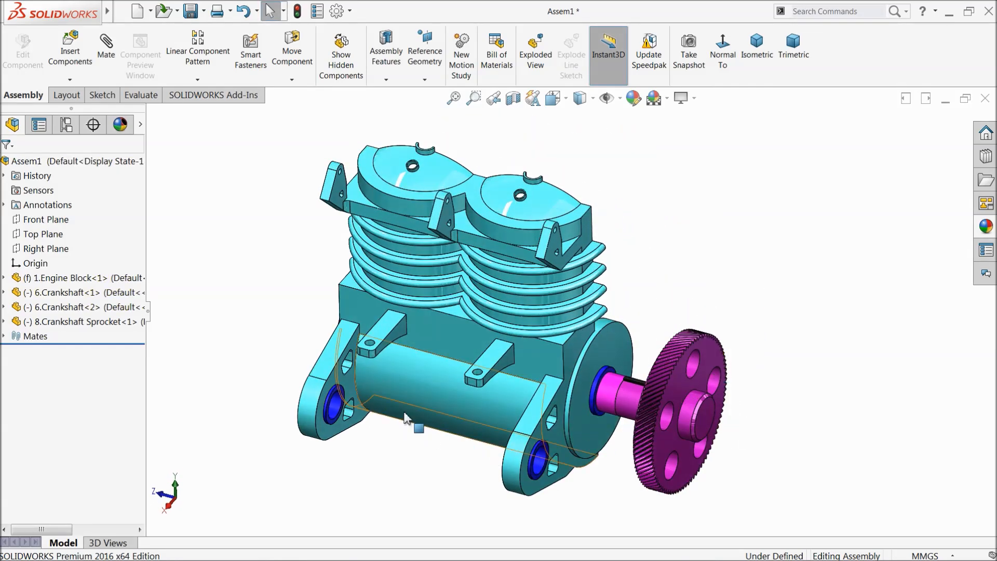
click(68, 51)
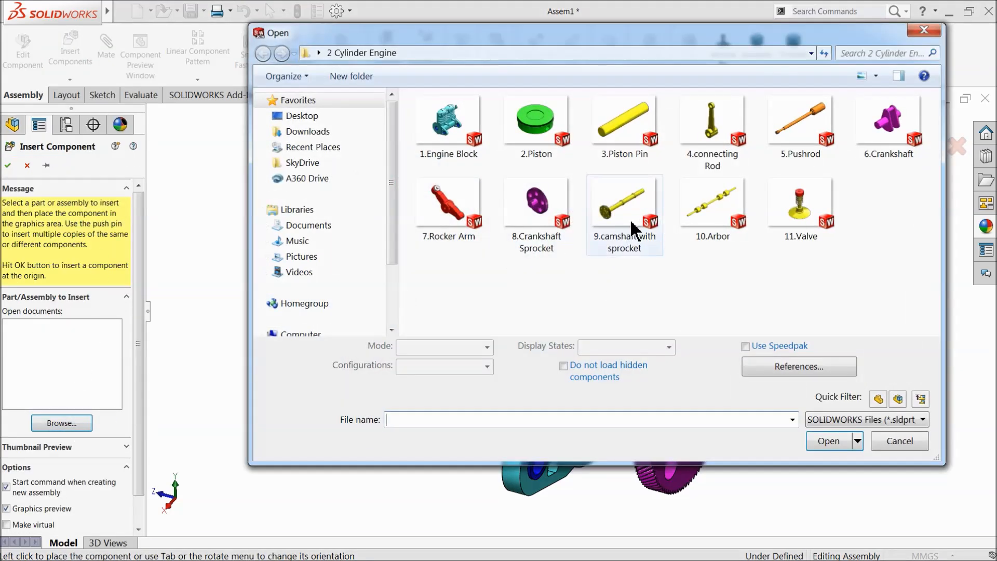
click(632, 228)
click(820, 431)
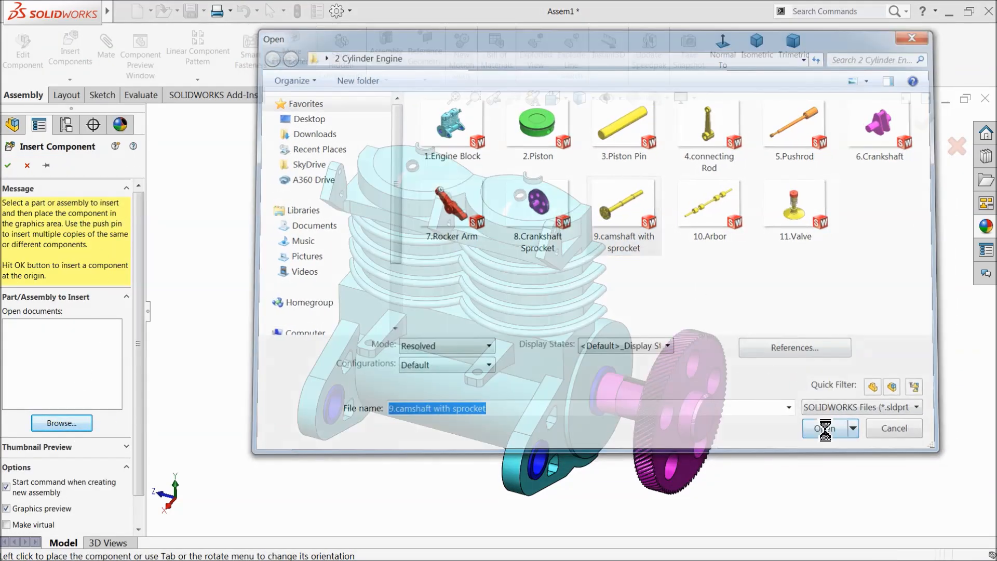
click(409, 376)
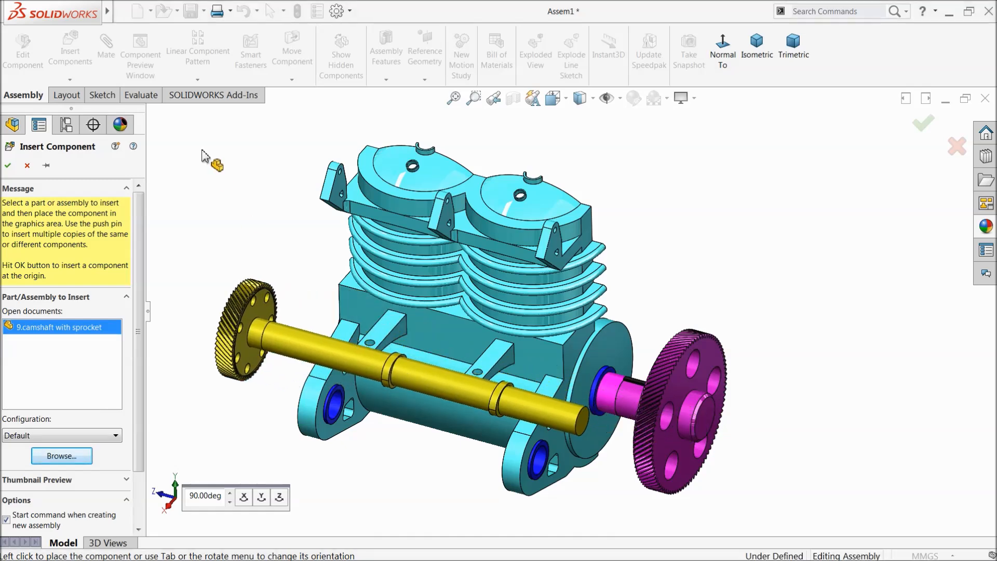
Step: Rotate the camshaft freely so its gear end faces the same side as the crankshaft sprocket
click(291, 80)
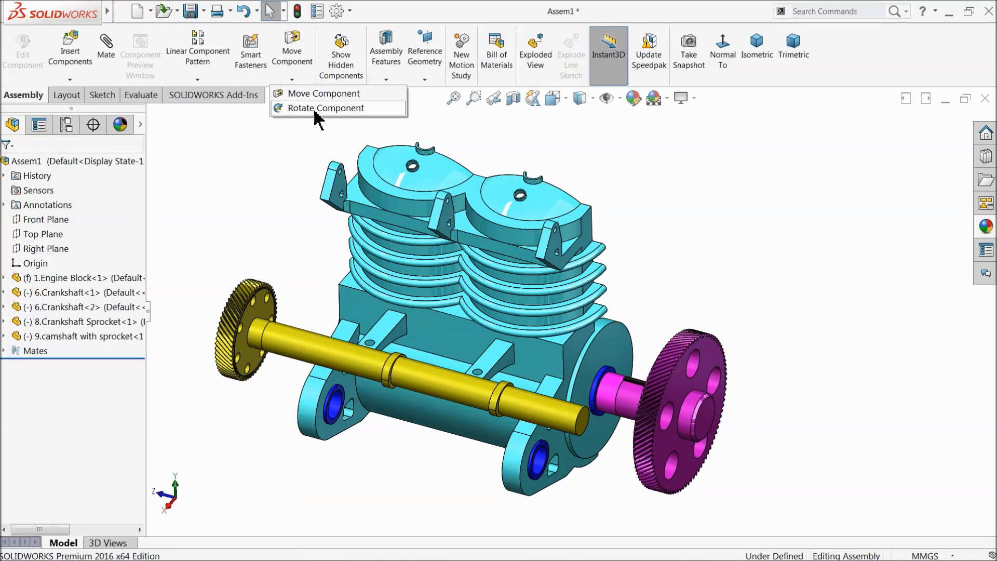
click(314, 107)
drag(277, 344, 300, 295)
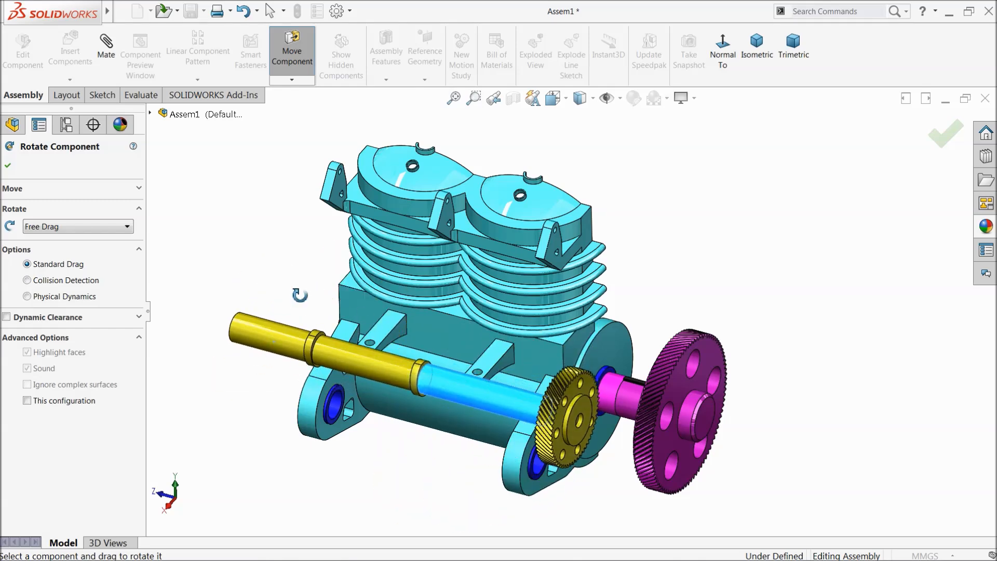
click(8, 166)
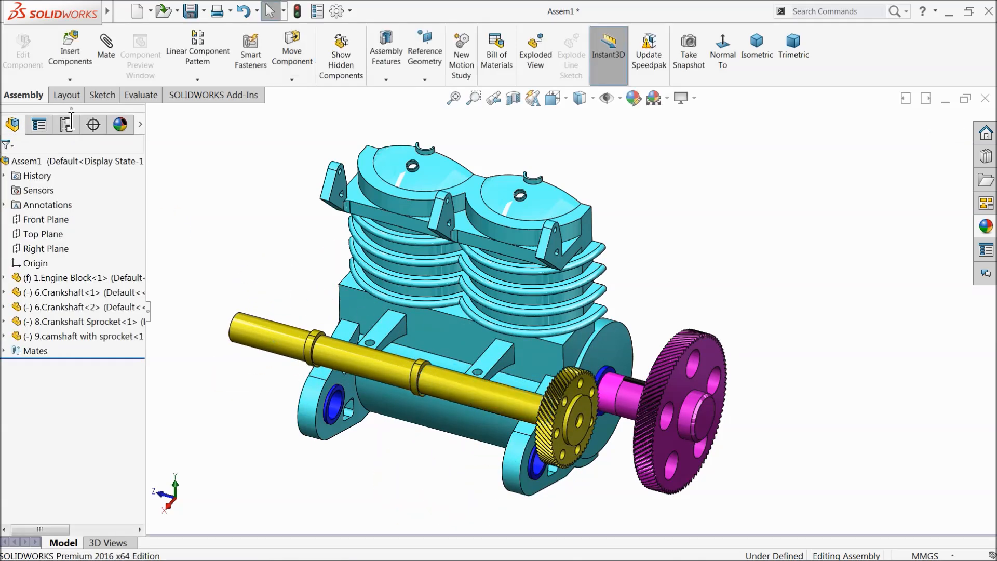
Step: Add a concentric mate between the camshaft's cylindrical face and the bearing bore in the engine block's lower bracket
click(106, 52)
scroll(457, 386, down, 3)
click(318, 314)
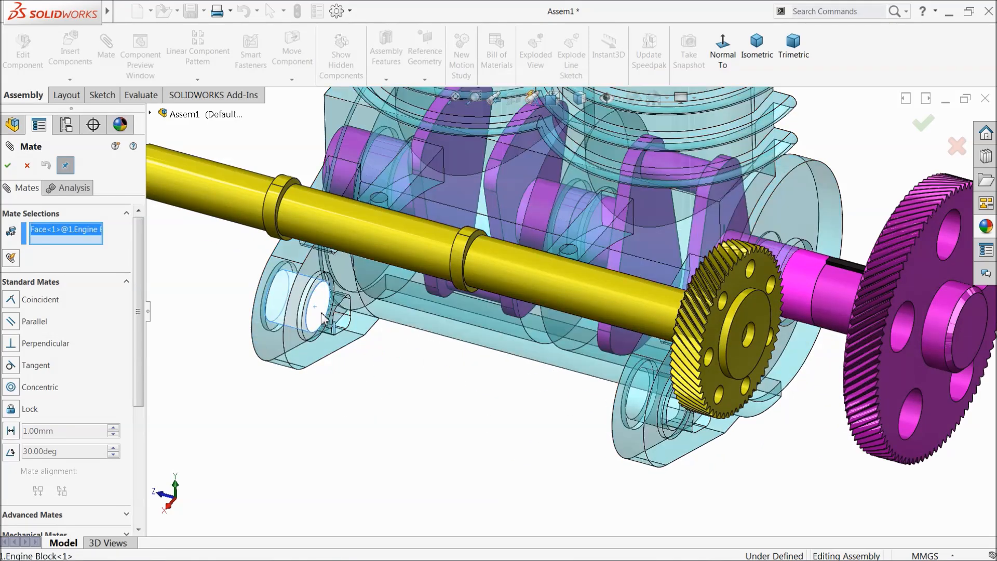
click(233, 194)
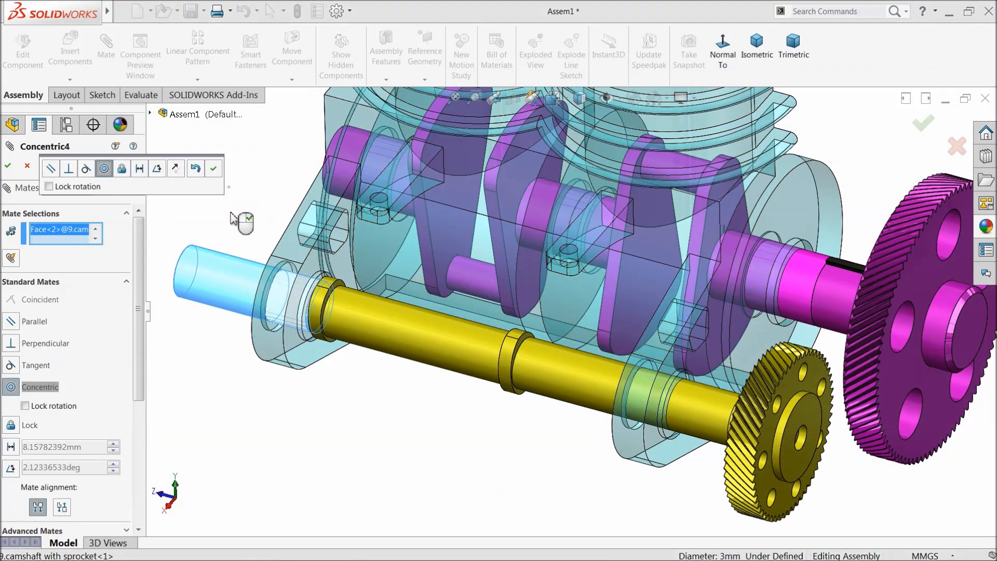
click(213, 168)
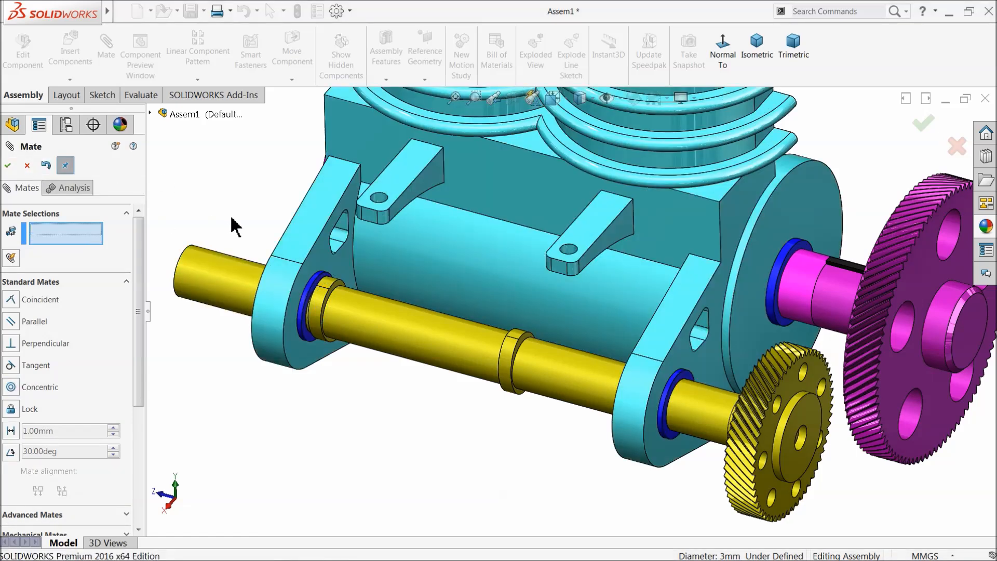
Step: Add a 2.6 mm distance mate between the camshaft's plain end face and the outer face of the adjacent bearing bracket
scroll(232, 219, up, 2)
middle_drag(311, 256, 360, 315)
scroll(330, 295, down, 4)
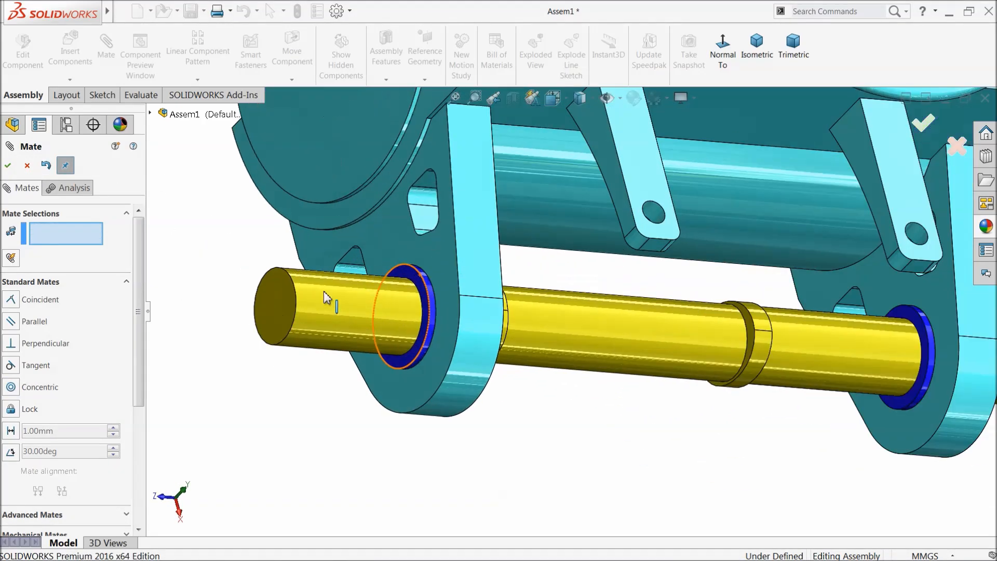
click(275, 304)
click(445, 265)
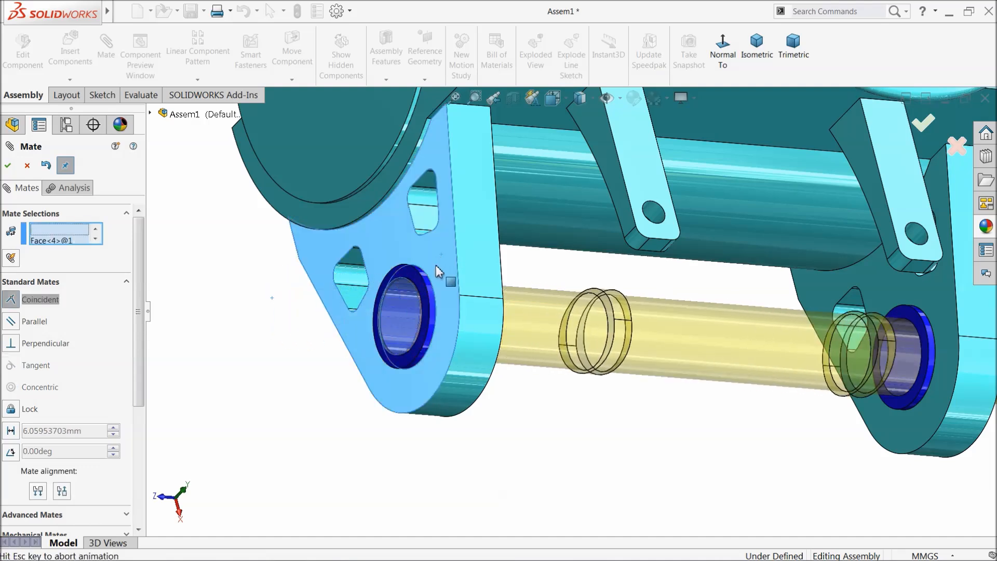
click(342, 240)
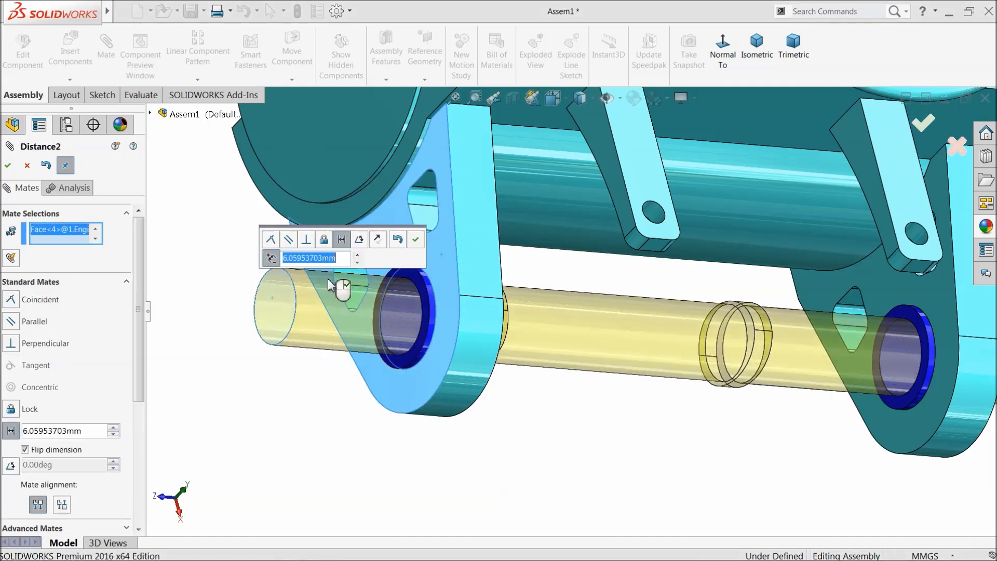
text(2.6)
key(Return)
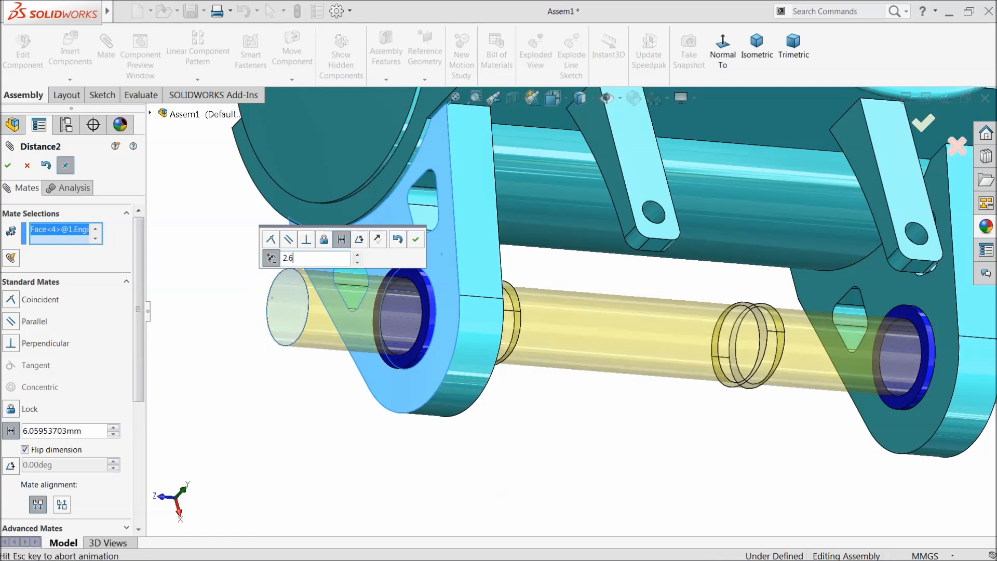
click(416, 240)
Step: Examine from several angles how the camshaft gear lines up with the crankshaft sprocket, and finish mating
scroll(561, 366, up, 5)
middle_drag(695, 412, 647, 382)
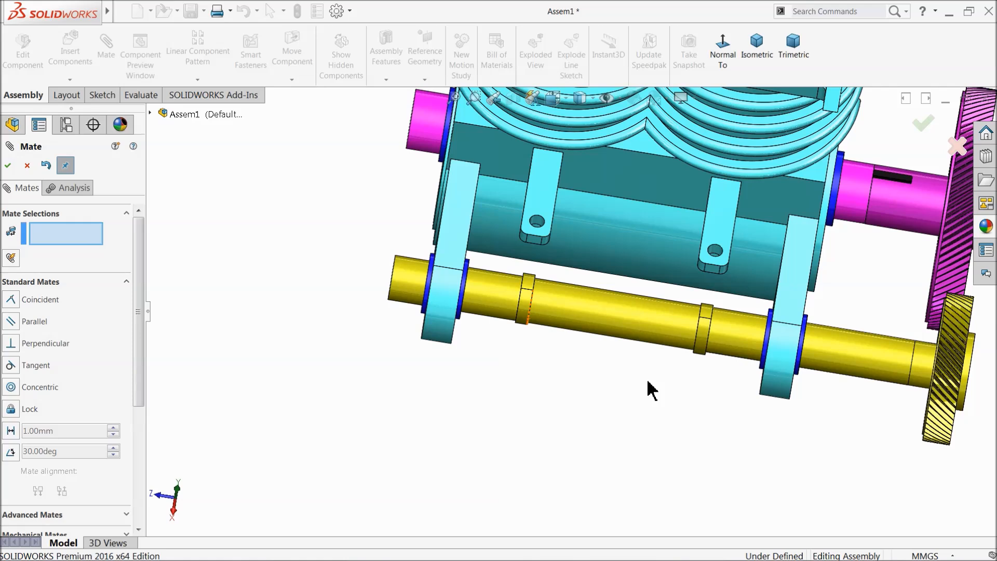
scroll(659, 384, up, 4)
scroll(828, 328, down, 4)
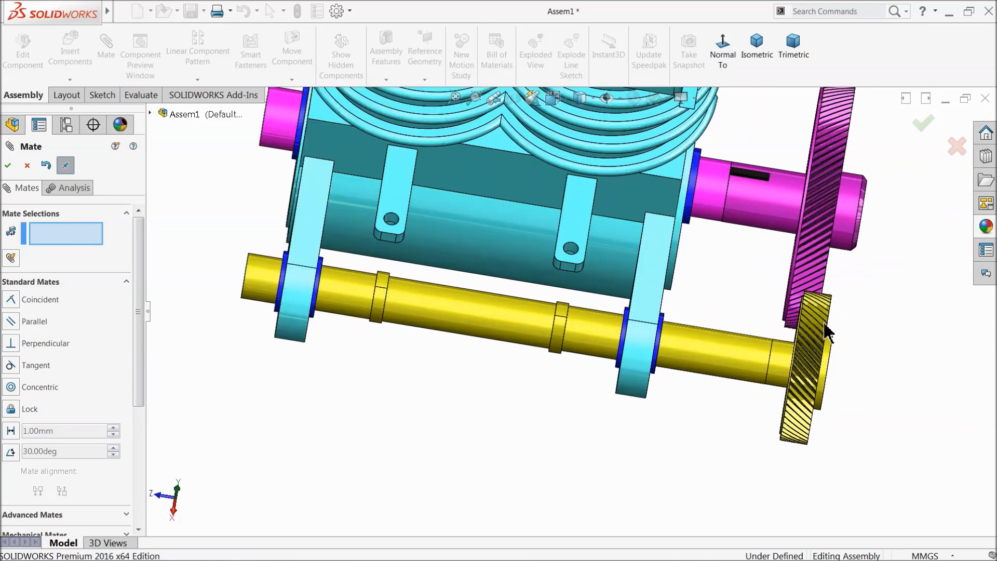
mouse_move(684, 405)
middle_down()
mouse_move(674, 412)
mouse_move(680, 401)
middle_up()
scroll(683, 358, up, 3)
middle_drag(685, 346, 650, 440)
scroll(641, 338, down, 5)
mouse_move(641, 338)
middle_down()
mouse_move(641, 349)
mouse_move(638, 341)
middle_up()
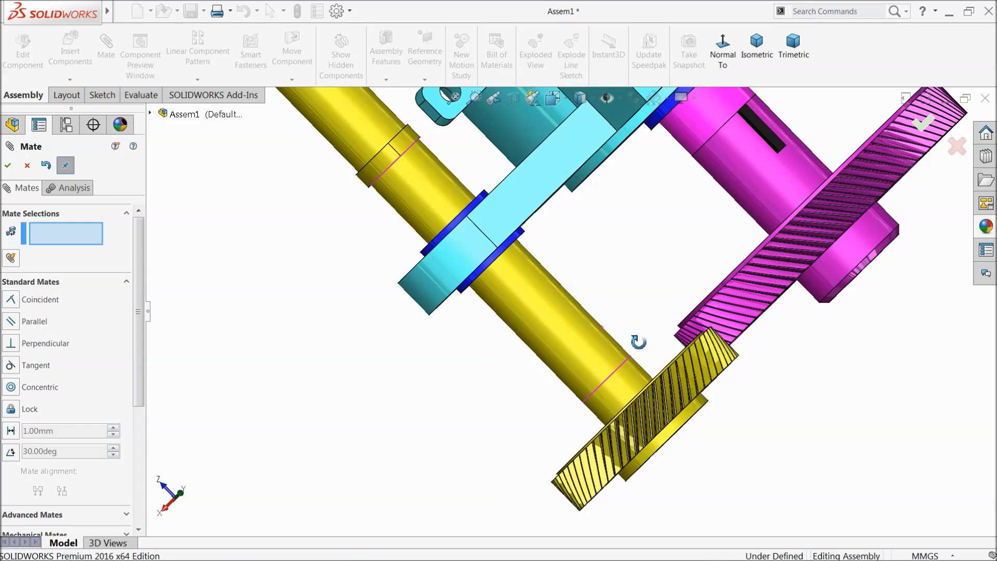
scroll(638, 341, up, 4)
middle_drag(638, 341, 716, 342)
scroll(666, 359, down, 4)
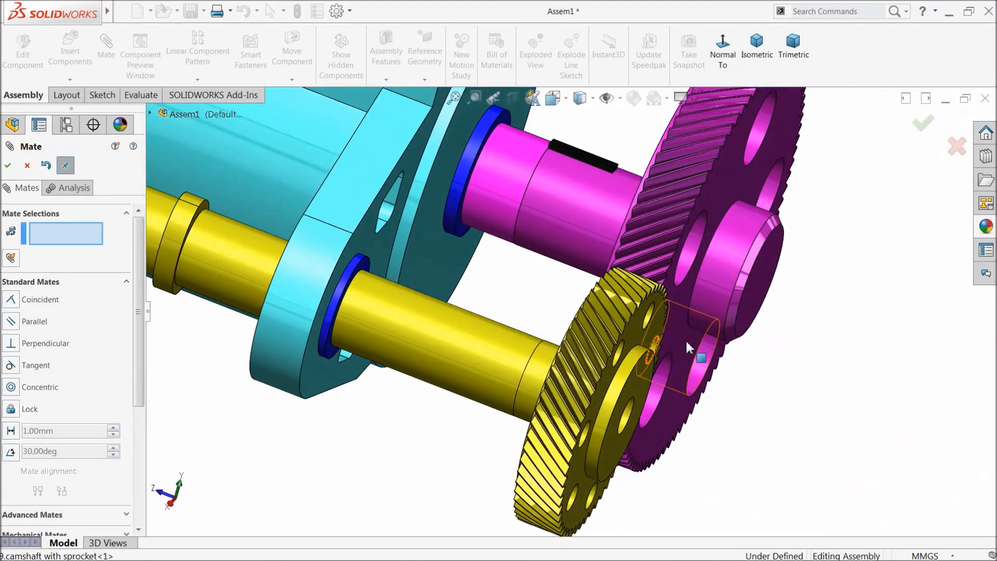
scroll(715, 343, up, 5)
mouse_move(498, 363)
middle_down()
mouse_move(525, 362)
mouse_move(503, 367)
middle_up()
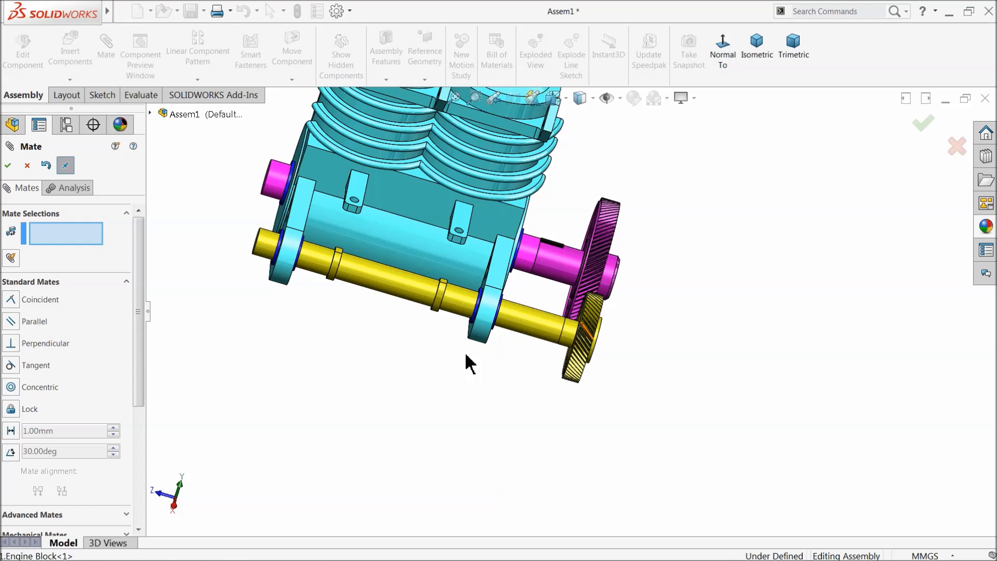
click(27, 166)
Step: Inspect the camshaft section between the bearing bracket and its gear for its fit beside the crankshaft sprocket
mouse_move(410, 325)
middle_down()
mouse_move(403, 310)
mouse_move(405, 317)
middle_up()
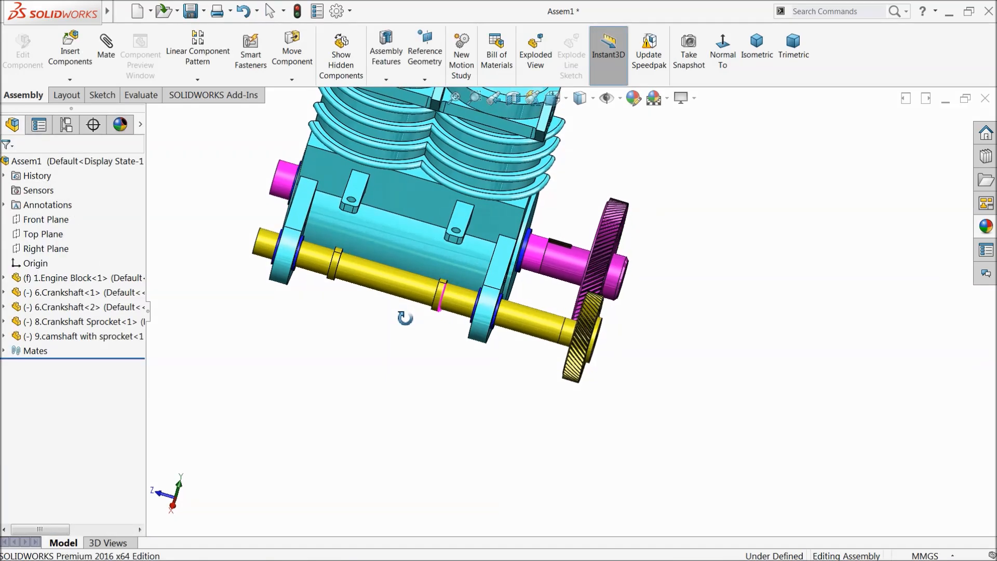
scroll(465, 266, down, 3)
scroll(472, 290, down, 2)
middle_drag(480, 285, 483, 239)
middle_drag(452, 301, 472, 339)
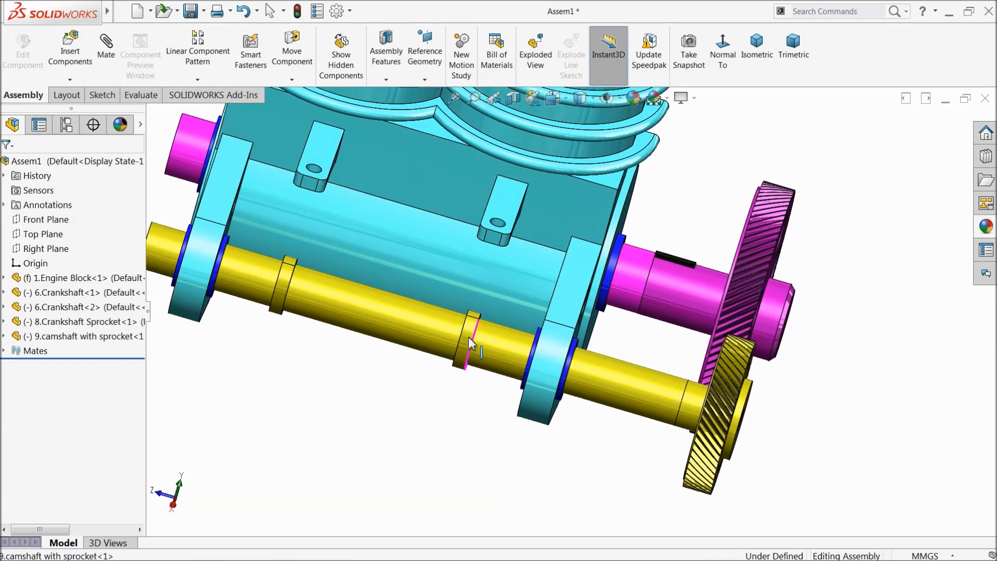
scroll(670, 374, down, 2)
scroll(667, 384, up, 3)
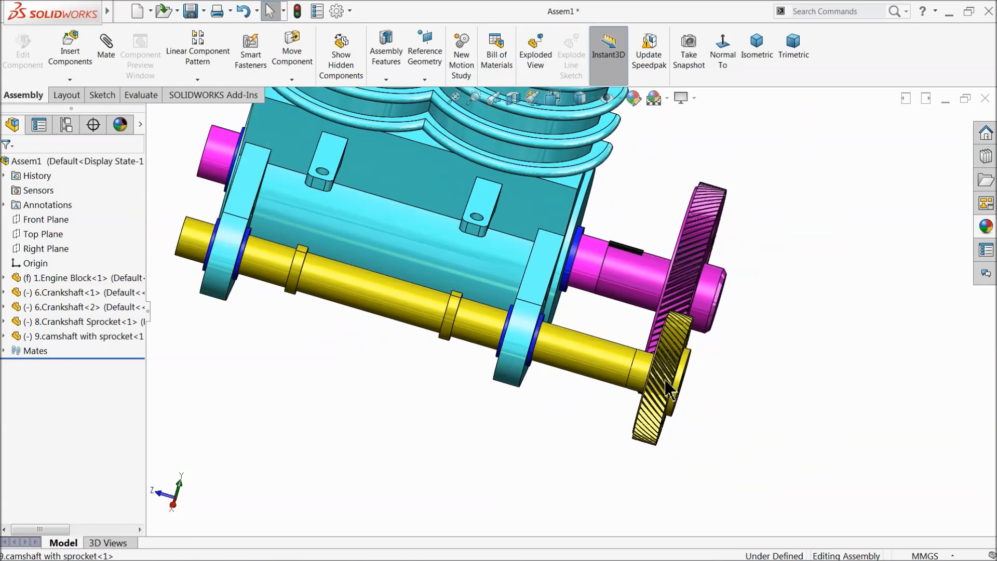
scroll(637, 376, down, 2)
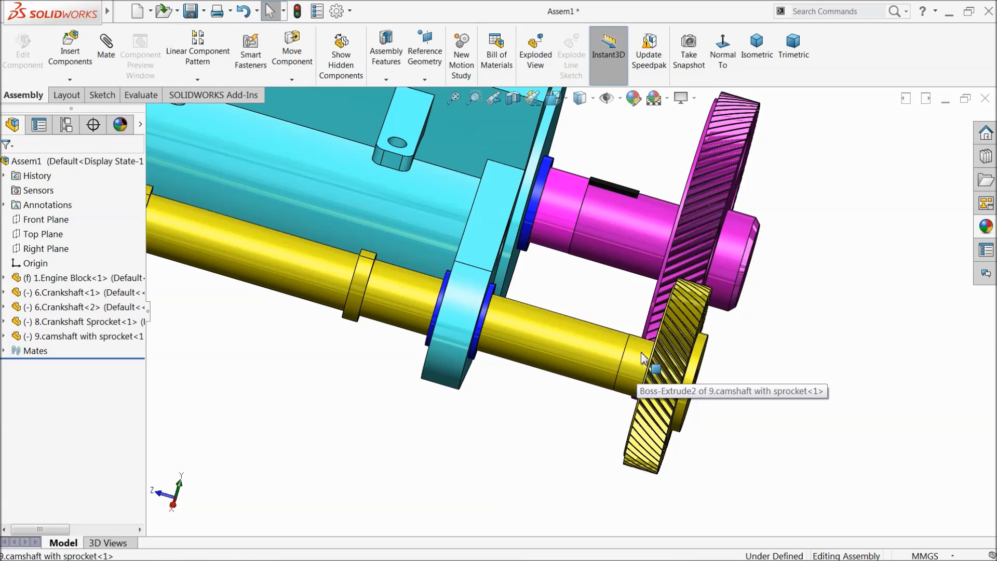
click(588, 357)
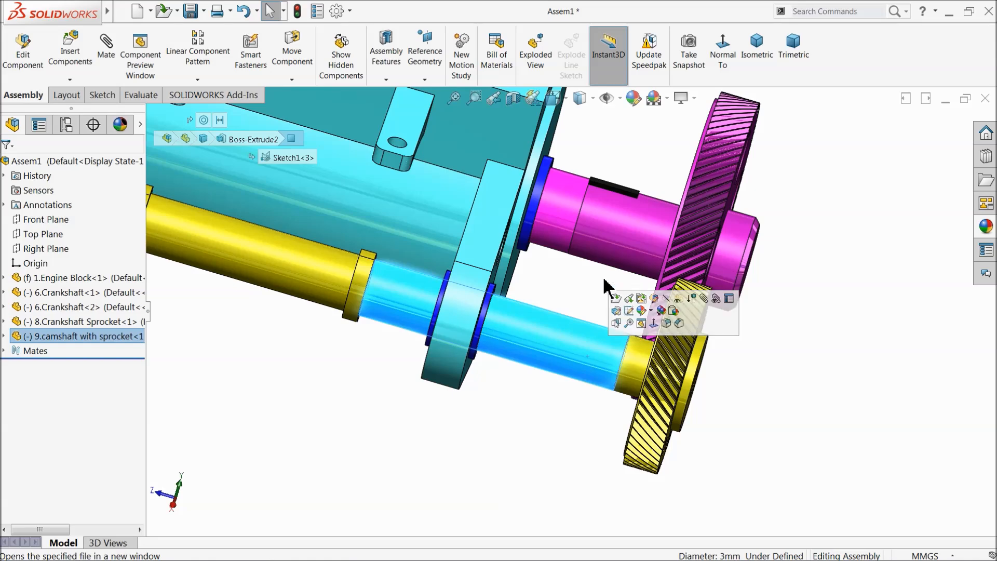
click(608, 296)
Step: Measure the distance between the block-side flat faces of the crankshaft sprocket and camshaft gear, and examine their offset
middle_drag(608, 296, 625, 370)
scroll(715, 398, down, 3)
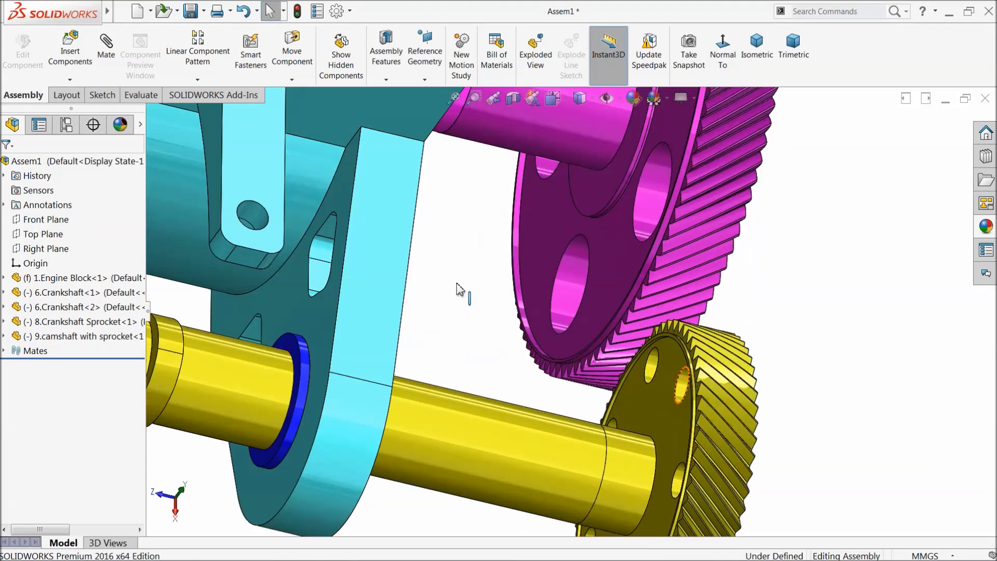
click(140, 95)
click(185, 56)
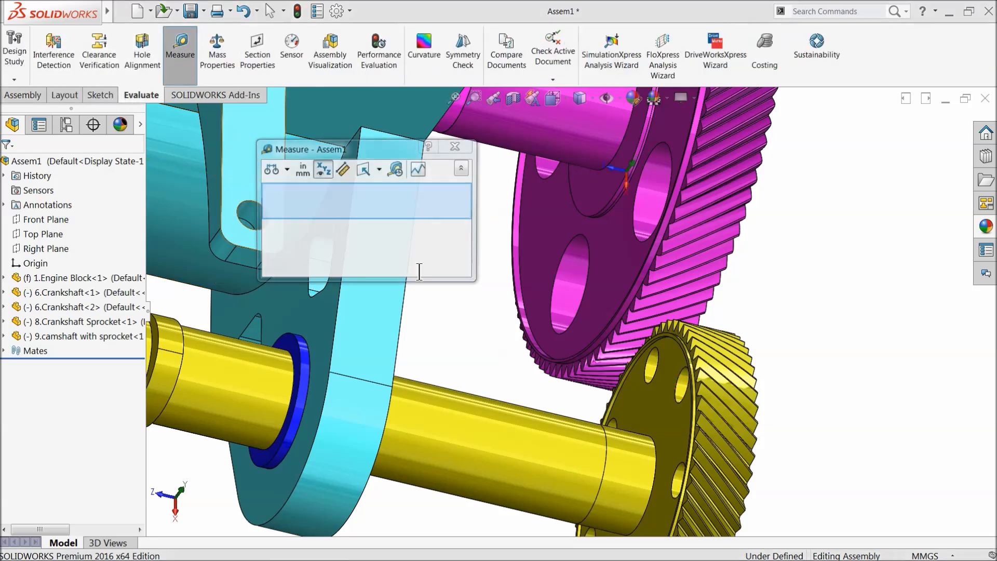
scroll(597, 320, down, 3)
click(611, 310)
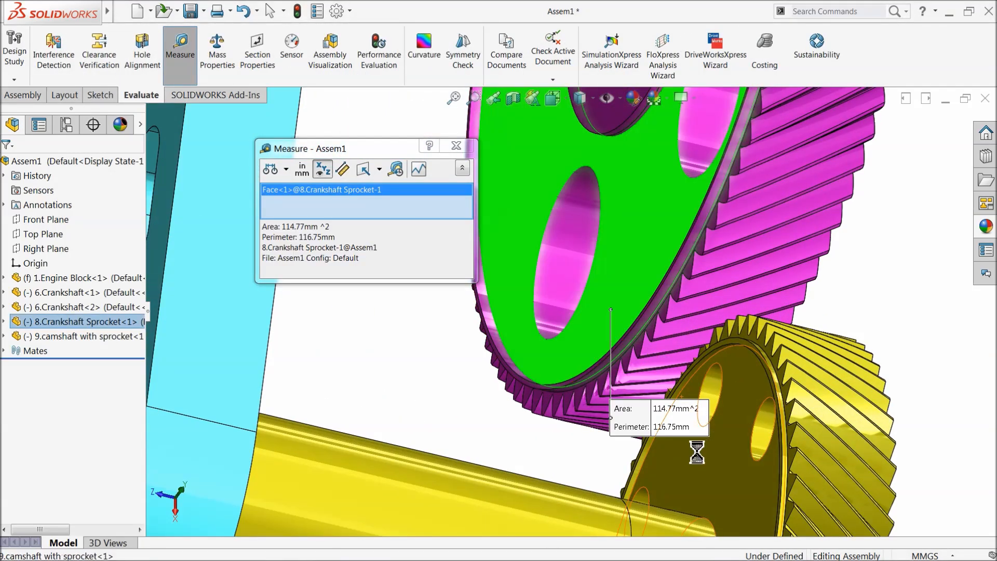
click(696, 452)
scroll(675, 431, down, 5)
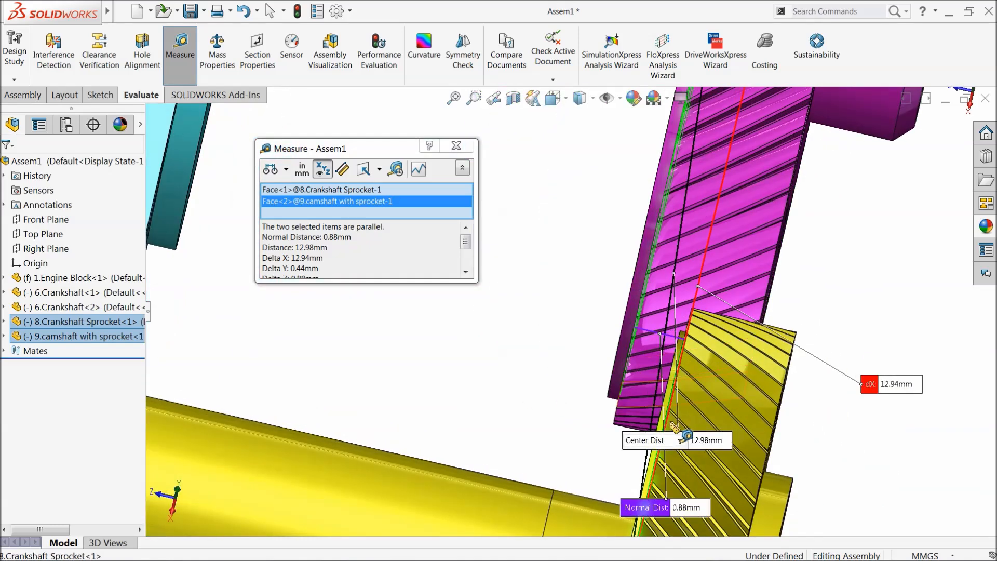
scroll(673, 425, down, 2)
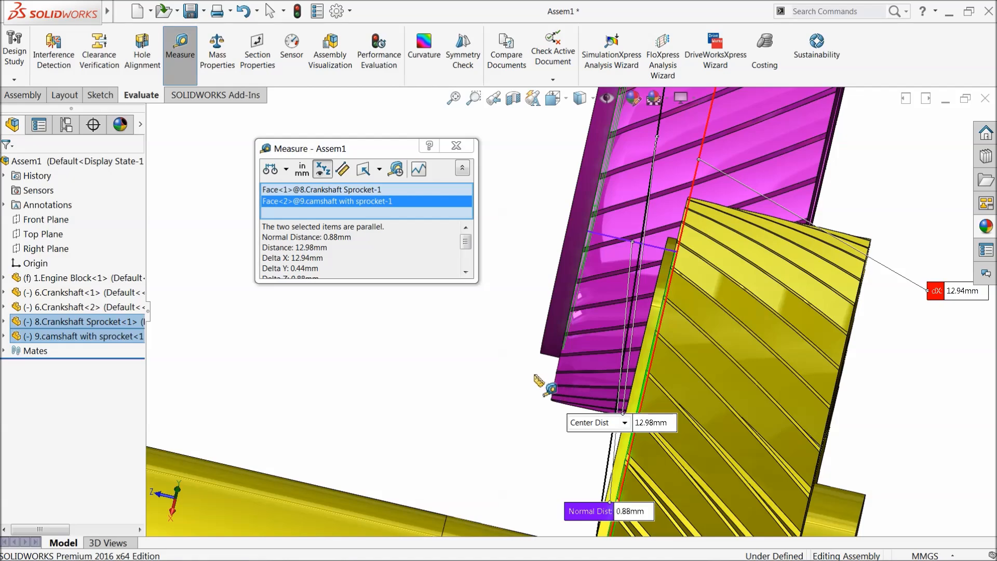
scroll(550, 382, up, 2)
middle_drag(549, 381, 565, 405)
scroll(569, 410, up, 3)
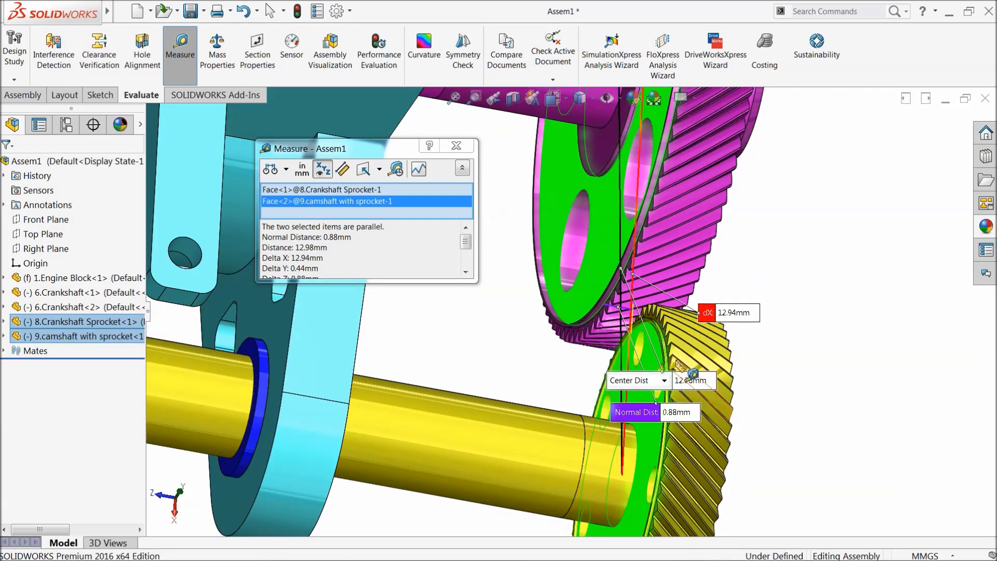
middle_drag(656, 323, 559, 414)
middle_drag(571, 421, 573, 383)
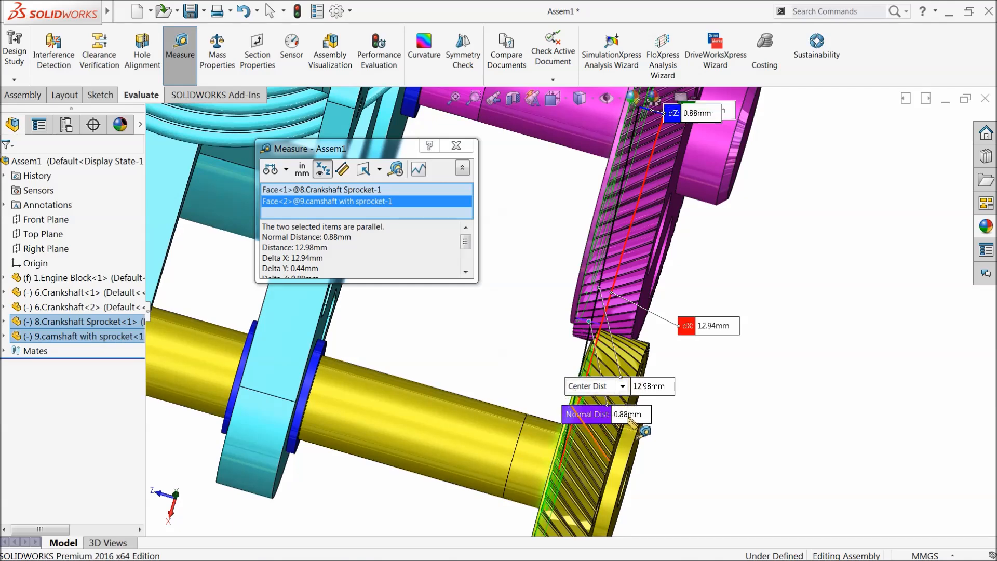
Step: Examine the measured offset between the crankshaft and camshaft sprocket faces up close, and close the measurement
scroll(625, 418, down, 2)
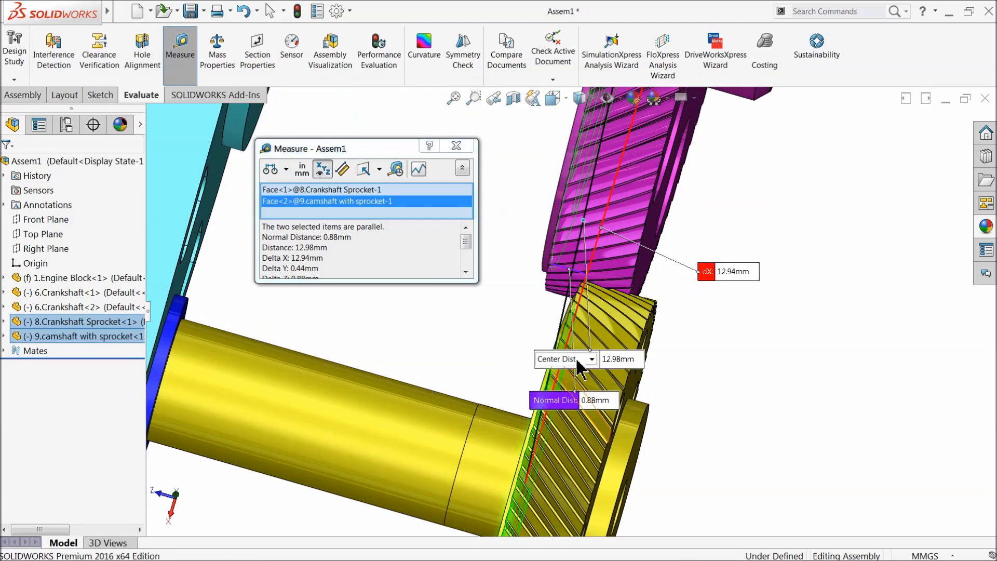
middle_drag(596, 370, 696, 322)
click(457, 146)
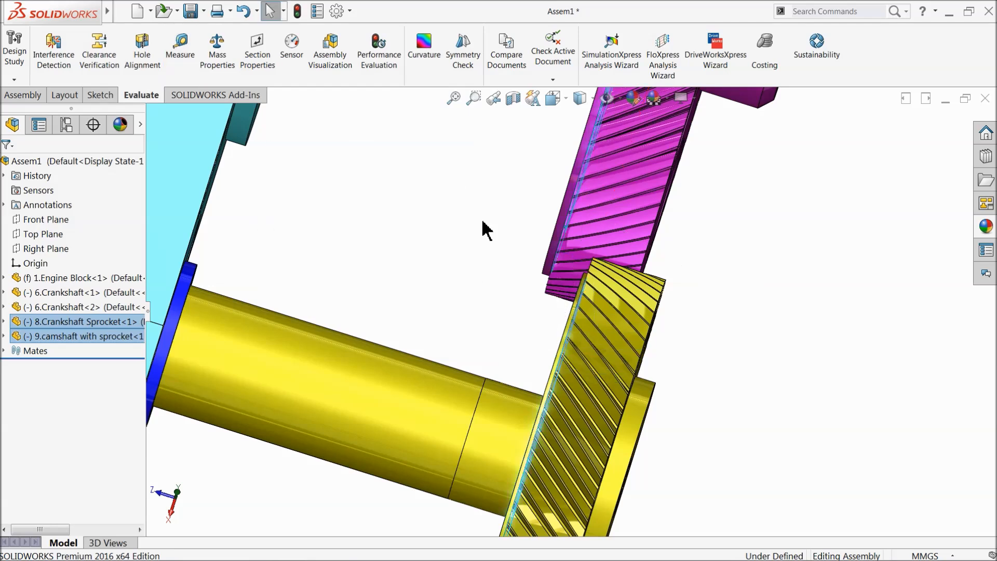
Step: Open the camshaft with sprocket part from the assembly for editing
scroll(461, 210, up, 5)
click(304, 279)
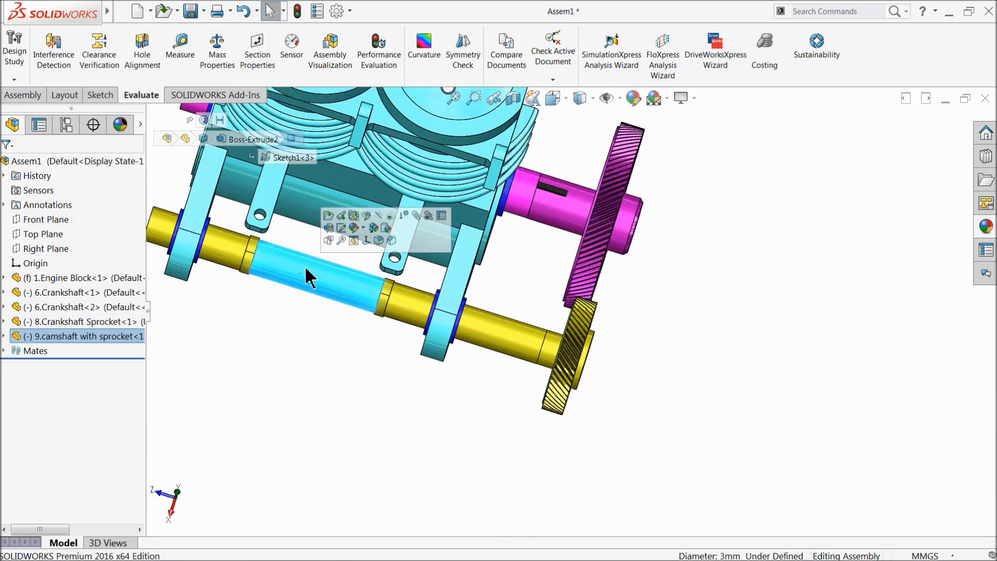
click(329, 216)
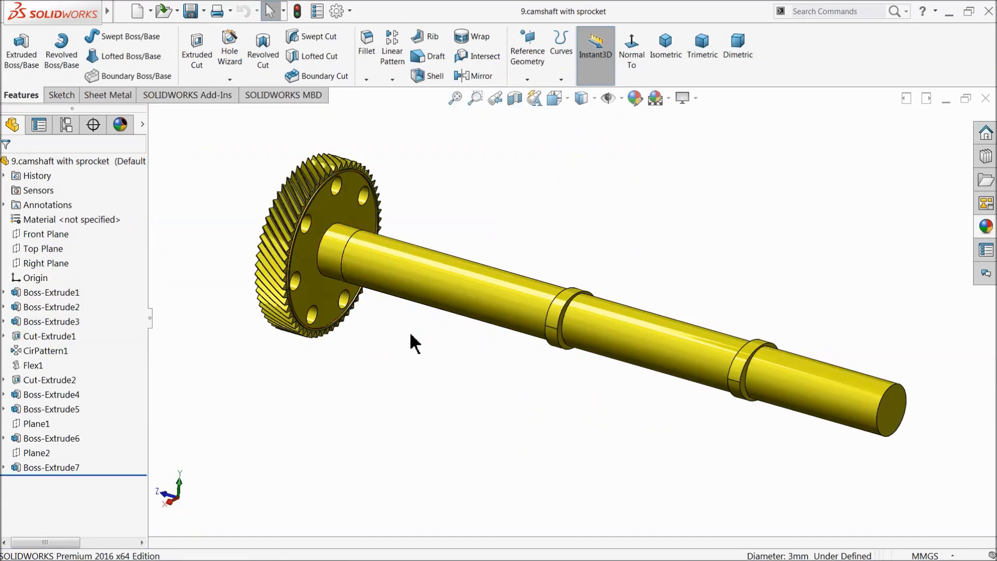
Step: Reduce the blind depth of the camshaft's Boss-Extrude2 by 0.88 mm to 5.92 mm
click(359, 266)
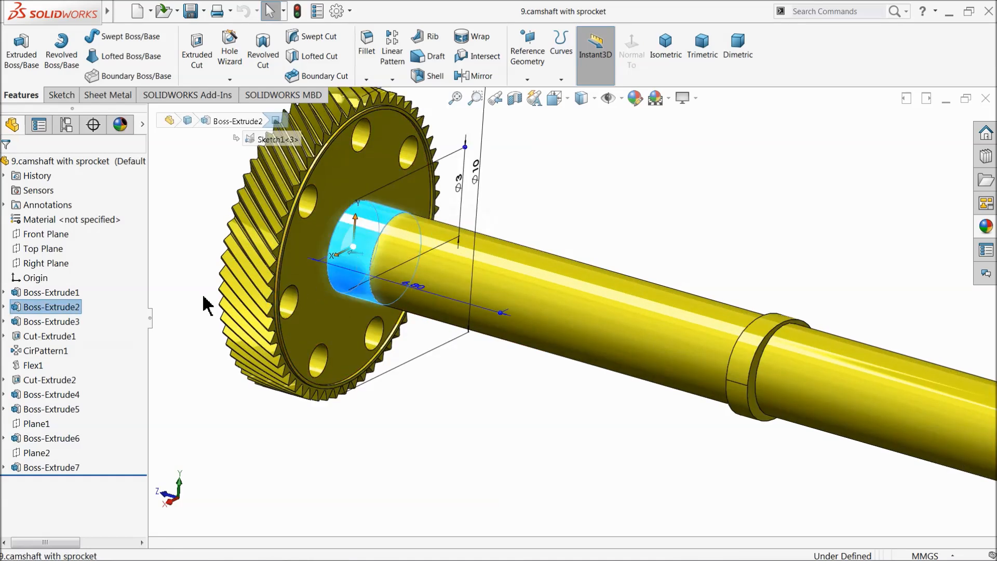
click(32, 308)
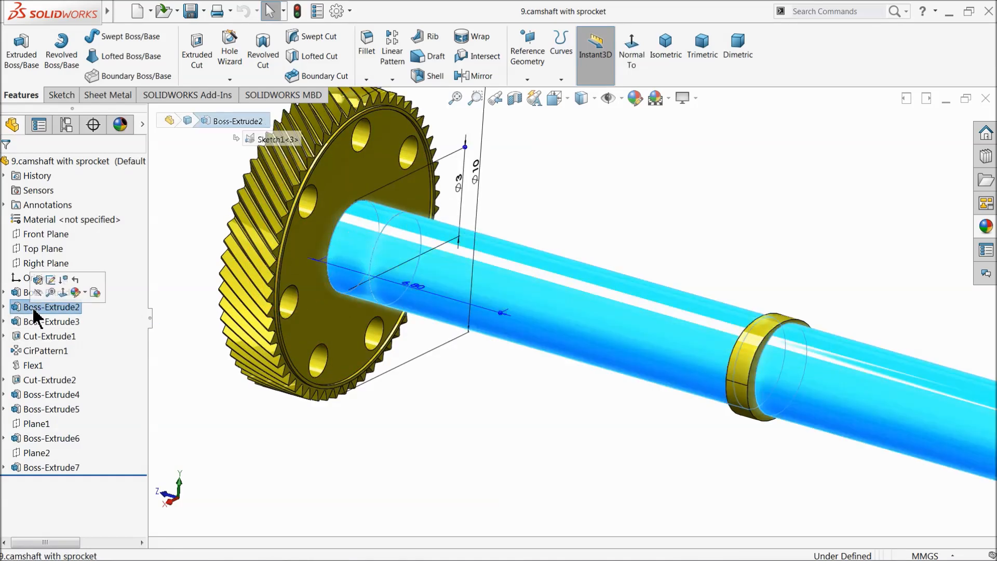
mouse_move(485, 327)
middle_down()
mouse_move(494, 340)
mouse_move(495, 328)
middle_up()
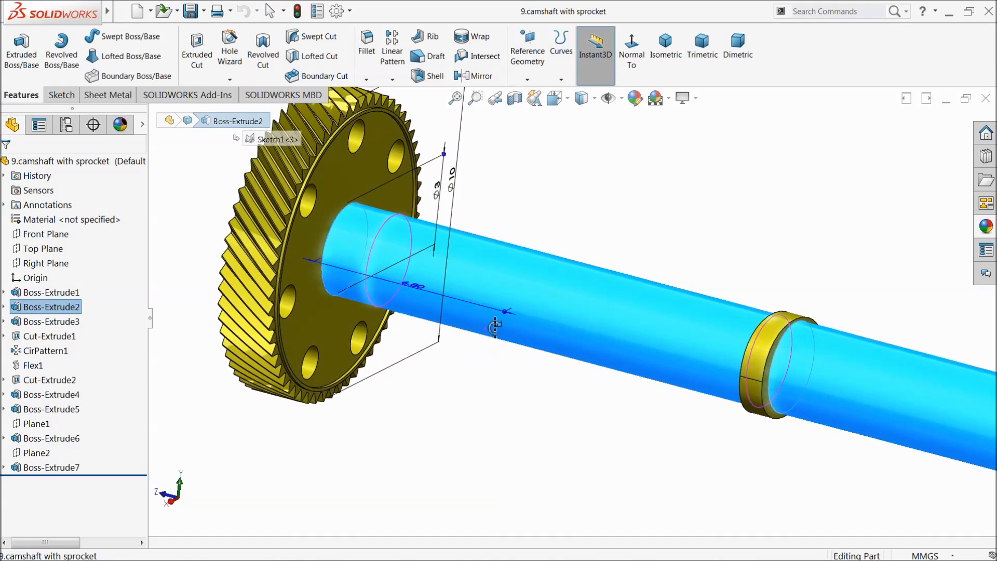
click(34, 323)
scroll(281, 350, up, 1)
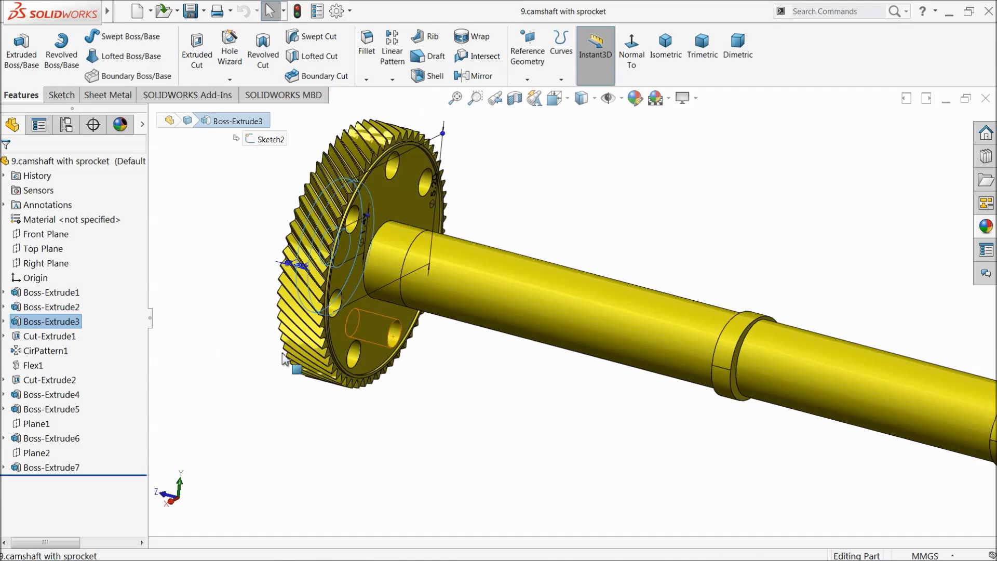
click(16, 307)
click(25, 289)
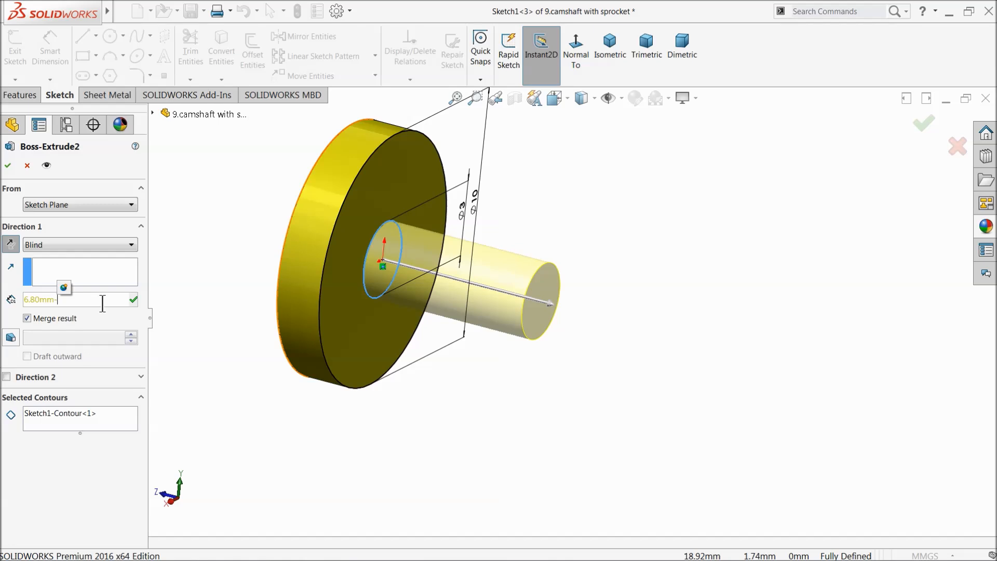
text(88)
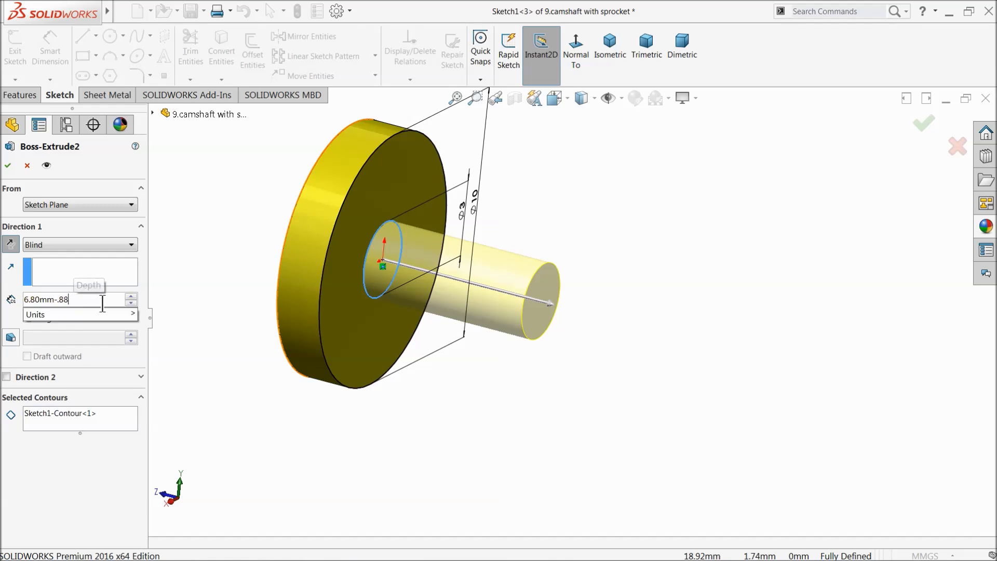
key(Return)
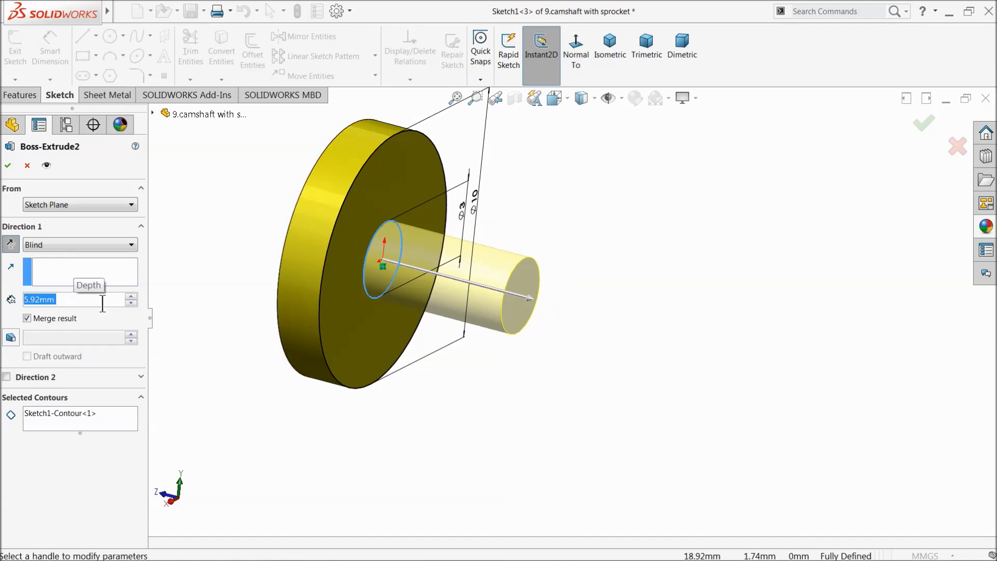
click(9, 166)
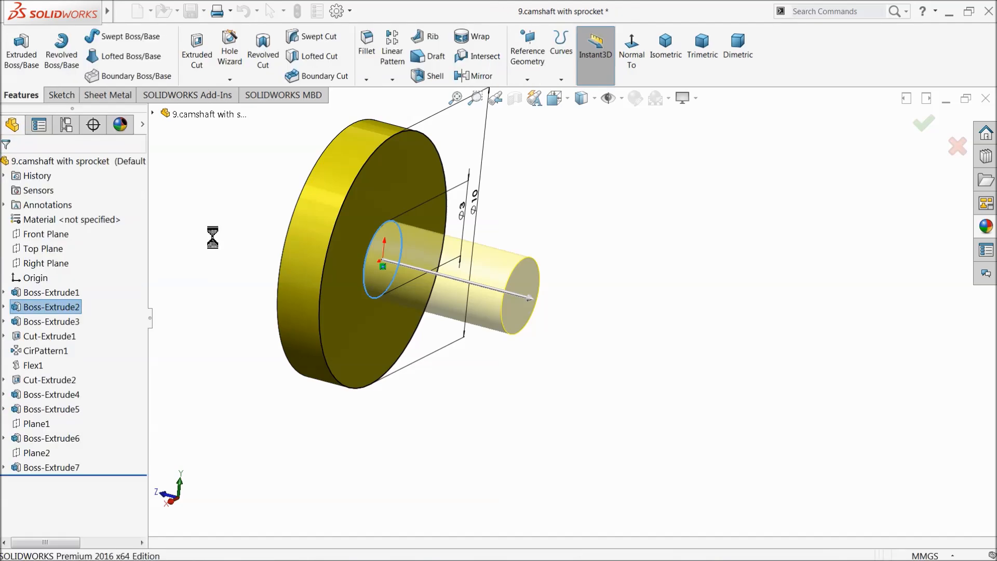
Step: Close the camshaft with sprocket part, saving its changes, and return to the assembly
scroll(491, 302, up, 2)
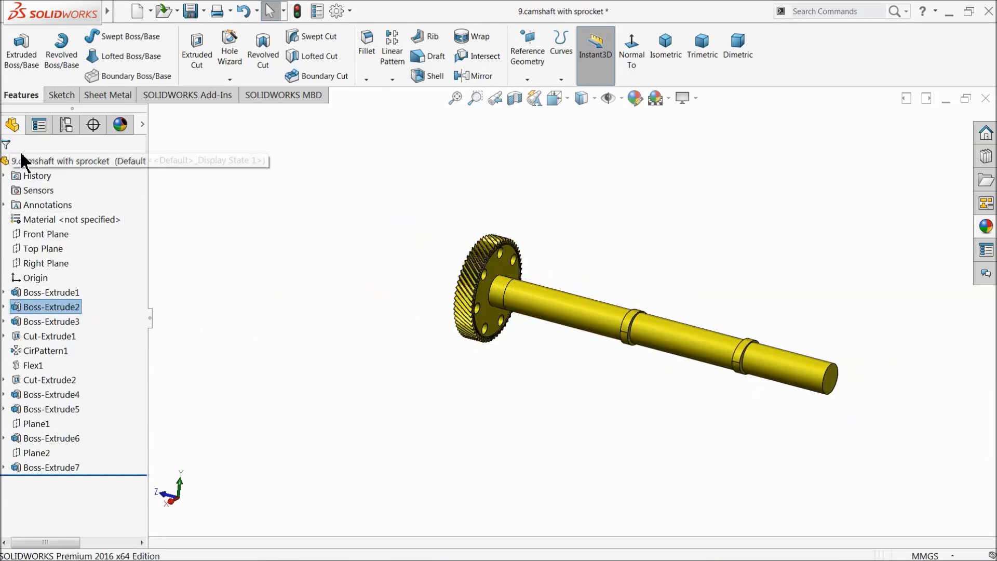
click(986, 98)
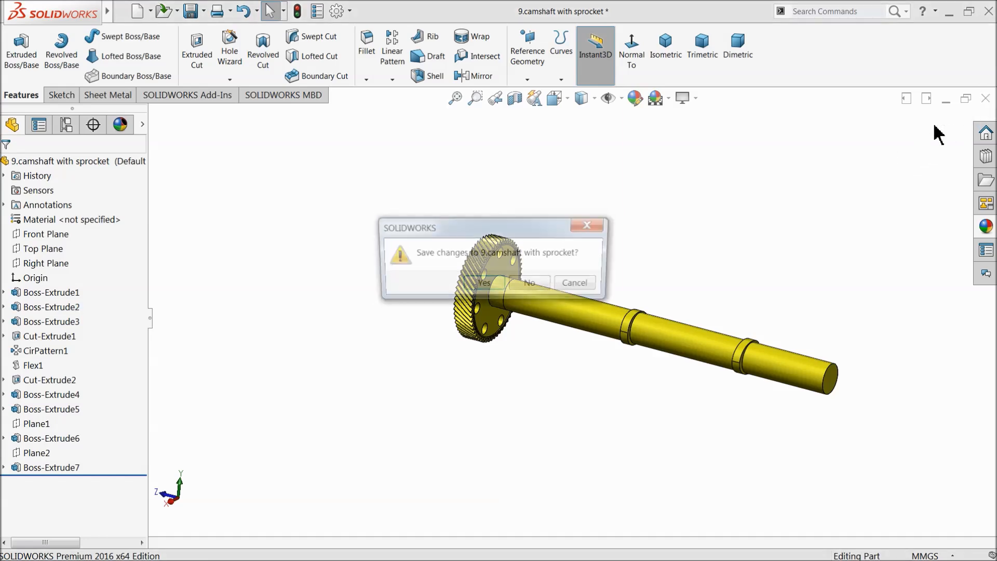
click(486, 287)
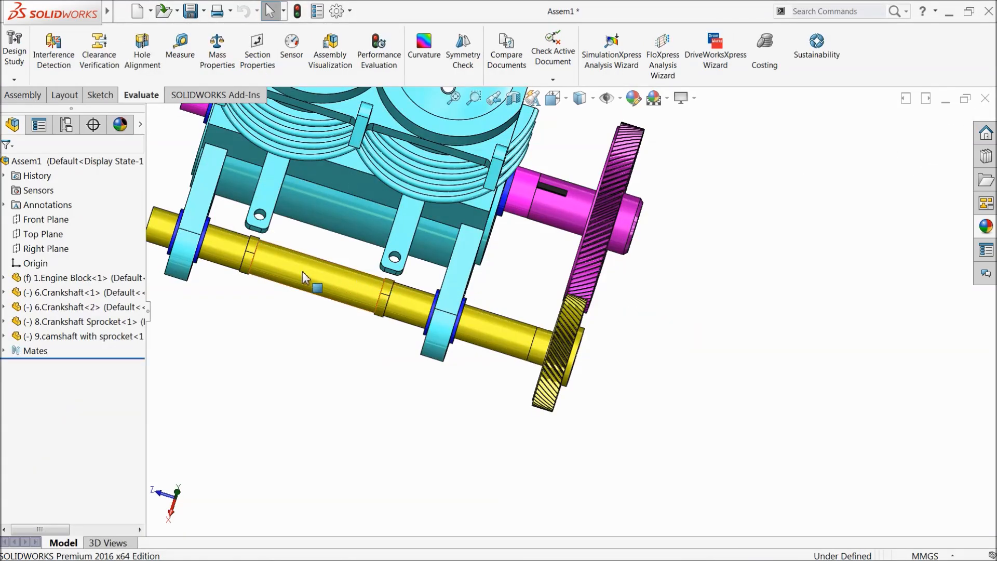
Step: Examine how the teeth of the camshaft and crankshaft sprockets line up in the assembly
scroll(552, 340, down, 3)
middle_drag(592, 270, 602, 284)
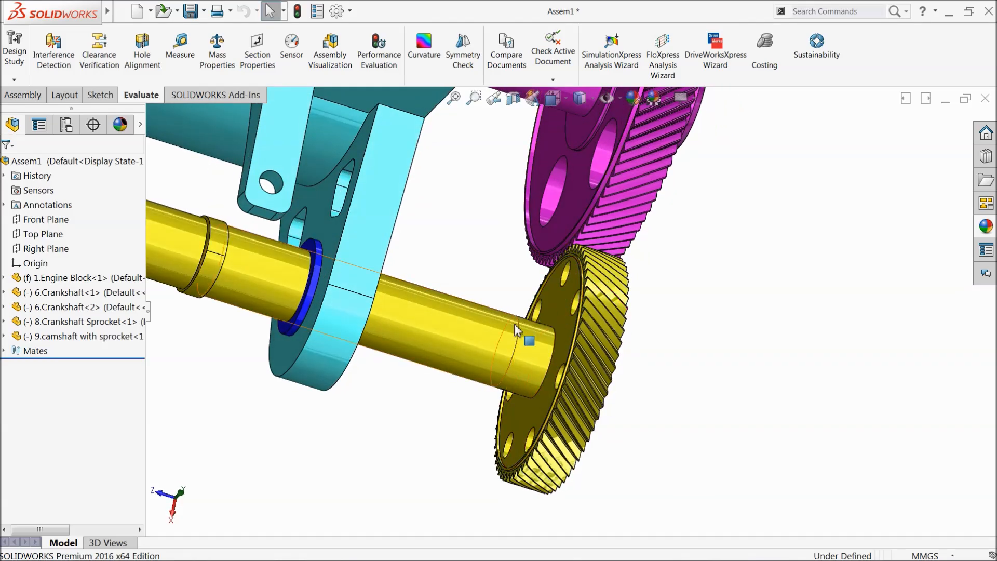
scroll(516, 329, up, 6)
middle_drag(512, 334, 503, 299)
scroll(567, 312, down, 3)
scroll(501, 296, down, 2)
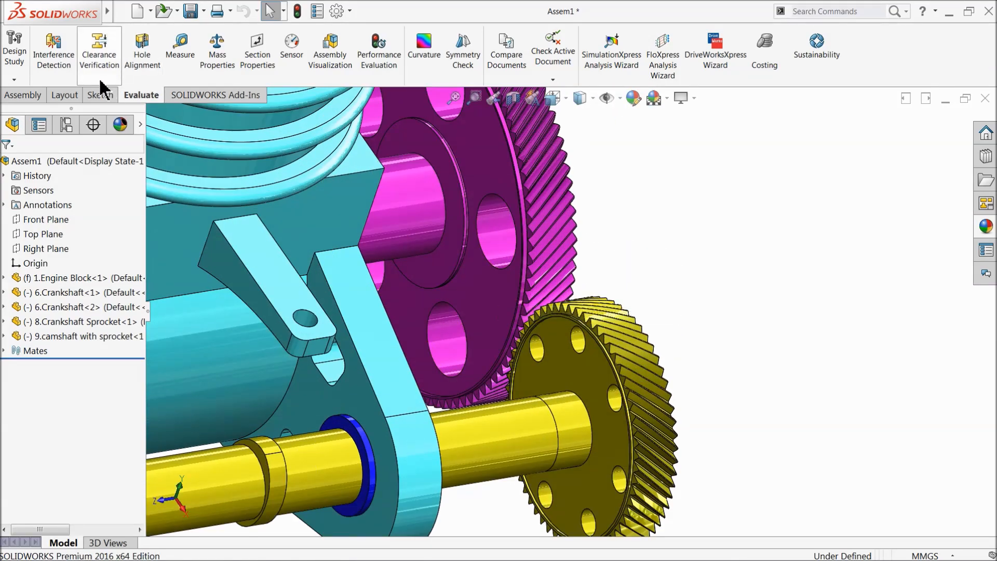
Step: Add a gear mate between the circular edges of the crankshaft sprocket and camshaft sprocket, with ratio 15.56 mm : 9.16 mm
click(21, 95)
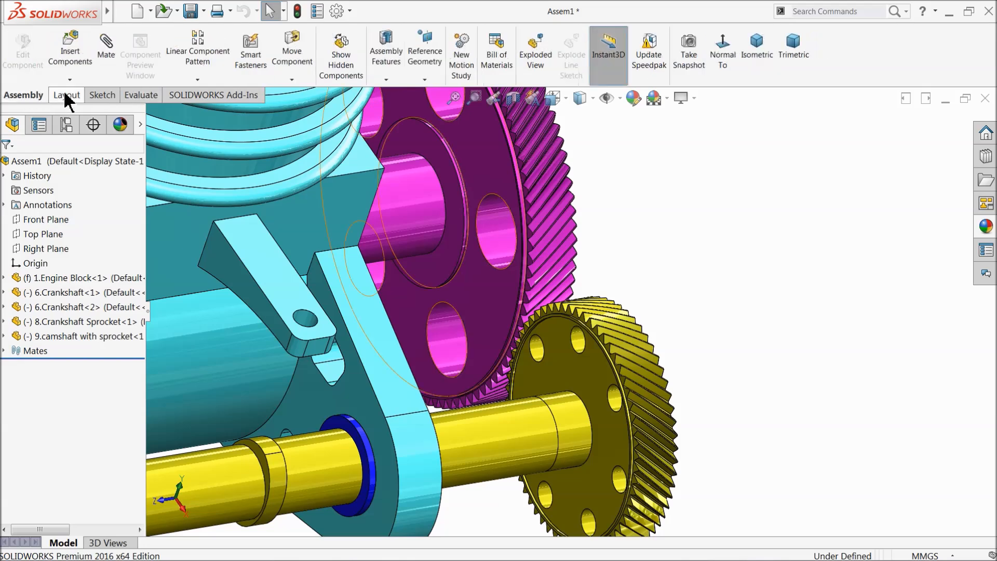
click(102, 55)
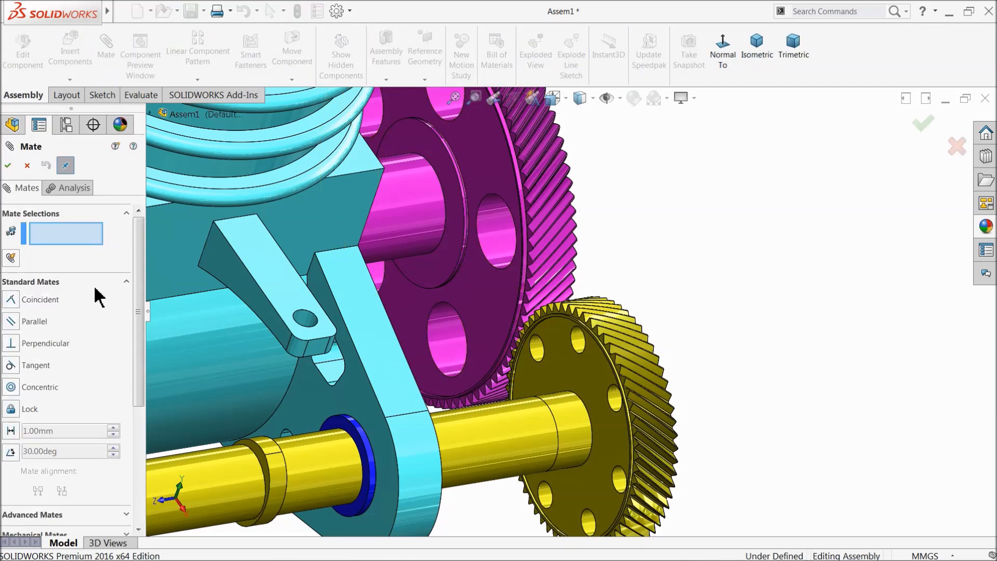
click(125, 281)
click(31, 322)
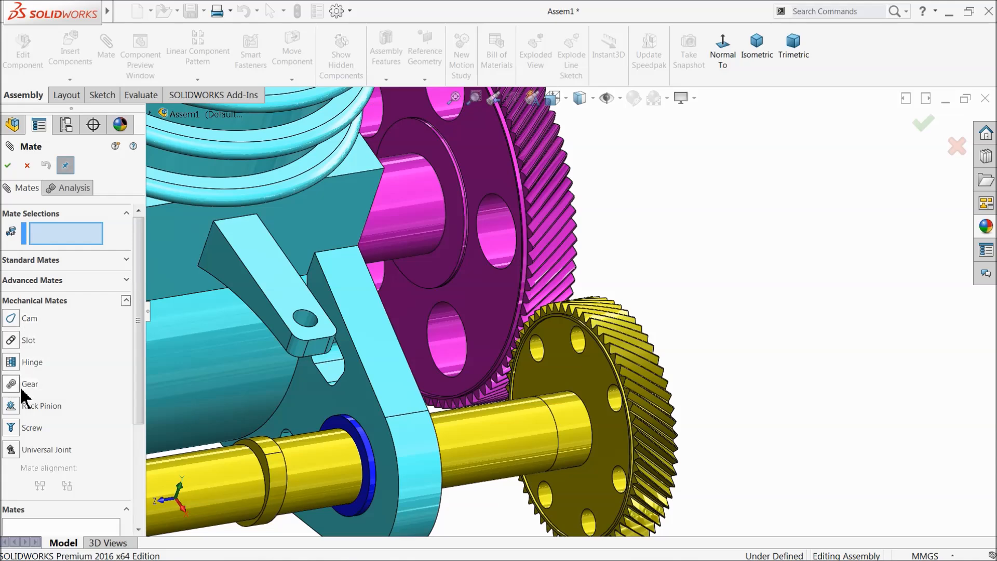
click(11, 384)
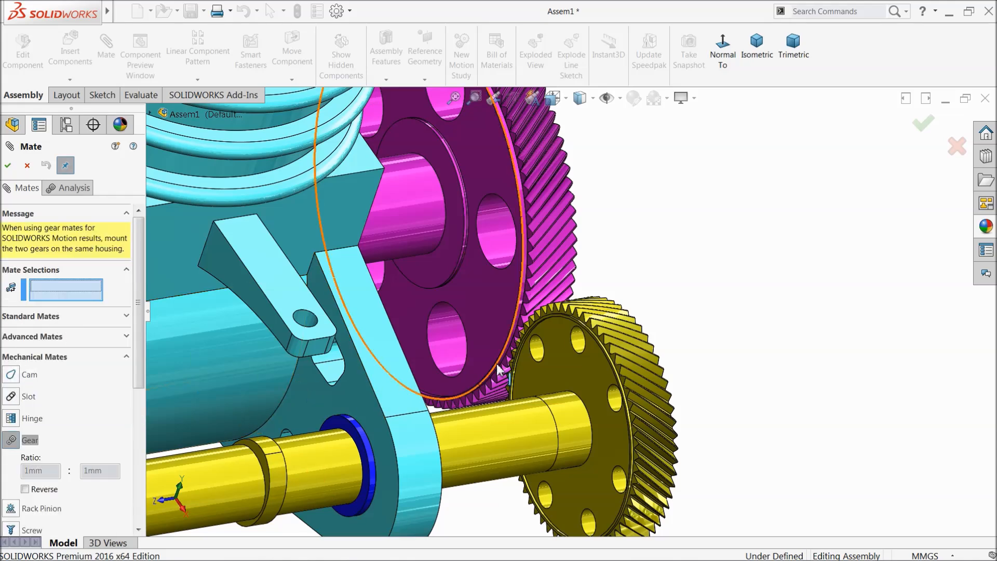
scroll(459, 291, down, 5)
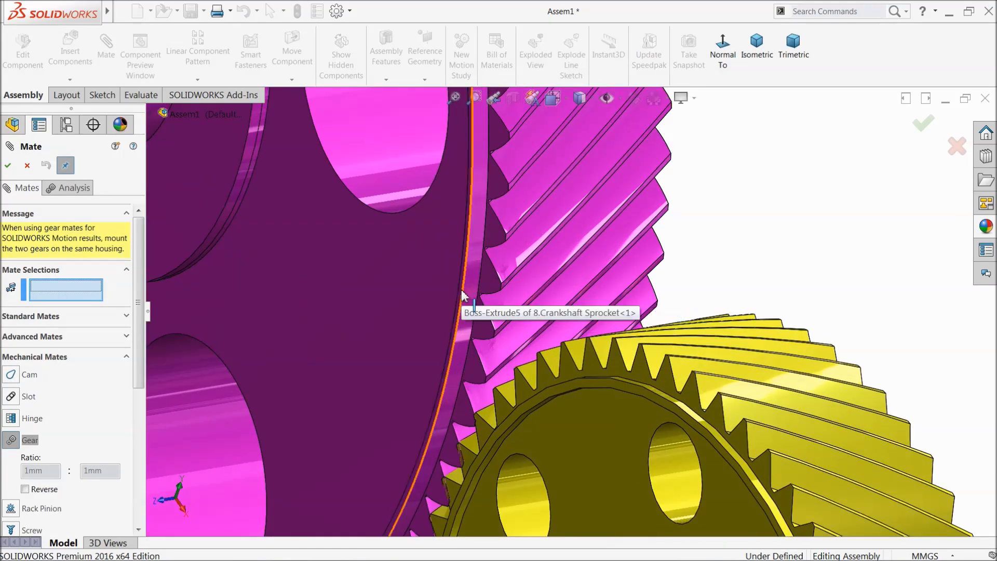
click(459, 291)
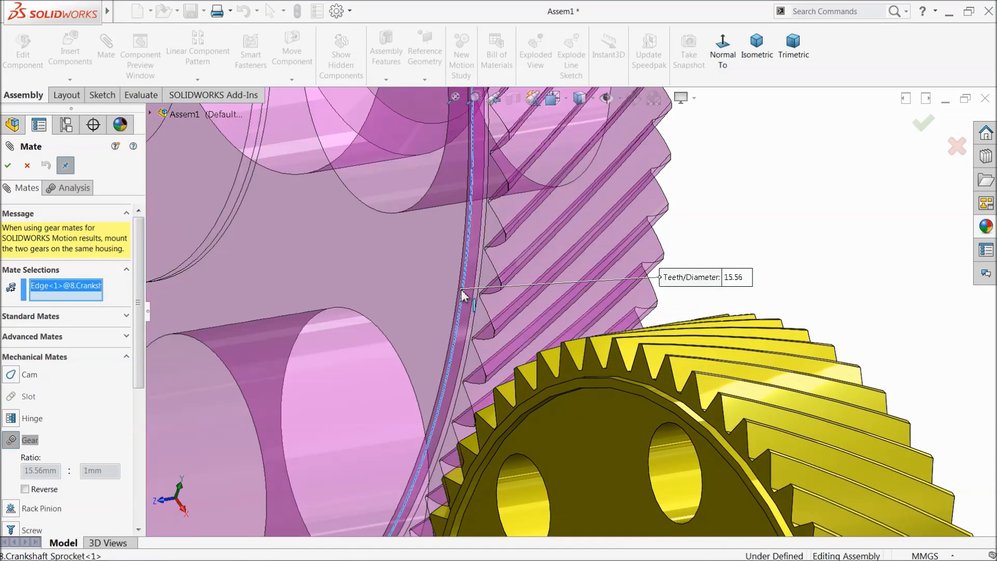
click(538, 399)
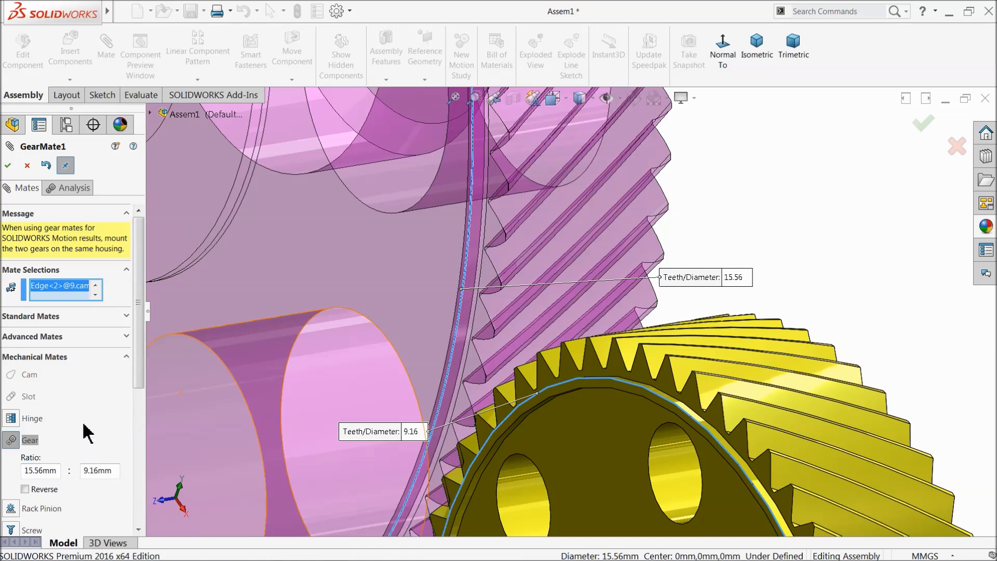
click(8, 166)
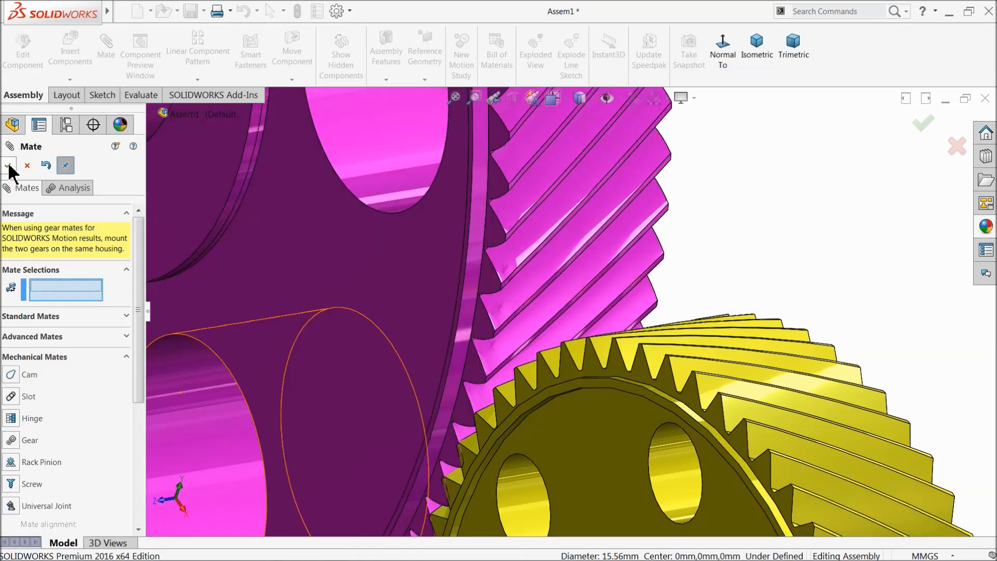
click(9, 166)
Step: Rotate the crankshaft sprocket to test that it drives the camshaft gear
scroll(391, 269, up, 10)
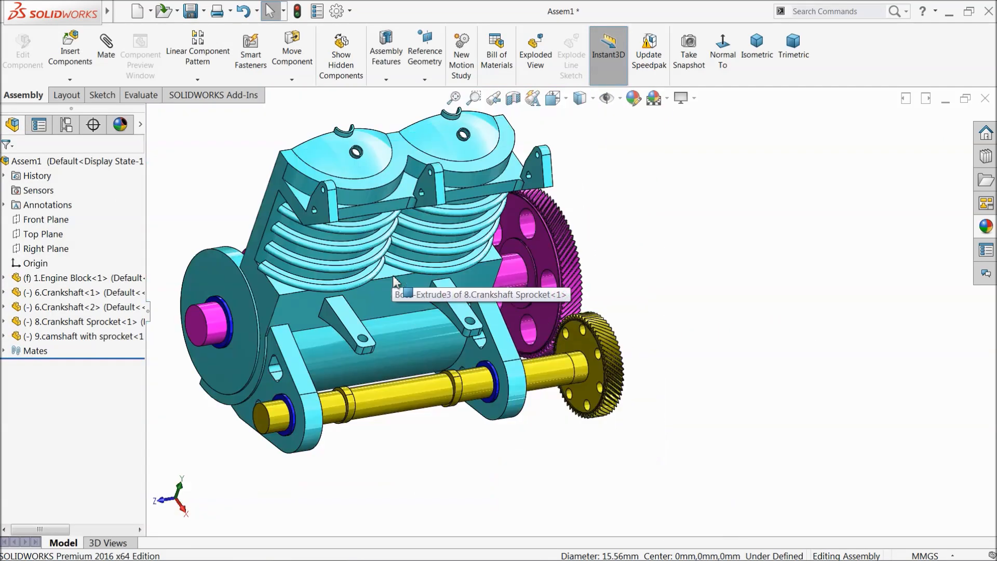
middle_drag(394, 255, 253, 311)
scroll(368, 363, down, 3)
click(421, 382)
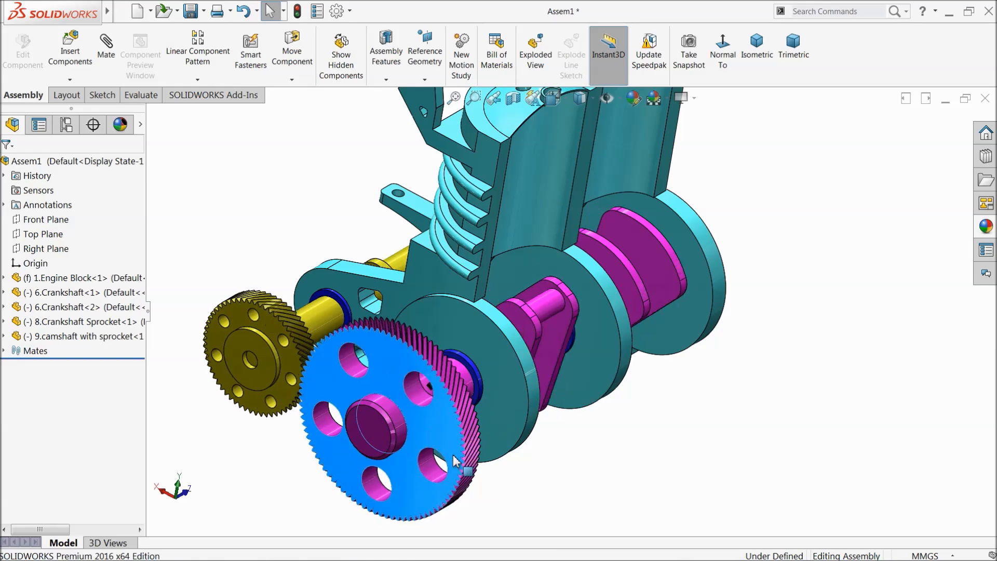
drag(374, 464, 362, 353)
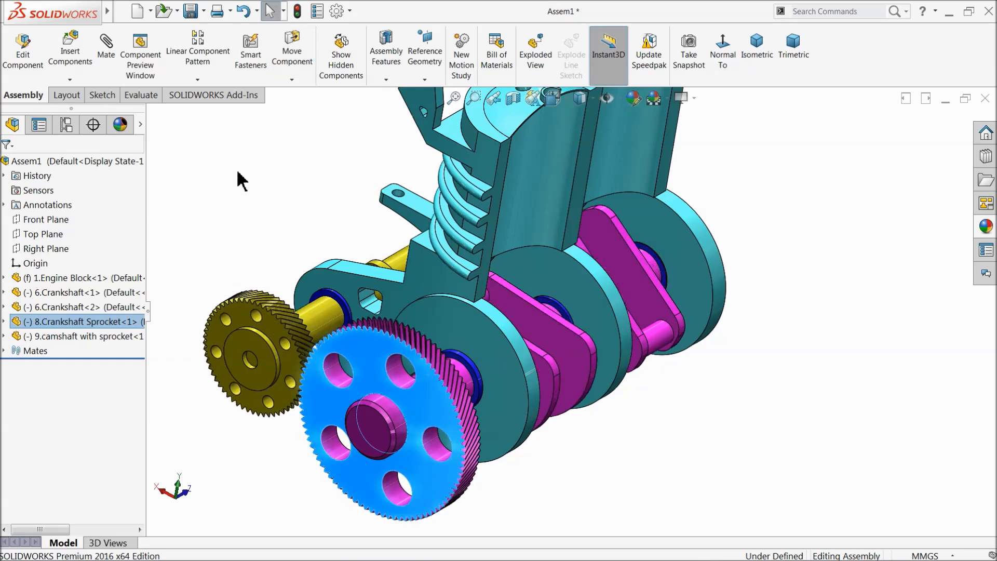
click(239, 175)
Step: Insert the 5.Pushrod part into the assembly, placing it beside the engine block above the camshaft
scroll(274, 230, up, 3)
middle_drag(344, 260, 474, 400)
scroll(543, 282, down, 5)
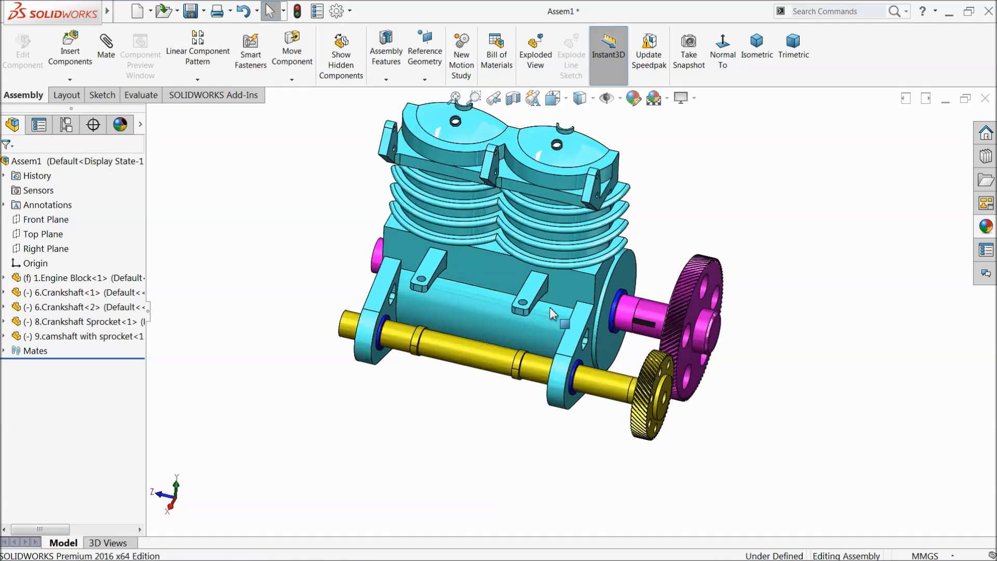
scroll(542, 282, up, 4)
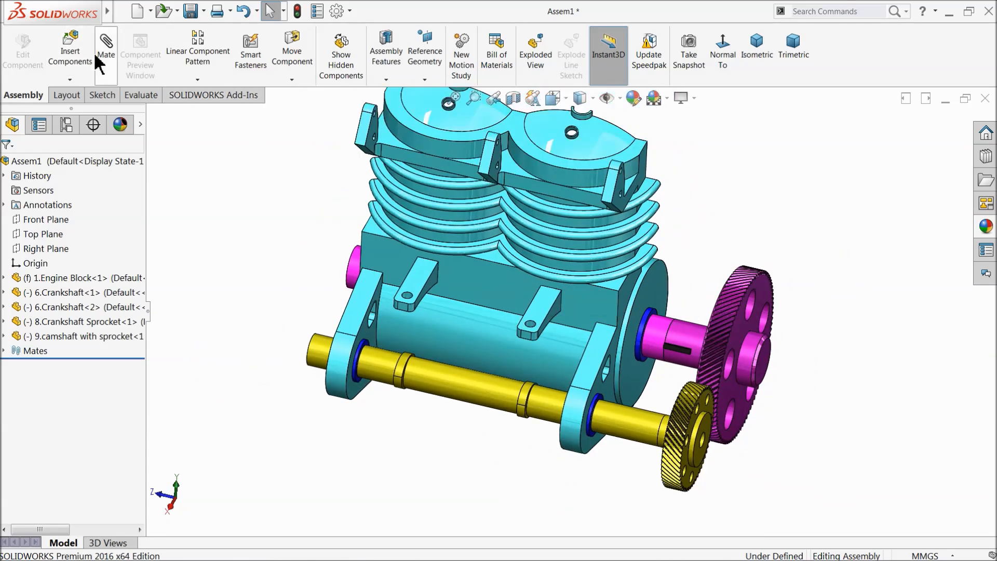
click(70, 49)
click(58, 426)
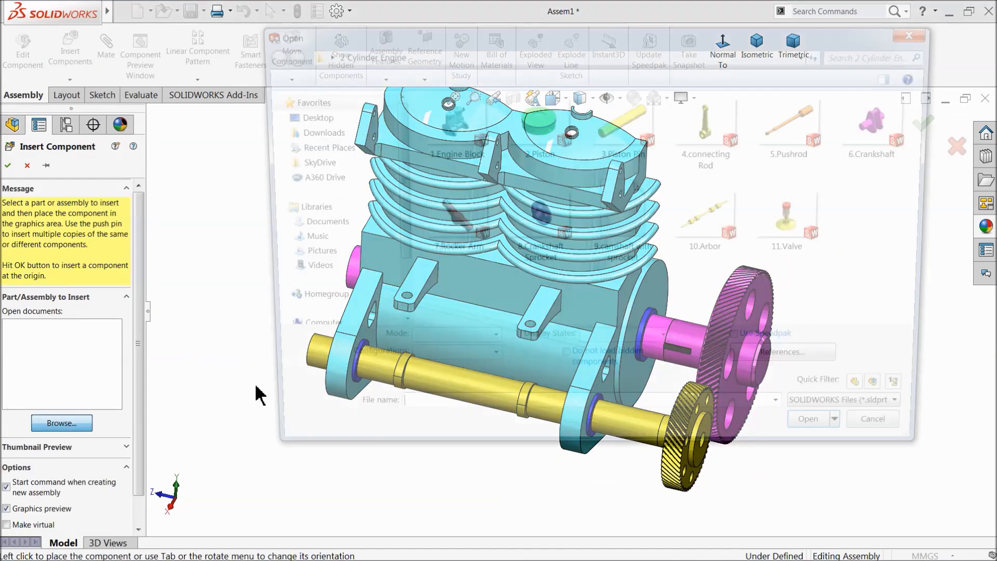
click(789, 147)
click(829, 435)
click(298, 250)
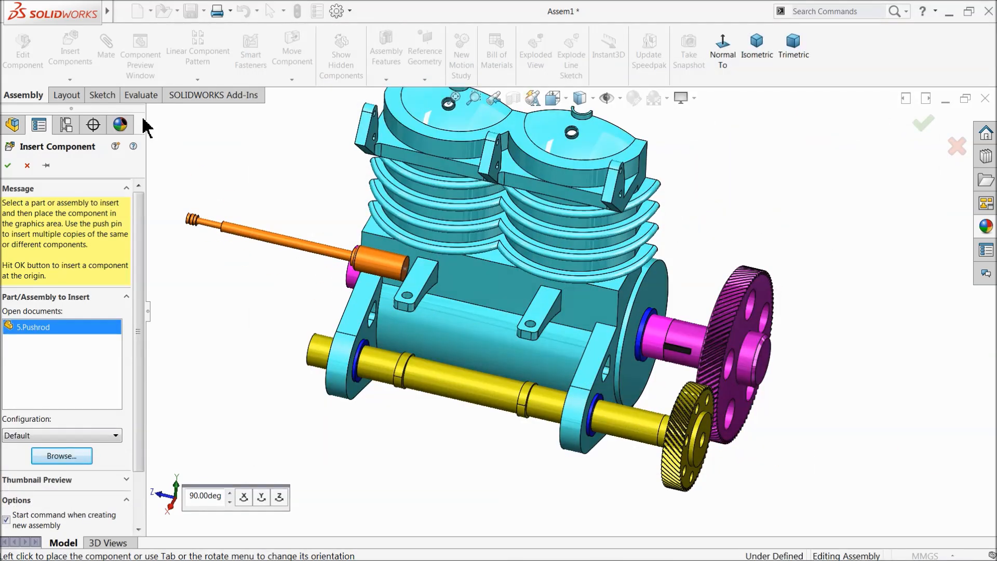
Step: Insert a second 5.Pushrod part, placing it below the first one near the camshaft
click(71, 49)
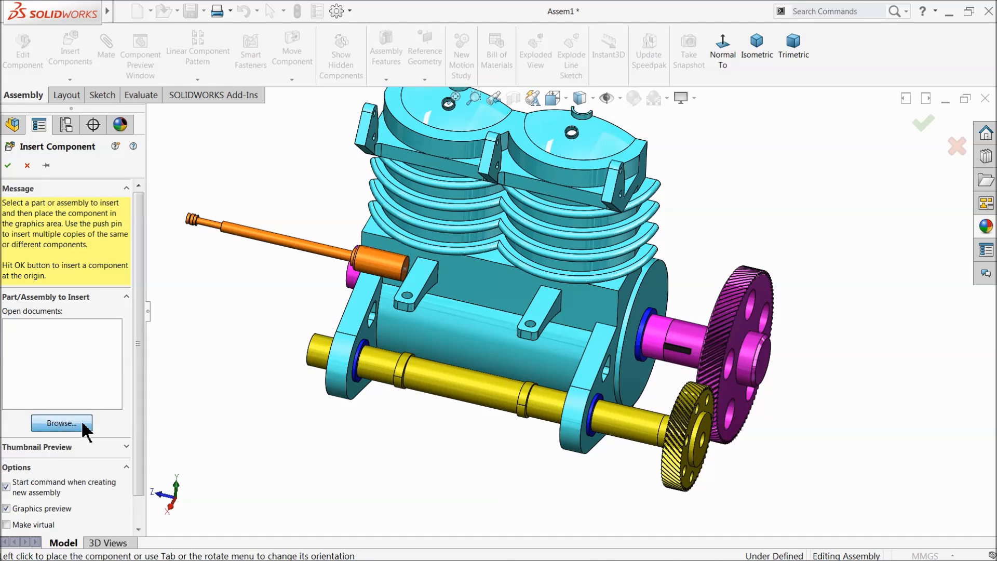
click(62, 423)
click(794, 138)
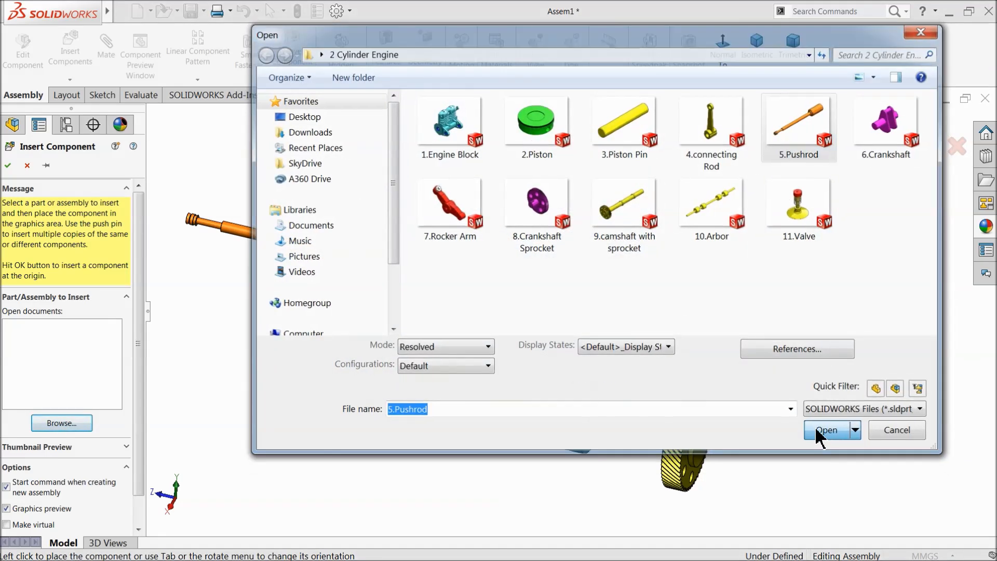
click(826, 430)
click(338, 357)
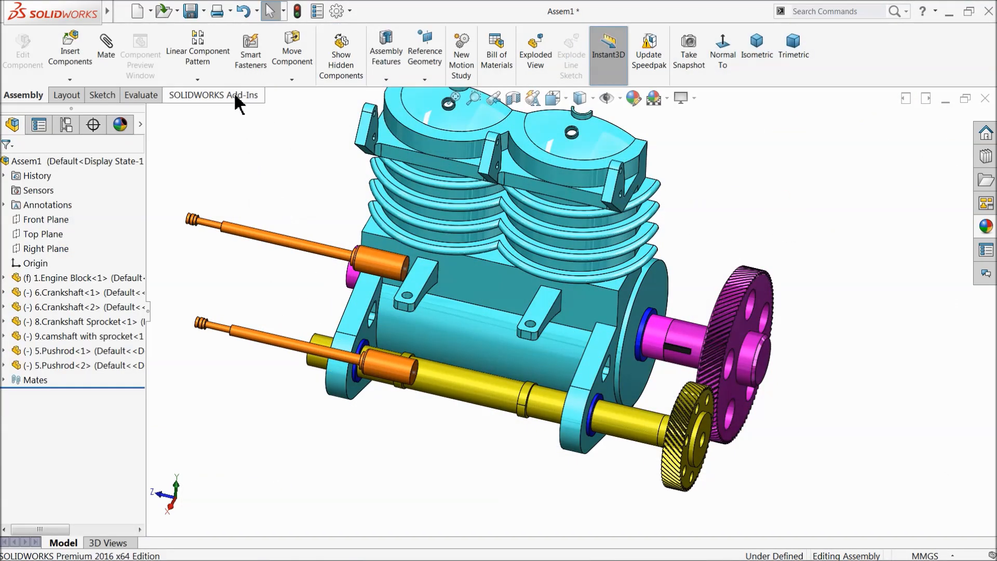
Step: Rotate the pushrods freely until they stand upright beside the engine block
click(291, 79)
click(314, 106)
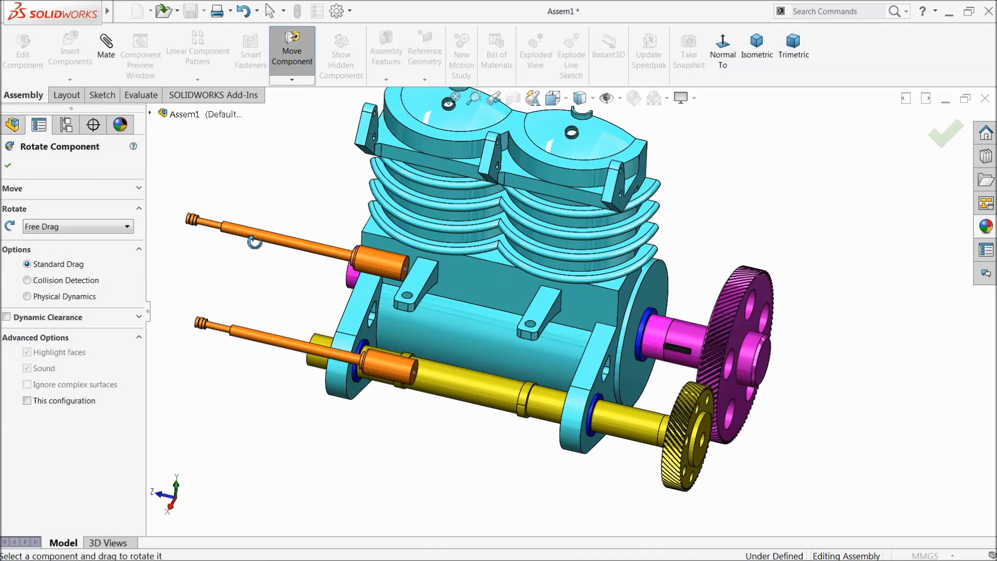
drag(230, 240, 130, 216)
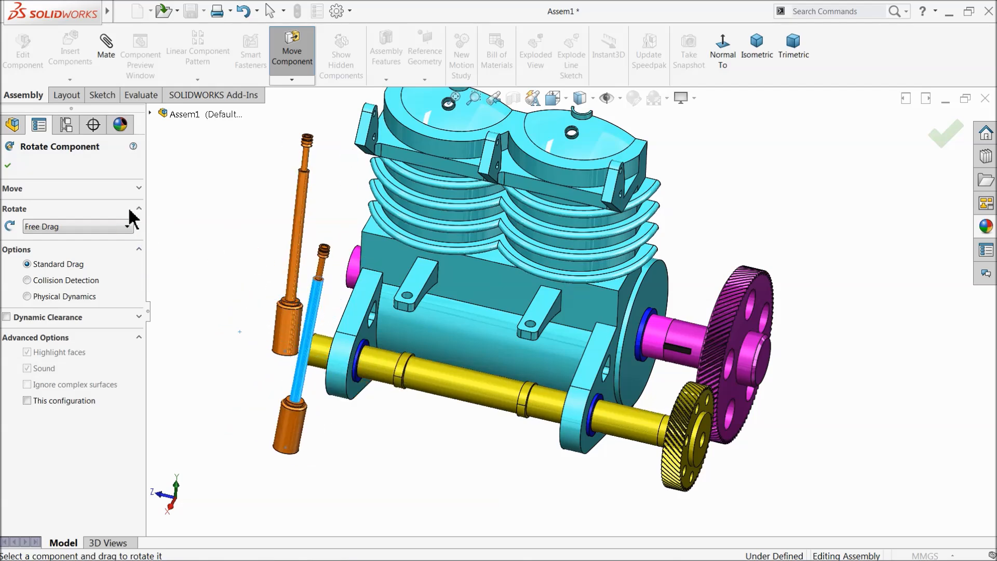
click(8, 165)
Step: Add a concentric mate between the lower pushrod's shaft and the engine block's guide hole nearest the sprockets
click(107, 51)
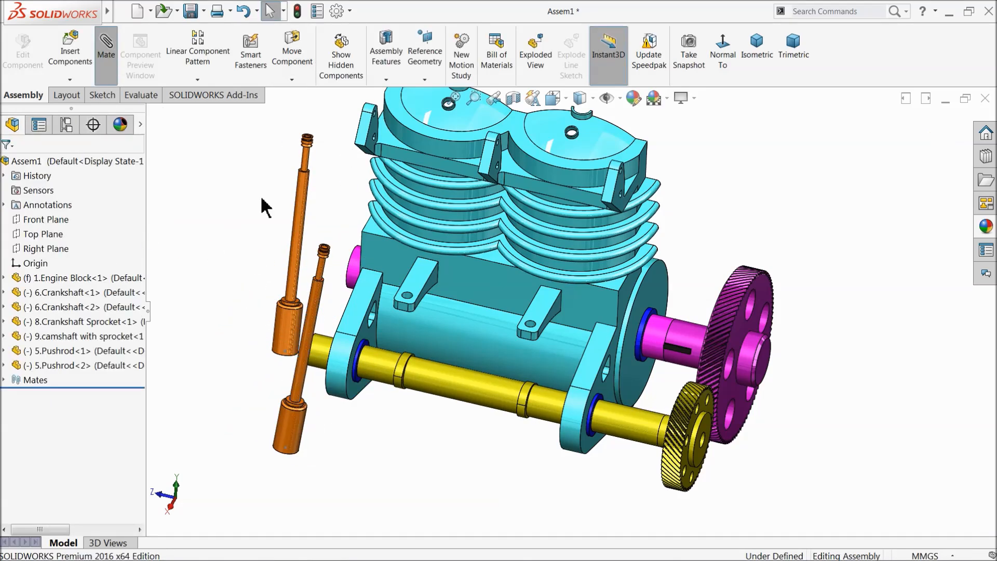
scroll(522, 342, down, 3)
click(552, 314)
scroll(552, 315, up, 5)
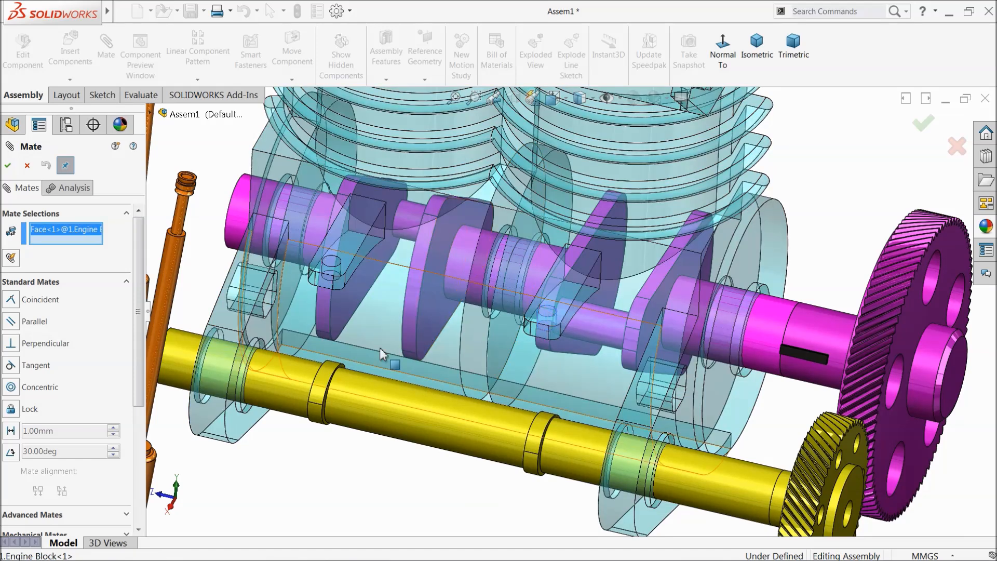
click(280, 379)
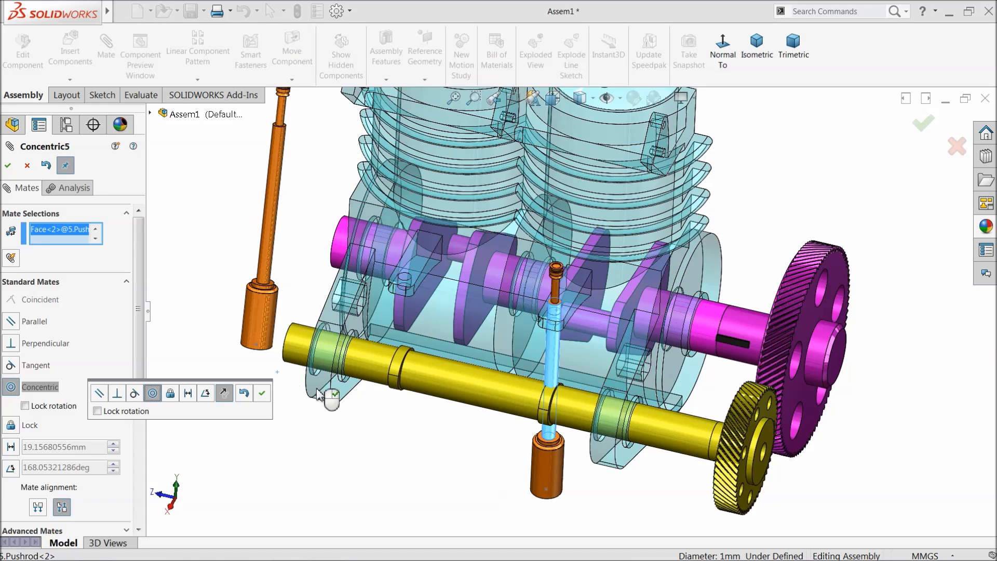
click(262, 394)
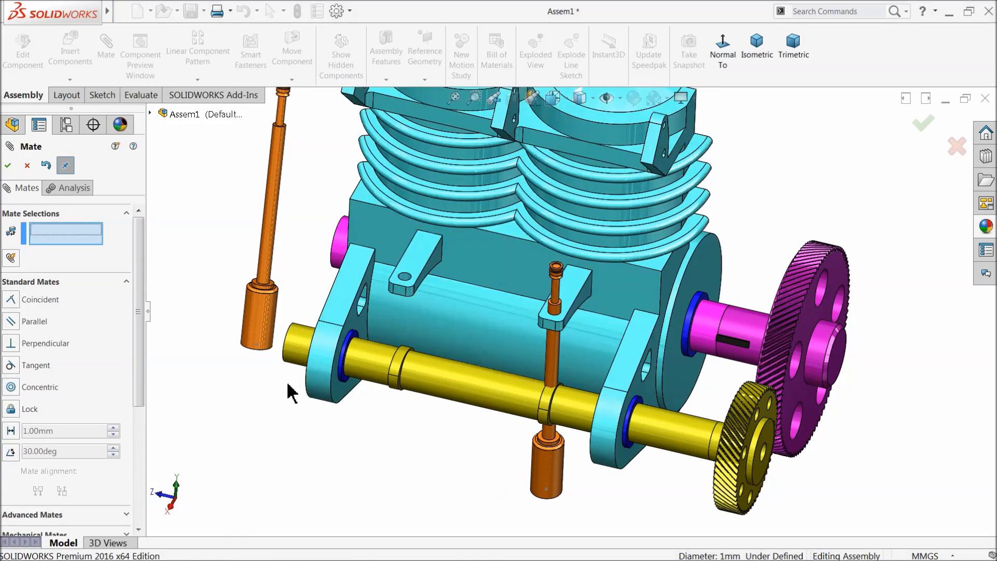
Step: Add a concentric mate between the other pushrod's shaft and the remaining guide hole, and finish mating
click(274, 231)
scroll(413, 284, down, 3)
click(412, 284)
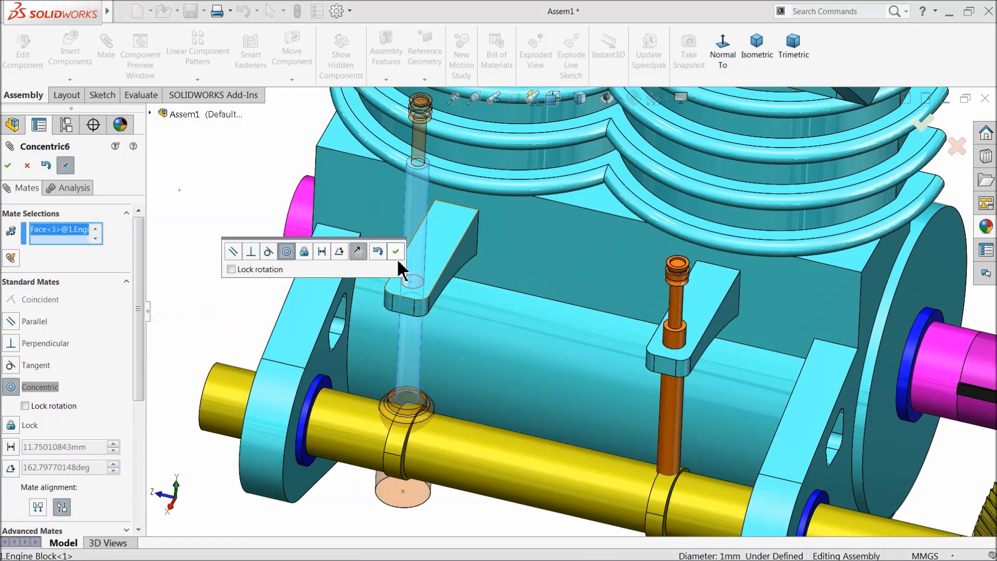
click(395, 251)
scroll(443, 385, up, 5)
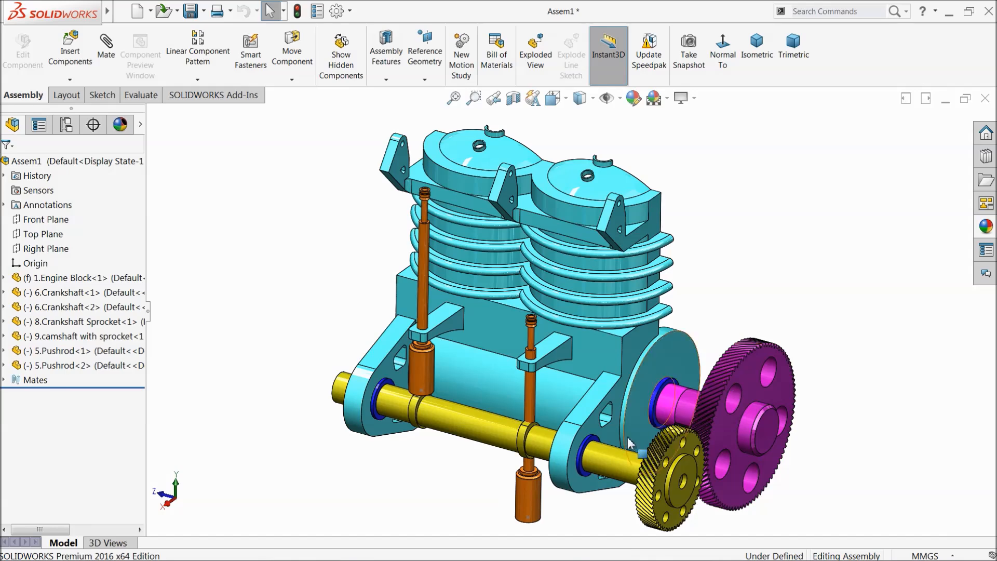
Step: Move the pushrod nearest the sprockets up through its guide hole so that its base sits above the camshaft
drag(532, 492, 528, 384)
scroll(442, 413, down, 5)
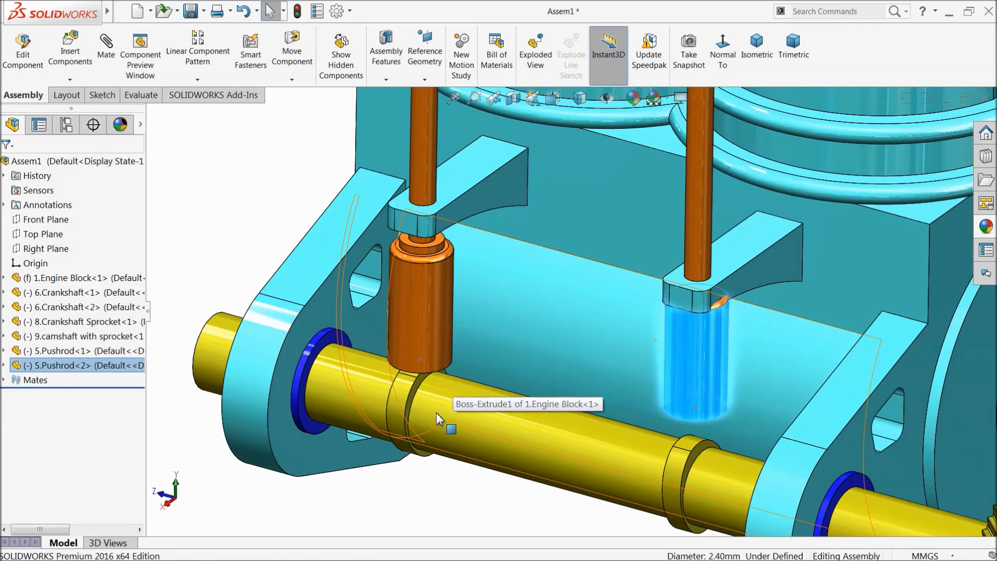
scroll(439, 418, down, 8)
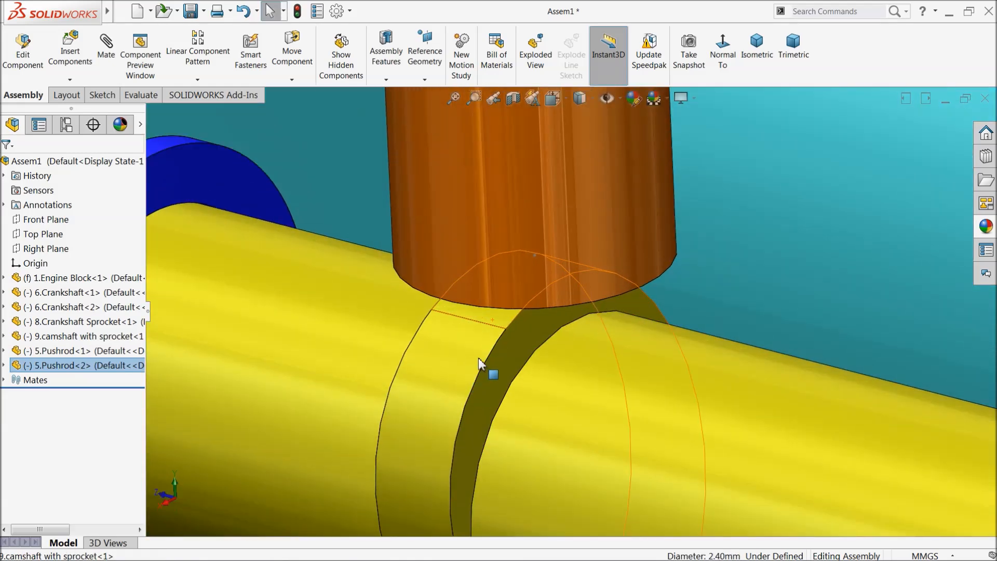
Step: Check the faces of the cam lobe under the pushrod farther from the sprockets, and open the camshaft part from the assembly
click(480, 358)
click(497, 316)
click(485, 336)
click(493, 323)
click(485, 341)
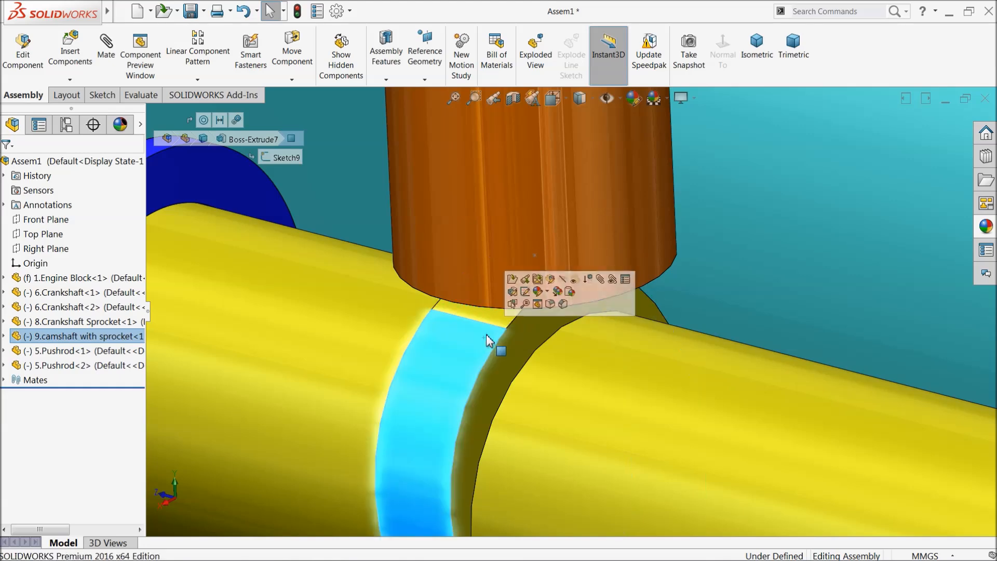
scroll(499, 333, up, 6)
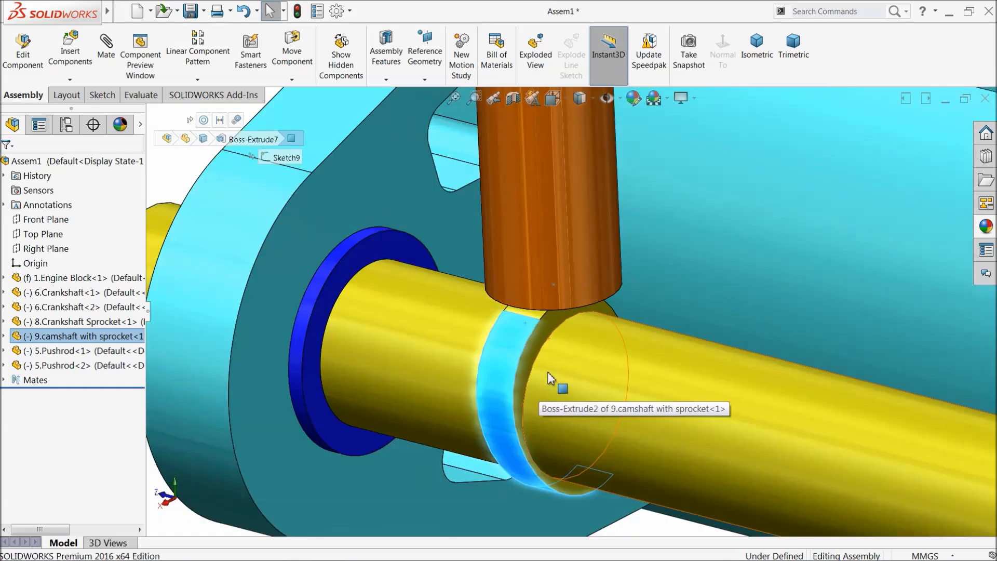
click(553, 371)
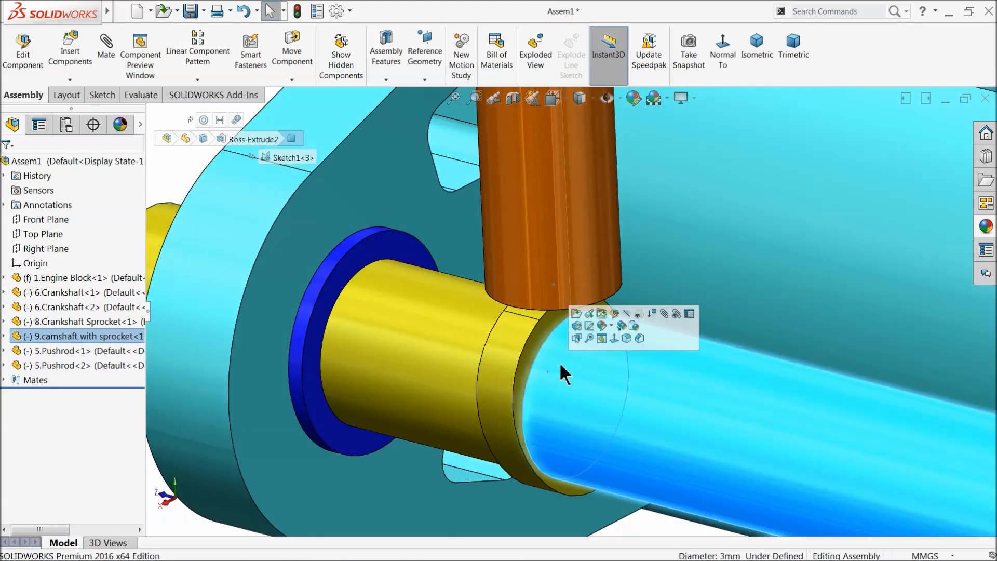
click(577, 333)
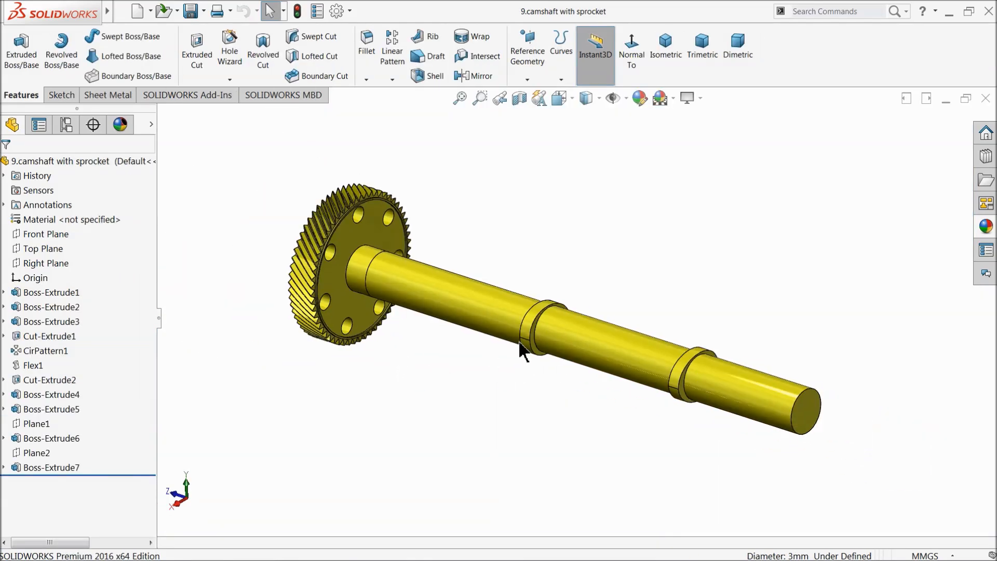
Step: Open Sketch7 of Boss-Extrude6, the cam lobe nearer the sprocket, for editing
scroll(520, 347, down, 4)
click(485, 351)
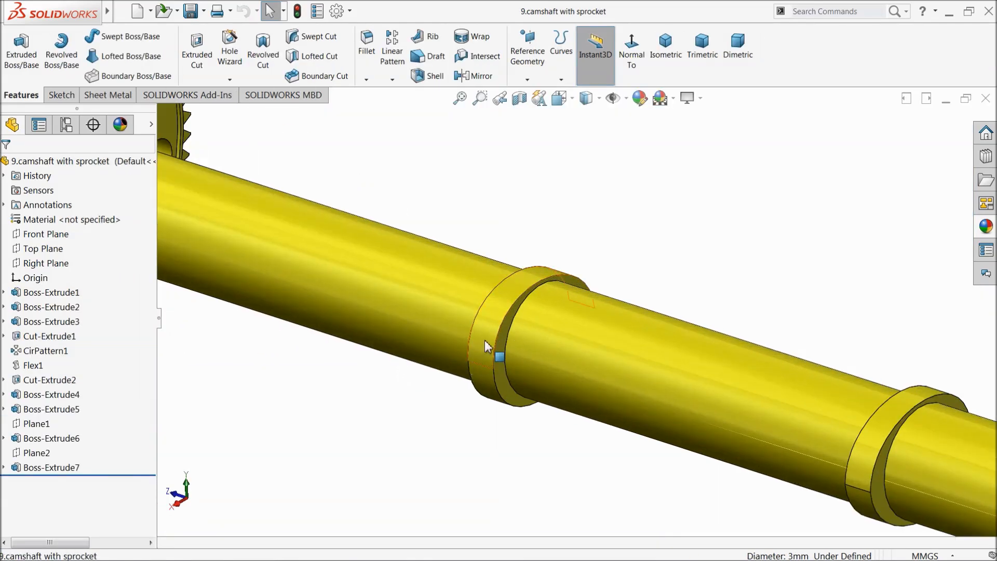
click(5, 439)
click(36, 453)
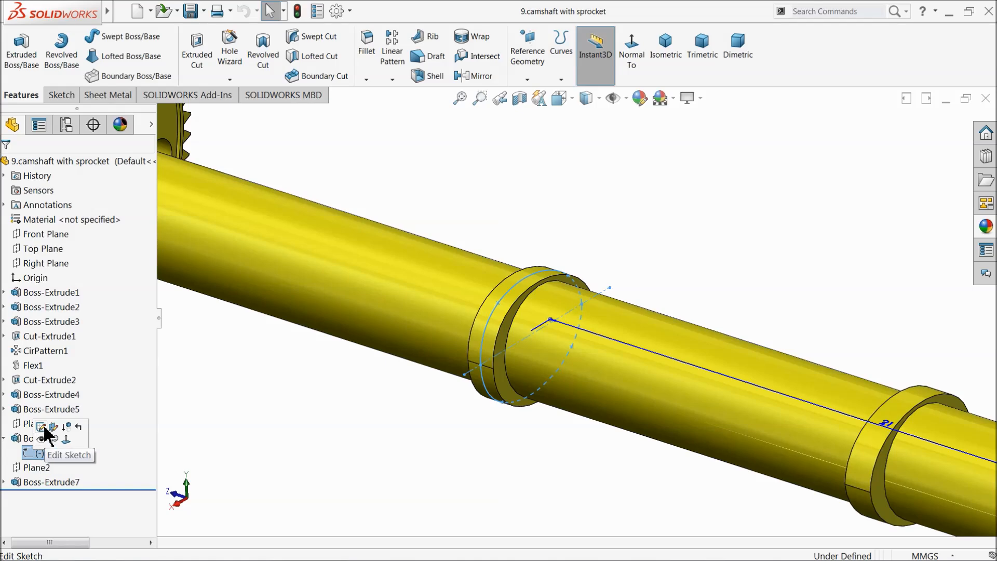
click(46, 421)
scroll(565, 348, down, 3)
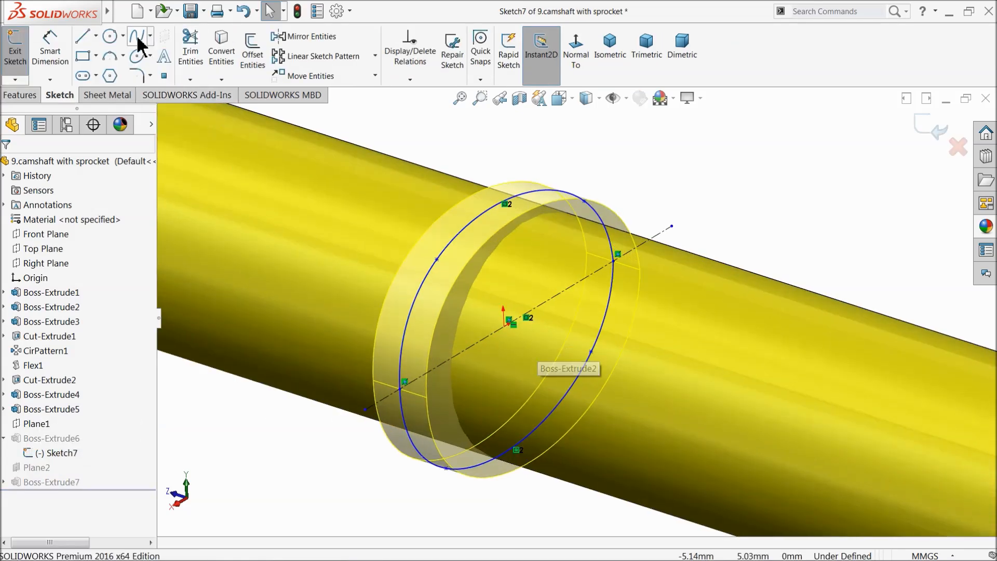
Step: Fit one closed spline to the lobe profile's two curves with 0.01 mm tolerance, deleting the original geometry
mouse_move(107, 11)
click(200, 13)
mouse_move(213, 15)
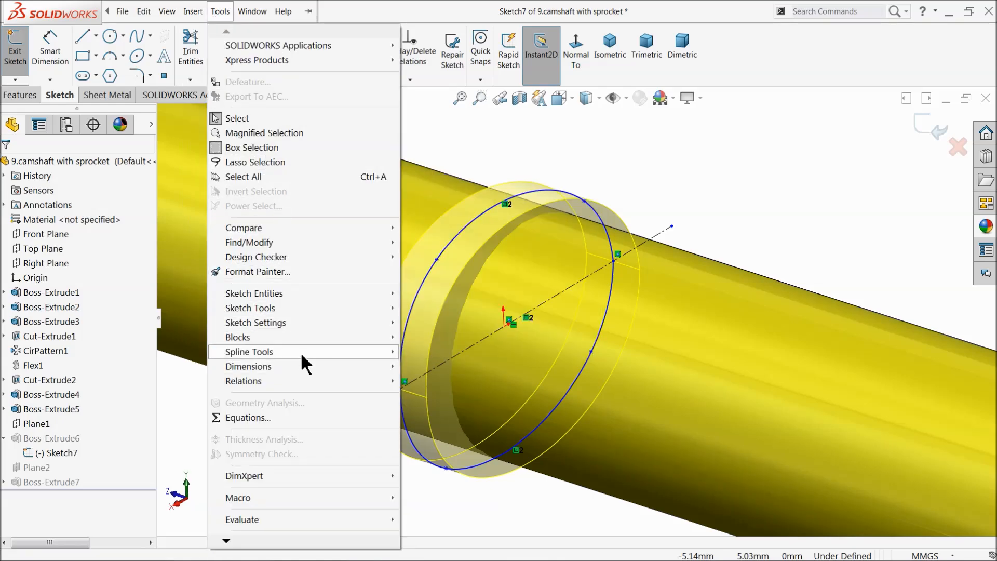
mouse_move(301, 355)
click(446, 250)
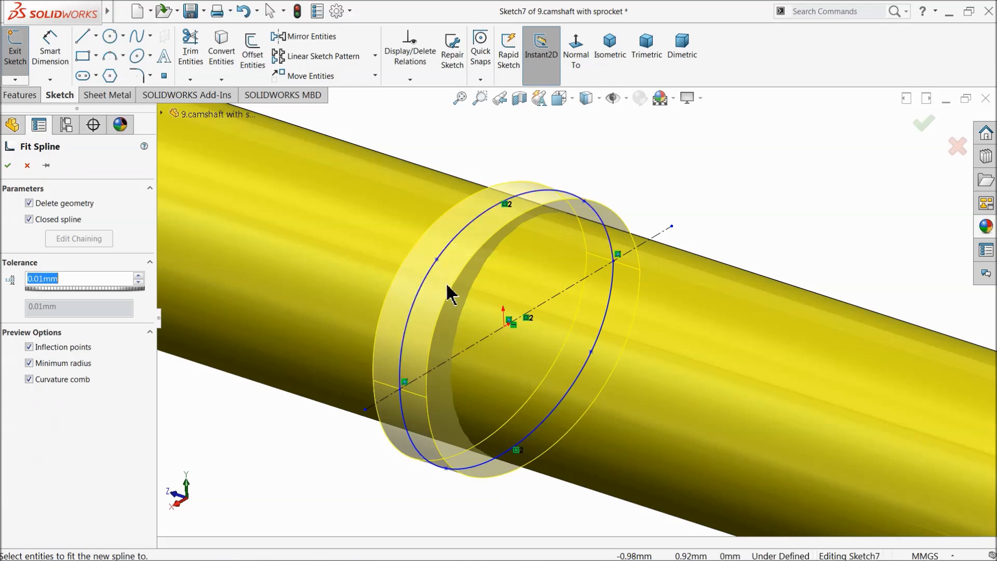
scroll(440, 323, down, 2)
click(422, 311)
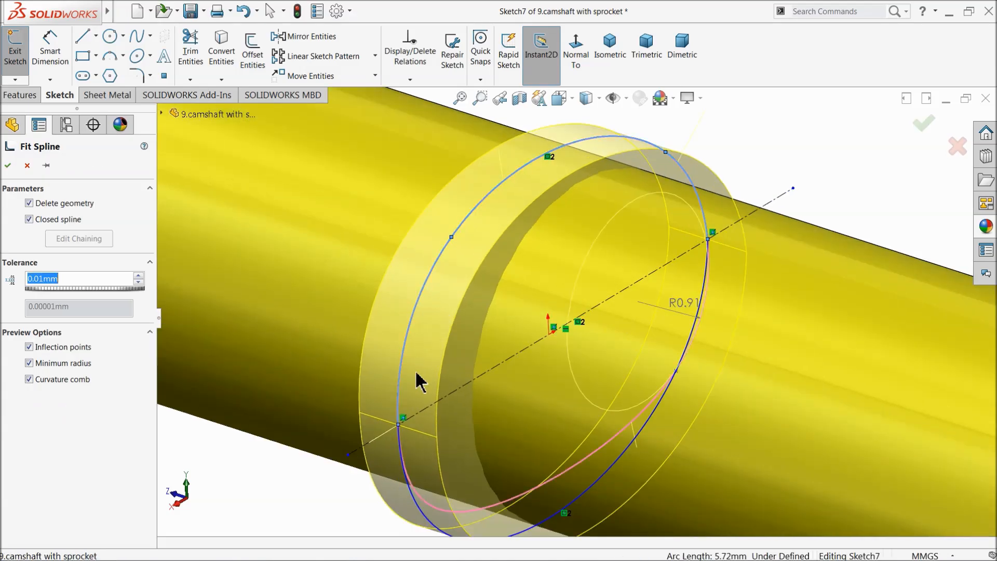
key(z)
click(530, 446)
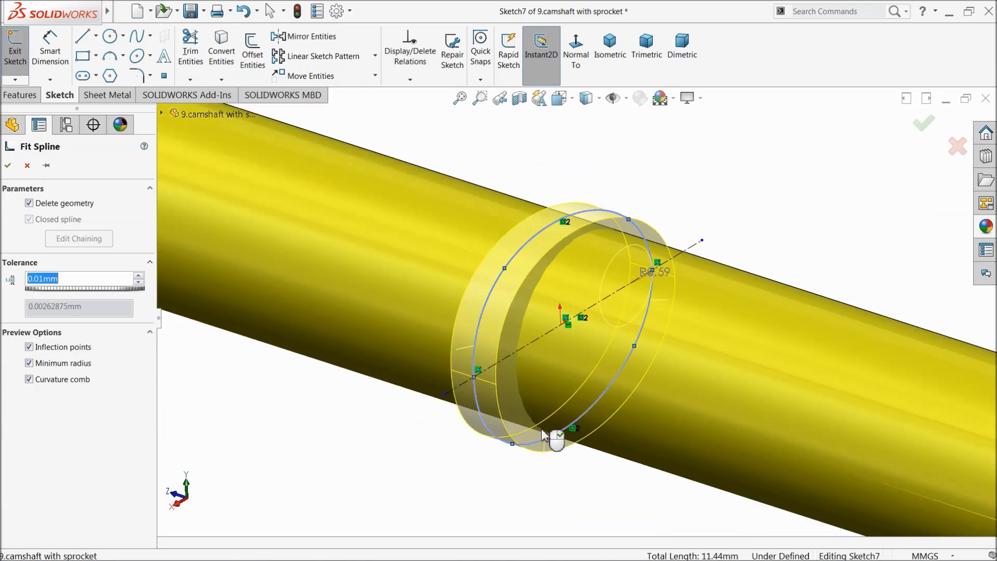
scroll(581, 369, down, 2)
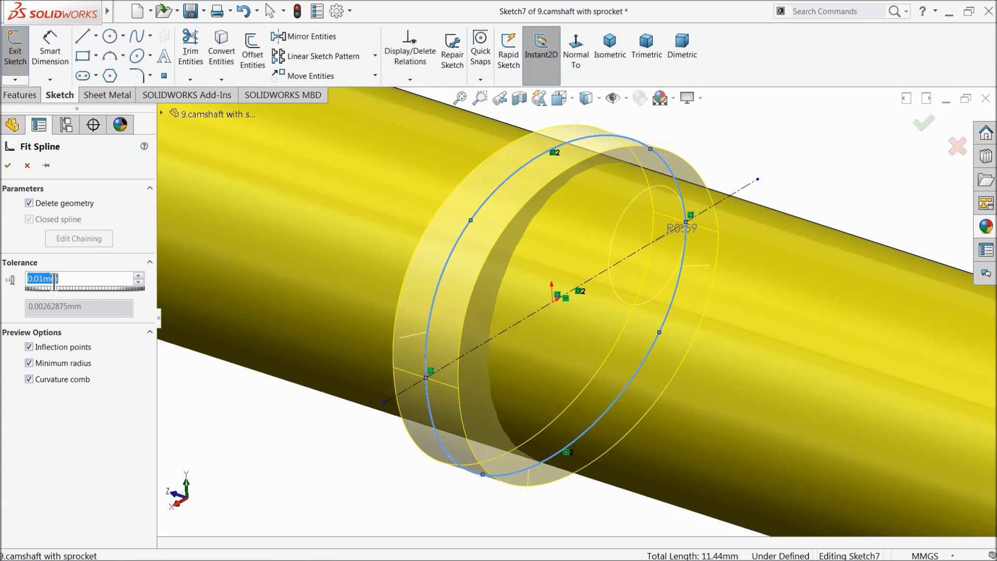
click(7, 166)
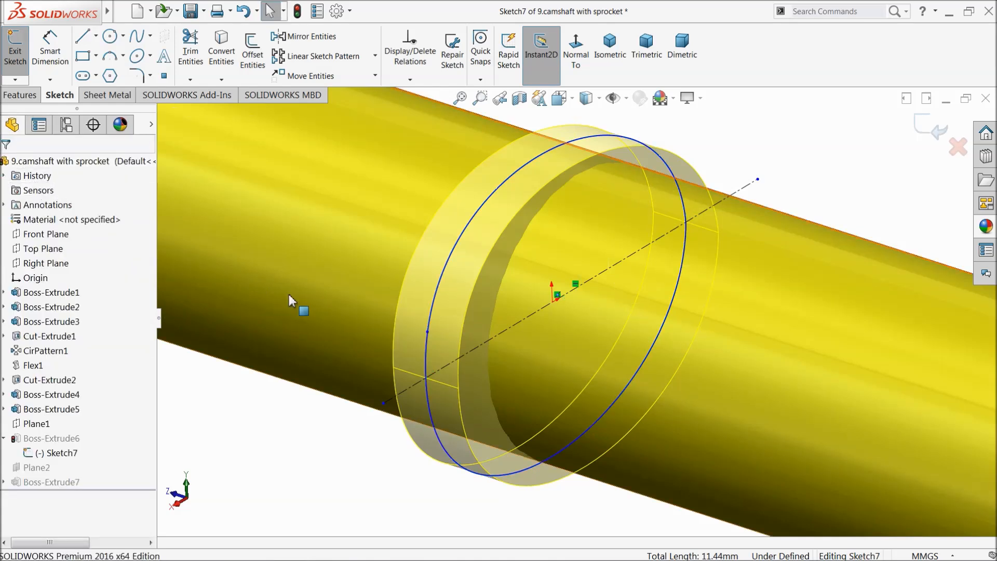
Step: Exit the lobe sketch and check the outer face of the rebuilt cam lobe
click(435, 323)
click(935, 139)
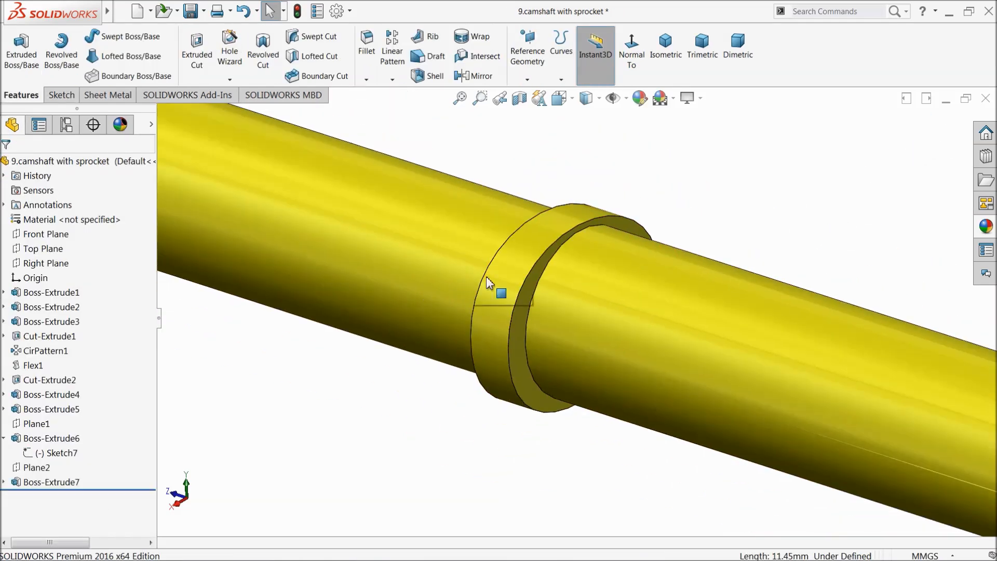
click(512, 299)
scroll(498, 296, up, 5)
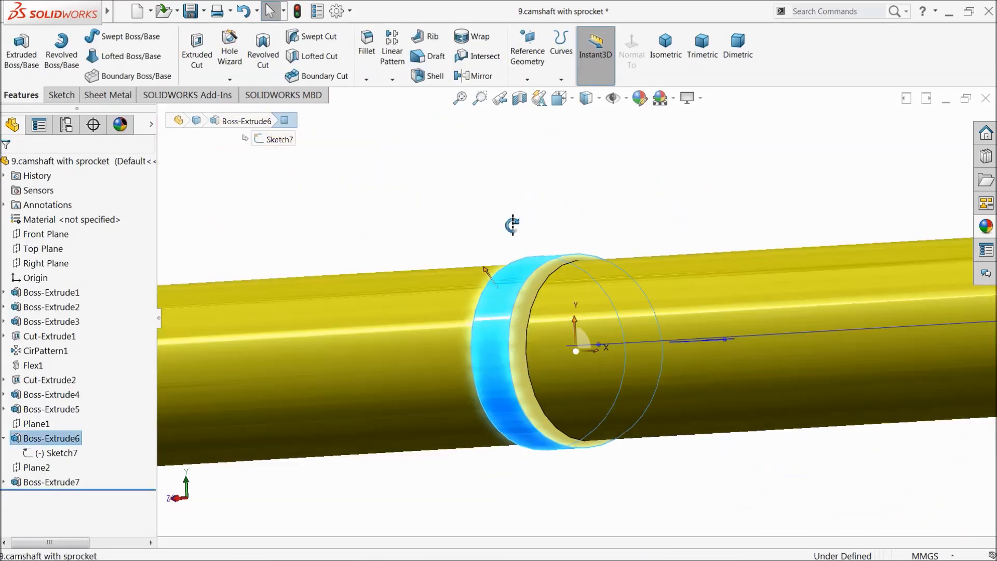
scroll(483, 293, up, 5)
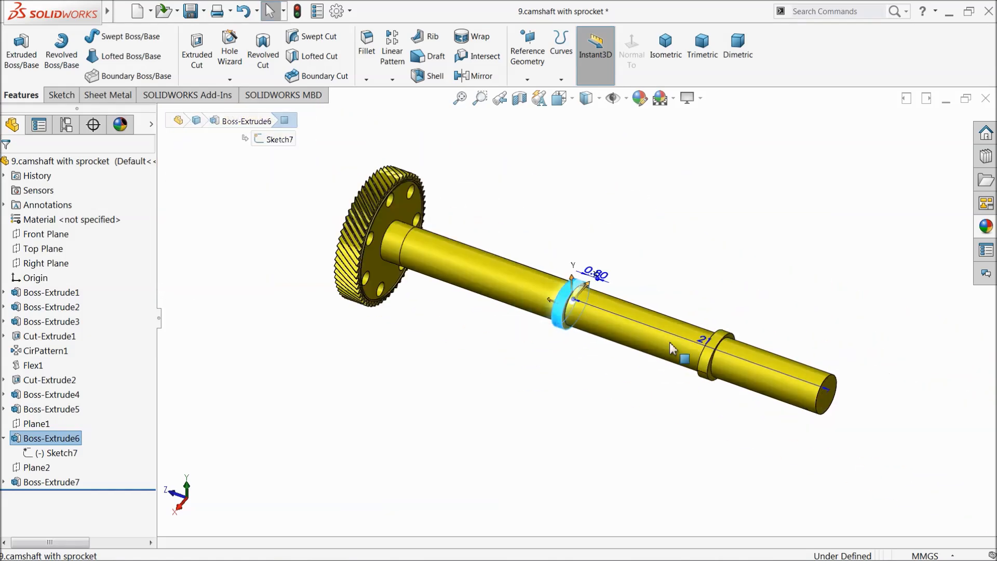
Step: Open Sketch9 of Boss-Extrude7, the cam lobe near the shaft's free end, for editing
scroll(698, 353, down, 8)
middle_drag(675, 391, 678, 376)
click(719, 250)
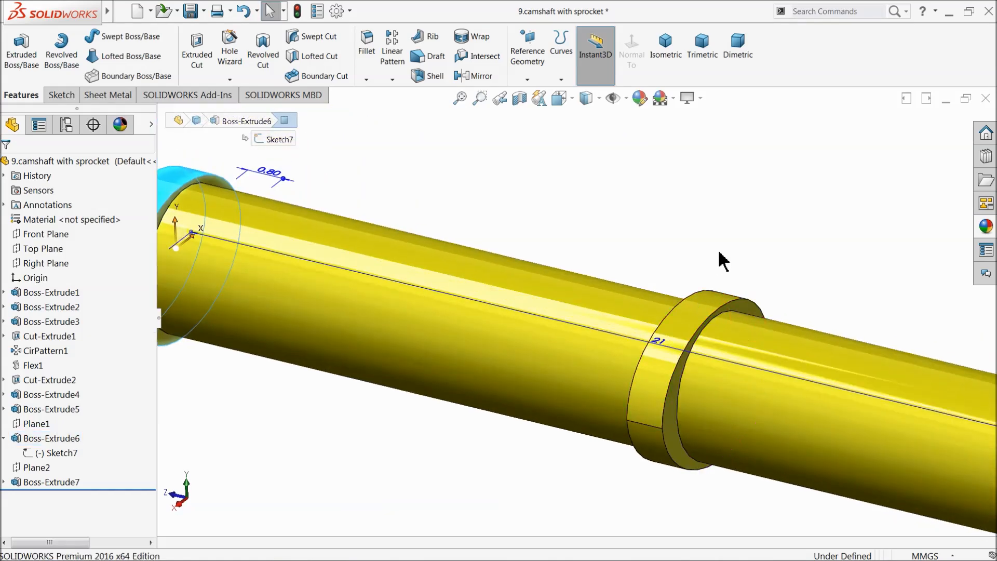
scroll(667, 460, down, 3)
click(625, 351)
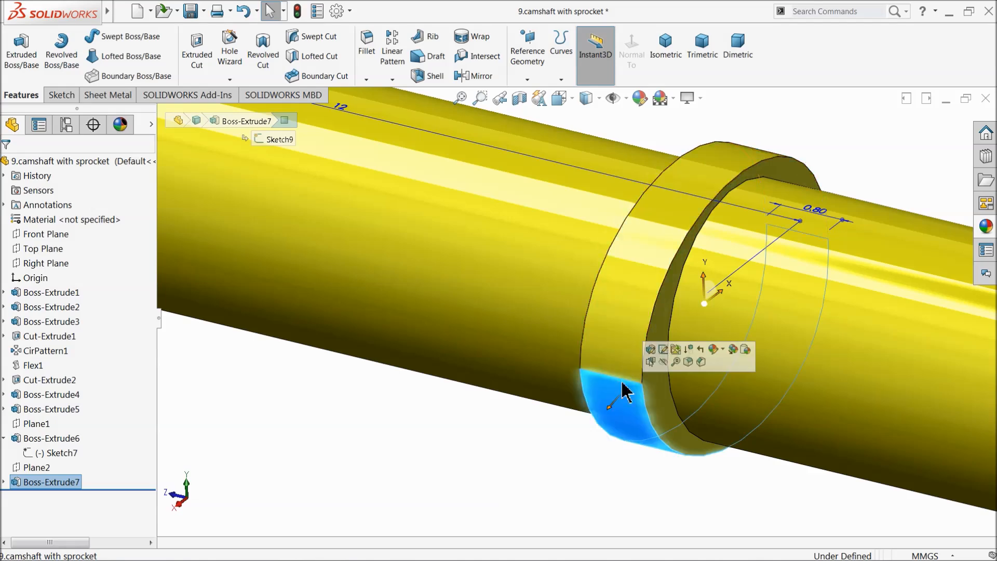
click(4, 482)
click(36, 497)
click(46, 473)
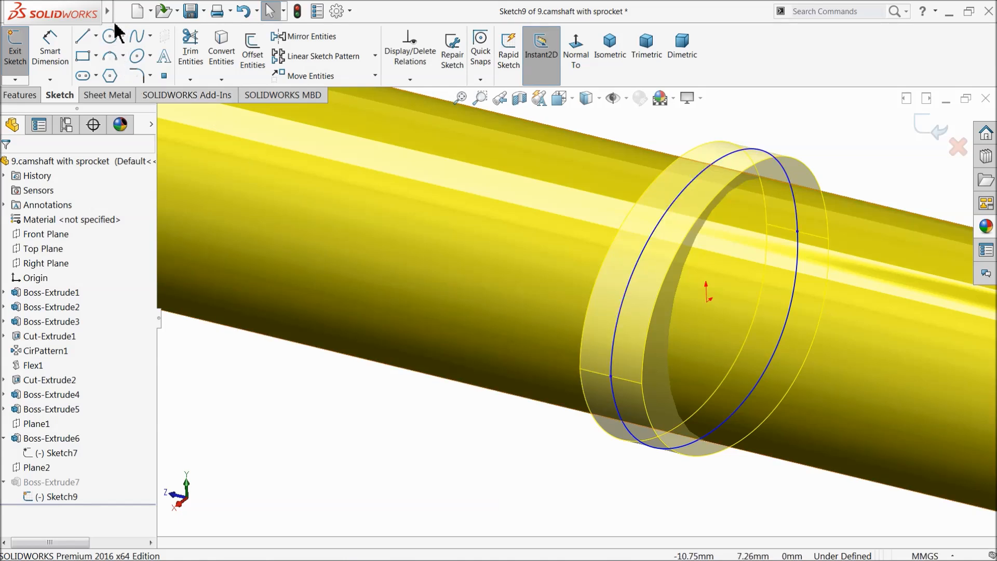
Step: Fit a closed, constrained spline to this lobe's two profile curves with 0.01 mm tolerance, keeping the original geometry
mouse_move(108, 11)
click(196, 12)
mouse_move(220, 12)
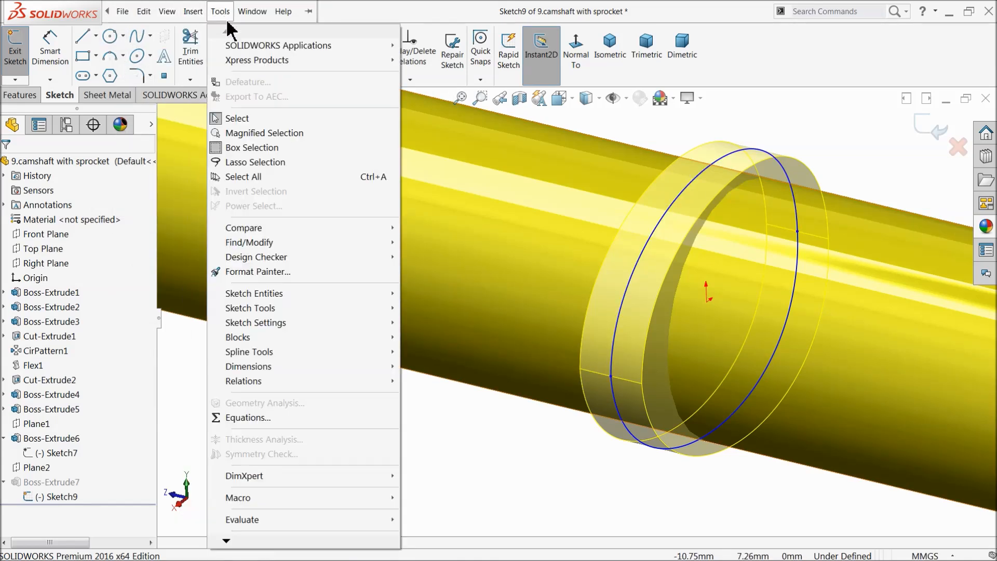
mouse_move(276, 351)
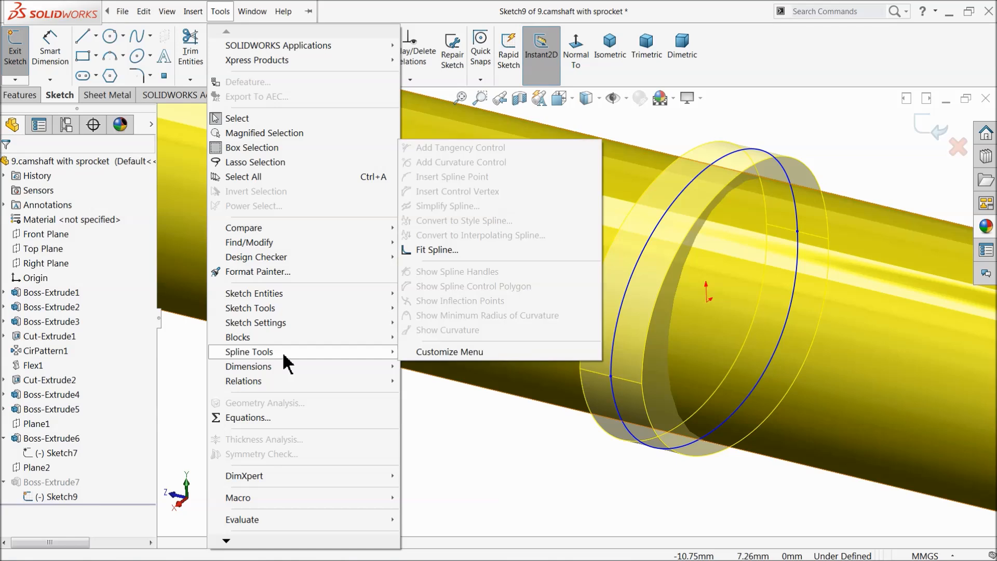
click(443, 258)
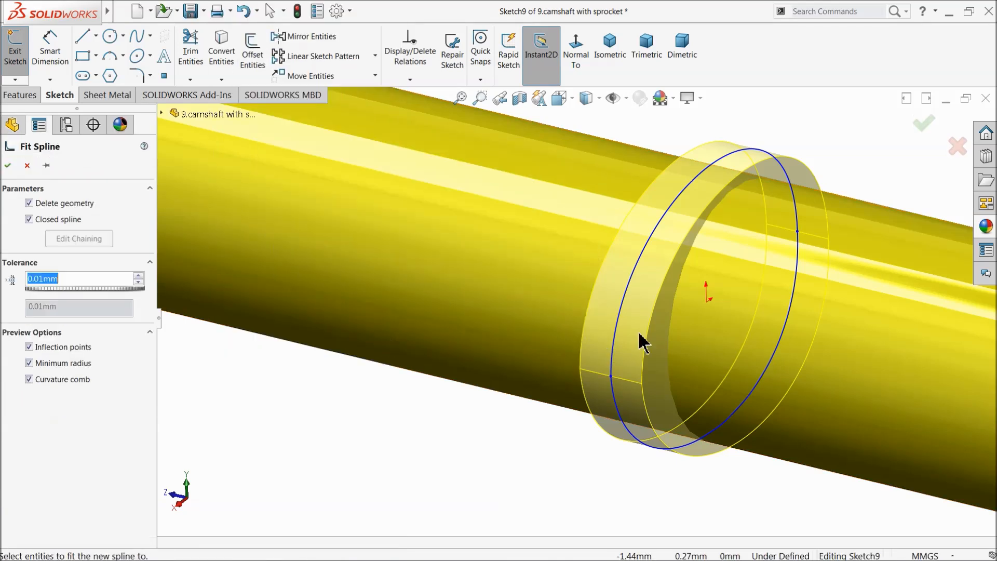
click(616, 333)
click(616, 405)
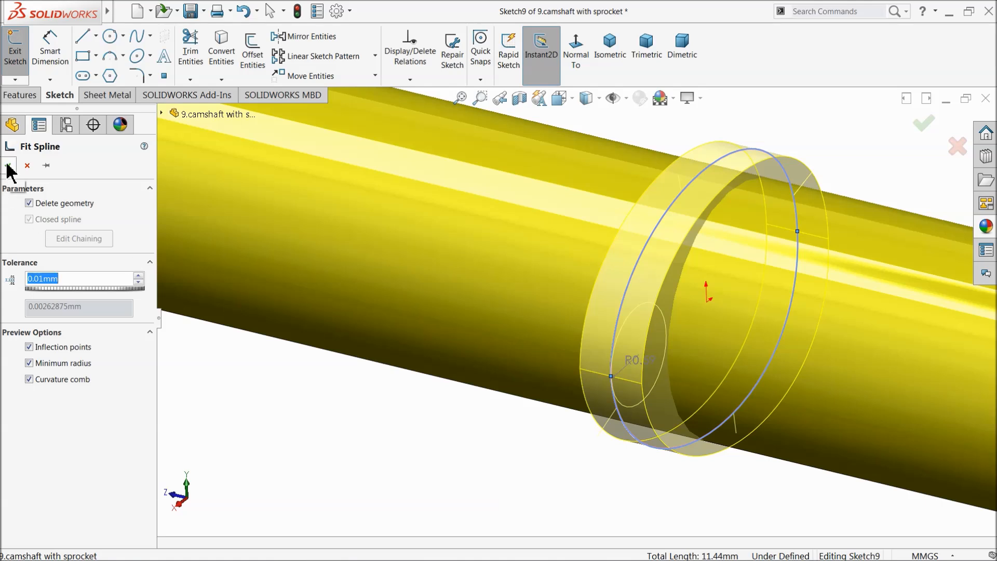
click(29, 204)
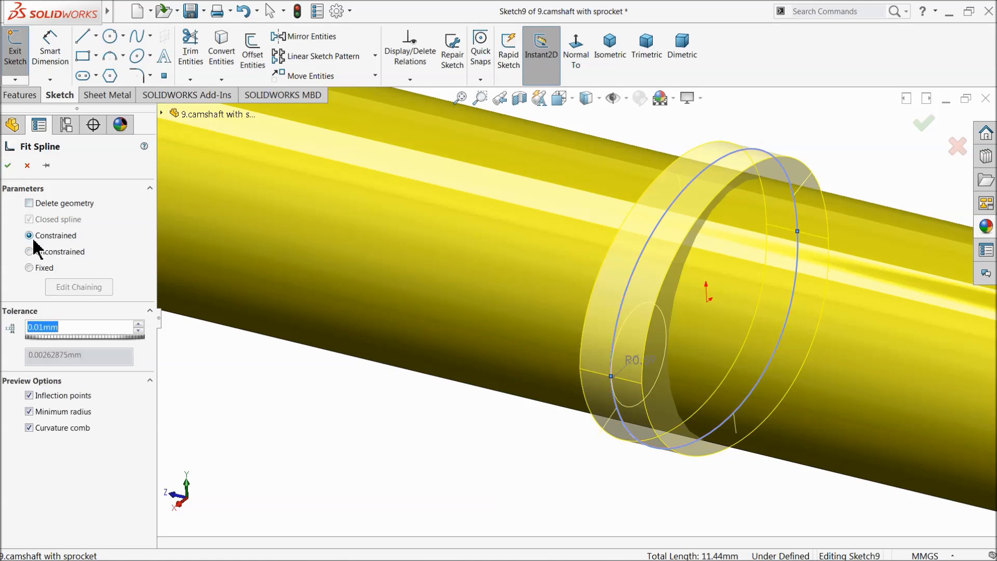
click(9, 166)
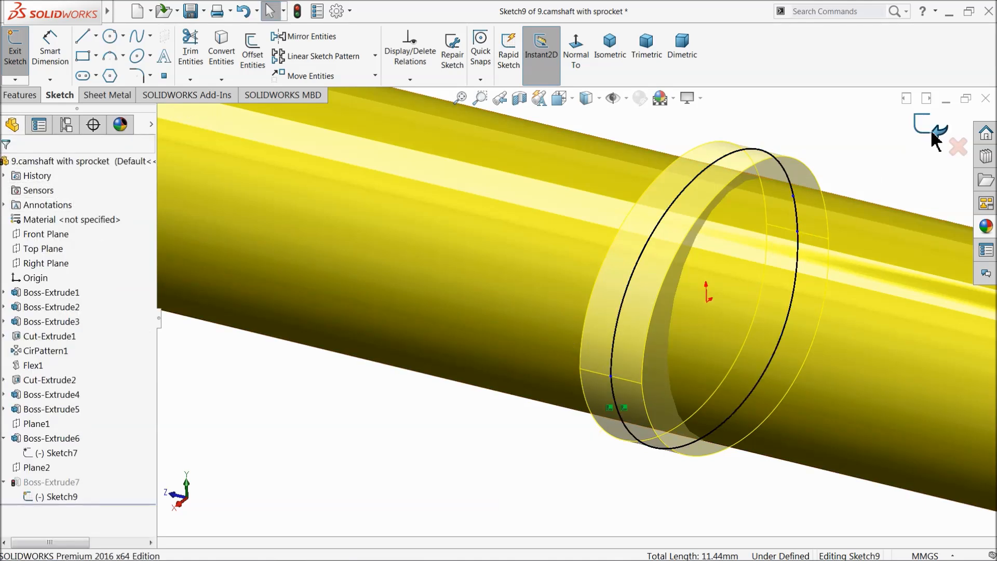
Step: Exit Sketch9 and check the outer faces of both rebuilt lobes on the camshaft
scroll(554, 295, up, 7)
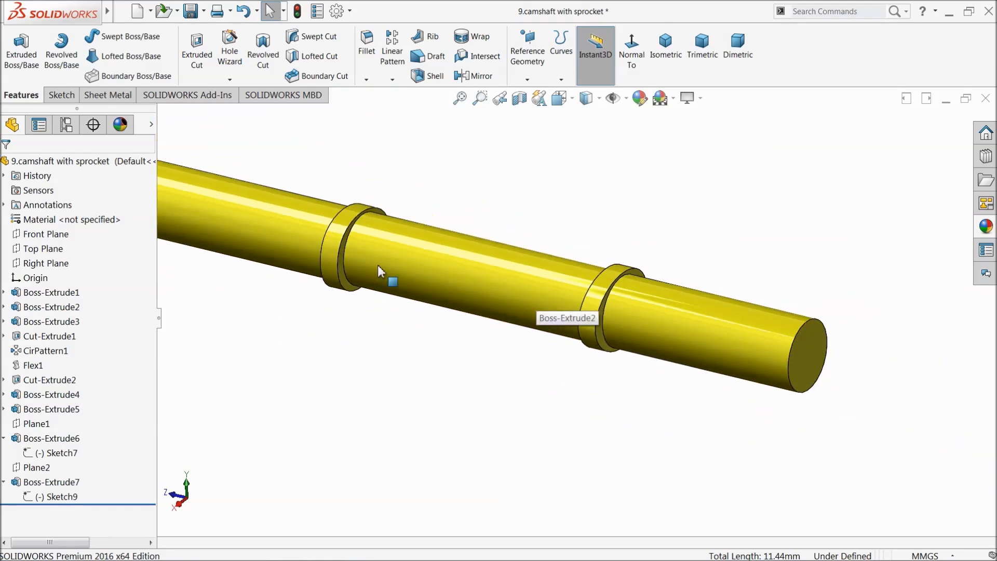
scroll(357, 267, down, 3)
click(357, 270)
click(782, 358)
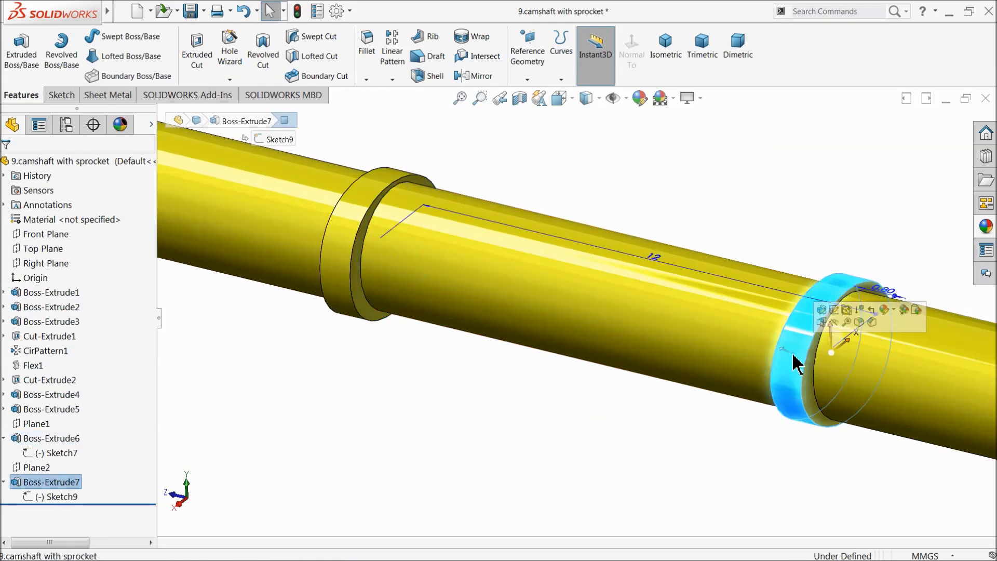
scroll(649, 261, up, 5)
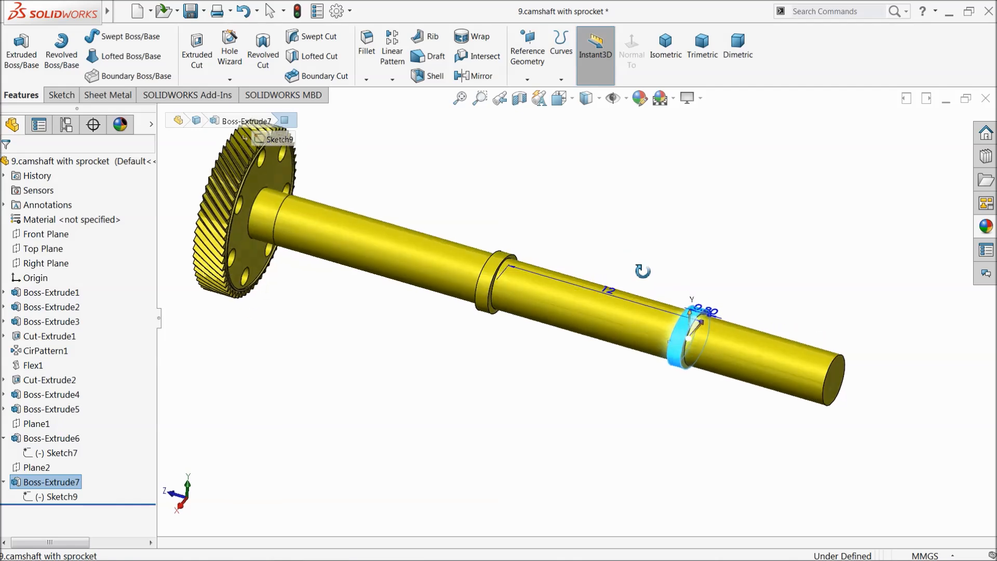
click(631, 259)
scroll(522, 263, up, 3)
scroll(475, 240, down, 3)
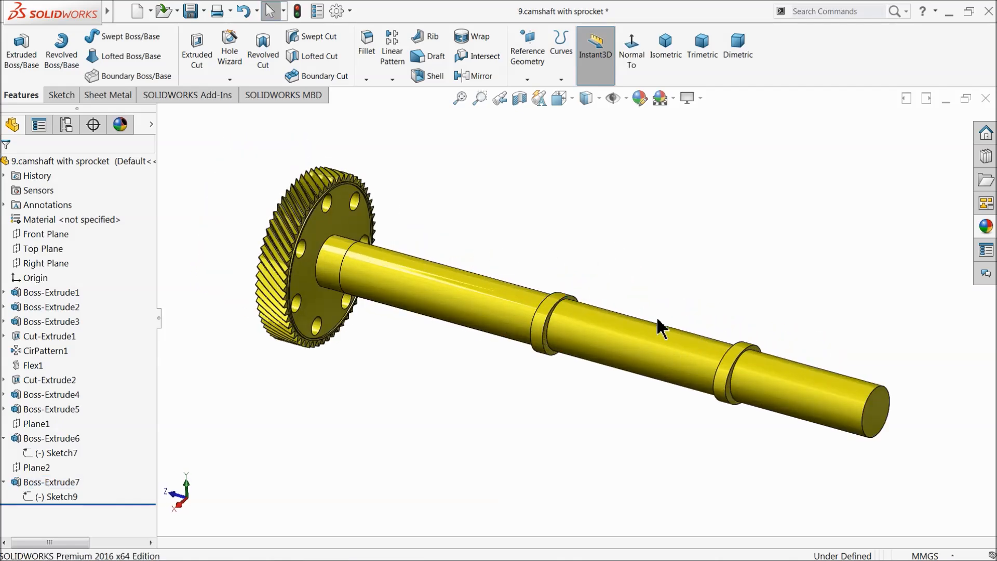
scroll(660, 322, down, 2)
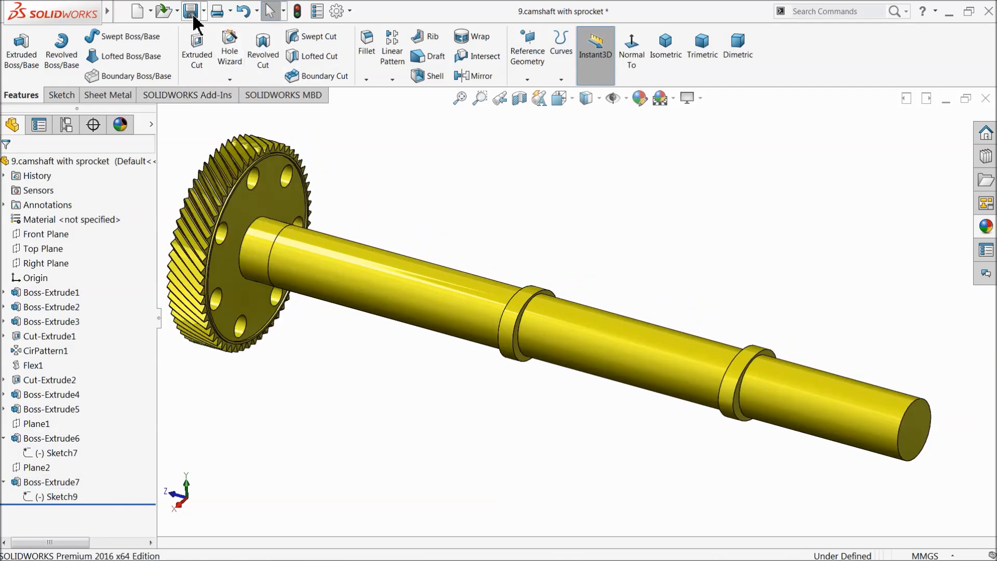
Step: Close the camshaft part with its changes saved and rebuild the engine assembly
click(985, 99)
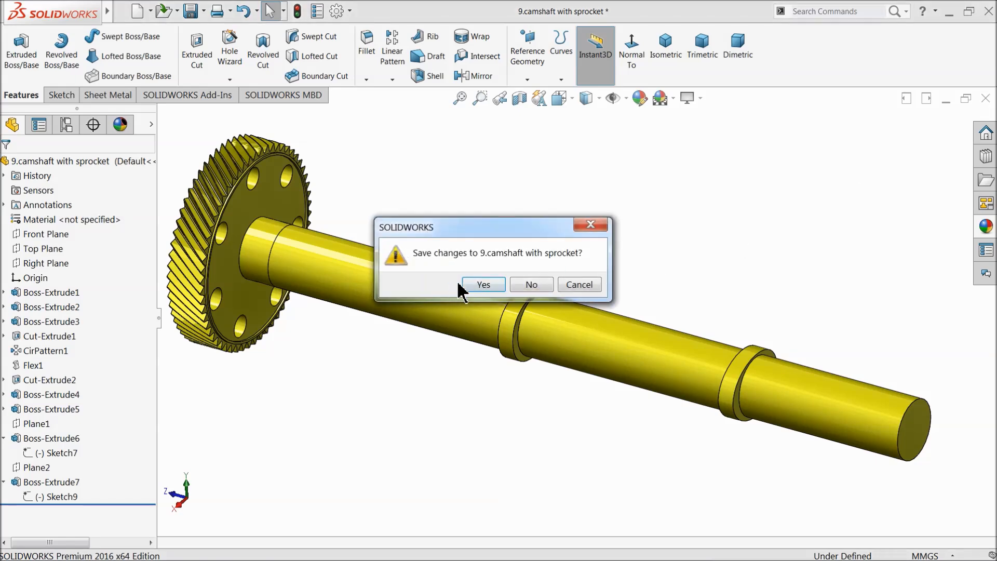
click(484, 286)
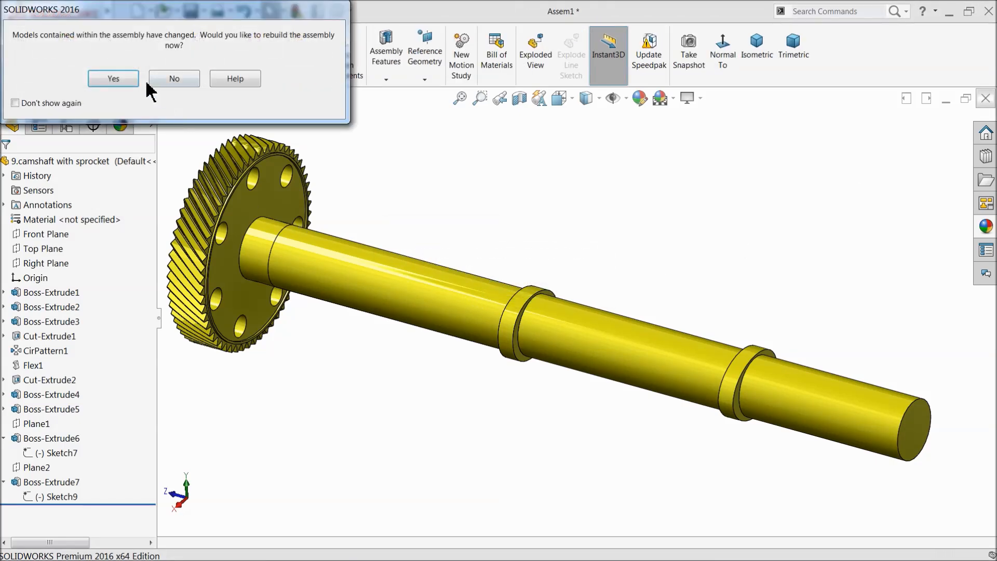
click(116, 79)
Step: Turn the camshaft slightly in the assembly and check how its lobes sit beneath the two pushrods
scroll(564, 338, up, 7)
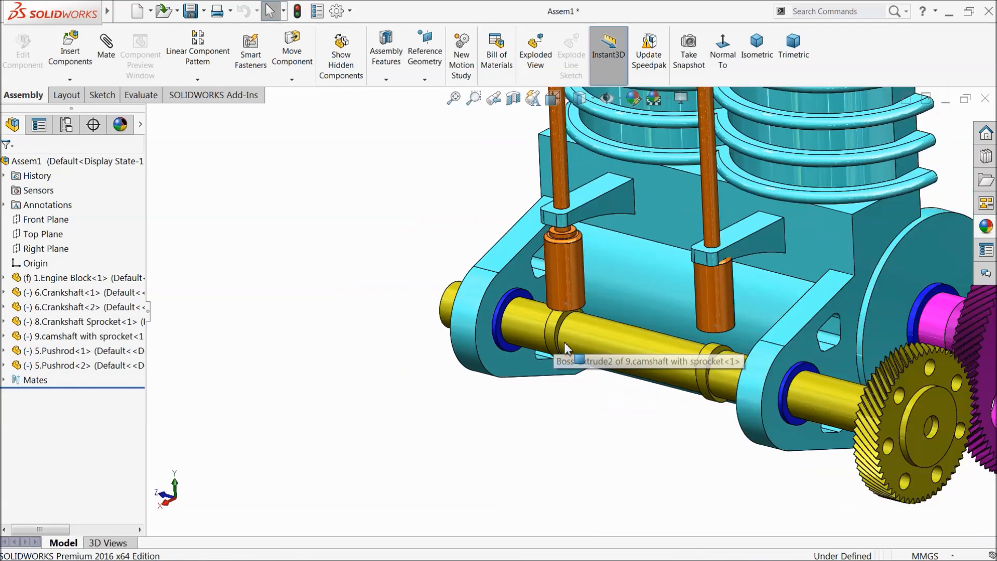
drag(586, 344, 599, 349)
middle_drag(598, 349, 610, 343)
scroll(722, 353, down, 2)
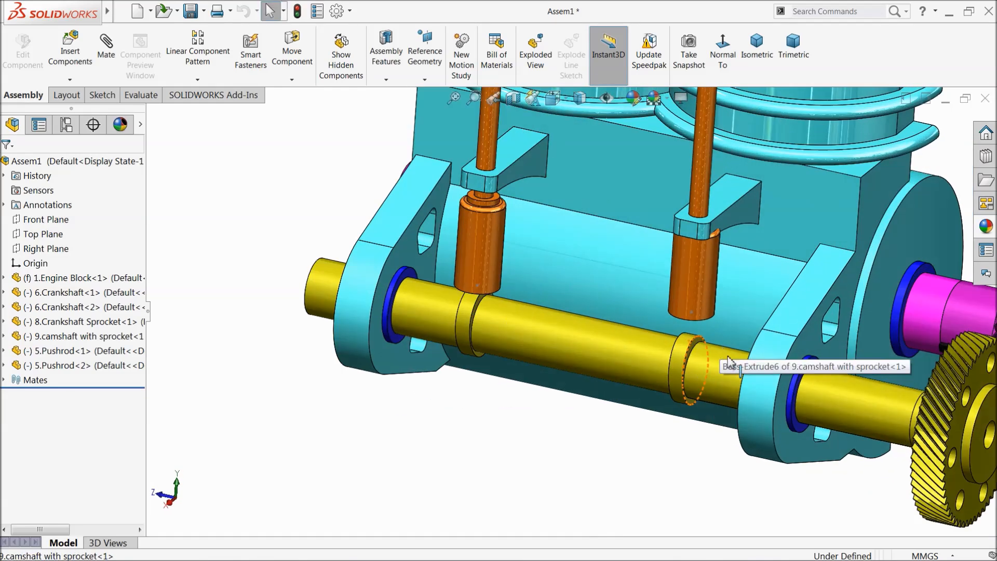
scroll(738, 356, up, 2)
mouse_move(783, 378)
mouse_down()
mouse_move(784, 393)
mouse_move(780, 382)
mouse_up()
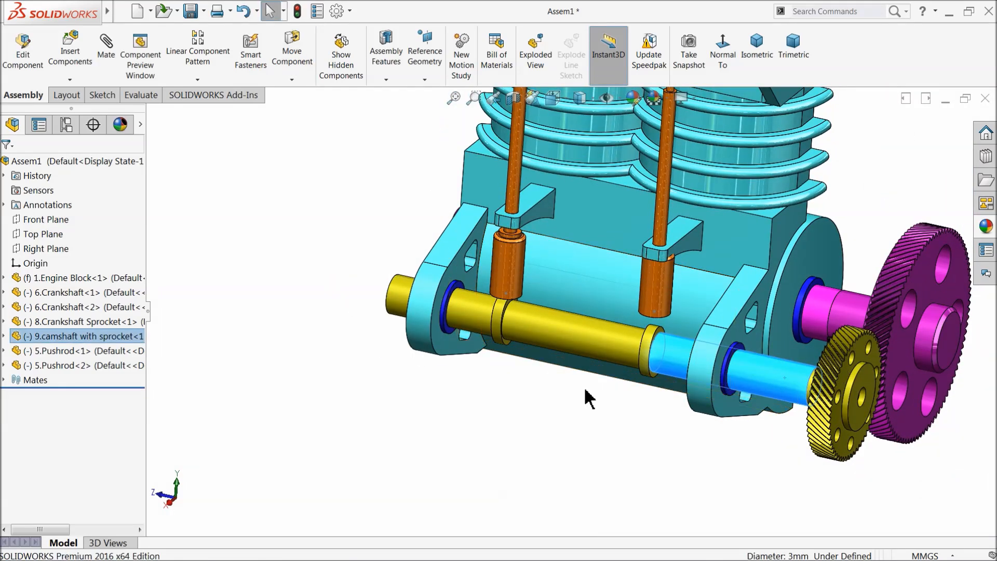
click(585, 388)
Step: Add a mechanical Cam mate with the lobe near the shaft's free end as path and Pushrod<1>'s bottom face as follower
scroll(544, 359, down, 6)
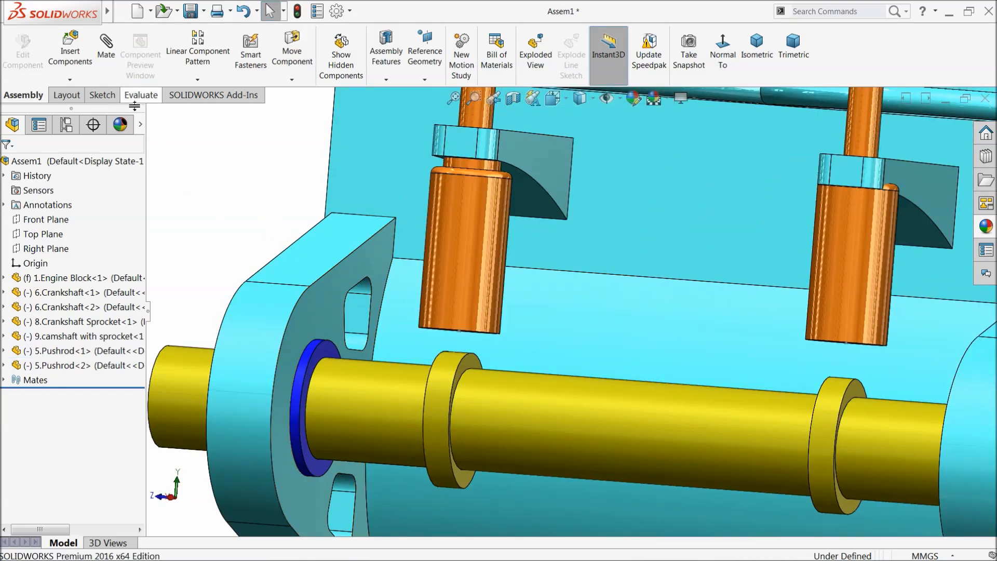
click(106, 48)
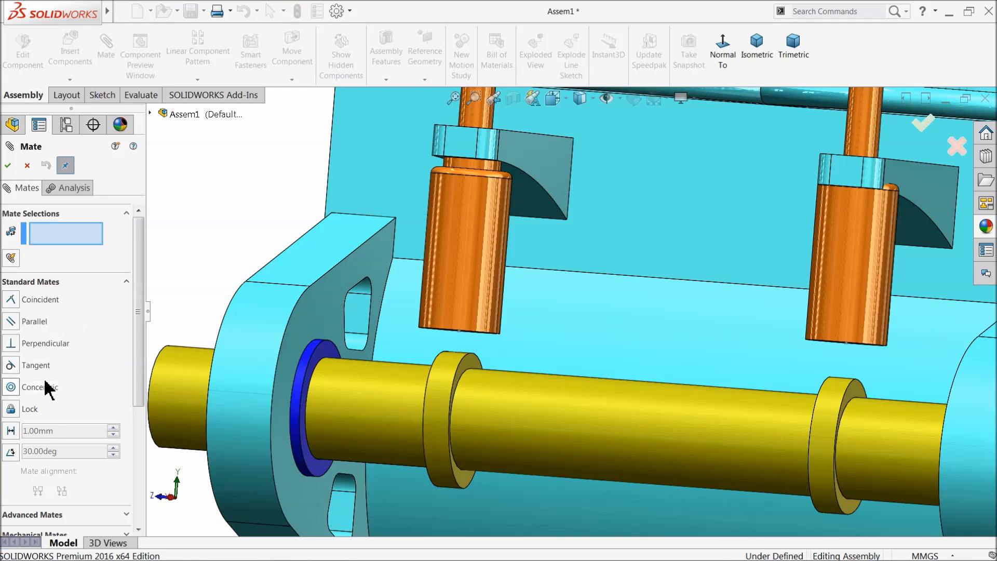
click(87, 283)
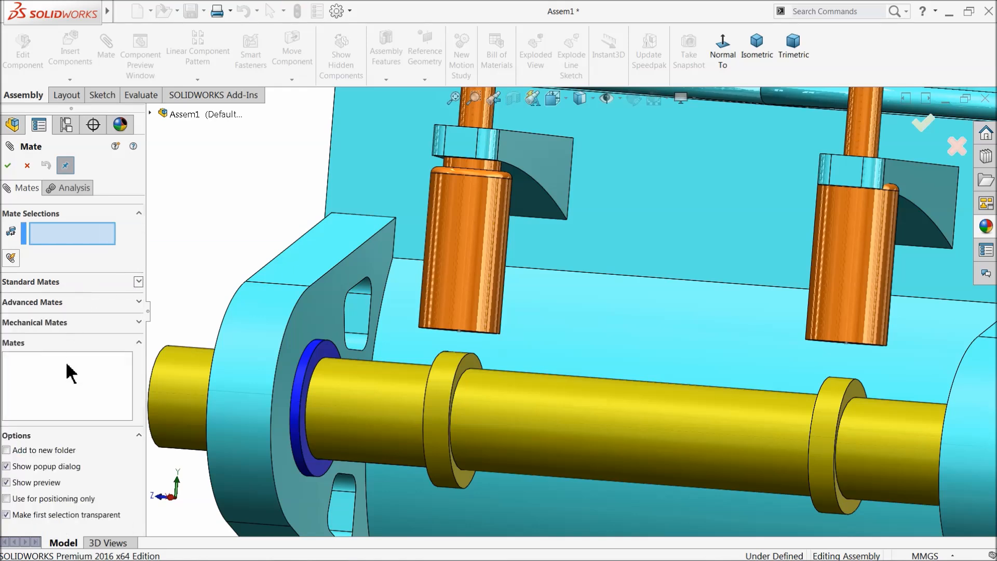
click(47, 323)
click(36, 322)
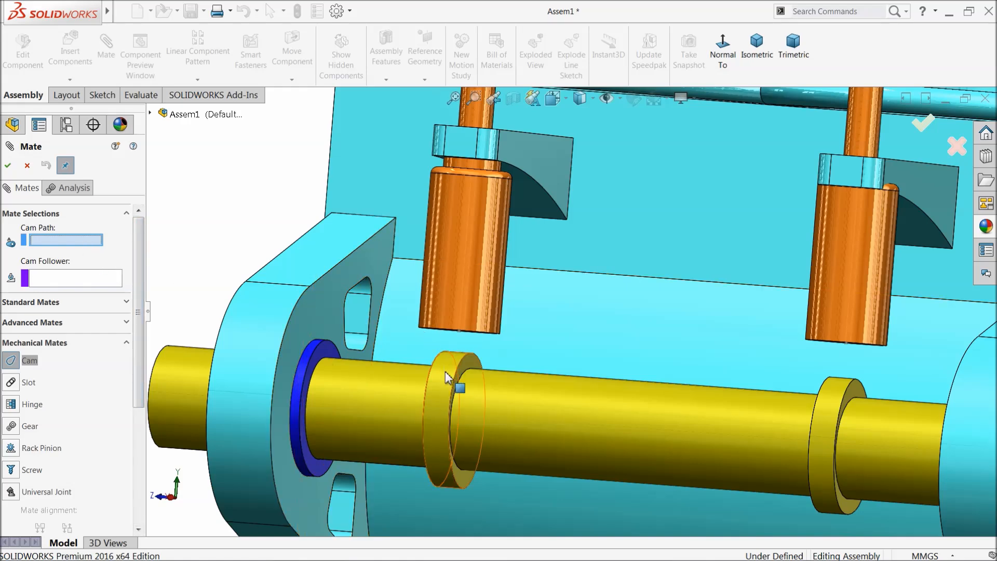
click(444, 389)
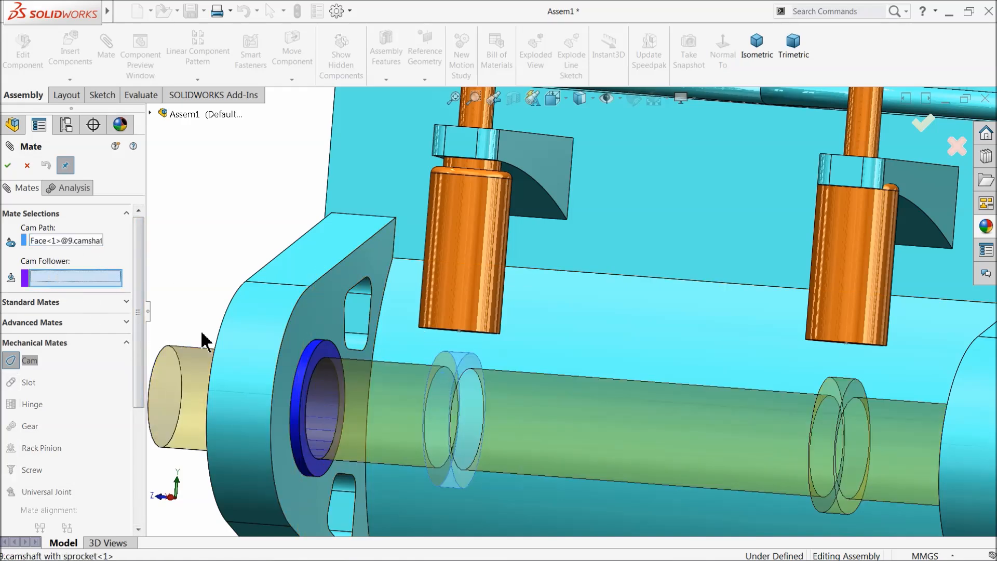
scroll(479, 400, down, 3)
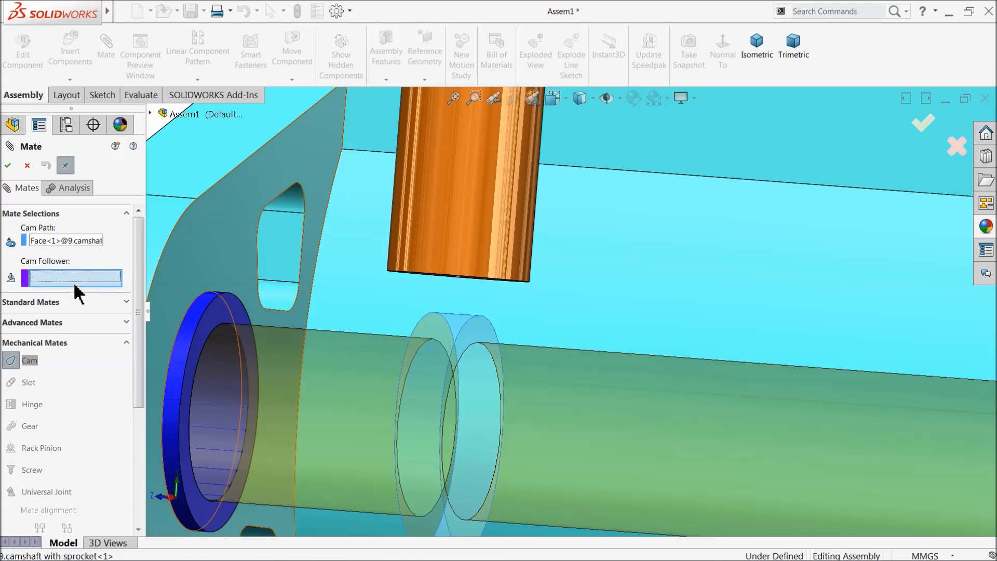
middle_drag(385, 285, 389, 223)
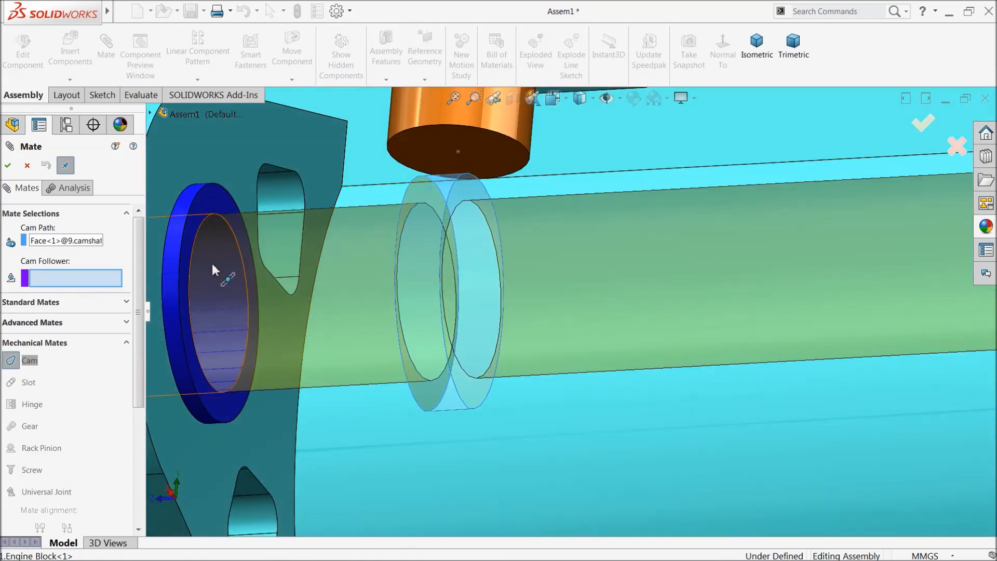
scroll(545, 239, down, 5)
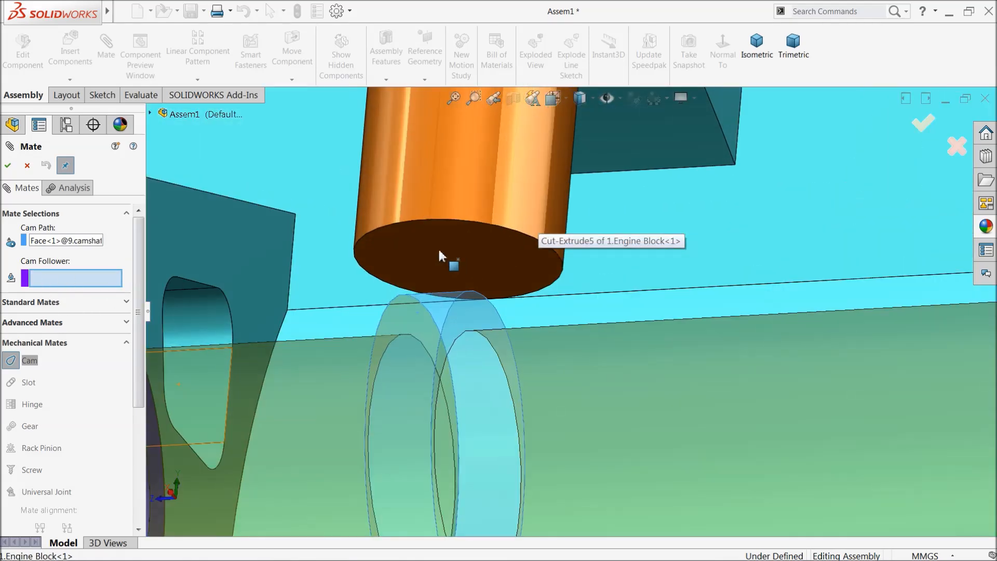
click(437, 250)
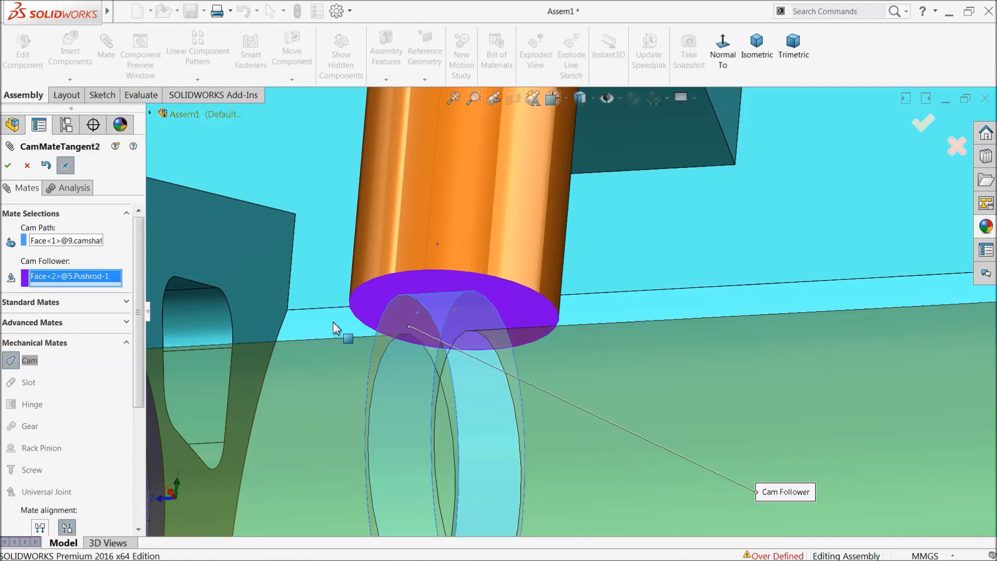
click(8, 166)
click(579, 294)
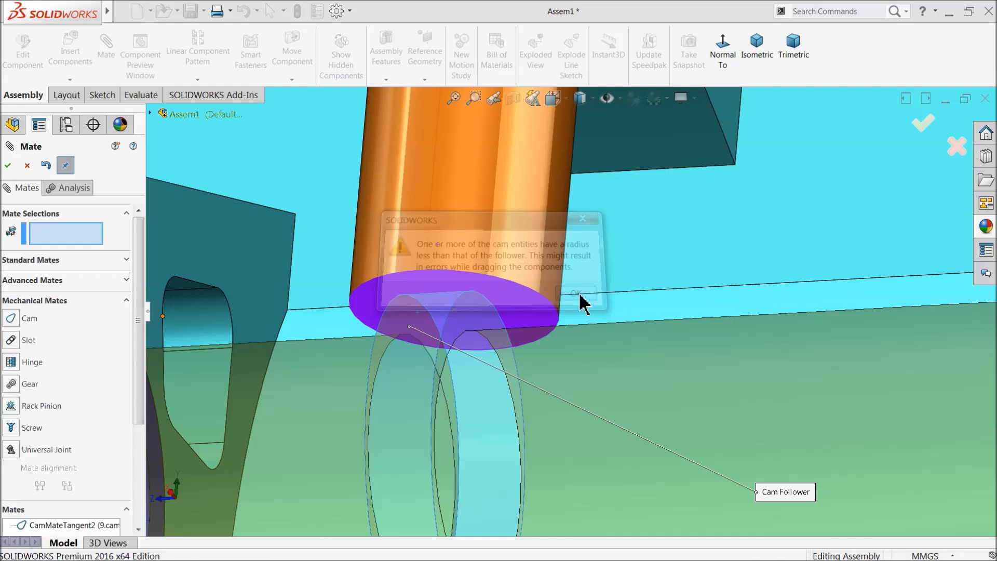
scroll(684, 358, up, 3)
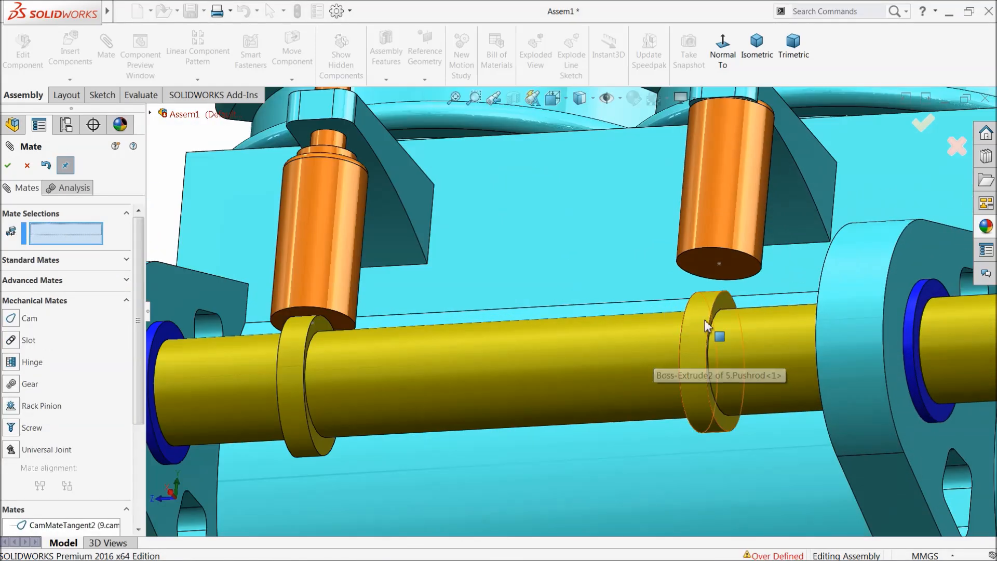
click(705, 330)
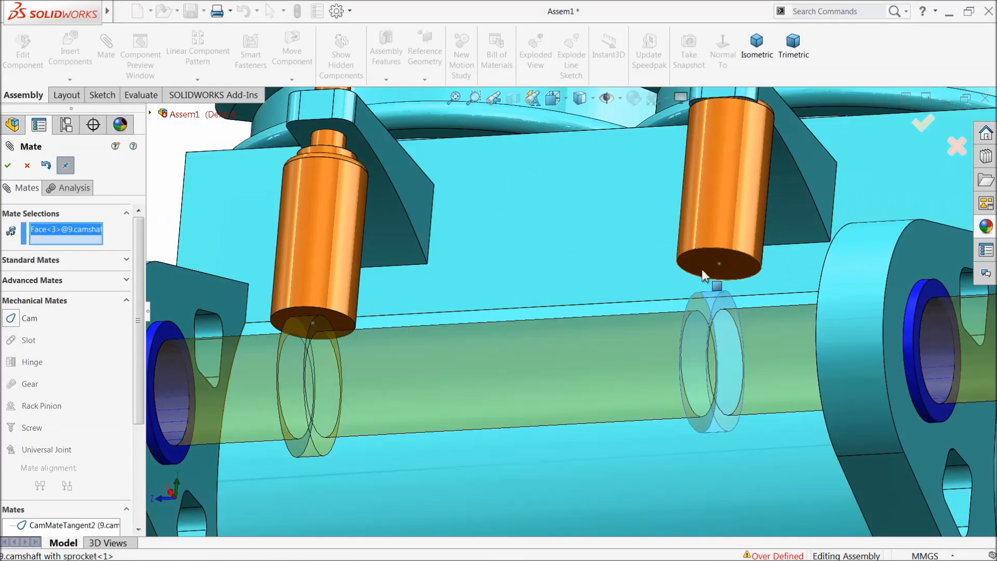
click(705, 268)
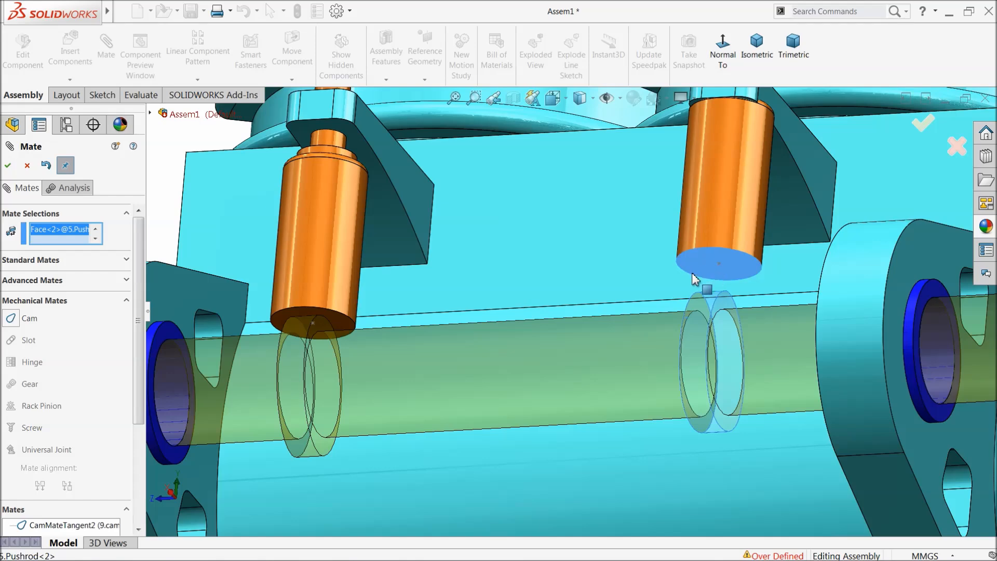
click(11, 321)
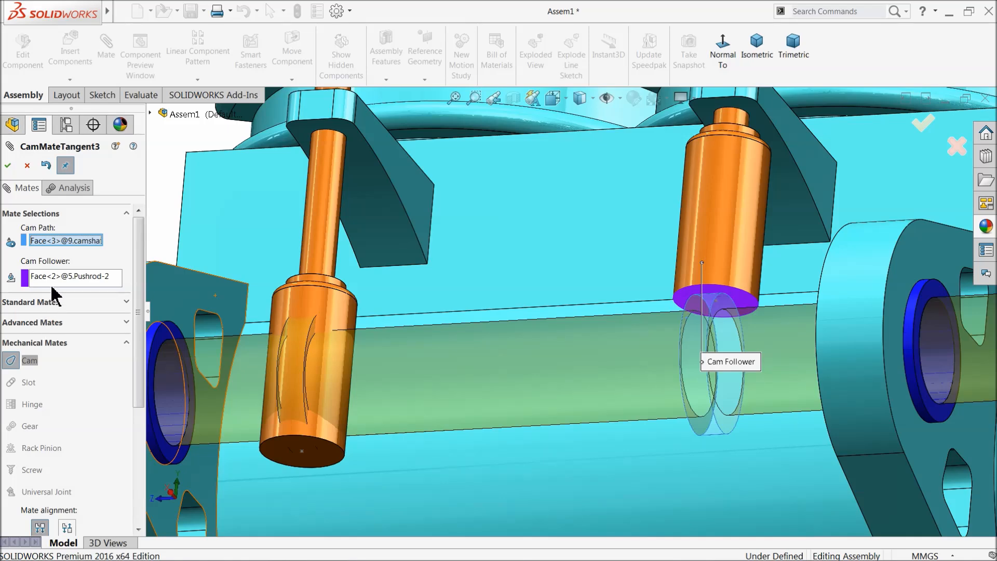
click(27, 165)
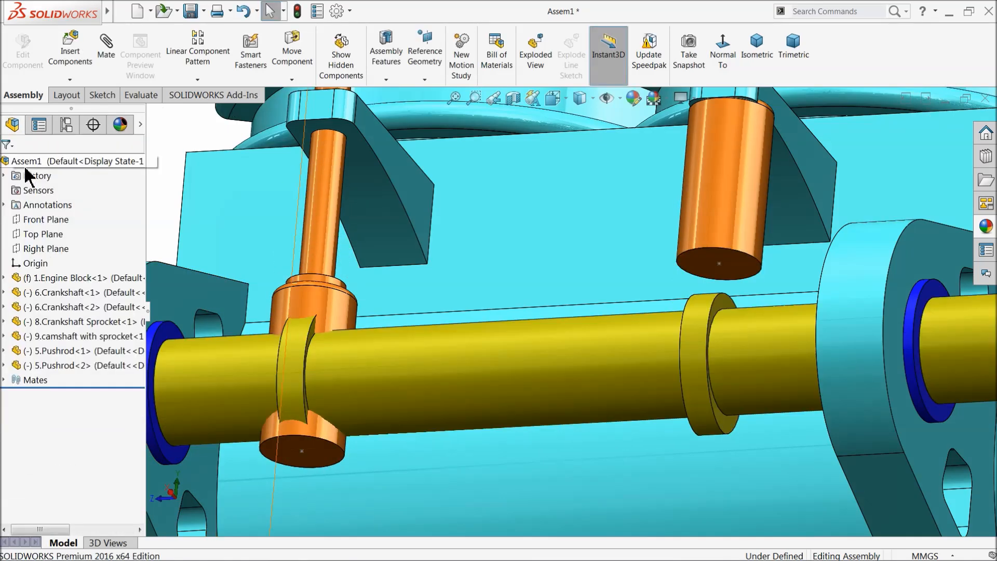
Step: Try to move Pushrod<1> back up above its lobe and check which faces CamMateTangent2 connects
scroll(361, 325, down, 2)
drag(385, 303, 397, 214)
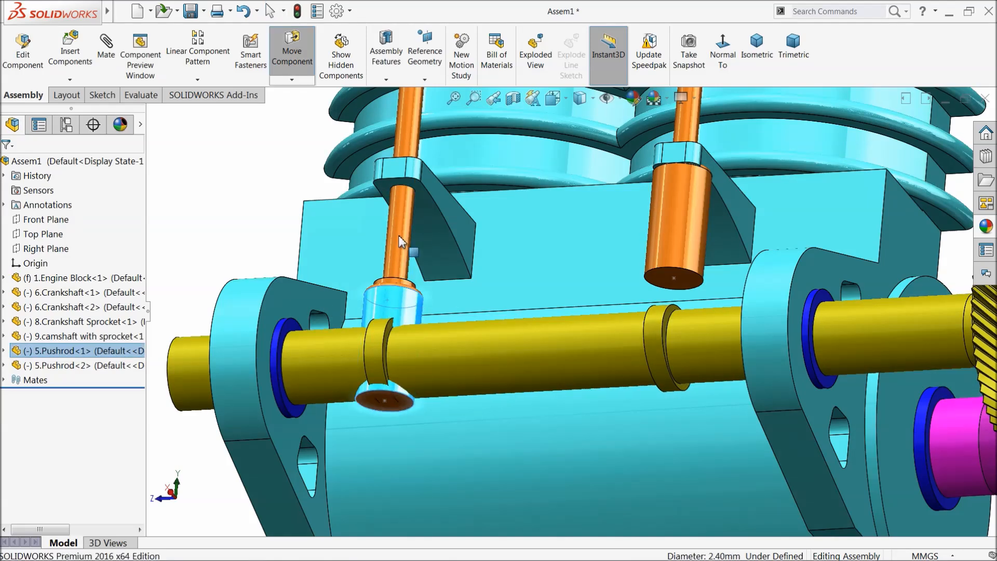
scroll(423, 335, up, 5)
scroll(475, 336, down, 5)
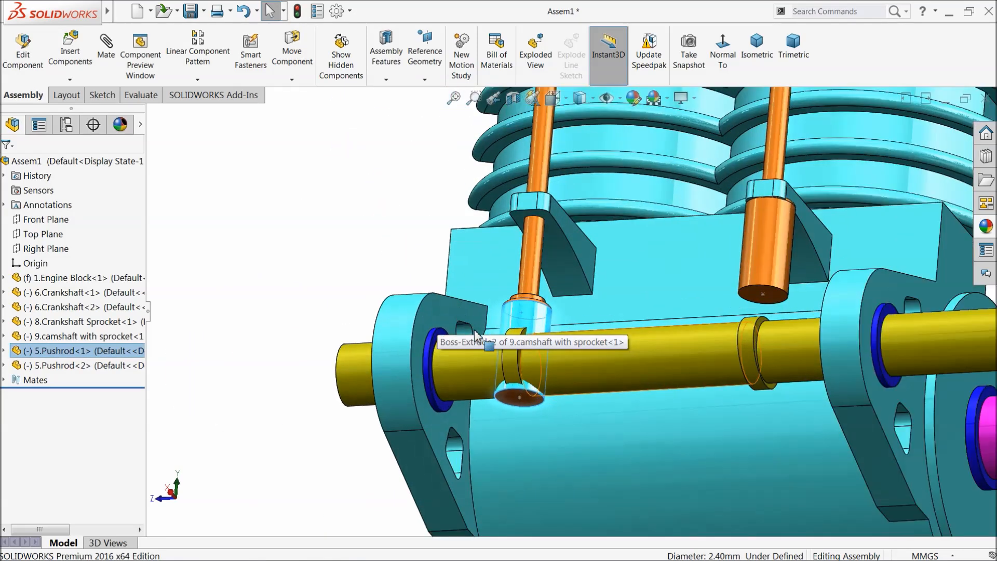
click(5, 380)
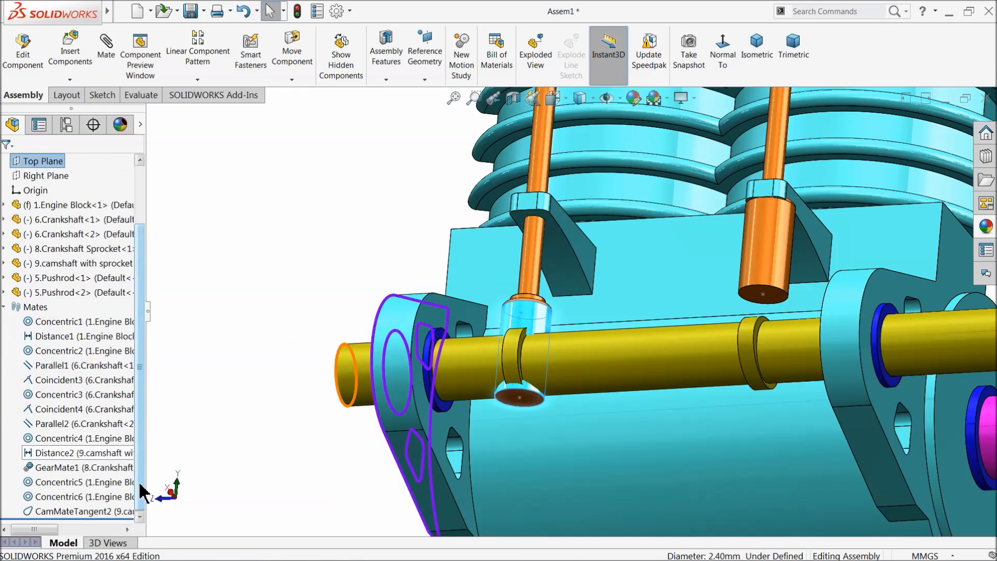
click(47, 511)
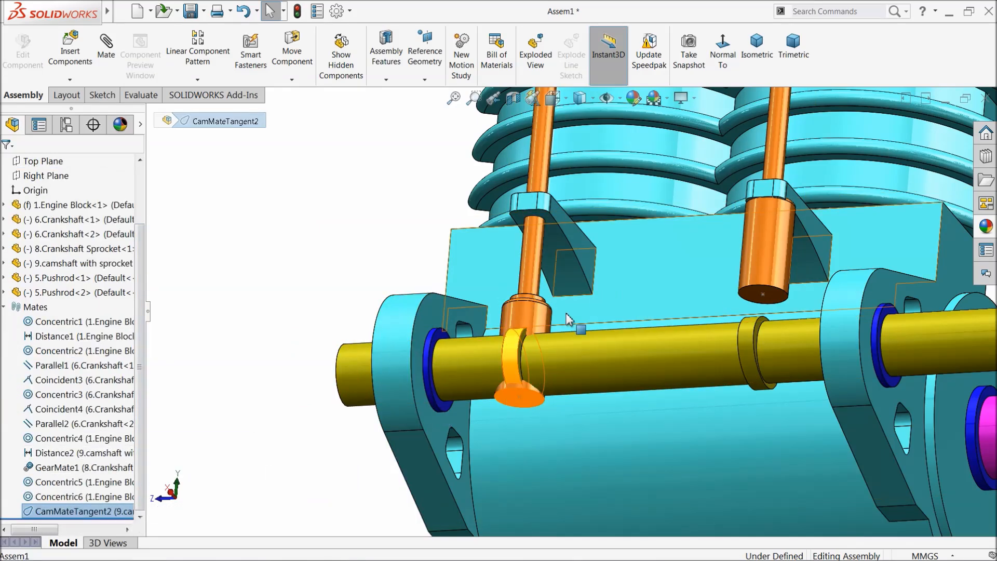
scroll(571, 311, up, 1)
scroll(568, 308, down, 3)
drag(523, 330, 523, 265)
drag(584, 414, 578, 359)
Step: Edit CamMateTangent2 and flip its mate alignment so that Pushrod<1> rests on top of its lobe
click(57, 511)
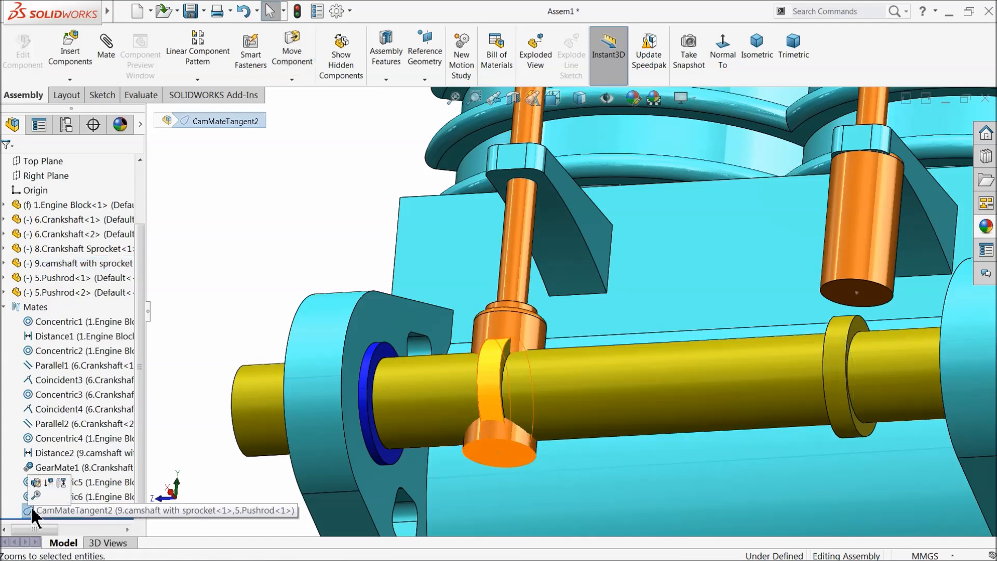
click(40, 483)
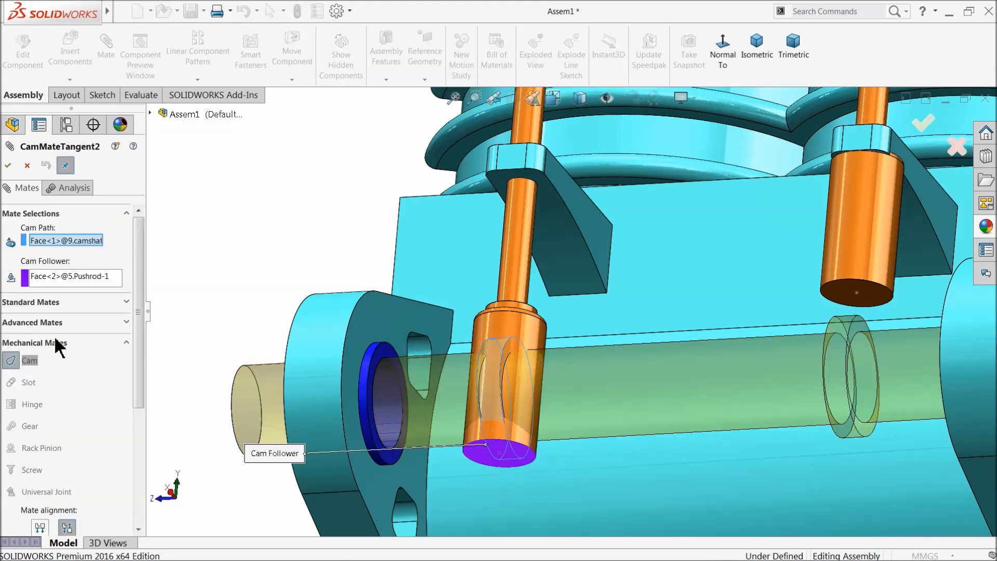
click(45, 527)
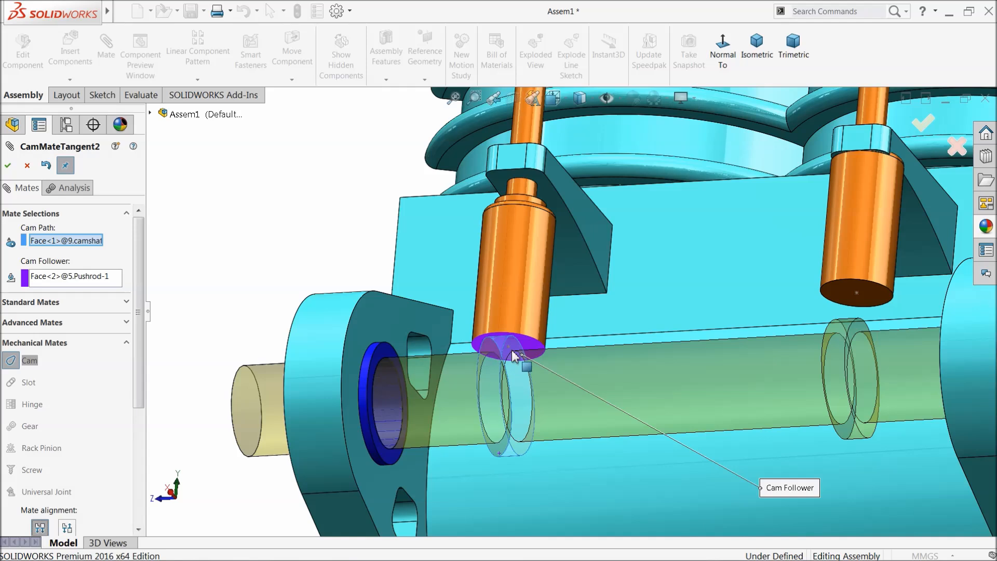
click(8, 166)
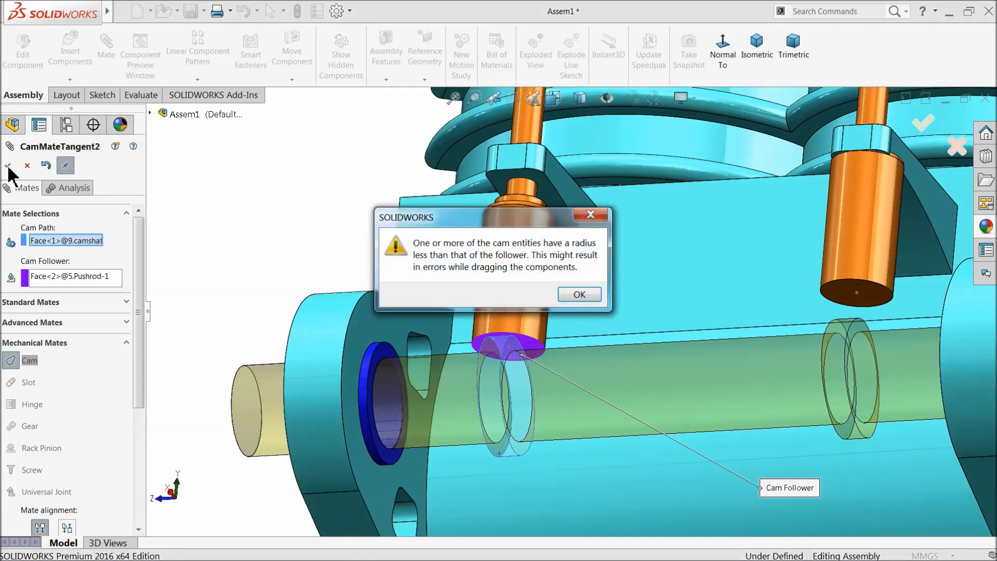
click(580, 294)
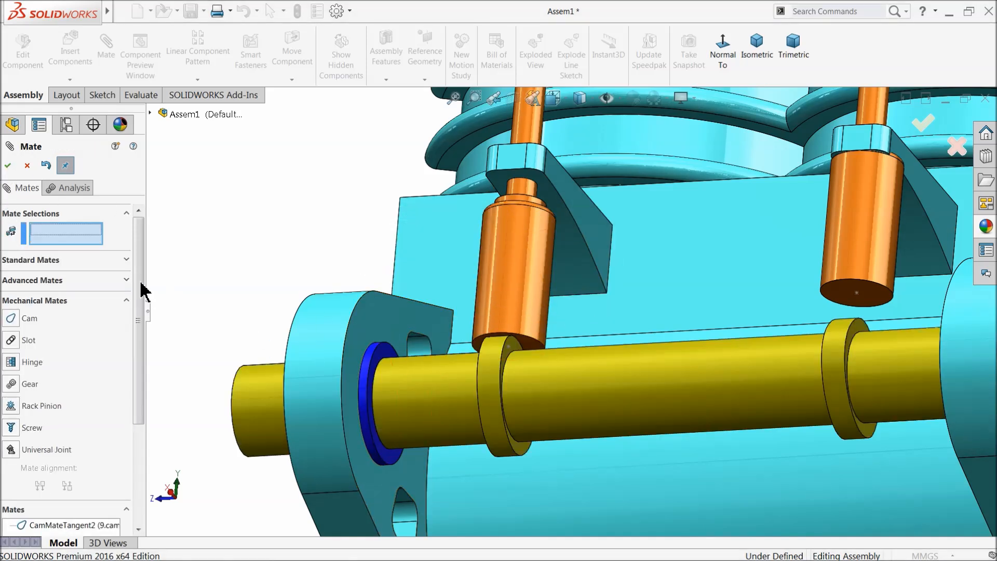
key(z)
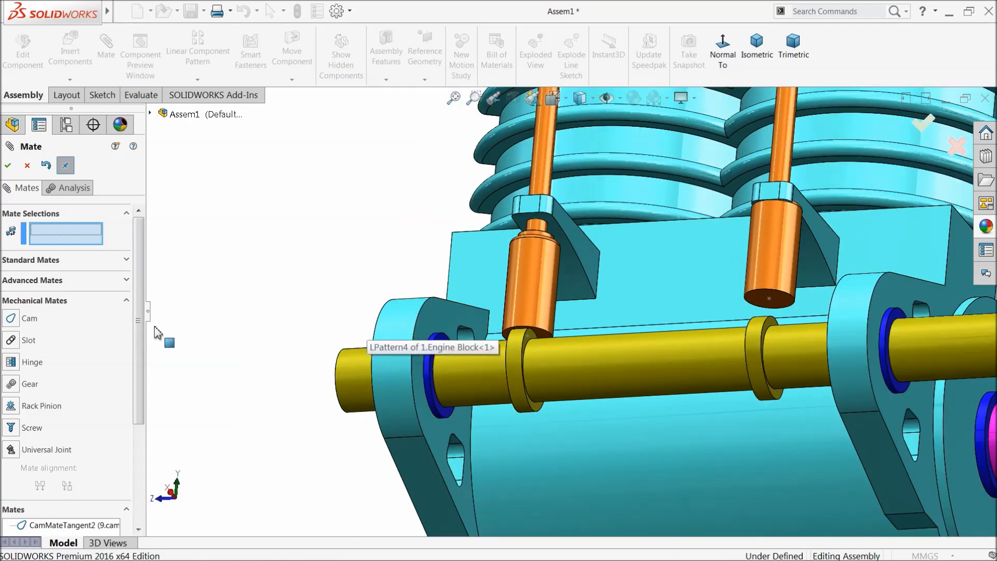
Step: Add a mechanical Cam mate with the camshaft's second lobe as path and Pushrod<2>'s bottom face as follower
click(24, 322)
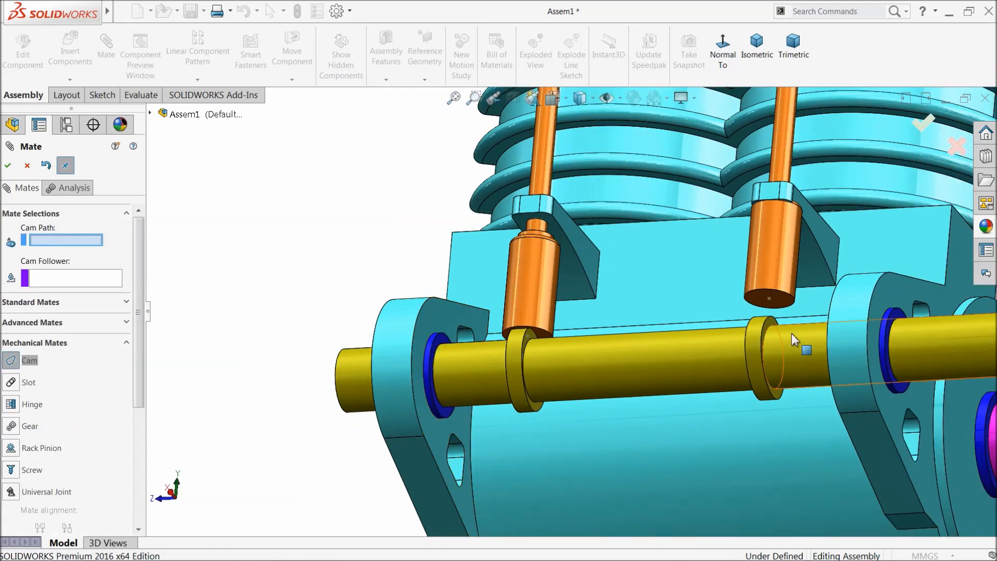
scroll(764, 343, down, 3)
click(669, 342)
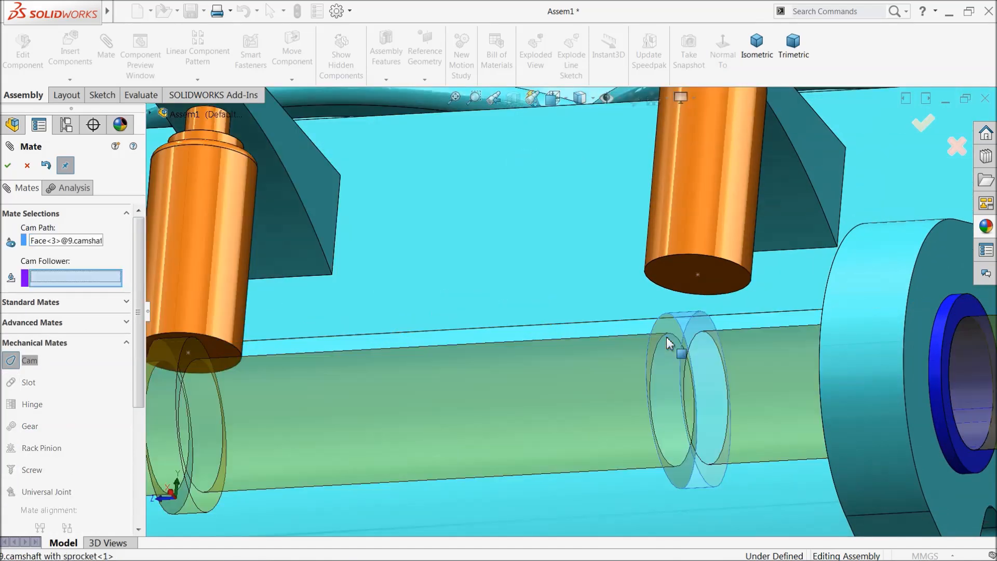
click(691, 278)
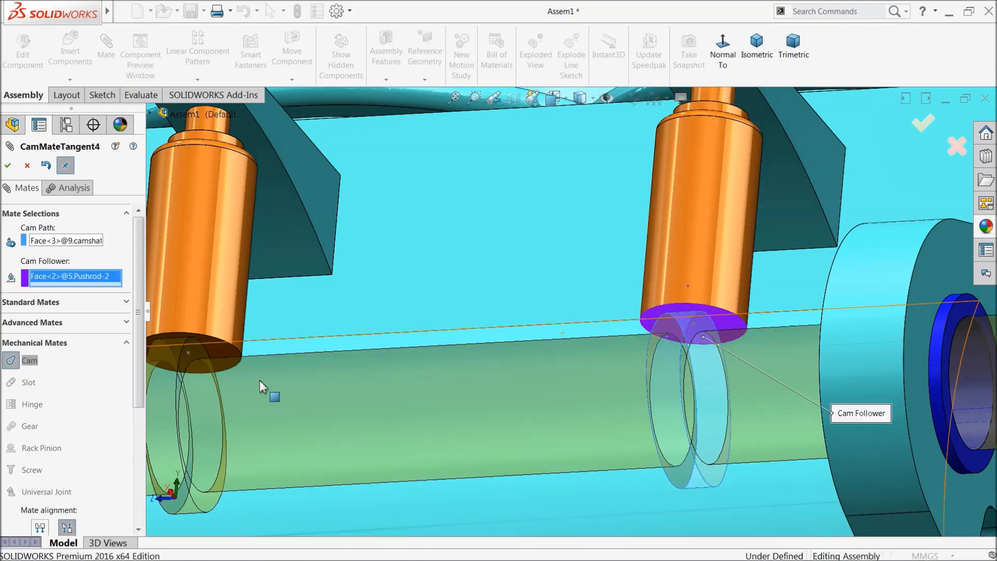
click(8, 166)
click(580, 294)
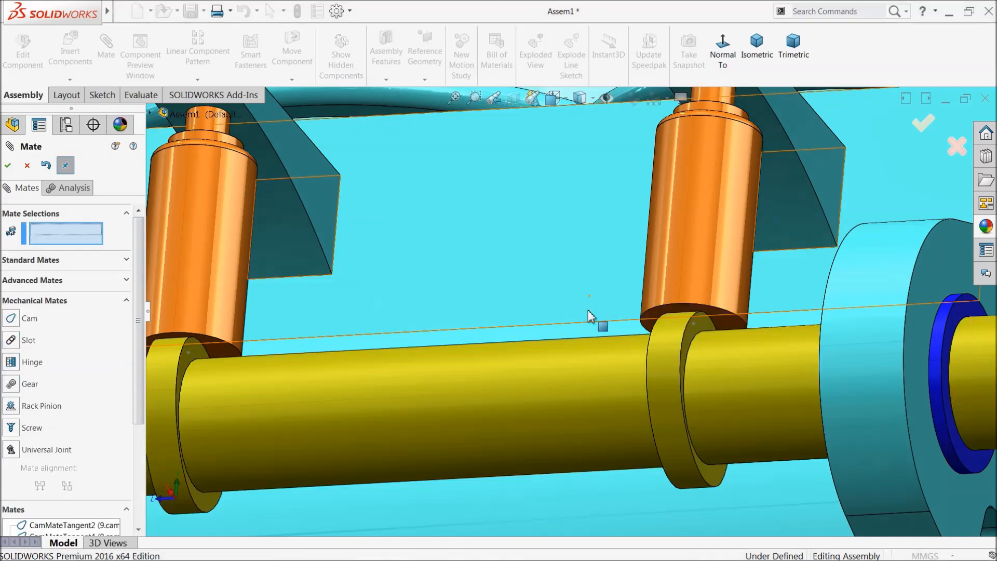
scroll(597, 318, up, 5)
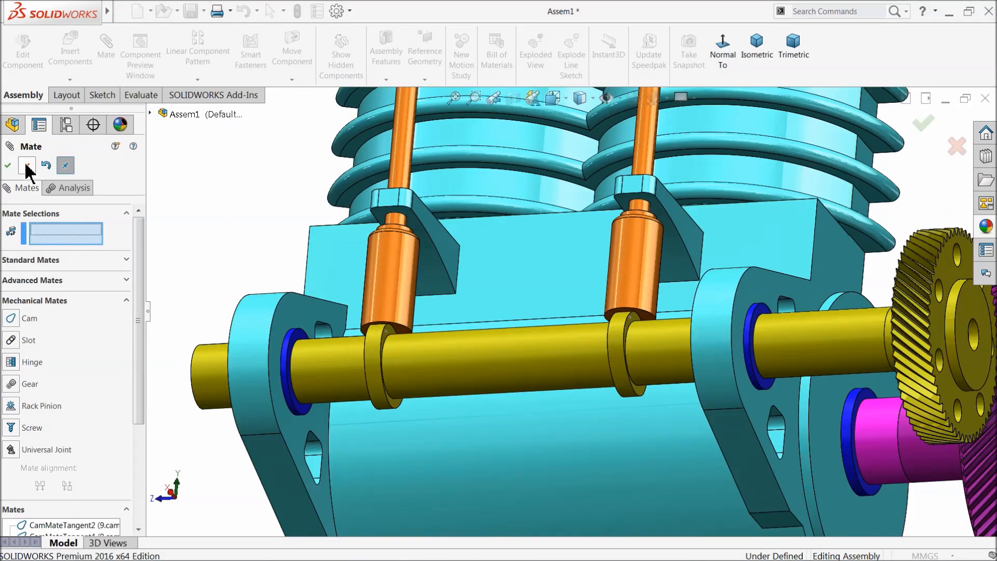
click(26, 165)
Step: Turn the camshaft to test Pushrod<2>, and flip the mate alignment of CamMateTangent4 so the pushrod rests on top of its lobe
click(455, 356)
drag(449, 394, 512, 358)
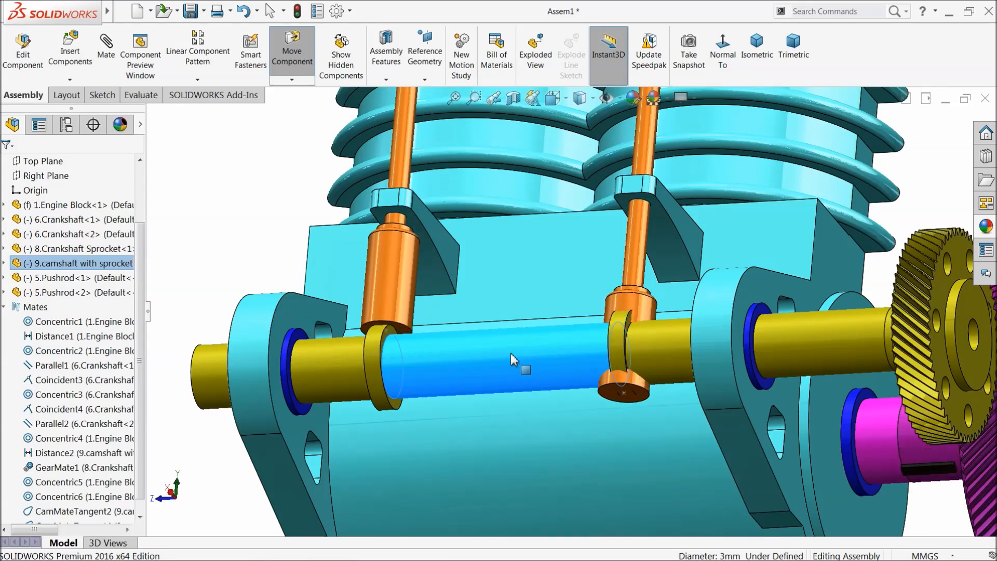
scroll(625, 393, down, 1)
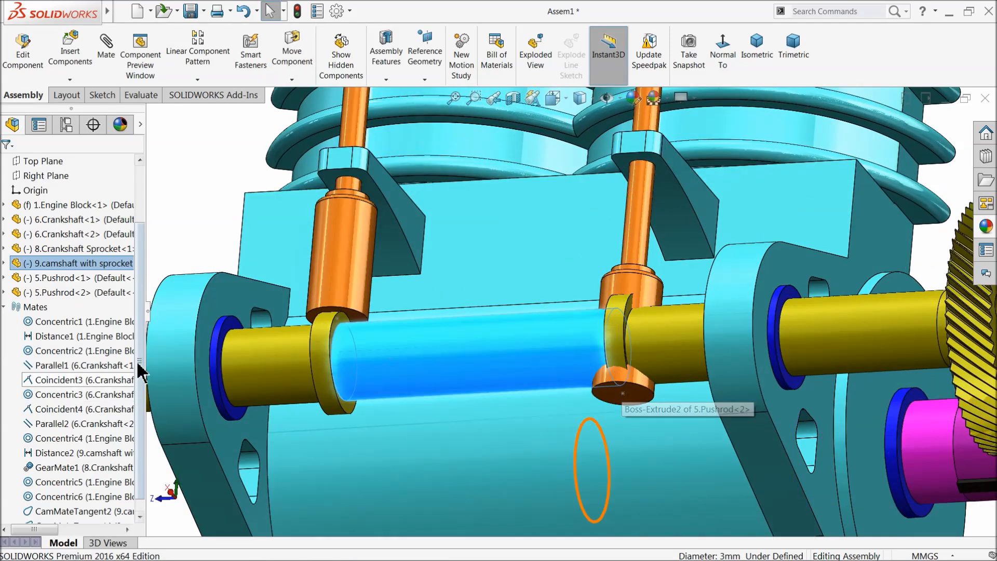
scroll(138, 434, down, 1)
click(31, 519)
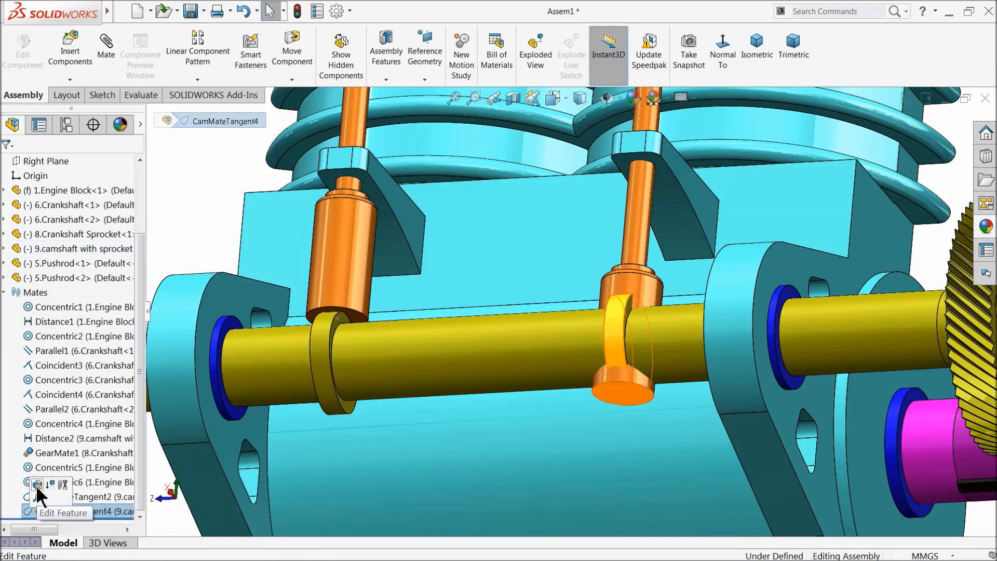
click(37, 493)
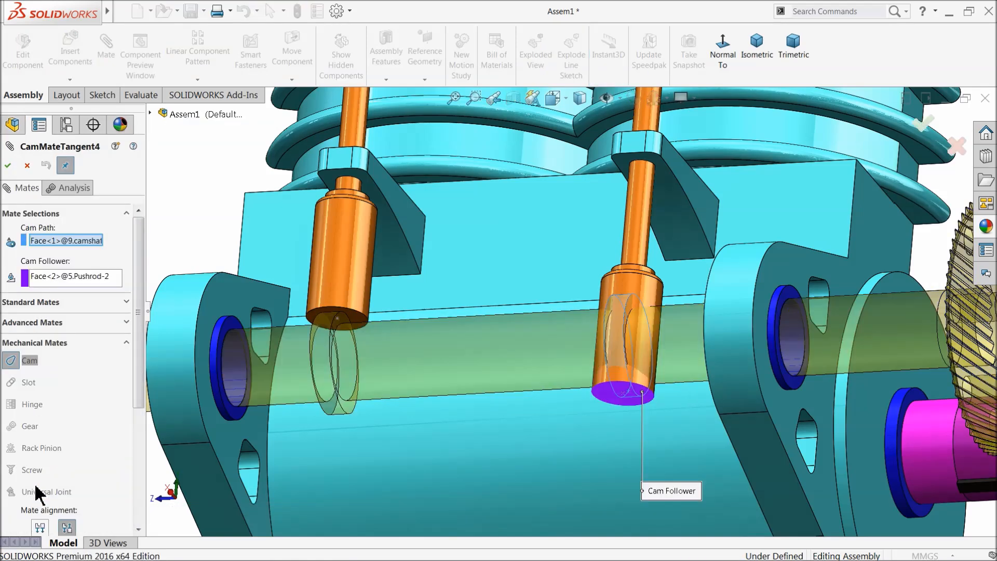
click(40, 527)
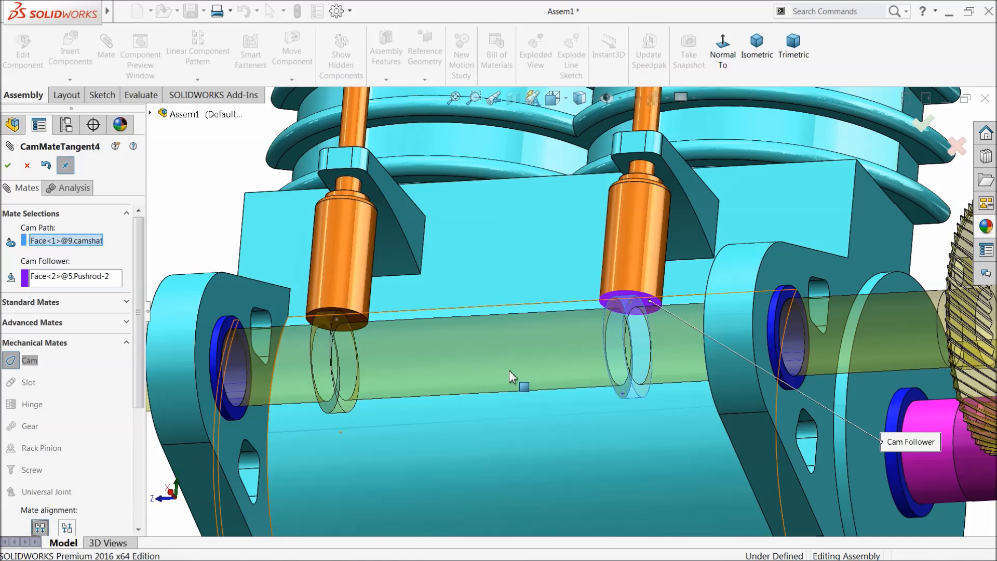
click(8, 166)
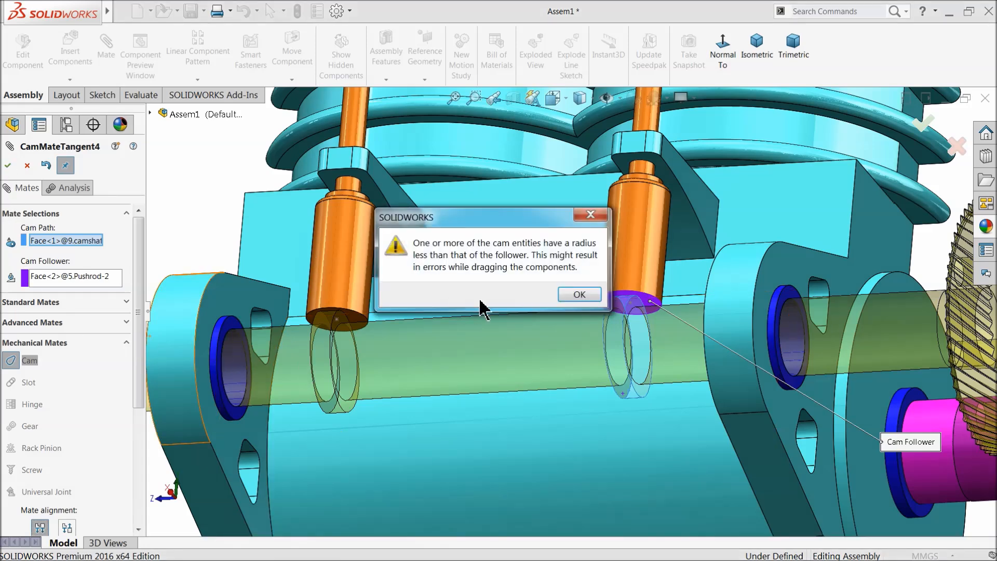
click(577, 294)
click(27, 166)
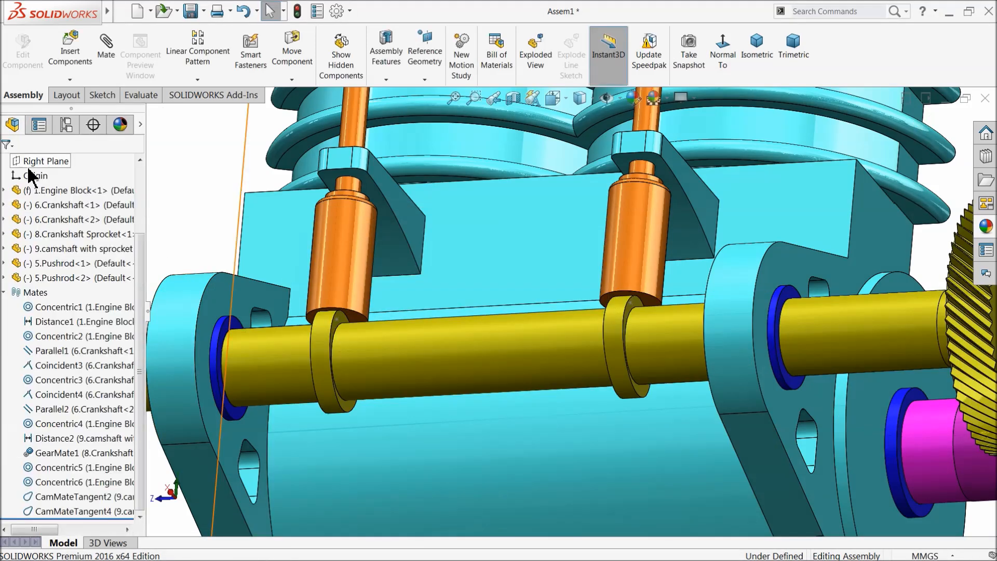
Step: Turn the camshaft and the crankshaft sprocket and check how both pushrods follow their lobes
drag(397, 379, 496, 334)
scroll(496, 333, up, 6)
middle_drag(496, 334, 479, 434)
click(470, 410)
scroll(651, 340, down, 4)
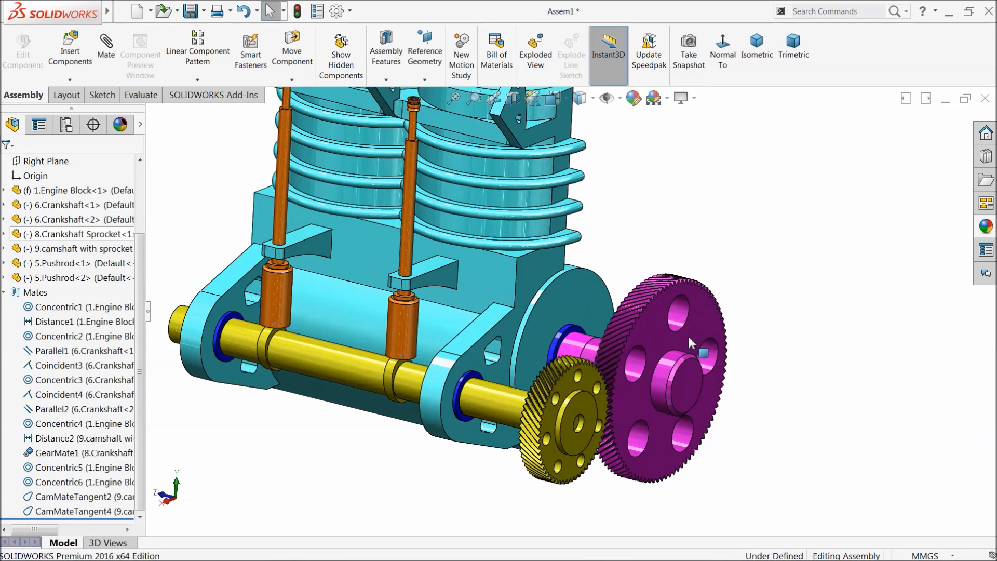
drag(651, 340, 698, 322)
click(668, 200)
scroll(596, 271, up, 3)
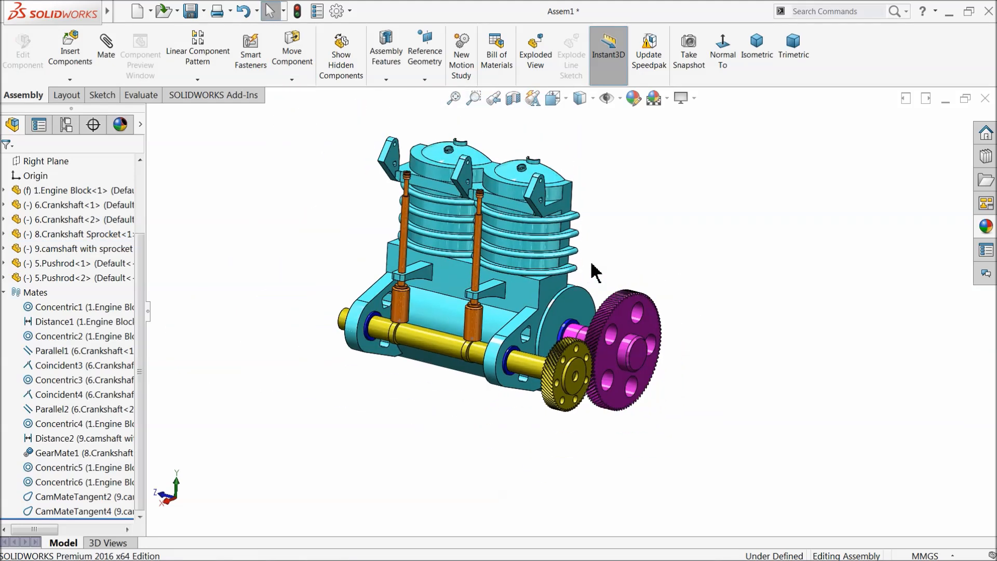
scroll(480, 218, down, 5)
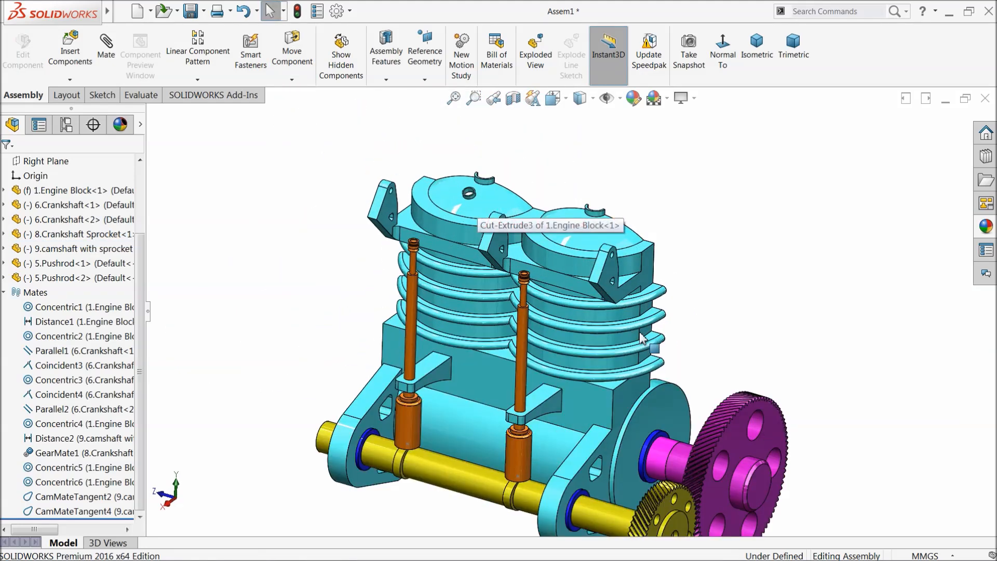
Step: Insert the 10.Arbor part and place it above the cylinder heads near the rocker brackets
click(3, 292)
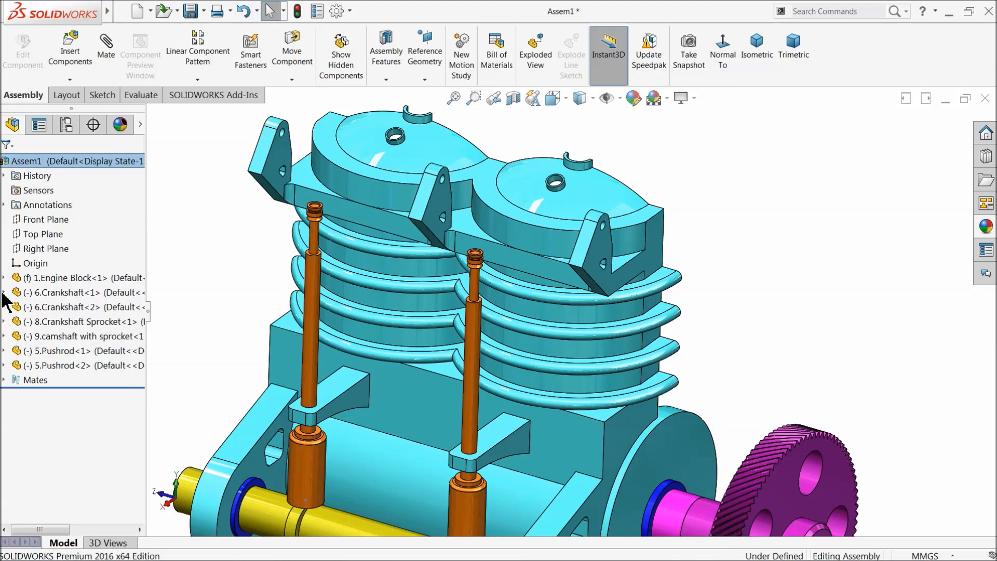
click(78, 57)
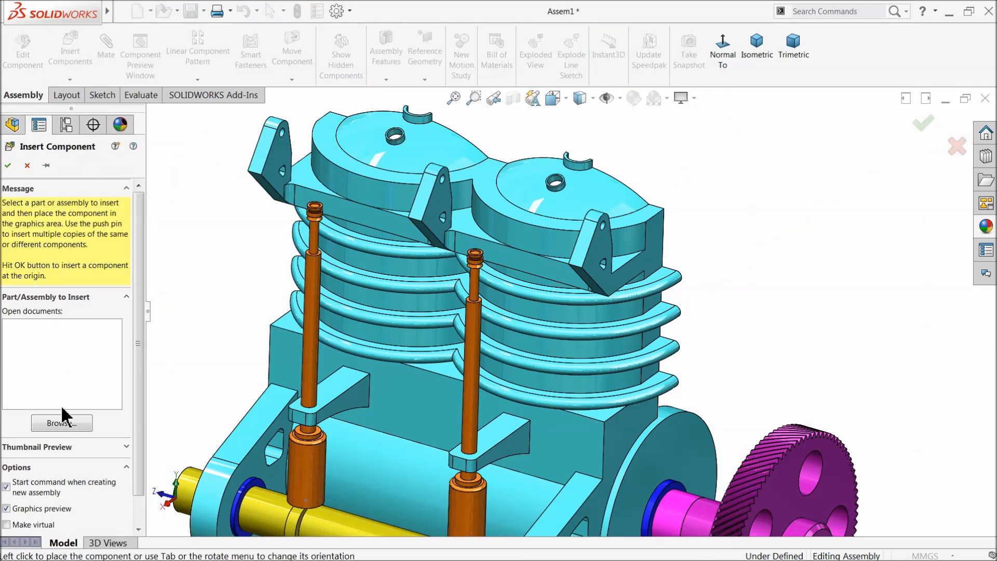
click(61, 423)
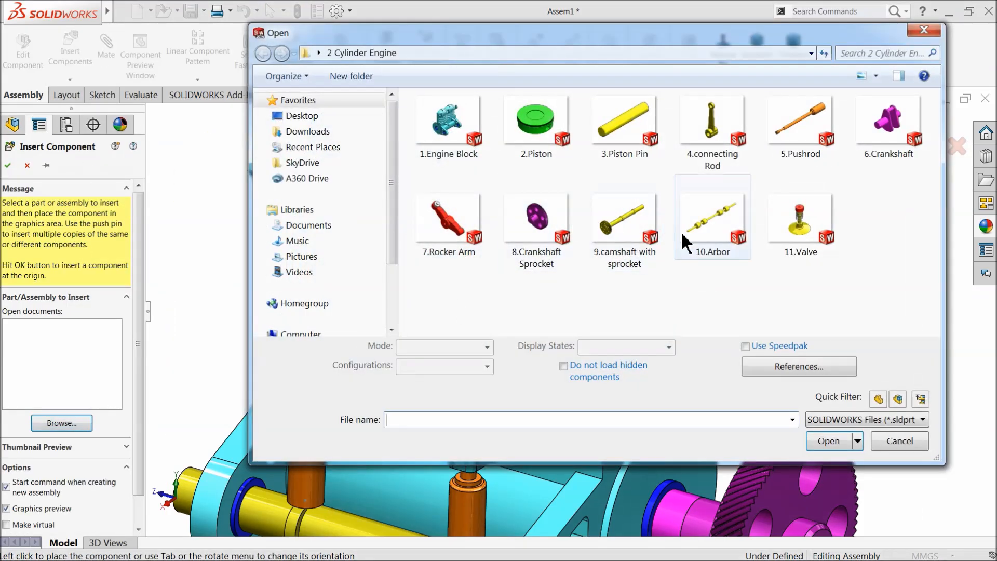
click(687, 243)
click(821, 439)
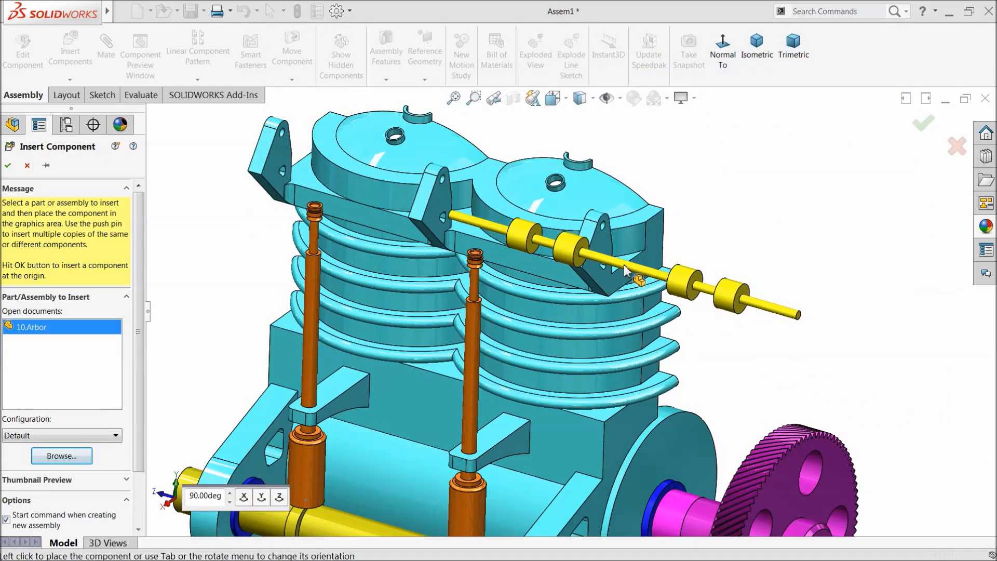
scroll(571, 244, up, 3)
scroll(498, 213, down, 6)
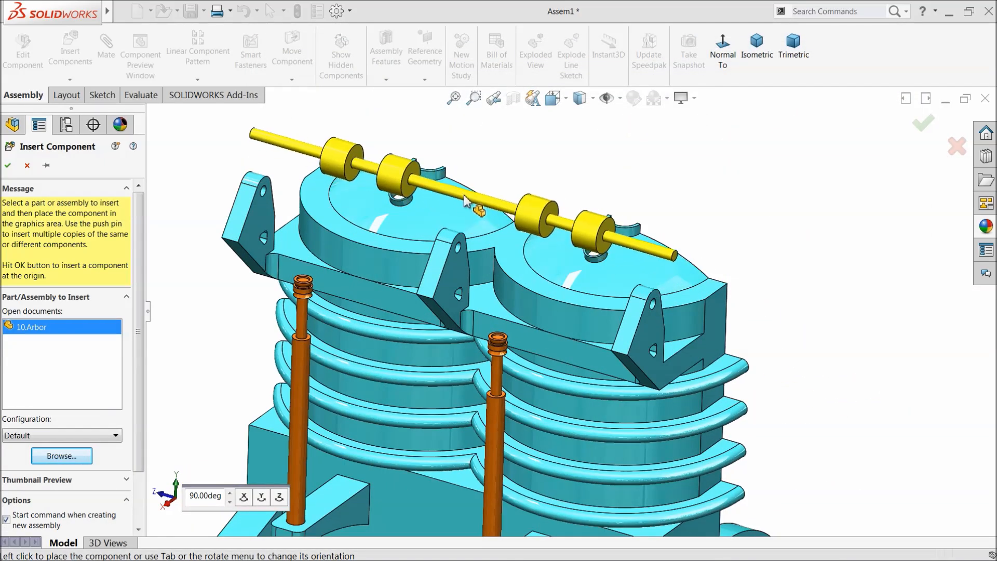
click(517, 250)
Step: Mate the arbor's shaft concentric with the upper hole of the end bracket and slide it along the brackets
scroll(542, 257, up, 2)
scroll(542, 257, down, 3)
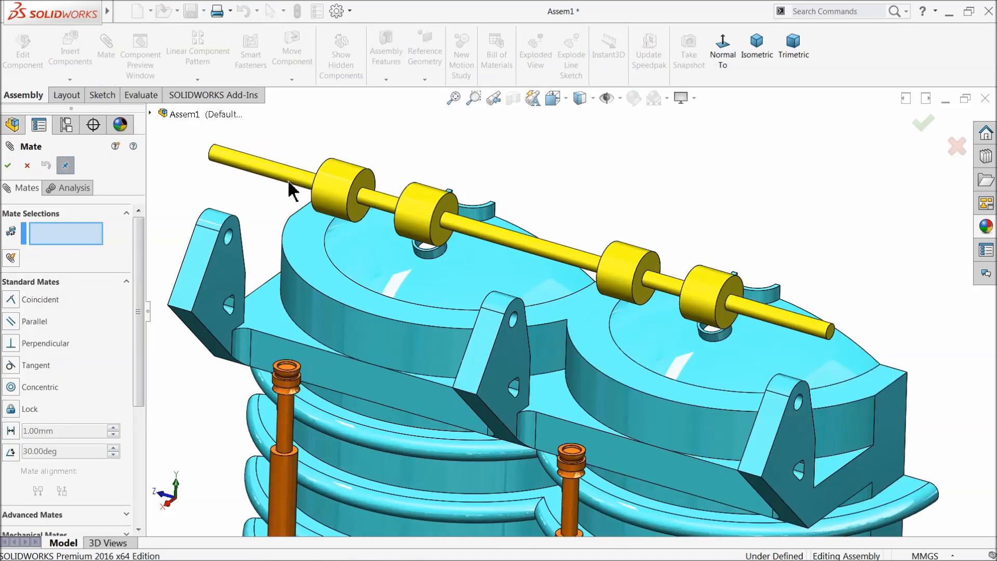
click(294, 182)
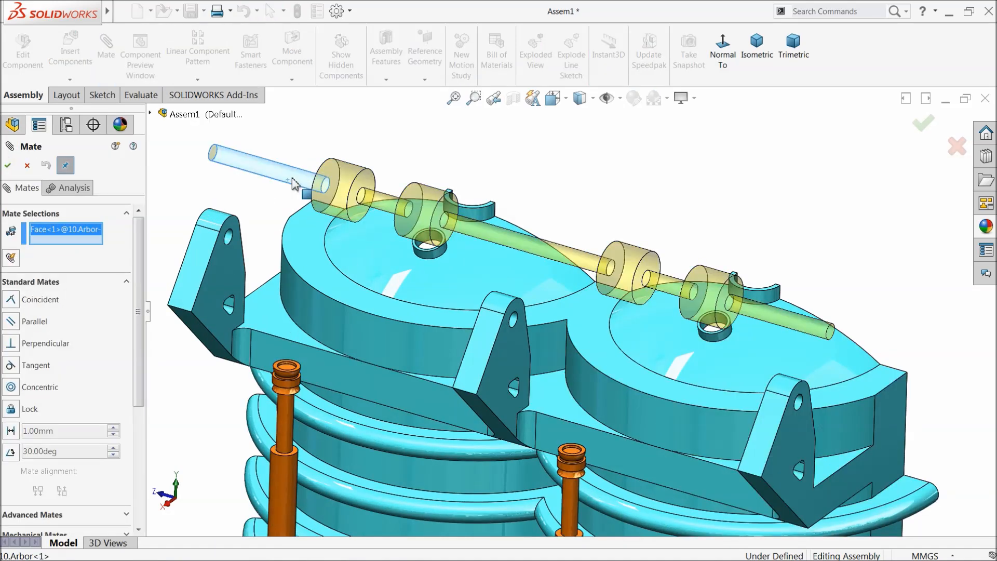
click(230, 242)
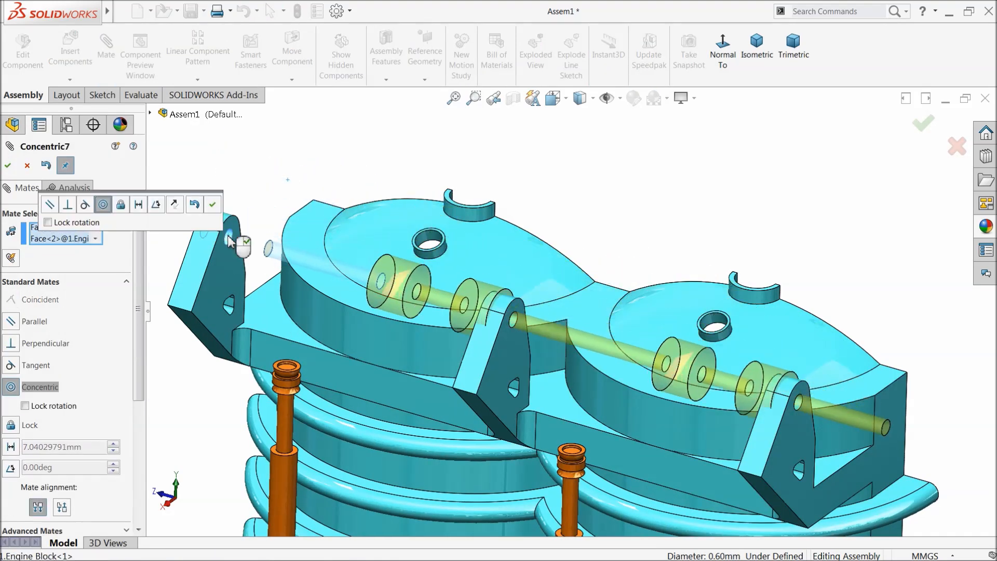
click(212, 207)
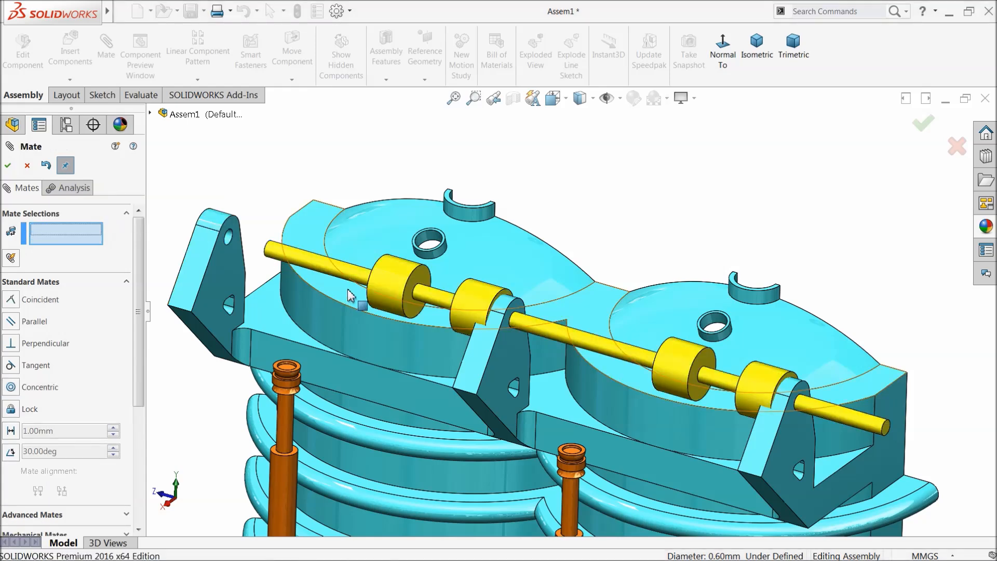
drag(344, 291, 291, 273)
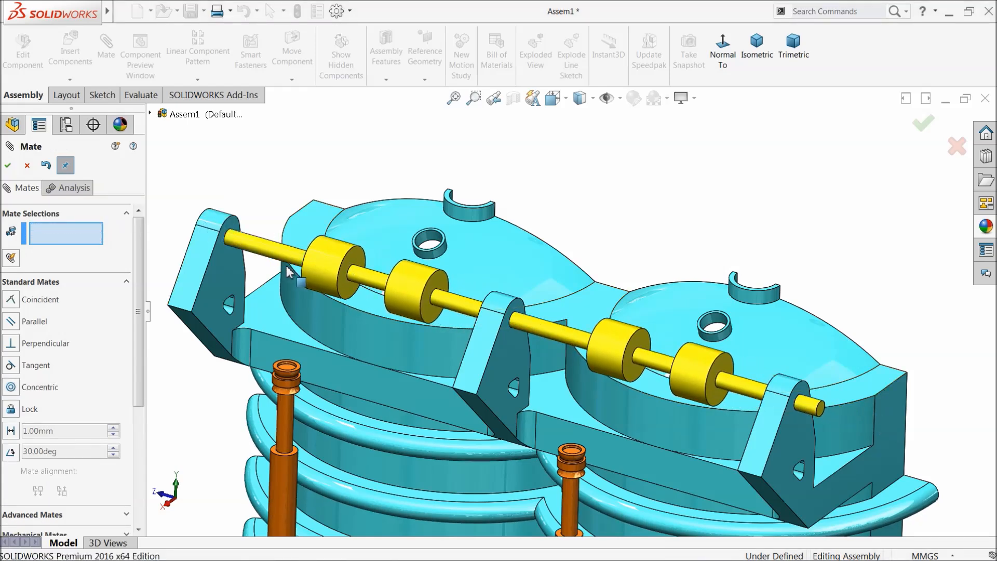
Step: Add a Distance mate between the arbor's end face and the outer face of the end bracket farthest from the gears
scroll(366, 297, up, 2)
middle_drag(389, 305, 413, 392)
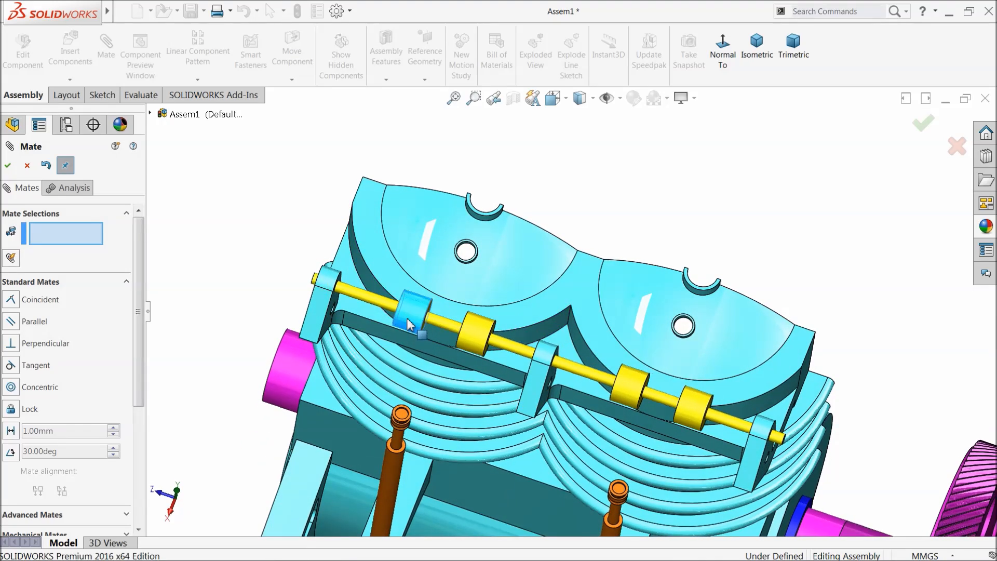
middle_drag(443, 345, 451, 371)
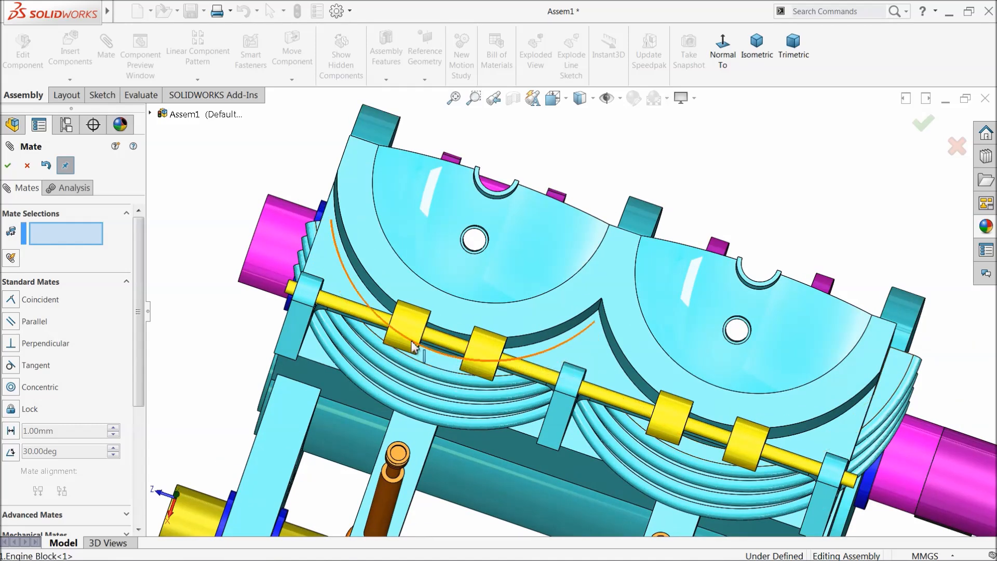
scroll(313, 328, down, 2)
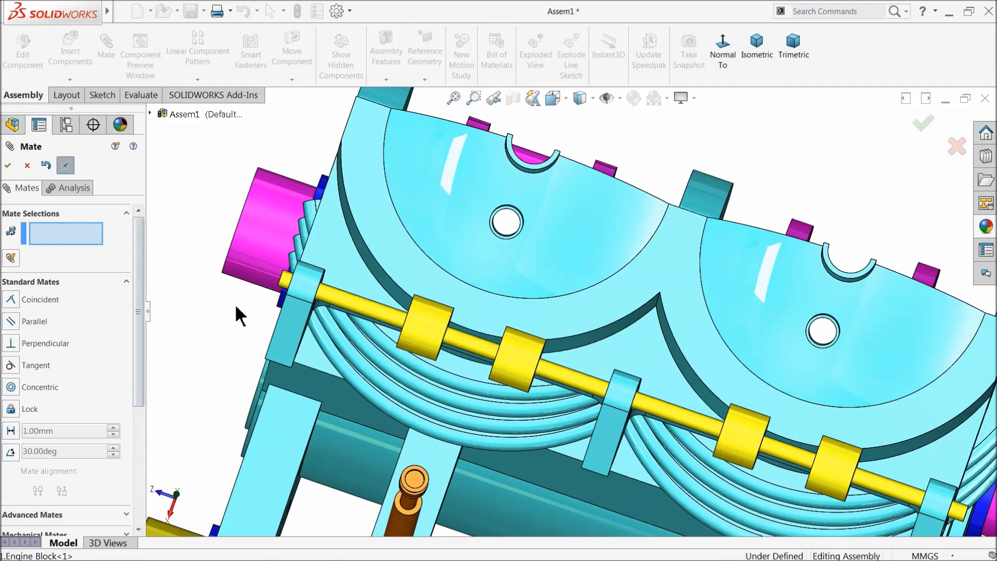
scroll(280, 309, down, 8)
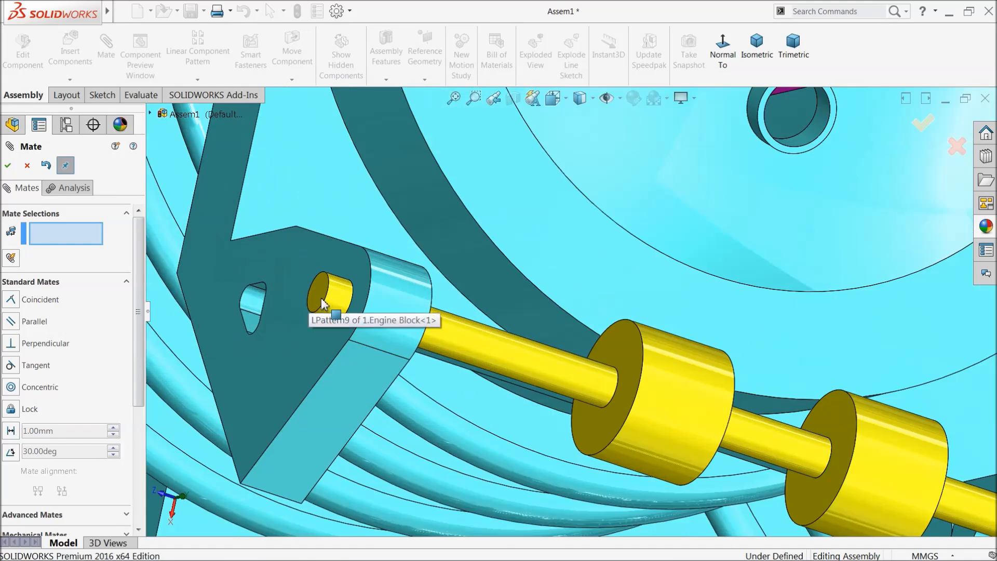
click(313, 300)
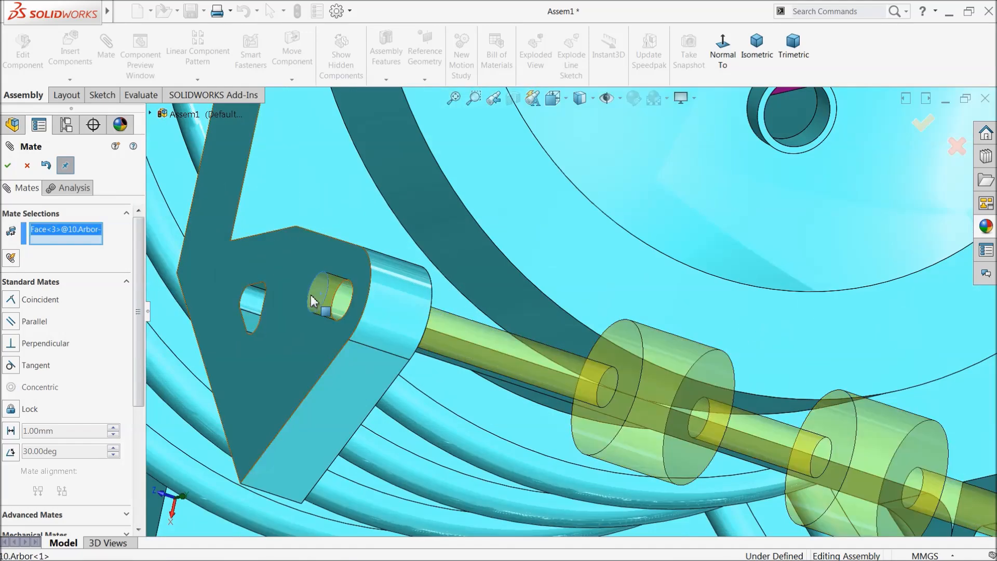
click(290, 273)
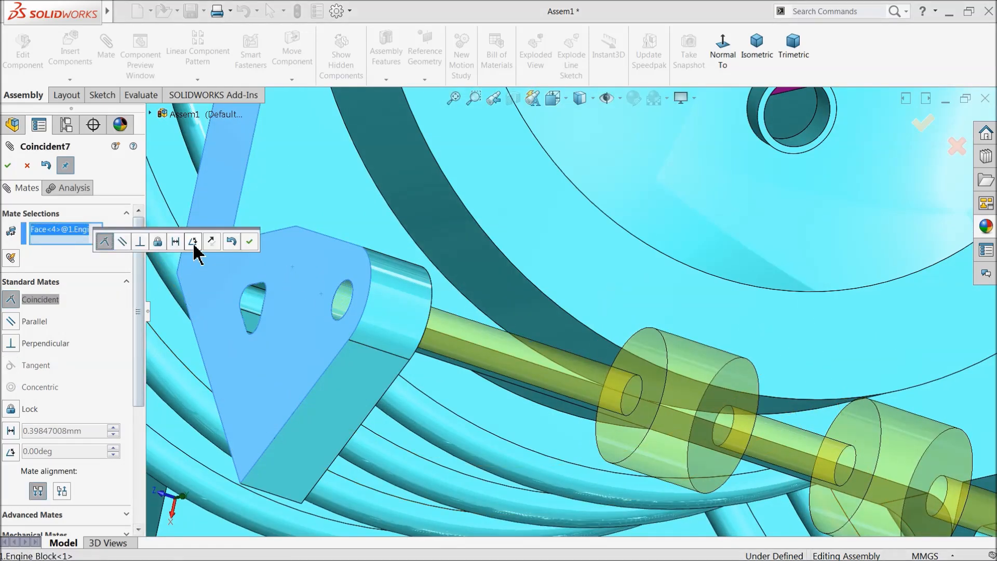
click(175, 241)
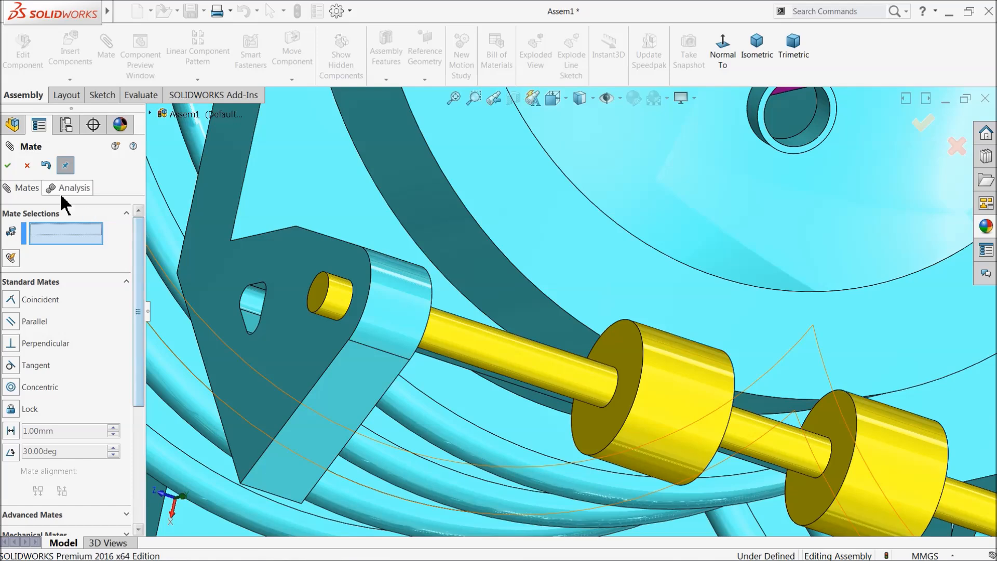
click(27, 166)
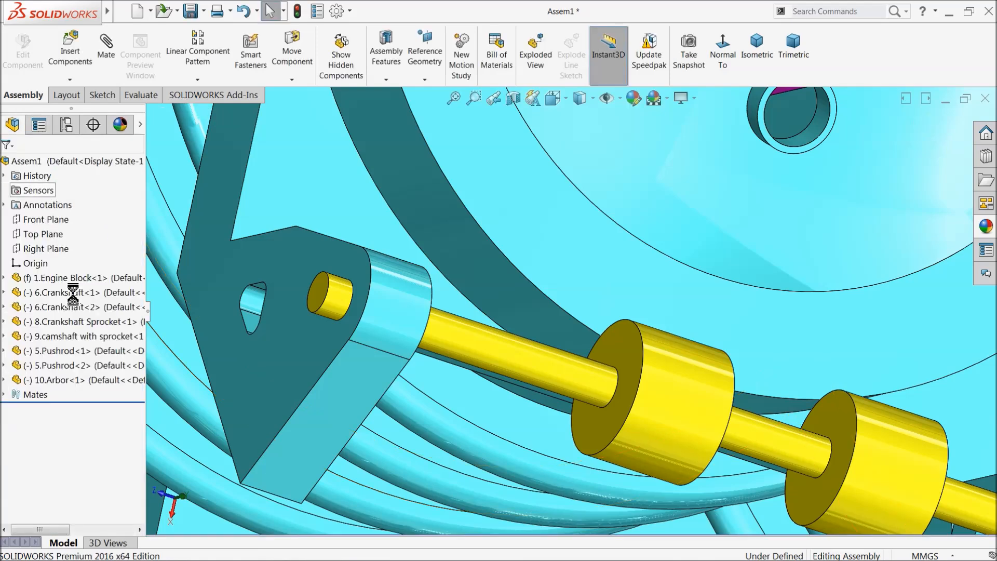
Step: Edit the Distance mate between the arbor's end face and the end bracket, setting the distance to 0.15 mm
click(4, 395)
click(48, 510)
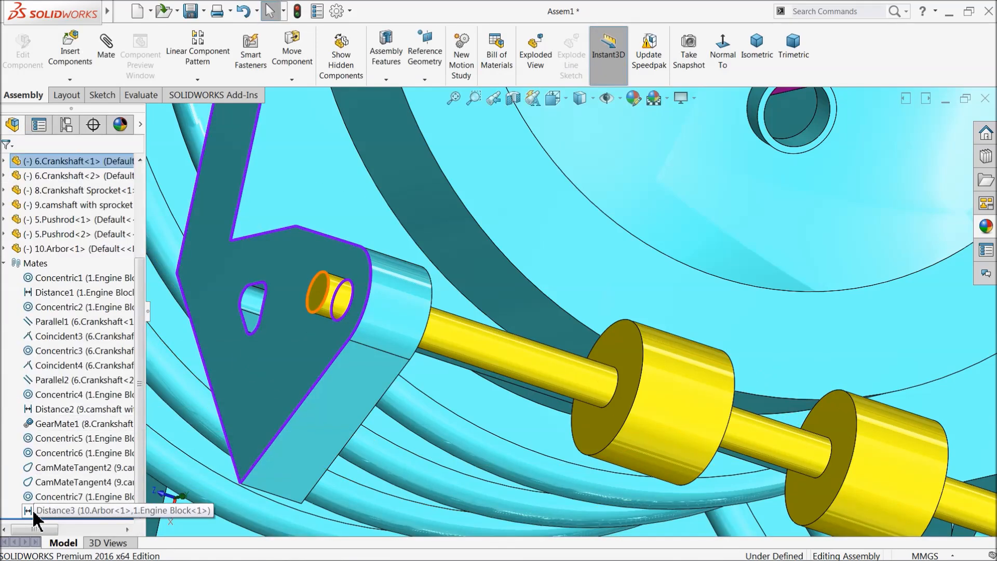
click(40, 485)
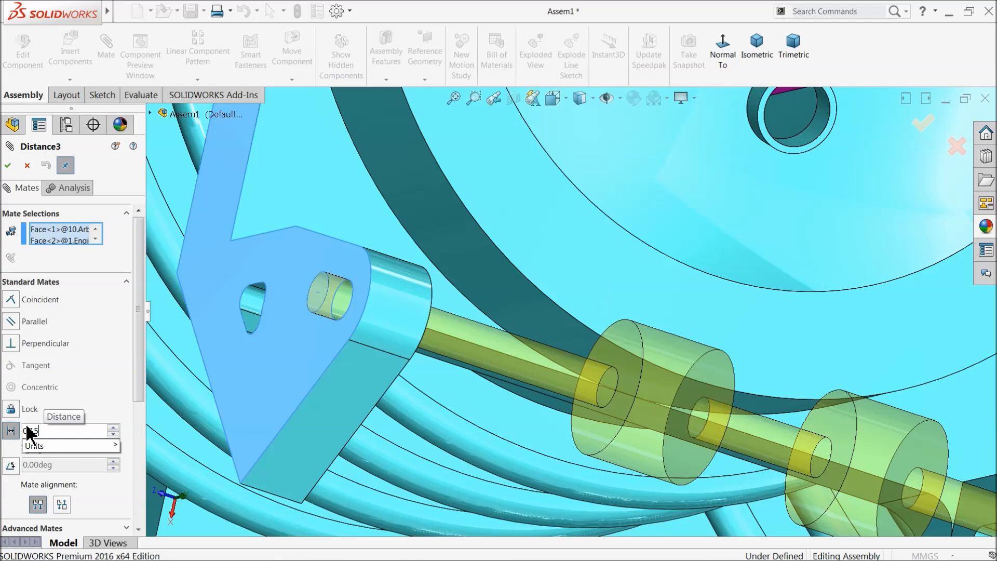
key(Return)
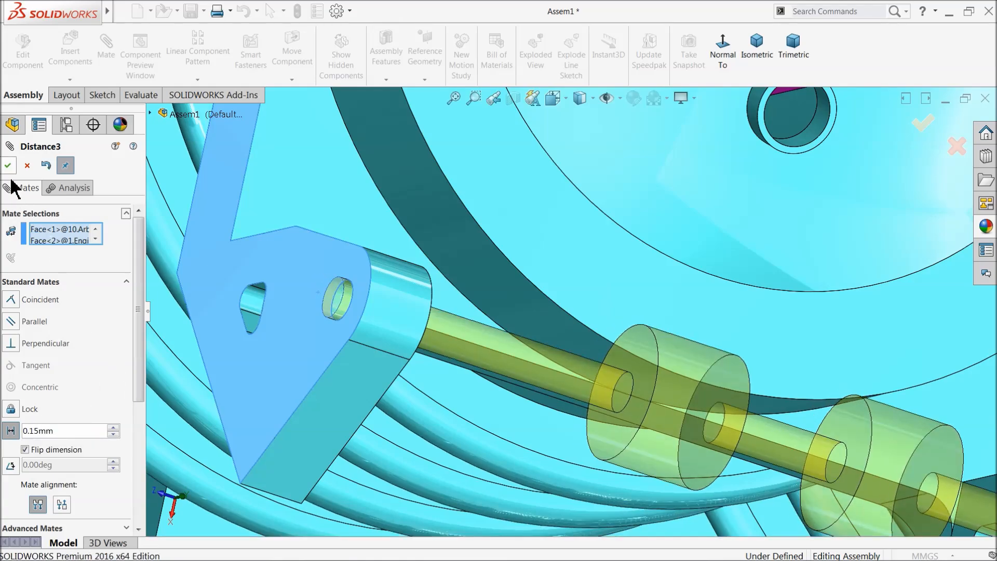
click(8, 167)
Step: Delete the Distance mate between the arbor and the engine block's end bracket
scroll(524, 296, up, 5)
scroll(551, 341, down, 4)
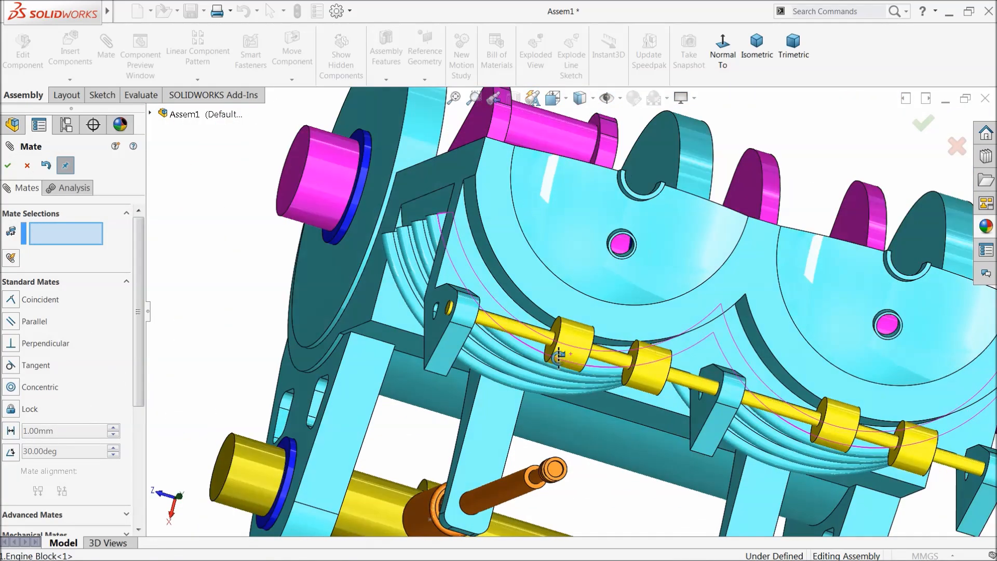
middle_drag(551, 340, 548, 322)
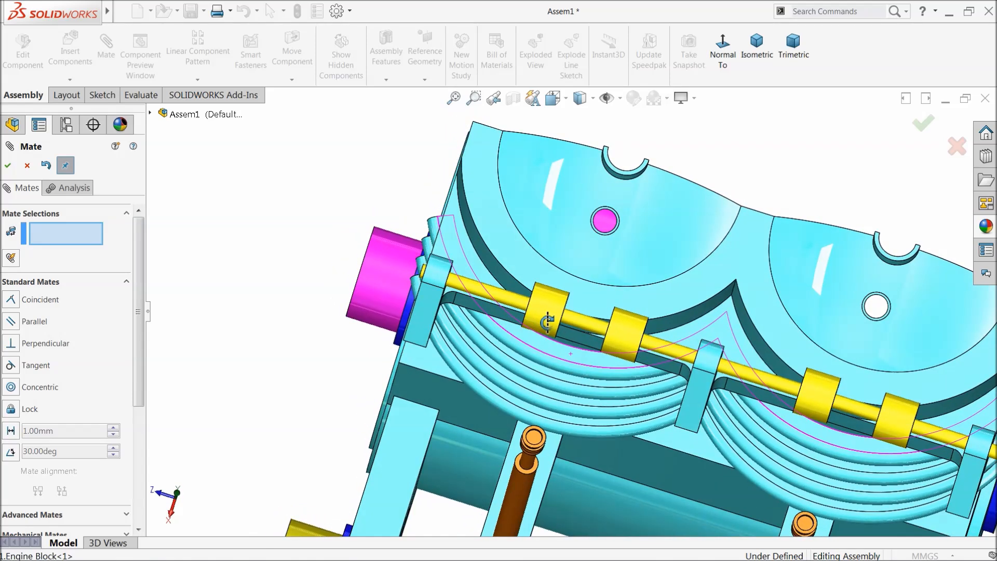
scroll(558, 330, up, 2)
scroll(756, 343, down, 6)
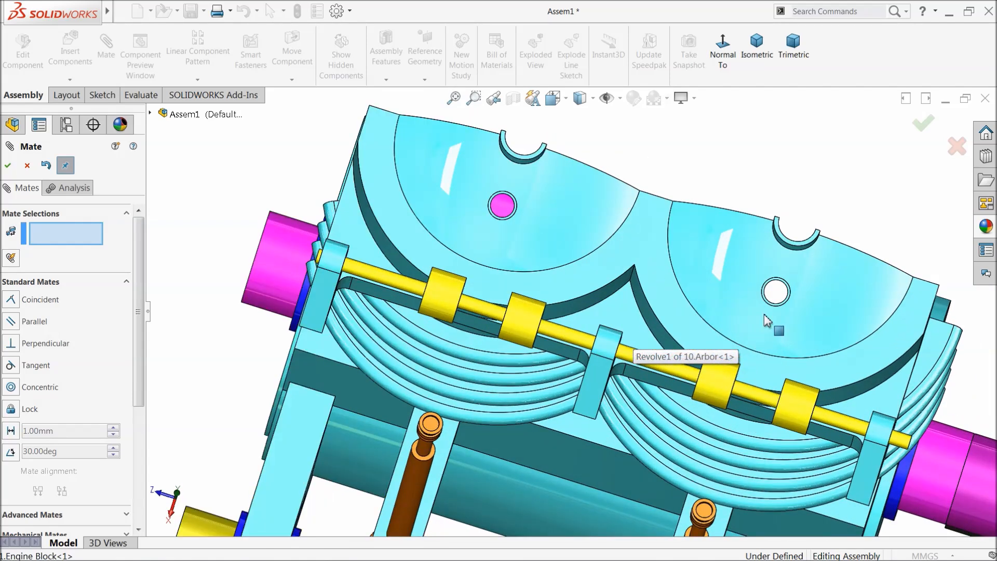
middle_drag(756, 344, 757, 345)
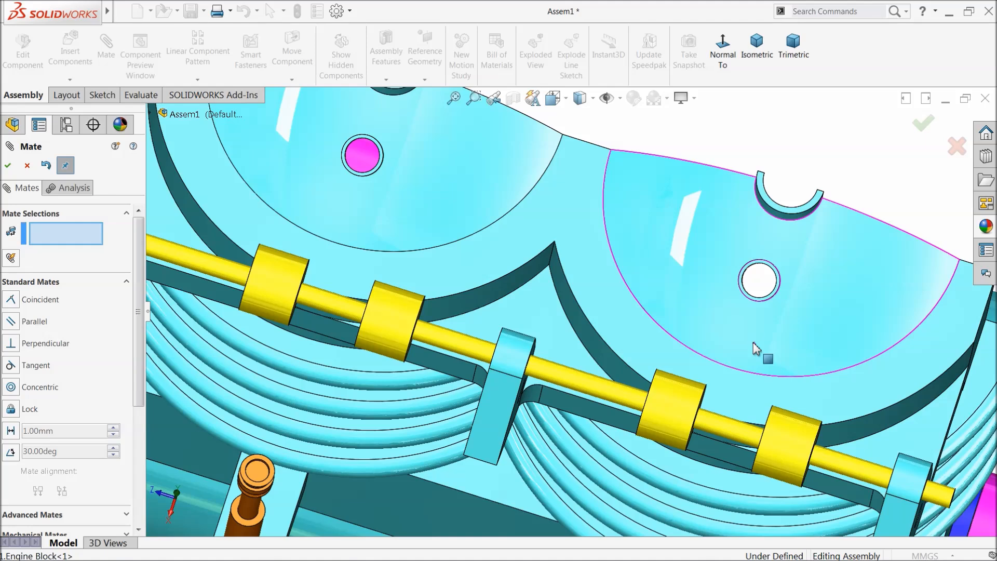
scroll(353, 281, up, 4)
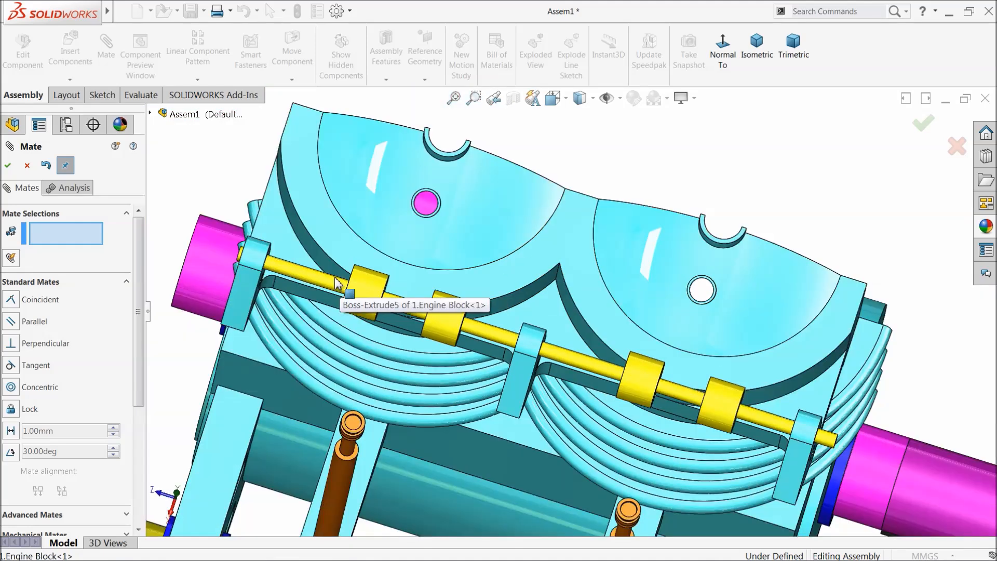
drag(136, 299, 145, 401)
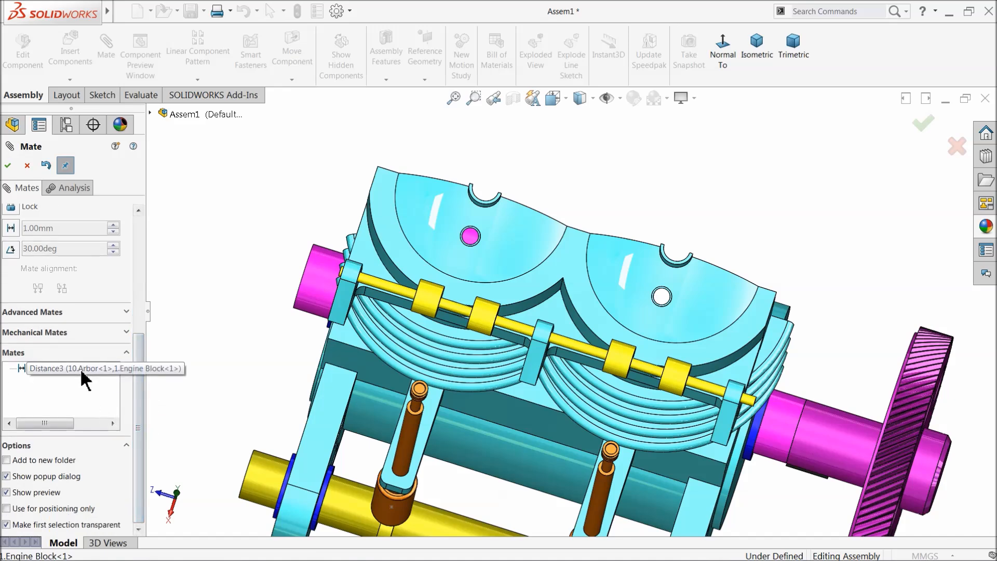
right_click(80, 369)
click(102, 389)
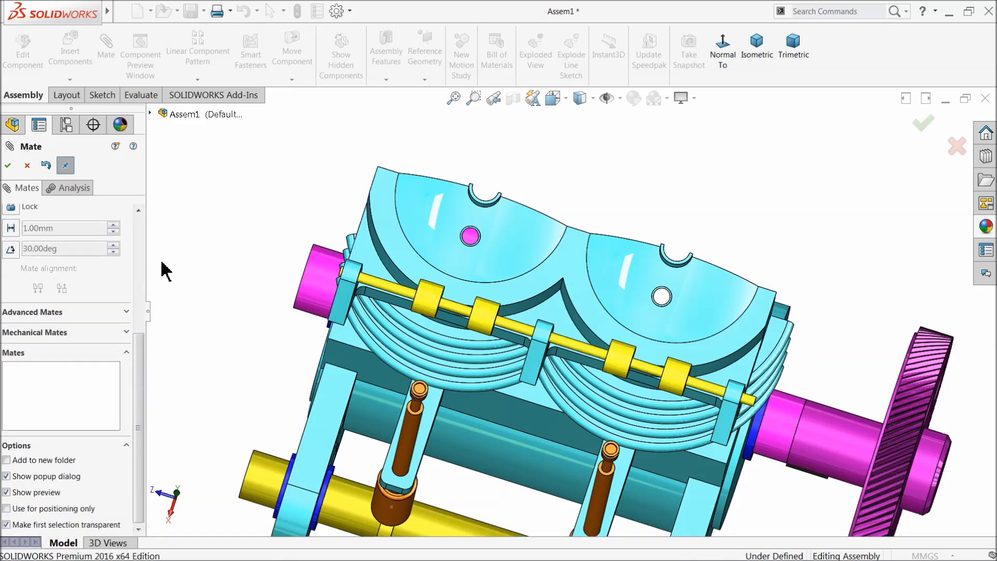
click(27, 166)
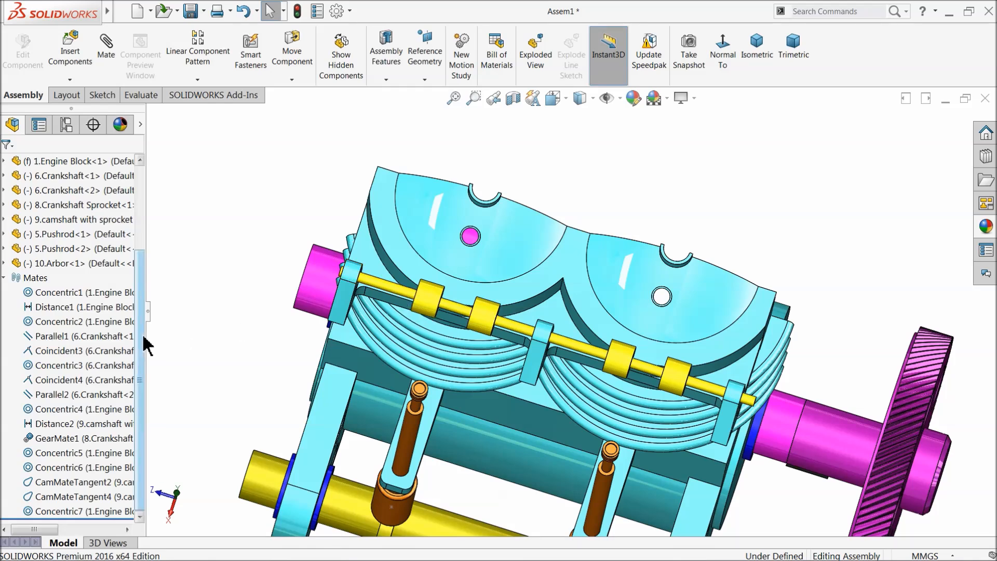
Step: Flip the alignment of the arbor's Concentric mate and slide the reversed arbor back along the brackets
click(47, 511)
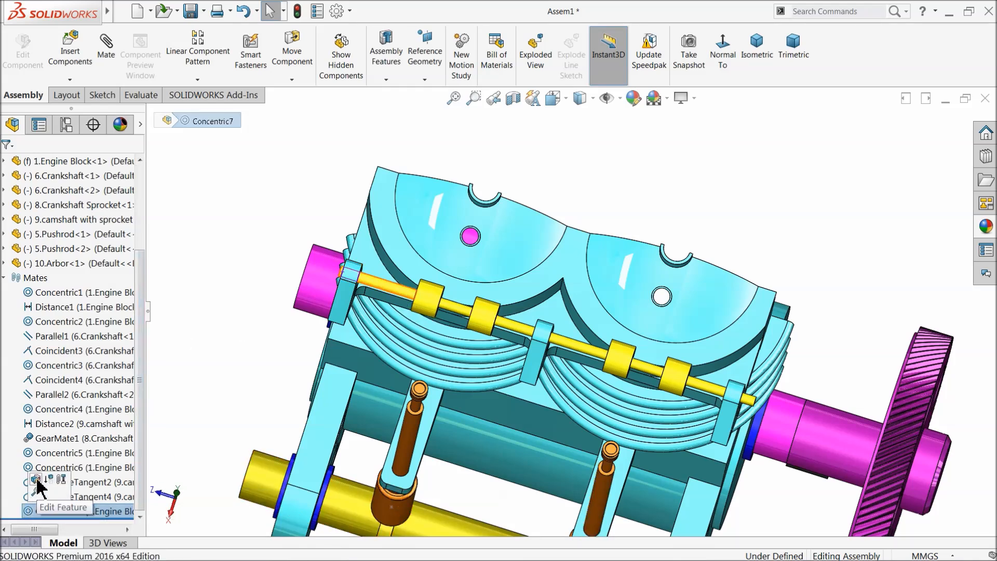
click(37, 482)
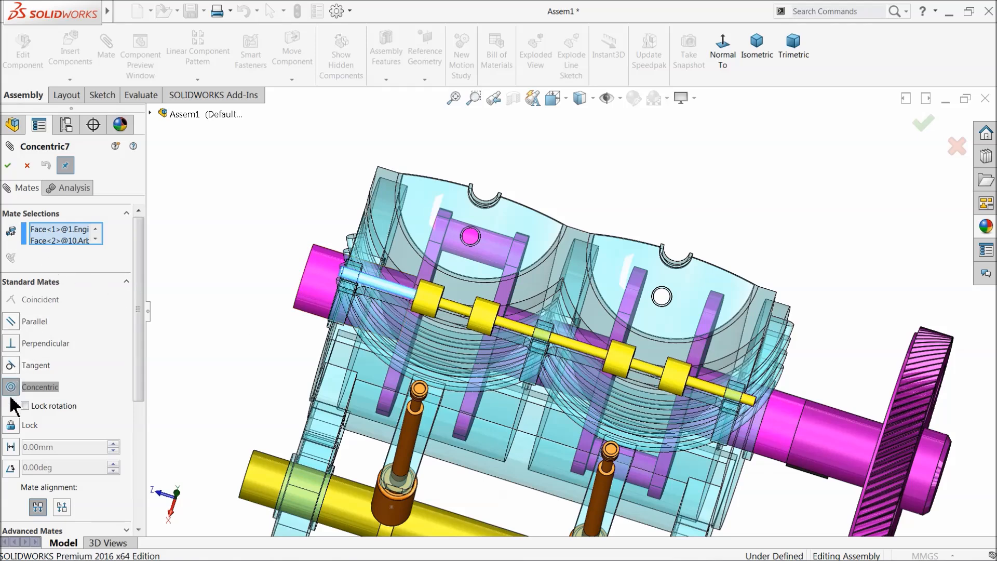
click(60, 508)
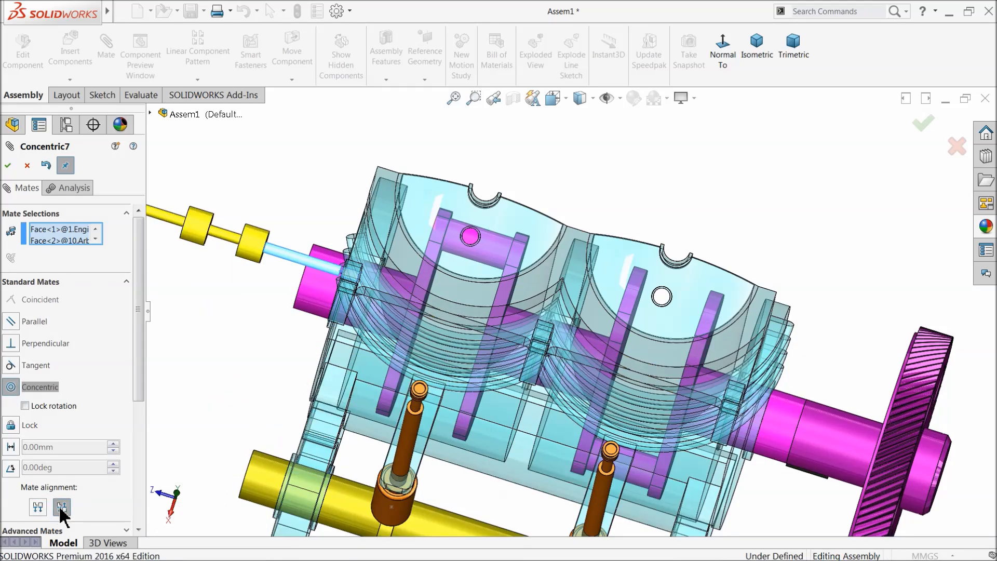
click(7, 166)
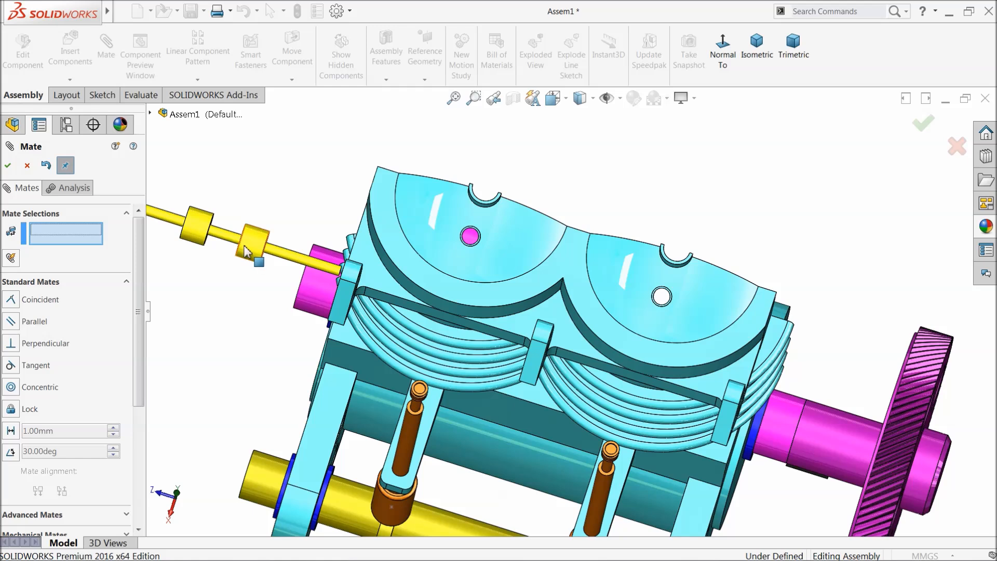
drag(263, 251, 679, 343)
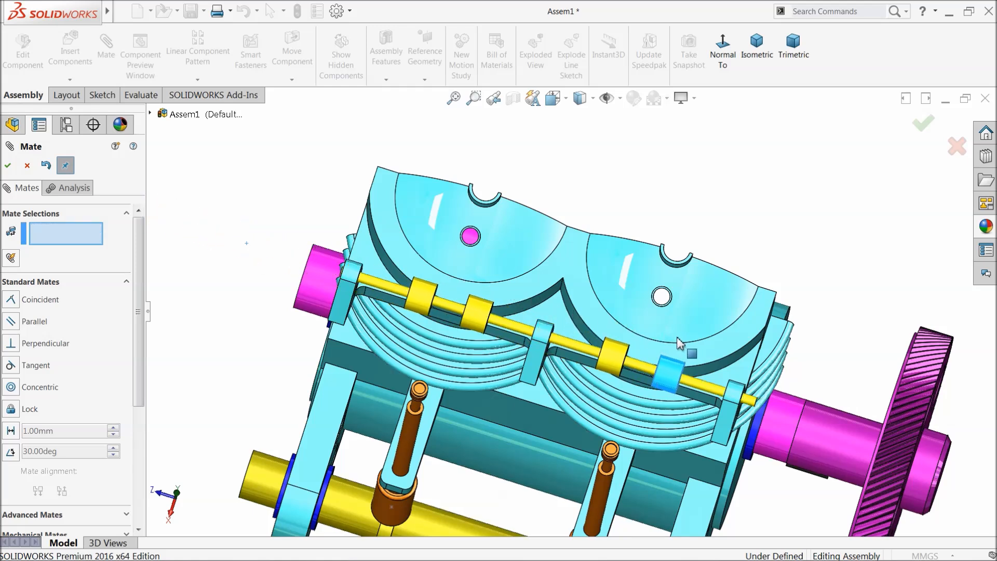
Step: Add a 0.15 mm Distance mate between the arbor's end face and the outer face of the end bracket farthest from the gears
middle_drag(445, 307, 524, 336)
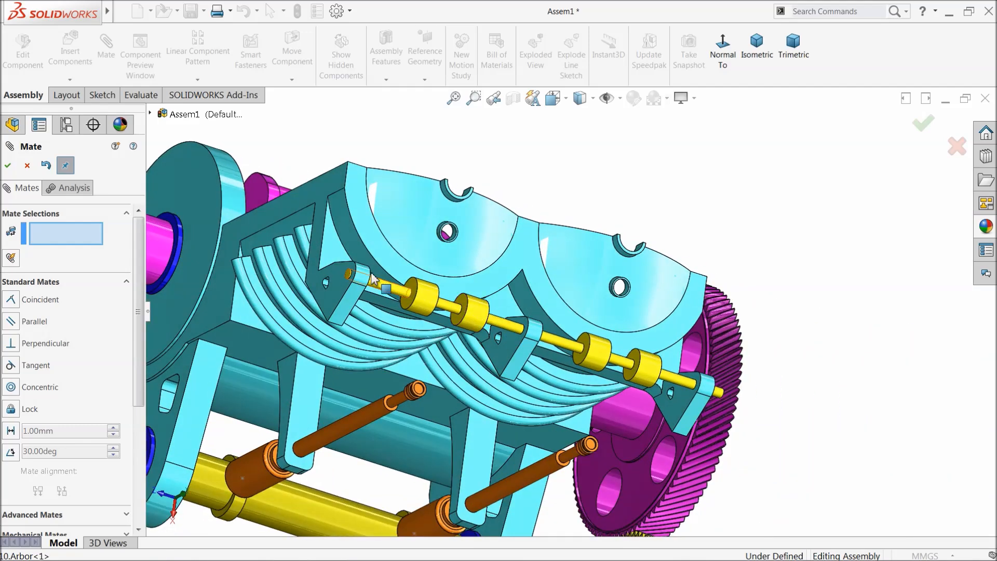
scroll(310, 253, down, 4)
scroll(381, 327, down, 3)
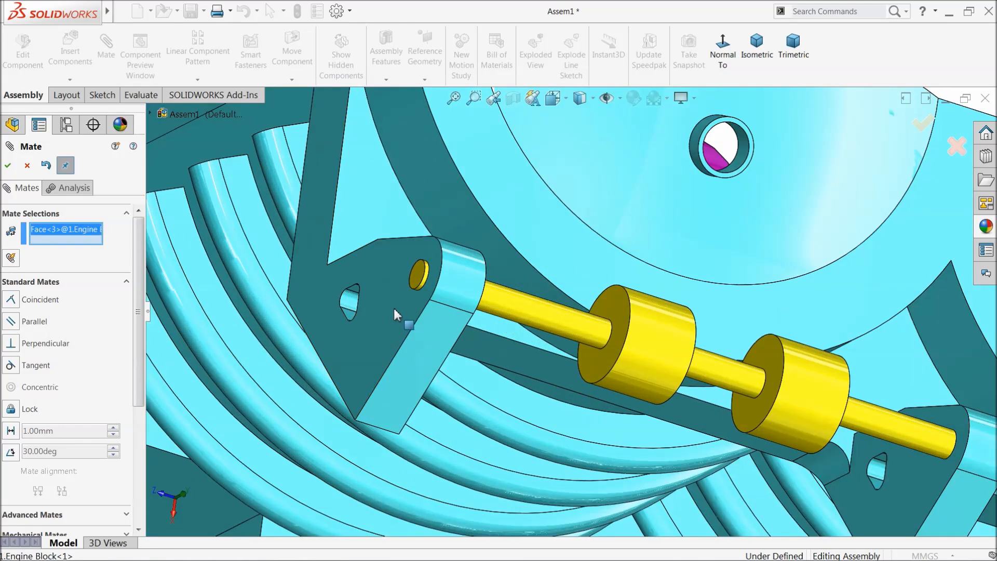
click(419, 283)
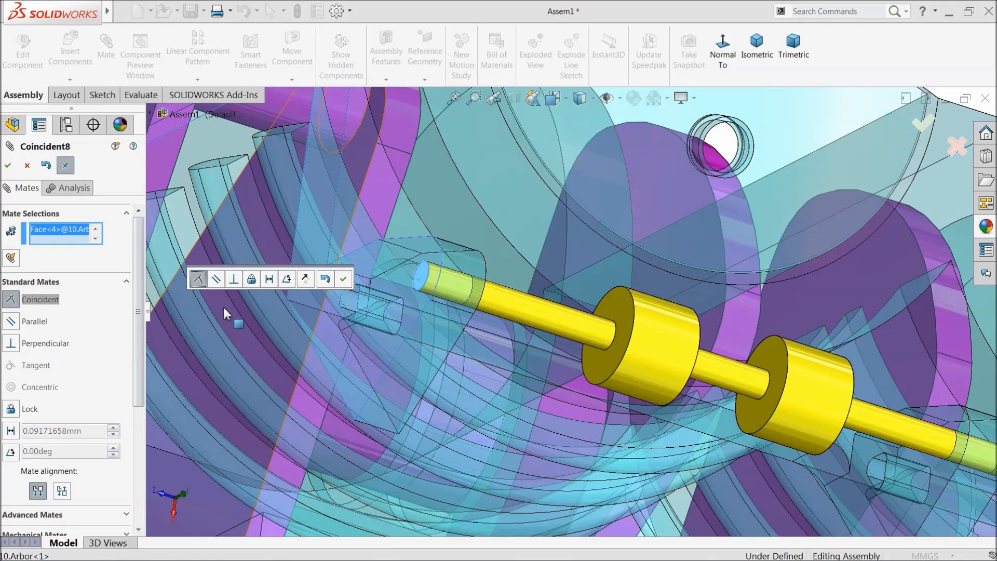
click(269, 279)
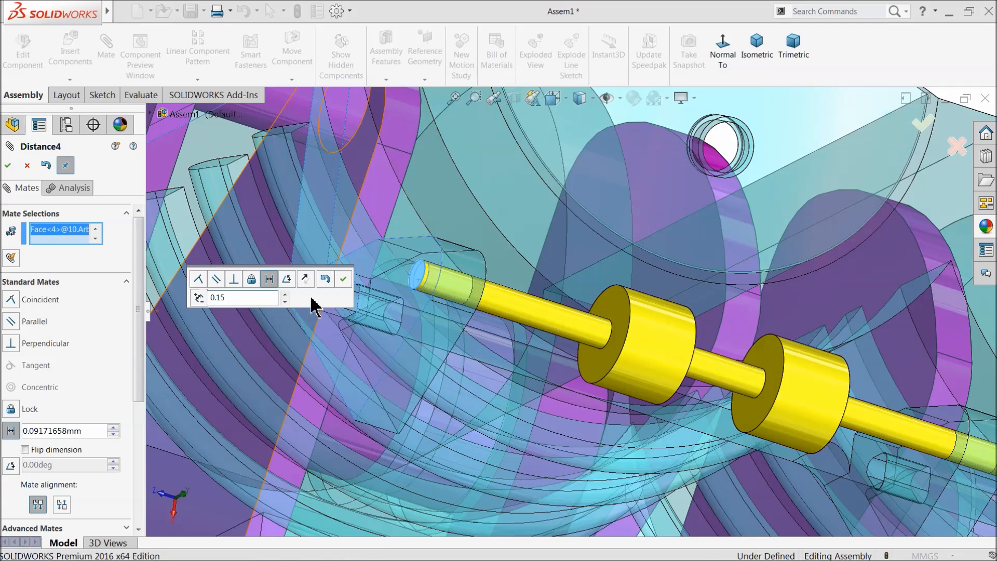
key(Return)
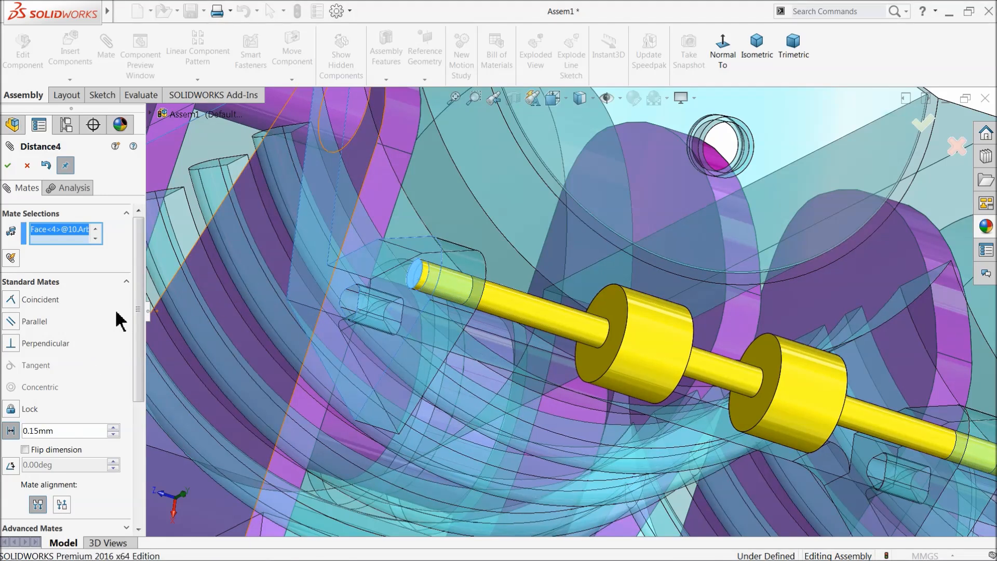
click(8, 165)
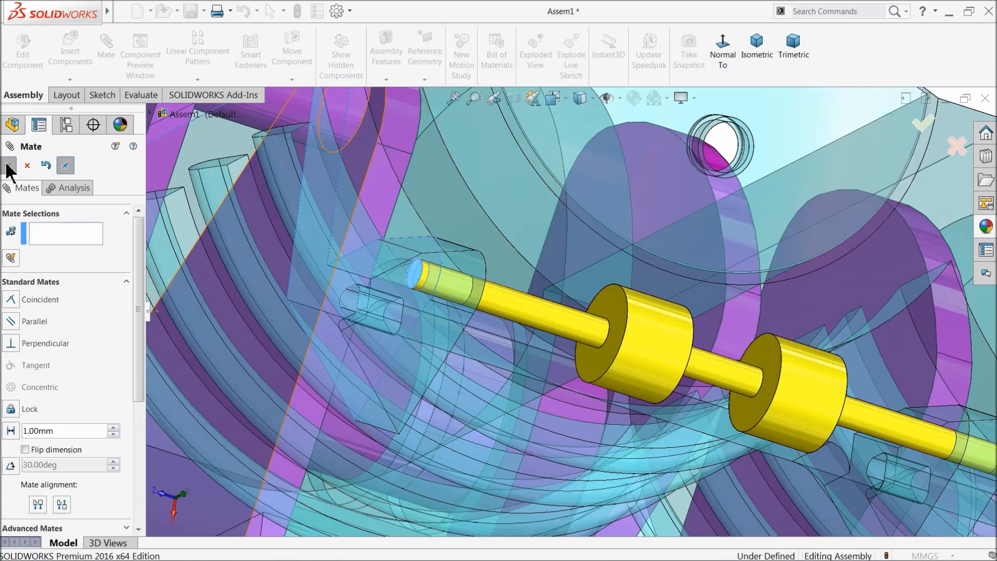
scroll(589, 348, up, 5)
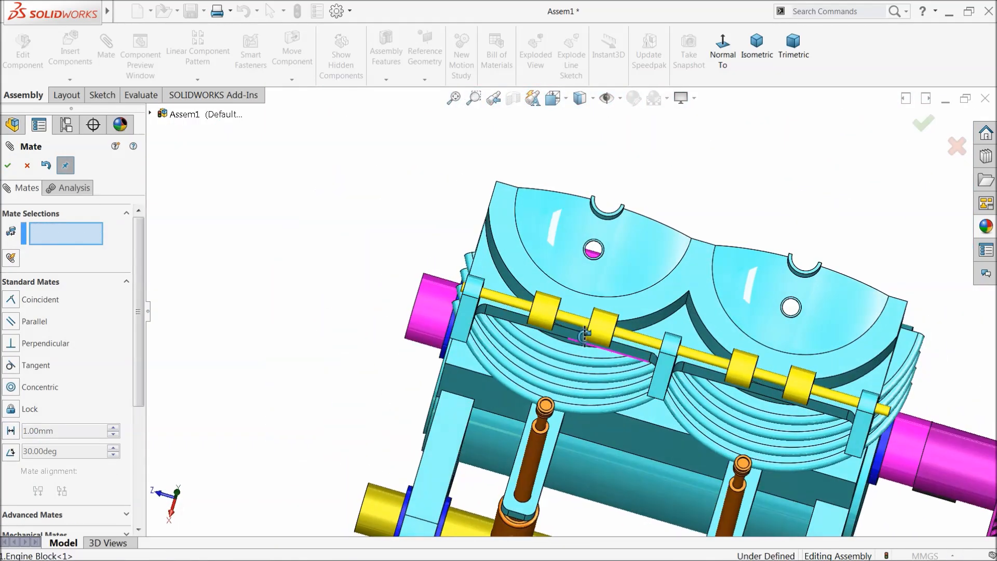
scroll(601, 327, down, 3)
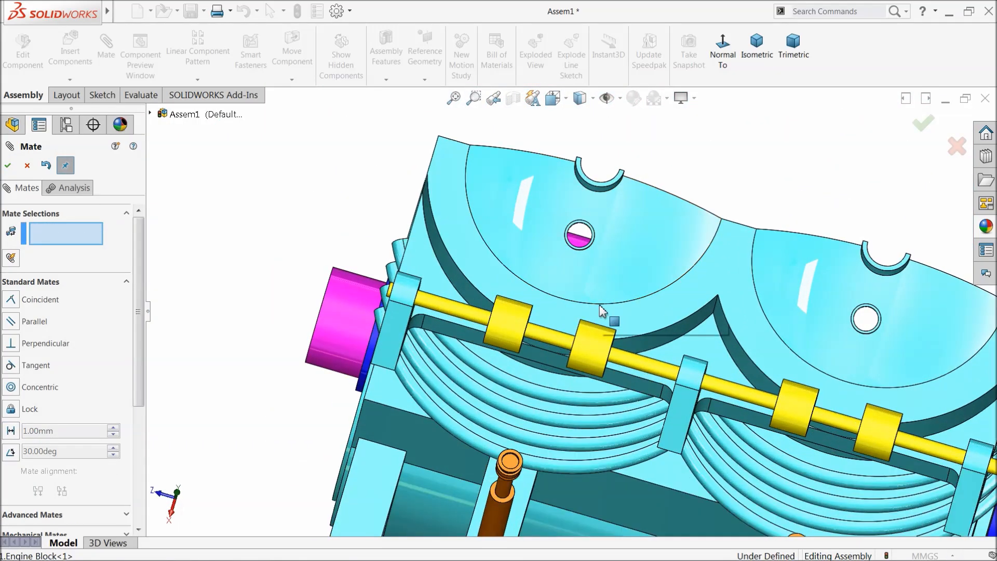
click(13, 167)
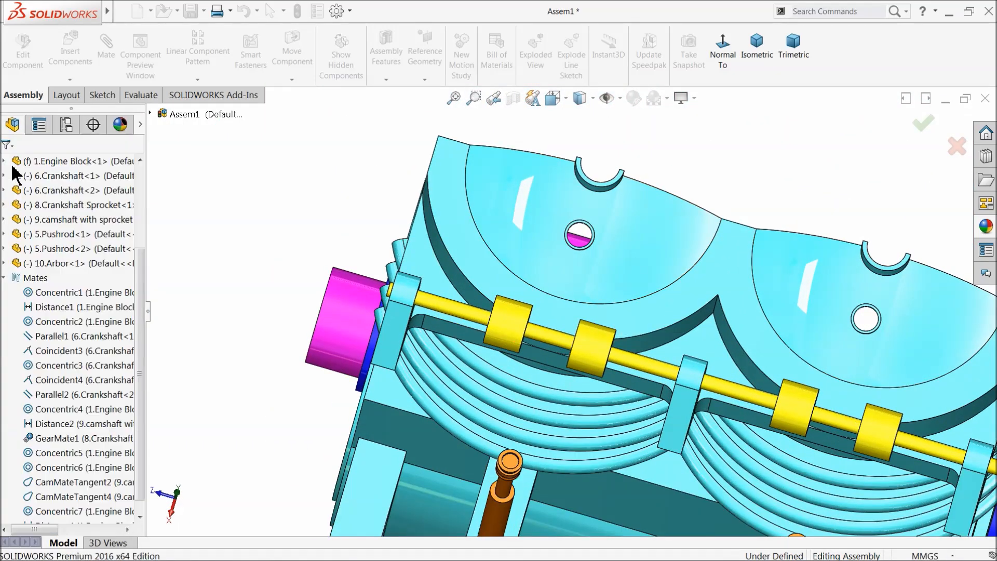
click(3, 279)
Step: Insert two copies of the 7.Rocker Arm part from the 2 Cylinder Engine folder, placing them beside the engine block
click(69, 46)
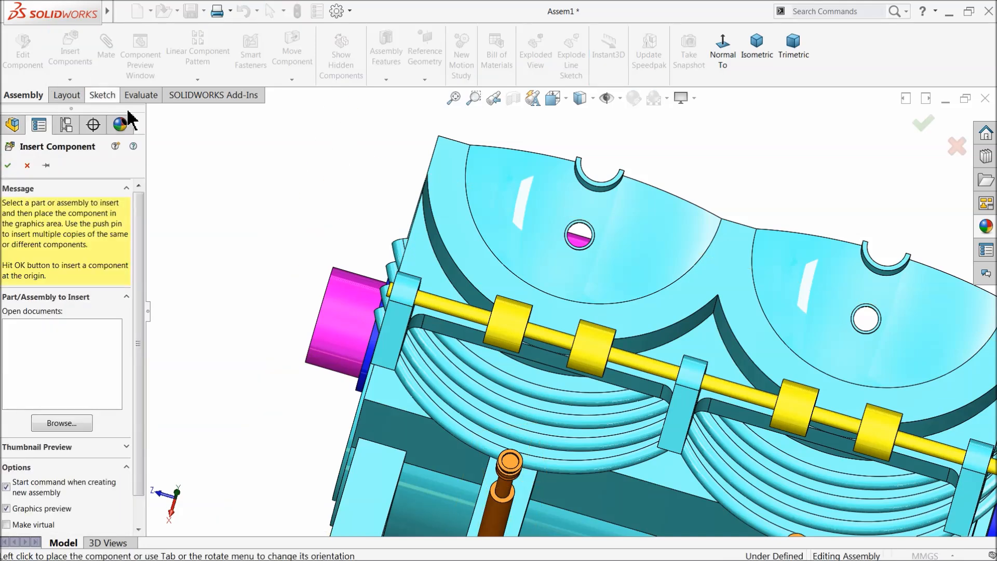
click(69, 425)
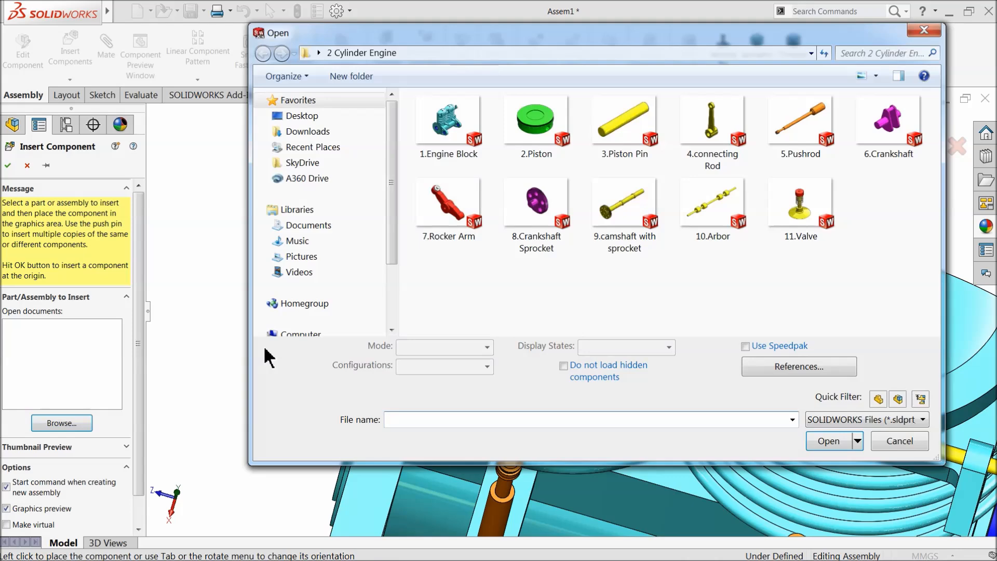
click(459, 225)
click(826, 432)
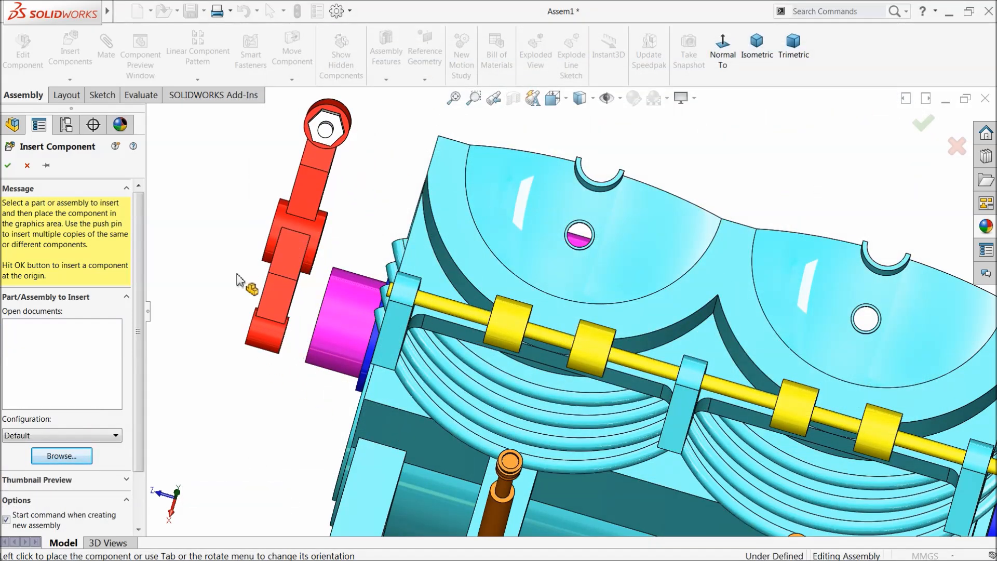
click(236, 280)
click(86, 55)
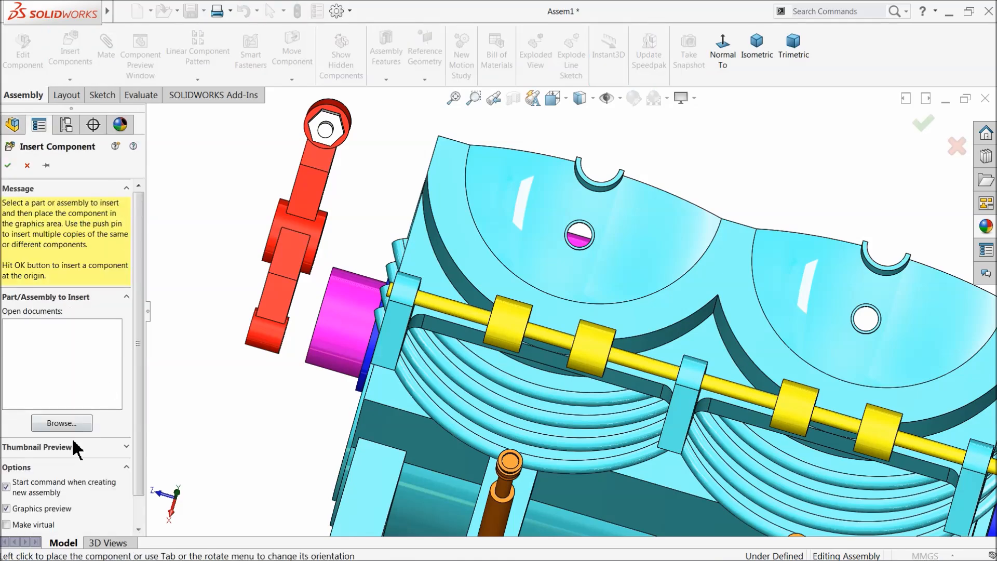
click(61, 422)
click(452, 211)
click(827, 432)
click(262, 283)
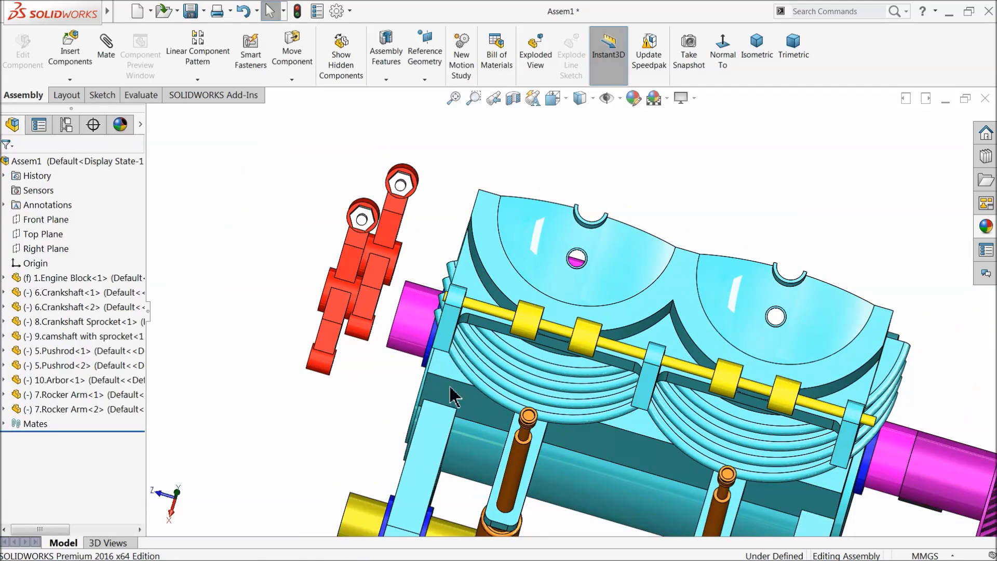
Step: Move both rocker arms away from the crankshaft end to the open space near the arbor brackets
middle_drag(454, 398, 567, 369)
middle_drag(497, 363, 528, 347)
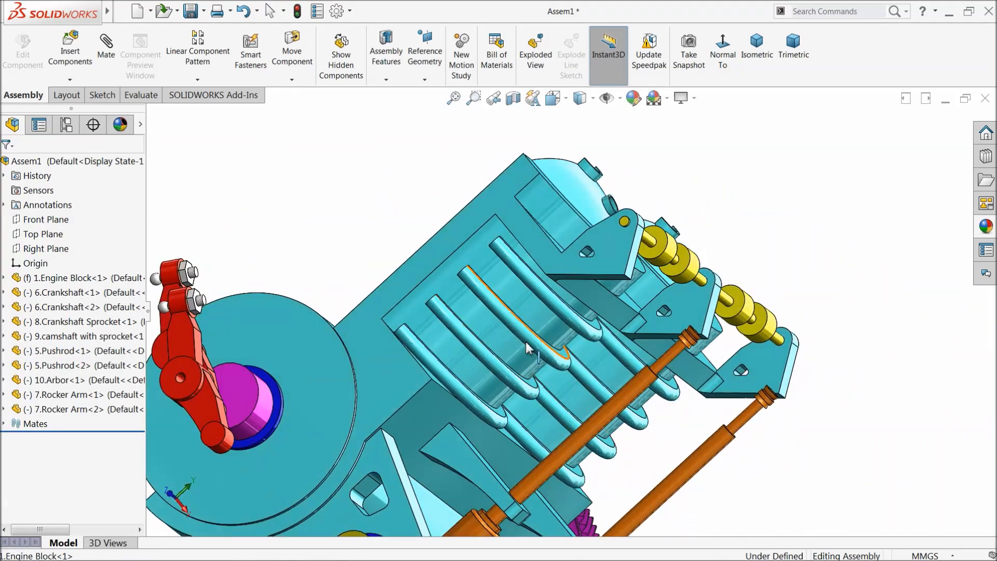
drag(176, 349, 852, 255)
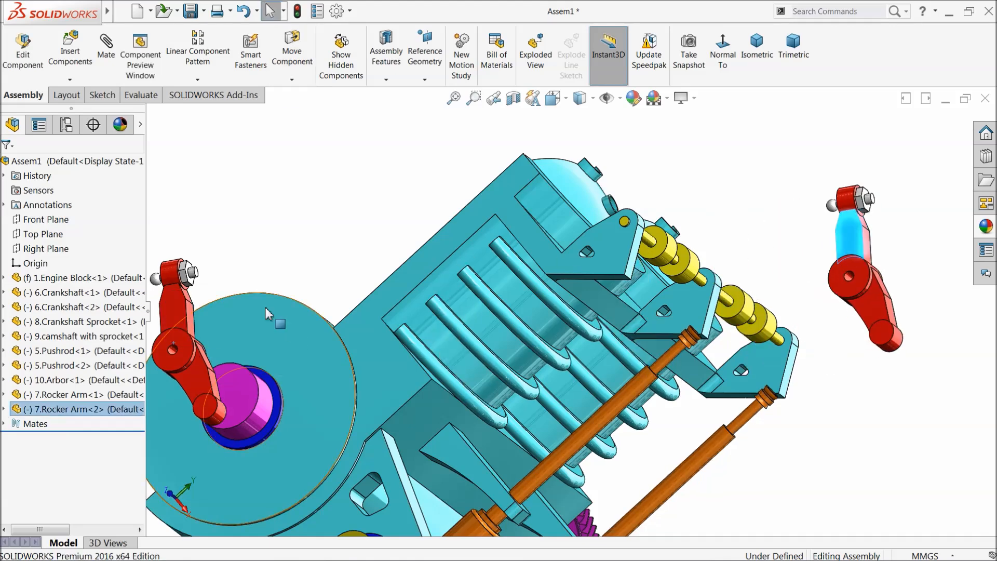
drag(177, 322, 738, 234)
Step: Rotate both rocker arms with a free drag so their ball-ended adjusting screws point down on the pushrod side
middle_drag(738, 233, 639, 242)
scroll(748, 328, up, 4)
scroll(766, 318, down, 6)
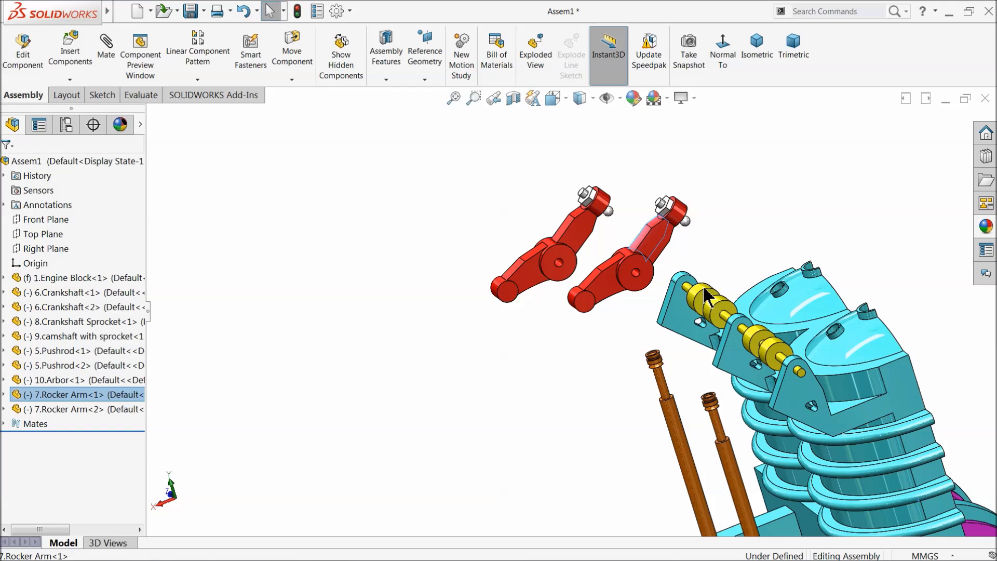
click(306, 107)
drag(470, 280, 468, 310)
drag(679, 348, 704, 321)
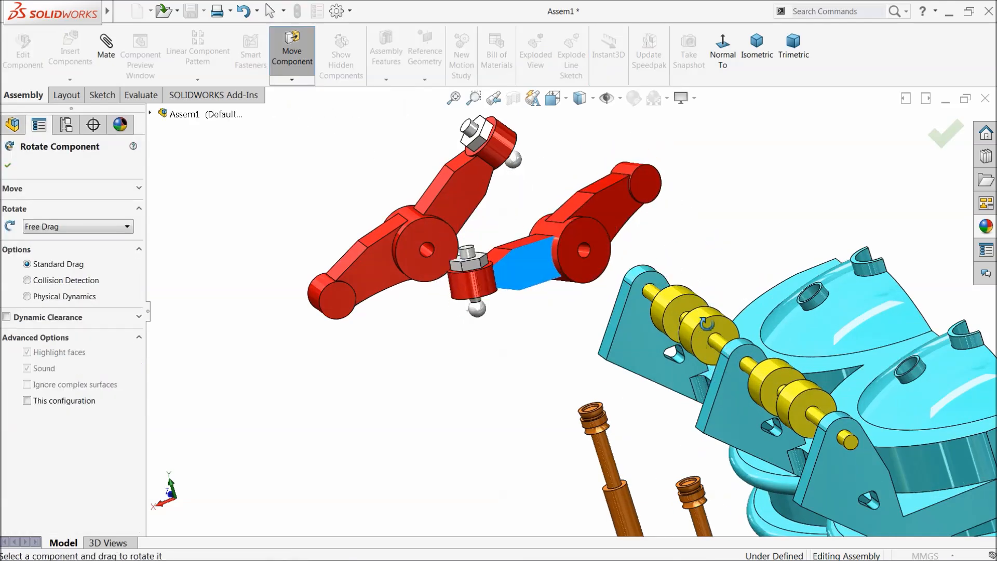
drag(353, 297, 579, 256)
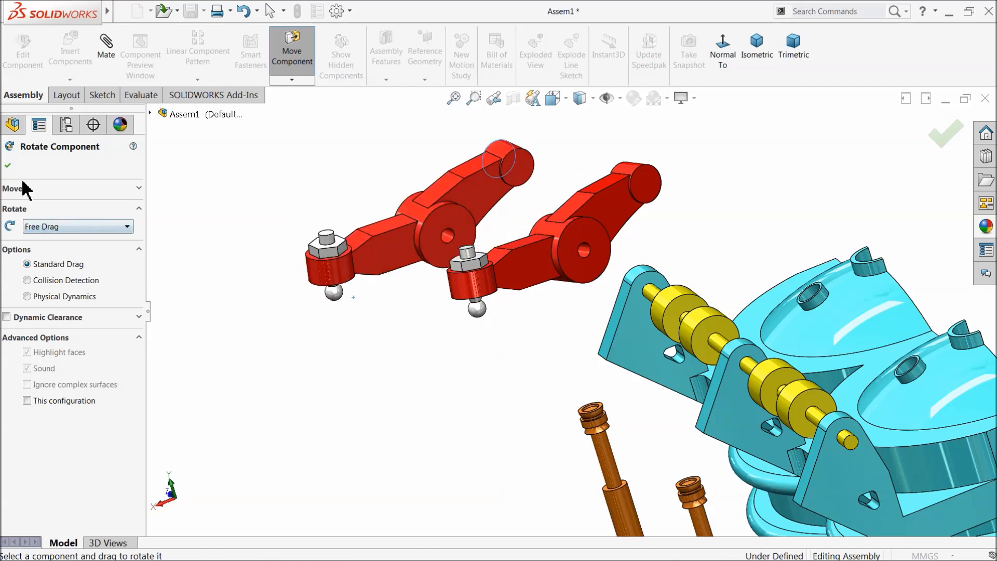
Step: Finish rotating the rocker arms and add a Concentric mate between one rocker arm's pivot bore and the arbor
click(9, 166)
scroll(478, 263, down, 3)
scroll(574, 278, up, 1)
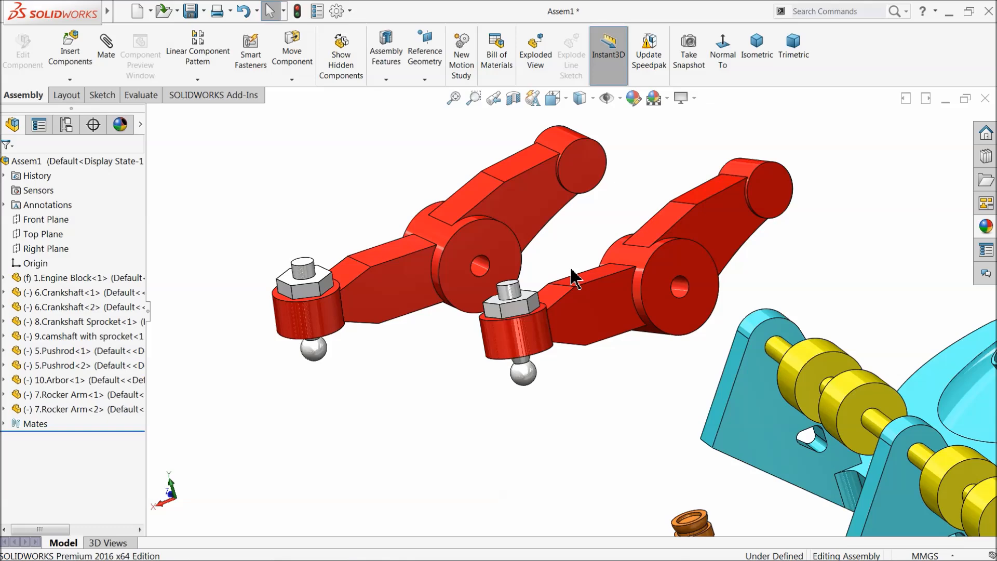
click(101, 49)
scroll(637, 282, down, 2)
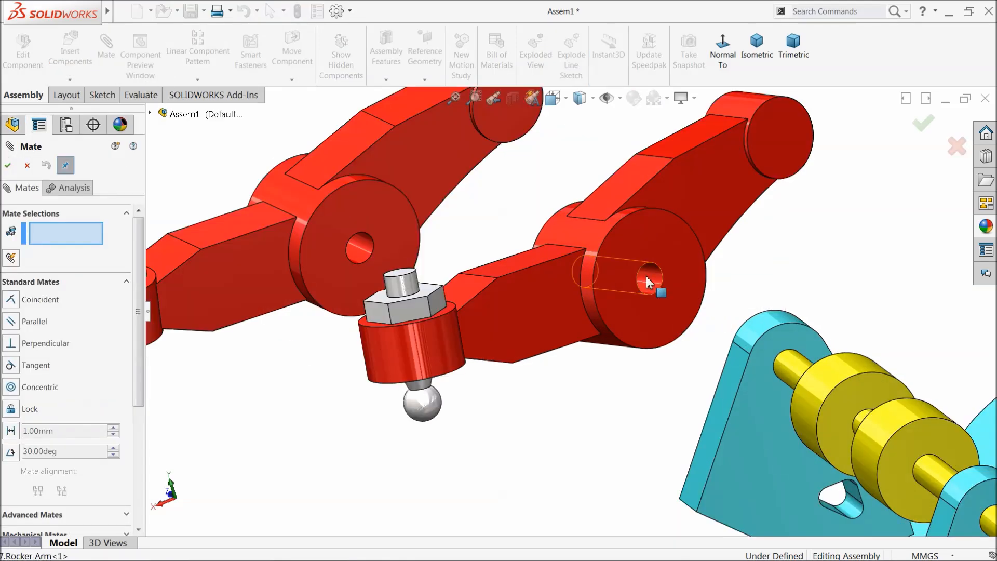
click(646, 276)
click(798, 375)
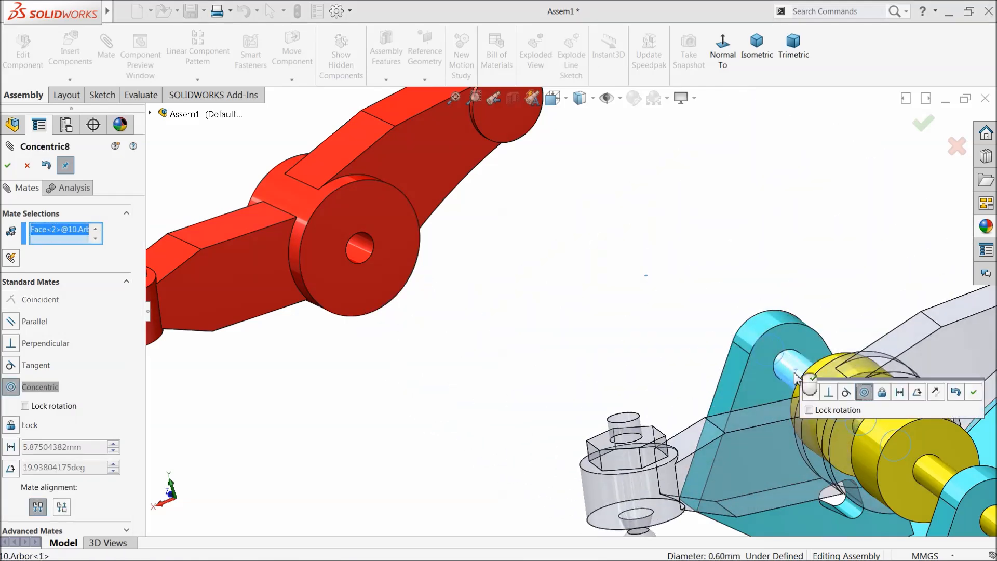
click(972, 396)
scroll(785, 415, up, 5)
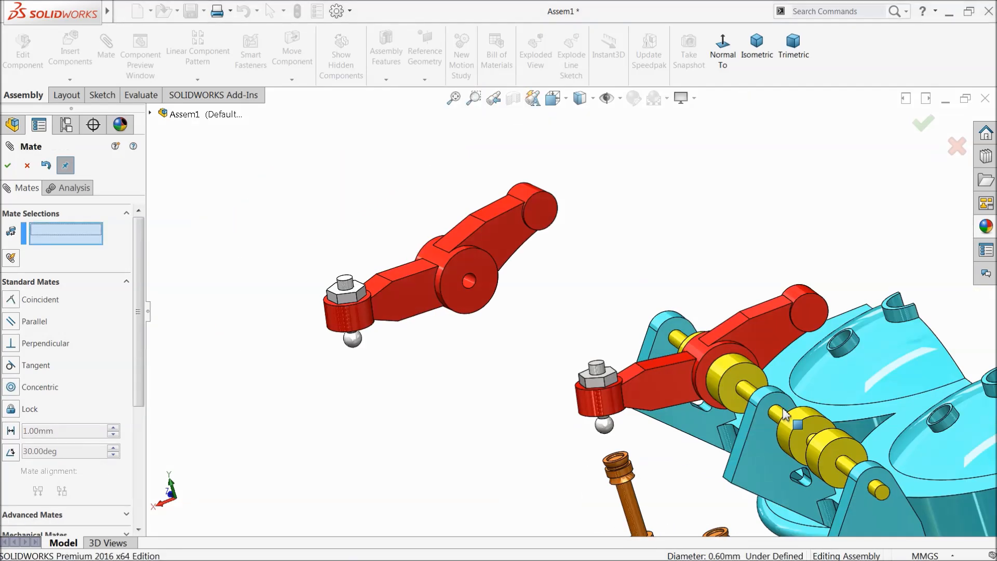
Step: Add a Coincident mate between the mounted rocker arm's hub side face and the adjoining face of the arbor collar
scroll(634, 442, down, 3)
middle_drag(642, 402, 753, 369)
scroll(780, 325, down, 4)
middle_drag(780, 325, 814, 350)
click(734, 262)
middle_drag(734, 263, 680, 292)
click(500, 227)
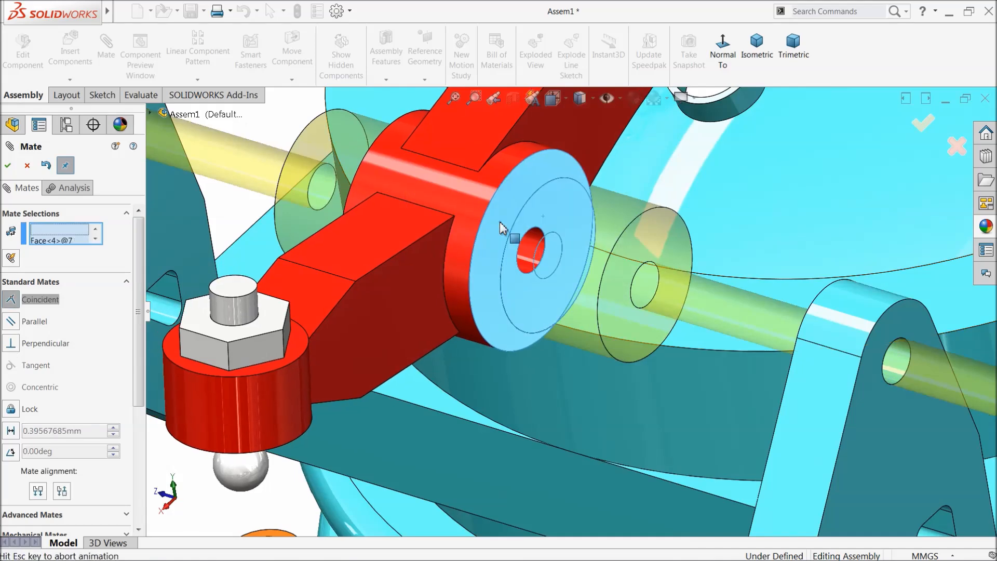
click(665, 191)
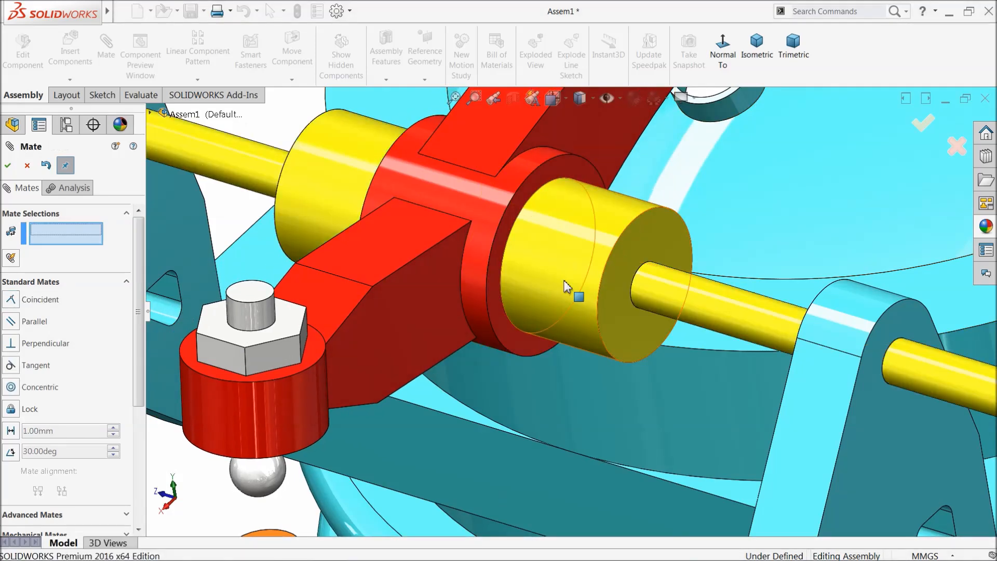
Step: Add a Tangent mate between the mounted rocker arm's adjusting-screw ball and the flat floor of the first pushrod's cup
scroll(410, 454, up, 2)
scroll(383, 460, down, 4)
click(369, 382)
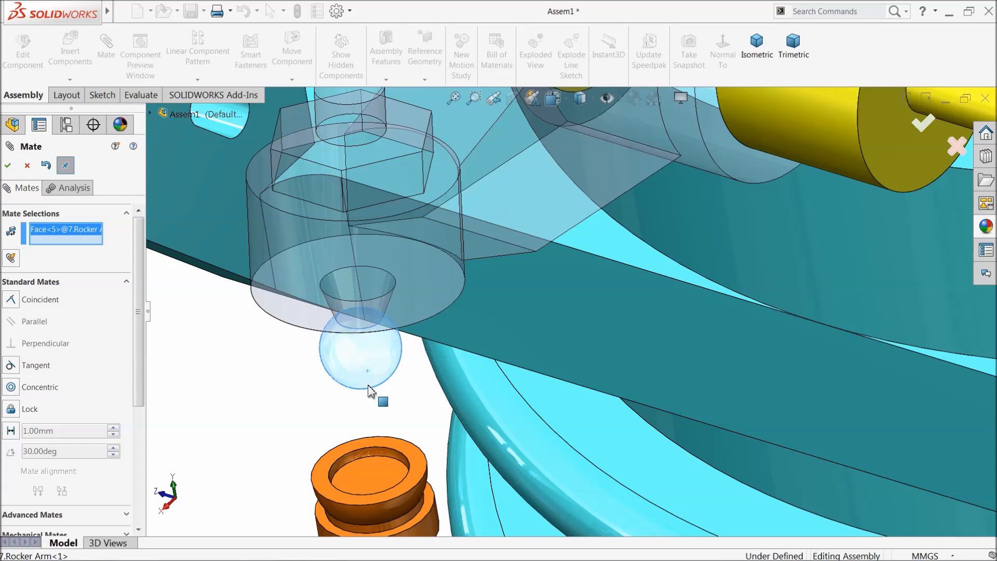
click(372, 477)
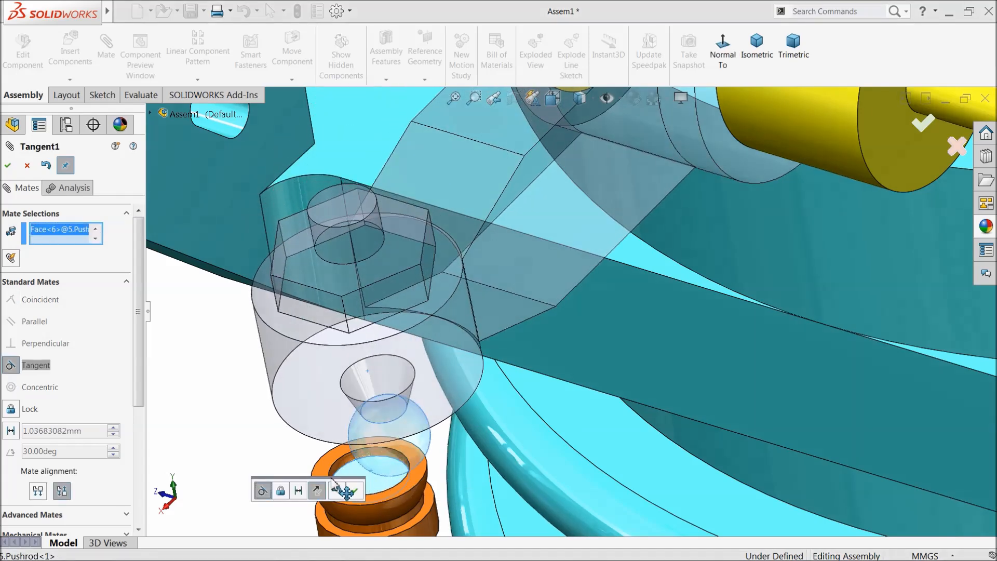
click(354, 490)
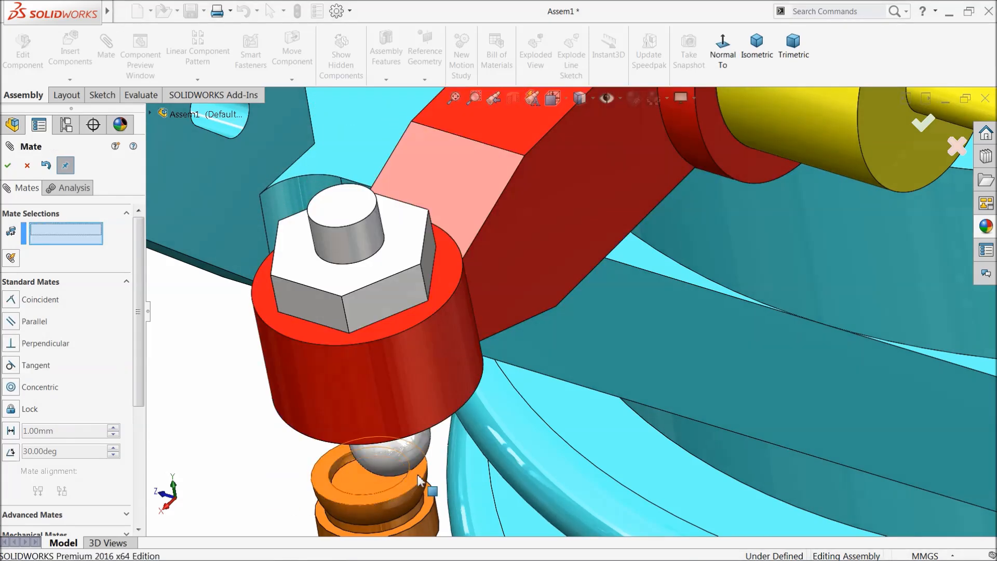
Step: Add a Concentric mate between the second rocker arm's pivot bore and the arbor
scroll(547, 445, up, 6)
scroll(597, 441, up, 3)
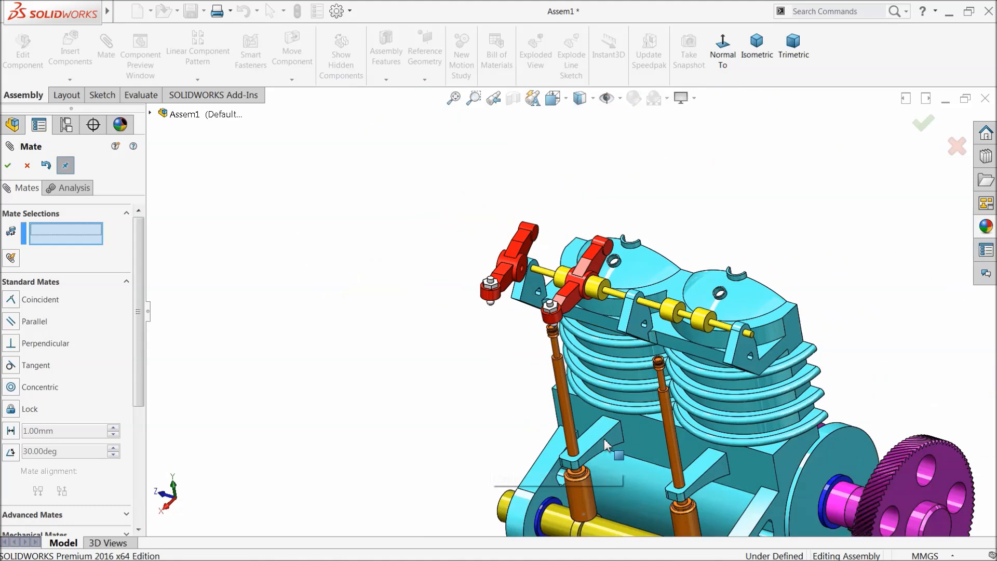
scroll(596, 440, down, 4)
scroll(556, 379, up, 4)
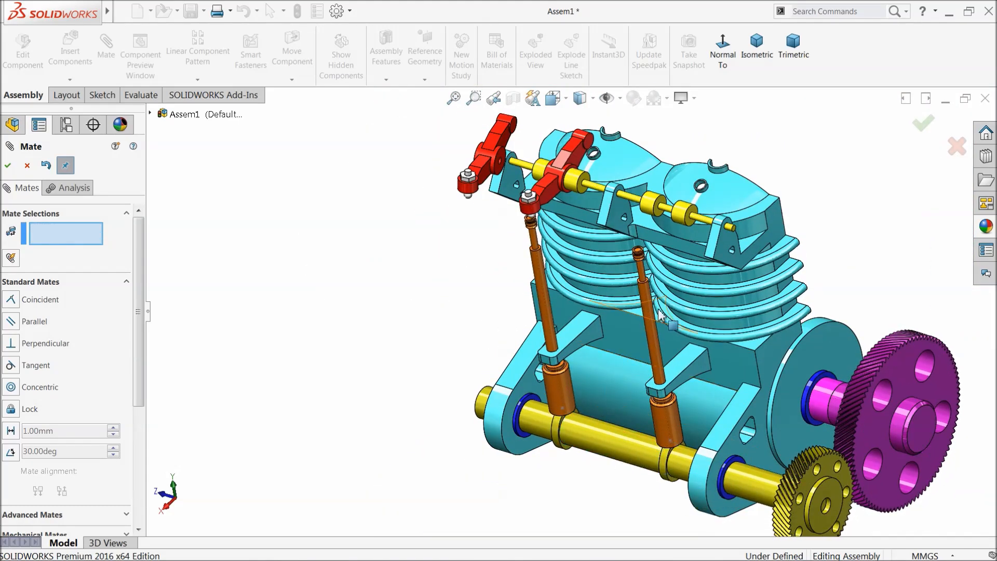
scroll(683, 278, down, 3)
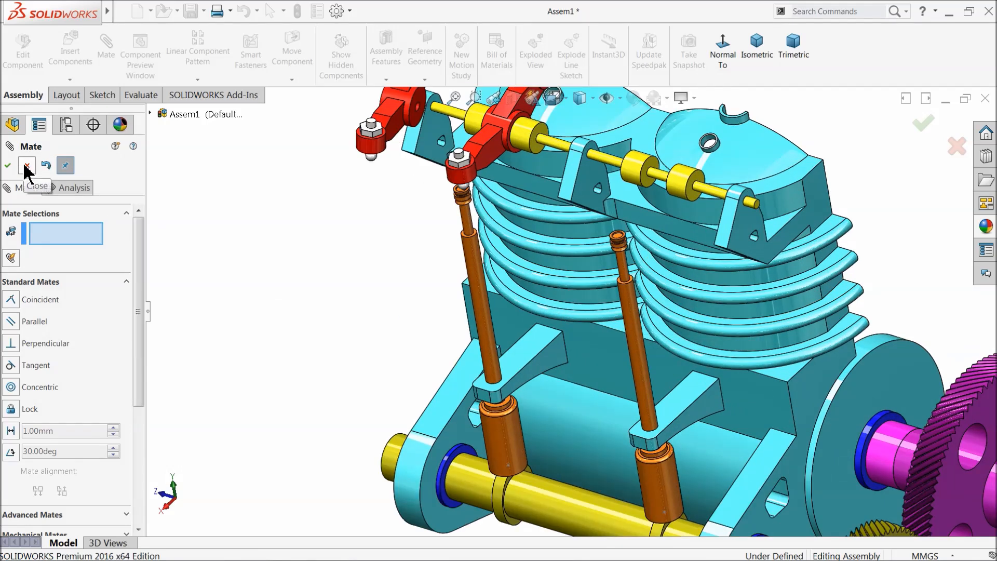
scroll(451, 158, up, 3)
scroll(486, 307, down, 7)
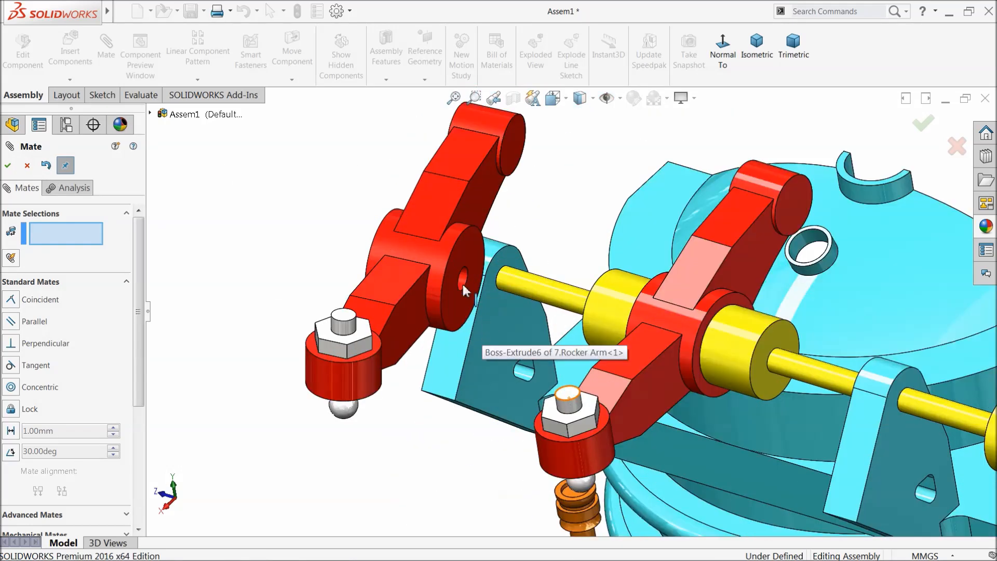
click(463, 280)
click(552, 296)
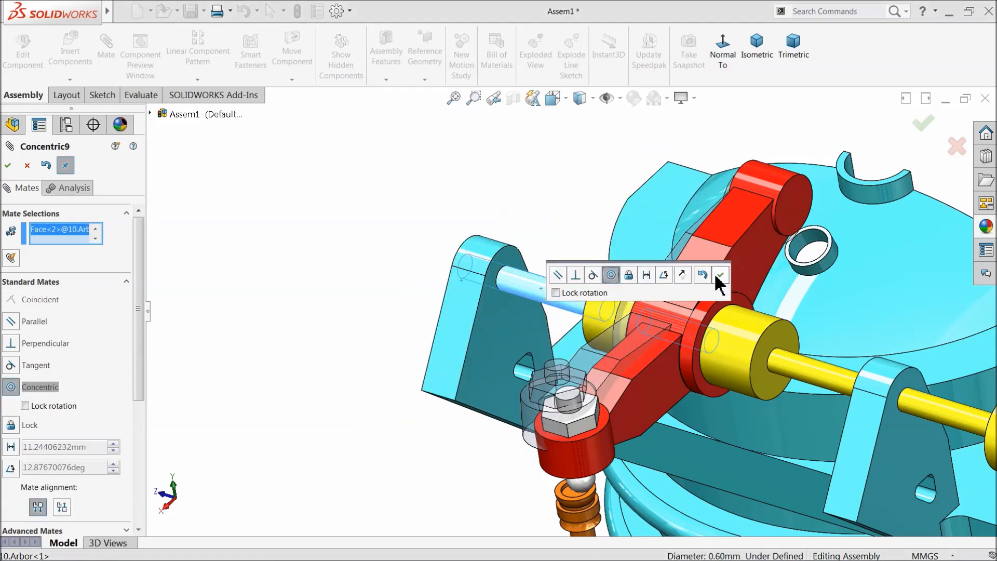
click(719, 275)
Step: Slide the second rocker arm along the arbor to the collars nearer the gears and mate its hub face Coincident with the collar face
drag(604, 359, 878, 432)
scroll(886, 445, up, 3)
scroll(886, 446, down, 3)
scroll(827, 400, down, 3)
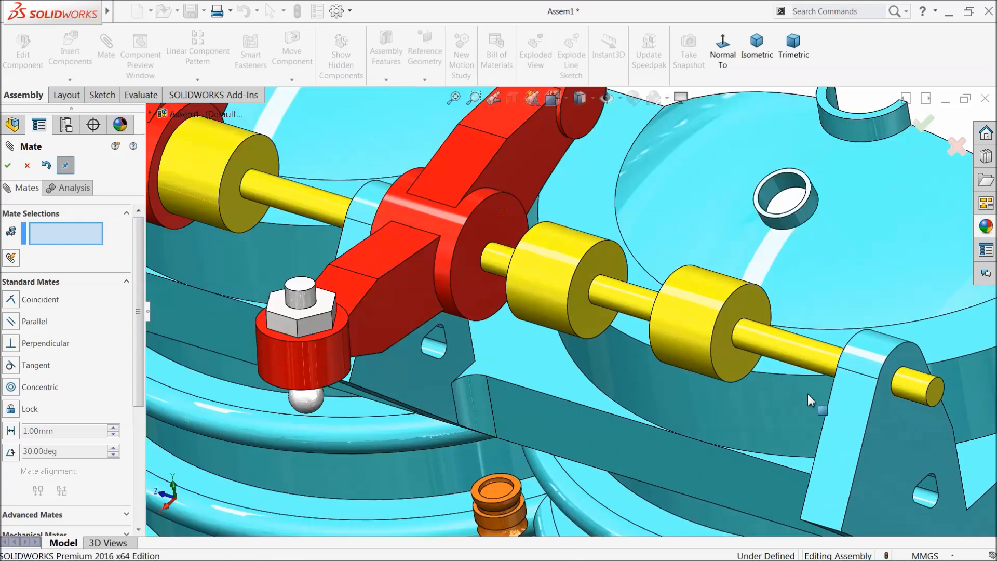
click(581, 310)
middle_drag(560, 310, 453, 229)
click(448, 202)
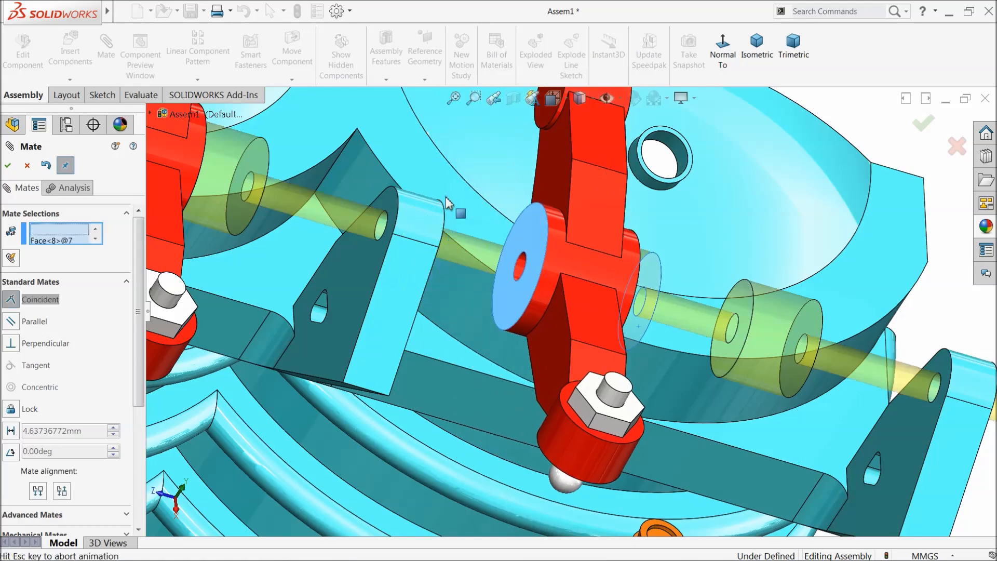
click(430, 166)
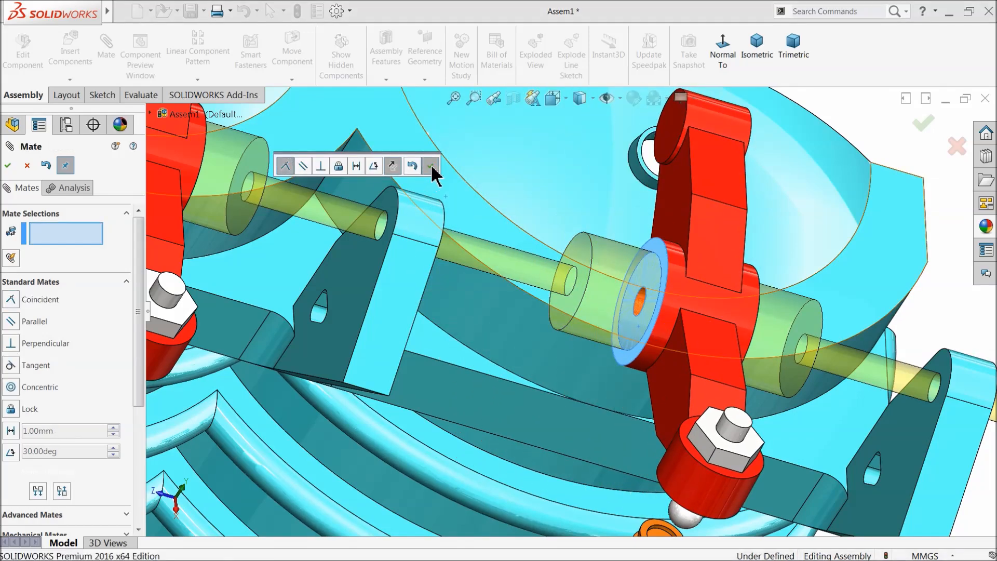
Step: Add a Tangent mate between the second rocker arm's ball and the second pushrod's cup floor, and finish mating
middle_drag(597, 312, 553, 275)
scroll(554, 420, down, 5)
click(513, 297)
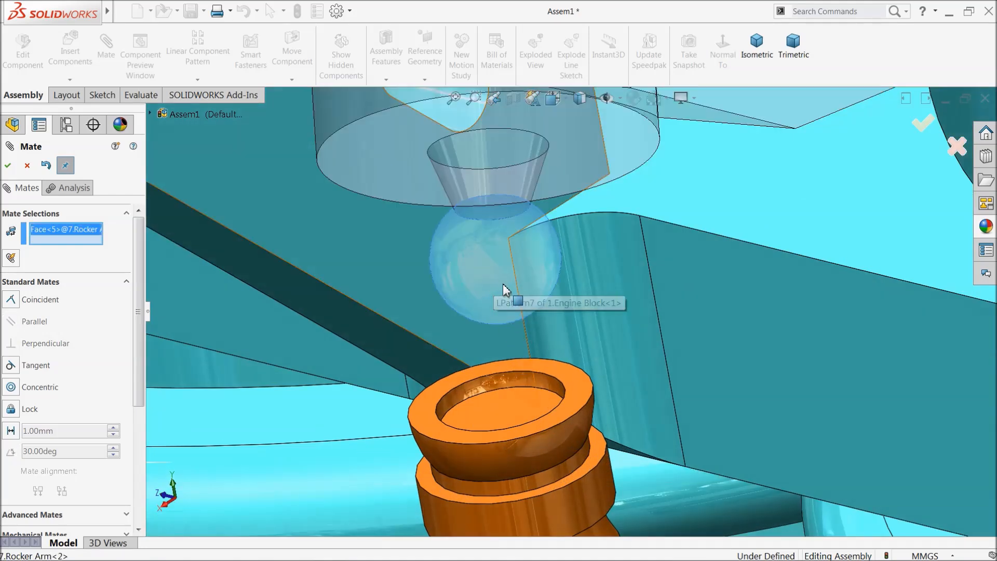
click(495, 401)
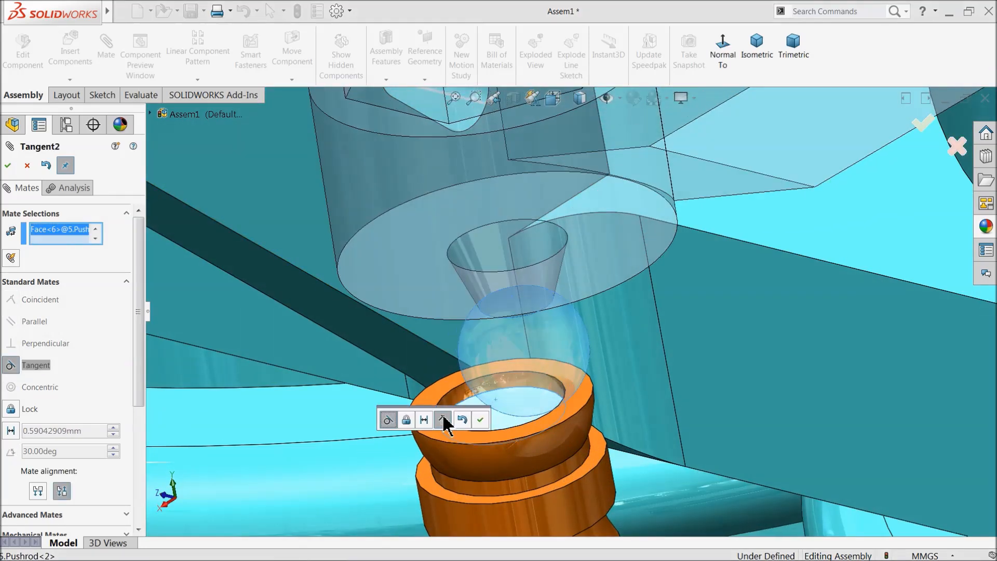
click(480, 421)
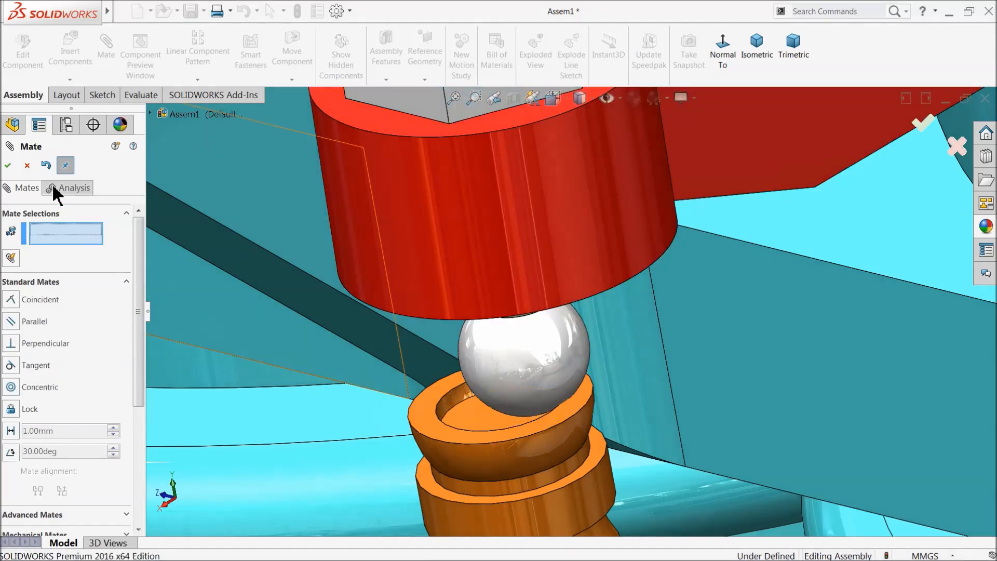
click(27, 166)
Step: Turn the crankshaft sprocket to check how the camshaft, pushrods and rocker arms move, and inspect the engine from both sides
scroll(445, 273, up, 5)
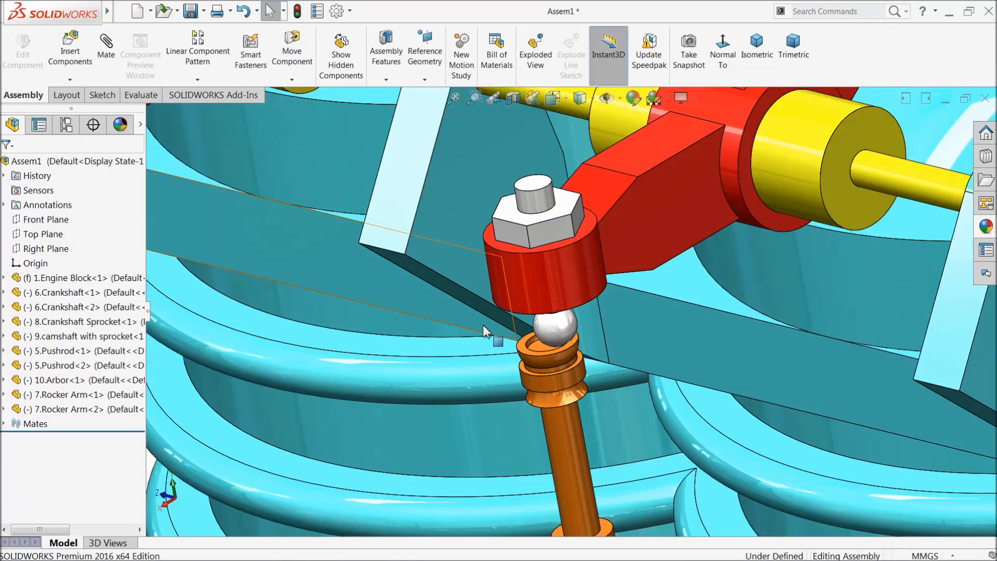
scroll(629, 332, up, 5)
scroll(628, 333, up, 5)
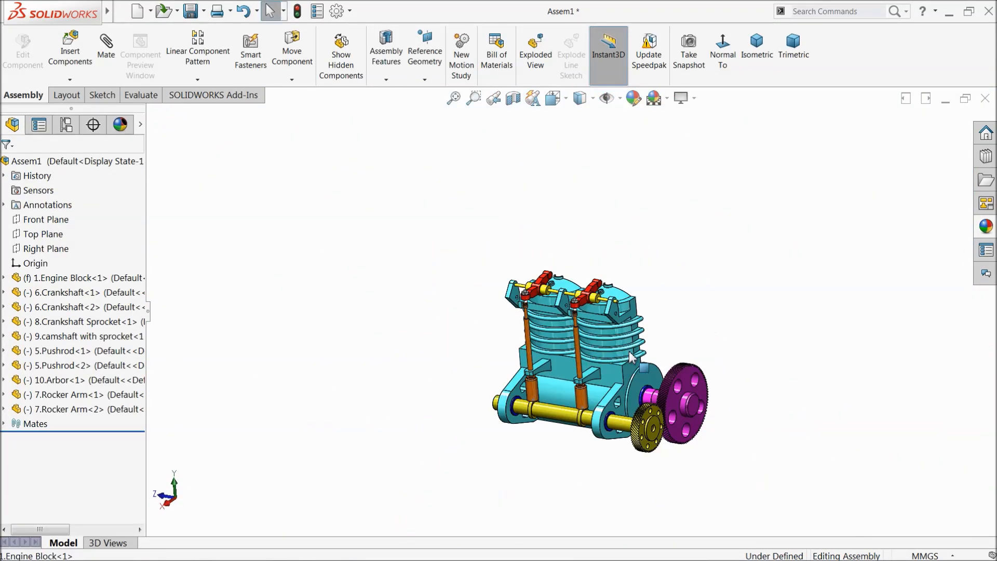
middle_drag(646, 406, 696, 409)
drag(695, 409, 663, 383)
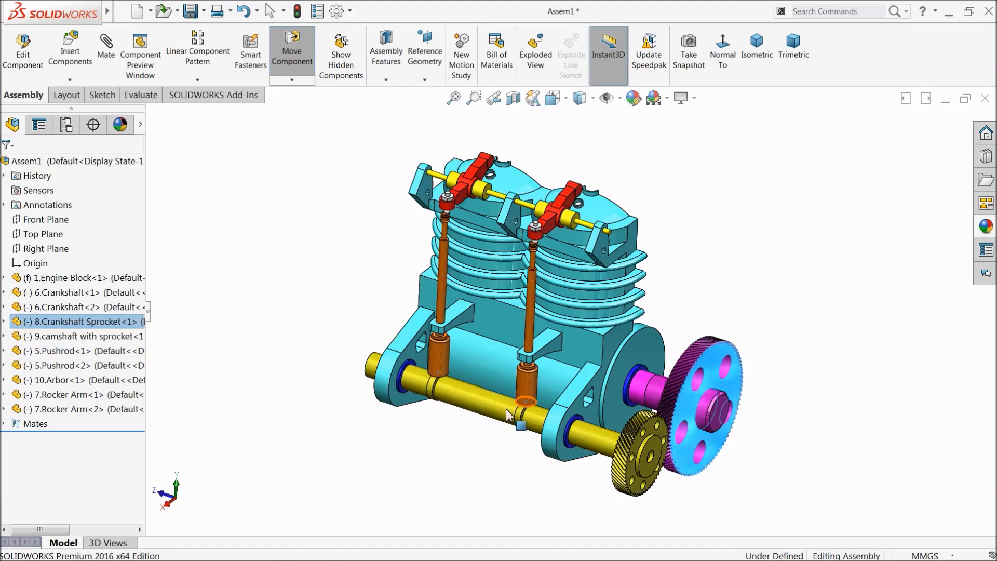
scroll(462, 429, down, 5)
middle_drag(507, 399, 391, 427)
key(f)
key(f)
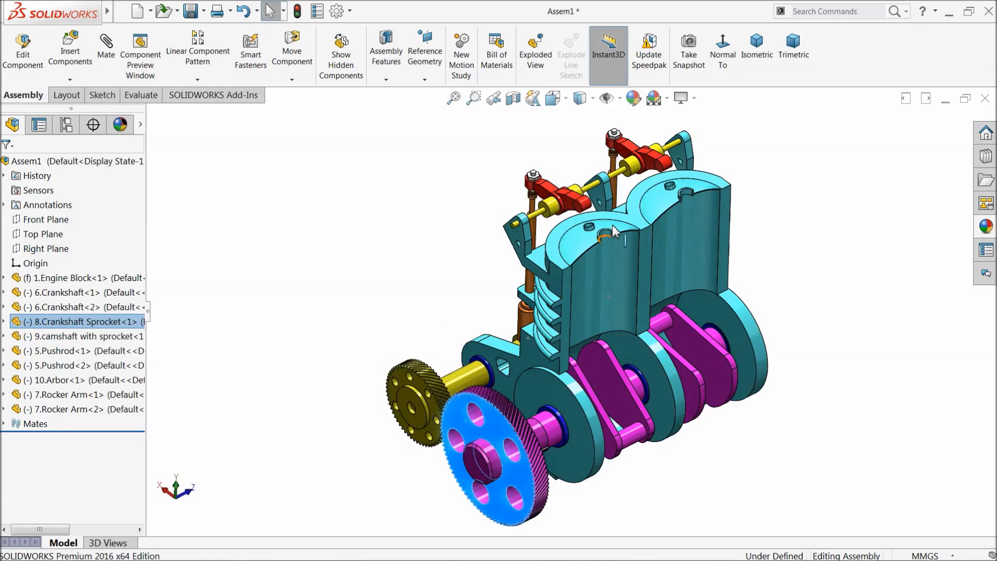
Step: Insert the 4.connecting Rod part from the 2 Cylinder Engine folder beside the engine block and place a second copy next to it
scroll(630, 240, down, 3)
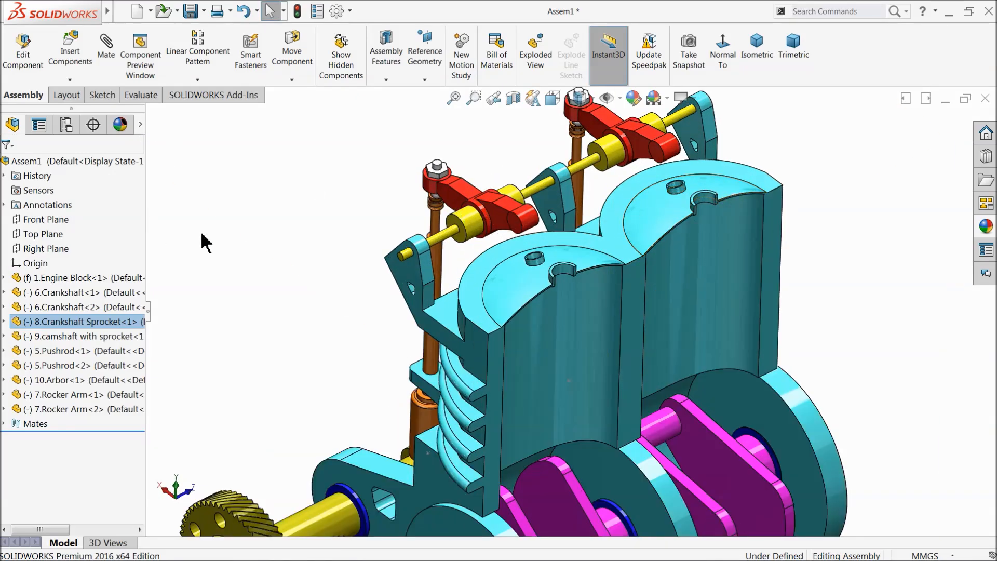
click(70, 49)
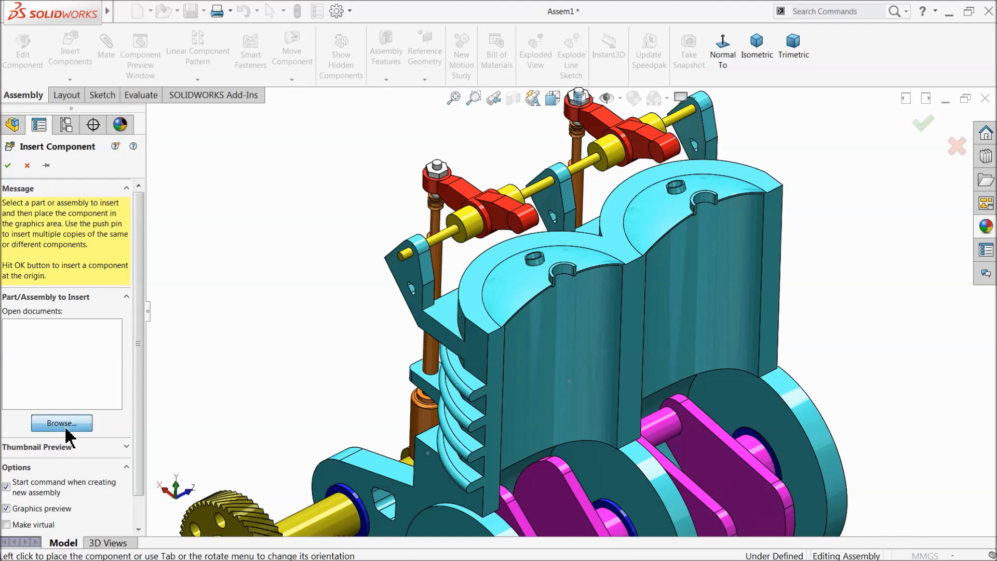
click(65, 428)
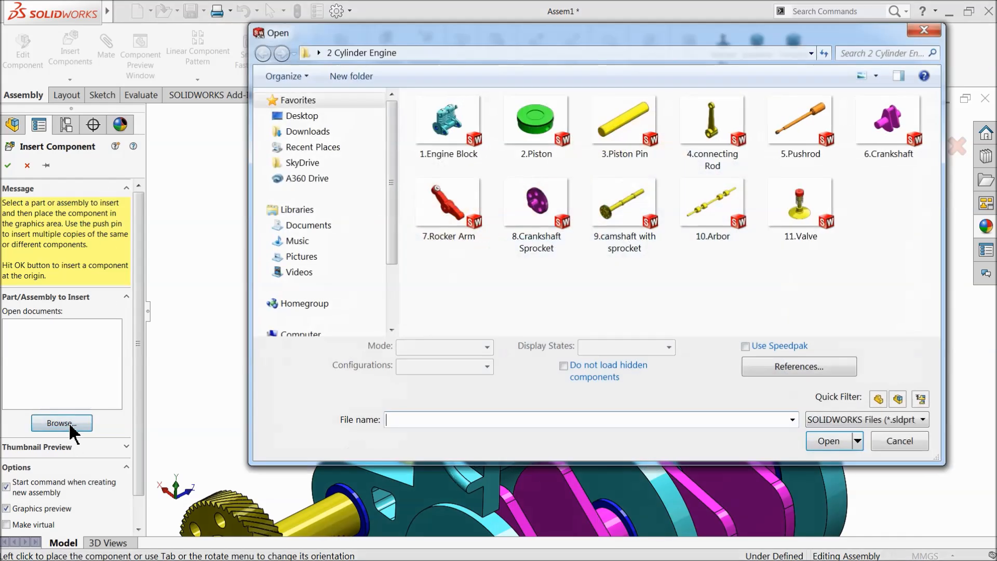
click(712, 150)
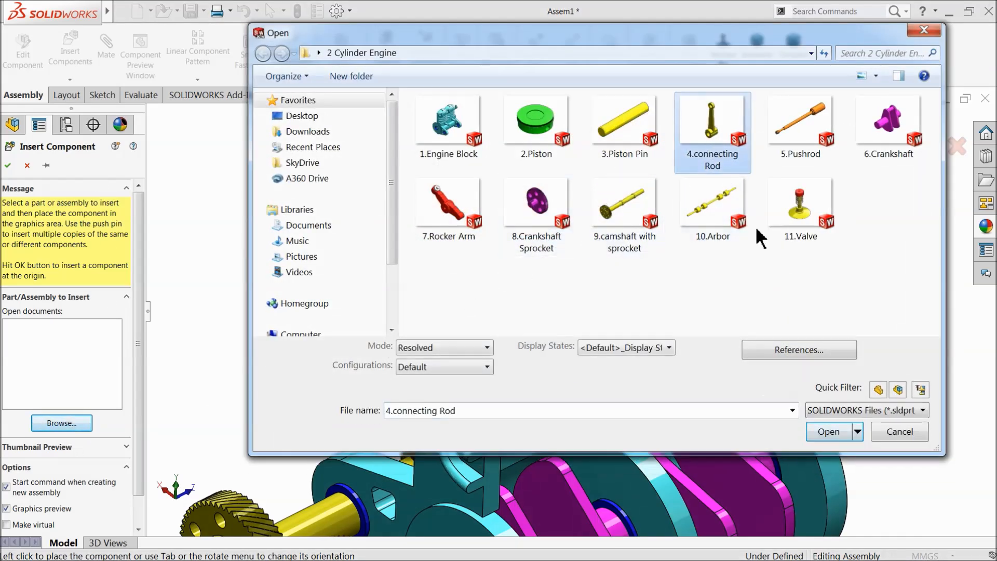
click(819, 434)
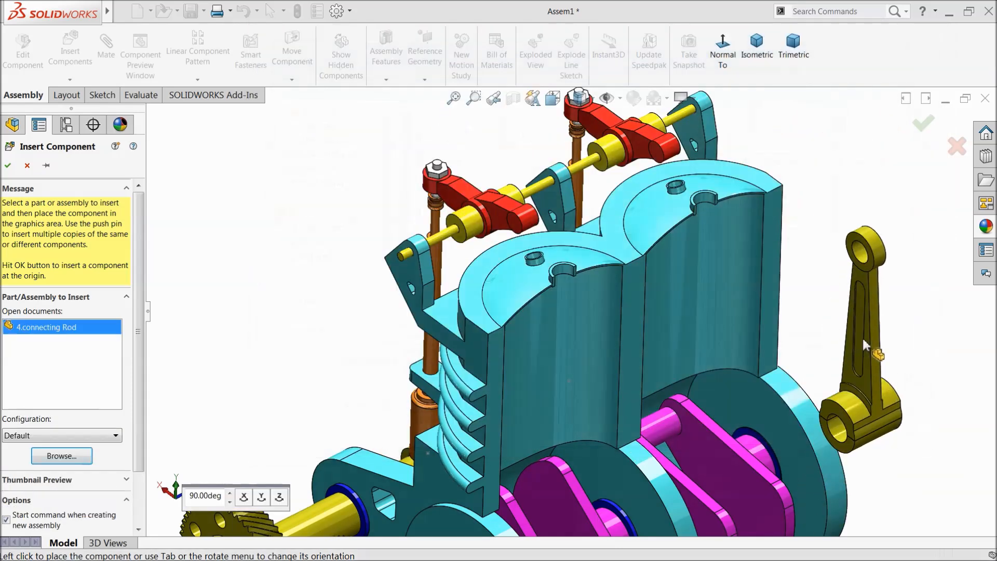
click(802, 370)
scroll(708, 379, up, 4)
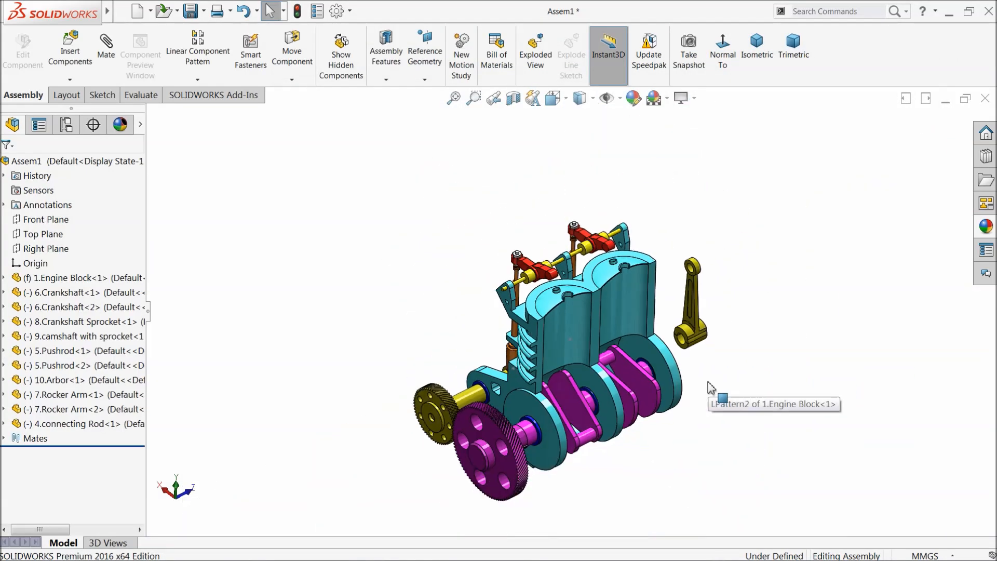
scroll(670, 353, down, 2)
ctrl+drag(665, 245, 767, 295)
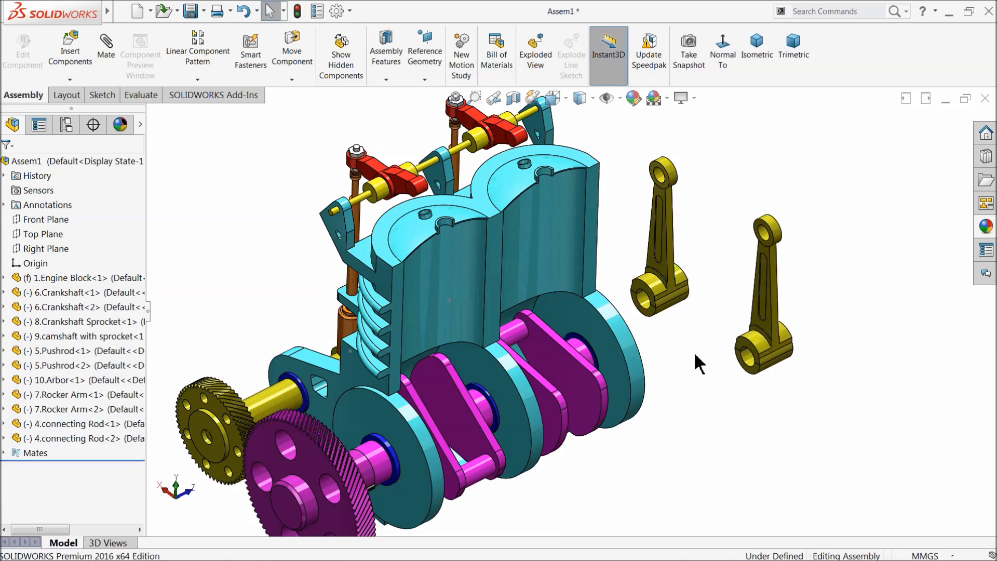
Step: Rotate the crankshaft so the crankpins are accessible from the open side of the engine block
middle_drag(551, 400, 515, 381)
key(Escape)
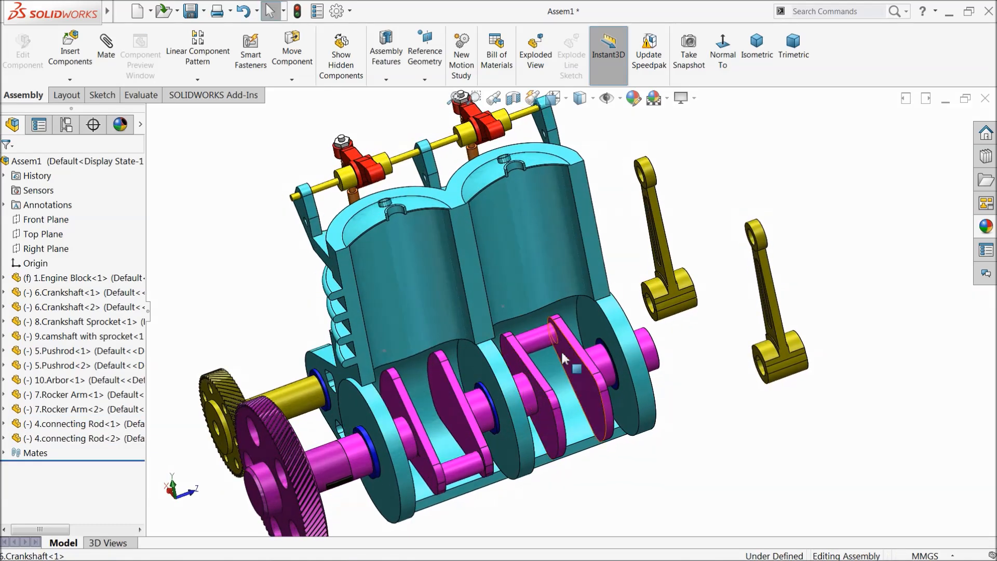
drag(653, 352, 672, 396)
click(623, 240)
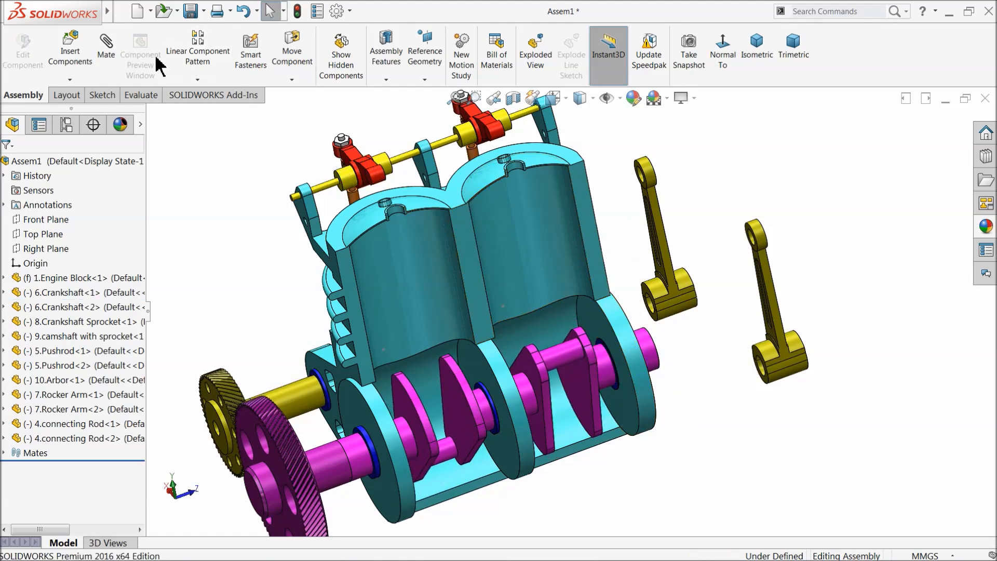
Step: Add a Concentric mate between the first connecting rod's big-end bore and the crankpin farther from the crankshaft sprocket
scroll(592, 296, down, 4)
click(526, 420)
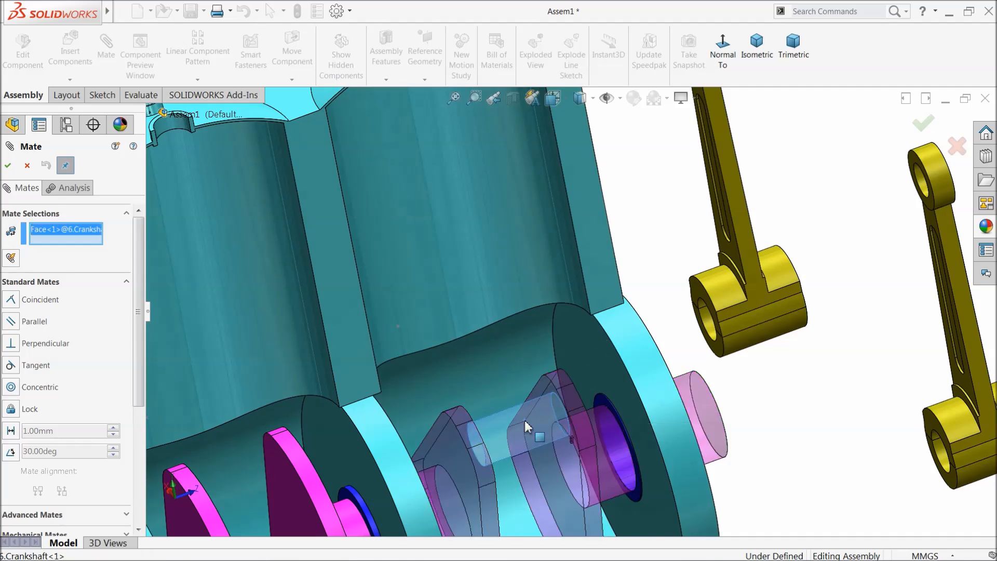
scroll(719, 350, down, 3)
click(686, 297)
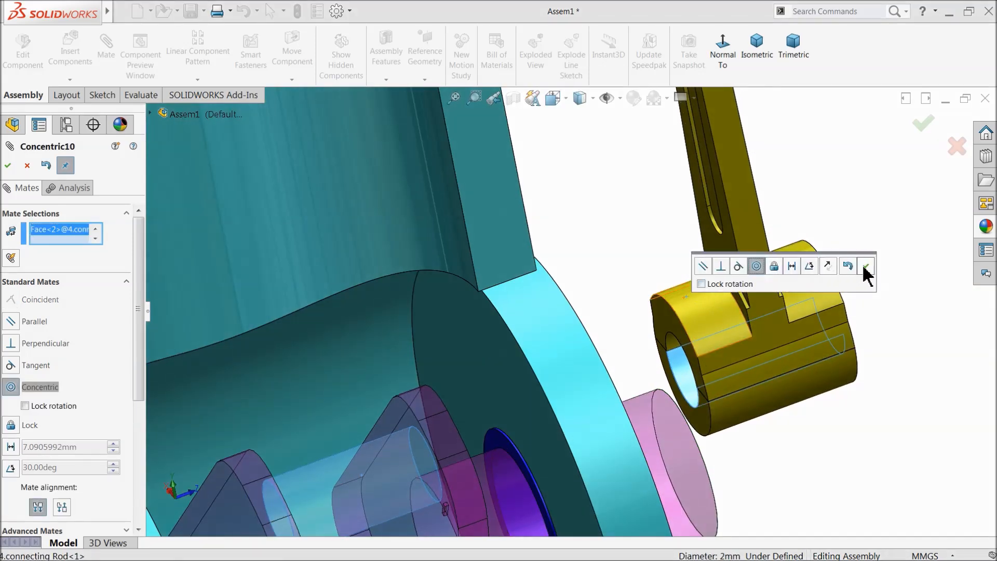
click(866, 267)
Step: Add a Coincident mate between the first connecting rod's big-end side face and the inner face of the adjacent crank web
scroll(571, 403, up, 4)
scroll(490, 415, down, 3)
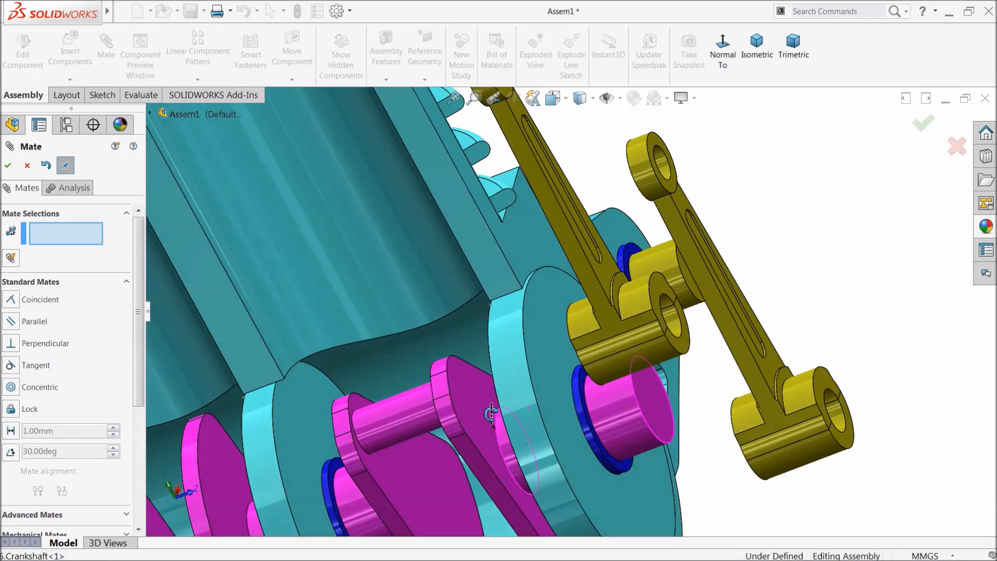
click(392, 469)
middle_drag(549, 410, 603, 369)
click(586, 382)
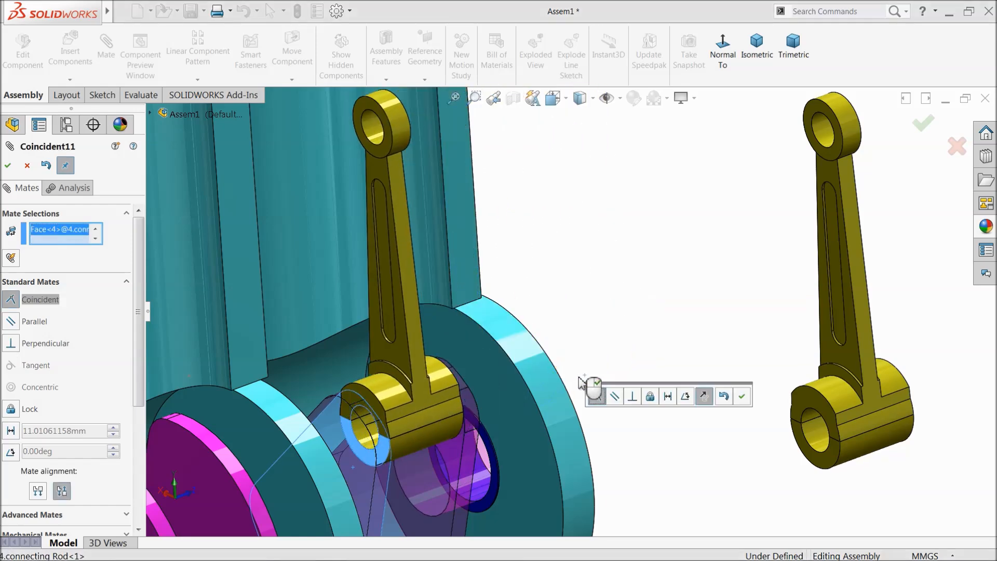
click(743, 397)
Step: Turn the crankshaft to expose the crankpin nearer the sprocket and make the second connecting rod's big-end bore Concentric with it
scroll(571, 411, up, 3)
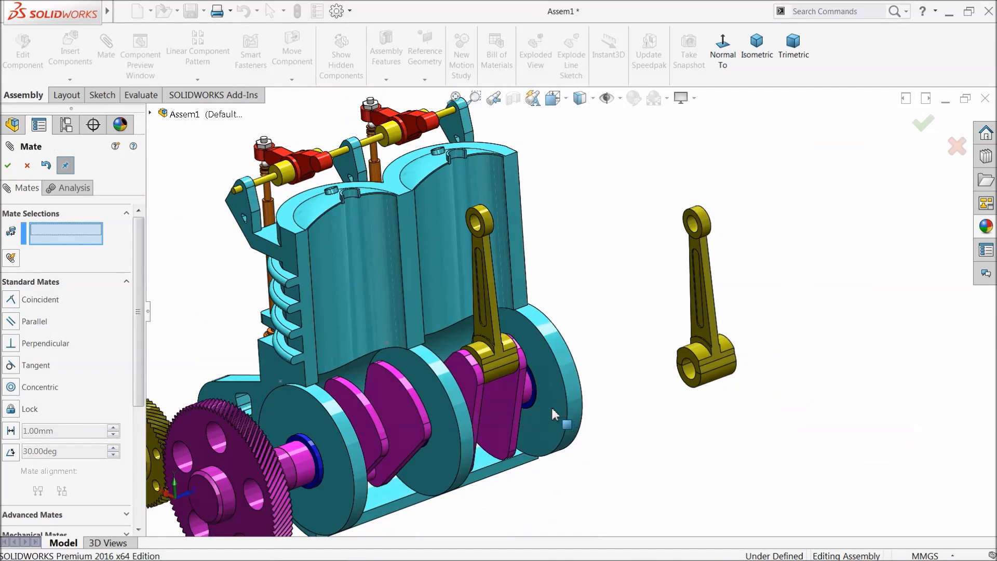
drag(502, 424, 465, 359)
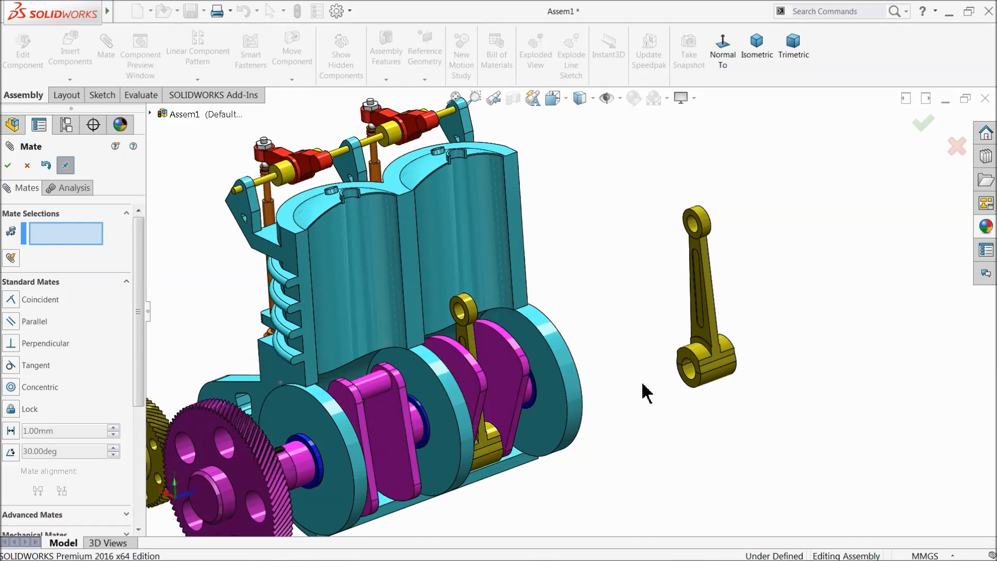
click(691, 378)
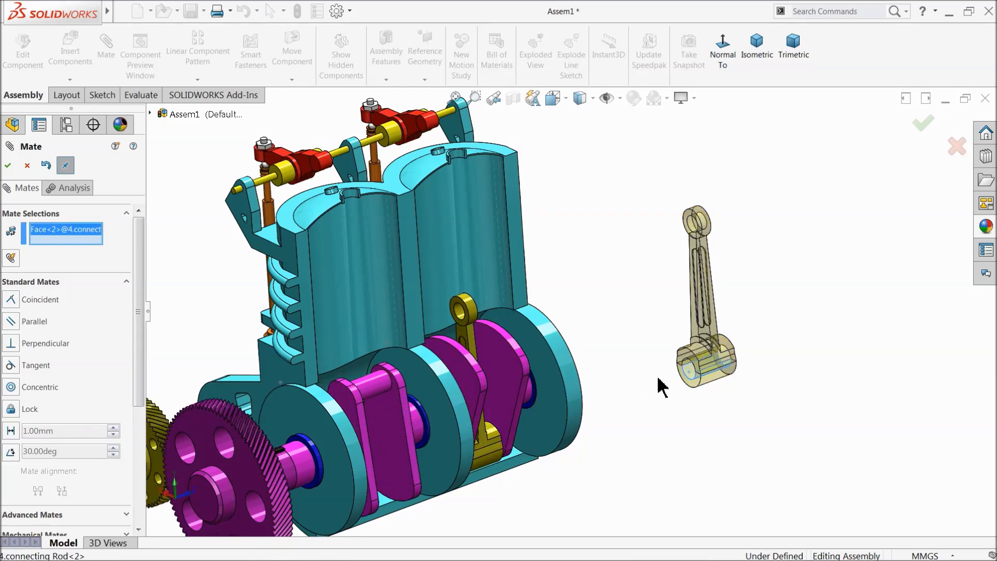
click(376, 389)
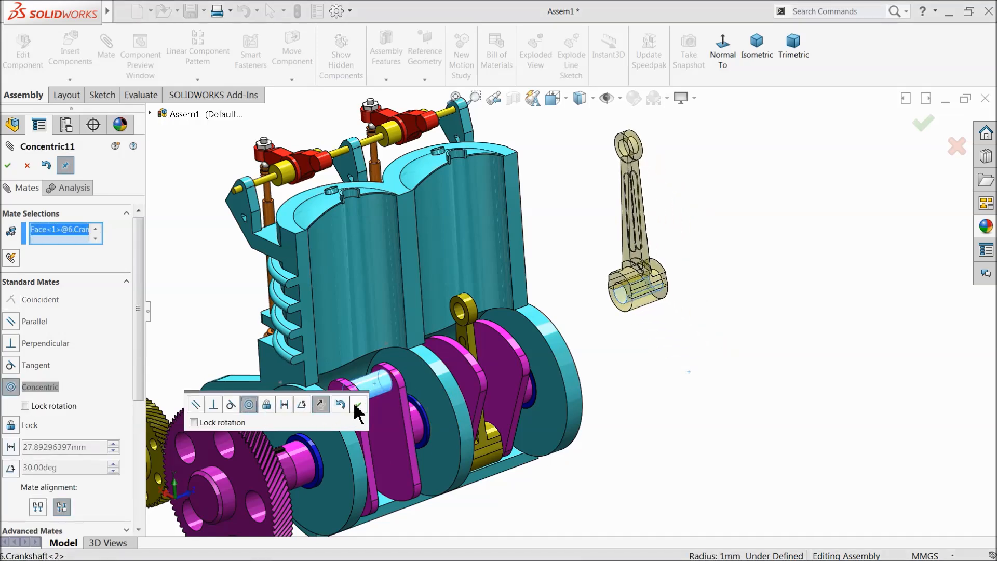
click(357, 406)
Step: Add a Coincident mate between the second connecting rod's big-end side face and the adjacent crank web's inner face, and finish mating
click(390, 409)
middle_drag(592, 367, 543, 368)
scroll(649, 290, down, 5)
click(609, 255)
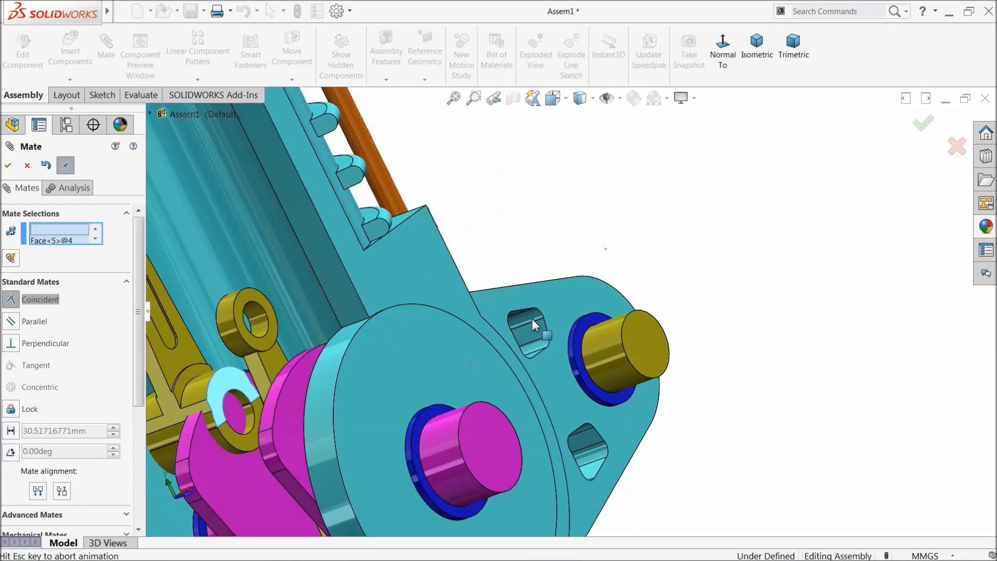
scroll(332, 436, up, 5)
middle_drag(332, 436, 433, 379)
click(405, 383)
scroll(413, 400, up, 3)
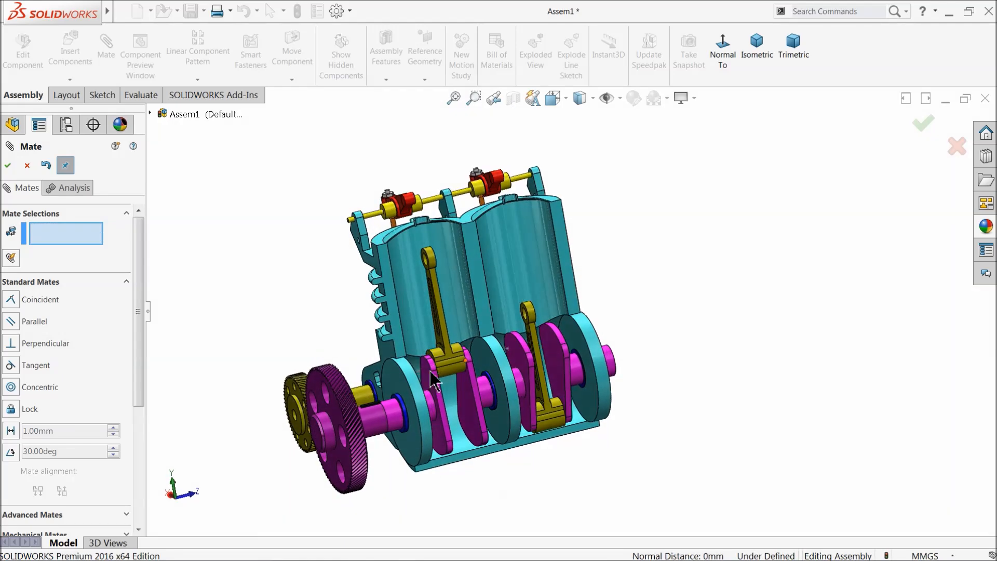
click(27, 166)
Step: Insert the 2.Piston and 3.Piston Pin parts together from the 2 Cylinder Engine folder, placing them beside the engine block
click(78, 65)
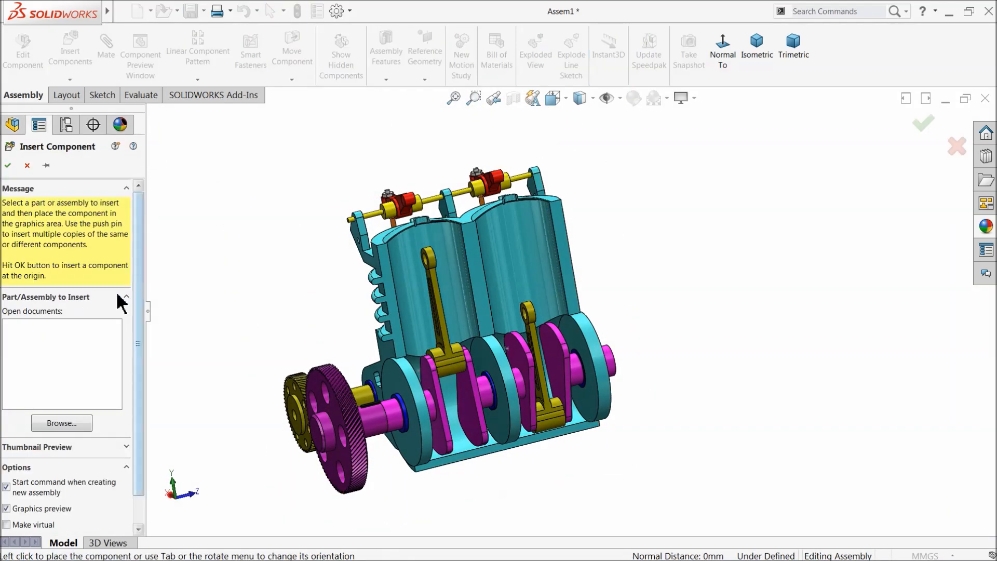
click(60, 423)
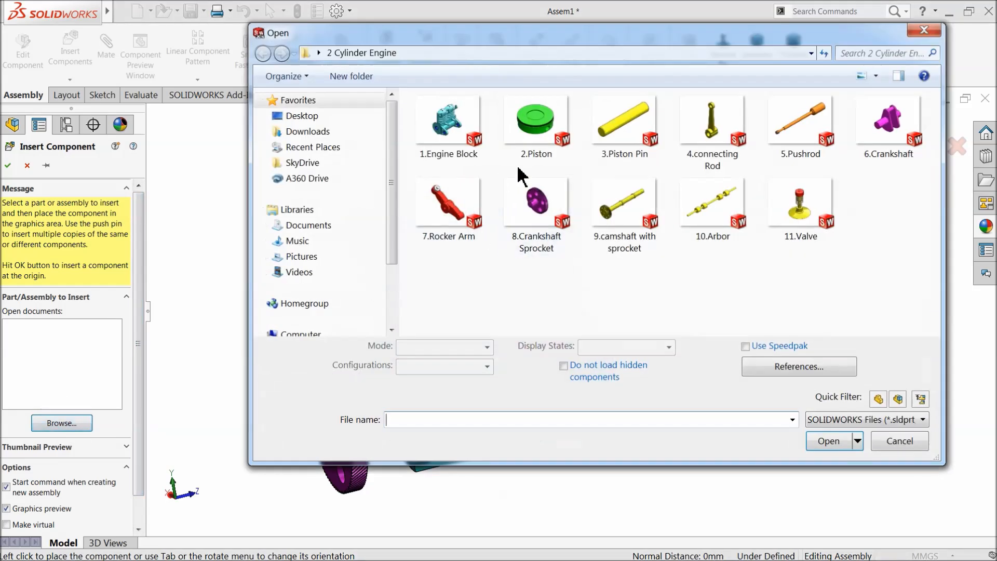
click(533, 151)
ctrl+click(628, 150)
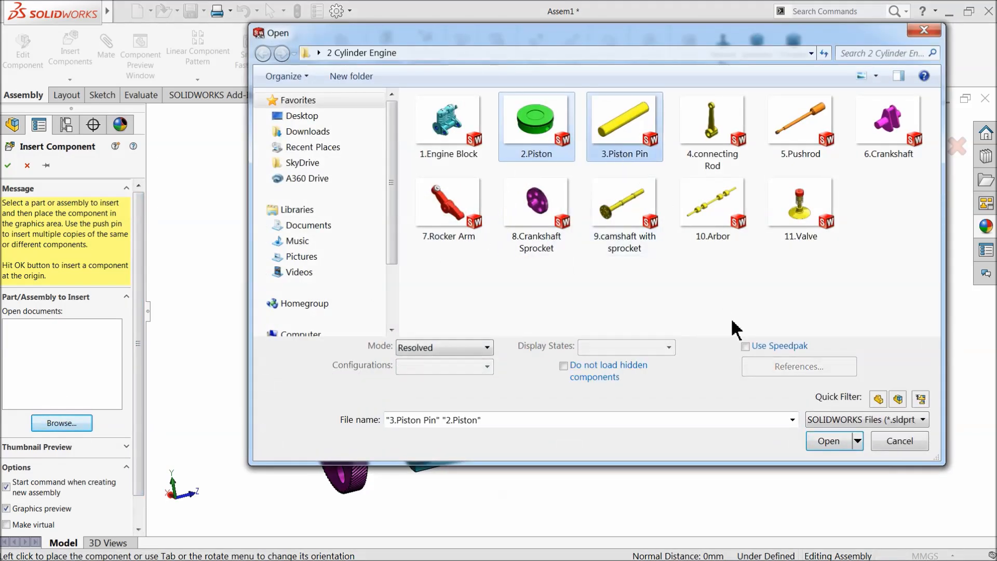
click(812, 439)
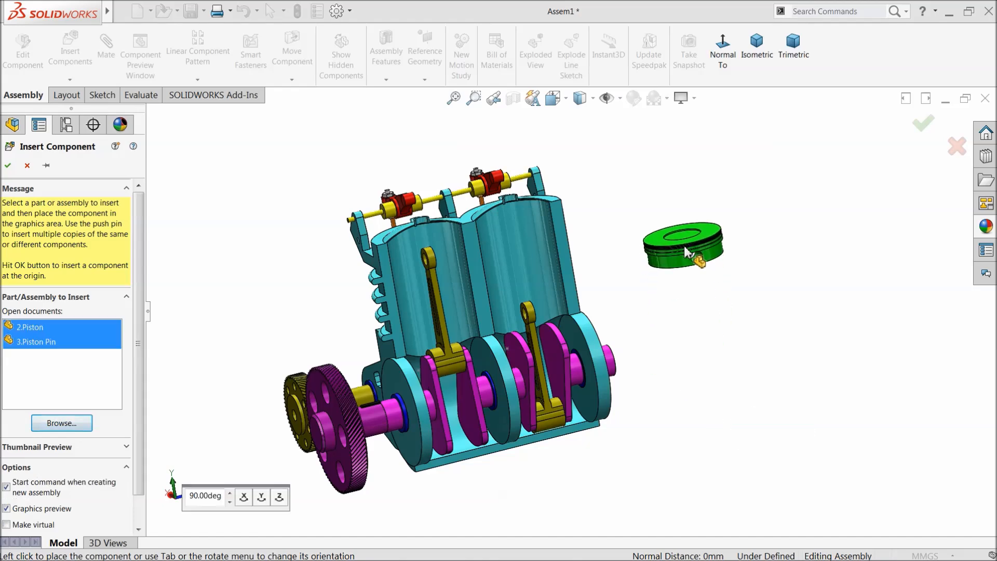
click(732, 271)
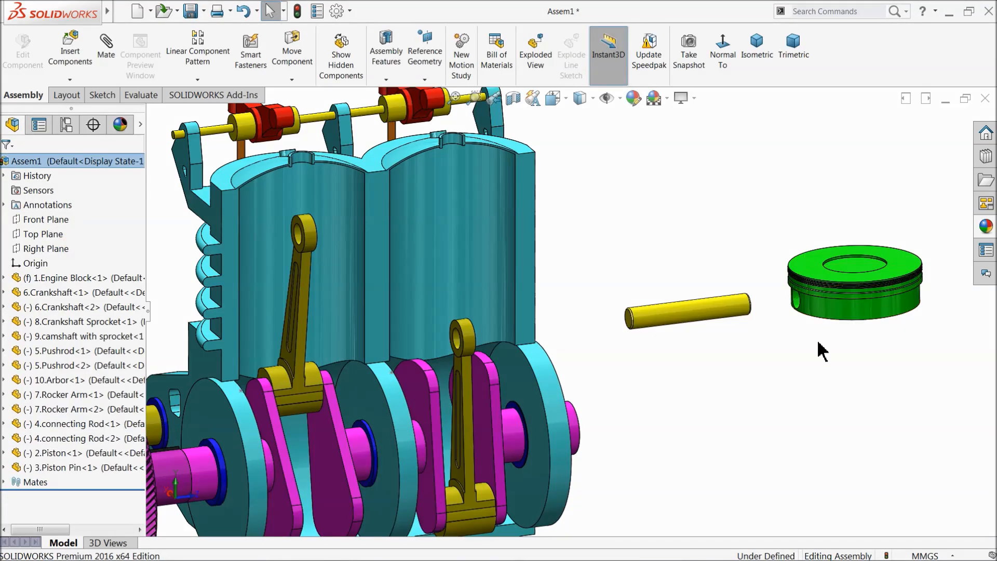
Step: Add a Concentric mate between the piston pin's cylindrical face and the piston's pin hole
scroll(896, 304, down, 4)
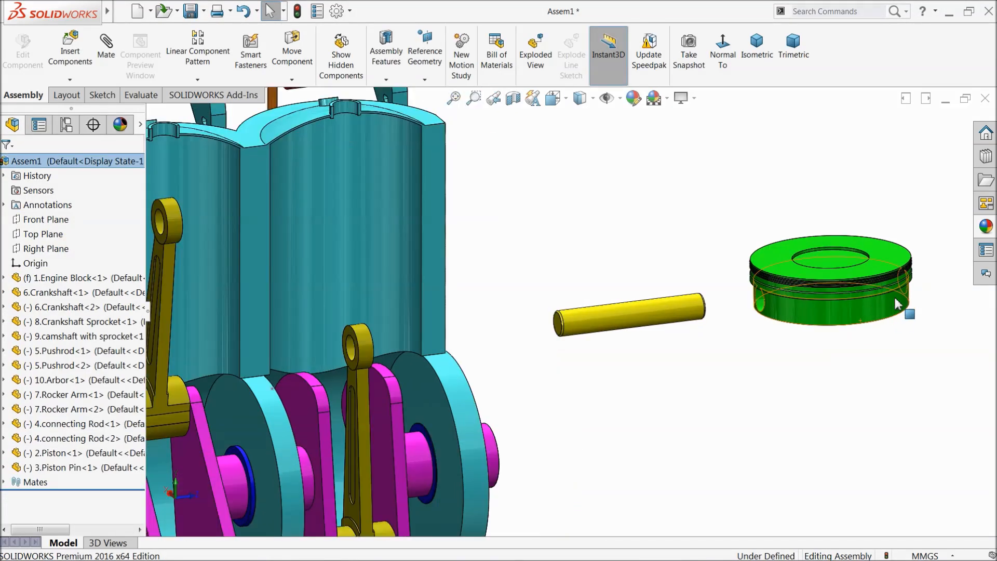
middle_drag(725, 319, 744, 336)
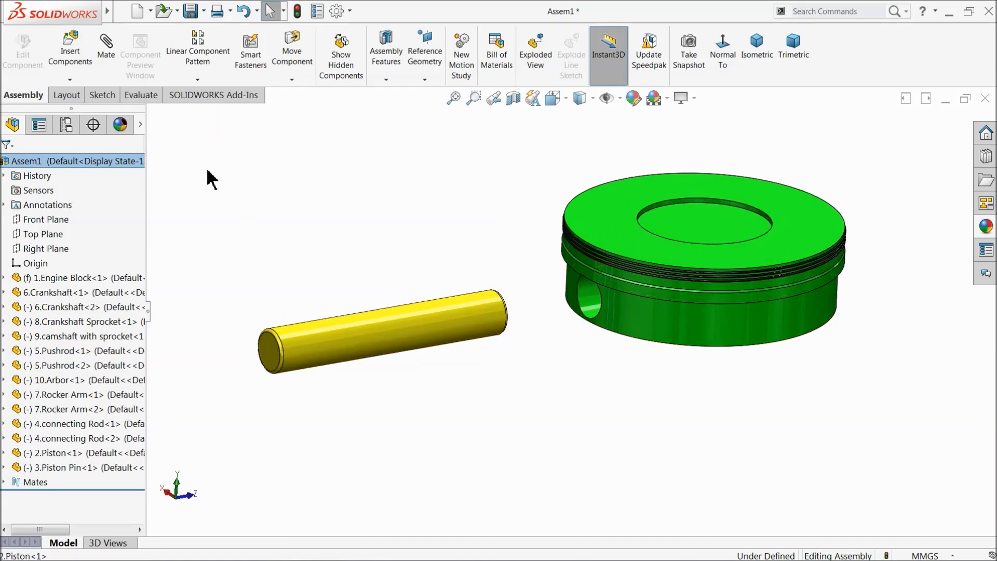
click(106, 57)
click(445, 321)
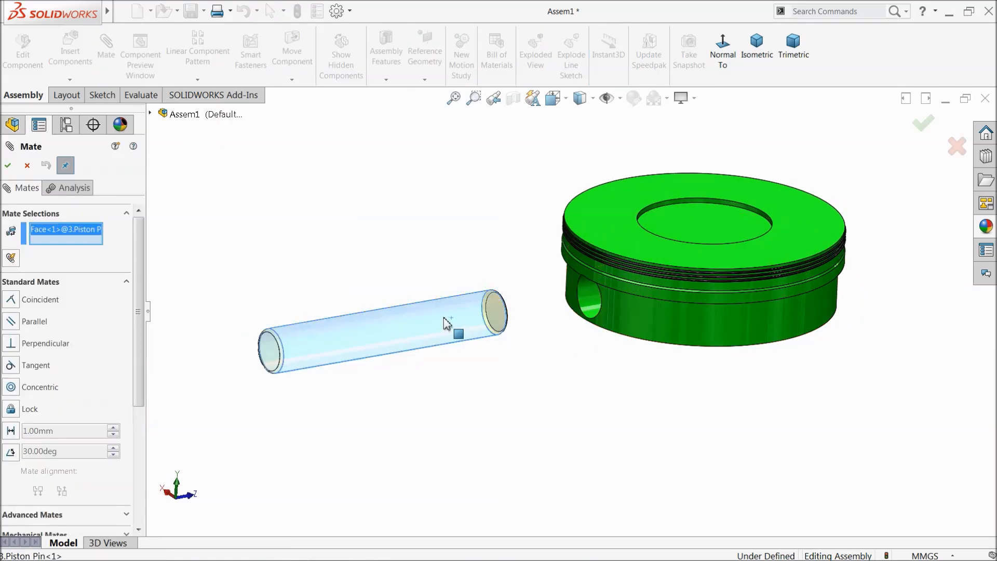
click(581, 303)
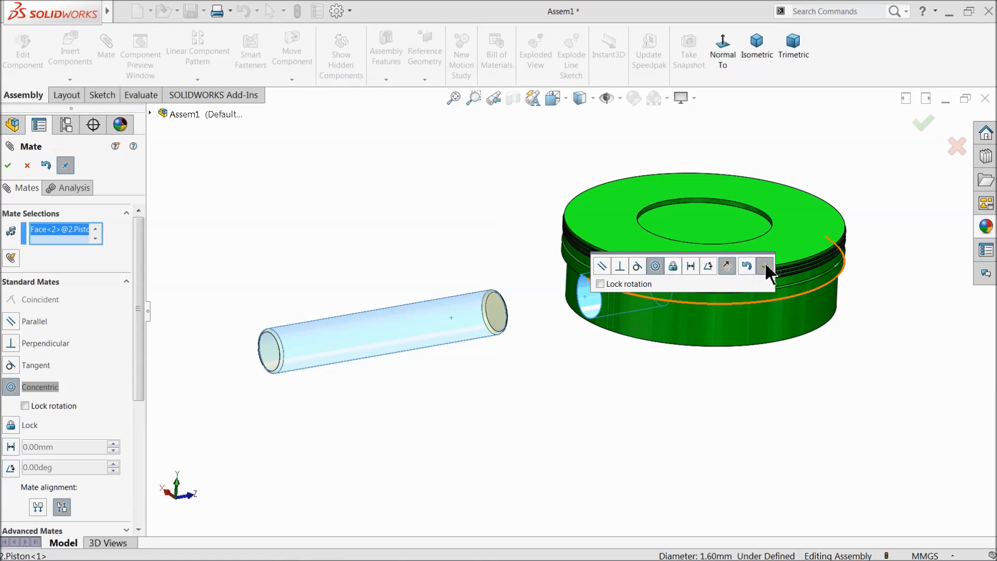
click(765, 267)
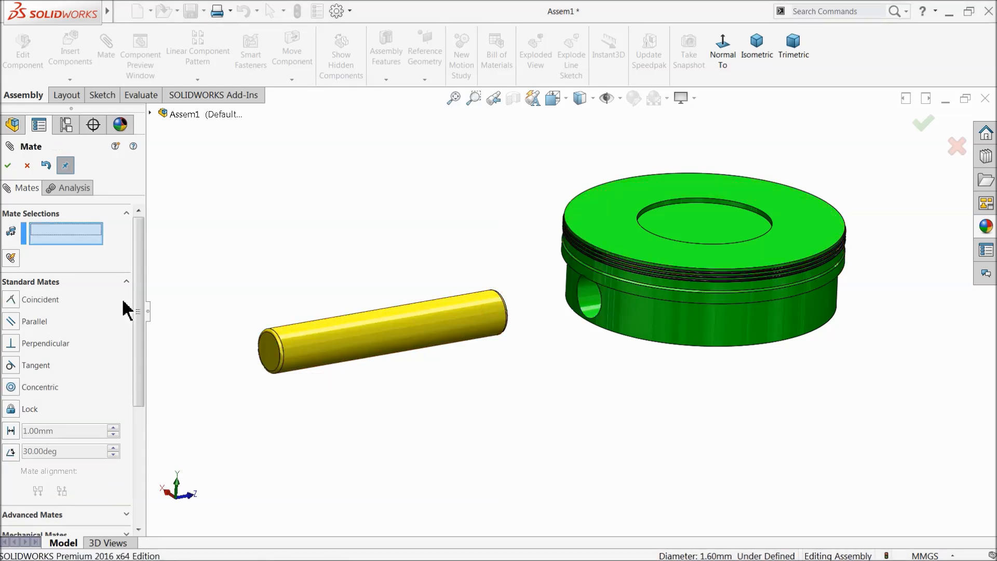
Step: Set up a Centered Width mate with the piston pin's two end faces as the width selections
click(93, 283)
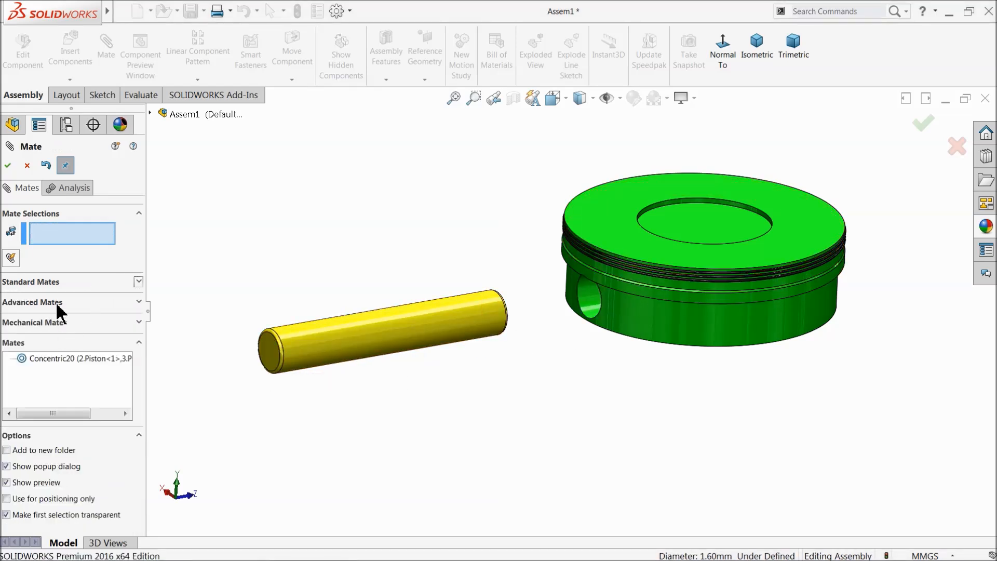
click(55, 301)
click(11, 338)
click(271, 362)
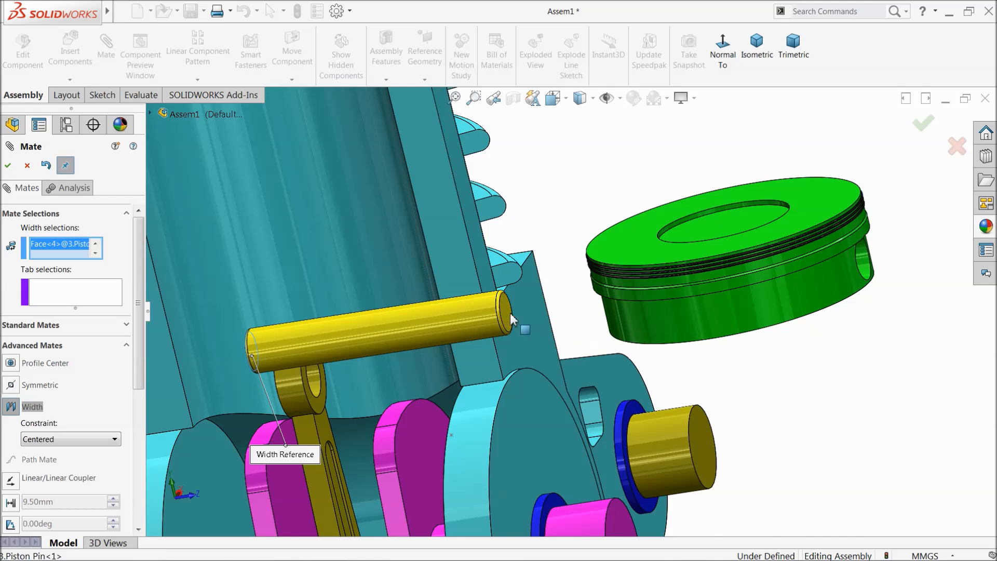
click(509, 315)
Step: Use the two opposing faces of the slot under the piston as tab selections, apply the Width mate, and finish mating
middle_drag(709, 370, 715, 182)
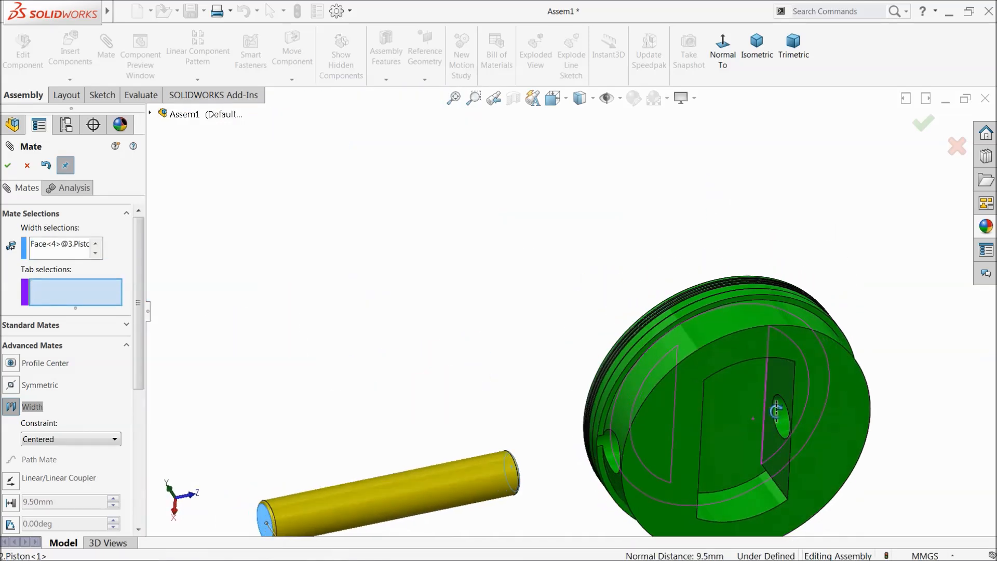
scroll(776, 410, down, 5)
click(718, 453)
scroll(712, 454, up, 5)
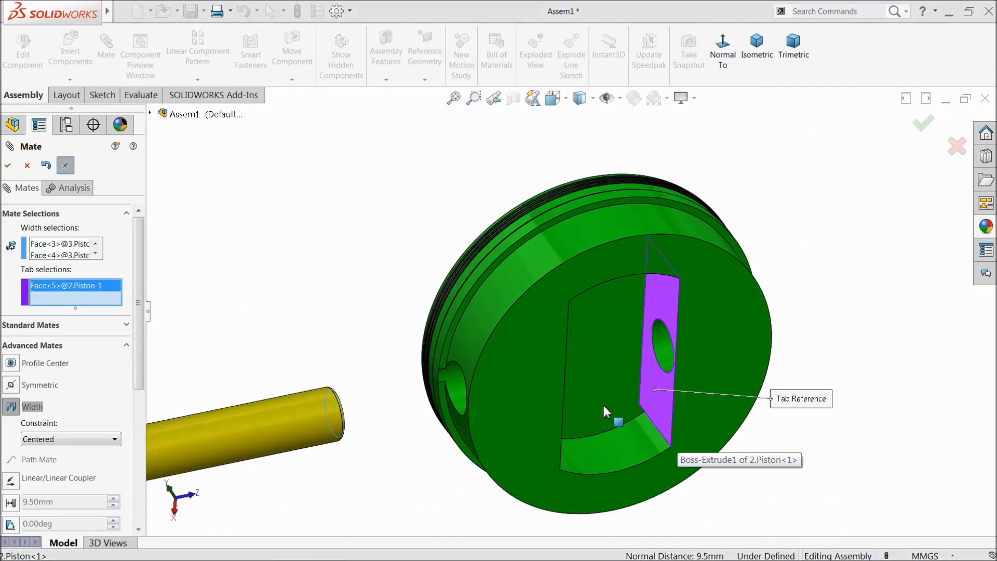
middle_drag(606, 414, 563, 422)
click(507, 420)
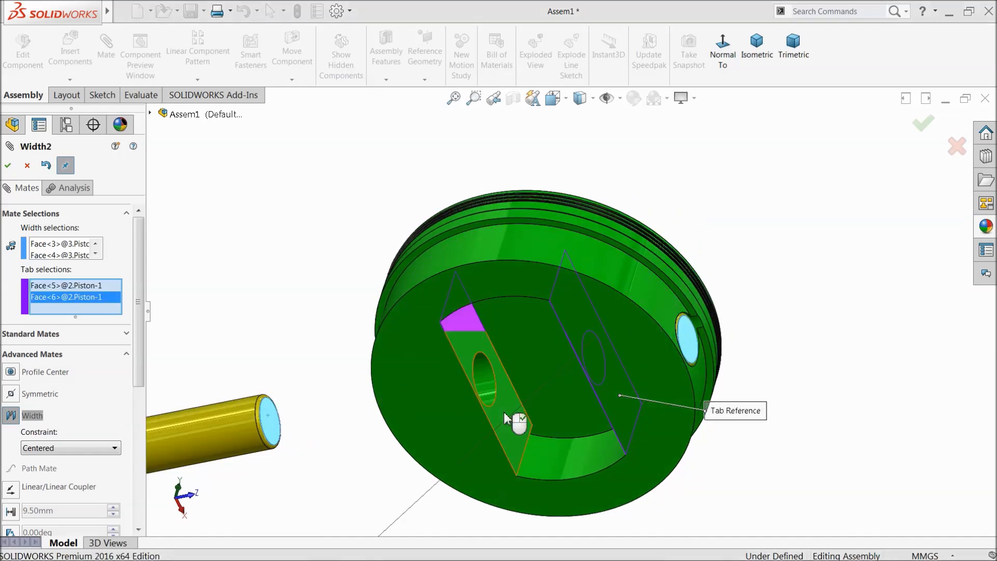
click(8, 167)
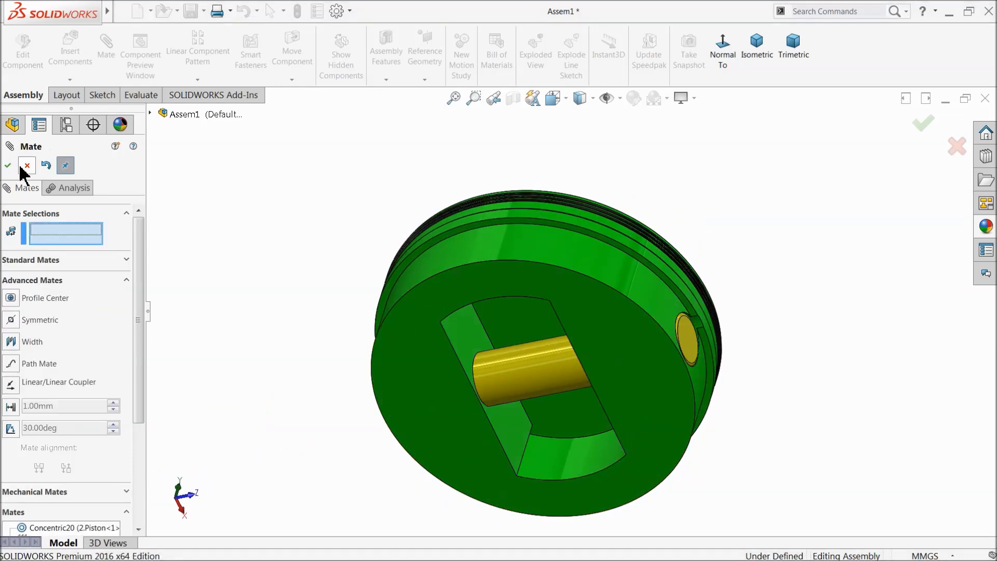
click(27, 165)
Step: Move the piston with its pin near the cylinders and turn the crankshaft to raise the first connecting rod
scroll(363, 274, up, 10)
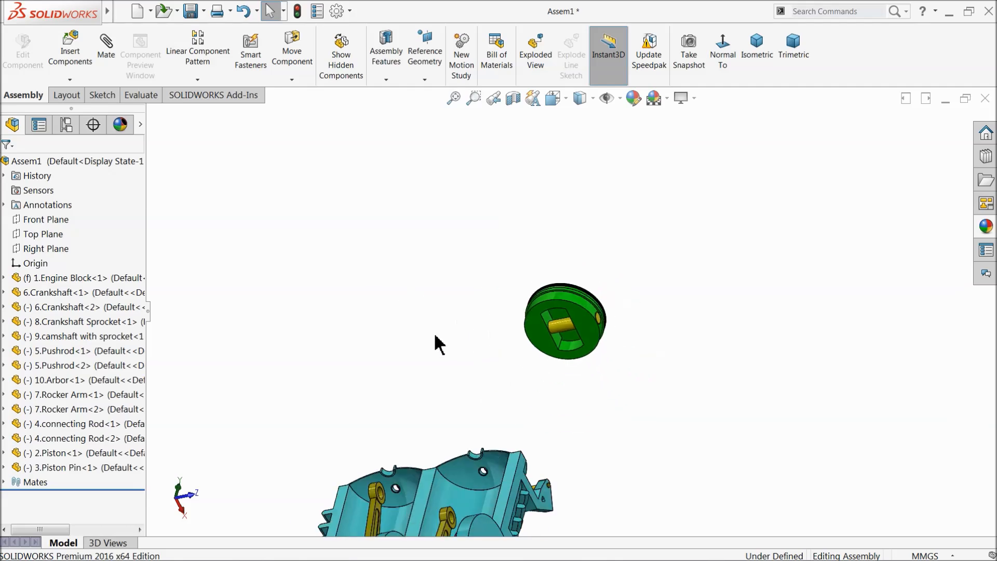
middle_drag(521, 336, 580, 486)
scroll(580, 486, down, 4)
drag(758, 392, 576, 322)
scroll(472, 414, down, 4)
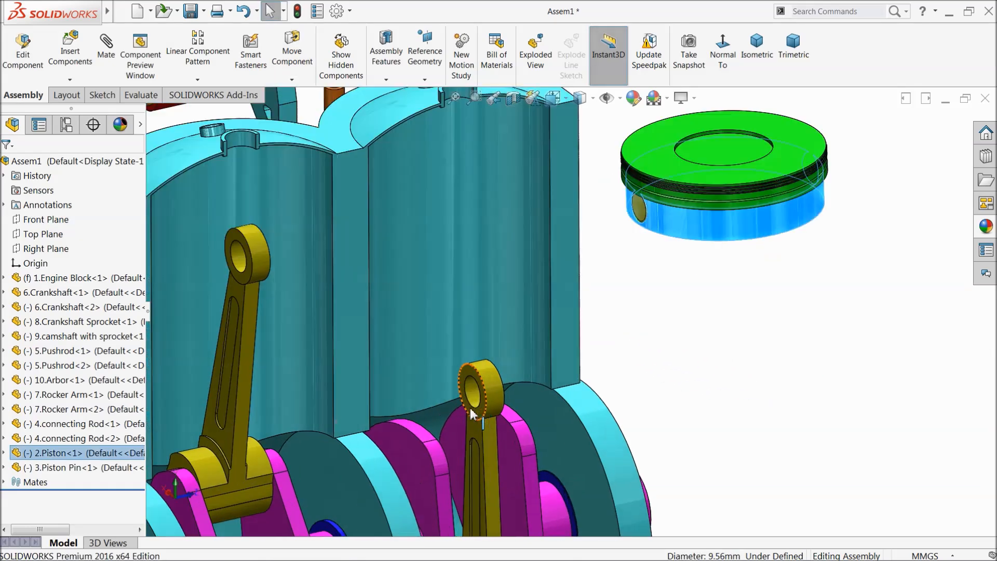
drag(473, 414, 509, 206)
click(630, 290)
Step: Add a Concentric mate between the piston's outer skirt and the bore of the cylinder farther from the sprocket
click(107, 58)
click(441, 214)
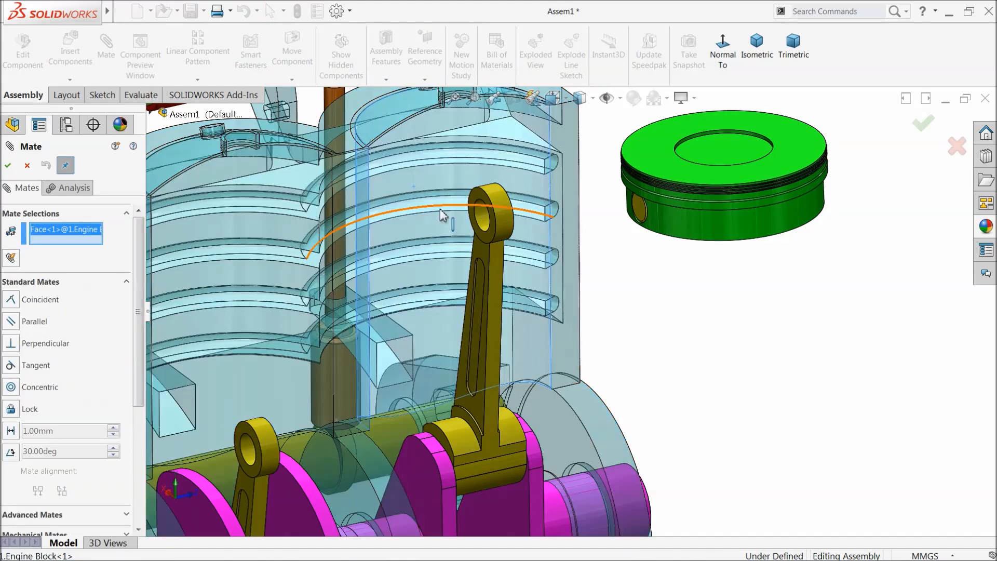
click(728, 243)
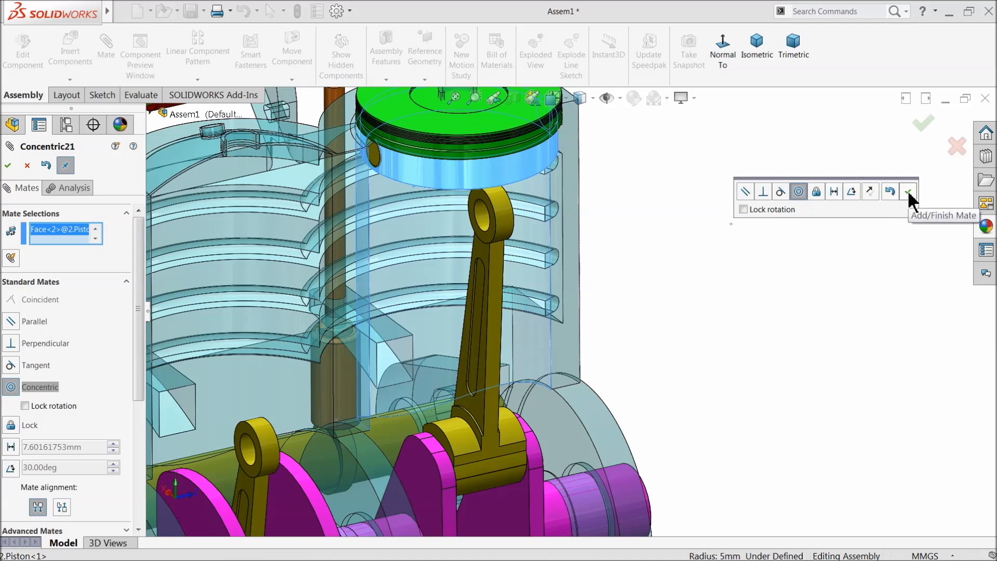
click(907, 193)
Step: Add a Concentric mate between the piston pin and the first connecting rod's small-end bore
middle_drag(678, 205, 405, 101)
scroll(517, 256, down, 4)
click(496, 268)
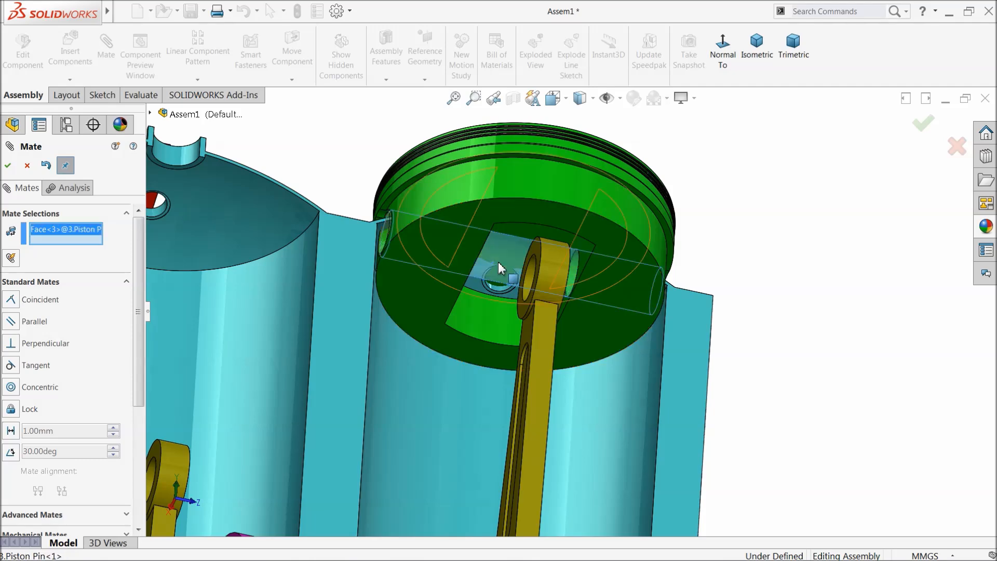
mouse_move(547, 297)
middle_down()
mouse_move(565, 329)
mouse_move(542, 307)
middle_up()
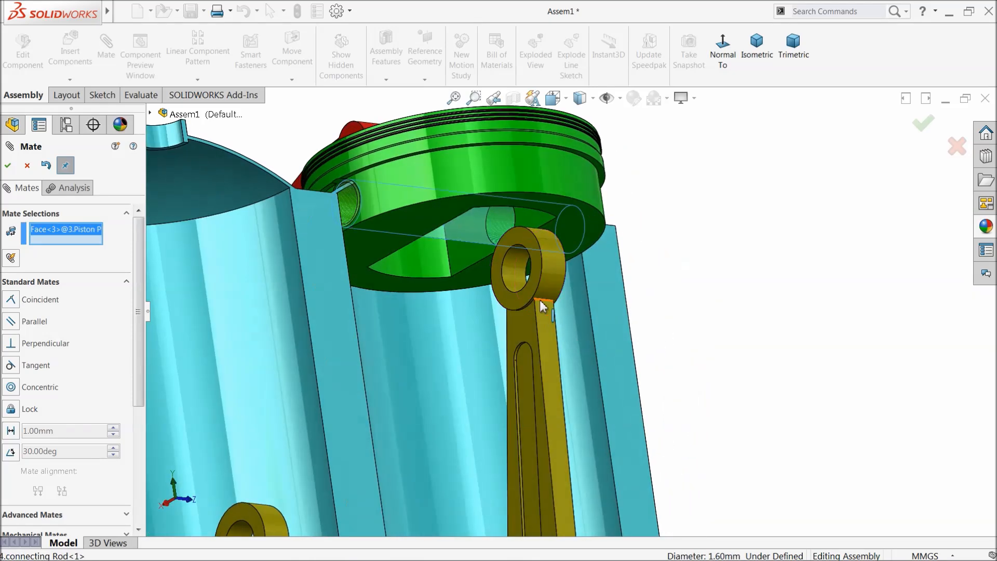
click(512, 278)
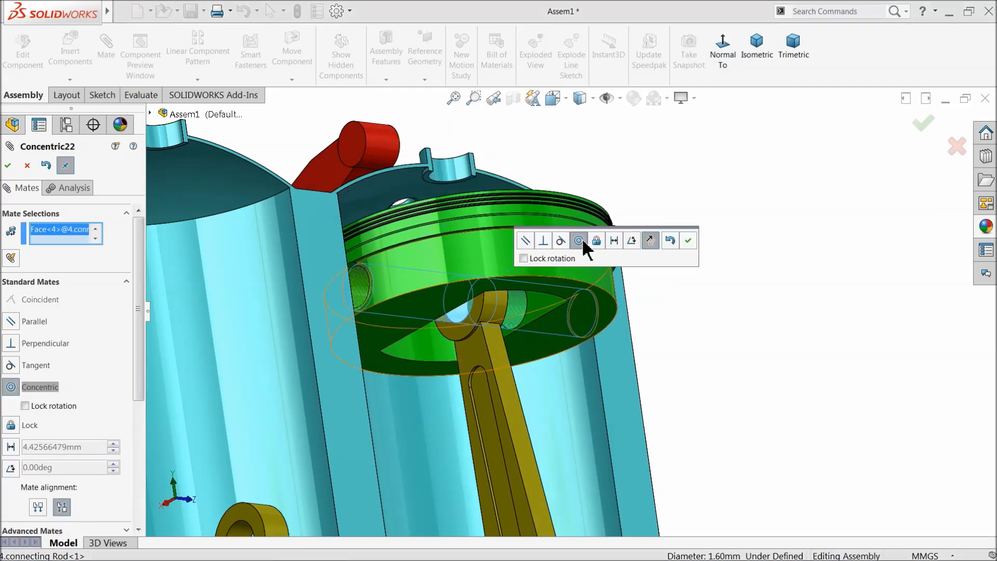
click(689, 242)
scroll(601, 317, up, 6)
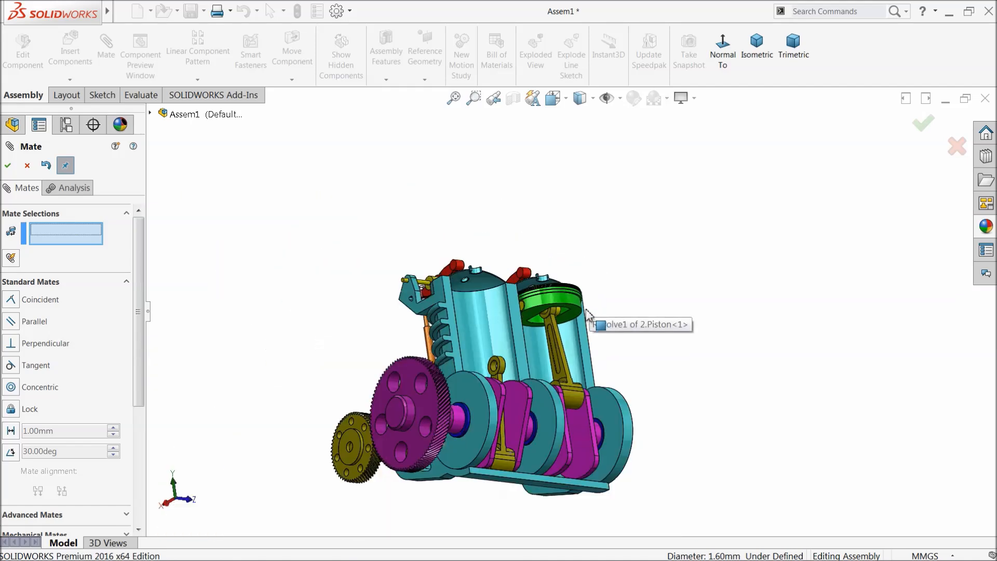
middle_drag(582, 422, 575, 448)
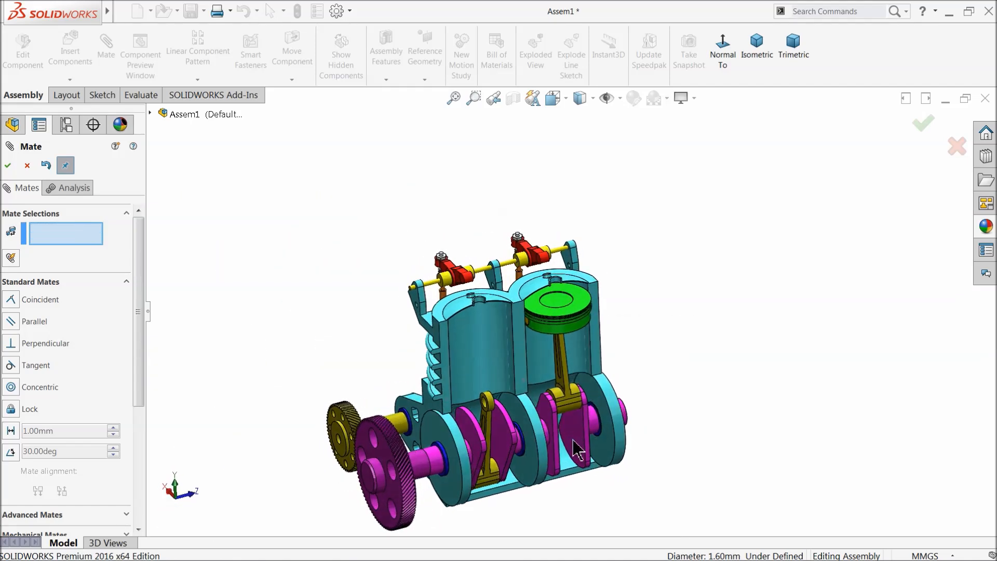
Step: Turn the crankshaft slightly by its sprocket, and place copies of the piston and piston pin in the free space beside the cylinders
scroll(463, 409, down, 2)
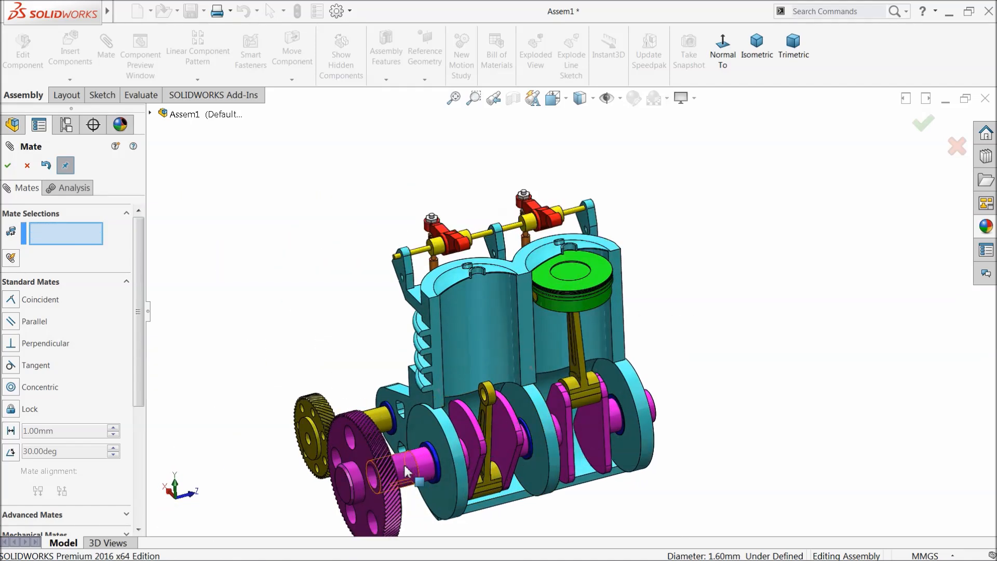
drag(366, 472, 358, 436)
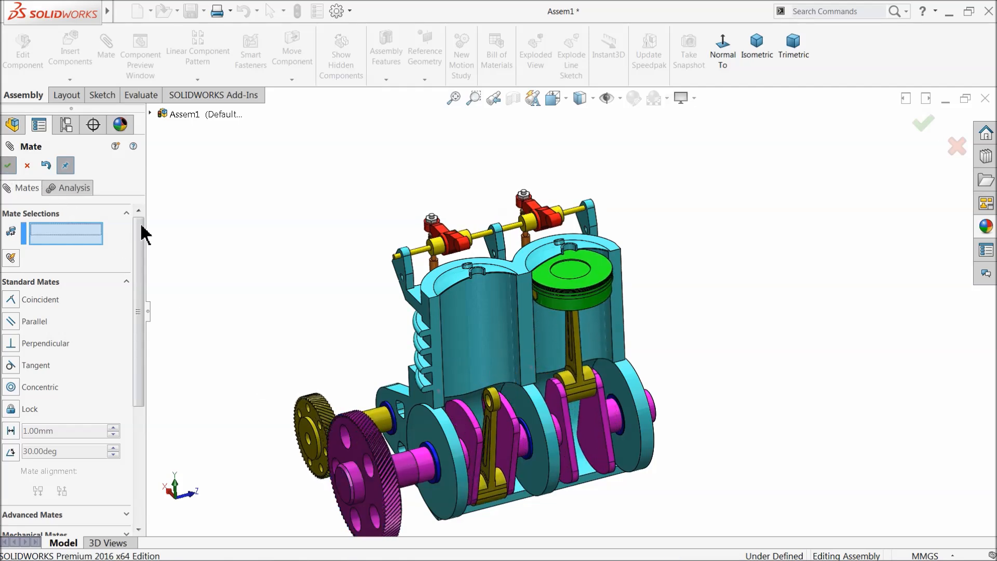
scroll(525, 355, down, 2)
ctrl+drag(596, 288, 802, 311)
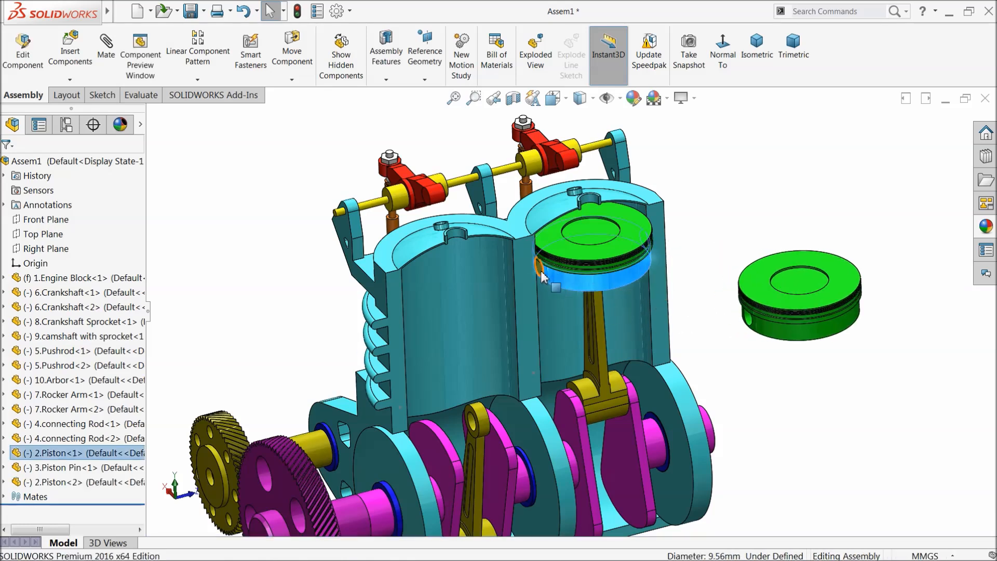
ctrl+drag(543, 271, 813, 238)
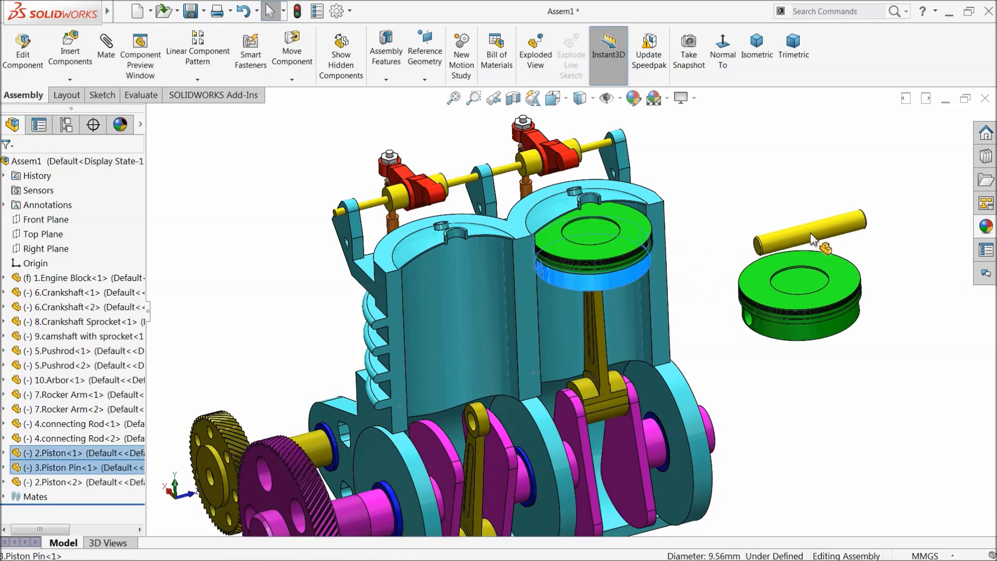
Step: Add a Concentric mate between the copied piston's pin hole and the cylindrical face of the copied piston pin
scroll(831, 348, down, 3)
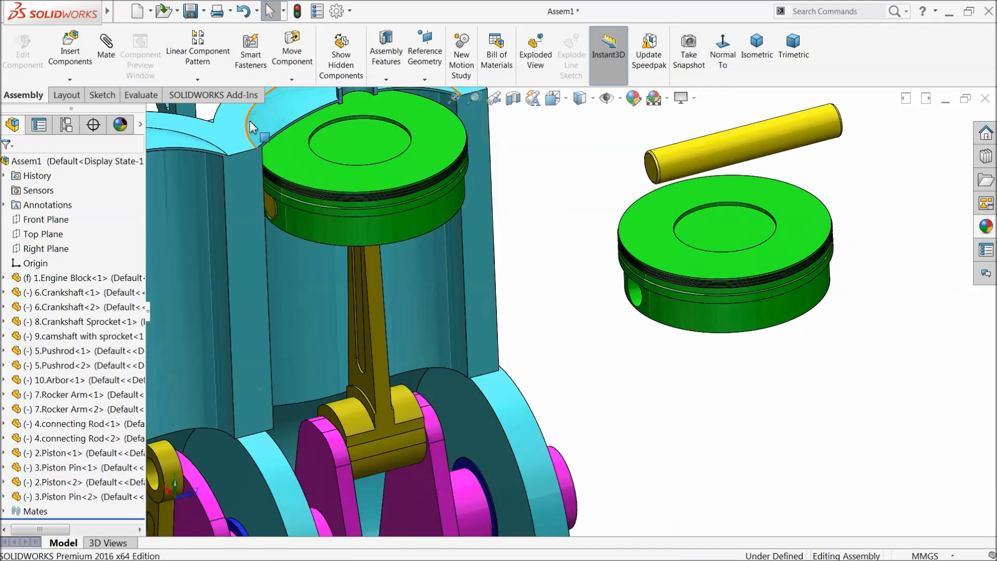
click(107, 59)
click(633, 299)
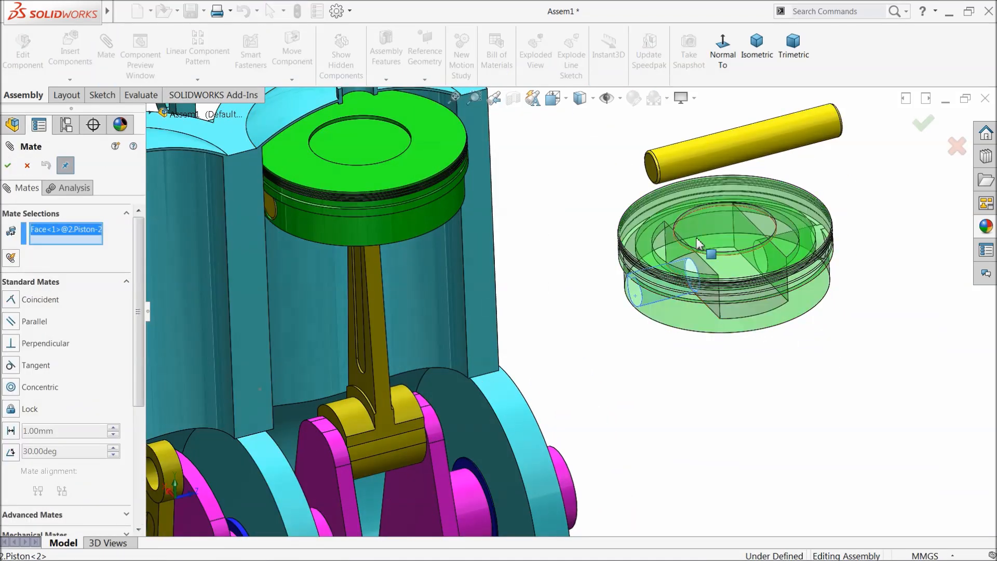
click(698, 166)
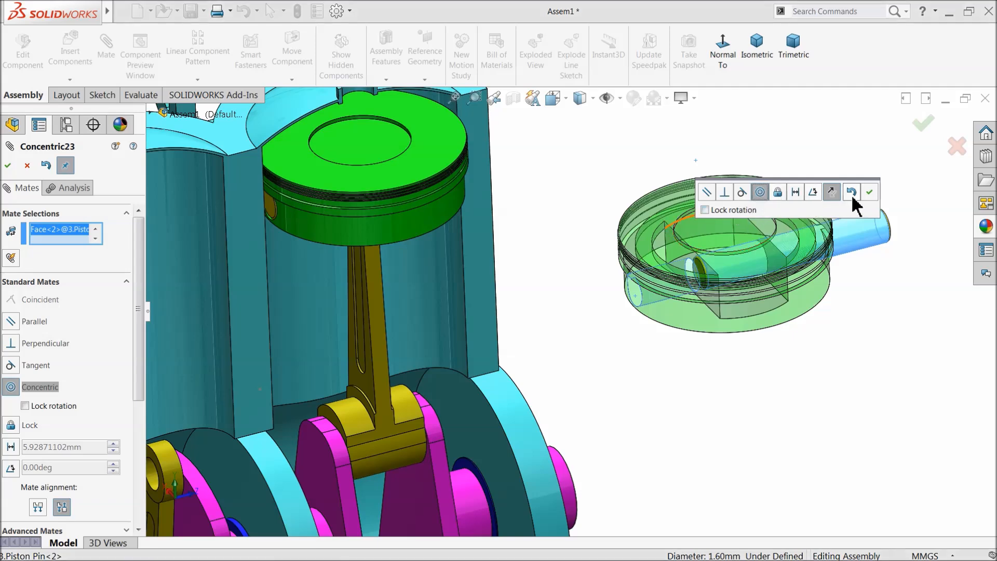
click(868, 193)
Step: Start a centered Width mate with the two end faces of the copied piston pin as width selections
middle_drag(805, 338, 783, 138)
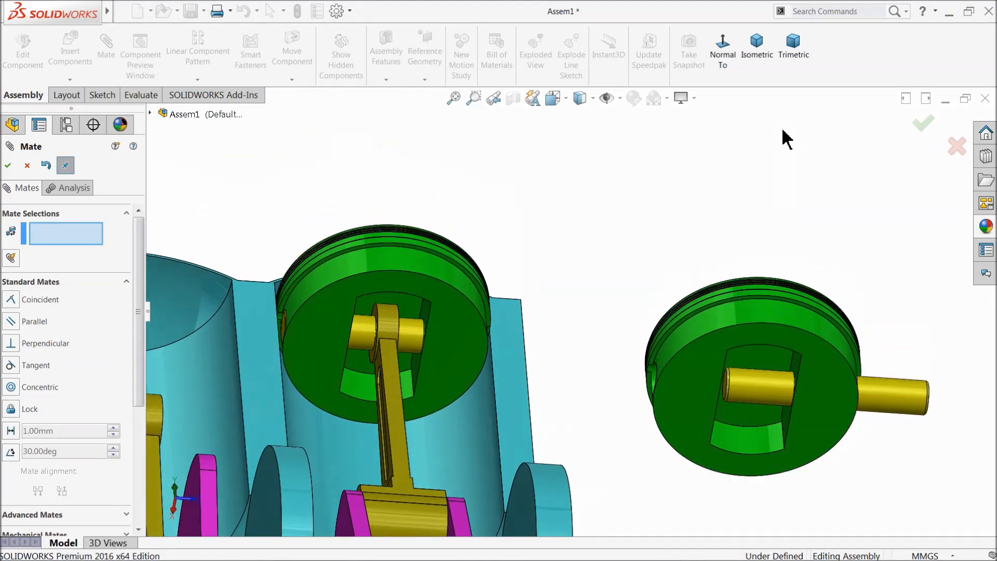
scroll(792, 344, down, 5)
click(80, 283)
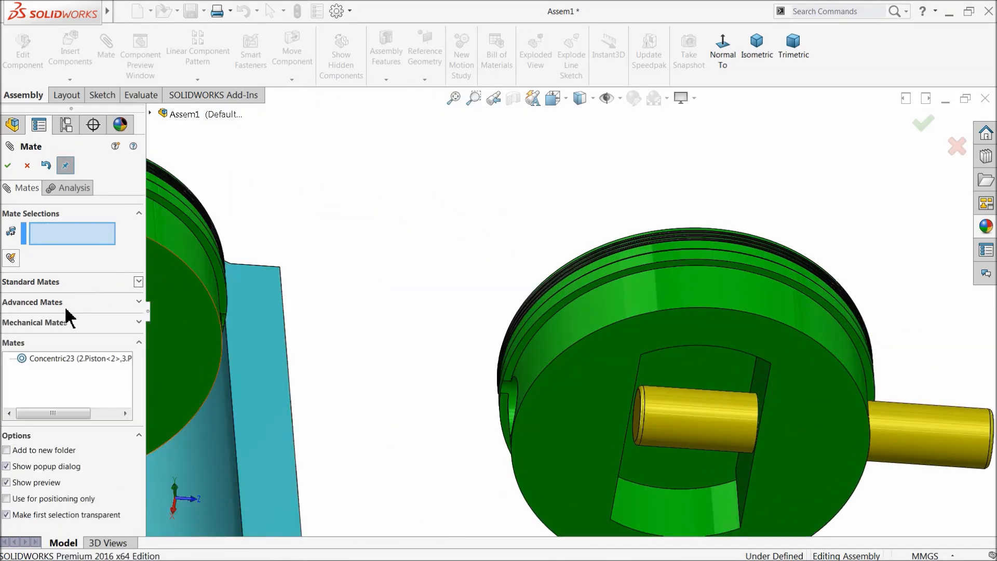
click(50, 303)
click(11, 342)
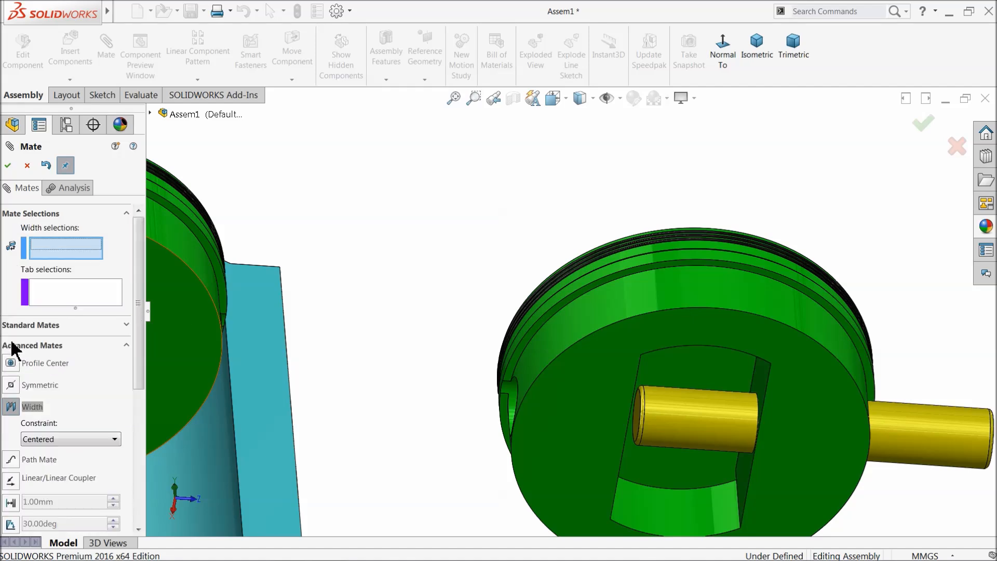
scroll(693, 421, down, 3)
click(590, 410)
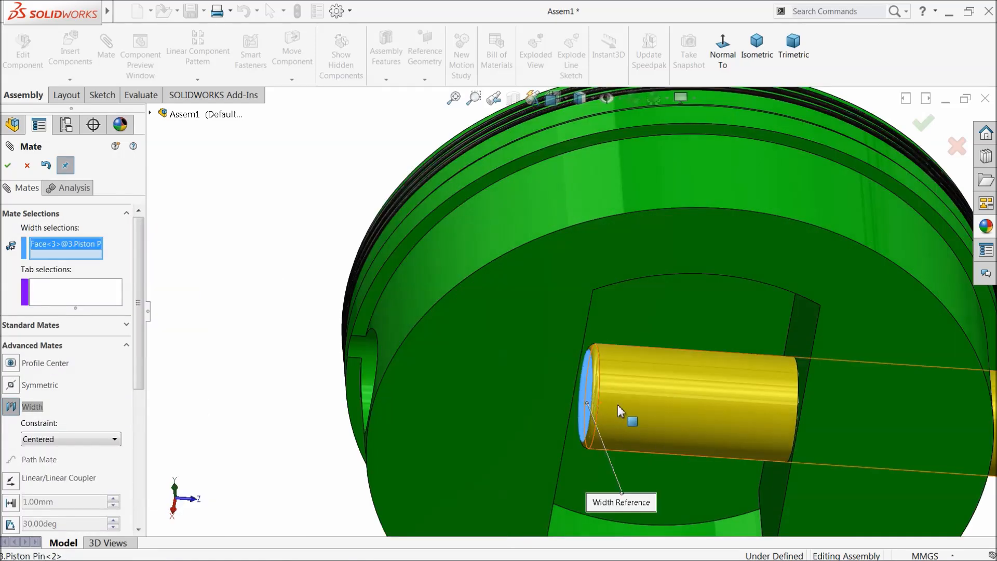
scroll(660, 414, up, 5)
scroll(751, 358, down, 3)
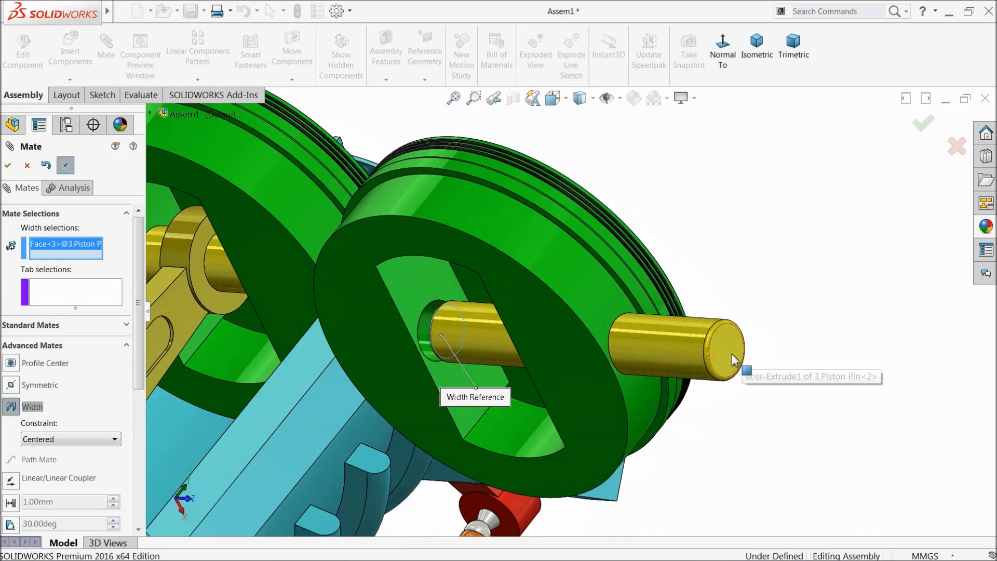
click(733, 363)
Step: Use the two opposing slot faces under the copied piston as tab selections, apply the Width mate, and finish mating
click(420, 296)
middle_drag(483, 338, 589, 334)
click(541, 295)
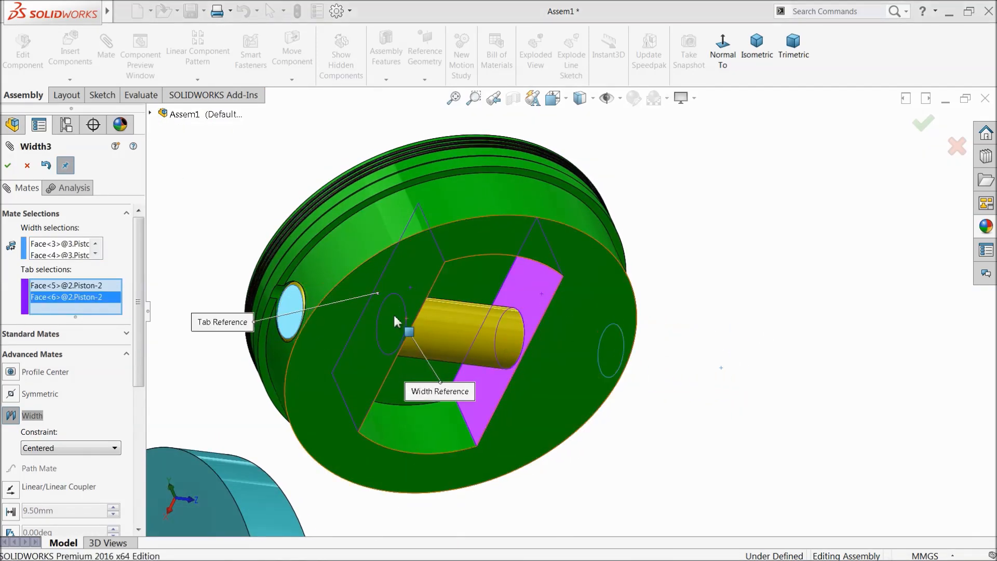
click(8, 168)
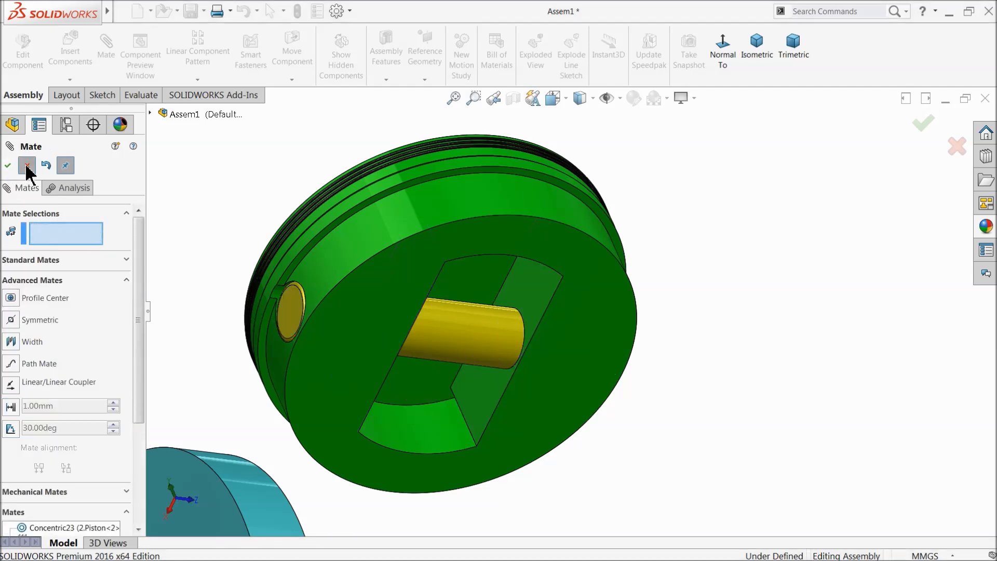
click(27, 165)
Step: Add a Concentric mate between the second piston's outer skirt and the bore of the cylinder nearer the sprocket
scroll(522, 286, up, 6)
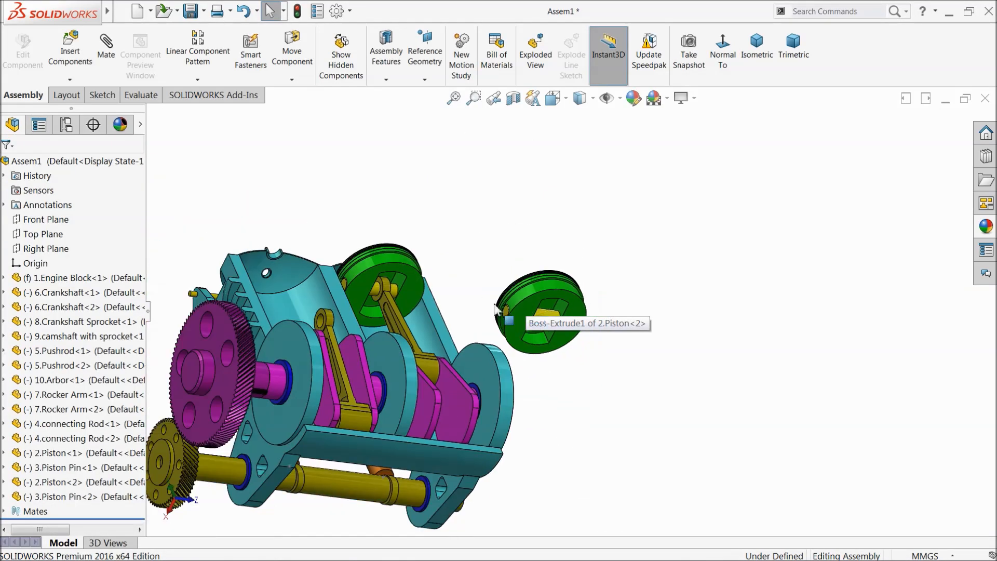
middle_drag(450, 305, 520, 395)
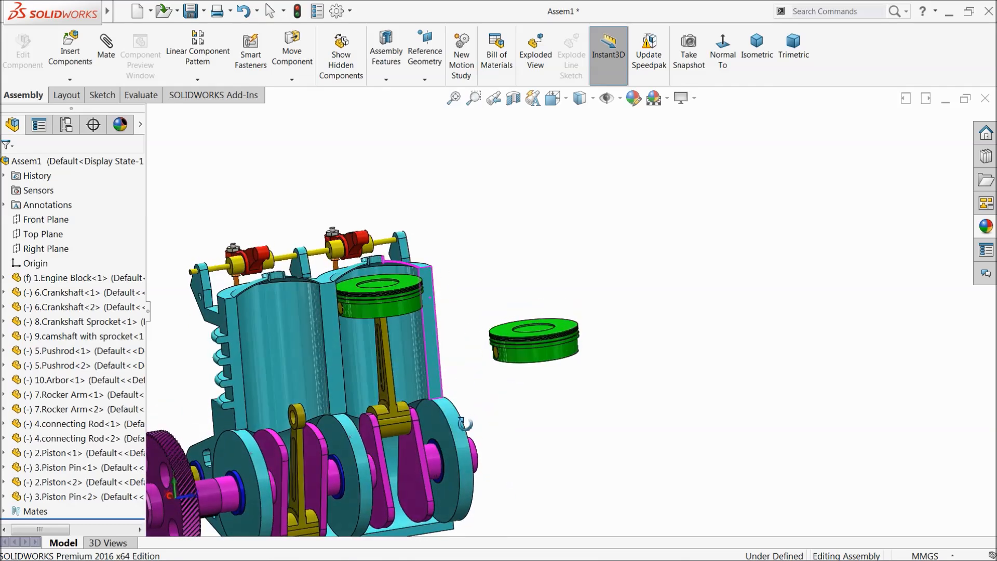
scroll(375, 379, down, 3)
scroll(375, 379, down, 2)
click(275, 264)
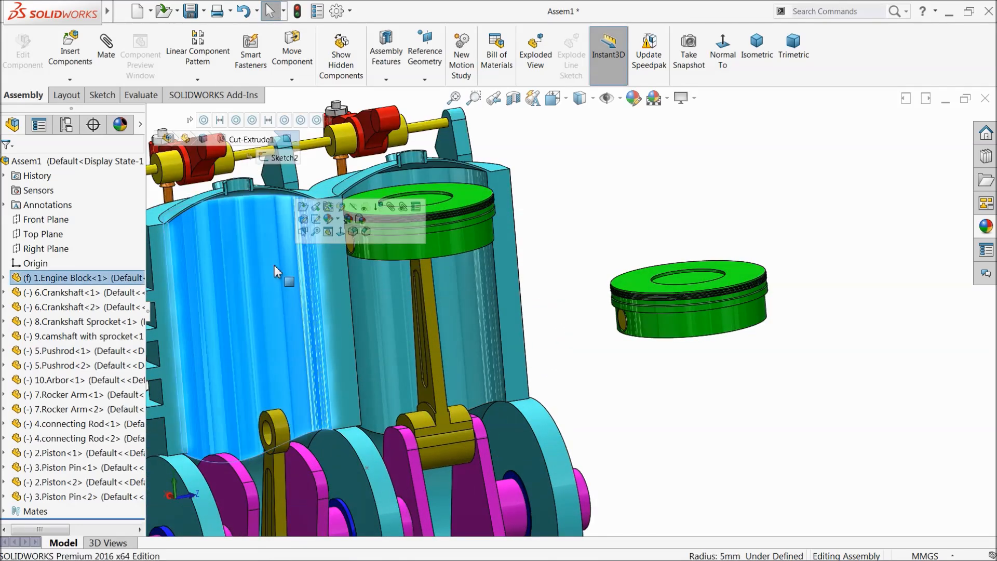
click(704, 333)
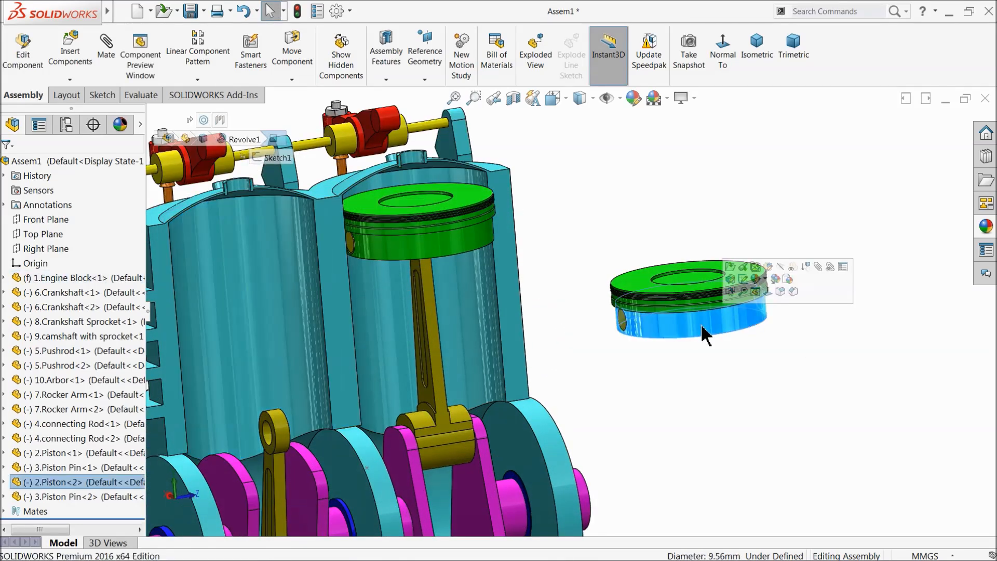
click(114, 58)
click(273, 280)
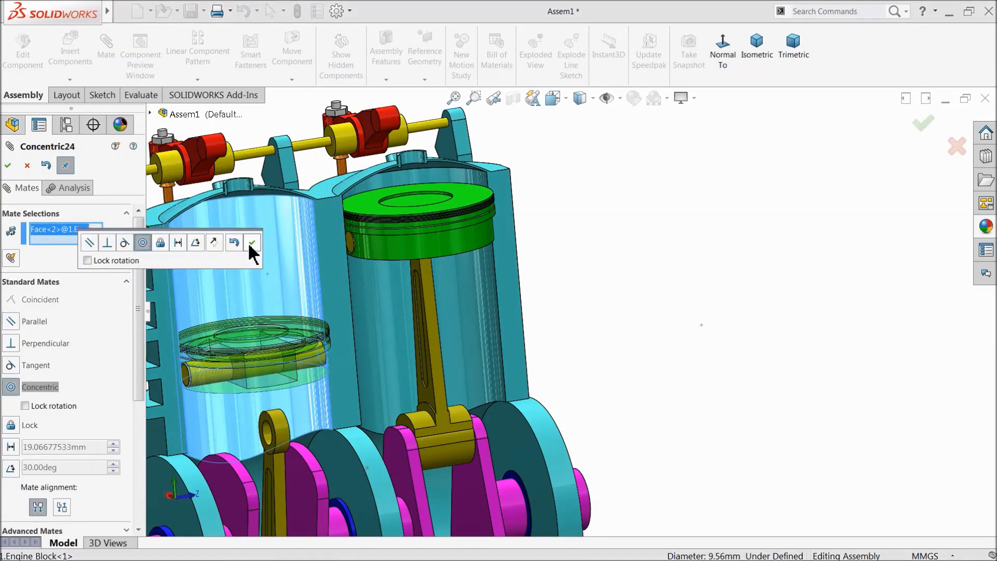
click(251, 243)
Step: Add a Concentric mate between the second connecting rod's small-end bore and the second piston pin, and finish mating
scroll(276, 405, up, 2)
middle_drag(276, 405, 280, 277)
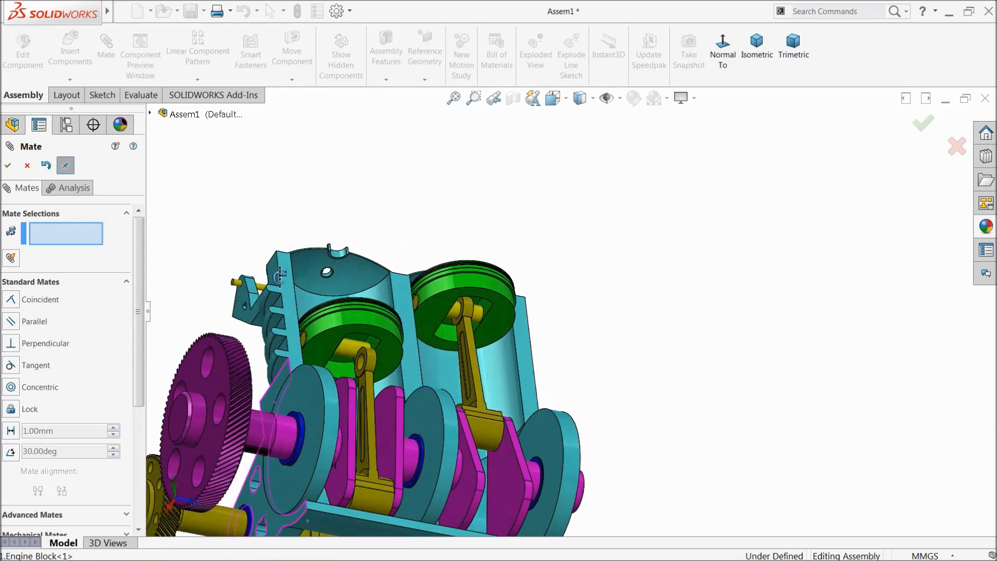
scroll(407, 364, down, 6)
click(386, 348)
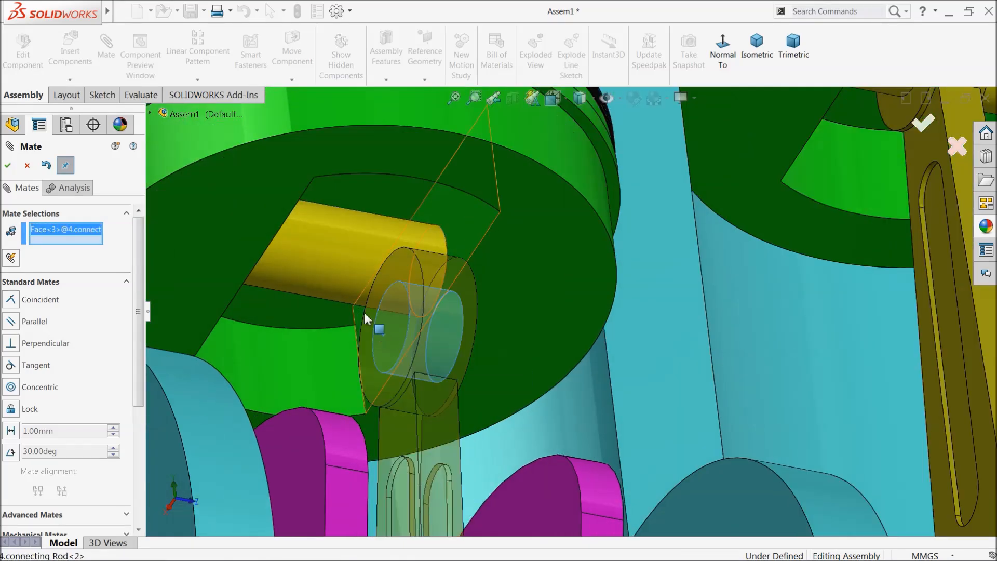
click(326, 268)
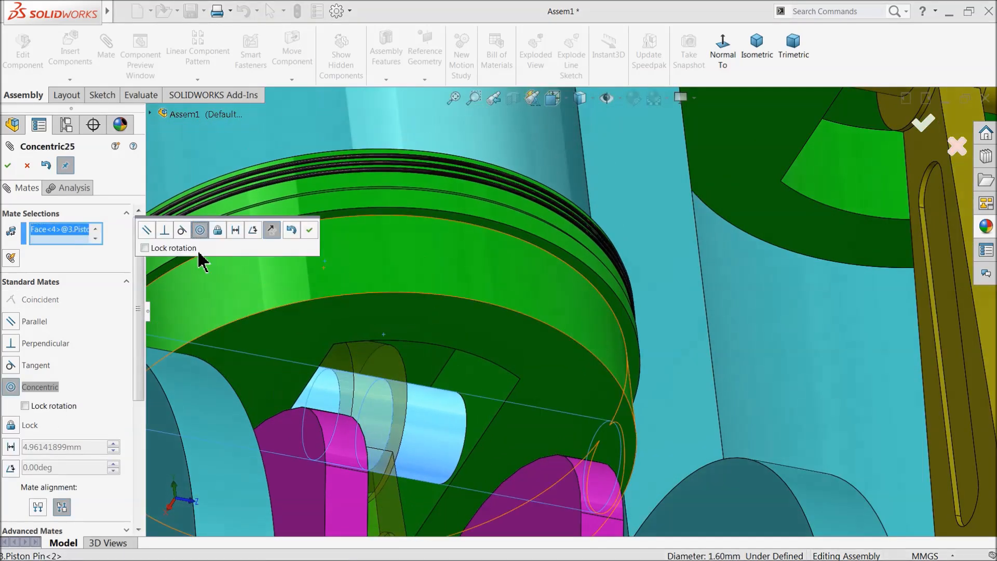
click(309, 231)
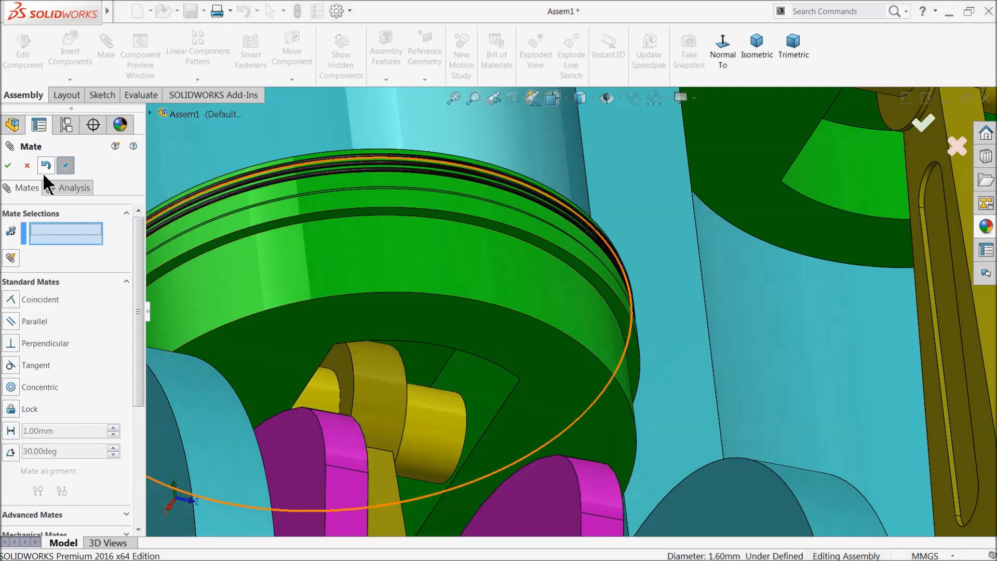
click(27, 165)
Step: Rotate the crankshaft by its sprocket to check the movement of the pistons, connecting rods, pushrods and rocker arms
scroll(390, 329, up, 8)
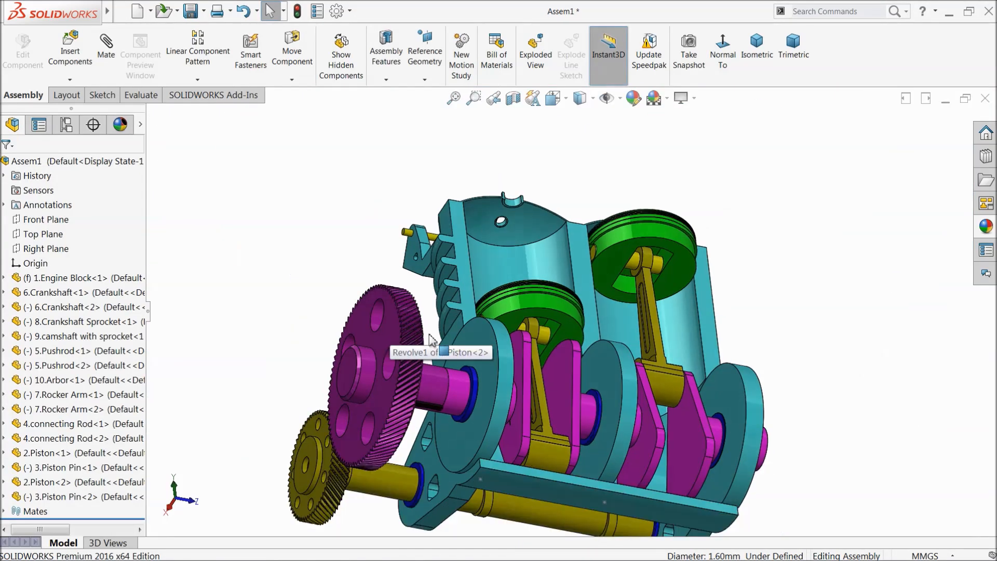
middle_drag(518, 311, 566, 292)
drag(452, 401, 457, 468)
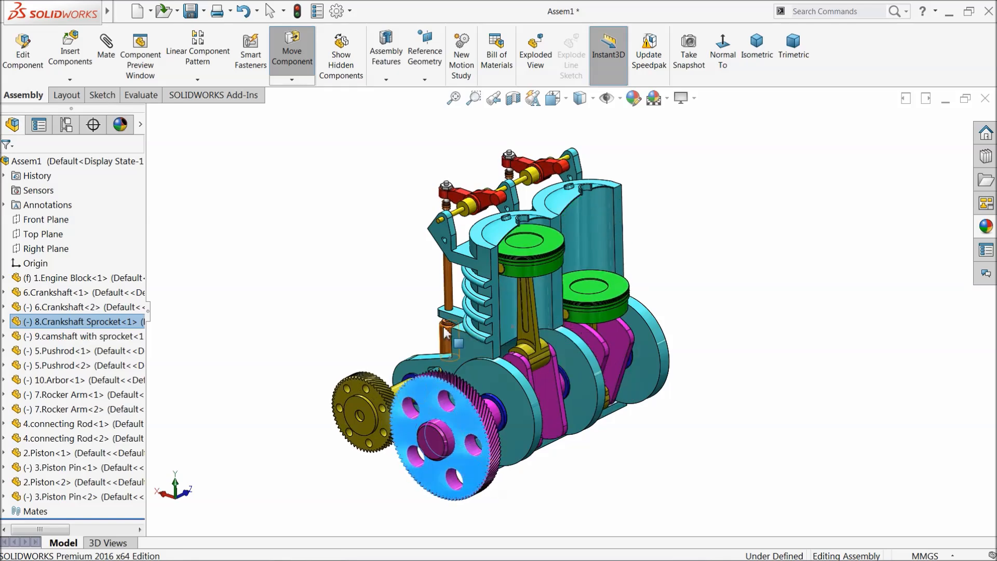
Step: Hide the stray pushrod sketch point lying beside the connecting rod in the cylinder nearer the sprocket
scroll(572, 344, down, 8)
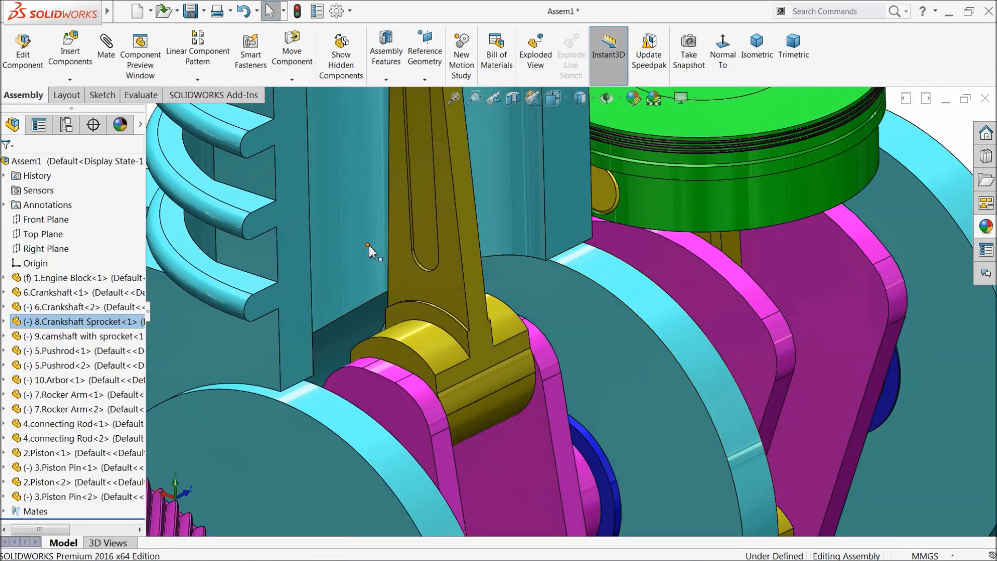
click(368, 246)
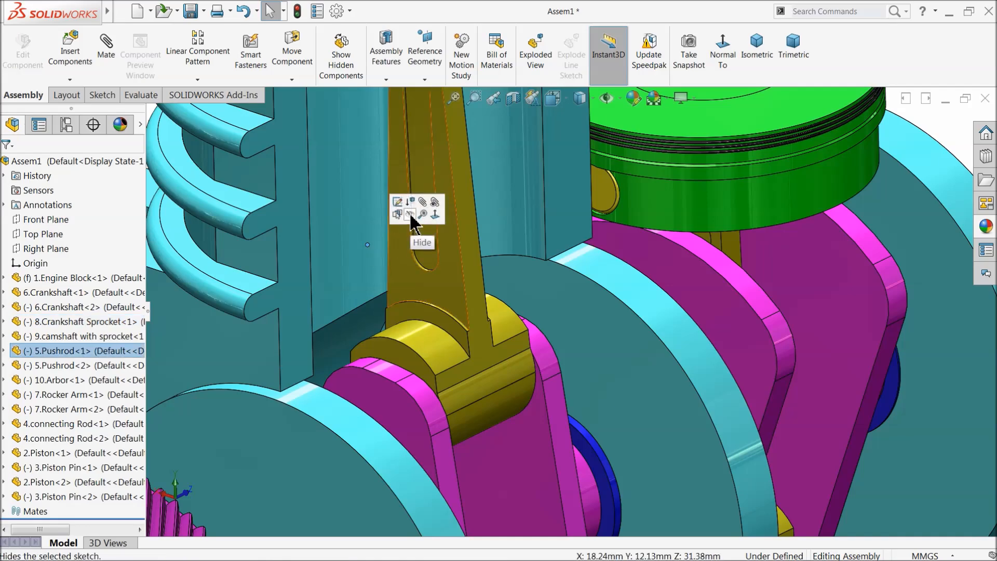
scroll(659, 295, up, 8)
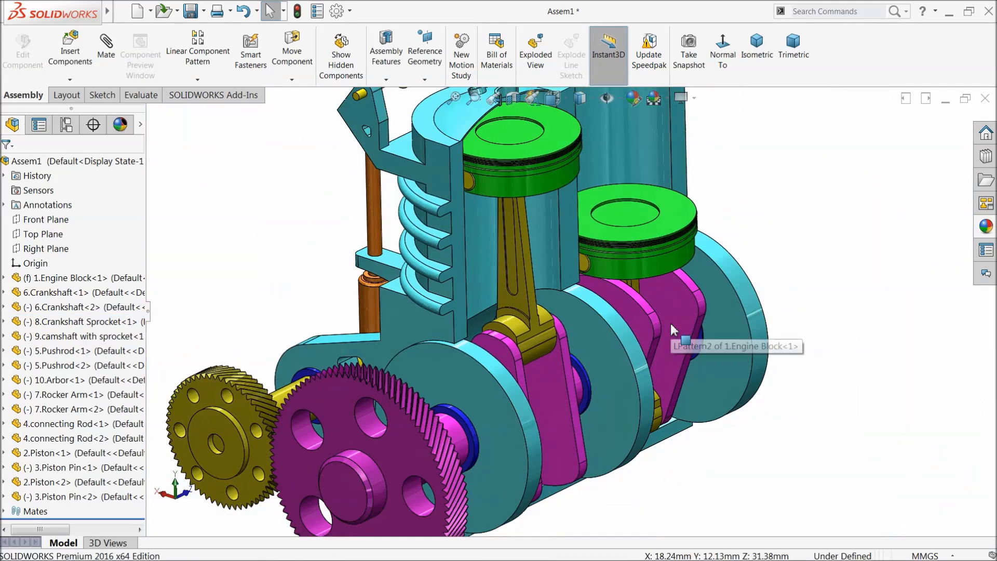
Step: Turn the crankshaft sprocket again to check the engine's motion, and clear the selection
middle_drag(662, 347, 646, 331)
scroll(547, 356, up, 6)
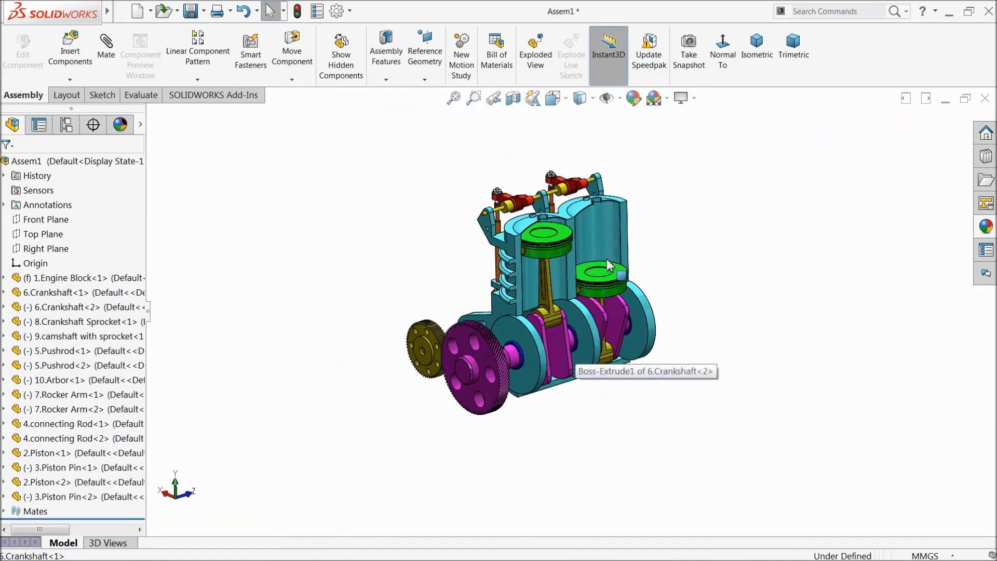
scroll(591, 275, down, 3)
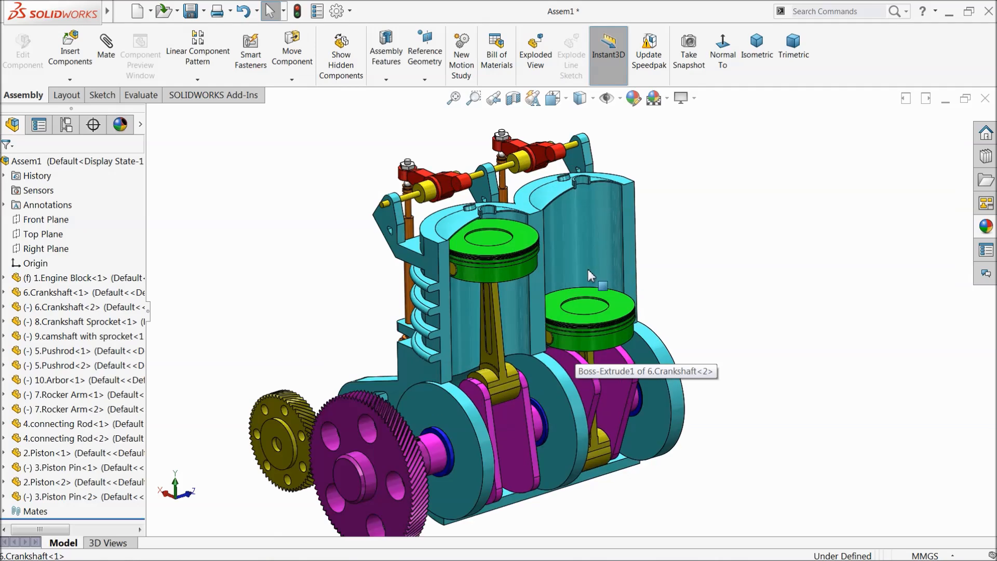
click(395, 441)
drag(396, 440, 395, 409)
click(369, 267)
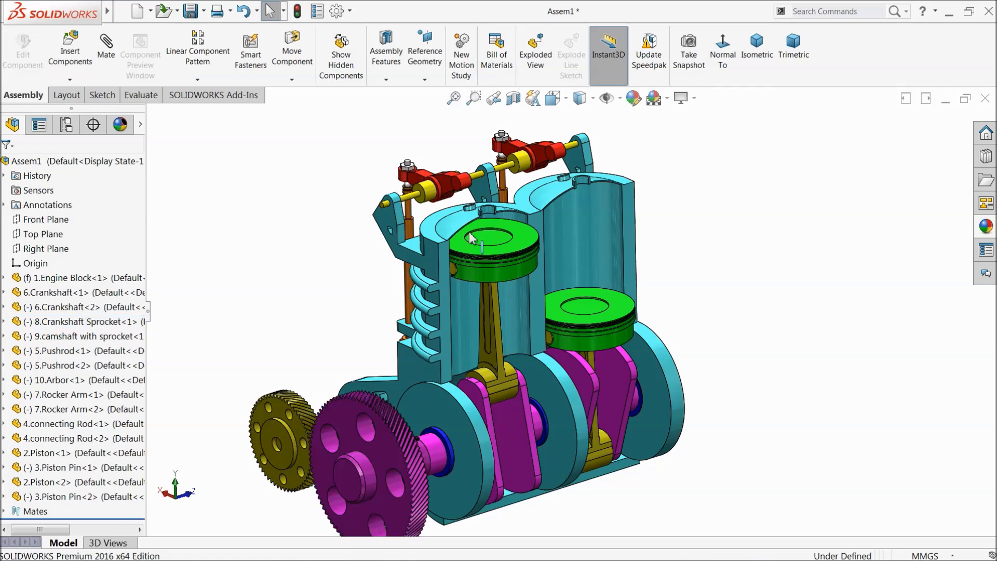
Step: Insert the 11.Valve part into the assembly and place it above the cylinder farther from the sprocket
scroll(525, 197, down, 3)
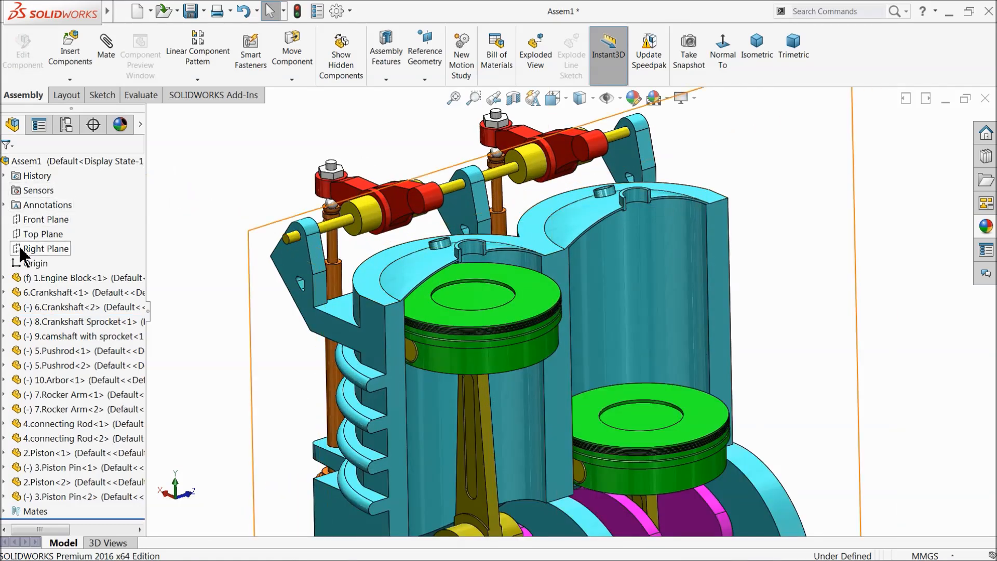
click(70, 49)
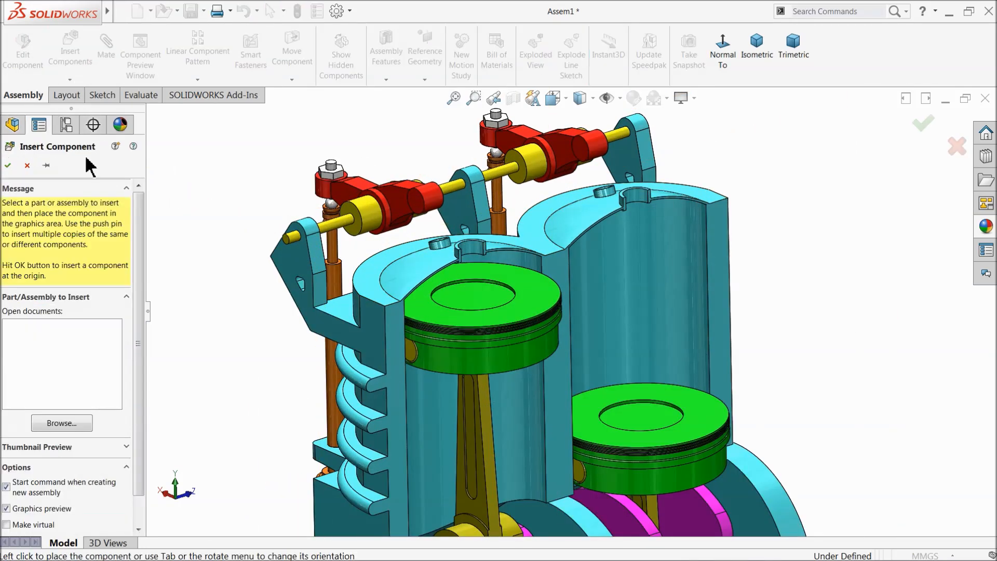
click(61, 424)
click(795, 229)
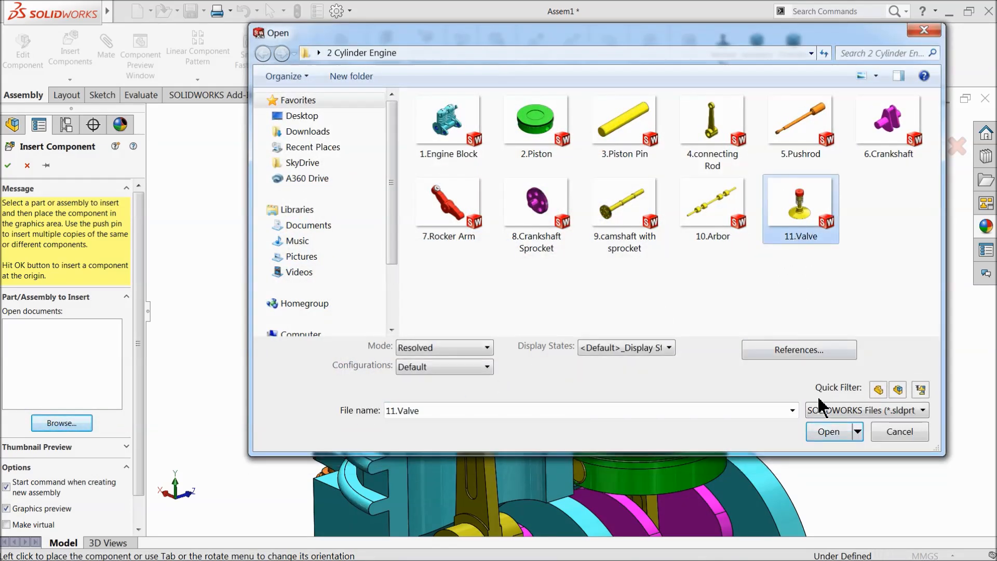
click(829, 433)
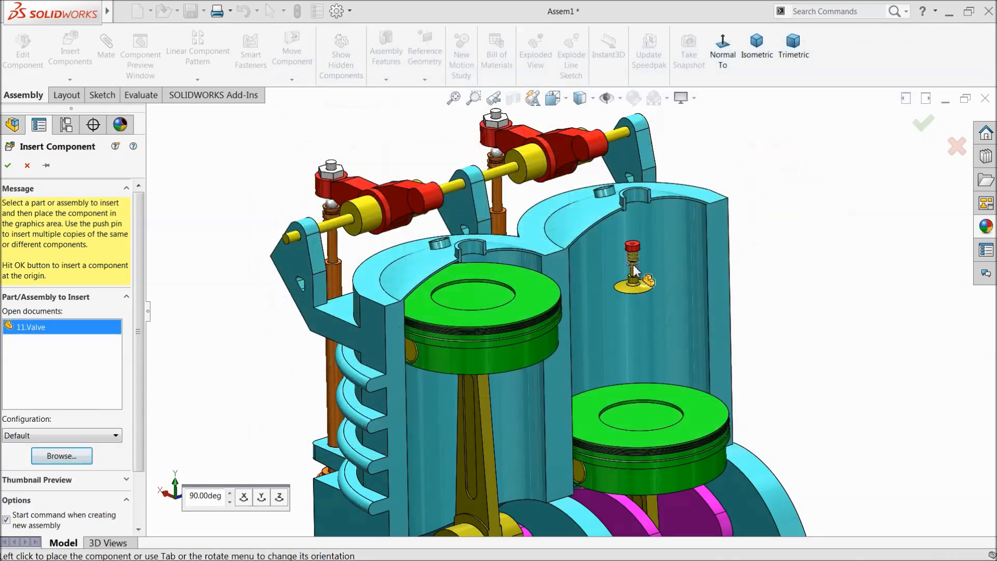
click(596, 218)
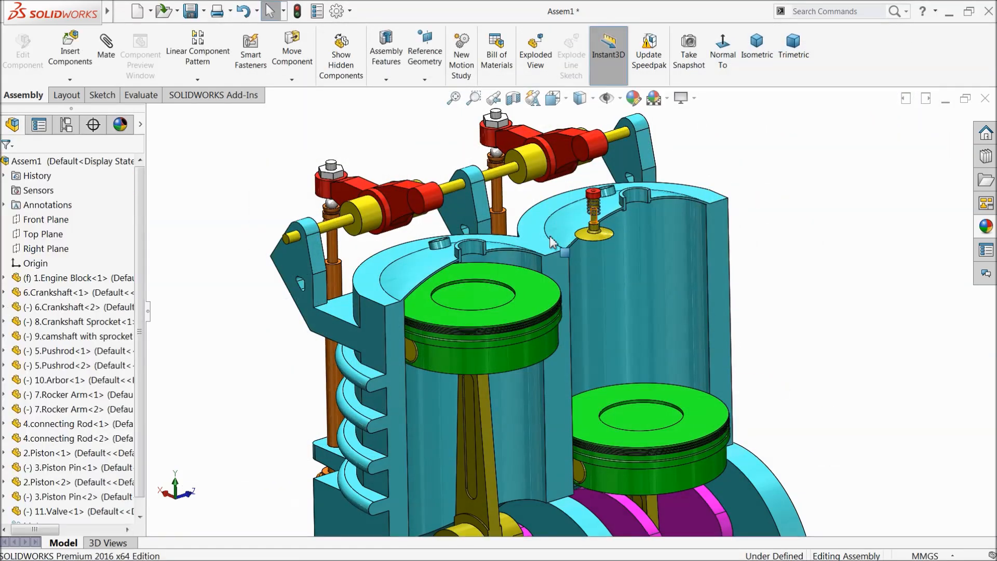
Step: Make a copy of the valve and place it beside the farther pushrod, between the two cylinders
scroll(595, 229, down, 3)
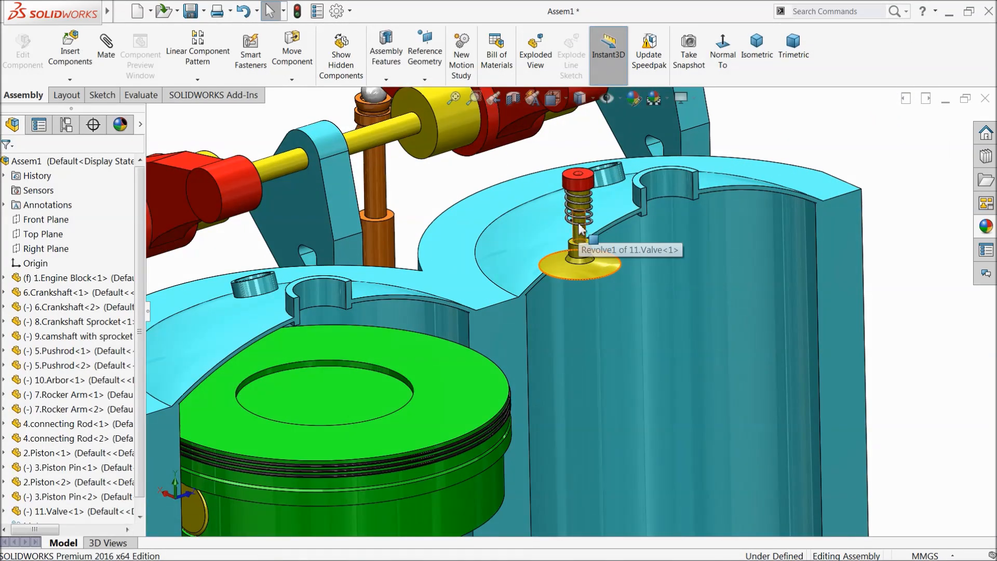
ctrl+drag(594, 229, 403, 244)
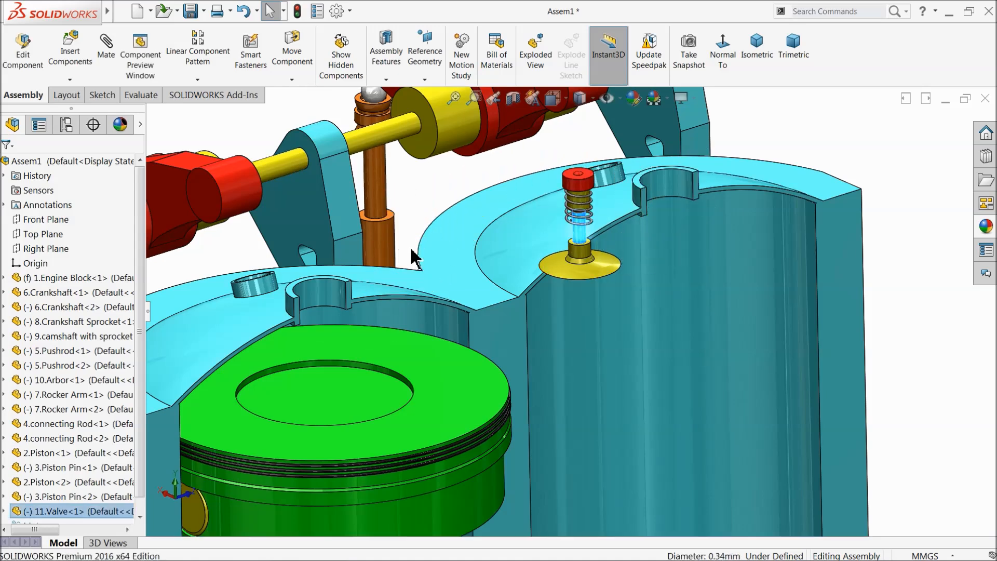
ctrl+drag(579, 238, 422, 260)
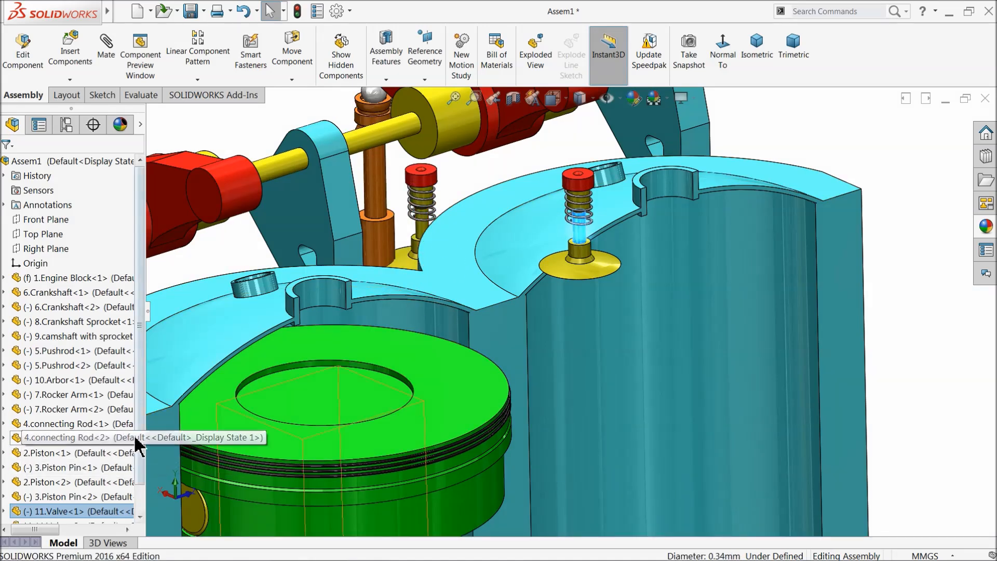
scroll(108, 480, down, 1)
click(60, 496)
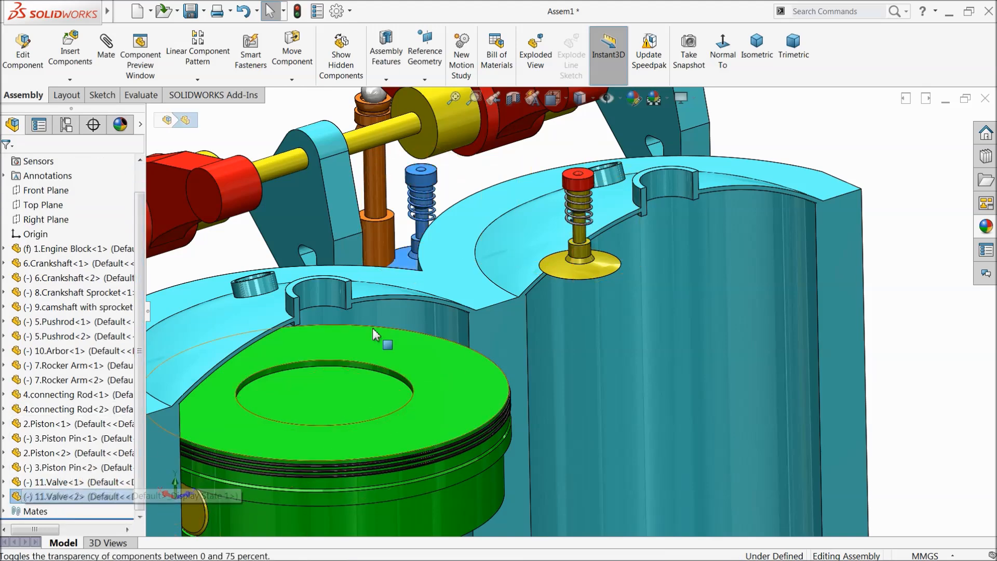
key(Escape)
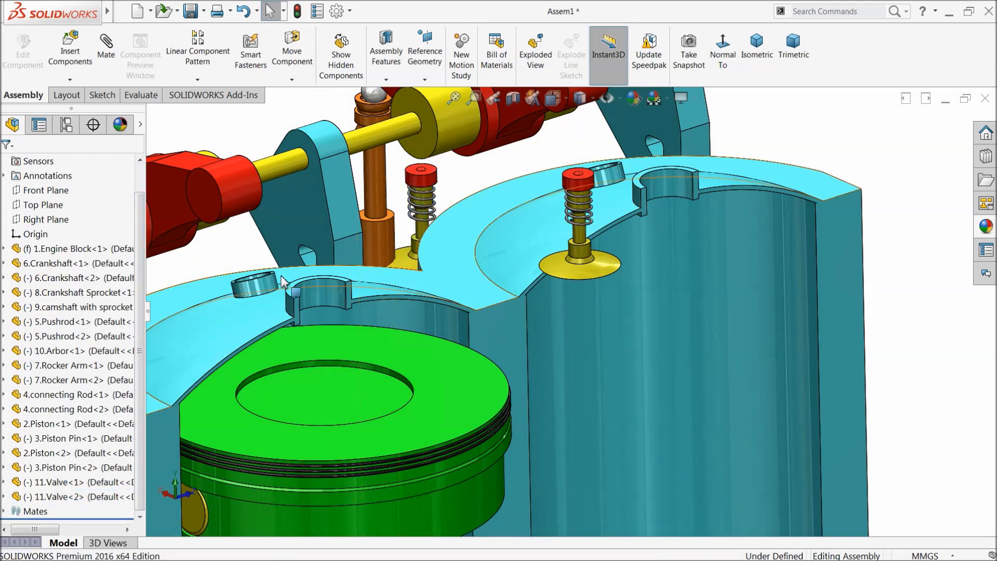
Step: Add a Concentric mate between the first valve's red cap and the closed valve guide ring on the farther cylinder
scroll(600, 255, down, 2)
middle_drag(498, 186, 483, 207)
click(106, 47)
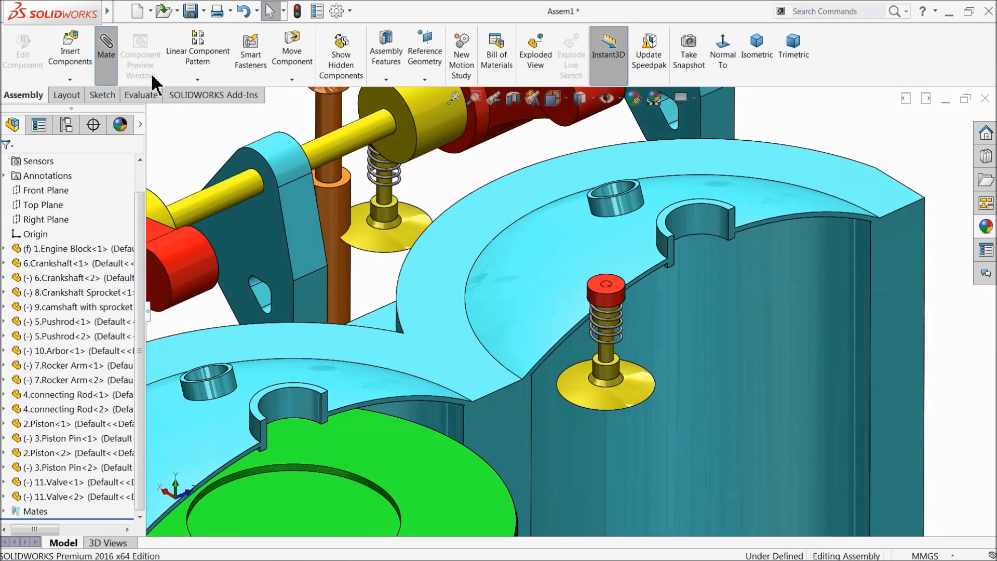
click(605, 302)
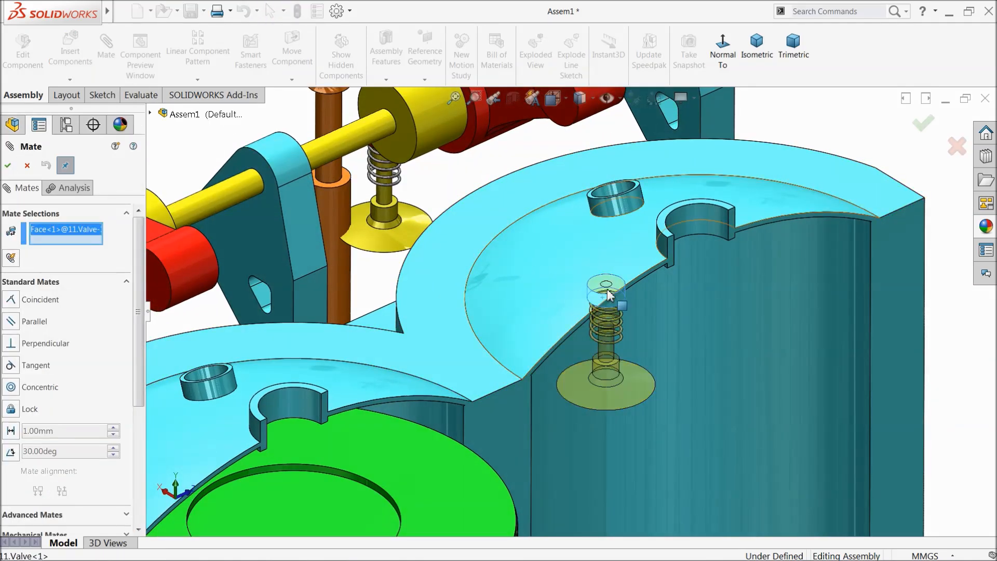
click(613, 193)
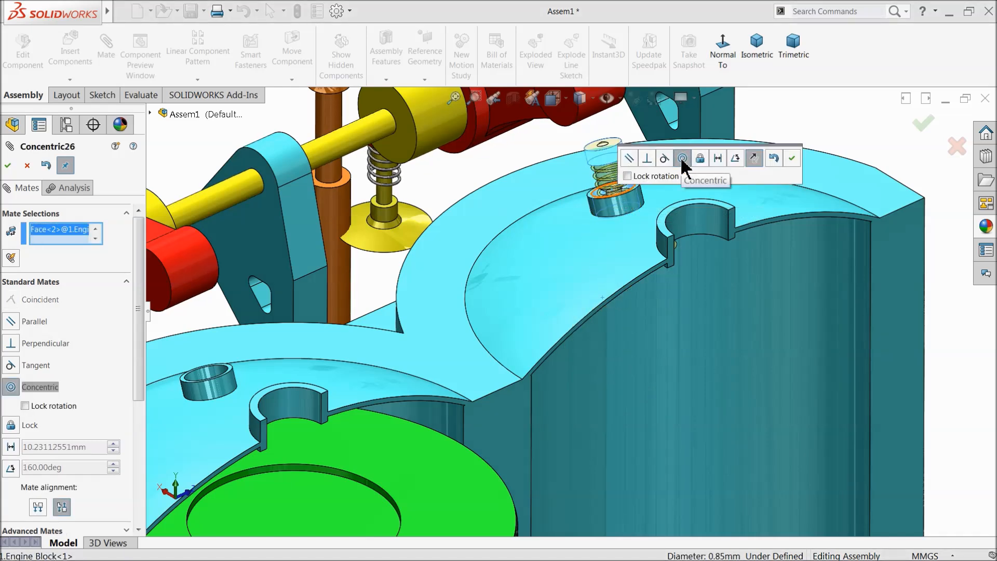
click(791, 158)
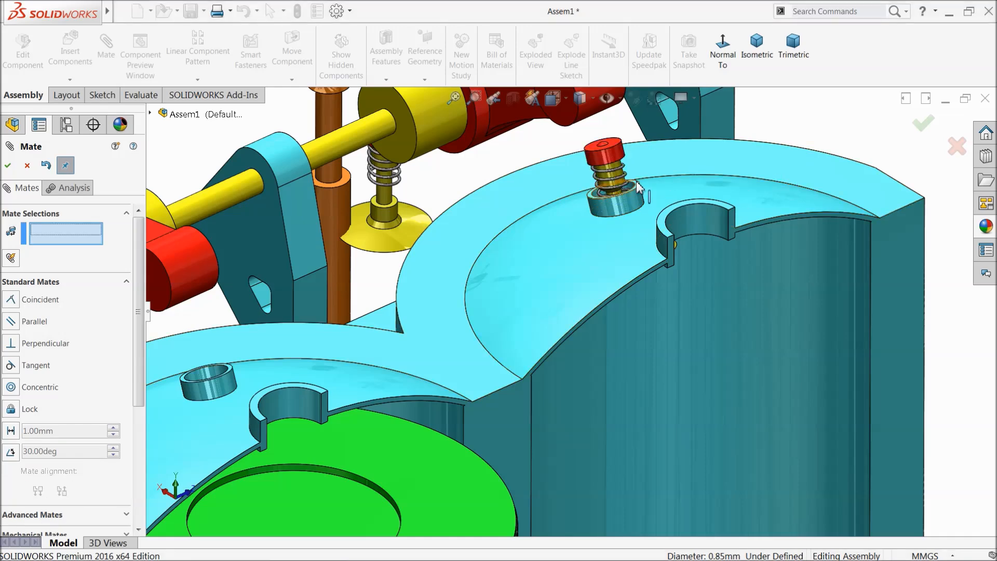
Step: Try to add a Tangent mate between the farther rocker arm's cylindrical end and the valve cap's central recess, and rebuild the assembly
scroll(639, 186, up, 3)
scroll(514, 241, down, 4)
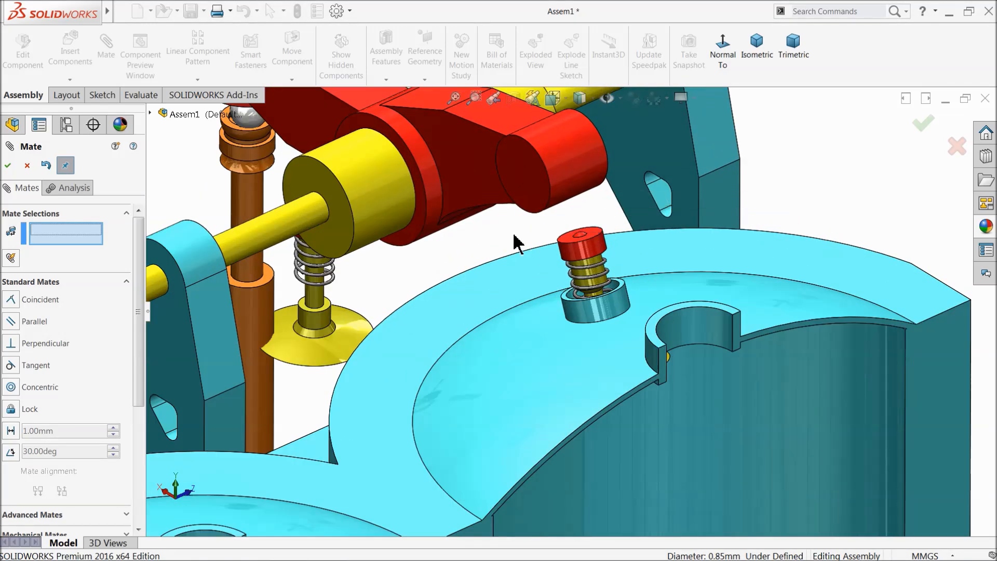
scroll(553, 179, down, 2)
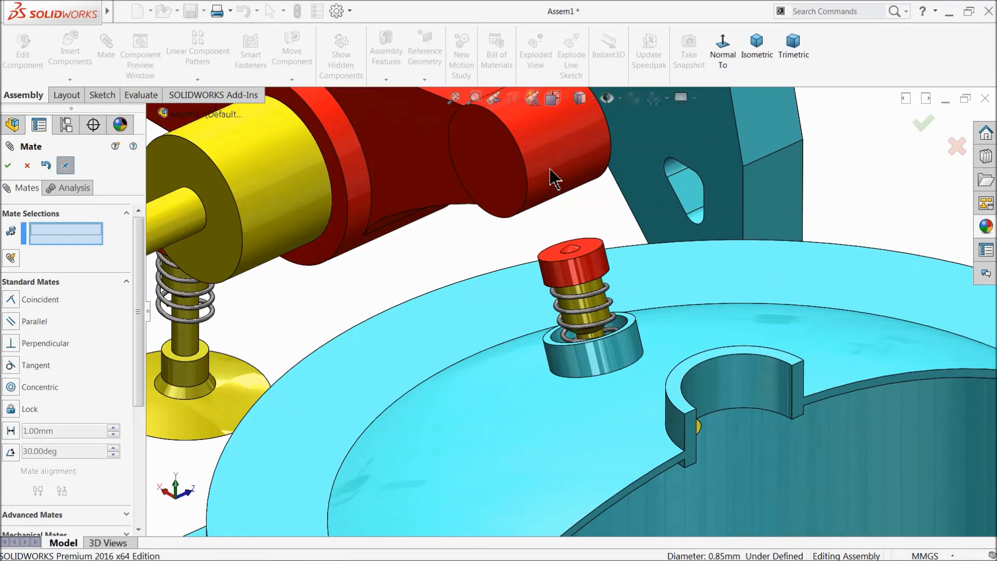
click(558, 202)
scroll(572, 255, down, 3)
click(572, 267)
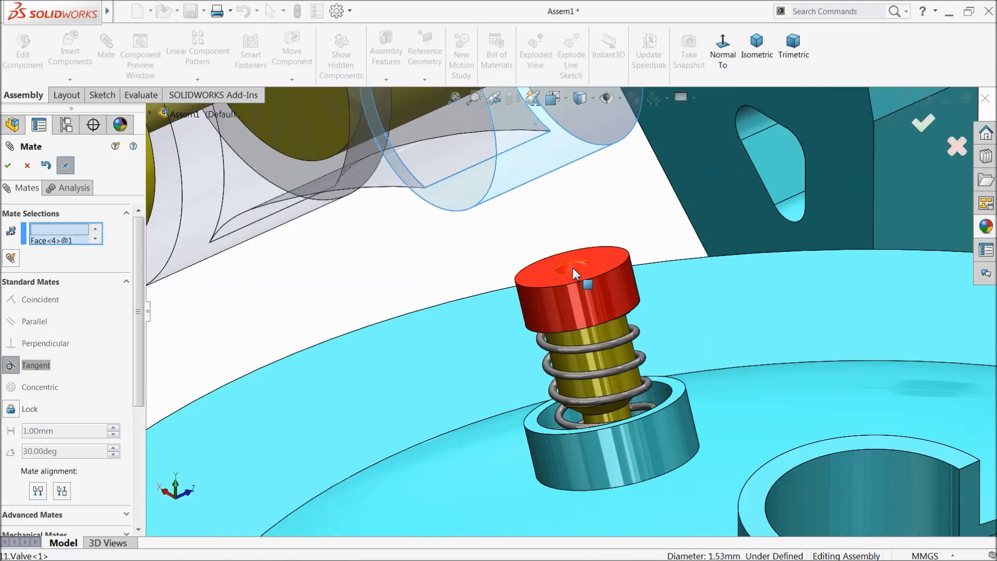
click(589, 237)
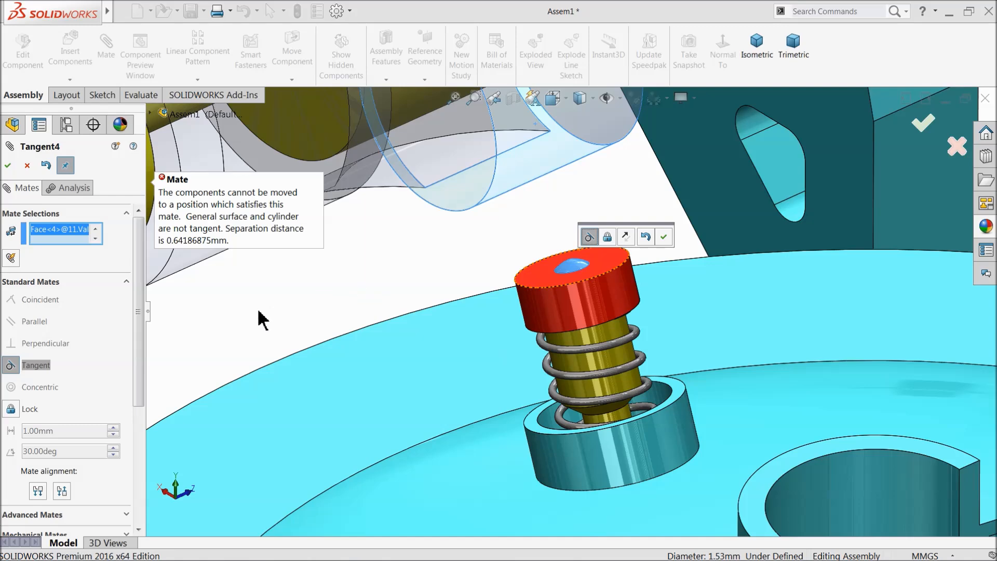
click(29, 166)
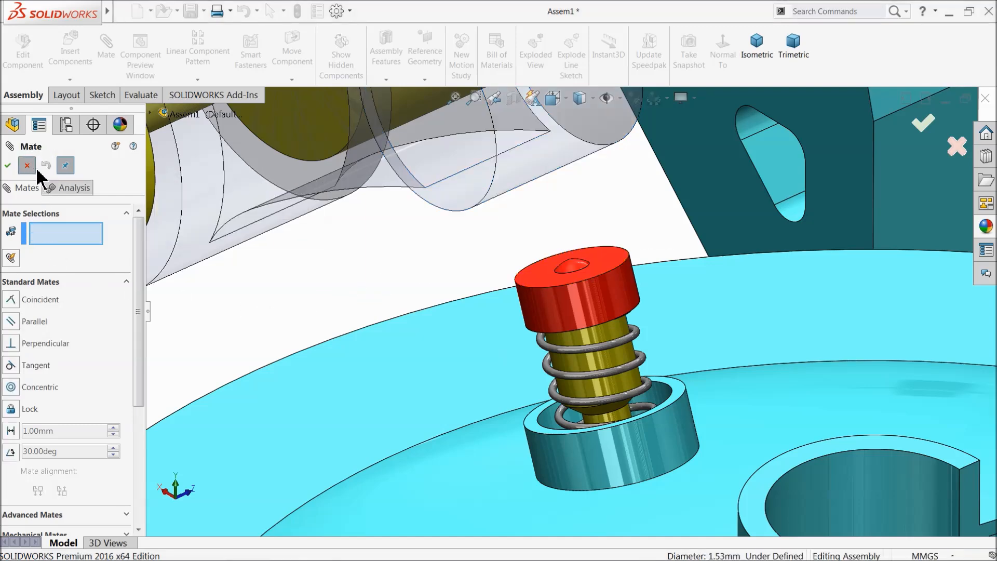
click(31, 167)
scroll(354, 235, up, 2)
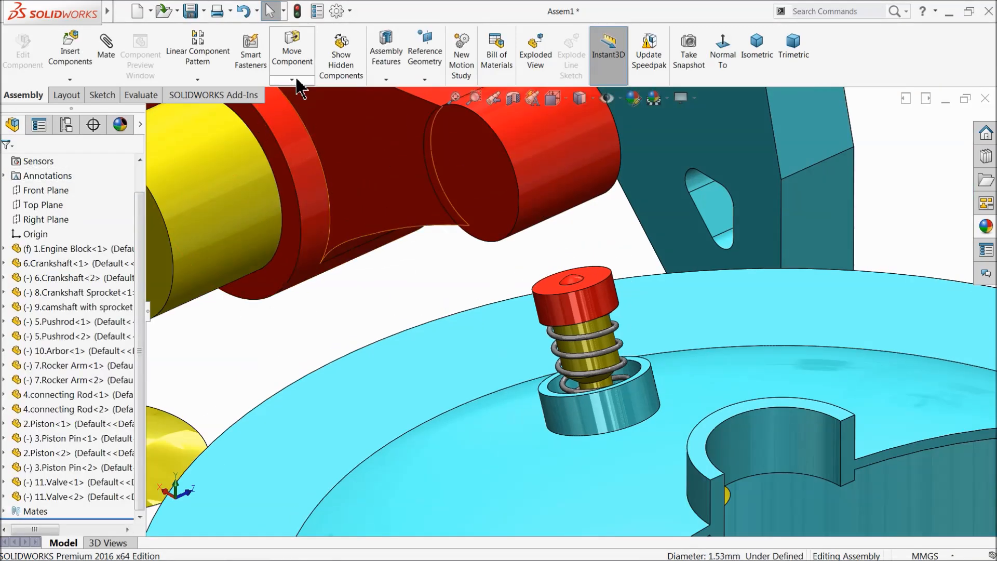
click(297, 12)
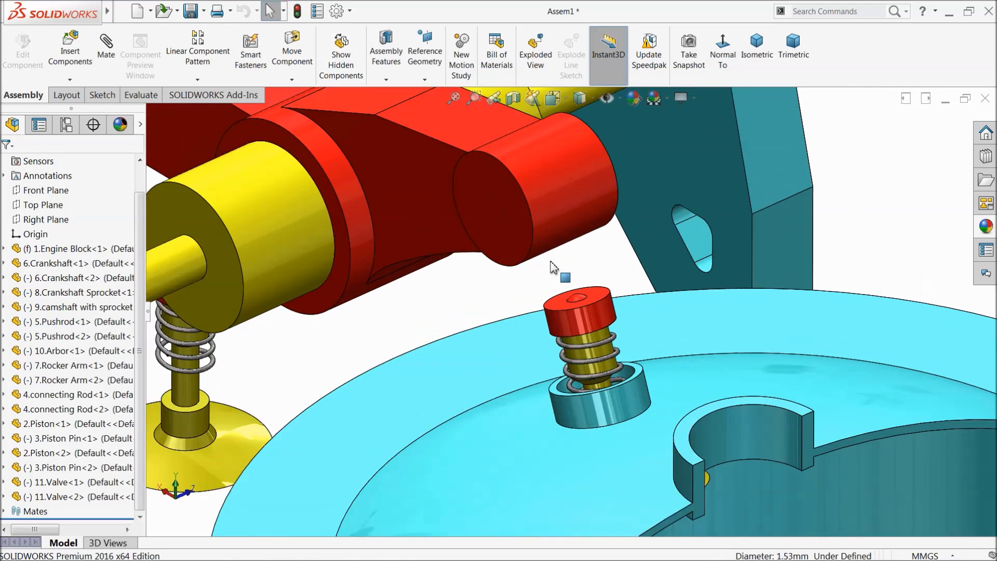
mouse_move(558, 239)
middle_down()
mouse_move(540, 223)
mouse_move(552, 256)
mouse_move(594, 195)
mouse_move(600, 213)
mouse_move(607, 182)
mouse_move(571, 237)
middle_up()
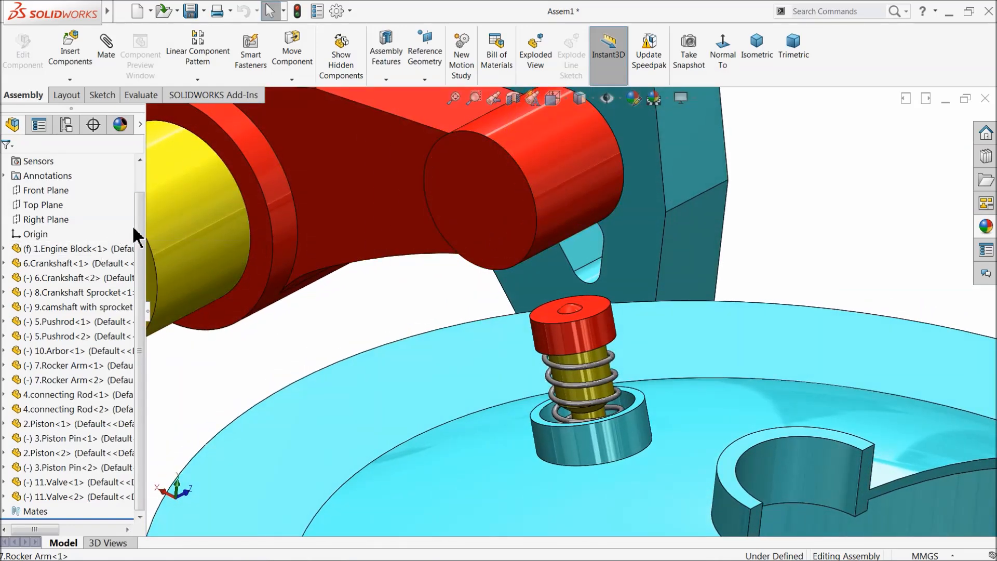
Step: Try to set up a Cam mate with the farther rocker arm's cylindrical end face as the cam path
click(105, 44)
click(93, 281)
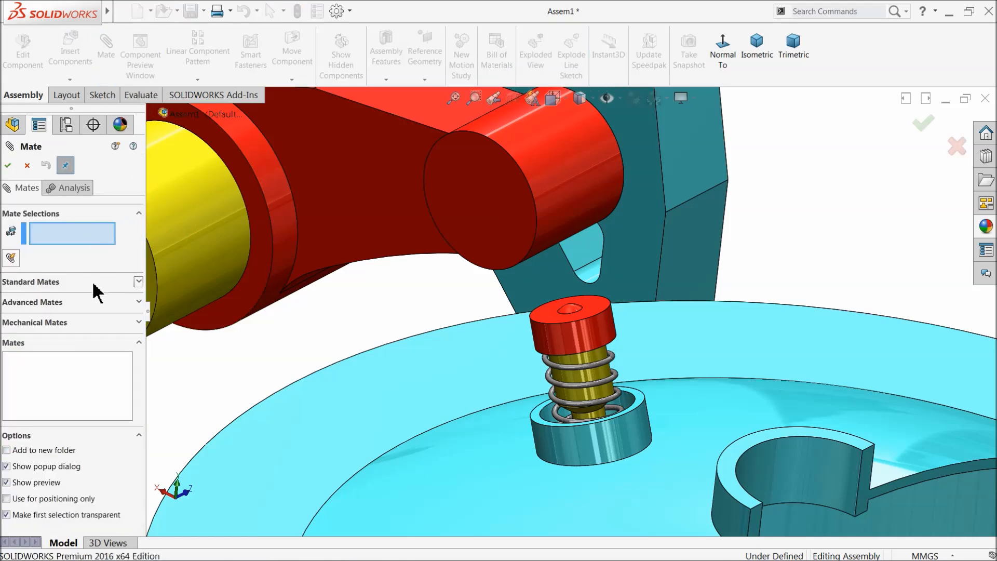
click(52, 322)
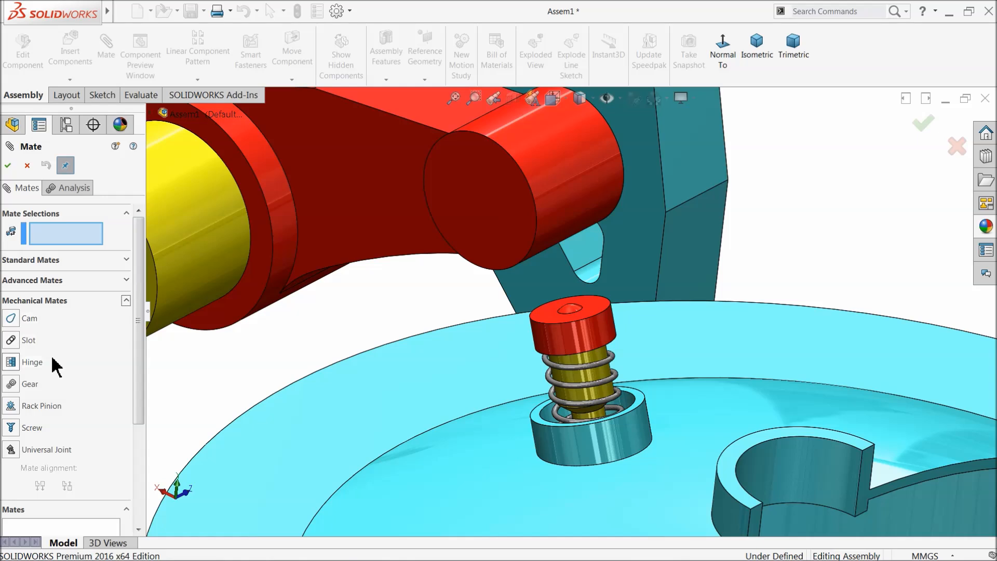
click(20, 320)
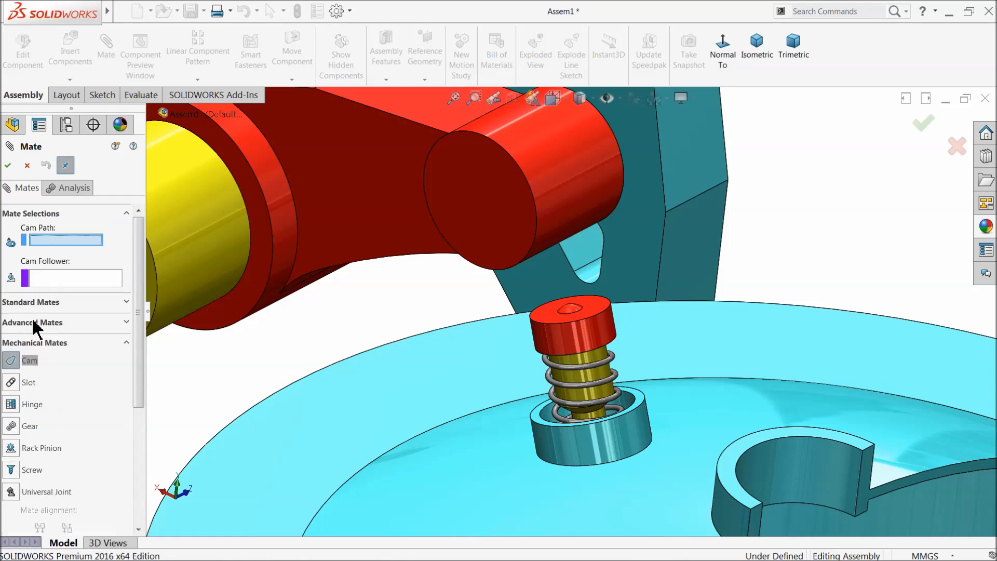
click(557, 223)
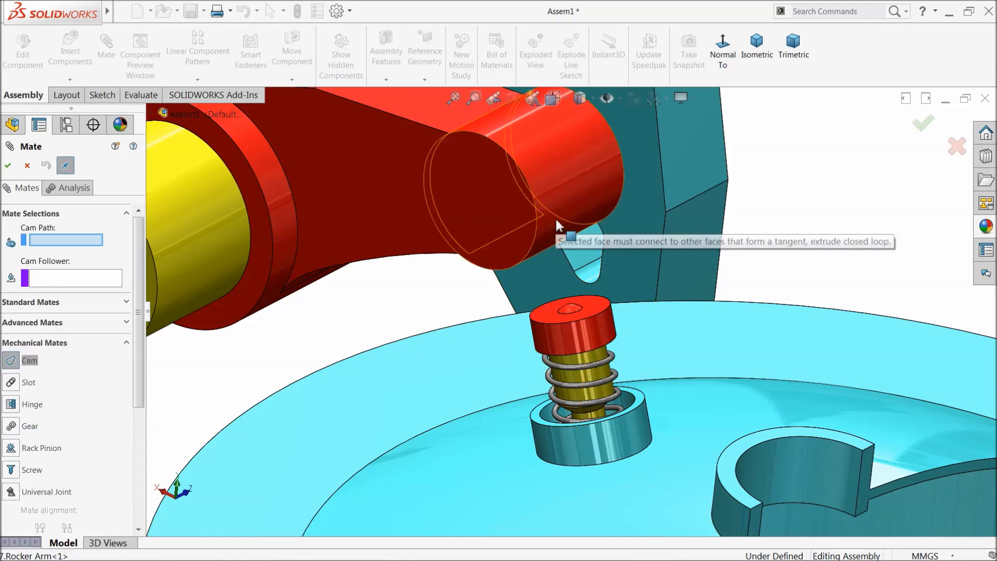
middle_drag(545, 249, 525, 245)
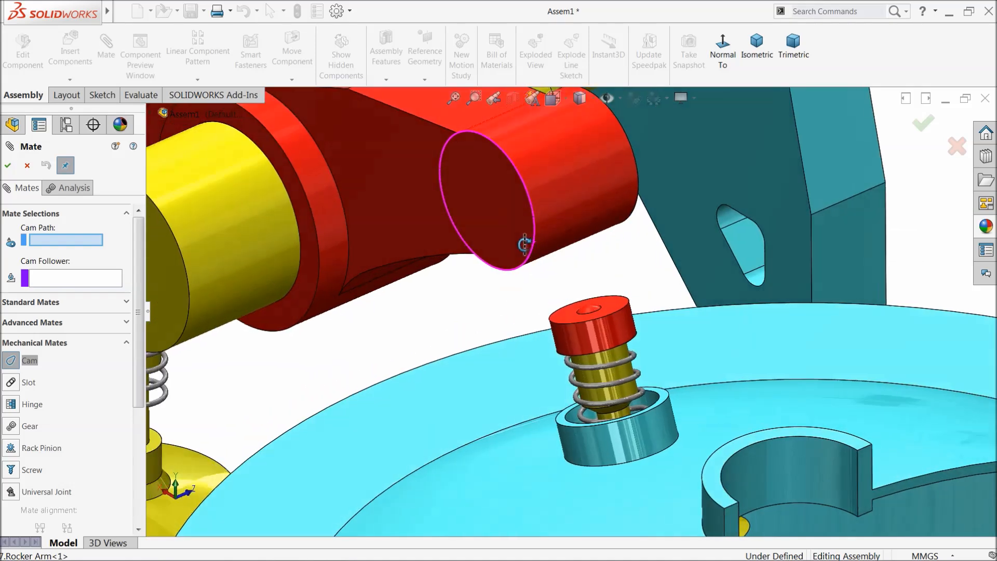
click(570, 224)
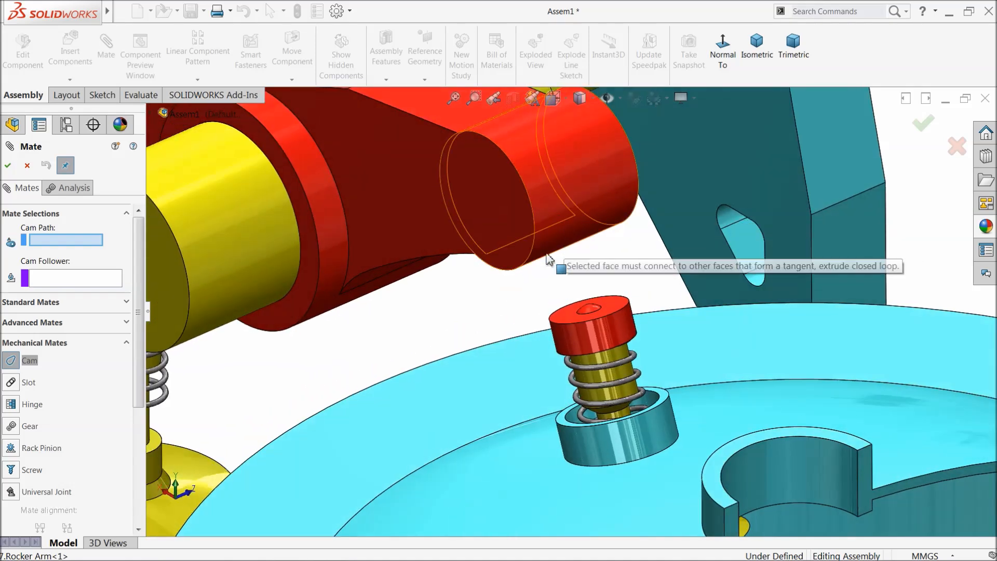
click(27, 165)
Step: Add a Tangent mate between the farther rocker arm's cylindrical end and the flat top face of the first valve's red cap
click(109, 63)
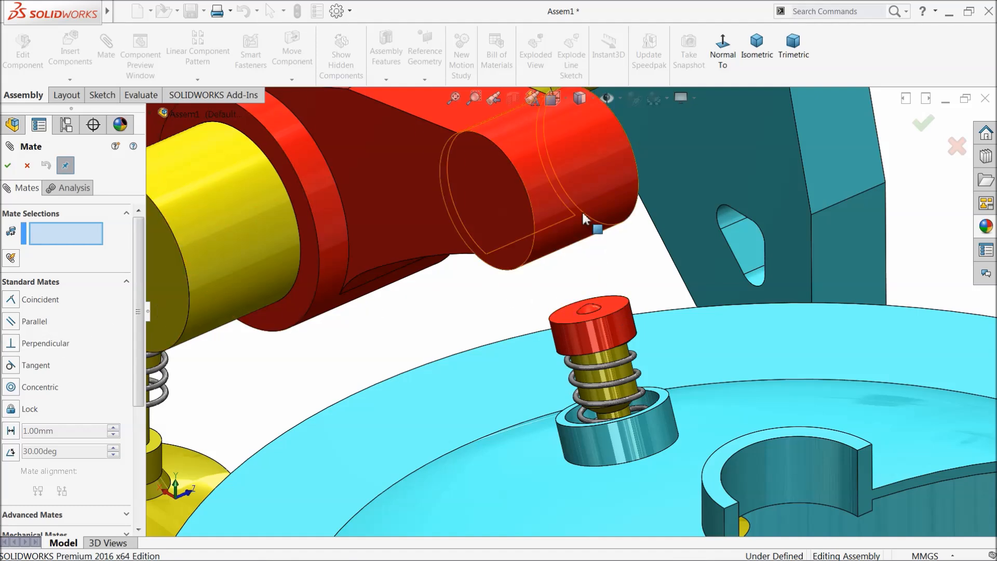
click(574, 250)
middle_drag(584, 261, 582, 301)
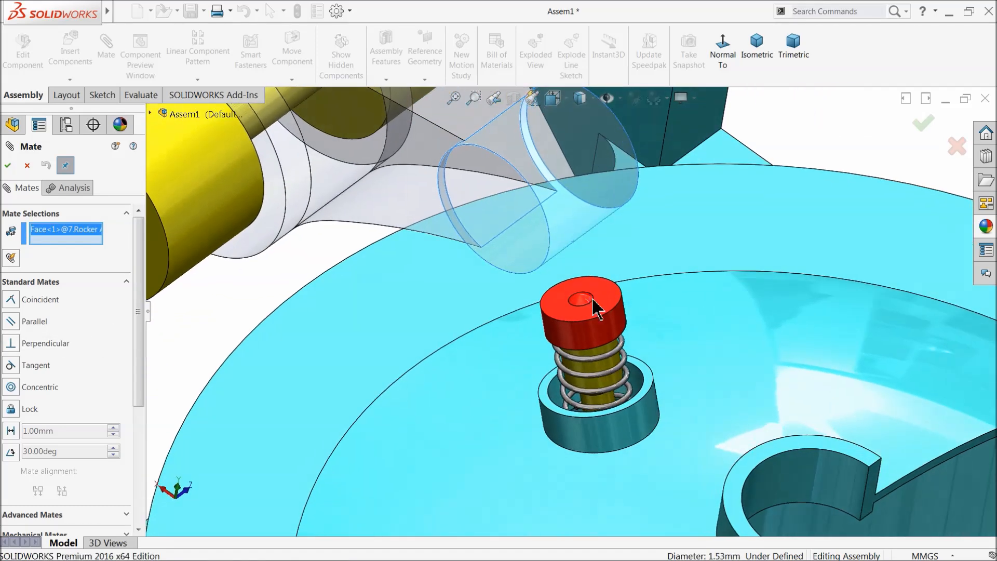
scroll(579, 307, down, 3)
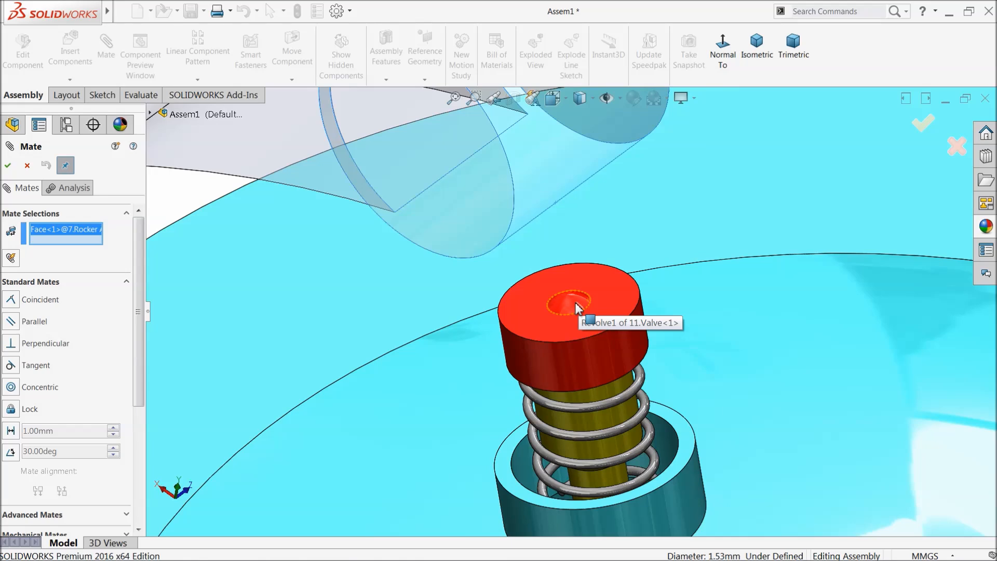
click(577, 307)
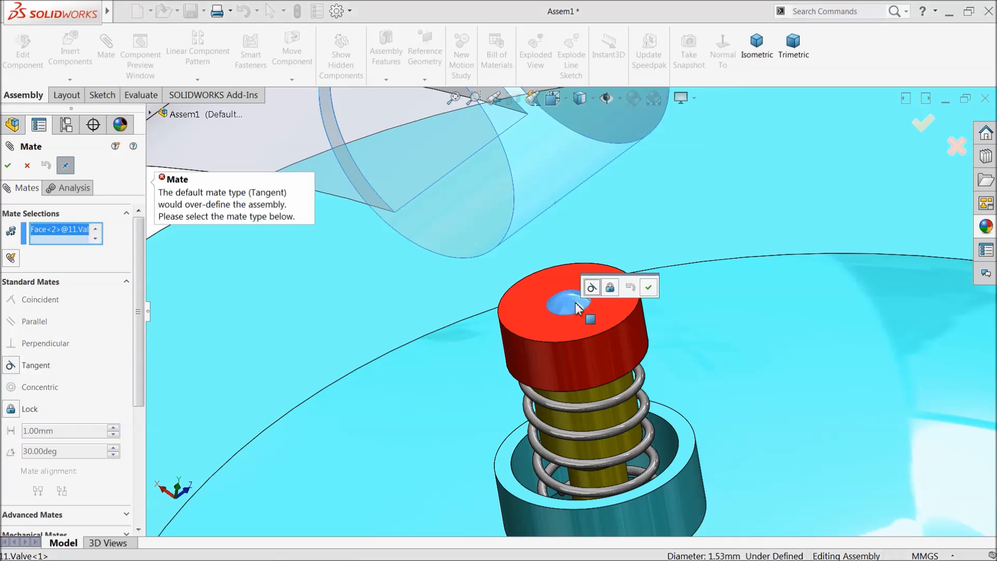
right_click(63, 232)
click(92, 253)
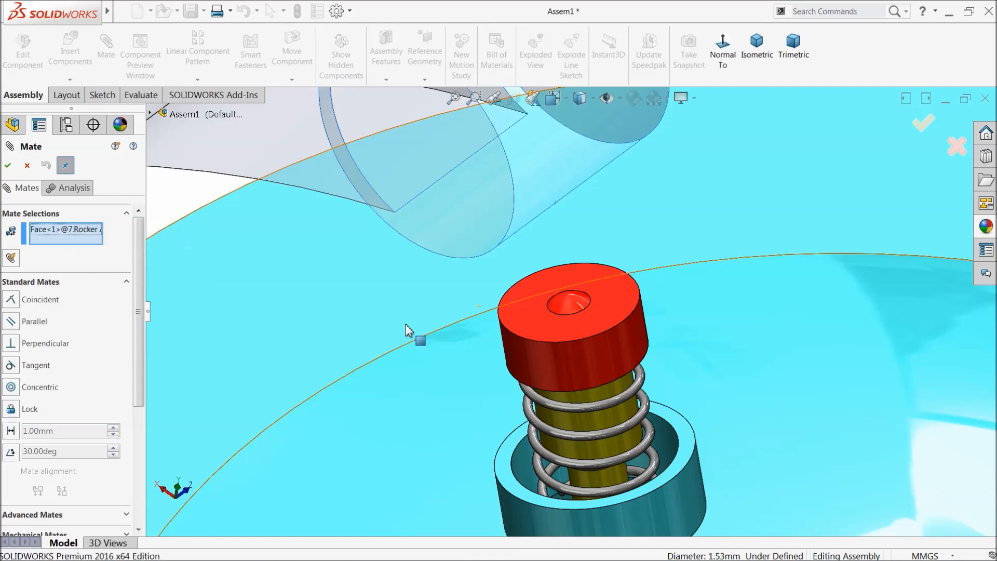
click(571, 316)
scroll(571, 319, up, 5)
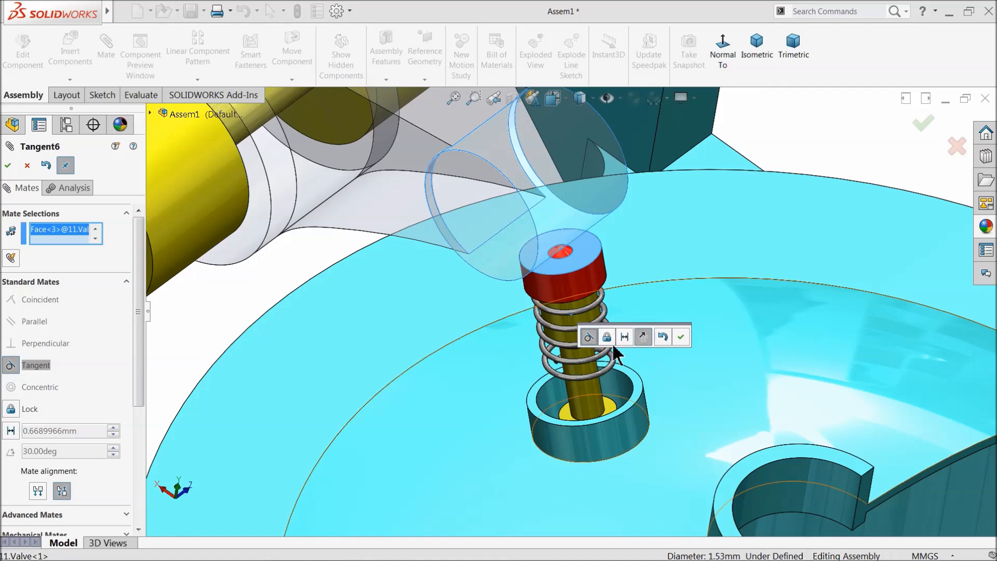
click(680, 338)
middle_drag(656, 345, 501, 308)
scroll(502, 308, up, 5)
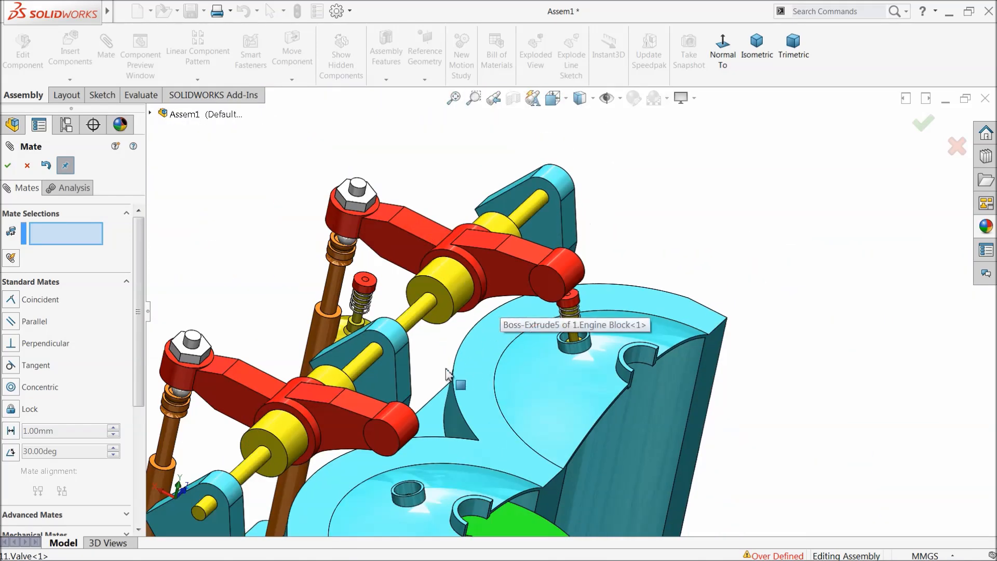
Step: Add a Concentric mate between the closed valve guide ring on the nearer cylinder and the second valve's red cap
scroll(442, 443, up, 2)
scroll(535, 404, down, 6)
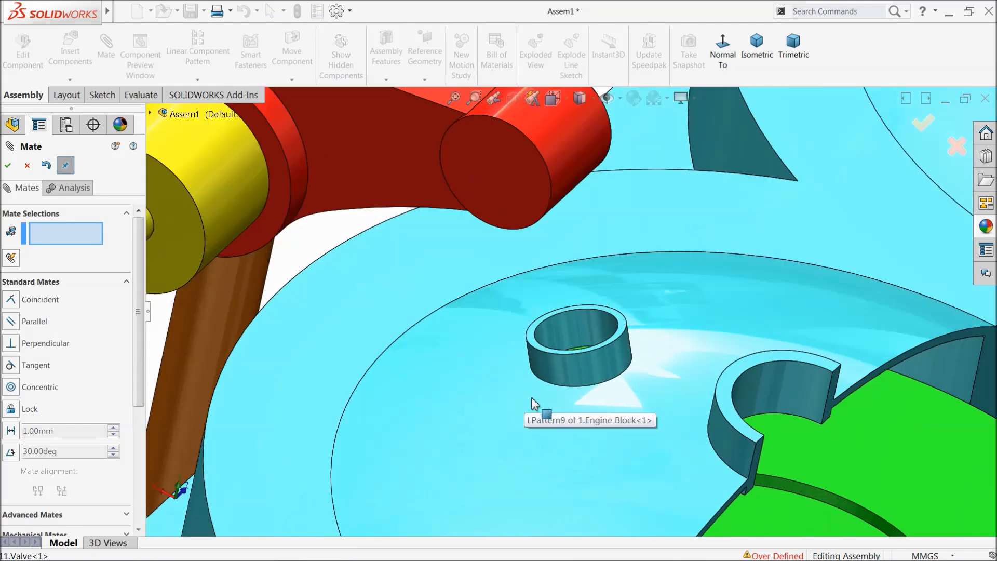
click(565, 341)
scroll(501, 327, up, 5)
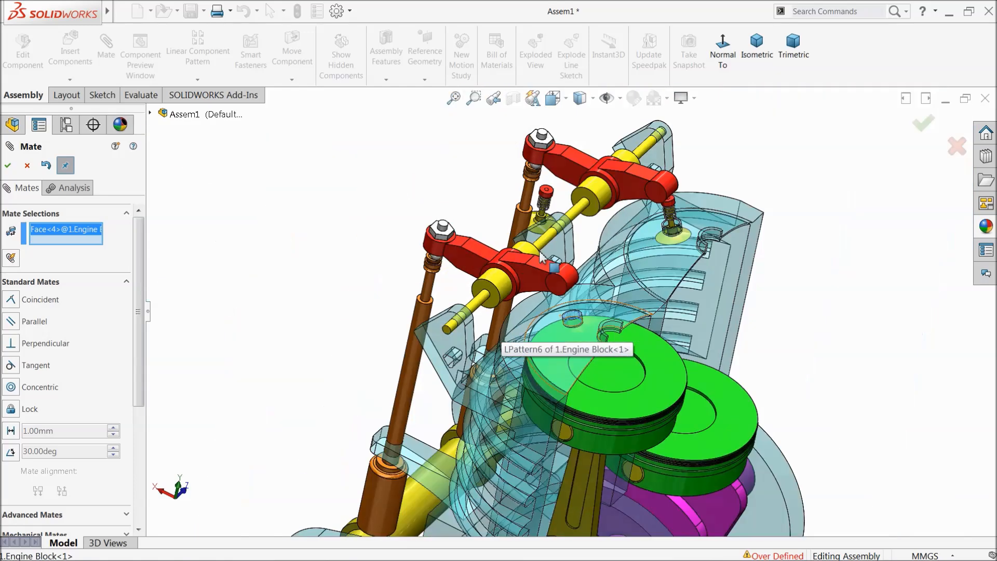
scroll(554, 208, down, 3)
scroll(554, 208, down, 3)
click(551, 156)
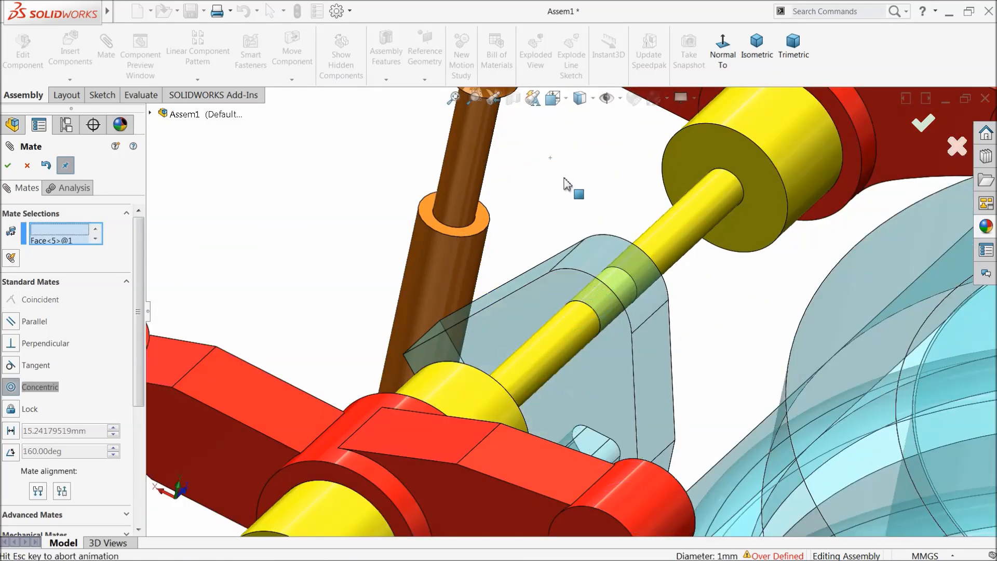
scroll(674, 414, up, 3)
scroll(613, 403, down, 4)
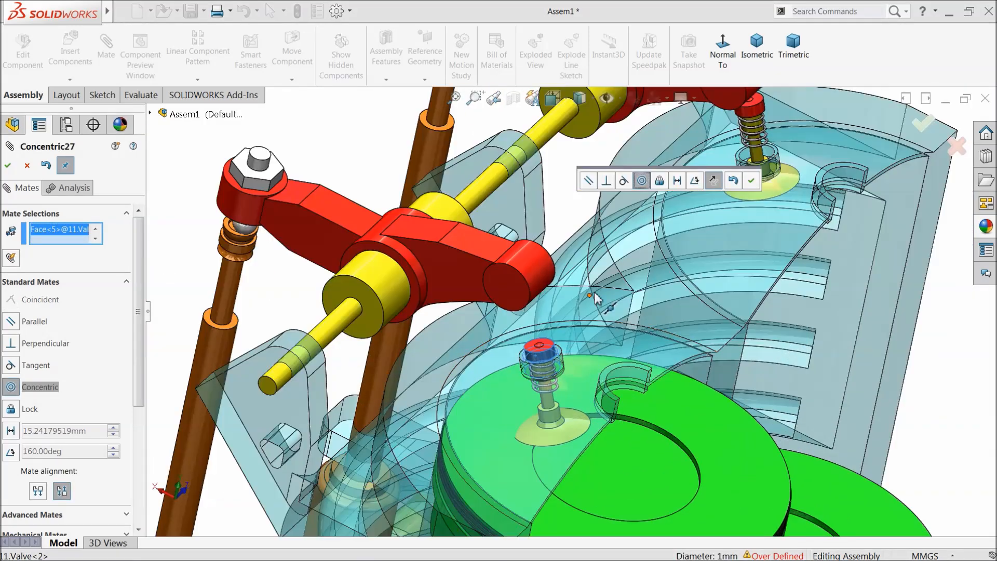
click(750, 183)
Step: Add a Tangent mate between the nearer rocker arm's cylindrical end and the flat top face of the second valve's cap, and finish mating
scroll(537, 321, down, 4)
middle_drag(536, 321, 510, 258)
click(509, 192)
middle_drag(537, 221, 560, 347)
scroll(616, 453, up, 3)
scroll(594, 392, down, 5)
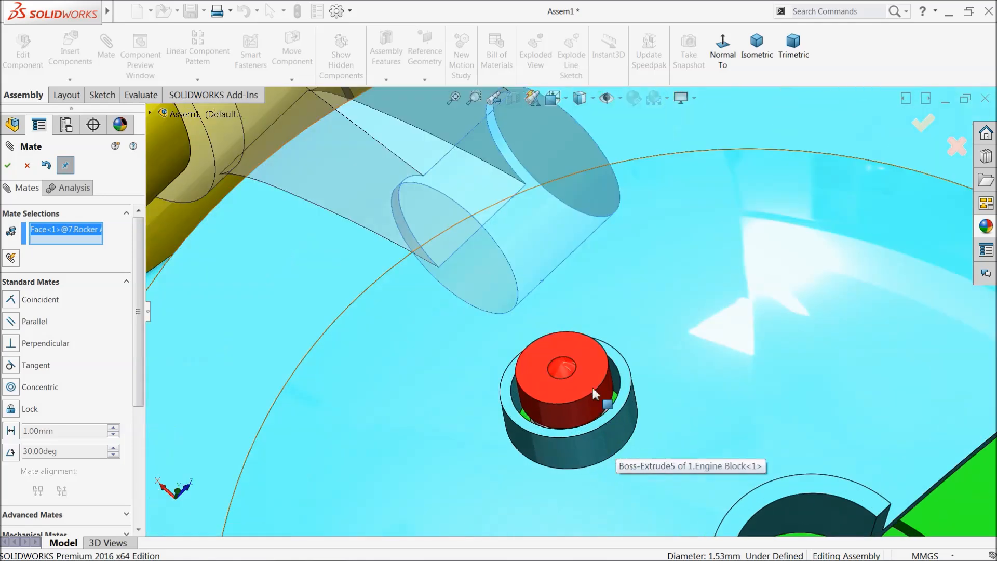
click(591, 386)
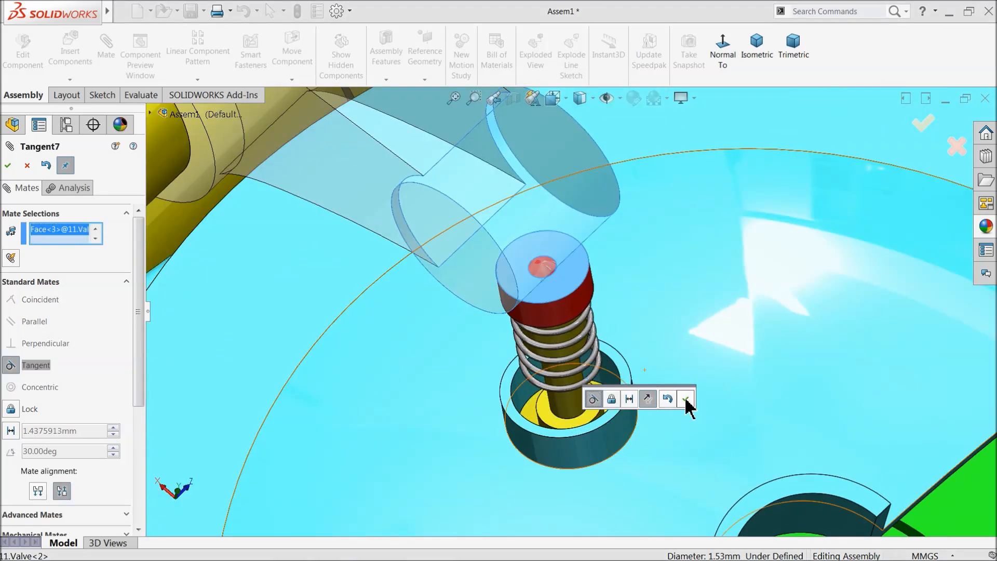
click(686, 399)
middle_drag(671, 401, 483, 374)
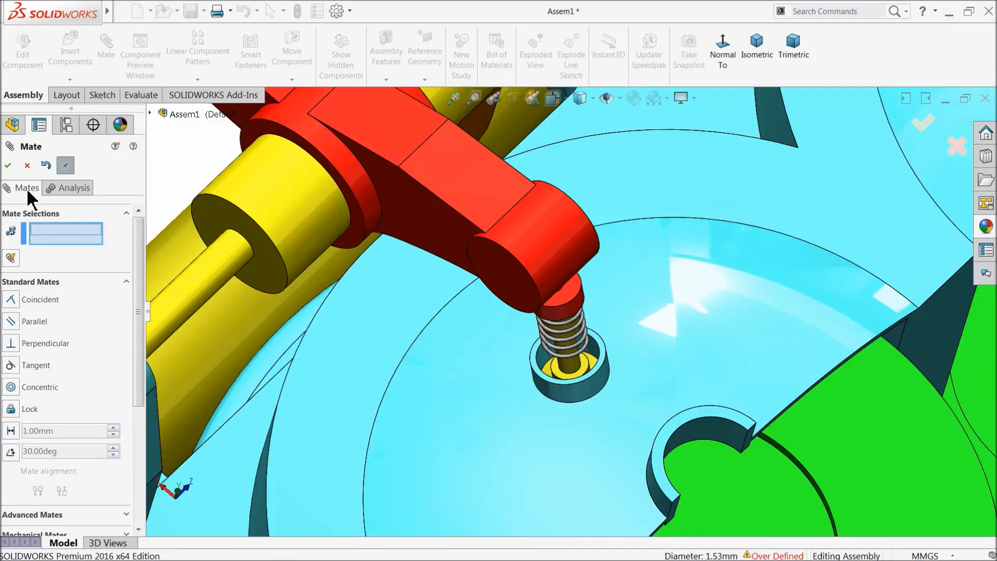
click(26, 165)
Step: Turn the crankshaft sprocket and examine the pistons, rocker arms and valves of the assembled engine from several angles
scroll(530, 311, up, 5)
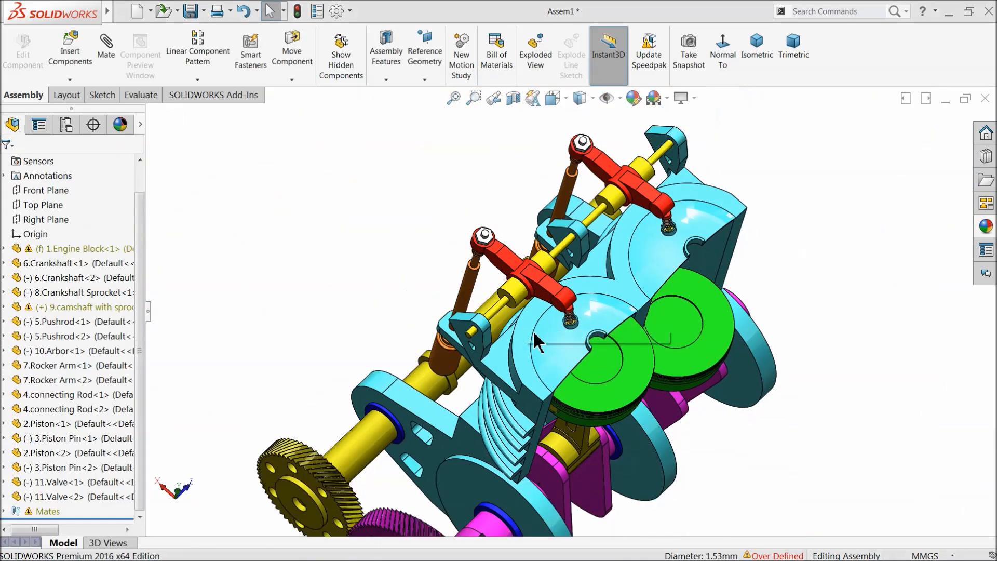
middle_drag(550, 387, 563, 335)
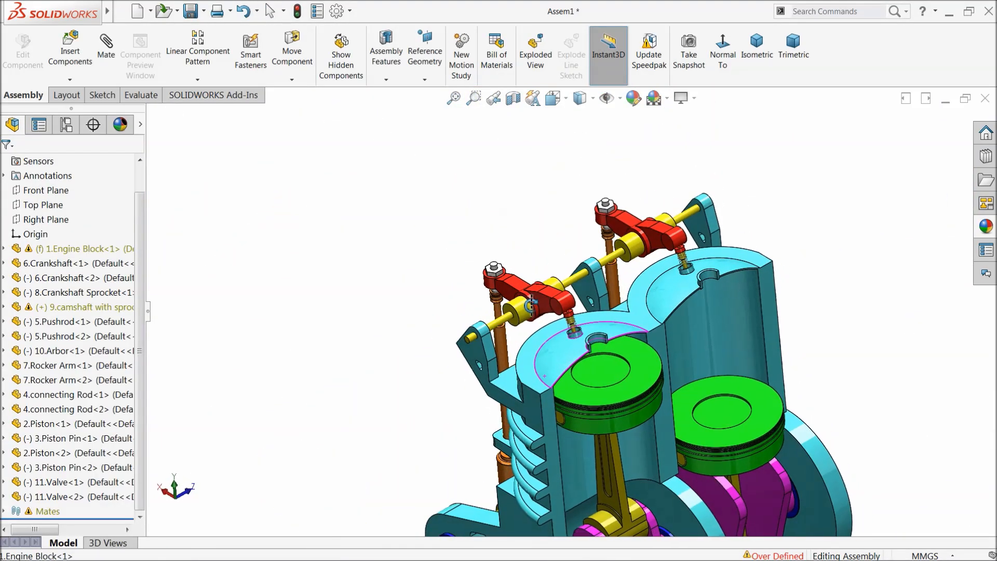
scroll(556, 343, up, 4)
middle_drag(596, 401, 578, 297)
scroll(586, 352, down, 4)
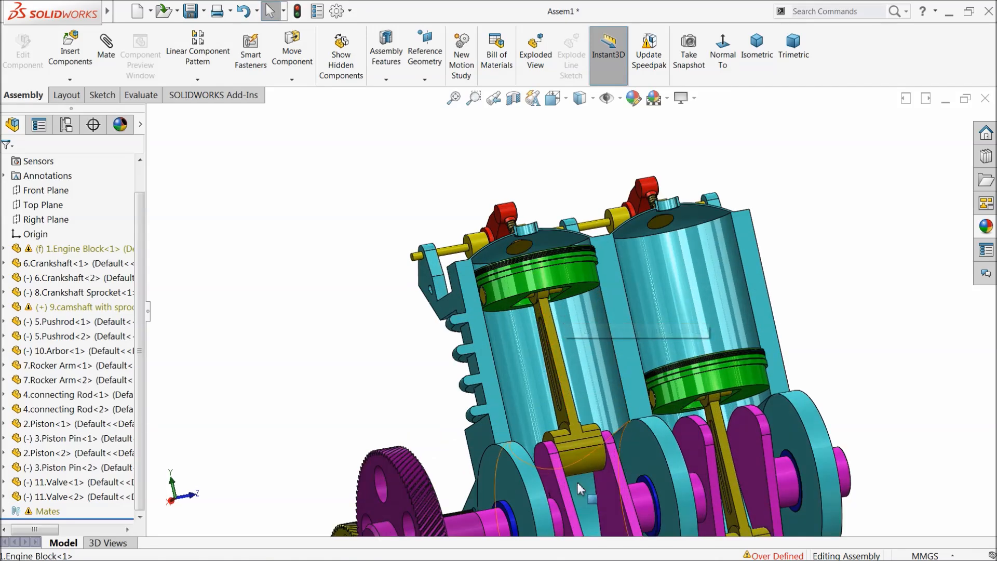
drag(400, 480, 365, 467)
middle_drag(370, 303, 393, 402)
scroll(406, 344, up, 3)
scroll(613, 384, down, 2)
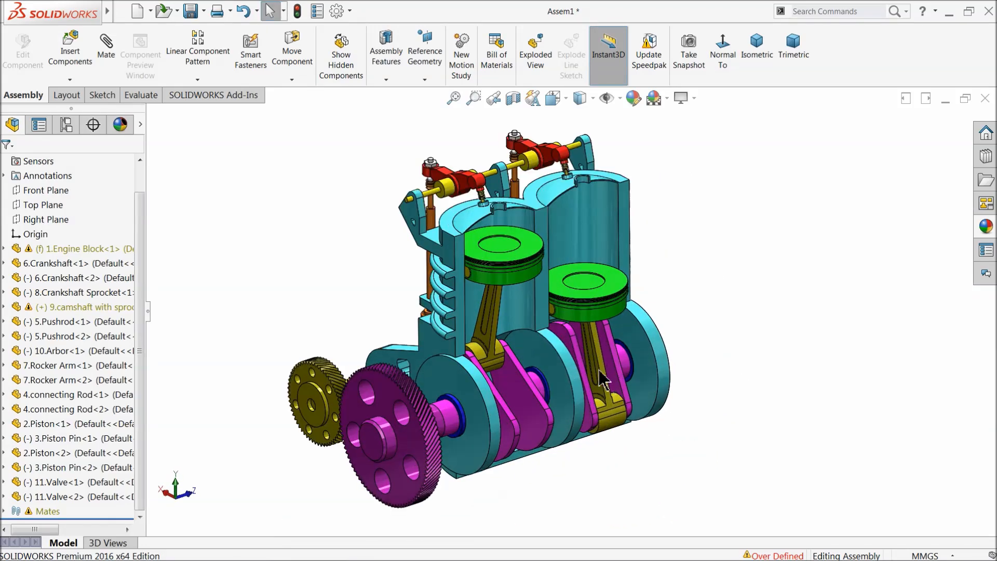
middle_drag(514, 378, 509, 362)
middle_drag(524, 317, 532, 308)
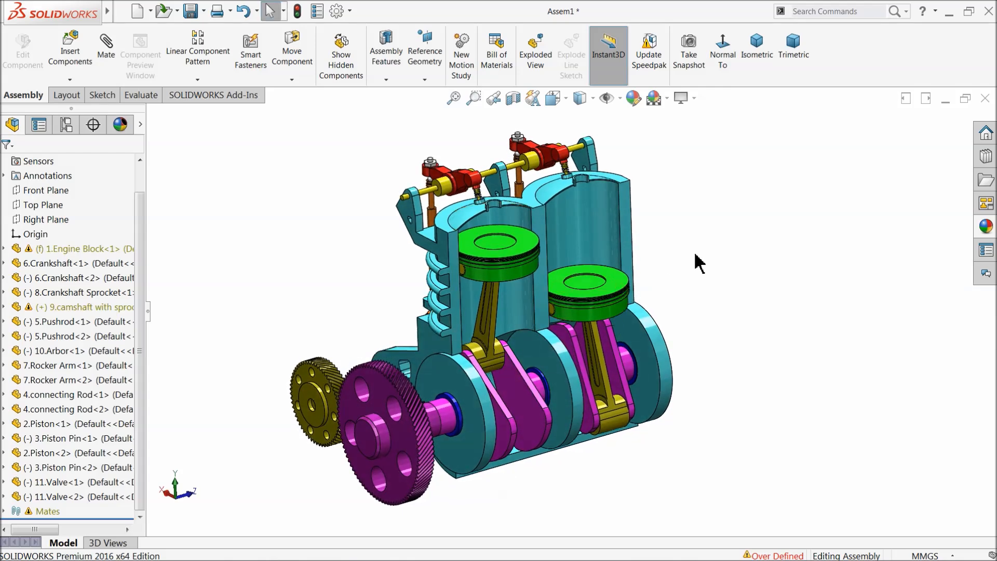
right_click(705, 232)
click(728, 270)
drag(734, 298, 734, 290)
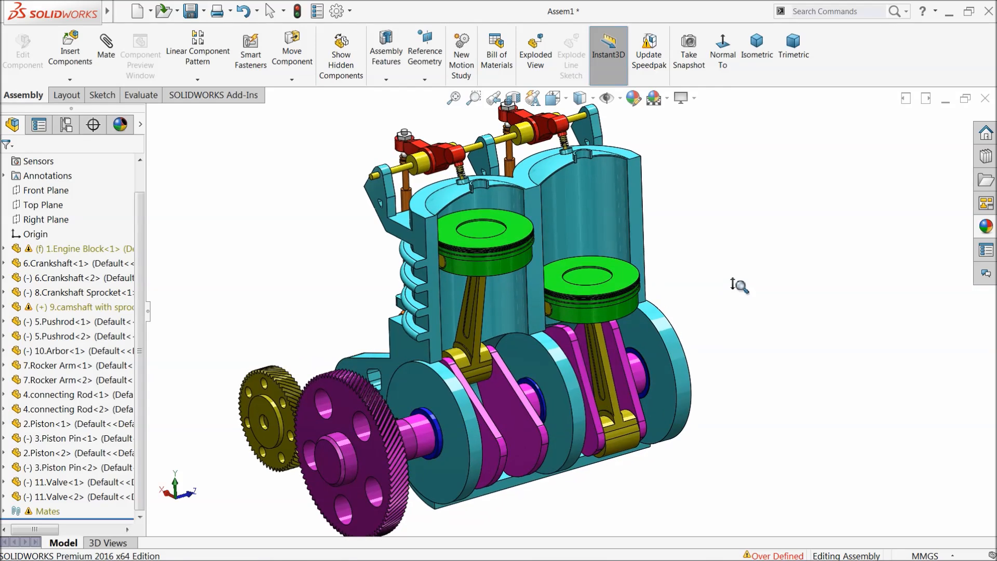
right_click(738, 280)
click(758, 369)
drag(759, 365, 785, 349)
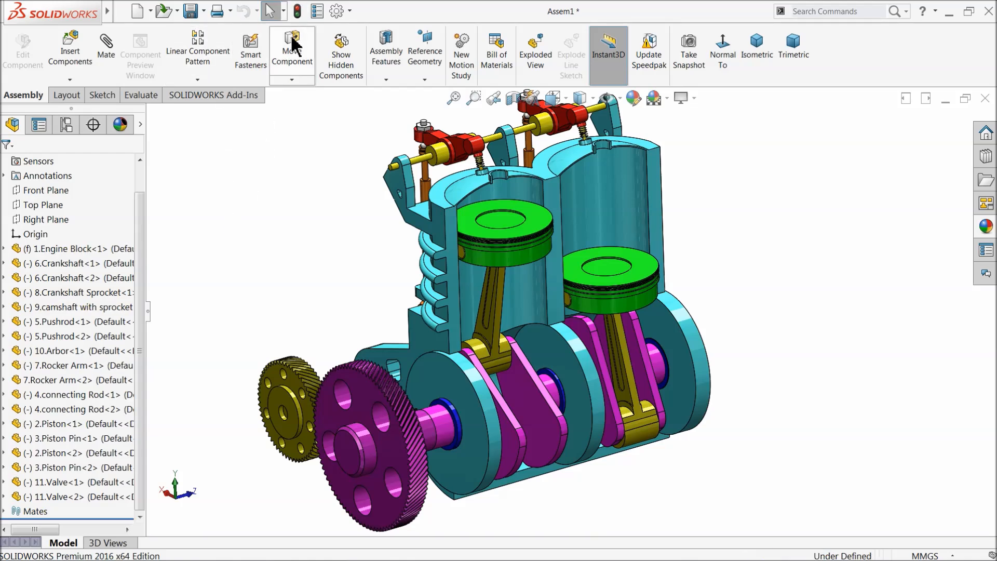
Step: Save the assembly and its modified pushrod part, naming the assembly "Two cylinder Engine Assembly" in the 2 Cylinder Engine folder
click(190, 12)
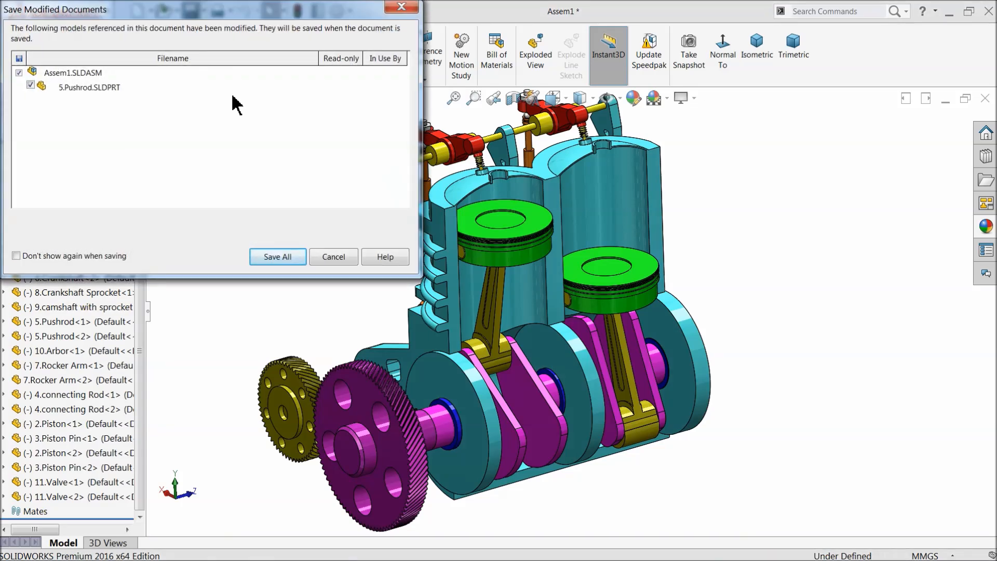
click(259, 257)
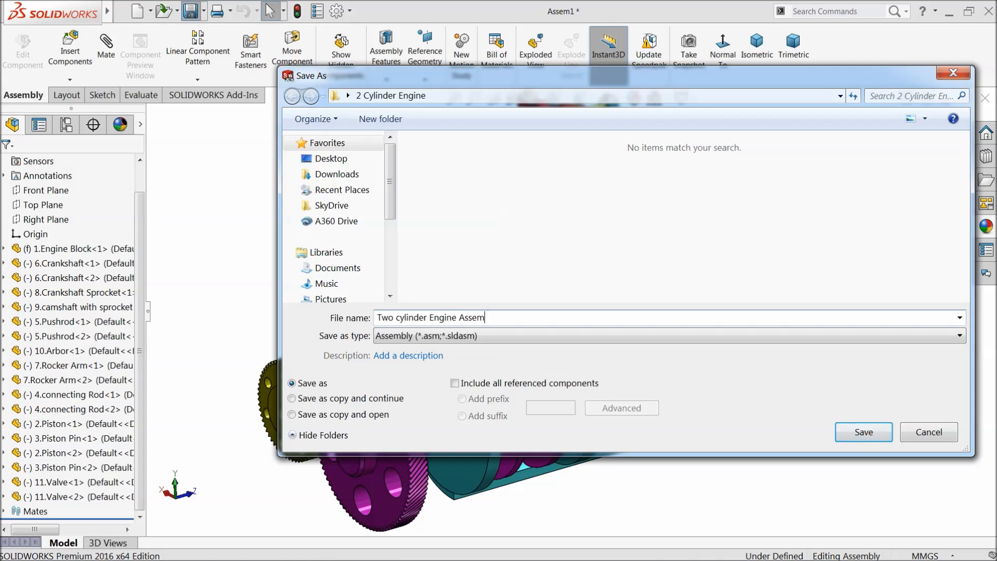
click(864, 432)
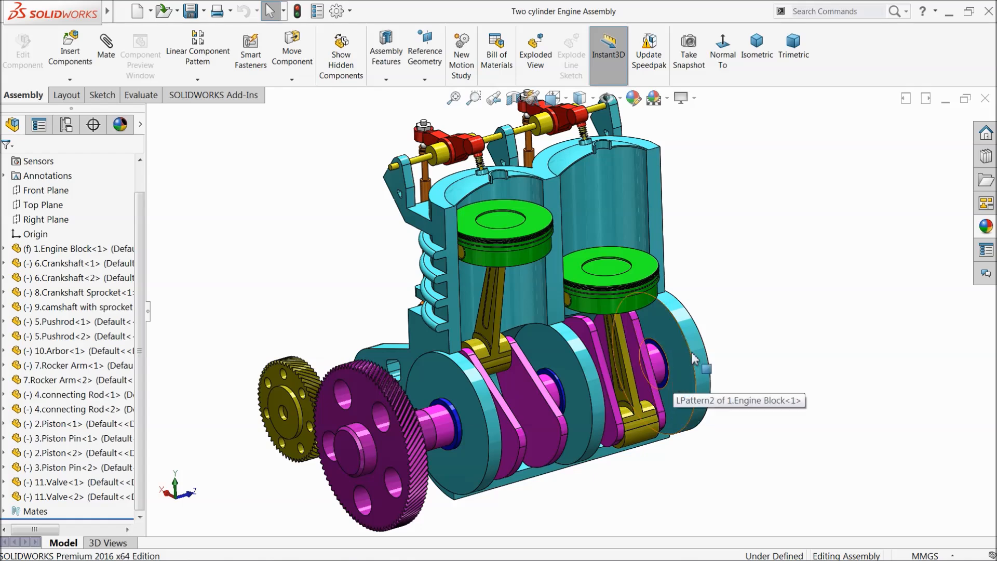
Step: Show the MotionManager and open Motion Study 1 with its timeline expanded
right_click(841, 63)
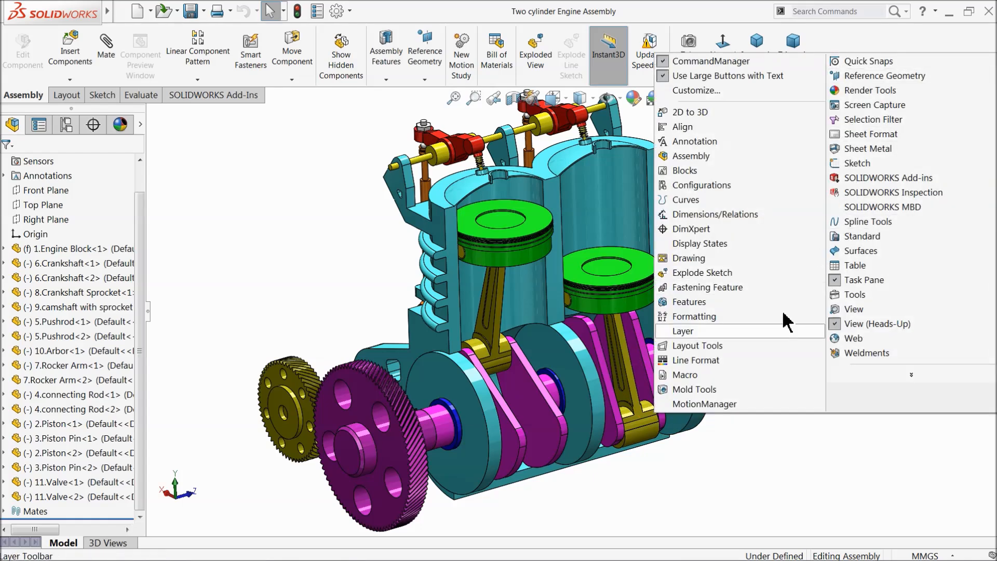
click(712, 404)
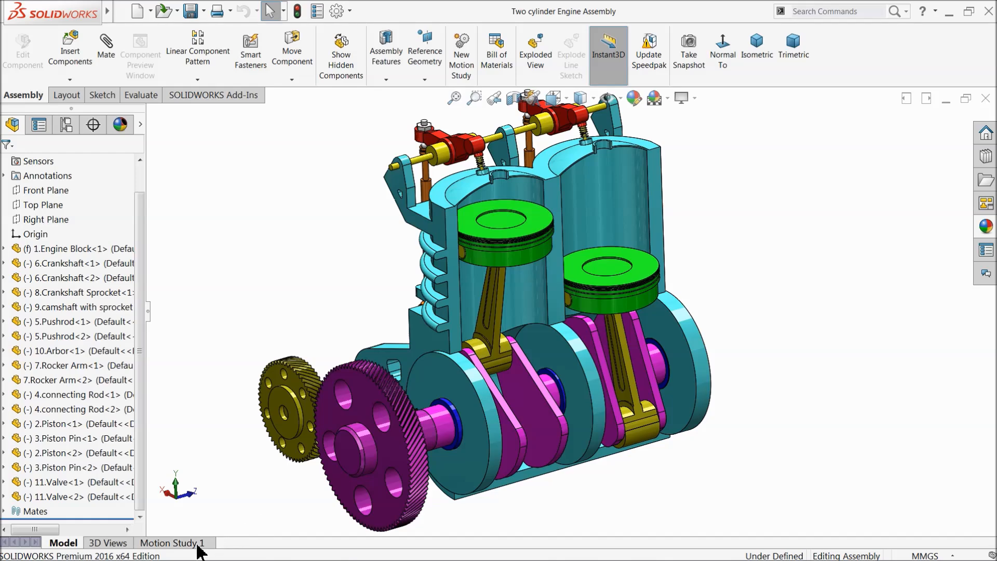
click(197, 546)
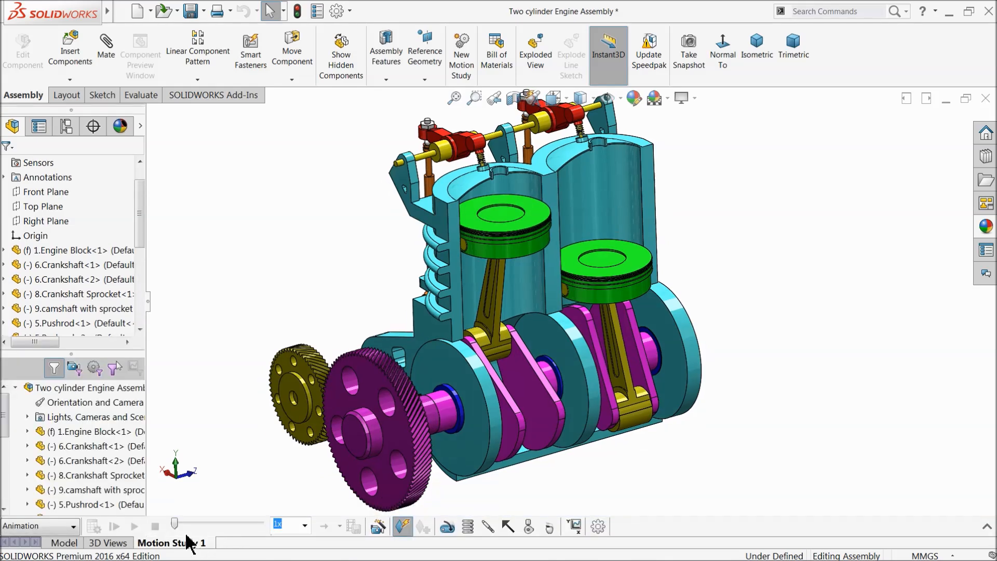
click(987, 526)
Step: Set the study type to Motion Analysis and extend the study's duration to 10 seconds
click(67, 405)
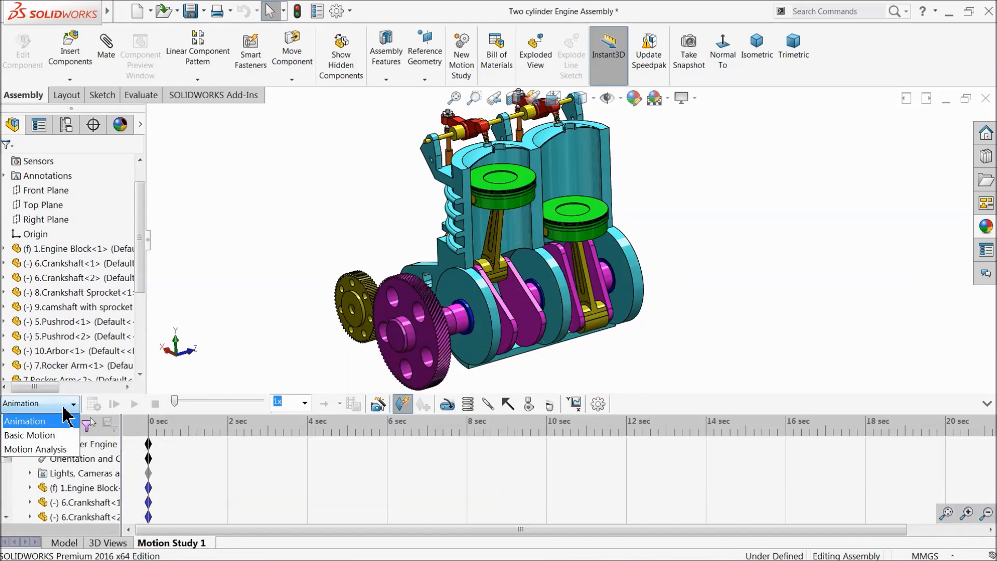
click(29, 449)
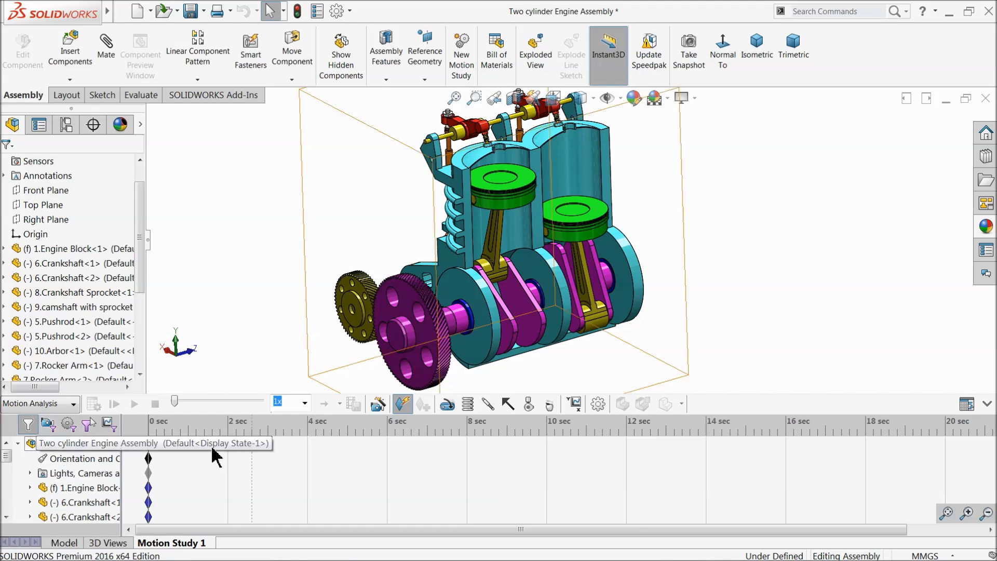
click(598, 404)
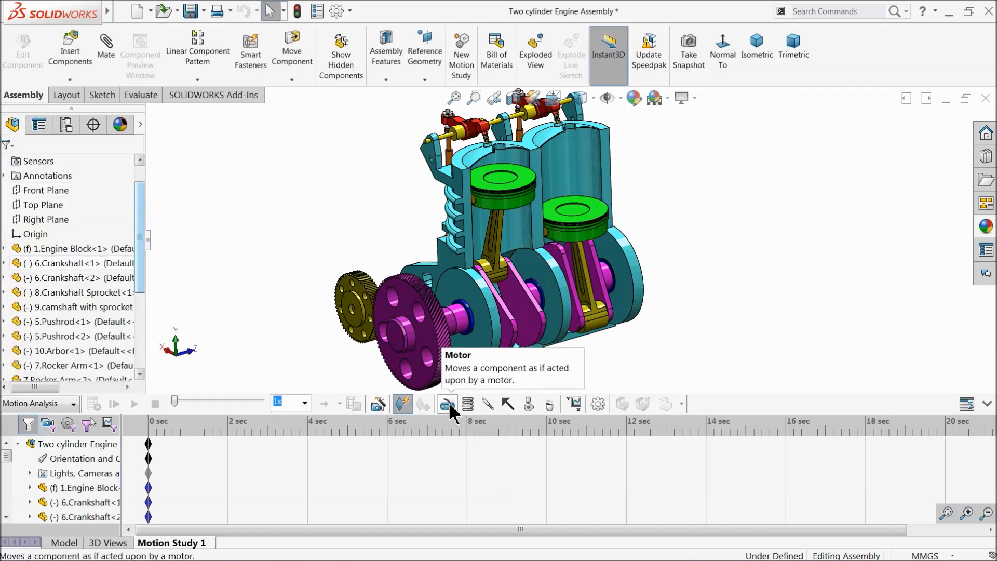
drag(149, 444, 469, 465)
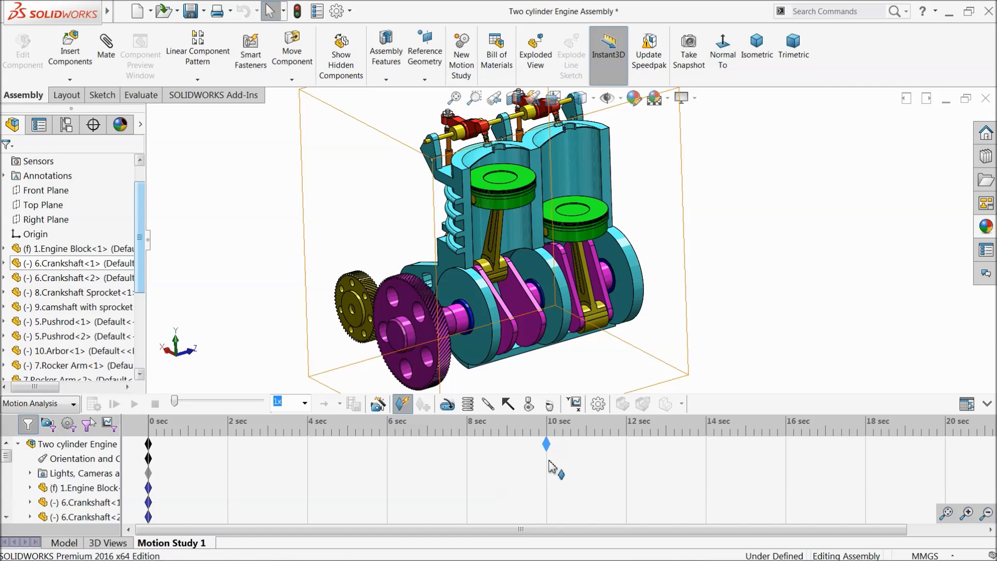
Step: Add a rotary motor on the crankshaft sprocket's cylindrical hub face, with reversed direction and a constant speed of 20 RPM
click(448, 404)
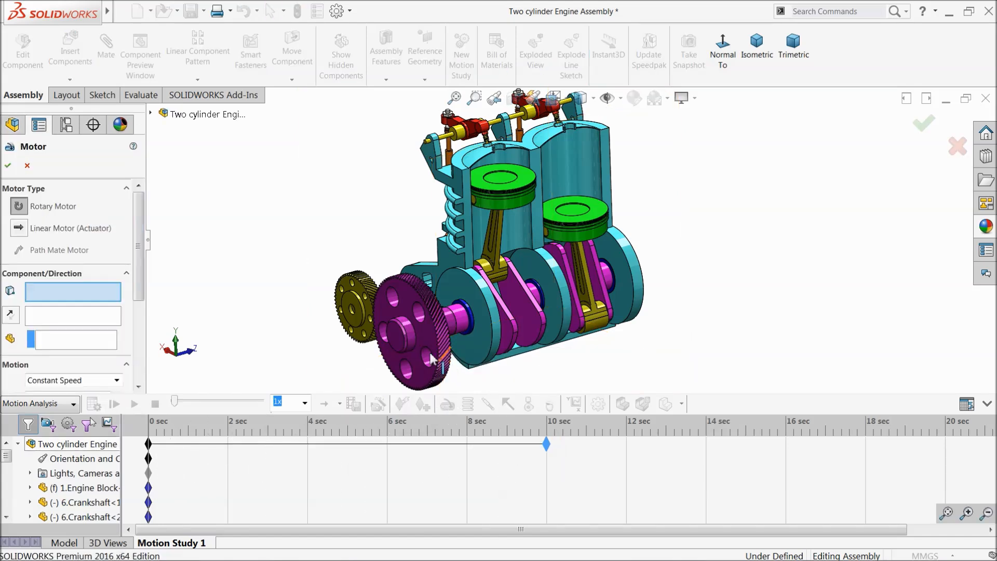
click(412, 341)
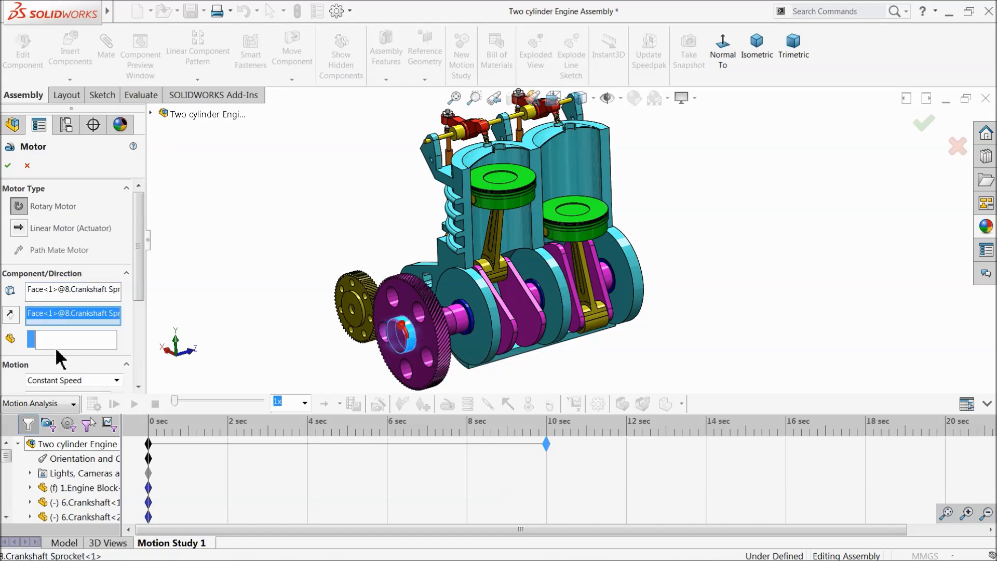
drag(135, 299, 147, 368)
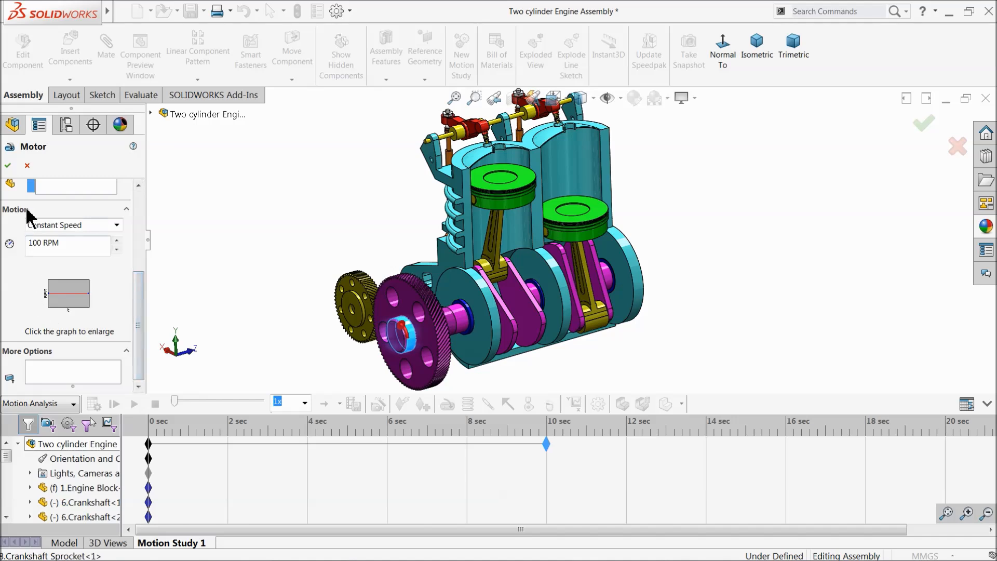
drag(138, 317, 140, 273)
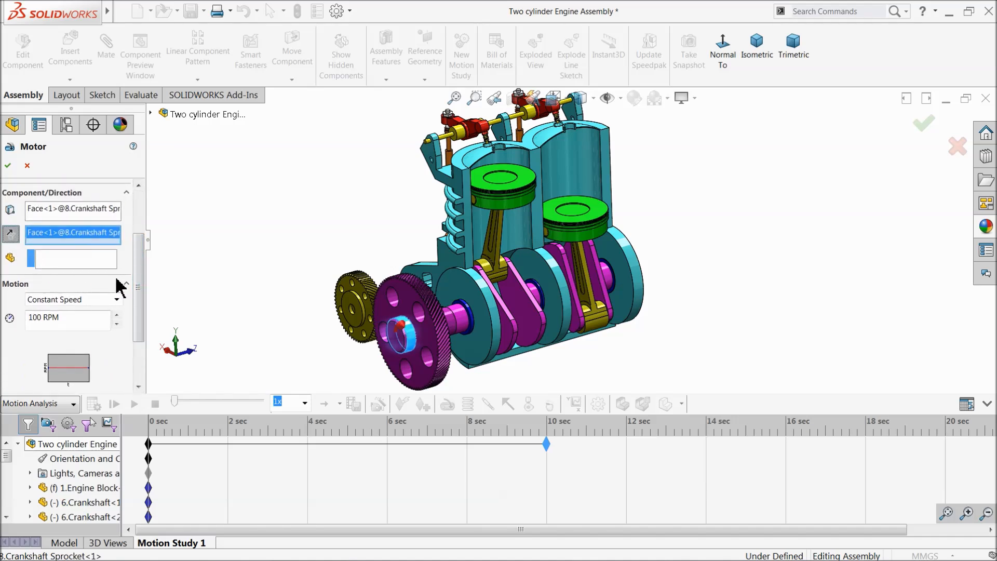
drag(140, 285, 141, 315)
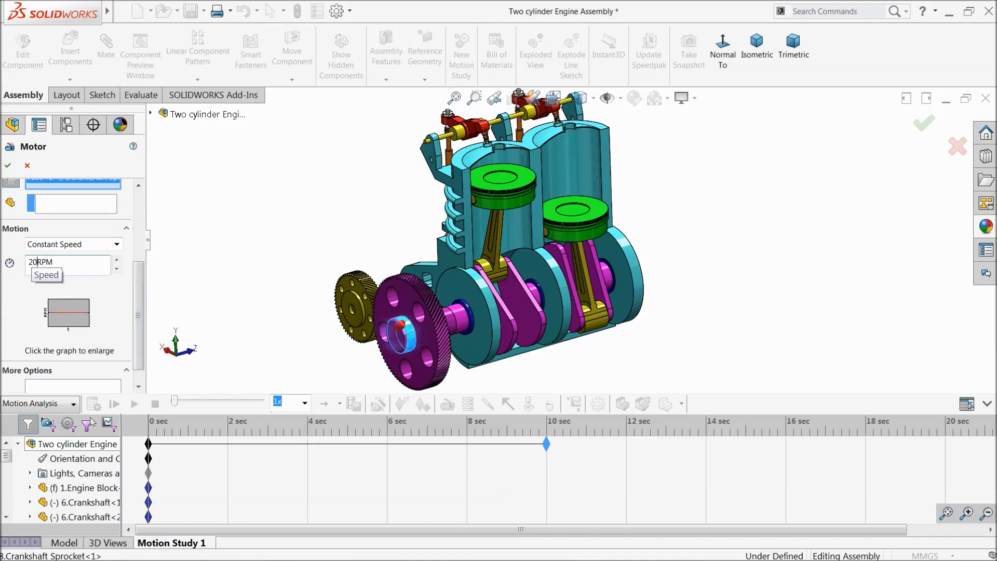
click(245, 279)
click(15, 166)
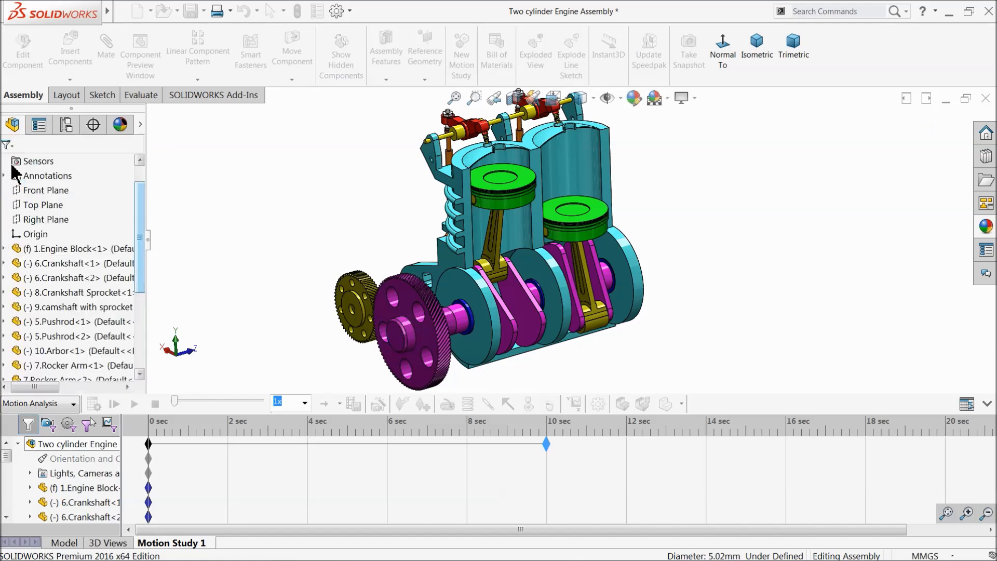
Step: Calculate the motion study, play back the engine animation and collapse the timeline
click(94, 405)
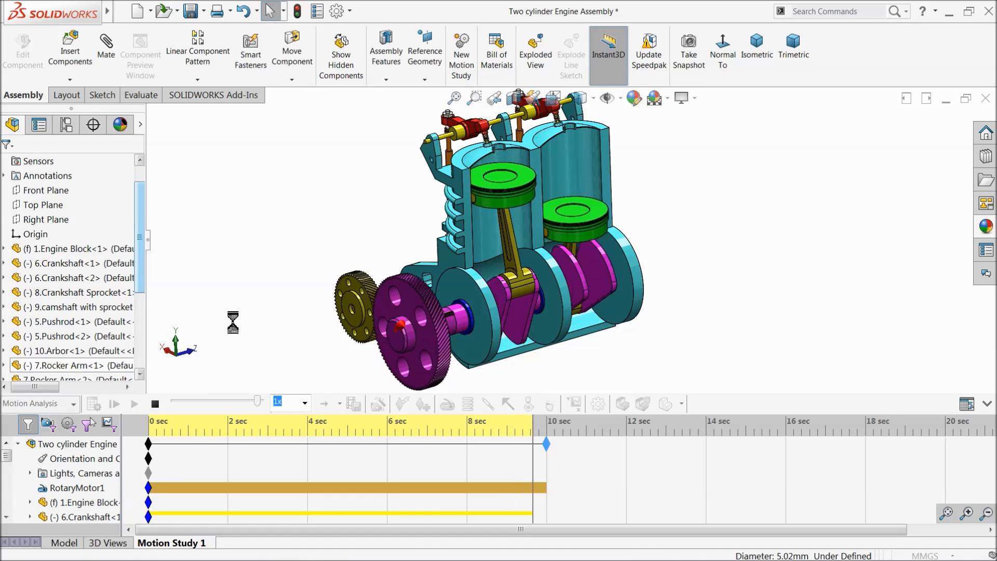
click(134, 404)
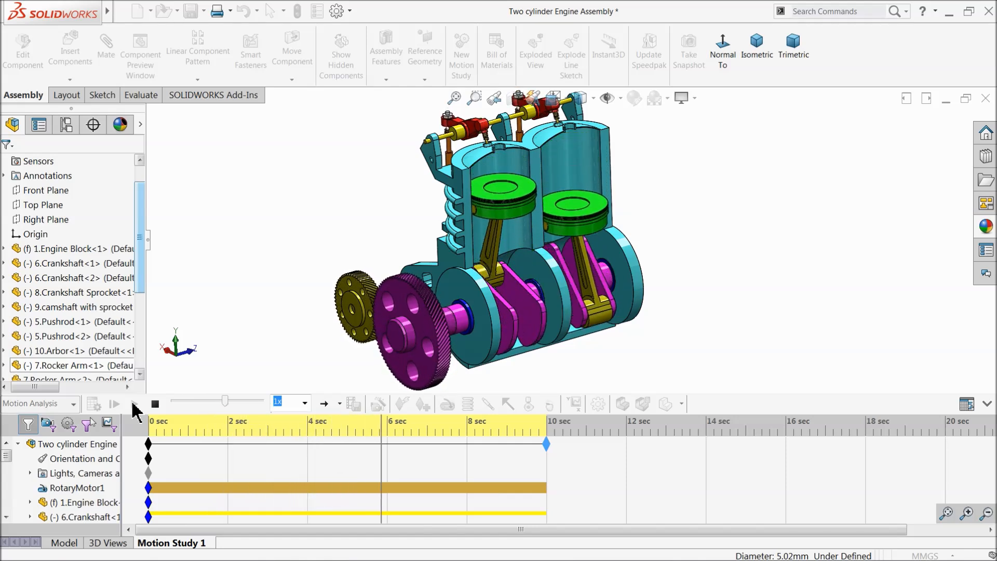
click(987, 404)
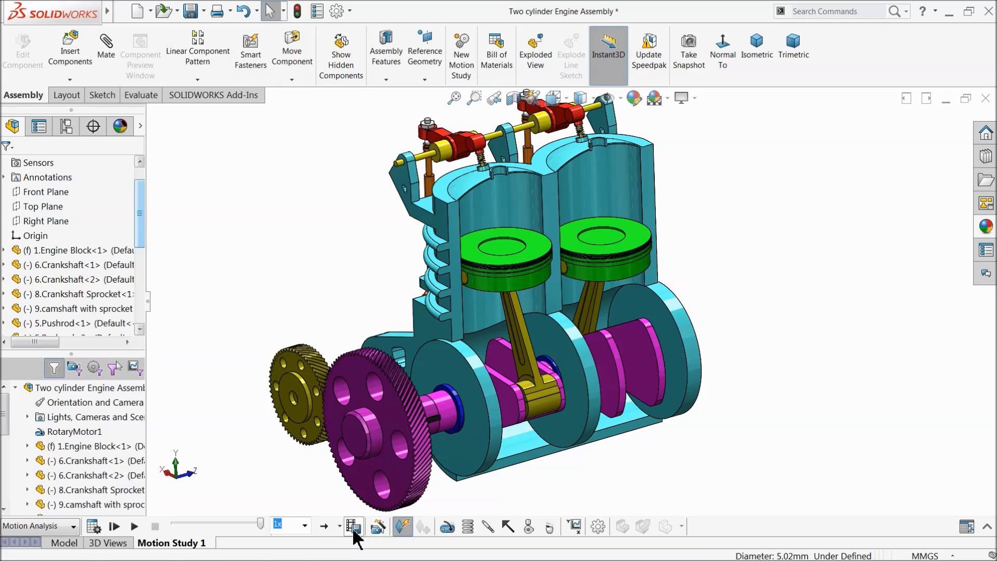
Step: Export the entire animation to the Desktop as a 16:9 AVI at 50 frames per second, using Microsoft Video 1 compression and toggling the key-frame option
click(352, 527)
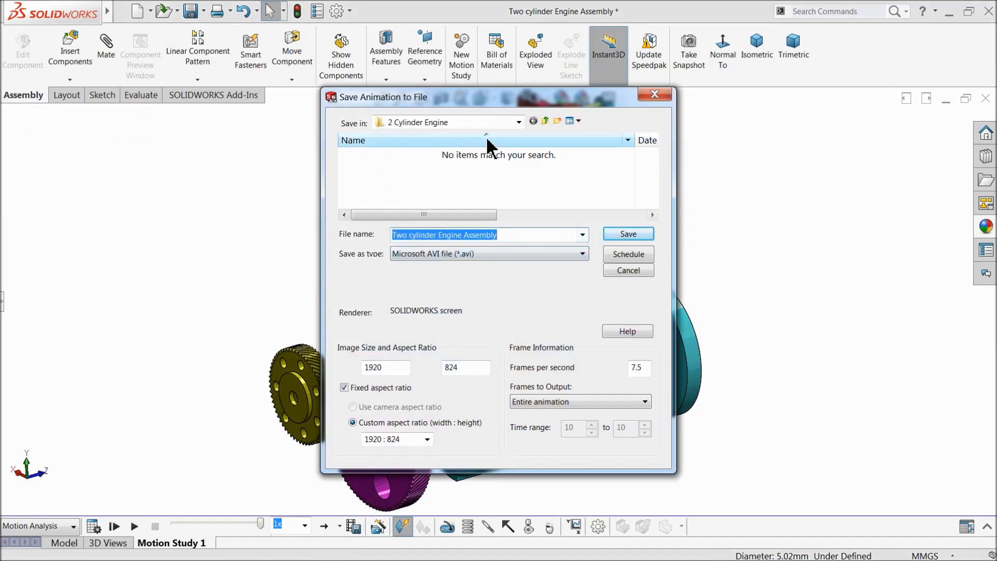
click(518, 123)
click(403, 146)
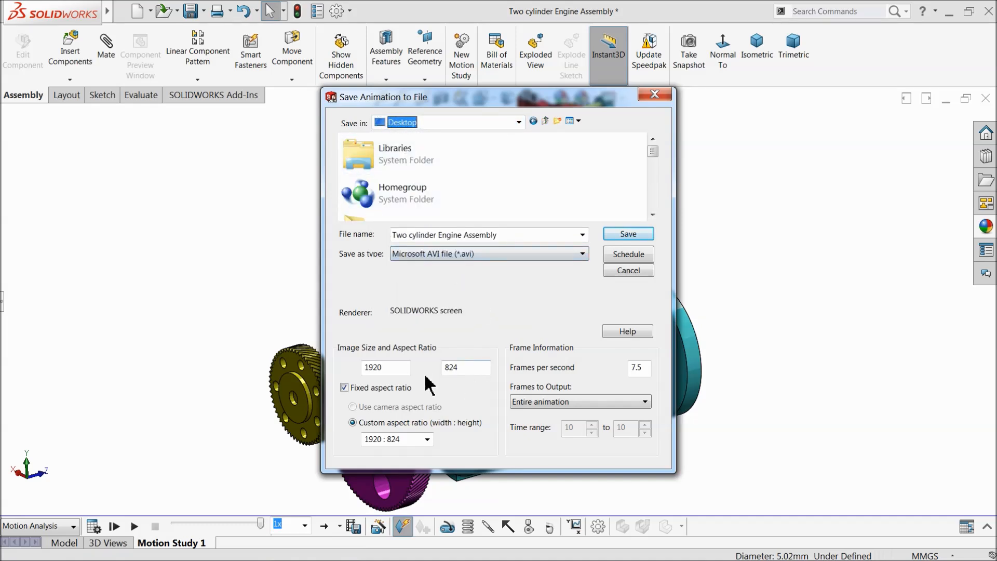
click(426, 440)
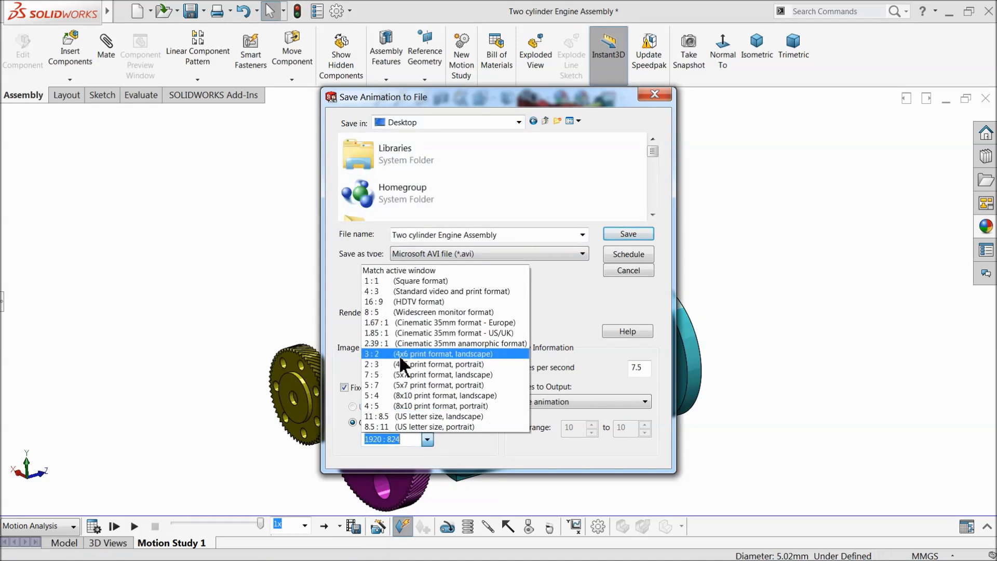
click(383, 306)
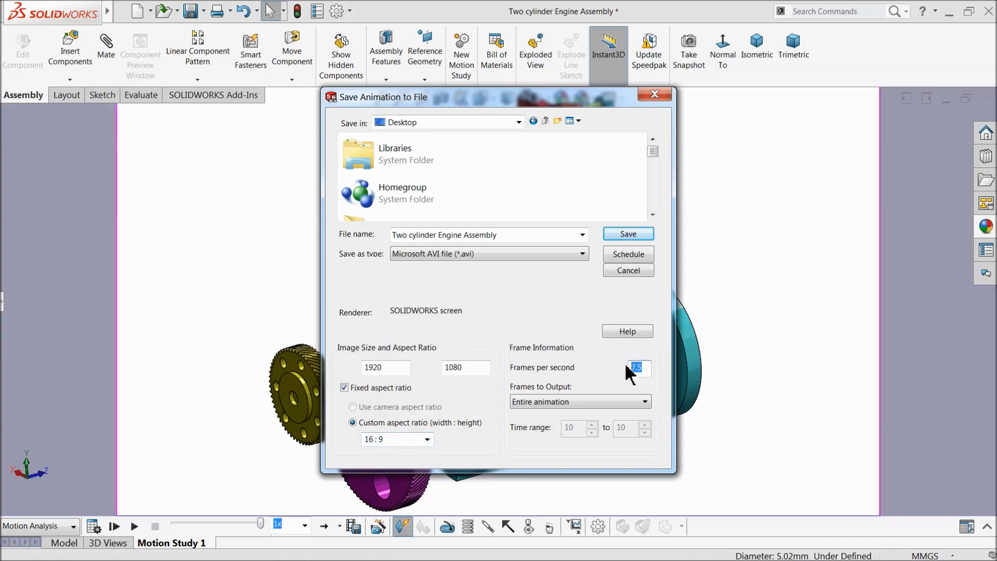
click(611, 231)
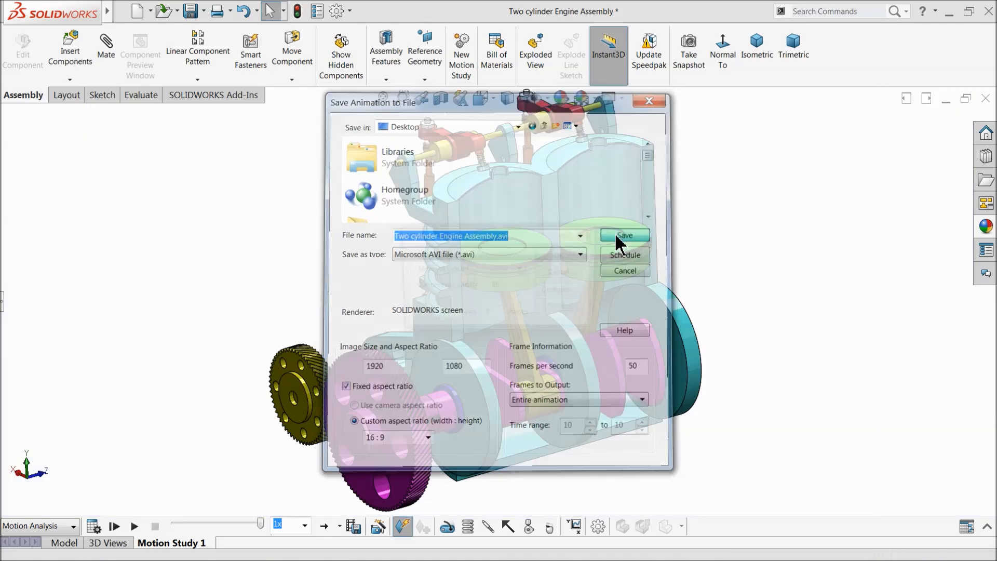
click(415, 315)
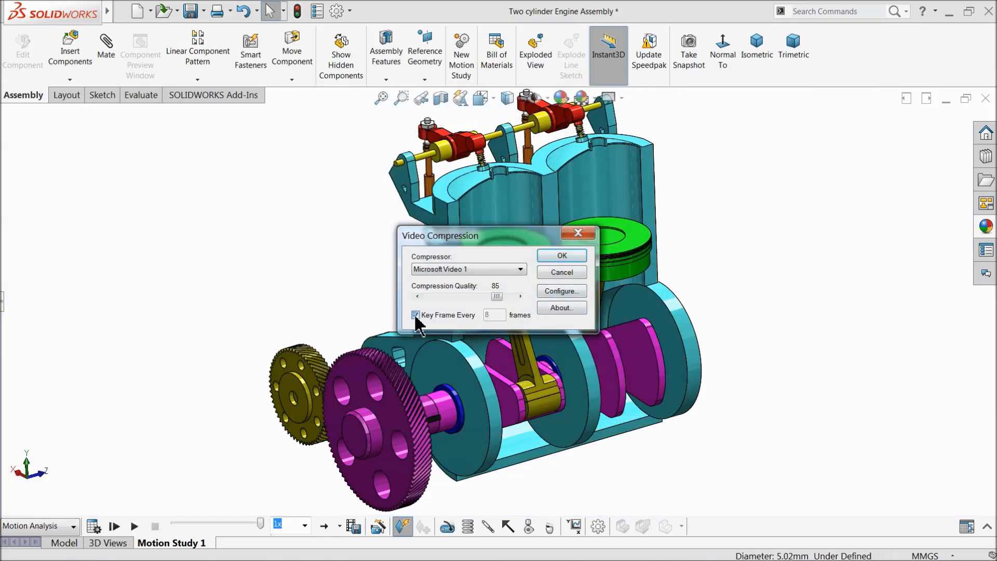
click(568, 260)
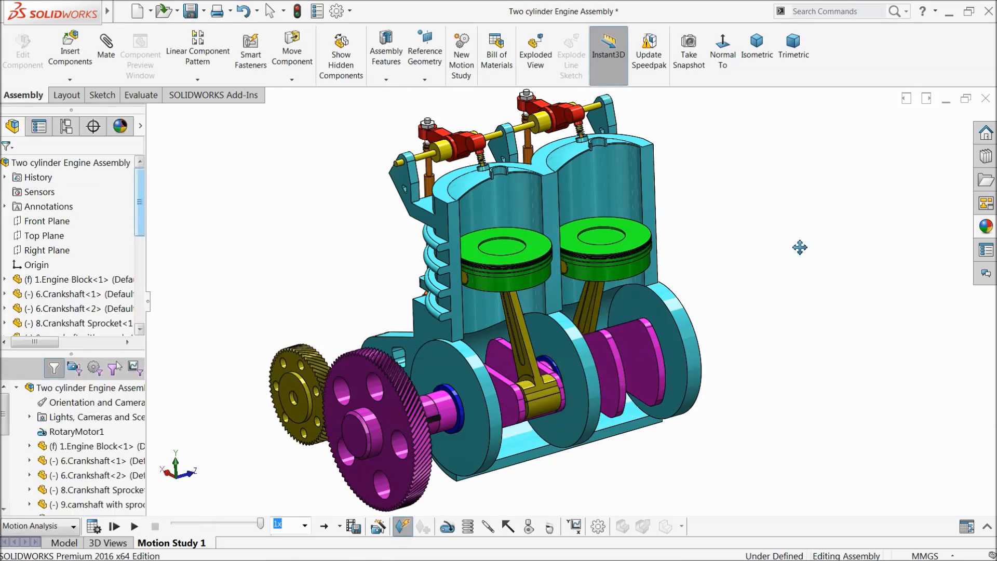
Step: Play the engine animation and examine the meshing gears and the moving rocker arms and pushrods up close, then stop playback
click(134, 526)
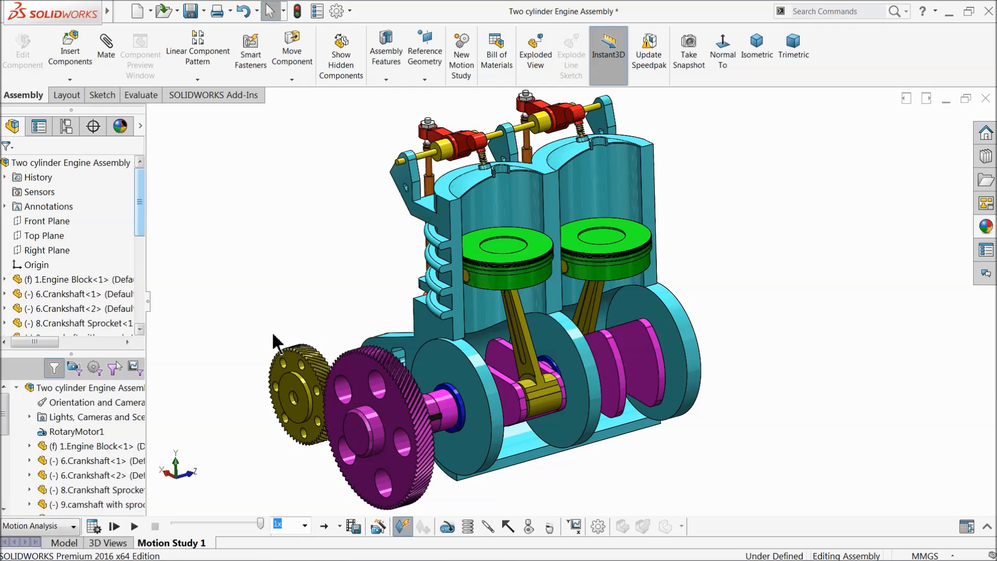
click(142, 527)
middle_drag(270, 370, 397, 425)
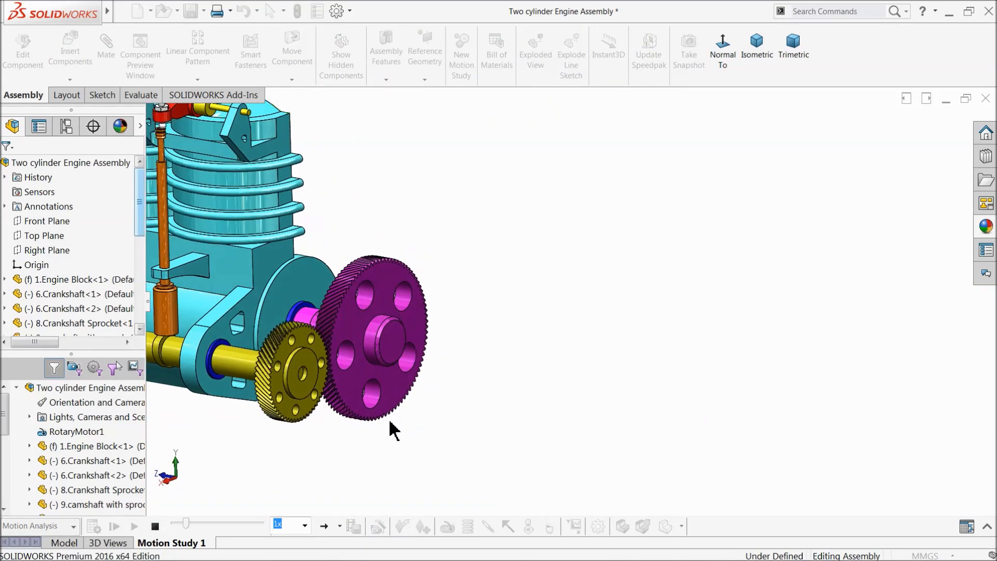
scroll(325, 324, up, 3)
scroll(327, 302, down, 2)
scroll(419, 127, down, 4)
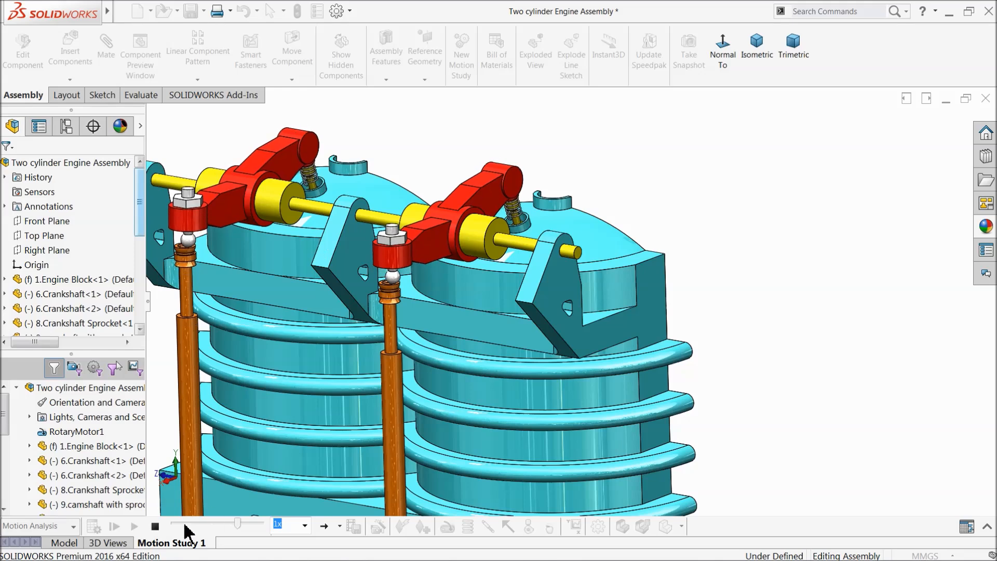
click(155, 526)
Step: Play the rest of the animation while viewing the pistons and valves inside the cutaway cylinders from slightly below
scroll(508, 354, up, 5)
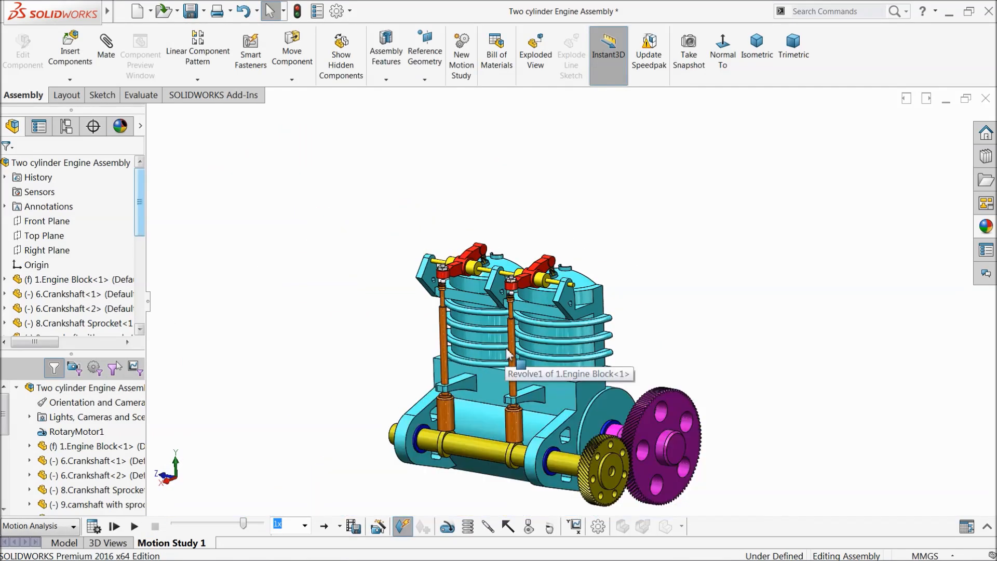
scroll(545, 364, up, 2)
middle_drag(607, 444, 439, 332)
scroll(603, 310, down, 6)
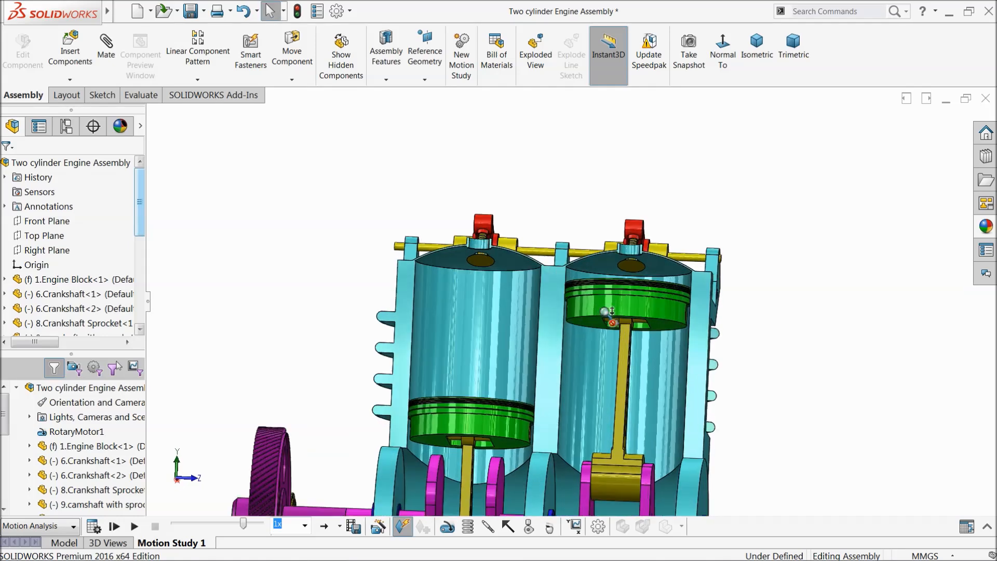
click(135, 527)
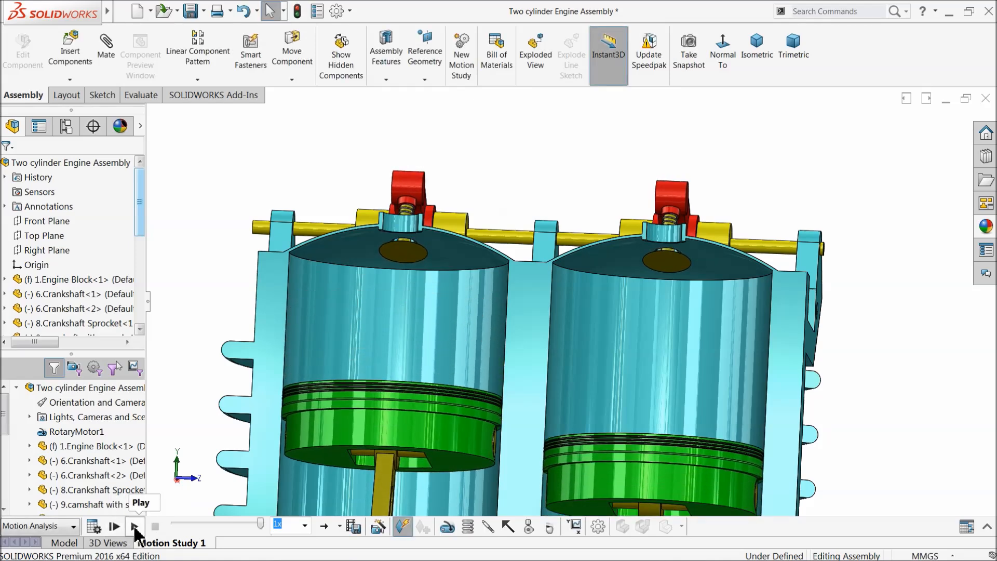
Step: Replay the animation, pausing it to turn to the camshaft side, and examine the cams, pushrods, rocker arms and gears in motion
click(134, 526)
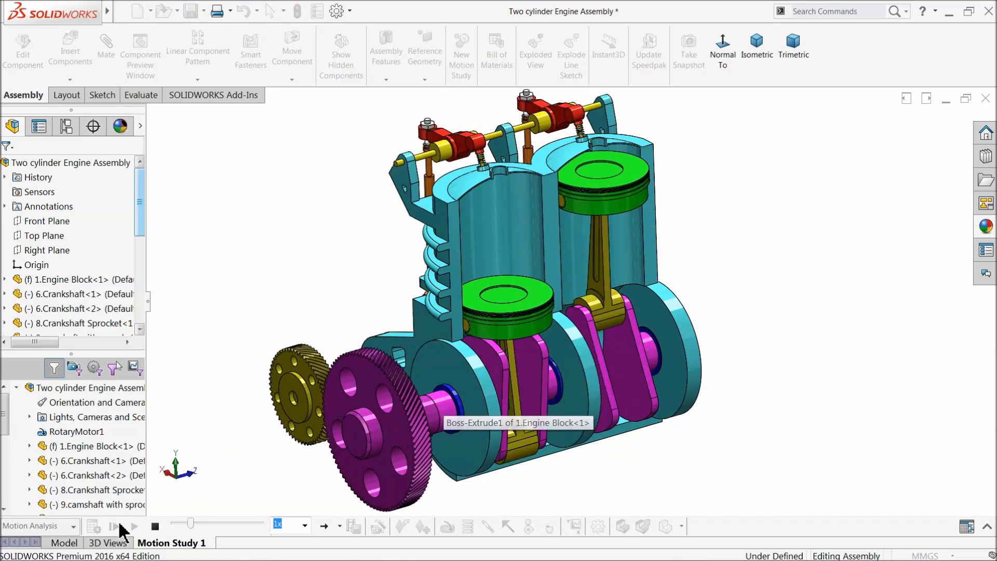
click(154, 526)
middle_drag(337, 387, 434, 314)
scroll(502, 359, down, 1)
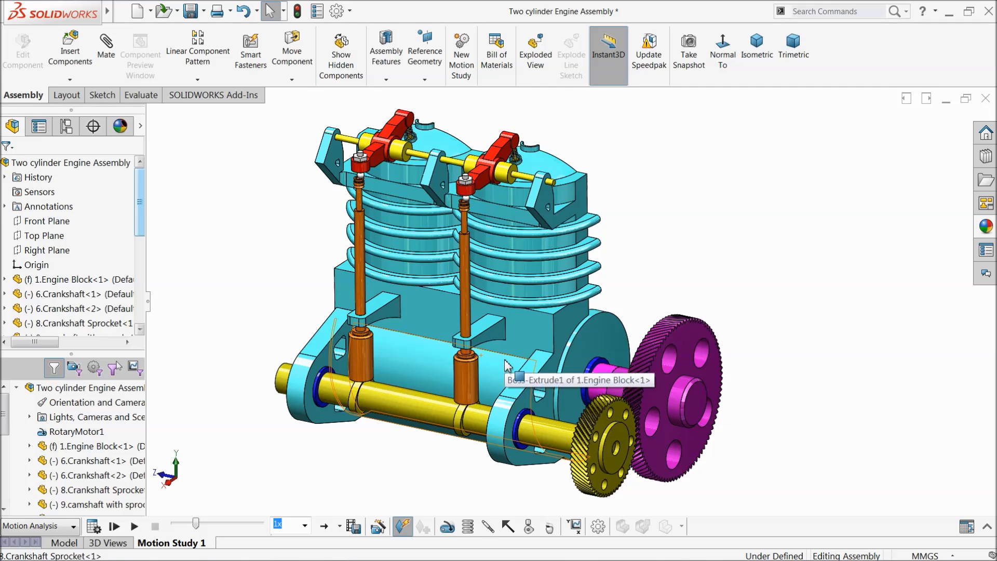
scroll(499, 361, down, 1)
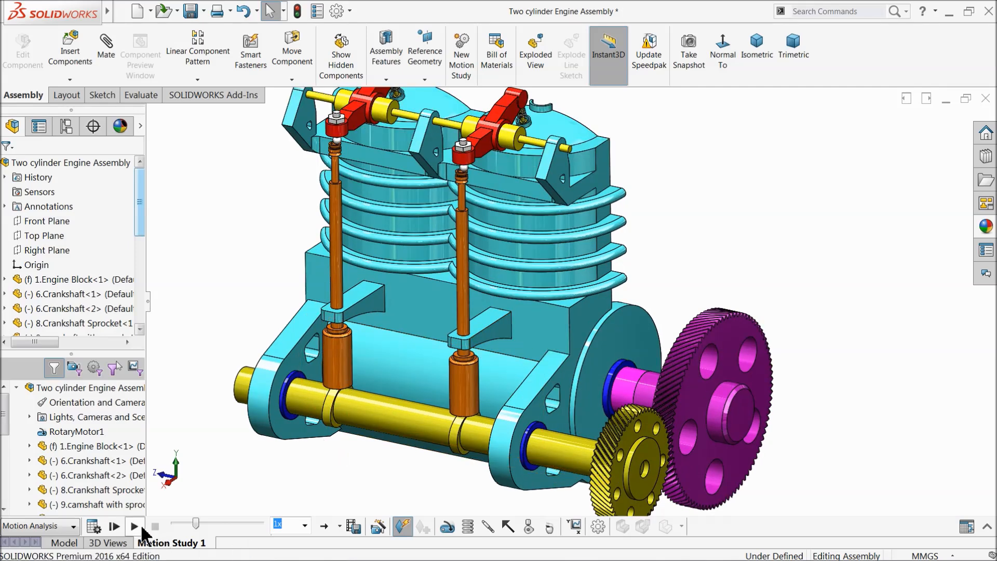
click(136, 526)
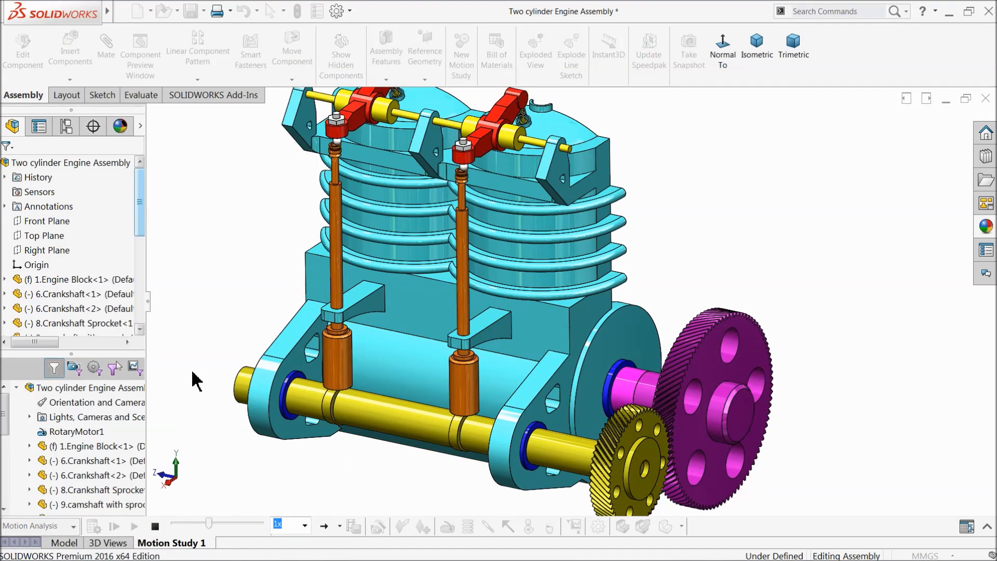
scroll(237, 336, up, 1)
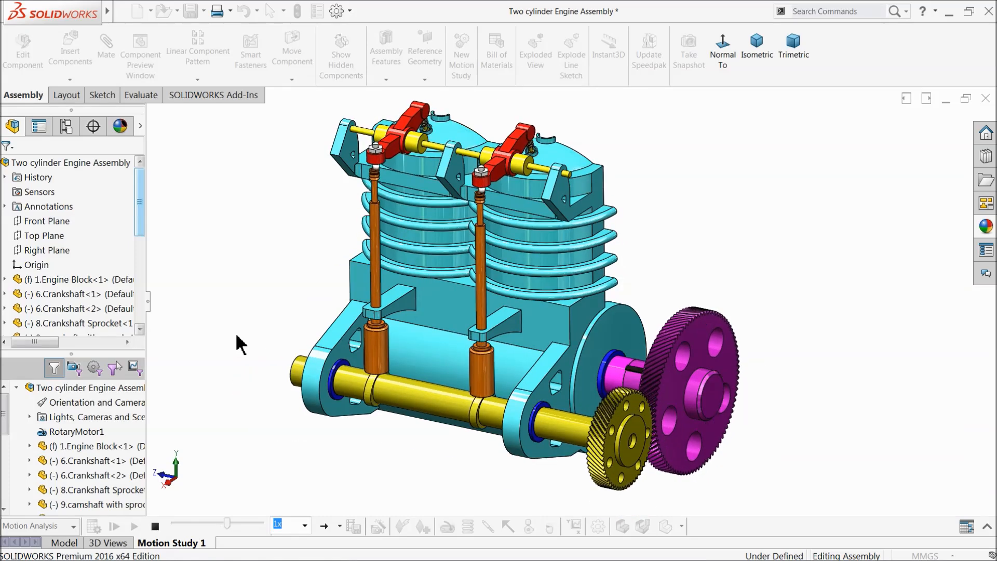